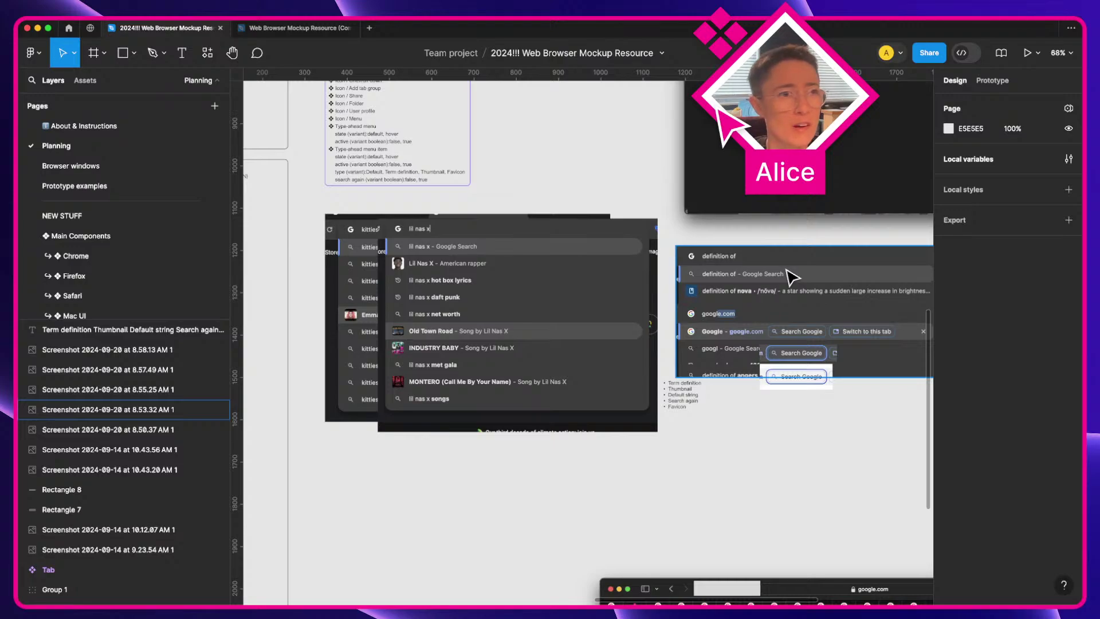
# Step: Scroll the canvas from the type-ahead menu screenshots up to the Component inventory list
pyautogui.scroll(1, 793, 277)
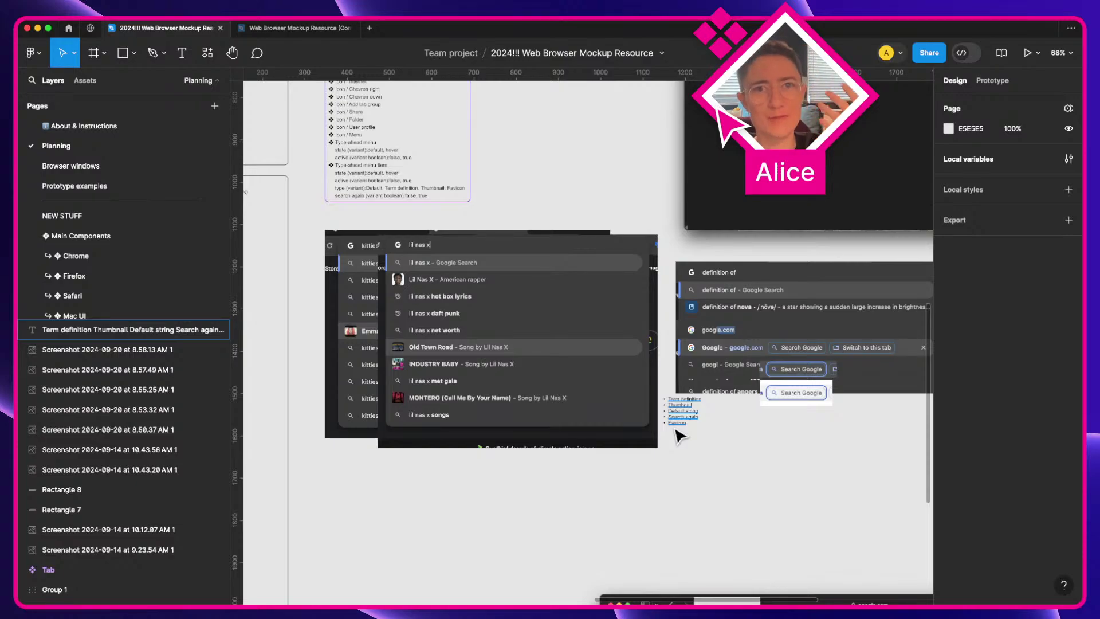
pyautogui.scroll(5, 678, 435)
pyautogui.scroll(-3, 677, 435)
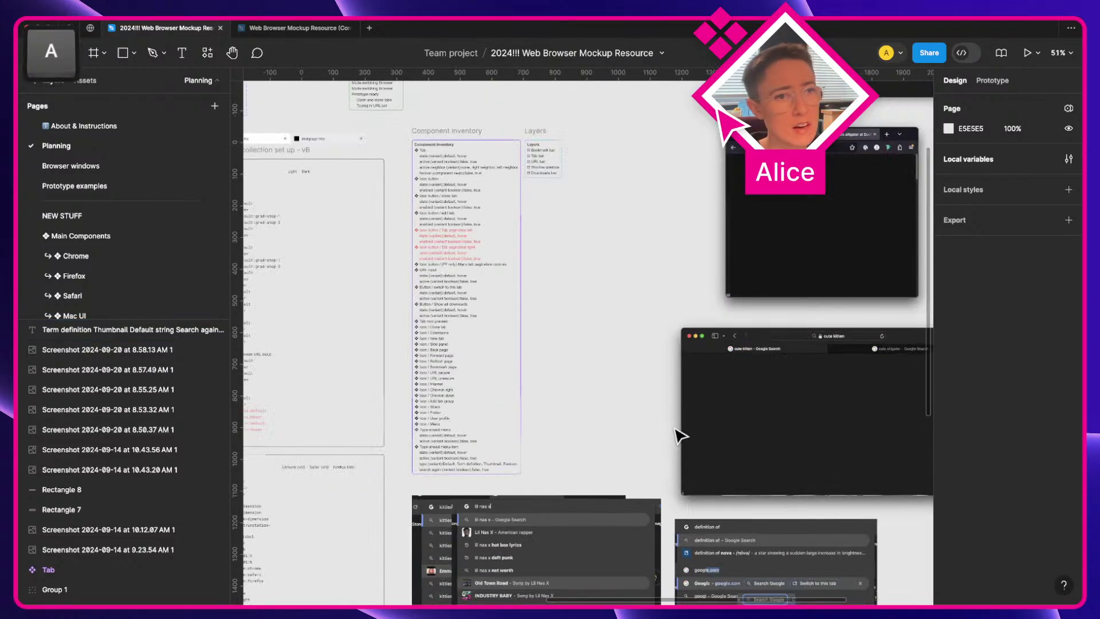
pyautogui.scroll(-4, 499, 491)
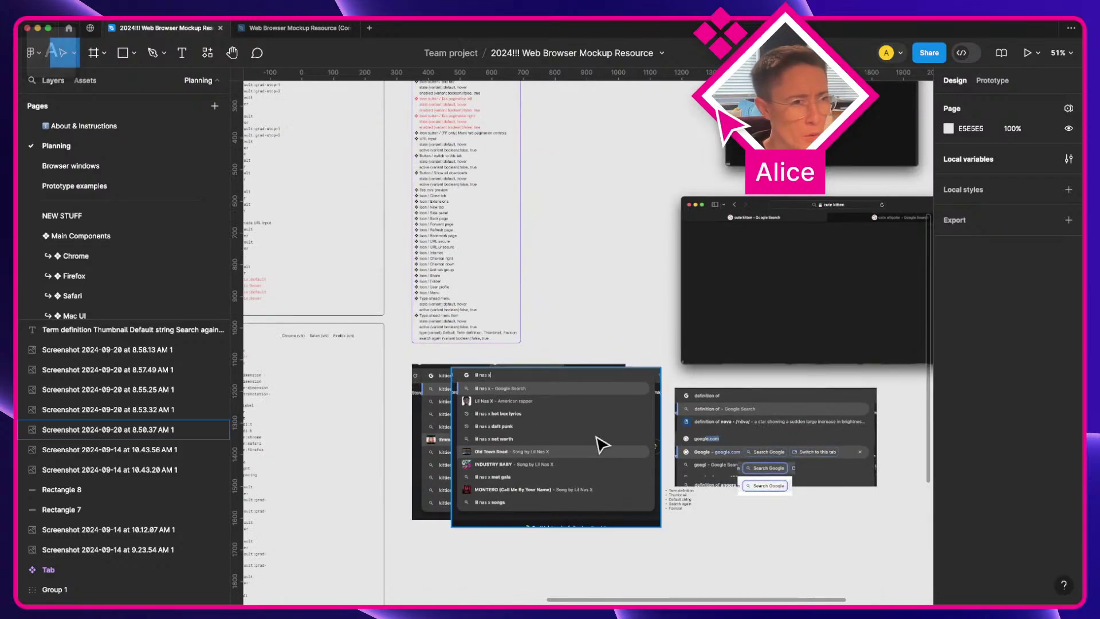
pyautogui.hscroll(-3, 597, 442)
pyautogui.scroll(1, 539, 458)
pyautogui.scroll(5, 631, 260)
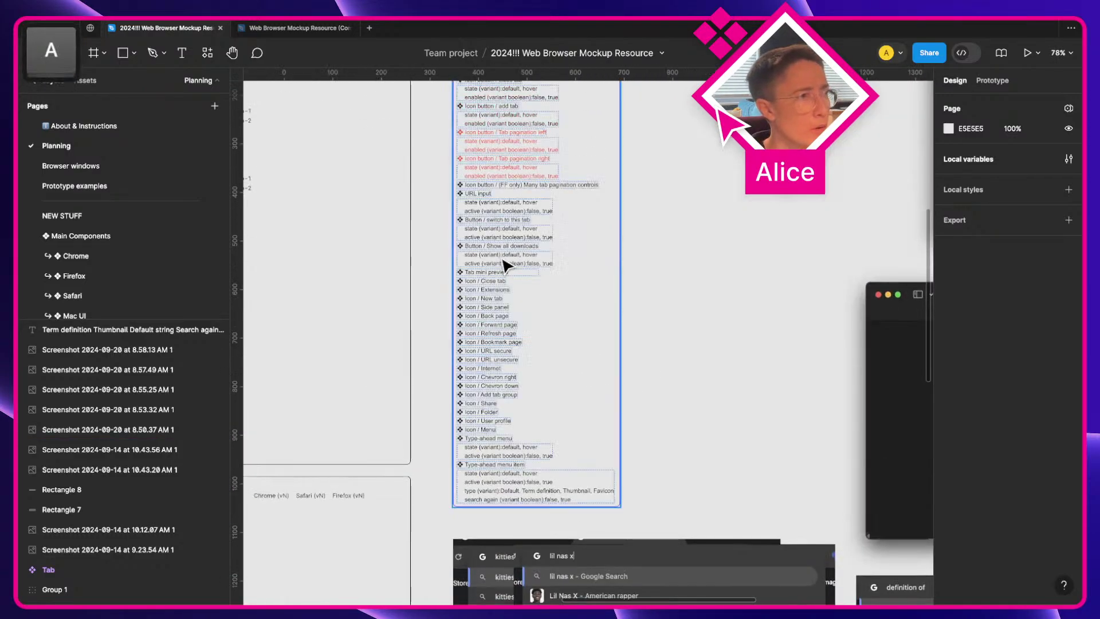
# Step: Send the 'switch to this tab' and 'Show all downloads' button entries and their state lines to the list's end
pyautogui.scroll(2, 443, 224)
pyautogui.doubleClick(553, 226)
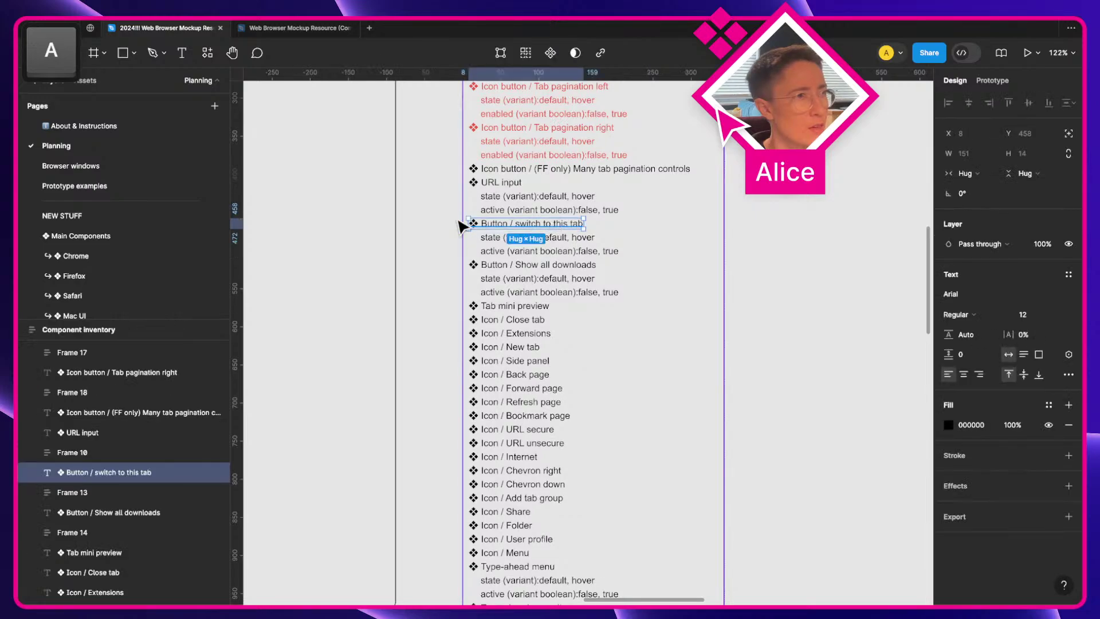
pyautogui.scroll(4, 601, 238)
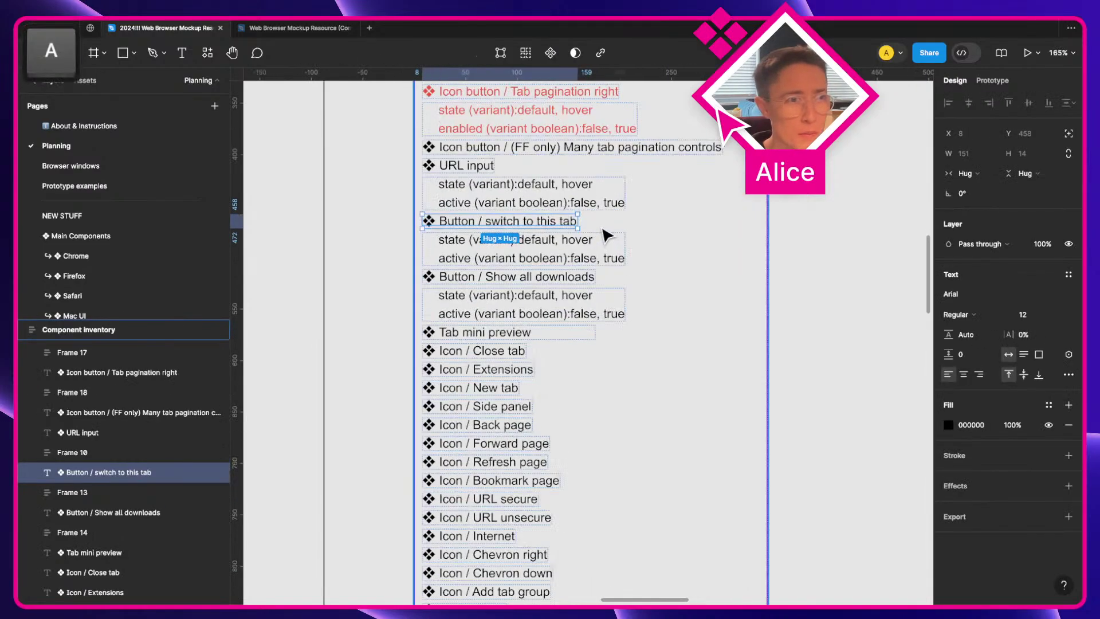
pyautogui.click(528, 280)
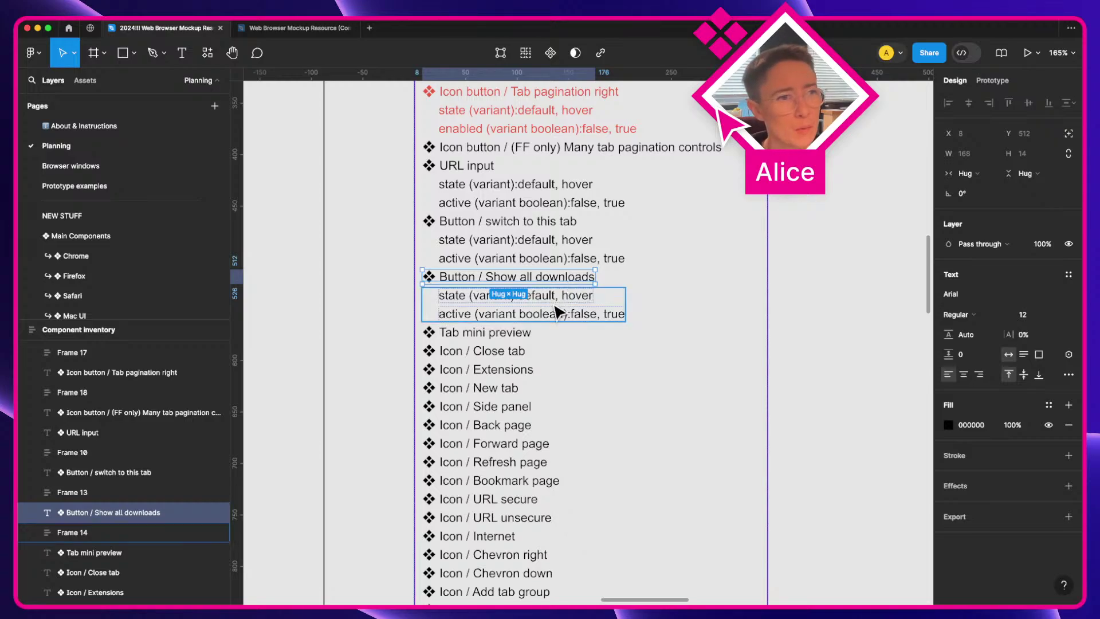
pyautogui.keyDown('shift'); pyautogui.click(561, 309); pyautogui.keyUp('shift')
pyautogui.keyDown('shift'); pyautogui.click(538, 240); pyautogui.keyUp('shift')
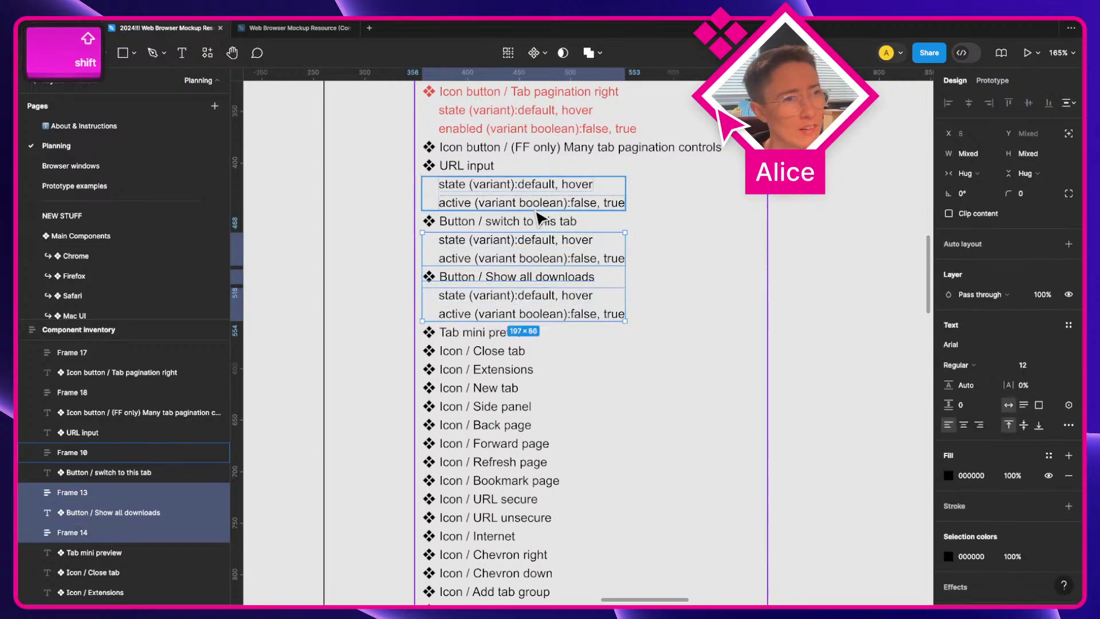
pyautogui.keyDown('shift'); pyautogui.click(545, 225); pyautogui.keyUp('shift')
pyautogui.press('super+alt+bracketright')
# Step: Send the Tab mini preview entry to the list's end, then switch to the Chrome desktop
pyautogui.scroll(-5, 573, 287)
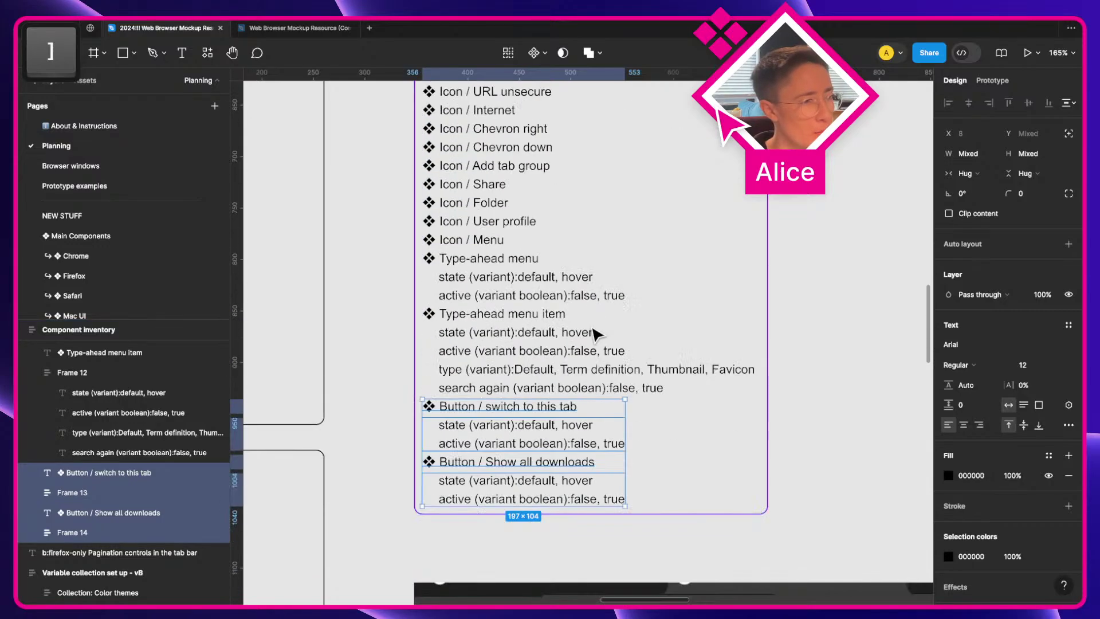
pyautogui.scroll(6, 595, 334)
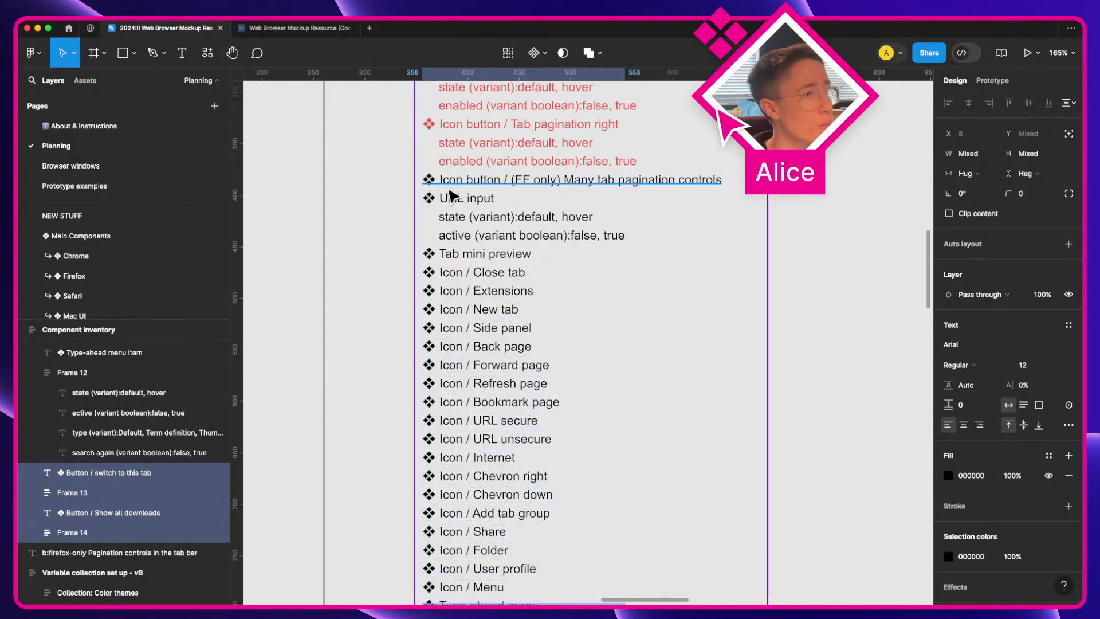
pyautogui.click(460, 200)
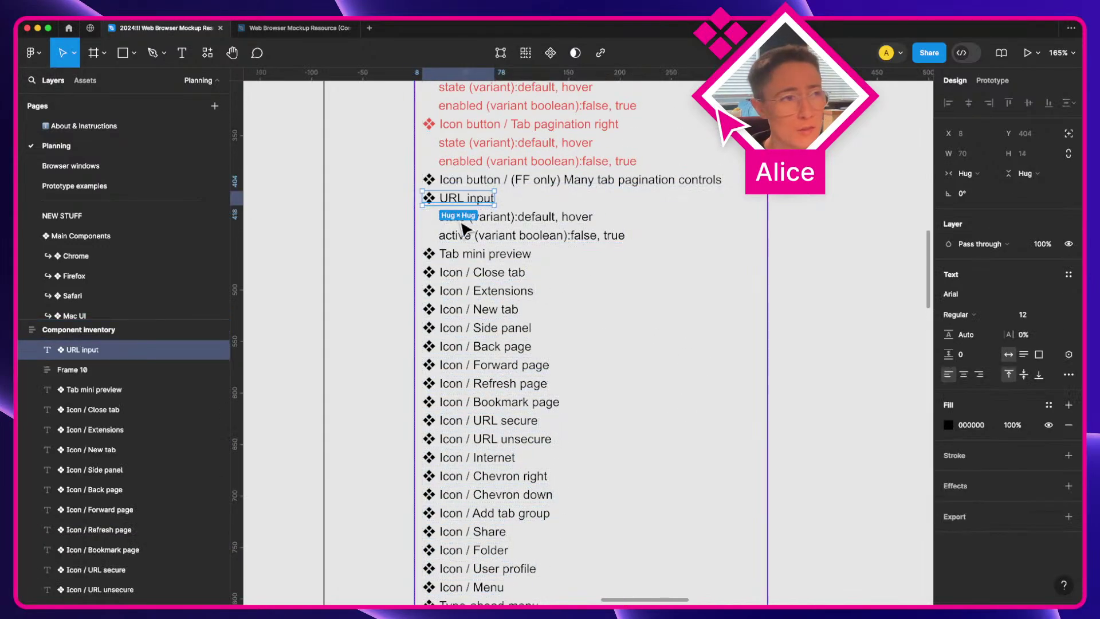
pyautogui.click(465, 255)
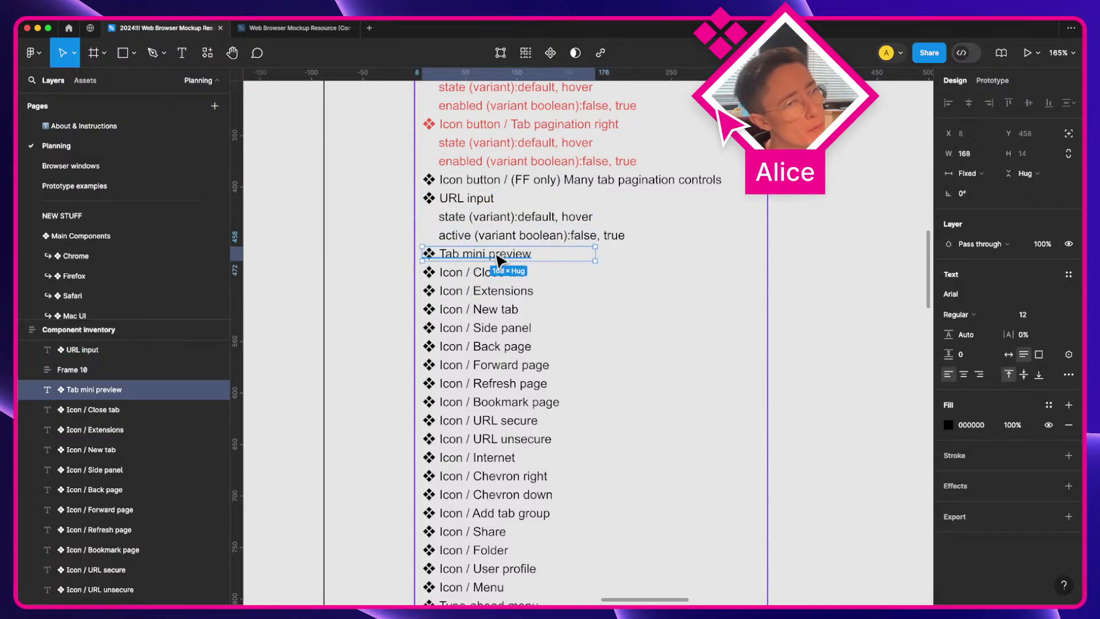
pyautogui.press('super+alt+bracketright')
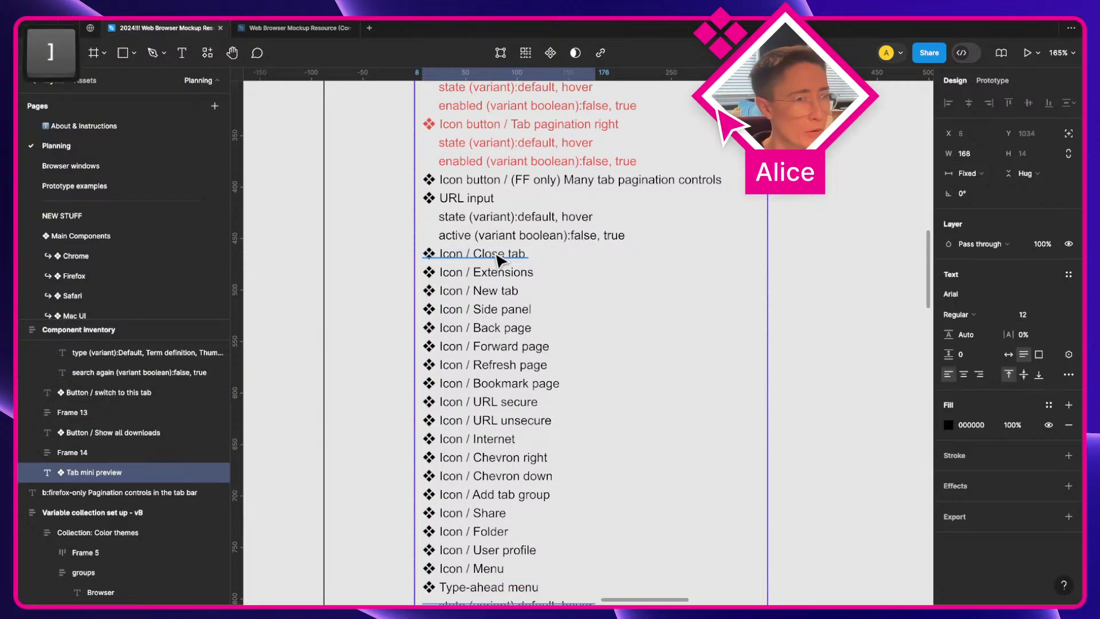
pyautogui.hotkey('ctrl', 'Right')
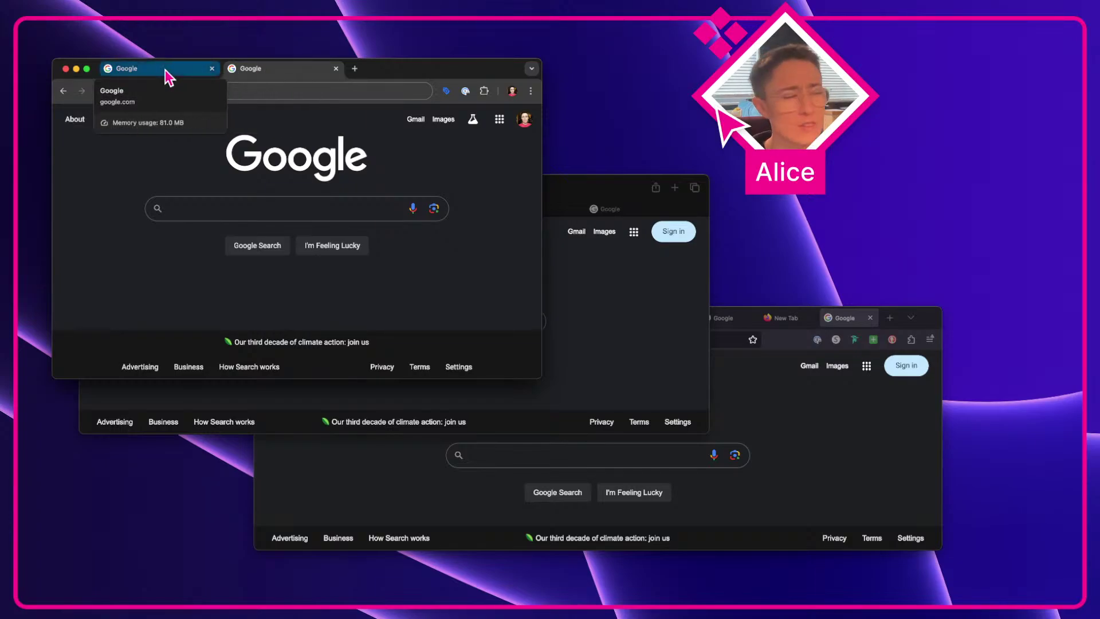
# Step: Switch from the Chrome windows desktop back to the Figma window with Ctrl+Left
pyautogui.hotkey('ctrl', 'Left')
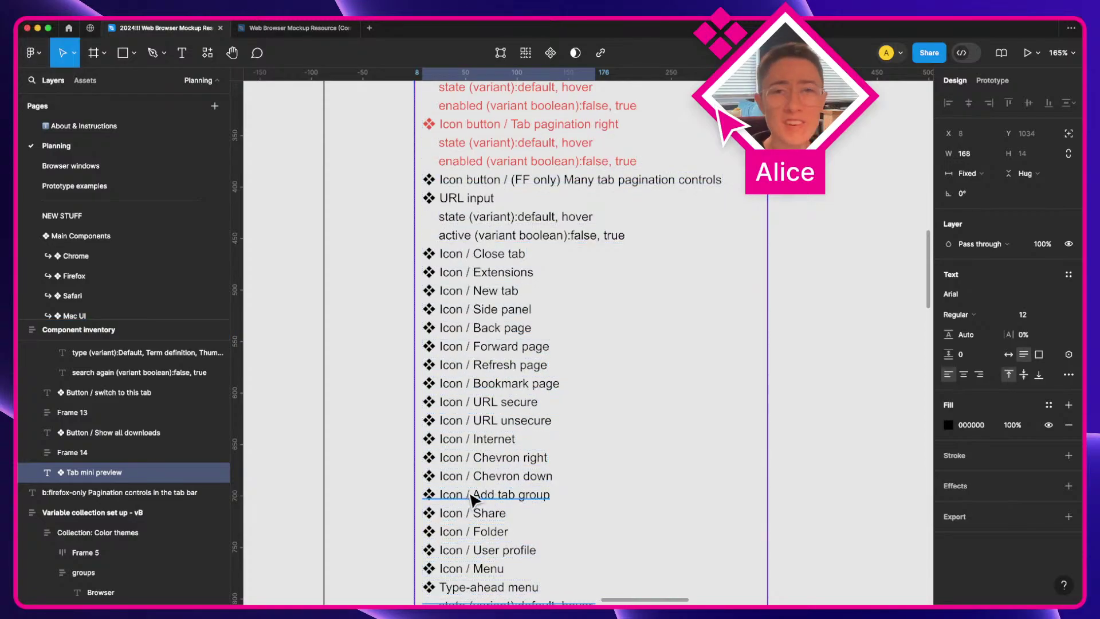
# Step: Deselect Tab mini preview and pan over to the dark Chrome window mockup with google.com address bars
pyautogui.click(876, 378)
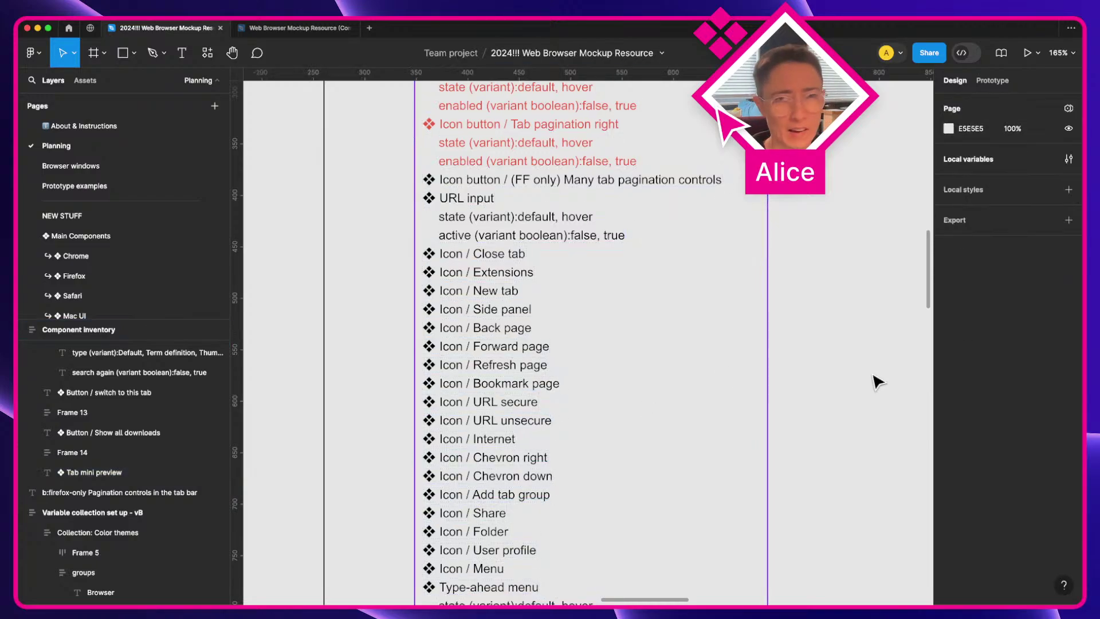
pyautogui.press('space')
pyautogui.moveTo(878, 382); pyautogui.dragTo(606, 371)
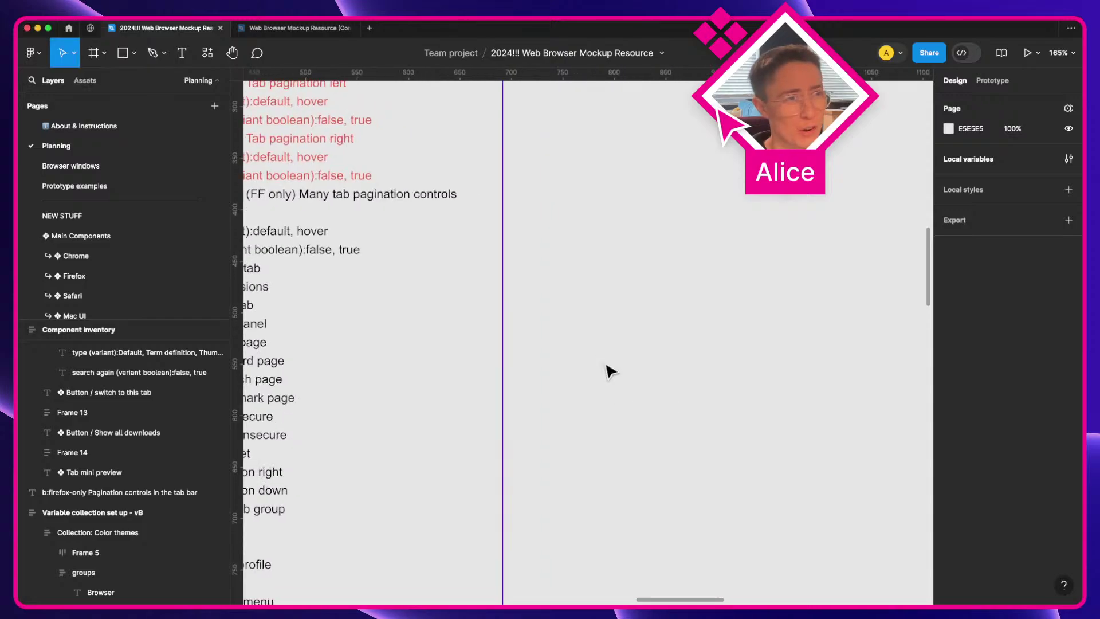
pyautogui.scroll(-5, 602, 361)
pyautogui.scroll(3, 673, 271)
pyautogui.scroll(10, 673, 271)
pyautogui.hscroll(3, 673, 271)
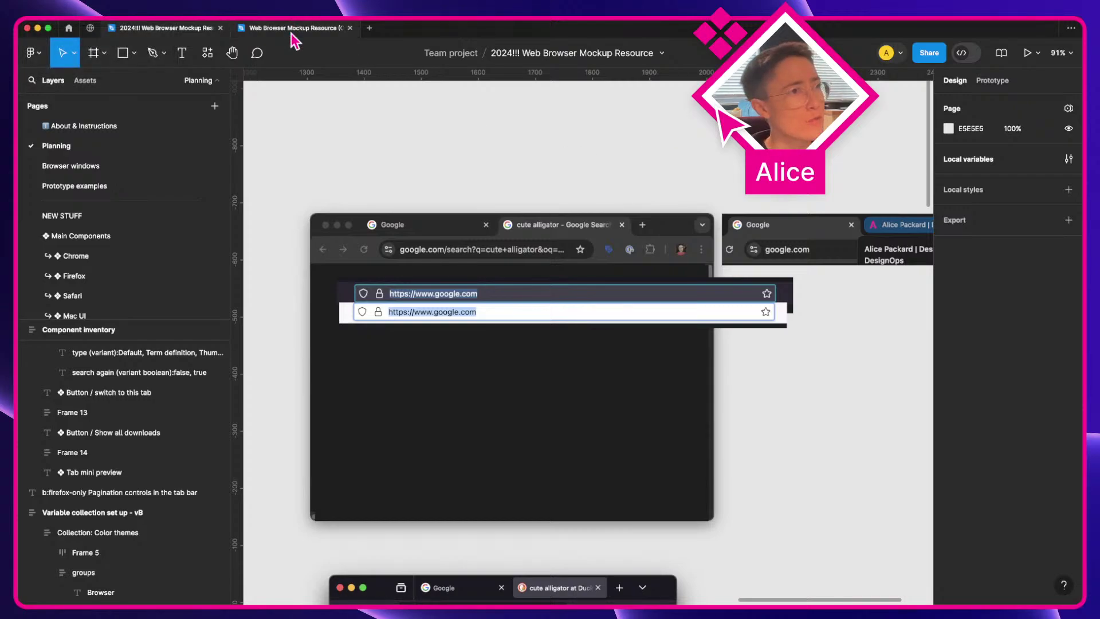
pyautogui.moveTo(294, 39)
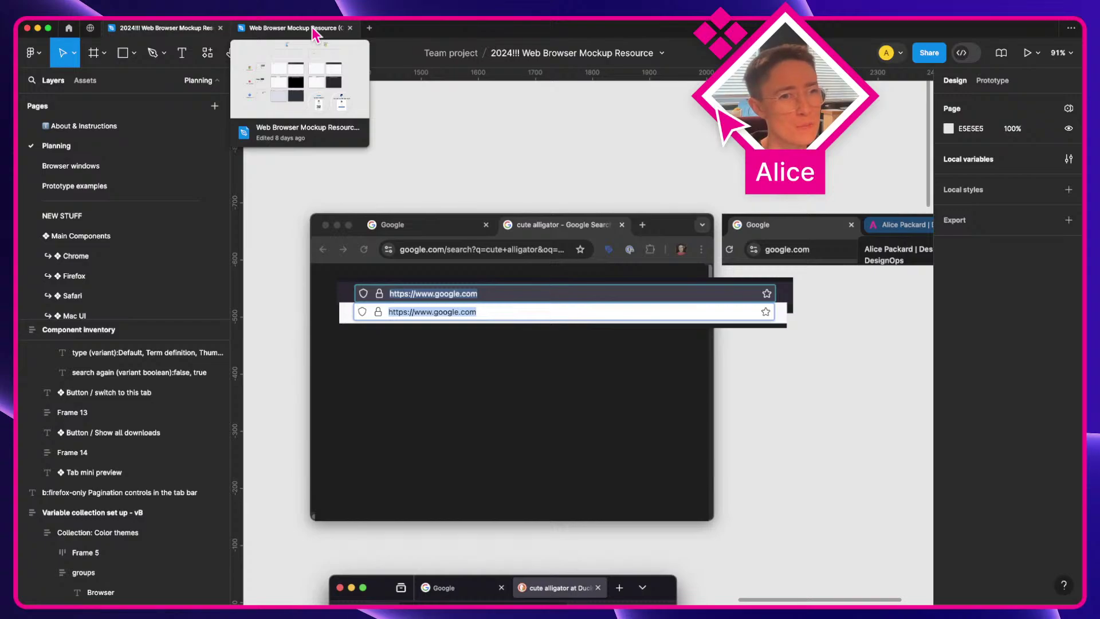
# Step: Locate the Chrome tab mockup in the community file and select the Icon / Close tab inventory entry
pyautogui.click(314, 32)
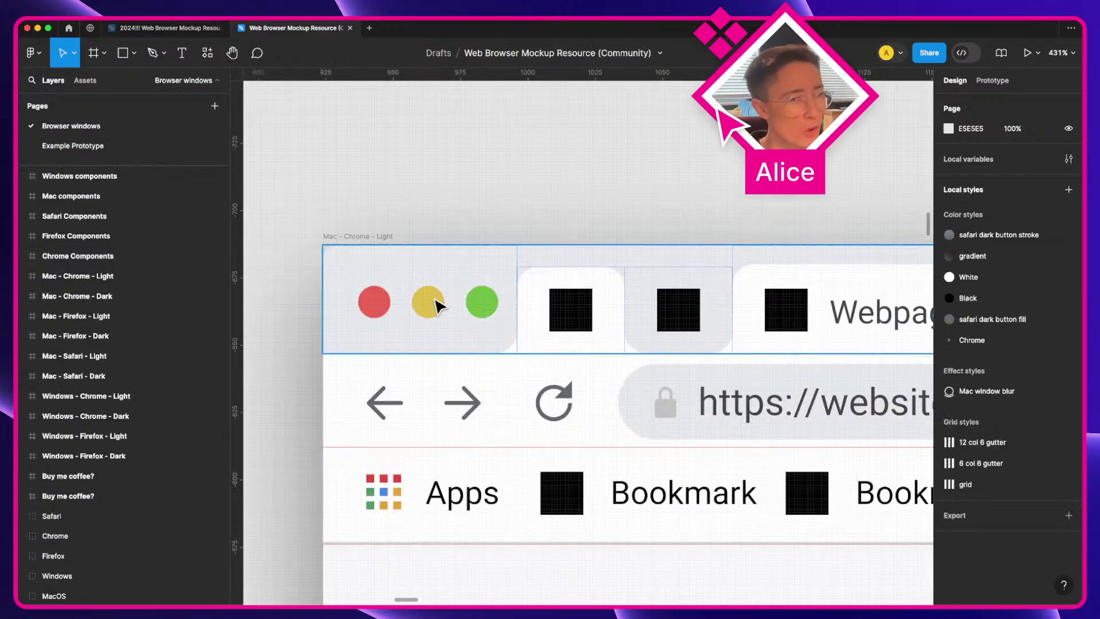
pyautogui.scroll(-5, 634, 417)
pyautogui.scroll(-4, 634, 416)
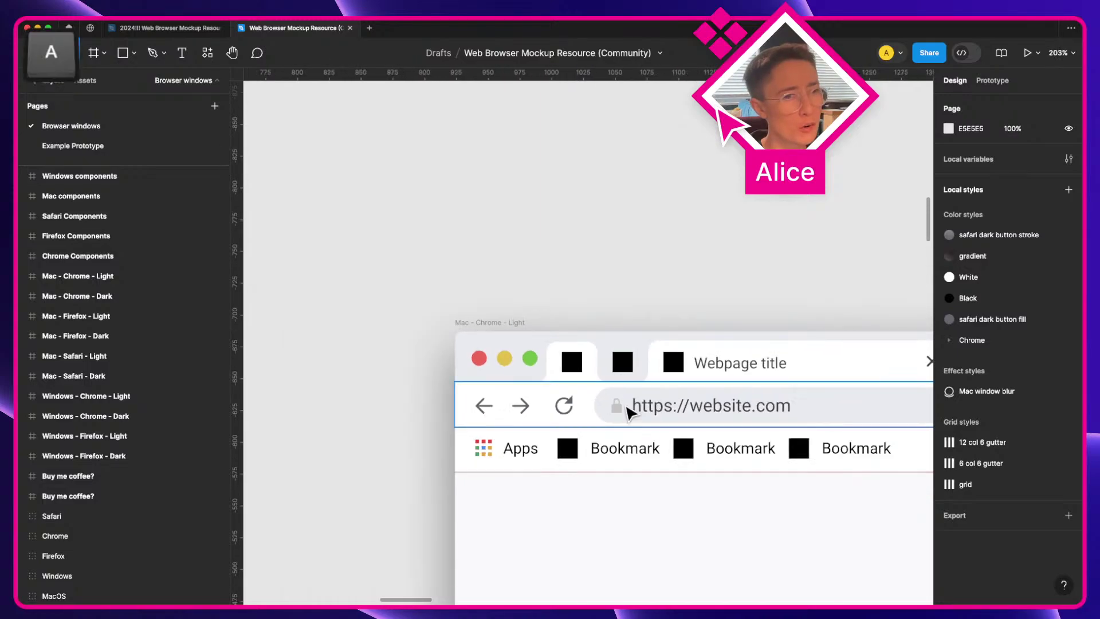
pyautogui.moveTo(631, 413); pyautogui.dragTo(429, 356)
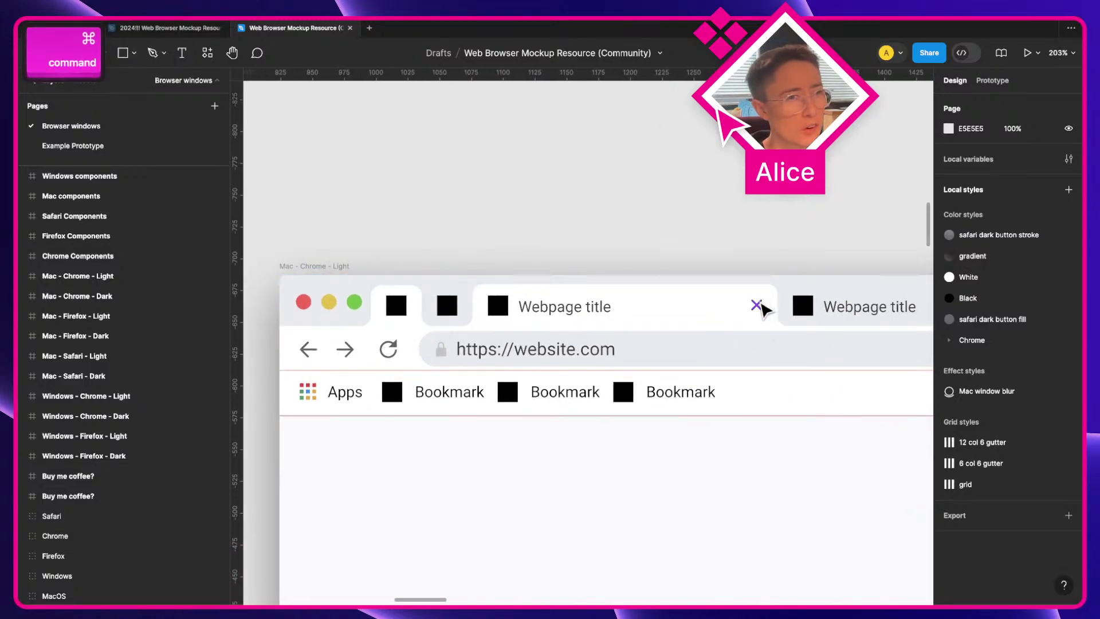
pyautogui.click(172, 28)
pyautogui.hscroll(-5, 377, 407)
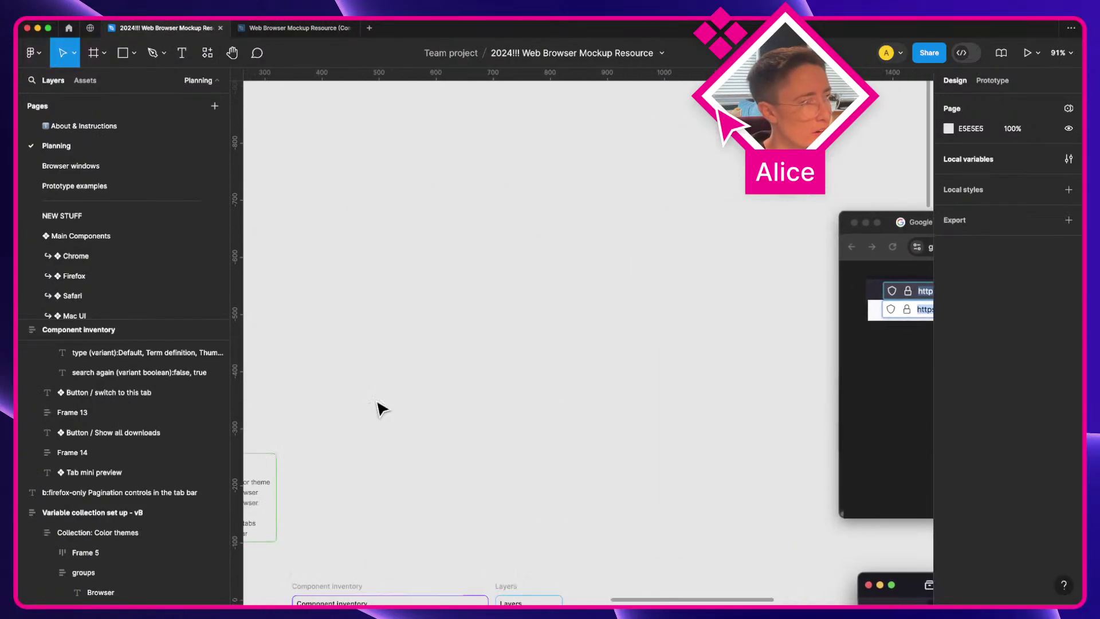
pyautogui.scroll(-6, 380, 408)
pyautogui.scroll(3, 378, 536)
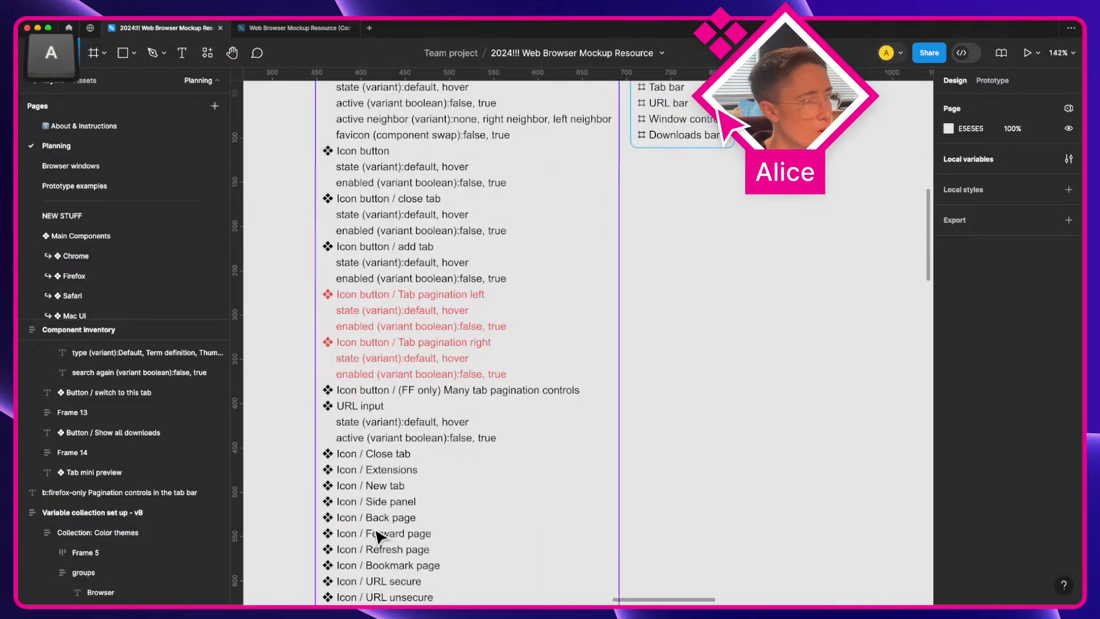
pyautogui.click(376, 454)
# Step: Copy the X shape from the Chrome tab's close icon and paste it onto the Planning page
pyautogui.click(295, 33)
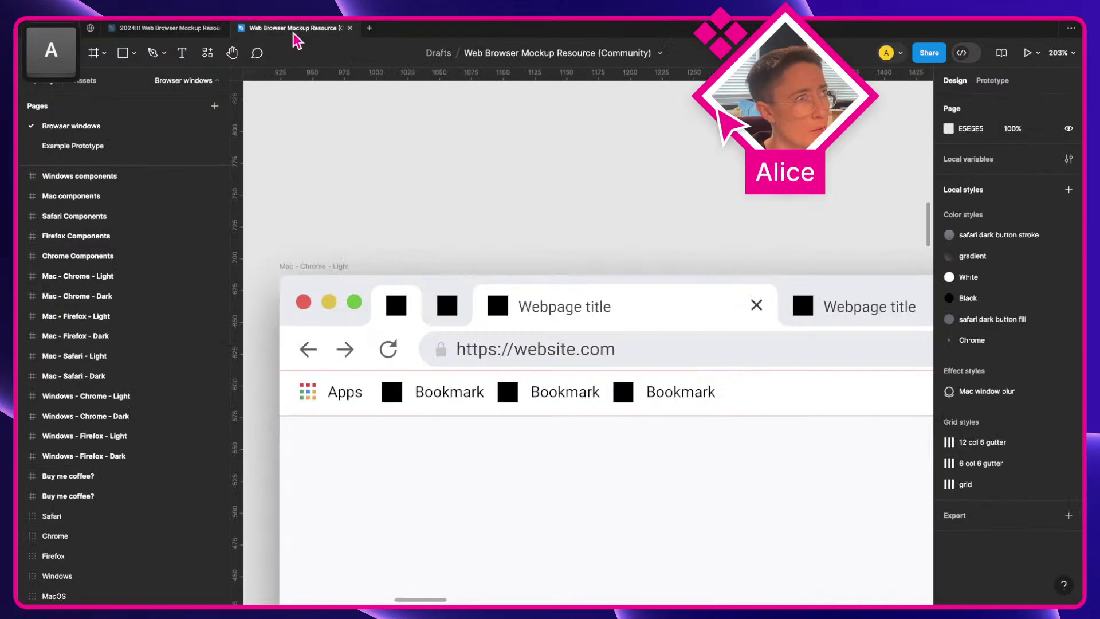
pyautogui.hscroll(3, 573, 275)
pyautogui.keyDown('super'); pyautogui.click(689, 309); pyautogui.keyUp('super')
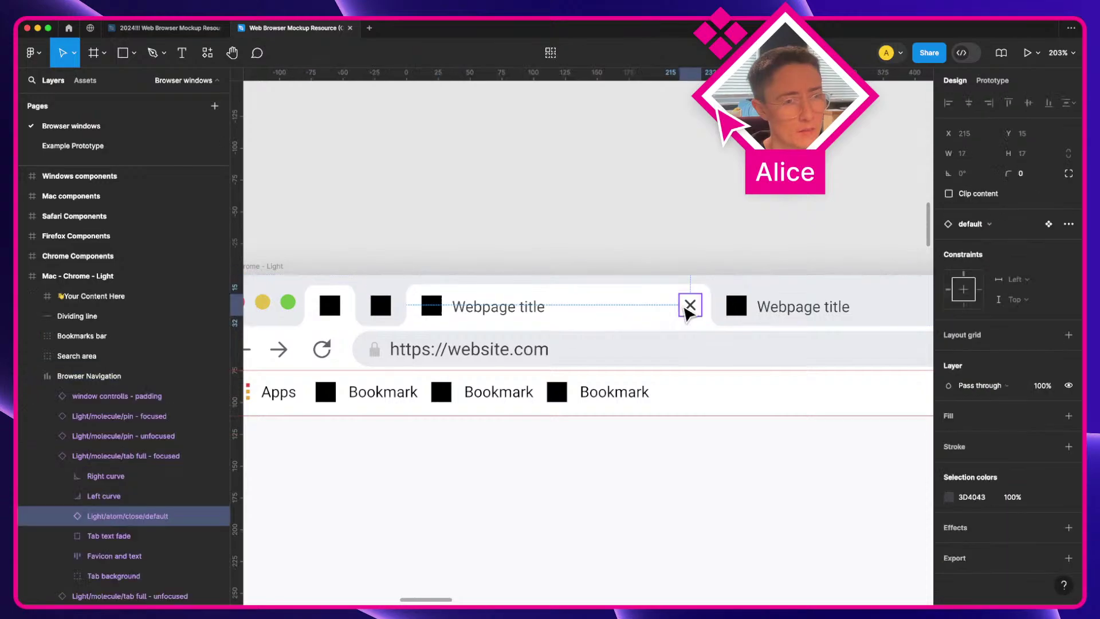
pyautogui.keyDown('super'); pyautogui.click(690, 307); pyautogui.keyUp('super')
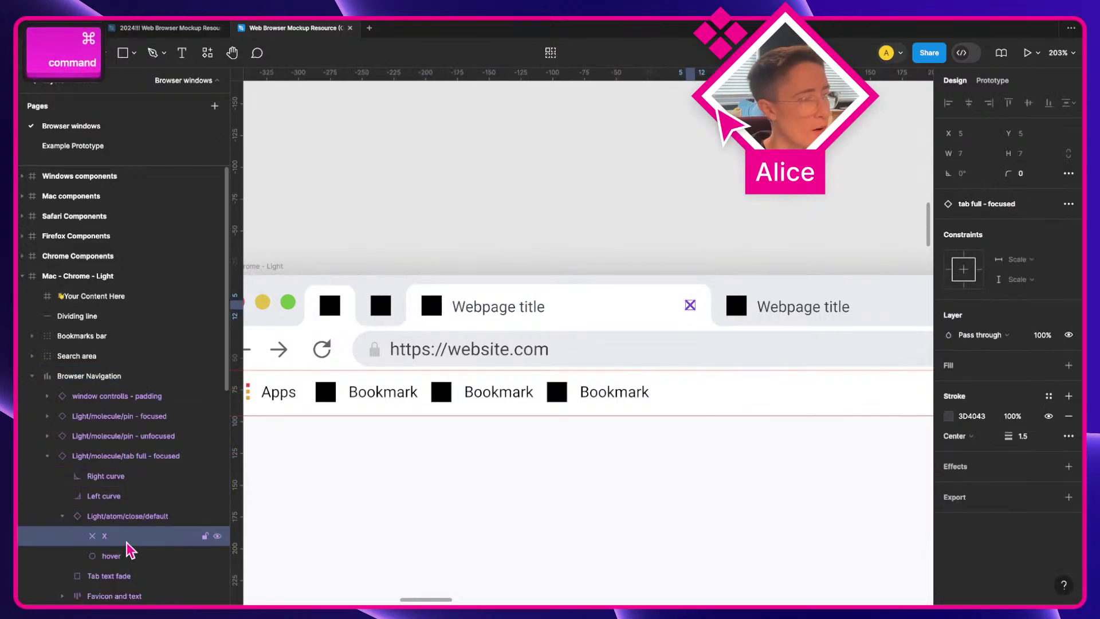
pyautogui.press('super+c')
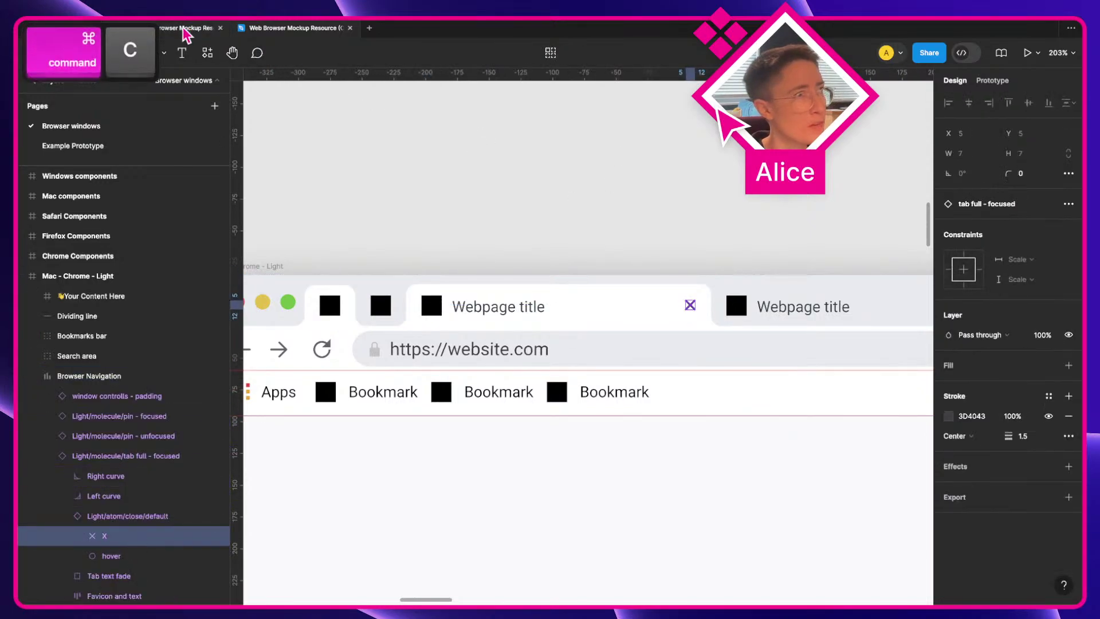
pyautogui.click(186, 32)
pyautogui.press('super+v')
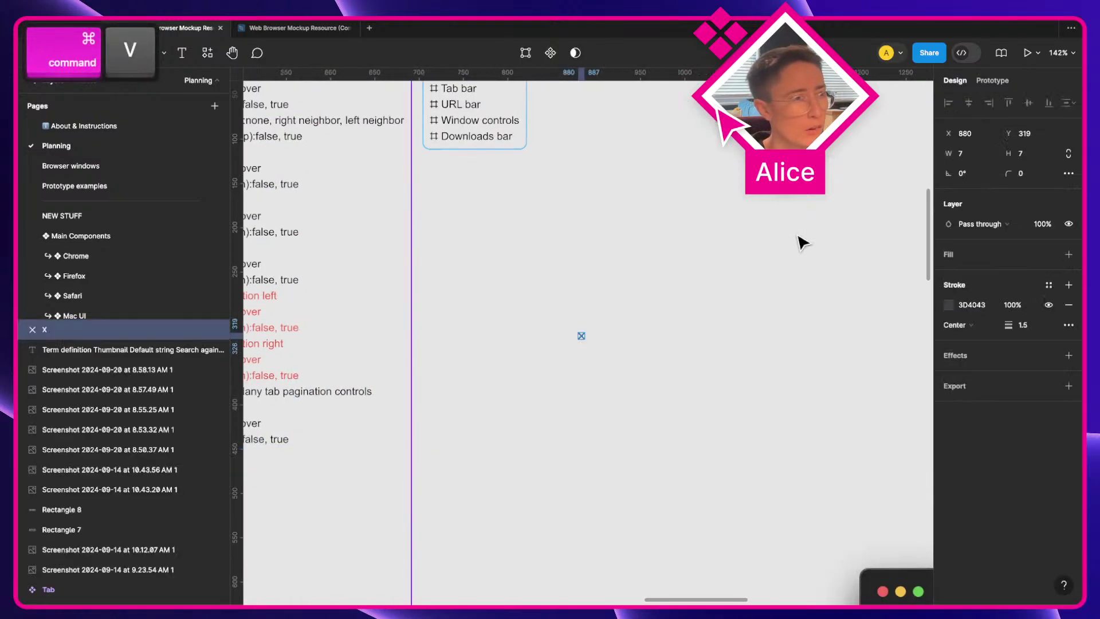
# Step: Move the pasted X toward the Chrome mockup and set its stroke to purple 9747FF
pyautogui.moveTo(582, 336); pyautogui.dragTo(568, 239)
pyautogui.scroll(3, 567, 238)
pyautogui.press('a')
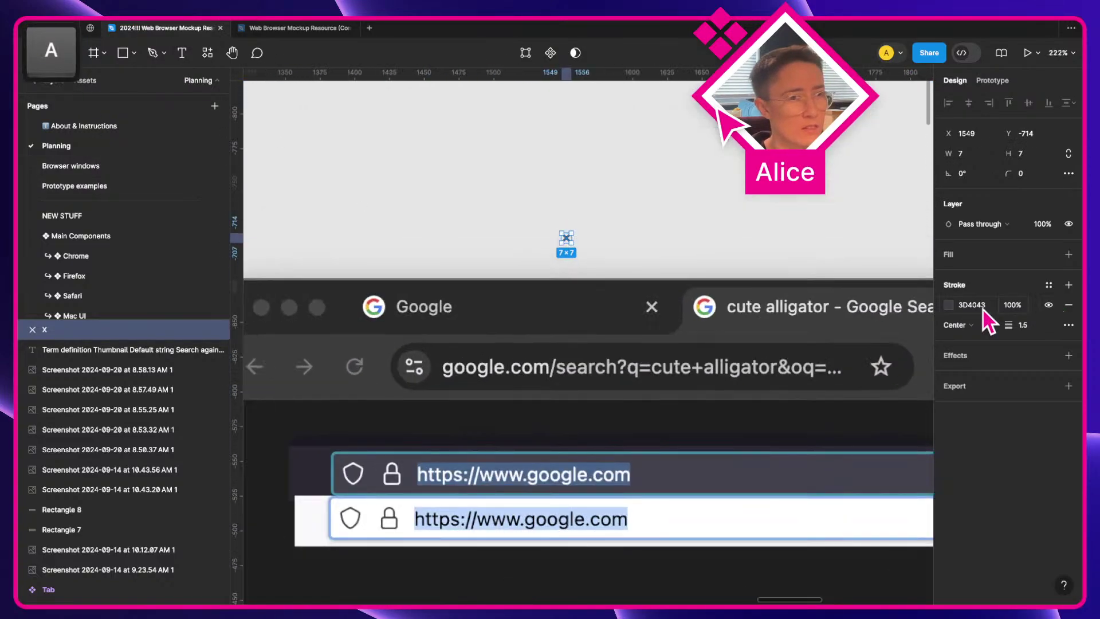
pyautogui.click(951, 305)
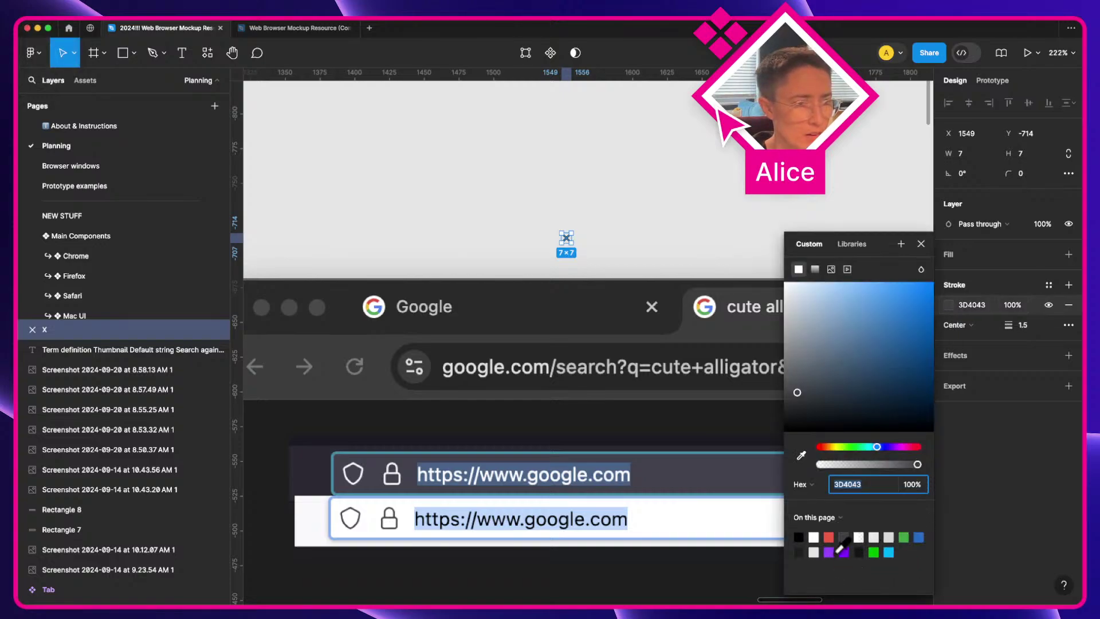
pyautogui.click(843, 552)
pyautogui.click(608, 172)
# Step: Align the purple X over the Chrome tab's grey close X
pyautogui.click(571, 243)
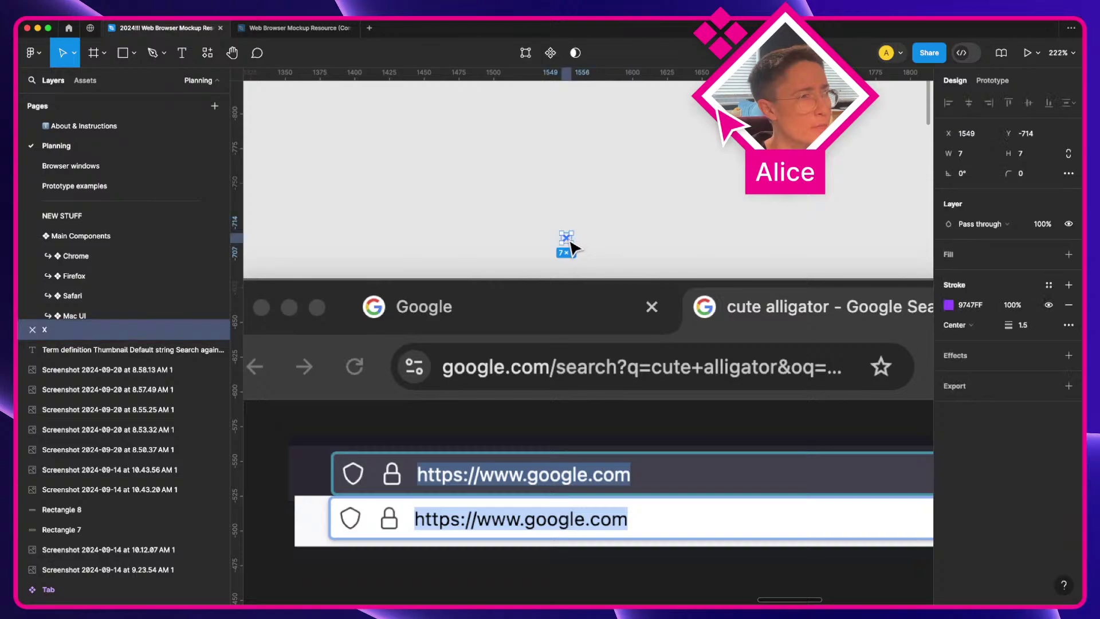
pyautogui.moveTo(571, 243); pyautogui.dragTo(630, 313)
pyautogui.scroll(5, 636, 314)
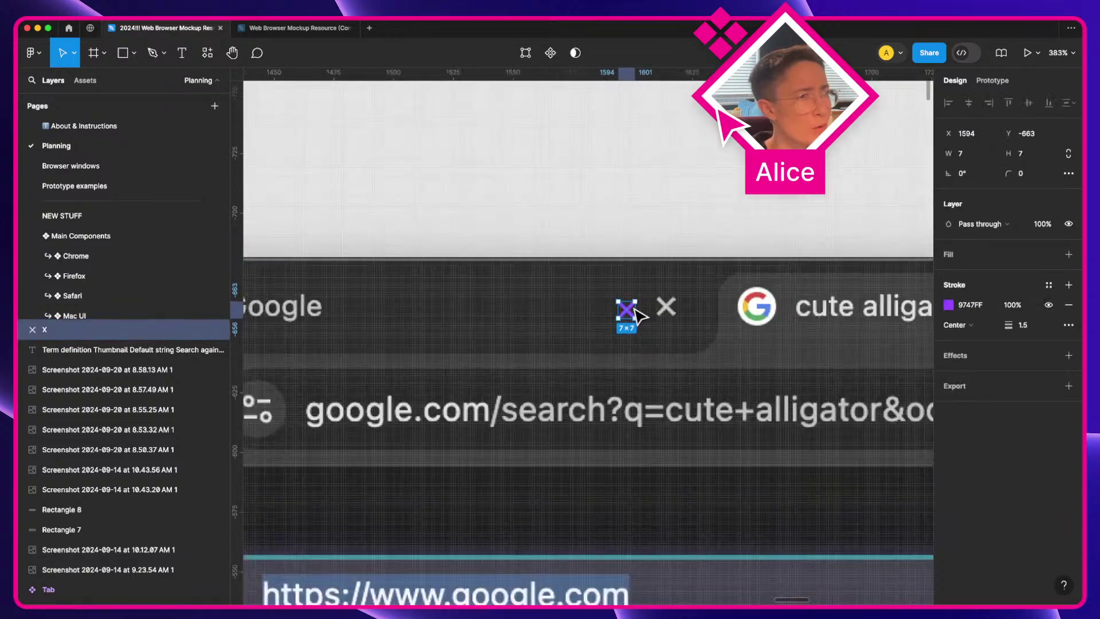
pyautogui.scroll(10, 638, 314)
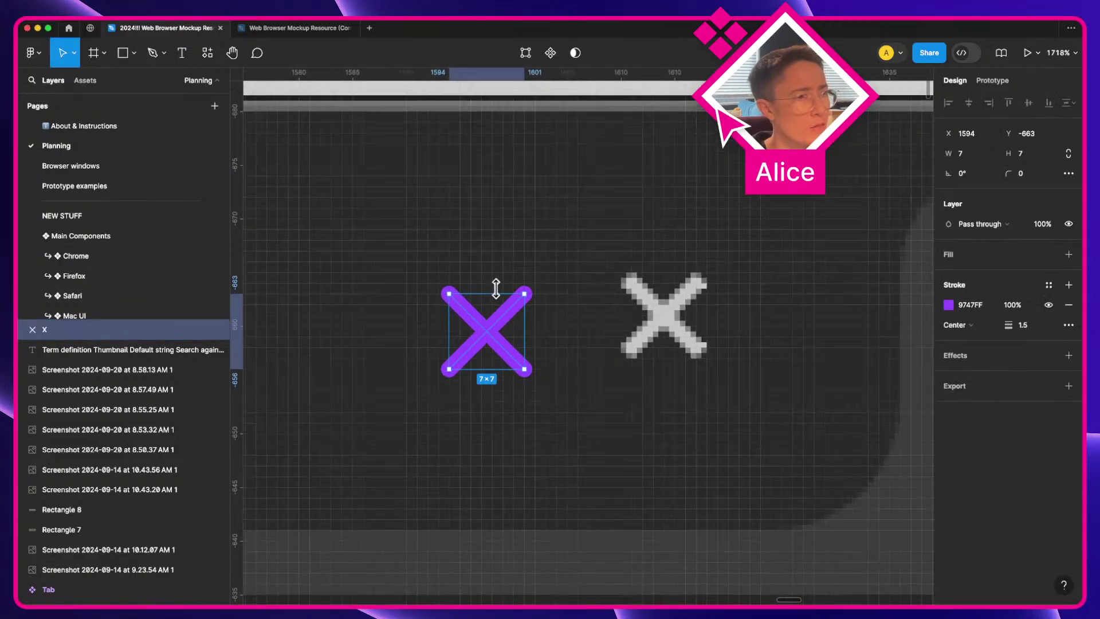
pyautogui.scroll(2, 496, 288)
pyautogui.click(508, 287)
pyautogui.moveTo(503, 356); pyautogui.dragTo(681, 324)
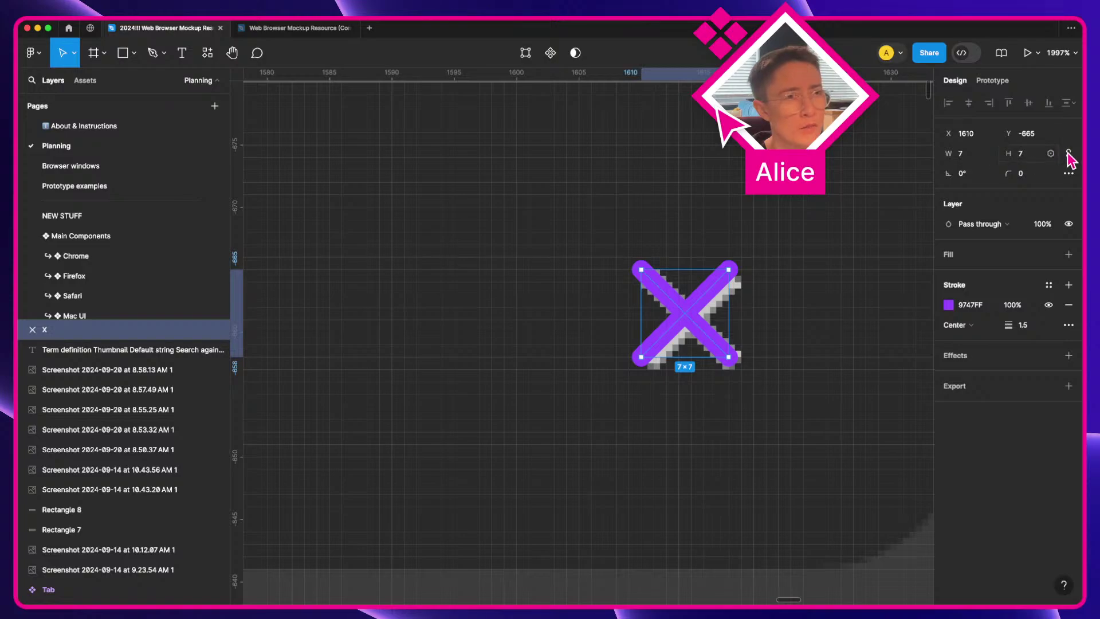
# Step: Shrink the X from 7×7 to 6×6 and nudge it back into alignment
pyautogui.click(1028, 158)
pyautogui.press('Down')
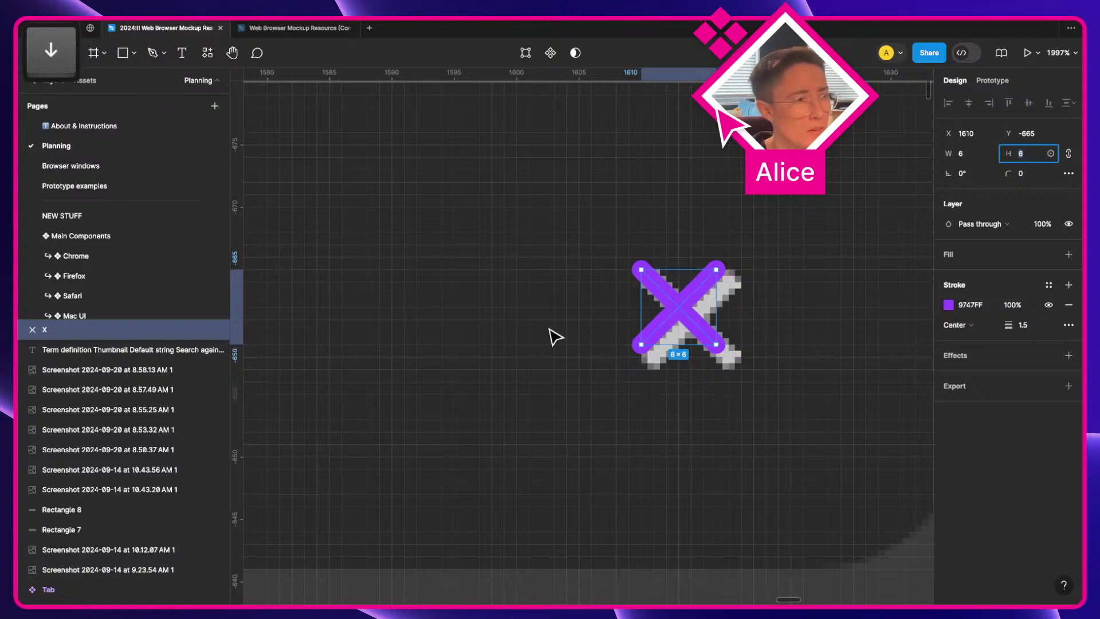
pyautogui.moveTo(693, 318); pyautogui.dragTo(705, 331)
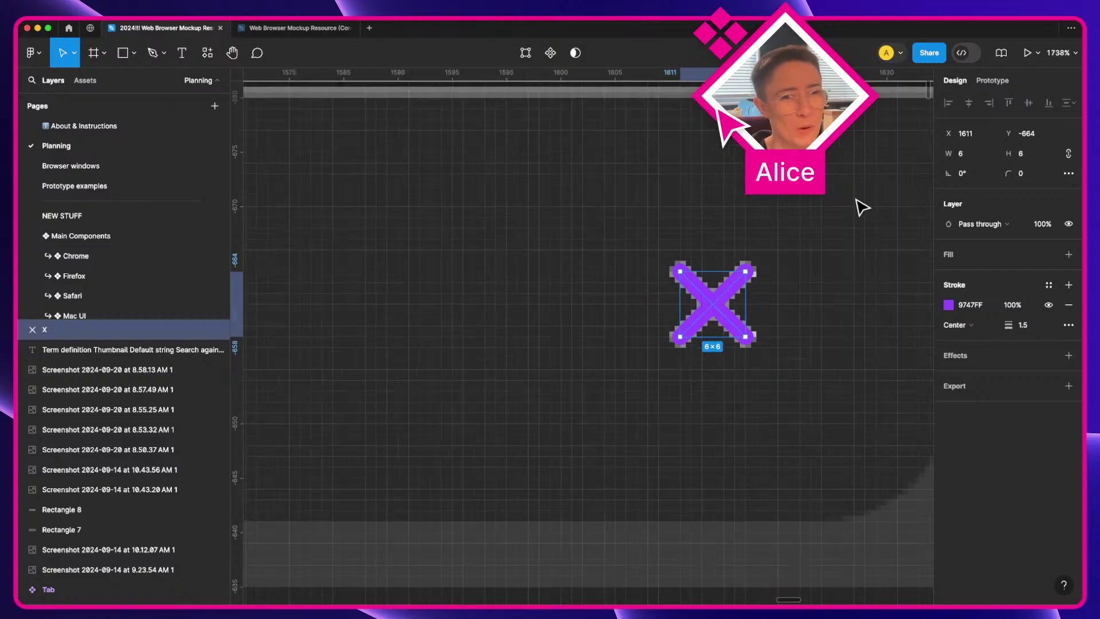
# Step: Move the X onto empty canvas left of the mockup and wrap it in Frame 40
pyautogui.scroll(-5, 862, 195)
pyautogui.press('a')
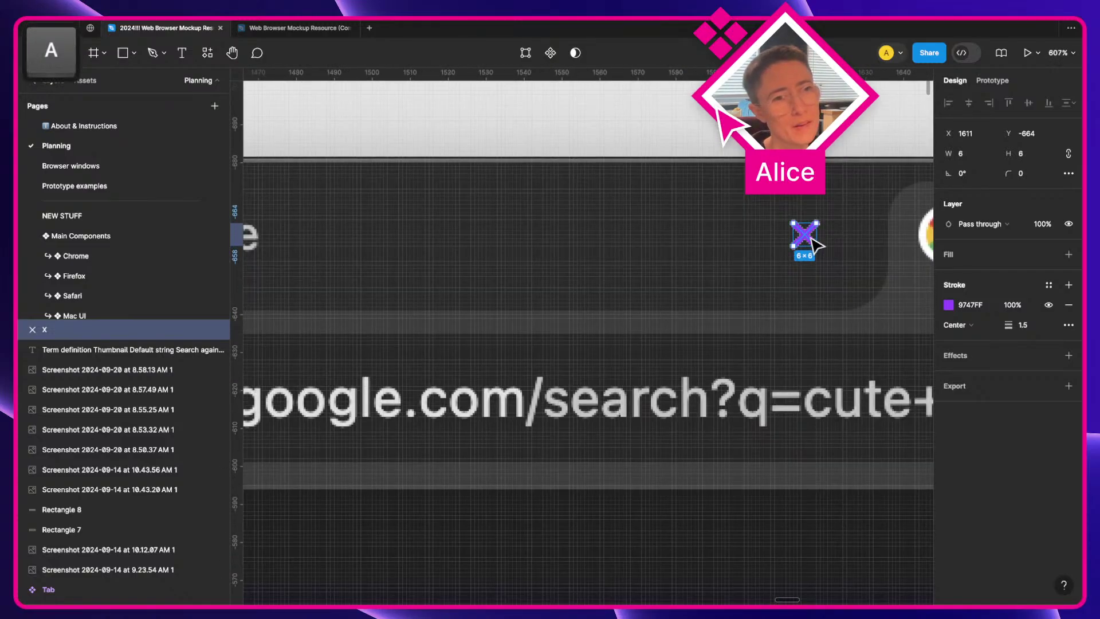
pyautogui.moveTo(805, 237); pyautogui.dragTo(627, 343)
pyautogui.press('space')
pyautogui.scroll(-3, 601, 97)
pyautogui.scroll(-2, 891, 273)
pyautogui.press('a')
pyautogui.press('space')
pyautogui.scroll(3, 624, 337)
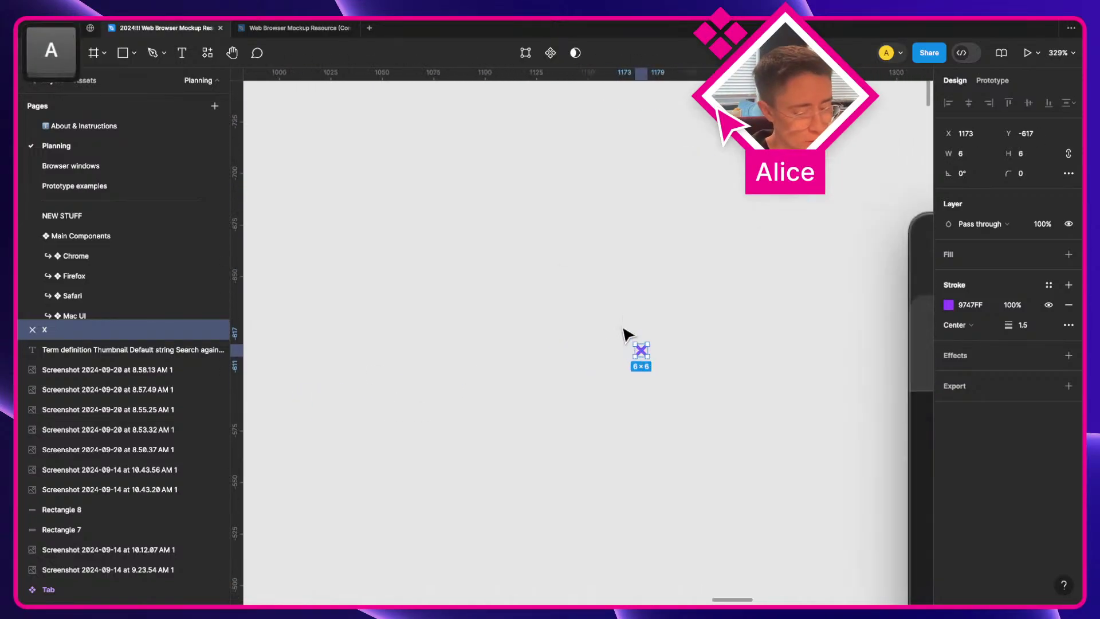
pyautogui.press('shift+super+g')
pyautogui.press('alt+super+g')
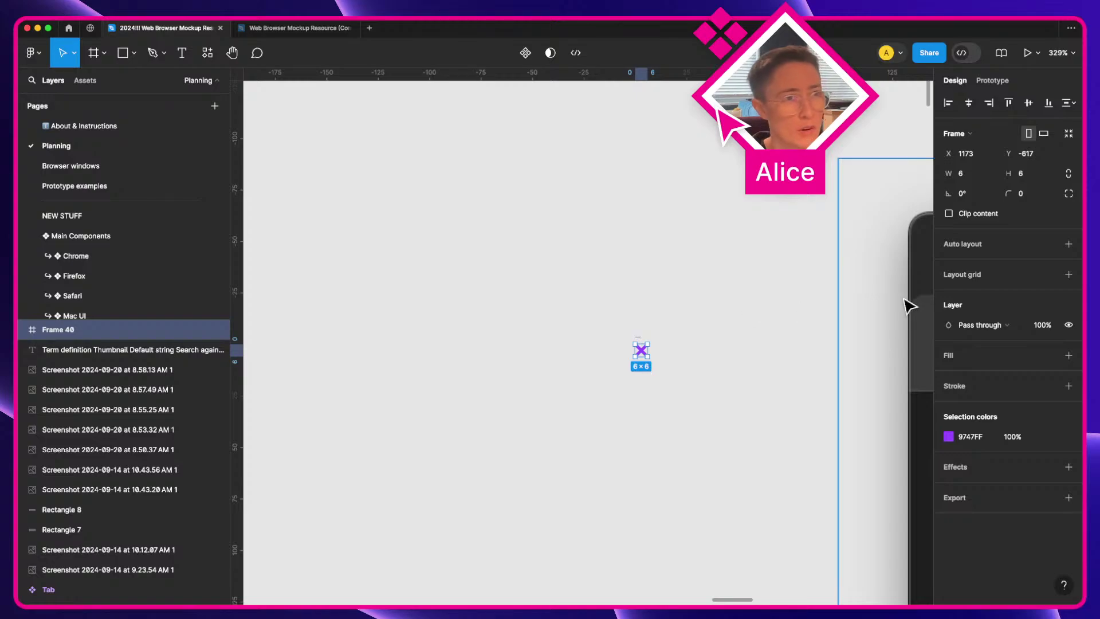
# Step: Add auto layout to Frame 40 around the purple X
pyautogui.hotkey('shift', 'a')
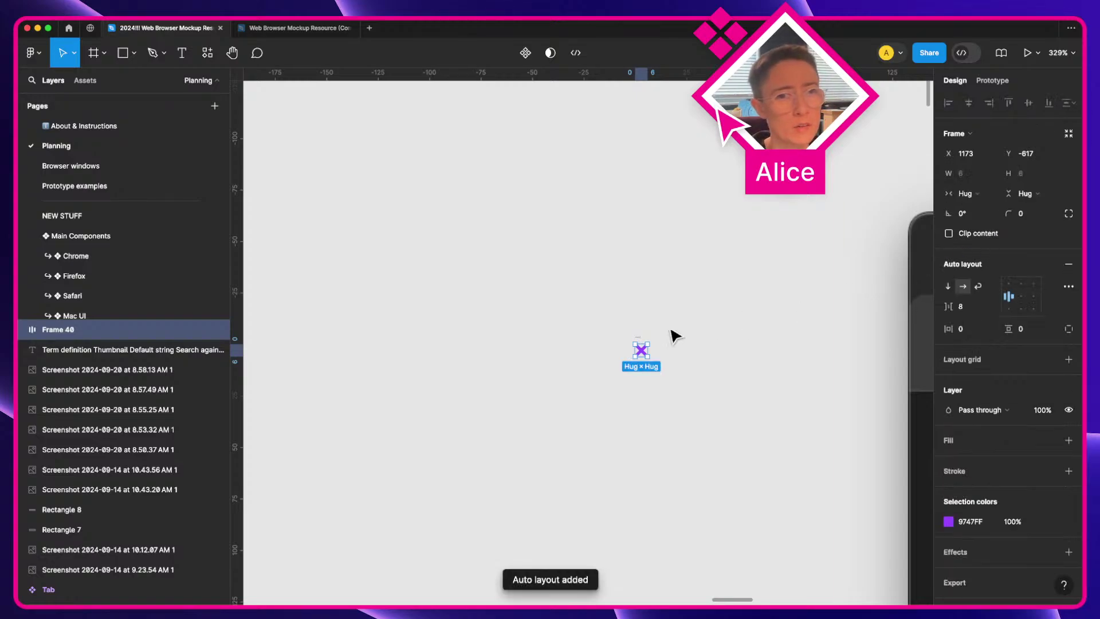
pyautogui.scroll(3, 653, 347)
pyautogui.press('a')
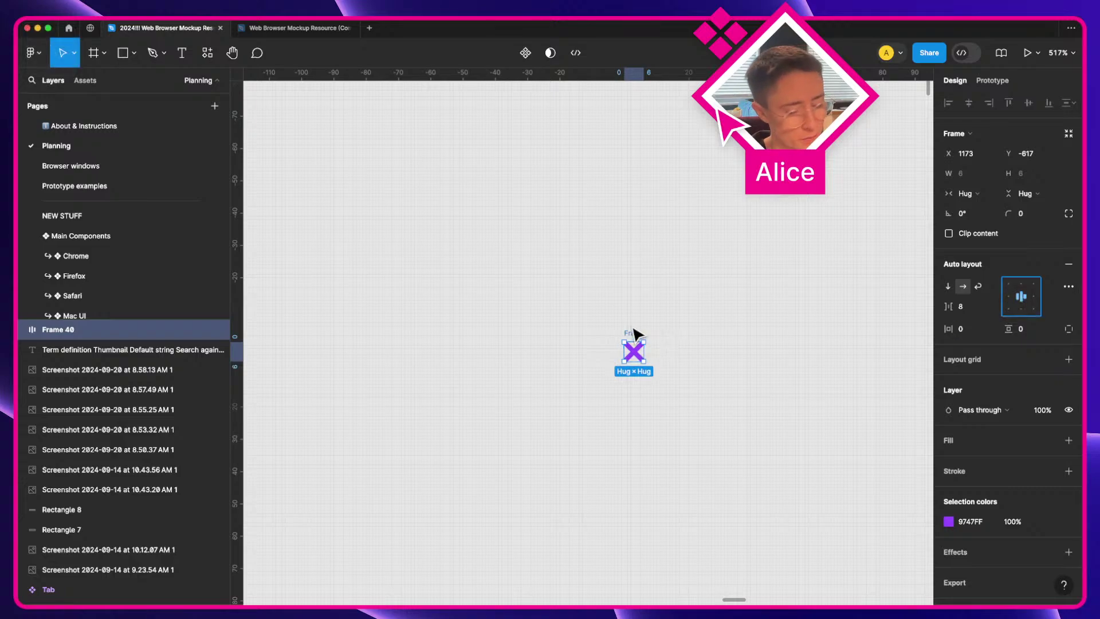
pyautogui.press('super+r')
pyautogui.click(606, 336)
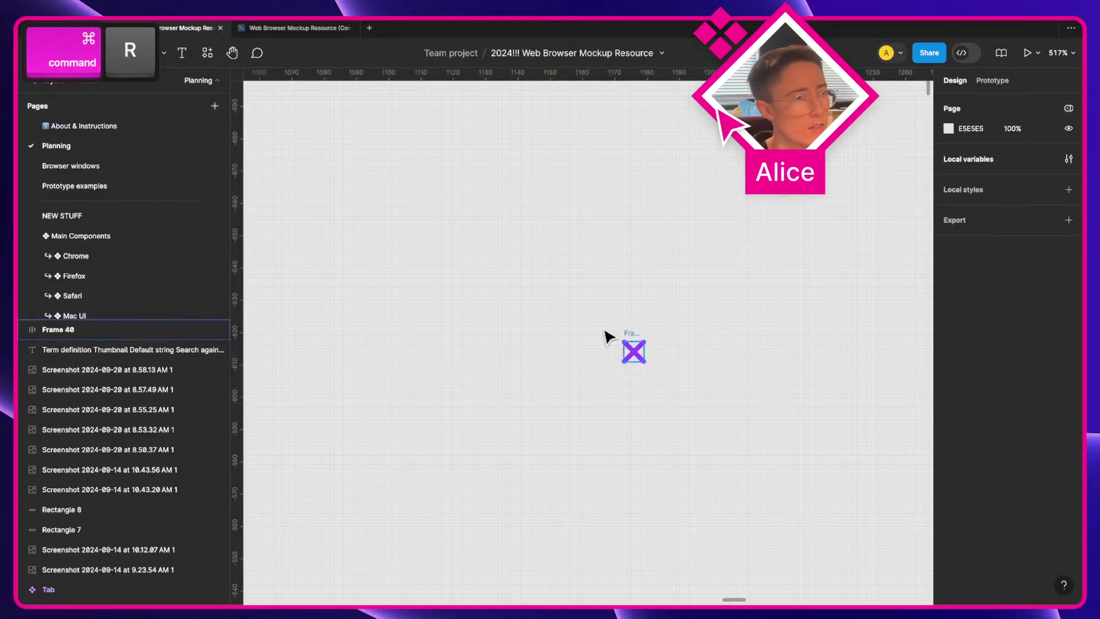
# Step: Wrap Frame 40 in a new auto-layout Frame 41 set to Wrap direction
pyautogui.click(630, 343)
pyautogui.hotkey('shift', 'a')
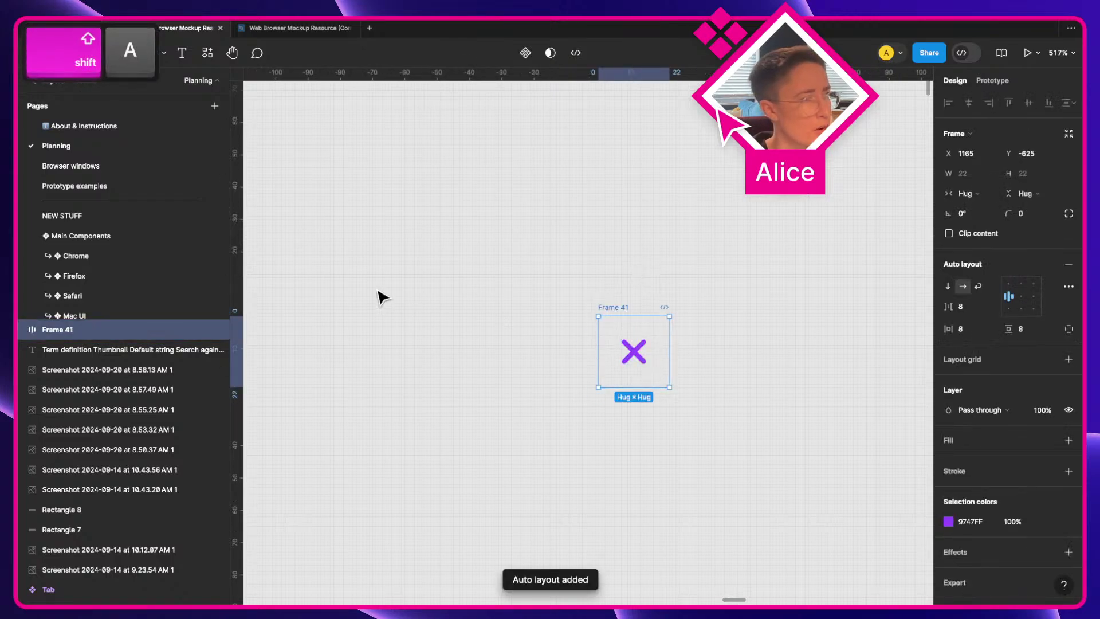
pyautogui.press('super+r')
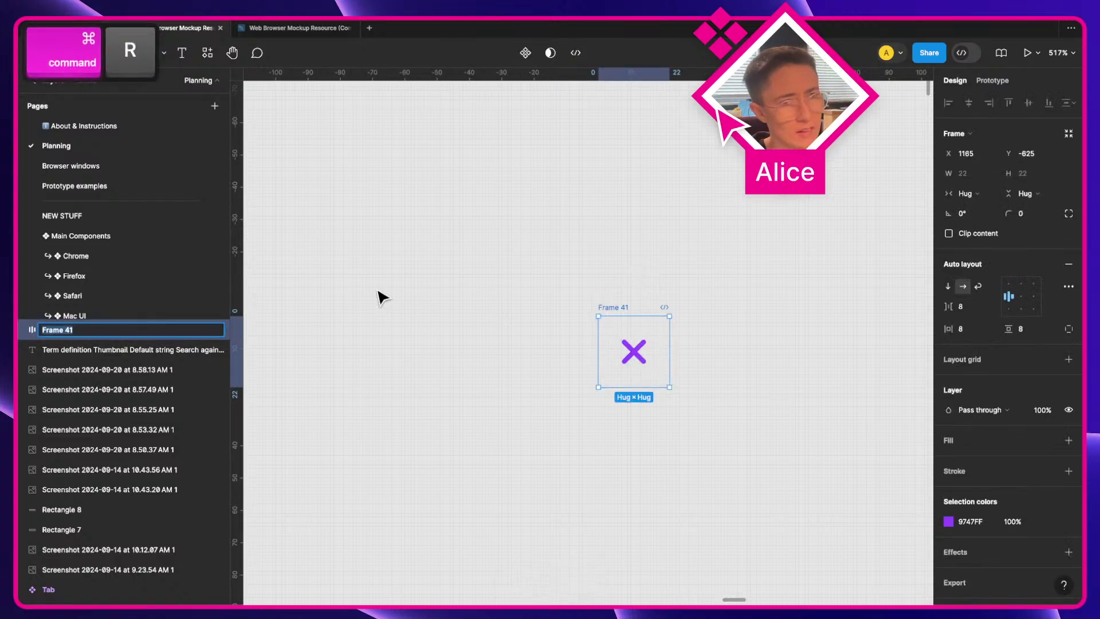
pyautogui.click(978, 287)
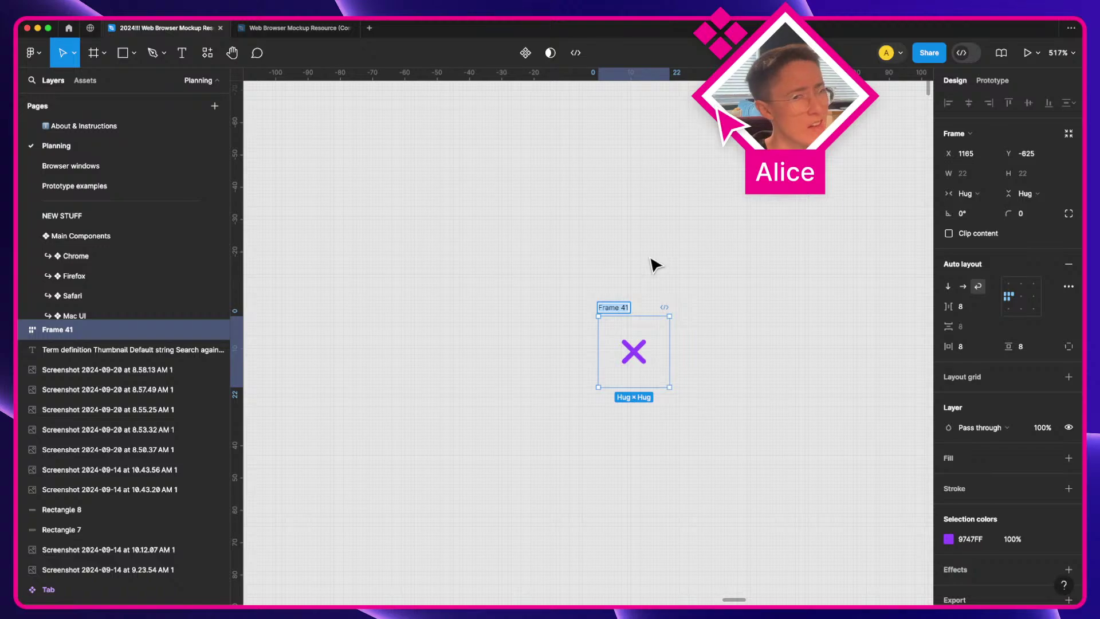
pyautogui.scroll(-10, 651, 259)
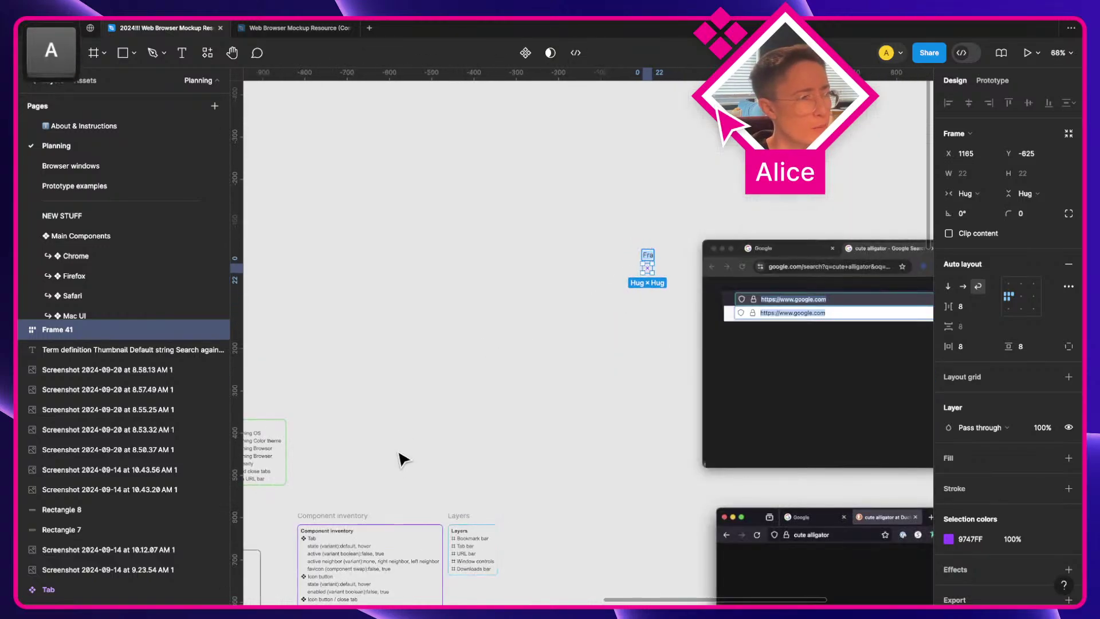
pyautogui.scroll(-3, 399, 460)
pyautogui.hscroll(-10, 403, 467)
pyautogui.scroll(-3, 403, 466)
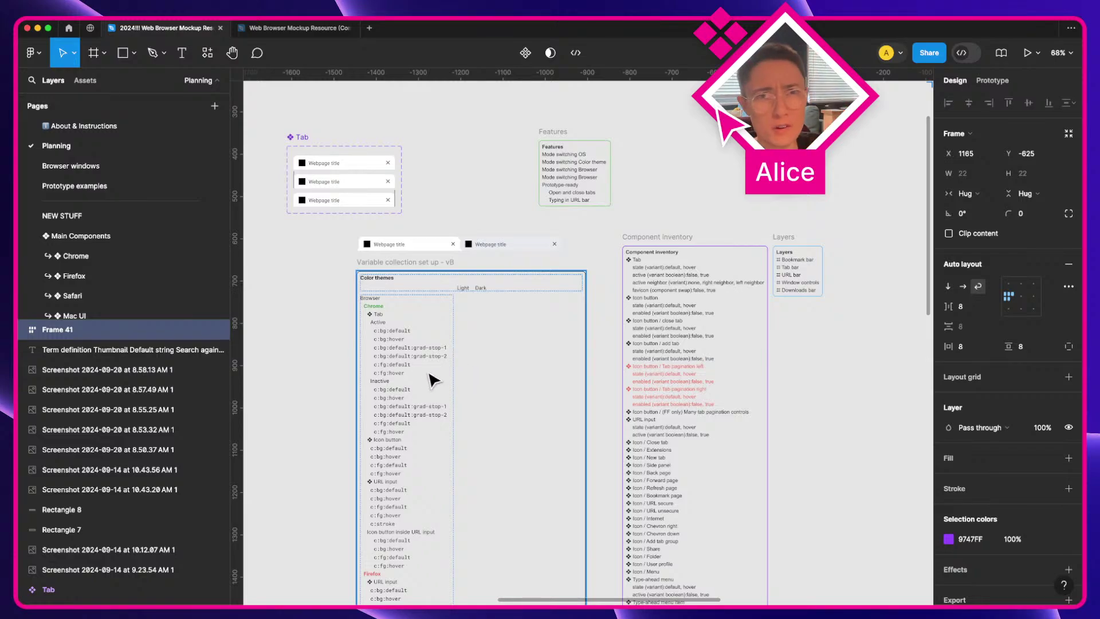
pyautogui.scroll(-3, 434, 379)
pyautogui.hscroll(4, 433, 380)
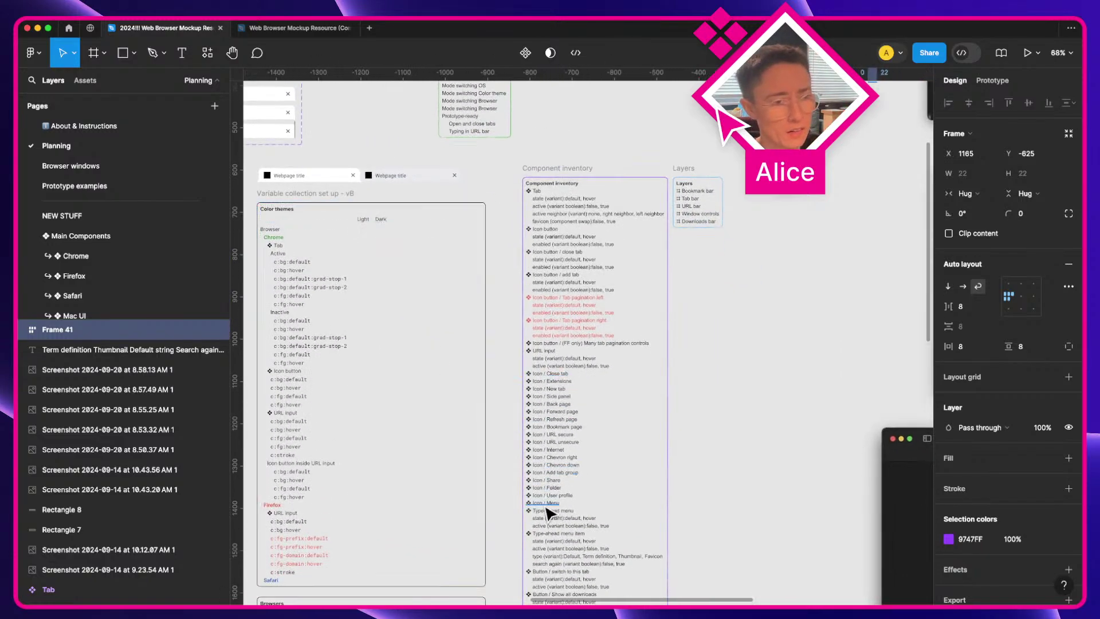
pyautogui.hscroll(-3, 805, 474)
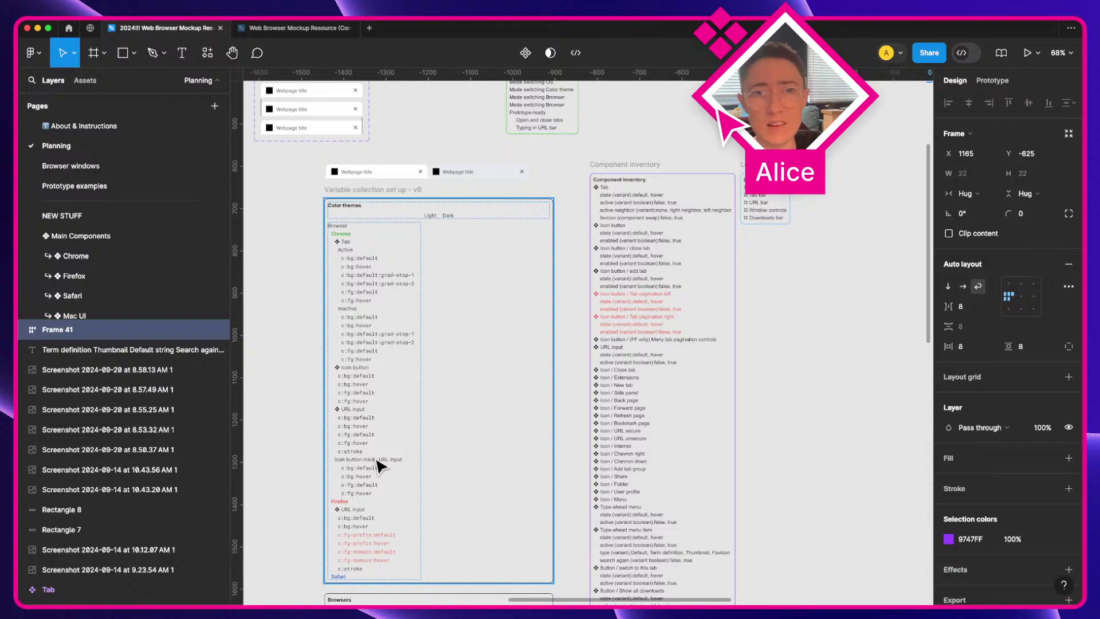
pyautogui.hscroll(5, 405, 472)
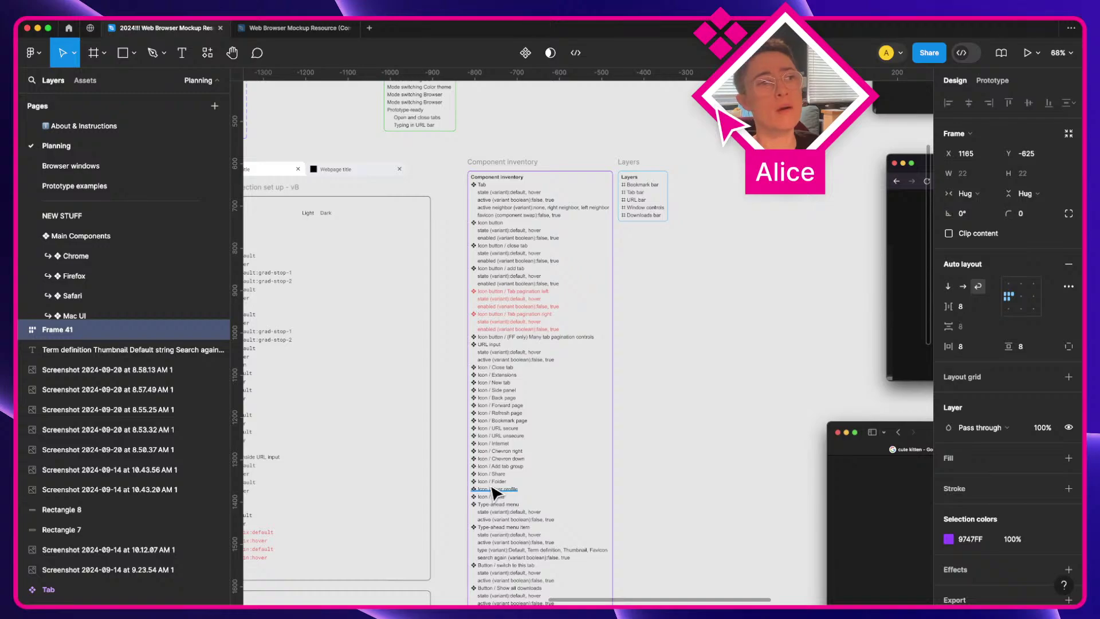
pyautogui.hscroll(8, 493, 492)
pyautogui.hscroll(-13, 494, 493)
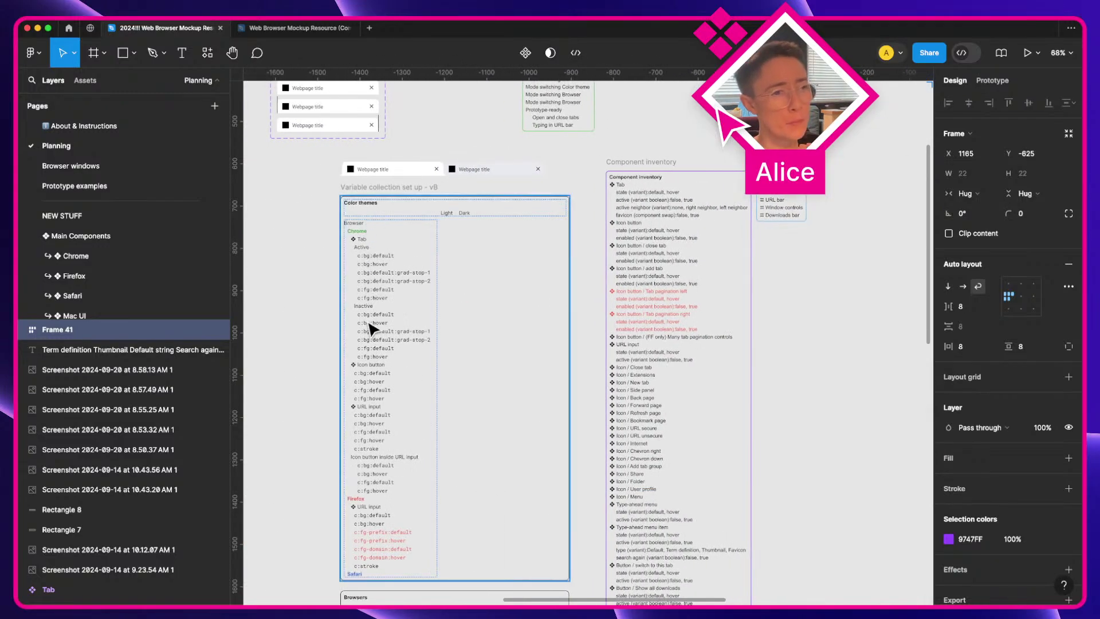
pyautogui.hscroll(15, 754, 375)
pyautogui.scroll(12, 754, 376)
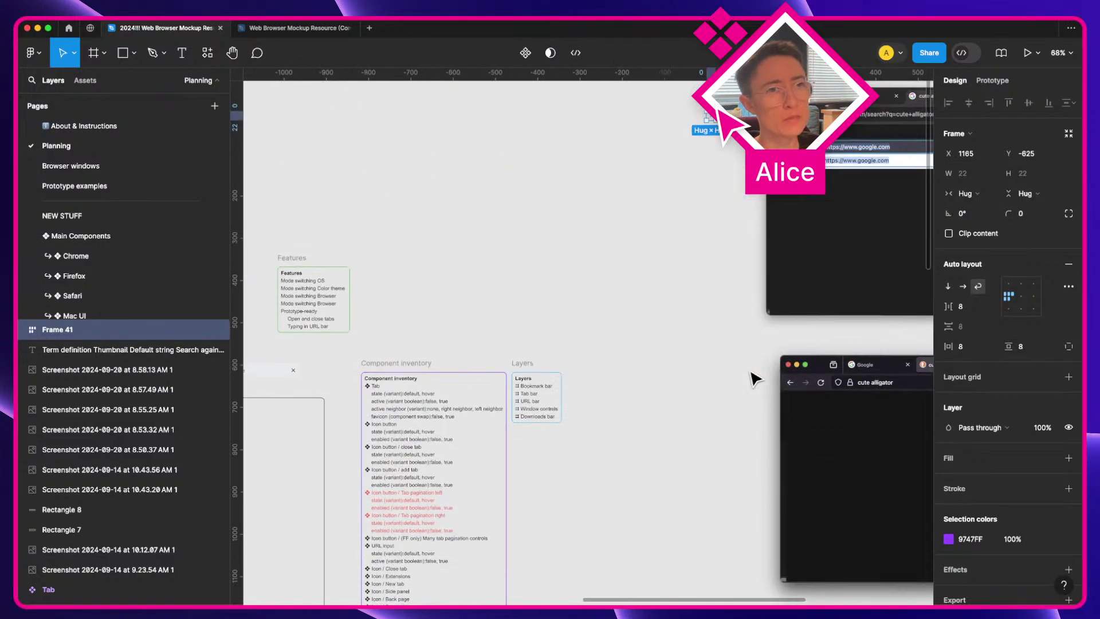
pyautogui.scroll(3, 756, 378)
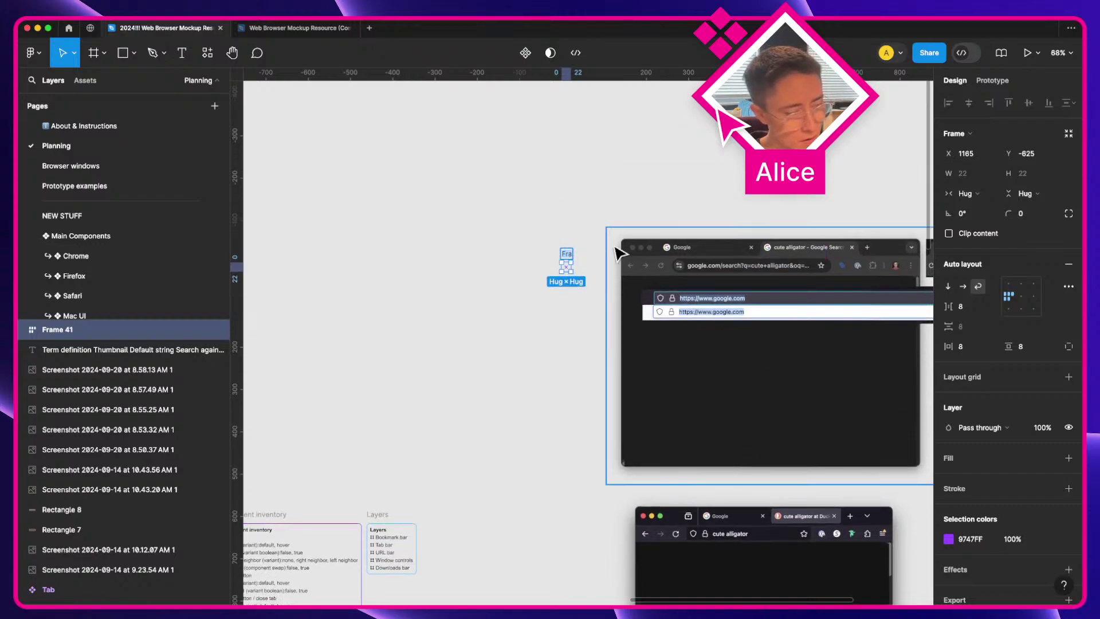
# Step: Rename the outer frame to 'Chrome' and move it further left on the canvas
pyautogui.write('he')
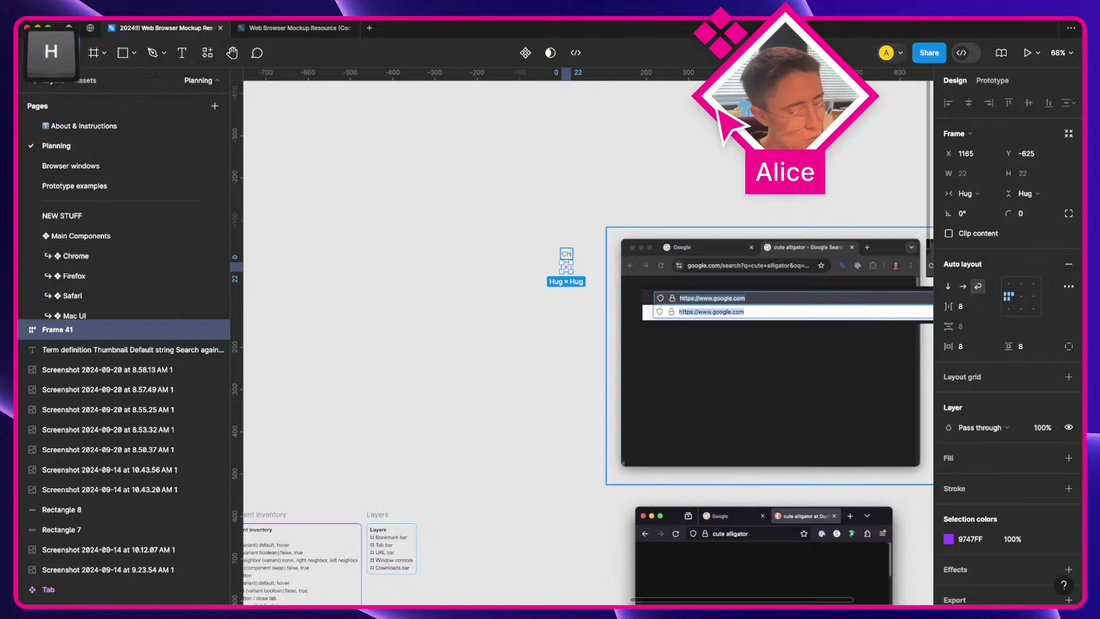
pyautogui.press('Return')
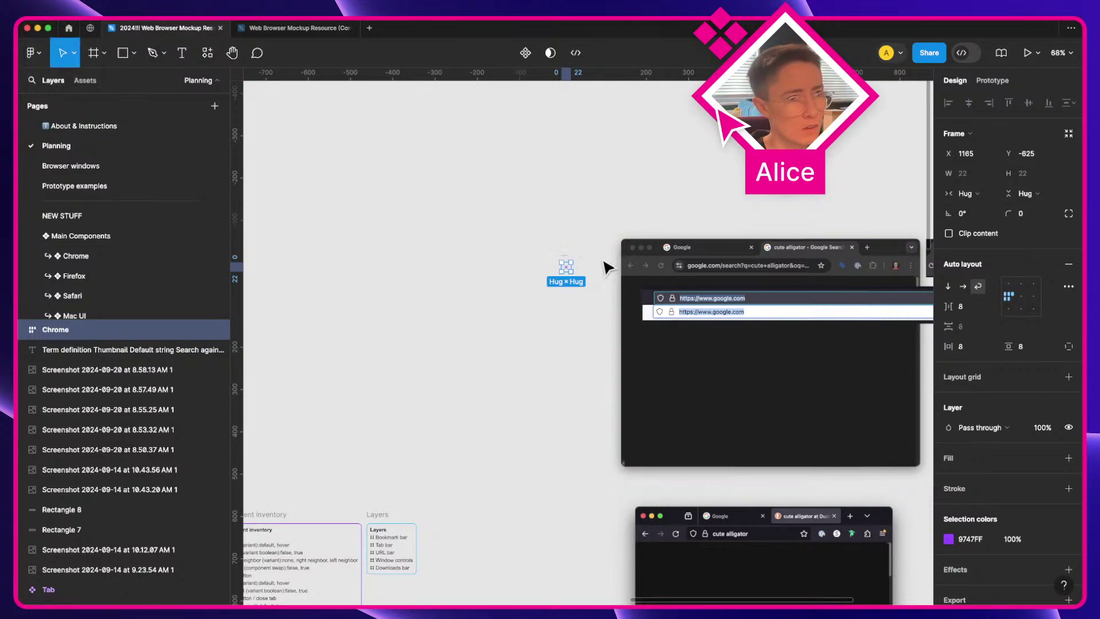
pyautogui.scroll(5, 607, 267)
pyautogui.press('a')
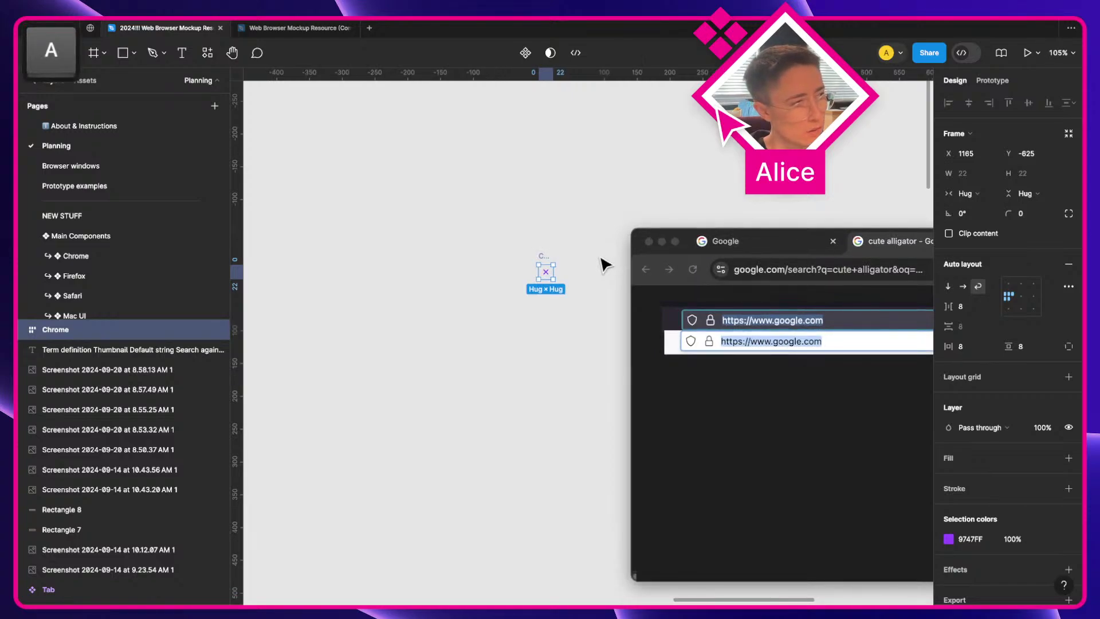
pyautogui.moveTo(545, 267); pyautogui.dragTo(339, 271)
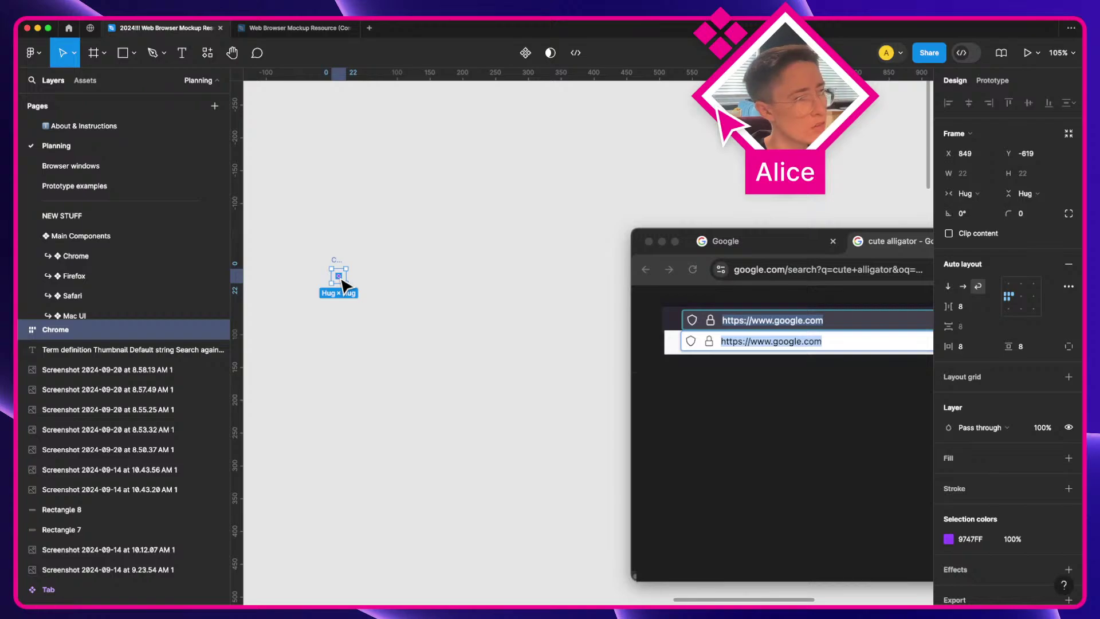
# Step: Add 'icons' to the Chrome frame's layer name and pan toward the icon frame
pyautogui.press('super+r')
pyautogui.write('icons')
pyautogui.press('Return')
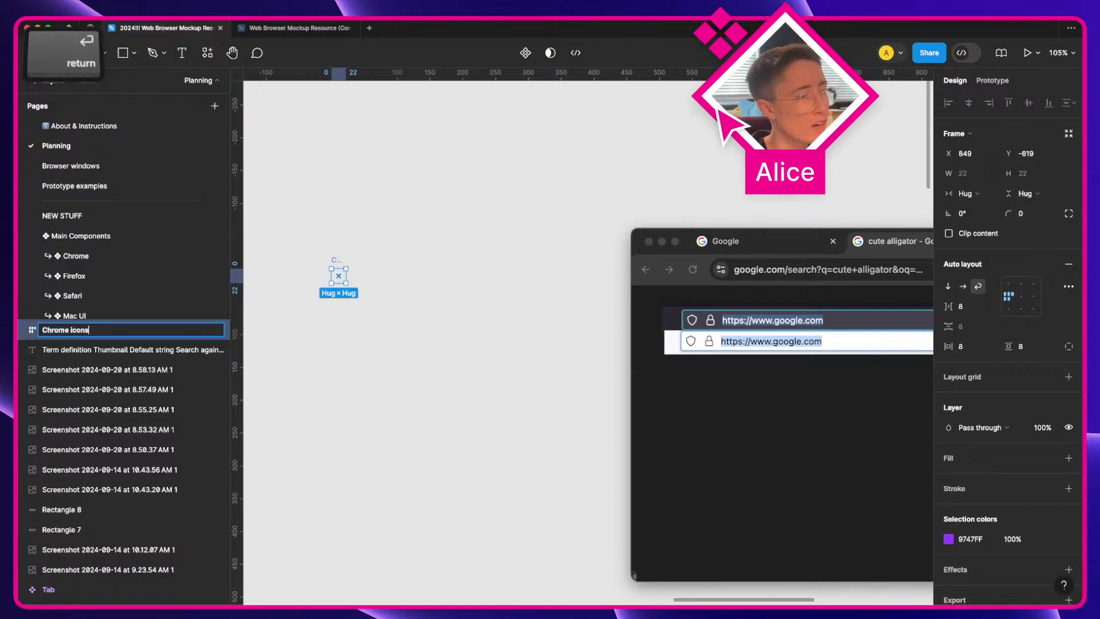
pyautogui.press('Return')
pyautogui.scroll(3, 296, 297)
pyautogui.press('a')
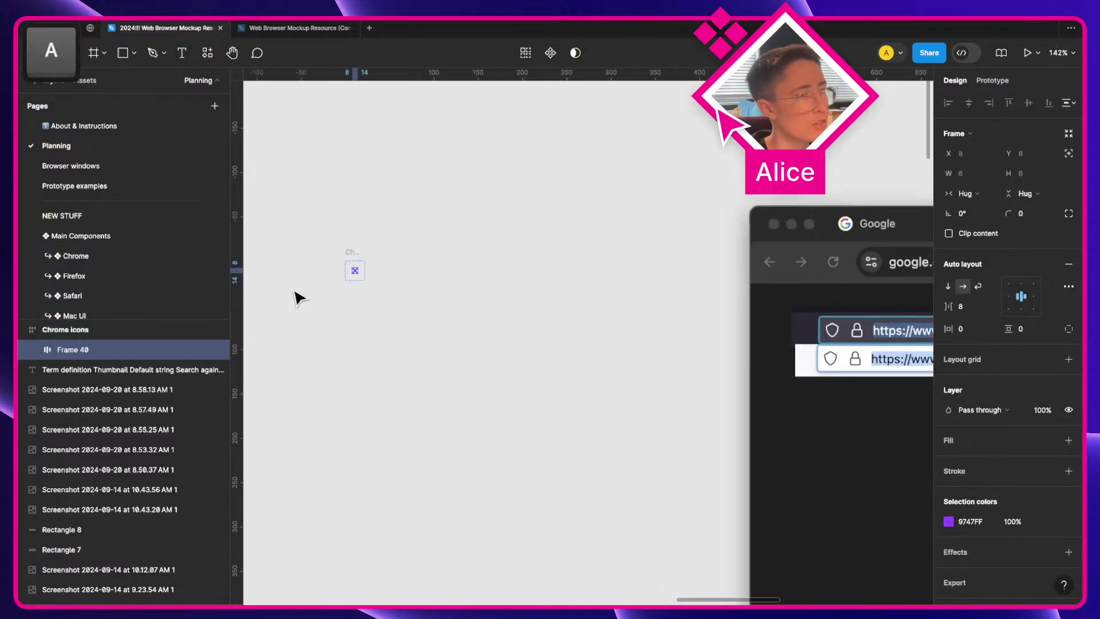
pyautogui.moveTo(297, 298); pyautogui.dragTo(379, 300)
# Step: Correct the outer frame's layer name to 'Chrome icons'
pyautogui.click(98, 332)
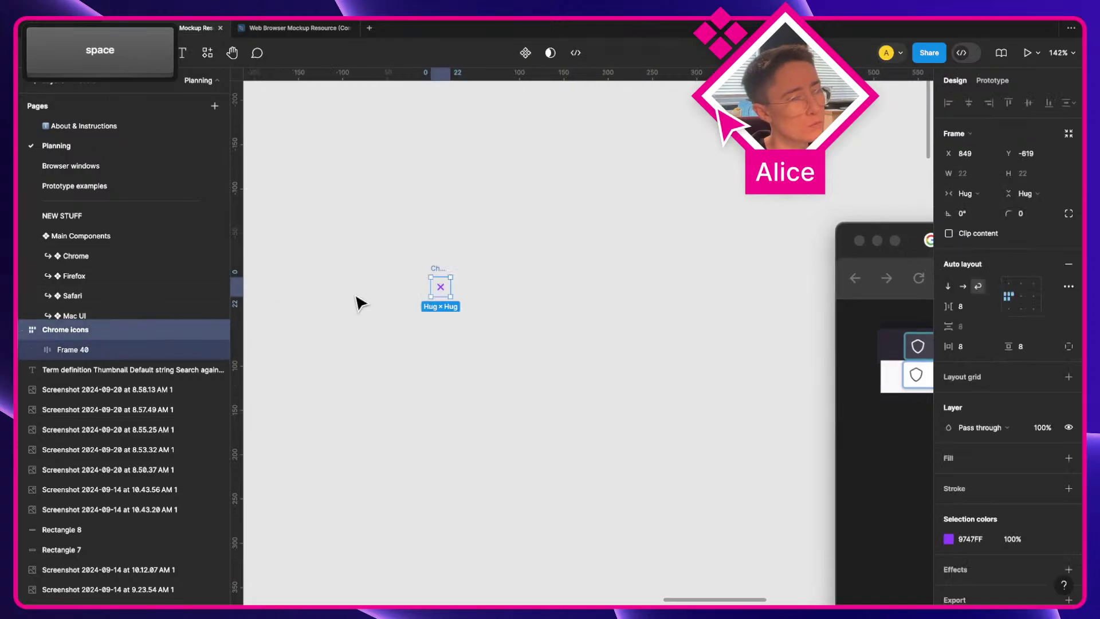
pyautogui.press('super+r')
pyautogui.press('Right')
pyautogui.hotkey('shift', 'Left')
pyautogui.hotkey('shift', 'Left')
pyautogui.hotkey('shift', 'Left')
pyautogui.hotkey('shift', 'Left')
pyautogui.hotkey('shift', 'Left')
pyautogui.hotkey('shift', 'Left')
pyautogui.press('BackSpace')
pyautogui.press('Return')
pyautogui.press('super+r')
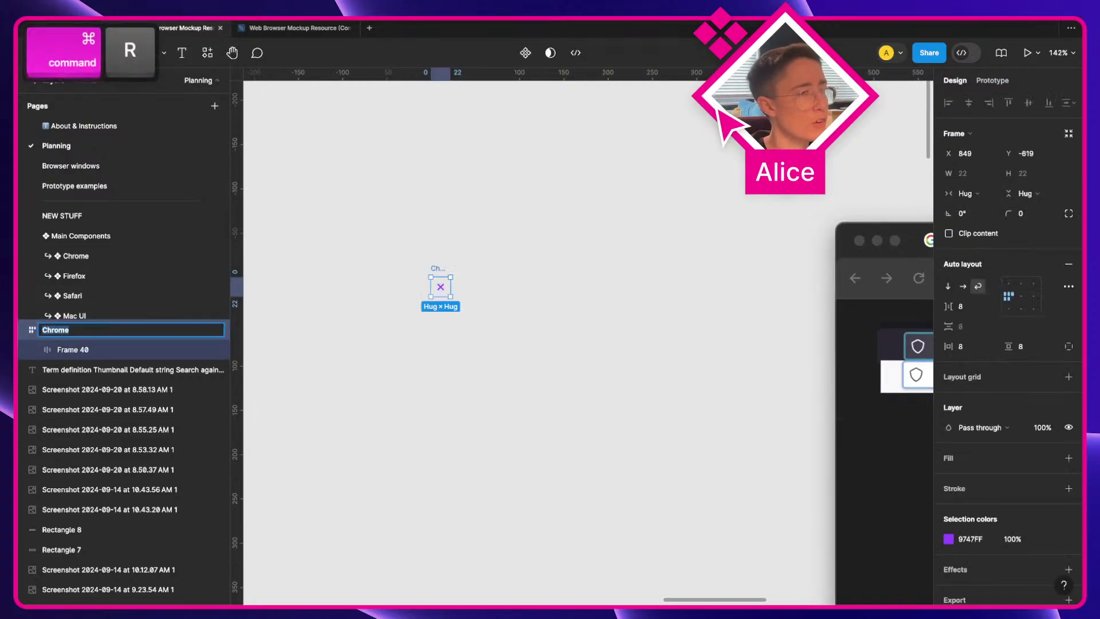
pyautogui.write('Chrome icons')
pyautogui.press('Return')
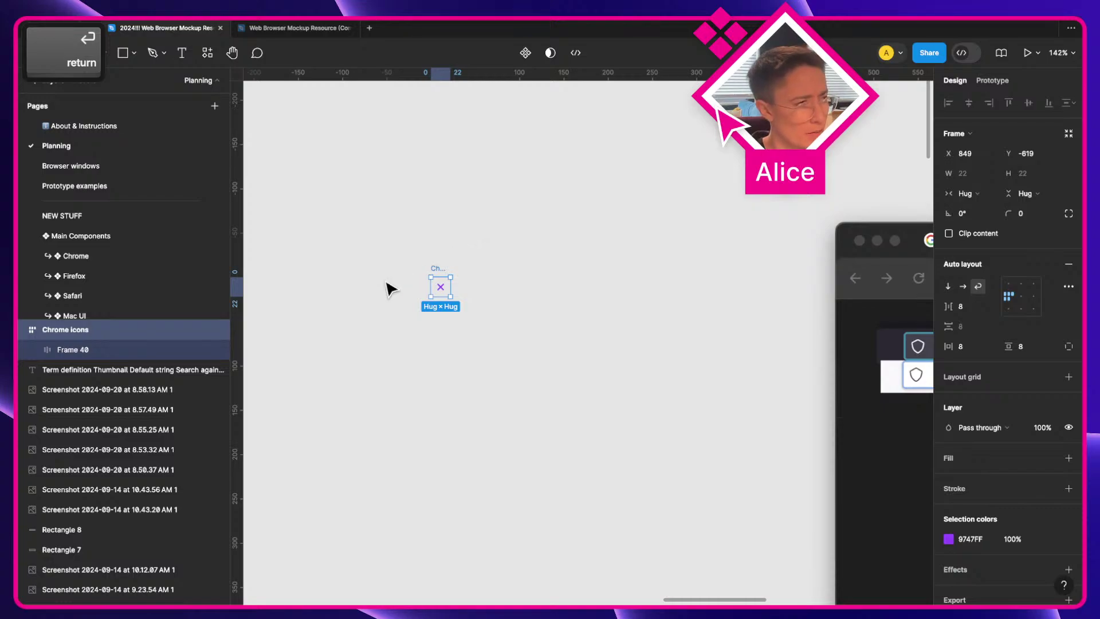
# Step: Rename Frame 40 to 'Close tab' and turn it into a component
pyautogui.doubleClick(140, 351)
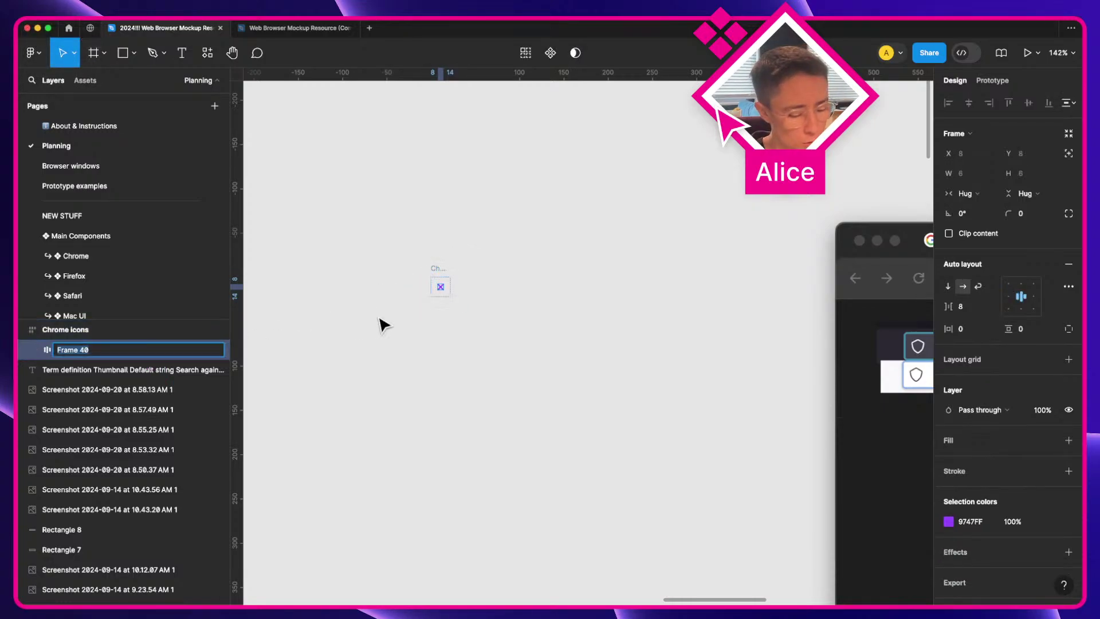
pyautogui.write('Close tab')
pyautogui.press('Return')
pyautogui.press('alt+super+k')
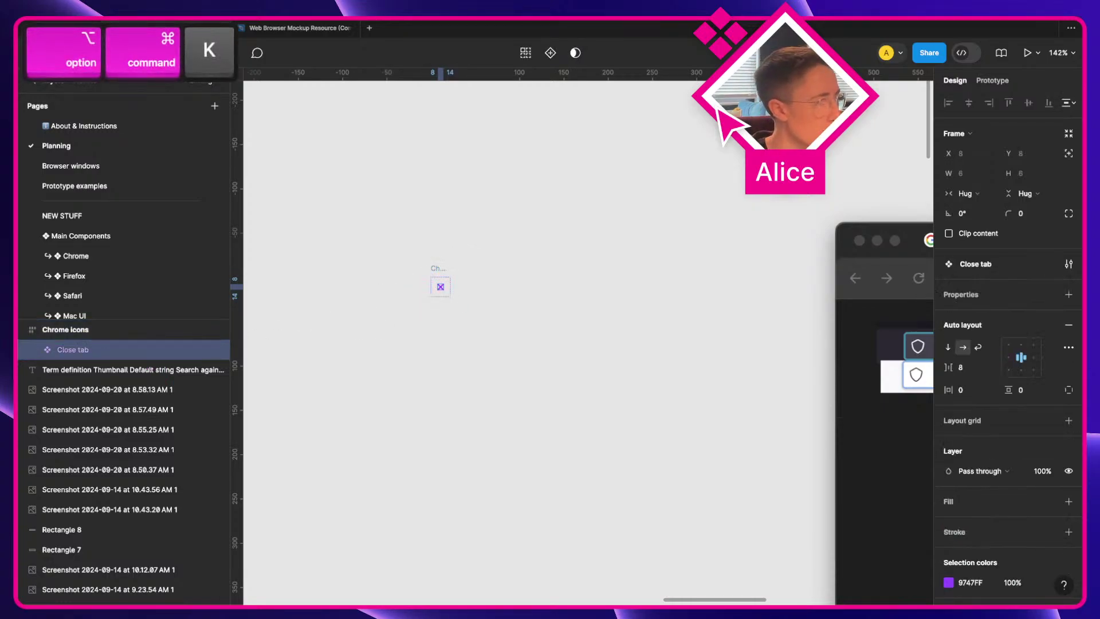
pyautogui.scroll(5, 420, 276)
pyautogui.press('a')
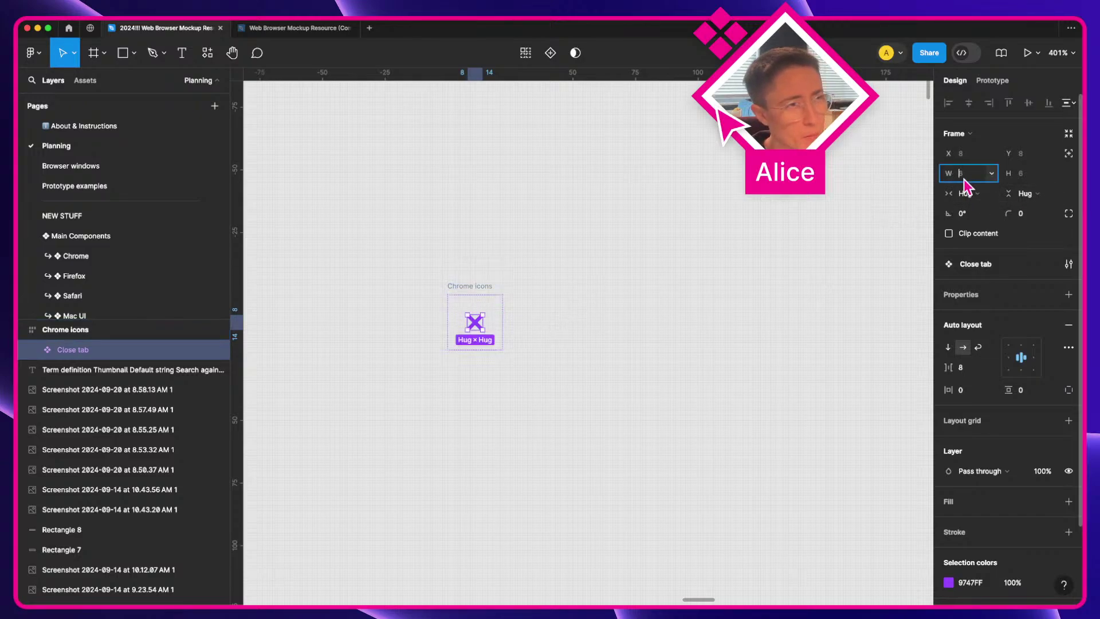
# Step: Raise the Close tab height to 8 and set width and height to Hug contents
pyautogui.press('Tab')
pyautogui.press('Up')
pyautogui.press('Up')
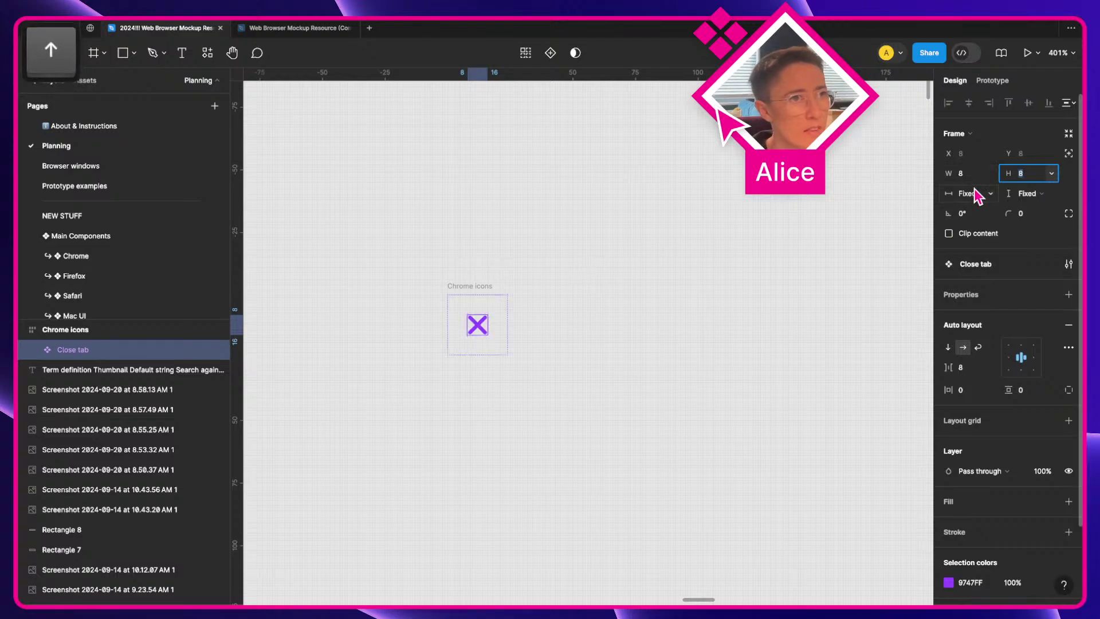
pyautogui.click(977, 195)
pyautogui.click(979, 210)
pyautogui.click(1026, 195)
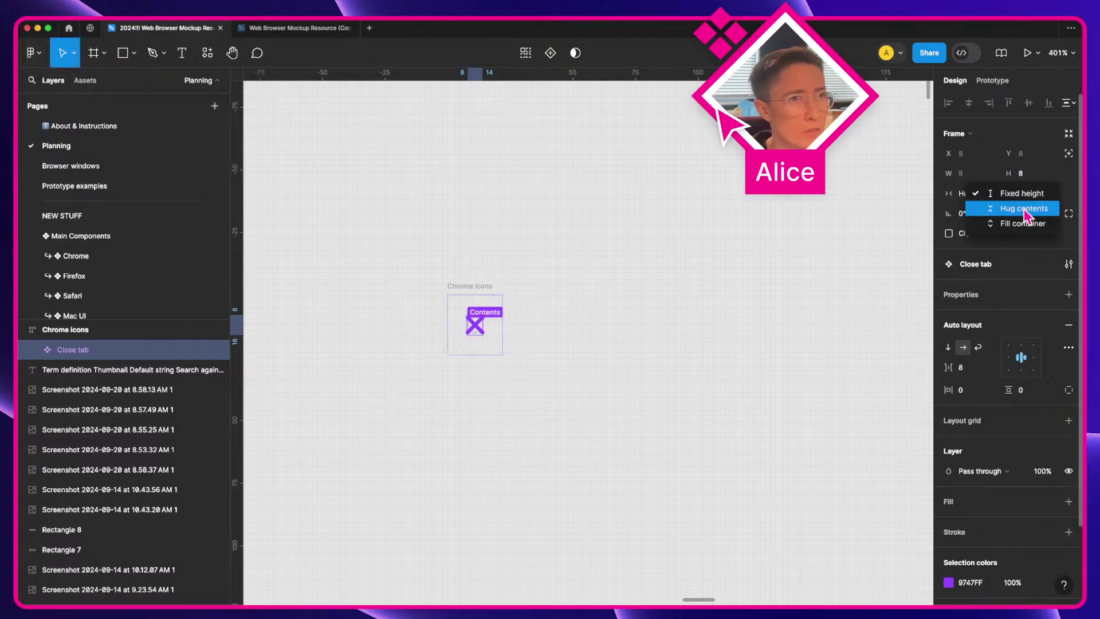
pyautogui.click(1025, 210)
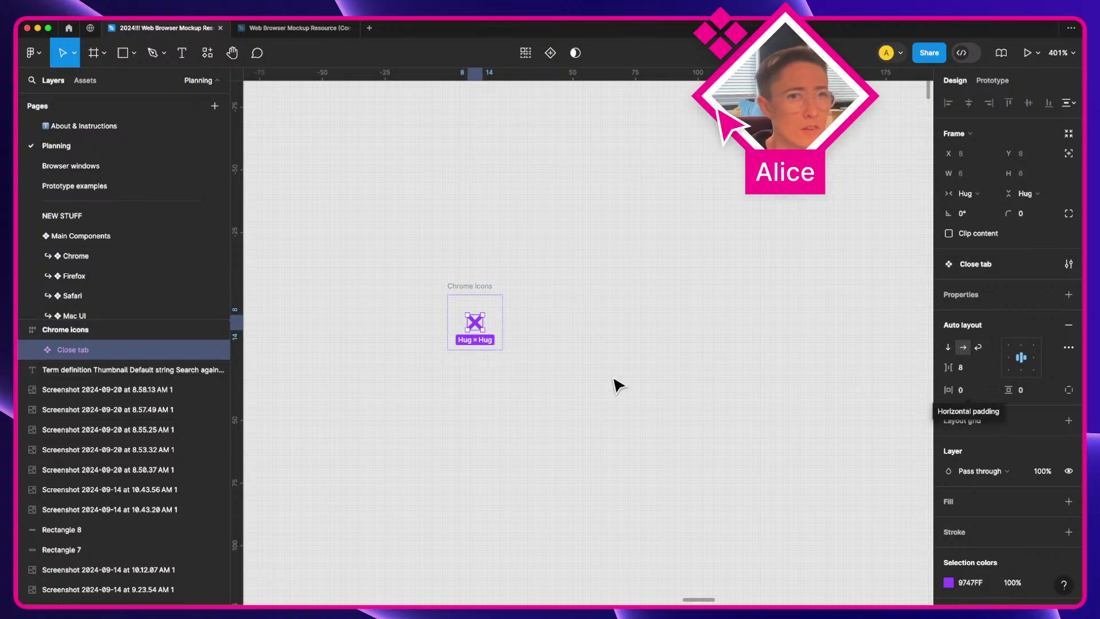
# Step: Drag the Close tab component out to a fixed 10×10 around the X, undoing a later Hug change
pyautogui.click(617, 387)
pyautogui.click(47, 351)
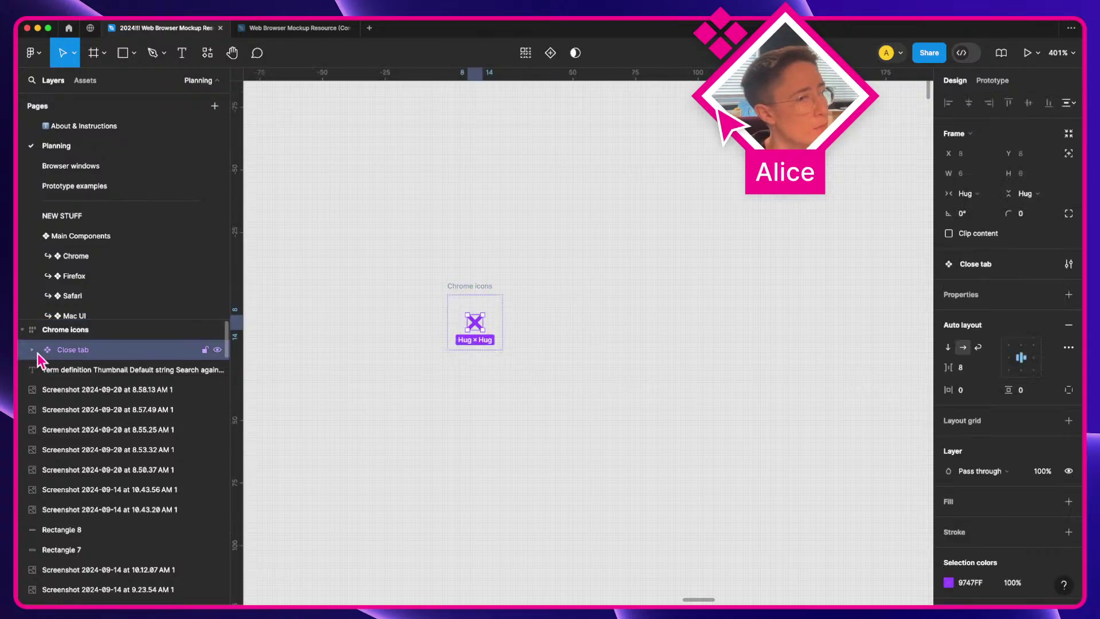
pyautogui.click(32, 350)
pyautogui.scroll(5, 478, 332)
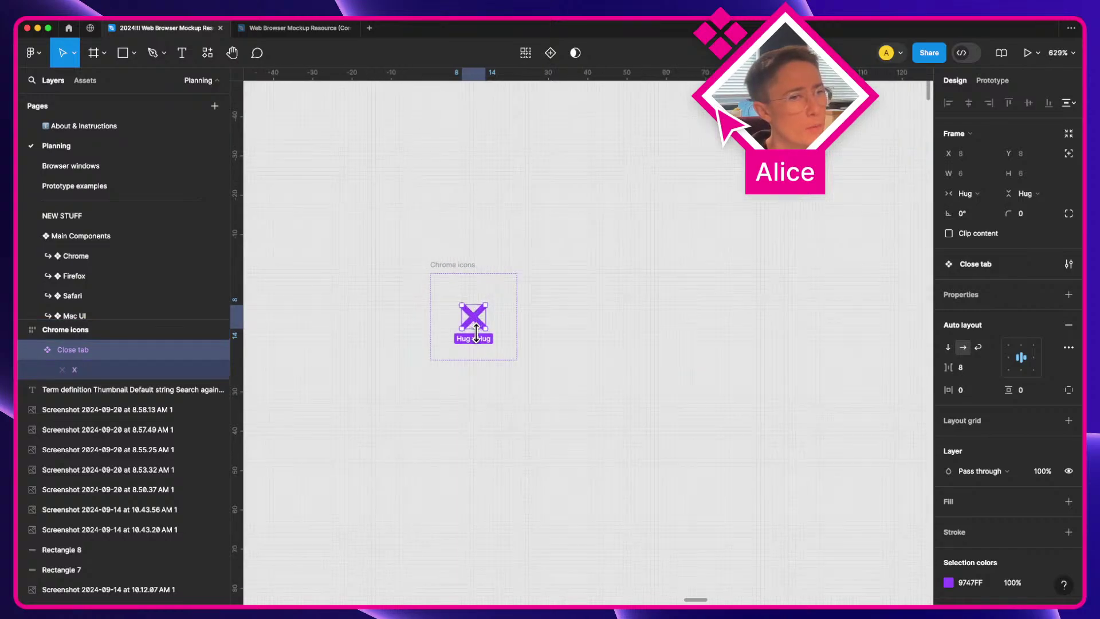
pyautogui.moveTo(491, 322); pyautogui.dragTo(506, 342)
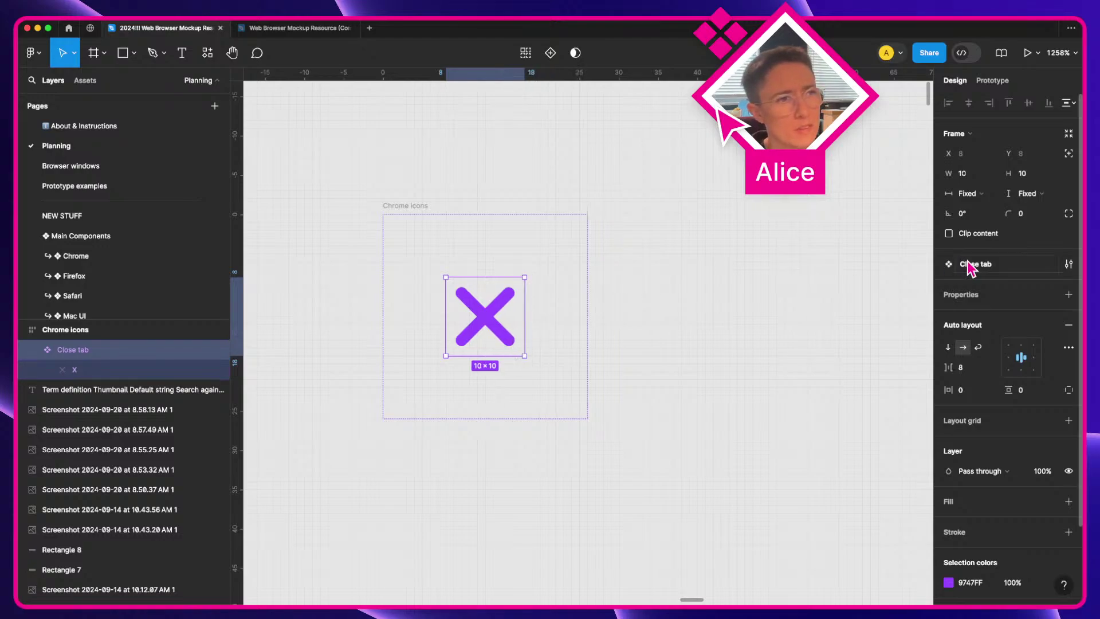
pyautogui.click(974, 193)
pyautogui.click(982, 209)
pyautogui.press('super+z')
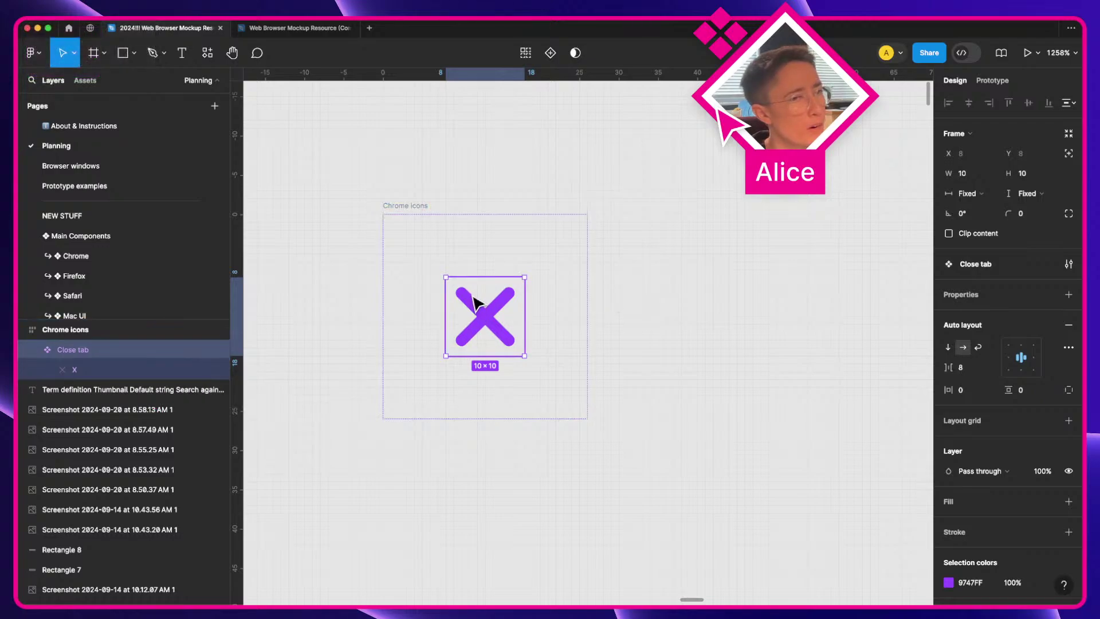
pyautogui.press('alt')
pyautogui.moveTo(482, 337); pyautogui.dragTo(876, 302)
pyautogui.press('super+alt+b')
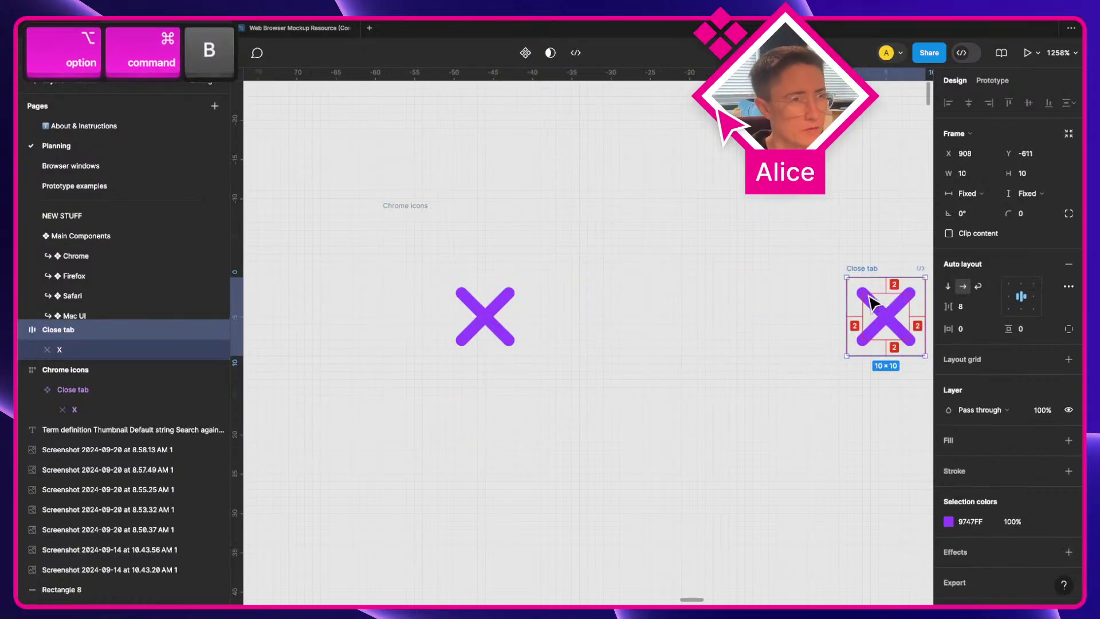
pyautogui.moveTo(728, 294); pyautogui.dragTo(465, 294)
pyautogui.click(981, 195)
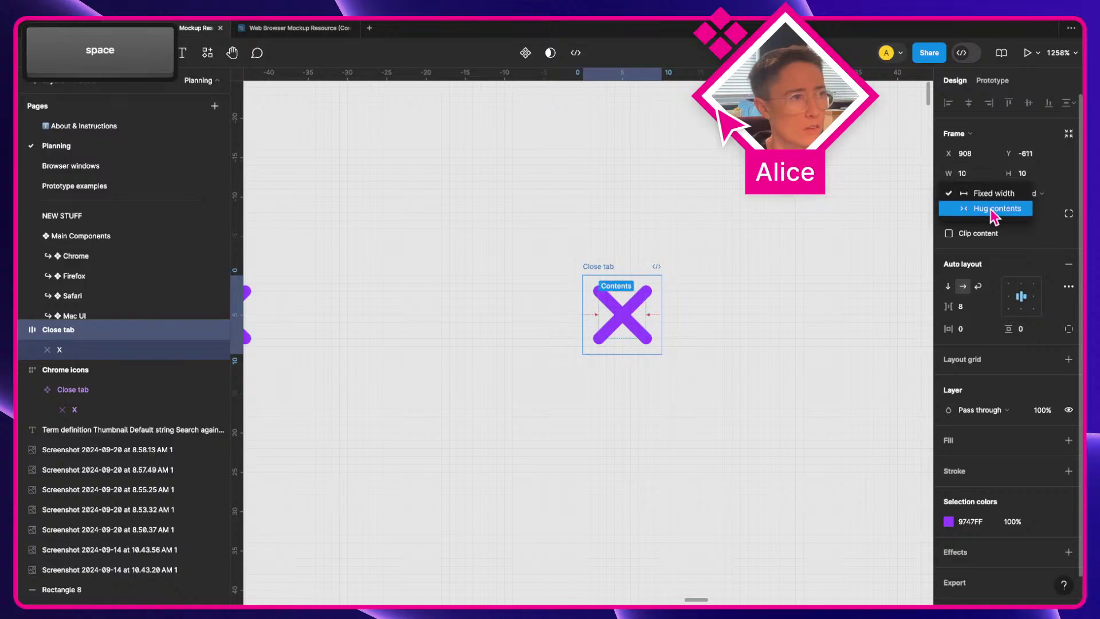
pyautogui.click(983, 209)
pyautogui.press('super+z')
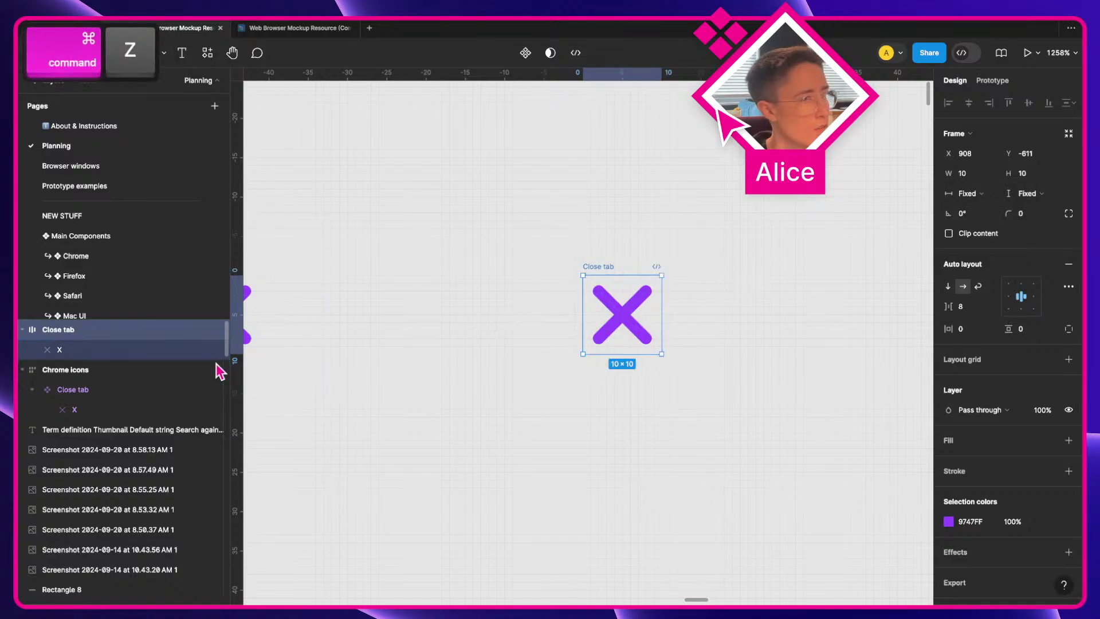
pyautogui.click(163, 352)
pyautogui.click(562, 348)
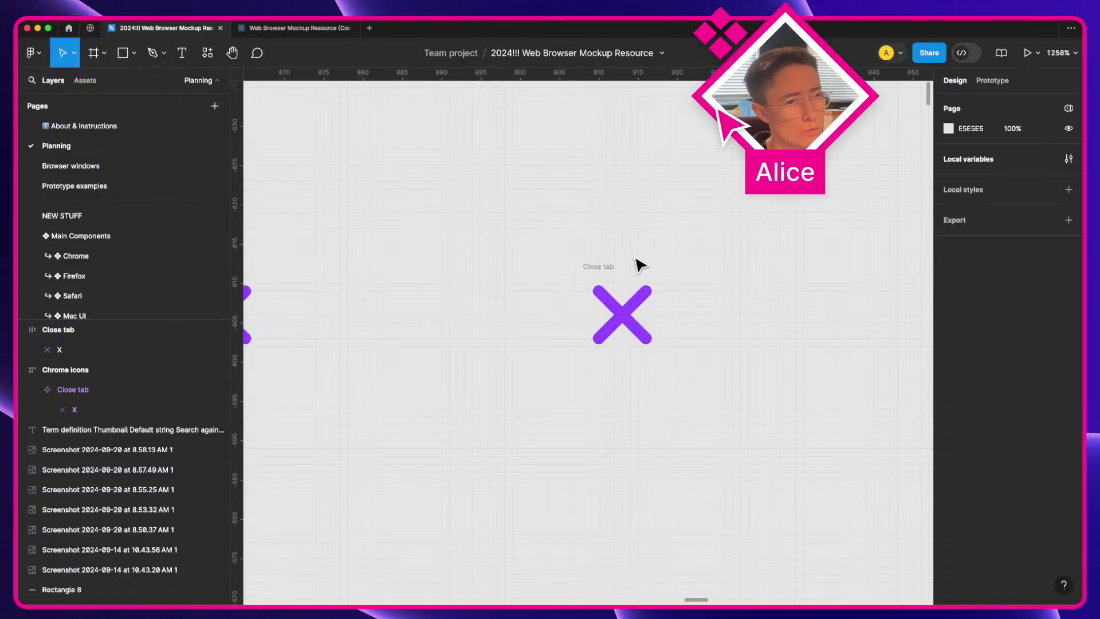
pyautogui.click(605, 268)
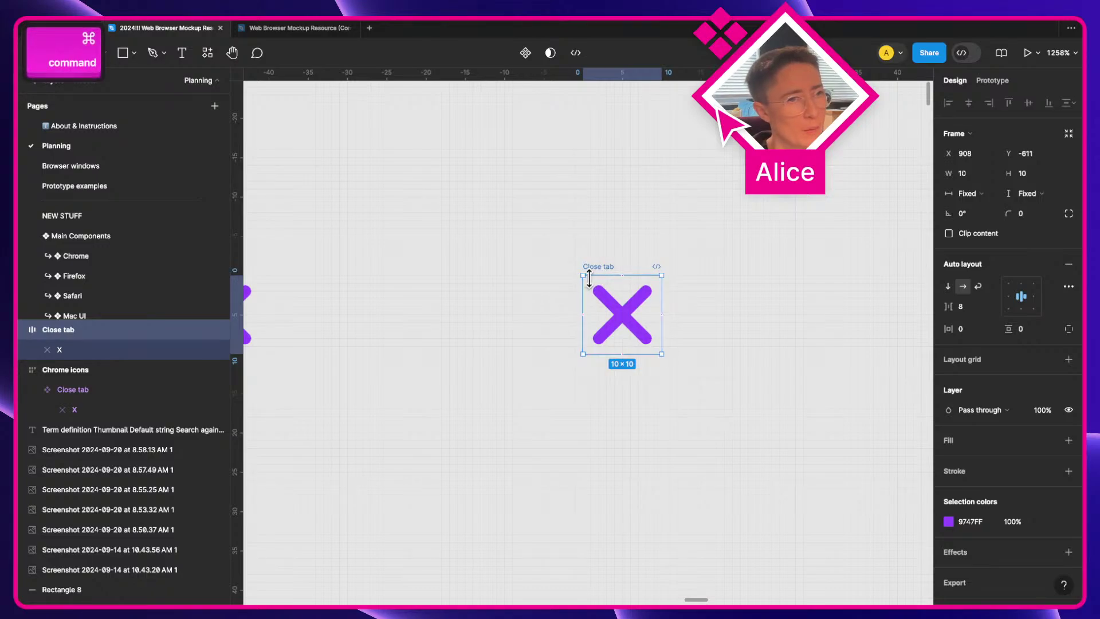
pyautogui.press('Delete')
pyautogui.moveTo(589, 287); pyautogui.dragTo(628, 299)
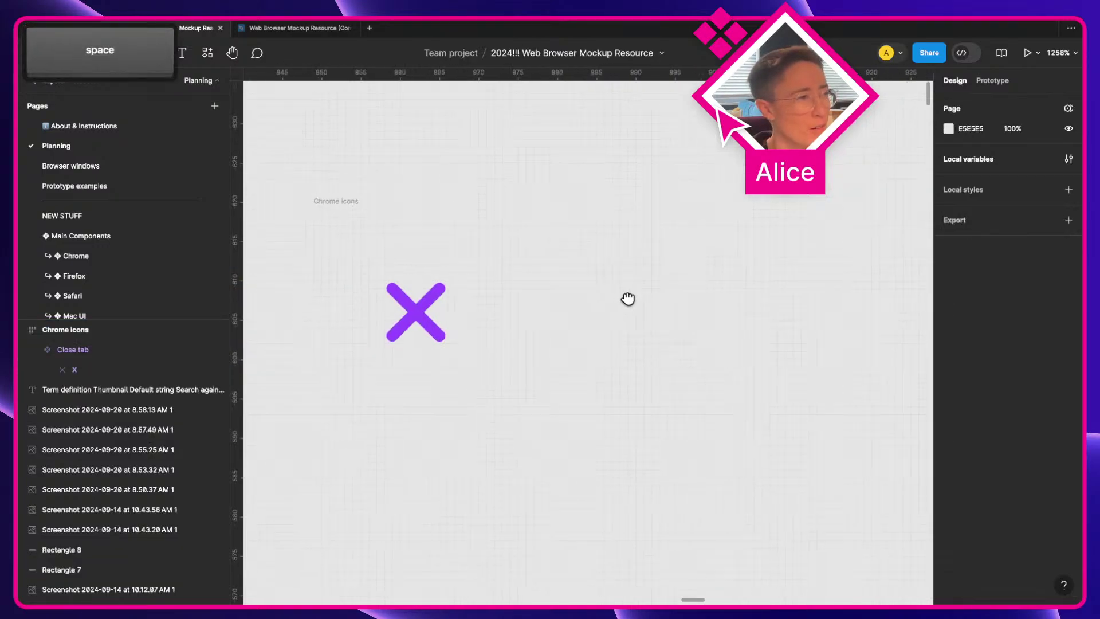
pyautogui.click(442, 329)
# Step: Rename the X layer inside Close tab to 'Vector'
pyautogui.press('Return')
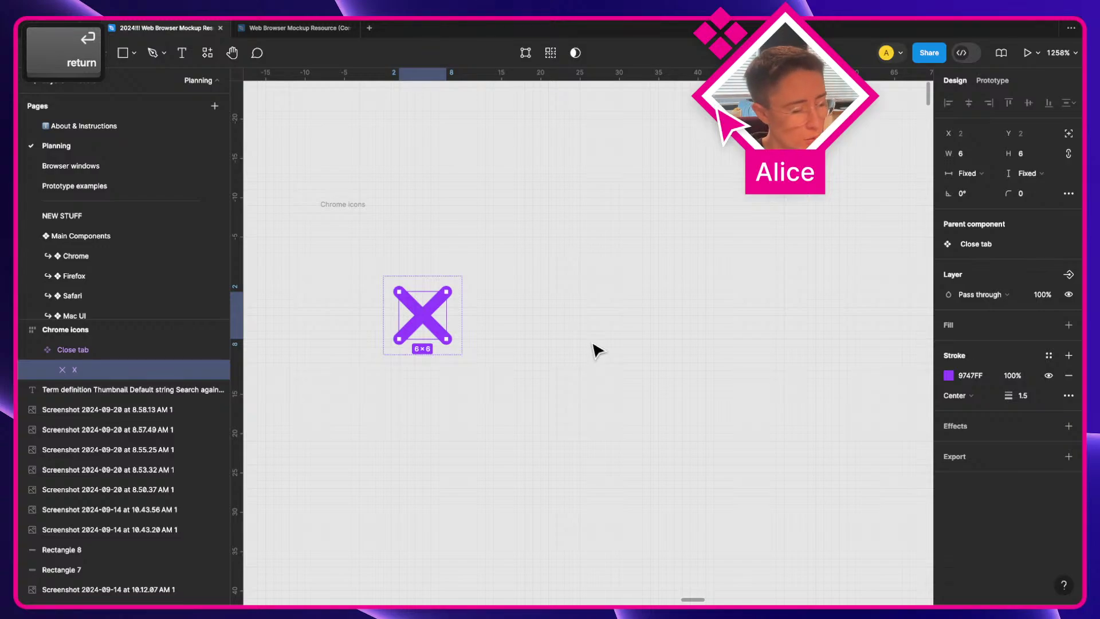
pyautogui.press('super+r')
pyautogui.write('Vec')
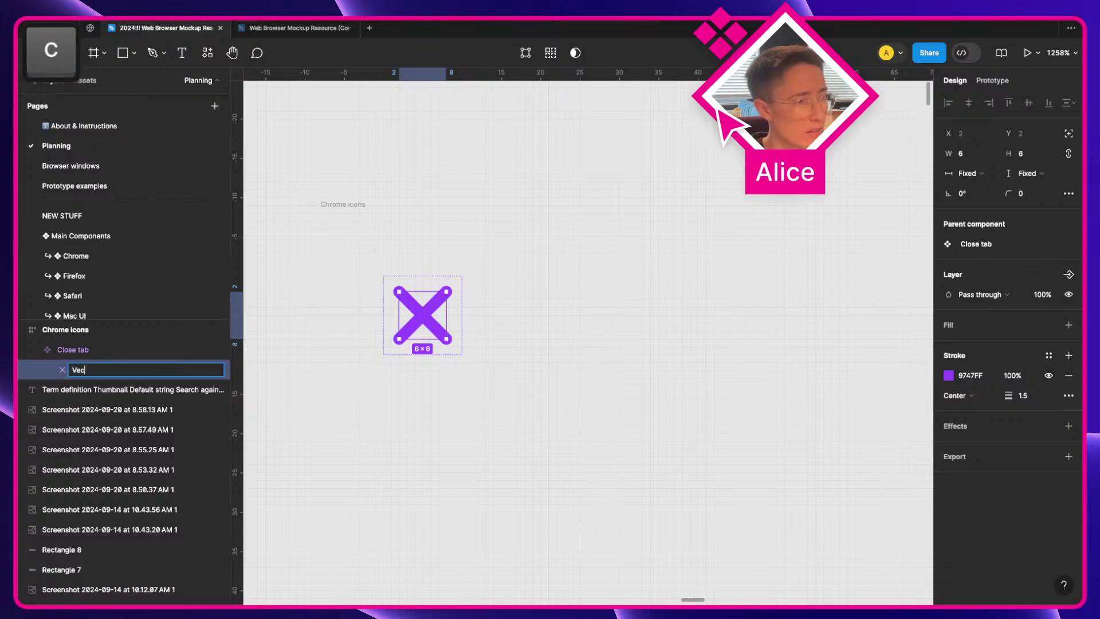
pyautogui.write('tor')
pyautogui.press('Return')
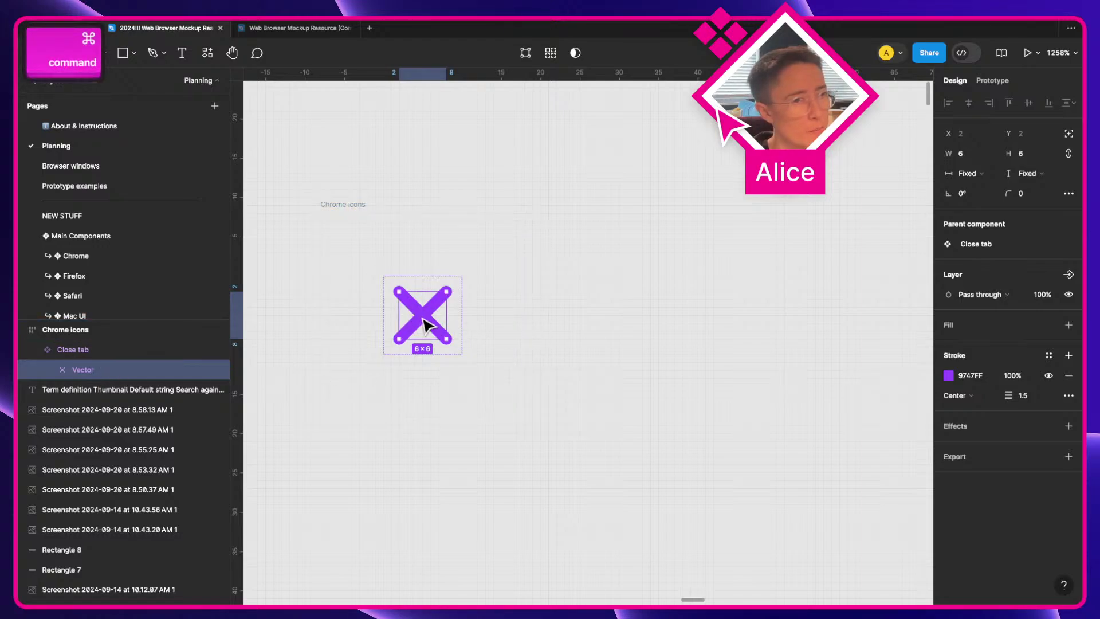
# Step: Change the X's stroke colour from purple to black 000000
pyautogui.click(965, 375)
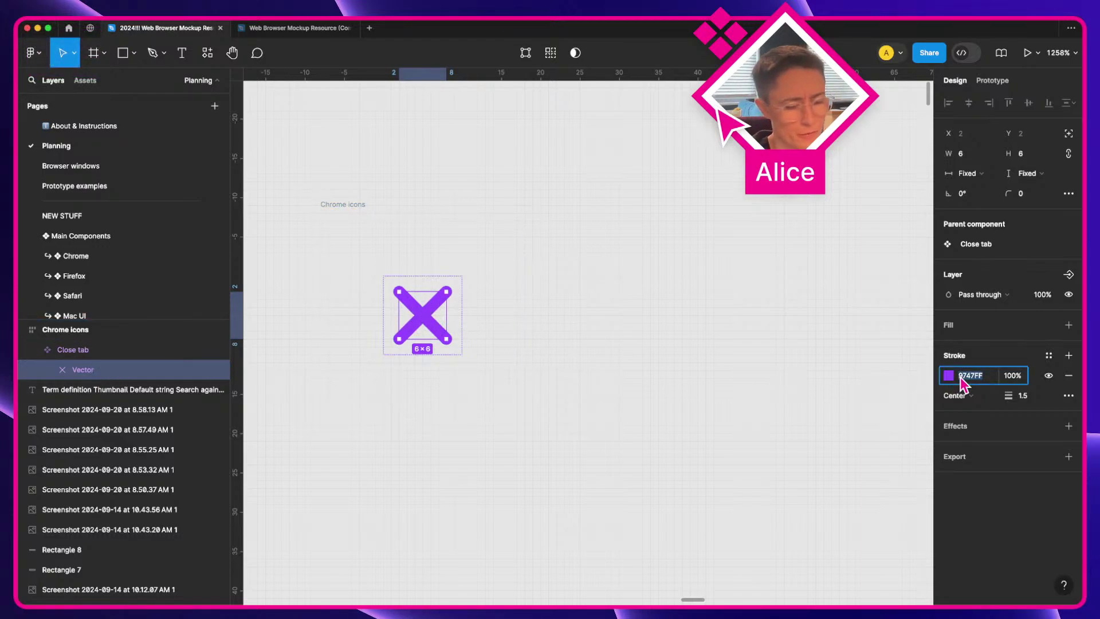
pyautogui.write('000000')
pyautogui.press('Tab')
pyautogui.press('Escape')
pyautogui.click(366, 321)
pyautogui.click(422, 315)
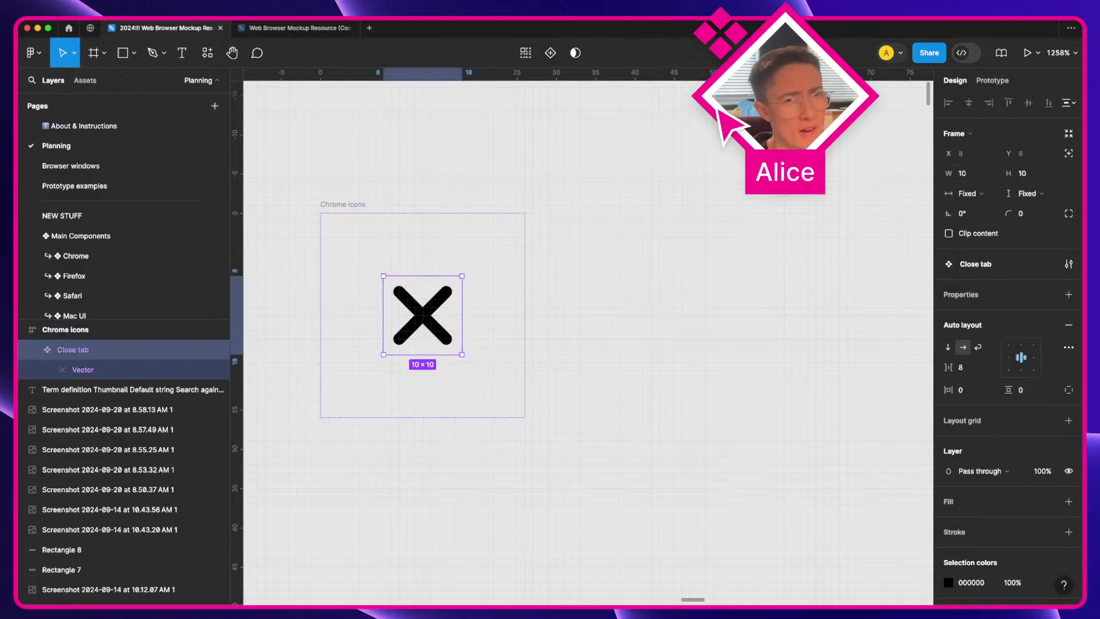
# Step: Resize the Close tab component to 12×12
pyautogui.click(965, 173)
pyautogui.write('12')
pyautogui.press('Tab')
pyautogui.write('12')
pyautogui.press('Tab')
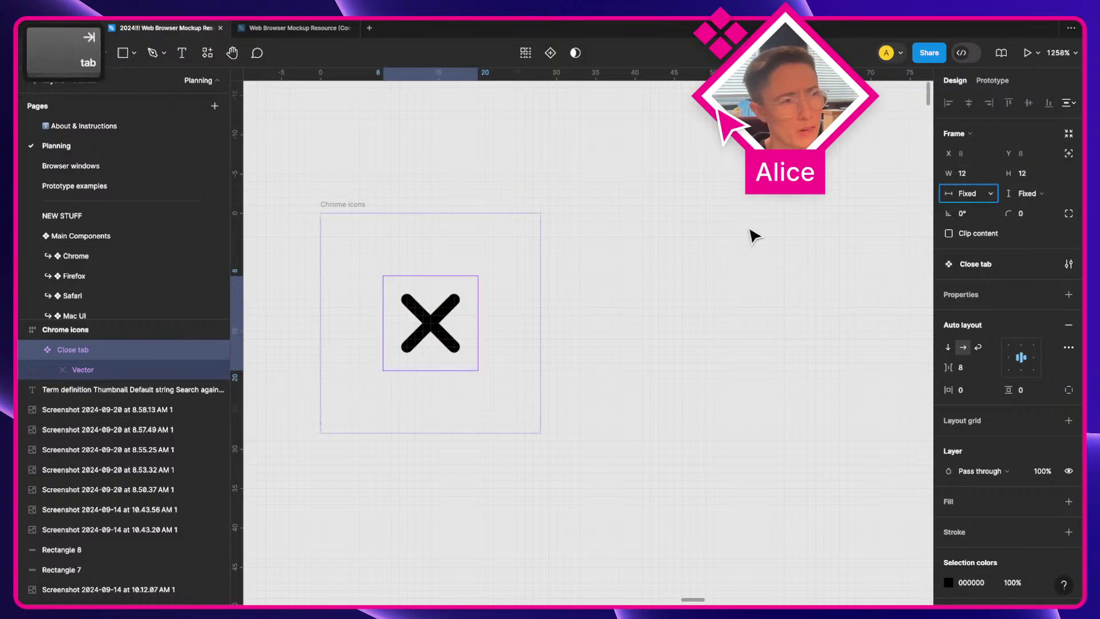
# Step: Add a white fill to Close tab and set its corner radius to 99
pyautogui.click(951, 502)
pyautogui.click(1023, 220)
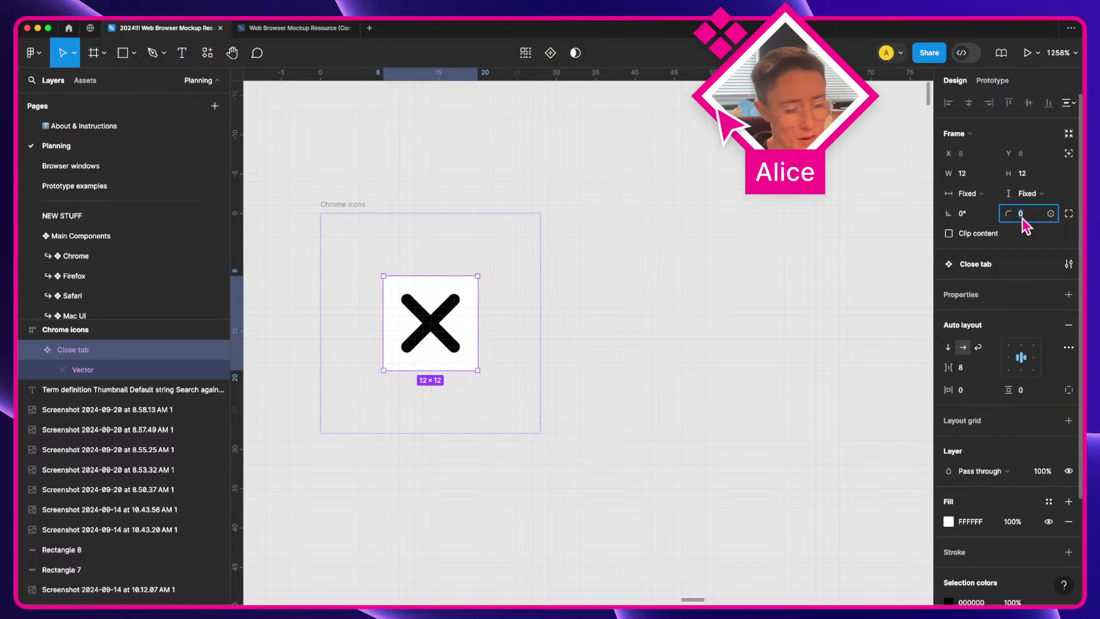
pyautogui.write('99')
pyautogui.press('Tab')
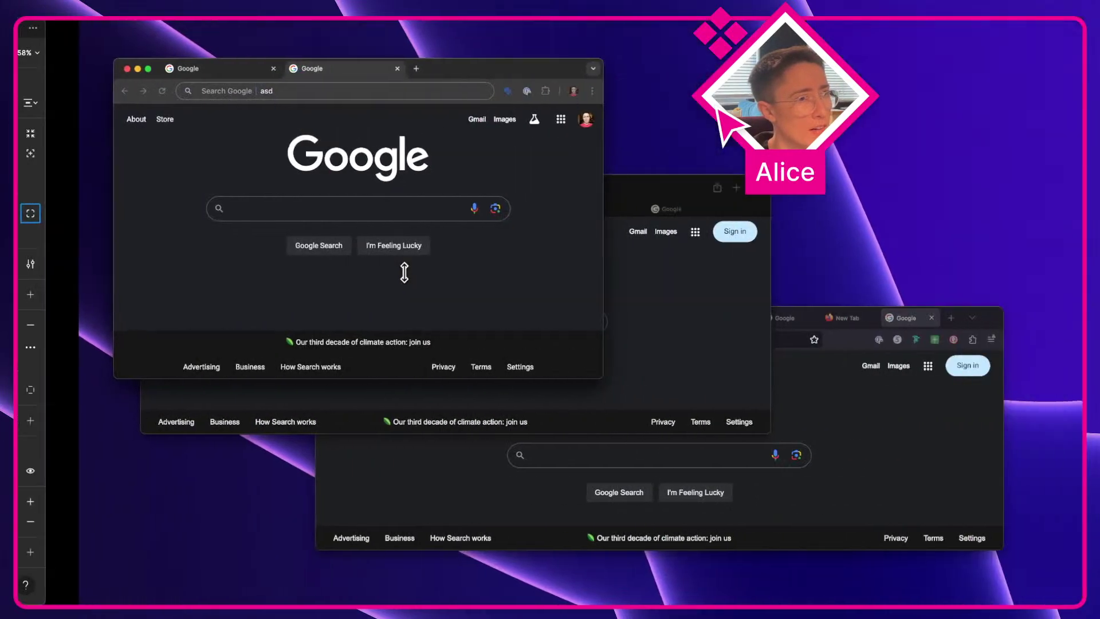
# Step: Delete the FFFFFF fill from the Close tab frame, then select the X vector inside
pyautogui.press('a')
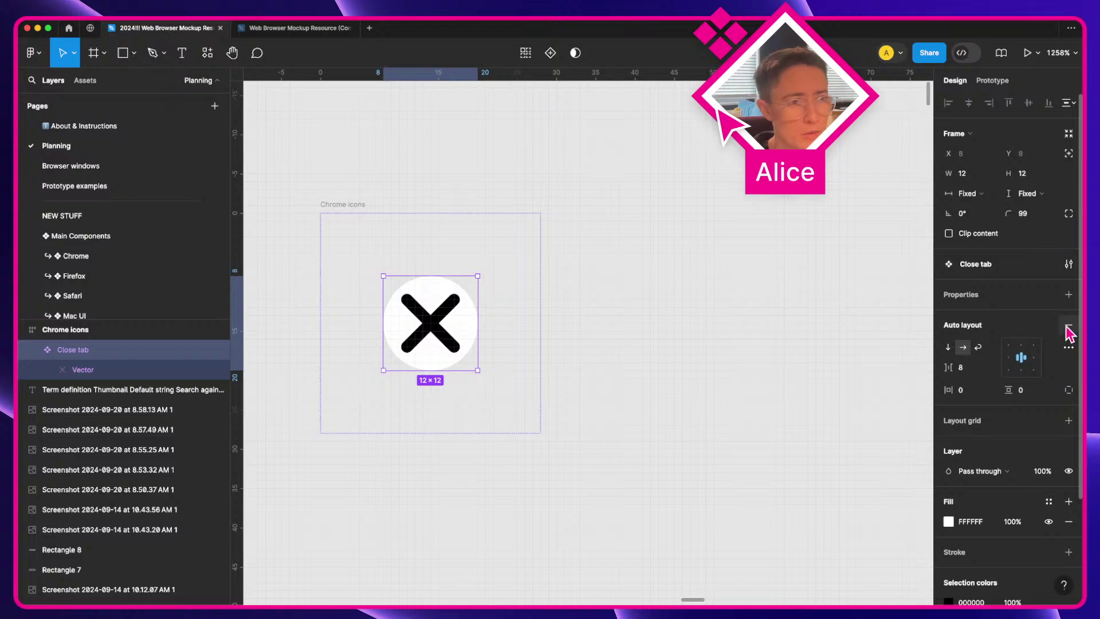
pyautogui.click(1069, 521)
pyautogui.click(763, 390)
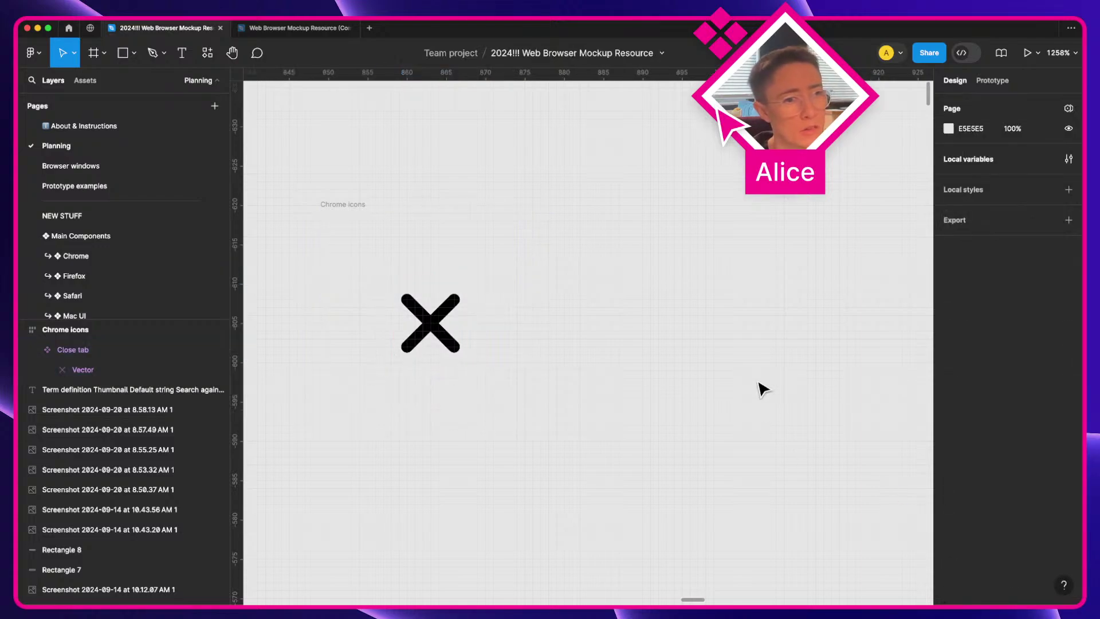
pyautogui.click(415, 329)
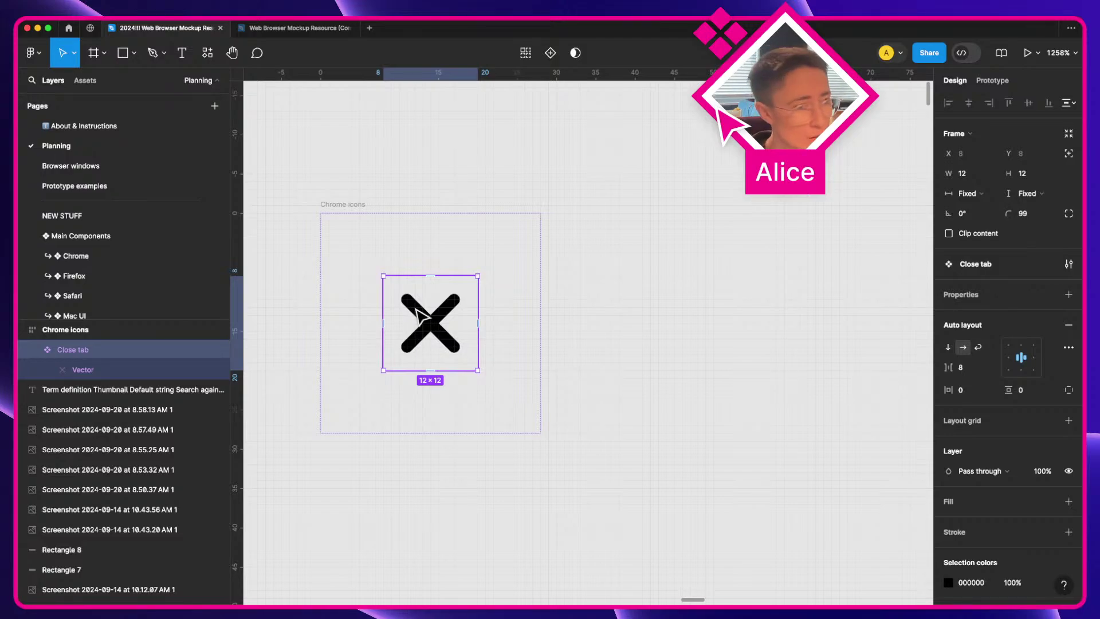
pyautogui.keyDown('super'); pyautogui.click(421, 315); pyautogui.keyUp('super')
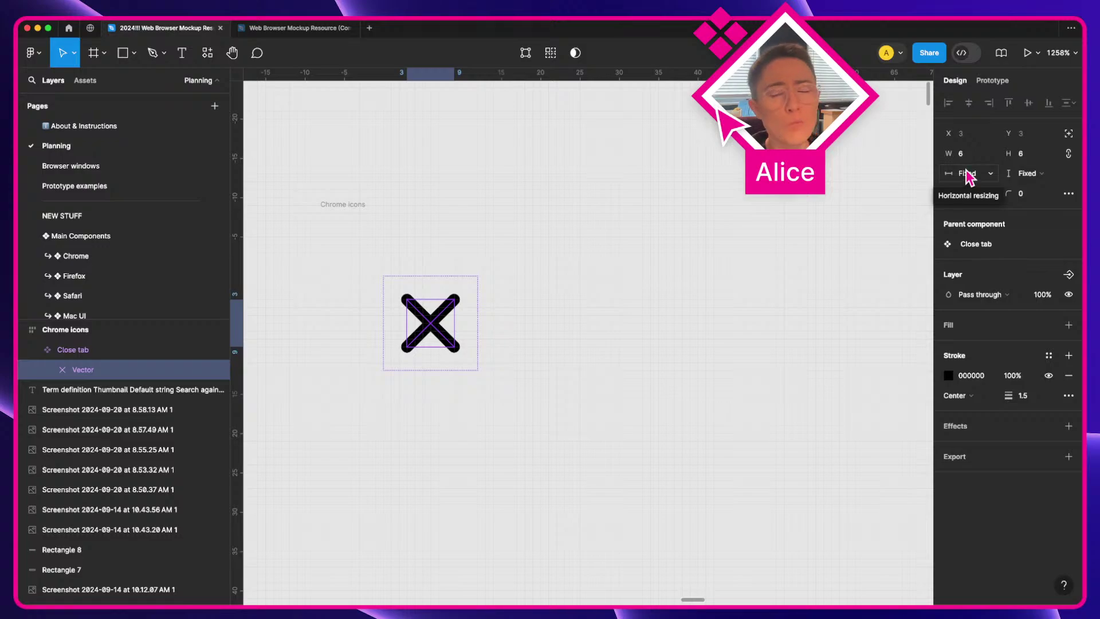
pyautogui.click(645, 226)
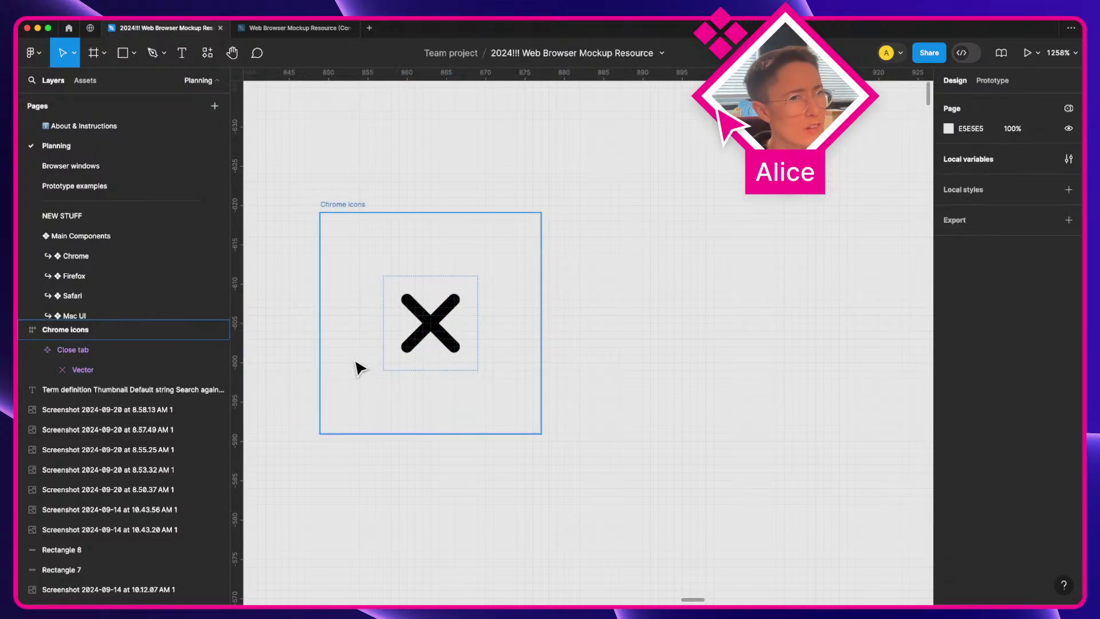
pyautogui.click(413, 334)
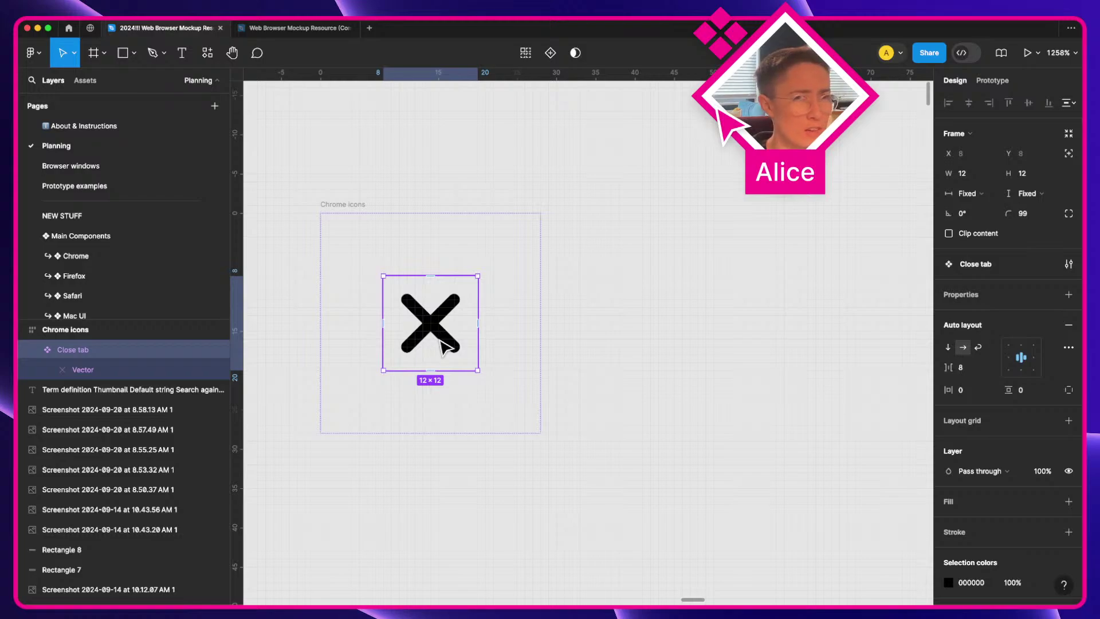
pyautogui.moveTo(442, 347); pyautogui.dragTo(645, 275)
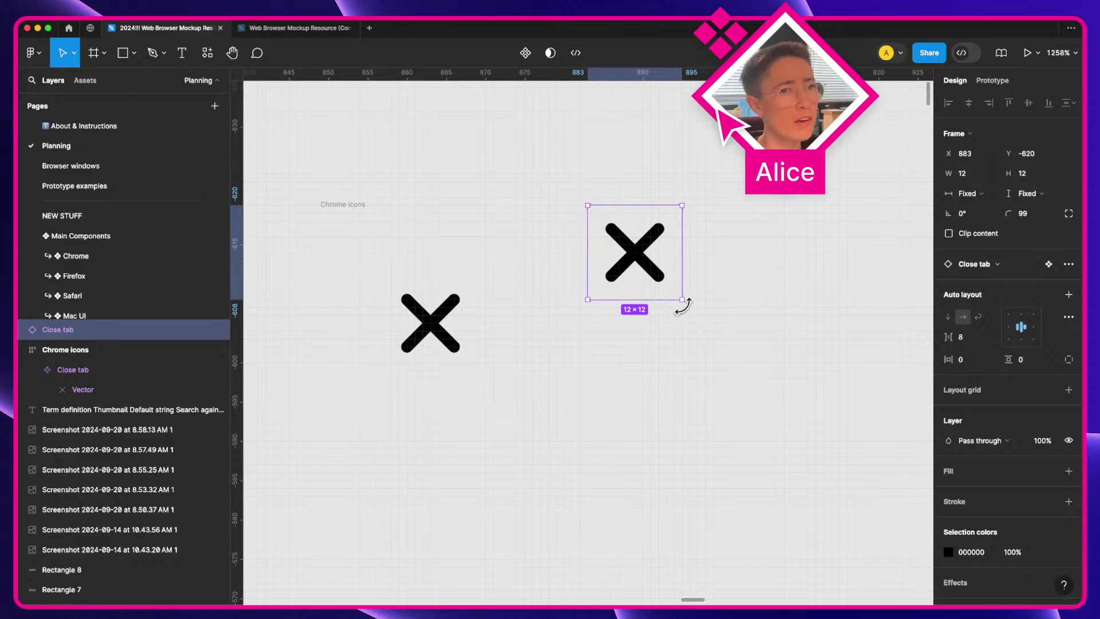
pyautogui.moveTo(683, 303); pyautogui.dragTo(759, 371)
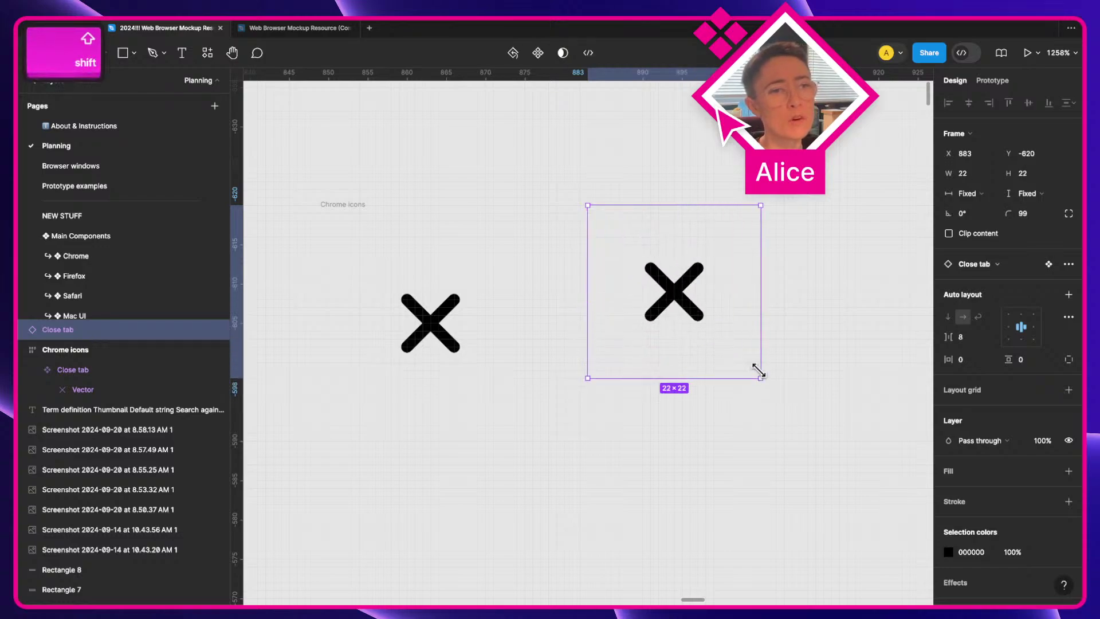
pyautogui.press('super+z')
pyautogui.moveTo(685, 304); pyautogui.dragTo(728, 340)
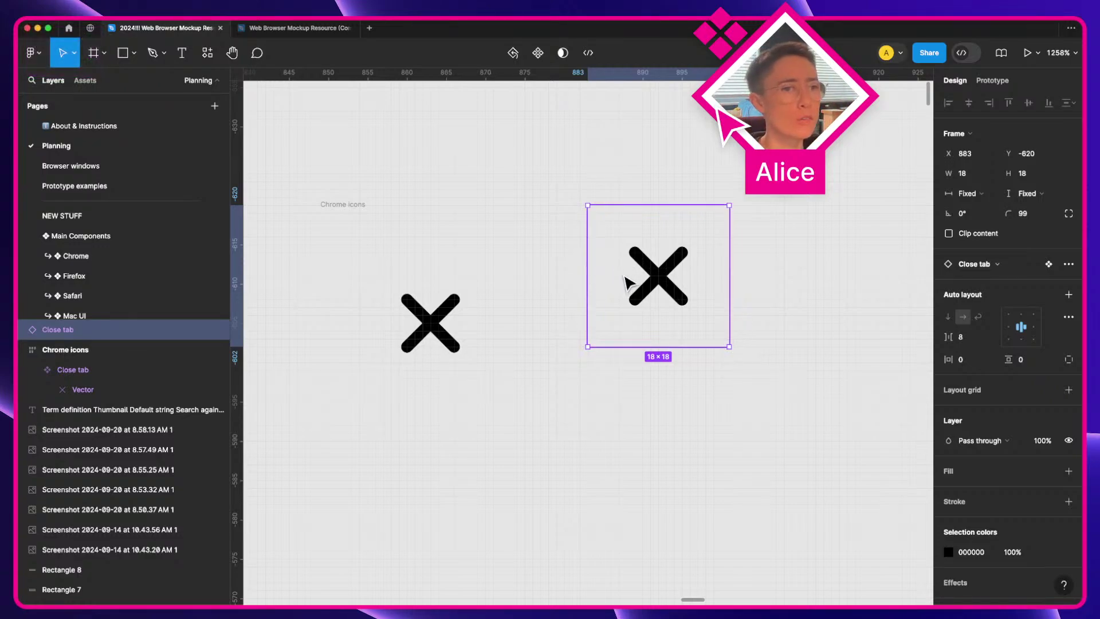
pyautogui.click(411, 331)
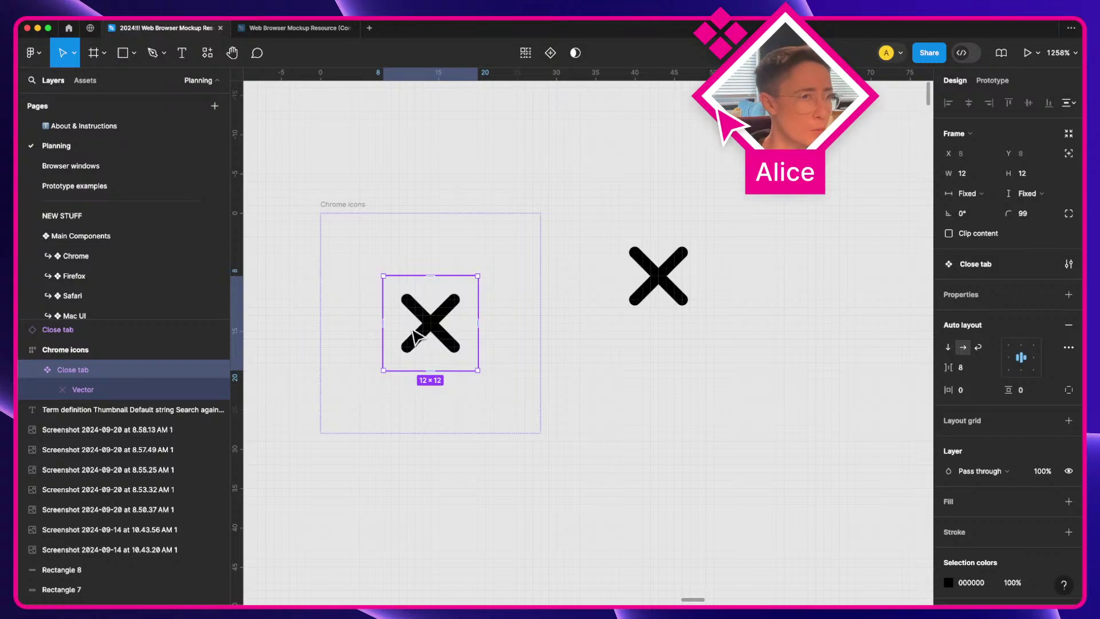
pyautogui.doubleClick(421, 338)
pyautogui.click(968, 173)
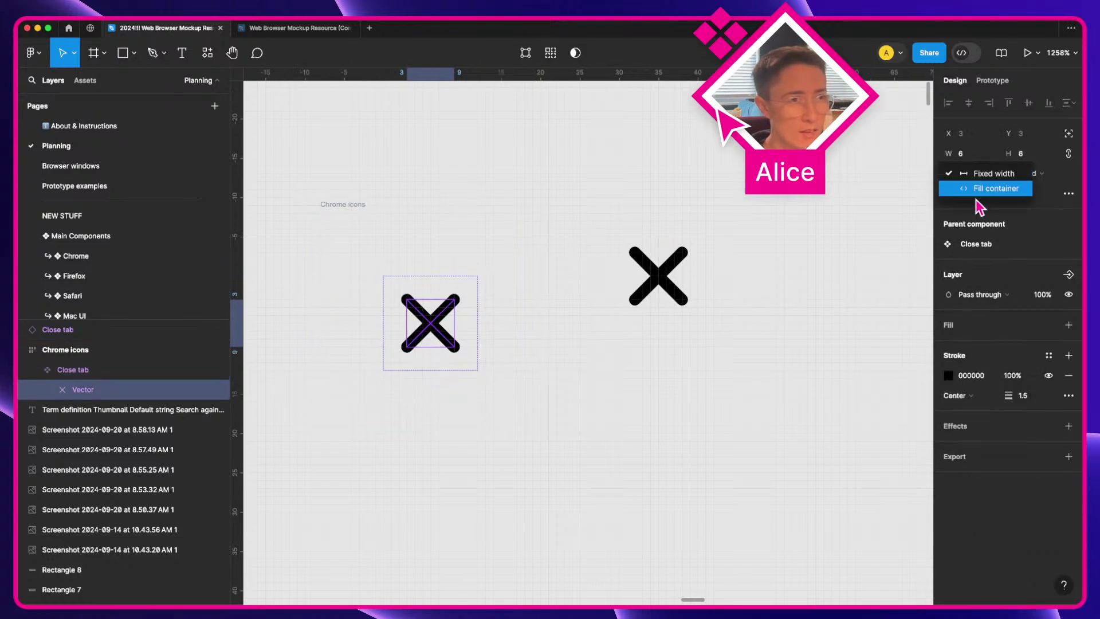
pyautogui.click(978, 187)
pyautogui.click(1025, 173)
pyautogui.click(994, 187)
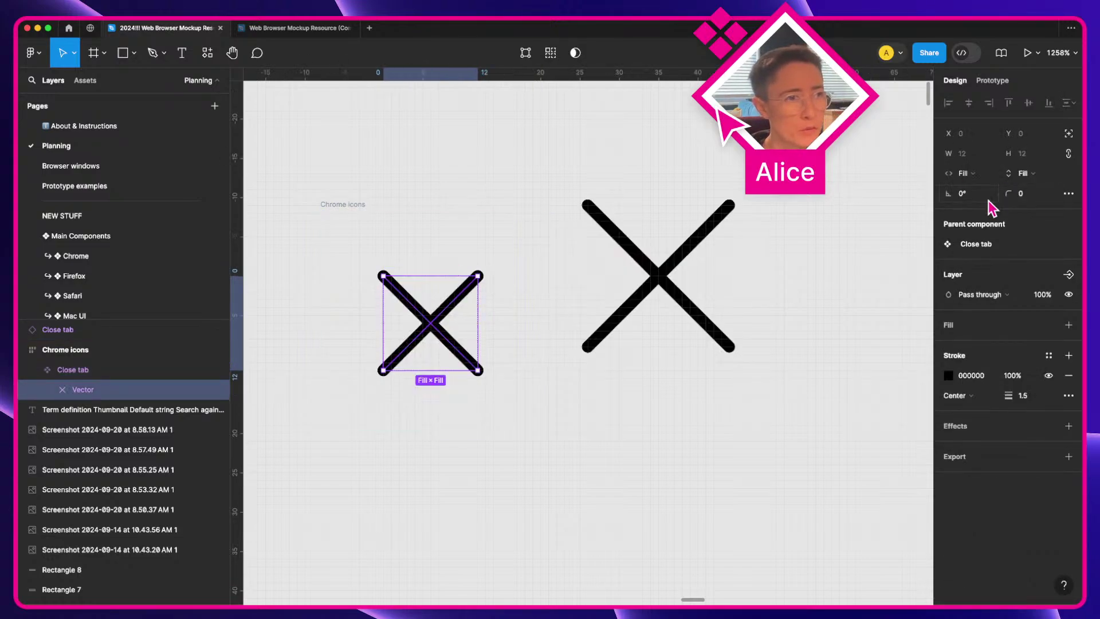
pyautogui.press('super+z')
pyautogui.press('super+z')
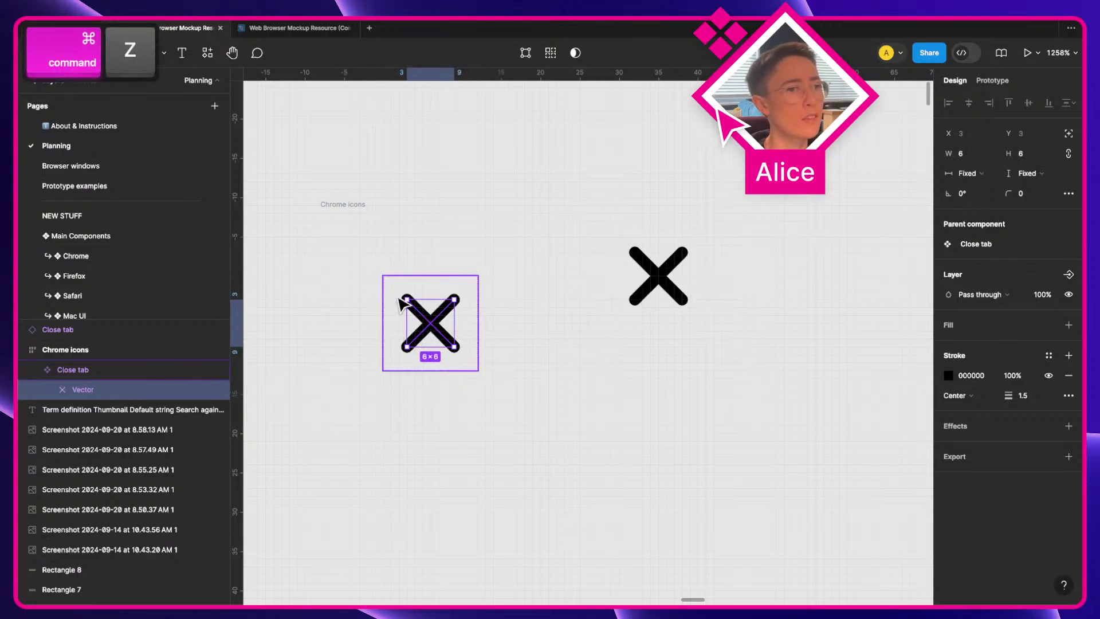
pyautogui.click(449, 299)
pyautogui.doubleClick(450, 314)
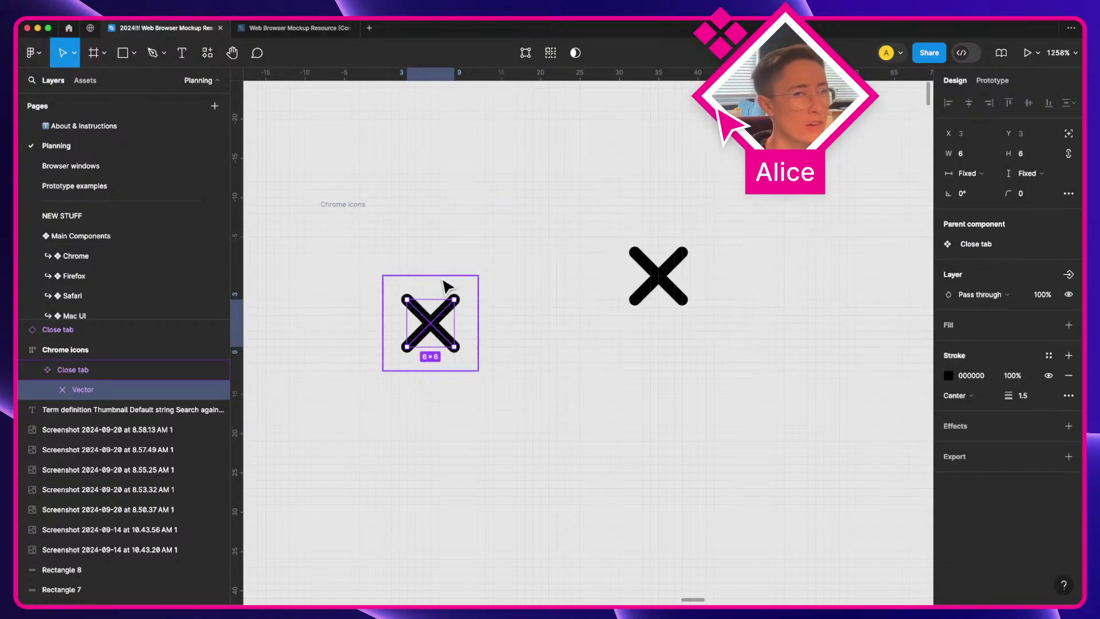
pyautogui.press('alt')
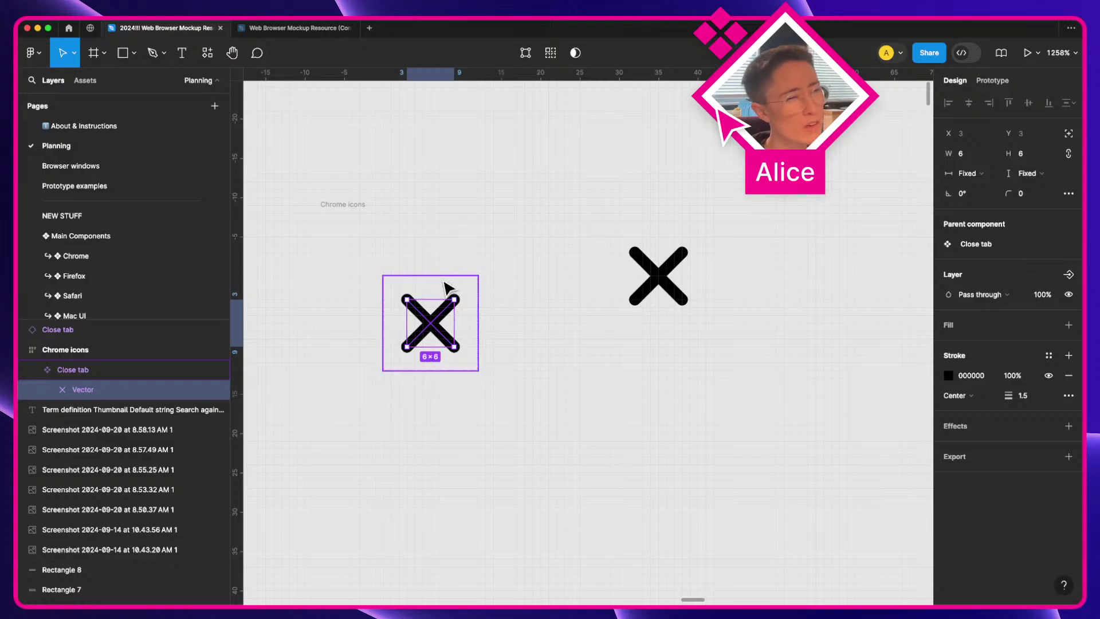
pyautogui.click(692, 281)
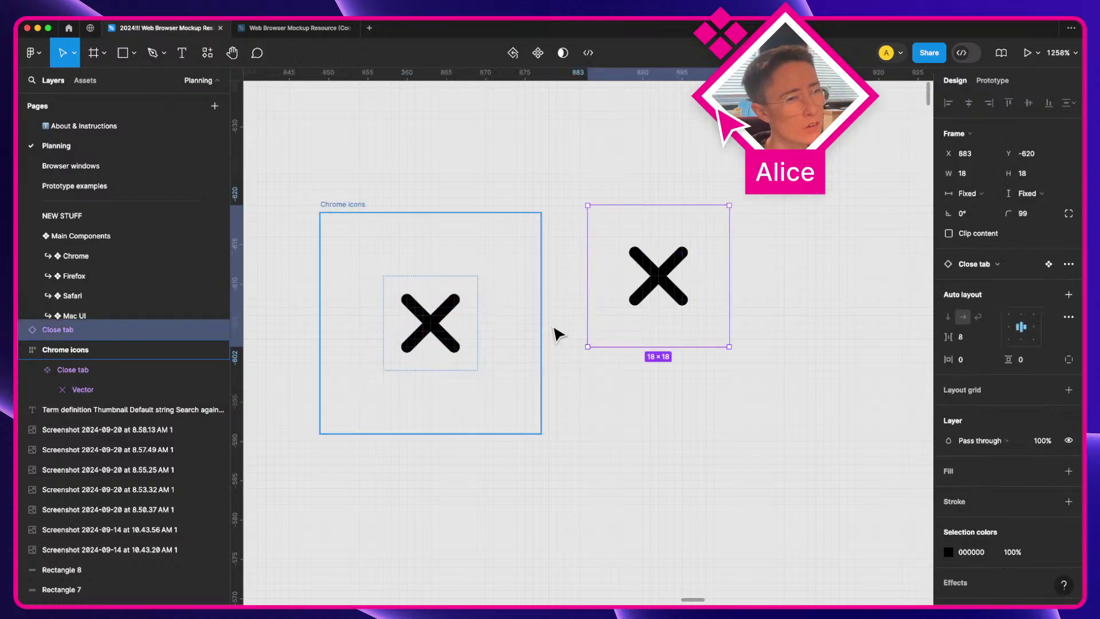
pyautogui.press('BackSpace')
pyautogui.click(466, 312)
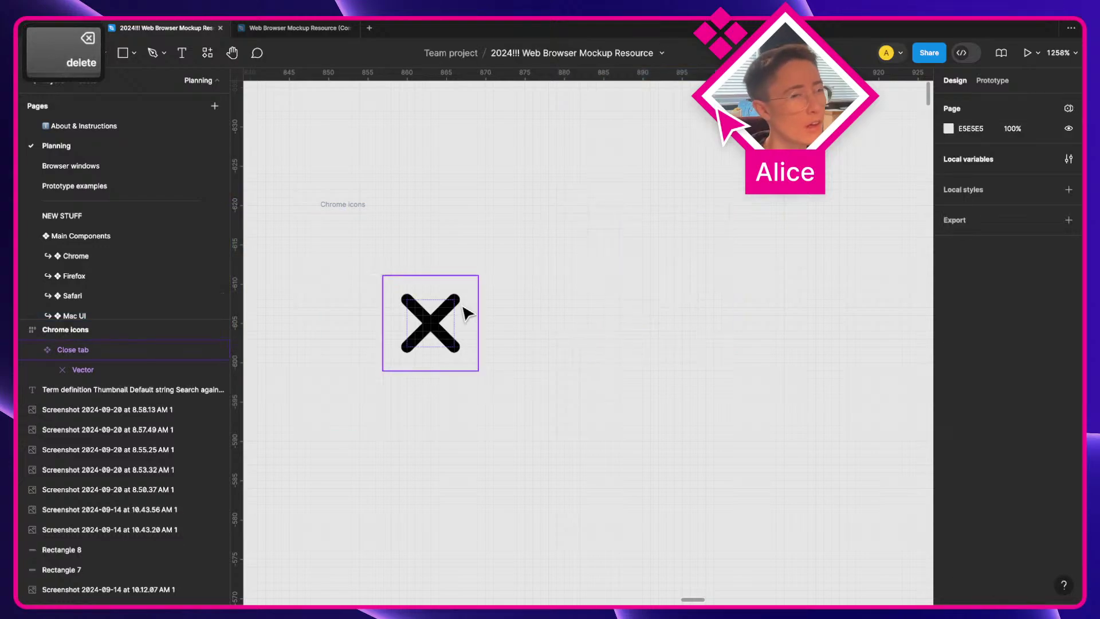
# Step: Give the Chrome icons frame a purple 9747FF stroke
pyautogui.click(348, 217)
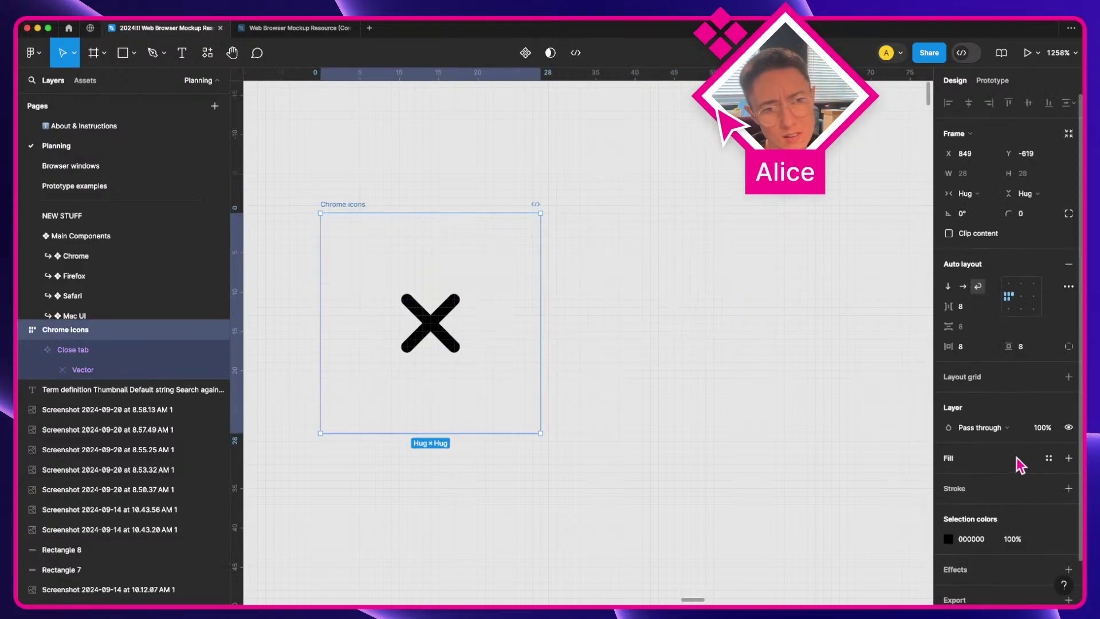
pyautogui.click(1069, 488)
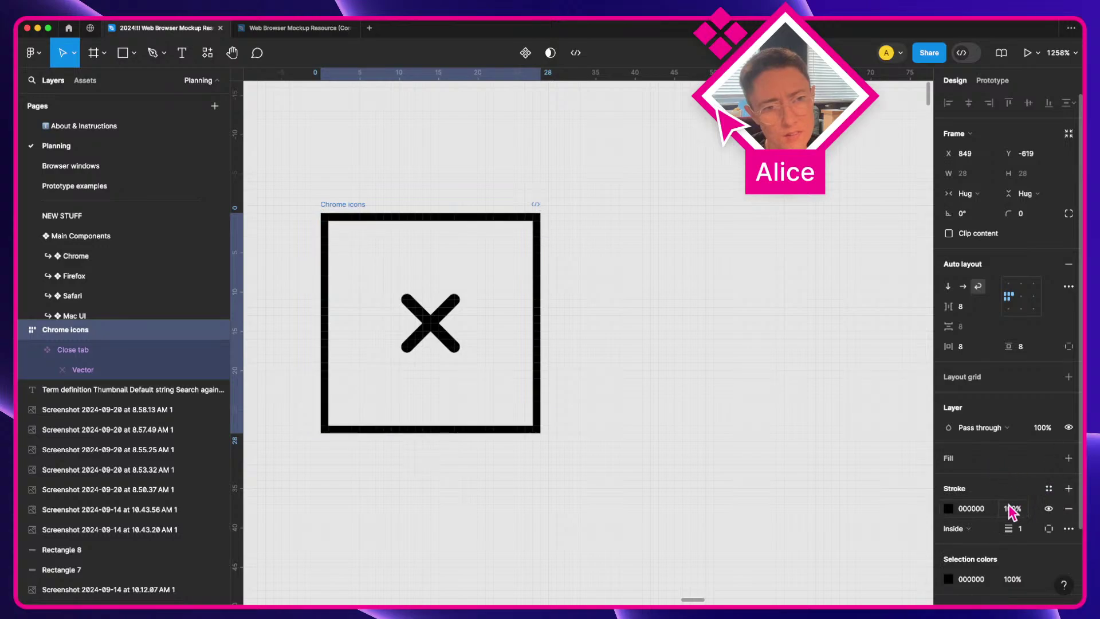
pyautogui.click(949, 510)
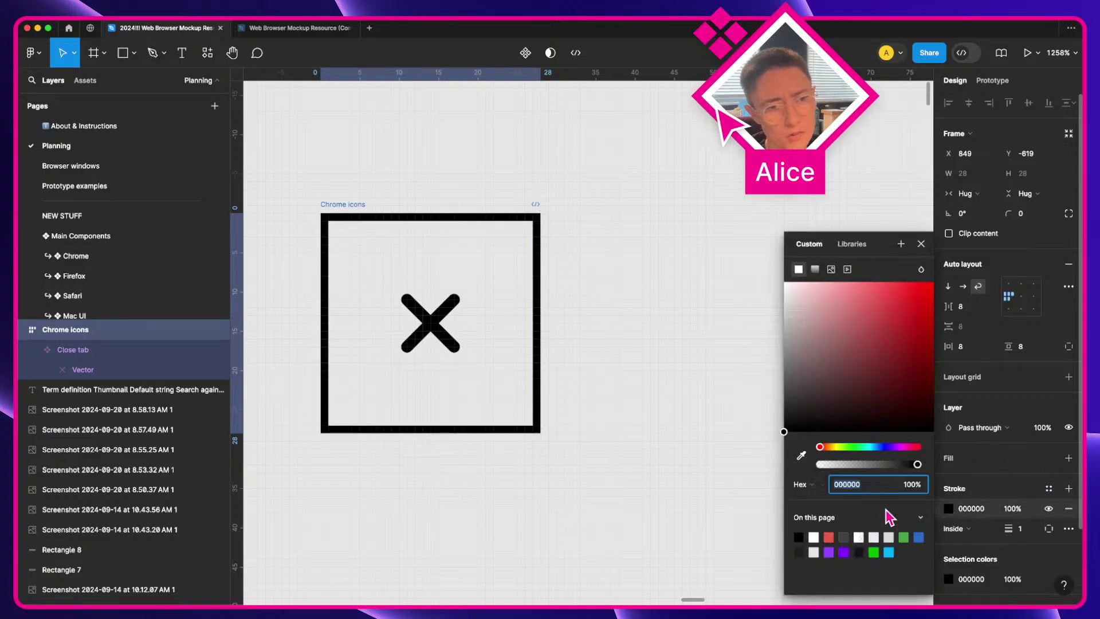
pyautogui.click(840, 551)
pyautogui.click(665, 353)
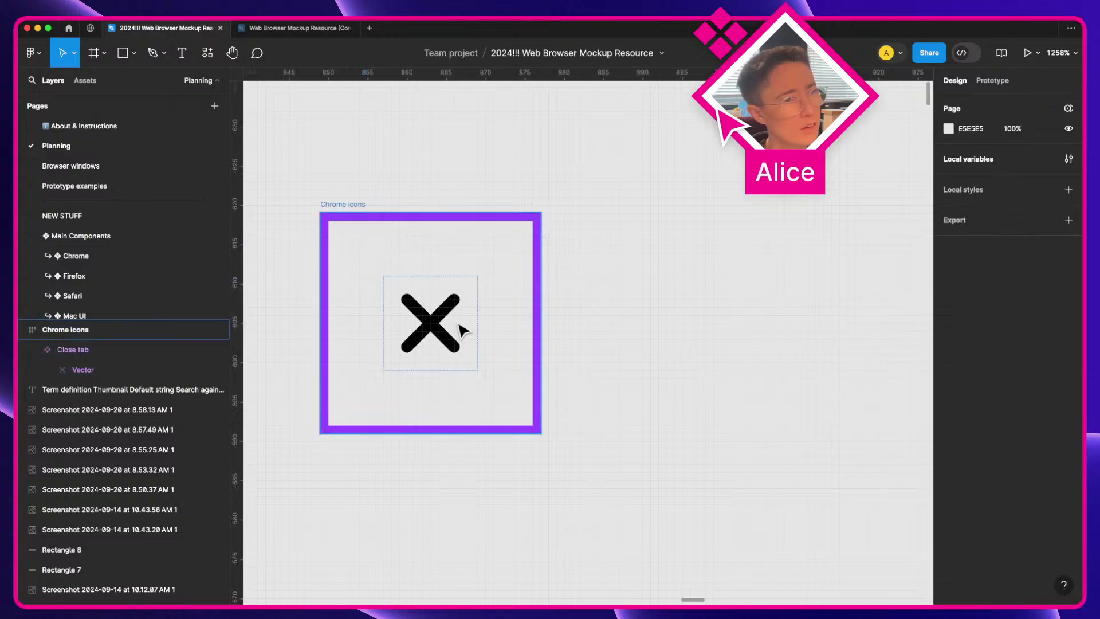
# Step: Set the Chrome icons frame's corner radius to 4
pyautogui.click(354, 223)
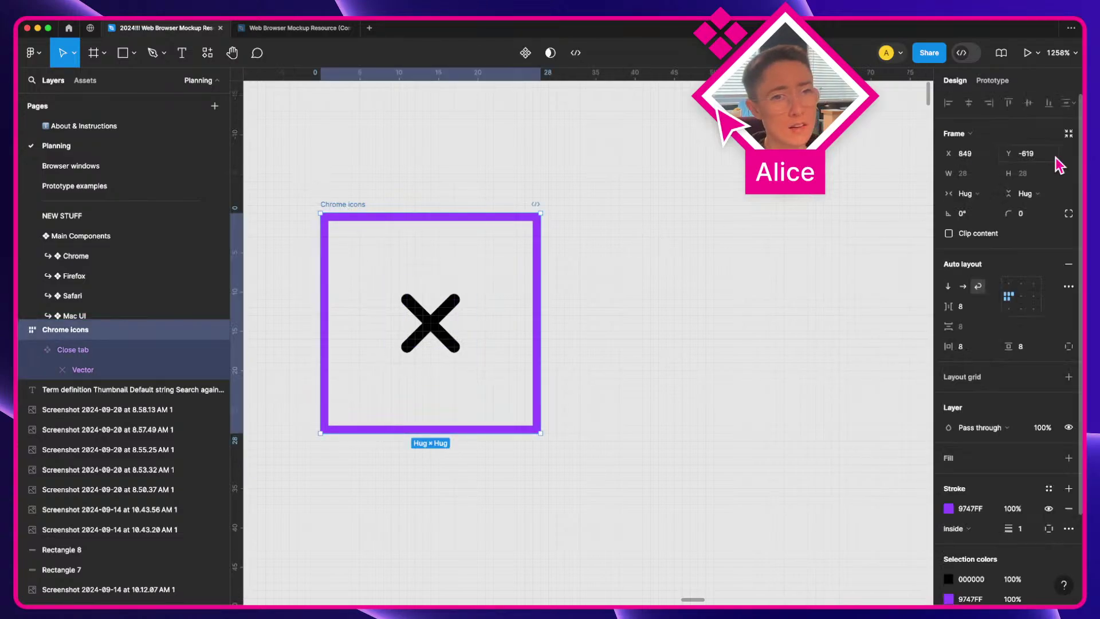
pyautogui.click(1040, 219)
pyautogui.write('4')
pyautogui.press('Return')
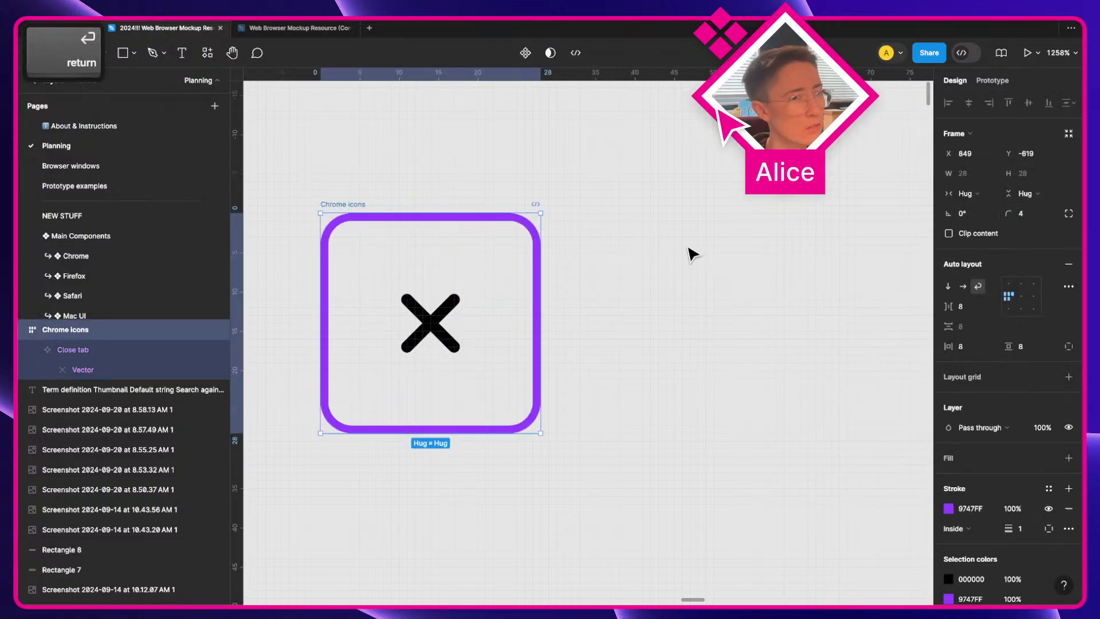
pyautogui.press('Escape')
# Step: Duplicate the Close tab icon a few times inside the frame
pyautogui.scroll(-5, 688, 252)
pyautogui.click(599, 271)
pyautogui.press('super+d')
pyautogui.press('super+d')
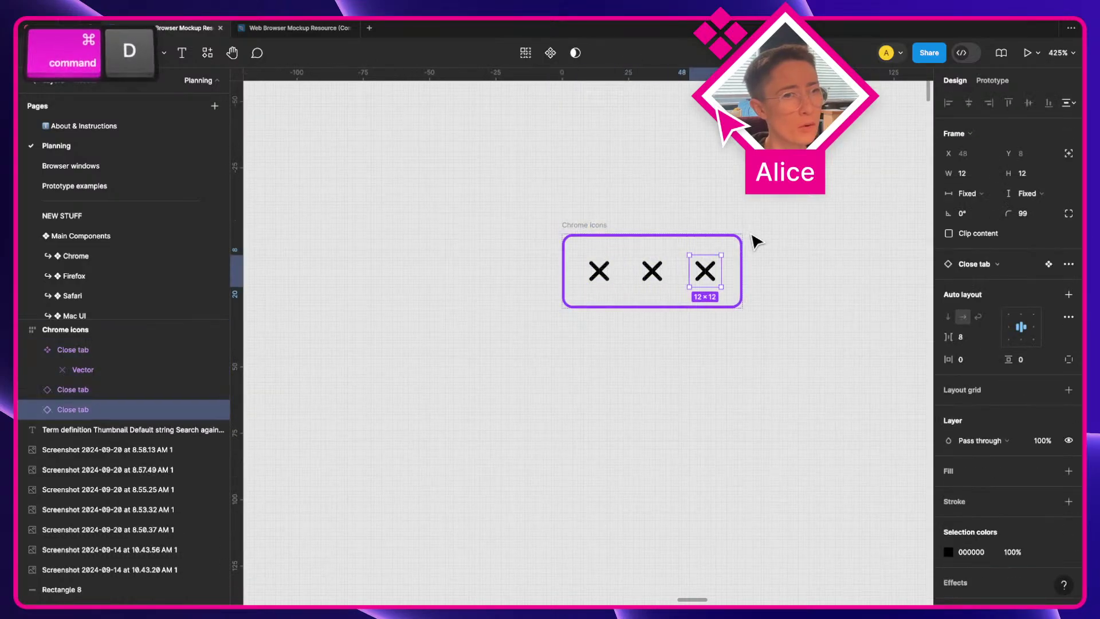
pyautogui.press('super+d')
pyautogui.press('super+d')
pyautogui.press('space')
pyautogui.moveTo(714, 212); pyautogui.dragTo(573, 234)
pyautogui.scroll(-4, 573, 235)
pyautogui.press('a')
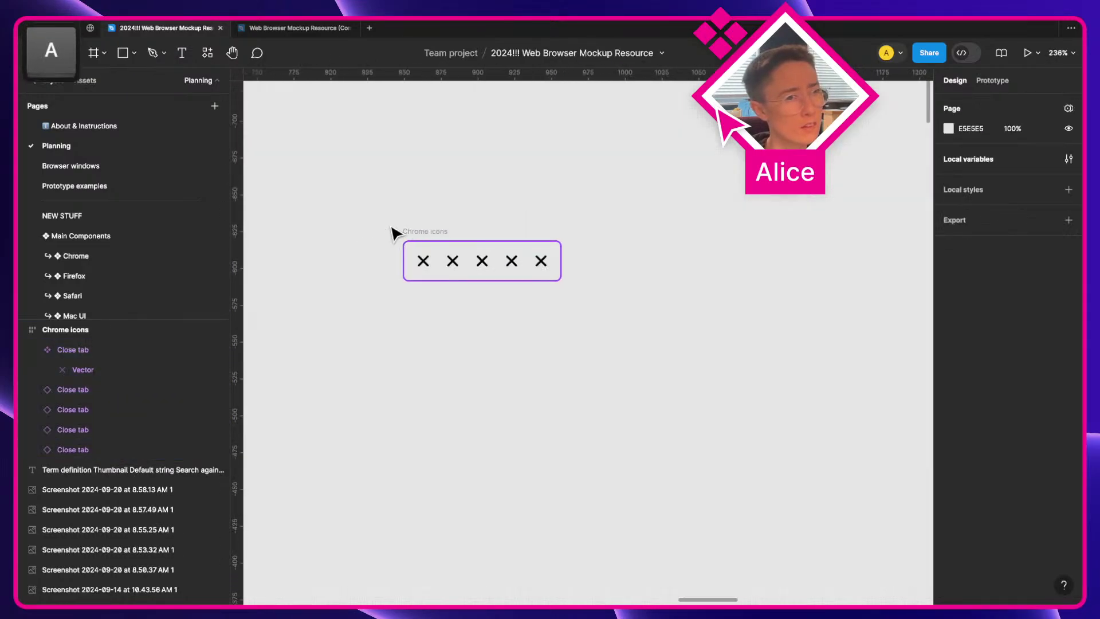
# Step: Set the Chrome icons frame to a fixed width of 200
pyautogui.click(435, 231)
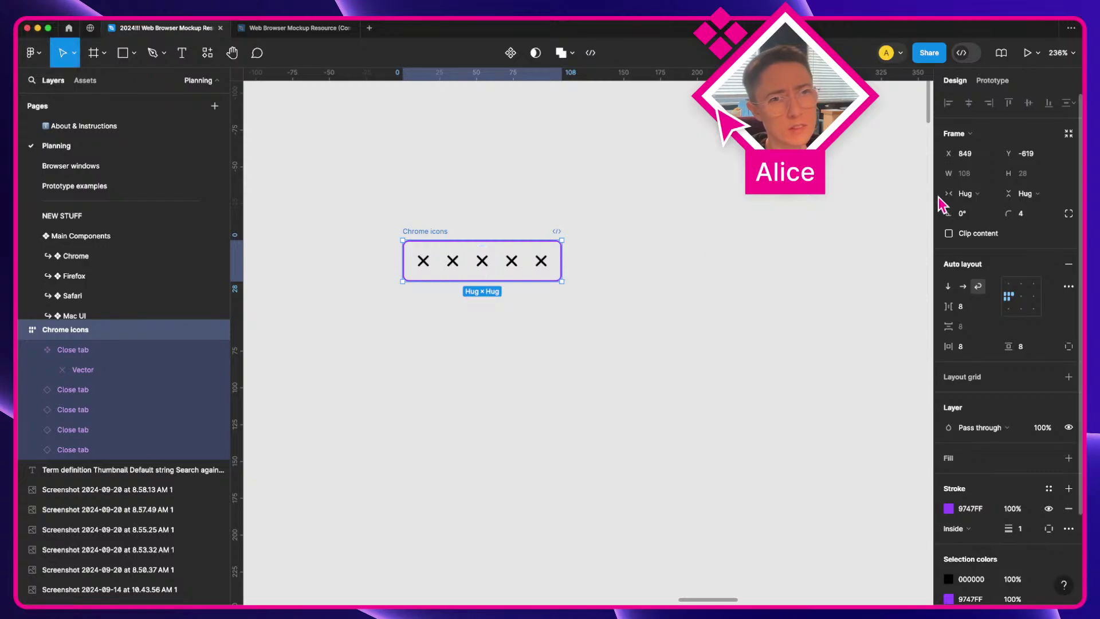
pyautogui.click(968, 173)
pyautogui.write('200')
pyautogui.press('Tab')
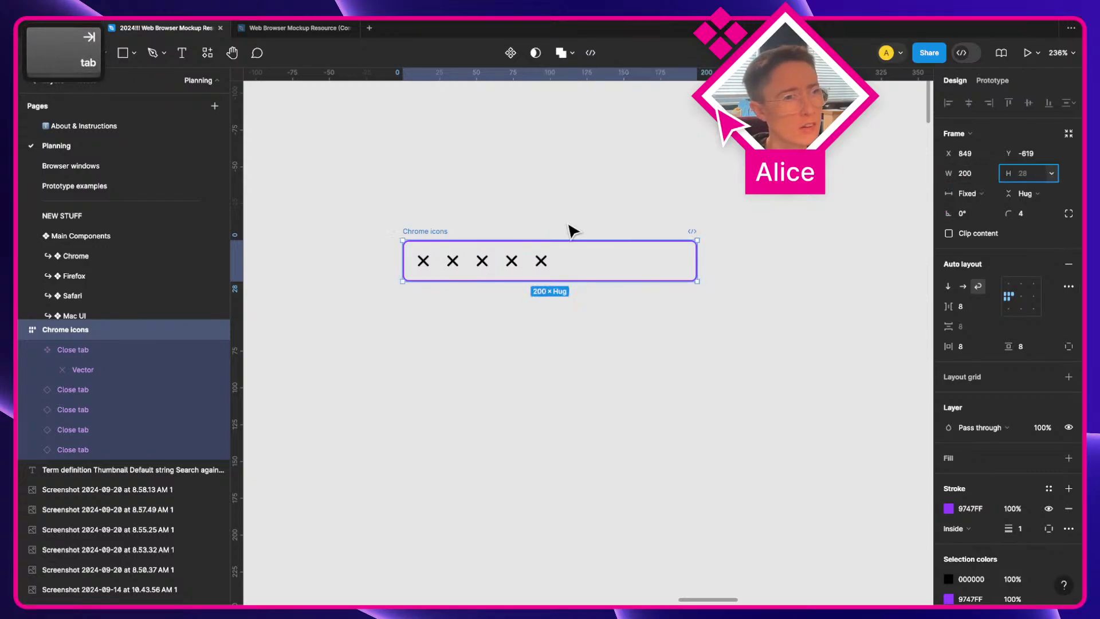
# Step: Delete the extra Close tab copies, leaving a single icon
pyautogui.click(451, 261)
pyautogui.keyDown('shift'); pyautogui.click(481, 261); pyautogui.keyUp('shift')
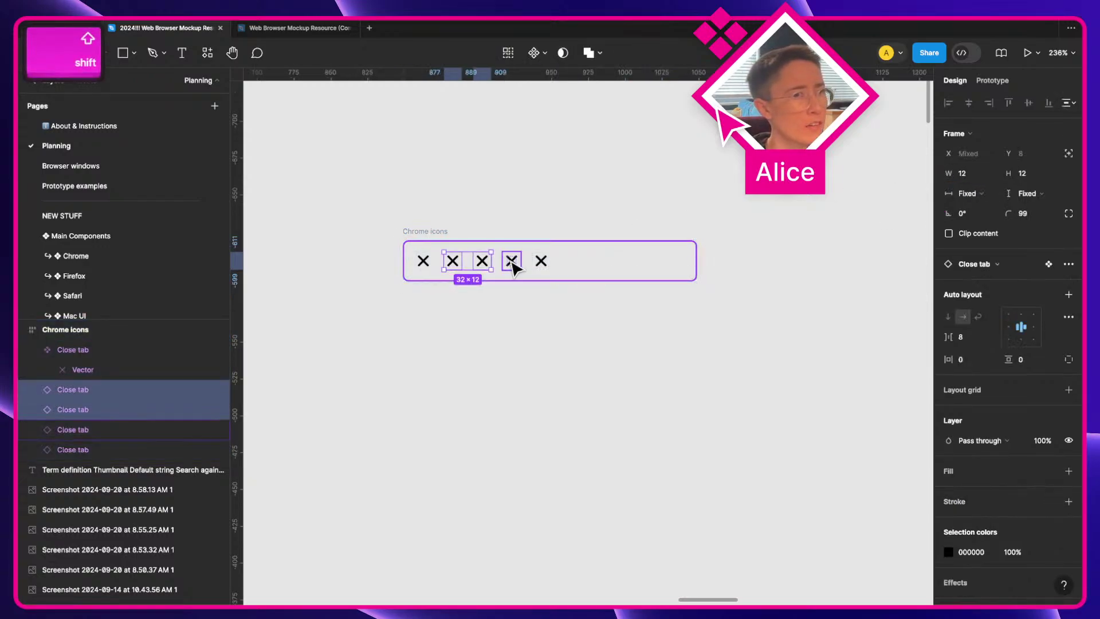
pyautogui.keyDown('shift'); pyautogui.click(511, 261); pyautogui.keyUp('shift')
pyautogui.keyDown('shift'); pyautogui.click(541, 261); pyautogui.keyUp('shift')
pyautogui.press('BackSpace')
pyautogui.click(480, 265)
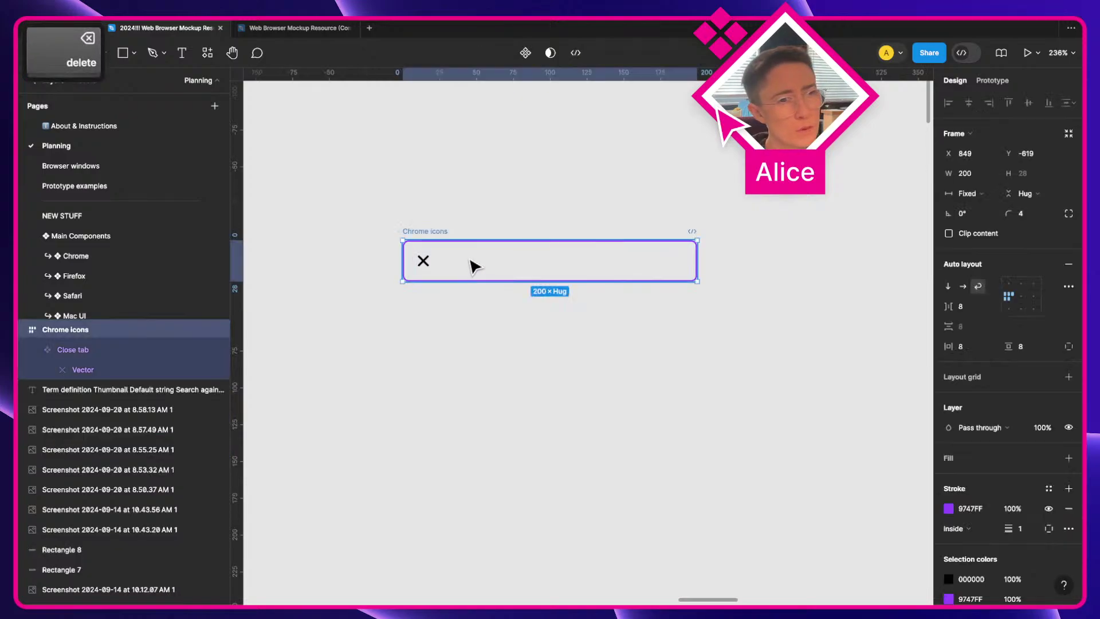
pyautogui.click(746, 194)
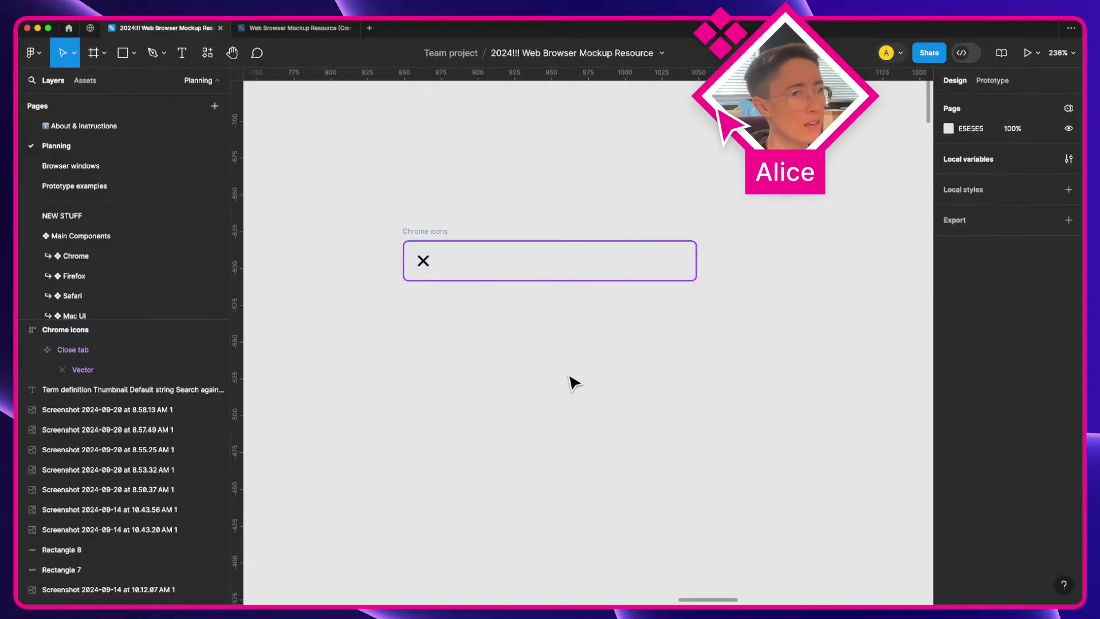
# Step: Pan past the Features and component notes to the Chrome window screenshot with its google.com address bars
pyautogui.scroll(2, 487, 310)
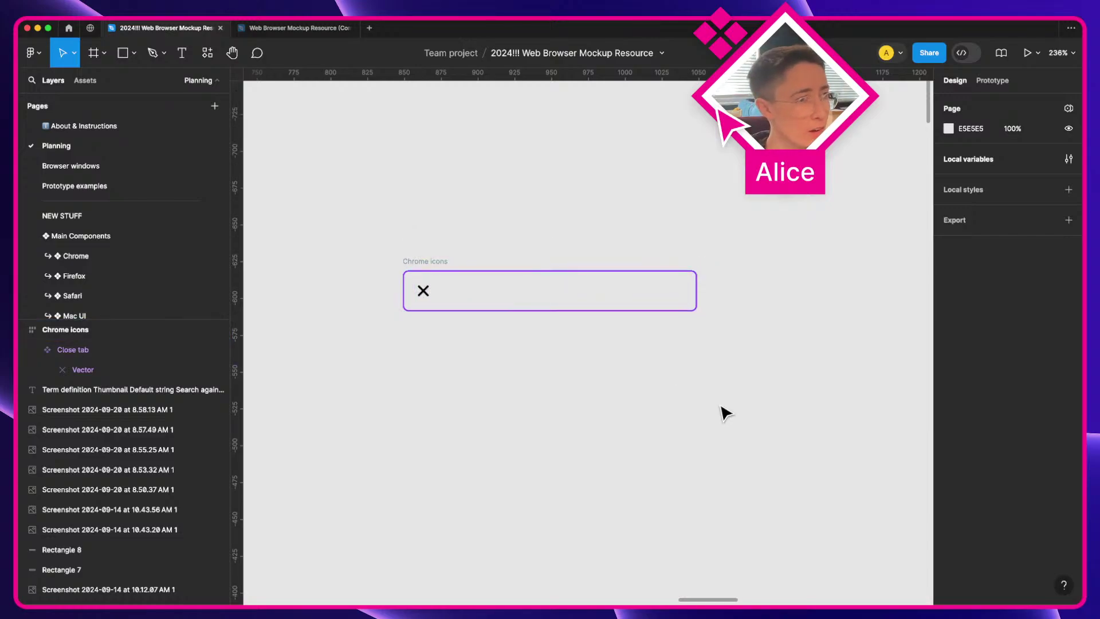
pyautogui.scroll(-3, 724, 412)
pyautogui.press('space')
pyautogui.hscroll(10, 552, 415)
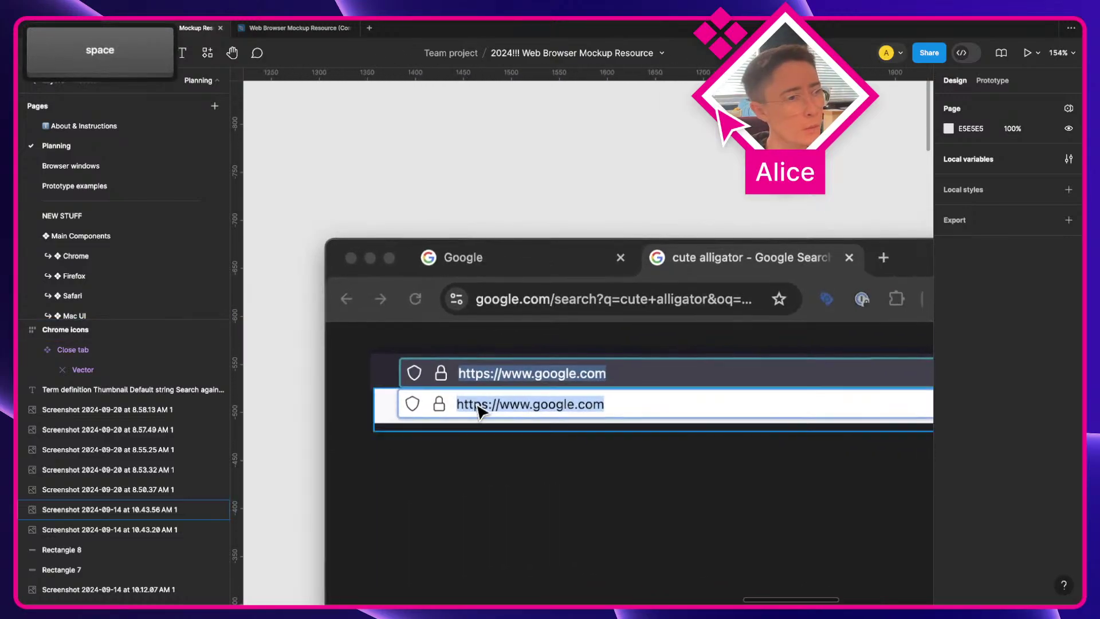
pyautogui.hscroll(-15, 480, 411)
pyautogui.scroll(-5, 480, 411)
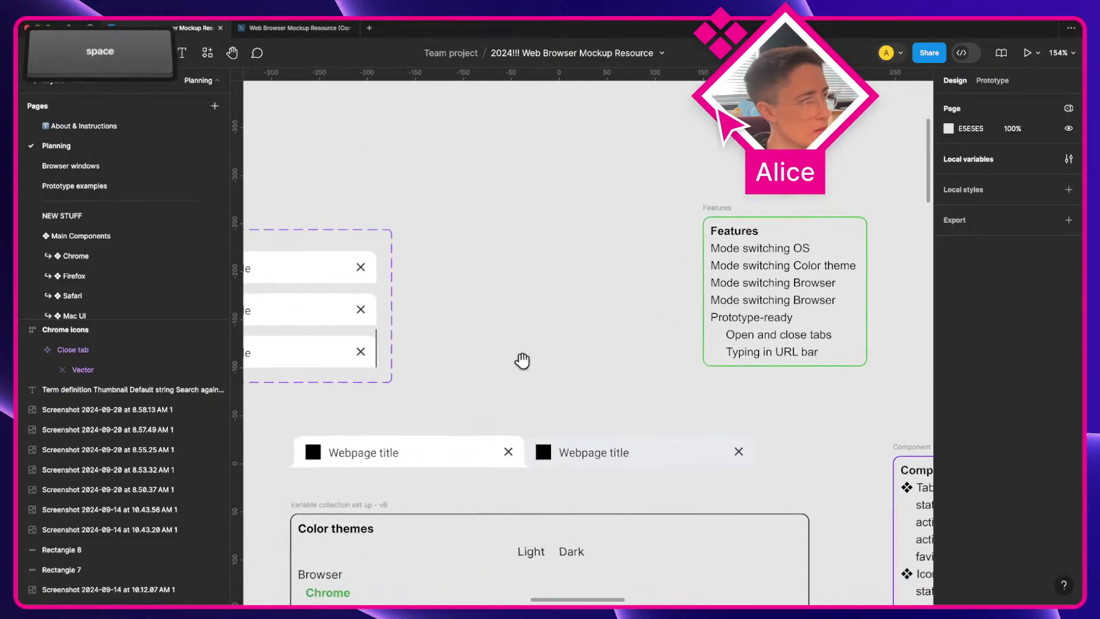
pyautogui.scroll(-8, 522, 361)
pyautogui.hscroll(10, 522, 361)
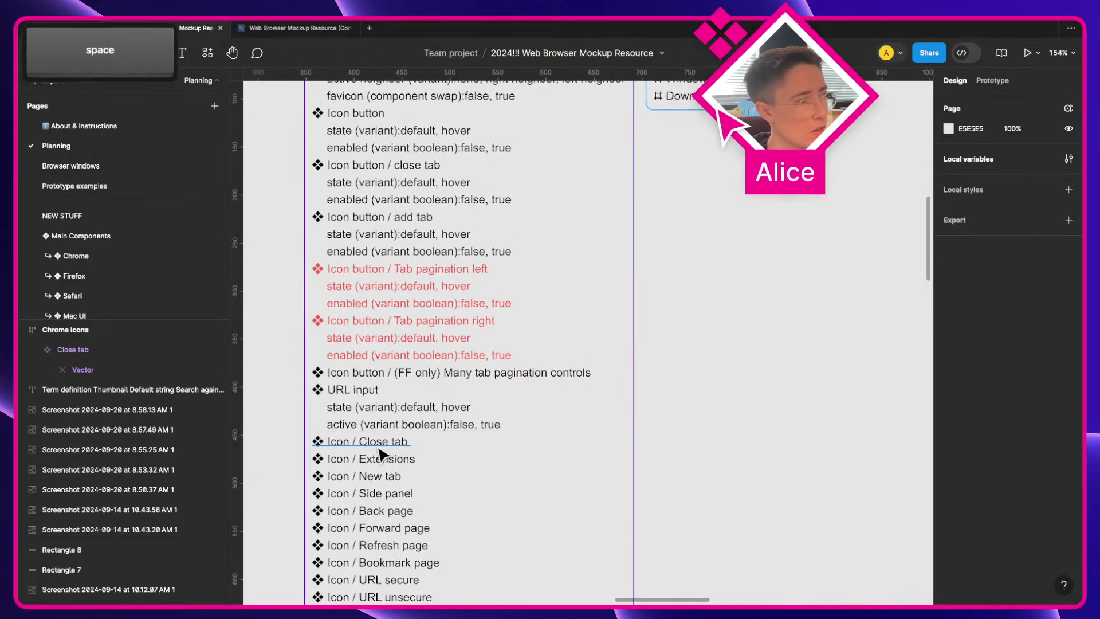
pyautogui.hscroll(15, 618, 345)
pyautogui.scroll(8, 619, 346)
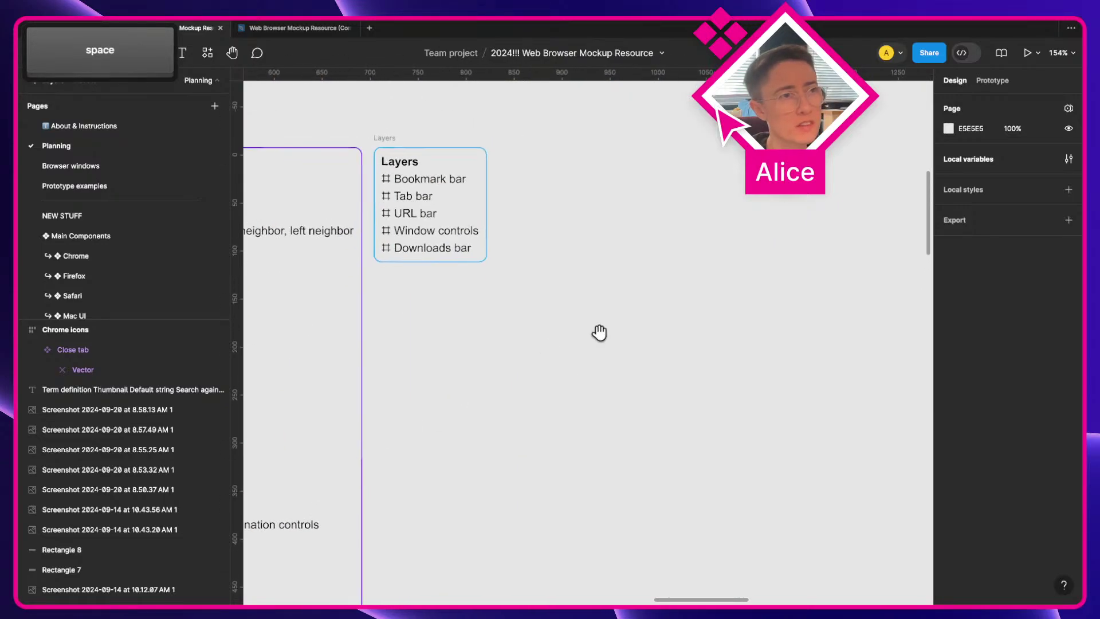
pyautogui.scroll(5, 566, 278)
pyautogui.hscroll(4, 566, 277)
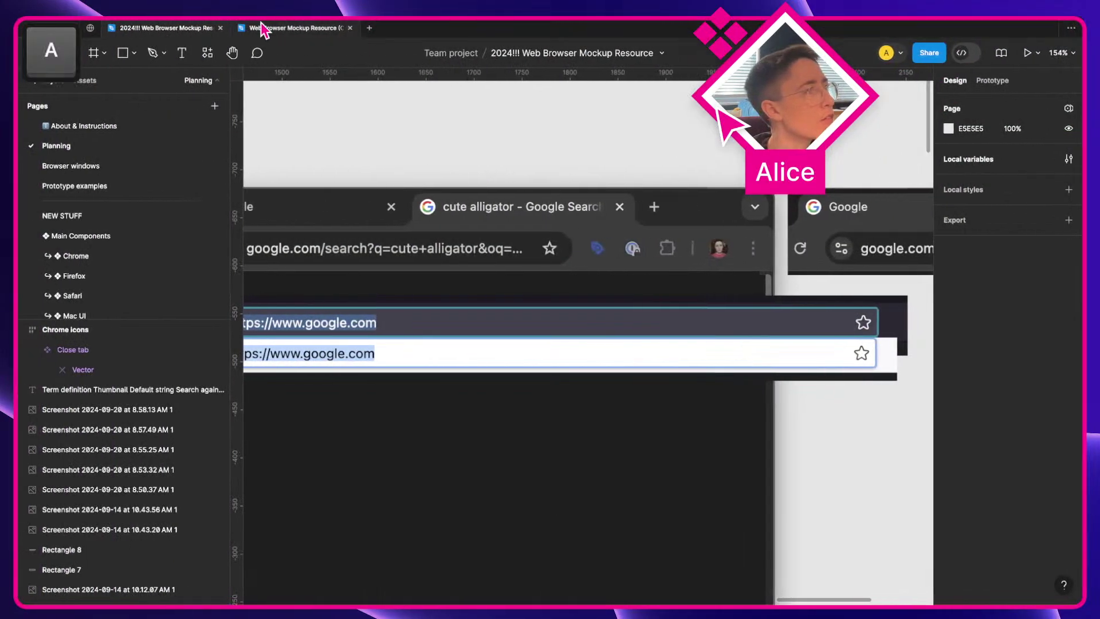
pyautogui.click(260, 26)
pyautogui.press('space')
pyautogui.moveTo(743, 252); pyautogui.dragTo(321, 243)
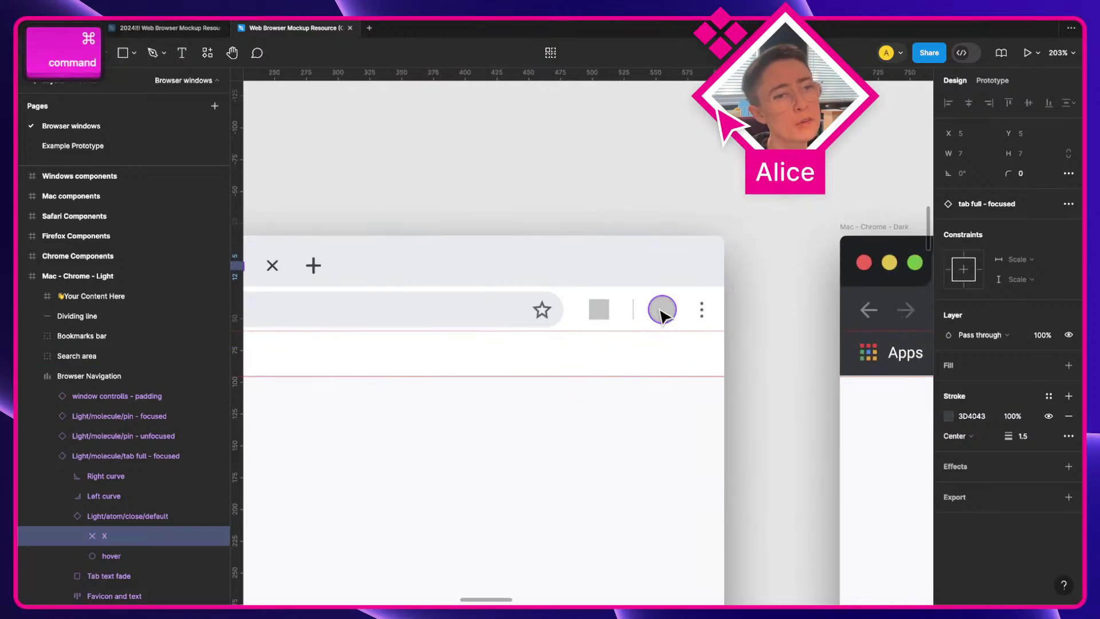
pyautogui.click(487, 183)
pyautogui.press('space')
pyautogui.hscroll(-5, 474, 184)
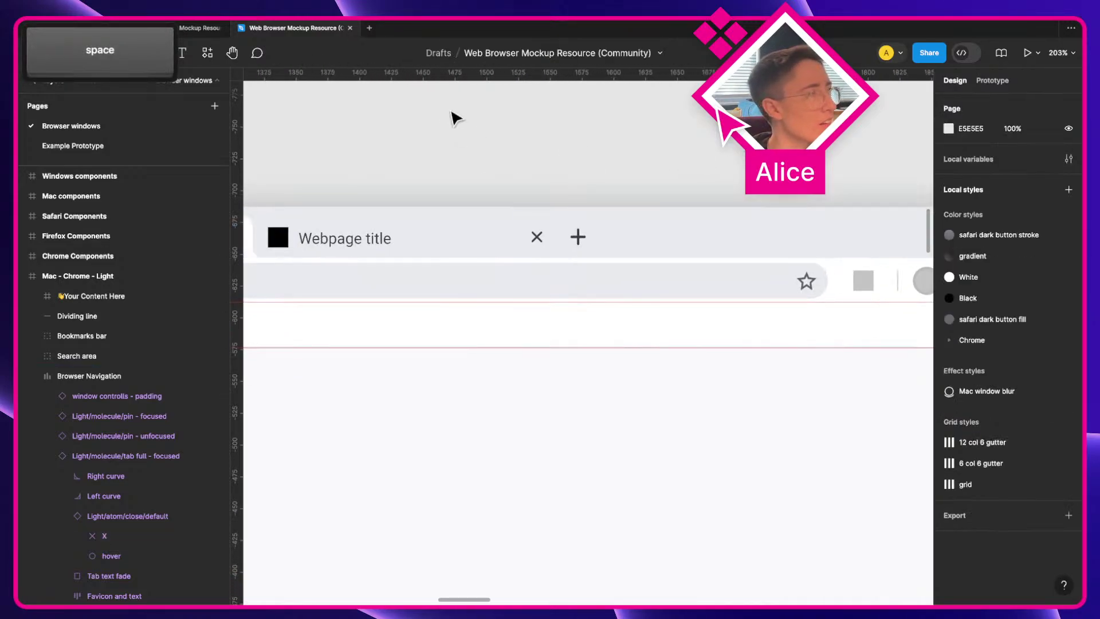
pyautogui.click(192, 28)
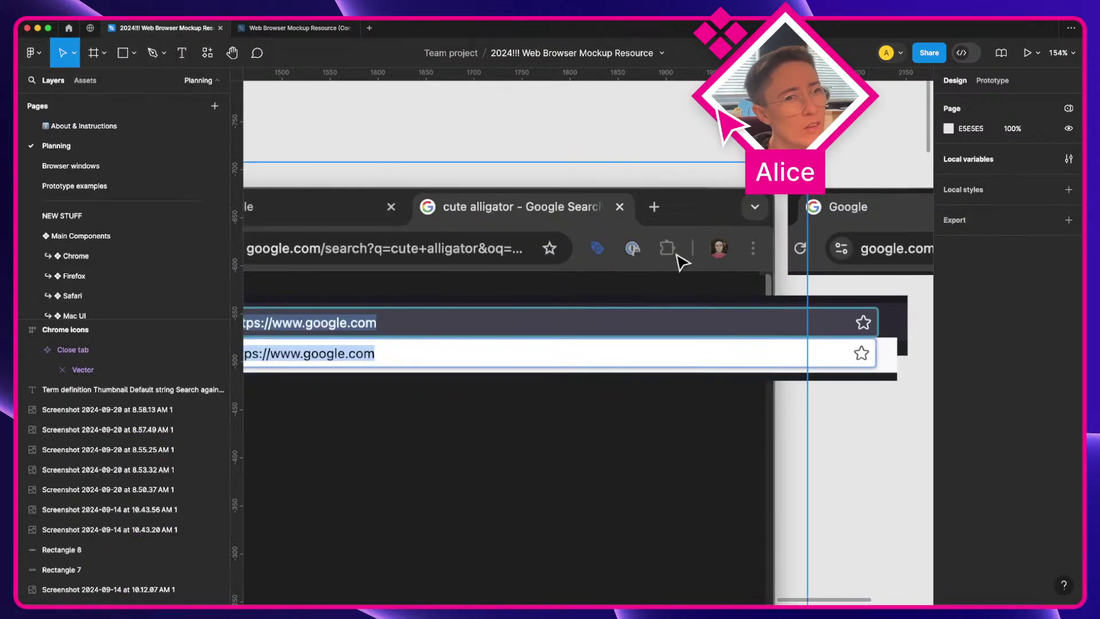
# Step: Zoom in and draw a 14×14 rectangle over the puzzle icon
pyautogui.scroll(8, 681, 263)
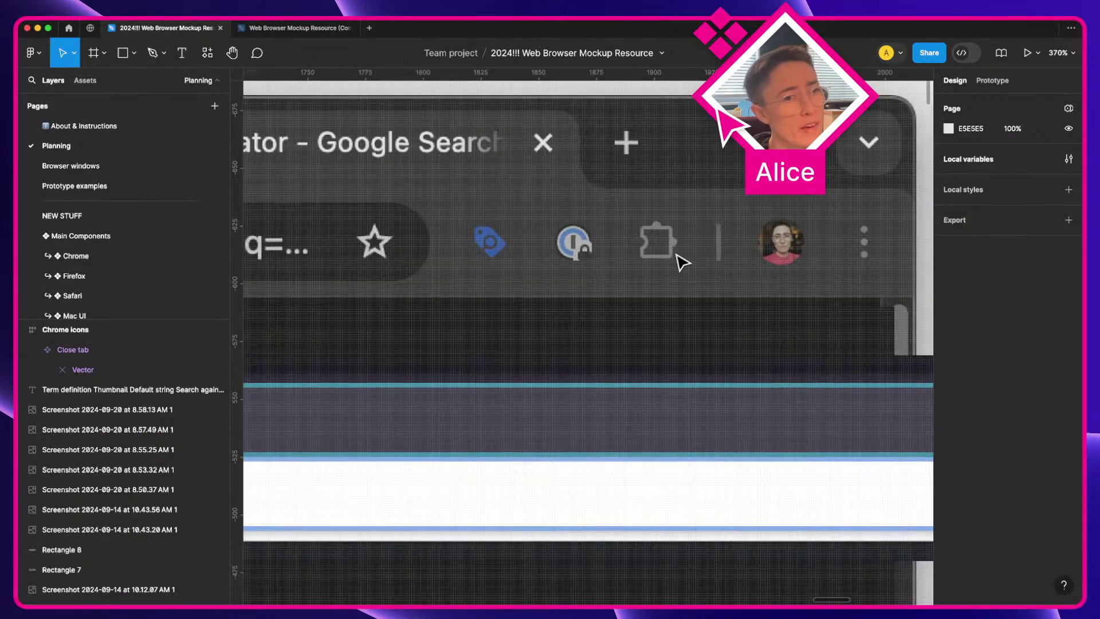
pyautogui.press('a')
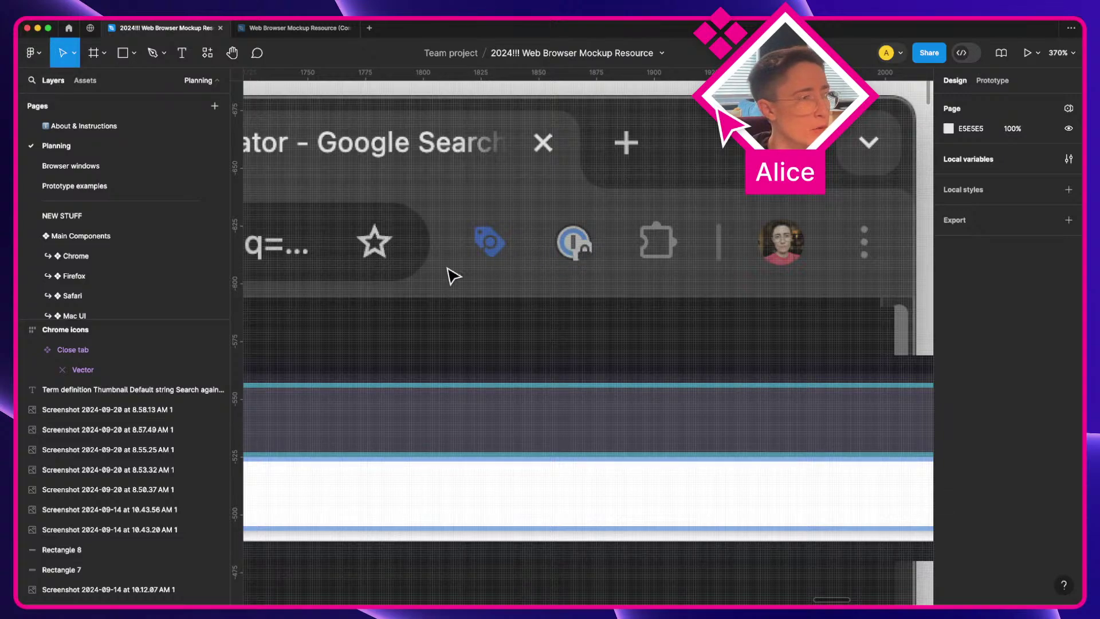
pyautogui.scroll(3, 496, 266)
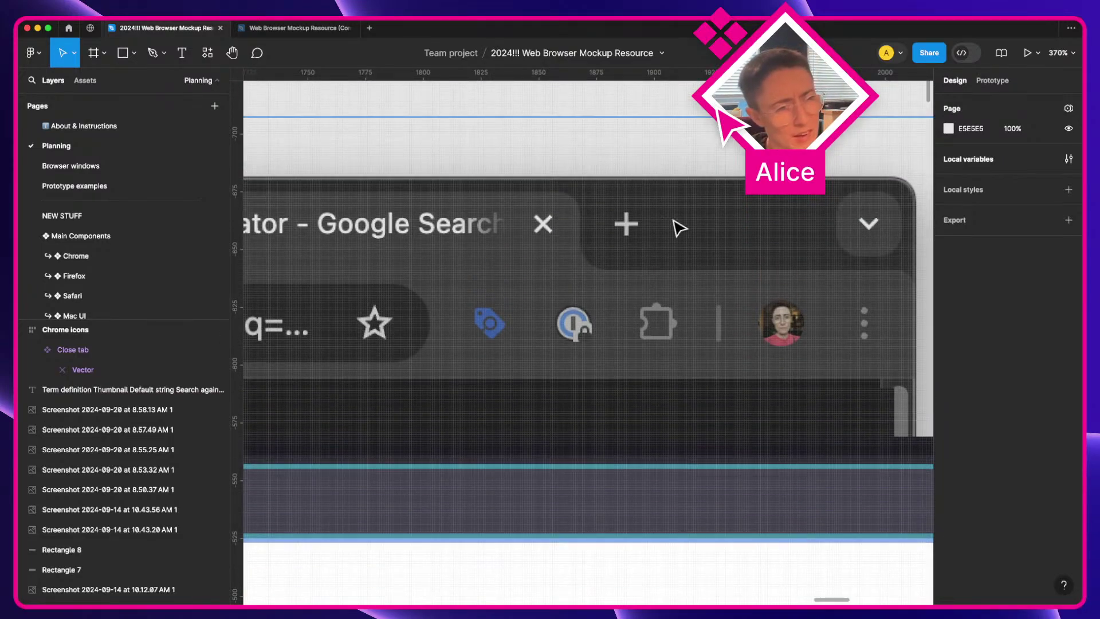
pyautogui.click(150, 57)
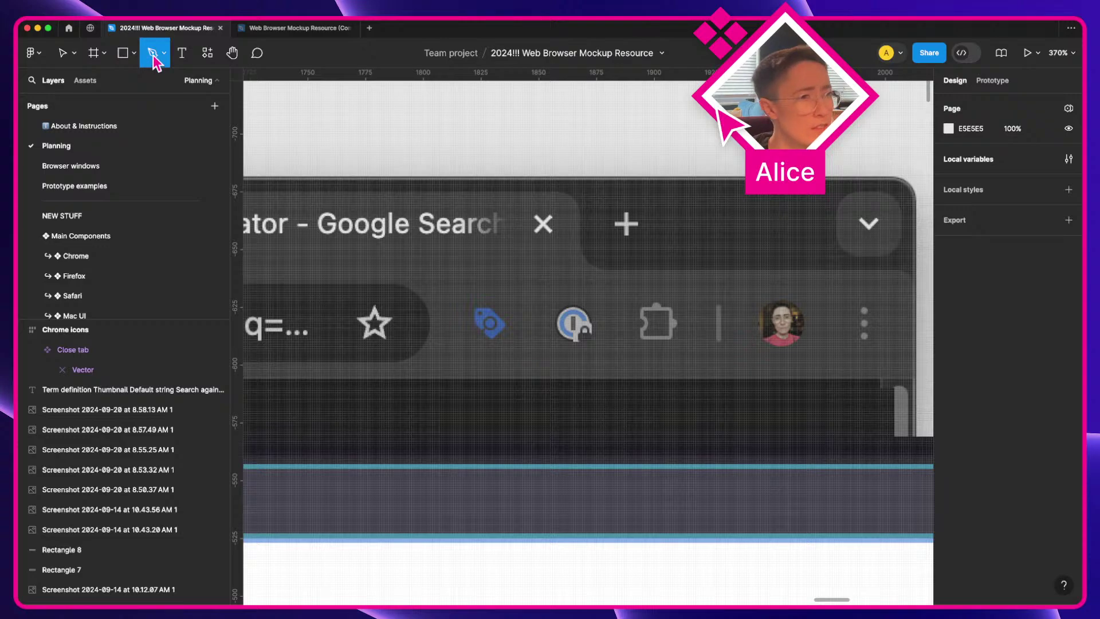
pyautogui.click(119, 51)
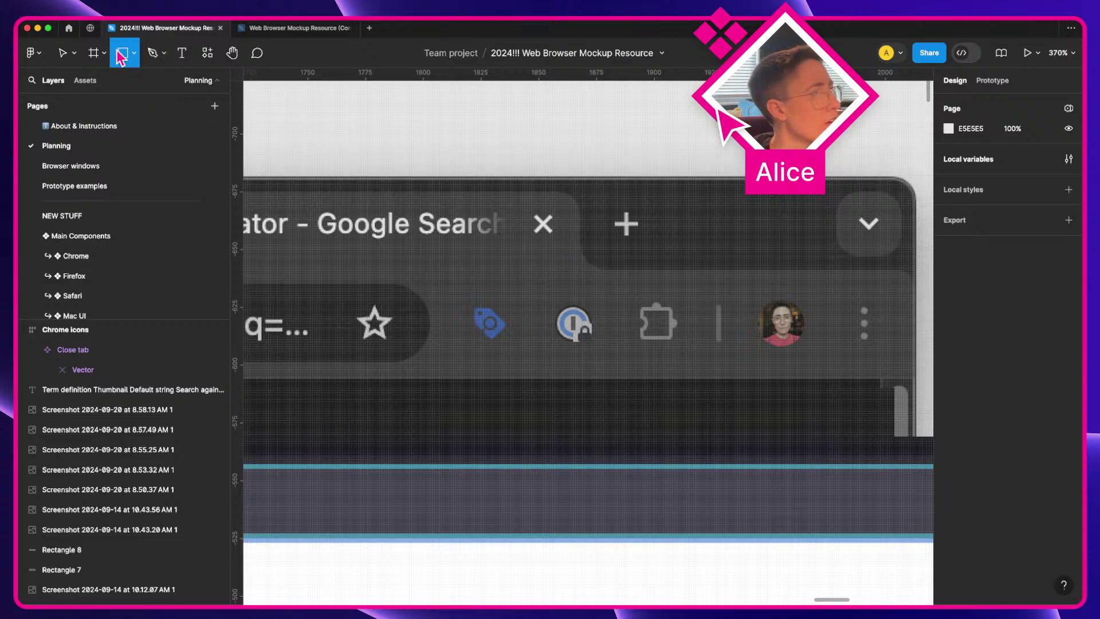
pyautogui.scroll(5, 678, 318)
pyautogui.press('a')
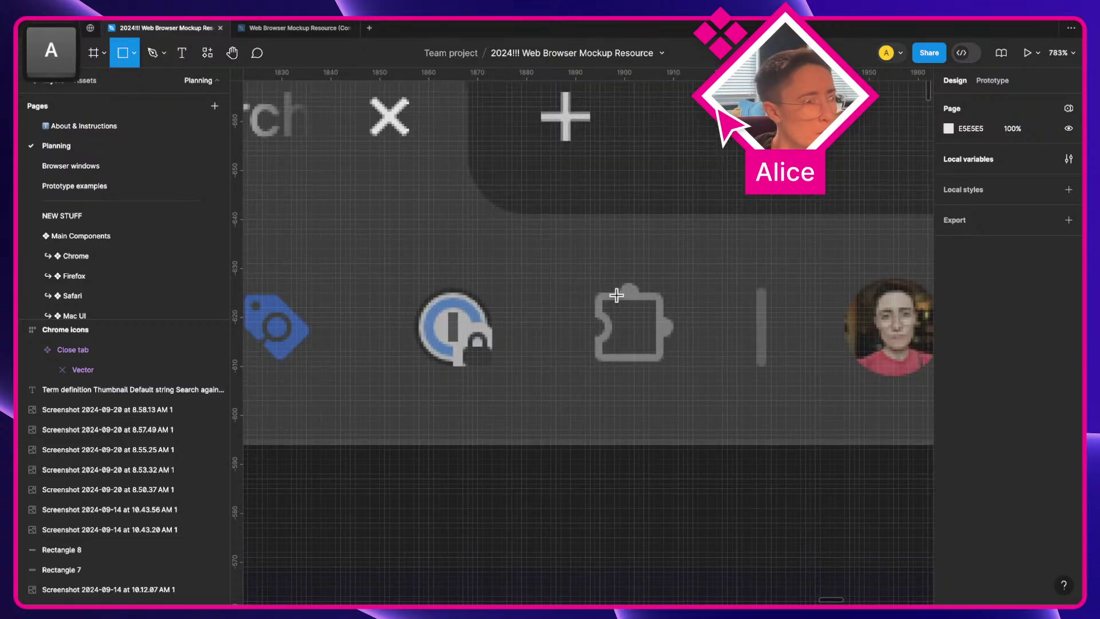
pyautogui.moveTo(595, 292); pyautogui.dragTo(664, 362)
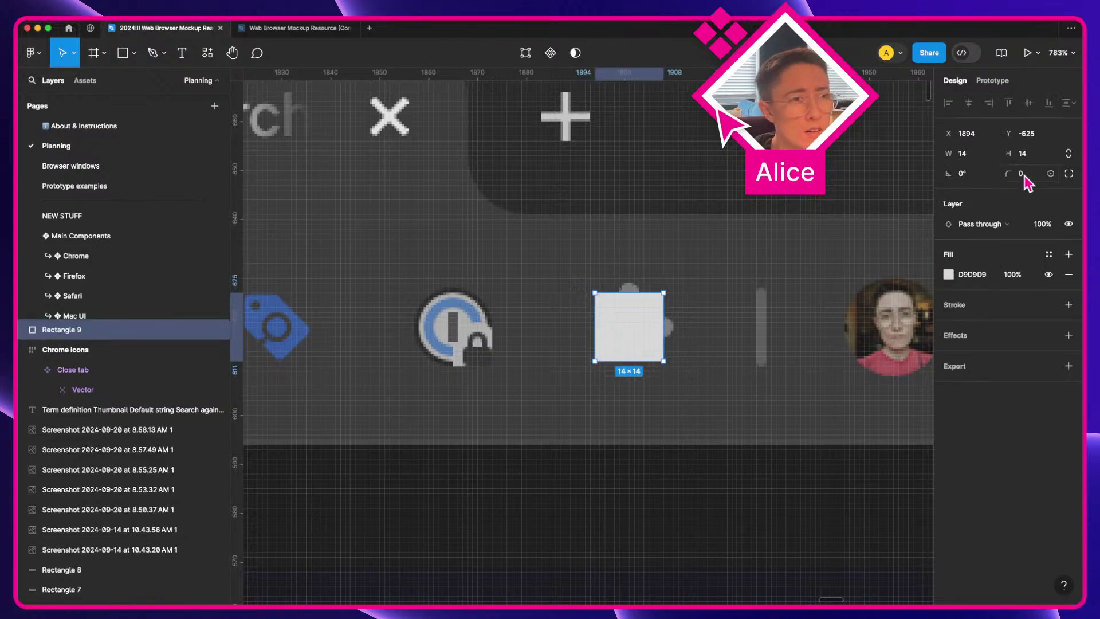
# Step: Give the rectangle corner radius 1, a black stroke and no fill
pyautogui.press('Up')
pyautogui.click(1015, 305)
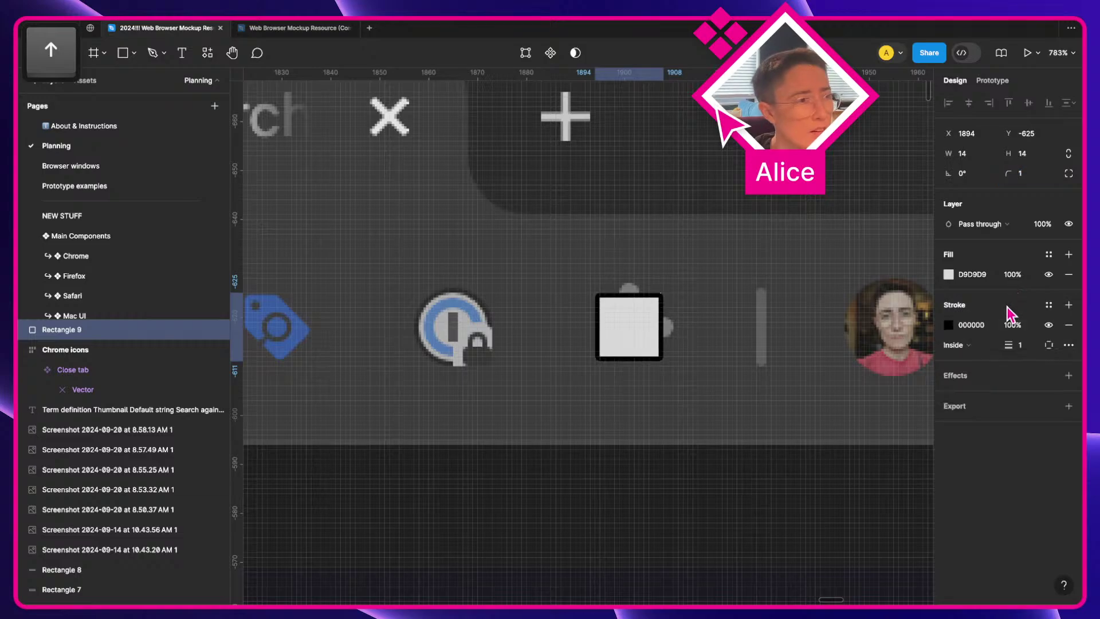
pyautogui.click(1068, 274)
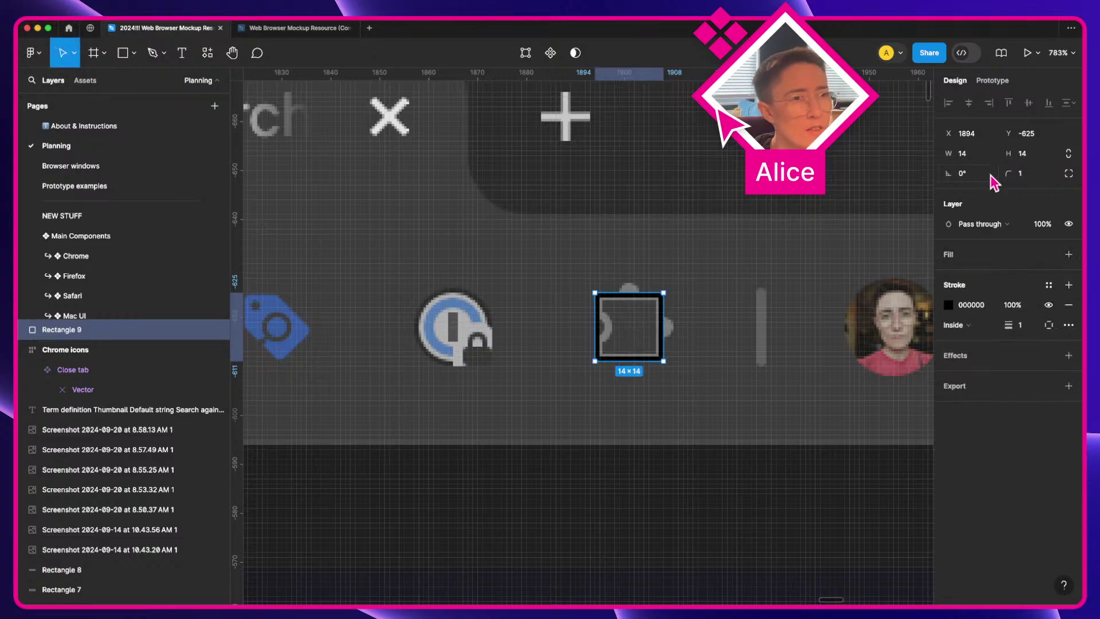
pyautogui.write('.5')
pyautogui.press('Return')
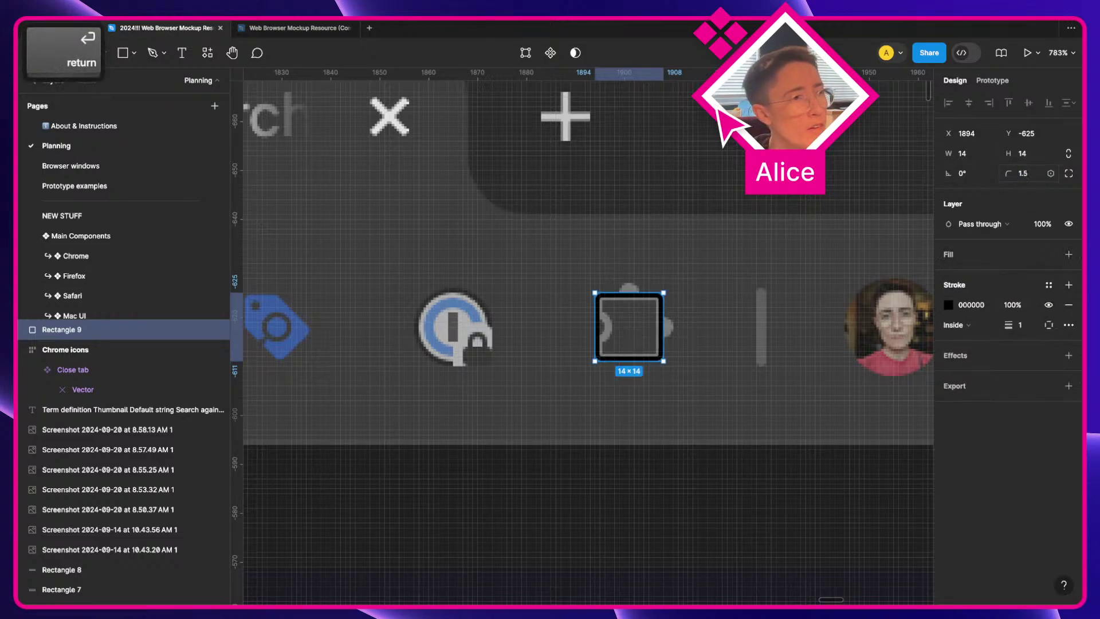
pyautogui.write('1')
pyautogui.click(1028, 332)
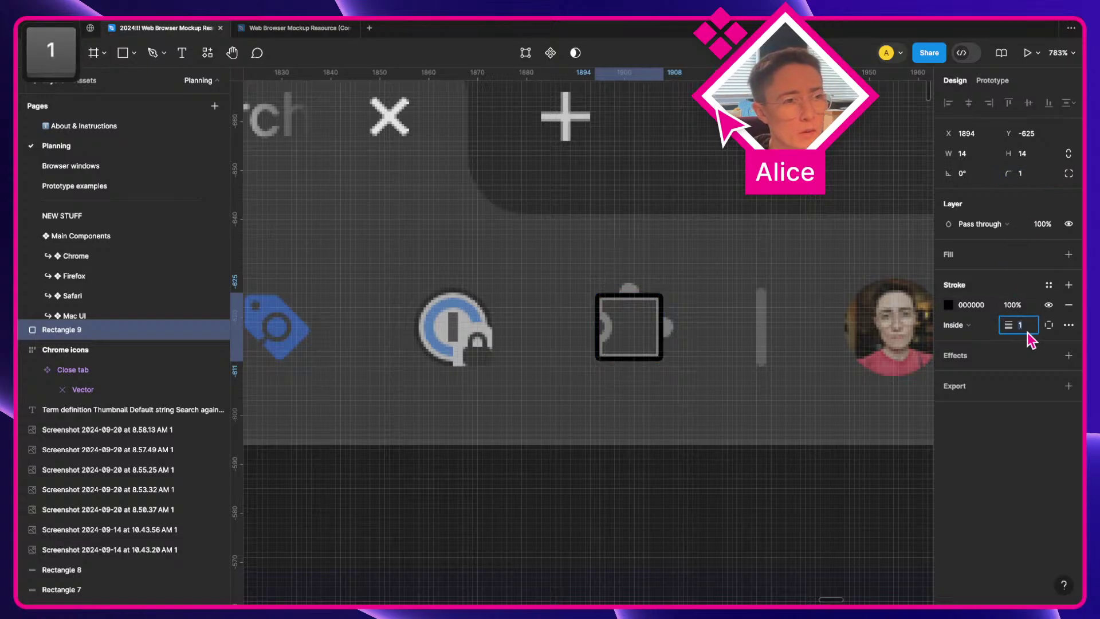
# Step: Set the square's stroke weight to 1.5 and draw a 6×6 circle on its left edge
pyautogui.write('.5')
pyautogui.press('Return')
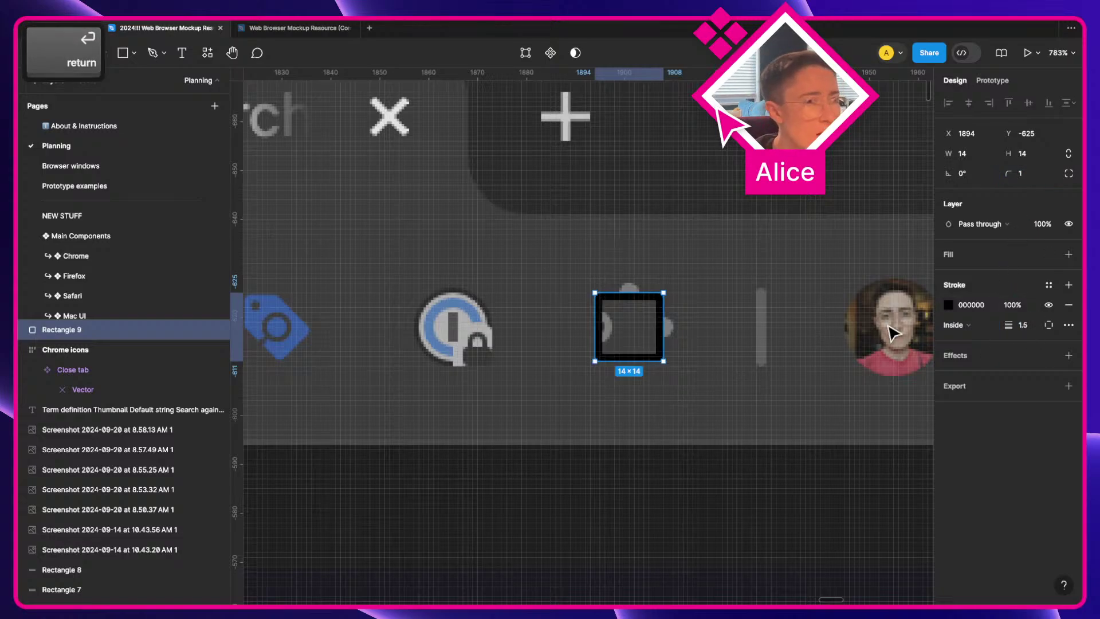
pyautogui.scroll(5, 730, 338)
pyautogui.press('a')
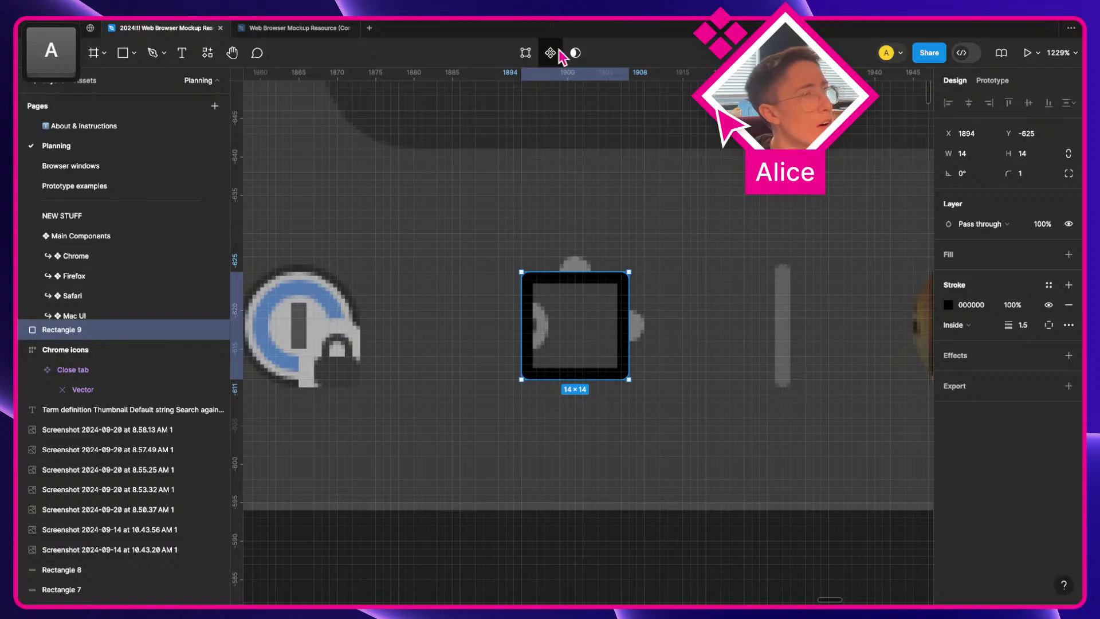
pyautogui.click(133, 53)
pyautogui.click(148, 128)
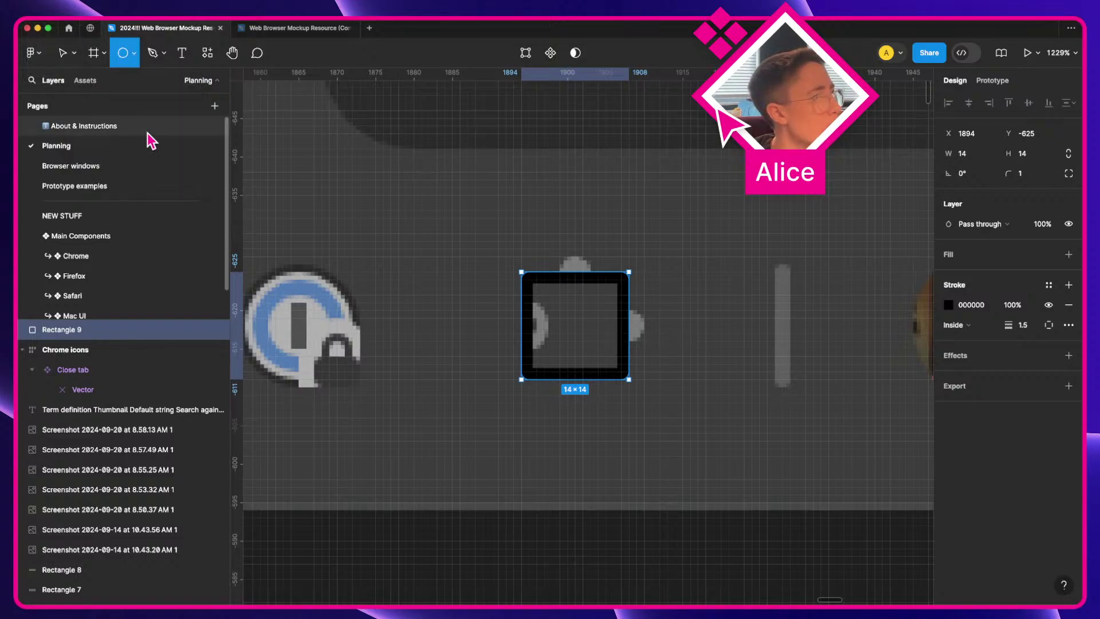
pyautogui.moveTo(490, 317)
pyautogui.mouseDown()
pyautogui.moveTo(538, 342)
pyautogui.moveTo(528, 341)
pyautogui.mouseUp()
# Step: Copy the rectangle's black stroke and fill style onto the new circle
pyautogui.click(587, 281)
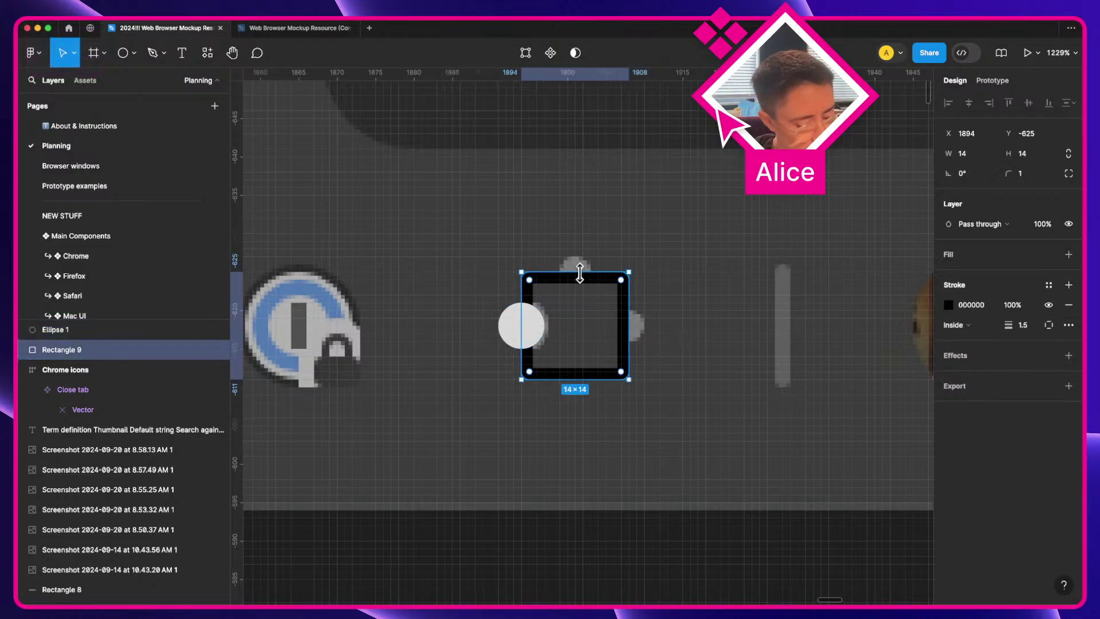
pyautogui.press('alt+super+c')
pyautogui.click(513, 327)
pyautogui.press('alt+super+v')
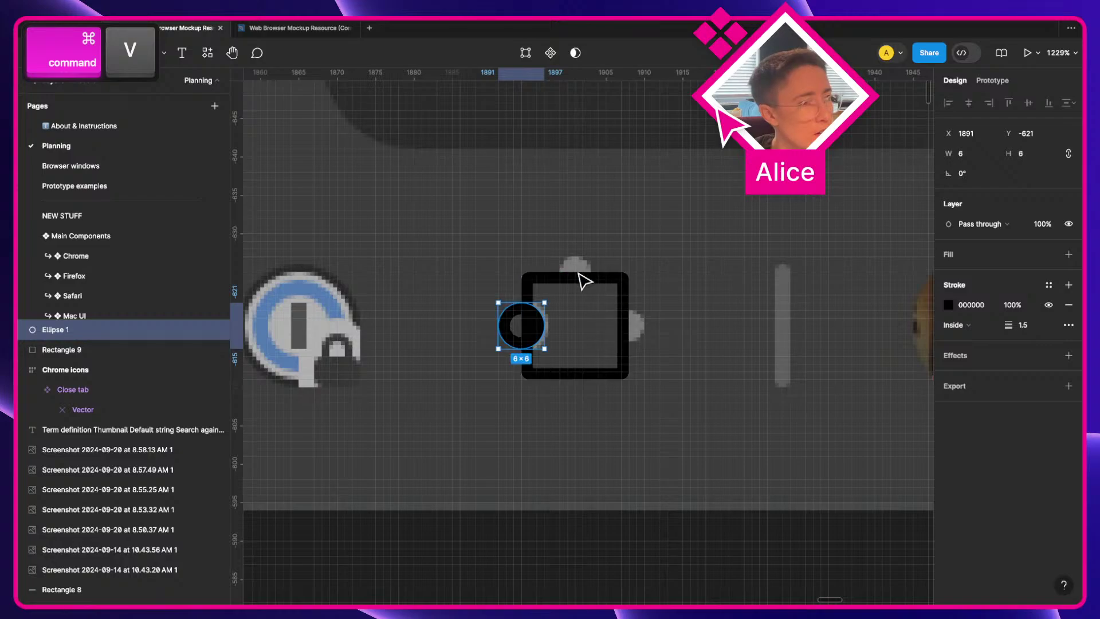
# Step: Try Subtract and Exclude on the circle and rectangle, undoing both
pyautogui.keyDown('shift'); pyautogui.click(582, 277); pyautogui.keyUp('shift')
pyautogui.click(602, 52)
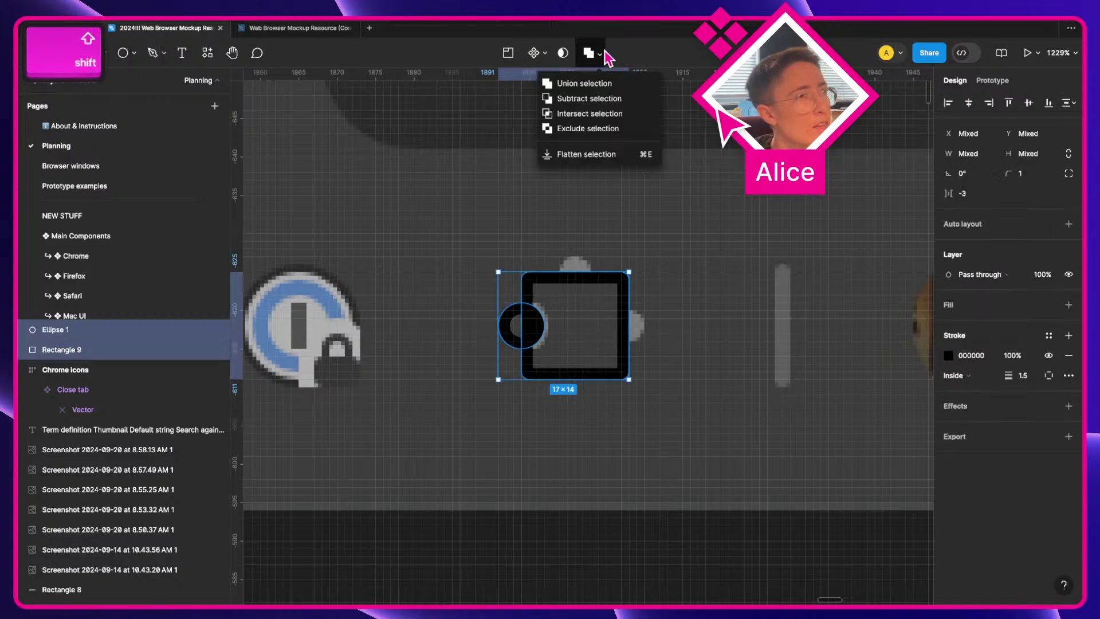
pyautogui.click(606, 102)
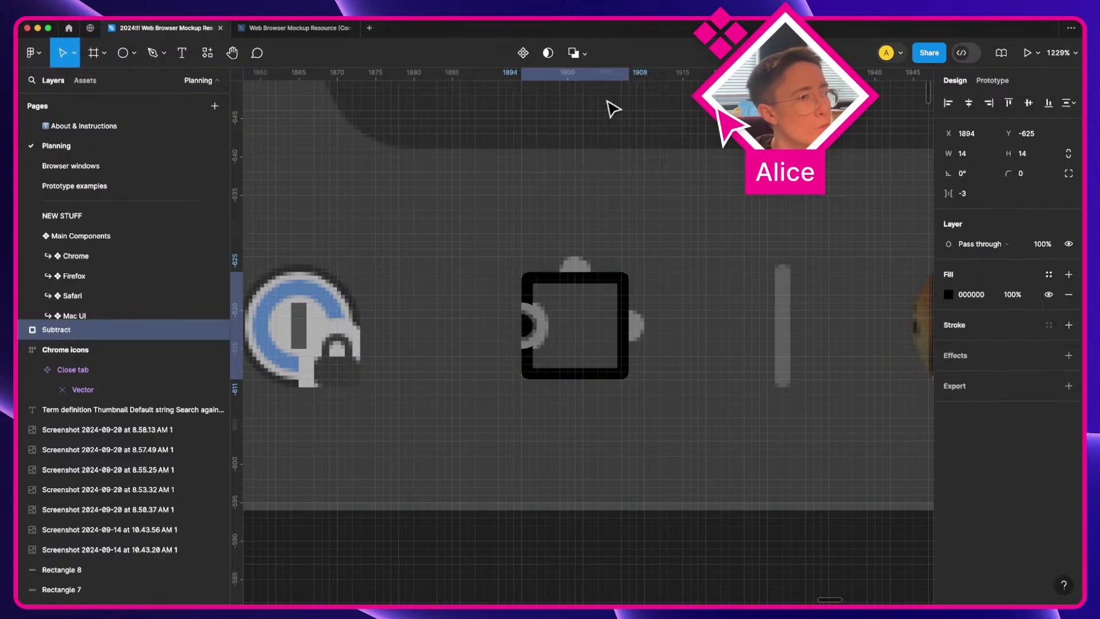
pyautogui.press('super+z')
pyautogui.click(603, 56)
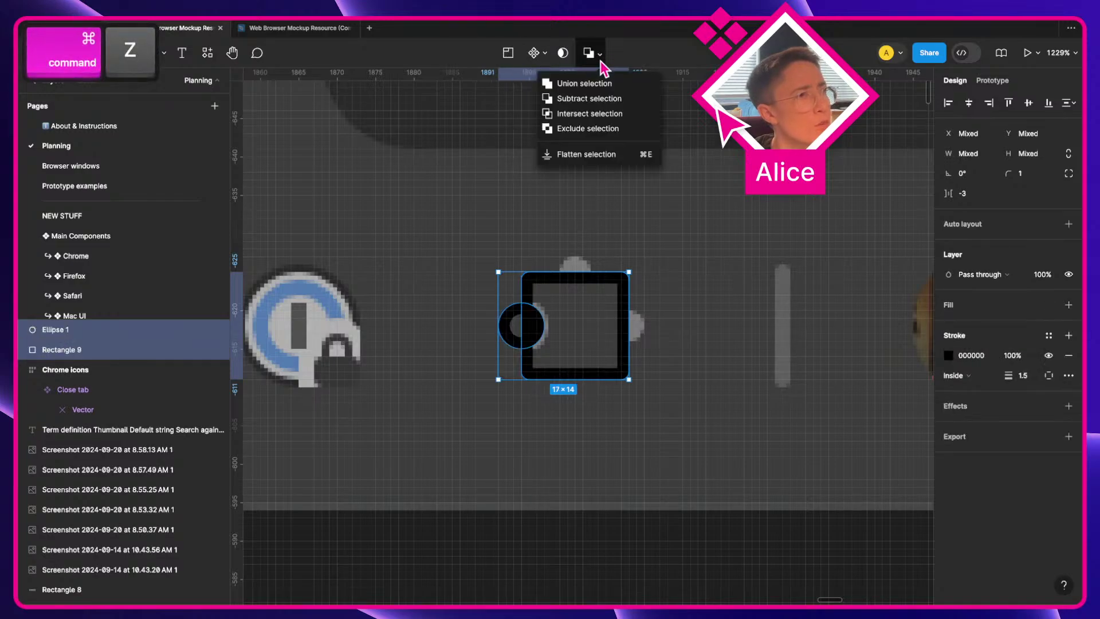
pyautogui.click(603, 131)
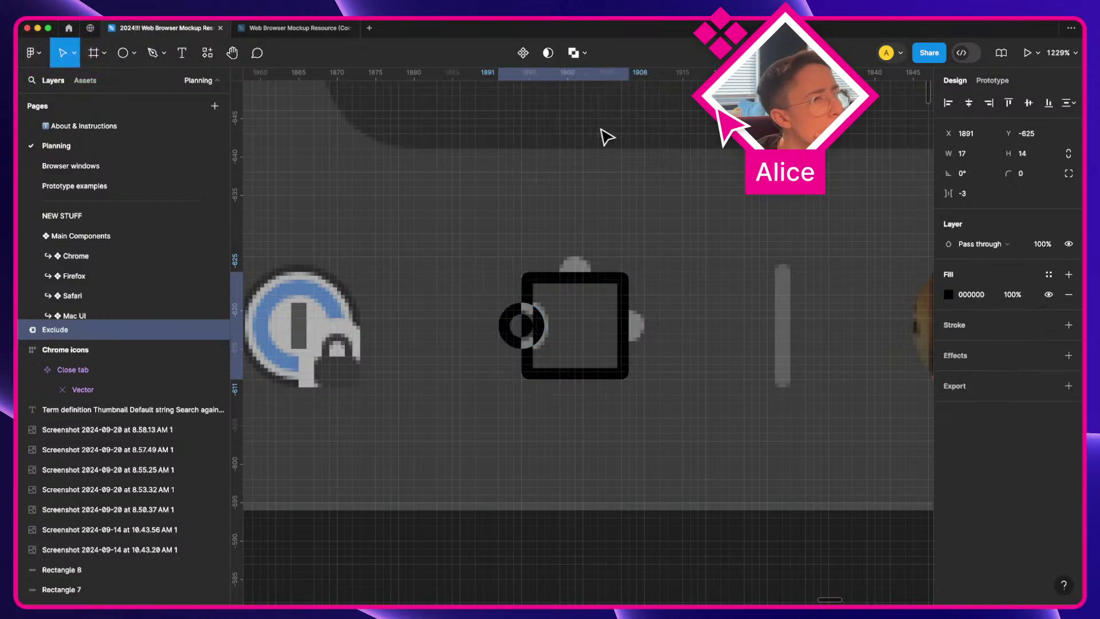
pyautogui.press('super+z')
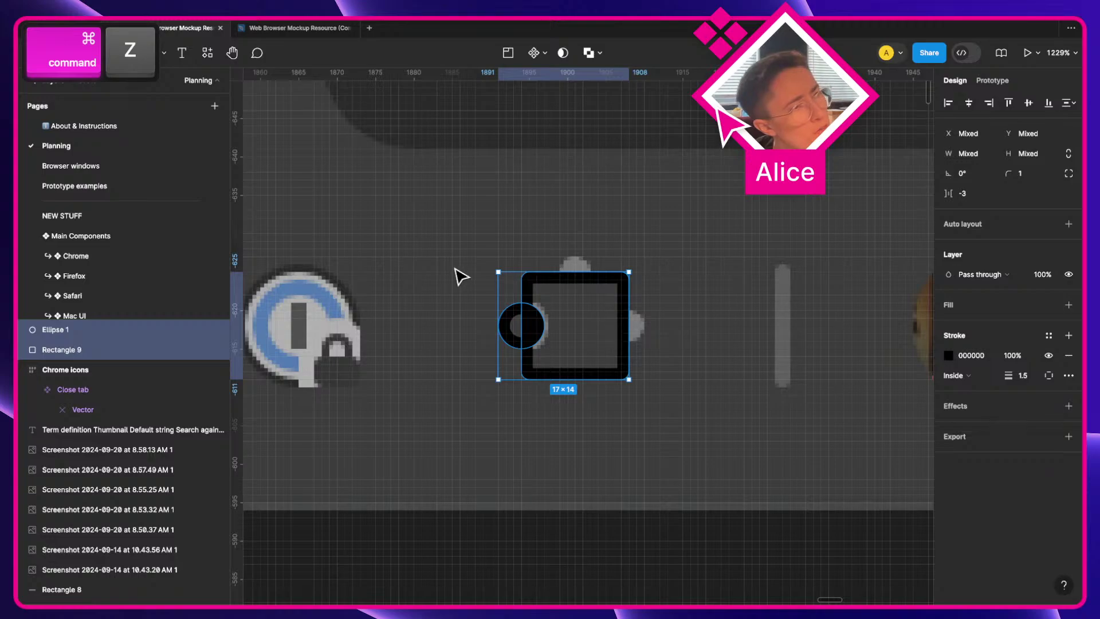
# Step: Give Ellipse 1 a light grey fill, then try Union and Subtract and undo them
pyautogui.click(541, 337)
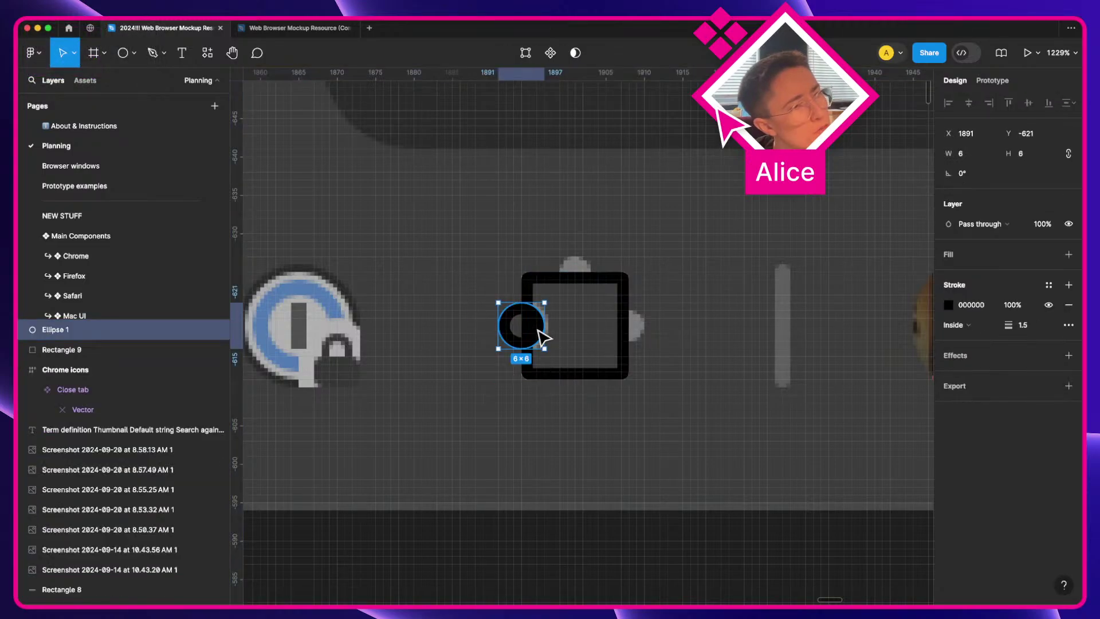
pyautogui.click(967, 258)
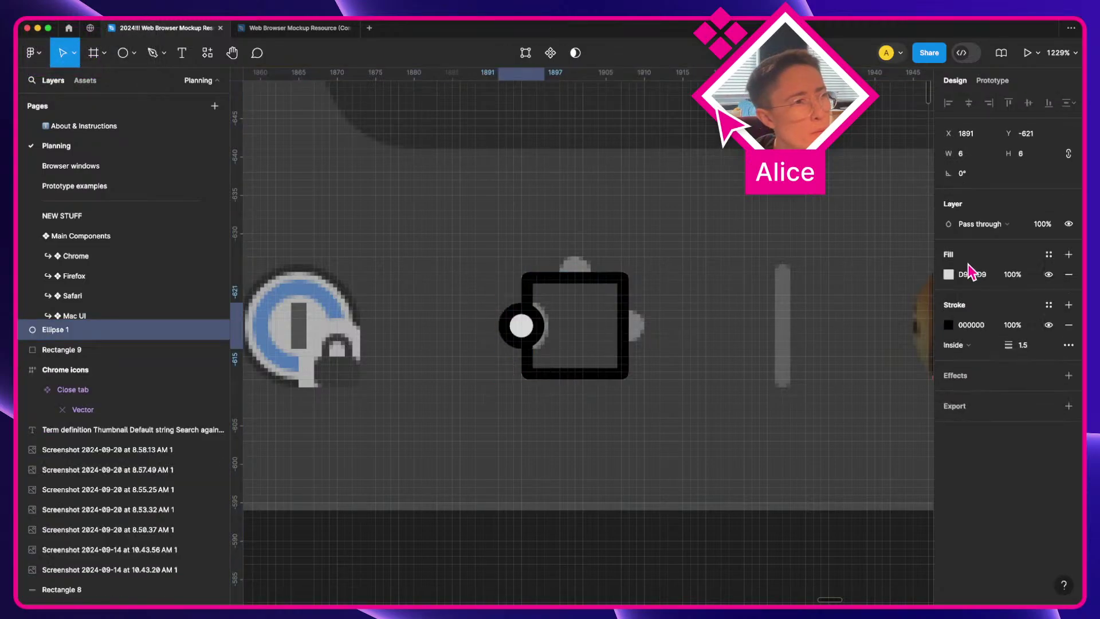
pyautogui.keyDown('shift'); pyautogui.click(571, 274); pyautogui.keyUp('shift')
pyautogui.click(588, 53)
pyautogui.press('super+z')
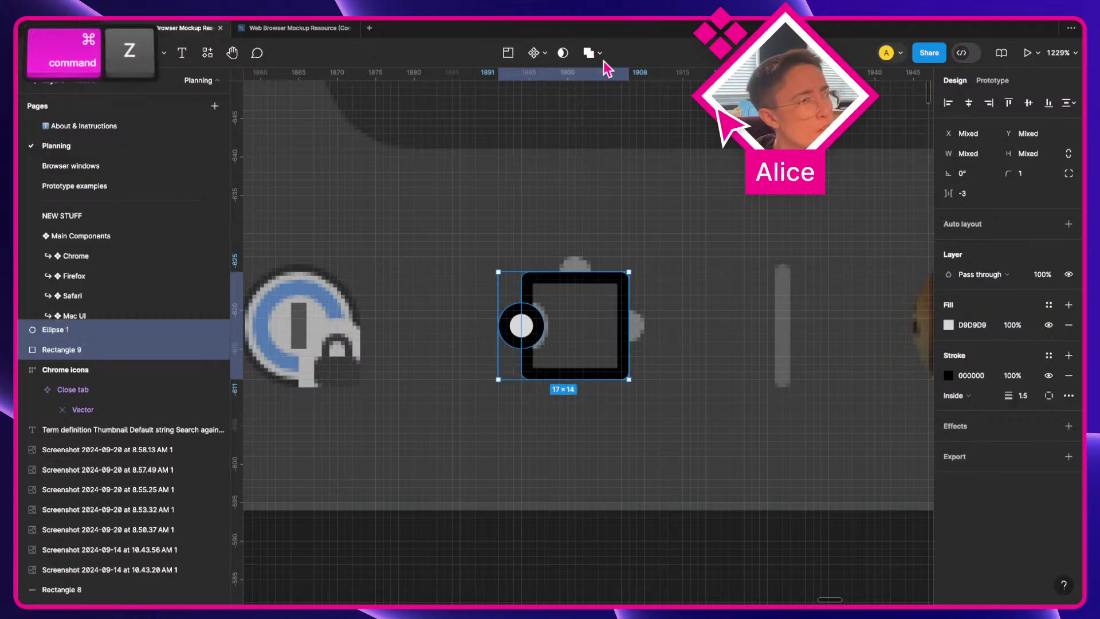
pyautogui.click(599, 53)
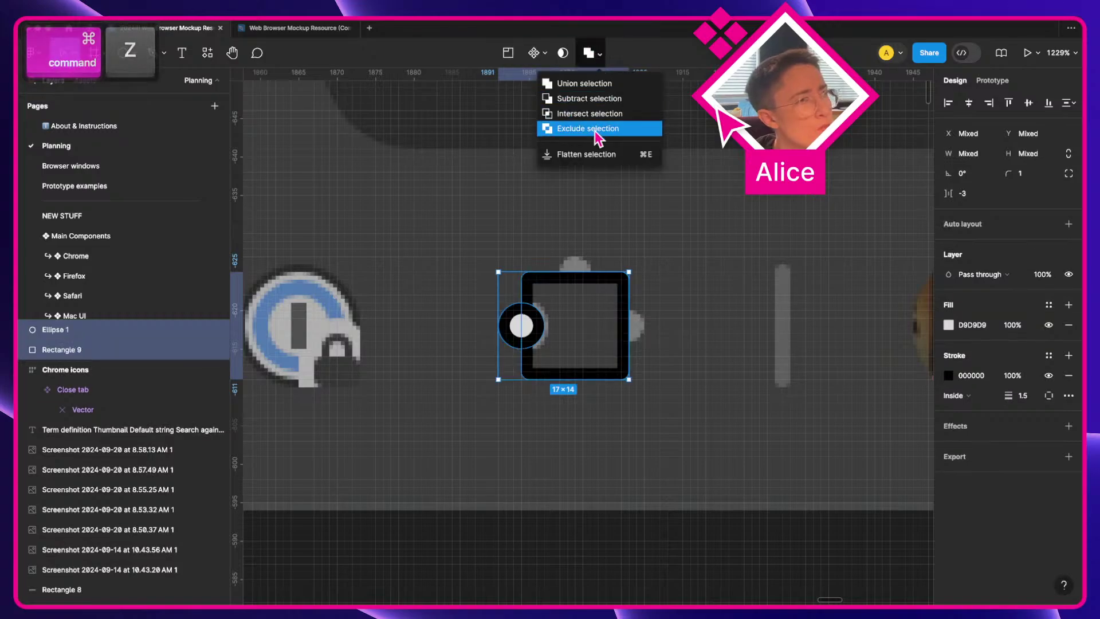
pyautogui.click(597, 100)
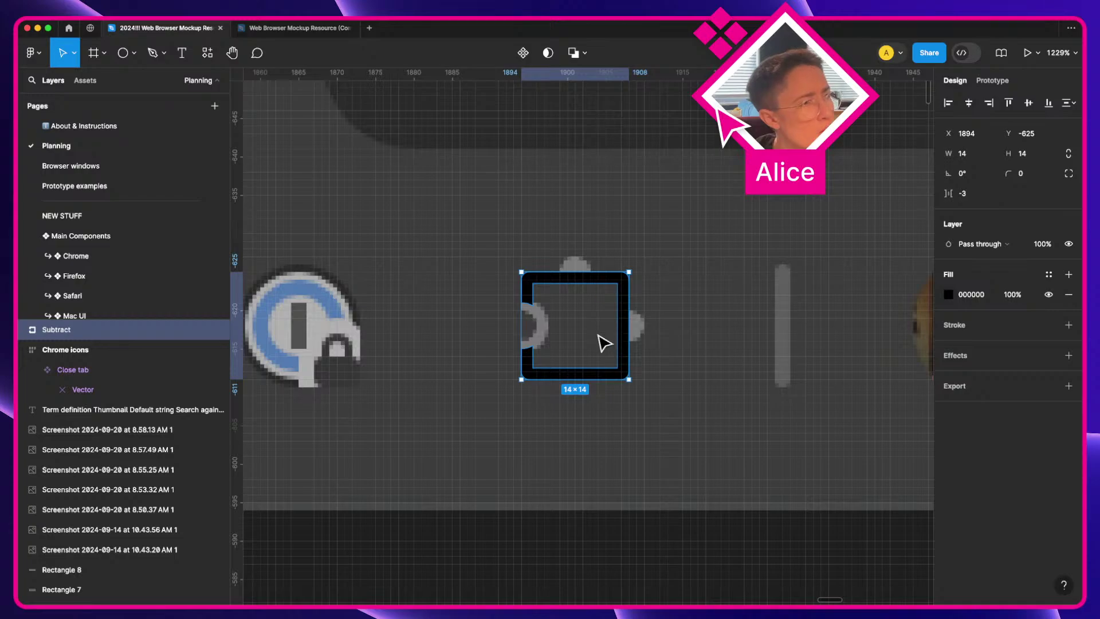
pyautogui.press('super+z')
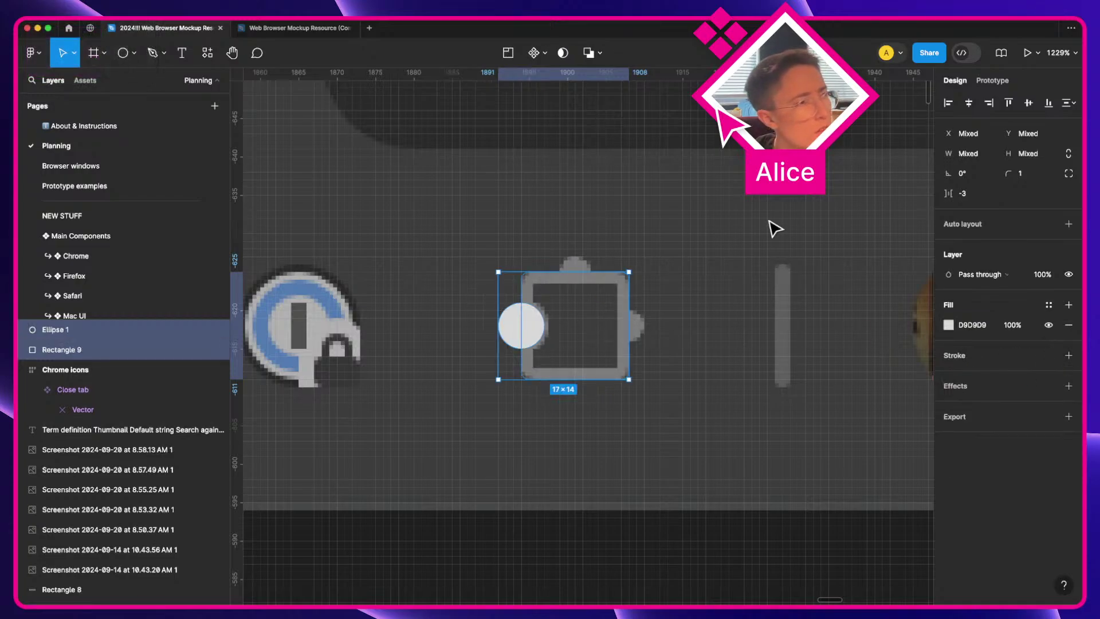
# Step: Remove Ellipse 1's outline and bring Rectangle 9 above it with ]
pyautogui.click(529, 337)
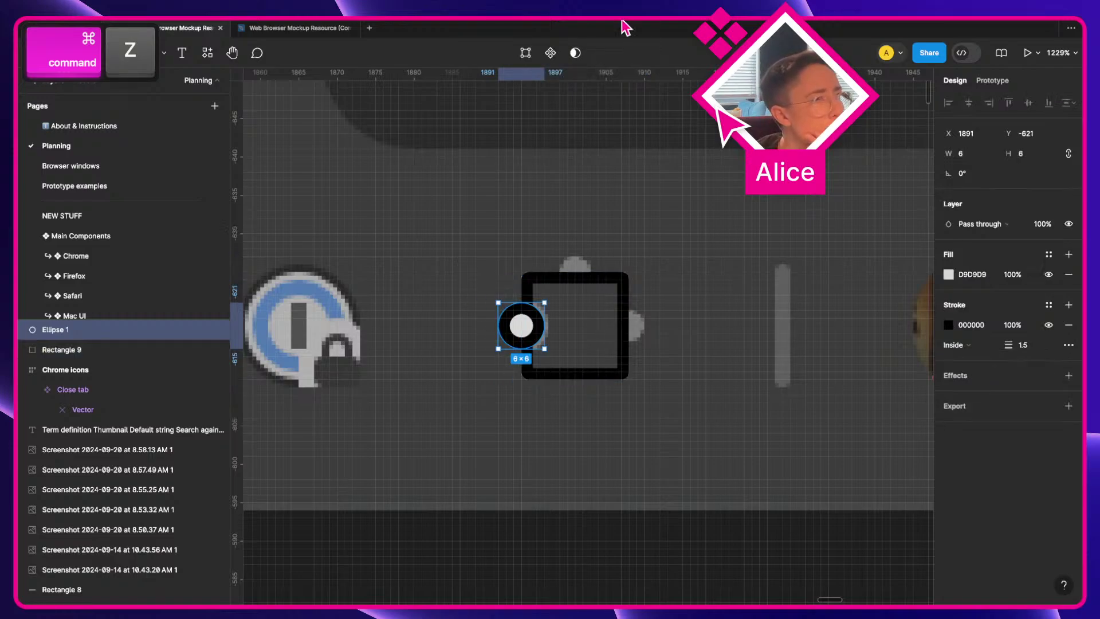
pyautogui.click(1068, 325)
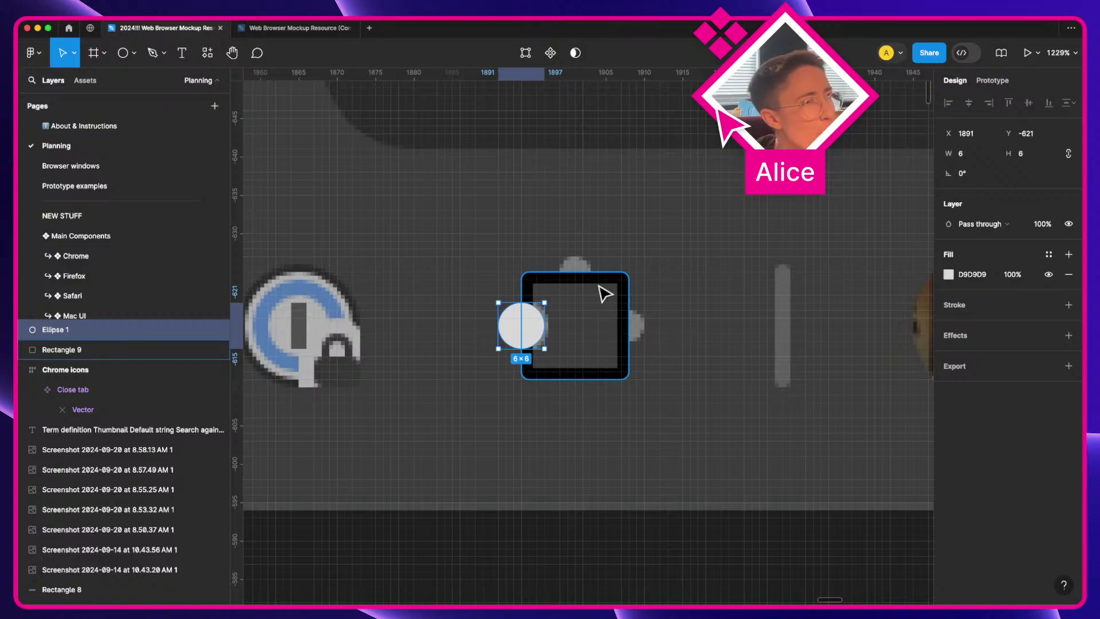
pyautogui.click(537, 289)
pyautogui.press(']')
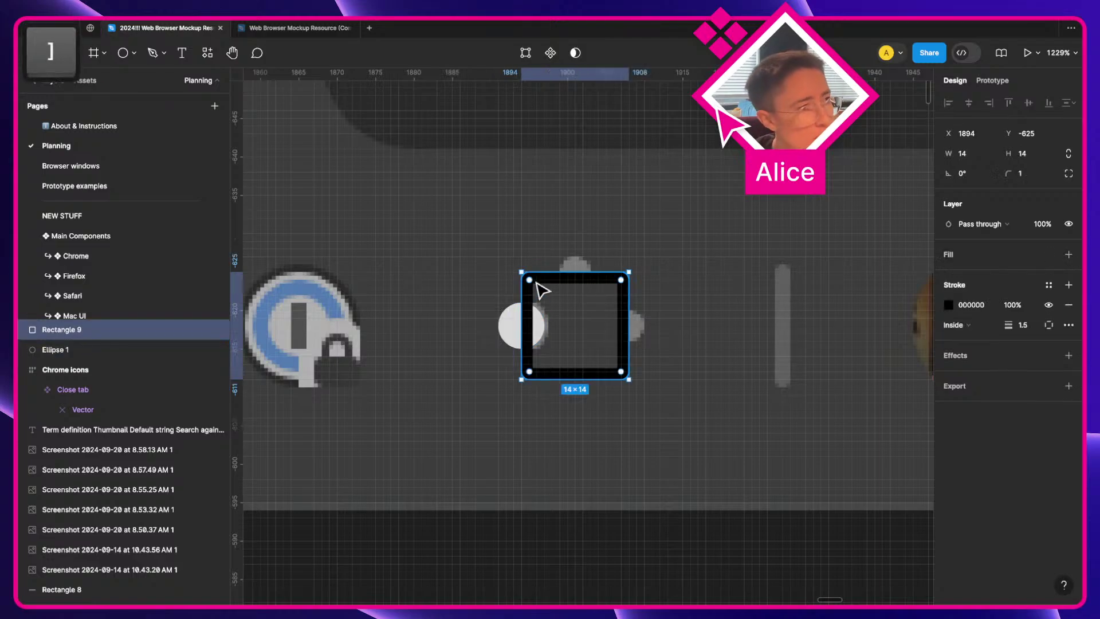
pyautogui.keyDown('shift'); pyautogui.click(510, 337); pyautogui.keyUp('shift')
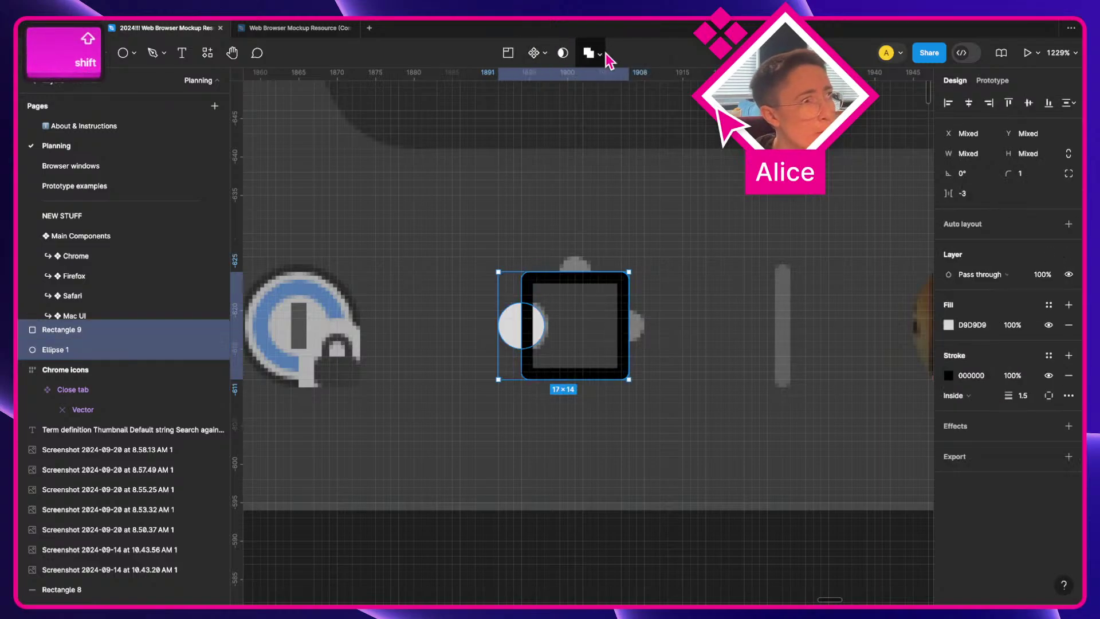
pyautogui.click(606, 53)
pyautogui.click(605, 97)
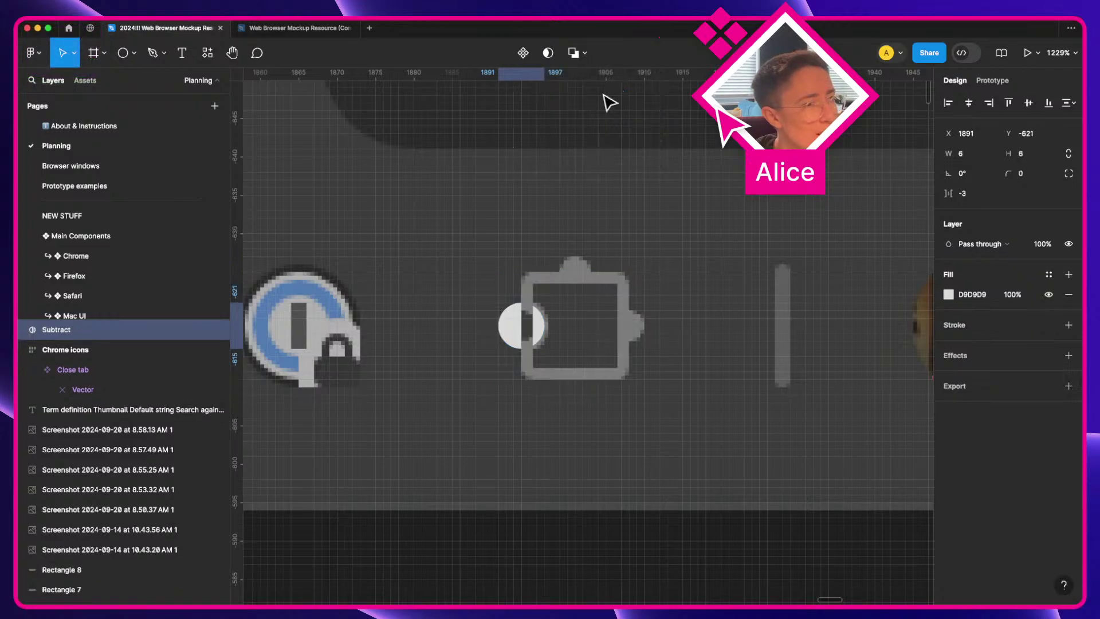
pyautogui.press('super+z')
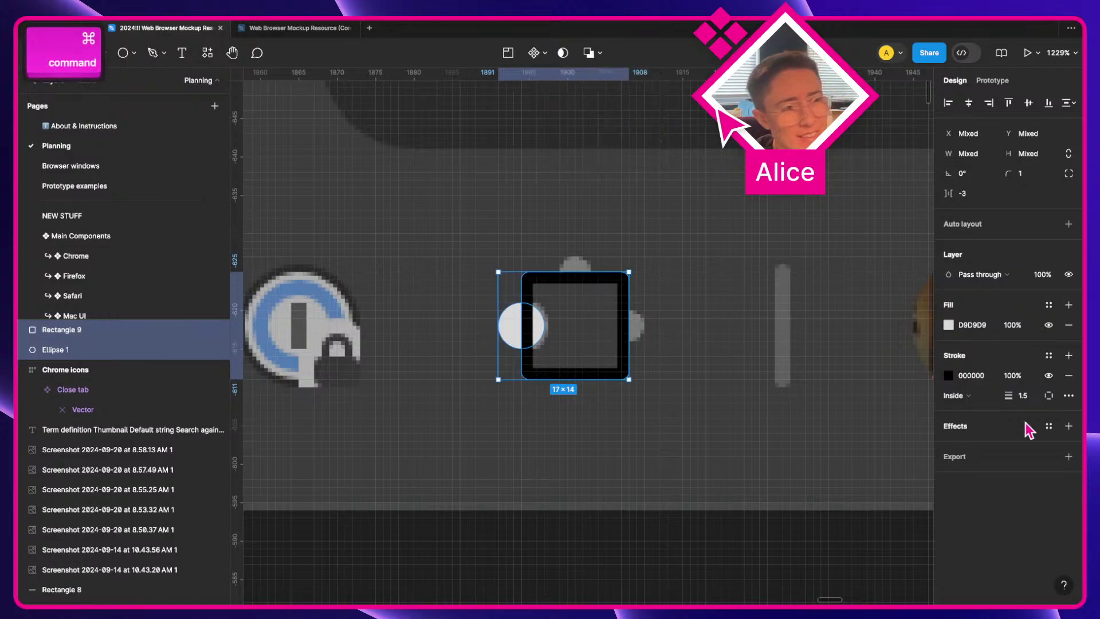
# Step: Option-drag a duplicate of the circle into the square
pyautogui.press('Escape')
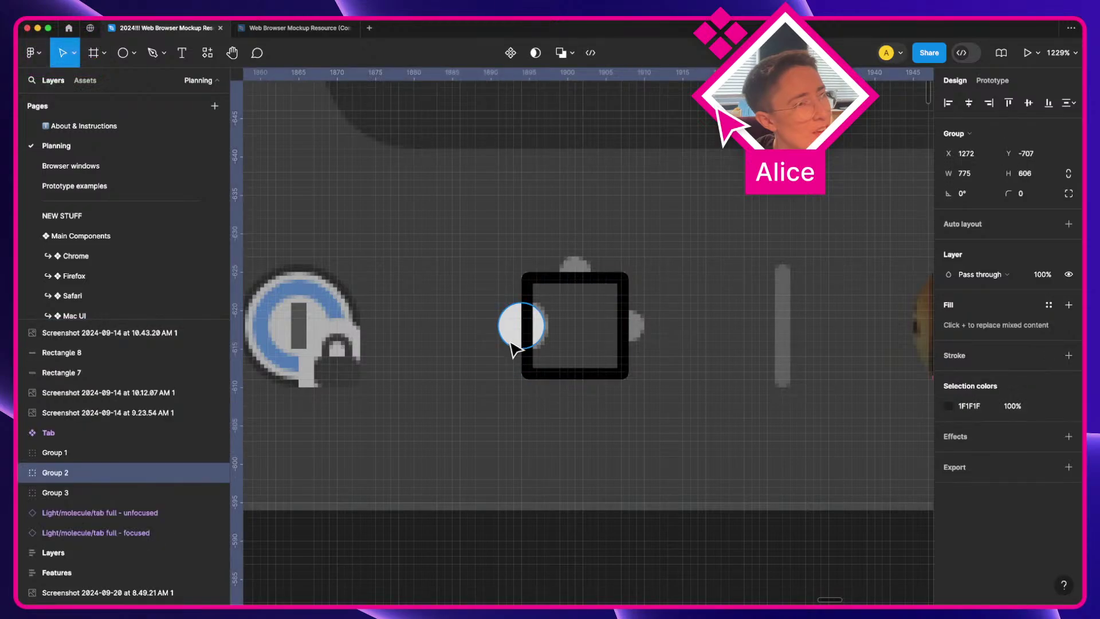
pyautogui.click(519, 332)
pyautogui.moveTo(518, 332); pyautogui.dragTo(626, 322)
# Step: Select Rectangle 9 with Ellipse 2 and Ellipse 3 and unite them into one shape
pyautogui.keyDown('shift'); pyautogui.click(623, 287); pyautogui.keyUp('shift')
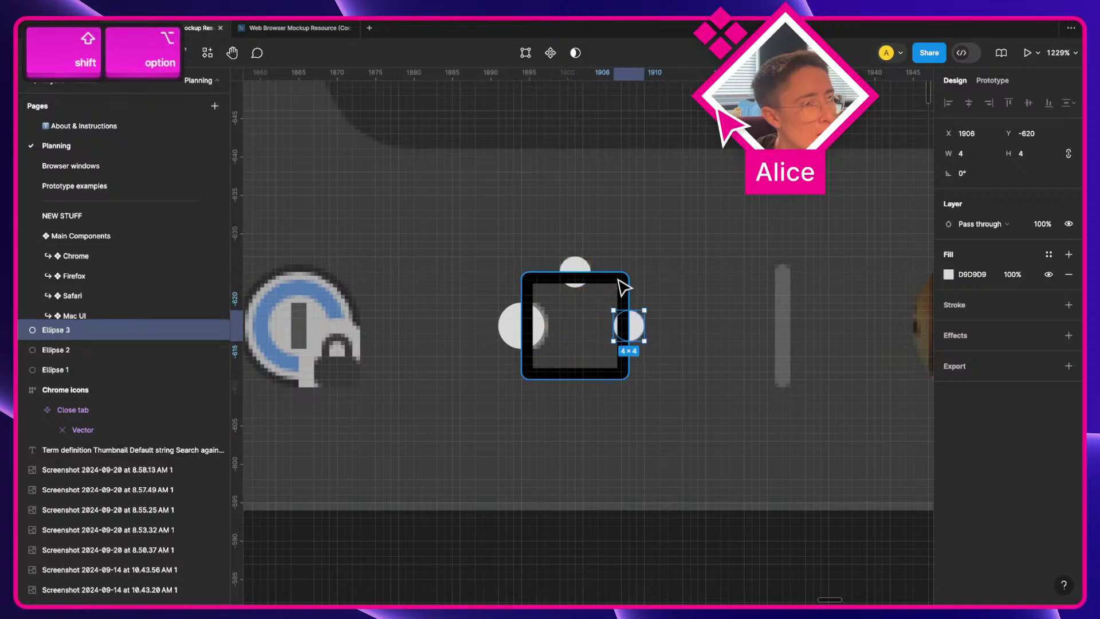
pyautogui.click(575, 269)
pyautogui.keyDown('shift'); pyautogui.click(616, 286); pyautogui.keyUp('shift')
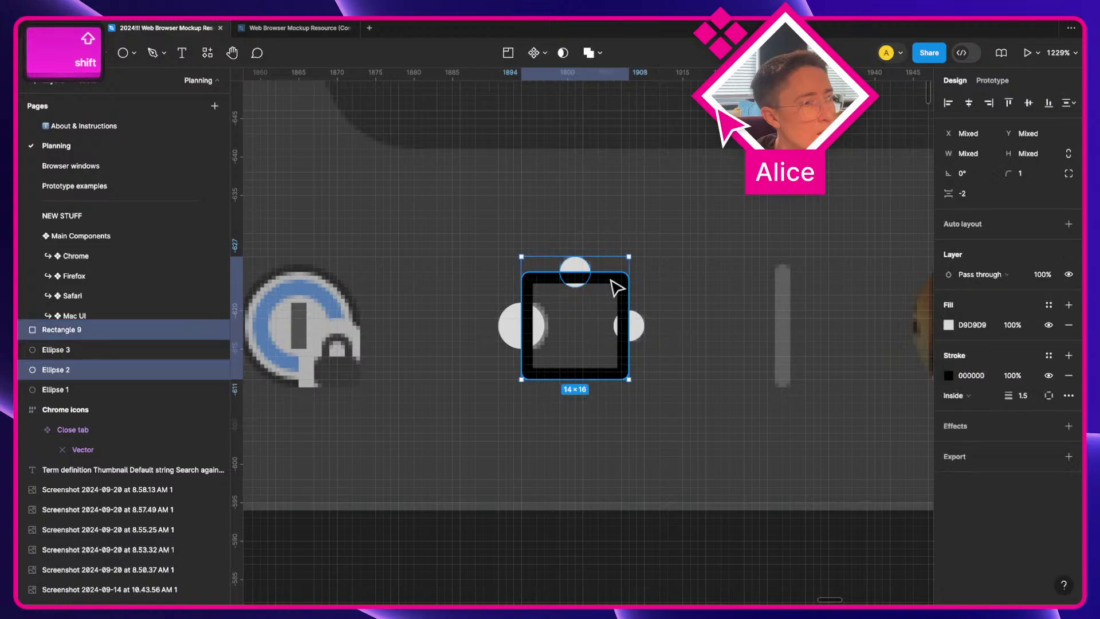
pyautogui.keyDown('shift'); pyautogui.click(637, 329); pyautogui.keyUp('shift')
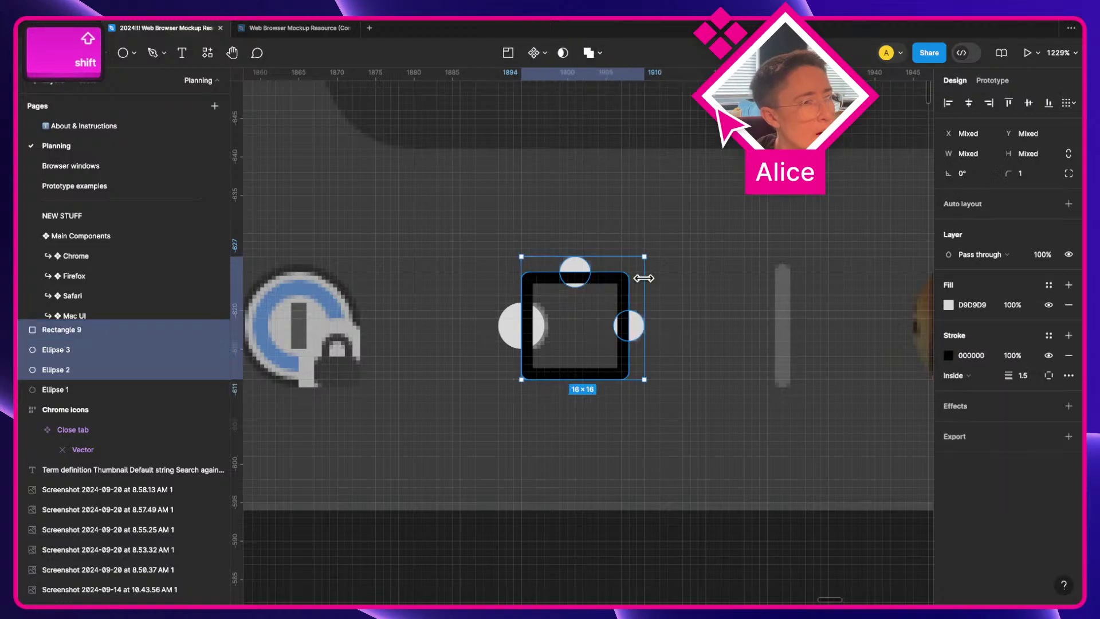
pyautogui.click(588, 53)
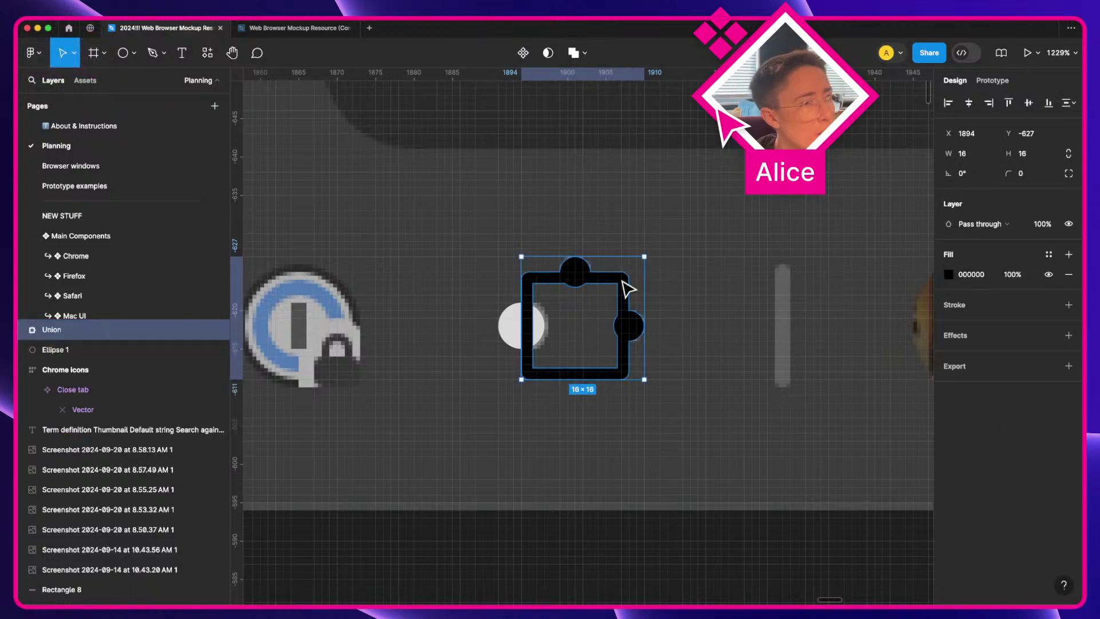
# Step: Select Ellipse 3 inside the Union and try narrowing it from 4 to 3 wide, then undo
pyautogui.scroll(3, 624, 287)
pyautogui.press('a')
pyautogui.press('Return')
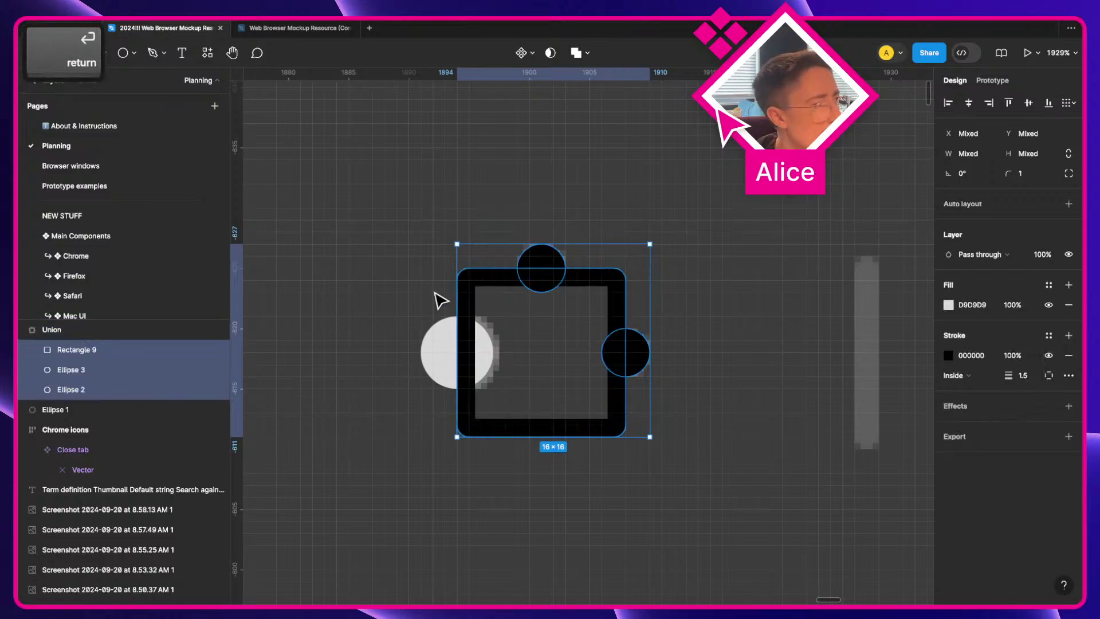
pyautogui.click(100, 373)
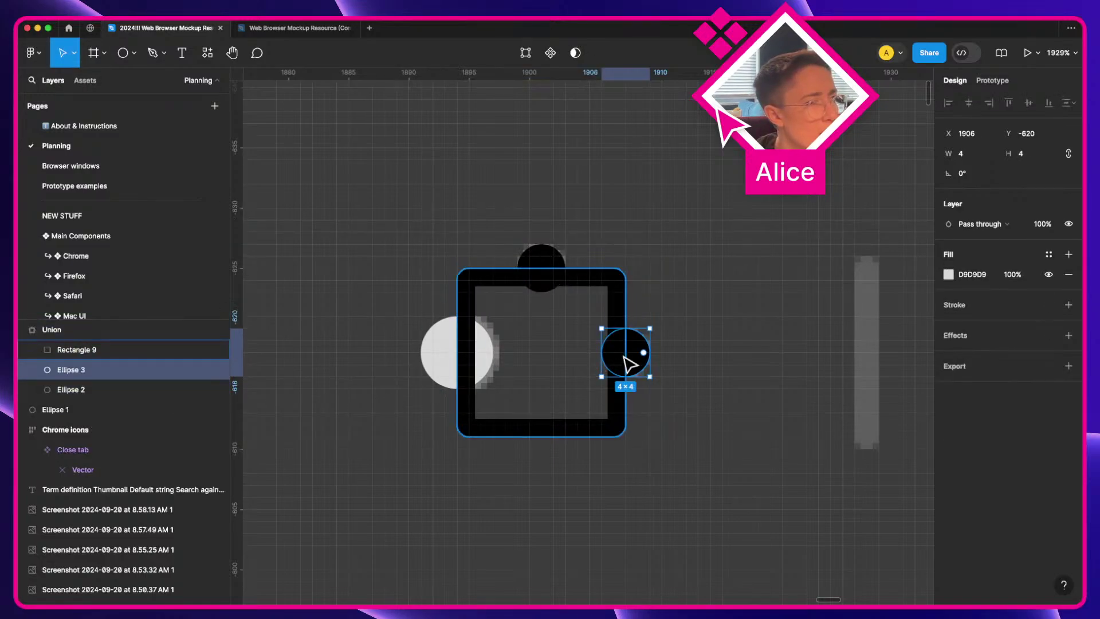
pyautogui.moveTo(605, 354); pyautogui.dragTo(616, 355)
pyautogui.press('super+z')
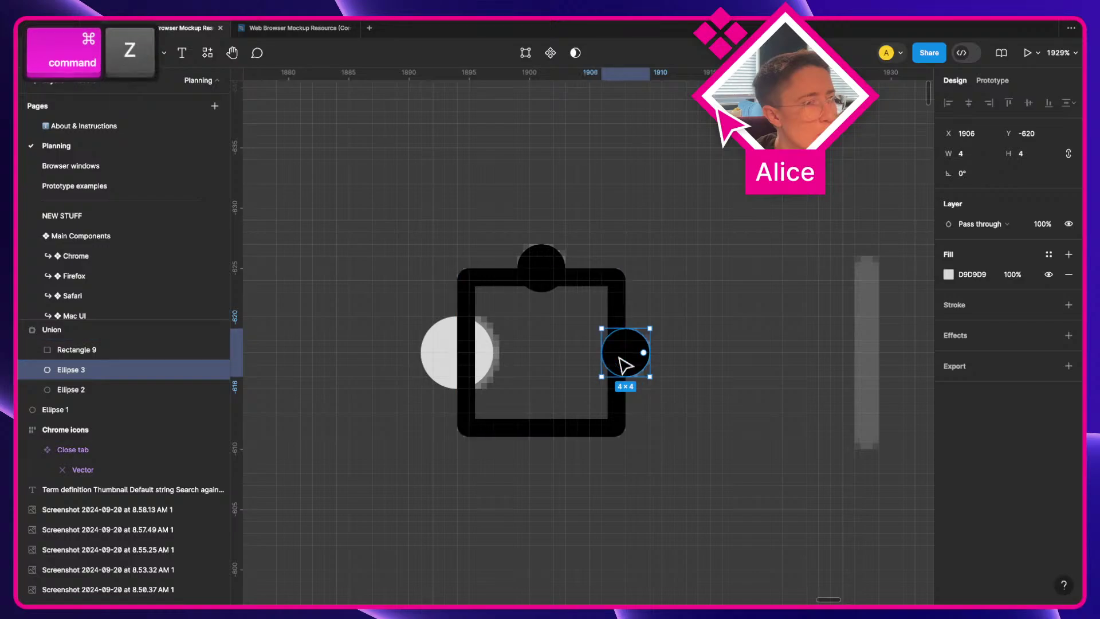
# Step: Flatten the right circle's inner side by pulling its left point rightward
pyautogui.doubleClick(633, 367)
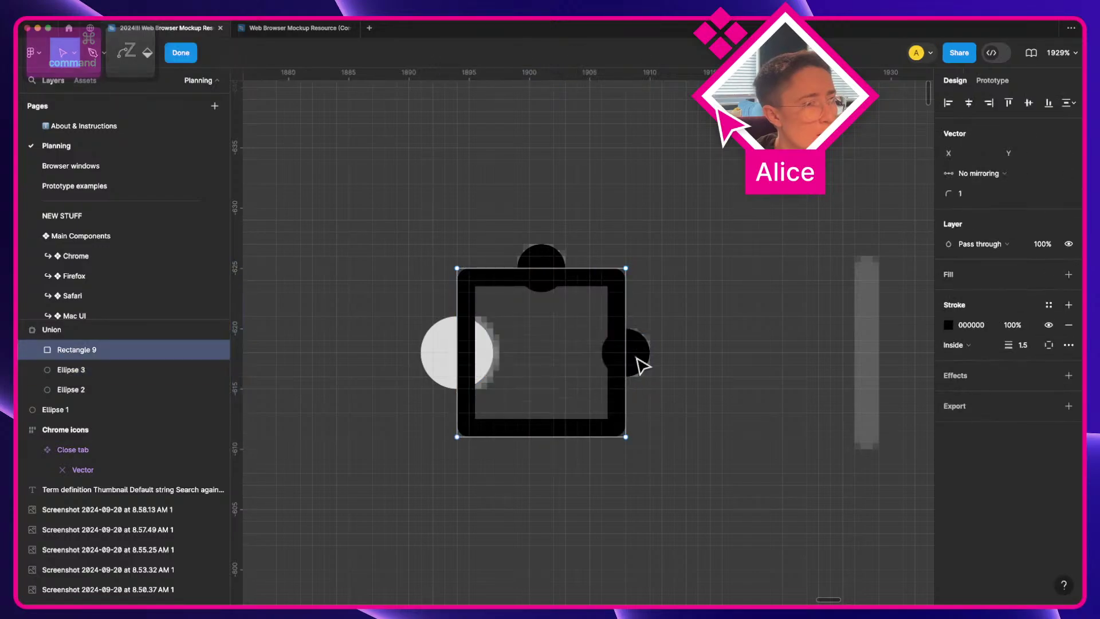
pyautogui.press('Escape')
pyautogui.click(640, 365)
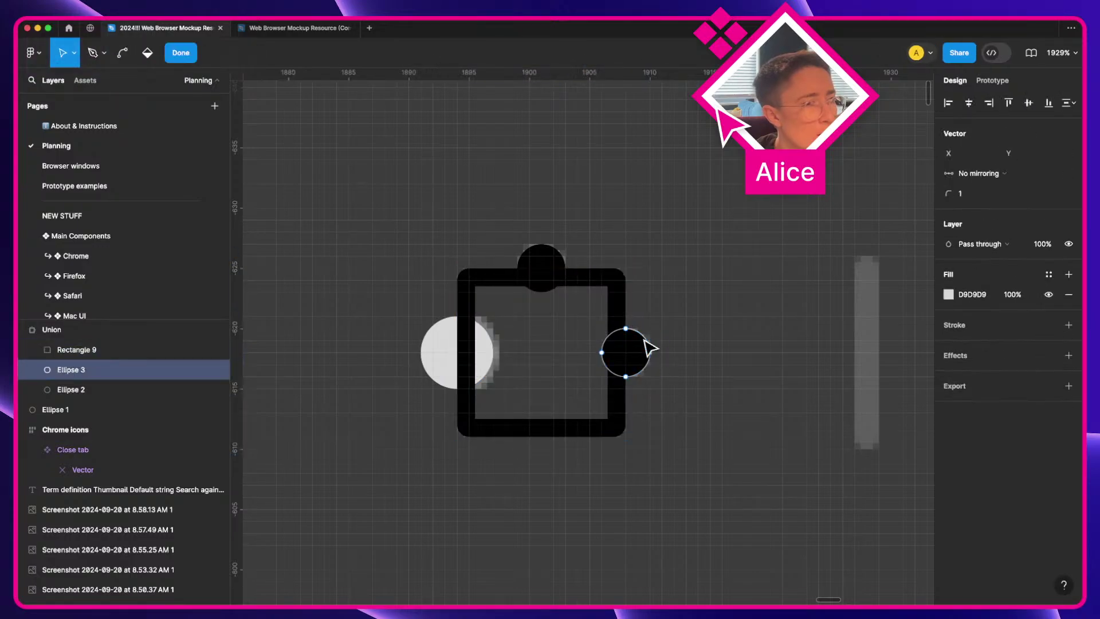
pyautogui.scroll(3, 650, 348)
pyautogui.doubleClick(589, 363)
pyautogui.click(577, 359)
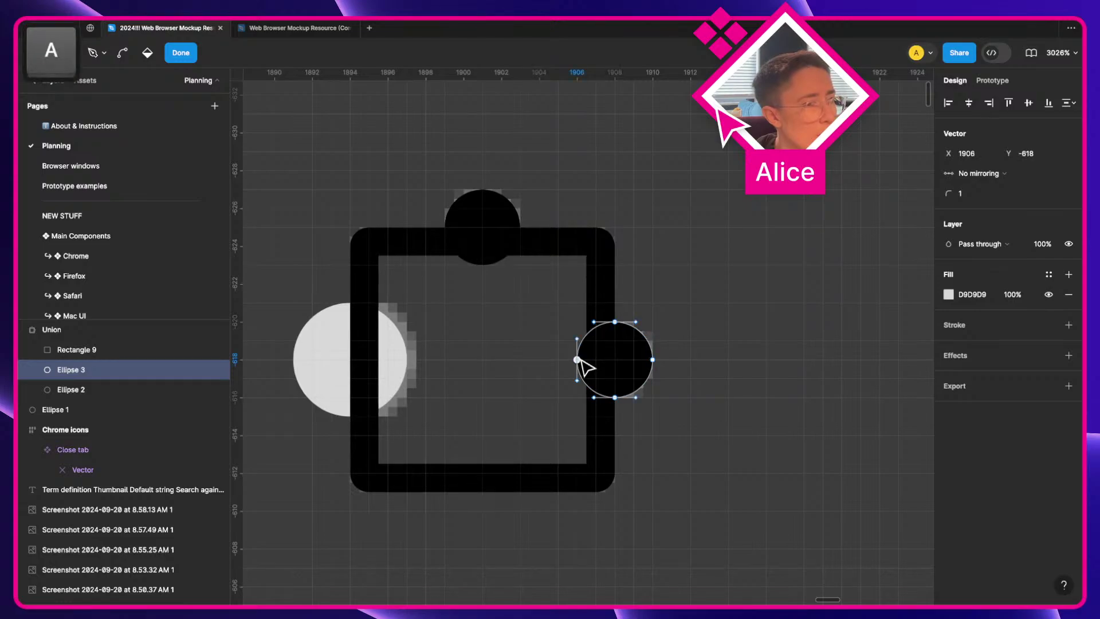
pyautogui.moveTo(578, 360); pyautogui.dragTo(596, 360)
pyautogui.press('Return')
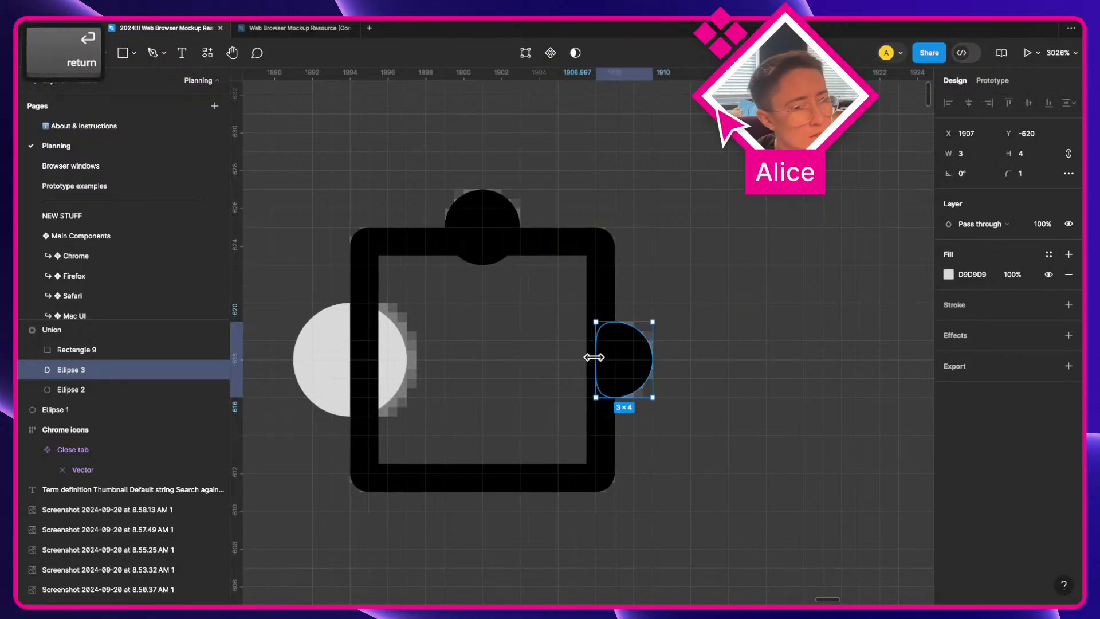
# Step: Flatten the top circle by nudging its bottom point up one unit
pyautogui.doubleClick(478, 207)
pyautogui.click(482, 264)
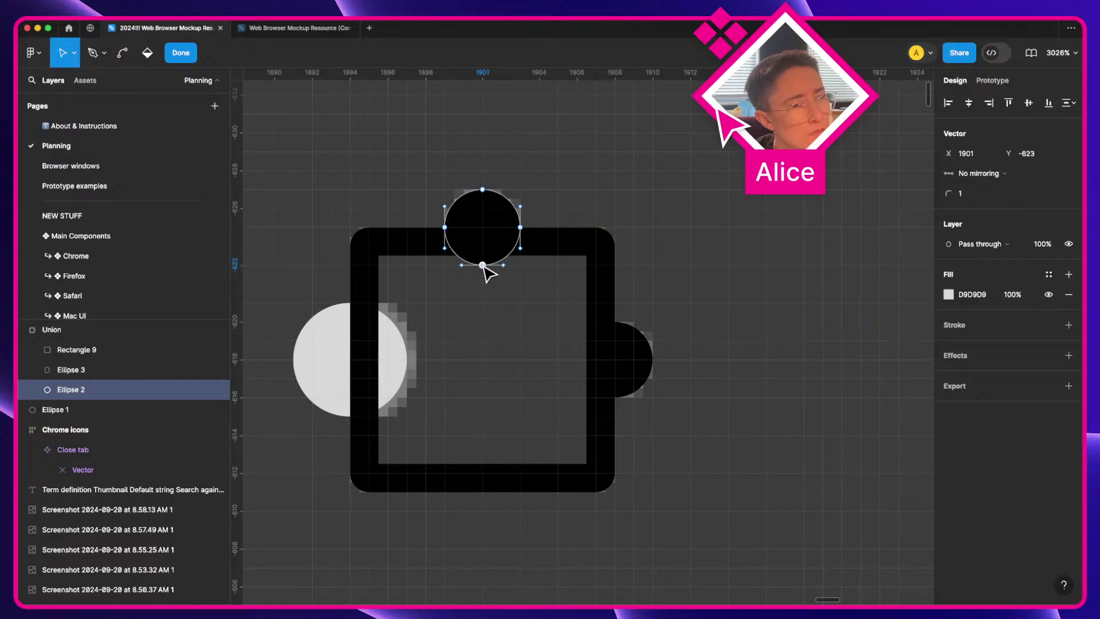
pyautogui.press('Up')
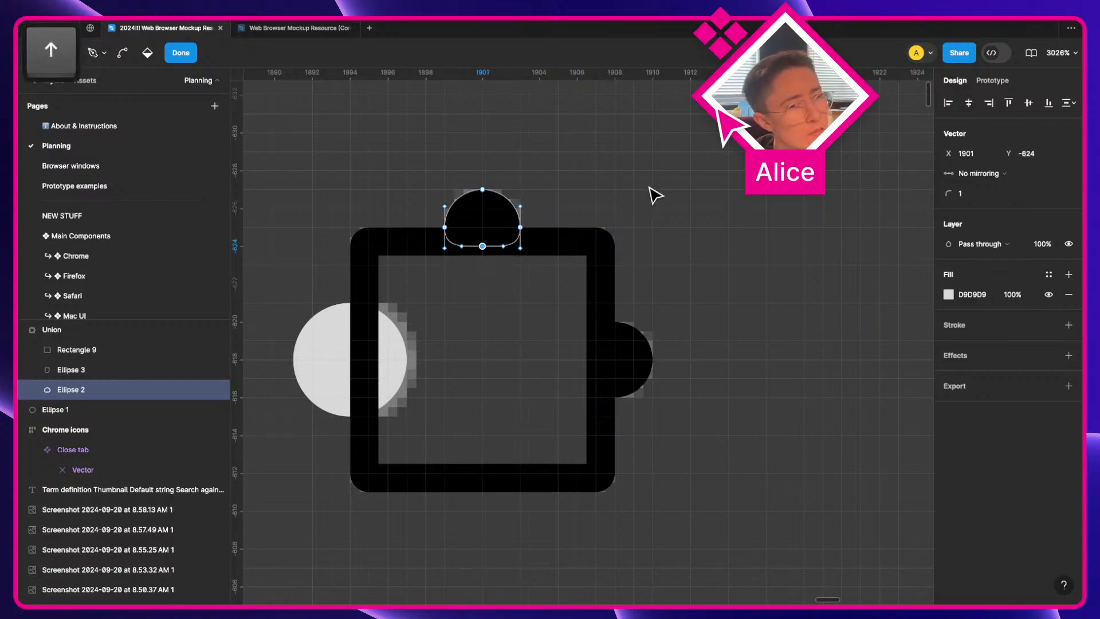
pyautogui.press('Return')
pyautogui.click(580, 250)
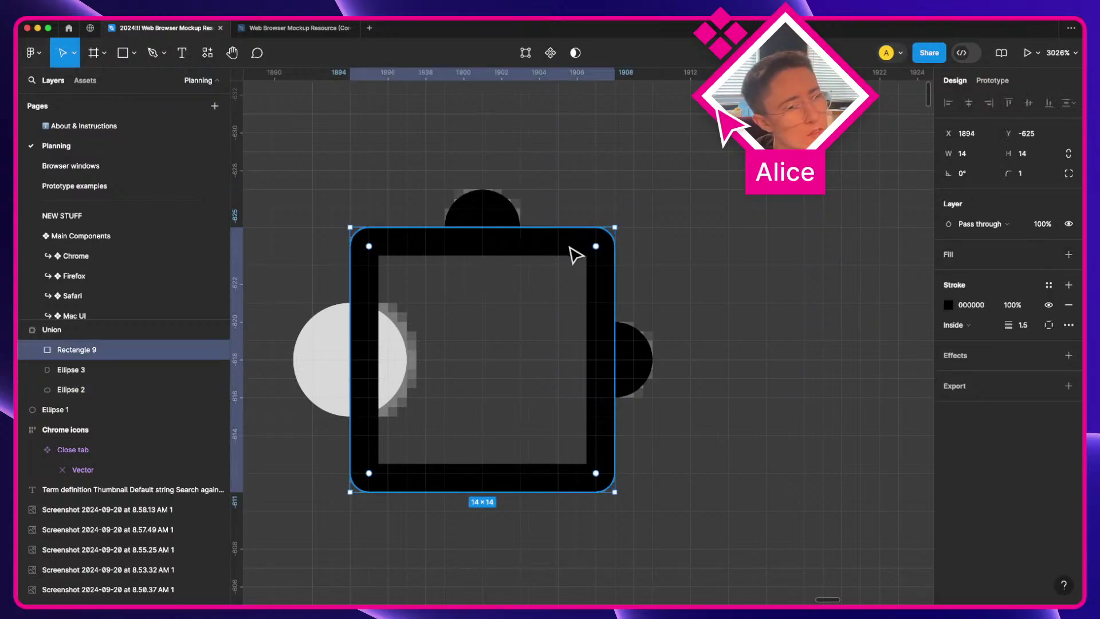
# Step: Move Ellipse 1 out of the Union, try subtracting it from the puzzle piece, then undo
pyautogui.click(334, 376)
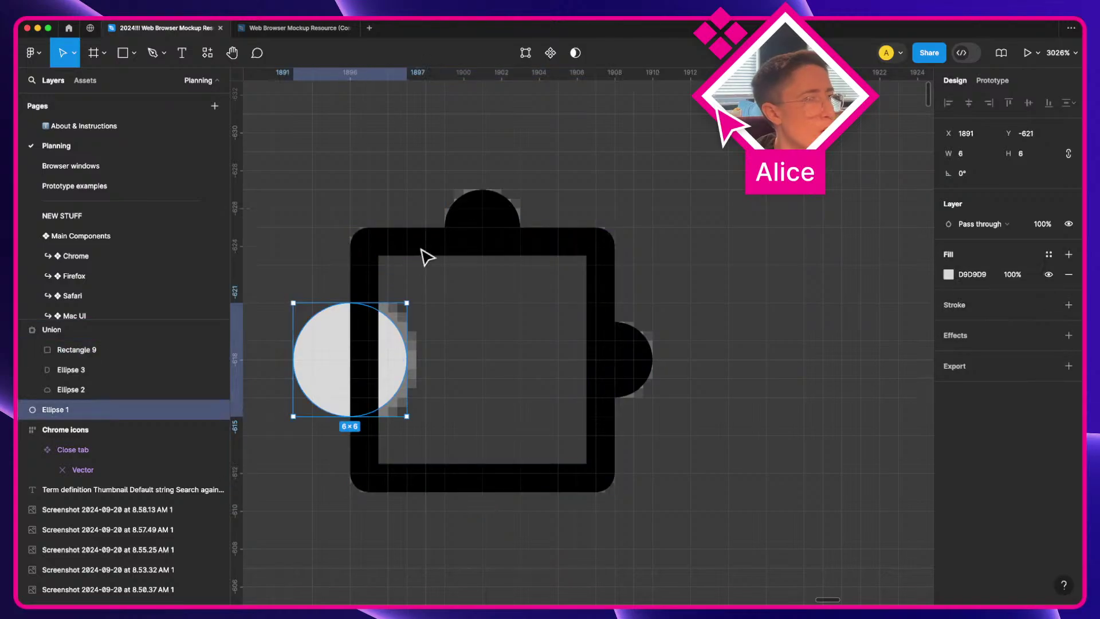
pyautogui.moveTo(55, 409); pyautogui.dragTo(56, 324)
pyautogui.keyDown('shift'); pyautogui.click(470, 244); pyautogui.keyUp('shift')
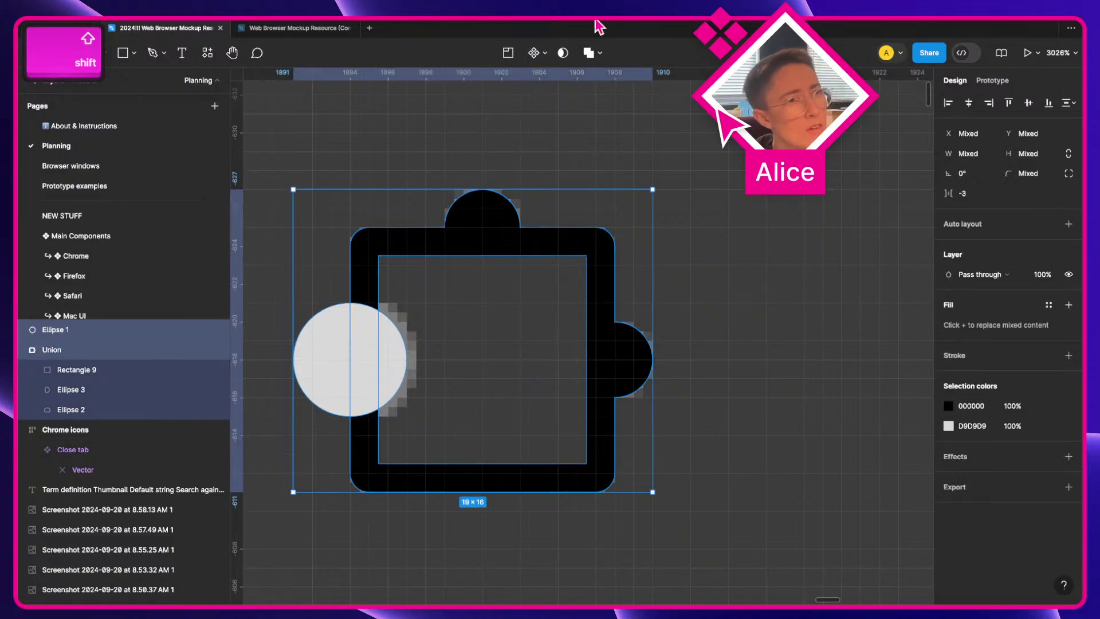
pyautogui.click(598, 53)
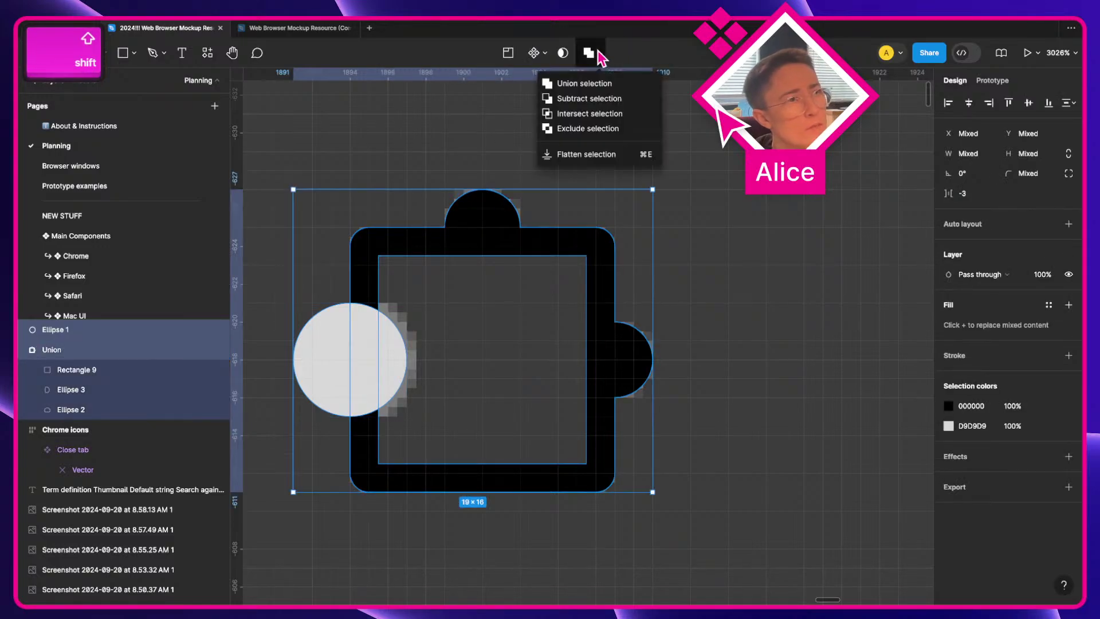
pyautogui.click(600, 99)
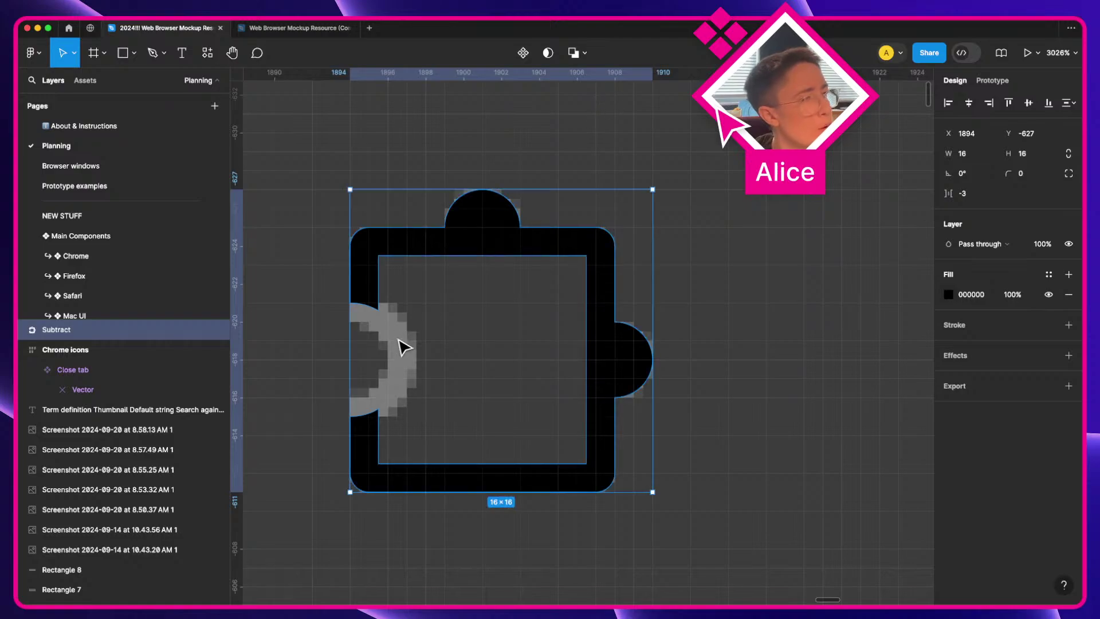
pyautogui.press('super+z')
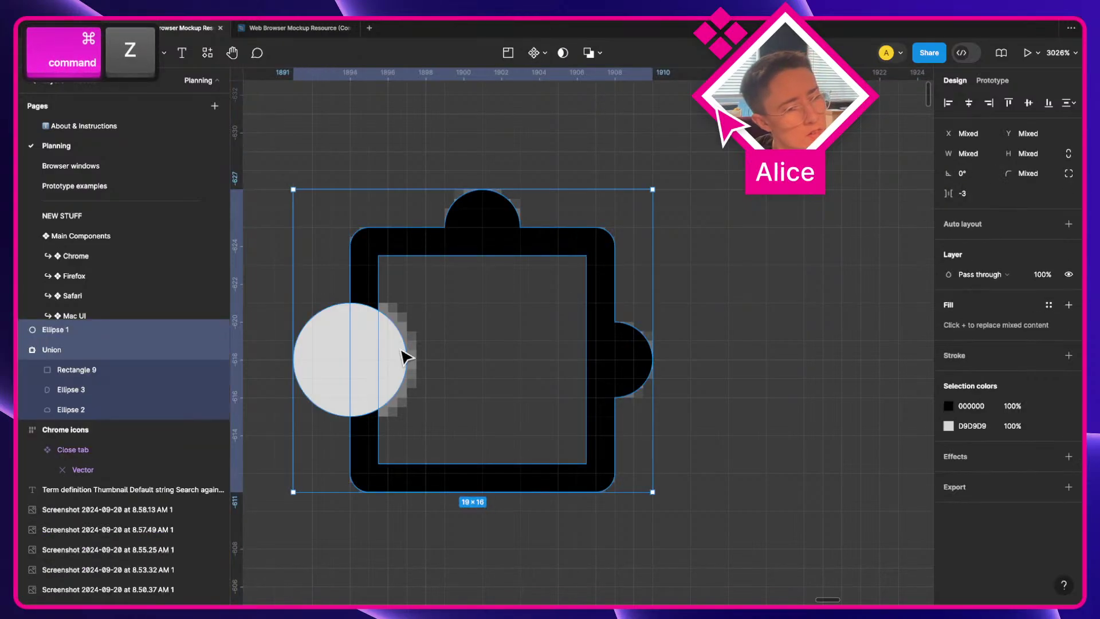
# Step: Turn the circle into an unfilled FFB1B1 outline ring, move it into the Union, then delete it
pyautogui.click(363, 361)
pyautogui.press('Right')
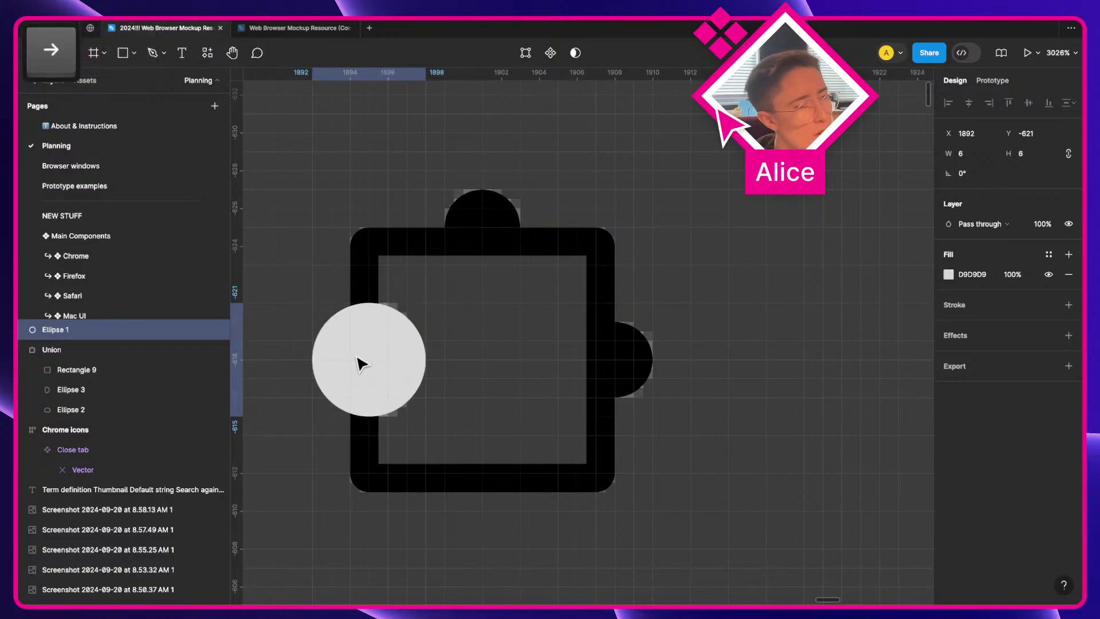
pyautogui.click(983, 309)
pyautogui.click(1068, 275)
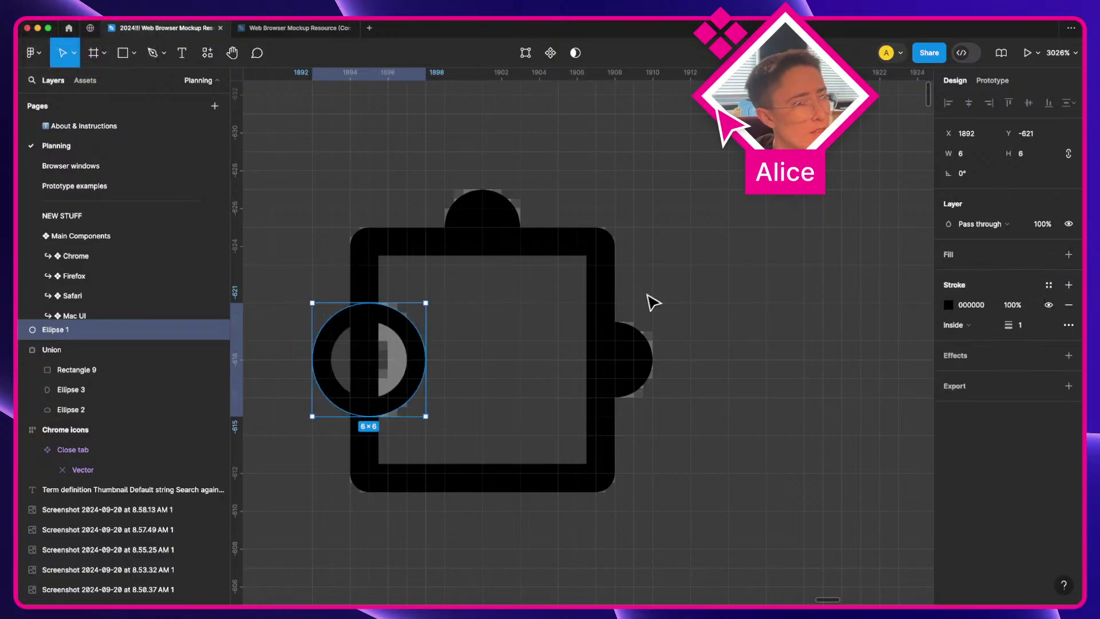
pyautogui.click(955, 303)
pyautogui.click(830, 283)
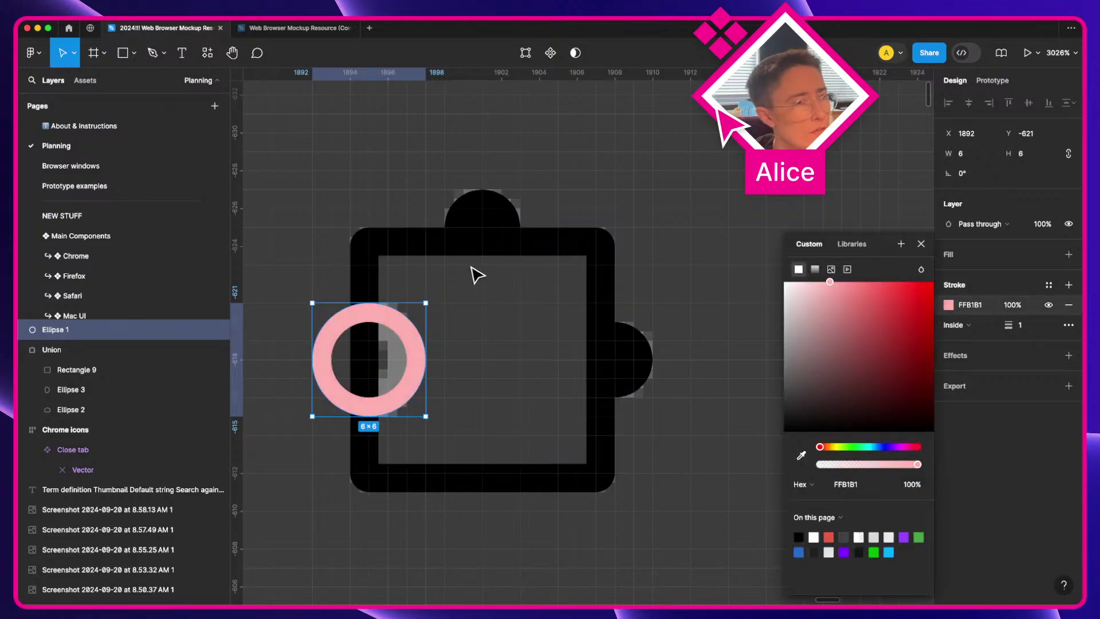
pyautogui.press('shift')
pyautogui.moveTo(39, 336); pyautogui.dragTo(103, 363)
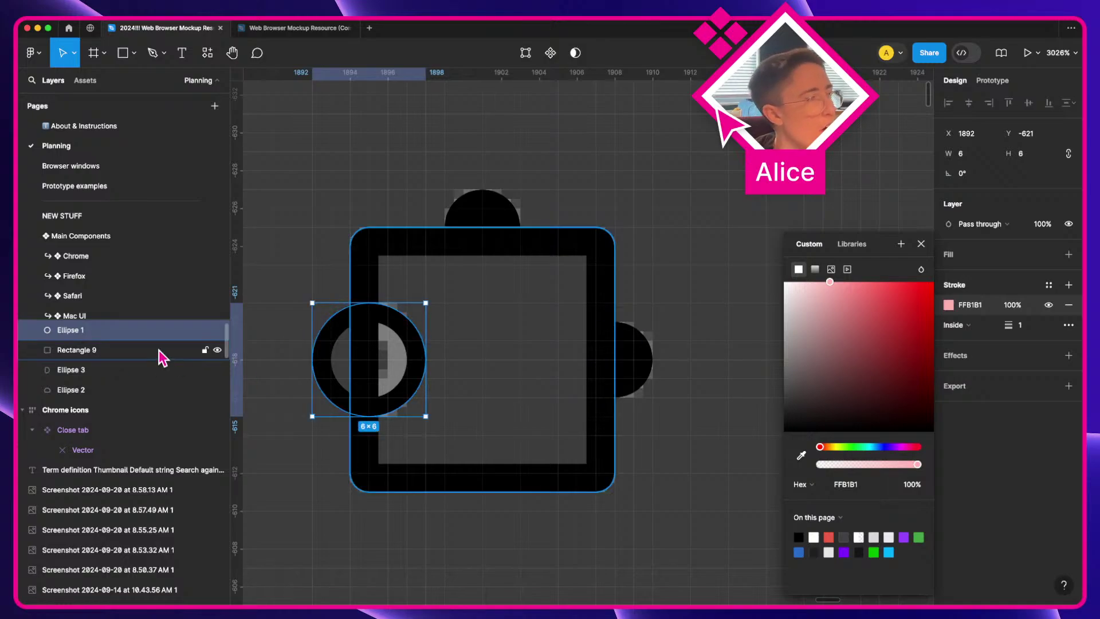
pyautogui.press('BackSpace')
pyautogui.press('BackSpace')
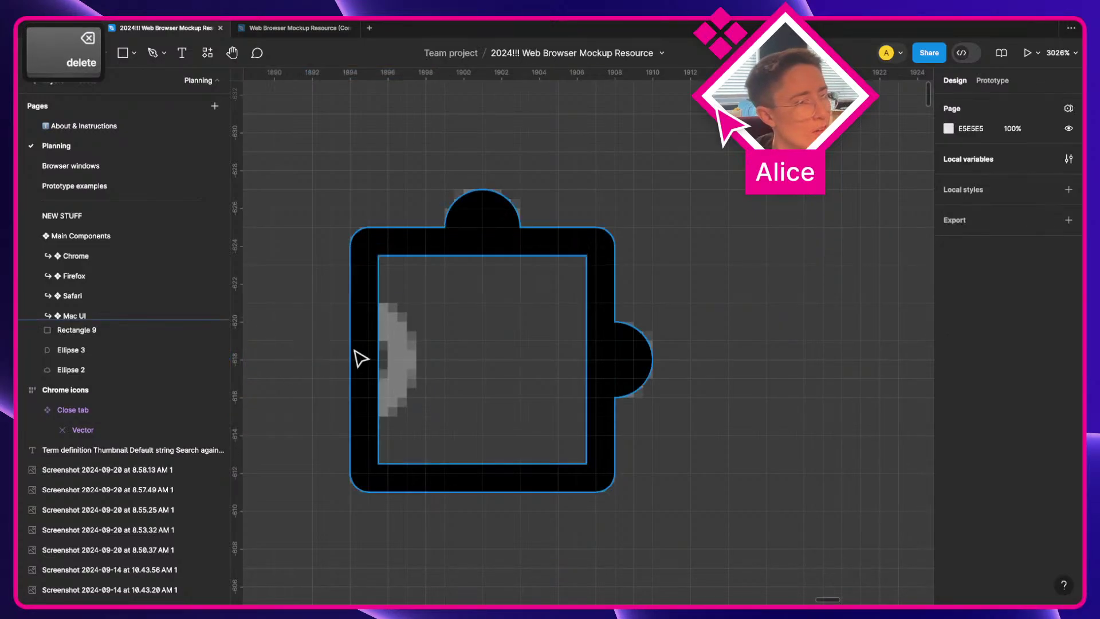
# Step: Enter vector editing on the square and add an upper point on its left edge
pyautogui.click(356, 358)
pyautogui.doubleClick(370, 360)
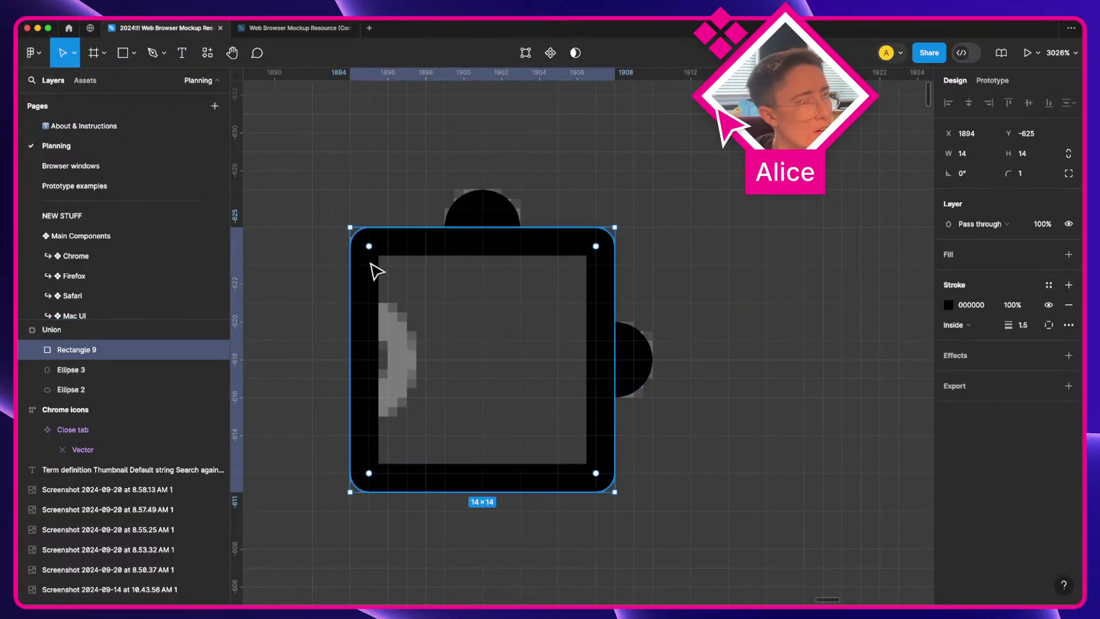
pyautogui.click(363, 323)
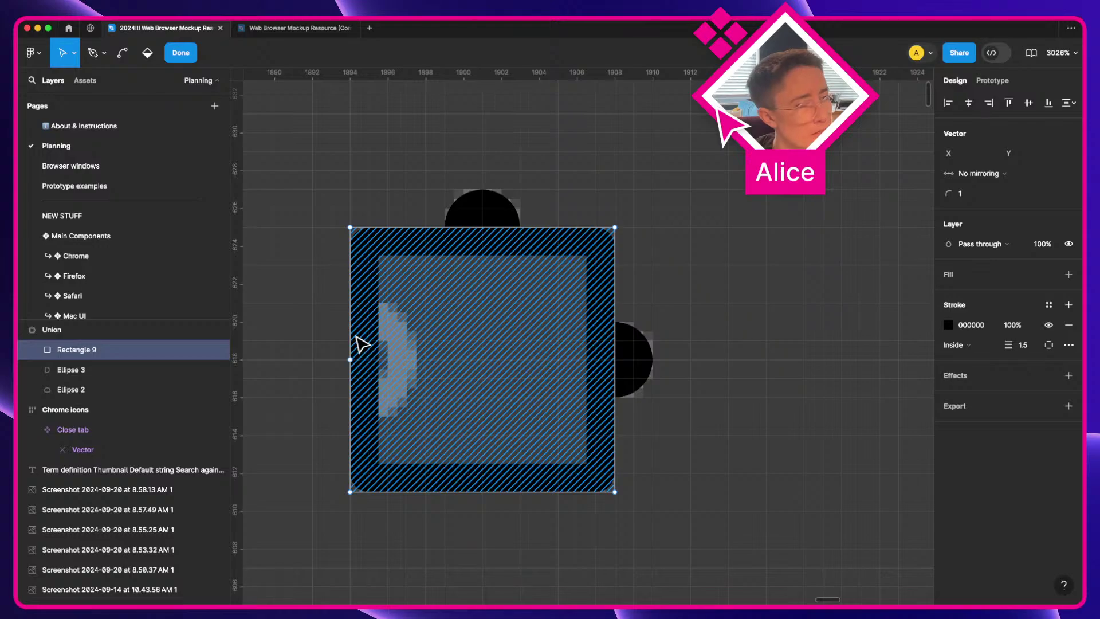
pyautogui.press('p')
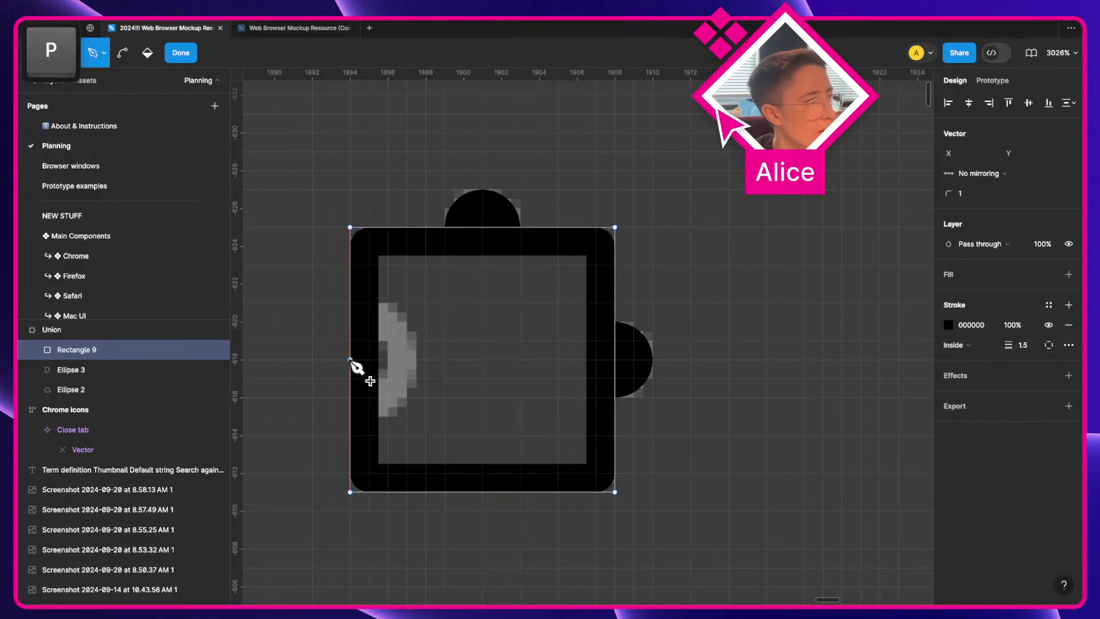
pyautogui.click(350, 360)
pyautogui.press('v')
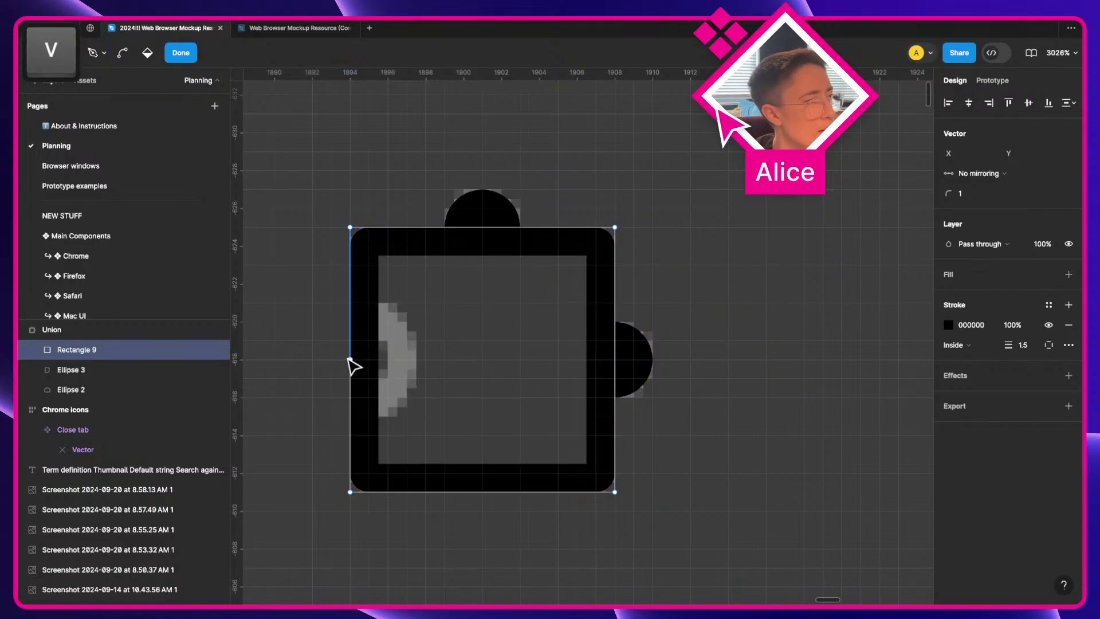
pyautogui.moveTo(350, 359); pyautogui.dragTo(350, 321)
# Step: Add lower and middle left-edge points, then pull the middle one inward and curve it into a notch
pyautogui.press('p')
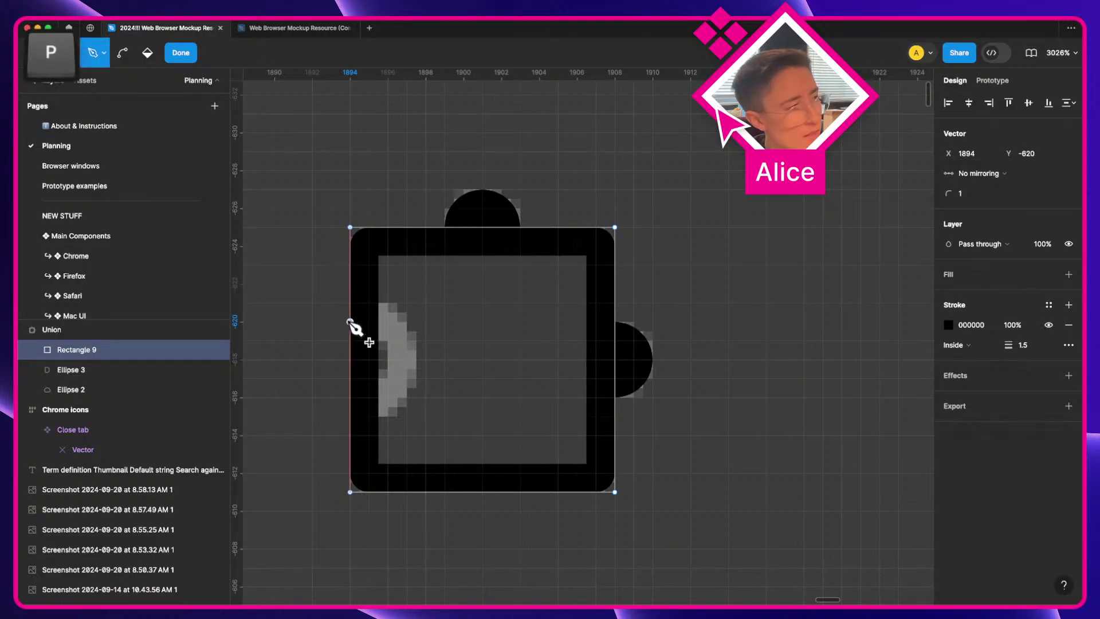
pyautogui.moveTo(350, 407); pyautogui.dragTo(359, 369)
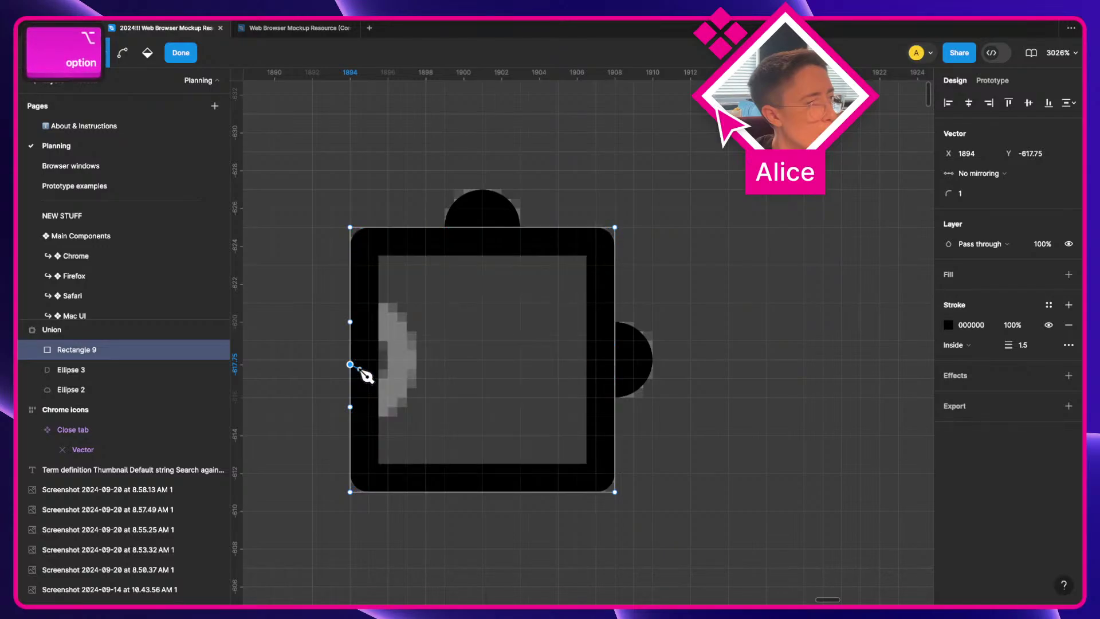
pyautogui.keyDown('alt'); pyautogui.click(350, 364); pyautogui.keyUp('alt')
pyautogui.press('v')
pyautogui.moveTo(350, 365); pyautogui.dragTo(397, 361)
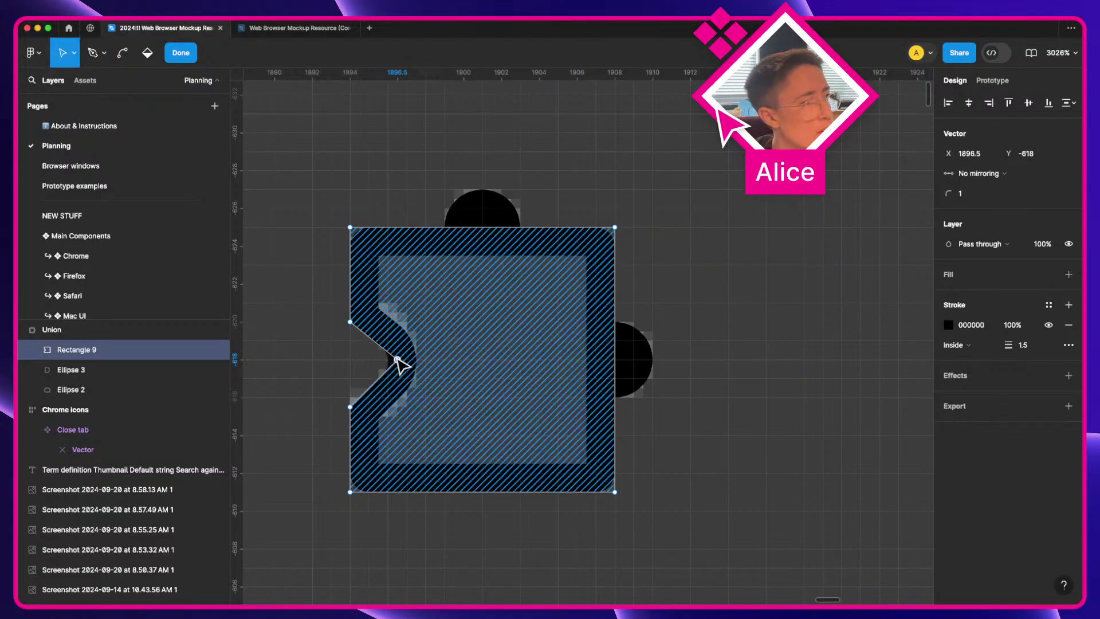
pyautogui.click(397, 360)
pyautogui.press('p')
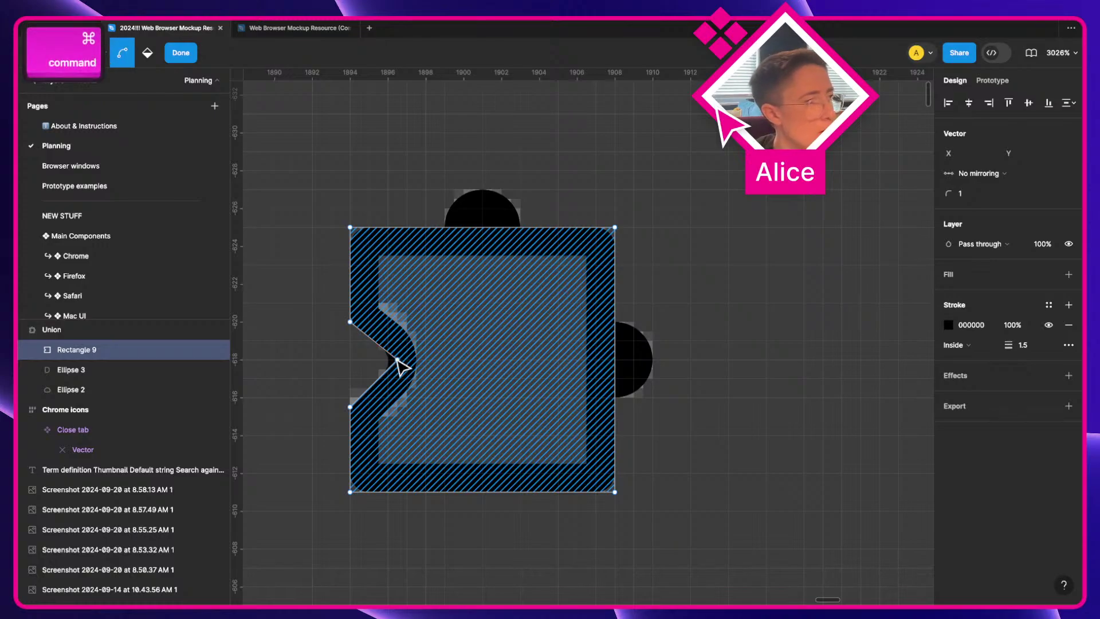
pyautogui.press('p')
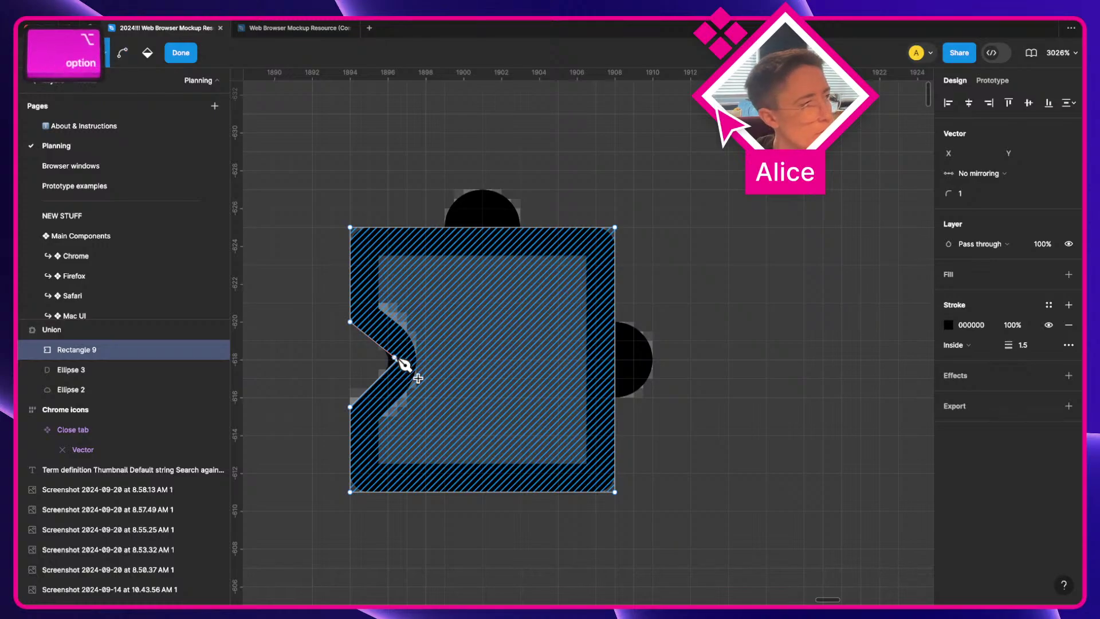
pyautogui.press('ctrl')
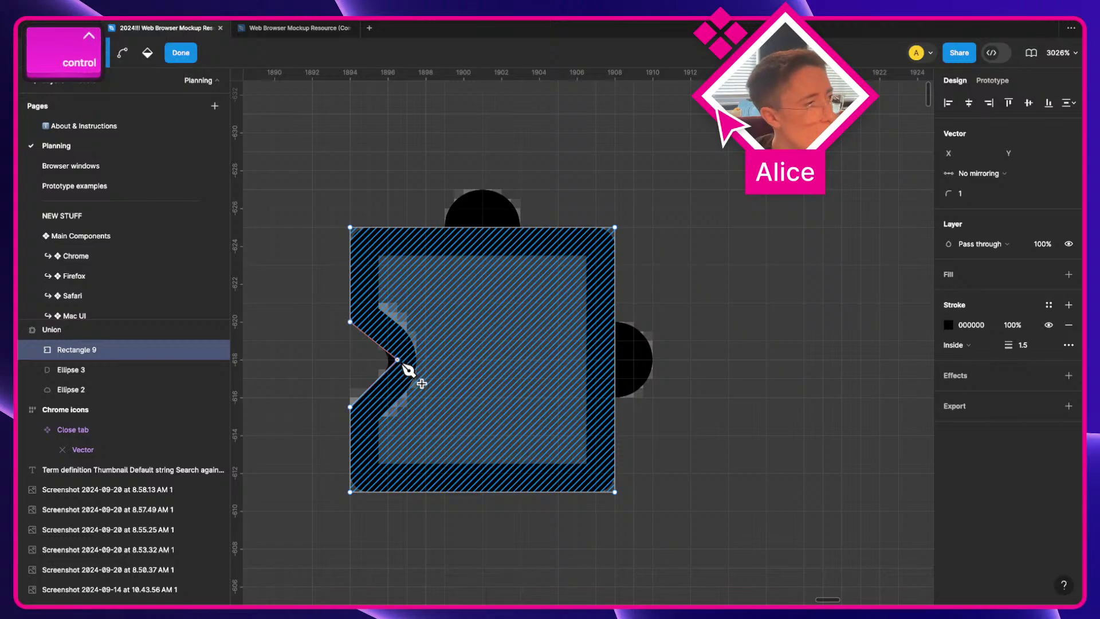
pyautogui.moveTo(395, 359); pyautogui.dragTo(398, 397)
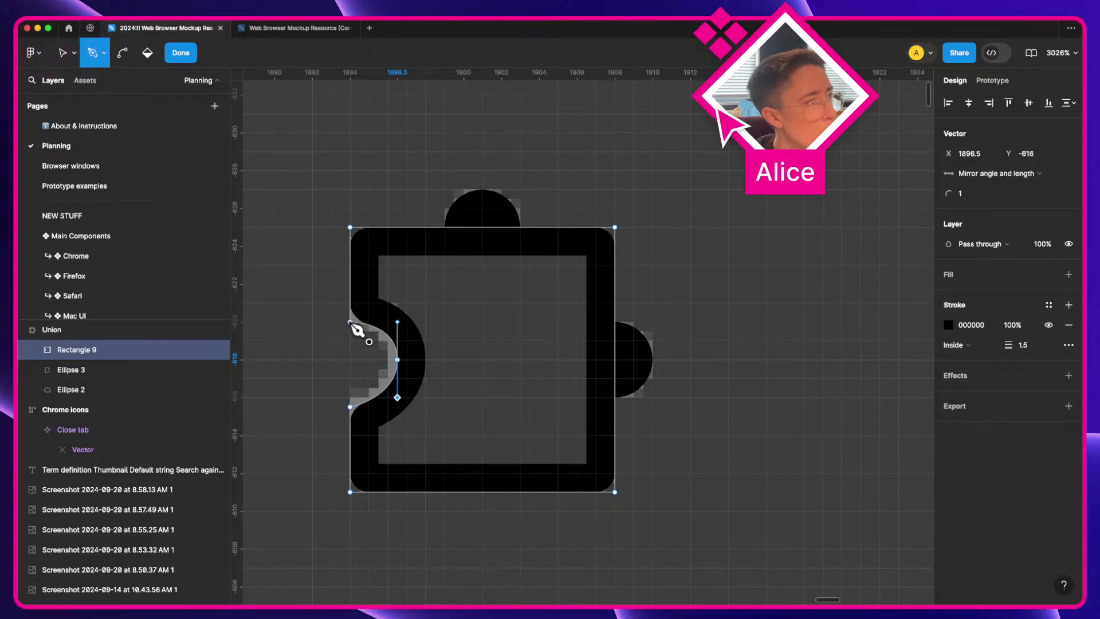
# Step: Try bending the notch's middle point, undo it, and move that point slightly left
pyautogui.click(396, 360)
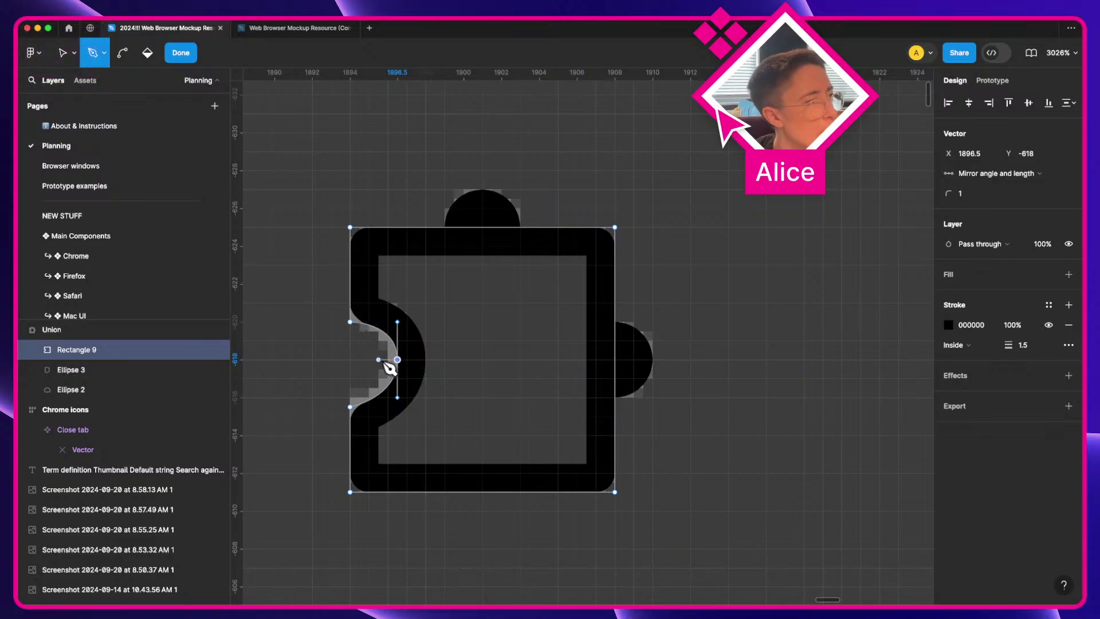
pyautogui.press('super+z')
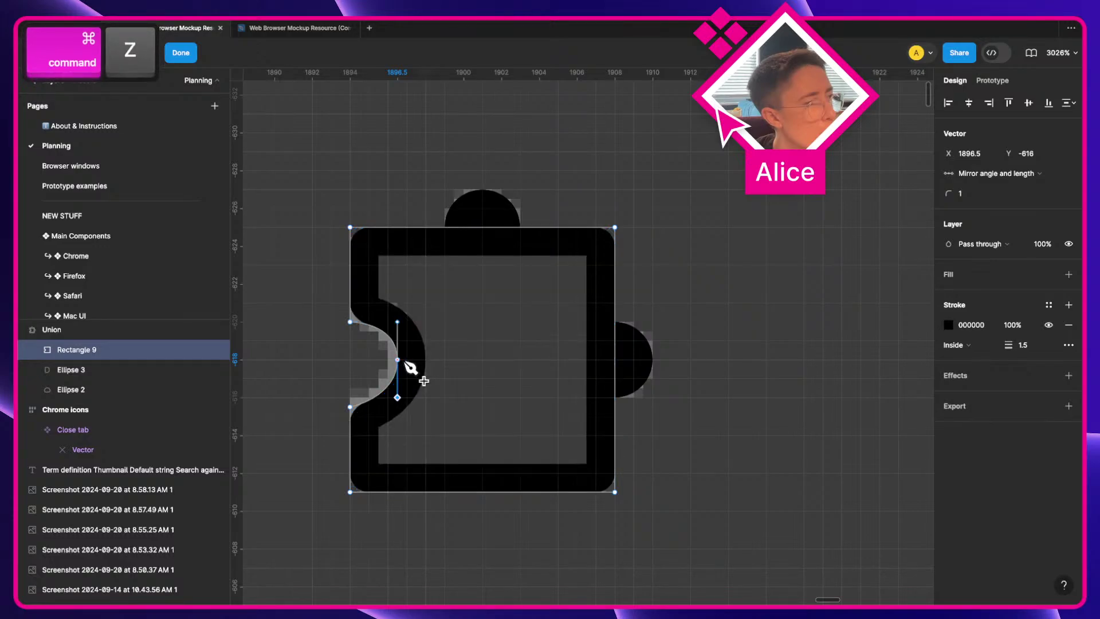
pyautogui.keyDown('super'); pyautogui.click(397, 360); pyautogui.keyUp('super')
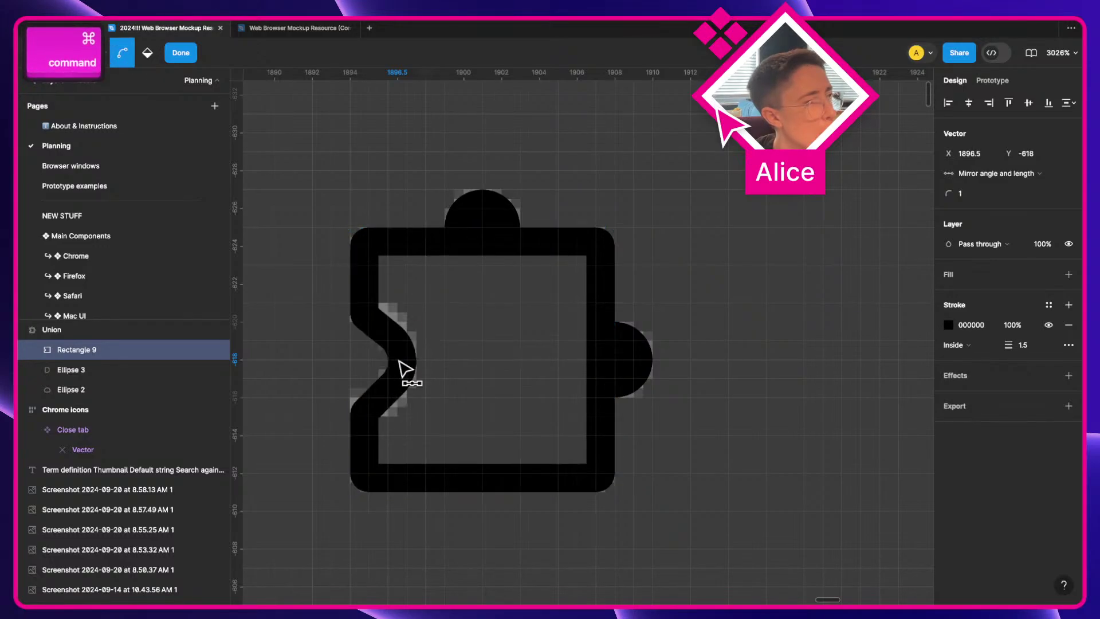
pyautogui.press('super+z')
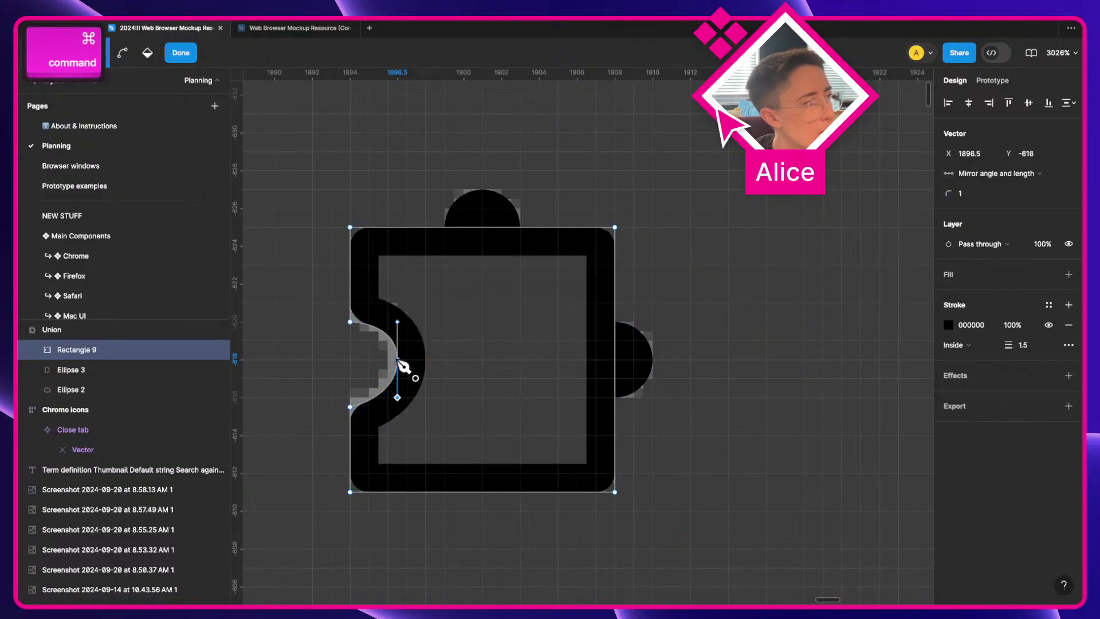
pyautogui.press('v')
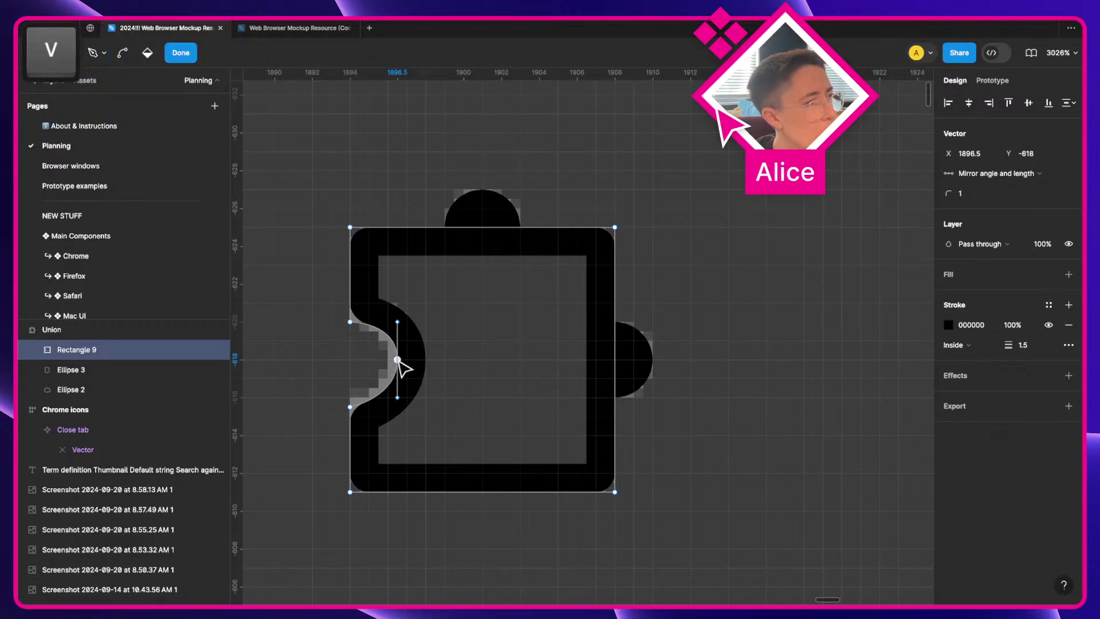
pyautogui.moveTo(396, 359); pyautogui.dragTo(352, 335)
# Step: Align the notch's upper point, undoing trial moves of the lower point and handle, and exit editing
pyautogui.click(350, 322)
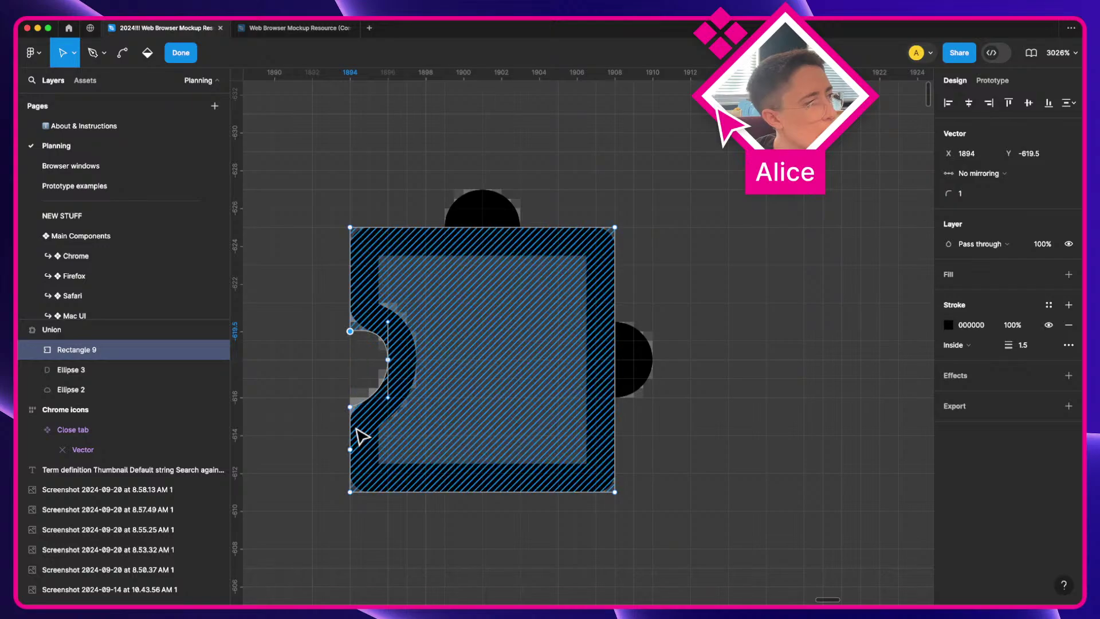
pyautogui.moveTo(350, 407); pyautogui.dragTo(350, 397)
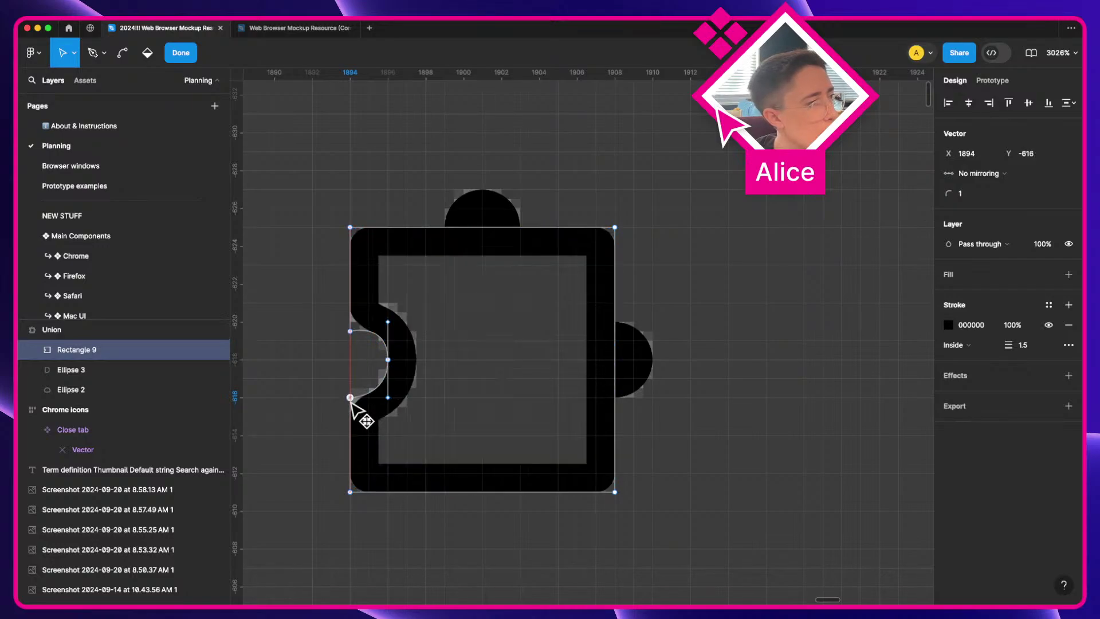
pyautogui.press('super+z')
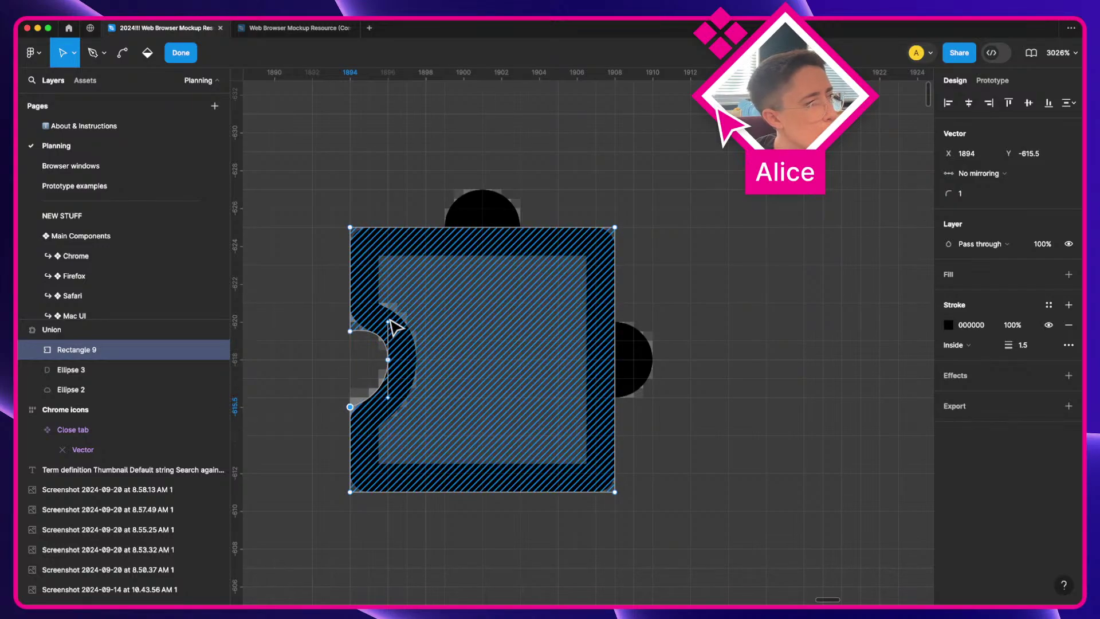
pyautogui.moveTo(388, 322); pyautogui.dragTo(389, 332)
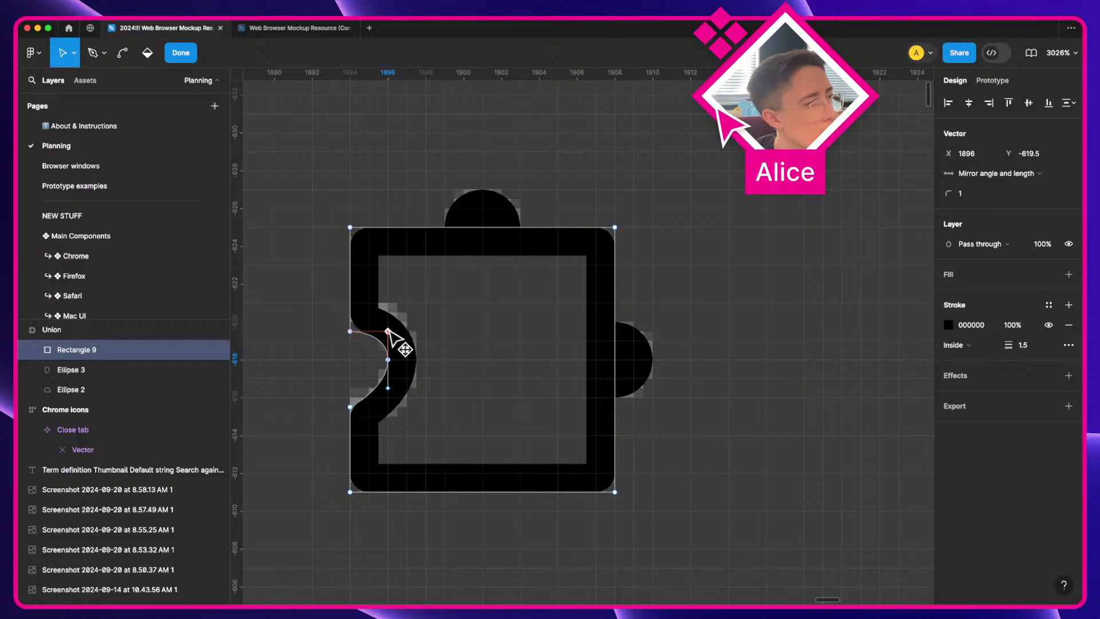
pyautogui.press('super+z')
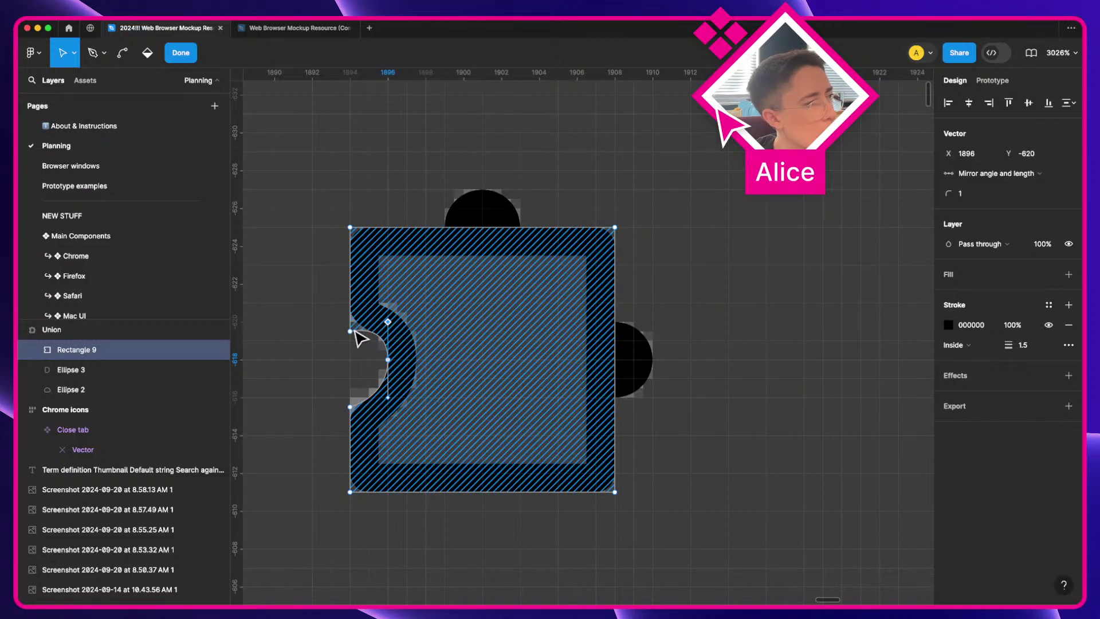
pyautogui.moveTo(350, 331); pyautogui.dragTo(351, 324)
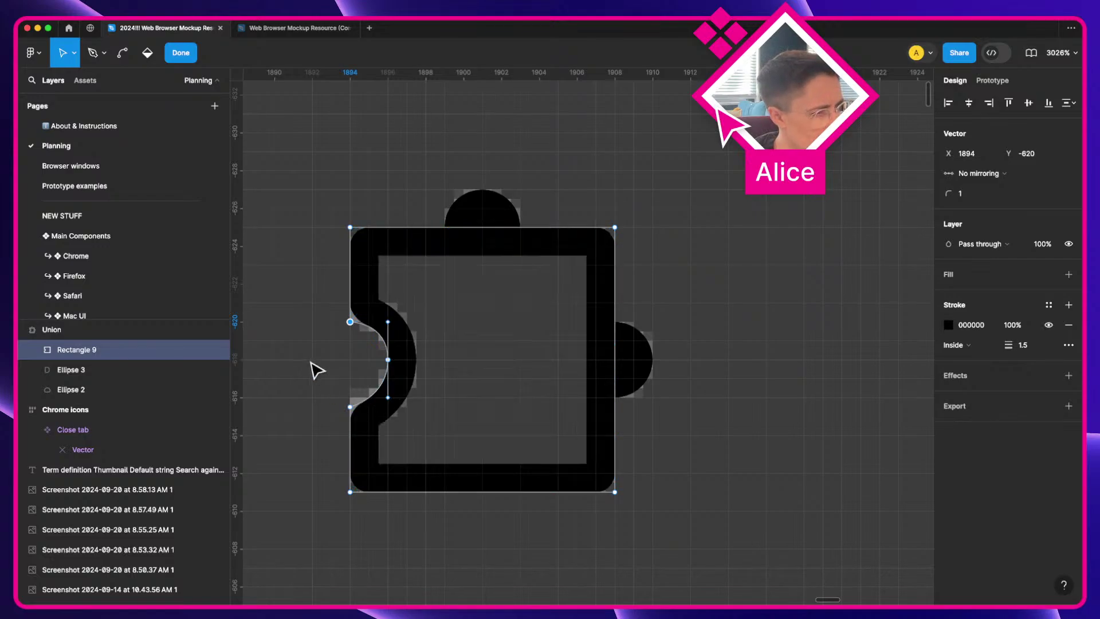
pyautogui.press('Escape')
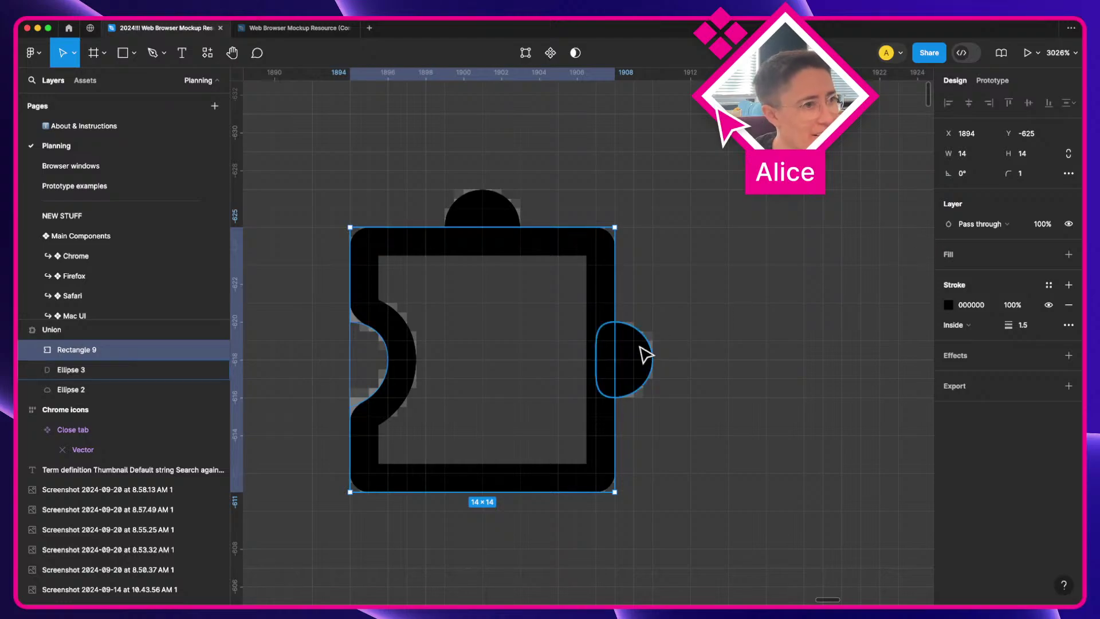
# Step: Carry the 16×16 puzzle Union off the mockup into the Chrome icons frame at X 28, Y 8
pyautogui.click(501, 229)
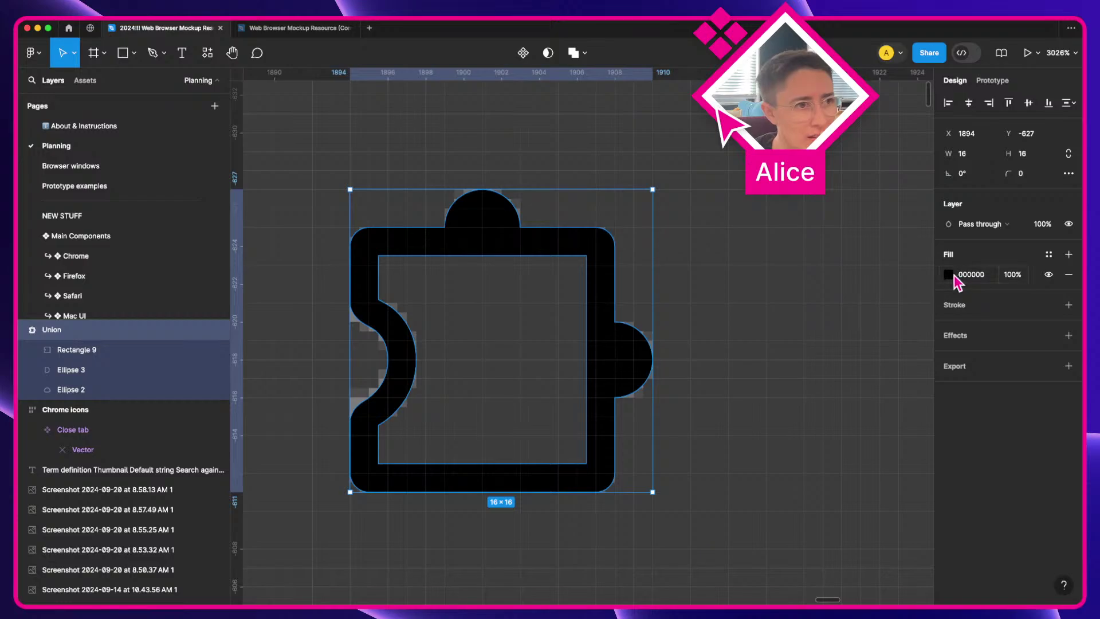
pyautogui.scroll(-5, 638, 309)
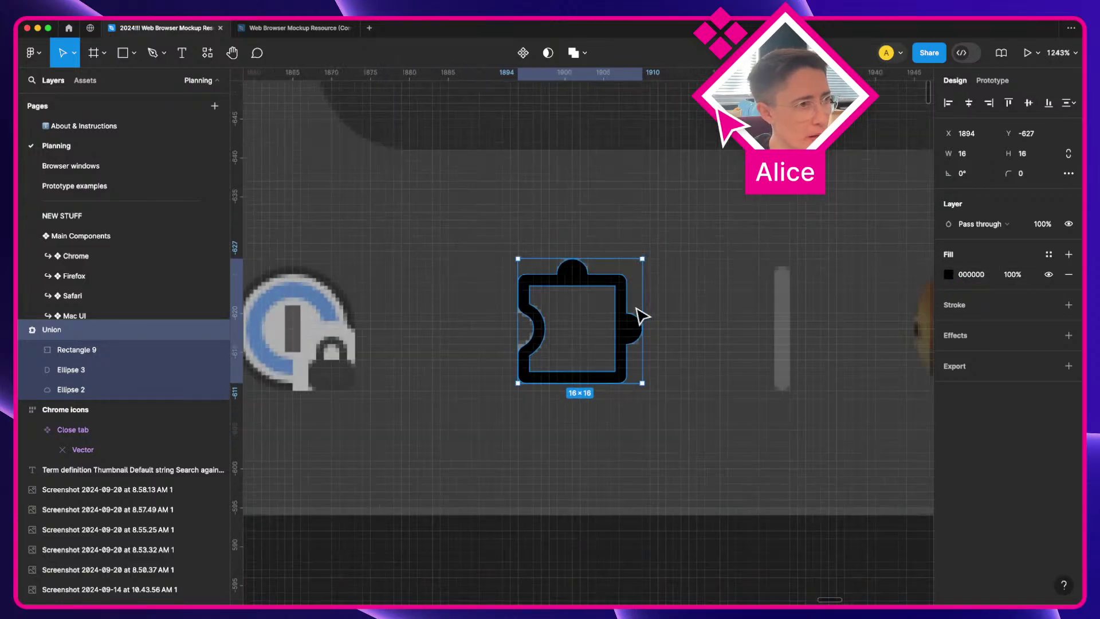
pyautogui.scroll(-10, 638, 314)
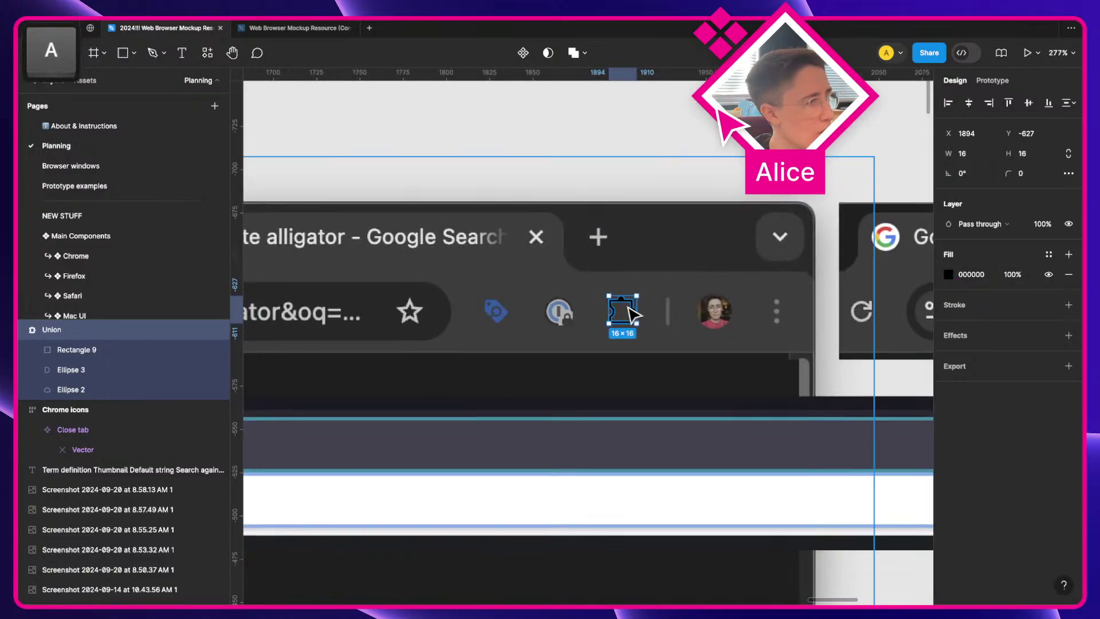
pyautogui.moveTo(629, 308); pyautogui.dragTo(464, 110)
pyautogui.press('space')
pyautogui.moveTo(464, 111); pyautogui.dragTo(336, 350)
pyautogui.scroll(-3, 878, 259)
pyautogui.press('space')
pyautogui.scroll(2, 326, 350)
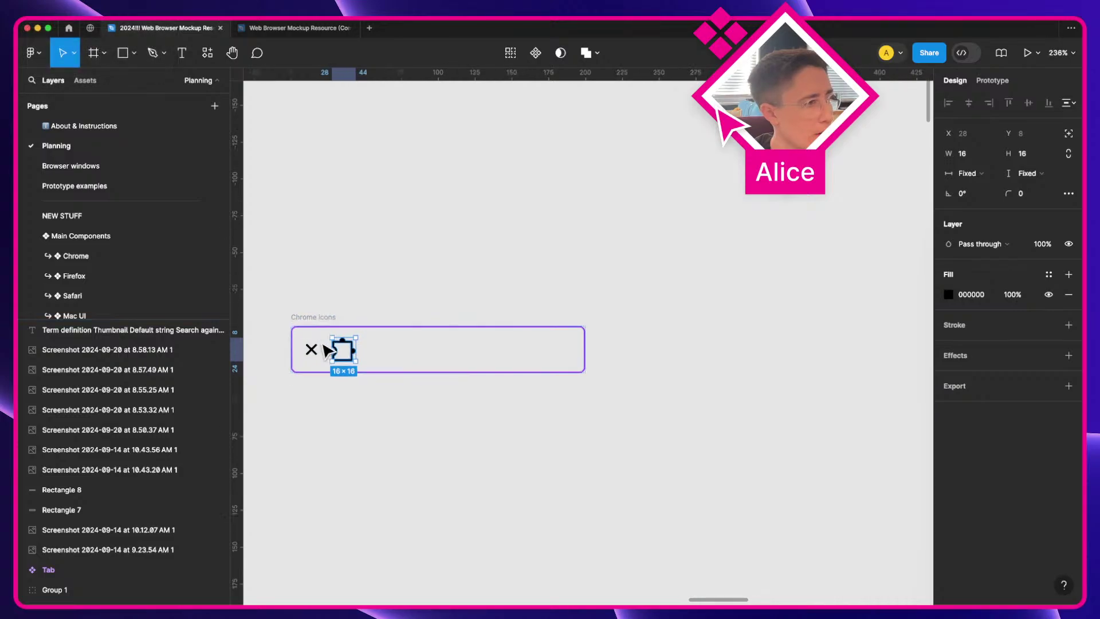
# Step: Wrap the puzzle icon in a frame, make it a component, and name it 'Extensions'
pyautogui.scroll(3, 326, 351)
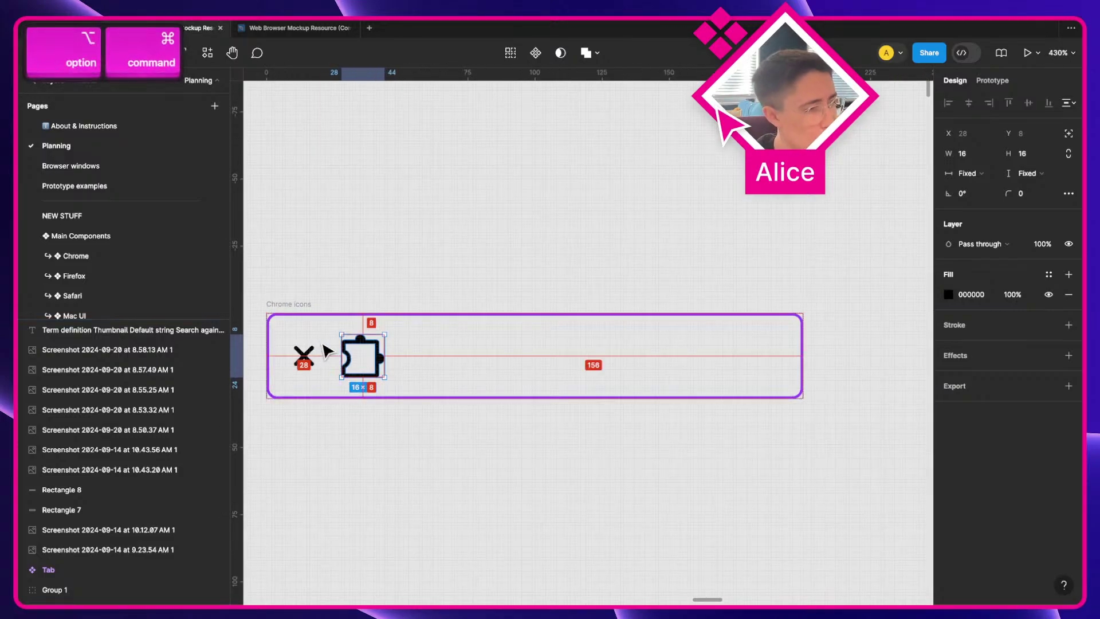
pyautogui.press('alt+super+g')
pyautogui.press('alt+super+k')
pyautogui.press('super+r')
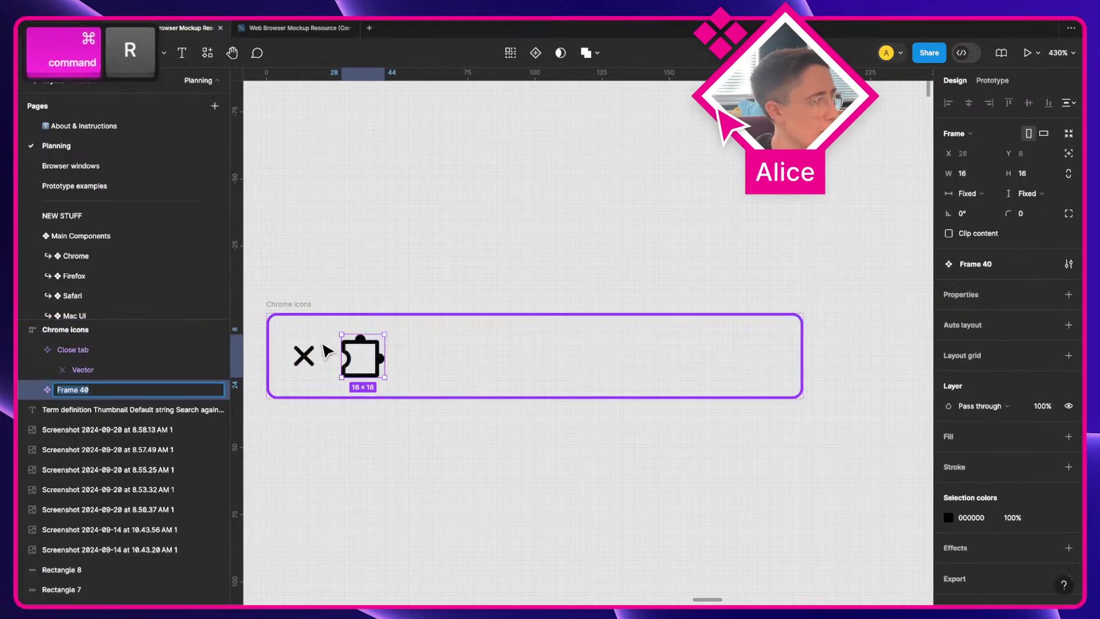
pyautogui.write('Extensions\\')
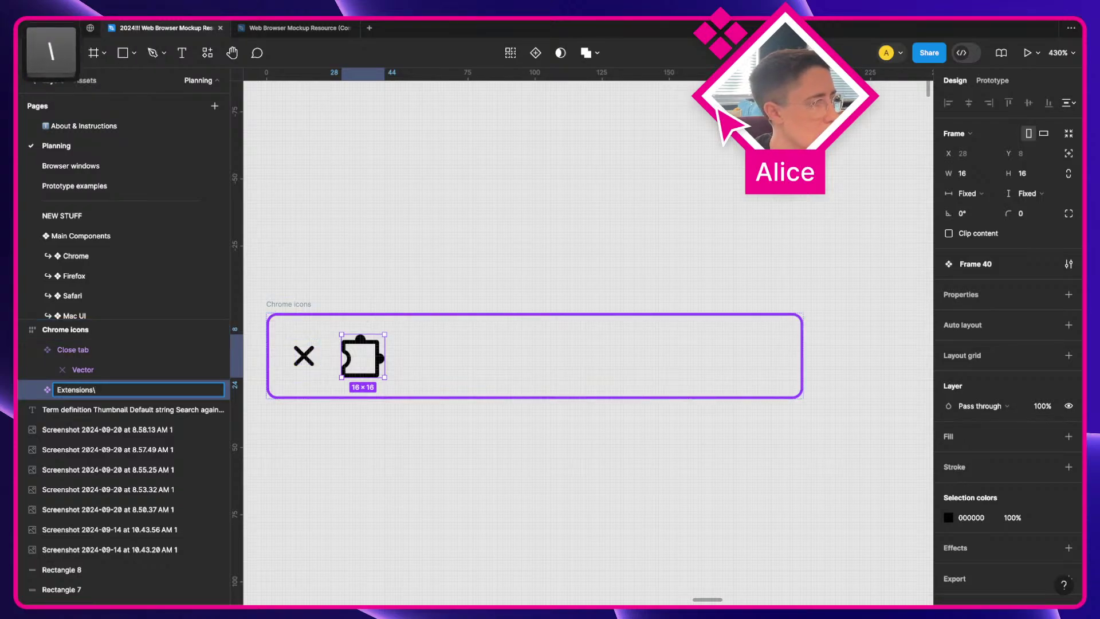
pyautogui.press('BackSpace')
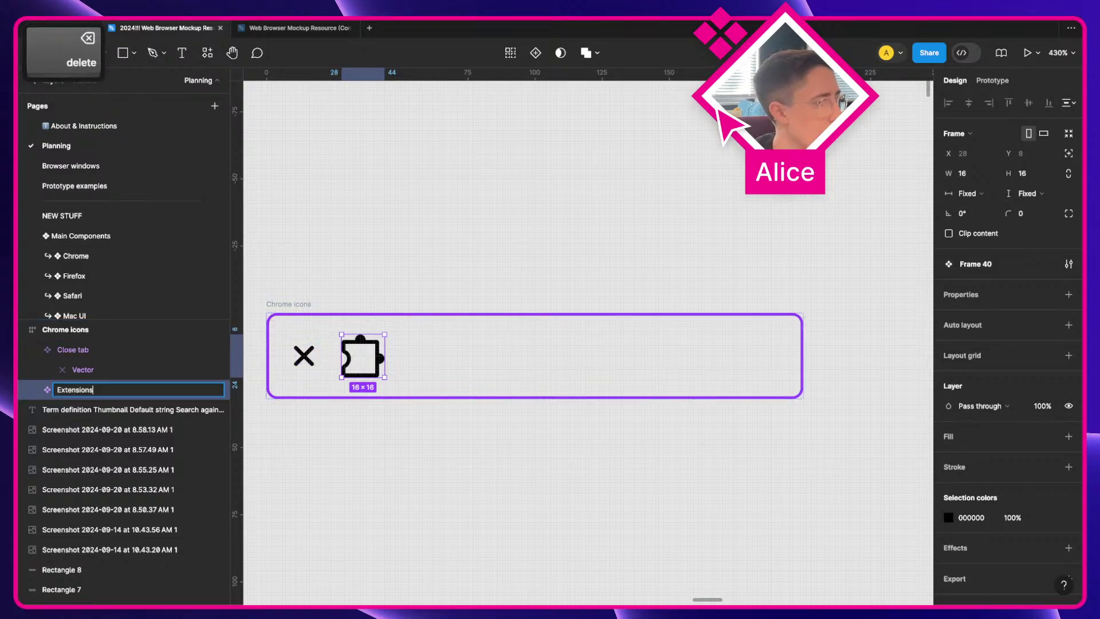
pyautogui.press('Return')
pyautogui.hscroll(-3, 427, 345)
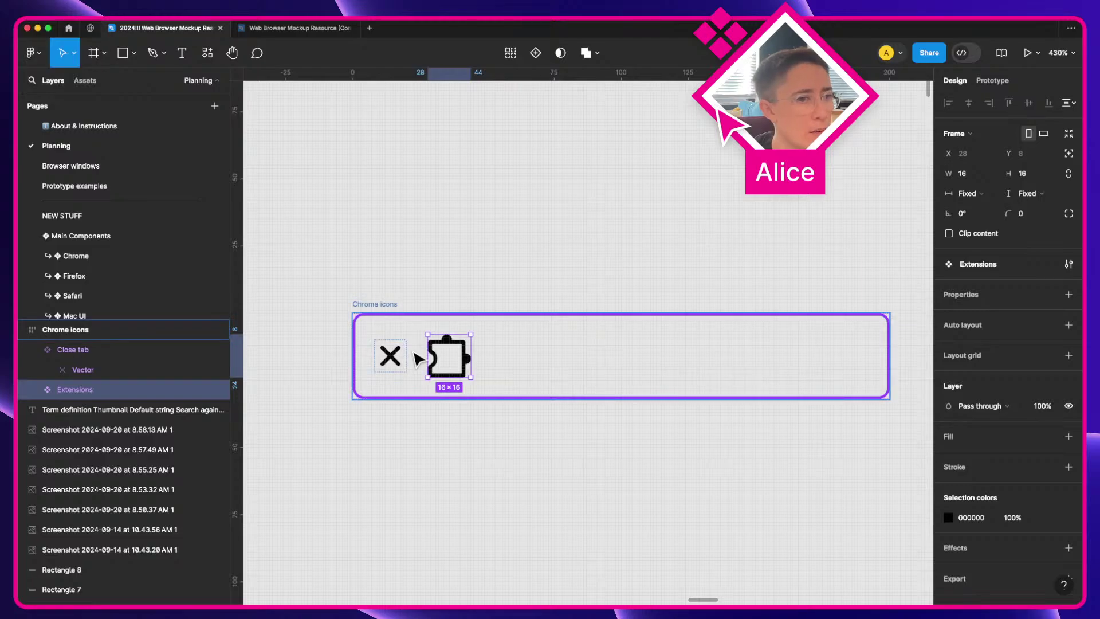
pyautogui.scroll(3, 419, 346)
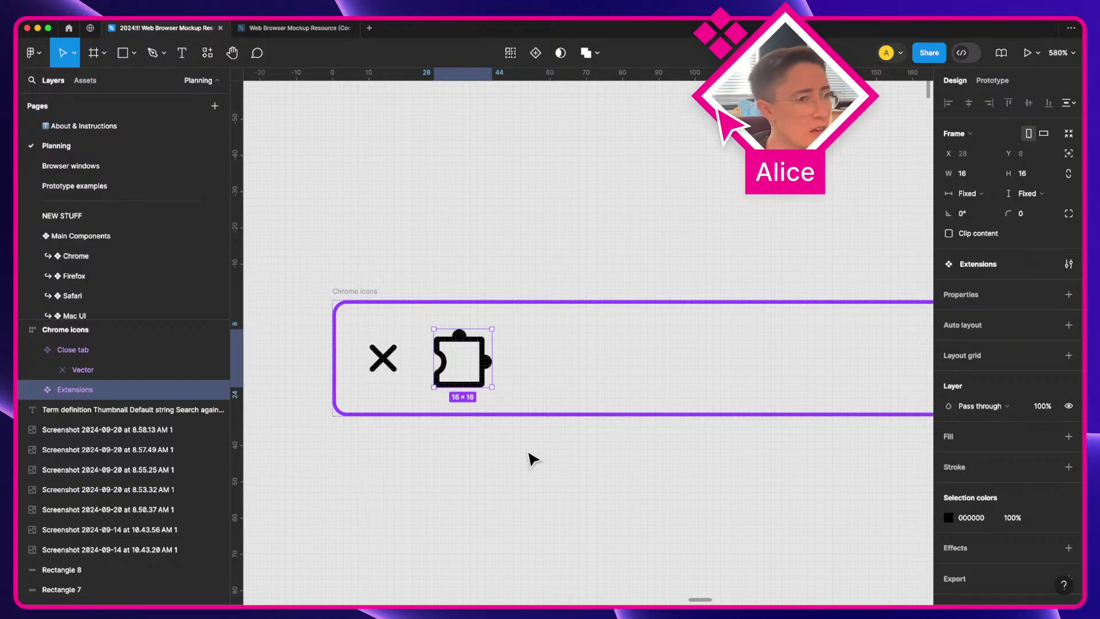
pyautogui.click(385, 352)
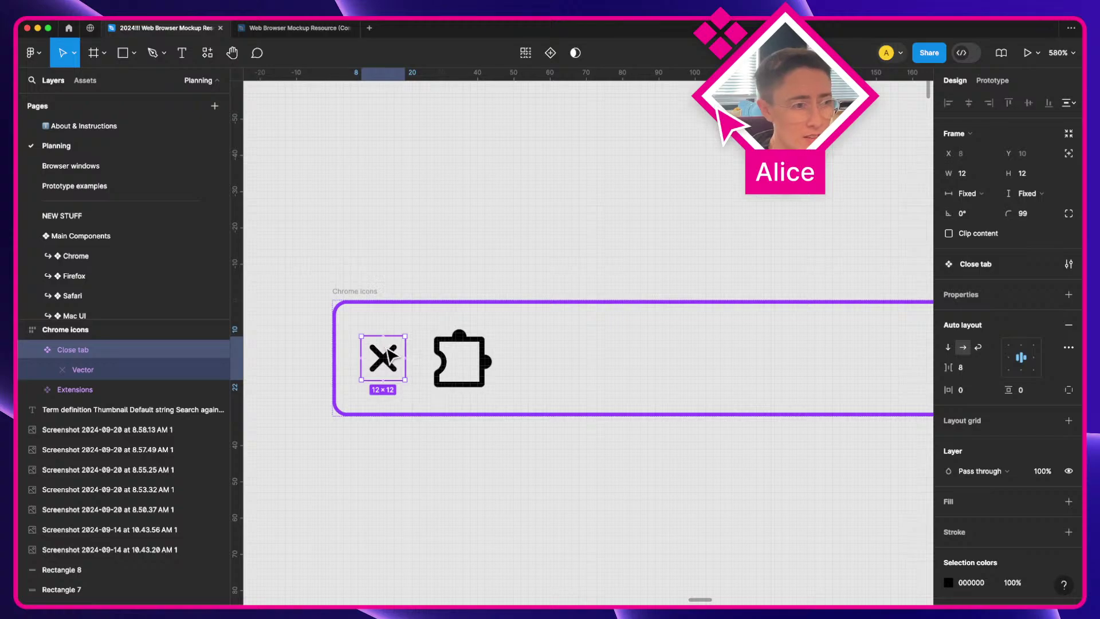
pyautogui.click(466, 366)
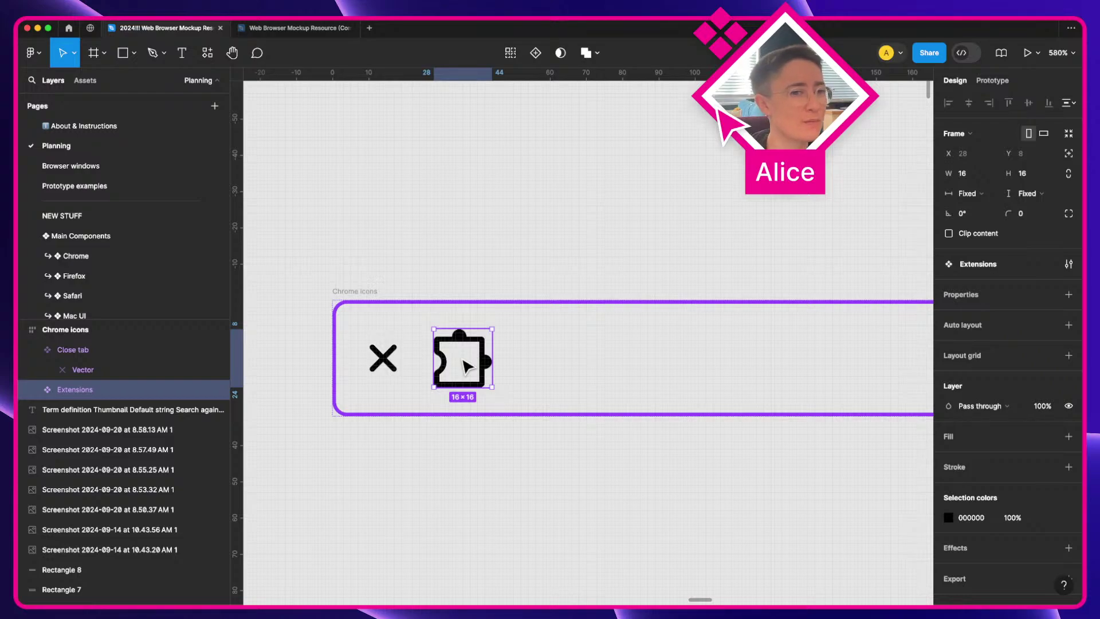
pyautogui.click(379, 360)
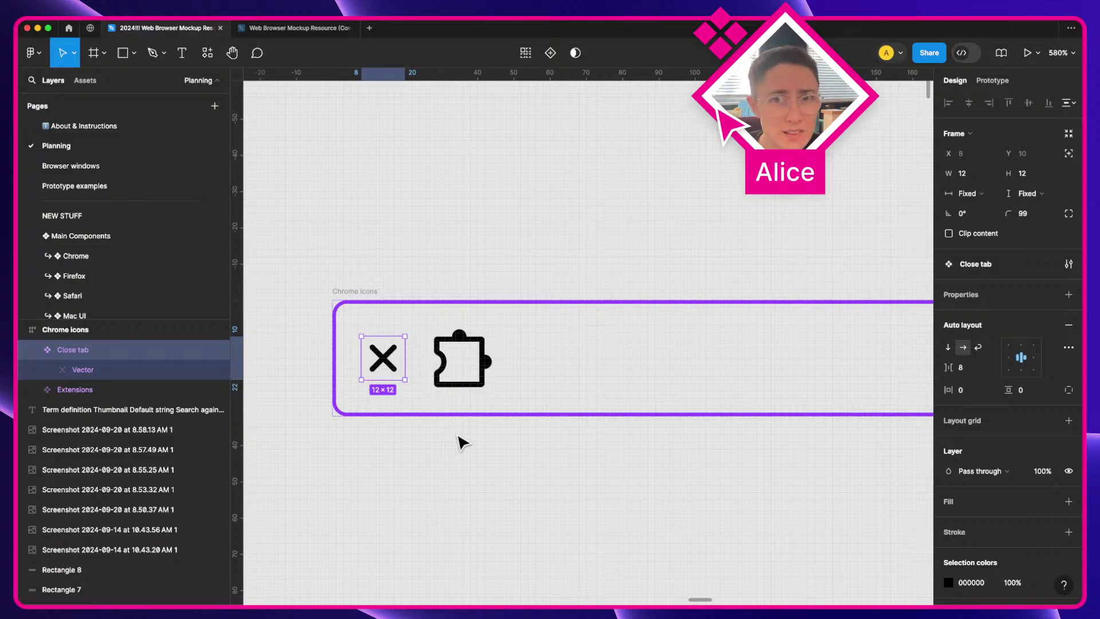
pyautogui.click(435, 355)
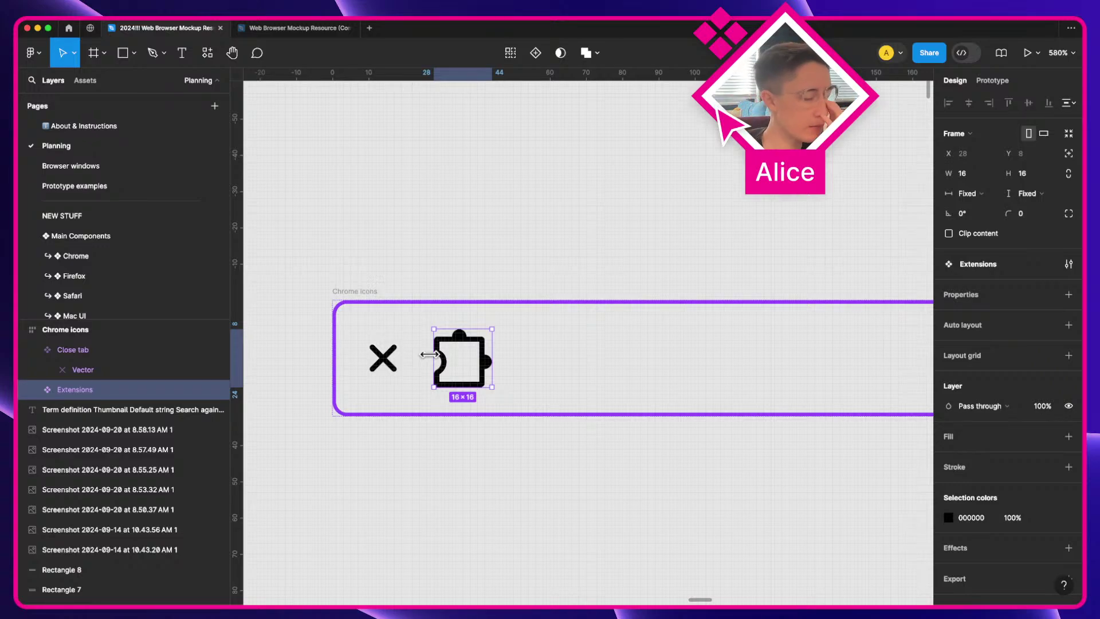
# Step: Deselect the icon, jump to the Chrome screenshot mockups, then switch to the real Chrome windows
pyautogui.click(552, 466)
pyautogui.scroll(-2, 553, 467)
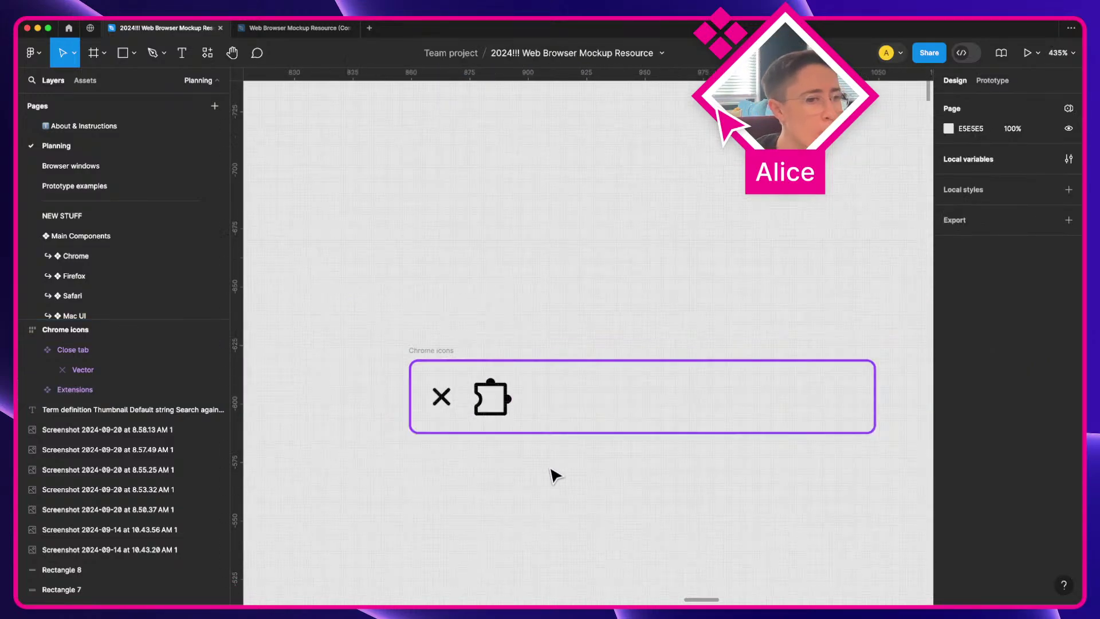
pyautogui.press('a')
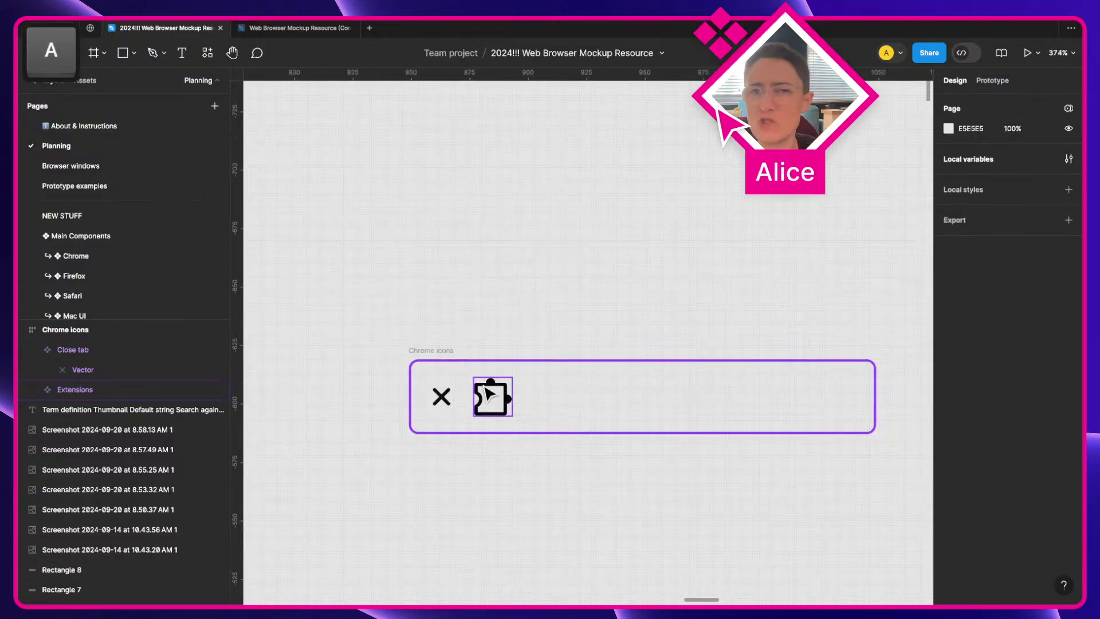
pyautogui.press('a')
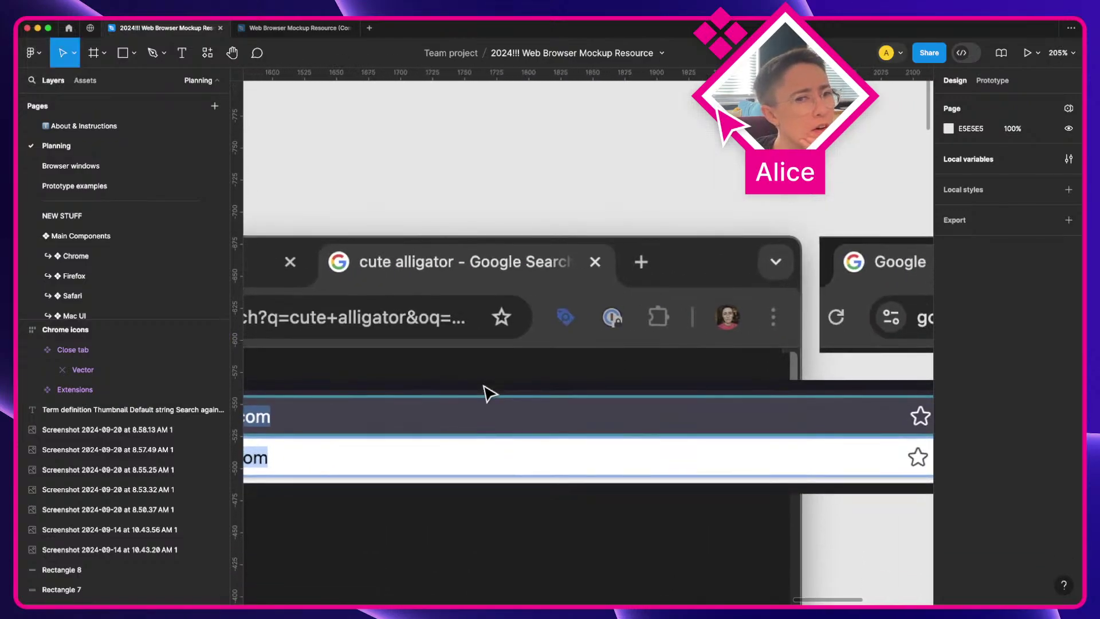
pyautogui.hscroll(4, 488, 394)
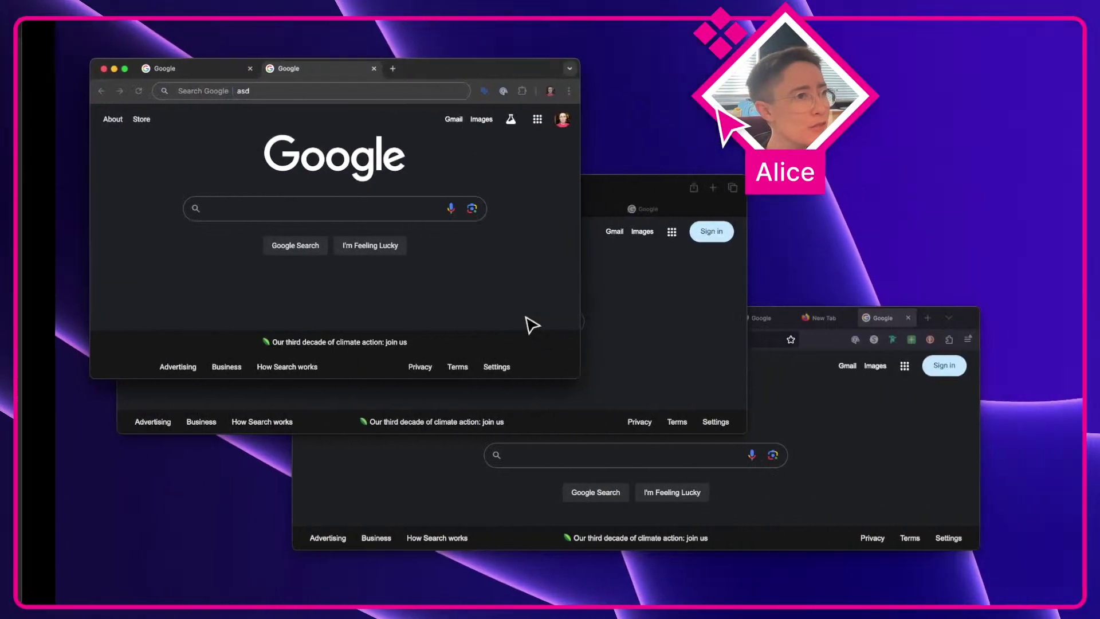
pyautogui.press('a')
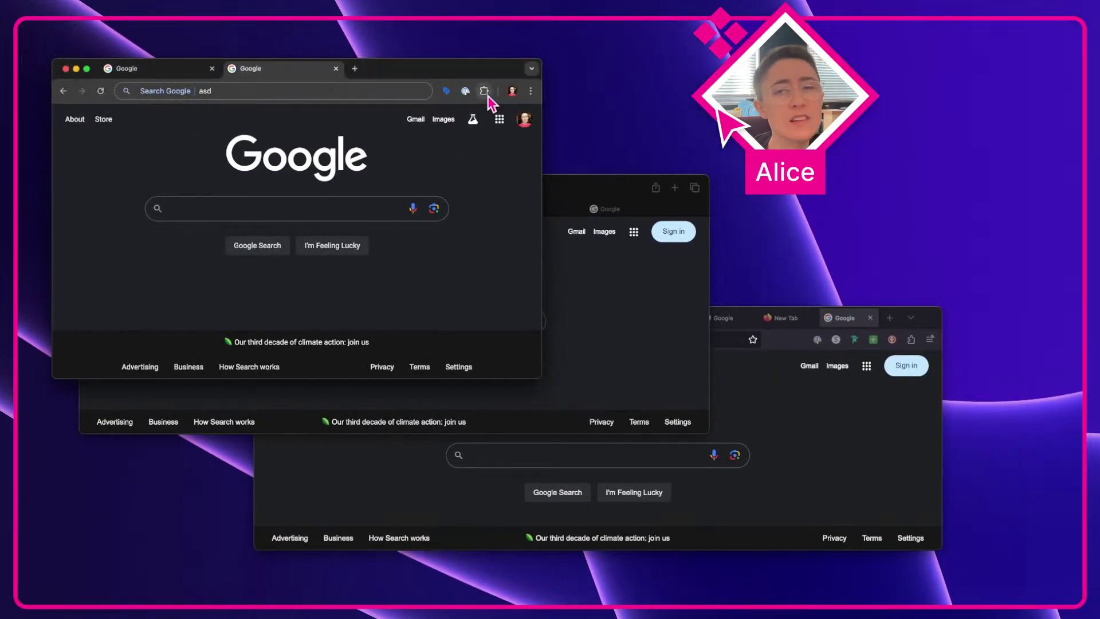
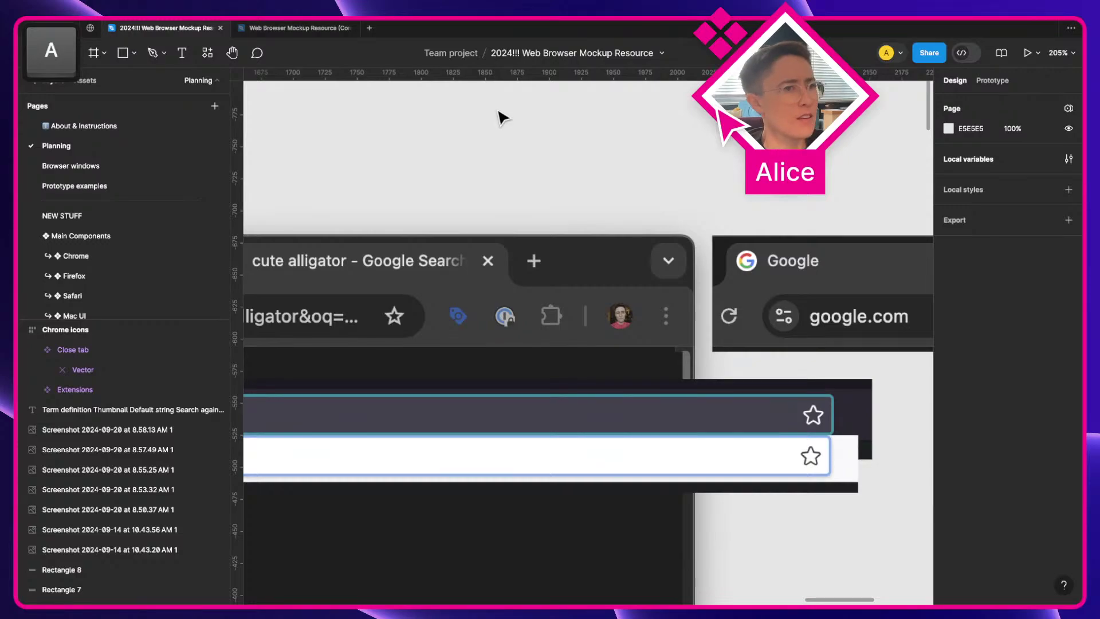
# Step: Bring the Chrome icons frame into view and select the Extensions icon
pyautogui.scroll(-5, 503, 118)
pyautogui.press('space')
pyautogui.moveTo(373, 186); pyautogui.dragTo(611, 215)
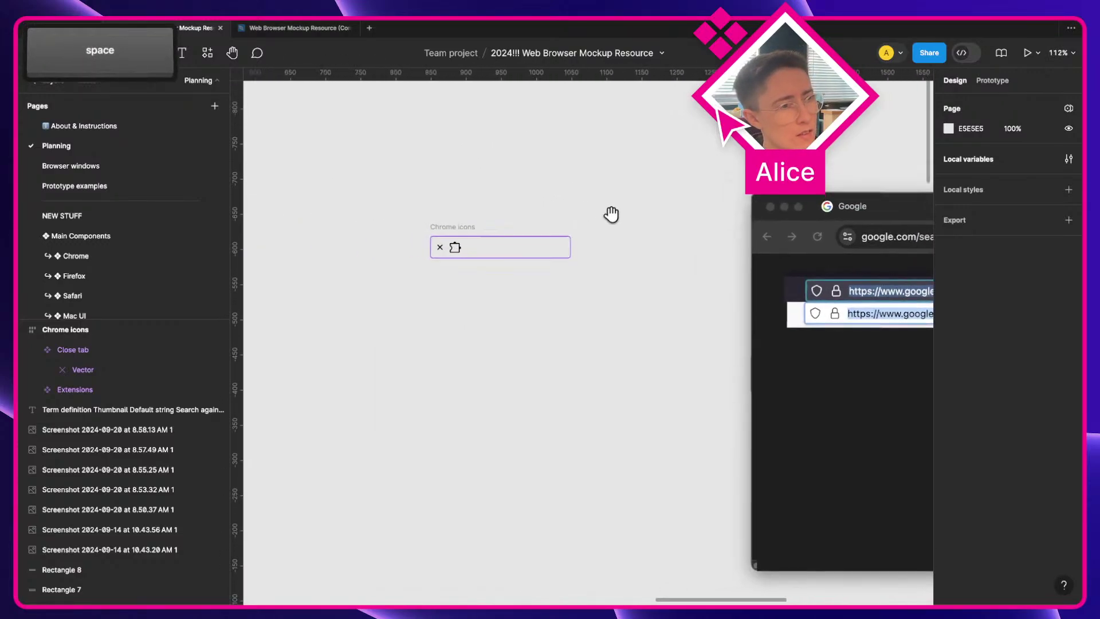
pyautogui.click(455, 247)
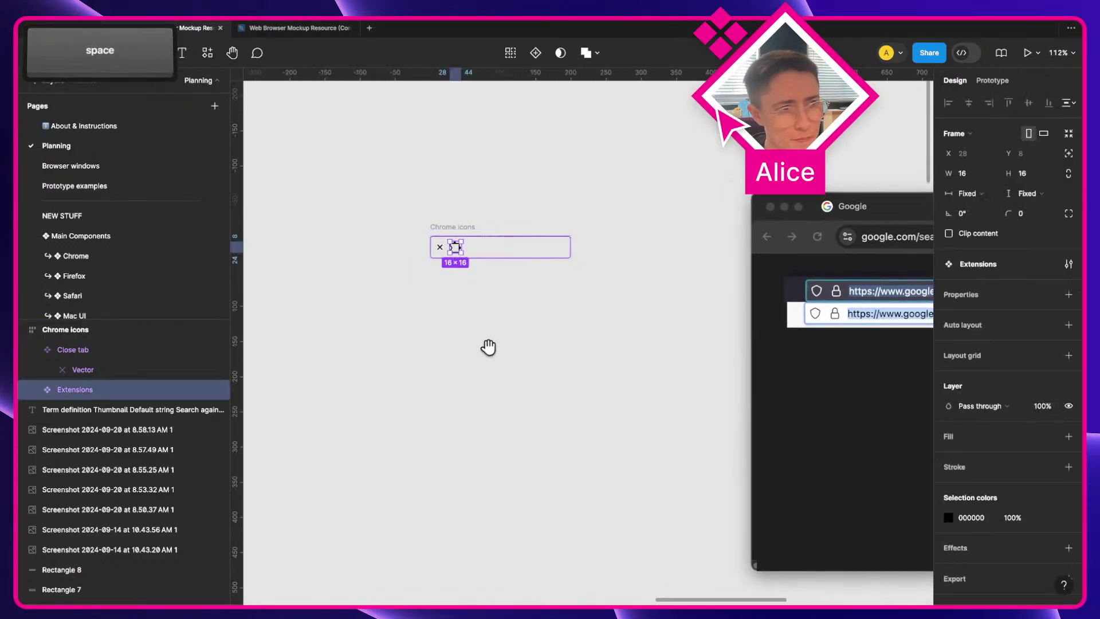
# Step: Move the view around the canvas, then switch to the community Web Browser Mockup Resource file
pyautogui.scroll(-10, 488, 347)
pyautogui.hscroll(-5, 488, 347)
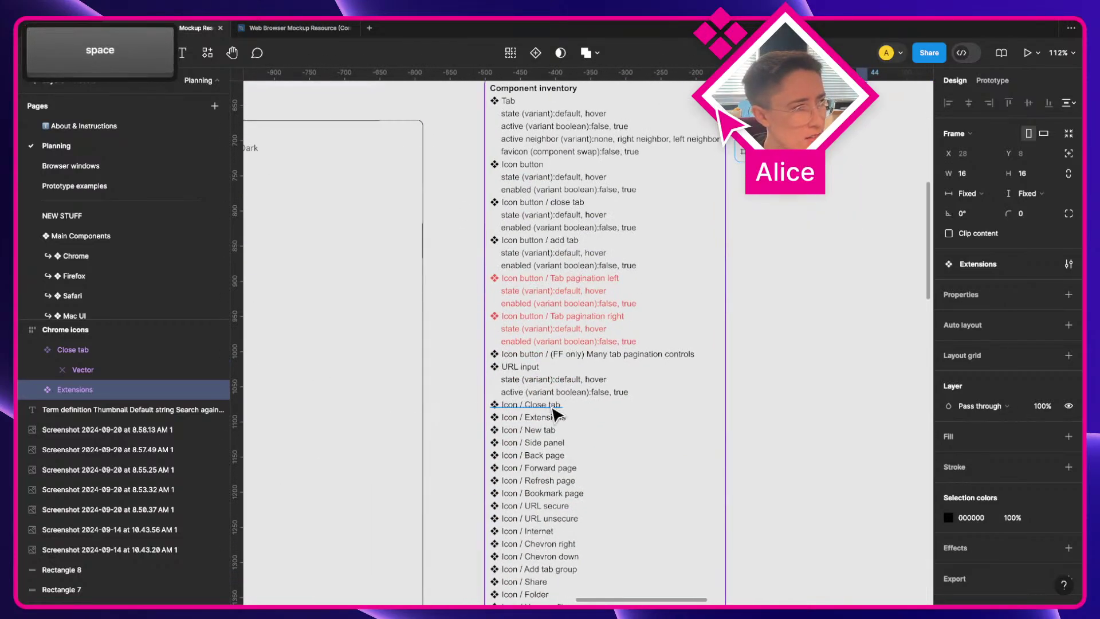
pyautogui.hscroll(10, 727, 380)
pyautogui.scroll(4, 727, 380)
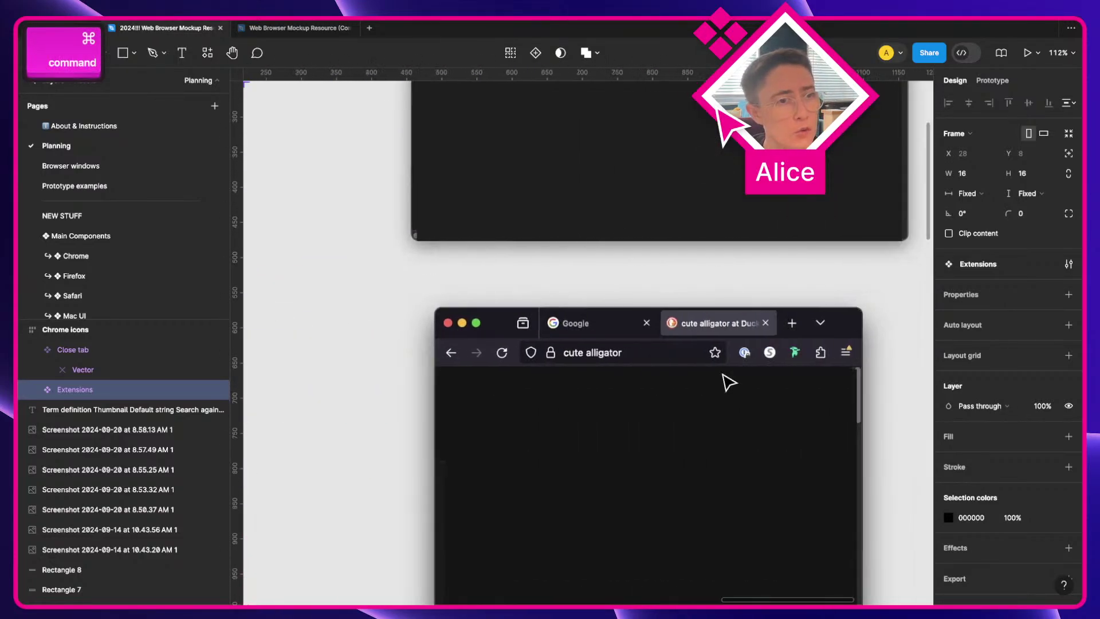
pyautogui.scroll(10, 724, 380)
pyautogui.hscroll(4, 724, 380)
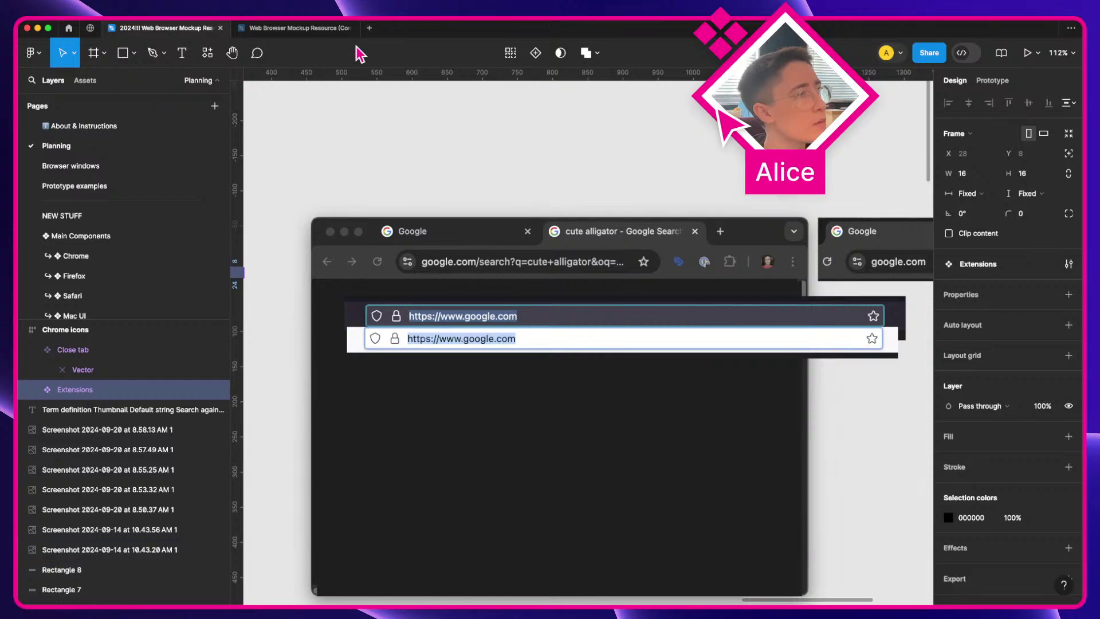
pyautogui.click(303, 29)
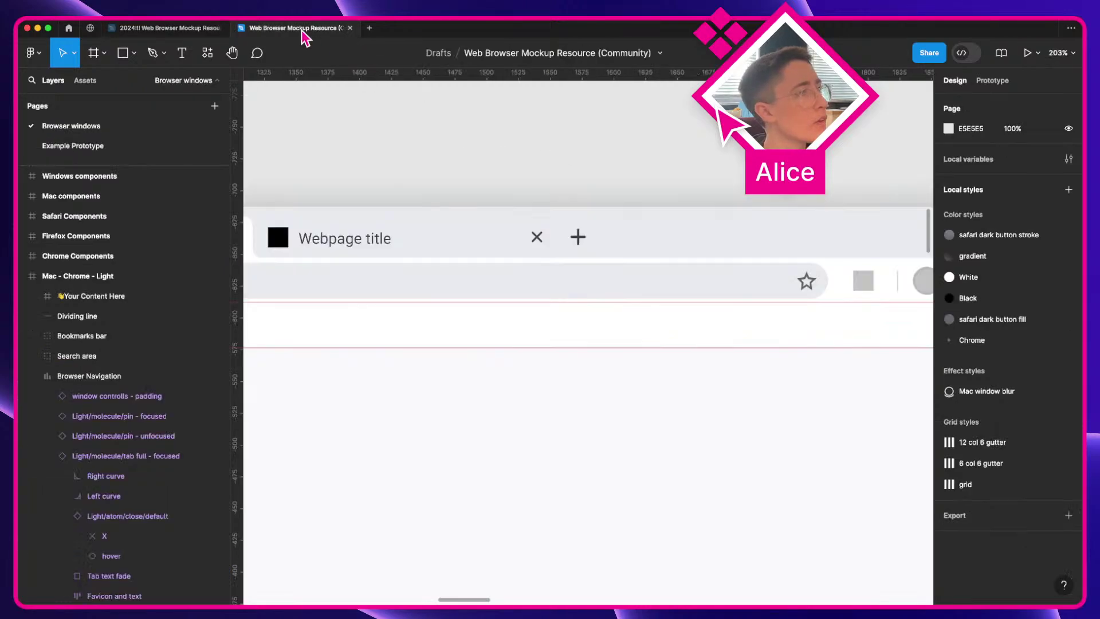
# Step: Copy the community tab bar's plus icon and paste it above the project's tab screenshot
pyautogui.keyDown('super'); pyautogui.click(590, 240); pyautogui.keyUp('super')
pyautogui.press('super+c')
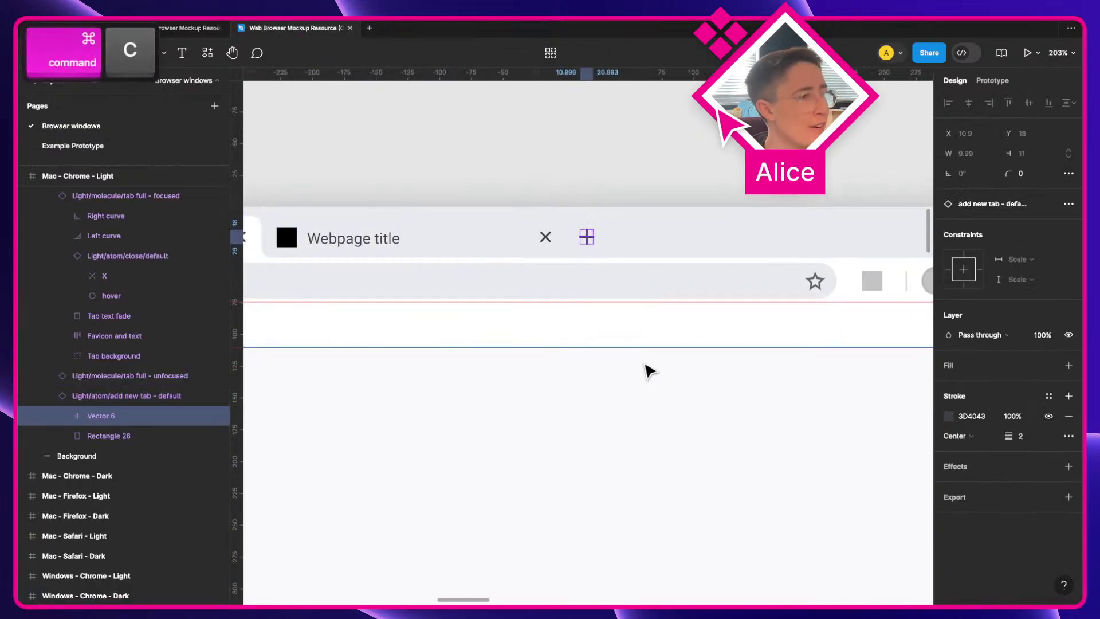
pyautogui.click(178, 28)
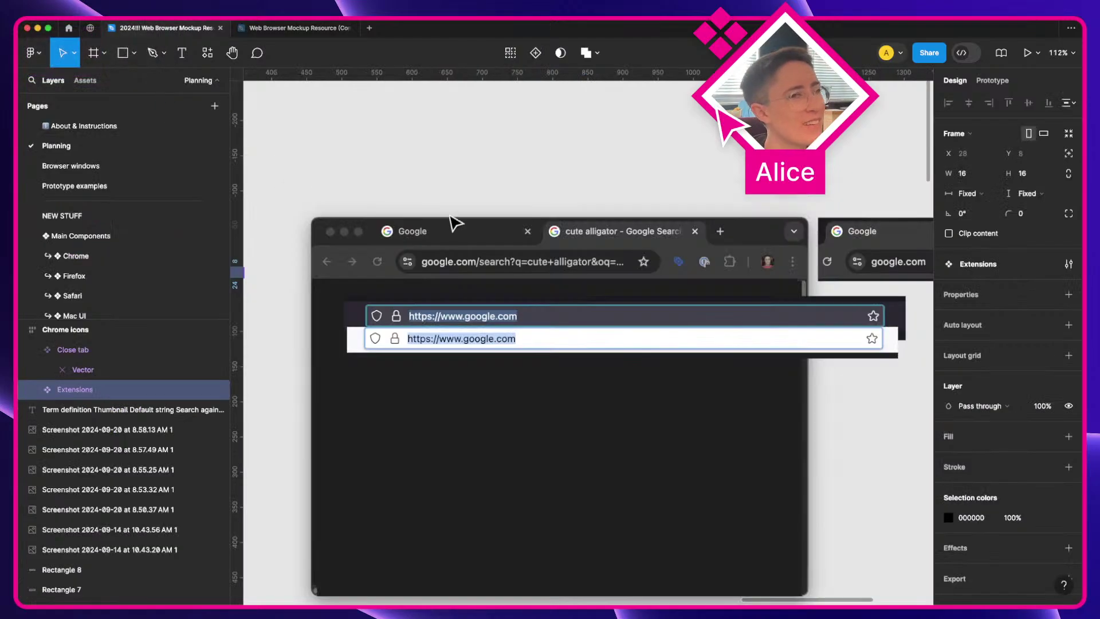
pyautogui.press('super+v')
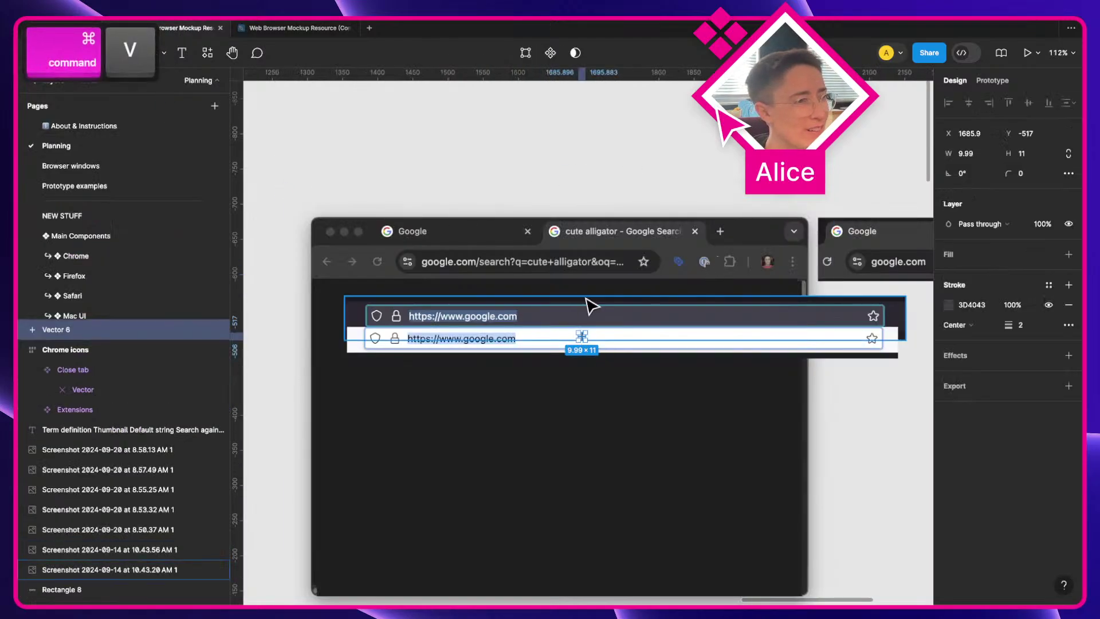
pyautogui.scroll(5, 589, 305)
pyautogui.moveTo(589, 305); pyautogui.dragTo(438, 390)
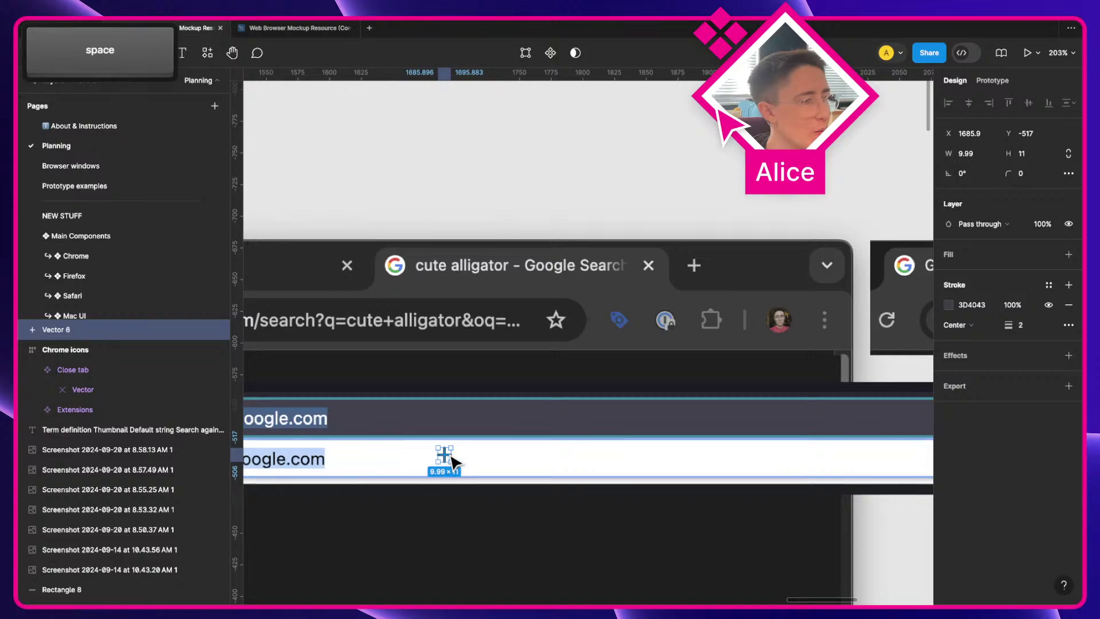
pyautogui.moveTo(444, 455); pyautogui.dragTo(710, 201)
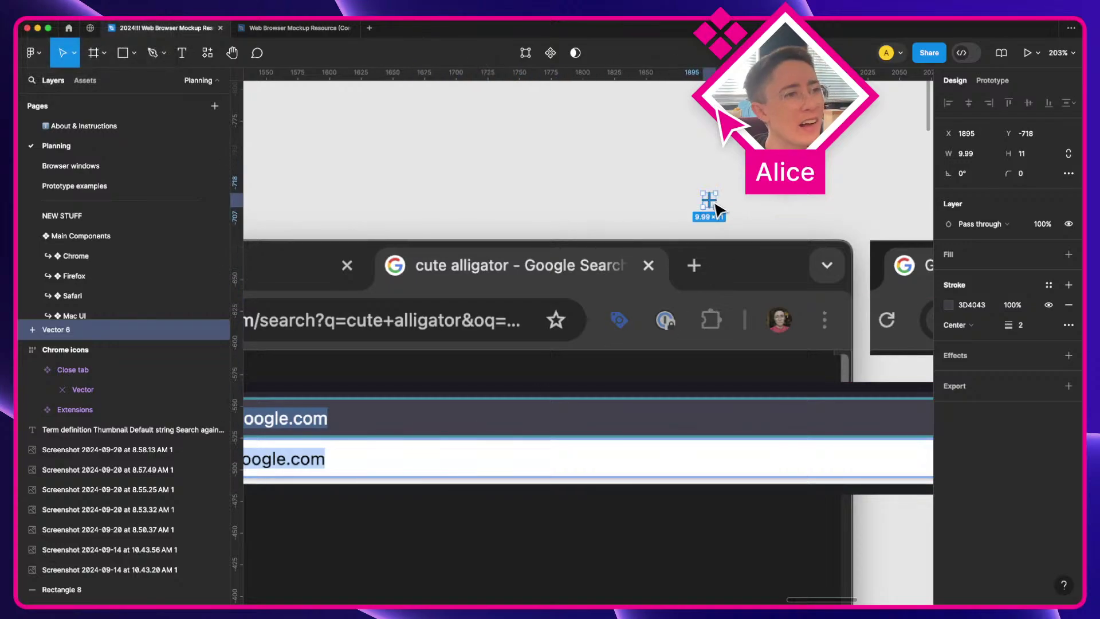
# Step: Try the pasted plus with a white FFFFFF stroke, then delete it
pyautogui.hotkey('shift', '2')
pyautogui.click(949, 304)
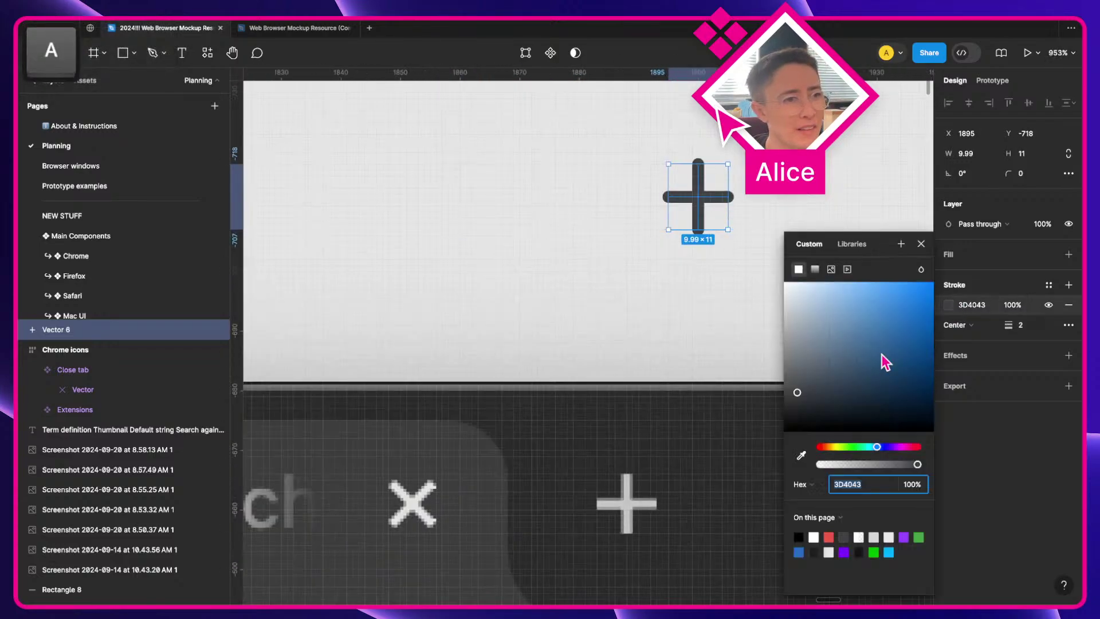
pyautogui.moveTo(884, 360)
pyautogui.mouseDown()
pyautogui.moveTo(663, 201)
pyautogui.moveTo(663, 402)
pyautogui.moveTo(626, 521)
pyautogui.moveTo(736, 523)
pyautogui.mouseUp()
pyautogui.click(584, 184)
pyautogui.press('BackSpace')
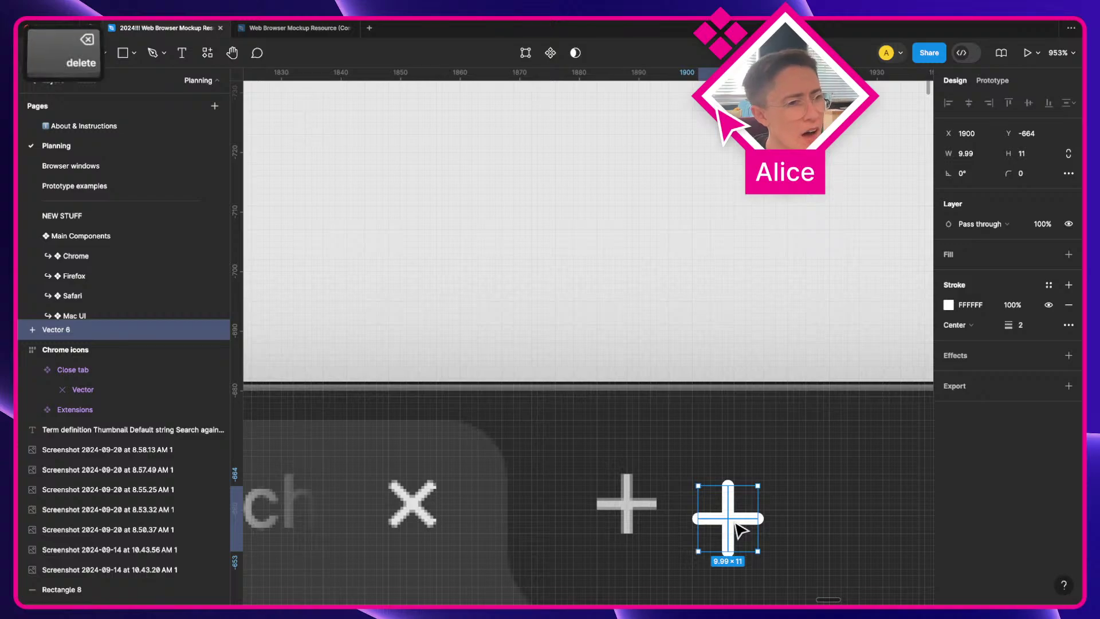
pyautogui.press('p')
pyautogui.scroll(-2, 612, 524)
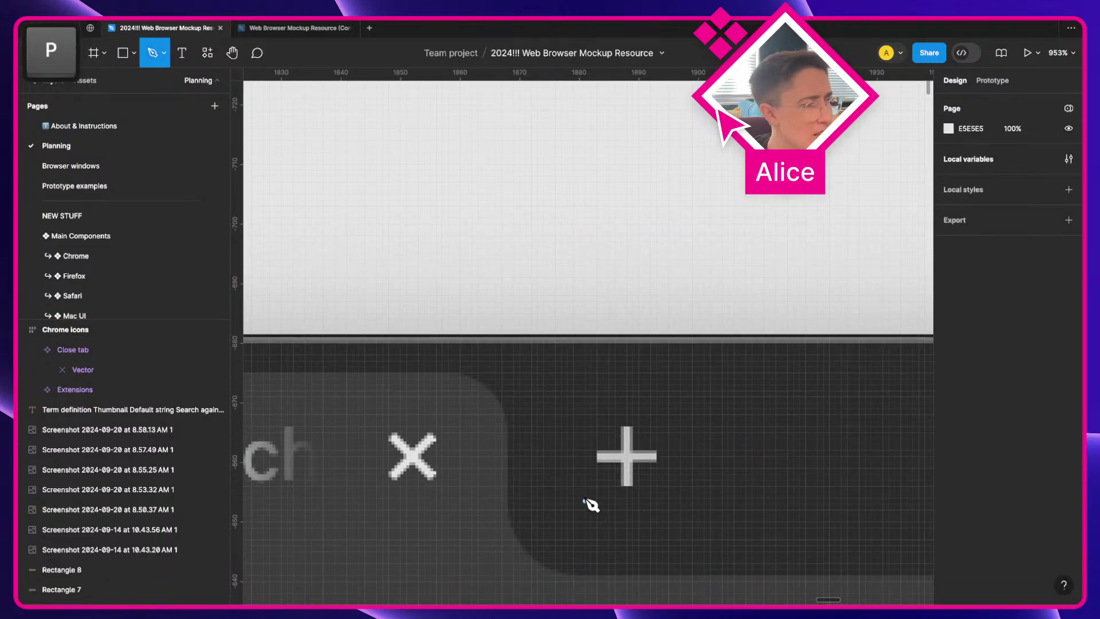
# Step: Trace a plus over the screenshot's add-tab icon, drawing each arm from its centre point
pyautogui.click(597, 458)
pyautogui.press('super+z')
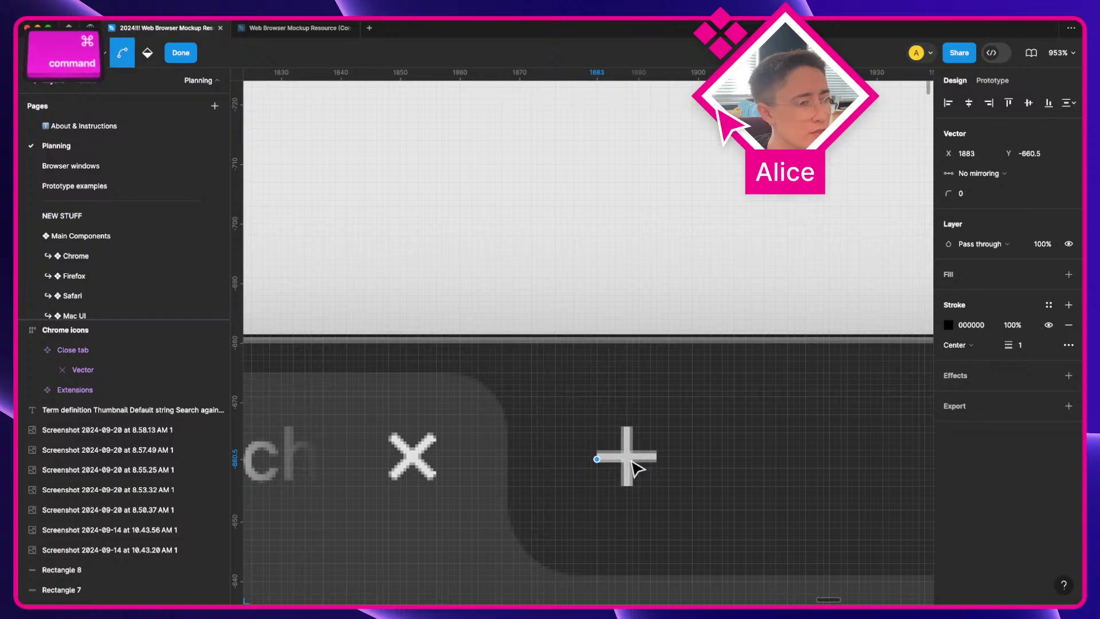
pyautogui.scroll(5, 641, 469)
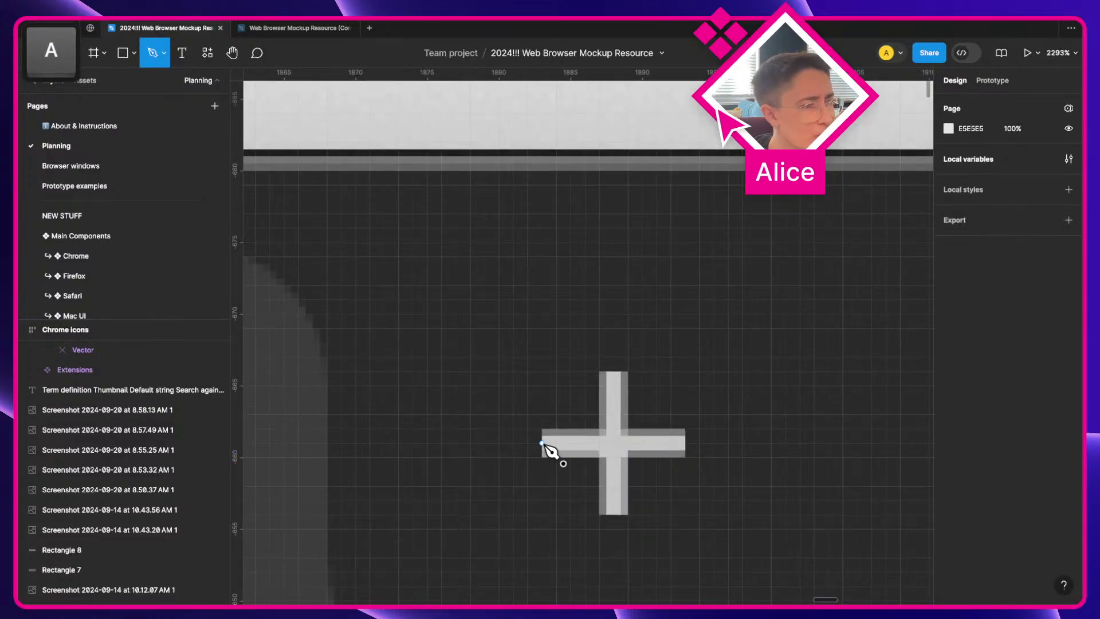
pyautogui.click(542, 443)
pyautogui.keyDown('shift'); pyautogui.click(613, 443); pyautogui.keyUp('shift')
pyautogui.keyDown('shift'); pyautogui.click(613, 372); pyautogui.keyUp('shift')
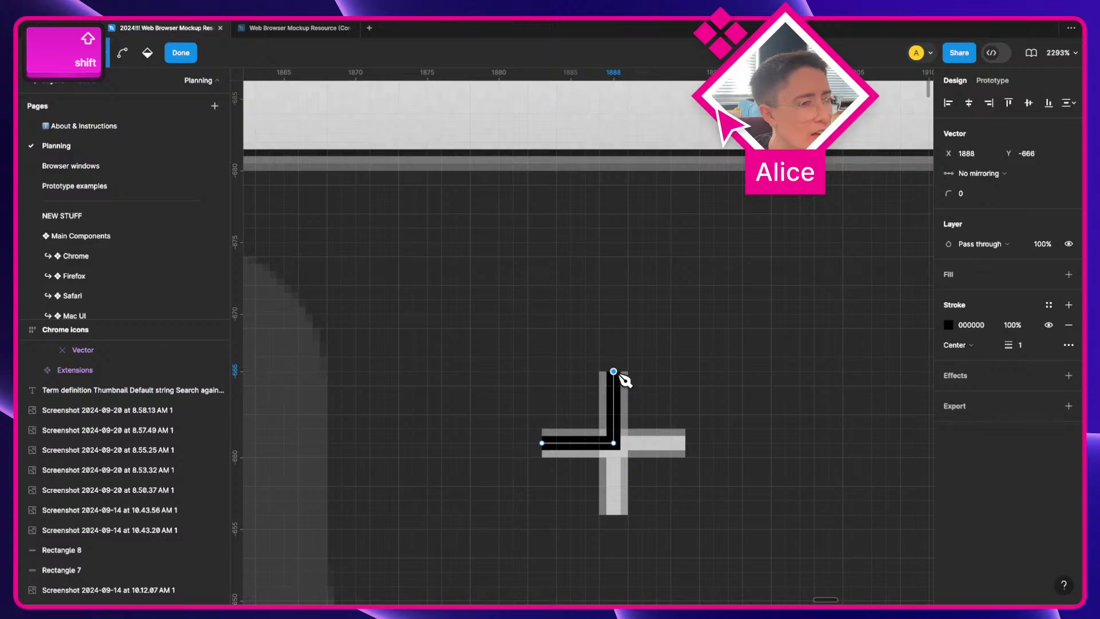
pyautogui.click(613, 443)
pyautogui.keyDown('shift'); pyautogui.click(685, 442); pyautogui.keyUp('shift')
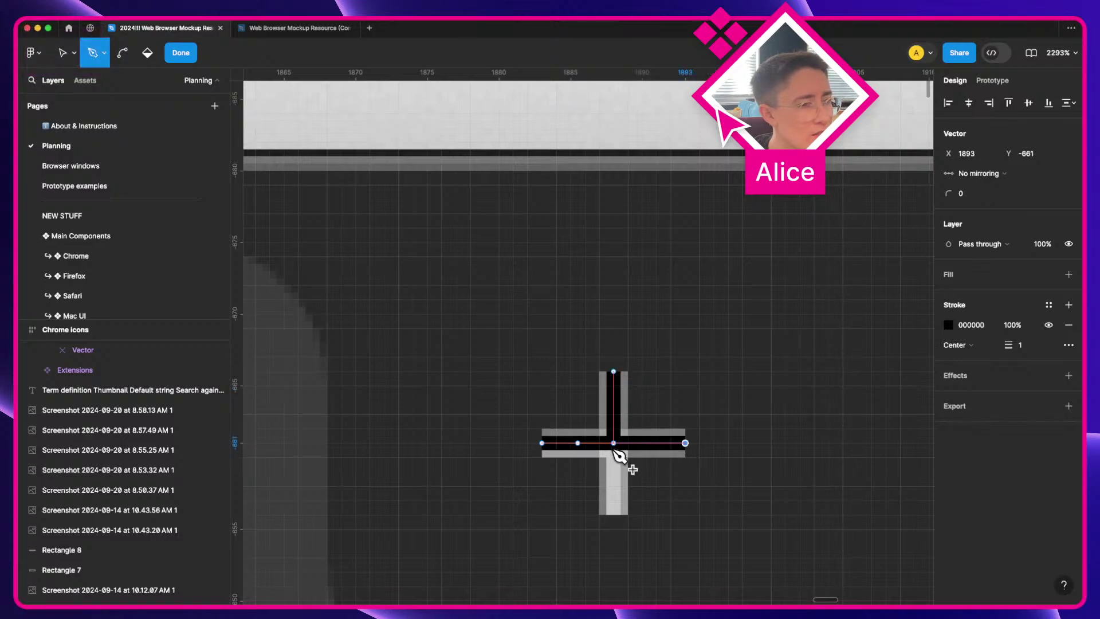
pyautogui.click(614, 442)
pyautogui.keyDown('shift'); pyautogui.click(613, 514); pyautogui.keyUp('shift')
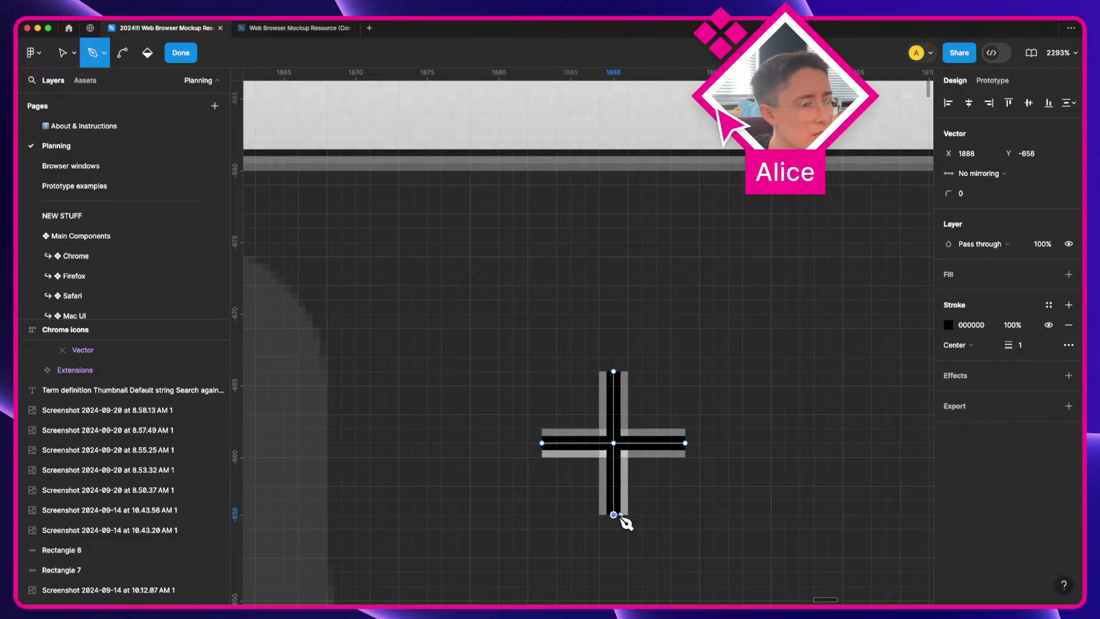
pyautogui.press('v')
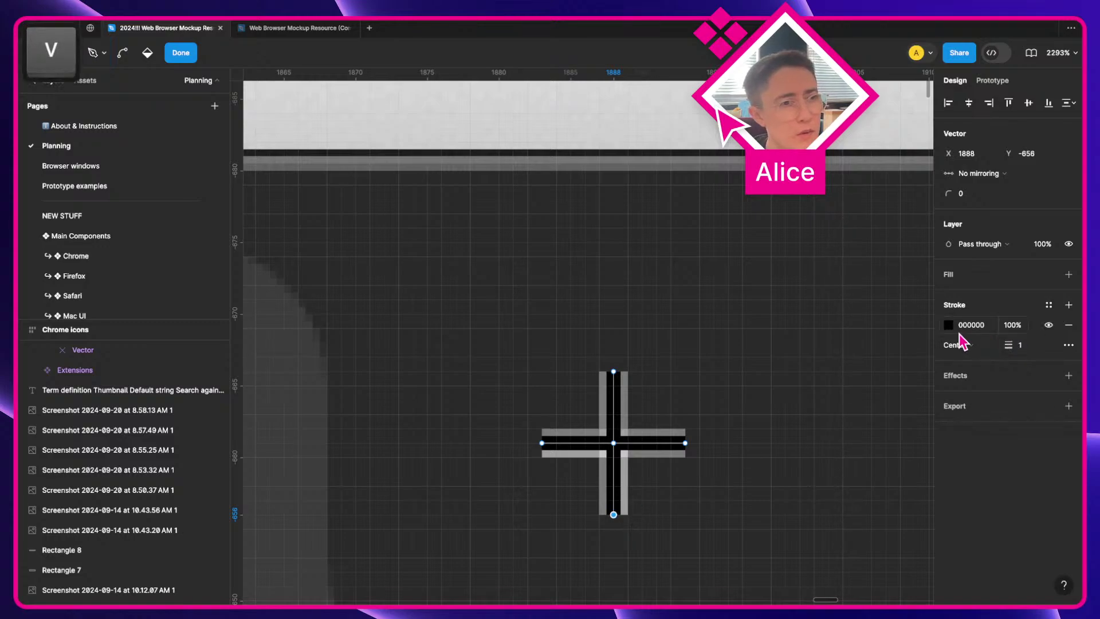
# Step: Give the traced plus a 1.5 stroke weight and a white fff stroke colour
pyautogui.click(1022, 345)
pyautogui.write('1.5')
pyautogui.press('Return')
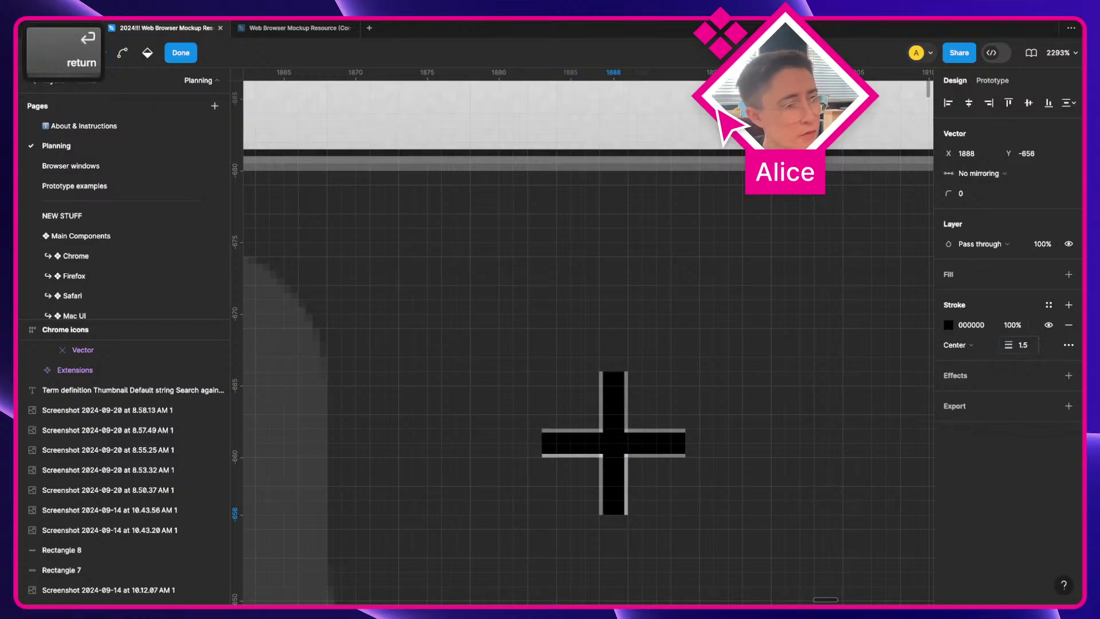
pyautogui.click(973, 326)
pyautogui.write('fff')
pyautogui.doubleClick(973, 325)
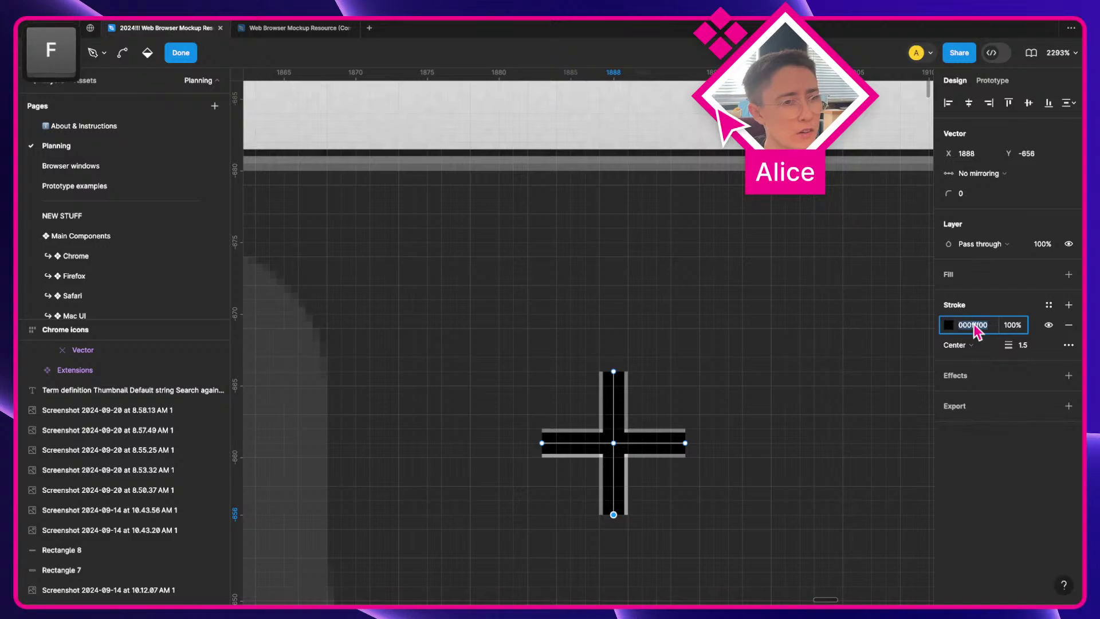
pyautogui.write('fff')
pyautogui.press('Tab')
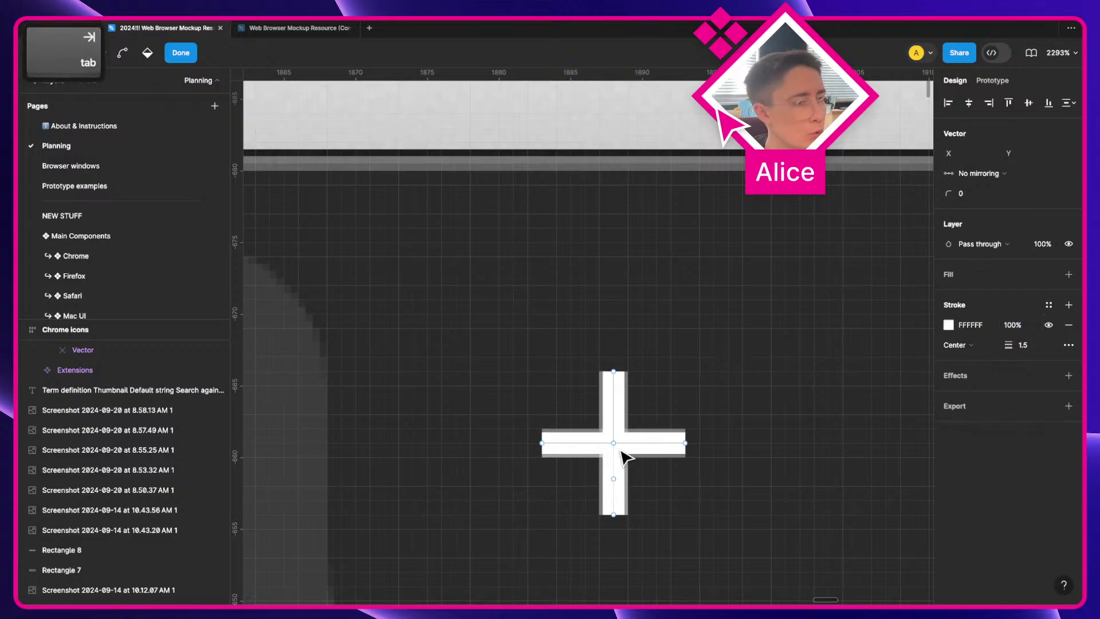
pyautogui.press('Return')
pyautogui.scroll(-5, 633, 457)
pyautogui.scroll(-3, 633, 457)
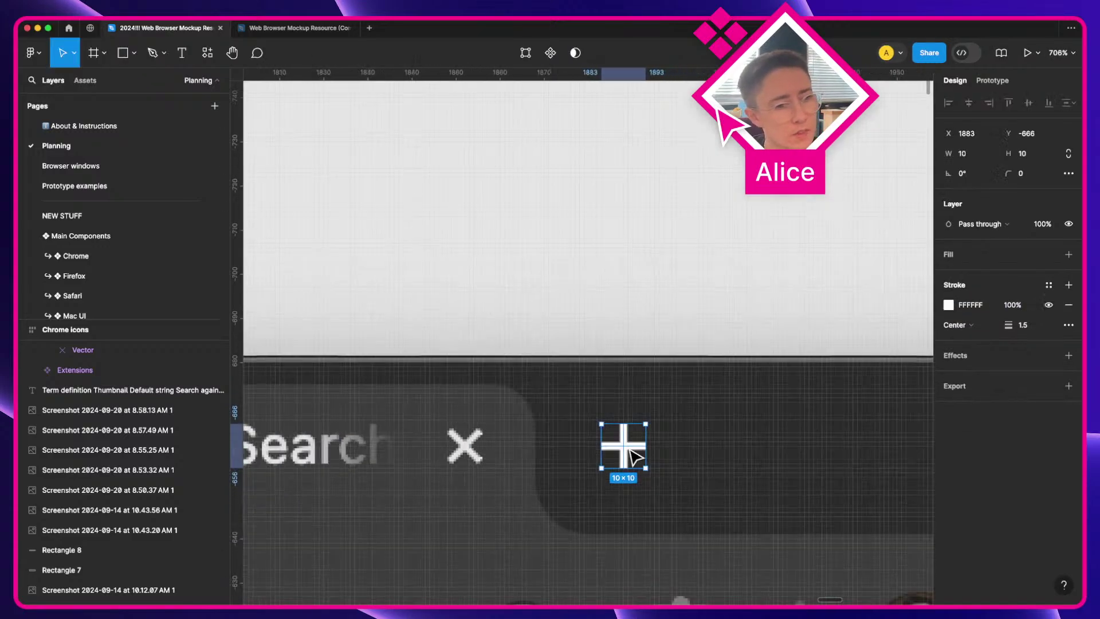
# Step: Drag a copy of the white plus into the Chrome icons frame beside the close X
pyautogui.moveTo(629, 450); pyautogui.dragTo(449, 424)
pyautogui.scroll(-3, 457, 431)
pyautogui.press('space')
pyautogui.scroll(3, 438, 437)
# Step: Give the Close tab X's strokes a solid style with Square end points
pyautogui.keyDown('super'); pyautogui.click(379, 414); pyautogui.keyUp('super')
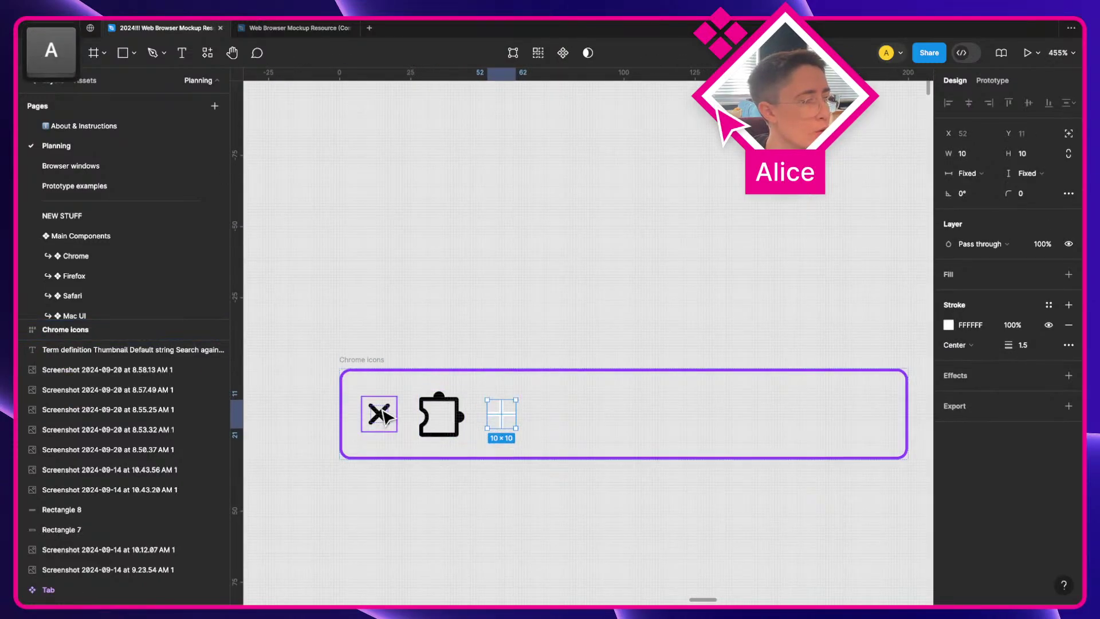
pyautogui.hscroll(3, 682, 423)
pyautogui.hscroll(-3, 723, 426)
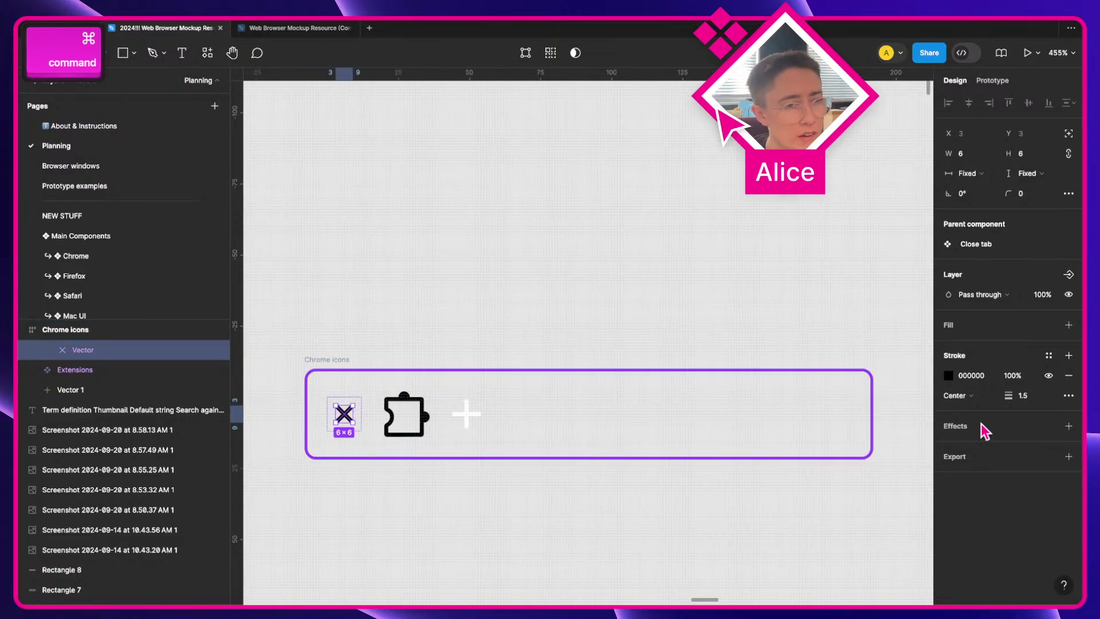
pyautogui.click(1068, 395)
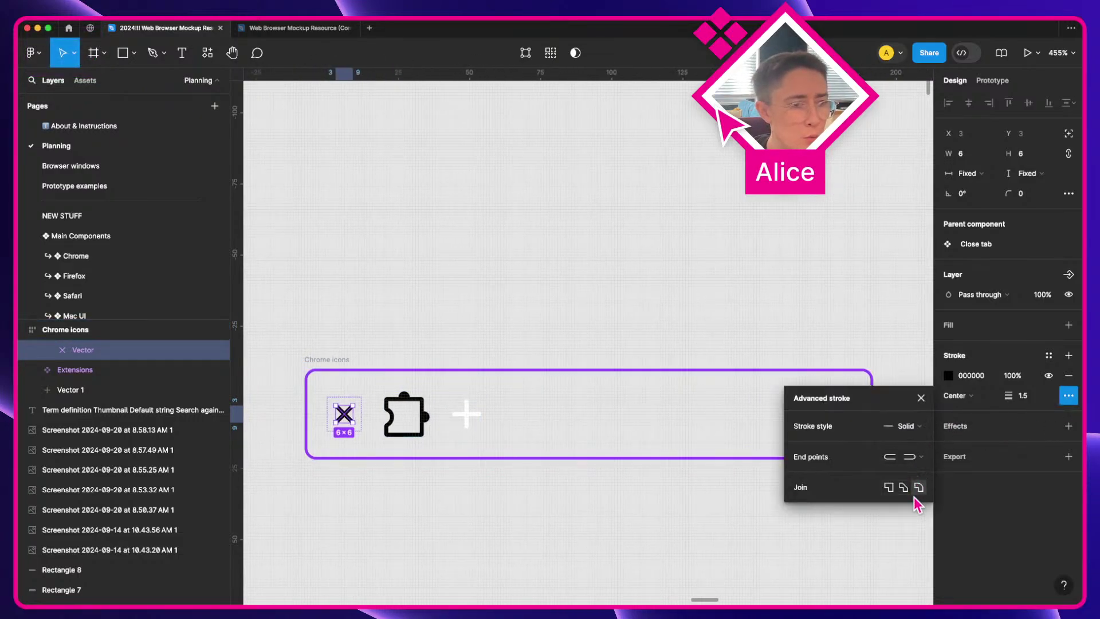
pyautogui.click(902, 429)
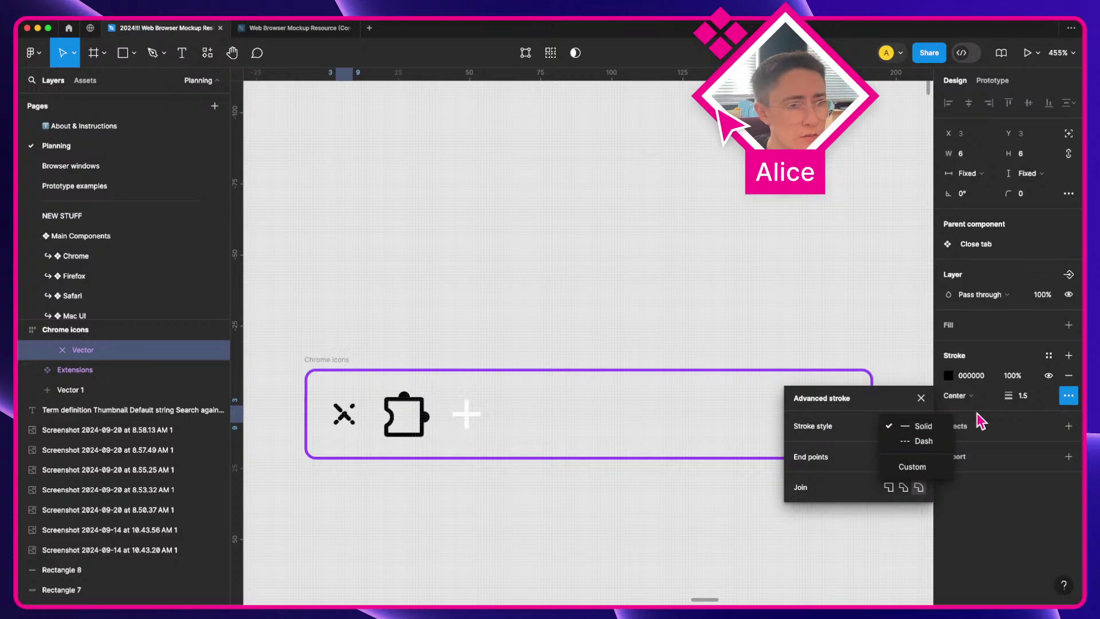
pyautogui.click(842, 457)
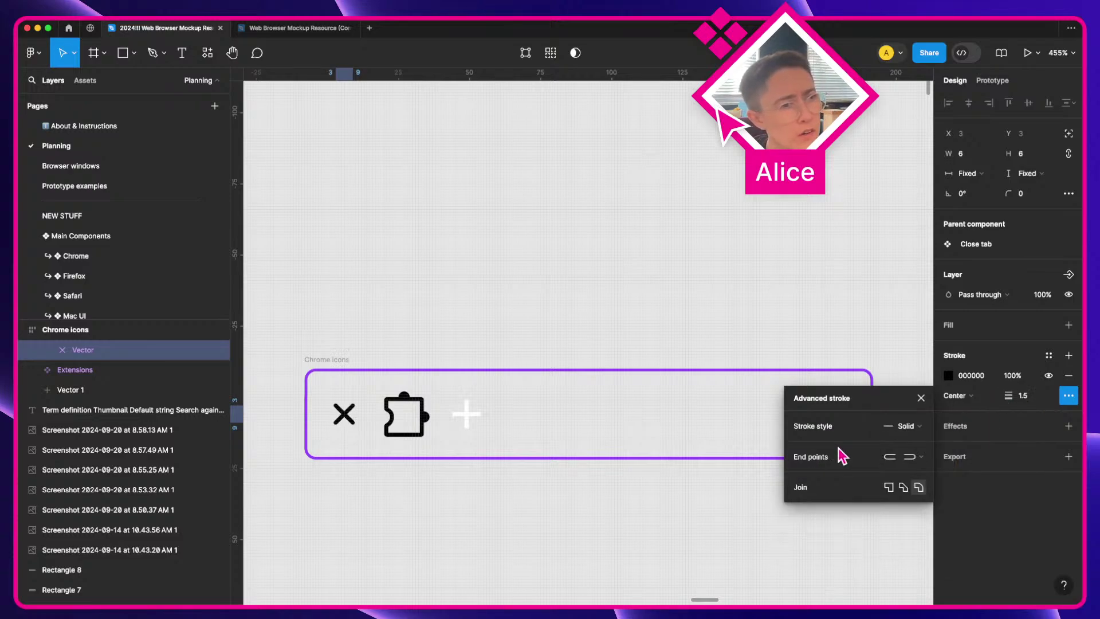
pyautogui.click(905, 456)
pyautogui.click(917, 471)
pyautogui.click(706, 559)
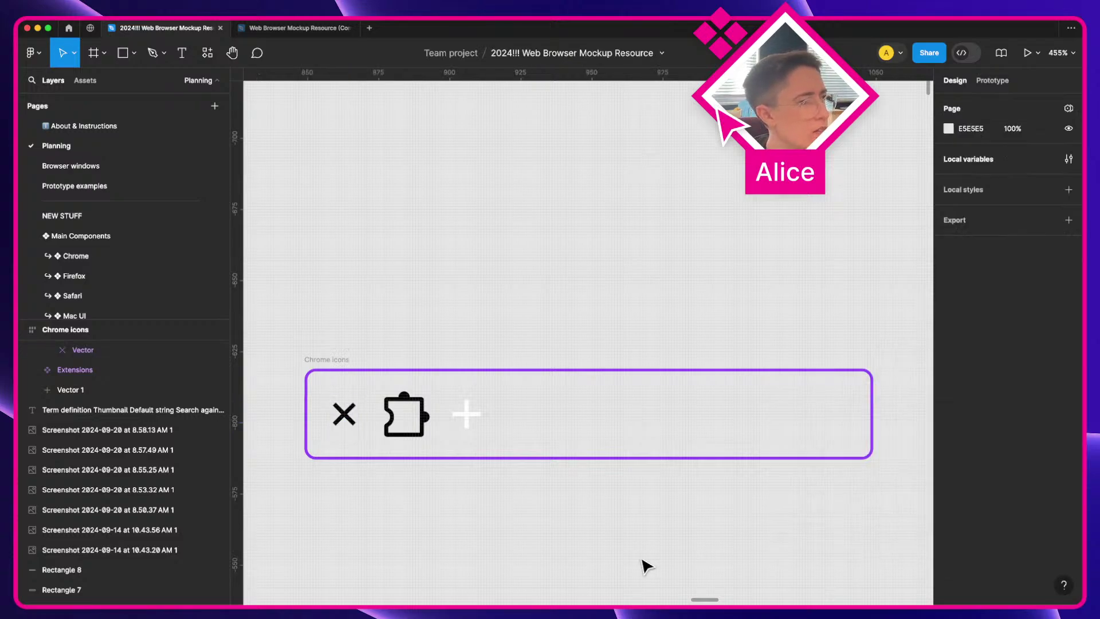
pyautogui.keyDown('super'); pyautogui.click(344, 415); pyautogui.keyUp('super')
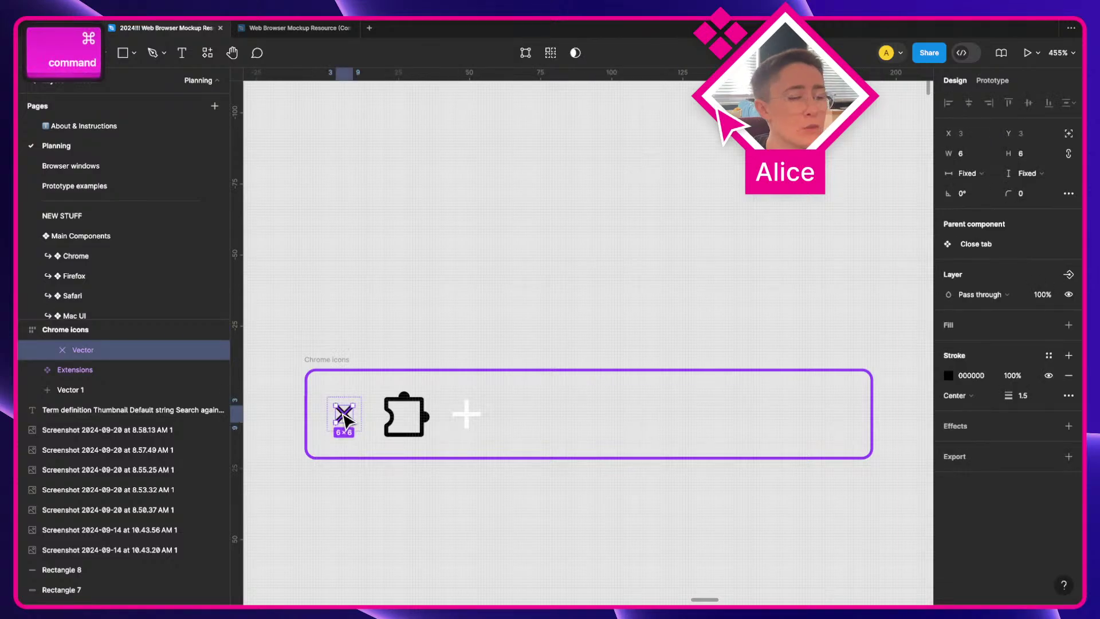
# Step: Change the plus icon's stroke colour to black 000000
pyautogui.click(472, 420)
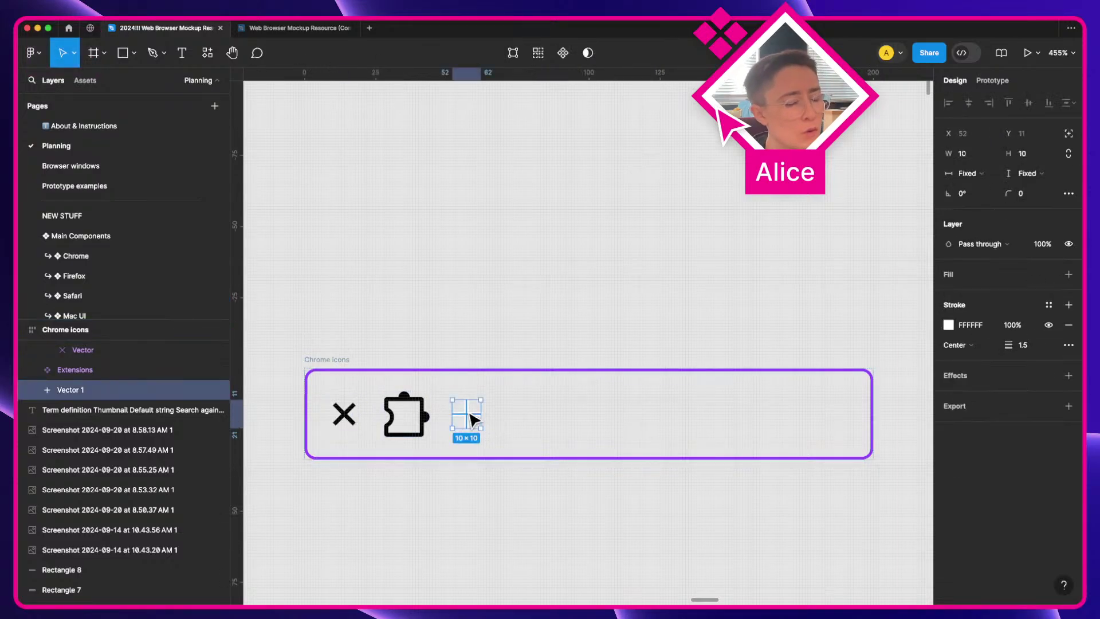
pyautogui.click(964, 324)
pyautogui.write('0')
pyautogui.press('Tab')
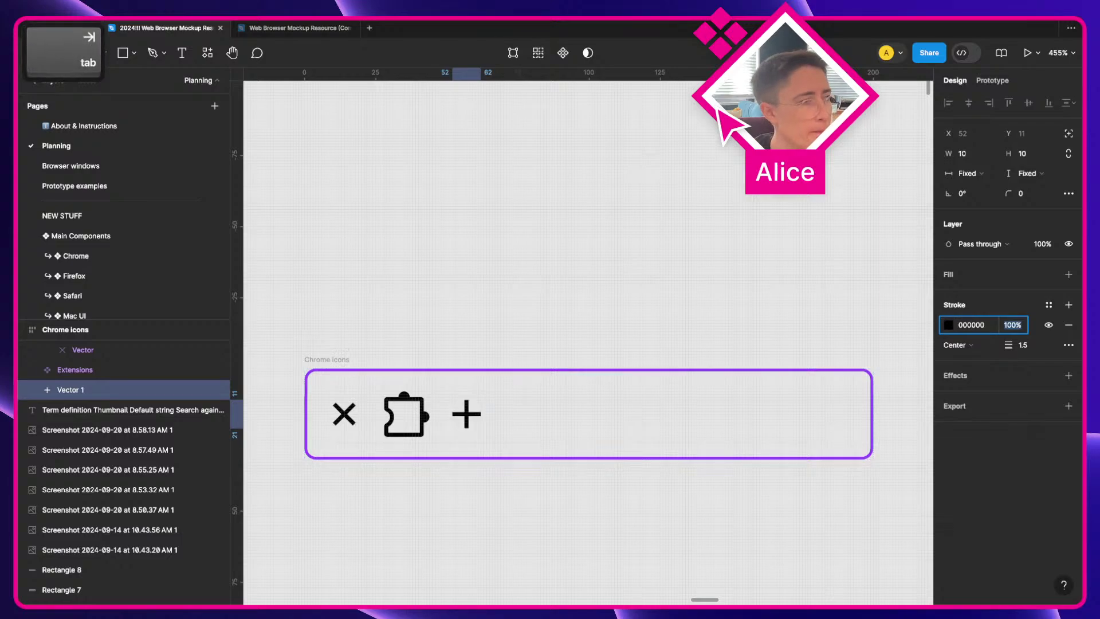
pyautogui.click(411, 474)
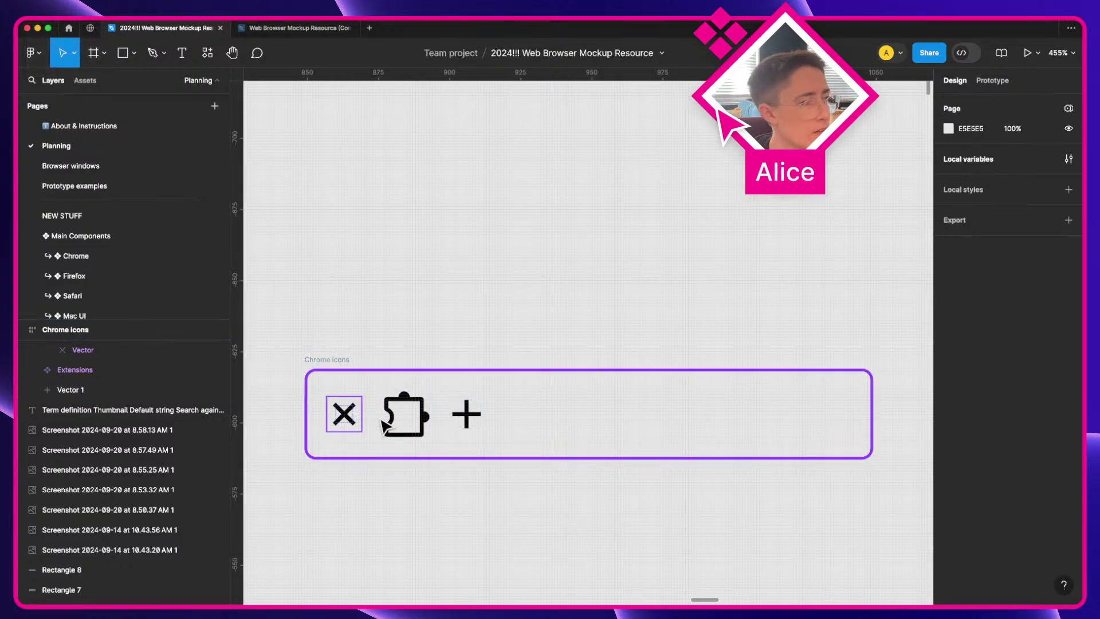
pyautogui.click(473, 421)
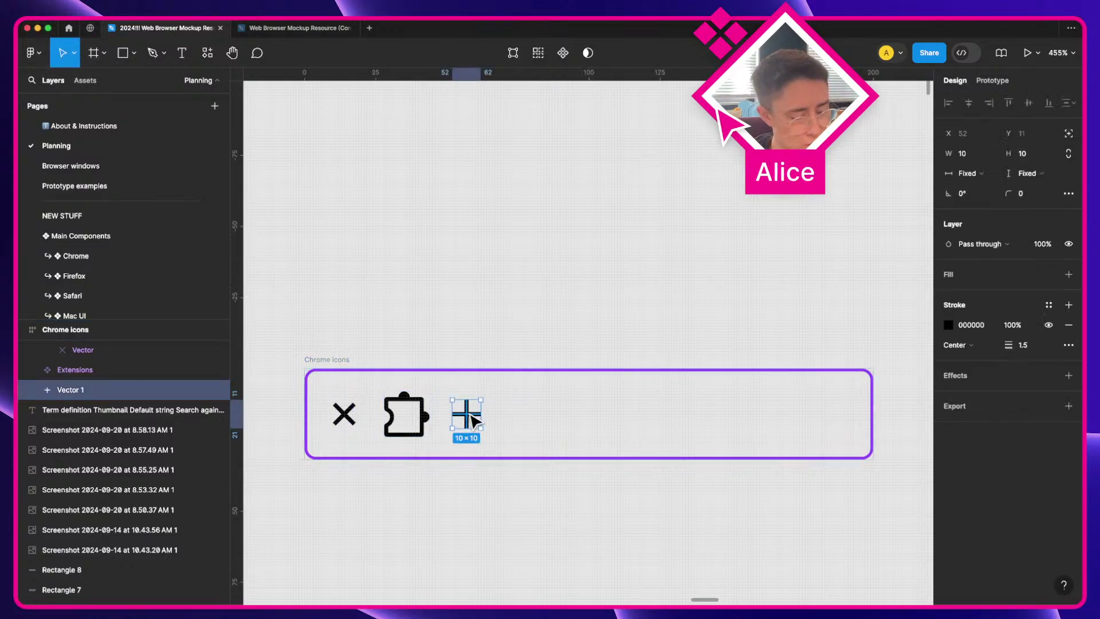
# Step: Compare the close X, Extensions and plus icons by selecting each in turn, ending on the X
pyautogui.click(351, 421)
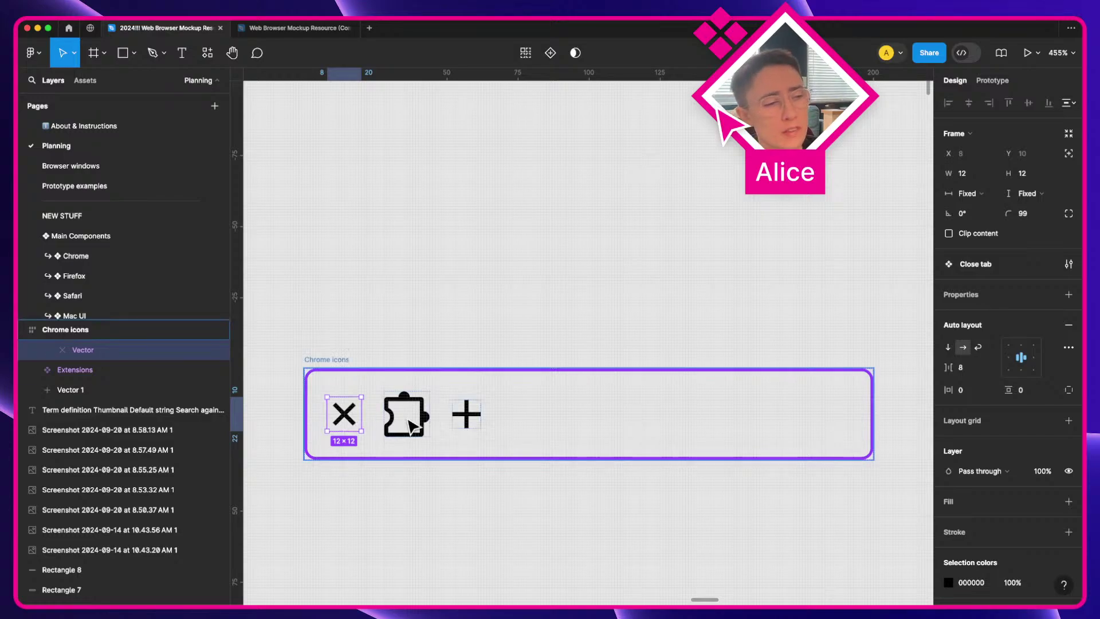
pyautogui.click(410, 425)
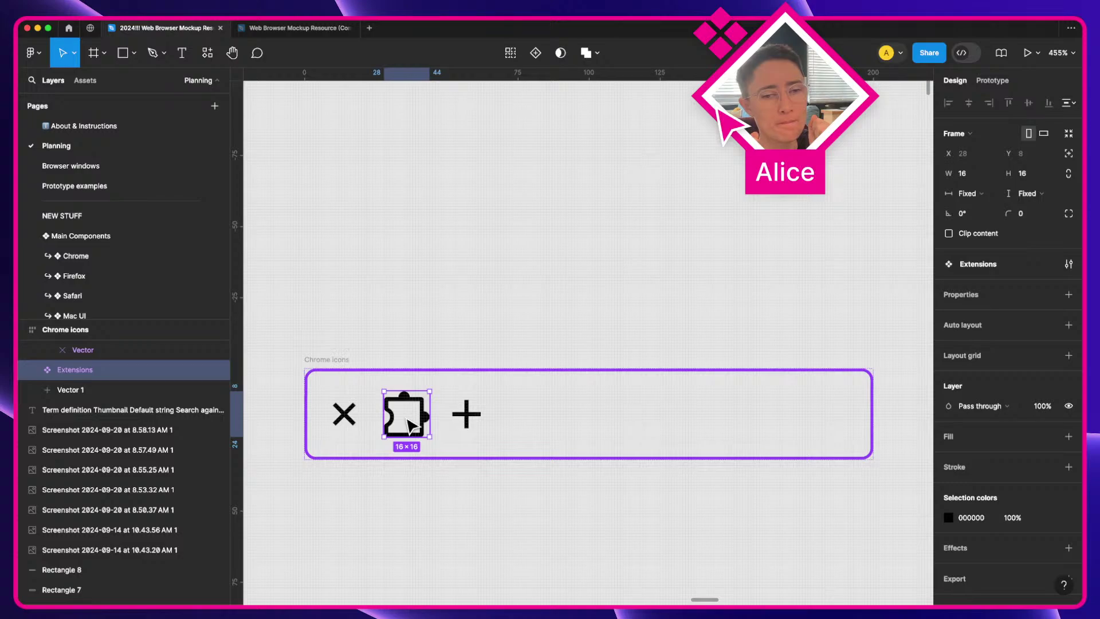
pyautogui.click(346, 418)
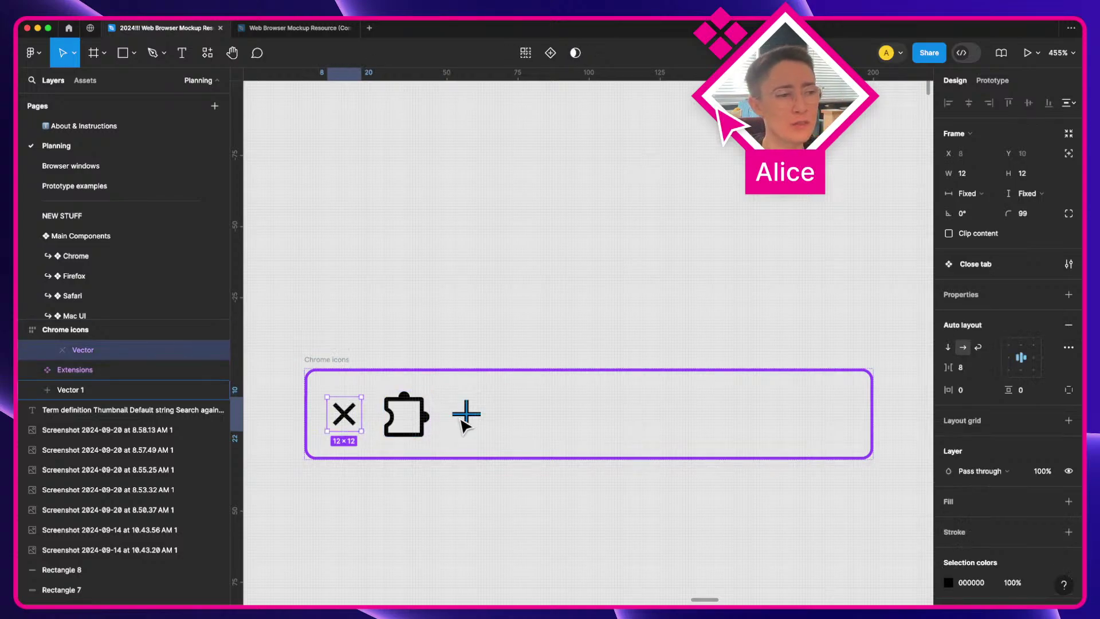
pyautogui.click(470, 423)
pyautogui.click(426, 434)
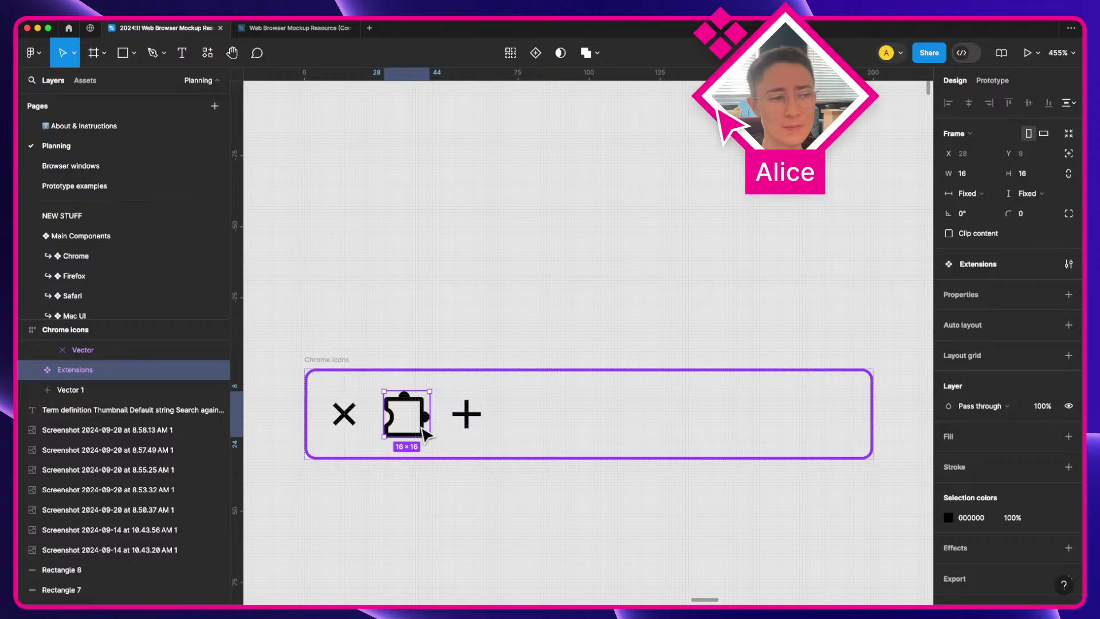
pyautogui.click(352, 422)
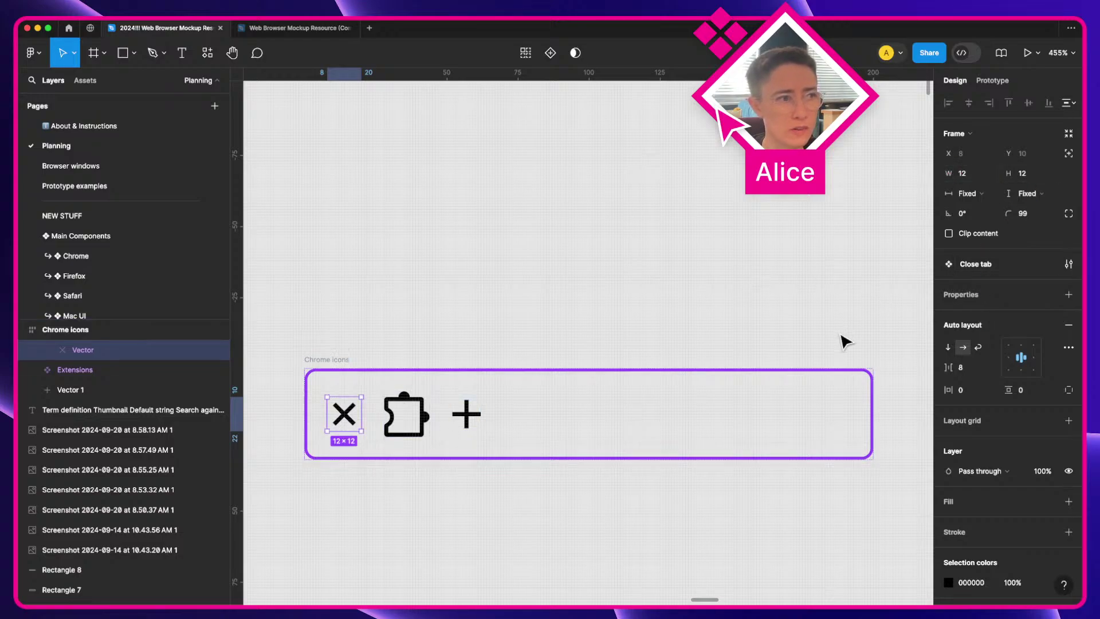
# Step: Set the Close tab X frame's width and height to Hug contents
pyautogui.click(975, 195)
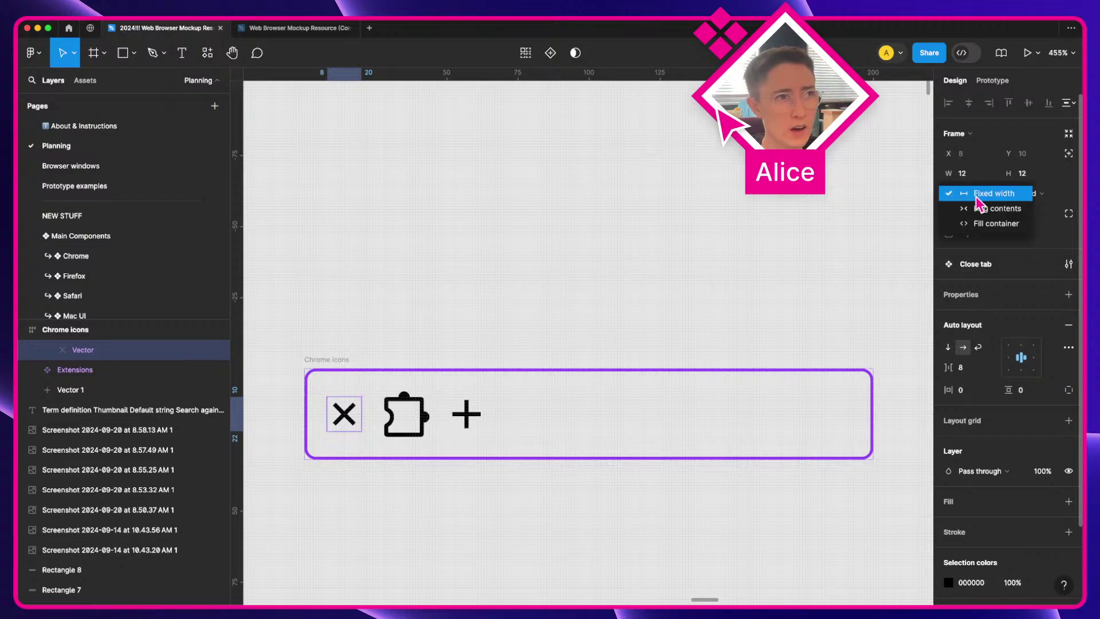
pyautogui.click(977, 199)
pyautogui.click(977, 198)
pyautogui.click(984, 209)
pyautogui.click(1029, 197)
pyautogui.click(1026, 208)
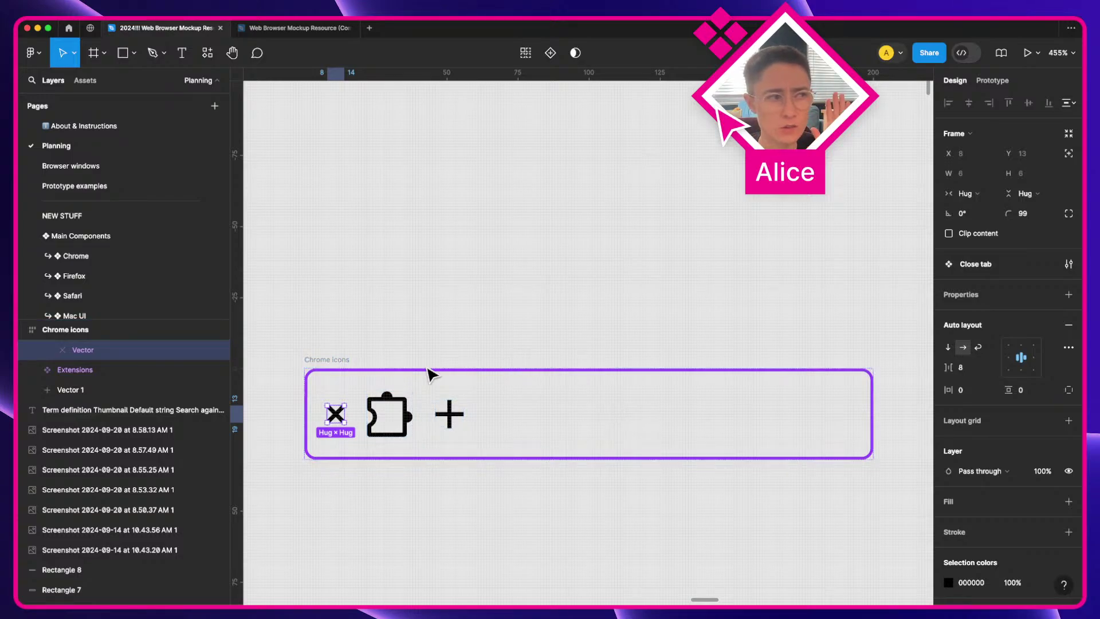
# Step: Frame the plus icon, make it a component, and name it 'Add tab'
pyautogui.click(507, 337)
pyautogui.click(459, 421)
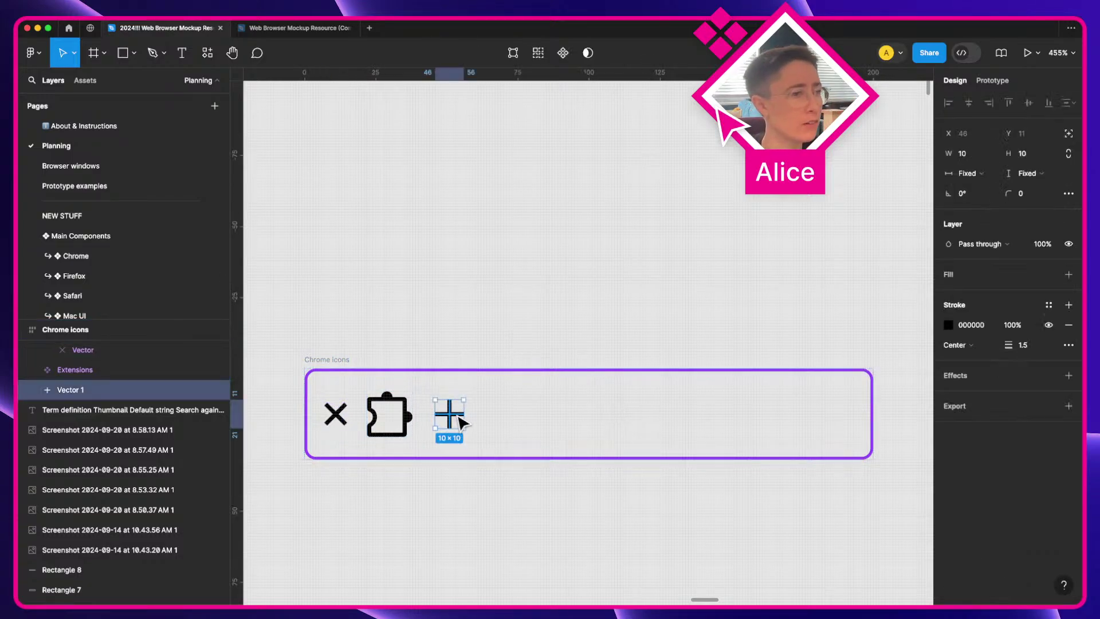
pyautogui.press('super+alt+g')
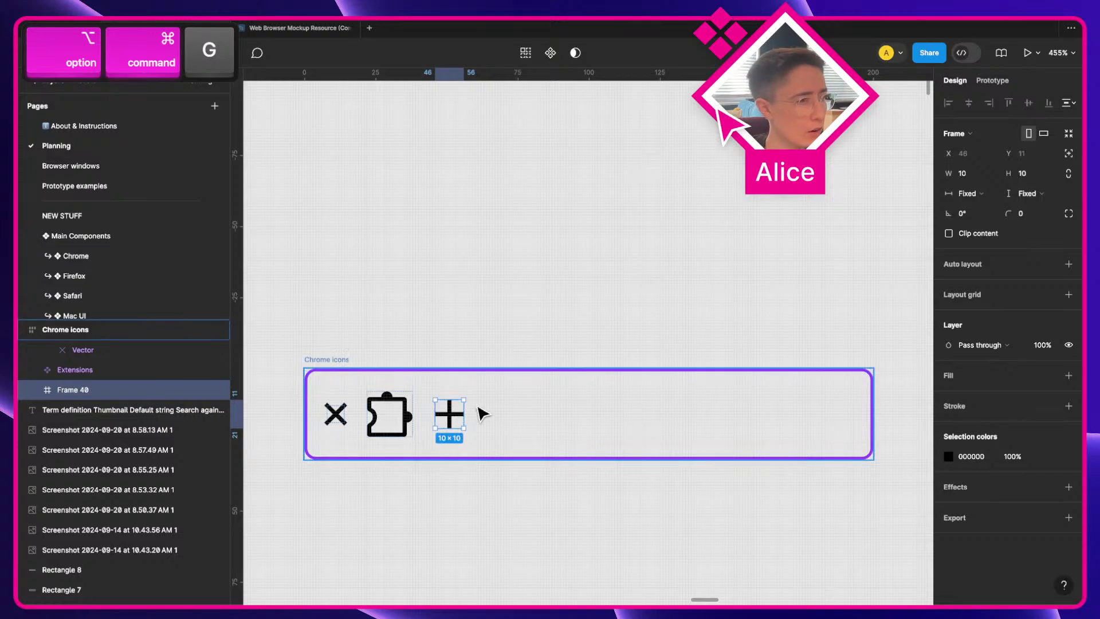
pyautogui.press('super+alt+k')
pyautogui.press('super+r')
pyautogui.write('Ad')
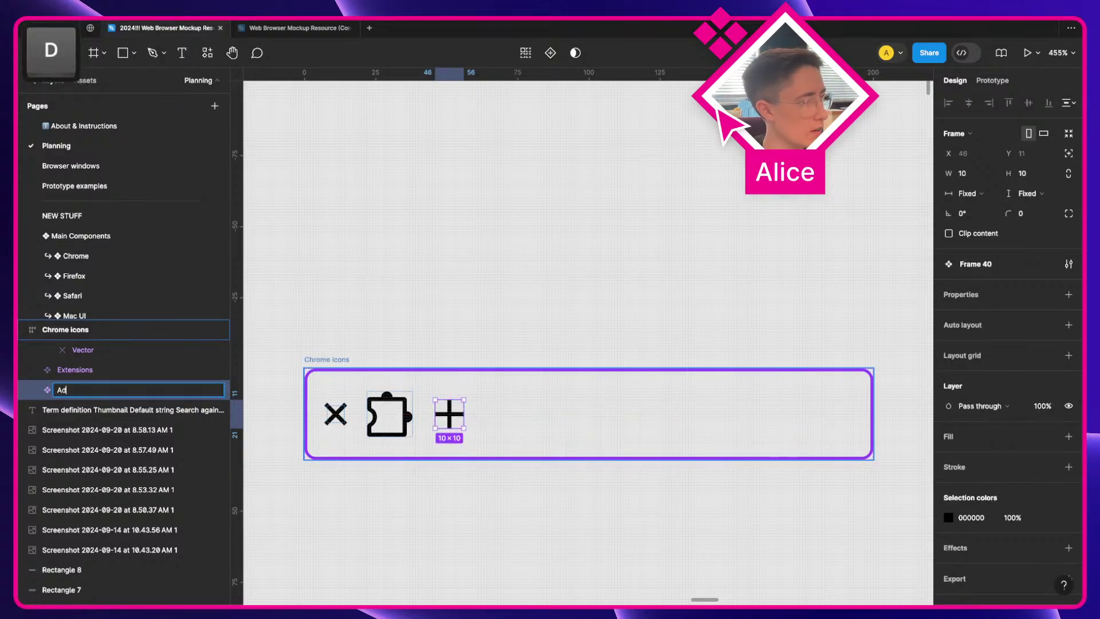
pyautogui.write('d tab')
pyautogui.press('Return')
pyautogui.click(520, 263)
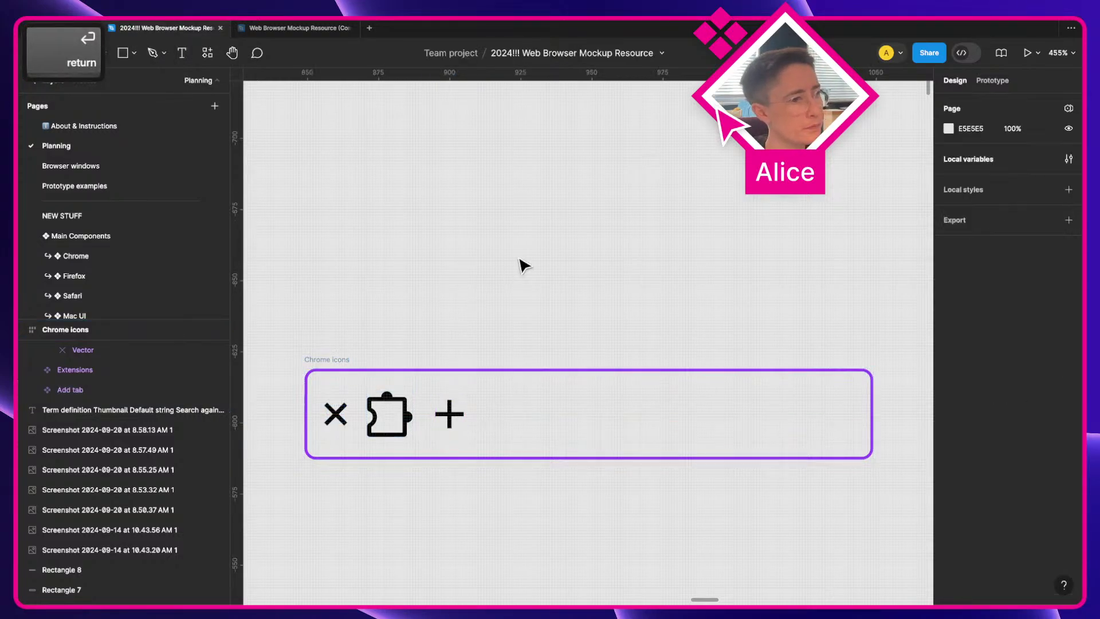
pyautogui.click(444, 413)
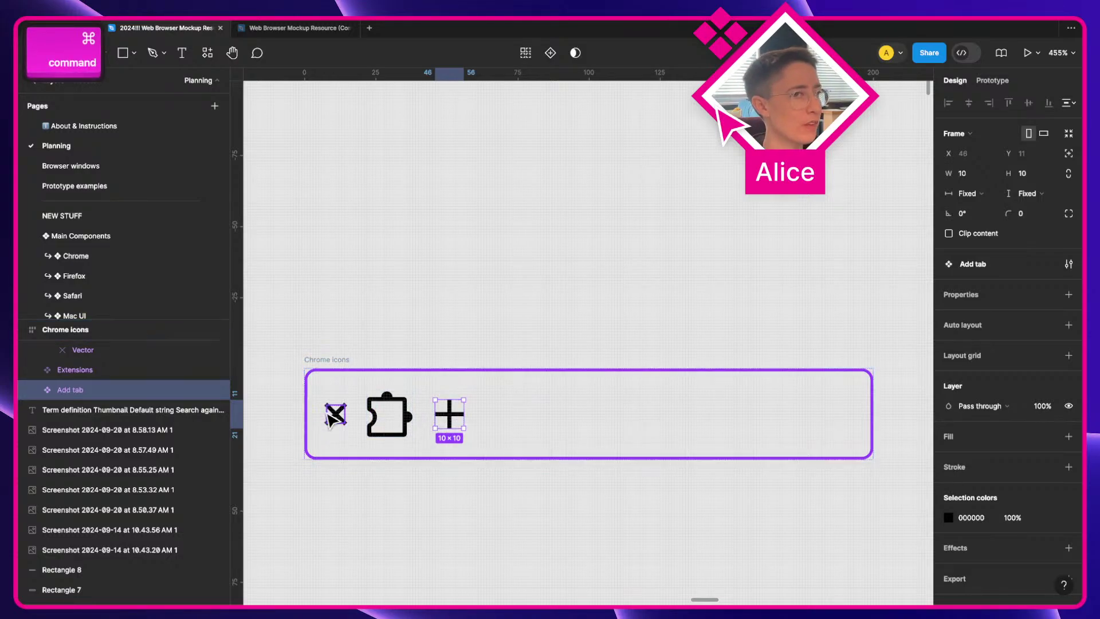
pyautogui.keyDown('super'); pyautogui.click(424, 324); pyautogui.keyUp('super')
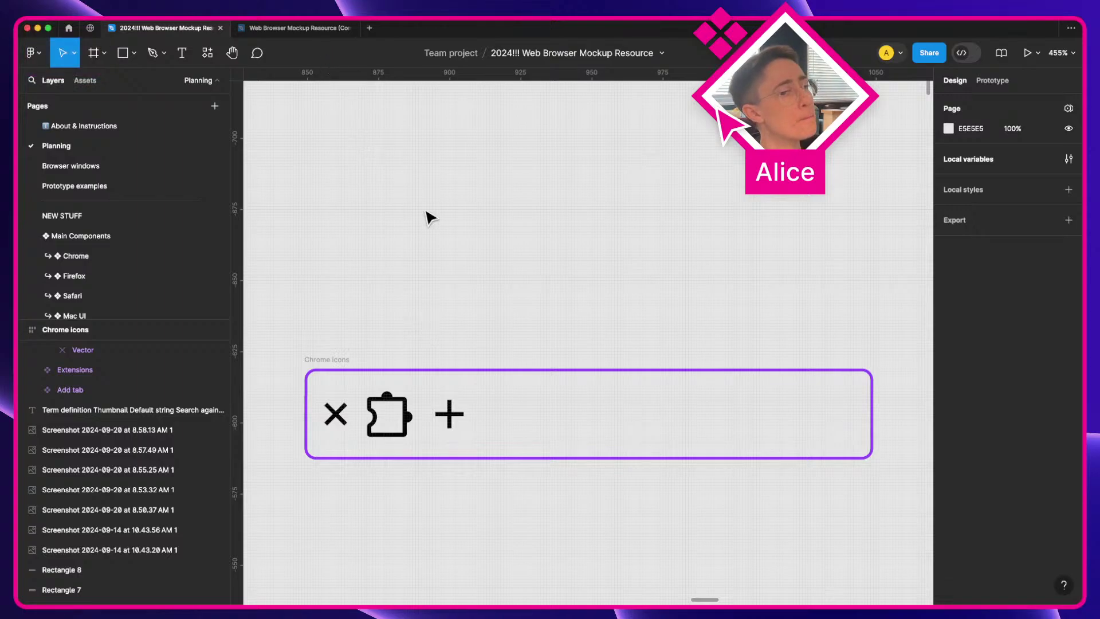
# Step: Pan to the Features box and select the Icon / Side panel inventory entry
pyautogui.scroll(-5, 428, 217)
pyautogui.press('space')
pyautogui.moveTo(446, 208); pyautogui.dragTo(767, 148)
pyautogui.moveTo(258, 484); pyautogui.dragTo(825, 169)
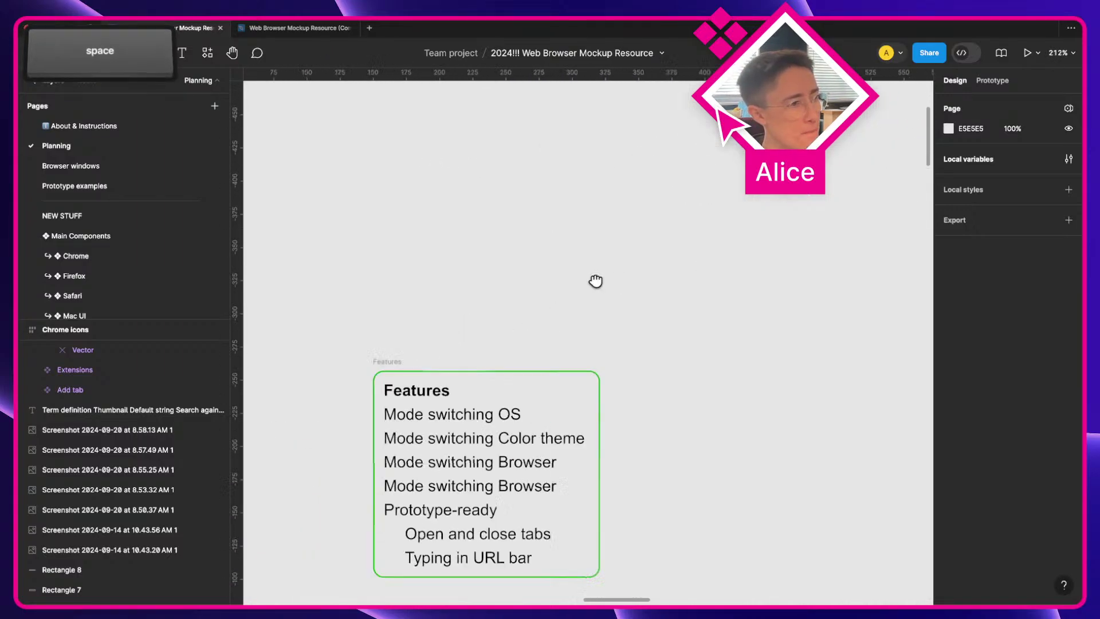
pyautogui.scroll(-10, 596, 281)
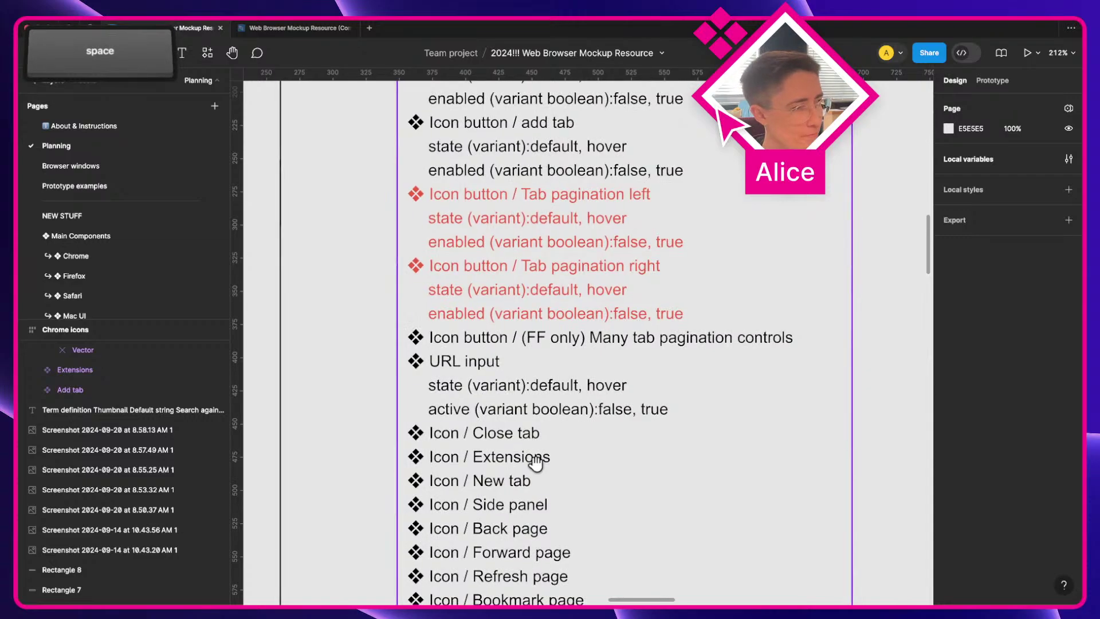
pyautogui.keyDown('super'); pyautogui.click(511, 510); pyautogui.keyUp('super')
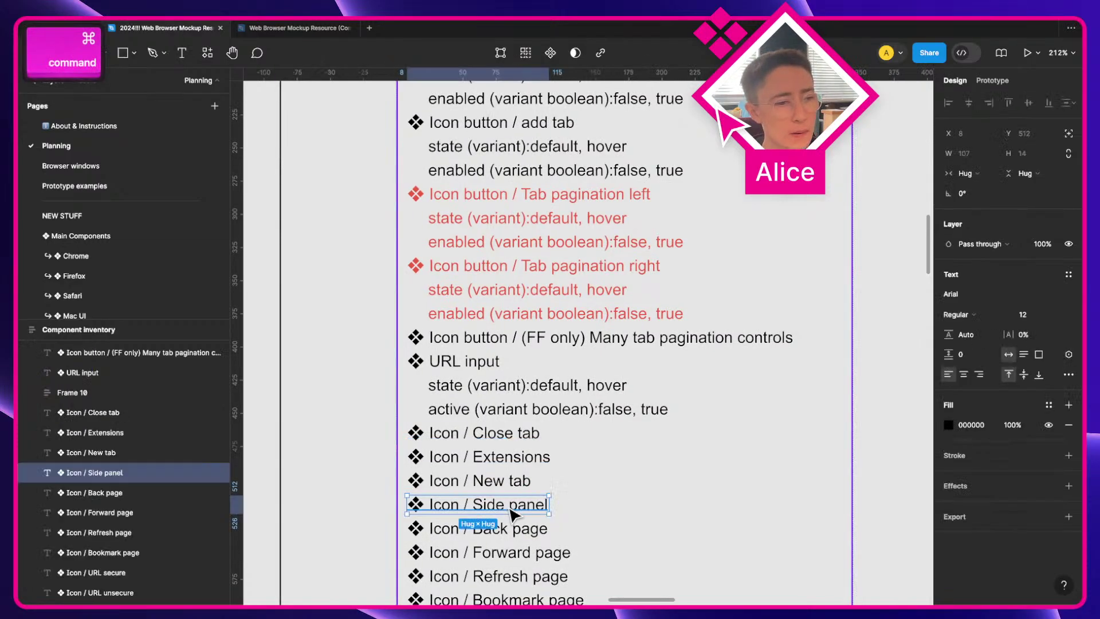
# Step: Pan past the component inventory up to the Chrome window mockups
pyautogui.scroll(-10, 503, 513)
pyautogui.press('space')
pyautogui.moveTo(754, 410); pyautogui.dragTo(651, 410)
pyautogui.scroll(10, 543, 343)
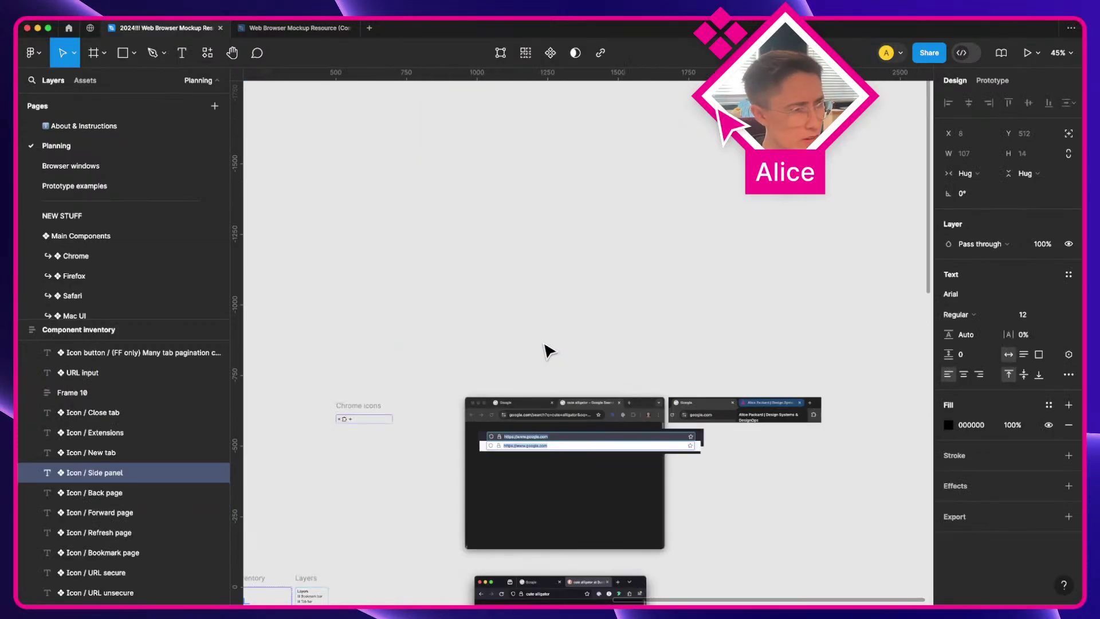
pyautogui.press('space')
pyautogui.moveTo(556, 452); pyautogui.dragTo(545, 363)
pyautogui.scroll(3, 545, 363)
pyautogui.scroll(3, 545, 369)
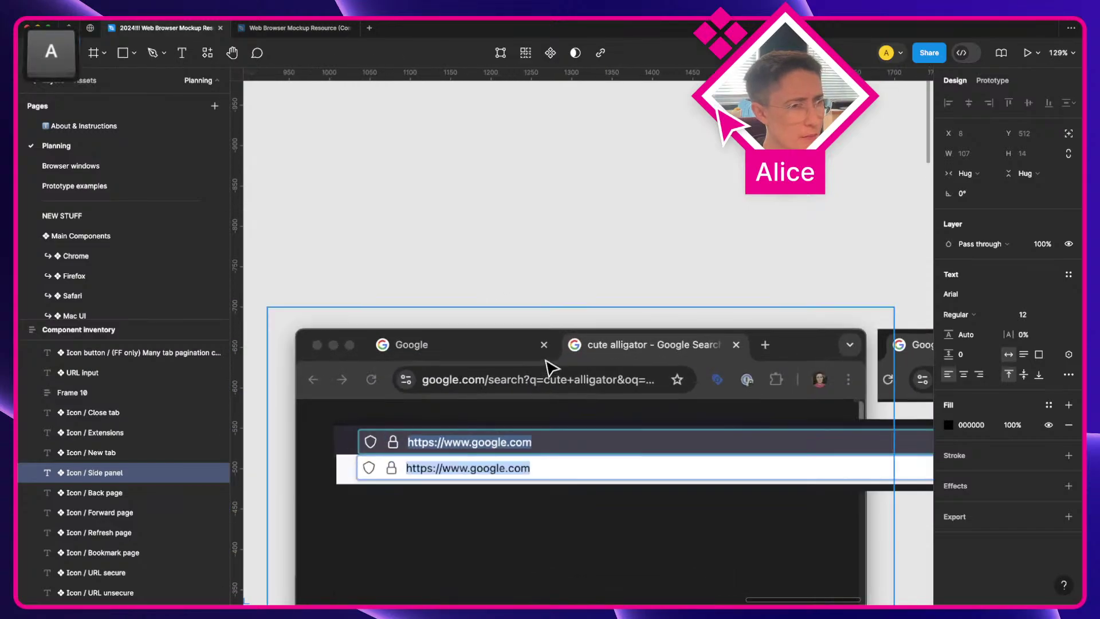
pyautogui.press('space')
pyautogui.moveTo(700, 404); pyautogui.dragTo(767, 255)
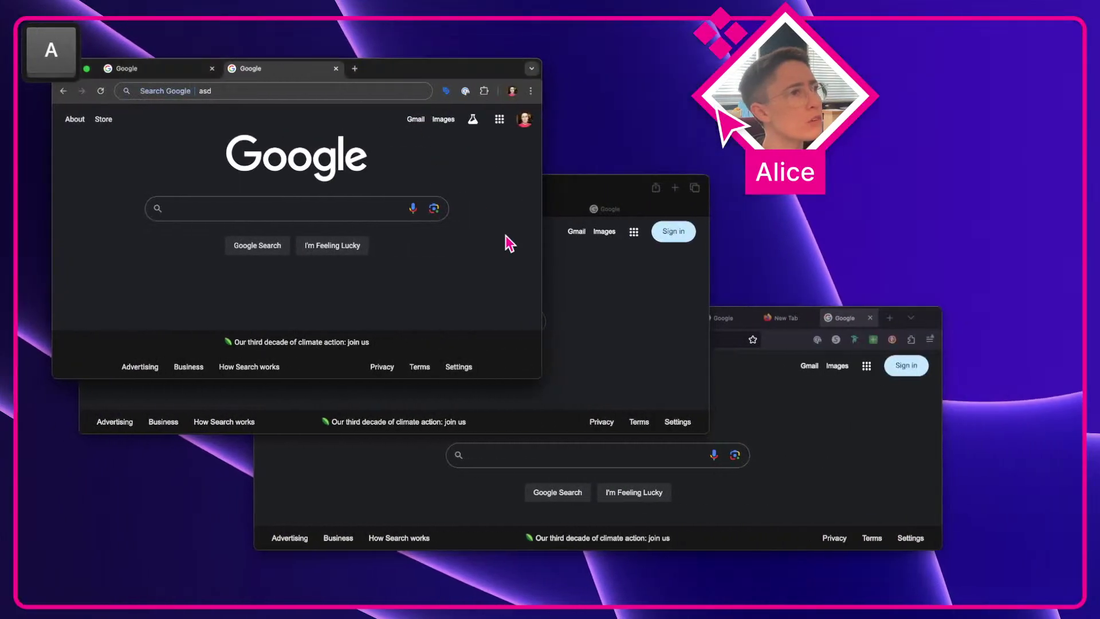
pyautogui.moveTo(541, 221); pyautogui.dragTo(688, 262)
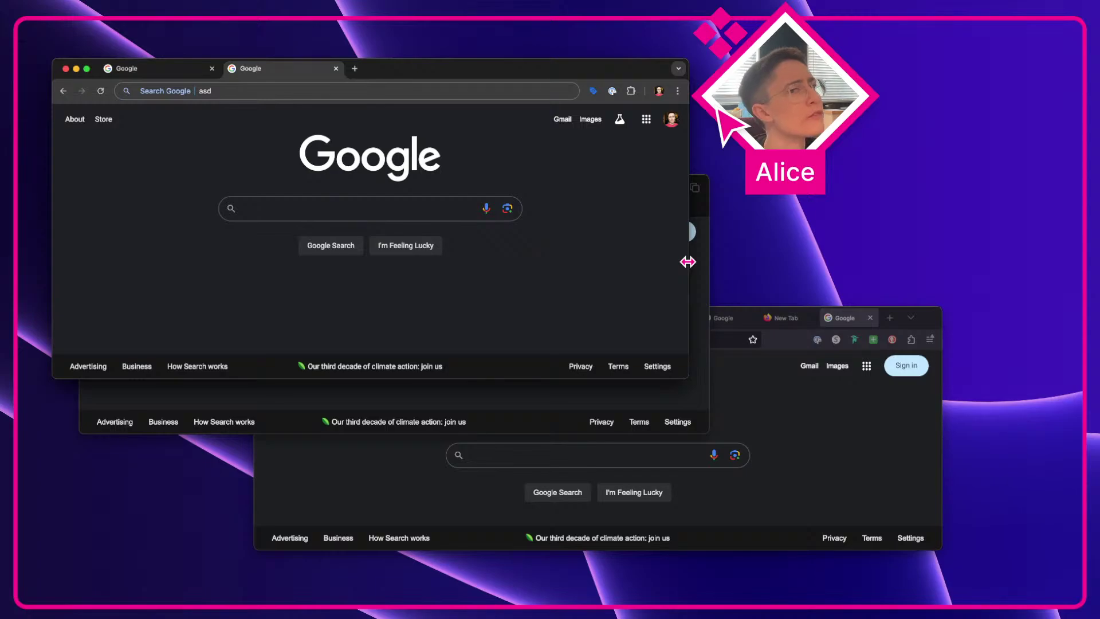
pyautogui.click(677, 68)
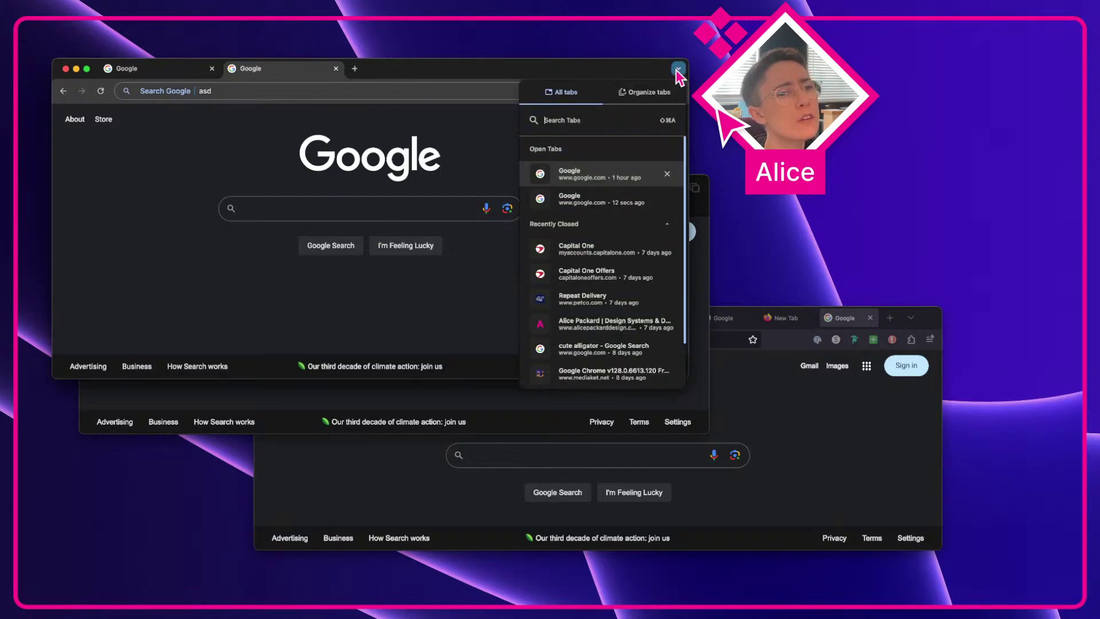
pyautogui.click(679, 70)
pyautogui.click(677, 92)
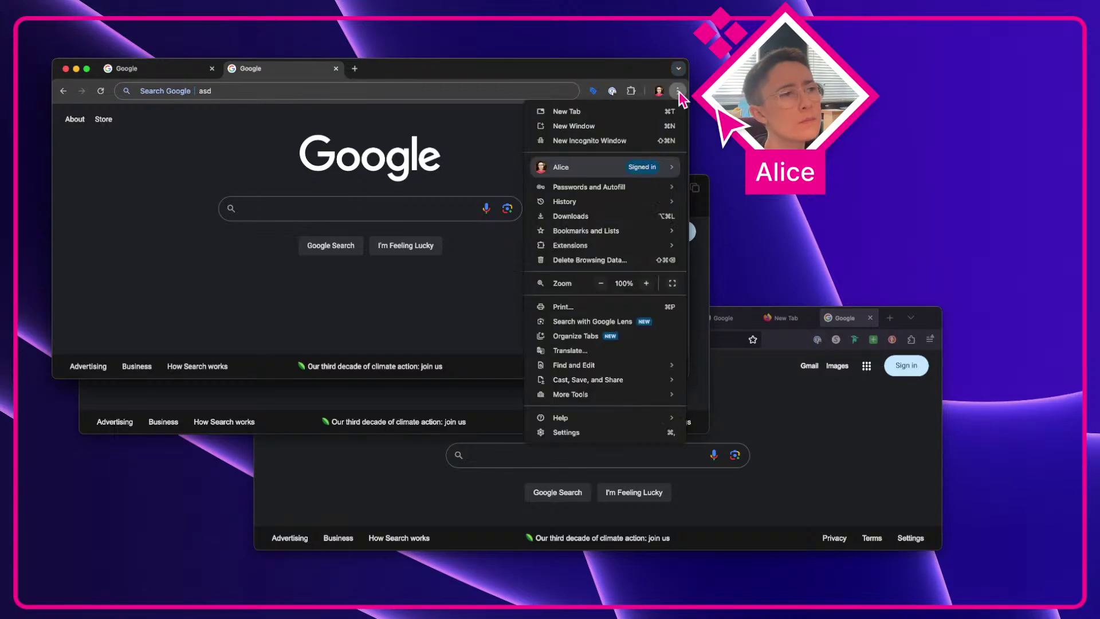
pyautogui.click(677, 92)
pyautogui.click(677, 92)
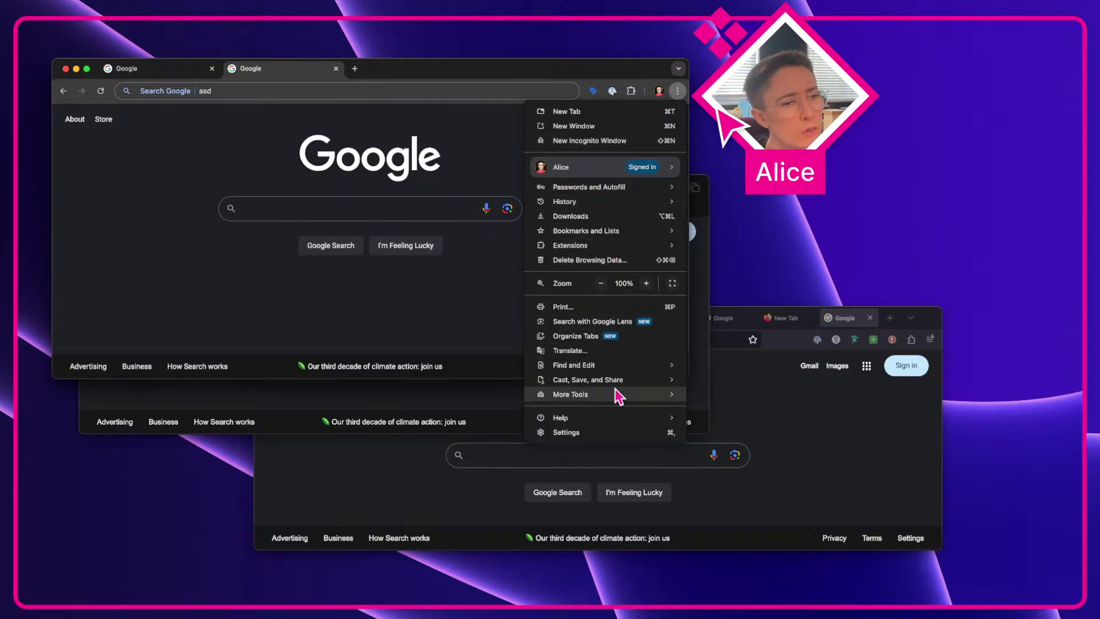
pyautogui.click(403, 336)
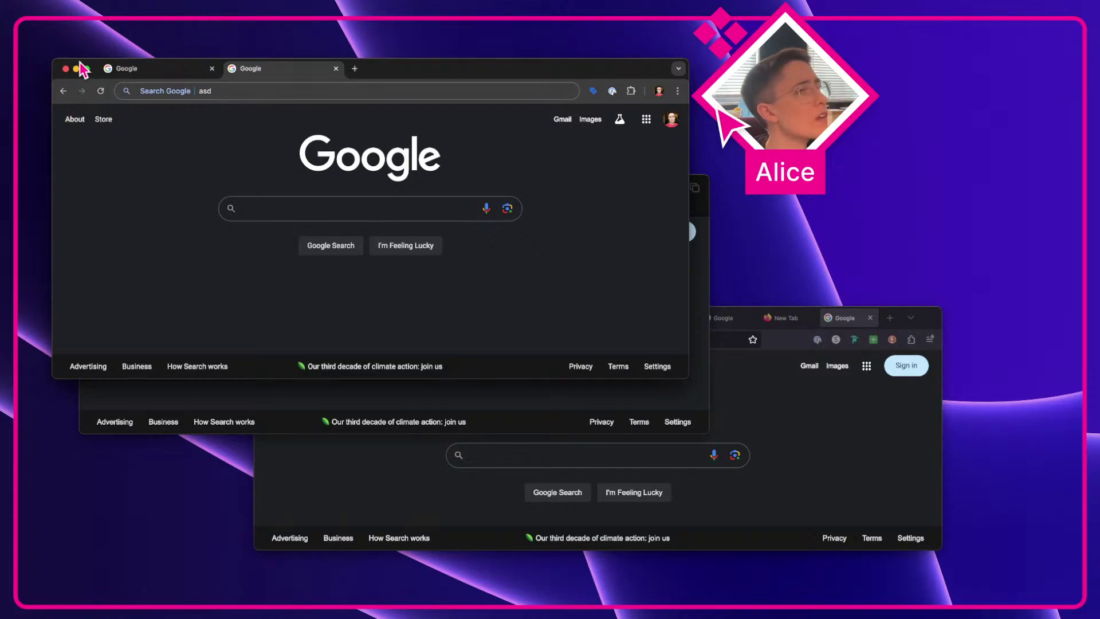
pyautogui.click(677, 91)
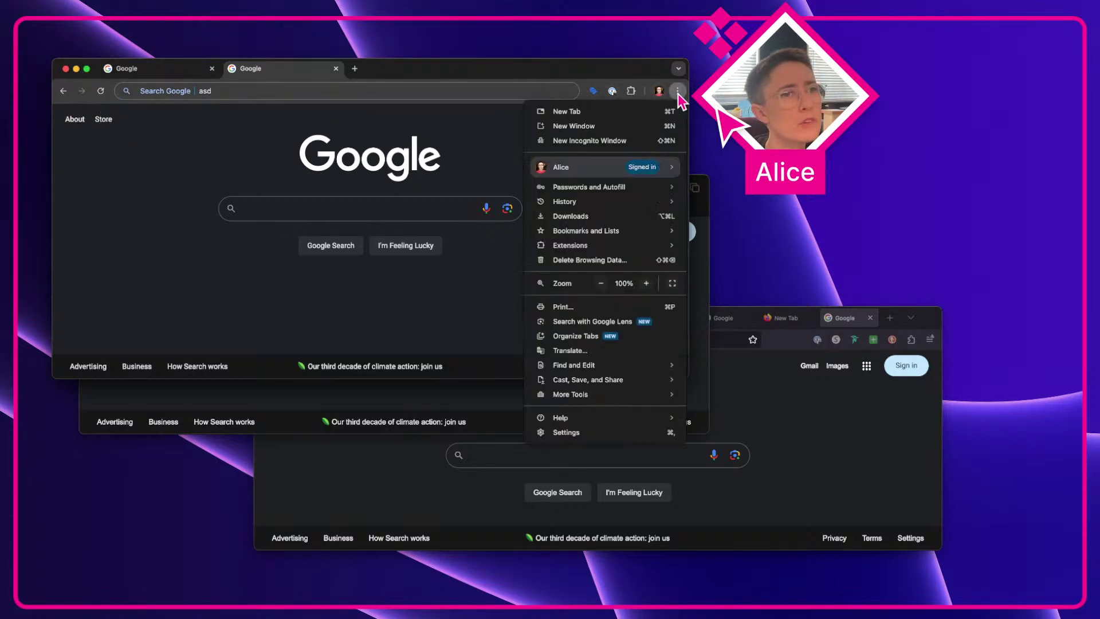
pyautogui.click(677, 92)
pyautogui.click(690, 393)
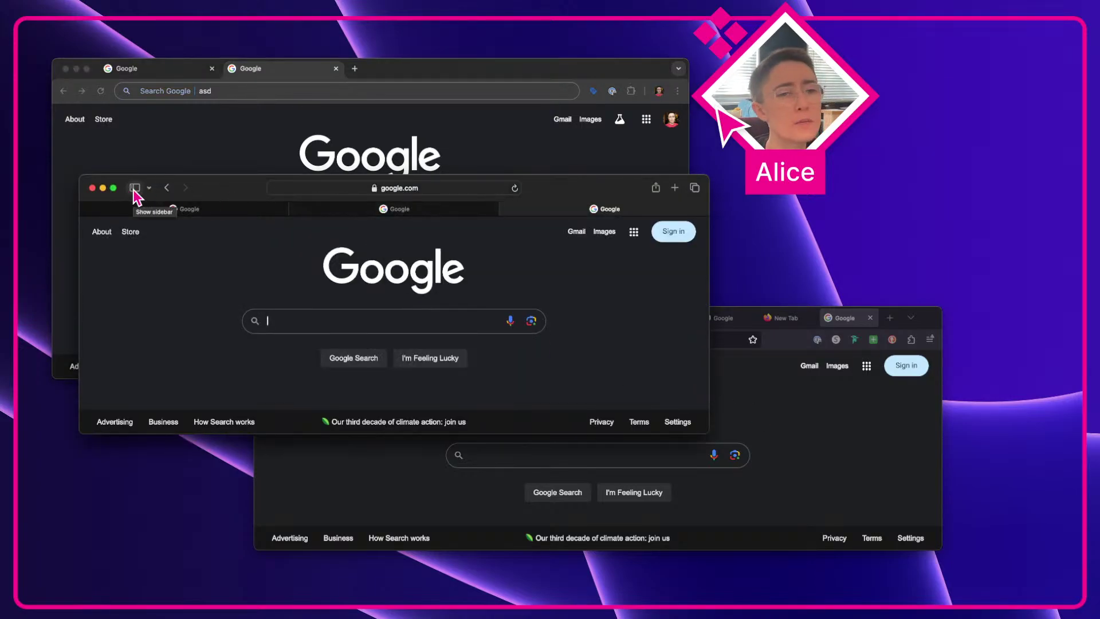
pyautogui.click(736, 421)
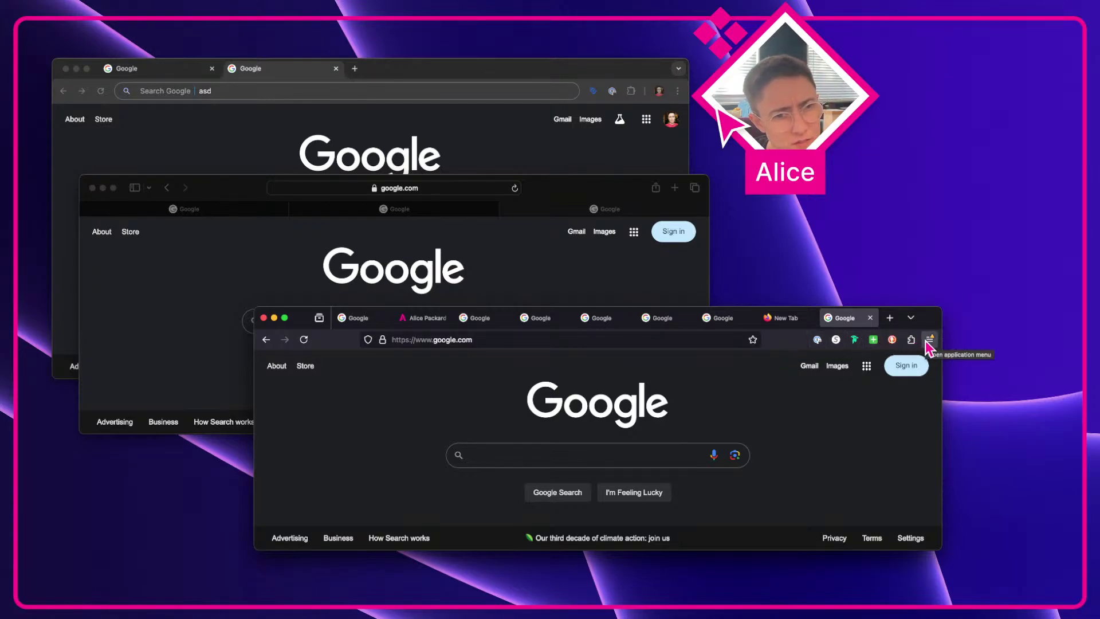
pyautogui.click(176, 260)
pyautogui.click(135, 187)
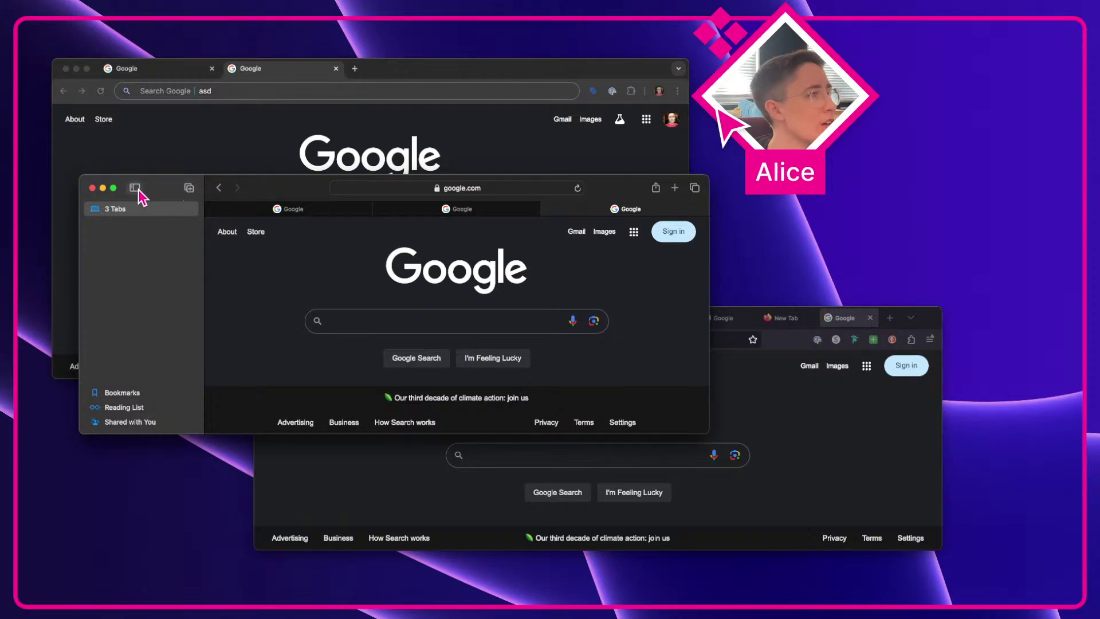
pyautogui.click(135, 187)
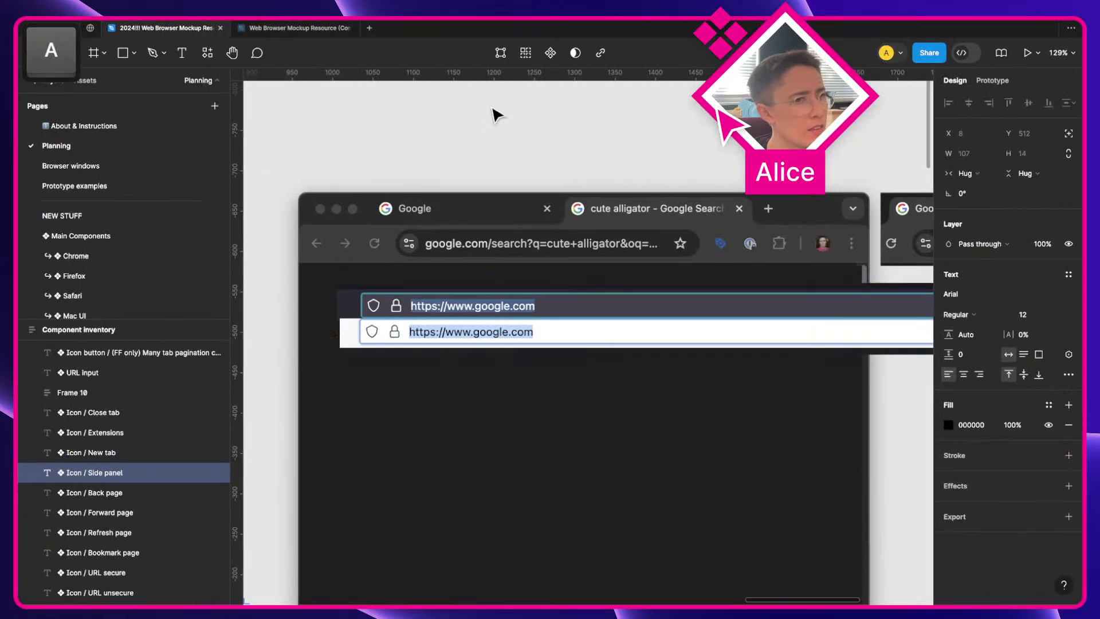
# Step: Deselect the URL bar text and bring the Component inventory list into view
pyautogui.click(497, 115)
pyautogui.scroll(-5, 497, 115)
pyautogui.moveTo(491, 183); pyautogui.dragTo(802, 172)
pyautogui.moveTo(401, 267); pyautogui.dragTo(628, 187)
pyautogui.moveTo(566, 499); pyautogui.dragTo(546, 261)
pyautogui.scroll(5, 545, 261)
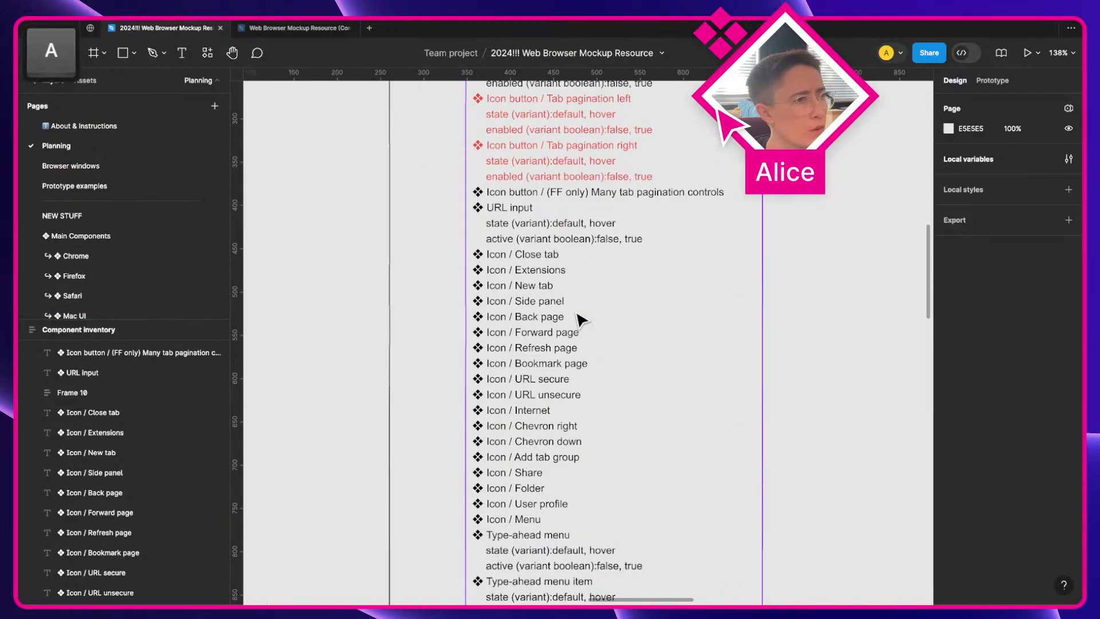
# Step: Rename 'Icon / Side panel' to 'Icon / Side bar' and colour its text blue 286BC7
pyautogui.click(557, 301)
pyautogui.doubleClick(550, 301)
pyautogui.write('bar')
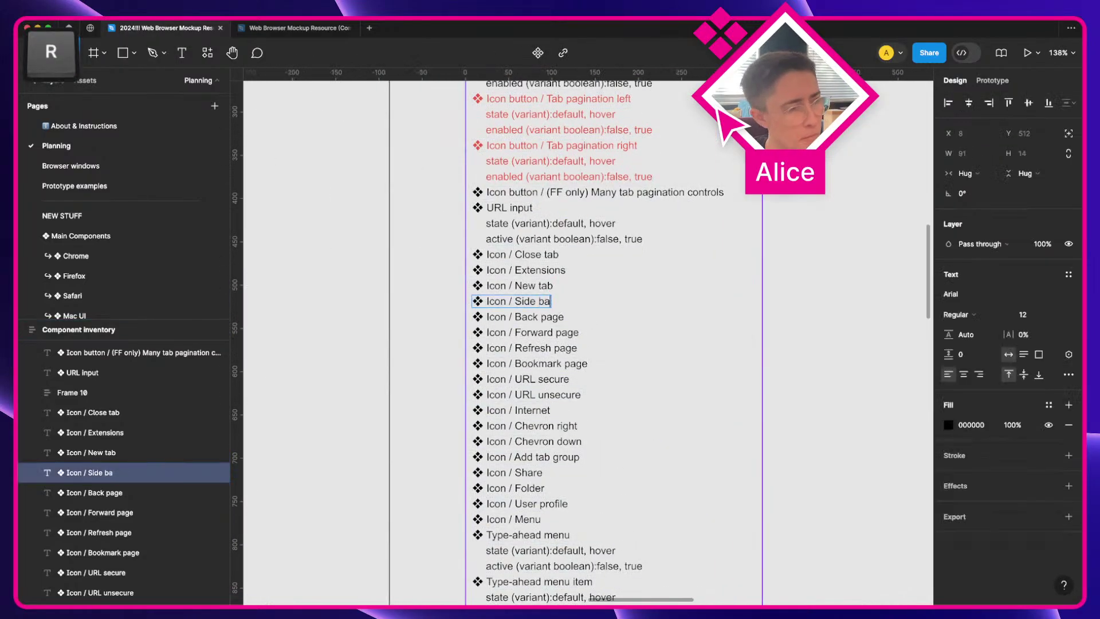
pyautogui.press('Escape')
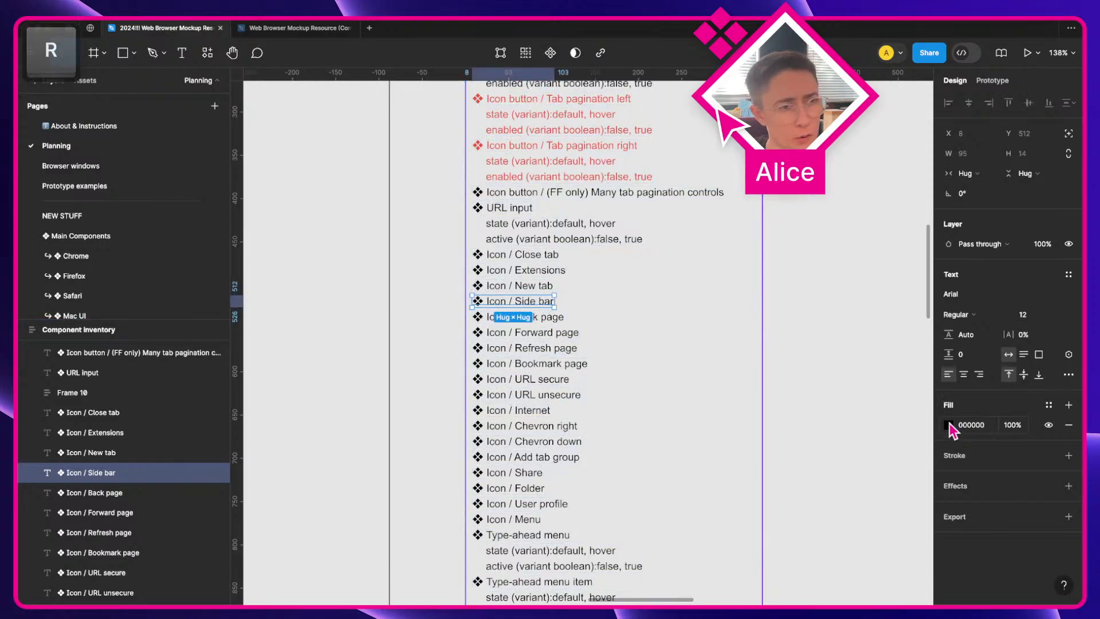
pyautogui.click(948, 425)
pyautogui.click(798, 551)
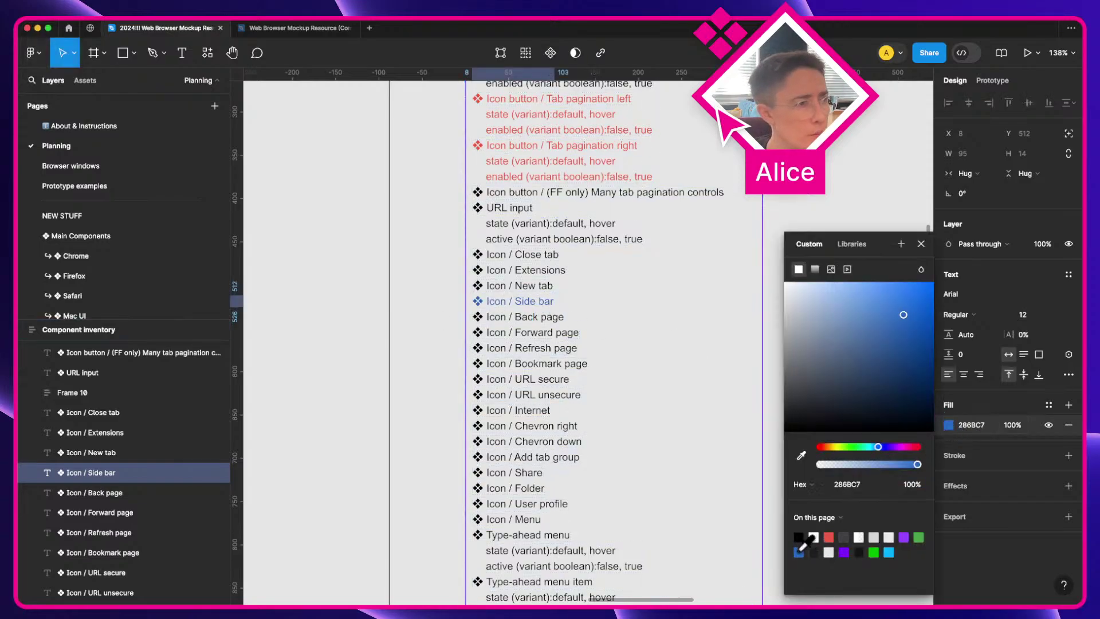
# Step: Look over the inventory list, then select the Icon / Back page entry
pyautogui.scroll(3, 721, 331)
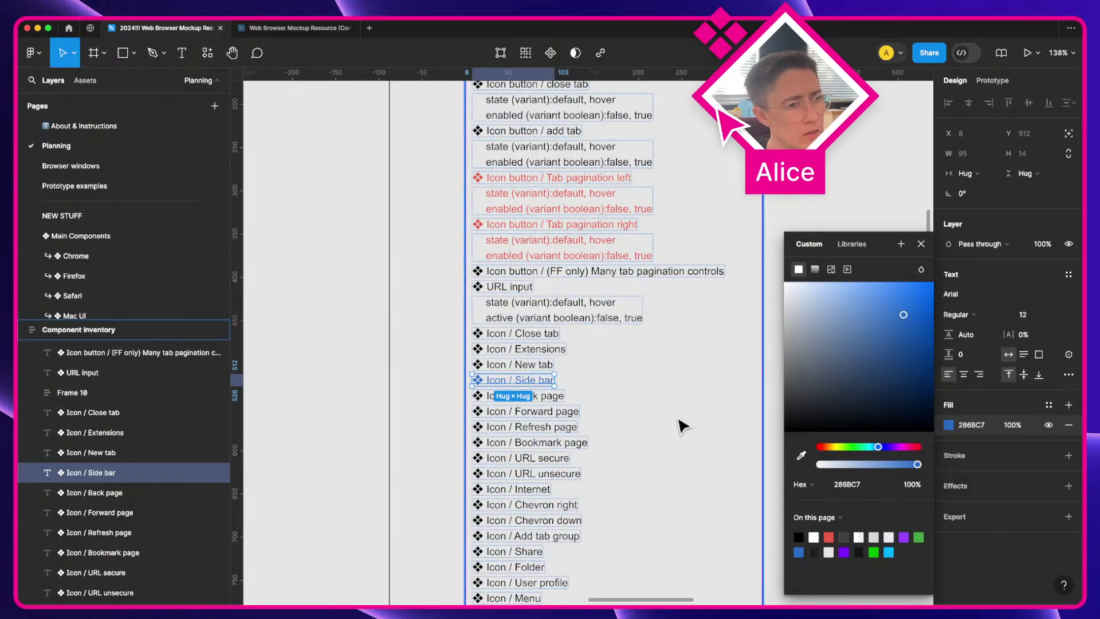
pyautogui.scroll(7, 682, 425)
pyautogui.hscroll(-3, 682, 425)
pyautogui.hscroll(-6, 682, 426)
pyautogui.scroll(-12, 682, 425)
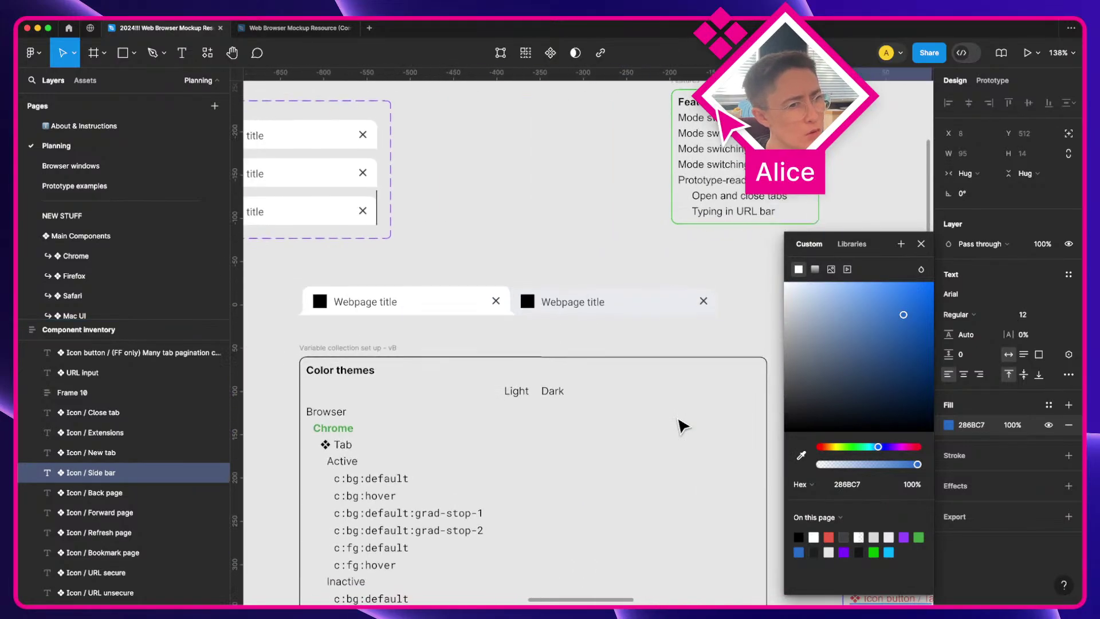
pyautogui.hscroll(9, 681, 425)
pyautogui.scroll(4, 682, 425)
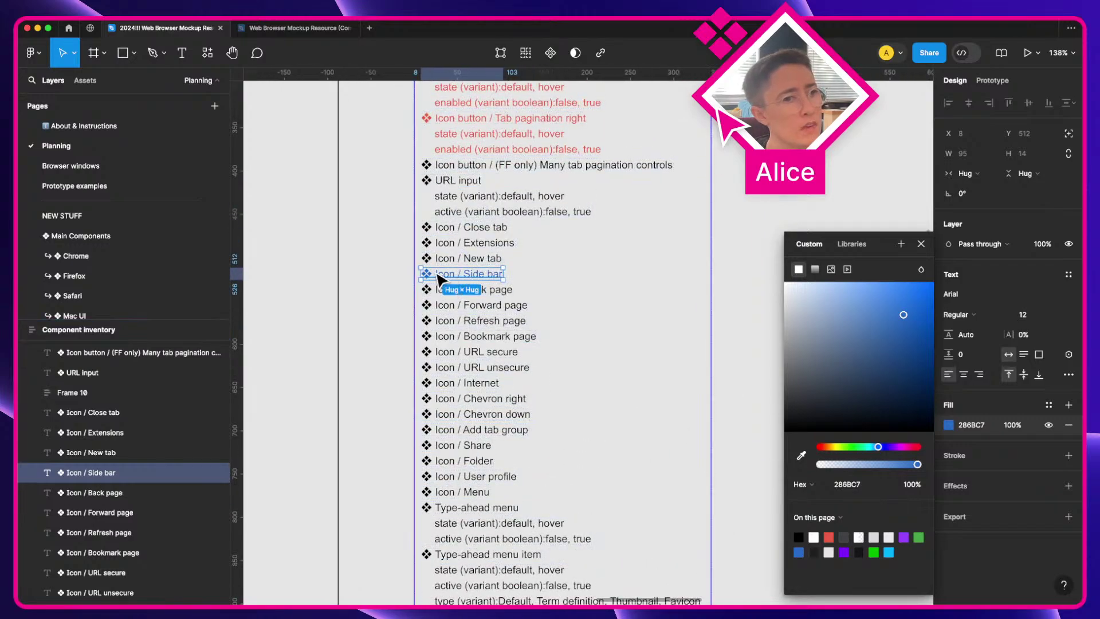
pyautogui.click(386, 283)
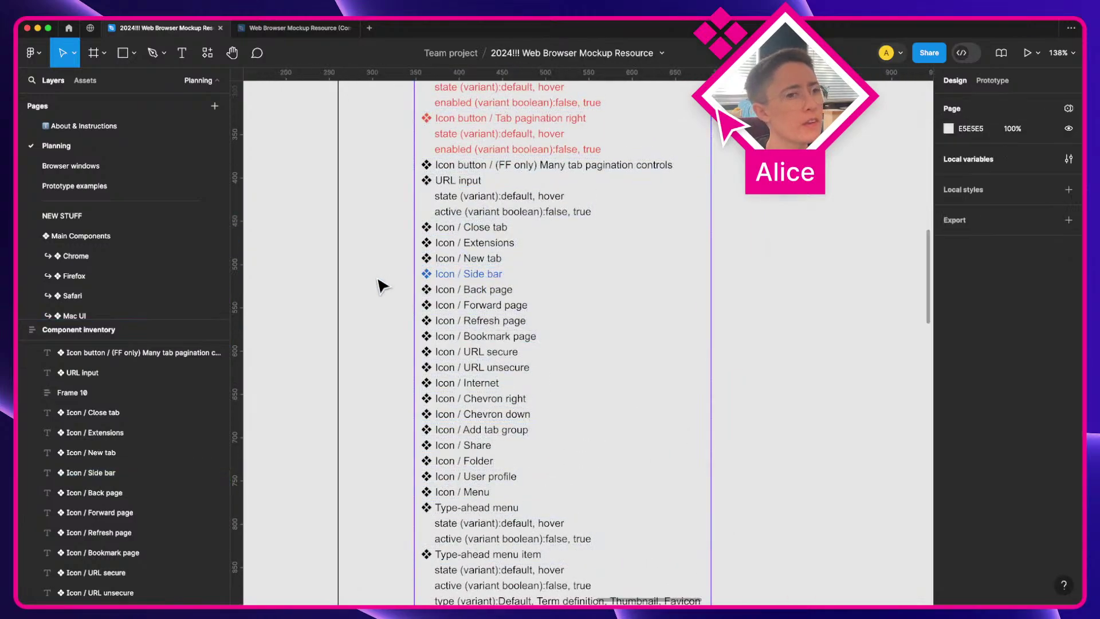
pyautogui.click(502, 293)
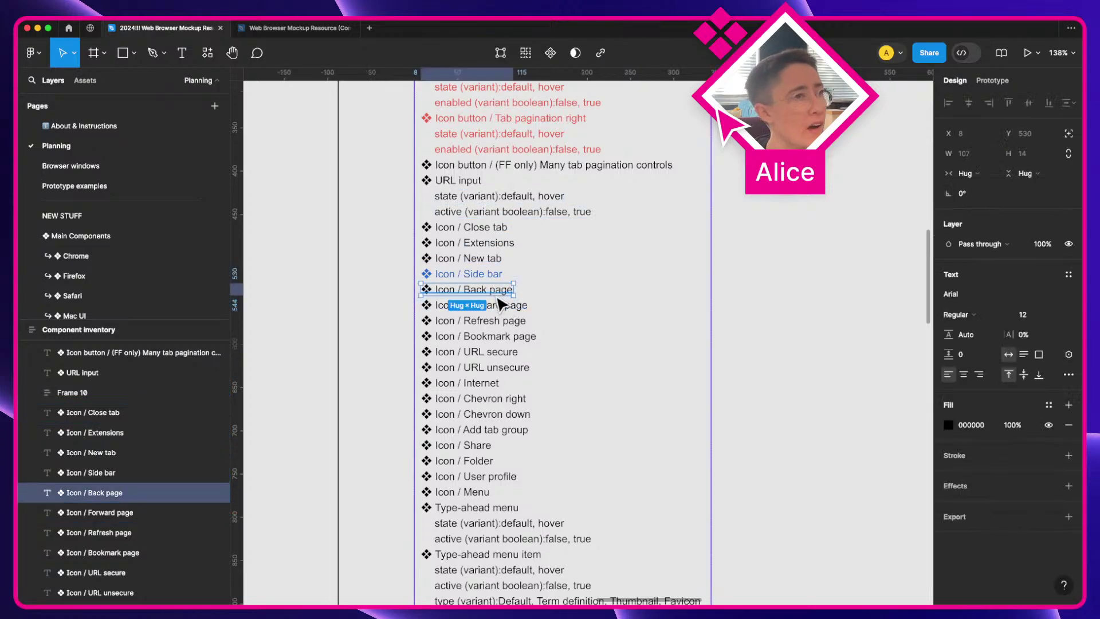
pyautogui.hscroll(3, 500, 304)
pyautogui.scroll(10, 500, 304)
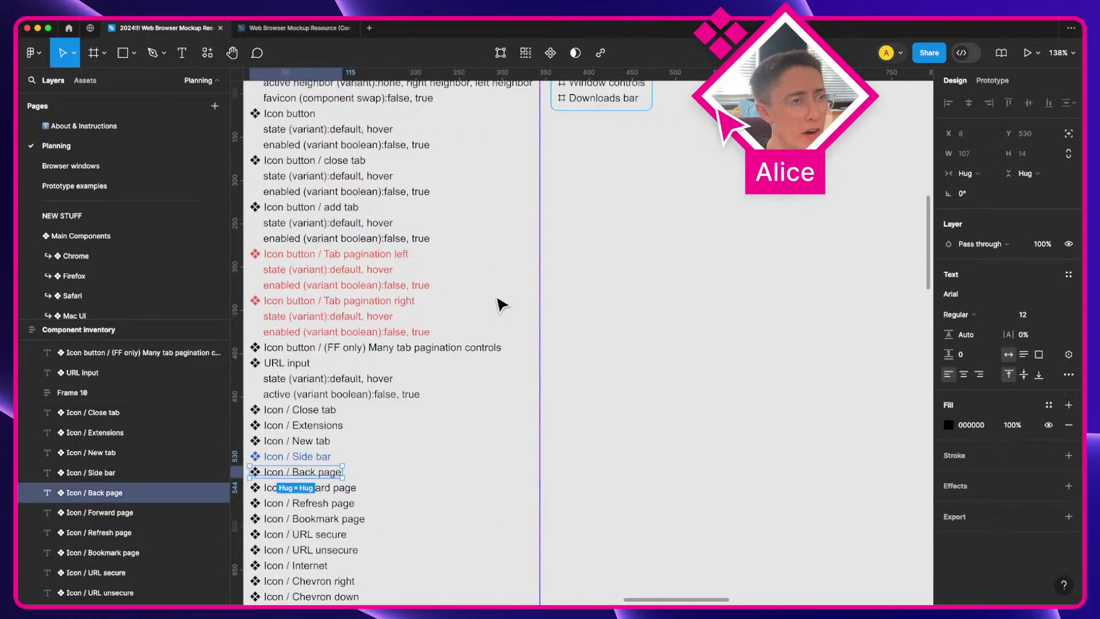
# Step: Copy the forward arrow icon from the Web Browser Mockup Resource file
pyautogui.click(281, 34)
pyautogui.click(368, 179)
pyautogui.press('space')
pyautogui.moveTo(368, 179); pyautogui.dragTo(449, 189)
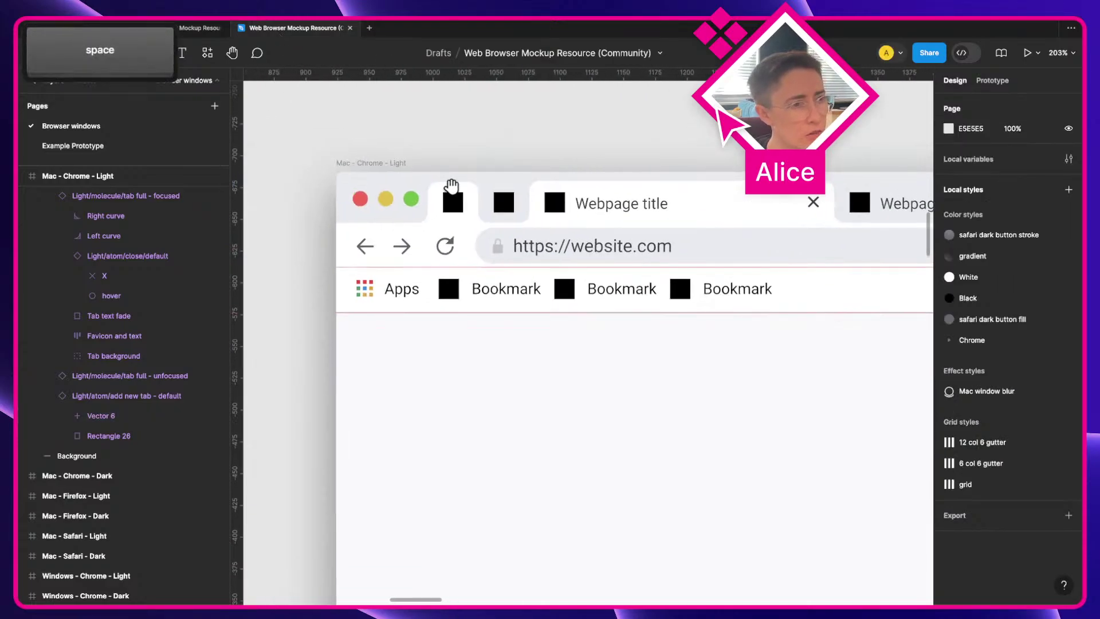
pyautogui.click(406, 252)
pyautogui.press('super+c')
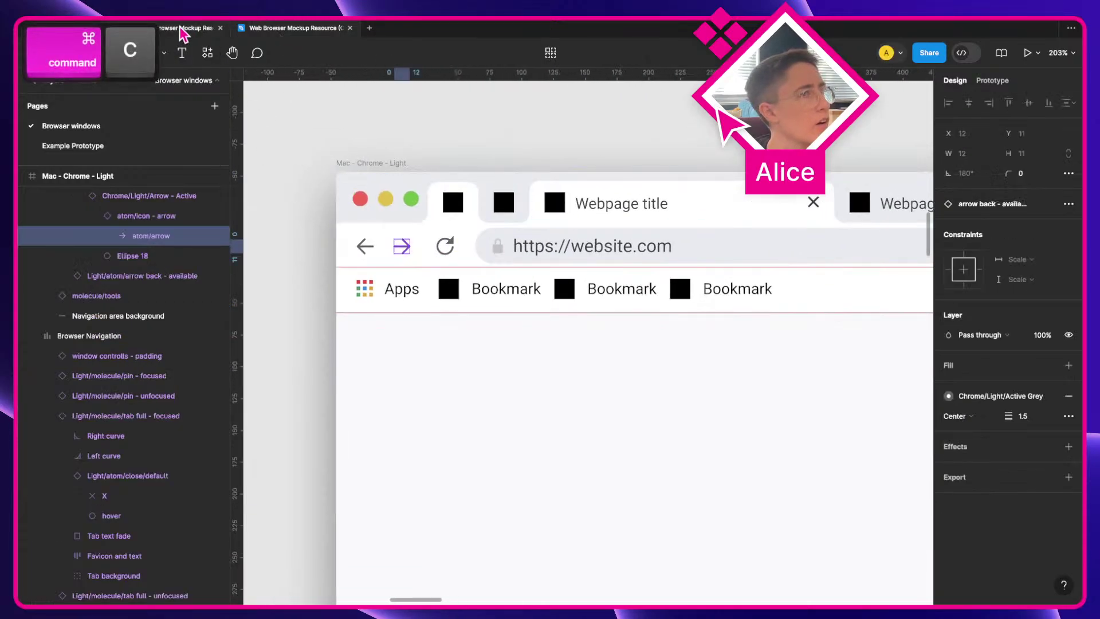
# Step: Paste the forward arrow into the design file near the browser screenshot
pyautogui.click(184, 29)
pyautogui.click(542, 208)
pyautogui.press('space')
pyautogui.moveTo(542, 208); pyautogui.dragTo(436, 309)
pyautogui.press('super+v')
pyautogui.scroll(3, 582, 350)
pyautogui.press('a')
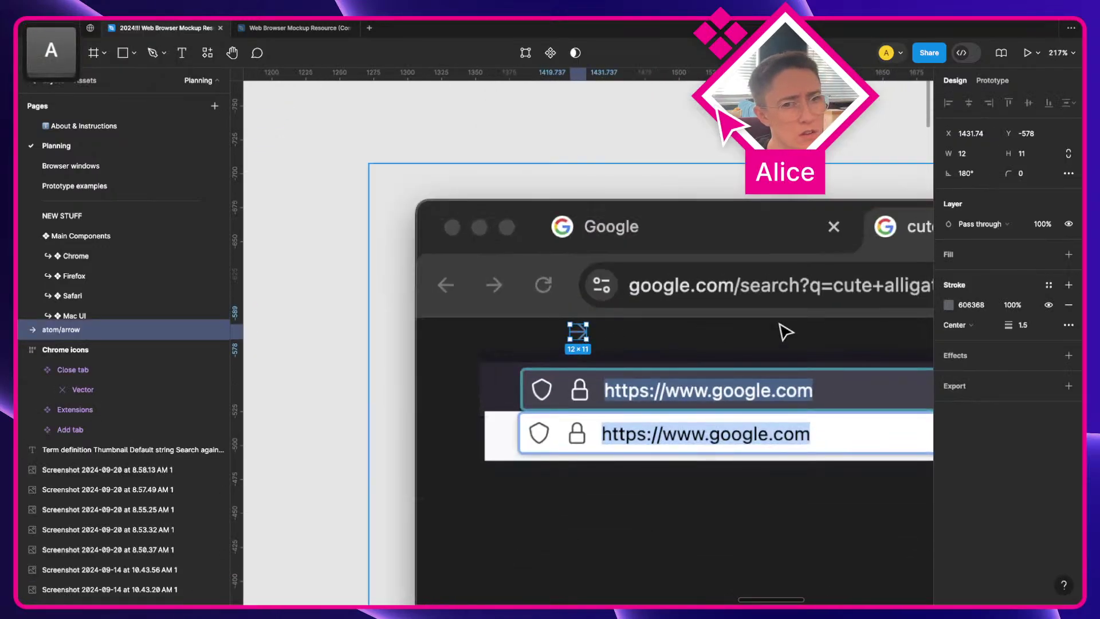
pyautogui.press('f')
pyautogui.press('v')
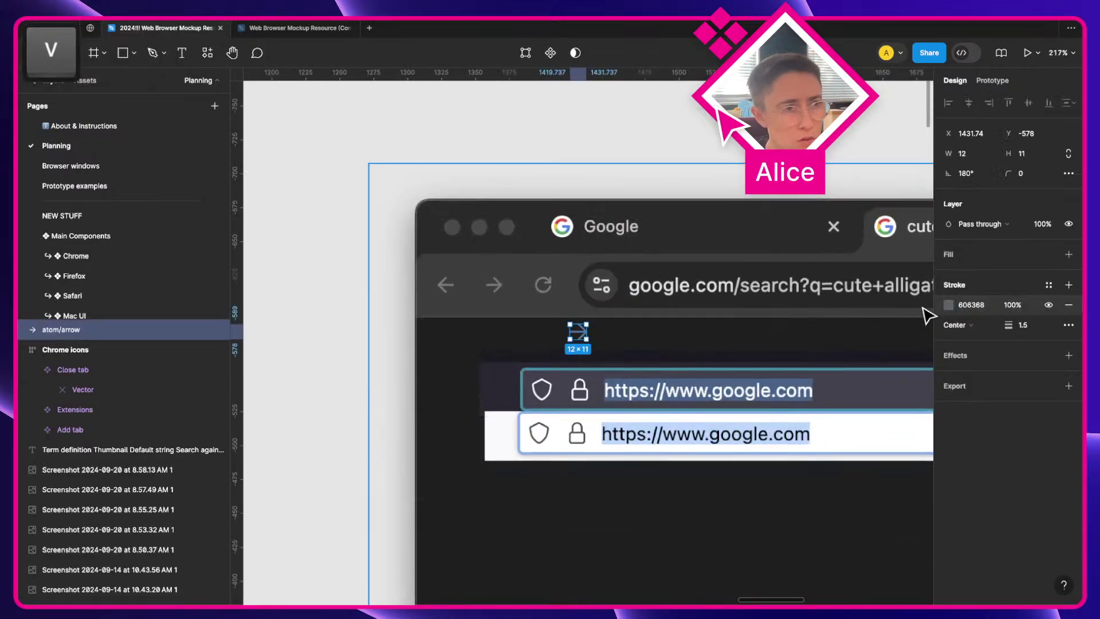
# Step: Give the pasted arrow a white FFFFFF stroke and move it beside the grey forward arrow
pyautogui.click(972, 305)
pyautogui.write('ffffff')
pyautogui.press('Tab')
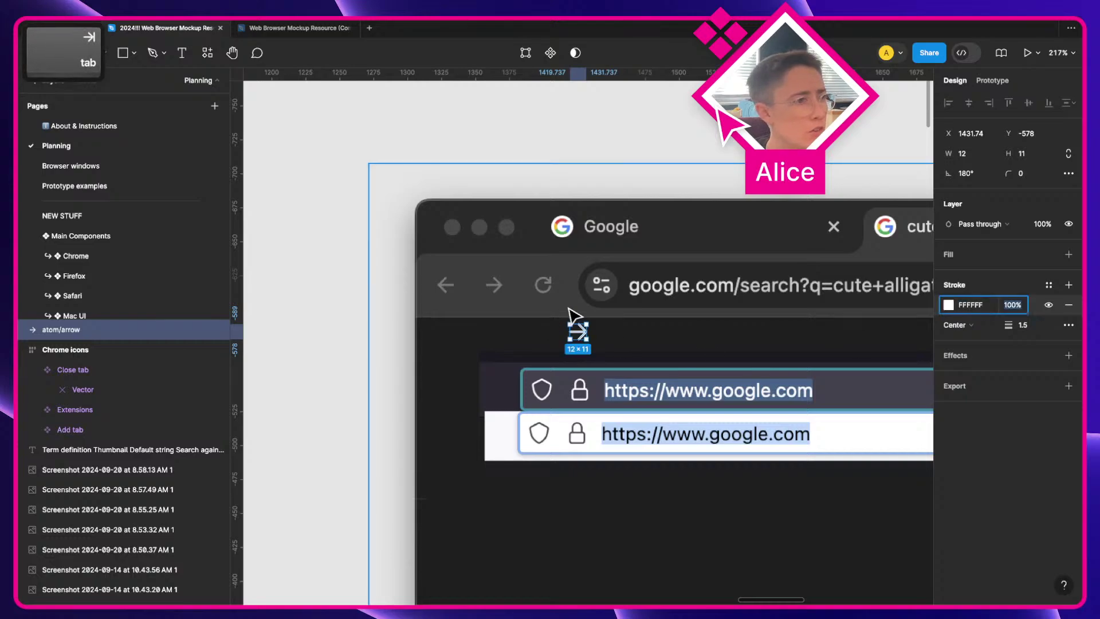
pyautogui.scroll(5, 577, 315)
pyautogui.moveTo(615, 380); pyautogui.dragTo(360, 298)
pyautogui.scroll(2, 337, 284)
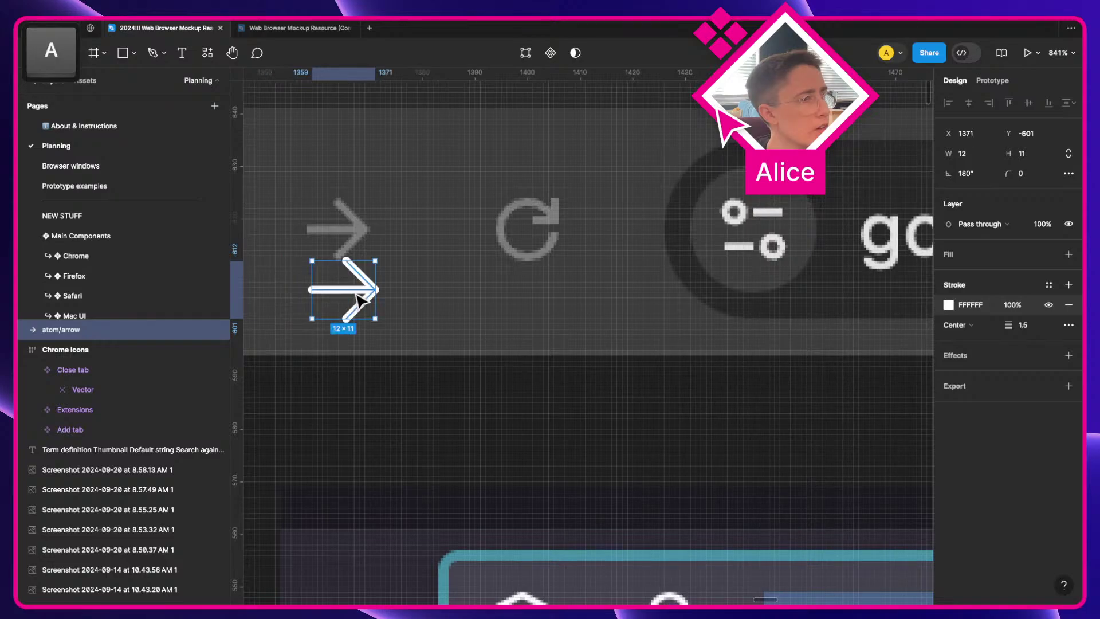
# Step: Give the arrow's stroke square end caps and mitred corners
pyautogui.click(1069, 325)
pyautogui.click(898, 387)
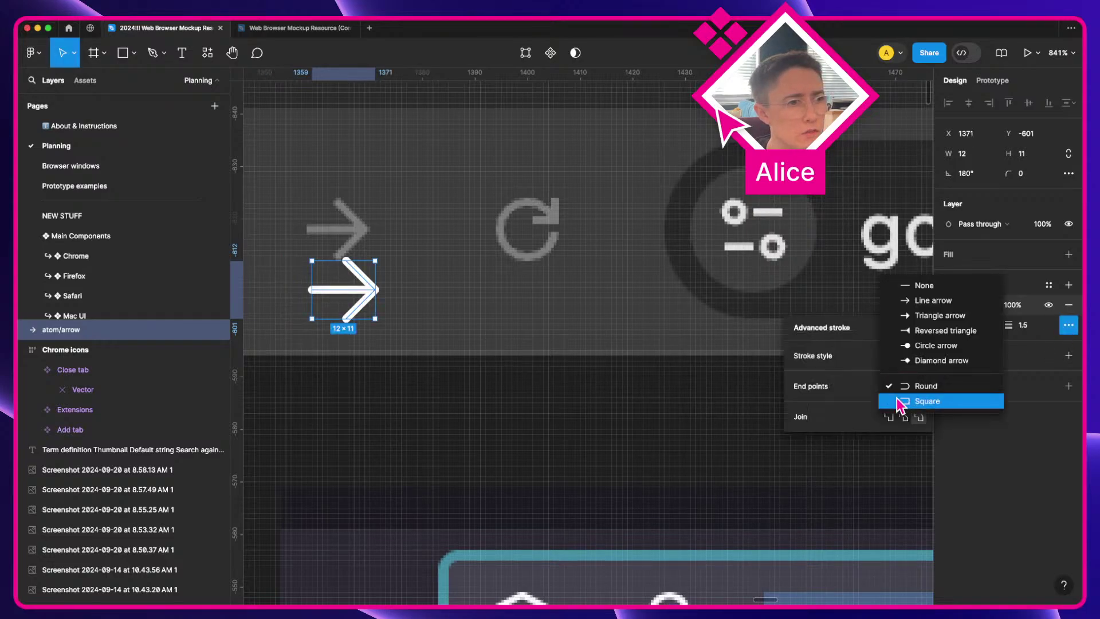
pyautogui.click(909, 404)
pyautogui.hscroll(-3, 496, 337)
pyautogui.scroll(3, 467, 321)
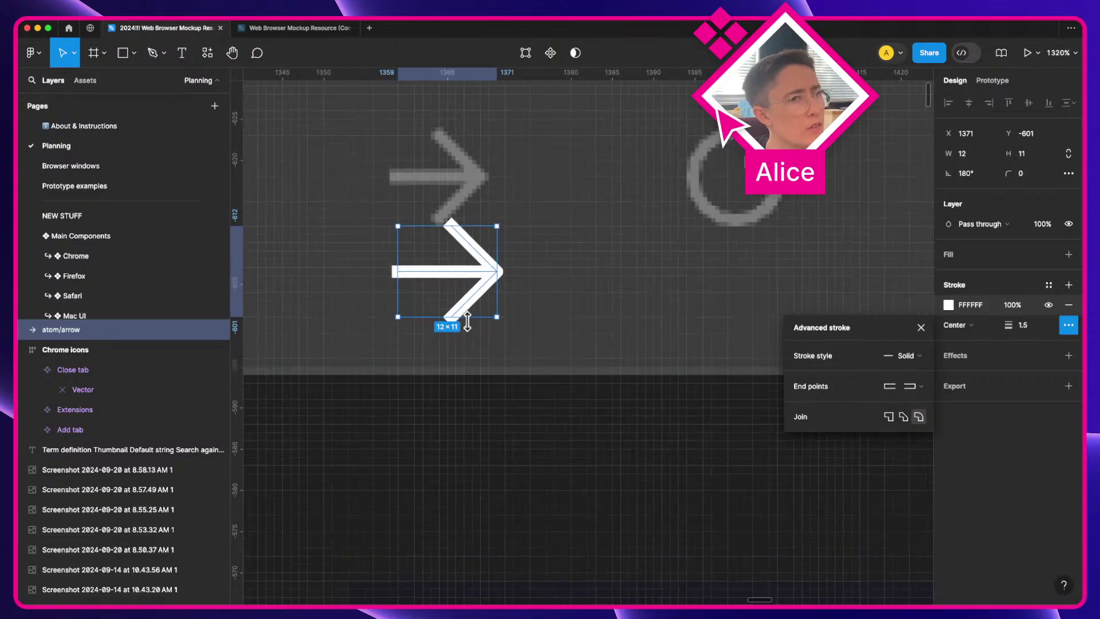
pyautogui.press('a')
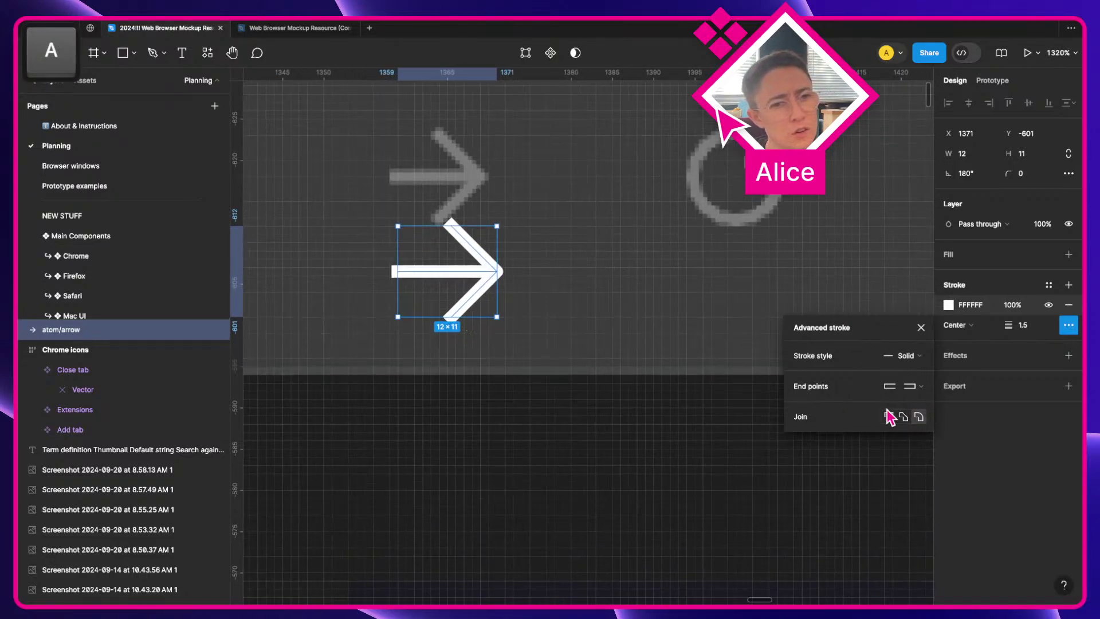
pyautogui.click(888, 416)
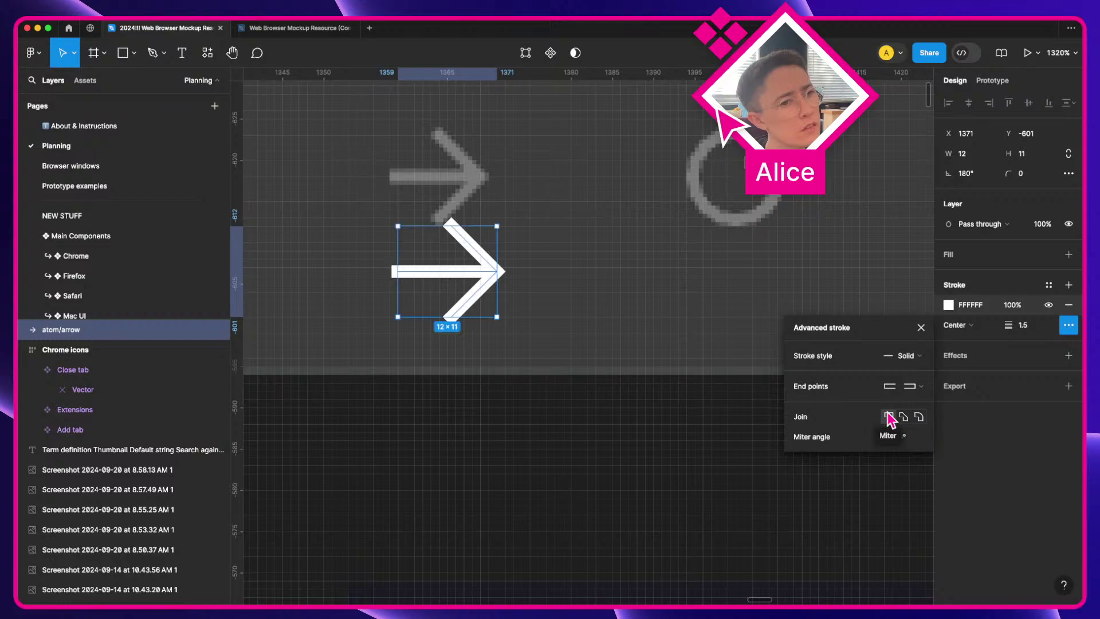
pyautogui.click(536, 302)
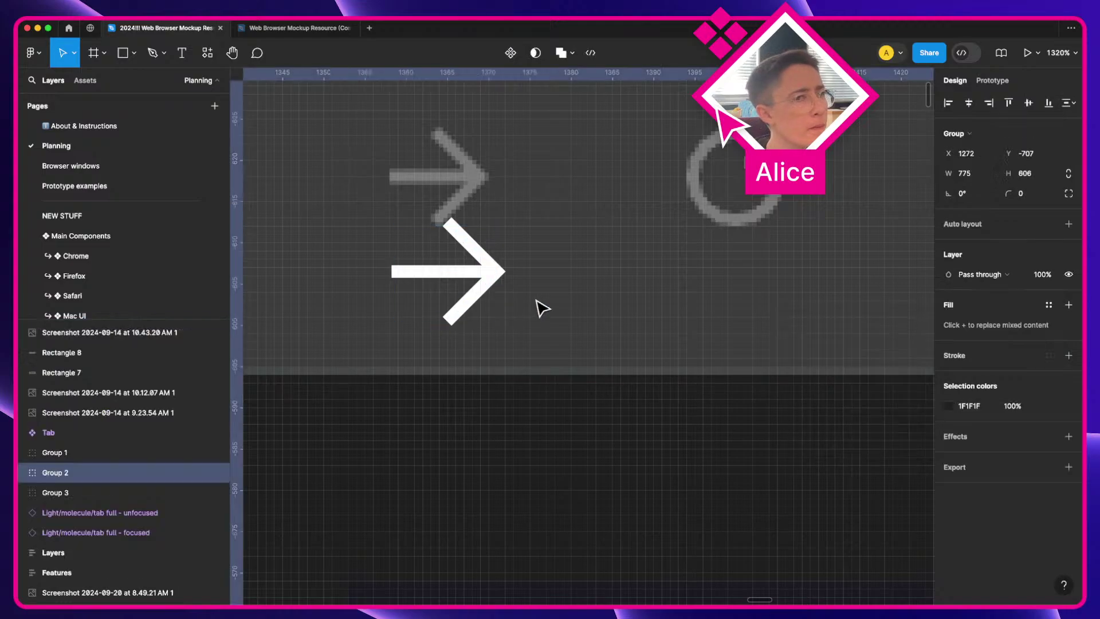
# Step: Move the white arrow onto the grey arrow and shrink it proportionally to about 11×10
pyautogui.click(469, 277)
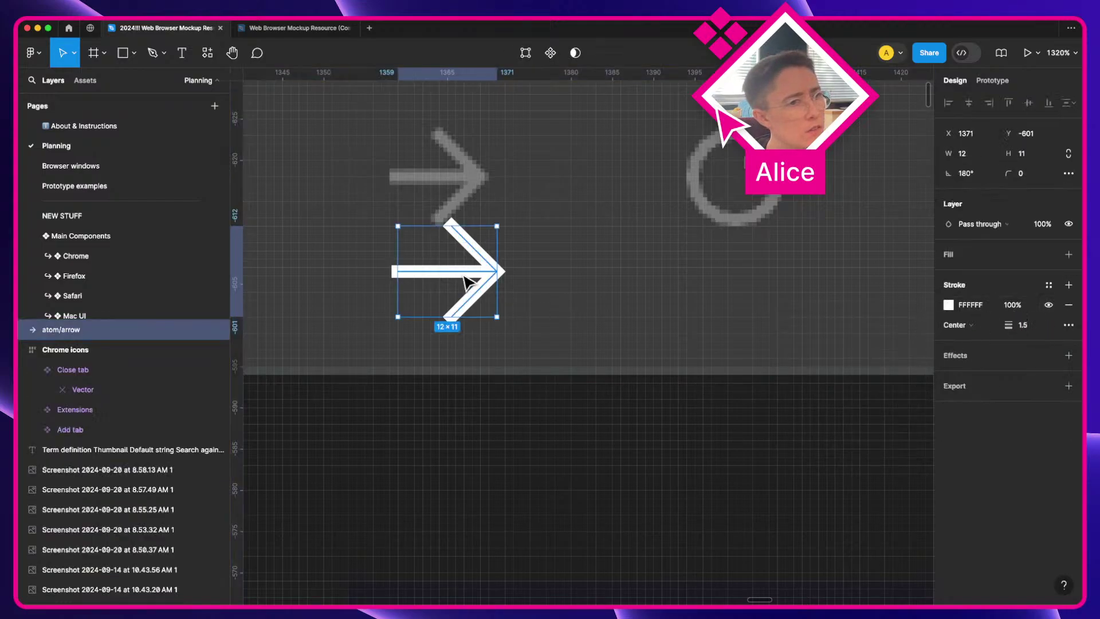
pyautogui.moveTo(465, 273); pyautogui.dragTo(465, 181)
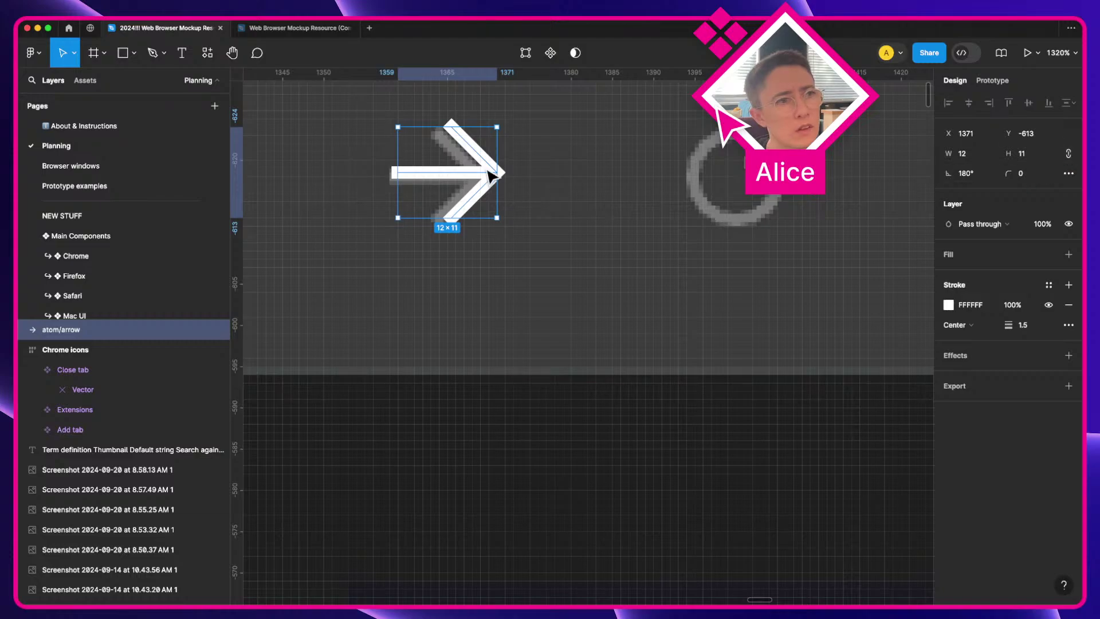
pyautogui.moveTo(497, 126); pyautogui.dragTo(488, 135)
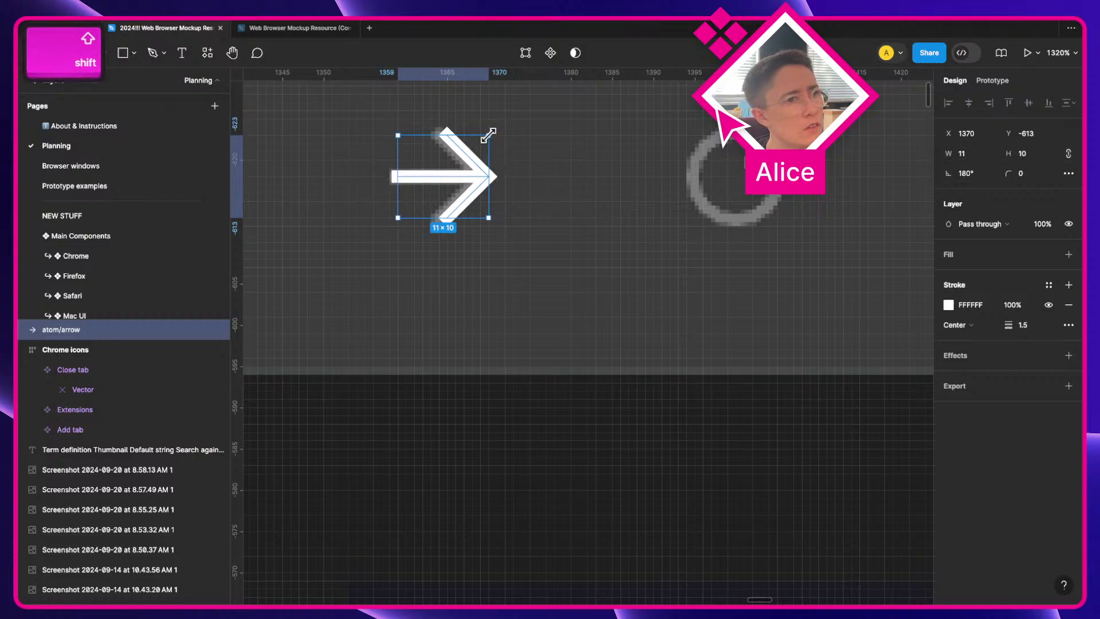
pyautogui.scroll(5, 453, 177)
pyautogui.press('a')
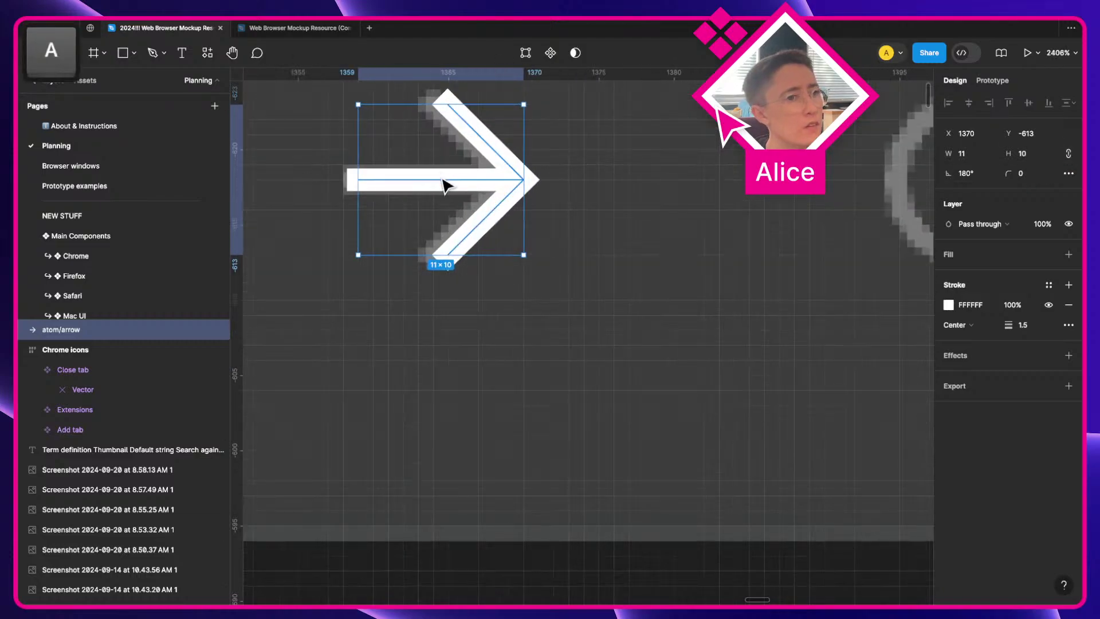
# Step: Select the arrowhead's three points and nudge them one unit left
pyautogui.doubleClick(524, 183)
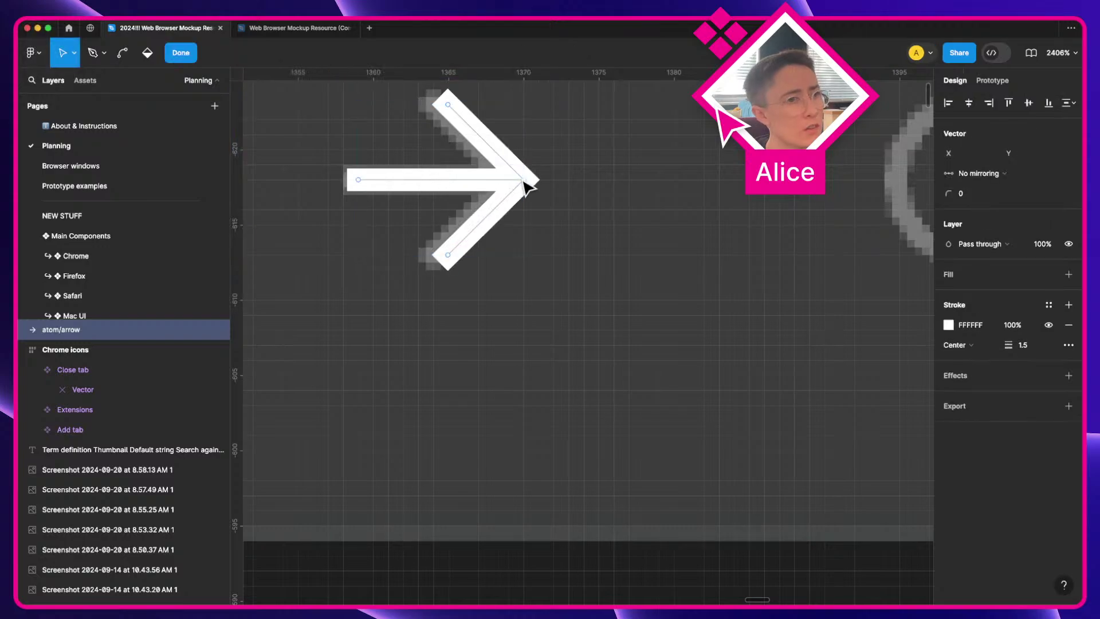
pyautogui.scroll(3, 537, 298)
pyautogui.moveTo(386, 151); pyautogui.dragTo(643, 483)
pyautogui.press('Left')
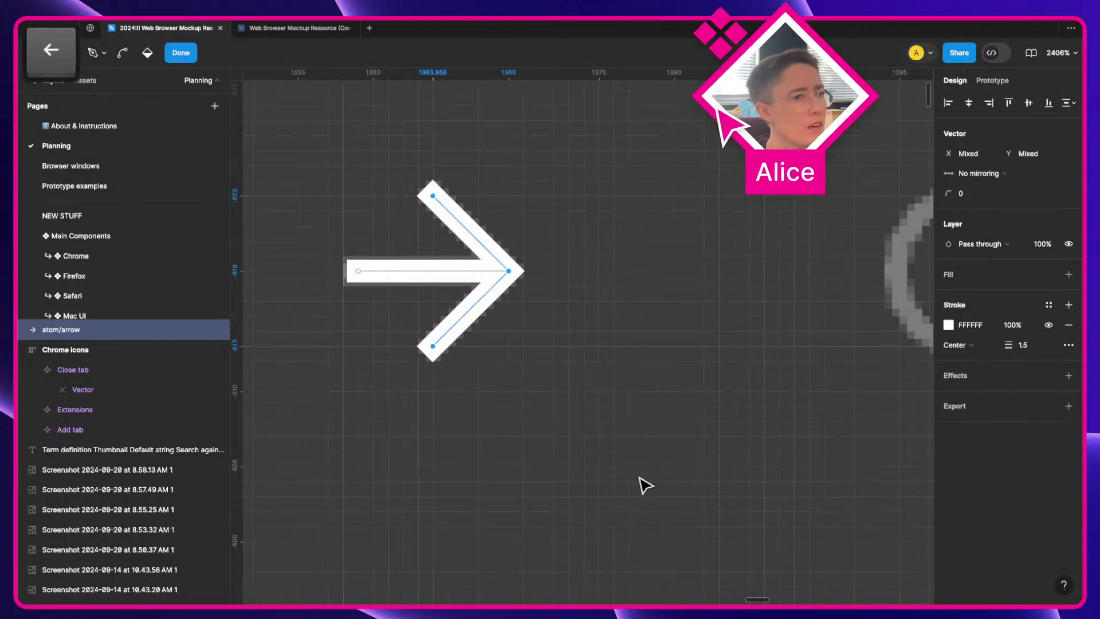
pyautogui.press('Escape')
pyautogui.press('Escape')
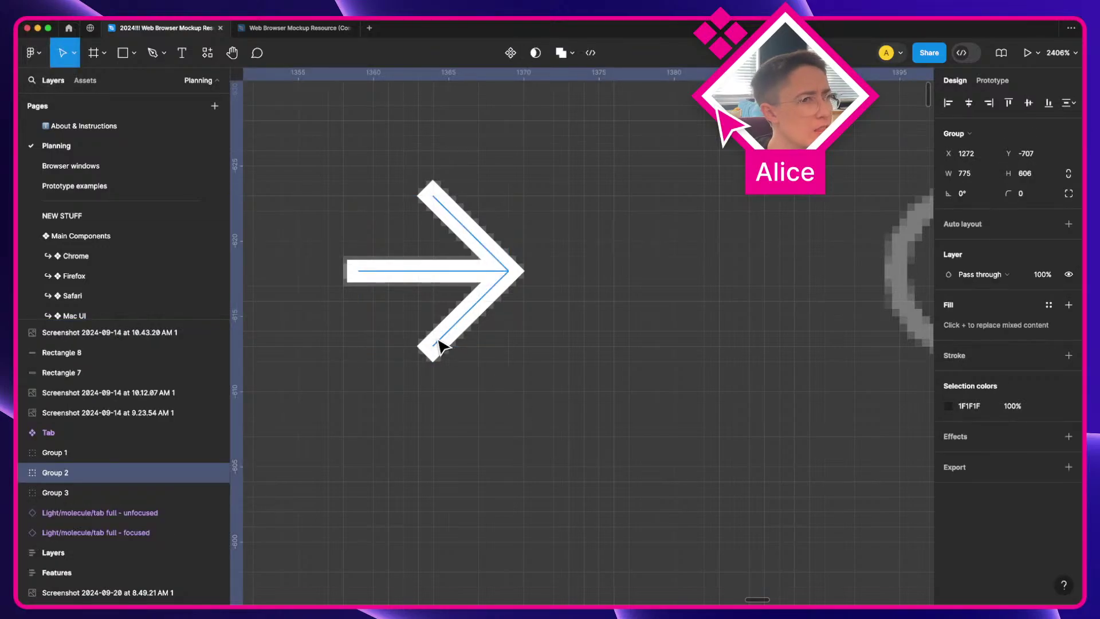
pyautogui.click(433, 202)
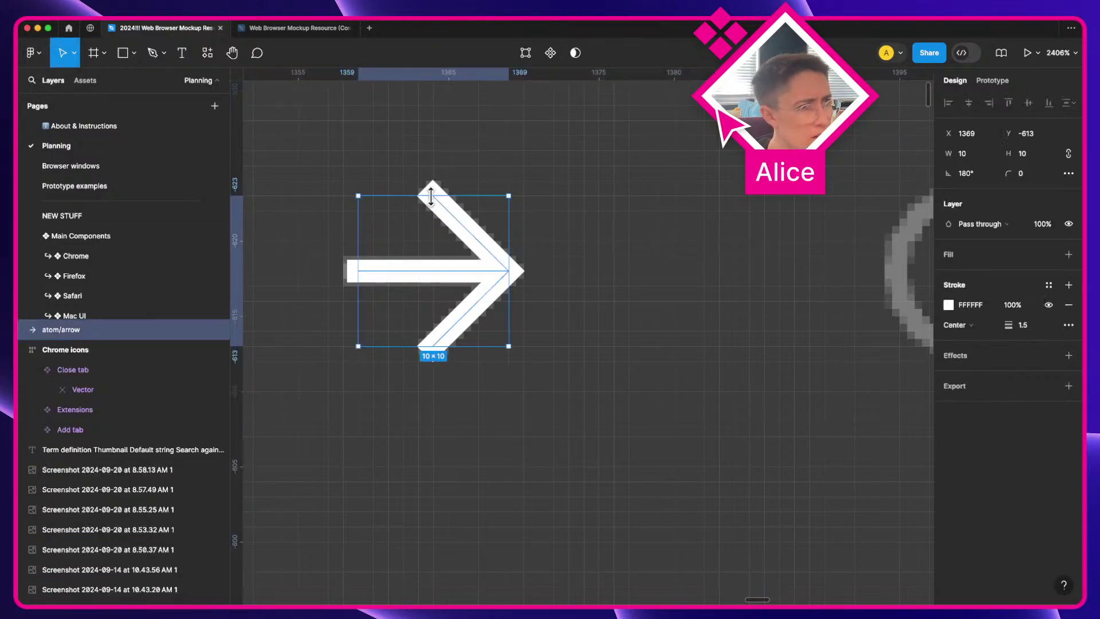
pyautogui.scroll(-10, 434, 202)
pyautogui.moveTo(424, 203); pyautogui.dragTo(588, 350)
# Step: Duplicate and flip the arrow to point left, then delete the flipped copy
pyautogui.hotkey('shift', 'h')
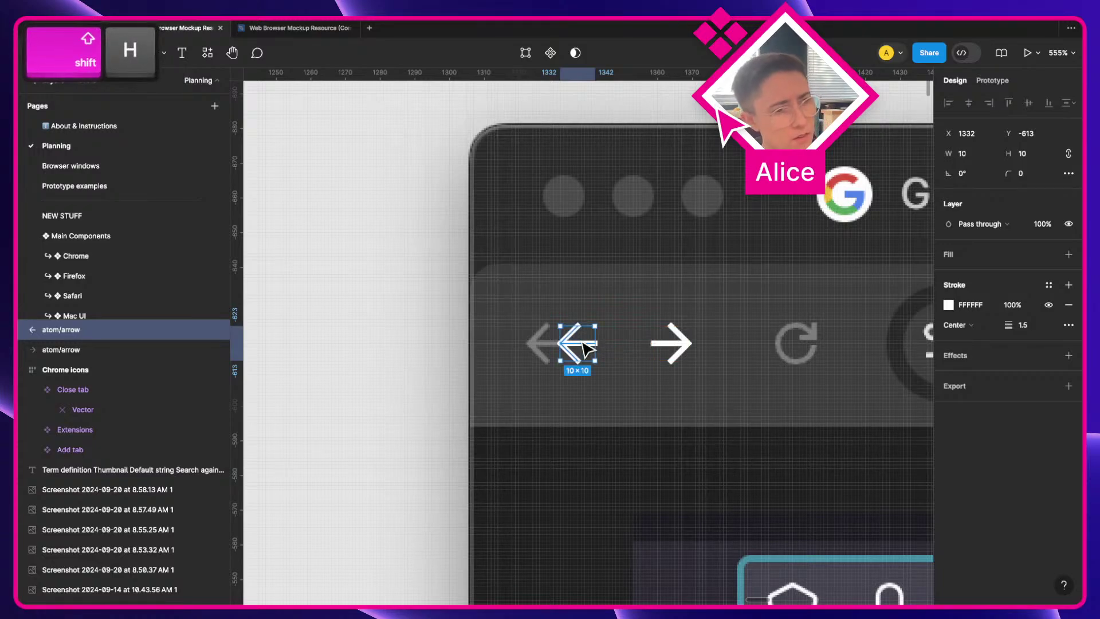
pyautogui.press('Escape')
pyautogui.scroll(5, 590, 351)
pyautogui.press('a')
pyautogui.click(590, 355)
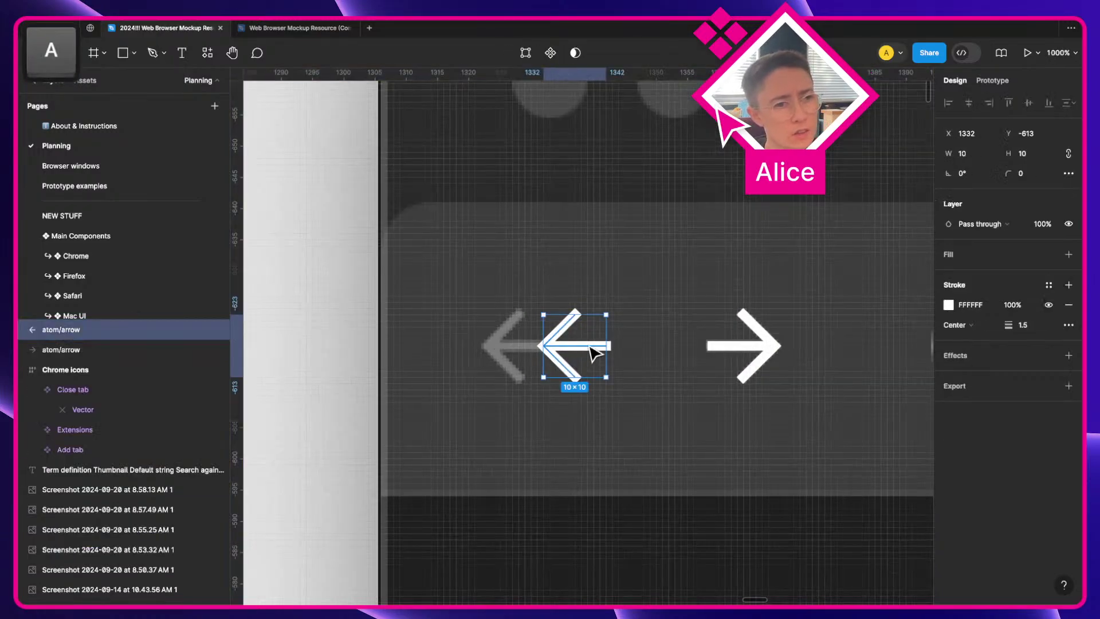
pyautogui.hotkey('shift', 'Left')
pyautogui.keyDown('shift'); pyautogui.click(772, 349); pyautogui.keyUp('shift')
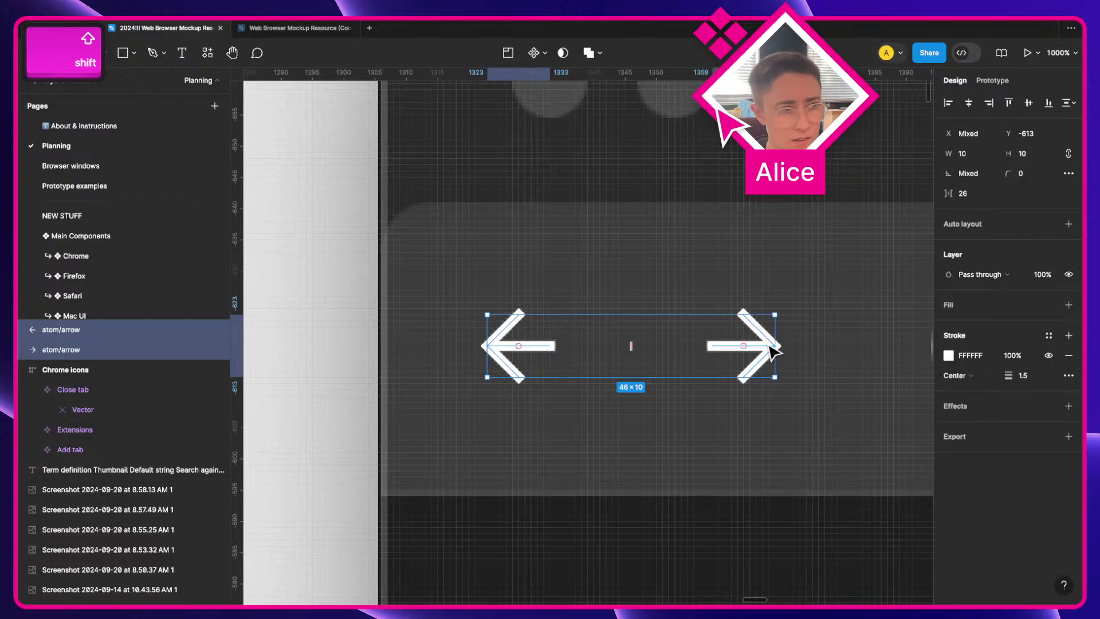
pyautogui.click(525, 346)
pyautogui.click(408, 360)
pyautogui.click(534, 355)
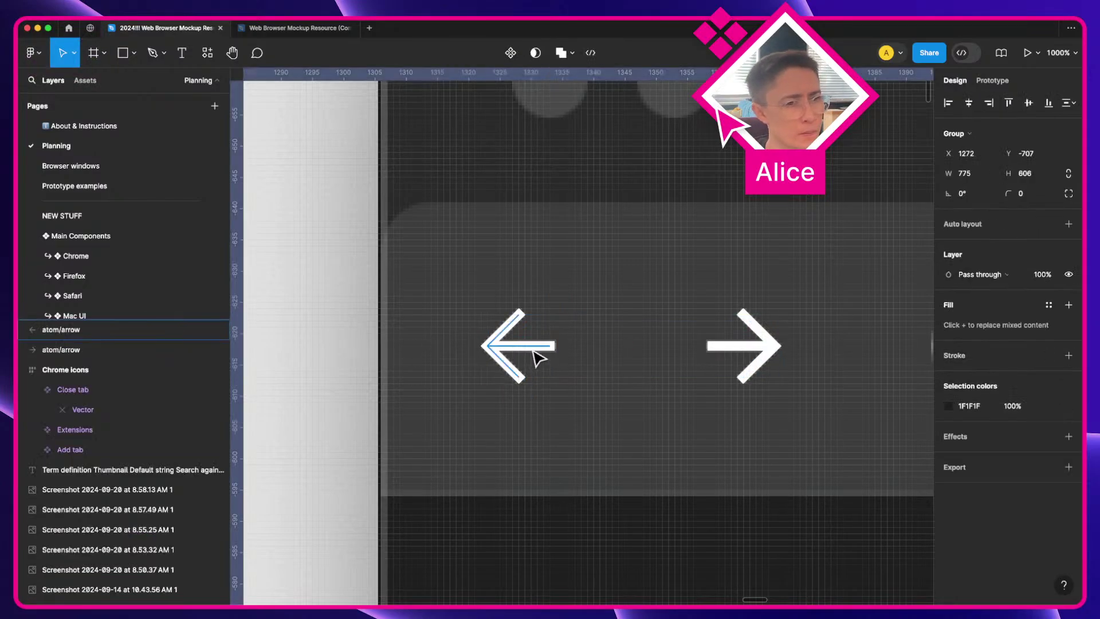
pyautogui.press('BackSpace')
# Step: Move the forward arrow out of the mockup to just below the Chrome icons frame
pyautogui.click(738, 346)
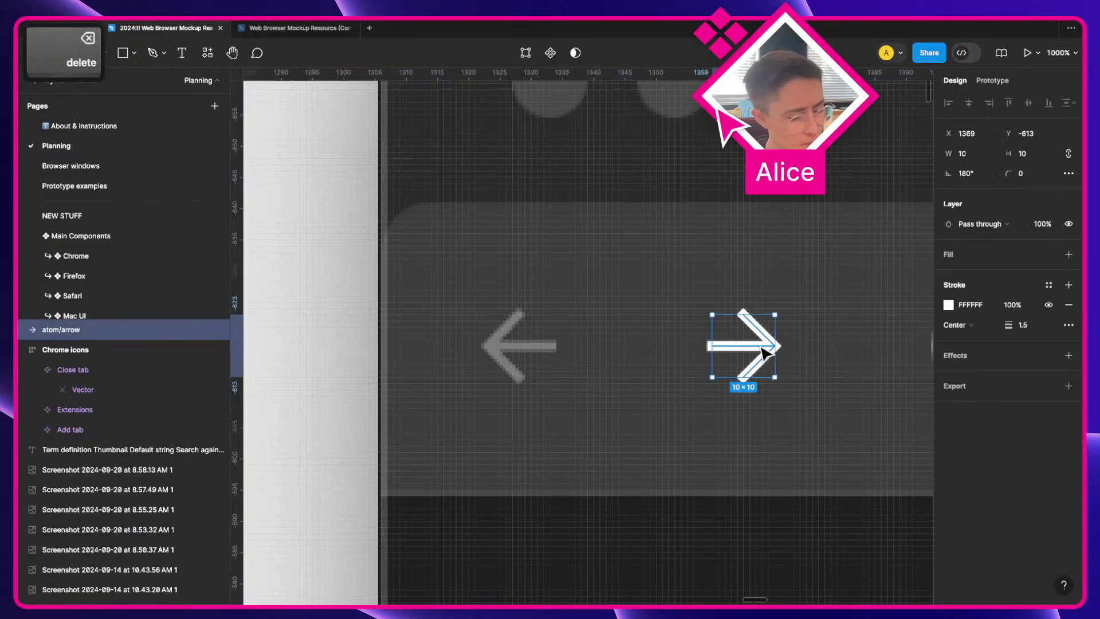
pyautogui.press('super+c')
pyautogui.press('BackSpace')
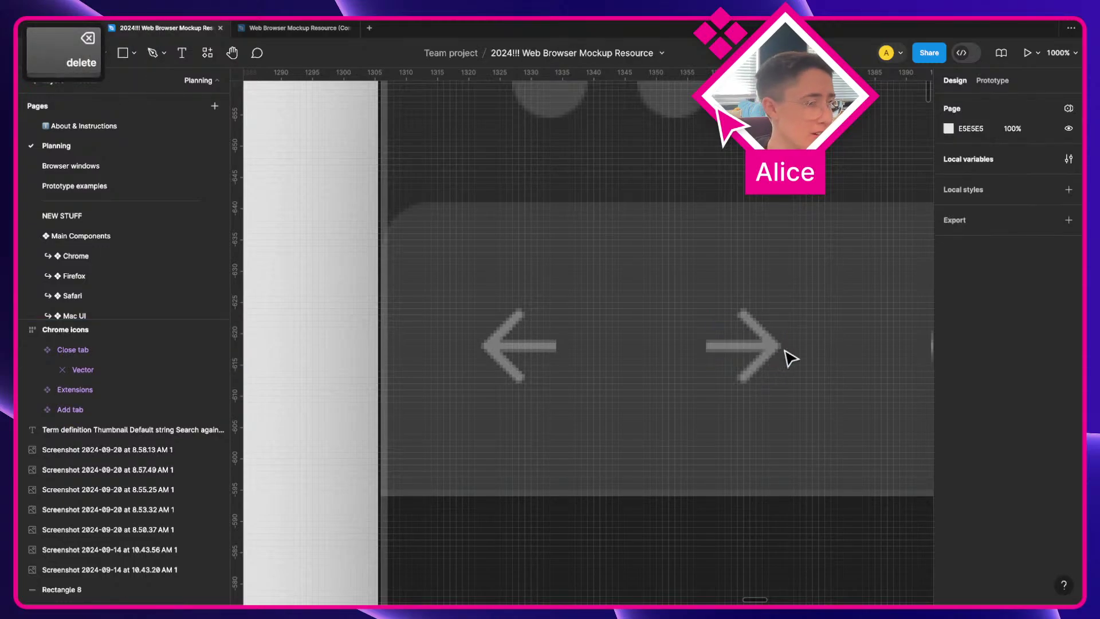
pyautogui.scroll(-10, 786, 357)
pyautogui.press('space')
pyautogui.moveTo(663, 373); pyautogui.dragTo(844, 349)
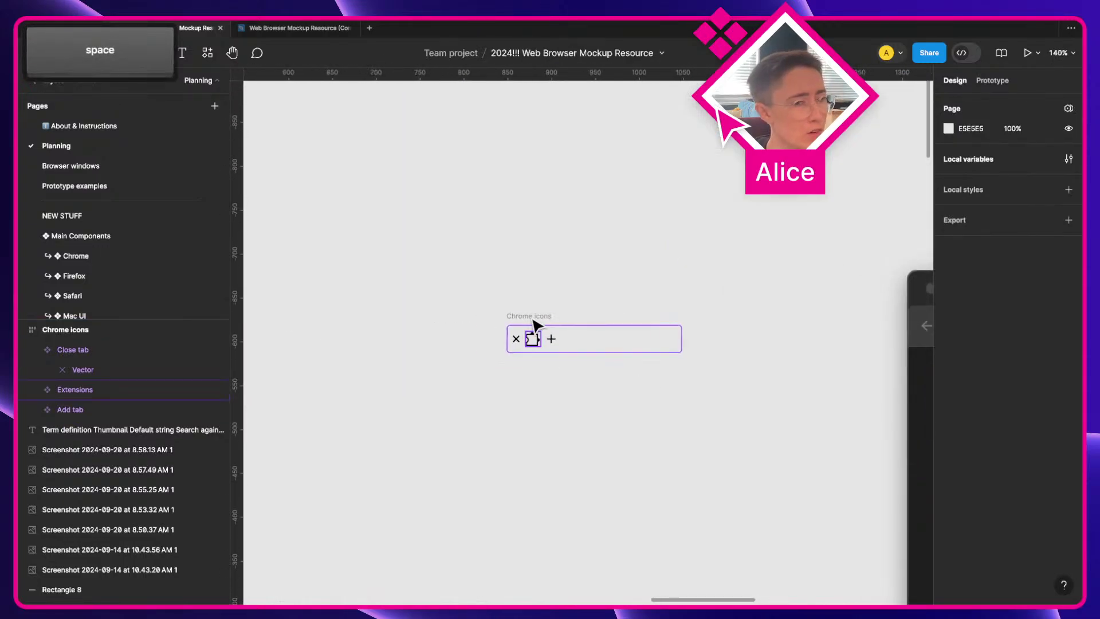
pyautogui.scroll(5, 532, 322)
pyautogui.scroll(-2, 474, 393)
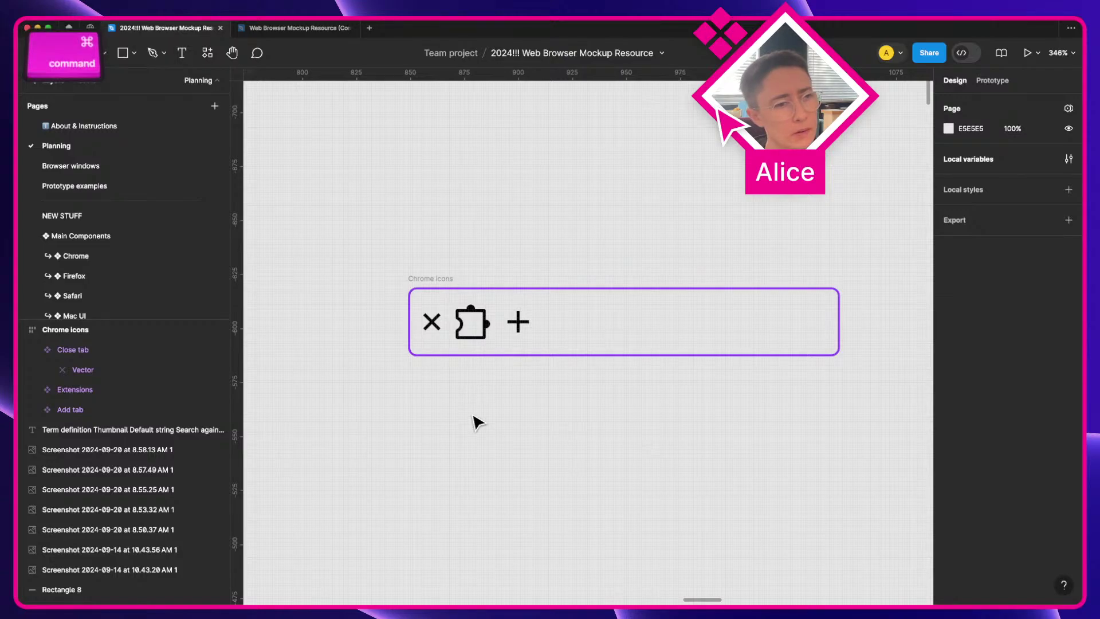
pyautogui.press('super+v')
pyautogui.moveTo(561, 326); pyautogui.dragTo(536, 407)
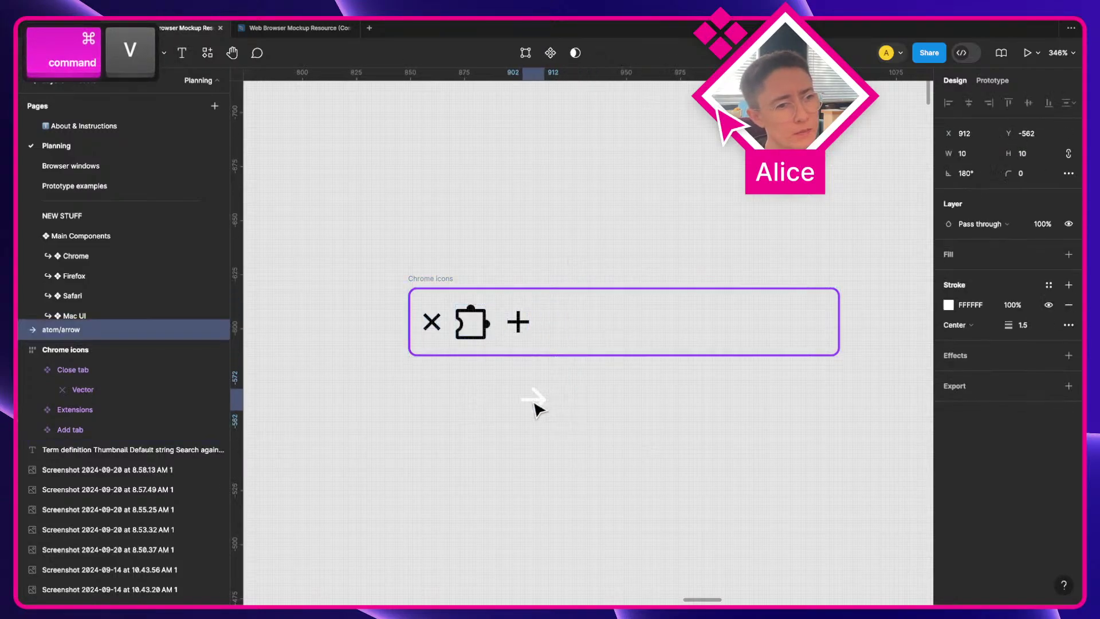
# Step: Change the arrow's stroke to black 000 and nudge it slightly right and down
pyautogui.scroll(2, 631, 417)
pyautogui.press('space')
pyautogui.moveTo(630, 417); pyautogui.dragTo(599, 412)
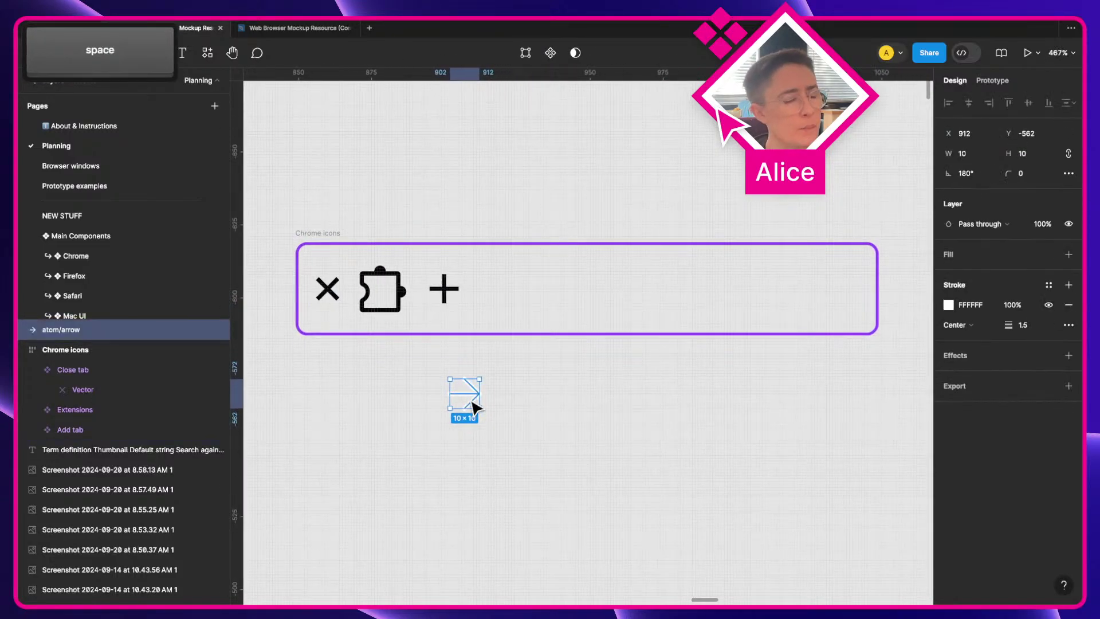
pyautogui.click(983, 308)
pyautogui.write('000')
pyautogui.press('Return')
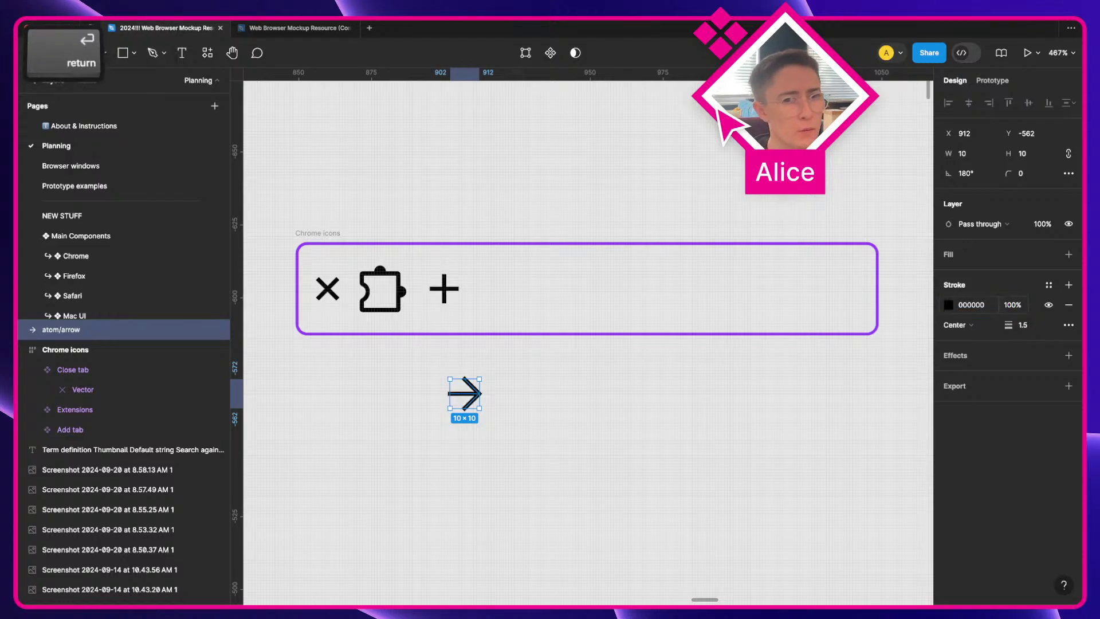
pyautogui.click(659, 452)
pyautogui.moveTo(463, 404); pyautogui.dragTo(496, 425)
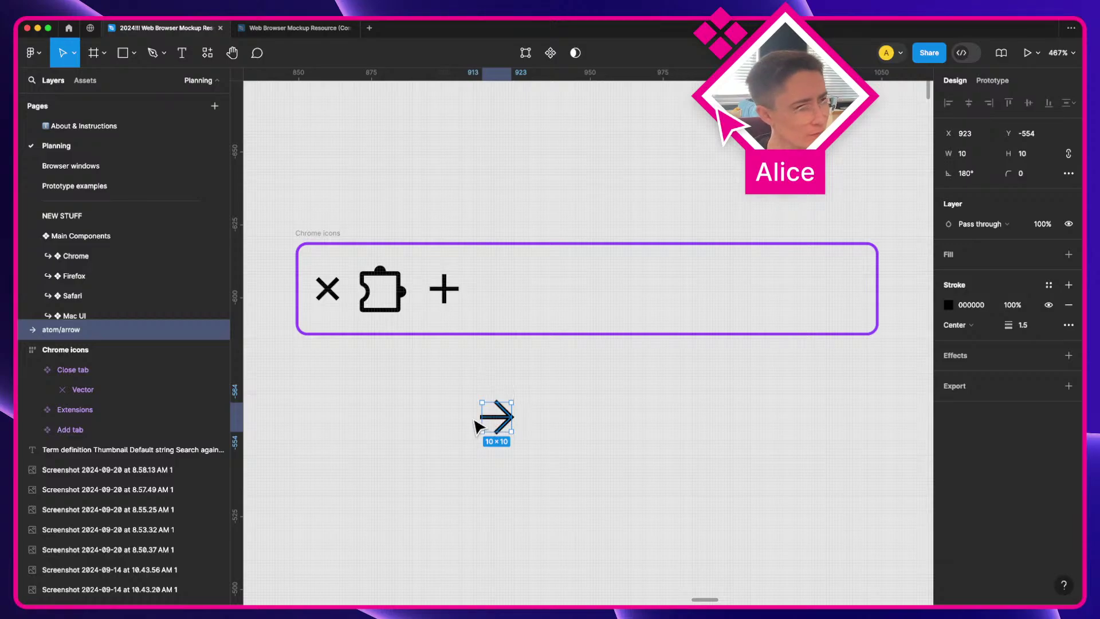
# Step: Turn the arrow into a component named "arrow right"
pyautogui.press('alt+super+k')
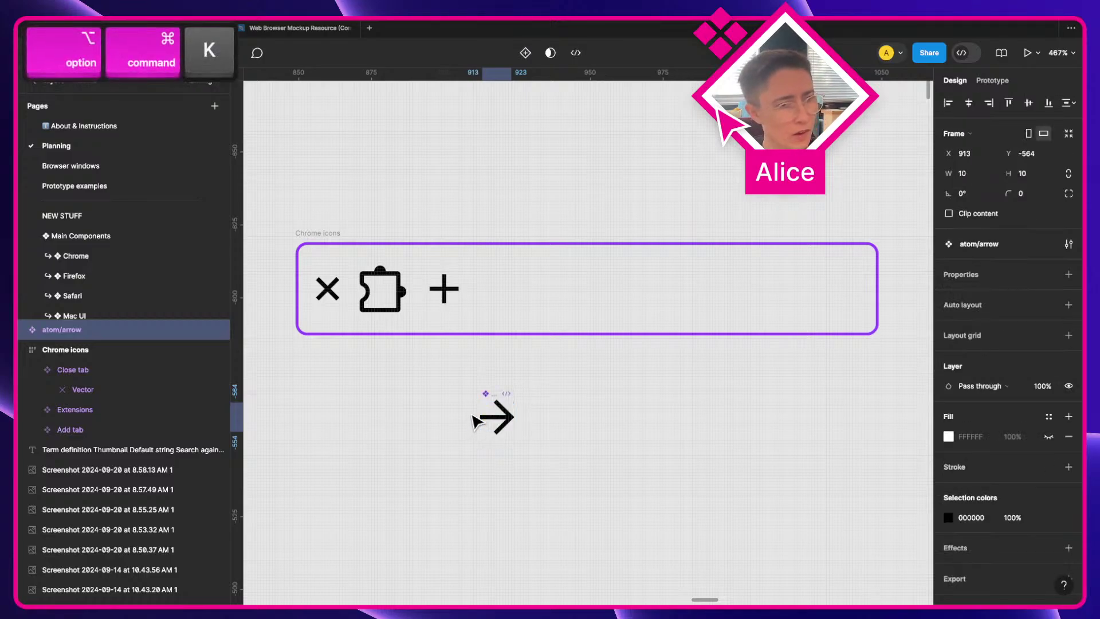
pyautogui.press('super+r')
pyautogui.write('right')
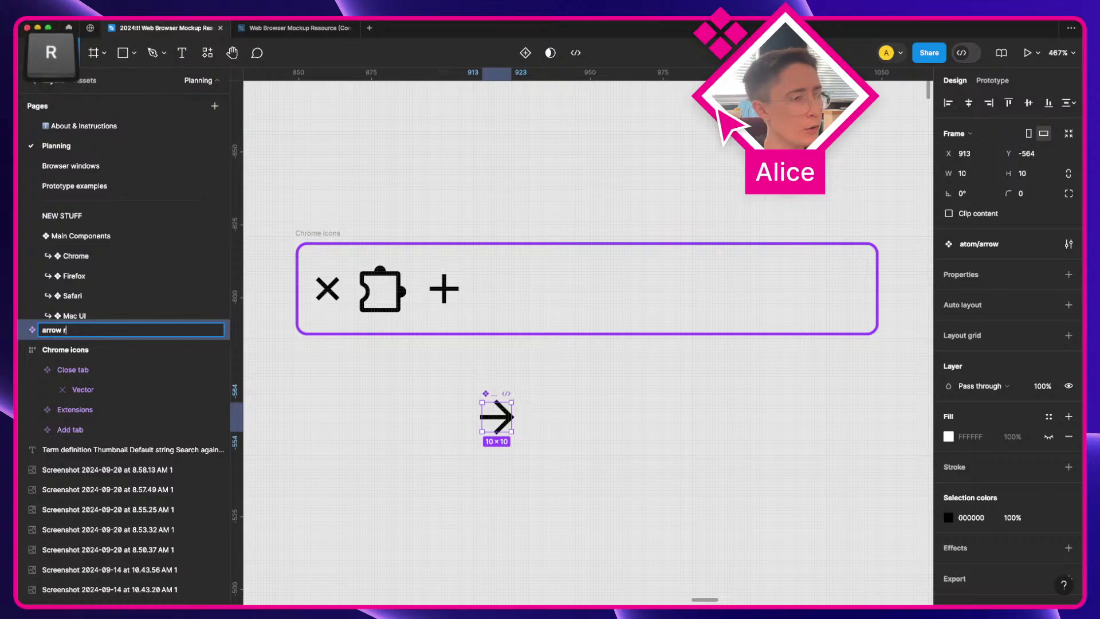
pyautogui.press('Return')
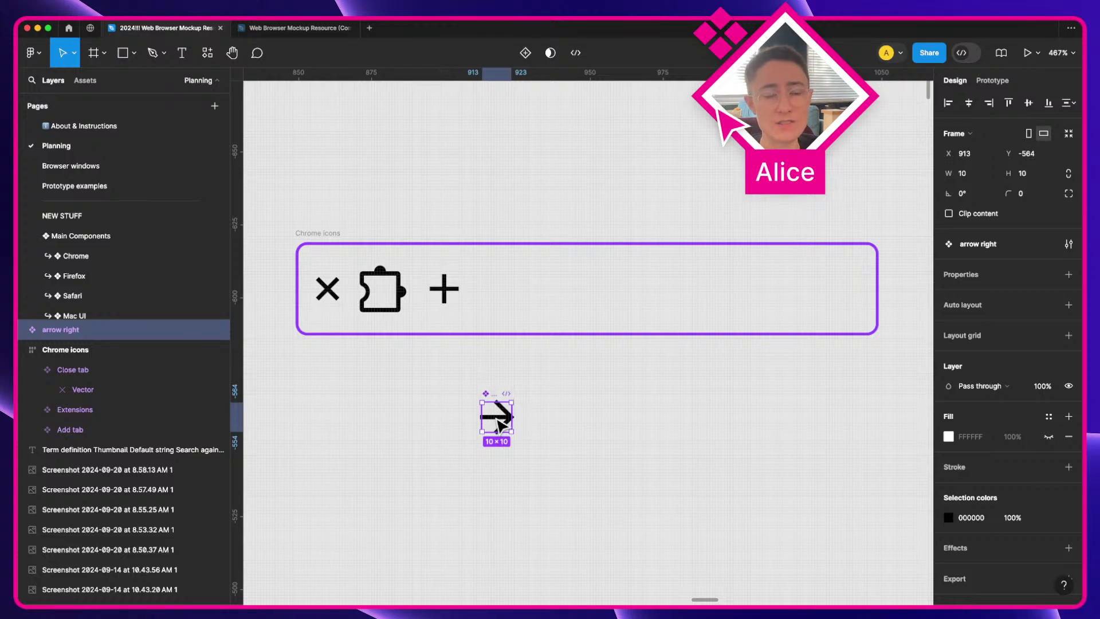
# Step: Make a detached copy named "arrow down", rotate it downward, and make it a component
pyautogui.moveTo(497, 424); pyautogui.dragTo(581, 423)
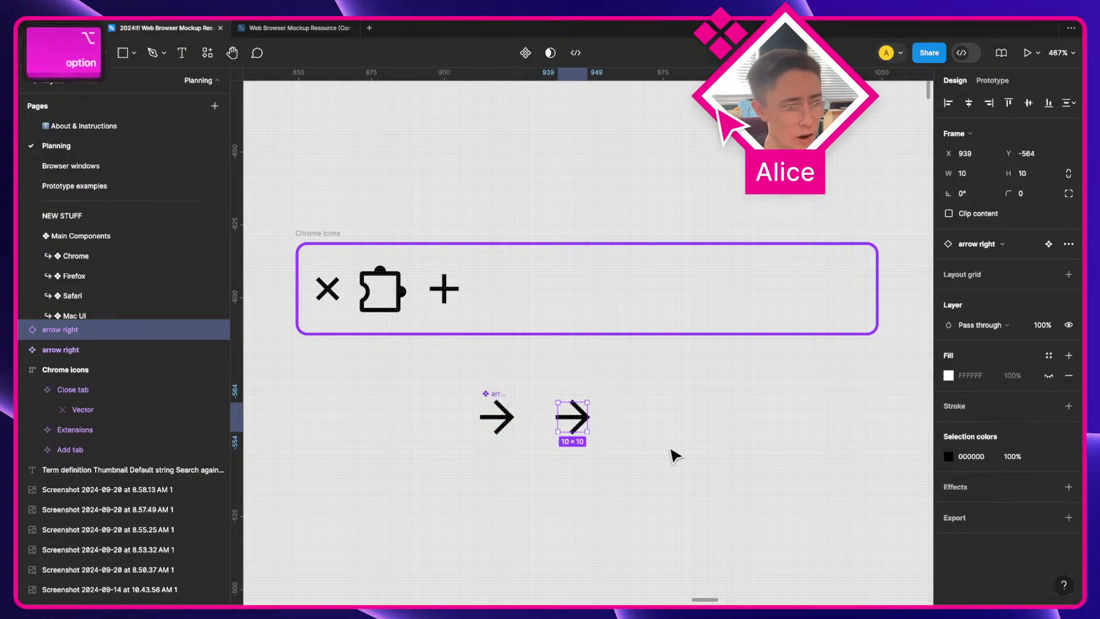
pyautogui.press('alt+super+b')
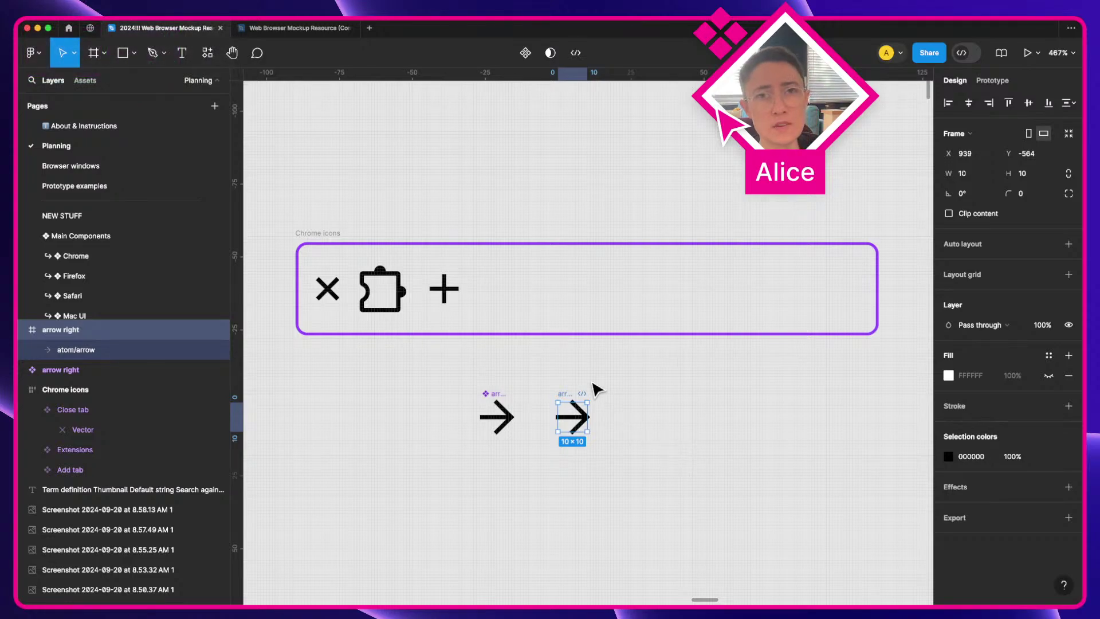
pyautogui.press('super+r')
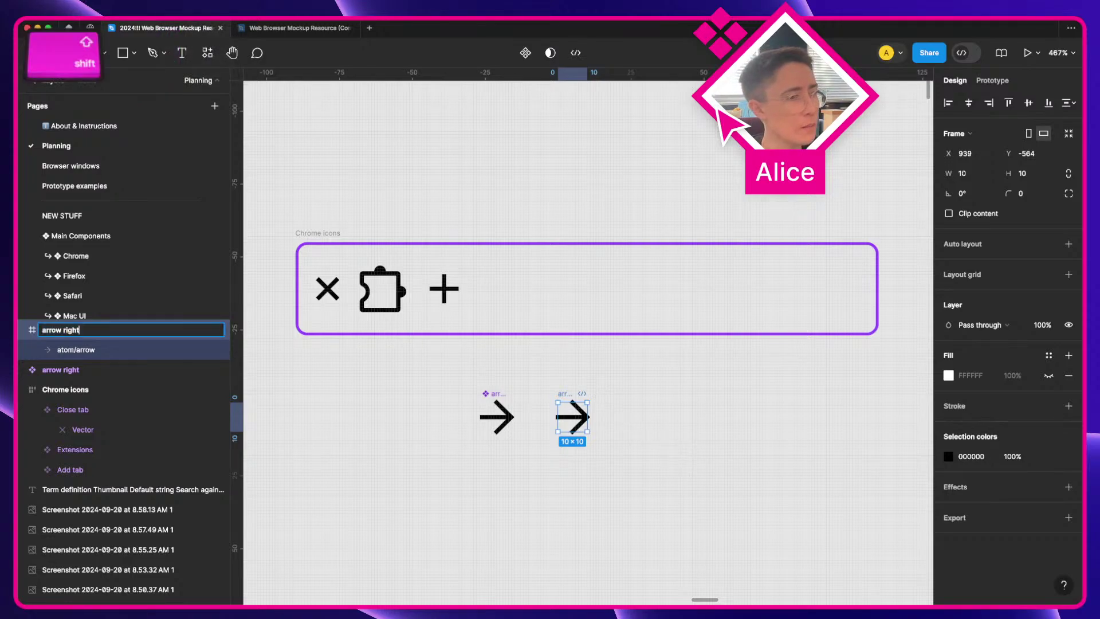
pyautogui.hotkey('alt', 'shift', 'Left')
pyautogui.write('down')
pyautogui.press('Return')
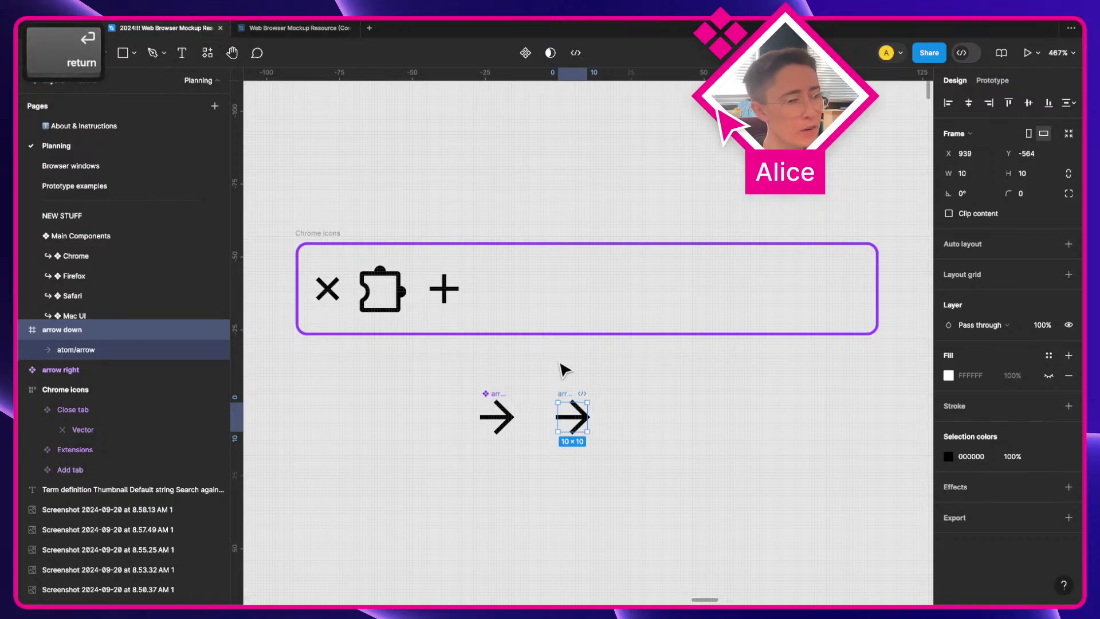
pyautogui.scroll(3, 562, 369)
pyautogui.press('a')
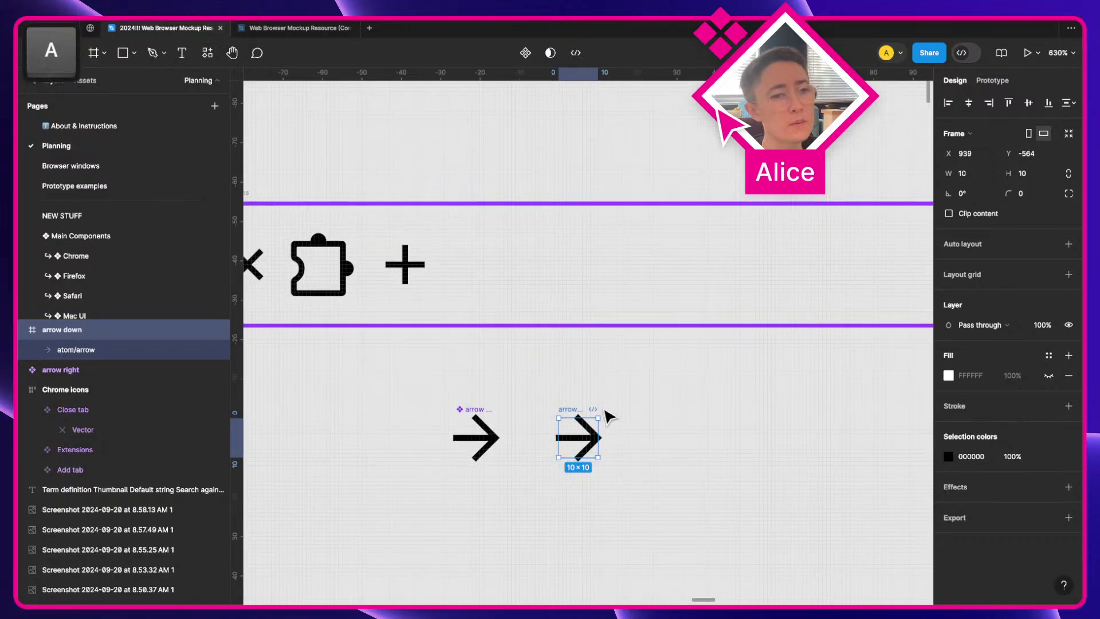
pyautogui.moveTo(599, 410); pyautogui.dragTo(613, 467)
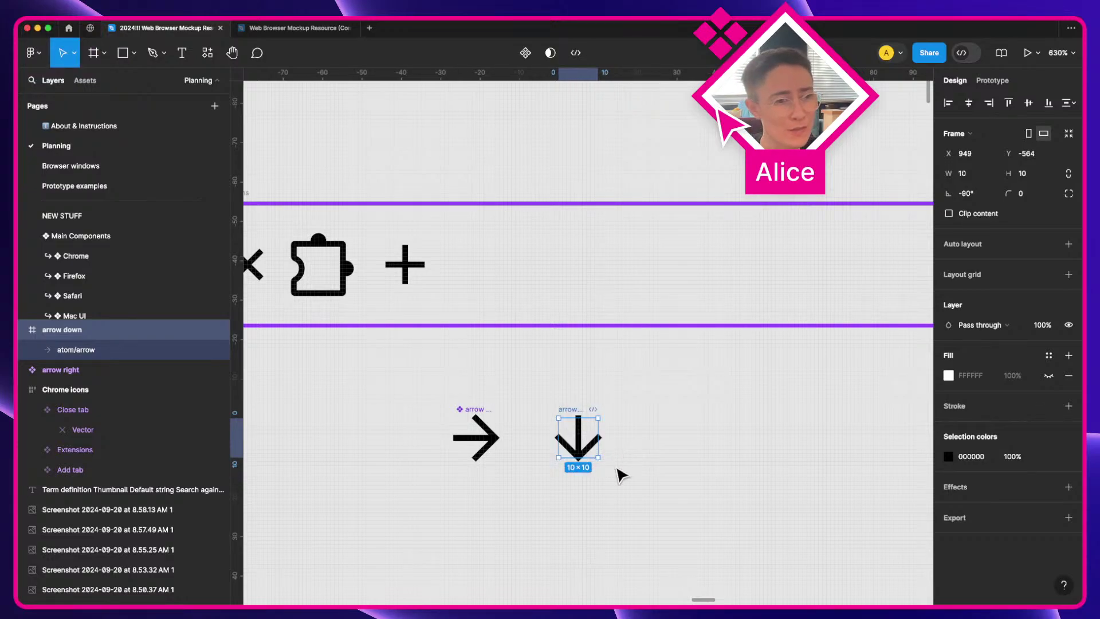
pyautogui.press('alt+super+k')
# Step: Place an arrow right instance below and wrap both arrow components in a section
pyautogui.scroll(-4, 610, 472)
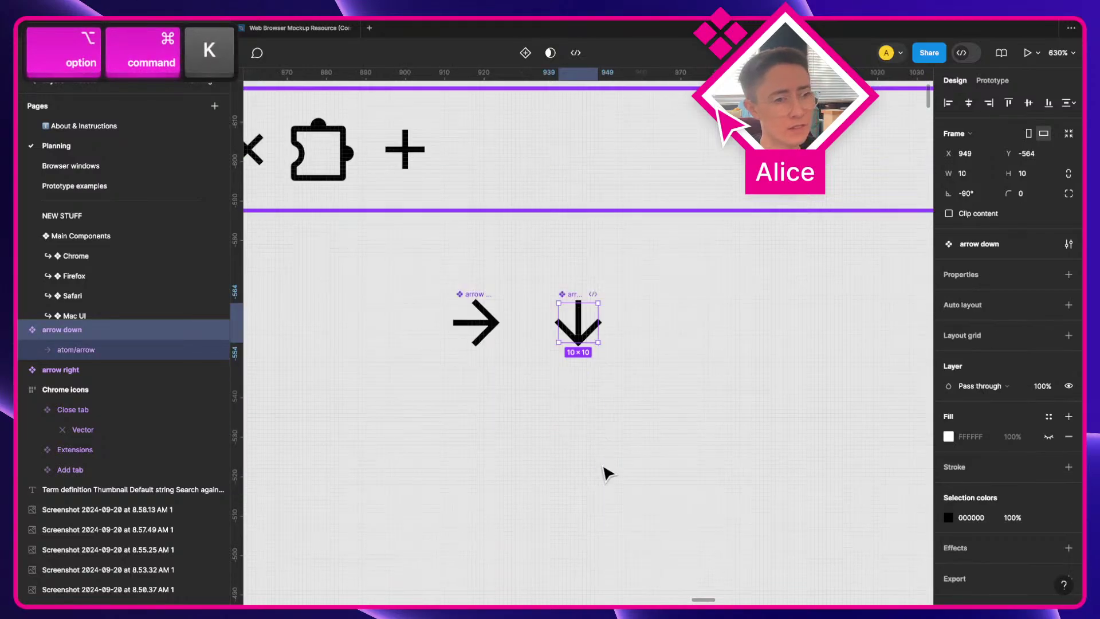
pyautogui.click(486, 335)
pyautogui.moveTo(487, 327); pyautogui.dragTo(538, 434)
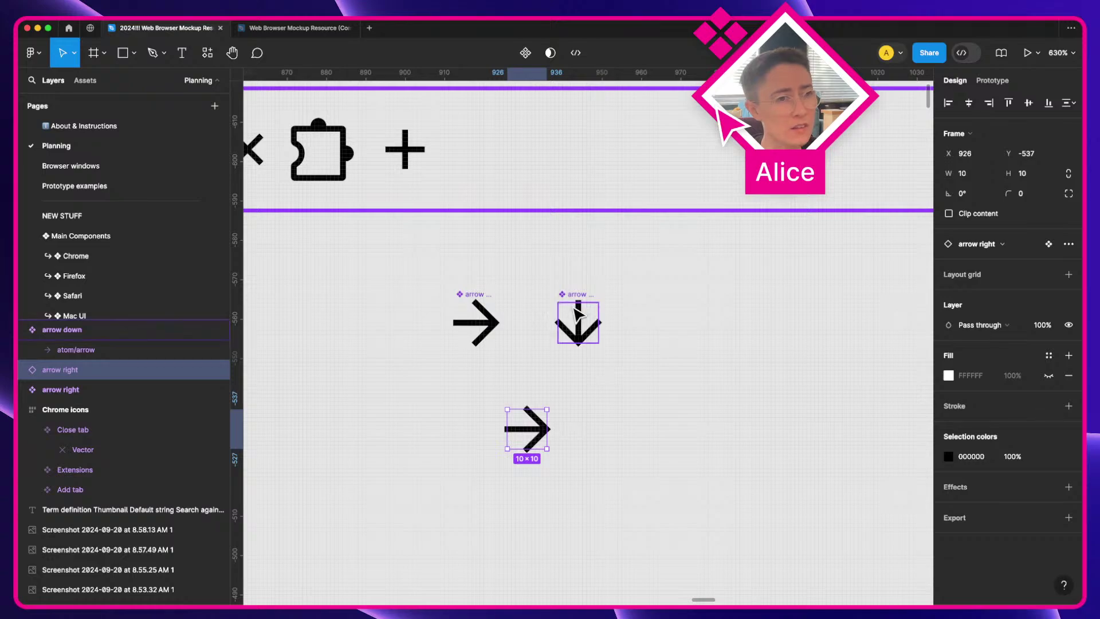
pyautogui.hotkey('shift', 's')
pyautogui.moveTo(424, 272); pyautogui.dragTo(645, 354)
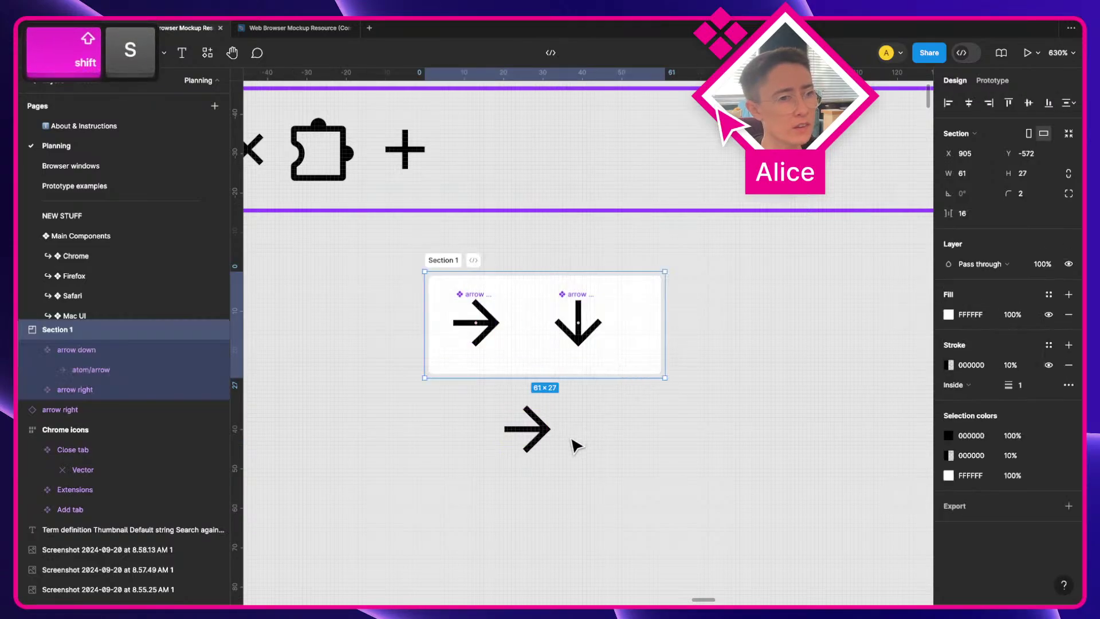
# Step: Swap the lower arrow right instance to the arrow down component
pyautogui.click(525, 429)
pyautogui.click(999, 245)
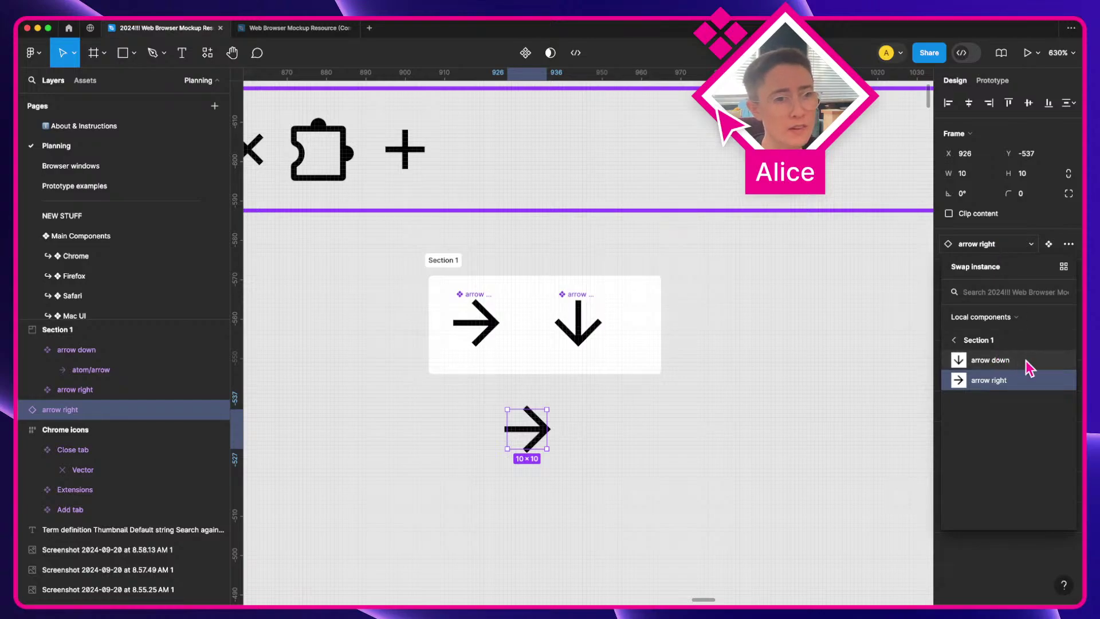
pyautogui.click(1025, 359)
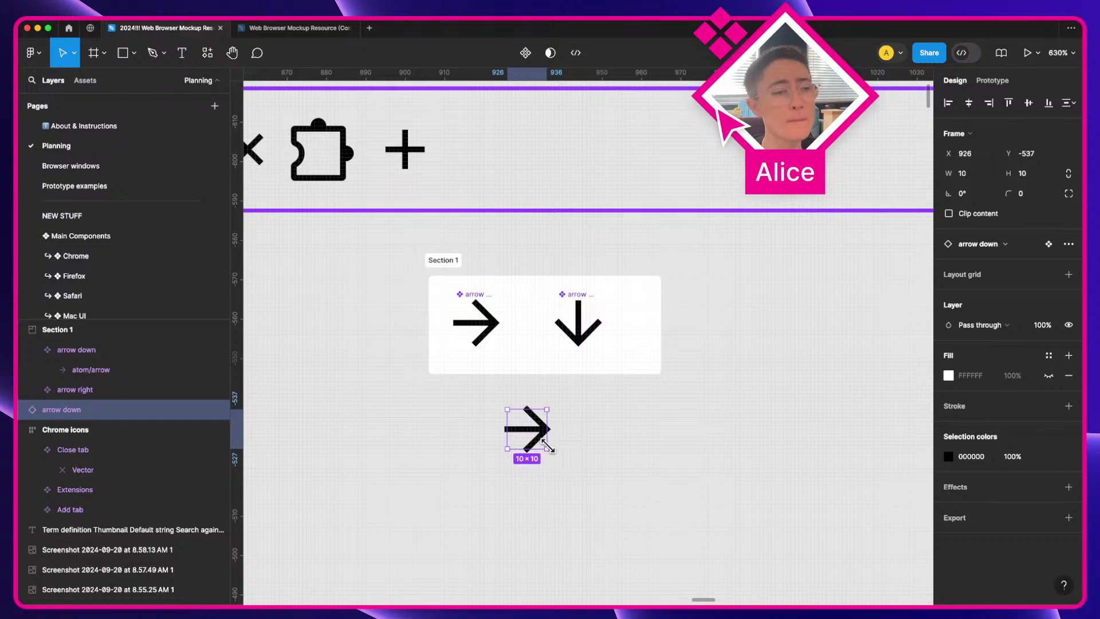
# Step: Rotate the arrow down component back to 0°, comparing with undo and redo
pyautogui.click(579, 332)
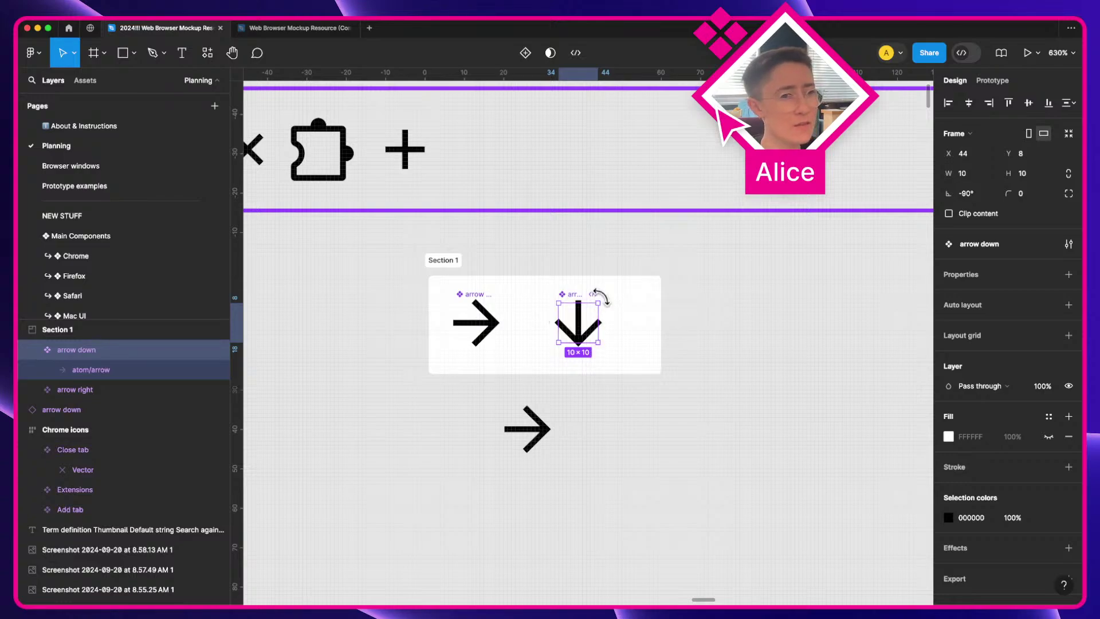
pyautogui.moveTo(601, 296); pyautogui.dragTo(540, 294)
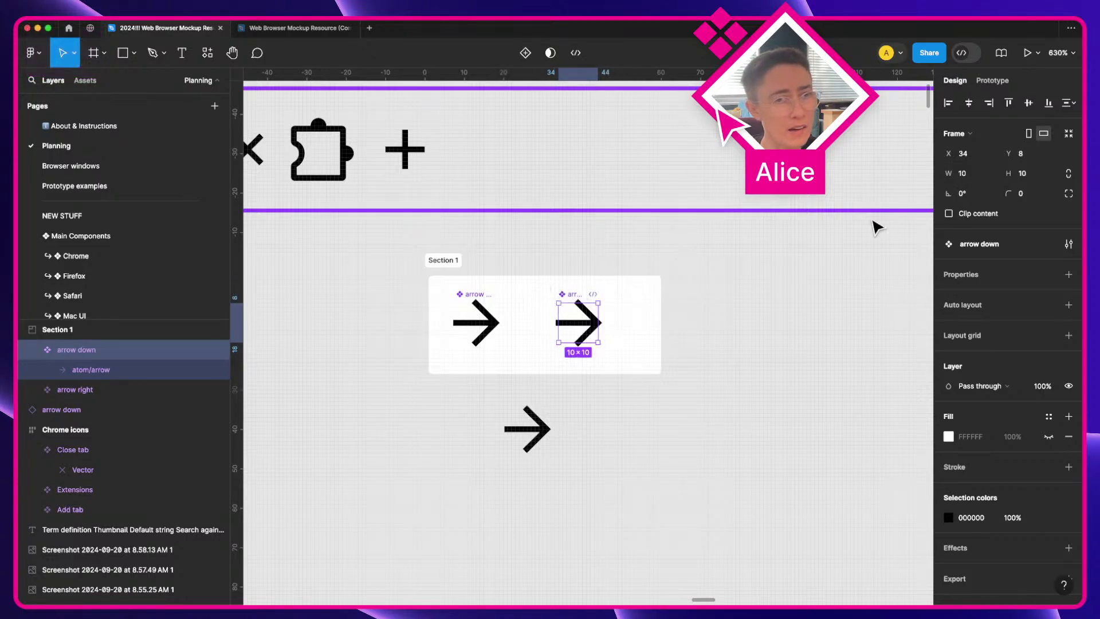
pyautogui.press('super+z')
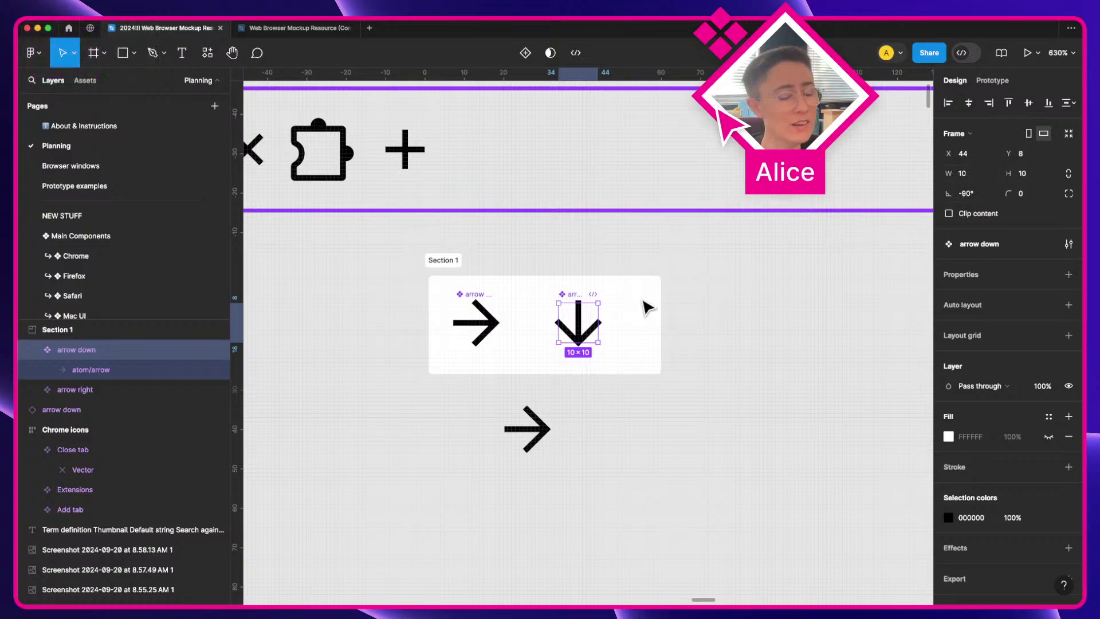
pyautogui.press('shift+super+z')
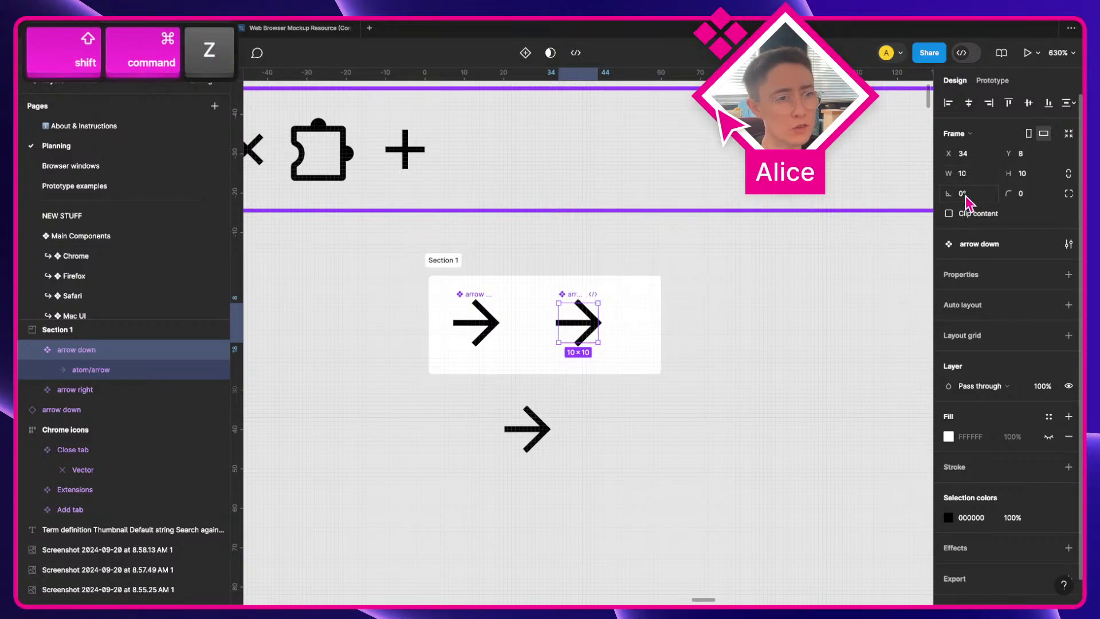
# Step: Rotate arrow down's inner arrow to point down and delete the lower test instance
pyautogui.click(132, 375)
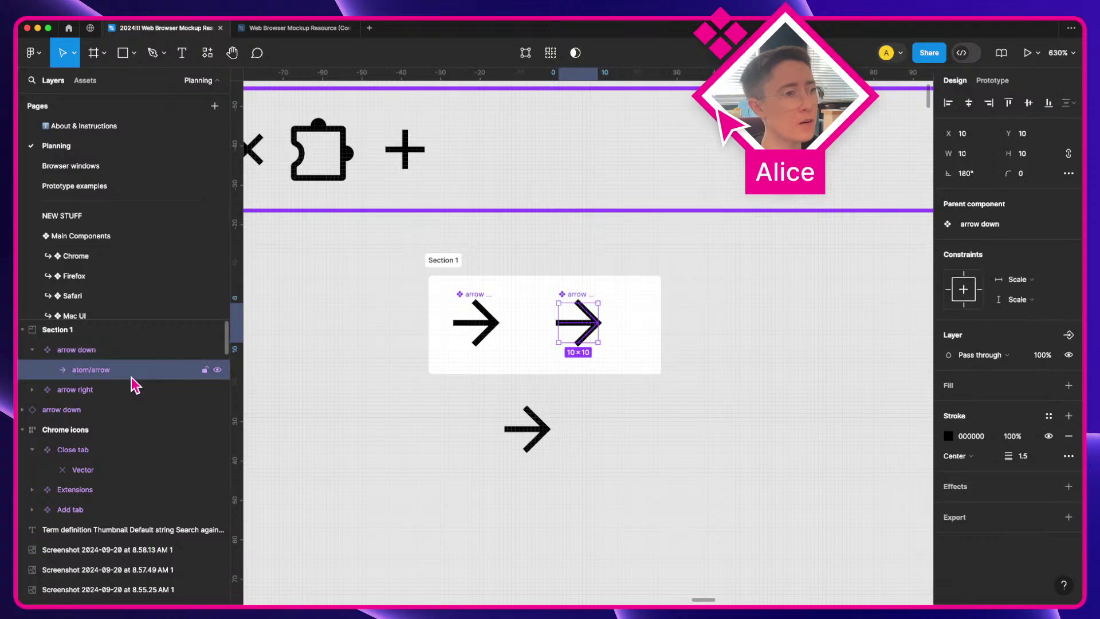
pyautogui.moveTo(600, 295); pyautogui.dragTo(606, 344)
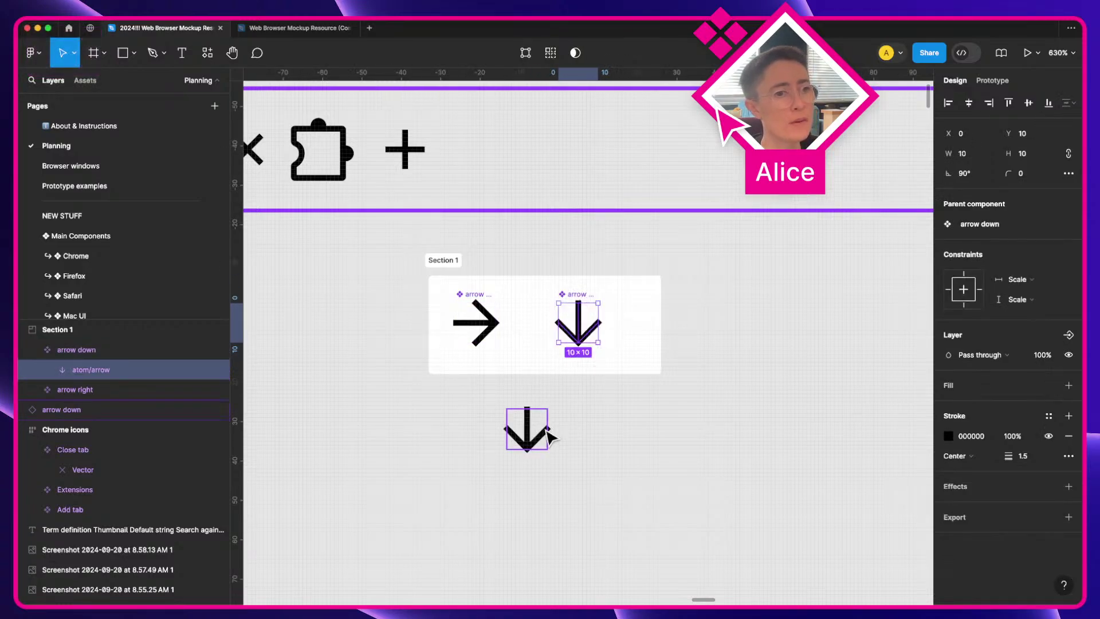
pyautogui.click(526, 429)
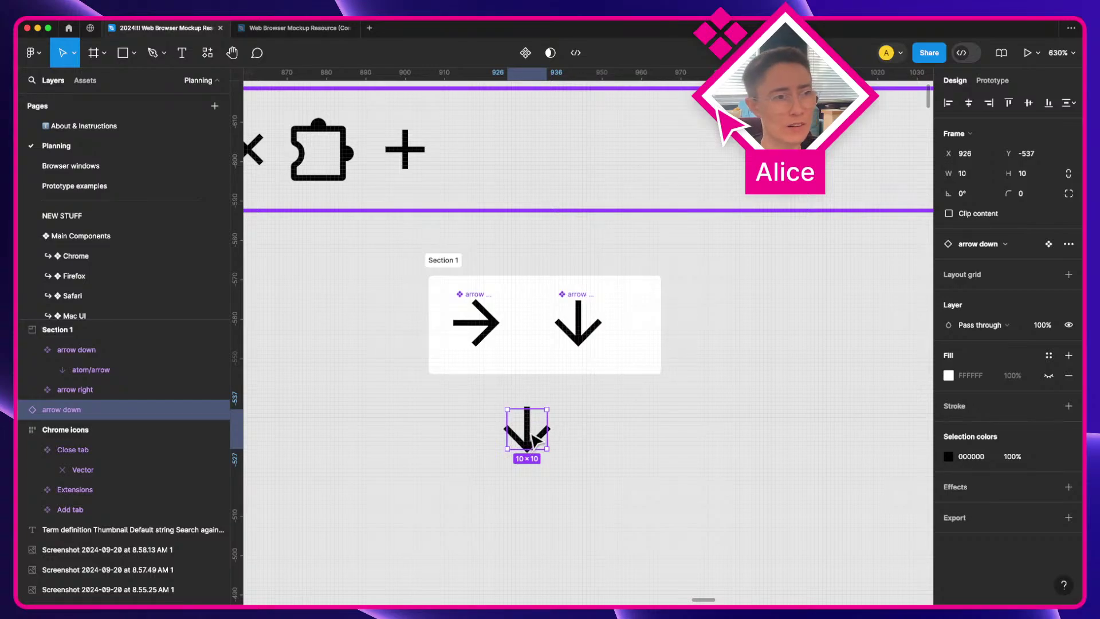
pyautogui.press('BackSpace')
# Step: Add an arrow down test instance below the section, inspect its inner arrow, then delete it
pyautogui.moveTo(473, 317); pyautogui.dragTo(546, 442)
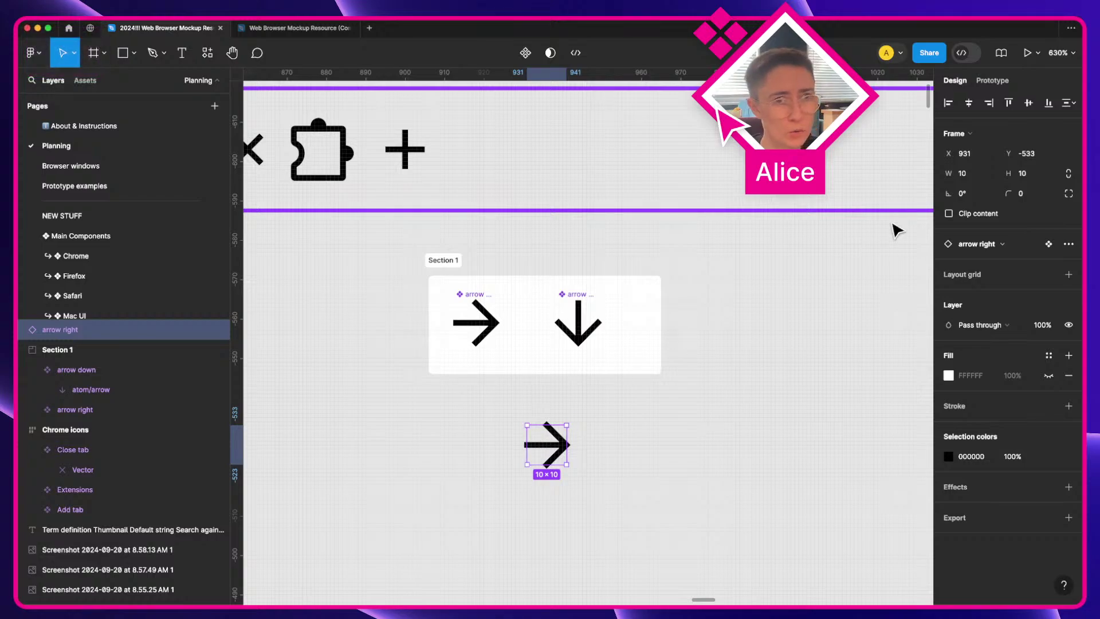
pyautogui.click(977, 242)
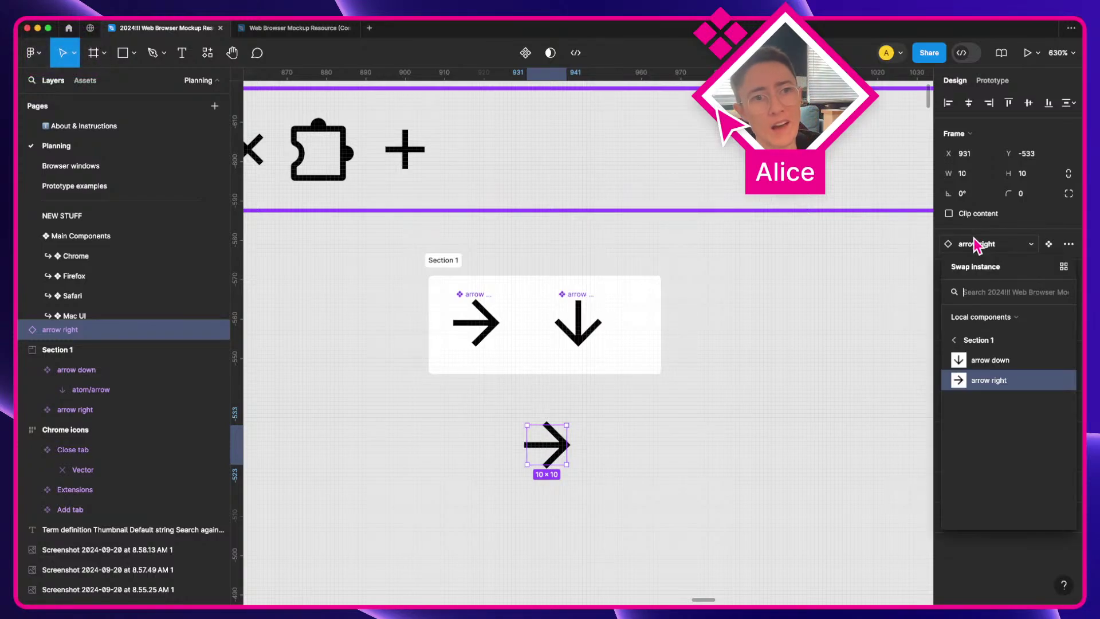
pyautogui.click(995, 363)
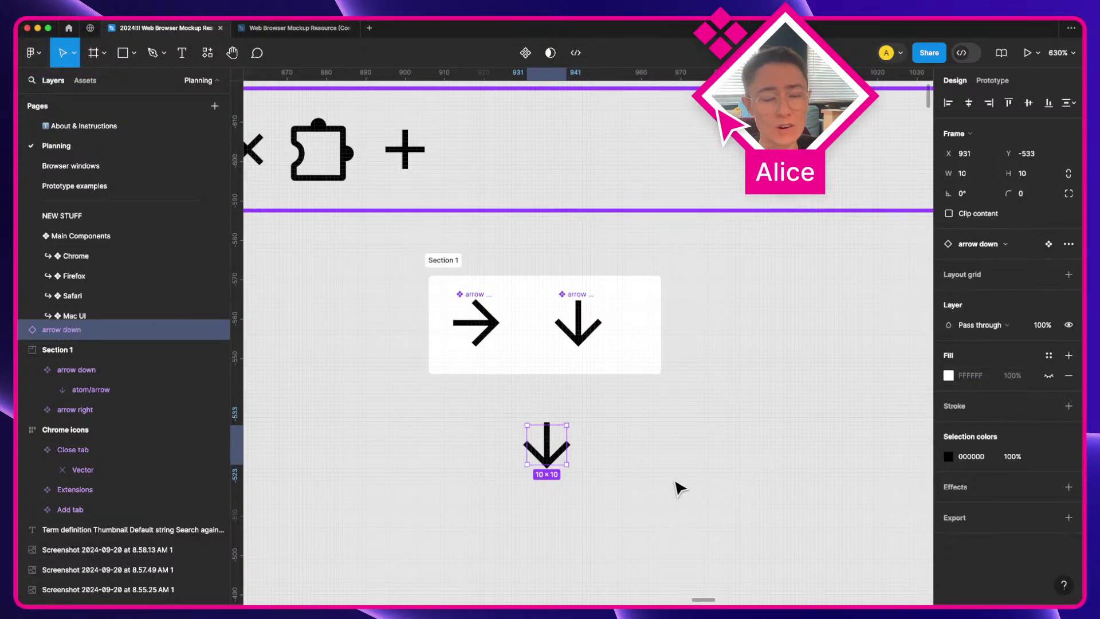
pyautogui.click(616, 411)
pyautogui.doubleClick(580, 339)
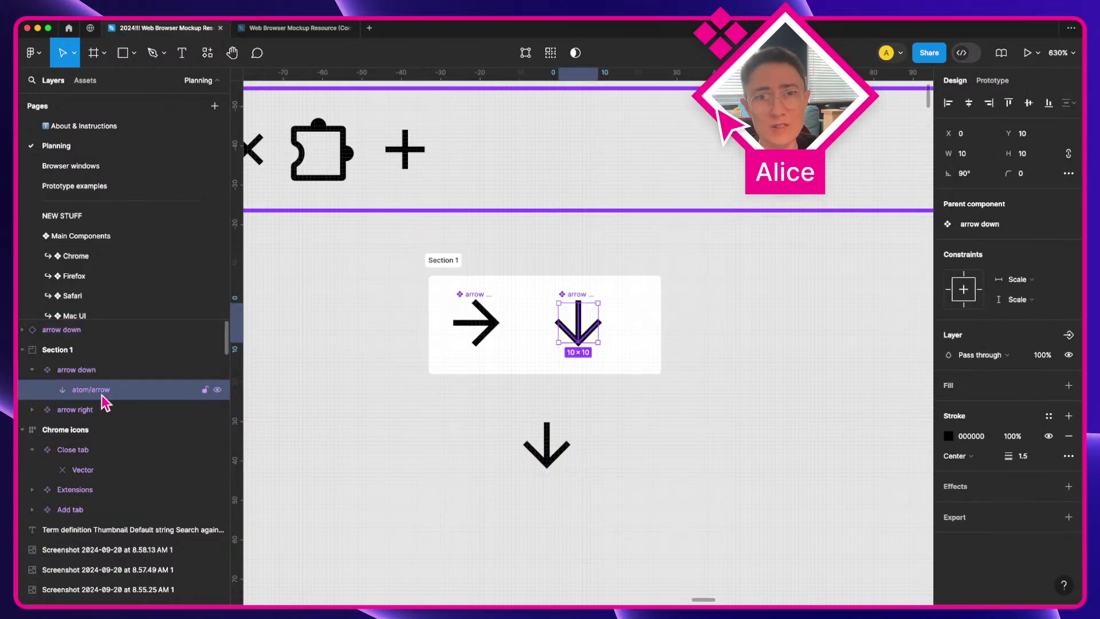
pyautogui.click(87, 370)
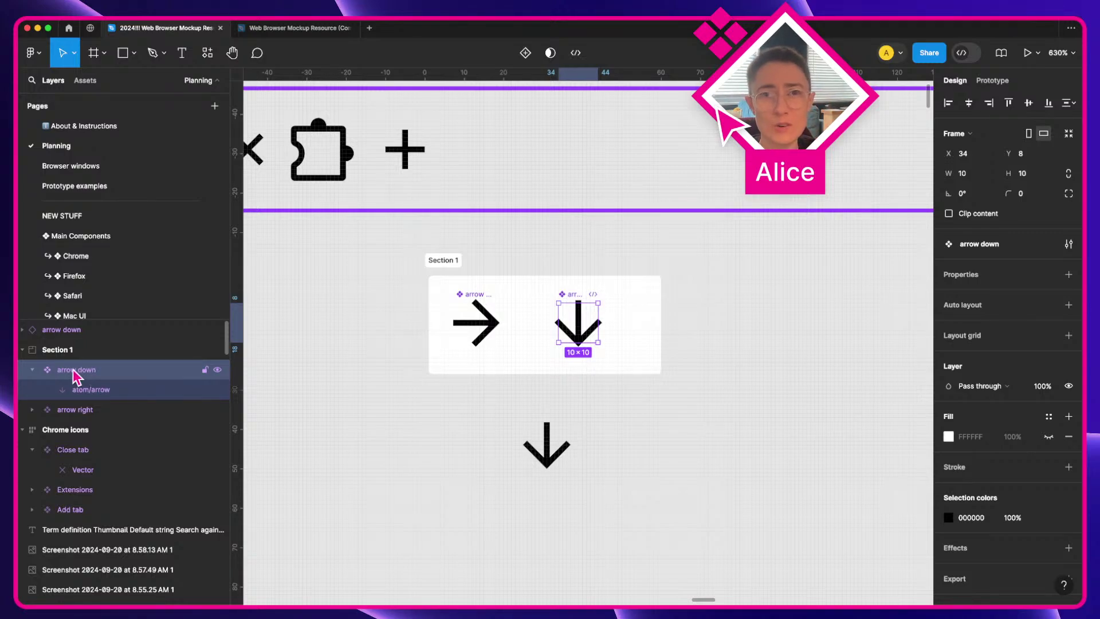
pyautogui.click(79, 391)
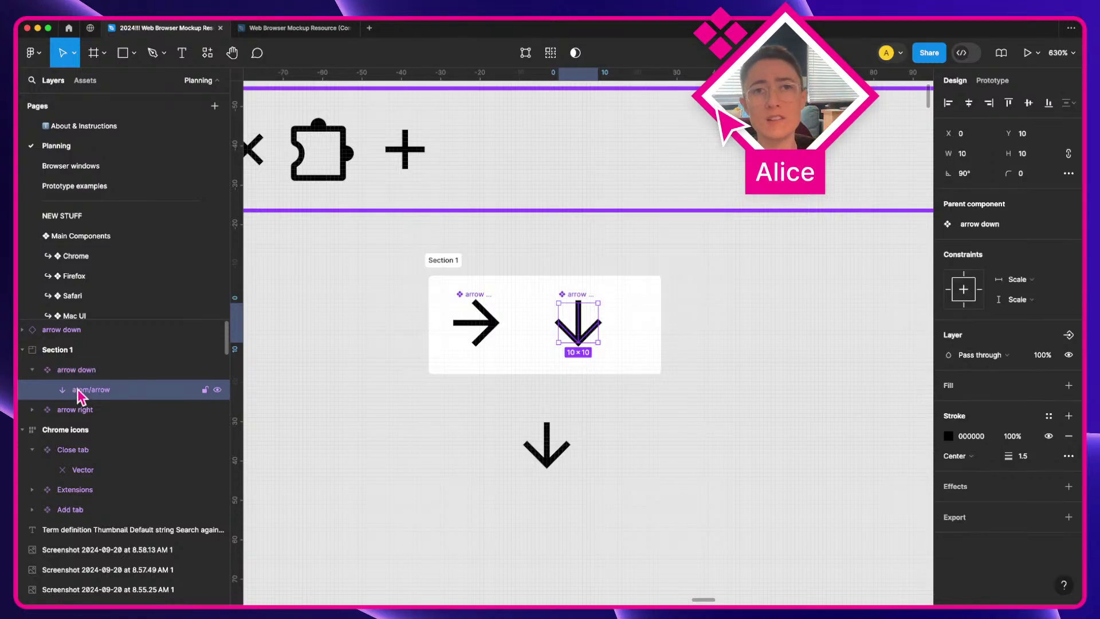
pyautogui.click(467, 444)
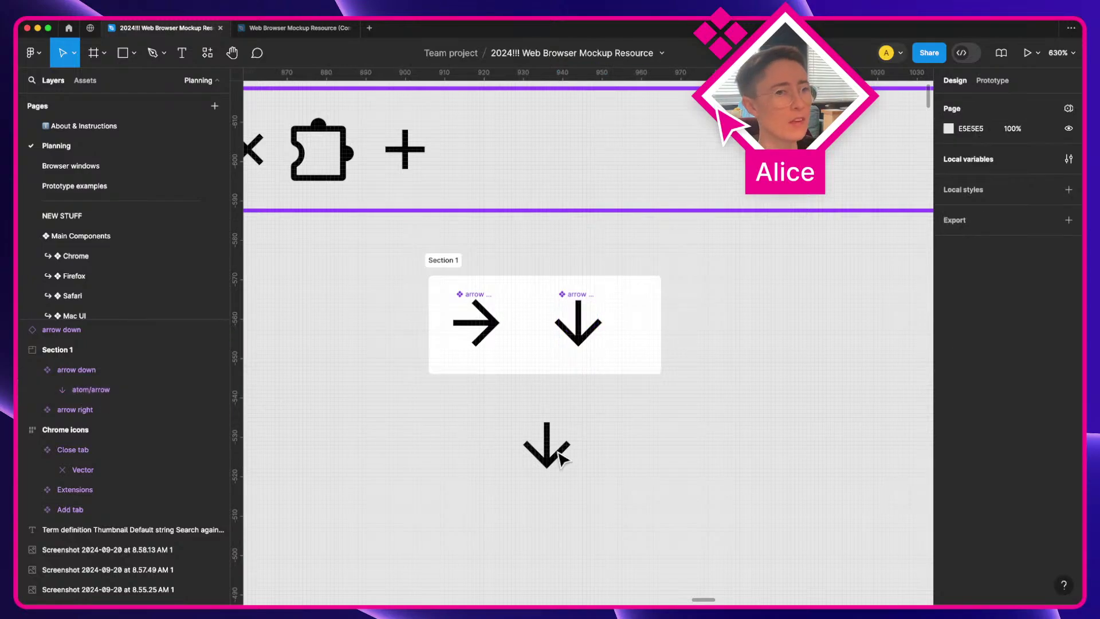
pyautogui.click(545, 444)
pyautogui.press('BackSpace')
# Step: Rotate the inner arrow of arrow down to 0° so it points left
pyautogui.click(577, 325)
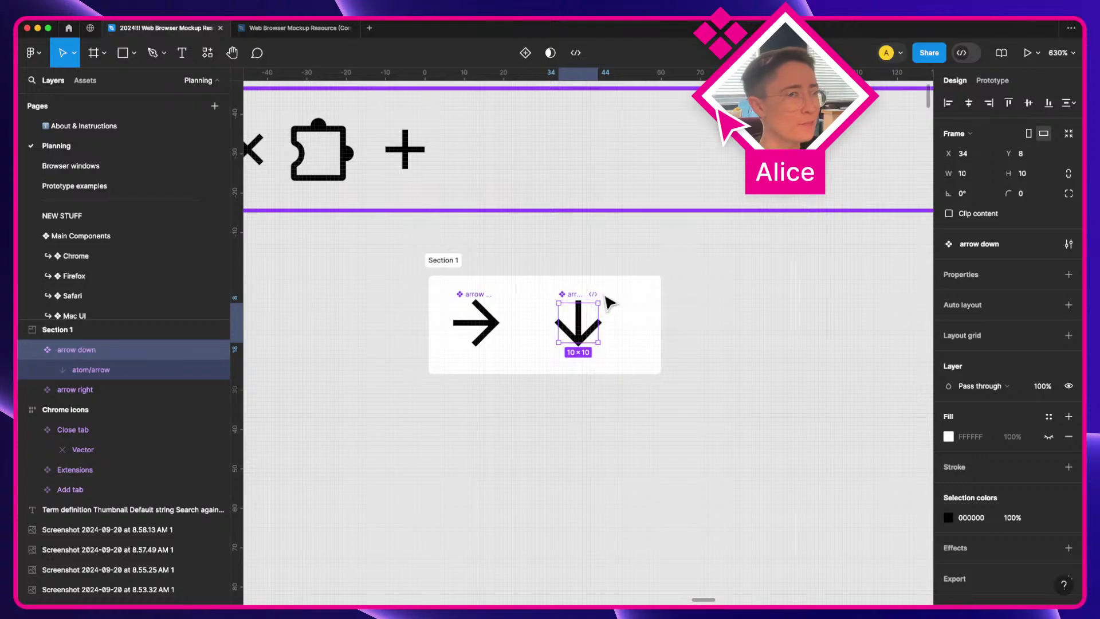
pyautogui.click(658, 361)
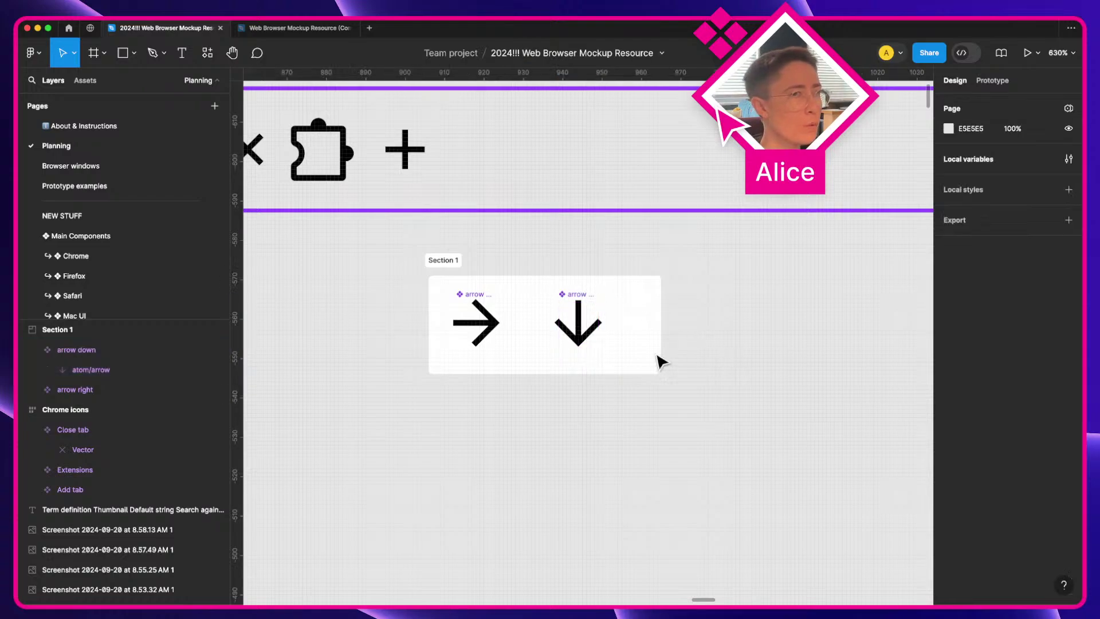
pyautogui.doubleClick(585, 340)
pyautogui.moveTo(601, 298); pyautogui.dragTo(616, 354)
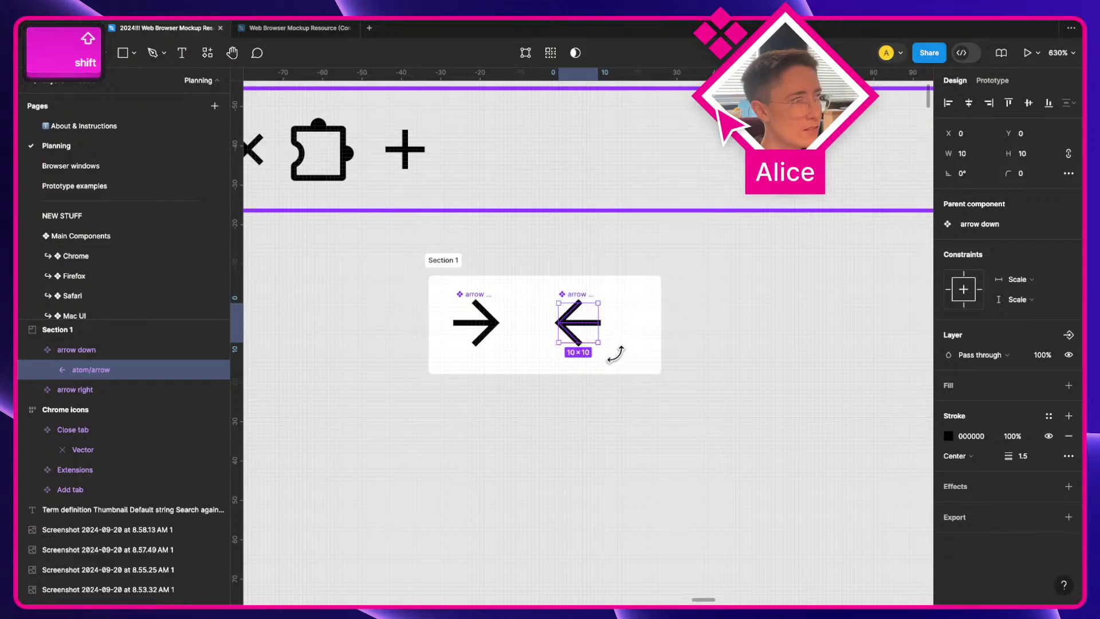
# Step: Rename the arrow down component to "arrow left"
pyautogui.click(582, 447)
pyautogui.click(582, 302)
pyautogui.press('super+r')
pyautogui.press('Right')
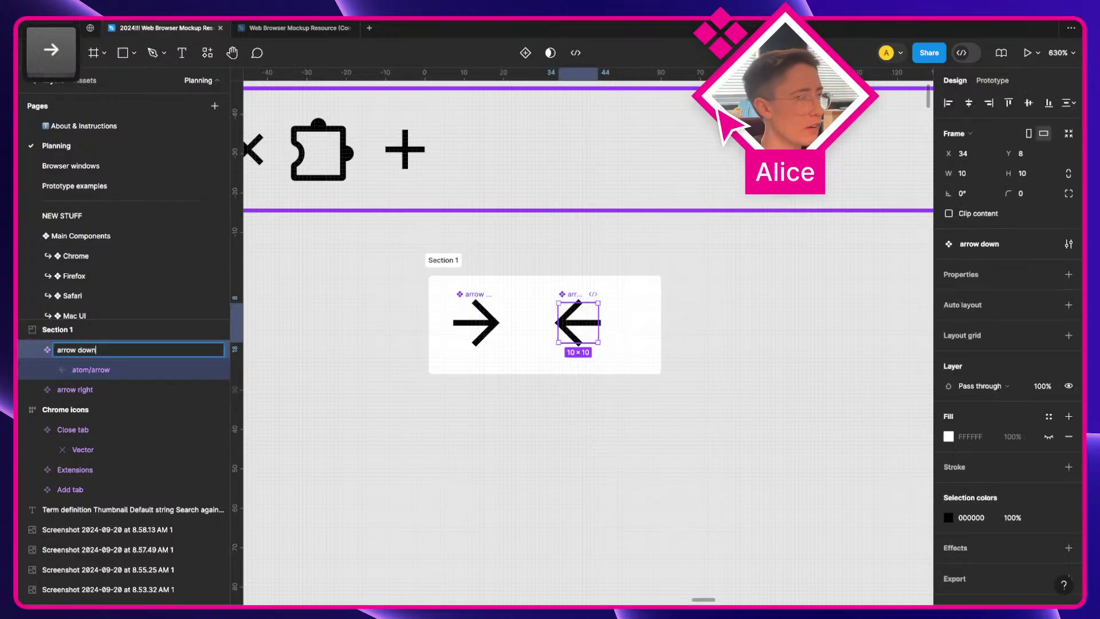
pyautogui.hotkey('shift', 'alt', 'Left')
pyautogui.write('left')
pyautogui.press('Return')
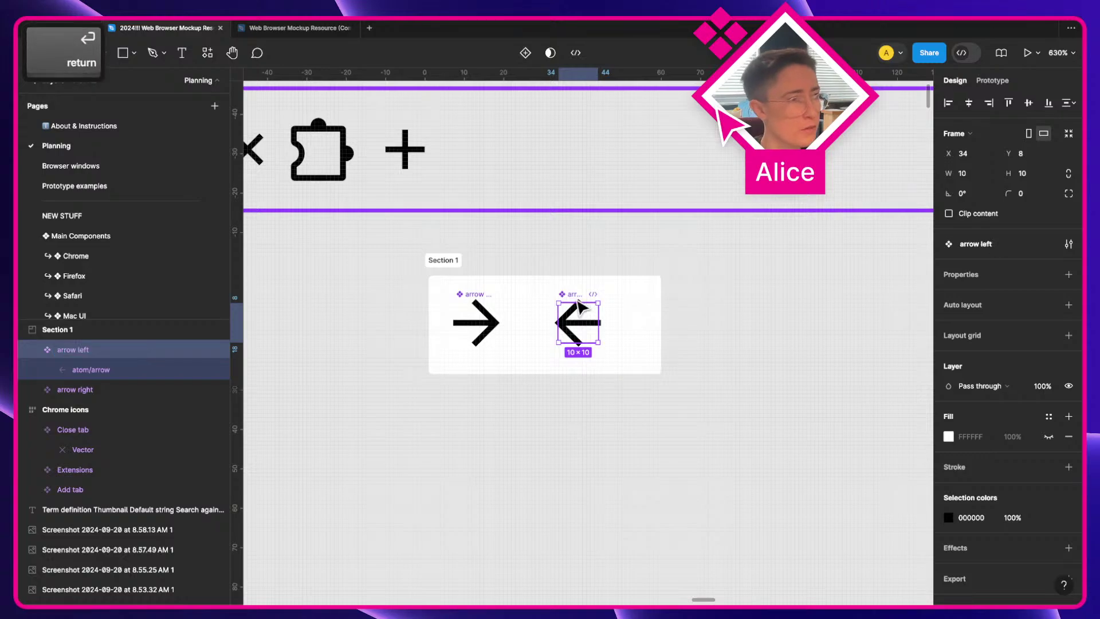
# Step: Move both arrow components beside the plus icon and delete the empty Section 1
pyautogui.click(579, 375)
pyautogui.click(499, 324)
pyautogui.keyDown('shift'); pyautogui.click(591, 322); pyautogui.keyUp('shift')
pyautogui.moveTo(592, 321); pyautogui.dragTo(493, 149)
pyautogui.click(486, 418)
pyautogui.moveTo(582, 342); pyautogui.dragTo(550, 169)
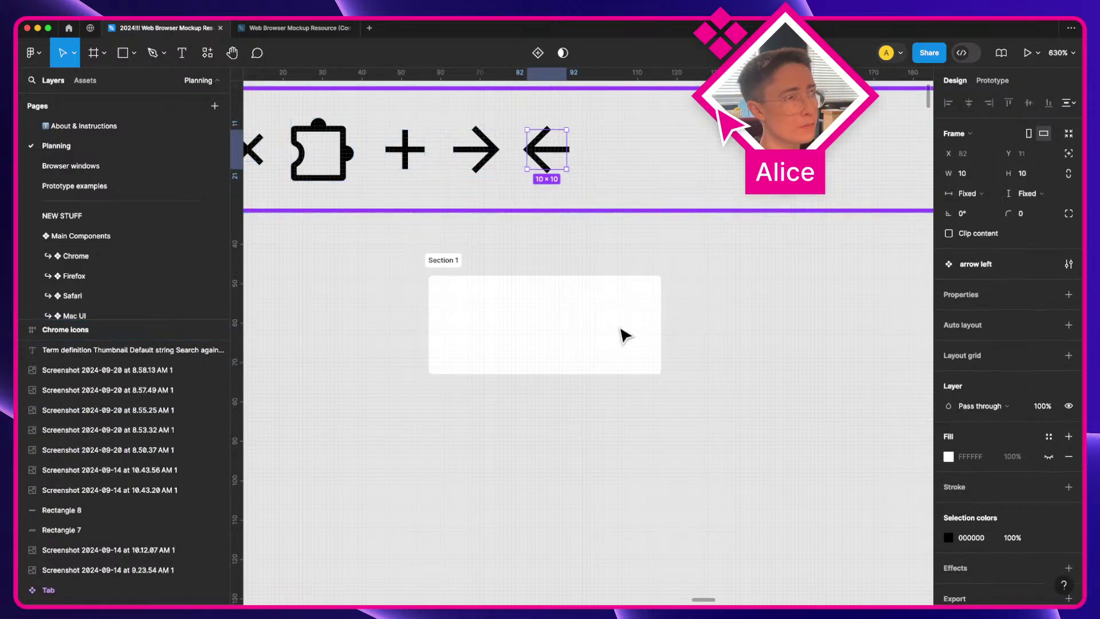
pyautogui.click(455, 261)
pyautogui.press('BackSpace')
# Step: Rename the right arrow "Page forward" and the left arrow "Page back"
pyautogui.click(465, 167)
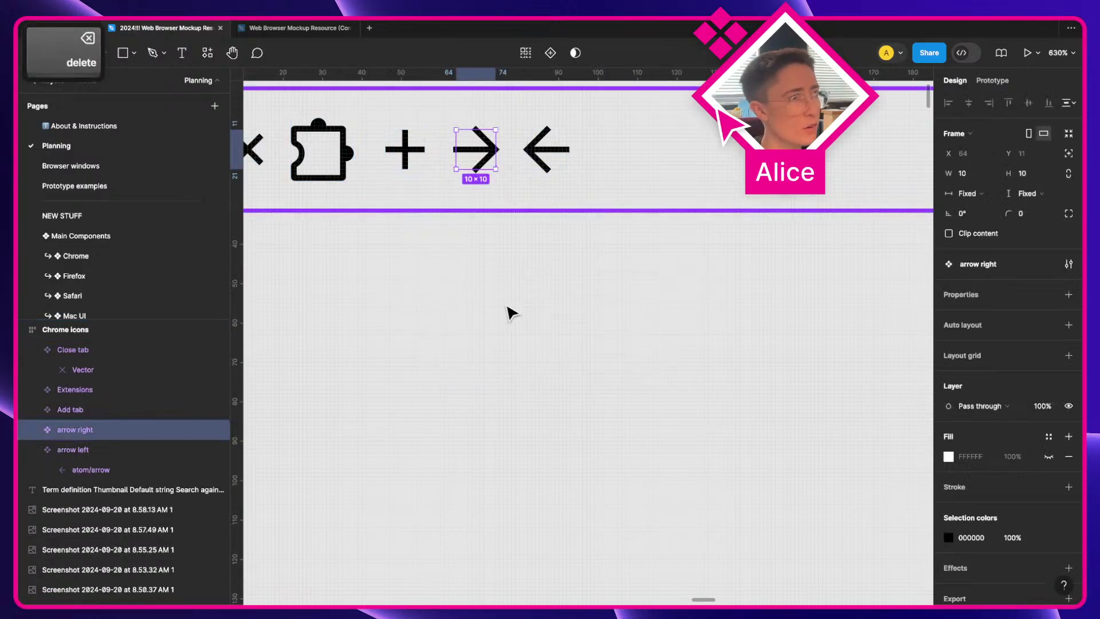
pyautogui.scroll(2, 530, 332)
pyautogui.press('super+r')
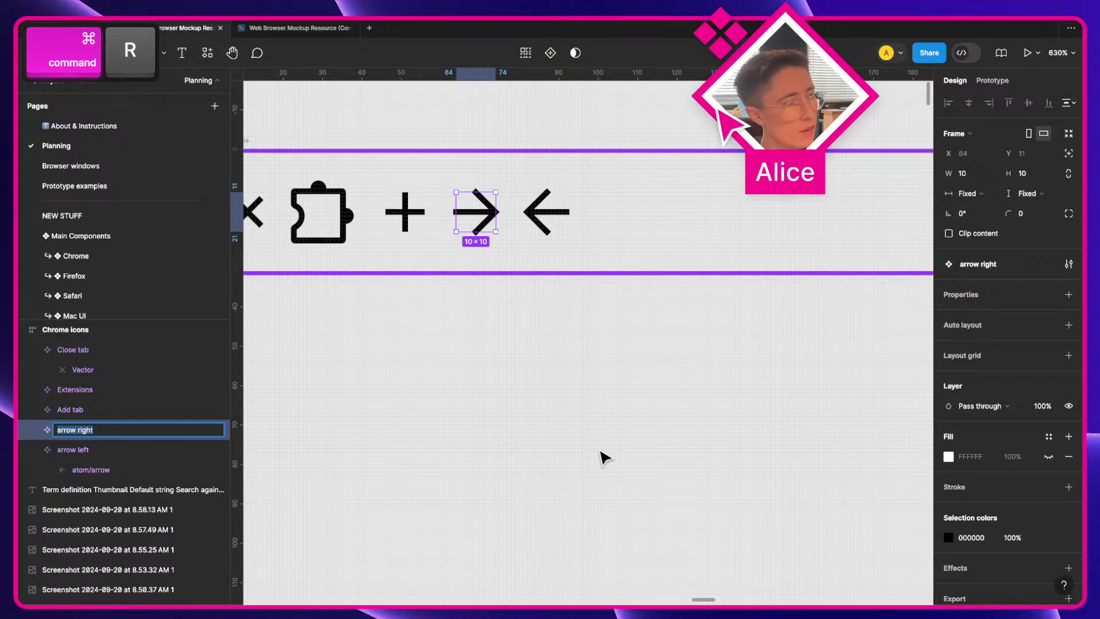
pyautogui.write('Page forw')
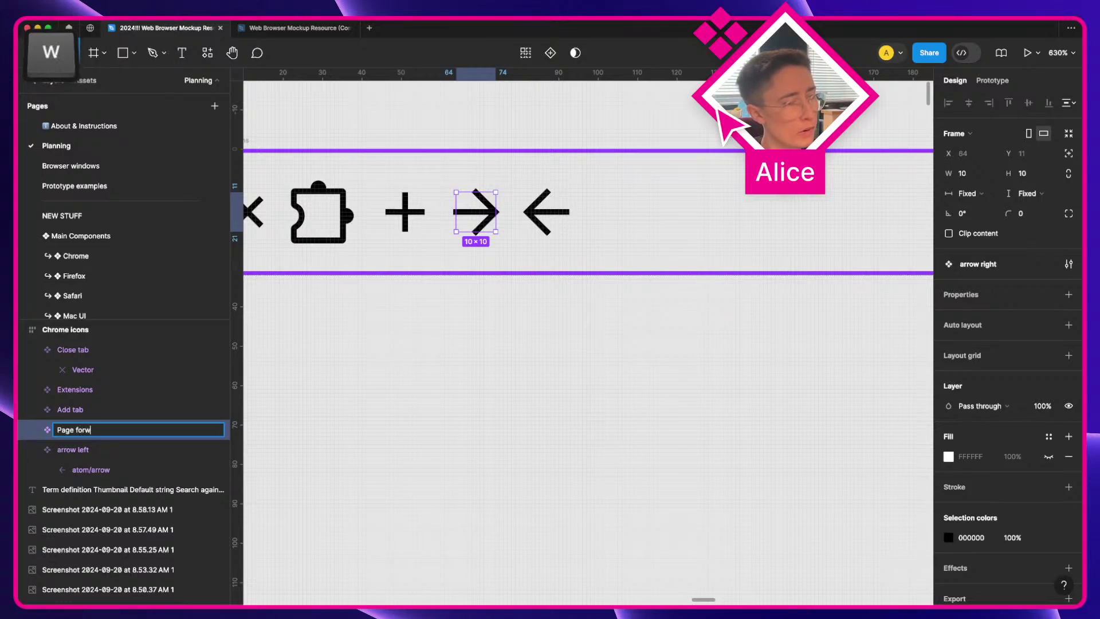
pyautogui.write('ard')
pyautogui.press('Return')
pyautogui.click(545, 213)
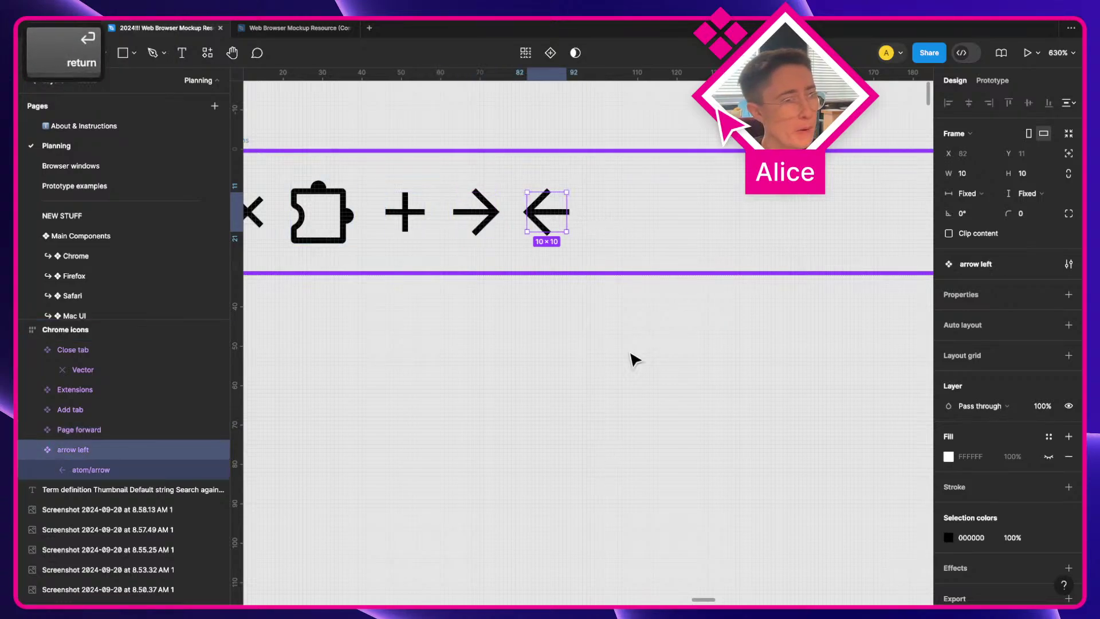
pyautogui.press('super+r')
pyautogui.write('Page back')
pyautogui.press('Return')
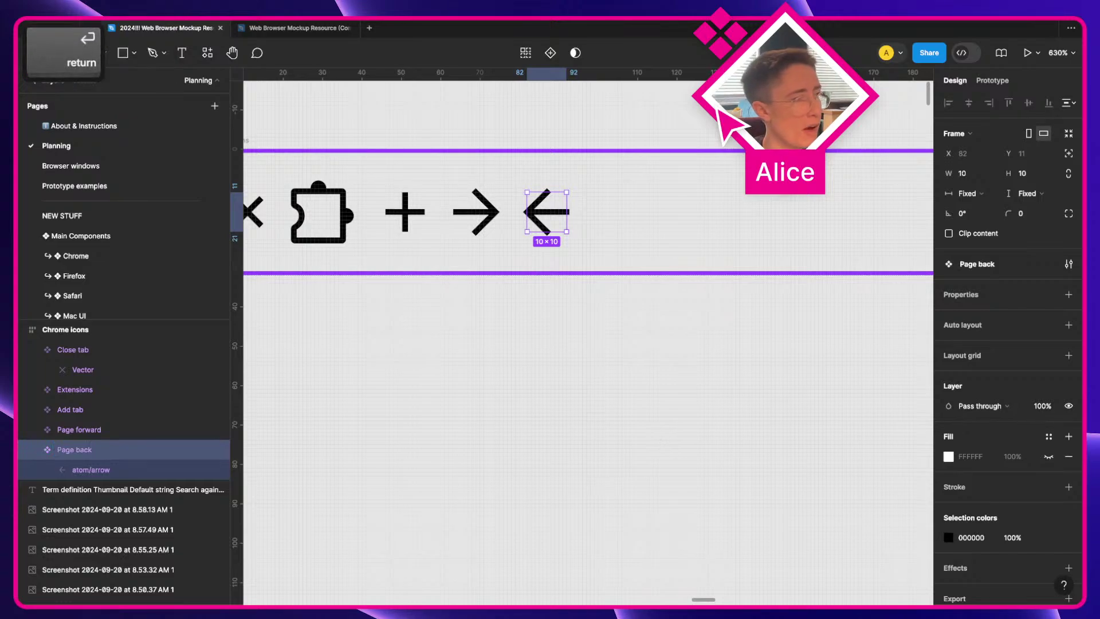
pyautogui.click(705, 532)
pyautogui.scroll(-3, 699, 527)
pyautogui.moveTo(699, 527); pyautogui.dragTo(430, 413)
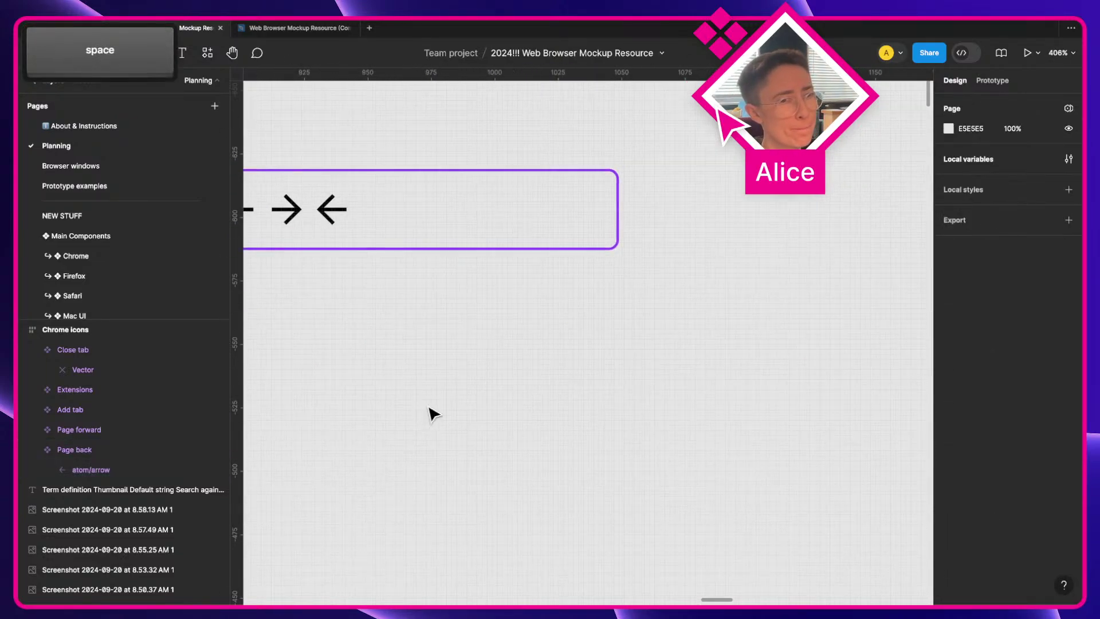
pyautogui.scroll(-3, 433, 413)
pyautogui.press('space')
pyautogui.scroll(-10, 438, 414)
pyautogui.hscroll(-15, 439, 413)
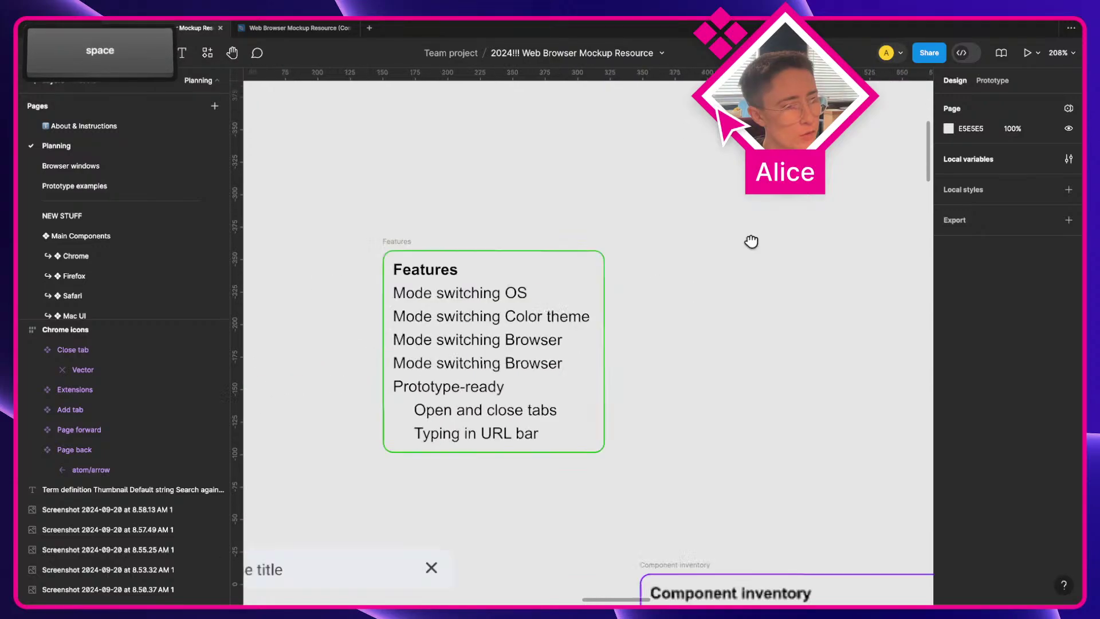
pyautogui.hscroll(5, 529, 245)
pyautogui.scroll(-10, 606, 355)
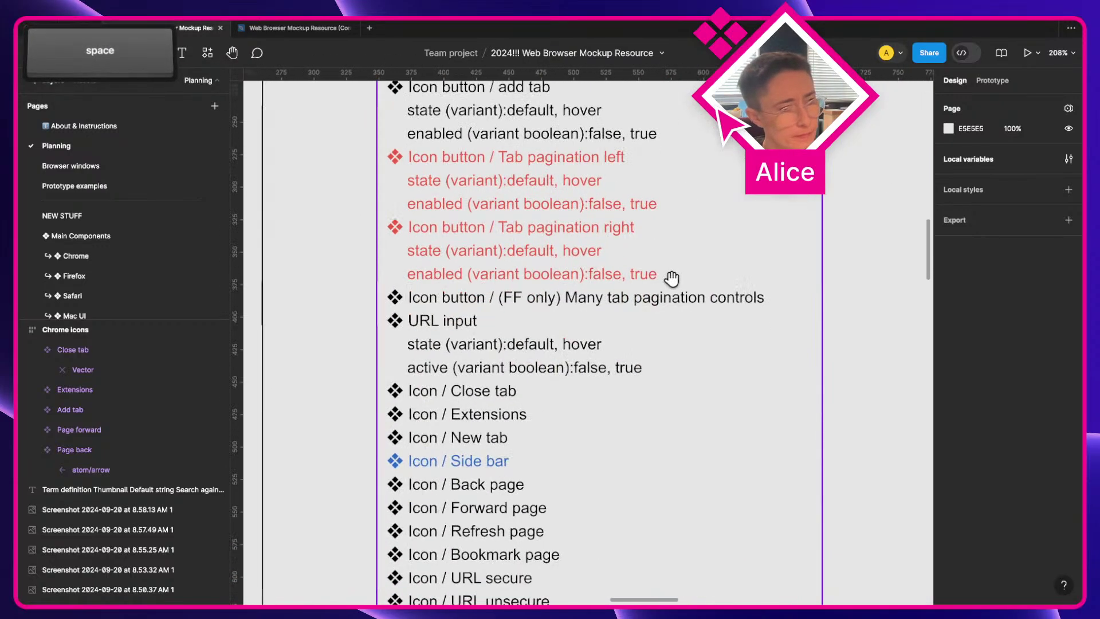
pyautogui.scroll(-2, 527, 452)
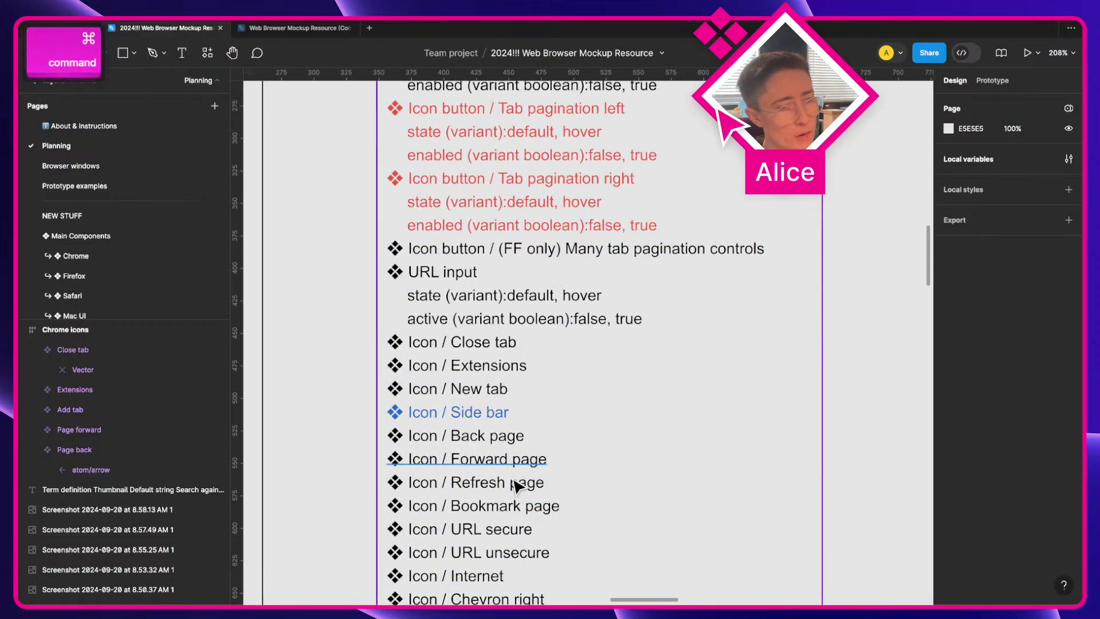
pyautogui.keyDown('super'); pyautogui.click(523, 487); pyautogui.keyUp('super')
pyautogui.scroll(-3, 522, 494)
pyautogui.press('Escape')
pyautogui.press('space')
pyautogui.hscroll(5, 689, 315)
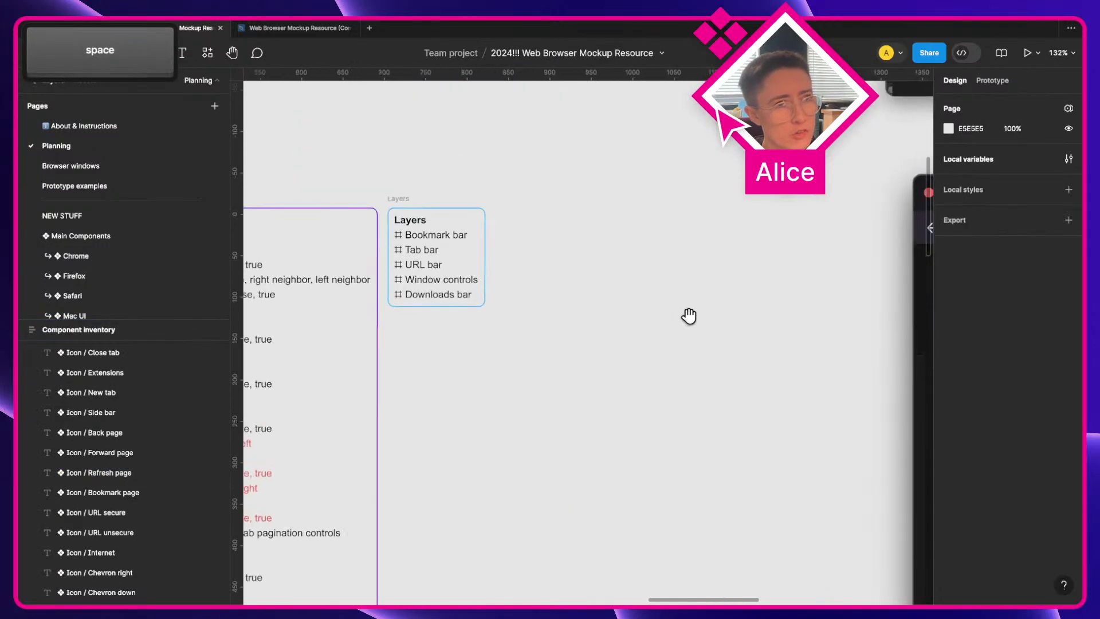
pyautogui.hscroll(8, 393, 536)
pyautogui.scroll(-6, 393, 536)
pyautogui.scroll(1, 535, 407)
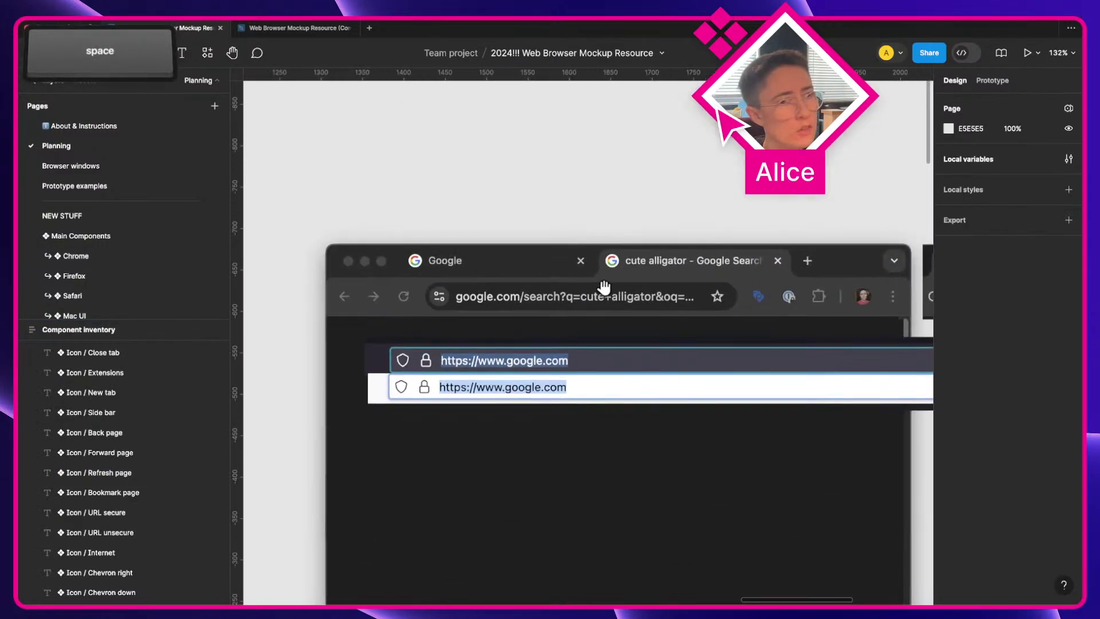
pyautogui.hscroll(5, 518, 444)
pyautogui.hscroll(-5, 421, 304)
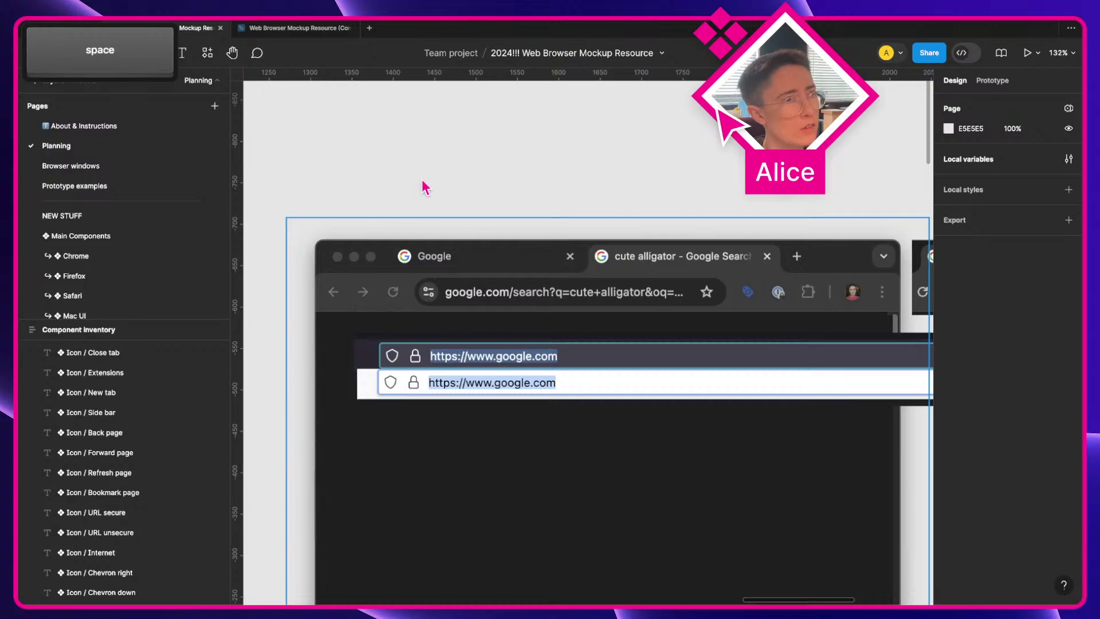
pyautogui.click(305, 29)
# Step: Copy the refresh icon from the community mockup and paste it onto the Planning page
pyautogui.press('super')
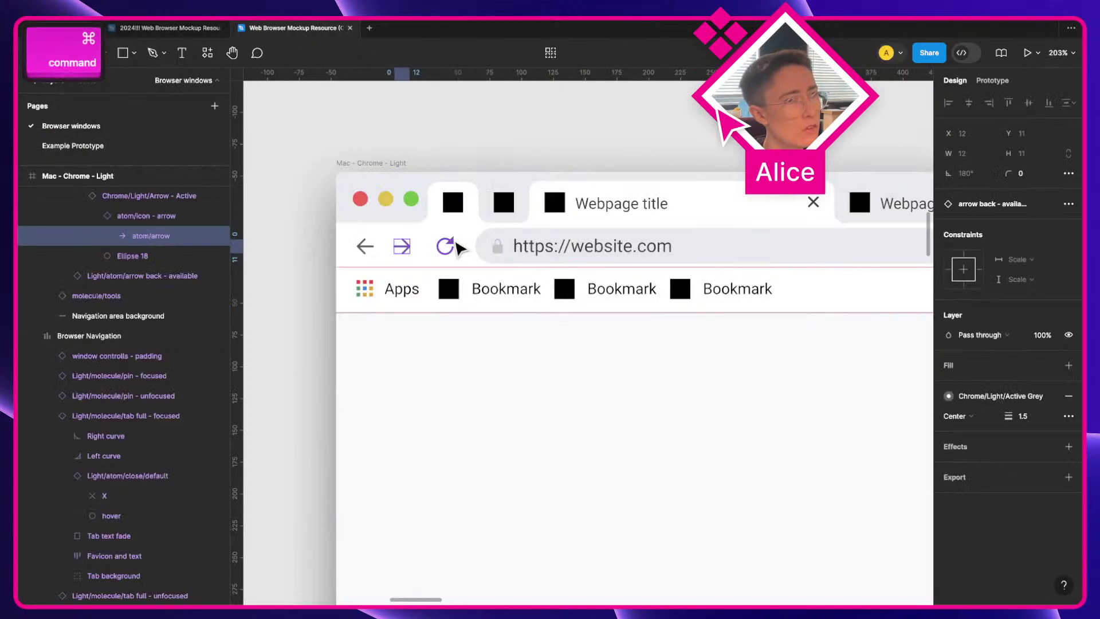
pyautogui.keyDown('super'); pyautogui.click(458, 246); pyautogui.keyUp('super')
pyautogui.press('super+c')
pyautogui.scroll(2, 143, 249)
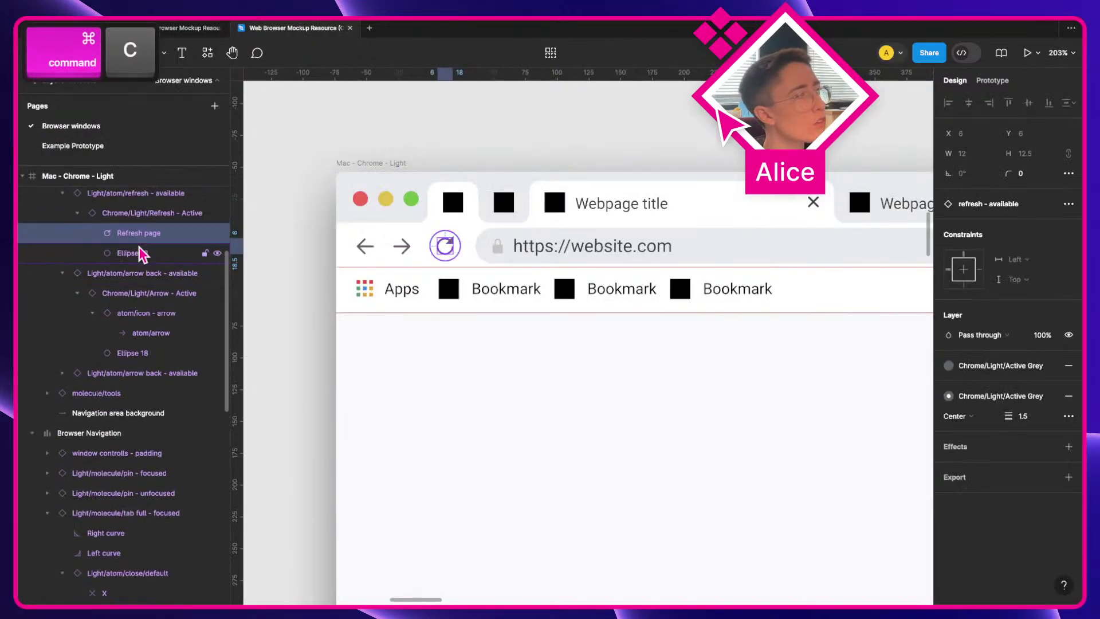
pyautogui.press('super+c')
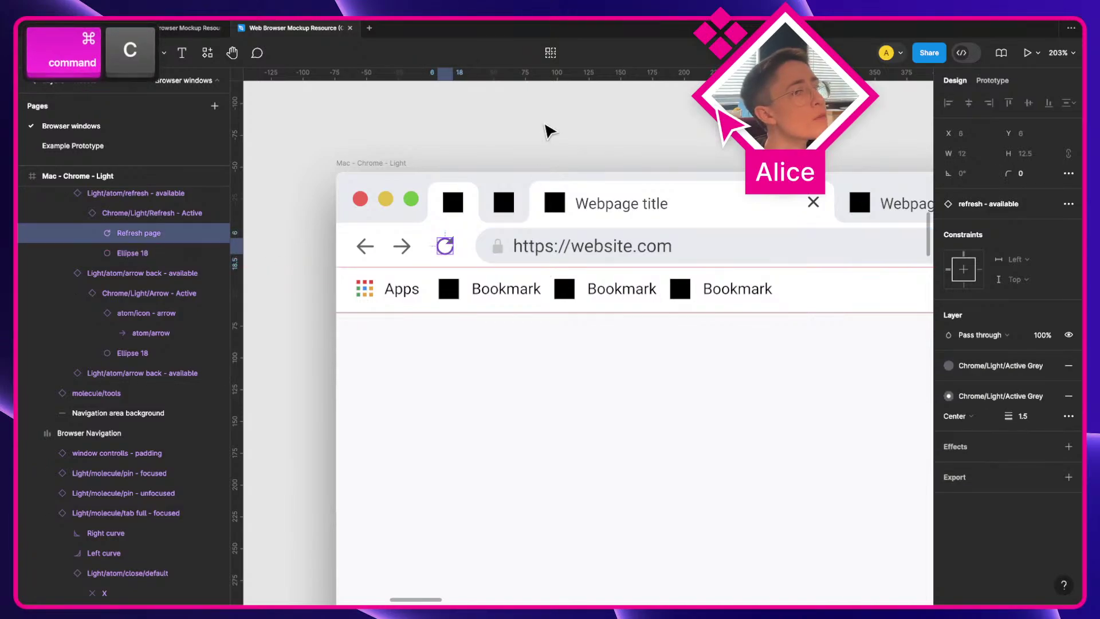
pyautogui.click(189, 28)
pyautogui.press('super+v')
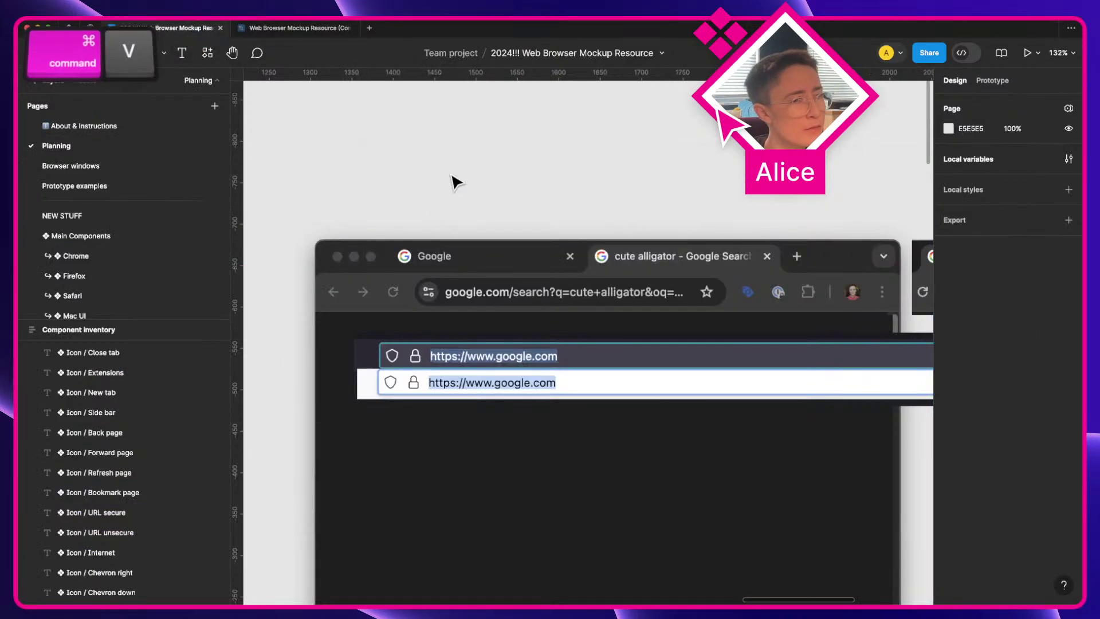
pyautogui.press('super+v')
pyautogui.moveTo(570, 331); pyautogui.dragTo(392, 216)
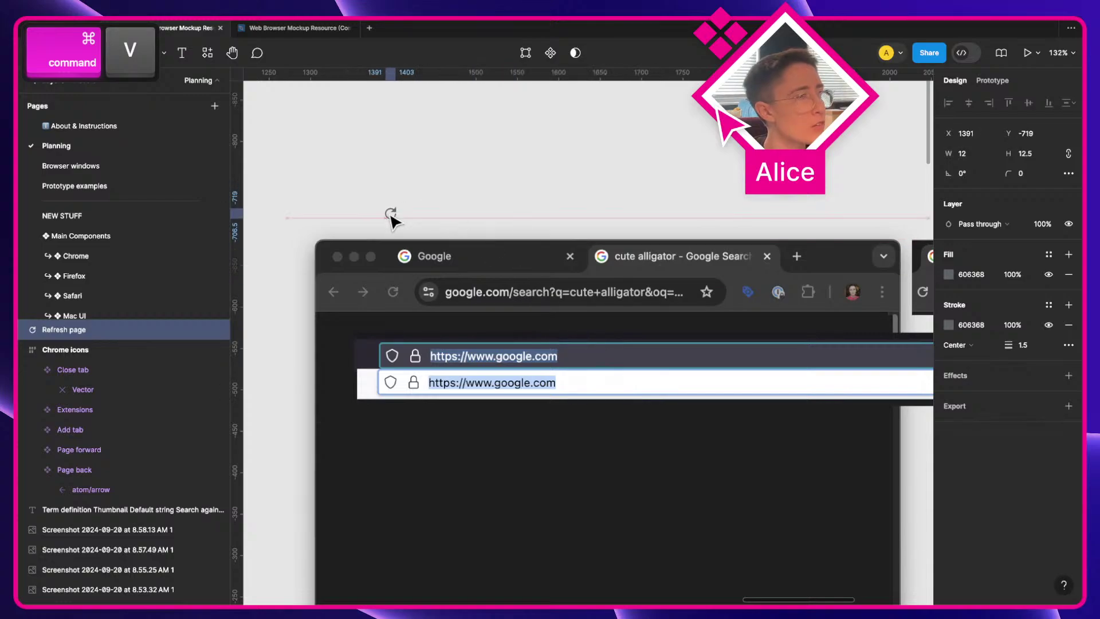
# Step: Change the pasted refresh icon's stroke colour to white (FFFFFF)
pyautogui.scroll(5, 392, 216)
pyautogui.press('a')
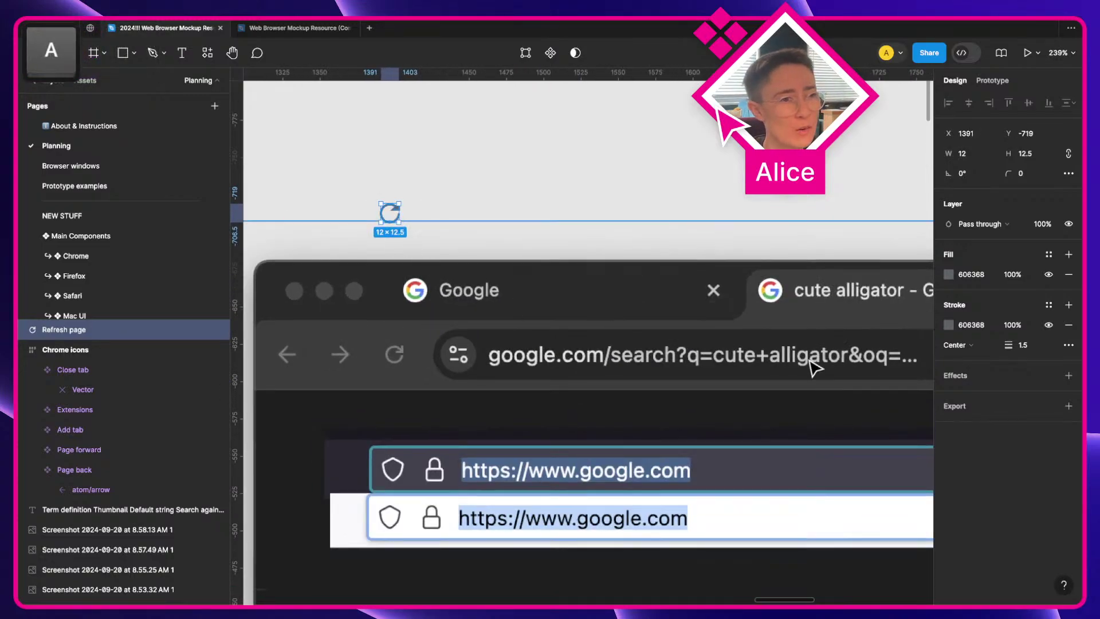
pyautogui.click(980, 327)
pyautogui.write('F')
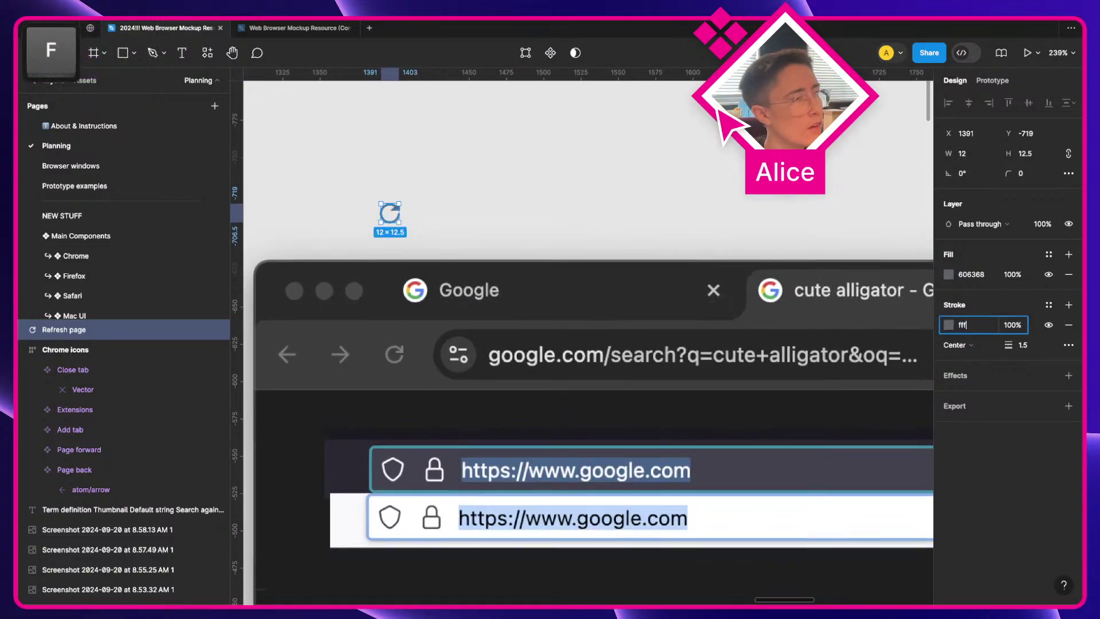
pyautogui.press('Return')
pyautogui.press('Escape')
# Step: Resize the icon to 11×11 and place it beside the screenshot's refresh icon
pyautogui.scroll(3, 454, 209)
pyautogui.scroll(3, 497, 222)
pyautogui.press('a')
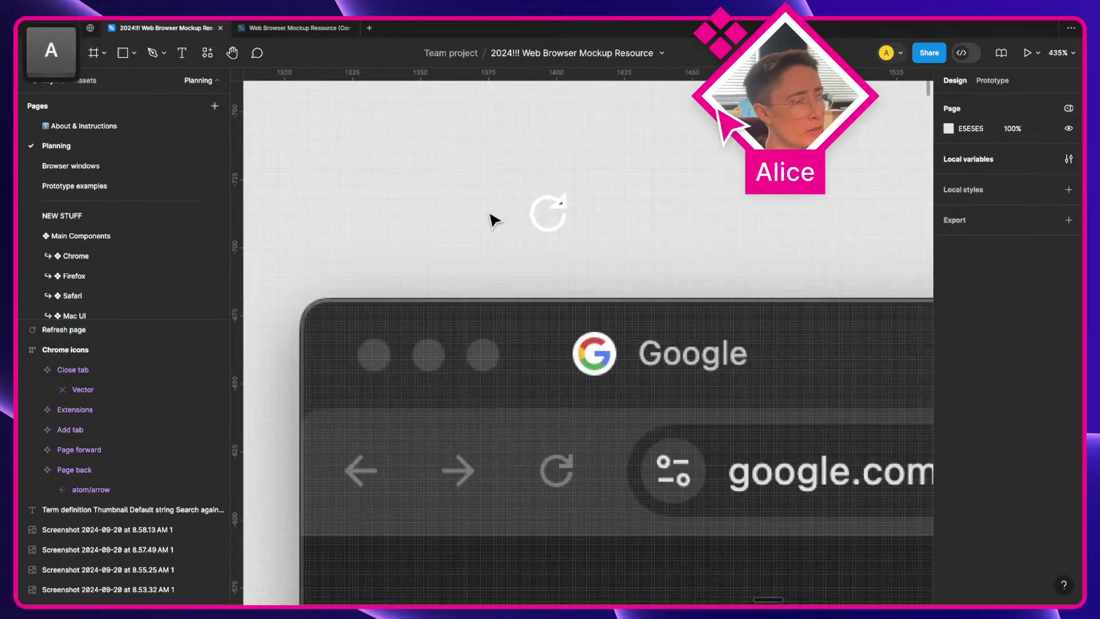
pyautogui.moveTo(555, 212); pyautogui.dragTo(571, 454)
pyautogui.scroll(5, 573, 454)
pyautogui.press('a')
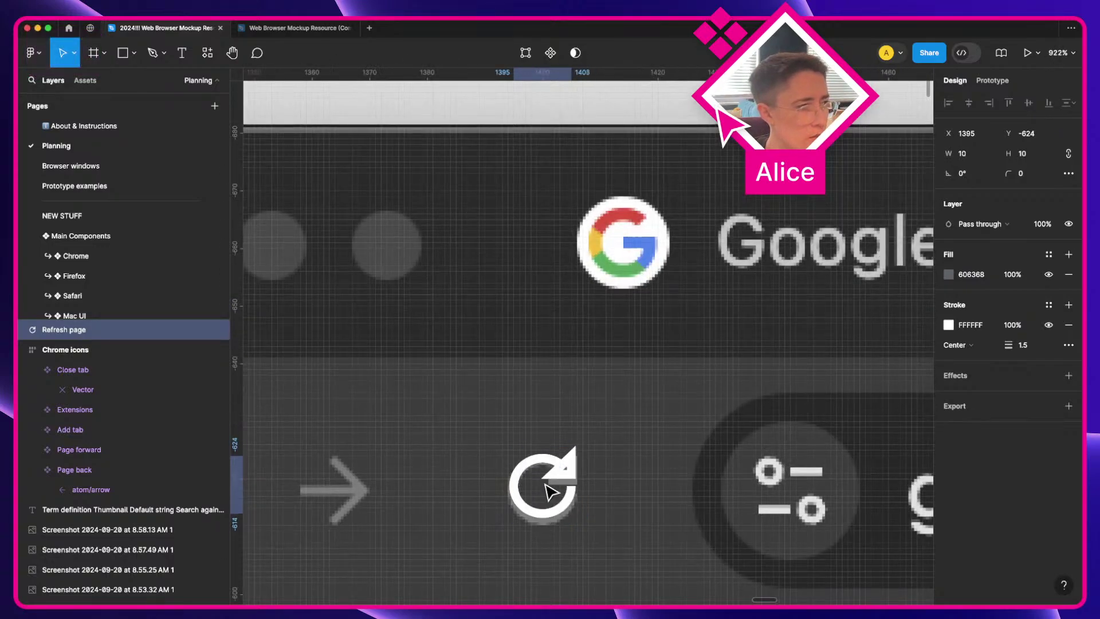
pyautogui.moveTo(572, 507); pyautogui.dragTo(578, 507)
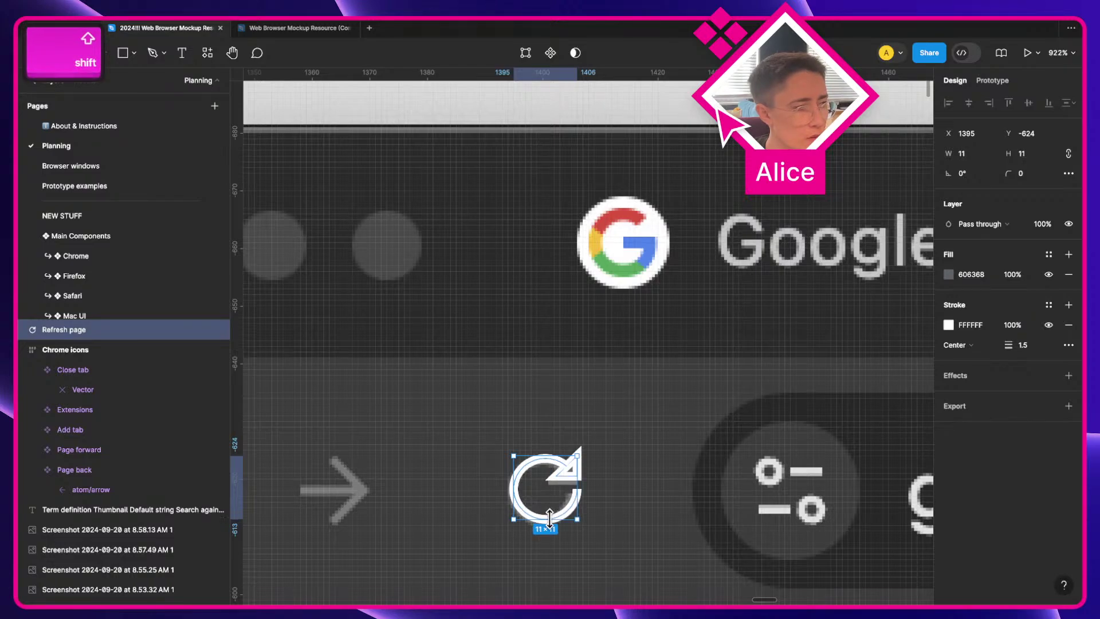
pyautogui.scroll(5, 579, 508)
pyautogui.moveTo(538, 435); pyautogui.dragTo(723, 424)
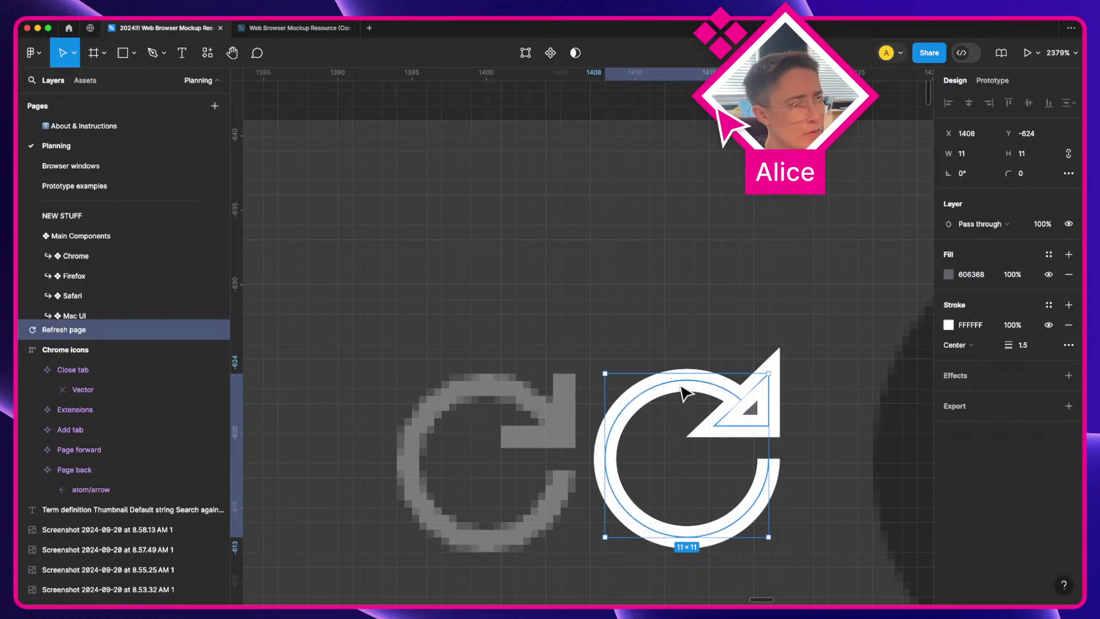
pyautogui.moveTo(671, 375); pyautogui.dragTo(673, 380)
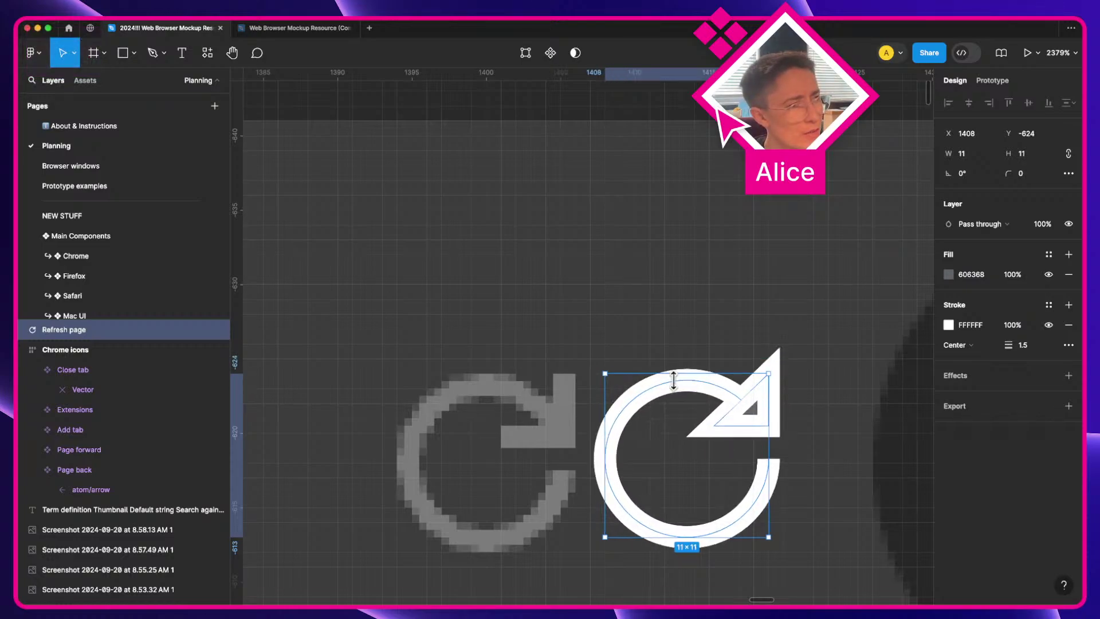
# Step: Edit the refresh arc's points and try reshaping the arrowhead, undoing the attempts
pyautogui.doubleClick(746, 405)
pyautogui.click(744, 400)
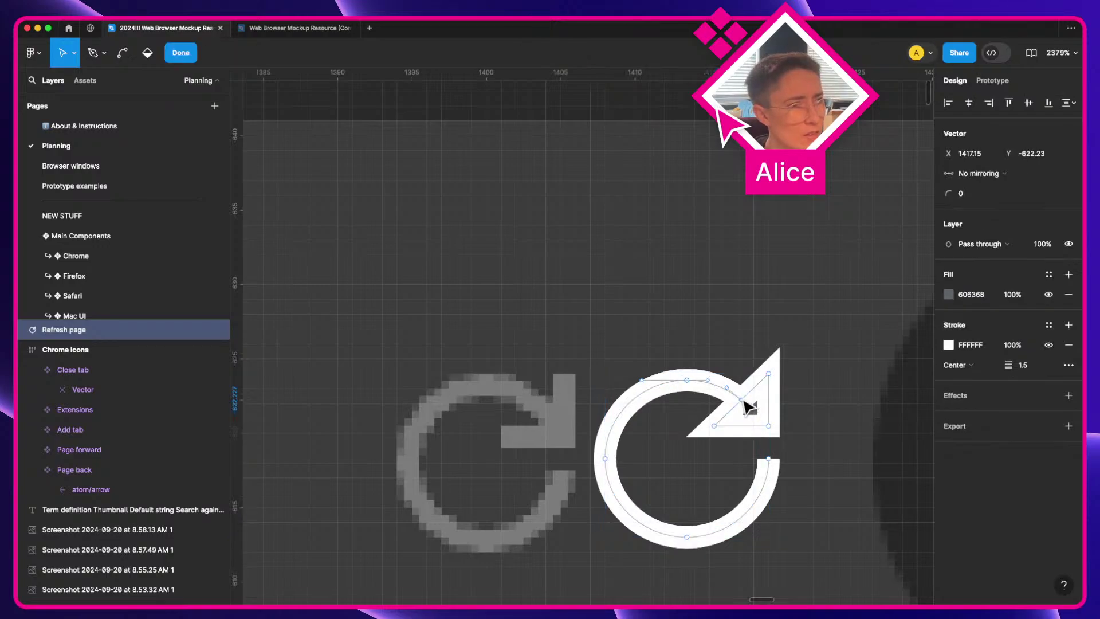
pyautogui.moveTo(740, 400); pyautogui.dragTo(702, 374)
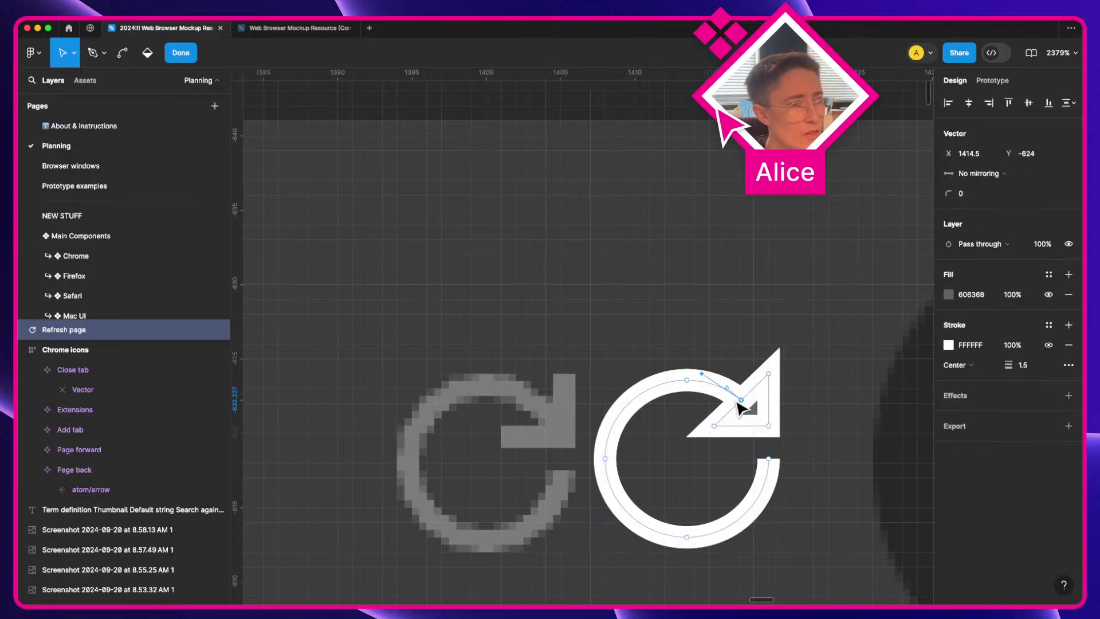
pyautogui.press('super+z')
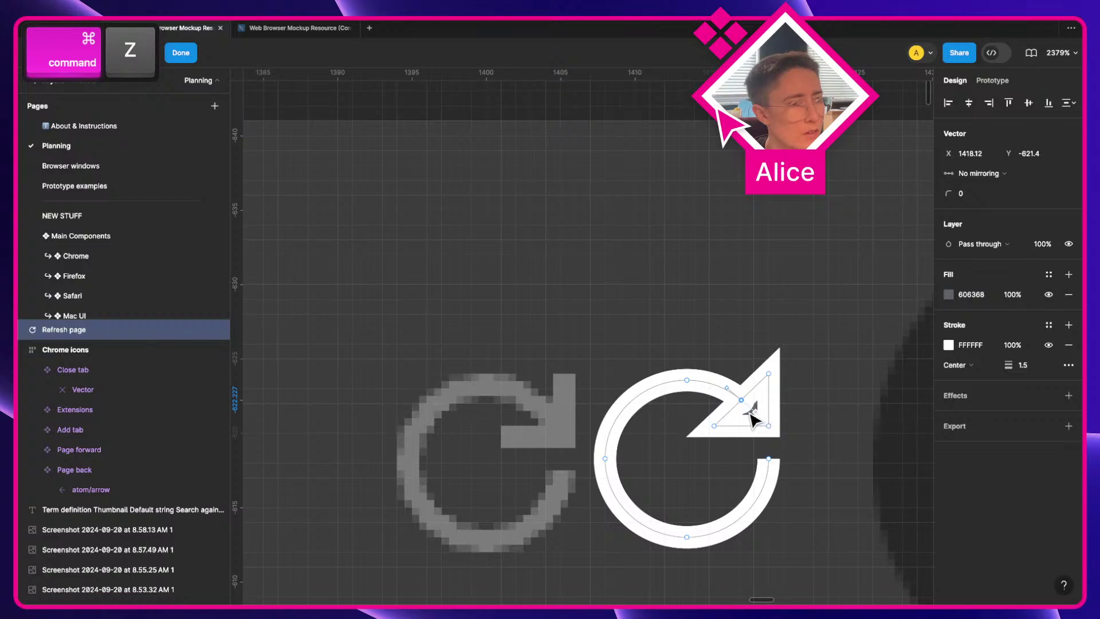
pyautogui.press('v')
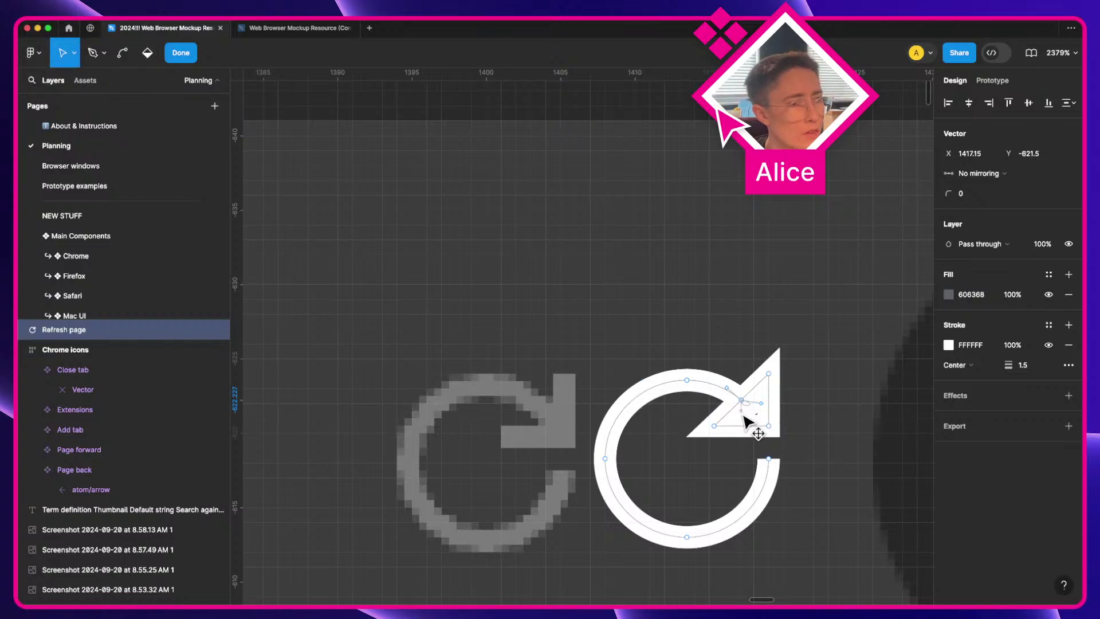
pyautogui.moveTo(743, 415); pyautogui.dragTo(702, 458)
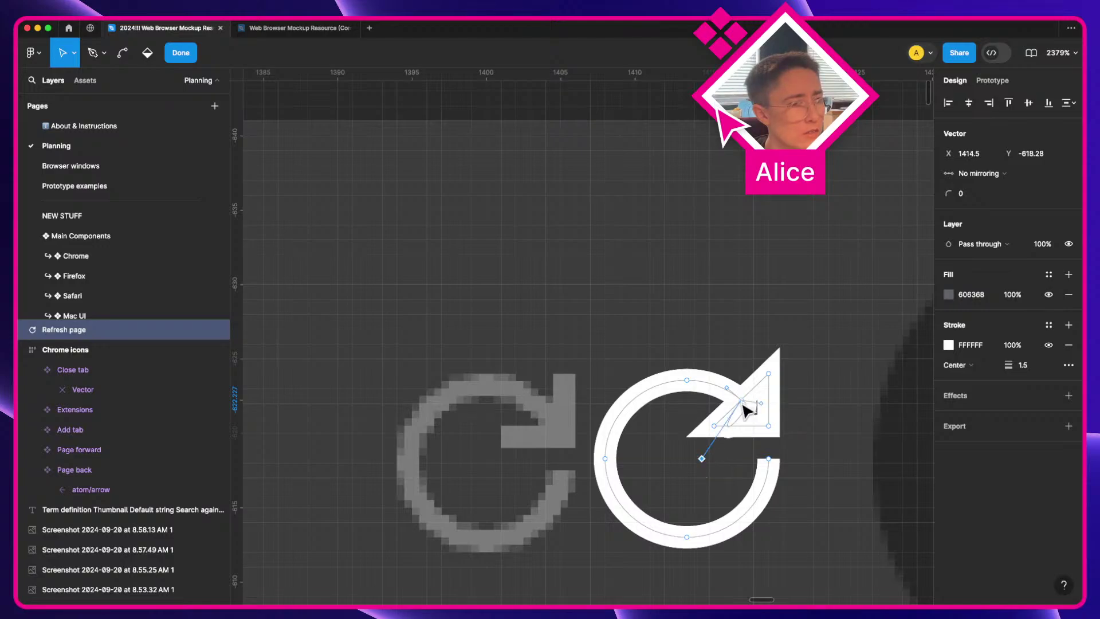
pyautogui.moveTo(747, 410); pyautogui.dragTo(739, 325)
pyautogui.press('super+z')
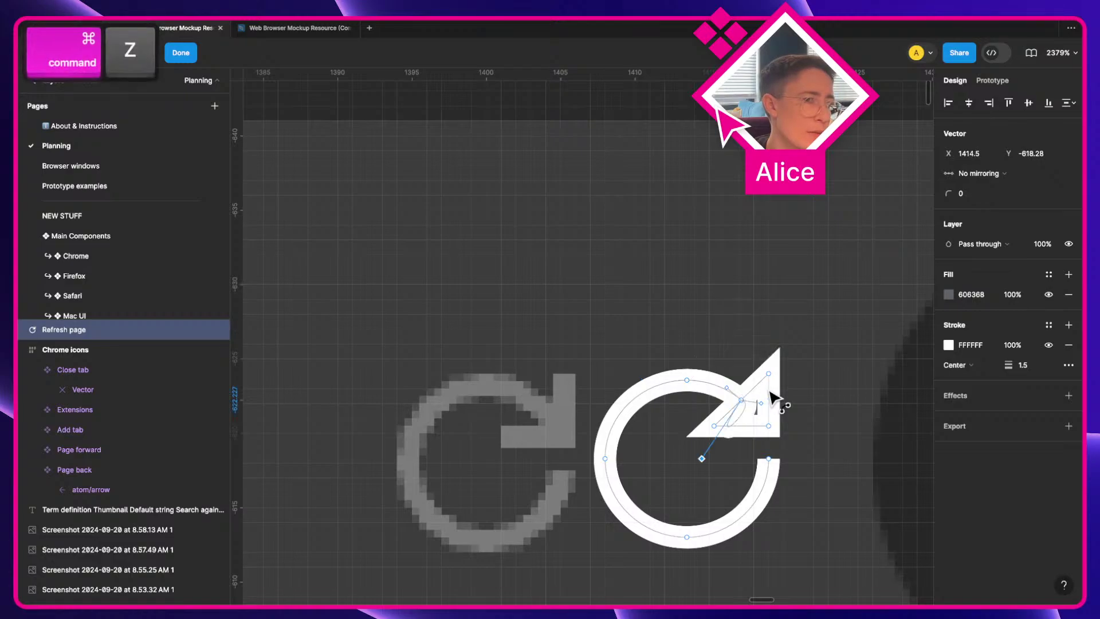
# Step: Delete two arrowhead points, then undo a curved hook and the last point change
pyautogui.click(769, 426)
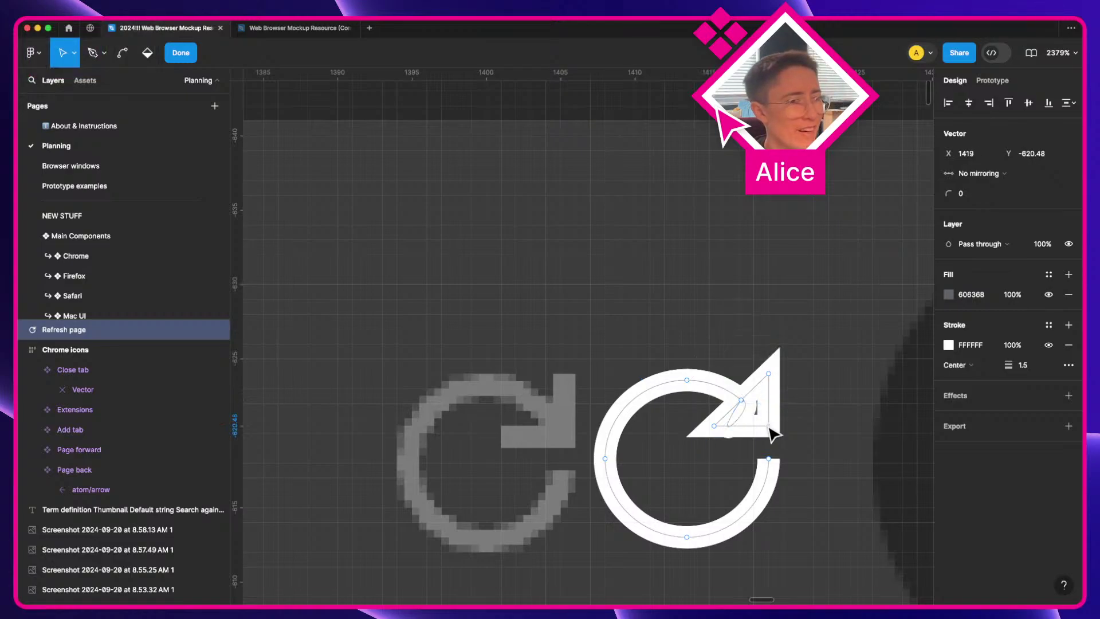
pyautogui.press('BackSpace')
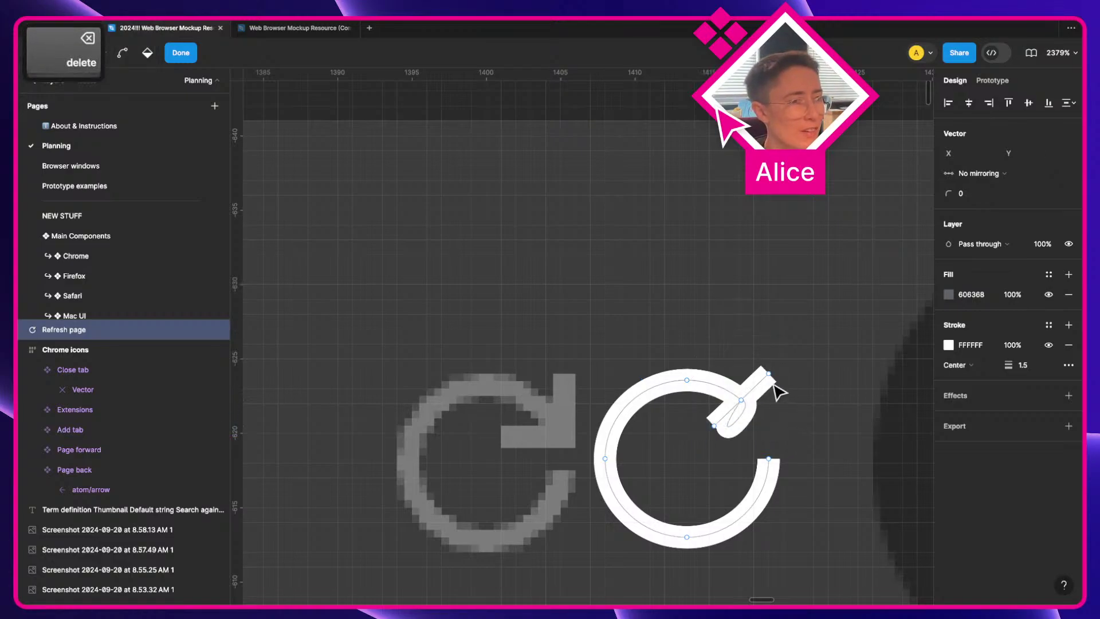
pyautogui.press('BackSpace')
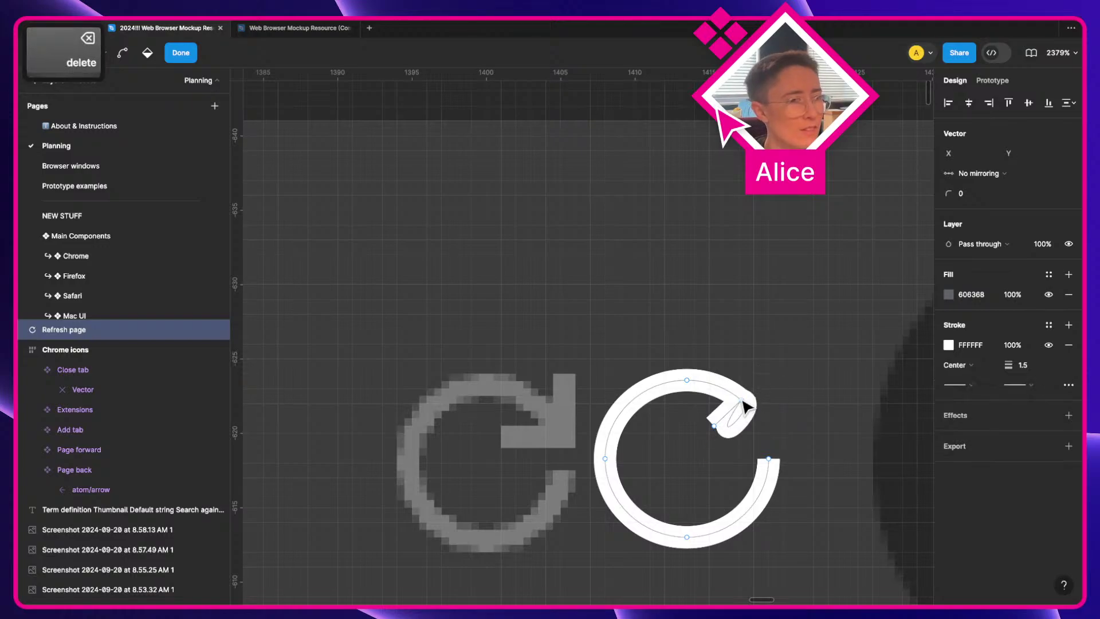
pyautogui.moveTo(745, 408); pyautogui.dragTo(711, 429)
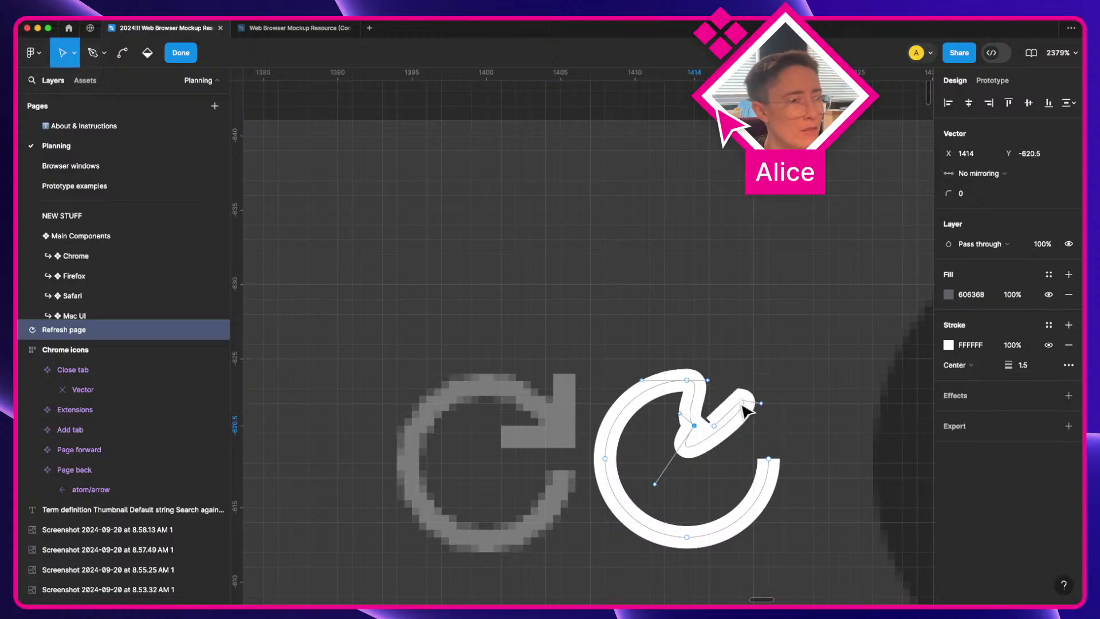
pyautogui.press('super+z')
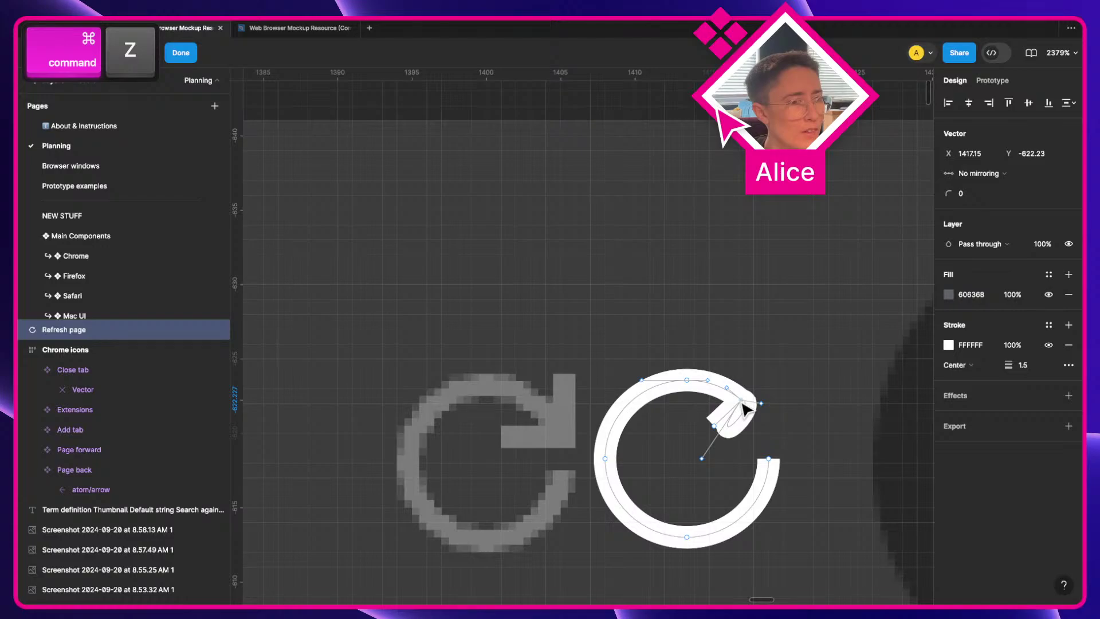
pyautogui.scroll(10, 744, 408)
pyautogui.press('a')
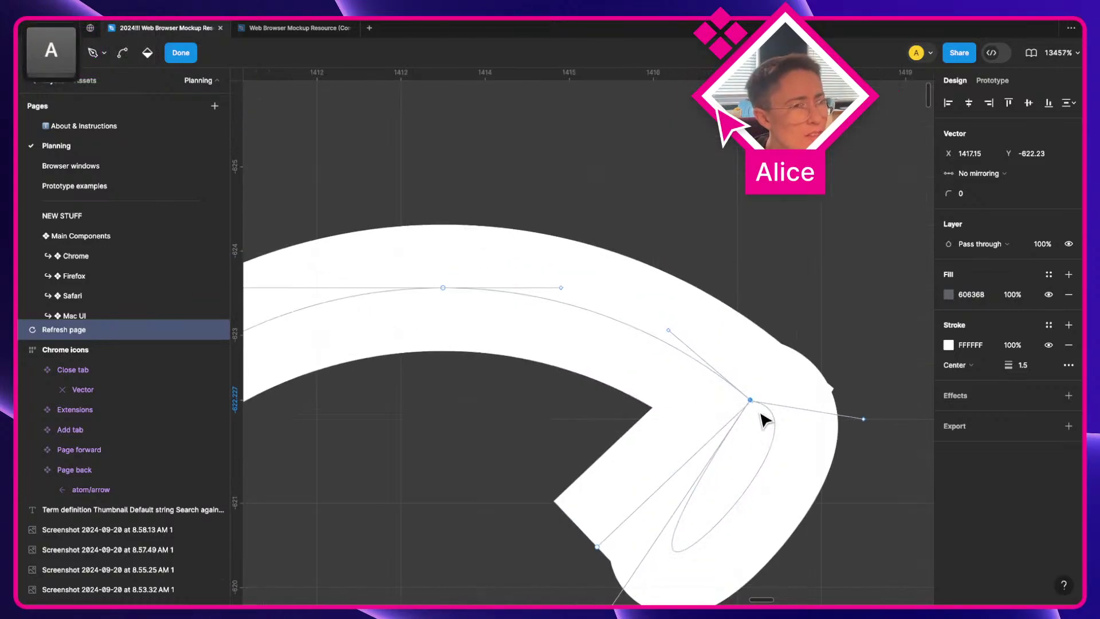
pyautogui.press('super+z')
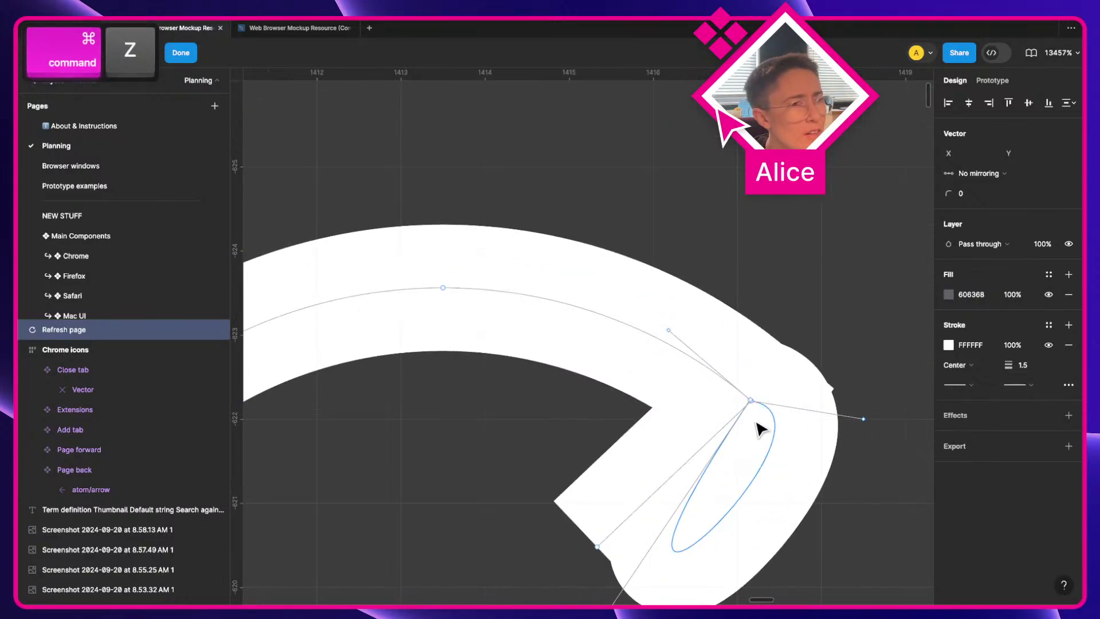
# Step: Delete the arrowhead's tip point, leaving an open circular arc, and finish editing
pyautogui.click(752, 403)
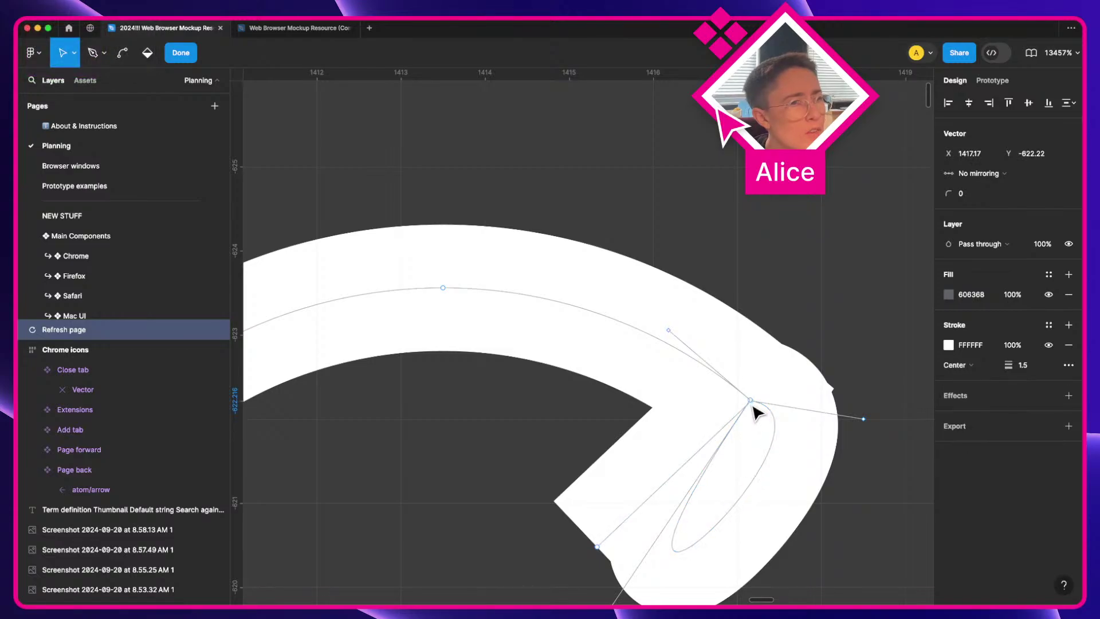
pyautogui.press('Delete')
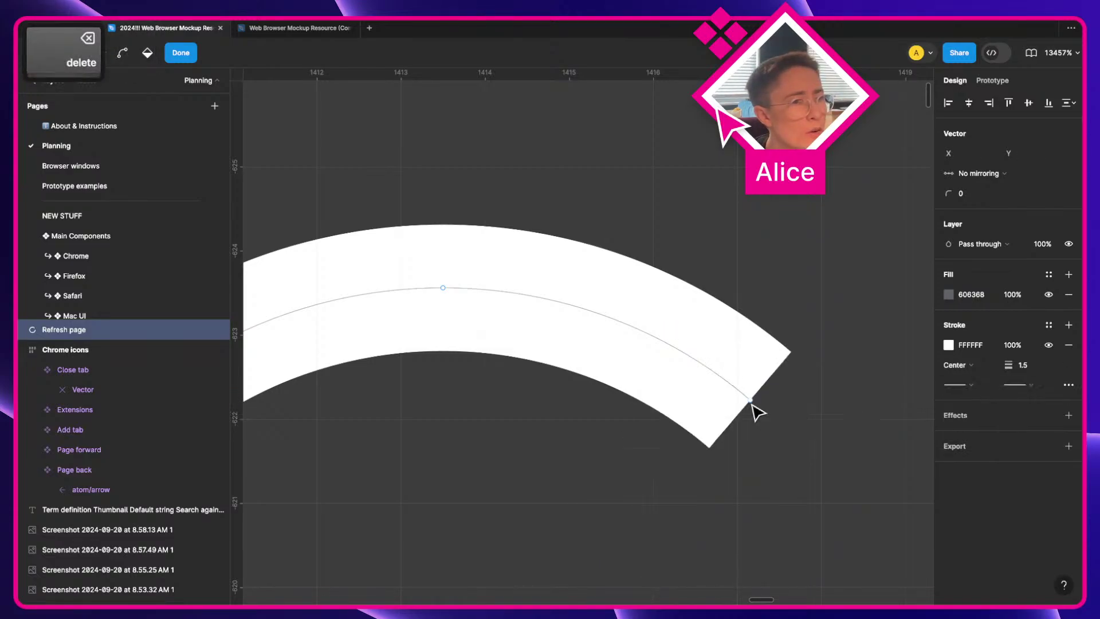
pyautogui.click(751, 400)
pyautogui.scroll(-5, 756, 411)
pyautogui.press('a')
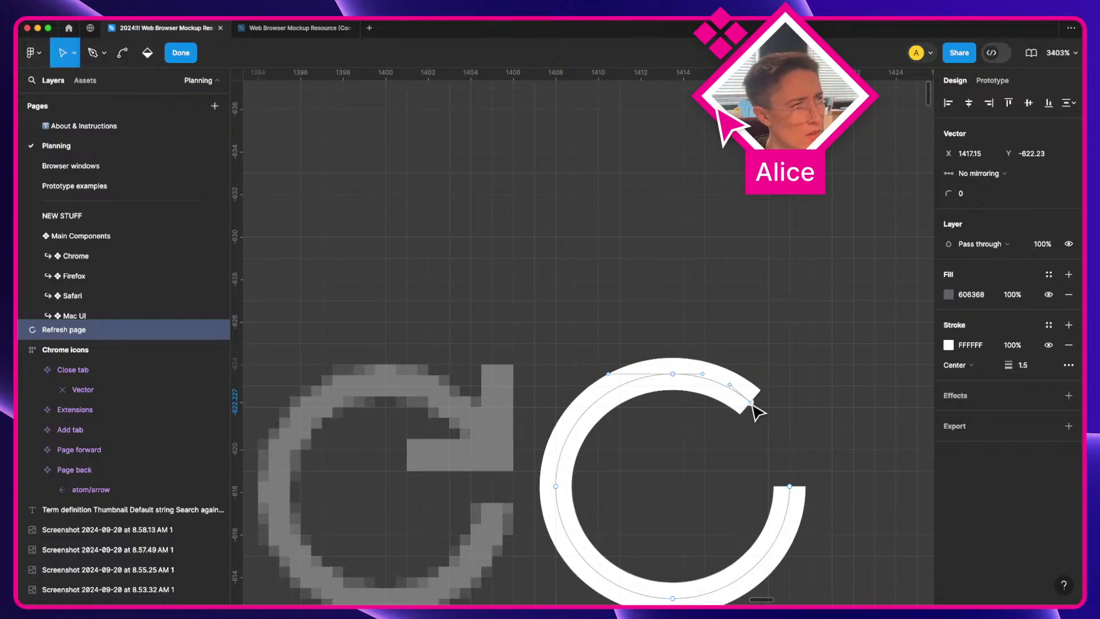
pyautogui.scroll(-2, 753, 411)
pyautogui.press('Escape')
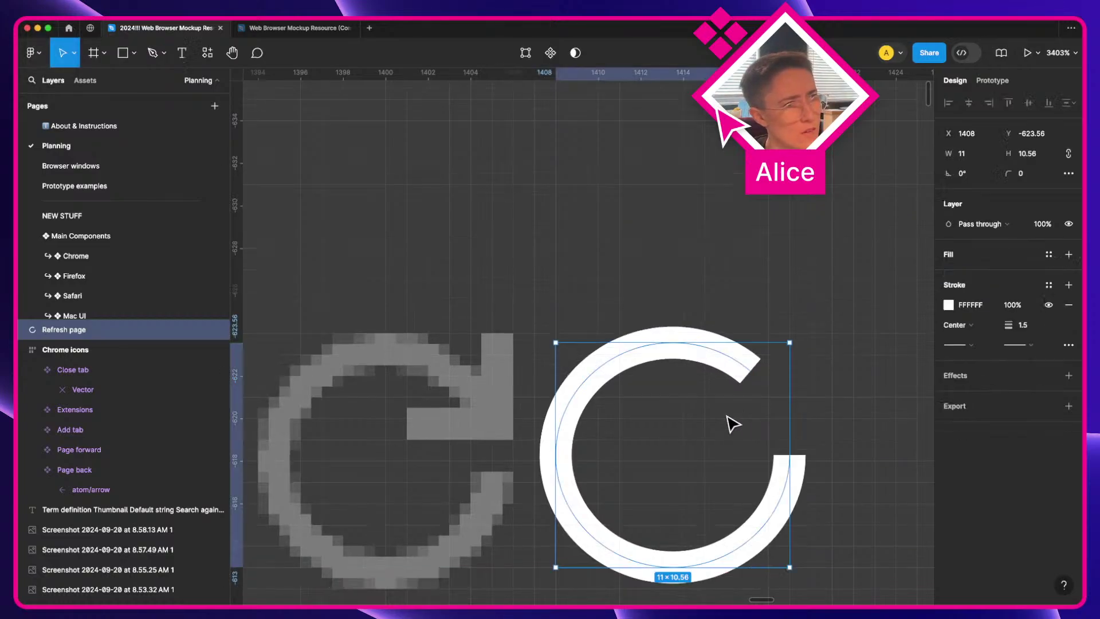
# Step: Move the arc onto the pixelated refresh icon, then delete it
pyautogui.click(747, 372)
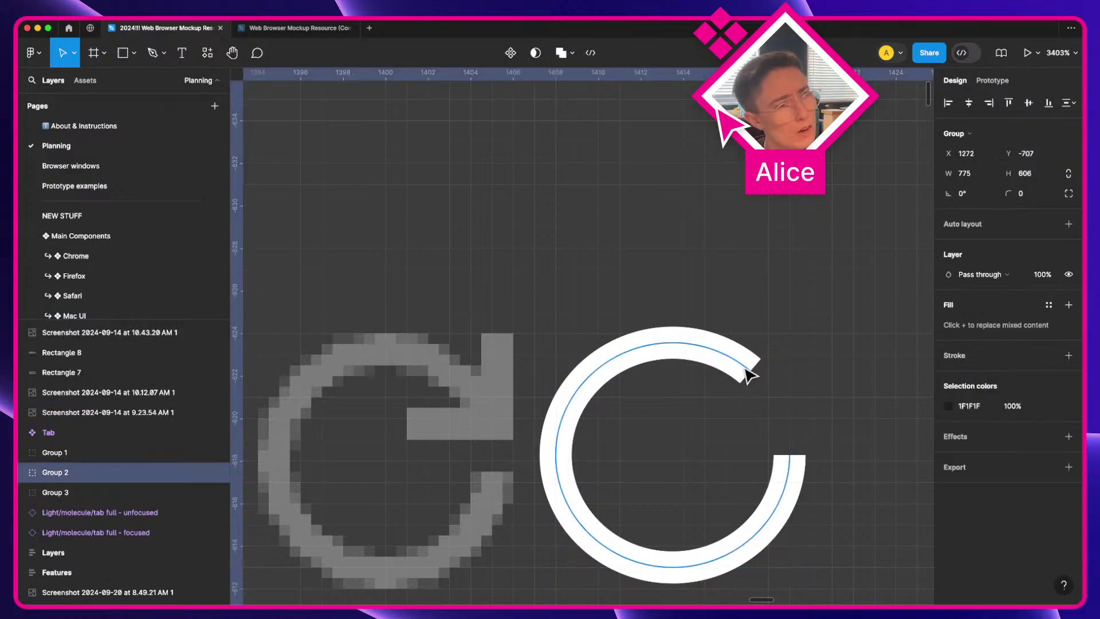
pyautogui.press('super+z')
pyautogui.press('super+z')
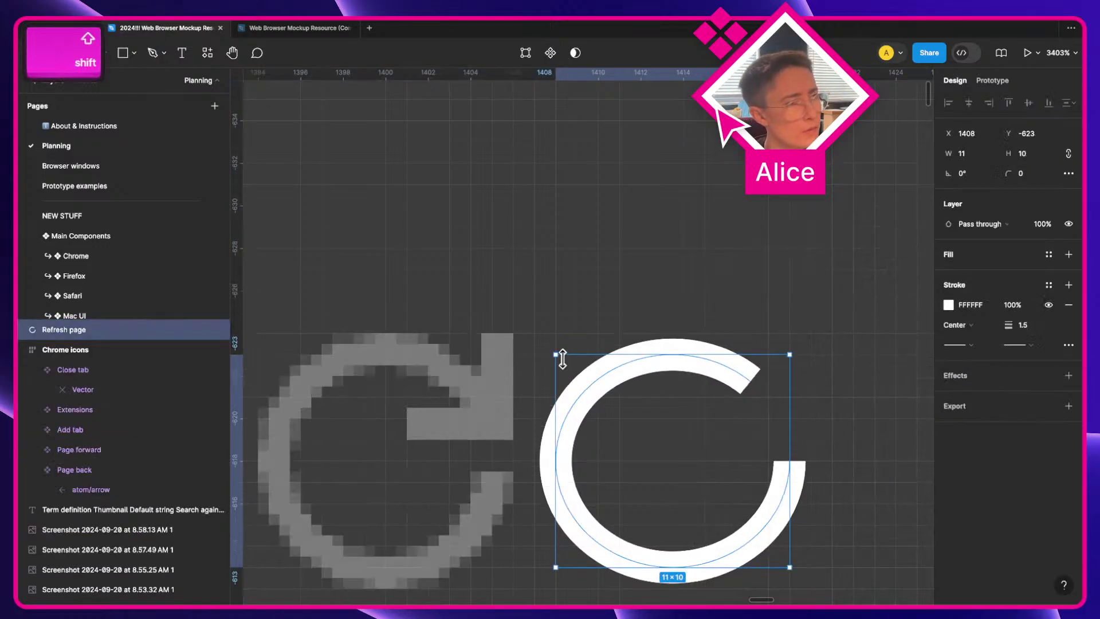
pyautogui.press('super+z')
pyautogui.moveTo(689, 361); pyautogui.dragTo(401, 383)
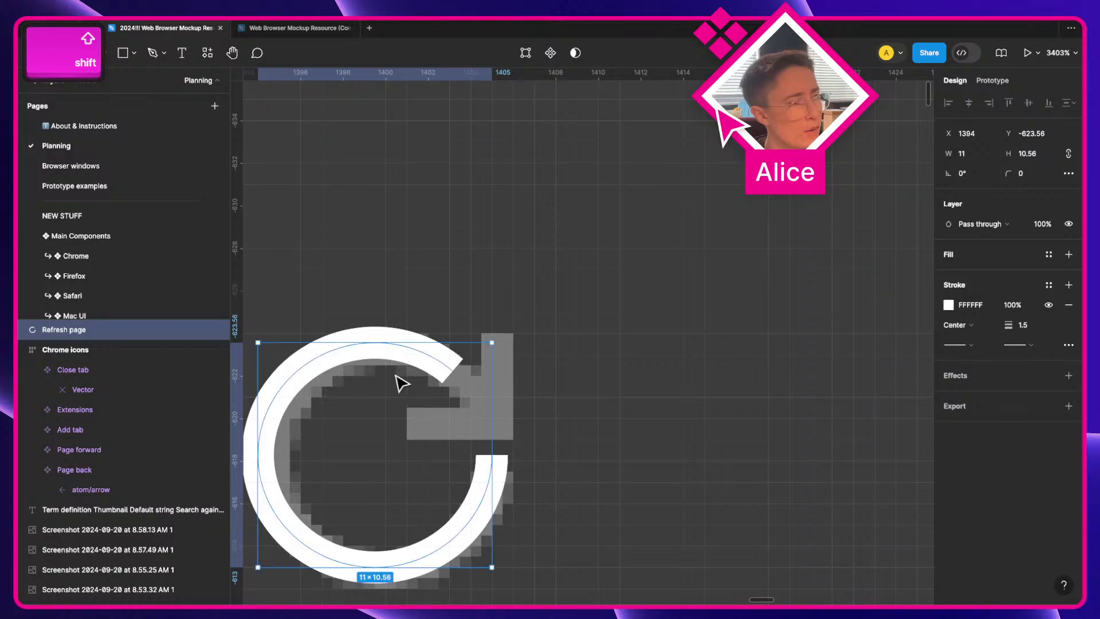
pyautogui.hscroll(-4, 458, 375)
pyautogui.scroll(-3, 458, 375)
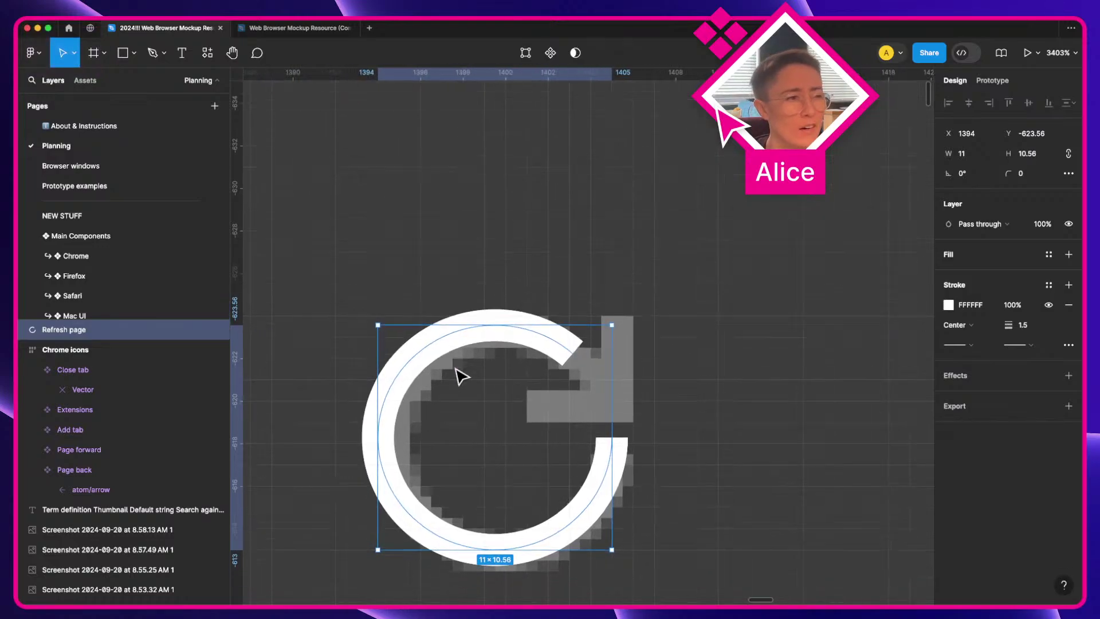
pyautogui.press('BackSpace')
# Step: Draw a circle over the pixelated refresh icon with no fill and a white stroke
pyautogui.press('o')
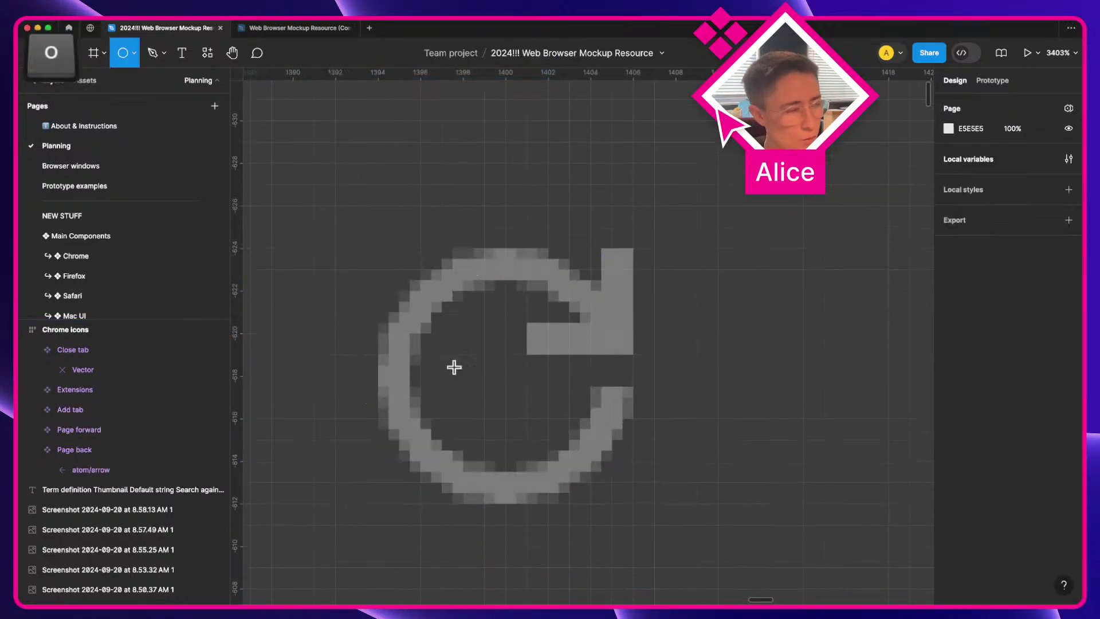
pyautogui.moveTo(381, 334); pyautogui.dragTo(590, 449)
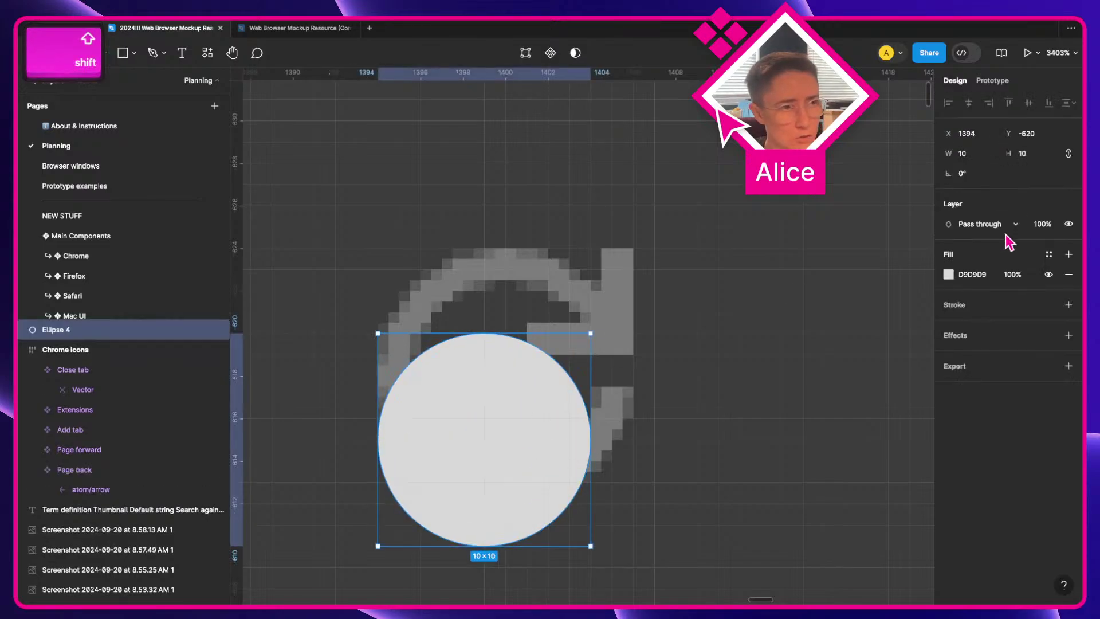
pyautogui.click(1068, 304)
pyautogui.click(1069, 275)
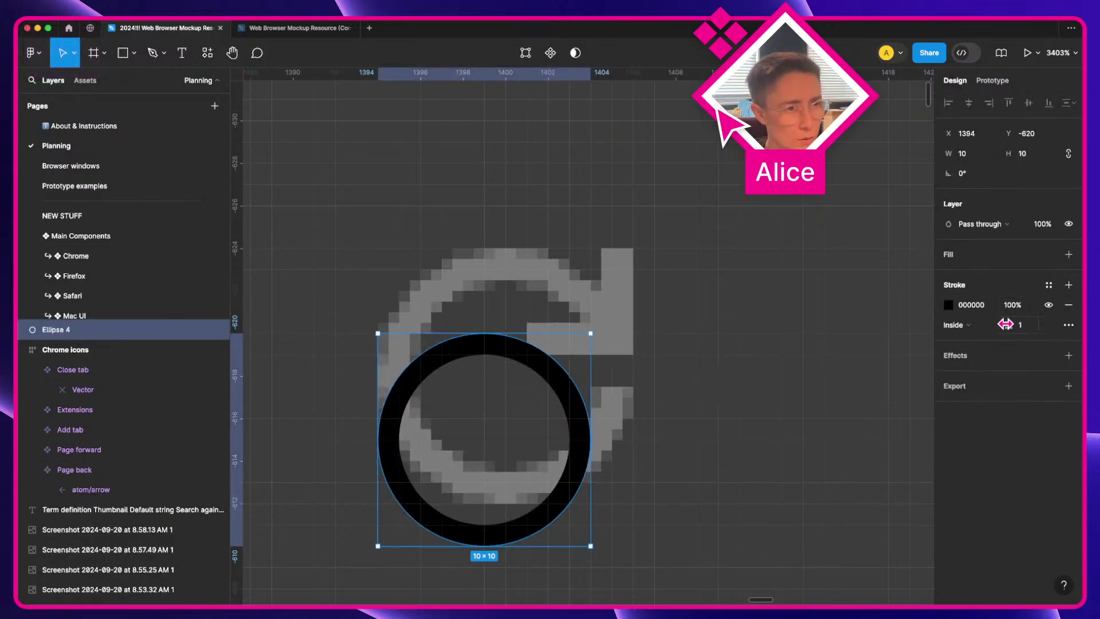
pyautogui.click(970, 305)
pyautogui.write('f0')
pyautogui.press('Tab')
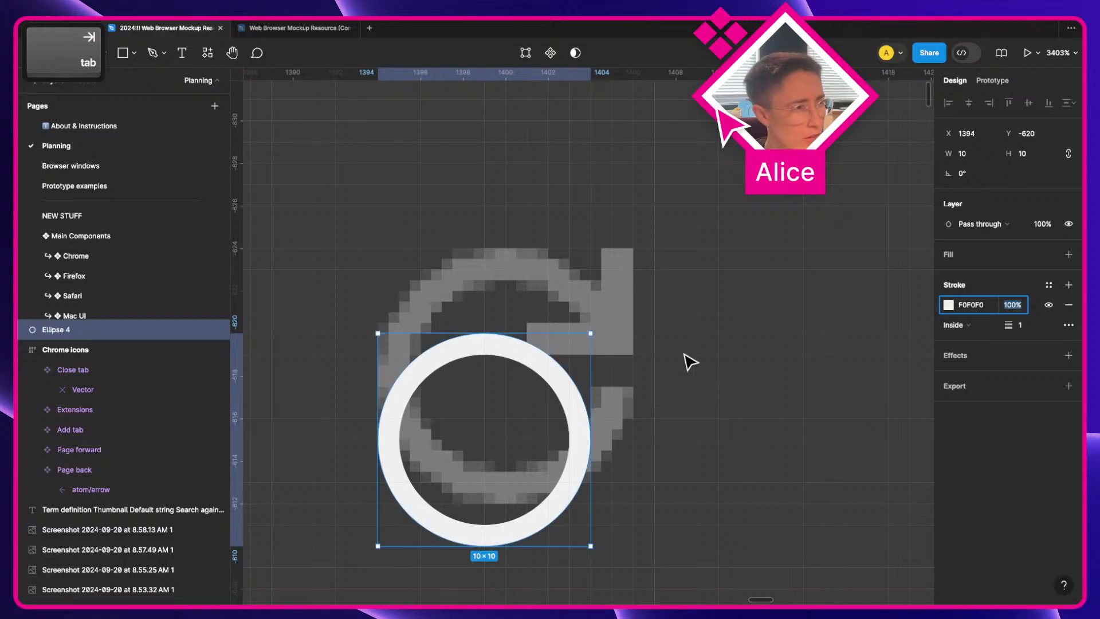
# Step: Move the circle up, enlarge it to 12×12, and set its stroke to Center
pyautogui.click(480, 363)
pyautogui.click(487, 356)
pyautogui.moveTo(486, 356); pyautogui.dragTo(486, 314)
pyautogui.moveTo(588, 293); pyautogui.dragTo(628, 266)
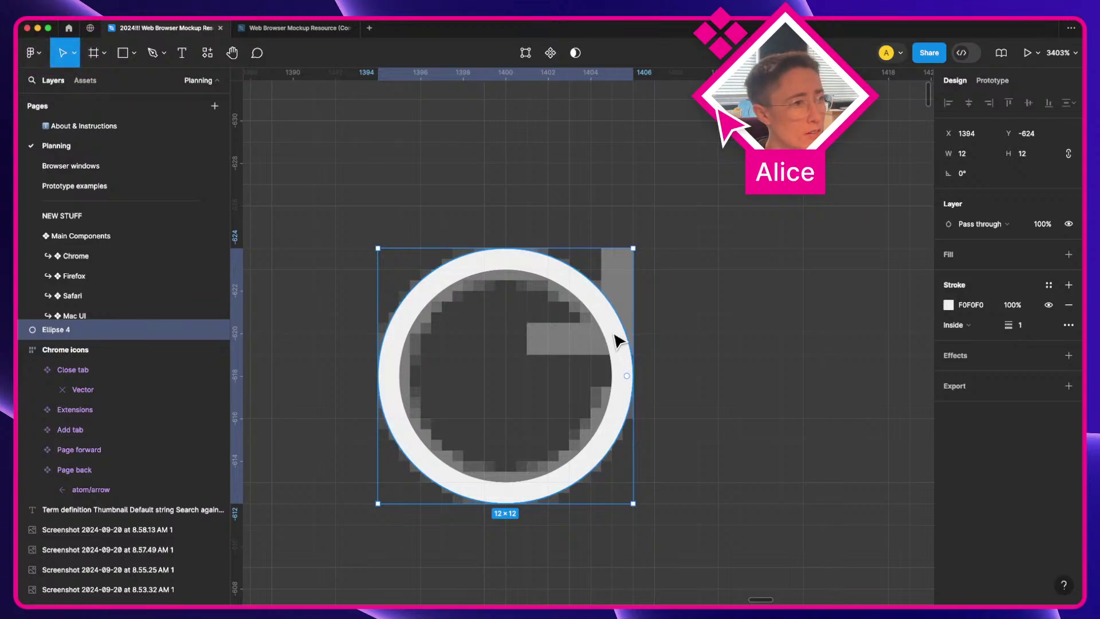
pyautogui.doubleClick(616, 336)
pyautogui.press('Escape')
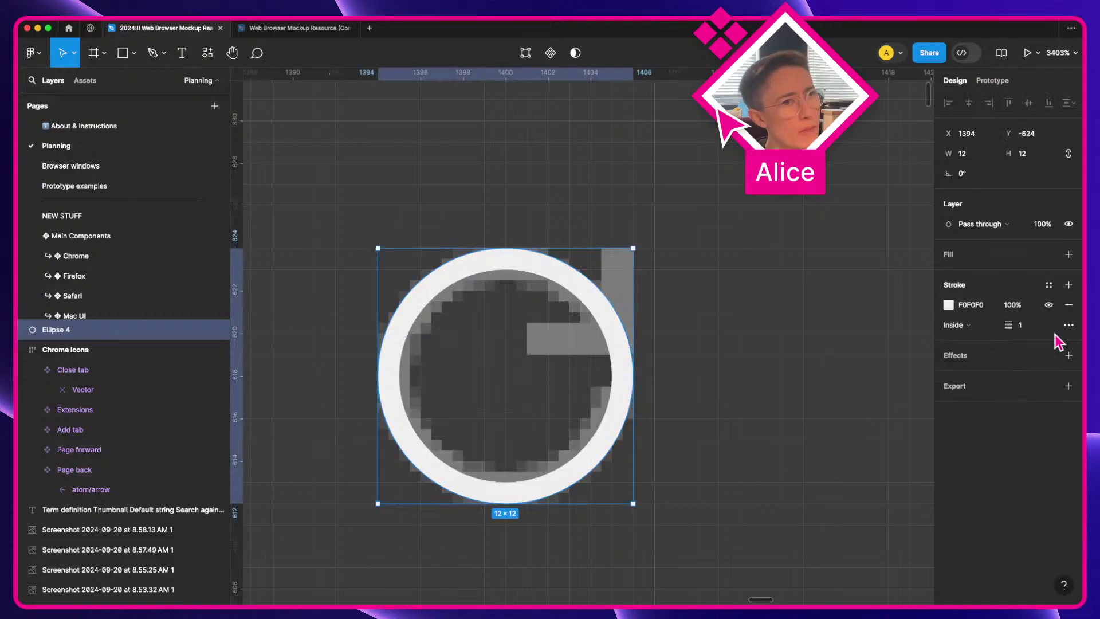
pyautogui.click(976, 328)
pyautogui.click(977, 340)
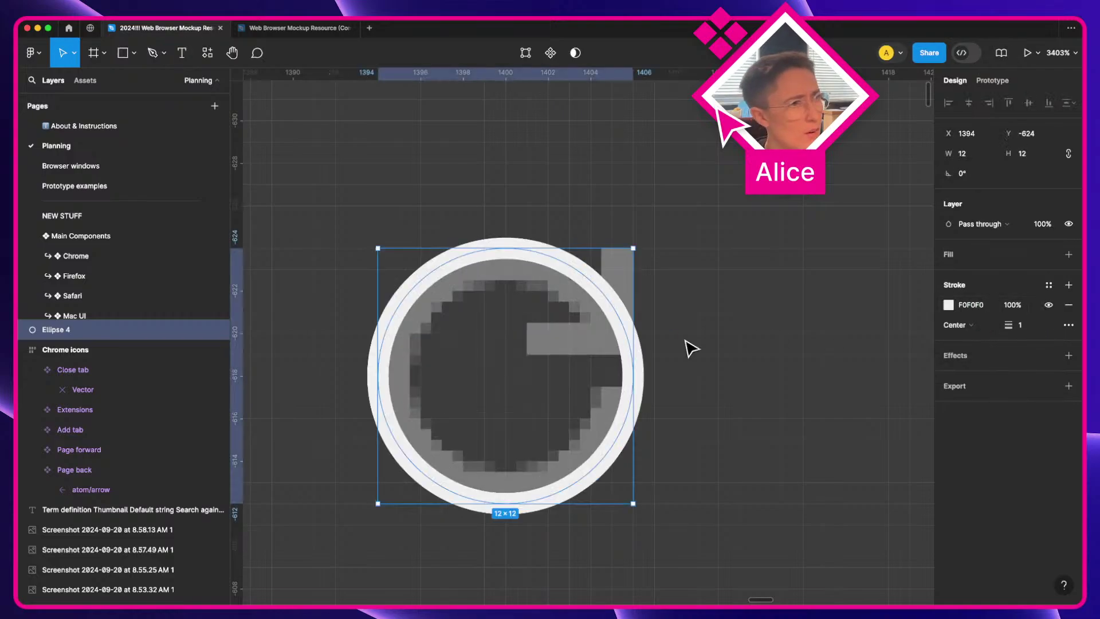
# Step: Shrink the circle to 10×10 and nudge it into alignment over the icon
pyautogui.click(629, 346)
pyautogui.click(617, 335)
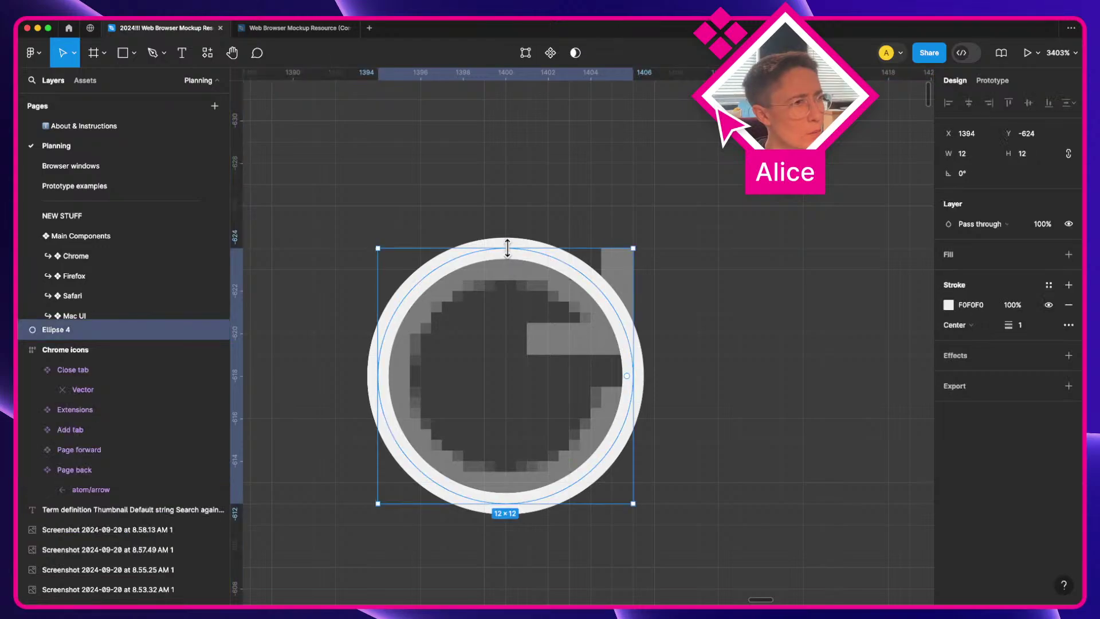
pyautogui.moveTo(508, 248); pyautogui.dragTo(509, 265)
pyautogui.press('Up')
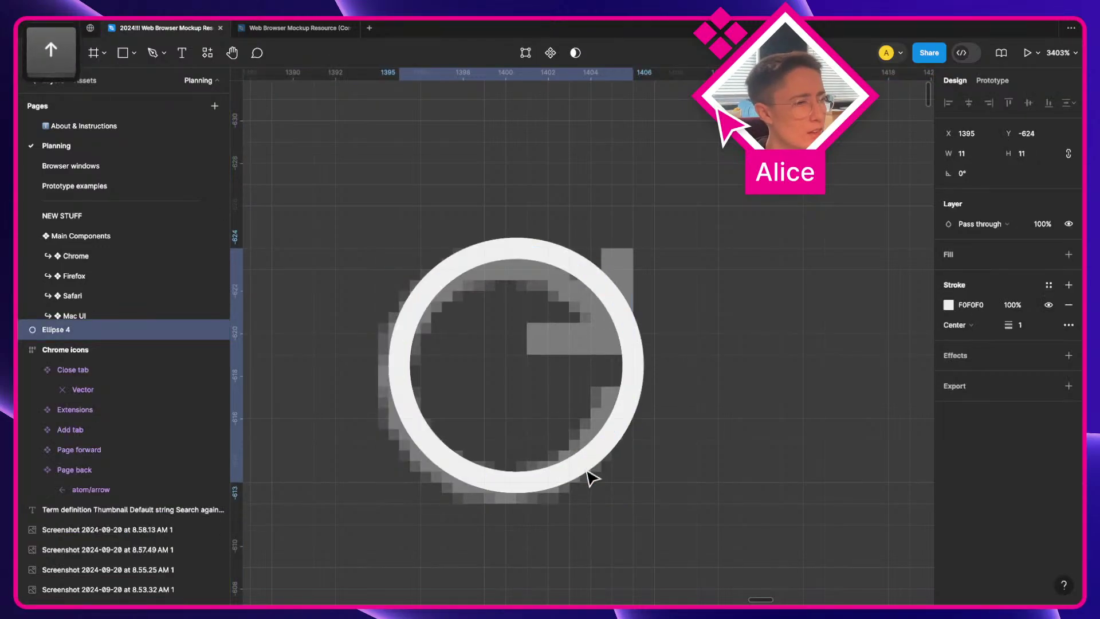
pyautogui.press('Left')
pyautogui.moveTo(508, 248); pyautogui.dragTo(509, 264)
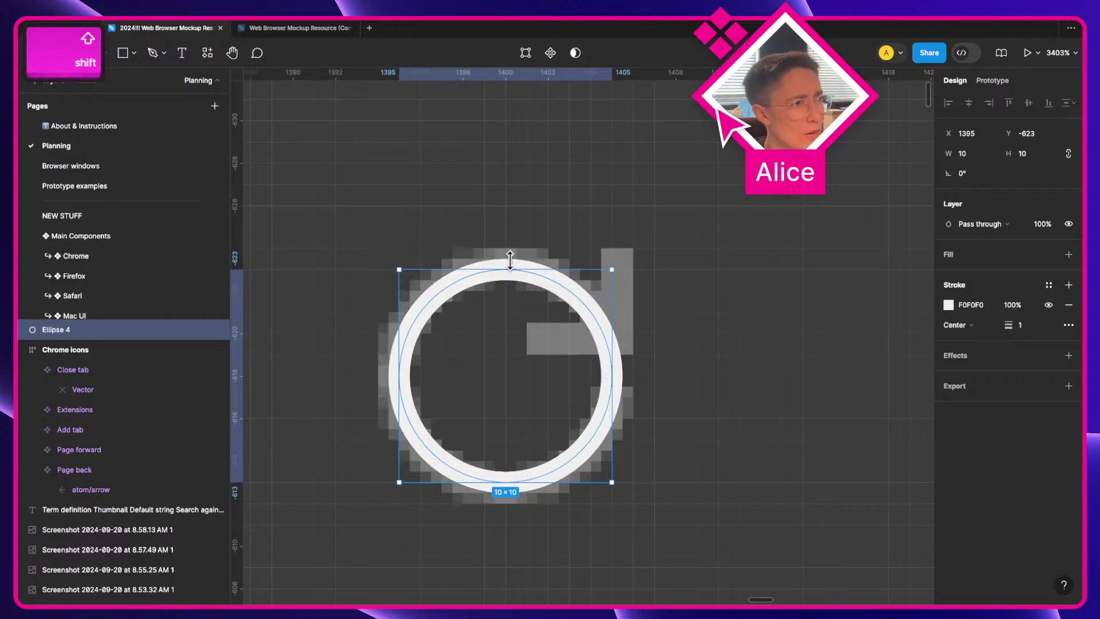
# Step: Set the circle's stroke weight to 1.5
pyautogui.click(646, 345)
pyautogui.click(581, 307)
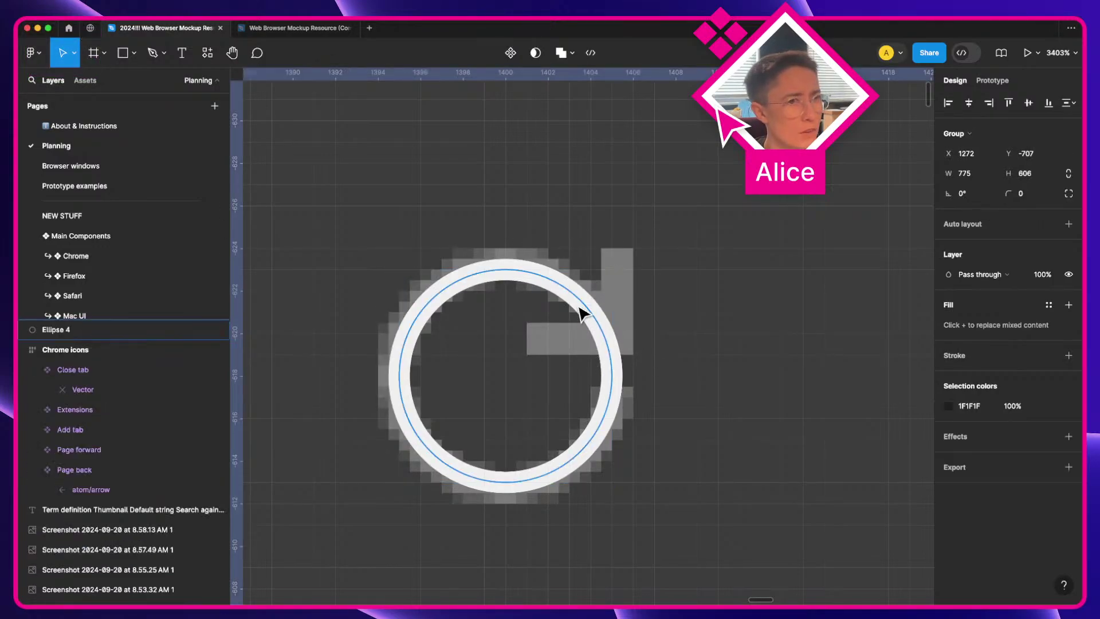
pyautogui.click(1035, 325)
pyautogui.write('1.5')
pyautogui.press('Return')
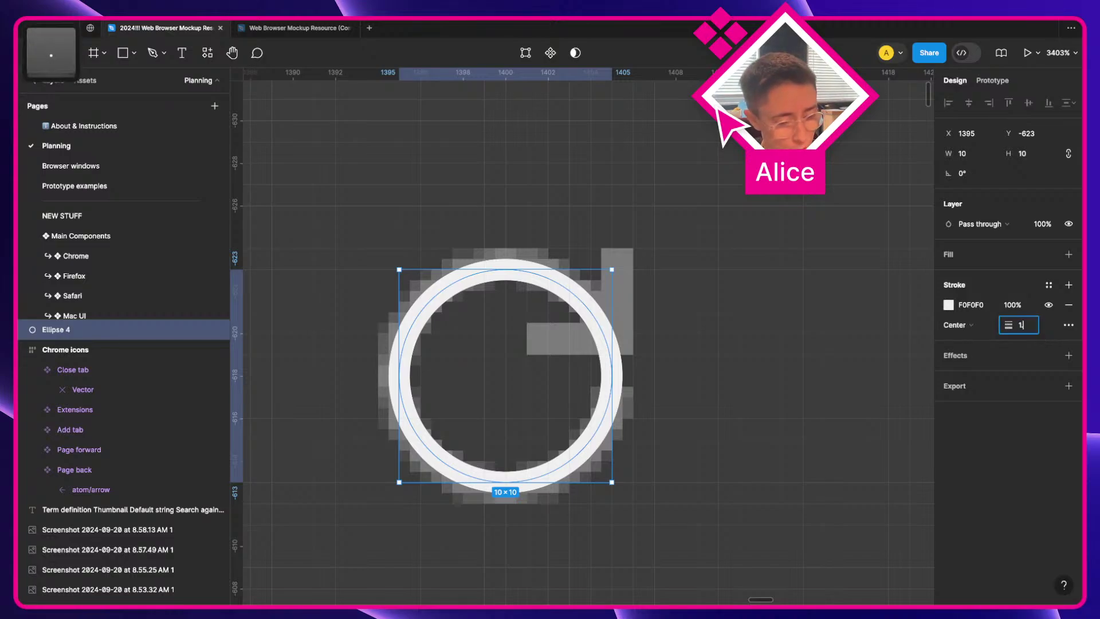
pyautogui.click(594, 314)
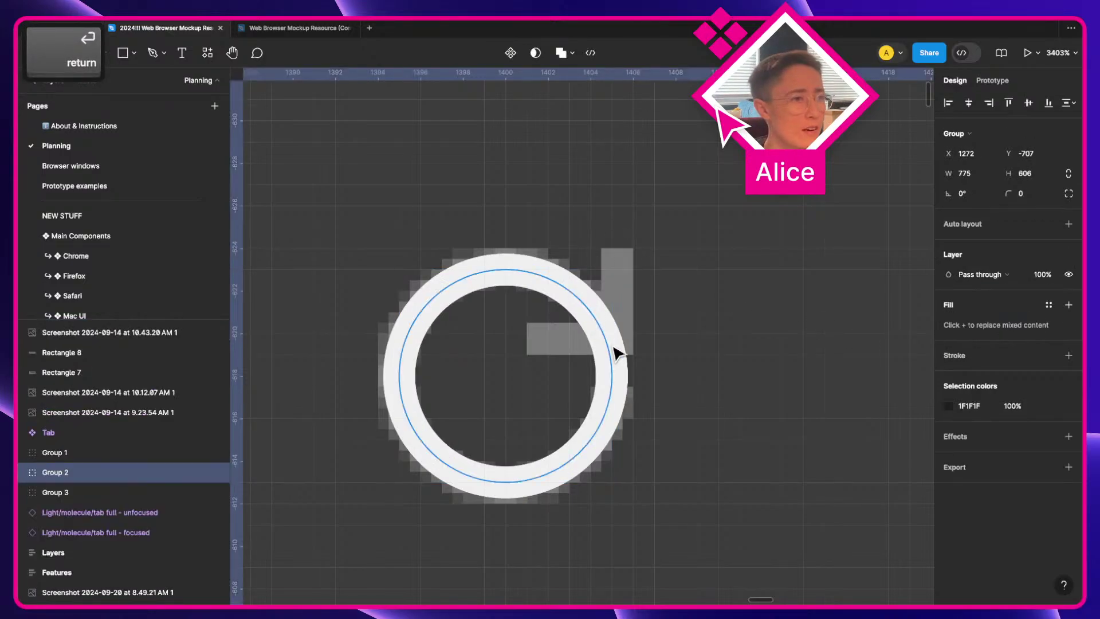
# Step: Edit the circle's points and add a pen anchor on its right edge
pyautogui.scroll(5, 608, 342)
pyautogui.press('a')
pyautogui.doubleClick(598, 338)
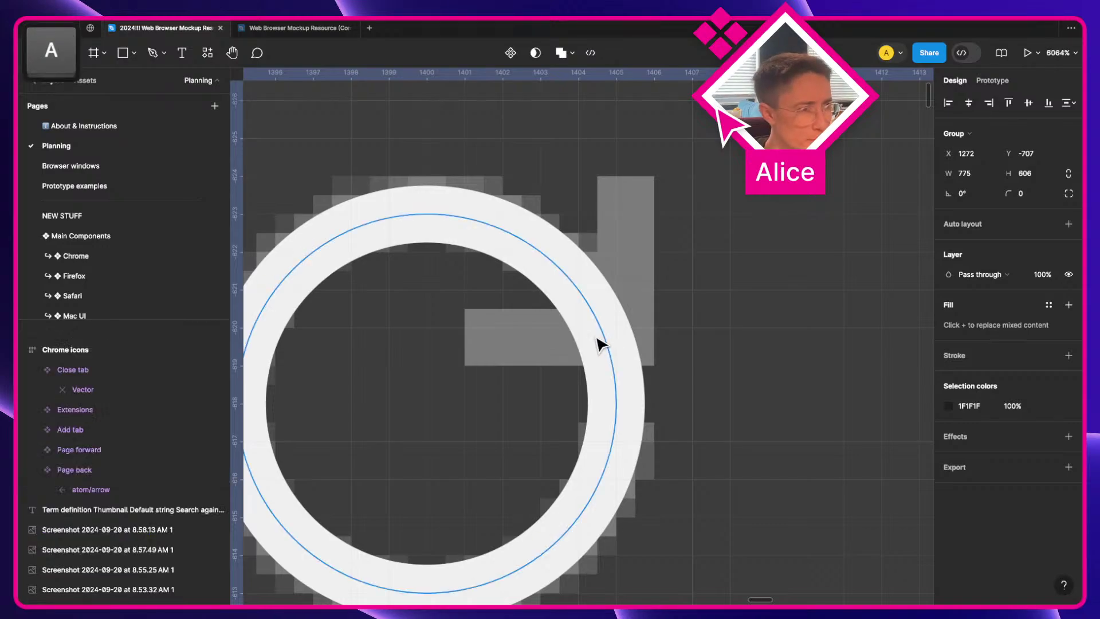
pyautogui.press('p')
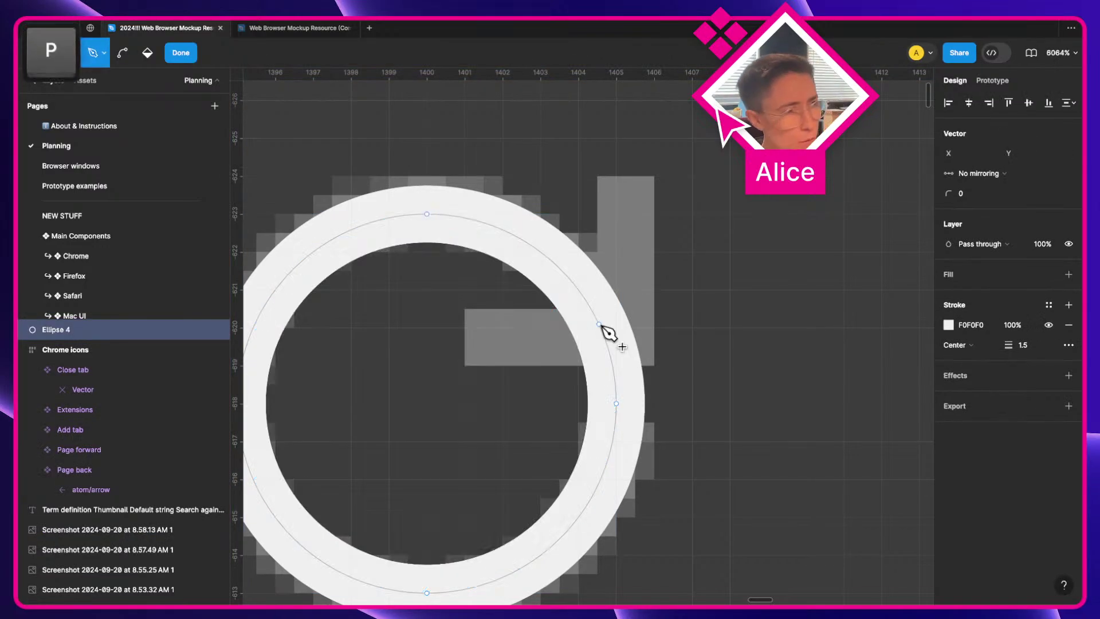
pyautogui.click(601, 329)
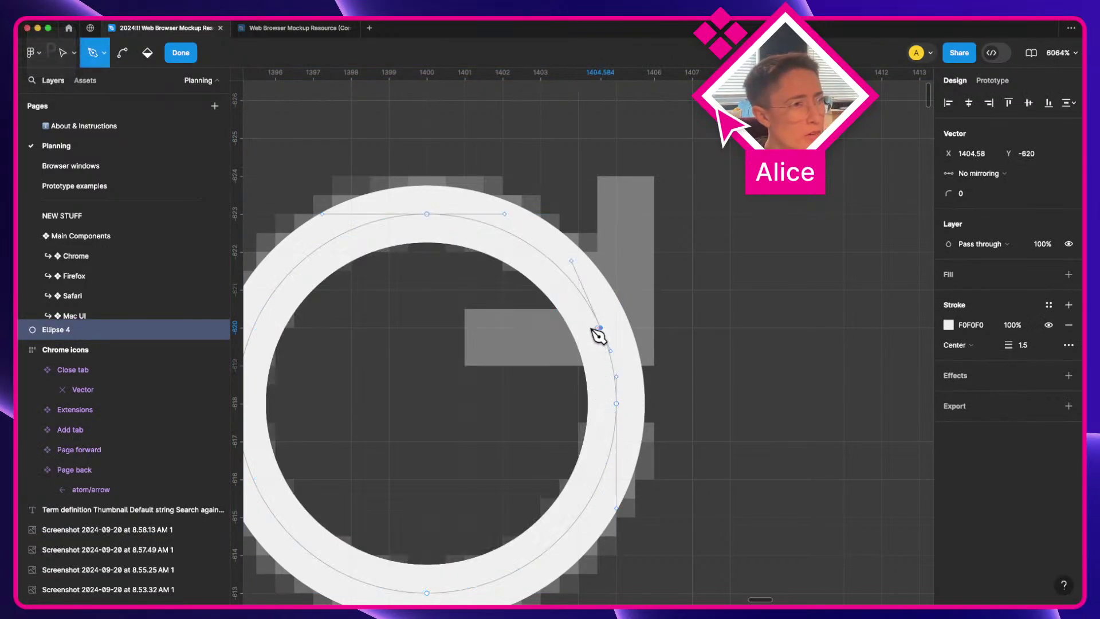
pyautogui.press('super+z')
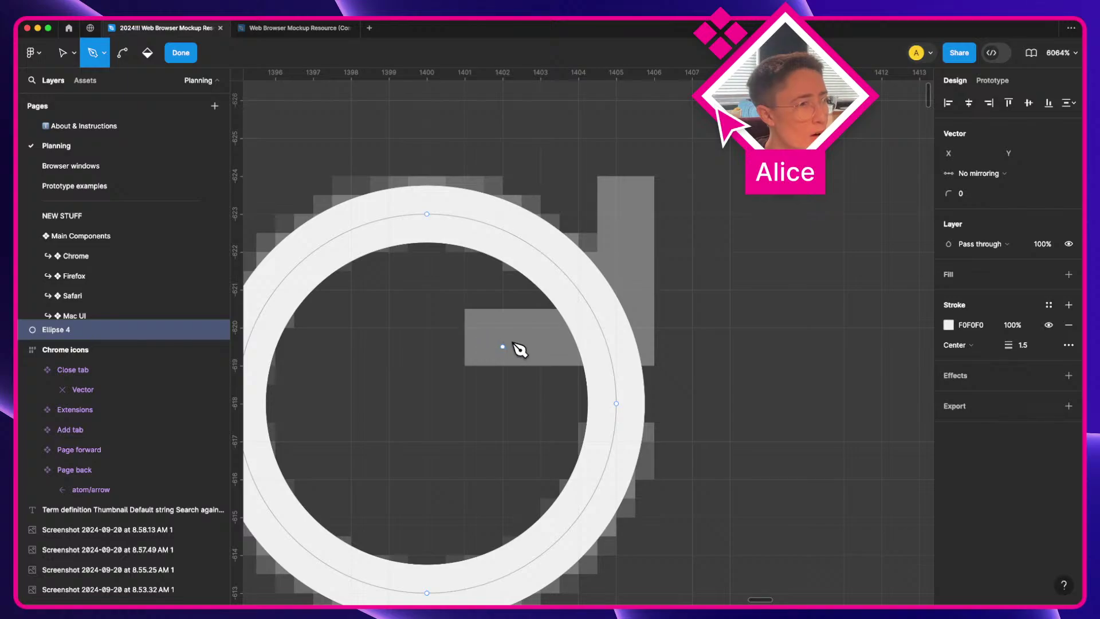
pyautogui.click(605, 339)
pyautogui.keyDown('shift'); pyautogui.click(464, 338); pyautogui.keyUp('shift')
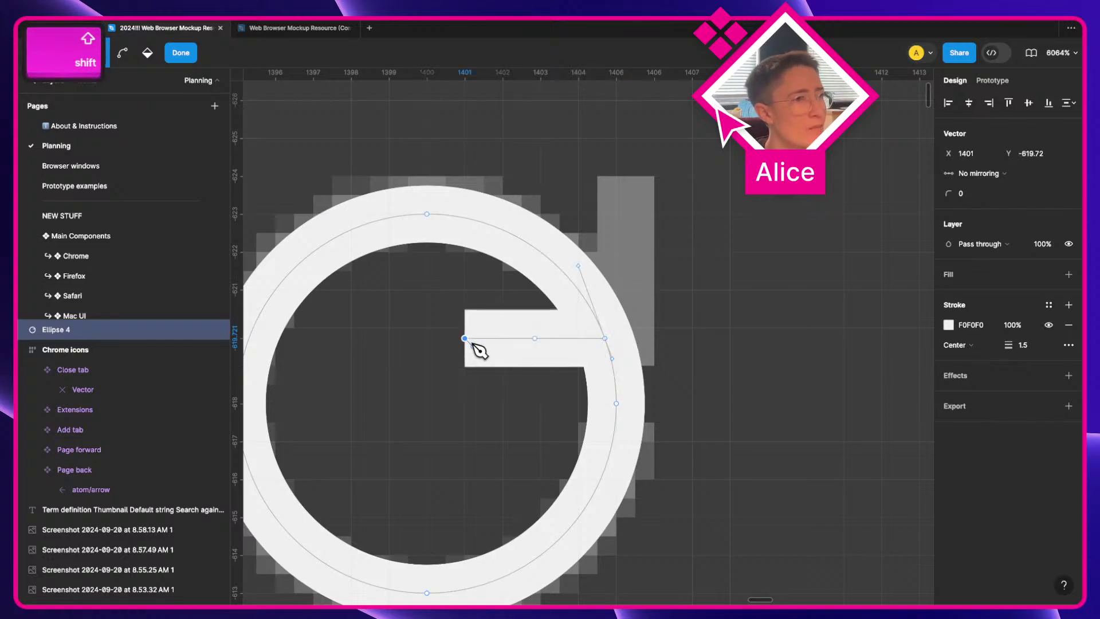
# Step: Draw a vertical arm up from the right-edge anchor and delete the right ring segment
pyautogui.press('v')
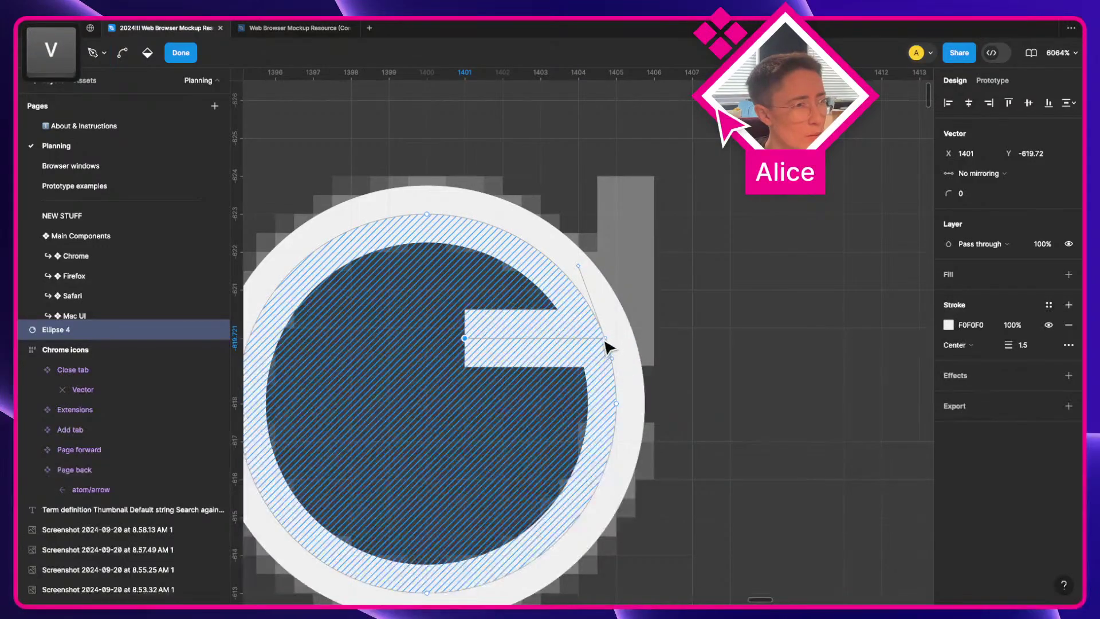
pyautogui.click(606, 339)
pyautogui.press('p')
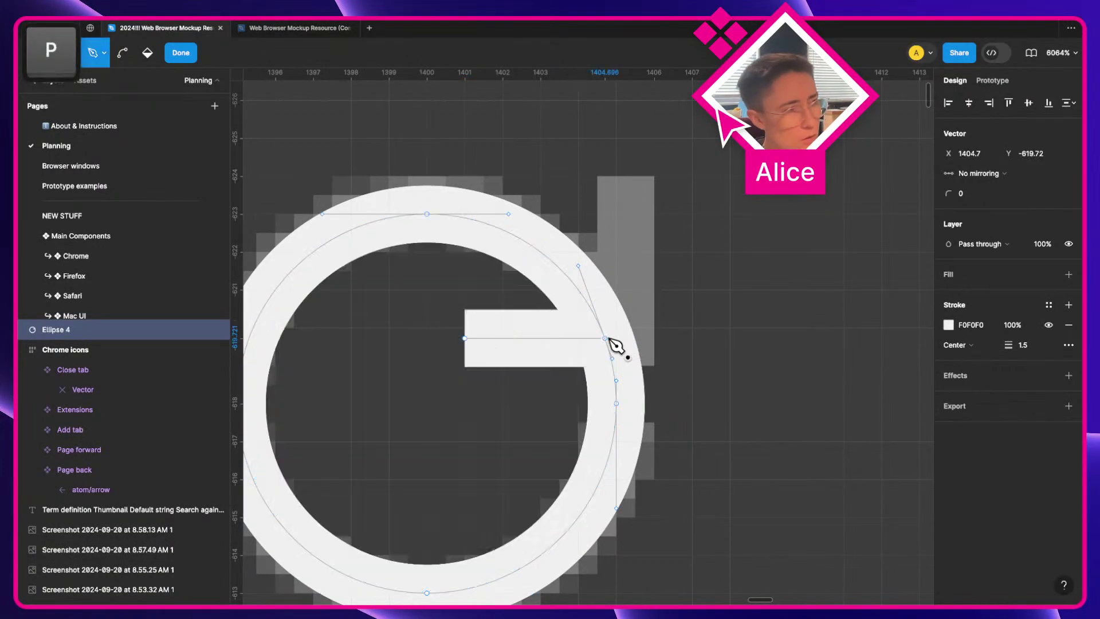
pyautogui.press('shift')
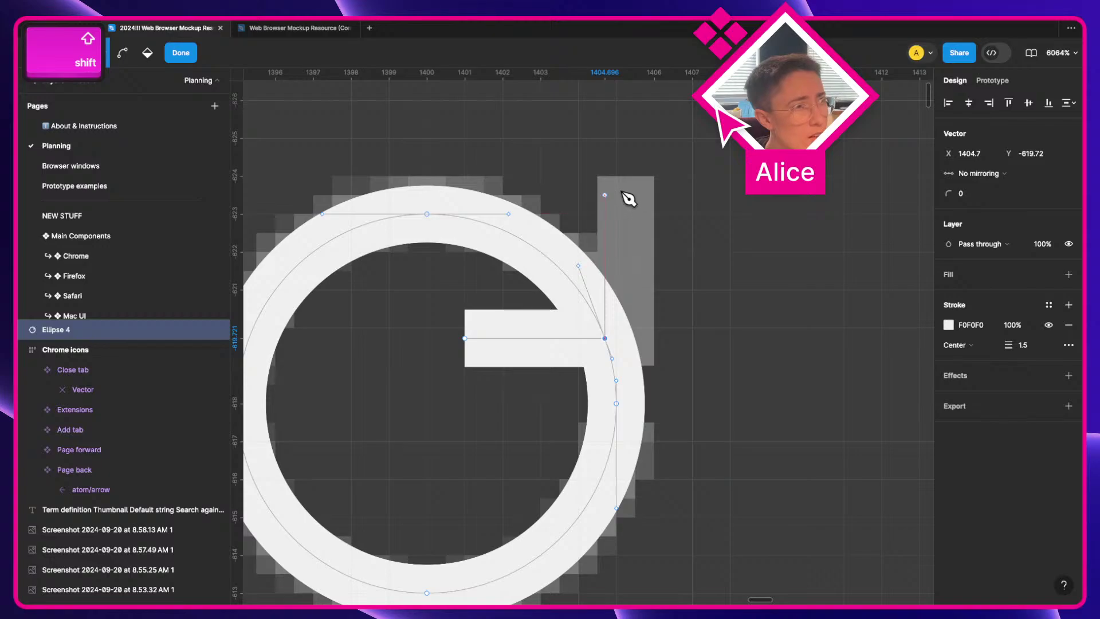
pyautogui.click(623, 190)
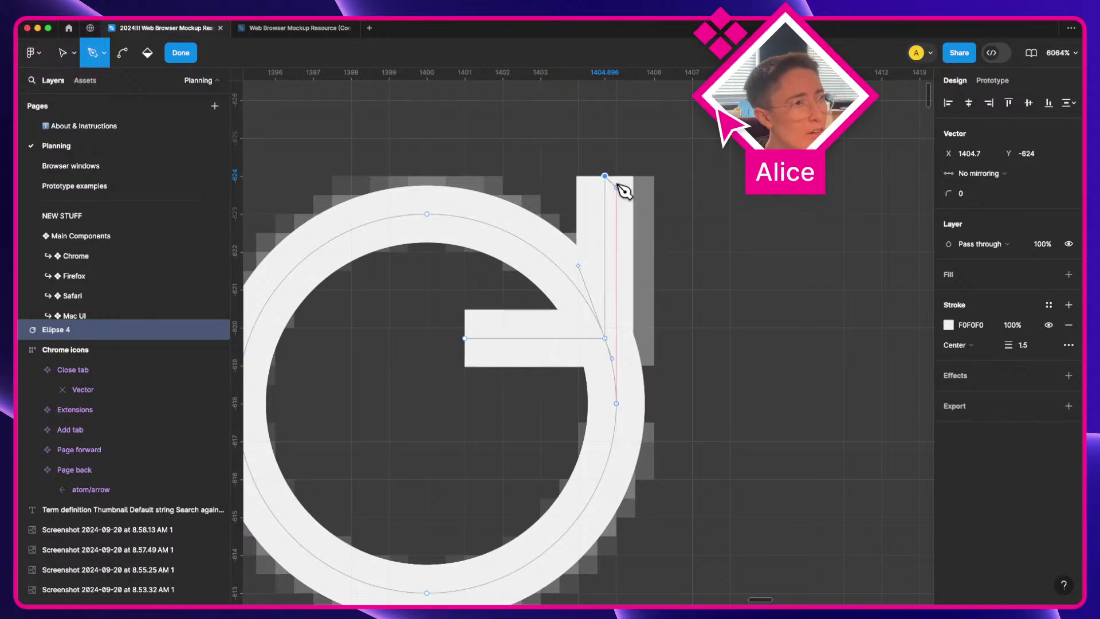
pyautogui.press('v')
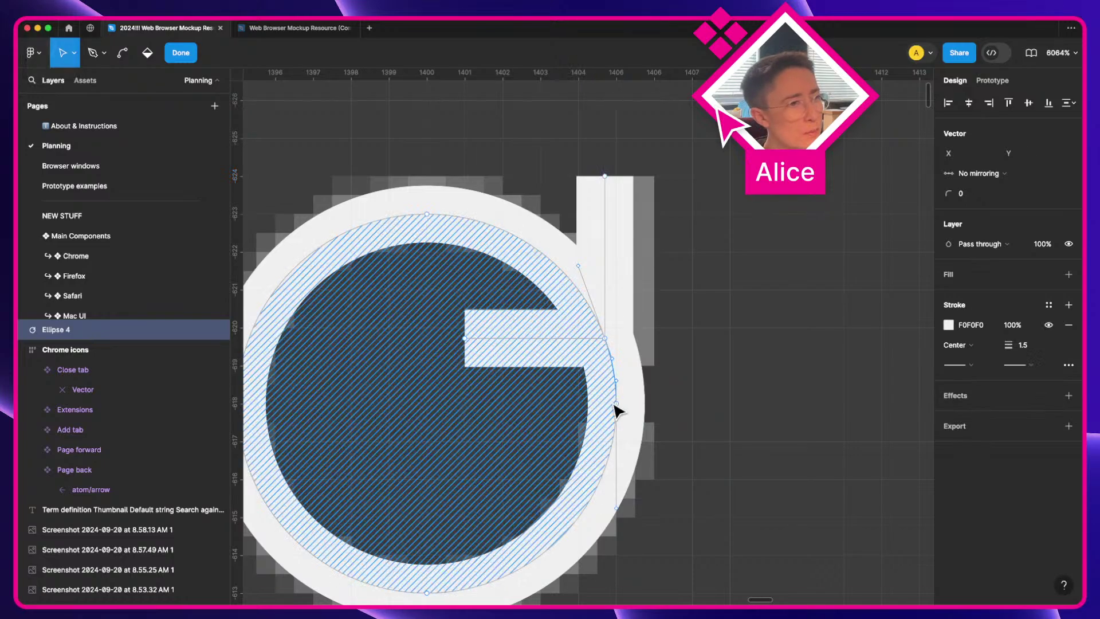
pyautogui.press('BackSpace')
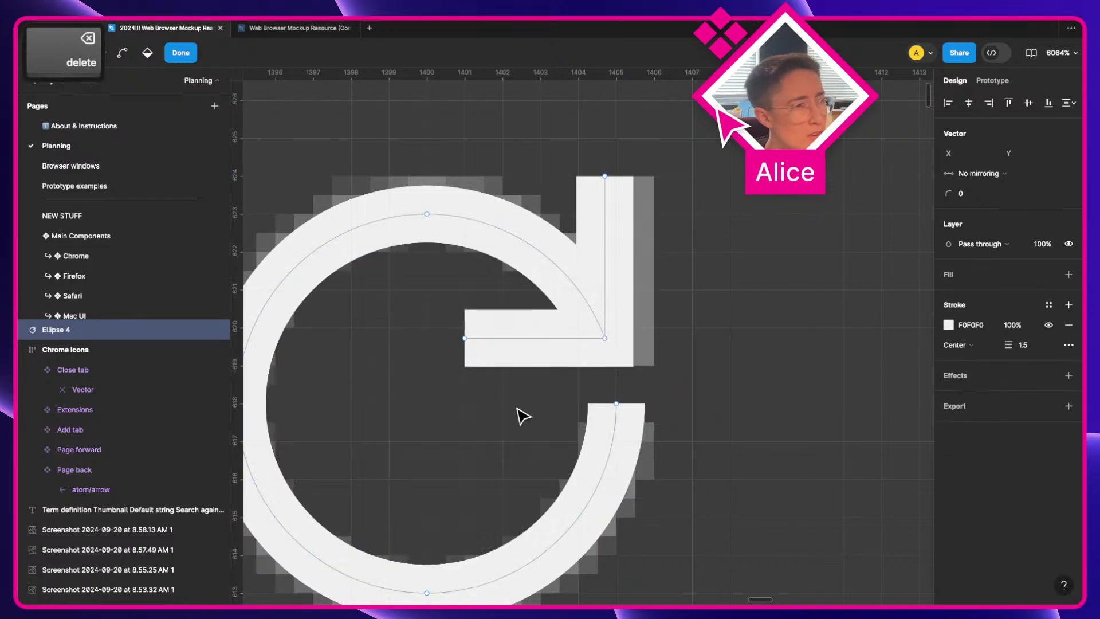
# Step: Select the open arc's upper endpoint to continue drawing from it with the pen
pyautogui.press('p')
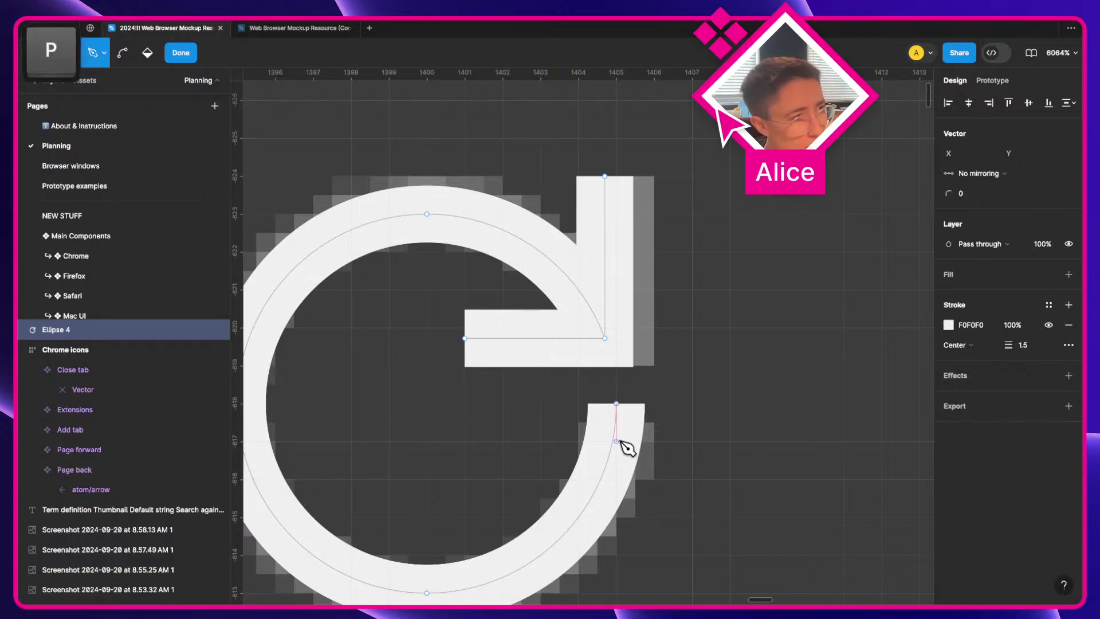
pyautogui.press('v')
pyautogui.click(617, 404)
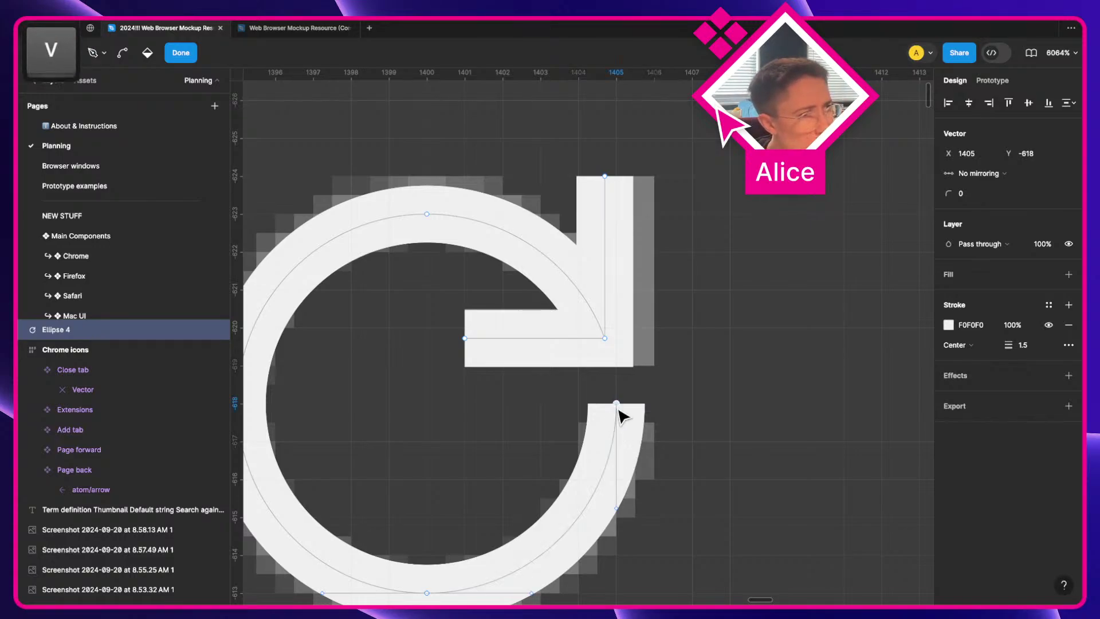
pyautogui.press('p')
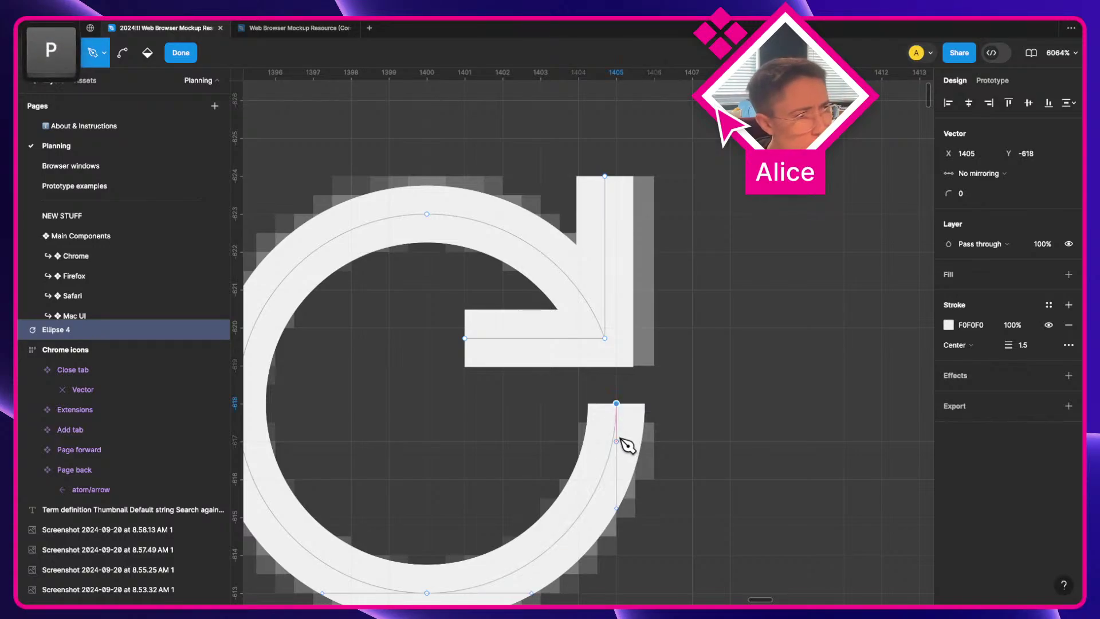
pyautogui.scroll(8, 618, 427)
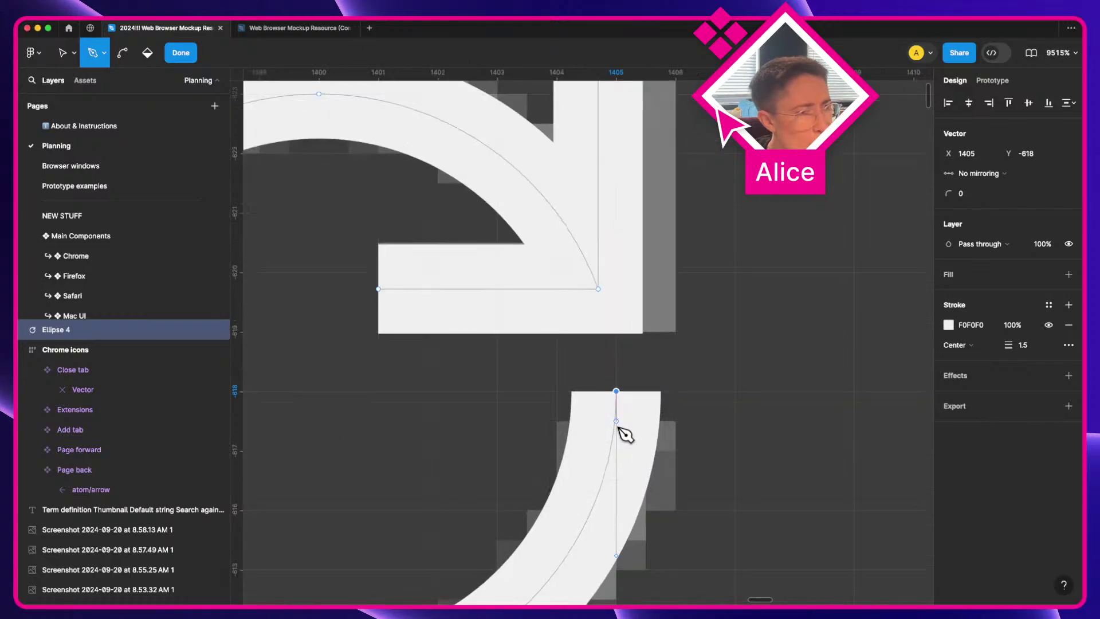
pyautogui.press('a')
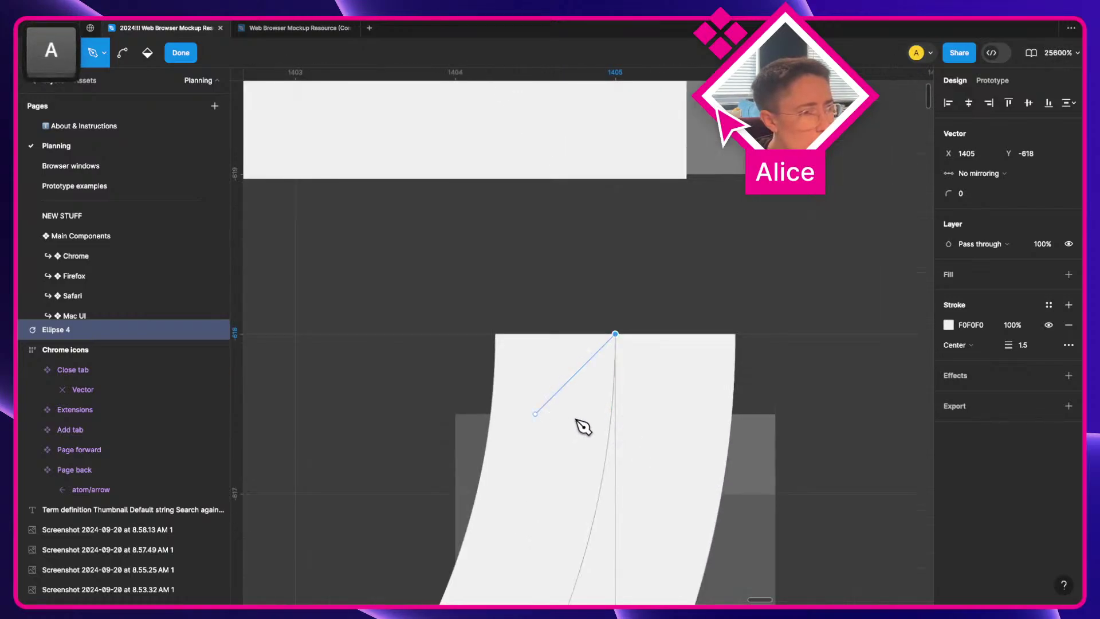
pyautogui.press('v')
pyautogui.scroll(-1, 607, 458)
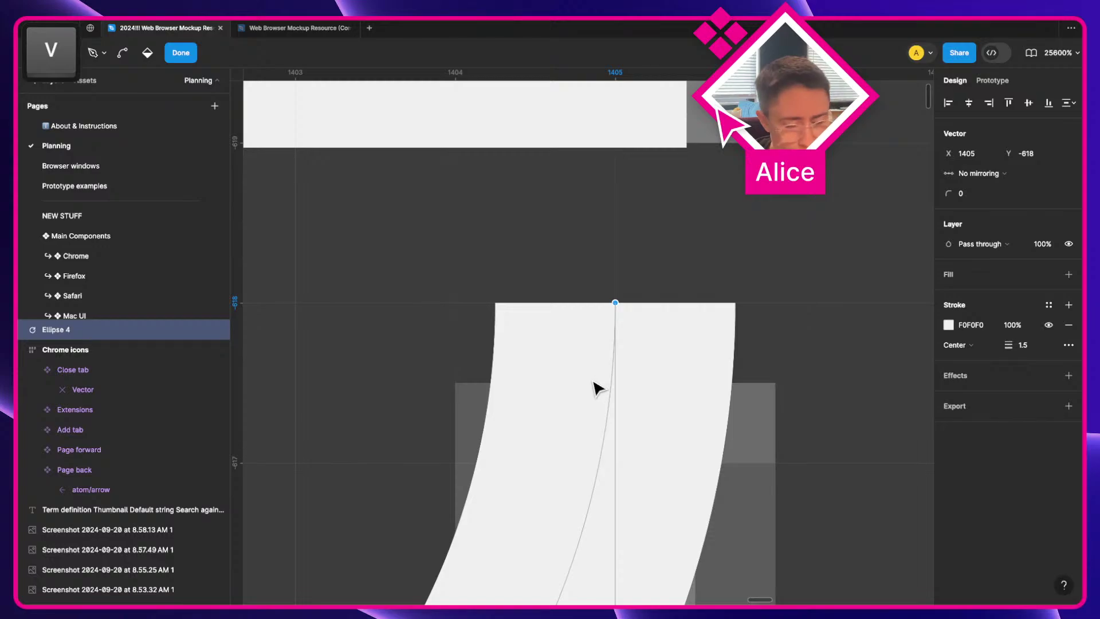
pyautogui.press('p')
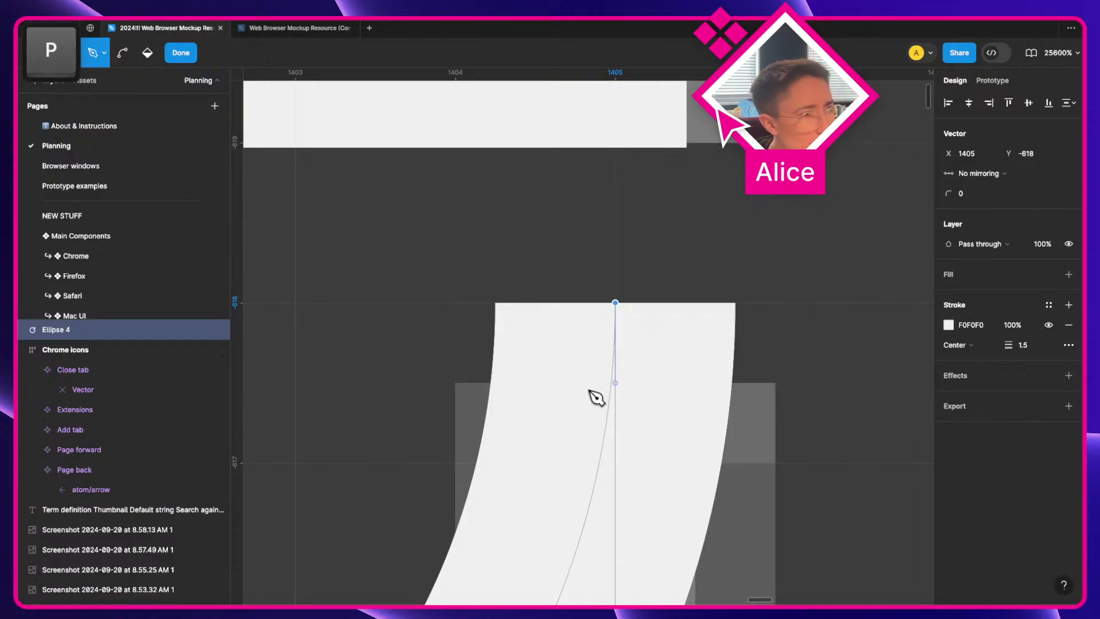
# Step: Turn off snapping to objects, pixel grid and geometry through quick actions
pyautogui.press('super+slash')
pyautogui.write('sna')
pyautogui.press('Down')
pyautogui.press('Down')
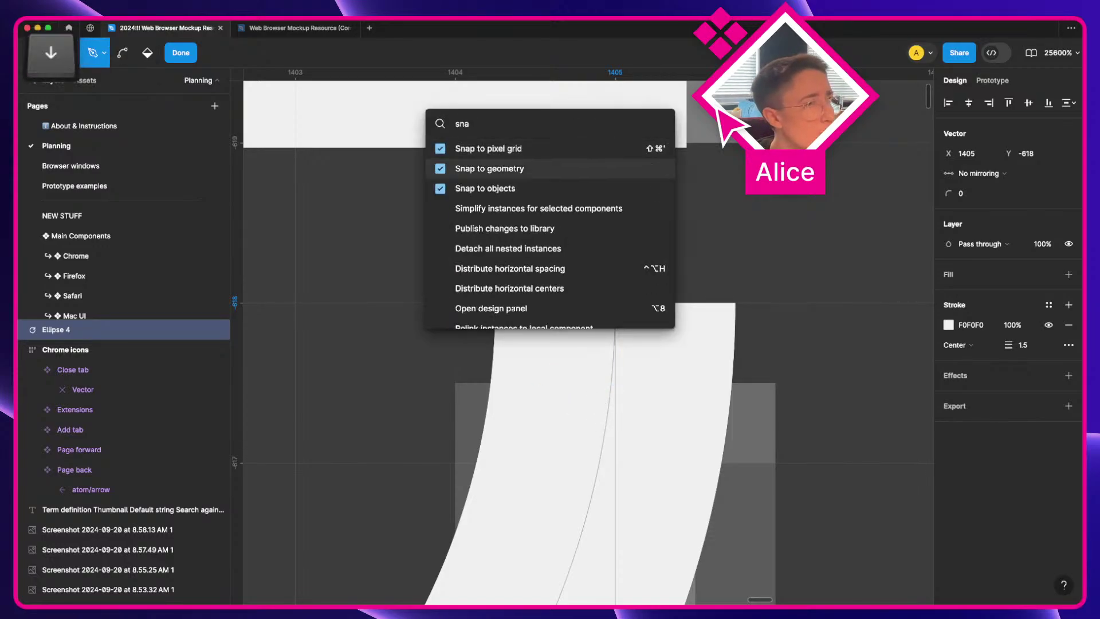
pyautogui.press('Return')
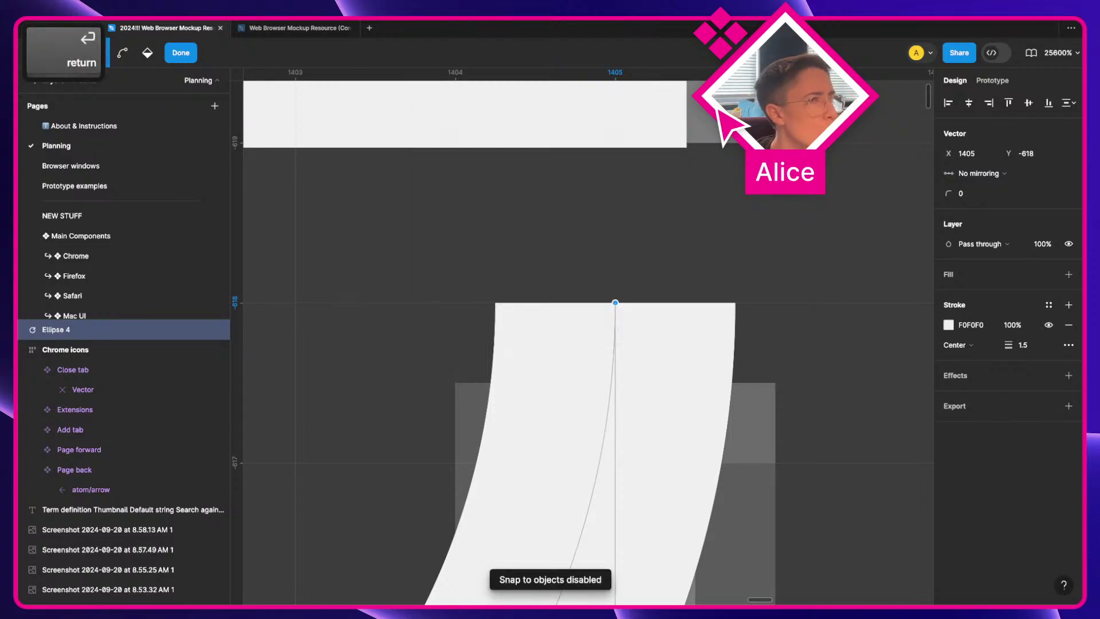
pyautogui.press('super+slash')
pyautogui.write('sn')
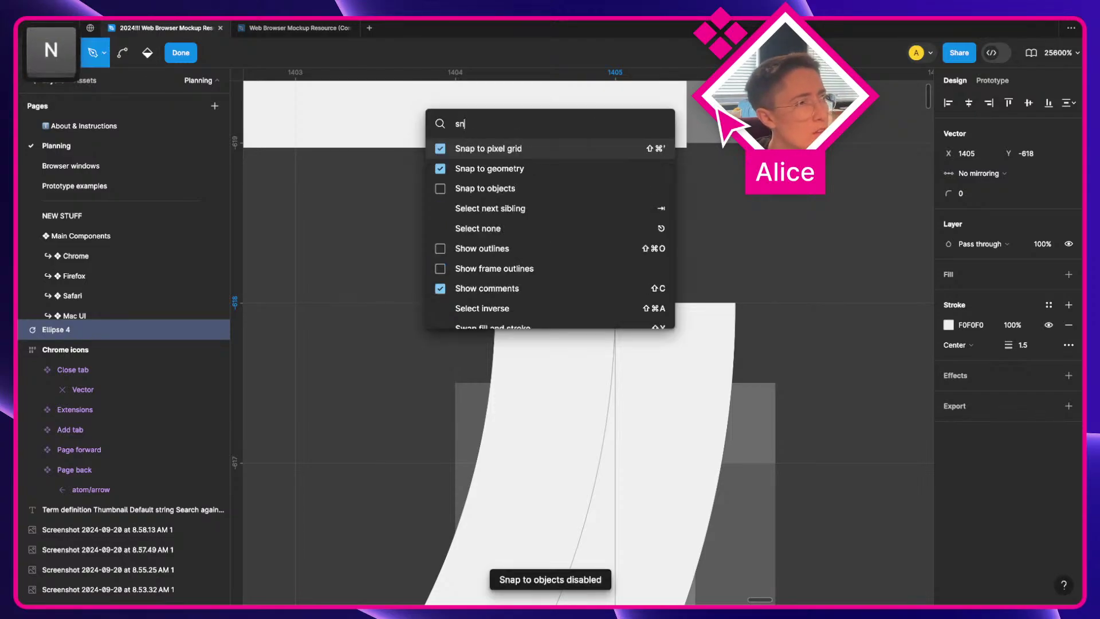
pyautogui.press('Down')
pyautogui.press('Up')
pyautogui.press('Return')
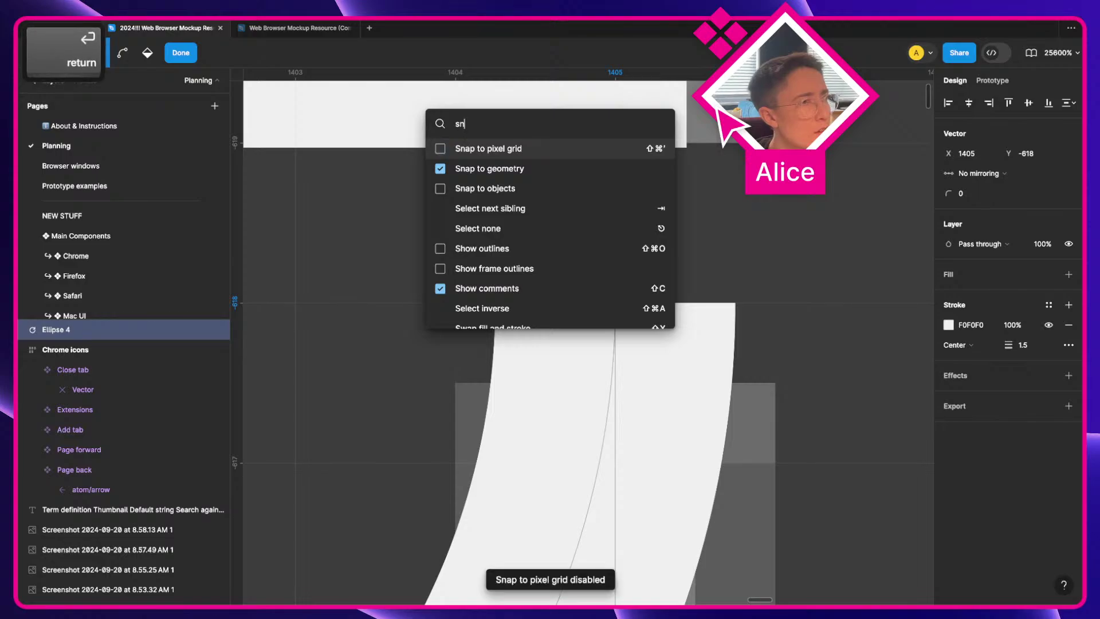
pyautogui.press('super+slash')
pyautogui.write('sn')
pyautogui.press('Down')
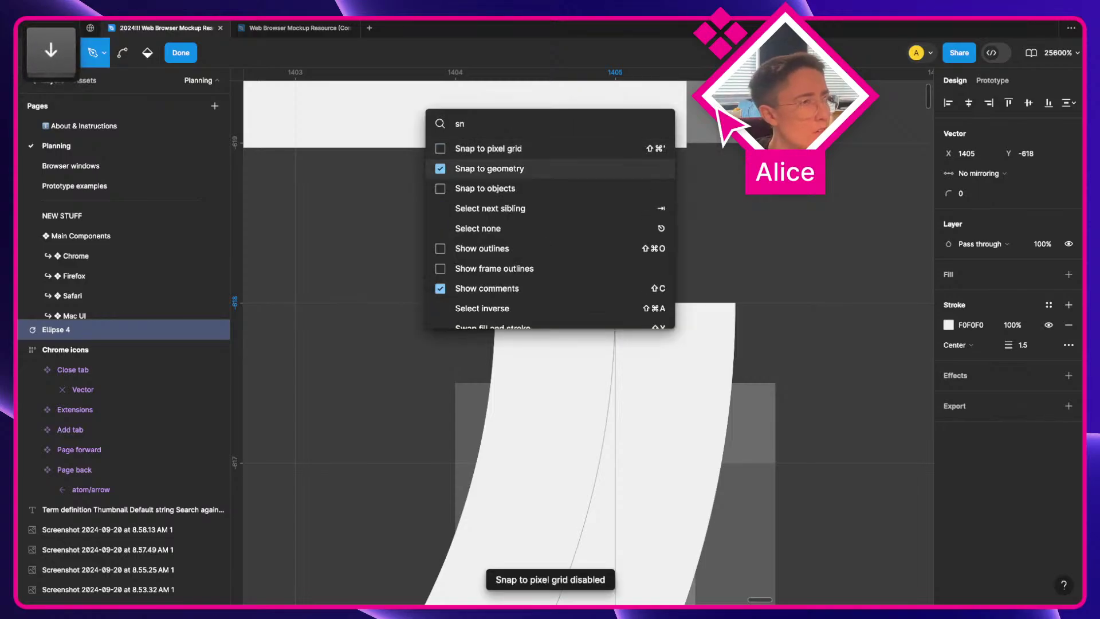
pyautogui.press('Return')
# Step: Add an anchor just below the arc's top end and delete the part above it
pyautogui.press('v')
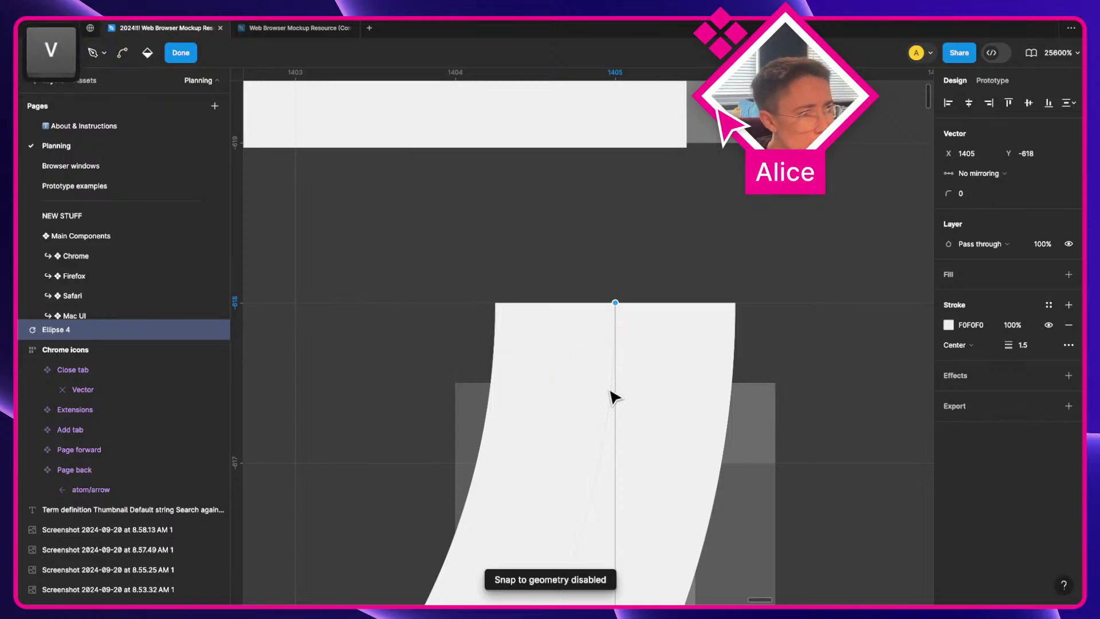
pyautogui.press('p')
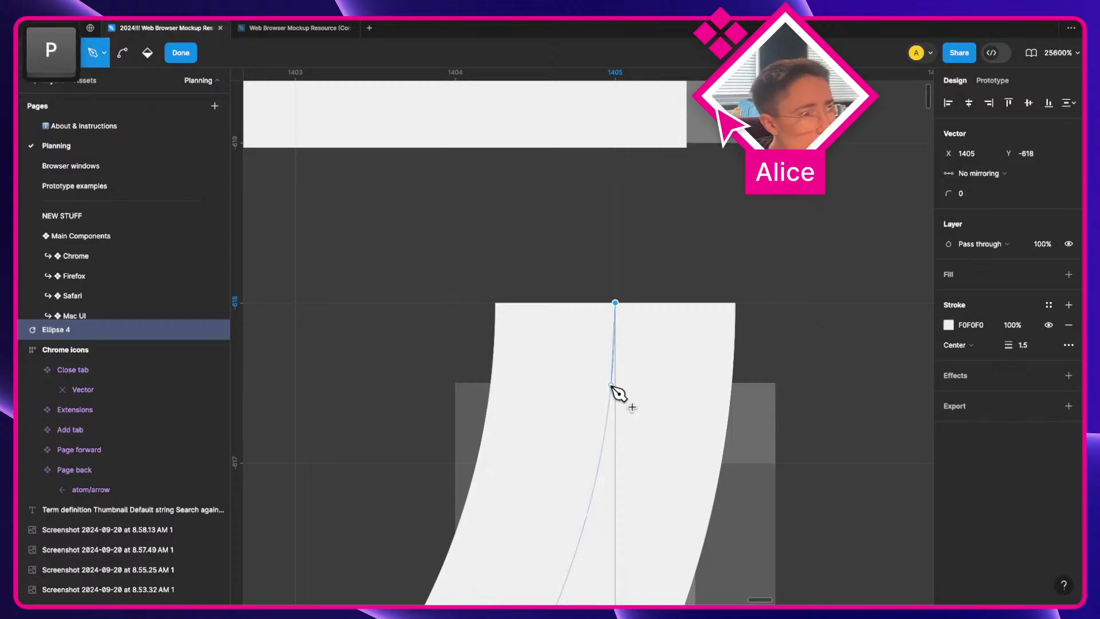
pyautogui.press('v')
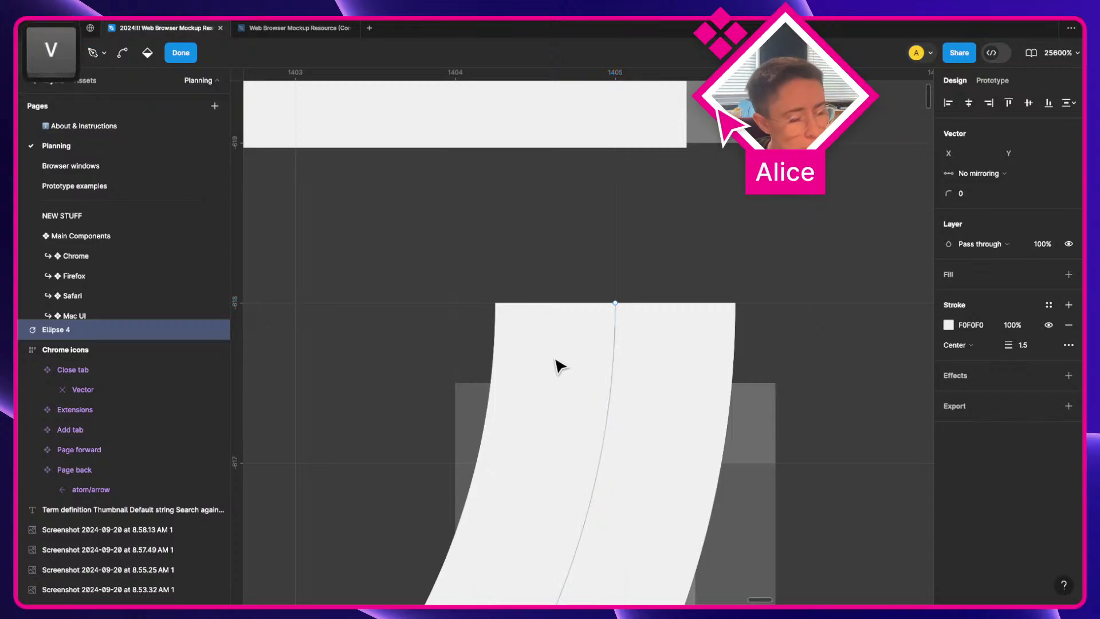
pyautogui.press('p')
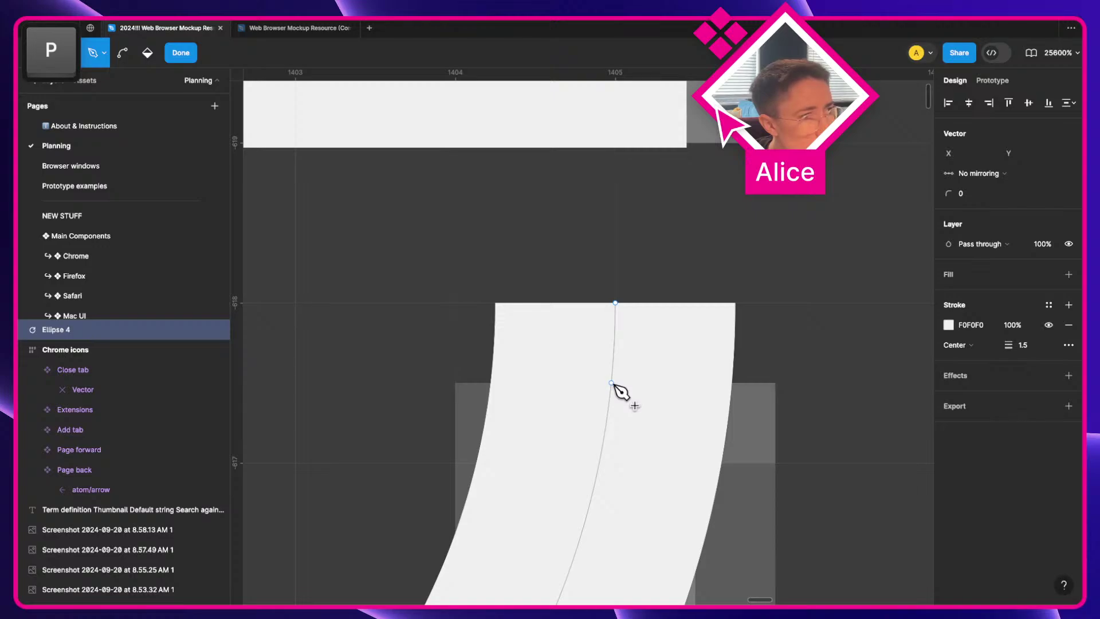
pyautogui.click(611, 382)
pyautogui.press('v')
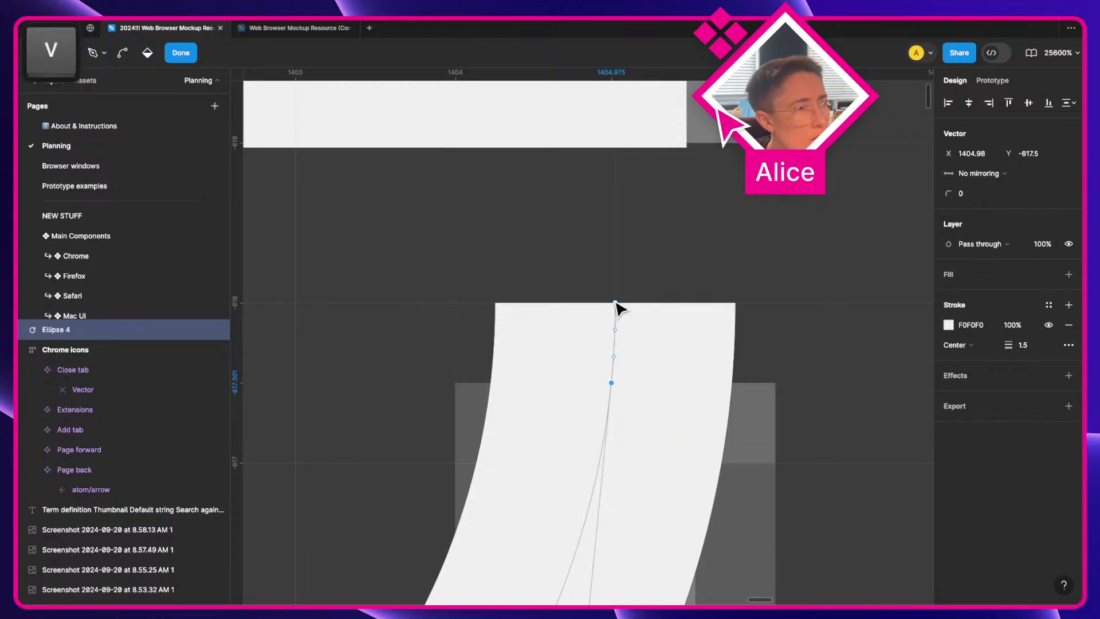
pyautogui.press('BackSpace')
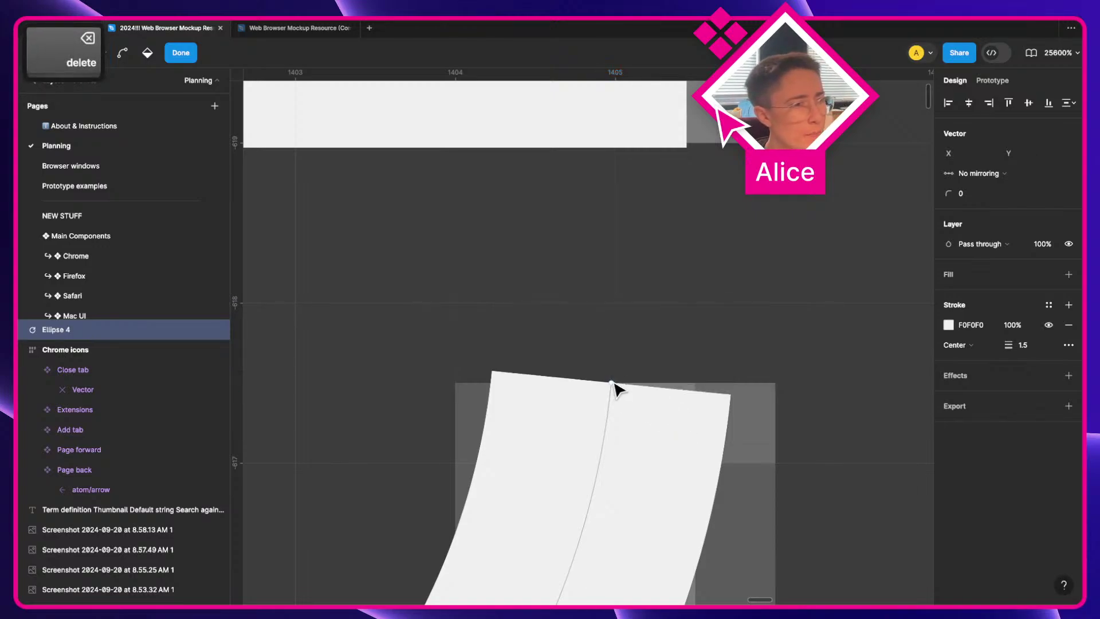
# Step: Try shifting the arc's lower point to x 1405, undo it, and select the arrowhead's top corner
pyautogui.scroll(-5, 613, 384)
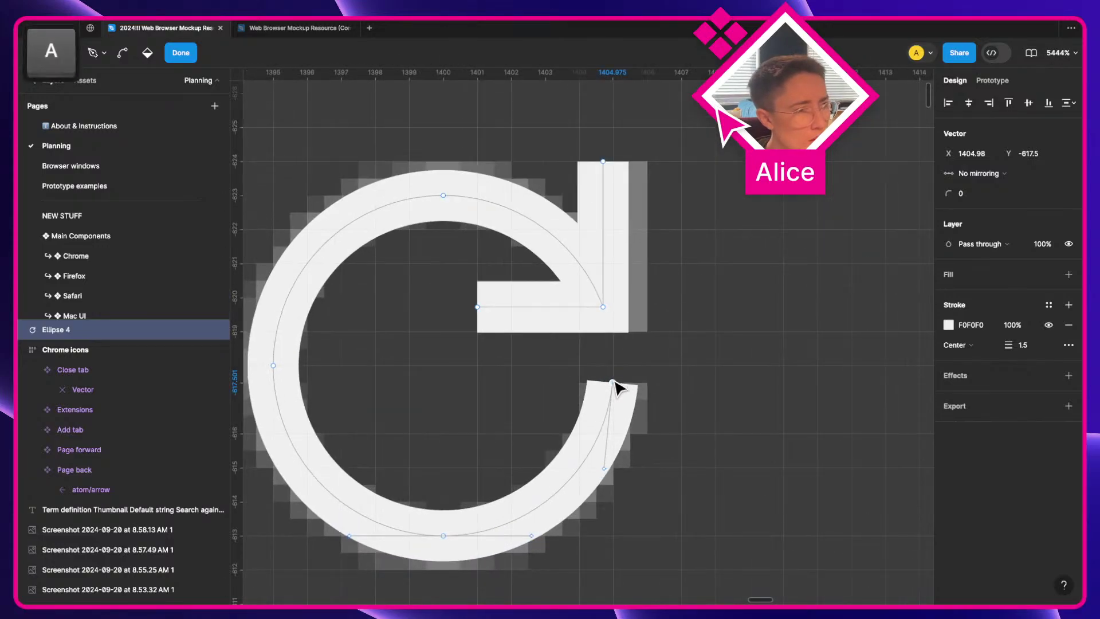
pyautogui.scroll(3, 618, 480)
pyautogui.click(601, 468)
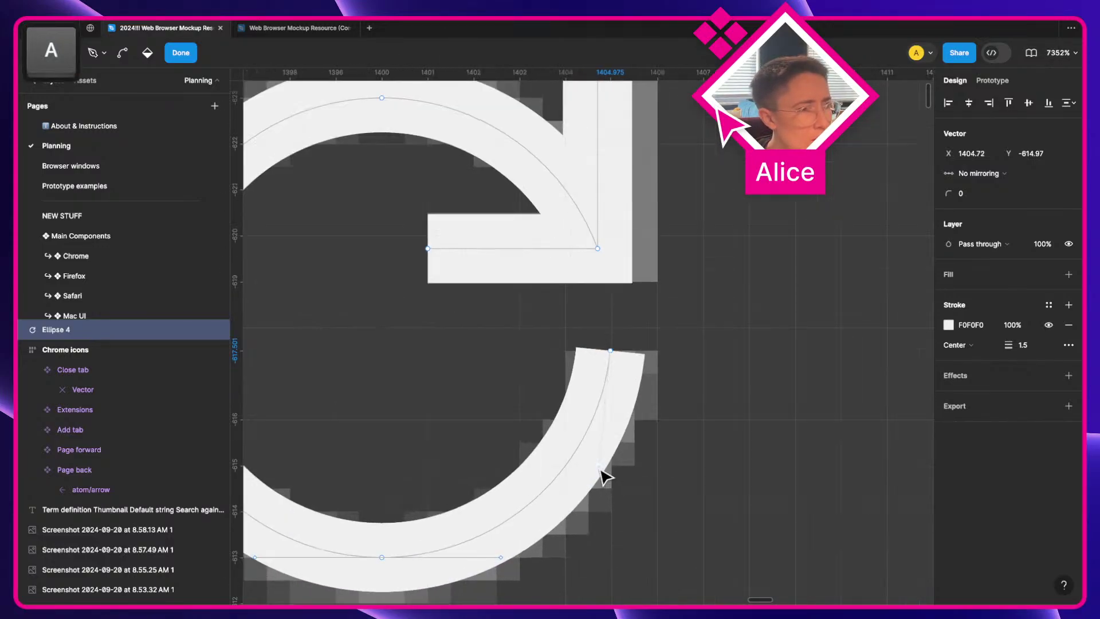
pyautogui.moveTo(601, 469); pyautogui.dragTo(612, 467)
pyautogui.press('super+z')
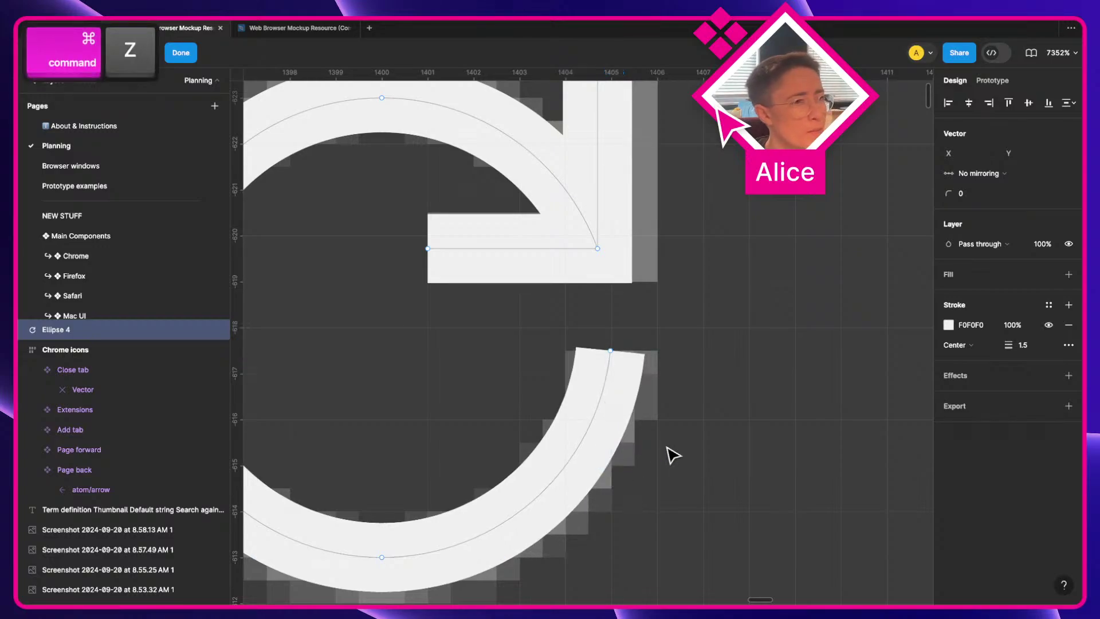
pyautogui.scroll(-3, 669, 453)
pyautogui.press('a')
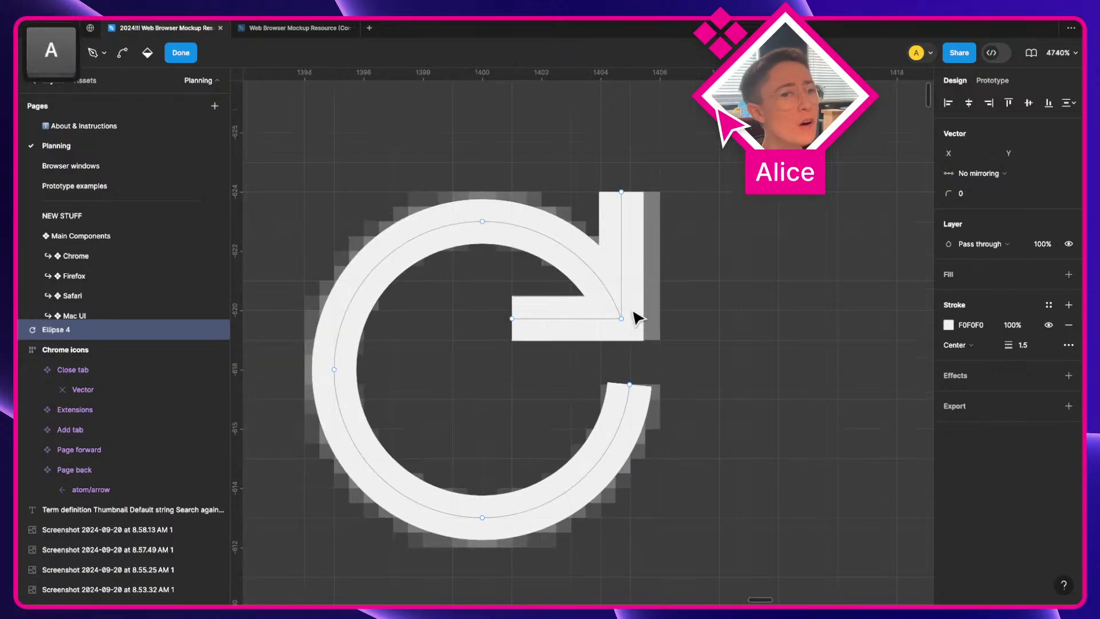
pyautogui.click(621, 192)
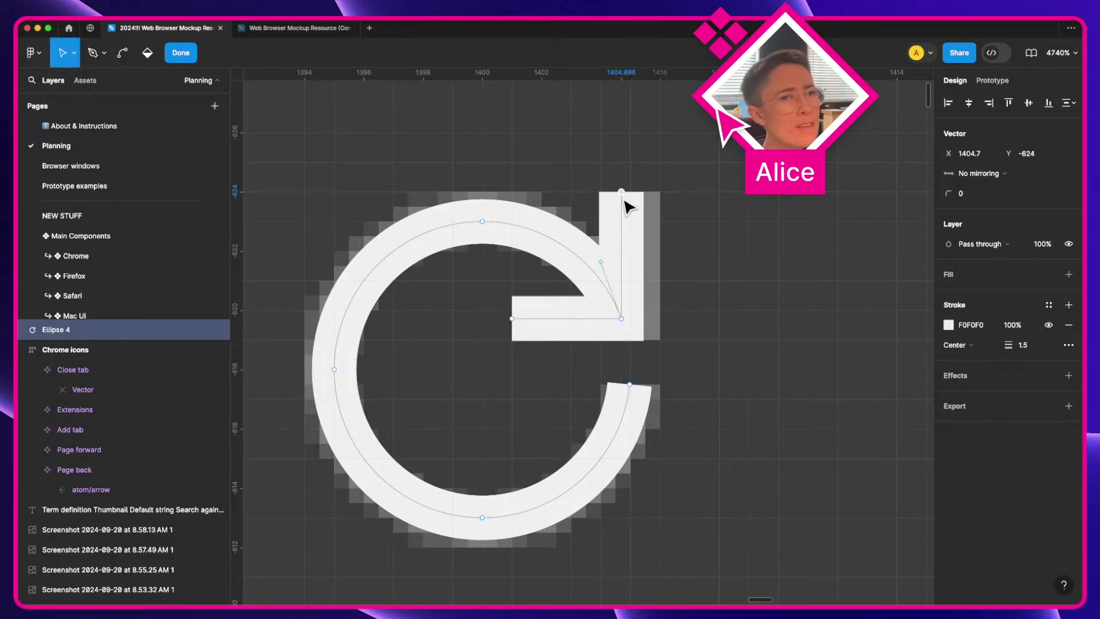
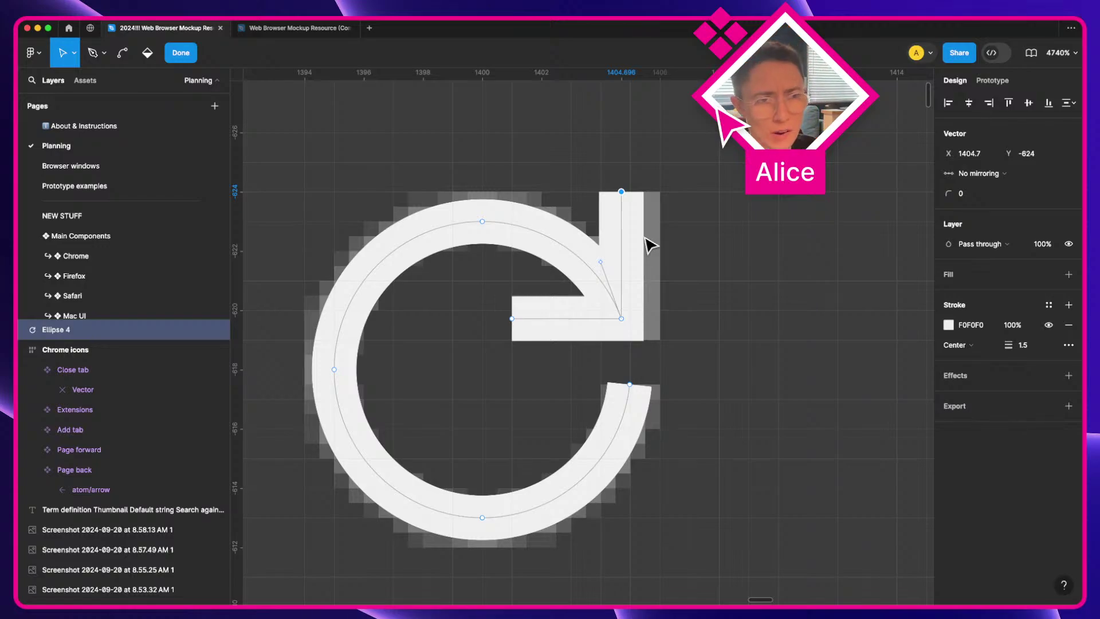
# Step: Leave point editing on the 9.98 × 11 reload arrow and zoom out to the browser mockup
pyautogui.press('Escape')
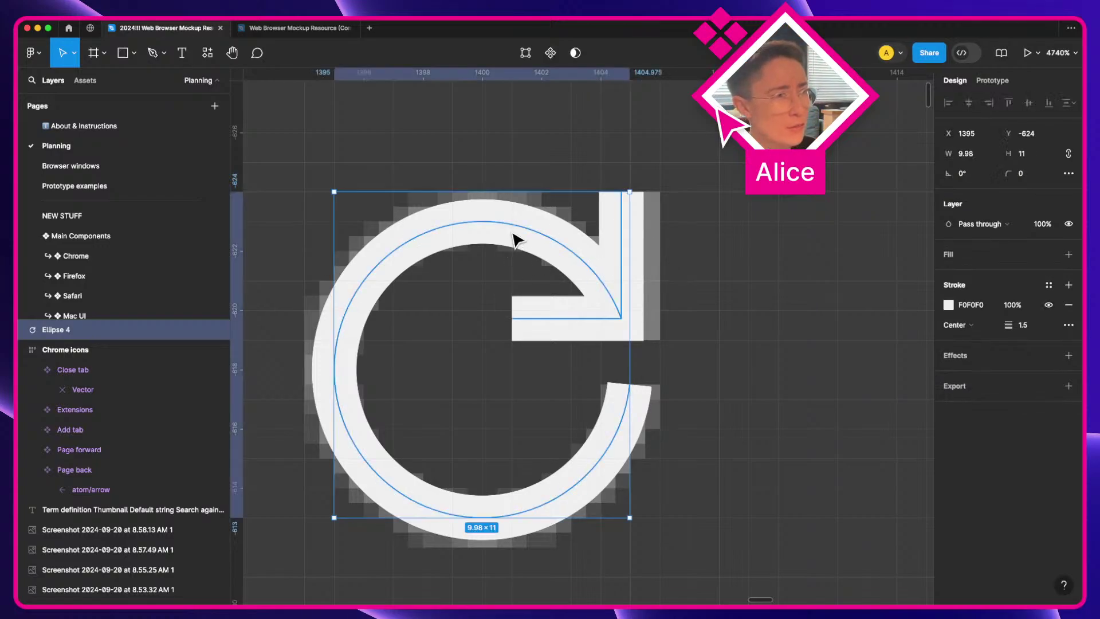
pyautogui.scroll(-5, 515, 239)
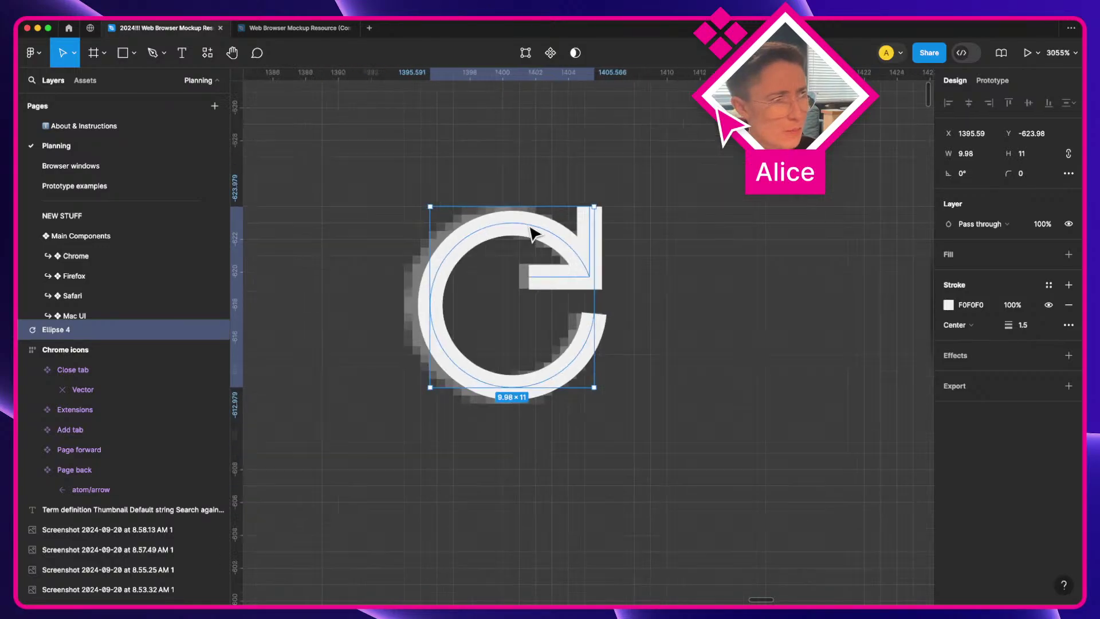
pyautogui.scroll(-10, 531, 232)
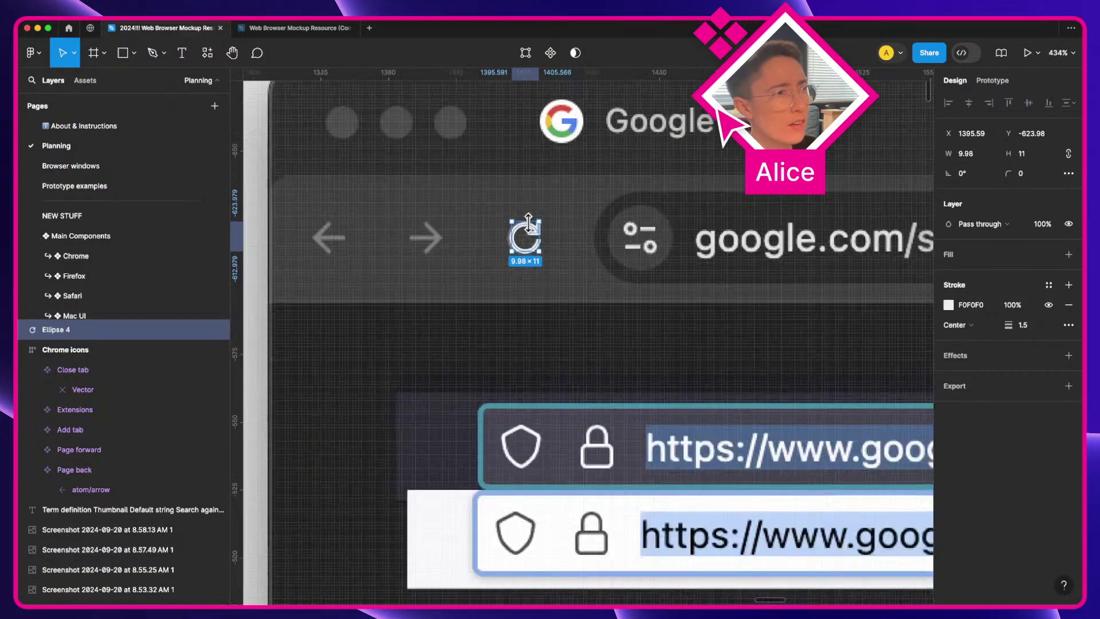
pyautogui.scroll(-5, 528, 229)
pyautogui.press('space')
# Step: Drag the reload icon from the mockup's toolbar into the Chrome icons frame
pyautogui.moveTo(528, 244); pyautogui.dragTo(872, 221)
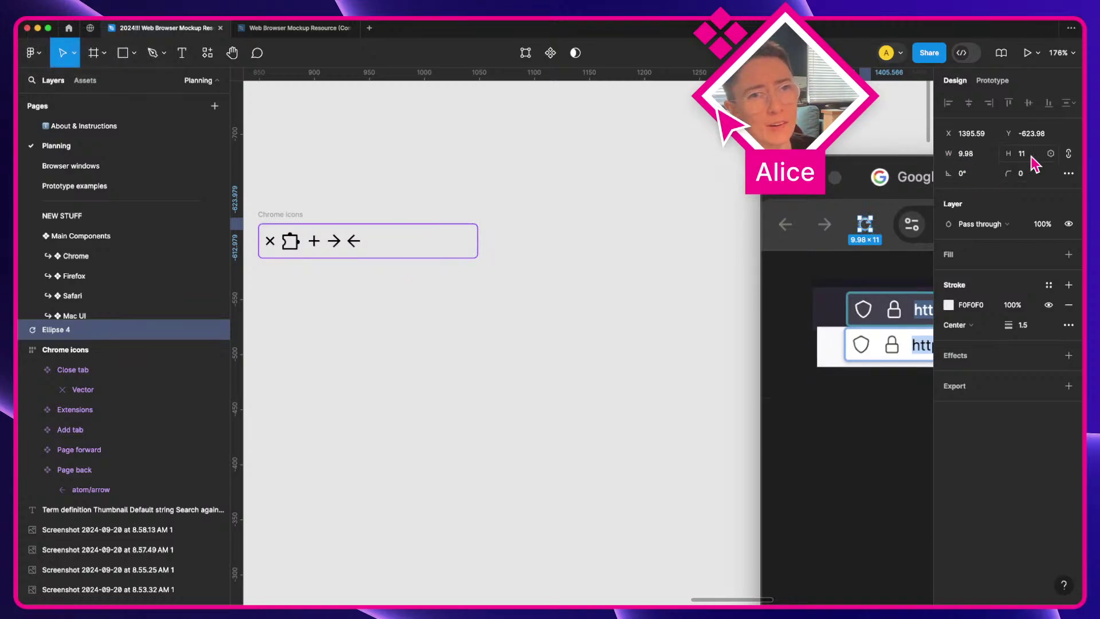
pyautogui.click(626, 277)
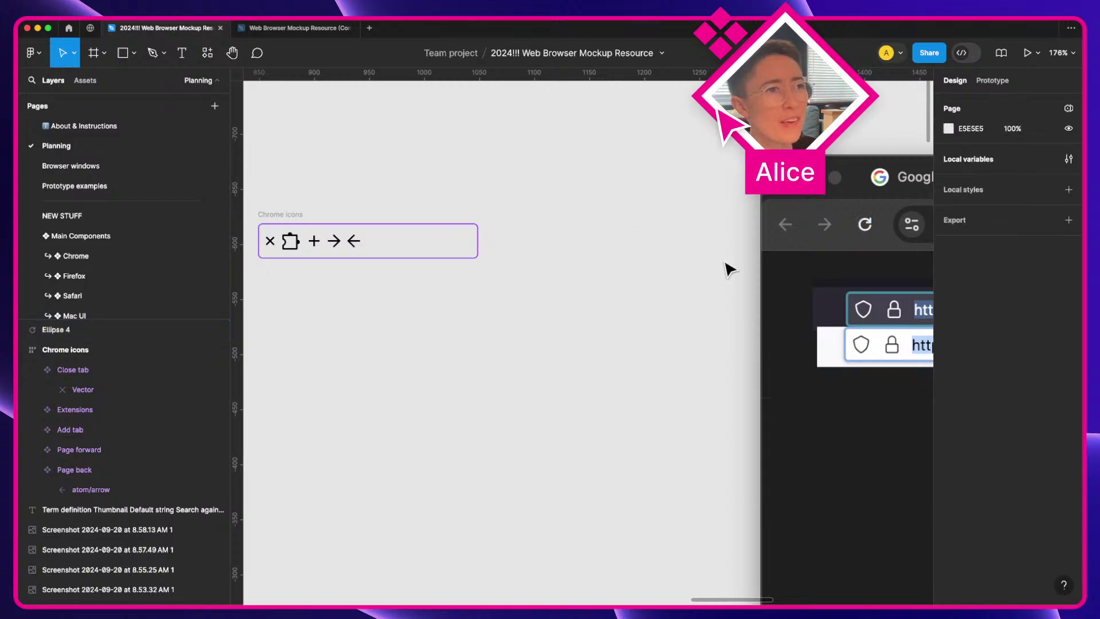
pyautogui.click(866, 227)
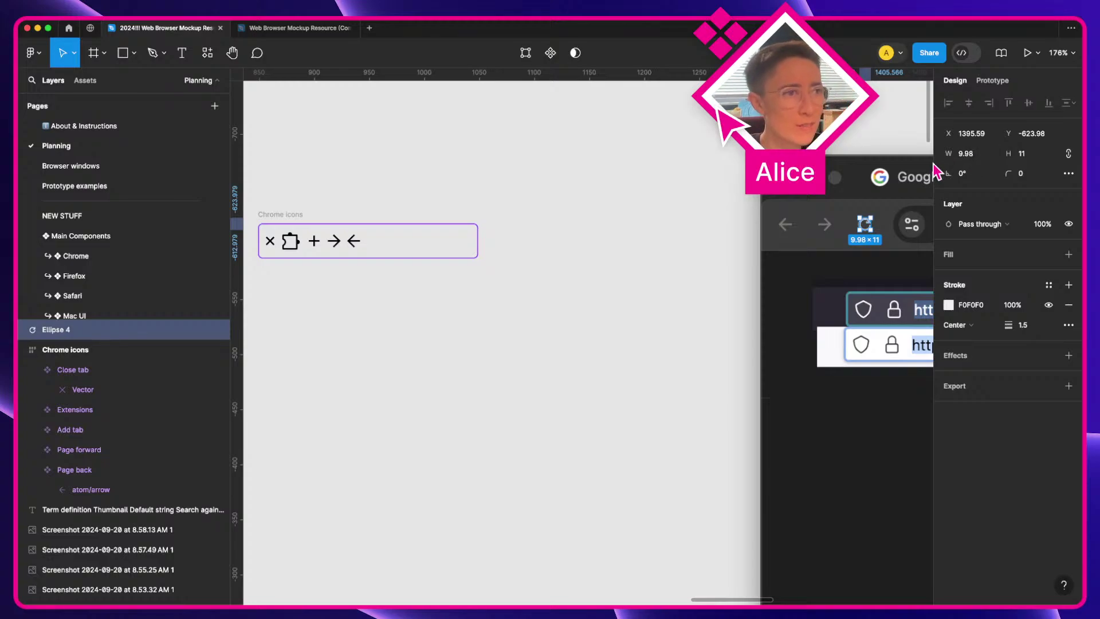
pyautogui.moveTo(865, 225); pyautogui.dragTo(372, 242)
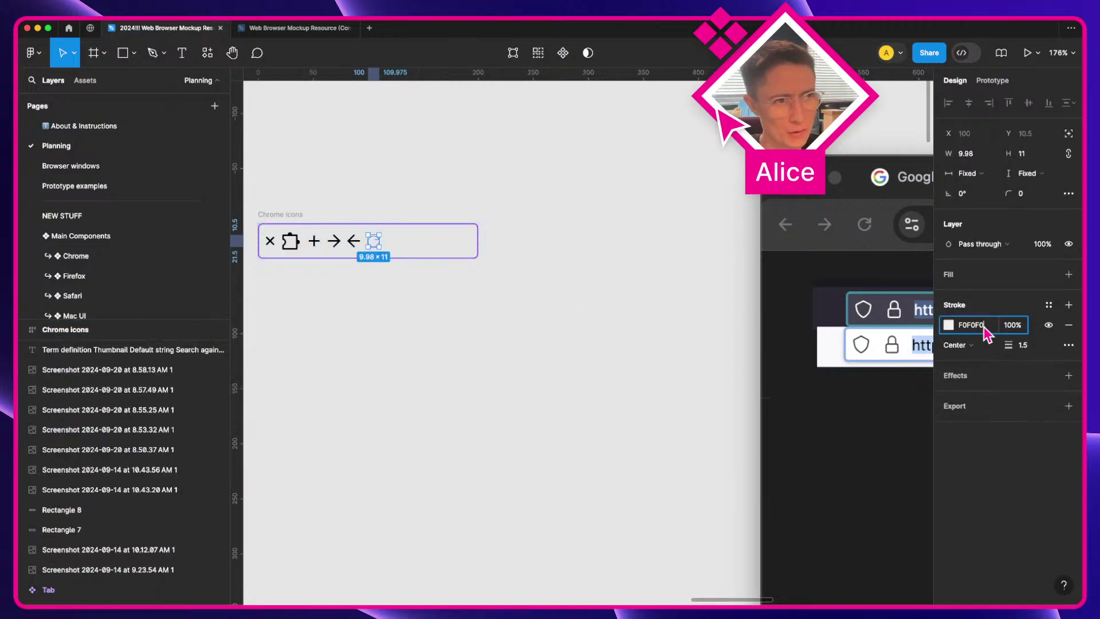
# Step: Give the refresh icon a black 000000 stroke and reselect it inside the frame
pyautogui.press('Tab')
pyautogui.click(616, 343)
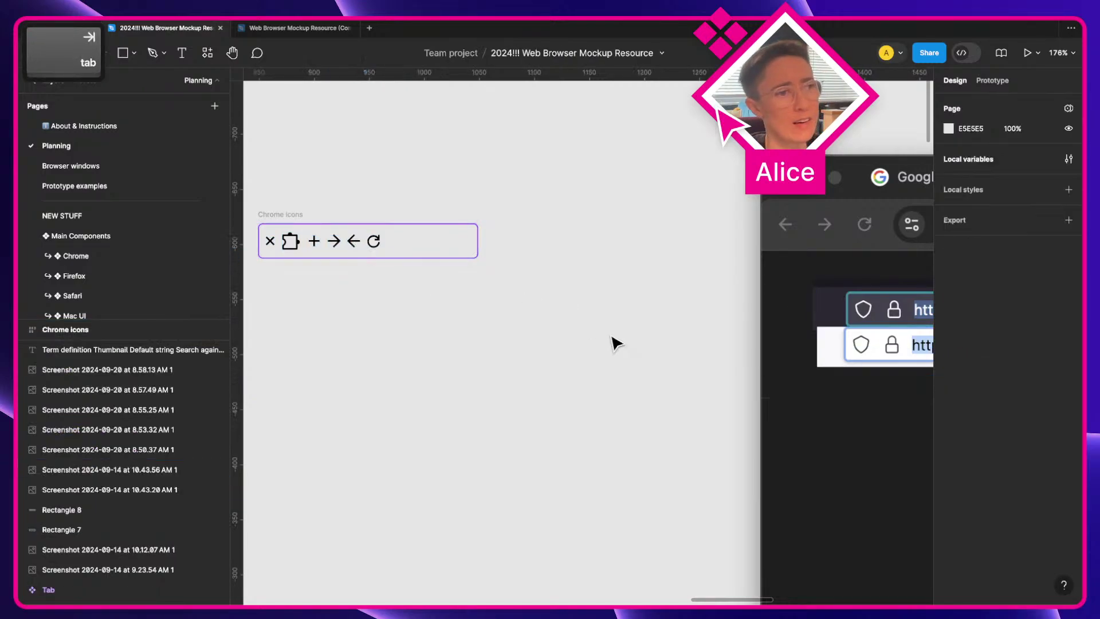
pyautogui.click(396, 252)
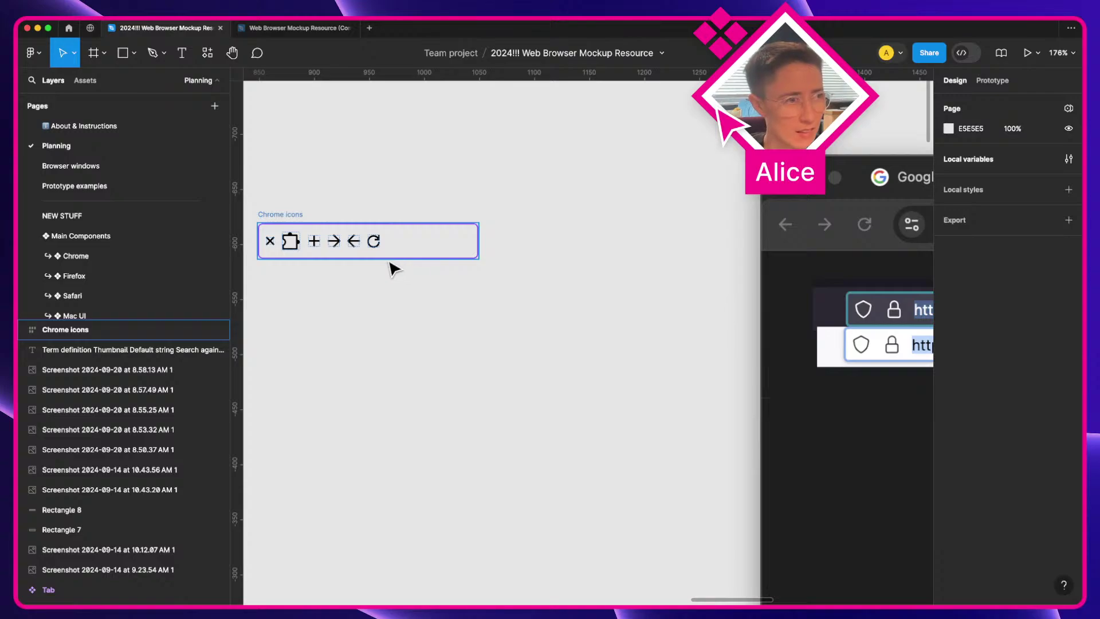
pyautogui.click(400, 279)
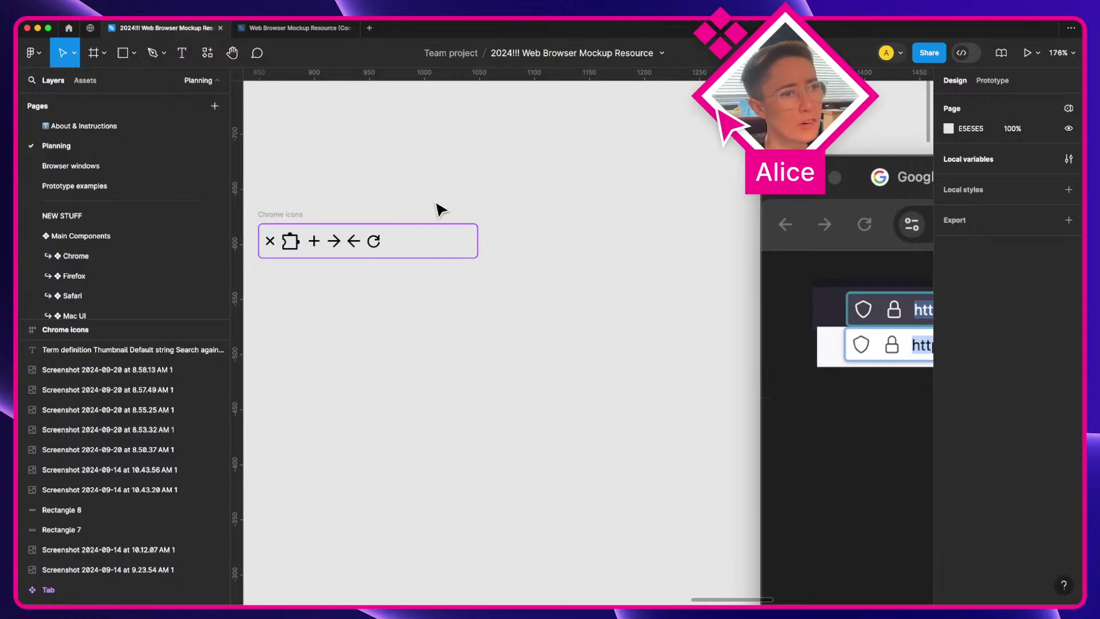
pyautogui.click(379, 245)
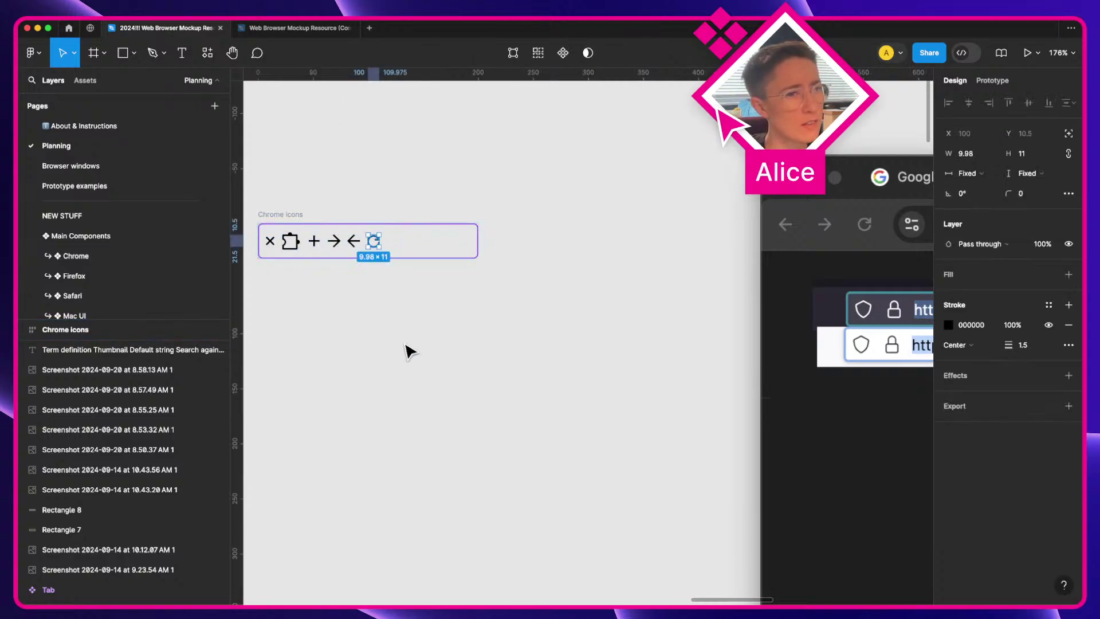
pyautogui.scroll(1, 410, 351)
pyautogui.keyDown('ctrl'); pyautogui.scroll(5, 458, 327); pyautogui.keyUp('ctrl')
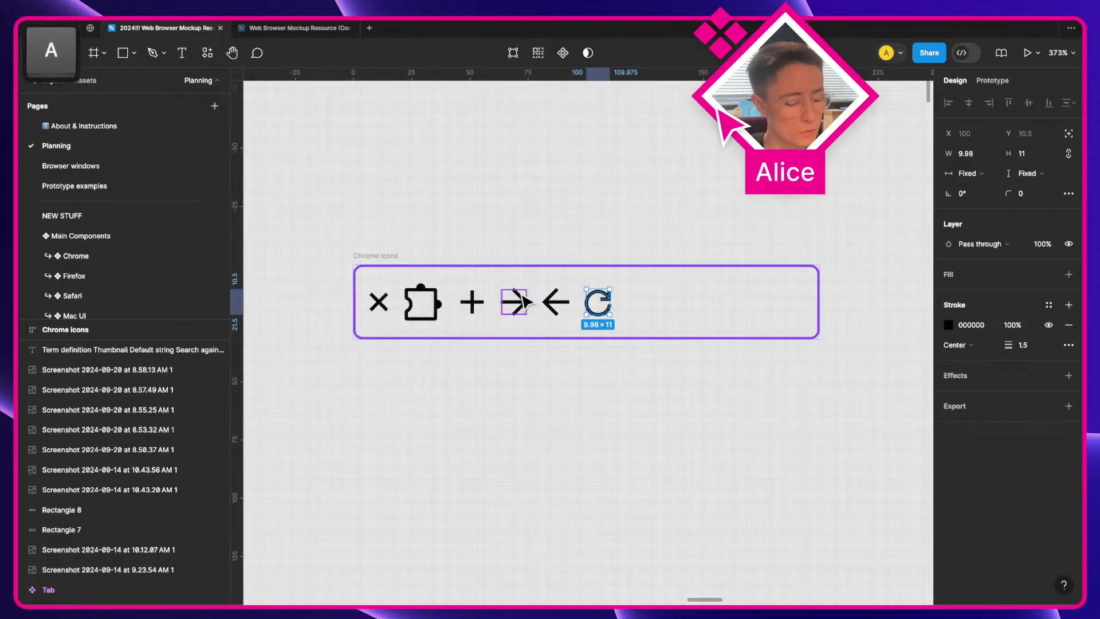
# Step: Make the refresh icon a component and name its inner layer Vector
pyautogui.press('alt+super+k')
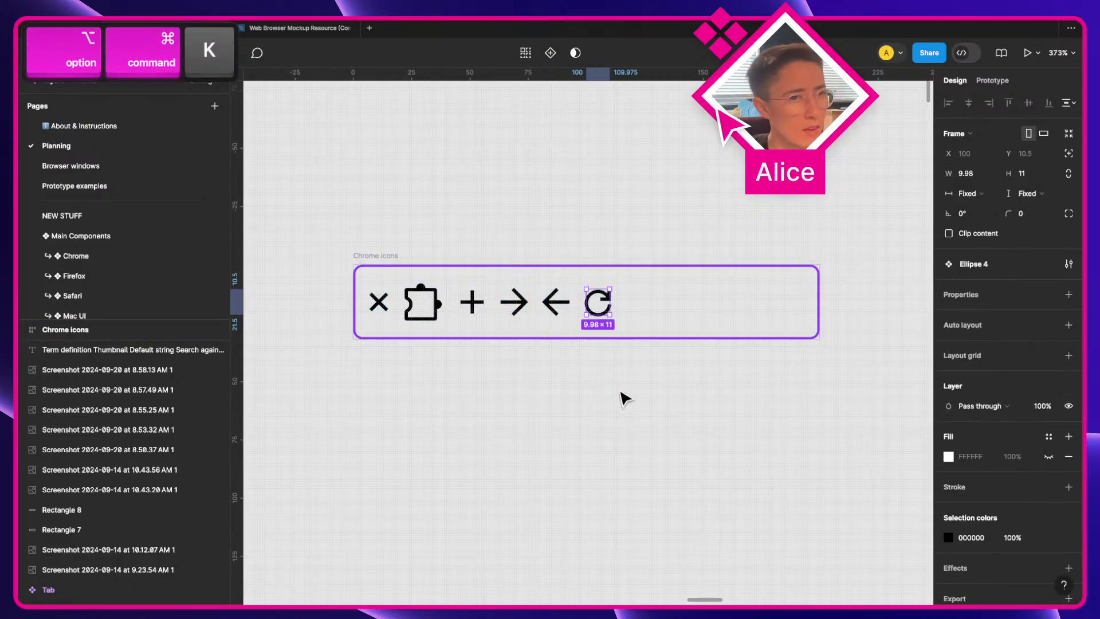
pyautogui.press('super+r')
pyautogui.write('Ve')
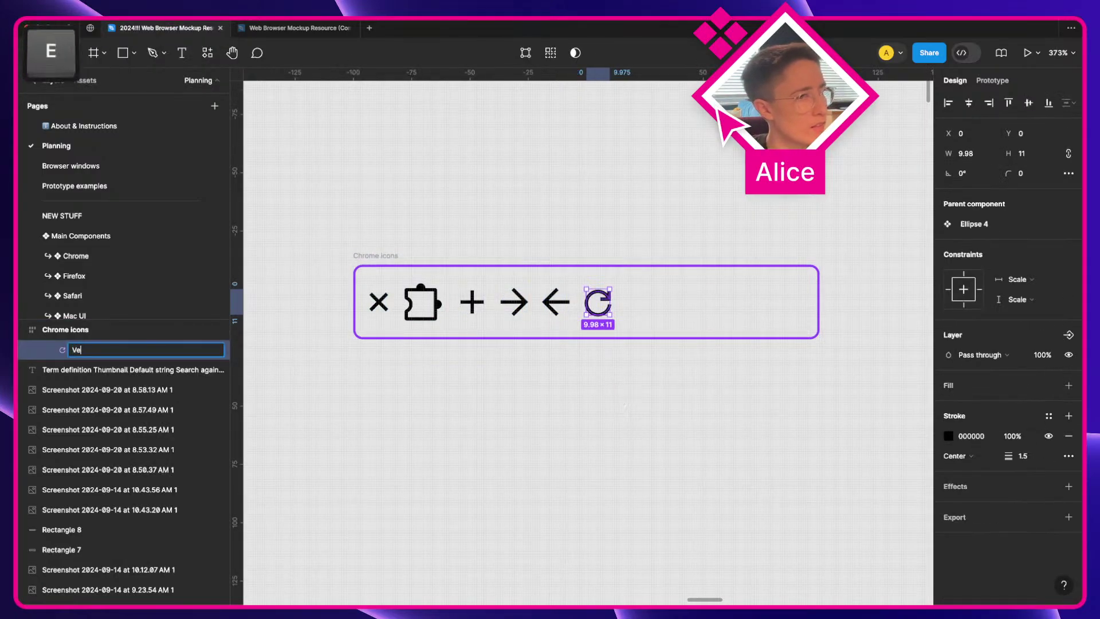
pyautogui.press('Return')
# Step: Select the inner layers of all icons and batch rename them to Vector
pyautogui.press('super+a')
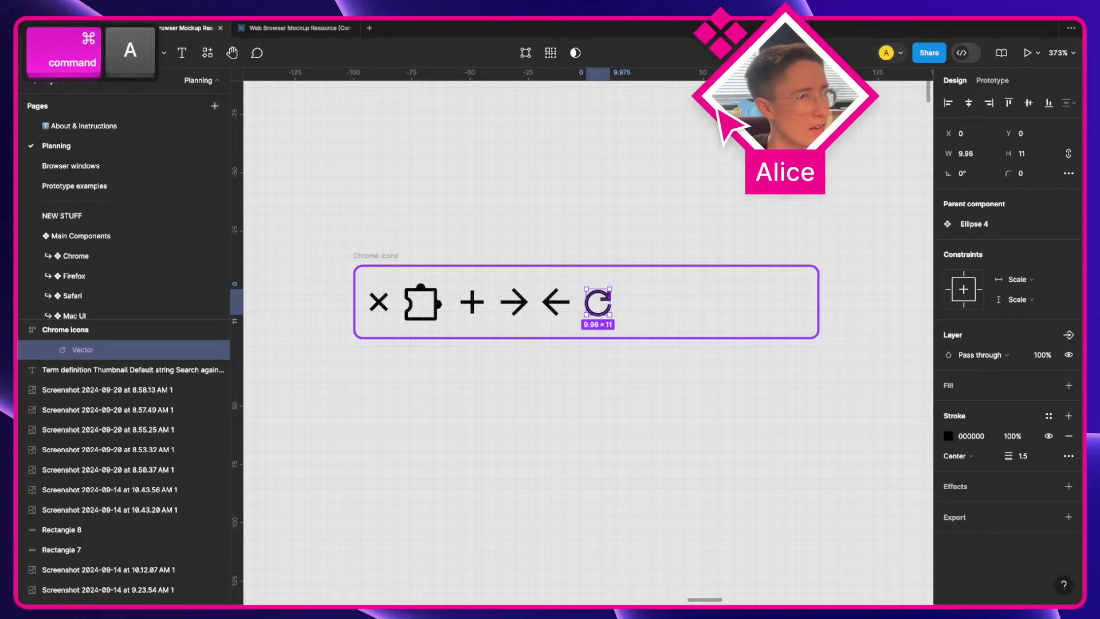
pyautogui.scroll(-1, 589, 344)
pyautogui.press('Escape')
pyautogui.press('super+a')
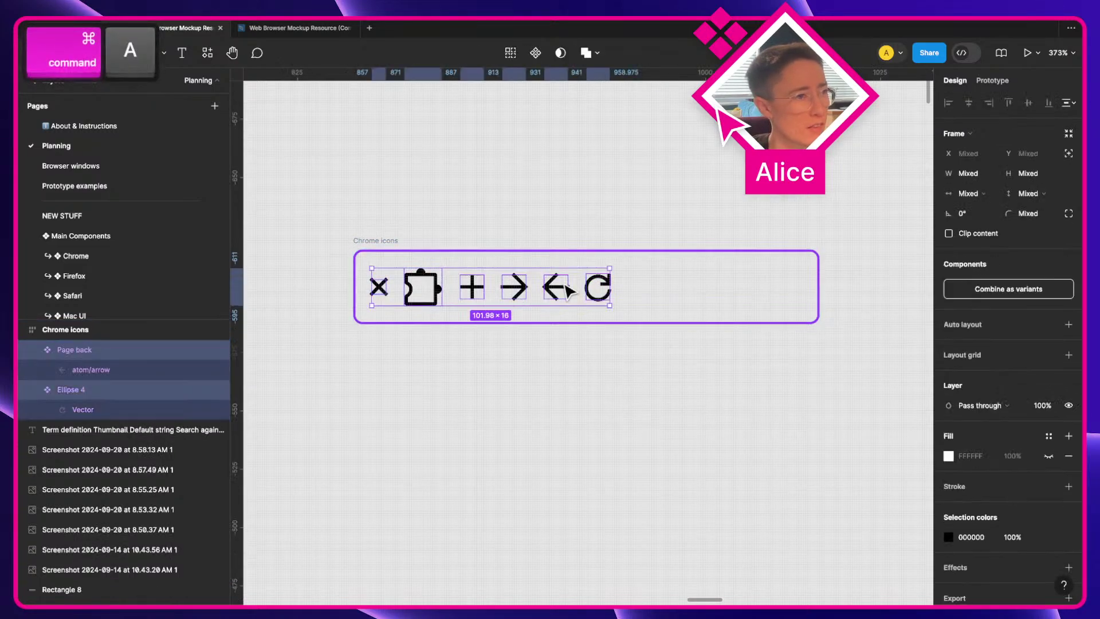
pyautogui.scroll(2, 652, 487)
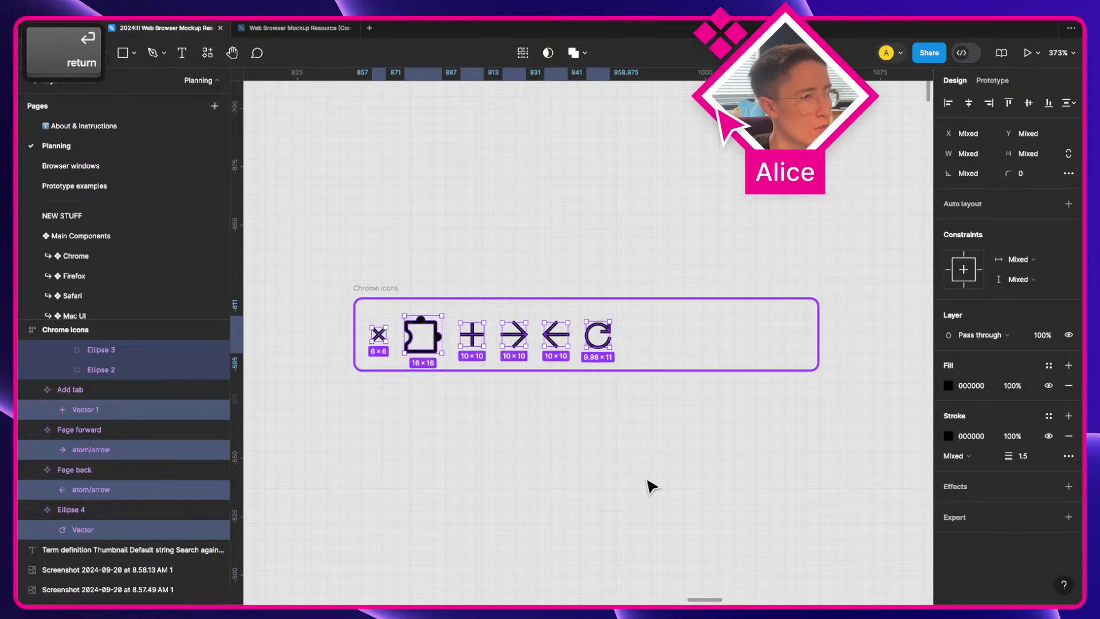
pyautogui.scroll(2, 182, 475)
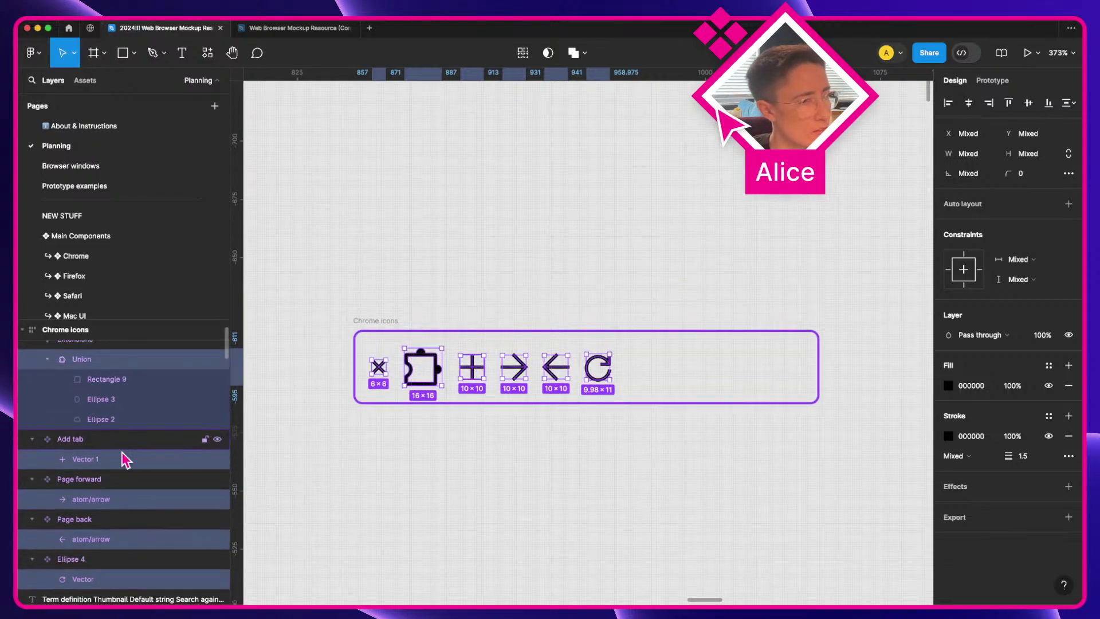
pyautogui.press('super+r')
pyautogui.write('Vector')
pyautogui.press('Return')
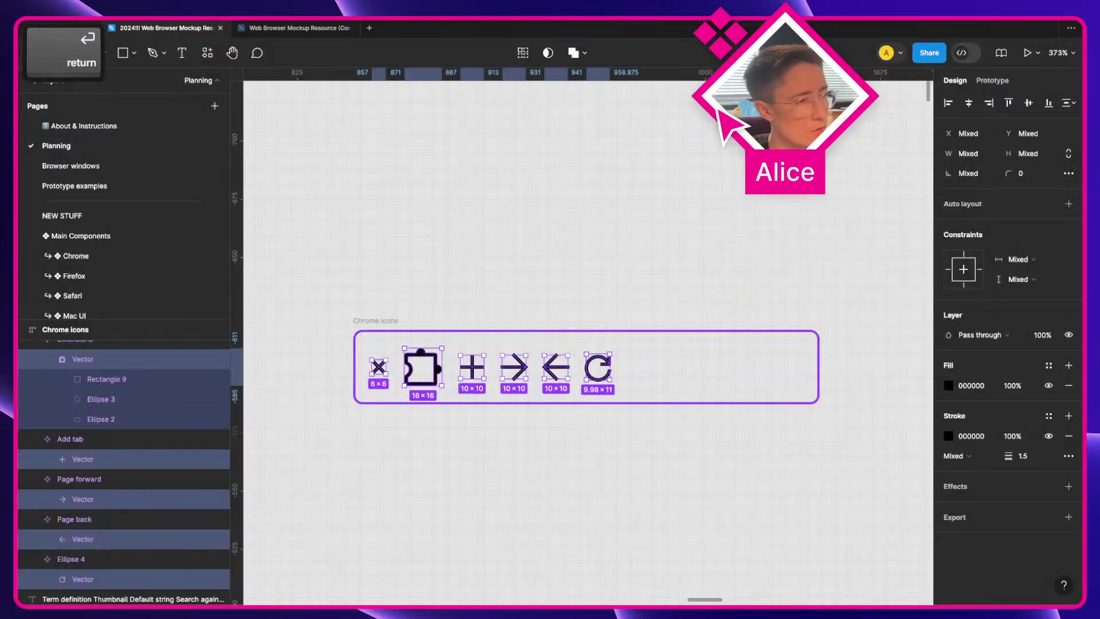
pyautogui.scroll(-1, 169, 516)
pyautogui.scroll(1, 448, 489)
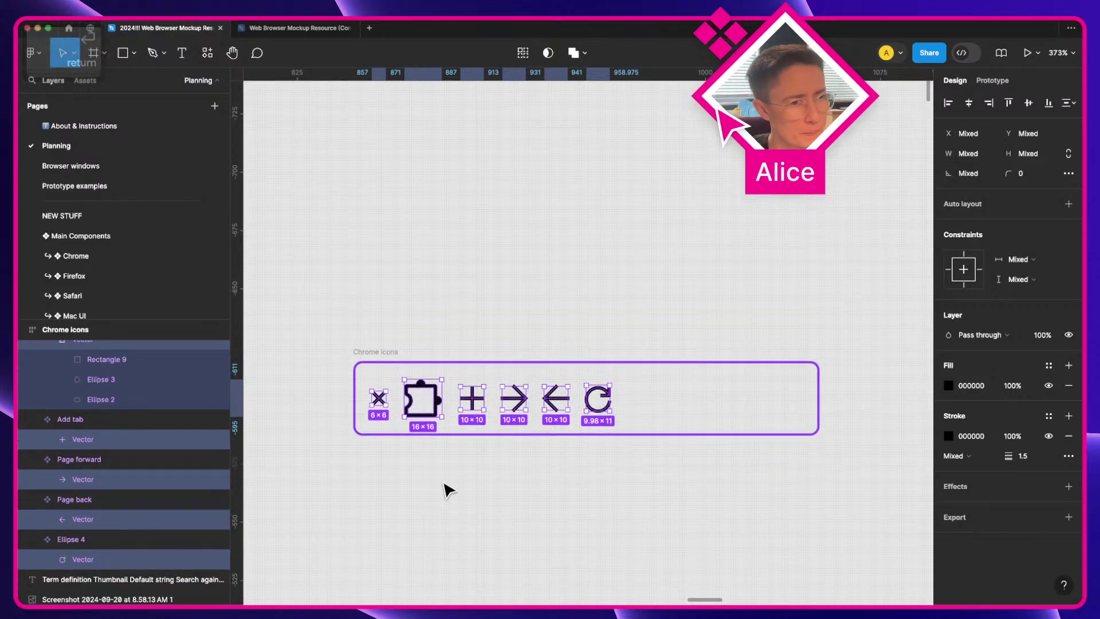
pyautogui.scroll(3, 96, 489)
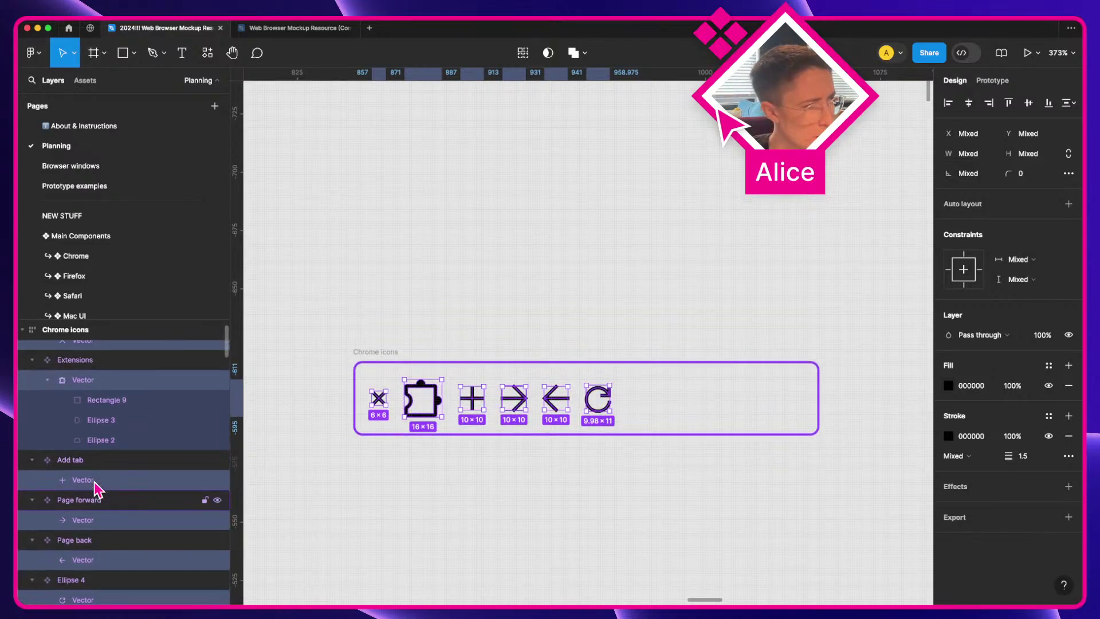
pyautogui.click(470, 508)
pyautogui.scroll(-3, 460, 463)
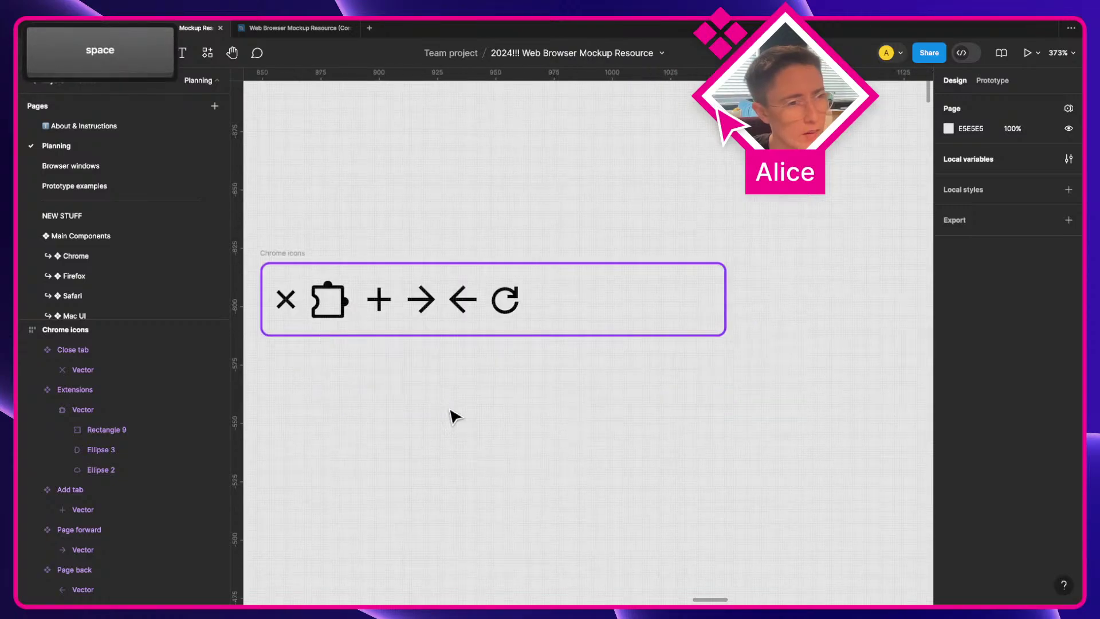
pyautogui.hscroll(-4, 681, 304)
pyautogui.scroll(-3, 690, 312)
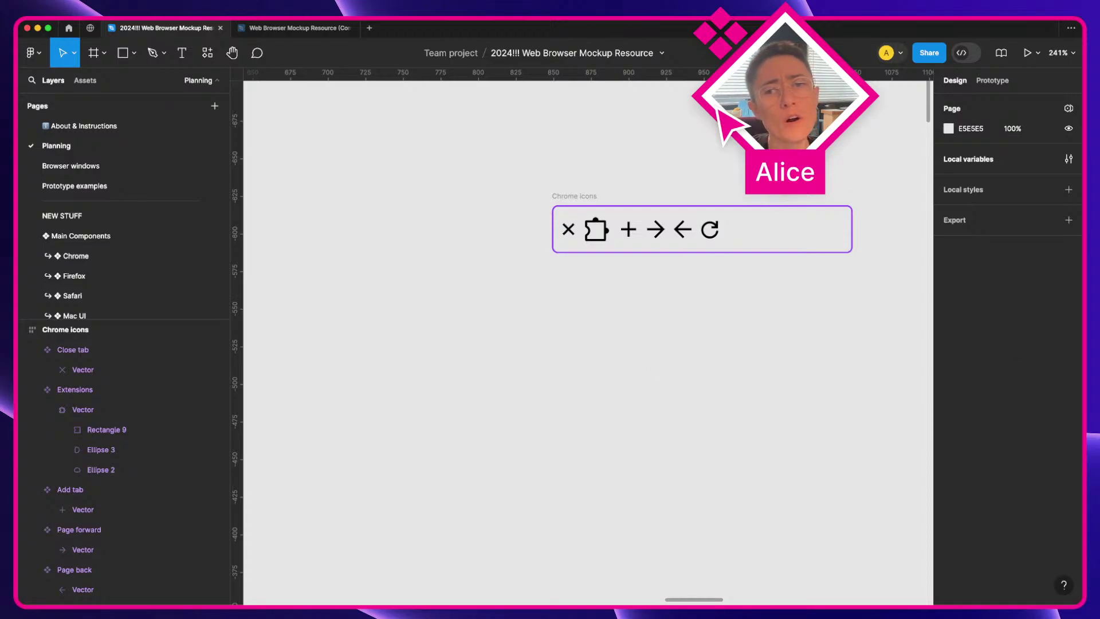
pyautogui.press('o')
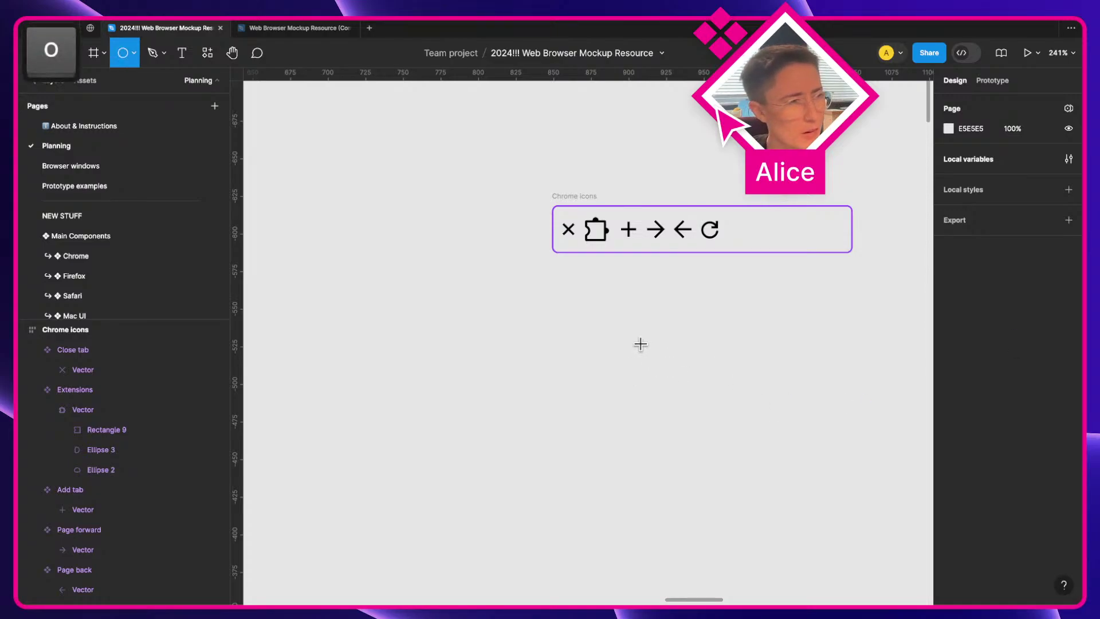
pyautogui.moveTo(639, 343); pyautogui.dragTo(687, 392)
pyautogui.scroll(5, 714, 386)
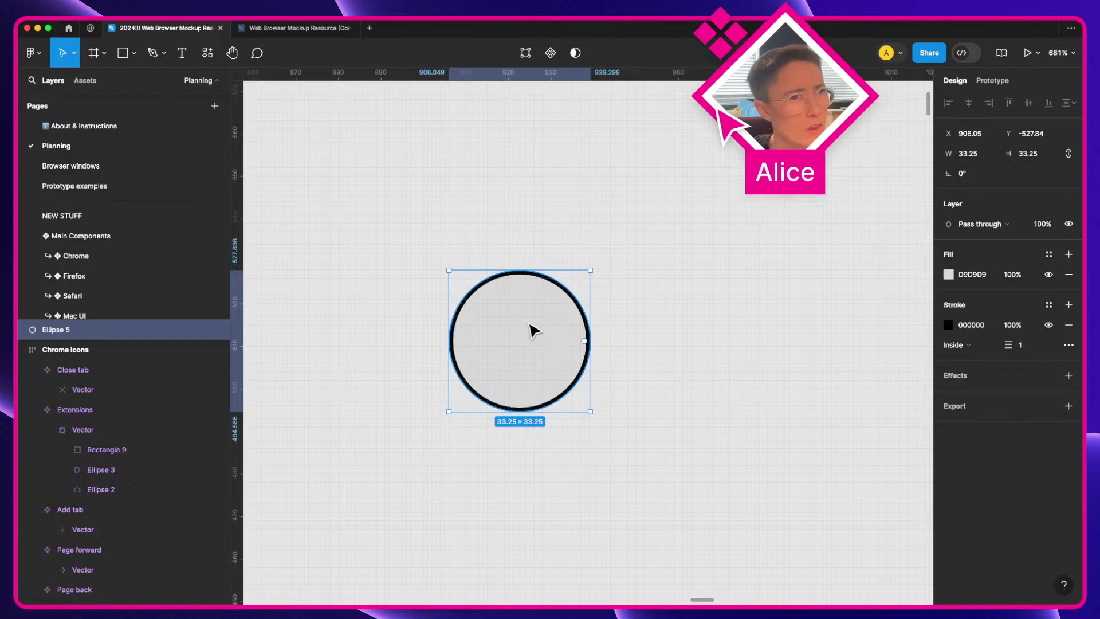
pyautogui.doubleClick(541, 351)
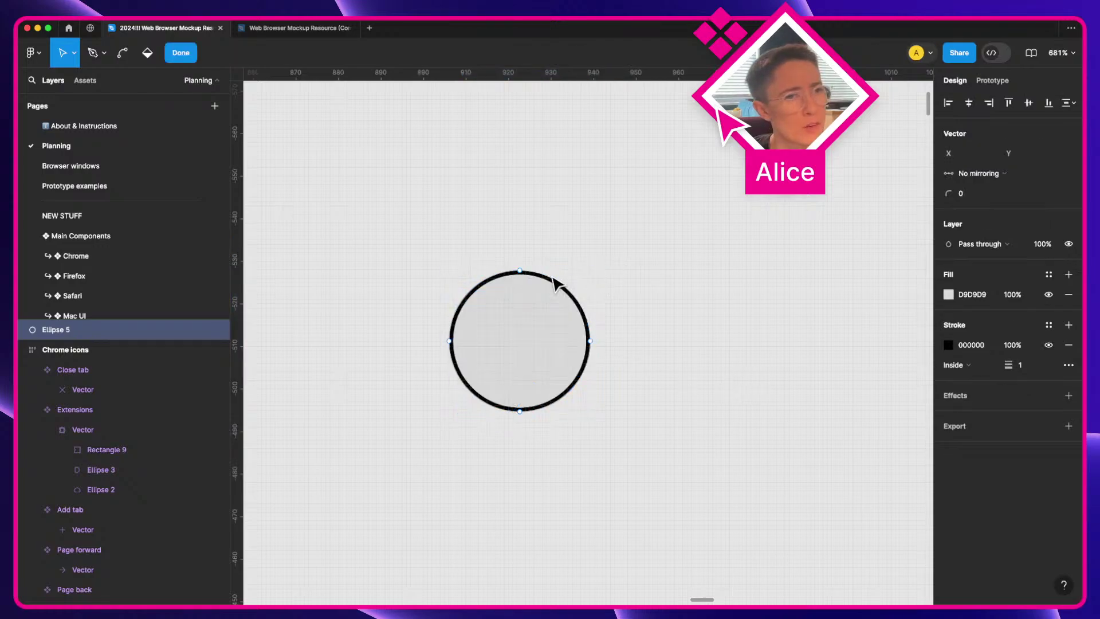
pyautogui.press('Return')
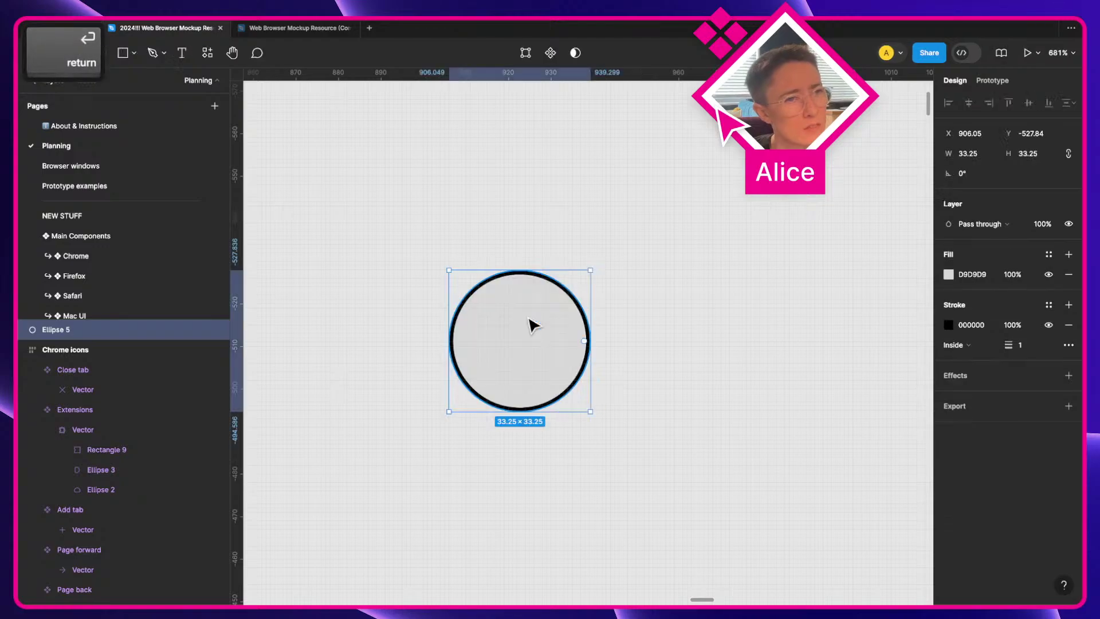
pyautogui.moveTo(593, 264); pyautogui.dragTo(559, 416)
pyautogui.press('super+z')
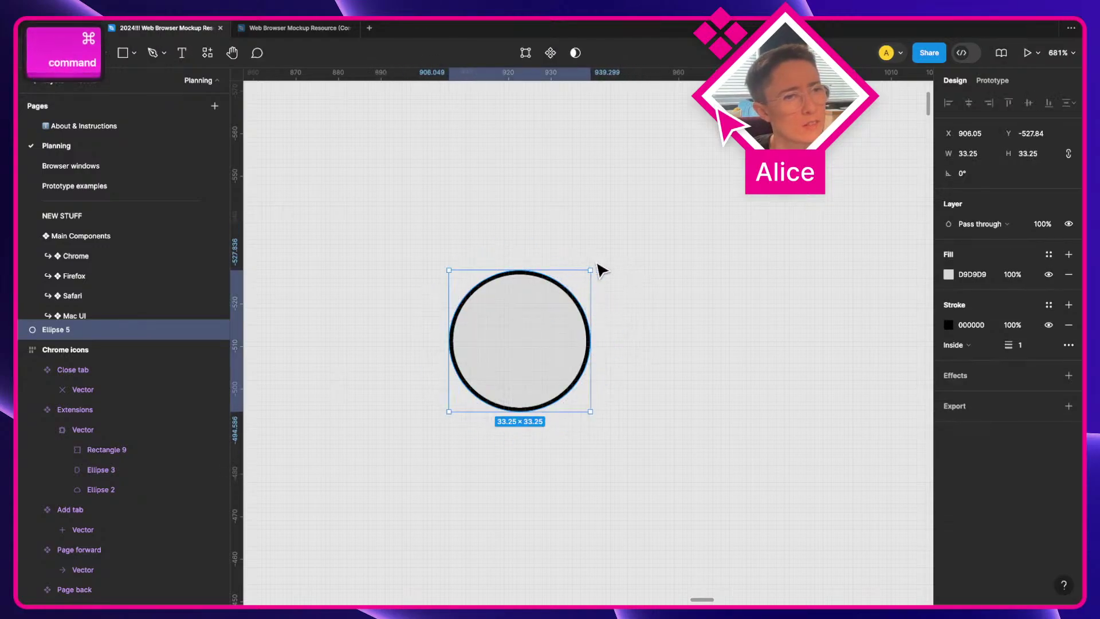
pyautogui.click(598, 269)
pyautogui.click(573, 290)
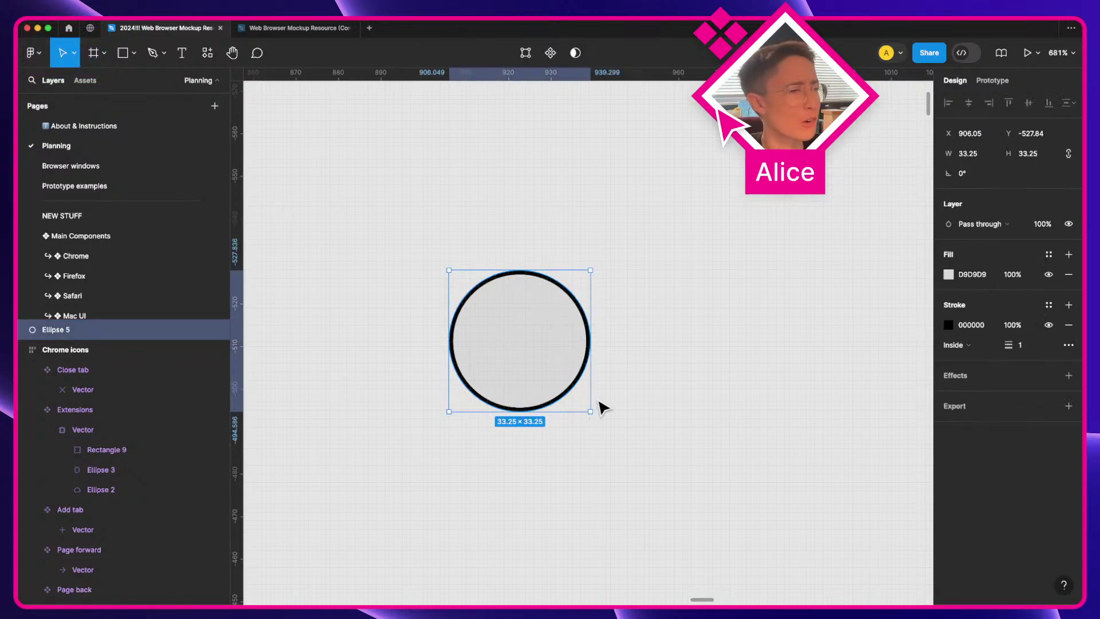
pyautogui.press('Delete')
pyautogui.hotkey('shift', '1')
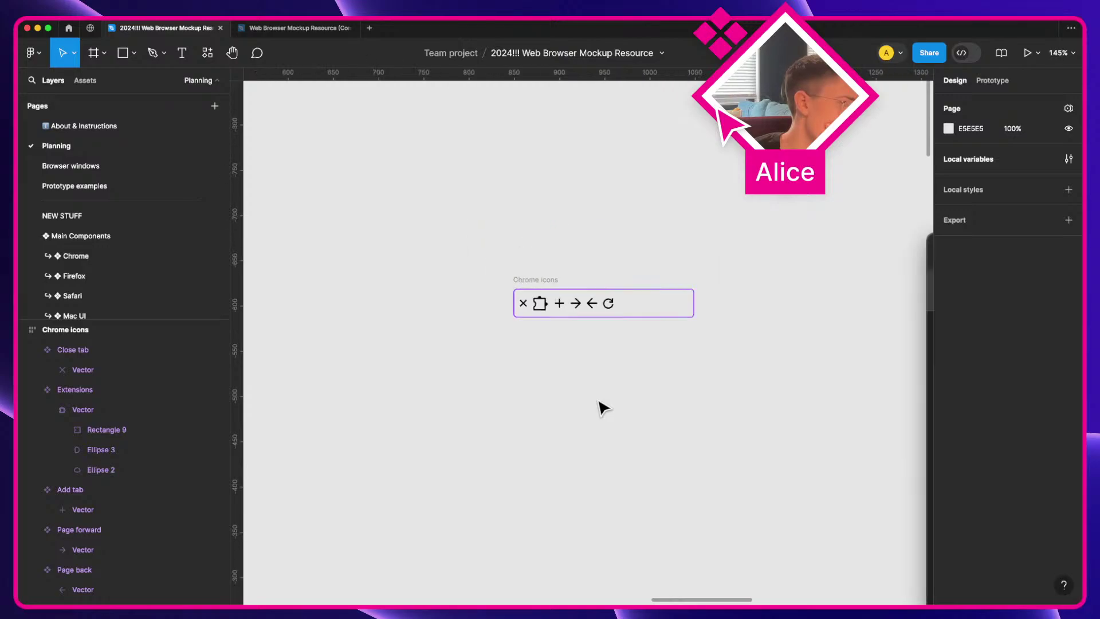
pyautogui.scroll(-2, 603, 408)
# Step: Pin a comment on the refresh icon: its circle could be more accurate using the sweep technique for the gap
pyautogui.scroll(3, 640, 310)
pyautogui.press('c')
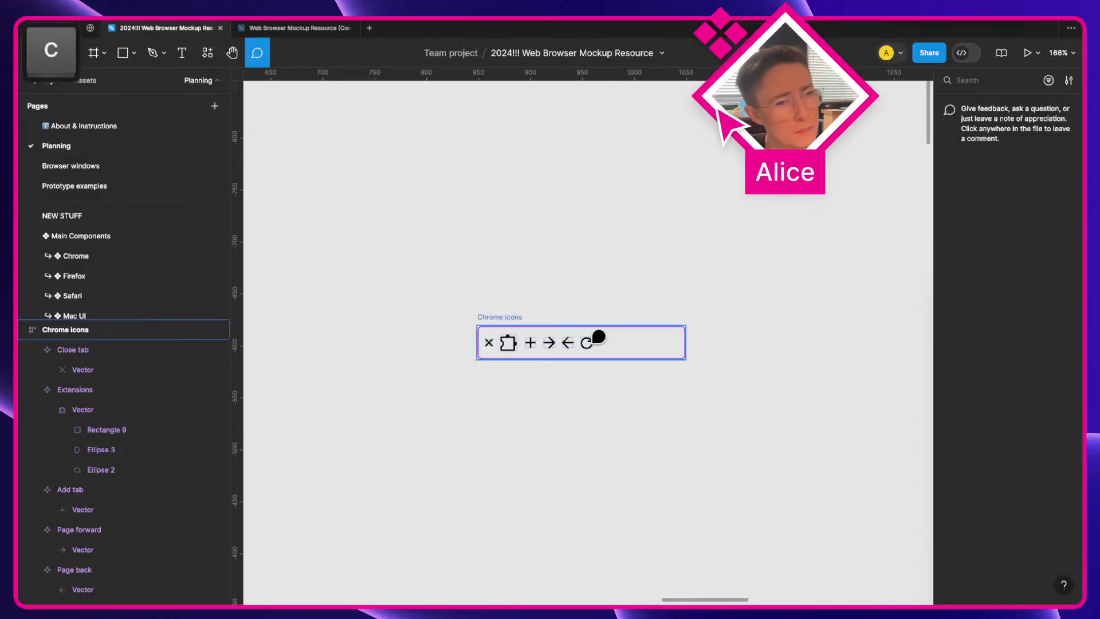
pyautogui.scroll(5, 587, 332)
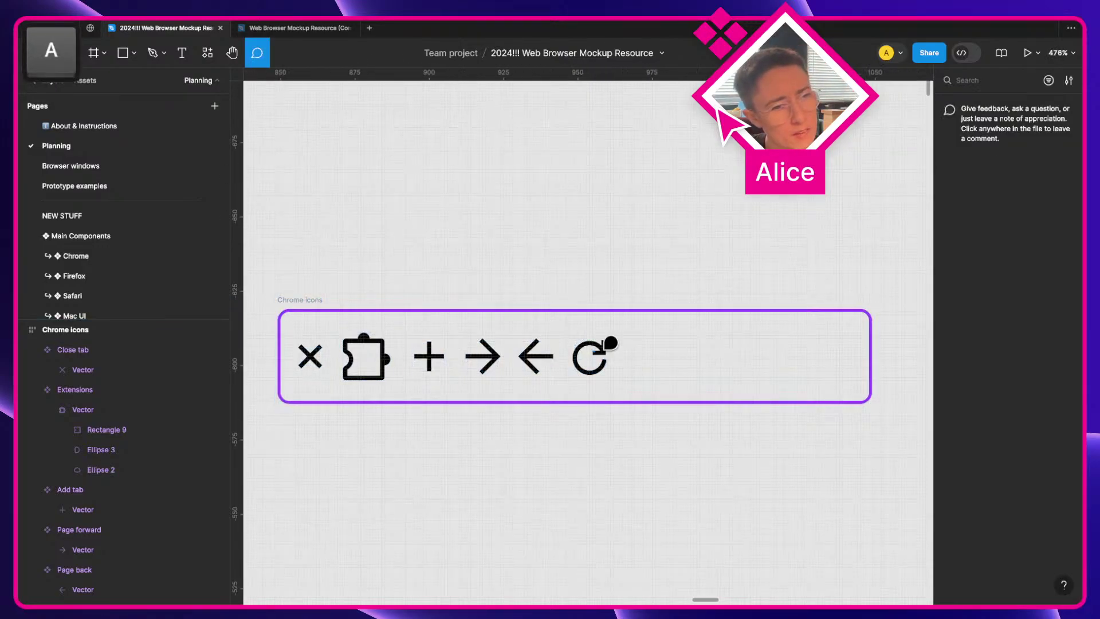
pyautogui.click(588, 337)
pyautogui.write('circle co')
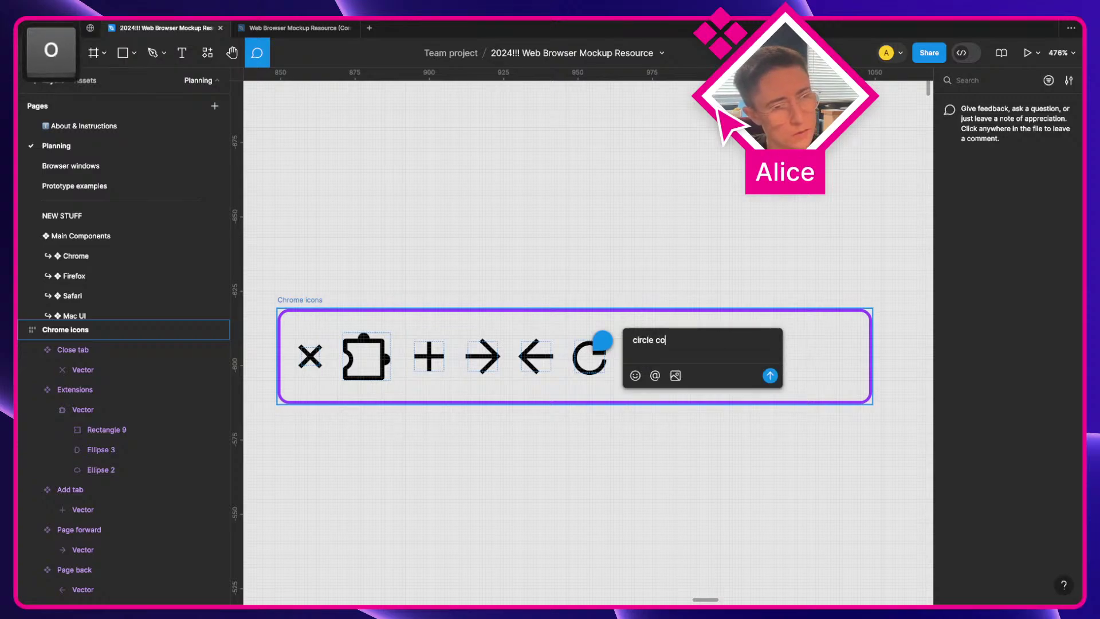
pyautogui.write('uld be more ac')
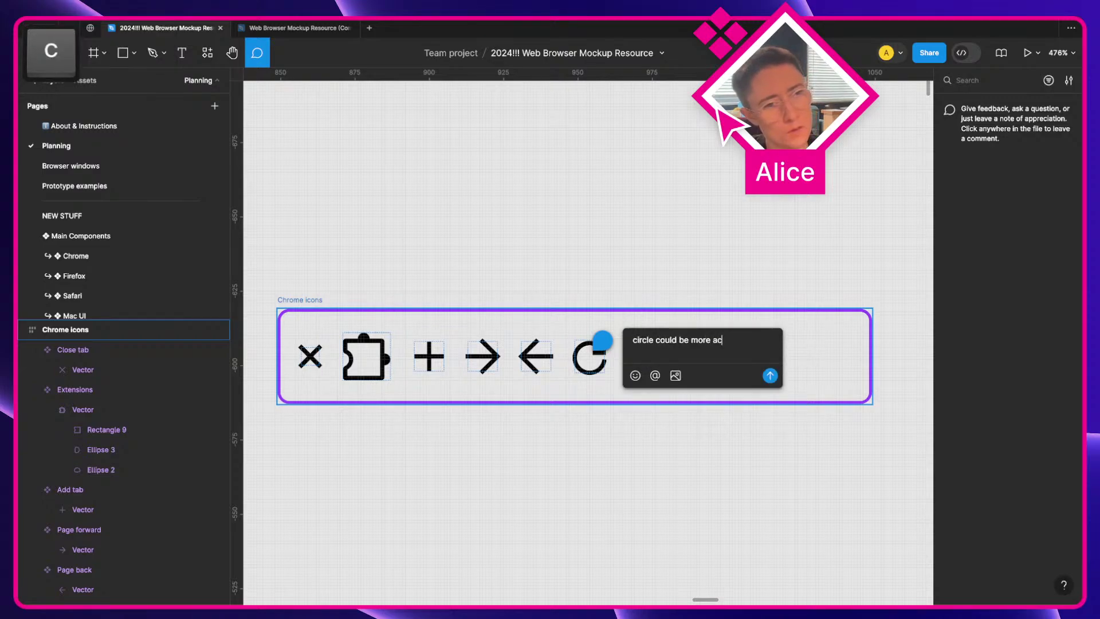
pyautogui.write('curate if I use the ')
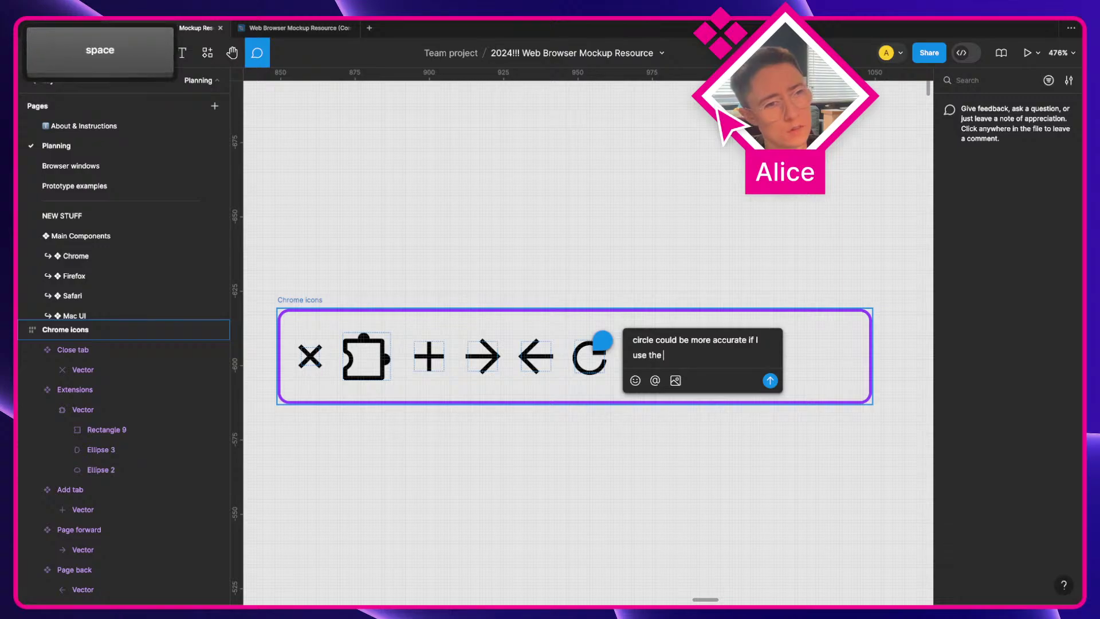
pyautogui.write('sweep technique')
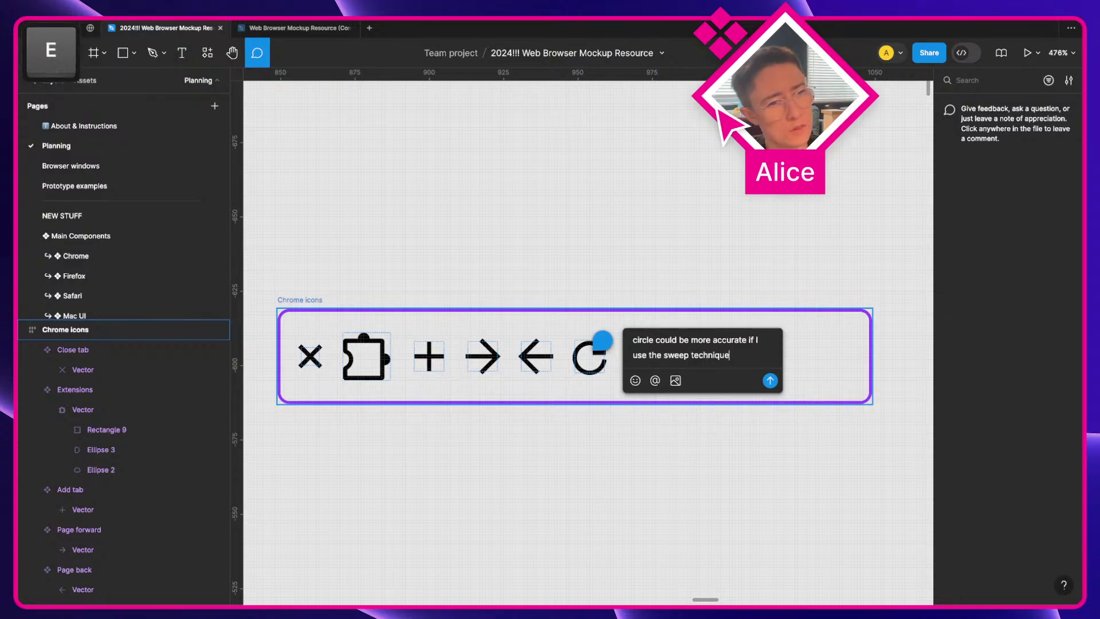
pyautogui.write(' to c')
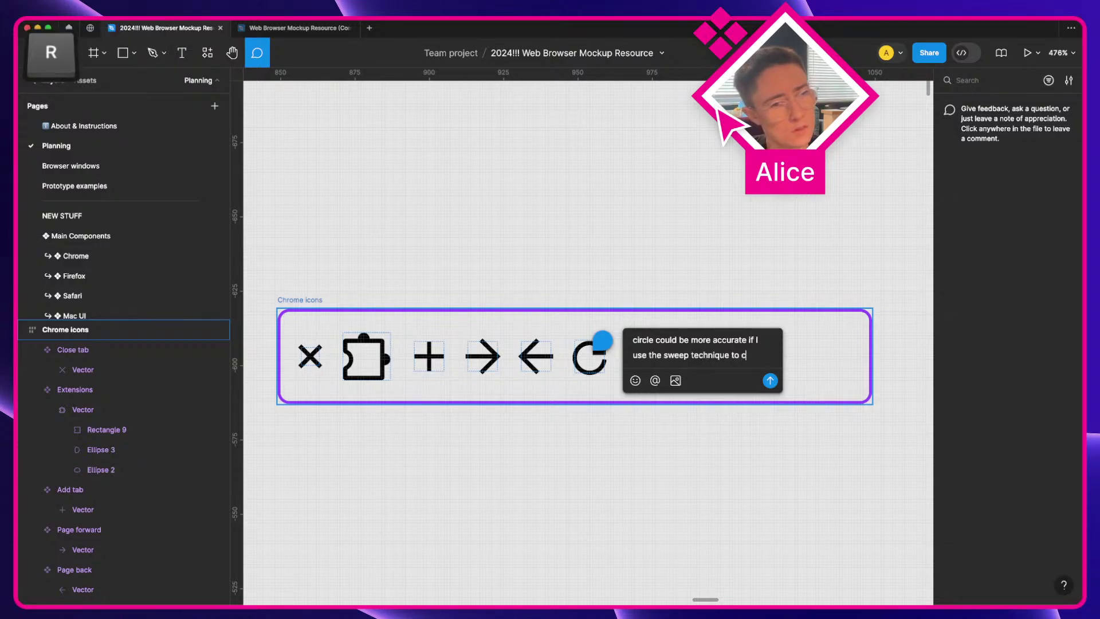
pyautogui.write('reate the gap')
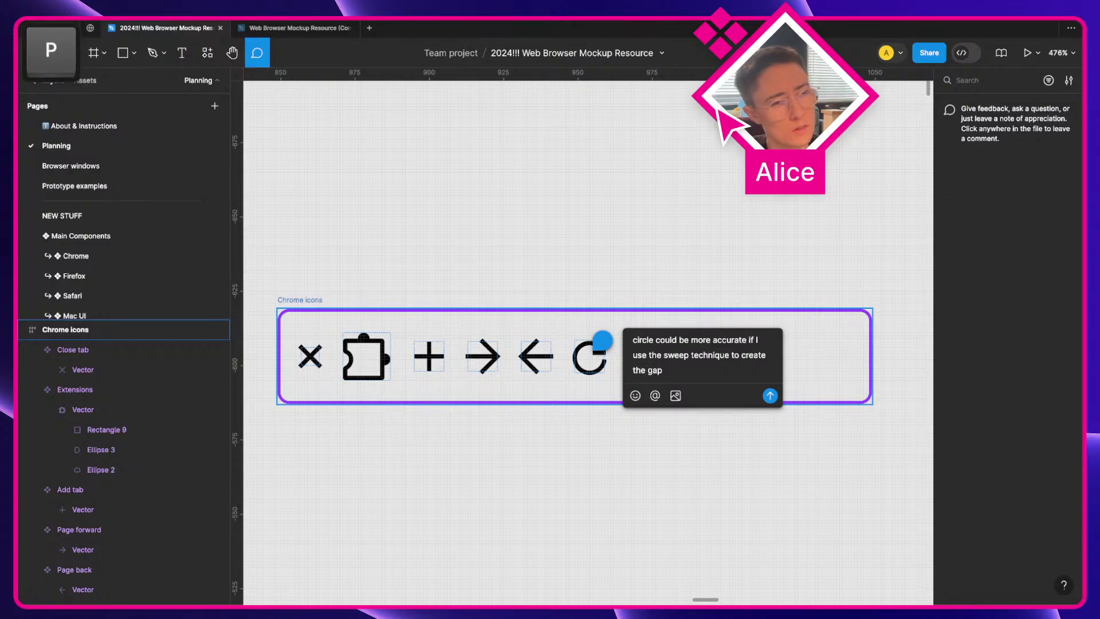
pyautogui.press('Return')
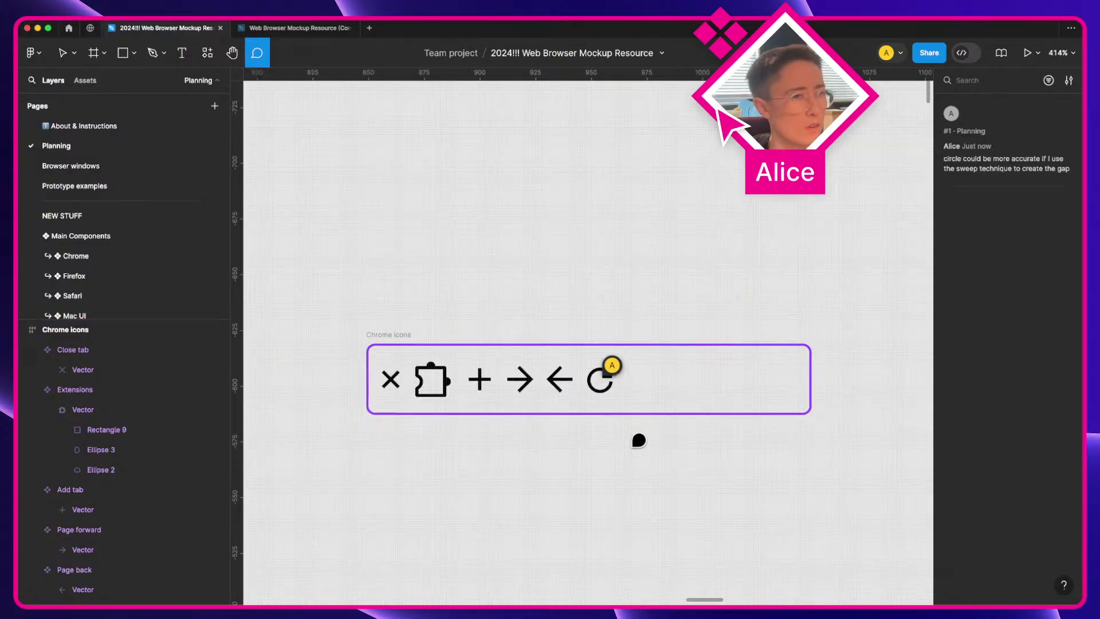
# Step: Return to the Move tool and pan over to the browser screenshot
pyautogui.press('v')
pyautogui.scroll(-5, 636, 454)
pyautogui.press('space')
pyautogui.moveTo(638, 454); pyautogui.dragTo(493, 305)
pyautogui.scroll(-5, 496, 310)
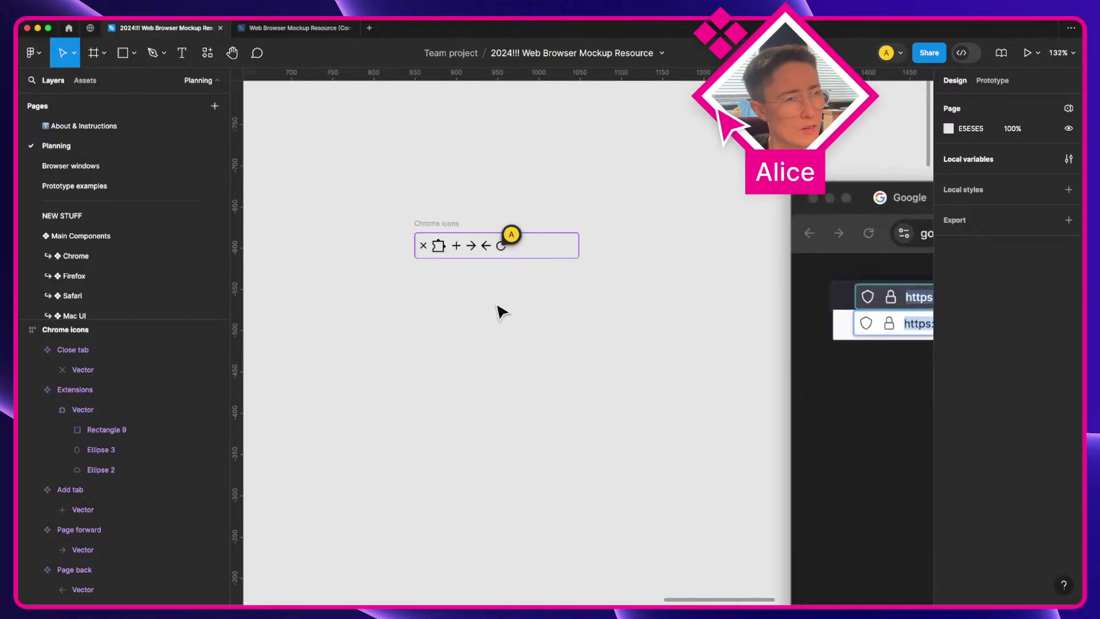
pyautogui.moveTo(484, 351); pyautogui.dragTo(435, 317)
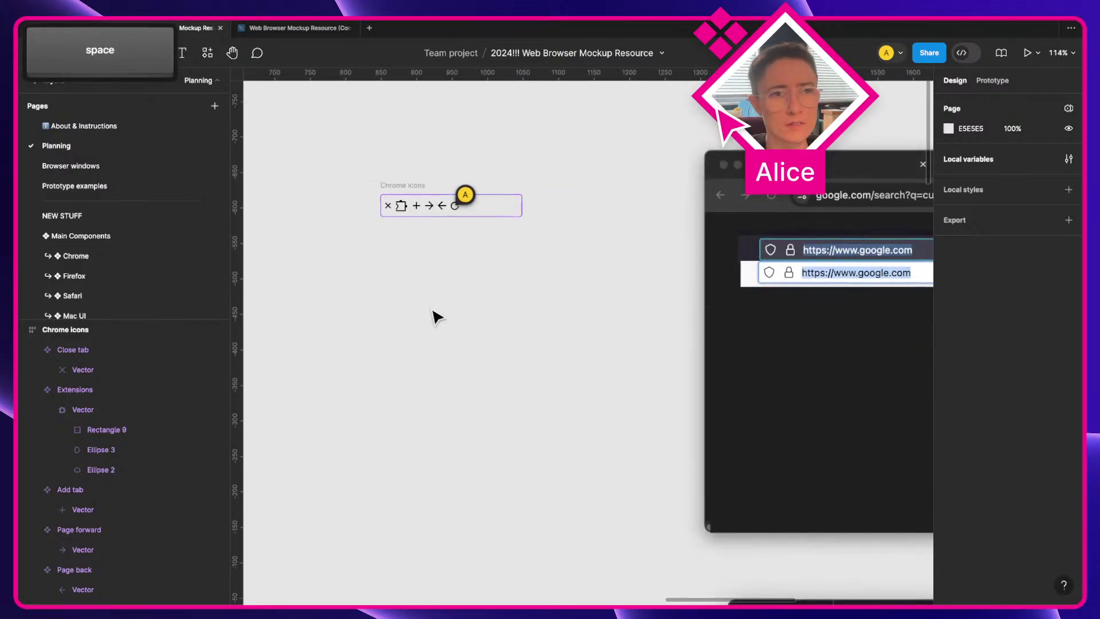
pyautogui.press('space')
pyautogui.scroll(-3, 463, 362)
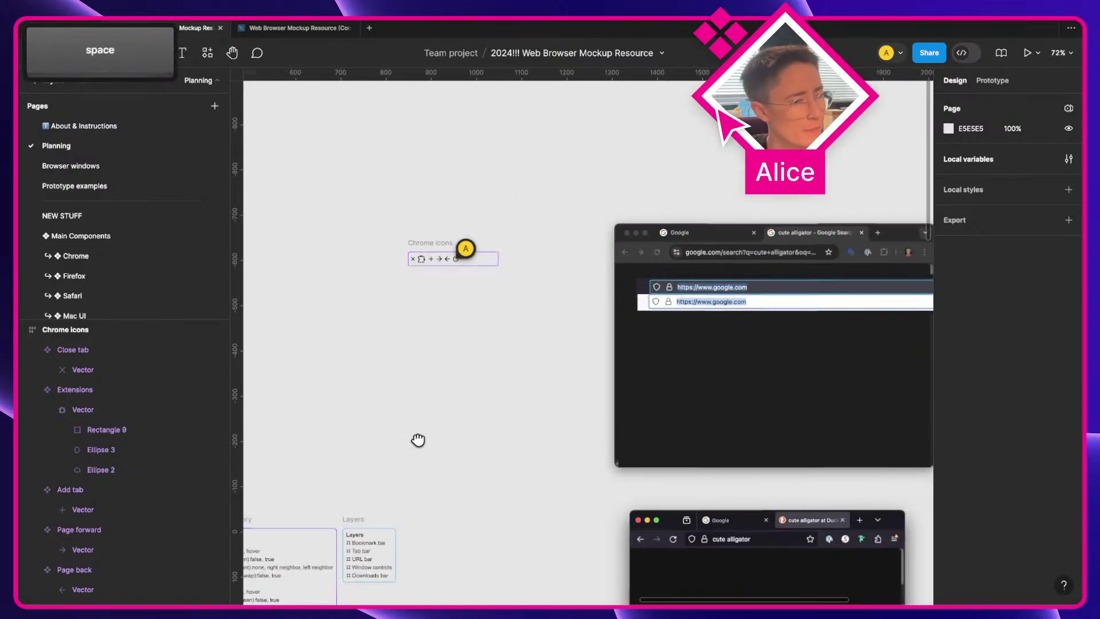
pyautogui.scroll(-10, 535, 255)
pyautogui.scroll(2, 451, 466)
pyautogui.scroll(3, 450, 467)
pyautogui.press('super')
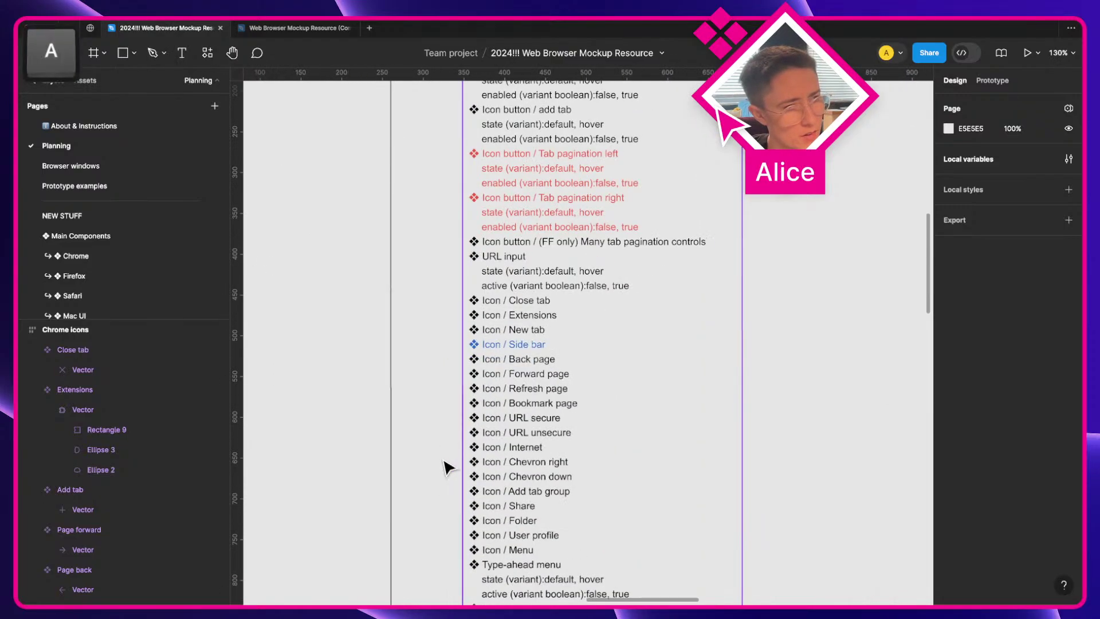
# Step: Select the Icon / Refresh and Icon / Bookmark inventory entries, then clear the selection
pyautogui.keyDown('super'); pyautogui.click(550, 394); pyautogui.keyUp('super')
pyautogui.keyDown('super'); pyautogui.click(554, 404); pyautogui.keyUp('super')
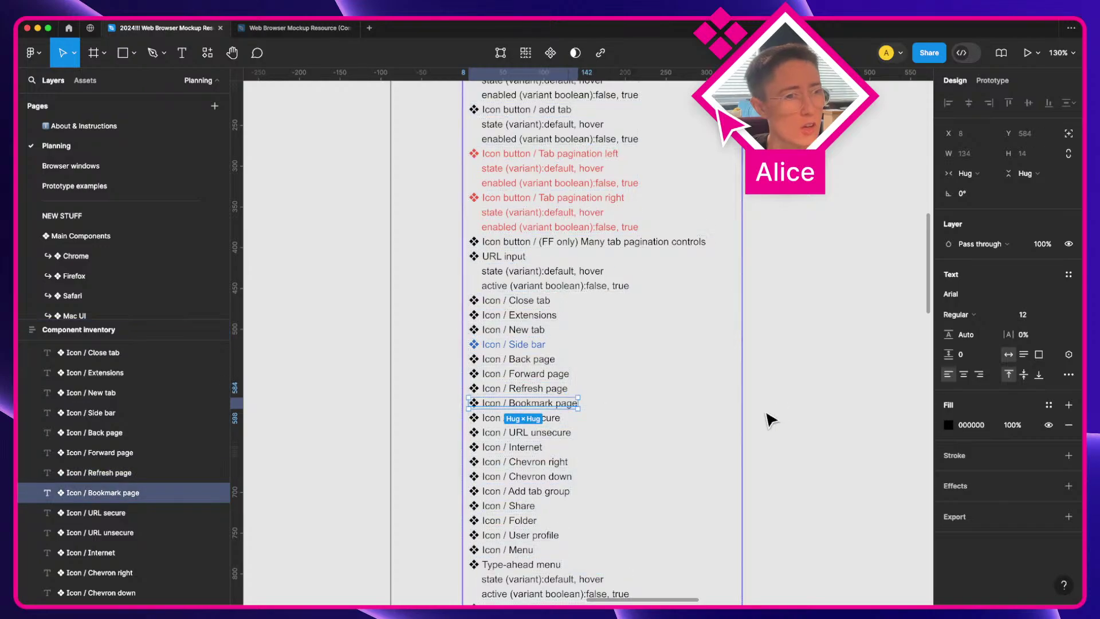
pyautogui.click(842, 415)
# Step: Zoom in on the star bookmark icon in the screenshot's address bar and open the shape tool list
pyautogui.hscroll(3, 847, 413)
pyautogui.press('space')
pyautogui.scroll(-5, 483, 511)
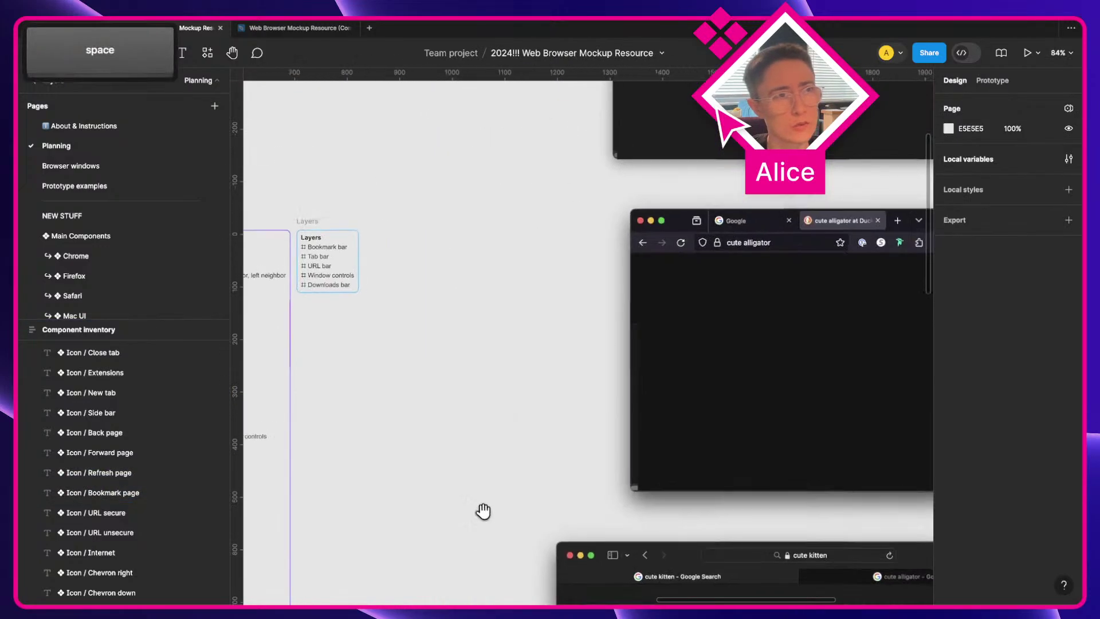
pyautogui.scroll(3, 583, 494)
pyautogui.scroll(3, 583, 494)
pyautogui.scroll(3, 711, 332)
pyautogui.press('a')
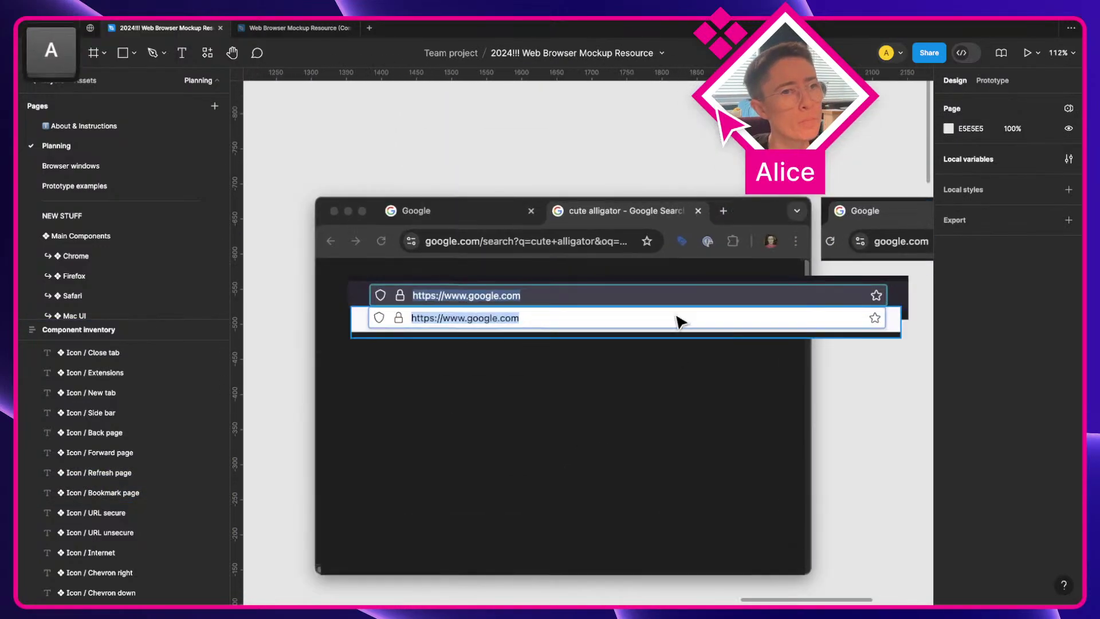
pyautogui.scroll(10, 674, 280)
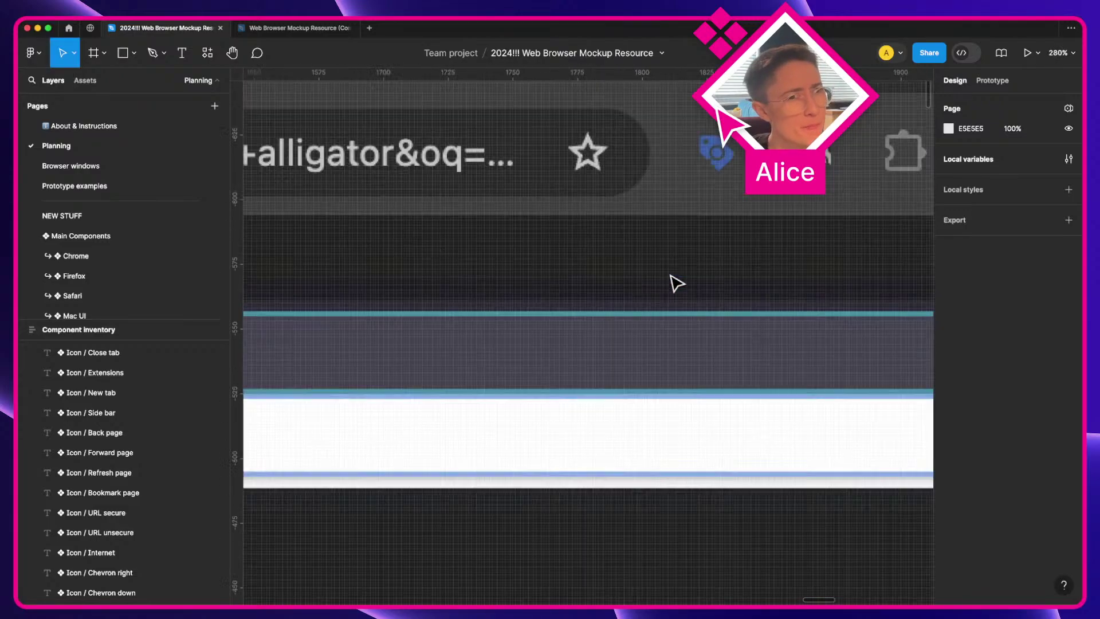
pyautogui.press('space')
pyautogui.scroll(3, 630, 263)
pyautogui.scroll(5, 614, 249)
pyautogui.press('a')
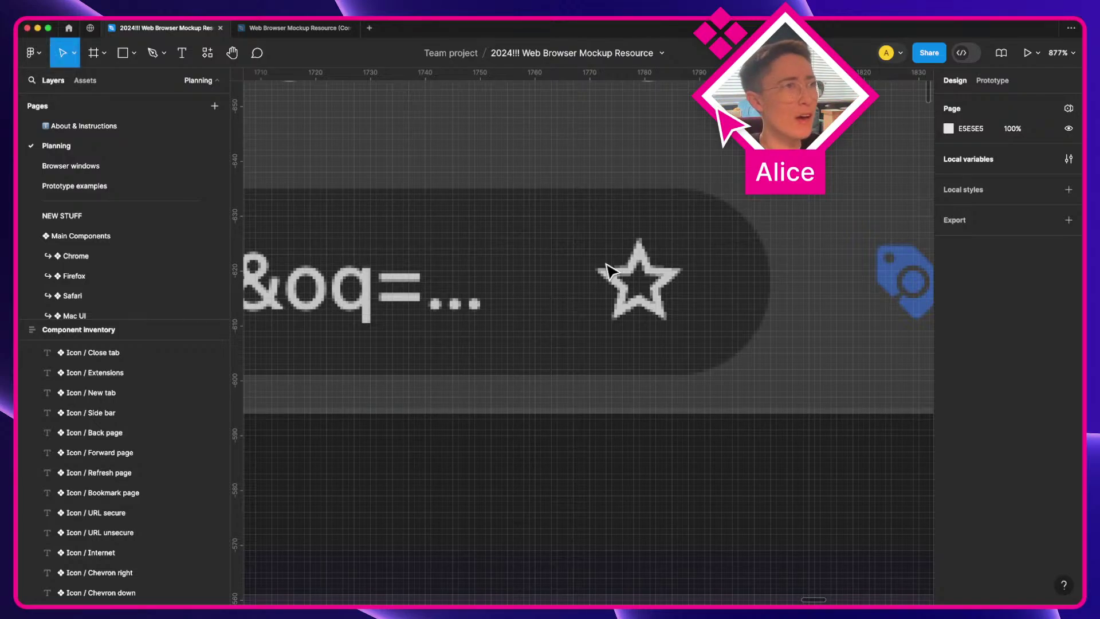
pyautogui.click(135, 52)
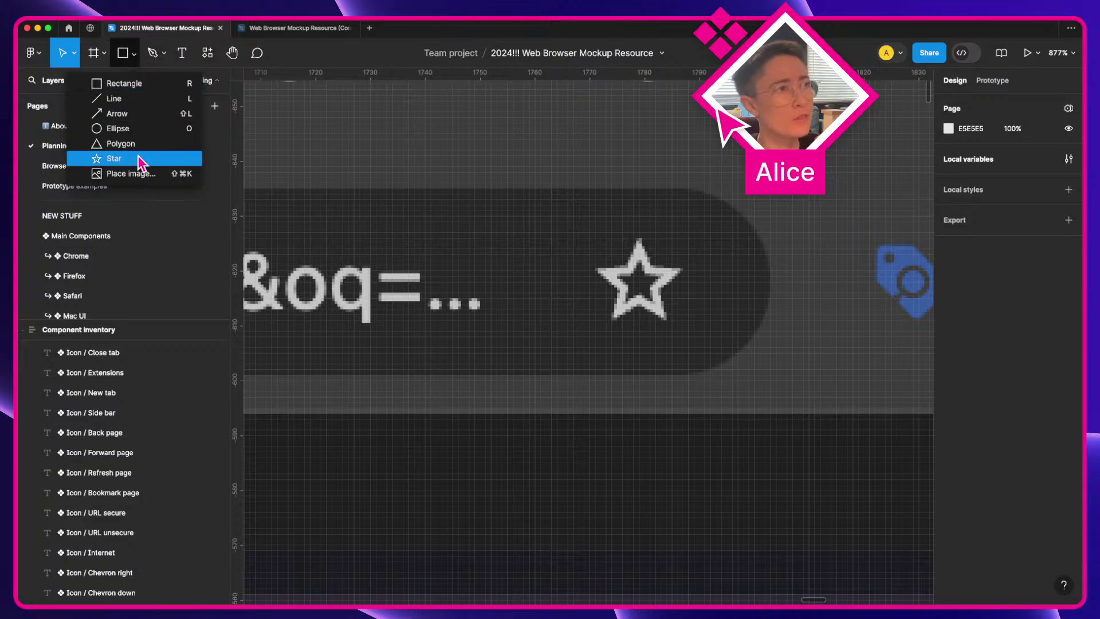
# Step: Copy the favourite star from the Web Browser Mockup Resource file and paste it into the Planning page
pyautogui.click(289, 30)
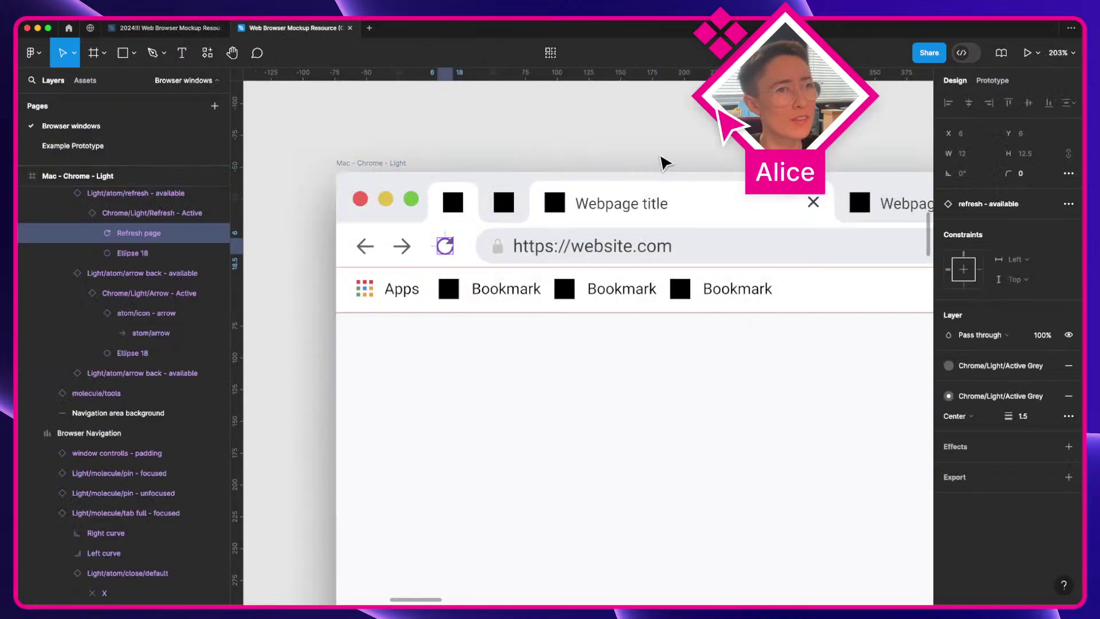
pyautogui.hscroll(10, 664, 163)
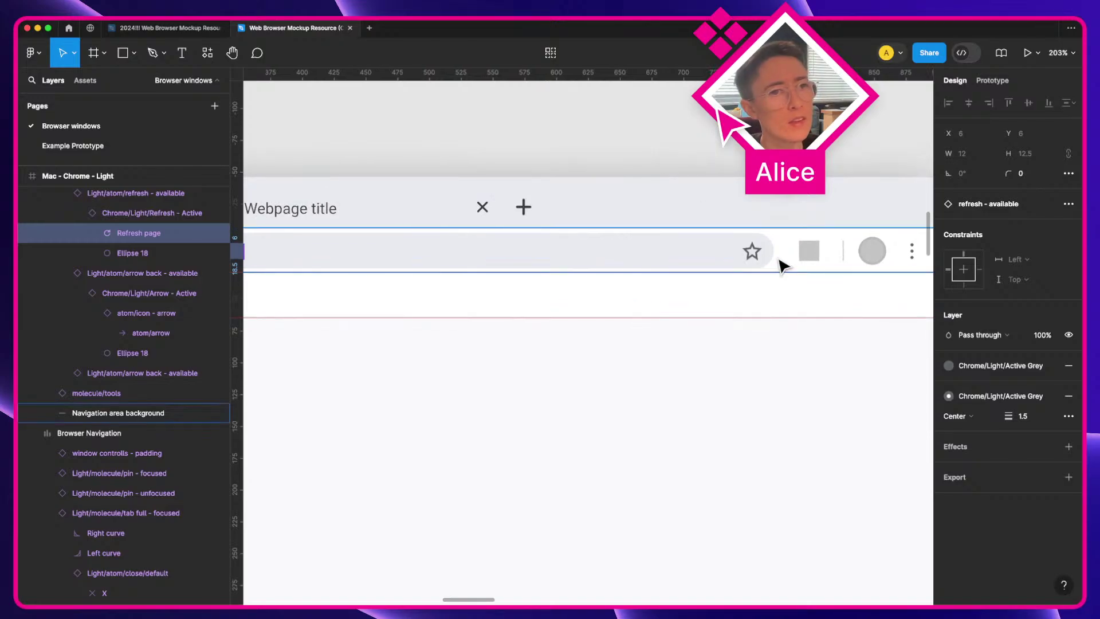
pyautogui.keyDown('super'); pyautogui.click(751, 253); pyautogui.keyUp('super')
pyautogui.keyDown('super'); pyautogui.click(751, 253); pyautogui.keyUp('super')
pyautogui.press('super+c')
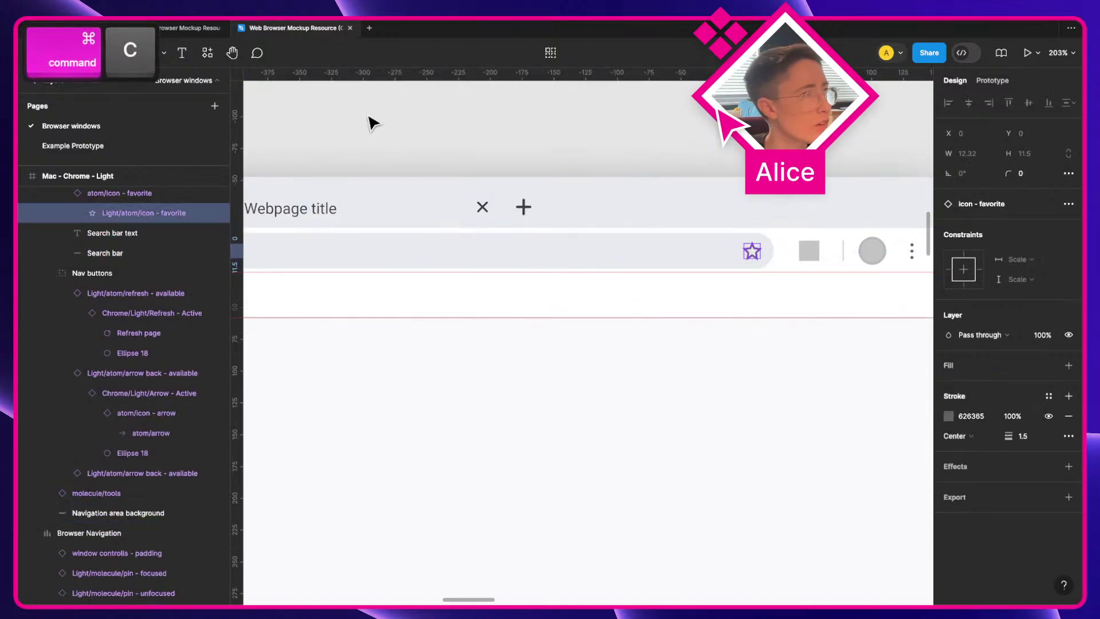
pyautogui.click(194, 28)
pyautogui.press('super+v')
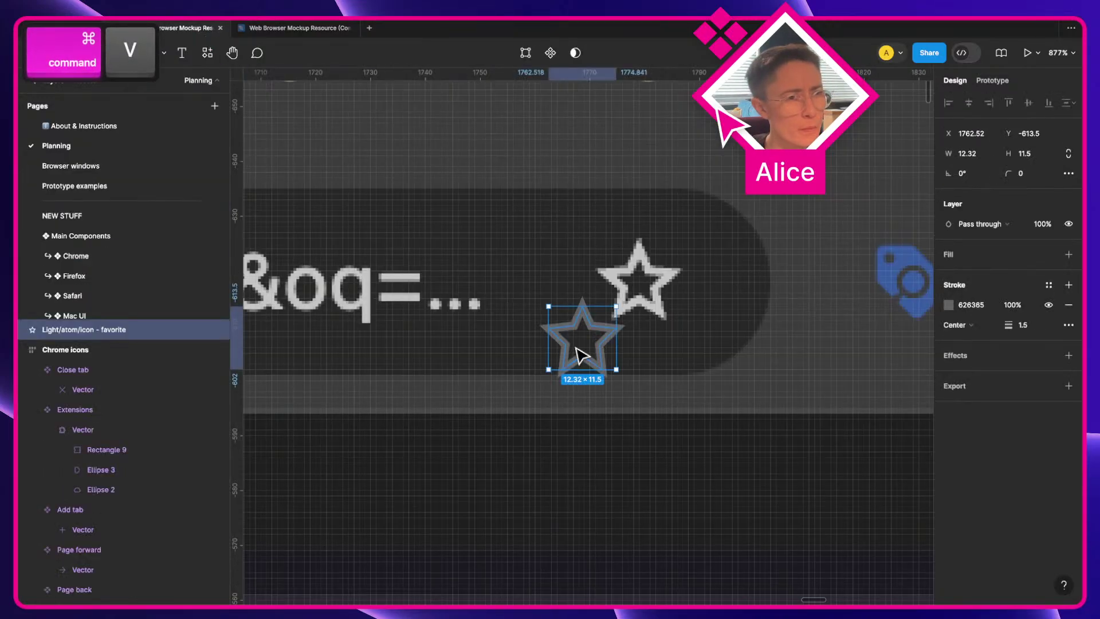
# Step: Move the pasted star beside the screenshot's star, trying and undoing a slight resize
pyautogui.moveTo(598, 334); pyautogui.dragTo(748, 279)
pyautogui.scroll(5, 752, 281)
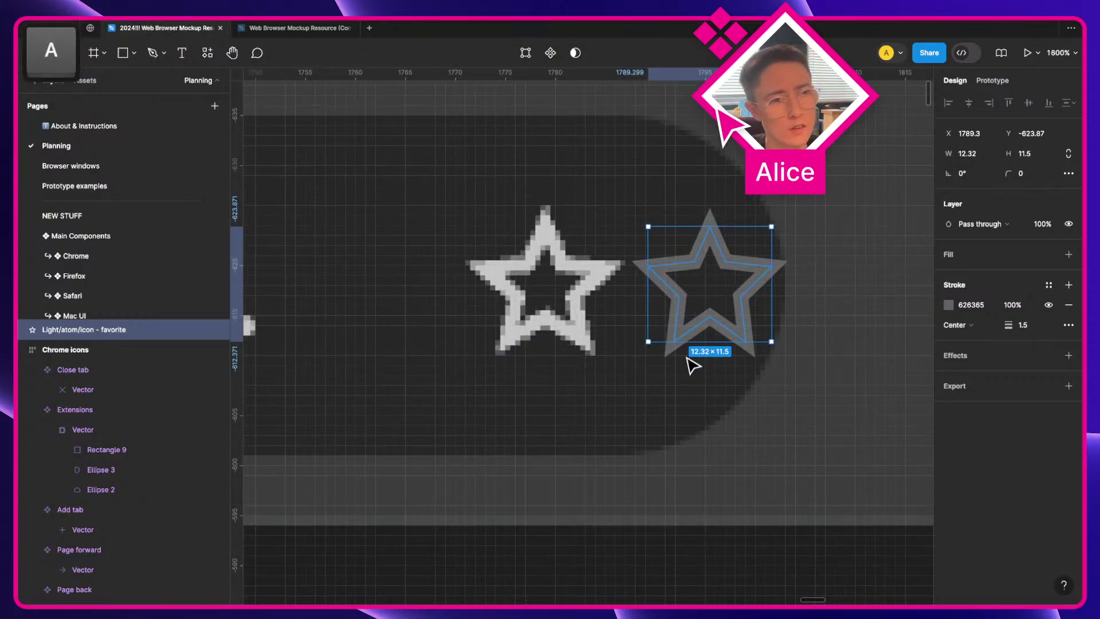
pyautogui.press('shift')
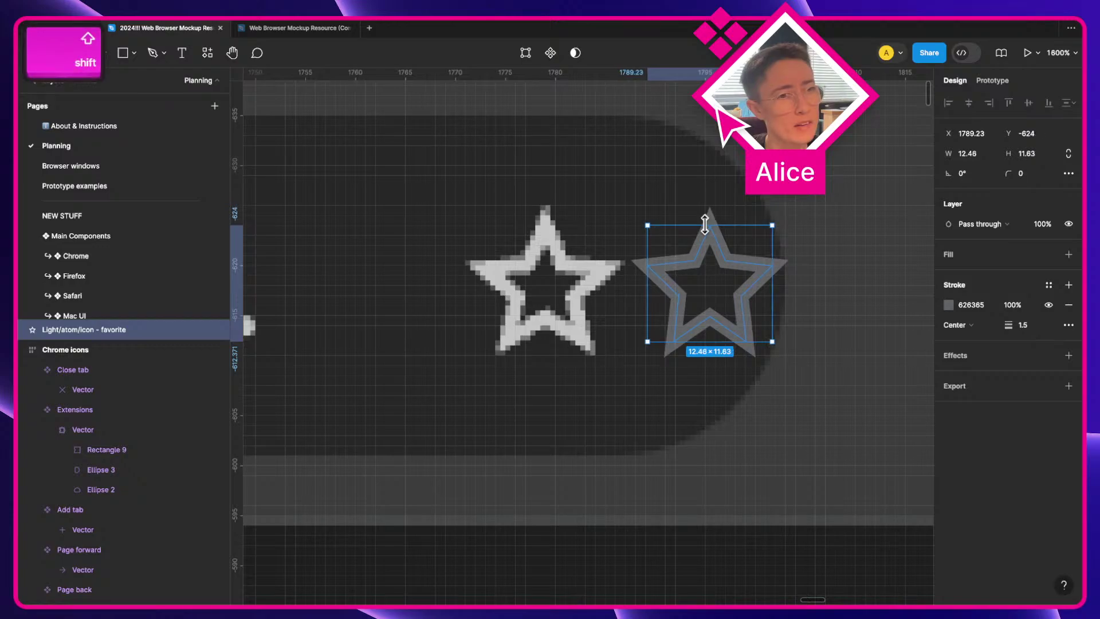
pyautogui.moveTo(707, 227); pyautogui.dragTo(706, 228)
pyautogui.press('super+z')
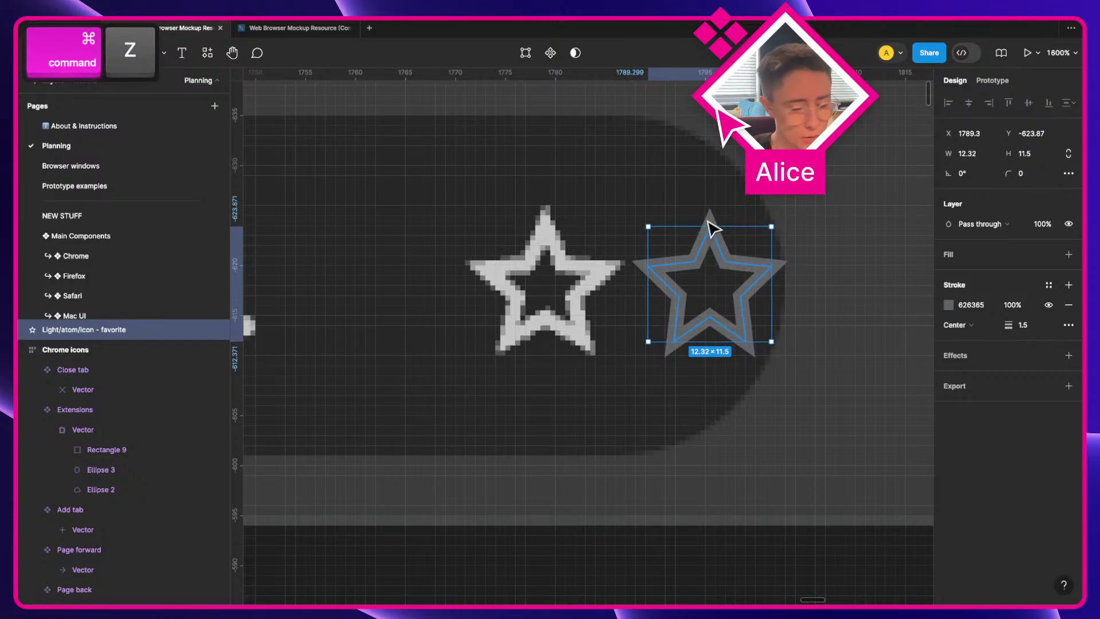
# Step: Enable pixel-grid, geometry and object snapping, then lay the star over the screenshot's star at X 1773, Y -624
pyautogui.press('super+slash')
pyautogui.write('snap')
pyautogui.press('Return')
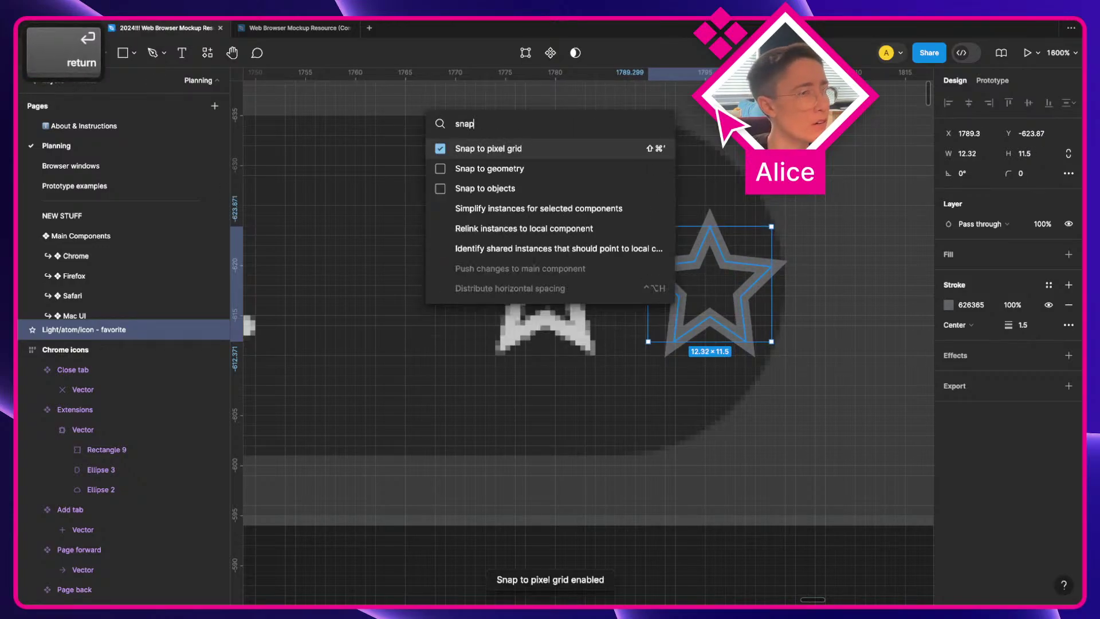
pyautogui.press('super+slash')
pyautogui.write('snap')
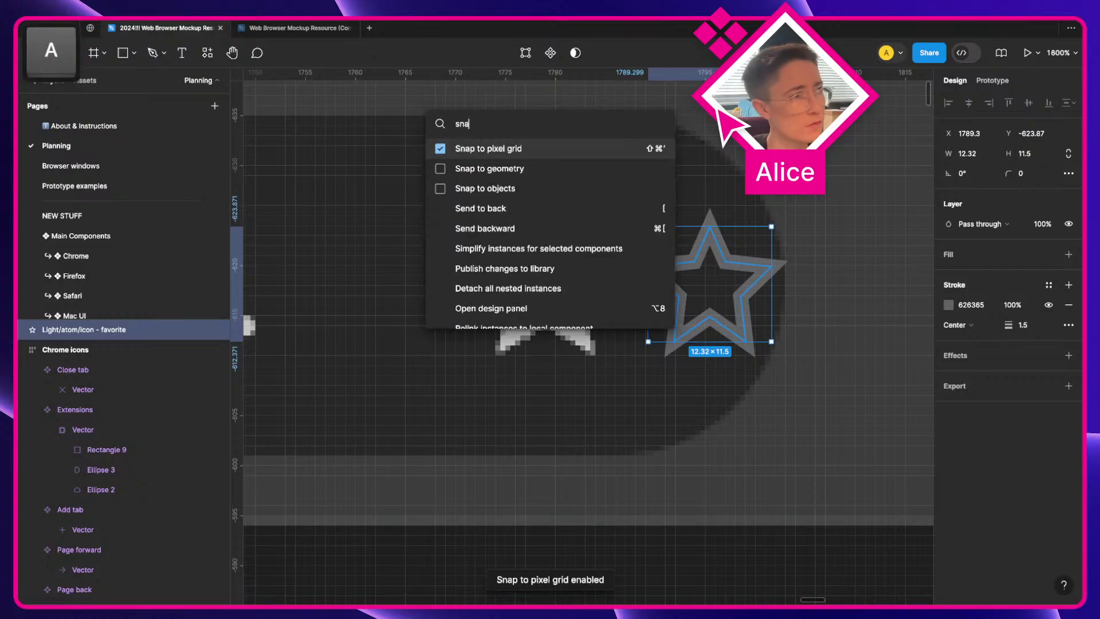
pyautogui.press('Down')
pyautogui.press('Return')
pyautogui.press('super+slash')
pyautogui.write('s')
pyautogui.press('Down')
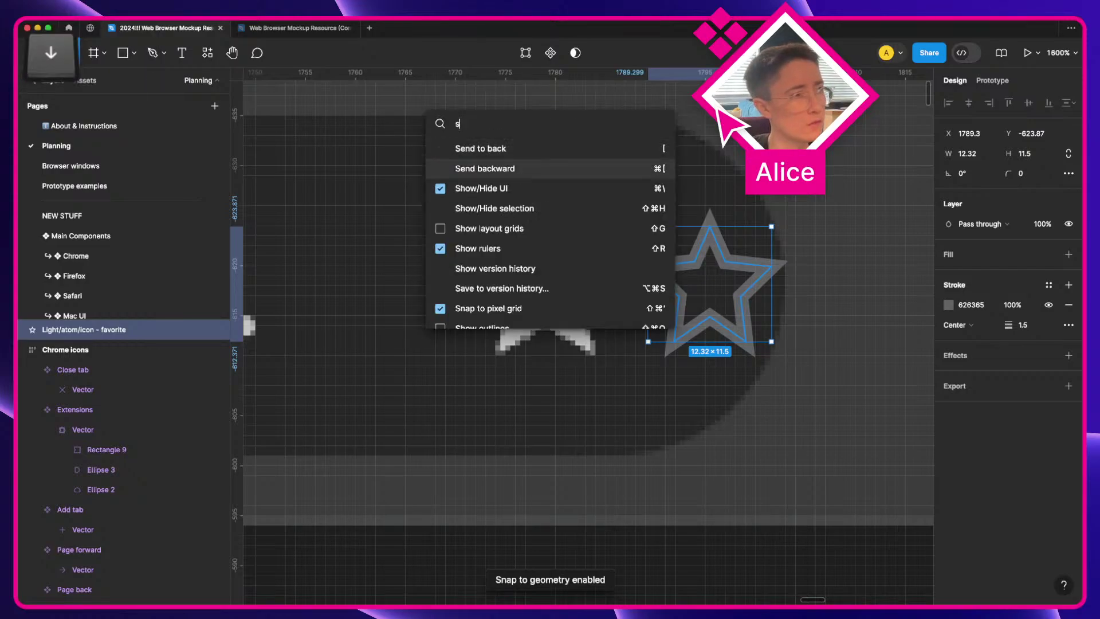
pyautogui.write('na')
pyautogui.press('Down')
pyautogui.press('Down')
pyautogui.press('Return')
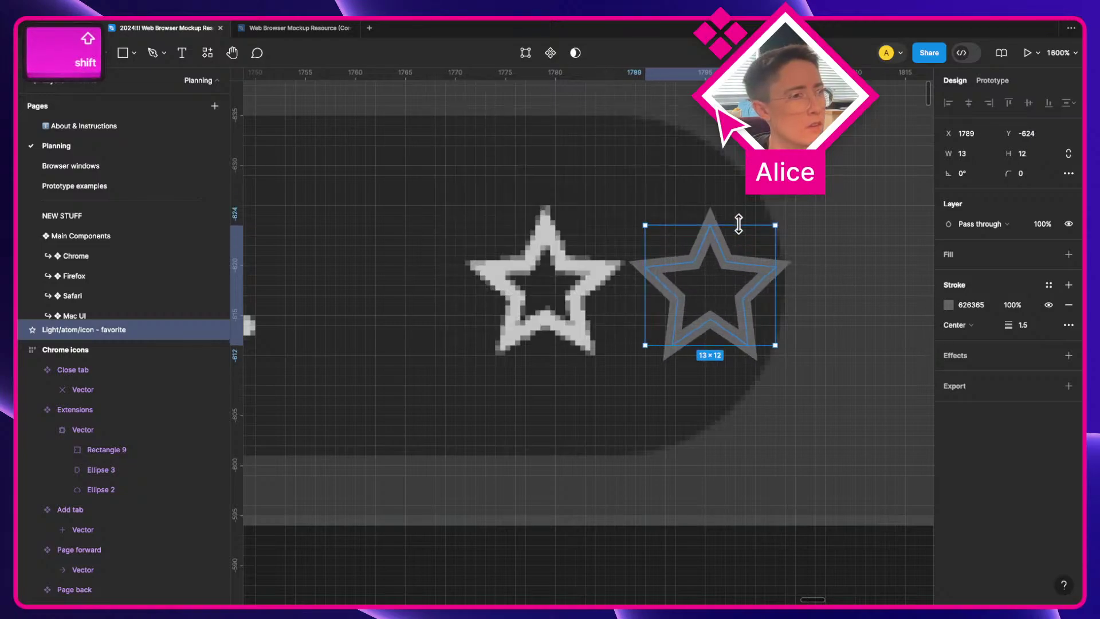
pyautogui.press('super+z')
pyautogui.moveTo(755, 275); pyautogui.dragTo(599, 272)
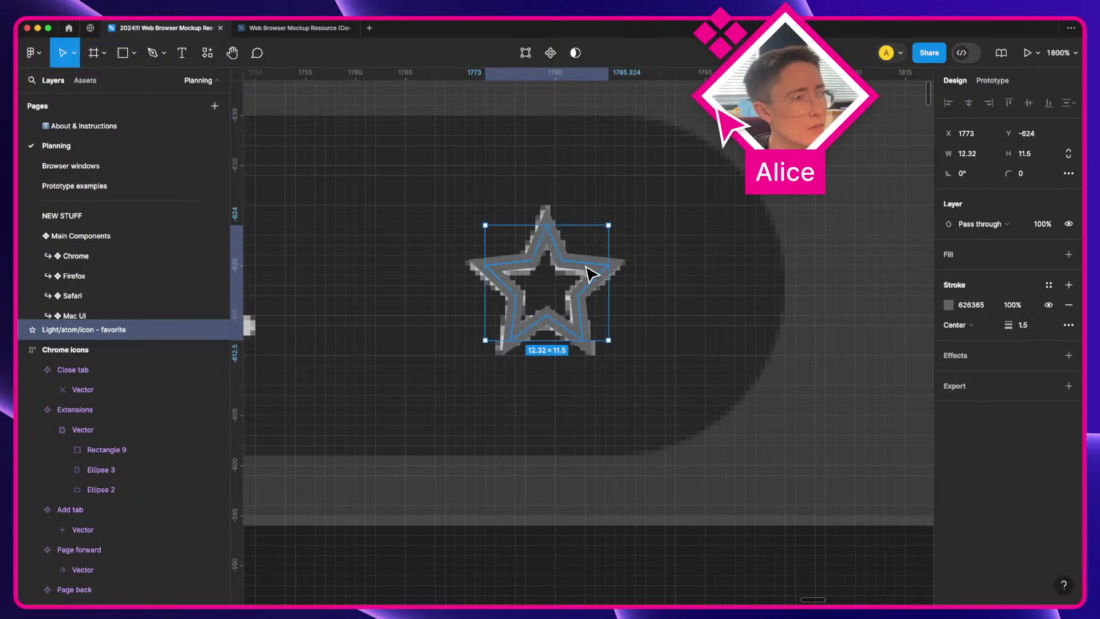
# Step: Nudge the star's two upper inner points down and back up while editing its points
pyautogui.doubleClick(591, 274)
pyautogui.scroll(5, 500, 232)
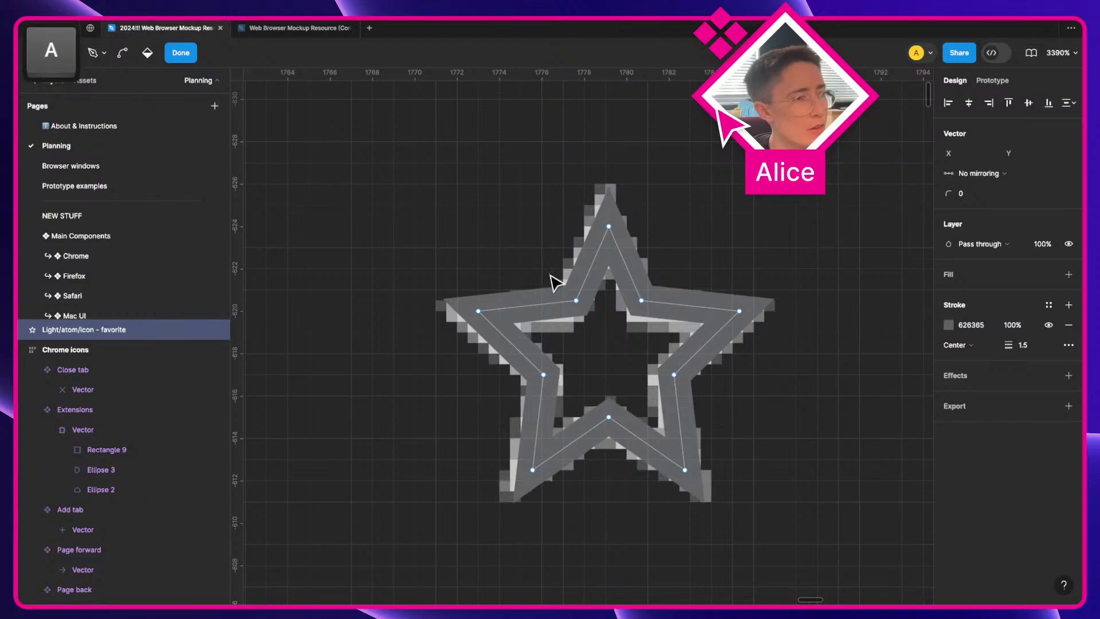
pyautogui.moveTo(565, 277); pyautogui.dragTo(695, 337)
pyautogui.press('Down')
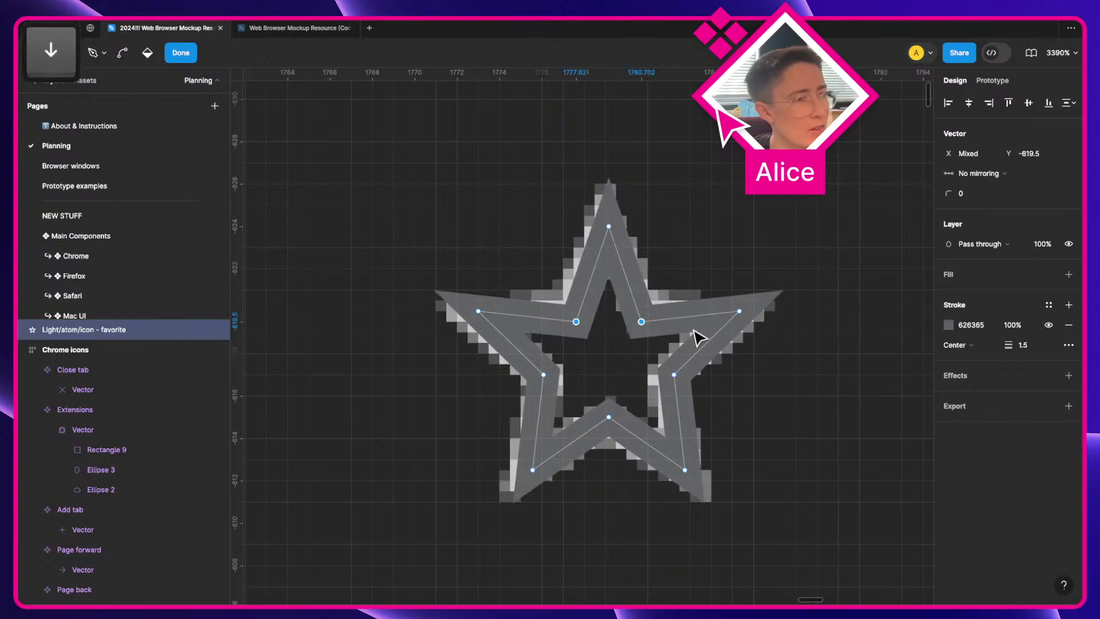
pyautogui.press('Up')
pyautogui.doubleClick(814, 363)
# Step: Move the star beside the original at X 1791 and change its stroke from 626365 to 000000
pyautogui.scroll(-5, 814, 363)
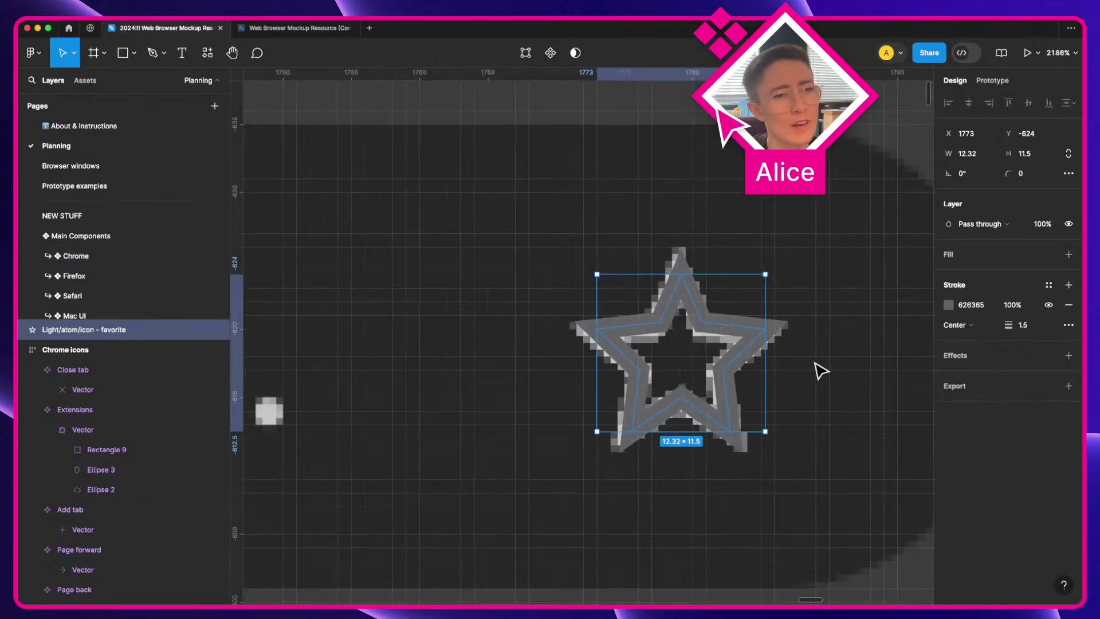
pyautogui.press('a')
pyautogui.moveTo(766, 352); pyautogui.dragTo(736, 351)
pyautogui.scroll(3, 745, 351)
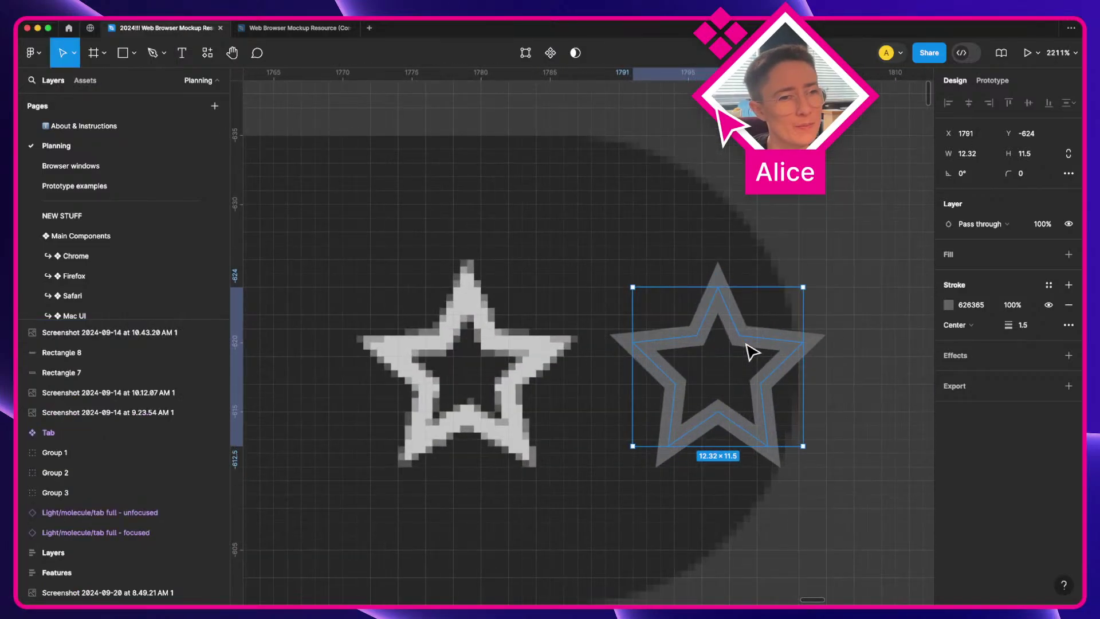
pyautogui.press('a')
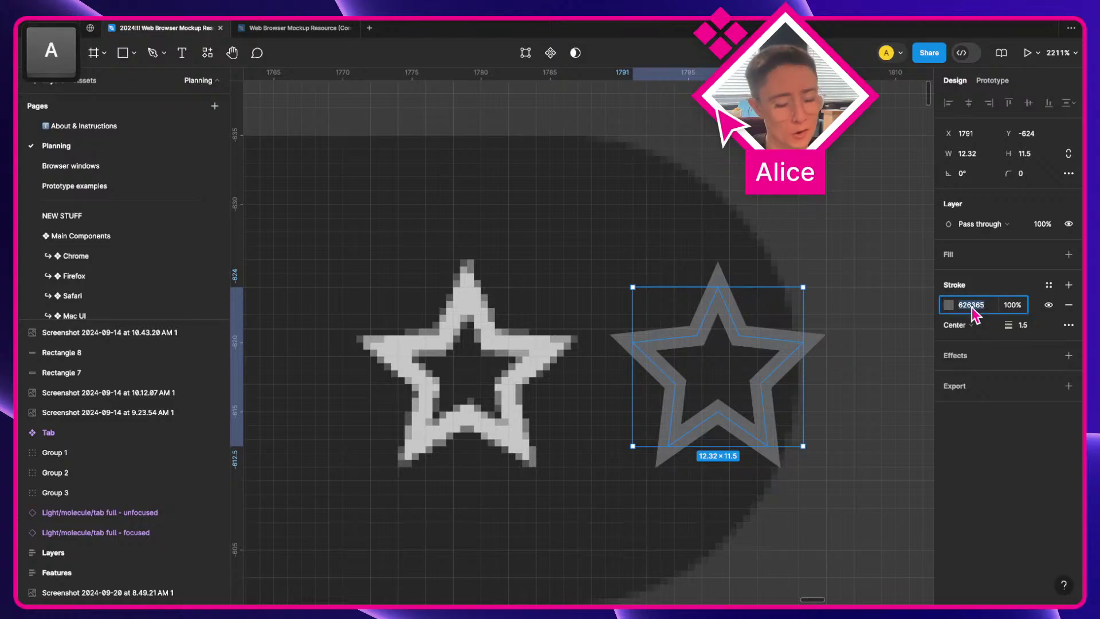
pyautogui.press('Return')
pyautogui.scroll(-5, 687, 367)
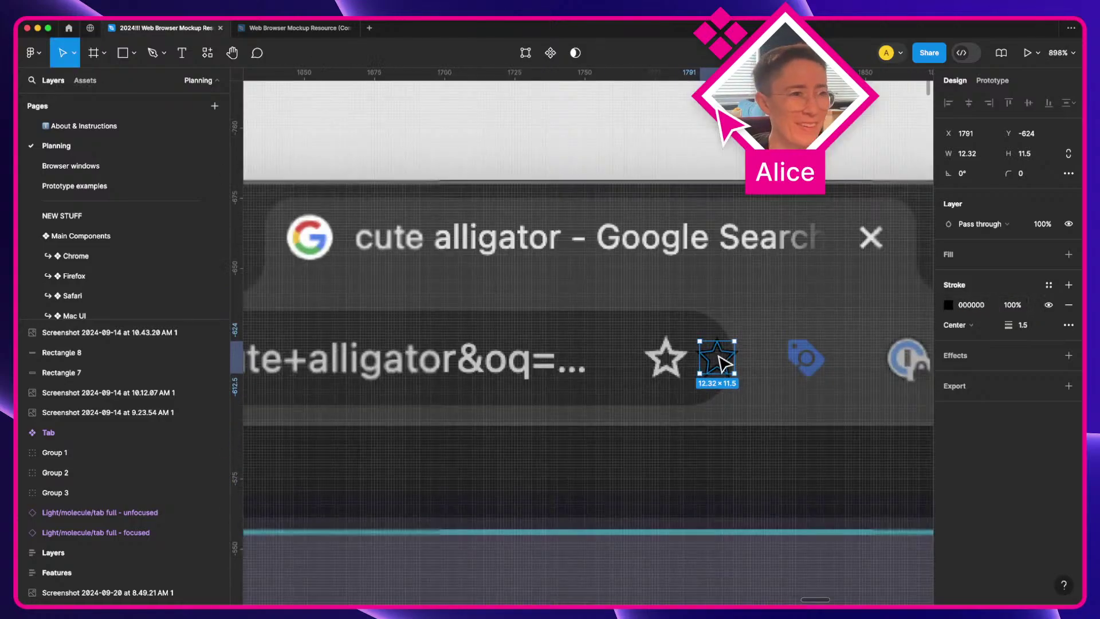
# Step: Move the star into the Chrome icons frame and bring the whole icon row into view
pyautogui.moveTo(715, 359); pyautogui.dragTo(403, 382)
pyautogui.scroll(-5, 595, 384)
pyautogui.press('space')
pyautogui.scroll(5, 403, 382)
pyautogui.press('super+r')
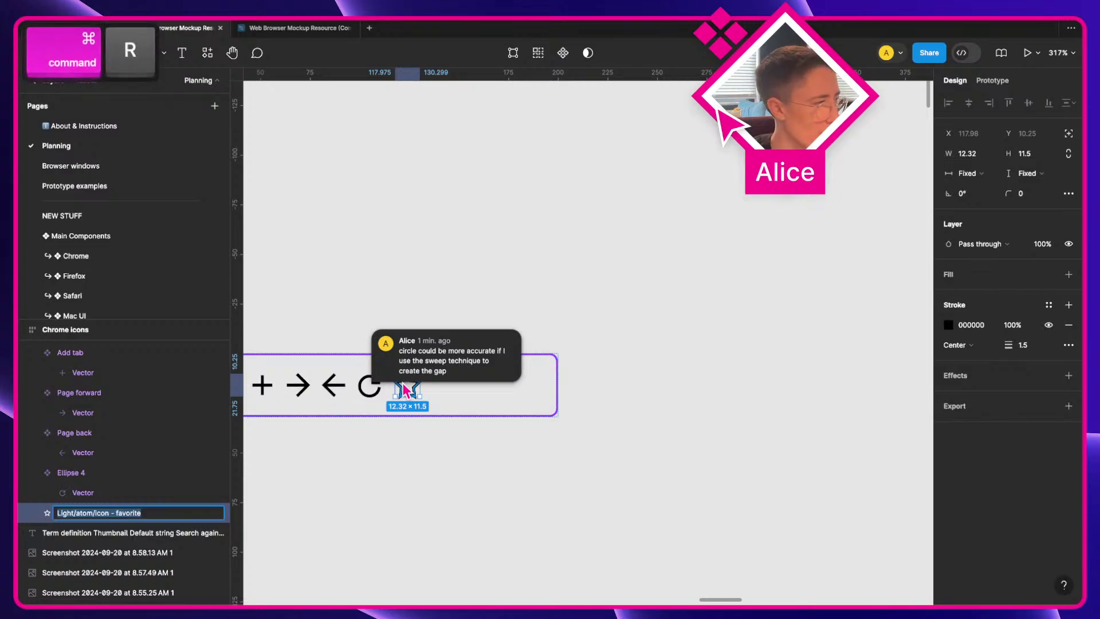
pyautogui.click(400, 474)
pyautogui.moveTo(400, 473); pyautogui.dragTo(503, 474)
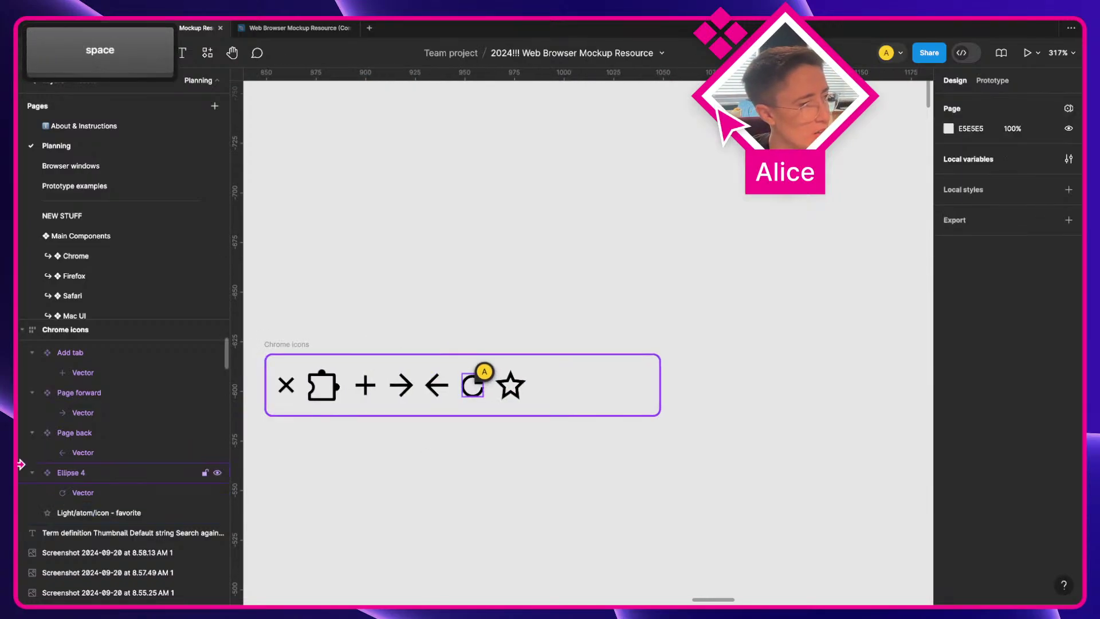
# Step: Rename the refresh icon's layer to Refresh
pyautogui.click(79, 477)
pyautogui.press('super+r')
pyautogui.write('Refresh')
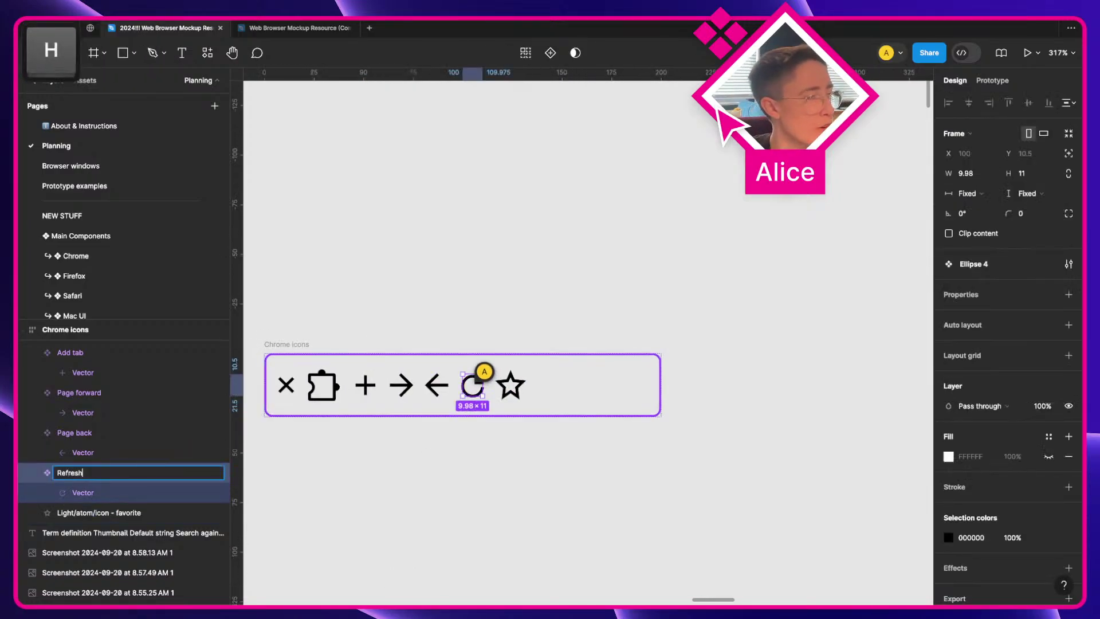
pyautogui.press('Return')
# Step: Make the star a component named Bookmark with its inner layer named Vector
pyautogui.click(511, 384)
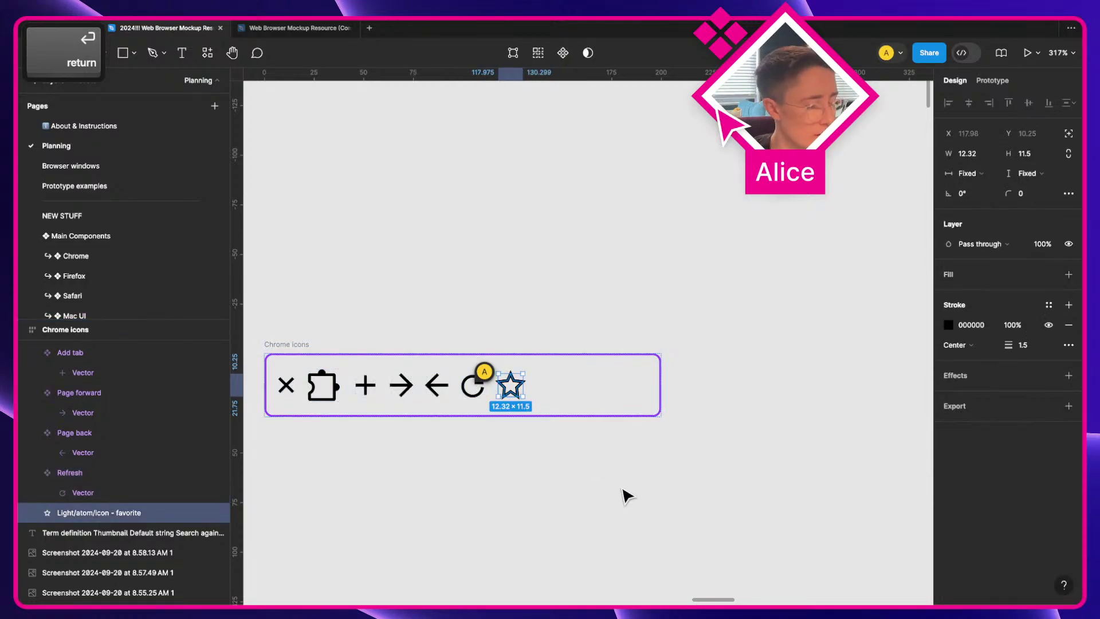
pyautogui.press('alt+super+k')
pyautogui.press('super+r')
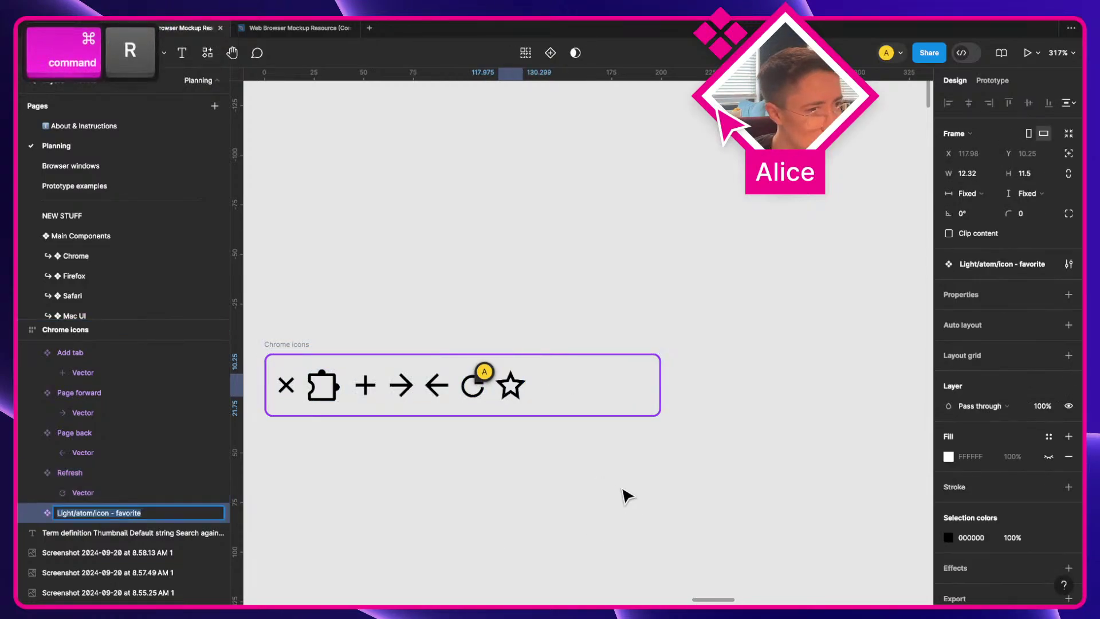
pyautogui.hscroll(-3, 474, 459)
pyautogui.write('Bookmar')
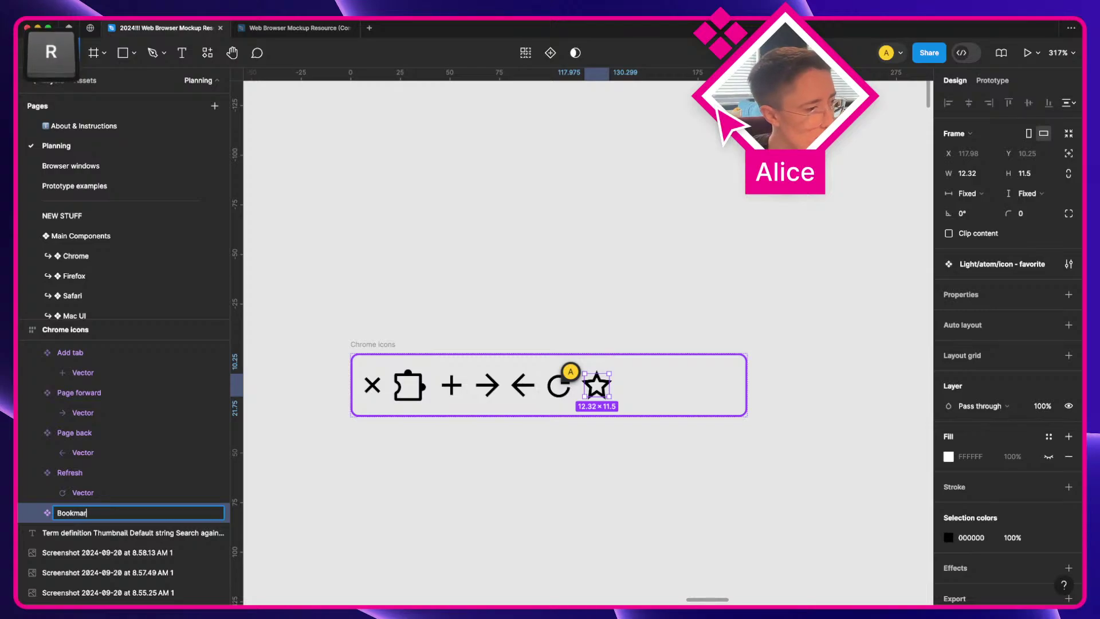
pyautogui.write('k')
pyautogui.press('Return')
pyautogui.press('Return')
pyautogui.press('super+r')
pyautogui.write('Vector')
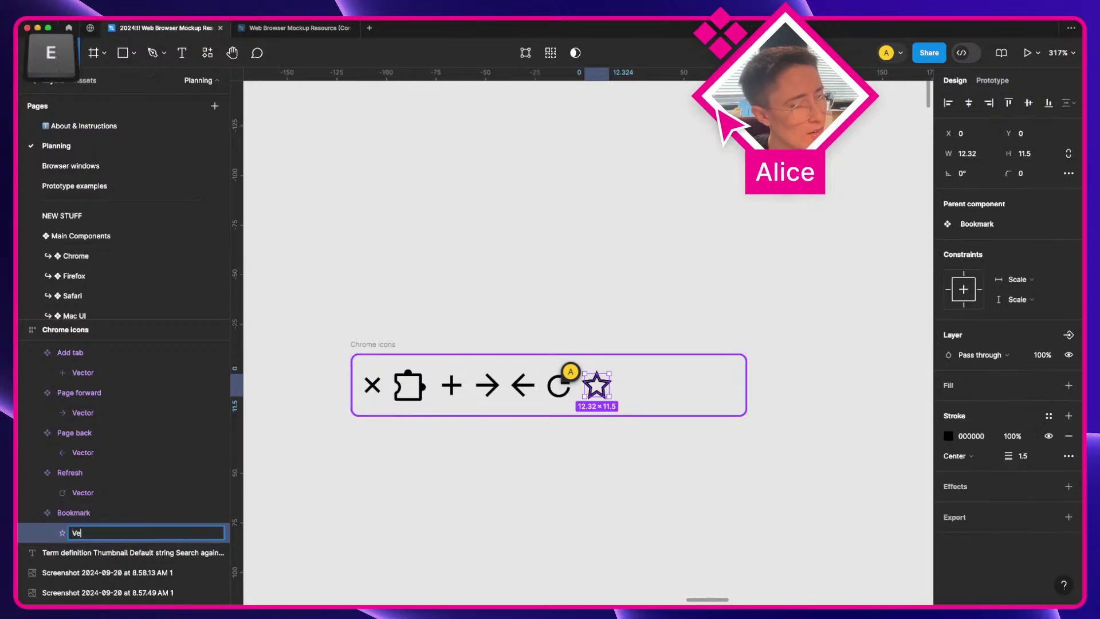
pyautogui.press('Return')
pyautogui.click(689, 518)
pyautogui.scroll(-5, 689, 515)
# Step: Draw a circle in empty space, open it into a pie arc, and cut it
pyautogui.press('a')
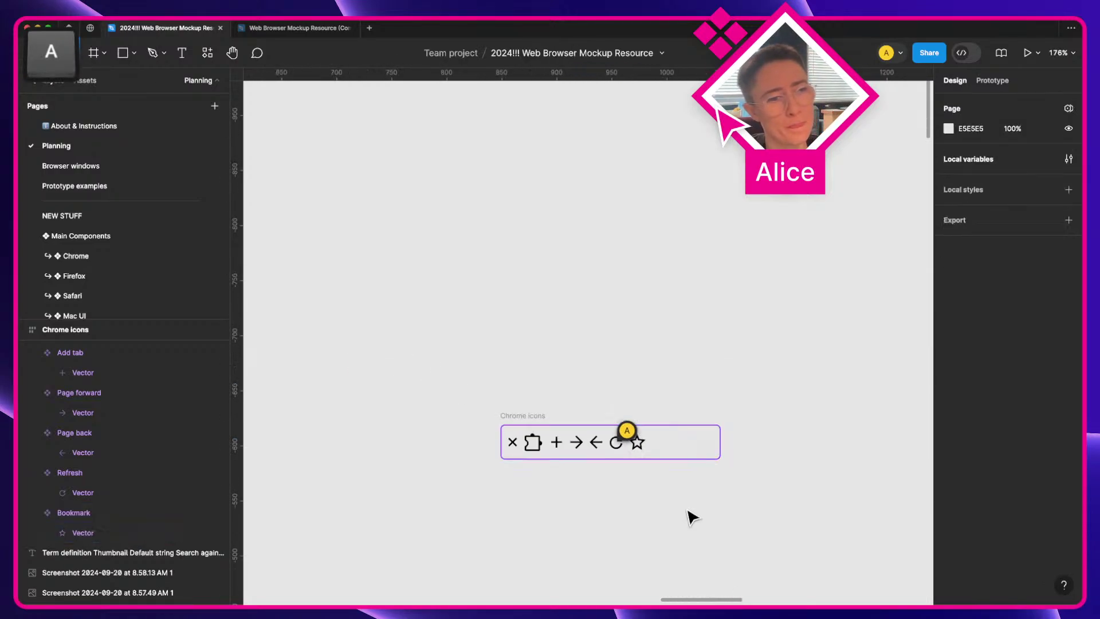
pyautogui.moveTo(689, 515); pyautogui.dragTo(769, 316)
pyautogui.scroll(-7, 499, 447)
pyautogui.hscroll(-7, 500, 447)
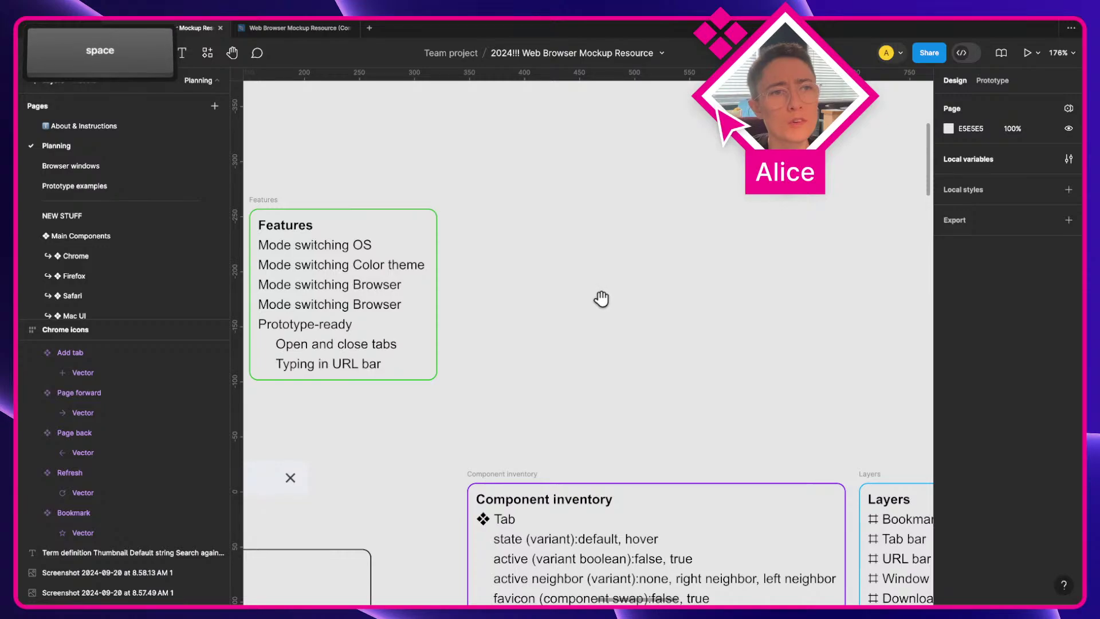
pyautogui.hscroll(6, 576, 309)
pyautogui.scroll(2, 576, 309)
pyautogui.press('e')
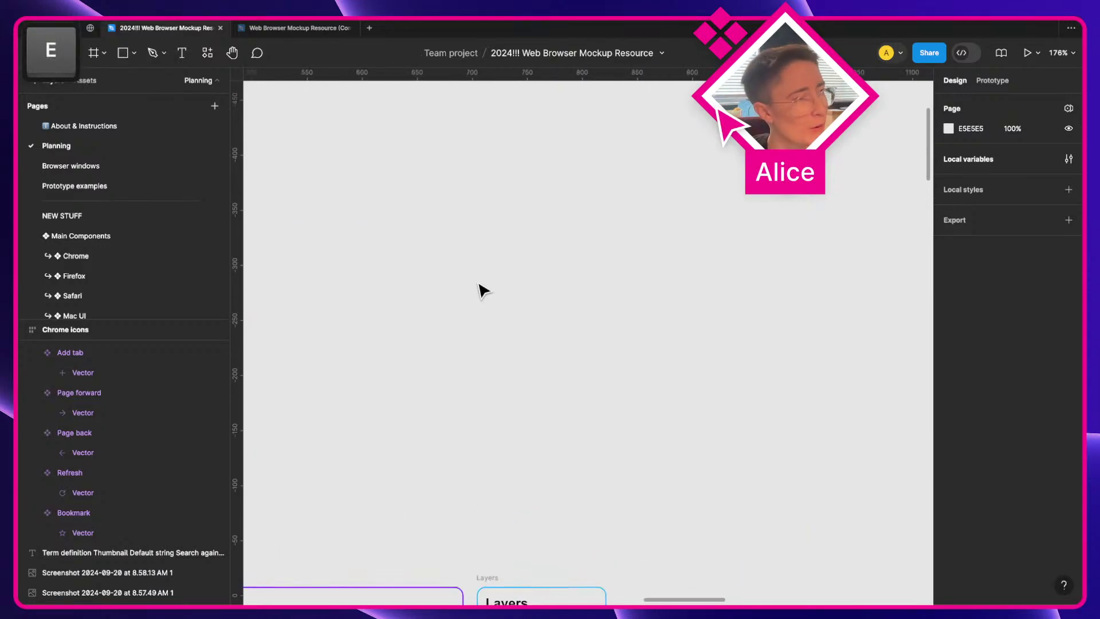
pyautogui.moveTo(478, 283); pyautogui.dragTo(550, 361)
pyautogui.press('o')
pyautogui.moveTo(484, 290); pyautogui.dragTo(571, 385)
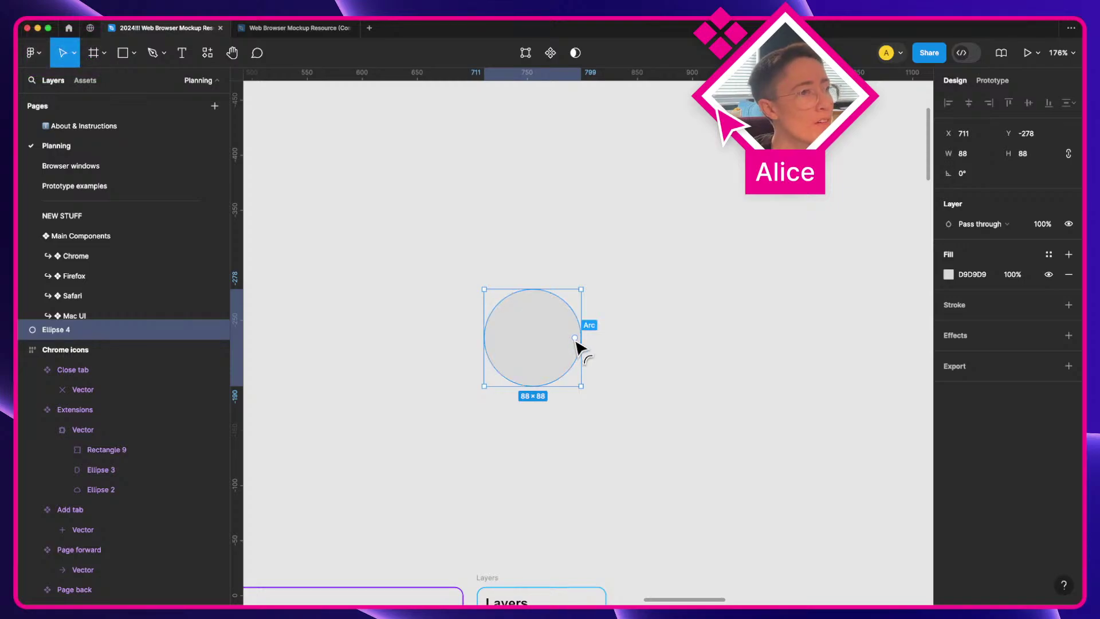
pyautogui.moveTo(574, 338); pyautogui.dragTo(550, 376)
pyautogui.click(614, 369)
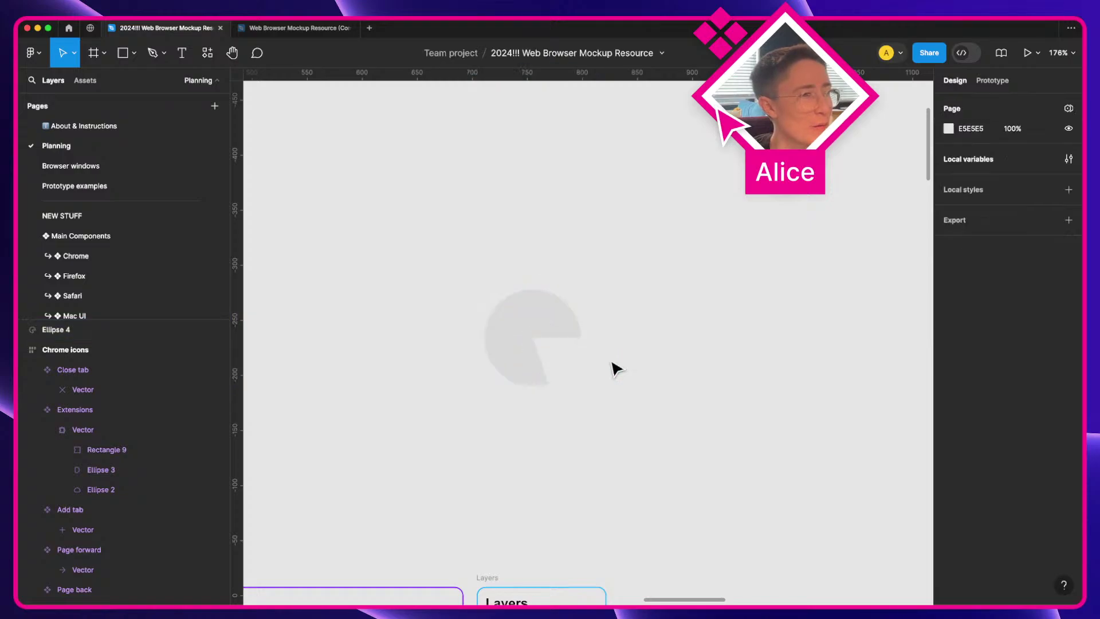
pyautogui.click(547, 343)
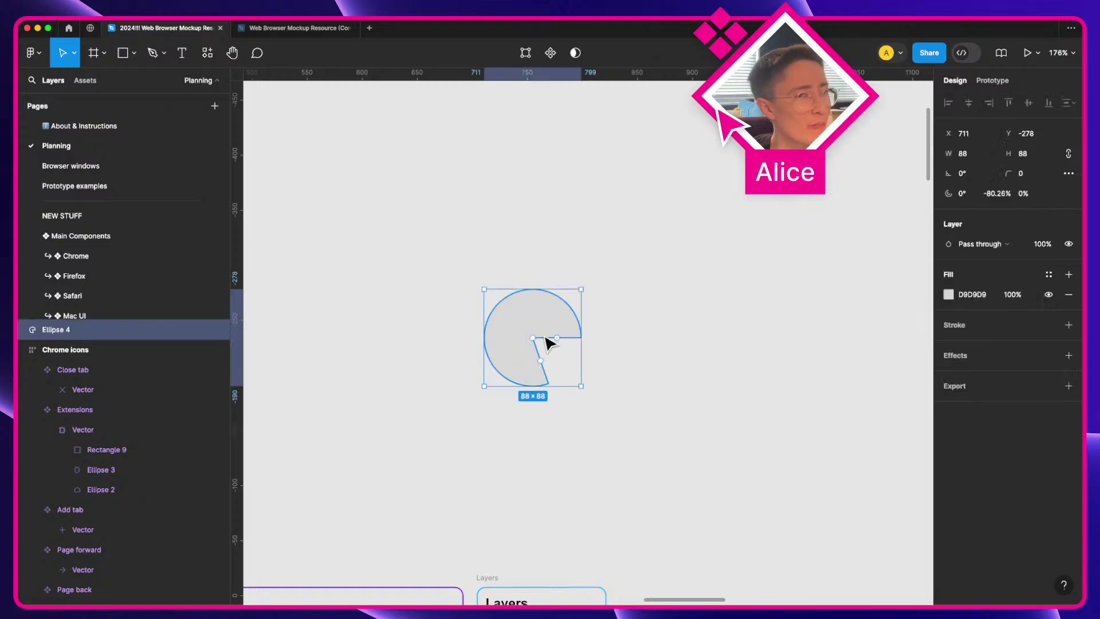
pyautogui.press('super+x')
# Step: Paste the pie shape near the mockup's refresh icon and shrink it to 14×14
pyautogui.scroll(-5, 548, 342)
pyautogui.press('space')
pyautogui.hscroll(2, 552, 338)
pyautogui.scroll(5, 776, 255)
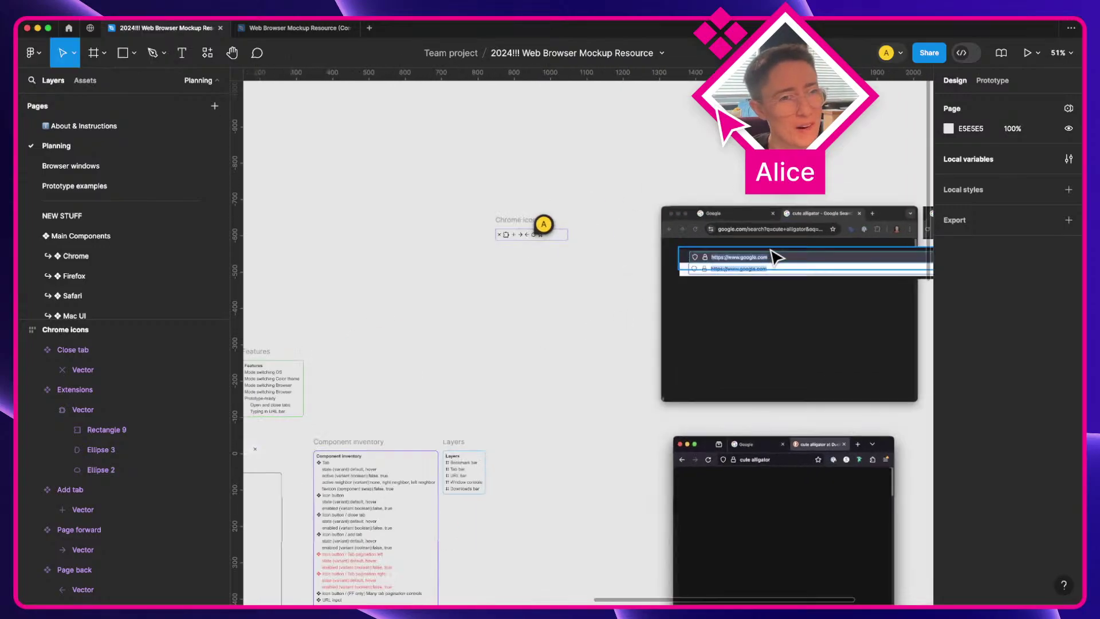
pyautogui.press('space')
pyautogui.moveTo(601, 240); pyautogui.dragTo(417, 265)
pyautogui.moveTo(669, 254); pyautogui.dragTo(497, 339)
pyautogui.hscroll(-5, 496, 339)
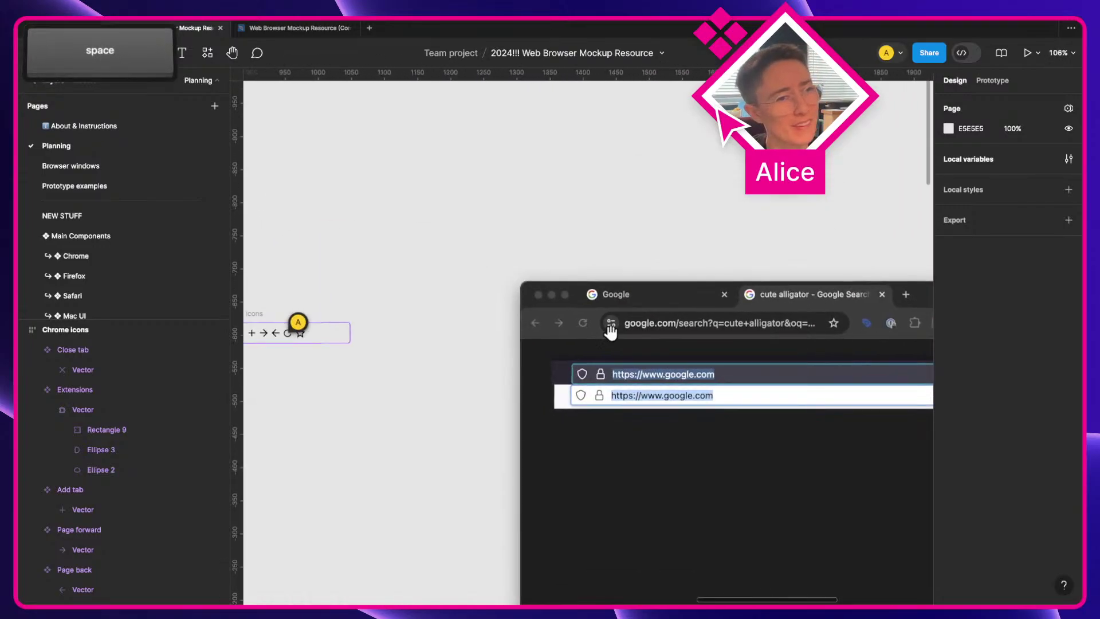
pyautogui.scroll(10, 631, 327)
pyautogui.scroll(-2, 573, 344)
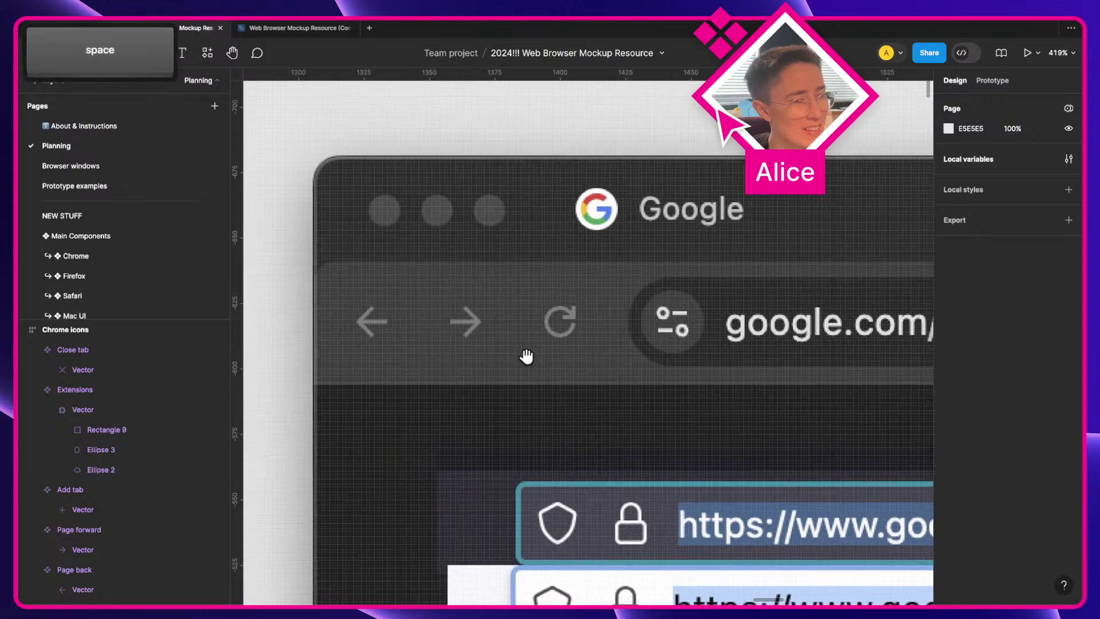
pyautogui.scroll(10, 523, 358)
pyautogui.press('super+v')
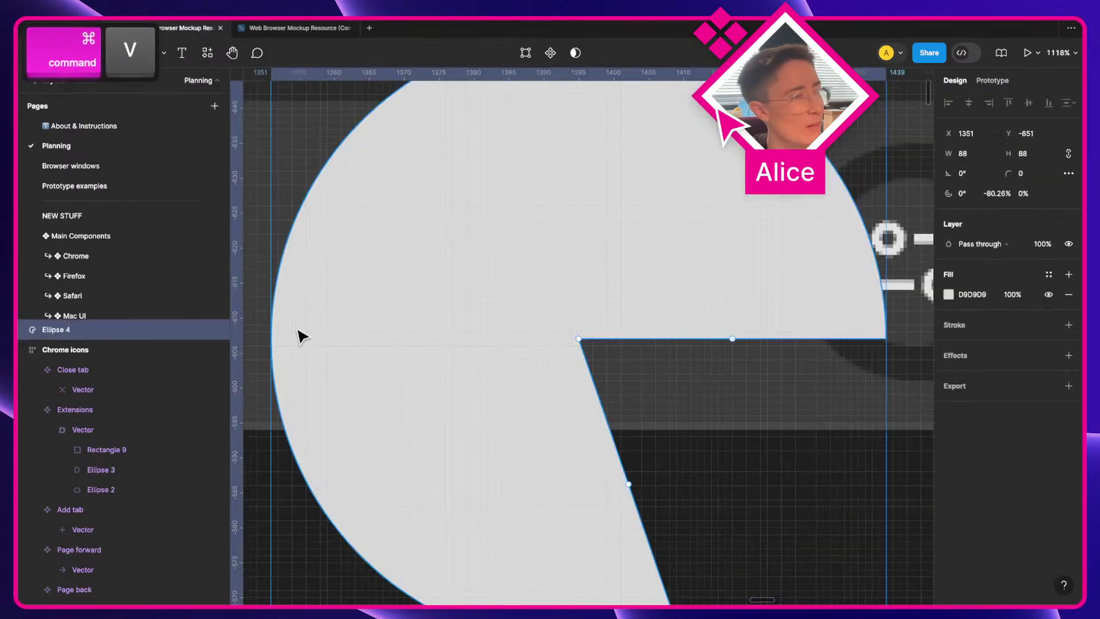
pyautogui.moveTo(265, 332); pyautogui.dragTo(524, 343)
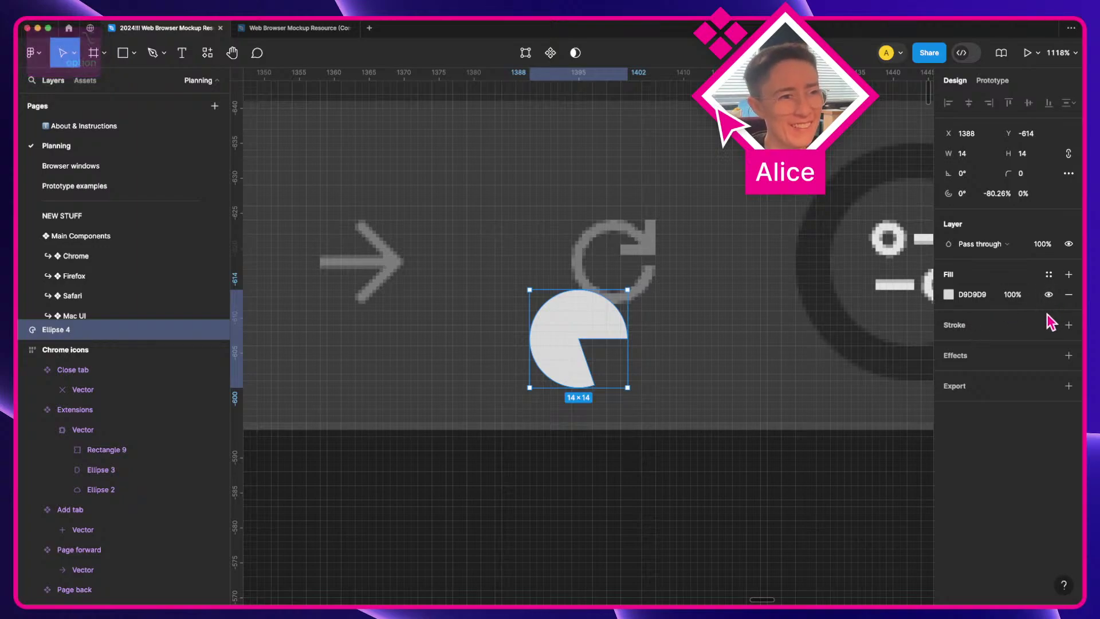
# Step: Replace the pie's grey fill with a white FFFFFF outline
pyautogui.click(1048, 323)
pyautogui.click(1069, 325)
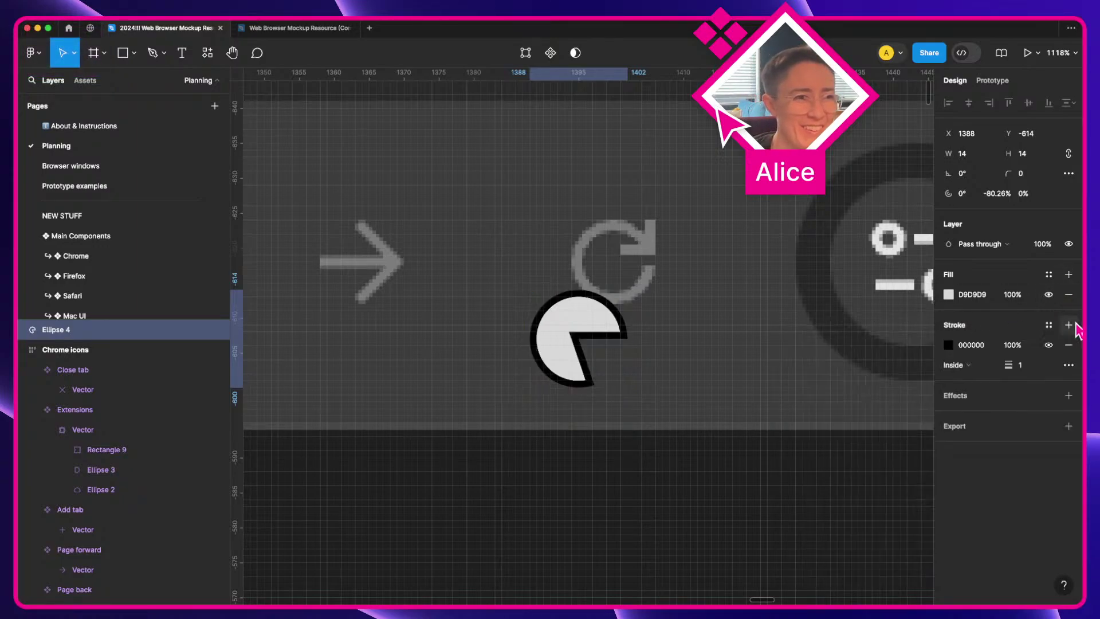
pyautogui.click(1068, 294)
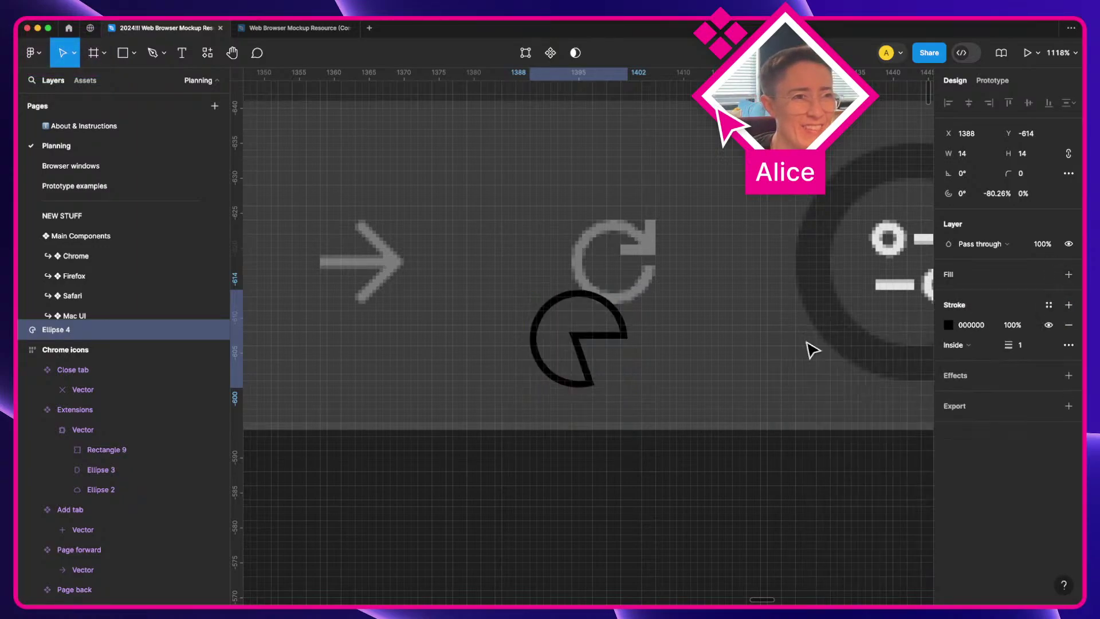
pyautogui.click(994, 324)
pyautogui.write('FFFFFF')
pyautogui.press('Tab')
# Step: Move the ring over the refresh icon and keep its outline inside
pyautogui.moveTo(602, 332)
pyautogui.mouseDown()
pyautogui.moveTo(634, 331)
pyautogui.moveTo(656, 245)
pyautogui.moveTo(655, 258)
pyautogui.mouseUp()
pyautogui.moveTo(621, 201); pyautogui.dragTo(621, 221)
pyautogui.click(967, 345)
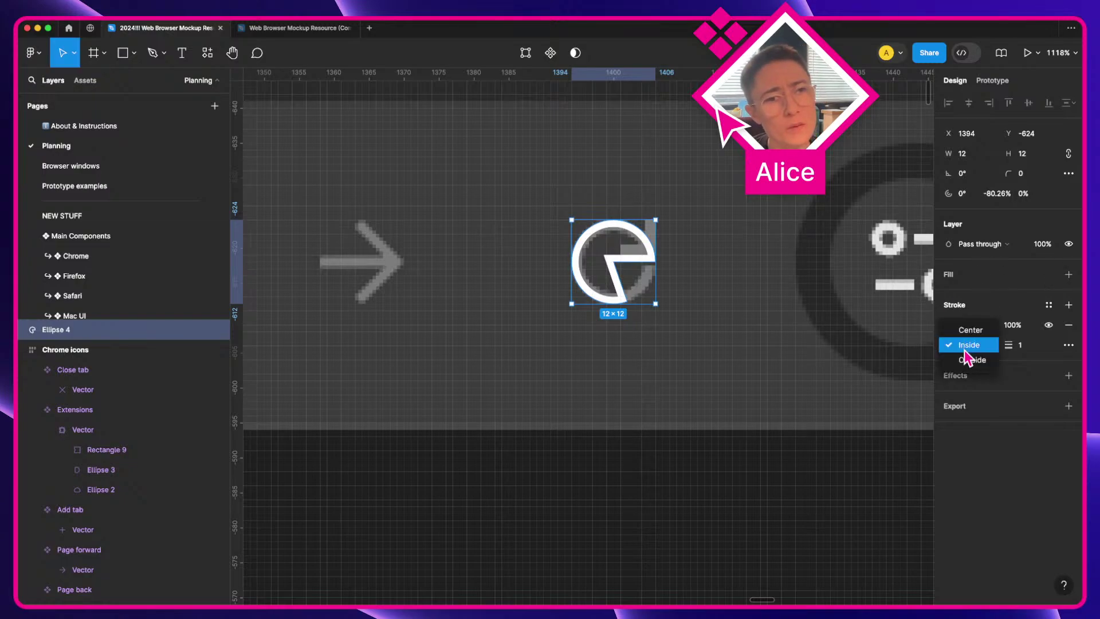
pyautogui.click(972, 346)
pyautogui.scroll(5, 748, 248)
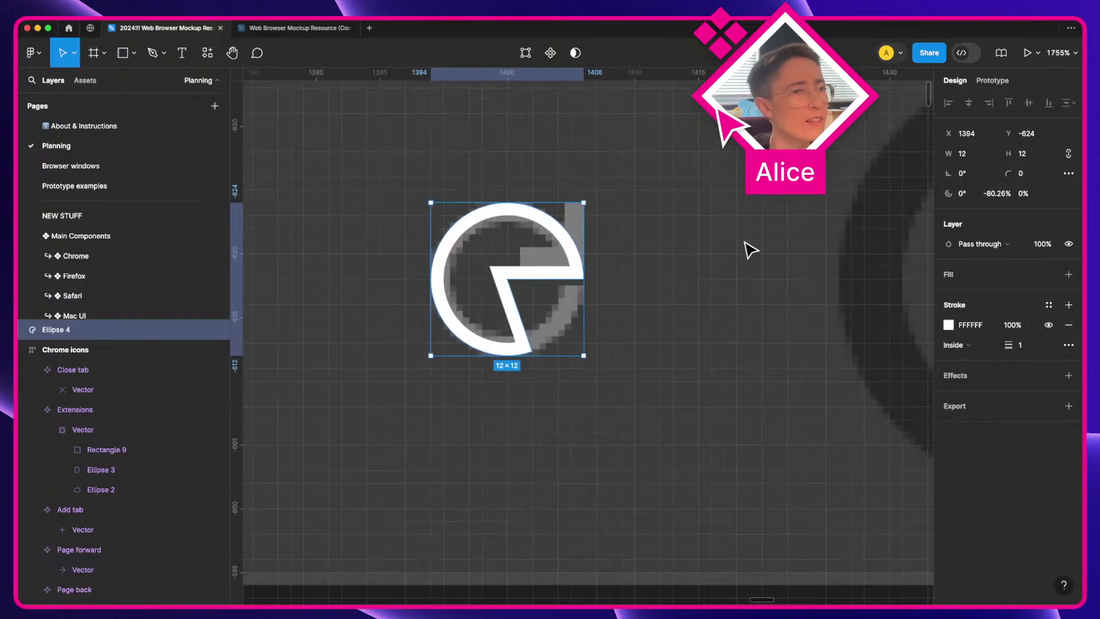
pyautogui.click(968, 345)
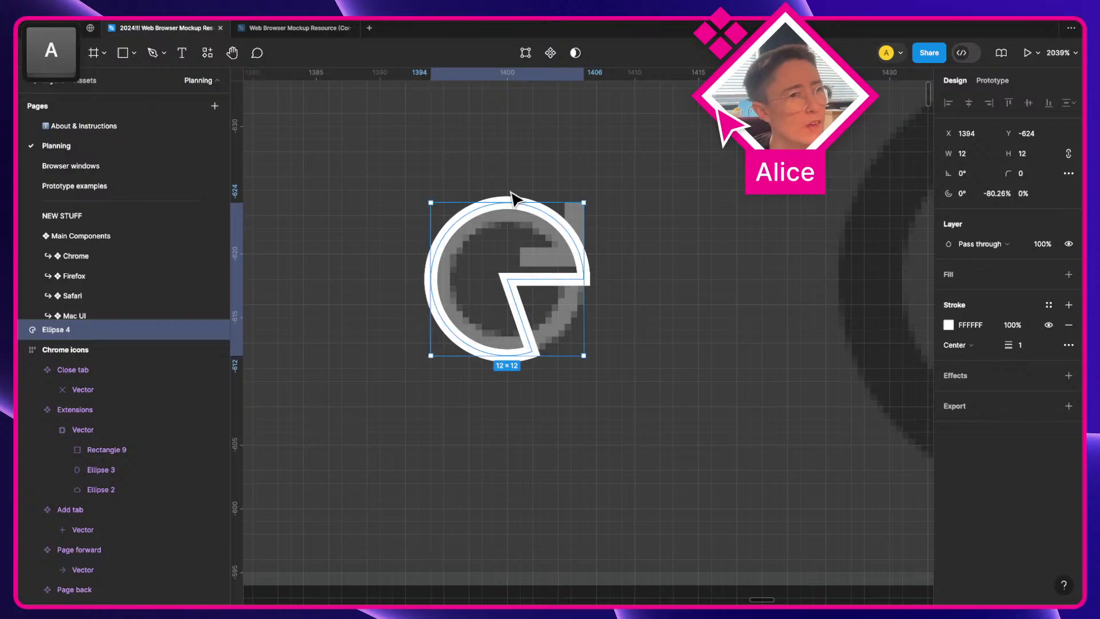
# Step: Shrink the ring to 10×10 and nudge it one unit left
pyautogui.moveTo(516, 203); pyautogui.dragTo(516, 217)
pyautogui.moveTo(509, 356); pyautogui.dragTo(509, 344)
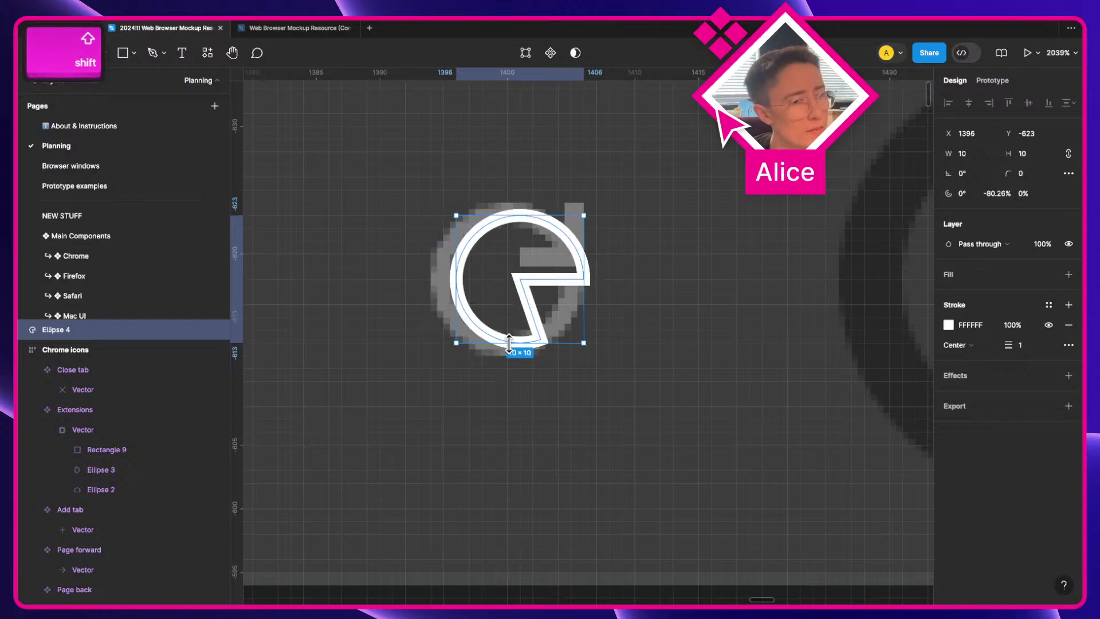
pyautogui.moveTo(456, 270); pyautogui.dragTo(444, 270)
pyautogui.press('super+z')
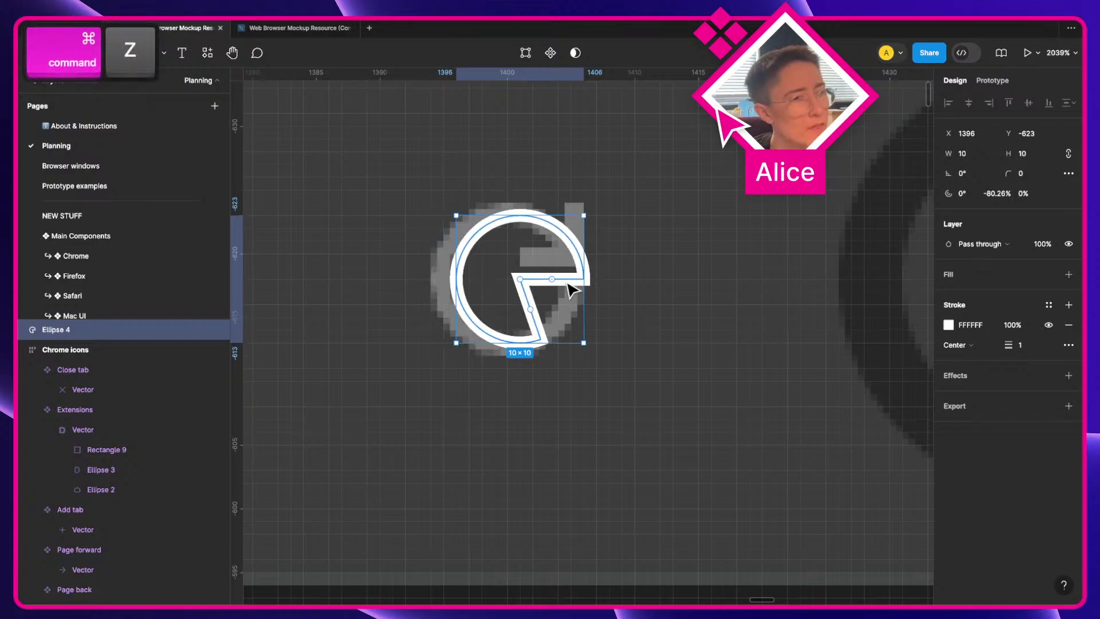
pyautogui.press('Left')
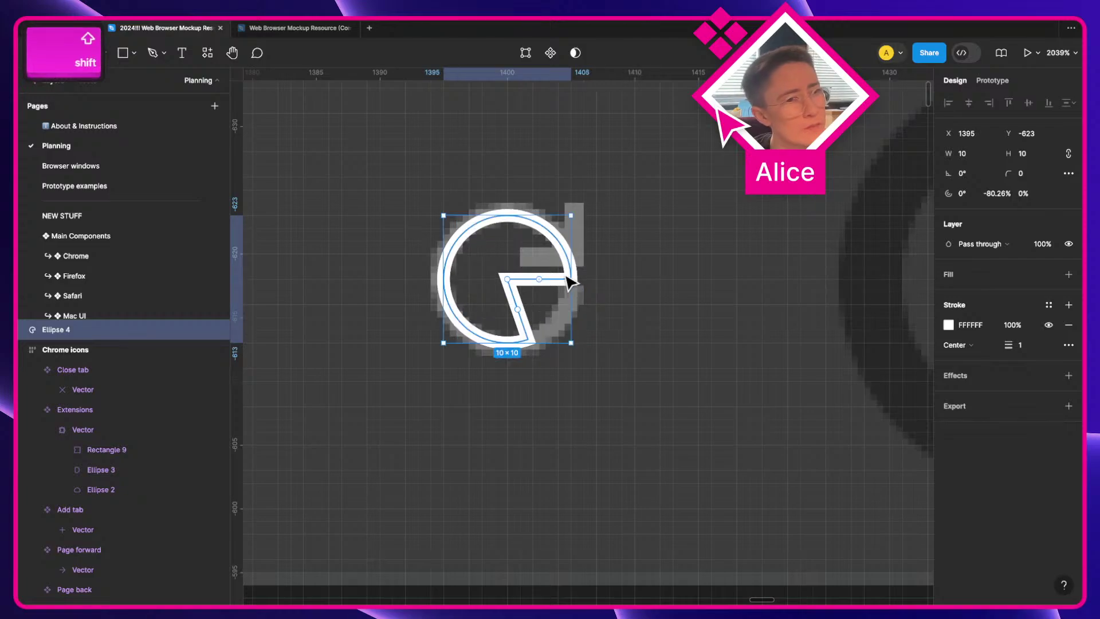
pyautogui.moveTo(535, 280)
pyautogui.mouseDown()
pyautogui.moveTo(542, 309)
pyautogui.moveTo(561, 271)
pyautogui.moveTo(531, 281)
pyautogui.mouseUp()
pyautogui.press('super+z')
# Step: Thin the pie into an open arc swept to 89.64%, leaving the right gap
pyautogui.scroll(3, 561, 295)
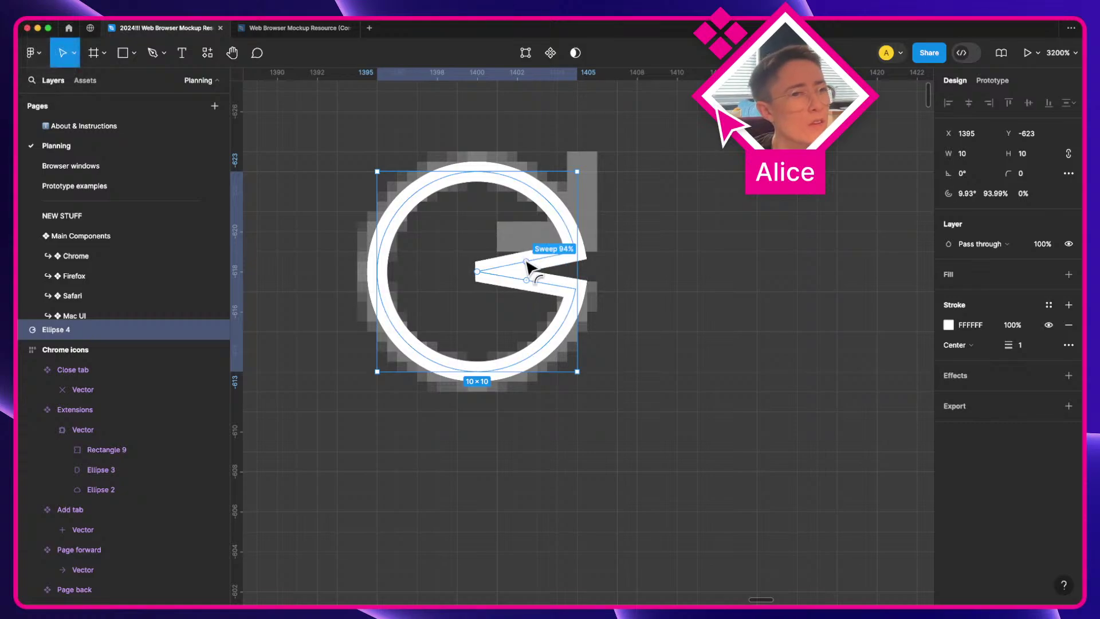
pyautogui.moveTo(527, 264); pyautogui.dragTo(515, 258)
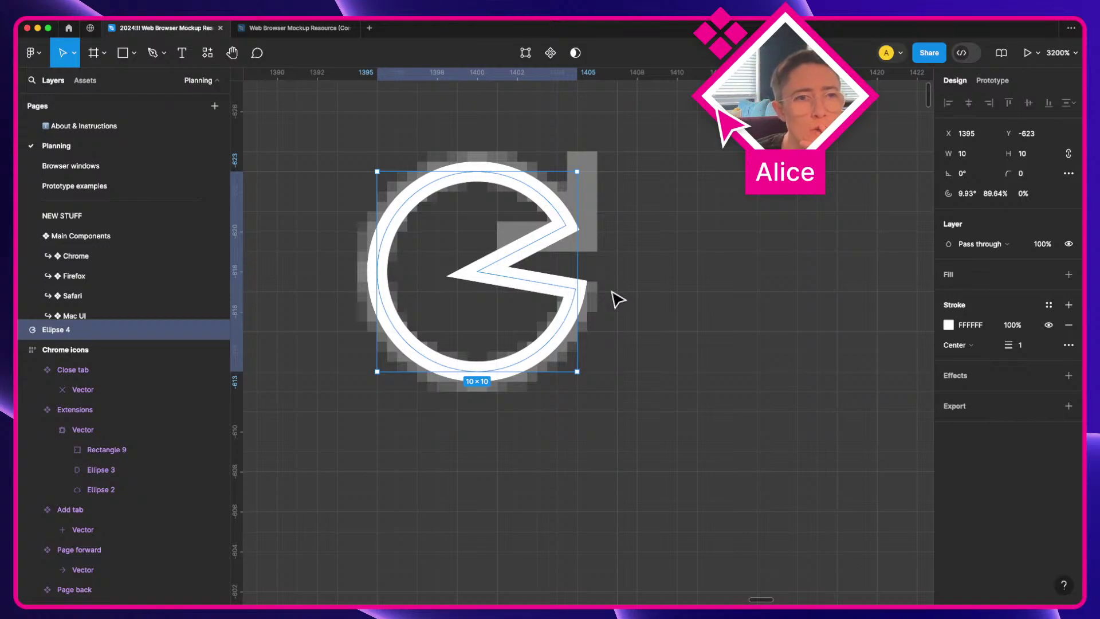
pyautogui.moveTo(480, 272)
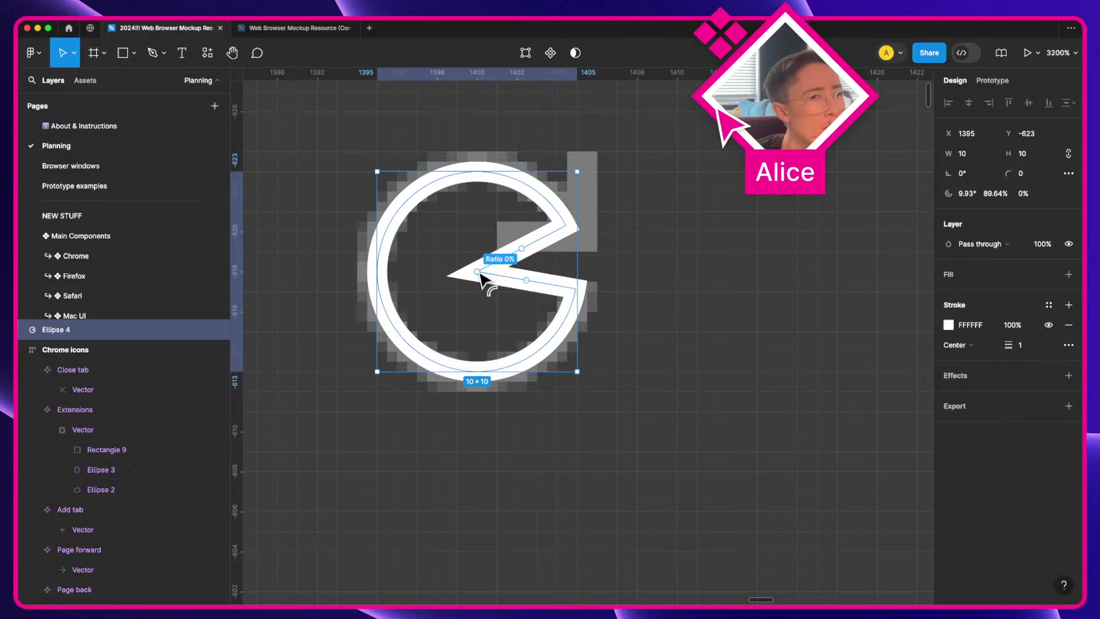
pyautogui.moveTo(480, 274); pyautogui.dragTo(340, 291)
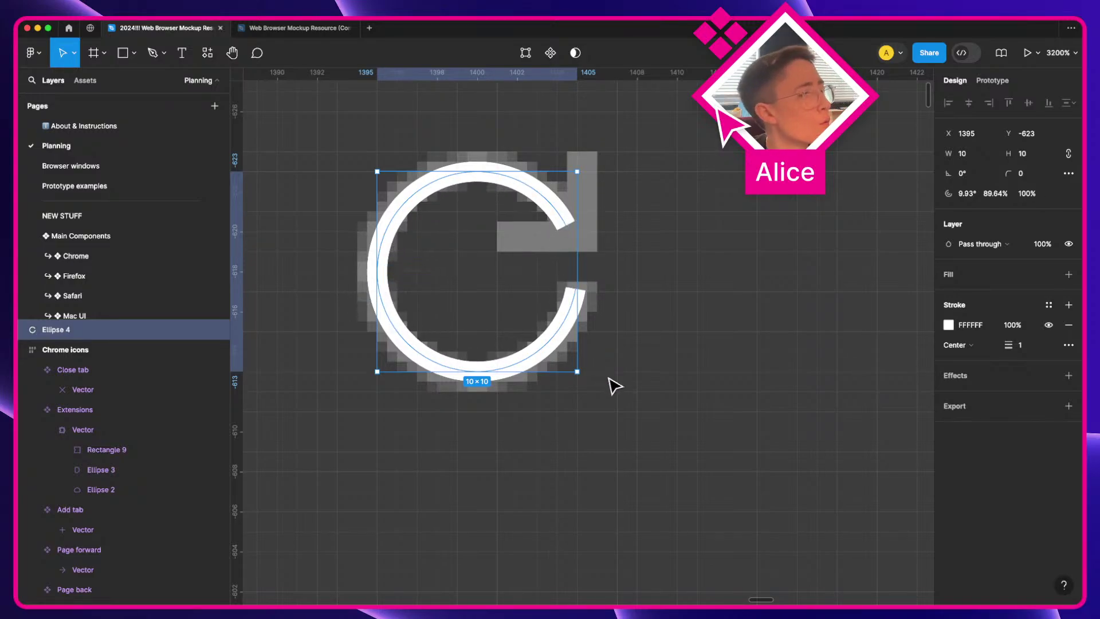
pyautogui.click(589, 351)
# Step: Draw a first horizontal and vertical arrowhead line from the arc's top end
pyautogui.doubleClick(564, 221)
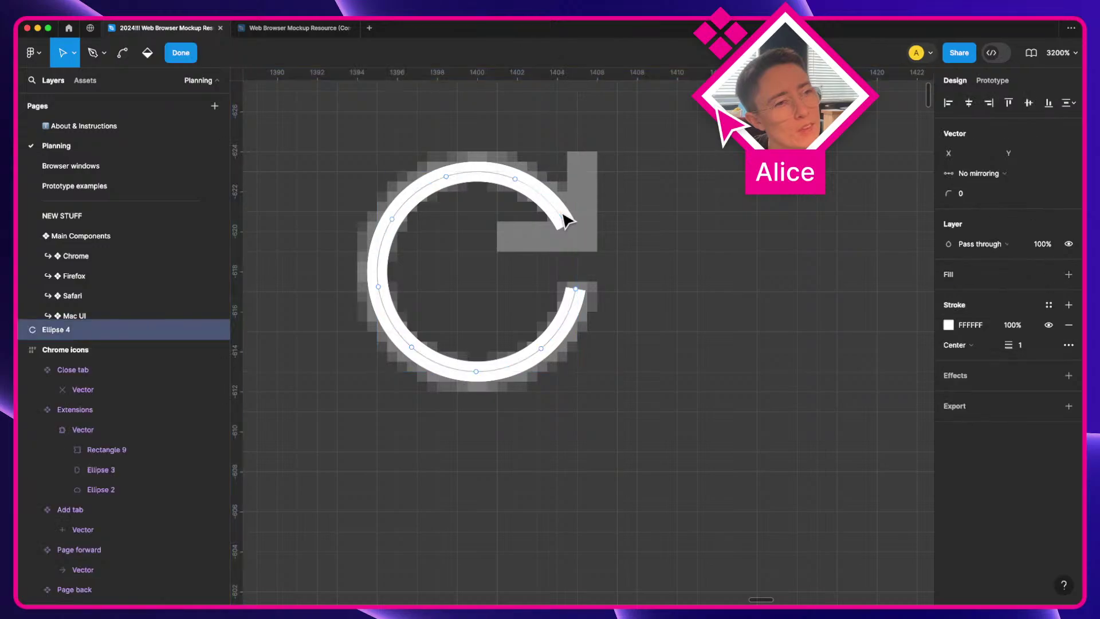
pyautogui.press('p')
pyautogui.click(566, 226)
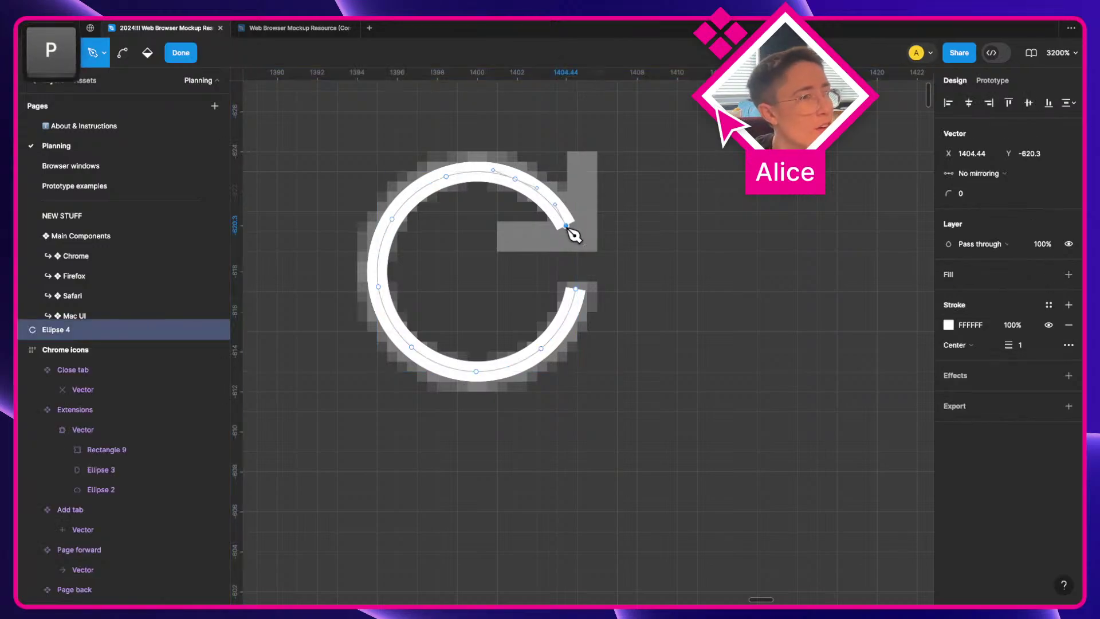
pyautogui.click(497, 225)
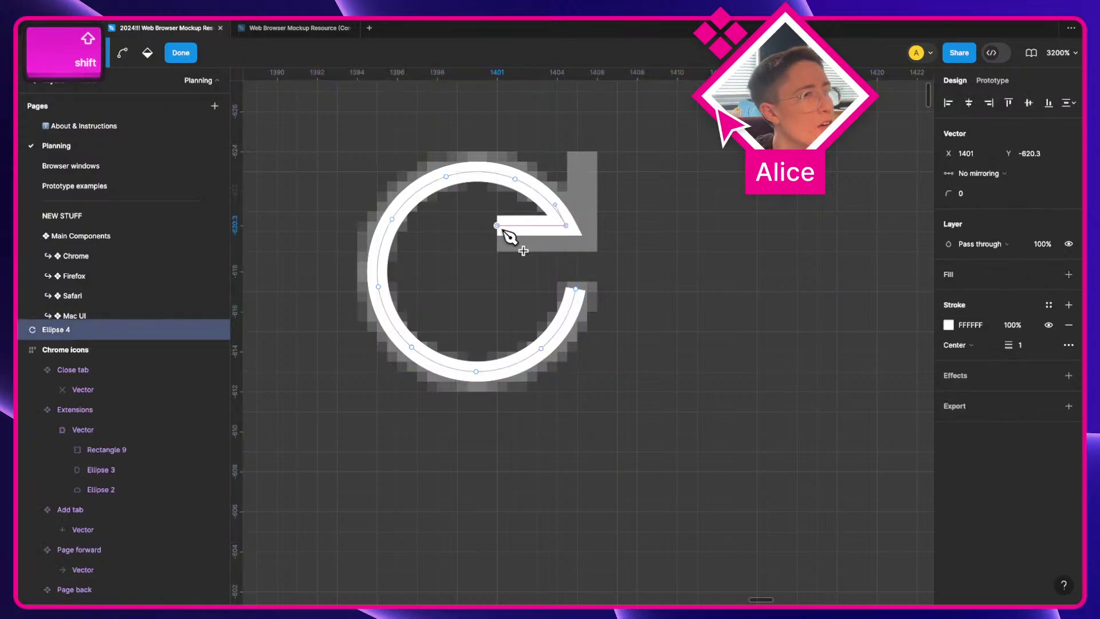
pyautogui.moveTo(570, 228); pyautogui.dragTo(579, 168)
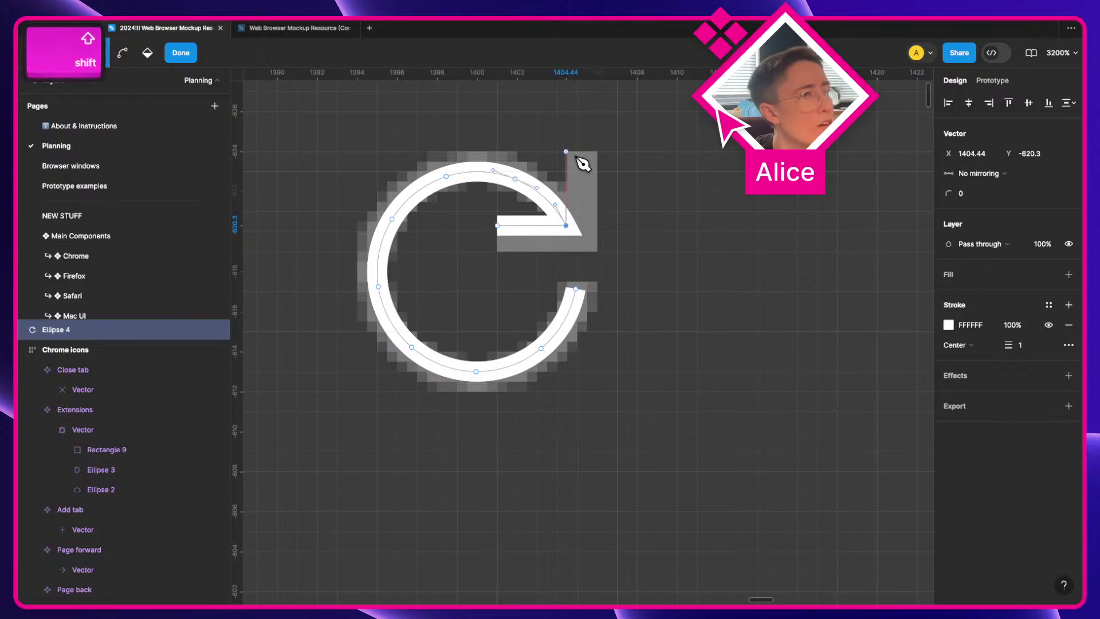
pyautogui.click(578, 158)
pyautogui.press('v')
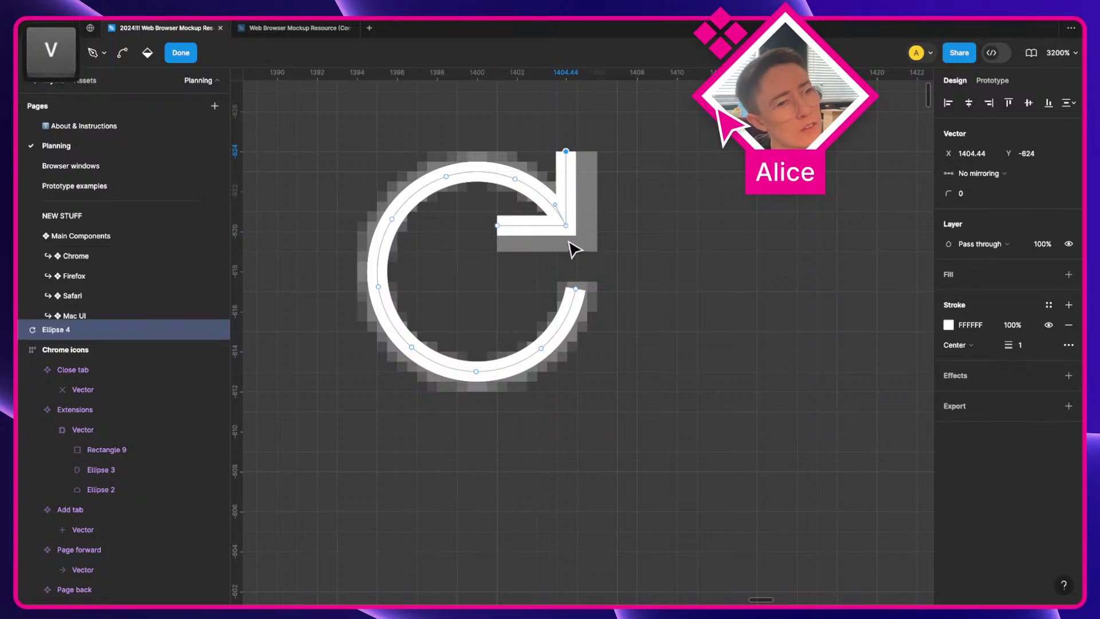
pyautogui.click(613, 268)
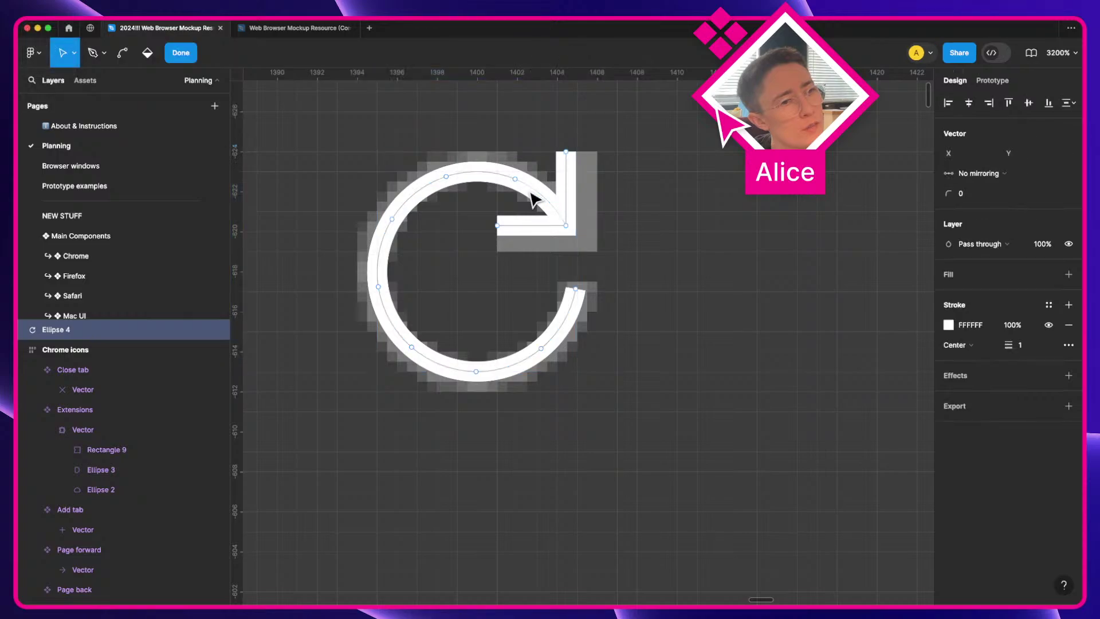
# Step: Undo the distorted curve and both arrowhead lines, back to the notched pie
pyautogui.moveTo(382, 293); pyautogui.dragTo(418, 290)
pyautogui.press('super+z')
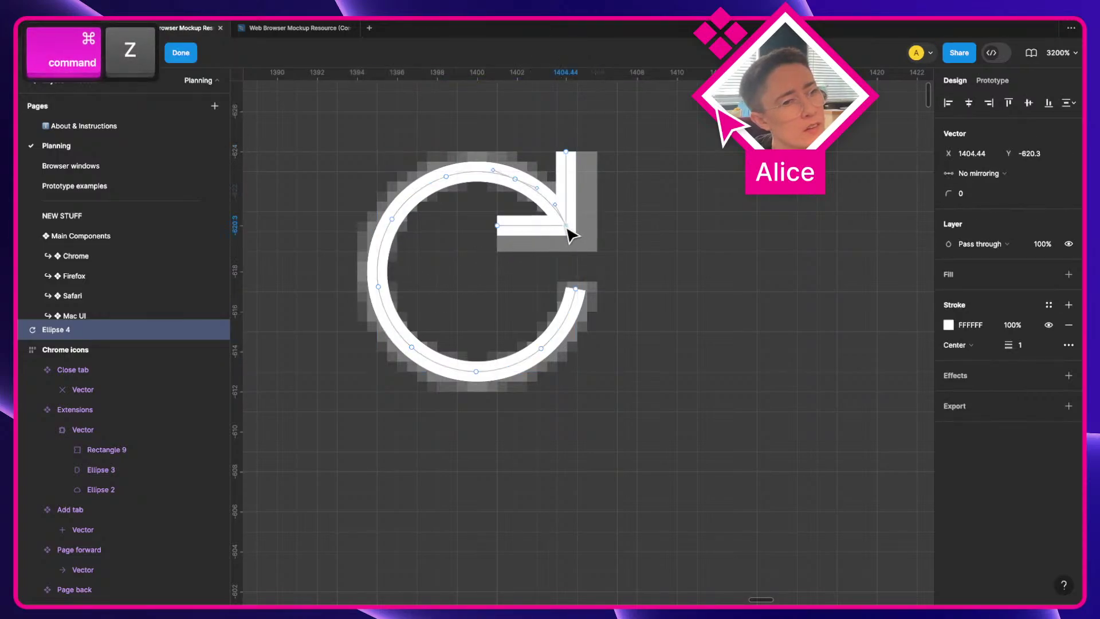
pyautogui.press('super+z')
pyautogui.press('super+z')
pyautogui.press('super+z')
pyautogui.press('super+z')
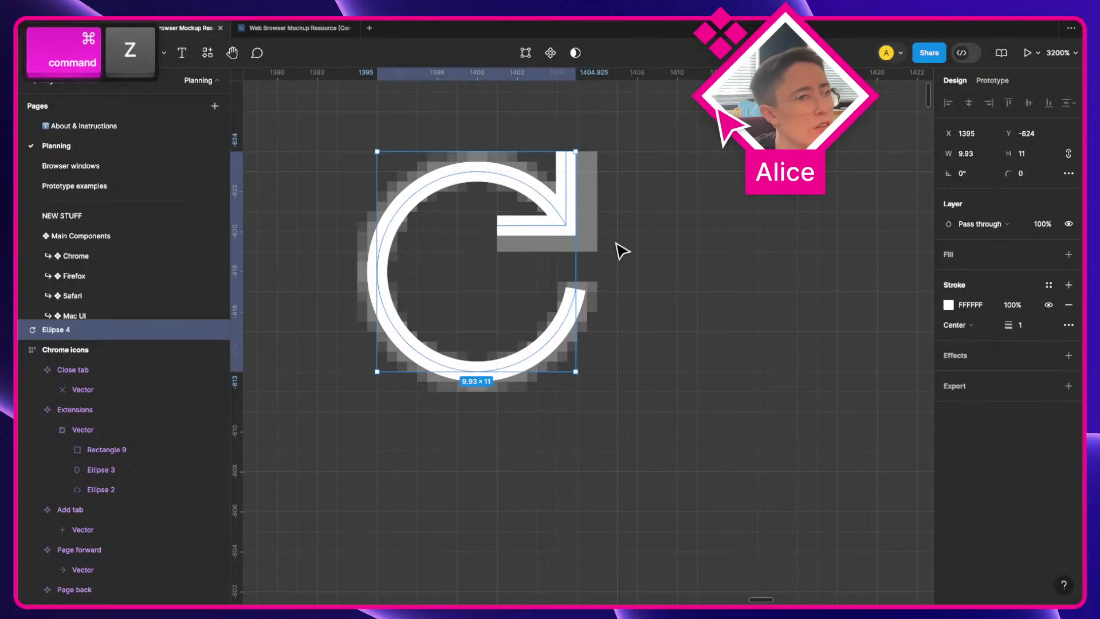
pyautogui.press('super+z')
pyautogui.press('super+z')
pyautogui.press('super+z')
pyautogui.press('super+z')
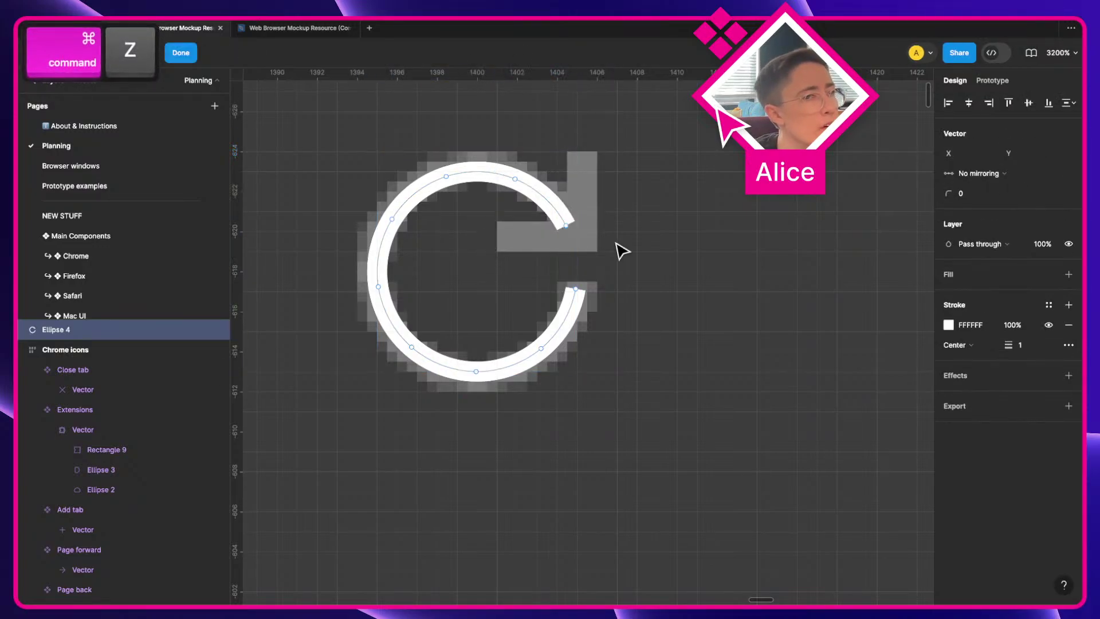
pyautogui.press('super+z')
pyautogui.press('super+z')
pyautogui.press('super+z')
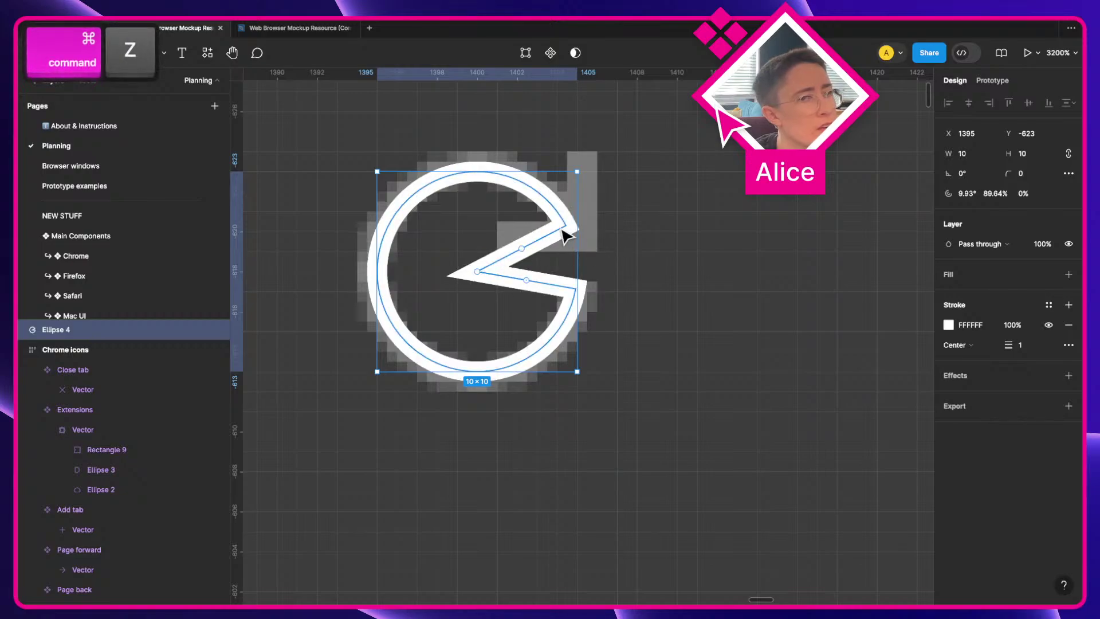
# Step: Narrow the notch, enlarge the ellipse to 11×11, and thin it back into a ring
pyautogui.moveTo(522, 250); pyautogui.dragTo(525, 254)
pyautogui.scroll(5, 590, 236)
pyautogui.press('a')
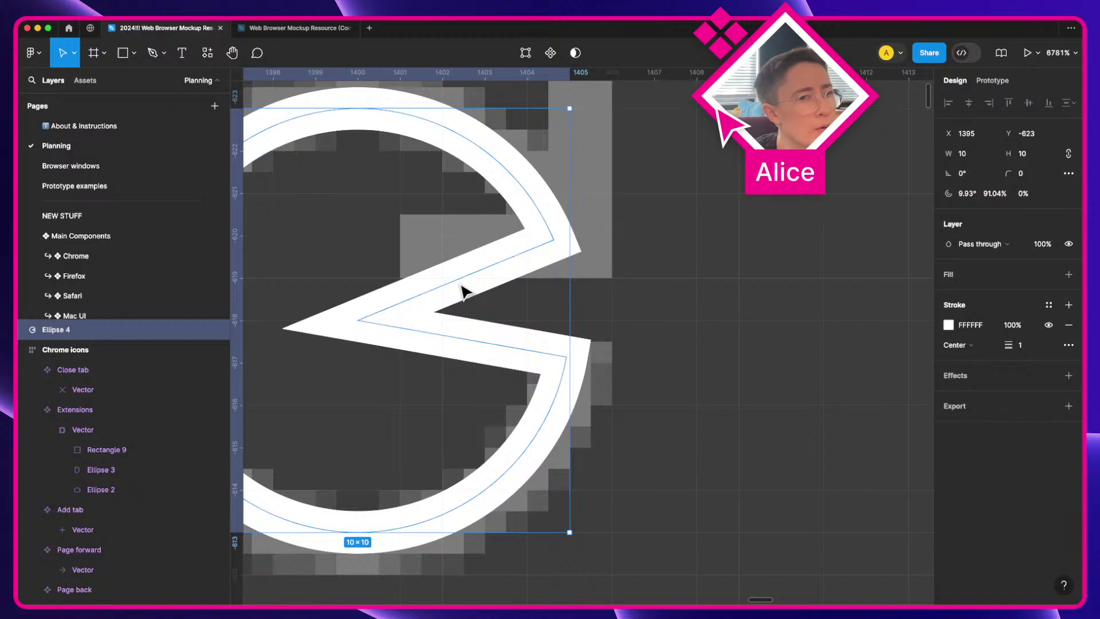
pyautogui.moveTo(457, 282); pyautogui.dragTo(458, 283)
pyautogui.scroll(-2, 564, 255)
pyautogui.press('a')
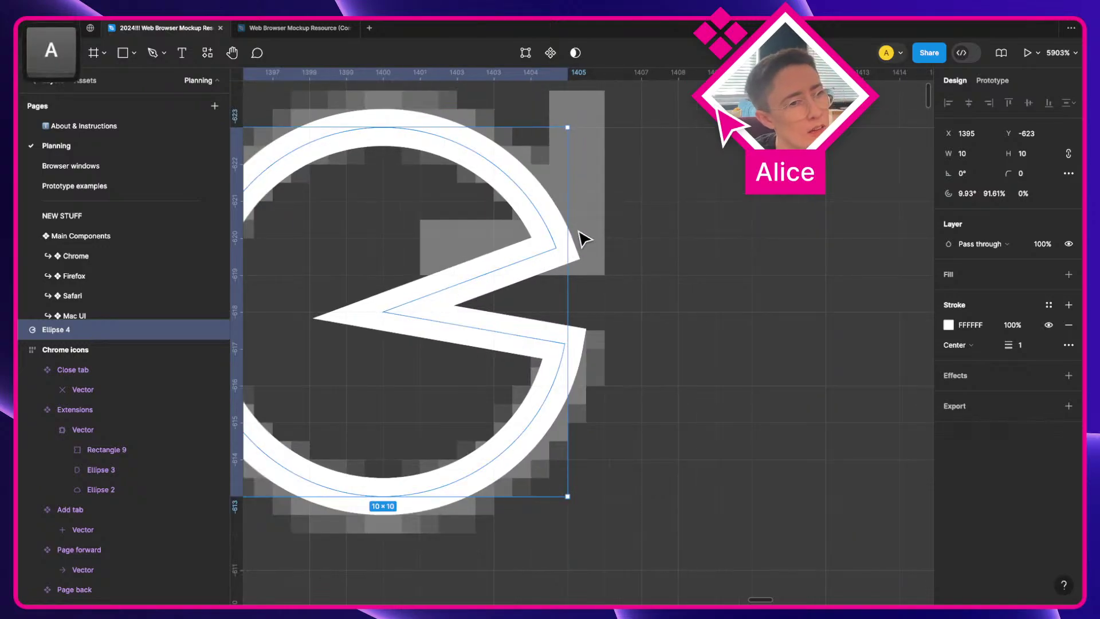
pyautogui.moveTo(566, 235)
pyautogui.mouseDown()
pyautogui.moveTo(592, 235)
pyautogui.moveTo(570, 238)
pyautogui.mouseUp()
pyautogui.hscroll(-2, 573, 255)
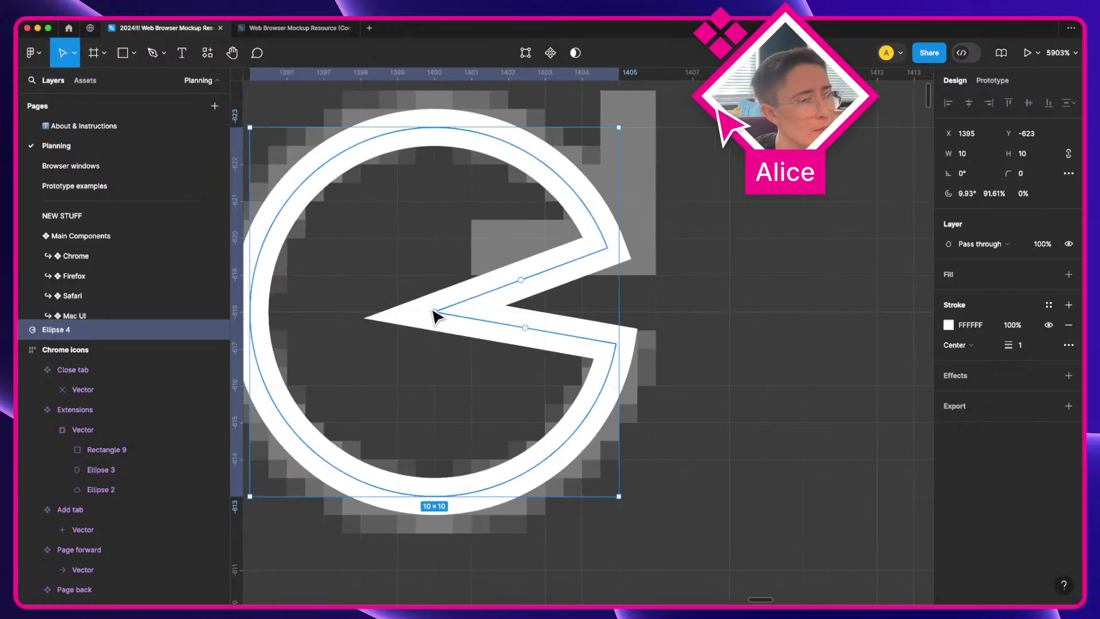
pyautogui.moveTo(434, 314); pyautogui.dragTo(222, 349)
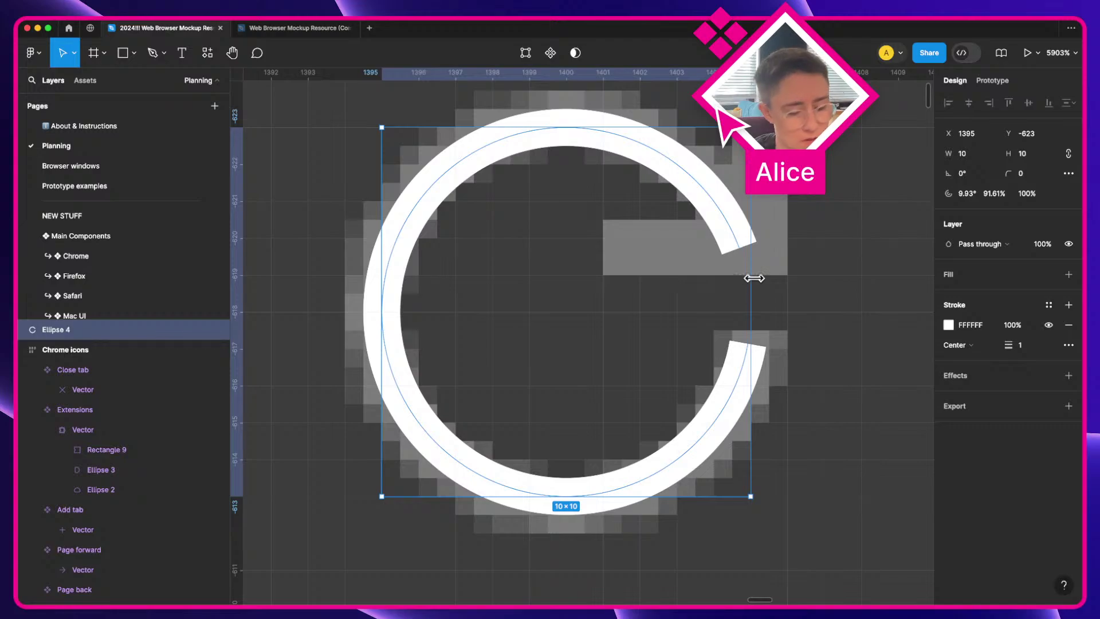
# Step: Redraw the right-angle arrowhead with straight horizontal and vertical lines from the arc's top end
pyautogui.press('p')
pyautogui.press('v')
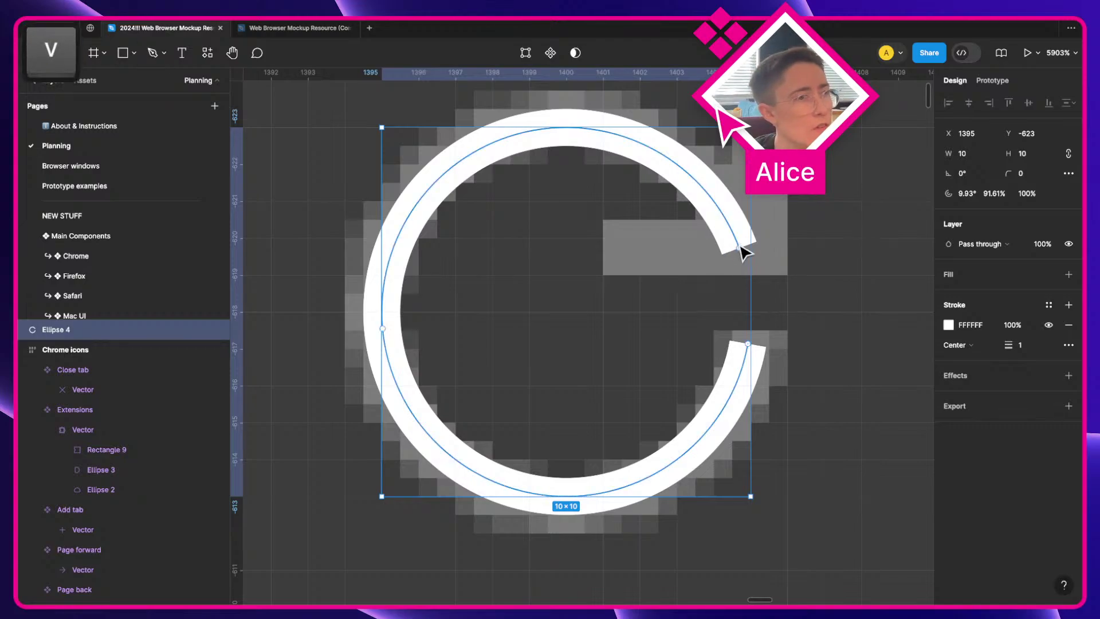
pyautogui.press('Return')
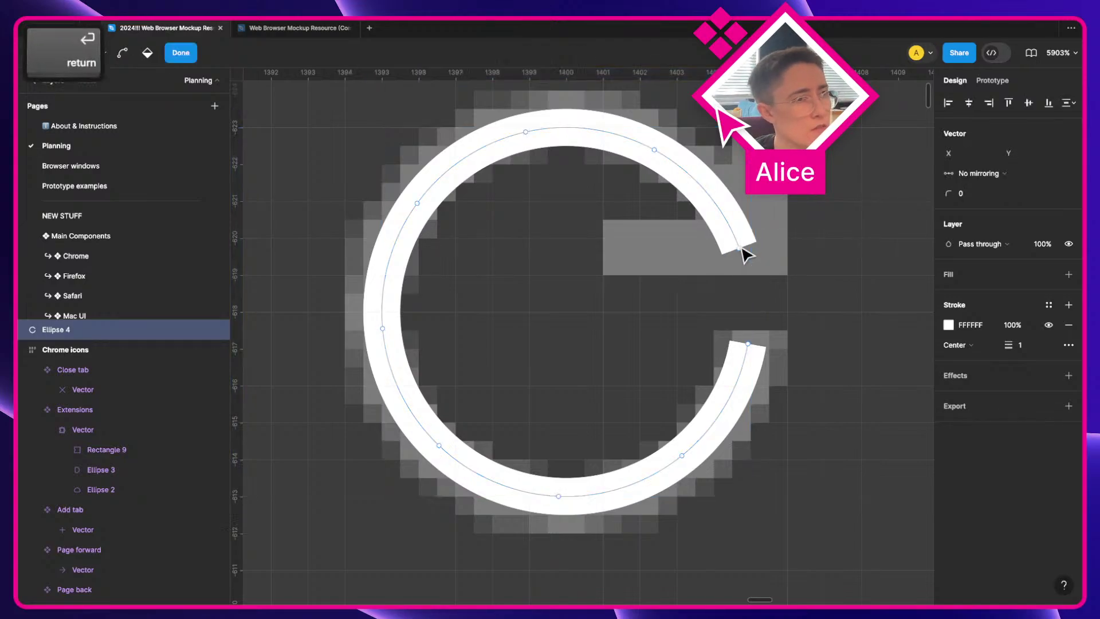
pyautogui.press('p')
pyautogui.click(739, 248)
pyautogui.press('shift')
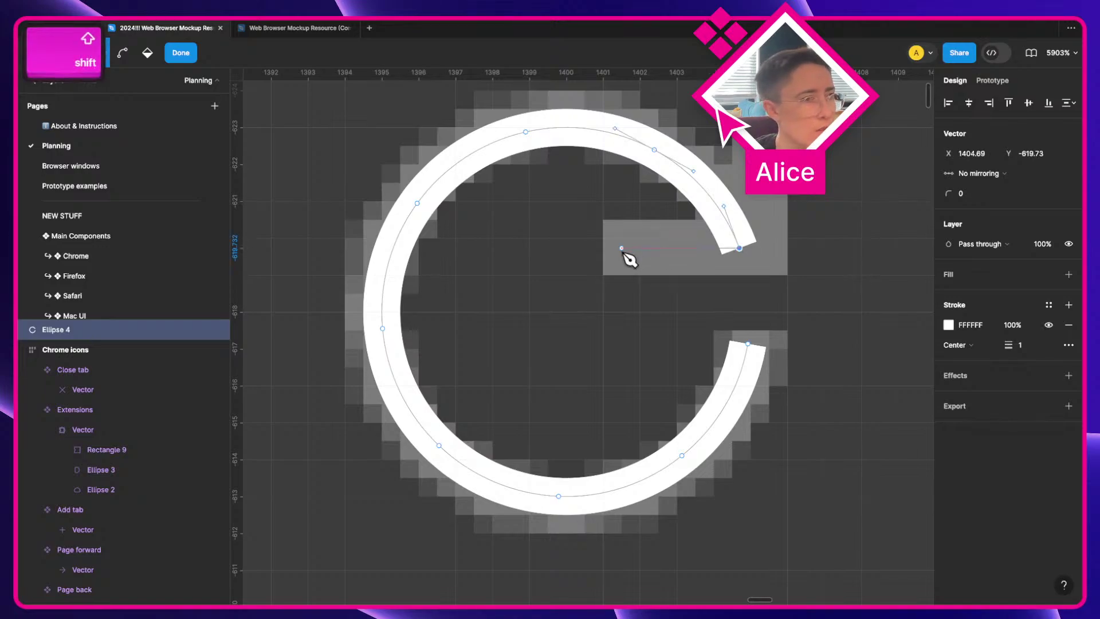
pyautogui.keyDown('shift'); pyautogui.click(605, 251); pyautogui.keyUp('shift')
pyautogui.keyDown('shift'); pyautogui.click(739, 249); pyautogui.keyUp('shift')
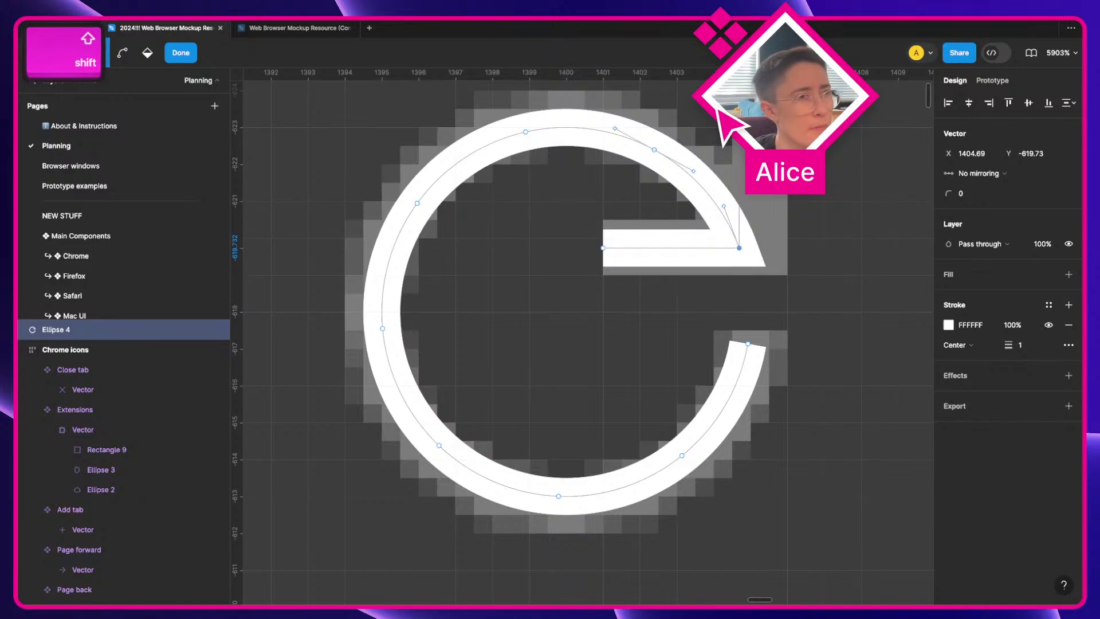
pyautogui.keyDown('shift'); pyautogui.click(739, 91); pyautogui.keyUp('shift')
pyautogui.press('v')
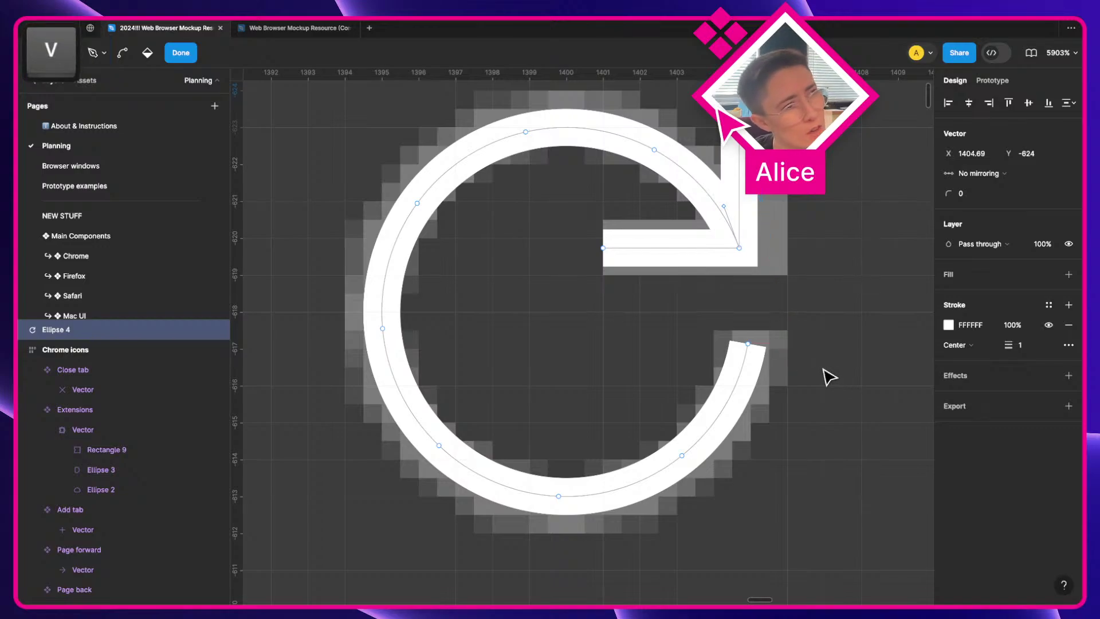
pyautogui.press('Return')
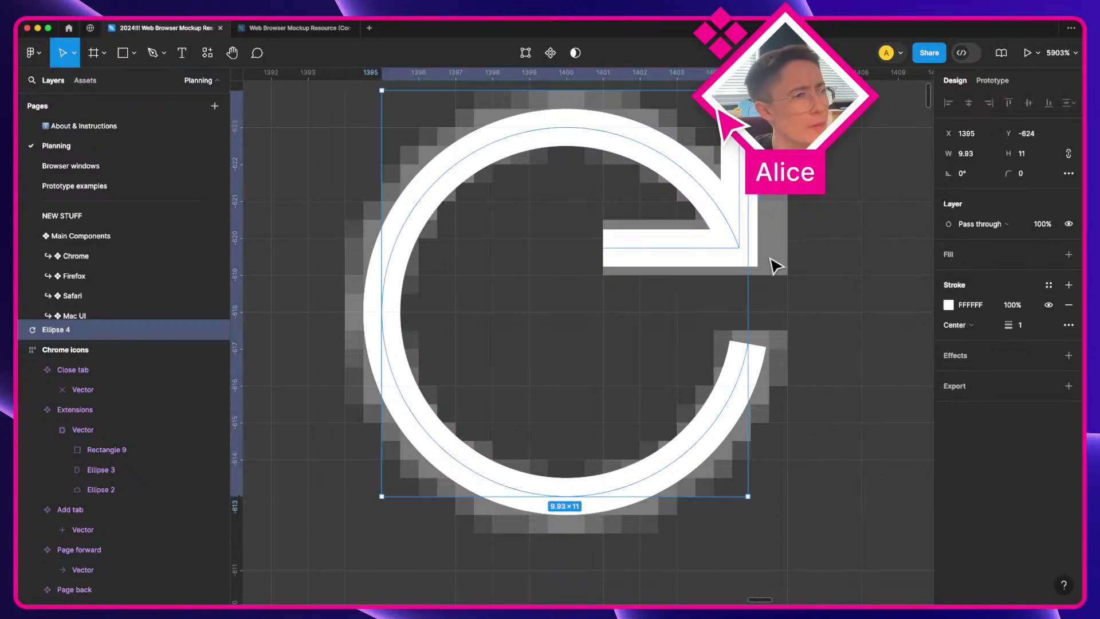
# Step: Exit path editing and pan over to the Chrome icons frame
pyautogui.scroll(-5, 776, 265)
pyautogui.press('Escape')
pyautogui.scroll(-5, 776, 266)
pyautogui.press('space')
pyautogui.moveTo(659, 301); pyautogui.dragTo(960, 304)
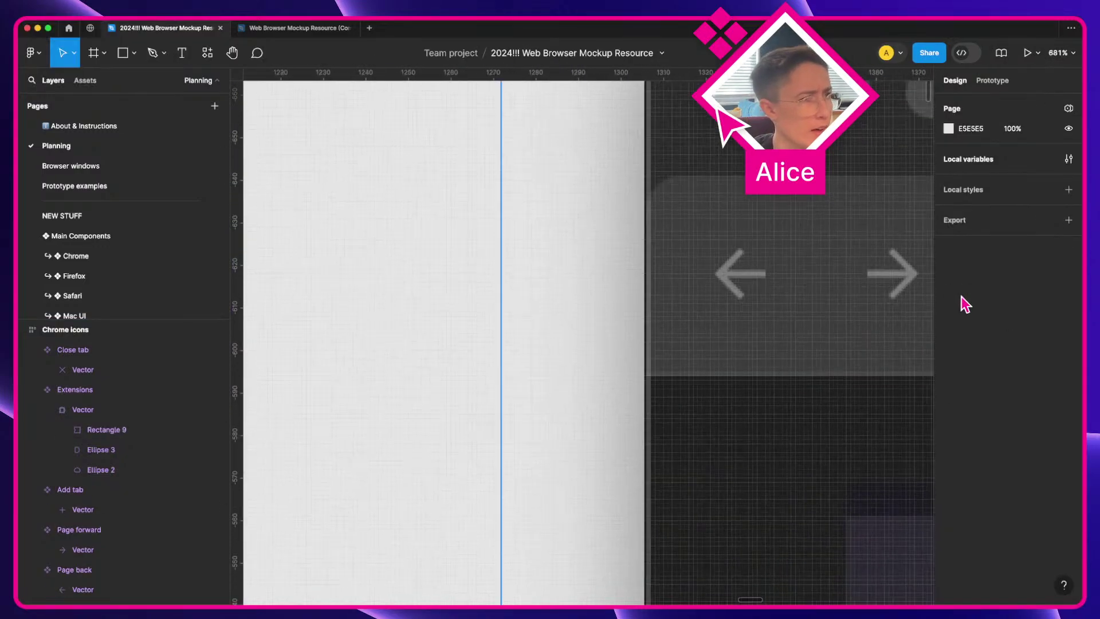
# Step: Duplicate the Refresh icon beside the Chrome icons frame
pyautogui.scroll(-3, 719, 317)
pyautogui.press('space')
pyautogui.moveTo(394, 370); pyautogui.dragTo(657, 327)
pyautogui.scroll(2, 518, 265)
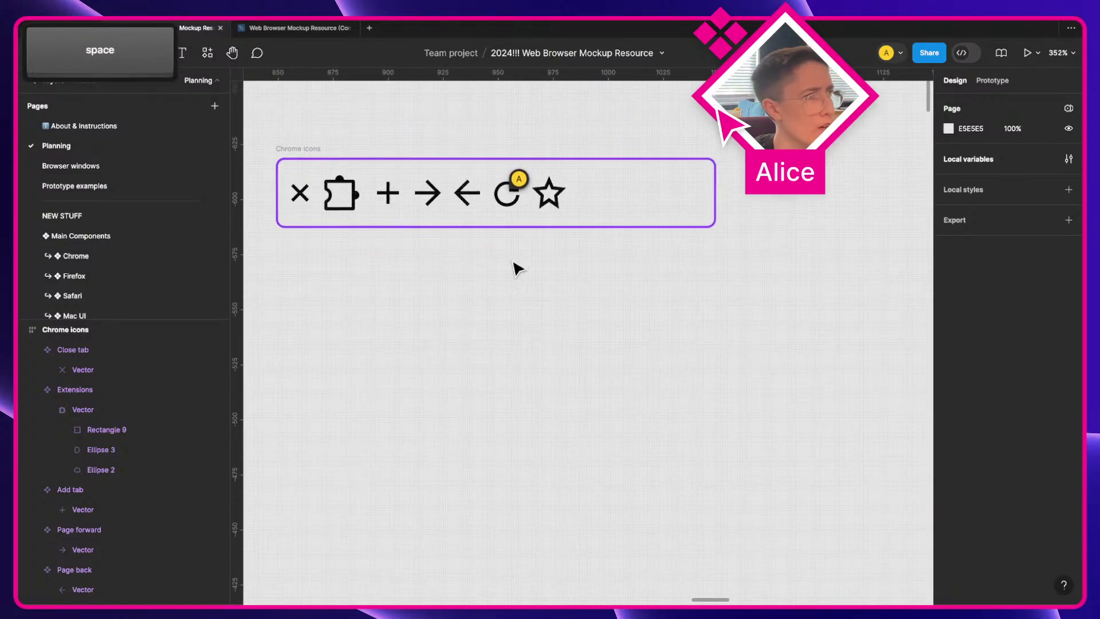
pyautogui.click(508, 193)
pyautogui.press('alt')
pyautogui.moveTo(527, 321); pyautogui.dragTo(516, 314)
# Step: Paste the traced arrow next to the black refresh icon with a 1.5 black (000) stroke
pyautogui.scroll(4, 515, 314)
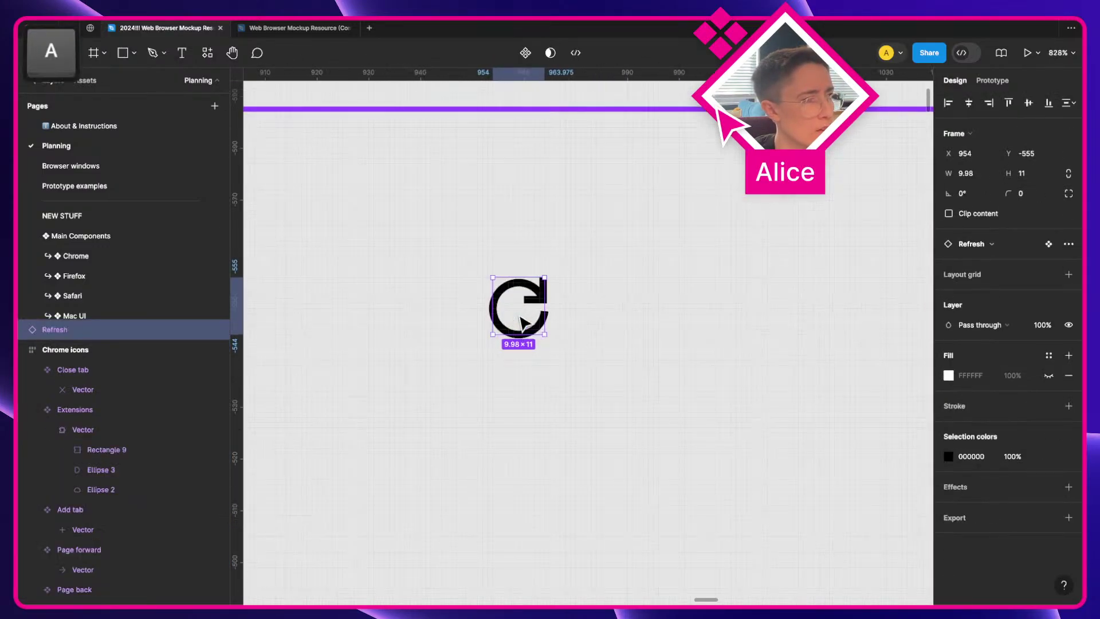
pyautogui.press('super+v')
pyautogui.moveTo(586, 338); pyautogui.dragTo(610, 305)
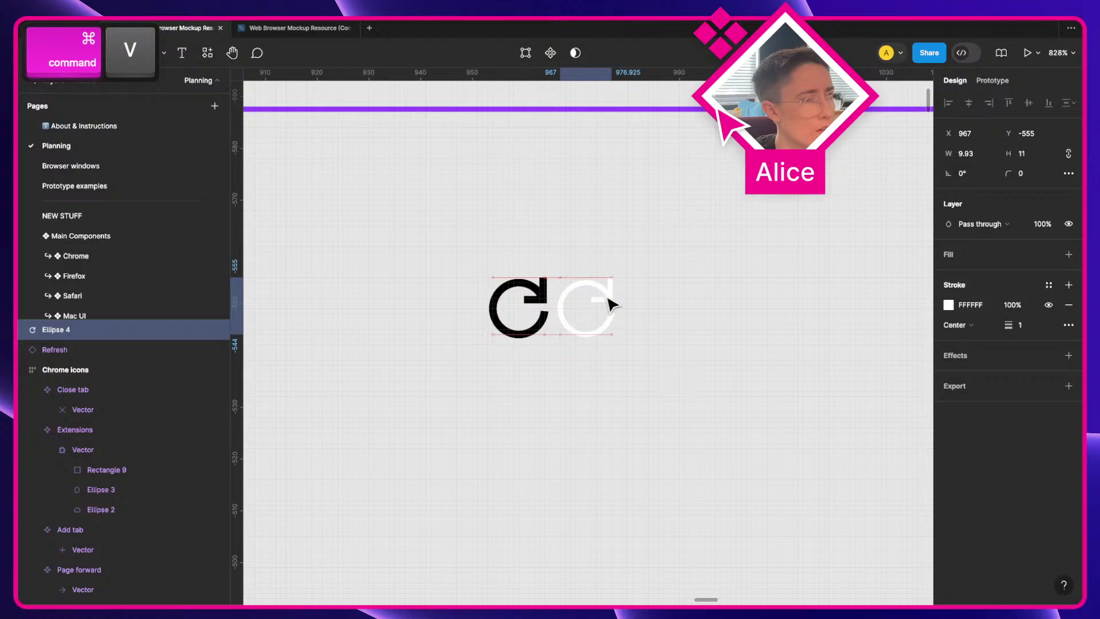
pyautogui.write('.5')
pyautogui.press('Return')
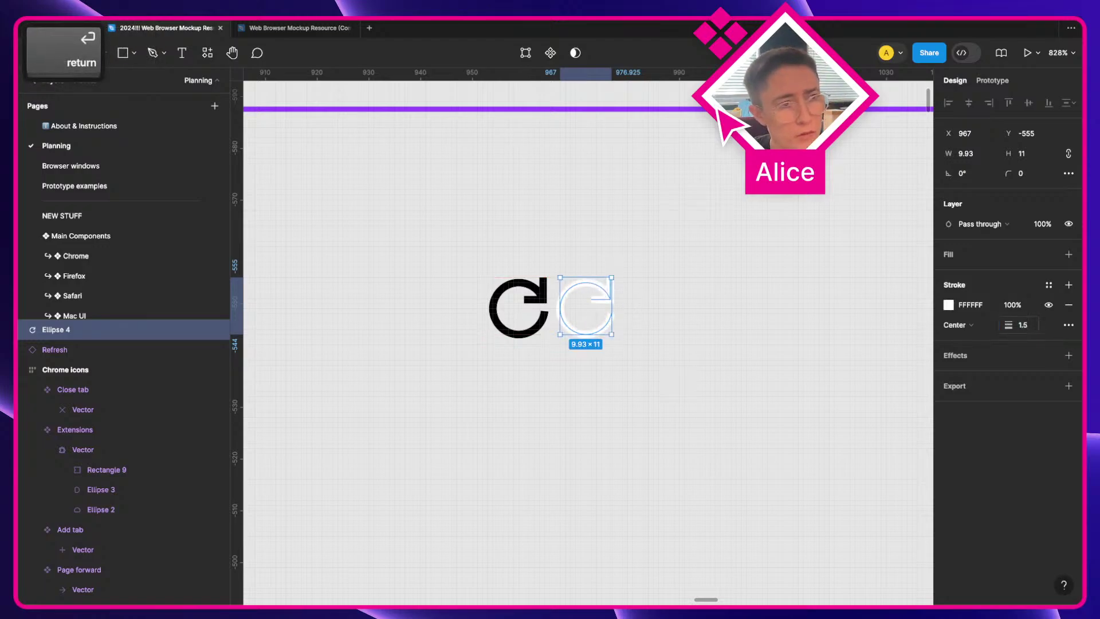
pyautogui.write('000')
pyautogui.press('Return')
pyautogui.click(731, 383)
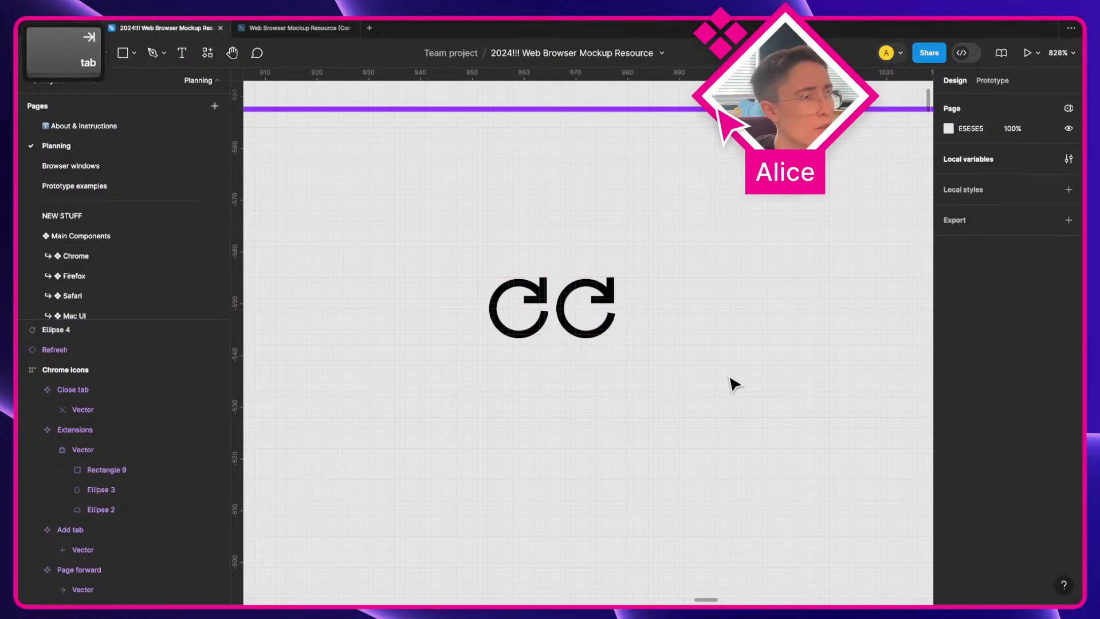
# Step: Move the new refresh arrow further right, then cut it
pyautogui.scroll(5, 466, 343)
pyautogui.scroll(2, 465, 343)
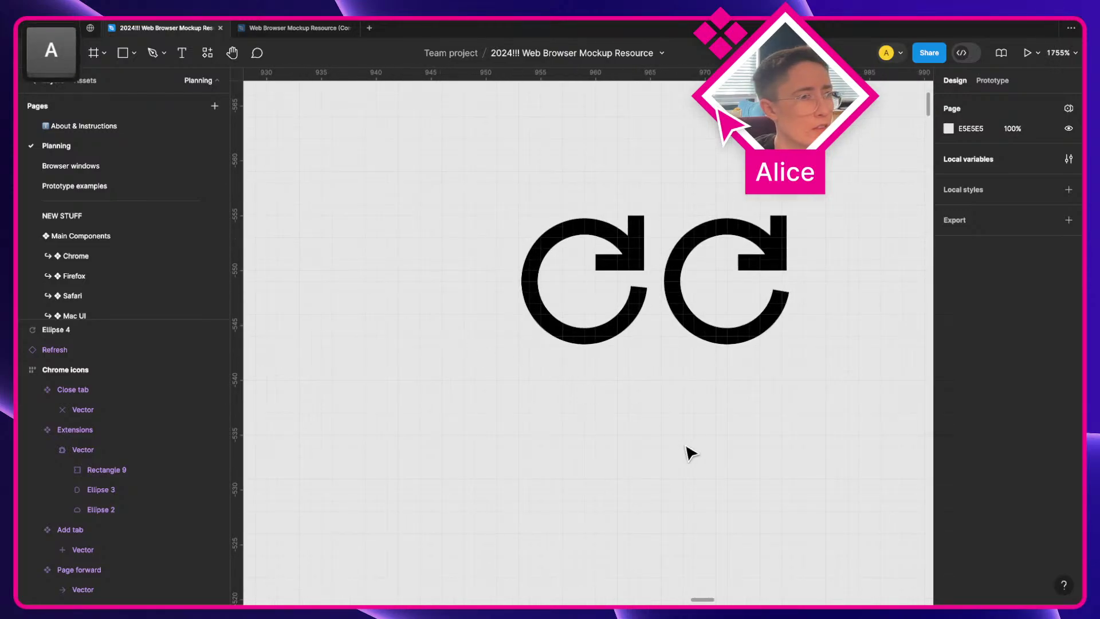
pyautogui.moveTo(773, 319); pyautogui.dragTo(805, 324)
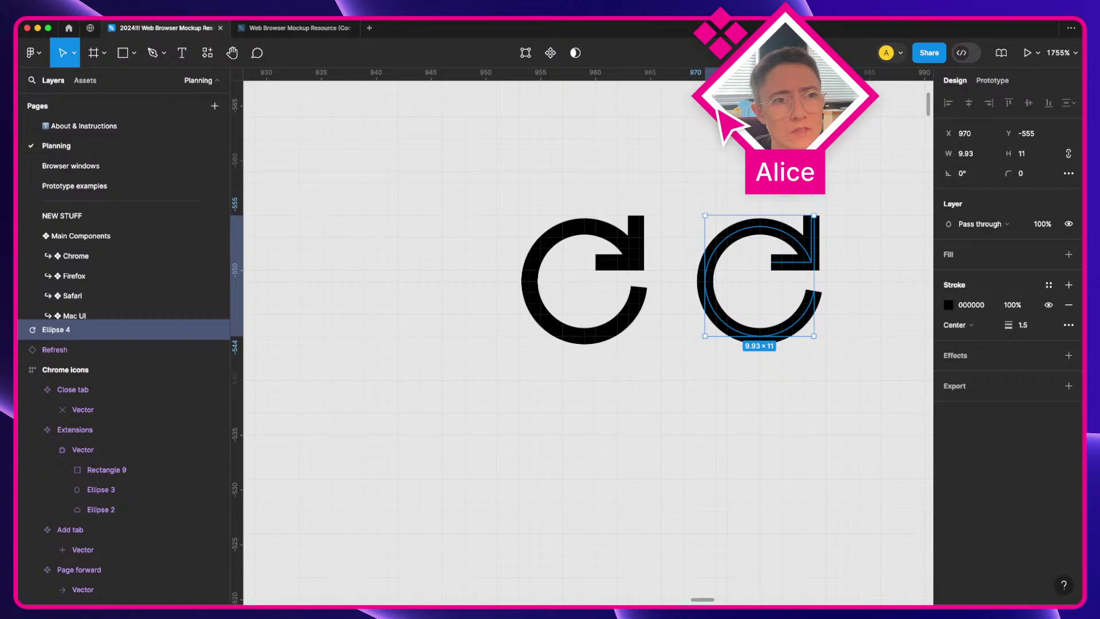
pyautogui.click(734, 361)
pyautogui.click(762, 338)
pyautogui.scroll(-3, 759, 338)
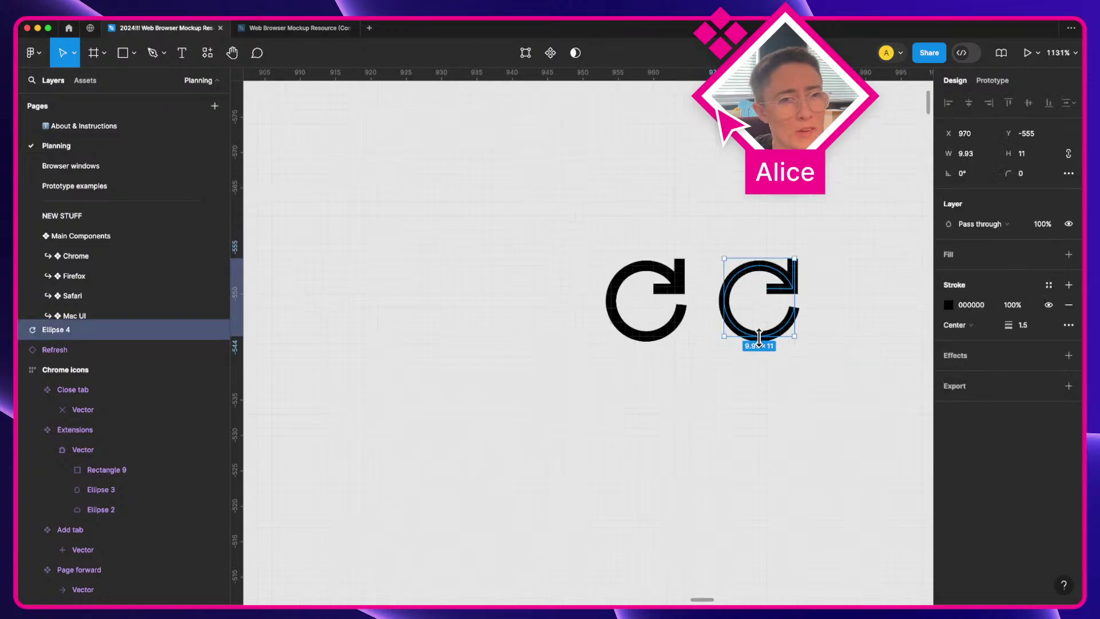
pyautogui.press('super+x')
pyautogui.scroll(-3, 766, 346)
pyautogui.scroll(5, 650, 354)
# Step: Paste the arrow into the Refresh component, delete the old Vector, and rename Ellipse 4 to Vector
pyautogui.click(583, 279)
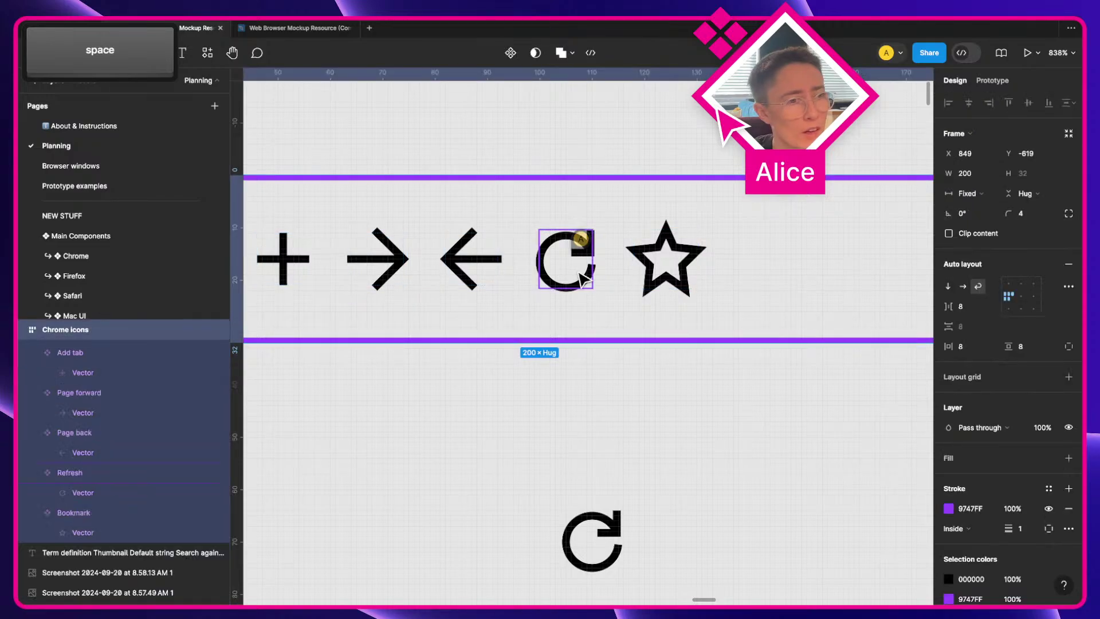
pyautogui.click(583, 279)
pyautogui.press('super+v')
pyautogui.click(106, 512)
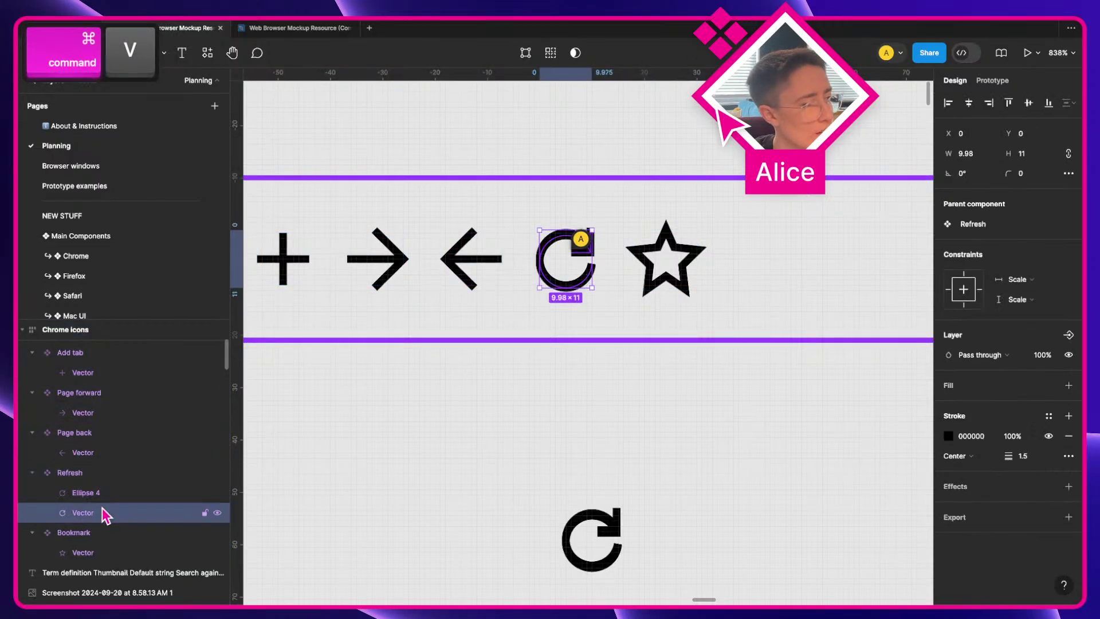
pyautogui.press('Delete')
pyautogui.doubleClick(86, 493)
pyautogui.write('Vector')
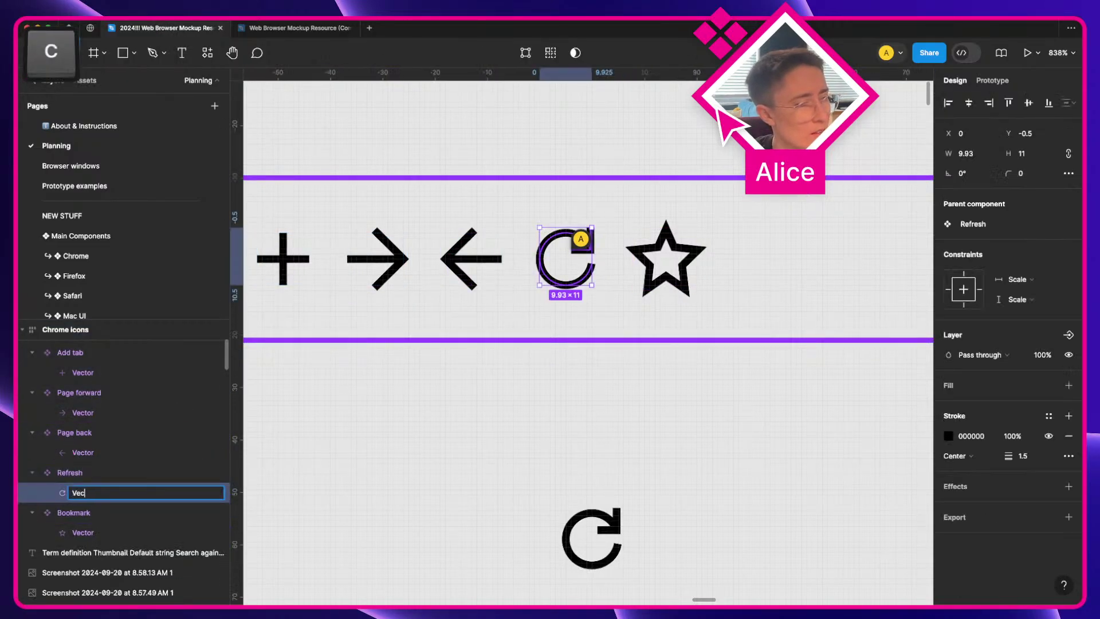
pyautogui.press('Return')
# Step: Delete the loose refresh copy below the frame
pyautogui.click(410, 544)
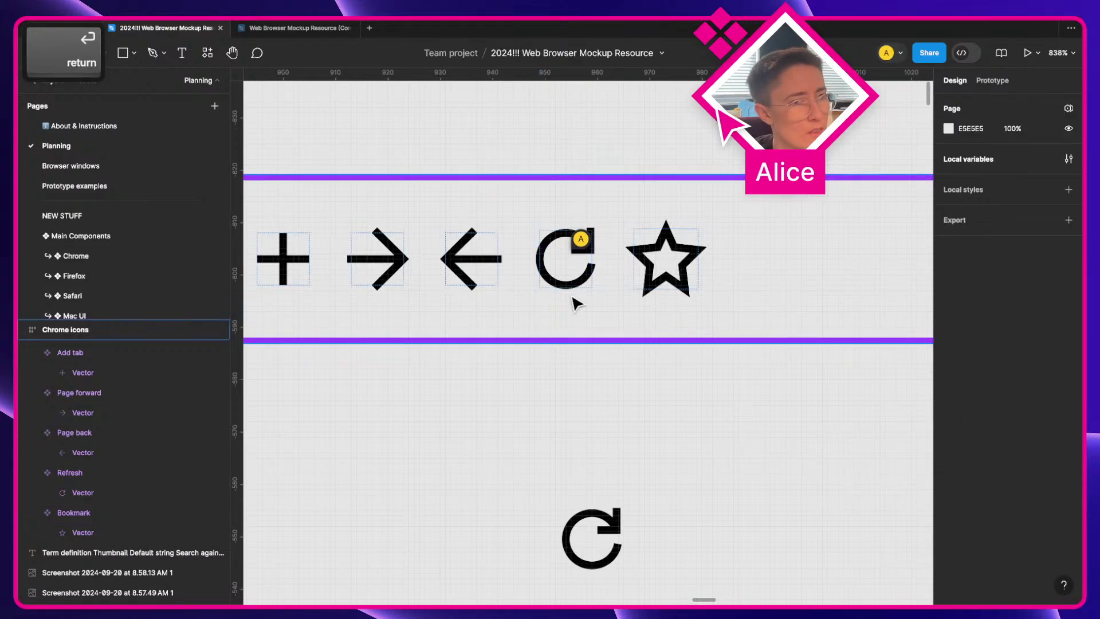
pyautogui.keyDown('super'); pyautogui.click(590, 261); pyautogui.keyUp('super')
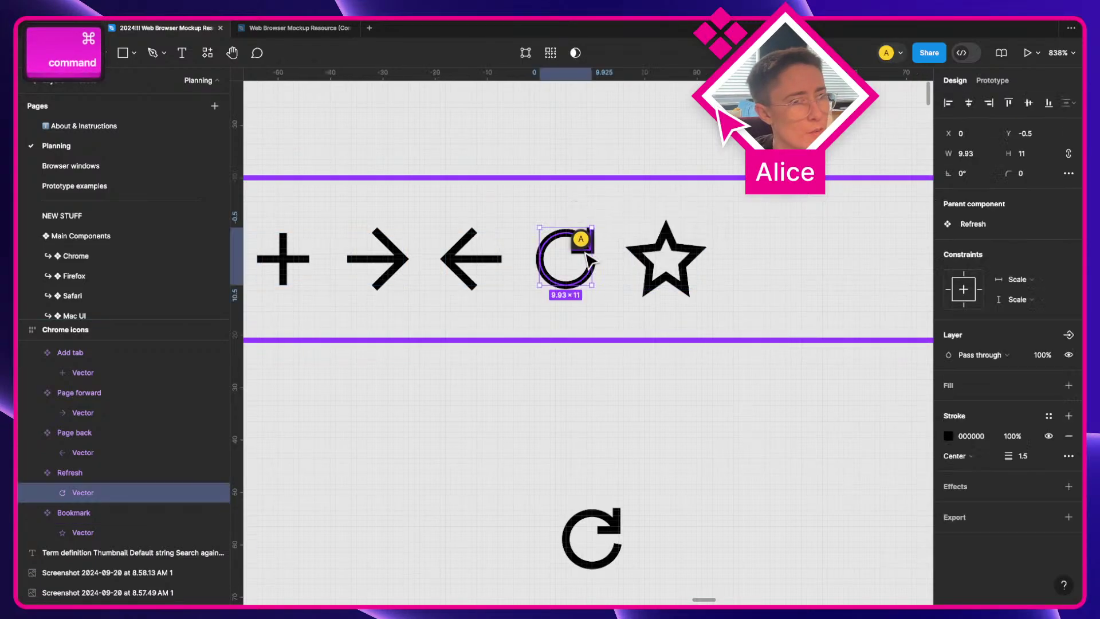
pyautogui.click(590, 466)
pyautogui.click(590, 535)
pyautogui.press('BackSpace')
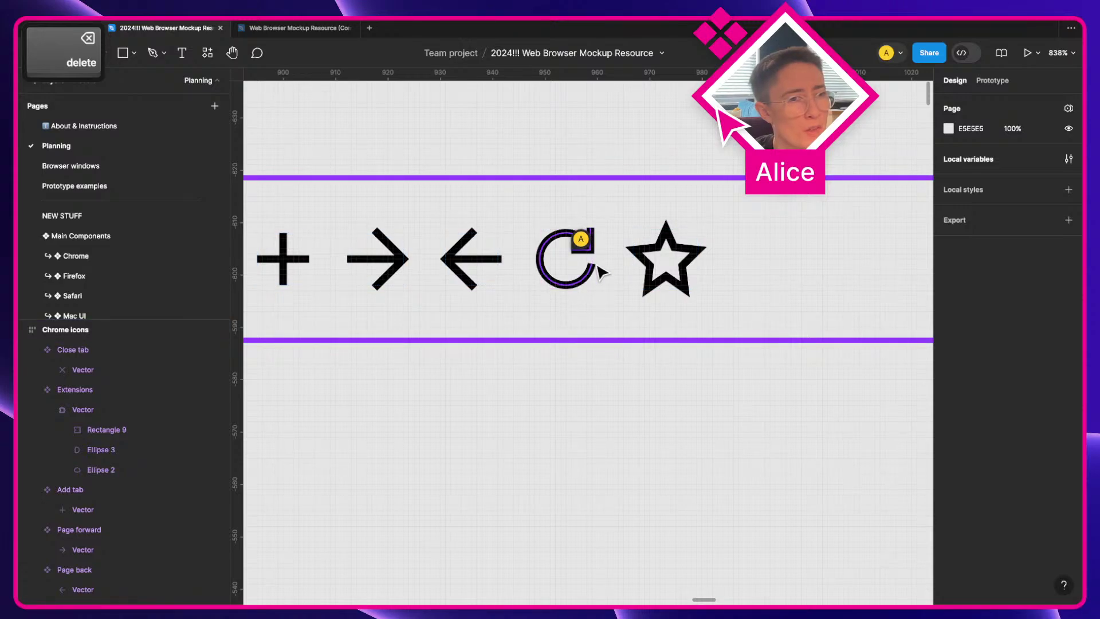
# Step: Reselect the Refresh component to check the new vector, then deselect it
pyautogui.click(562, 267)
pyautogui.scroll(5, 561, 267)
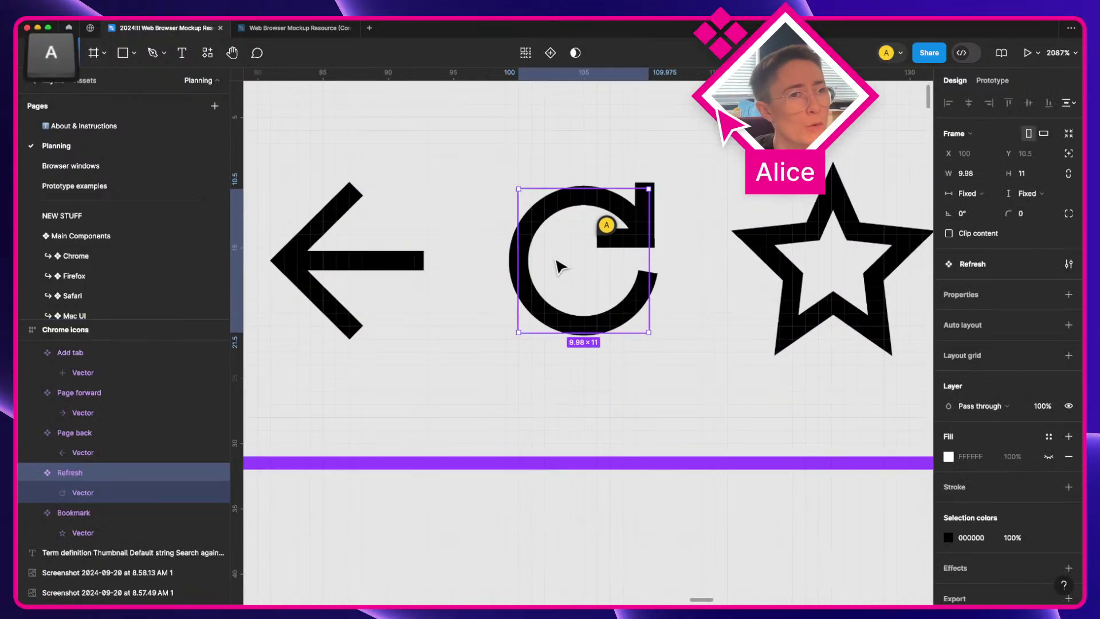
pyautogui.scroll(-5, 685, 314)
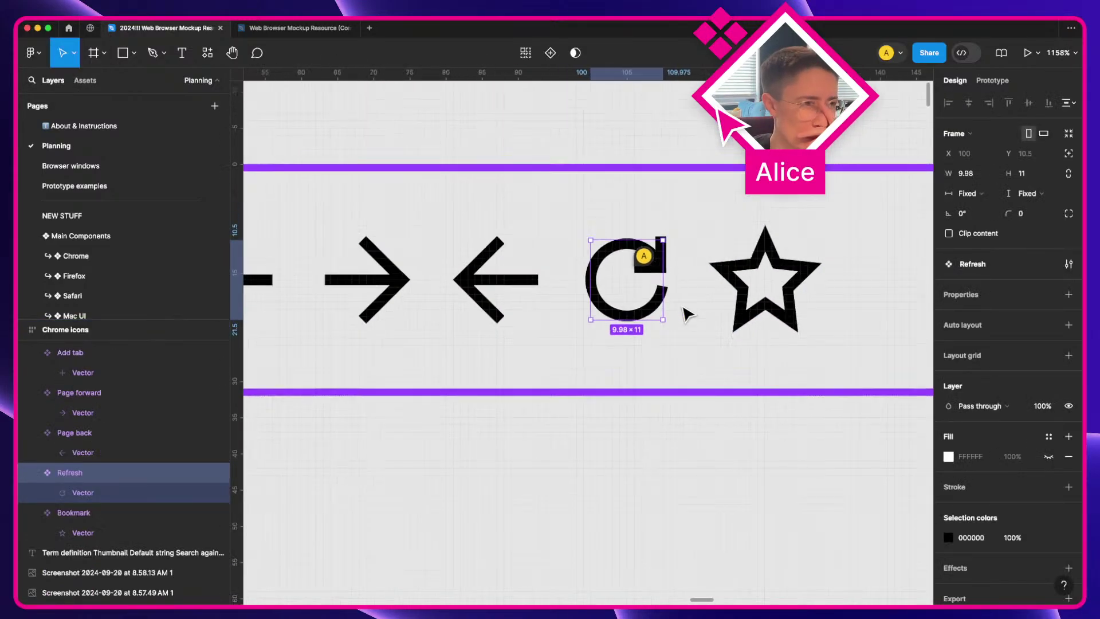
pyautogui.press('a')
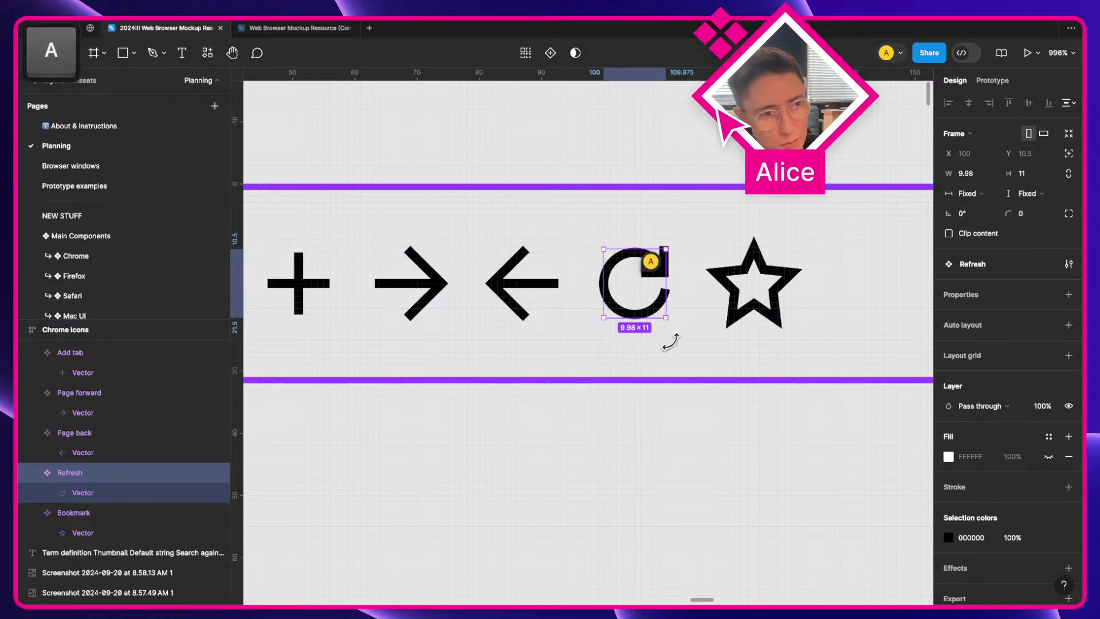
pyautogui.click(754, 442)
pyautogui.scroll(-3, 753, 442)
pyautogui.scroll(-3, 751, 435)
pyautogui.press('space')
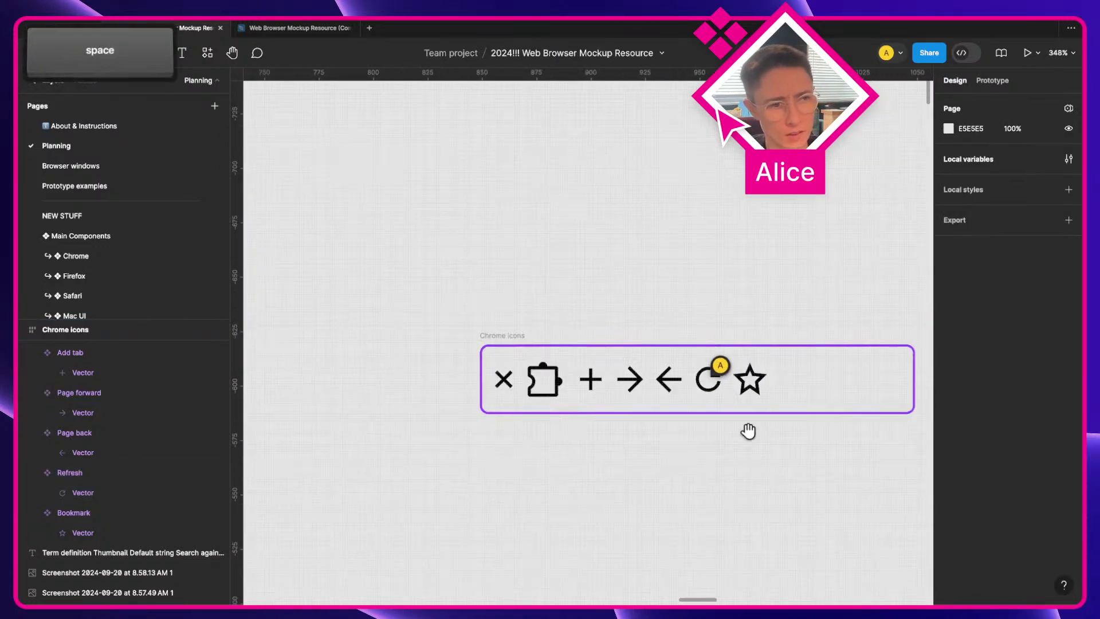
# Step: Resolve the comment pinned on the Chrome icons frame's refresh icon
pyautogui.moveTo(748, 429); pyautogui.dragTo(624, 325)
pyautogui.scroll(-4, 623, 324)
pyautogui.press('space')
pyautogui.moveTo(599, 412); pyautogui.dragTo(663, 275)
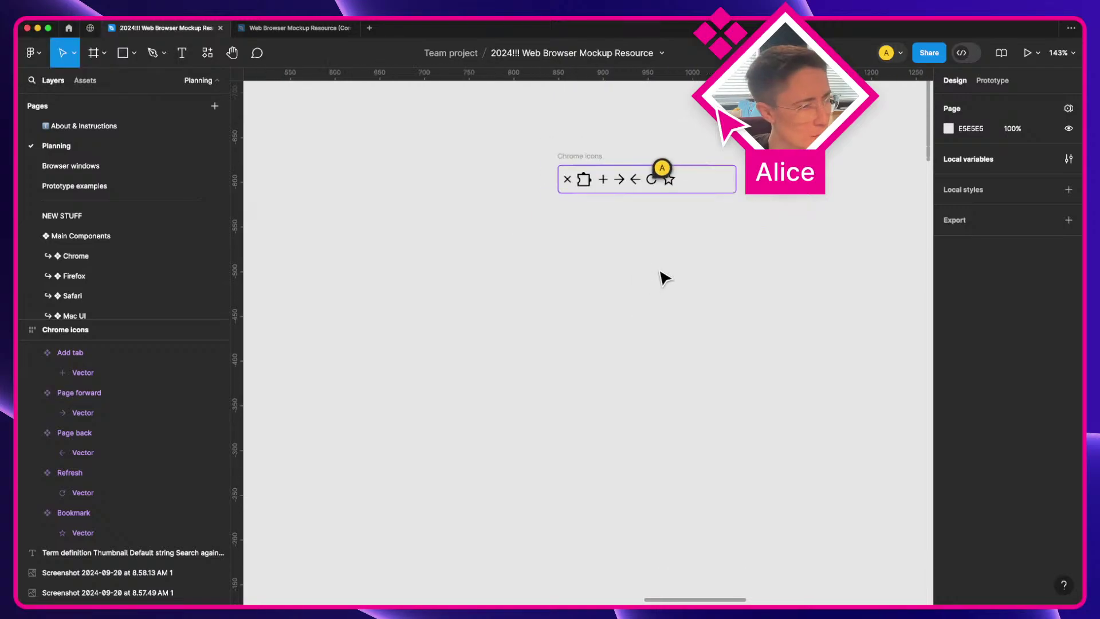
pyautogui.scroll(-2, 663, 275)
pyautogui.press('a')
pyautogui.click(672, 174)
pyautogui.click(830, 169)
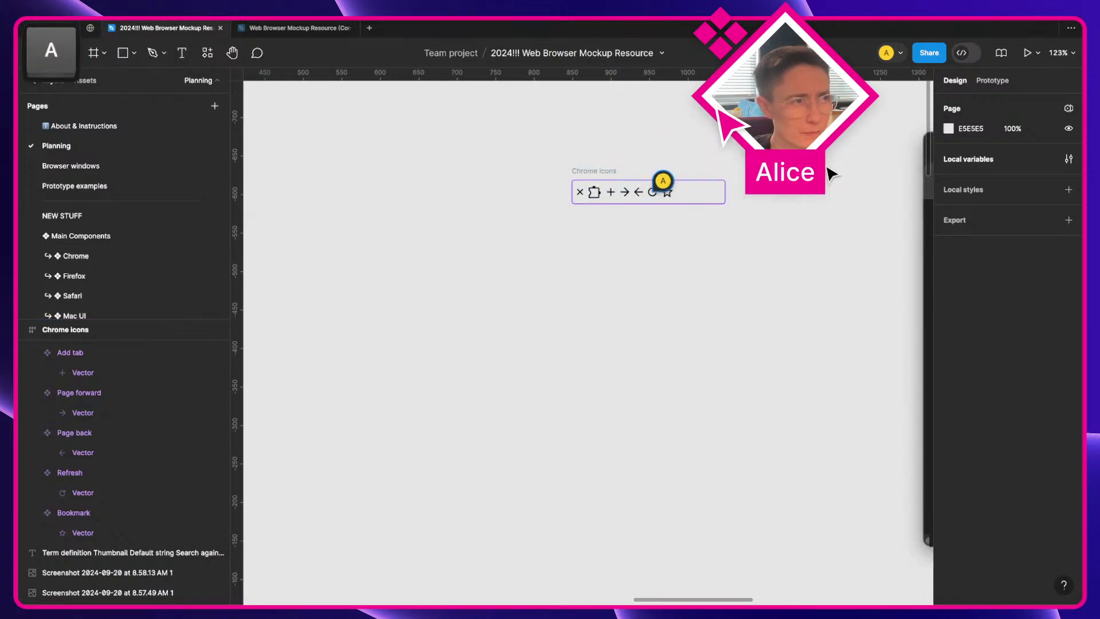
# Step: Pan down through the Component Inventory to the Icon / URL secure entry
pyautogui.press('space')
pyautogui.moveTo(627, 457); pyautogui.dragTo(662, 285)
pyautogui.scroll(-2, 663, 284)
pyautogui.press('space')
pyautogui.moveTo(359, 454); pyautogui.dragTo(422, 265)
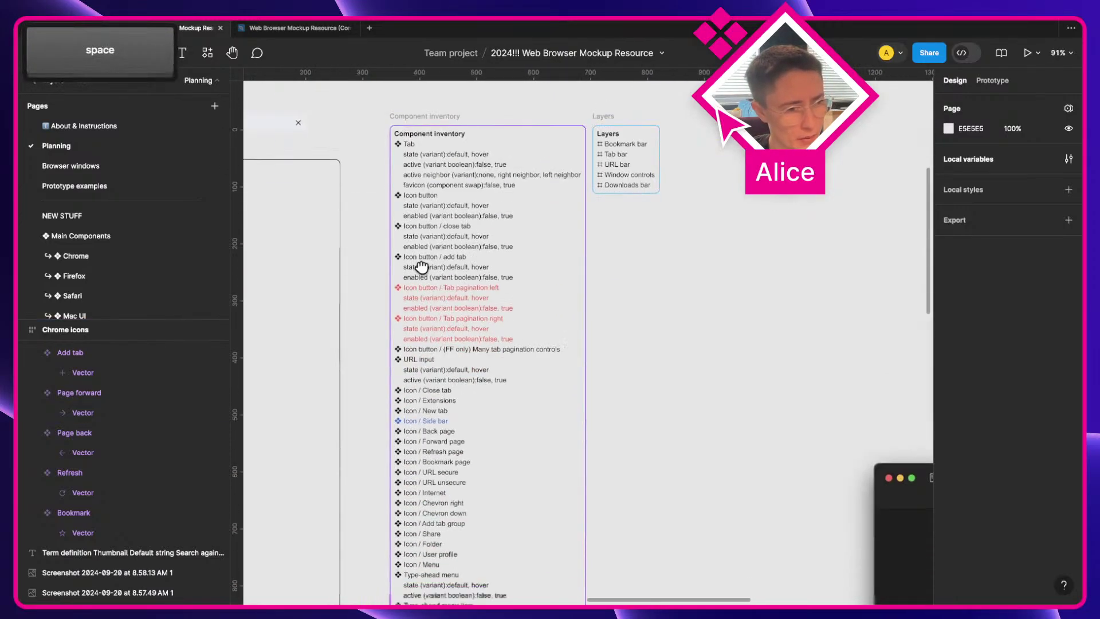
pyautogui.scroll(-5, 424, 380)
pyautogui.scroll(4, 424, 380)
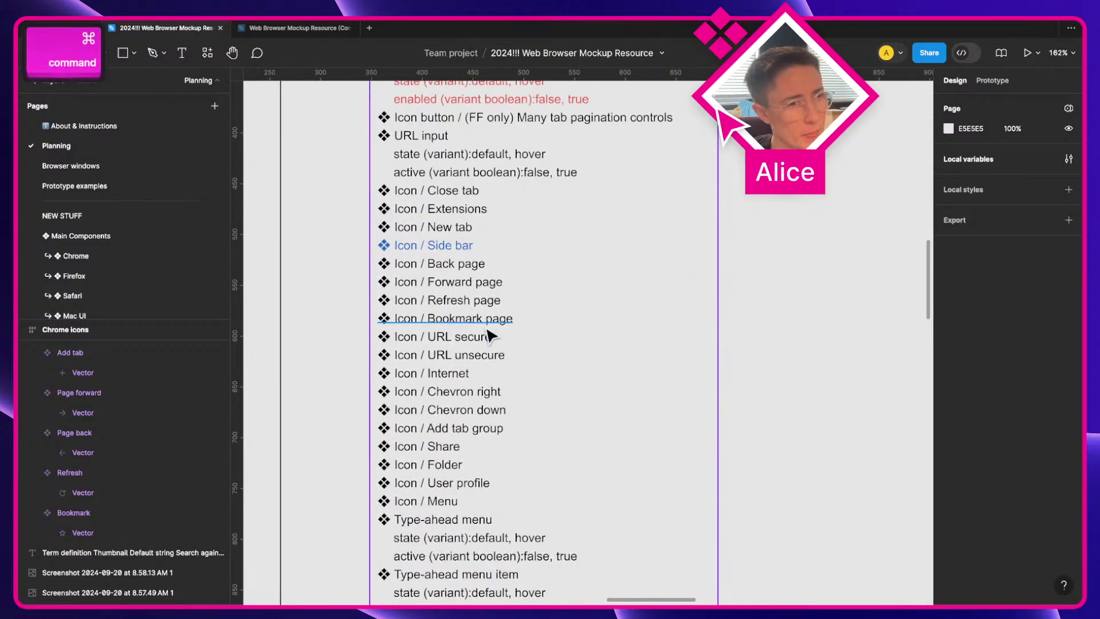
pyautogui.keyDown('super'); pyautogui.click(465, 349); pyautogui.keyUp('super')
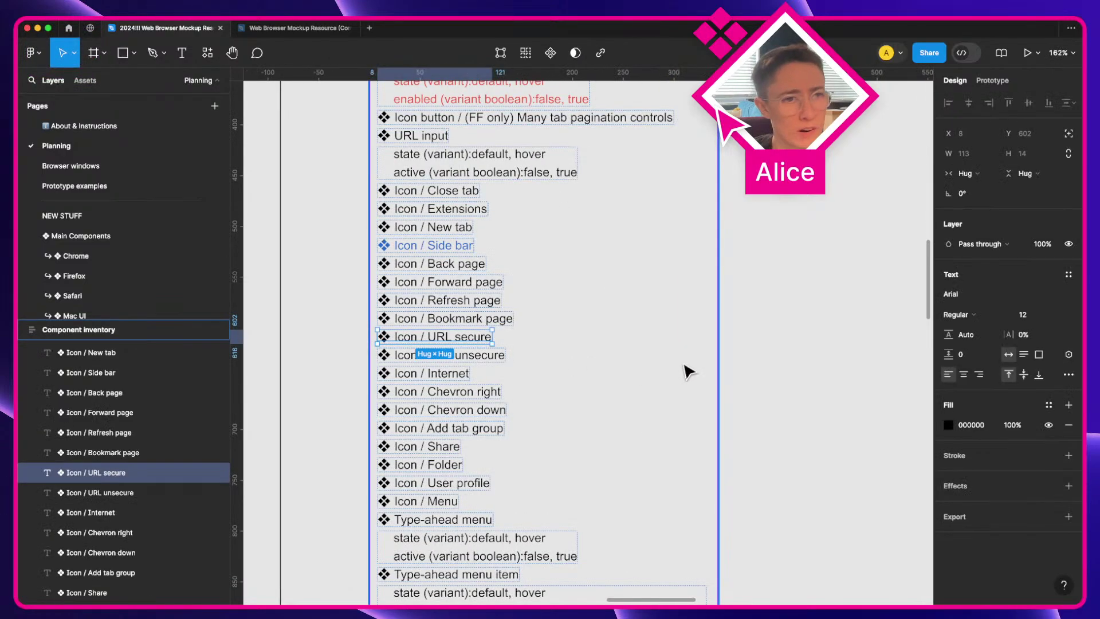
# Step: Pan past the inventory onto the Chrome browser-window mockup
pyautogui.click(805, 370)
pyautogui.press('space')
pyautogui.scroll(-3, 805, 371)
pyautogui.moveTo(805, 370); pyautogui.dragTo(449, 310)
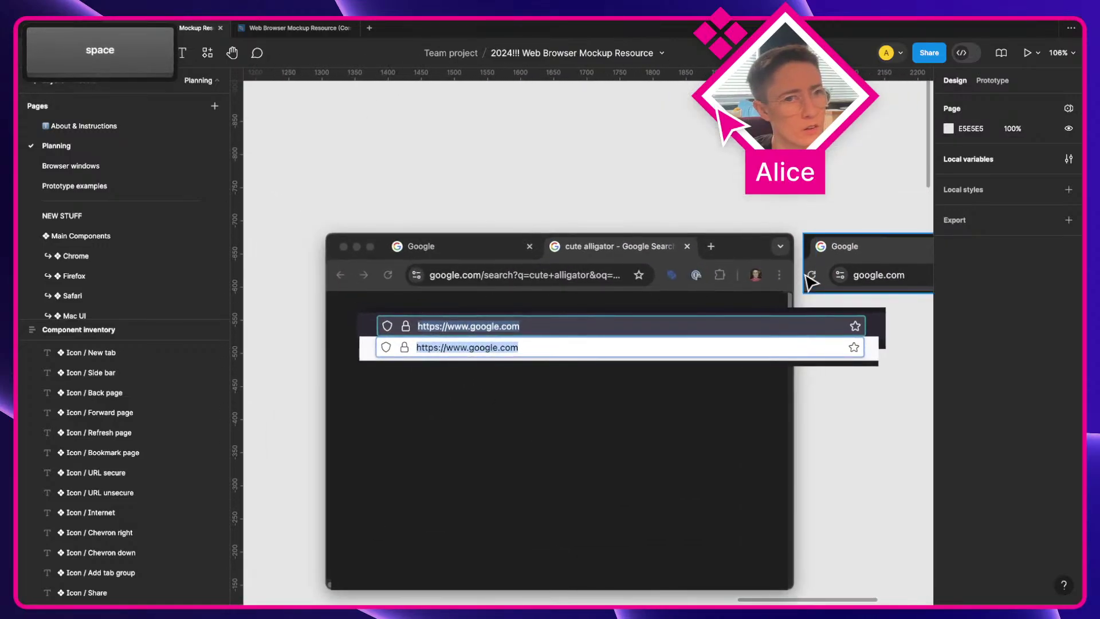
pyautogui.press('space')
pyautogui.moveTo(631, 294); pyautogui.dragTo(714, 290)
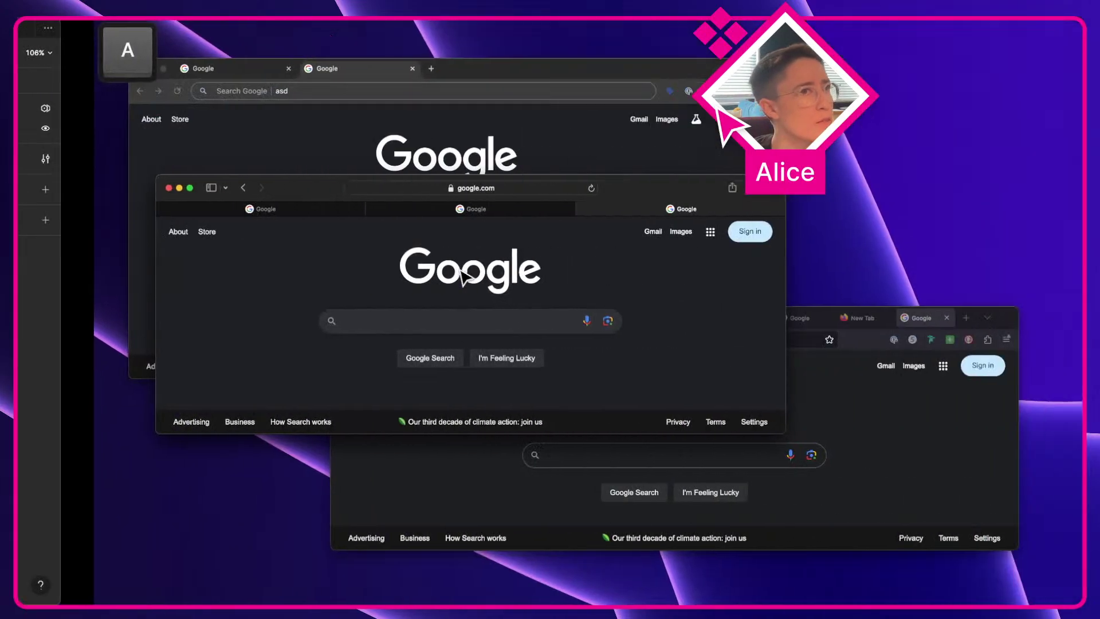
# Step: Load the personal portfolio site in the front Chrome window and check its connection and cookie info
pyautogui.click(216, 123)
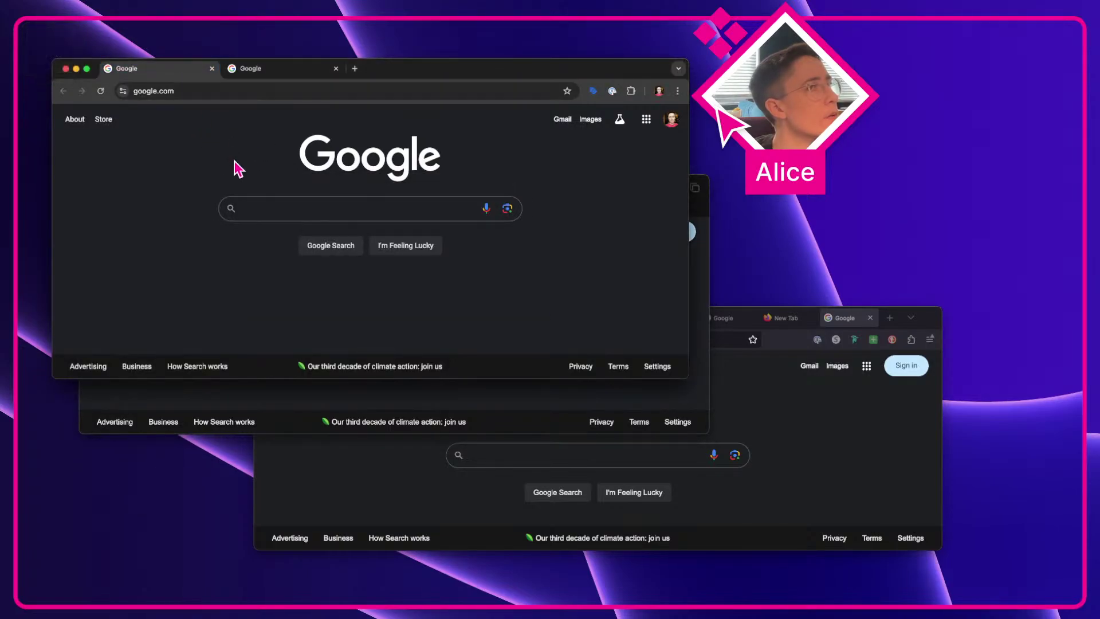
pyautogui.click(276, 93)
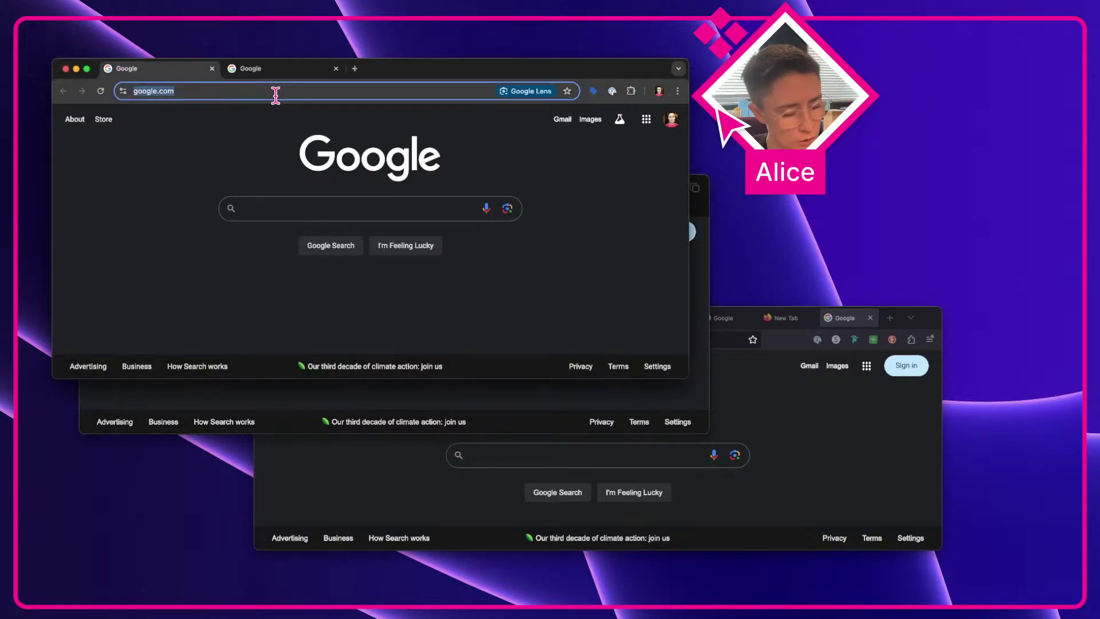
pyautogui.write('alicepackarddesign')
pyautogui.press('Return')
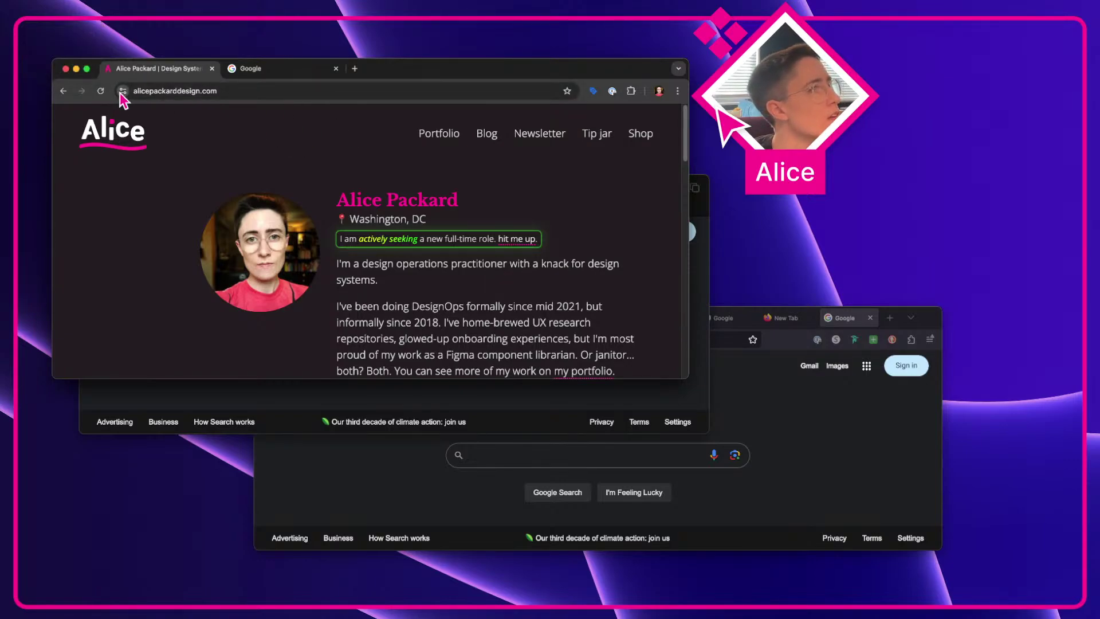
pyautogui.click(163, 91)
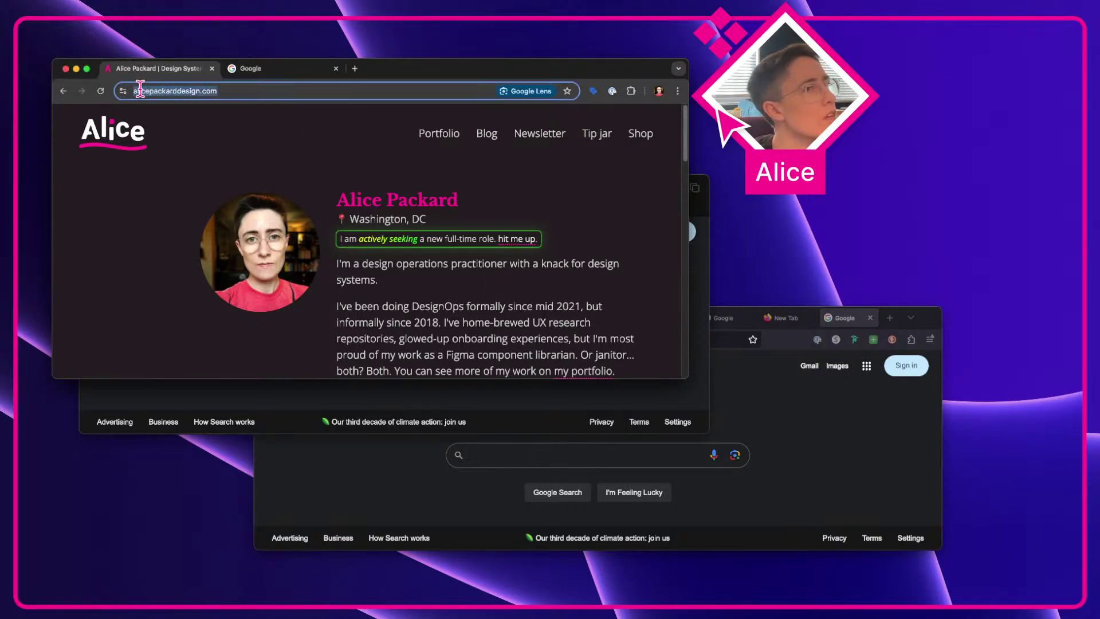
pyautogui.click(123, 92)
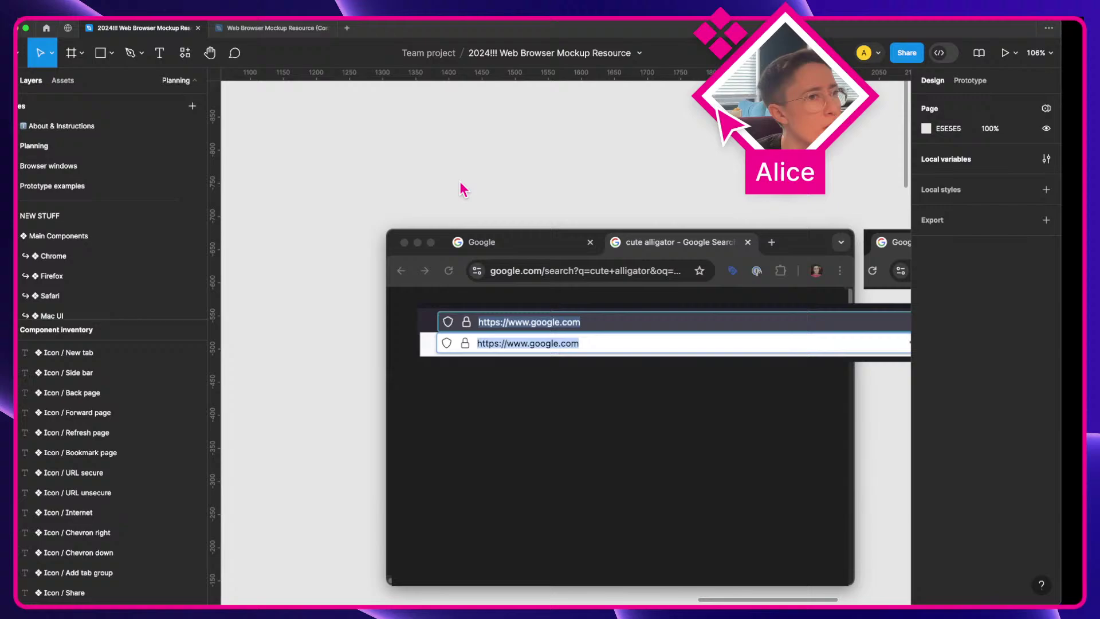
pyautogui.click(272, 29)
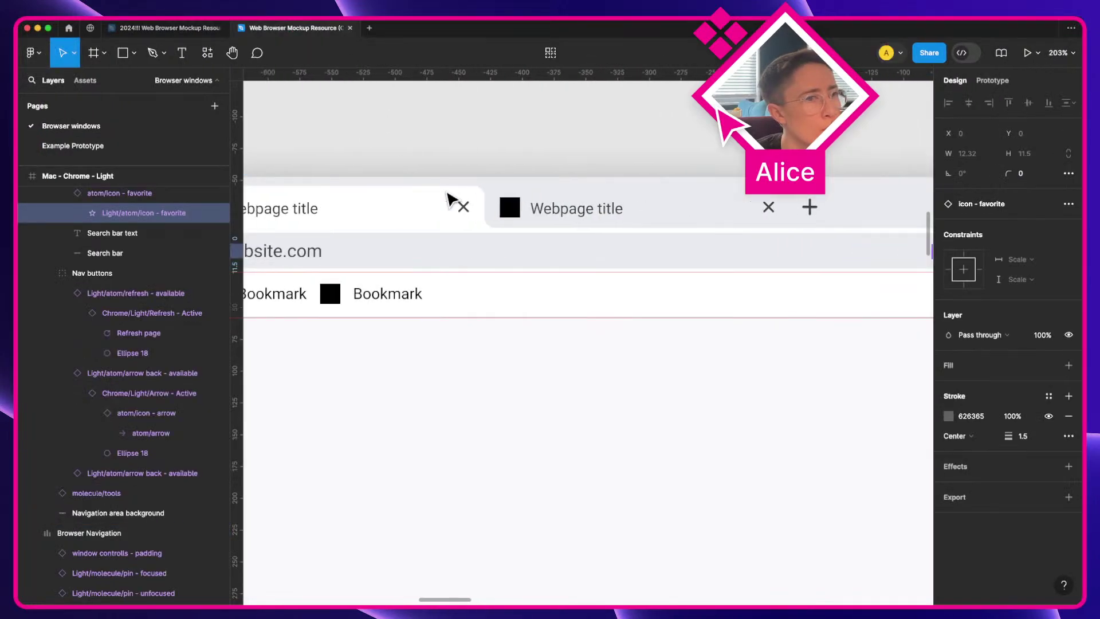
pyautogui.hscroll(-5, 449, 200)
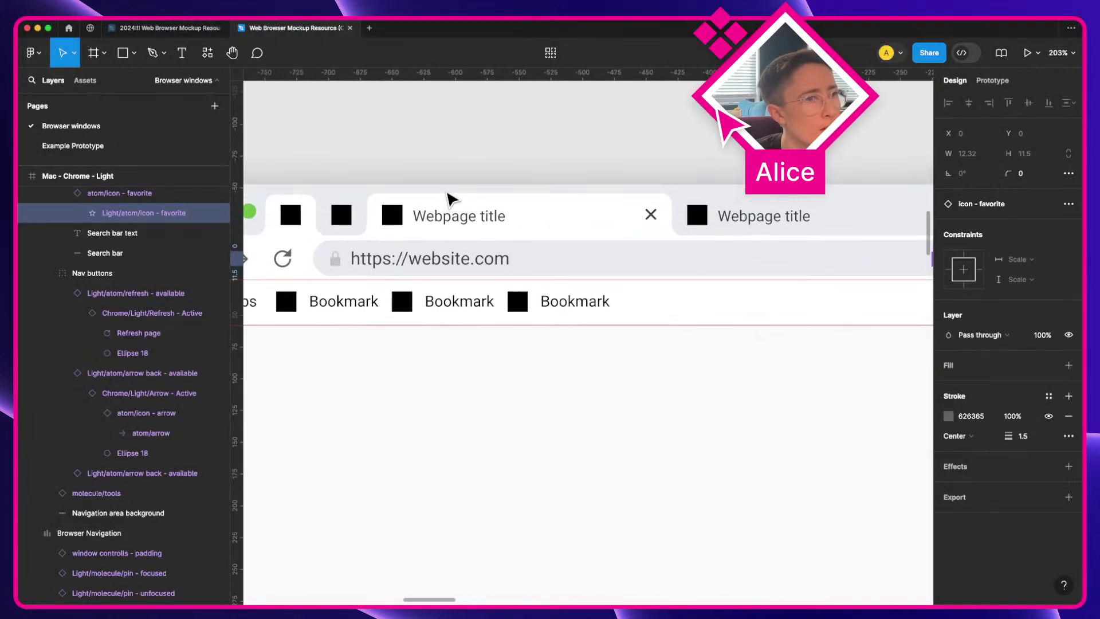
pyautogui.click(336, 264)
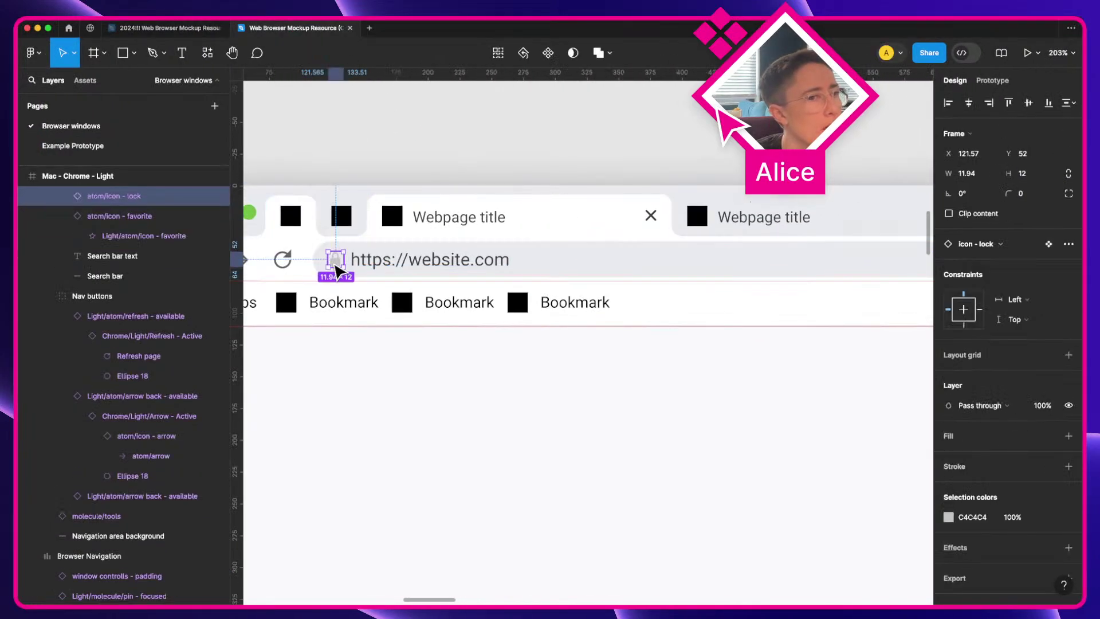
pyautogui.scroll(2, 91, 229)
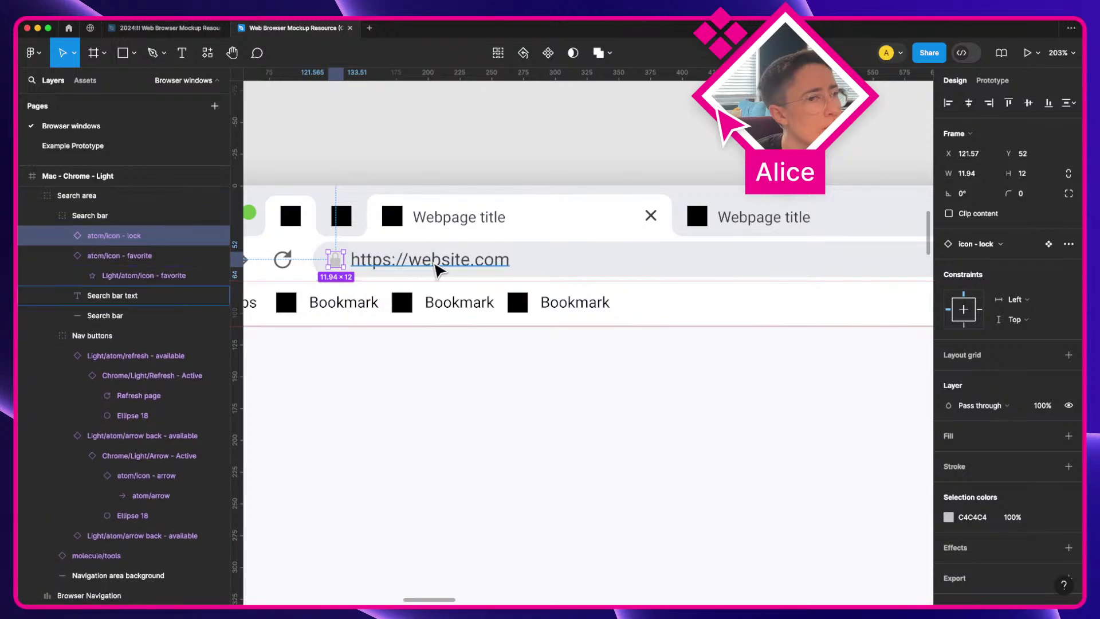
pyautogui.hscroll(-3, 424, 229)
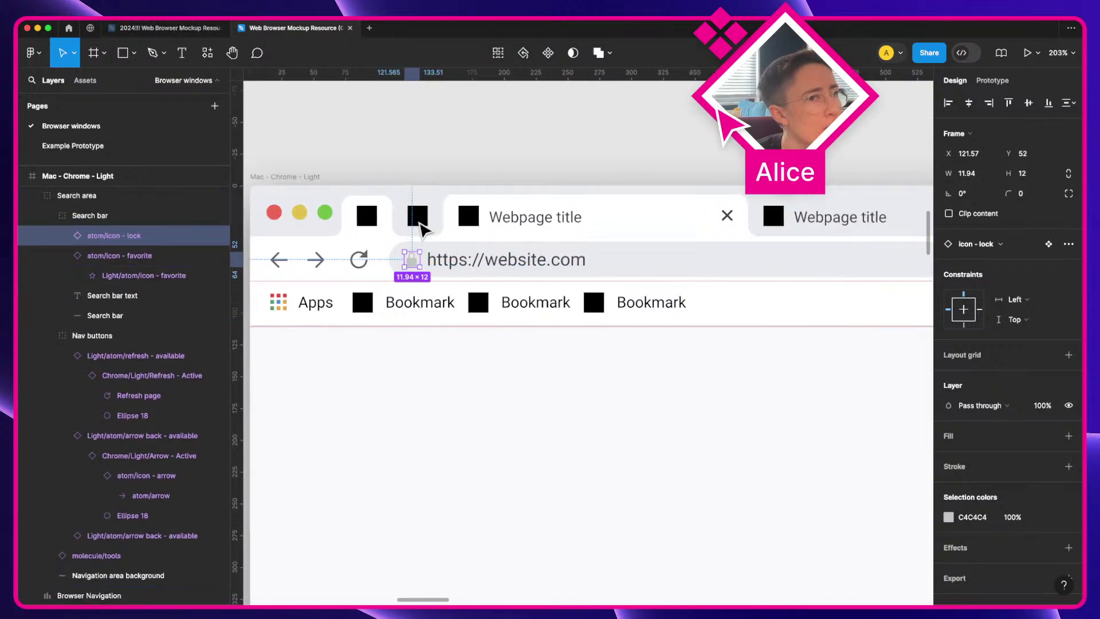
pyautogui.click(175, 28)
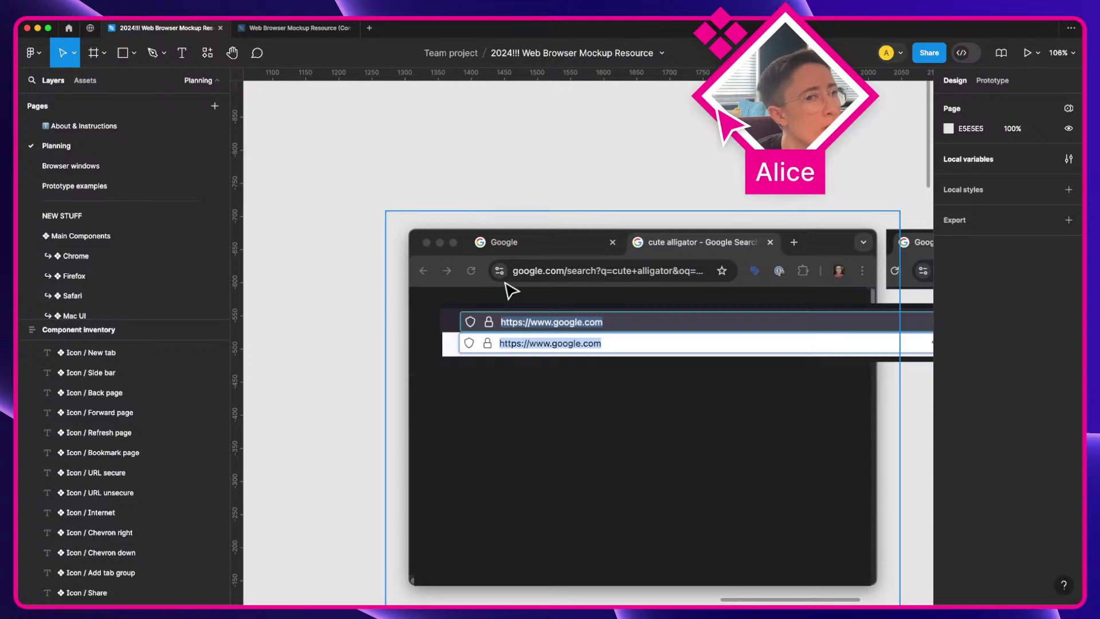
# Step: Return to the 2024!!! Web Browser Mockup Resource file and pan over to the Chrome icons frame
pyautogui.click(289, 28)
pyautogui.click(152, 29)
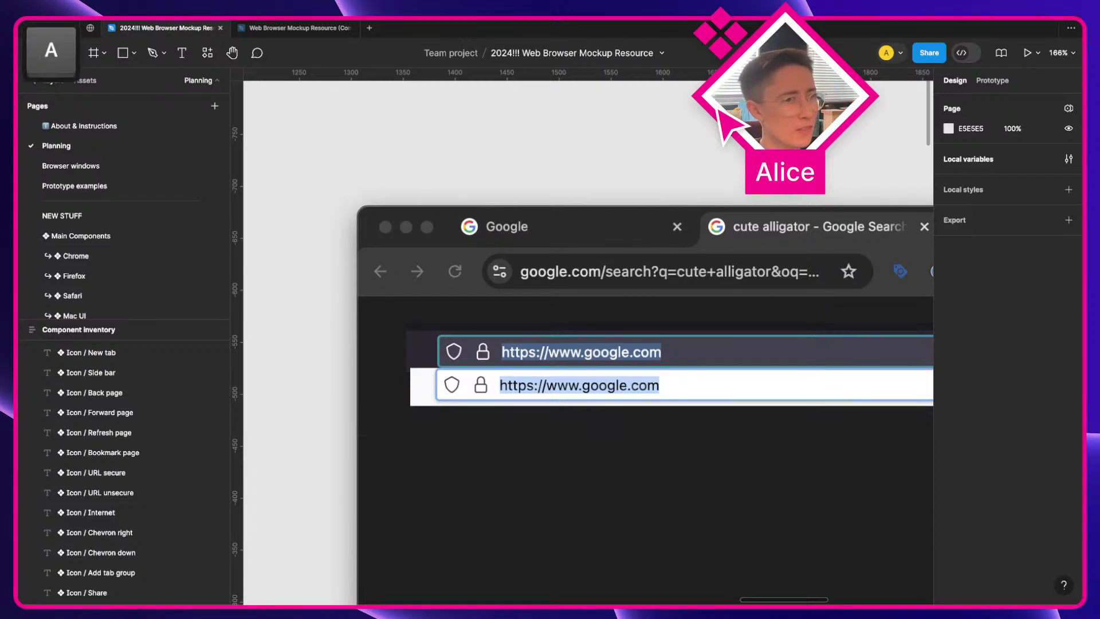
pyautogui.scroll(-5, 707, 216)
pyautogui.click(707, 216)
pyautogui.press('space')
pyautogui.moveTo(446, 260); pyautogui.dragTo(545, 248)
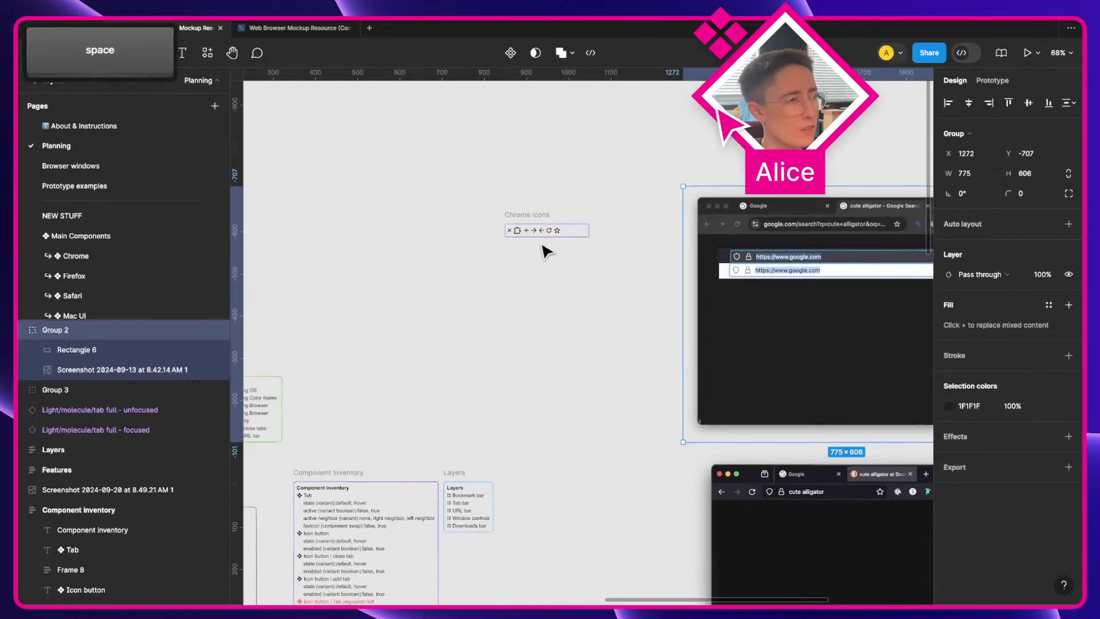
pyautogui.scroll(5, 545, 248)
# Step: Select the refresh Vector in Chrome icons and scroll in on the Google mockup's reload icon
pyautogui.keyDown('super'); pyautogui.click(572, 223); pyautogui.keyUp('super')
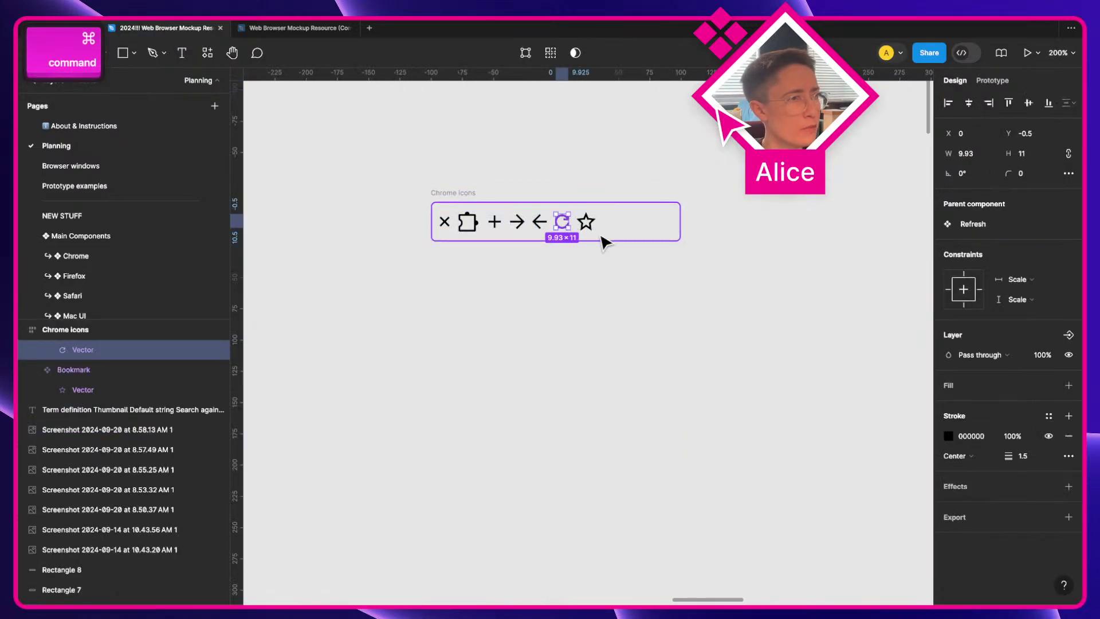
pyautogui.press('space')
pyautogui.hscroll(10, 525, 295)
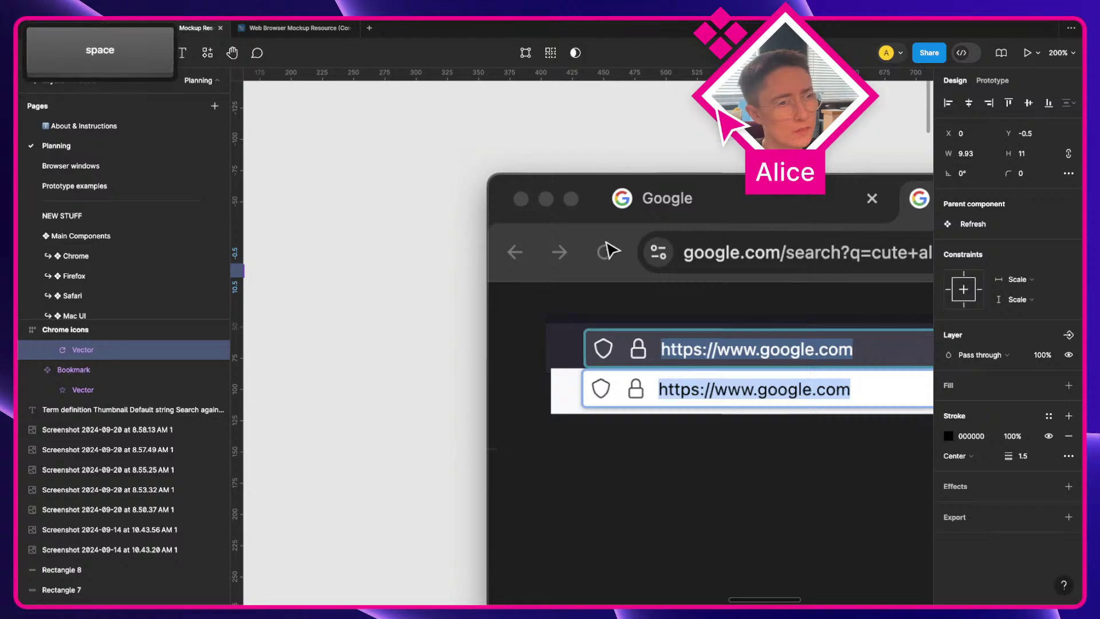
pyautogui.scroll(6, 607, 240)
# Step: Draw a circle over the reload icon with a centred 1.5 white FFFFFF stroke and no fill
pyautogui.press('o')
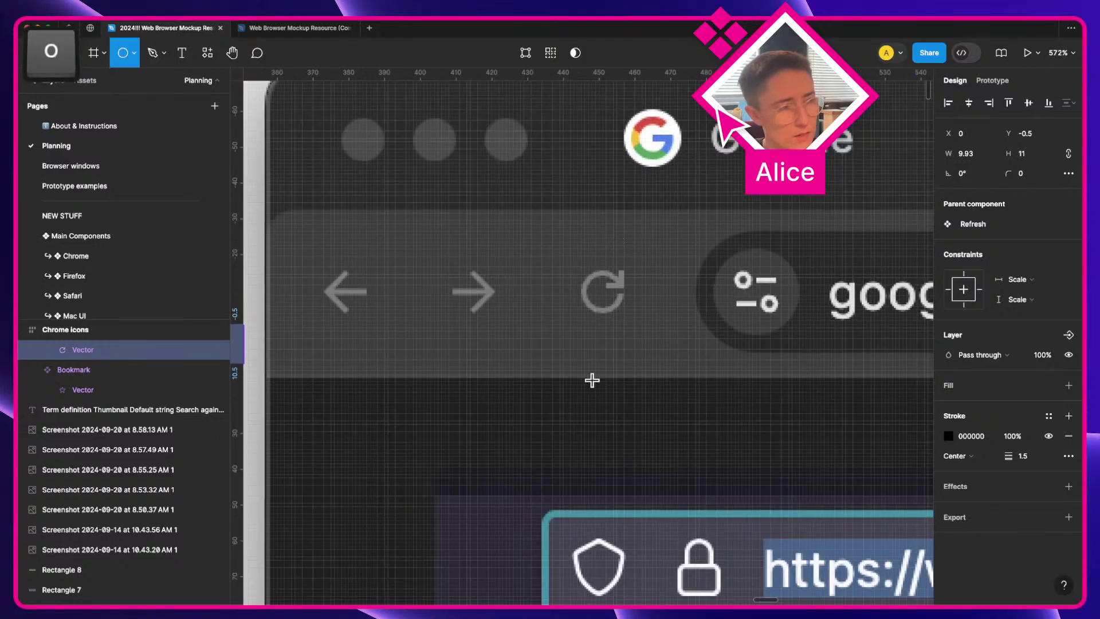
pyautogui.moveTo(541, 275); pyautogui.dragTo(580, 312)
pyautogui.click(990, 307)
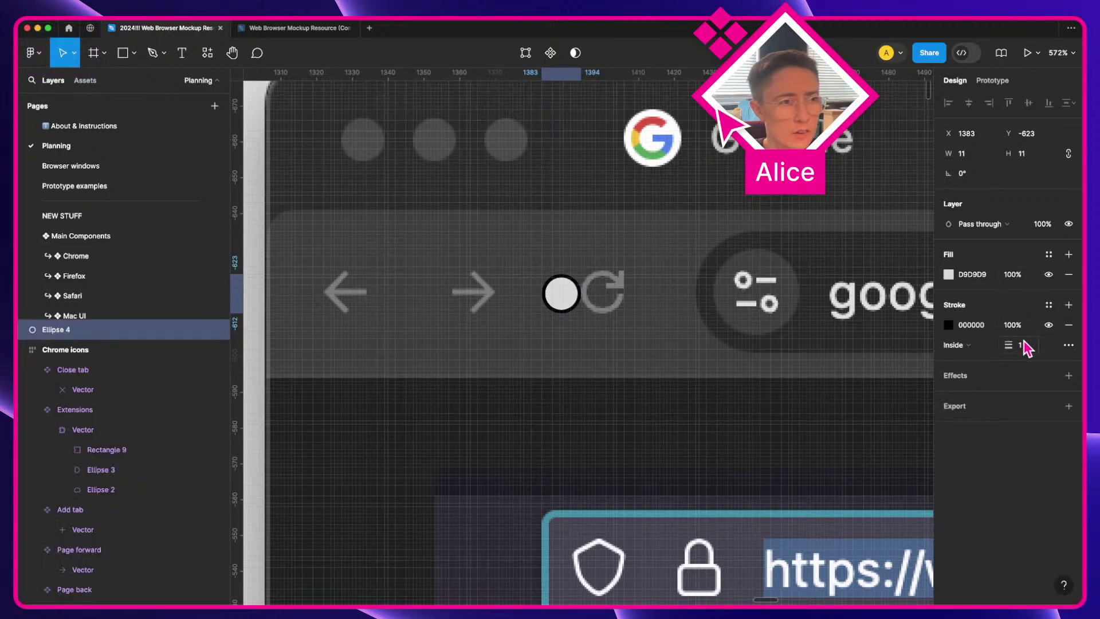
pyautogui.click(955, 345)
pyautogui.click(969, 346)
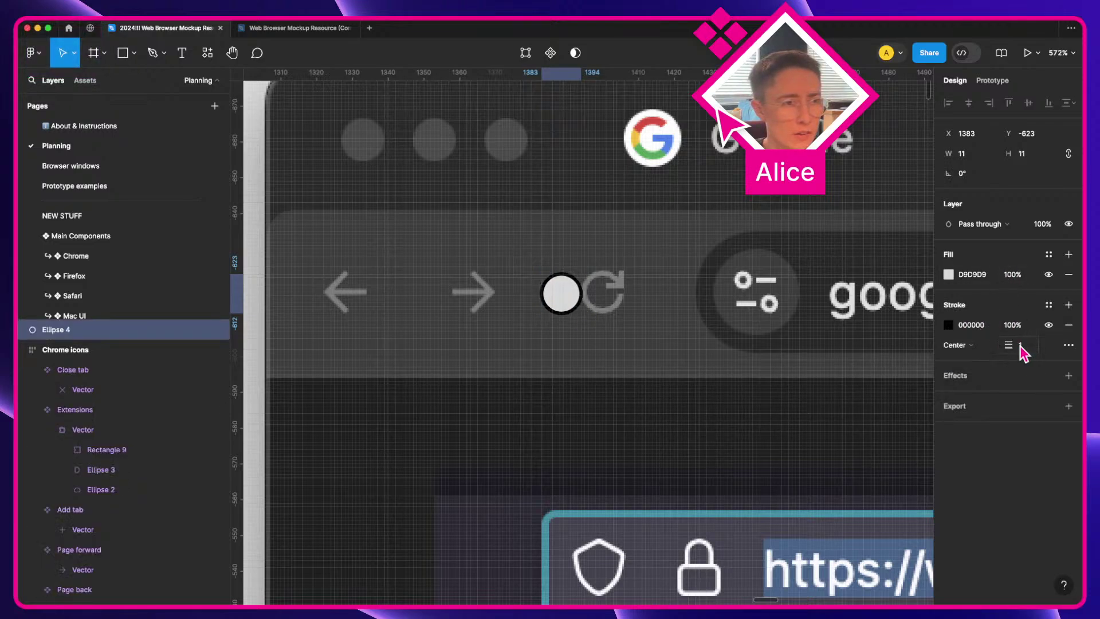
pyautogui.write('.5')
pyautogui.press('Return')
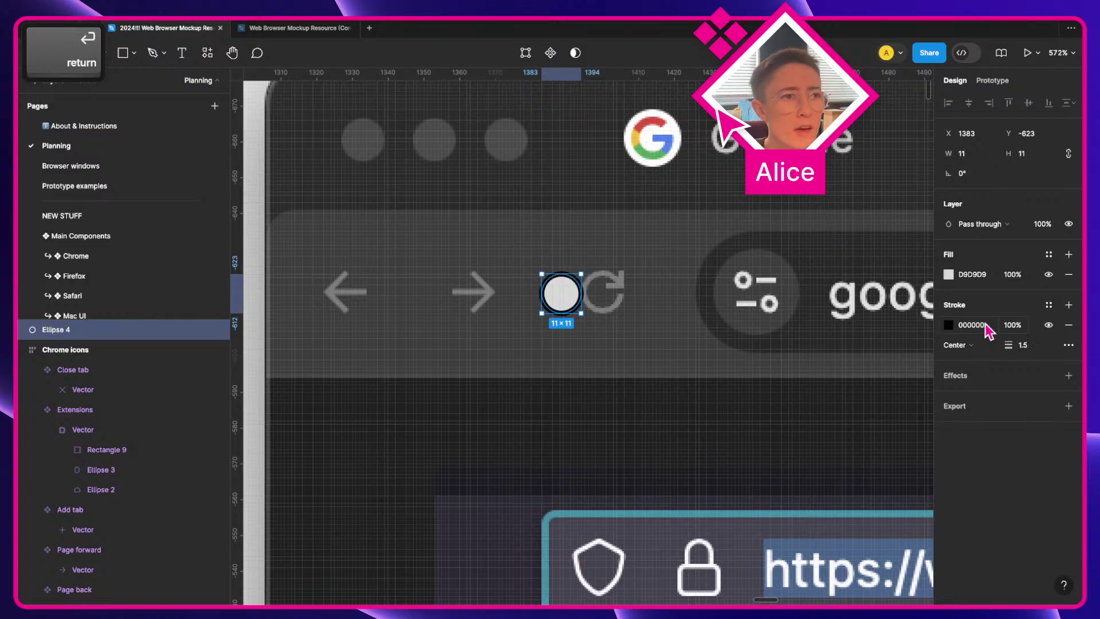
pyautogui.click(968, 325)
pyautogui.write('F')
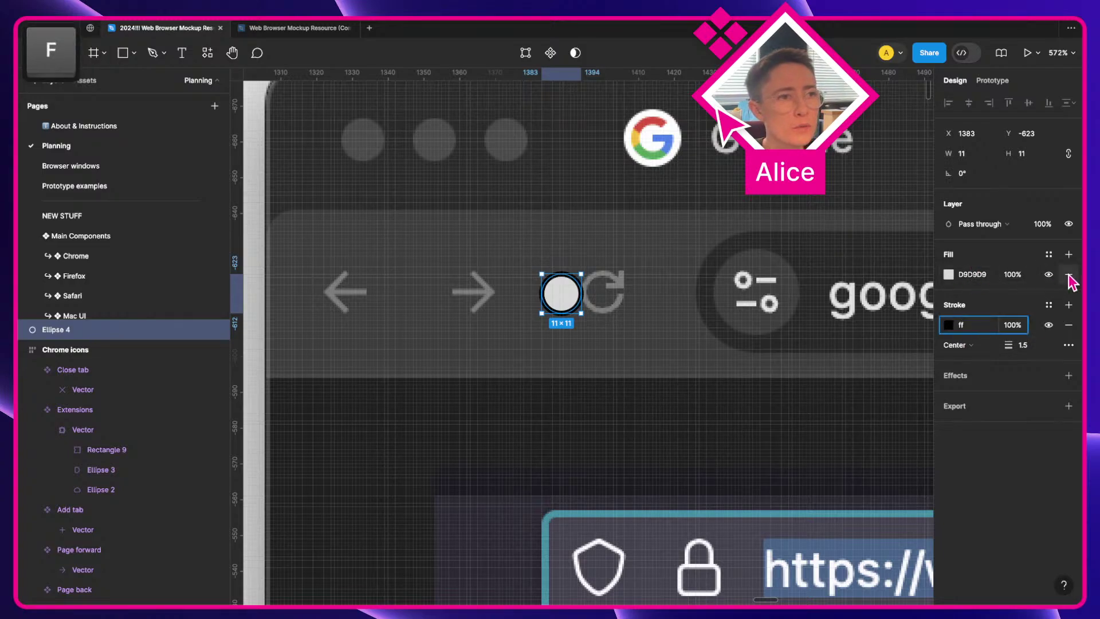
pyautogui.click(1068, 275)
# Step: Move and resize the ellipse to 10×10 over the reload icon's circle
pyautogui.scroll(5, 713, 312)
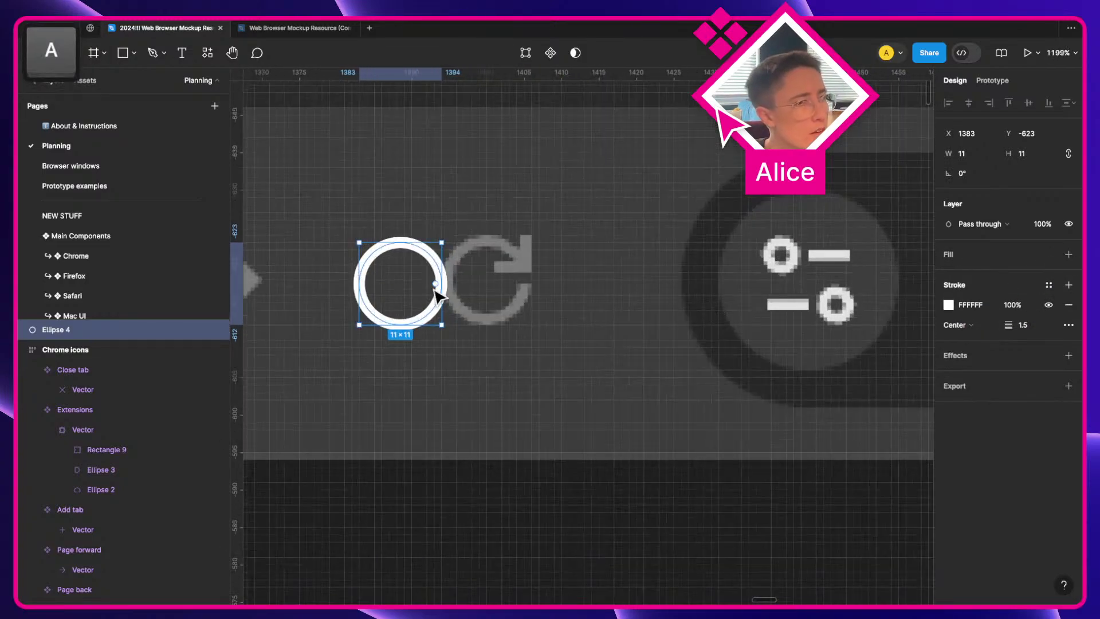
pyautogui.moveTo(435, 289); pyautogui.dragTo(502, 289)
pyautogui.scroll(4, 510, 290)
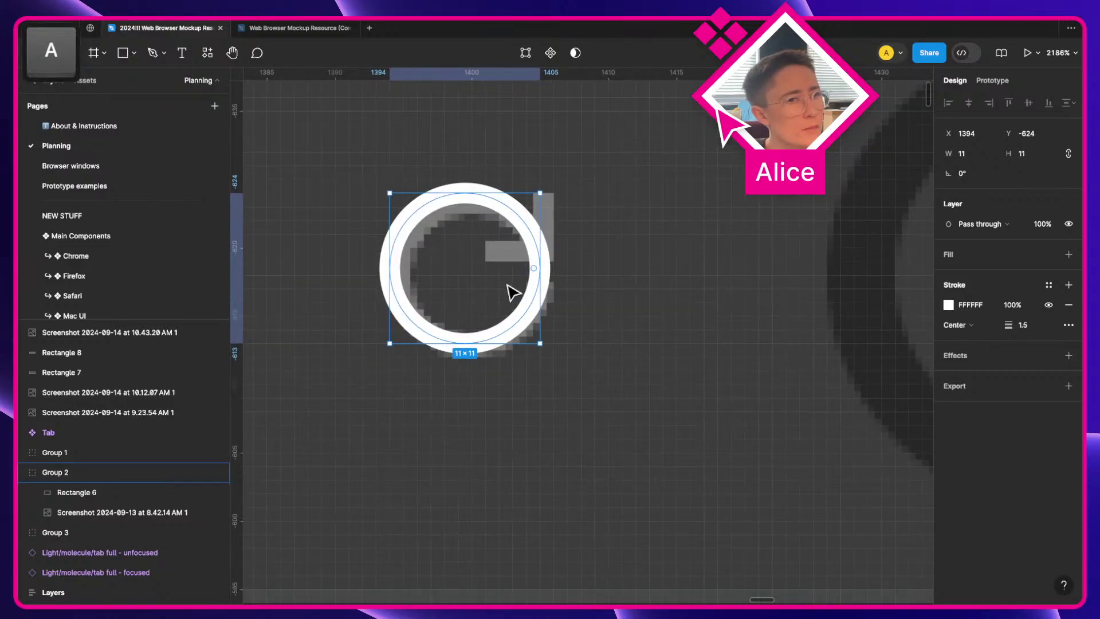
pyautogui.press('Right')
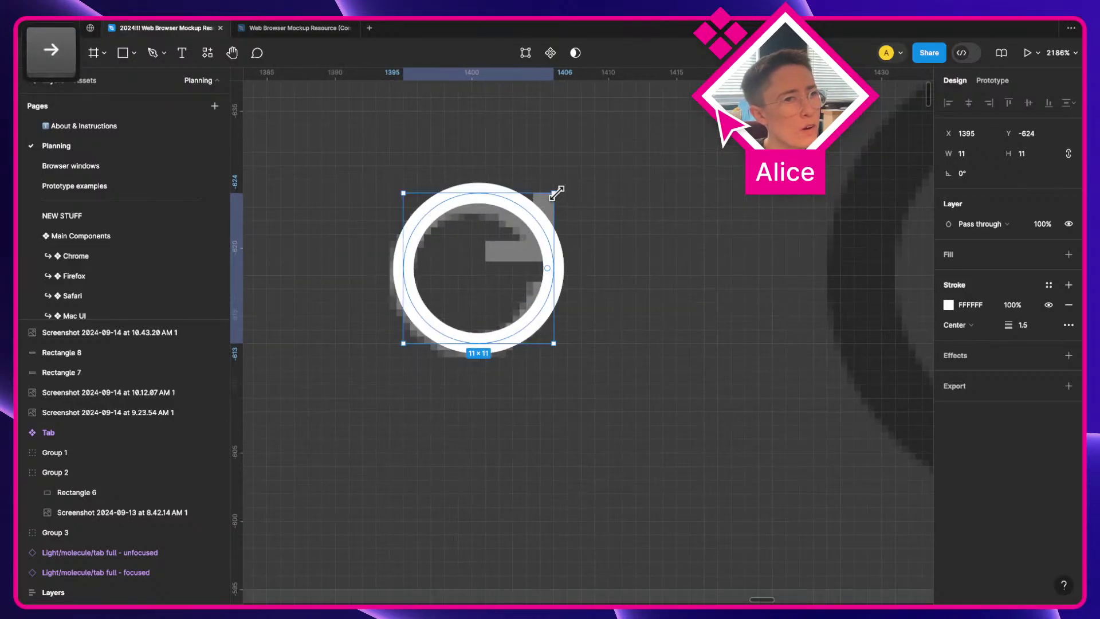
pyautogui.moveTo(557, 193); pyautogui.dragTo(541, 207)
pyautogui.scroll(2, 507, 246)
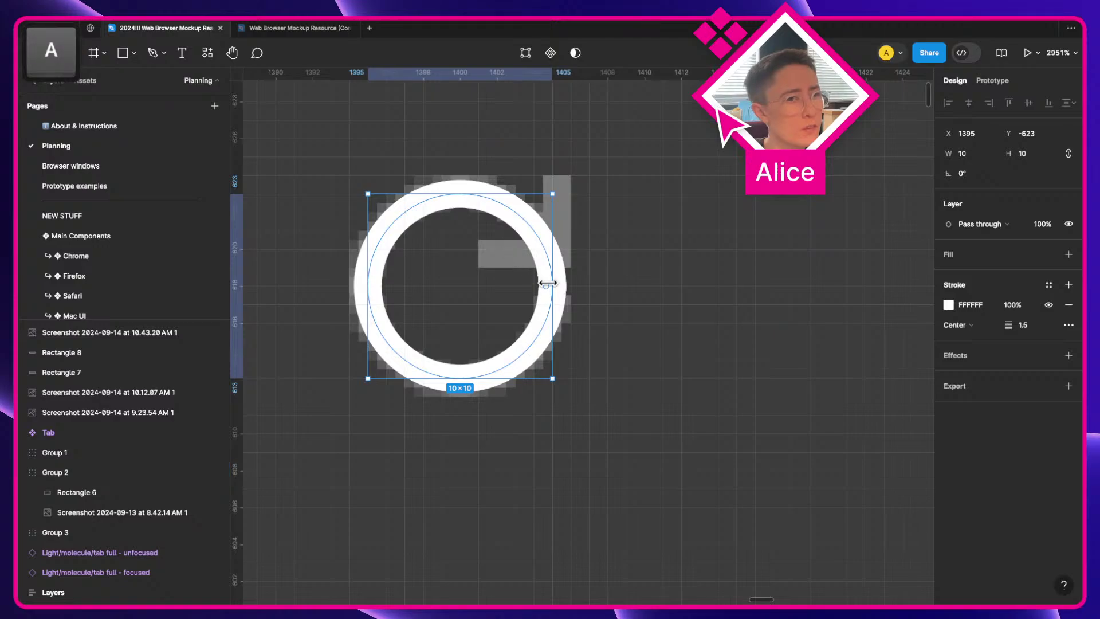
# Step: Open the ring into an arc with a start angle near -31° and a -92.86% sweep
pyautogui.moveTo(543, 292); pyautogui.dragTo(510, 284)
pyautogui.hotkey('ctrl', 'z')
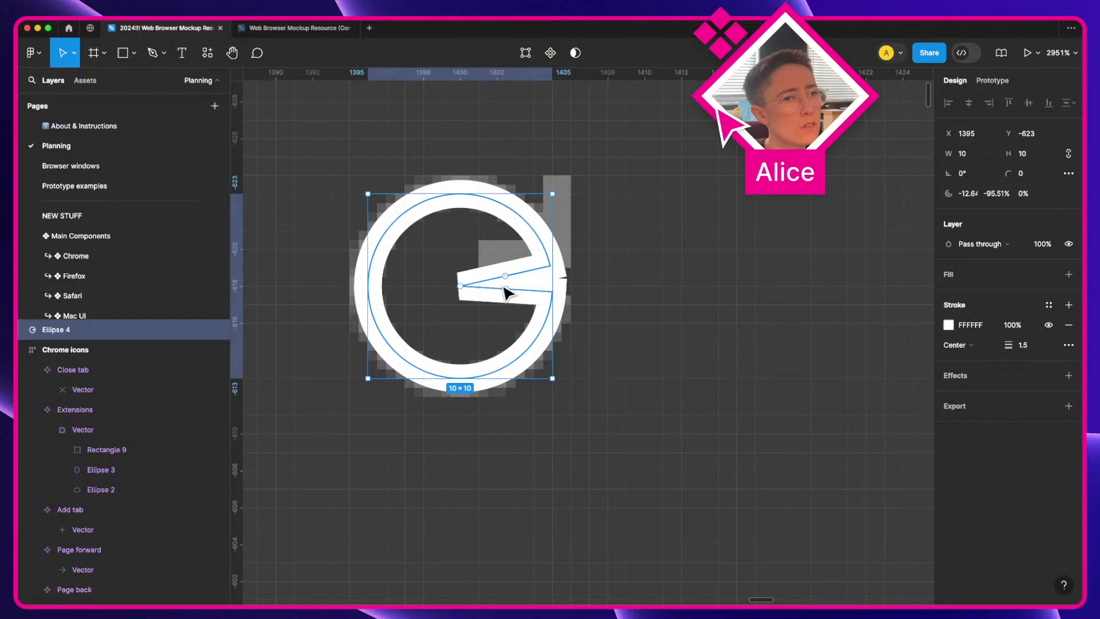
pyautogui.scroll(5, 485, 273)
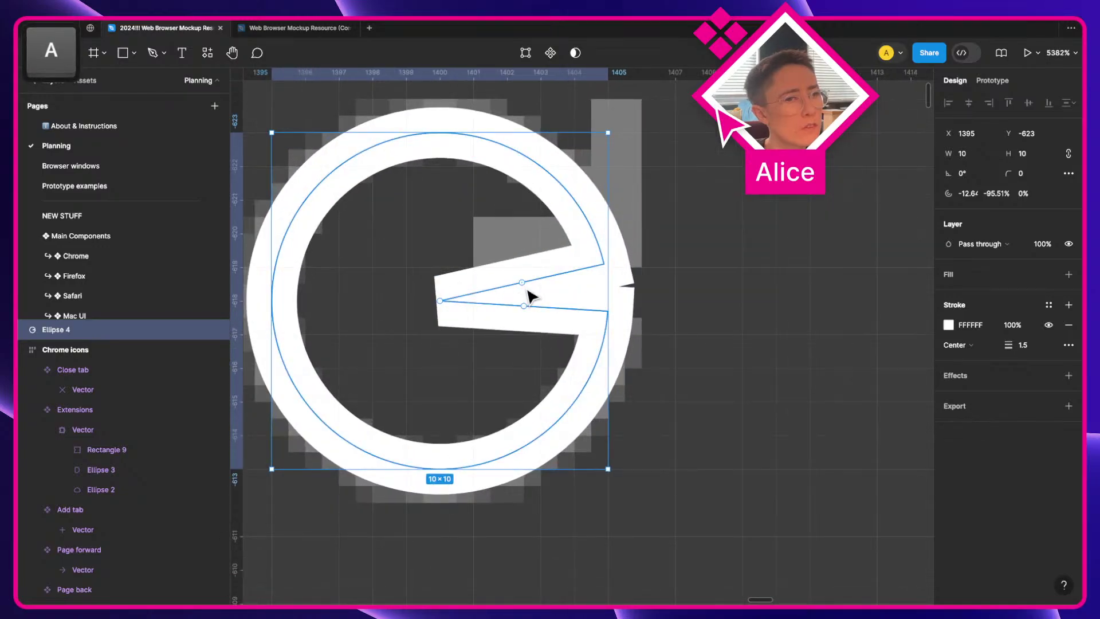
pyautogui.moveTo(526, 295)
pyautogui.mouseDown()
pyautogui.moveTo(519, 259)
pyautogui.moveTo(530, 270)
pyautogui.moveTo(527, 326)
pyautogui.moveTo(510, 359)
pyautogui.moveTo(517, 300)
pyautogui.moveTo(520, 314)
pyautogui.mouseUp()
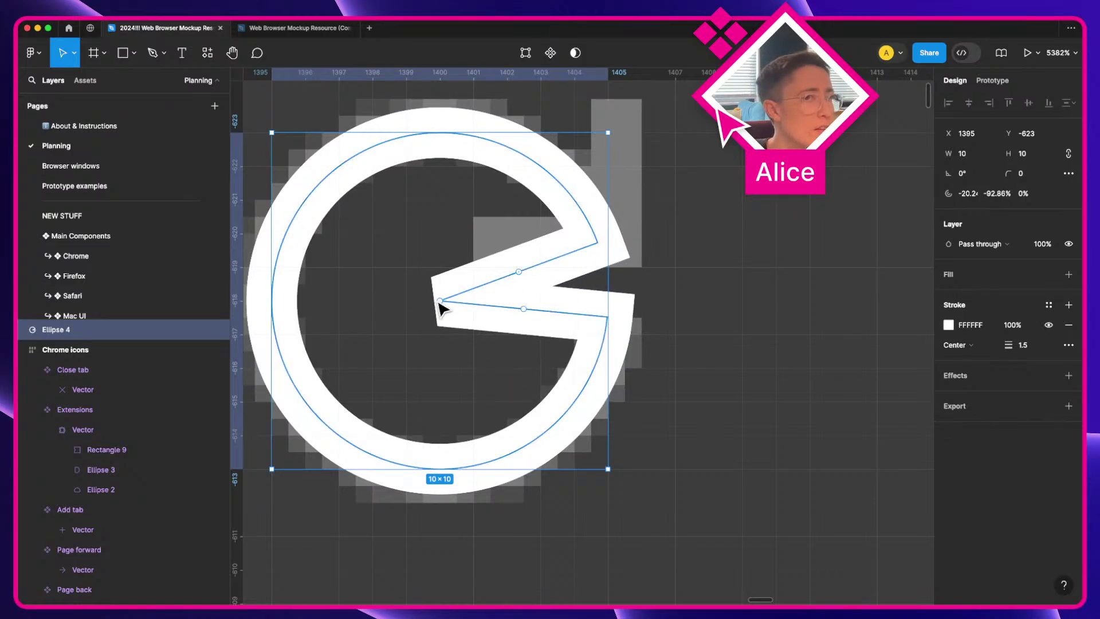
pyautogui.moveTo(440, 301); pyautogui.dragTo(257, 340)
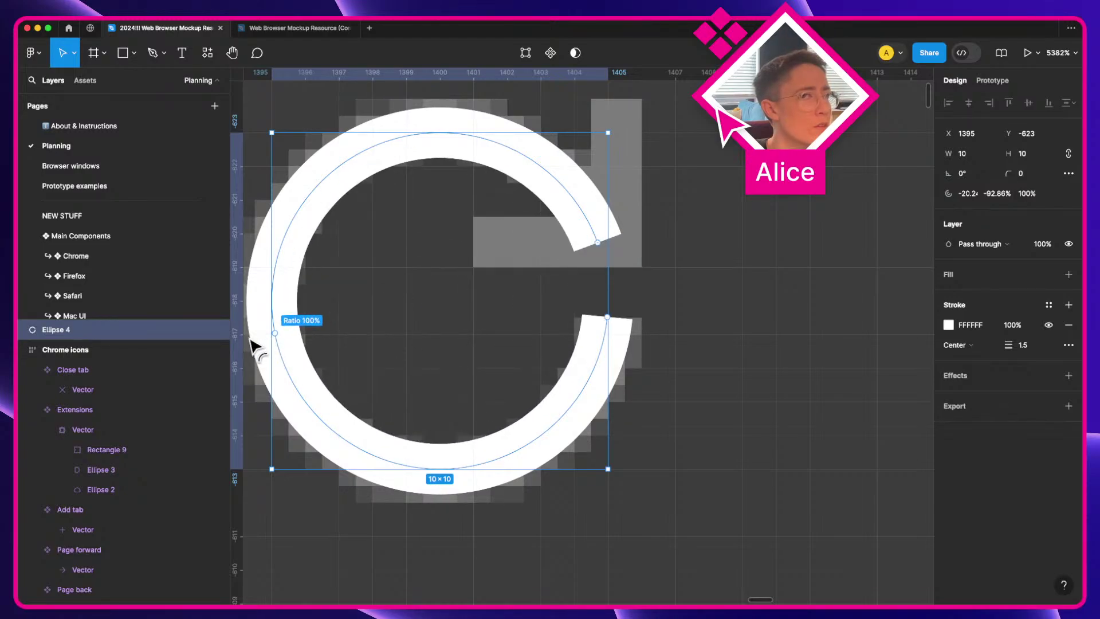
pyautogui.click(709, 307)
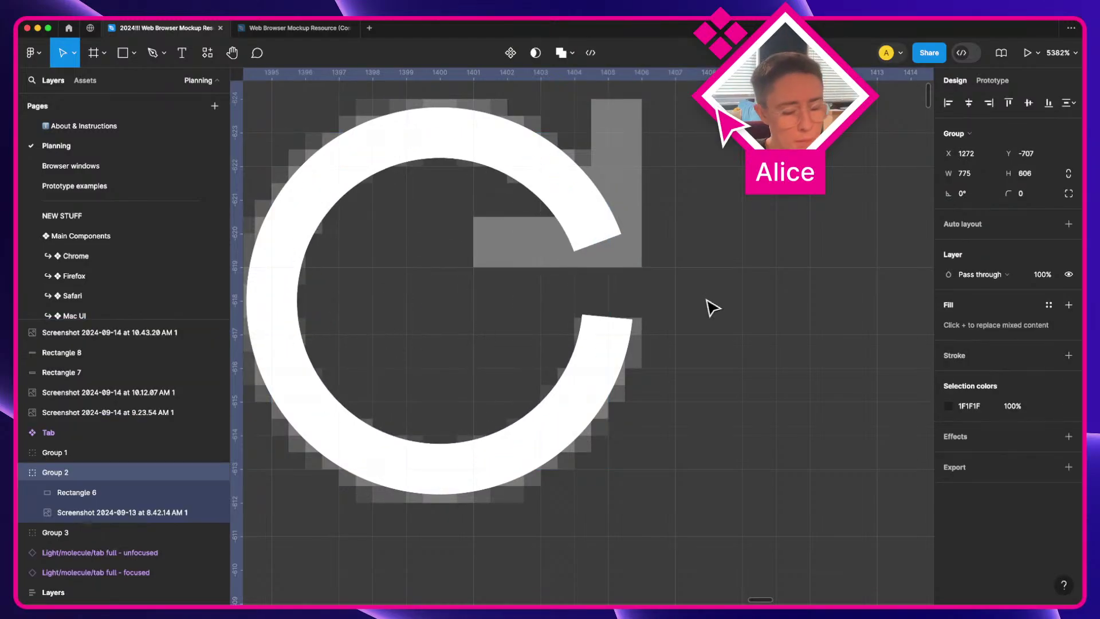
pyautogui.press('p')
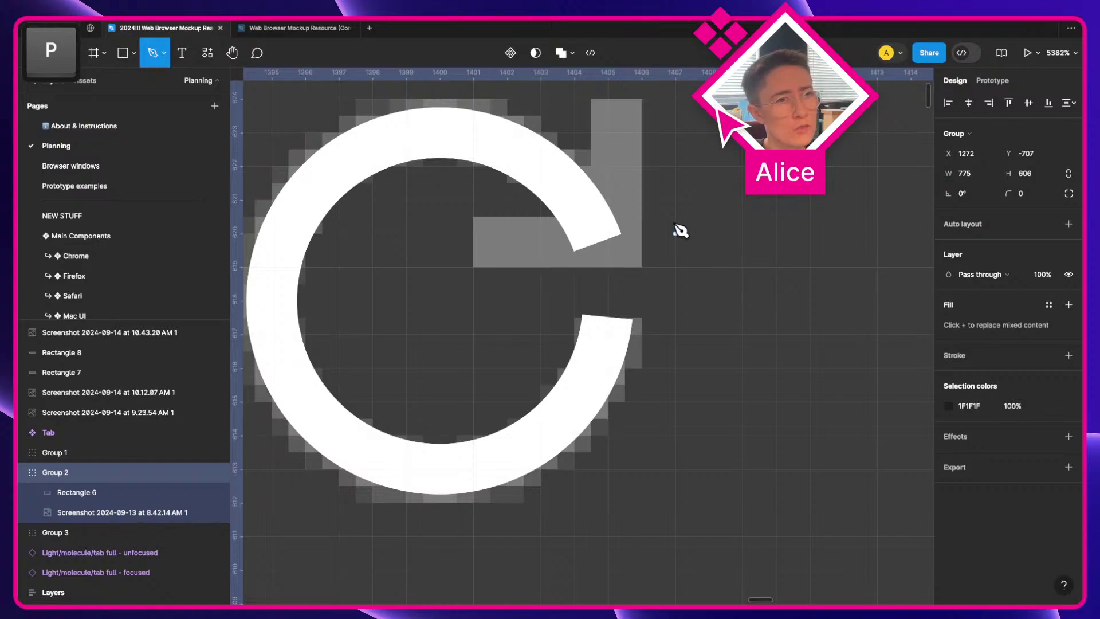
# Step: Toggle Snap to pixel grid off and back on via the command search
pyautogui.click(608, 99)
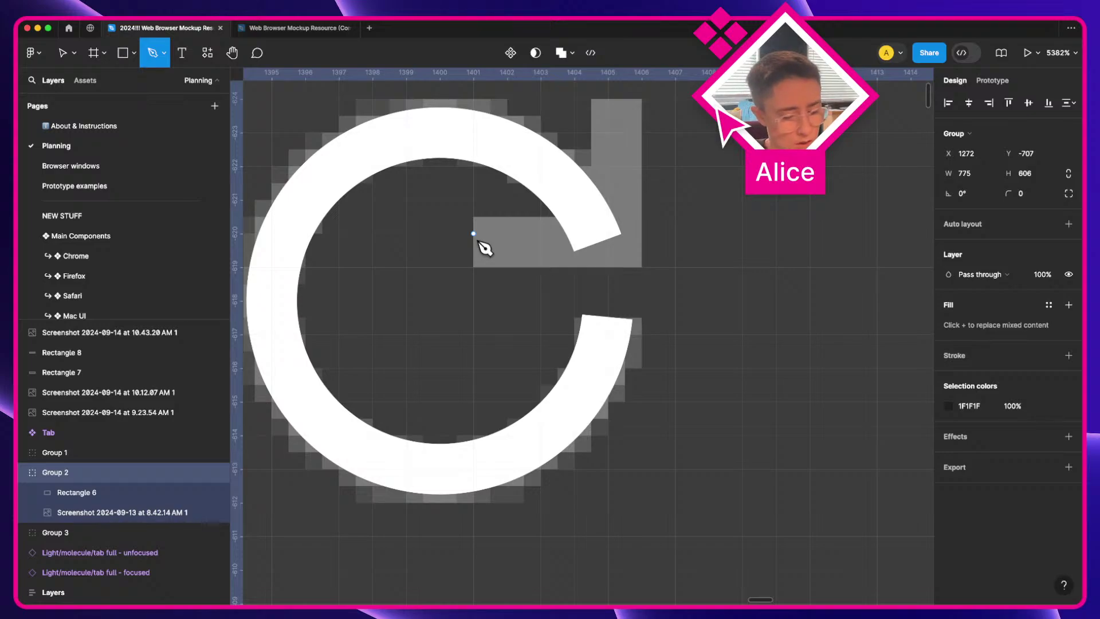
pyautogui.press('super+slash')
pyautogui.write('snap')
pyautogui.press('Return')
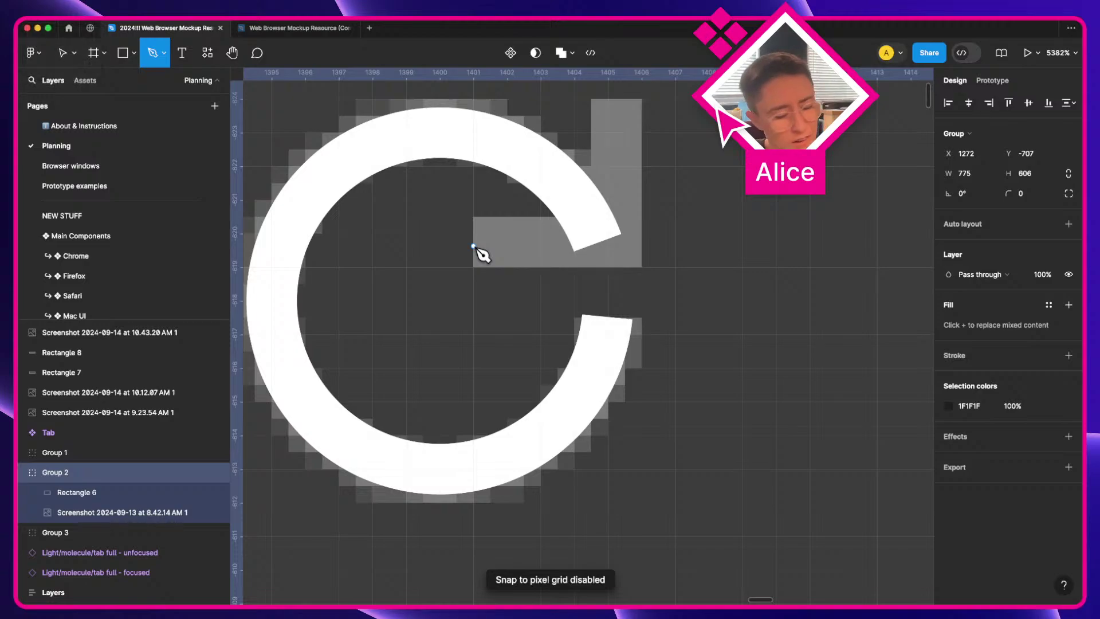
pyautogui.press('super+slash')
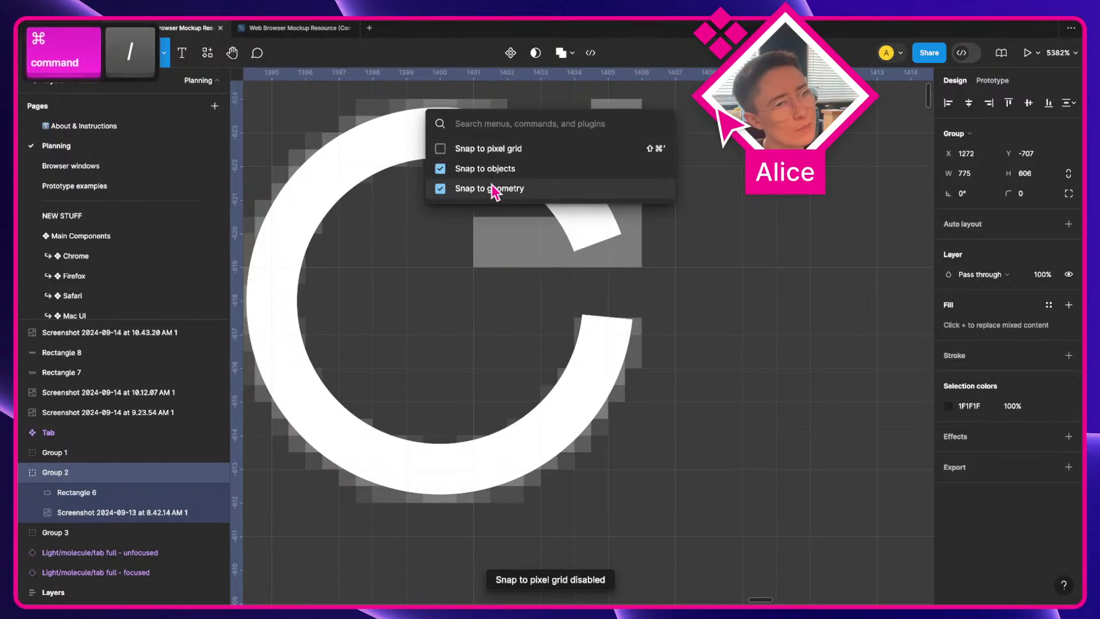
pyautogui.click(487, 148)
pyautogui.press('Escape')
# Step: Draw a three-point right-angle arrowhead path over the reload icon's arrow tip
pyautogui.click(473, 233)
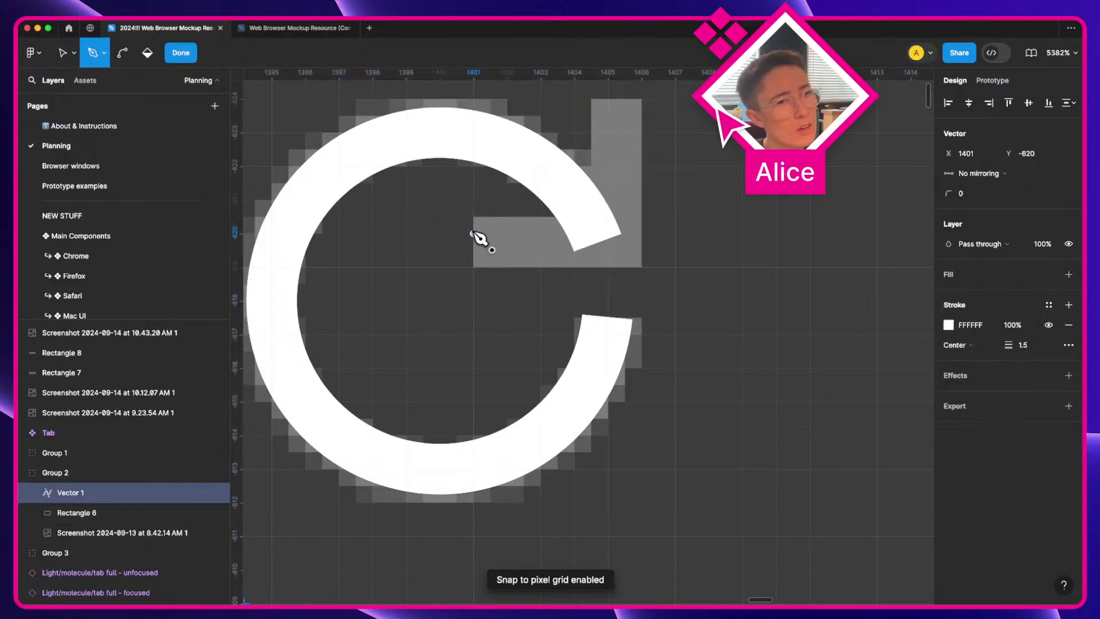
pyautogui.keyDown('shift'); pyautogui.click(611, 234); pyautogui.keyUp('shift')
pyautogui.keyDown('shift'); pyautogui.click(609, 101); pyautogui.keyUp('shift')
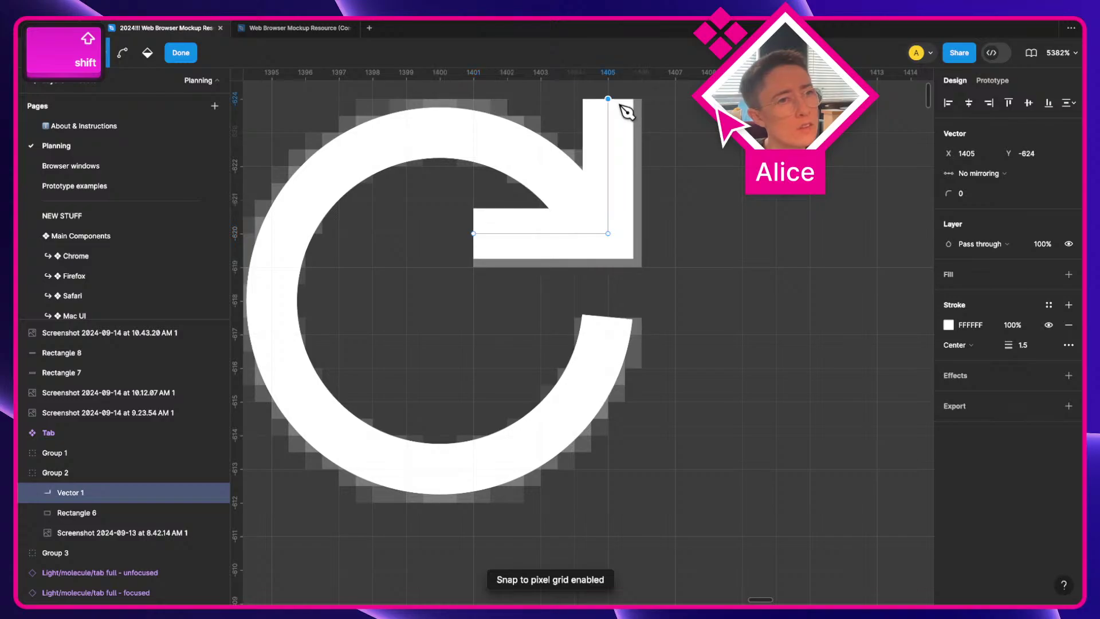
pyautogui.press('Return')
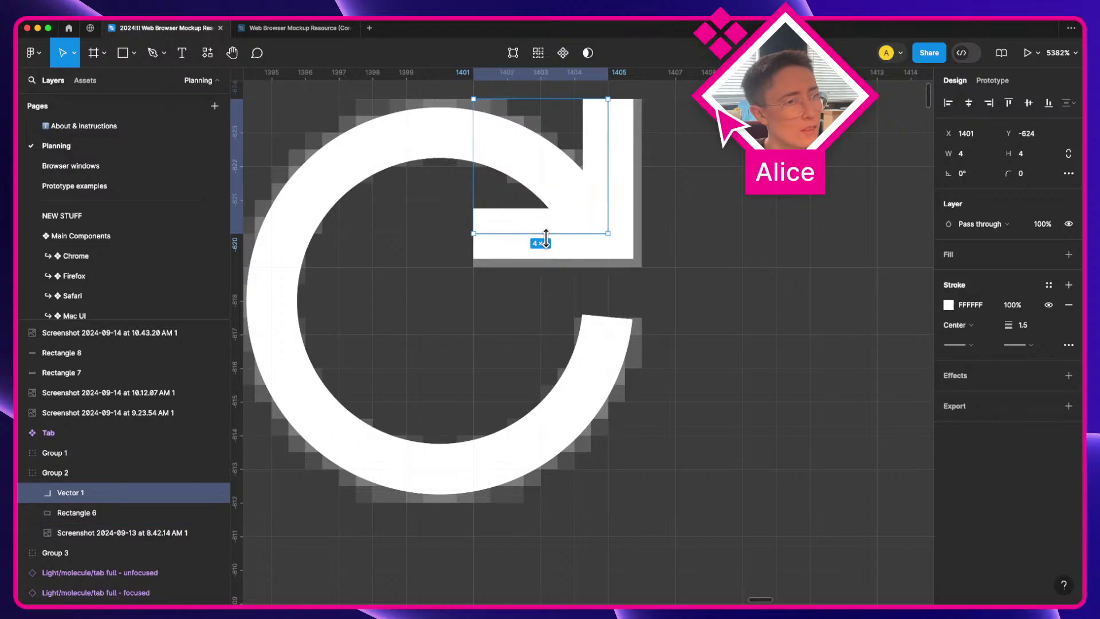
# Step: Turn pixel-grid snapping off again and nudge the arrowhead onto the arc's end
pyautogui.moveTo(481, 169); pyautogui.dragTo(616, 236)
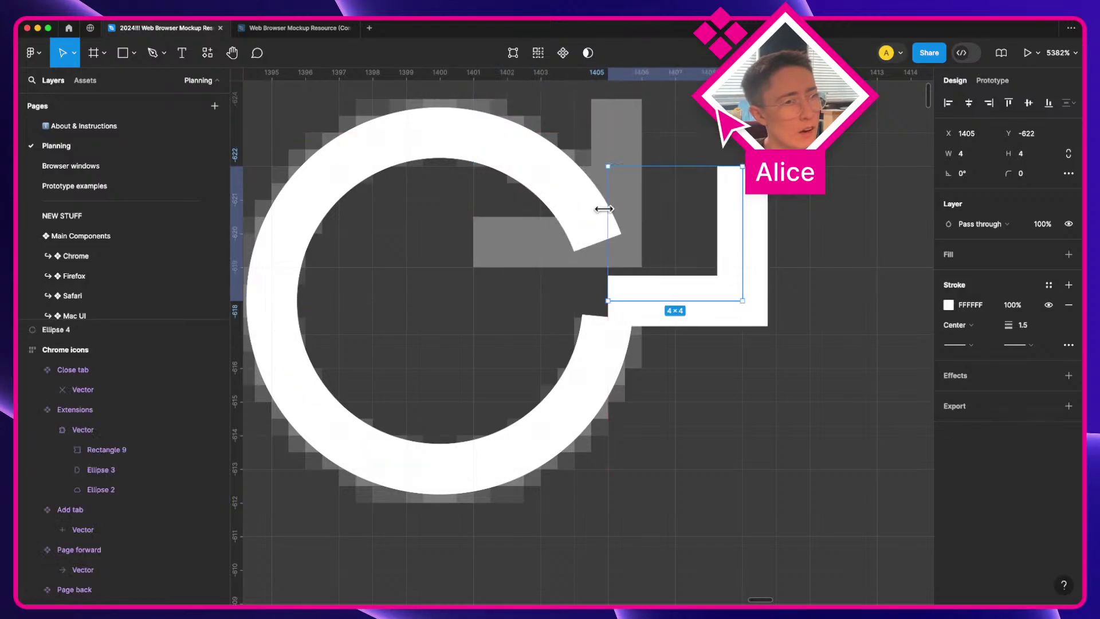
pyautogui.press('super+z')
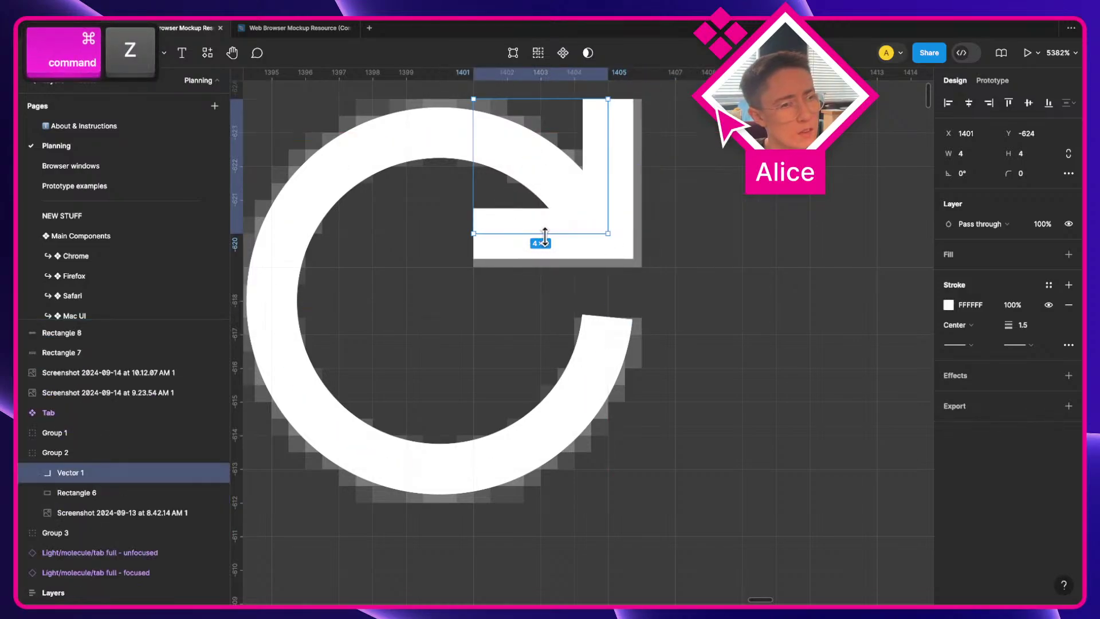
pyautogui.press('super+slash')
pyautogui.write('sna')
pyautogui.press('Return')
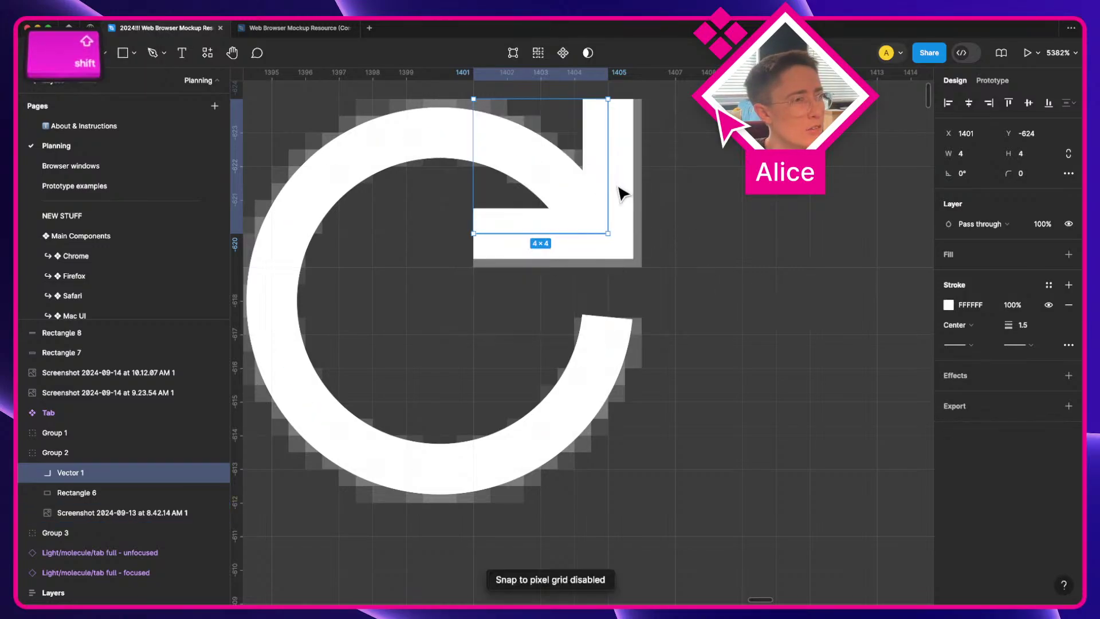
pyautogui.moveTo(619, 184)
pyautogui.mouseDown()
pyautogui.moveTo(632, 199)
pyautogui.moveTo(627, 192)
pyautogui.mouseUp()
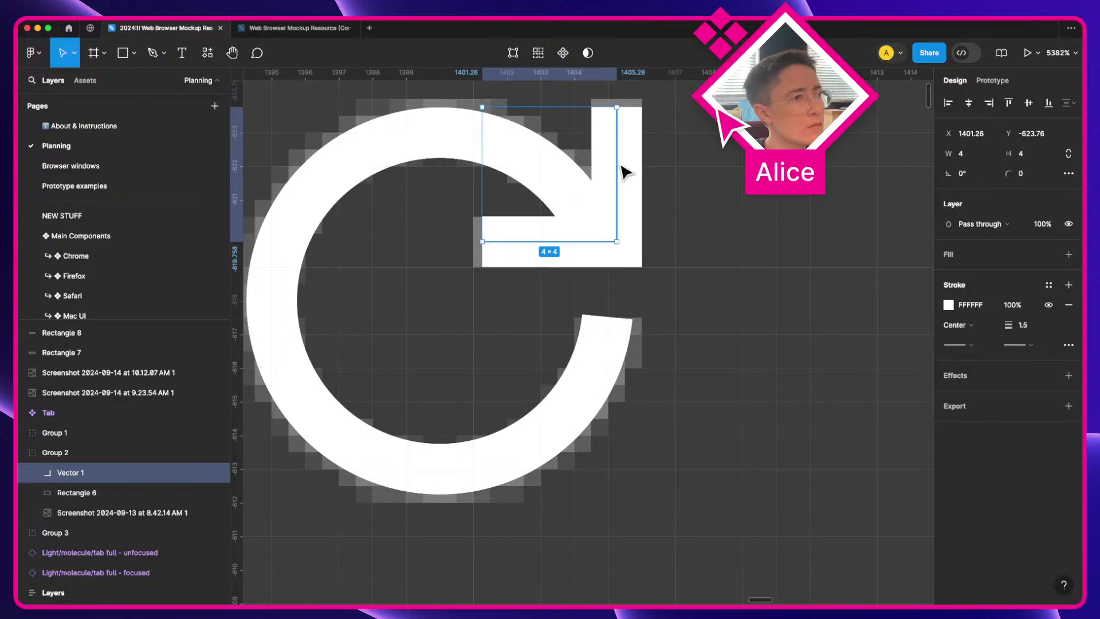
# Step: Adjust the arrowhead's top and left endpoints so it meets the arc
pyautogui.doubleClick(614, 123)
pyautogui.moveTo(623, 112); pyautogui.dragTo(621, 102)
pyautogui.click(482, 243)
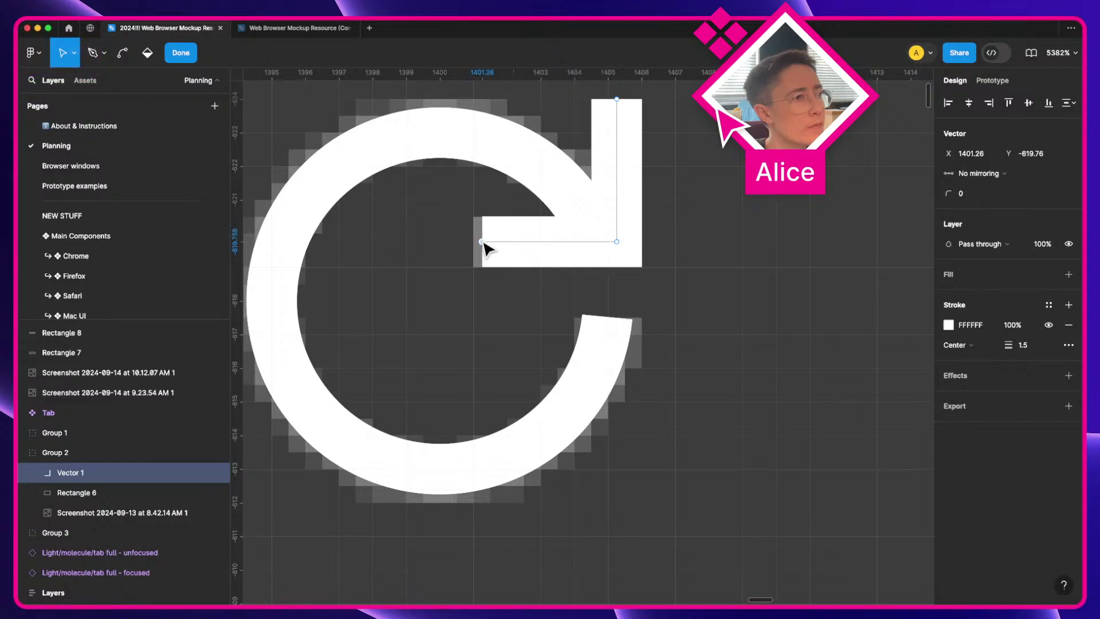
pyautogui.moveTo(483, 246); pyautogui.dragTo(474, 245)
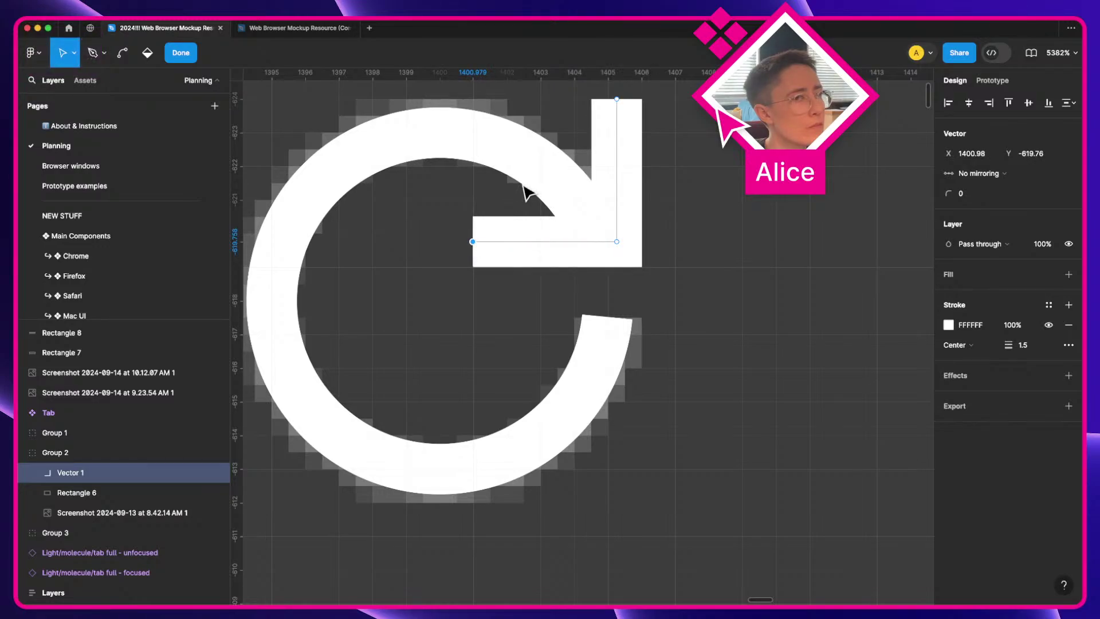
pyautogui.press('Escape')
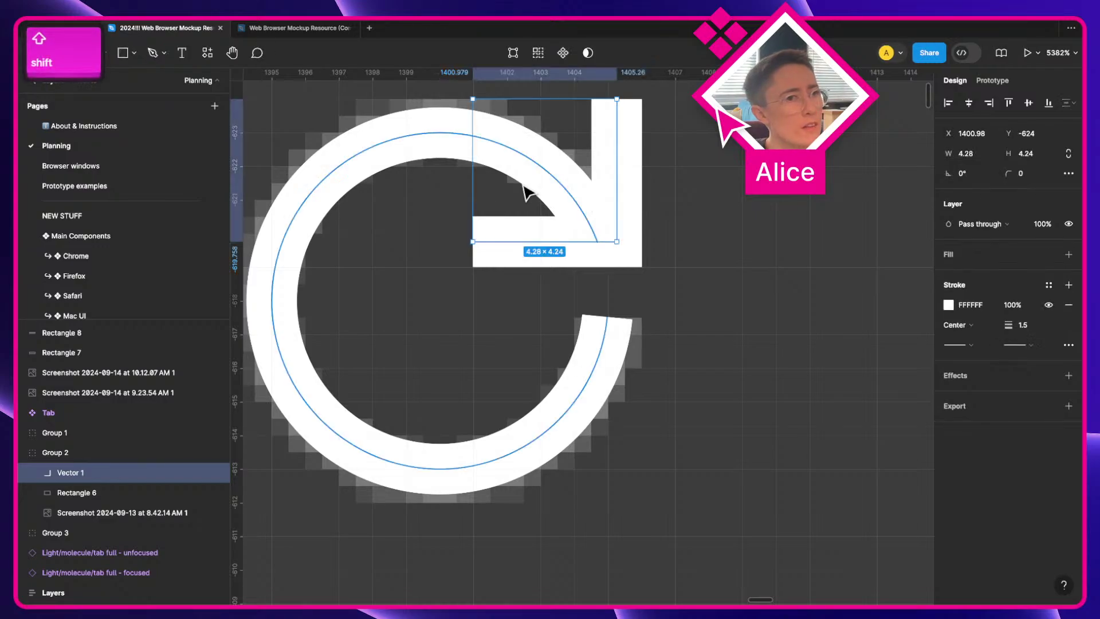
# Step: Union the arc and arrowhead, rename the shape Vector, and remove it from the screenshot
pyautogui.keyDown('shift'); pyautogui.click(437, 143); pyautogui.keyUp('shift')
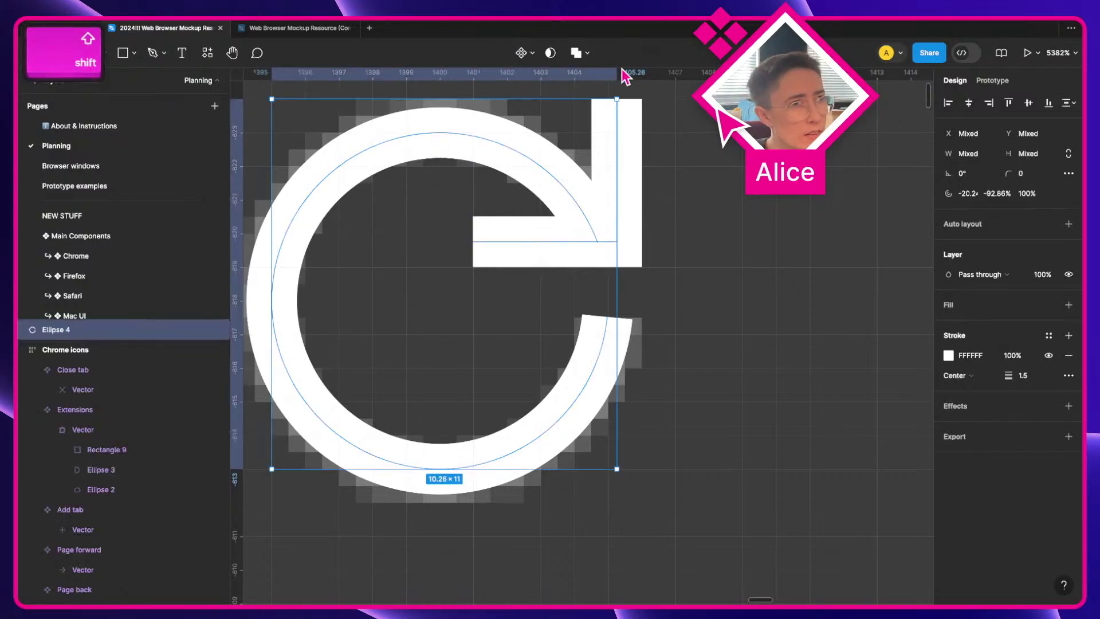
pyautogui.click(575, 56)
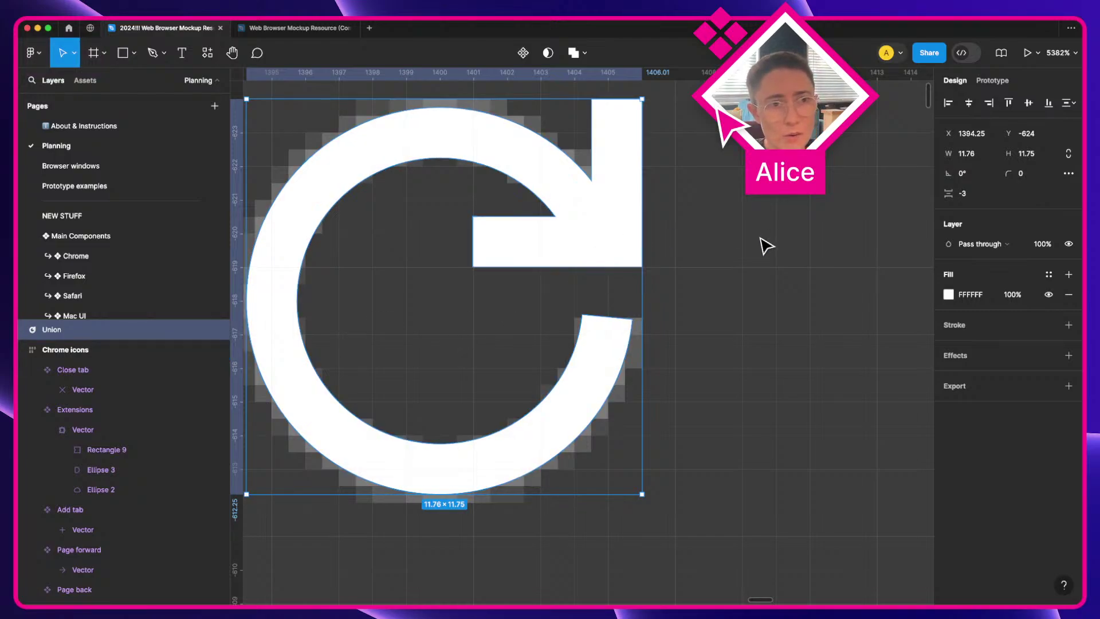
pyautogui.press('super+r')
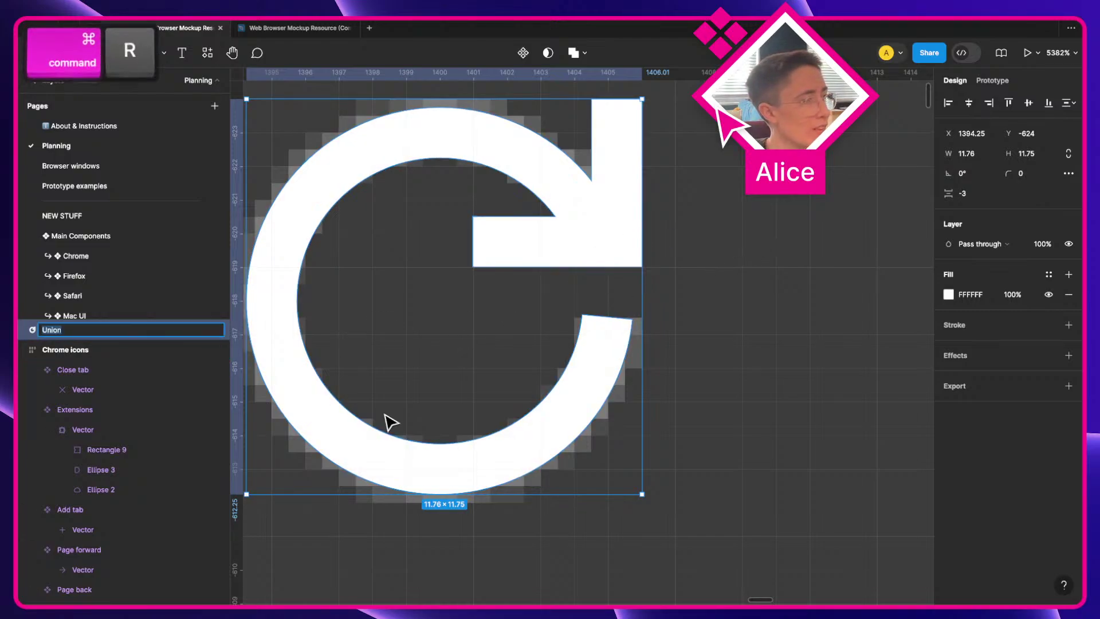
pyautogui.write('Vector')
pyautogui.press('Return')
pyautogui.press('Delete')
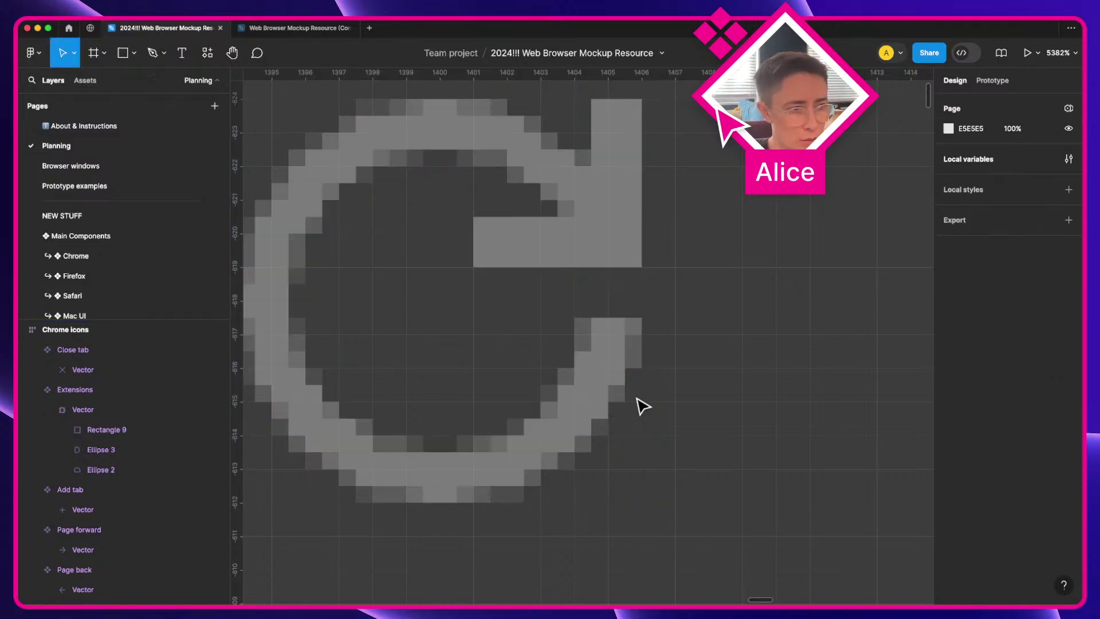
# Step: Paste the merged reload arrow into the Refresh component and delete the old vector
pyautogui.scroll(-3, 638, 405)
pyautogui.scroll(-10, 638, 403)
pyautogui.press('space')
pyautogui.moveTo(479, 457); pyautogui.dragTo(802, 303)
pyautogui.moveTo(506, 417); pyautogui.dragTo(889, 307)
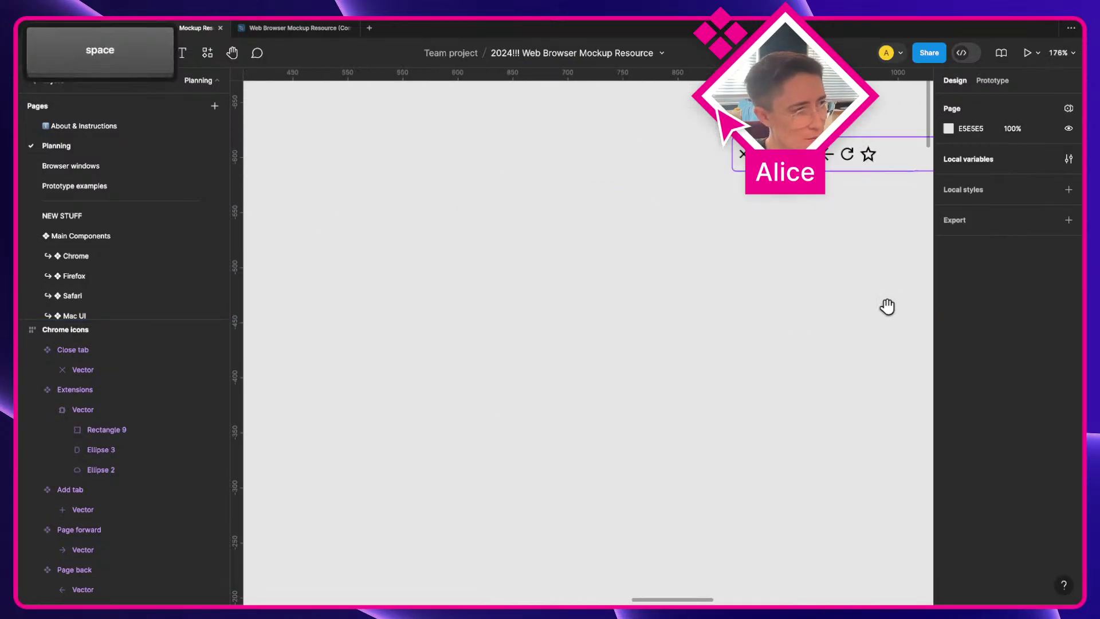
pyautogui.moveTo(844, 160); pyautogui.dragTo(812, 288)
pyautogui.scroll(5, 859, 282)
pyautogui.click(725, 301)
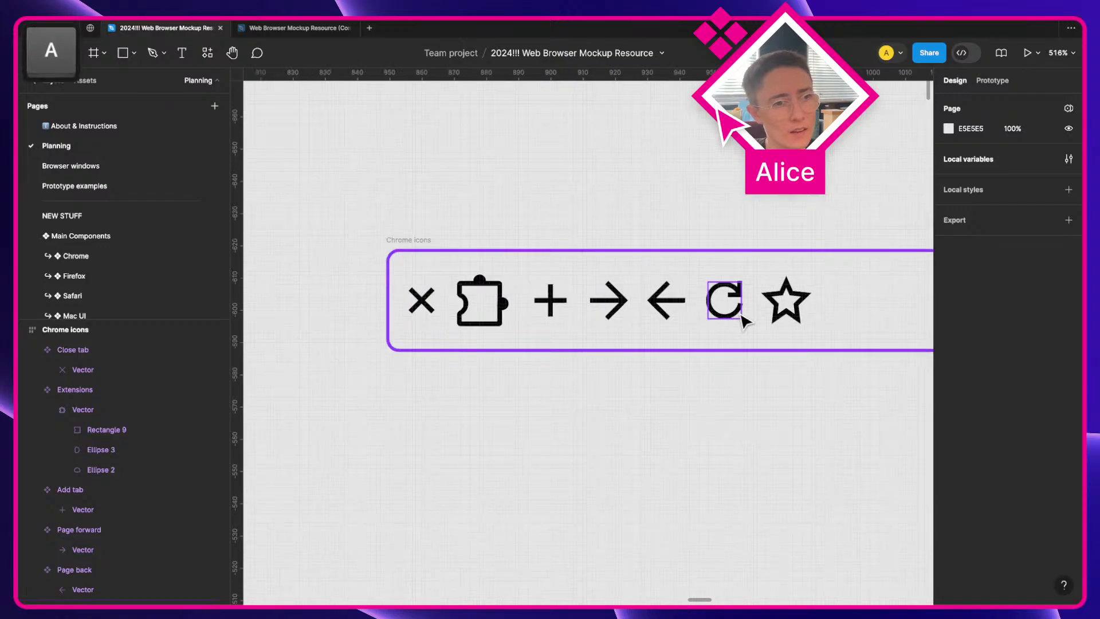
pyautogui.press('super+v')
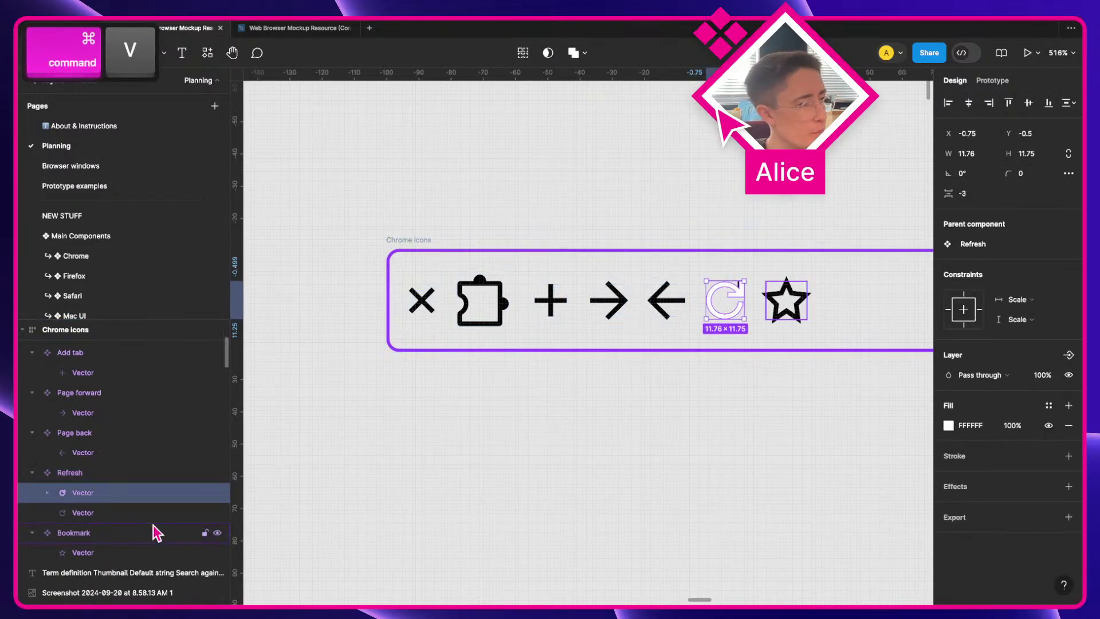
pyautogui.click(153, 522)
pyautogui.press('BackSpace')
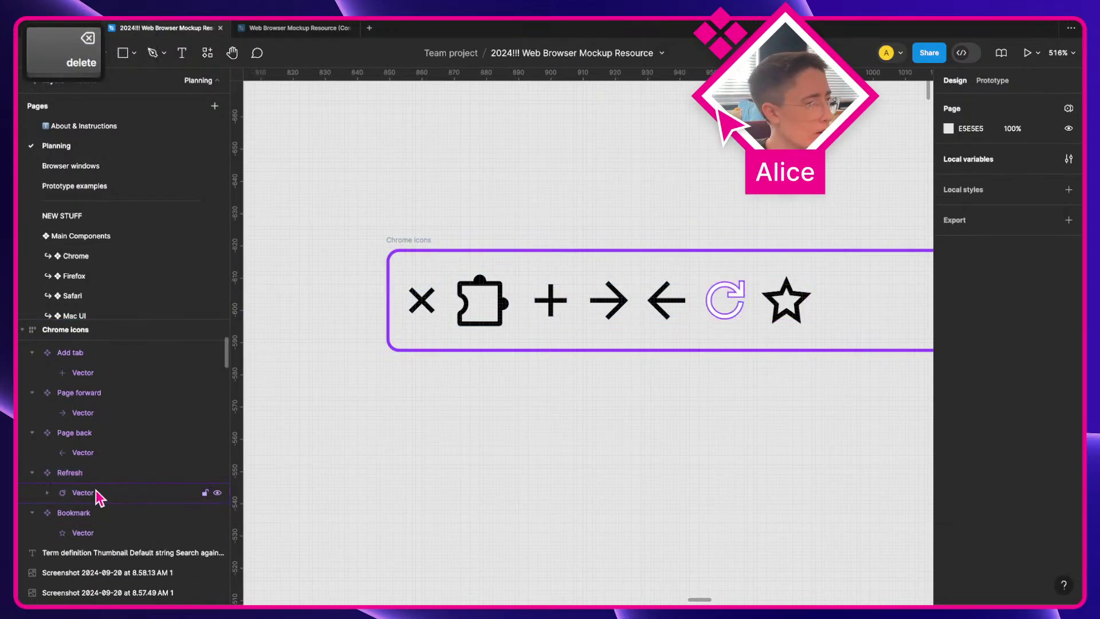
# Step: Fill the remaining Refresh vector black 000000 and check its Ellipse 4 and Vector 1 layers
pyautogui.click(95, 489)
pyautogui.click(973, 425)
pyautogui.write('00')
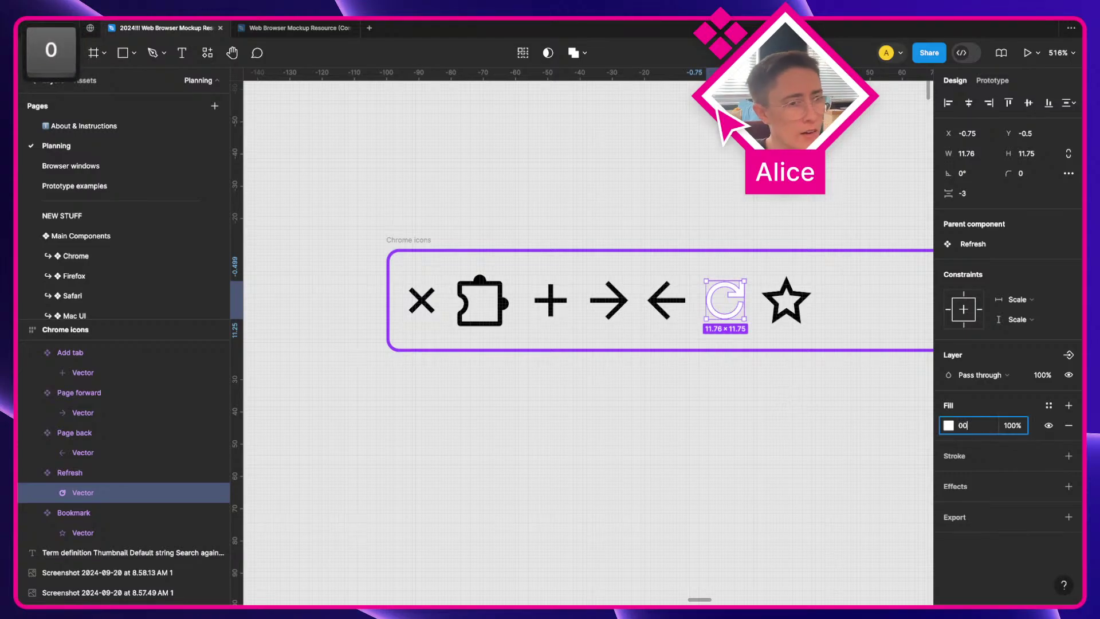
pyautogui.press('Return')
pyautogui.click(773, 452)
pyautogui.click(91, 494)
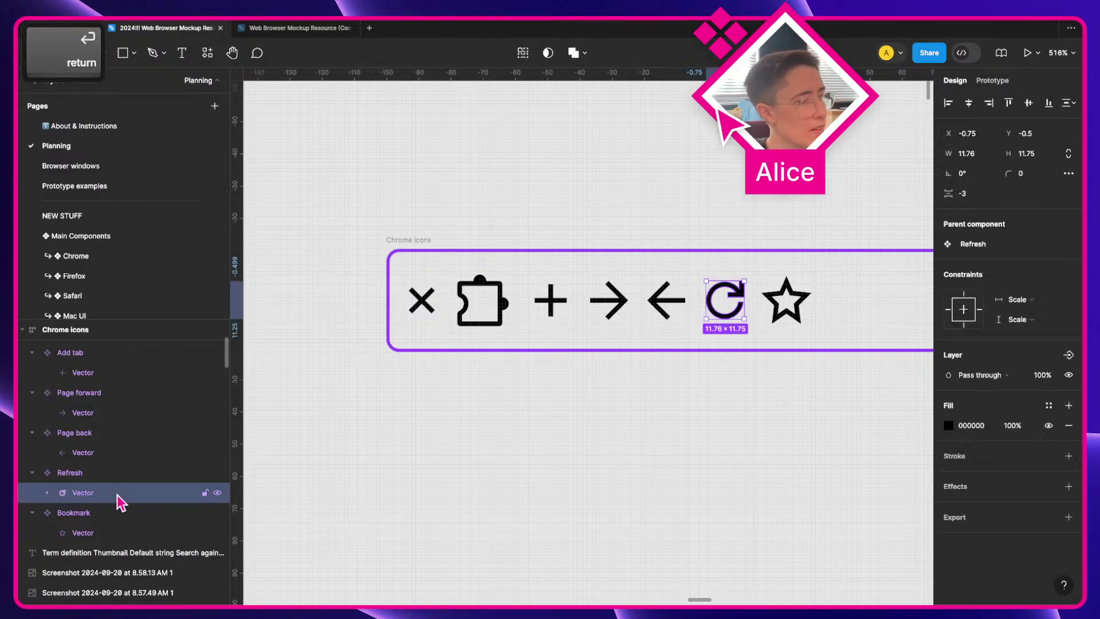
pyautogui.click(48, 493)
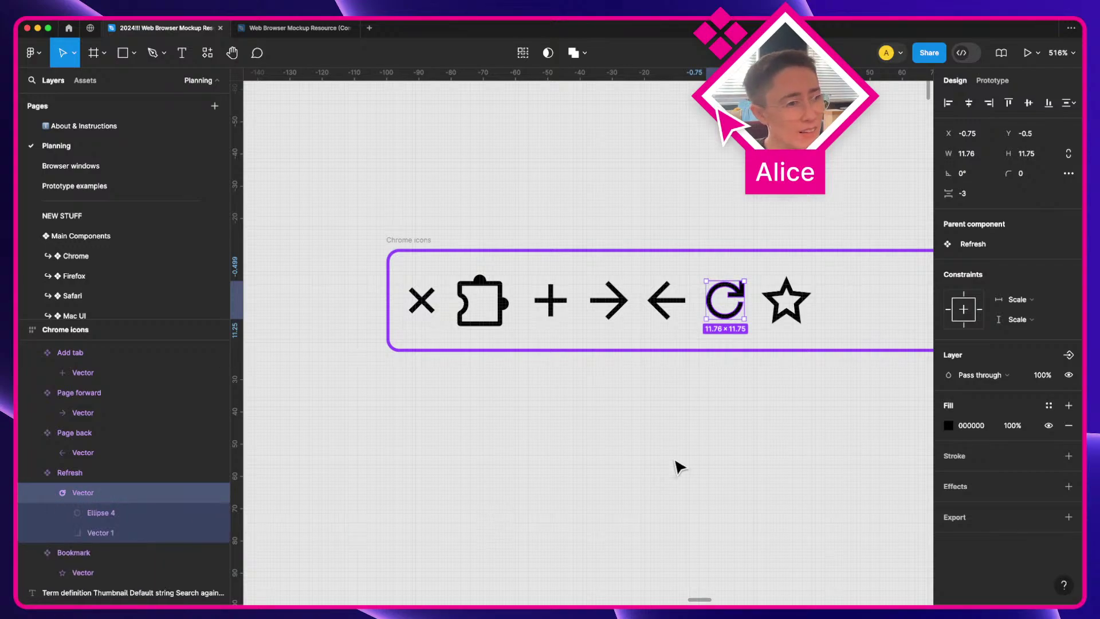
pyautogui.click(653, 435)
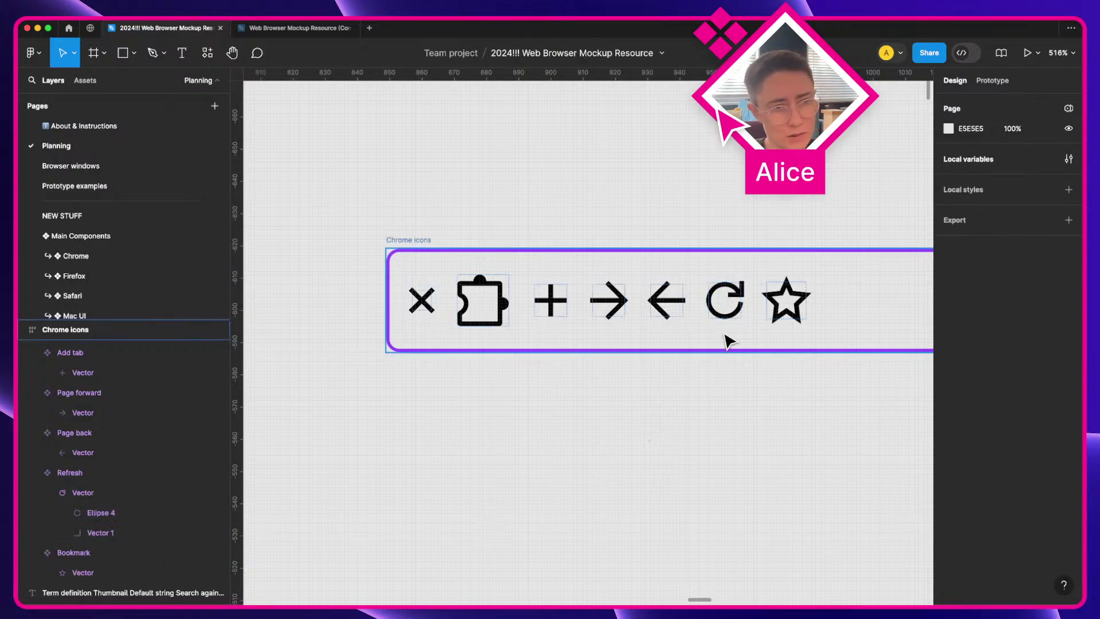
# Step: Alt-drag a Refresh copy below the Chrome icons frame and inspect the Extensions and Add tab vectors
pyautogui.moveTo(728, 341); pyautogui.dragTo(653, 435)
pyautogui.scroll(3, 653, 439)
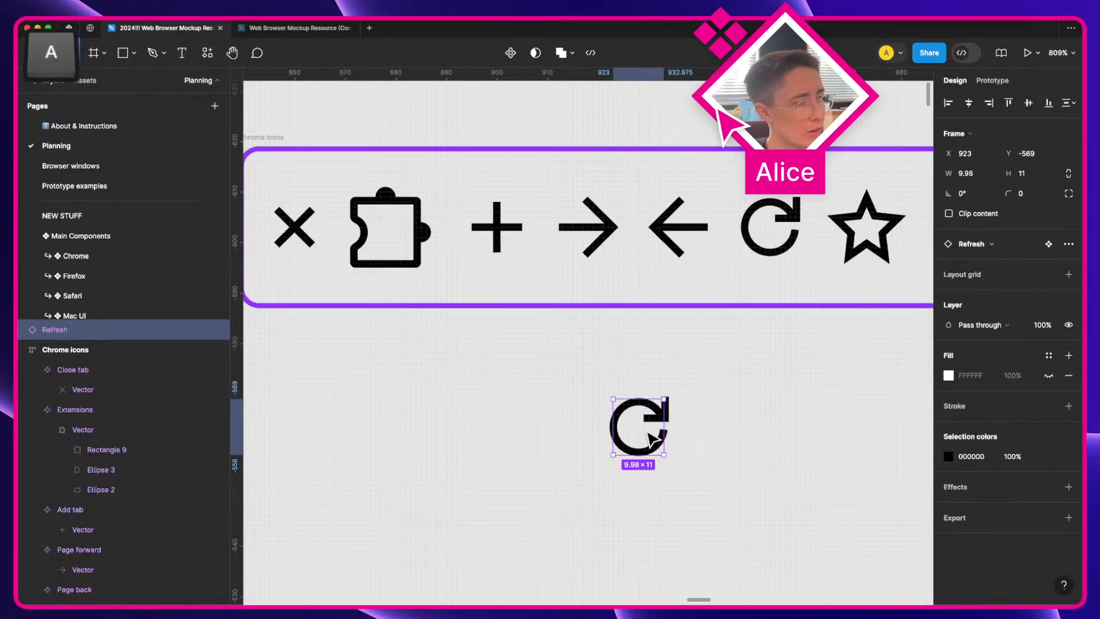
pyautogui.scroll(-1, 163, 455)
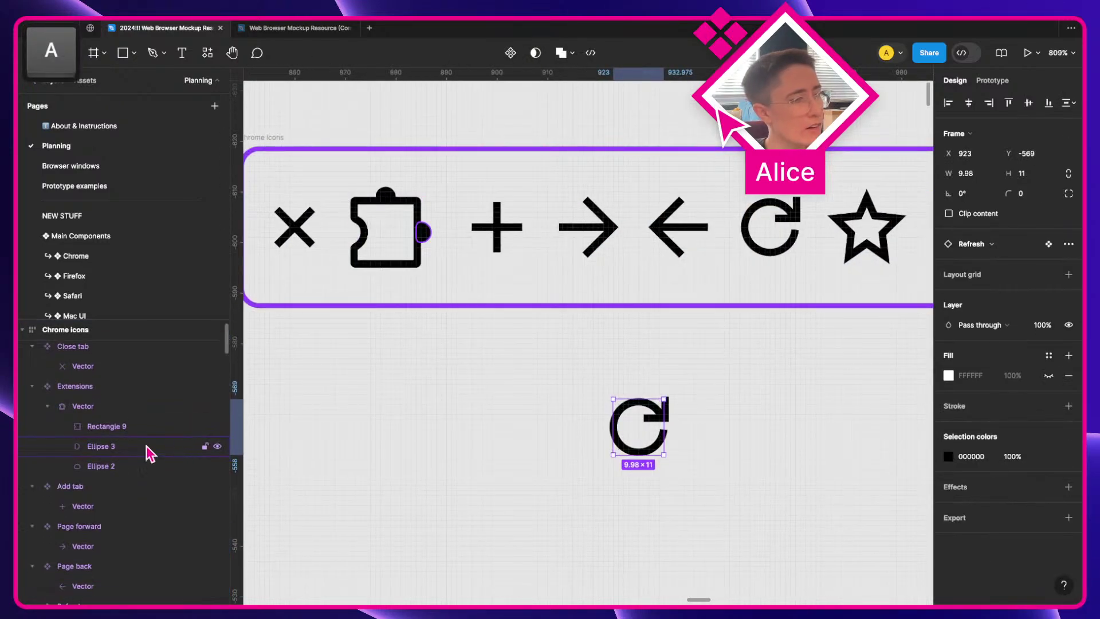
pyautogui.click(84, 405)
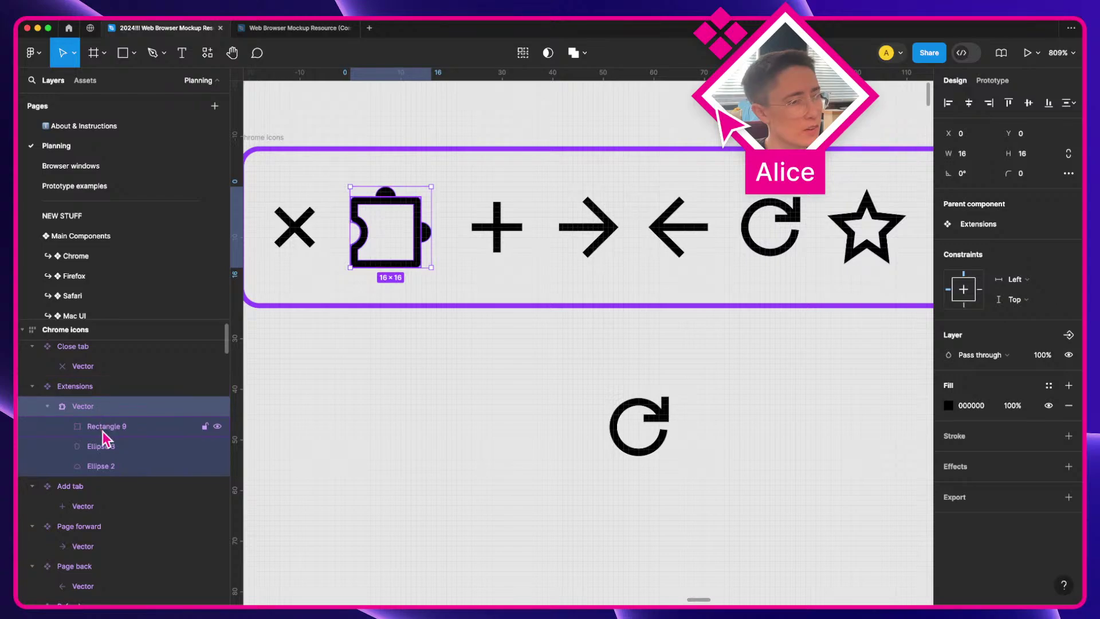
pyautogui.scroll(-1, 120, 493)
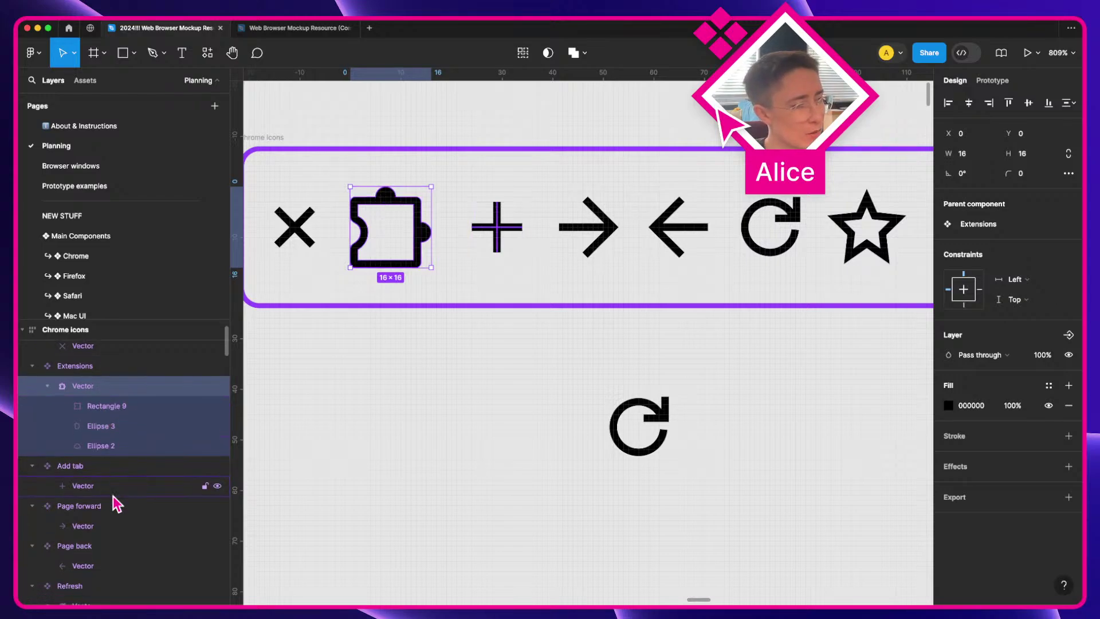
pyautogui.click(108, 487)
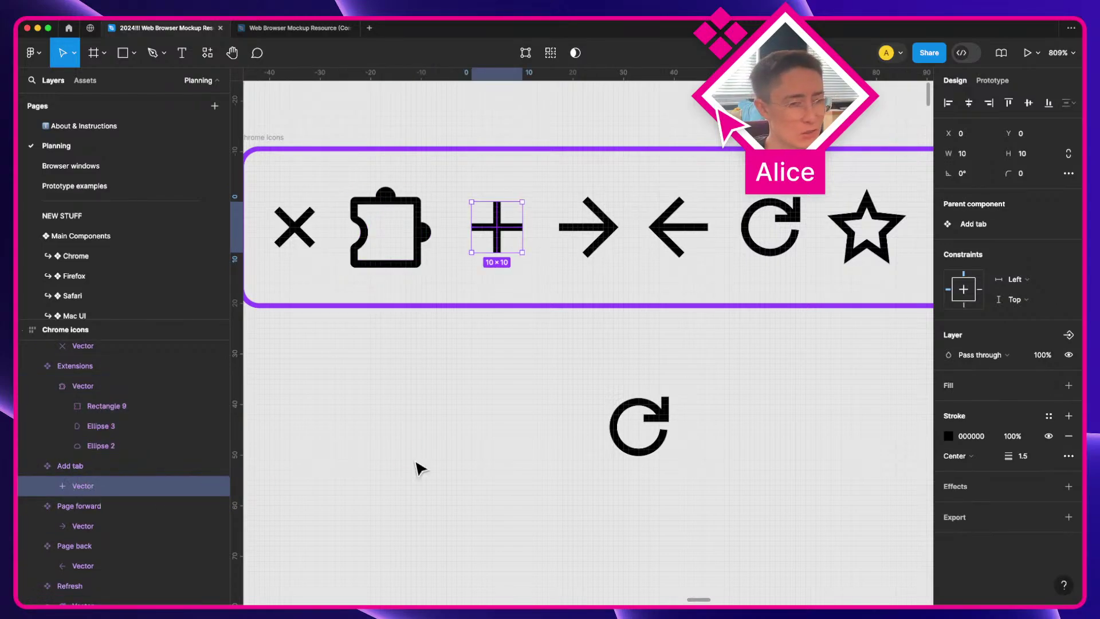
# Step: Recolour the Refresh copy red and move it left and up
pyautogui.click(633, 447)
pyautogui.click(949, 456)
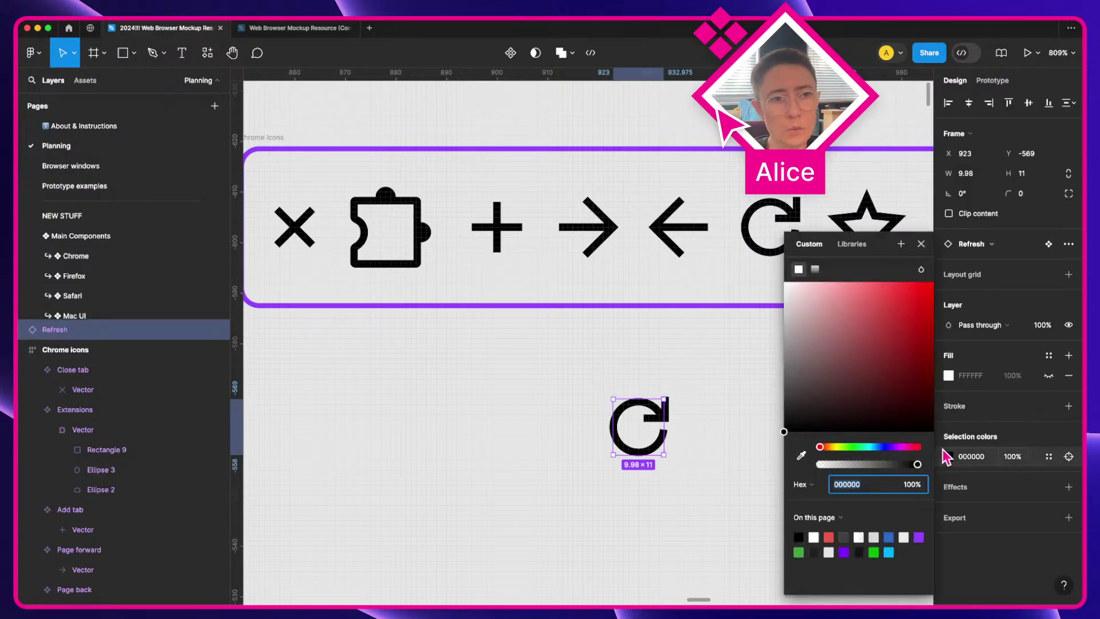
pyautogui.click(876, 344)
pyautogui.click(601, 375)
pyautogui.moveTo(641, 440); pyautogui.dragTo(545, 429)
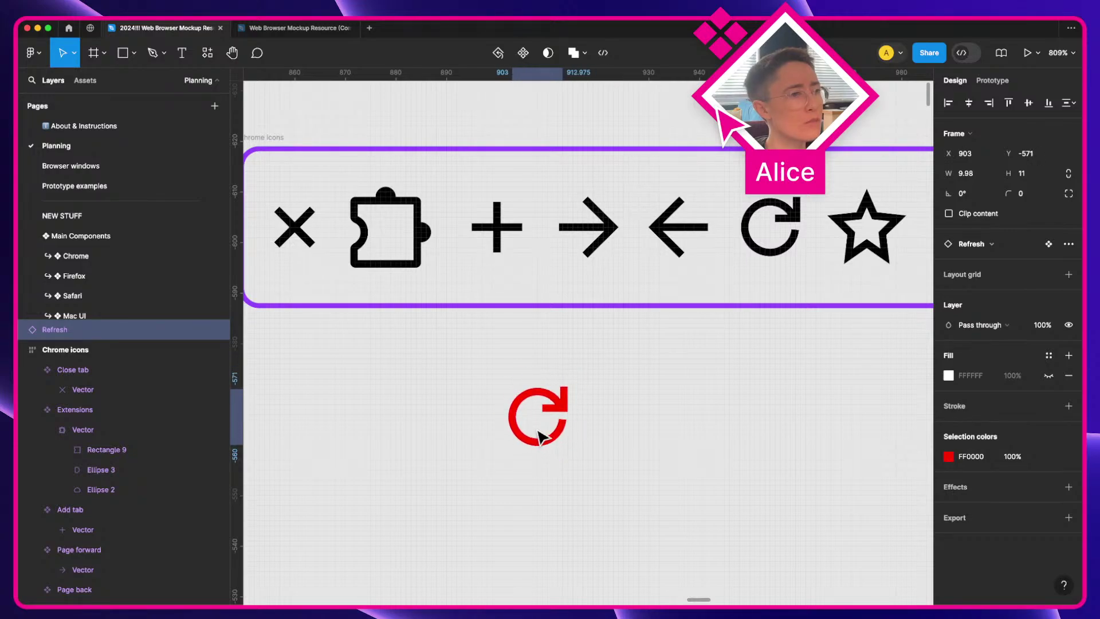
pyautogui.press('Return')
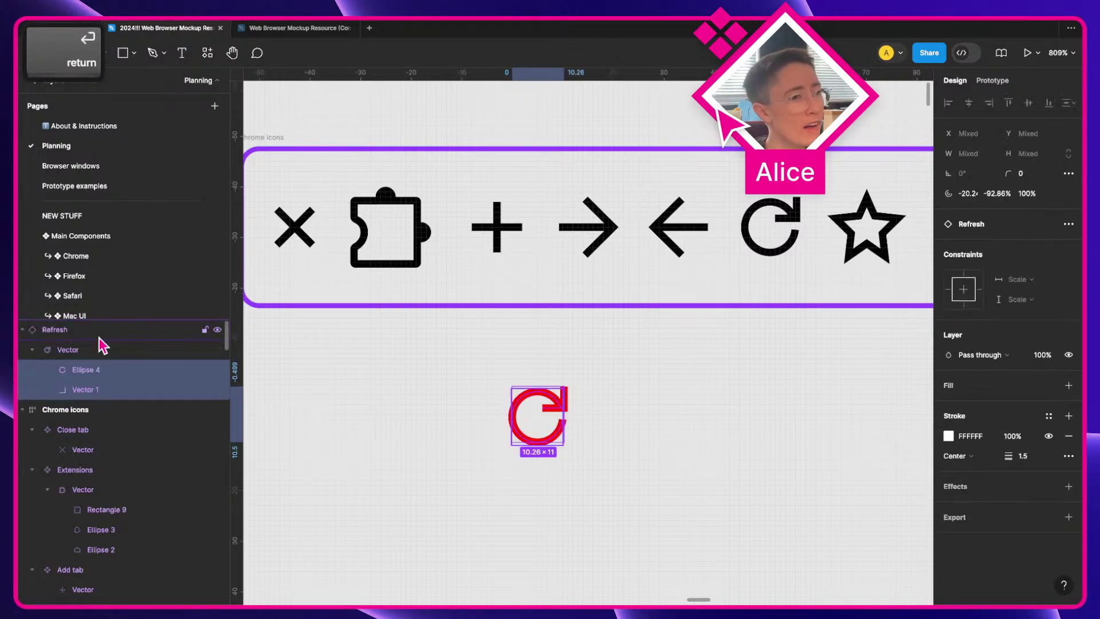
pyautogui.click(93, 349)
pyautogui.click(91, 329)
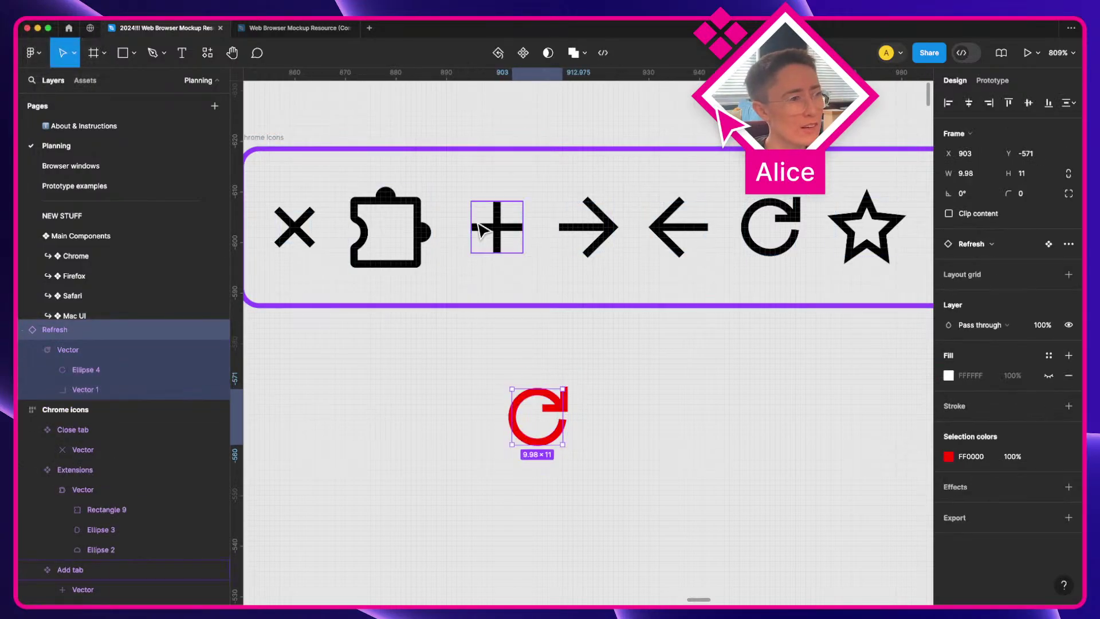
# Step: Swap the red copy to the Add tab icon, then delete that test instance
pyautogui.click(975, 246)
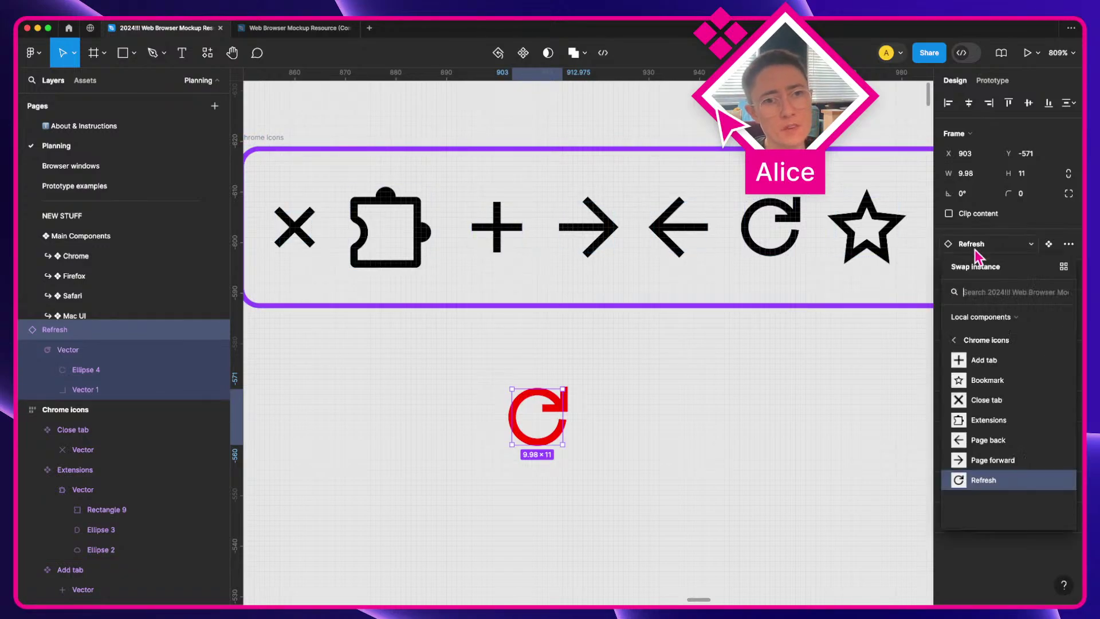
pyautogui.click(982, 361)
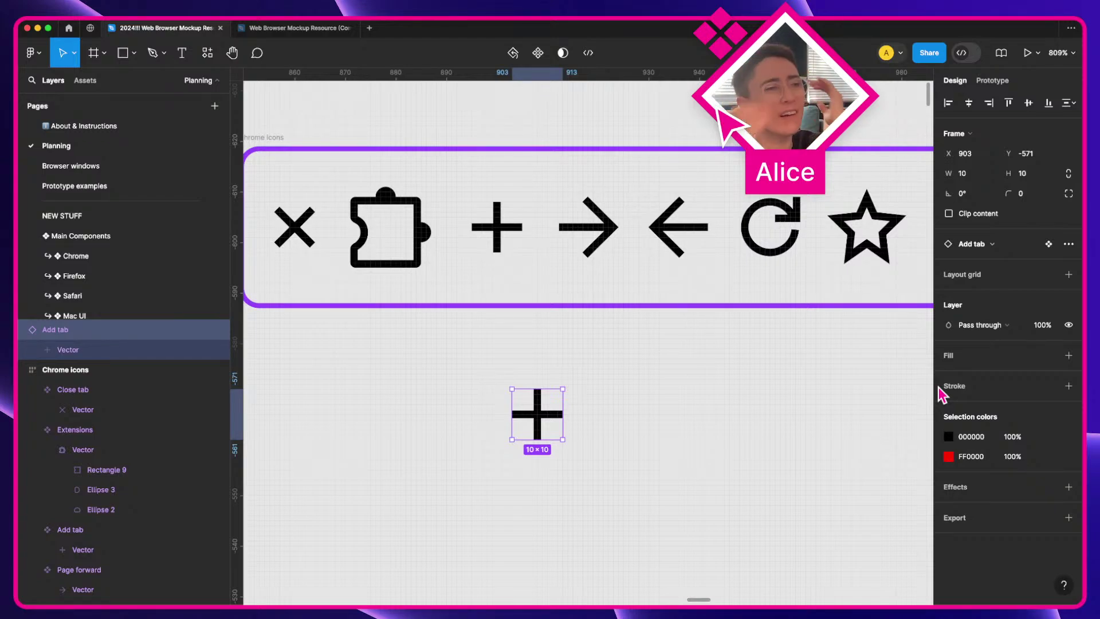
pyautogui.click(569, 348)
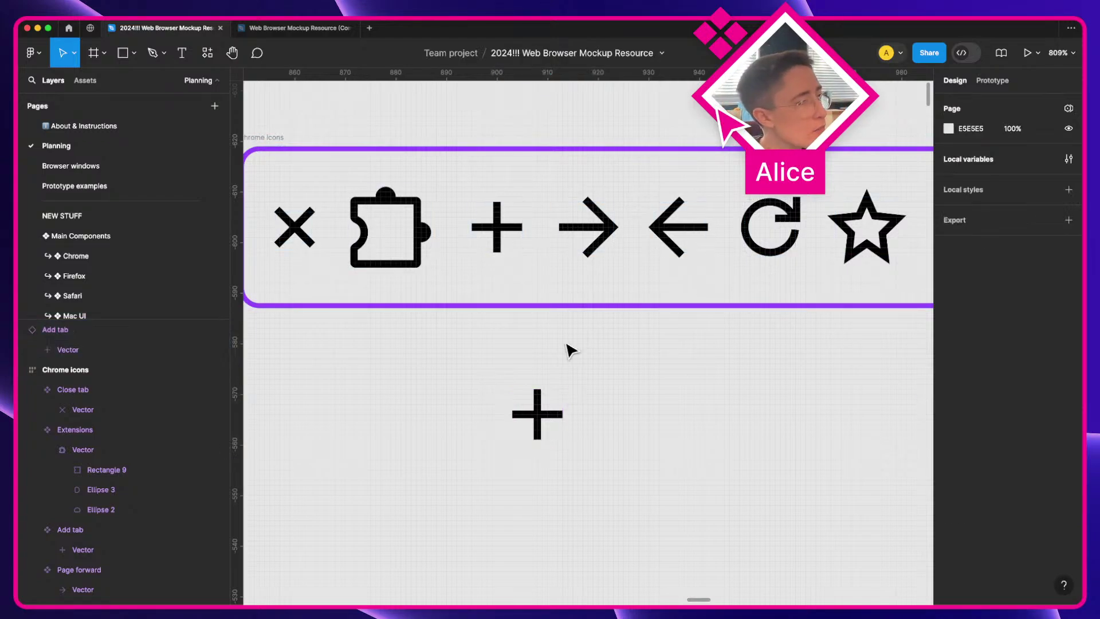
pyautogui.doubleClick(303, 229)
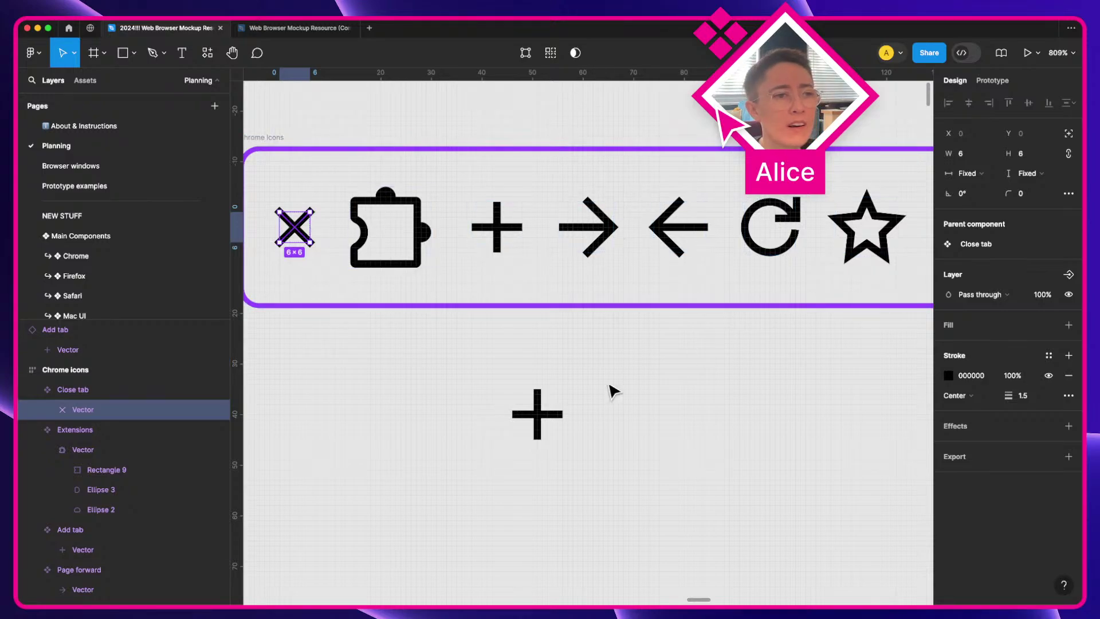
pyautogui.click(538, 424)
pyautogui.click(621, 416)
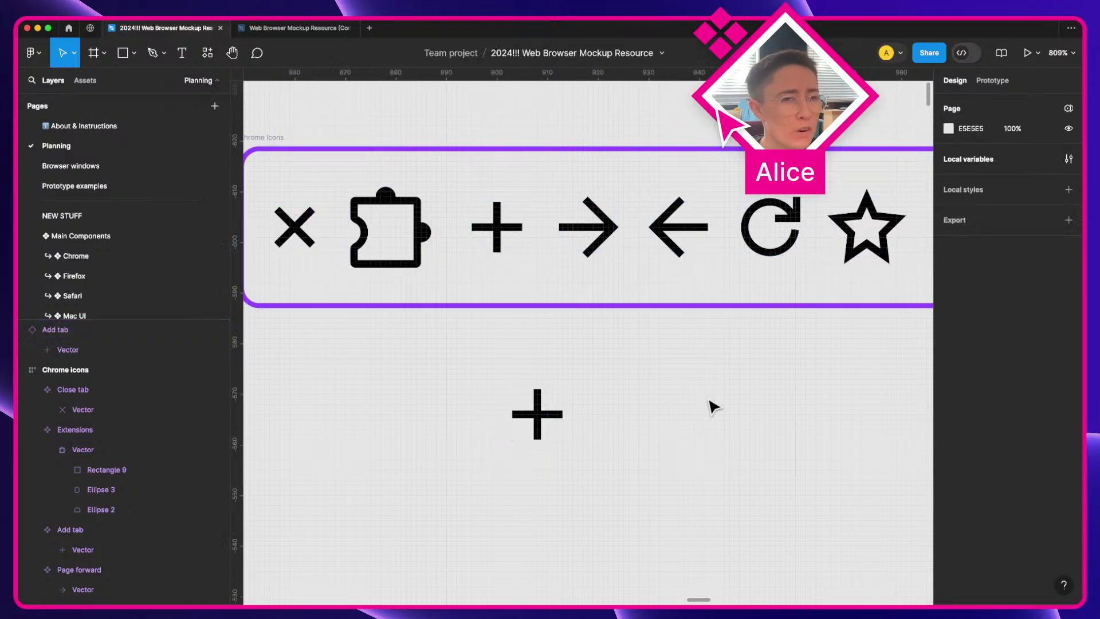
pyautogui.click(544, 424)
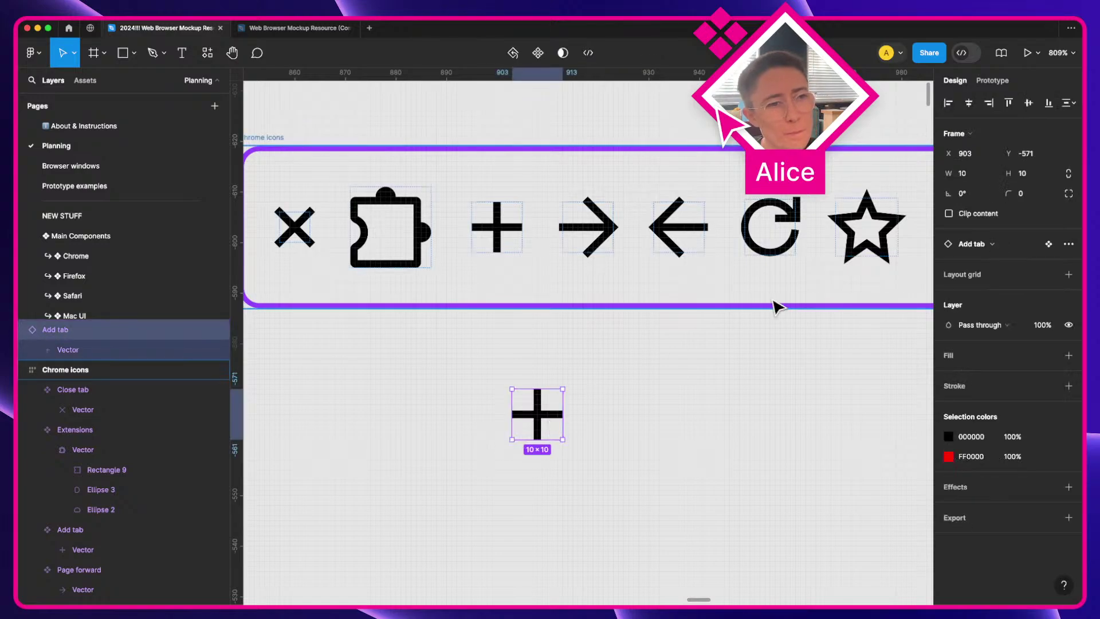
pyautogui.press('BackSpace')
# Step: Place a new Refresh copy, set its colour to FF0000, and swap it to the Extensions icon
pyautogui.moveTo(771, 226); pyautogui.dragTo(666, 433)
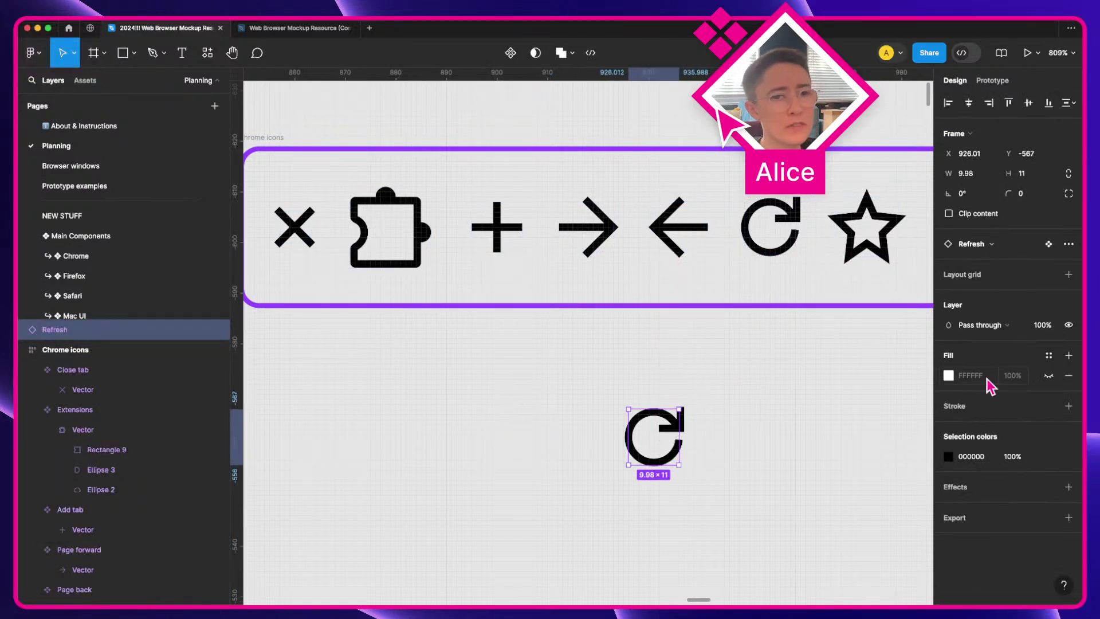
pyautogui.click(960, 456)
pyautogui.write('FF0000')
pyautogui.press('Return')
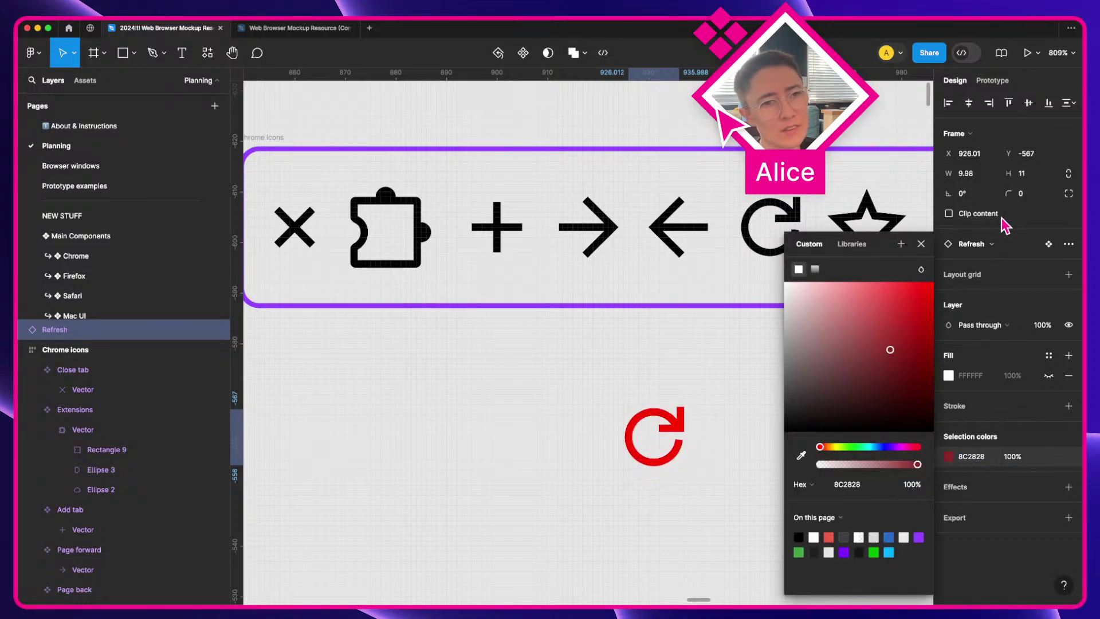
pyautogui.click(987, 244)
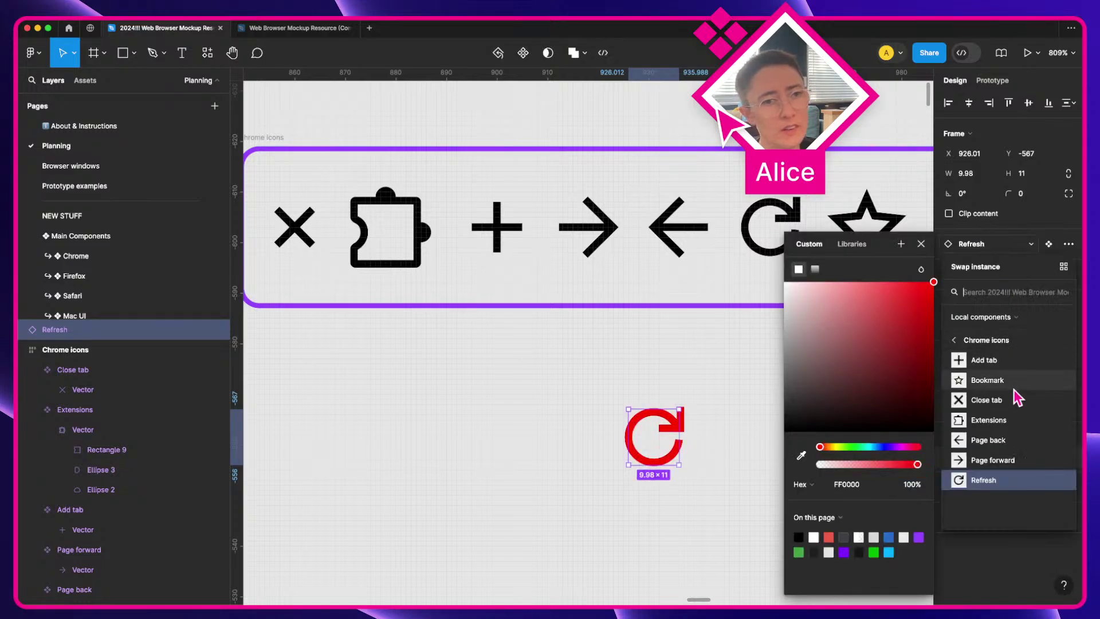
pyautogui.click(1014, 422)
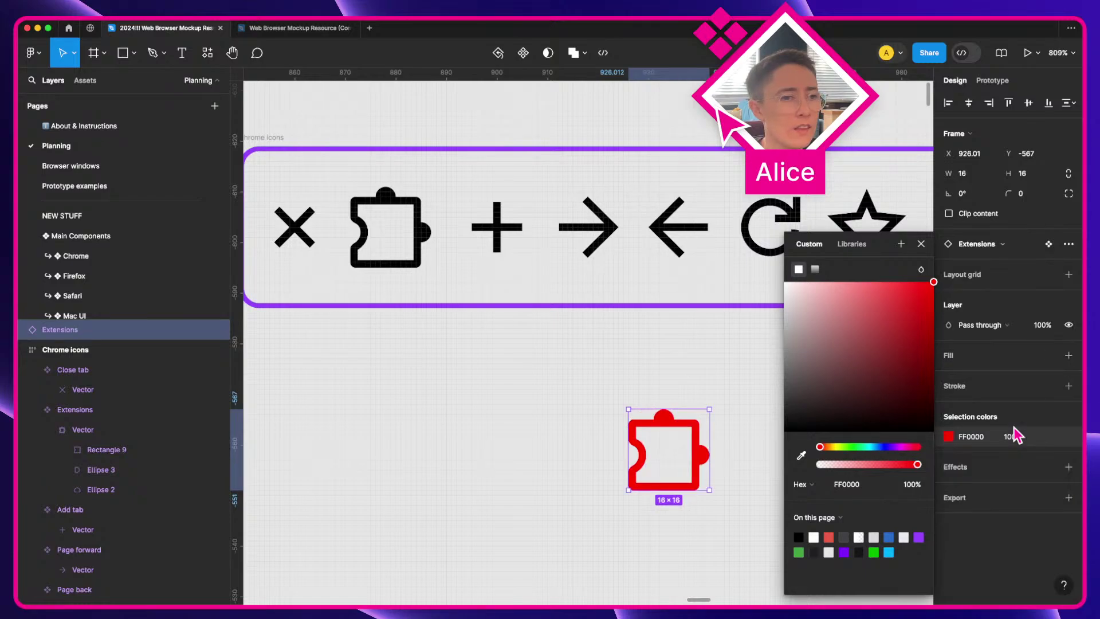
pyautogui.click(524, 404)
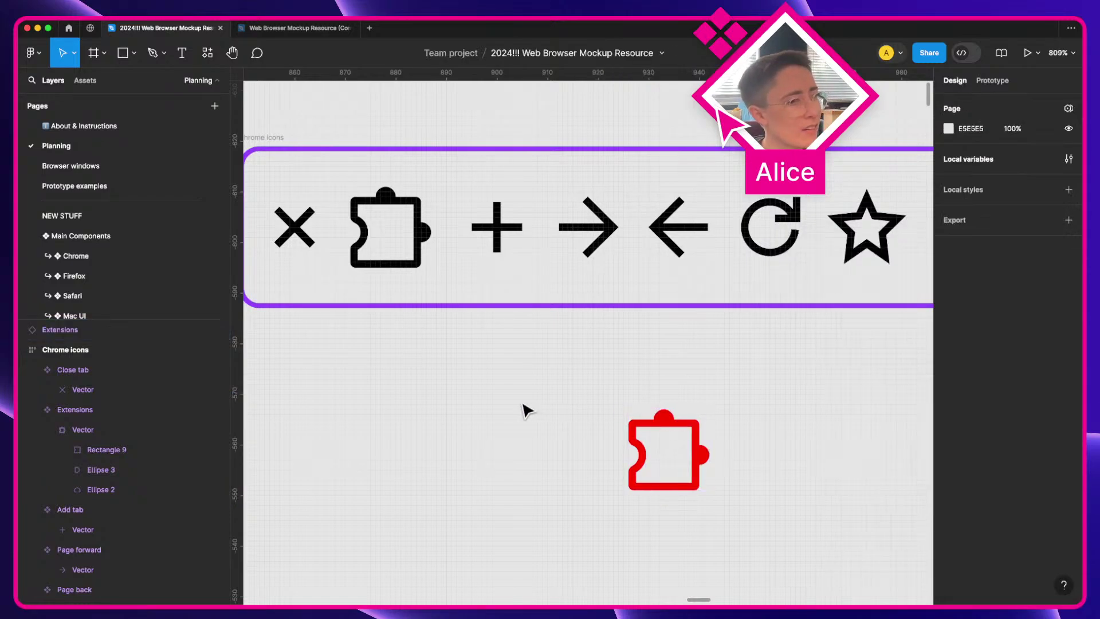
pyautogui.click(102, 437)
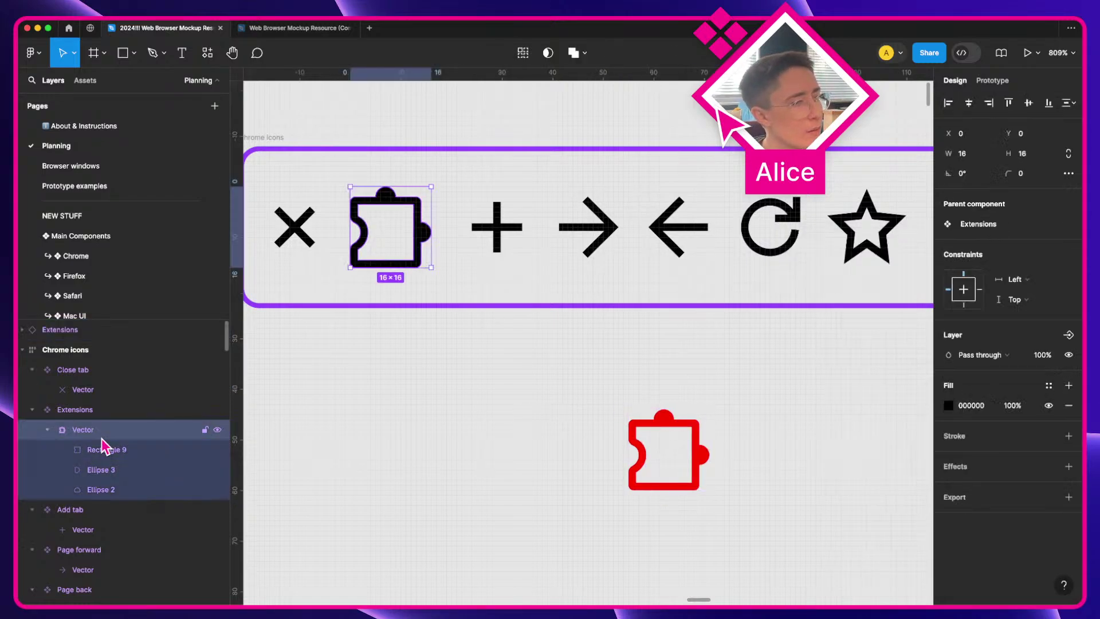
pyautogui.click(771, 226)
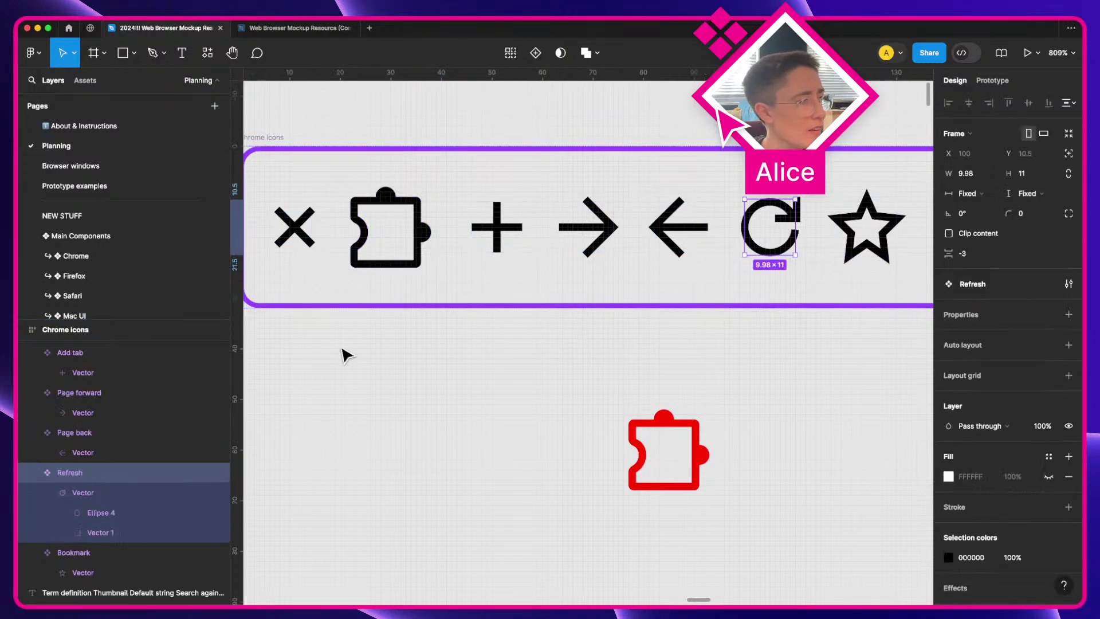
pyautogui.doubleClick(677, 238)
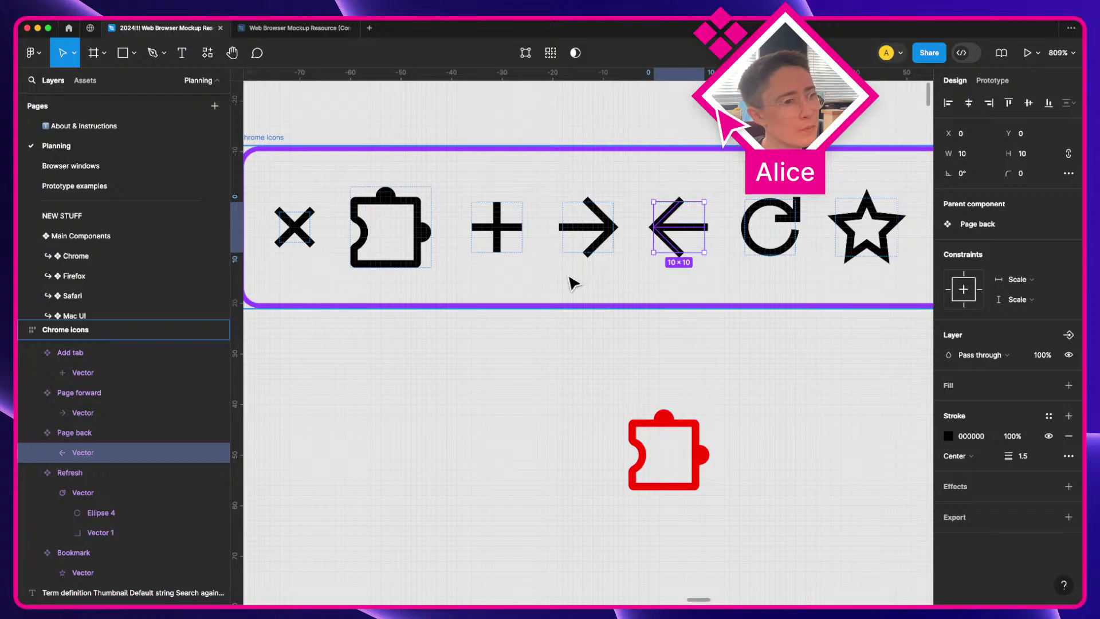
pyautogui.press('super')
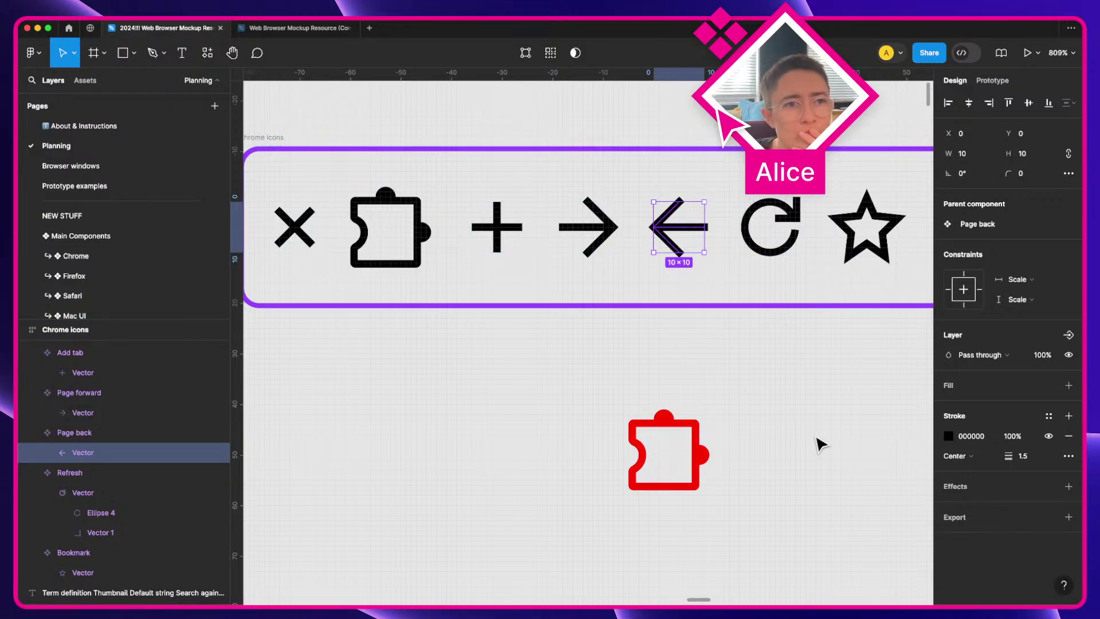
pyautogui.click(809, 445)
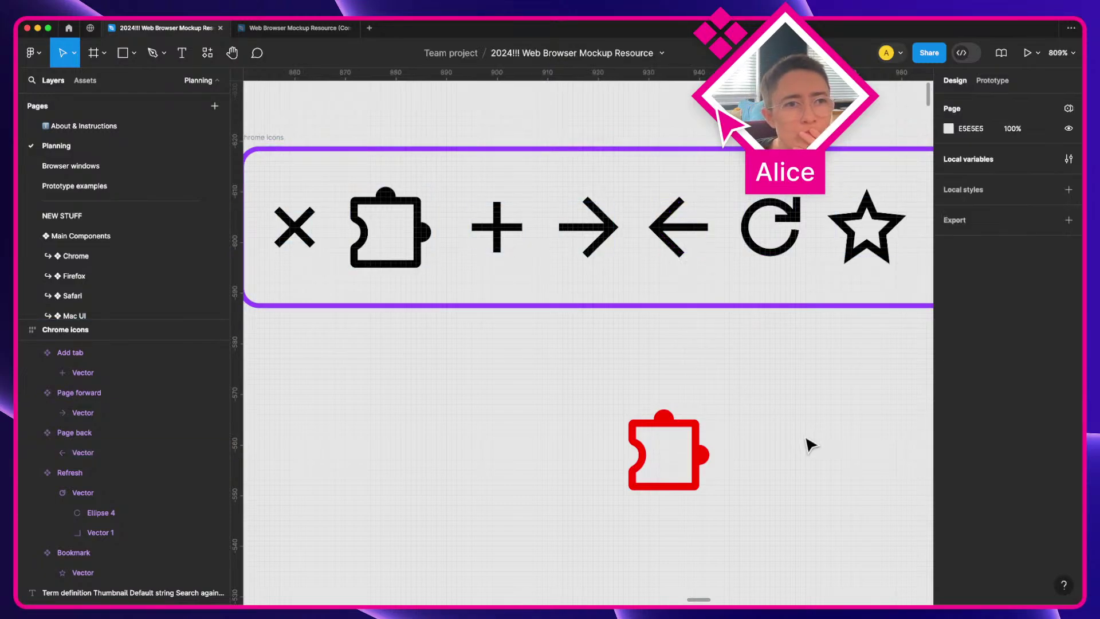
pyautogui.click(762, 219)
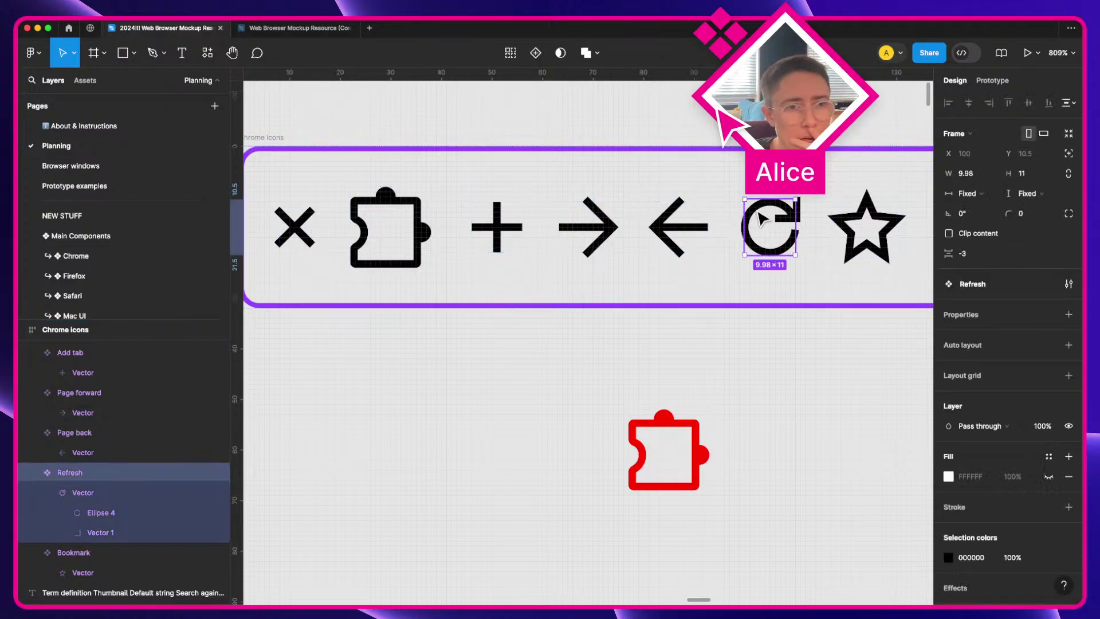
pyautogui.doubleClick(666, 230)
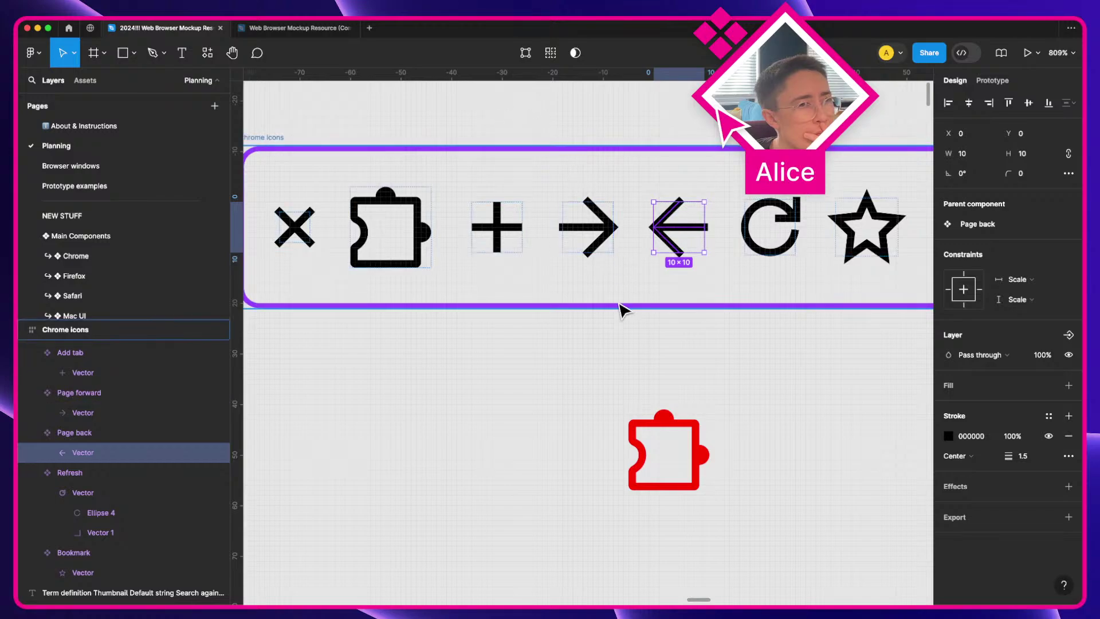
pyautogui.click(701, 450)
pyautogui.click(704, 441)
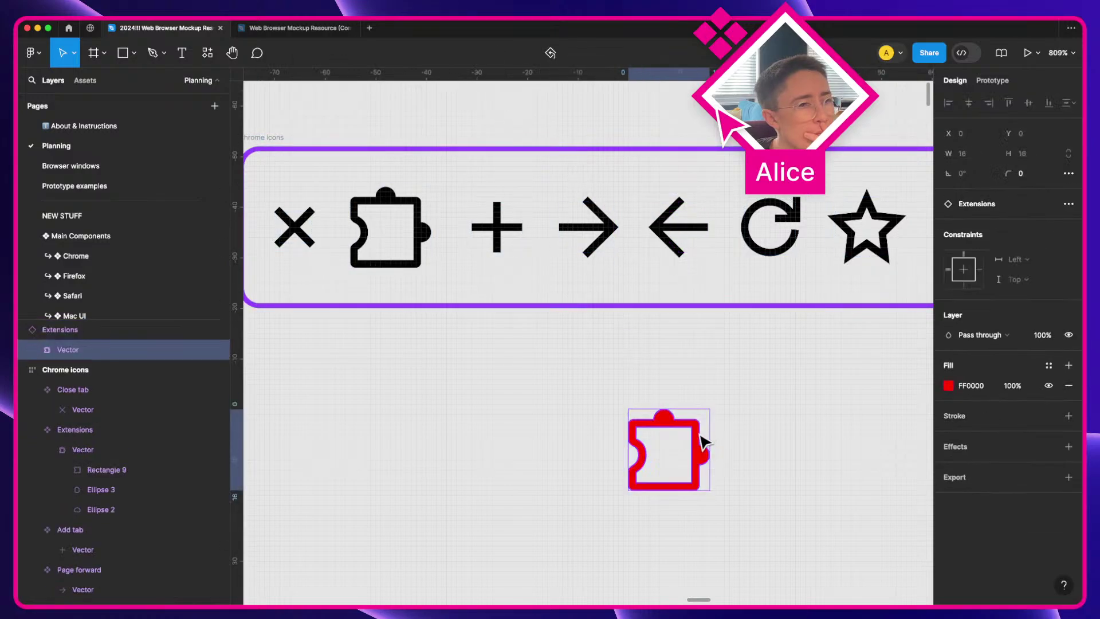
pyautogui.click(469, 389)
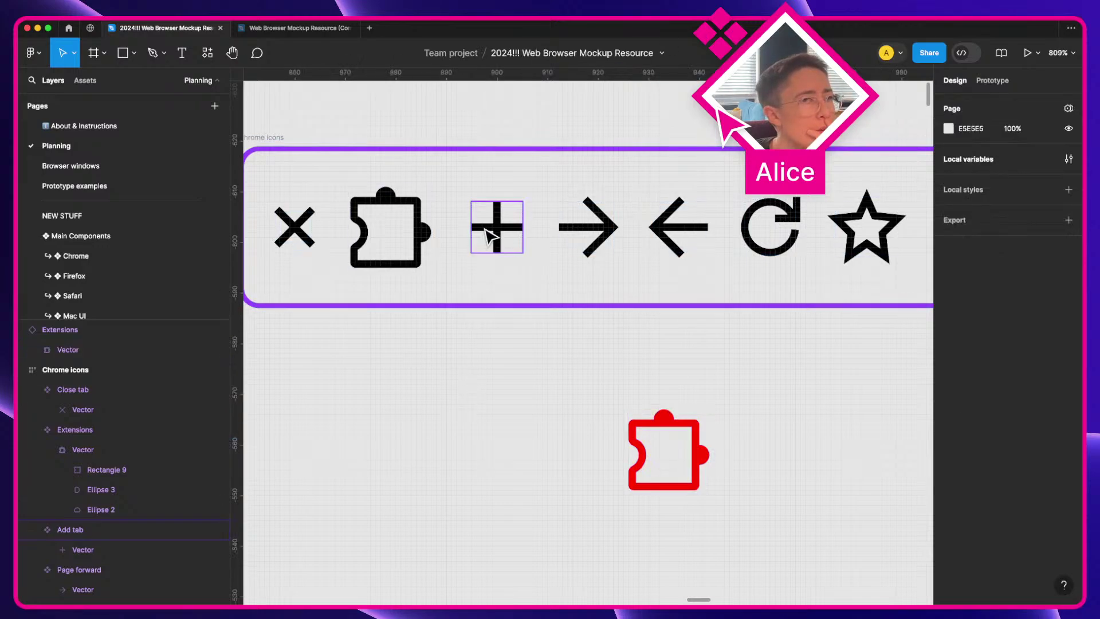
pyautogui.click(494, 227)
pyautogui.doubleClick(501, 232)
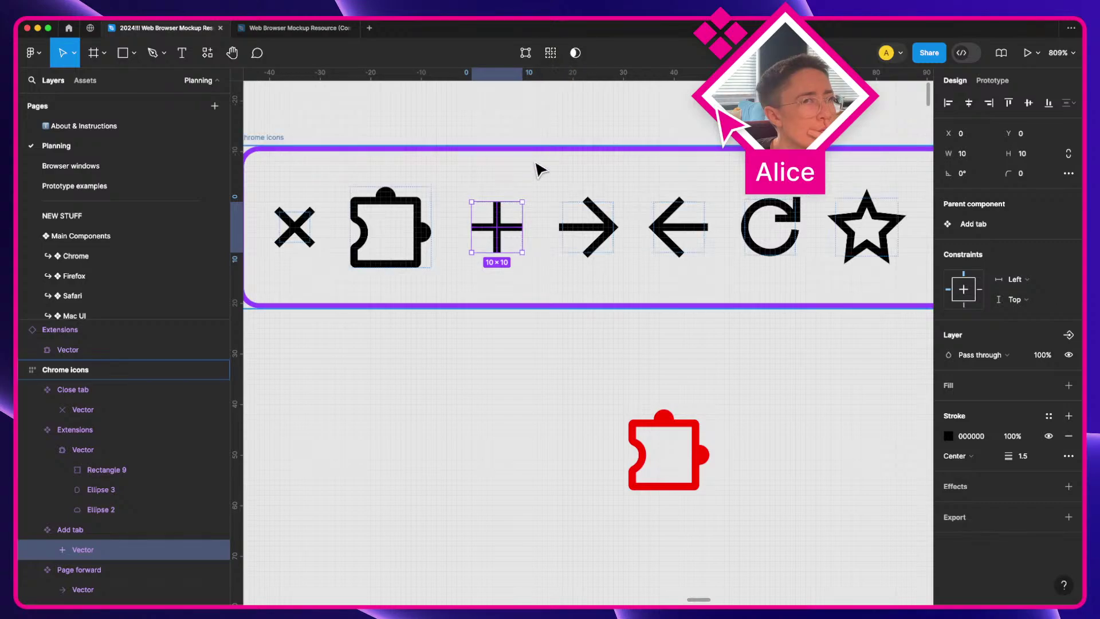
pyautogui.click(564, 390)
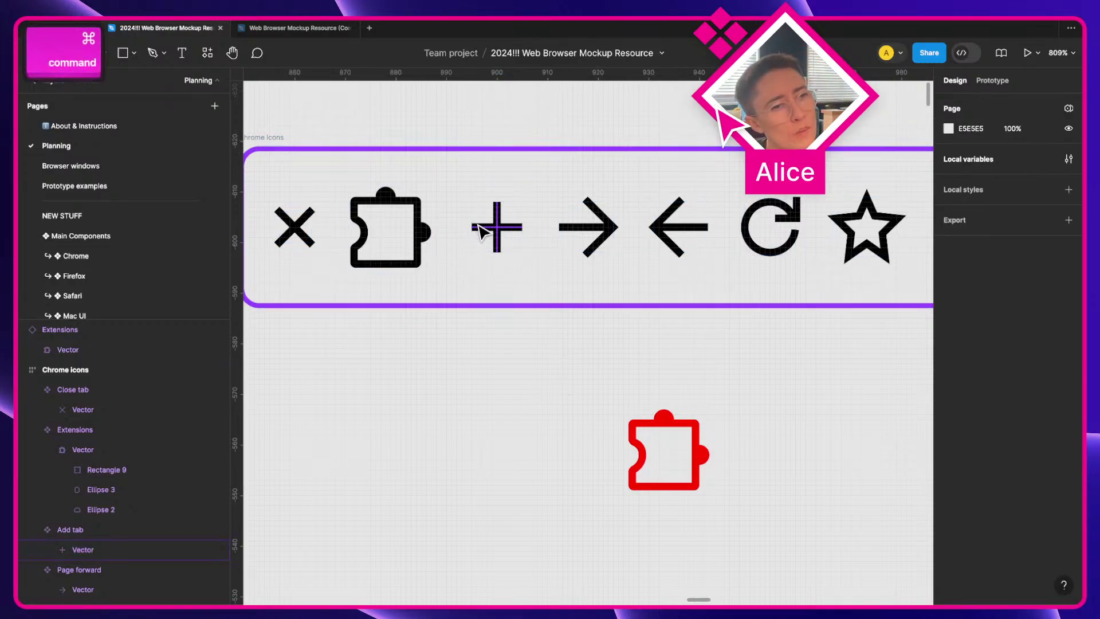
# Step: Duplicate the plus vector below the frame, then delete that copy
pyautogui.moveTo(495, 228); pyautogui.dragTo(496, 465)
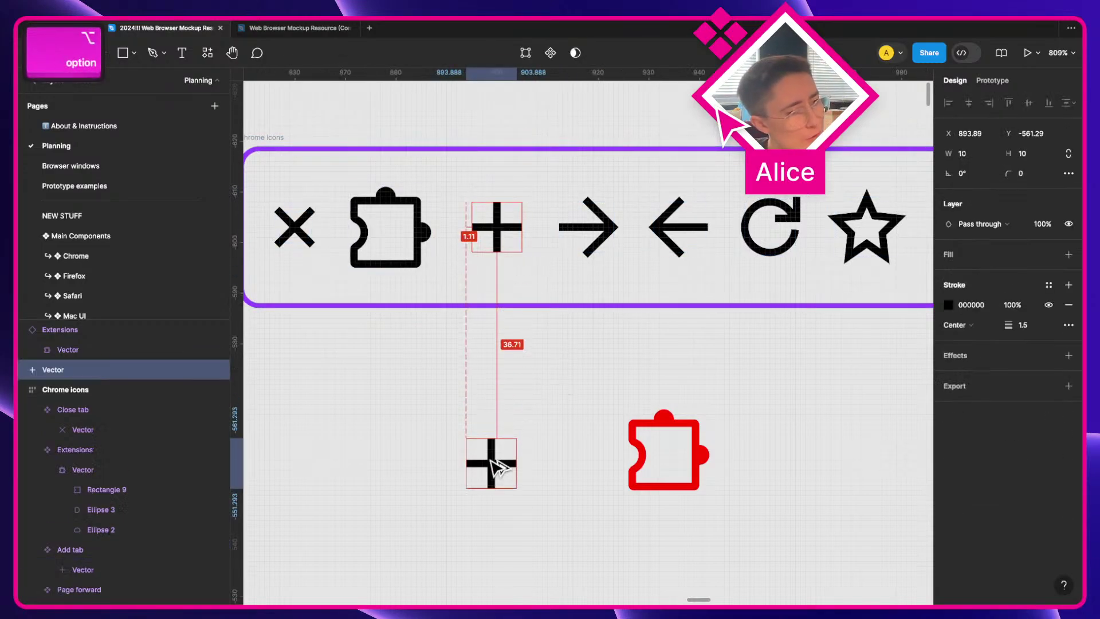
pyautogui.click(489, 395)
pyautogui.click(489, 469)
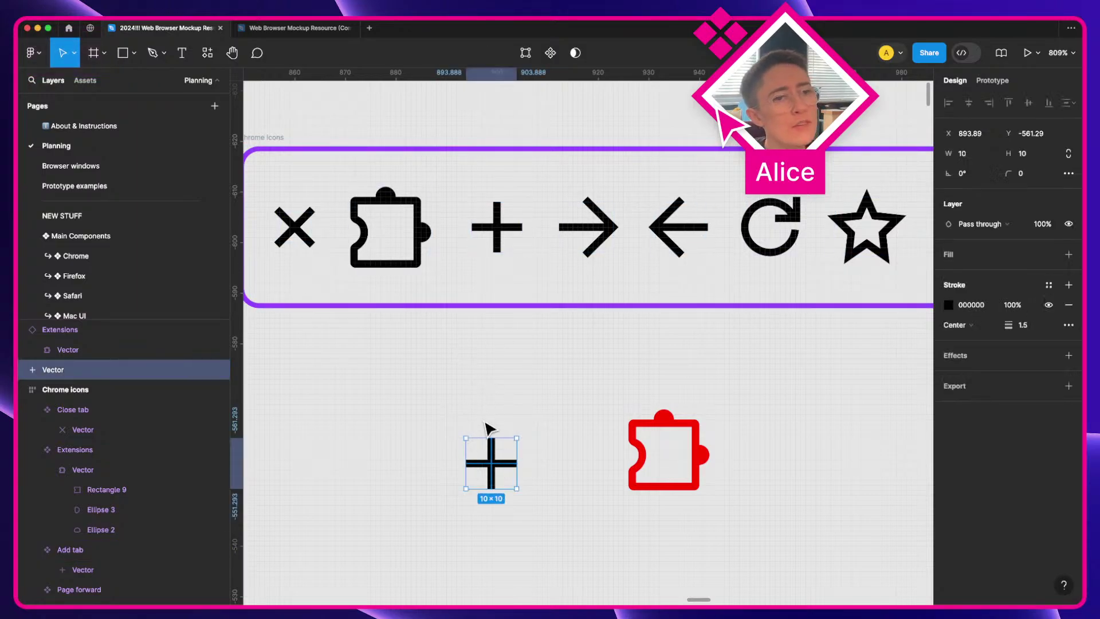
pyautogui.press('Delete')
# Step: Place a 12.32 × 11.5 copy of the star vector below the Chrome icons frame near the red puzzle
pyautogui.moveTo(658, 386); pyautogui.dragTo(365, 371)
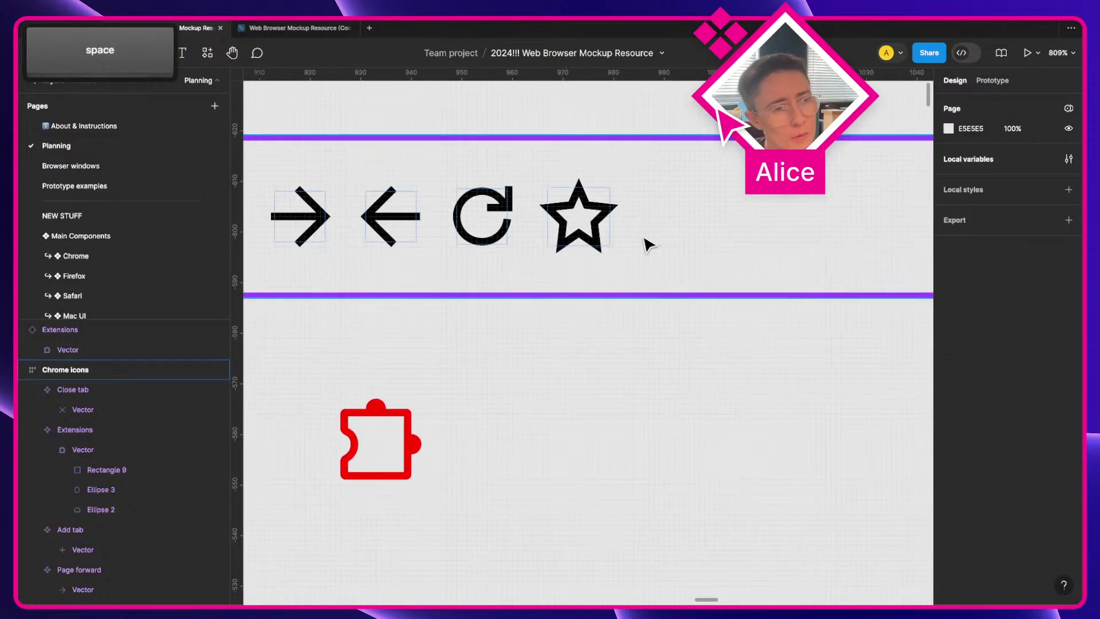
pyautogui.click(606, 238)
pyautogui.moveTo(606, 238); pyautogui.dragTo(647, 421)
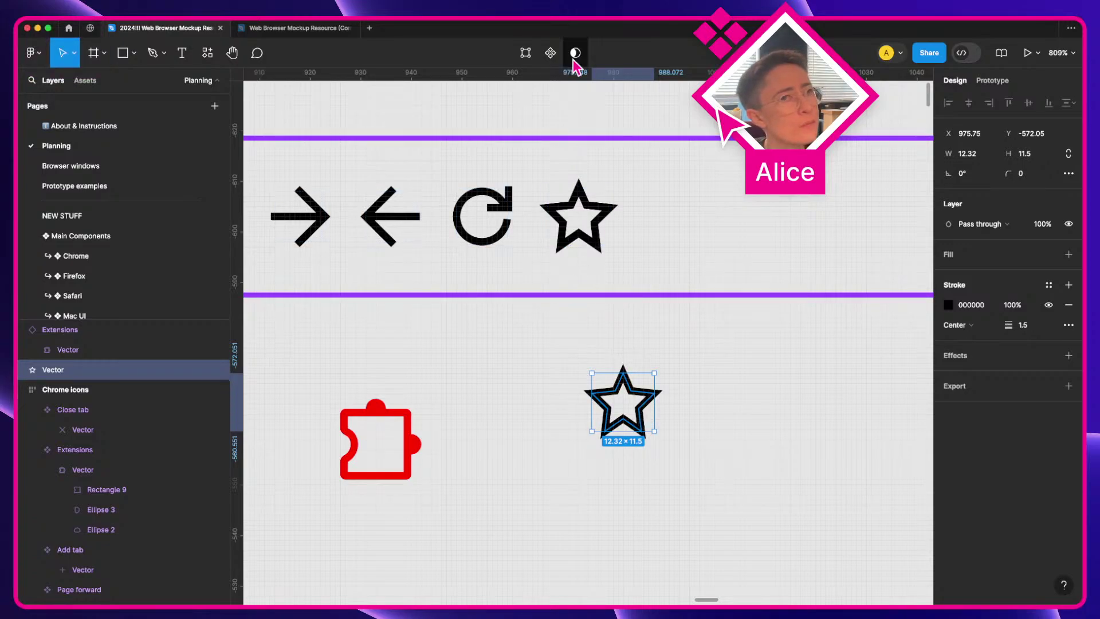
pyautogui.press('space')
pyautogui.moveTo(486, 404); pyautogui.dragTo(663, 398)
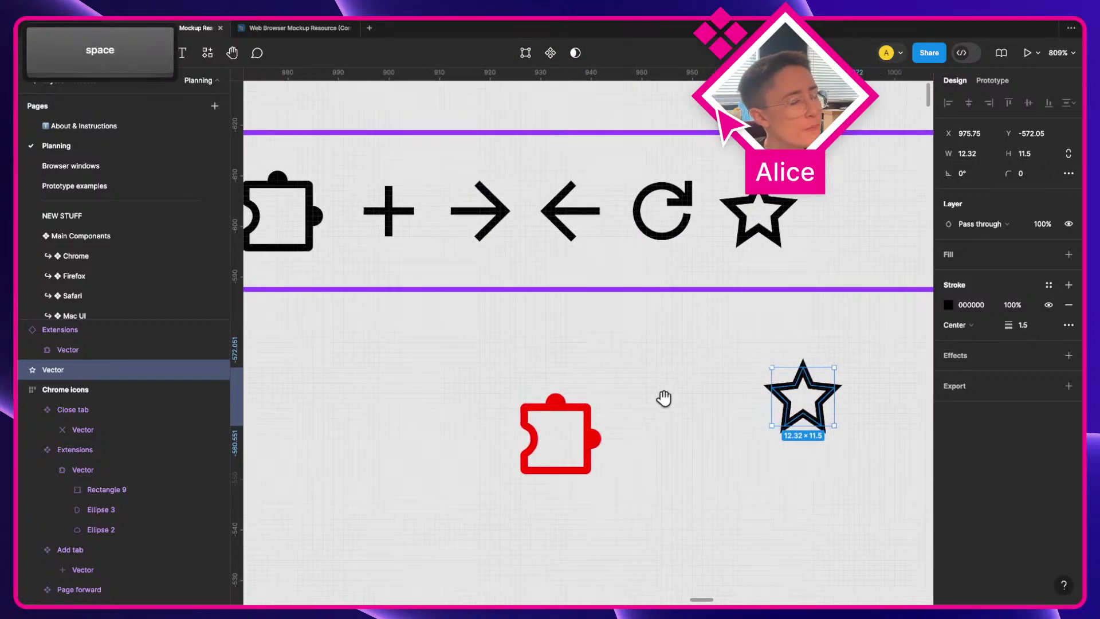
pyautogui.click(520, 413)
pyautogui.click(523, 416)
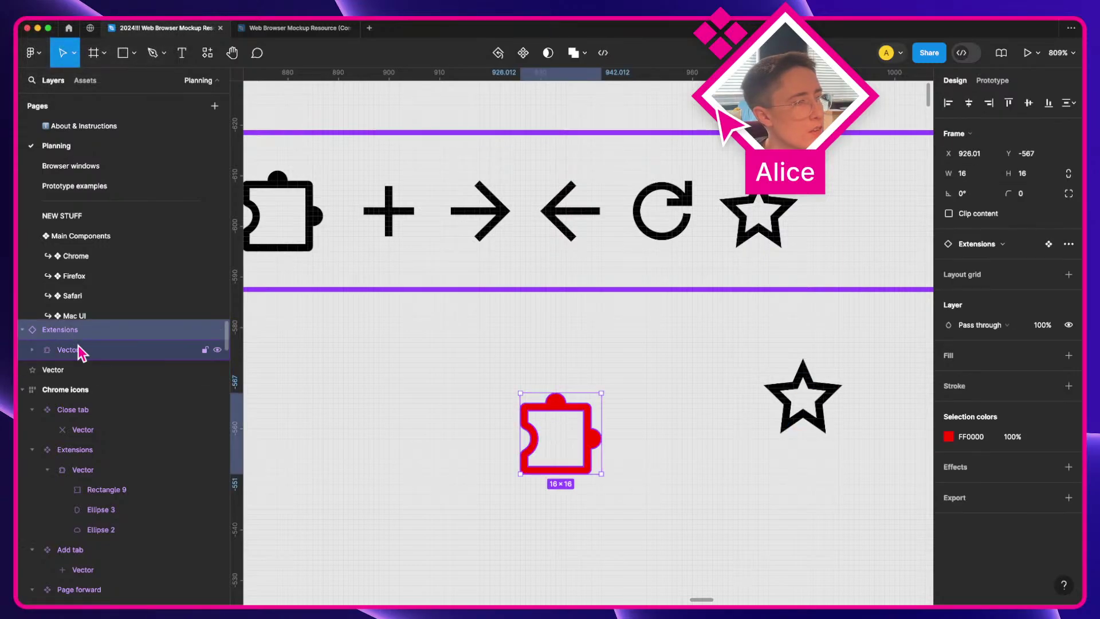
pyautogui.click(32, 350)
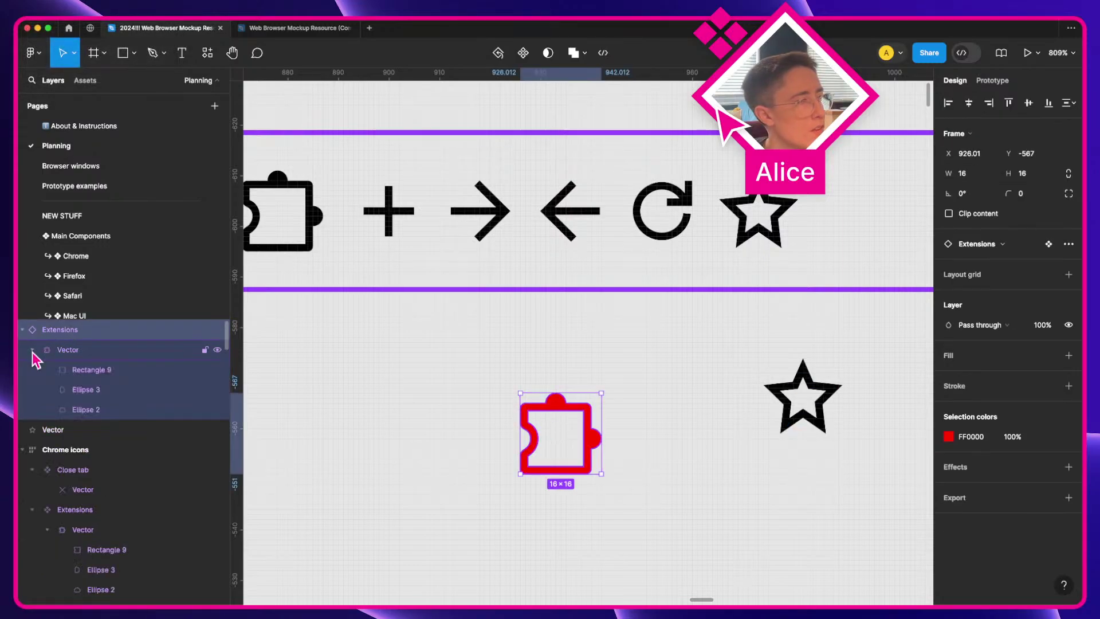
pyautogui.click(123, 371)
pyautogui.click(790, 408)
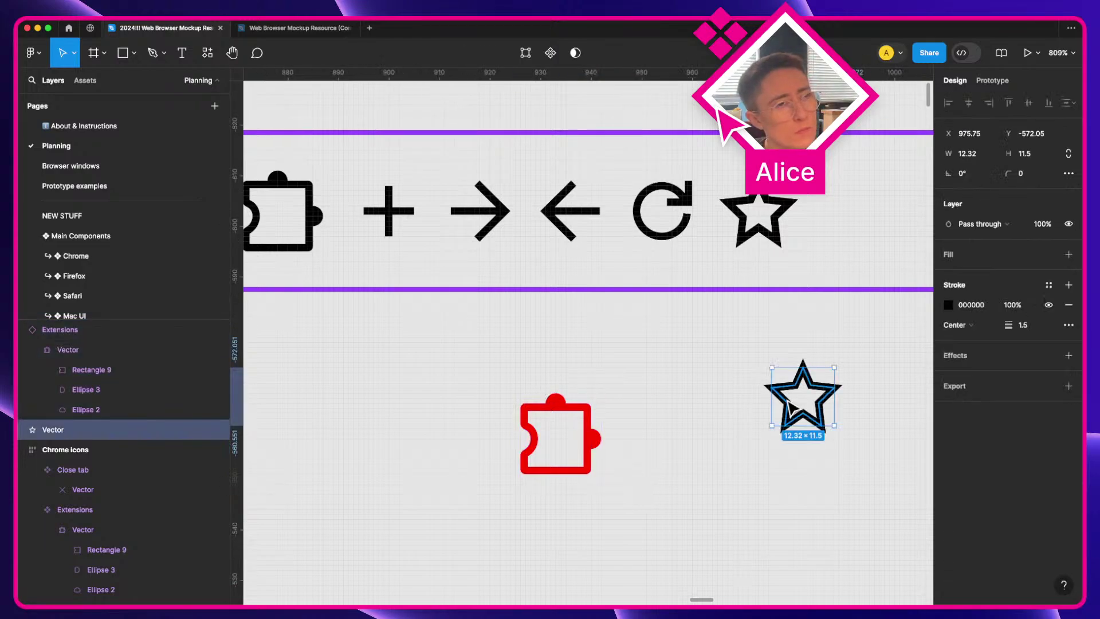
pyautogui.hscroll(-2, 791, 408)
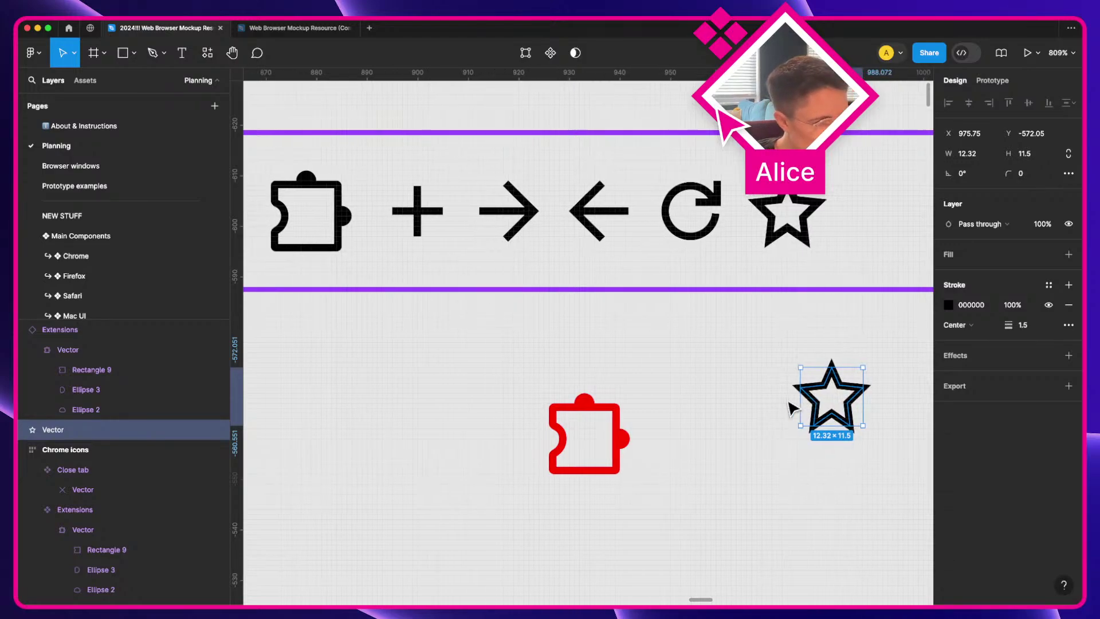
pyautogui.scroll(2, 791, 408)
pyautogui.scroll(1, 792, 407)
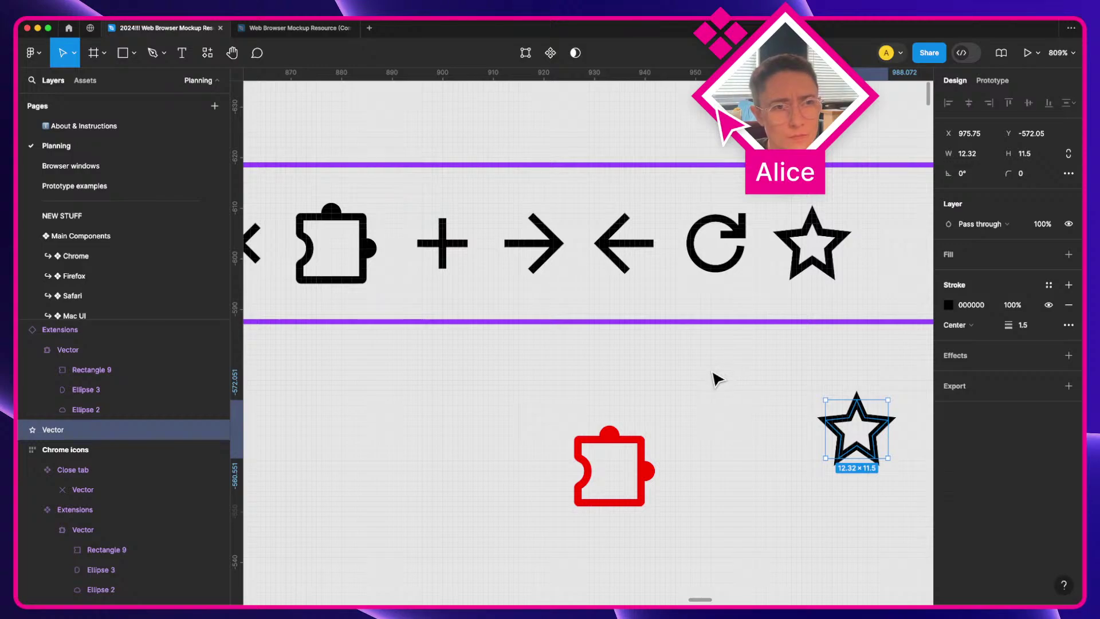
pyautogui.click(975, 255)
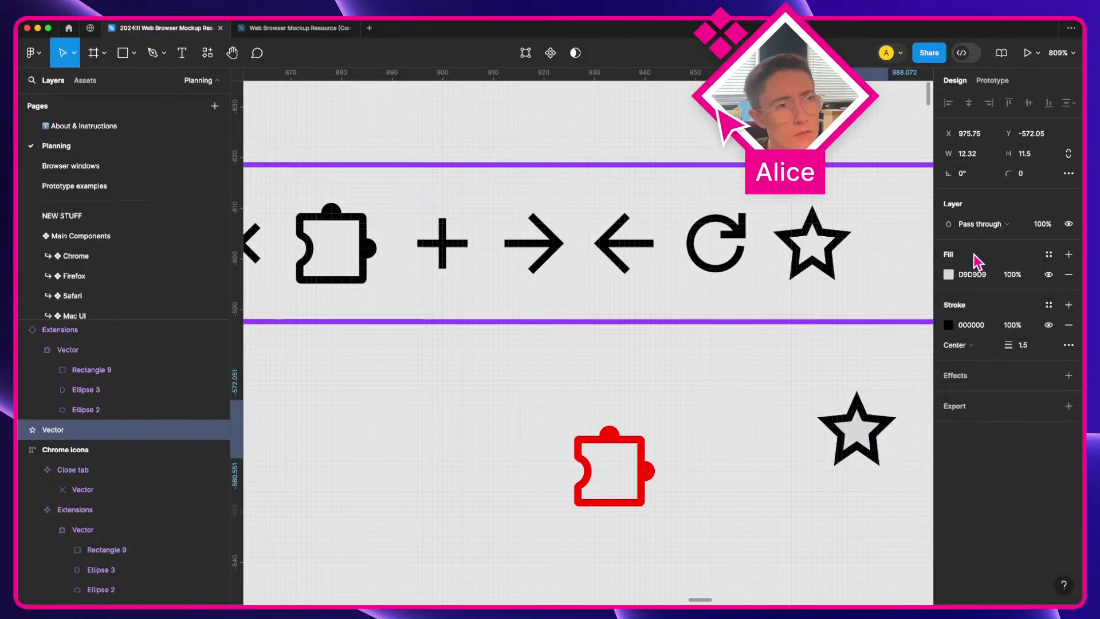
pyautogui.click(761, 445)
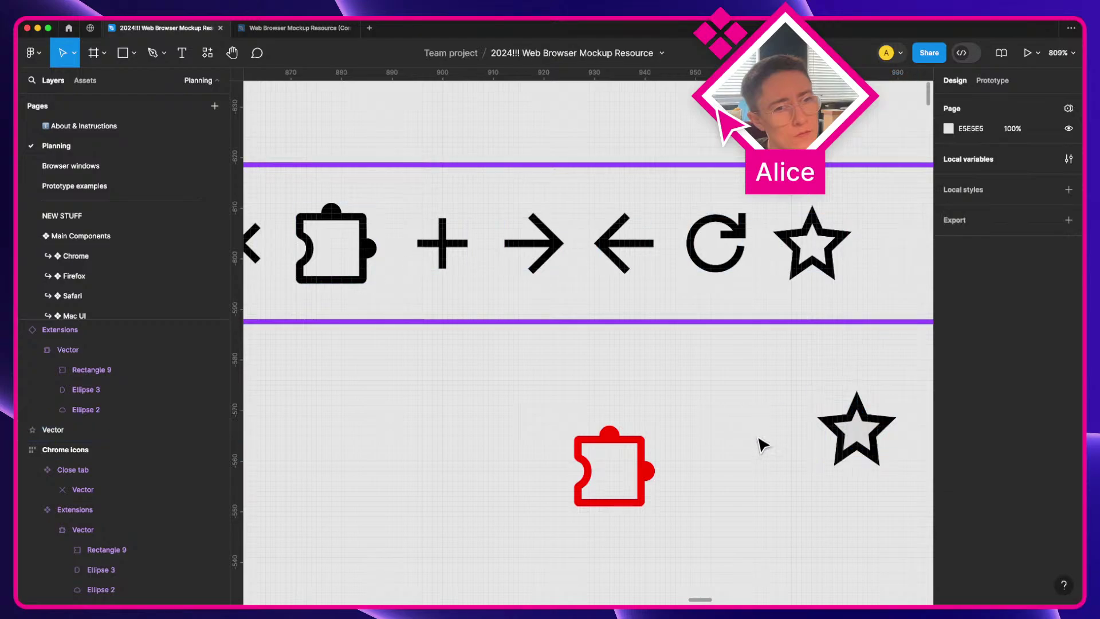
pyautogui.click(871, 421)
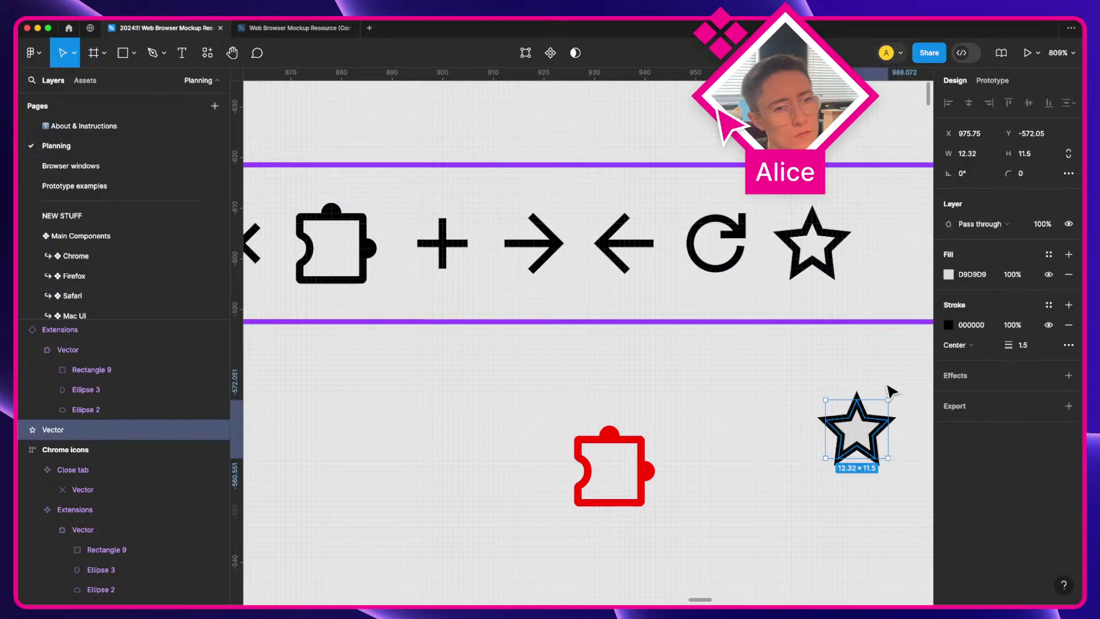
pyautogui.click(1068, 274)
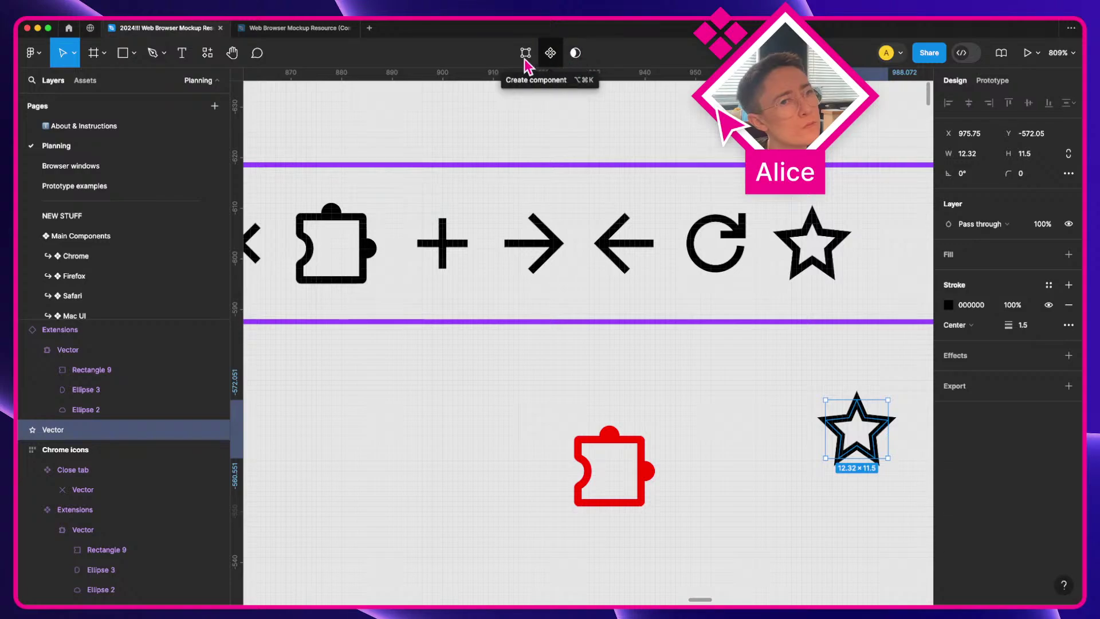
# Step: Search Quick Actions for 'union' and browse the results
pyautogui.press('super+slash')
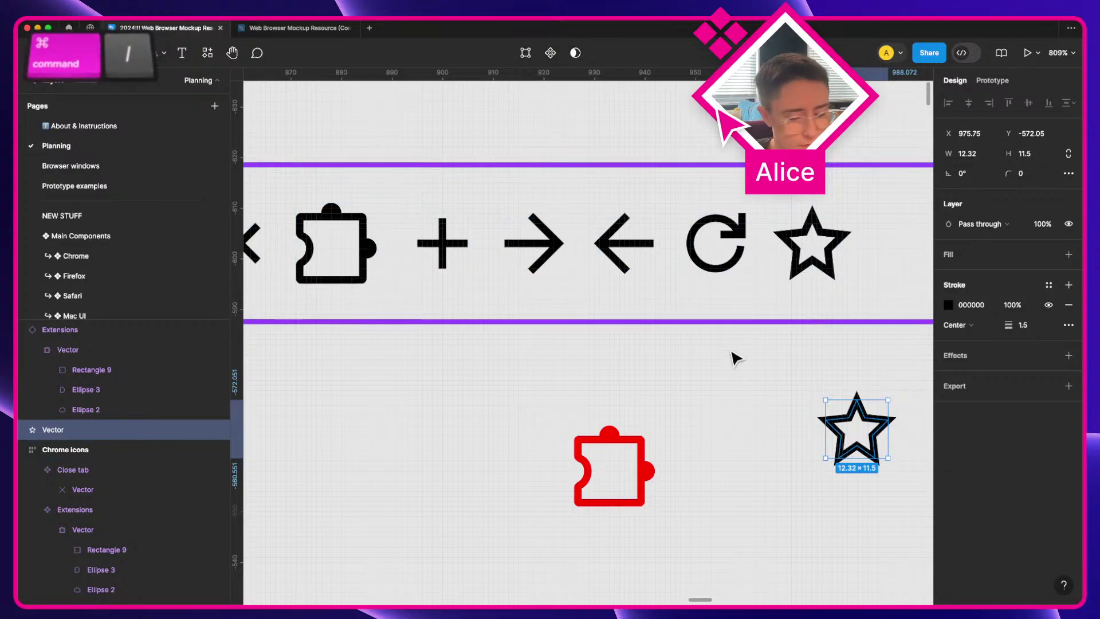
pyautogui.write('union')
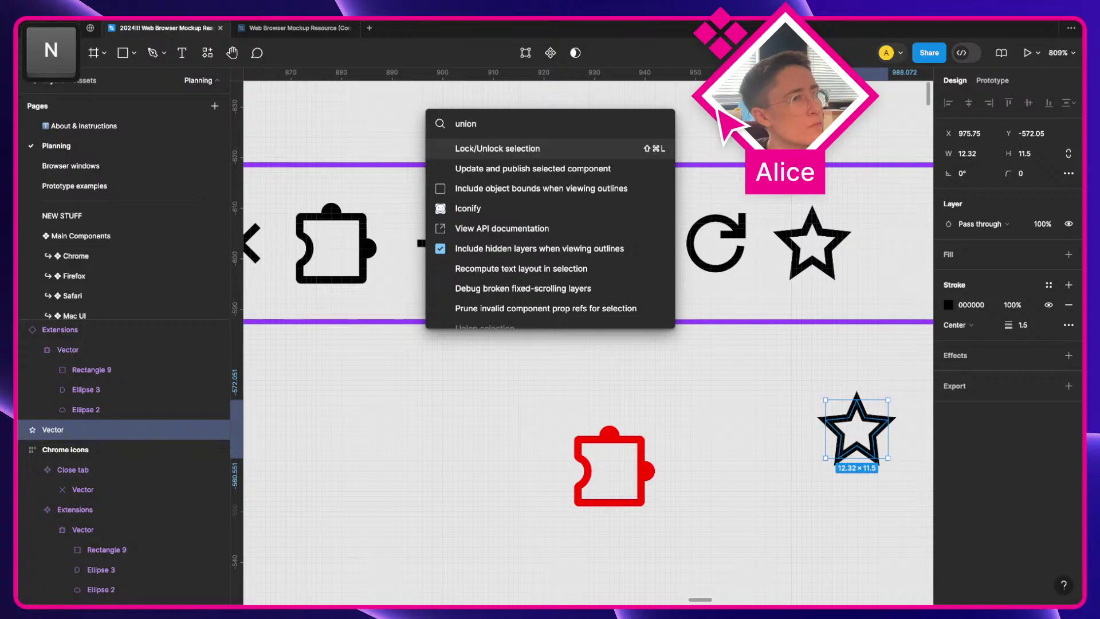
pyautogui.scroll(-2, 530, 277)
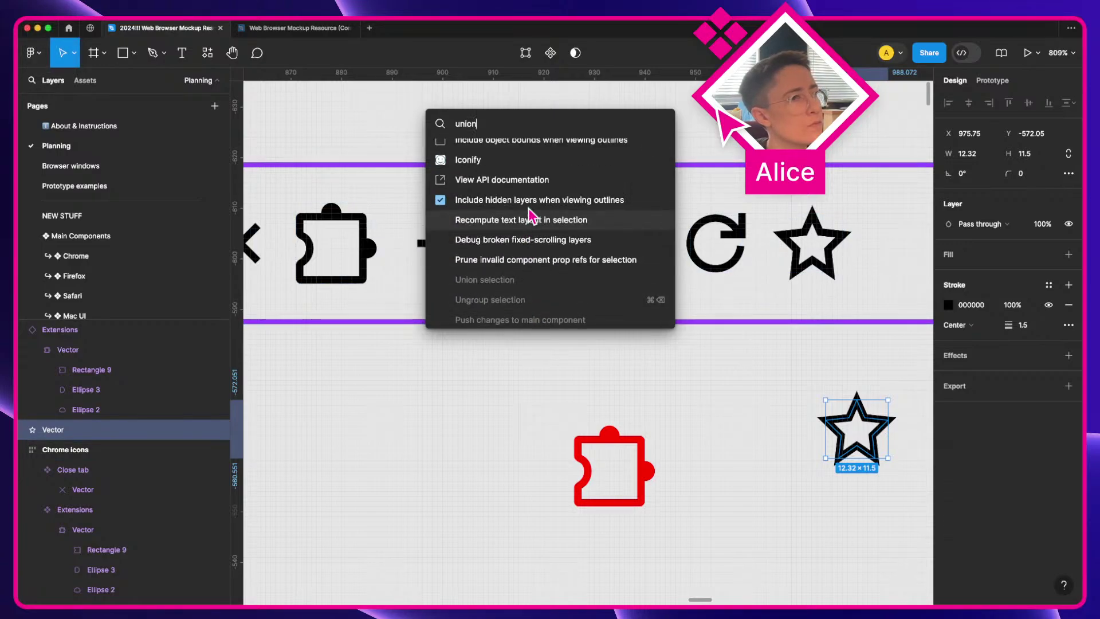
pyautogui.scroll(2, 530, 216)
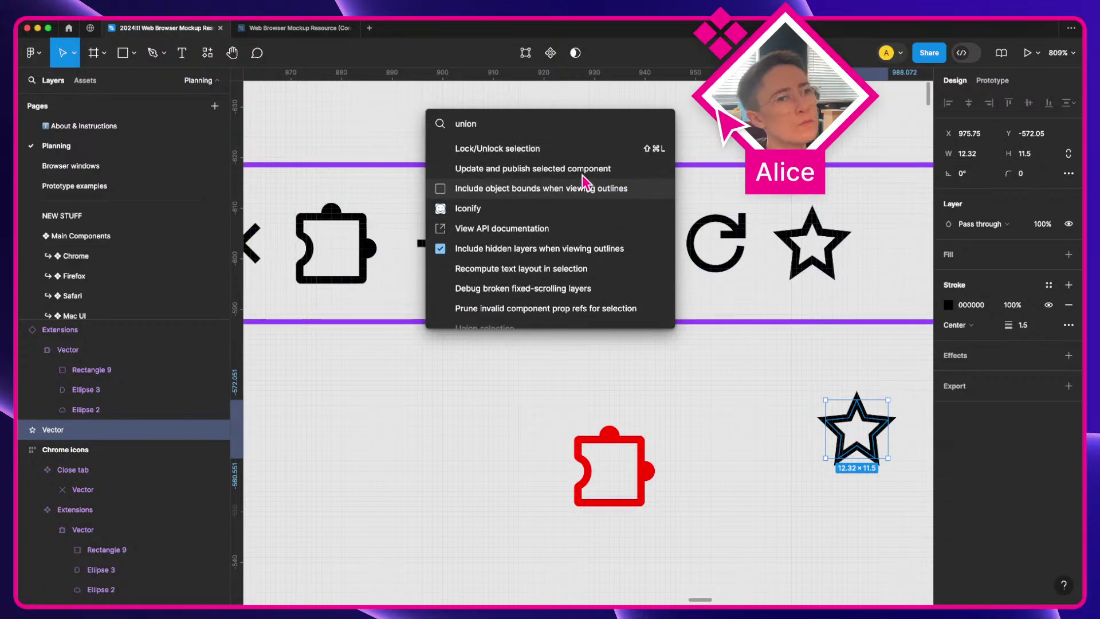
# Step: Close the search, nudge the loose star copy left, and delete it
pyautogui.click(791, 398)
pyautogui.moveTo(827, 418); pyautogui.dragTo(692, 405)
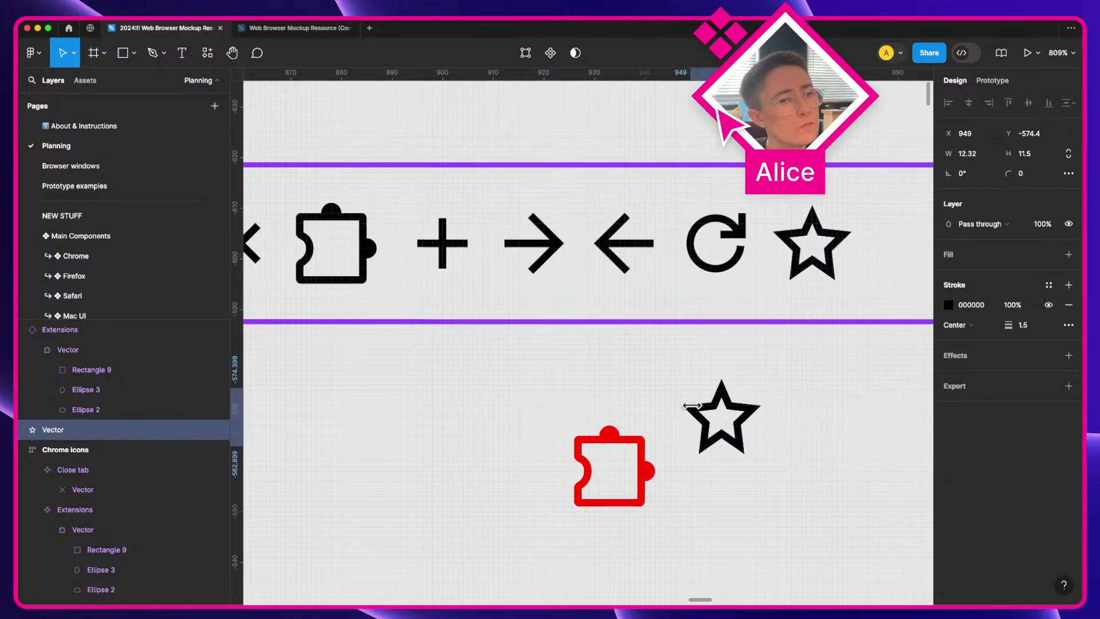
pyautogui.press('Delete')
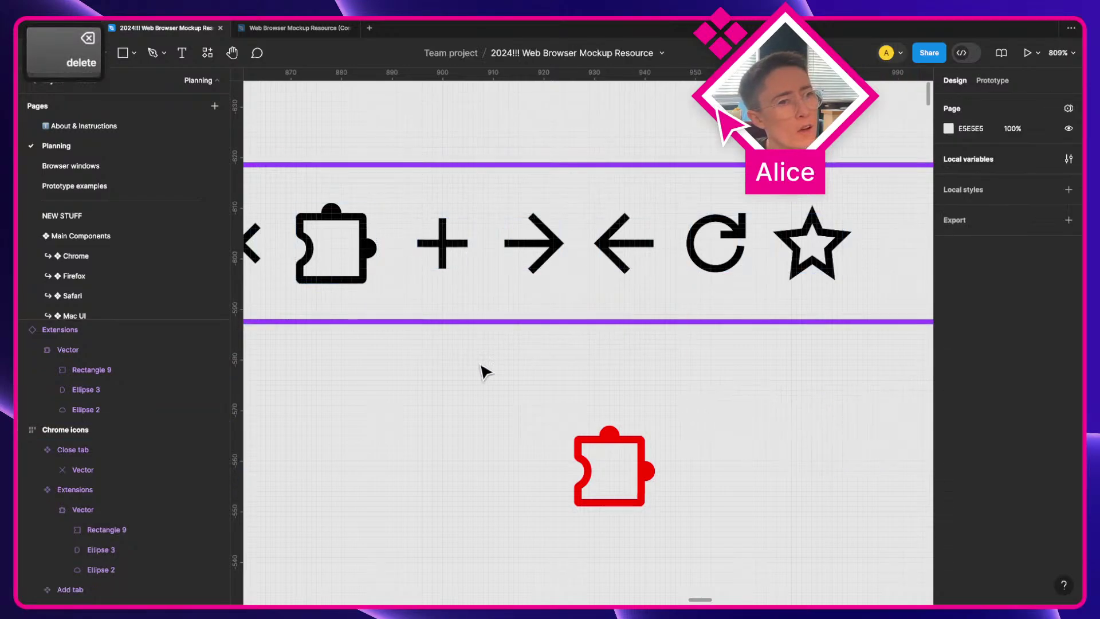
# Step: Undo the deletion and move the star copy right of the red puzzle, to X 959.75, Y -569.21
pyautogui.moveTo(481, 371); pyautogui.dragTo(423, 334)
pyautogui.press('super+z')
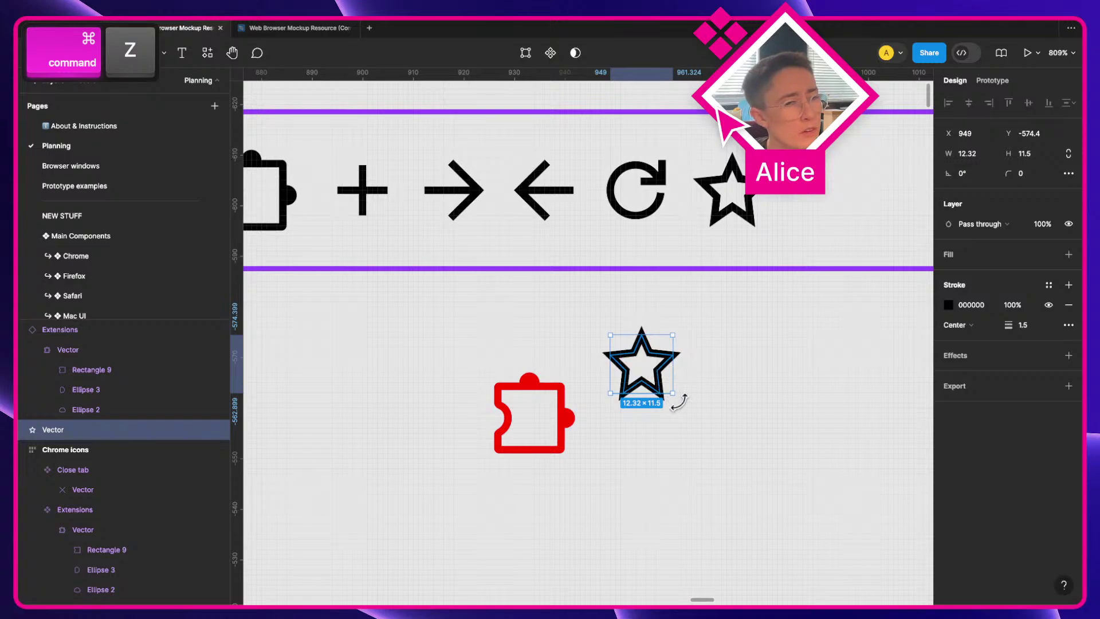
pyautogui.click(721, 408)
pyautogui.click(653, 373)
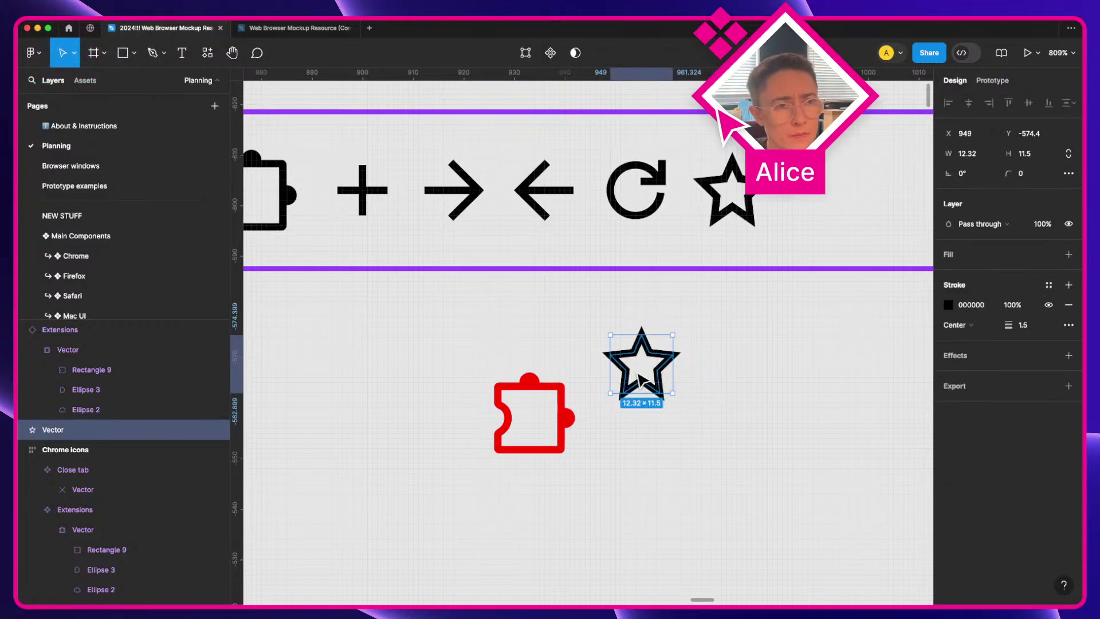
pyautogui.moveTo(660, 363); pyautogui.dragTo(714, 390)
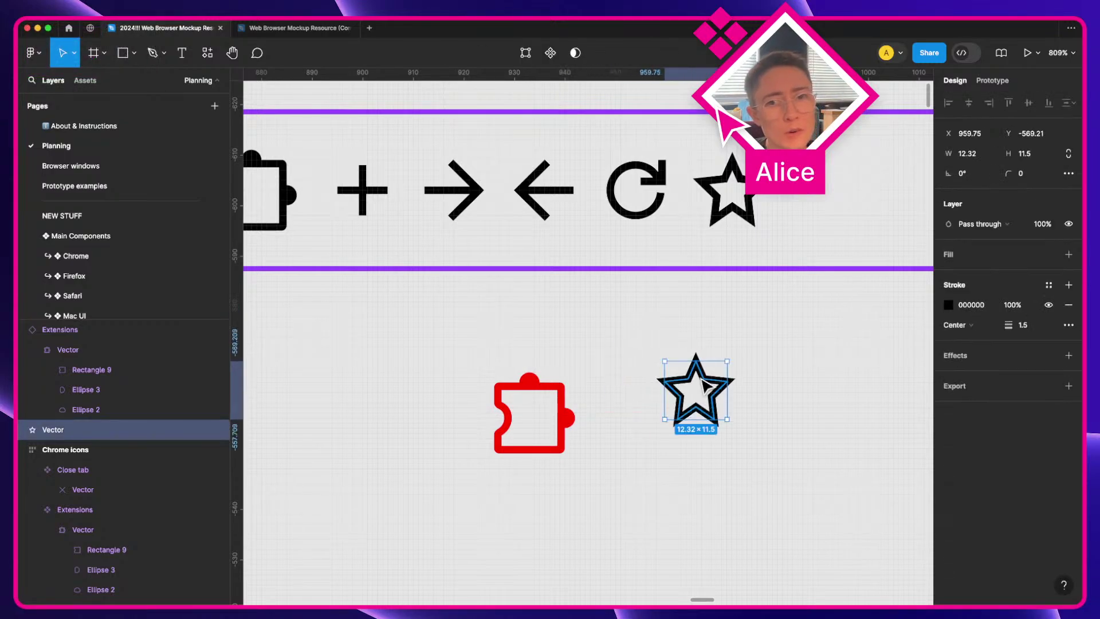
# Step: Select the red puzzle's Rectangle 9 layer, then reselect the star copy
pyautogui.click(538, 395)
pyautogui.keyDown('super'); pyautogui.click(538, 394); pyautogui.keyUp('super')
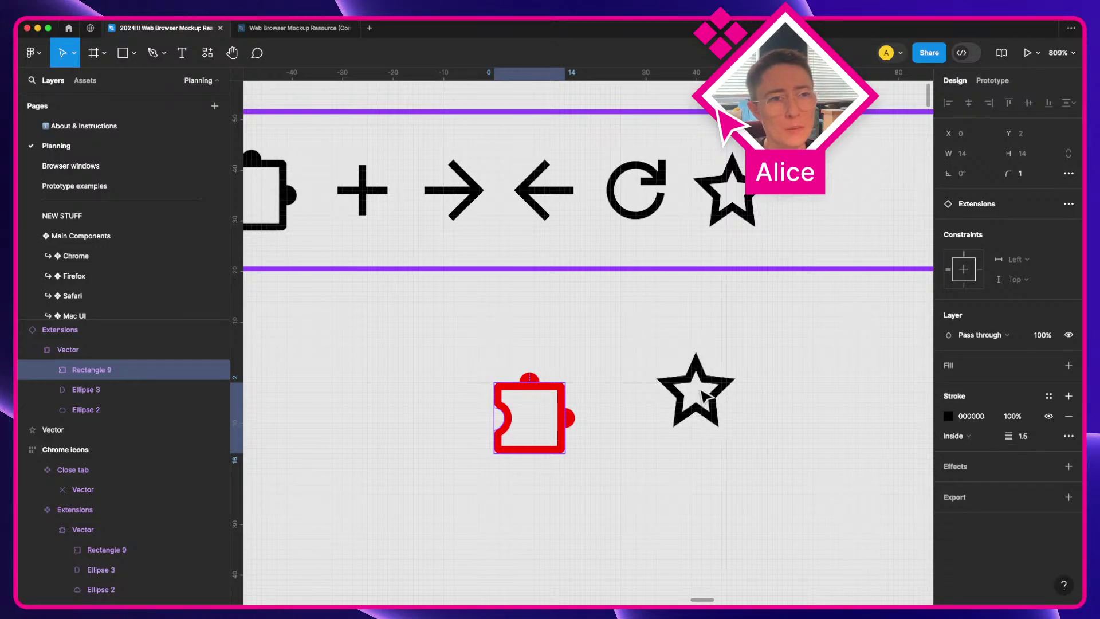
pyautogui.click(682, 383)
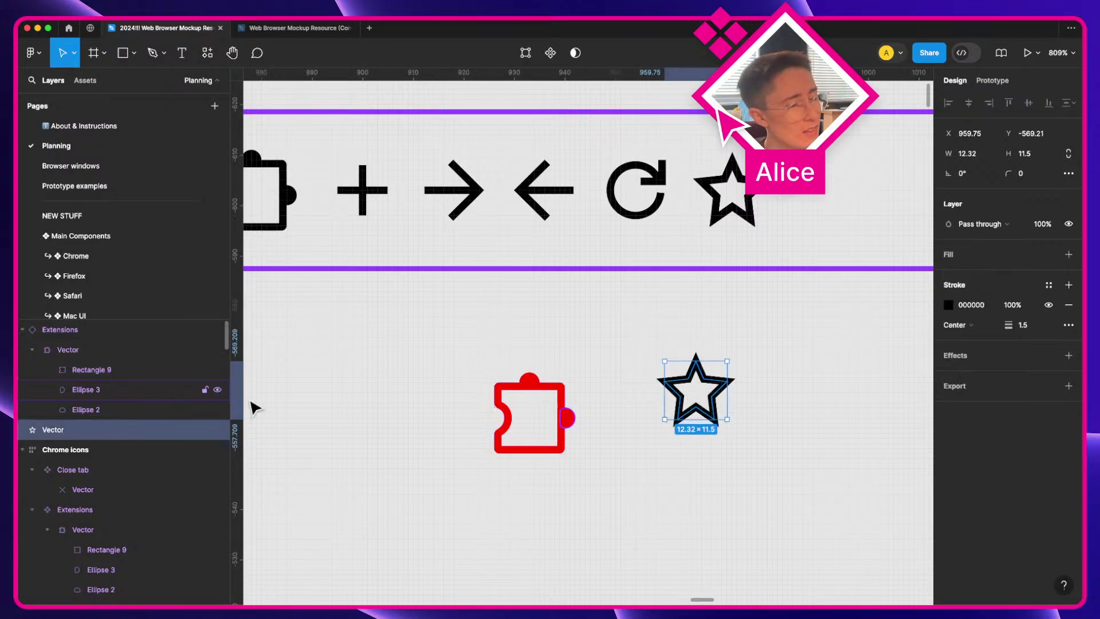
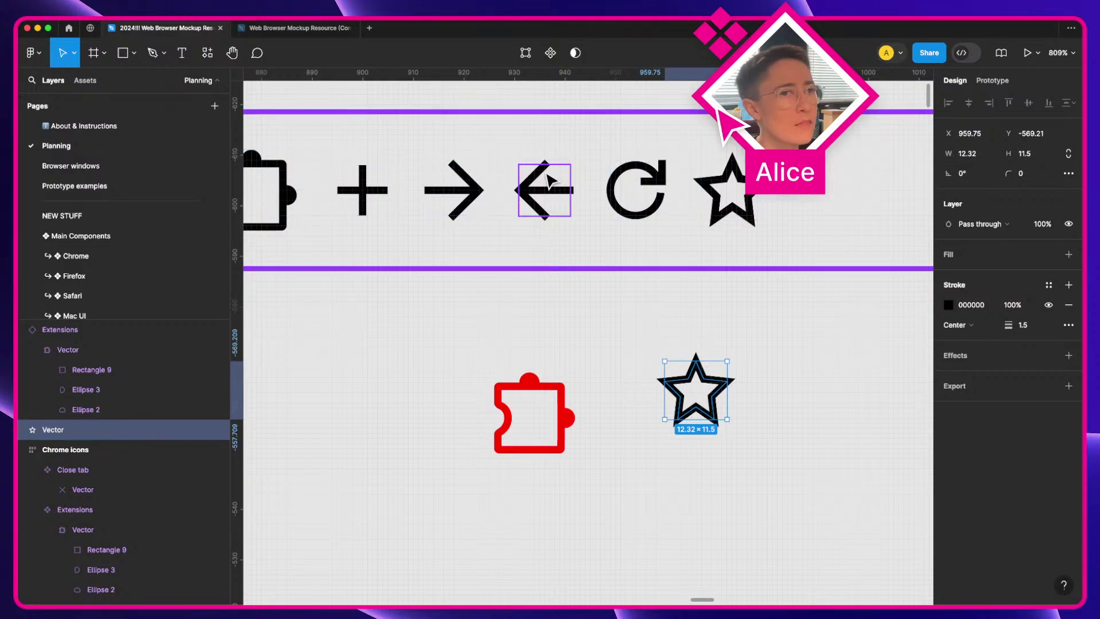
# Step: Inspect the refresh icon's nested circle, the Ellipse 4 layer
pyautogui.press('super')
pyautogui.keyDown('super'); pyautogui.click(664, 178); pyautogui.keyUp('super')
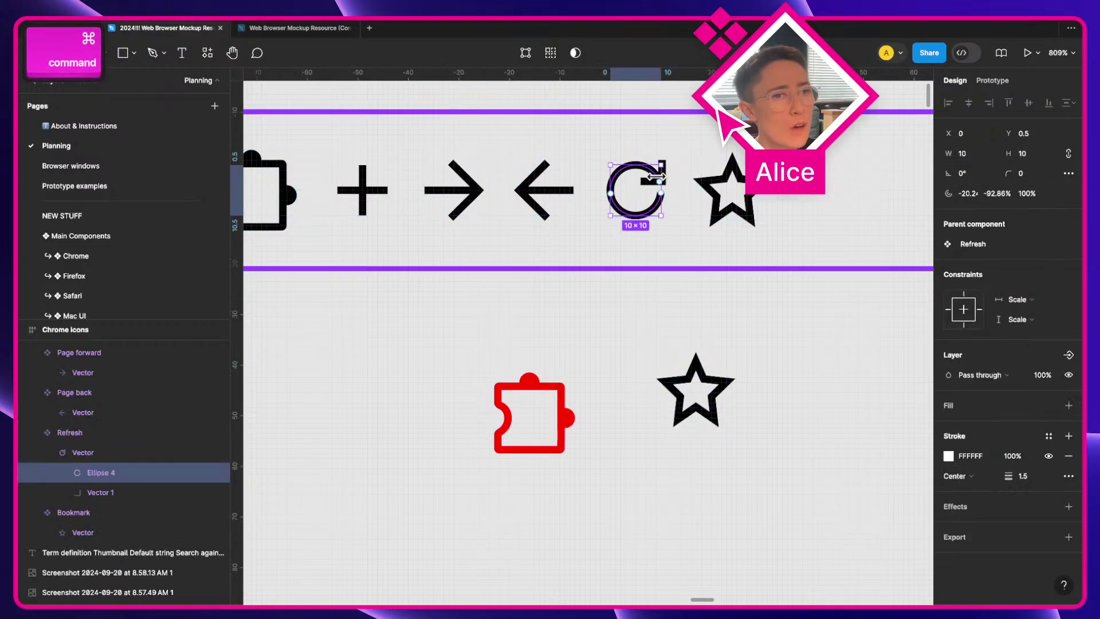
pyautogui.click(686, 342)
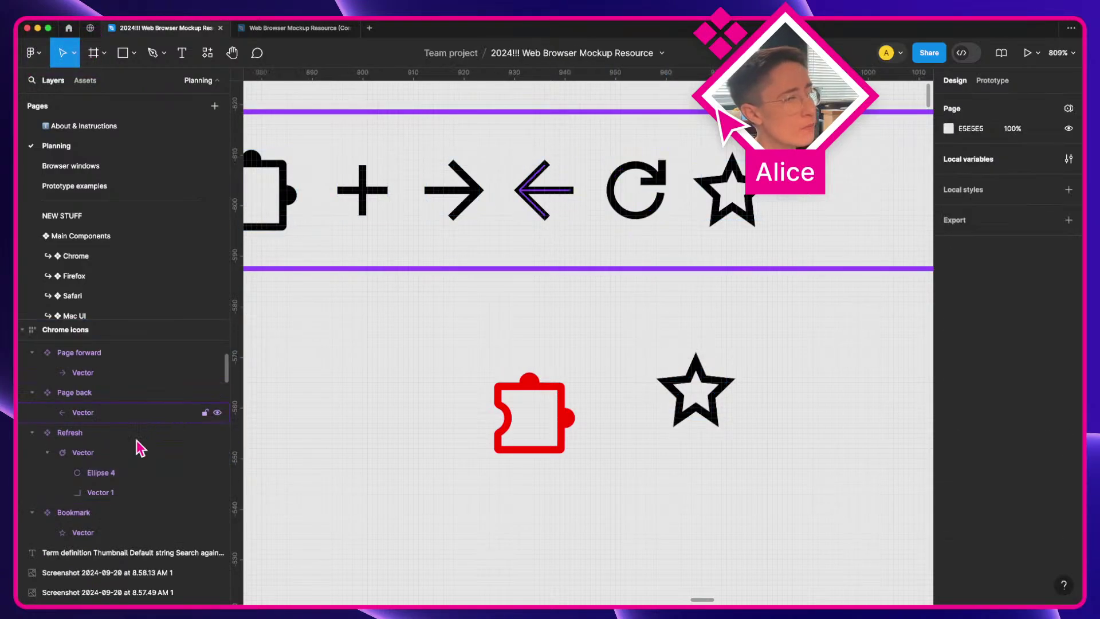
pyautogui.click(99, 476)
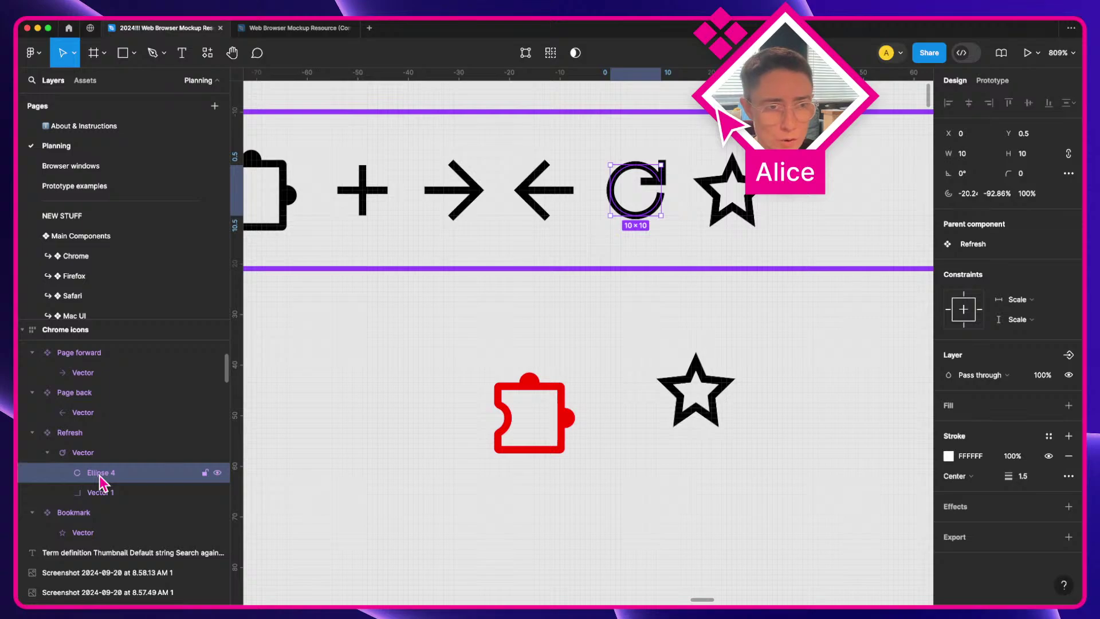
# Step: Outline the spare star copy's stroke, then delete the star copy
pyautogui.keyDown('super'); pyautogui.click(680, 386); pyautogui.keyUp('super')
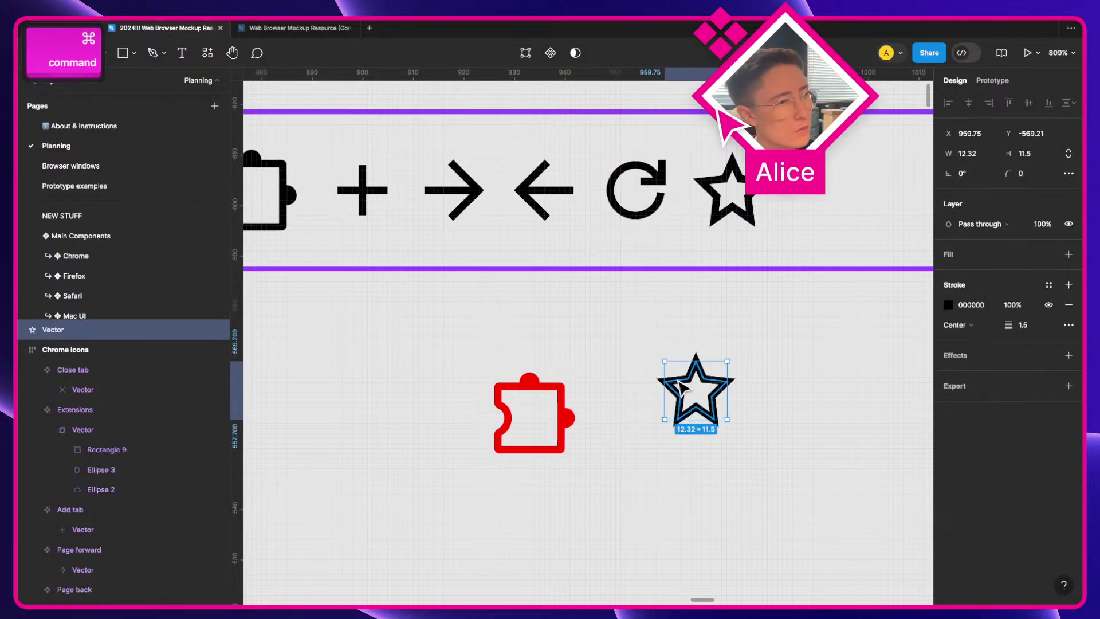
pyautogui.rightClick(680, 387)
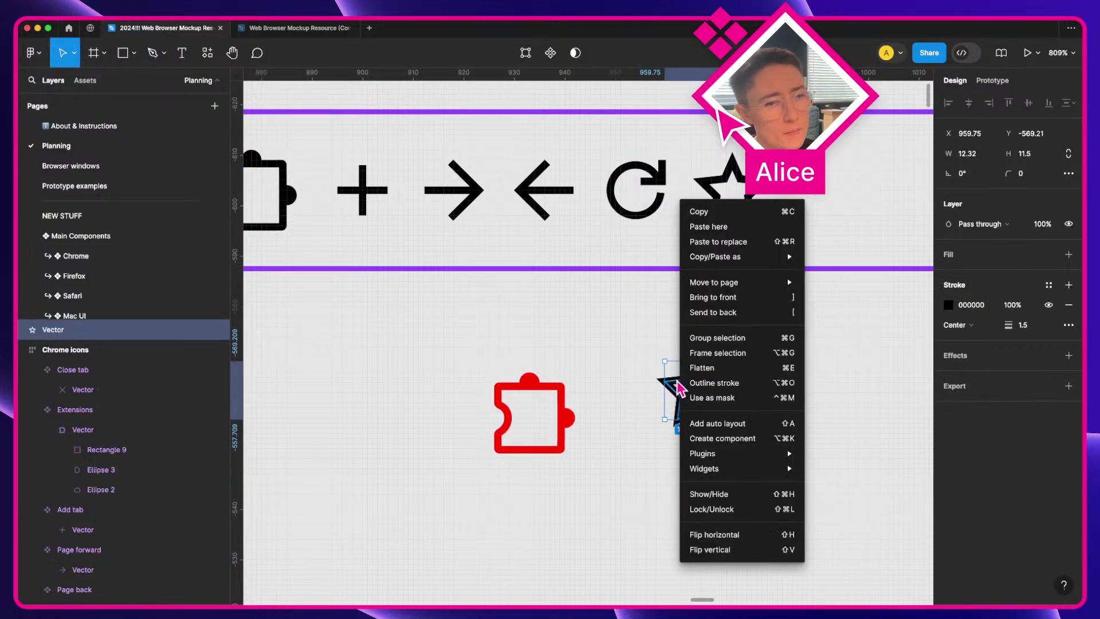
pyautogui.click(737, 382)
pyautogui.press('super+z')
pyautogui.rightClick(716, 381)
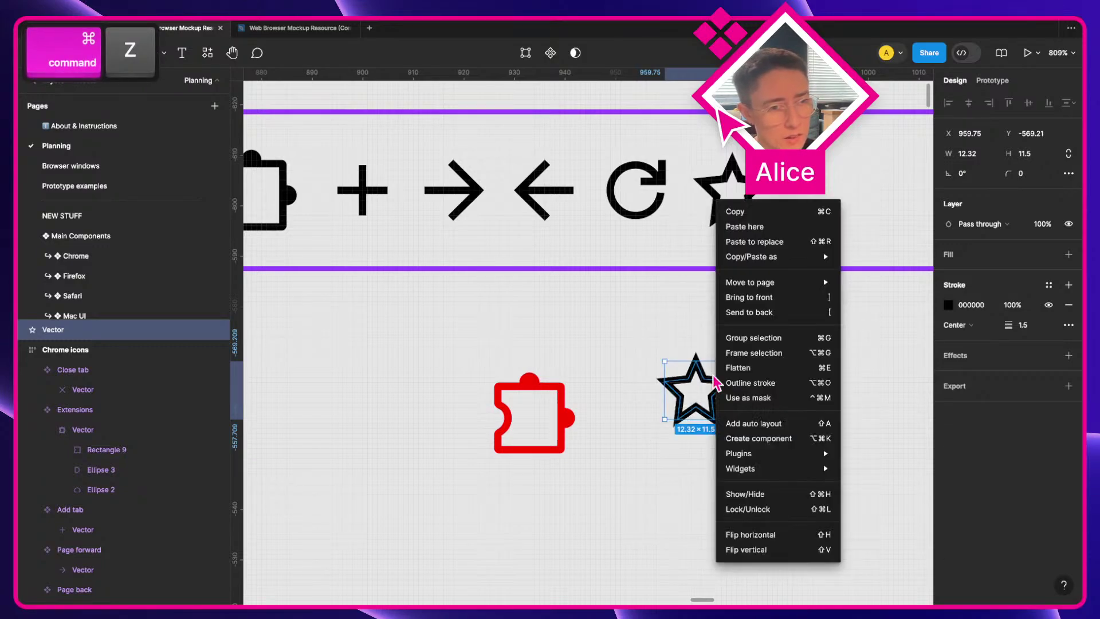
pyautogui.click(768, 383)
pyautogui.click(758, 364)
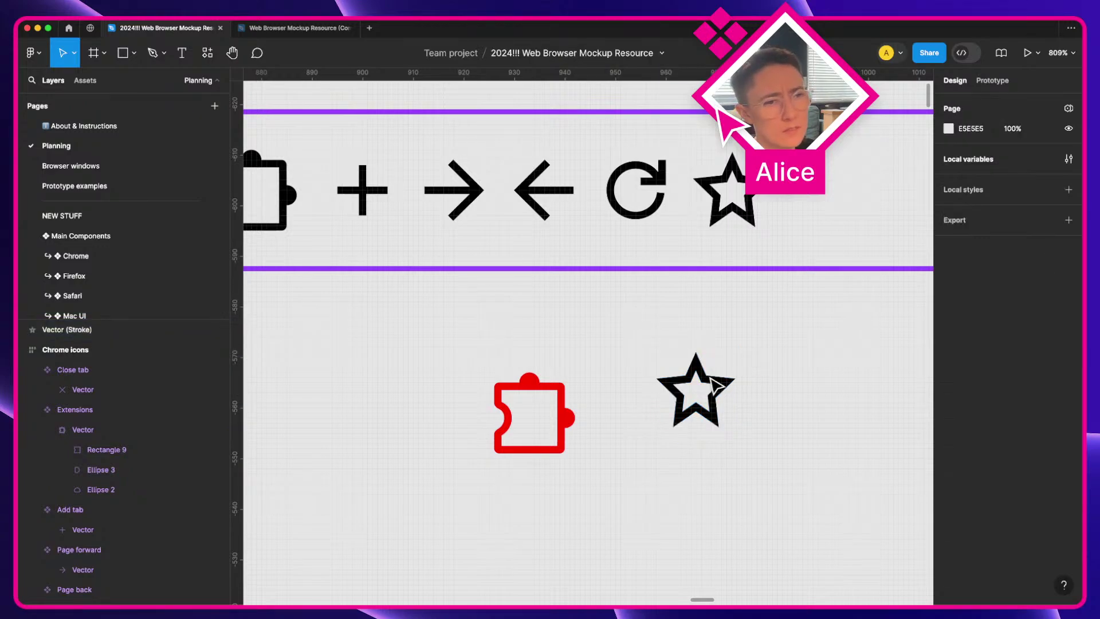
pyautogui.click(717, 393)
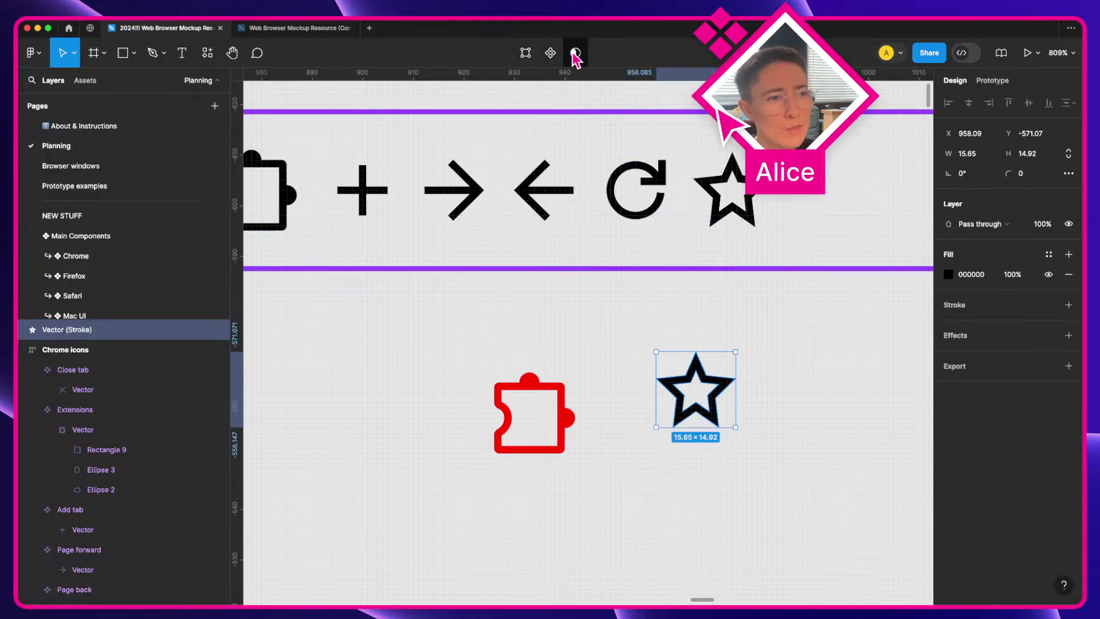
pyautogui.click(752, 343)
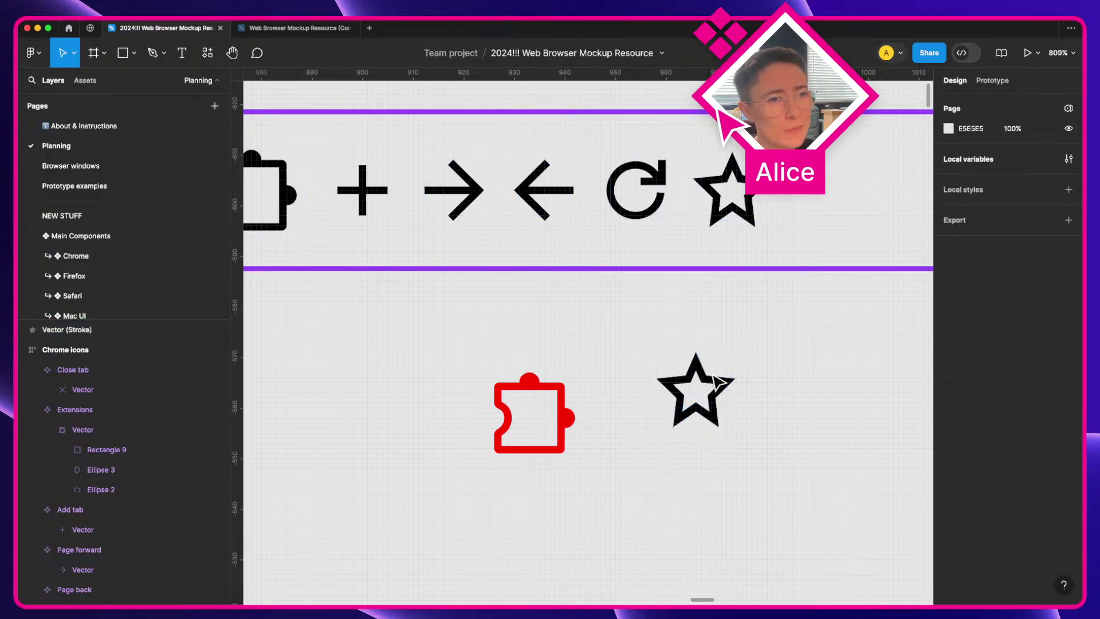
pyautogui.click(717, 388)
pyautogui.press('BackSpace')
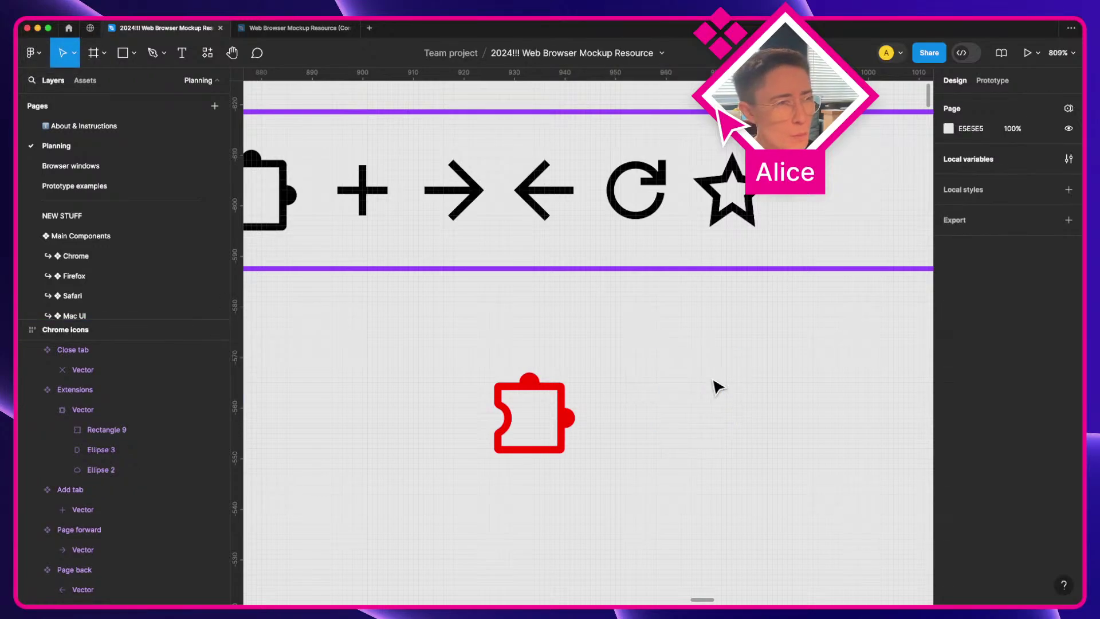
# Step: Check the puzzle and plus icon shapes, then delete the red puzzle-piece copy
pyautogui.press('space')
pyautogui.moveTo(480, 321); pyautogui.dragTo(615, 351)
pyautogui.click(422, 225)
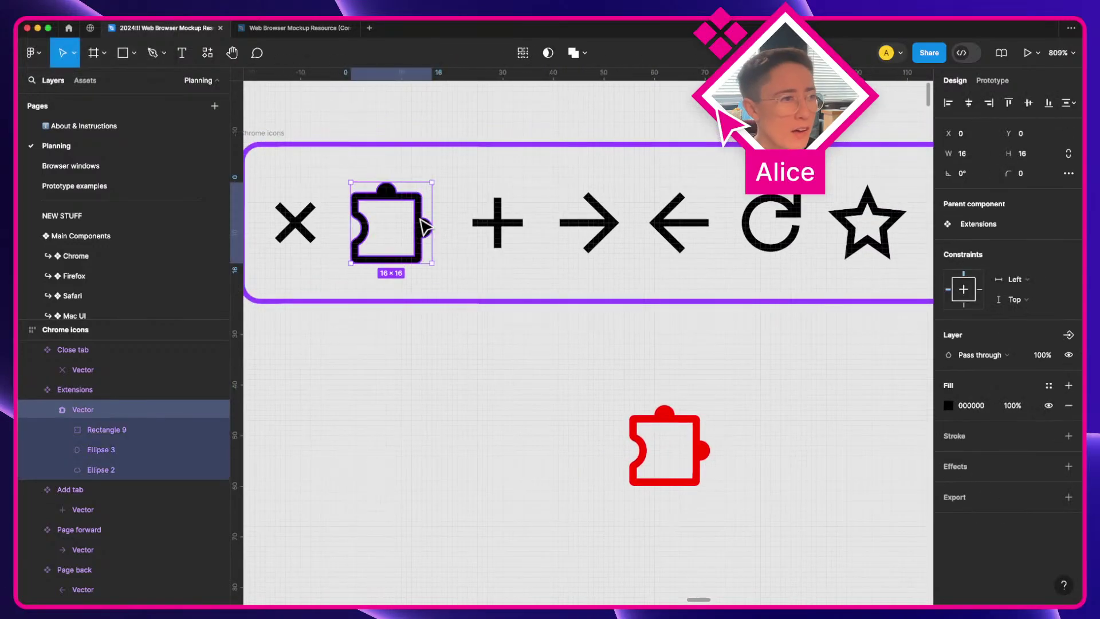
pyautogui.keyDown('super'); pyautogui.click(504, 226); pyautogui.keyUp('super')
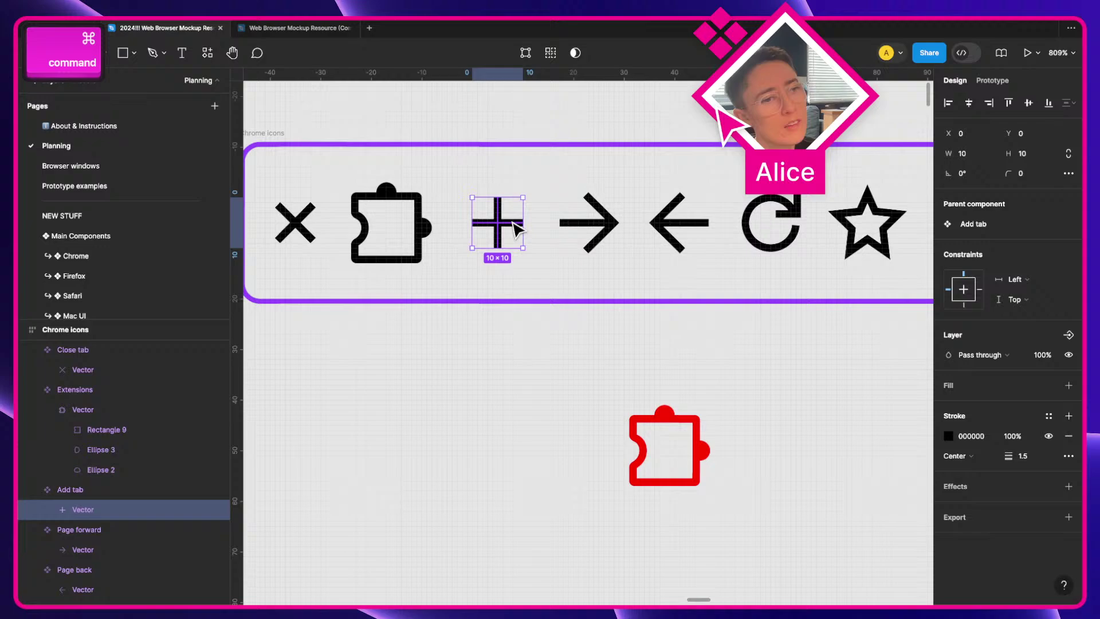
pyautogui.click(508, 363)
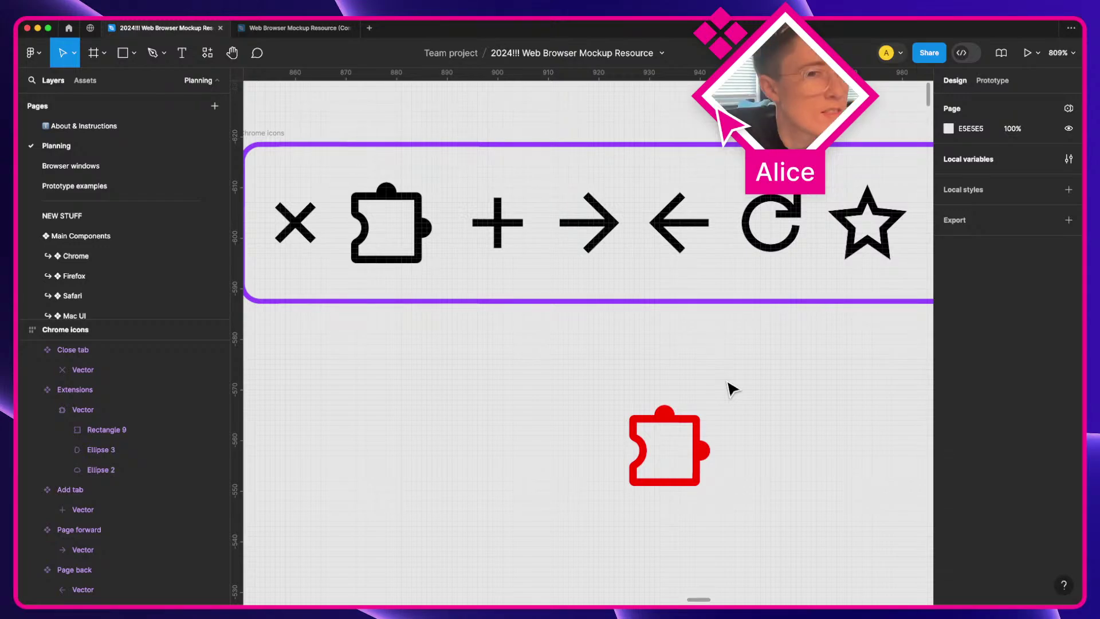
pyautogui.click(685, 439)
pyautogui.press('BackSpace')
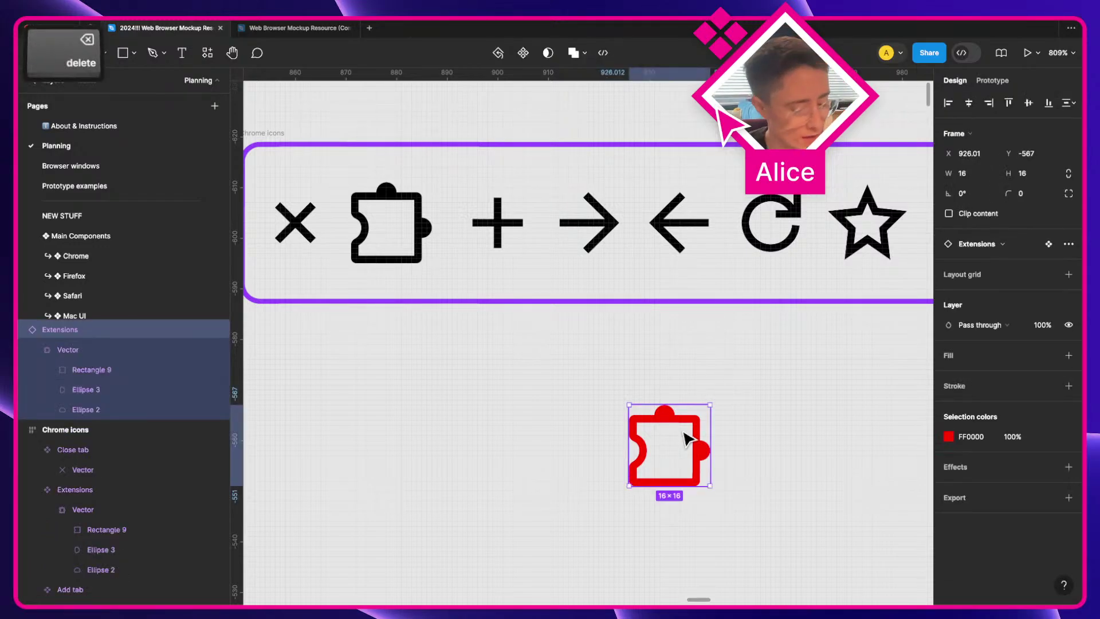
pyautogui.scroll(3, 687, 440)
# Step: Comment on the icon frame: 'Need to figure out how to unionize single-layer vector'
pyautogui.press('c')
pyautogui.click(626, 290)
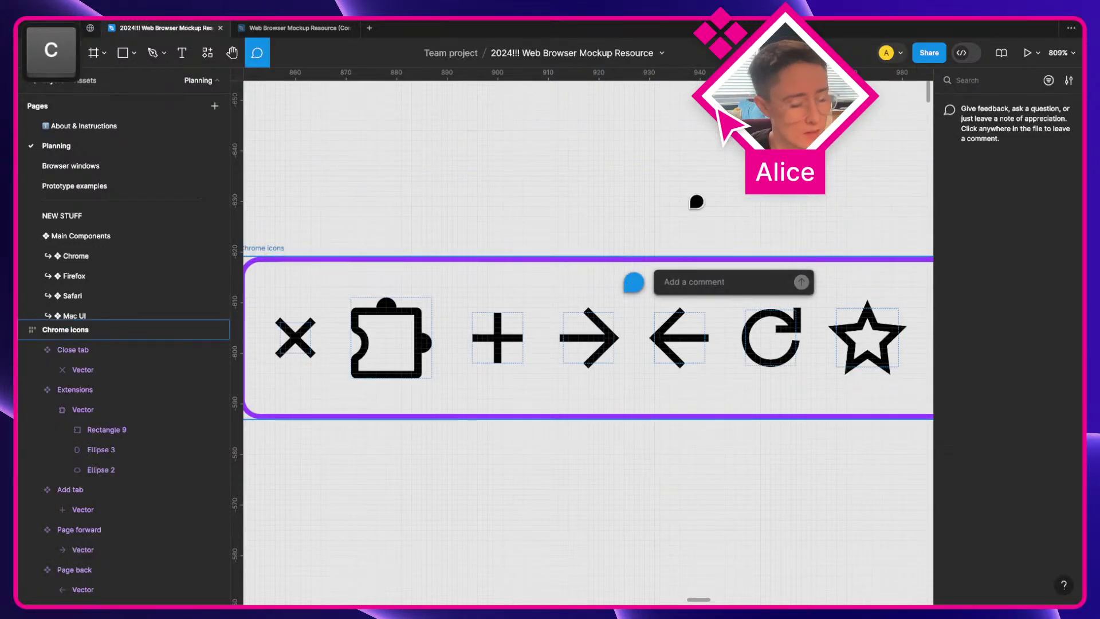
pyautogui.write('Need to fiugure')
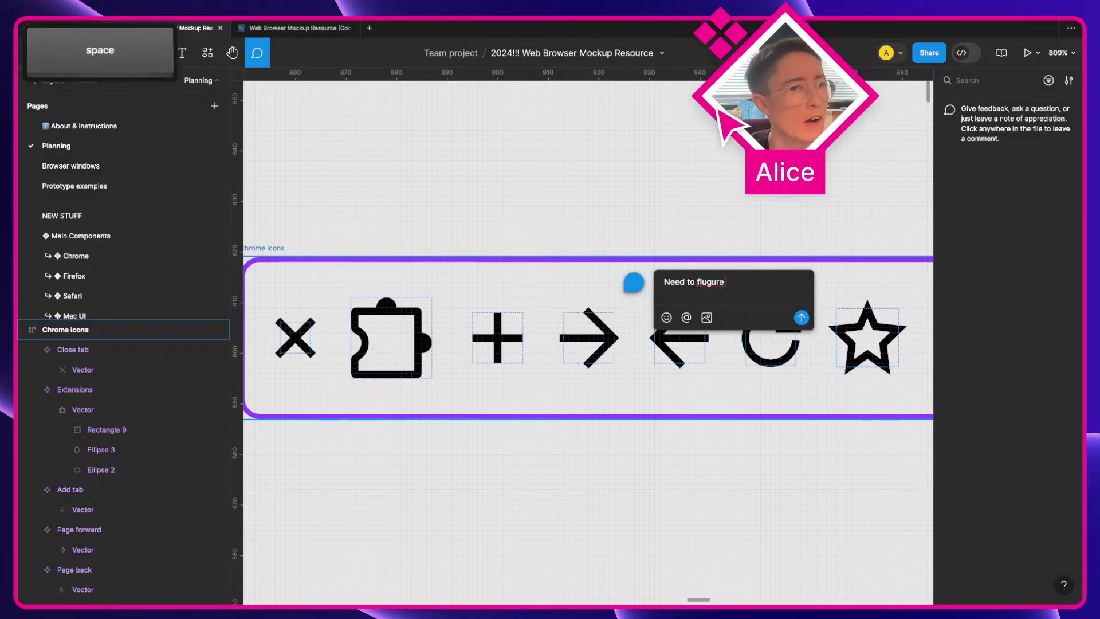
pyautogui.hotkey('alt', 'shift', 'Left')
pyautogui.write('figure out how')
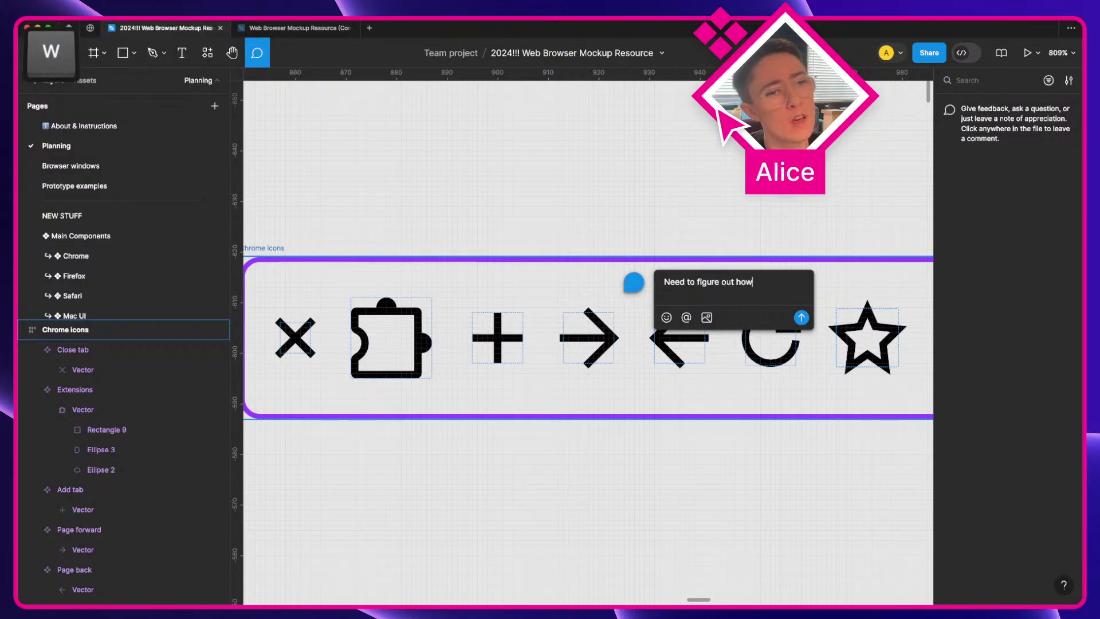
pyautogui.write(' to')
pyautogui.write(' union')
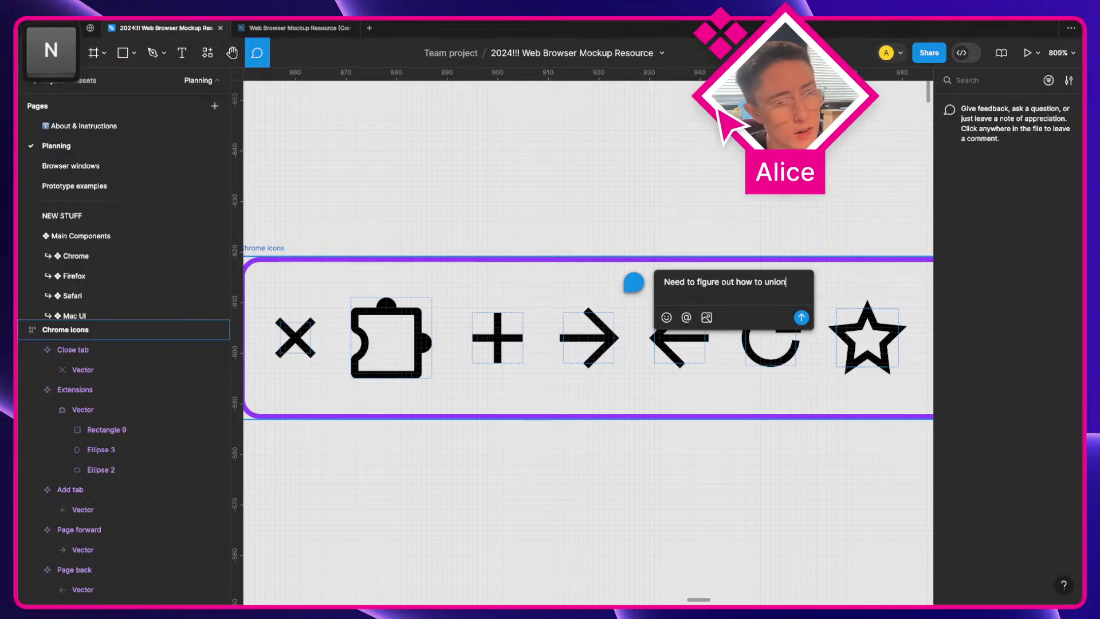
pyautogui.write('ize single-')
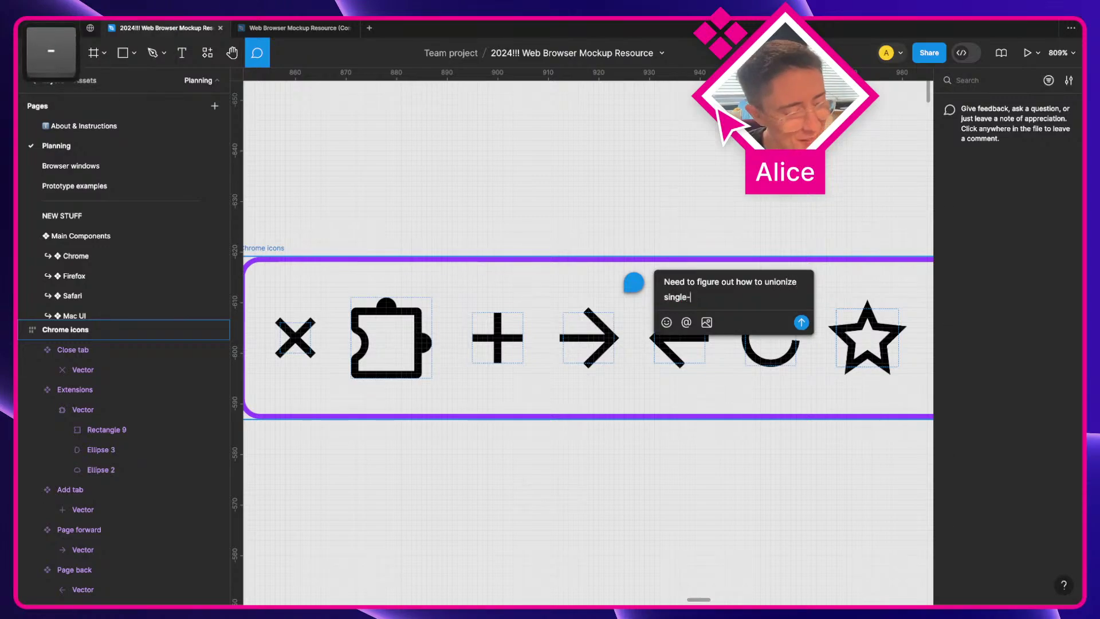
pyautogui.write('layer ')
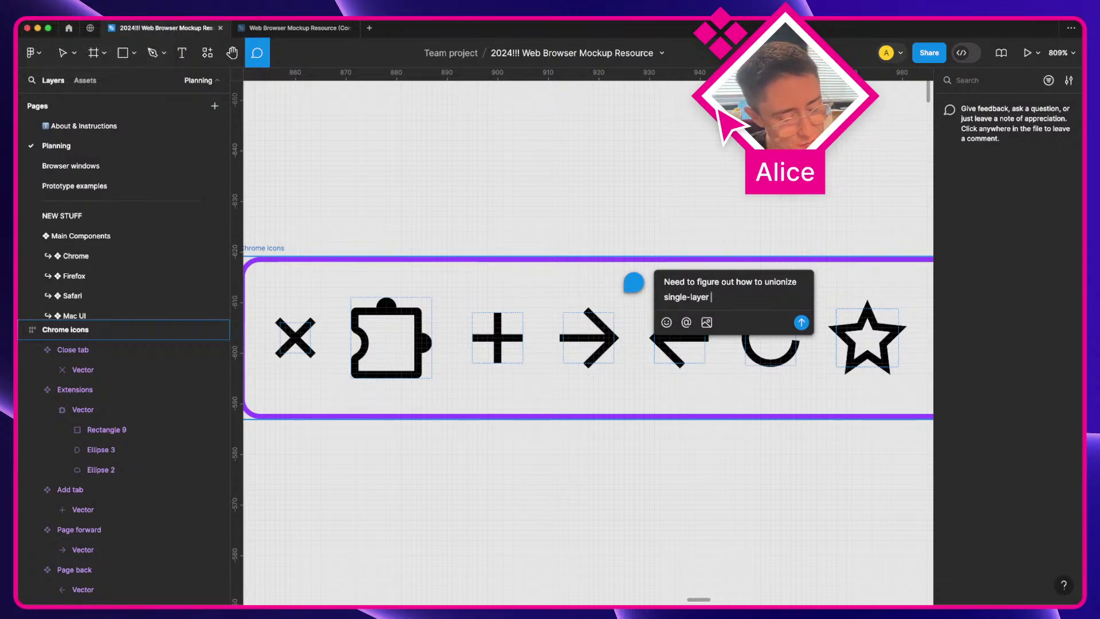
pyautogui.write('vectors')
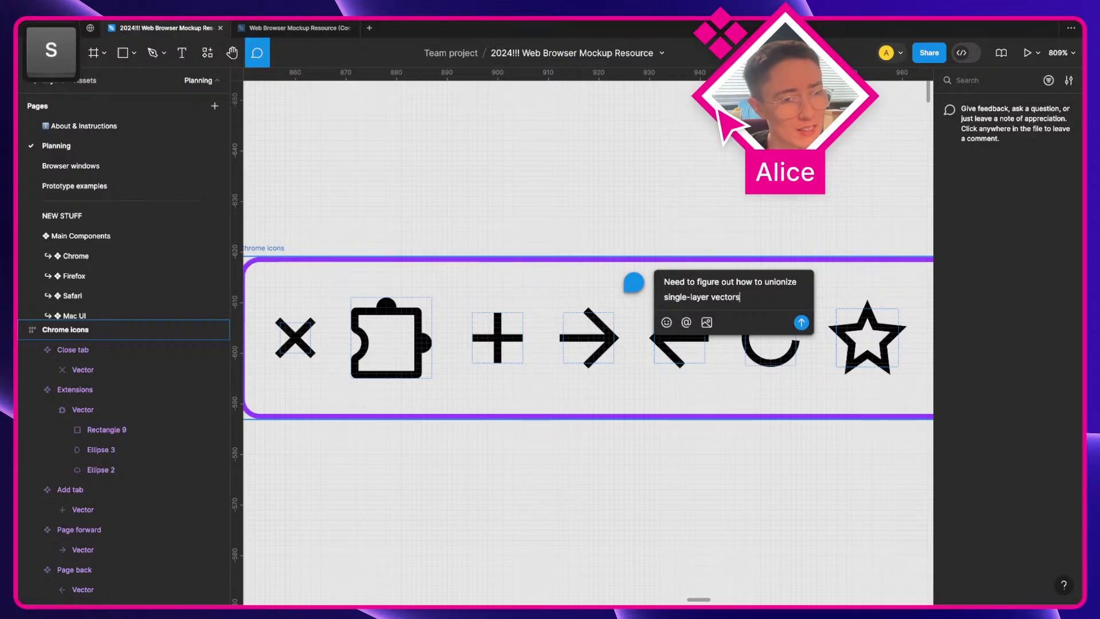
pyautogui.press('Return')
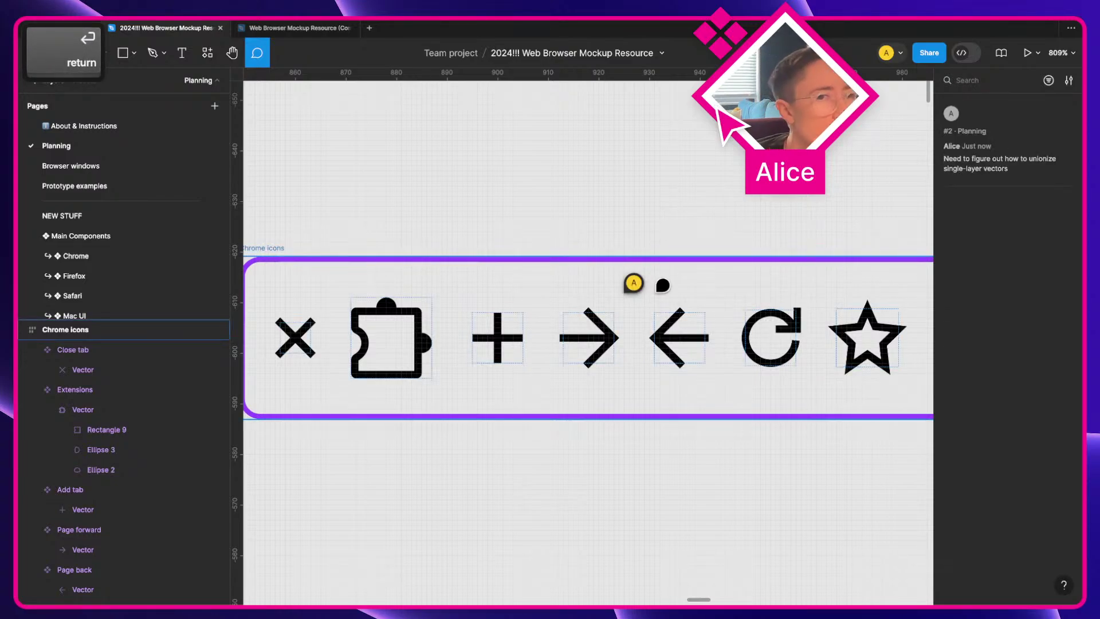
# Step: Copy the Bookmark star below the frame, detach and ungroup it, and union two overlapping stars
pyautogui.scroll(-3, 663, 285)
pyautogui.press('Escape')
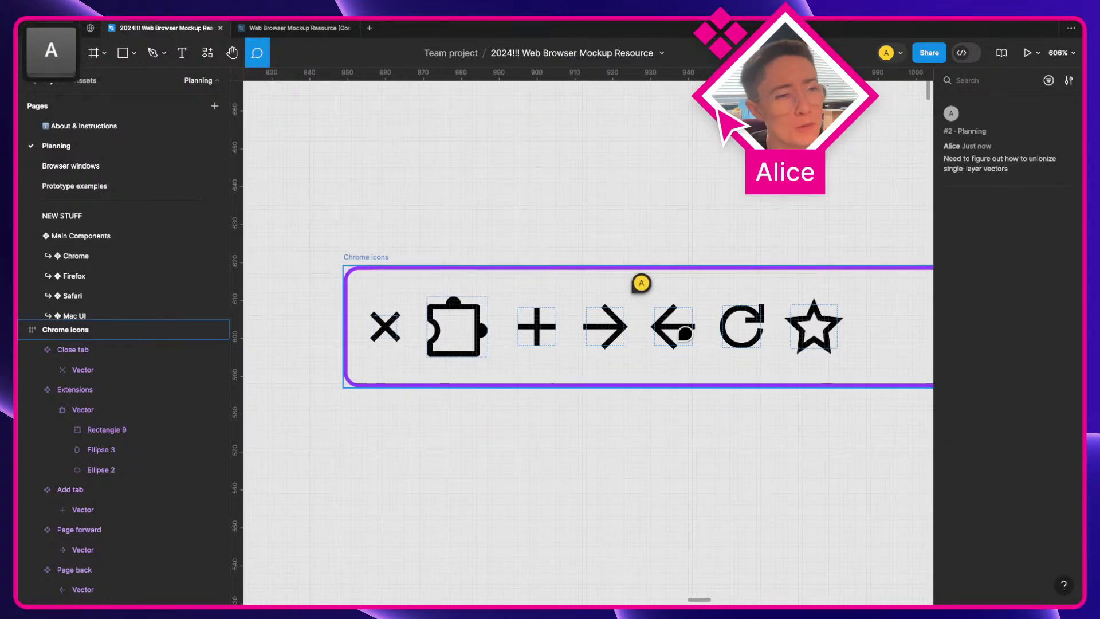
pyautogui.press('space')
pyautogui.moveTo(753, 458); pyautogui.dragTo(648, 418)
pyautogui.click(723, 286)
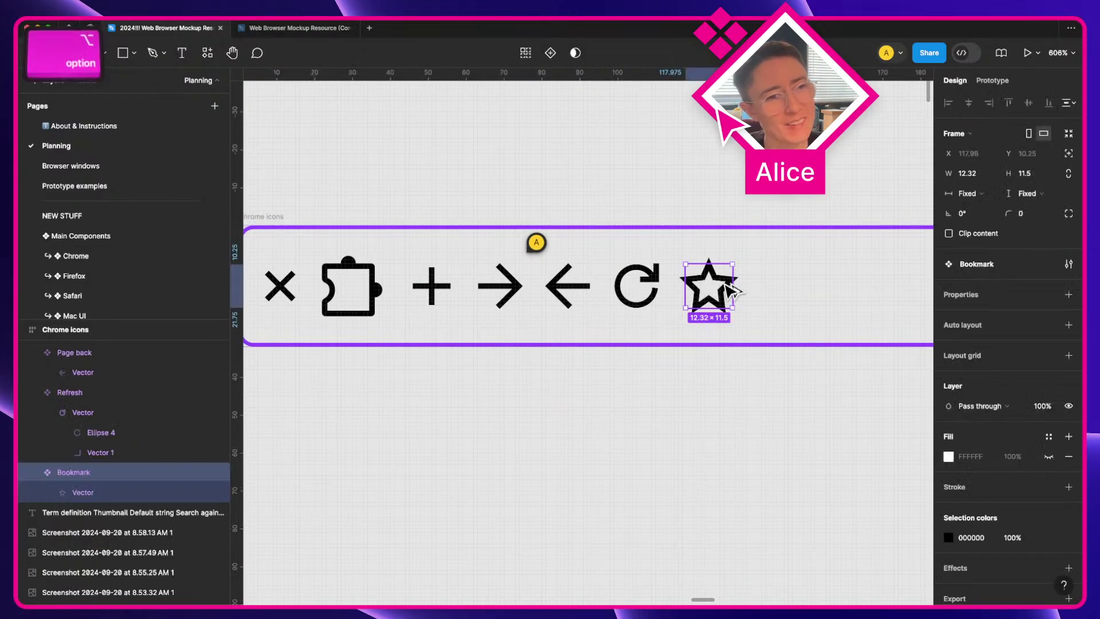
pyautogui.moveTo(723, 287); pyautogui.dragTo(729, 444)
pyautogui.press('alt+super+b')
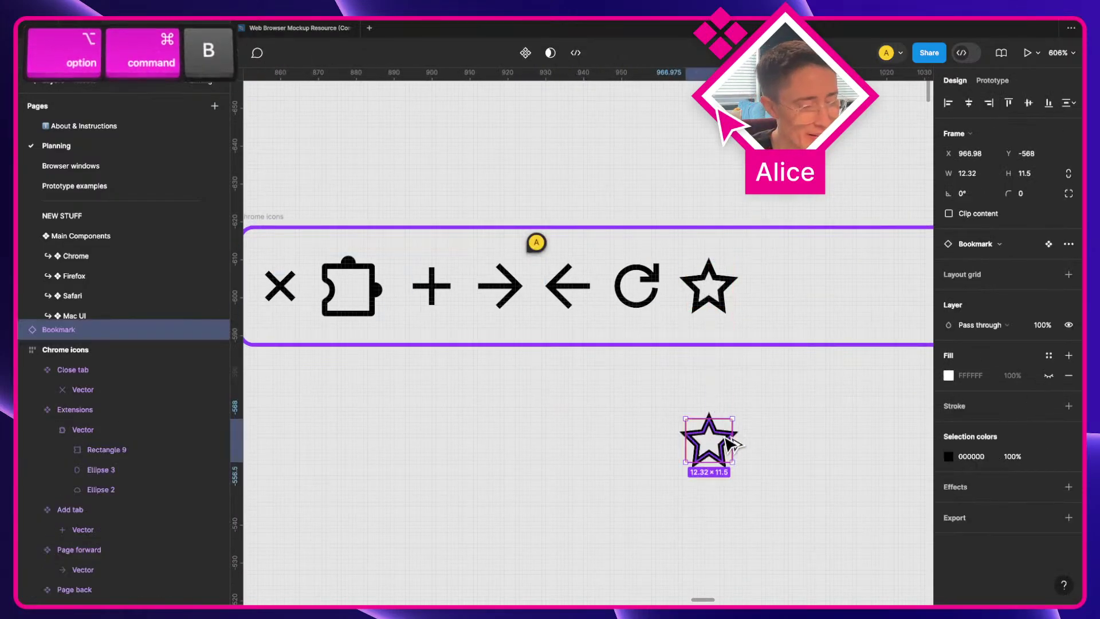
pyautogui.press('shift+super+g')
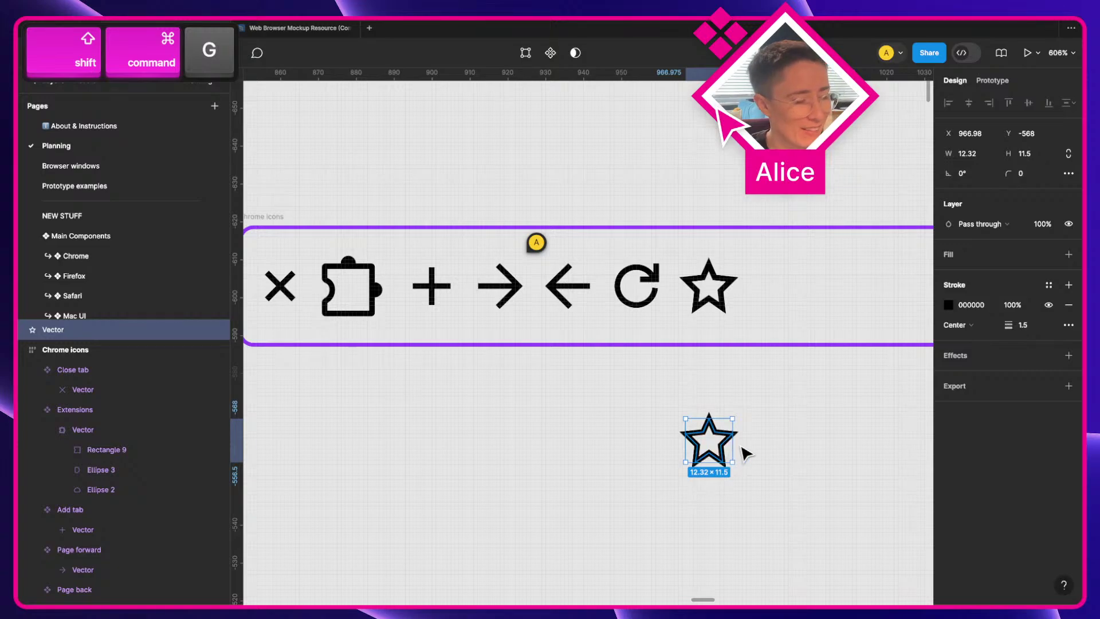
pyautogui.press('super+v')
pyautogui.moveTo(614, 407); pyautogui.dragTo(773, 491)
pyautogui.click(588, 56)
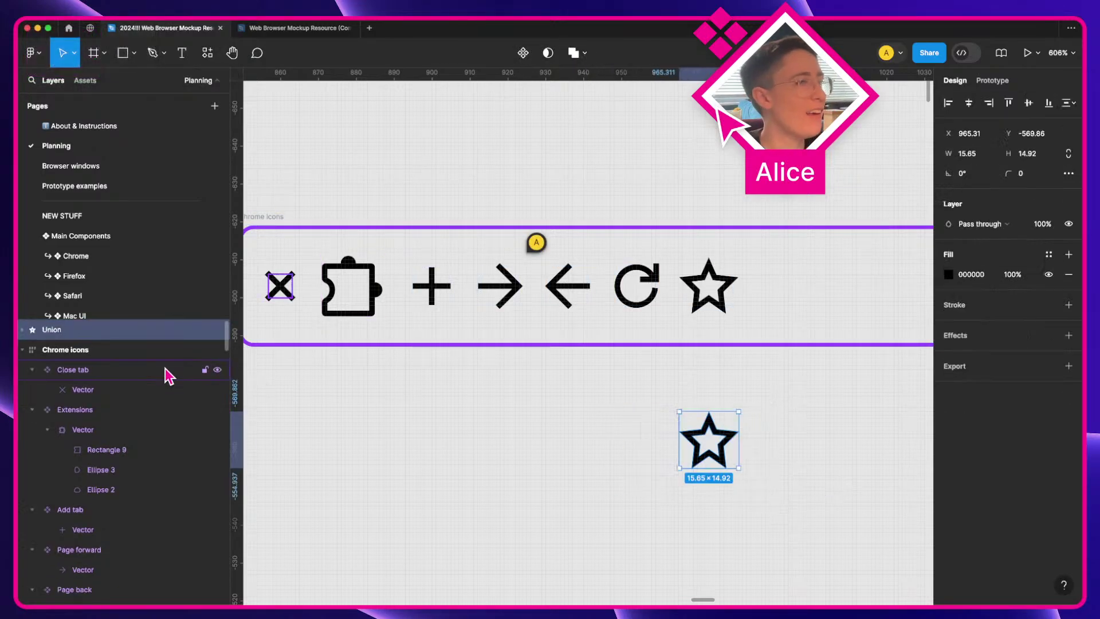
# Step: Delete the extra star shape from inside the Union
pyautogui.press('Return')
pyautogui.click(80, 335)
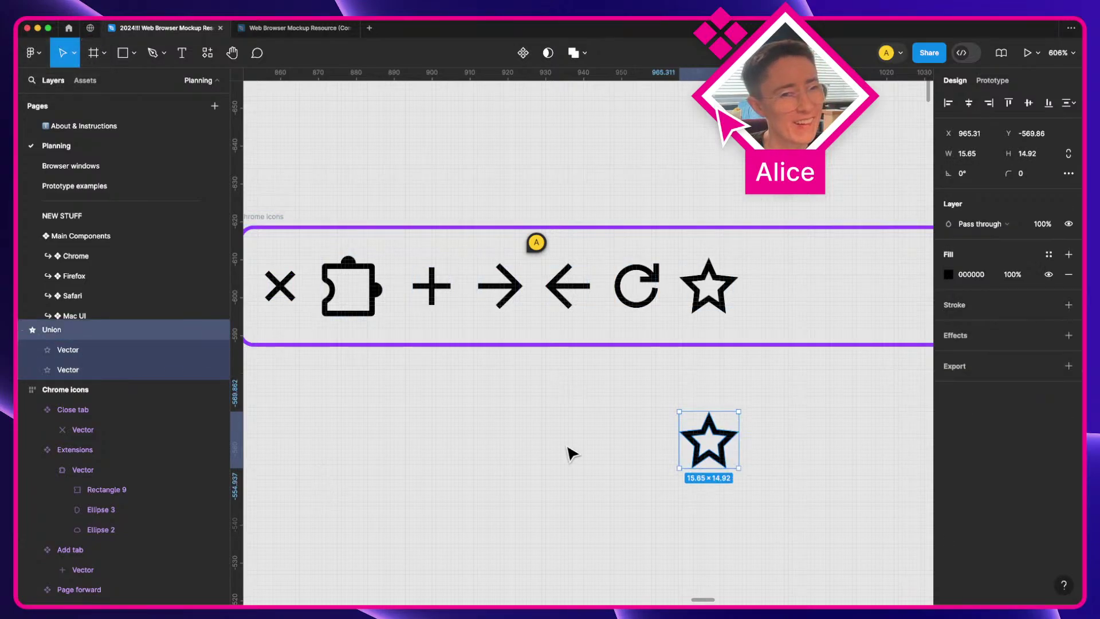
pyautogui.click(139, 371)
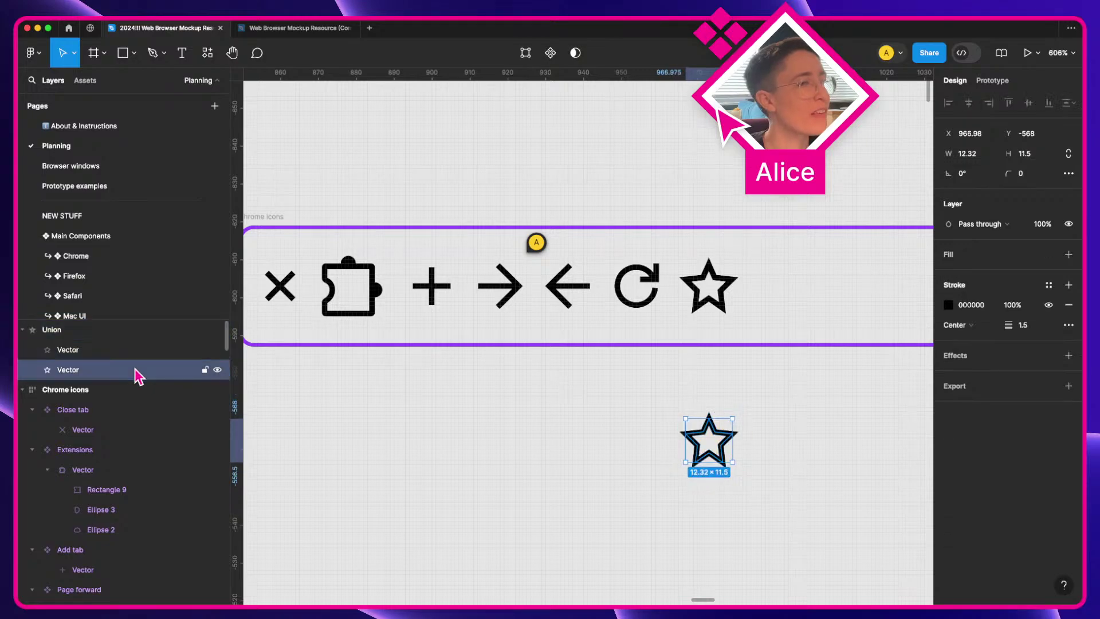
pyautogui.press('BackSpace')
# Step: Rename the Union layer to Vector and drag it into the Bookmark component
pyautogui.click(690, 450)
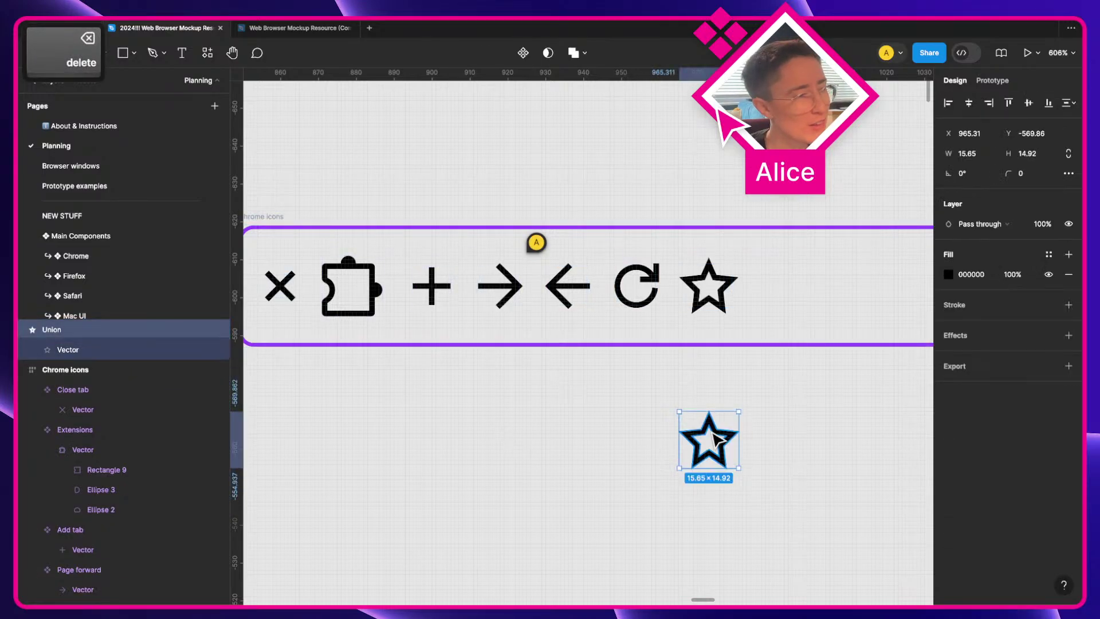
pyautogui.press('super+r')
pyautogui.write('Verc')
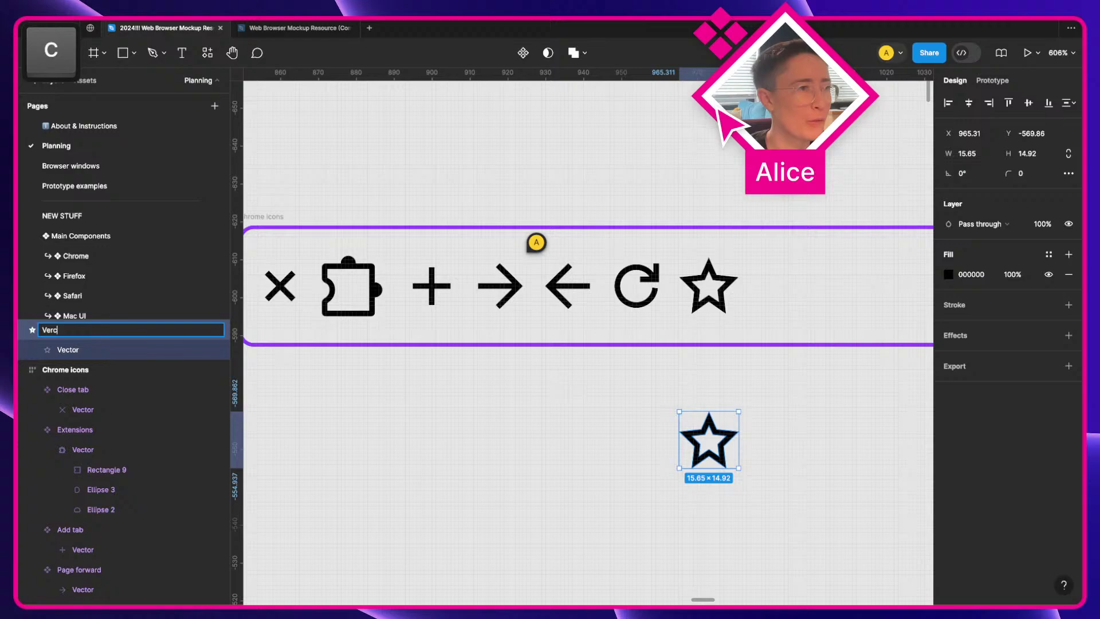
pyautogui.press('BackSpace')
pyautogui.write('tor')
pyautogui.press('Return')
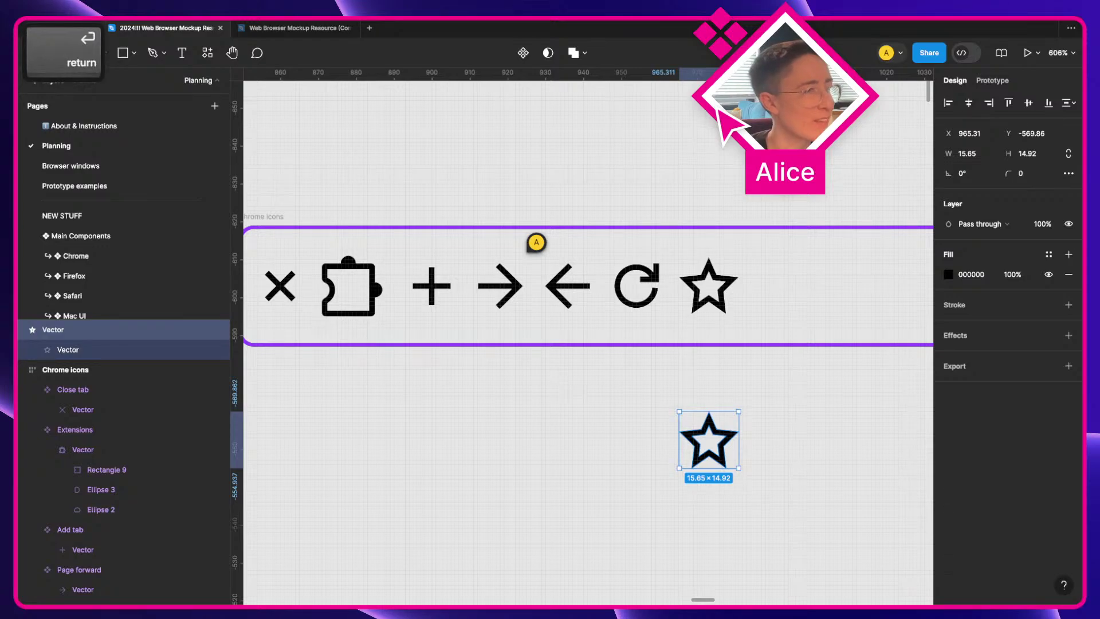
pyautogui.click(646, 423)
pyautogui.click(713, 444)
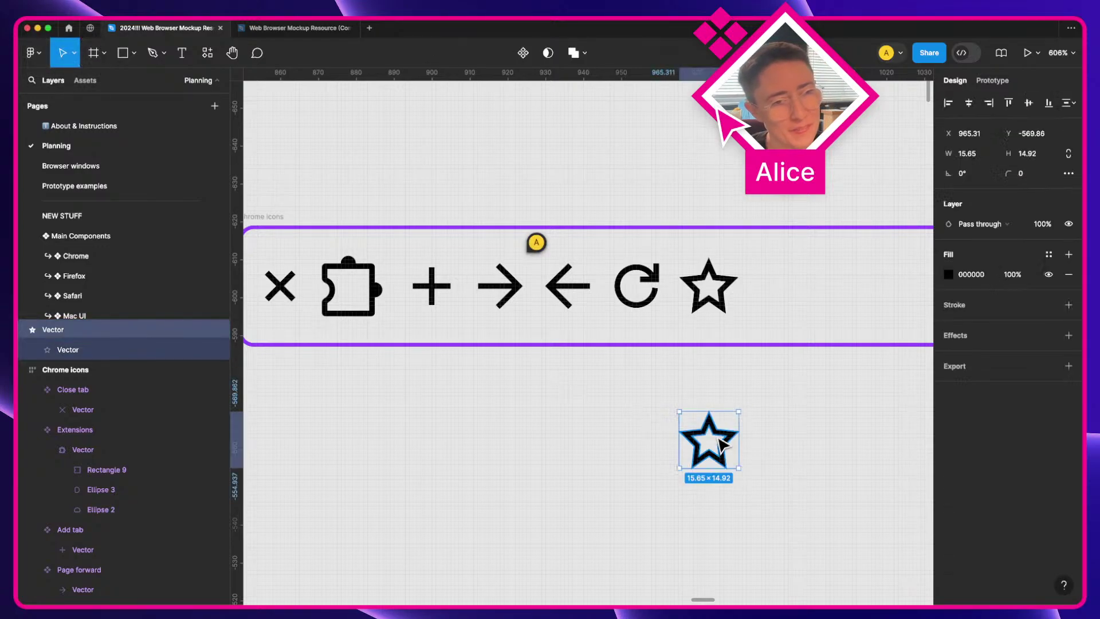
pyautogui.moveTo(723, 445); pyautogui.dragTo(716, 297)
# Step: Delete the leftover star layer, center the star, and resize the Bookmark frame to 16×16
pyautogui.click(118, 533)
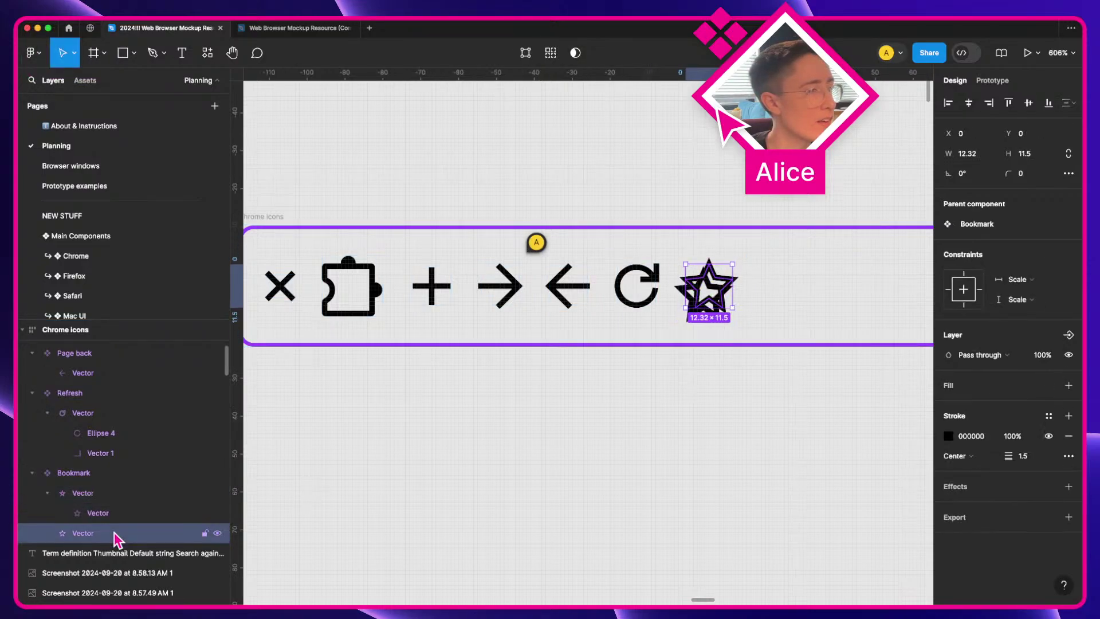
pyautogui.press('BackSpace')
pyautogui.click(105, 490)
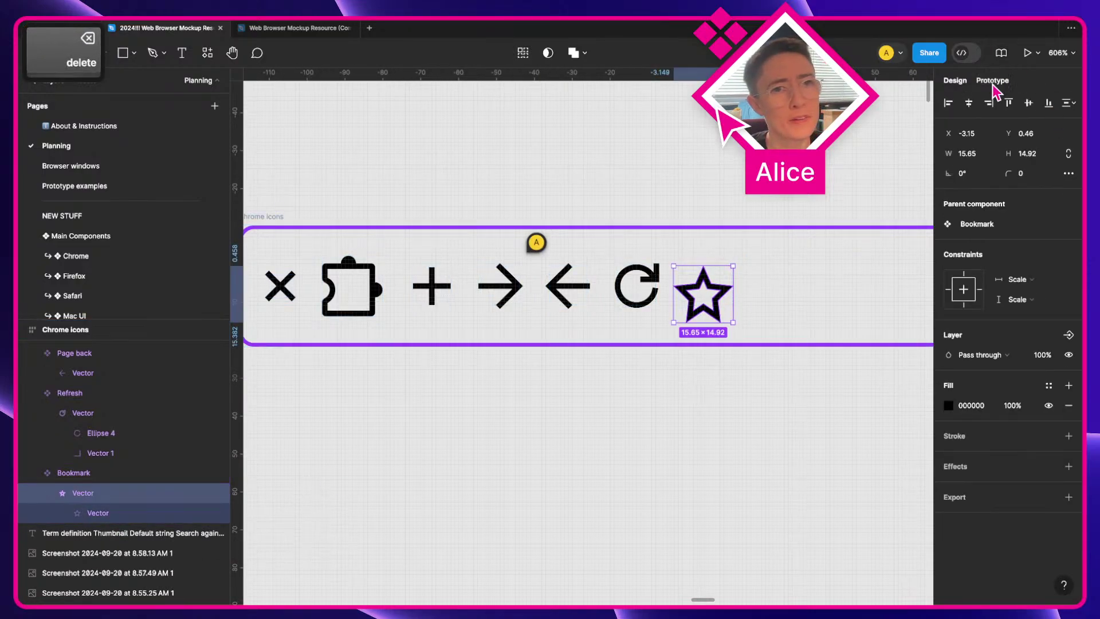
pyautogui.click(970, 107)
pyautogui.click(1029, 103)
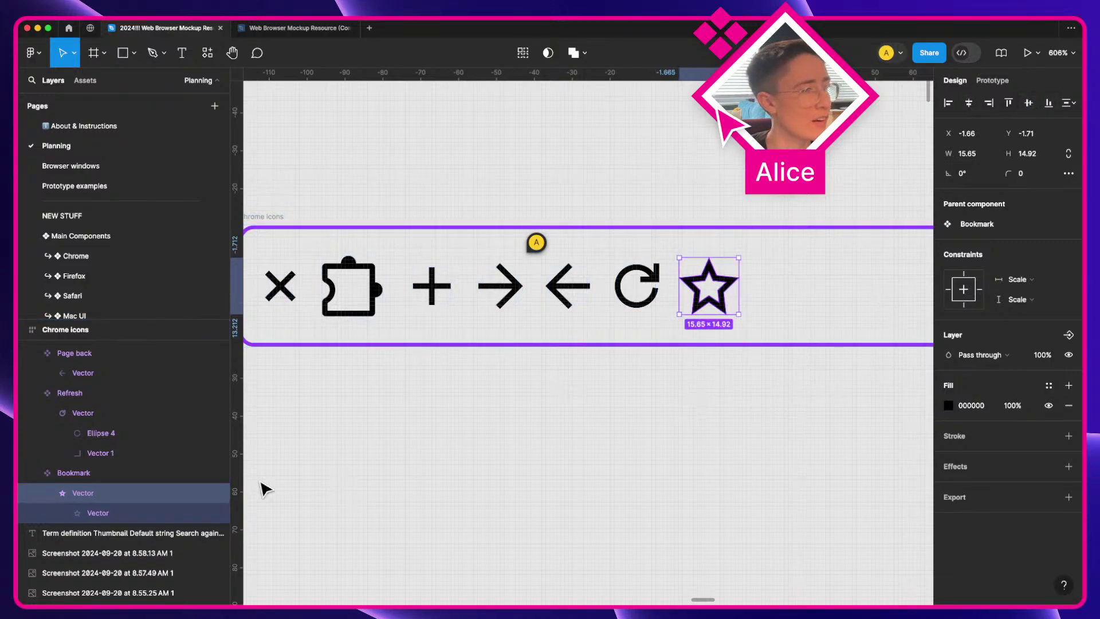
pyautogui.click(116, 480)
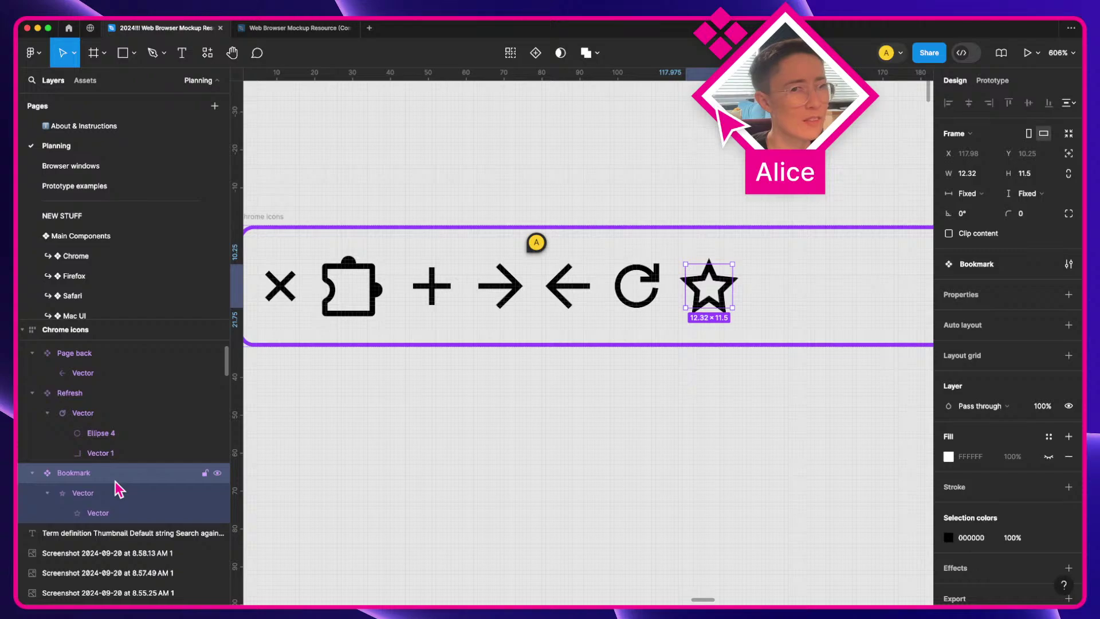
pyautogui.click(113, 495)
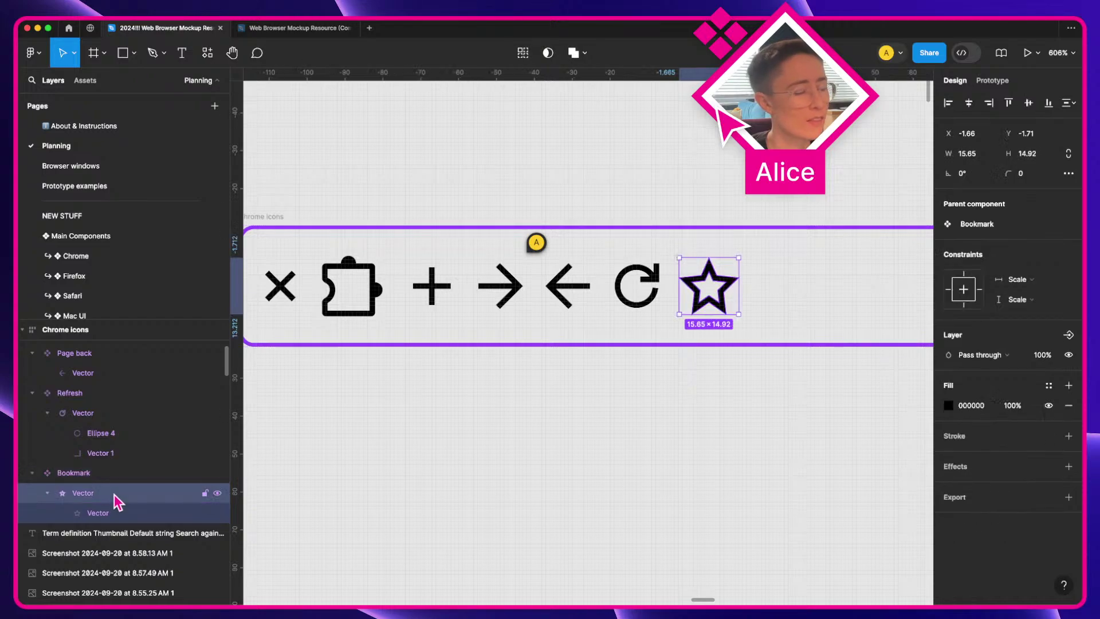
pyautogui.click(121, 470)
pyautogui.press('shift+alt+super+r')
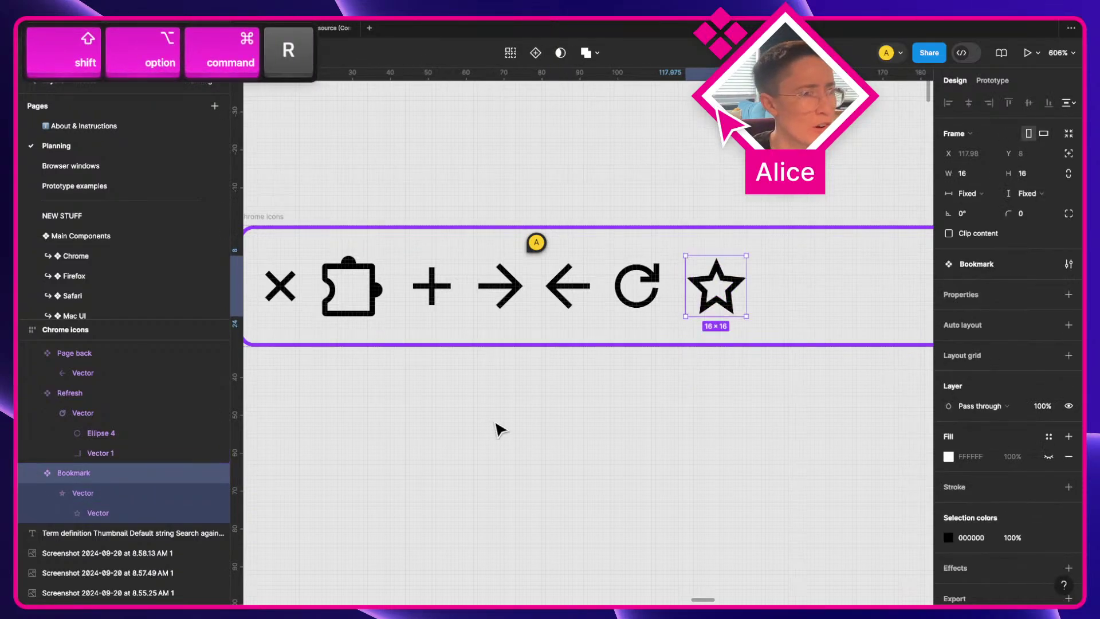
# Step: Try duplicating the refresh icon, then undo back to the Bookmark selection
pyautogui.click(668, 461)
pyautogui.click(325, 302)
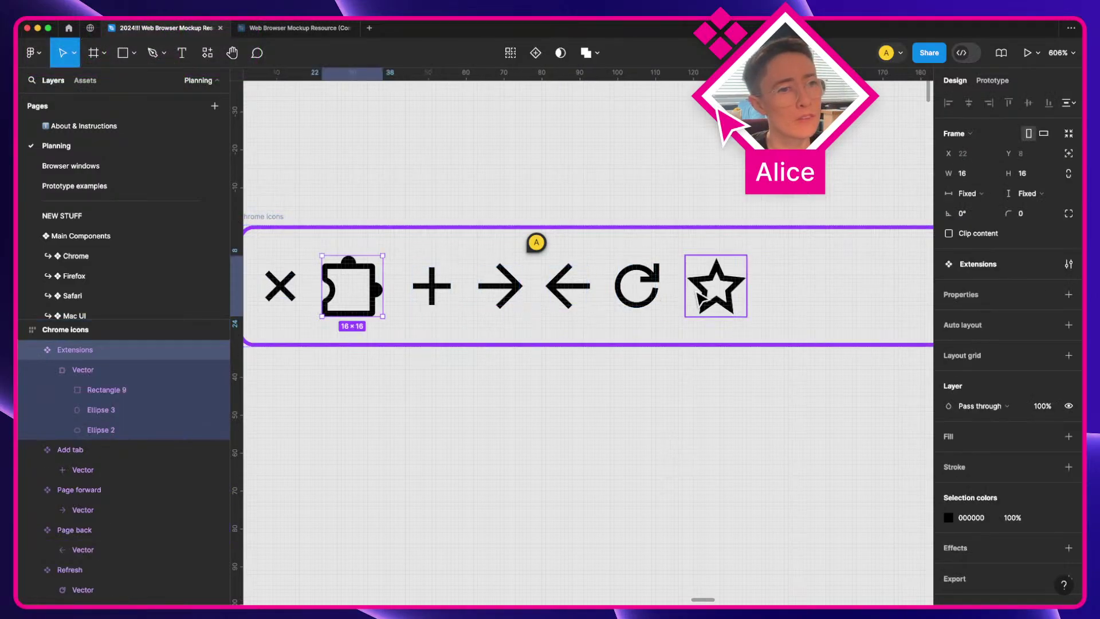
pyautogui.click(643, 293)
pyautogui.moveTo(643, 294); pyautogui.dragTo(632, 443)
pyautogui.press('super+z')
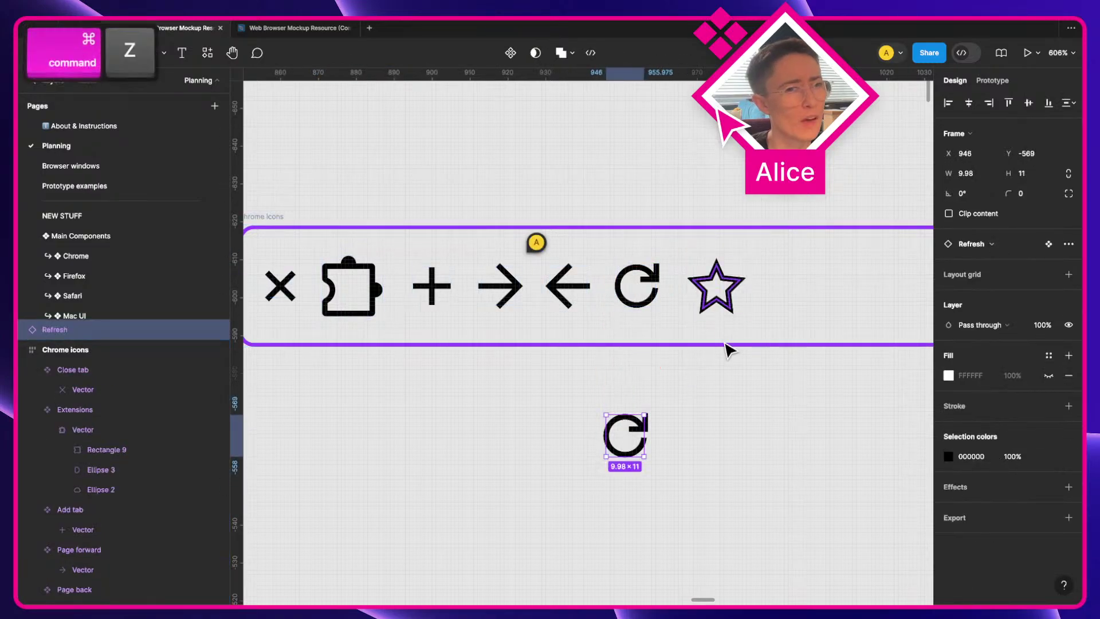
pyautogui.press('super+z')
pyautogui.press('super+z')
pyautogui.press('super+z')
pyautogui.press('super+z')
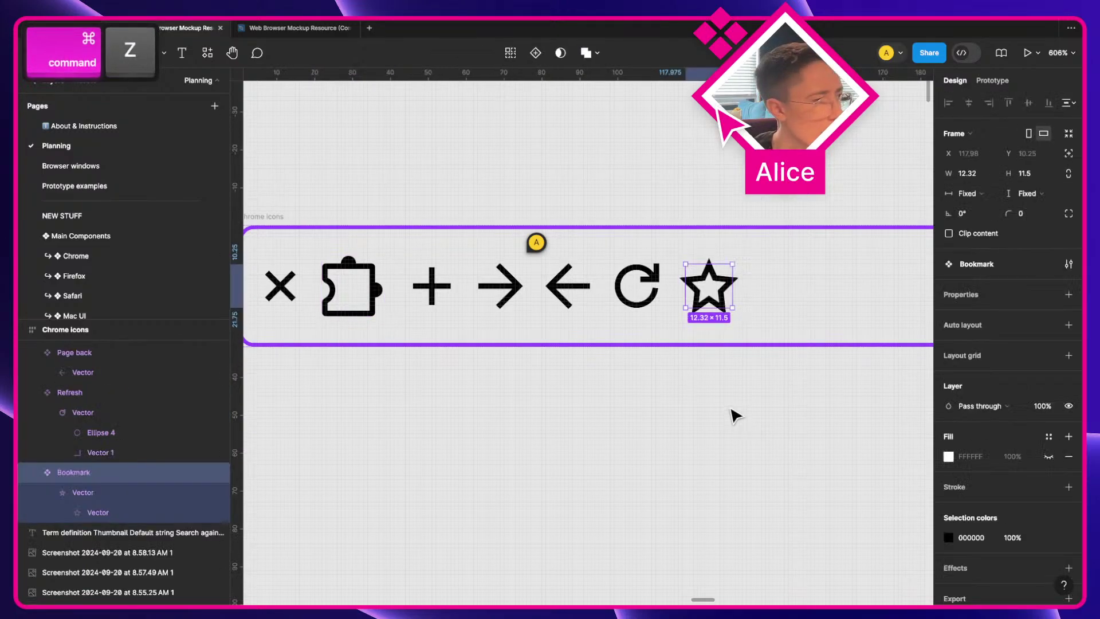
pyautogui.press('super+z')
pyautogui.press('super+z')
pyautogui.press('super+z')
pyautogui.press('super+z')
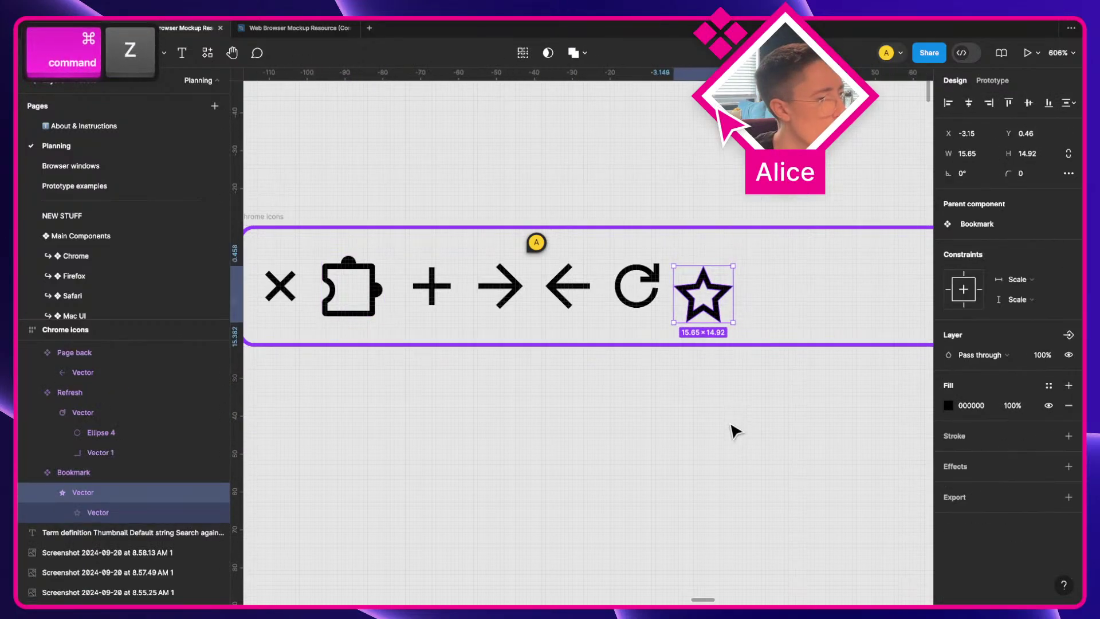
pyautogui.press('super+z')
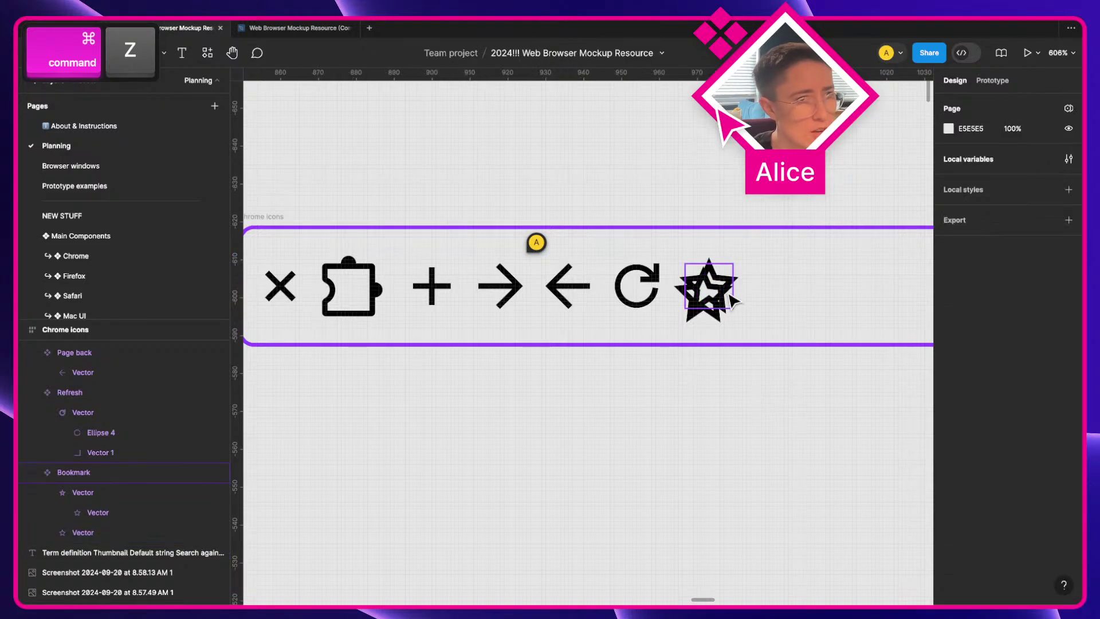
pyautogui.press('super+z')
# Step: Duplicate the Bookmark star and rename the original to Bookmark UNIONIZED
pyautogui.press('super+d')
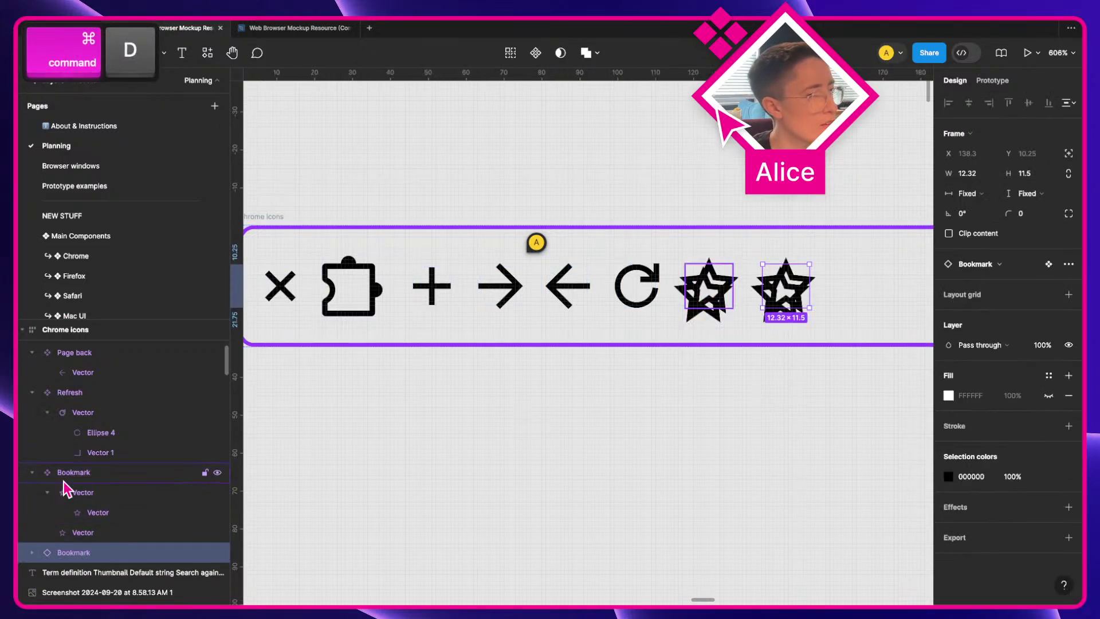
pyautogui.doubleClick(69, 473)
pyautogui.press('Right')
pyautogui.write('UNION')
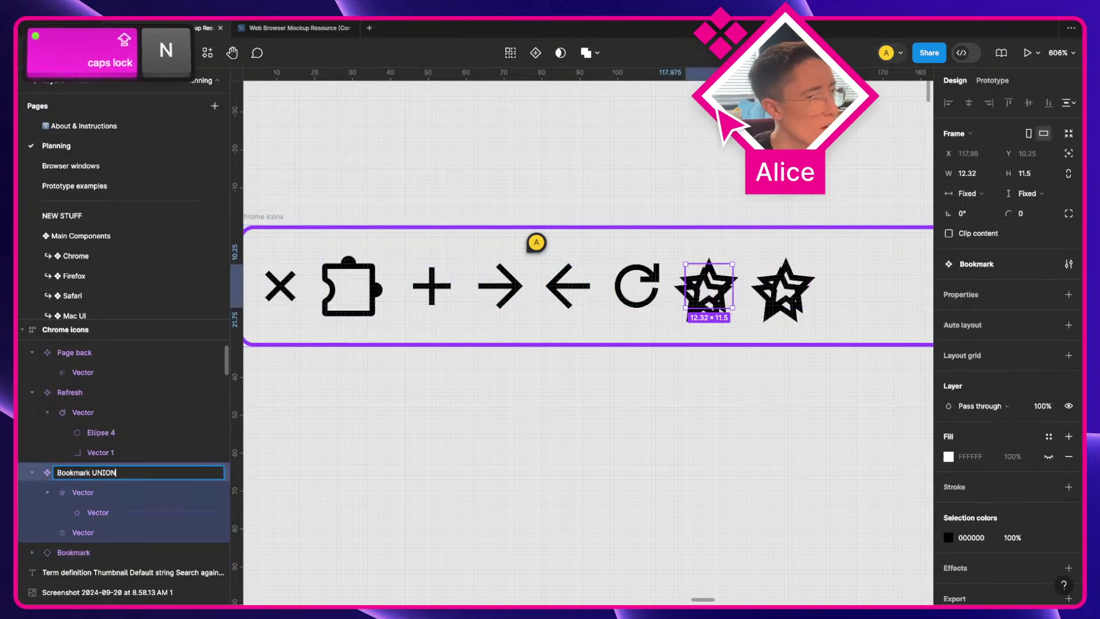
pyautogui.write('IZED')
pyautogui.press('Return')
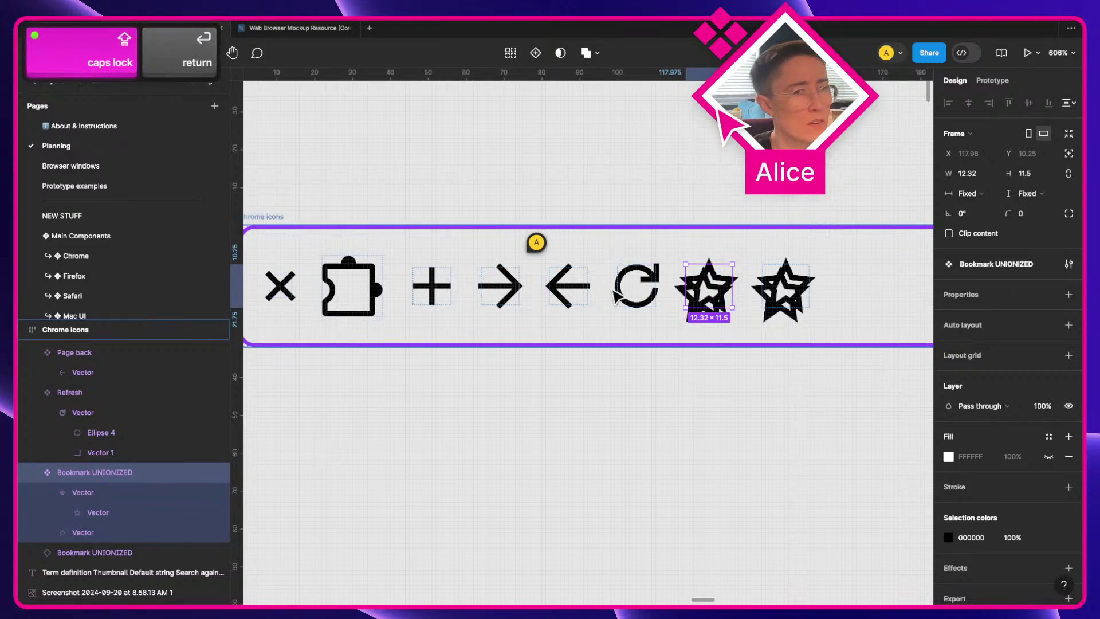
# Step: Detach the copy, make it its own component, and rename it Bookmark regular
pyautogui.click(787, 275)
pyautogui.press('super+alt+b')
pyautogui.press('super+alt+k')
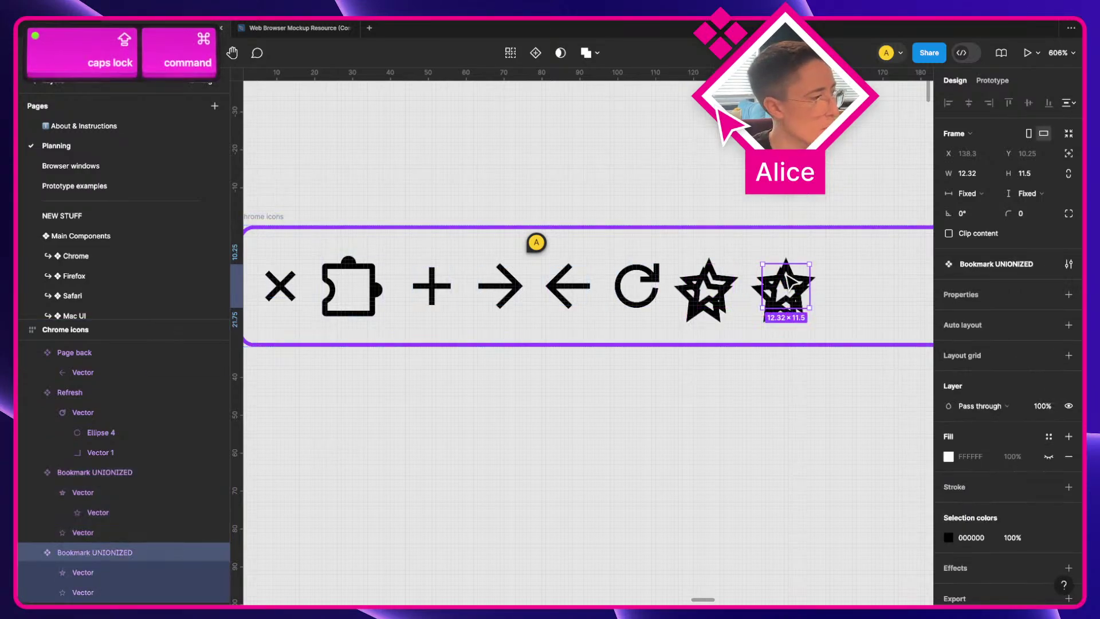
pyautogui.press('super+r')
pyautogui.press('Right')
pyautogui.hotkey('alt', 'shift', 'Left')
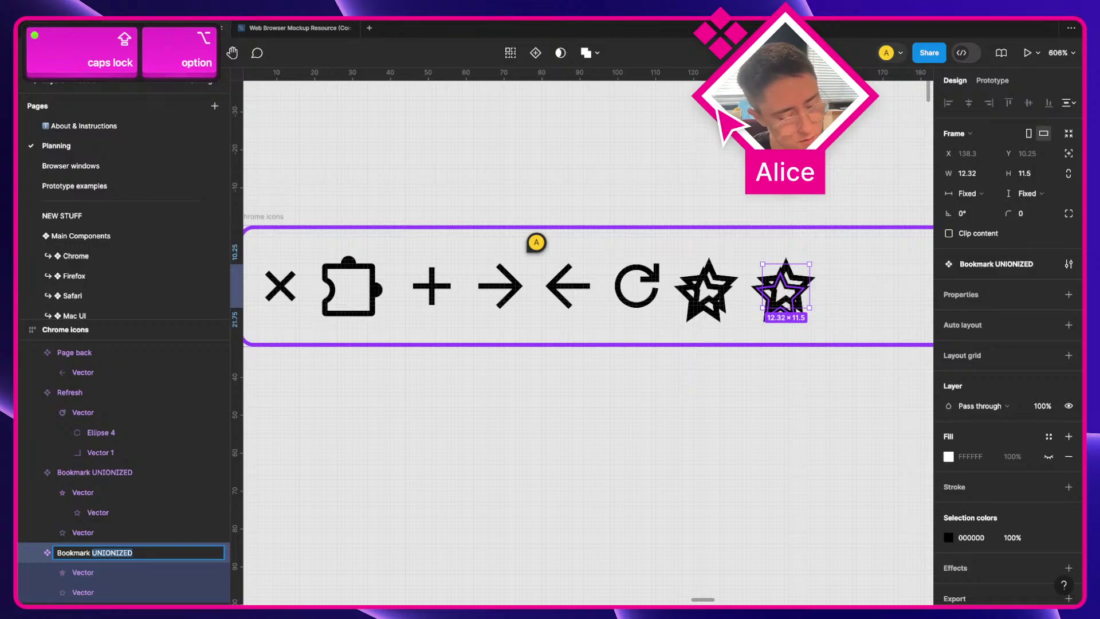
pyautogui.write('re')
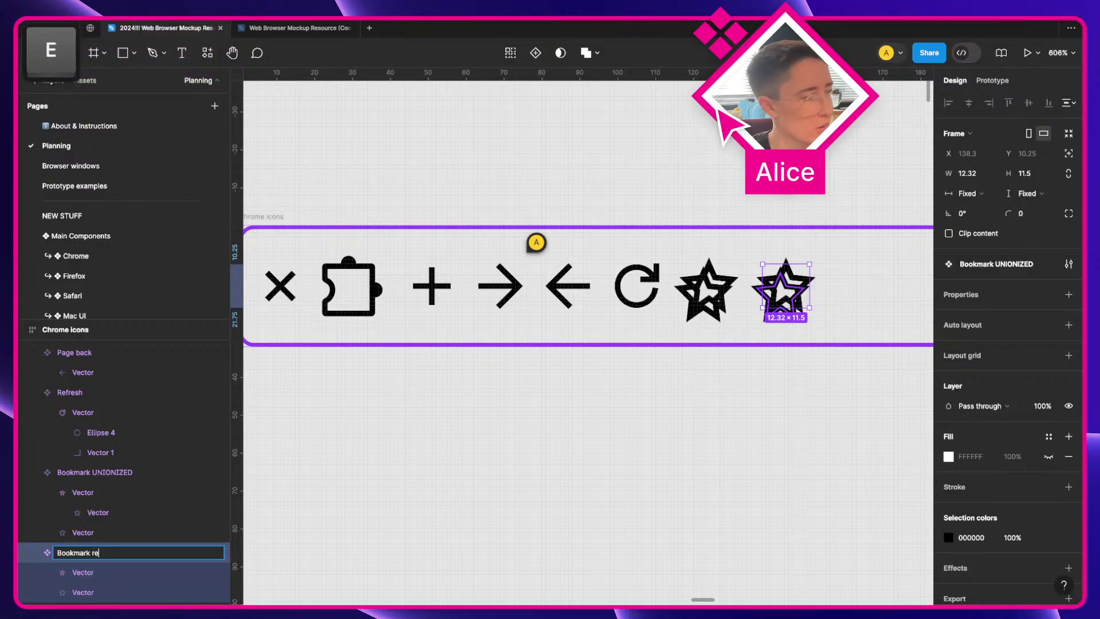
pyautogui.write('gular')
pyautogui.press('Return')
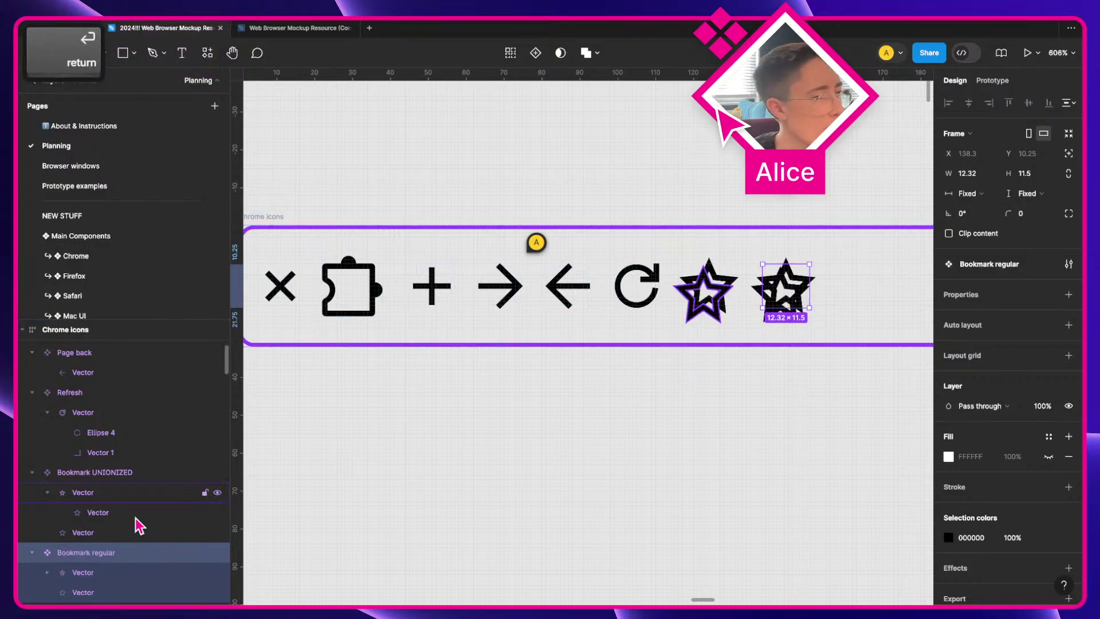
# Step: Delete the filled star from Bookmark regular, leaving Bookmark UNIONIZED's vector intact
pyautogui.scroll(-1, 99, 521)
pyautogui.click(104, 545)
pyautogui.press('BackSpace')
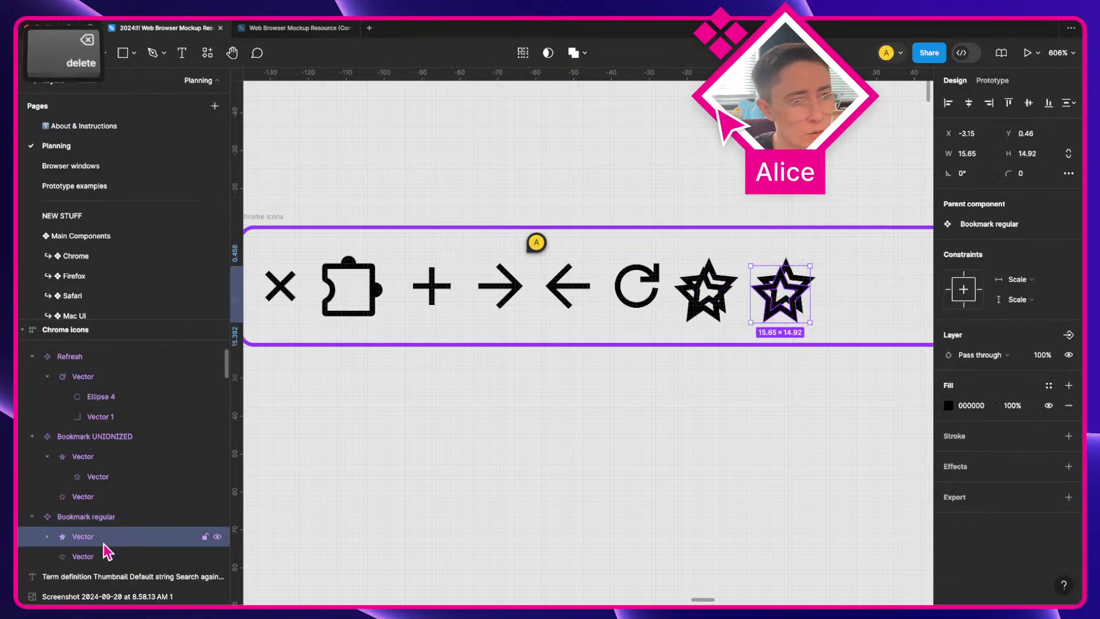
pyautogui.click(120, 479)
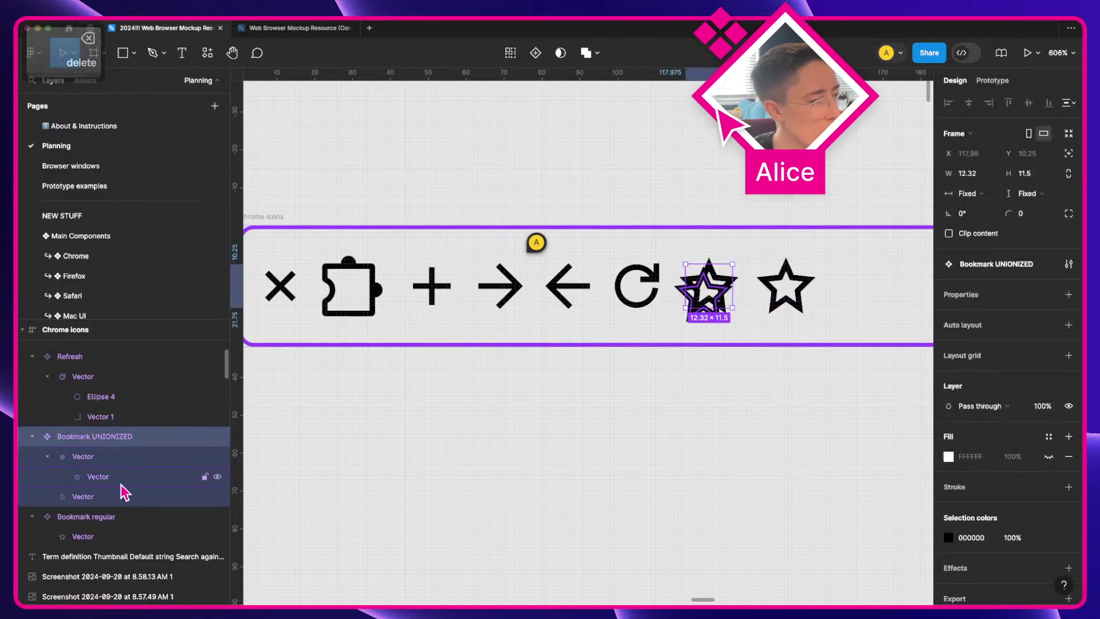
pyautogui.click(123, 495)
pyautogui.press('BackSpace')
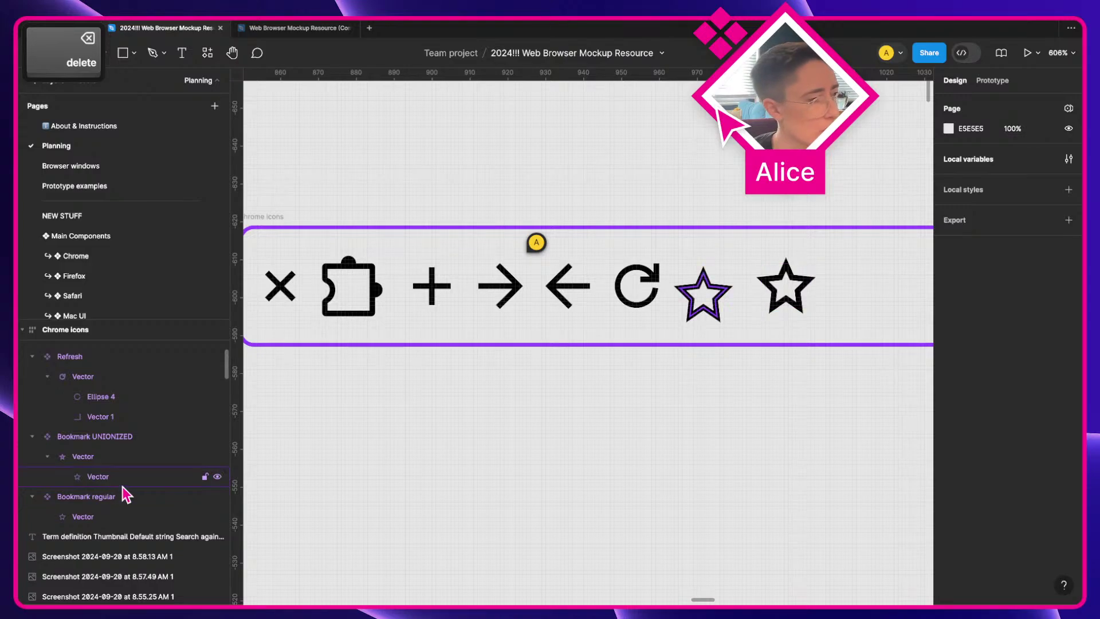
pyautogui.press('super+z')
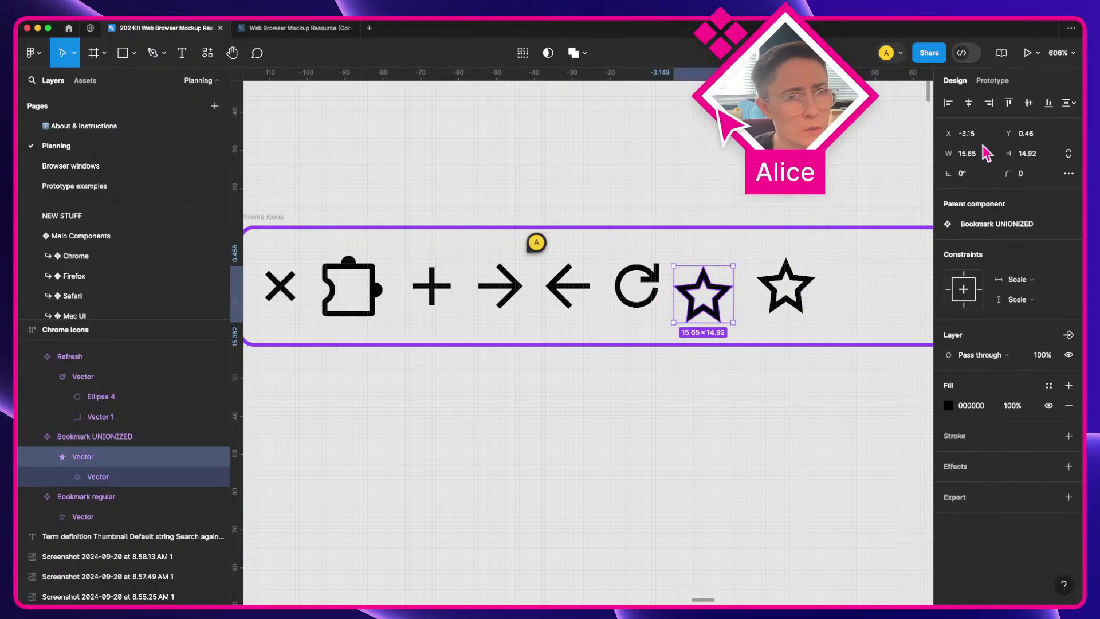
# Step: Compare the Bookmark UNIONIZED and Bookmark regular stars, then select the refresh icon
pyautogui.click(756, 432)
pyautogui.click(694, 284)
pyautogui.click(788, 299)
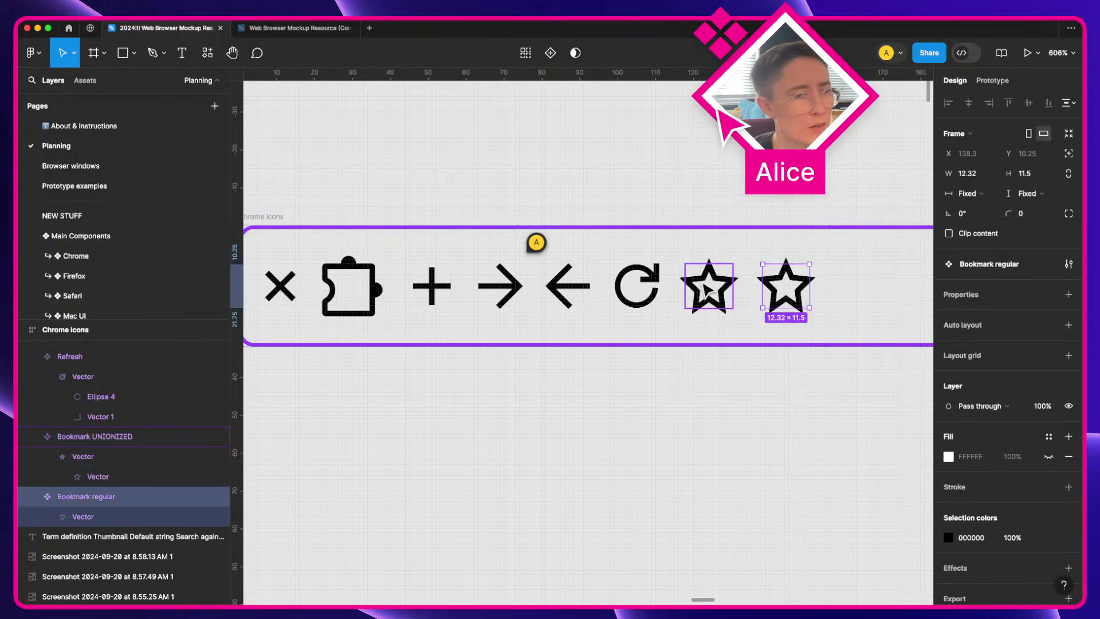
pyautogui.click(709, 287)
pyautogui.click(657, 296)
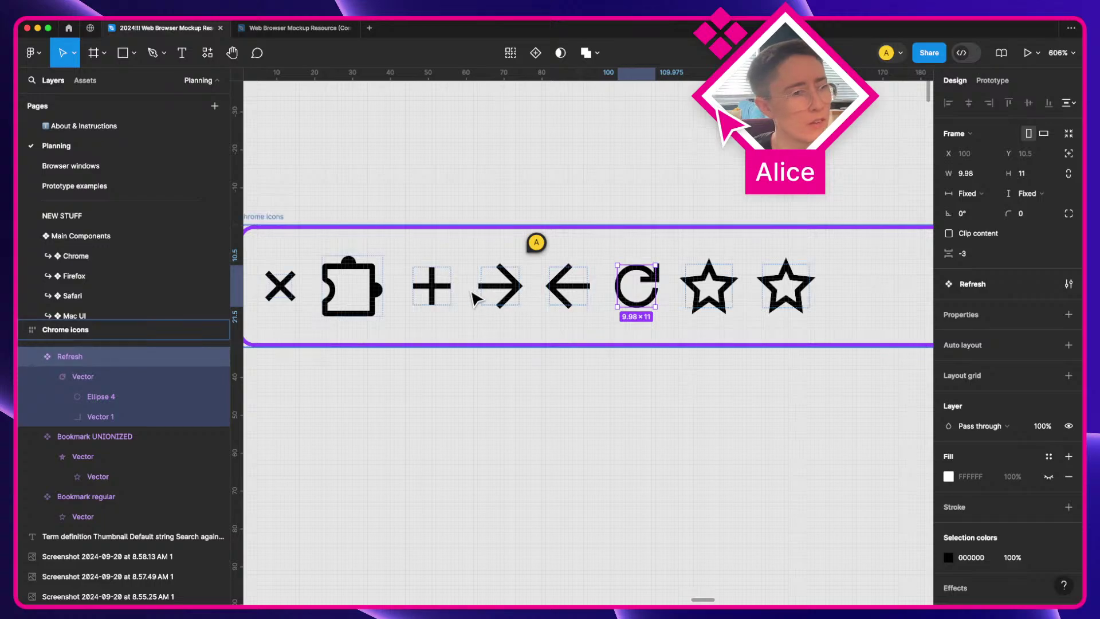
# Step: Duplicate the Add tab plus and Refresh icons side by side below the frame
pyautogui.moveTo(441, 291); pyautogui.dragTo(438, 429)
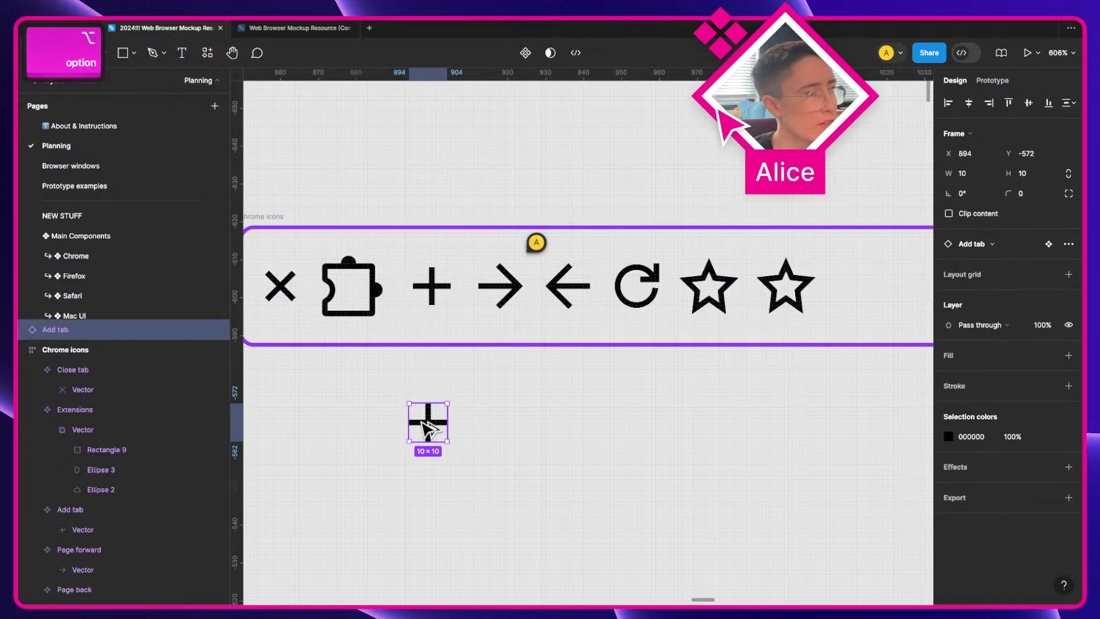
pyautogui.doubleClick(441, 289)
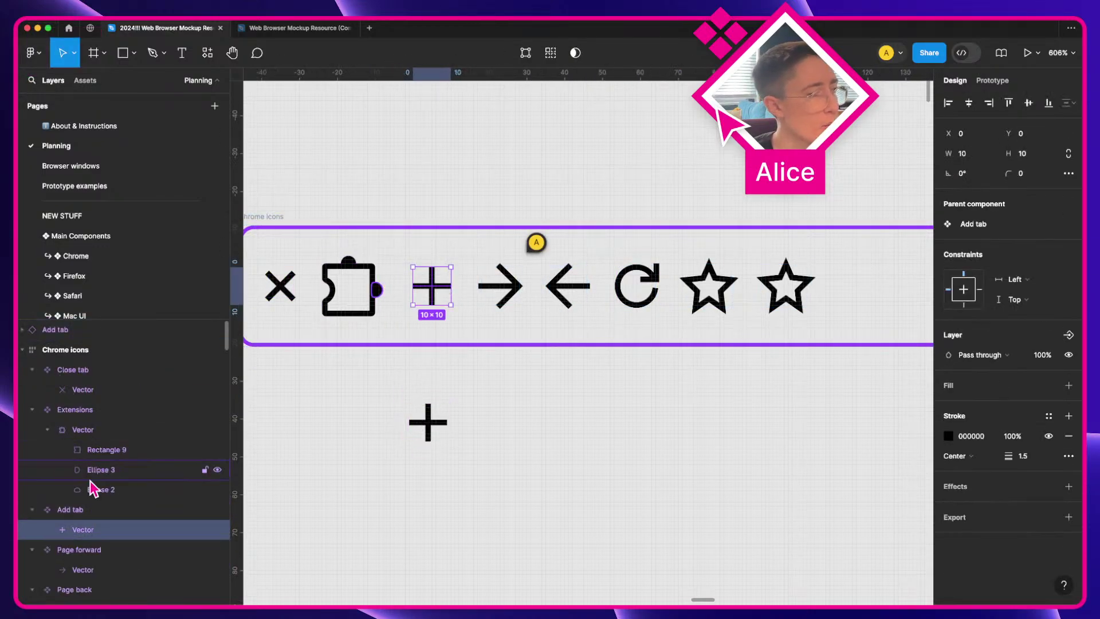
pyautogui.moveTo(427, 423); pyautogui.dragTo(442, 424)
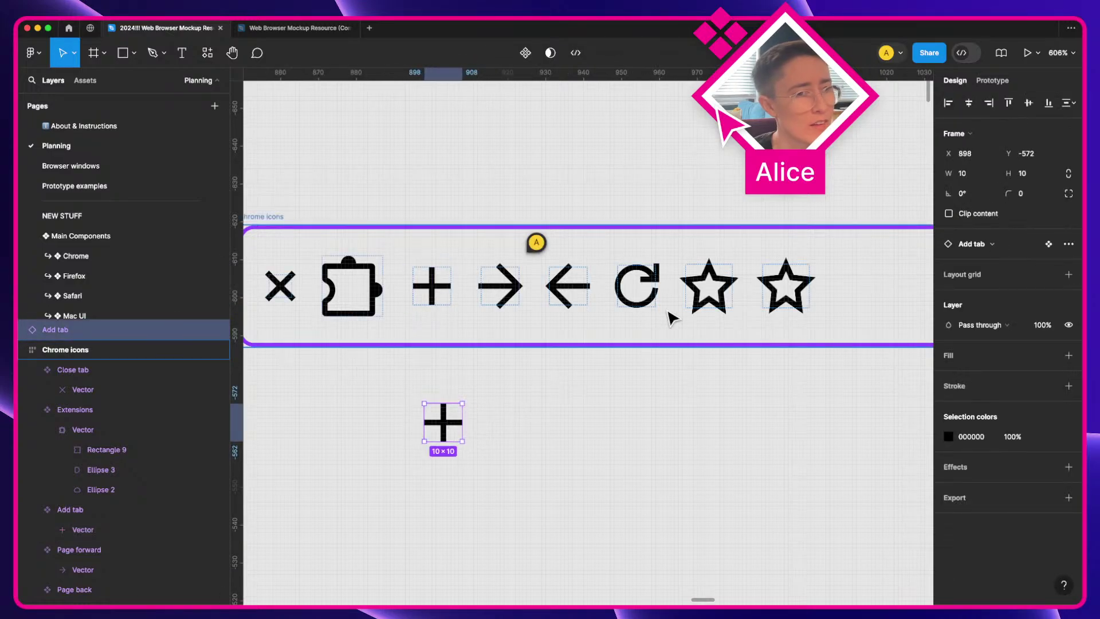
pyautogui.click(630, 295)
pyautogui.moveTo(630, 295); pyautogui.dragTo(521, 430)
pyautogui.doubleClick(618, 287)
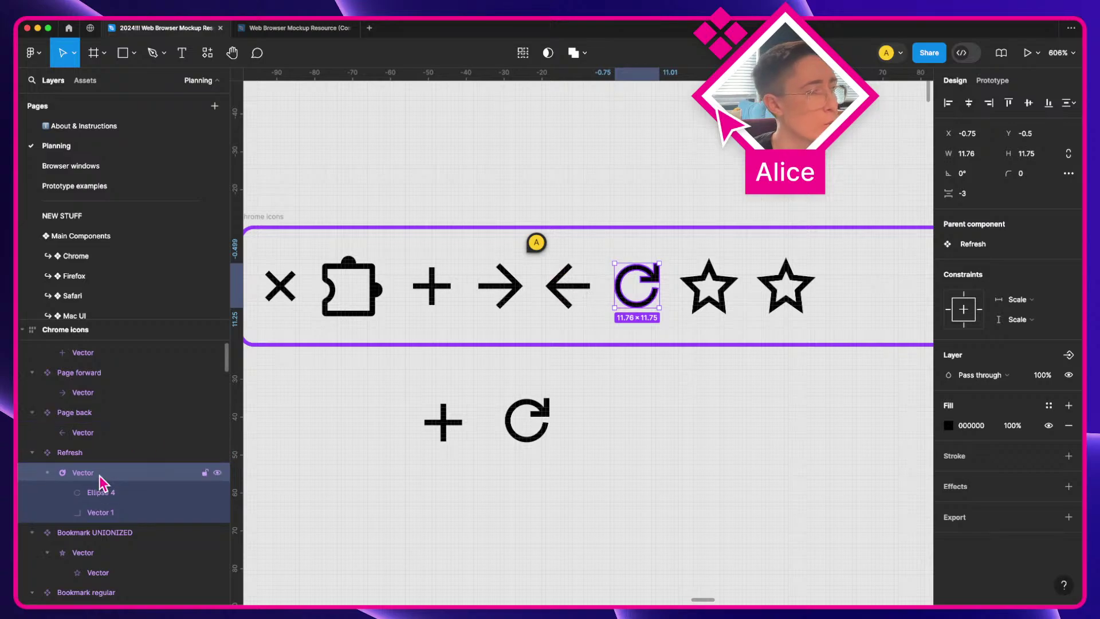
pyautogui.moveTo(513, 480); pyautogui.dragTo(520, 430)
# Step: Undo an extra refresh duplicate and select both icon copies together
pyautogui.click(459, 380)
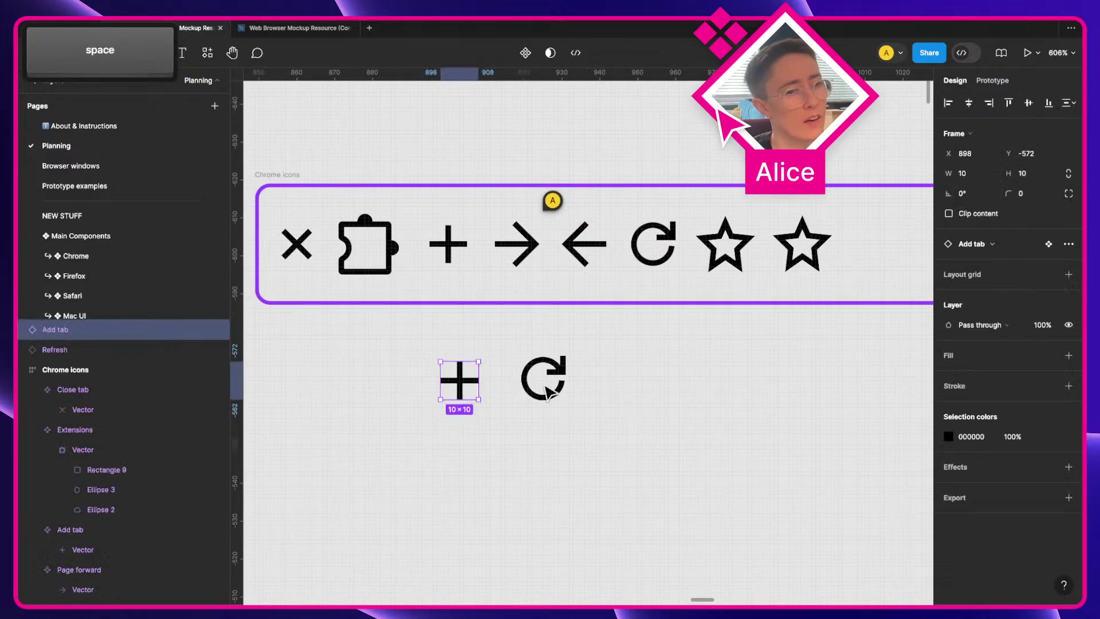
pyautogui.click(554, 383)
pyautogui.moveTo(554, 383); pyautogui.dragTo(555, 421)
pyautogui.hotkey('ctrl', 'z')
pyautogui.moveTo(605, 470); pyautogui.dragTo(407, 367)
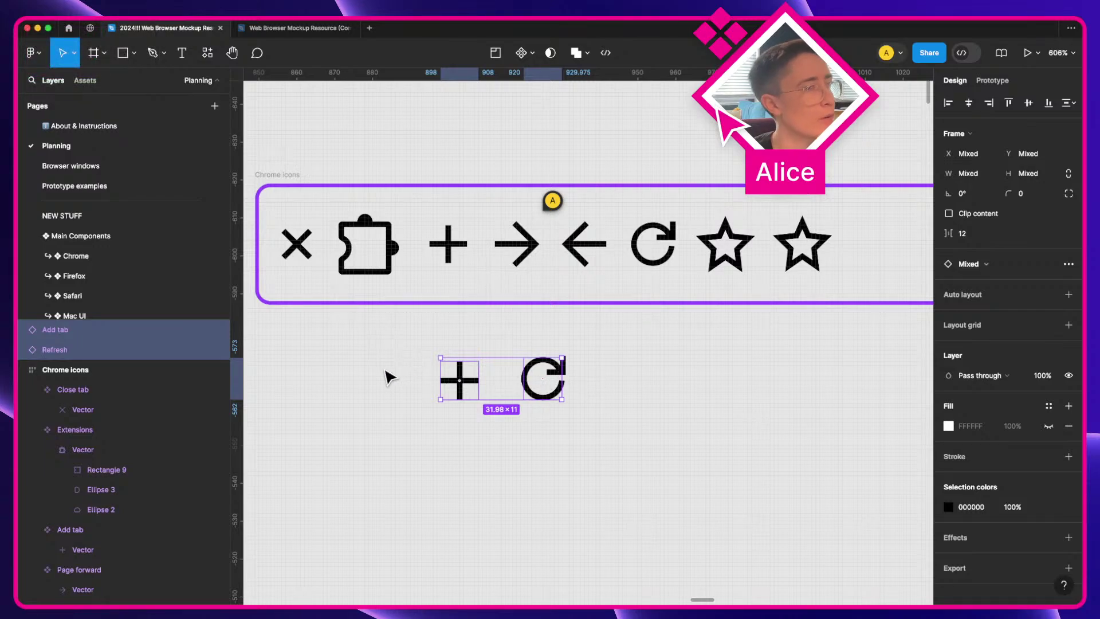
pyautogui.click(590, 378)
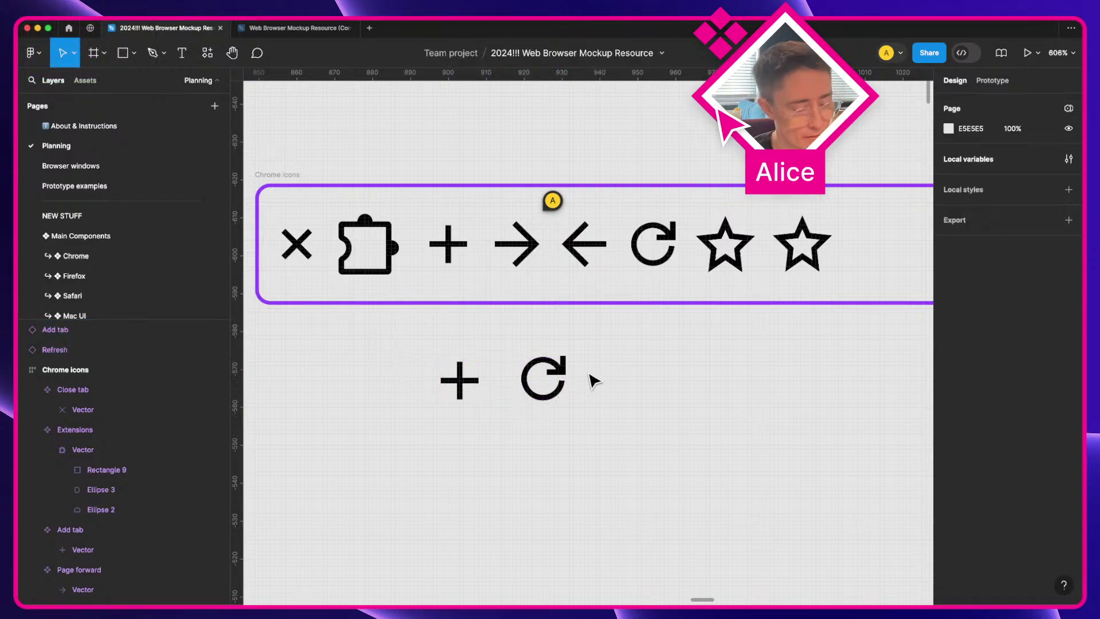
# Step: Add a size-8 'place instance' label right of the plus and refresh copies, level with them
pyautogui.press('t')
pyautogui.click(617, 378)
pyautogui.write('asd')
pyautogui.hotkey('ctrl', 'a')
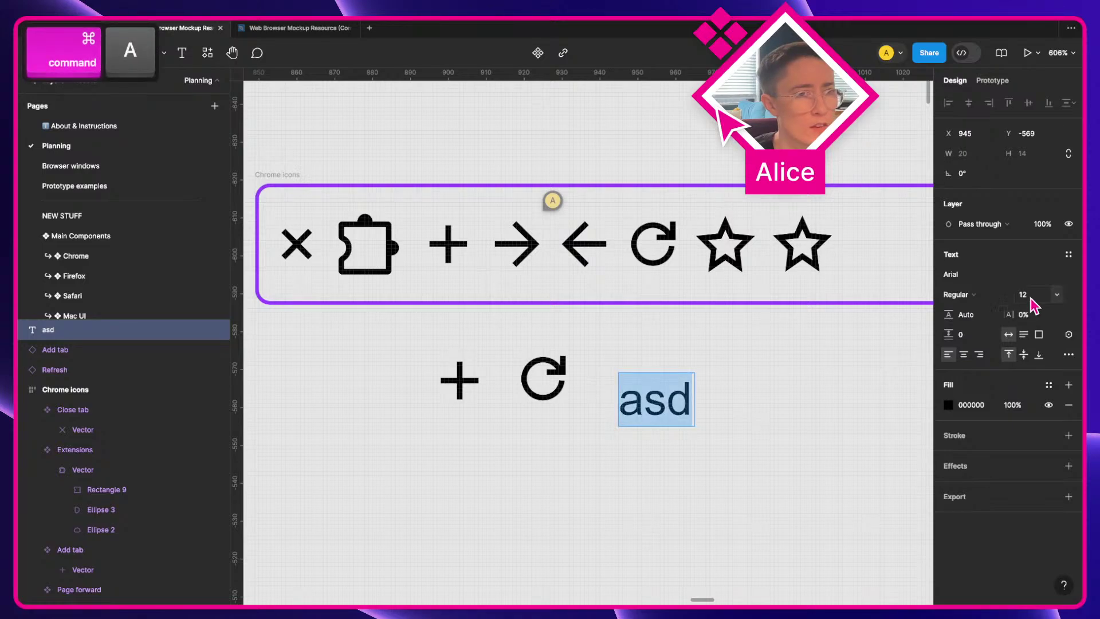
pyautogui.write('8')
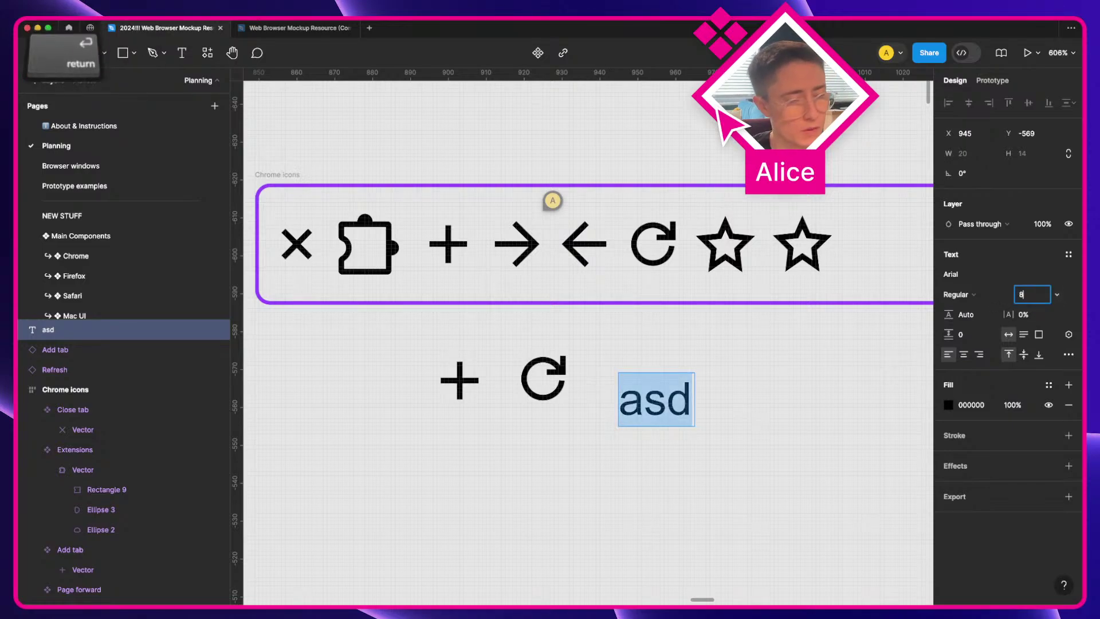
pyautogui.press('Return')
pyautogui.doubleClick(650, 388)
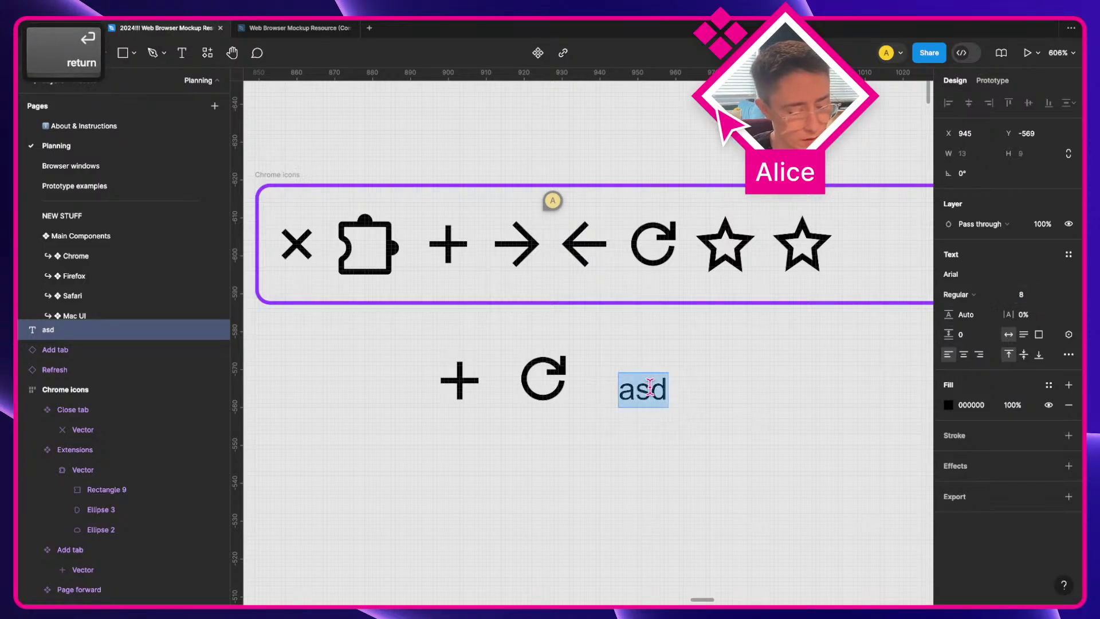
pyautogui.write('place instance')
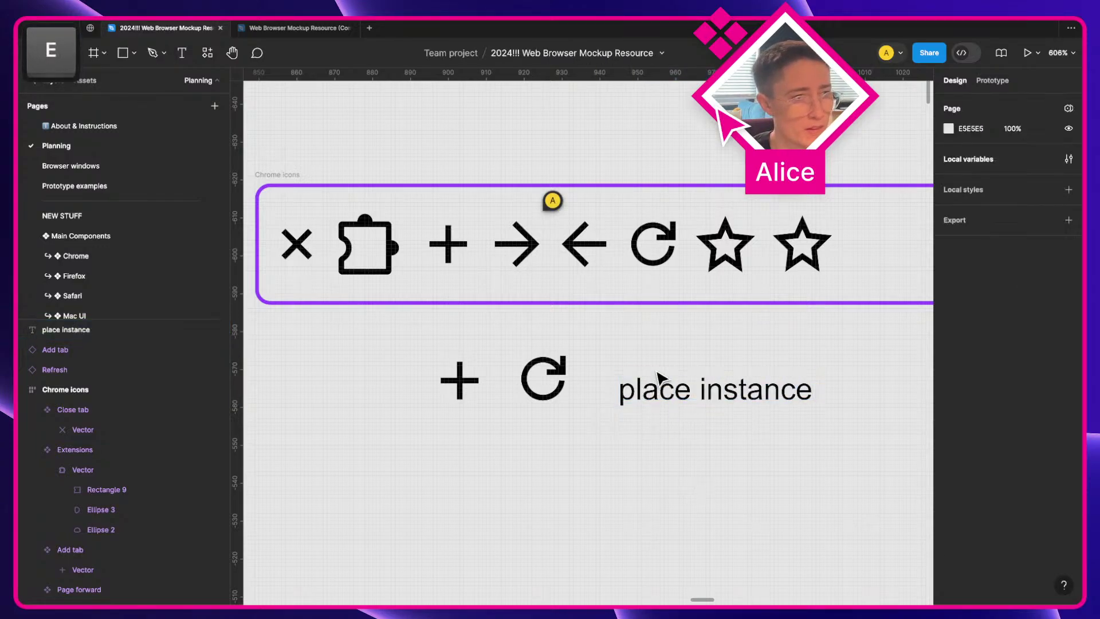
pyautogui.moveTo(653, 378); pyautogui.dragTo(651, 361)
pyautogui.moveTo(550, 451); pyautogui.dragTo(475, 381)
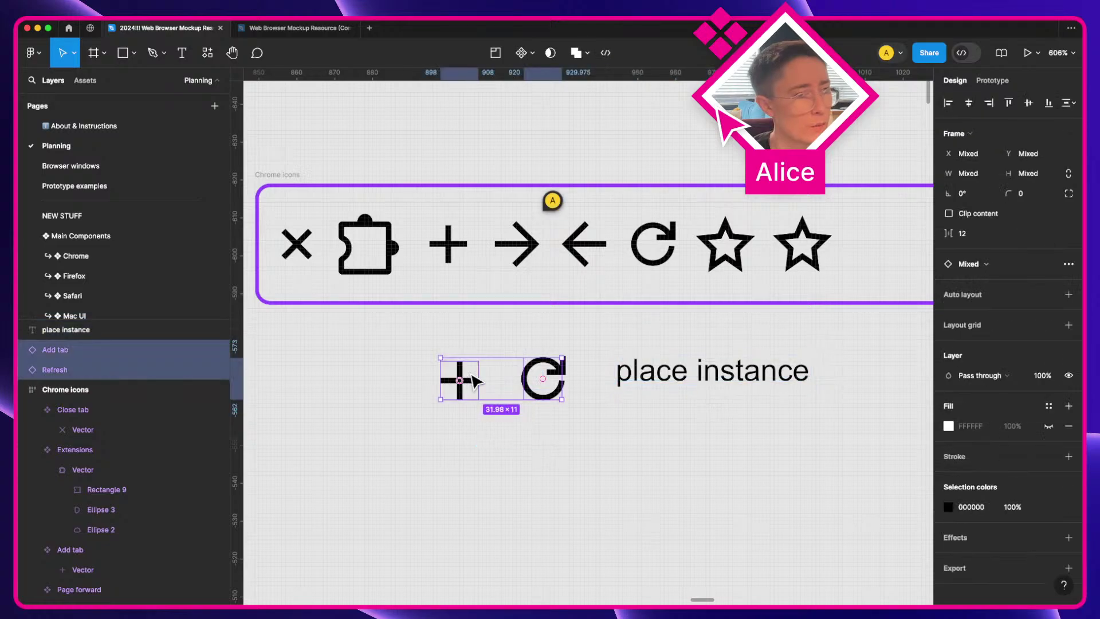
# Step: Duplicate the icons and label below, relabelling the copy 'override the color'
pyautogui.moveTo(543, 375); pyautogui.dragTo(550, 459)
pyautogui.click(651, 380)
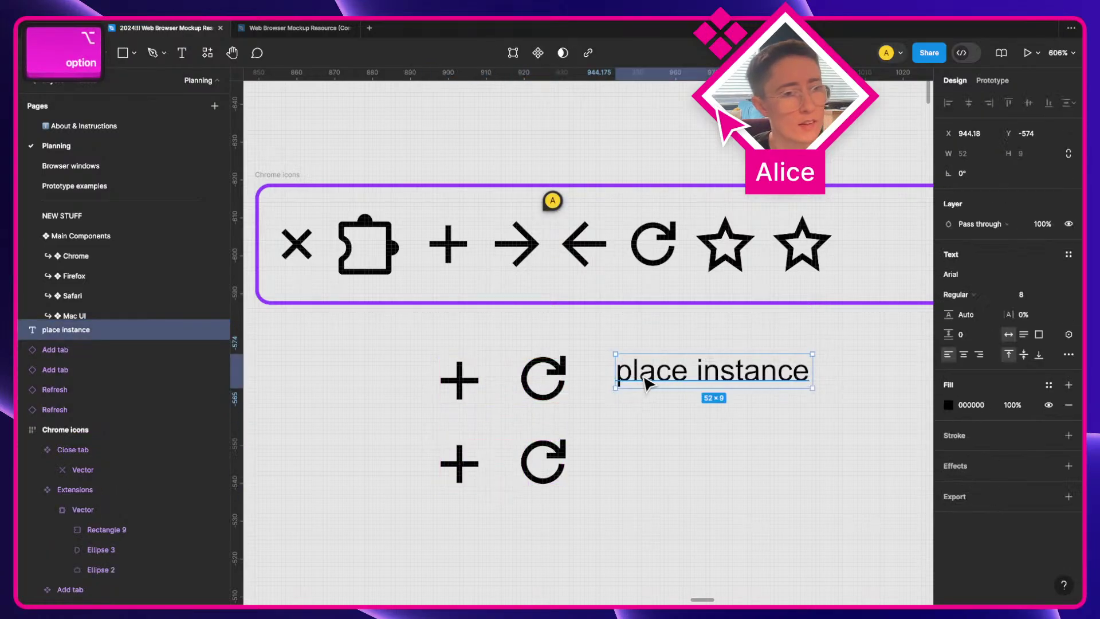
pyautogui.moveTo(650, 380); pyautogui.dragTo(638, 462)
pyautogui.press('Return')
pyautogui.write('overri')
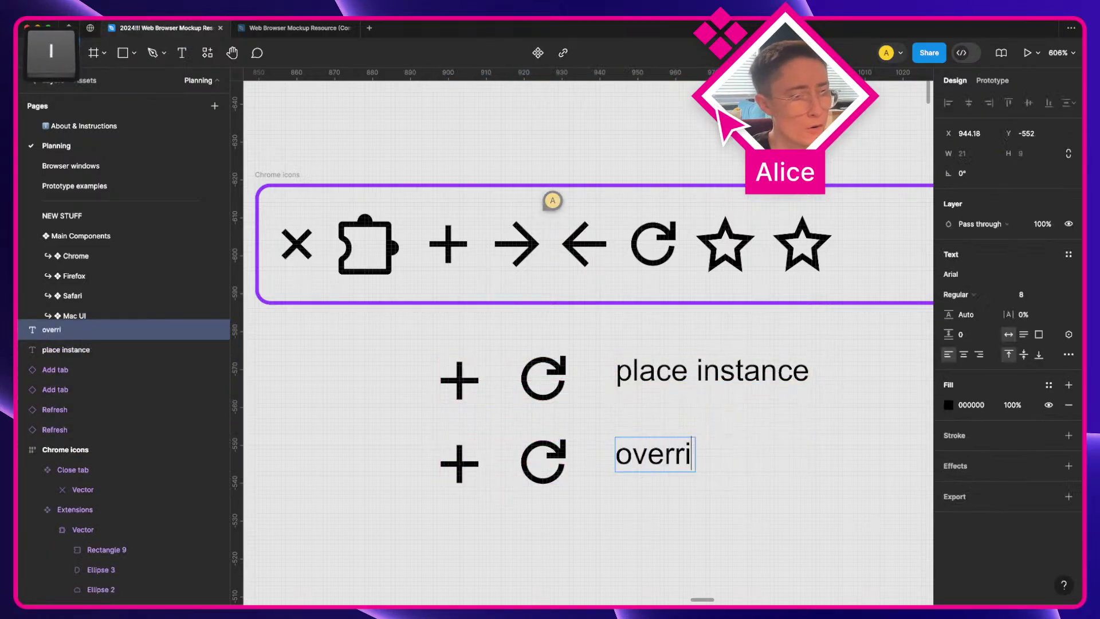
pyautogui.write('de the color')
pyautogui.click(310, 498)
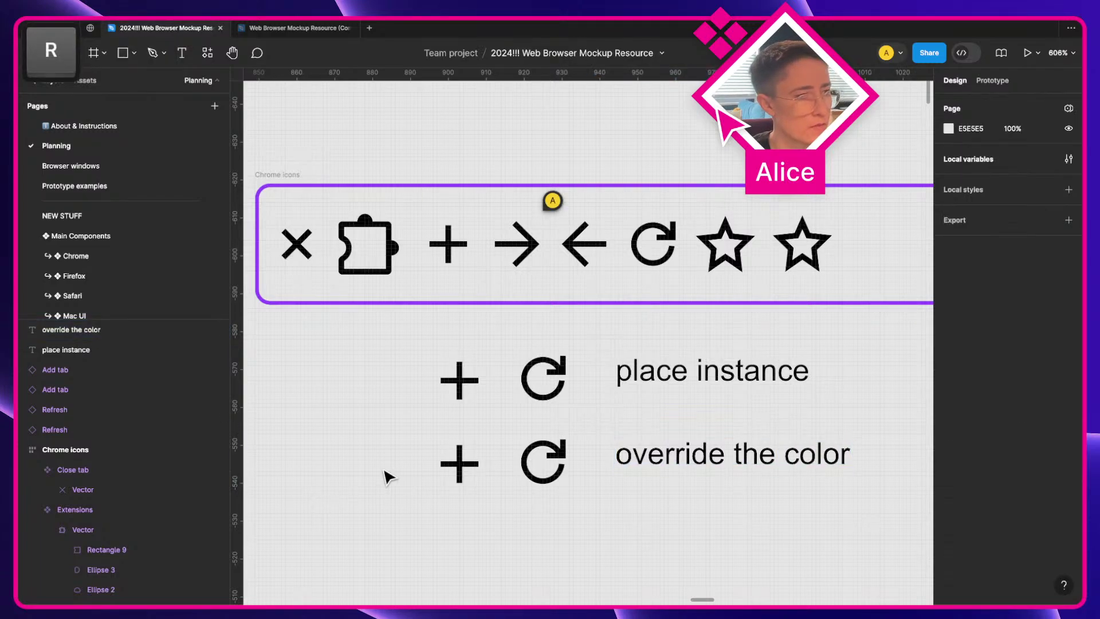
# Step: Recolour the lower plus and refresh icons to FF0000 and start a third red copy below
pyautogui.moveTo(385, 474); pyautogui.dragTo(536, 460)
pyautogui.click(951, 506)
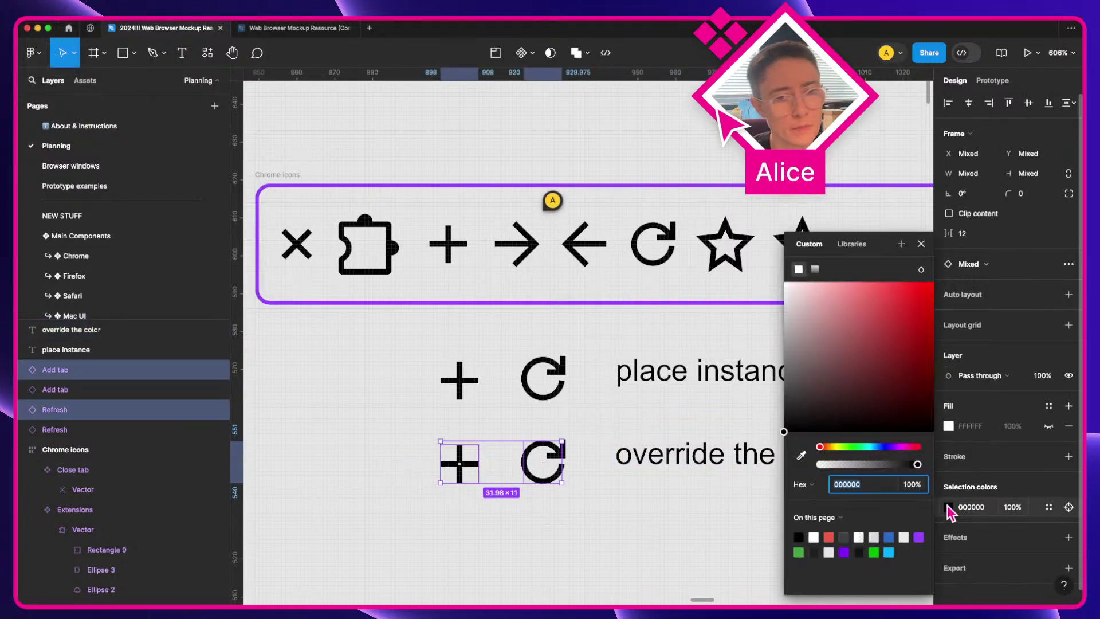
pyautogui.write('FF0000')
pyautogui.click(363, 456)
pyautogui.scroll(-5, 362, 457)
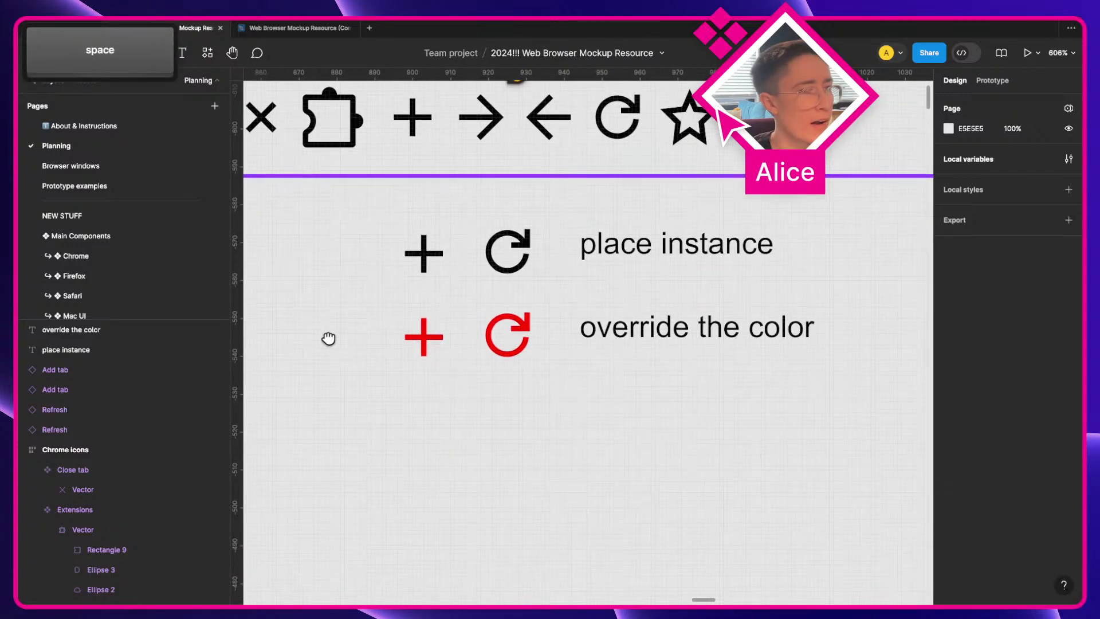
pyautogui.moveTo(418, 368); pyautogui.dragTo(518, 441)
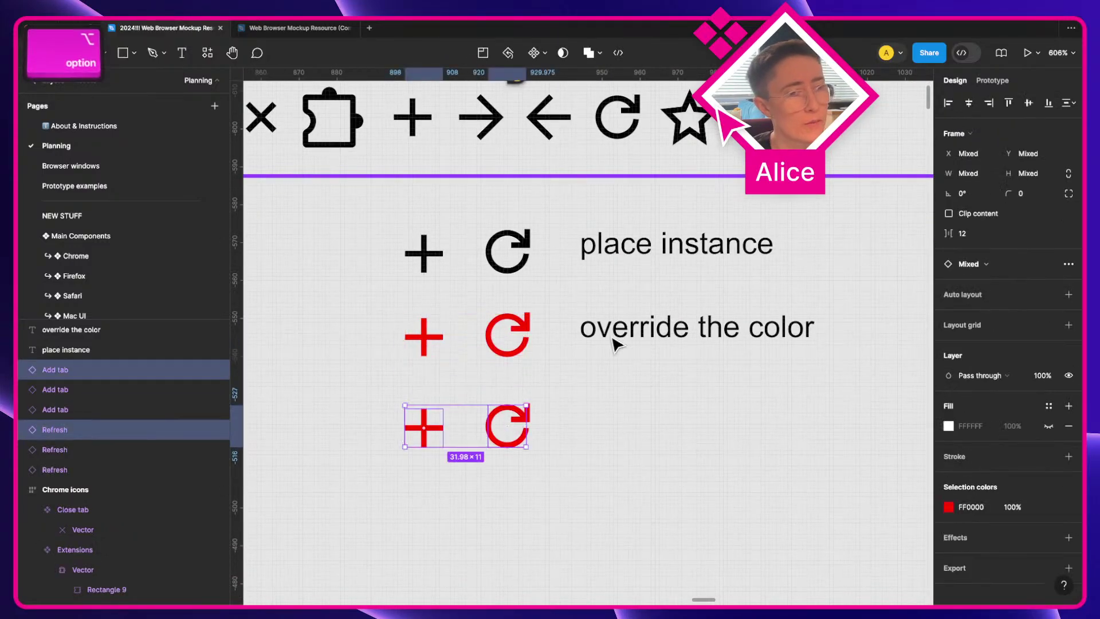
# Step: Duplicate the label beside the third row and retype it as 'swap to unionized icon'
pyautogui.click(658, 327)
pyautogui.moveTo(658, 326); pyautogui.dragTo(650, 435)
pyautogui.doubleClick(649, 435)
pyautogui.write('swa')
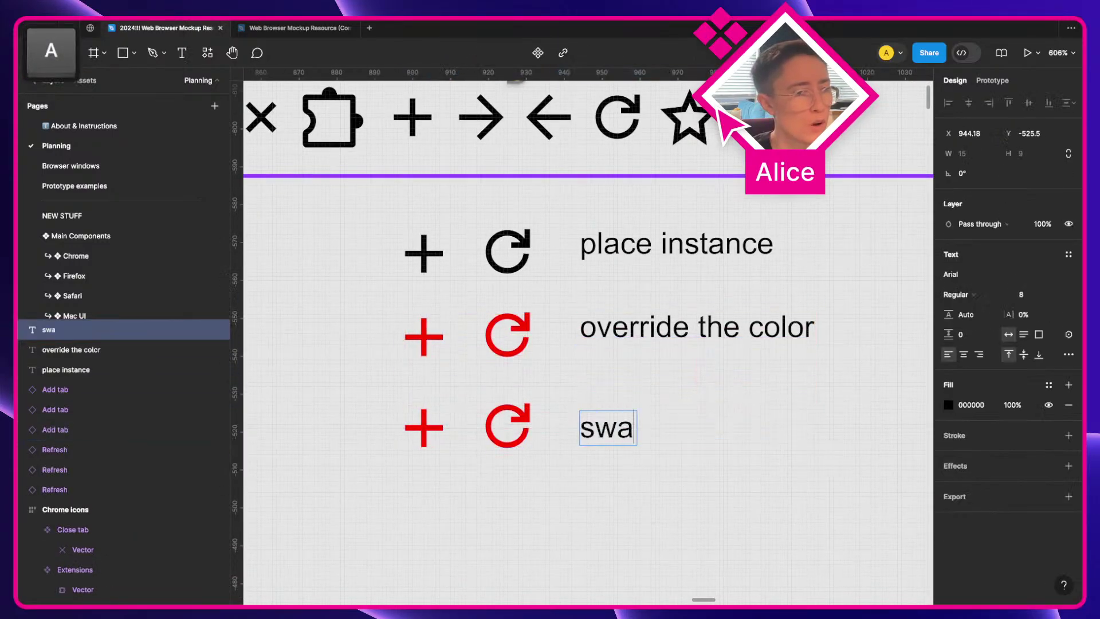
pyautogui.write('p to unionize')
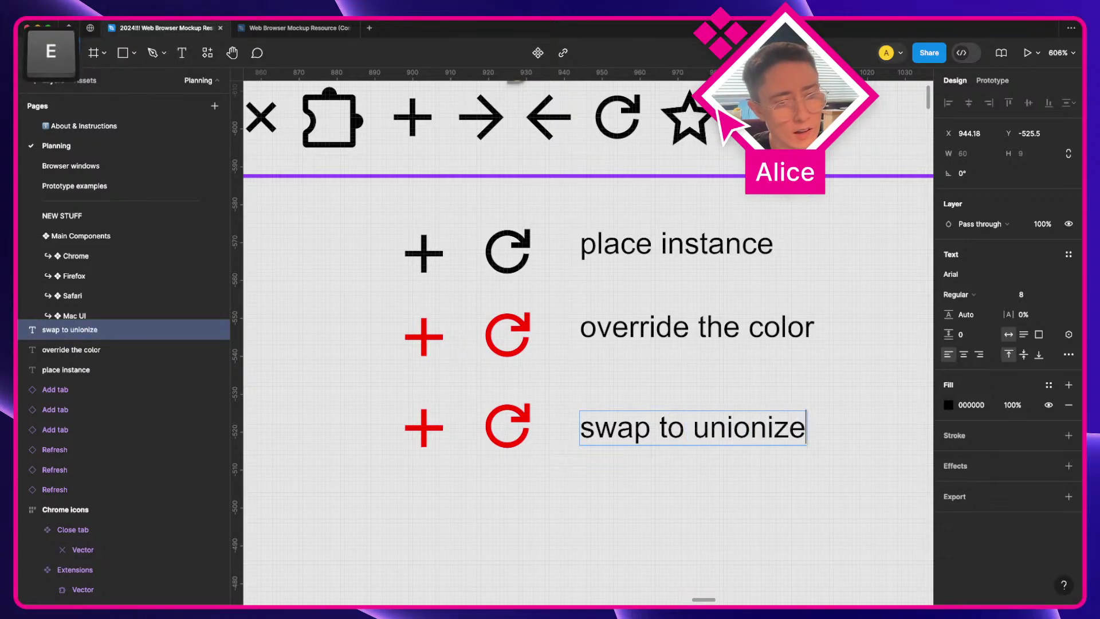
pyautogui.write('d icon')
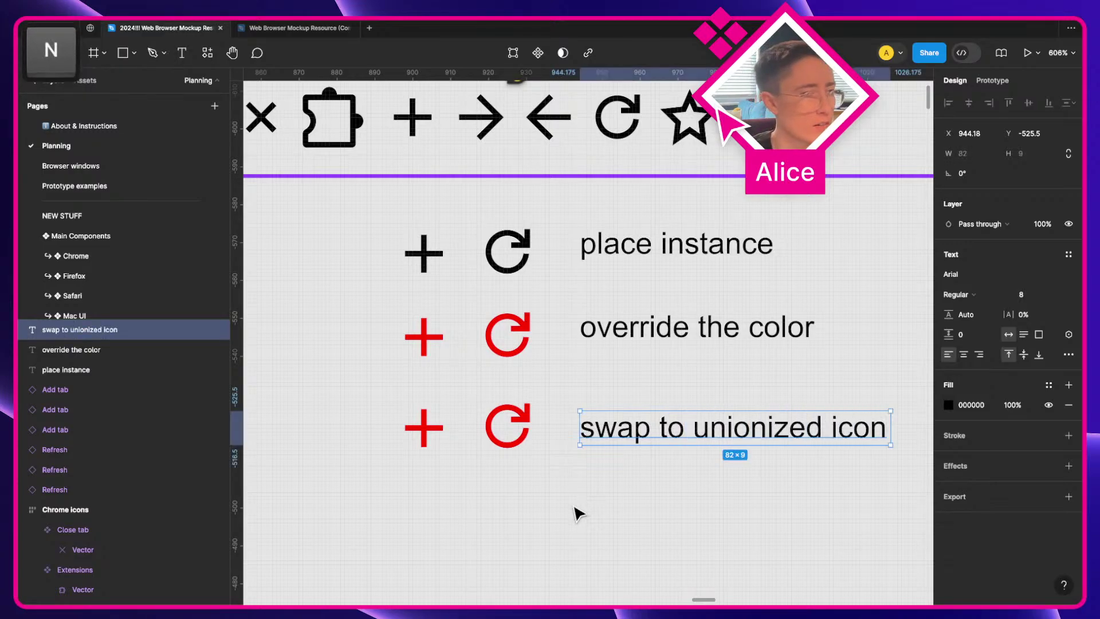
pyautogui.click(577, 510)
# Step: Swap the third row's red plus and red refresh instances to Bookmark UNIONIZED
pyautogui.click(444, 429)
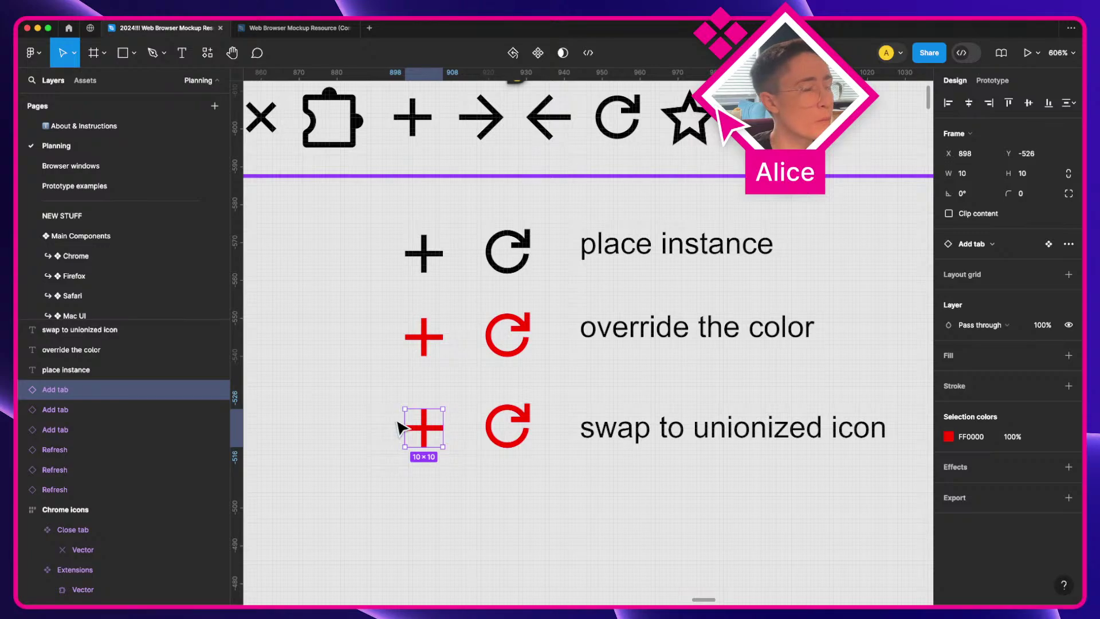
pyautogui.click(993, 247)
pyautogui.scroll(1, 761, 296)
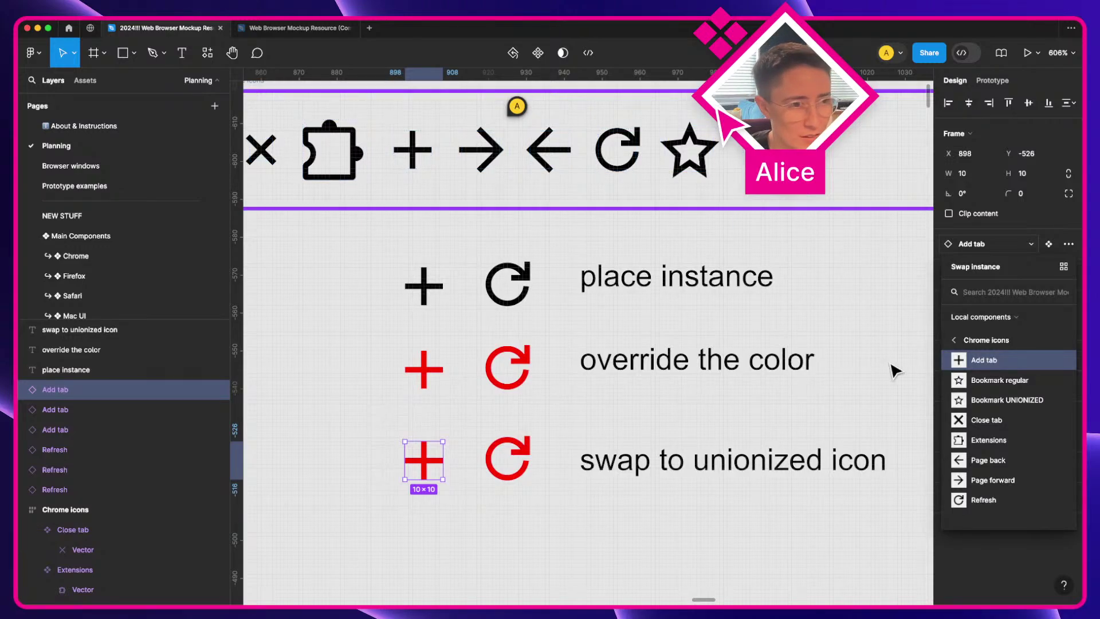
pyautogui.click(1025, 410)
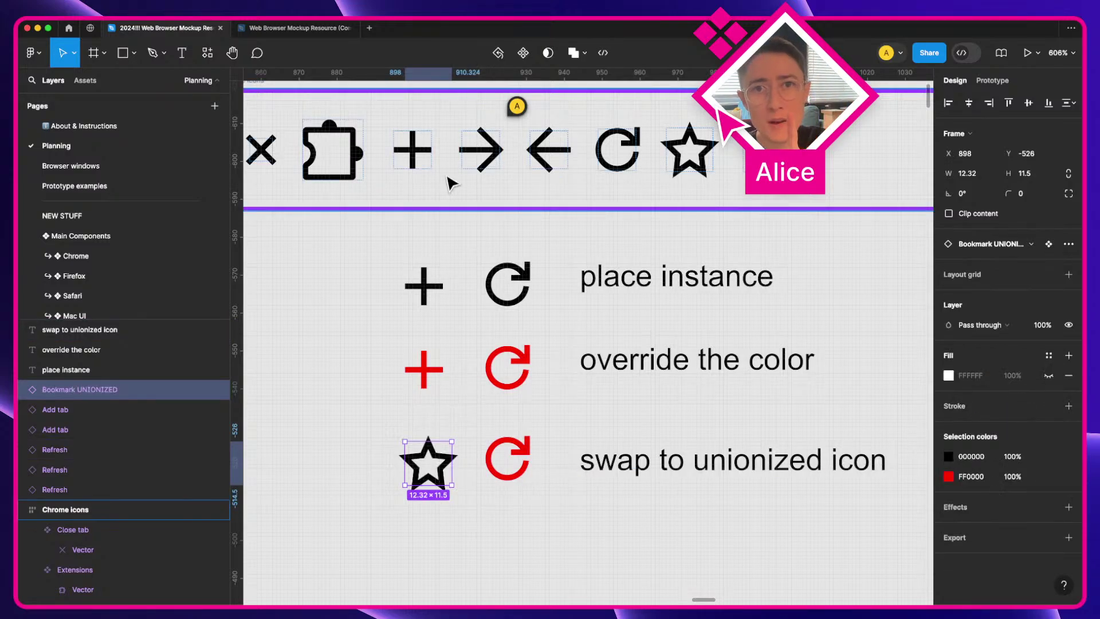
pyautogui.click(419, 154)
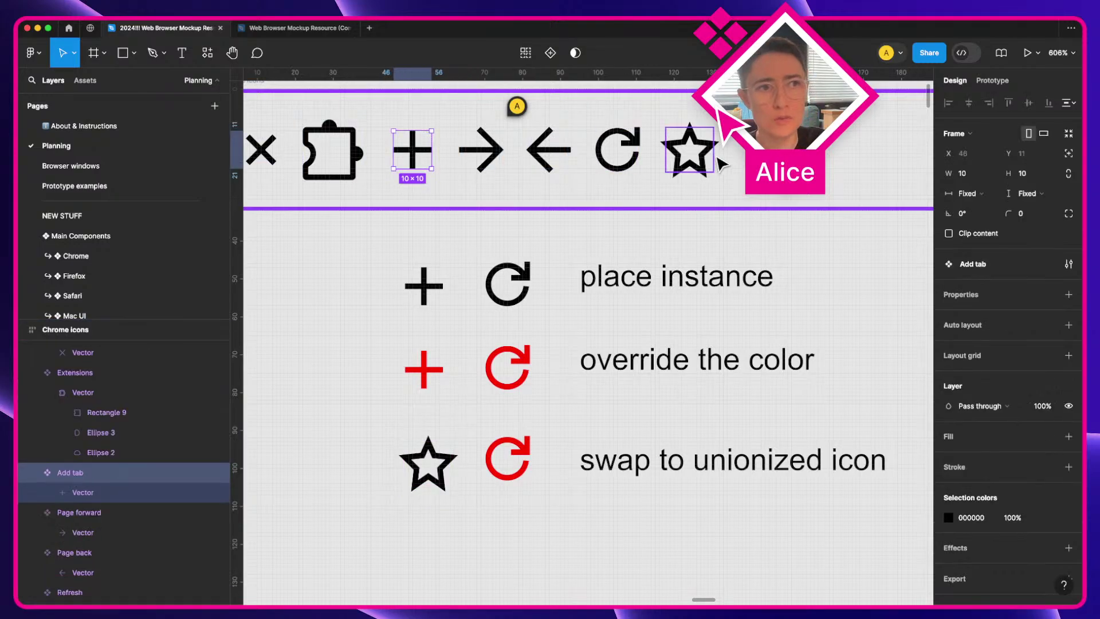
pyautogui.click(520, 465)
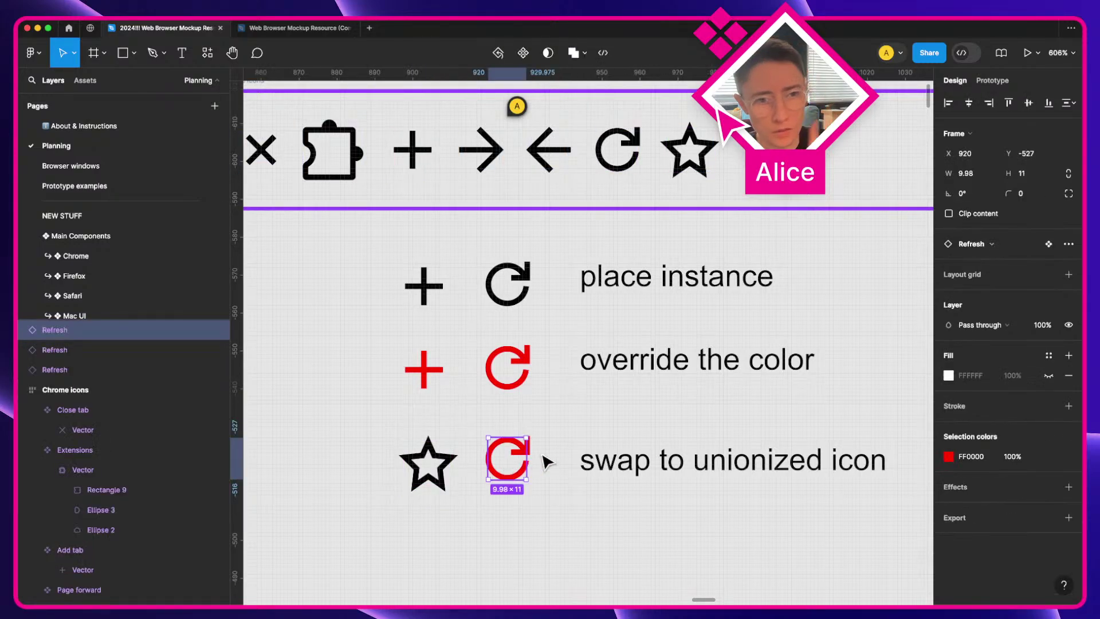
pyautogui.click(1004, 245)
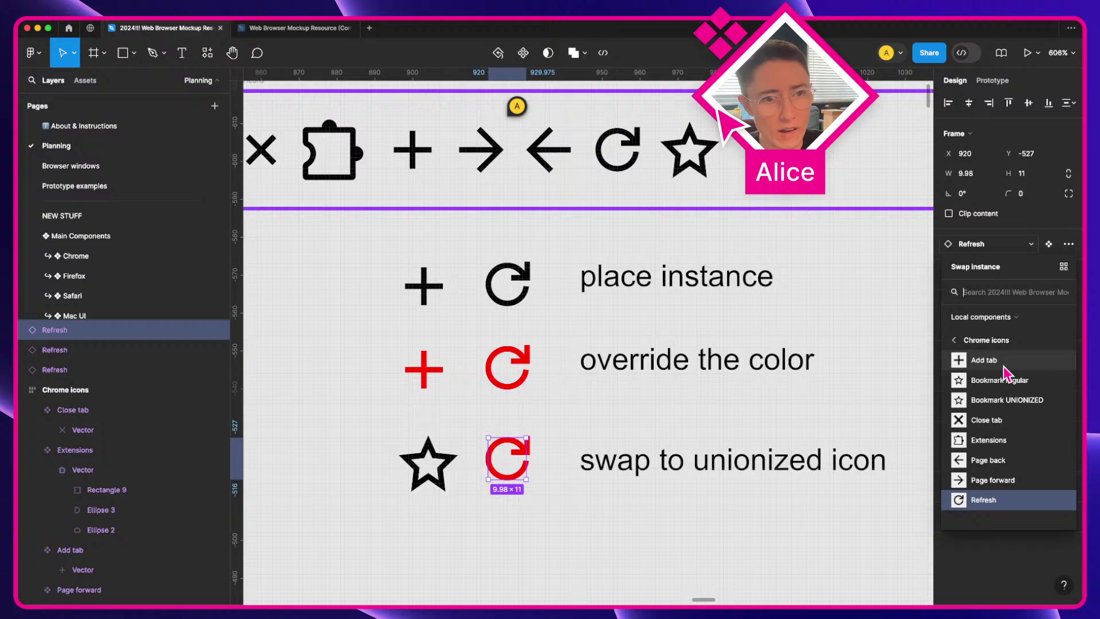
pyautogui.click(1019, 401)
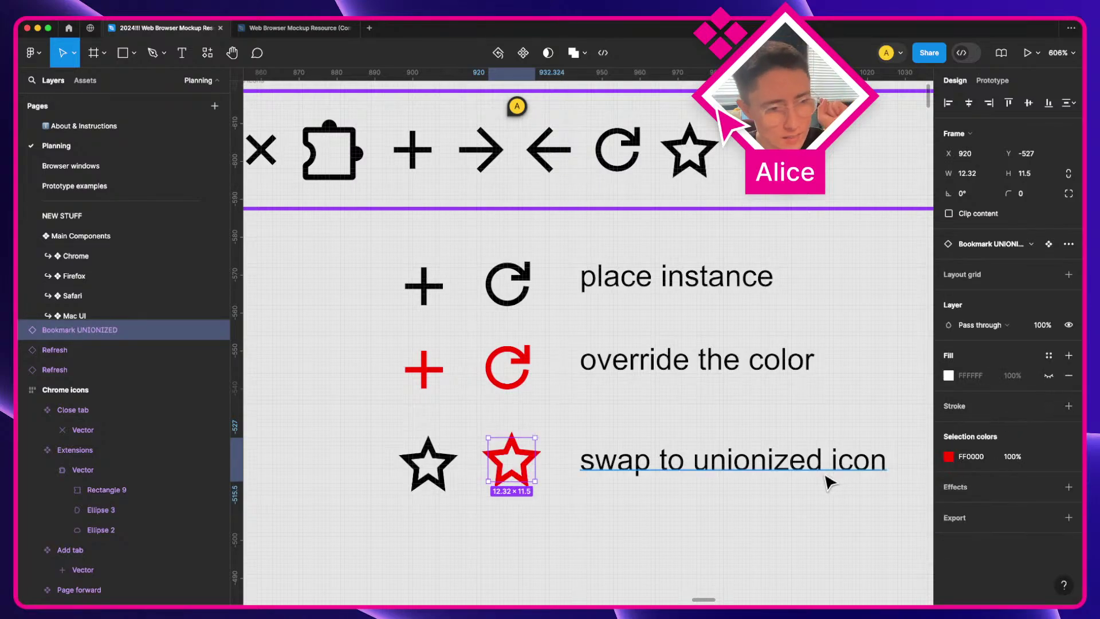
pyautogui.click(803, 496)
pyautogui.scroll(-1, 805, 496)
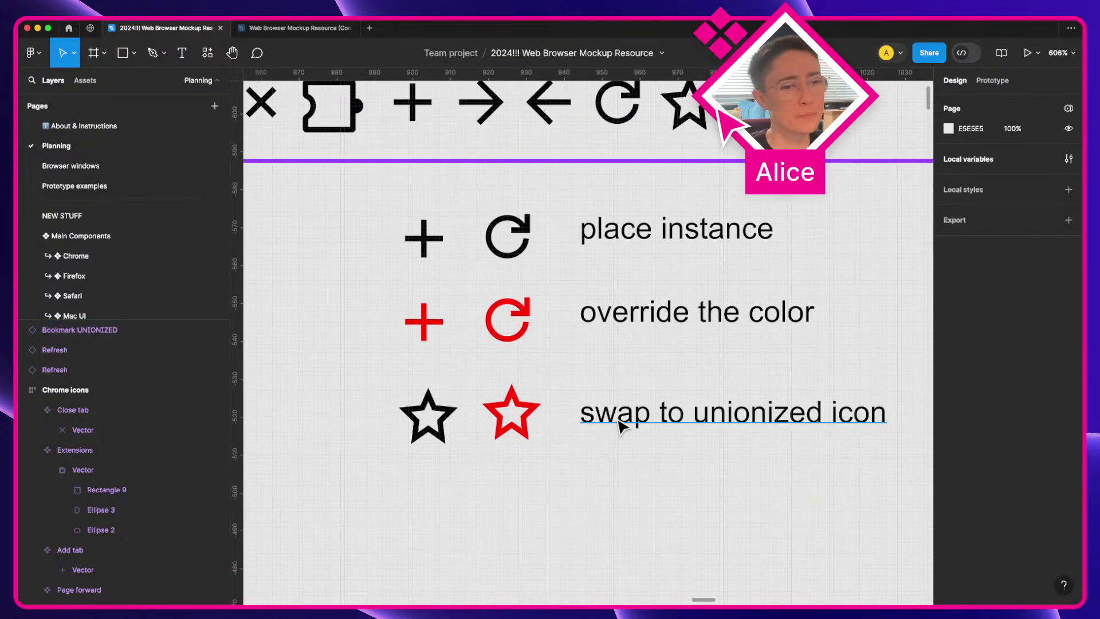
# Step: Duplicate the label below and change it to 'swap to regular icon'
pyautogui.moveTo(621, 422); pyautogui.dragTo(630, 504)
pyautogui.doubleClick(630, 504)
pyautogui.click(716, 492)
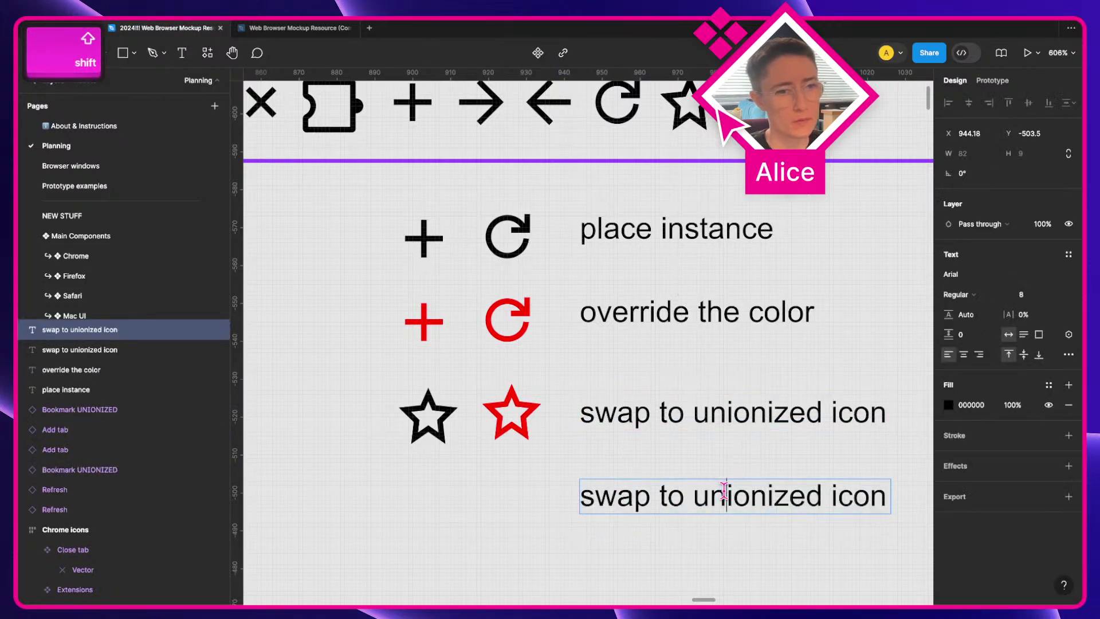
pyautogui.doubleClick(724, 491)
pyautogui.write('regular')
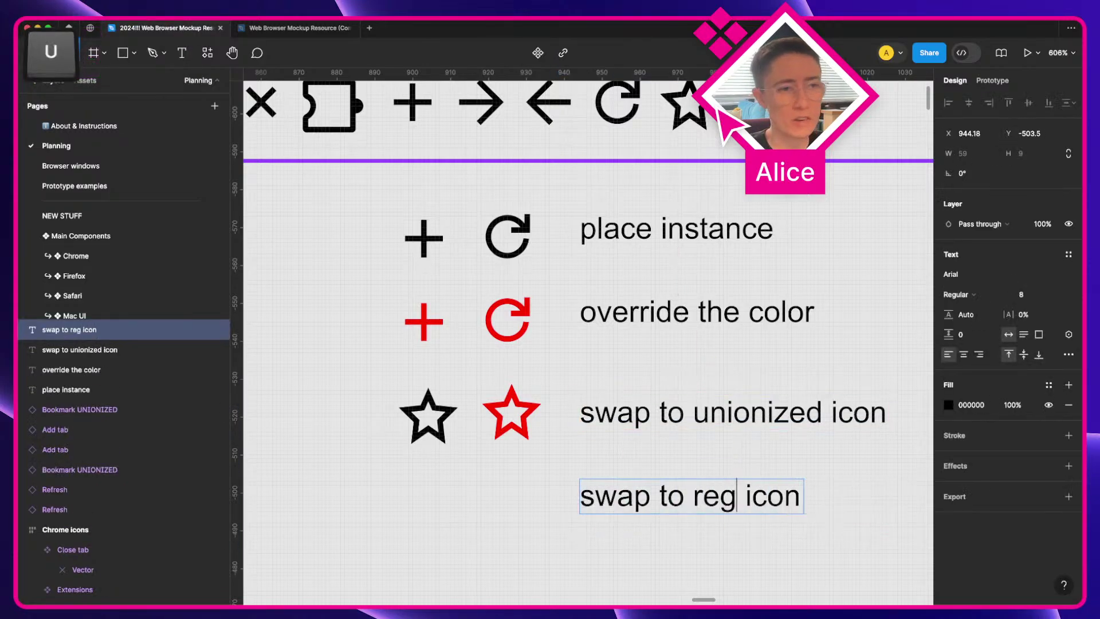
pyautogui.press('Escape')
pyautogui.click(533, 507)
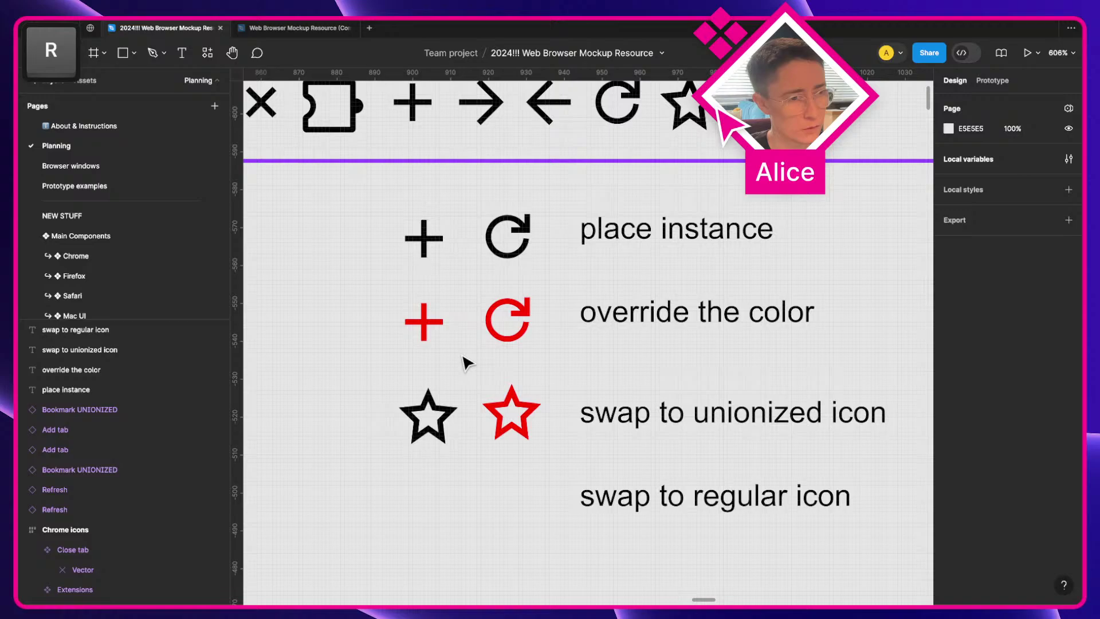
# Step: Copy the red plus and red refresh icons down into the new bottom row
pyautogui.click(433, 335)
pyautogui.keyDown('shift'); pyautogui.click(507, 331); pyautogui.keyUp('shift')
pyautogui.moveTo(518, 319); pyautogui.dragTo(531, 500)
pyautogui.scroll(-3, 528, 498)
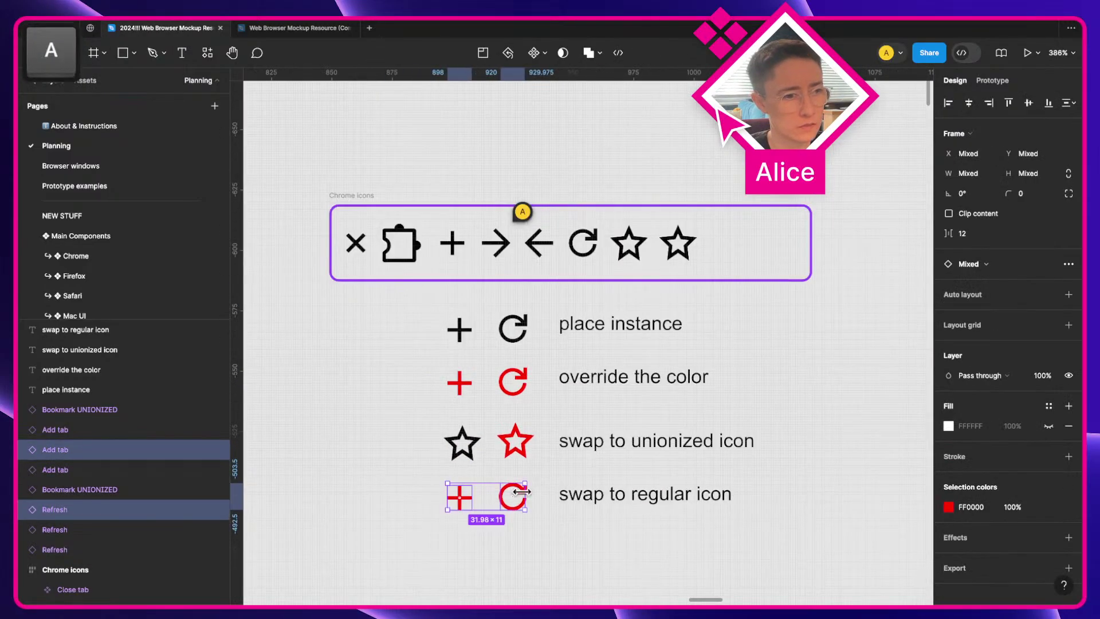
pyautogui.click(474, 531)
pyautogui.scroll(3, 474, 531)
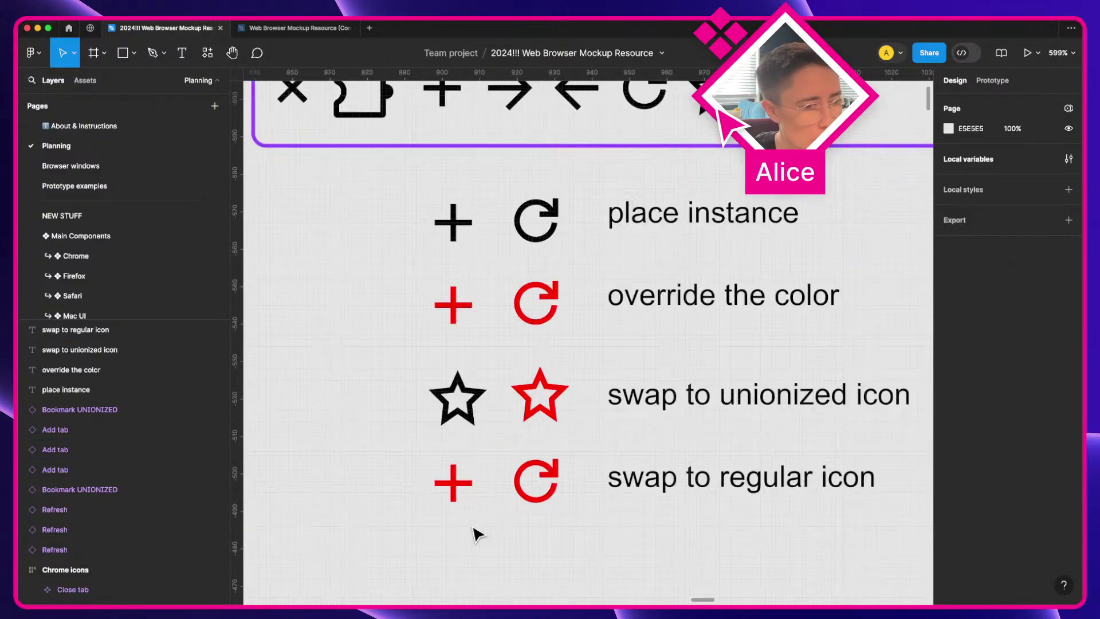
# Step: Swap the bottom-row red plus instance to the Page forward arrow
pyautogui.click(460, 496)
pyautogui.scroll(2, 474, 494)
pyautogui.keyDown('super'); pyautogui.click(522, 149); pyautogui.keyUp('super')
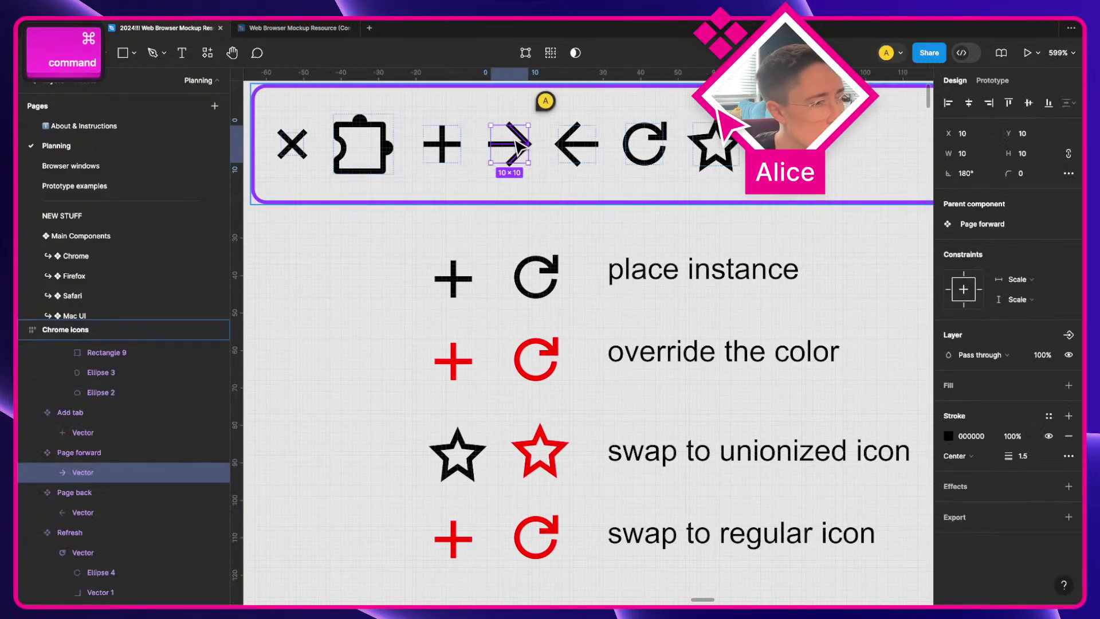
pyautogui.scroll(-3, 465, 287)
pyautogui.click(457, 450)
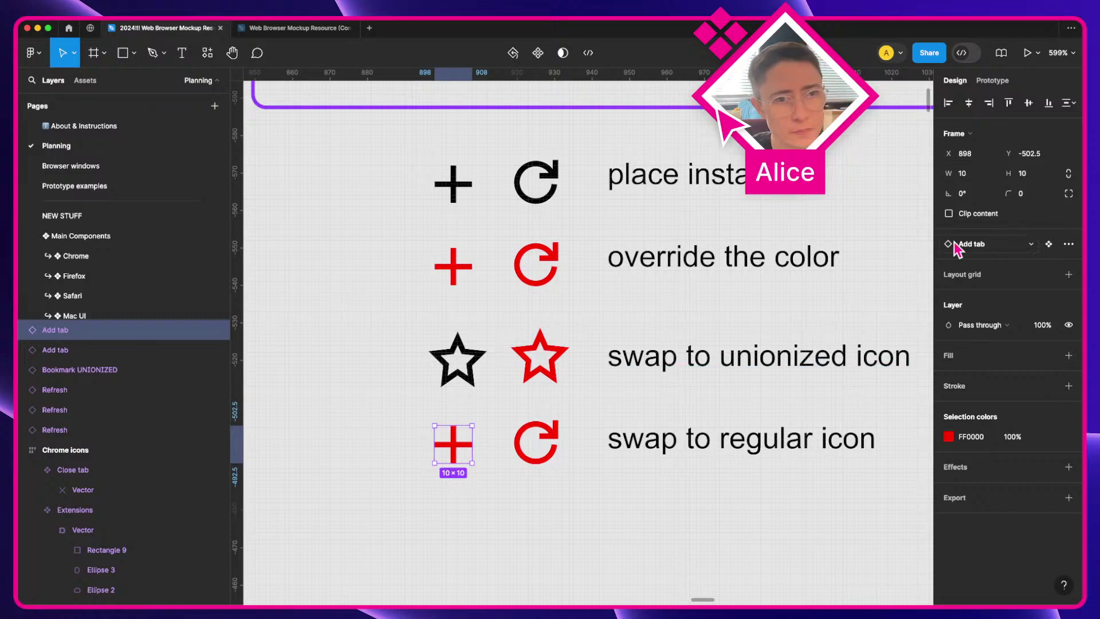
pyautogui.click(983, 245)
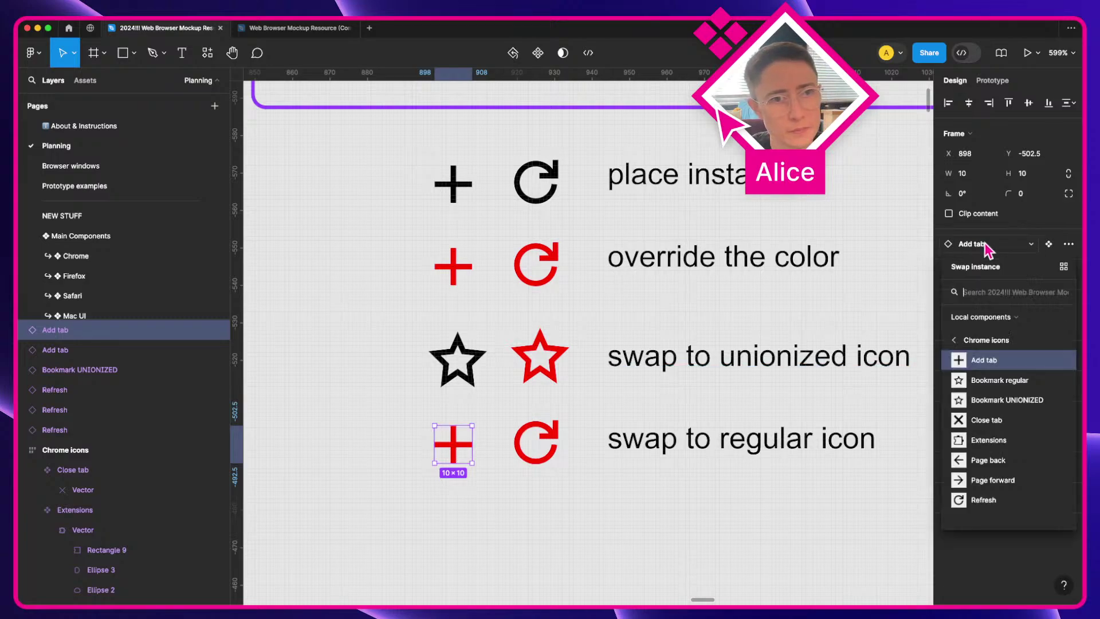
pyautogui.click(996, 480)
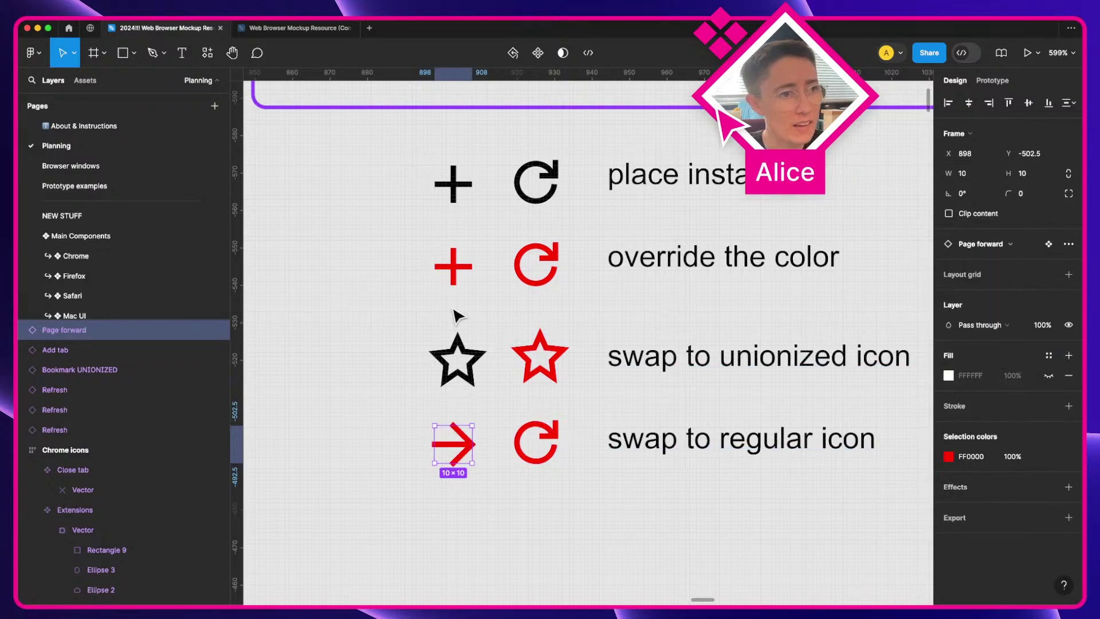
# Step: Draw a curved freehand arrow from the red plus down to the bottom row
pyautogui.click(457, 269)
pyautogui.hotkey('shift', 'p')
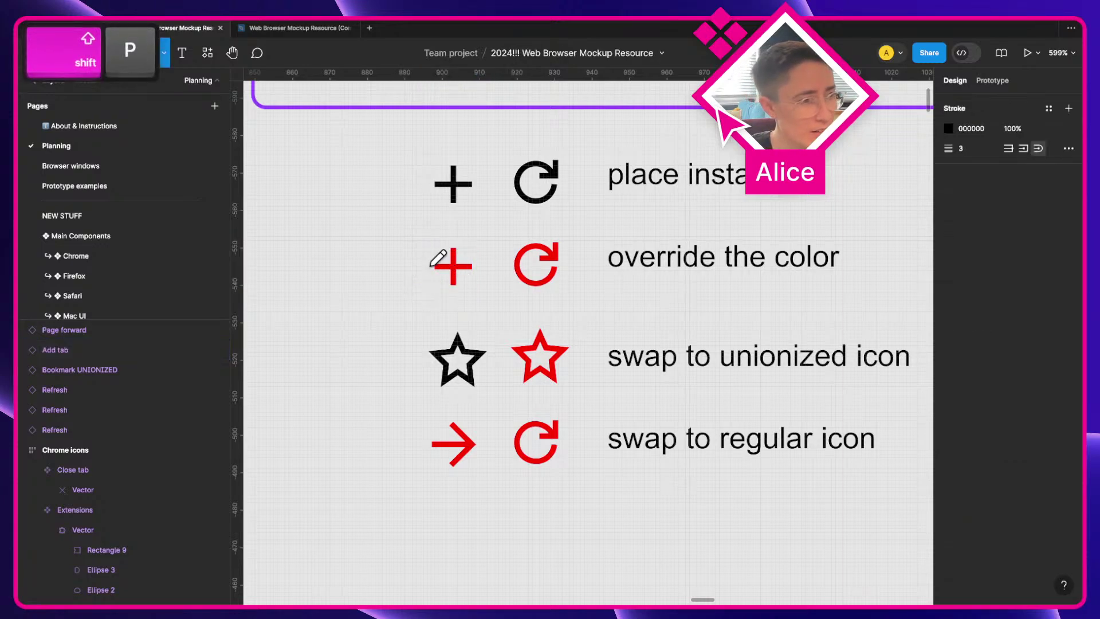
pyautogui.moveTo(432, 264)
pyautogui.mouseDown()
pyautogui.moveTo(402, 283)
pyautogui.moveTo(375, 378)
pyautogui.moveTo(404, 440)
pyautogui.moveTo(383, 441)
pyautogui.moveTo(399, 445)
pyautogui.moveTo(415, 423)
pyautogui.mouseUp()
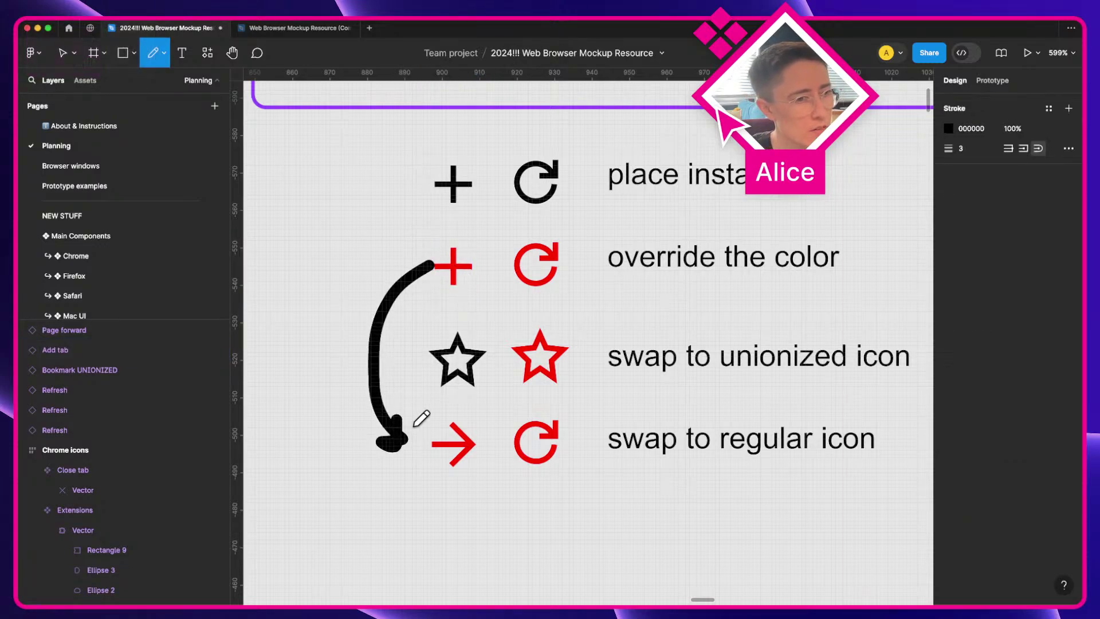
pyautogui.press('v')
# Step: Swap the bottom-row red refresh instance to Page forward
pyautogui.click(517, 441)
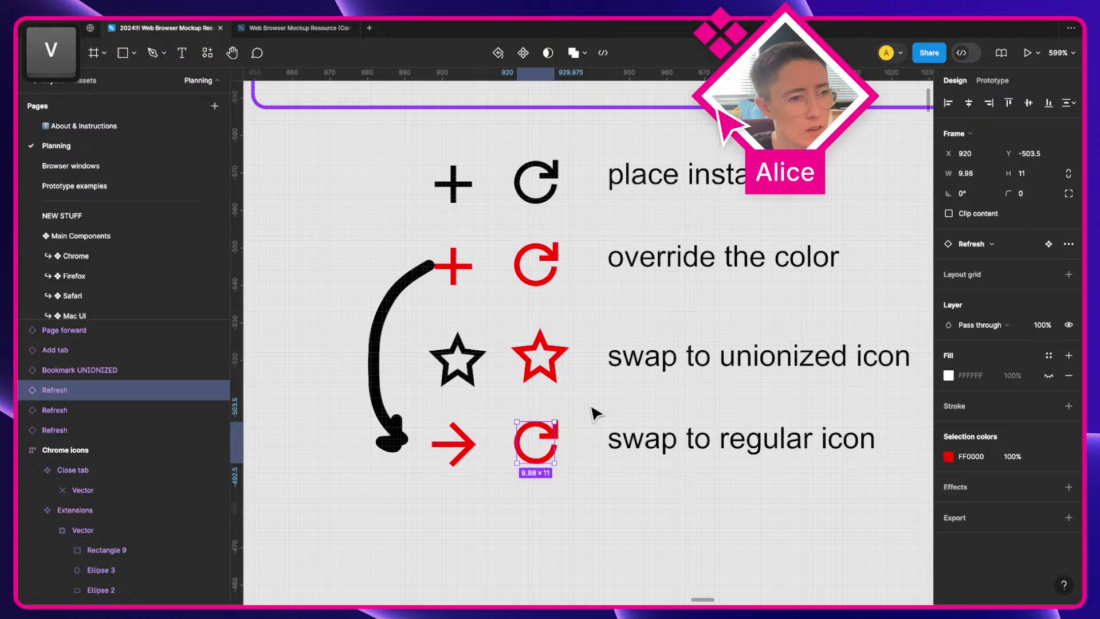
pyautogui.click(963, 250)
pyautogui.click(982, 477)
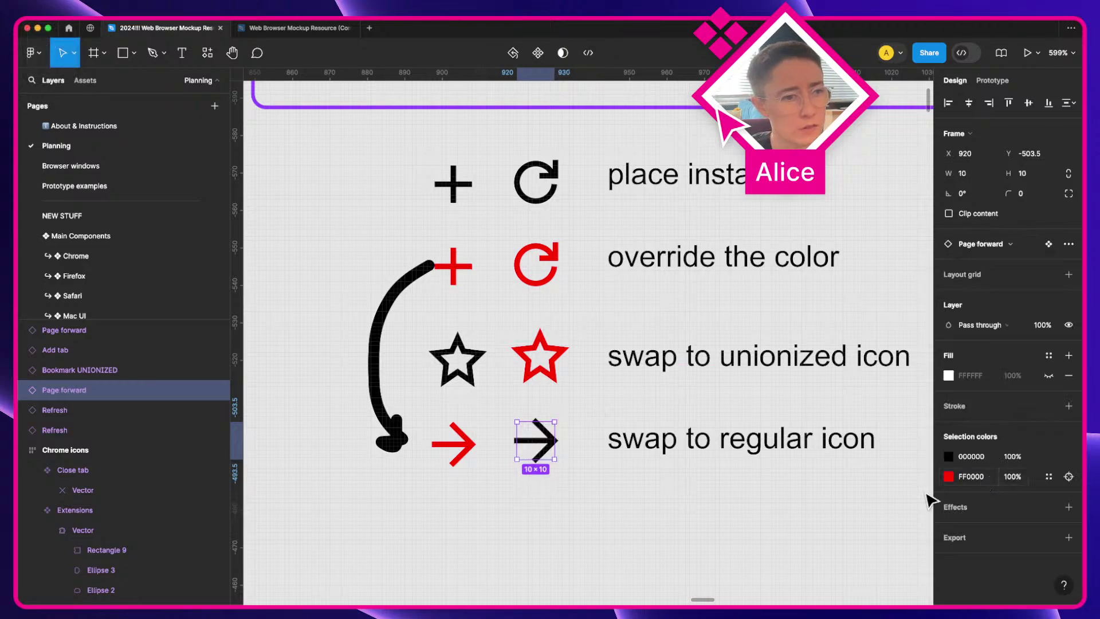
pyautogui.click(655, 515)
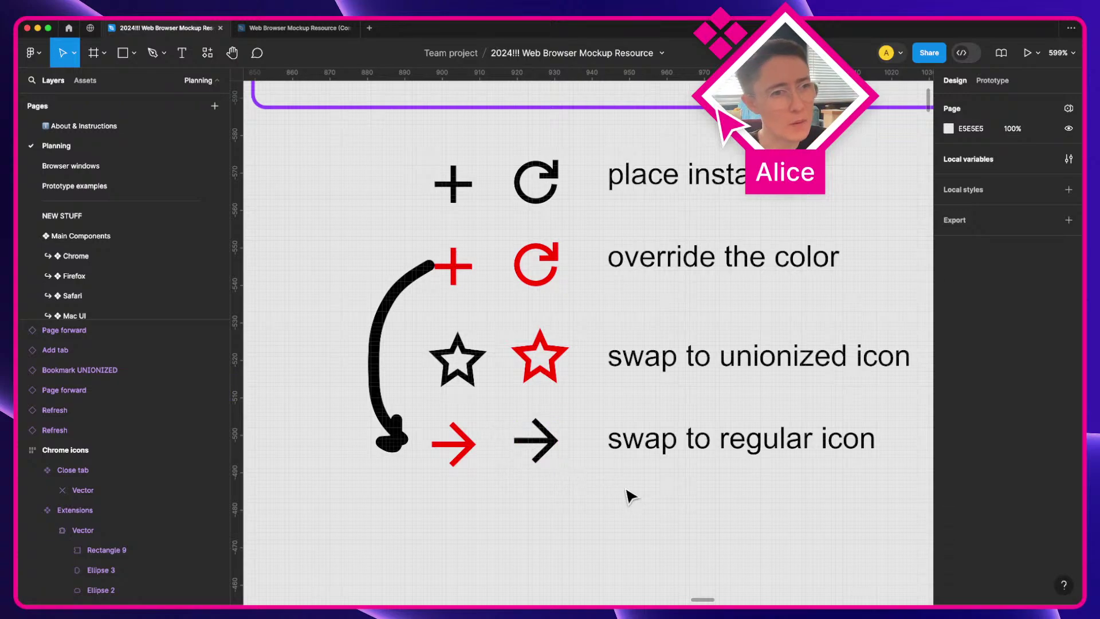
# Step: Delete the Bookmark regular star from the Chrome icons set
pyautogui.scroll(-3, 630, 496)
pyautogui.press('a')
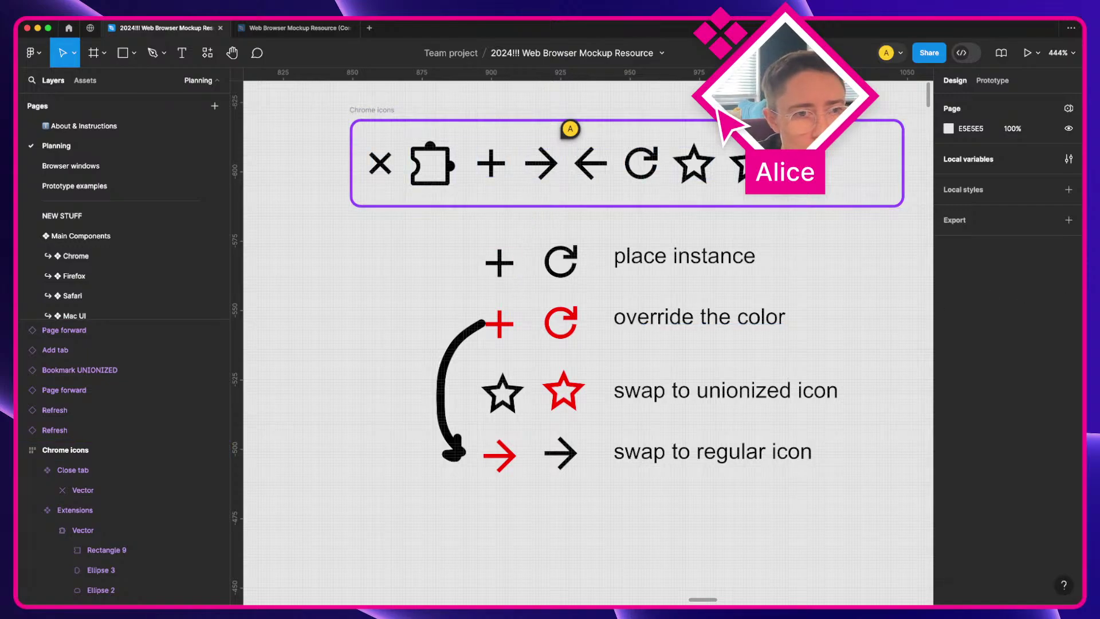
pyautogui.click(662, 329)
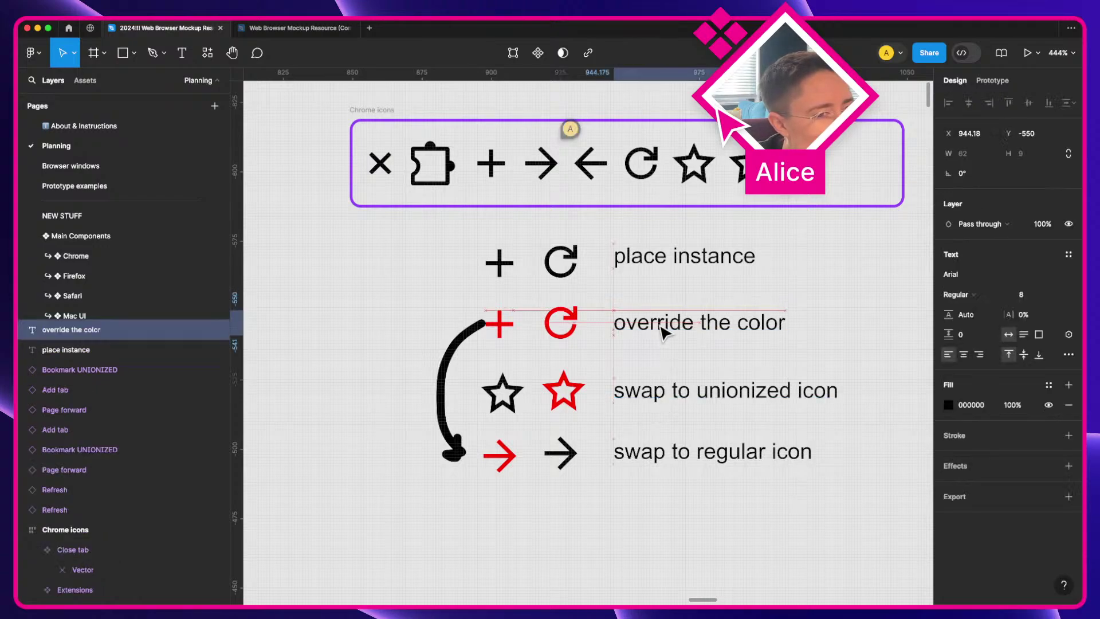
pyautogui.click(307, 374)
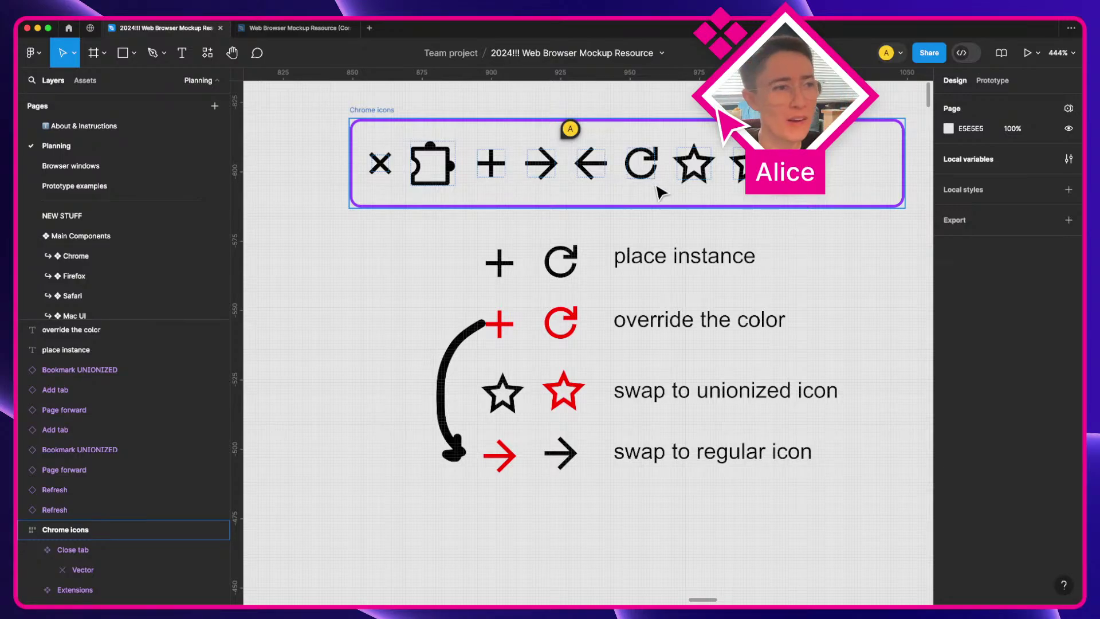
pyautogui.click(461, 285)
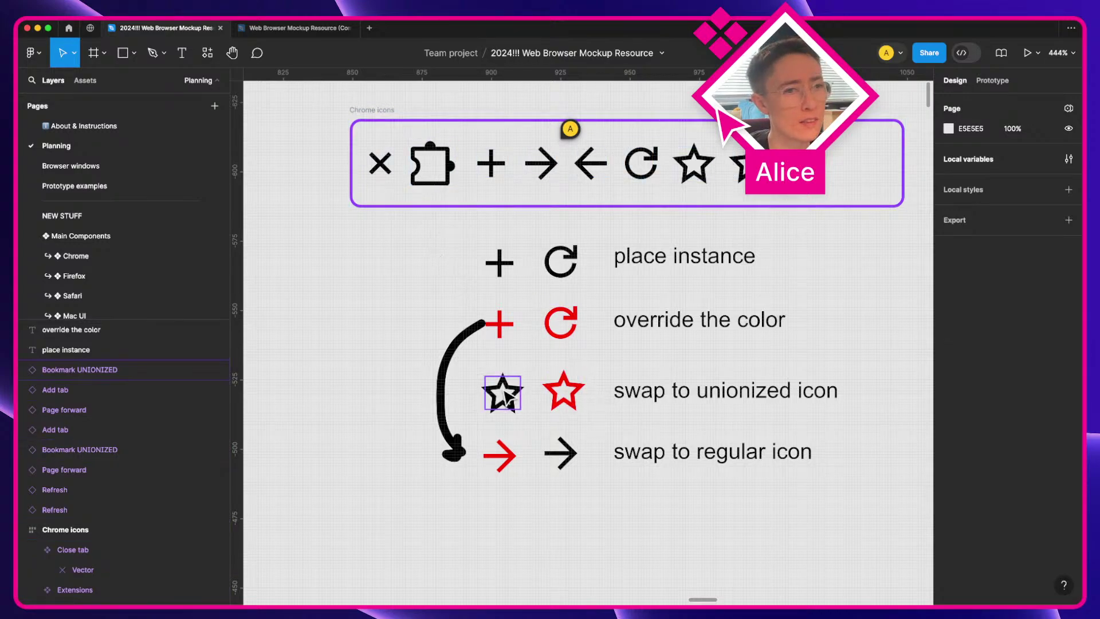
pyautogui.click(737, 166)
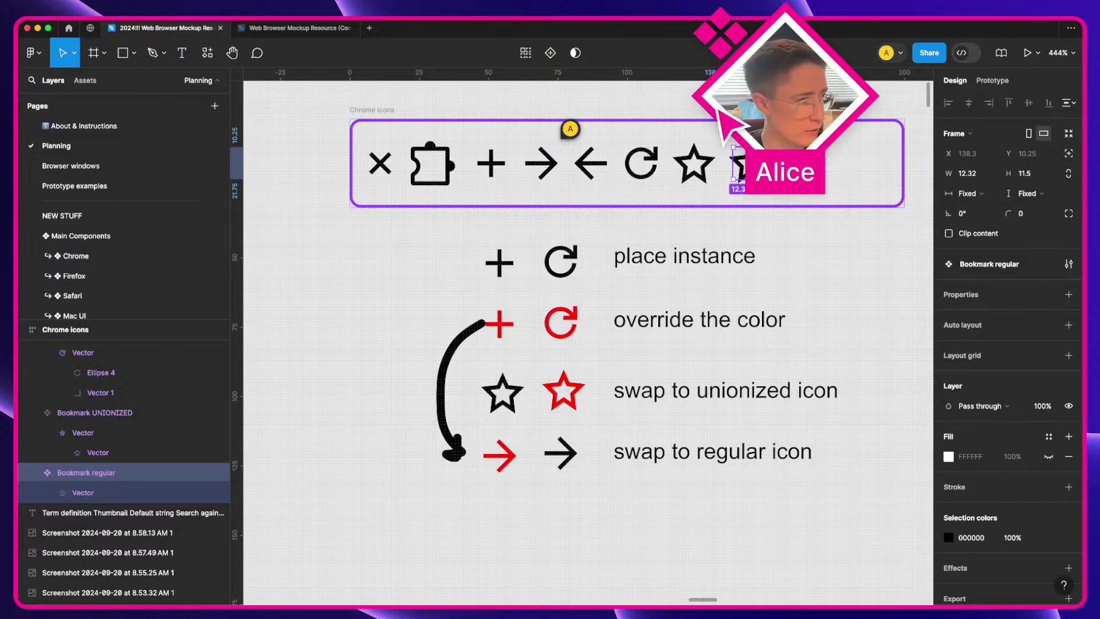
pyautogui.press('BackSpace')
# Step: Rename the Bookmark UNIONIZED component to 'Bookmark Bookmark'
pyautogui.click(700, 172)
pyautogui.press('super+r')
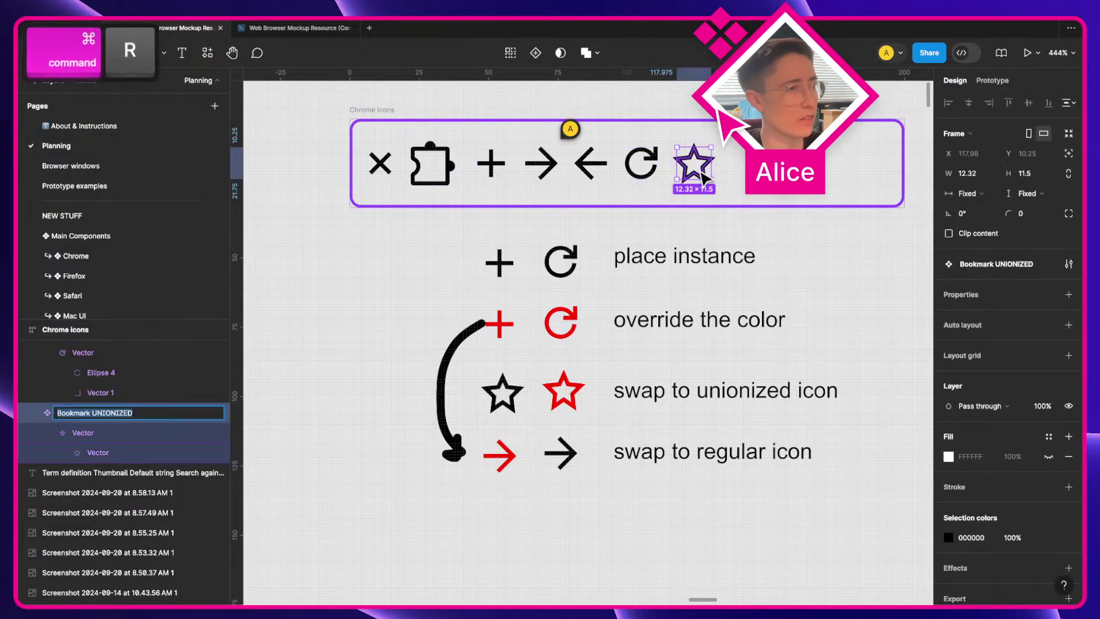
pyautogui.press('Right')
pyautogui.hotkey('shift', 'alt', 'Left')
pyautogui.write('Bookmark')
pyautogui.press('Return')
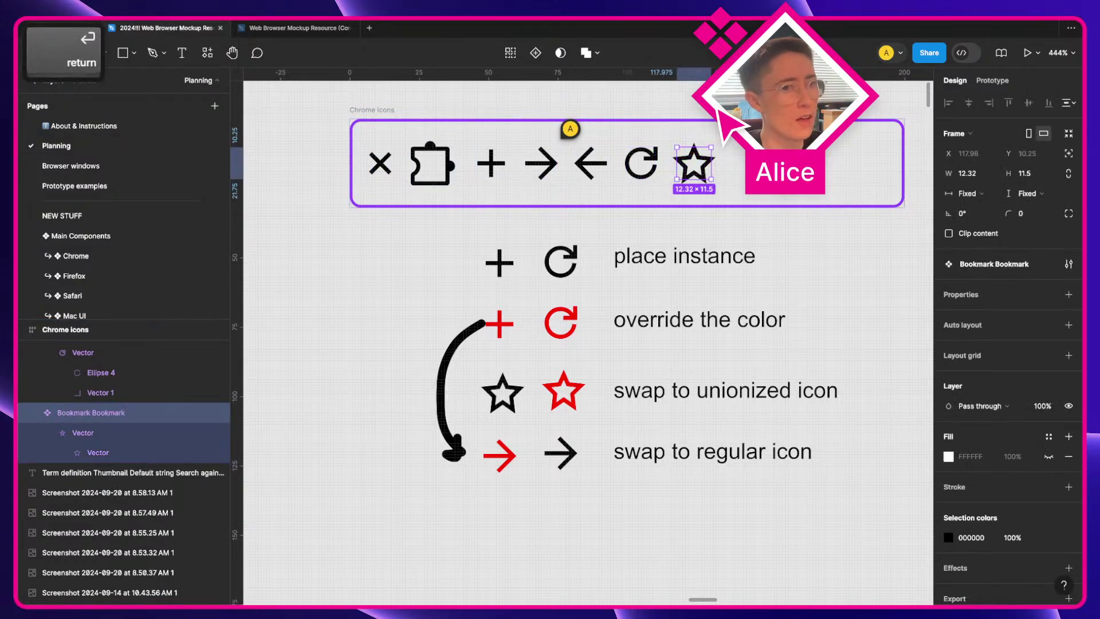
pyautogui.click(700, 546)
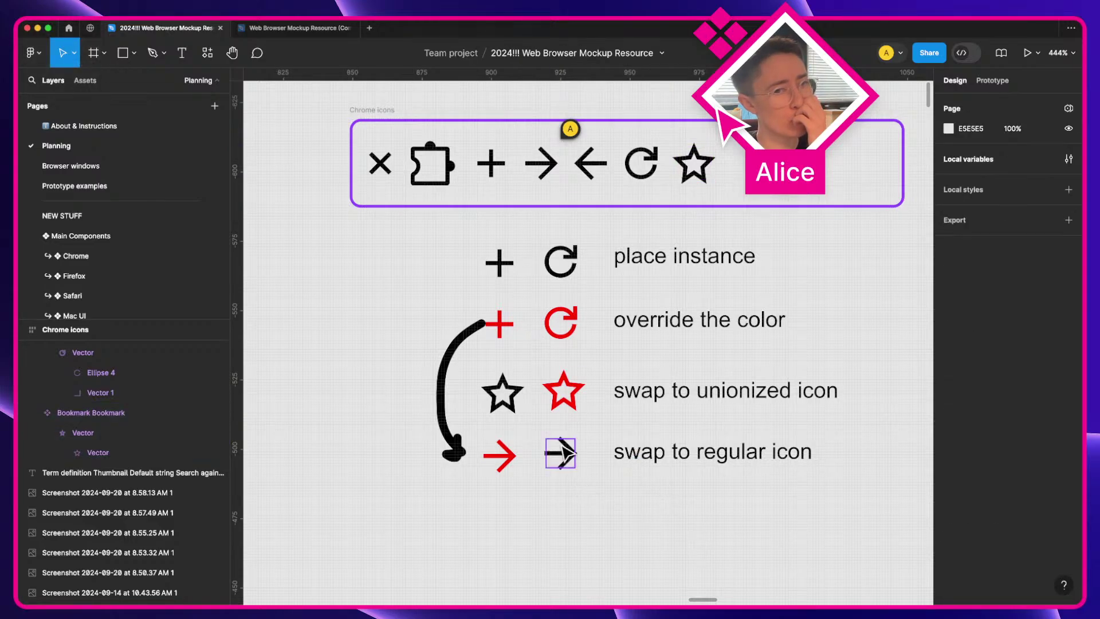
# Step: Copy the Page forward arrow onto empty canvas and detach the copy from its component
pyautogui.click(566, 452)
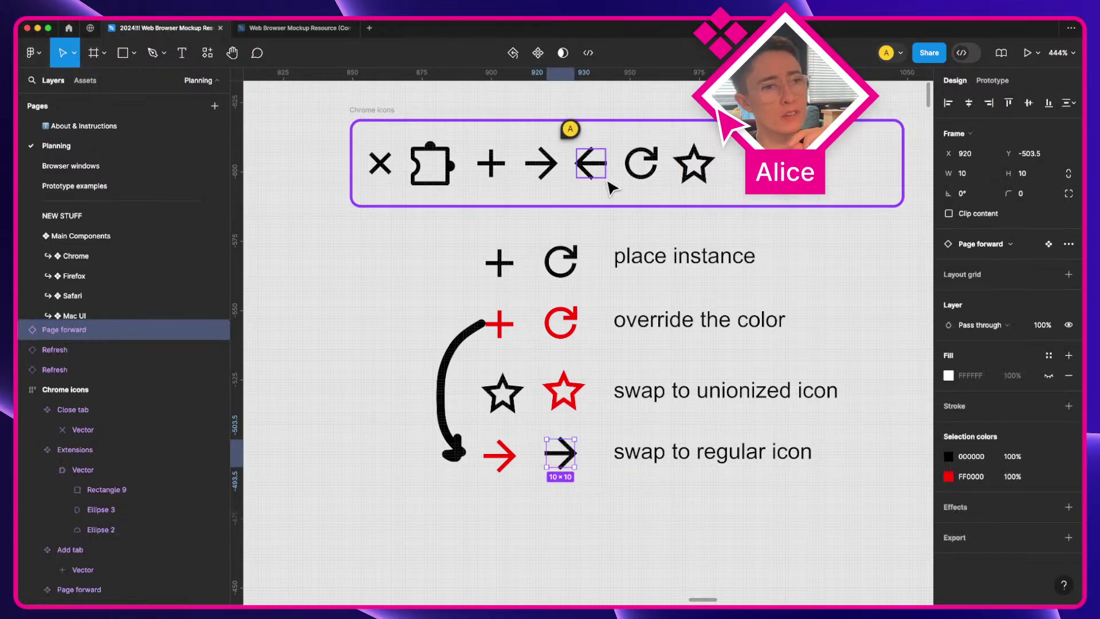
pyautogui.click(542, 165)
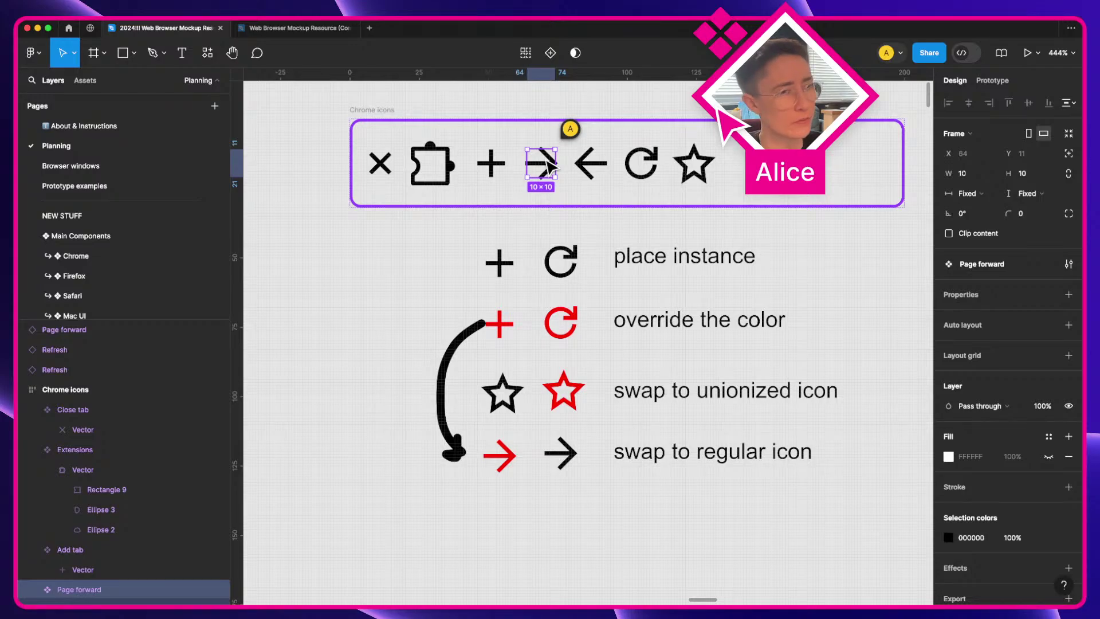
pyautogui.moveTo(548, 169); pyautogui.dragTo(351, 290)
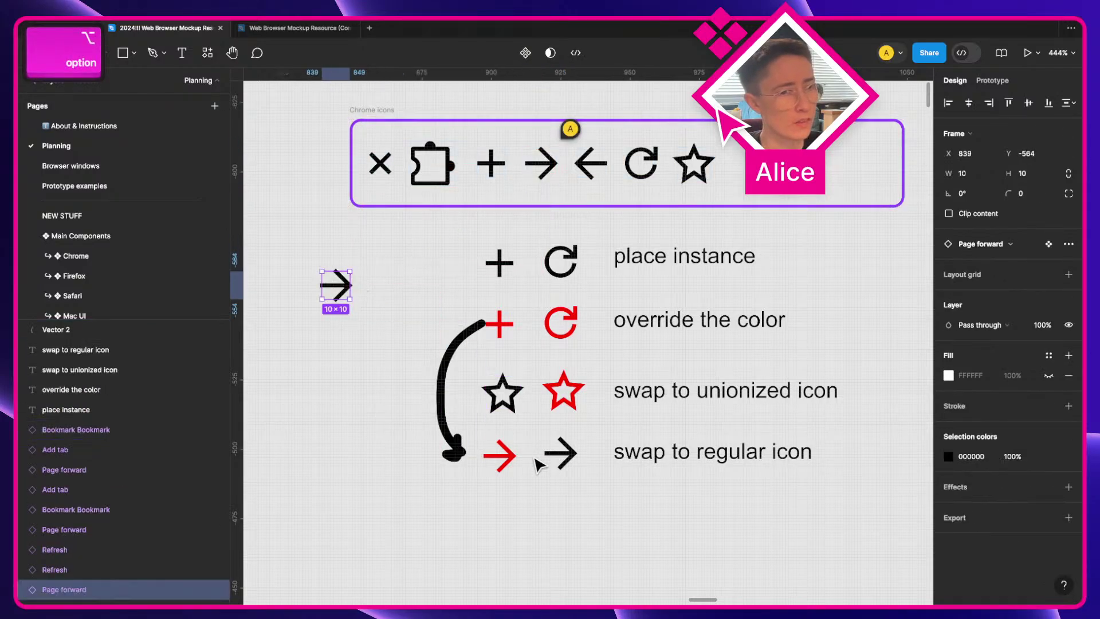
pyautogui.click(566, 459)
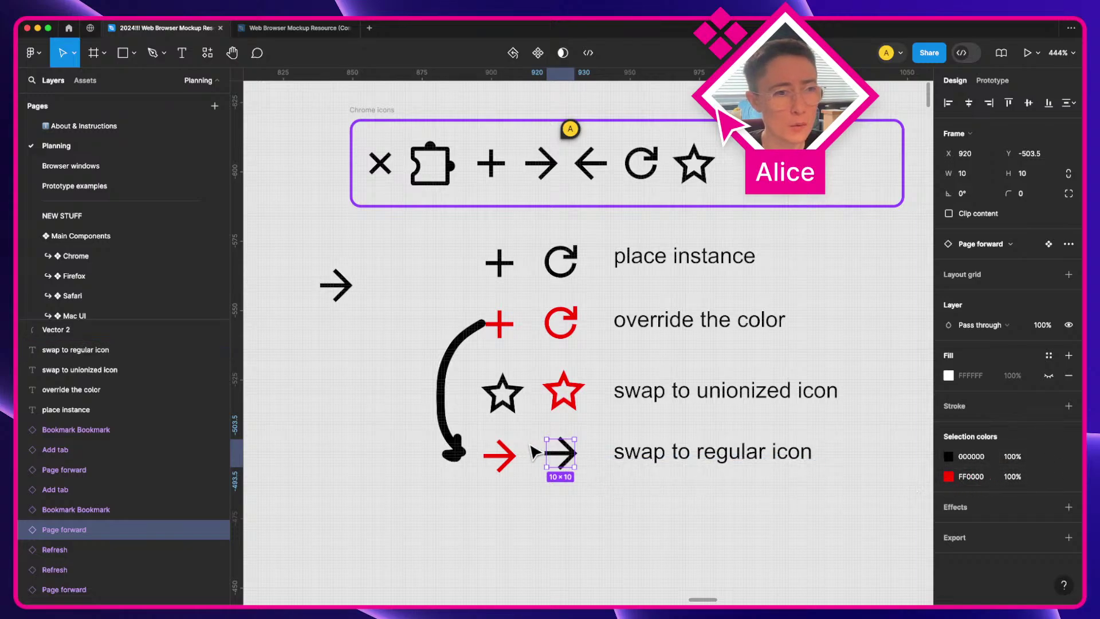
pyautogui.click(337, 289)
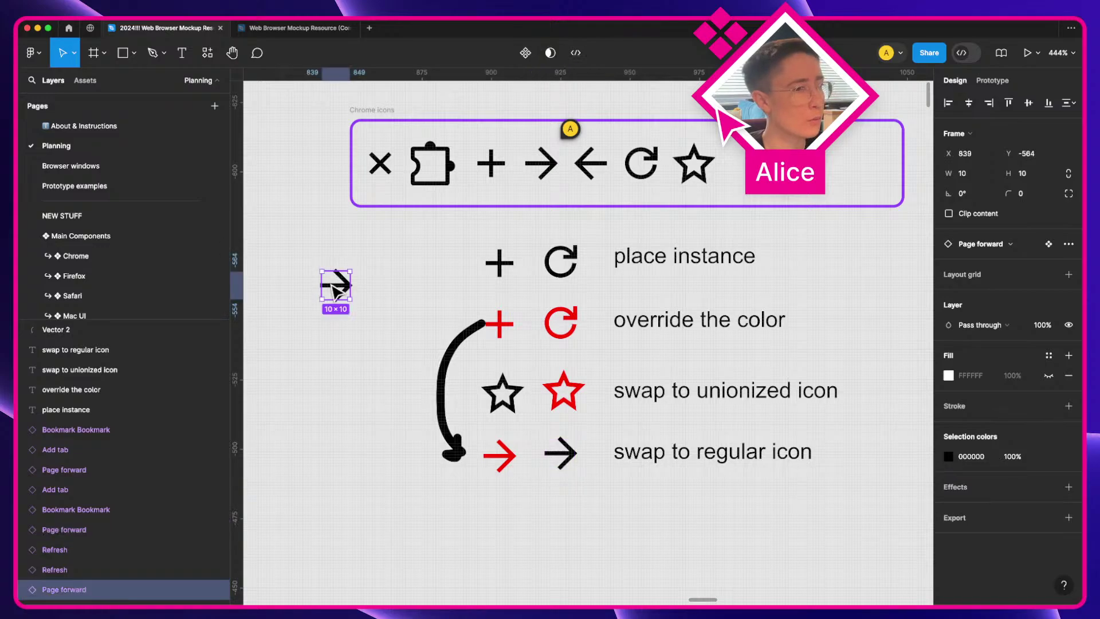
pyautogui.press('alt+super+b')
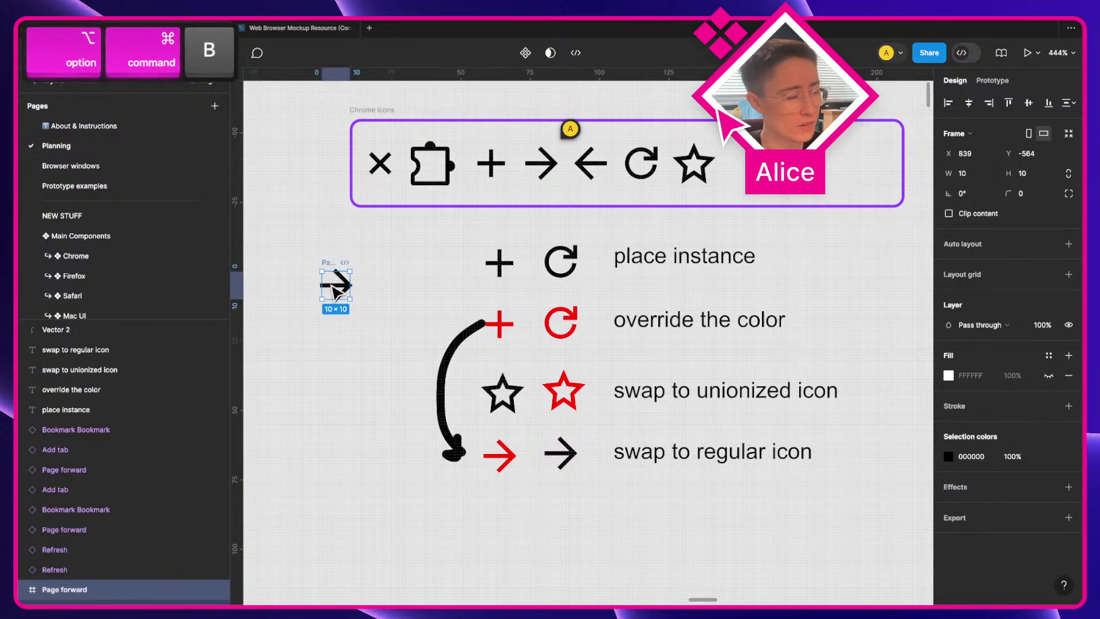
# Step: Ungroup the copy and union its vectors into one shape, removing the duplicate vector
pyautogui.scroll(-2, 111, 364)
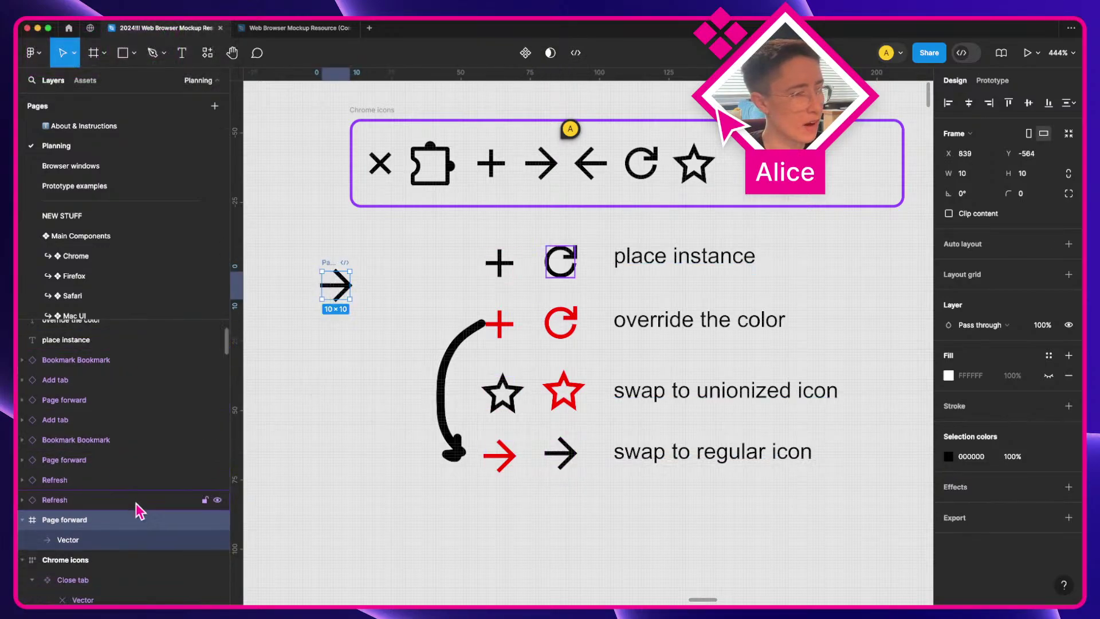
pyautogui.press('shift+super+g')
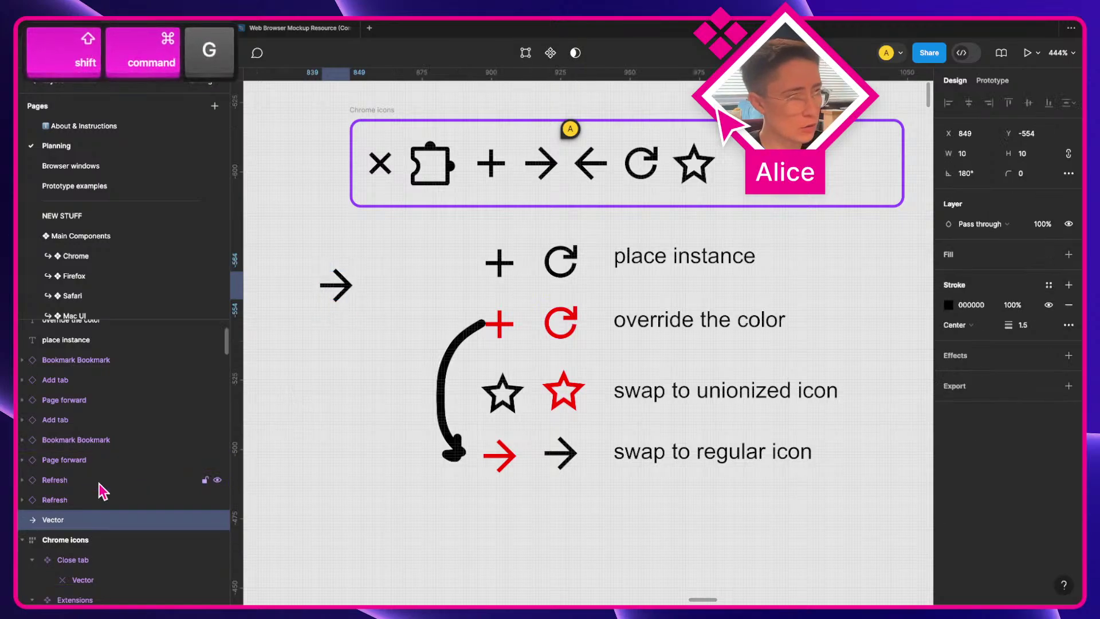
pyautogui.press('super+v')
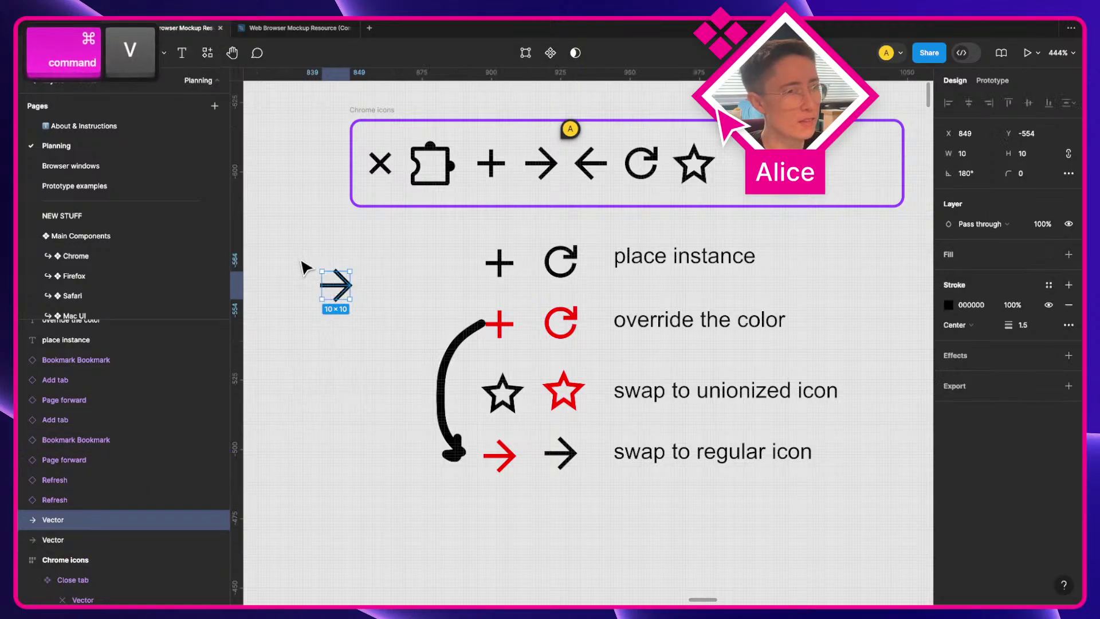
pyautogui.moveTo(306, 268); pyautogui.dragTo(375, 329)
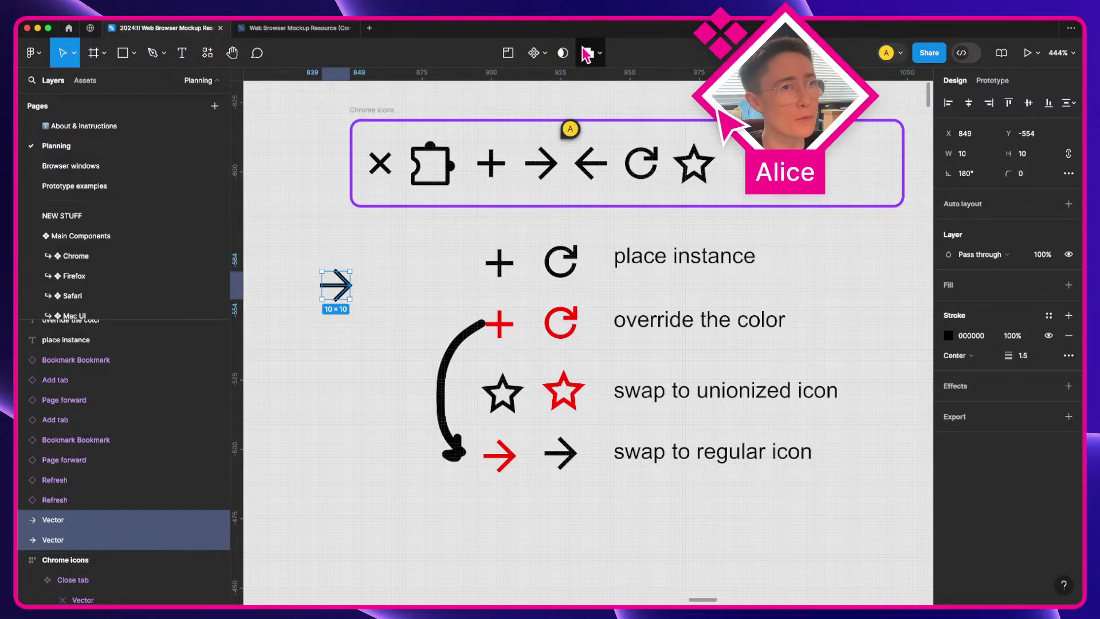
pyautogui.click(586, 53)
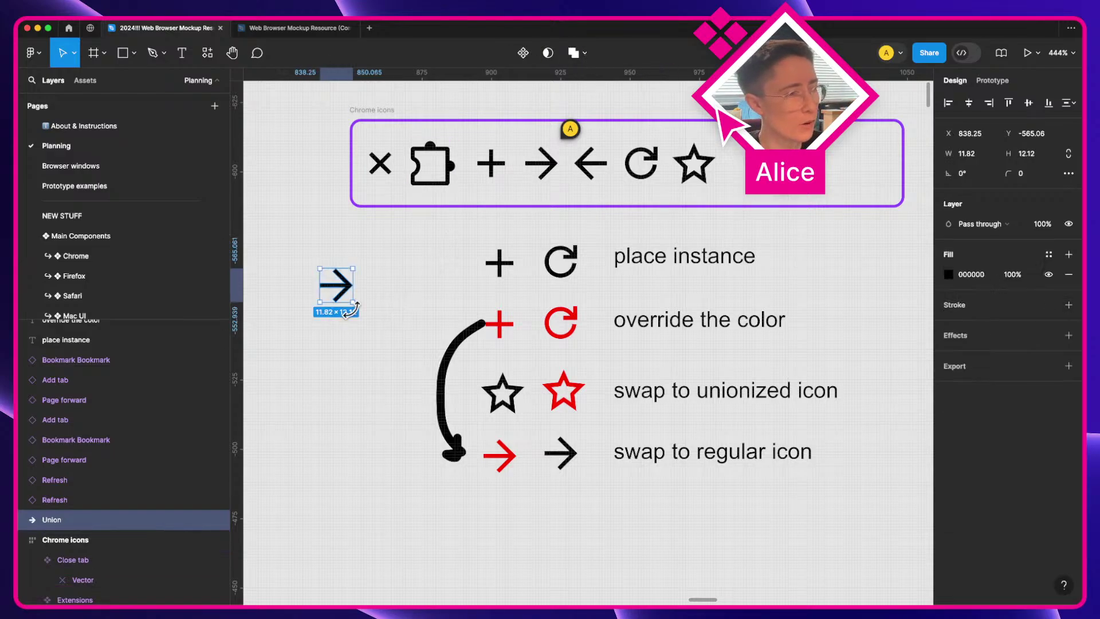
pyautogui.press('Return')
pyautogui.click(101, 562)
pyautogui.press('BackSpace')
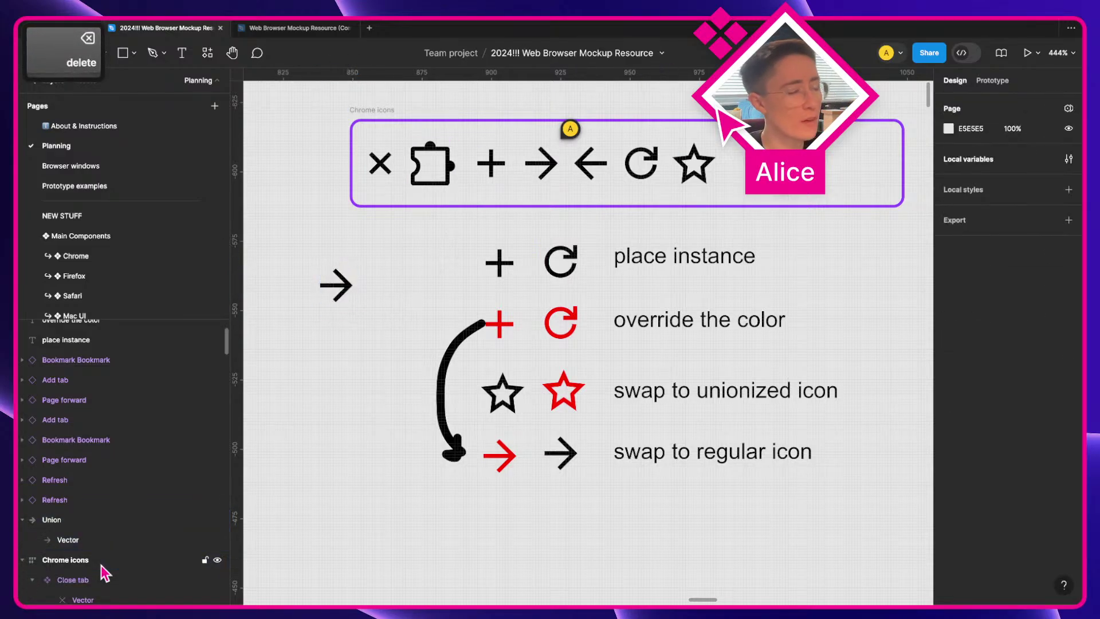
# Step: Move the unioned arrow into the Page forward component and delete its old stroked vector
pyautogui.click(73, 520)
pyautogui.press('super+x')
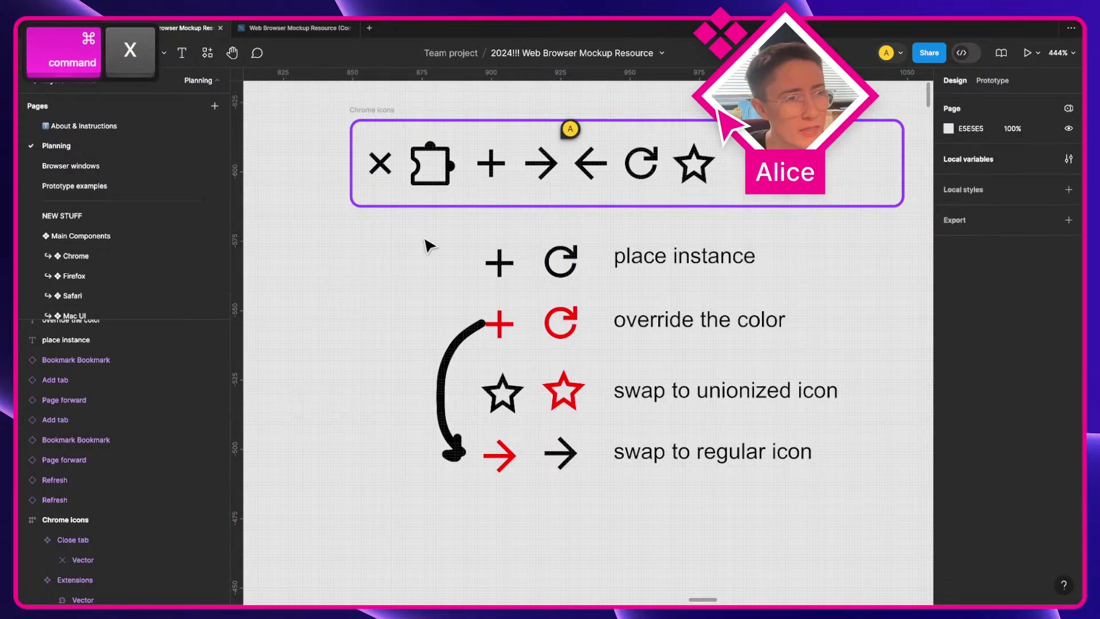
pyautogui.click(541, 166)
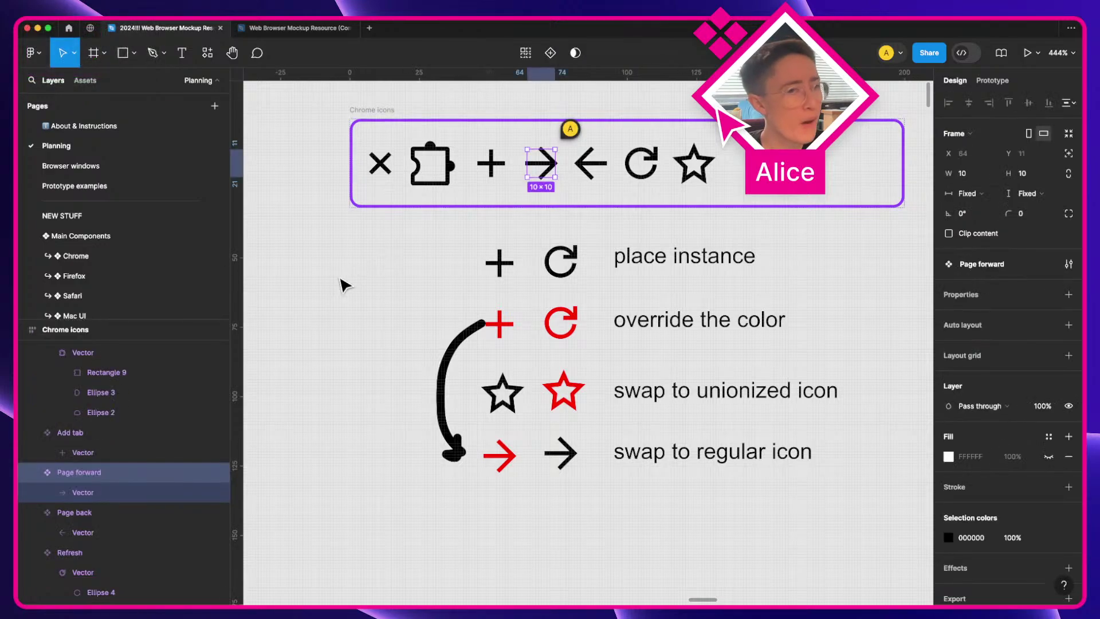
pyautogui.press('super+v')
pyautogui.press('\\')
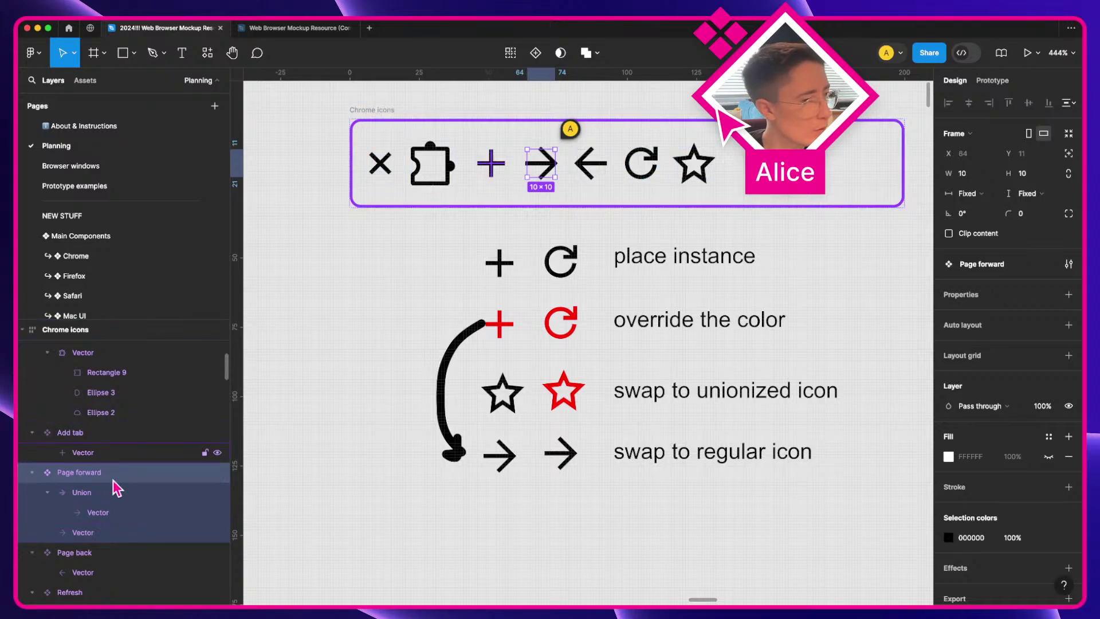
pyautogui.click(102, 532)
pyautogui.press('BackSpace')
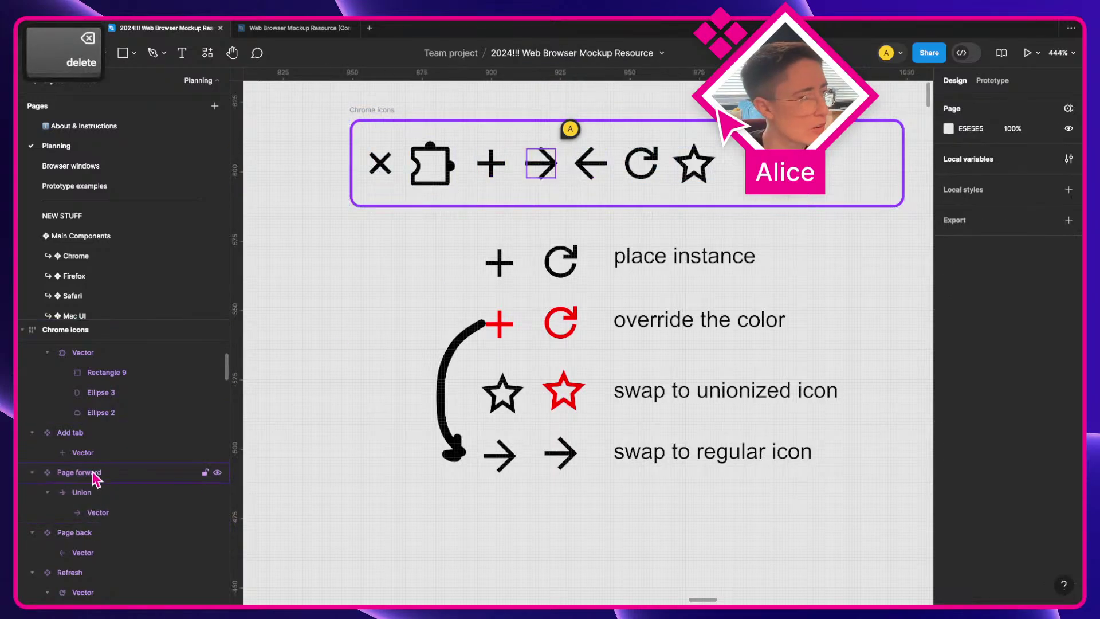
pyautogui.click(95, 473)
pyautogui.click(560, 456)
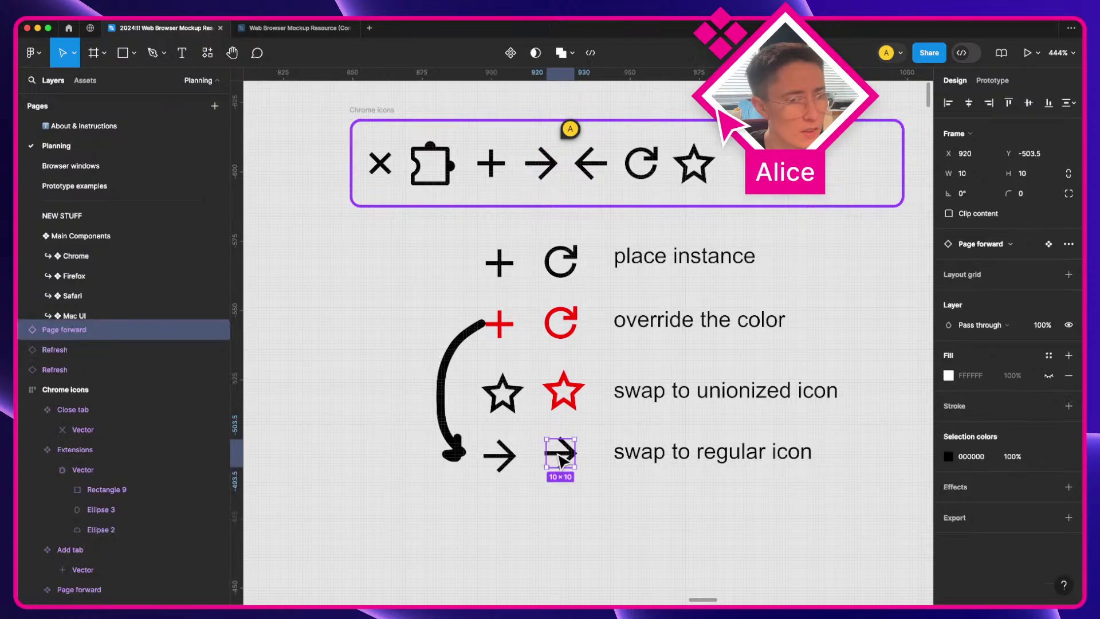
# Step: Rename the Union layer inside the Page forward component to 'Vector'
pyautogui.rightClick(559, 460)
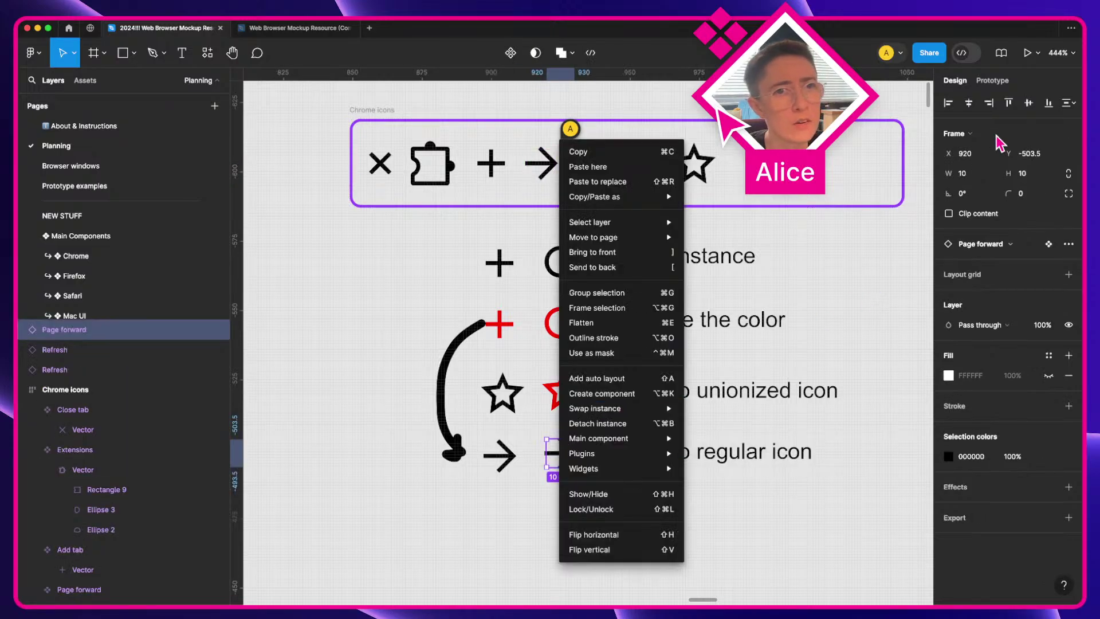
pyautogui.click(774, 554)
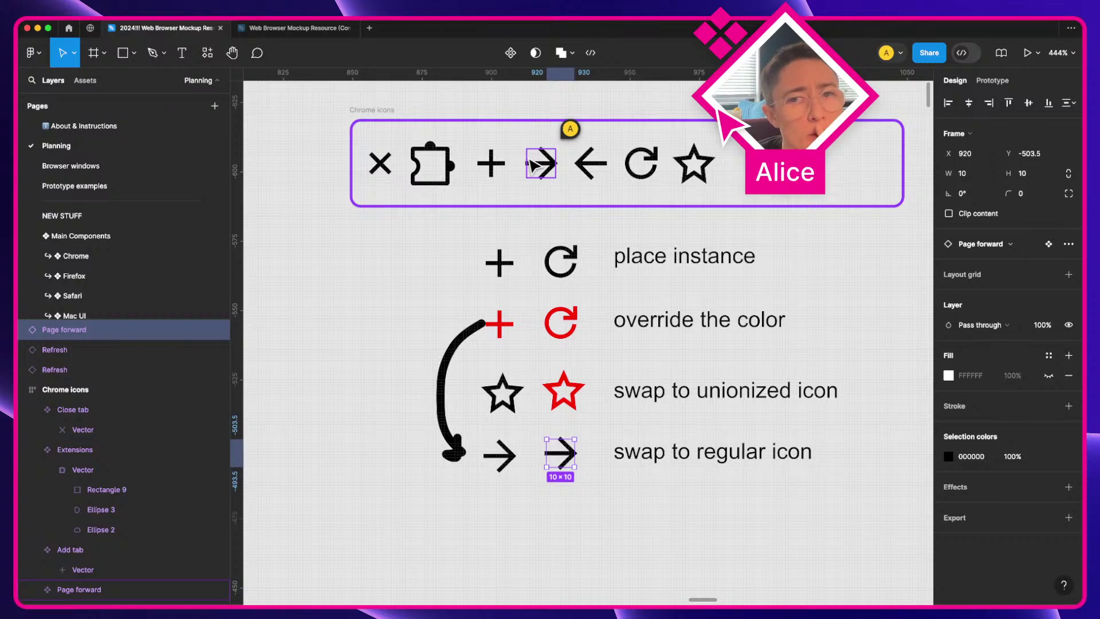
pyautogui.doubleClick(541, 167)
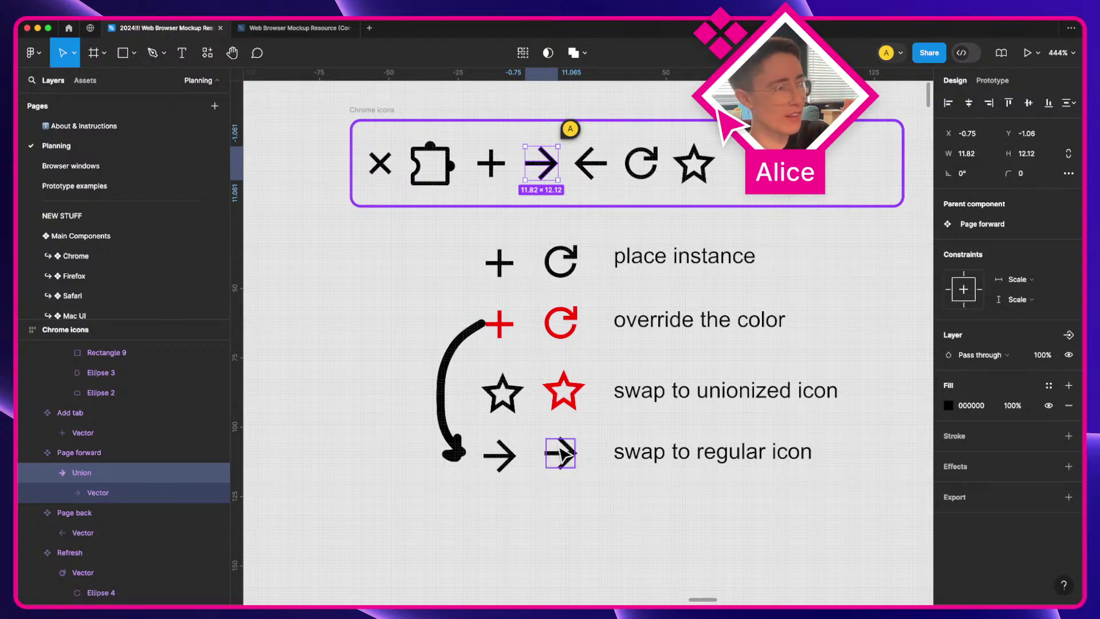
pyautogui.press('super+r')
pyautogui.write('Vector')
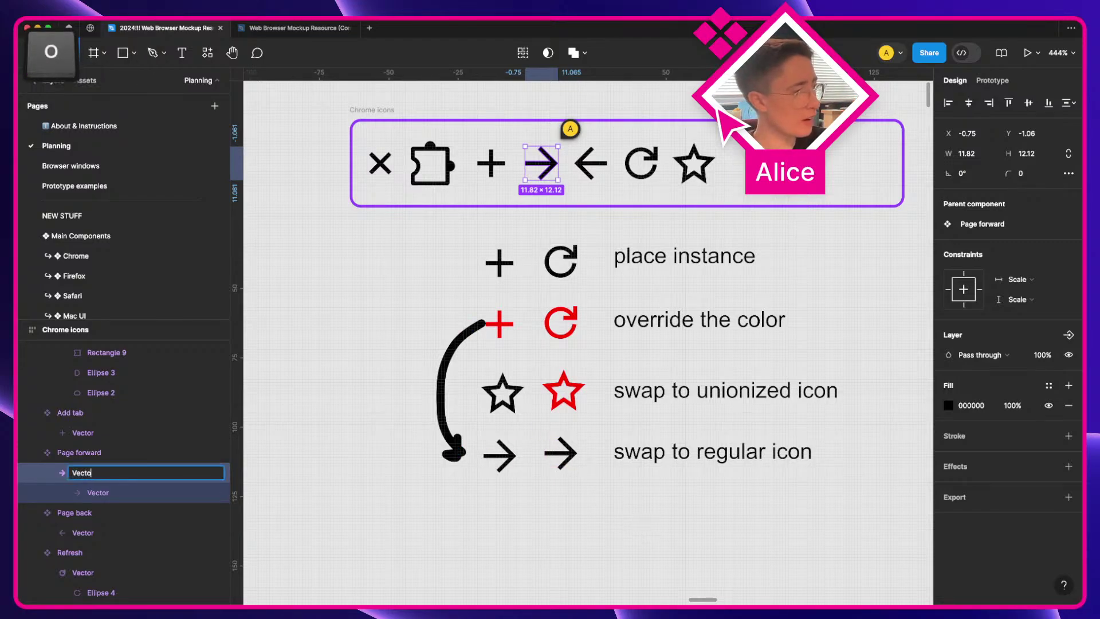
pyautogui.press('Return')
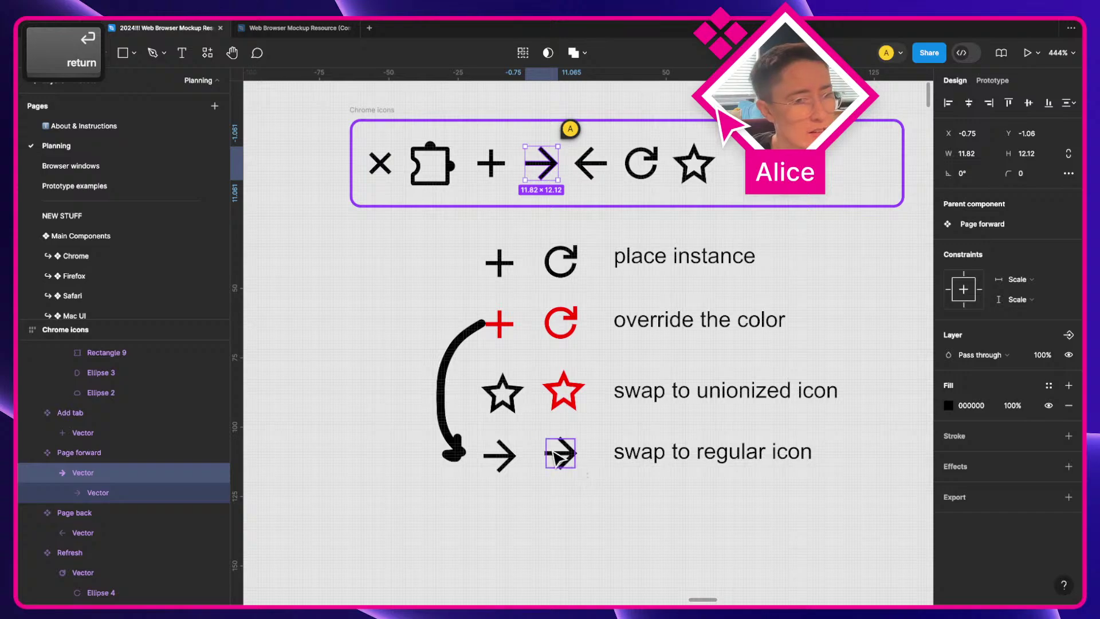
# Step: Inspect the instance options of the swapped demo arrow and the Page forward instance
pyautogui.click(563, 457)
pyautogui.click(1068, 246)
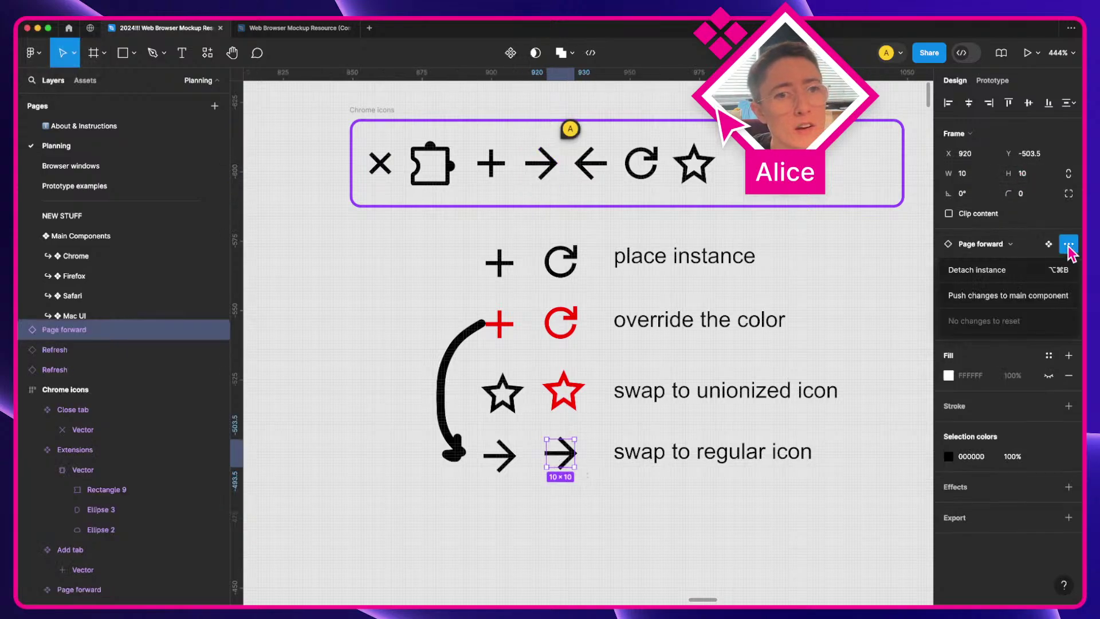
pyautogui.click(568, 491)
pyautogui.keyDown('super'); pyautogui.click(560, 453); pyautogui.keyUp('super')
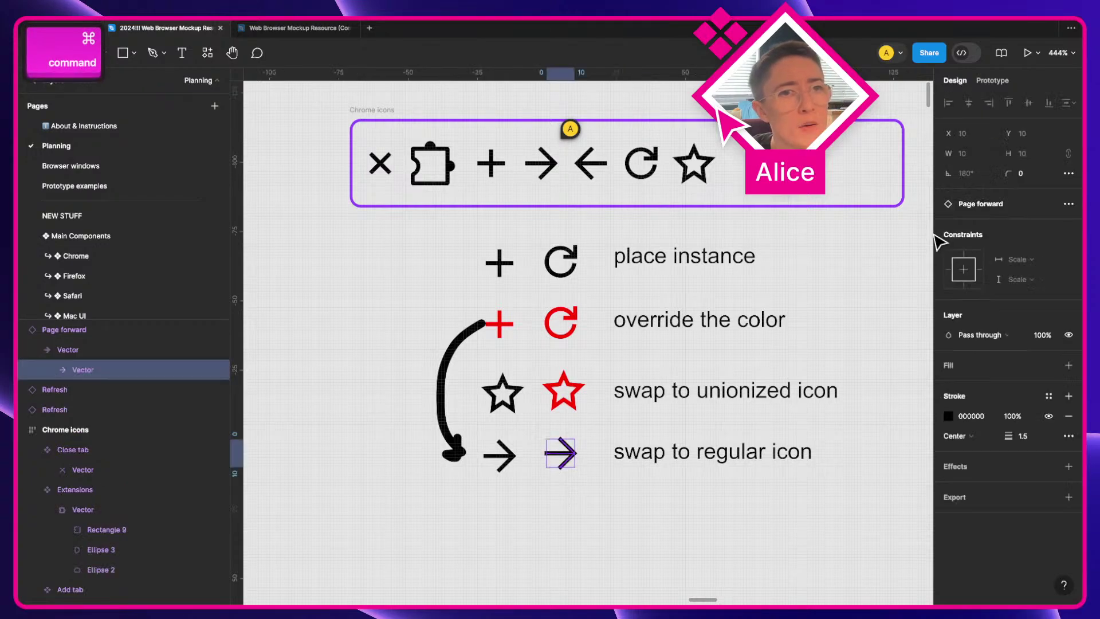
pyautogui.click(1067, 205)
pyautogui.click(557, 504)
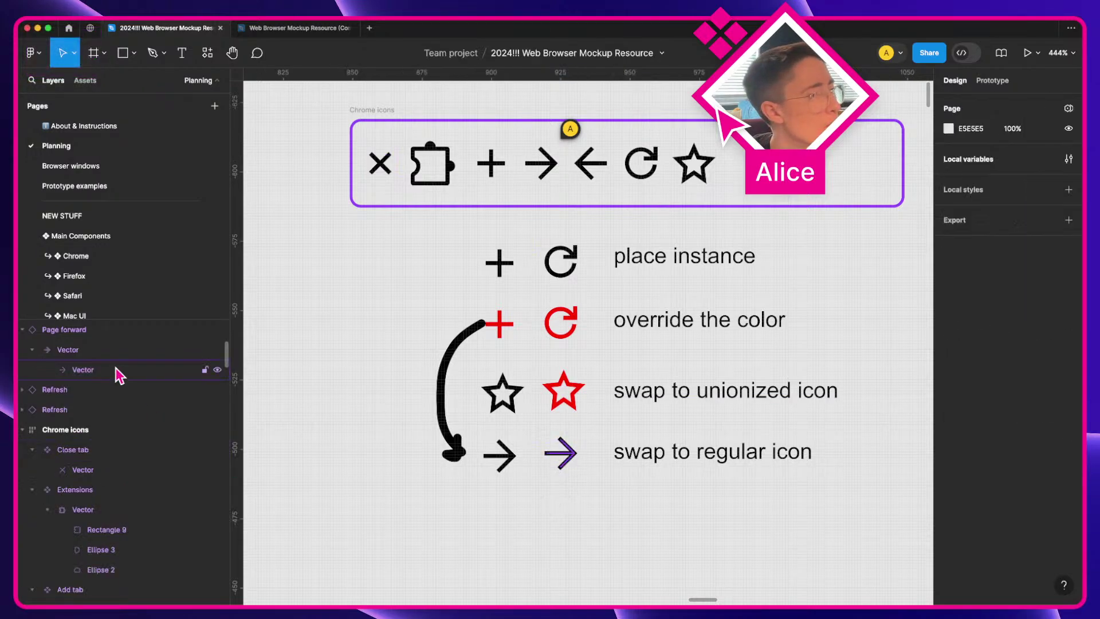
pyautogui.scroll(1, 116, 367)
pyautogui.rightClick(116, 352)
pyautogui.moveTo(184, 440)
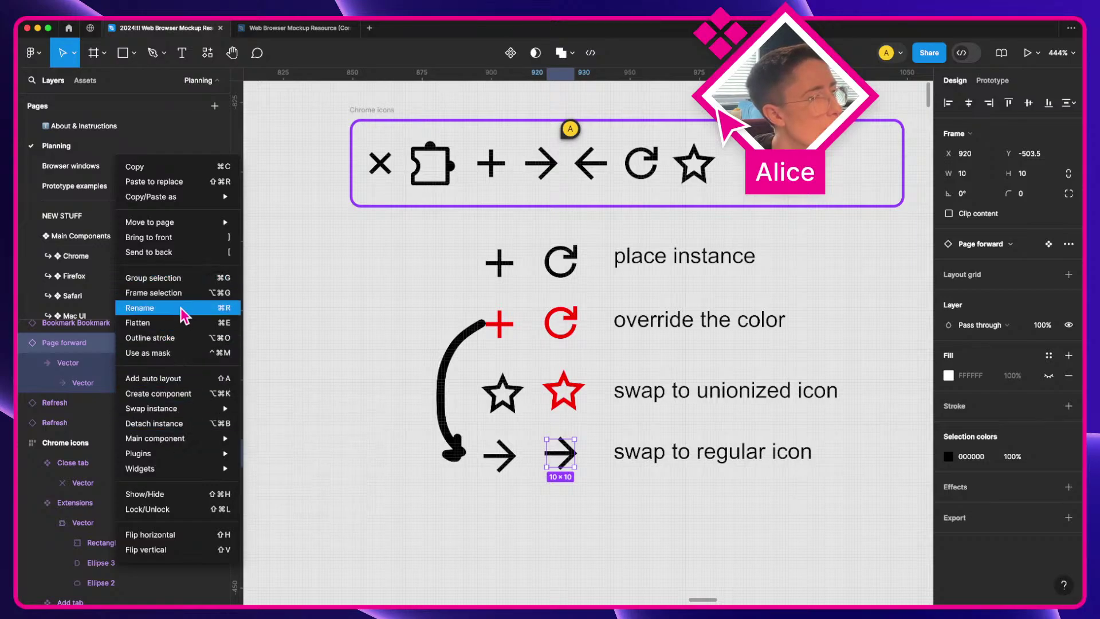
pyautogui.click(543, 487)
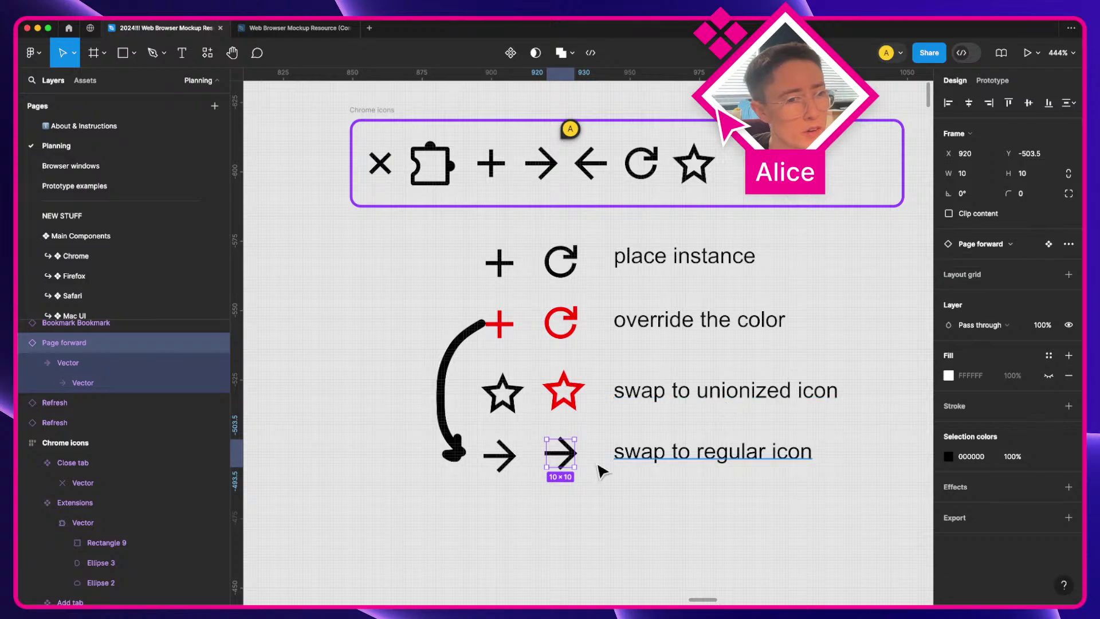
pyautogui.click(1070, 246)
pyautogui.click(1069, 245)
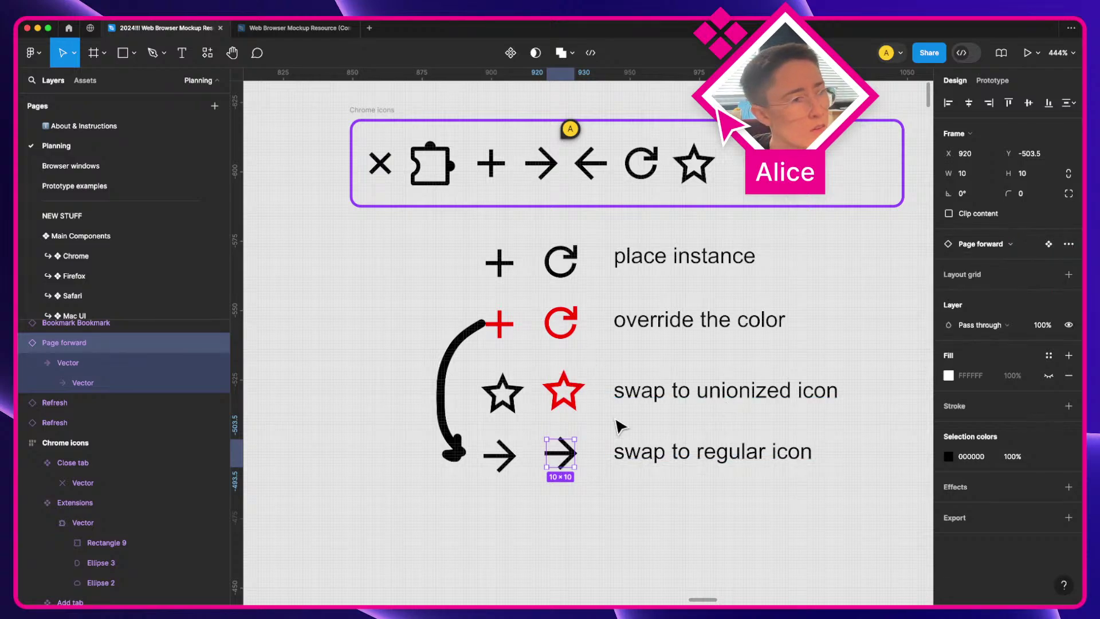
# Step: Compare Page forward's inner Vector with the two arrow instances in the 'swap to regular icon' row
pyautogui.click(68, 363)
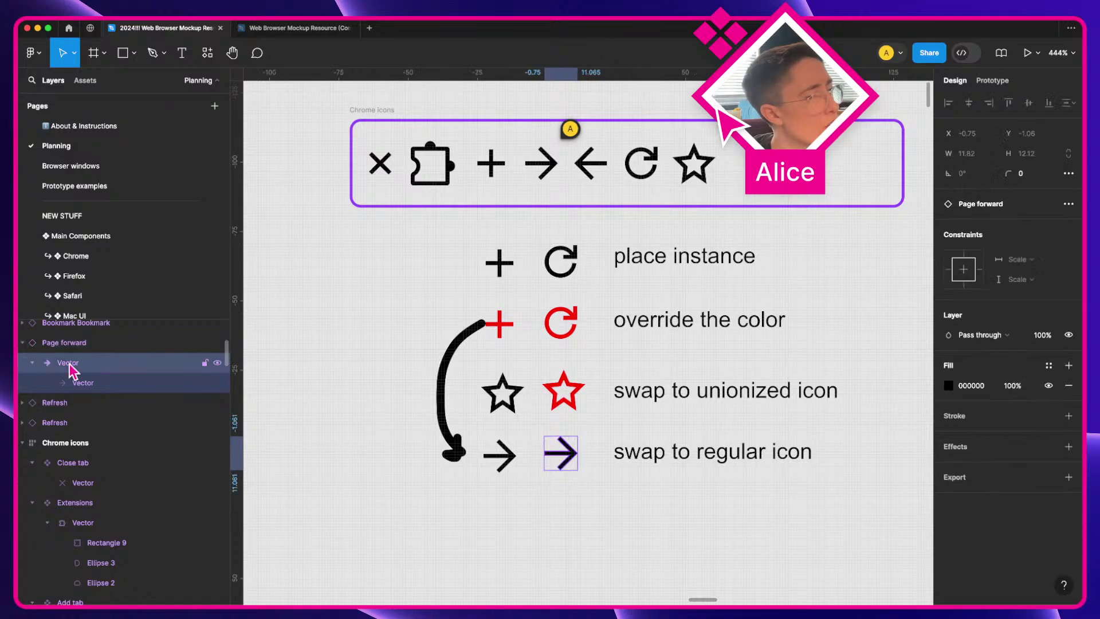
pyautogui.click(544, 169)
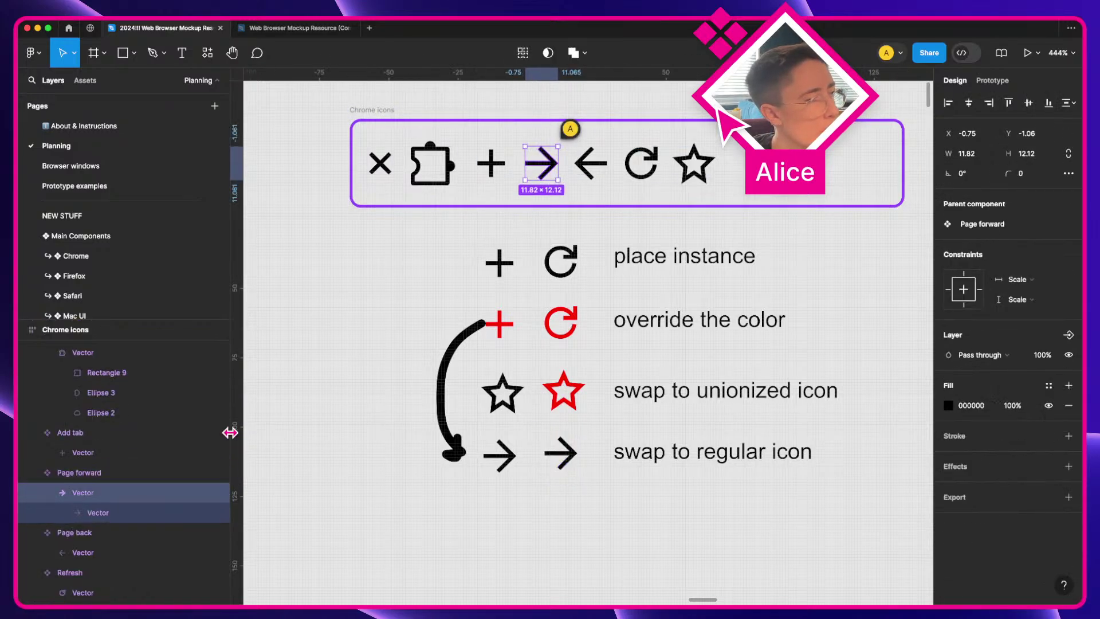
pyautogui.scroll(1, 123, 414)
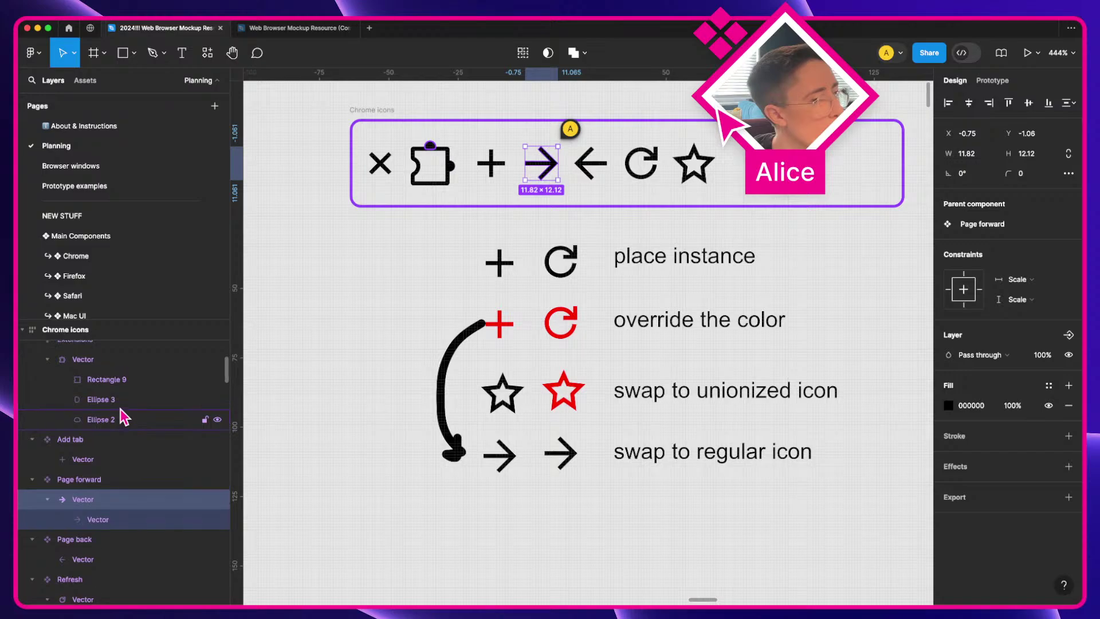
pyautogui.click(582, 466)
pyautogui.click(548, 447)
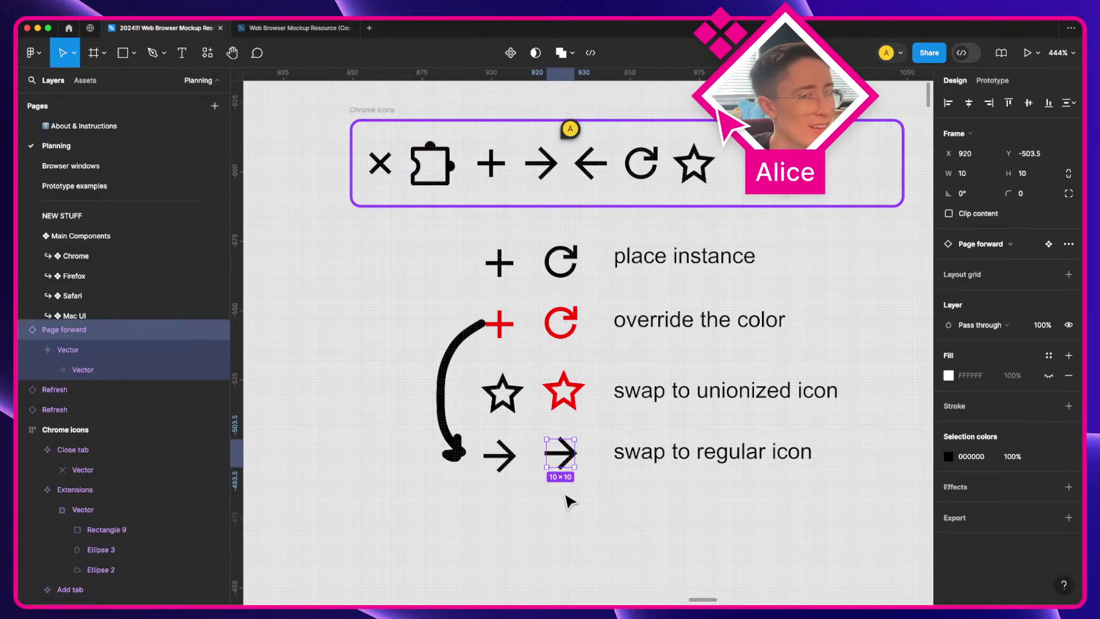
pyautogui.rightClick(560, 449)
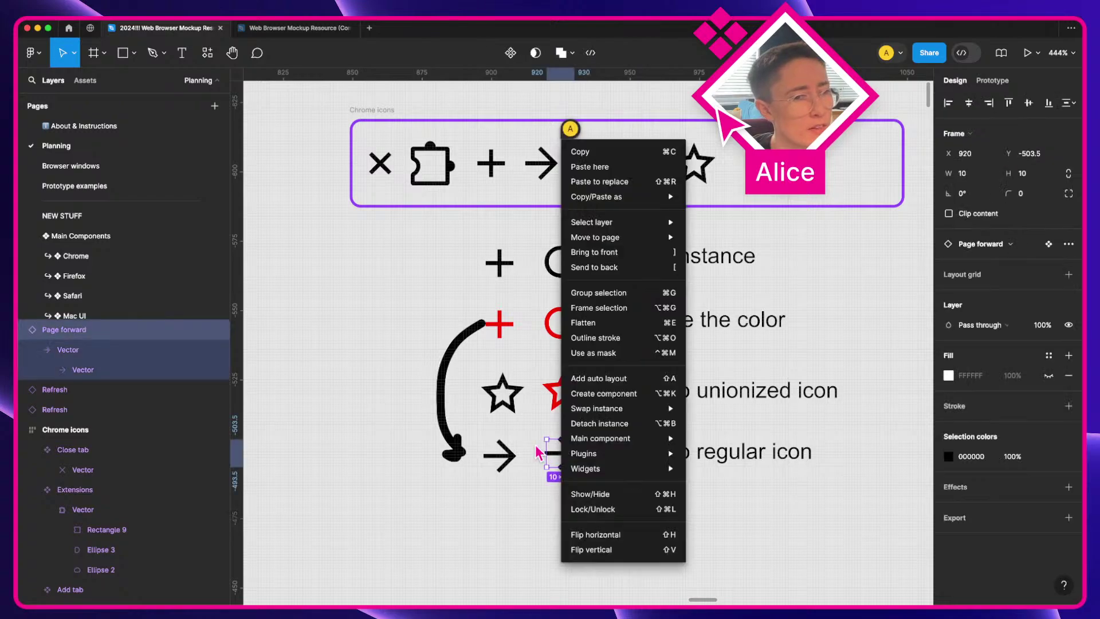
pyautogui.moveTo(612, 442)
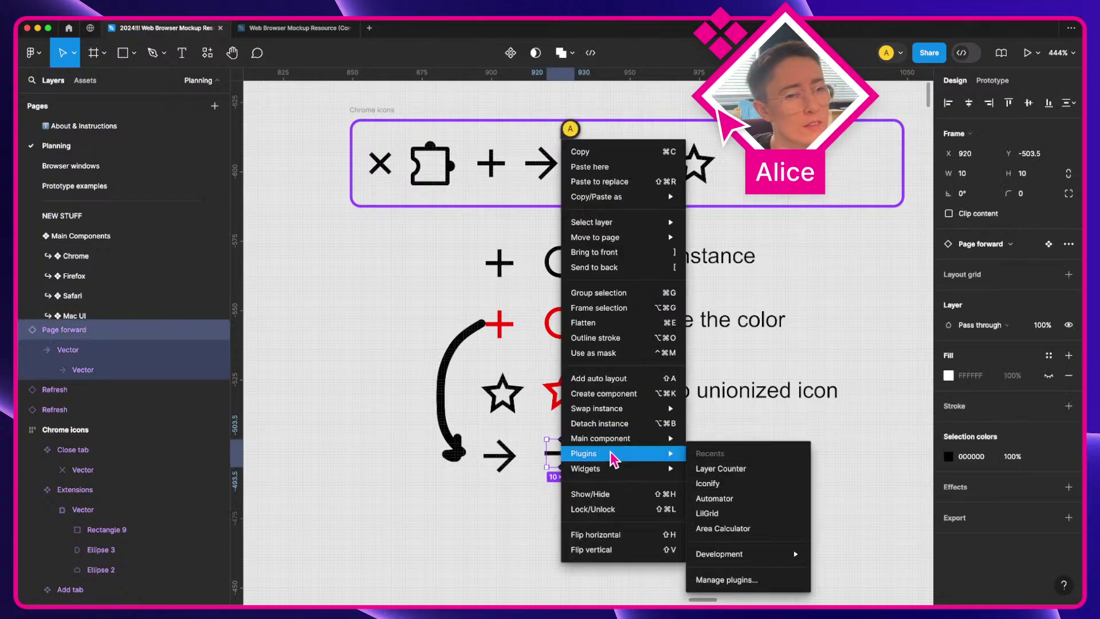
pyautogui.click(487, 524)
pyautogui.click(487, 524)
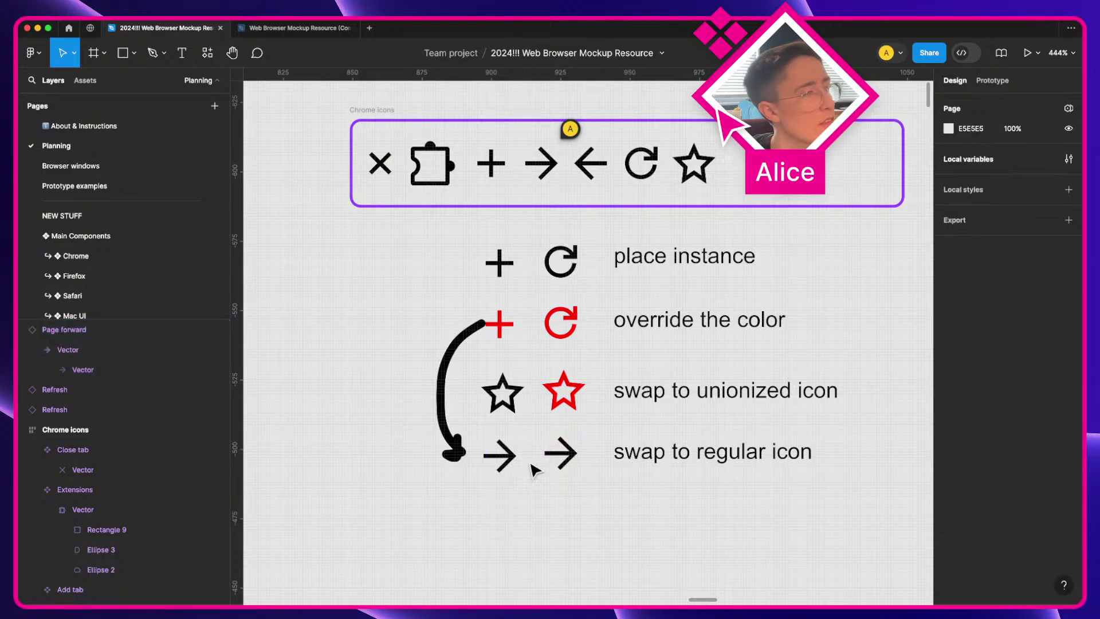
pyautogui.click(553, 463)
pyautogui.click(512, 467)
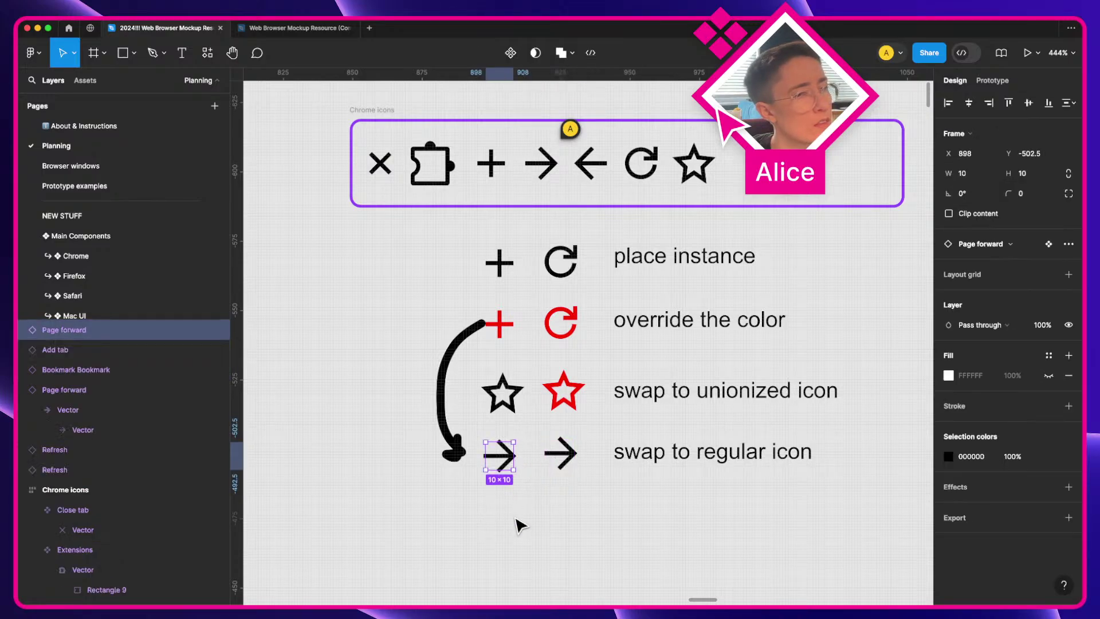
# Step: Replace the bottom row's two arrows with copies of the red plus and red refresh
pyautogui.moveTo(482, 520); pyautogui.dragTo(569, 446)
pyautogui.press('BackSpace')
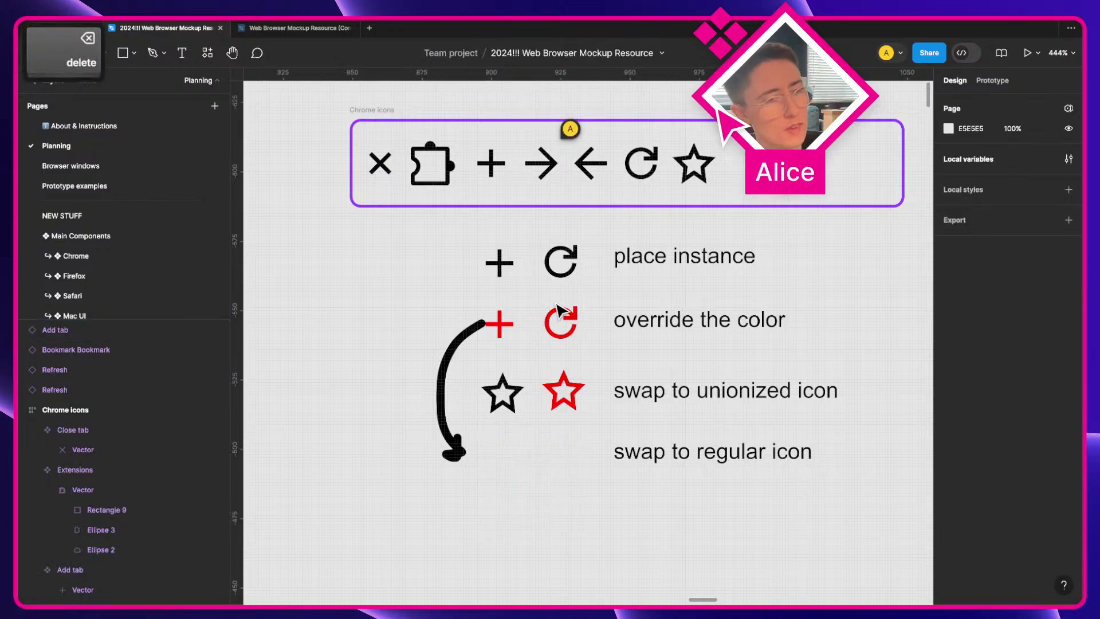
pyautogui.moveTo(602, 348); pyautogui.dragTo(514, 459)
pyautogui.click(535, 510)
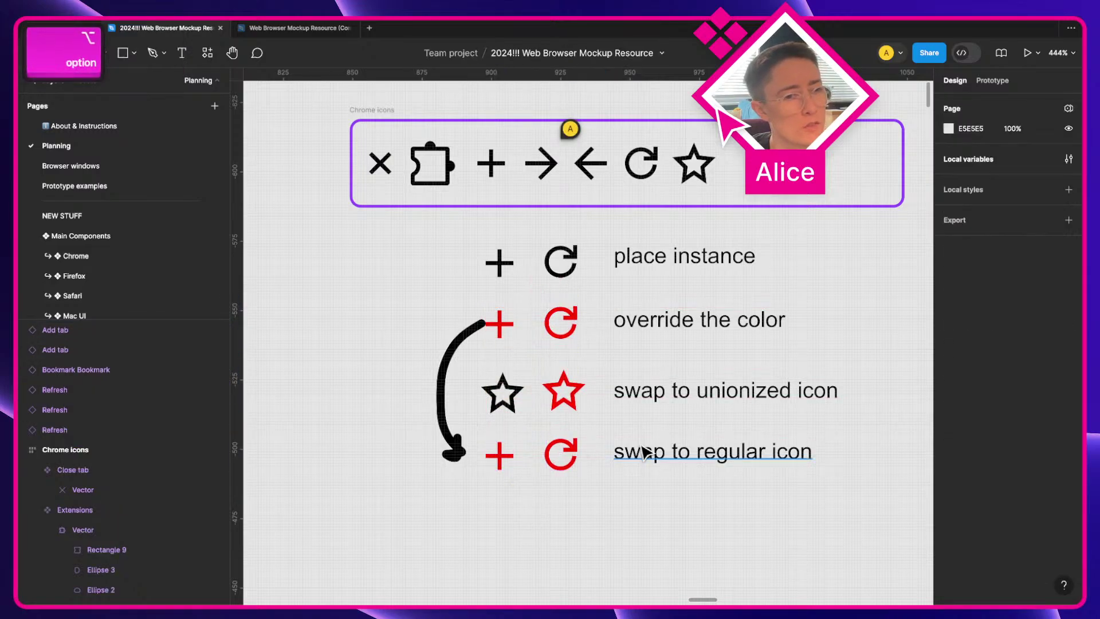
pyautogui.click(515, 458)
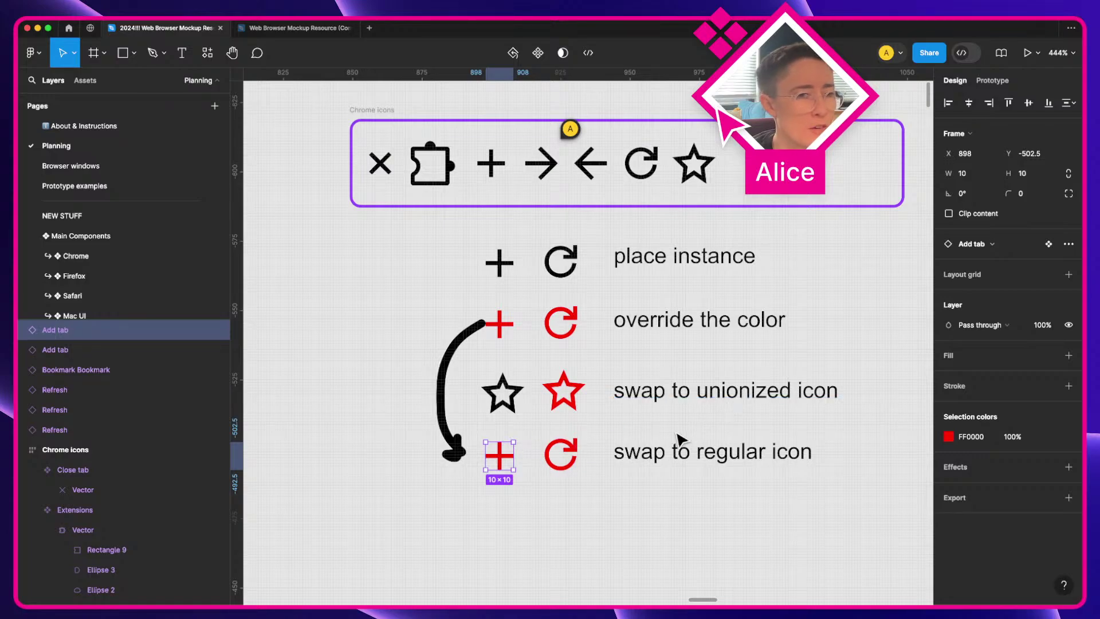
# Step: Change the bottom label to 'swap to page forward'
pyautogui.click(657, 461)
pyautogui.doubleClick(659, 455)
pyautogui.moveTo(690, 452); pyautogui.dragTo(828, 453)
pyautogui.write('page ')
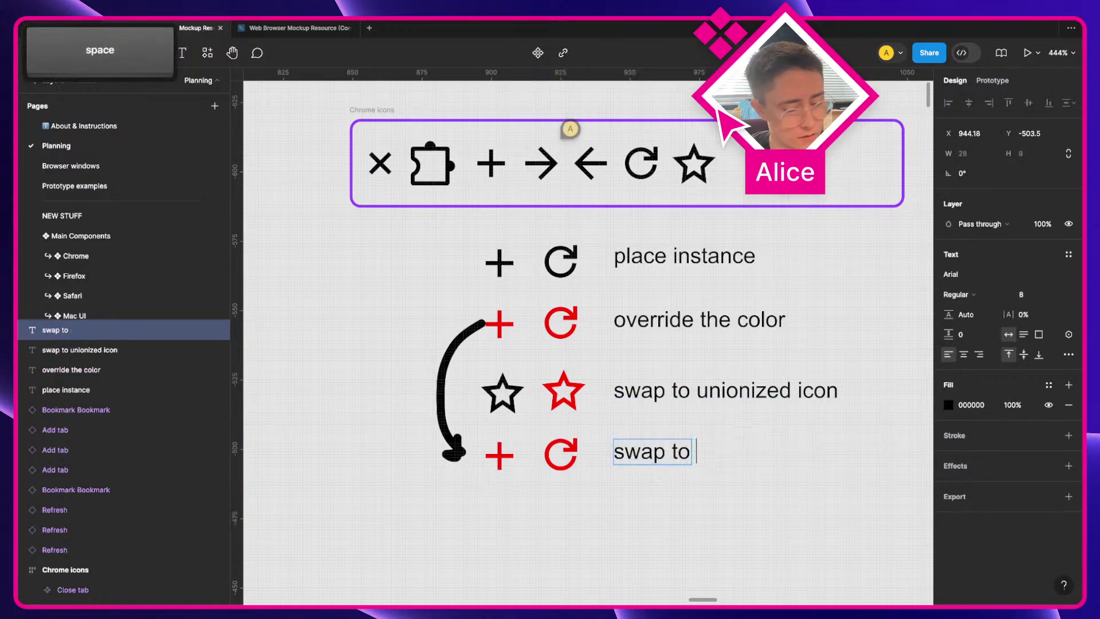
pyautogui.write('forward')
pyautogui.press('Escape')
pyautogui.click(766, 543)
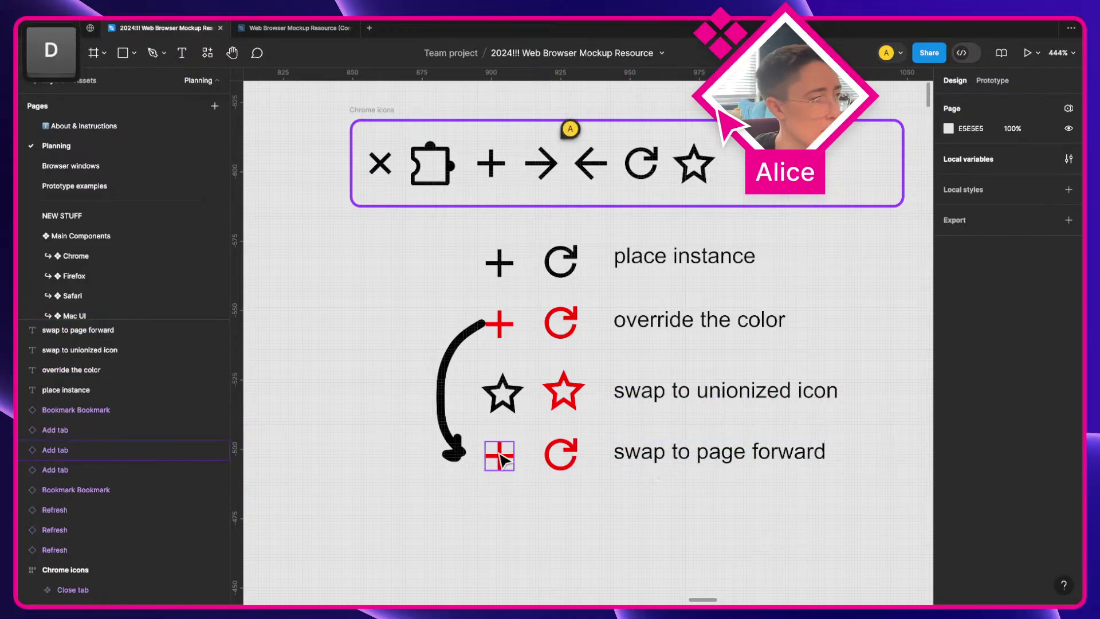
# Step: Swap both bottom-row instances, plus and refresh, to the Page forward arrow
pyautogui.click(499, 455)
pyautogui.click(980, 245)
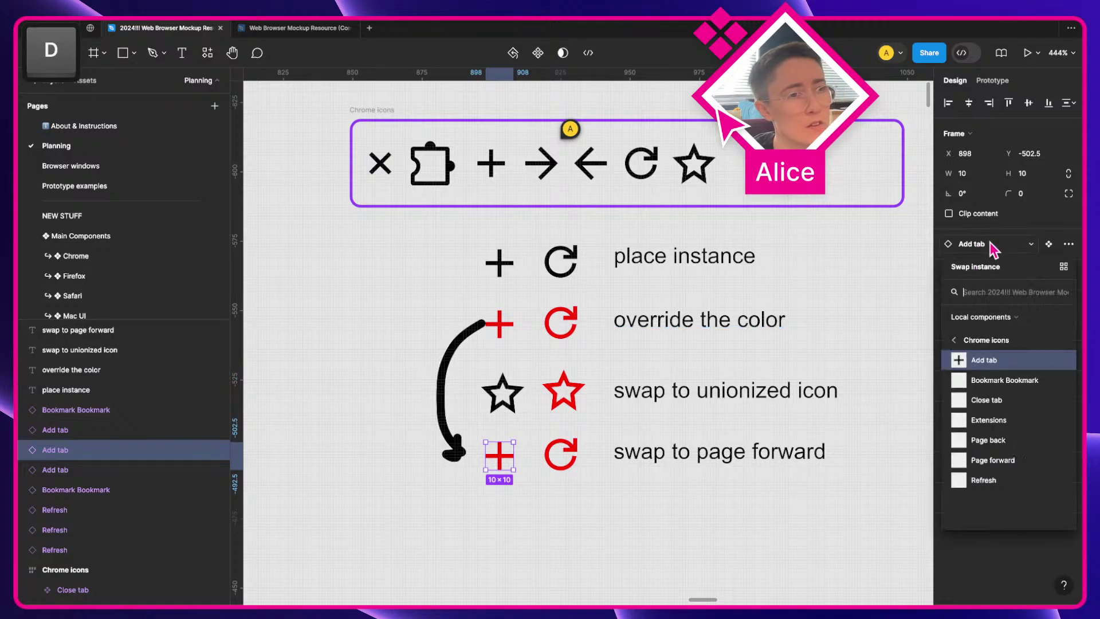
pyautogui.click(1000, 473)
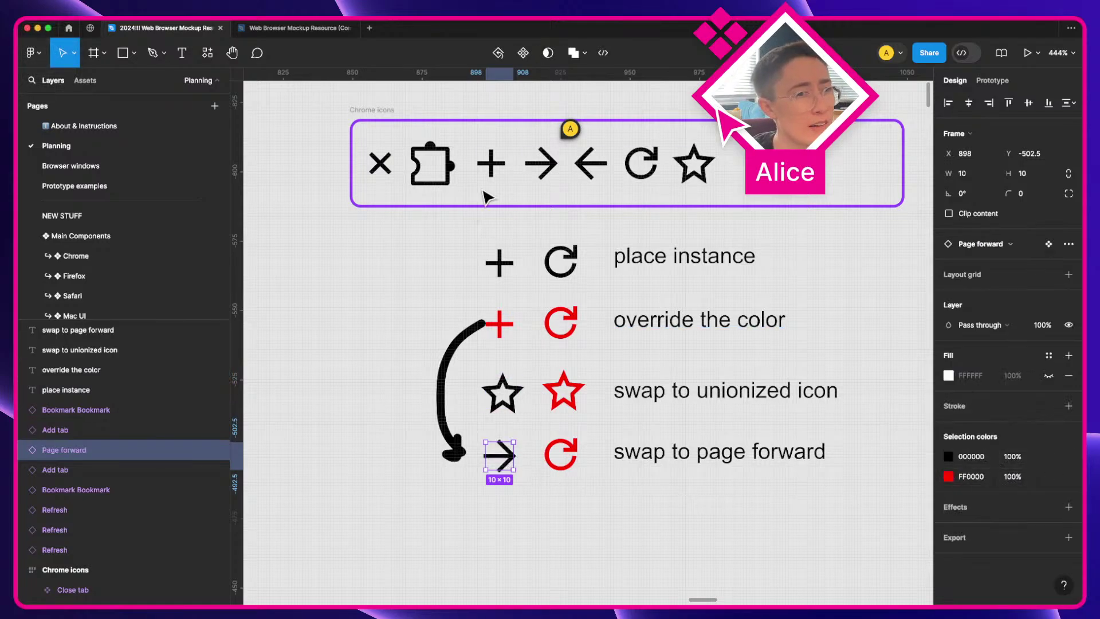
pyautogui.click(491, 167)
pyautogui.click(560, 454)
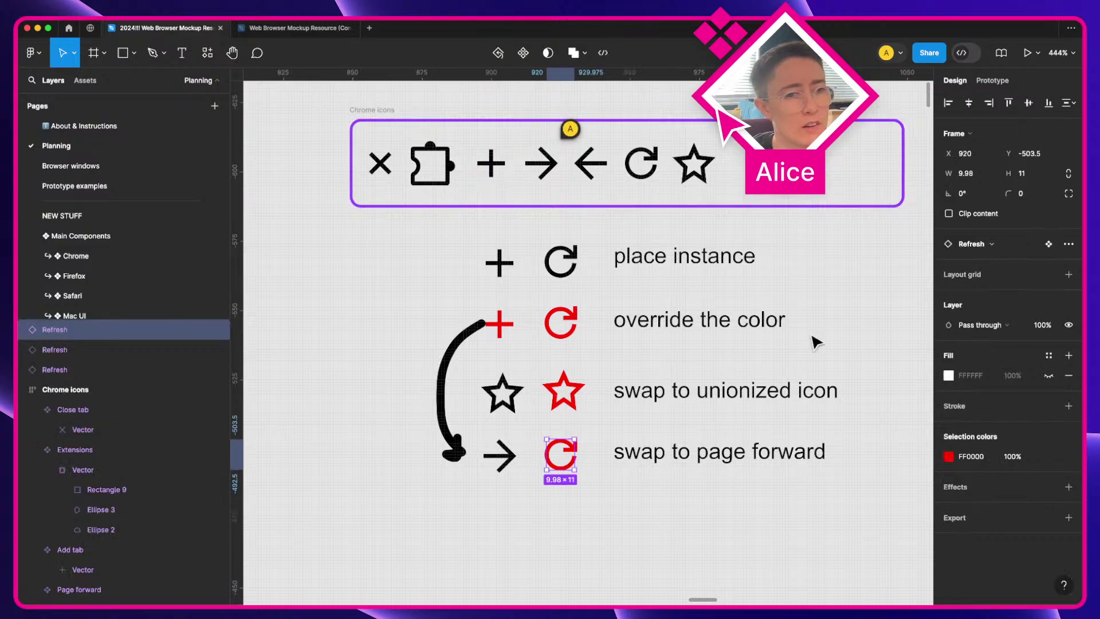
pyautogui.click(988, 246)
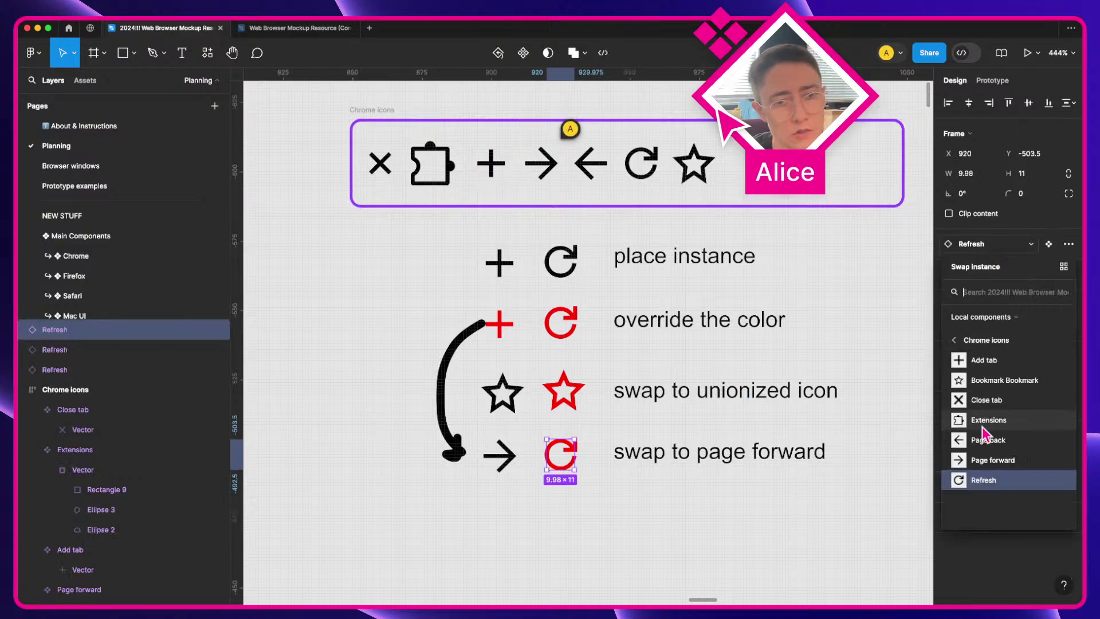
pyautogui.click(989, 460)
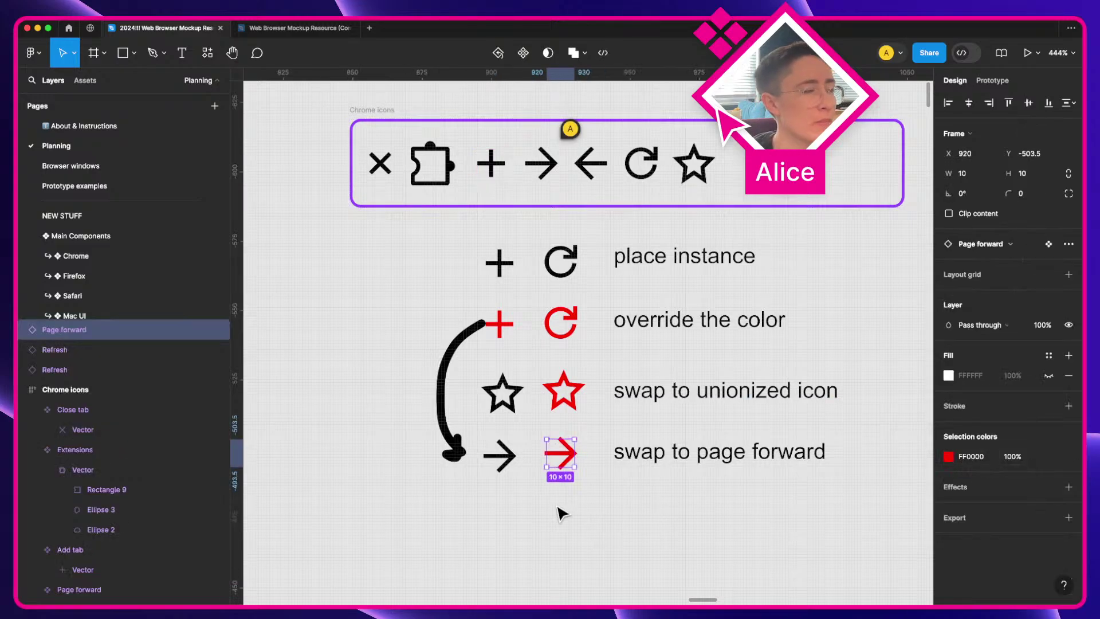
pyautogui.click(562, 514)
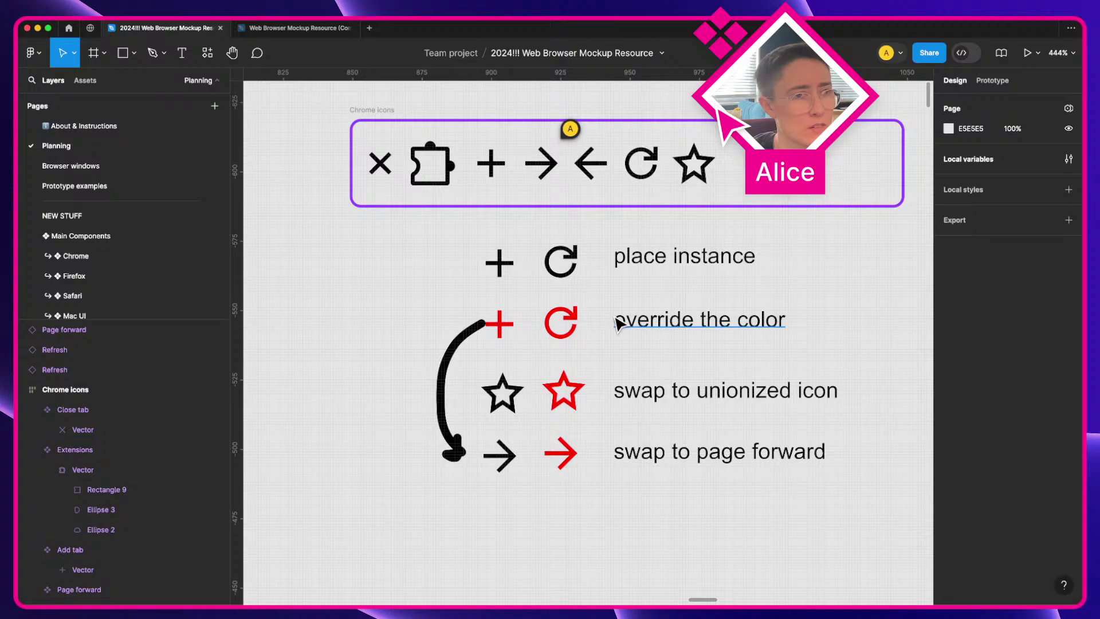
# Step: Delete the demo icons and labels below the Chrome icons row
pyautogui.click(550, 172)
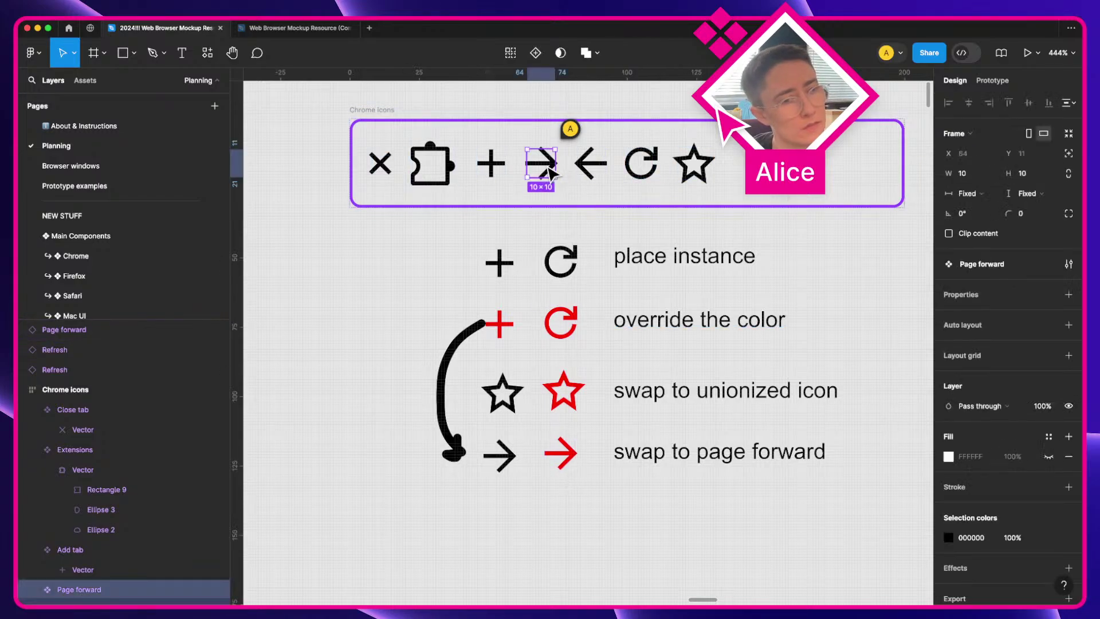
pyautogui.moveTo(394, 244); pyautogui.dragTo(700, 515)
pyautogui.press('BackSpace')
pyautogui.click(379, 162)
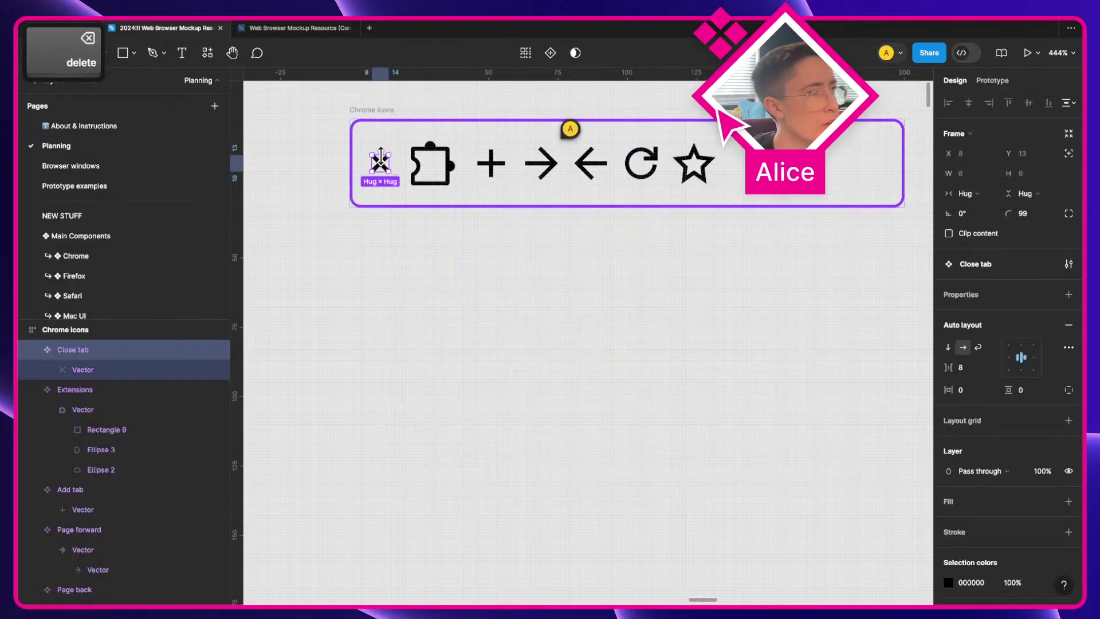
pyautogui.press('alt')
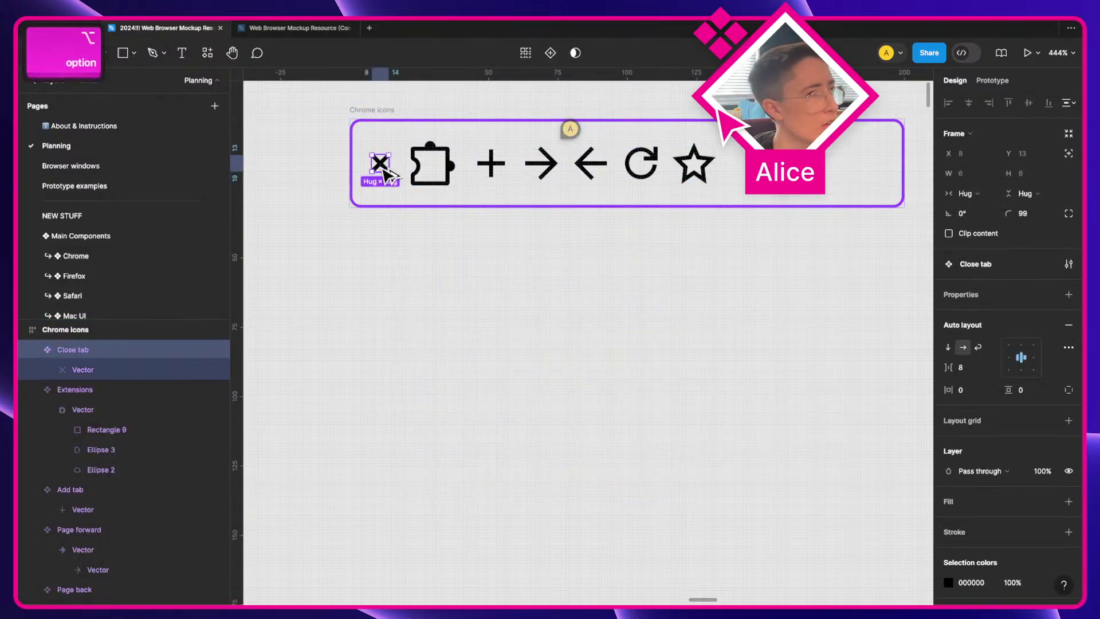
pyautogui.press('super+z')
# Step: Union two copies of the Close tab X into one shape and rename it Vector
pyautogui.keyDown('super'); pyautogui.click(380, 164); pyautogui.keyUp('super')
pyautogui.moveTo(381, 165); pyautogui.dragTo(392, 336)
pyautogui.press('super+v')
pyautogui.click(445, 387)
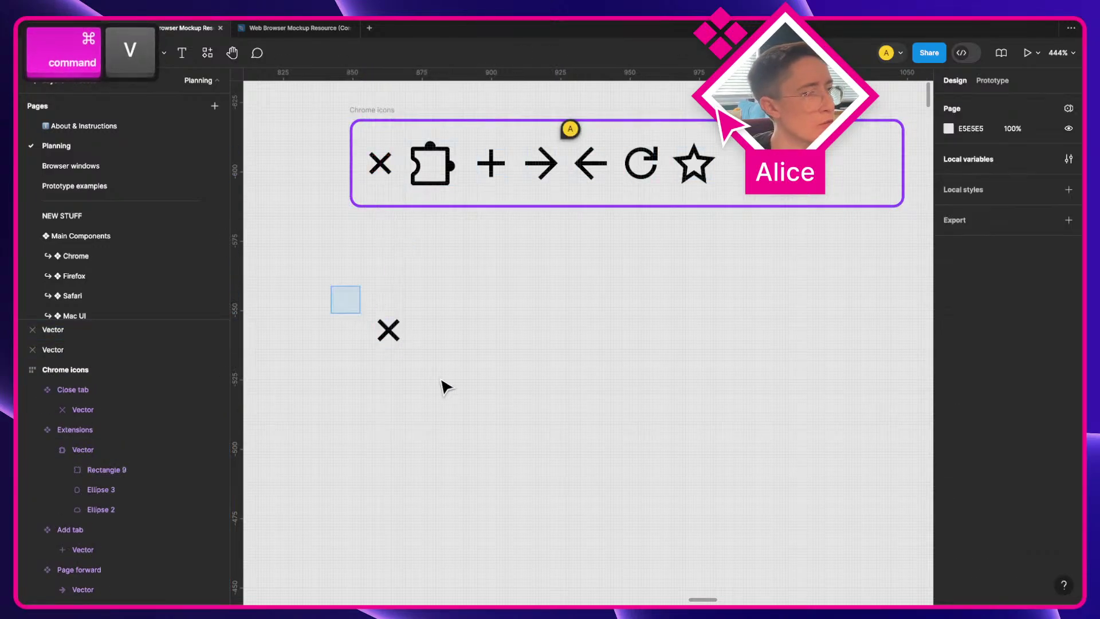
pyautogui.moveTo(445, 388); pyautogui.dragTo(366, 312)
pyautogui.click(573, 53)
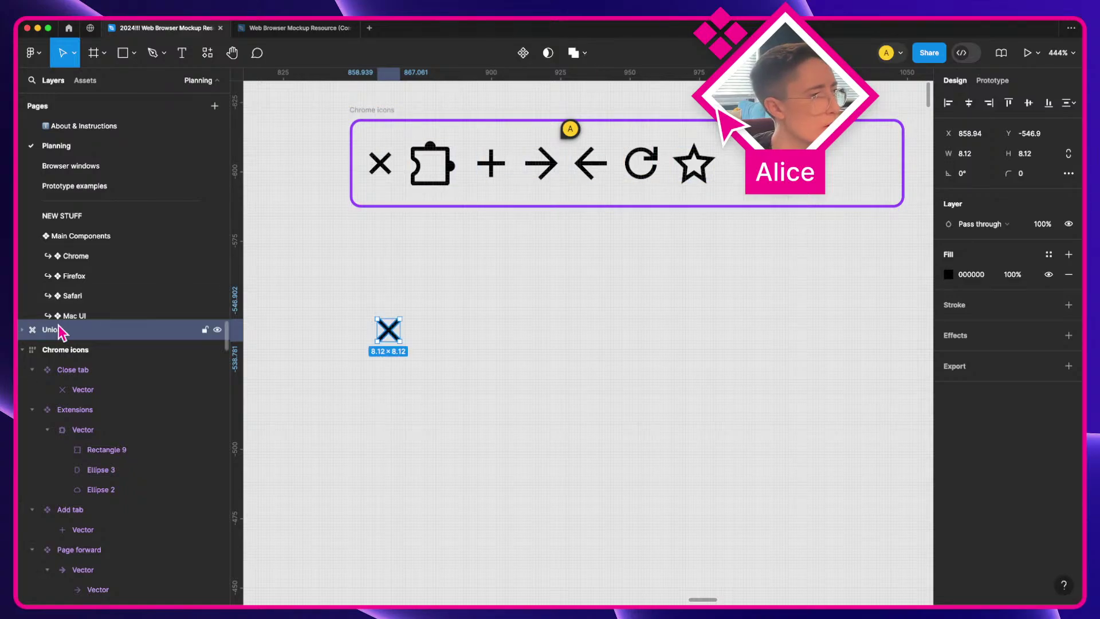
pyautogui.click(22, 329)
pyautogui.click(68, 373)
pyautogui.press('BackSpace')
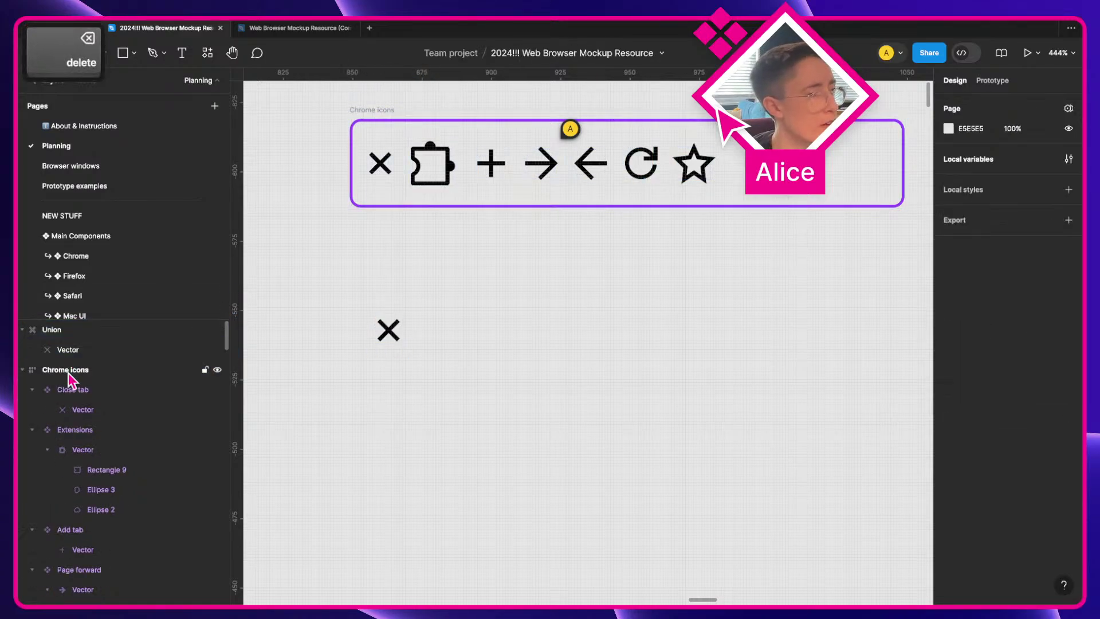
pyautogui.doubleClick(54, 330)
pyautogui.write('Vector')
pyautogui.press('Return')
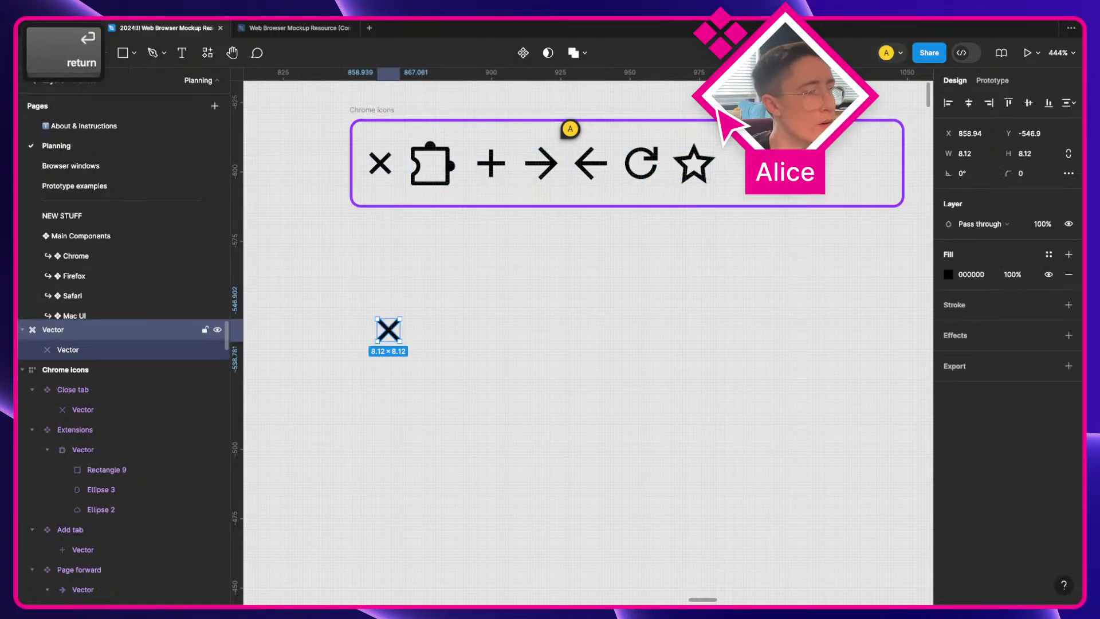
# Step: Move the unioned X into Close tab and delete the old stroked X vector
pyautogui.click(298, 372)
pyautogui.moveTo(423, 345); pyautogui.dragTo(555, 428)
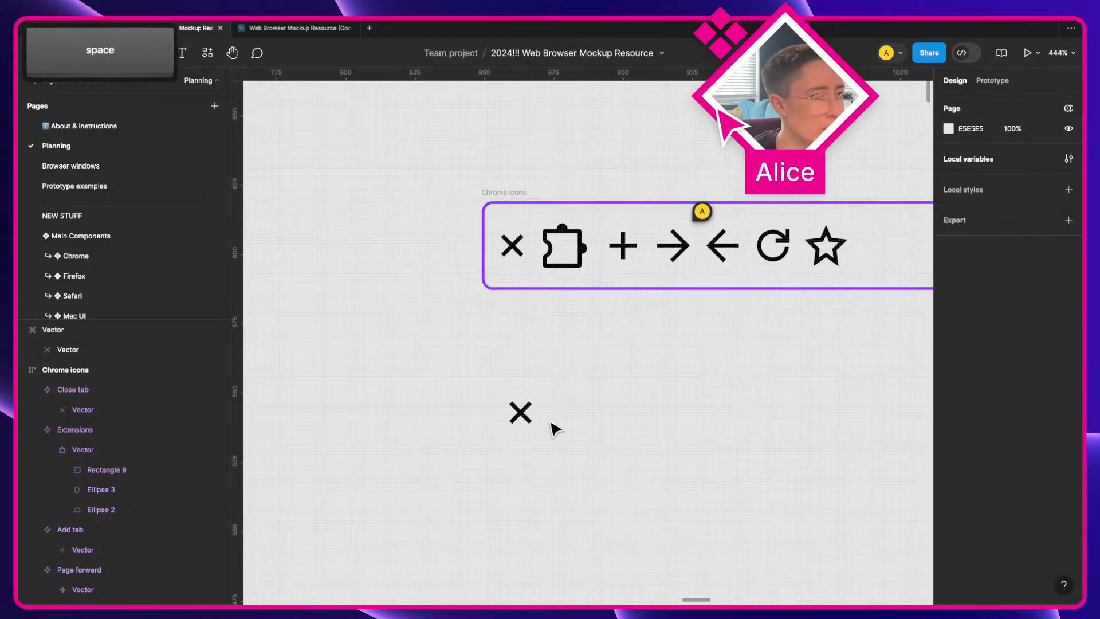
pyautogui.click(523, 416)
pyautogui.press('super+x')
pyautogui.click(504, 240)
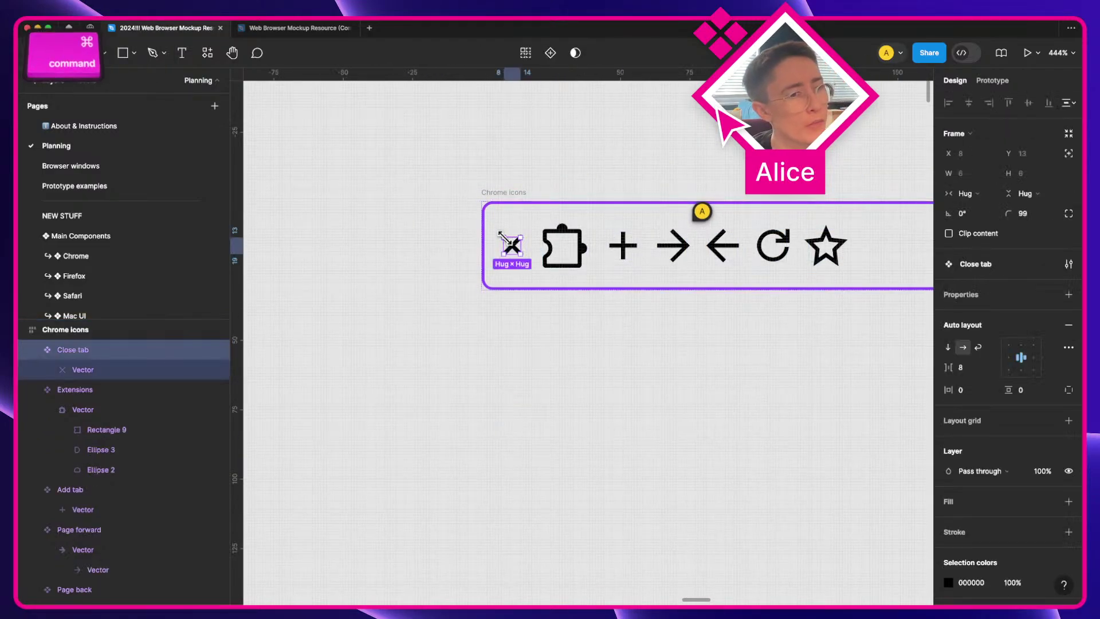
pyautogui.press('super+v')
pyautogui.click(92, 379)
pyautogui.press('BackSpace')
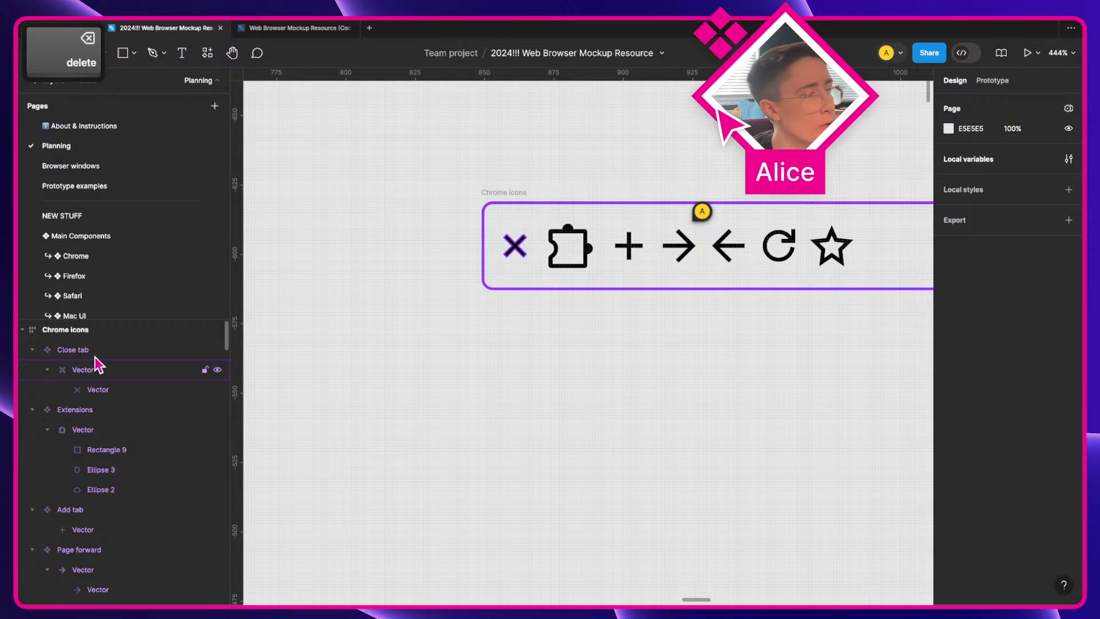
pyautogui.click(99, 363)
pyautogui.click(99, 355)
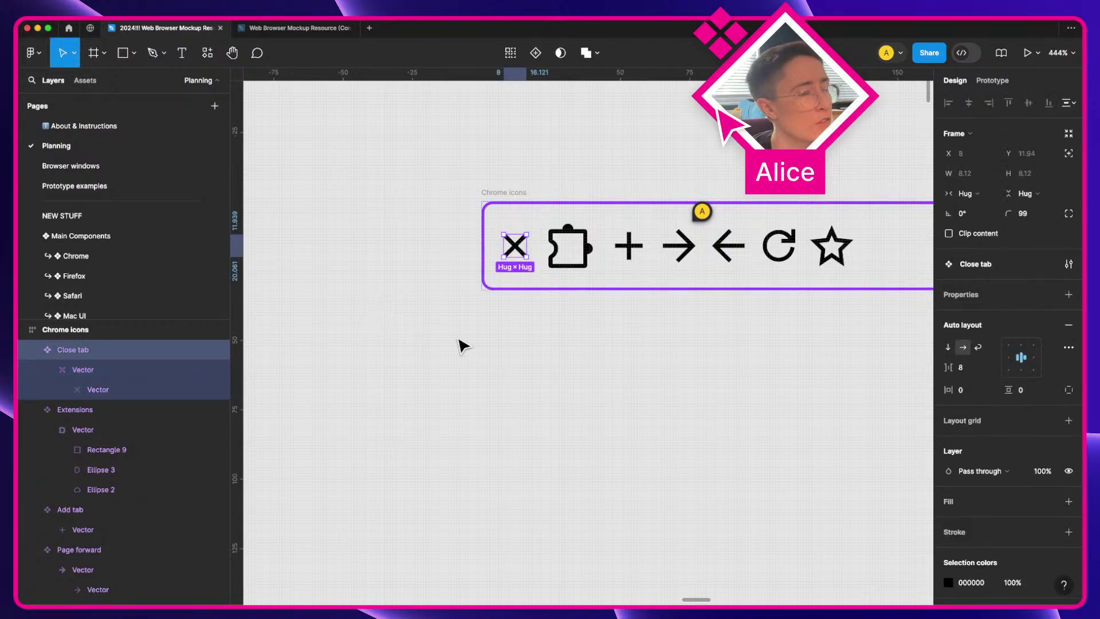
# Step: Union two copies of the Add tab plus into one shape named Vector
pyautogui.click(463, 345)
pyautogui.click(569, 247)
pyautogui.click(636, 247)
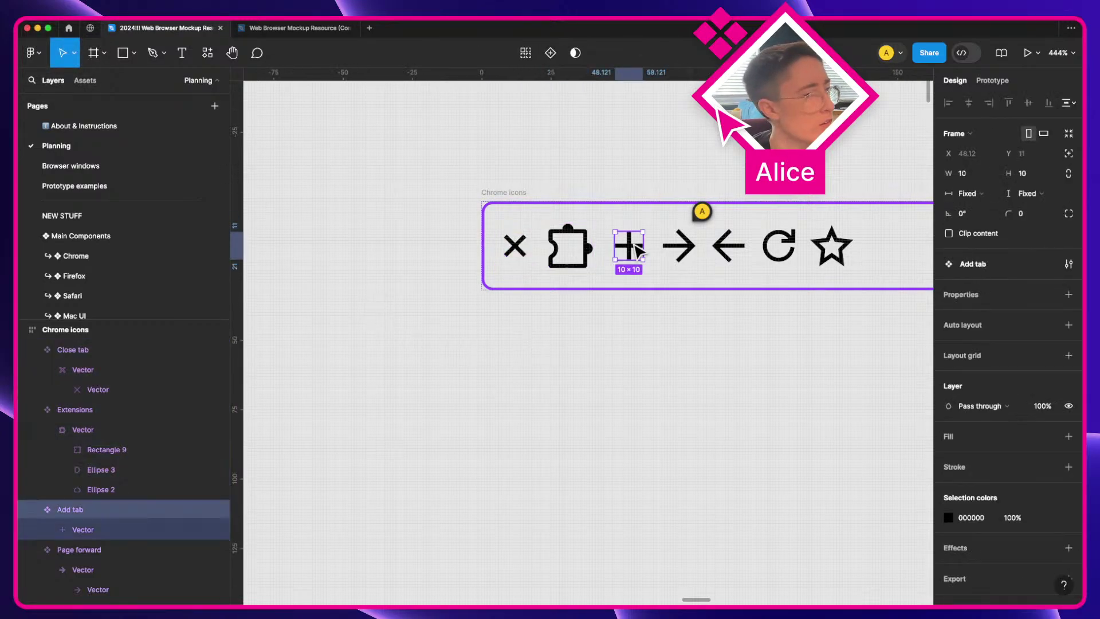
pyautogui.keyDown('super'); pyautogui.click(636, 247); pyautogui.keyUp('super')
pyautogui.moveTo(636, 248); pyautogui.dragTo(617, 360)
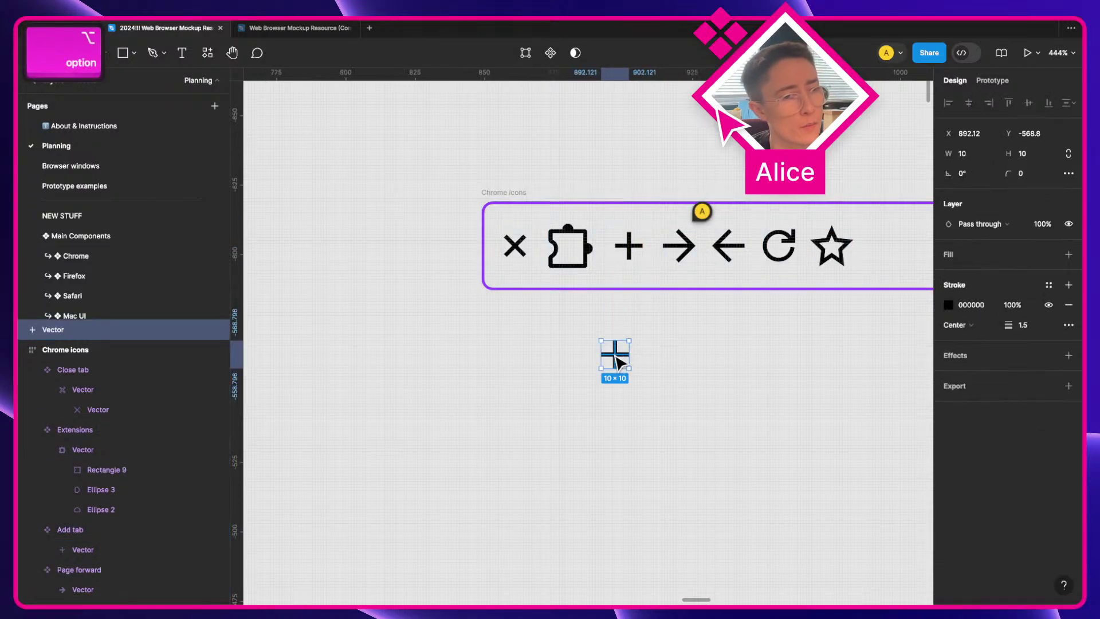
pyautogui.press('super+c')
pyautogui.press('super+v')
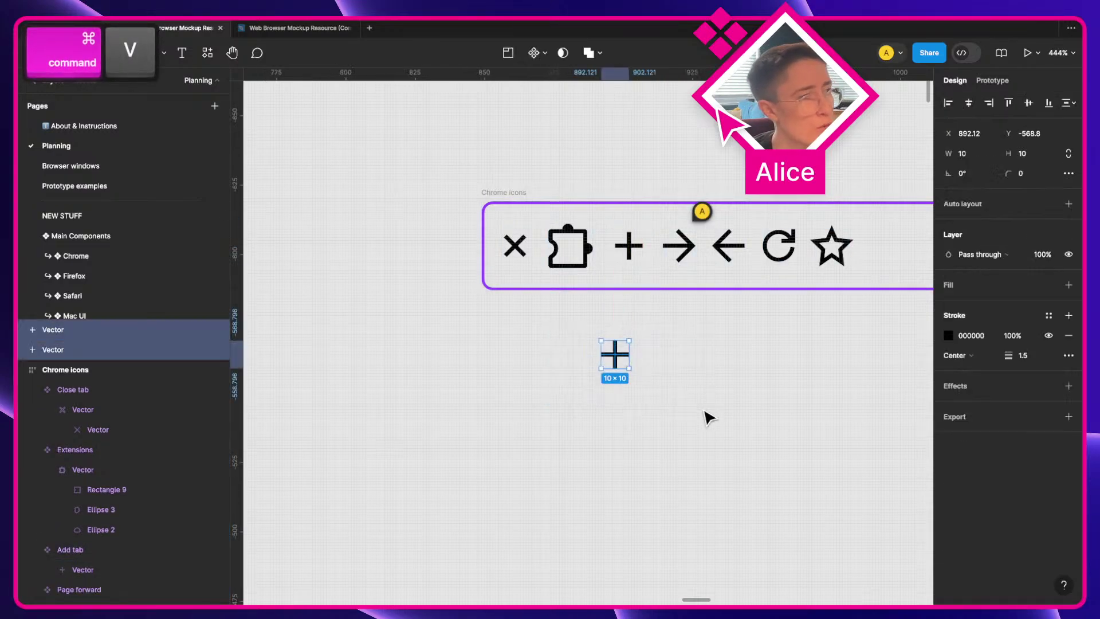
pyautogui.click(590, 52)
pyautogui.press('Return')
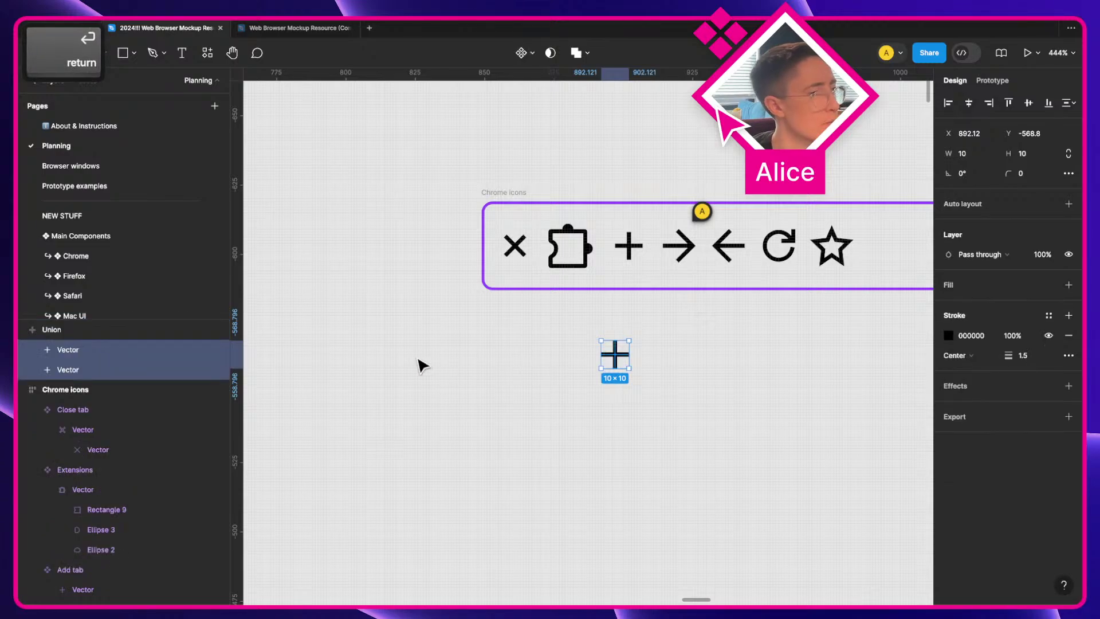
pyautogui.click(205, 356)
pyautogui.press('BackSpace')
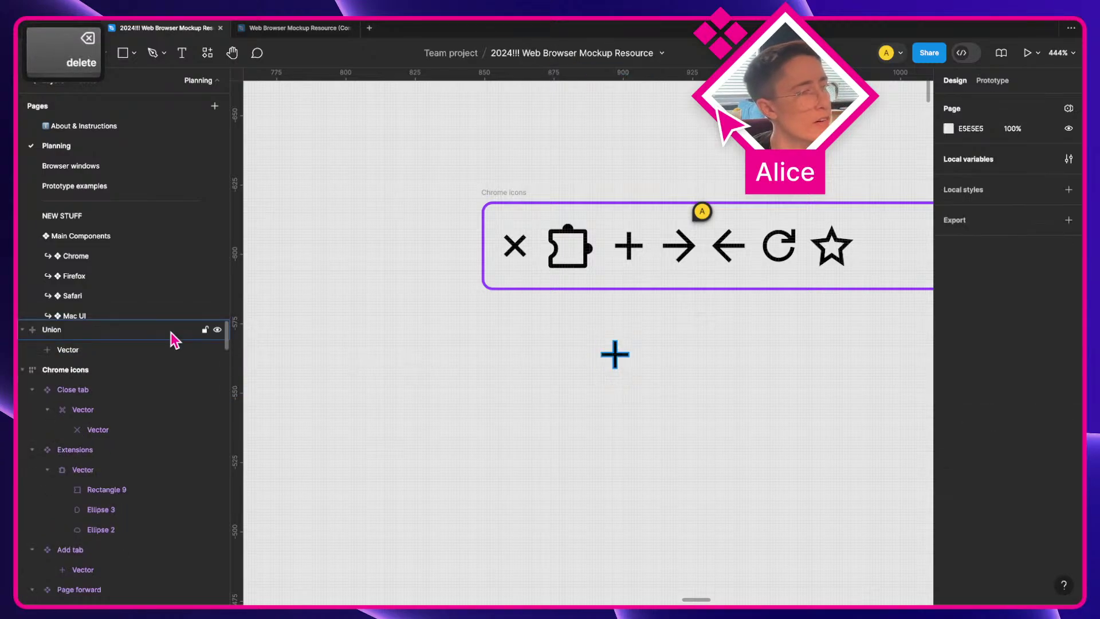
pyautogui.doubleClick(172, 331)
pyautogui.write('Vector')
pyautogui.press('Return')
# Step: Replace Add tab's stroked plus with the unioned Vector, centre it, and make Add tab hug
pyautogui.press('super+x')
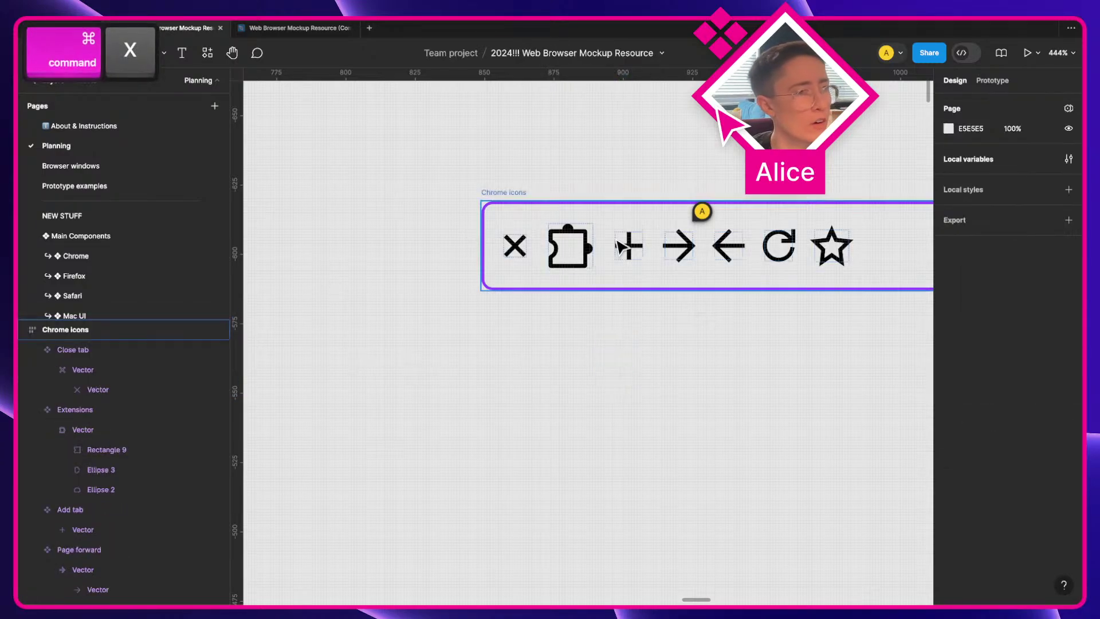
pyautogui.click(632, 249)
pyautogui.press('super+v')
pyautogui.click(86, 569)
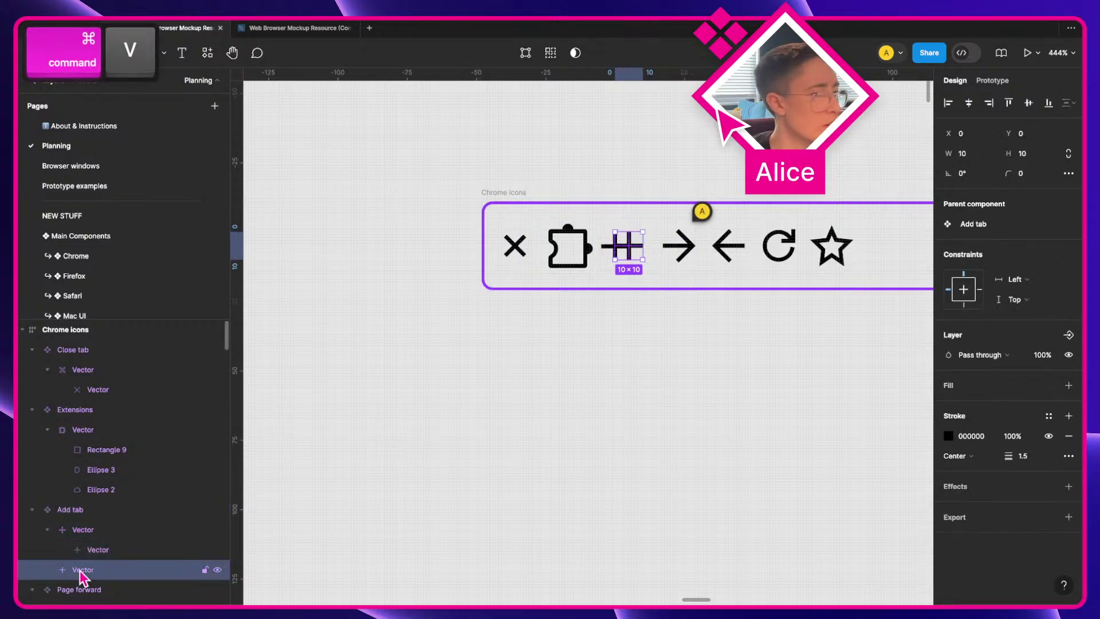
pyautogui.press('BackSpace')
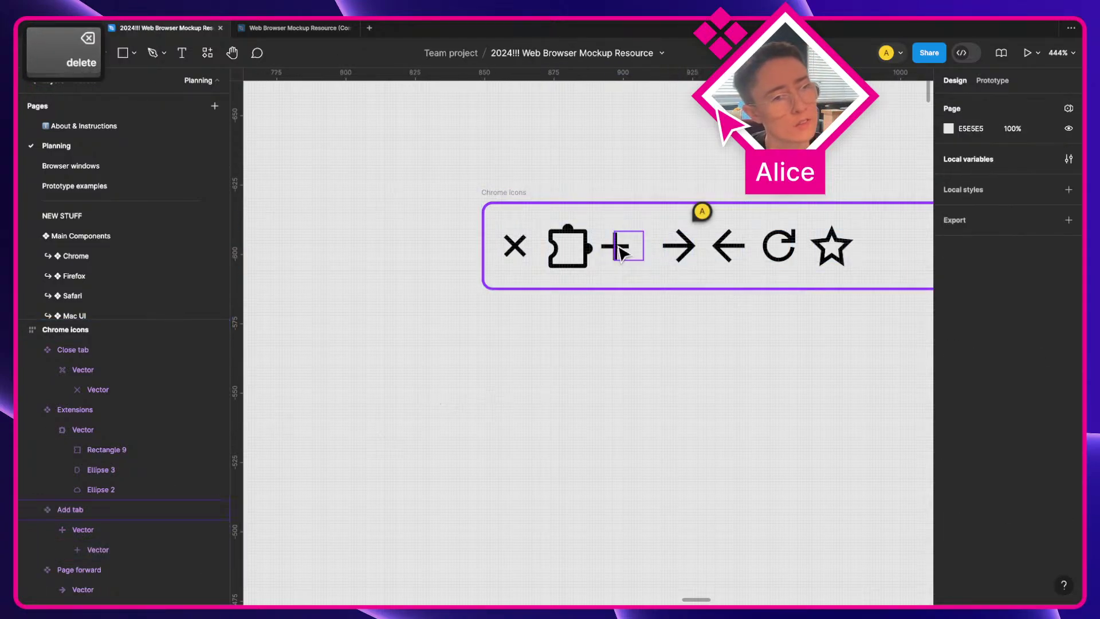
pyautogui.click(618, 247)
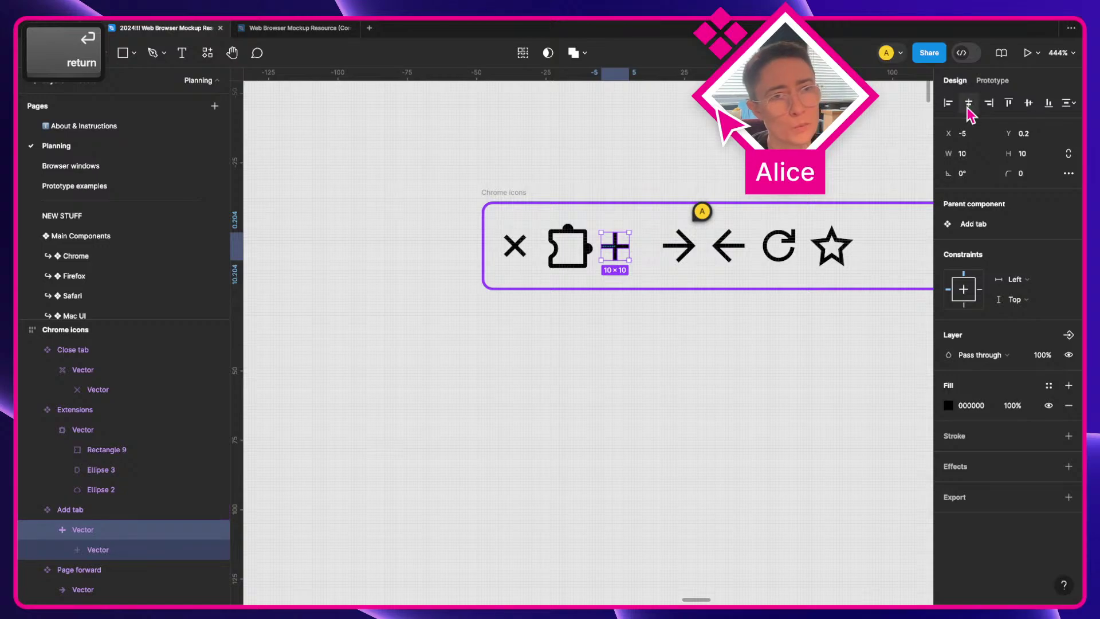
pyautogui.click(968, 102)
pyautogui.click(1028, 103)
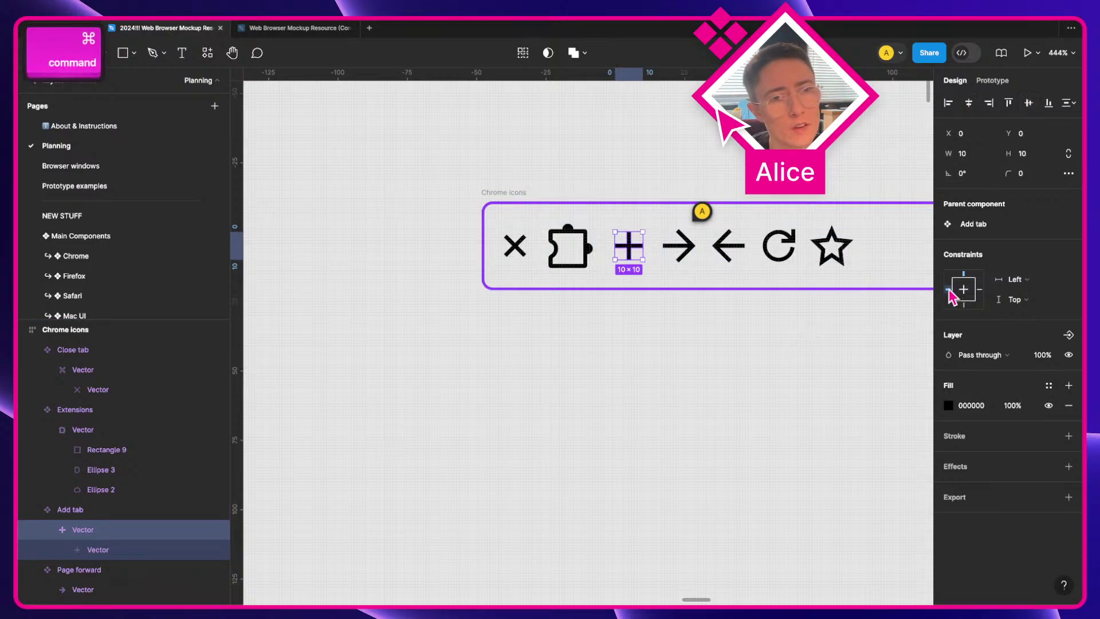
pyautogui.keyDown('super'); pyautogui.click(688, 326); pyautogui.keyUp('super')
pyautogui.click(630, 246)
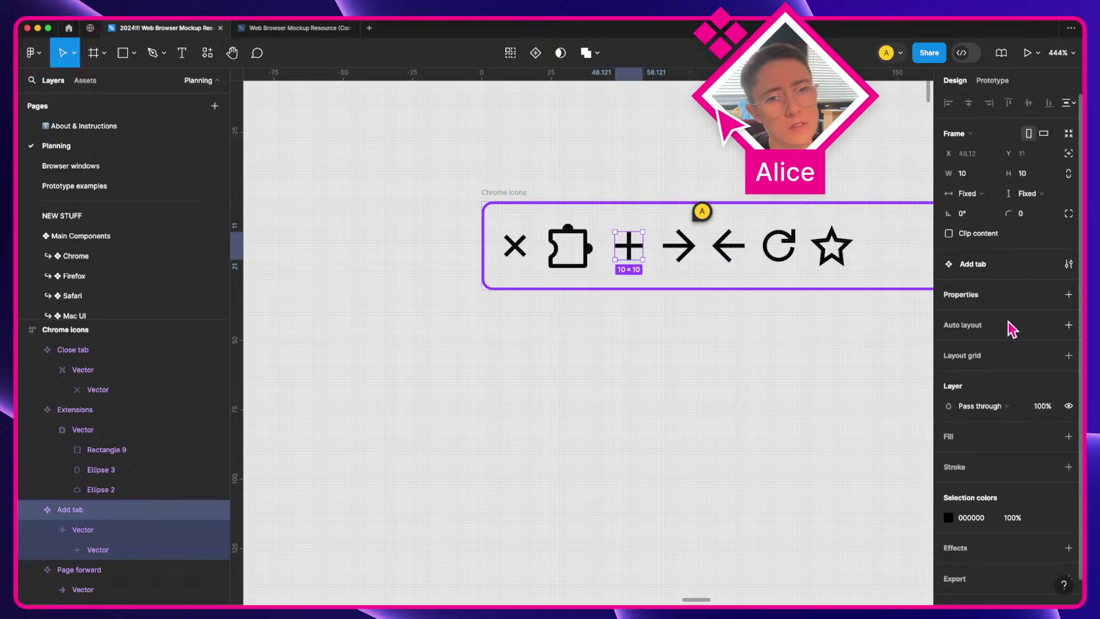
pyautogui.click(1069, 325)
# Step: Make Extensions and Page forward hug their shapes and add auto layout to Page back
pyautogui.click(567, 239)
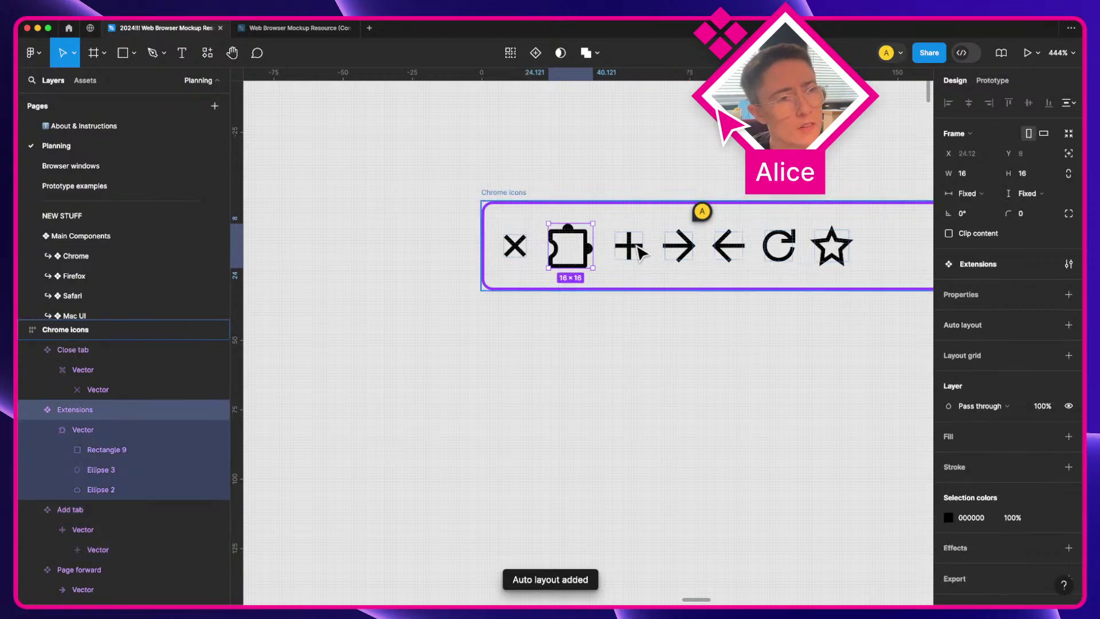
pyautogui.click(972, 324)
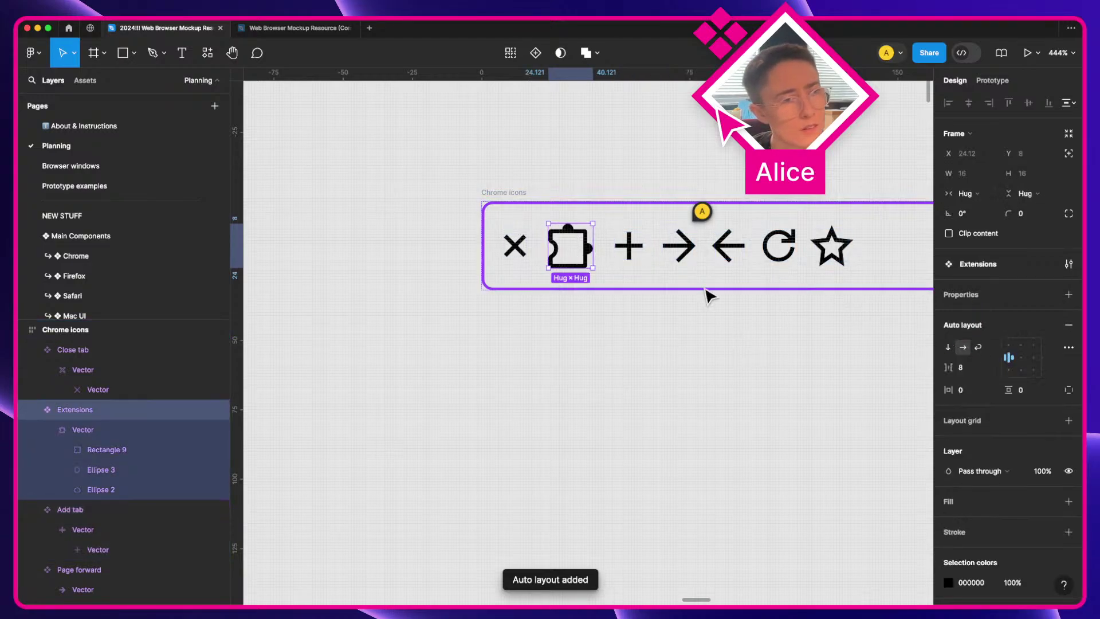
pyautogui.click(693, 246)
pyautogui.click(985, 325)
pyautogui.click(733, 246)
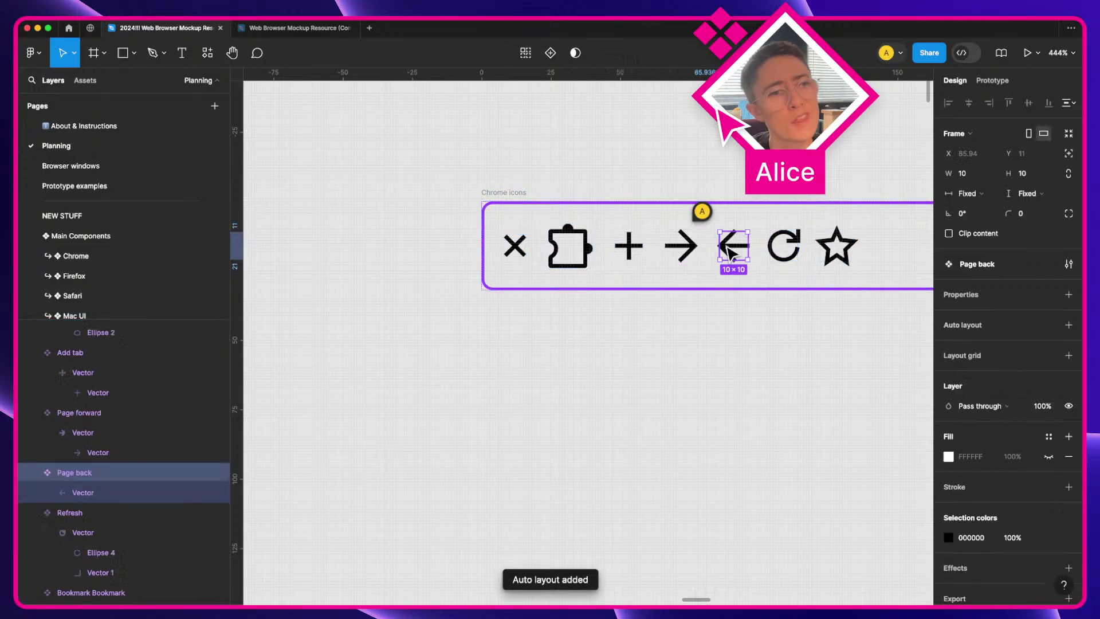
pyautogui.click(981, 324)
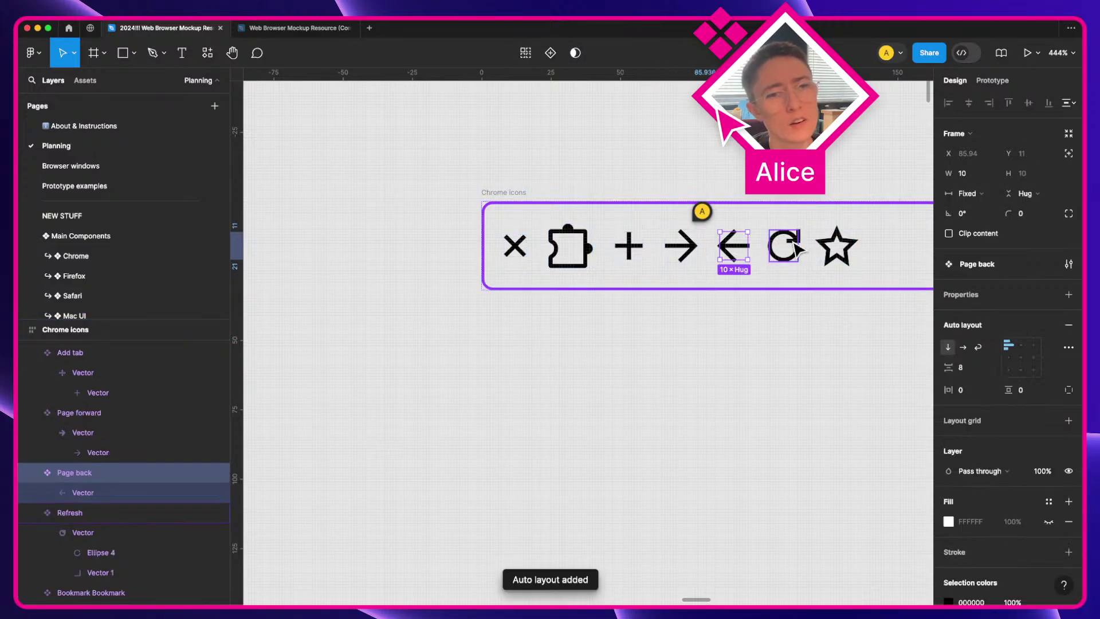
# Step: Union two copies of the Page back arrow into one filled shape named Vector
pyautogui.doubleClick(733, 247)
pyautogui.press('alt')
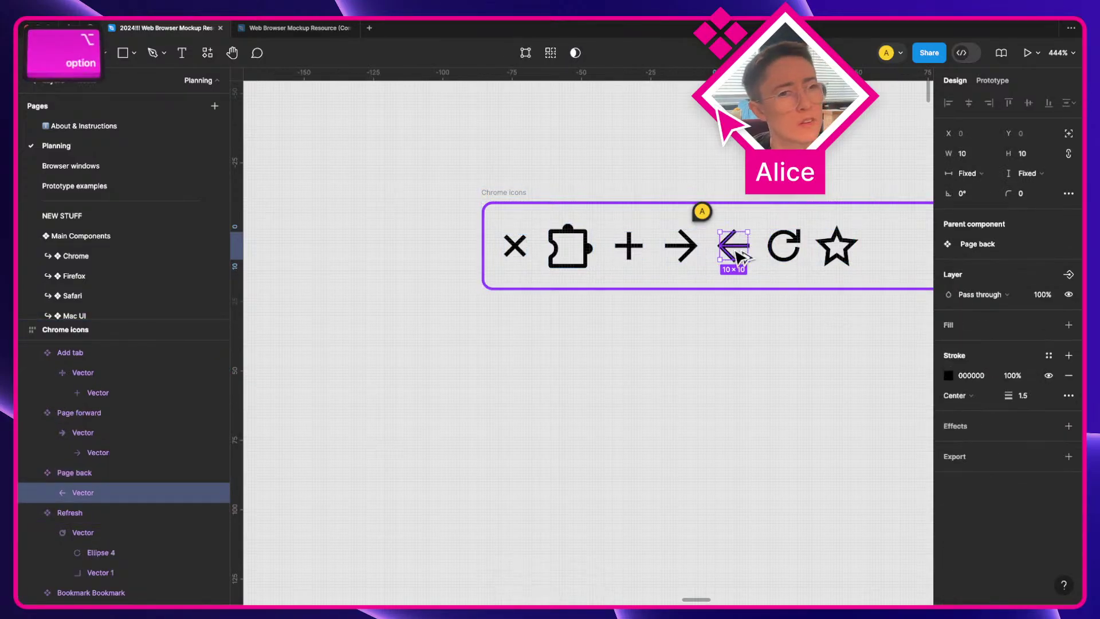
pyautogui.moveTo(735, 255); pyautogui.dragTo(745, 370)
pyautogui.hscroll(3, 748, 374)
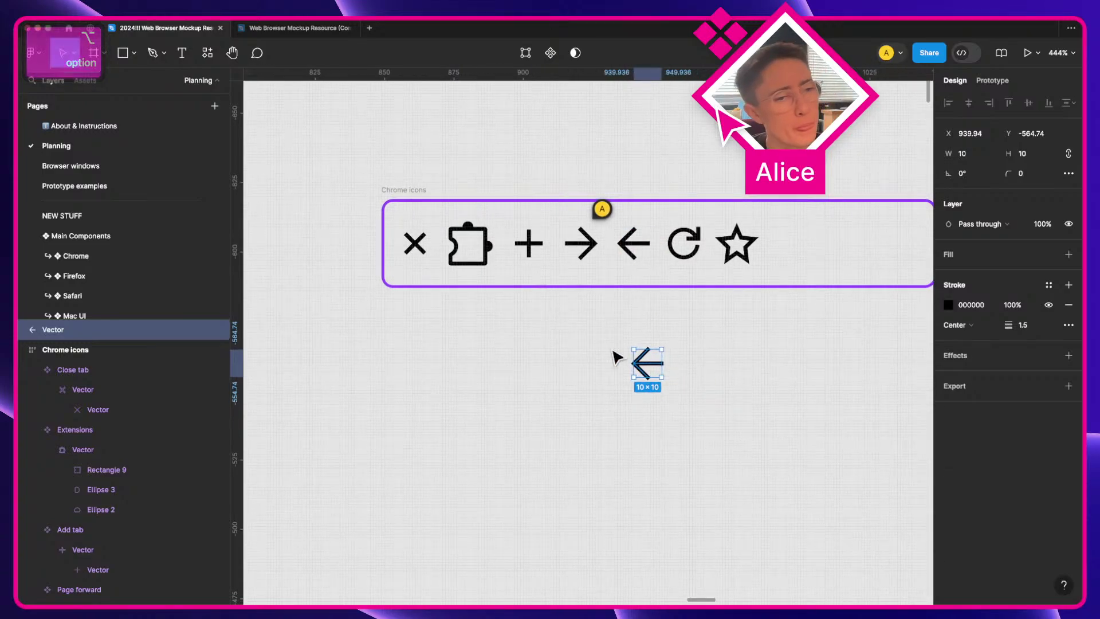
pyautogui.press('super+v')
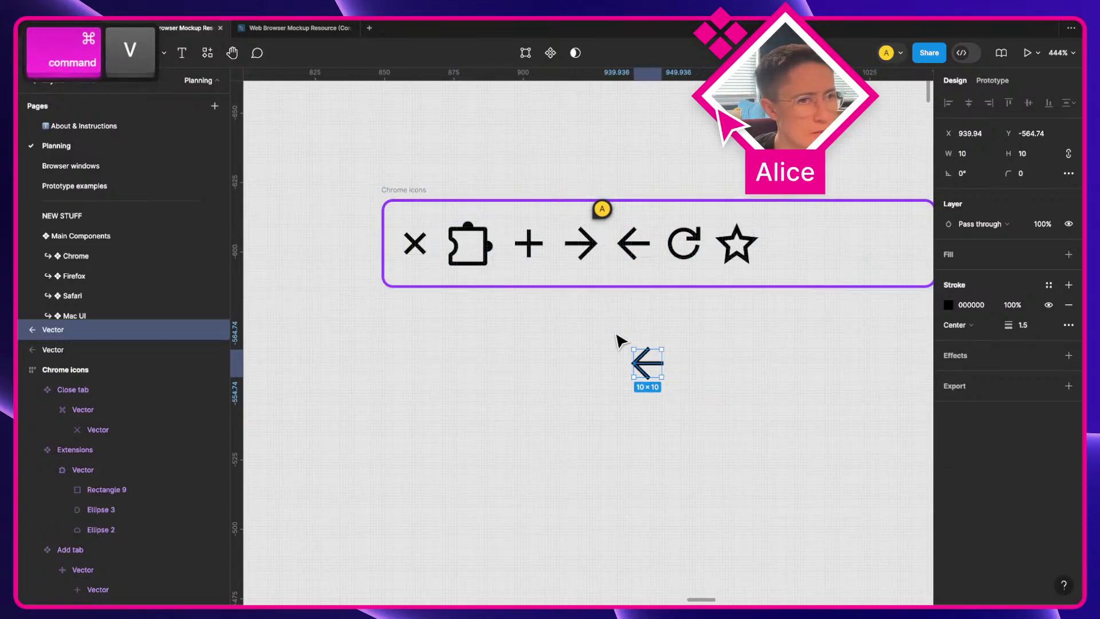
pyautogui.moveTo(616, 335); pyautogui.dragTo(672, 383)
pyautogui.click(585, 55)
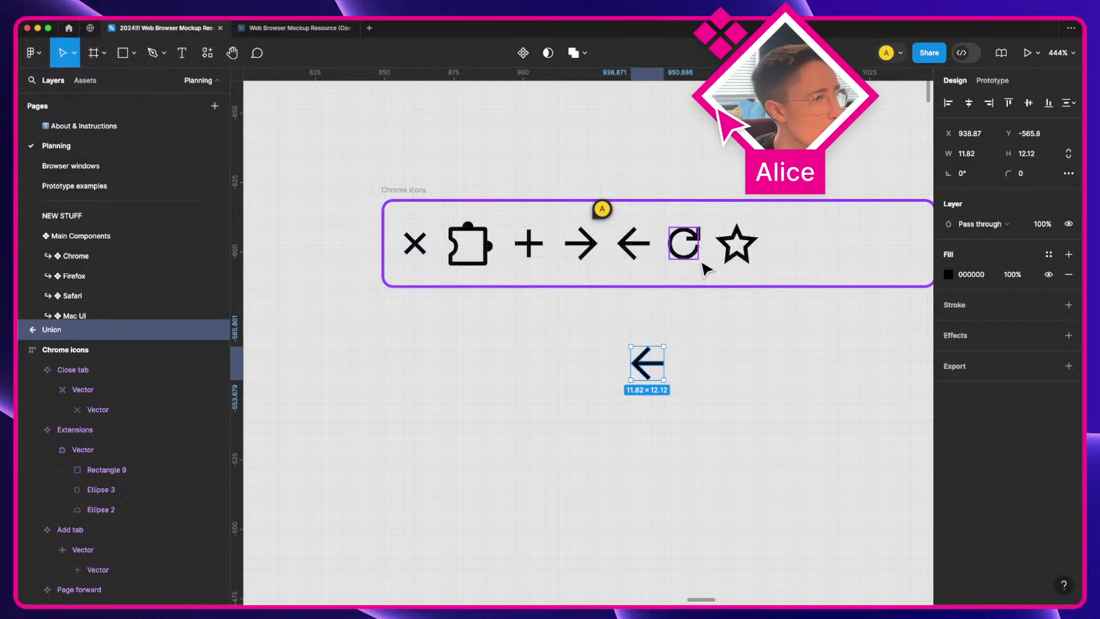
pyautogui.press('Return')
pyautogui.press('Delete')
pyautogui.press('Escape')
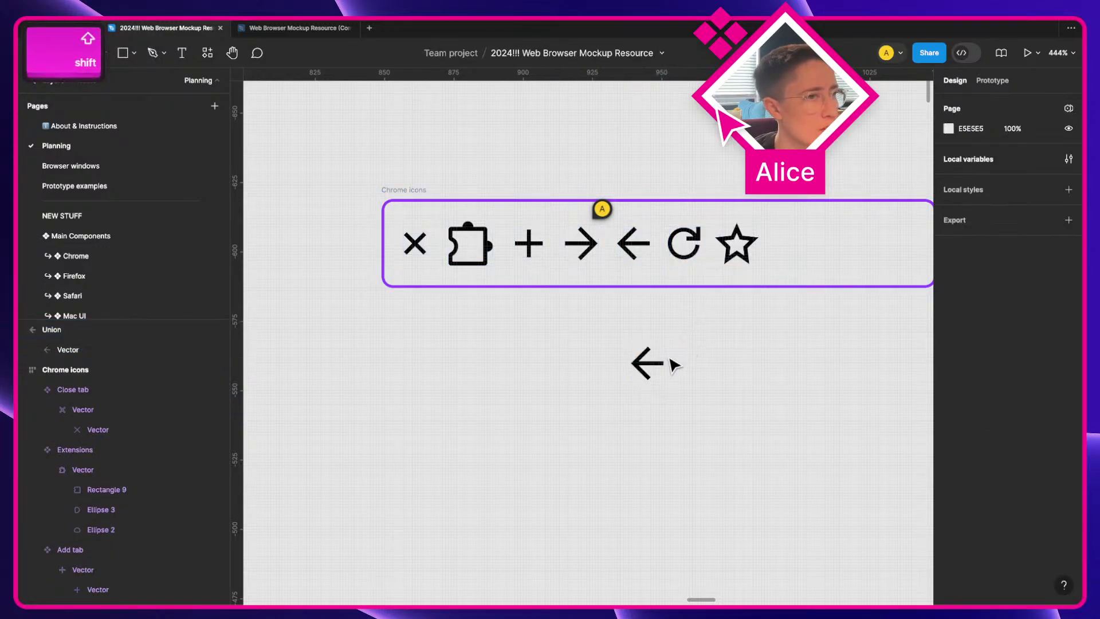
pyautogui.keyDown('shift'); pyautogui.click(664, 364); pyautogui.keyUp('shift')
pyautogui.press('super+r')
pyautogui.write('Vector')
pyautogui.press('Return')
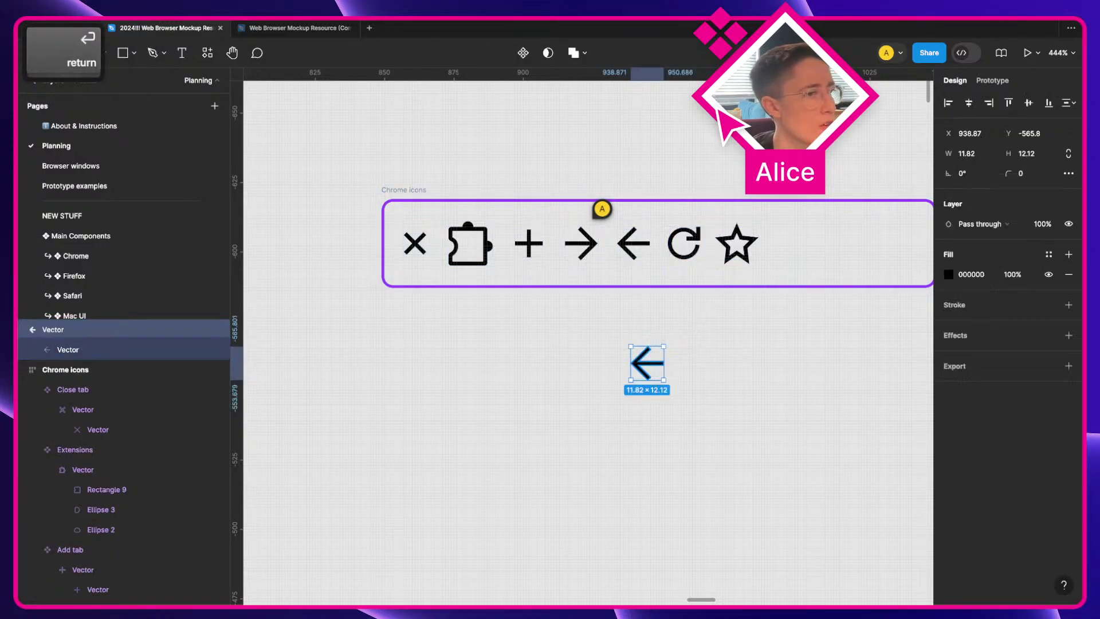
# Step: Swap Page back's stroked arrow for the unioned Vector and resize the frame to fit
pyautogui.press('super+x')
pyautogui.press('super+z')
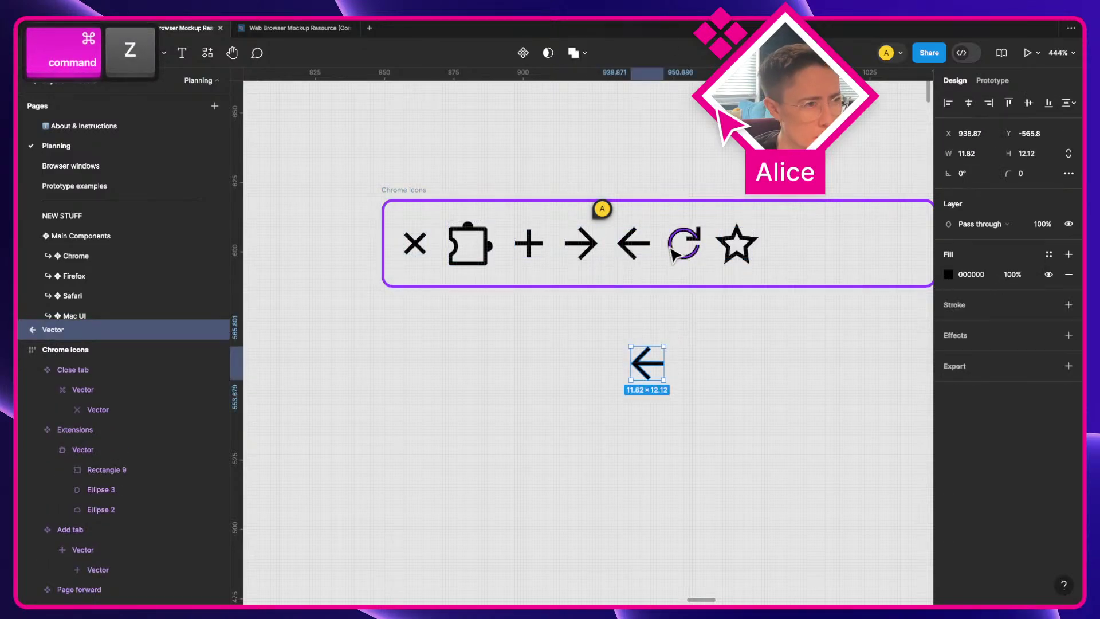
pyautogui.press('super+x')
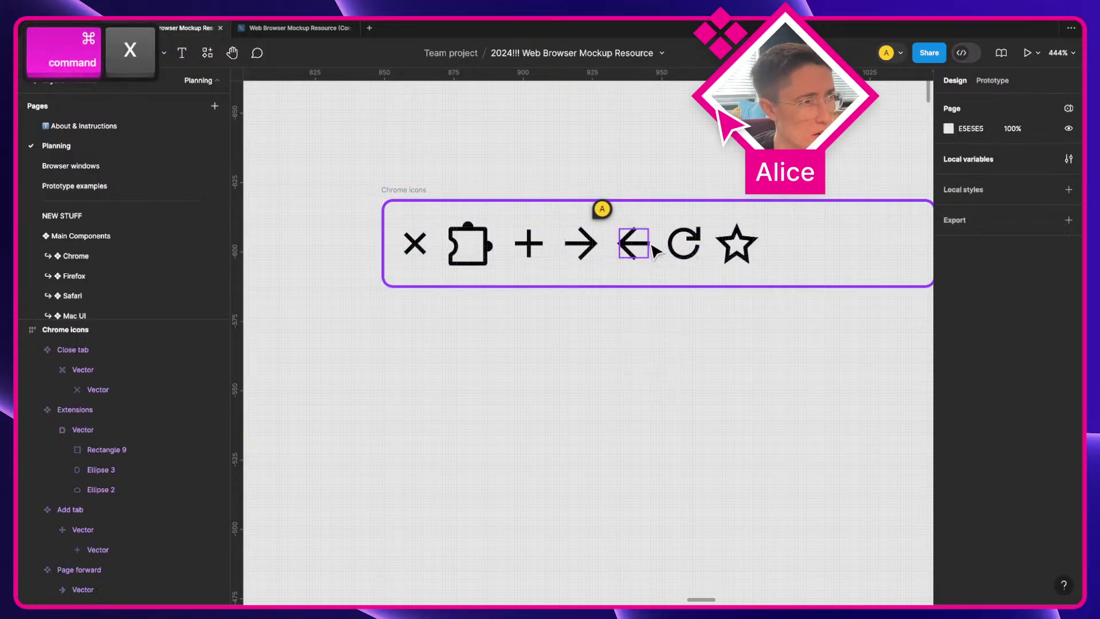
pyautogui.click(640, 247)
pyautogui.press('super+v')
pyautogui.hotkey('shift', 'Tab')
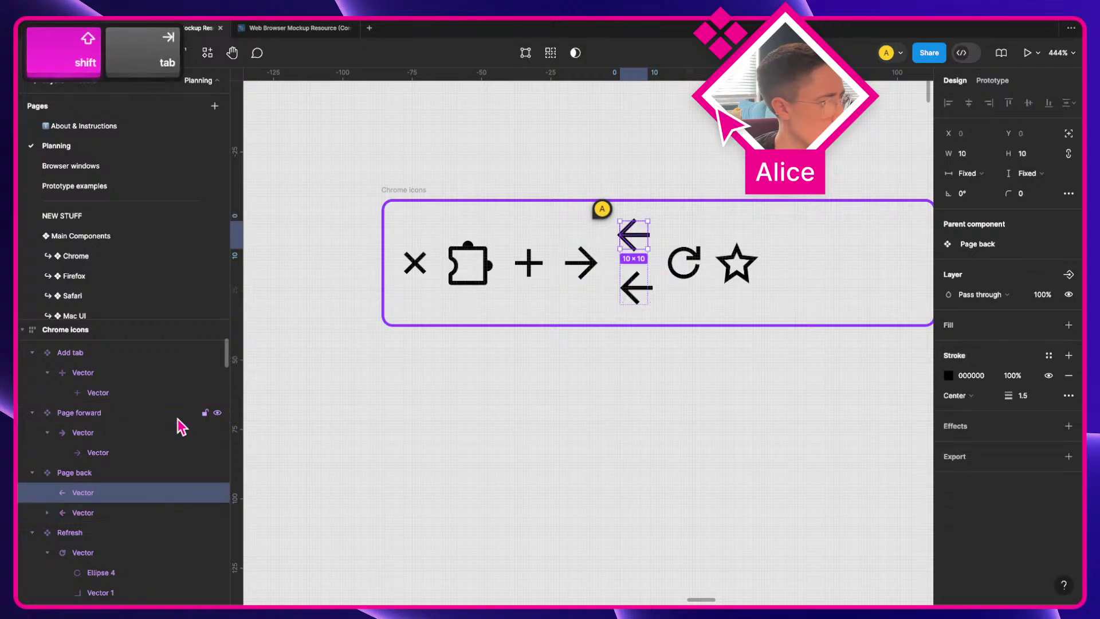
pyautogui.press('Return')
pyautogui.press('Return')
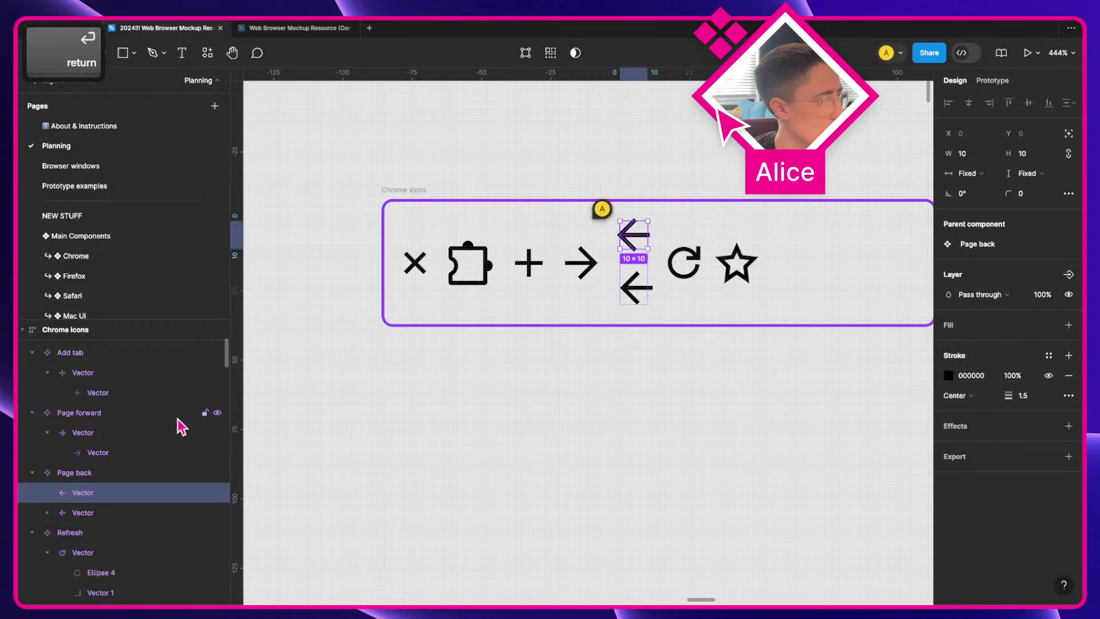
pyautogui.press('Delete')
pyautogui.click(635, 245)
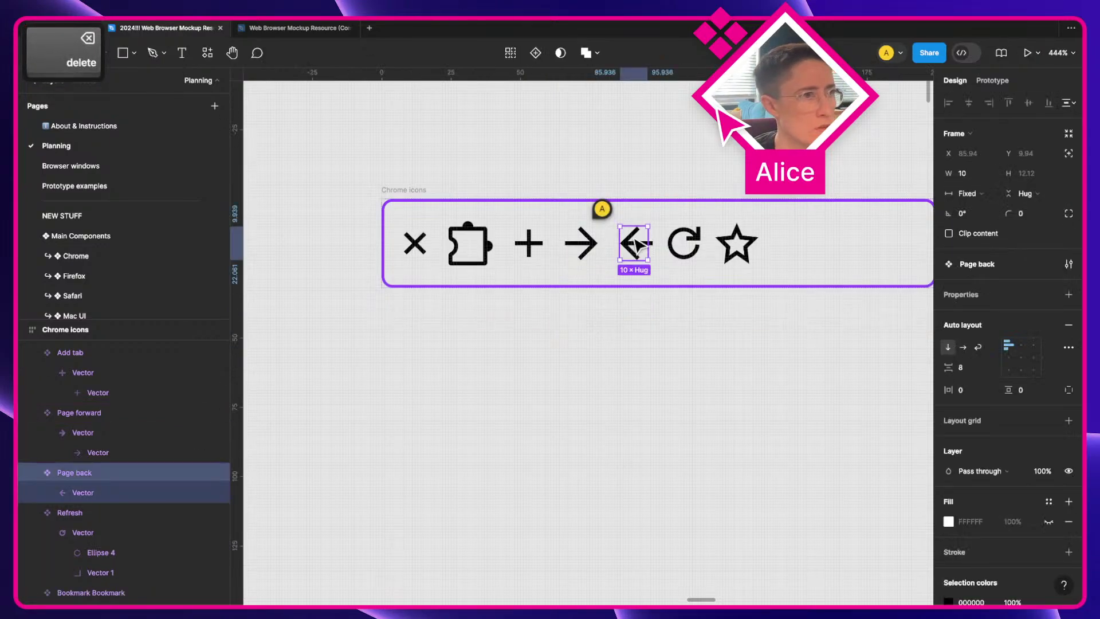
pyautogui.press('shift+alt+super+r')
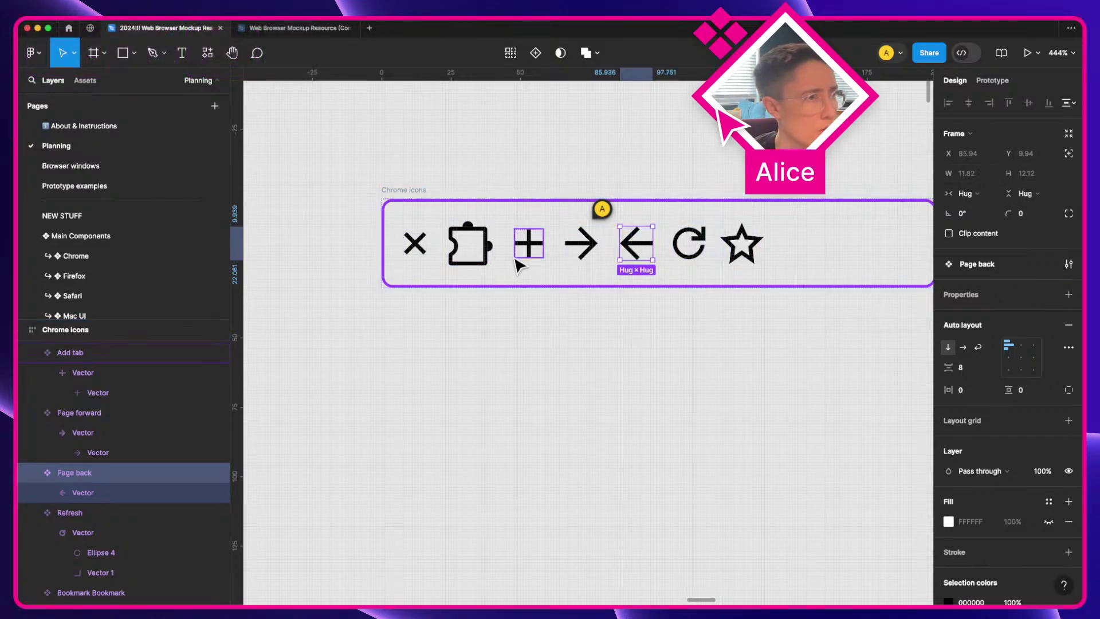
# Step: Rename the star component from 'Bookmark Bookmark' to 'Bookmark'
pyautogui.click(596, 246)
pyautogui.click(698, 251)
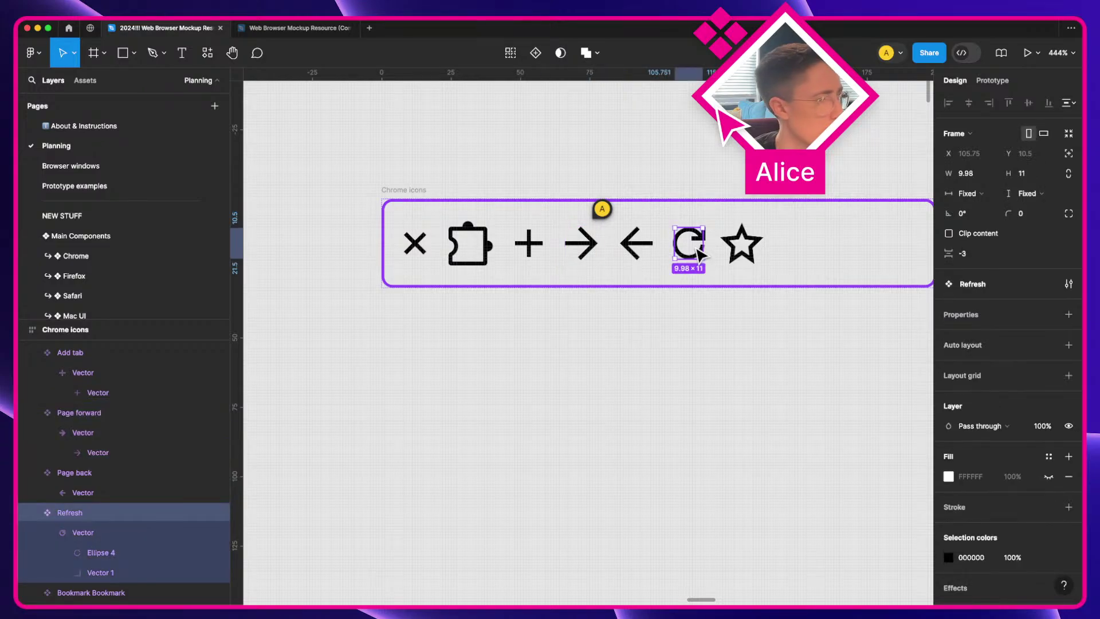
pyautogui.click(741, 246)
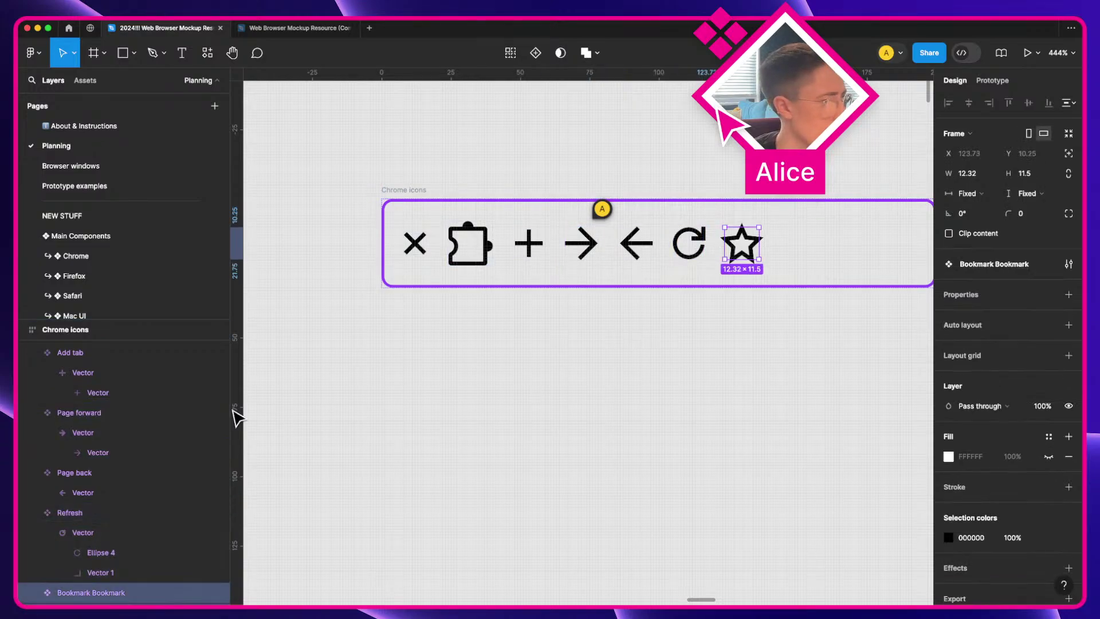
pyautogui.scroll(-1, 112, 436)
pyautogui.scroll(-1, 111, 436)
pyautogui.press('super+r')
pyautogui.hotkey('alt', 'shift', 'Left')
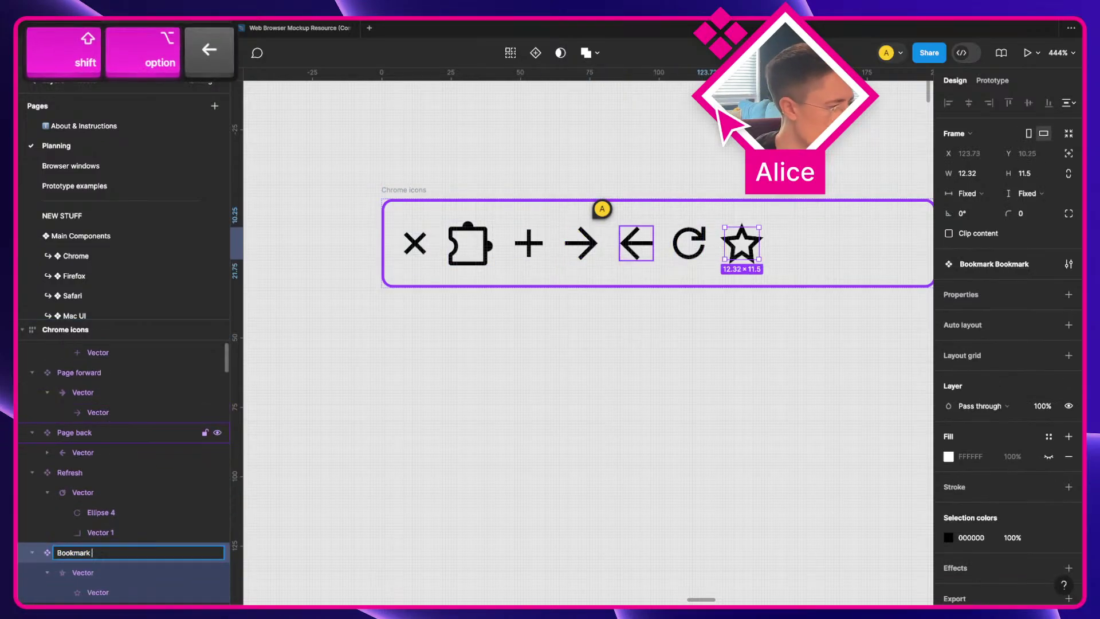
pyautogui.press('BackSpace')
pyautogui.press('BackSpace')
pyautogui.press('Return')
pyautogui.scroll(-2, 319, 517)
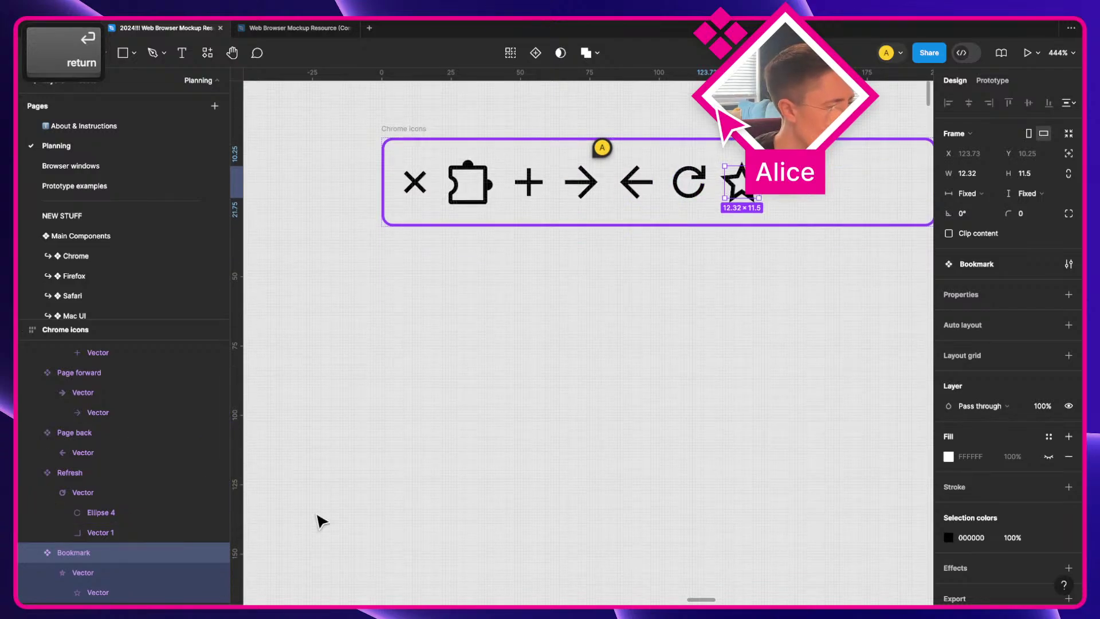
pyautogui.click(659, 367)
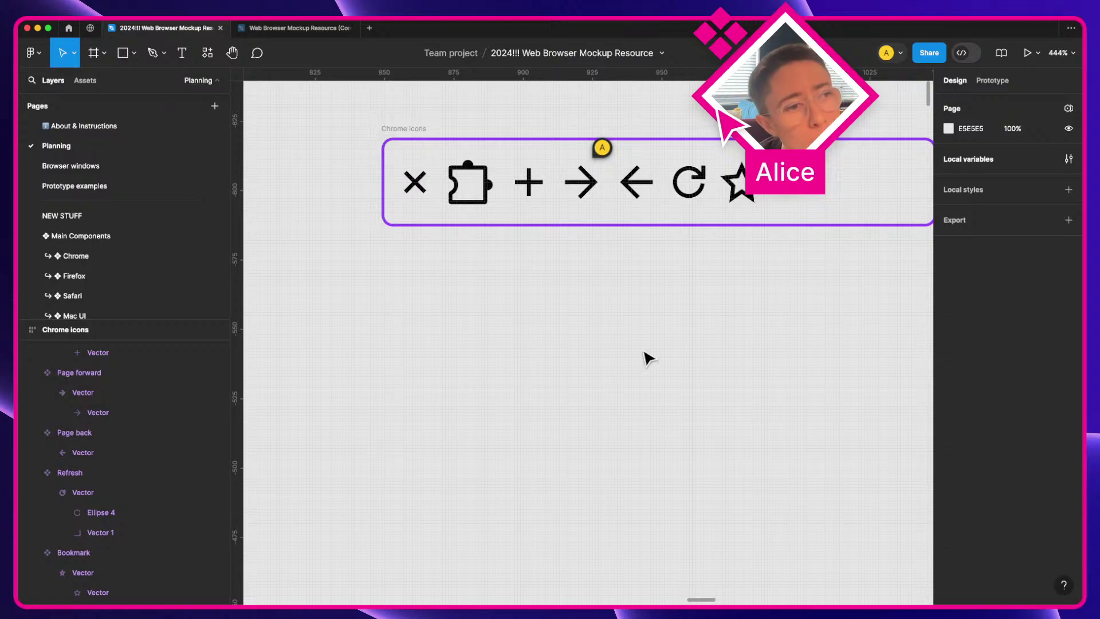
pyautogui.press('super')
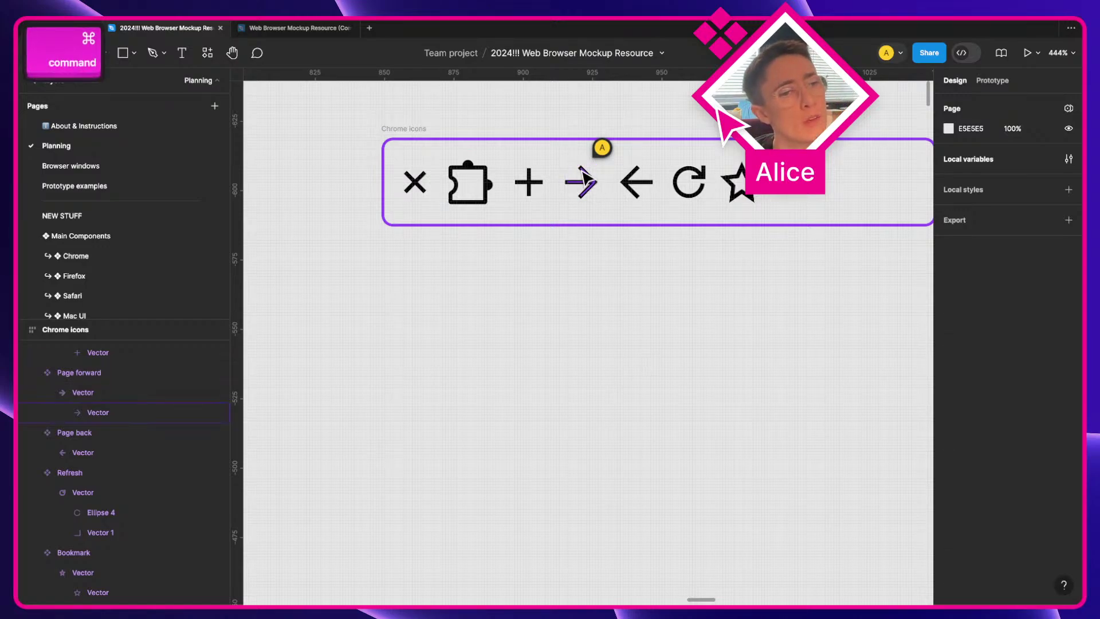
pyautogui.press('space')
pyautogui.moveTo(607, 177); pyautogui.dragTo(469, 279)
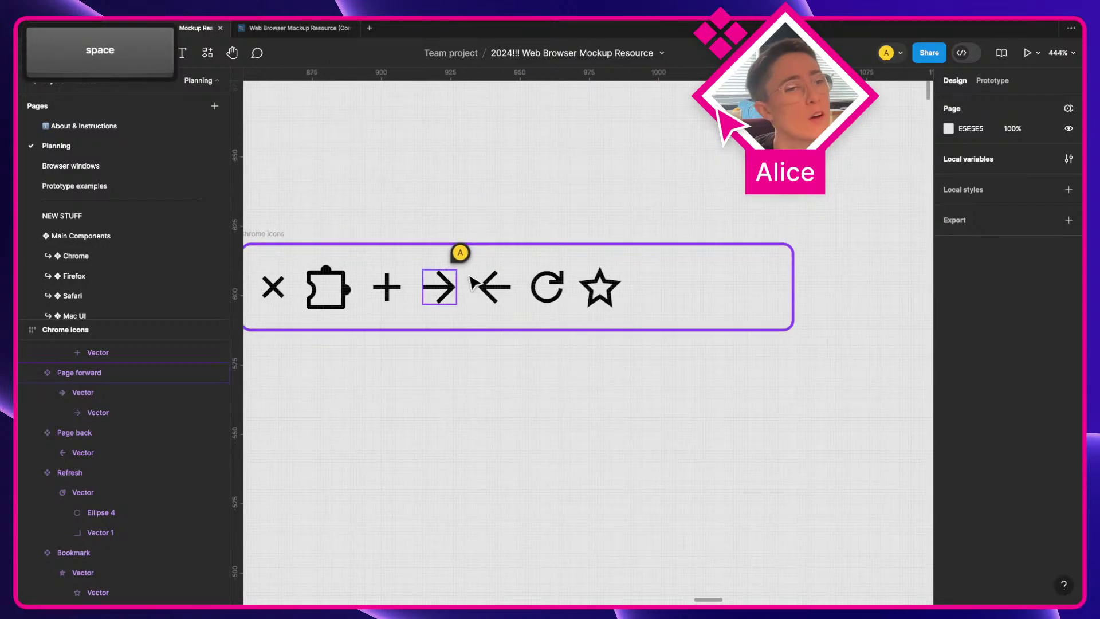
pyautogui.scroll(-5, 559, 375)
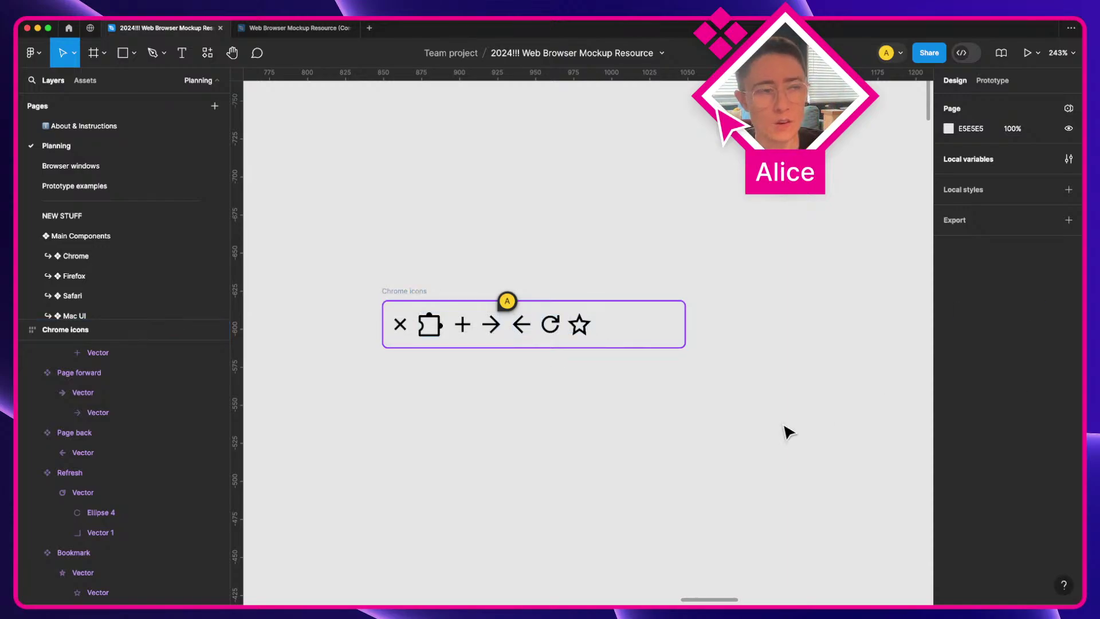
pyautogui.doubleClick(491, 324)
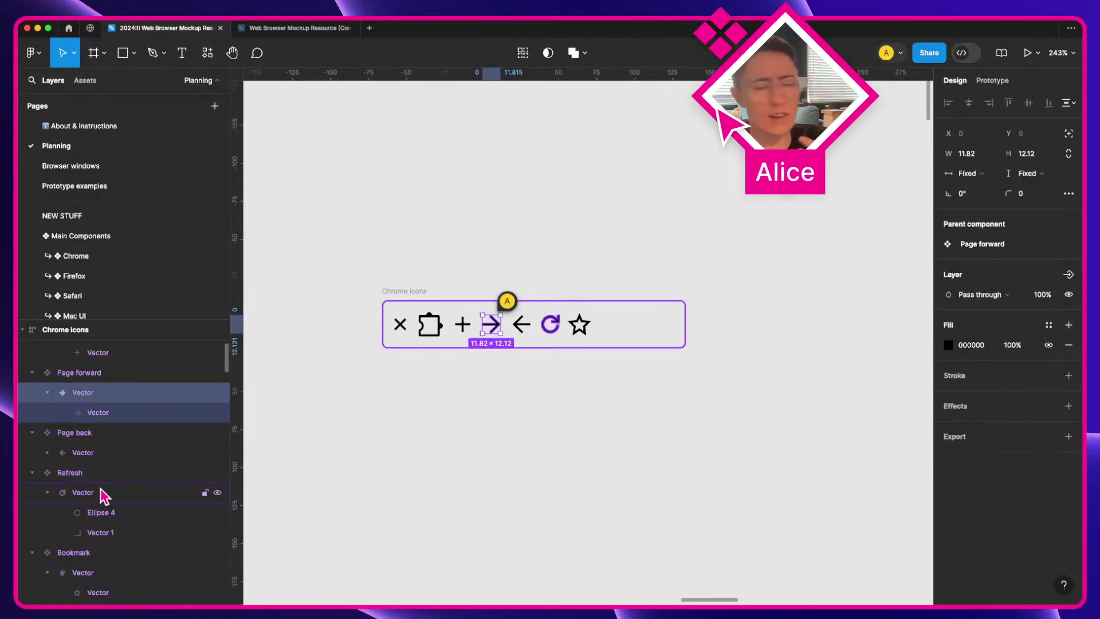
pyautogui.click(113, 450)
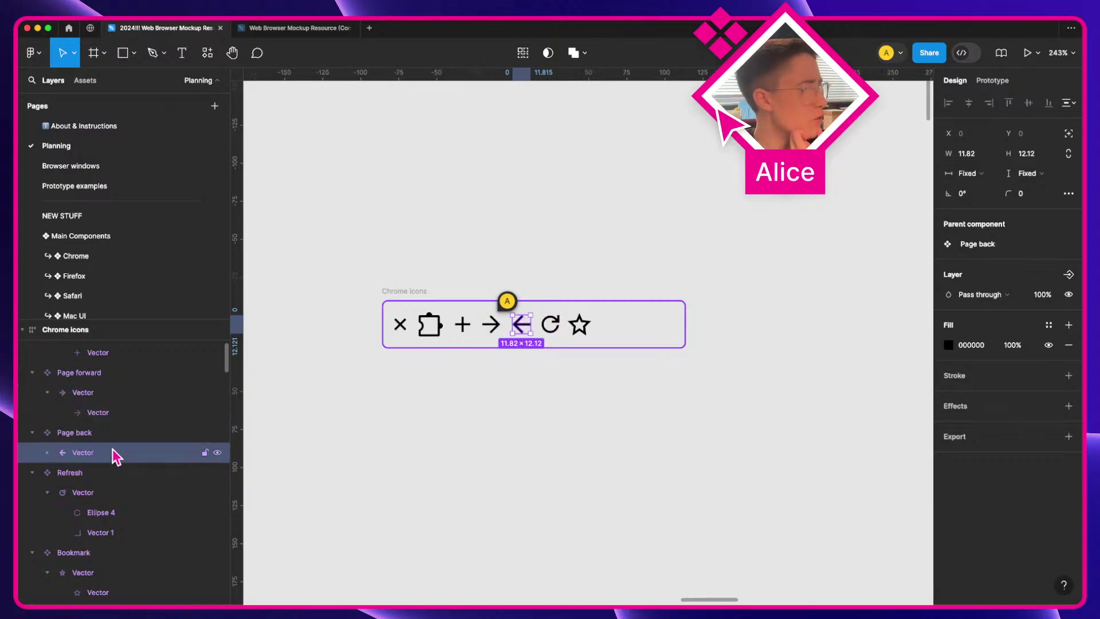
pyautogui.click(472, 514)
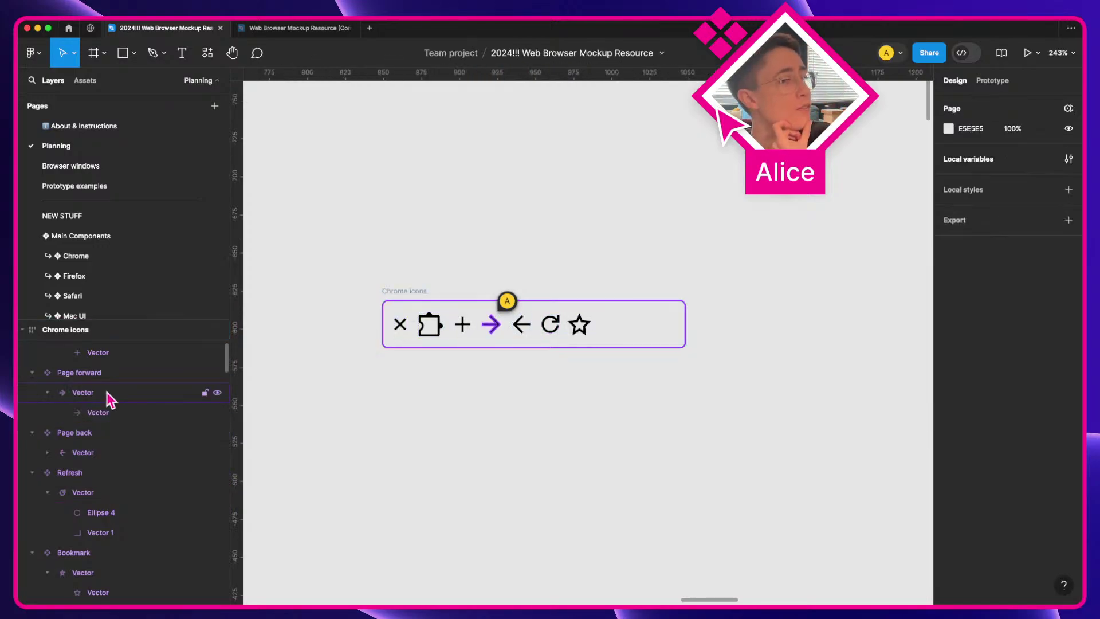
pyautogui.scroll(1, 106, 392)
pyautogui.click(105, 415)
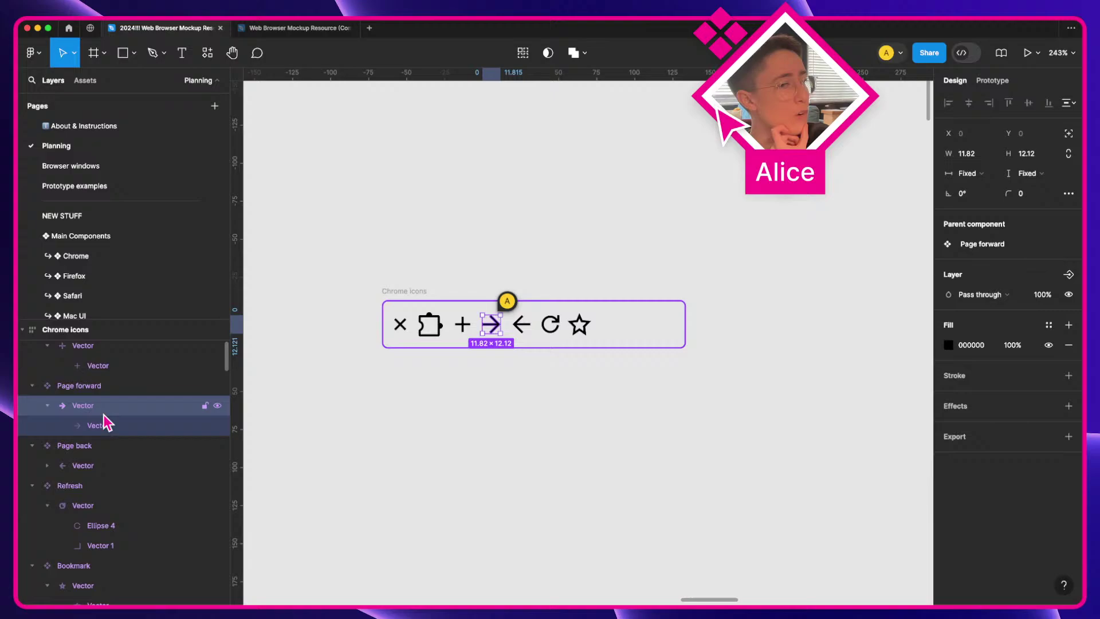
pyautogui.click(102, 466)
pyautogui.click(102, 507)
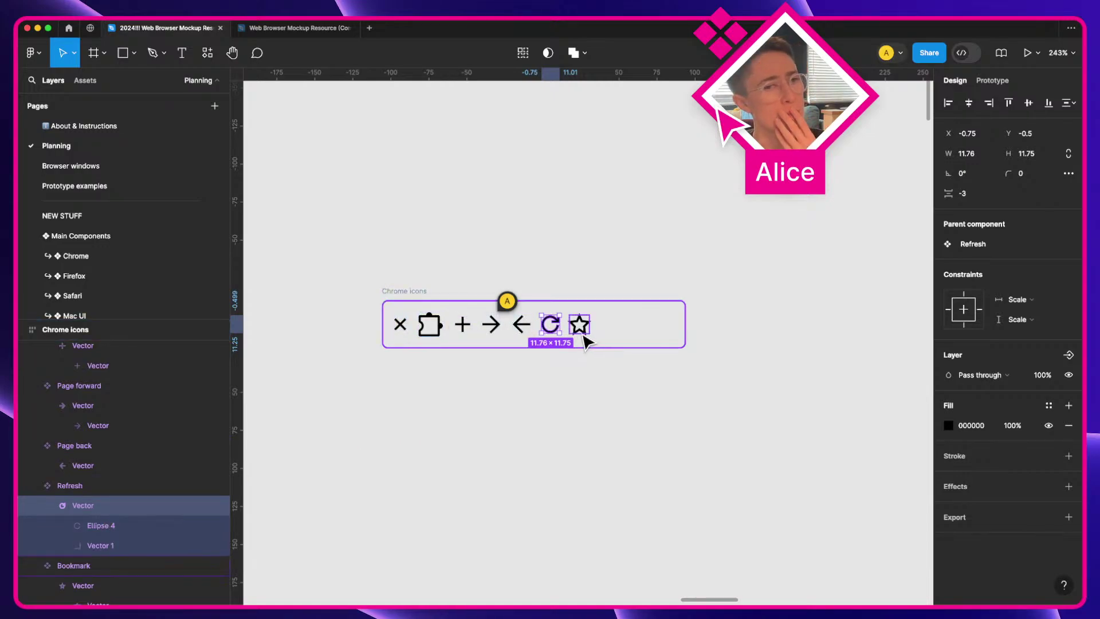
pyautogui.click(602, 397)
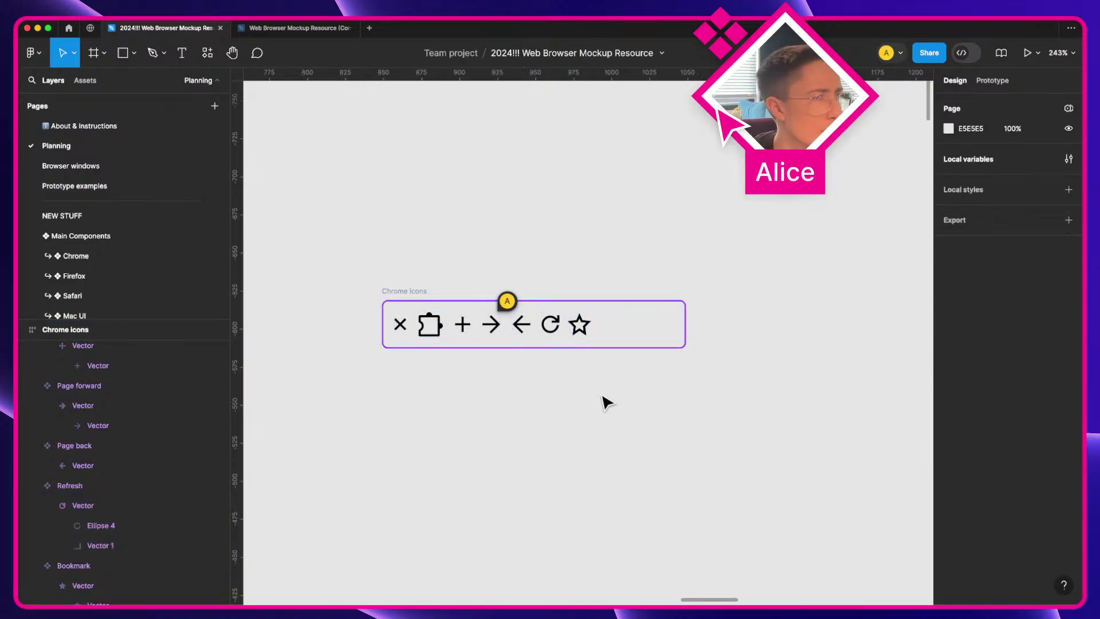
pyautogui.scroll(-5, 605, 399)
pyautogui.press('space')
pyautogui.moveTo(590, 376); pyautogui.dragTo(353, 364)
pyautogui.moveTo(504, 410); pyautogui.dragTo(452, 407)
pyautogui.moveTo(599, 436); pyautogui.dragTo(572, 395)
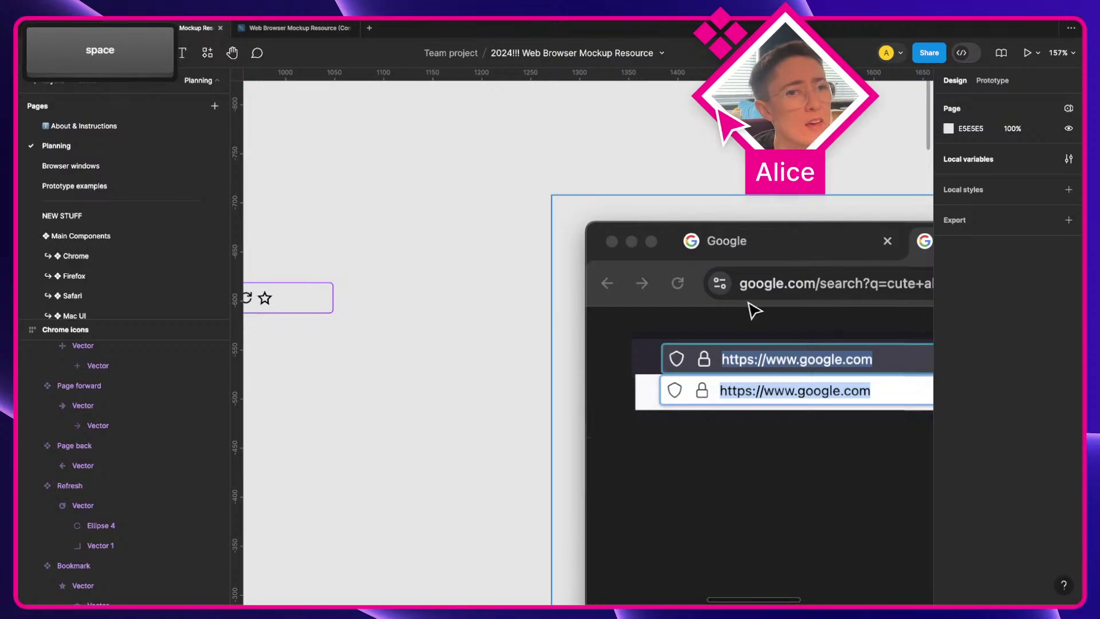
pyautogui.press('space')
pyautogui.moveTo(400, 344); pyautogui.dragTo(642, 302)
pyautogui.moveTo(679, 269); pyautogui.dragTo(576, 275)
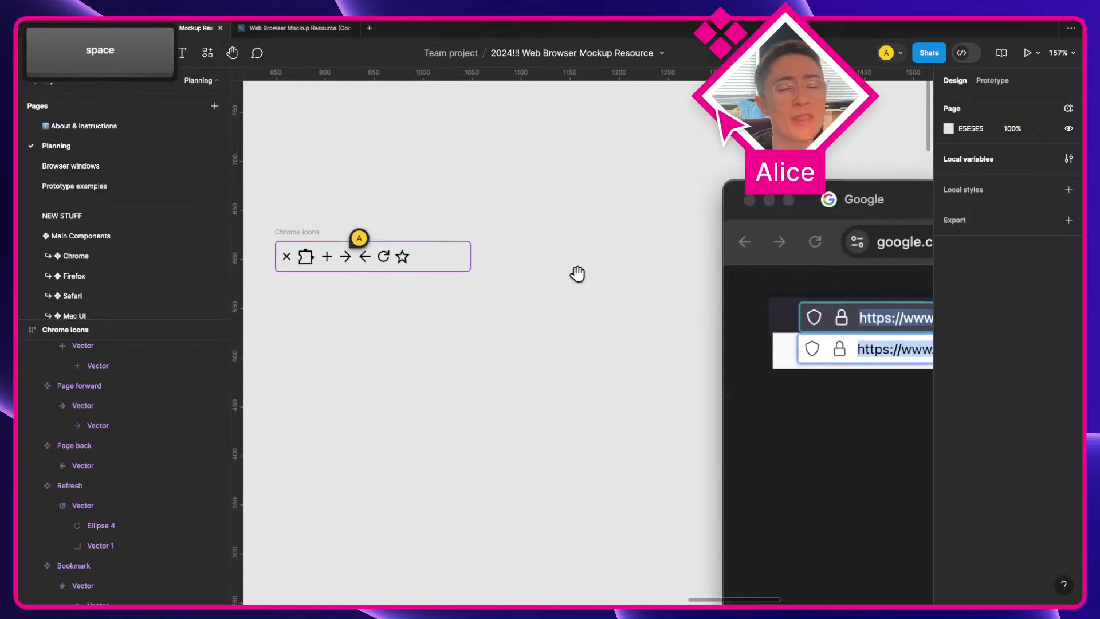
pyautogui.moveTo(623, 307); pyautogui.dragTo(452, 266)
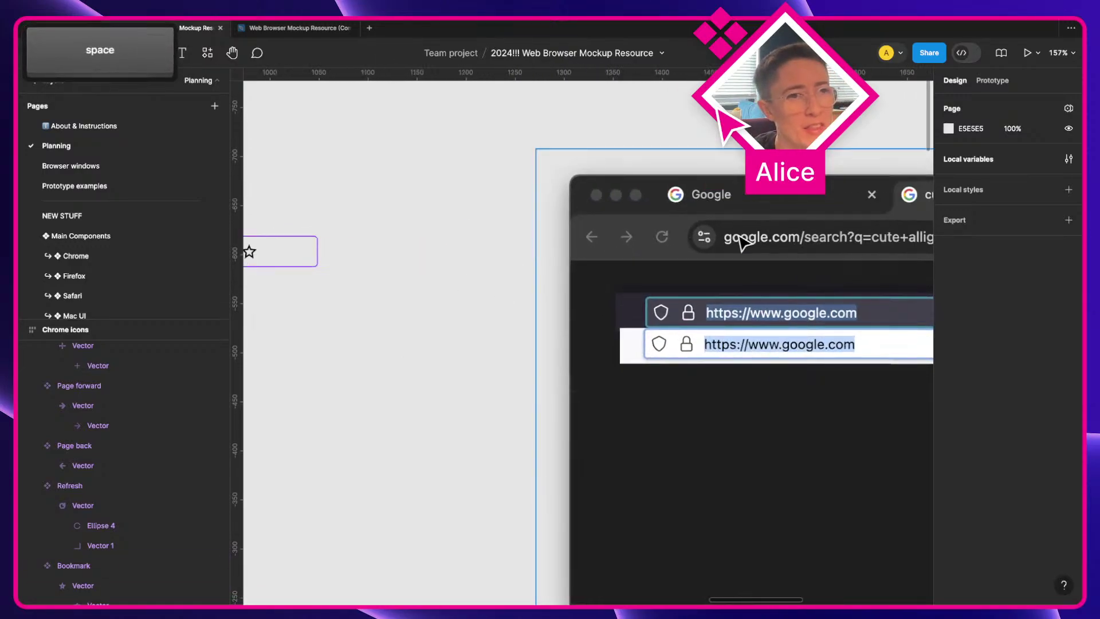
pyautogui.hscroll(-5, 421, 262)
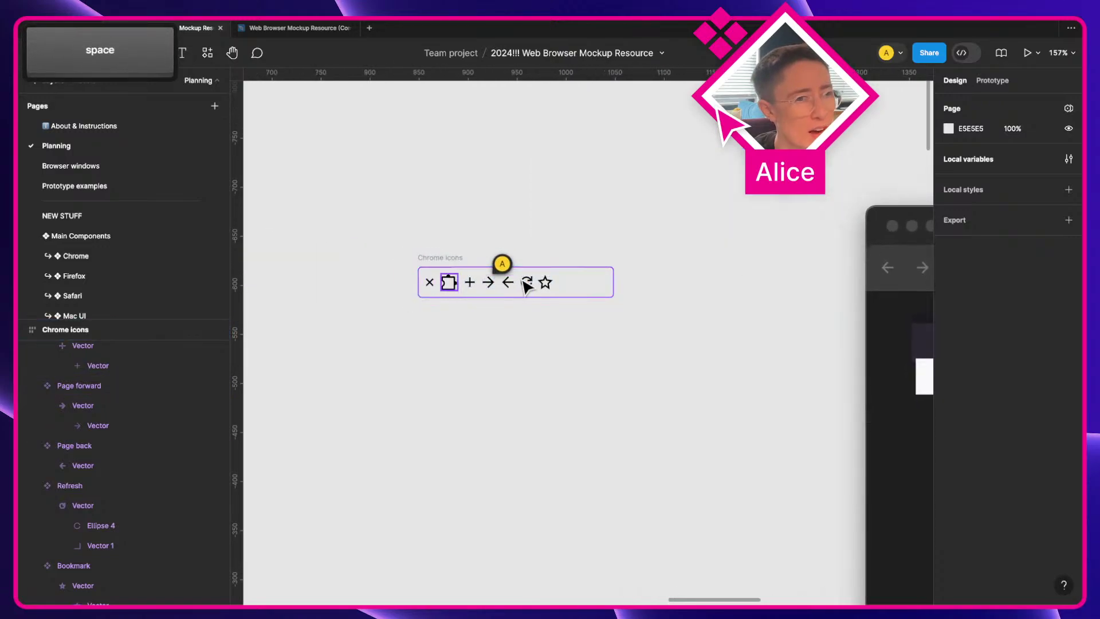
pyautogui.hscroll(6, 606, 297)
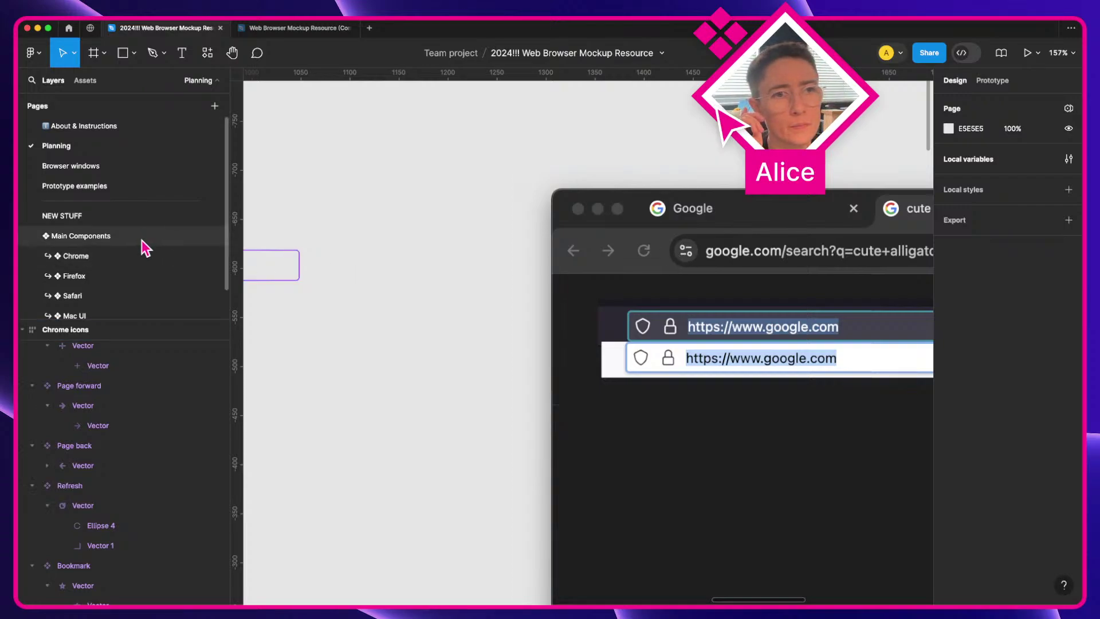
pyautogui.press('space')
# Step: Add auto layout to the Refresh and Bookmark icons
pyautogui.moveTo(314, 314); pyautogui.dragTo(493, 297)
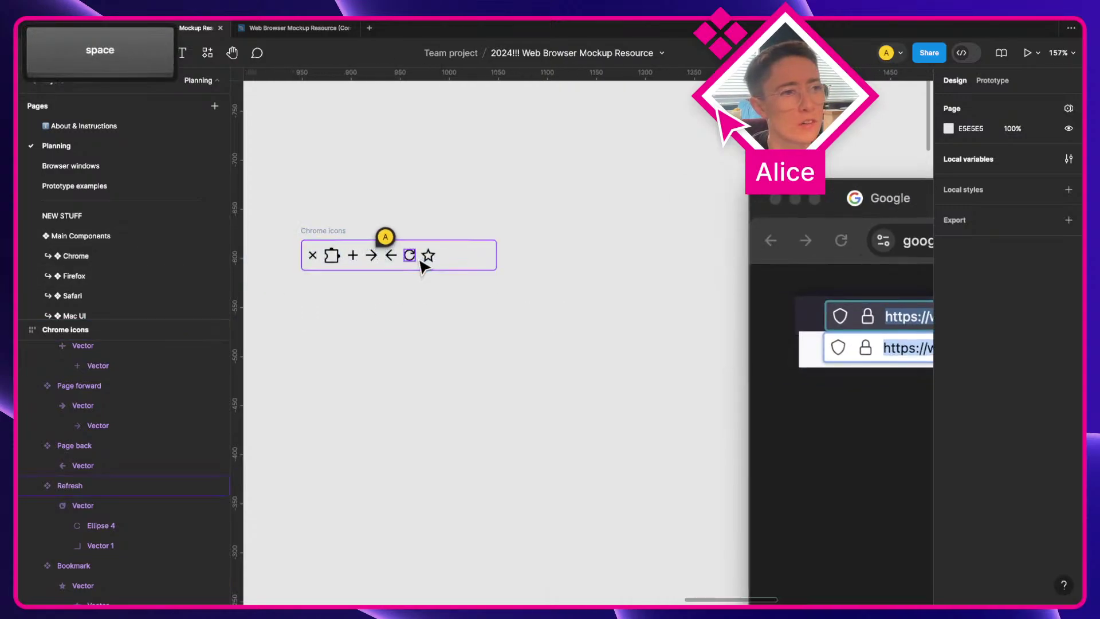
pyautogui.click(422, 261)
pyautogui.press('super+a')
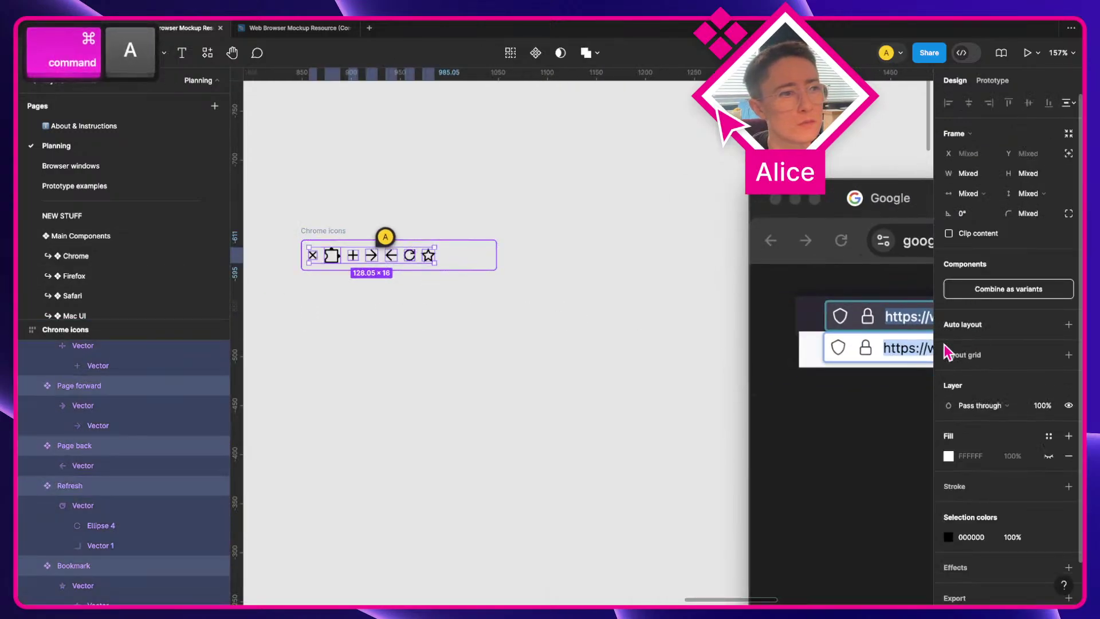
pyautogui.click(297, 258)
pyautogui.click(312, 256)
pyautogui.press('Tab')
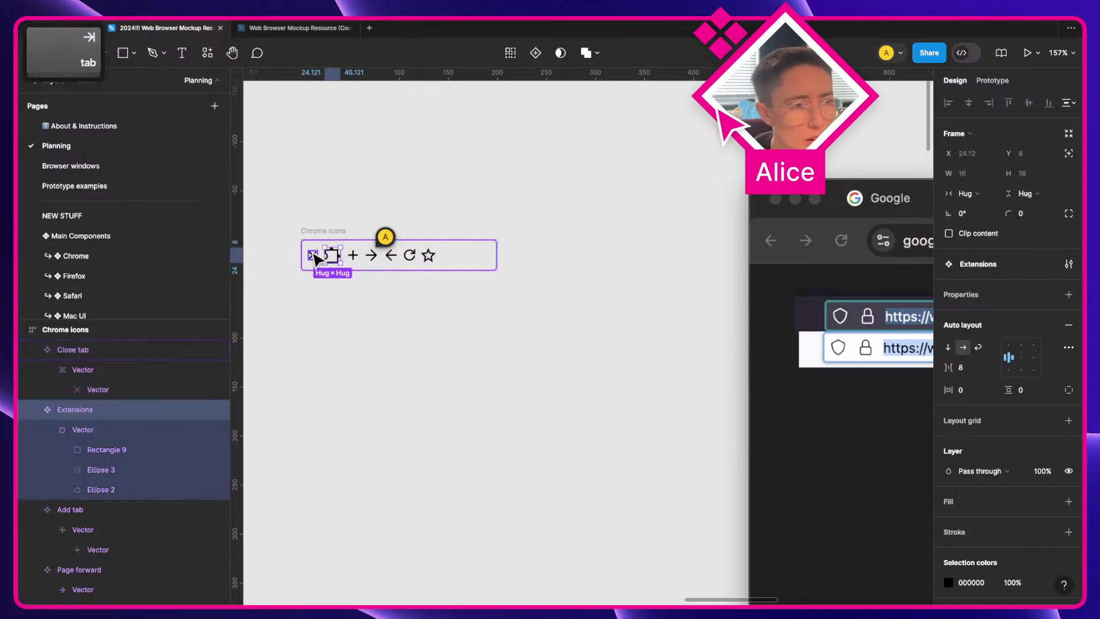
pyautogui.press('Tab')
pyautogui.press('Tab')
pyautogui.press('Tab')
pyautogui.press('Tab')
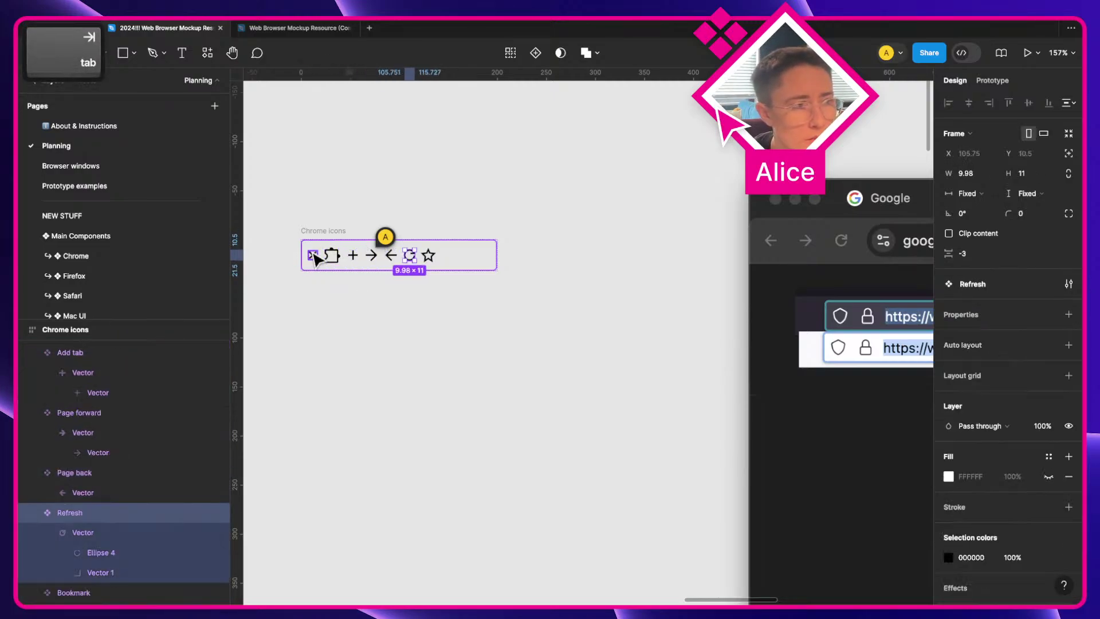
pyautogui.click(980, 348)
pyautogui.press('Tab')
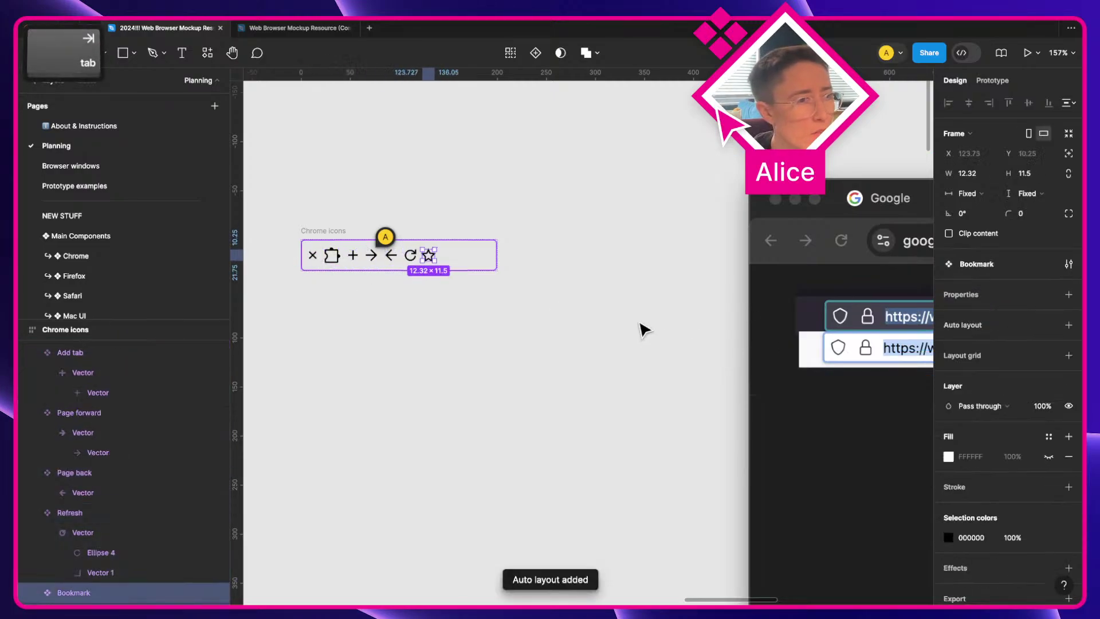
pyautogui.click(987, 324)
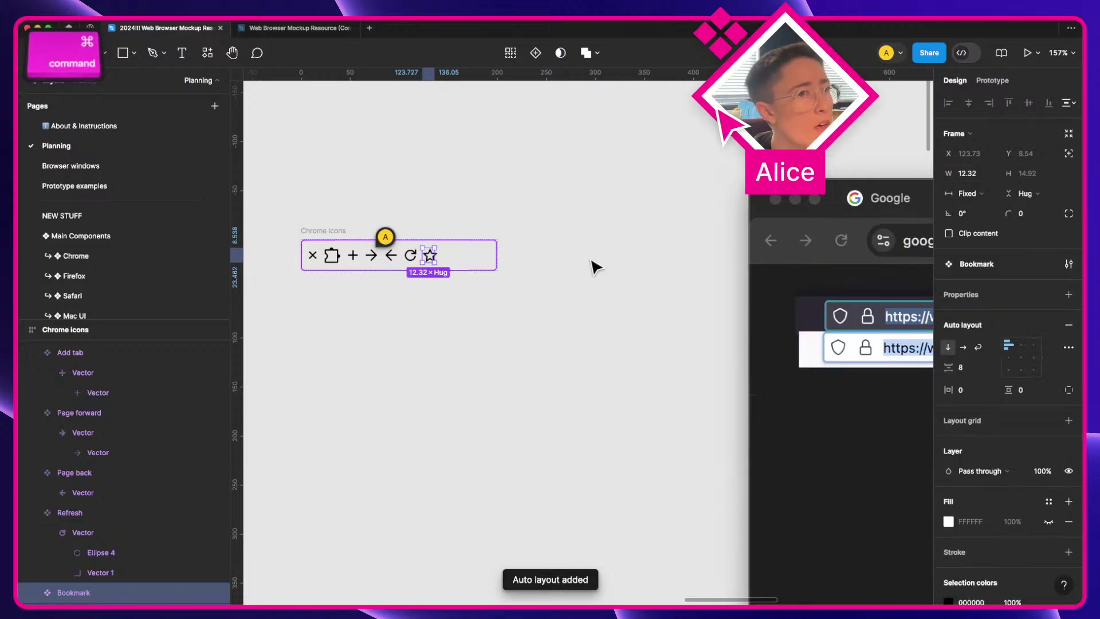
# Step: Set the width sizing of every icon in the row to Hug
pyautogui.press('super+a')
pyautogui.click(974, 193)
pyautogui.click(977, 224)
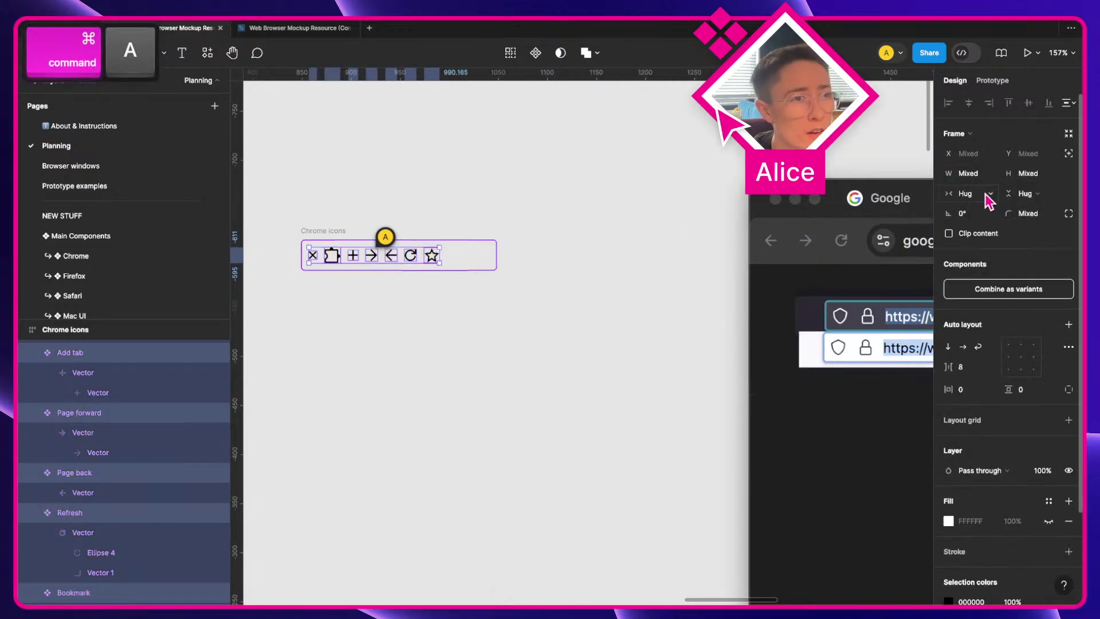
pyautogui.click(596, 376)
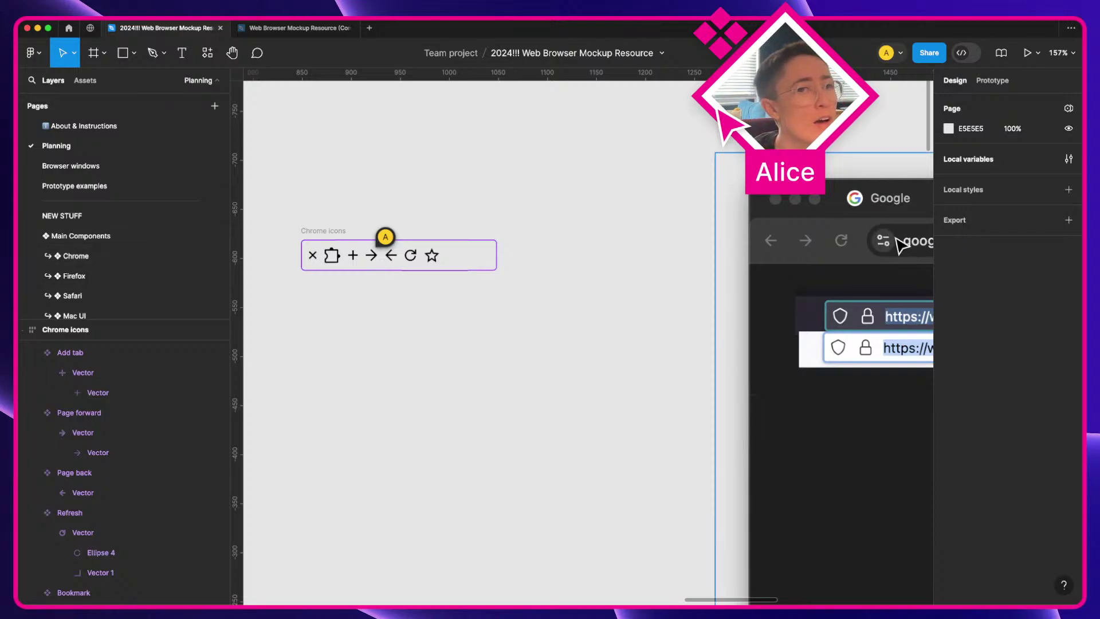
# Step: Switch to the Chrome page and pan across its components
pyautogui.click(80, 260)
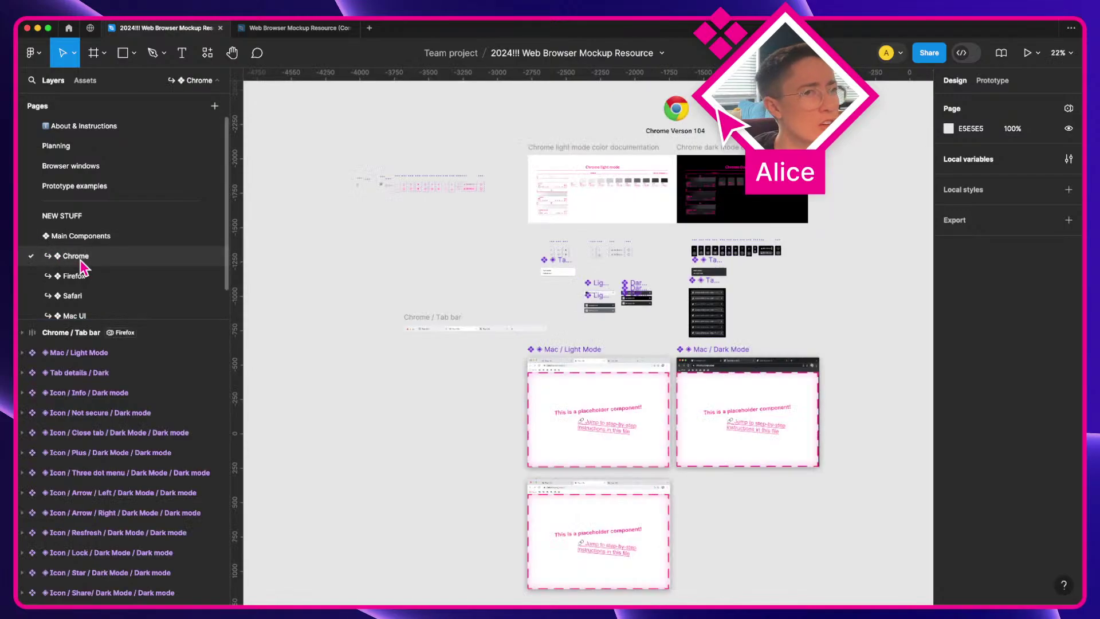
pyautogui.scroll(5, 449, 166)
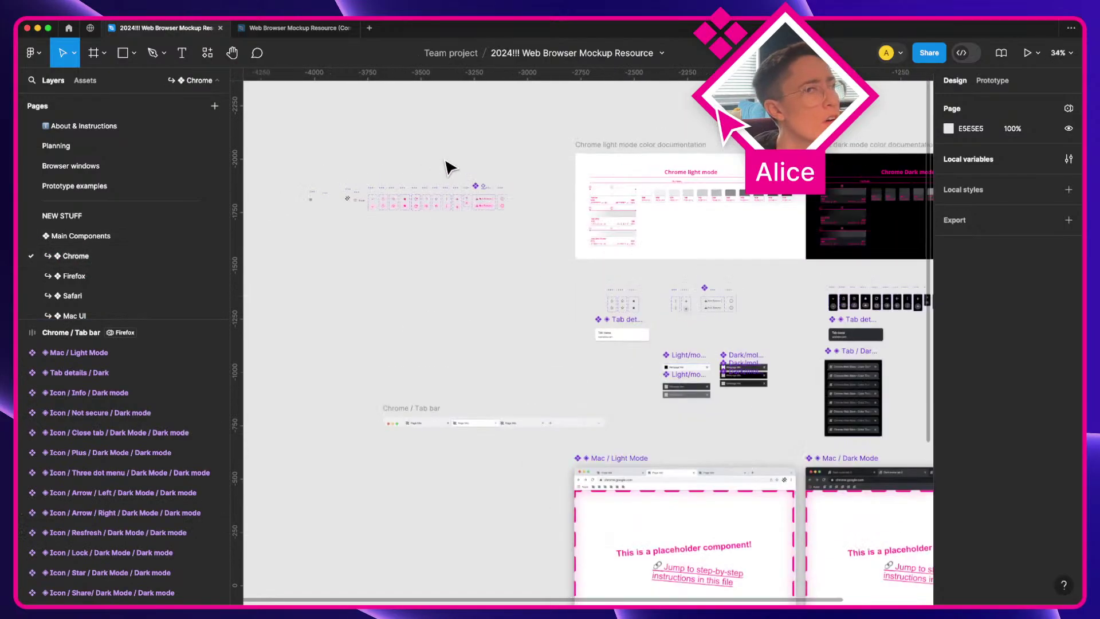
pyautogui.scroll(2, 449, 167)
pyautogui.press('space')
pyautogui.moveTo(351, 199); pyautogui.dragTo(402, 207)
pyautogui.hscroll(10, 630, 177)
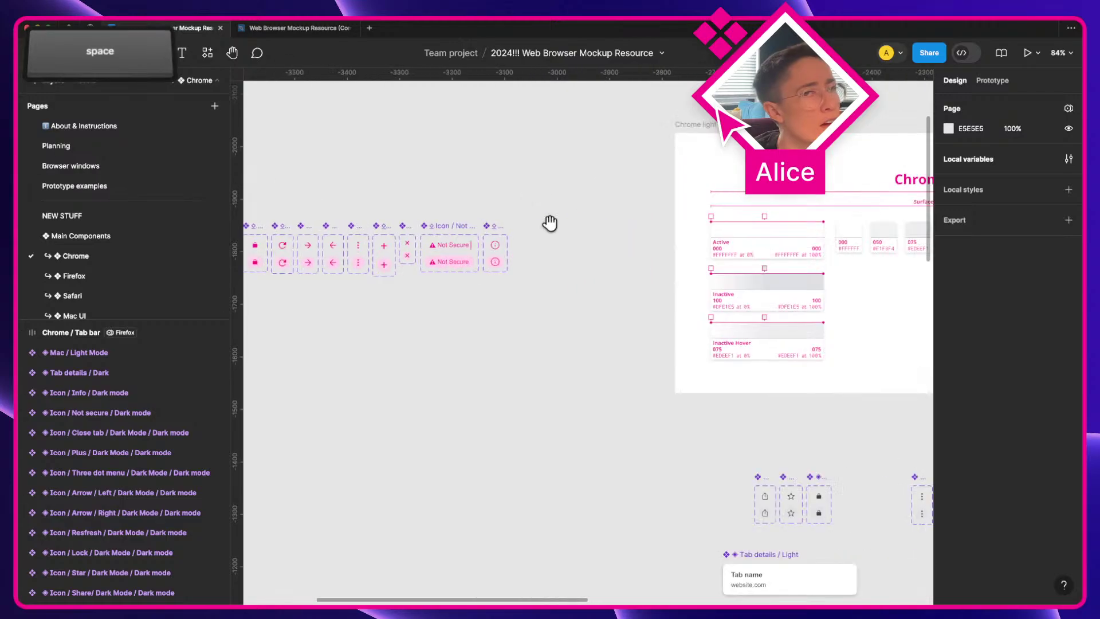
pyautogui.scroll(-5, 550, 223)
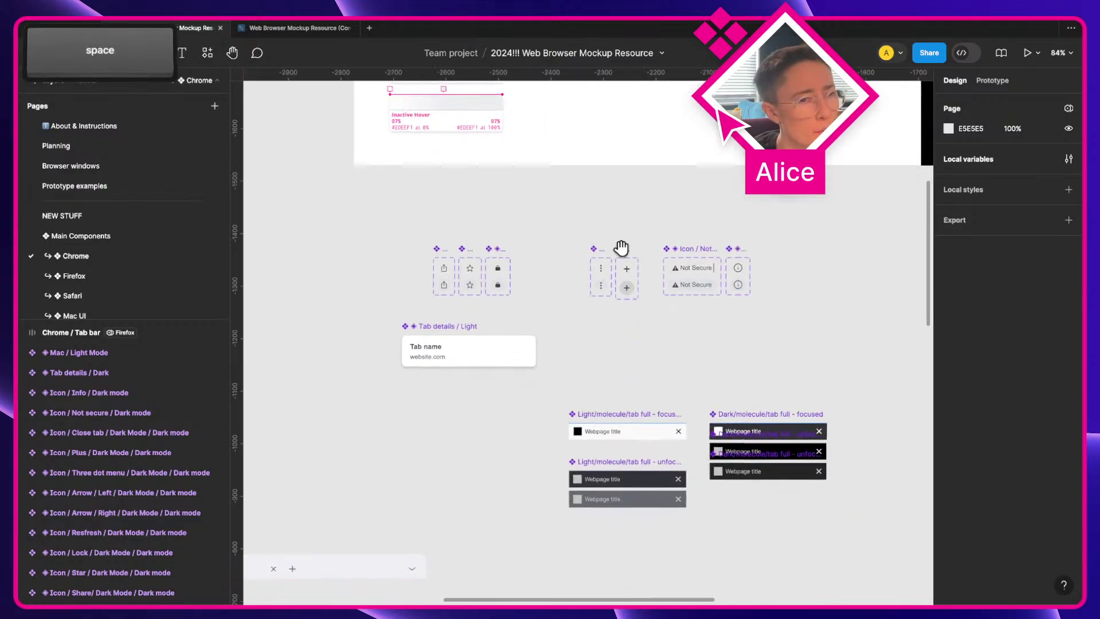
pyautogui.hscroll(8, 622, 247)
pyautogui.scroll(4, 332, 208)
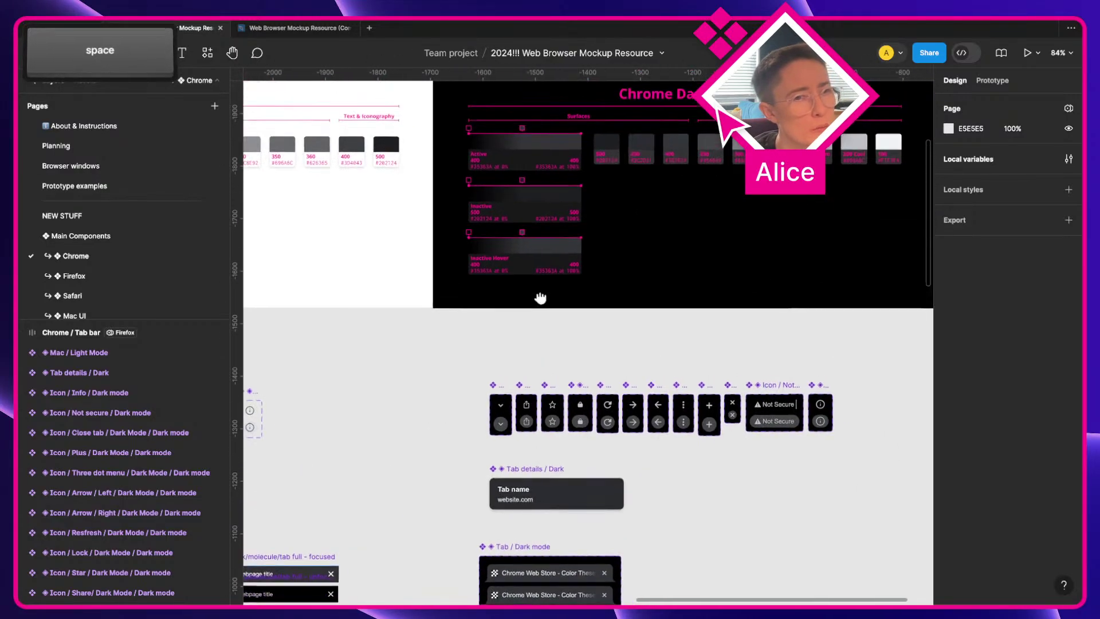
# Step: Pan over the dark-mode icons and Mac / Dark Mode frame, then open the NEW STUFF page
pyautogui.moveTo(540, 297); pyautogui.dragTo(482, 189)
pyautogui.moveTo(540, 467); pyautogui.dragTo(523, 243)
pyautogui.moveTo(550, 438); pyautogui.dragTo(708, 241)
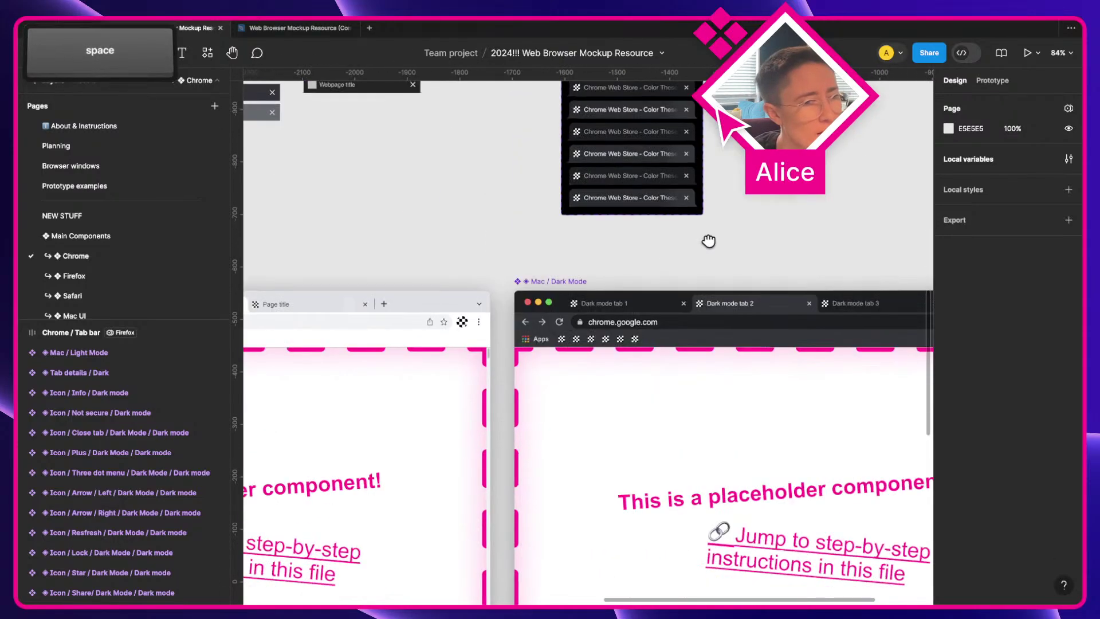
pyautogui.hscroll(-7, 596, 321)
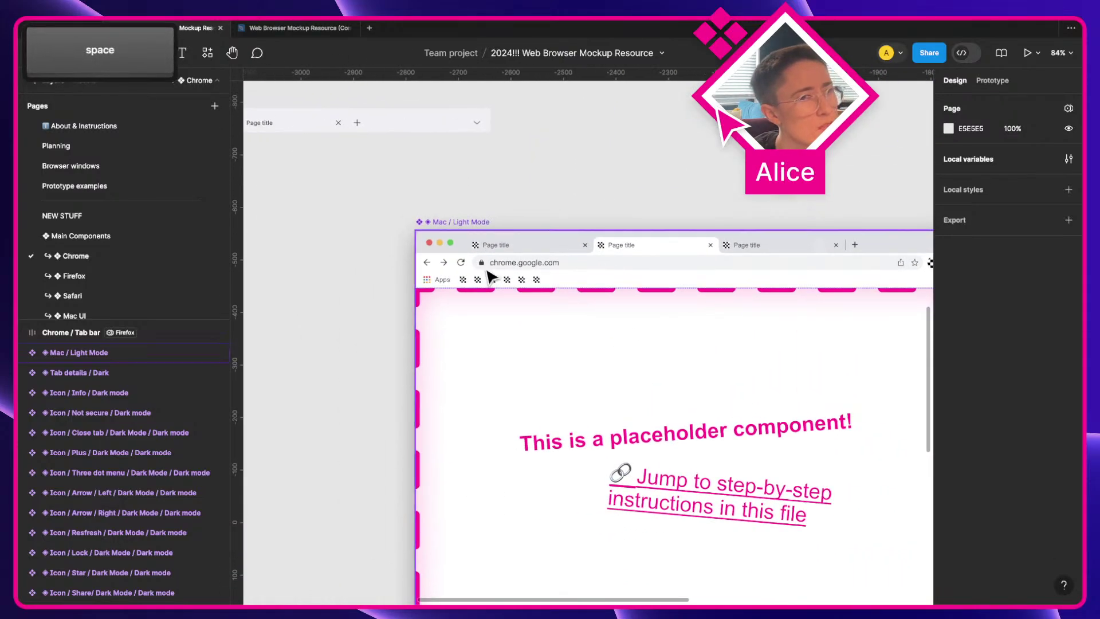
pyautogui.hscroll(-5, 490, 278)
pyautogui.scroll(2, 561, 299)
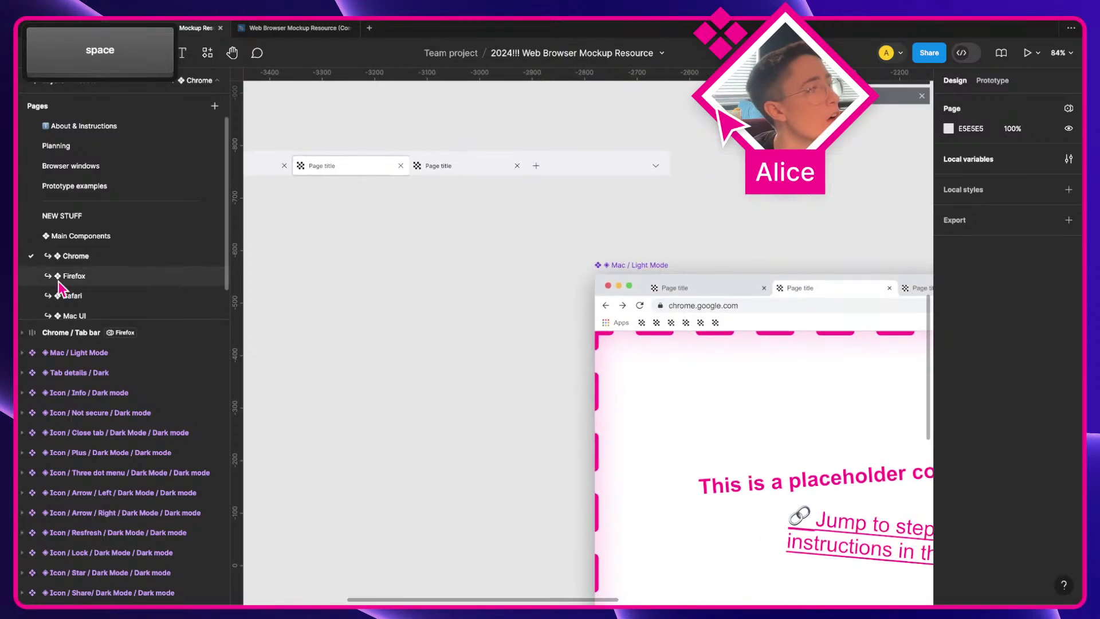
pyautogui.click(100, 236)
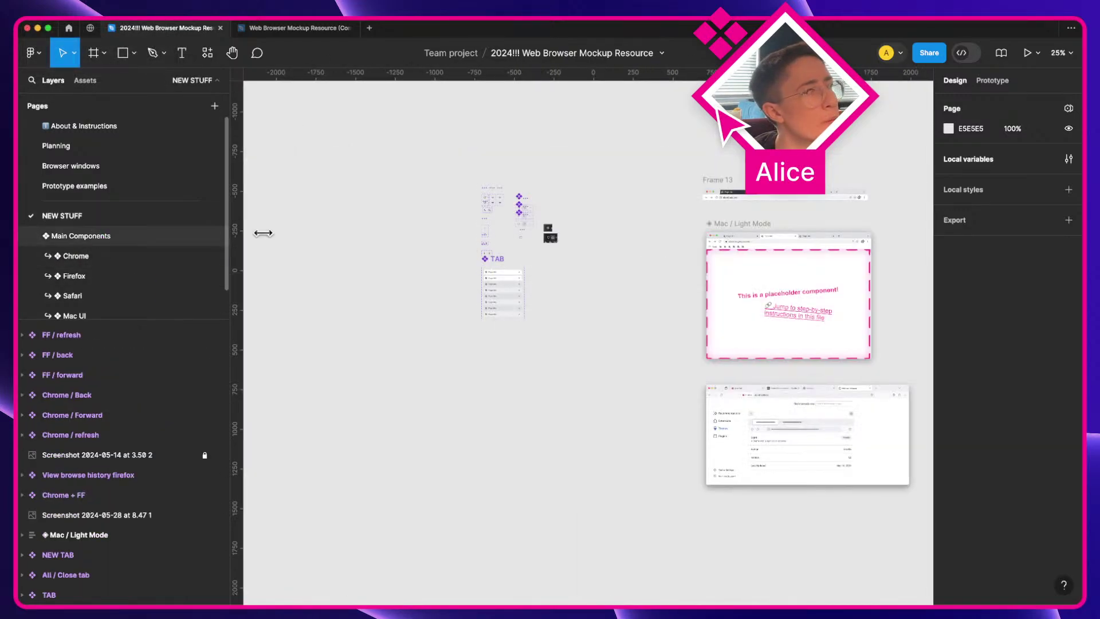
# Step: Copy the Union layer inside Chrome / site info, then go to the Planning page
pyautogui.scroll(10, 496, 201)
pyautogui.press('a')
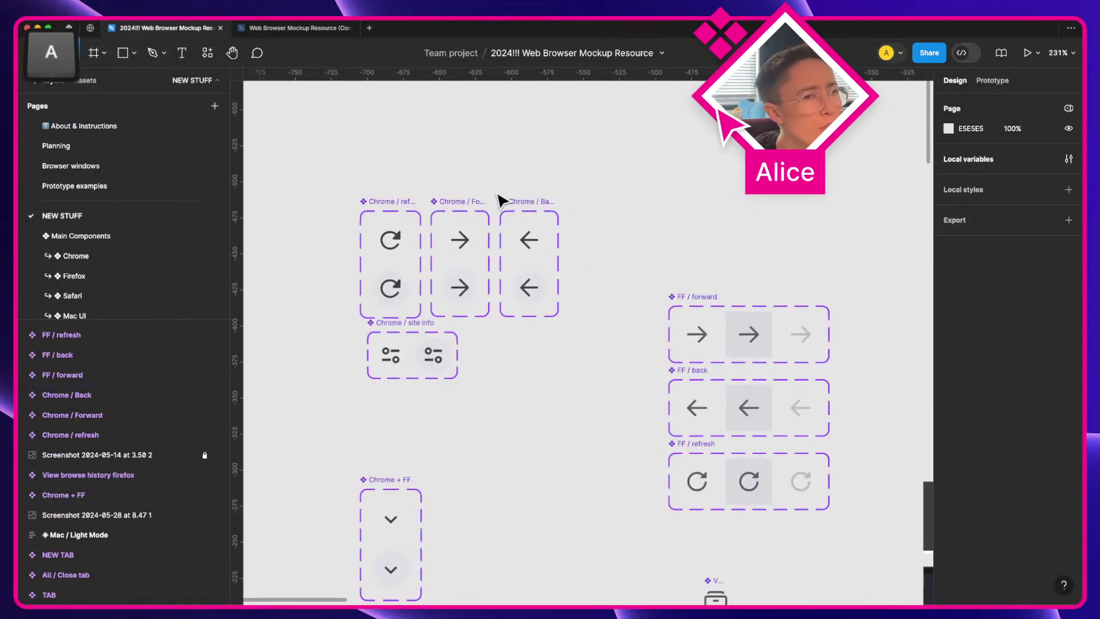
pyautogui.keyDown('super'); pyautogui.click(390, 354); pyautogui.keyUp('super')
pyautogui.press('super+c')
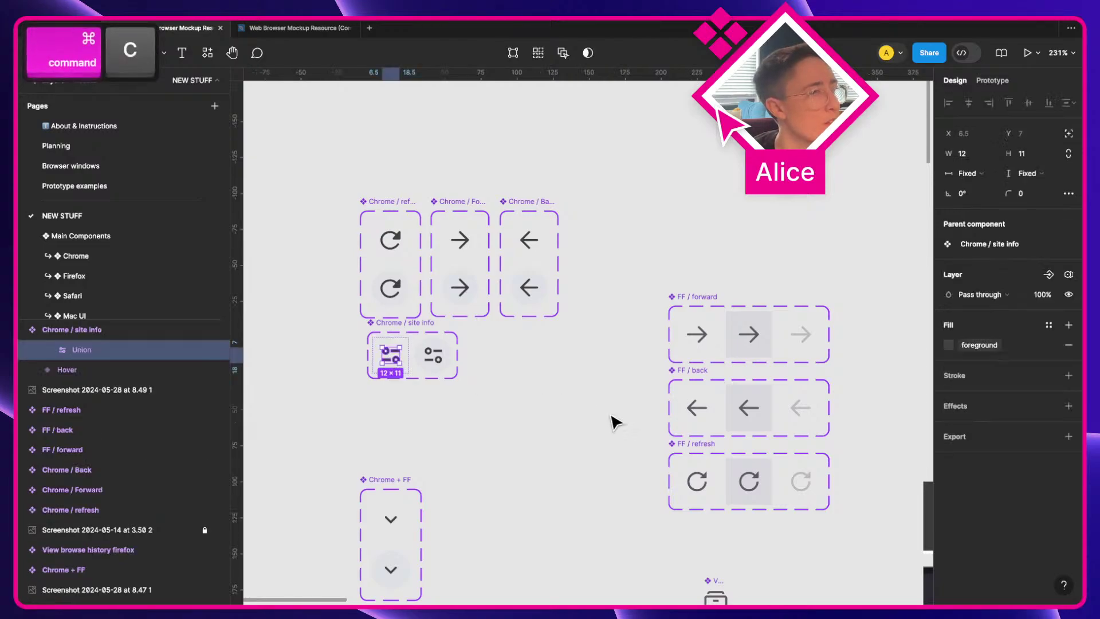
pyautogui.press('Return')
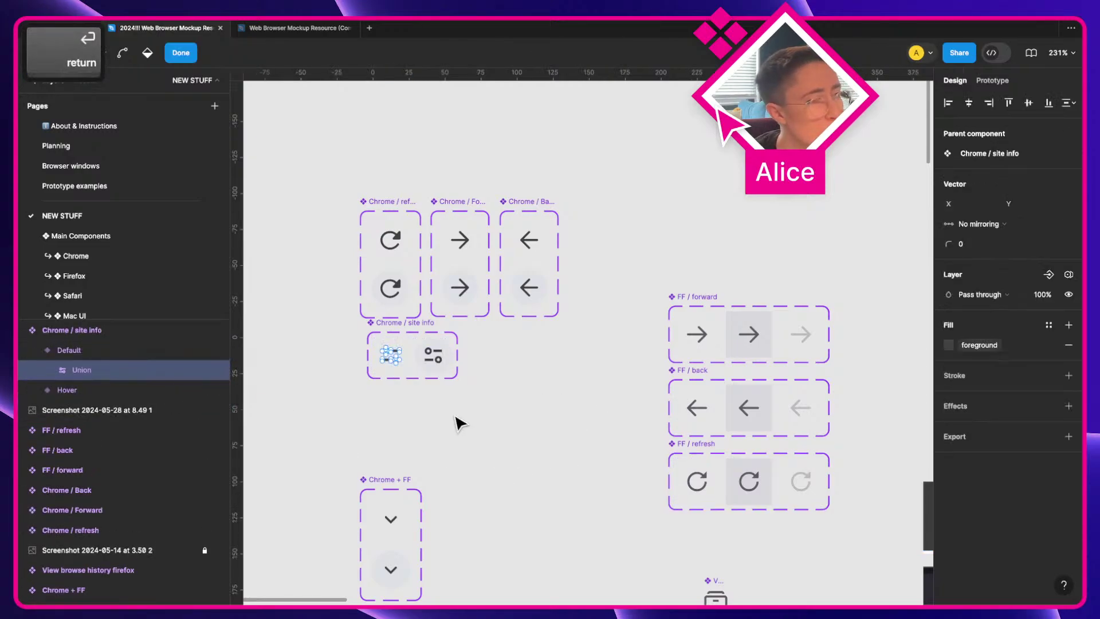
pyautogui.click(438, 421)
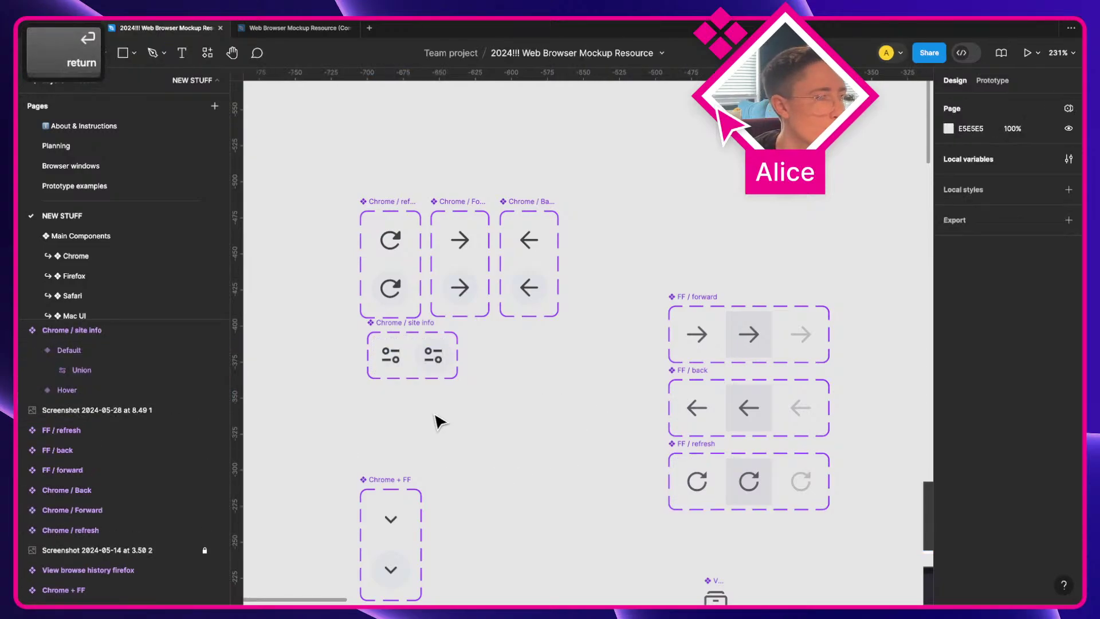
pyautogui.click(63, 378)
pyautogui.press('super+c')
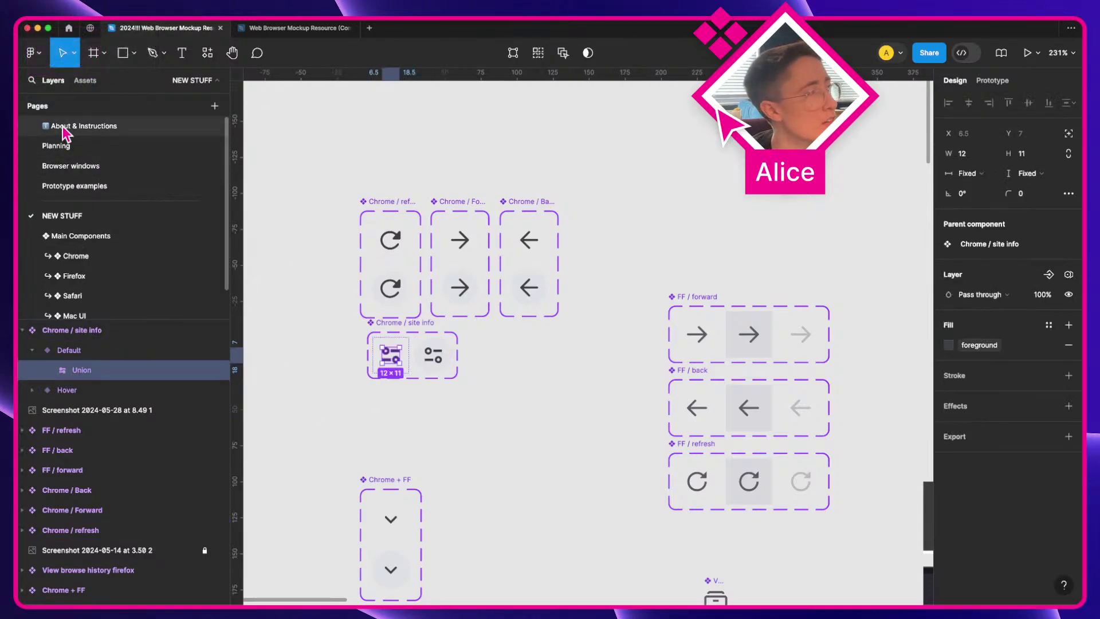
pyautogui.click(66, 147)
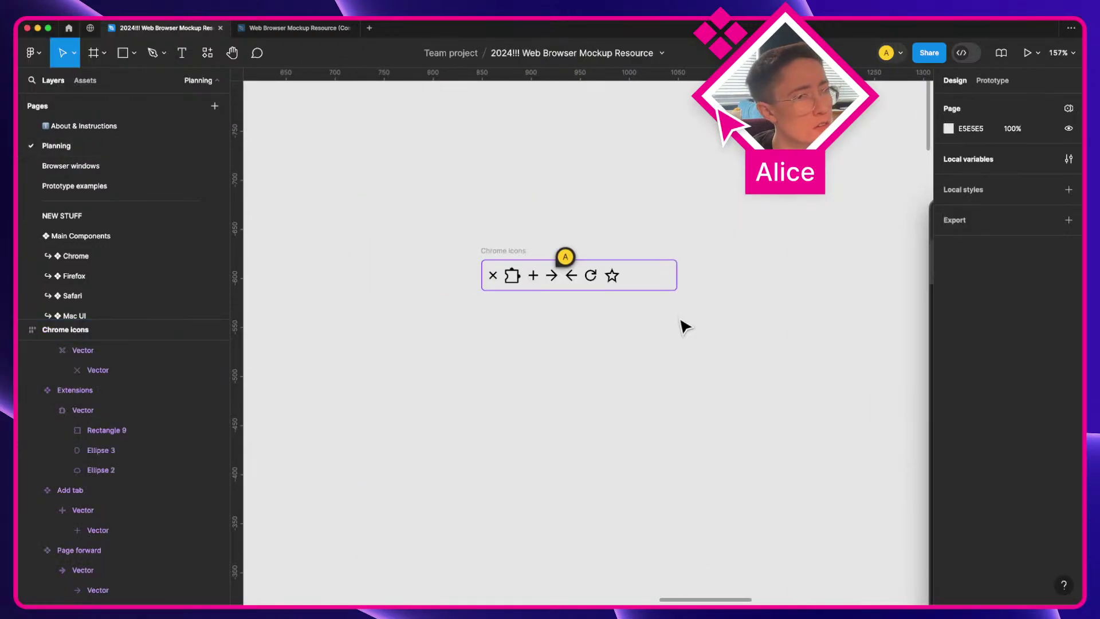
# Step: Paste the site info icon onto the Planning page and shift it slightly up-left
pyautogui.press('super+v')
pyautogui.scroll(10, 579, 335)
pyautogui.press('a')
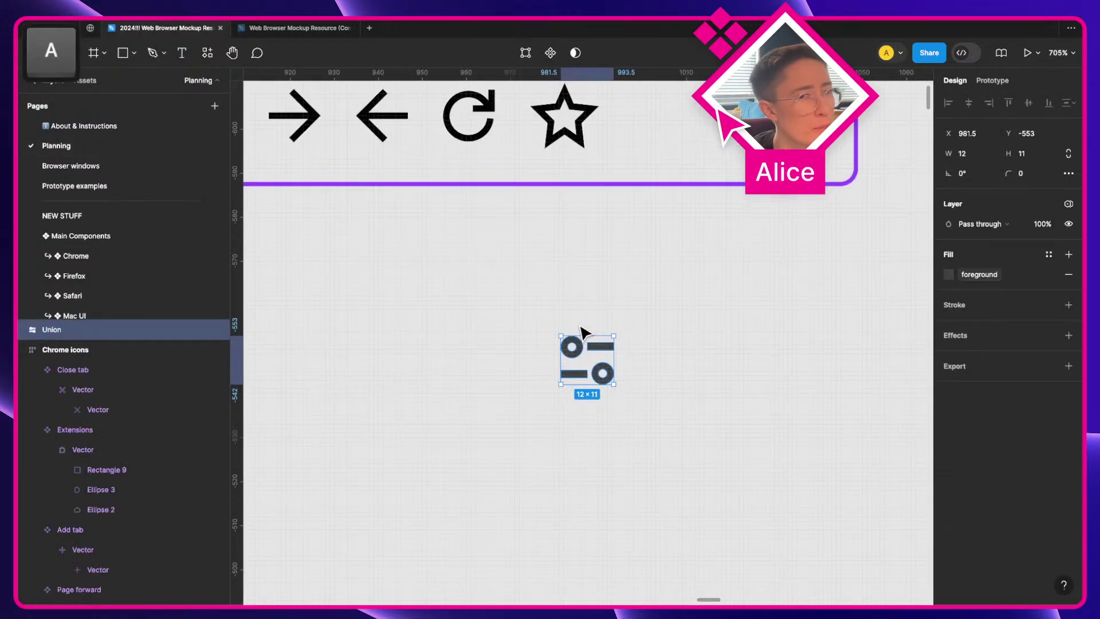
pyautogui.moveTo(609, 356); pyautogui.dragTo(547, 350)
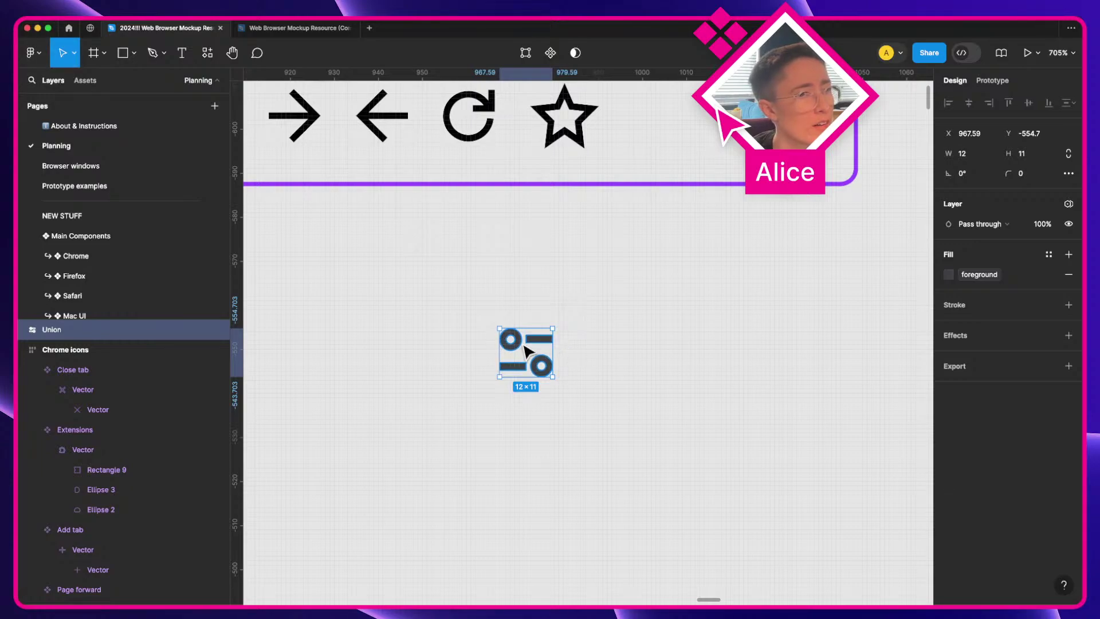
# Step: Enter point editing on the icon and marquee-select the top-left ring's points
pyautogui.doubleClick(524, 343)
pyautogui.moveTo(476, 314); pyautogui.dragTo(521, 356)
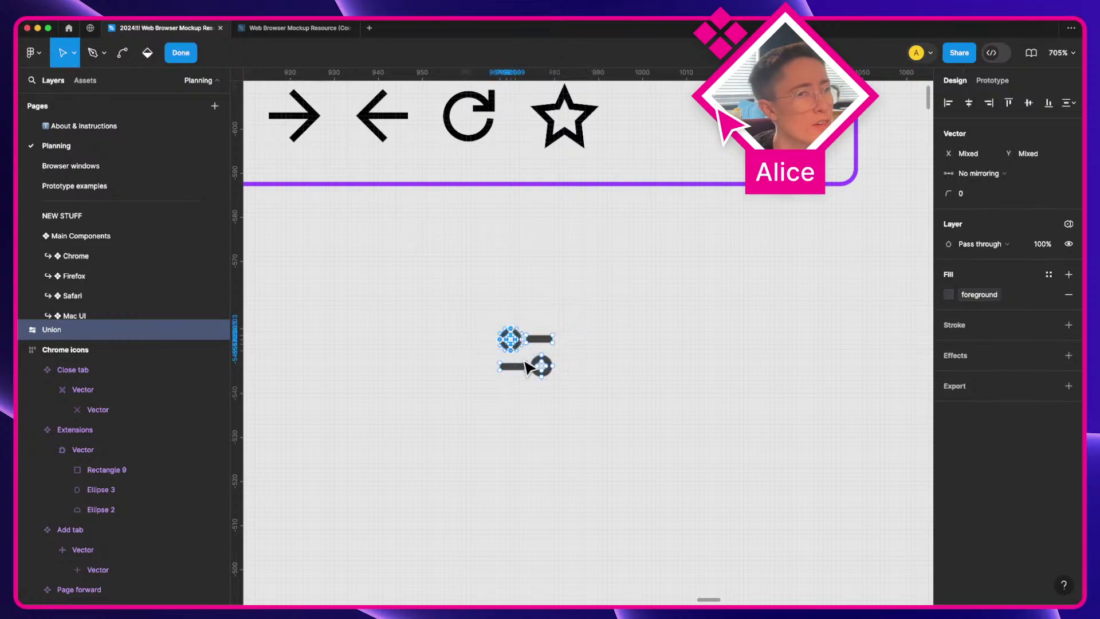
pyautogui.scroll(10, 522, 358)
pyautogui.moveTo(361, 178)
pyautogui.mouseDown()
pyautogui.moveTo(537, 347)
pyautogui.moveTo(528, 361)
pyautogui.mouseUp()
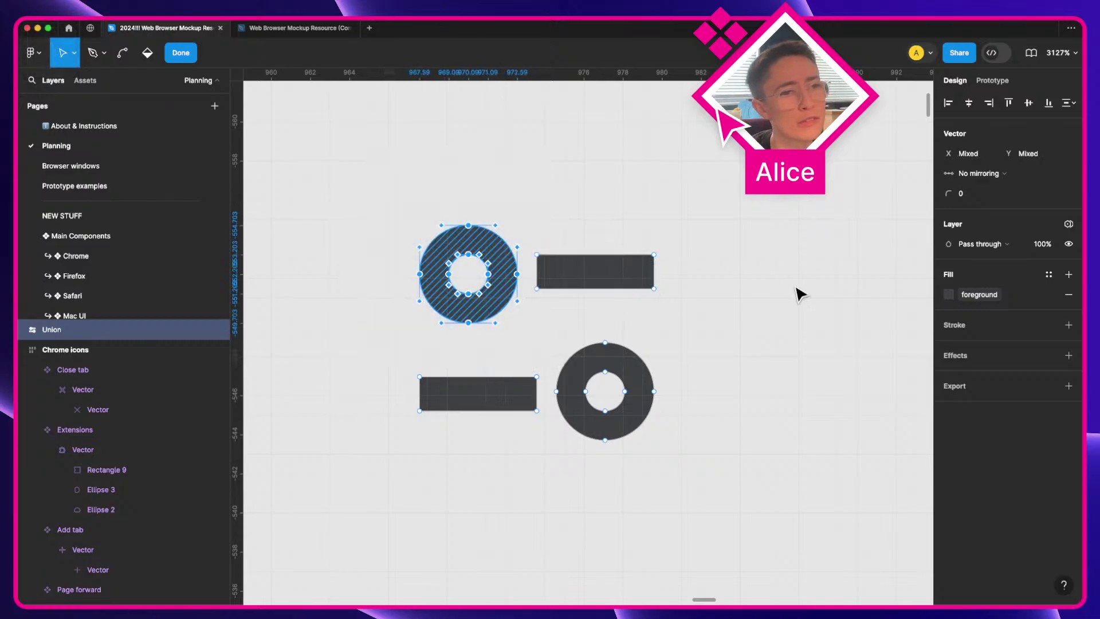
pyautogui.press('Escape')
pyautogui.scroll(-3, 805, 295)
# Step: Discard a test circle and turn on Snap to pixel grid via quick actions
pyautogui.click(451, 281)
pyautogui.press('o')
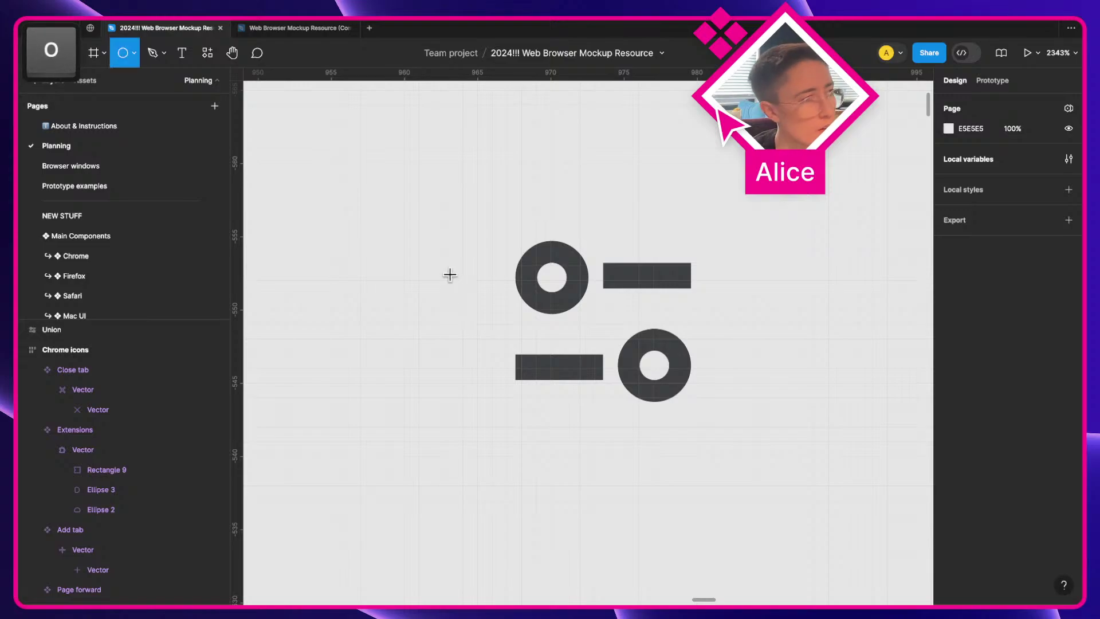
pyautogui.moveTo(480, 255); pyautogui.dragTo(430, 301)
pyautogui.press('super+z')
pyautogui.press('super+slash')
pyautogui.write('snap')
pyautogui.press('Return')
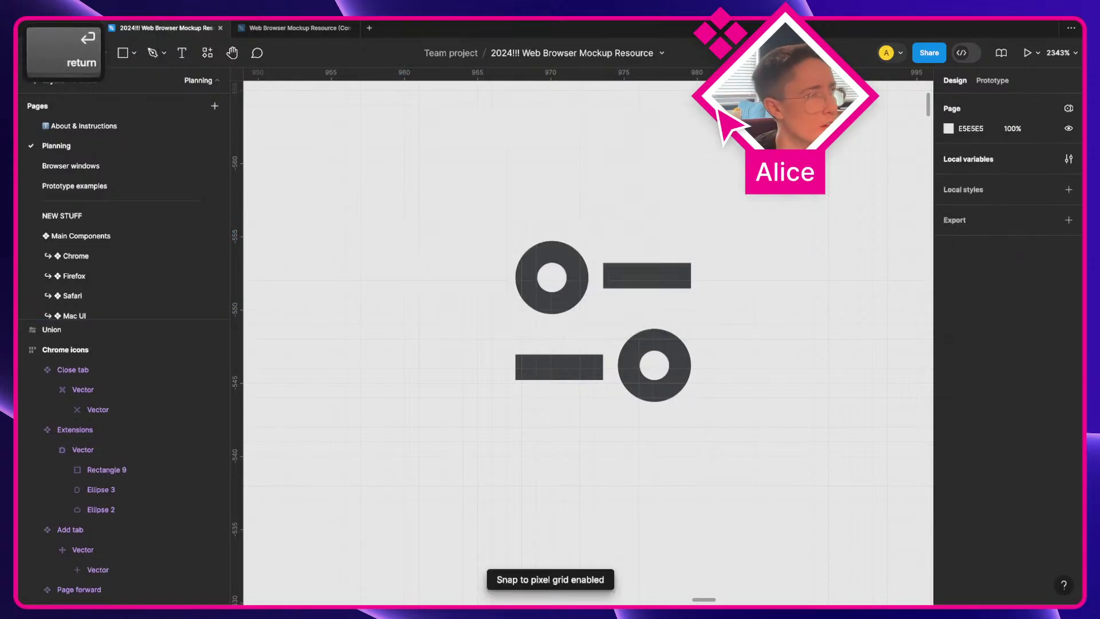
# Step: Draw a 4×4 circle left of the icon with a black 1.5 stroke
pyautogui.press('o')
pyautogui.moveTo(465, 250); pyautogui.dragTo(407, 289)
pyautogui.click(961, 309)
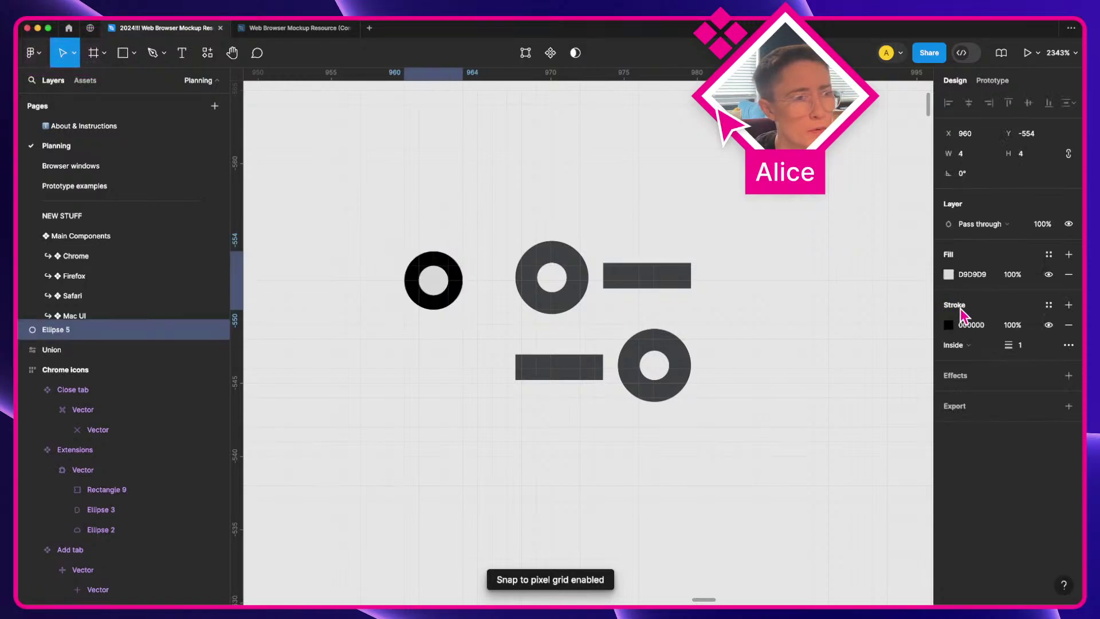
pyautogui.click(1031, 351)
pyautogui.write('1.5')
pyautogui.press('Return')
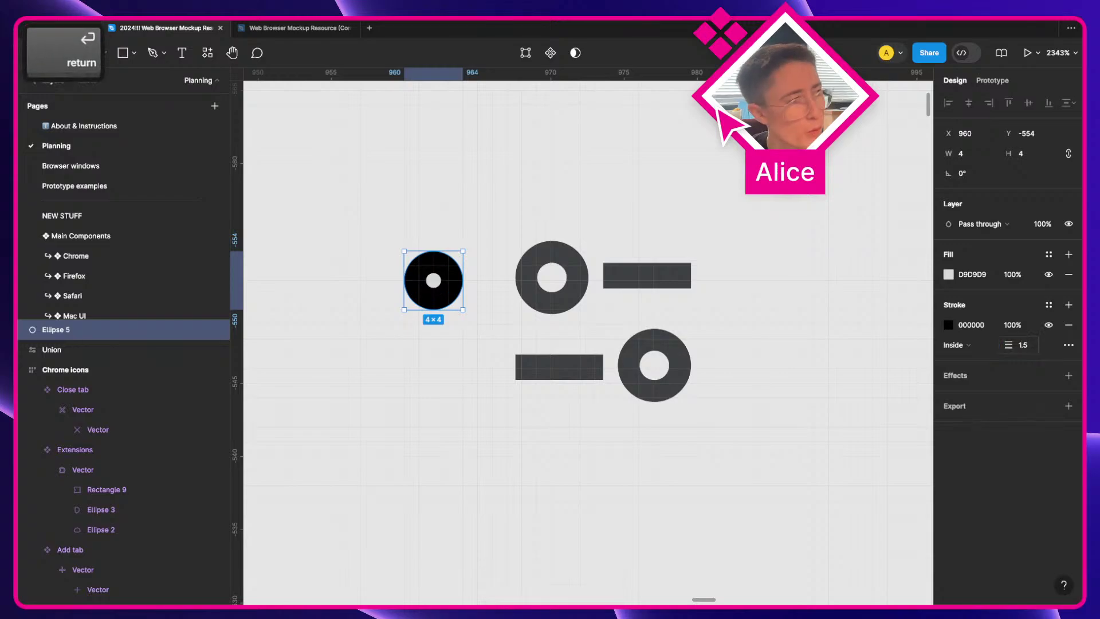
# Step: Set the circle's stroke inside, nudge it one unit right, and enlarge it to 5×5
pyautogui.click(979, 347)
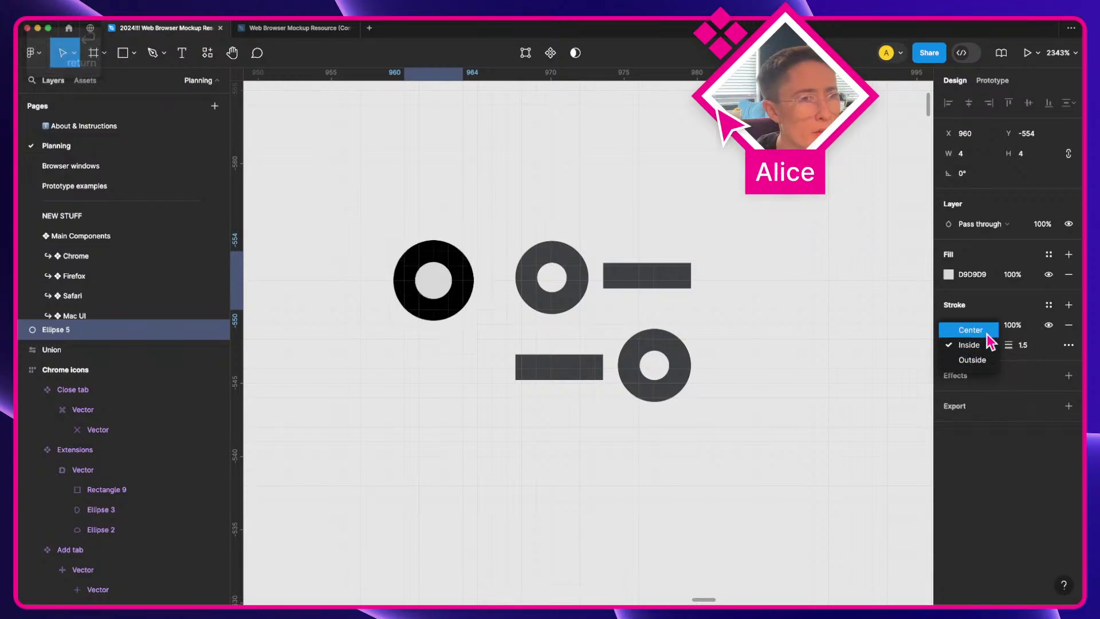
pyautogui.click(958, 344)
pyautogui.moveTo(459, 312)
pyautogui.mouseDown()
pyautogui.moveTo(569, 307)
pyautogui.moveTo(458, 315)
pyautogui.moveTo(455, 303)
pyautogui.mouseUp()
pyautogui.press('shift')
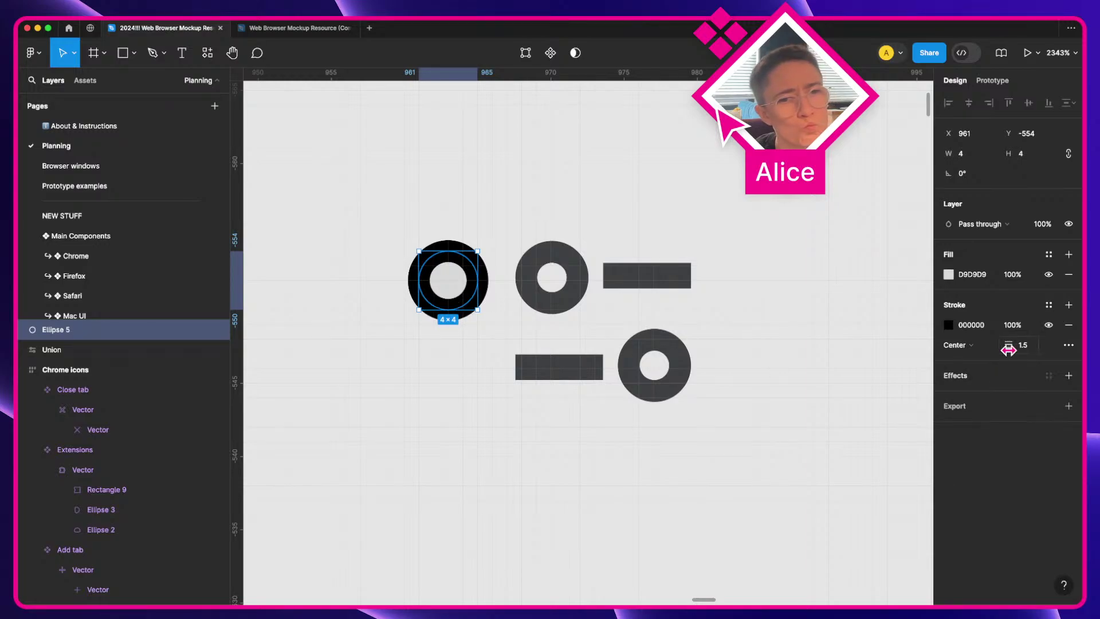
pyautogui.click(988, 347)
pyautogui.click(962, 358)
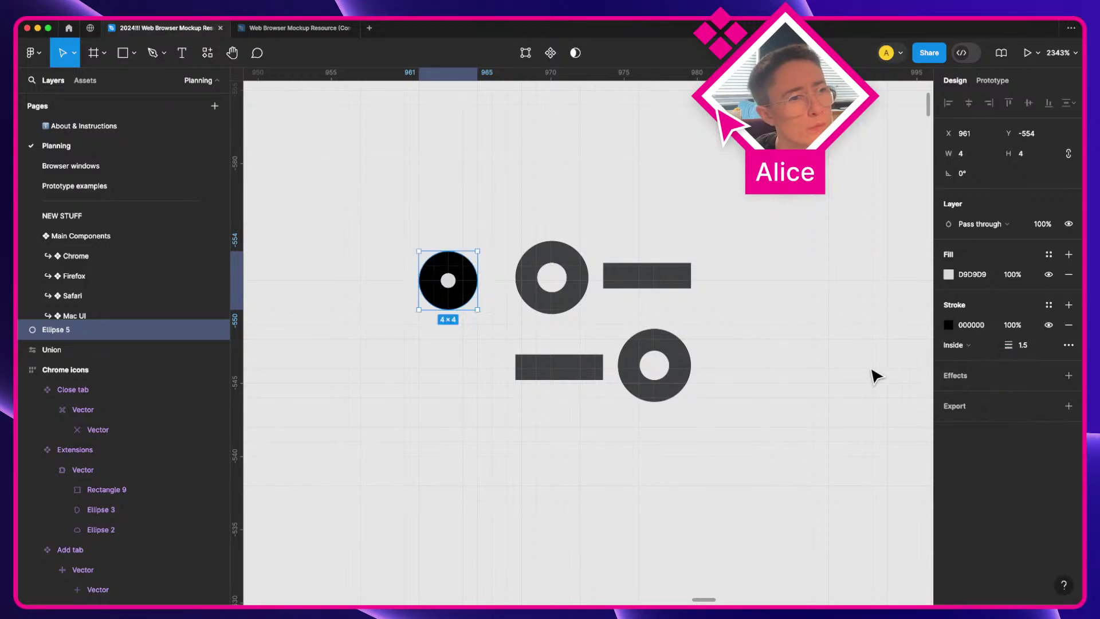
pyautogui.press('shift')
pyautogui.moveTo(457, 251); pyautogui.dragTo(376, 275)
pyautogui.click(431, 288)
# Step: Draw a 4-unit pen line beside the circle with a black stroke
pyautogui.press('p')
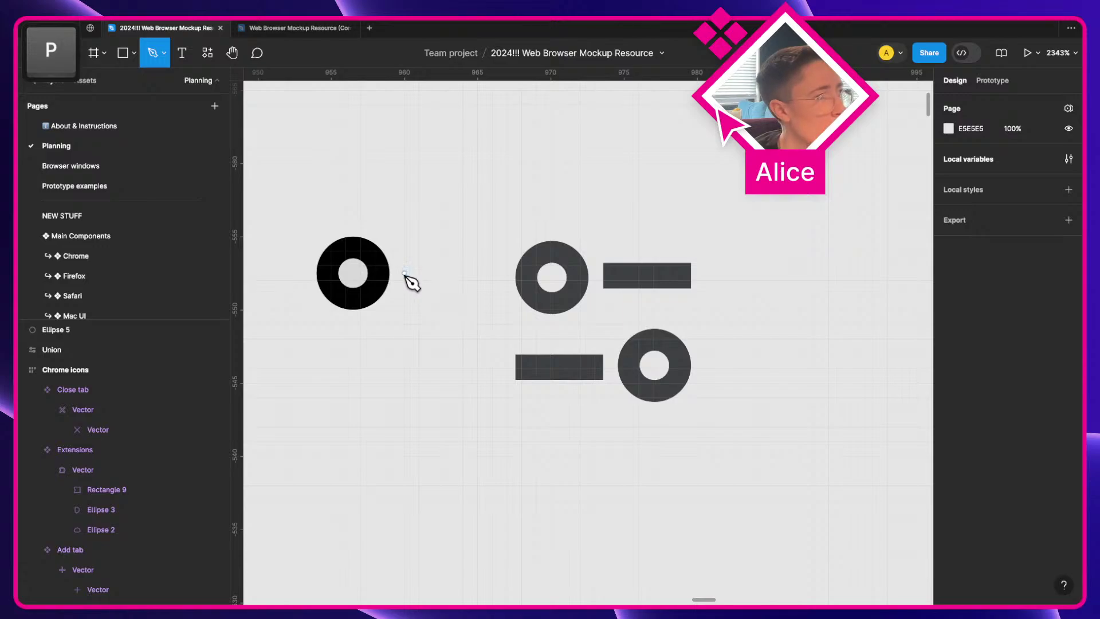
pyautogui.click(404, 273)
pyautogui.click(463, 273)
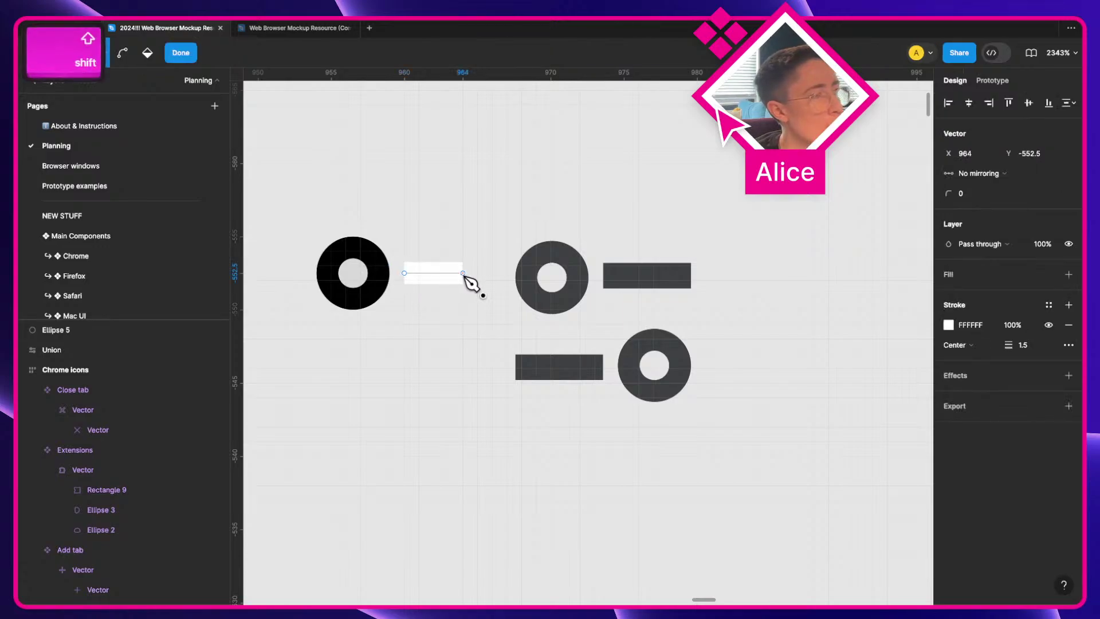
pyautogui.press('Return')
pyautogui.press('super+alt+o')
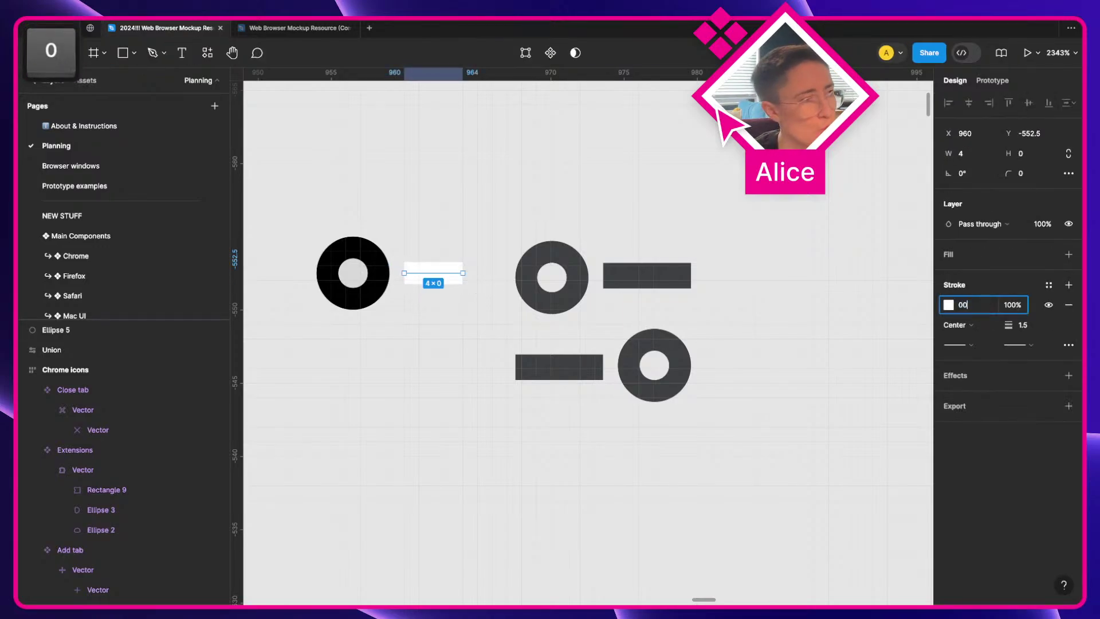
pyautogui.press('Tab')
# Step: Move the line over the grey bar to compare and set its stroke weight to 2
pyautogui.click(487, 231)
pyautogui.click(436, 276)
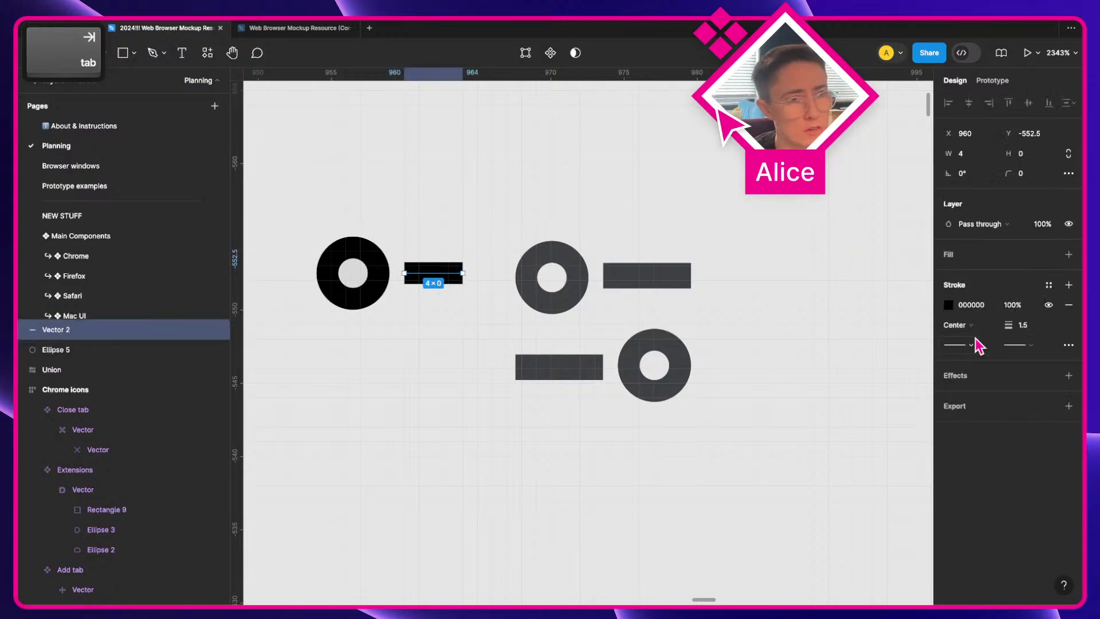
pyautogui.moveTo(425, 273); pyautogui.dragTo(634, 274)
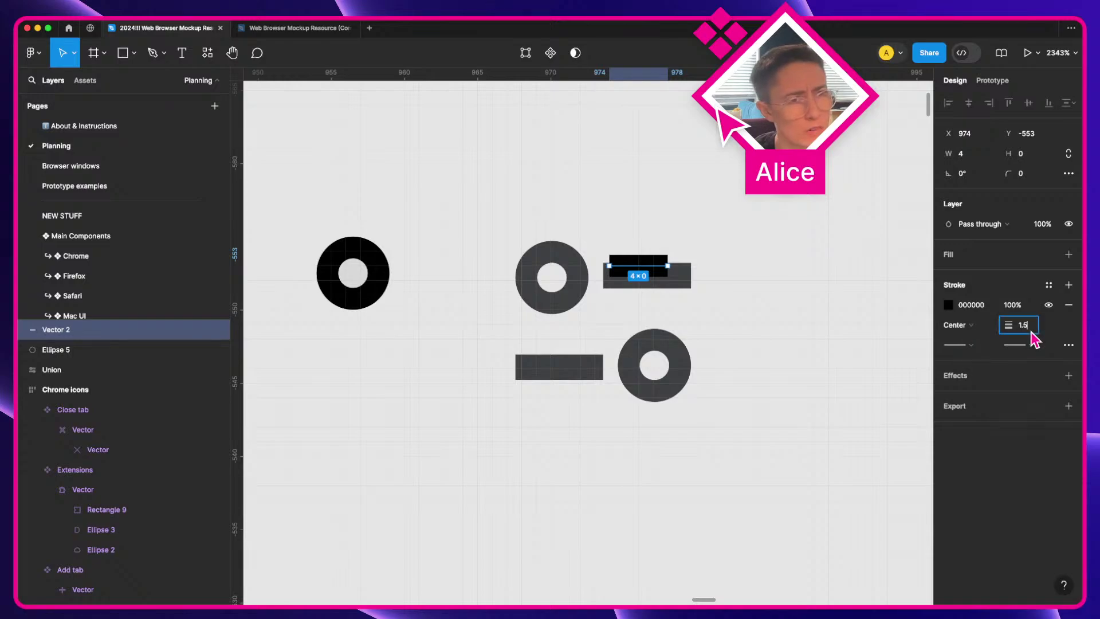
pyautogui.press('BackSpace')
pyautogui.press('BackSpace')
pyautogui.press('BackSpace')
pyautogui.write('2')
pyautogui.press('Tab')
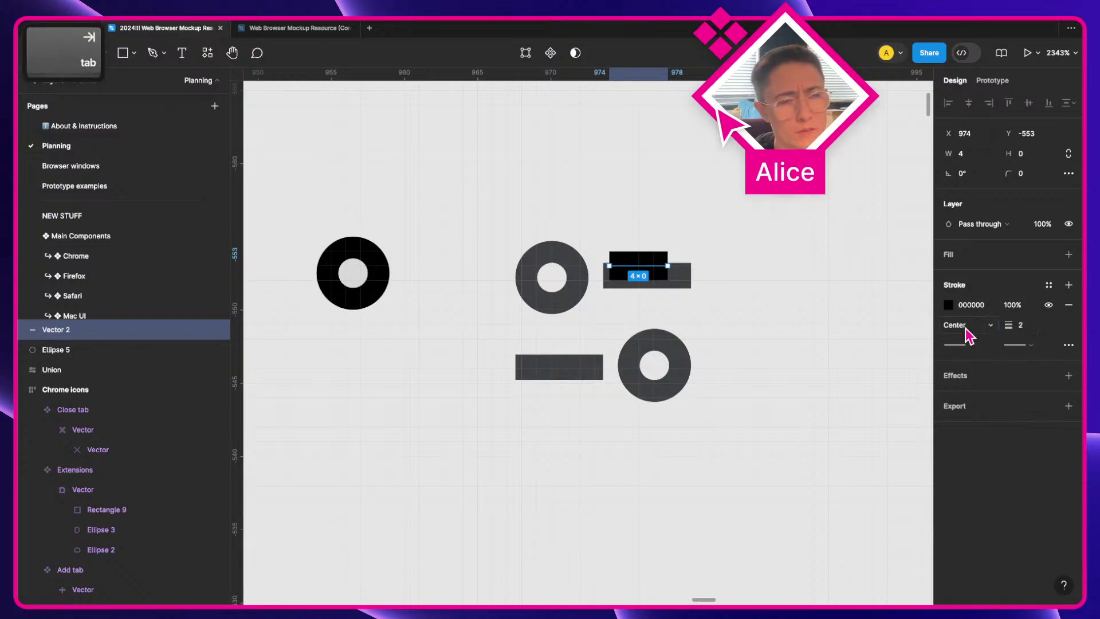
# Step: Move the line back beside the circle, then delete both the circle and line
pyautogui.click(717, 262)
pyautogui.click(633, 270)
pyautogui.moveTo(633, 270); pyautogui.dragTo(477, 284)
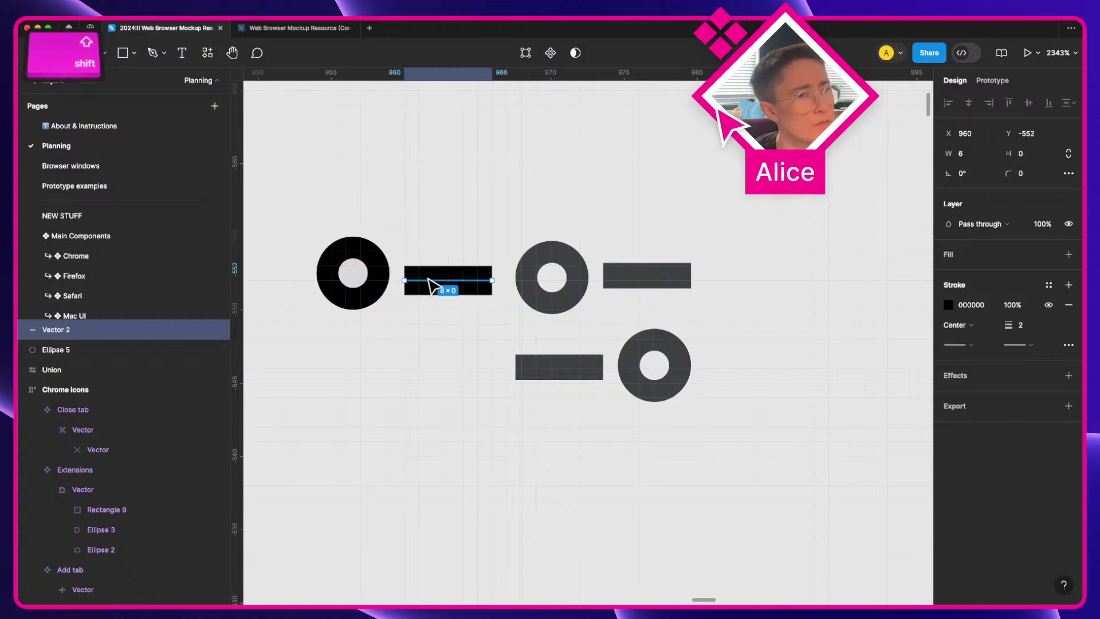
pyautogui.keyDown('shift'); pyautogui.click(378, 287); pyautogui.keyUp('shift')
pyautogui.press('Delete')
pyautogui.scroll(-5, 373, 287)
# Step: Delete the earlier pasted union icon from the Planning page
pyautogui.press('space')
pyautogui.moveTo(400, 280); pyautogui.dragTo(198, 378)
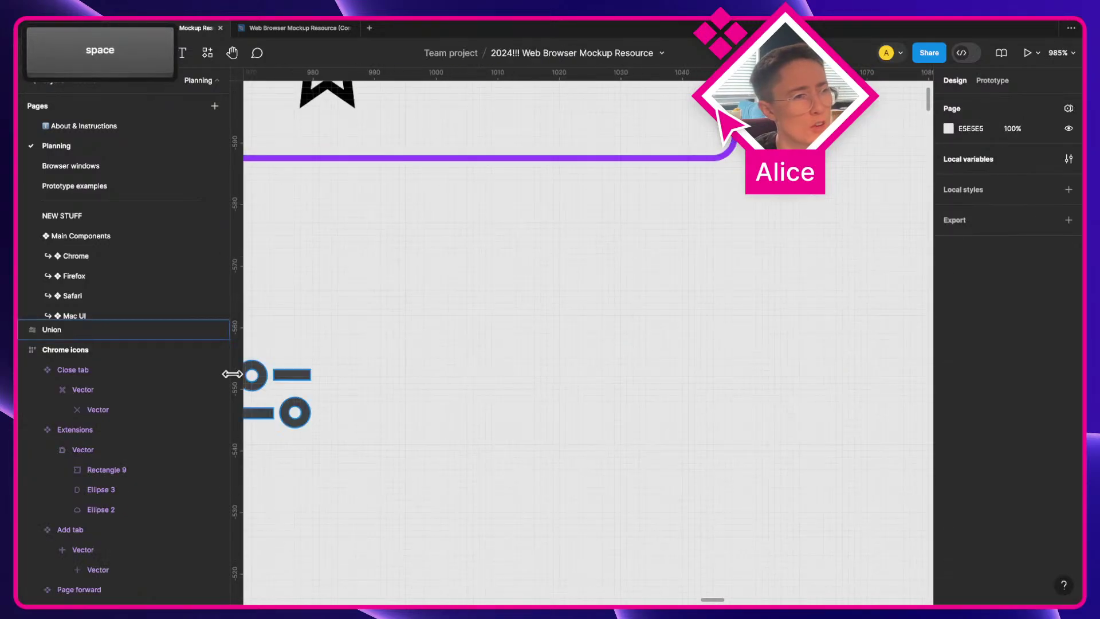
pyautogui.click(296, 409)
pyautogui.press('Delete')
pyautogui.scroll(-3, 297, 405)
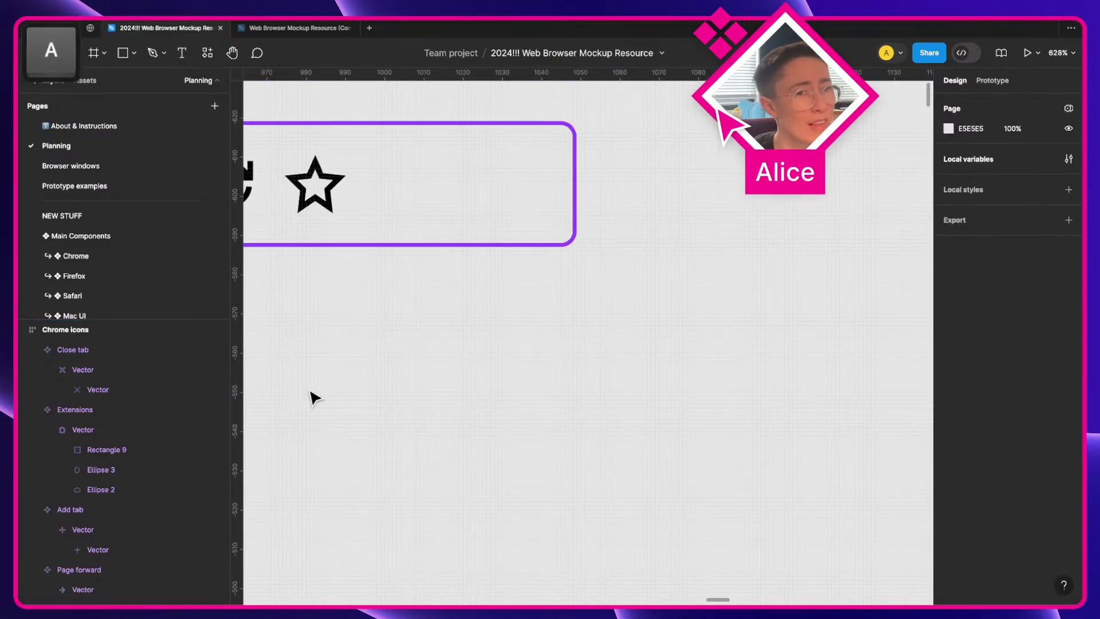
pyautogui.hscroll(5, 614, 312)
pyautogui.press('space')
pyautogui.hscroll(15, 727, 240)
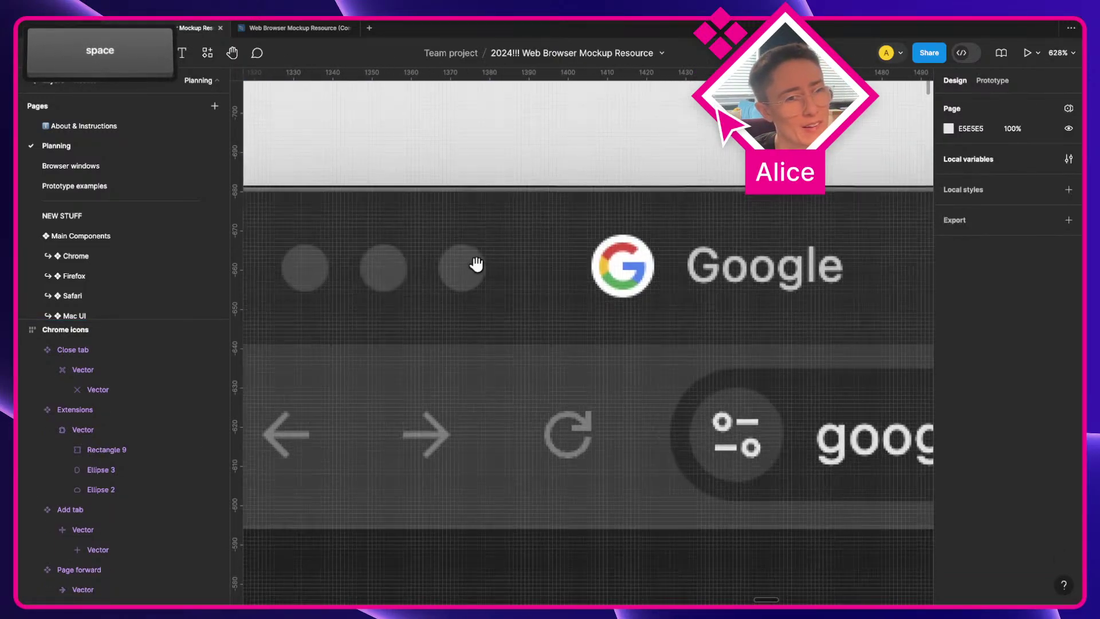
pyautogui.scroll(-2, 515, 261)
# Step: Paste the circle-and-line icon over the screenshot's site-information icon
pyautogui.press('super+v')
pyautogui.scroll(5, 624, 449)
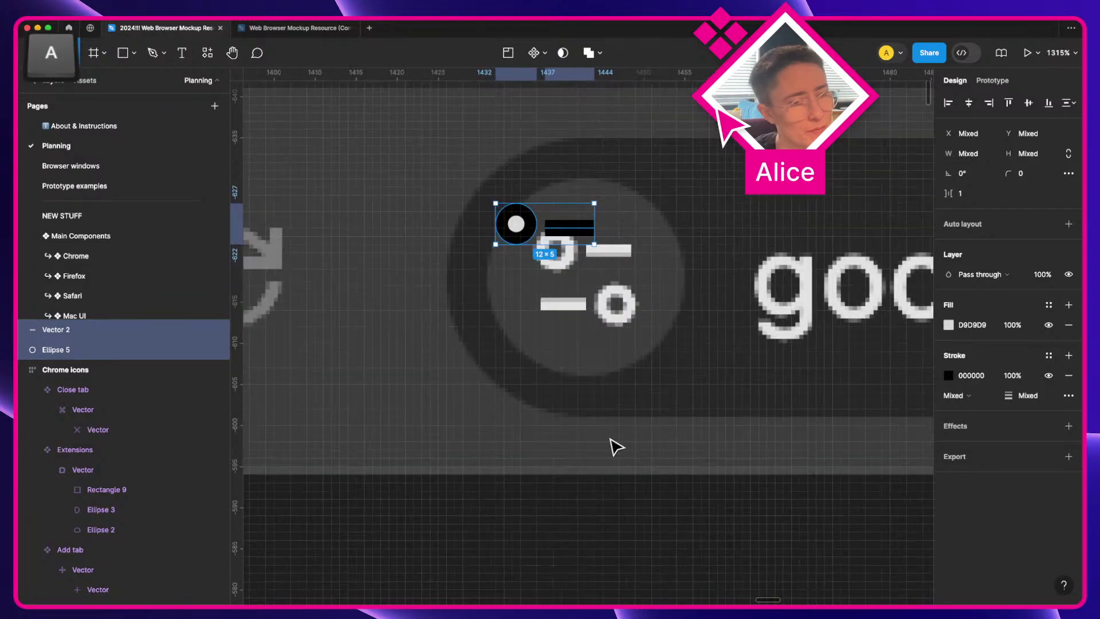
pyautogui.moveTo(567, 232); pyautogui.dragTo(544, 248)
pyautogui.click(621, 302)
pyautogui.scroll(3, 621, 307)
pyautogui.click(578, 241)
pyautogui.press('super+z')
# Step: Remove the circle's fill and give the line a 1.5 stroke beside the circle
pyautogui.click(1072, 276)
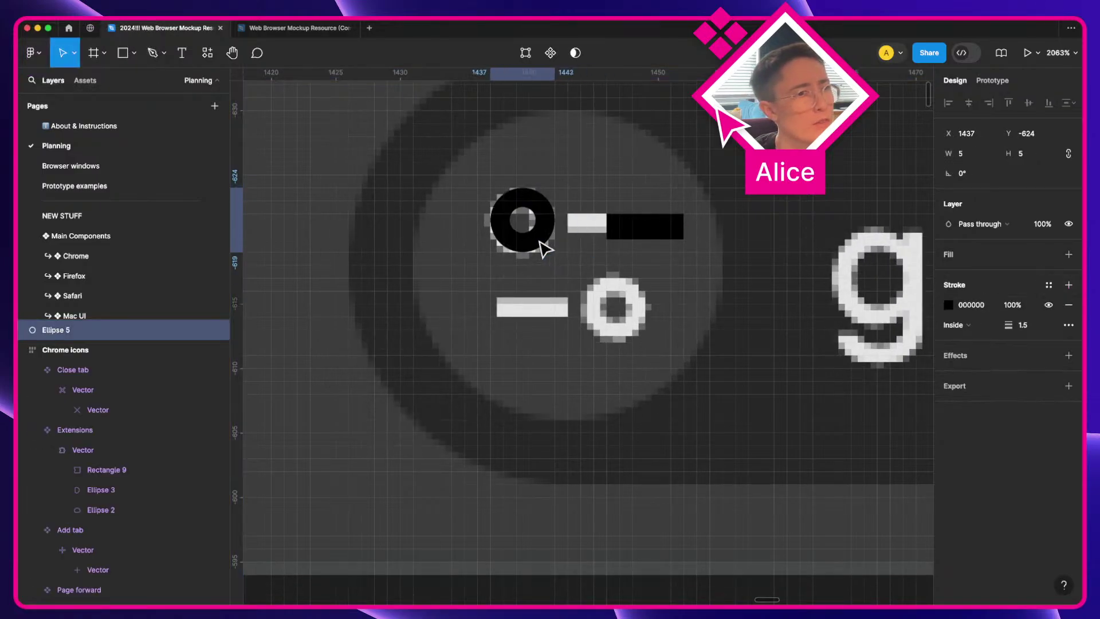
pyautogui.moveTo(650, 233)
pyautogui.mouseDown()
pyautogui.moveTo(611, 235)
pyautogui.moveTo(630, 234)
pyautogui.mouseUp()
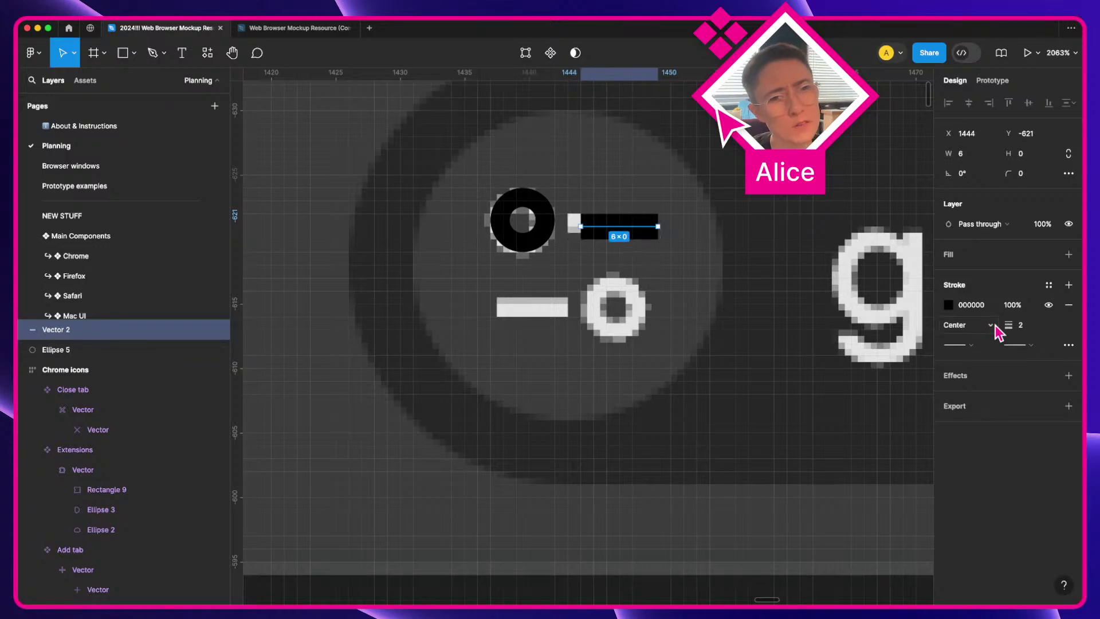
pyautogui.click(1024, 325)
pyautogui.write('1.5')
pyautogui.press('Return')
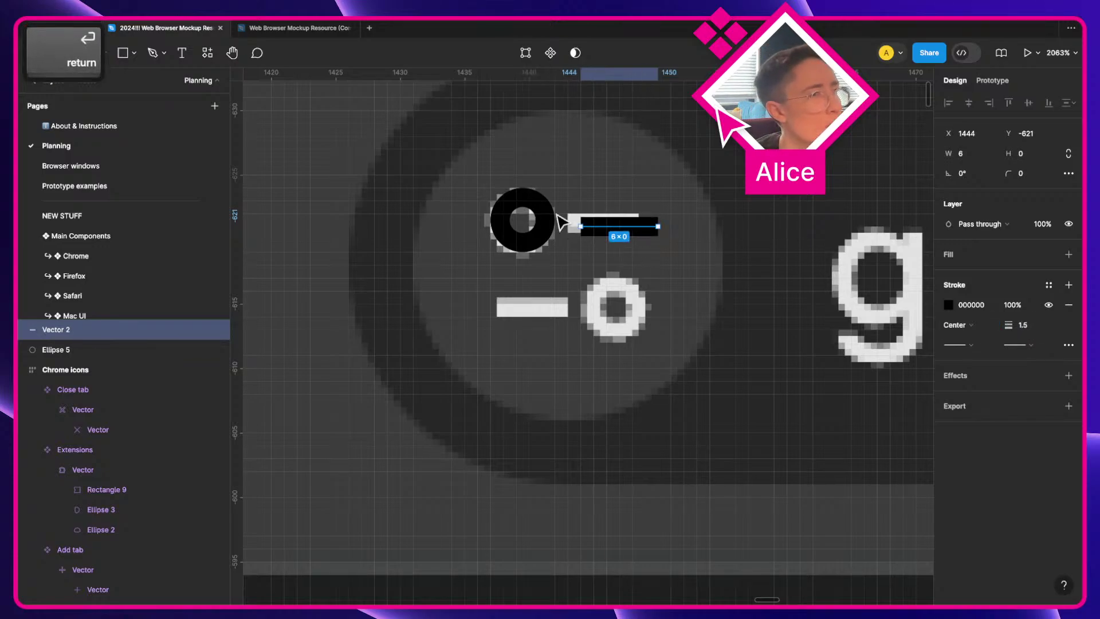
pyautogui.moveTo(618, 236)
pyautogui.mouseDown()
pyautogui.moveTo(596, 233)
pyautogui.moveTo(632, 228)
pyautogui.mouseUp()
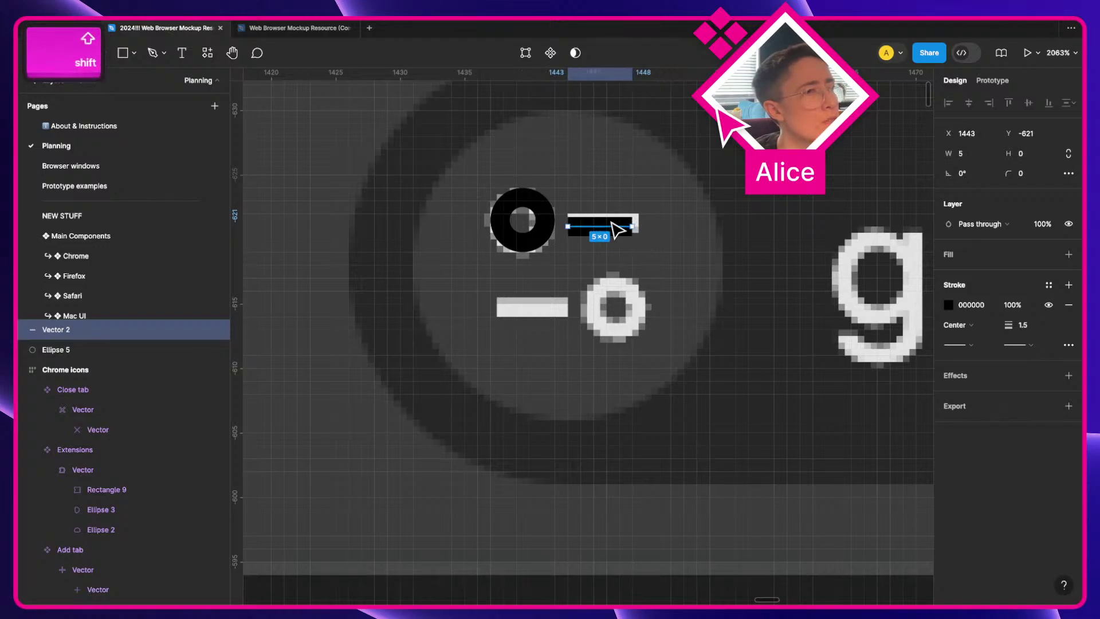
# Step: Turn off pixel-grid snapping and align the line with the circle's centre
pyautogui.keyDown('shift'); pyautogui.click(541, 228); pyautogui.keyUp('shift')
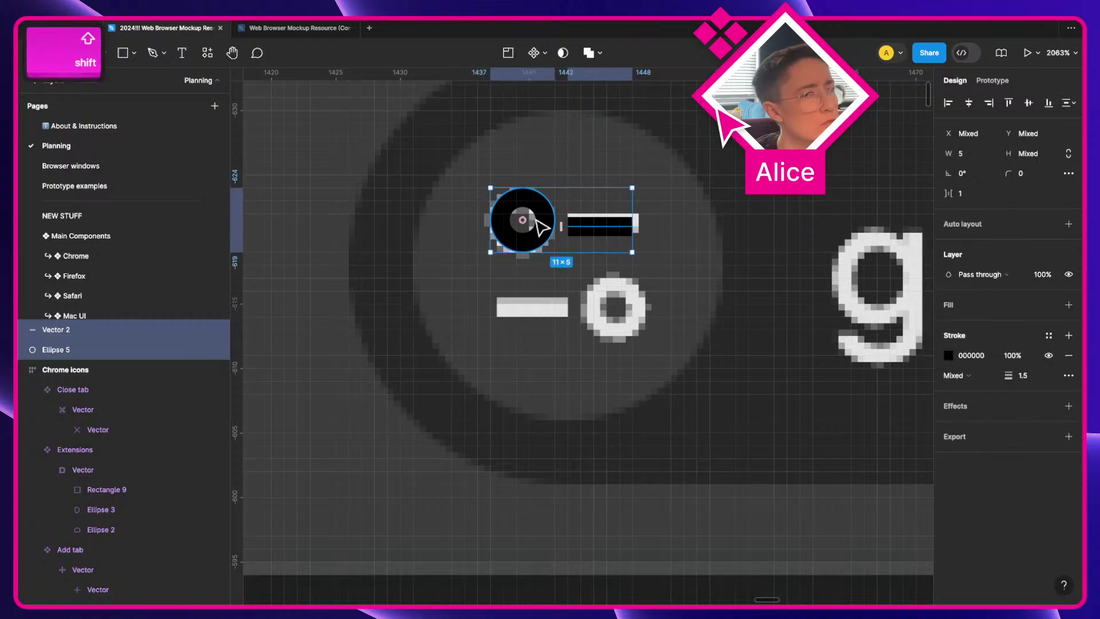
pyautogui.press('super+slash')
pyautogui.write('snap')
pyautogui.press('Return')
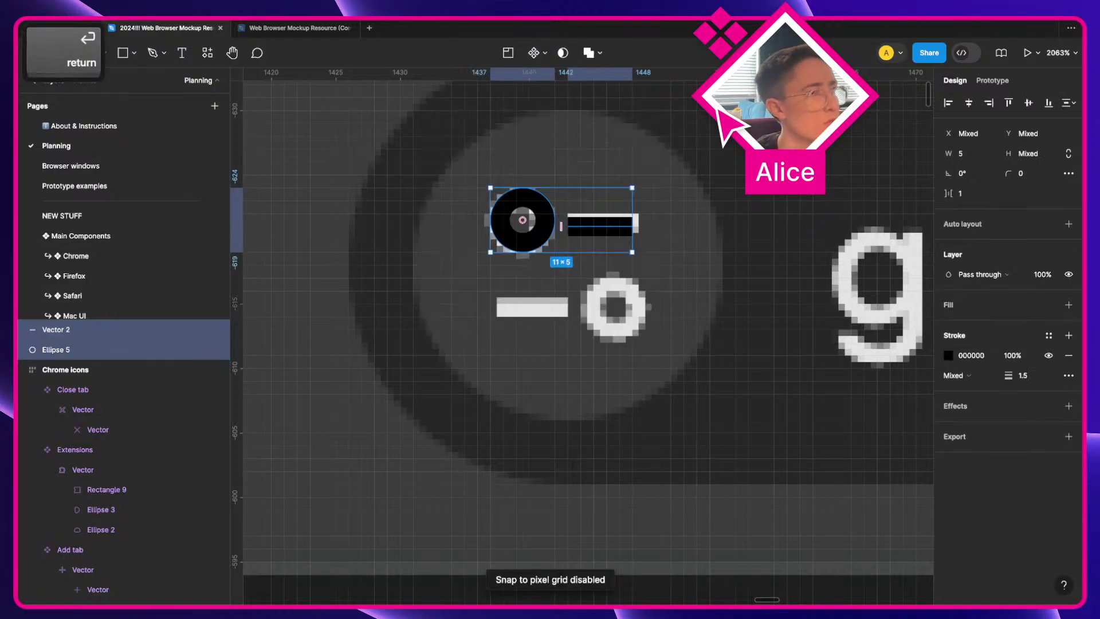
pyautogui.moveTo(548, 235); pyautogui.dragTo(549, 236)
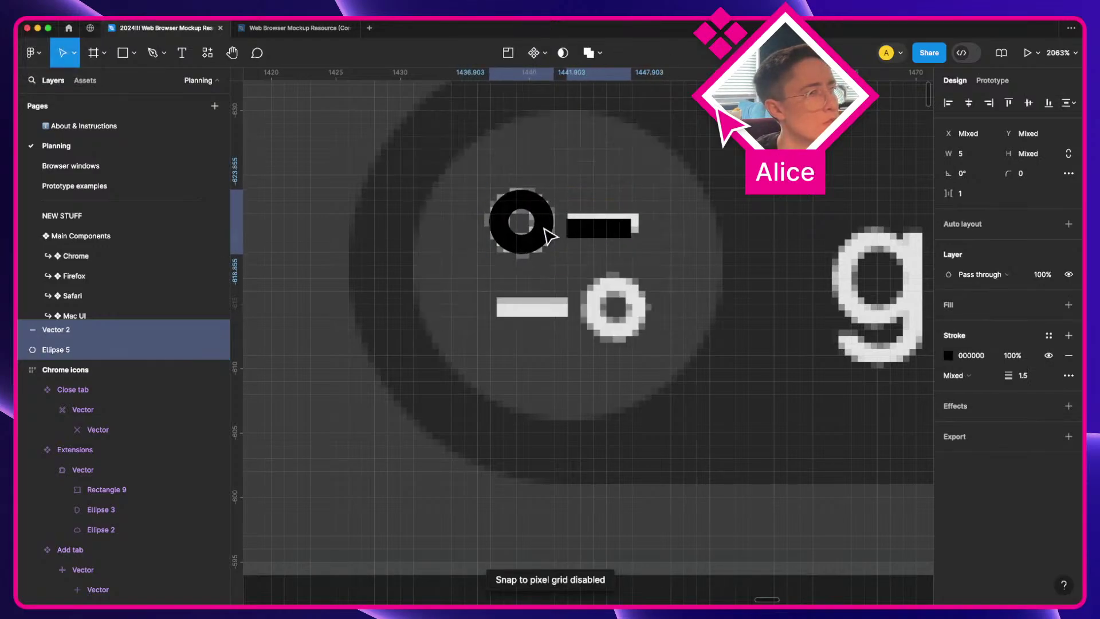
pyautogui.click(625, 239)
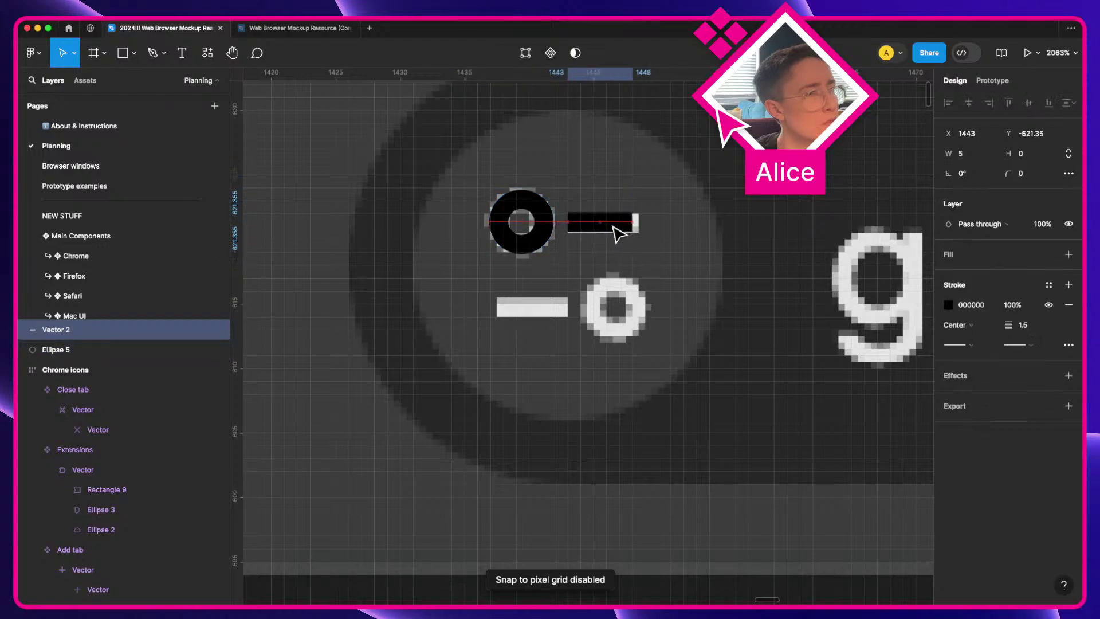
pyautogui.scroll(5, 612, 227)
pyautogui.press('space')
pyautogui.moveTo(607, 230); pyautogui.dragTo(730, 279)
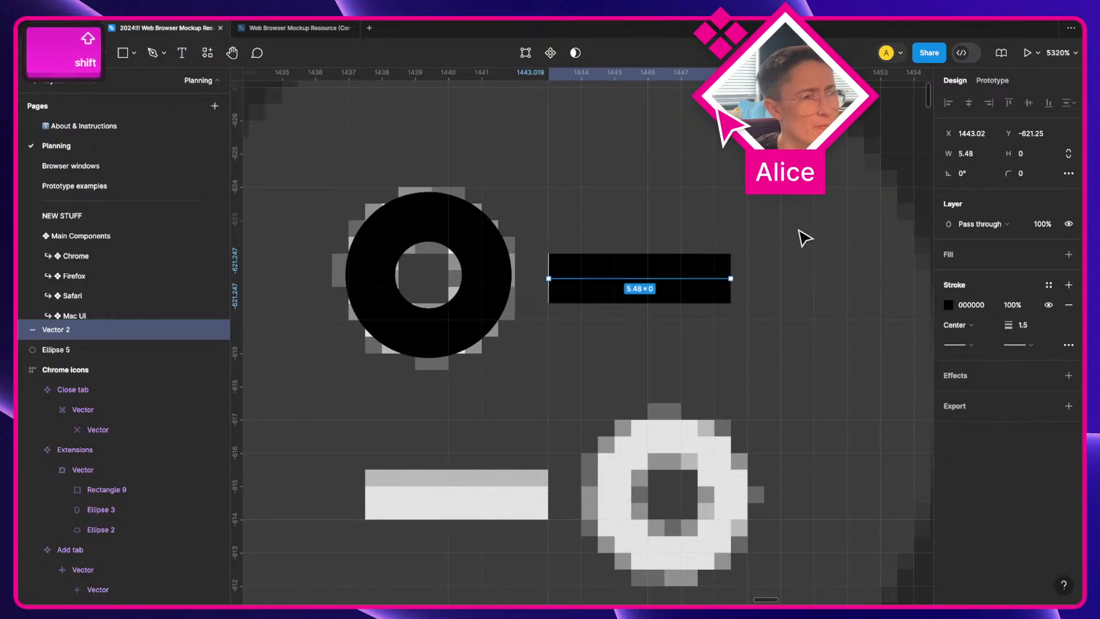
# Step: Duplicate the circle-and-line pair below the original and flip it horizontally with Shift+H
pyautogui.keyDown('shift'); pyautogui.click(479, 304); pyautogui.keyUp('shift')
pyautogui.moveTo(488, 287); pyautogui.dragTo(543, 509)
pyautogui.hotkey('shift', 'h')
pyautogui.scroll(-3, 554, 383)
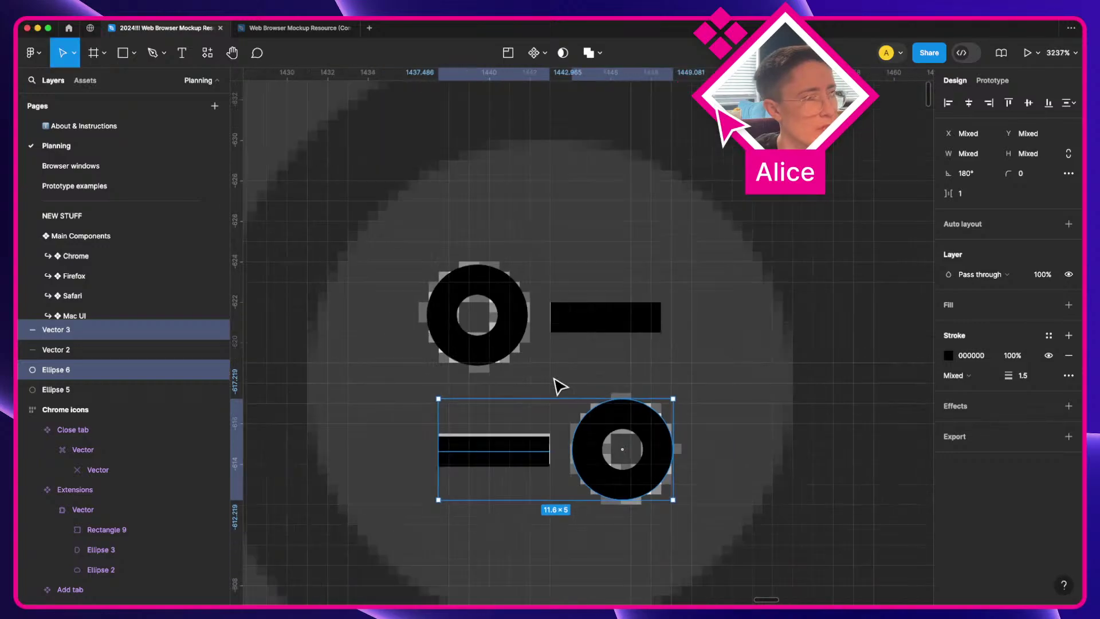
# Step: Union all four shapes into one icon and cut it to the clipboard
pyautogui.keyDown('shift'); pyautogui.click(590, 322); pyautogui.keyUp('shift')
pyautogui.keyDown('shift'); pyautogui.click(519, 344); pyautogui.keyUp('shift')
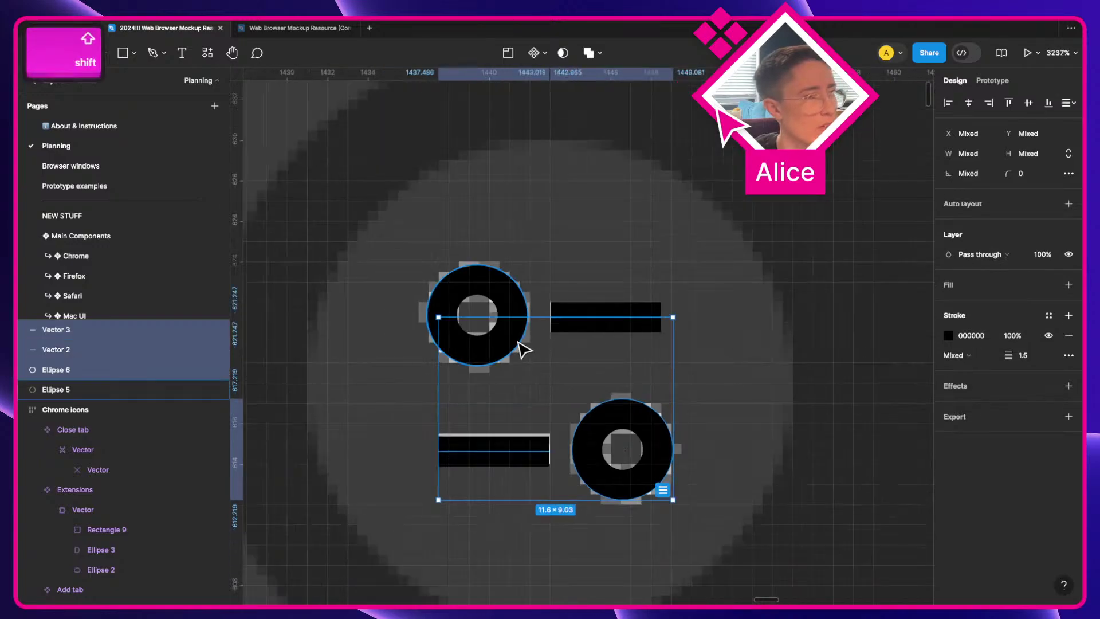
pyautogui.click(589, 52)
pyautogui.scroll(-5, 578, 302)
pyautogui.press('super+x')
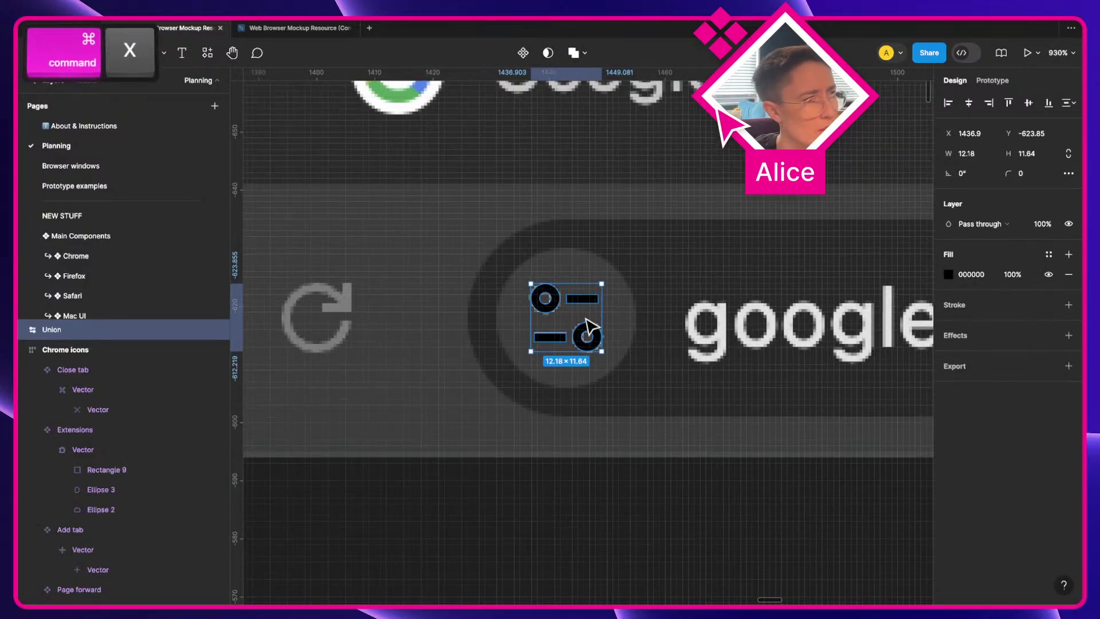
# Step: Paste the merged icon into Chrome icons as a component named 'Site information'
pyautogui.scroll(-1, 586, 319)
pyautogui.moveTo(252, 337); pyautogui.dragTo(868, 316)
pyautogui.scroll(-5, 885, 320)
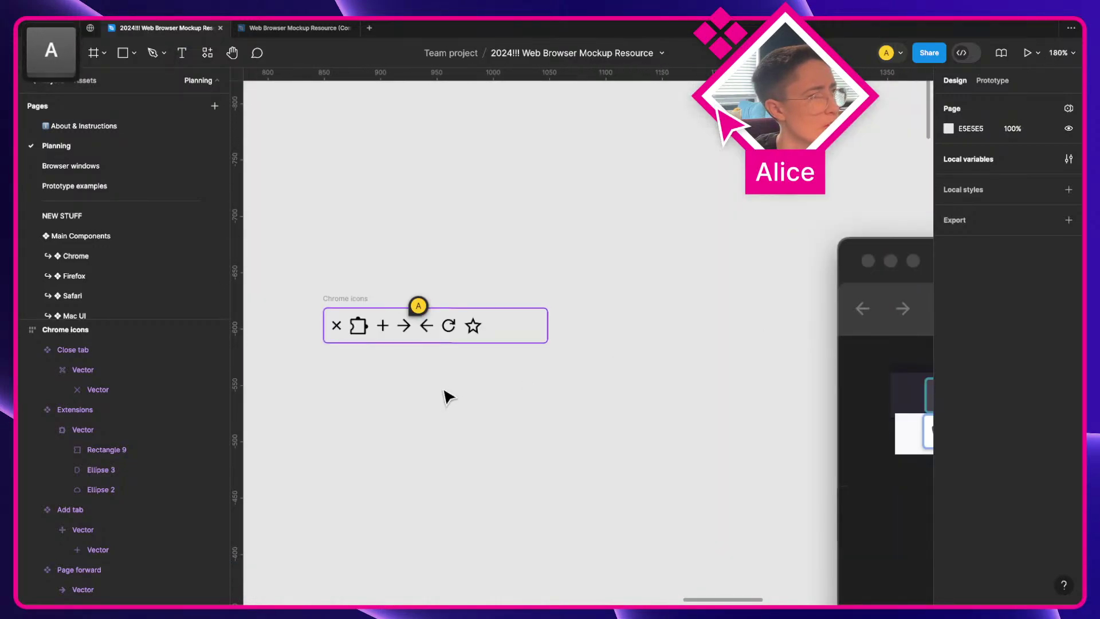
pyautogui.click(362, 300)
pyautogui.press('super+v')
pyautogui.scroll(3, 461, 348)
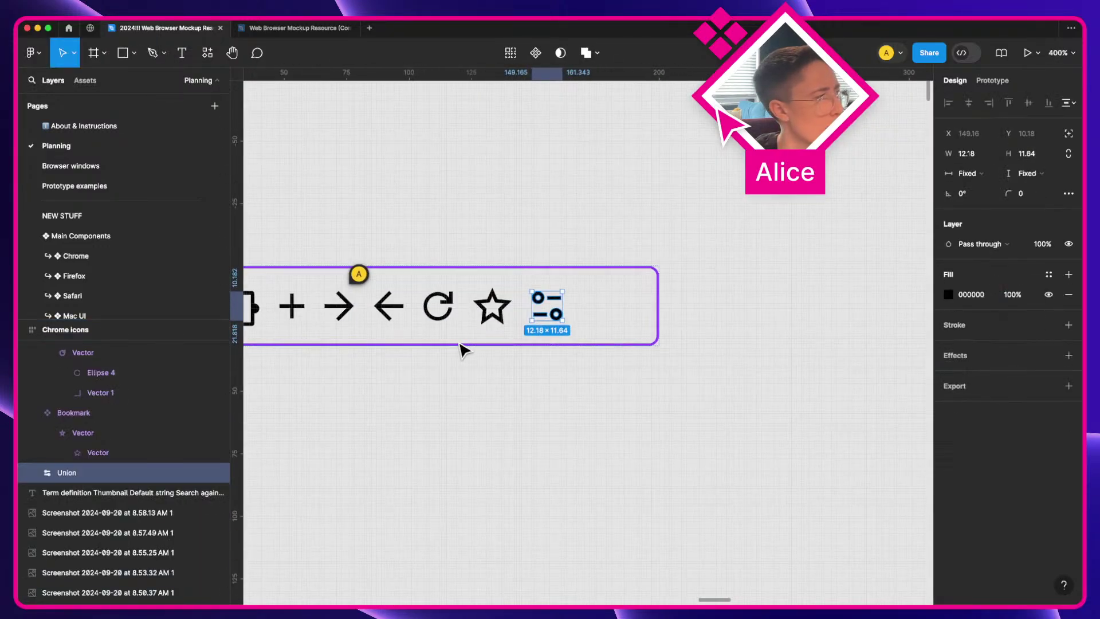
pyautogui.press('a')
pyautogui.press('super+alt+k')
pyautogui.press('super+r')
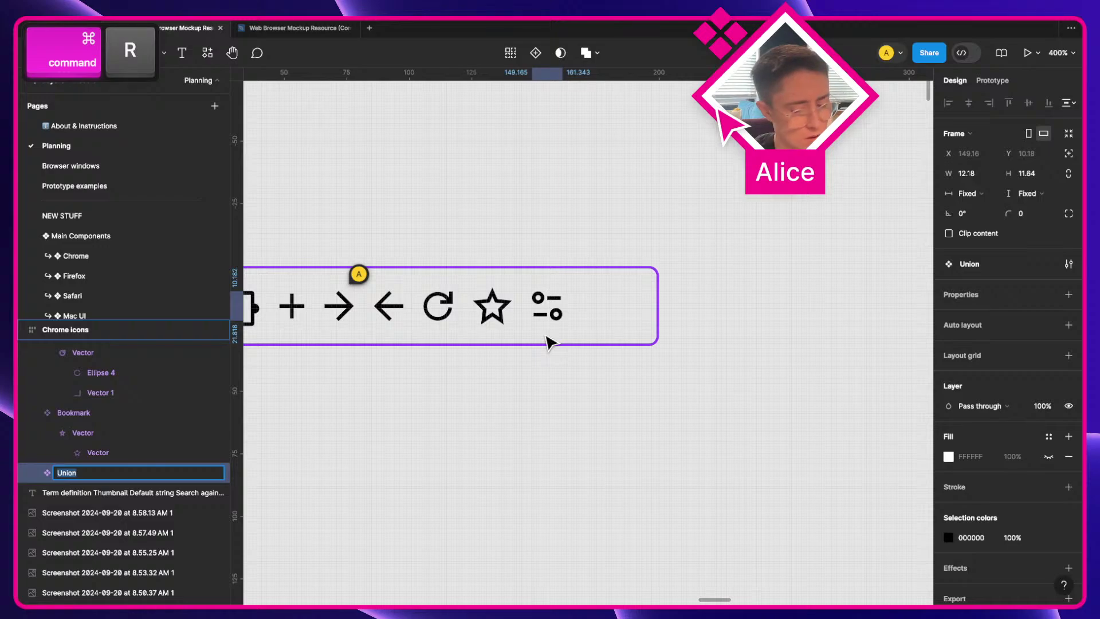
pyautogui.write('Site informat')
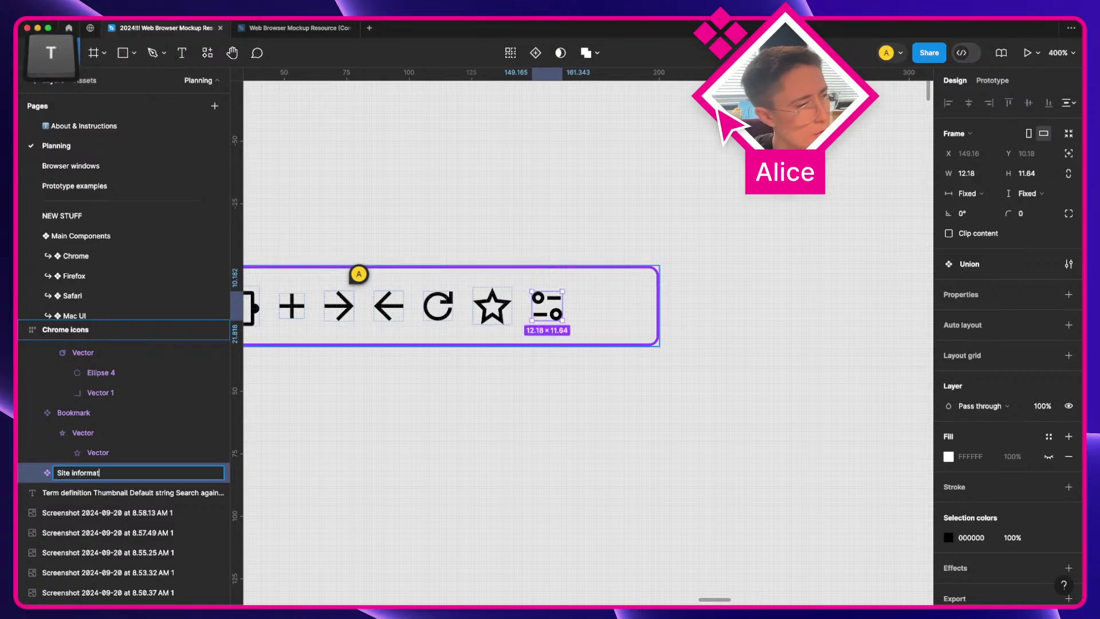
pyautogui.write('ion')
pyautogui.press('Return')
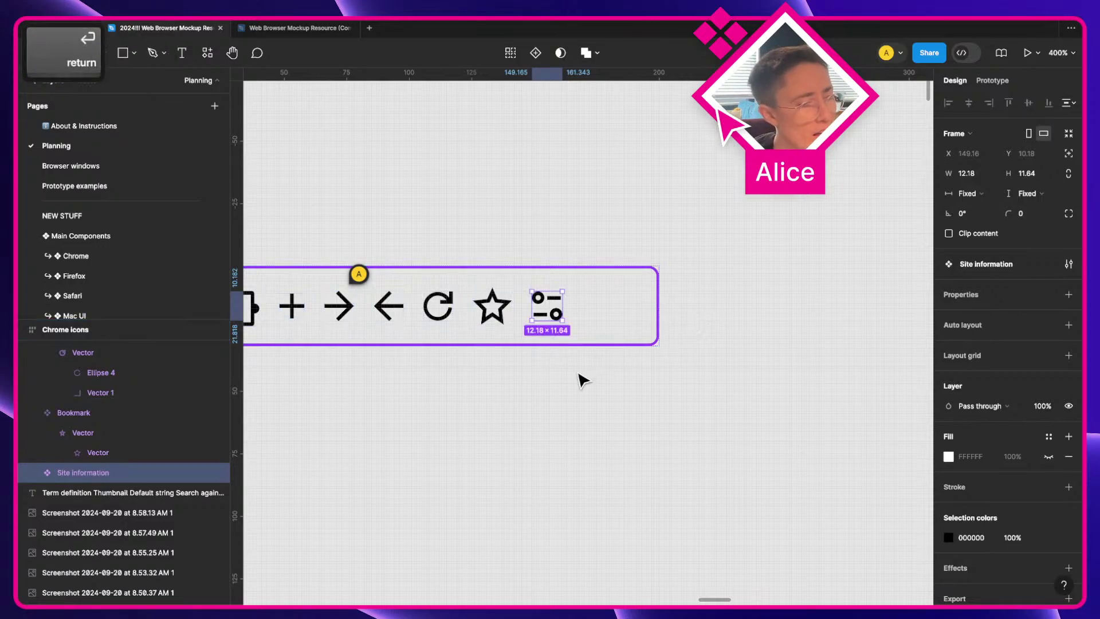
# Step: Rename the component's inner shape to 'Vector'
pyautogui.press('Return')
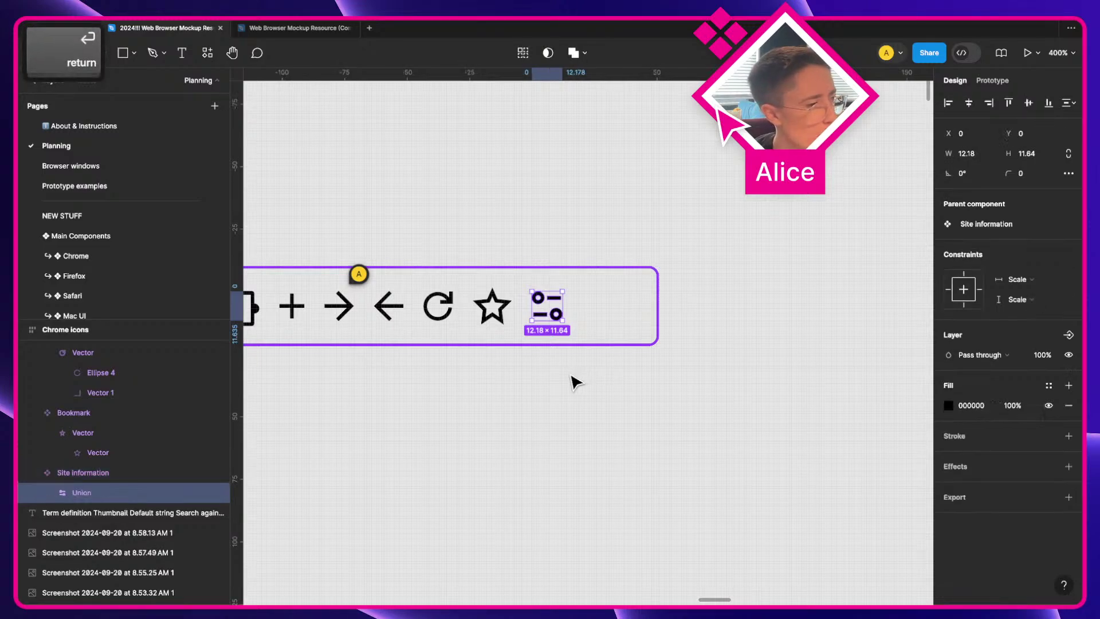
pyautogui.press('super+r')
pyautogui.write('Vector')
pyautogui.press('Return')
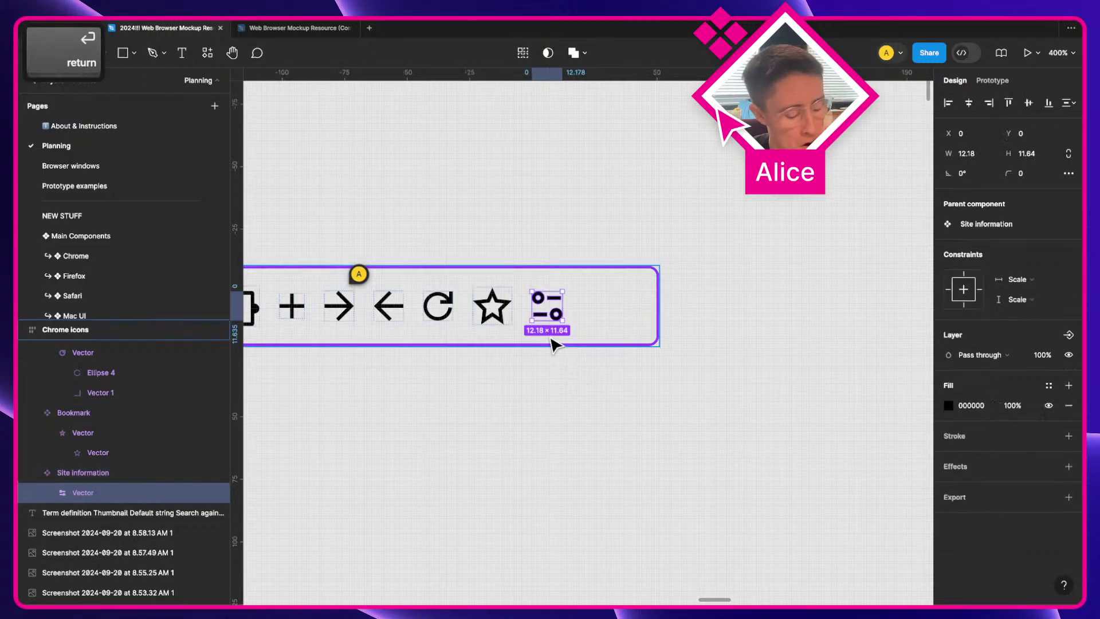
# Step: Add auto layout to Site information and set its width to Hug
pyautogui.hotkey('shift', 'Return')
pyautogui.hotkey('shift', 'a')
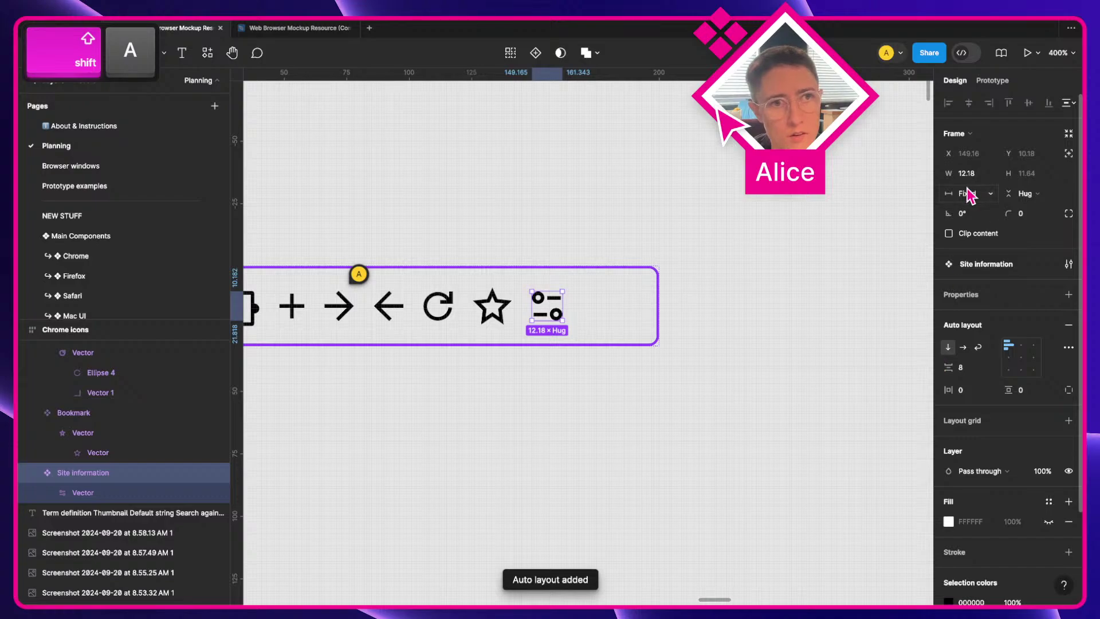
pyautogui.click(968, 195)
pyautogui.click(968, 213)
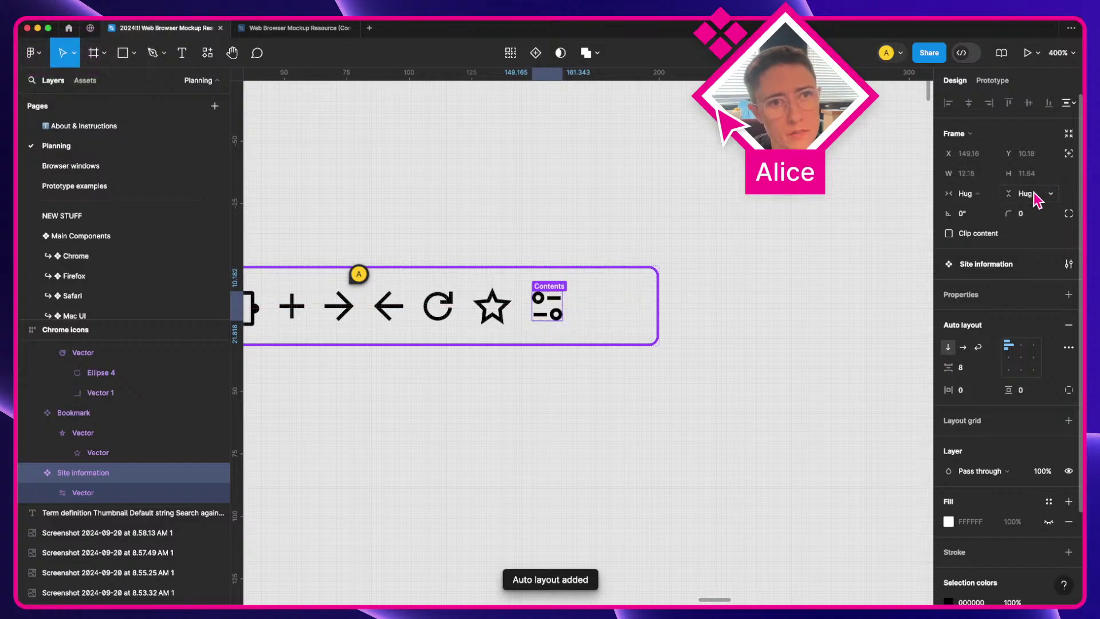
pyautogui.click(630, 389)
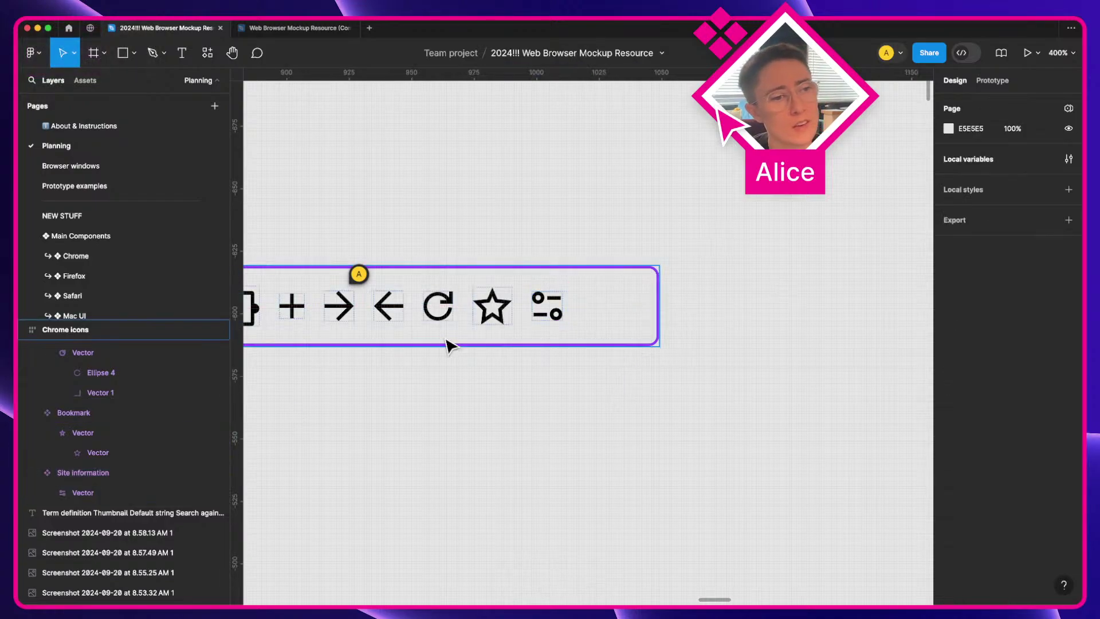
pyautogui.click(536, 304)
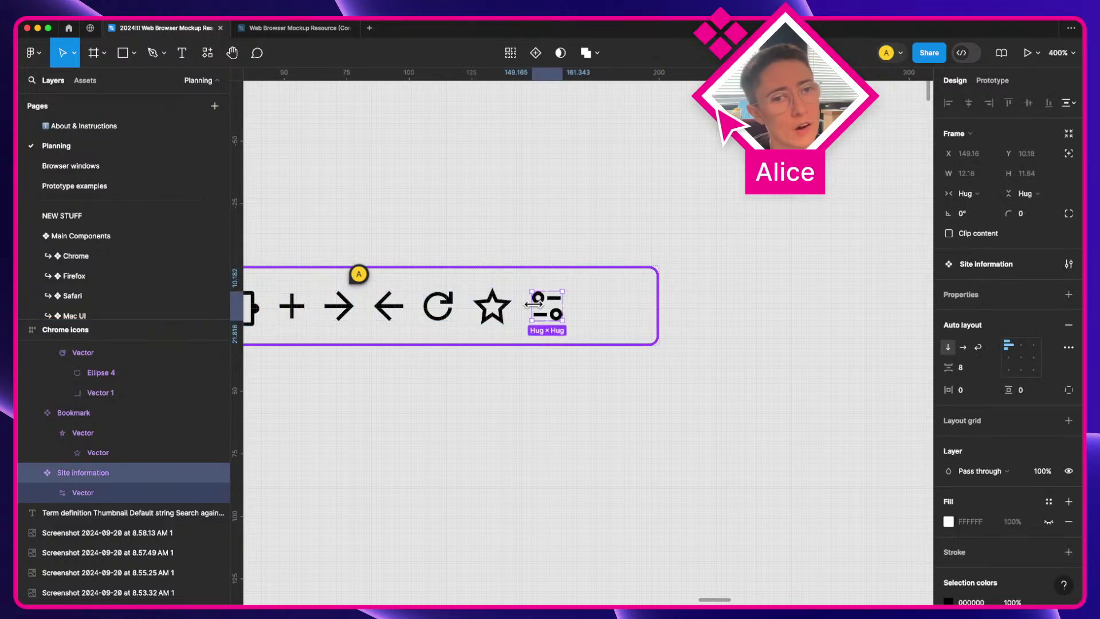
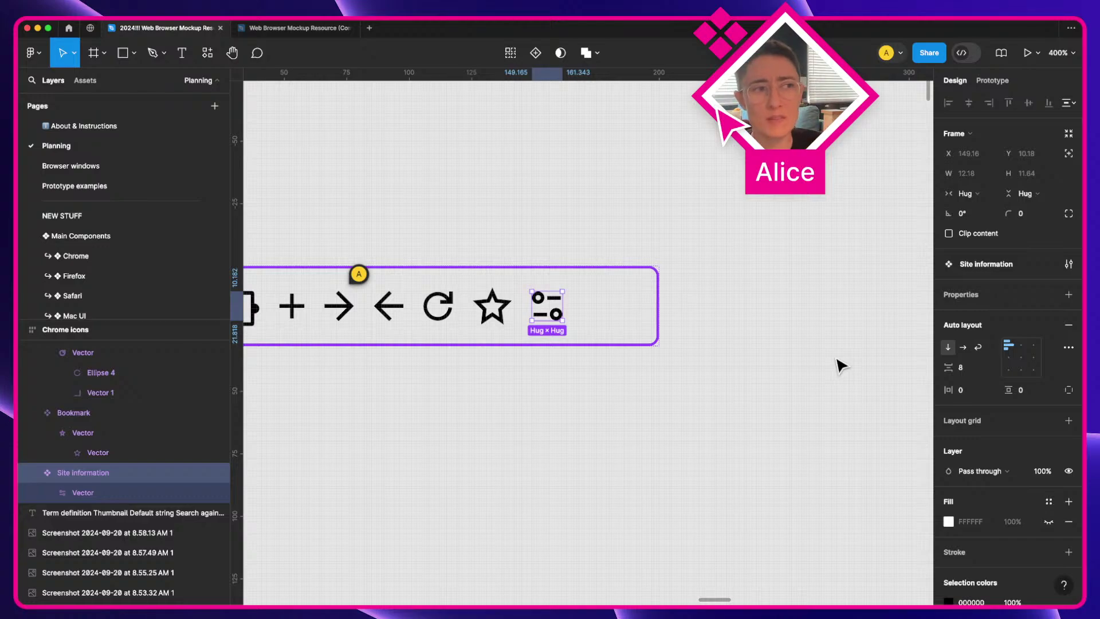
# Step: Inspect the Site information icon and its inner Vector layer, then clear the selection
pyautogui.click(713, 441)
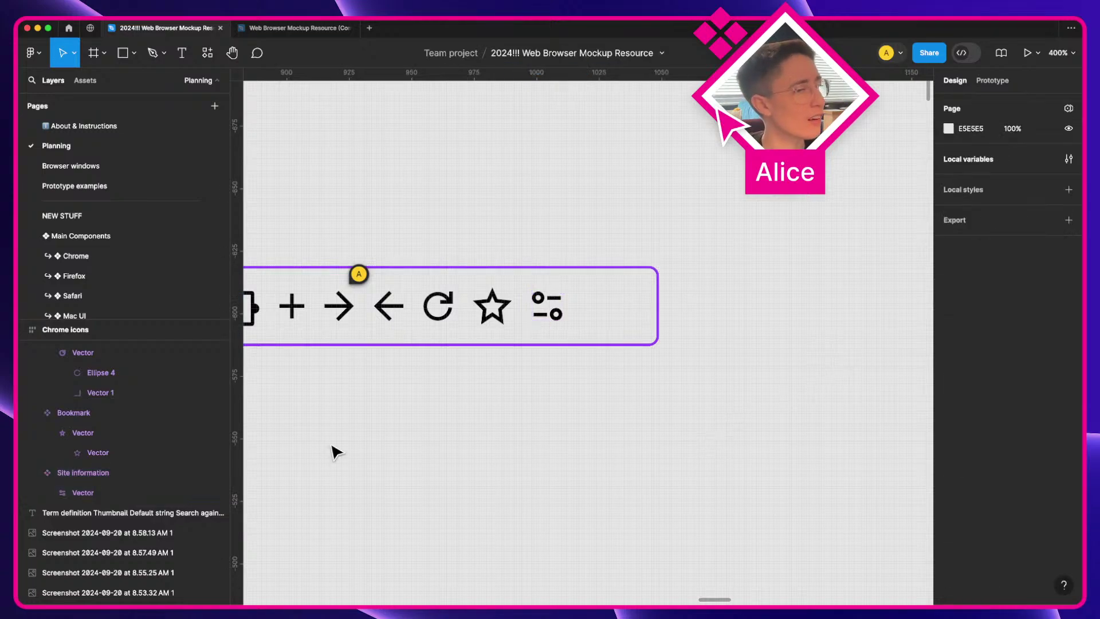
pyautogui.click(95, 482)
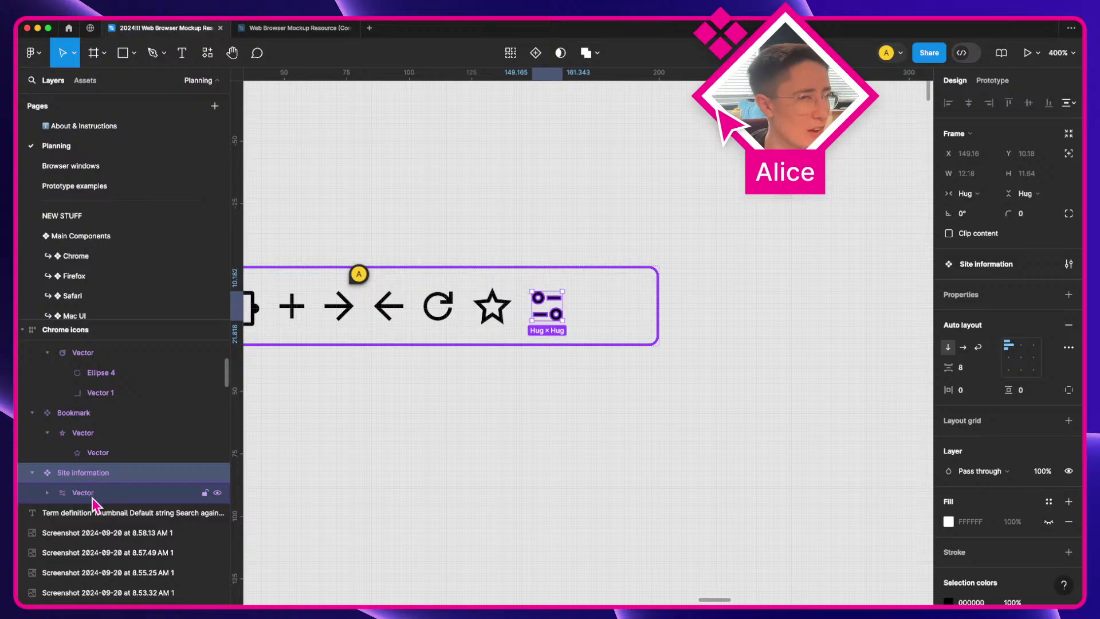
pyautogui.click(91, 496)
pyautogui.click(530, 464)
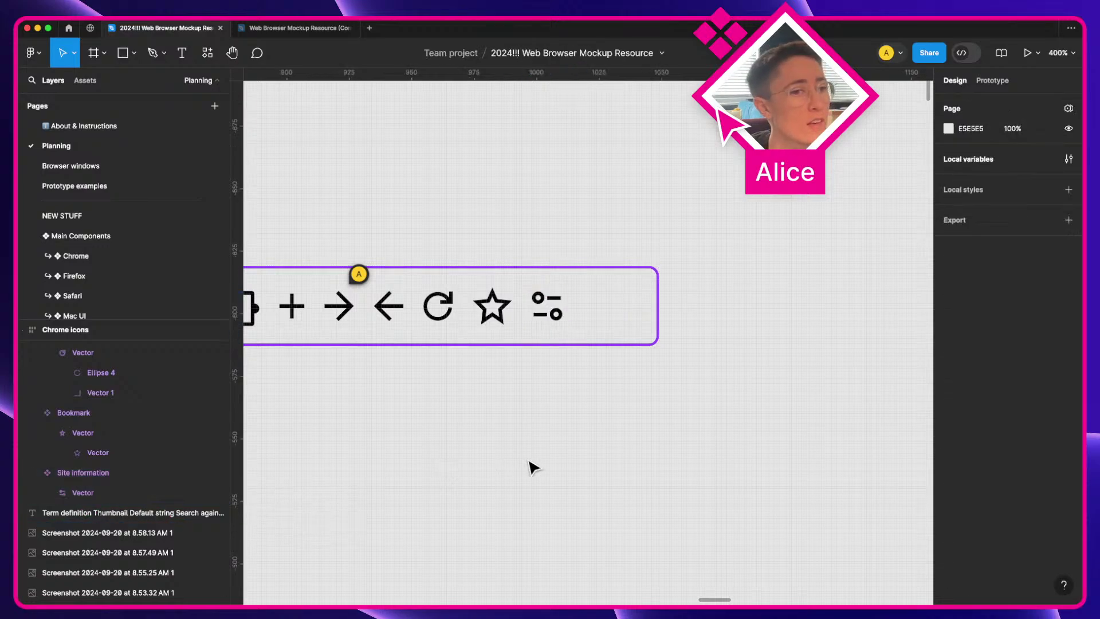
pyautogui.click(556, 318)
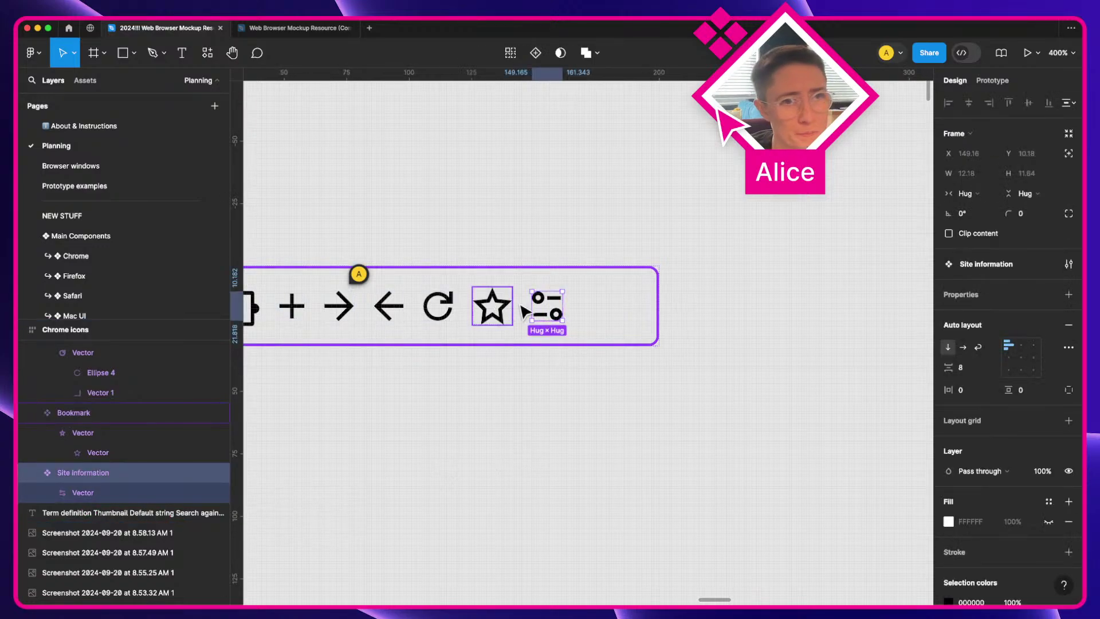
pyautogui.click(494, 219)
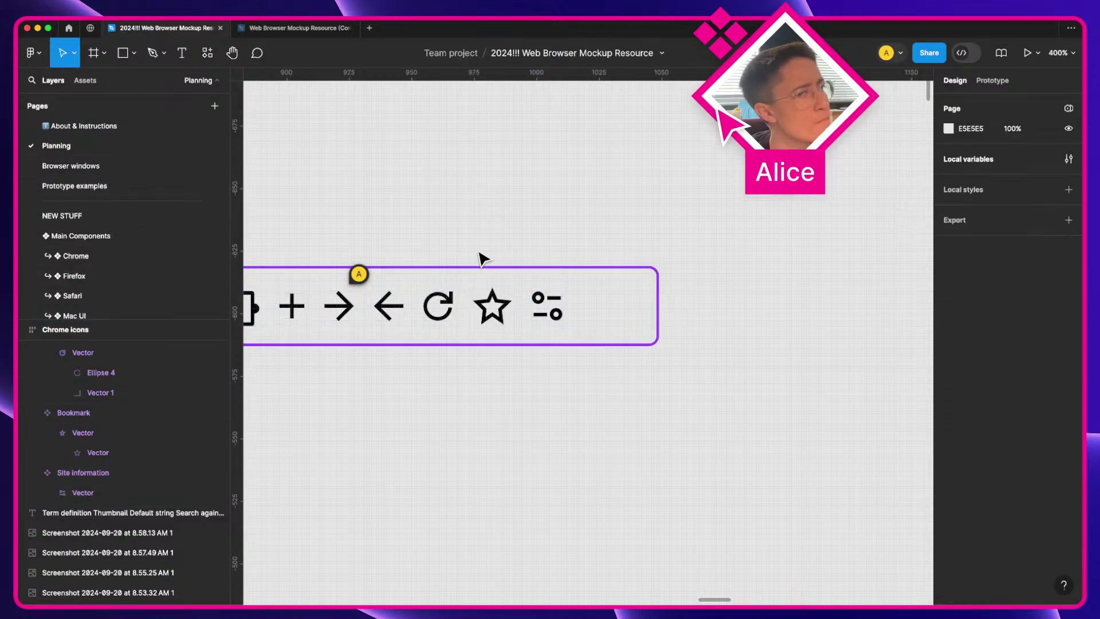
# Step: Zoom out and pan across to the Component inventory notes
pyautogui.scroll(-5, 481, 259)
pyautogui.press('space')
pyautogui.moveTo(381, 410); pyautogui.dragTo(825, 204)
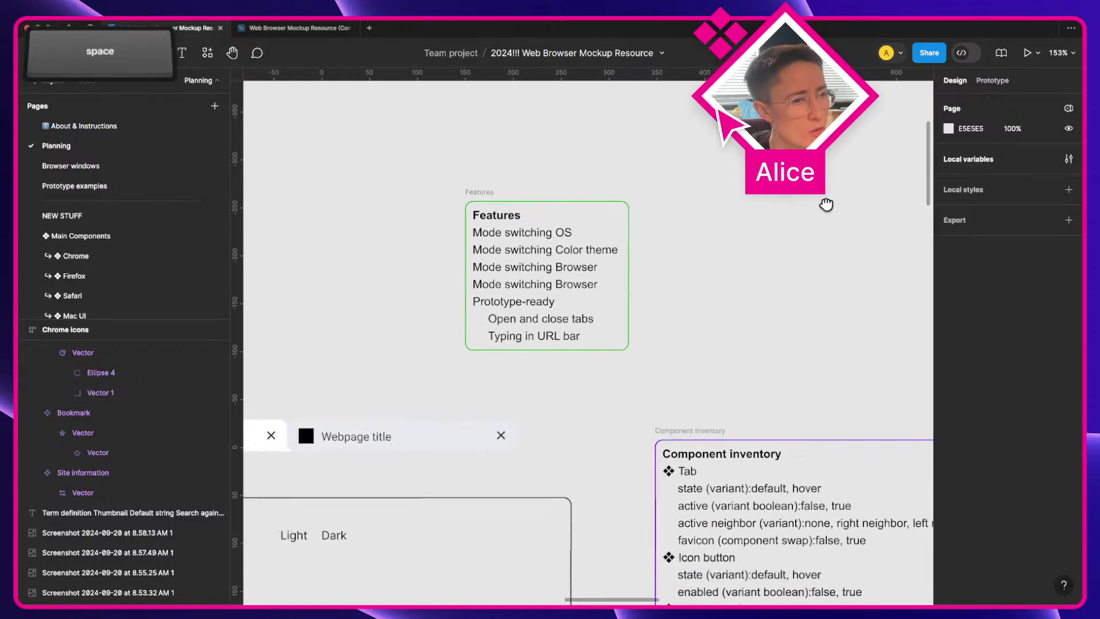
# Step: On the browser desktop, check Safari's lock-icon certificate details, then bring Firefox forward
pyautogui.hotkey('ctrl', 'Right')
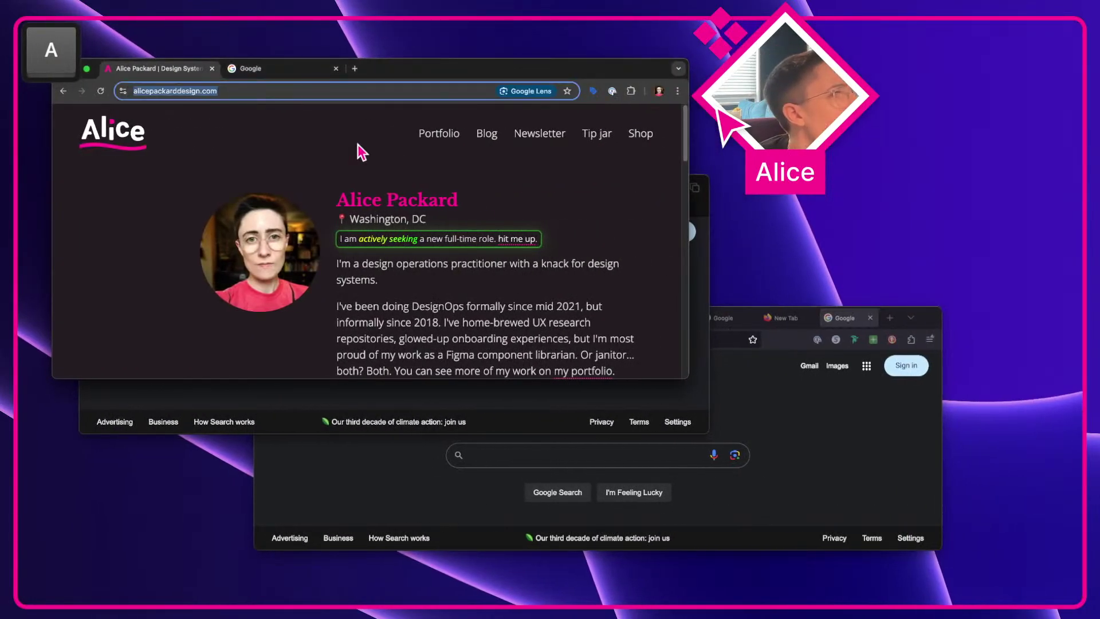
pyautogui.click(699, 405)
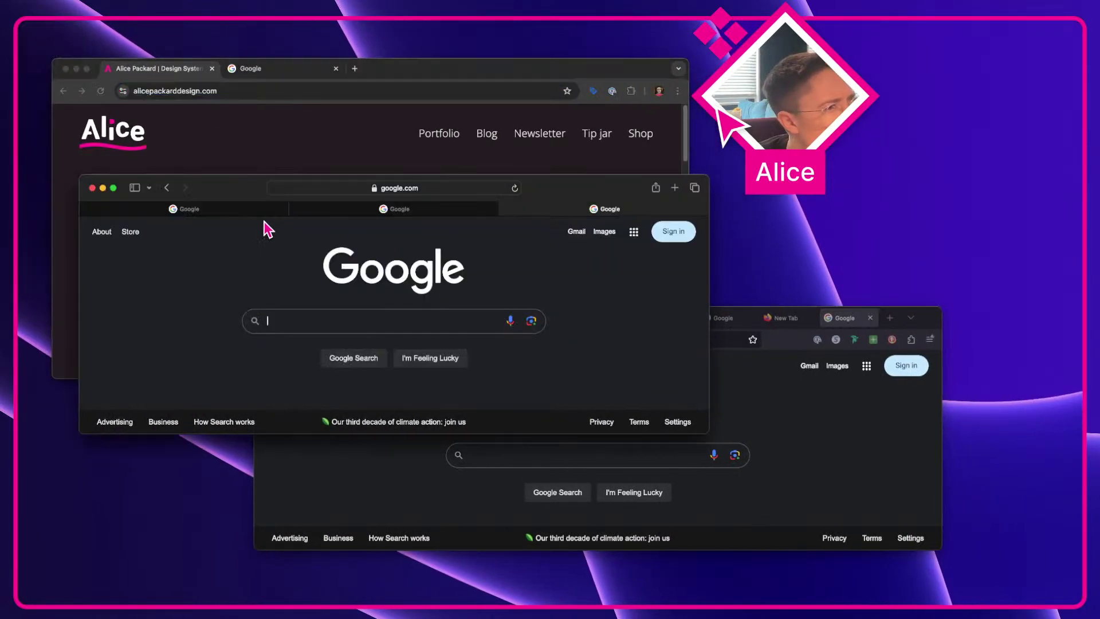
pyautogui.click(374, 187)
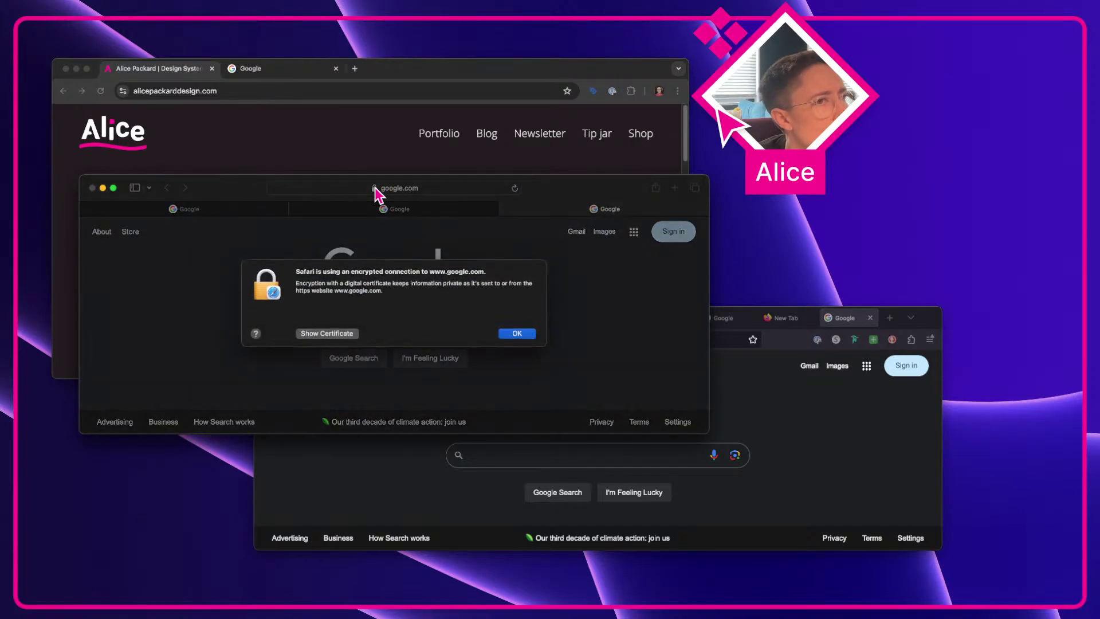
pyautogui.click(509, 337)
pyautogui.click(768, 401)
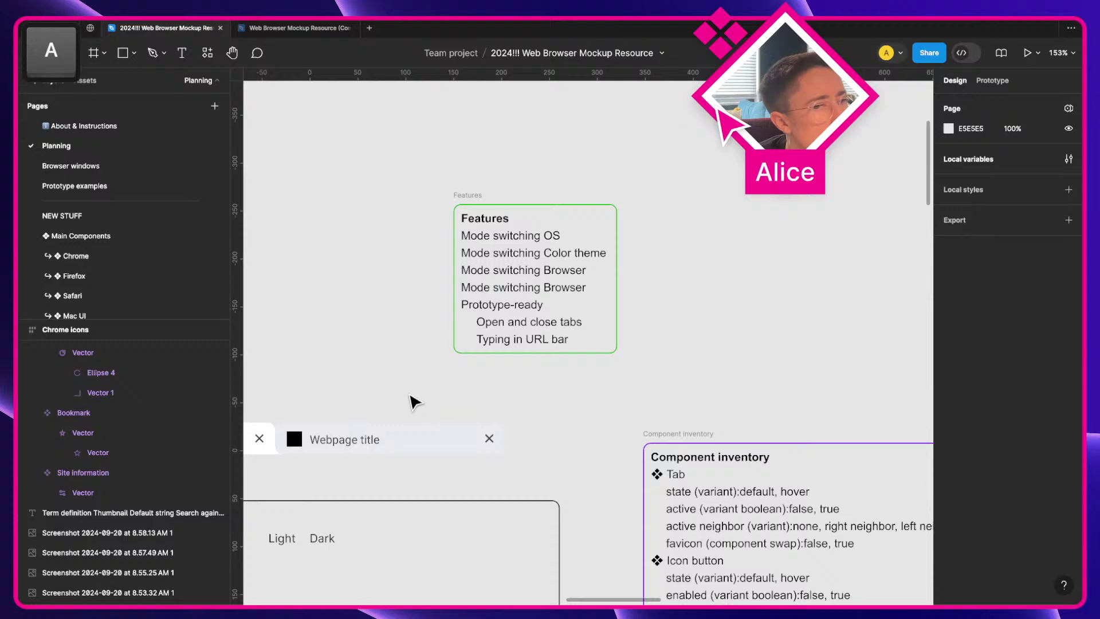
pyautogui.scroll(-5, 414, 400)
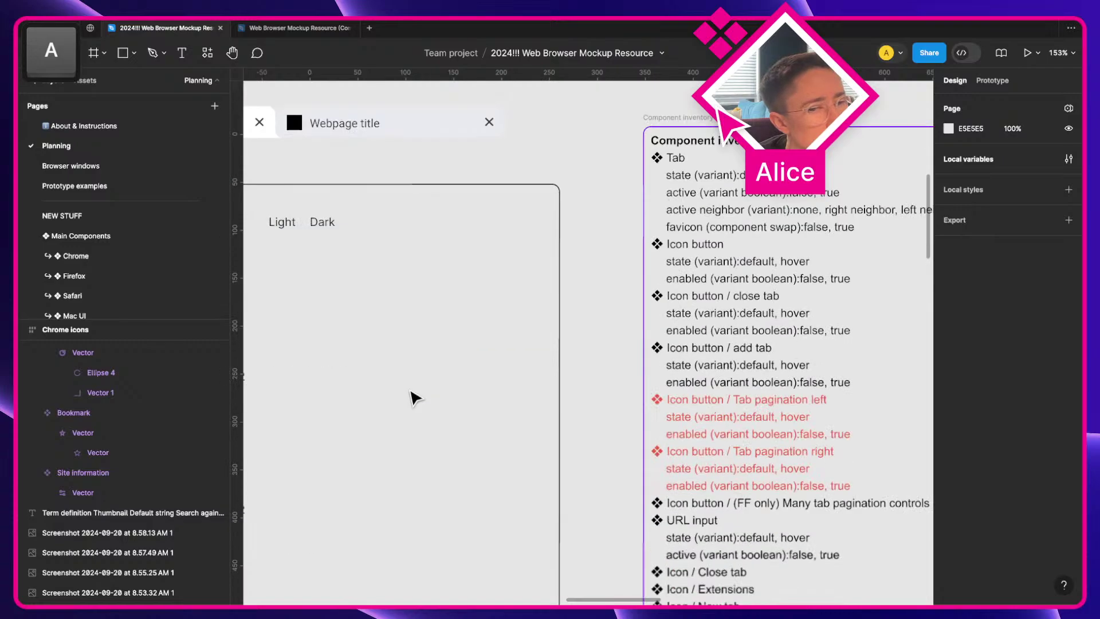
# Step: Duplicate the Icon / Bookmark page entry and rename the copy 'Icon / Site information'
pyautogui.scroll(-5, 414, 399)
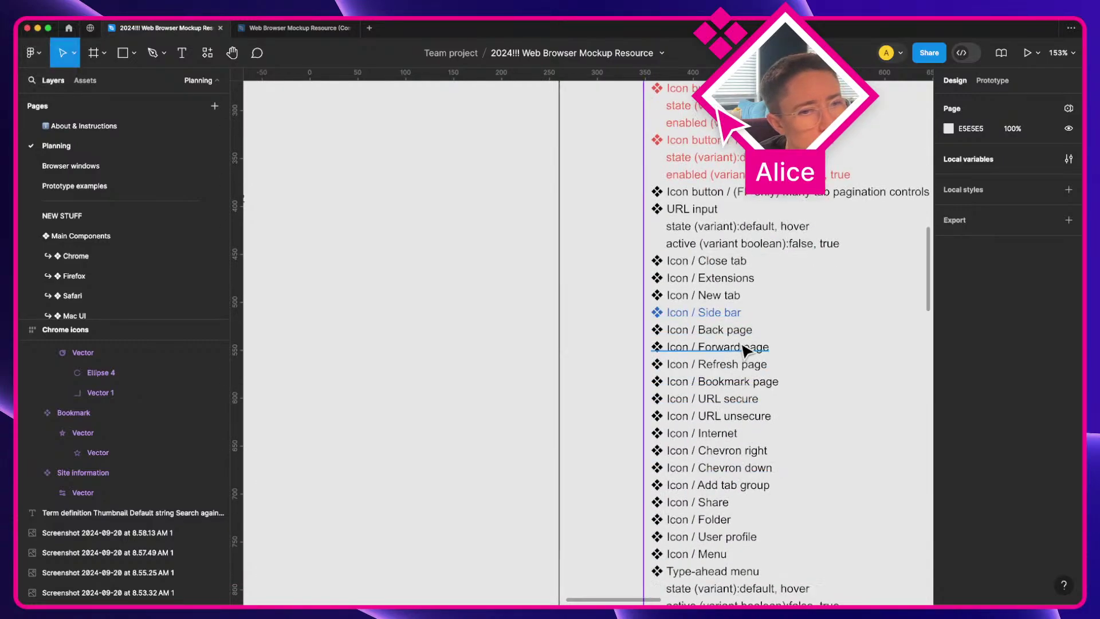
pyautogui.hscroll(3, 716, 424)
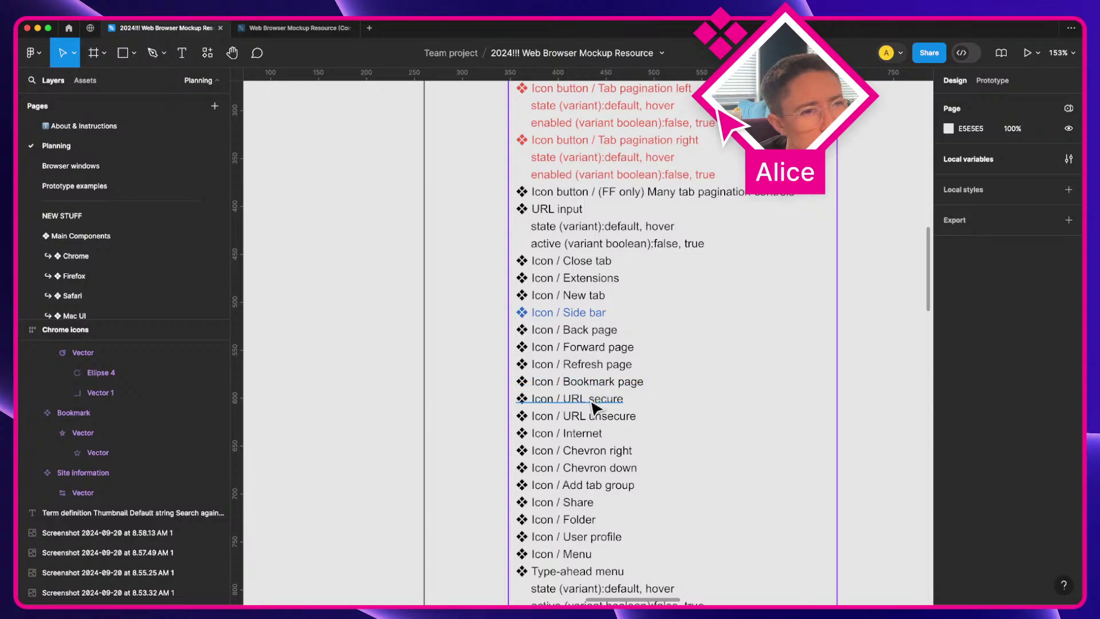
pyautogui.click(596, 382)
pyautogui.press('super+d')
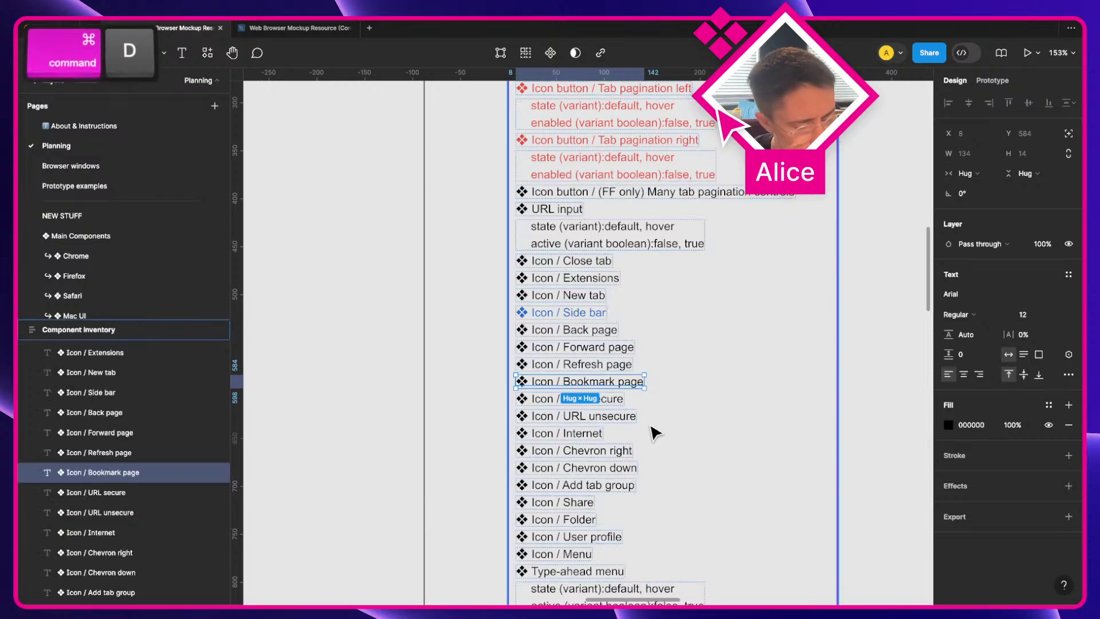
pyautogui.press('Return')
pyautogui.press('Right')
pyautogui.hotkey('shift', 'alt', 'Left')
pyautogui.hotkey('shift', 'alt', 'Left')
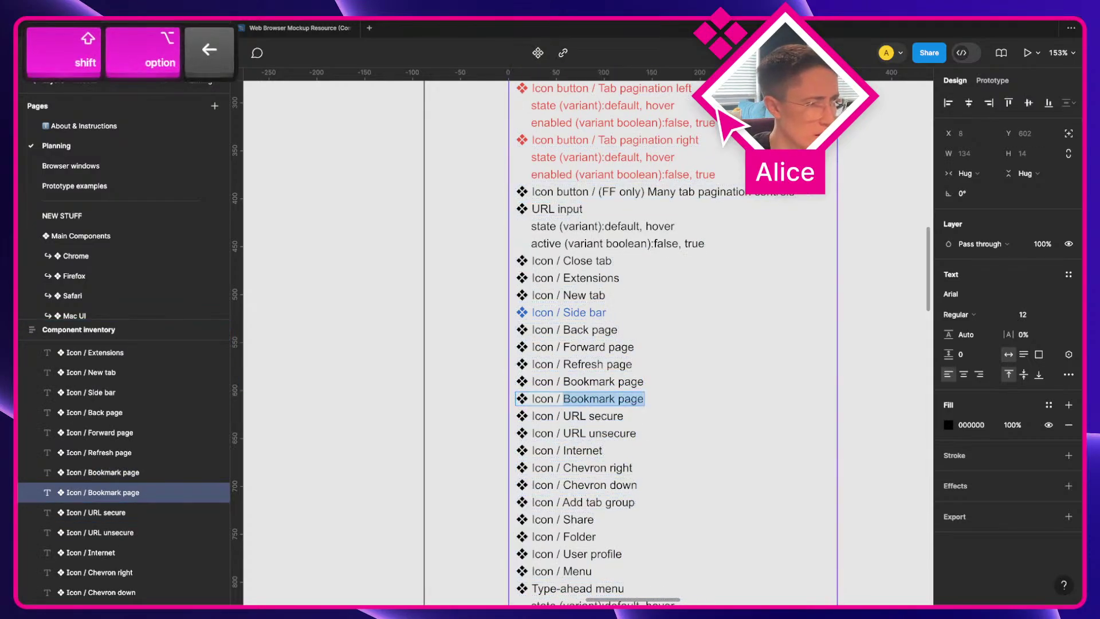
pyautogui.write('Site informati')
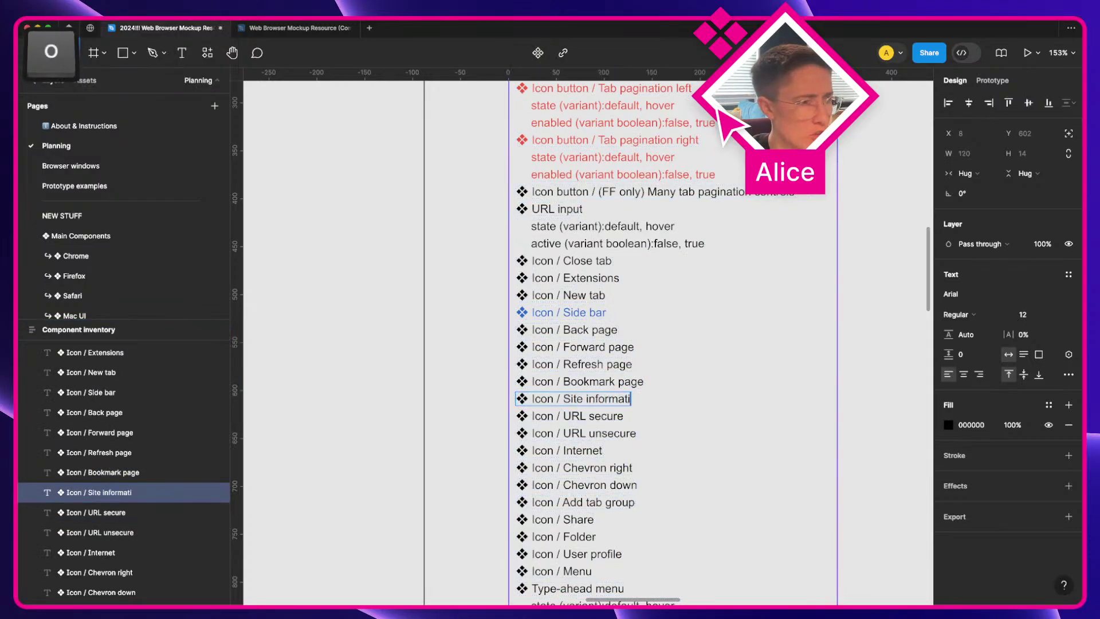
pyautogui.write('on')
pyautogui.press('Escape')
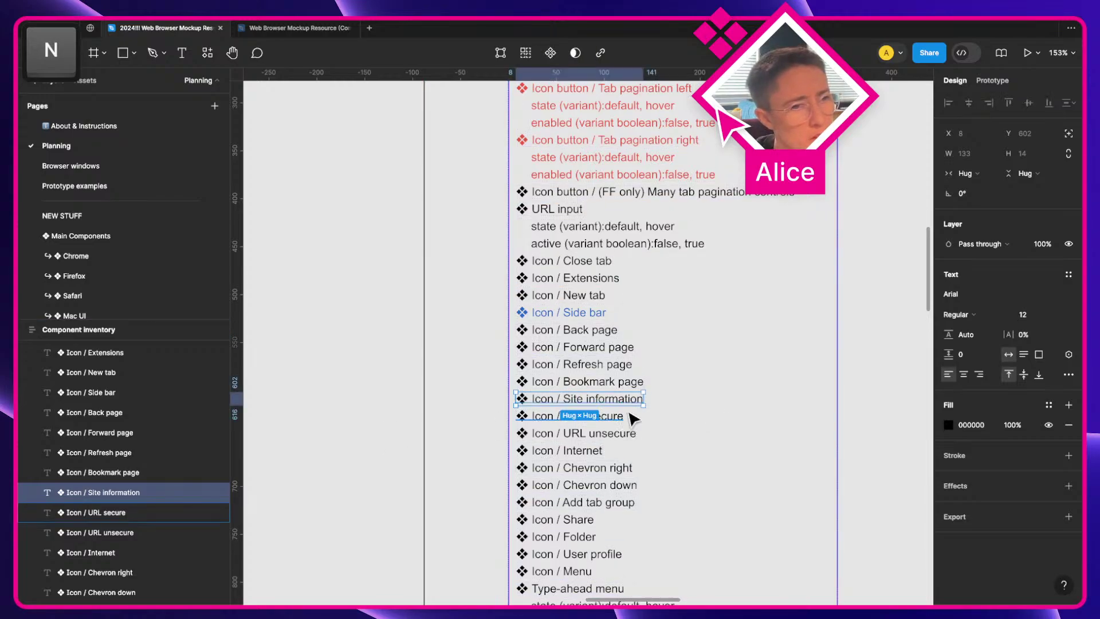
# Step: Colour the Icon / Site information entry green (43A345), then select the URL secure and unsecure entries
pyautogui.click(953, 431)
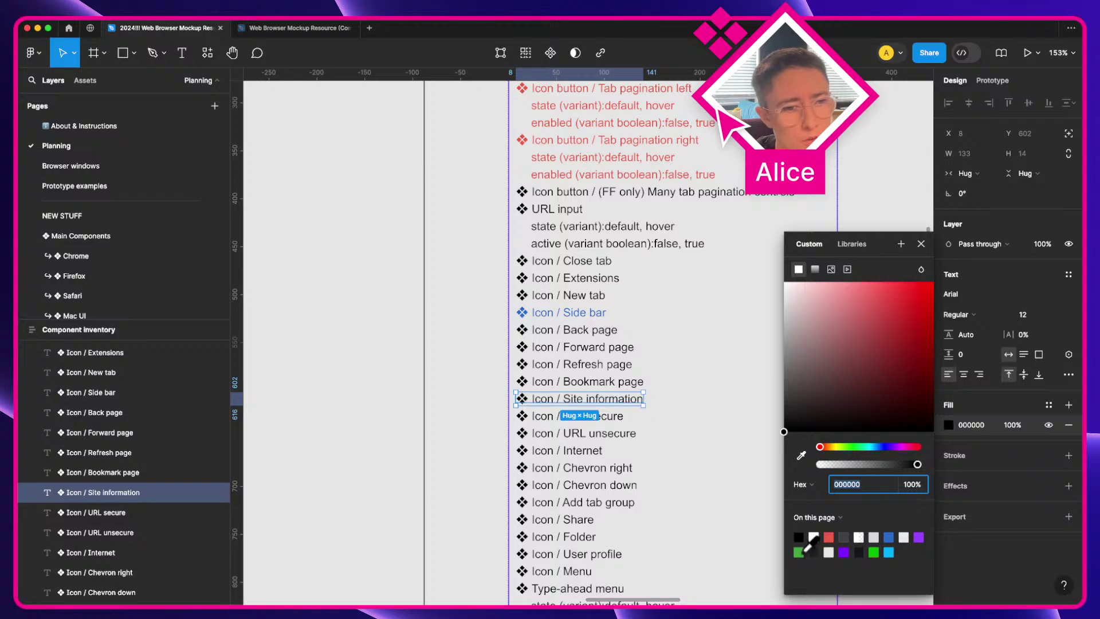
pyautogui.click(798, 552)
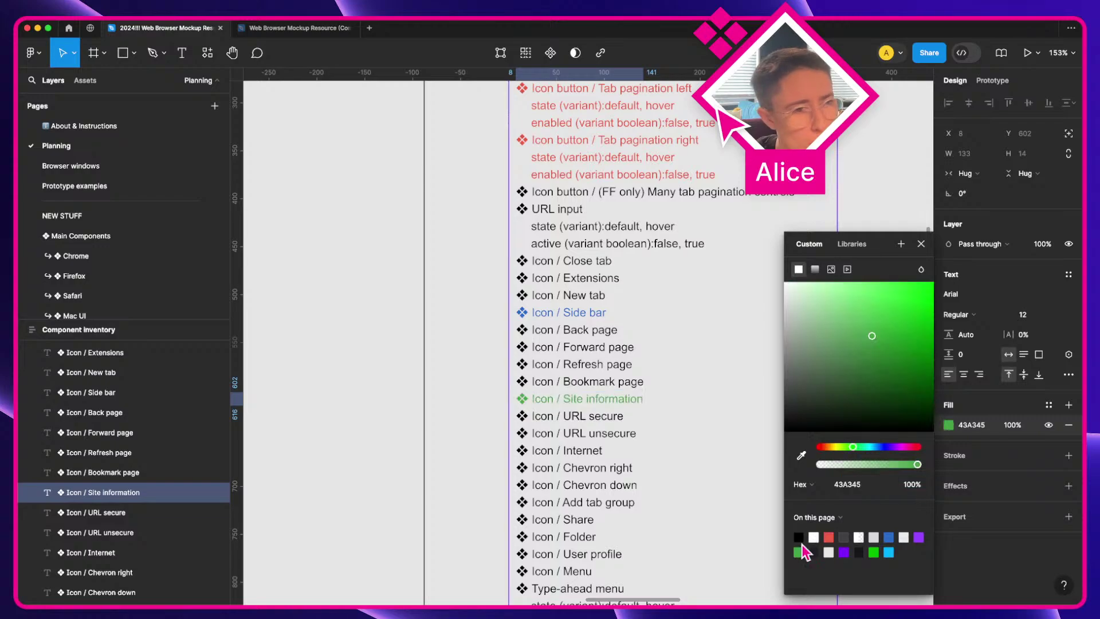
pyautogui.click(481, 417)
pyautogui.keyDown('super'); pyautogui.click(611, 423); pyautogui.keyUp('super')
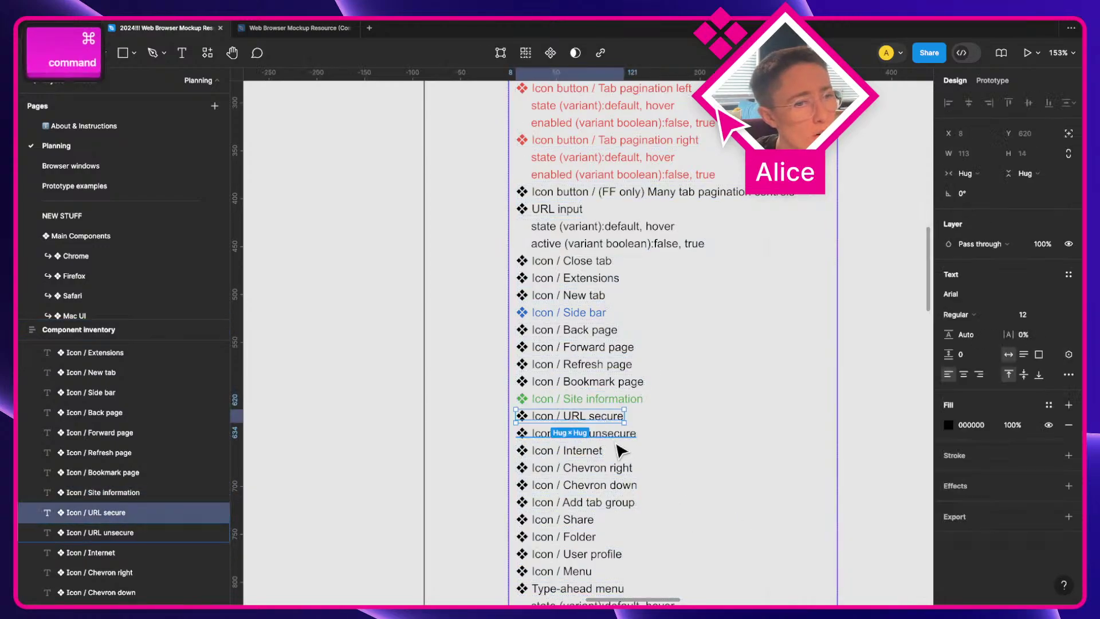
pyautogui.keyDown('super'); pyautogui.click(614, 434); pyautogui.keyUp('super')
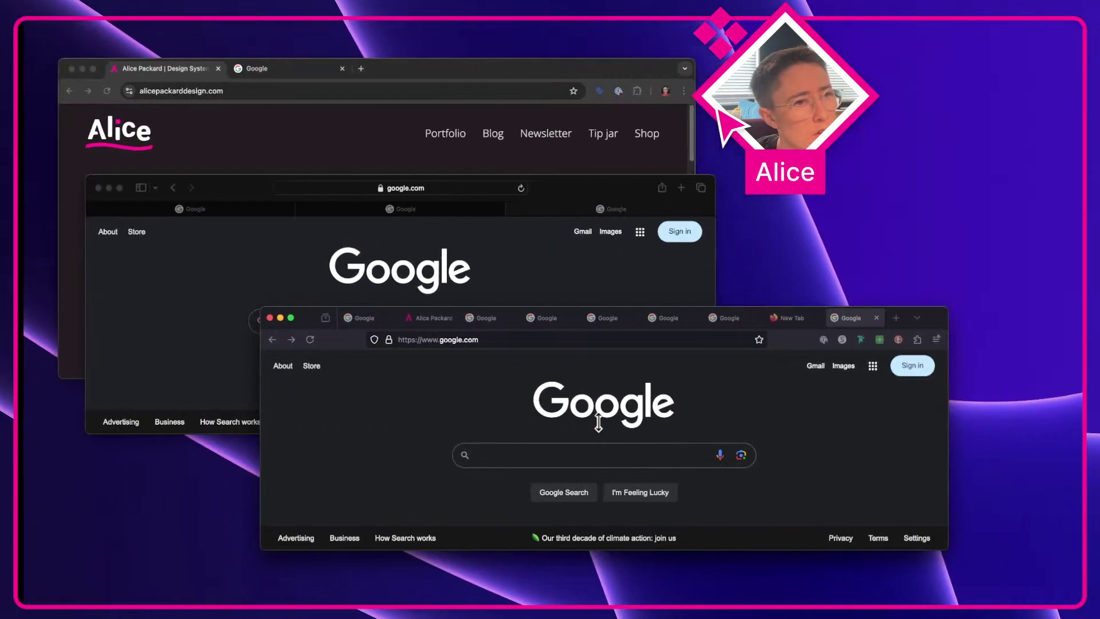
pyautogui.press('a')
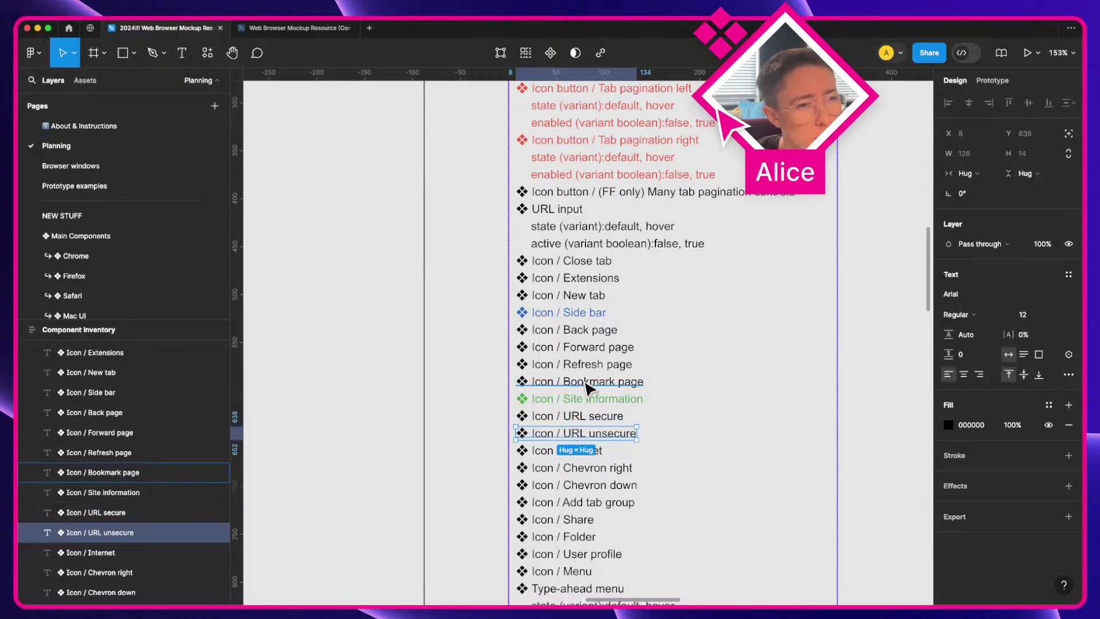
# Step: Strike through the inventory entries from Icon / Close tab down to Icon / Bookmark page
pyautogui.scroll(-3, 587, 388)
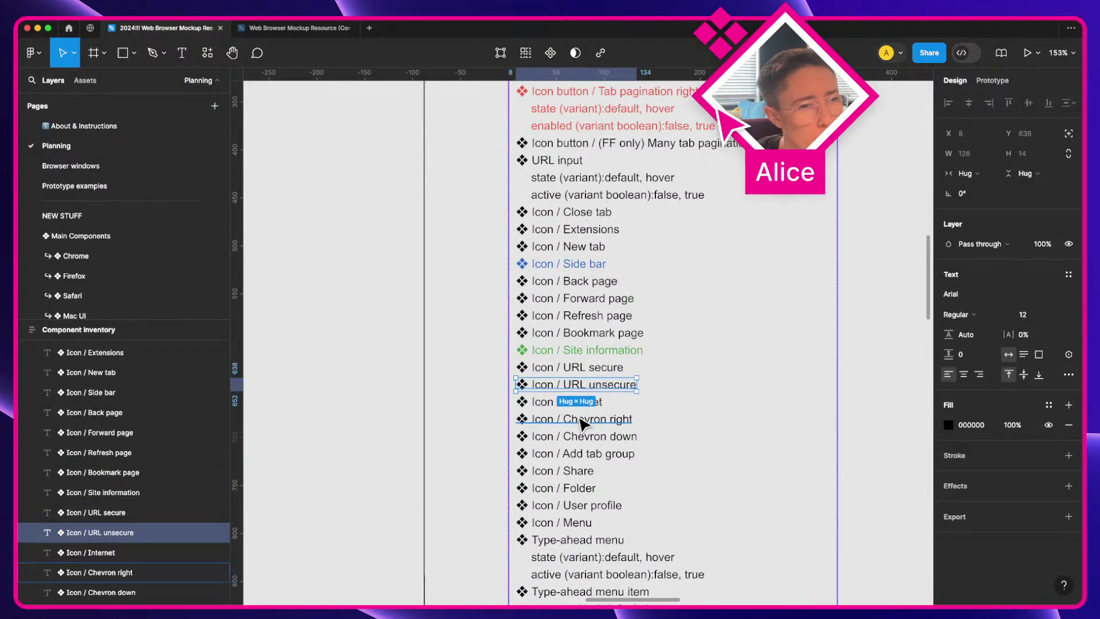
pyautogui.click(577, 402)
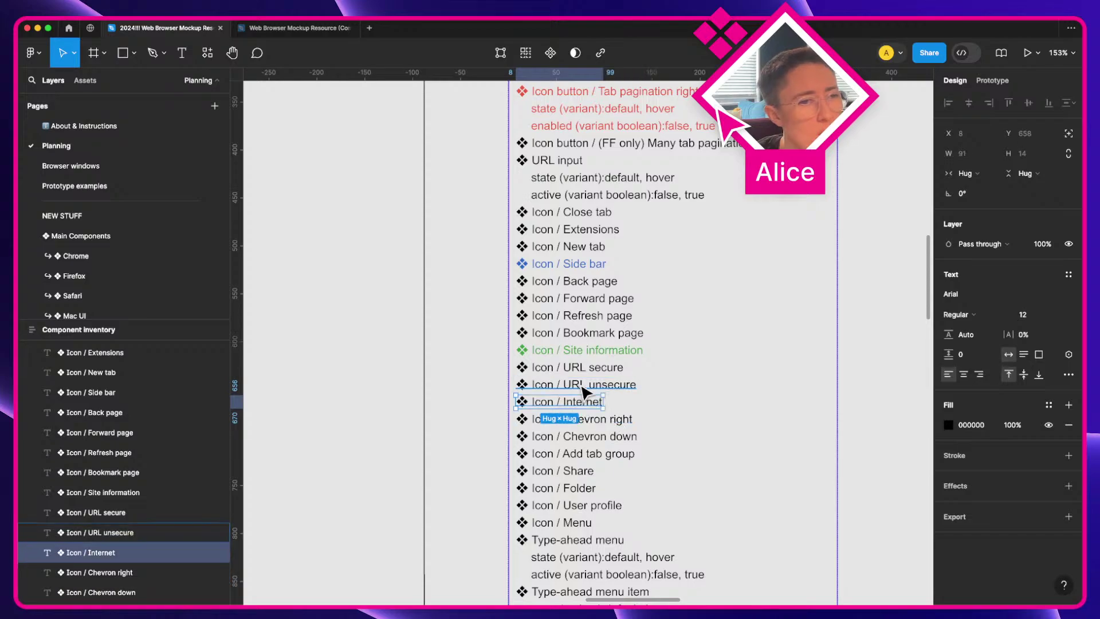
pyautogui.click(583, 388)
pyautogui.scroll(1, 596, 366)
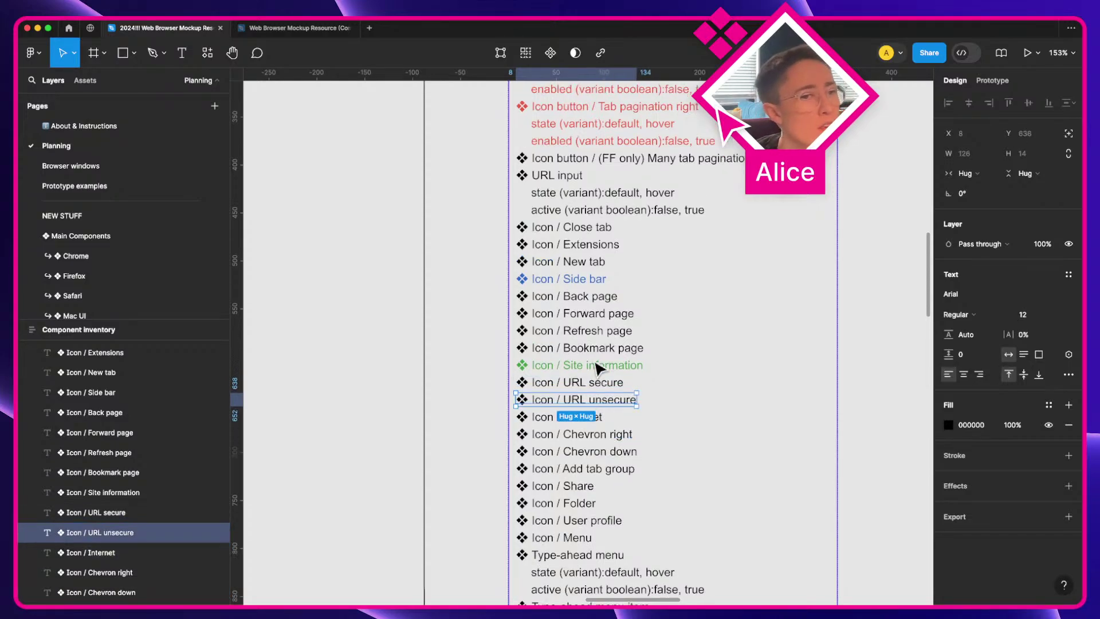
pyautogui.click(590, 347)
pyautogui.keyDown('shift'); pyautogui.keyDown('super'); pyautogui.click(590, 331); pyautogui.keyUp('super'); pyautogui.keyUp('shift')
pyautogui.keyDown('shift'); pyautogui.keyDown('super'); pyautogui.click(596, 315); pyautogui.keyUp('super'); pyautogui.keyUp('shift')
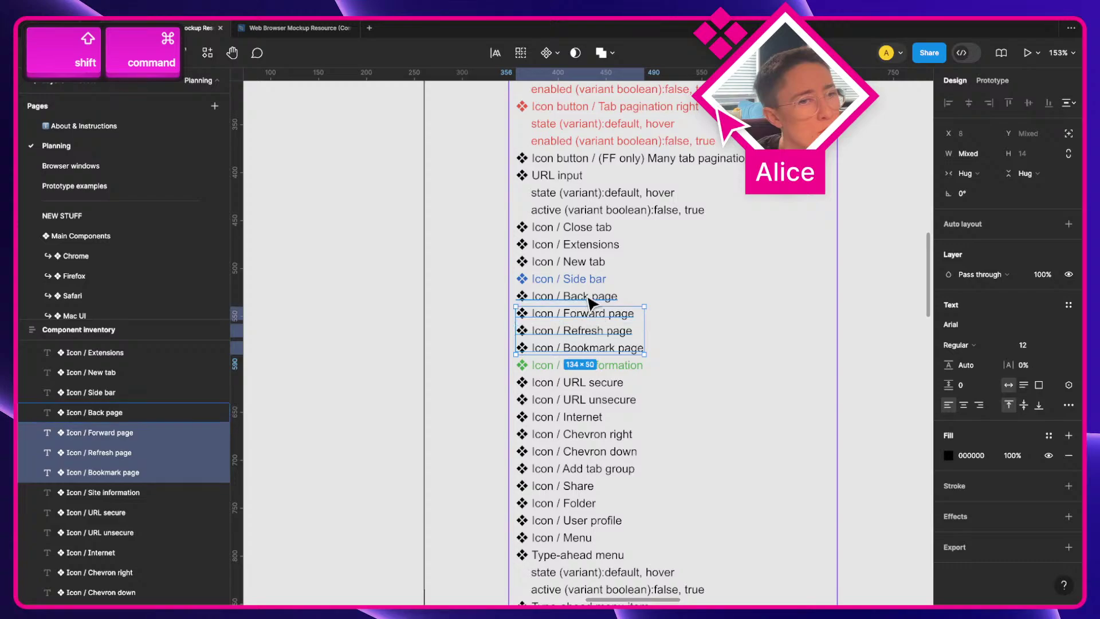
pyautogui.keyDown('shift'); pyautogui.keyDown('super'); pyautogui.click(590, 297); pyautogui.keyUp('super'); pyautogui.keyUp('shift')
pyautogui.keyDown('shift'); pyautogui.keyDown('super'); pyautogui.click(585, 280); pyautogui.keyUp('super'); pyautogui.keyUp('shift')
pyautogui.keyDown('shift'); pyautogui.keyDown('super'); pyautogui.click(585, 262); pyautogui.keyUp('super'); pyautogui.keyUp('shift')
pyautogui.keyDown('shift'); pyautogui.keyDown('super'); pyautogui.click(587, 245); pyautogui.keyUp('super'); pyautogui.keyUp('shift')
pyautogui.keyDown('shift'); pyautogui.keyDown('super'); pyautogui.click(585, 228); pyautogui.keyUp('super'); pyautogui.keyUp('shift')
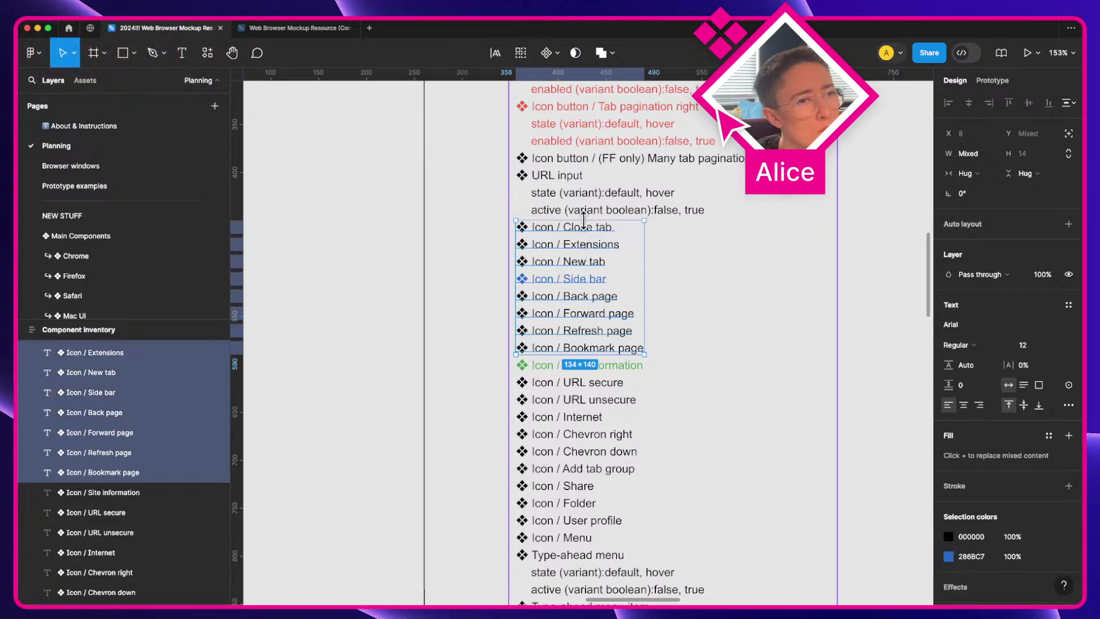
pyautogui.click(1066, 405)
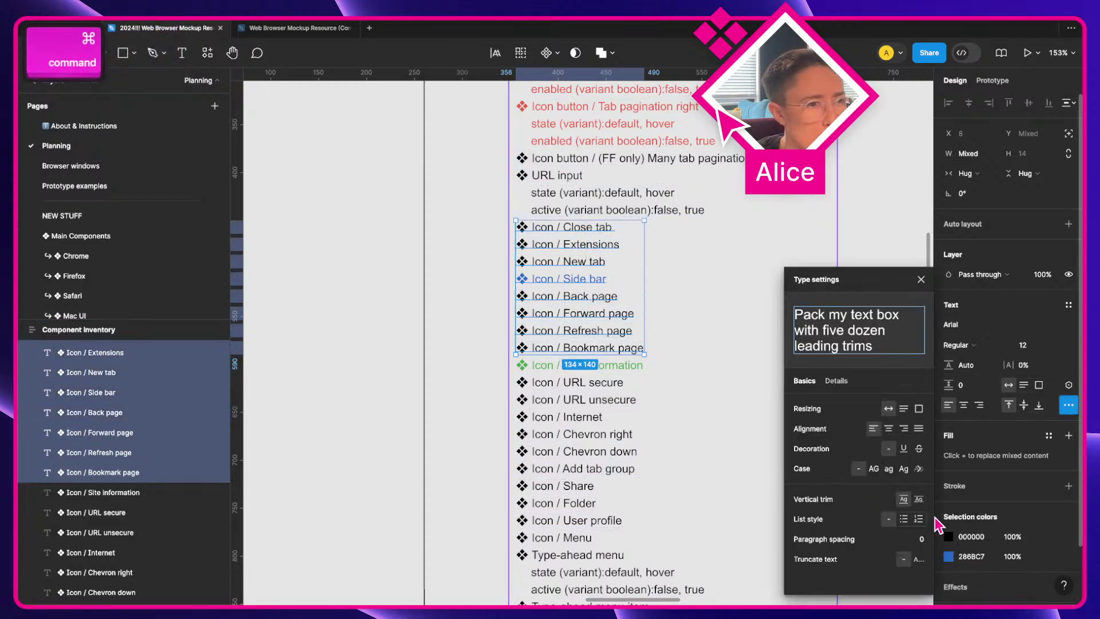
pyautogui.click(919, 448)
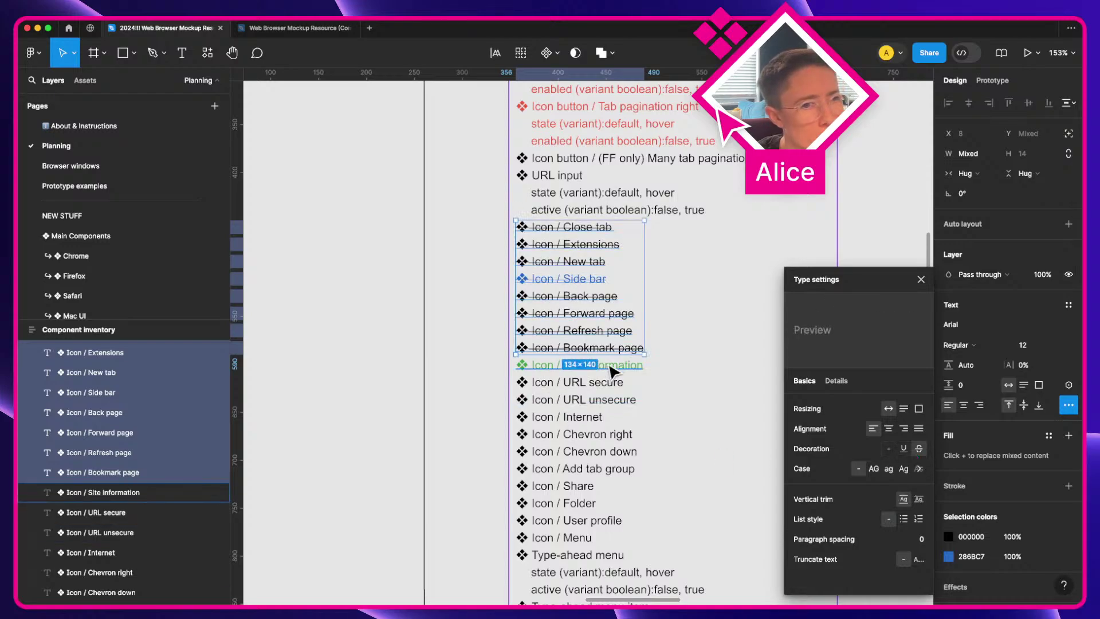
# Step: Strike through Icon / Site information as well, then select the URL secure and unsecure entries
pyautogui.click(590, 366)
pyautogui.click(919, 448)
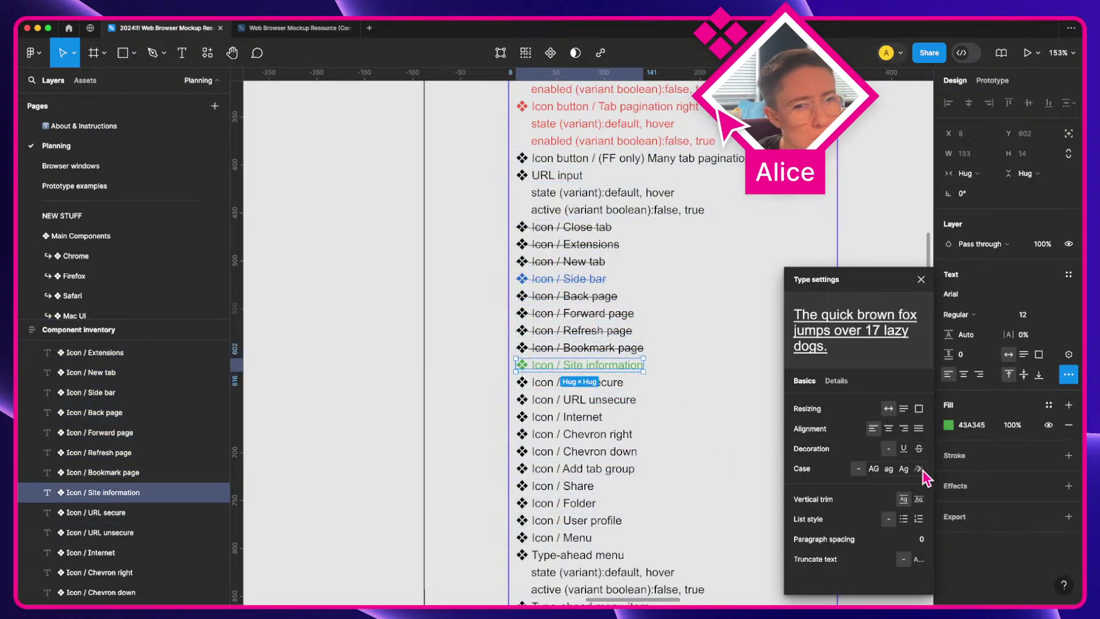
pyautogui.click(601, 383)
pyautogui.click(618, 405)
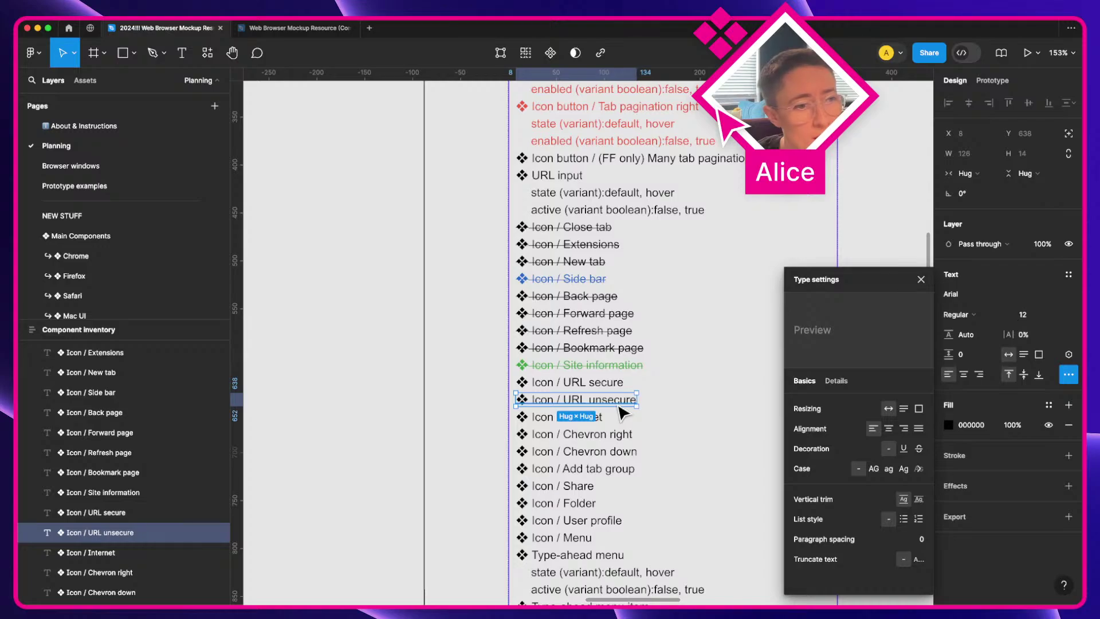
pyautogui.hotkey('ctrl', 'Right')
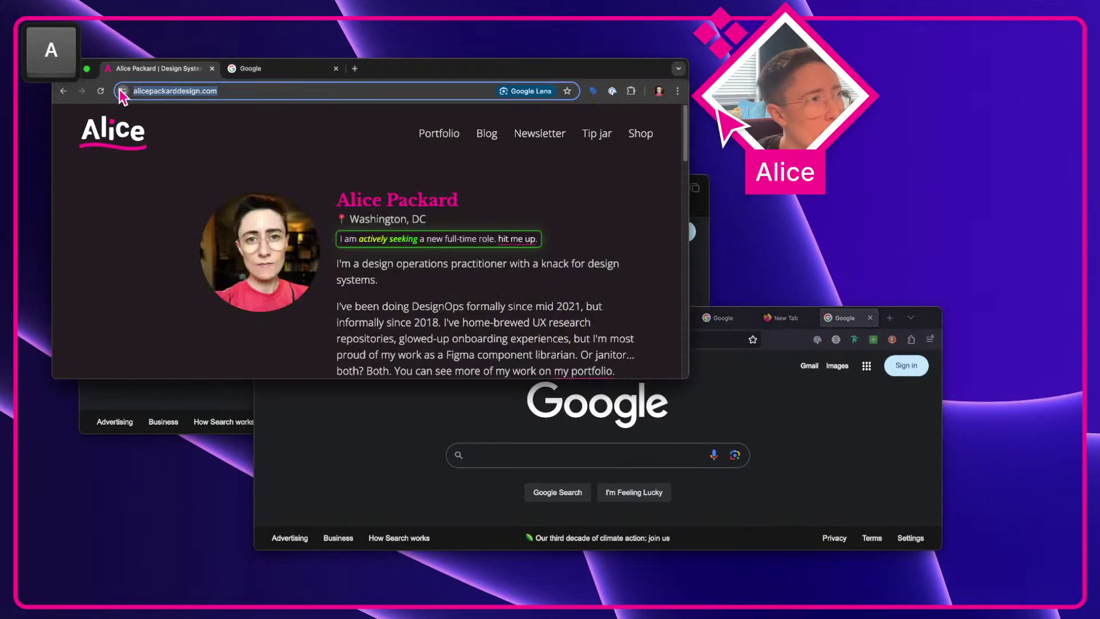
pyautogui.click(123, 91)
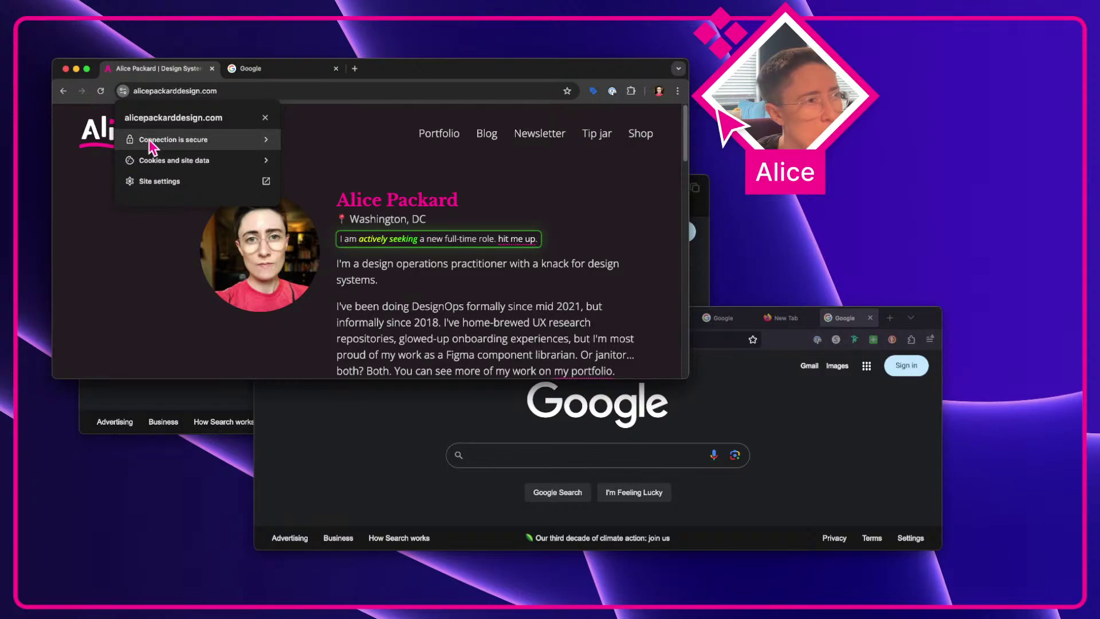
pyautogui.hotkey('ctrl', 'Left')
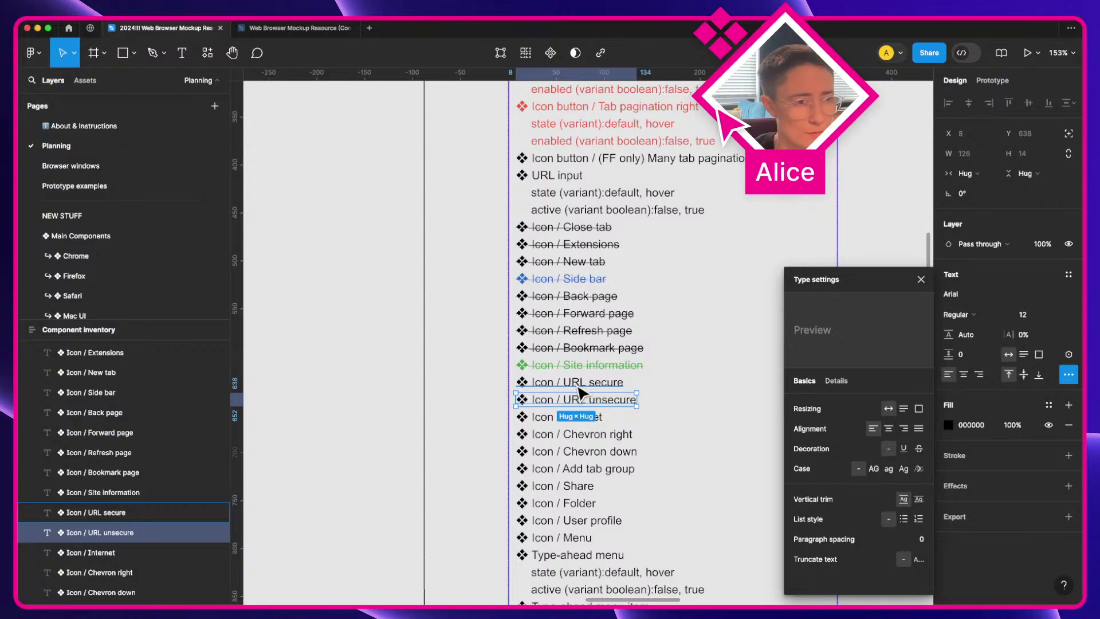
pyautogui.click(597, 423)
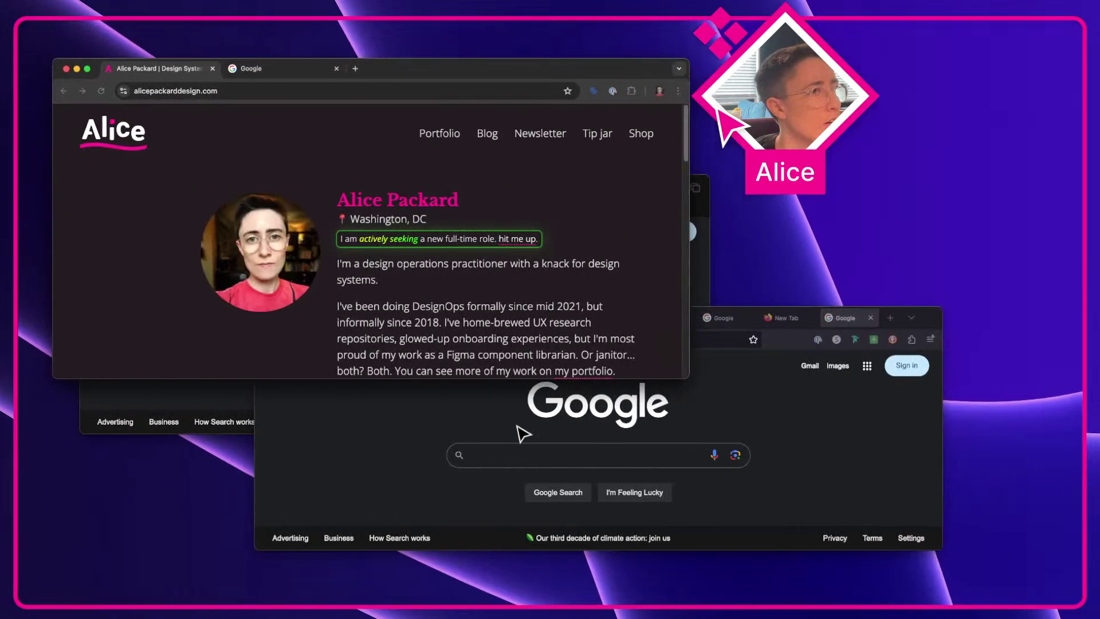
pyautogui.press('super+a')
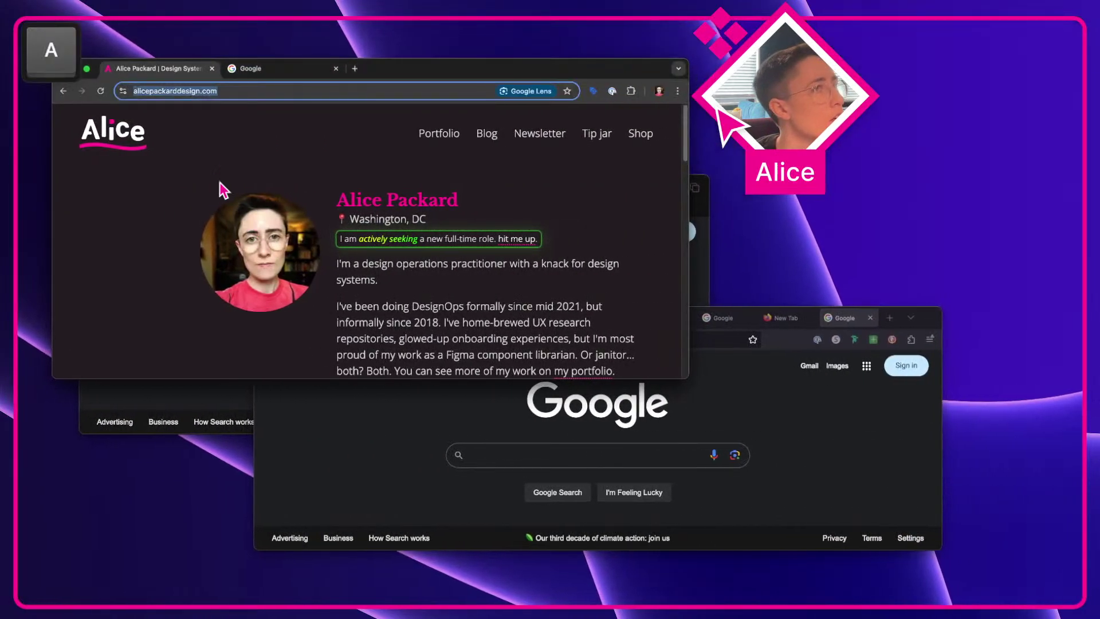
# Step: Compare Chrome's site information popup with Firefox's tracking protections and site information panels
pyautogui.click(235, 158)
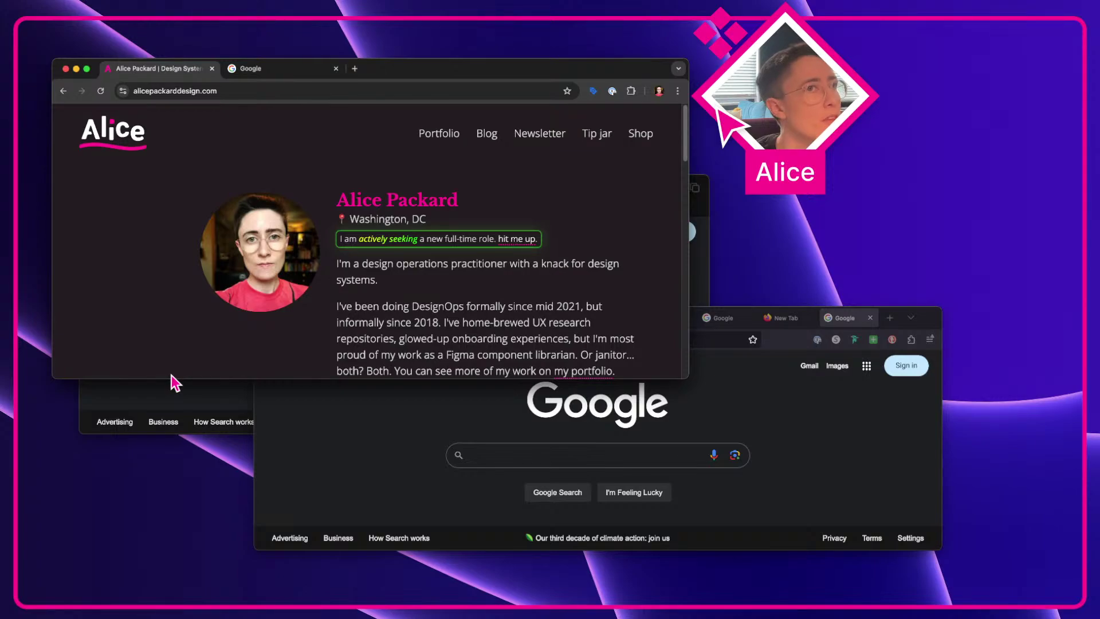
pyautogui.click(216, 390)
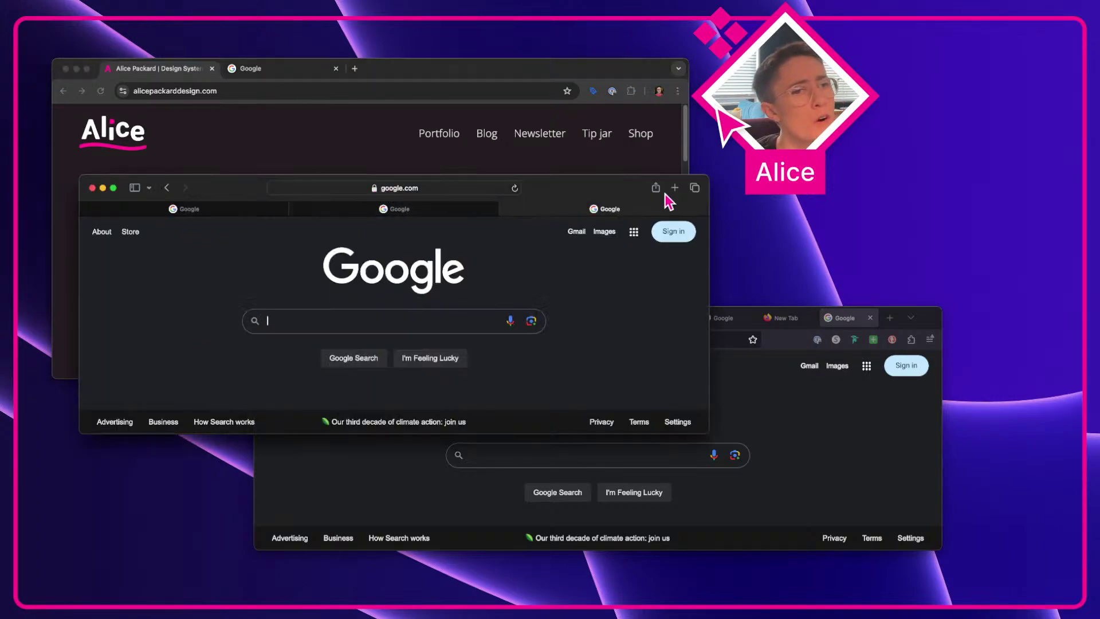
pyautogui.click(812, 408)
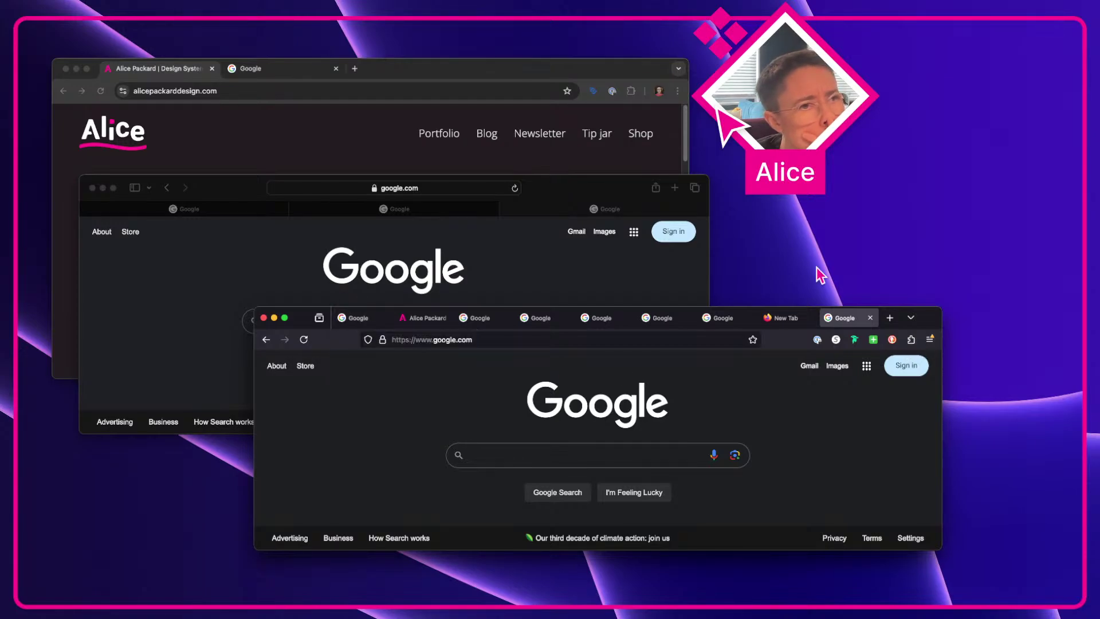
pyautogui.click(499, 95)
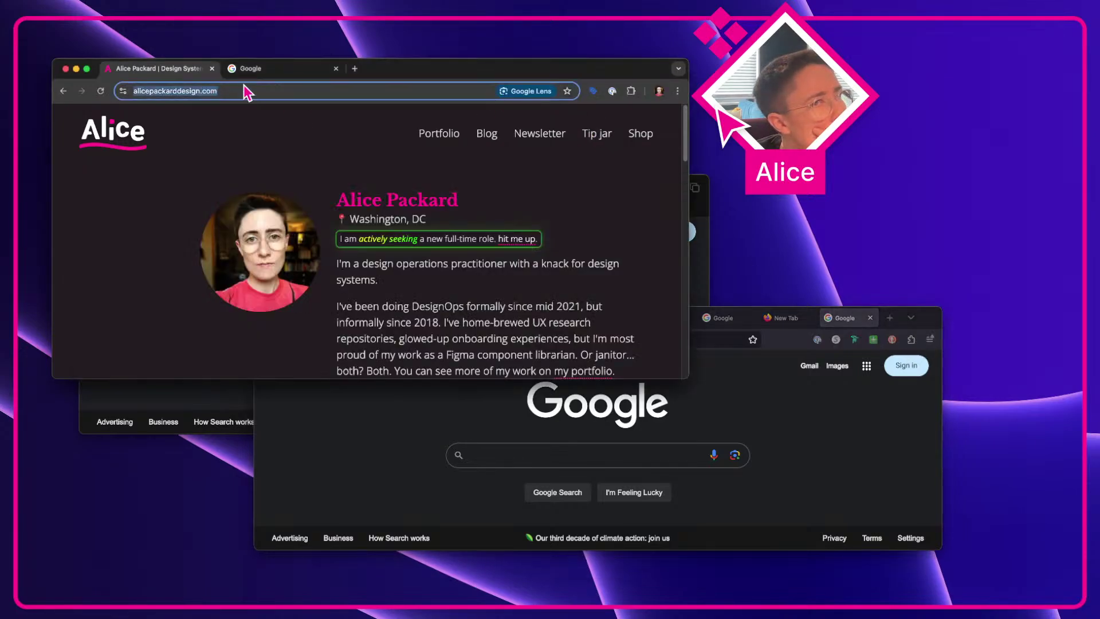
pyautogui.click(124, 92)
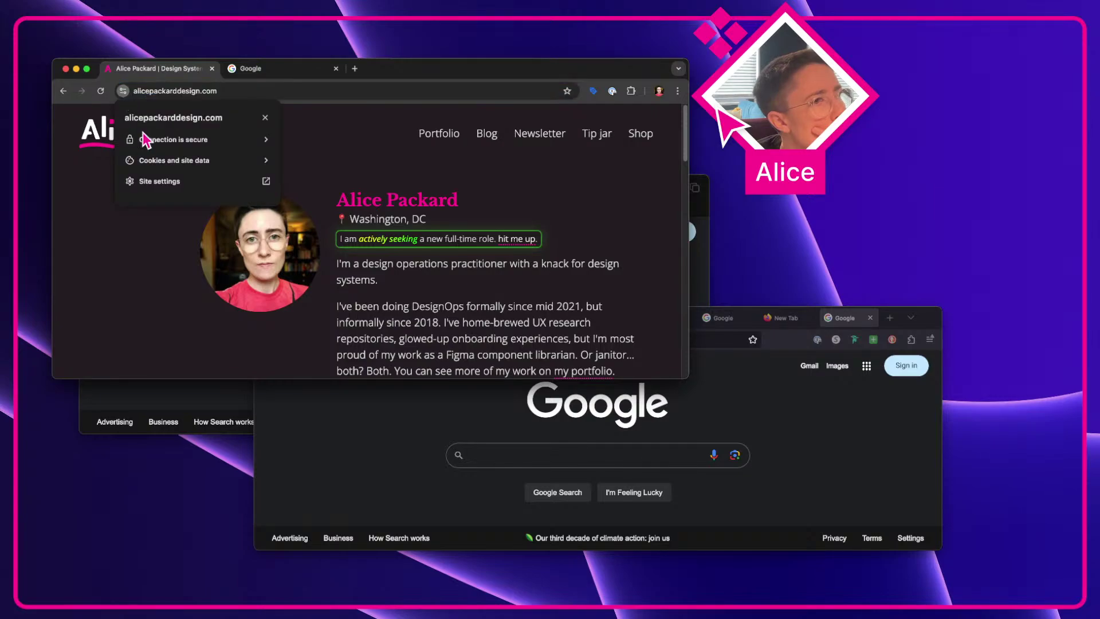
pyautogui.click(389, 452)
pyautogui.click(368, 341)
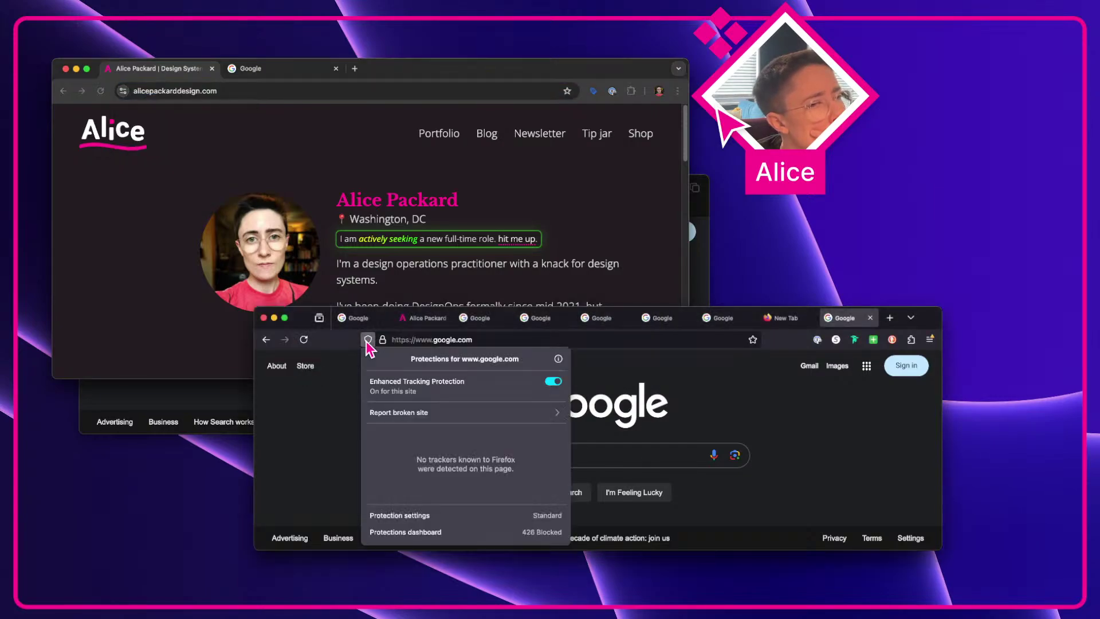
pyautogui.click(384, 340)
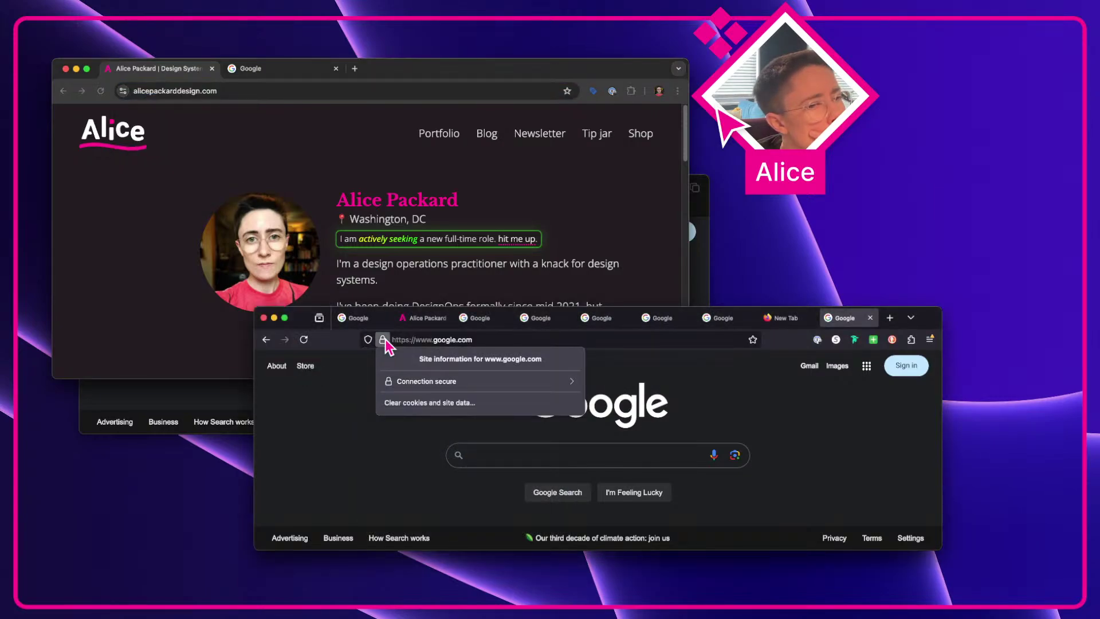
pyautogui.click(368, 340)
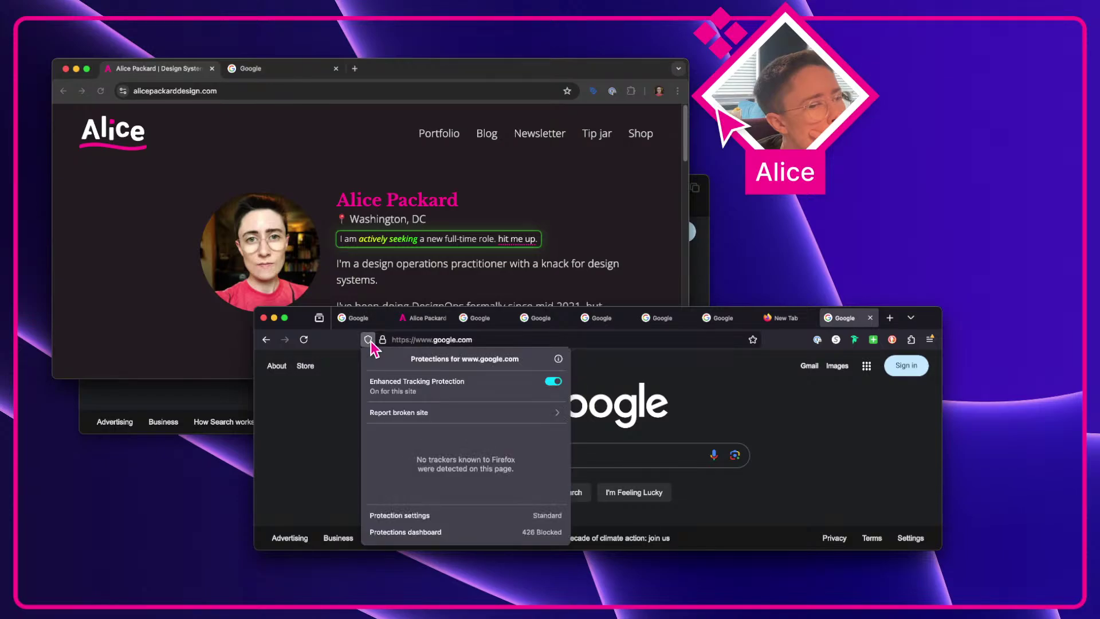
pyautogui.click(334, 383)
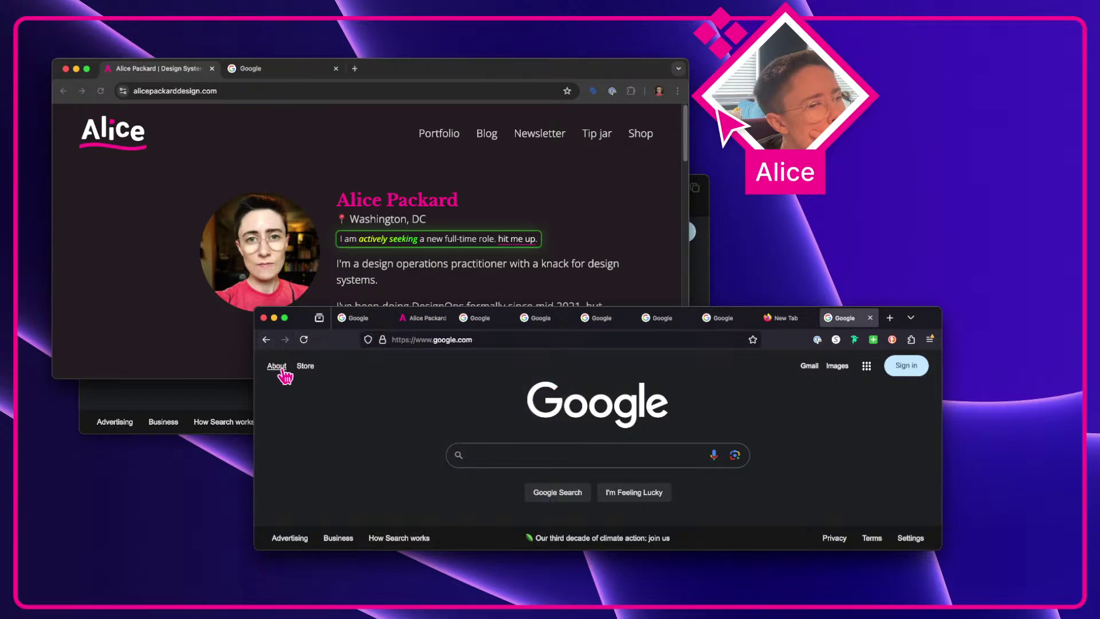
# Step: Check Firefox's all-tabs list and Safari's sidebar and favorites, closing each afterwards
pyautogui.click(910, 318)
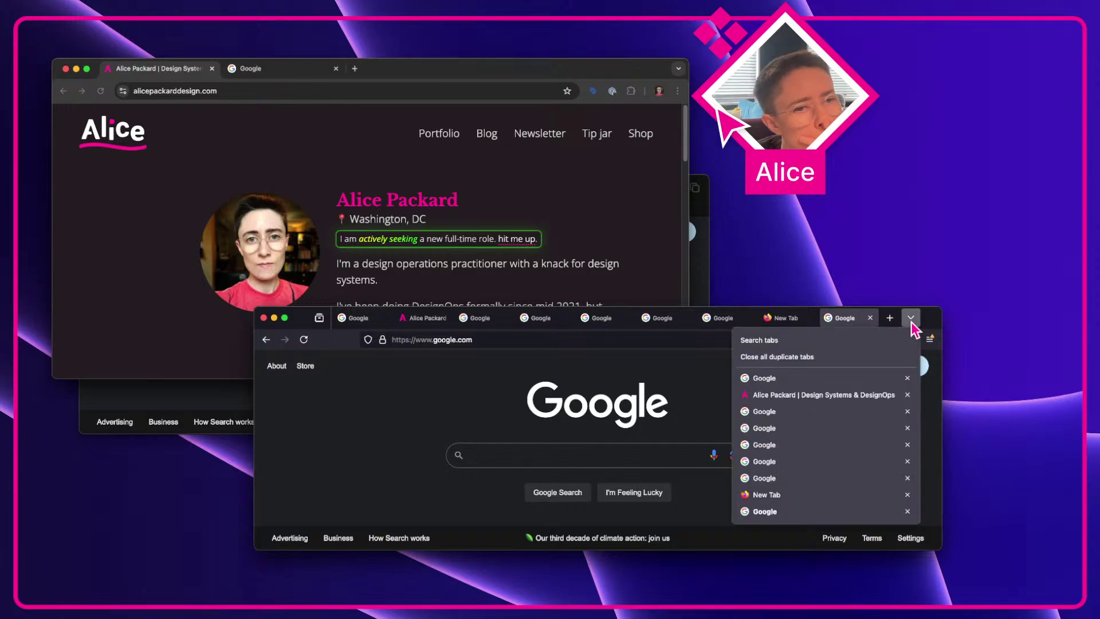
pyautogui.press('Escape')
pyautogui.click(637, 106)
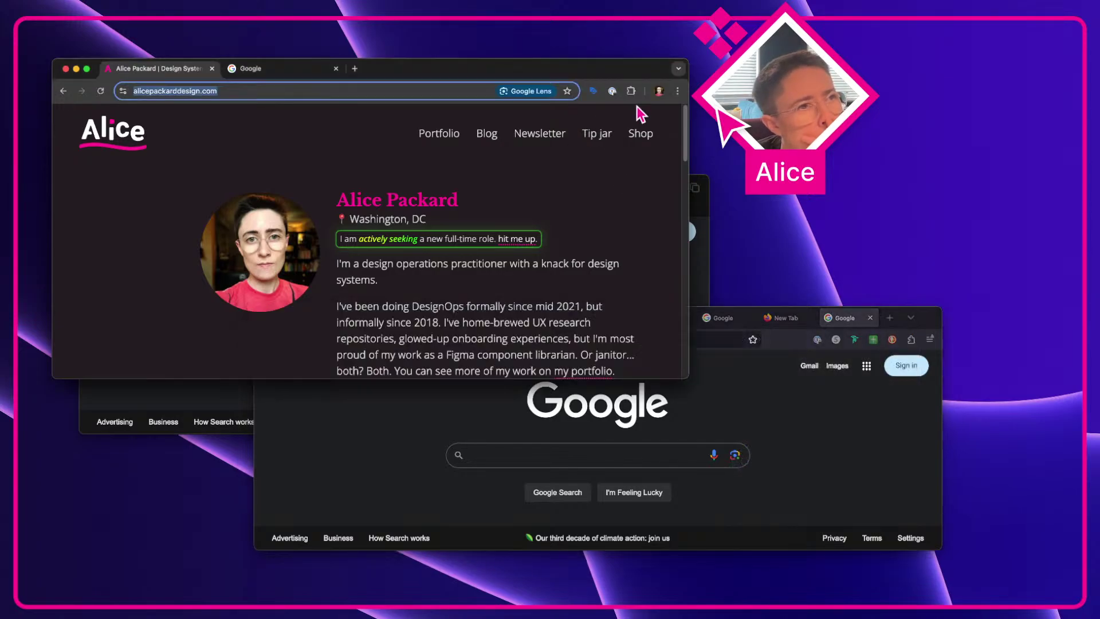
pyautogui.click(704, 258)
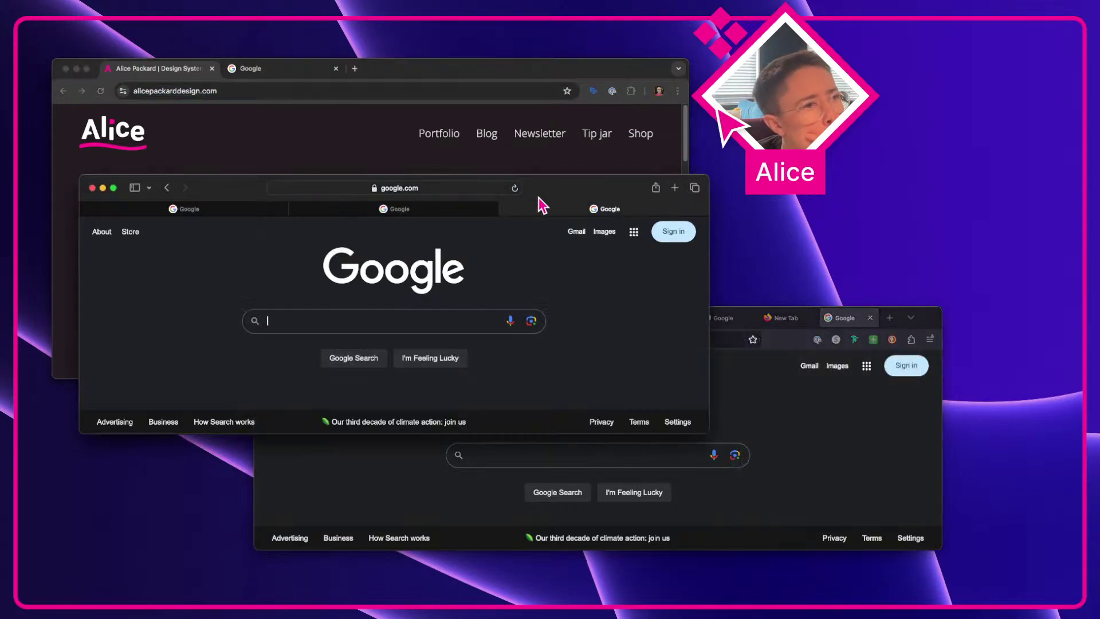
pyautogui.click(135, 187)
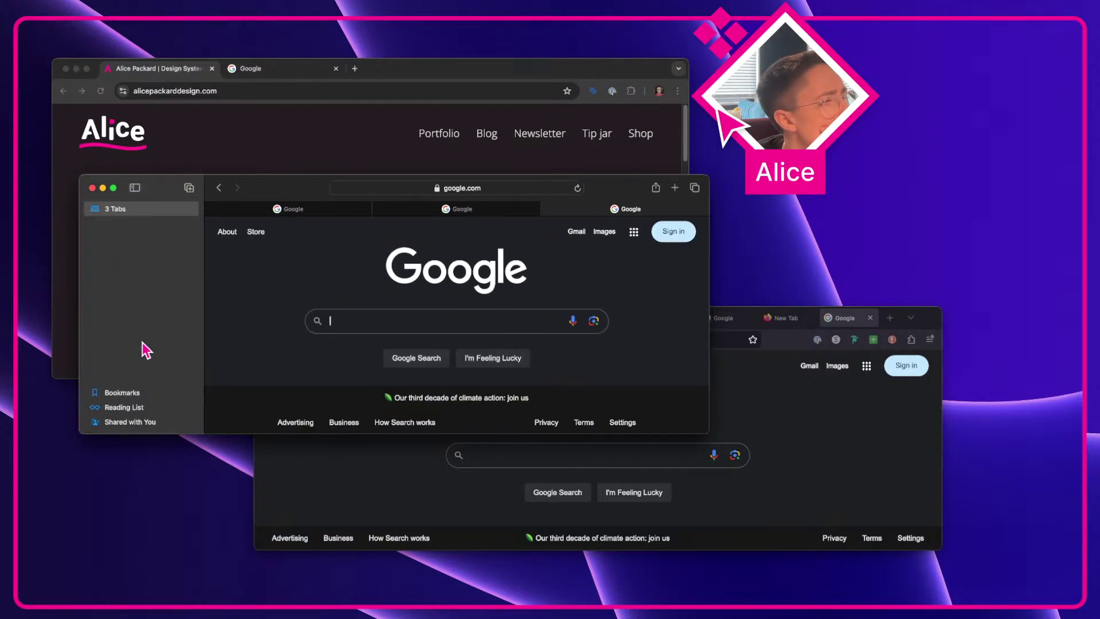
pyautogui.click(432, 188)
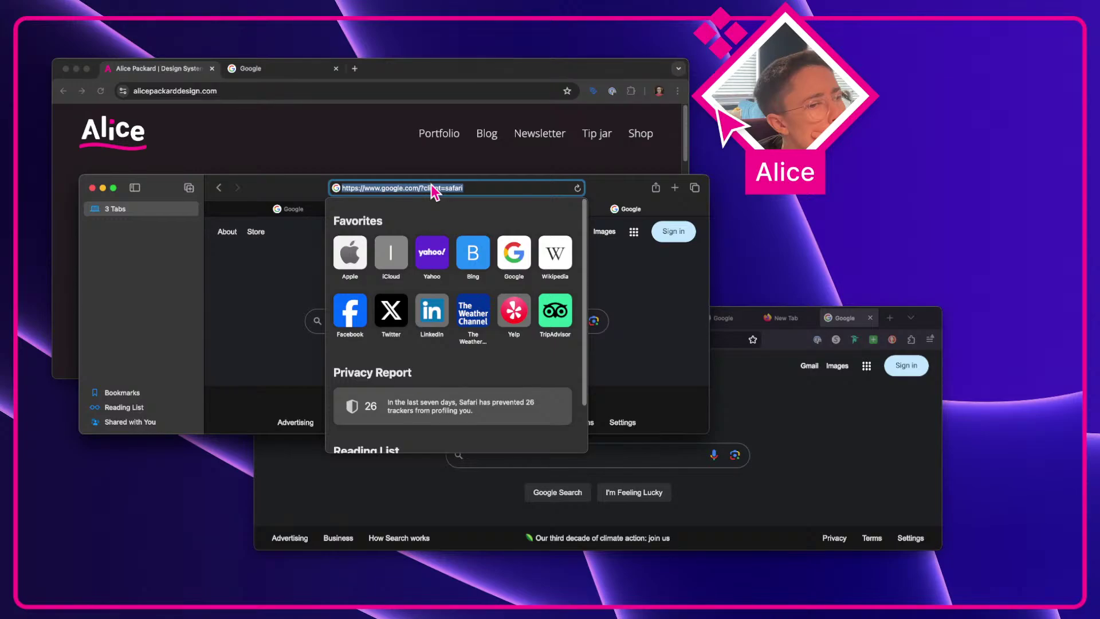
pyautogui.scroll(-3, 430, 280)
pyautogui.scroll(3, 430, 281)
pyautogui.click(271, 294)
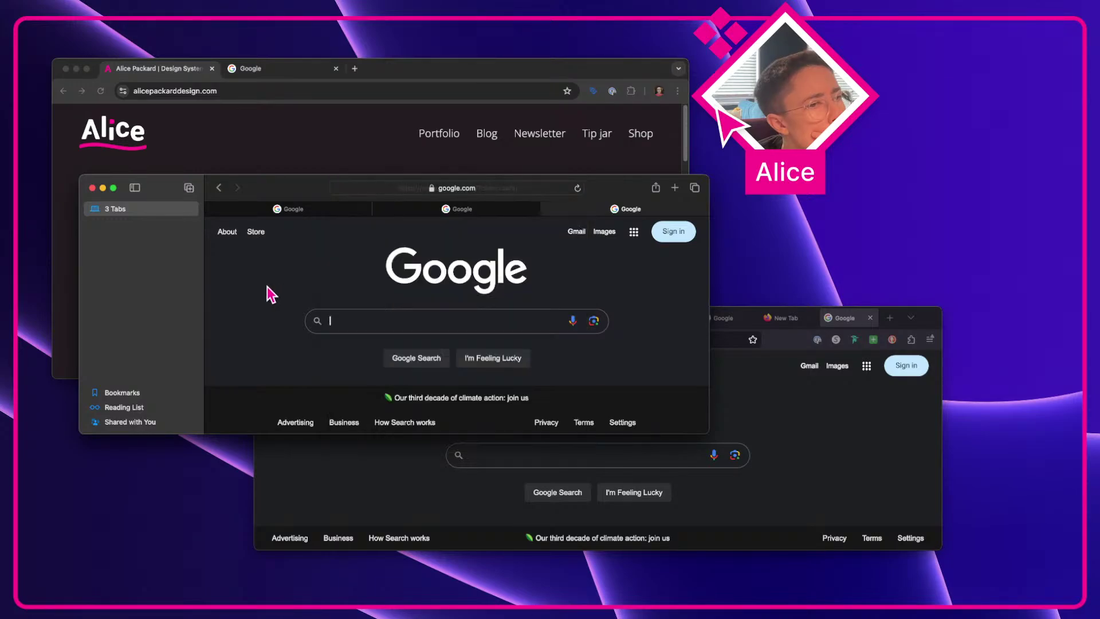
pyautogui.click(135, 187)
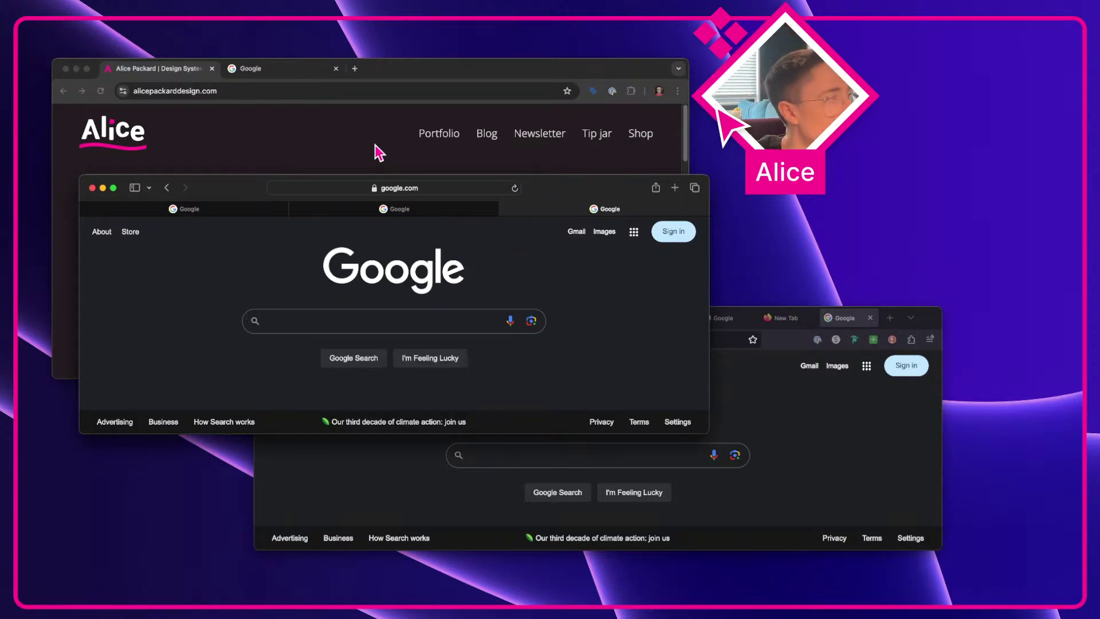
pyautogui.click(444, 86)
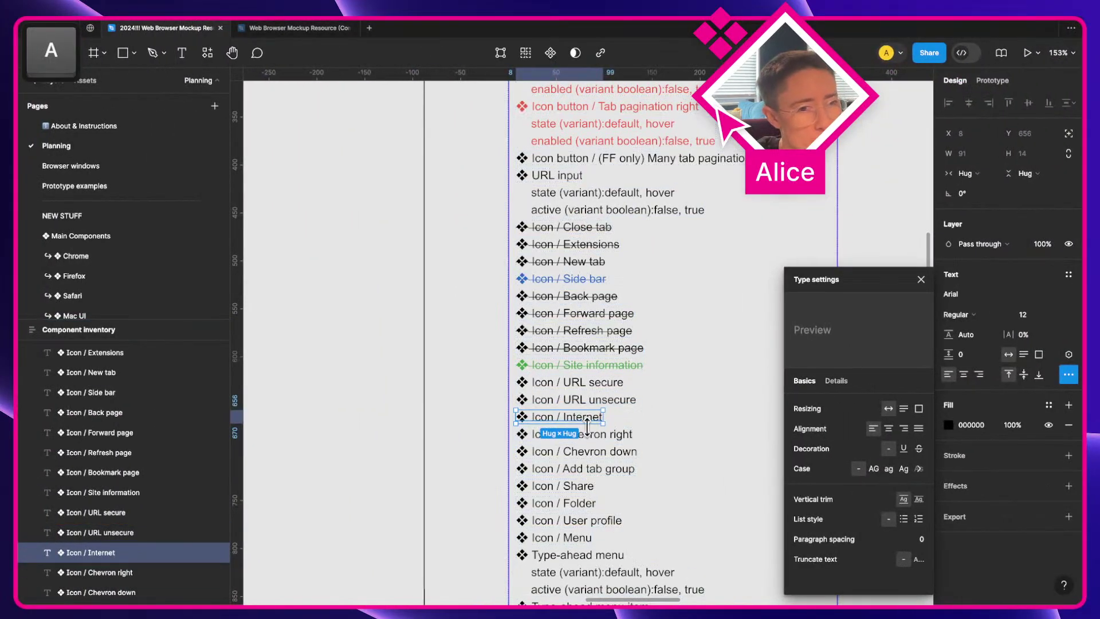
# Step: Colour the Icon / Chevron right and Icon / Chevron down entries blue (286BC7)
pyautogui.click(590, 436)
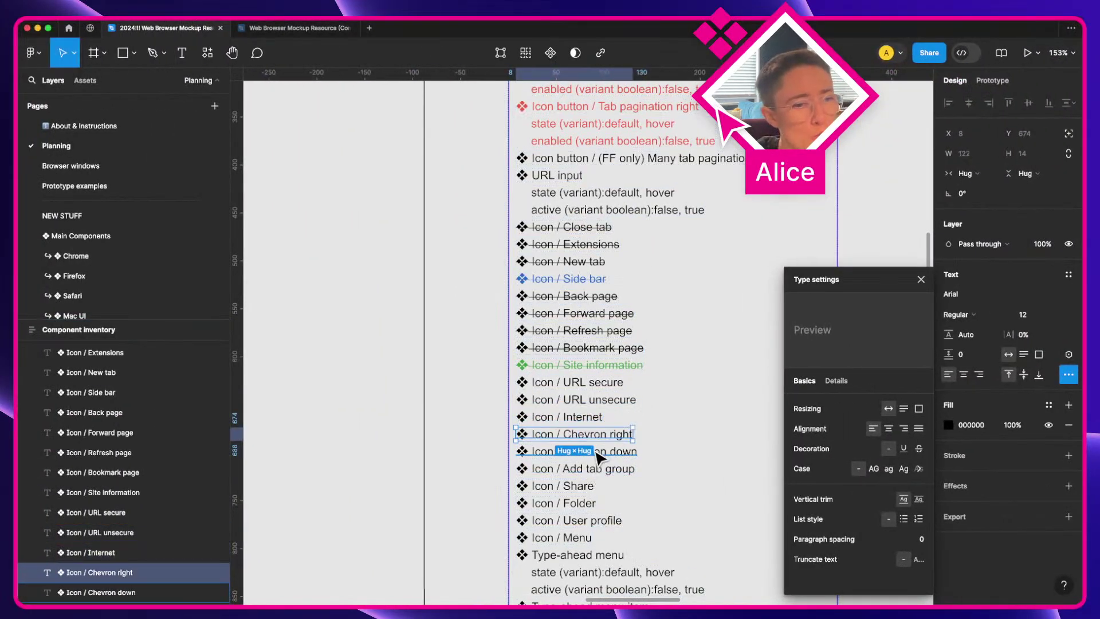
pyautogui.click(590, 453)
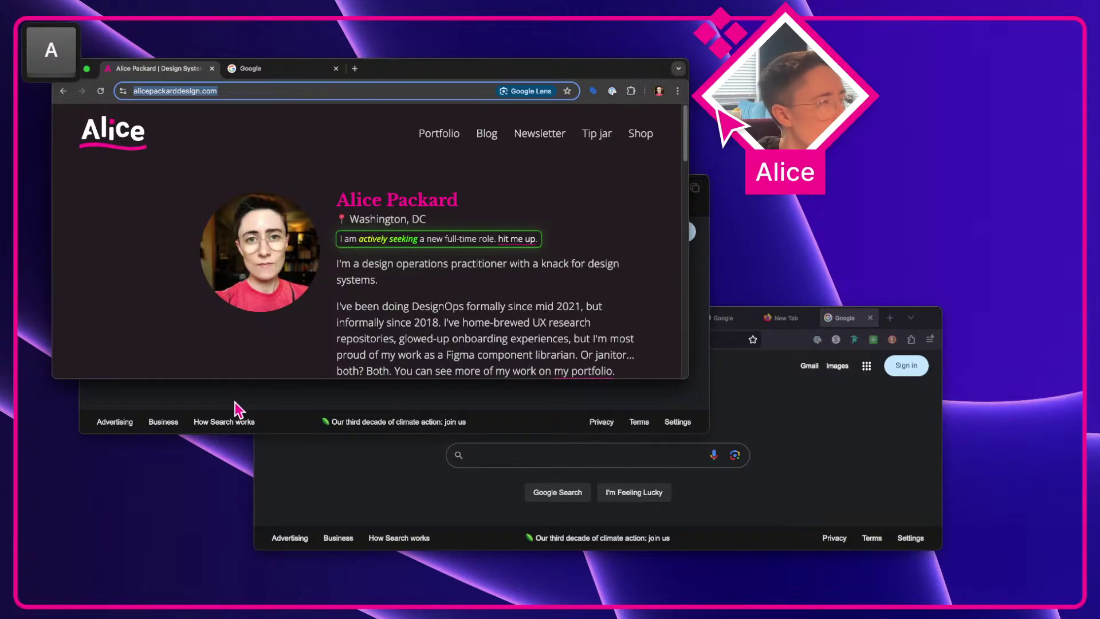
pyautogui.click(238, 409)
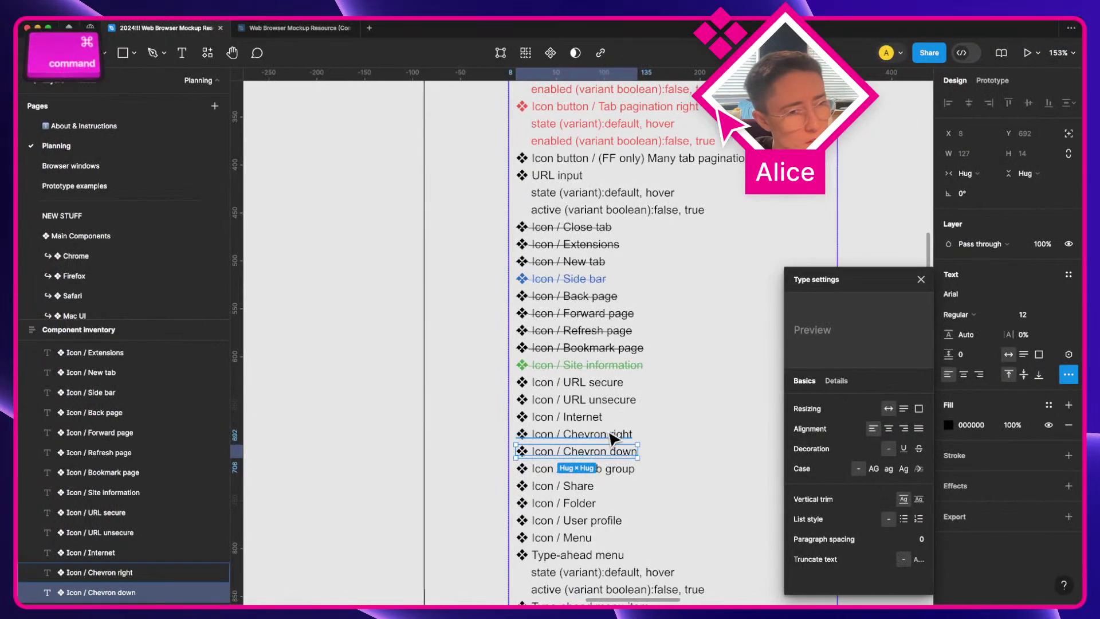
pyautogui.keyDown('super'); pyautogui.click(611, 436); pyautogui.keyUp('super')
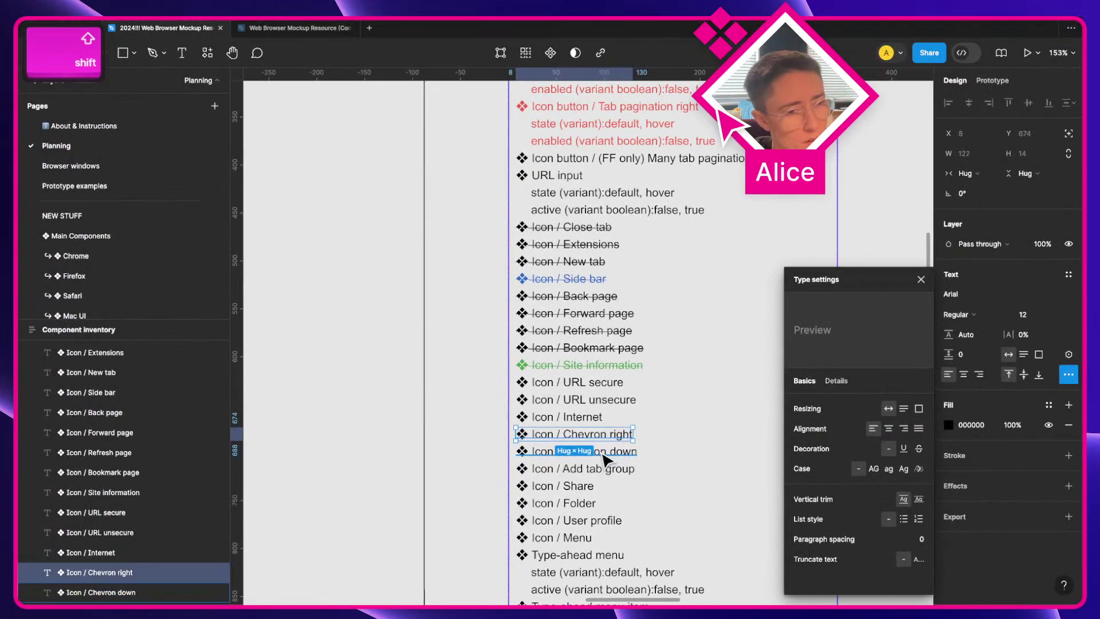
pyautogui.keyDown('shift'); pyautogui.click(608, 452); pyautogui.keyUp('shift')
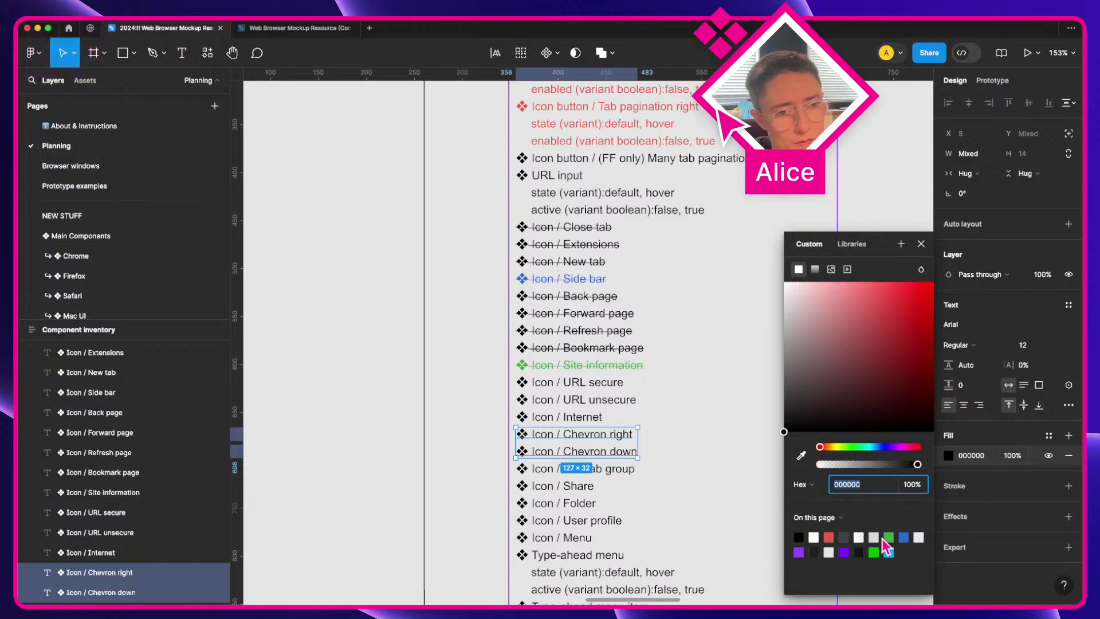
pyautogui.click(900, 539)
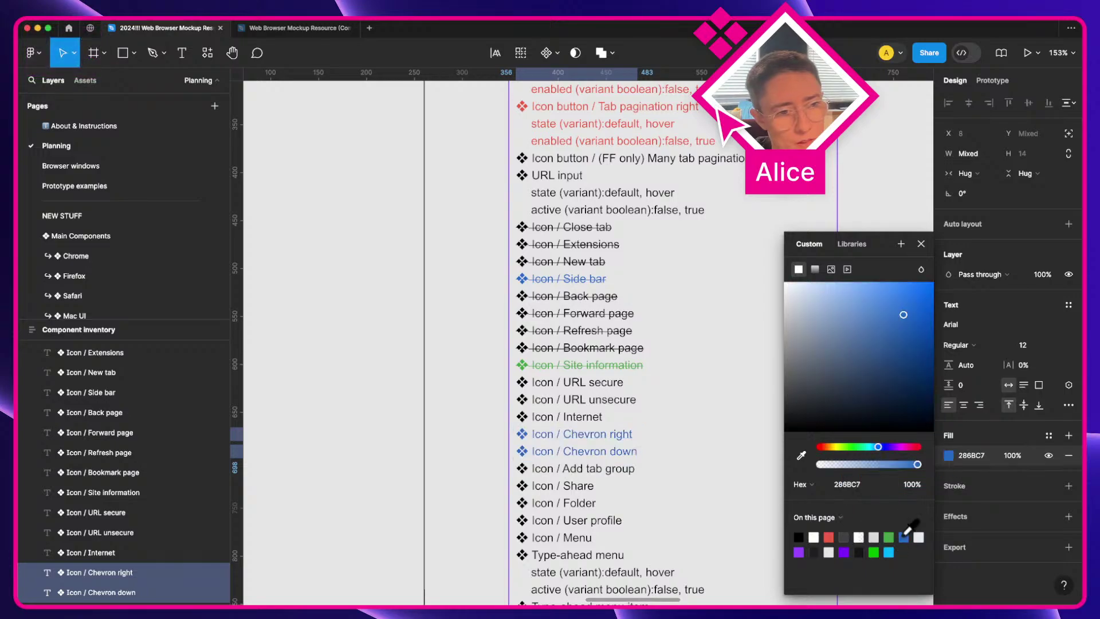
pyautogui.click(575, 297)
pyautogui.click(594, 316)
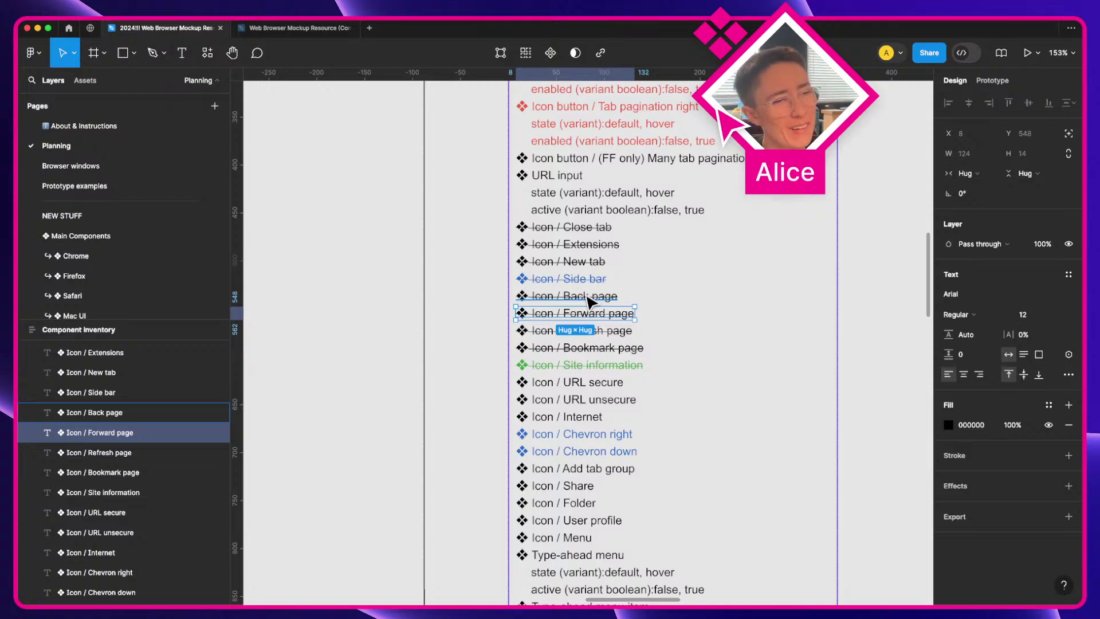
# Step: Try prefixing the Icon / Back page entry with 'Chrome /', then undo it
pyautogui.scroll(10, 590, 301)
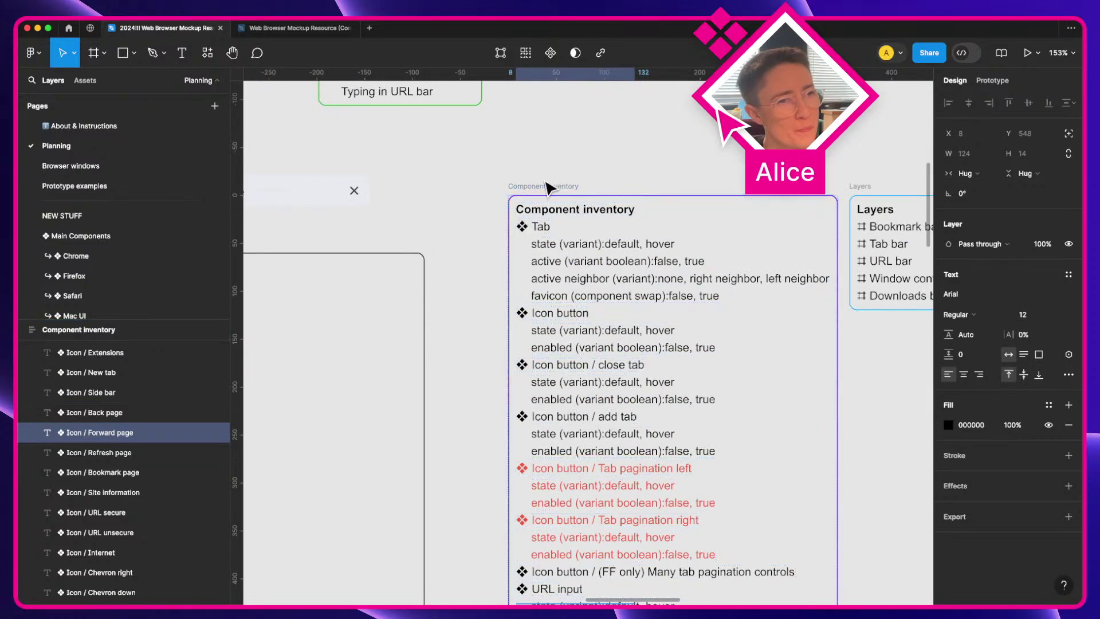
pyautogui.scroll(-5, 544, 189)
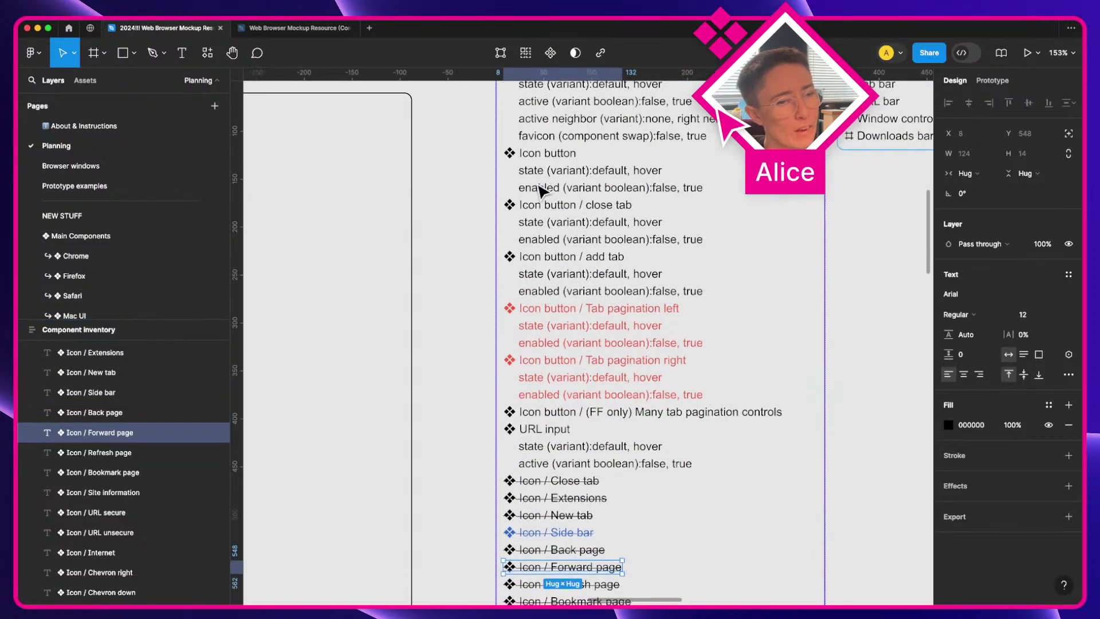
pyautogui.scroll(3, 539, 189)
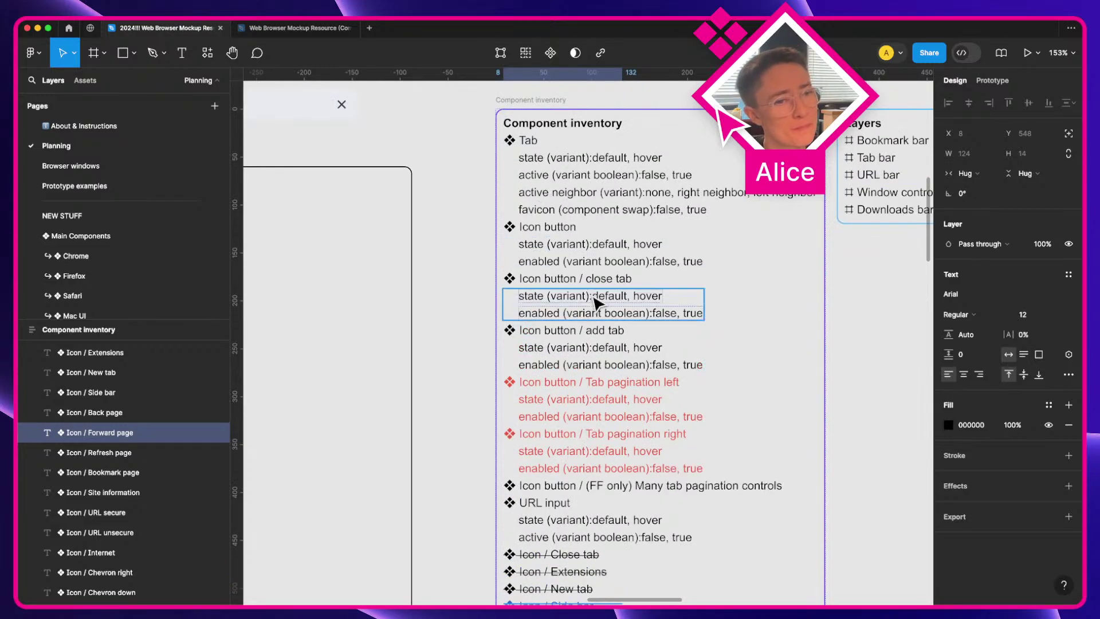
pyautogui.scroll(-7, 602, 298)
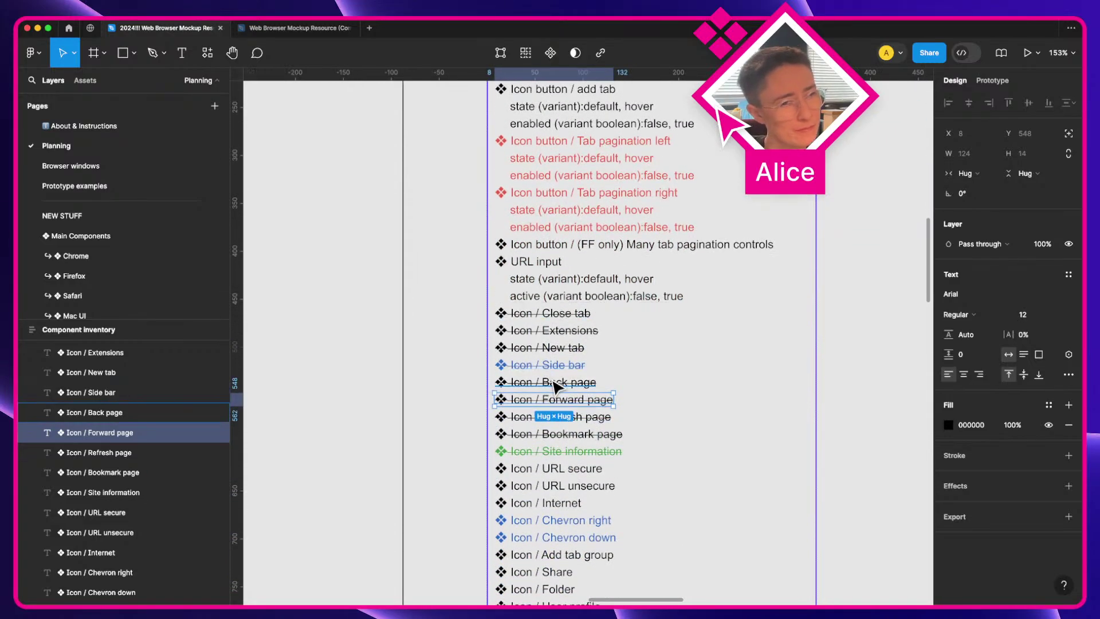
pyautogui.doubleClick(553, 388)
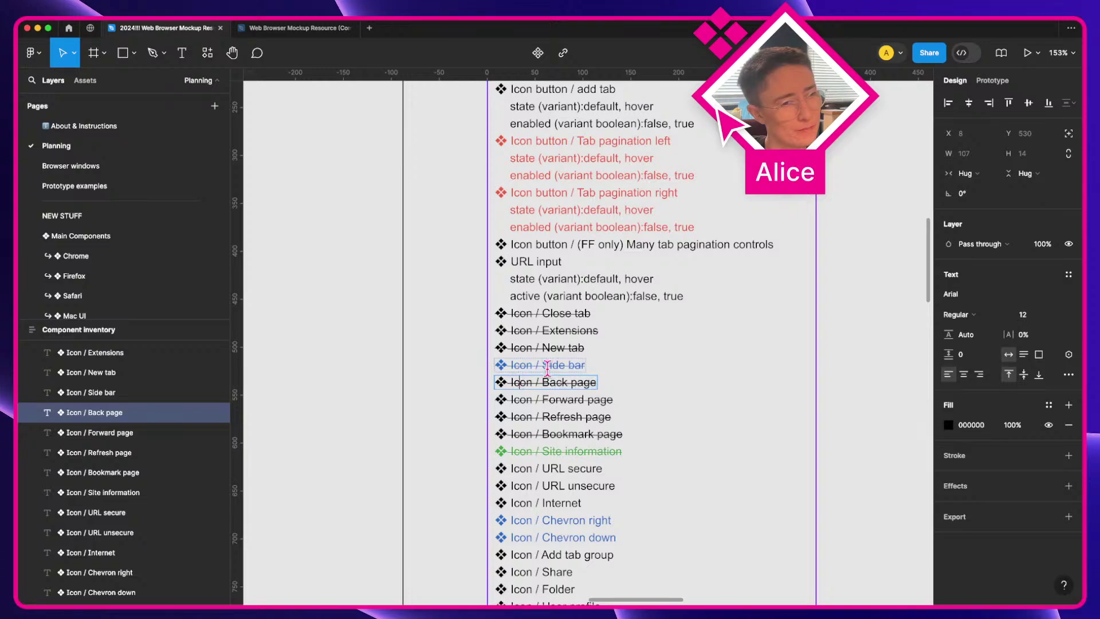
pyautogui.press('Left')
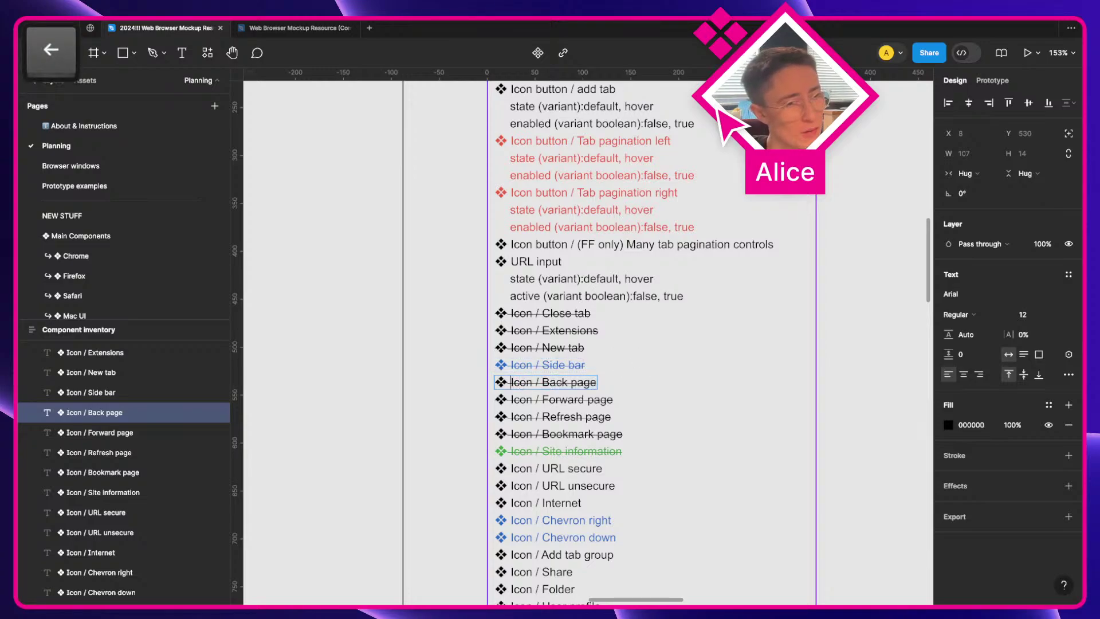
pyautogui.write('Chrome /')
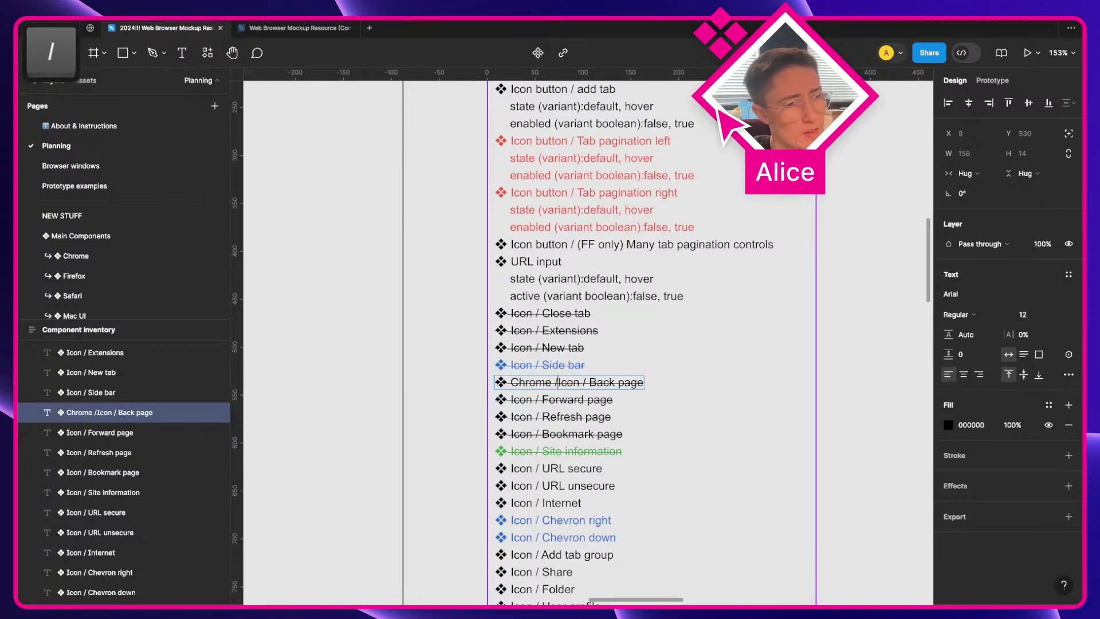
pyautogui.press('super+z')
pyautogui.press('super+z')
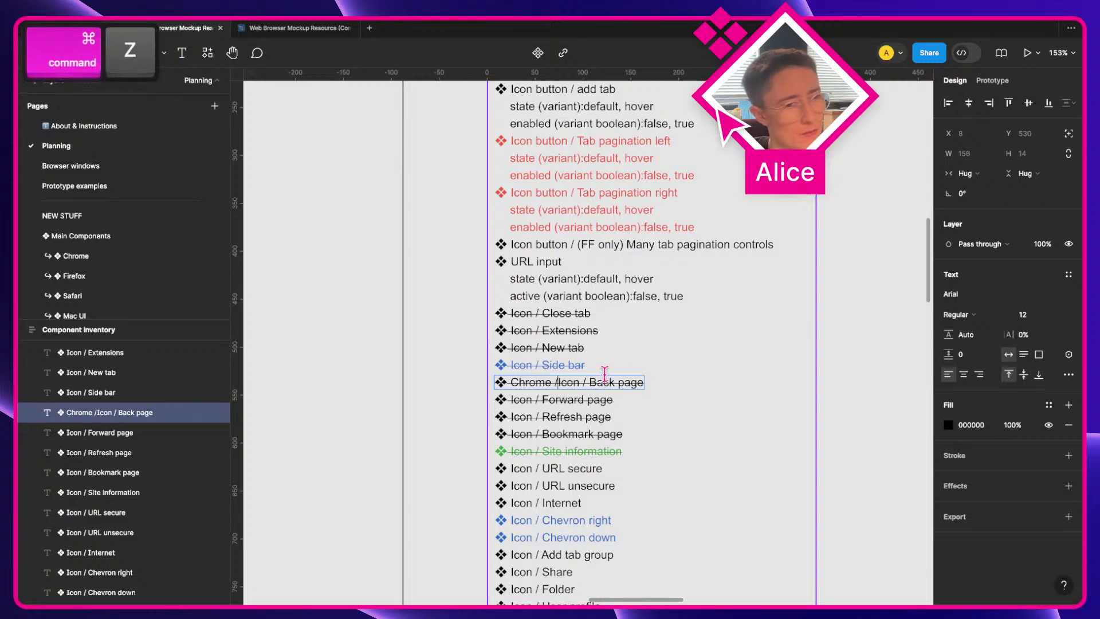
# Step: Colour Icon / Back page and Icon / Forward page green (43A345)
pyautogui.keyDown('shift'); pyautogui.click(553, 399); pyautogui.keyUp('shift')
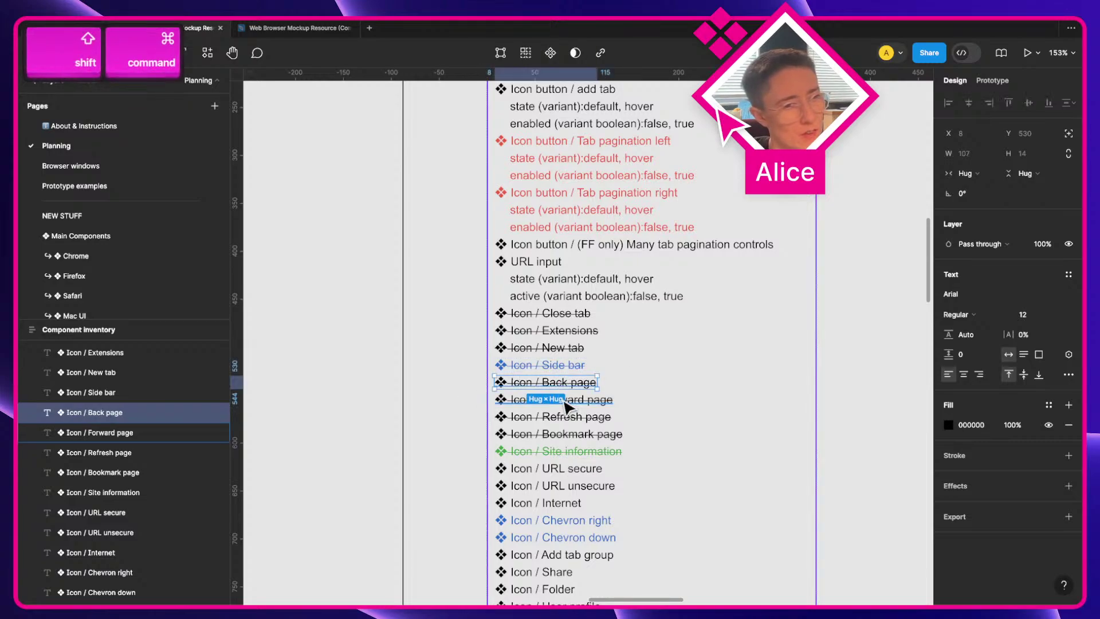
pyautogui.click(948, 455)
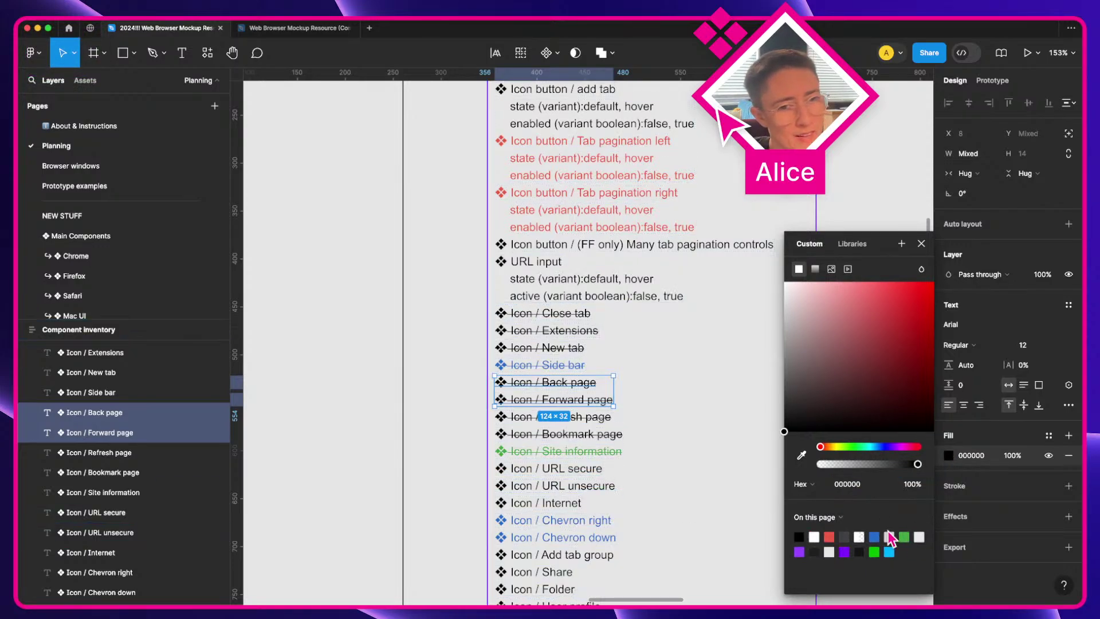
pyautogui.click(904, 536)
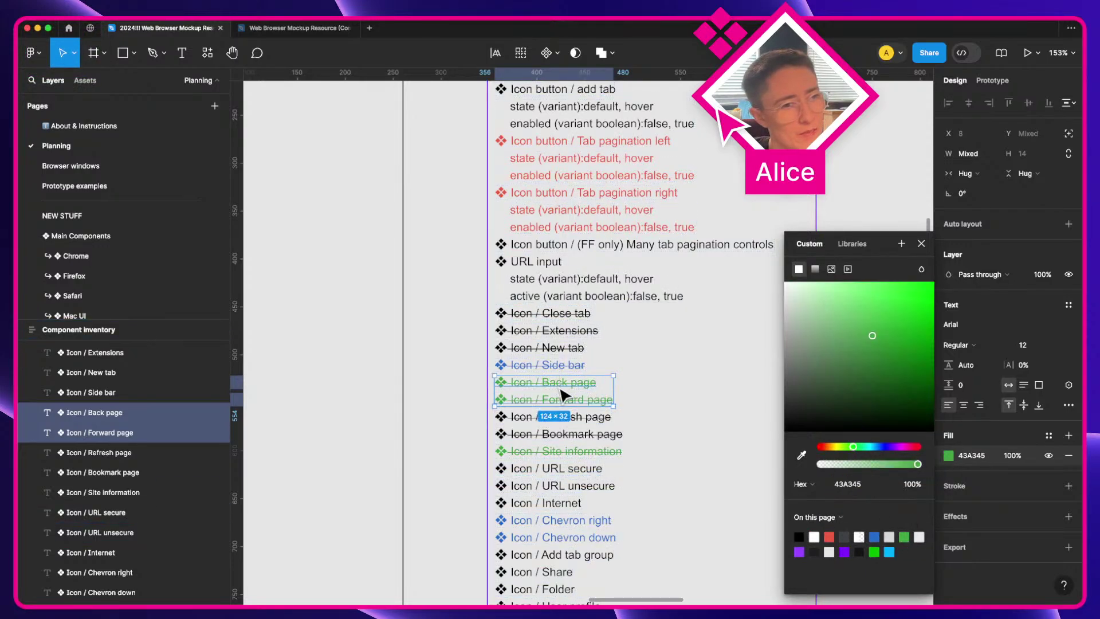
pyautogui.click(449, 423)
pyautogui.scroll(-3, 449, 423)
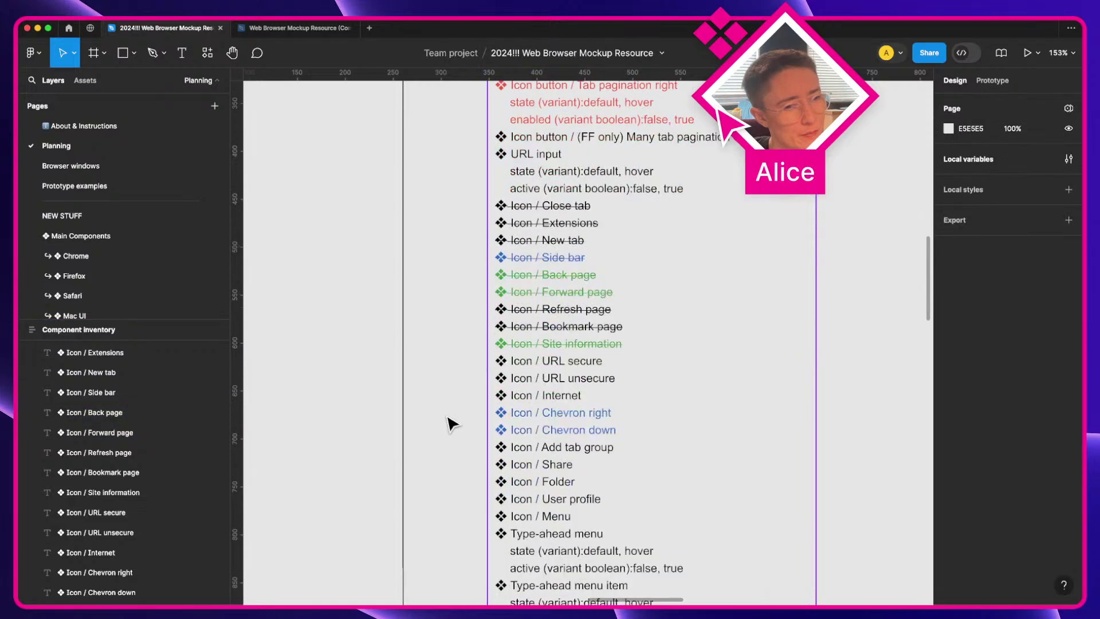
# Step: Move the blue chevron entries under the green pair and rename them Icon / Page back and Icon / Page forward
pyautogui.keyDown('shift'); pyautogui.click(564, 434); pyautogui.keyUp('shift')
pyautogui.keyDown('shift'); pyautogui.click(567, 422); pyautogui.keyUp('shift')
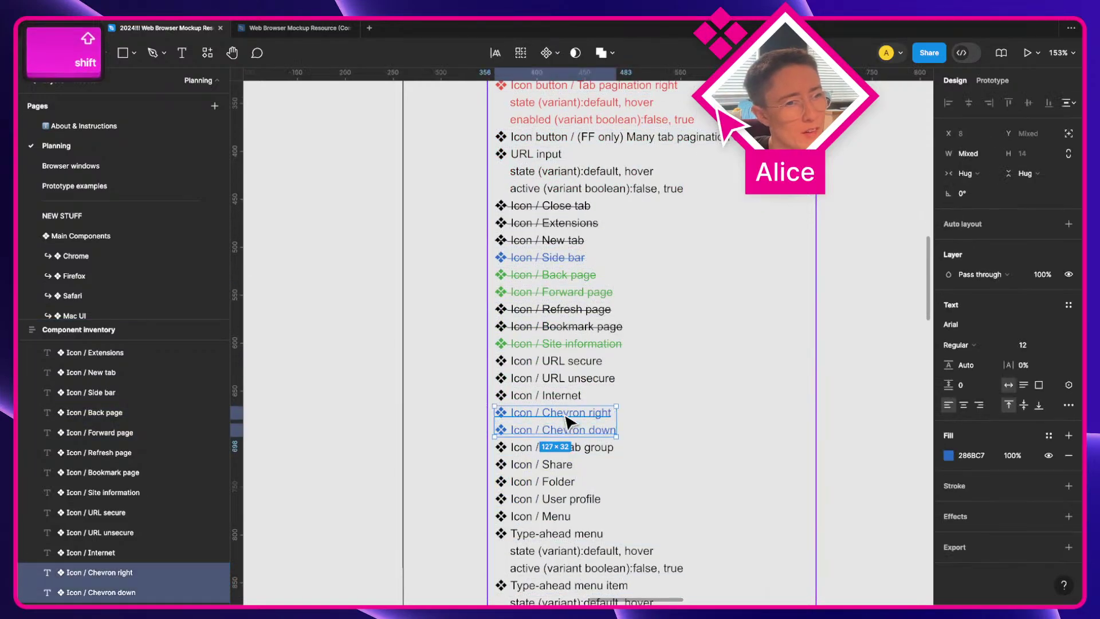
pyautogui.press('super+bracketleft')
pyautogui.press('super+bracketleft')
pyautogui.press('super+bracketleft')
pyautogui.press('super+bracketleft')
pyautogui.press('super+bracketleft')
pyautogui.press('super+bracketleft')
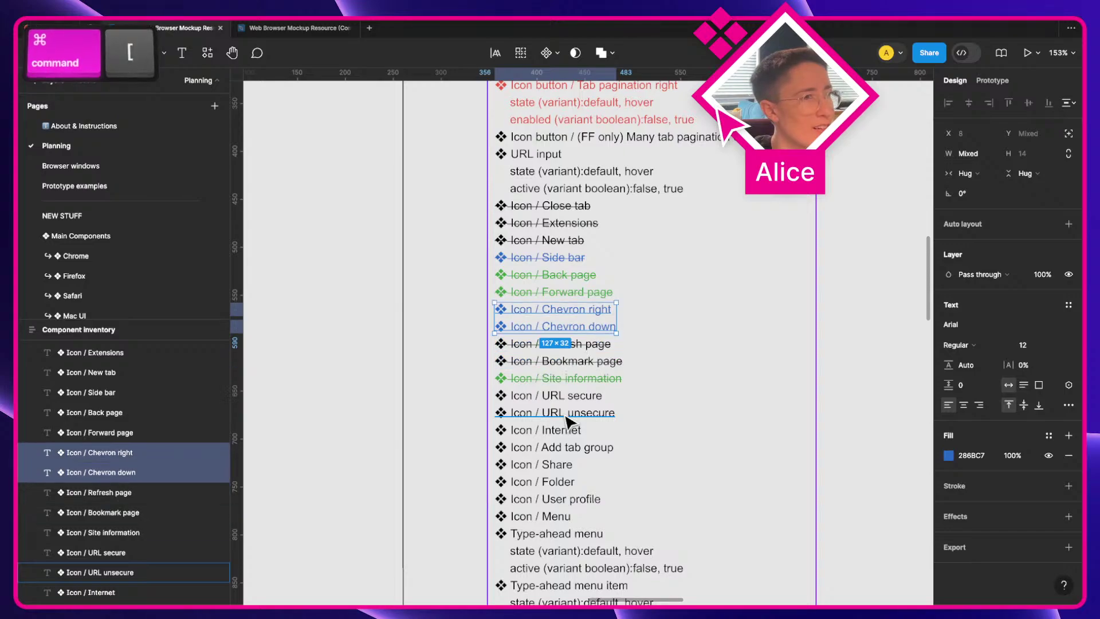
pyautogui.doubleClick(570, 314)
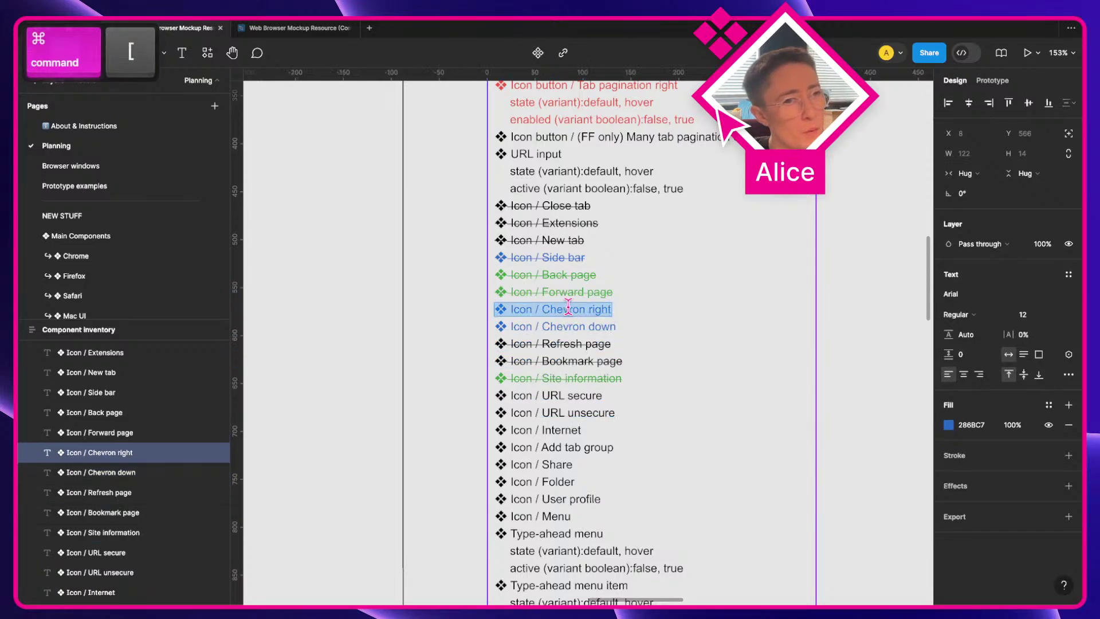
pyautogui.doubleClick(570, 314)
pyautogui.write('Back')
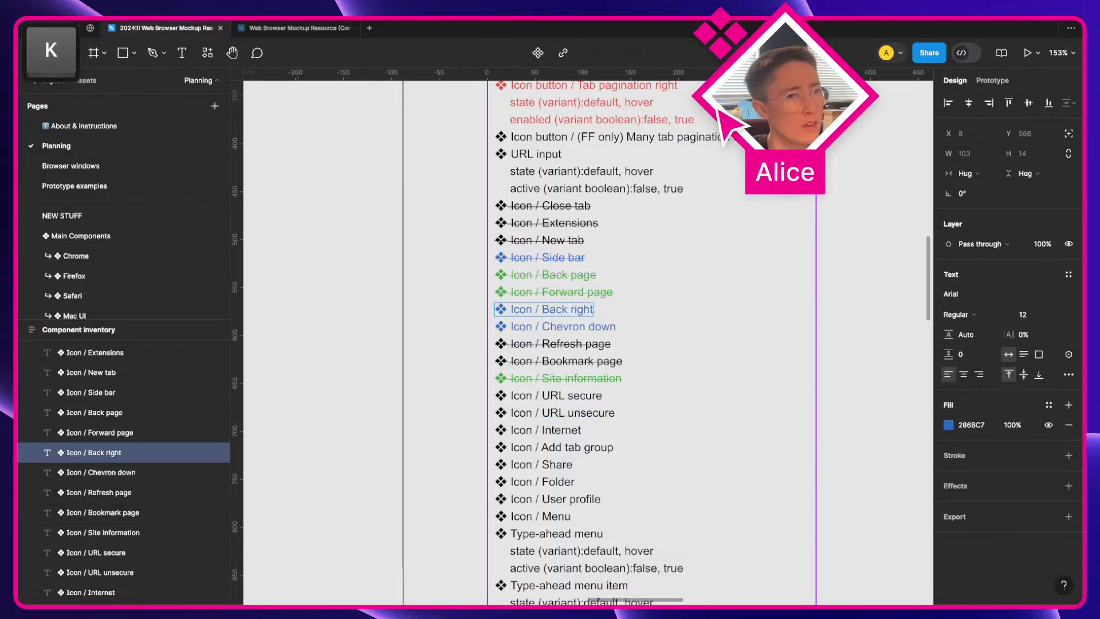
pyautogui.hotkey('shift', 'alt', 'Left')
pyautogui.write('p')
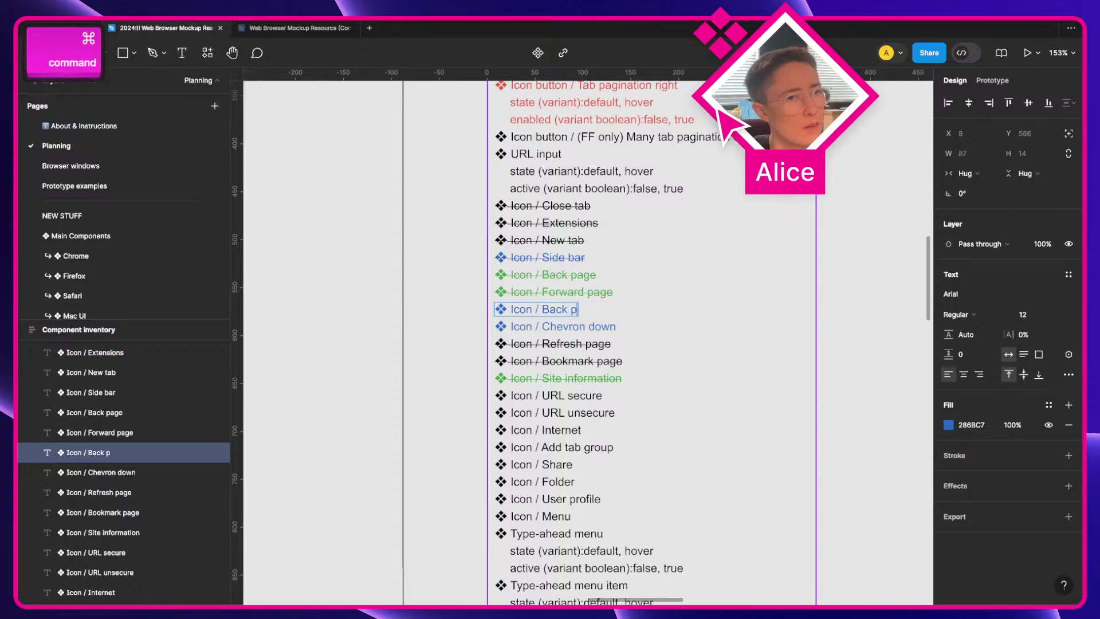
pyautogui.hotkey('shift', 'alt', 'Left')
pyautogui.hotkey('shift', 'alt', 'Left')
pyautogui.press('BackSpace')
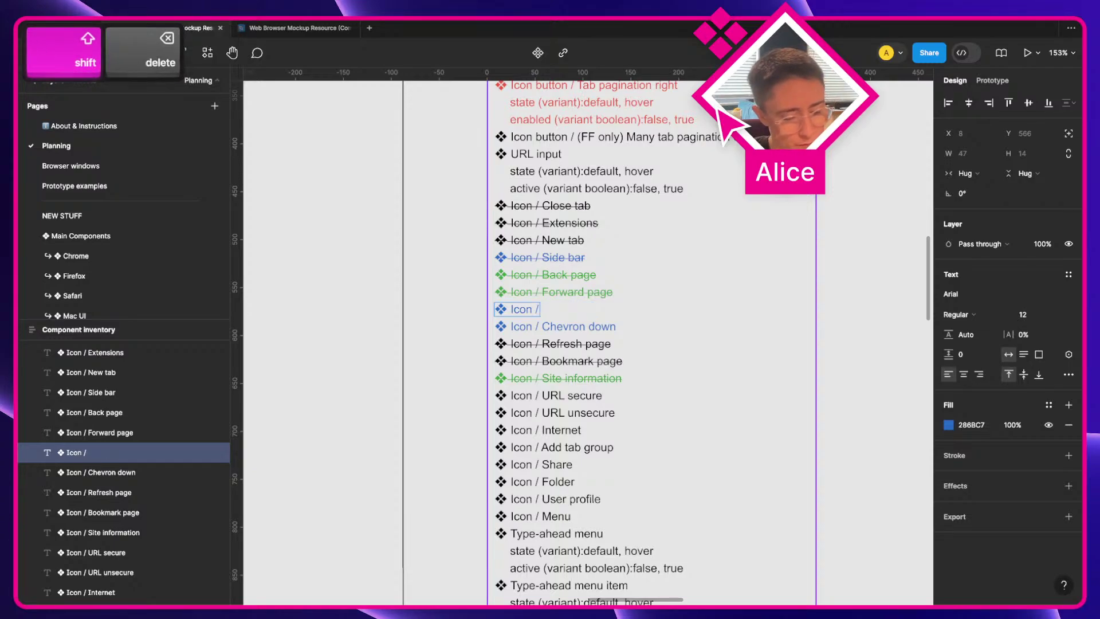
pyautogui.write('Page back')
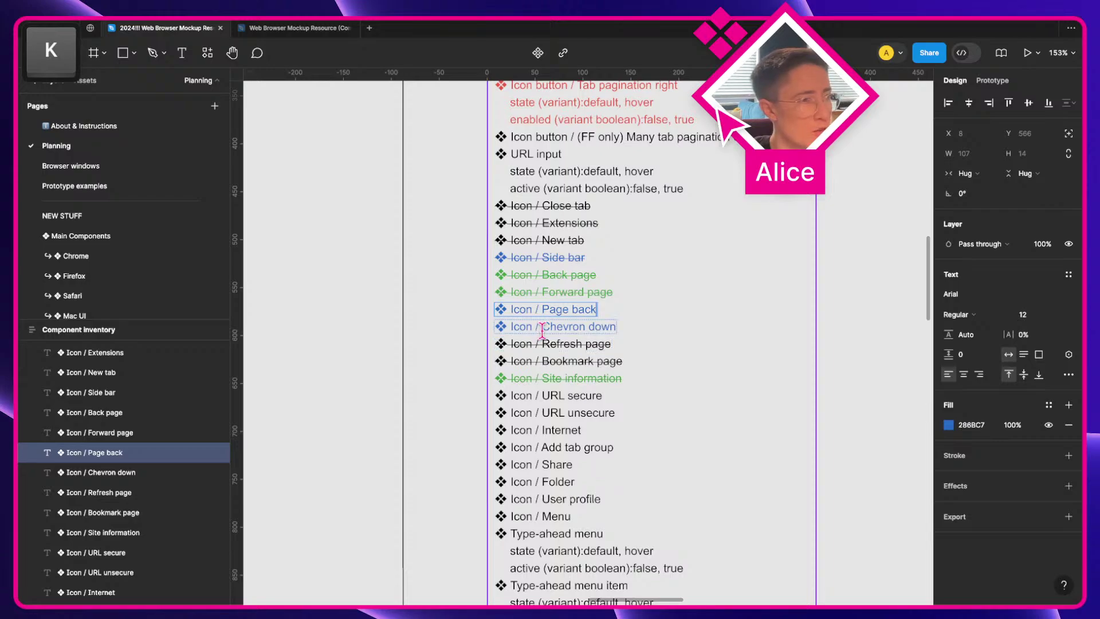
pyautogui.moveTo(542, 331); pyautogui.dragTo(726, 336)
pyautogui.write('Page forward')
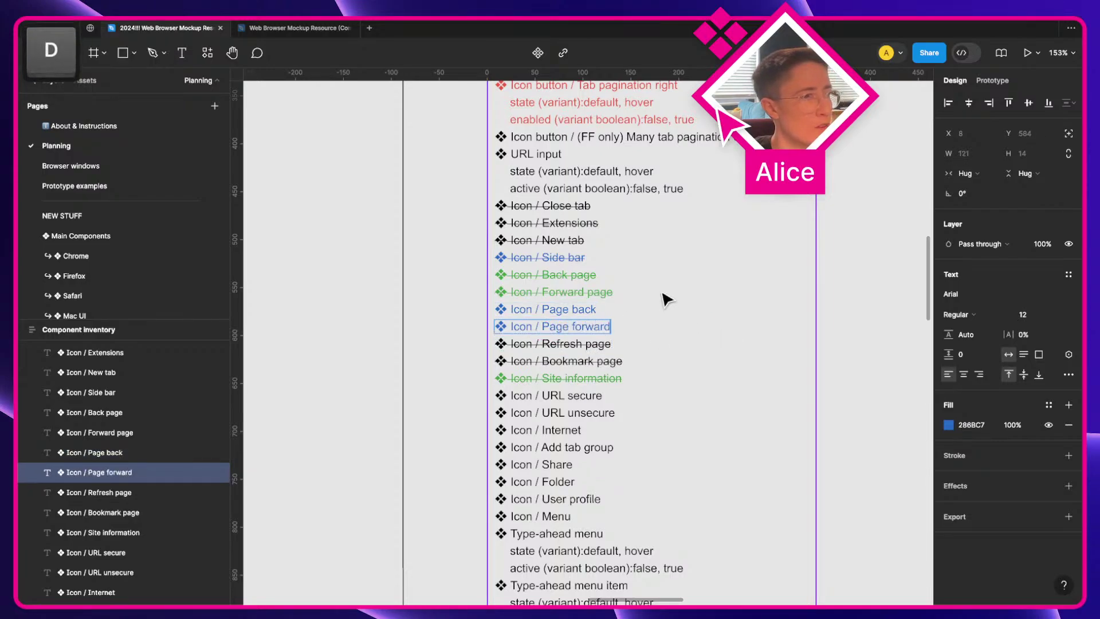
# Step: Rename the green entries to Icon / Page back and Icon / Page forward
pyautogui.doubleClick(596, 275)
pyautogui.hotkey('shift', 'alt', 'Left')
pyautogui.hotkey('shift', 'alt', 'Left')
pyautogui.write('Page ')
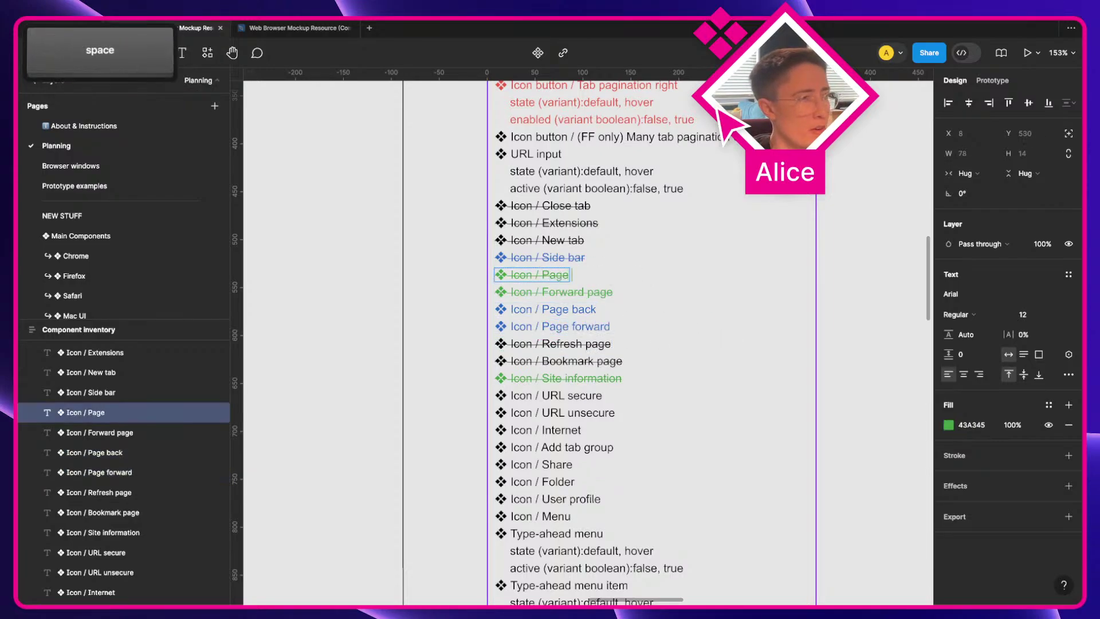
pyautogui.write('back')
pyautogui.doubleClick(576, 292)
pyautogui.hotkey('shift', 'alt', 'Right')
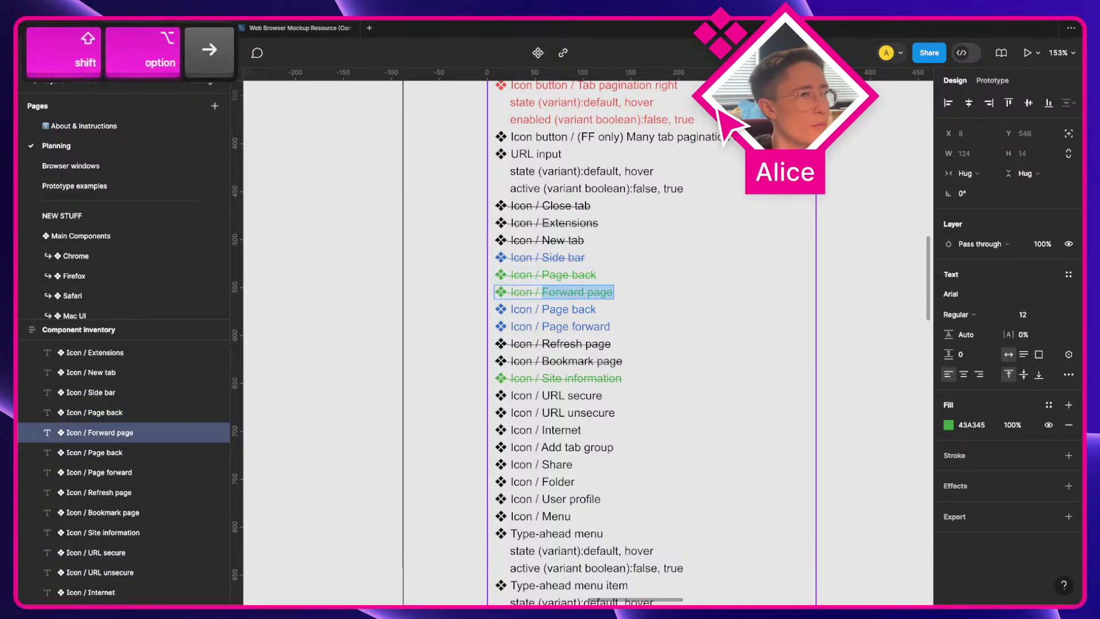
pyautogui.write('Page forward')
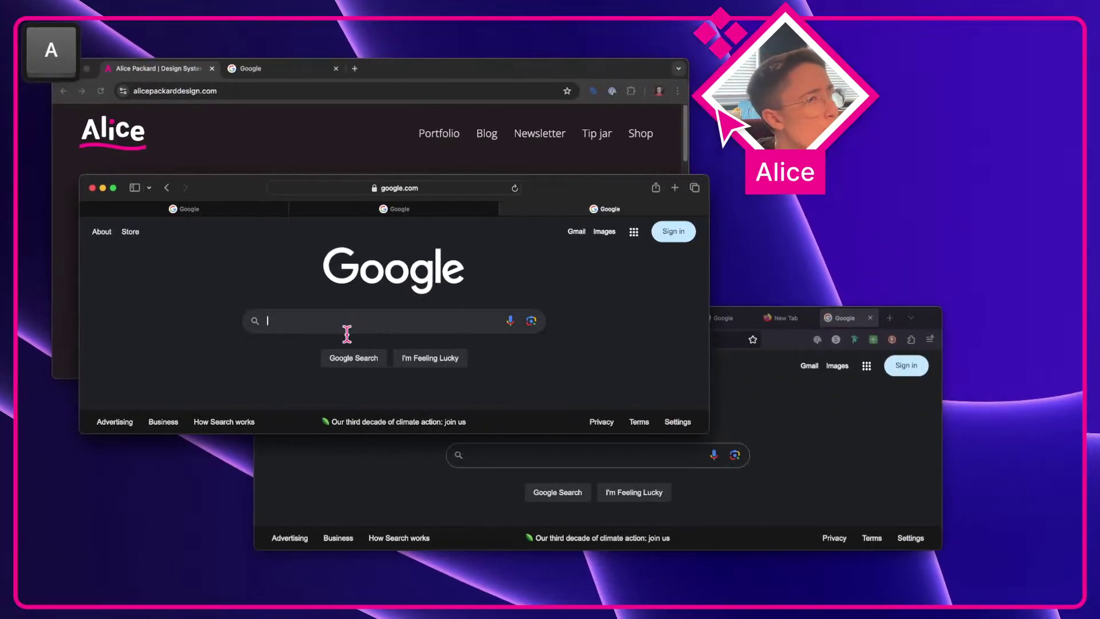
# Step: Duplicate the blue Page back and Page forward pair, moving the copied Page back below Page forward
pyautogui.click(312, 466)
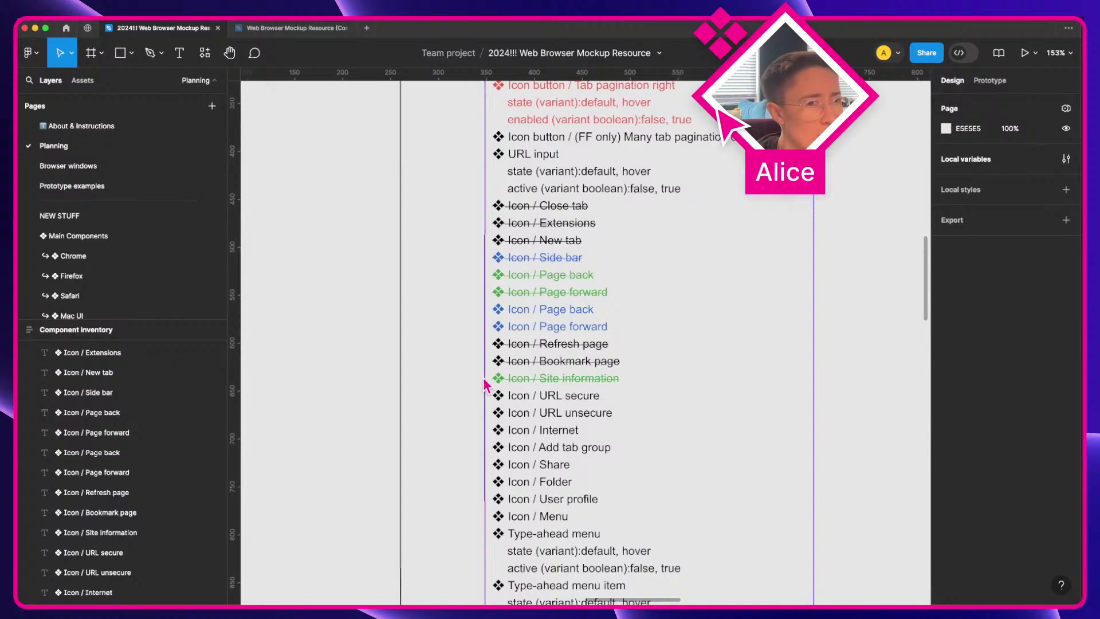
pyautogui.click(582, 346)
pyautogui.click(578, 328)
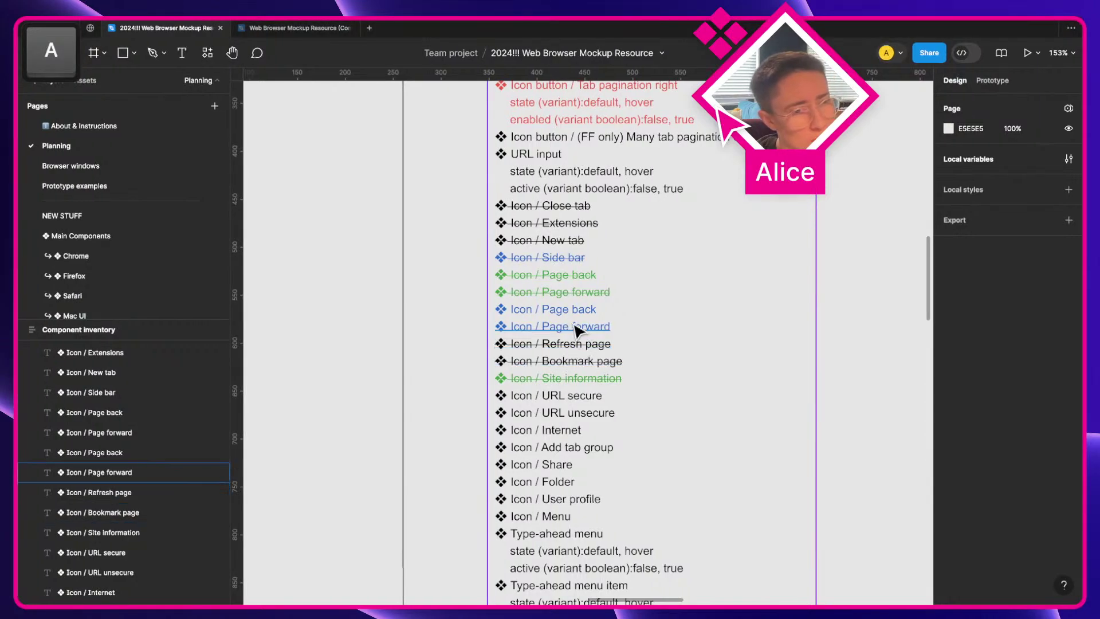
pyautogui.keyDown('shift'); pyautogui.click(573, 310); pyautogui.keyUp('shift')
pyautogui.press('super+c')
pyautogui.press('super+d')
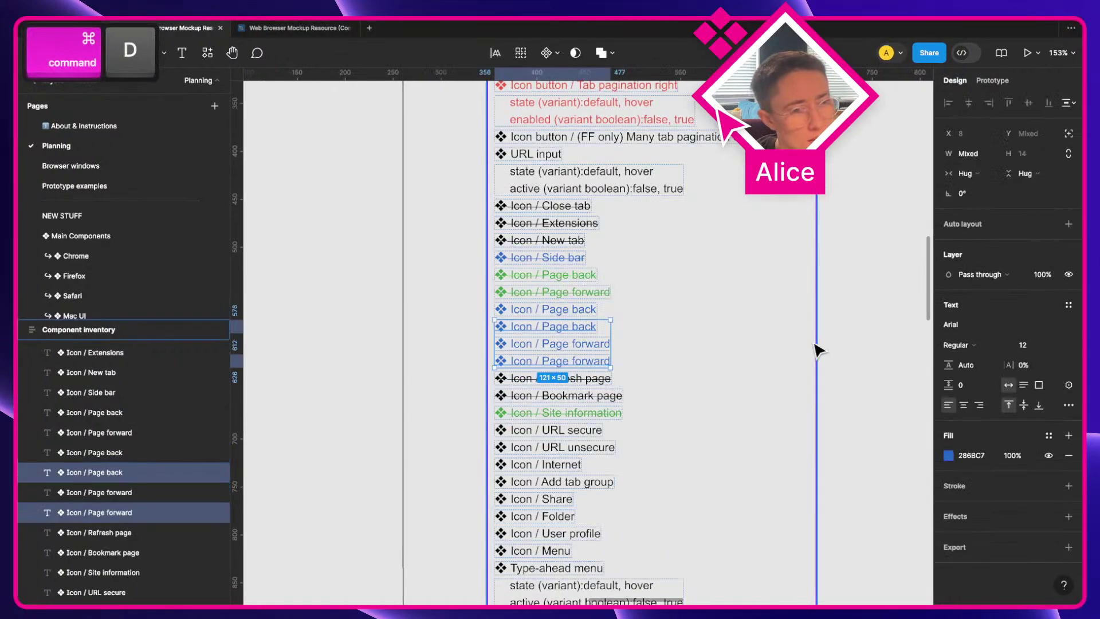
pyautogui.click(567, 328)
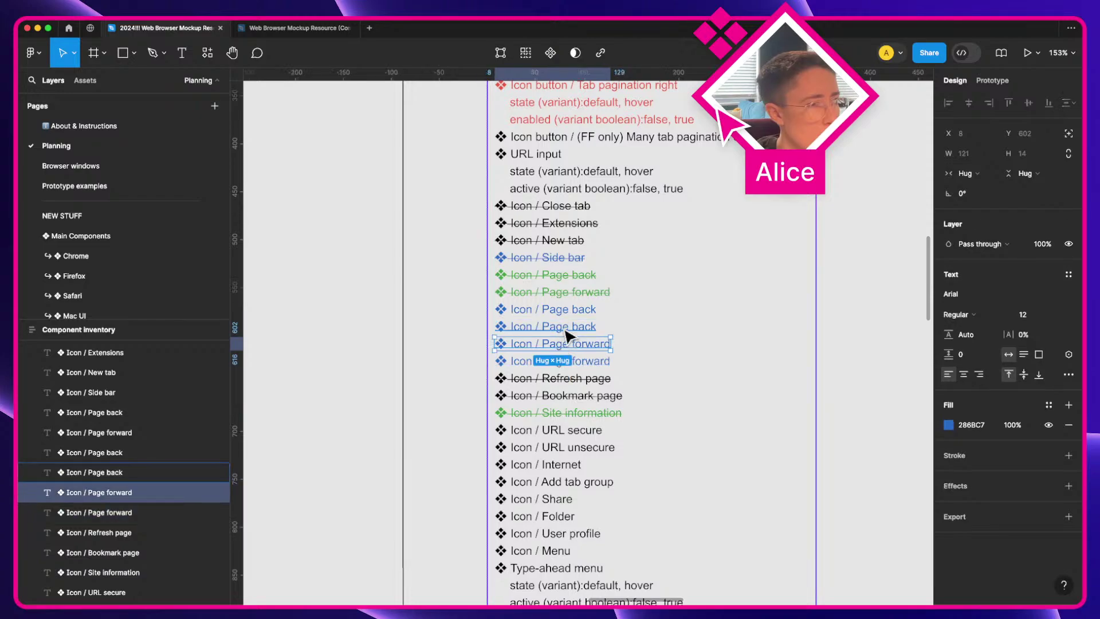
pyautogui.press('super+bracketright')
# Step: Colour the duplicated Icon / Page back and Page forward entries red (EB5B45), checking the local colour styles
pyautogui.keyDown('shift'); pyautogui.click(573, 361); pyautogui.keyUp('shift')
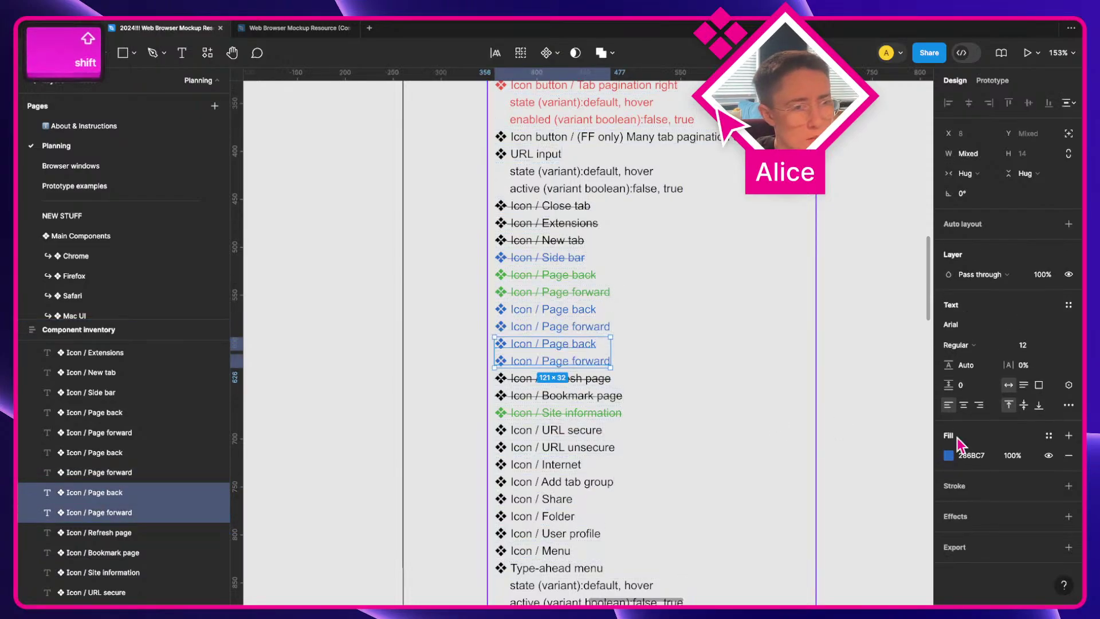
pyautogui.click(949, 456)
pyautogui.click(828, 535)
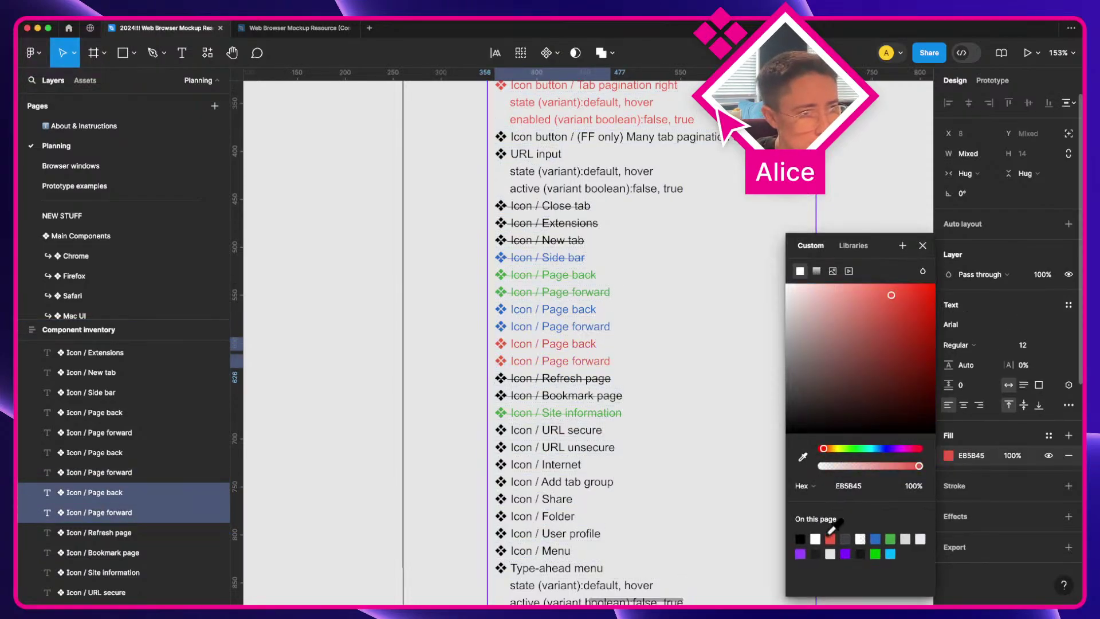
pyautogui.moveTo(647, 110); pyautogui.dragTo(878, 80)
pyautogui.press('space')
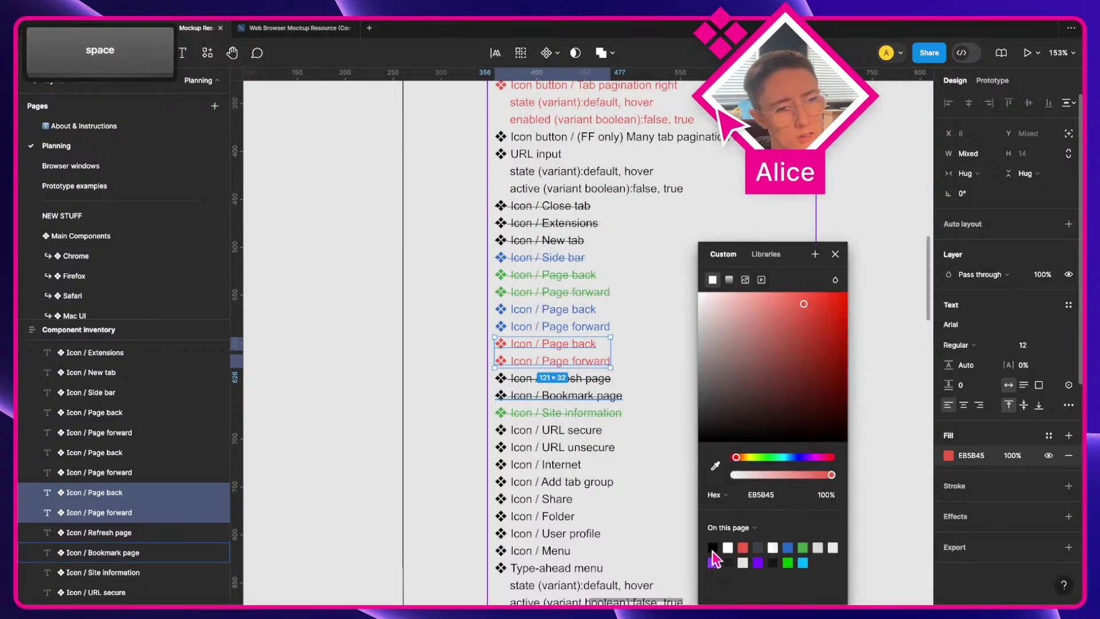
pyautogui.click(824, 354)
pyautogui.click(838, 369)
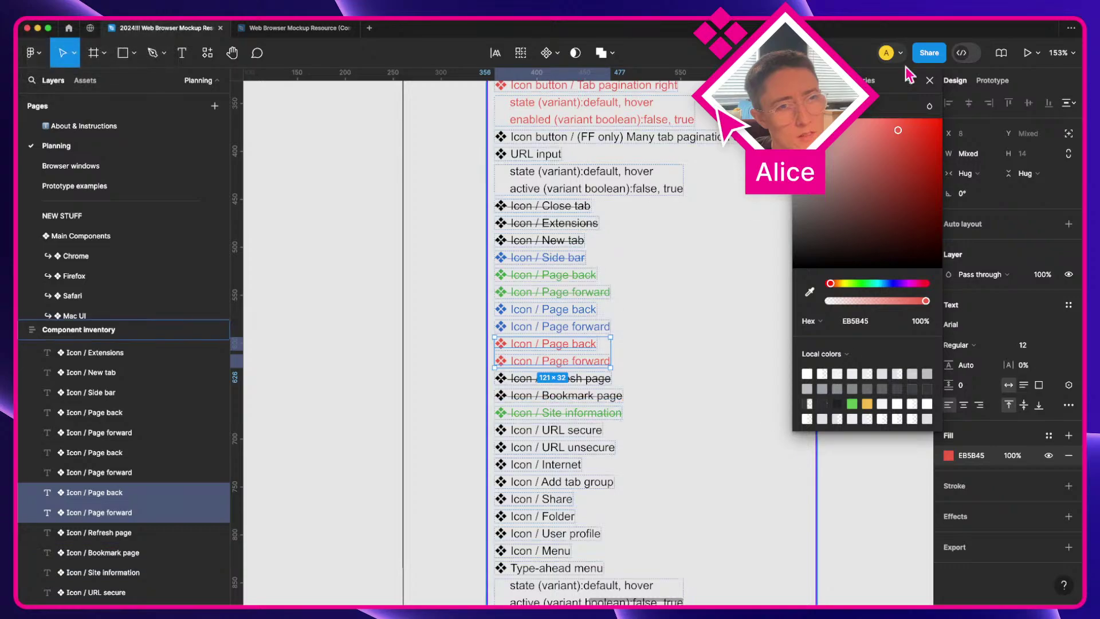
pyautogui.click(929, 81)
pyautogui.click(433, 341)
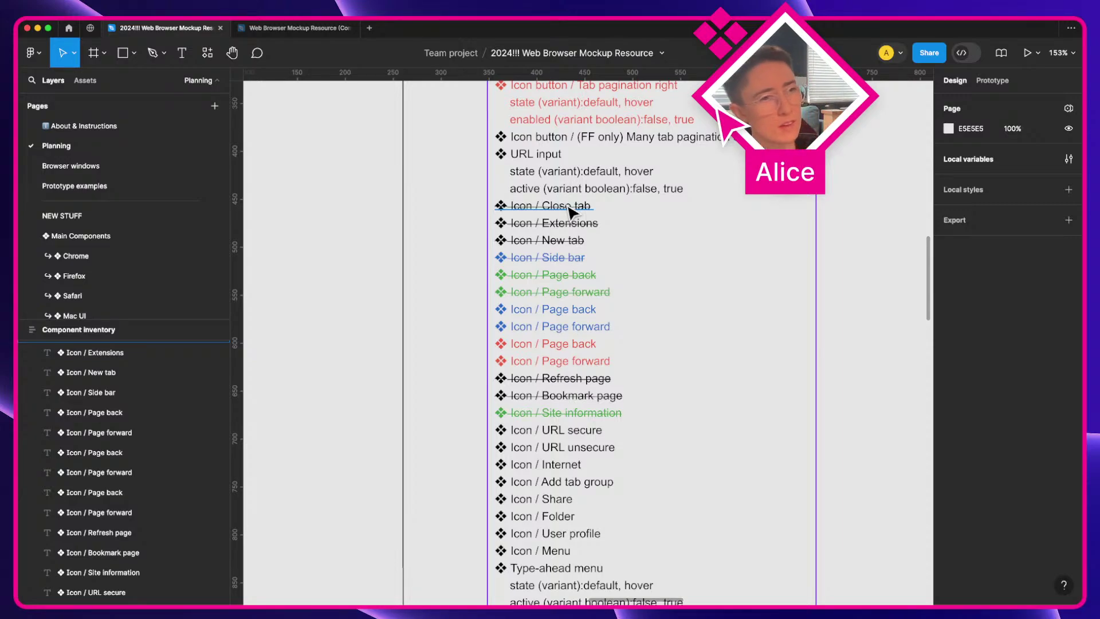
# Step: Colour the Close tab, Extensions and New tab entries green (43A345) from the page's colours
pyautogui.scroll(4, 579, 243)
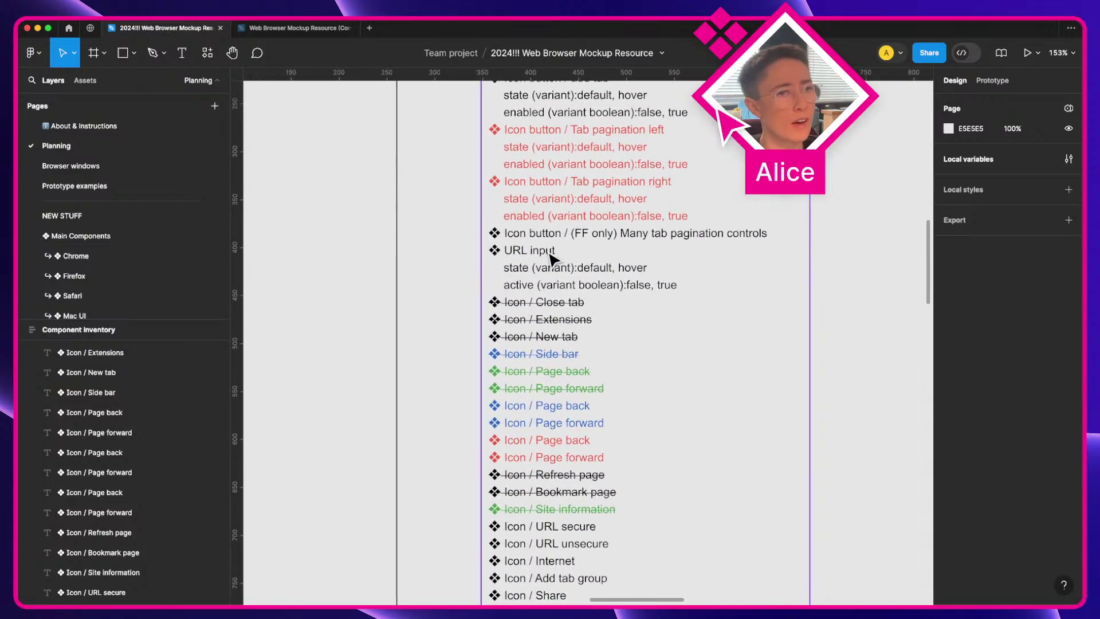
pyautogui.click(582, 305)
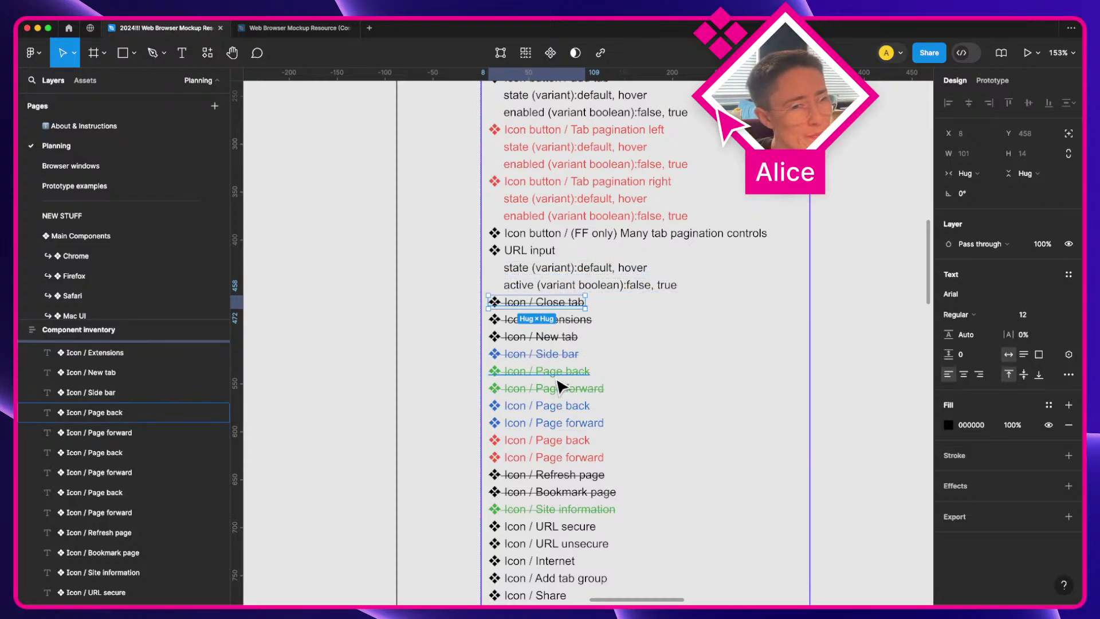
pyautogui.doubleClick(555, 307)
pyautogui.press('Right')
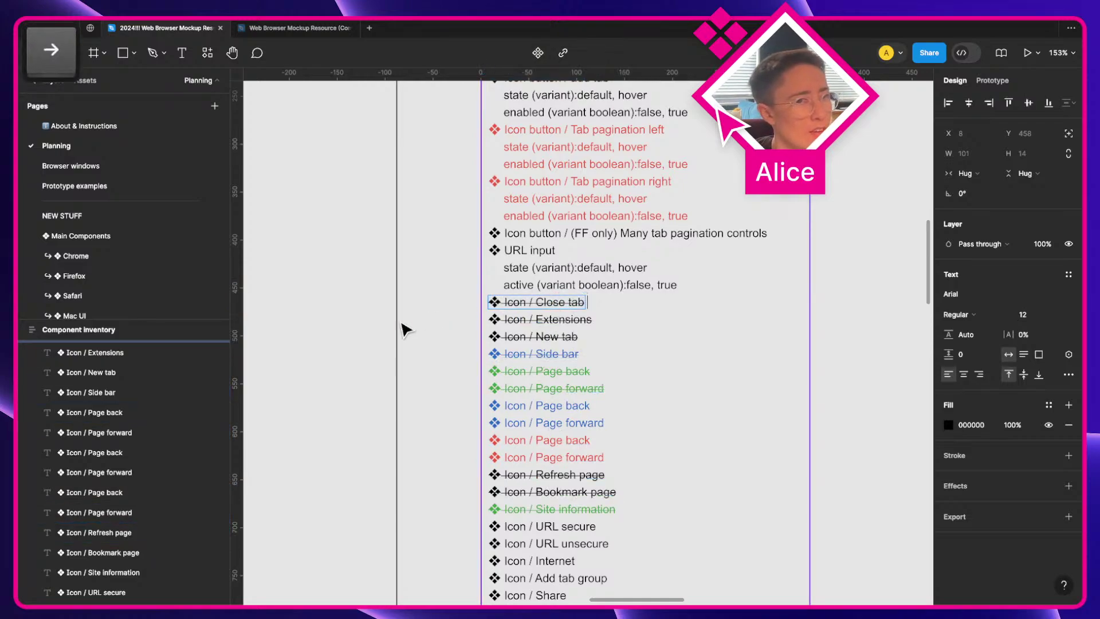
pyautogui.press('Escape')
pyautogui.keyDown('shift'); pyautogui.click(579, 321); pyautogui.keyUp('shift')
pyautogui.keyDown('shift'); pyautogui.click(576, 338); pyautogui.keyUp('shift')
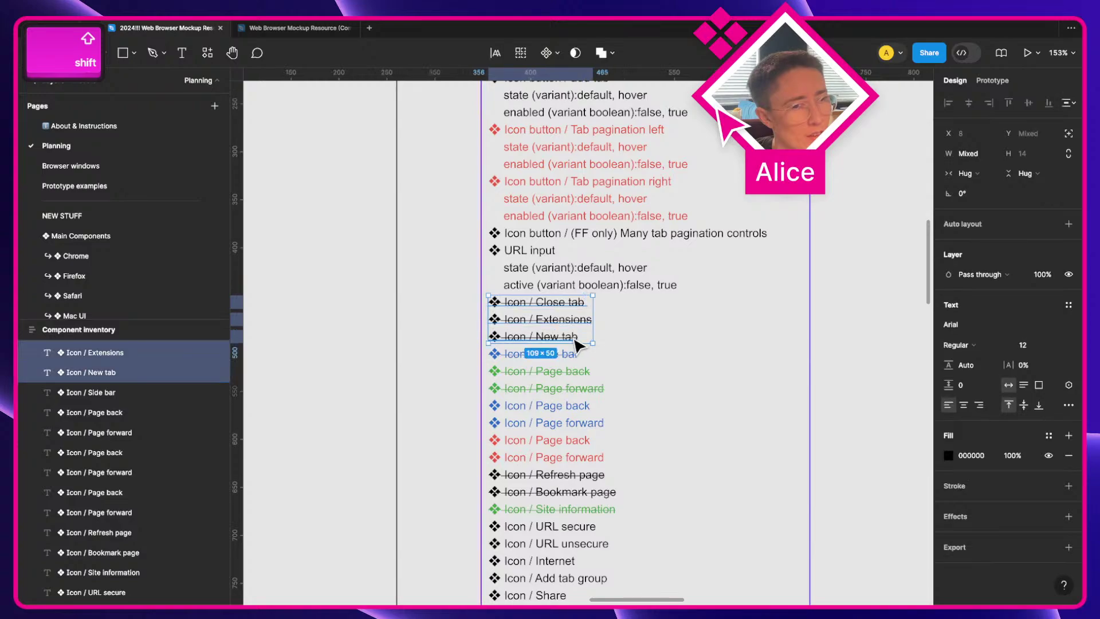
pyautogui.click(949, 456)
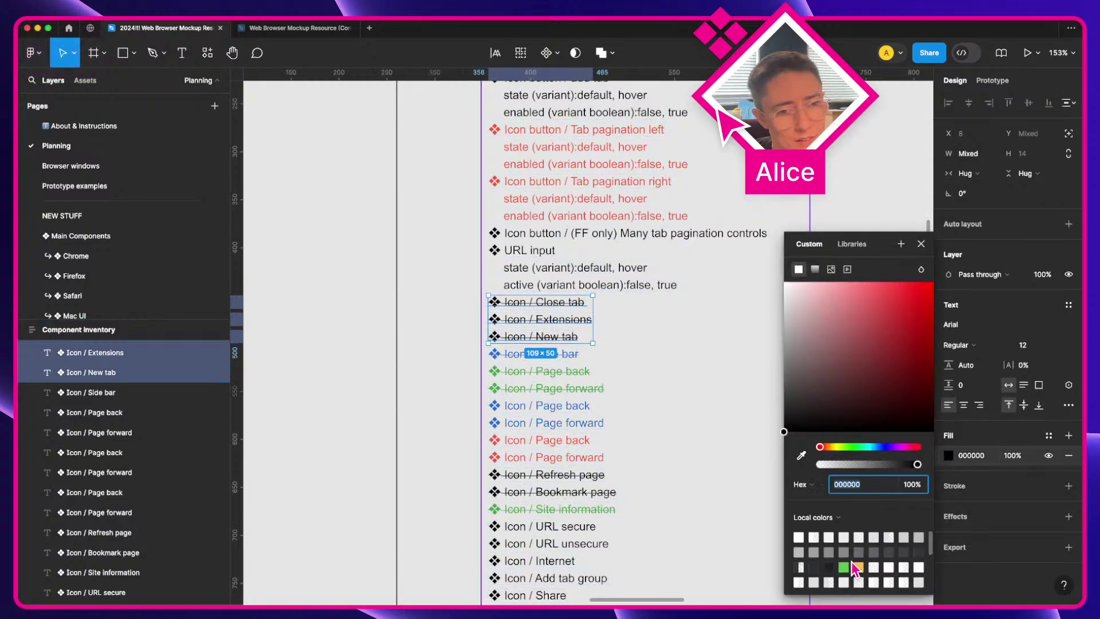
pyautogui.click(842, 518)
pyautogui.click(819, 498)
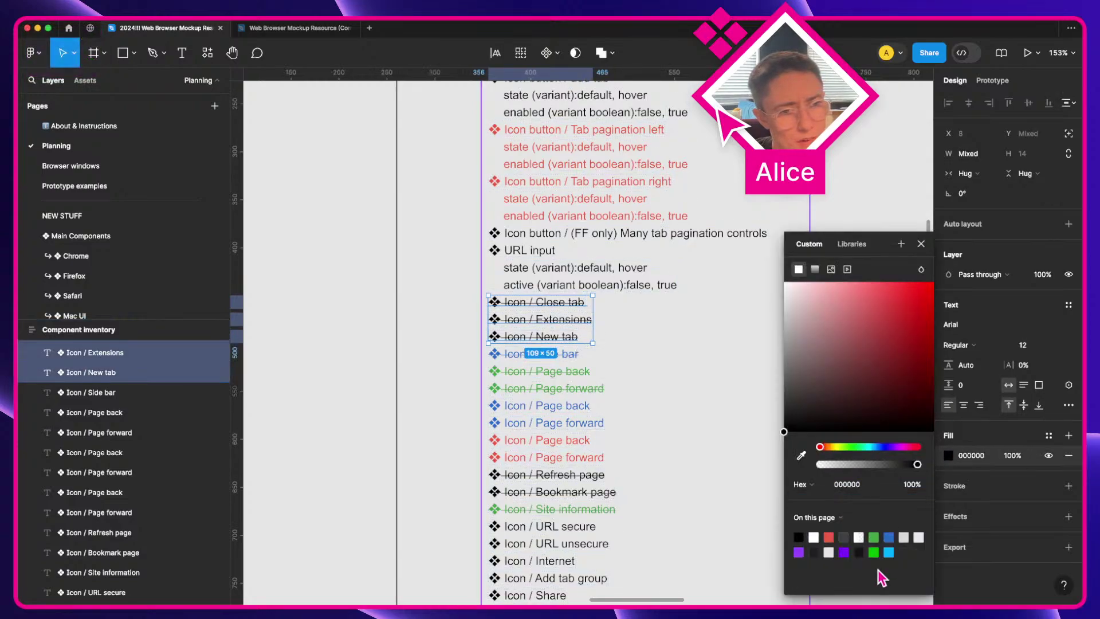
pyautogui.click(873, 536)
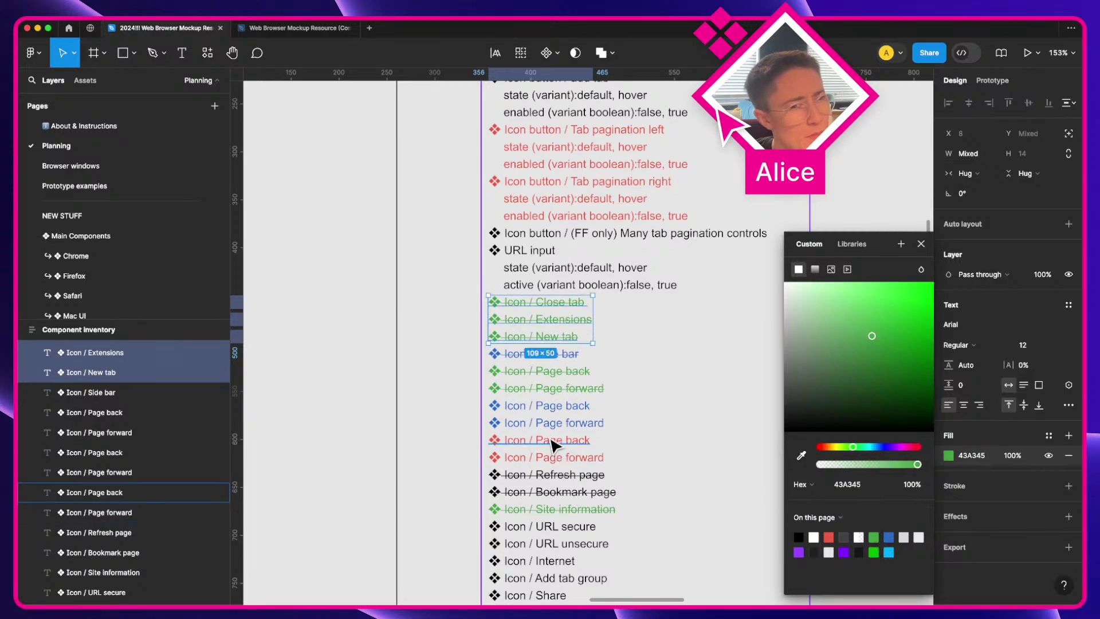
# Step: Make the Refresh page and Bookmark page entries green too, then clear the selection
pyautogui.click(550, 491)
pyautogui.keyDown('shift'); pyautogui.click(550, 475); pyautogui.keyUp('shift')
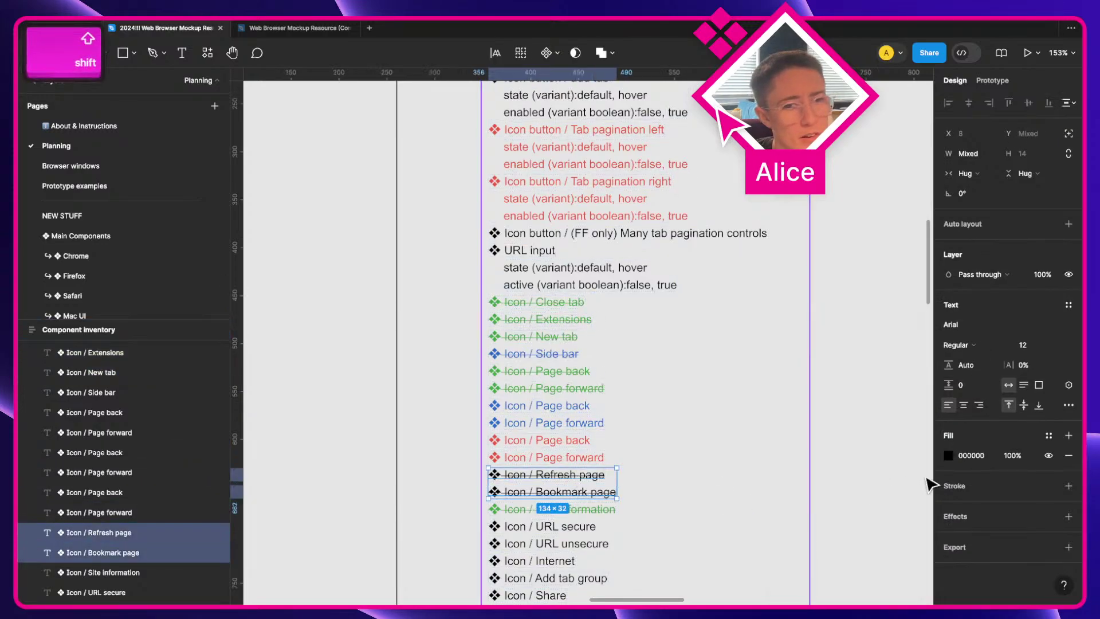
pyautogui.click(950, 455)
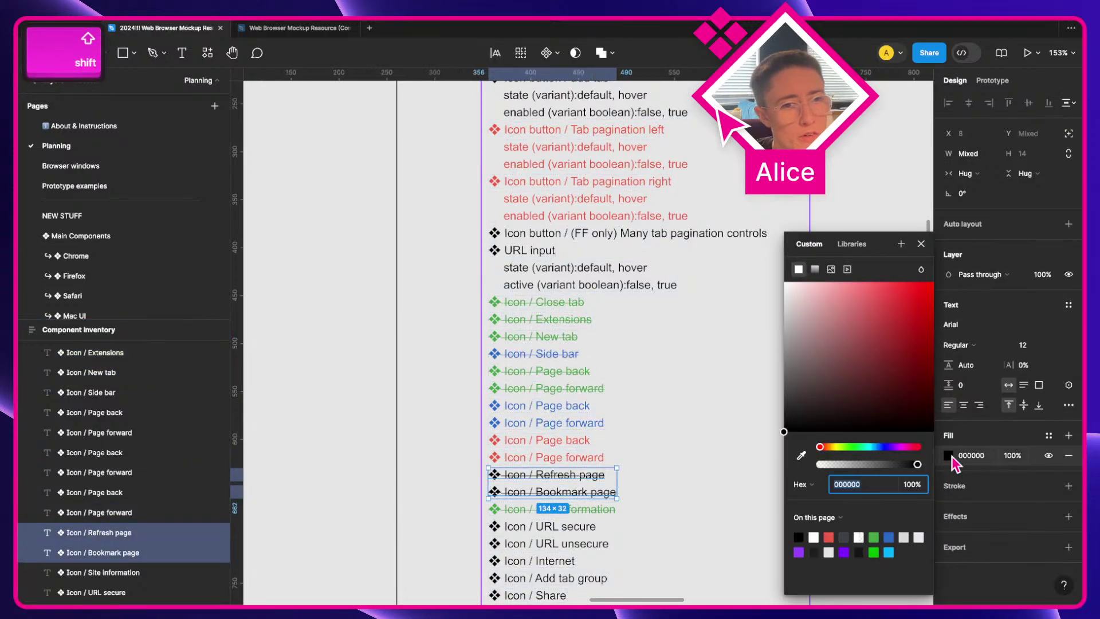
pyautogui.click(874, 537)
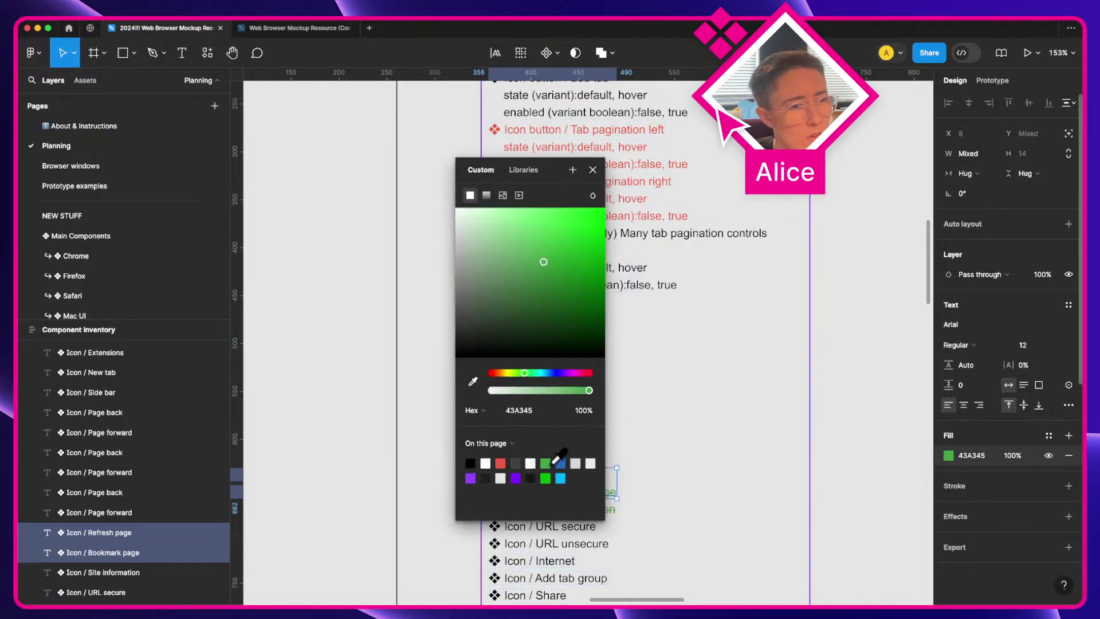
pyautogui.press('Escape')
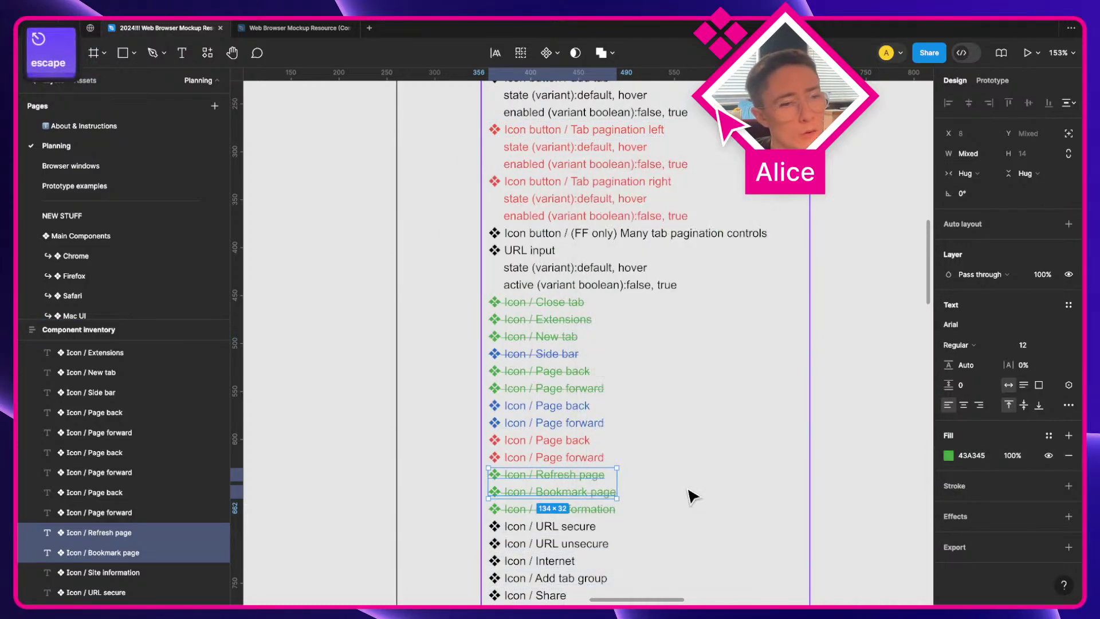
pyautogui.click(453, 438)
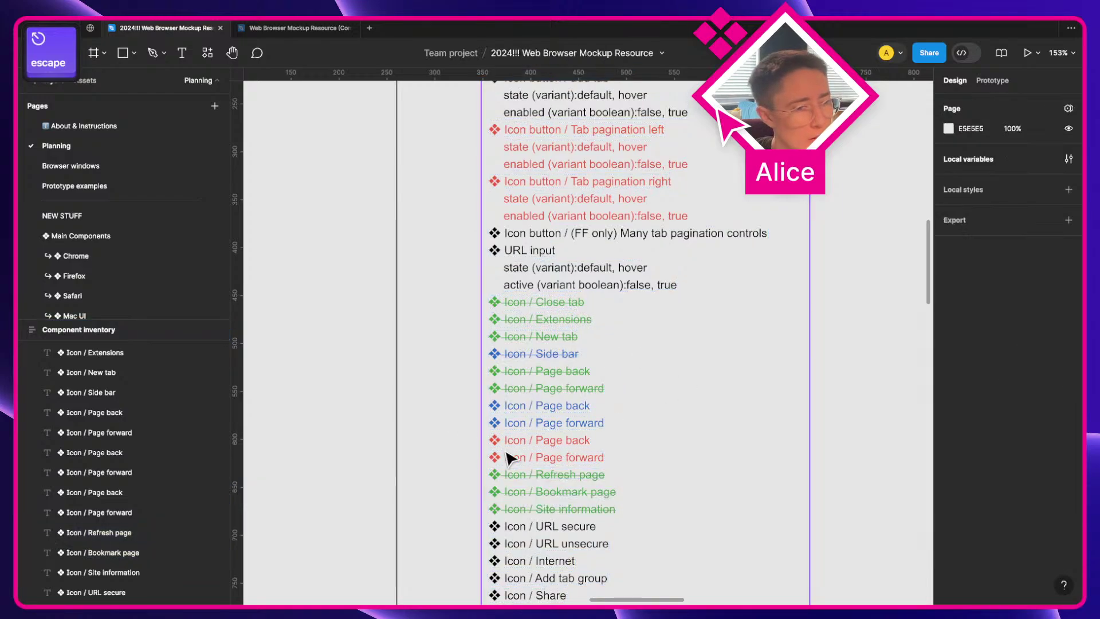
# Step: Duplicate the green Close tab entry and make the copy red, removing an accidental extra fill
pyautogui.keyDown('super'); pyautogui.click(568, 306); pyautogui.keyUp('super')
pyautogui.press('super+d')
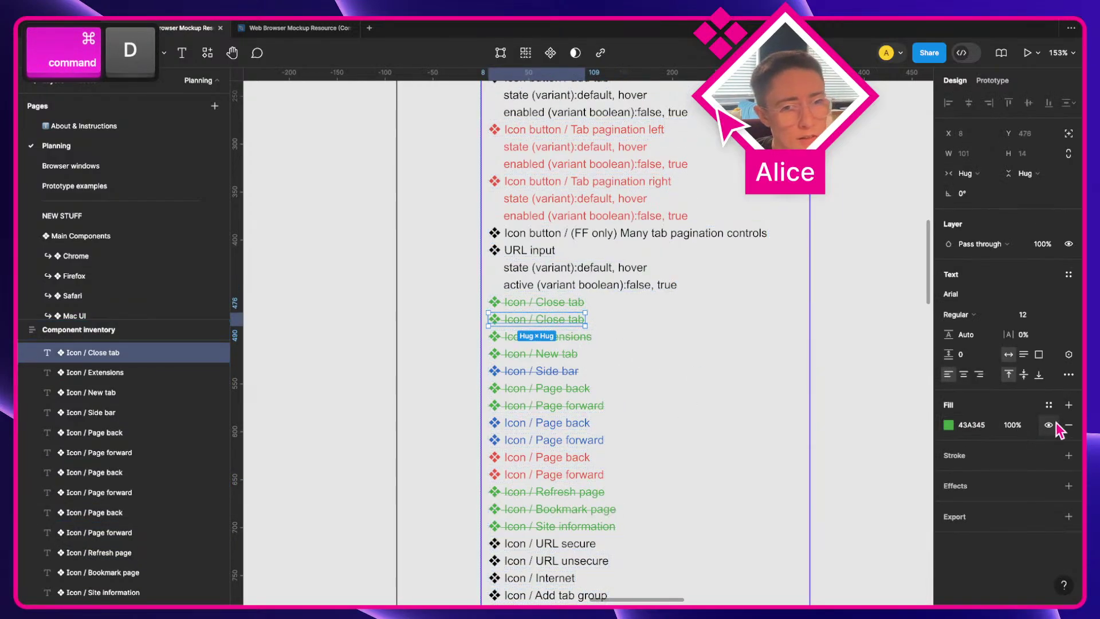
pyautogui.click(951, 426)
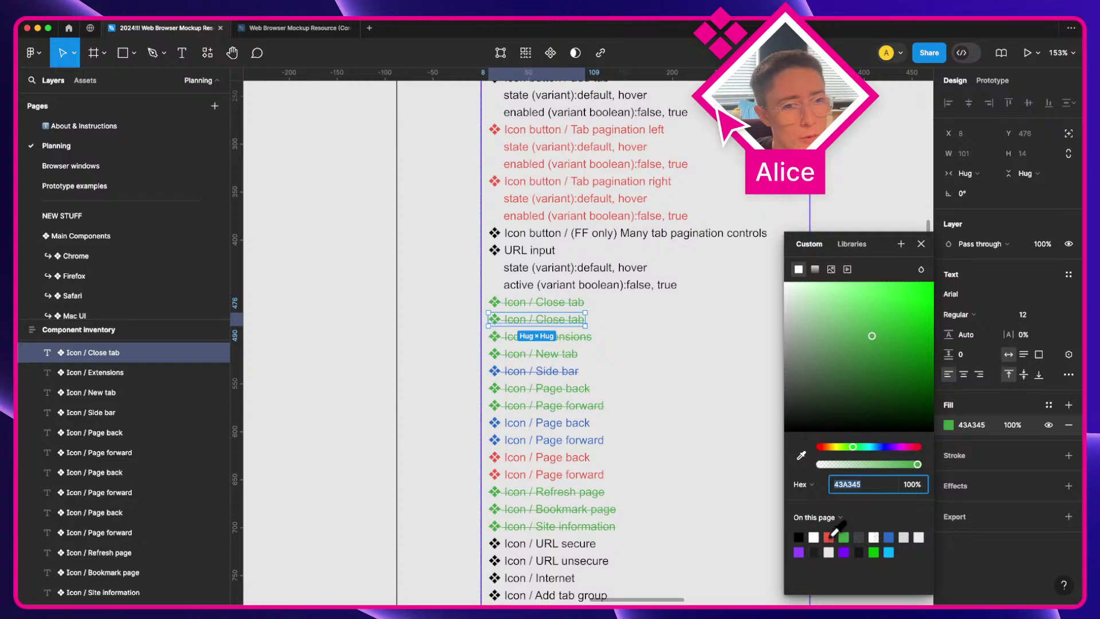
pyautogui.click(828, 537)
pyautogui.click(968, 426)
pyautogui.press('super+d')
pyautogui.press('super+z')
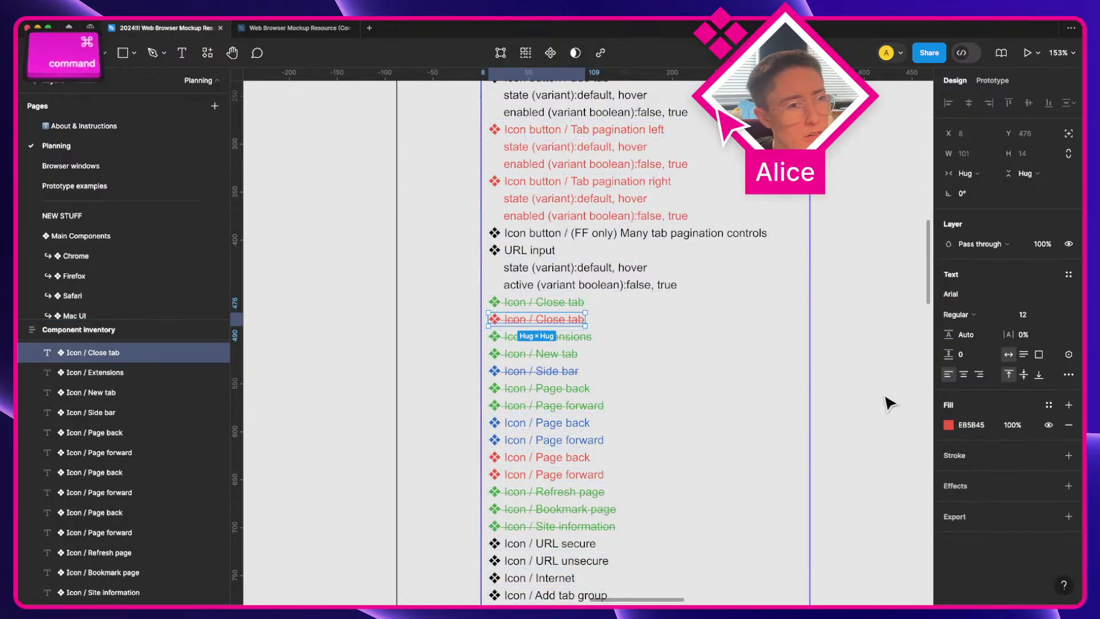
pyautogui.press('super+z')
pyautogui.press('super+z')
pyautogui.press('shift+super+z')
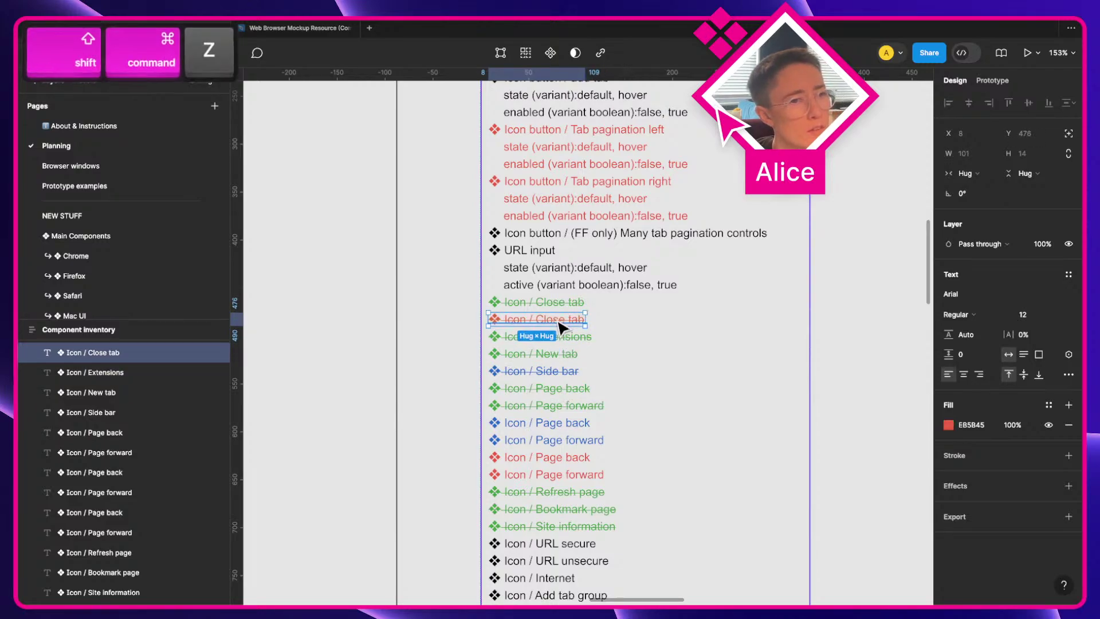
pyautogui.press('shift+super+z')
pyautogui.click(1069, 444)
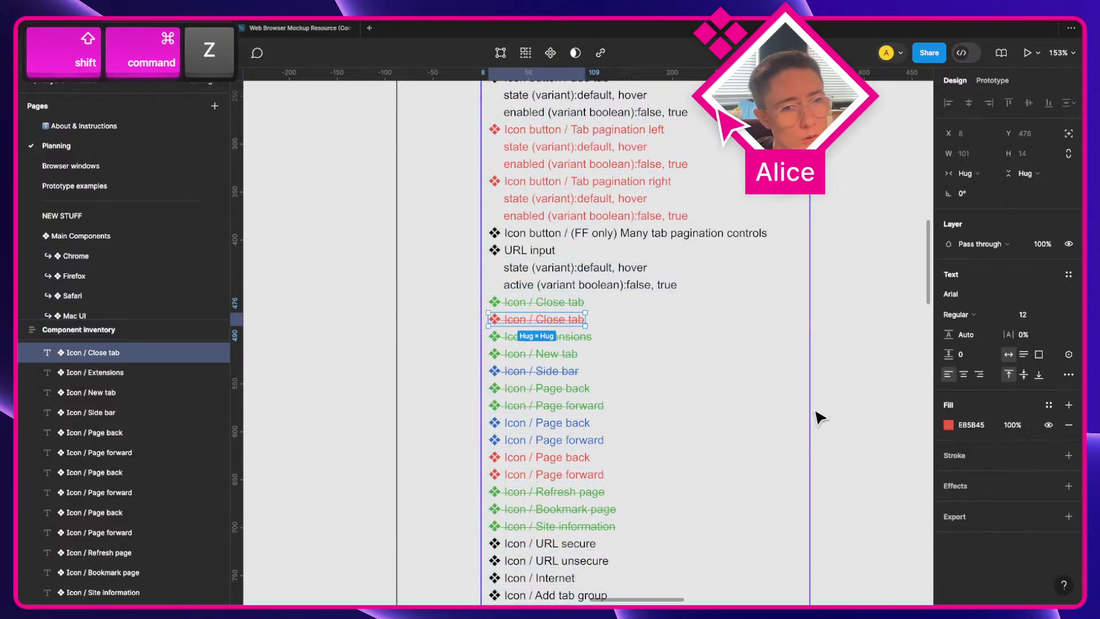
# Step: Add a blue Close tab copy and clear strikethrough on both red and blue copies
pyautogui.press('super+d')
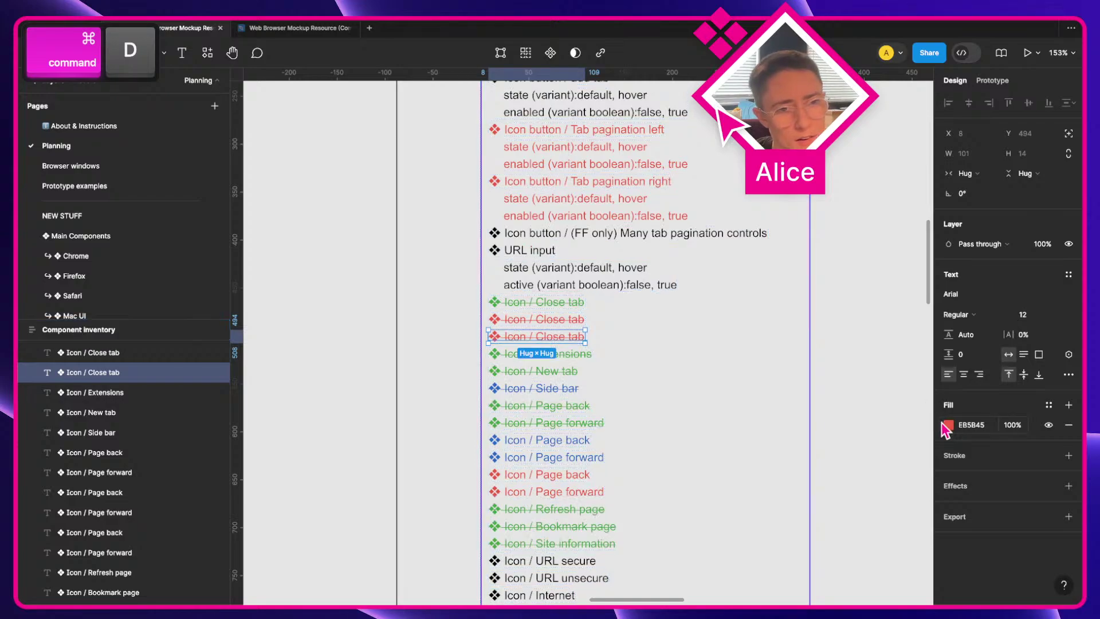
pyautogui.click(948, 424)
pyautogui.click(888, 536)
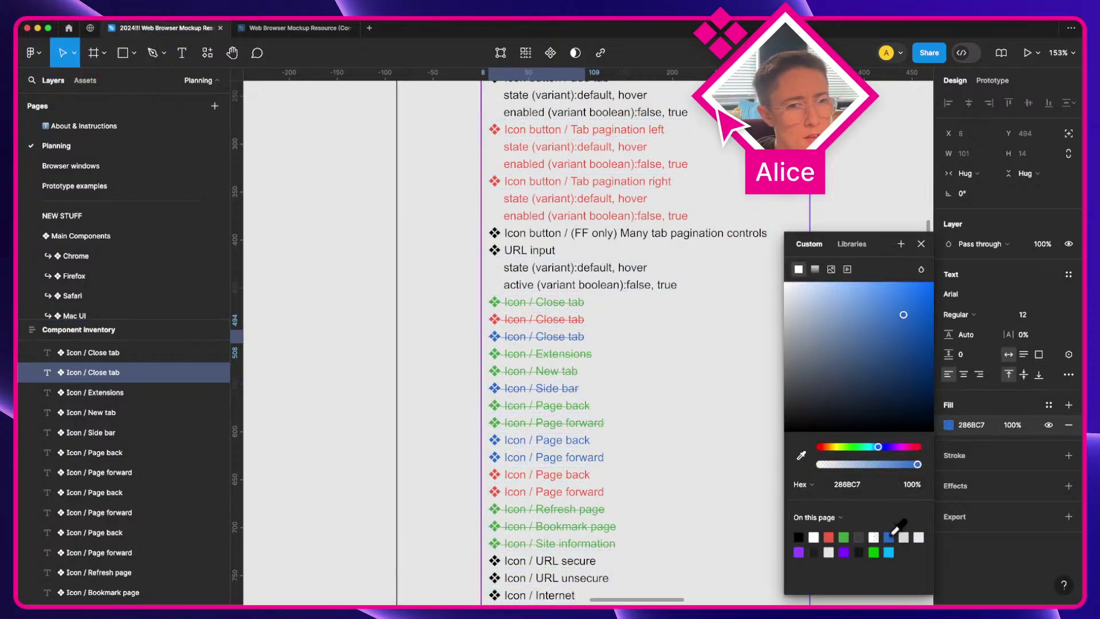
pyautogui.keyDown('shift'); pyautogui.click(544, 319); pyautogui.keyUp('shift')
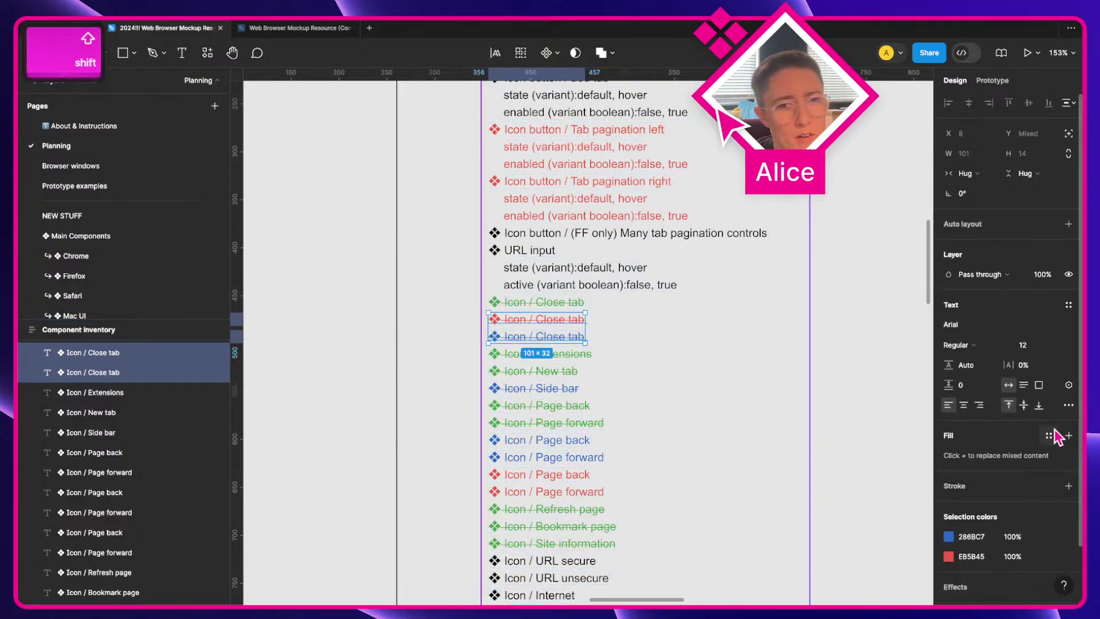
pyautogui.click(1069, 404)
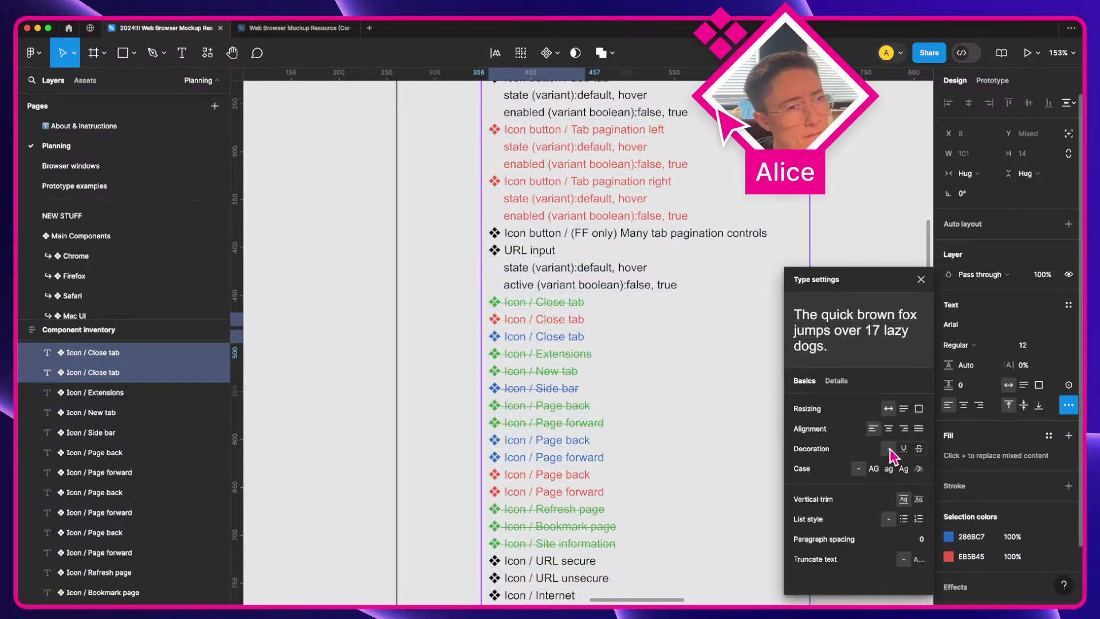
pyautogui.click(454, 341)
pyautogui.click(533, 354)
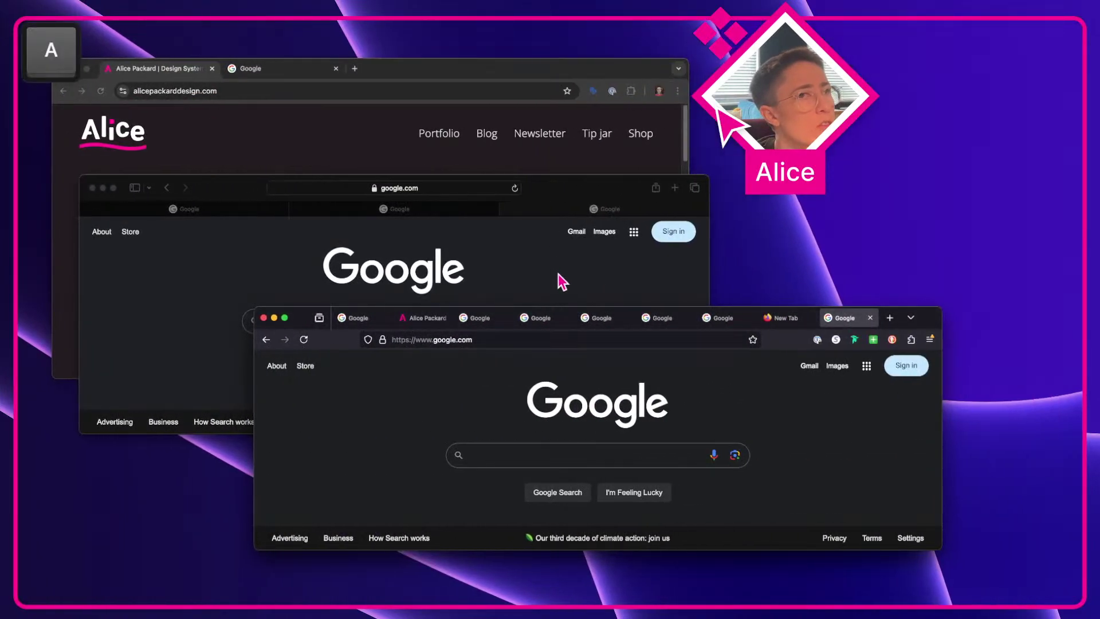
pyautogui.click(562, 281)
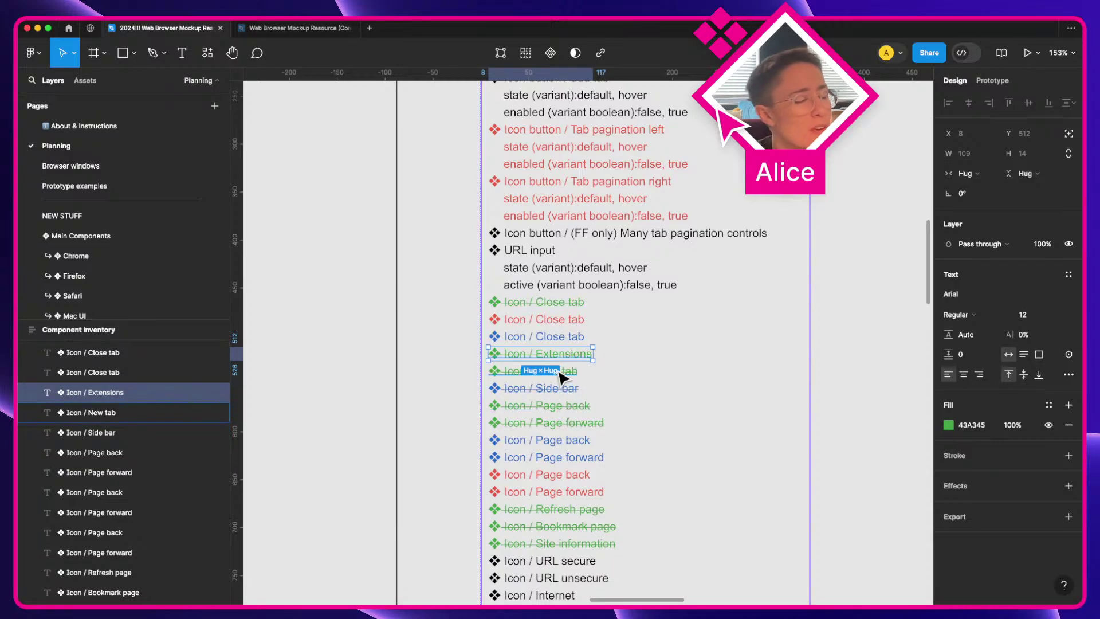
pyautogui.click(553, 407)
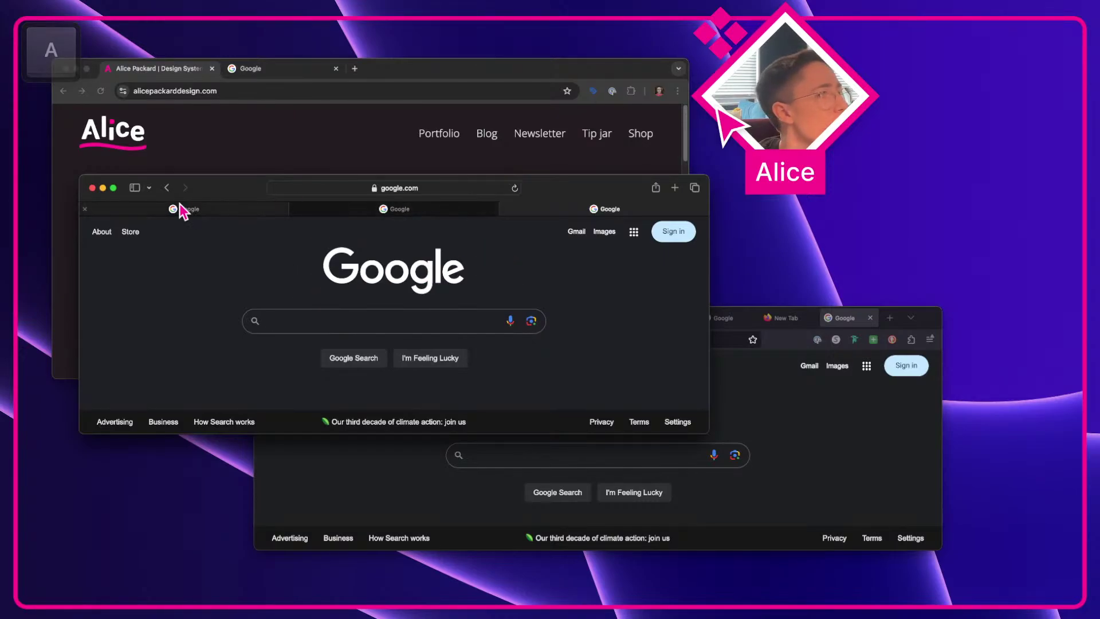
pyautogui.click(135, 188)
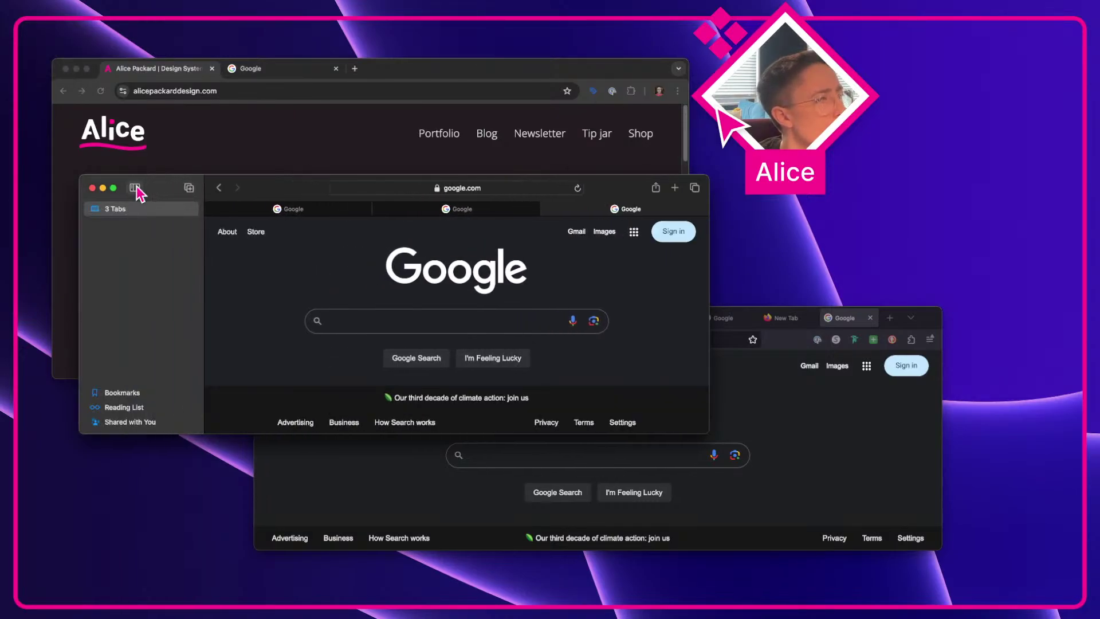
pyautogui.click(135, 188)
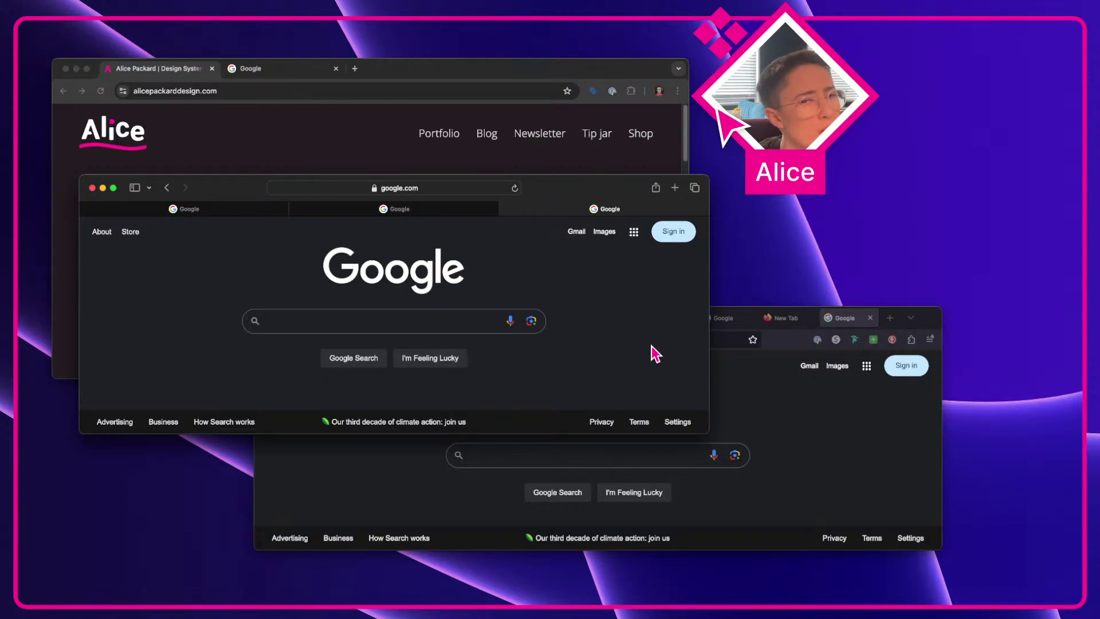
pyautogui.click(832, 398)
pyautogui.click(579, 280)
pyautogui.click(838, 421)
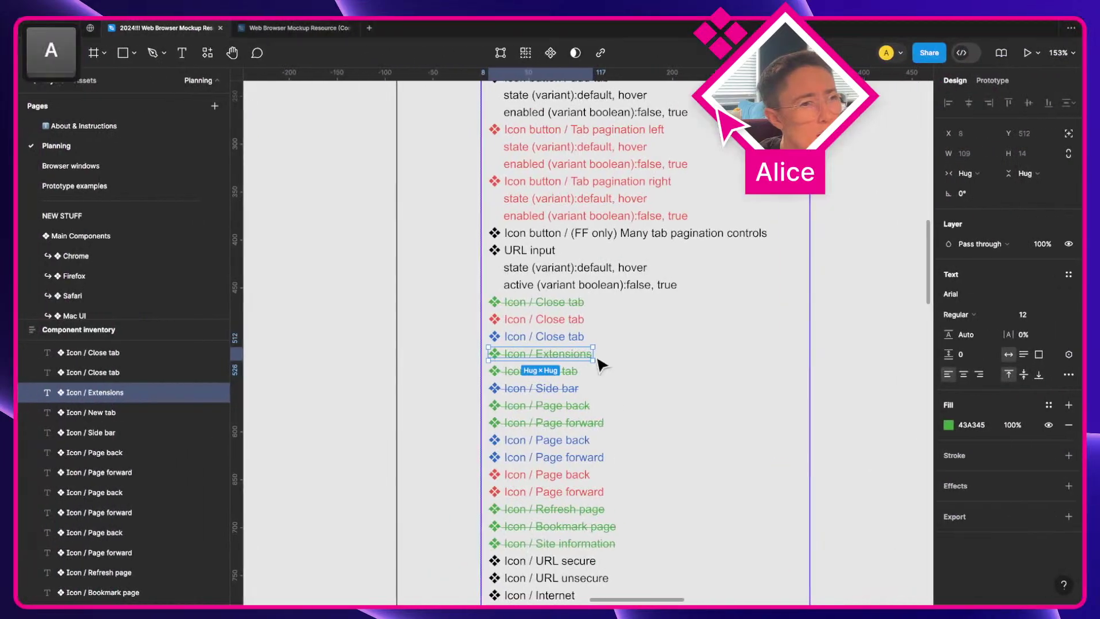
# Step: Duplicate Extensions, clear its strikethrough, and colour the upper copy red and lower copy blue
pyautogui.press('super+d')
pyautogui.press('super+d')
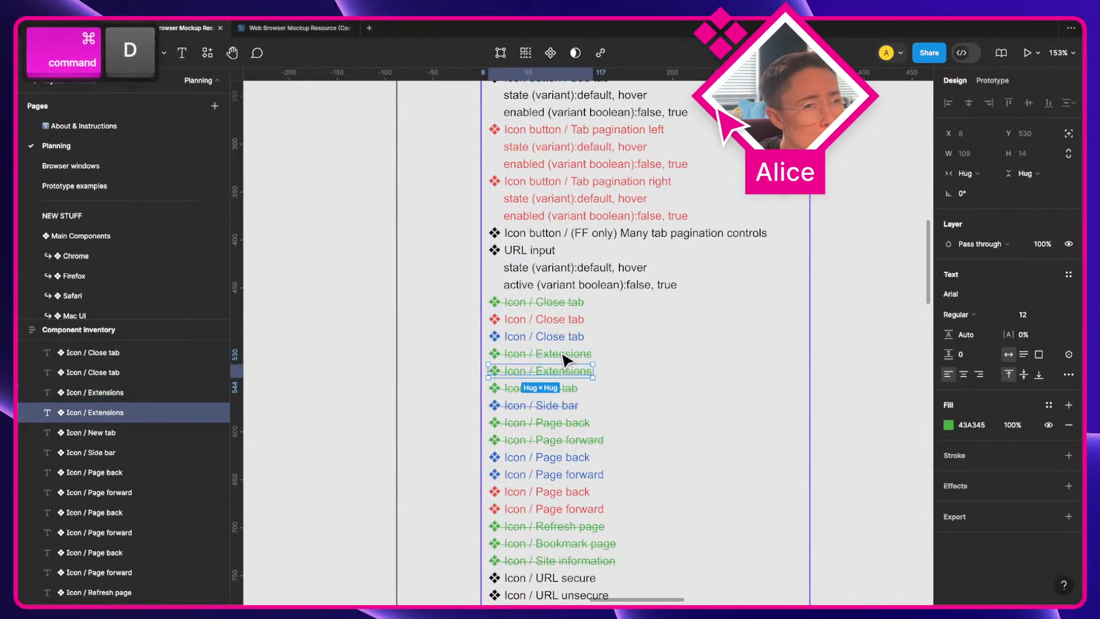
pyautogui.keyDown('shift'); pyautogui.click(590, 388); pyautogui.keyUp('shift')
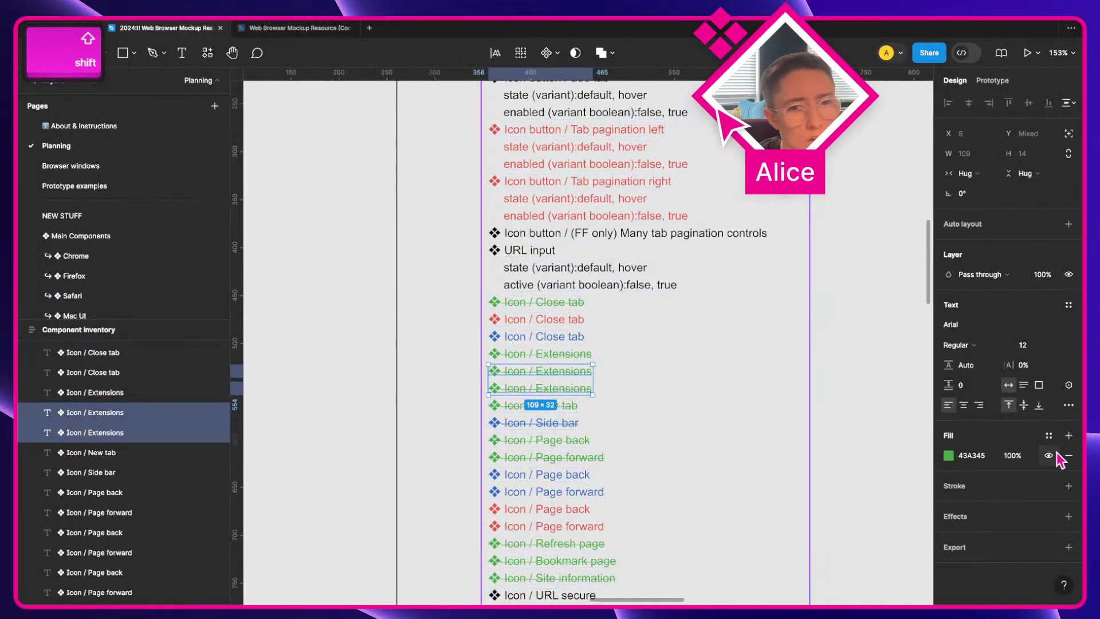
pyautogui.click(1069, 405)
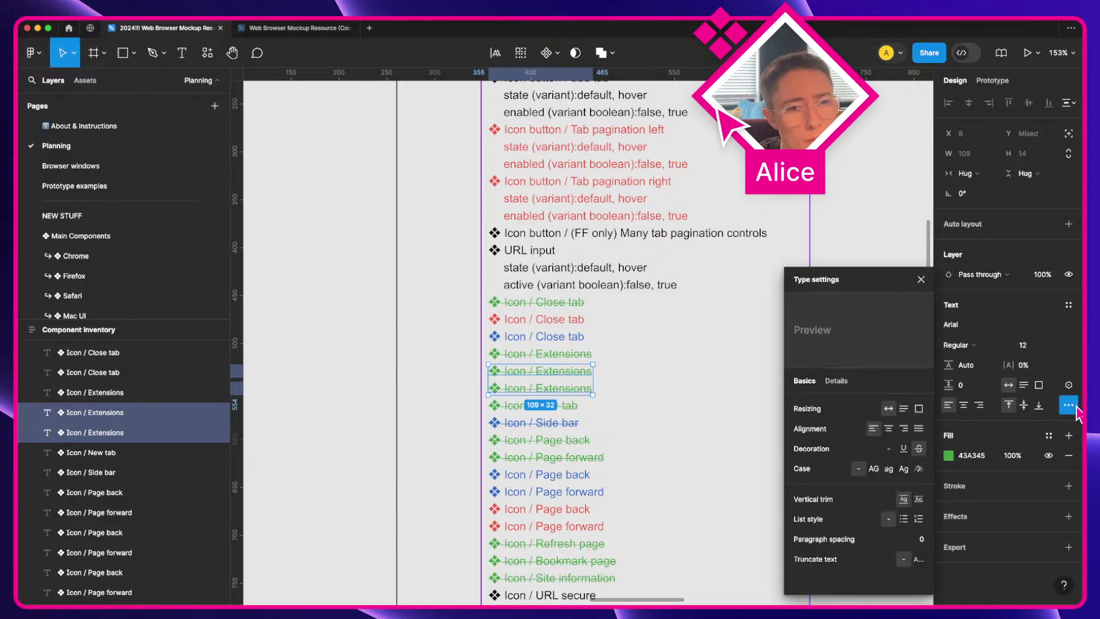
pyautogui.click(588, 378)
pyautogui.click(949, 424)
pyautogui.click(871, 485)
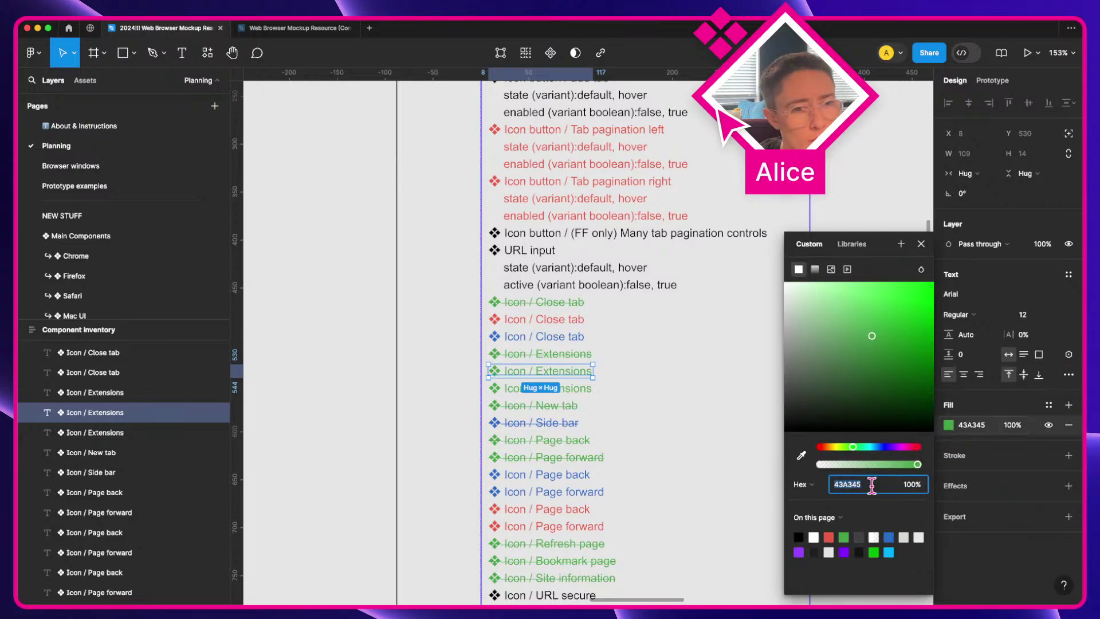
pyautogui.click(558, 392)
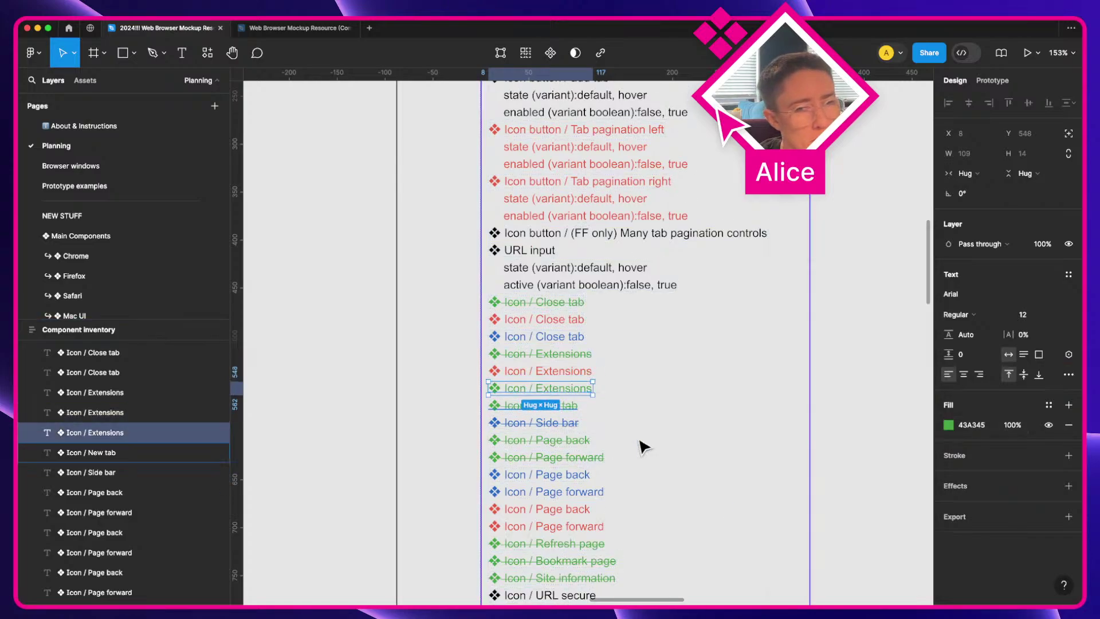
pyautogui.click(949, 424)
pyautogui.click(888, 537)
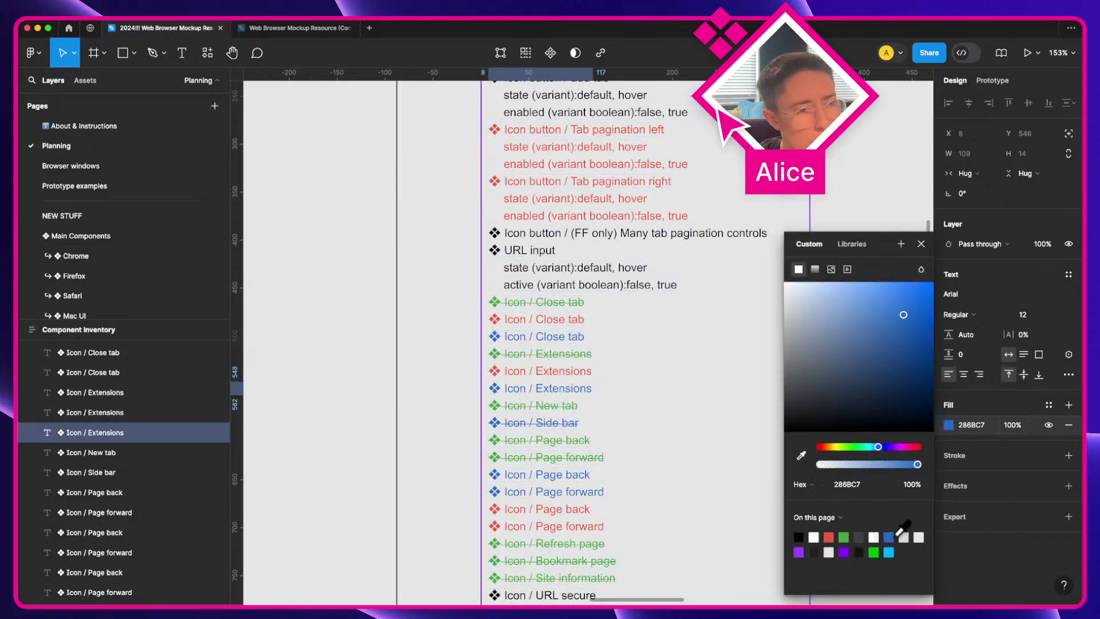
# Step: Duplicate New tab, remove strikethrough from both copies, and make the lower copy blue
pyautogui.click(550, 406)
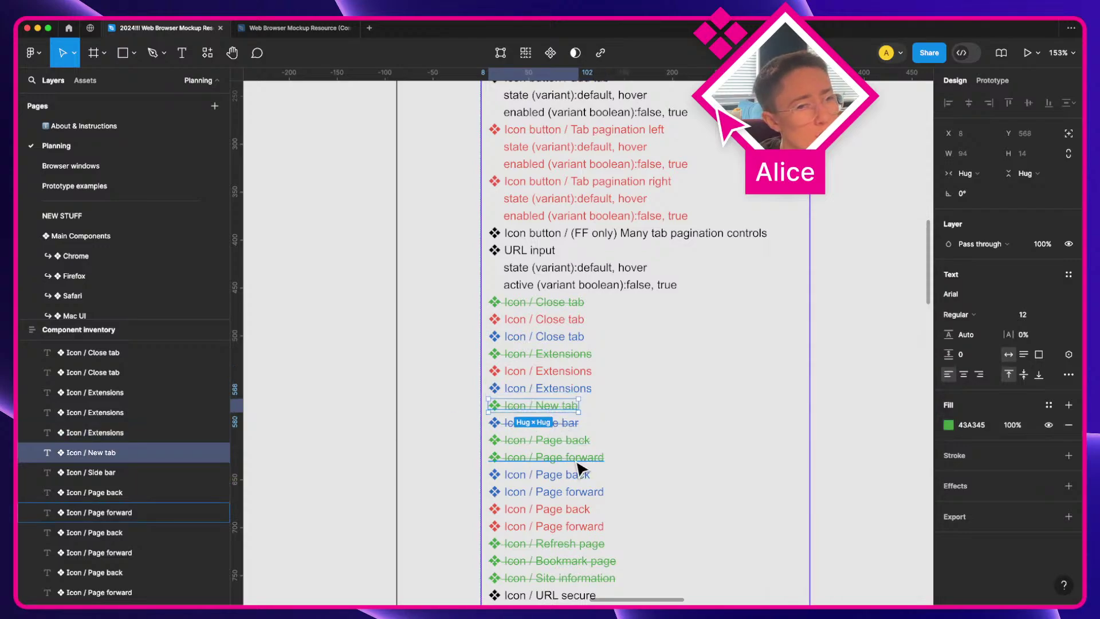
pyautogui.press('super+d')
pyautogui.press('super+d')
pyautogui.keyDown('shift'); pyautogui.click(548, 421); pyautogui.keyUp('shift')
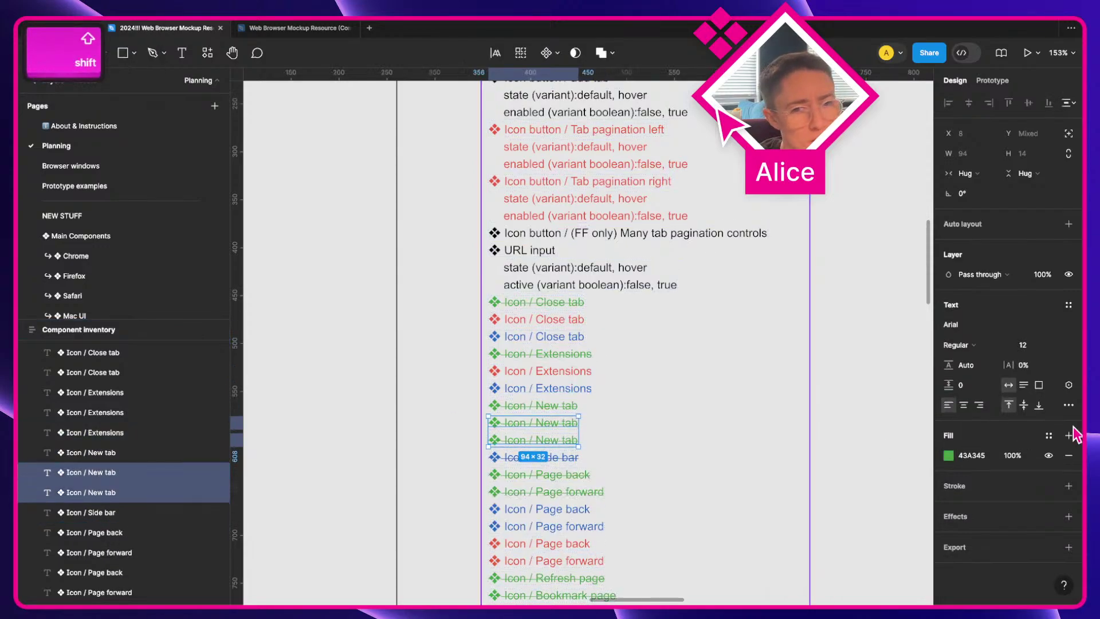
pyautogui.click(1068, 405)
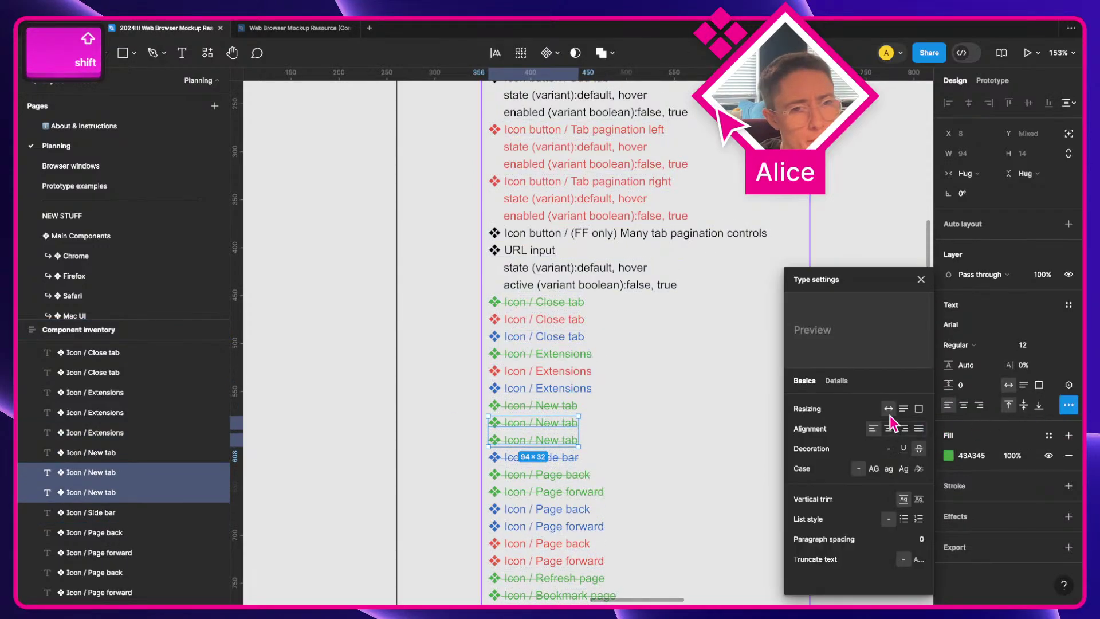
pyautogui.click(887, 450)
pyautogui.click(542, 425)
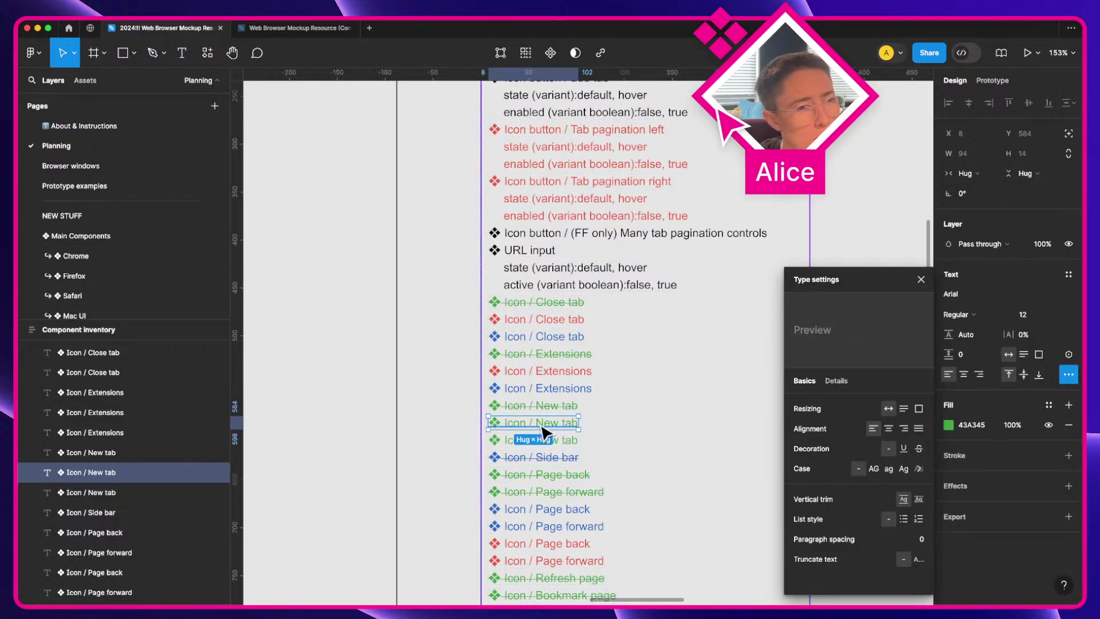
pyautogui.click(948, 427)
pyautogui.press('Tab')
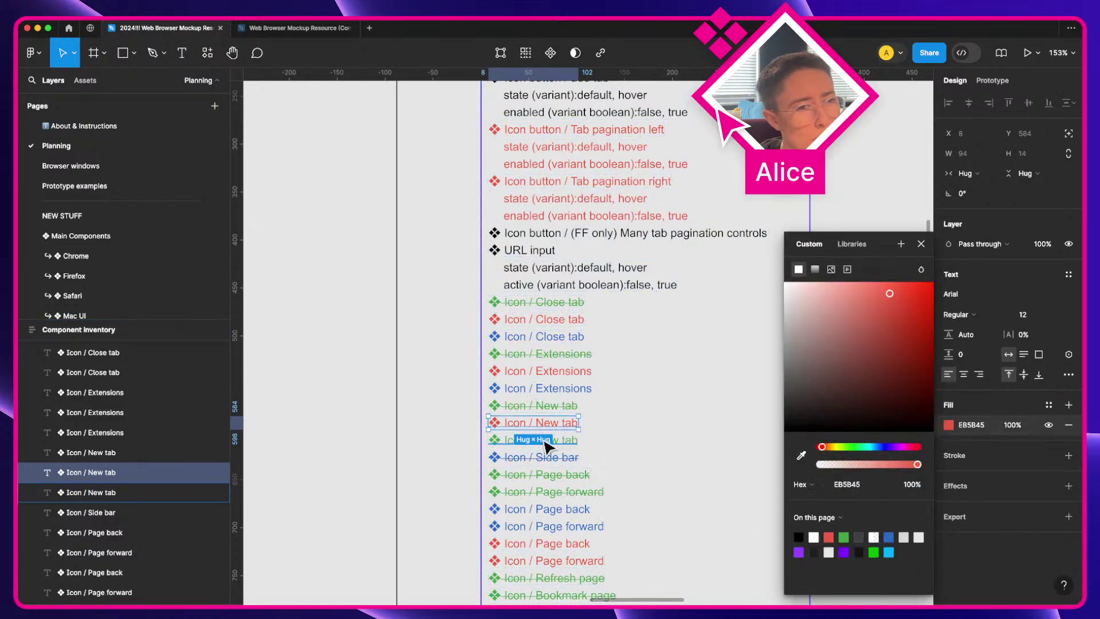
pyautogui.press('Escape')
pyautogui.click(950, 427)
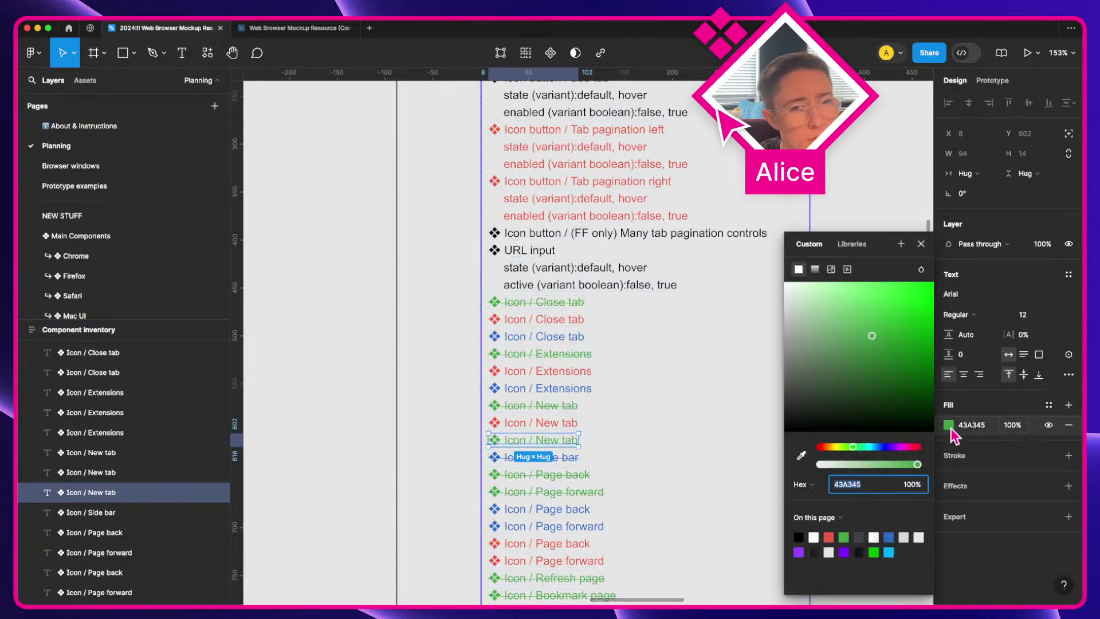
pyautogui.click(889, 536)
# Step: Clear the strikethrough on the Side bar entry
pyautogui.scroll(-3, 466, 446)
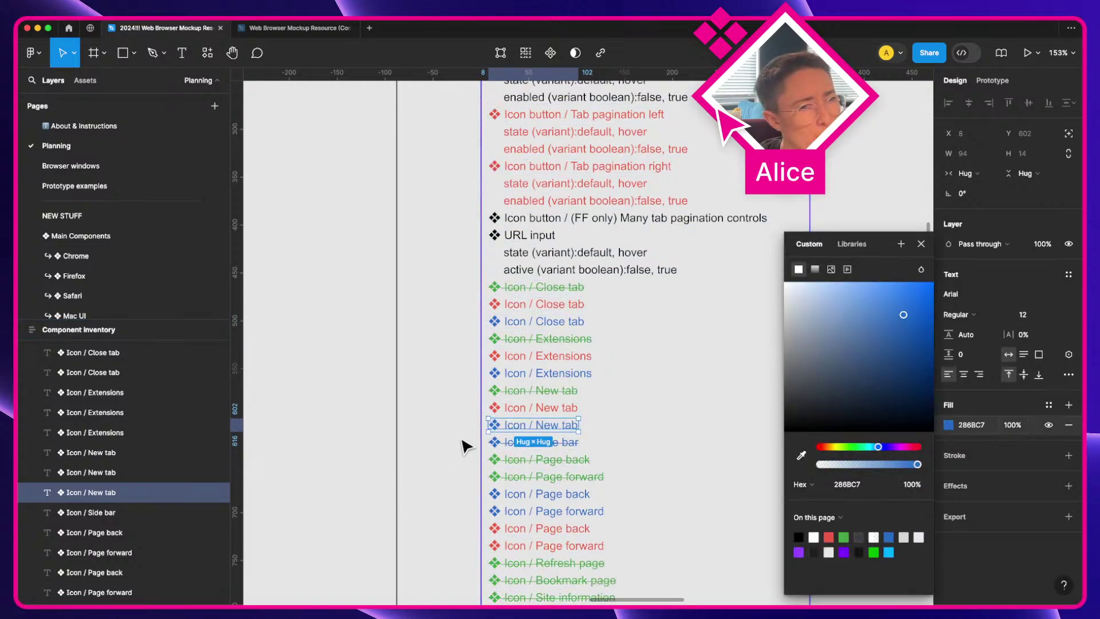
pyautogui.press('Tab')
pyautogui.press('Escape')
pyautogui.scroll(-2, 597, 445)
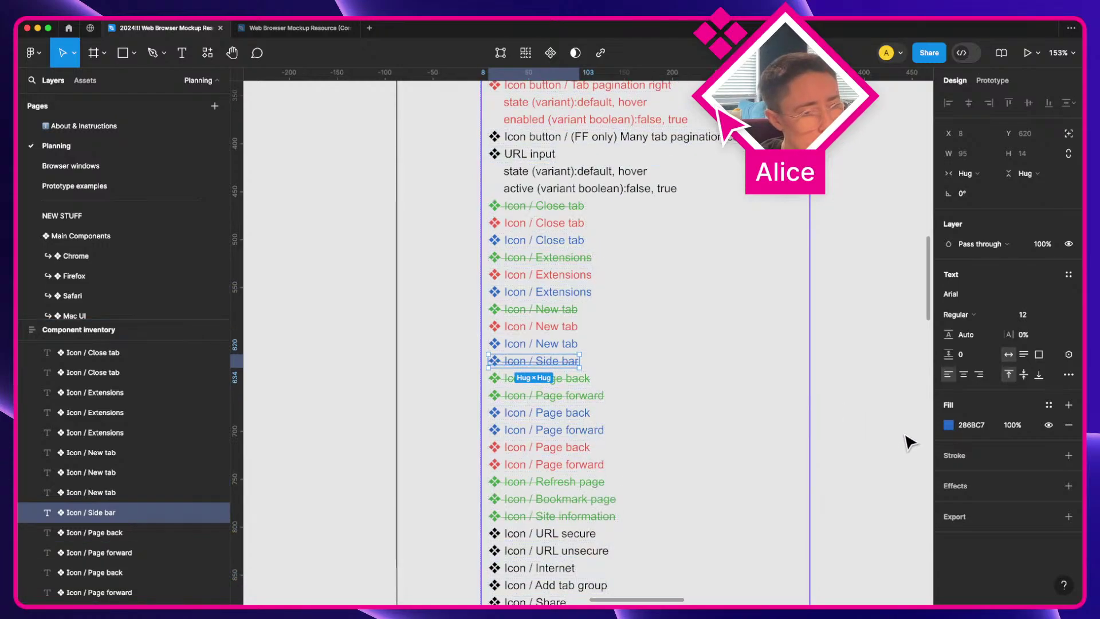
pyautogui.click(1069, 375)
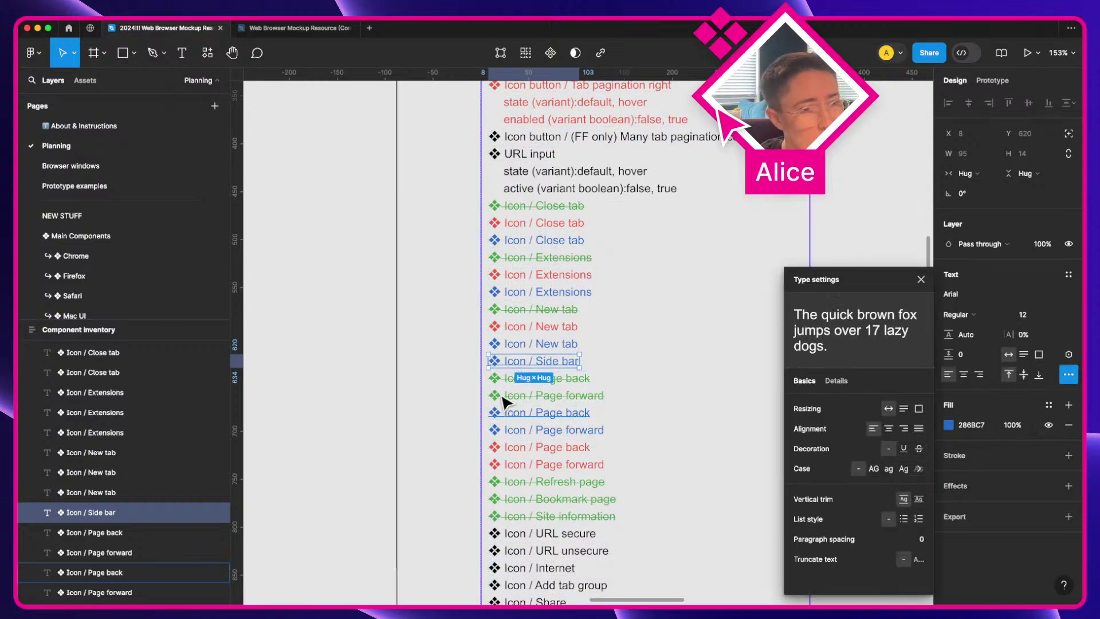
# Step: Move the green Page forward and red Page back rows with Cmd+[ to regroup them
pyautogui.click(592, 397)
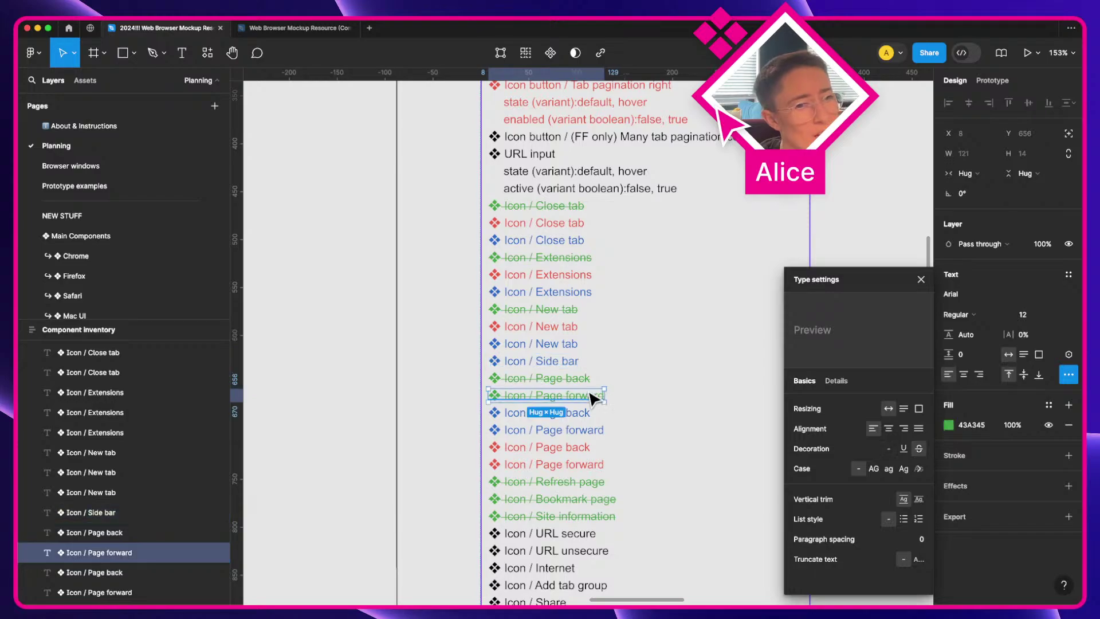
pyautogui.press('super+bracketleft')
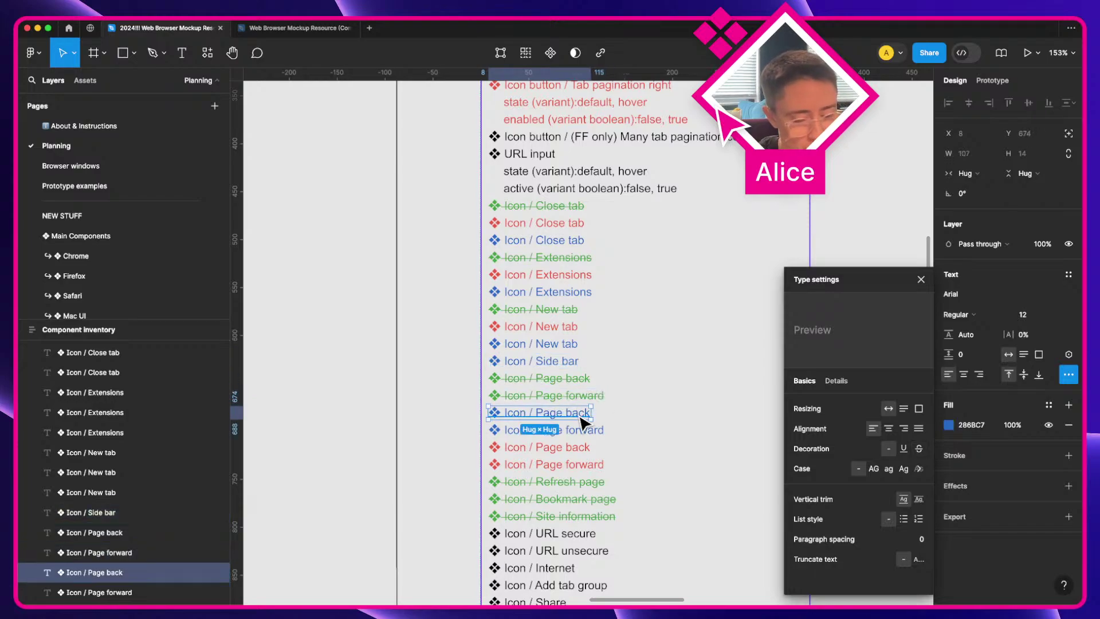
pyautogui.click(580, 451)
pyautogui.press('super+bracketleft')
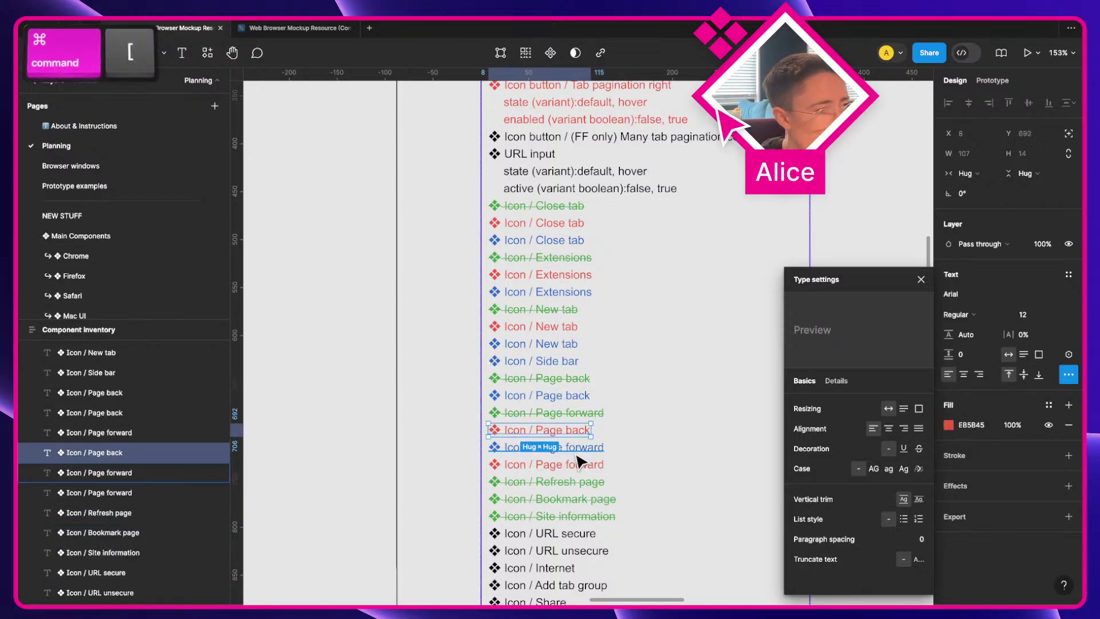
pyautogui.click(577, 454)
pyautogui.click(590, 465)
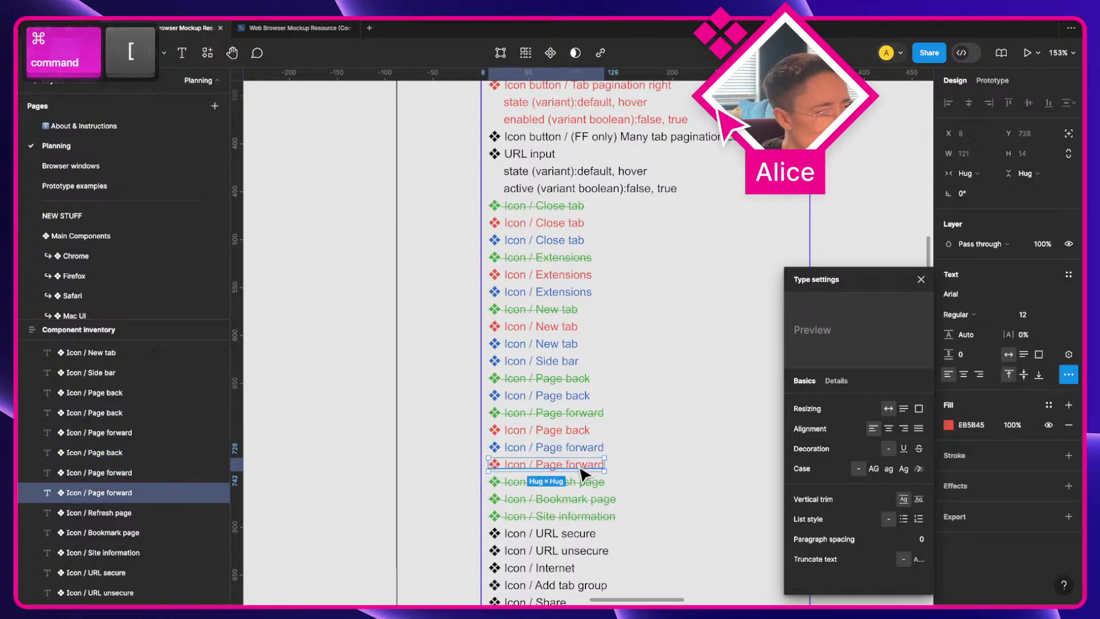
# Step: Finish ordering the Page back and Page forward rows so each page's colours sit together
pyautogui.scroll(-1, 596, 488)
pyautogui.click(581, 398)
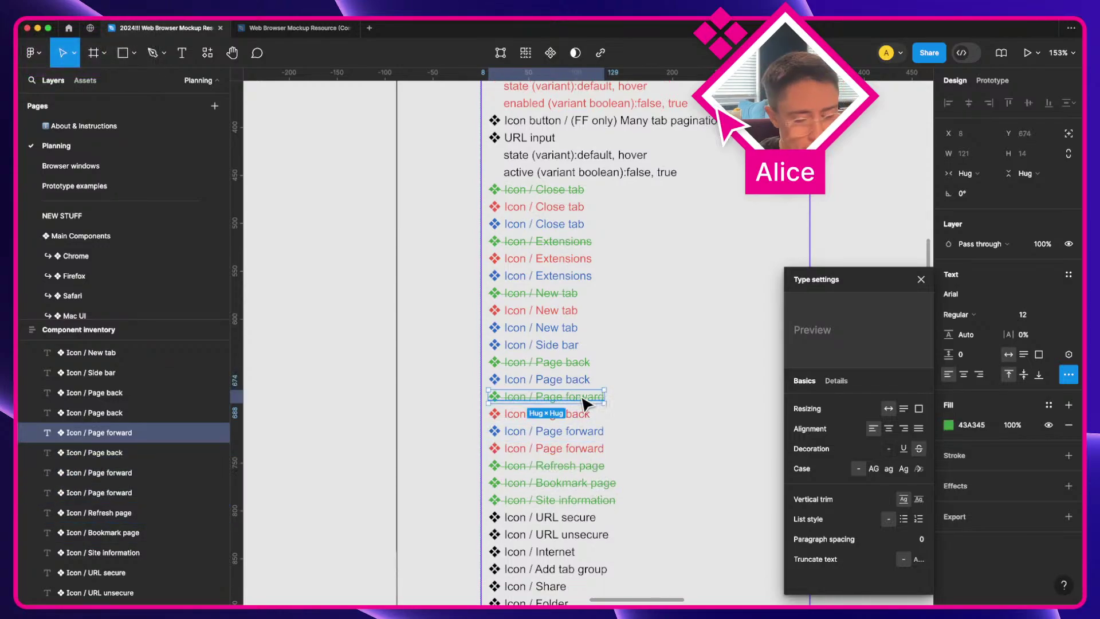
pyautogui.press('super+bracketright')
pyautogui.click(582, 398)
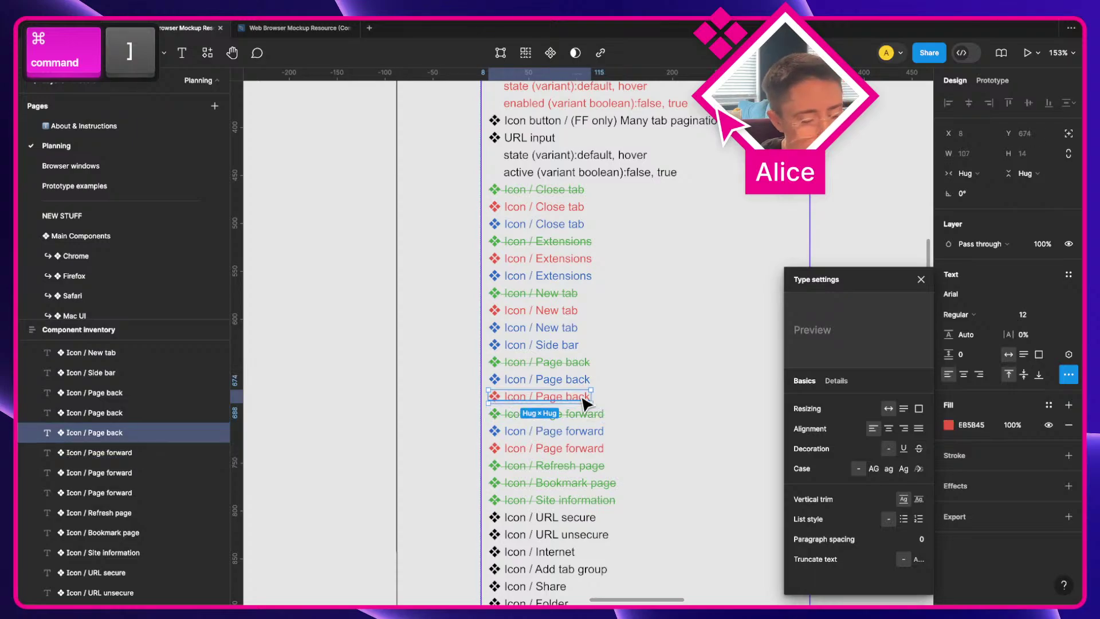
pyautogui.press('super+bracketleft')
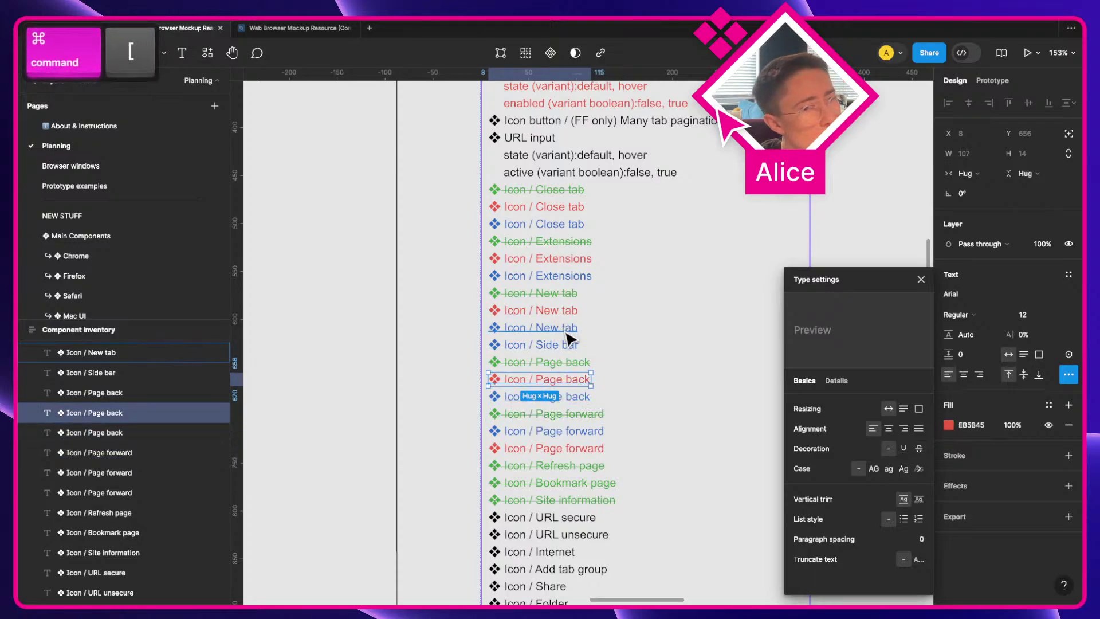
pyautogui.click(584, 398)
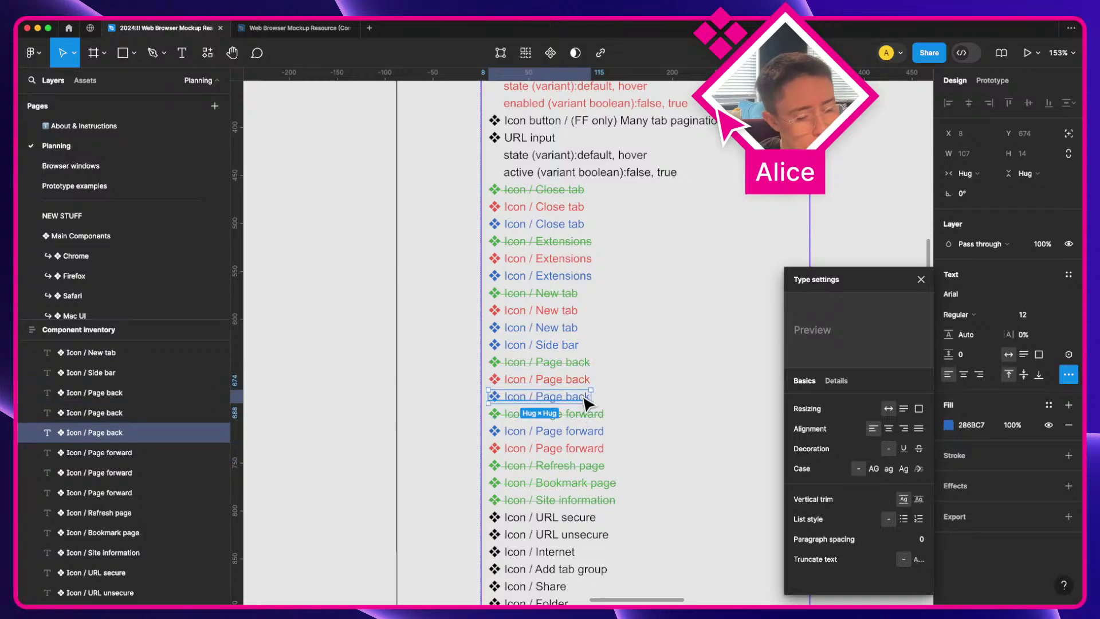
pyautogui.click(596, 432)
pyautogui.click(592, 448)
pyautogui.scroll(-1, 590, 449)
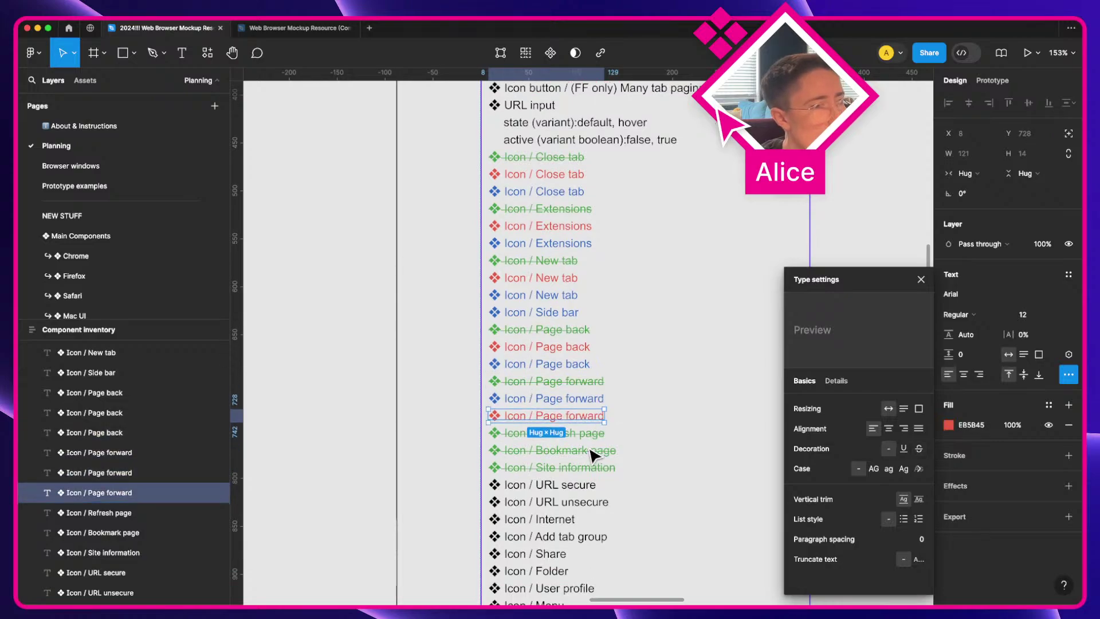
pyautogui.click(596, 437)
pyautogui.scroll(-1, 653, 458)
# Step: Duplicate Refresh page and colour the upper copy red and the lower copy blue
pyautogui.press('super+d')
pyautogui.press('super+d')
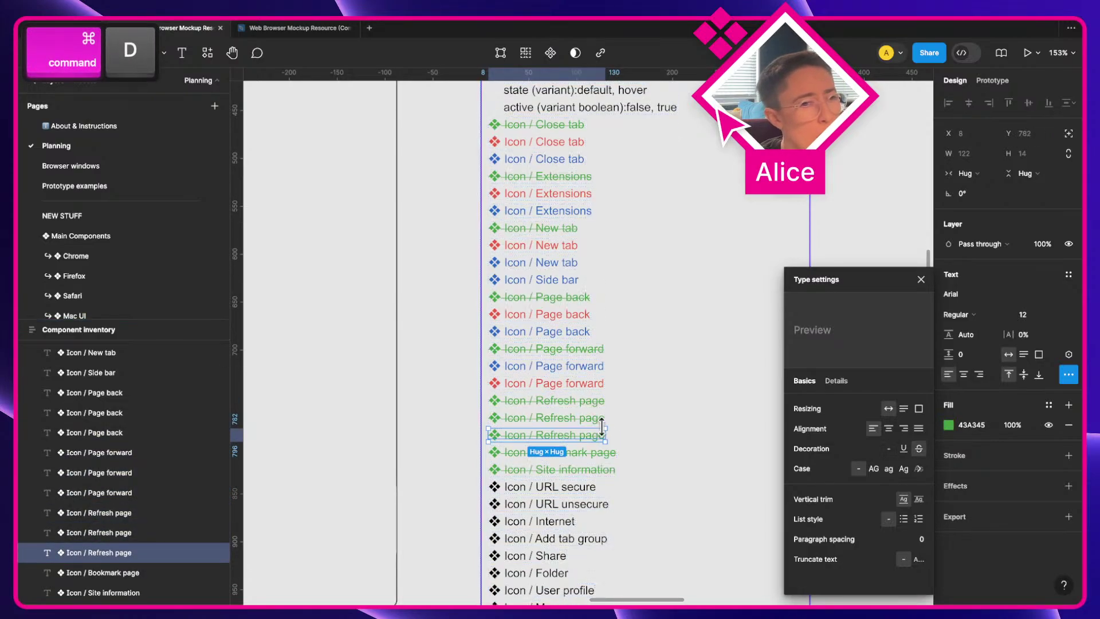
pyautogui.keyDown('shift'); pyautogui.click(601, 421); pyautogui.keyUp('shift')
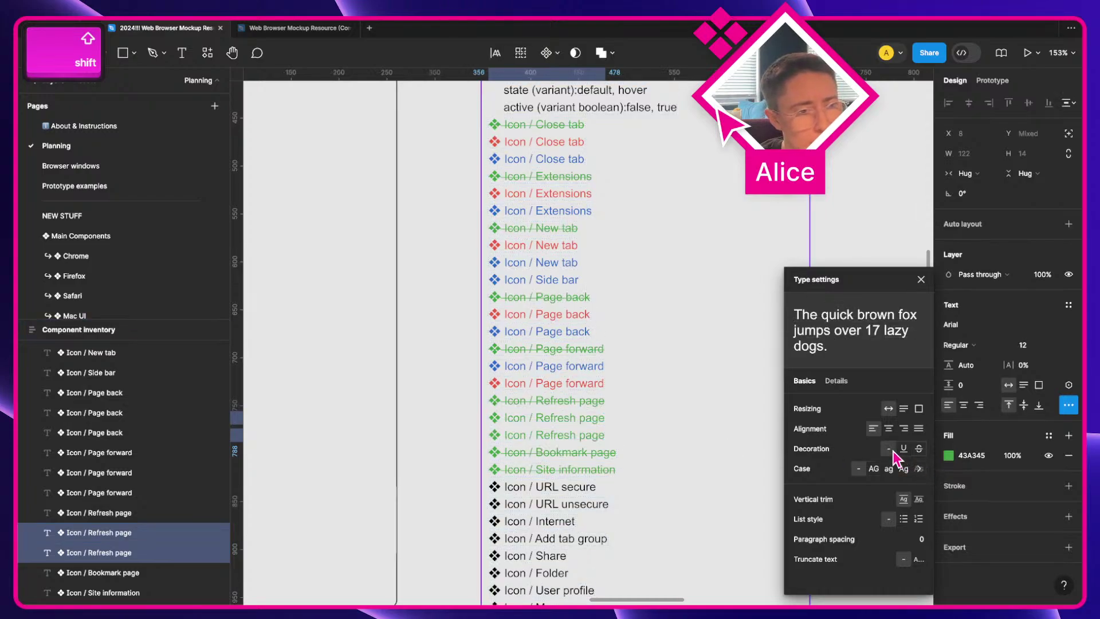
pyautogui.click(589, 423)
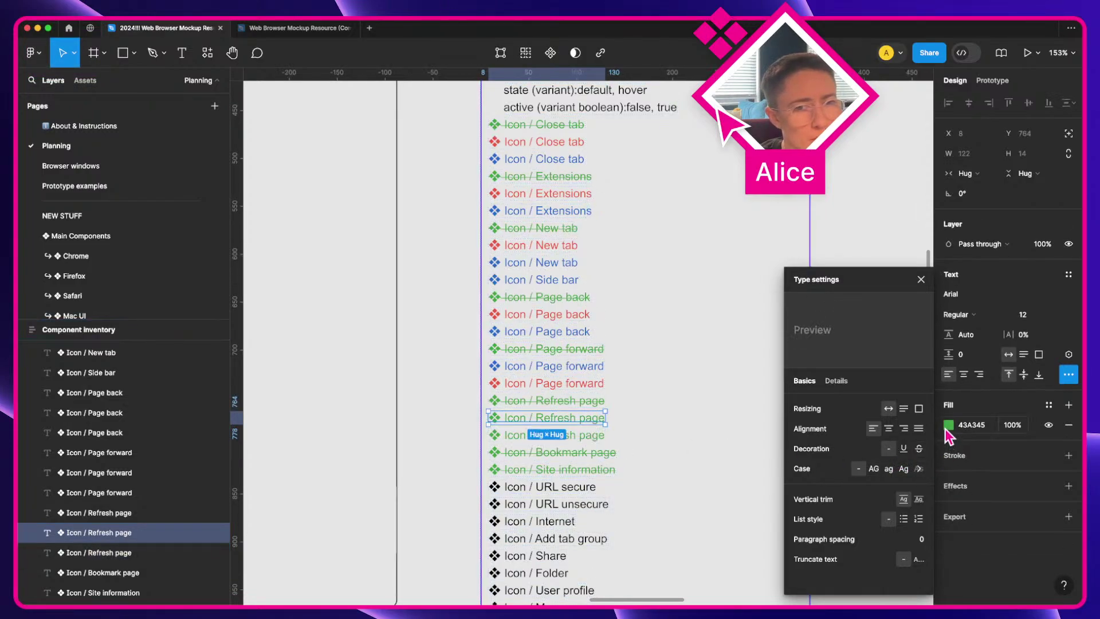
pyautogui.click(947, 428)
pyautogui.click(829, 536)
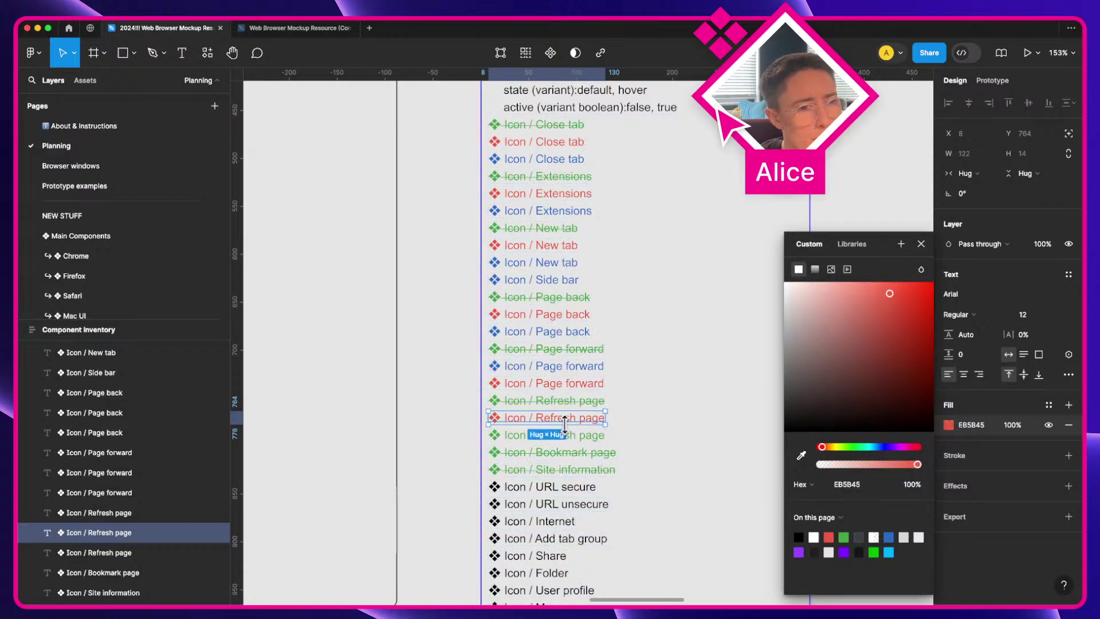
pyautogui.click(578, 435)
pyautogui.click(948, 425)
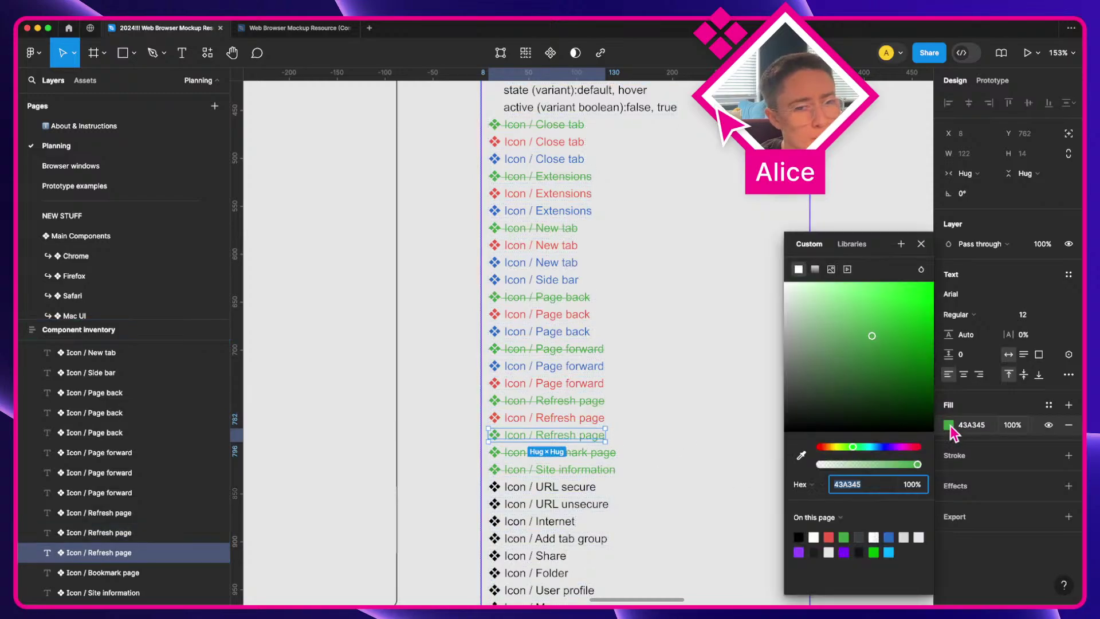
pyautogui.click(889, 536)
# Step: Duplicate the Bookmark page entry and open type settings for both copies
pyautogui.click(609, 462)
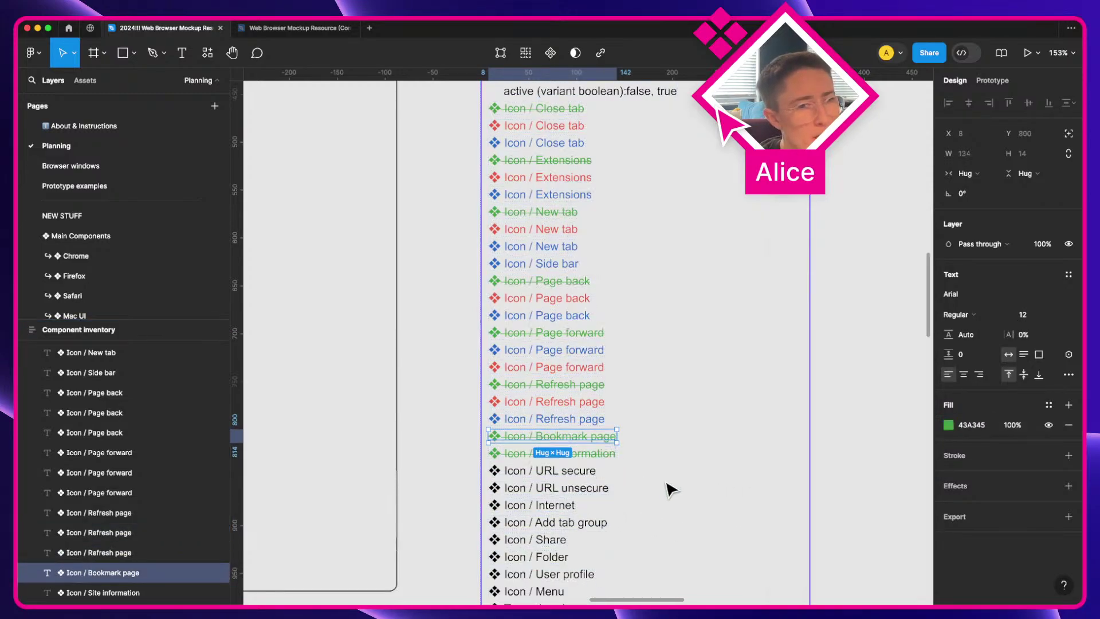
pyautogui.scroll(-1, 668, 486)
pyautogui.hotkey('ctrl', 'd')
pyautogui.hotkey('ctrl', 'd')
pyautogui.keyDown('shift'); pyautogui.click(569, 439); pyautogui.keyUp('shift')
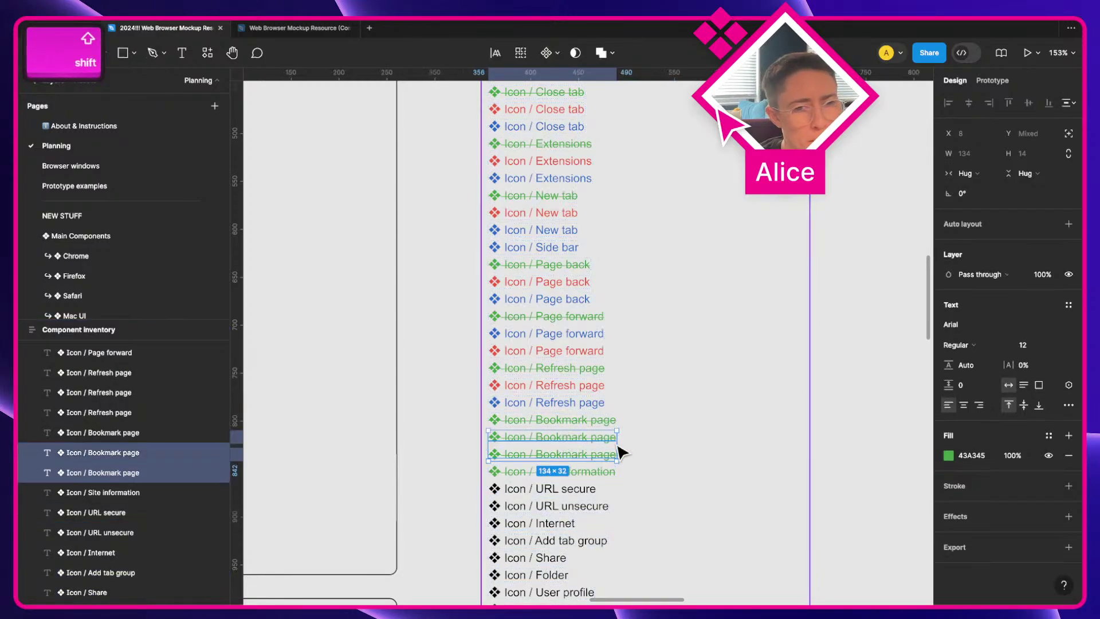
pyautogui.click(951, 458)
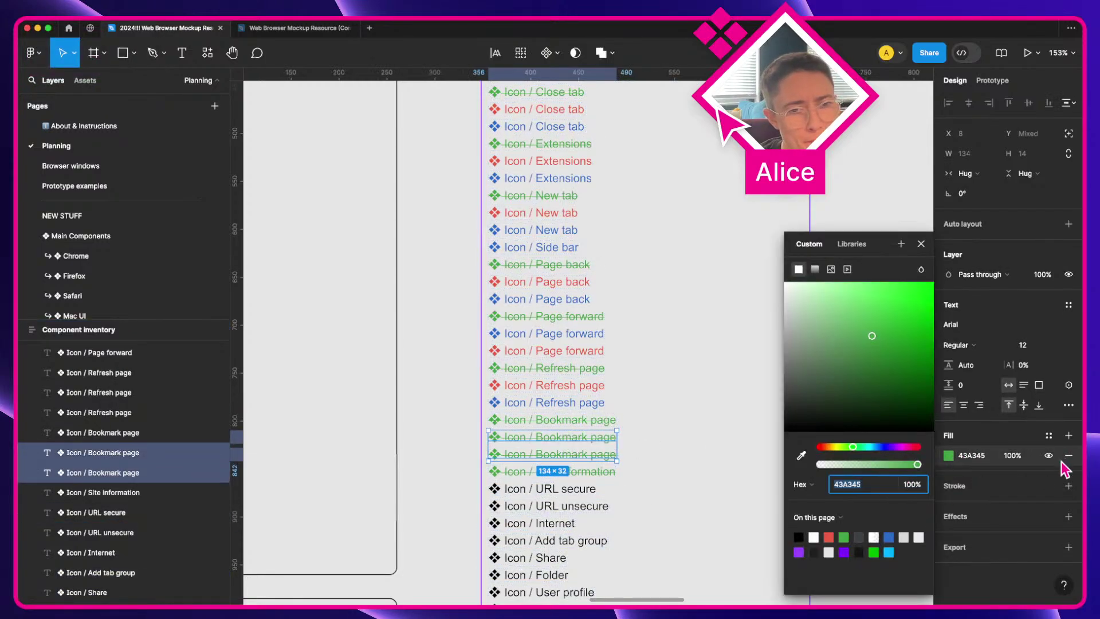
pyautogui.click(1069, 406)
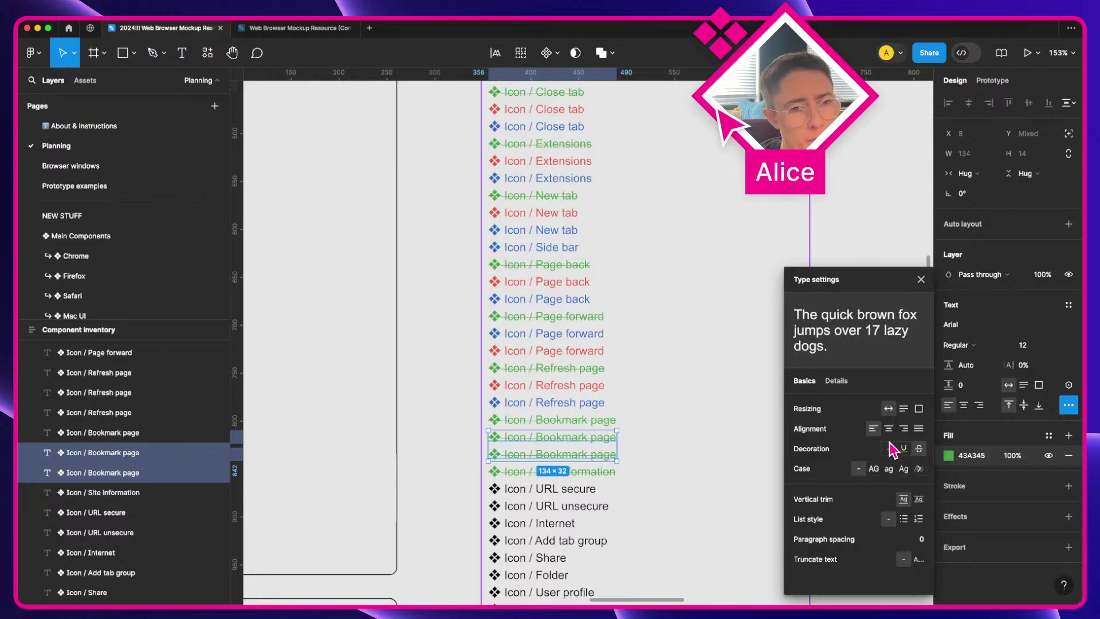
# Step: Make the upper Bookmark page copy red (EB5B45) and the lower one blue (286BC7)
pyautogui.click(585, 440)
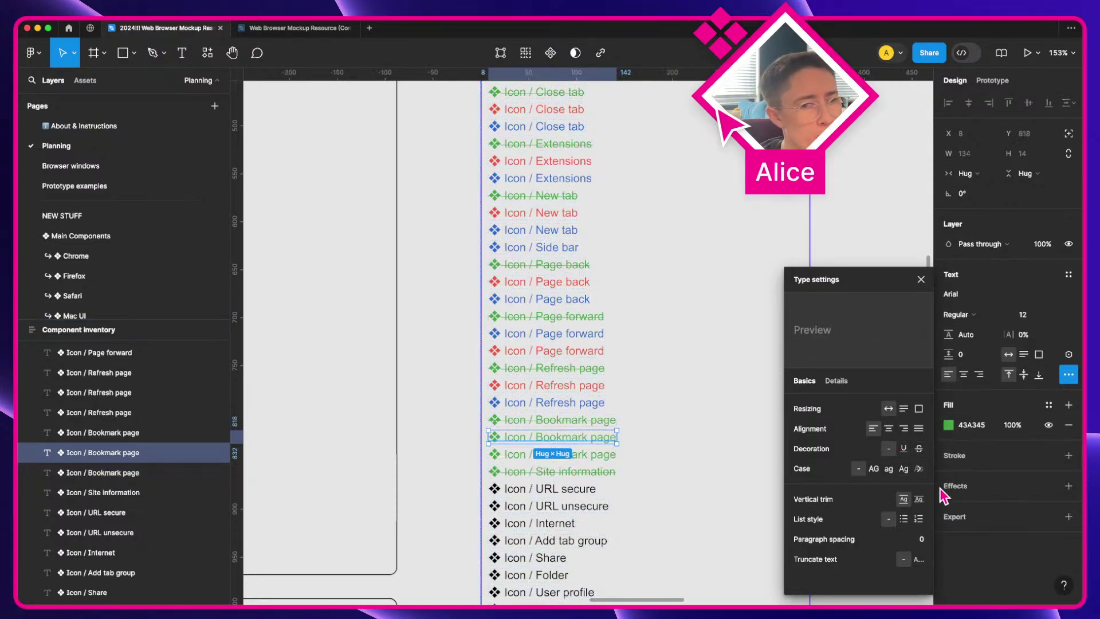
pyautogui.click(950, 427)
pyautogui.click(828, 536)
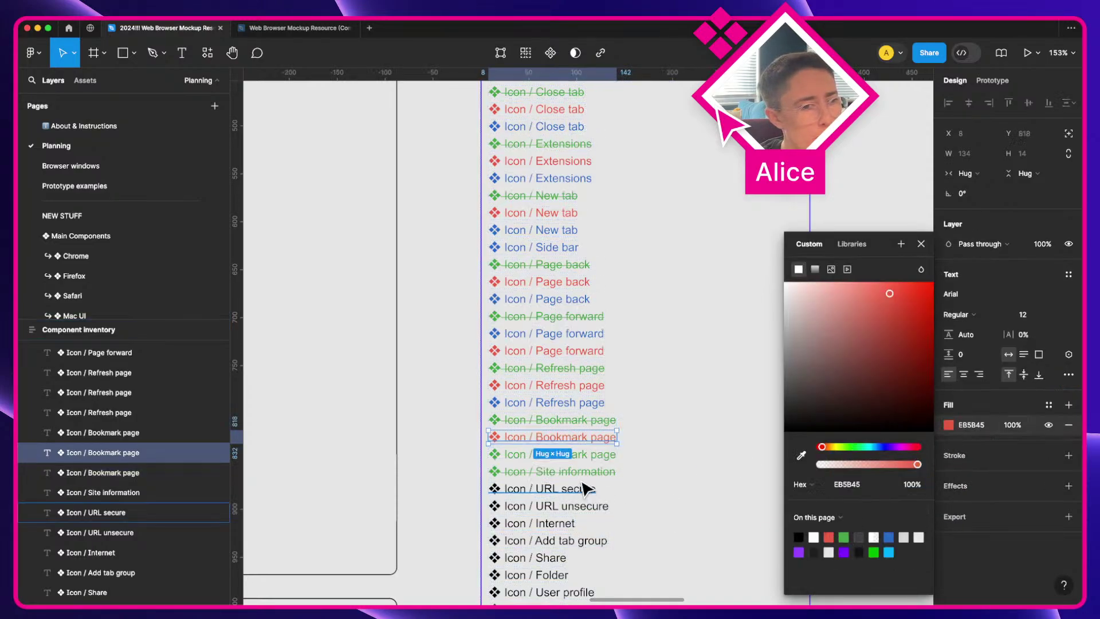
pyautogui.press('Tab')
pyautogui.click(948, 426)
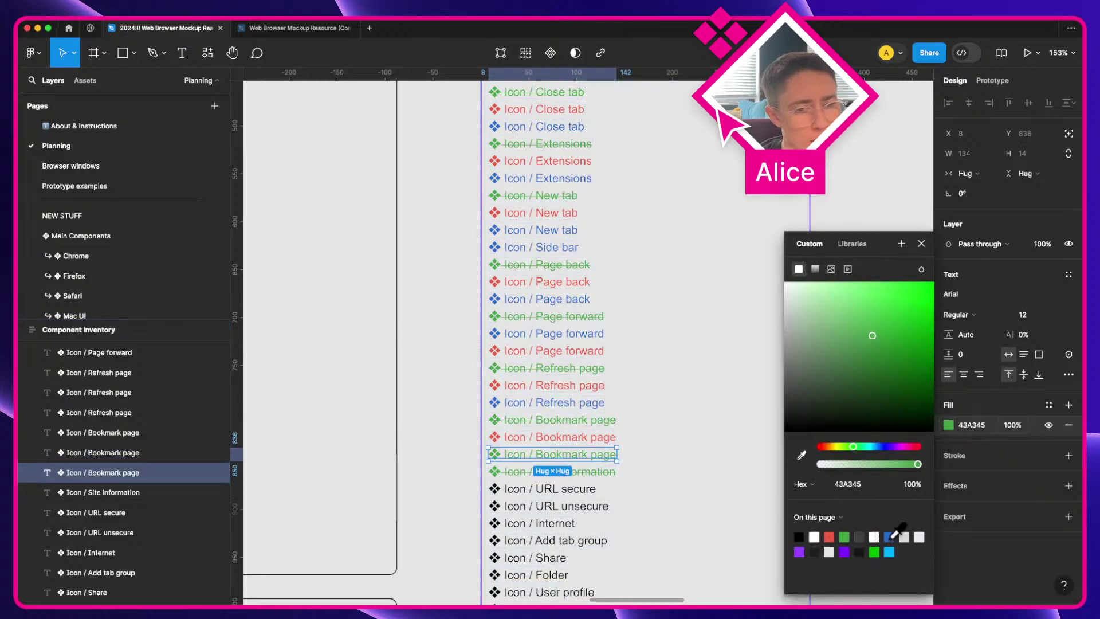
pyautogui.click(888, 537)
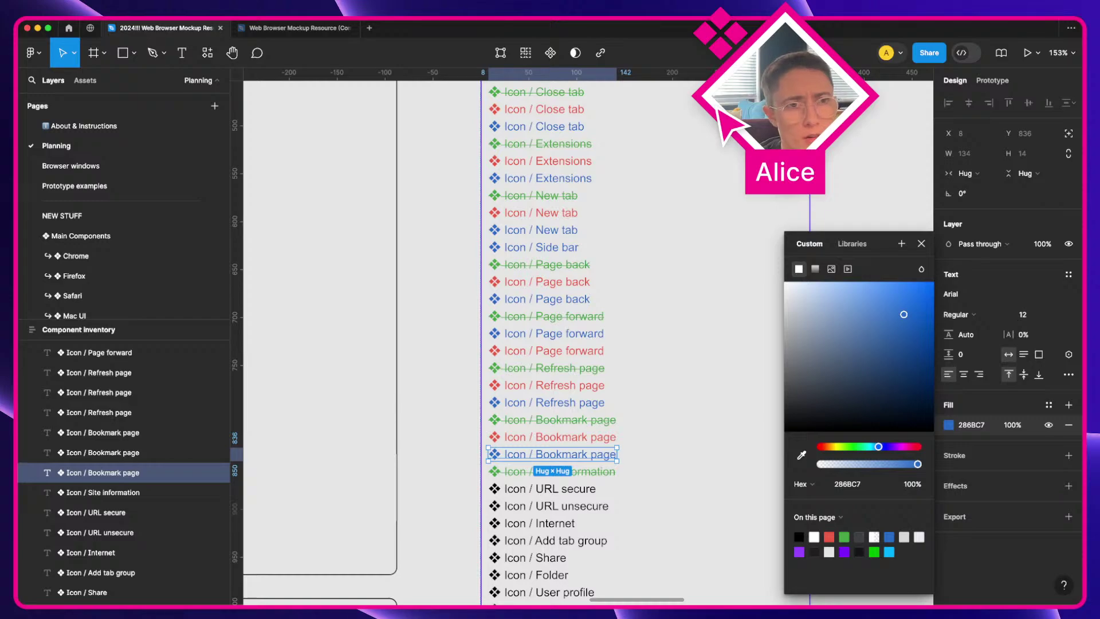
pyautogui.scroll(3, 606, 292)
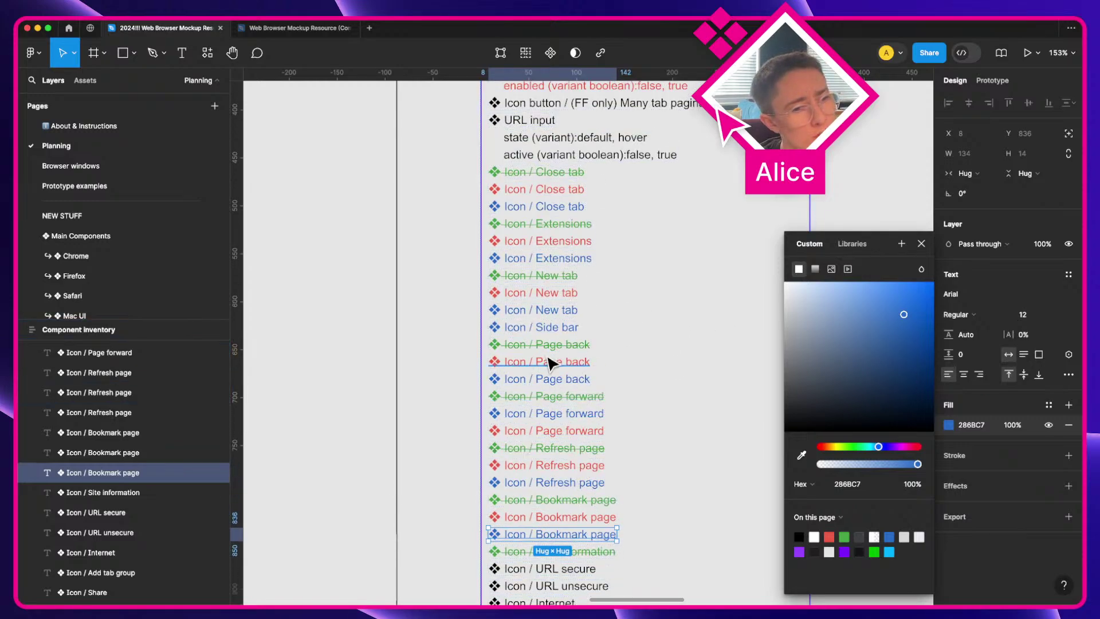
pyautogui.scroll(-2, 554, 360)
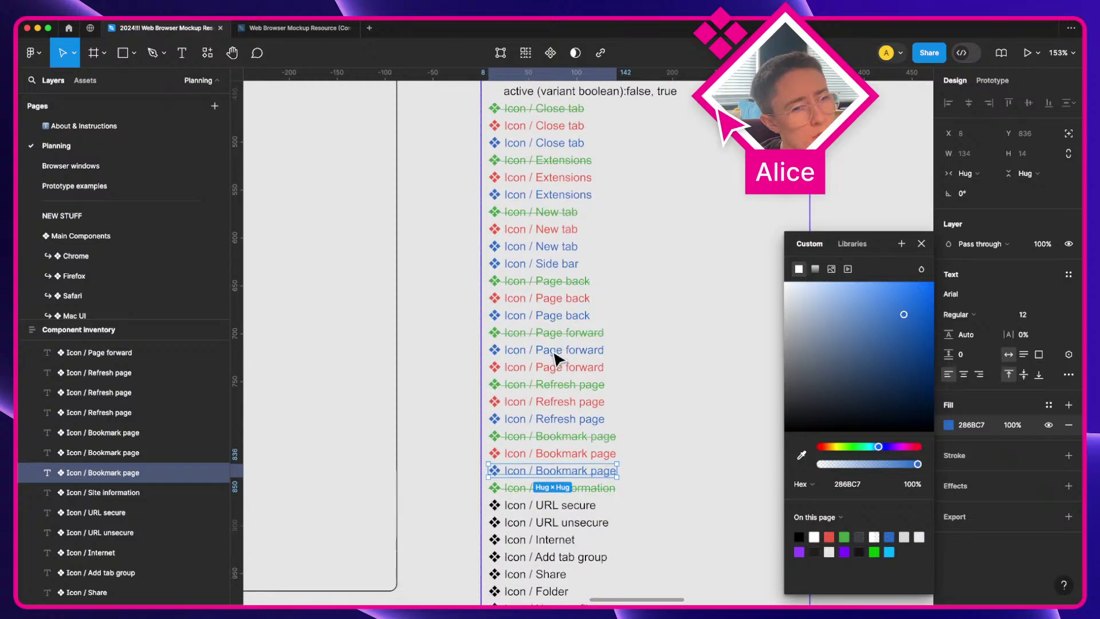
pyautogui.scroll(-1, 555, 358)
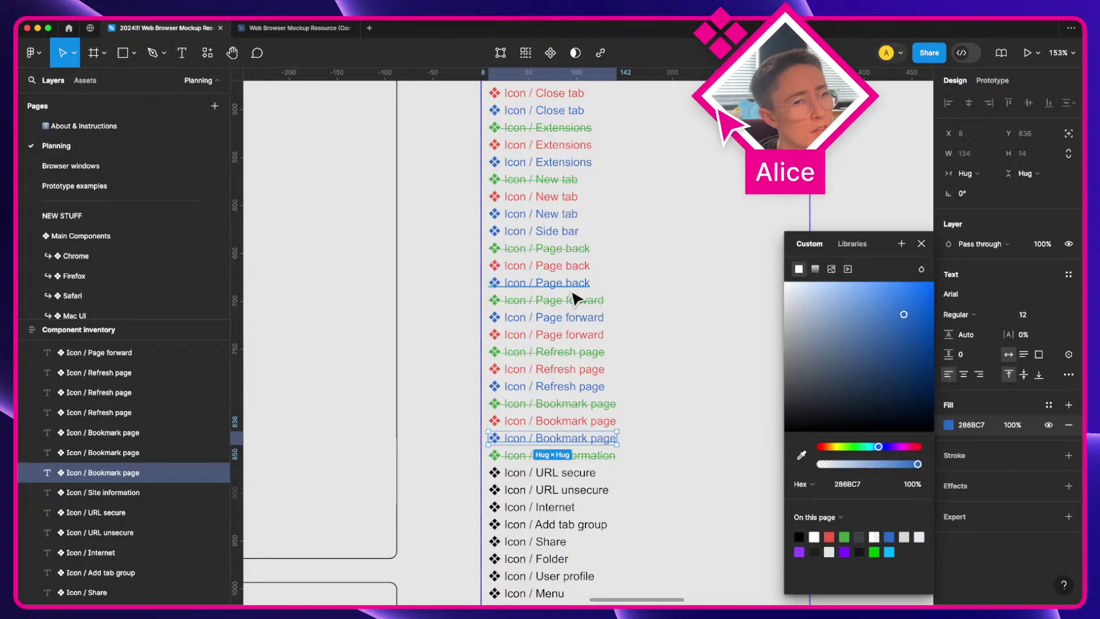
pyautogui.click(574, 251)
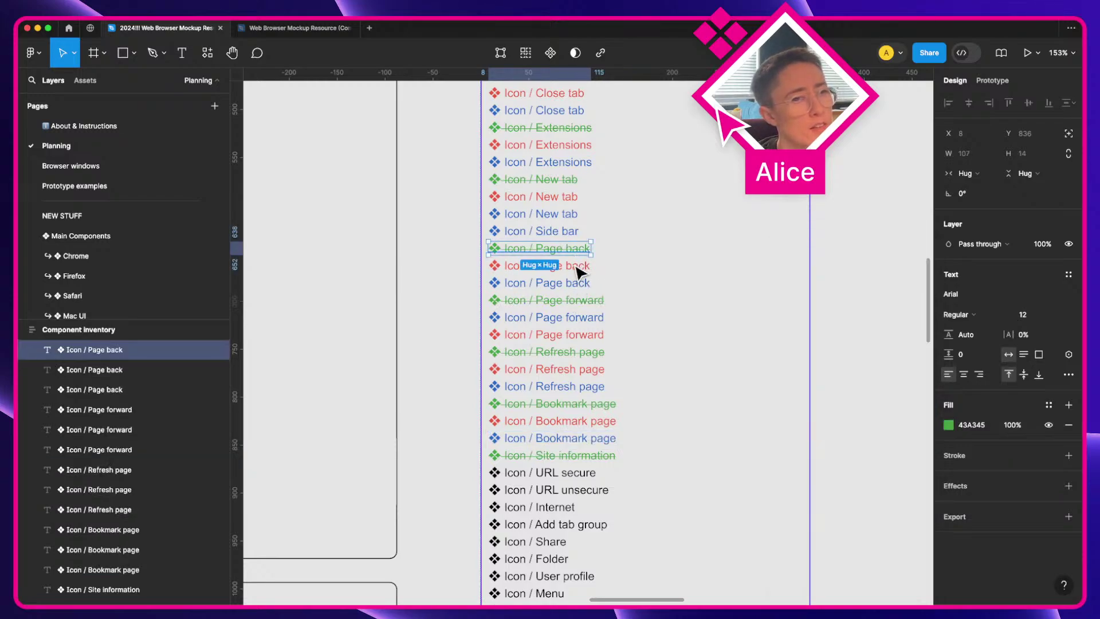
pyautogui.keyDown('shift'); pyautogui.click(578, 266); pyautogui.keyUp('shift')
pyautogui.keyDown('shift'); pyautogui.click(580, 279); pyautogui.keyUp('shift')
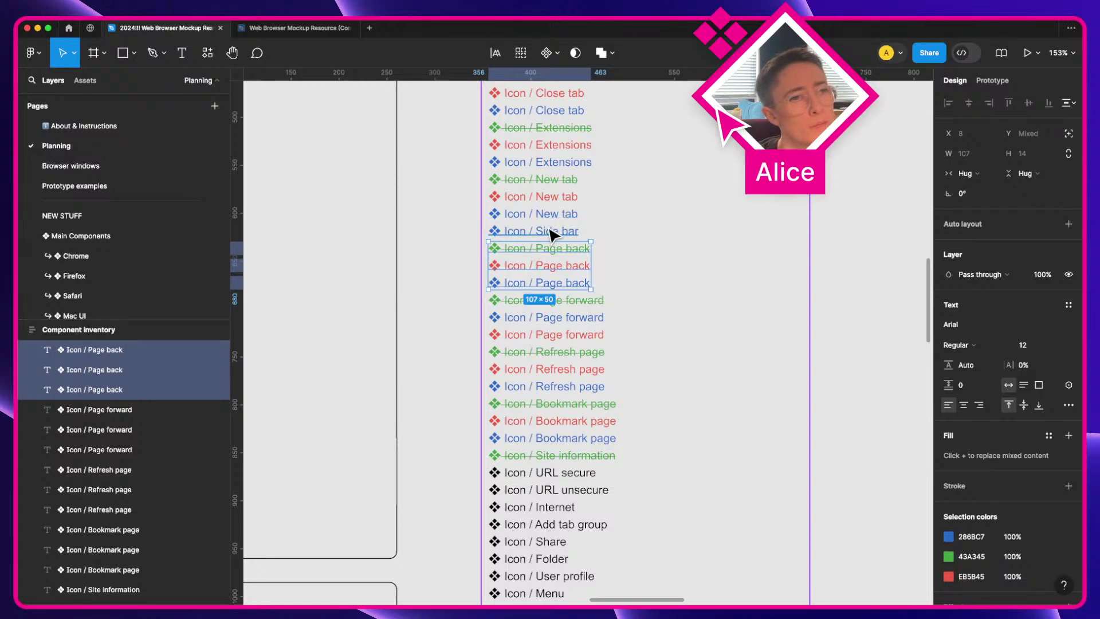
pyautogui.scroll(1, 551, 235)
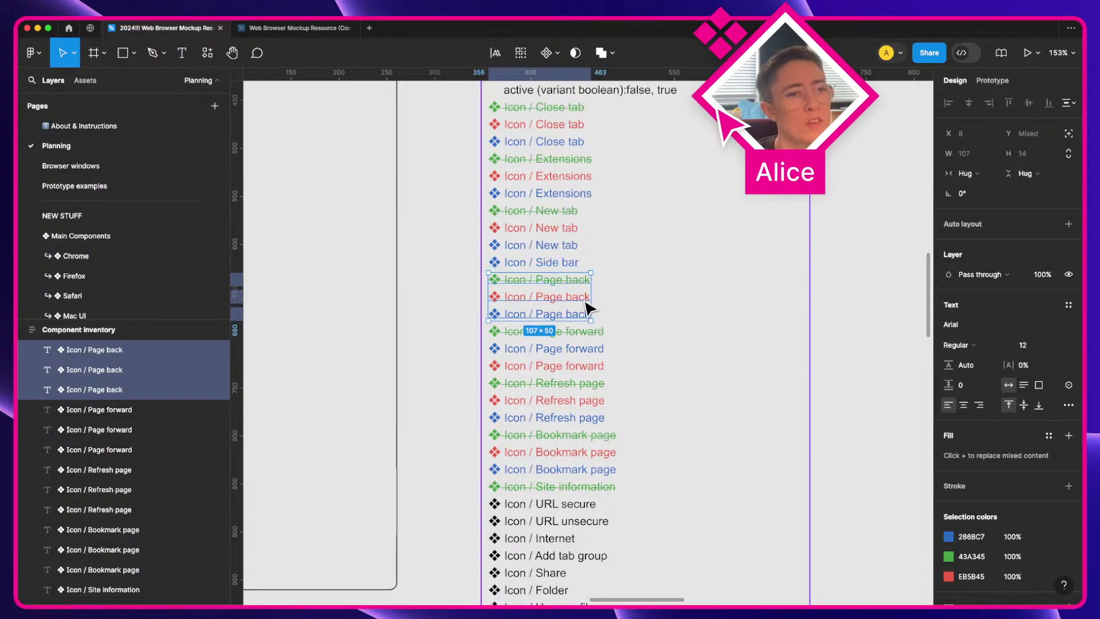
pyautogui.click(545, 144)
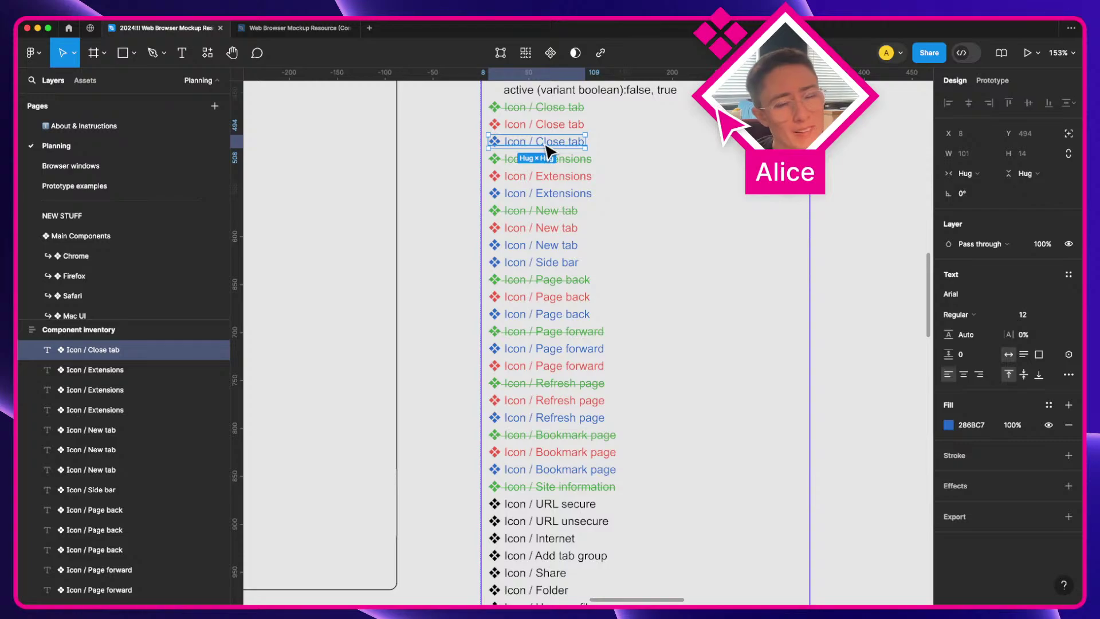
pyautogui.click(557, 246)
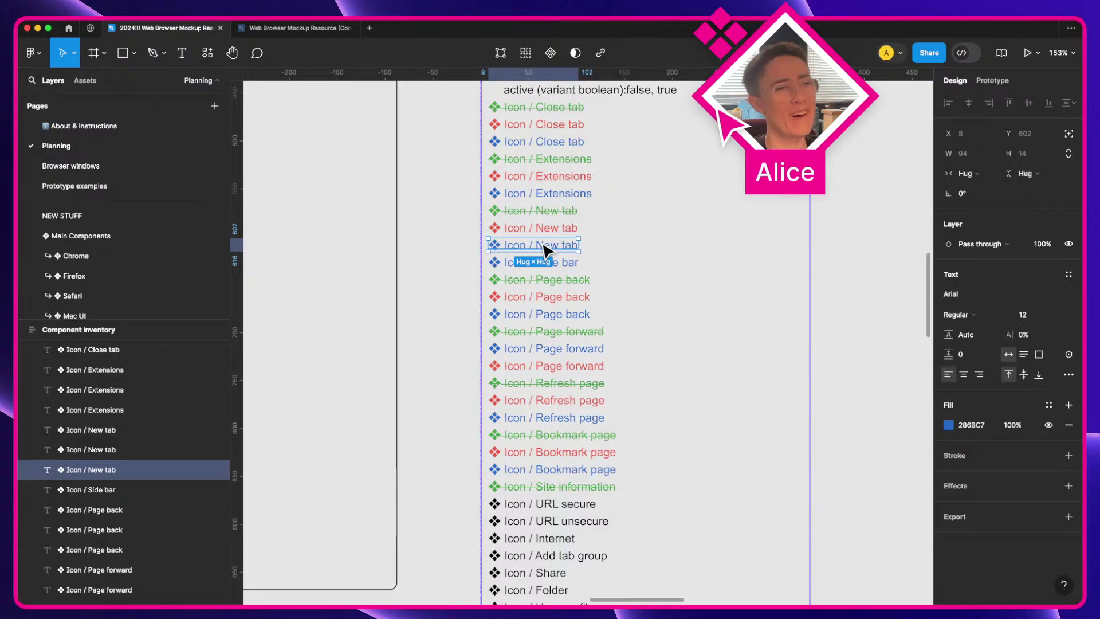
pyautogui.click(564, 195)
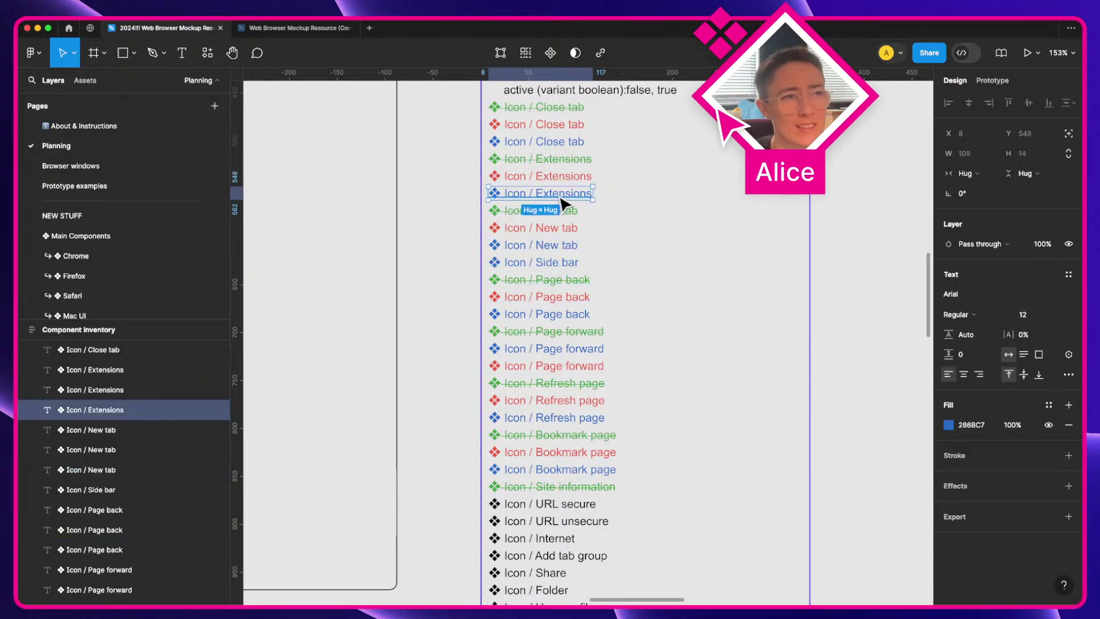
pyautogui.click(575, 298)
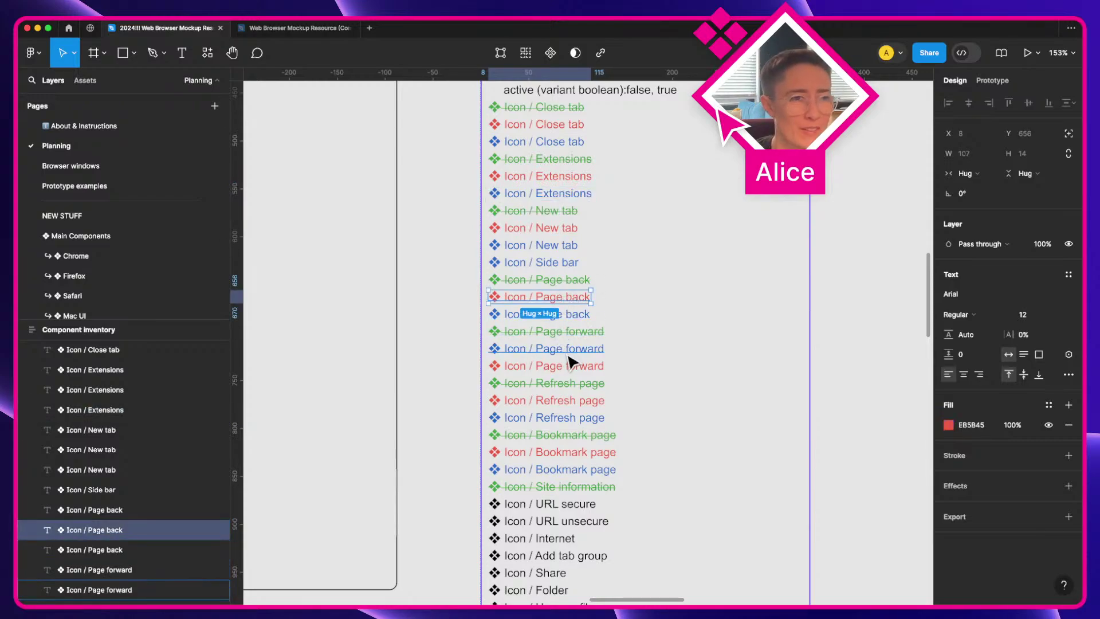
pyautogui.scroll(-1, 590, 386)
pyautogui.scroll(-1, 589, 386)
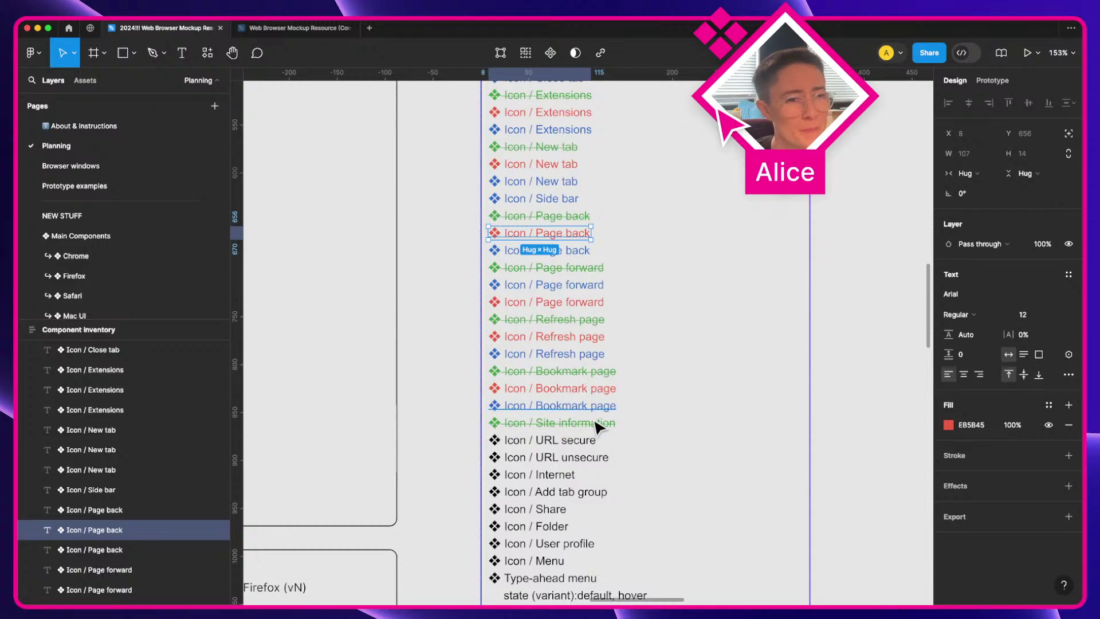
pyautogui.click(599, 424)
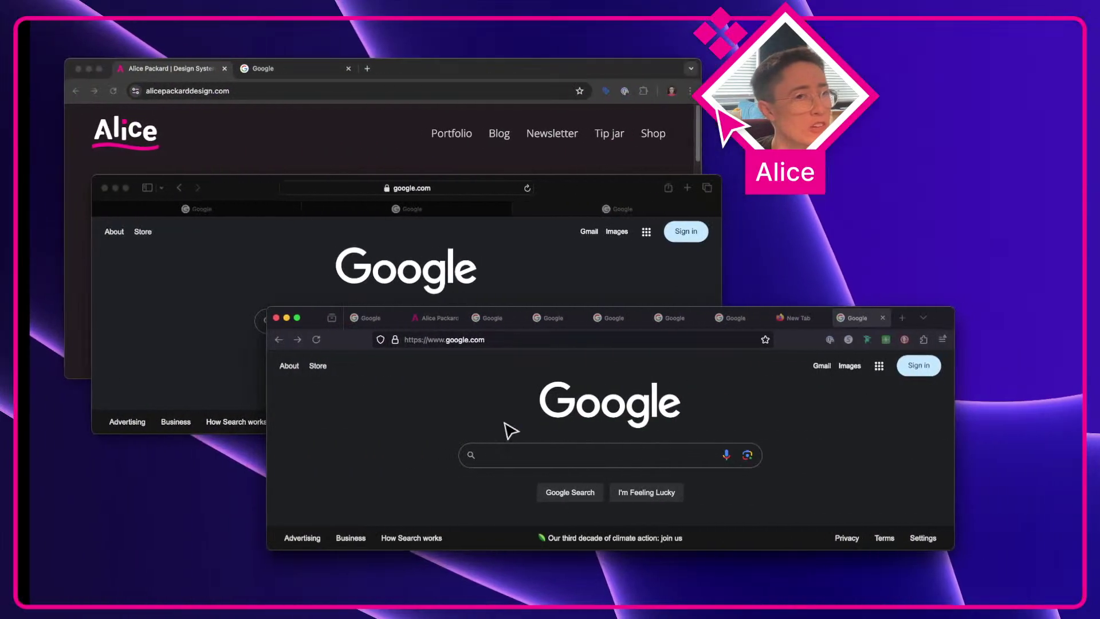
# Step: Check Safari's and Firefox's site info for google.com, then duplicate Icon / Site information
pyautogui.click(263, 278)
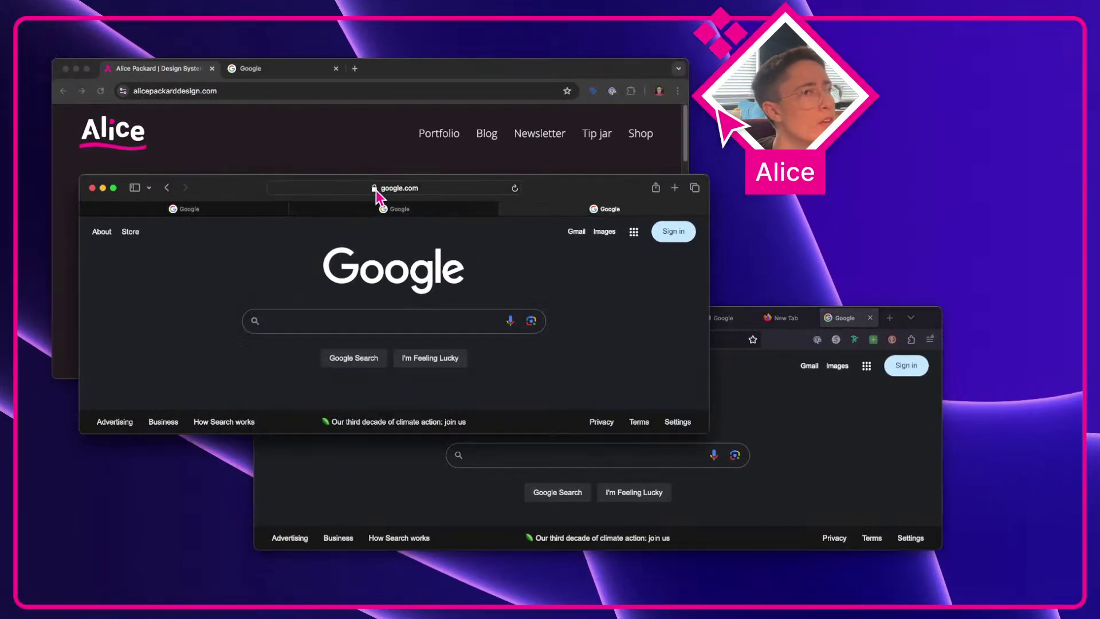
pyautogui.click(375, 188)
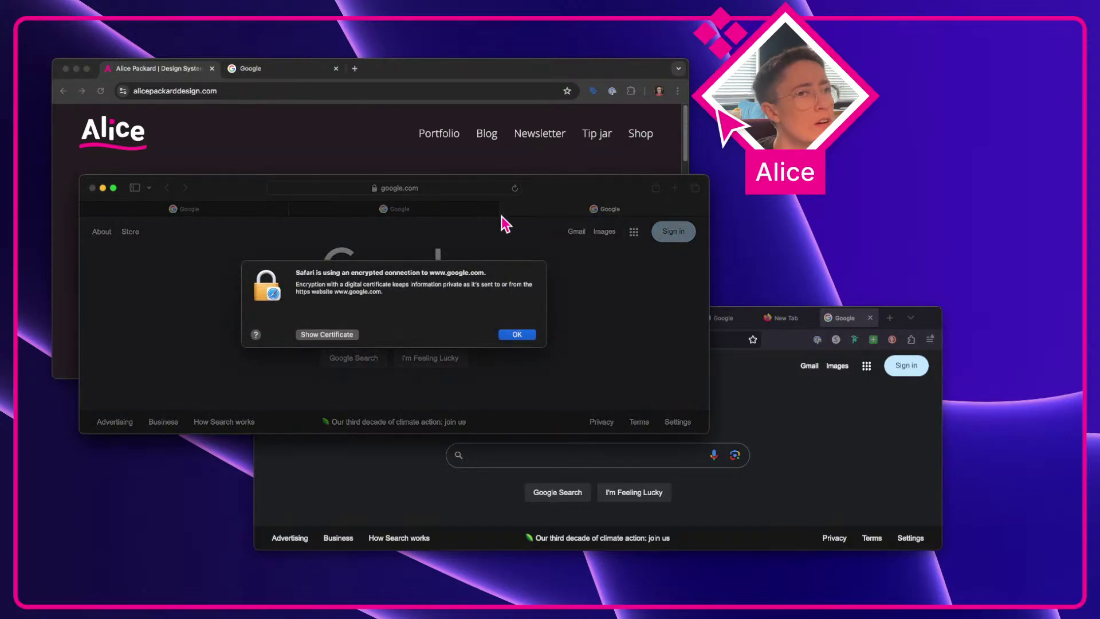
pyautogui.click(517, 334)
pyautogui.click(793, 421)
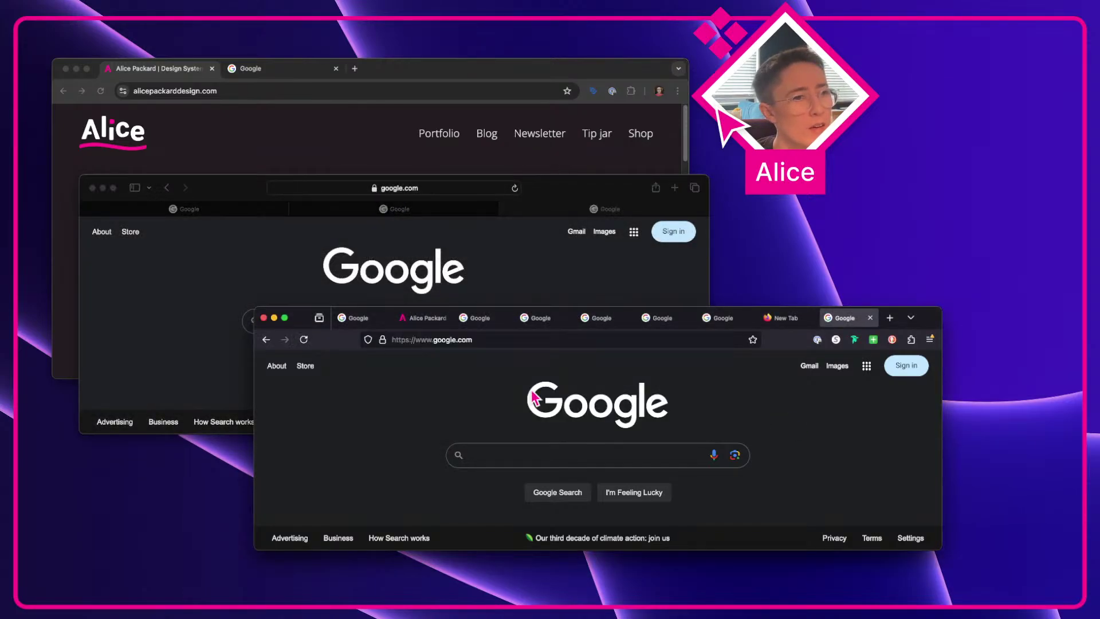
pyautogui.click(382, 340)
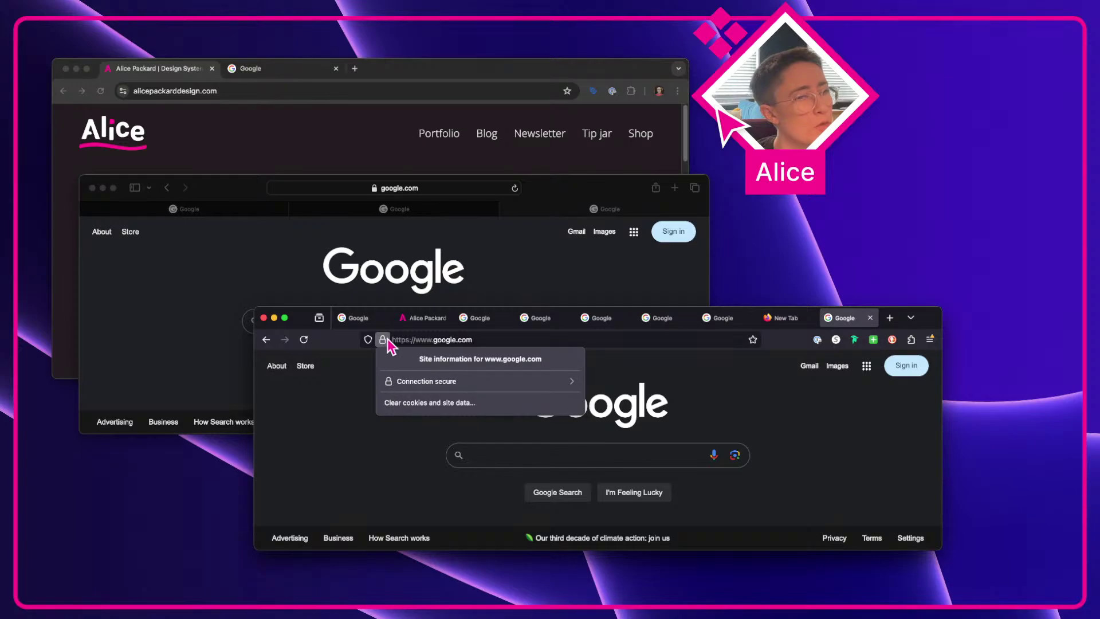
pyautogui.click(371, 362)
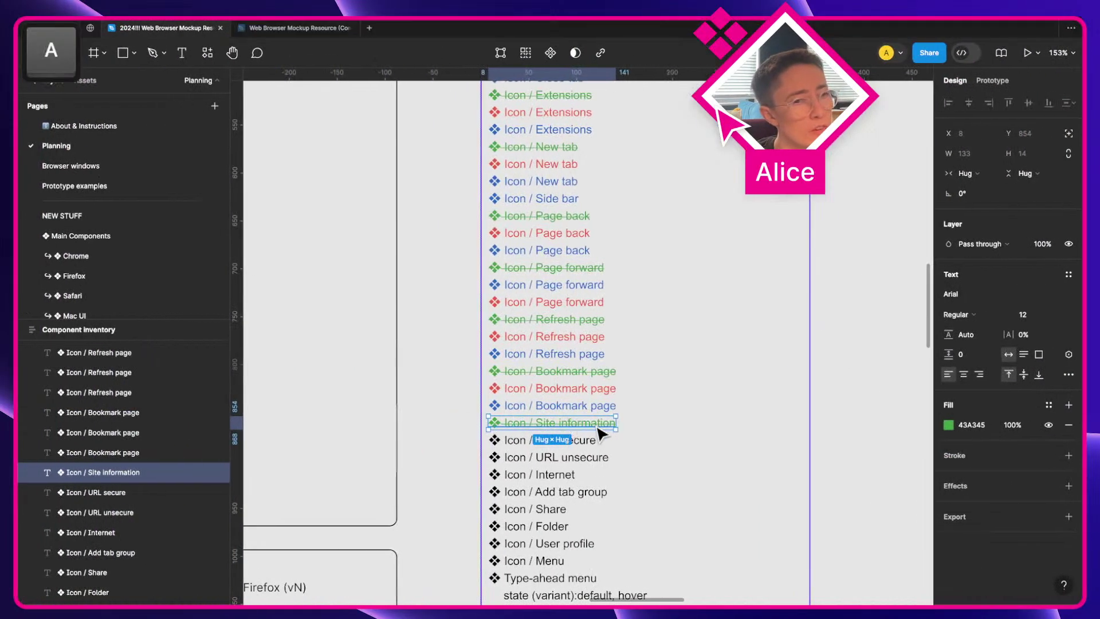
pyautogui.press('super+d')
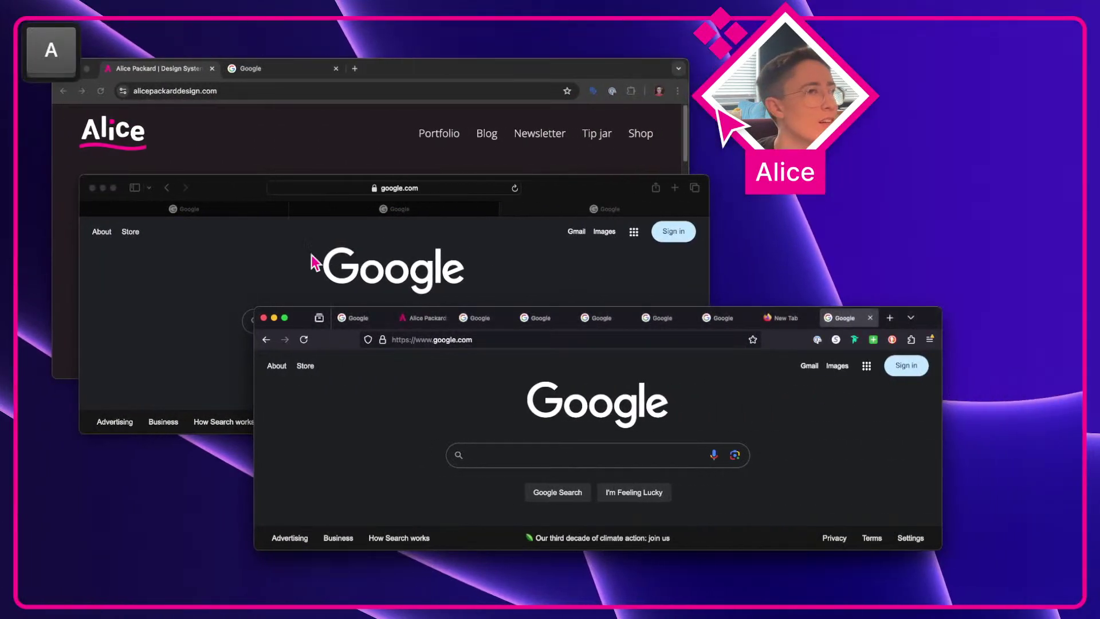
# Step: Review Safari's encrypted-connection details and its digital certificates help page
pyautogui.click(326, 234)
pyautogui.click(374, 189)
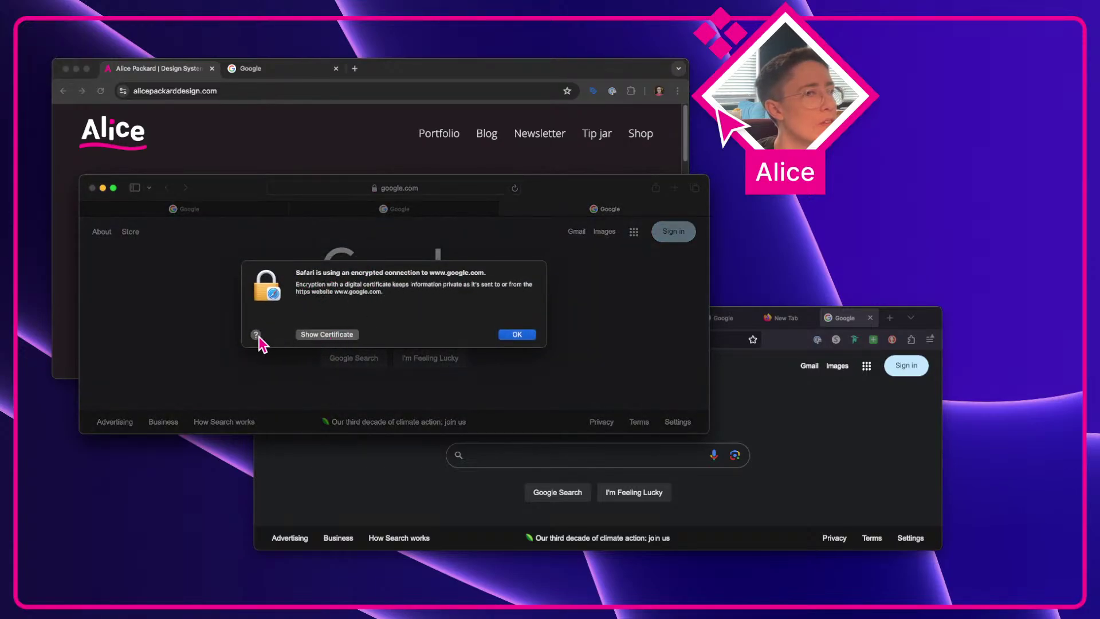
pyautogui.click(257, 334)
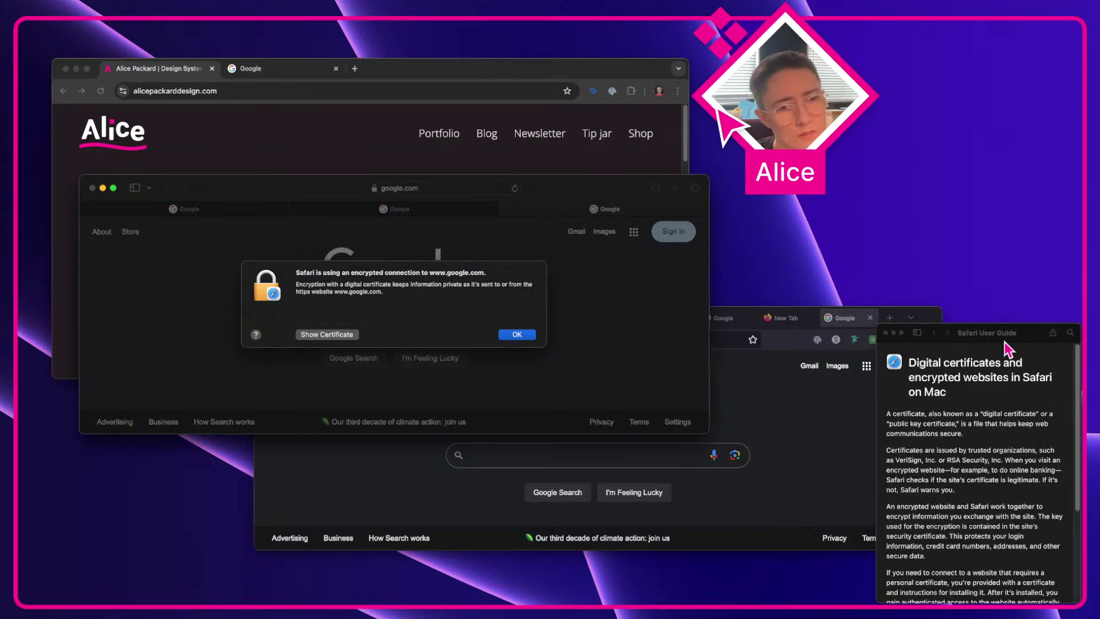
pyautogui.moveTo(1007, 341); pyautogui.dragTo(904, 317)
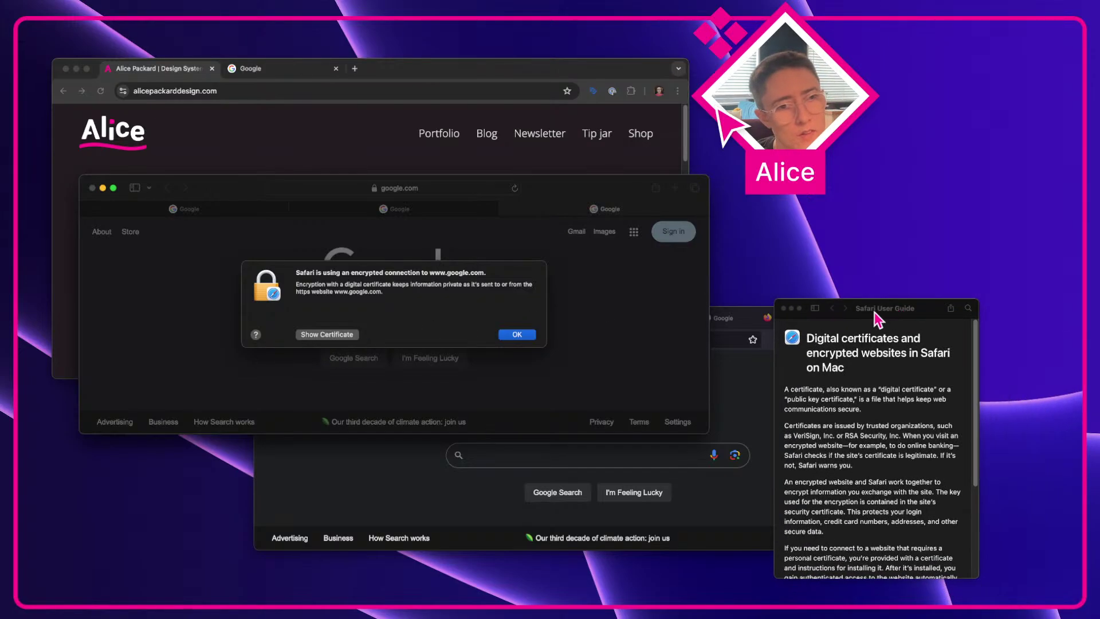
pyautogui.click(783, 308)
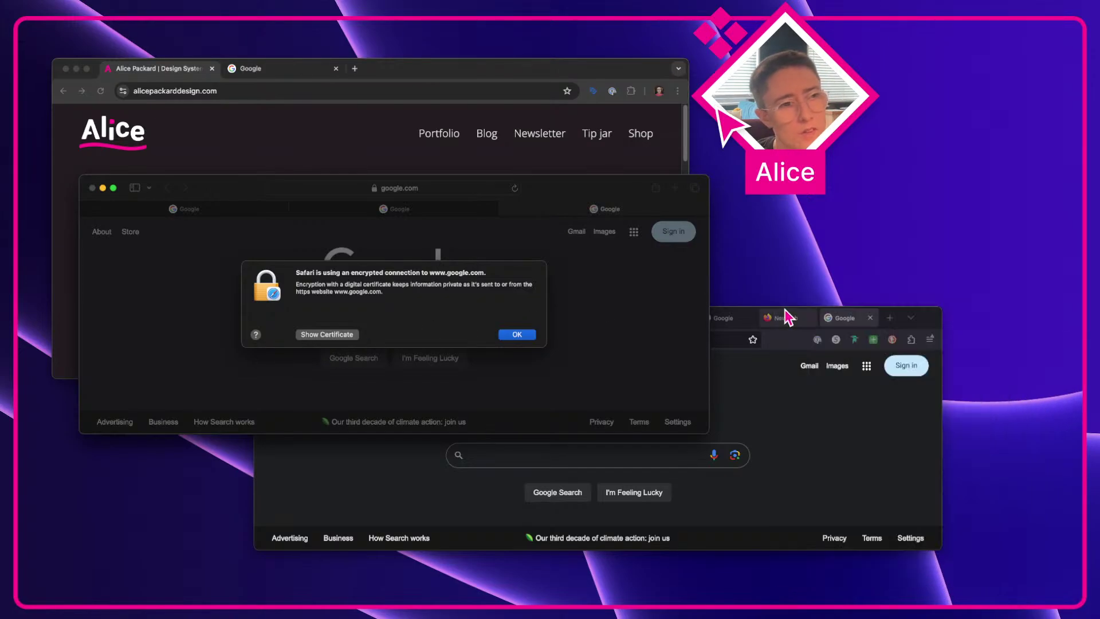
pyautogui.click(514, 335)
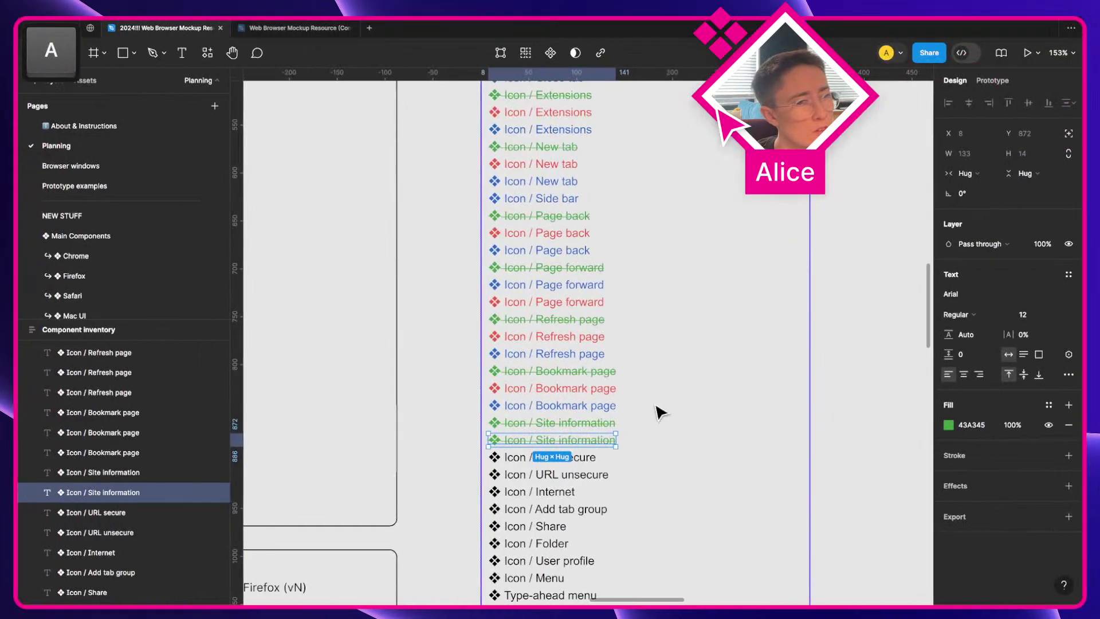
# Step: Make the second Site information entry red and remove its strikethrough
pyautogui.click(950, 426)
pyautogui.click(855, 484)
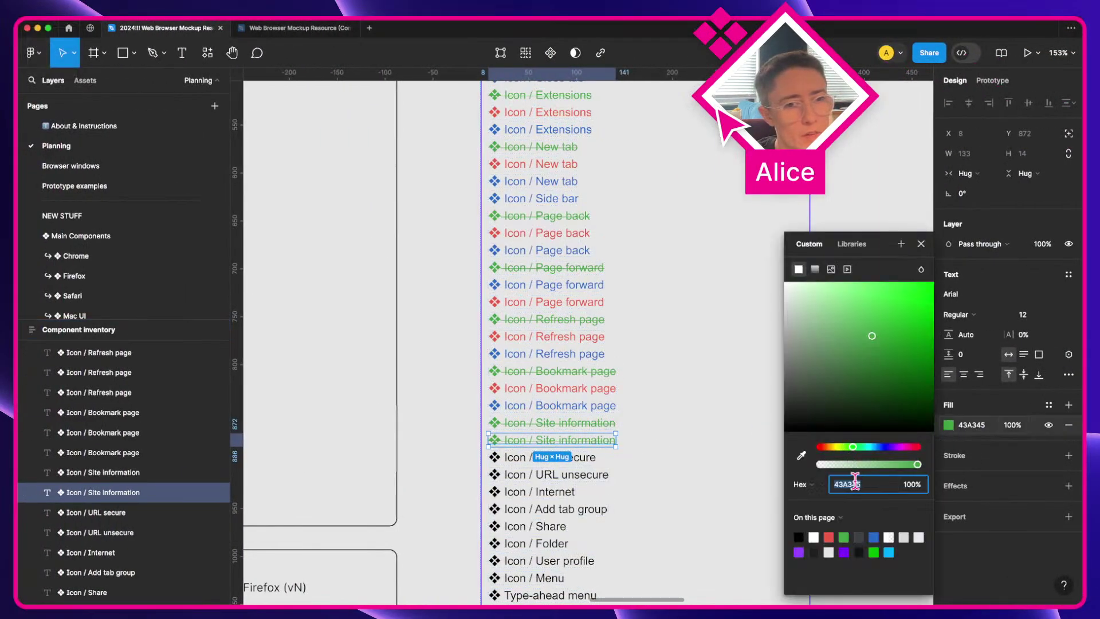
pyautogui.click(829, 537)
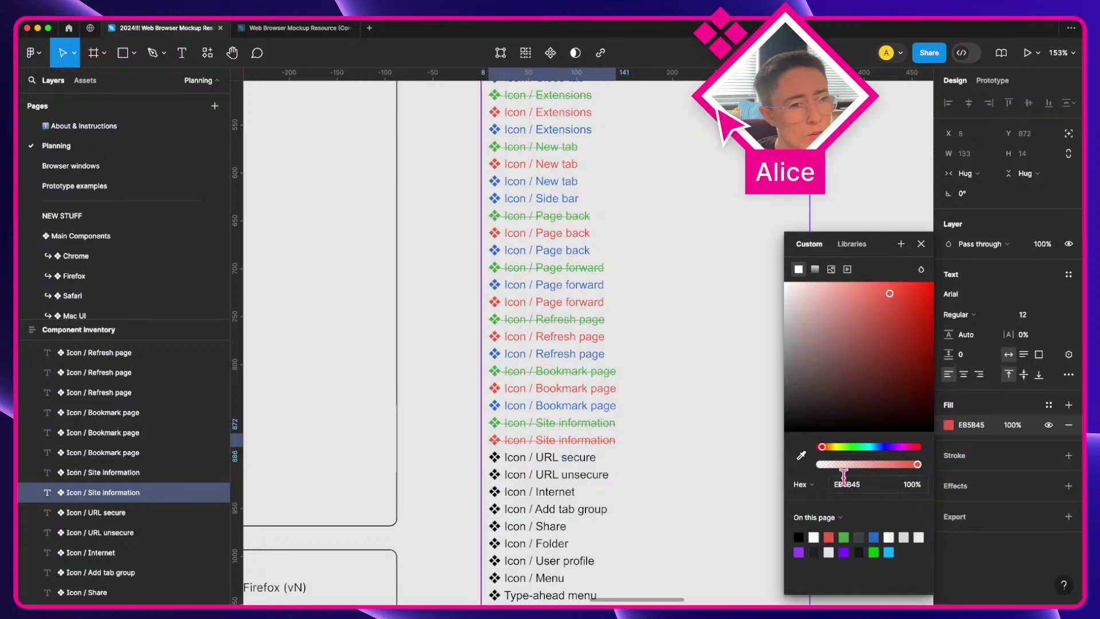
pyautogui.click(1069, 375)
pyautogui.click(890, 449)
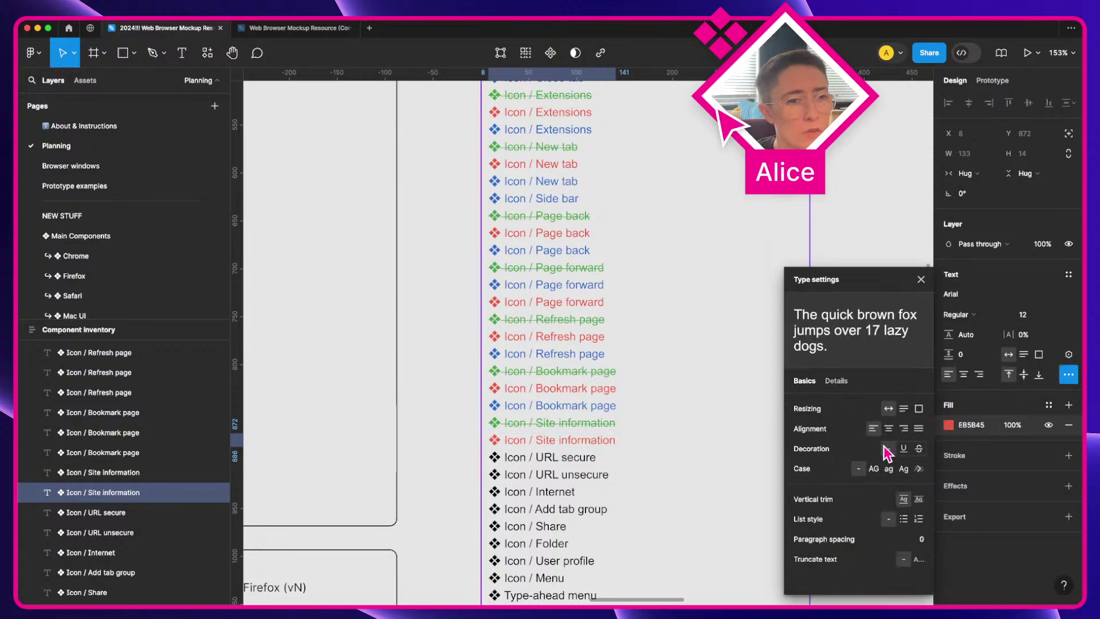
pyautogui.click(479, 449)
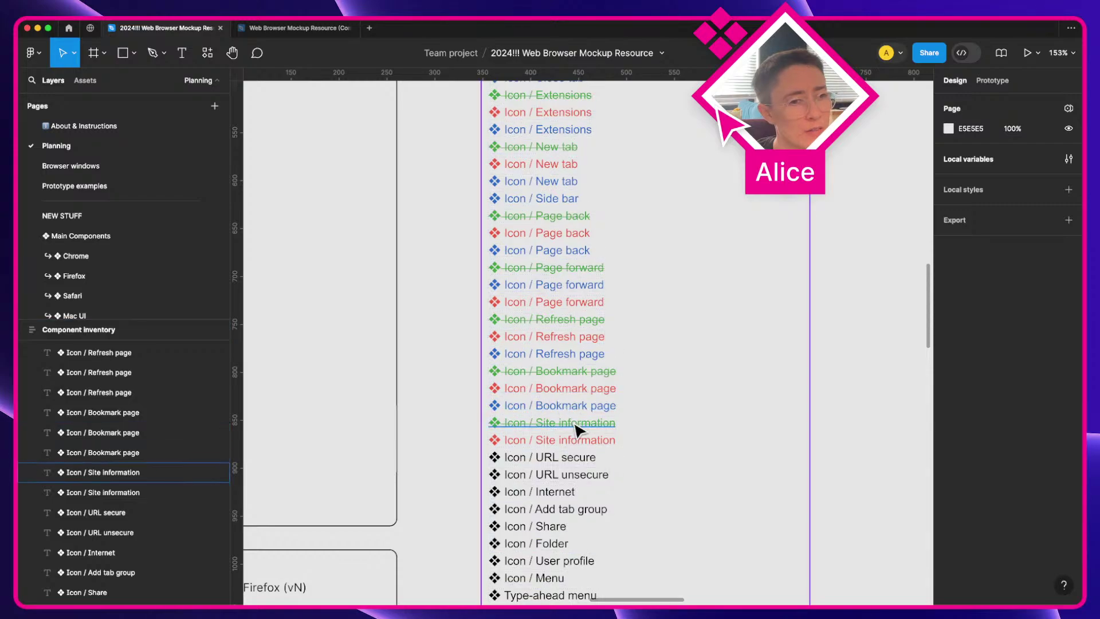
# Step: Check the site's connection security in the browser and duplicate Icon / URL secure
pyautogui.scroll(-2, 576, 425)
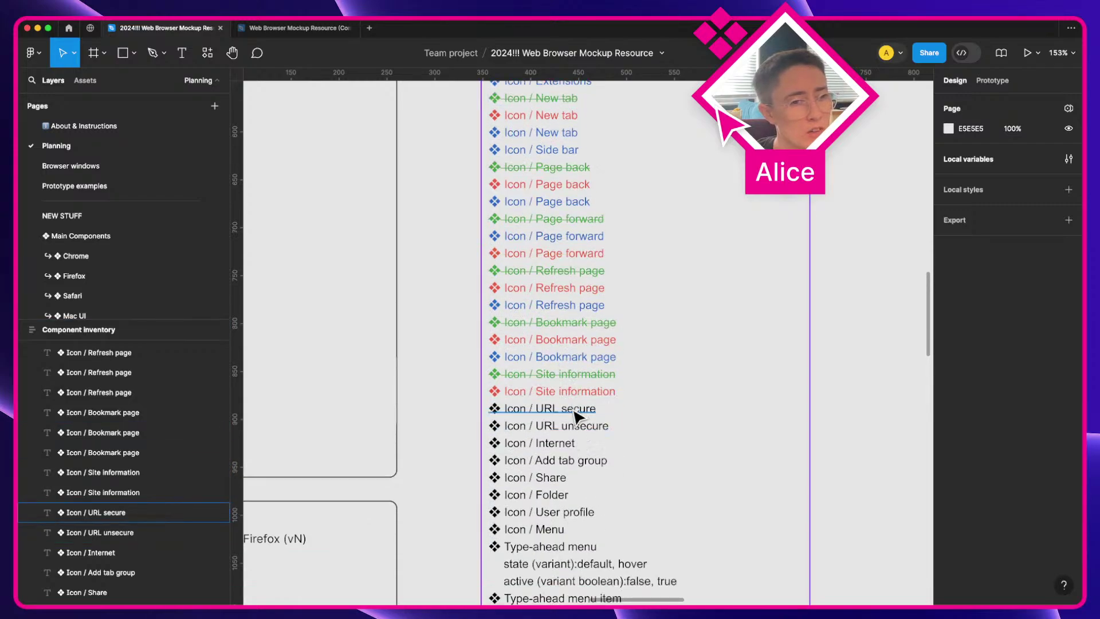
pyautogui.scroll(-2, 573, 389)
pyautogui.click(573, 372)
pyautogui.doubleClick(572, 371)
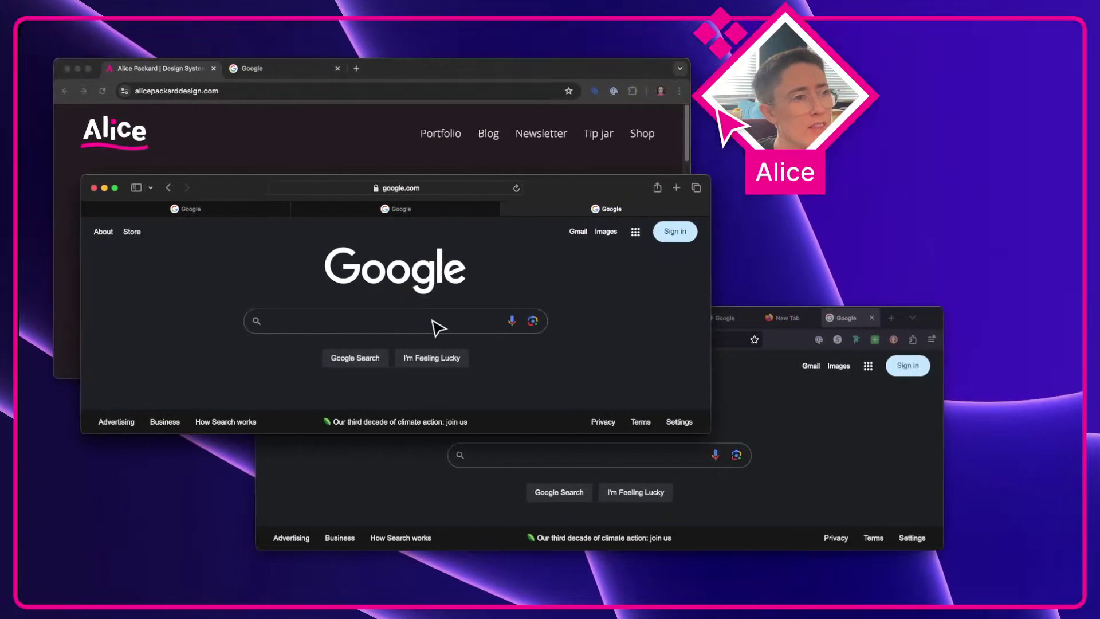
pyautogui.click(267, 92)
pyautogui.click(126, 90)
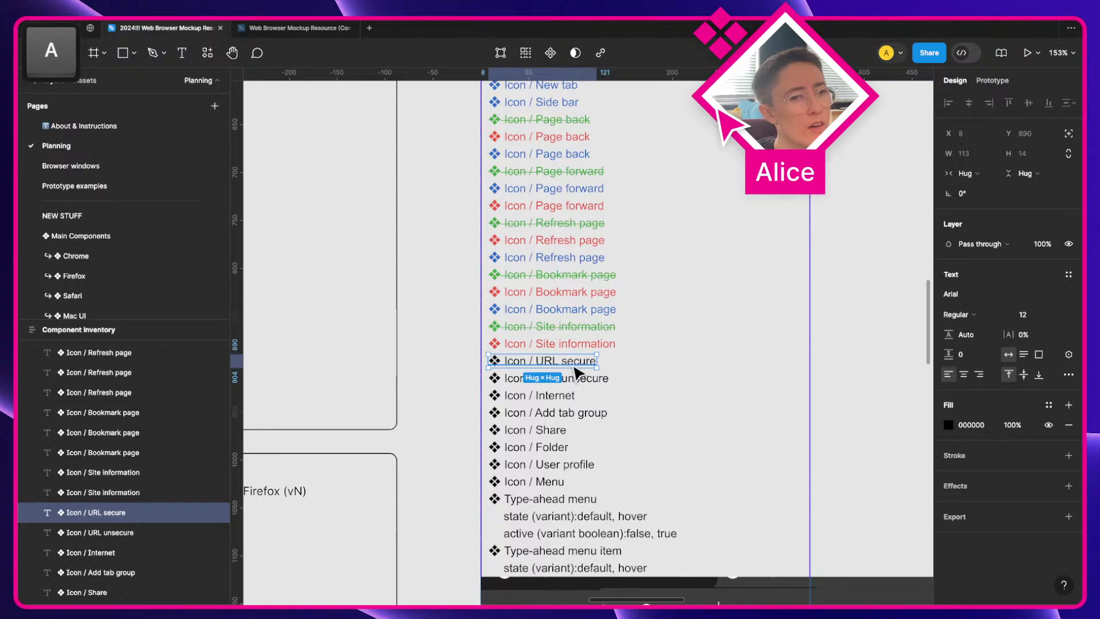
pyautogui.press('super+d')
pyautogui.press('super+d')
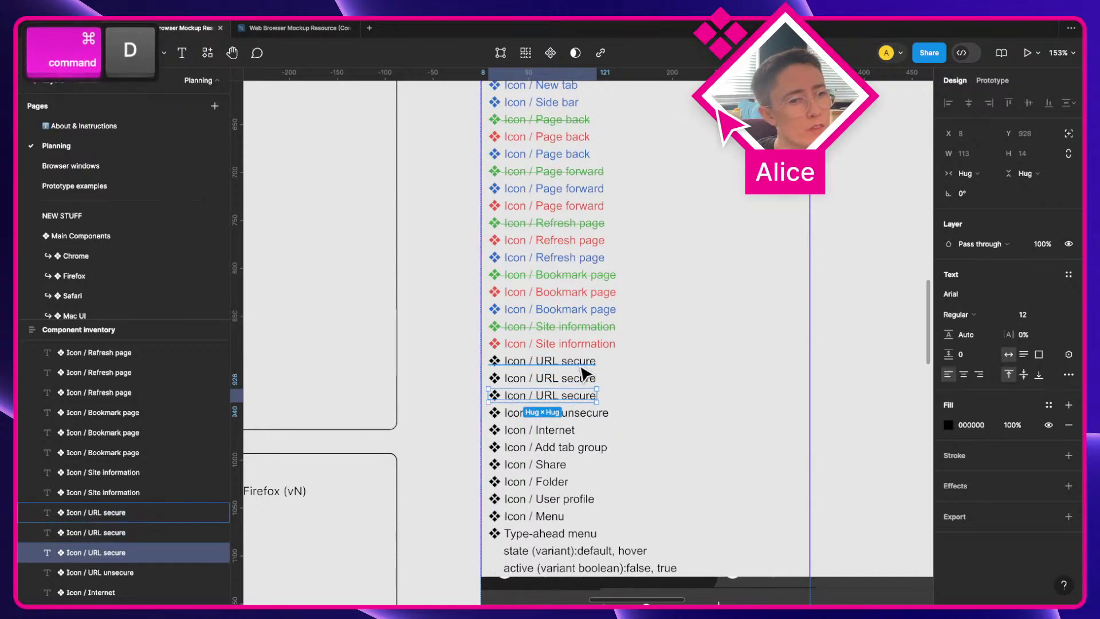
# Step: Colour the three URL secure copies green, red and blue, then review the red entries
pyautogui.click(582, 372)
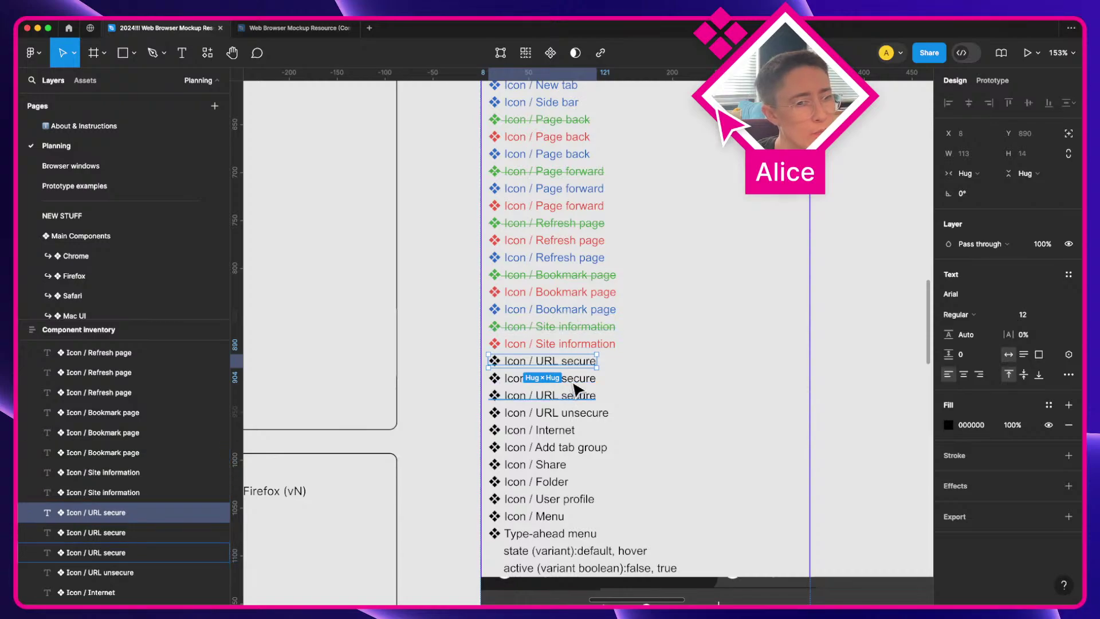
pyautogui.click(949, 425)
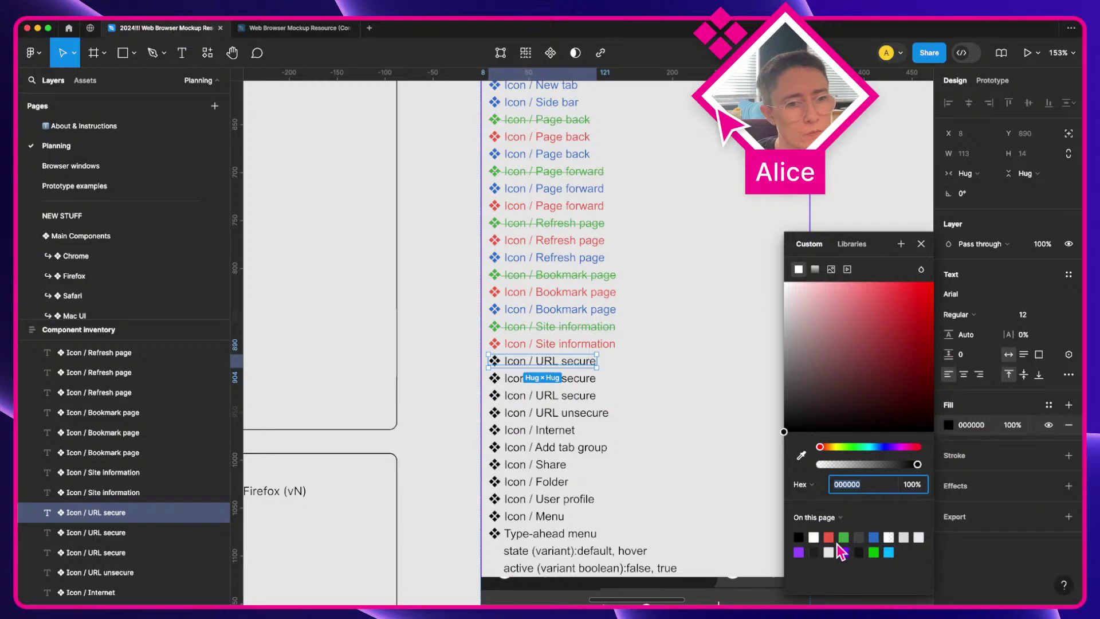
pyautogui.click(846, 536)
pyautogui.click(570, 380)
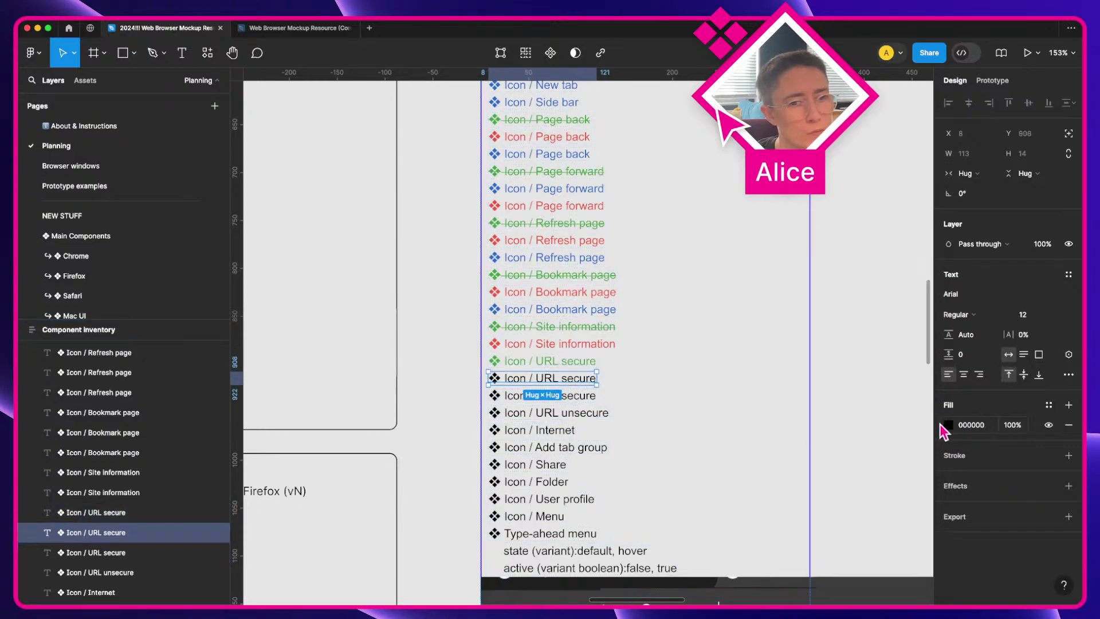
pyautogui.click(949, 425)
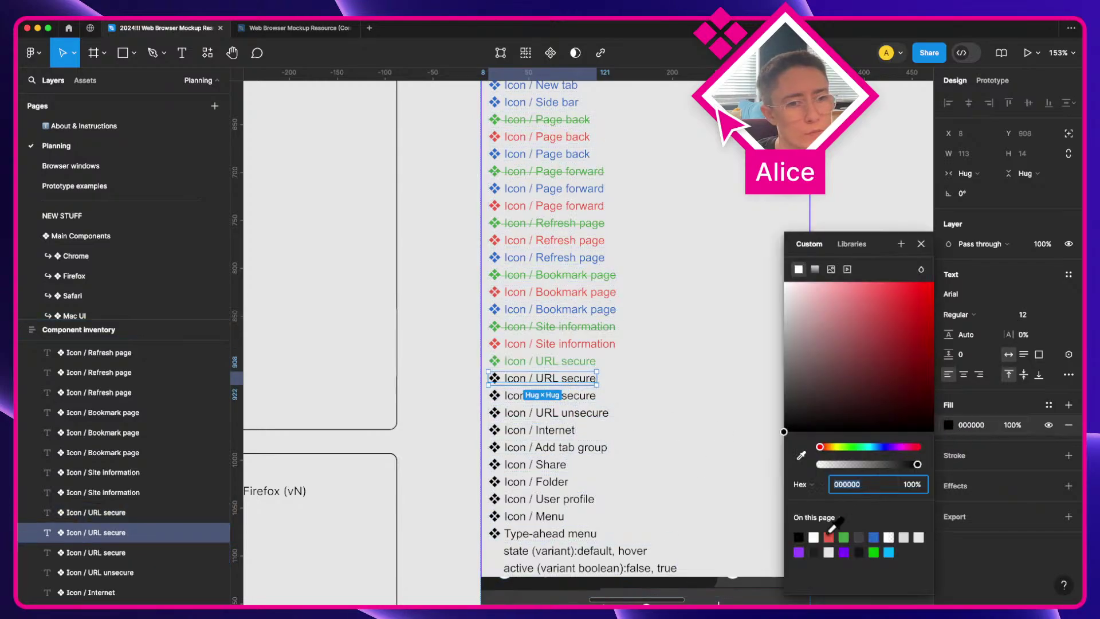
pyautogui.click(829, 537)
pyautogui.click(579, 397)
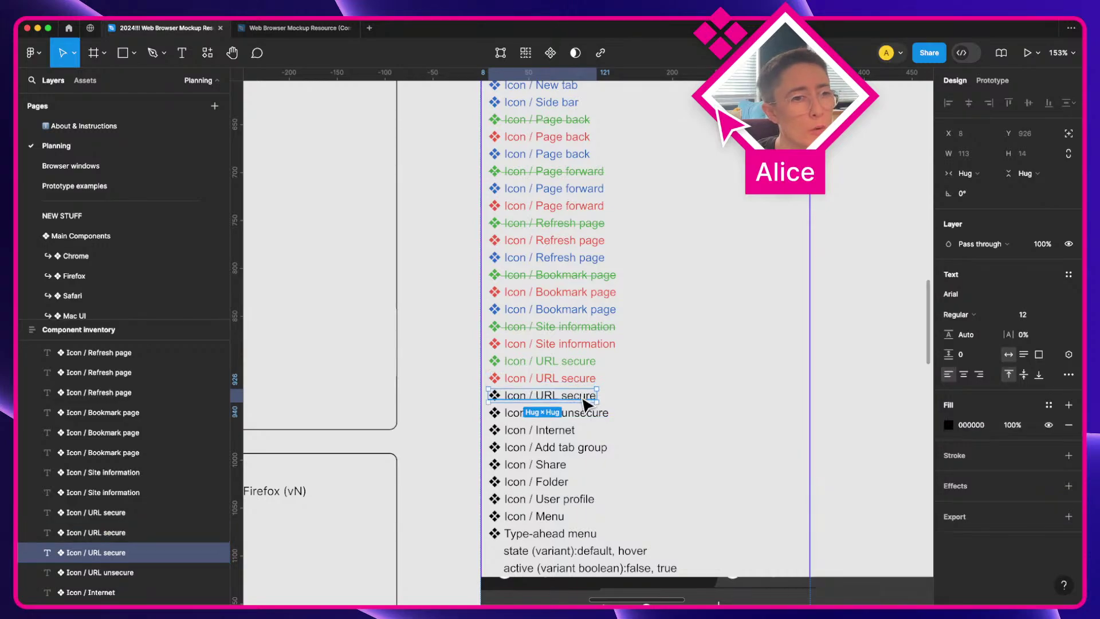
pyautogui.click(947, 427)
pyautogui.click(873, 537)
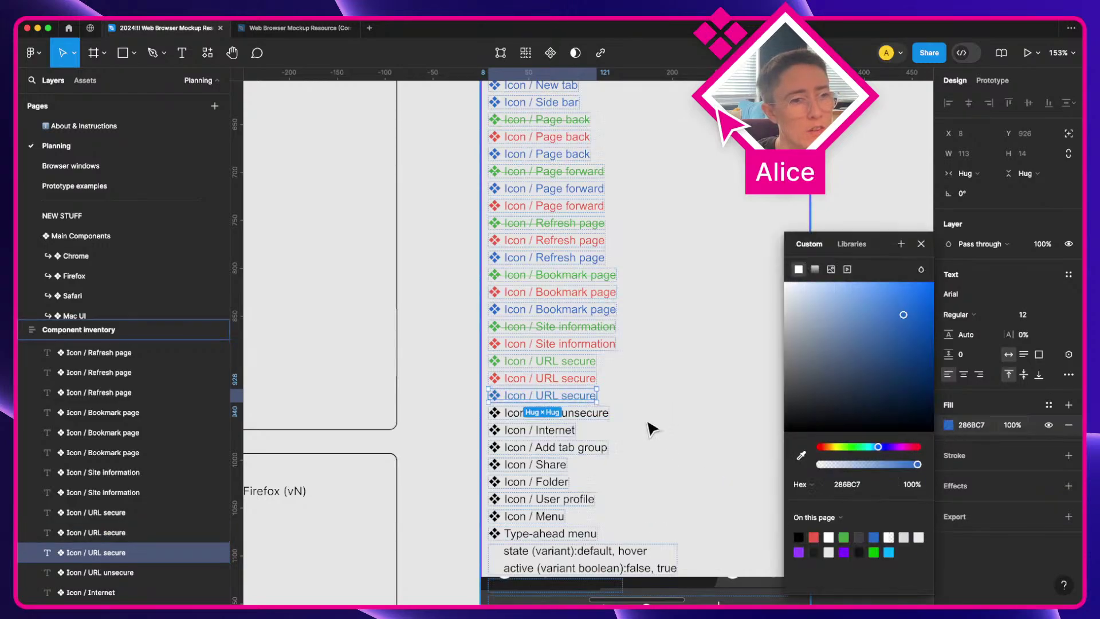
pyautogui.click(547, 379)
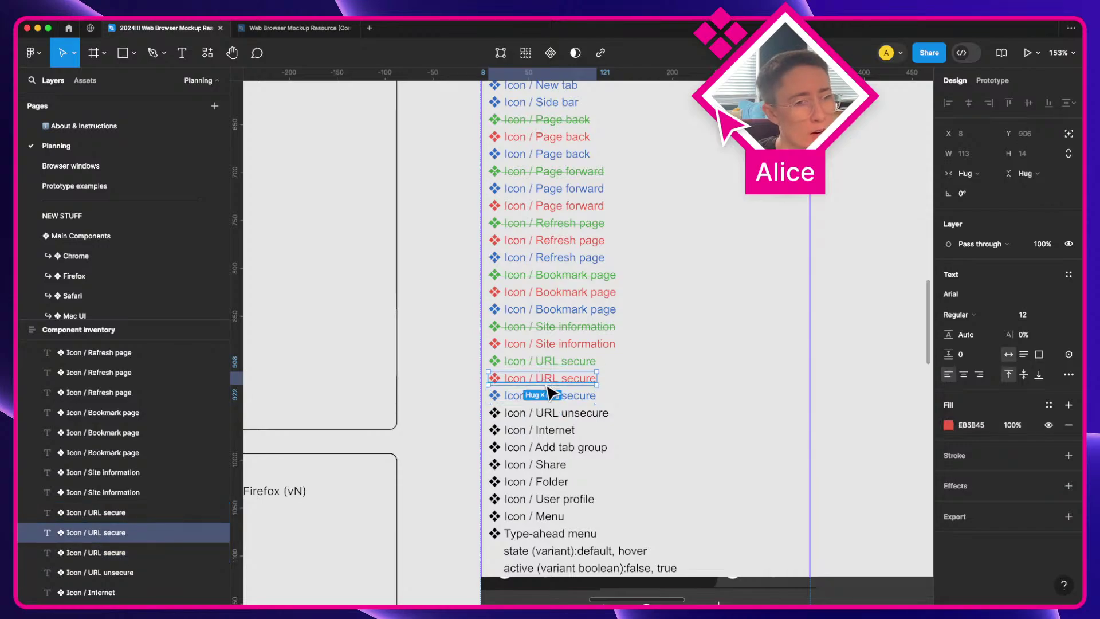
pyautogui.click(548, 351)
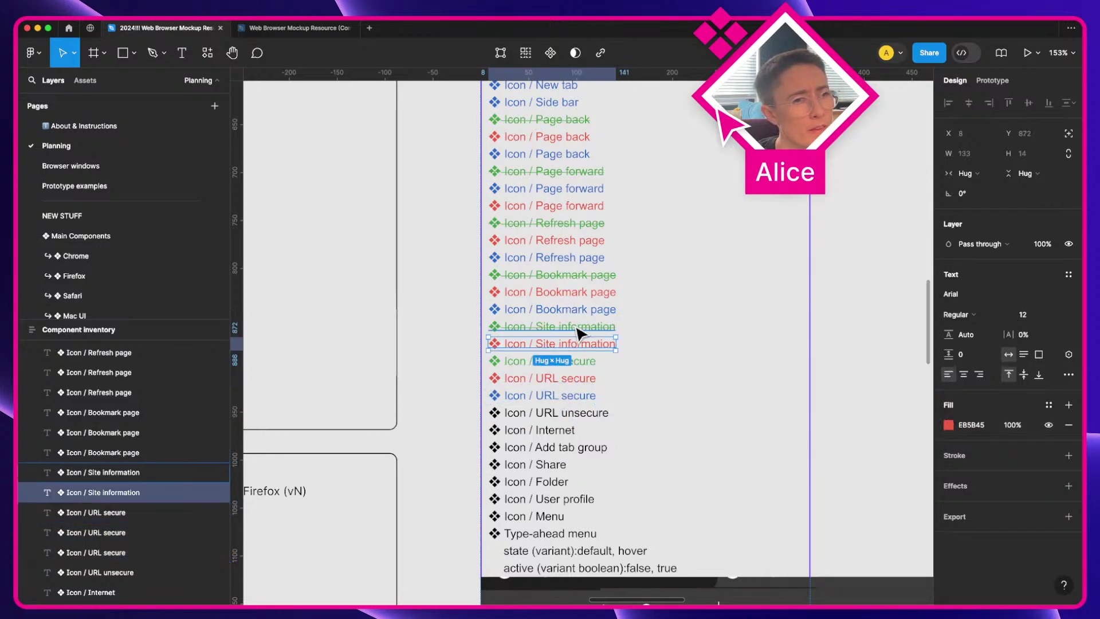
# Step: Check the site's connection security in Chrome, then duplicate Icon / URL unsecure into three entries
pyautogui.click(590, 416)
pyautogui.hotkey('ctrl', 'Right')
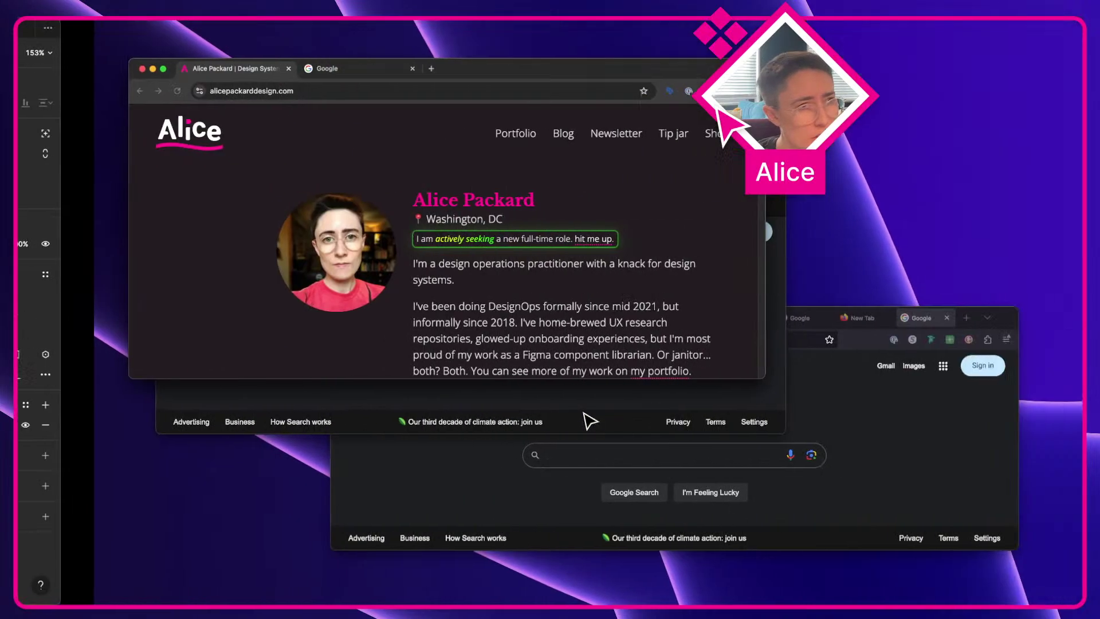
pyautogui.press('super+a')
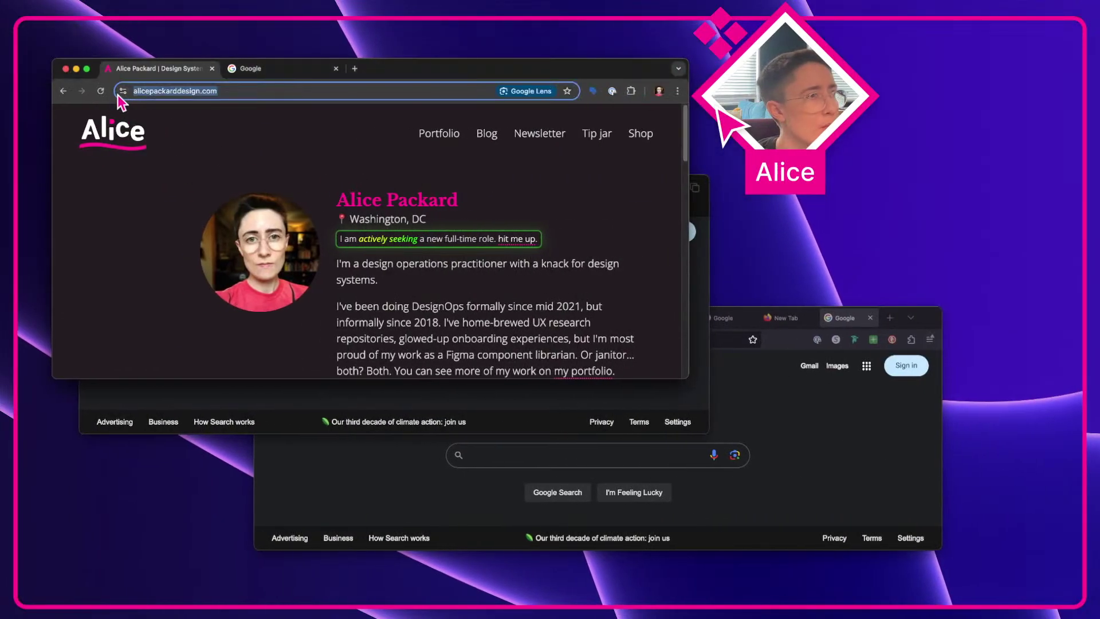
pyautogui.click(123, 90)
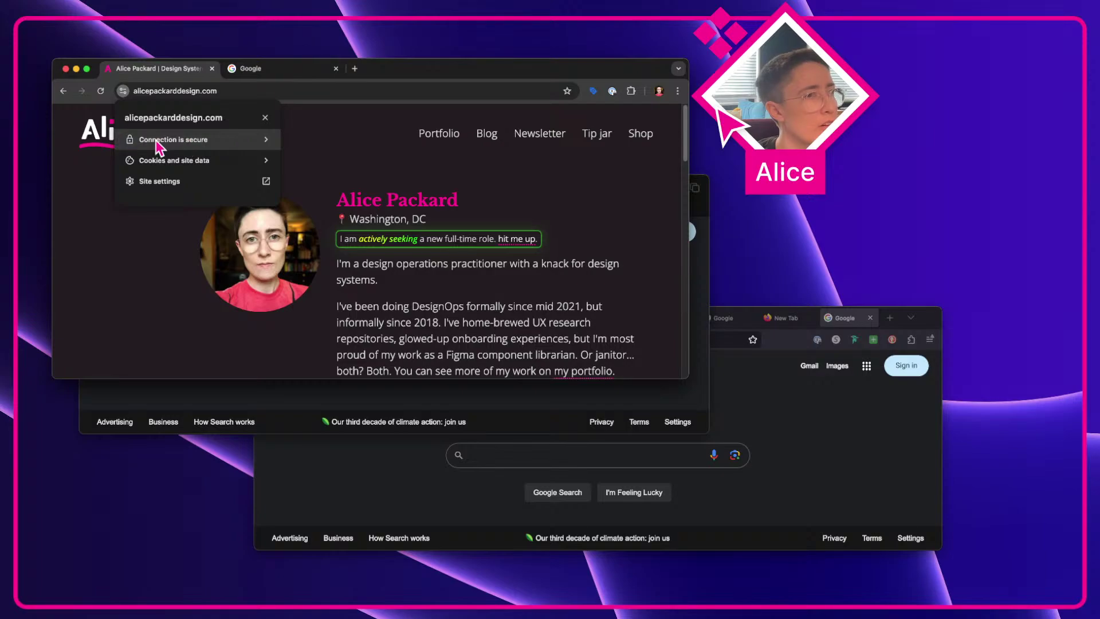
pyautogui.hotkey('ctrl', 'Left')
pyautogui.press('super+d')
pyautogui.press('super+d')
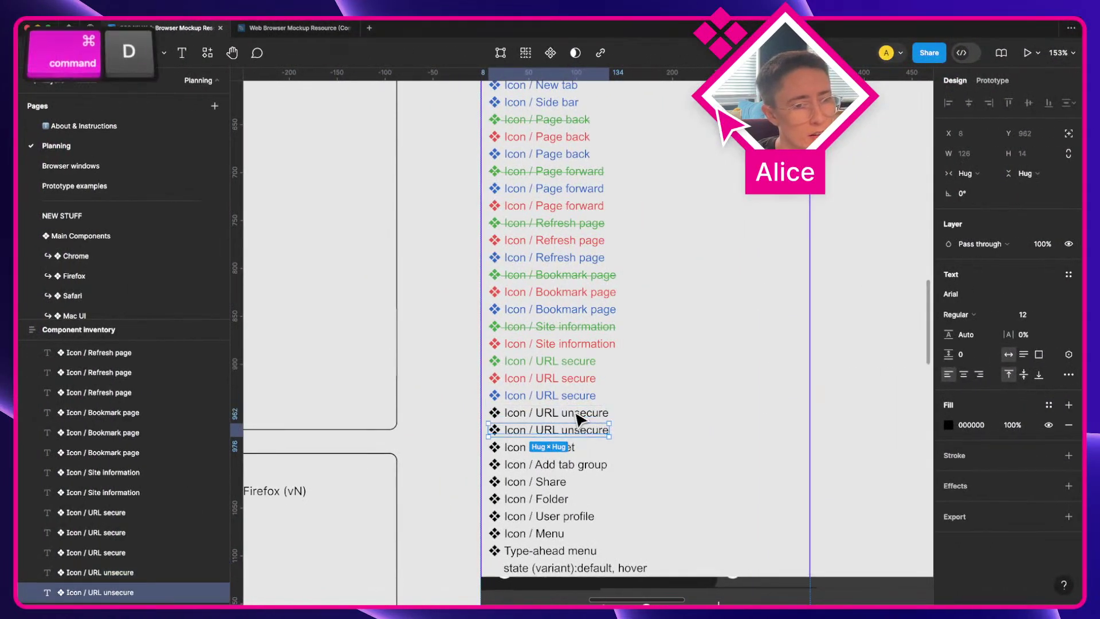
# Step: Colour the three Icon / URL unsecure copies green, blue and red
pyautogui.click(948, 425)
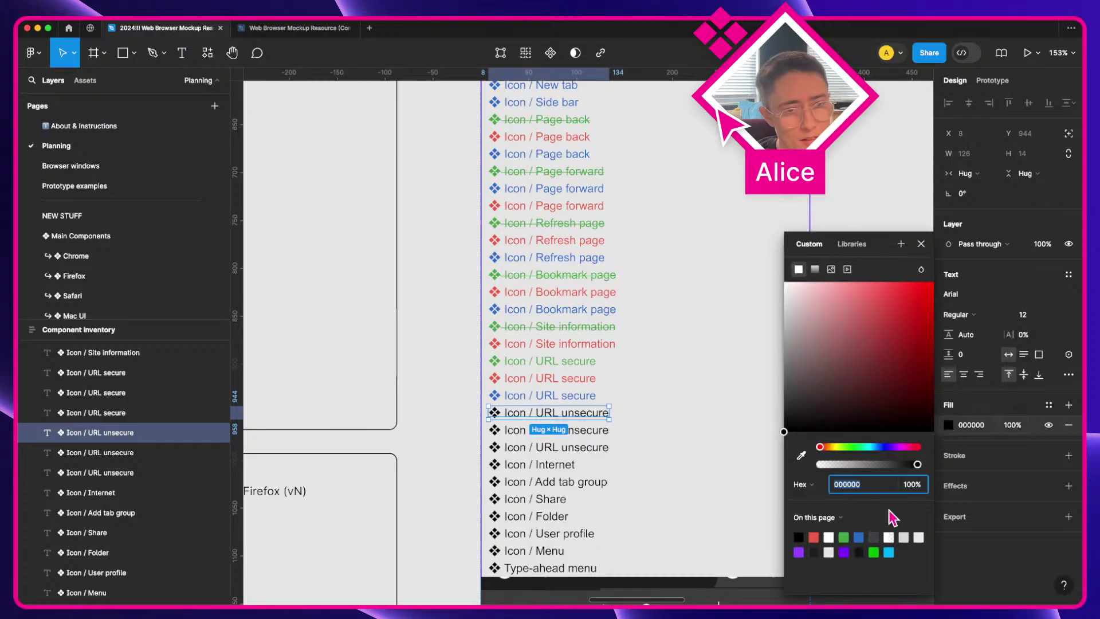
pyautogui.click(845, 536)
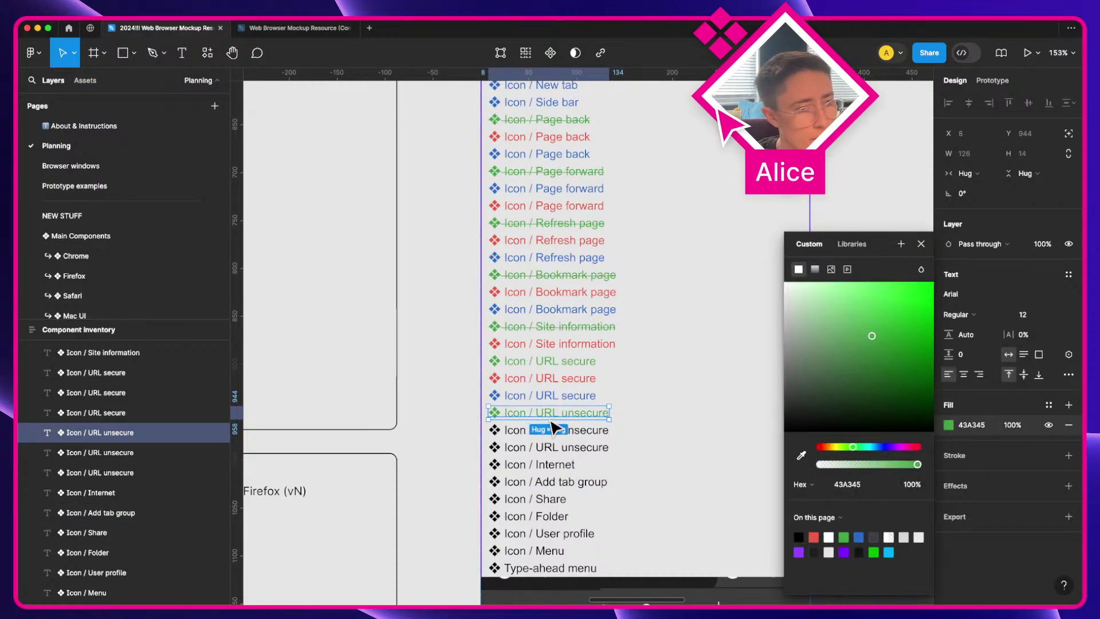
pyautogui.press('Tab')
pyautogui.click(950, 425)
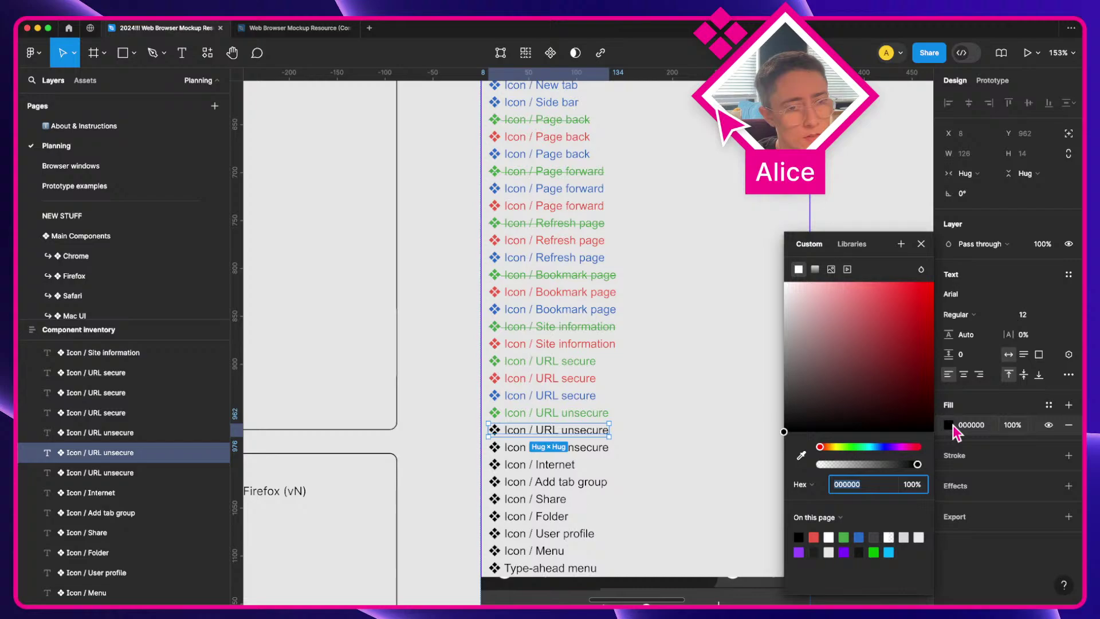
pyautogui.click(858, 537)
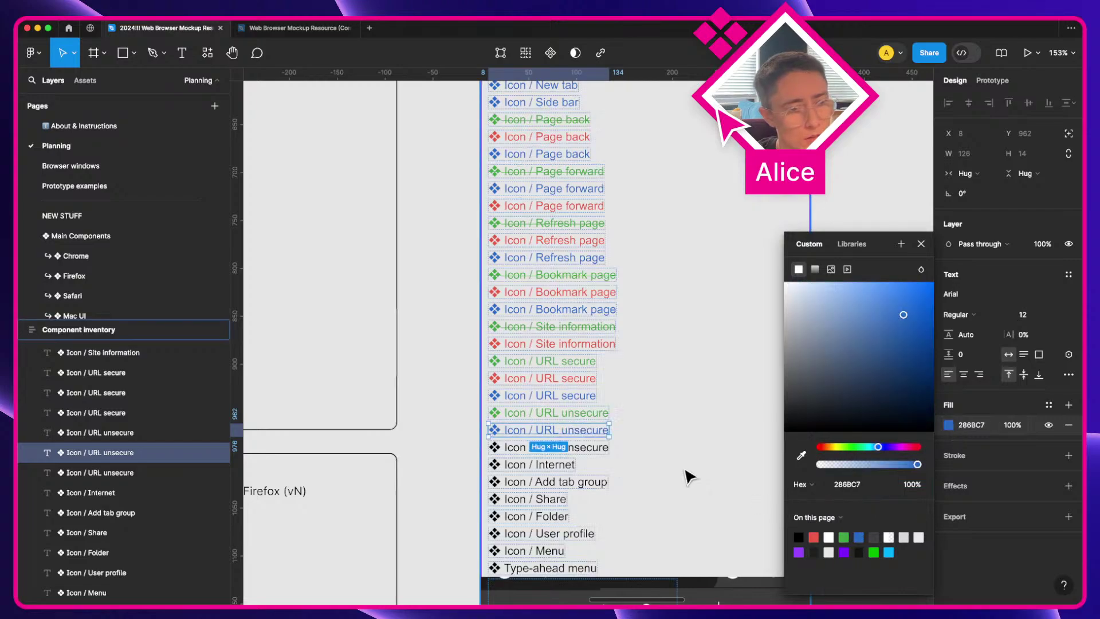
pyautogui.press('Tab')
pyautogui.click(948, 425)
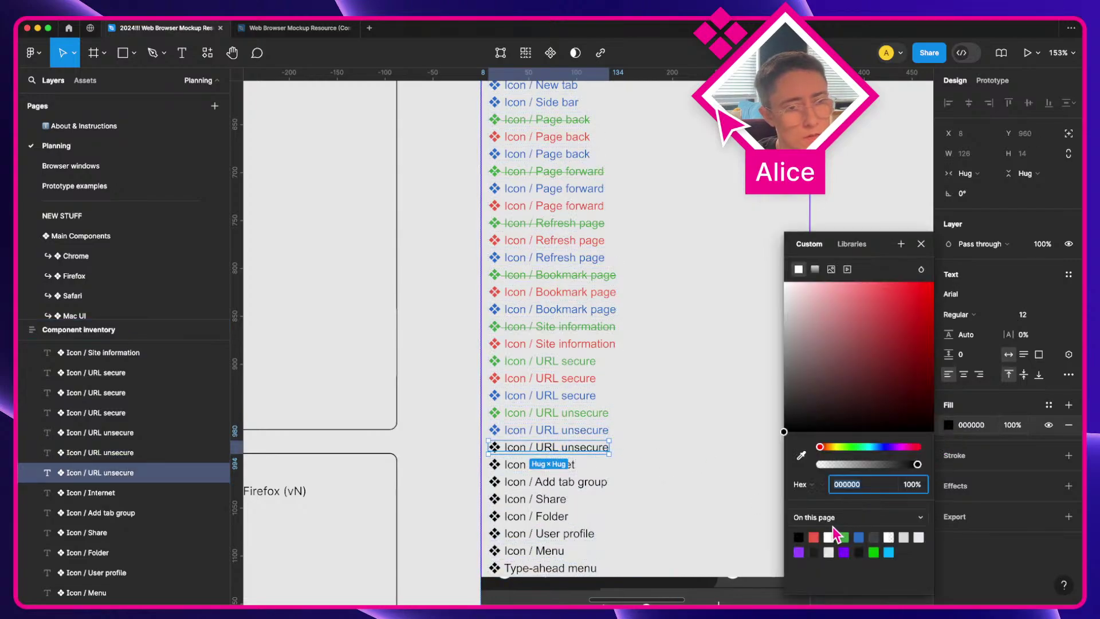
pyautogui.click(813, 536)
# Step: Move the two search-dropdown screenshots, including the kitties one, further down the page
pyautogui.scroll(-2, 593, 470)
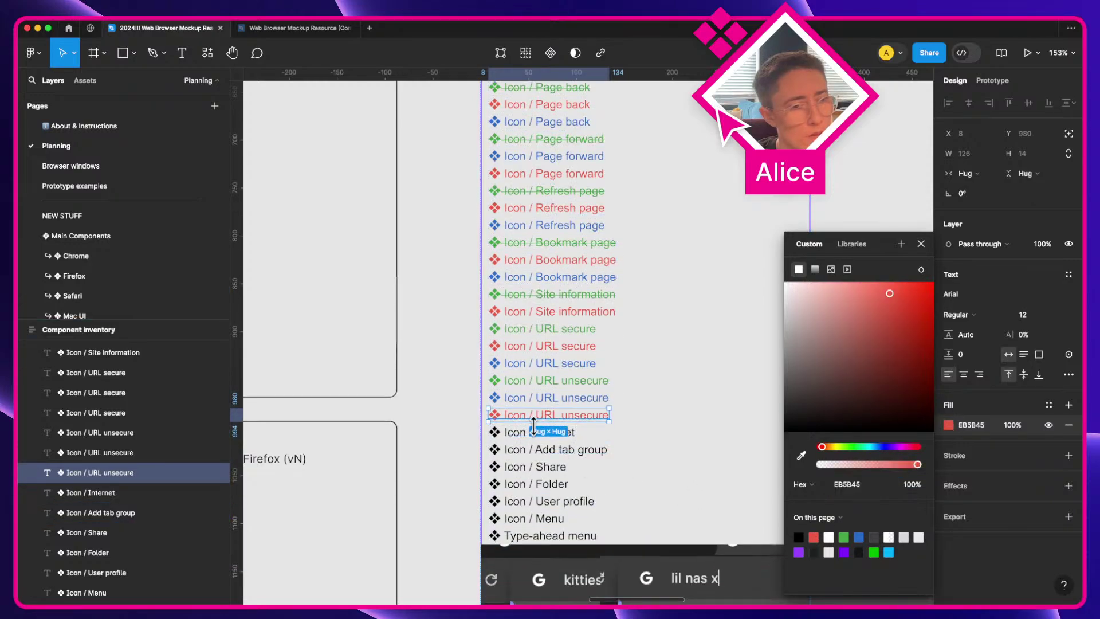
pyautogui.press('Tab')
pyautogui.scroll(-2, 593, 447)
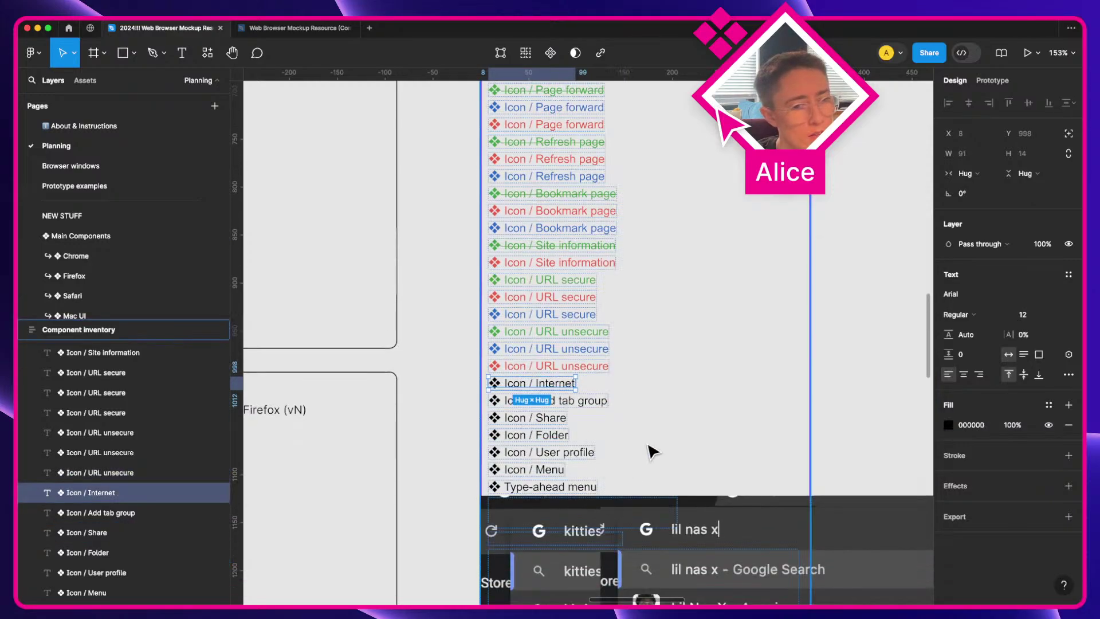
pyautogui.scroll(-5, 647, 445)
pyautogui.press('space')
pyautogui.moveTo(646, 498); pyautogui.dragTo(423, 314)
pyautogui.moveTo(617, 585); pyautogui.dragTo(310, 252)
pyautogui.click(556, 232)
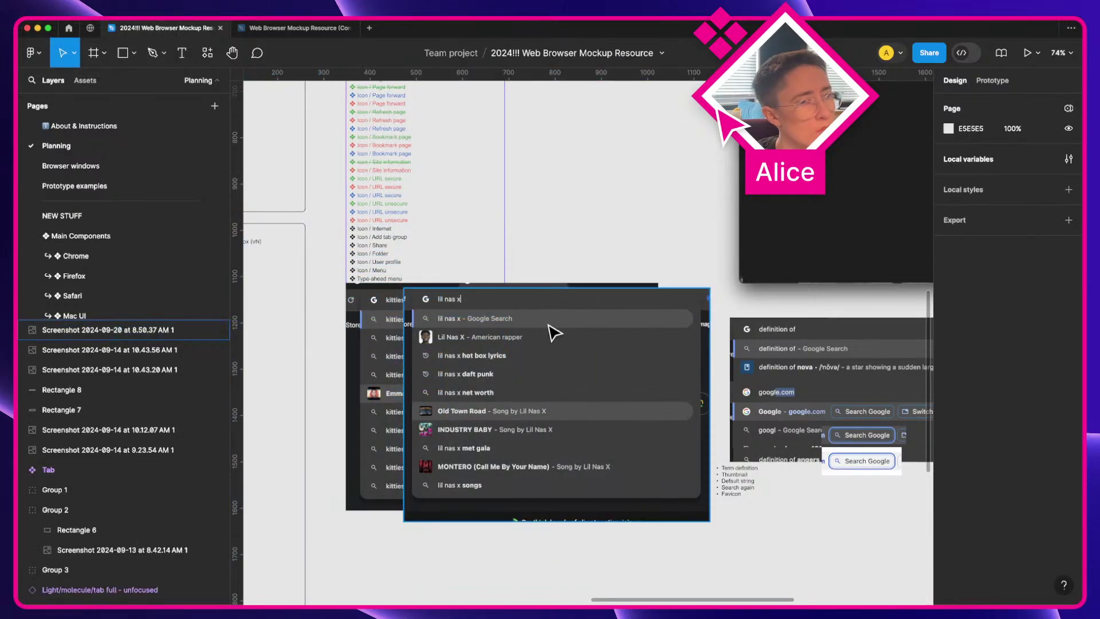
pyautogui.click(548, 324)
pyautogui.keyDown('shift'); pyautogui.click(388, 350); pyautogui.keyUp('shift')
pyautogui.moveTo(530, 324); pyautogui.dragTo(920, 569)
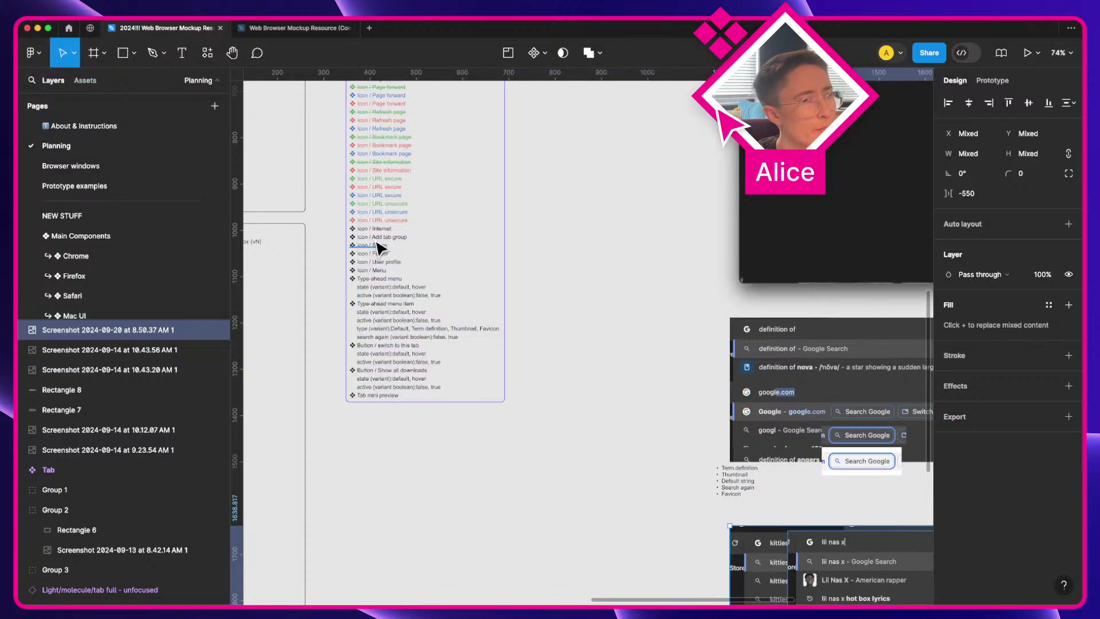
pyautogui.scroll(5, 417, 395)
pyautogui.moveTo(381, 250); pyautogui.dragTo(449, 294)
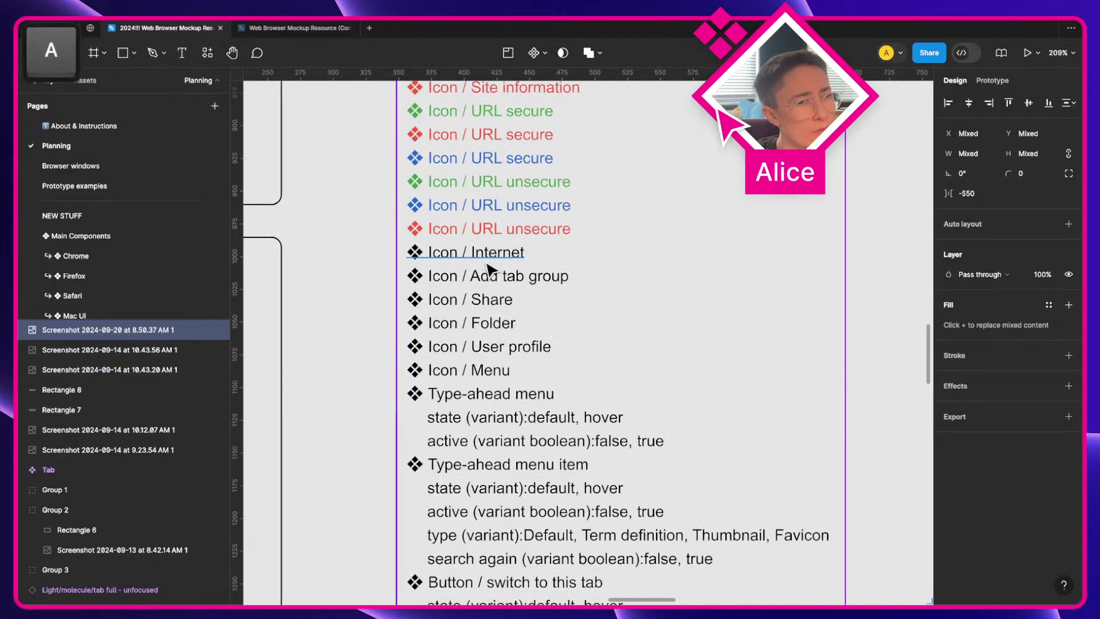
# Step: Append ' ??? need to relocate' to the Icon / Internet entry text
pyautogui.click(483, 255)
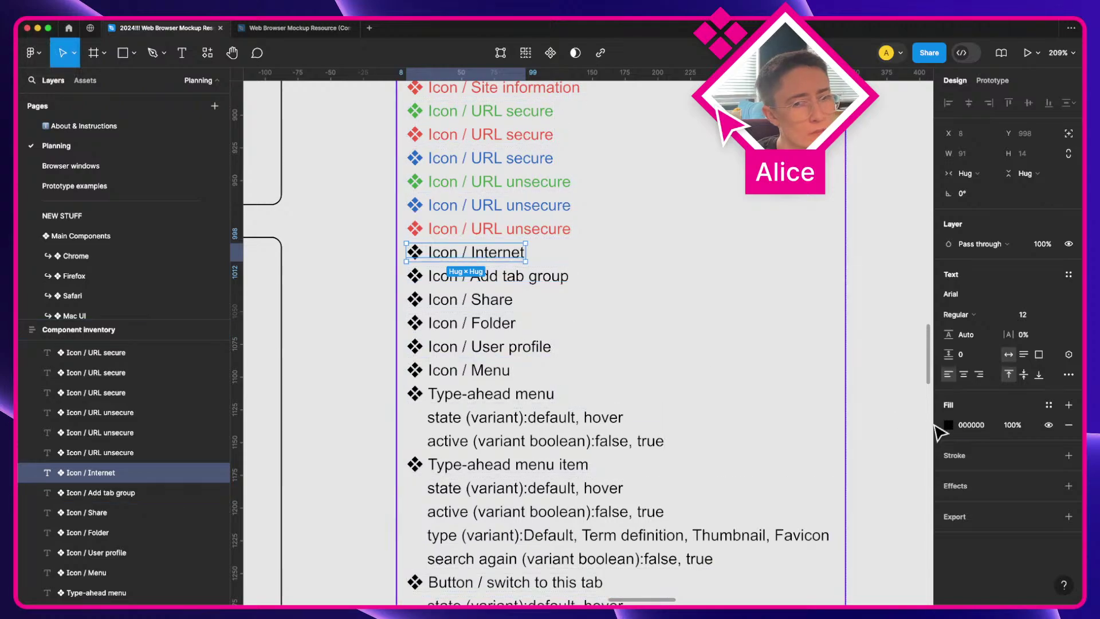
pyautogui.doubleClick(503, 253)
pyautogui.press('Right')
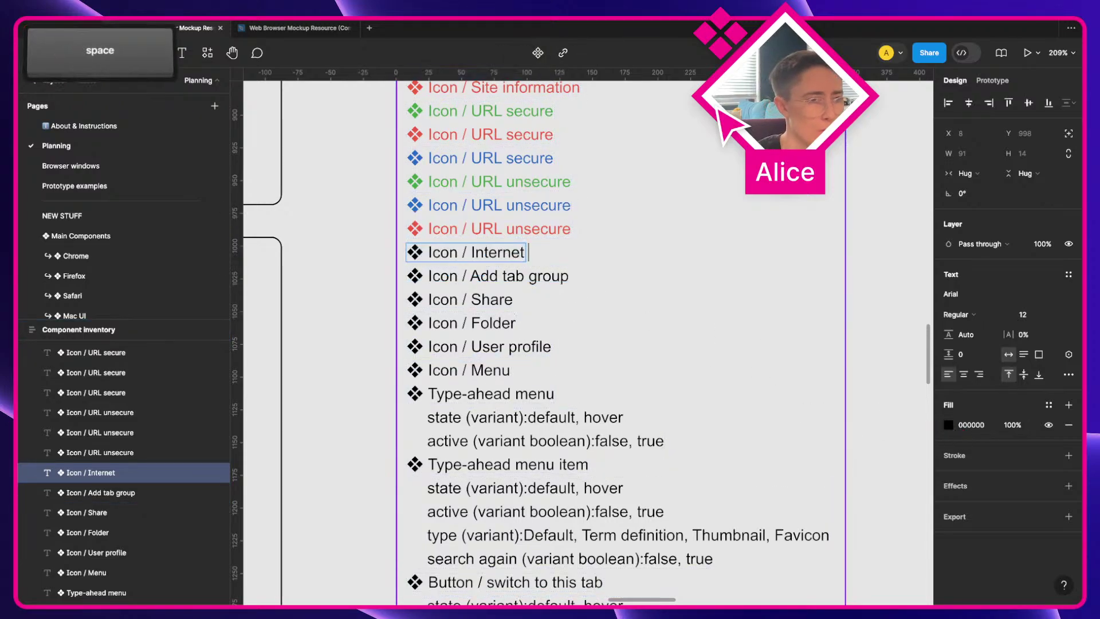
pyautogui.write('??? need tor e')
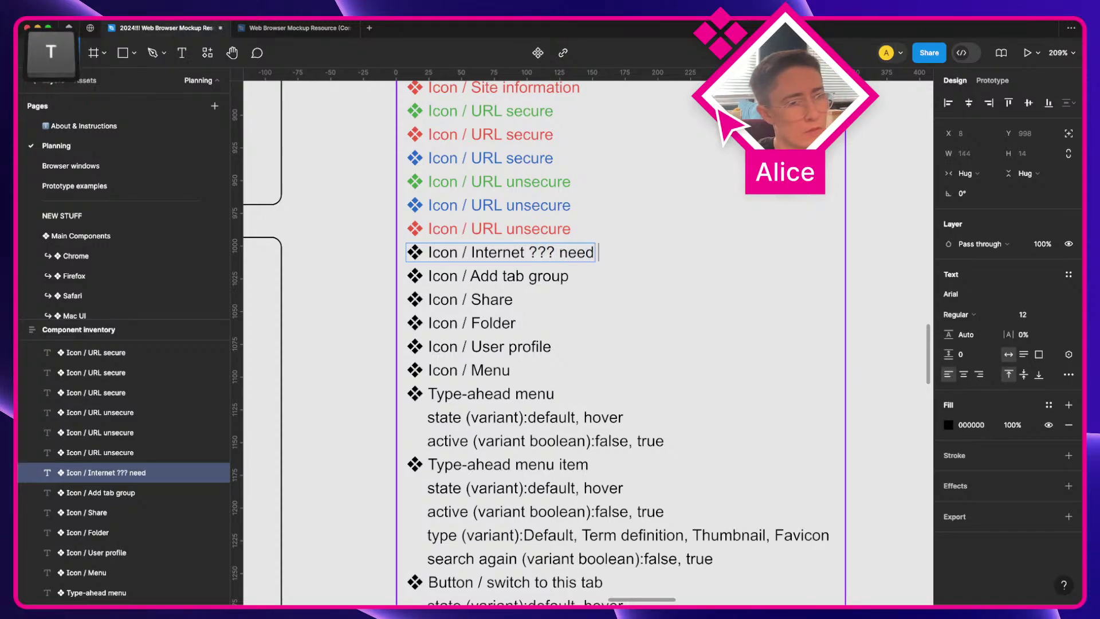
pyautogui.press('BackSpace')
pyautogui.press('BackSpace')
pyautogui.press('BackSpace')
pyautogui.write('relocate')
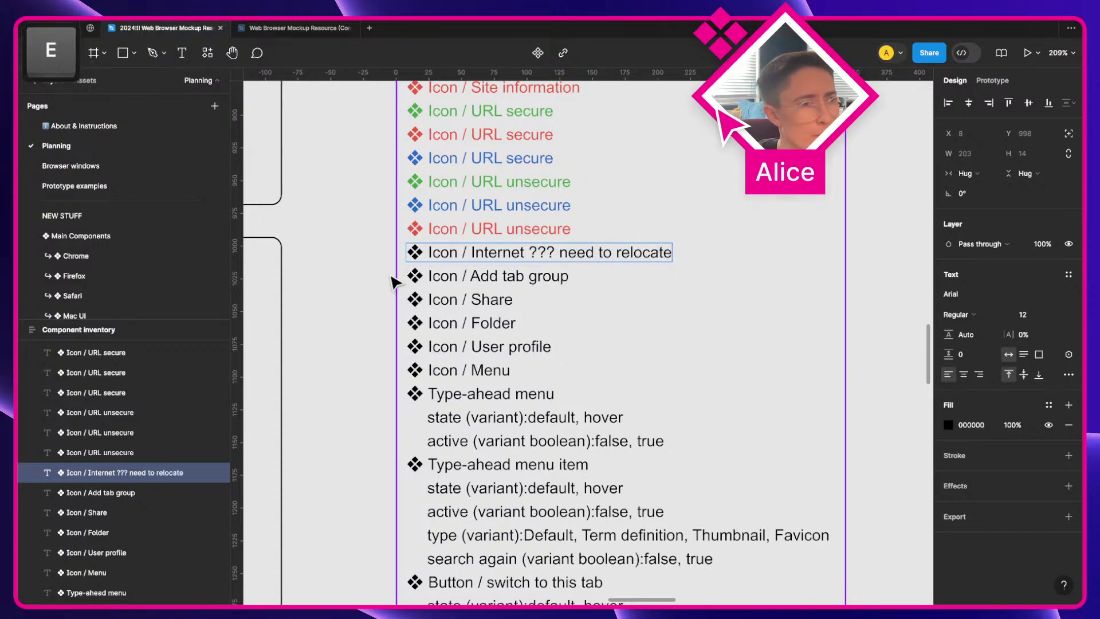
pyautogui.press('Escape')
pyautogui.click(523, 278)
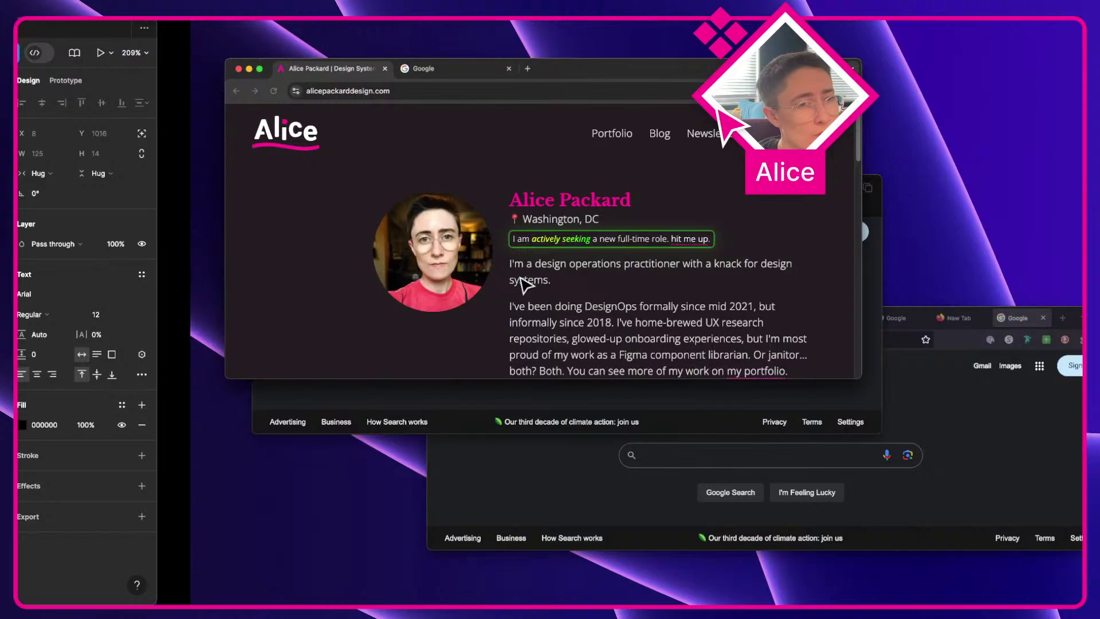
pyautogui.press('a')
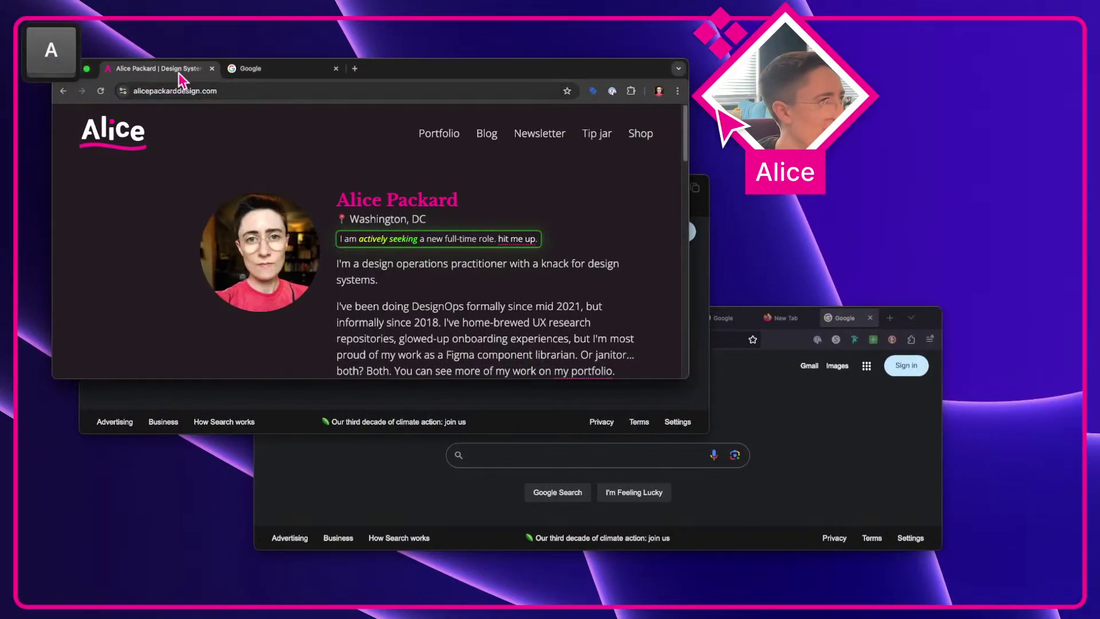
# Step: Check Firefox's tab list, then bring Safari's three-tab Google window to the front
pyautogui.click(800, 423)
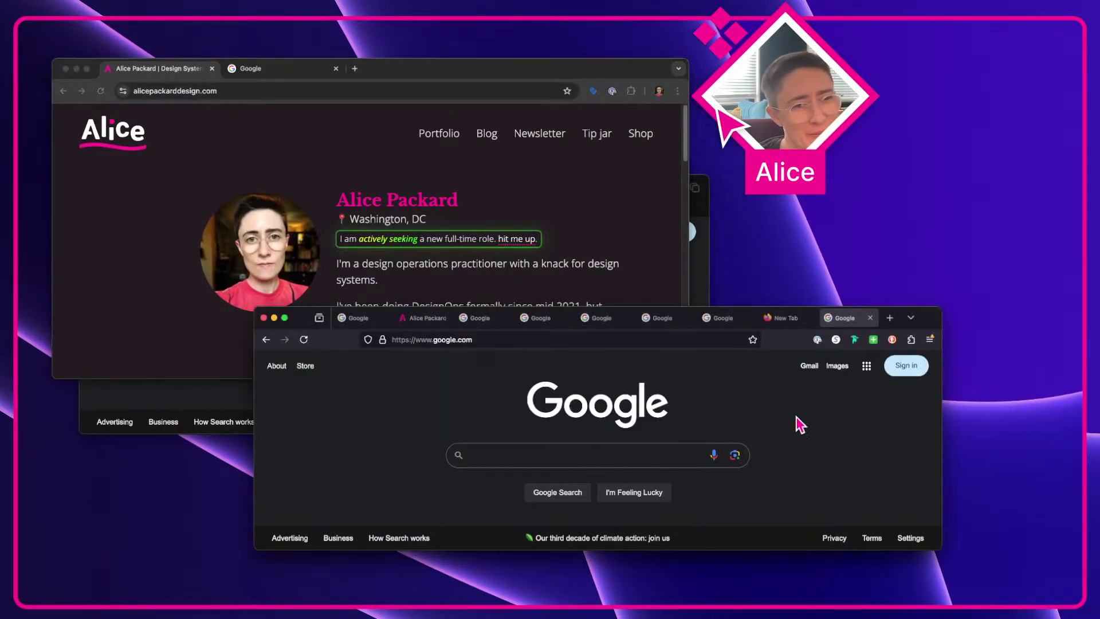
pyautogui.click(911, 317)
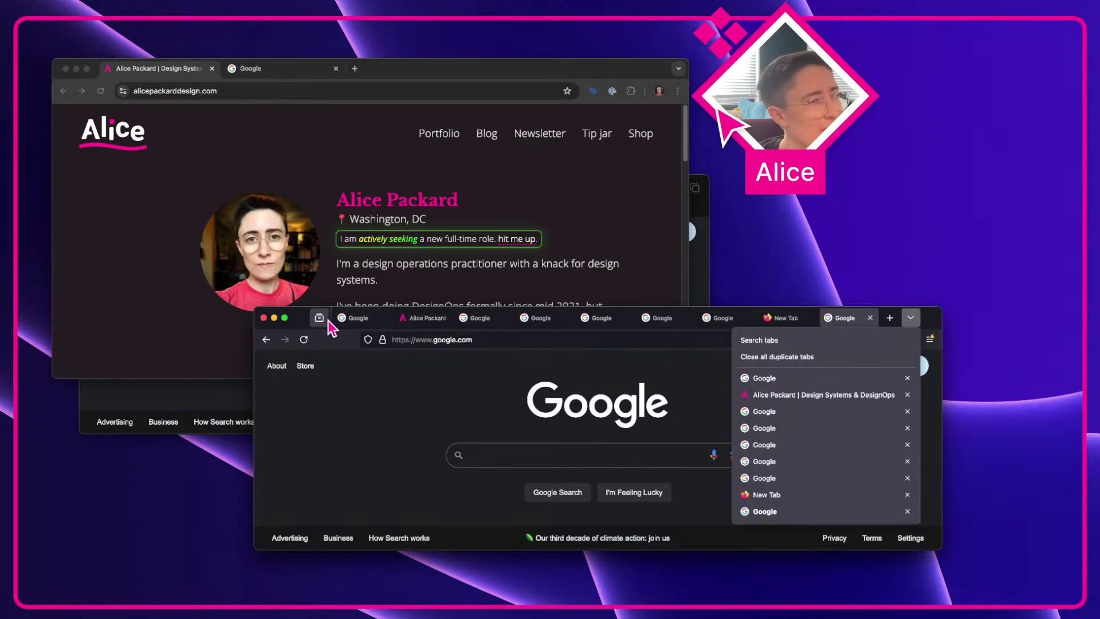
pyautogui.click(705, 282)
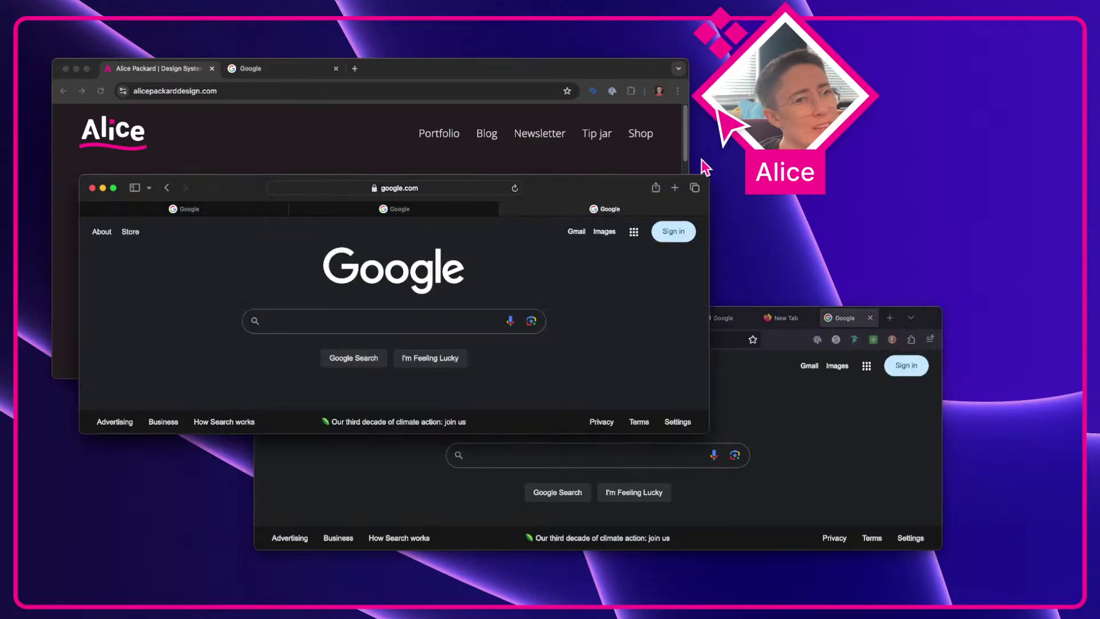
pyautogui.click(694, 189)
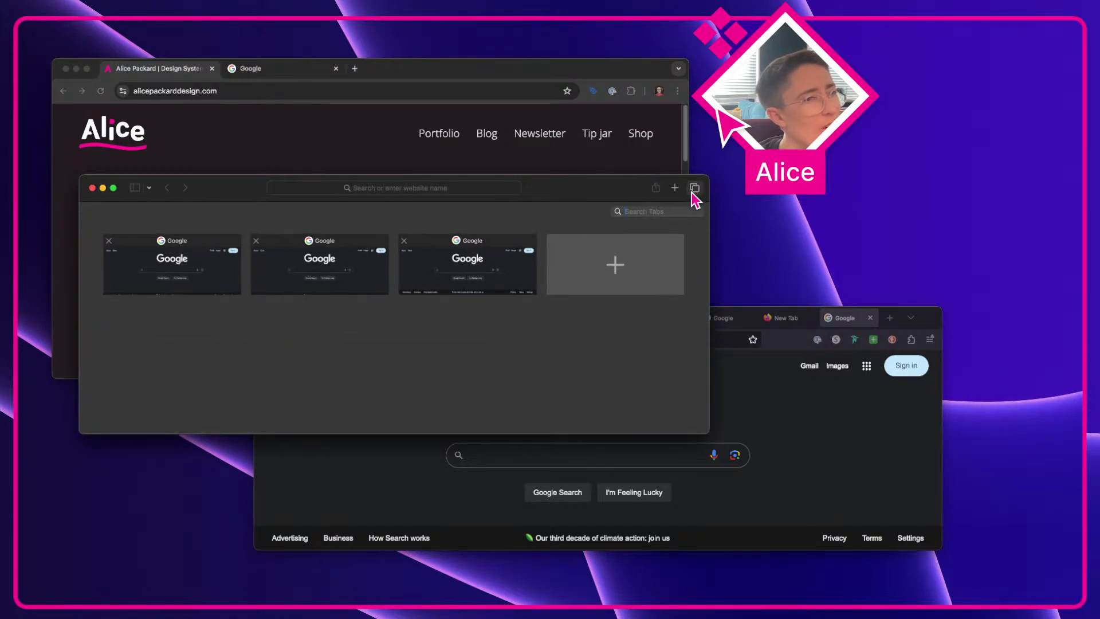
pyautogui.click(692, 193)
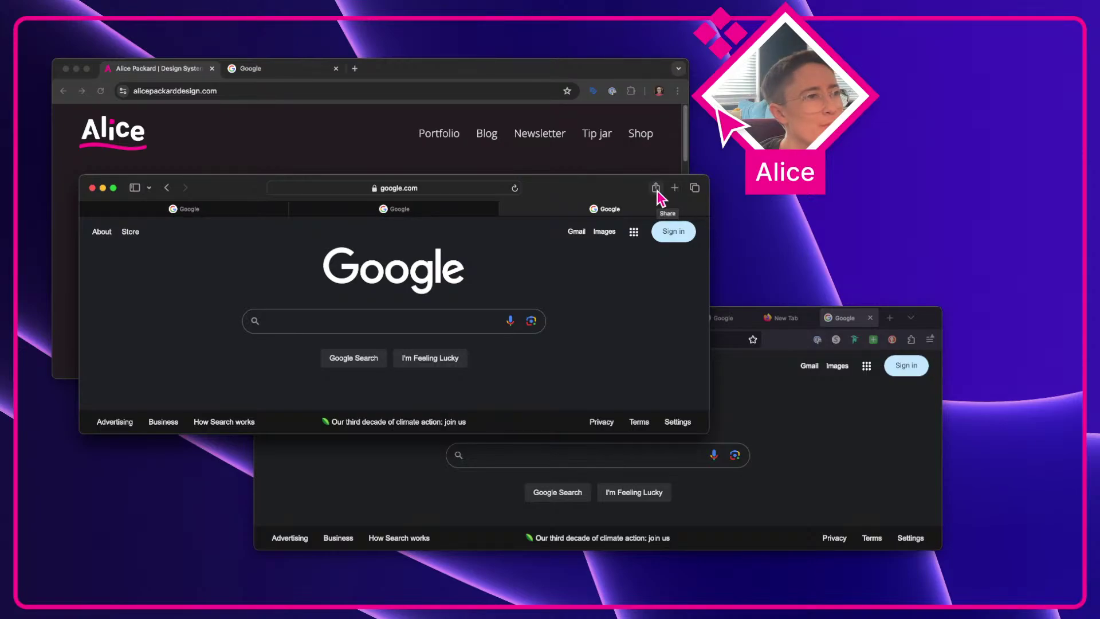
# Step: Copy the '??? need to relocate' note from Icon / Internet and paste it after Icon / Add tab group
pyautogui.click(277, 119)
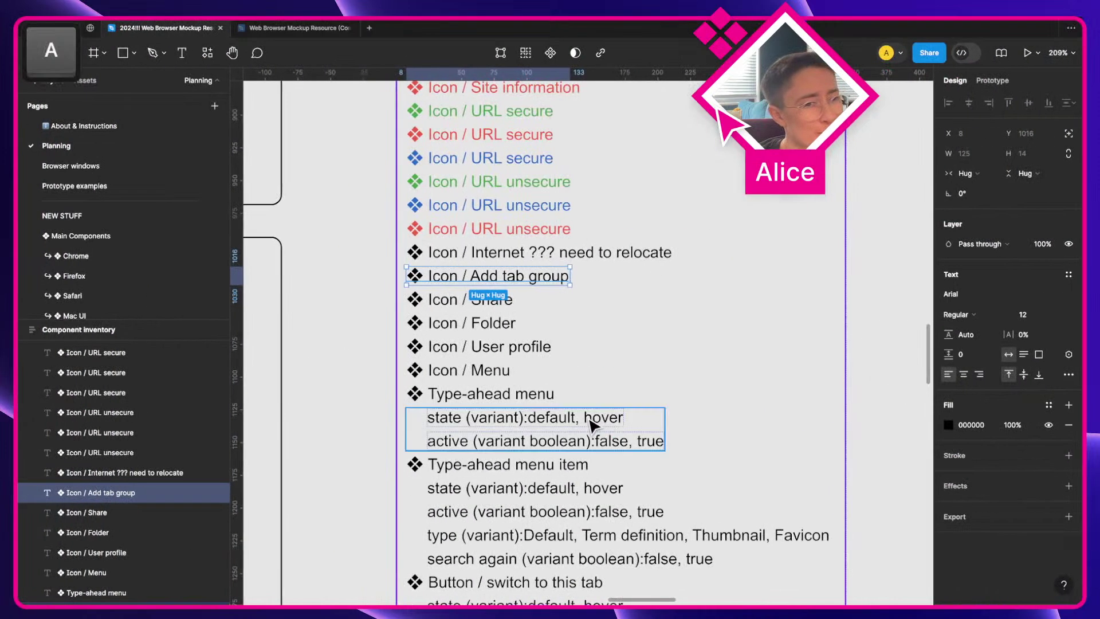
pyautogui.doubleClick(552, 253)
pyautogui.moveTo(527, 252); pyautogui.dragTo(739, 253)
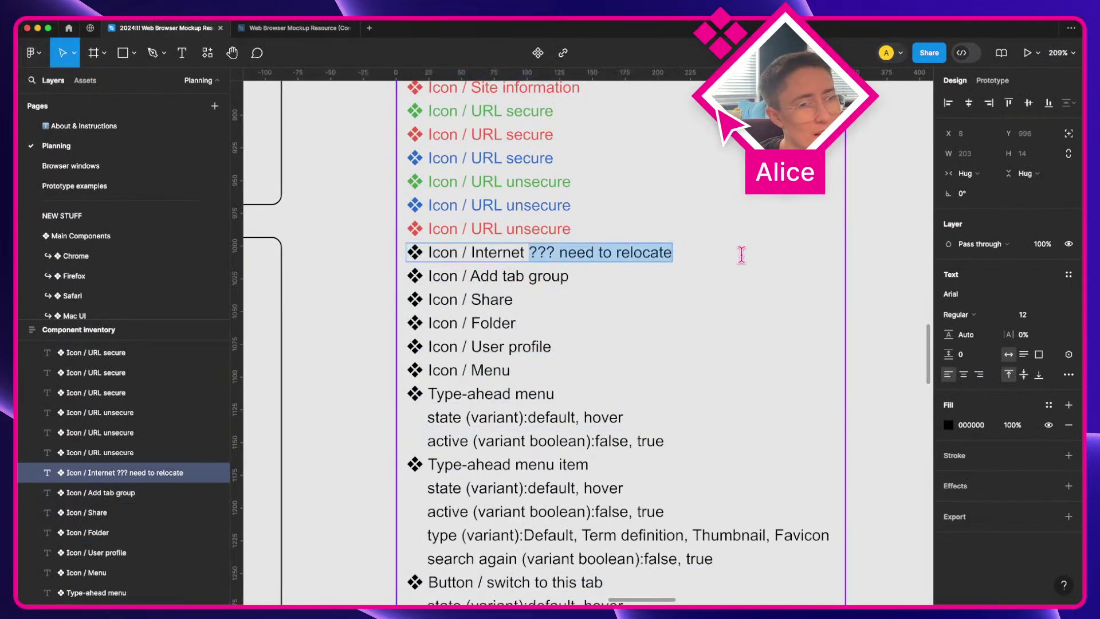
pyautogui.press('super+c')
pyautogui.click(570, 276)
pyautogui.press('super+v')
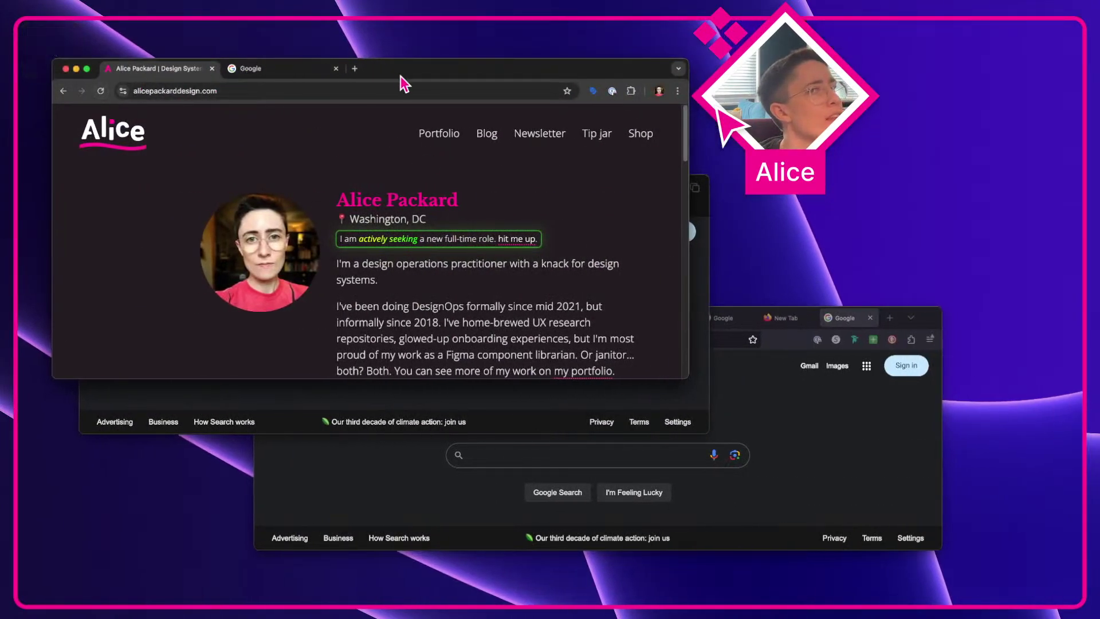
# Step: Review Chrome's main menu and site info, then duplicate the Icon / Share entry
pyautogui.click(677, 91)
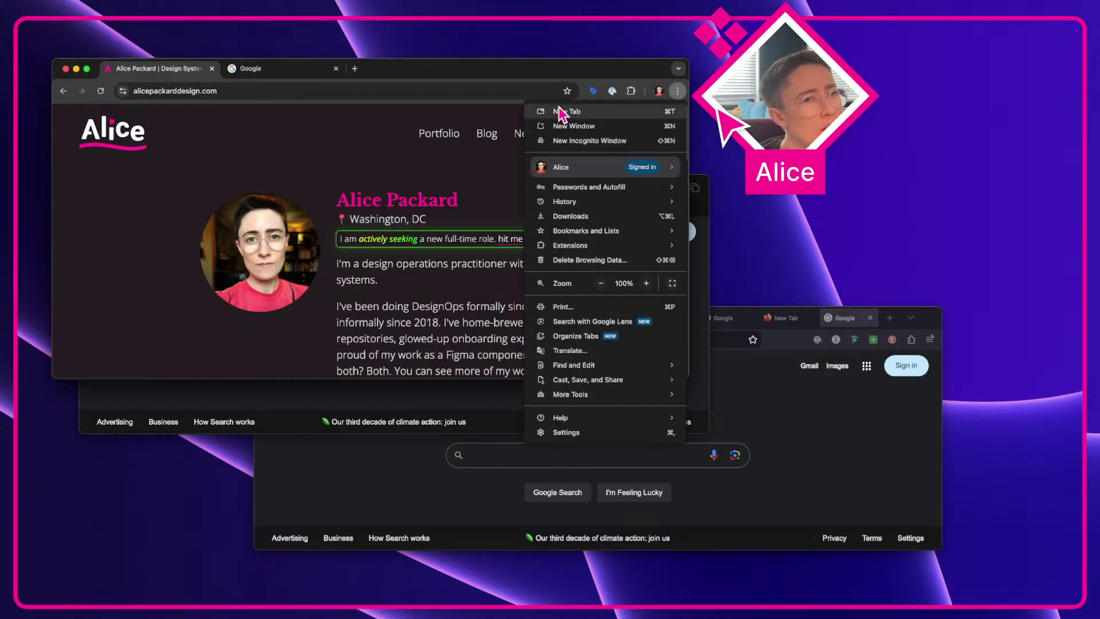
pyautogui.click(365, 110)
pyautogui.click(217, 91)
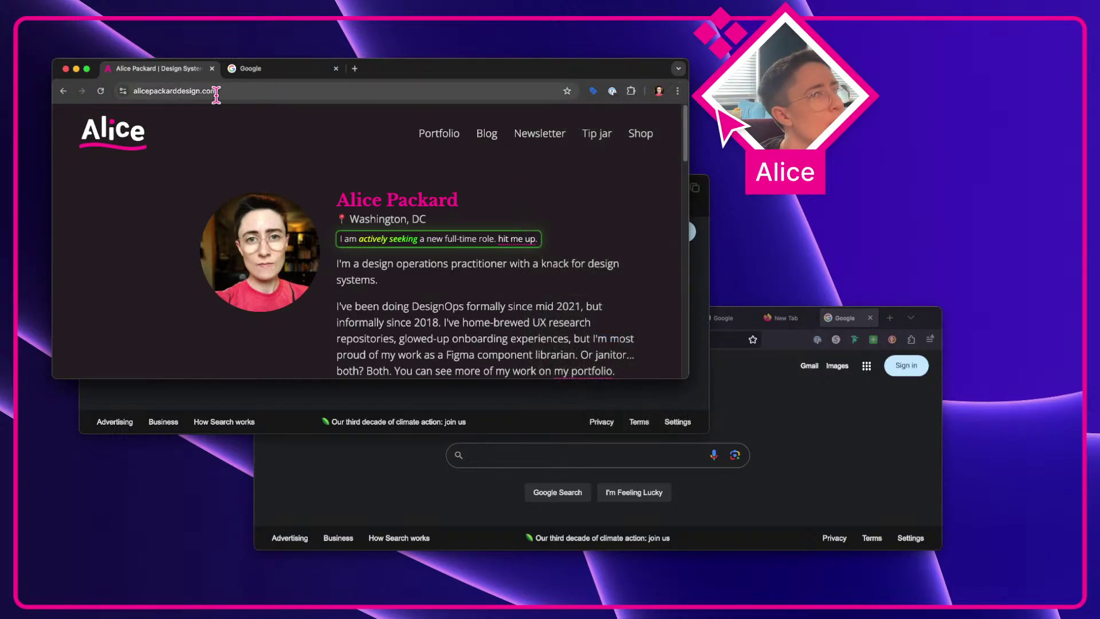
pyautogui.click(124, 91)
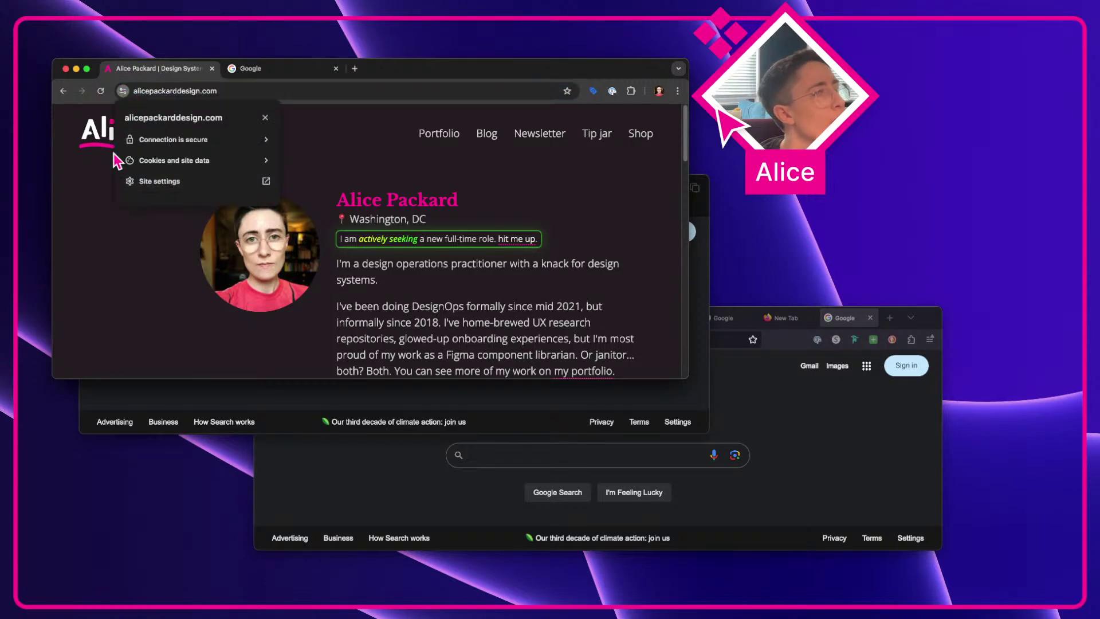
pyautogui.click(68, 108)
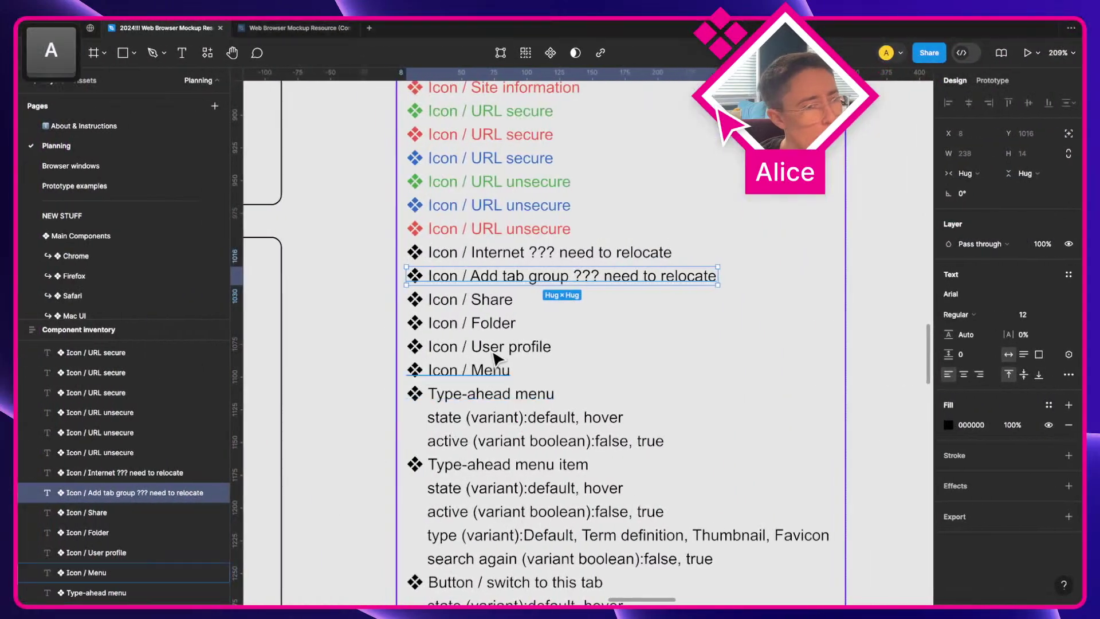
pyautogui.click(491, 299)
pyautogui.press('super+d')
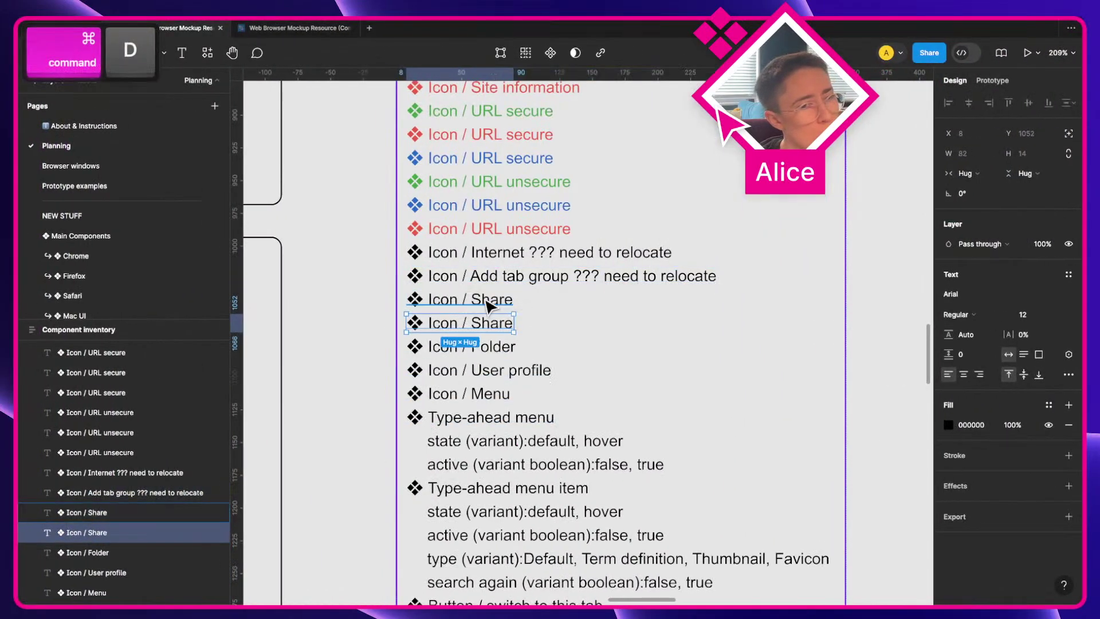
# Step: Colour the two Icon / Share entries blue and red, reordering them
pyautogui.click(491, 300)
pyautogui.click(946, 425)
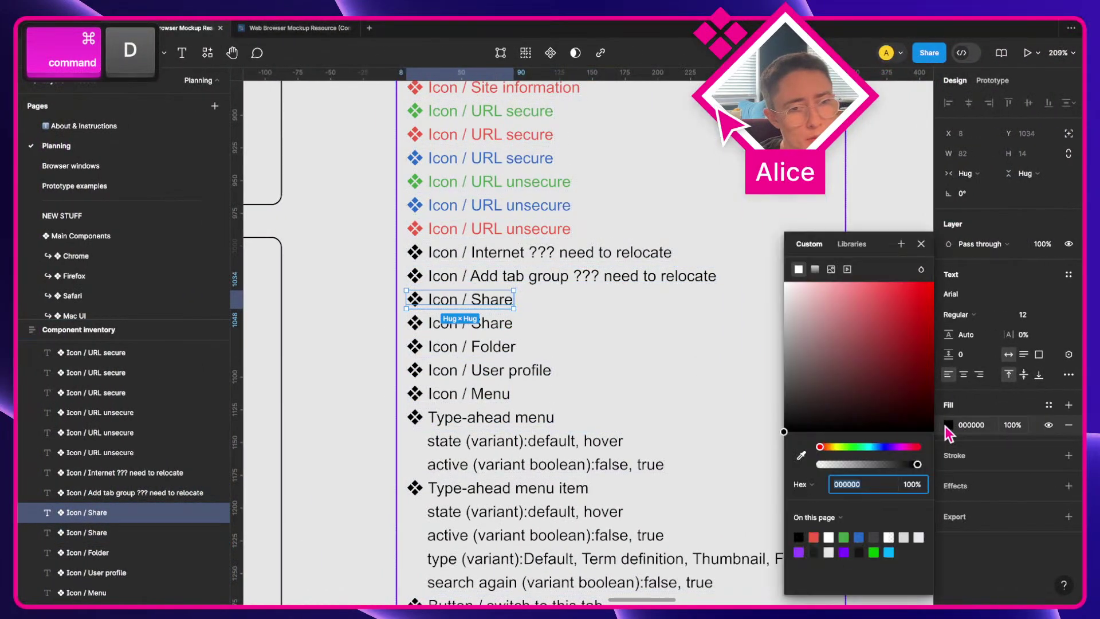
pyautogui.click(859, 536)
pyautogui.click(488, 323)
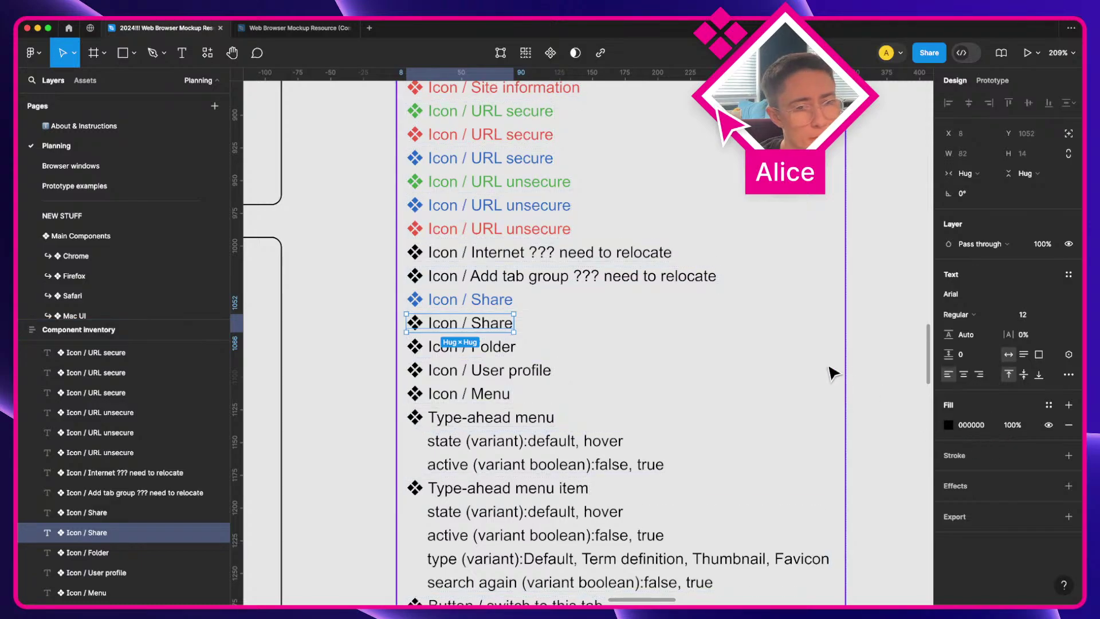
pyautogui.press('super+bracketleft')
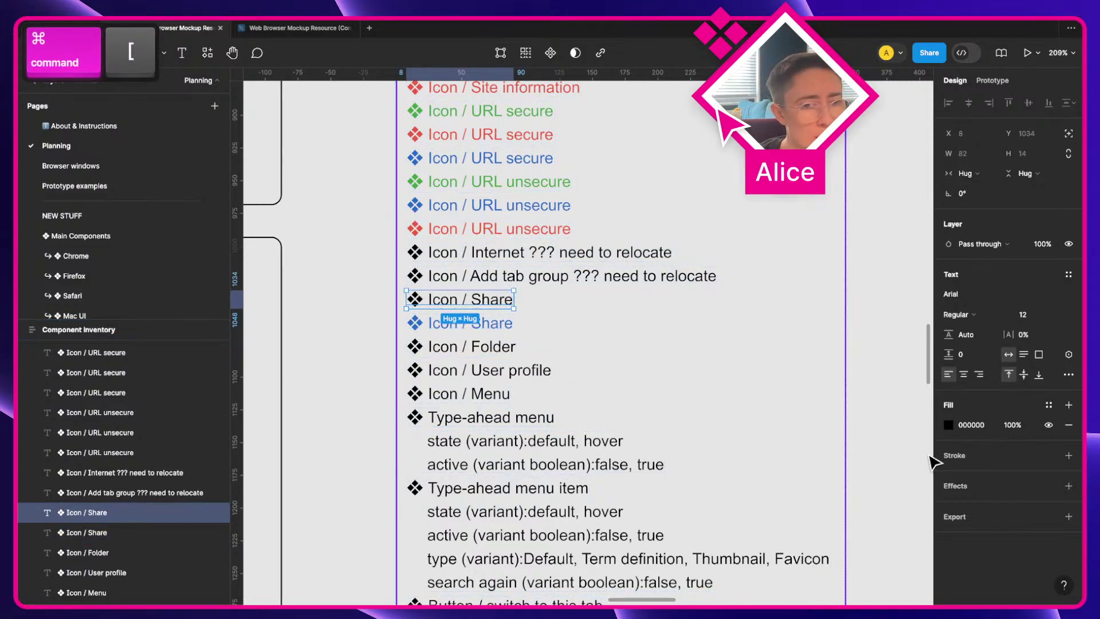
pyautogui.click(948, 424)
pyautogui.click(813, 537)
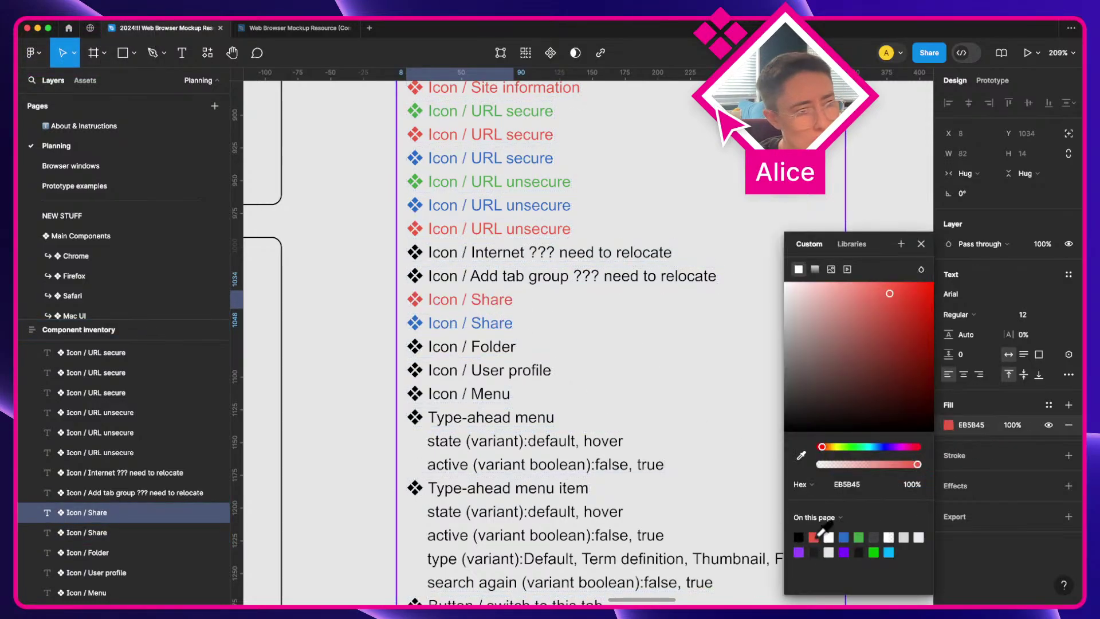
pyautogui.click(514, 350)
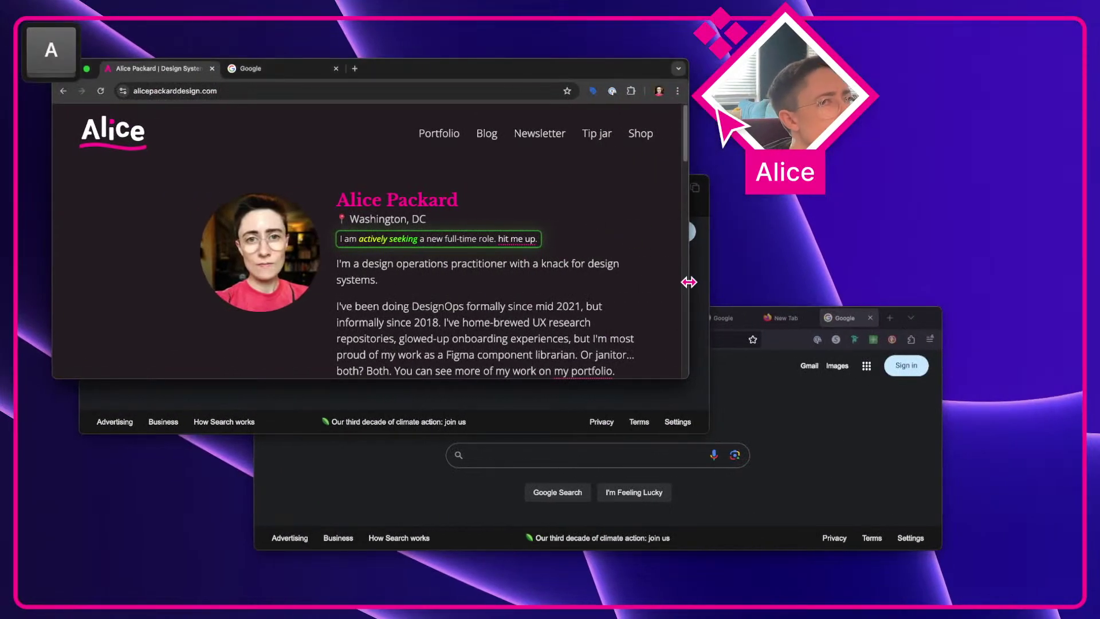
# Step: Check Safari's tab-group sidebar, then strip the relocate note from Icon / Add tab group and colour it blue
pyautogui.click(705, 290)
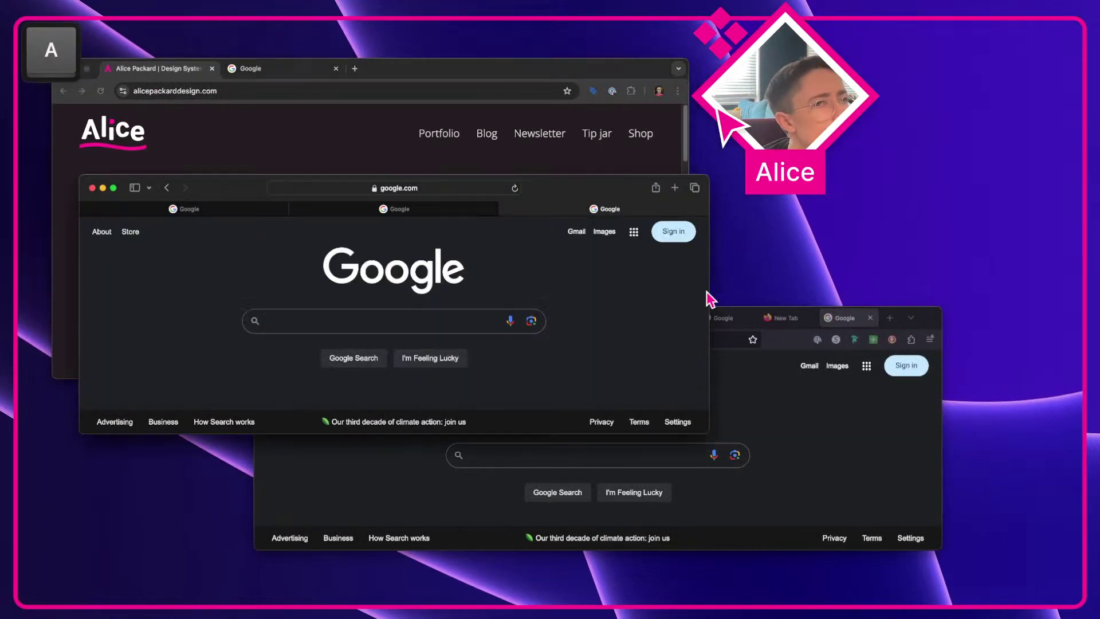
pyautogui.click(135, 188)
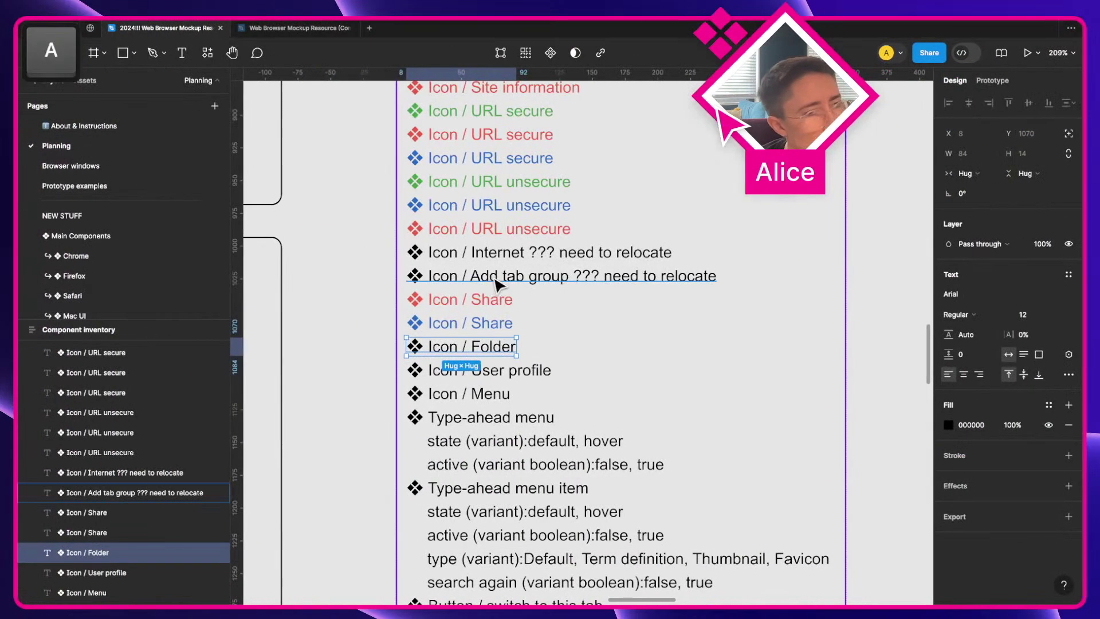
pyautogui.click(591, 278)
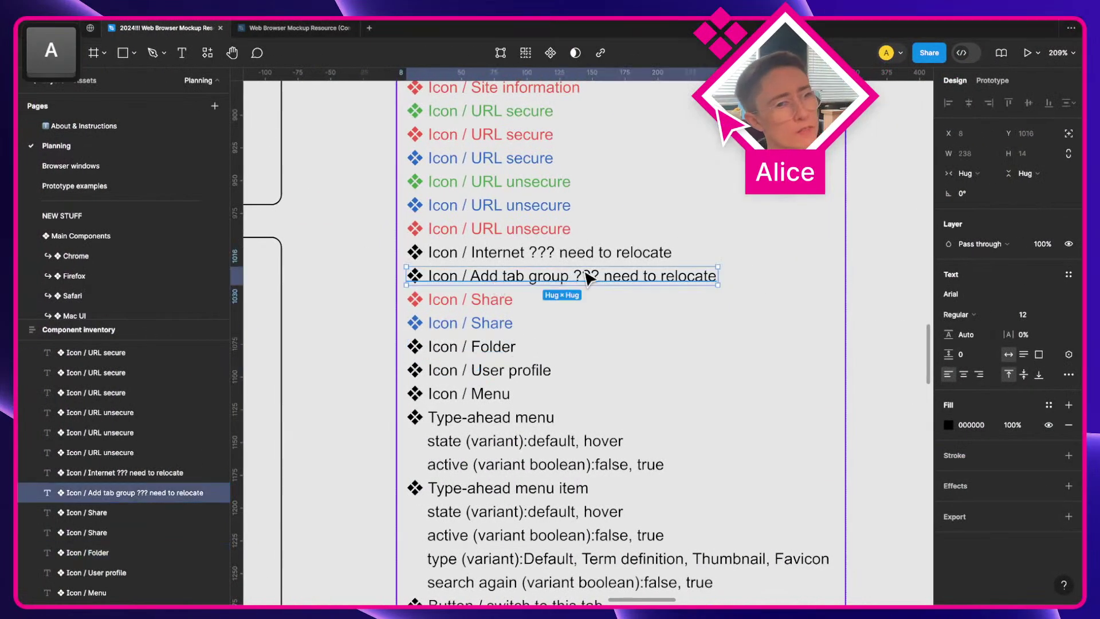
pyautogui.hotkey('shift', 'alt', 'Left')
pyautogui.hotkey('shift', 'alt', 'Left')
pyautogui.hotkey('shift', 'alt', 'Left')
pyautogui.hotkey('shift', 'Left')
pyautogui.hotkey('shift', 'Left')
pyautogui.hotkey('shift', 'Left')
pyautogui.hotkey('shift', 'Left')
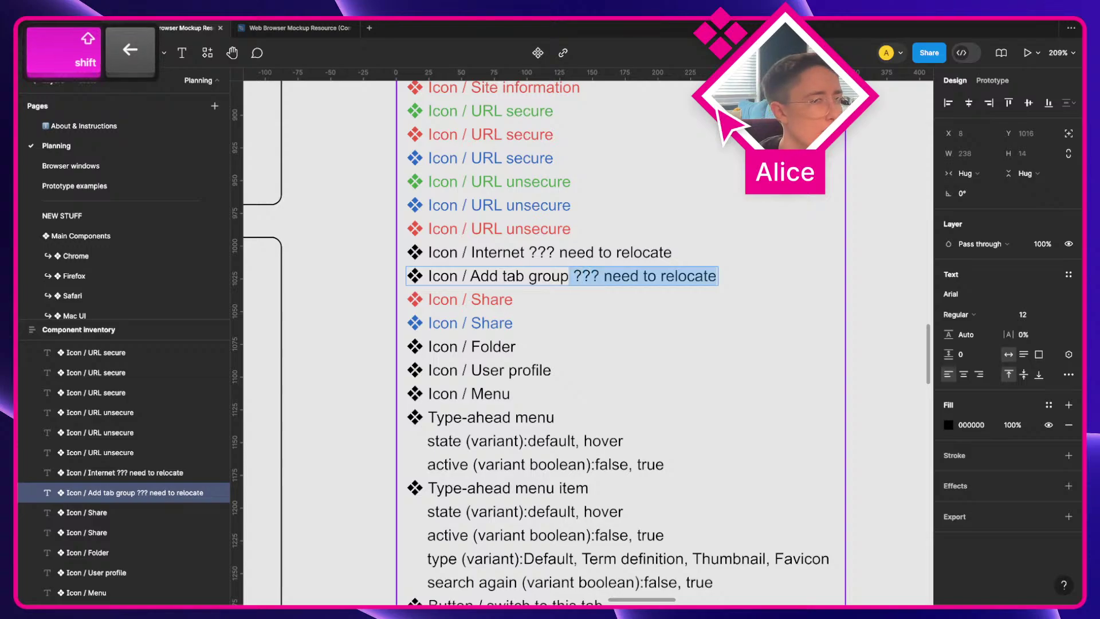
pyautogui.press('BackSpace')
pyautogui.press('Escape')
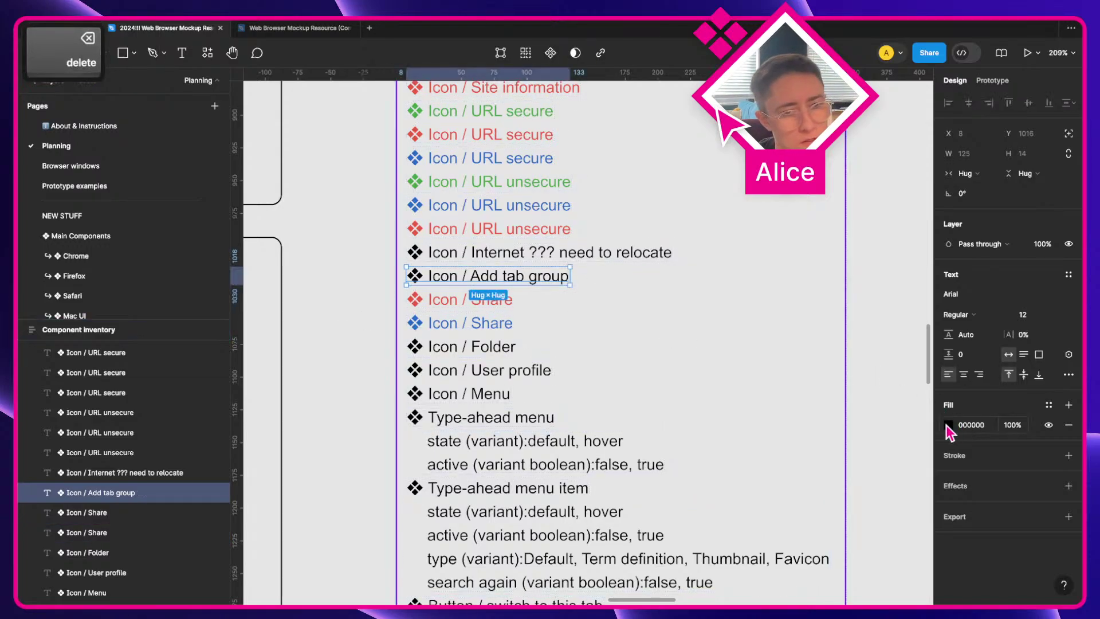
pyautogui.click(948, 425)
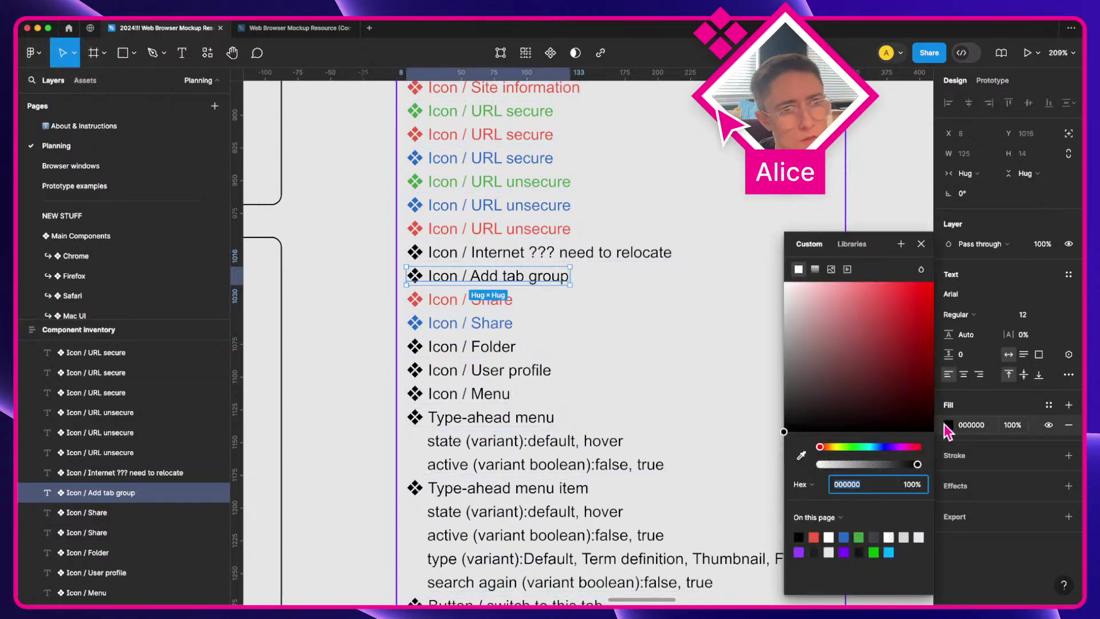
pyautogui.click(843, 537)
pyautogui.click(467, 347)
pyautogui.hotkey('ctrl', 'Right')
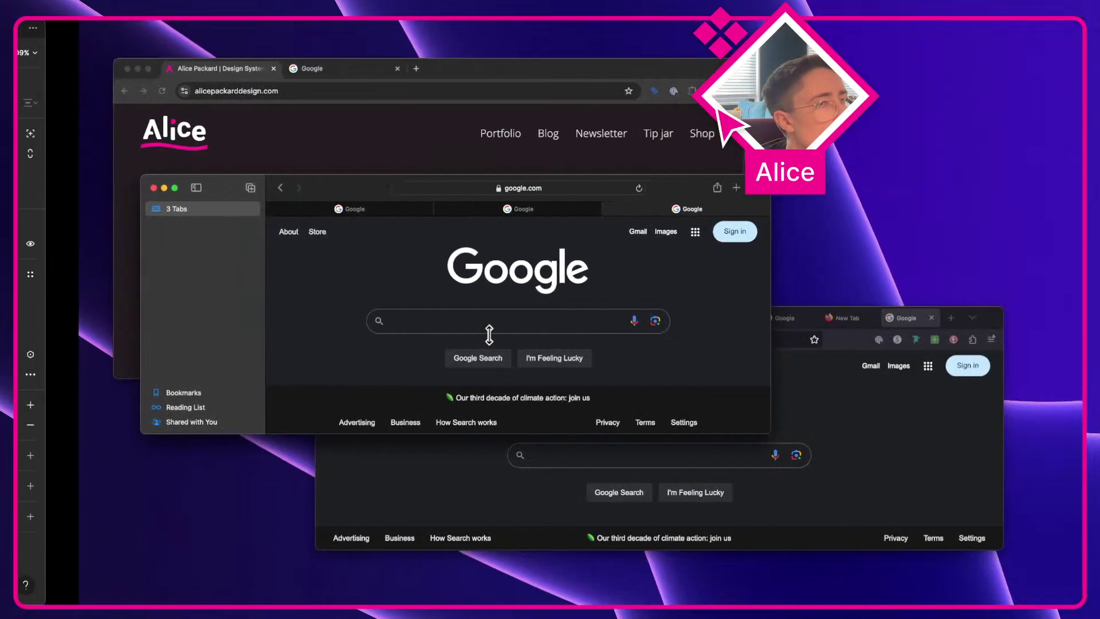
# Step: Look through Firefox View, a site tab, the all-tabs list and Firefox's main menu
pyautogui.click(785, 410)
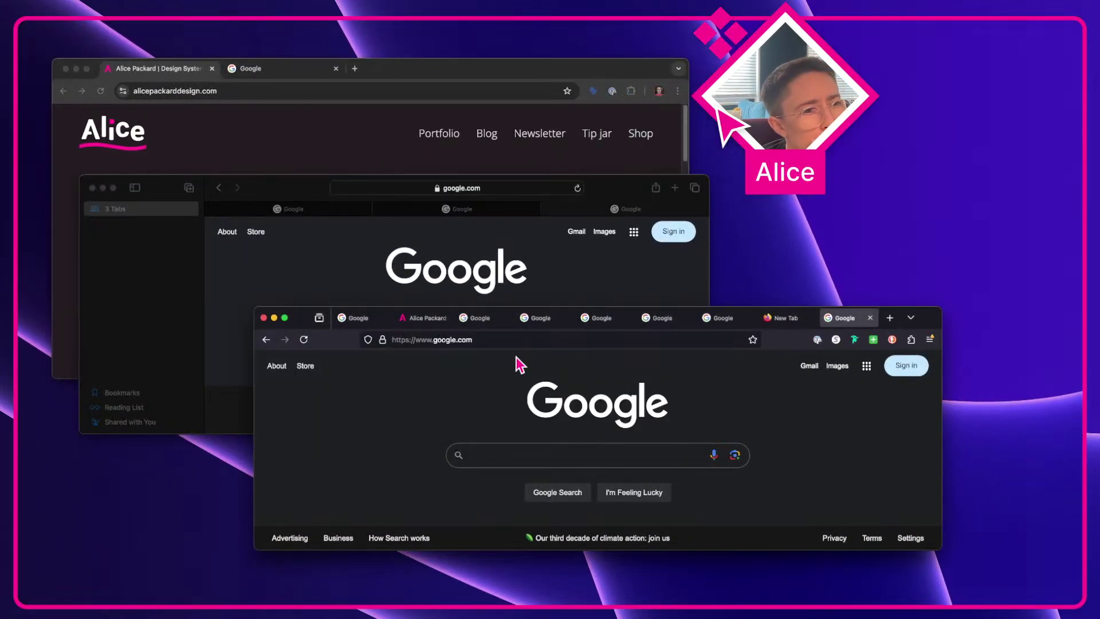
pyautogui.click(322, 321)
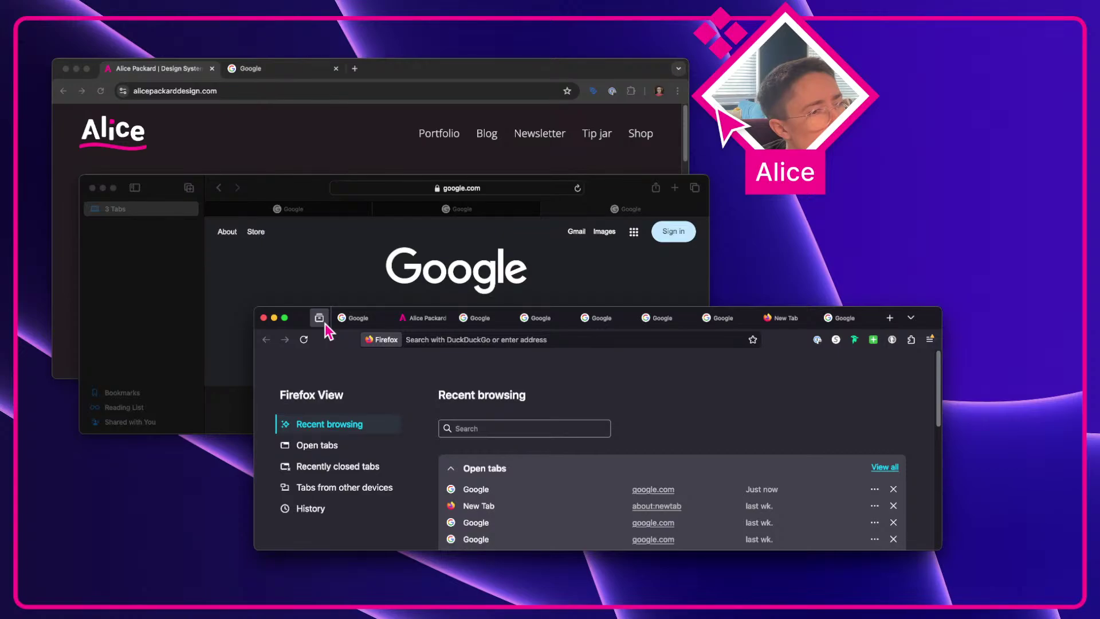
pyautogui.click(424, 318)
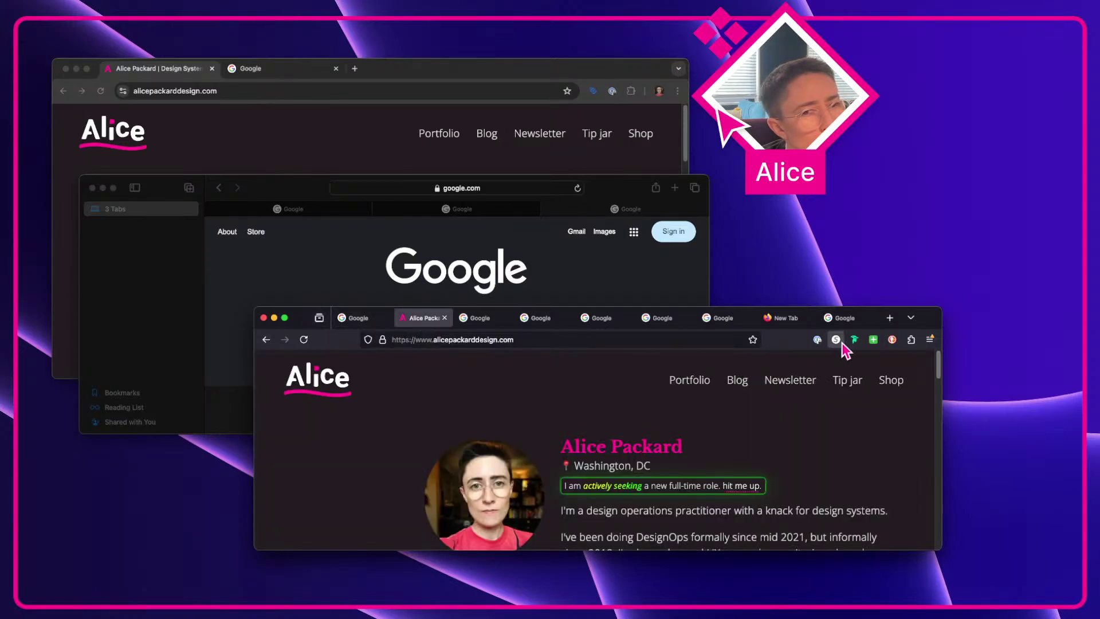
pyautogui.click(910, 318)
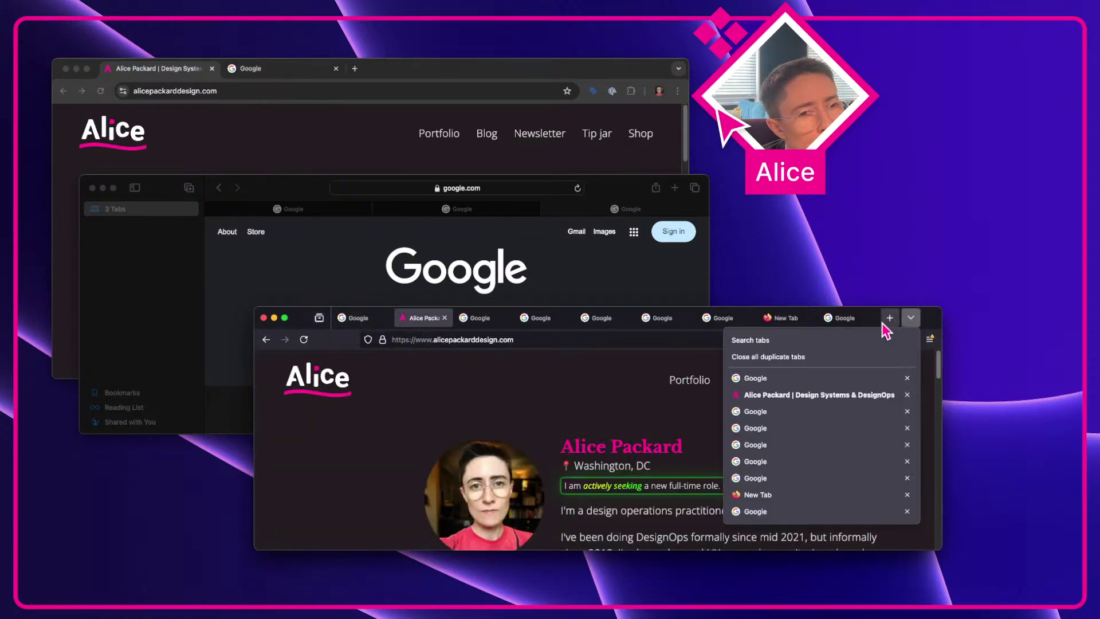
pyautogui.click(544, 432)
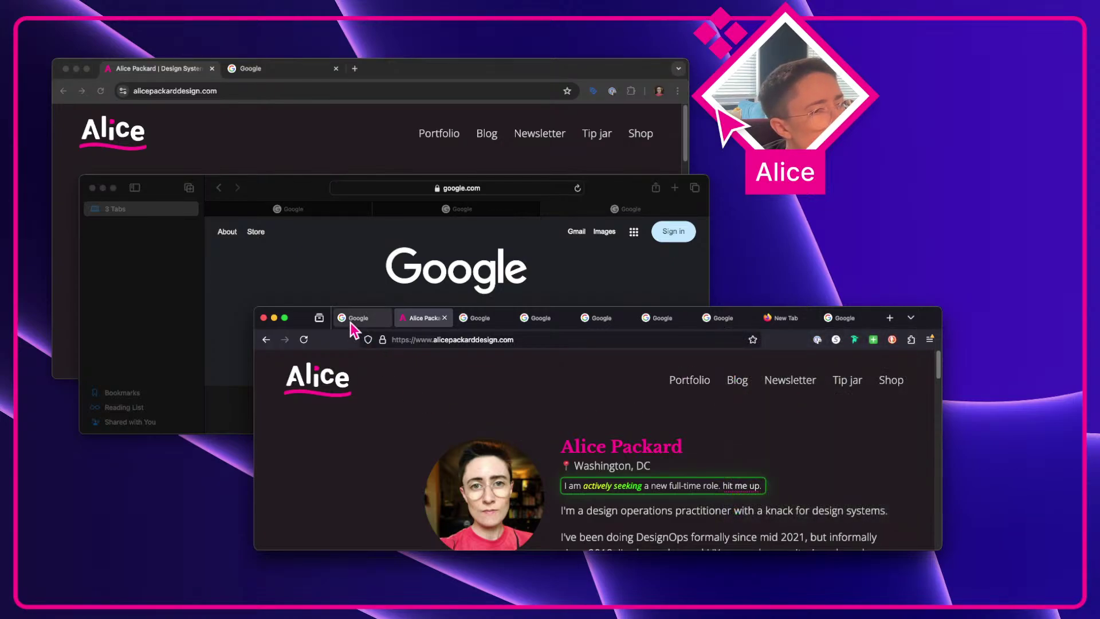
pyautogui.click(929, 340)
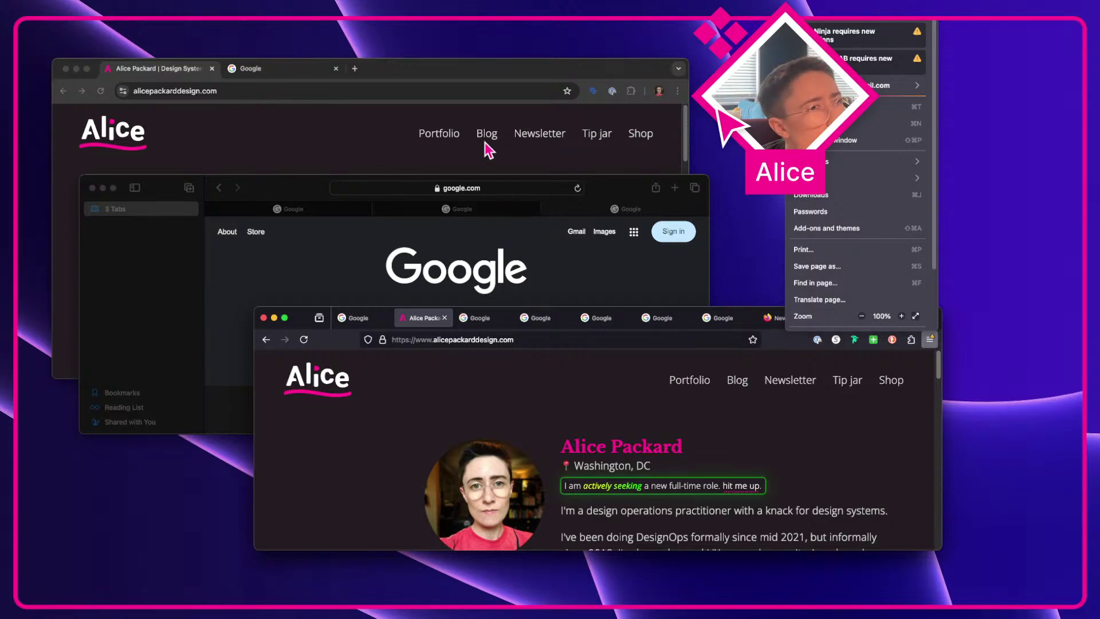
# Step: Open Chrome's main menu, then start editing the Icon / Folder entry in Figma
pyautogui.click(385, 157)
pyautogui.click(677, 91)
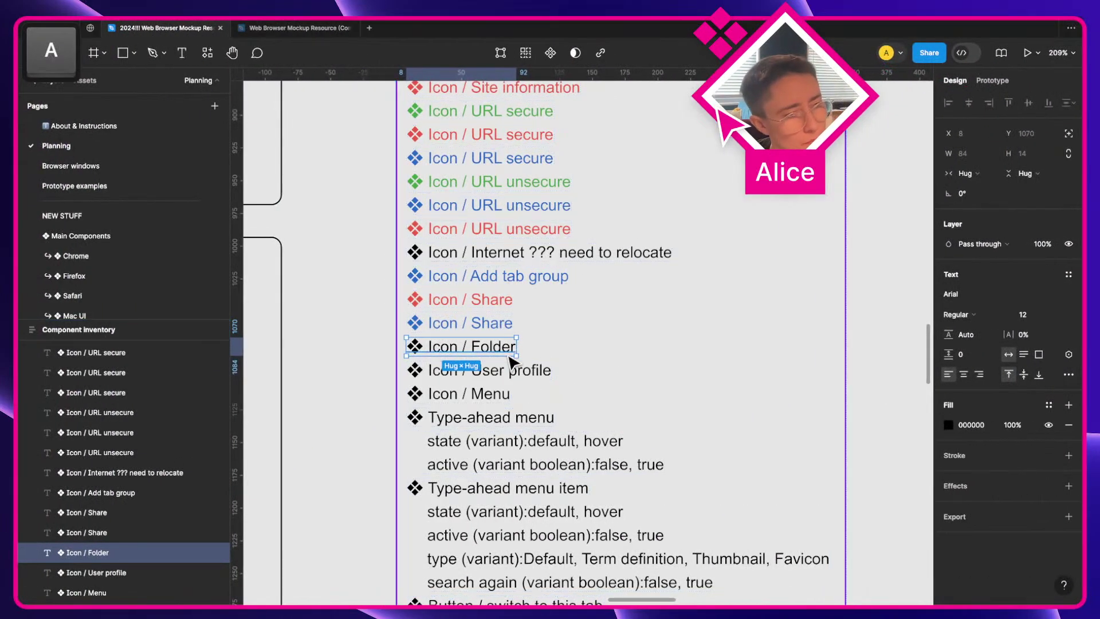
pyautogui.doubleClick(508, 350)
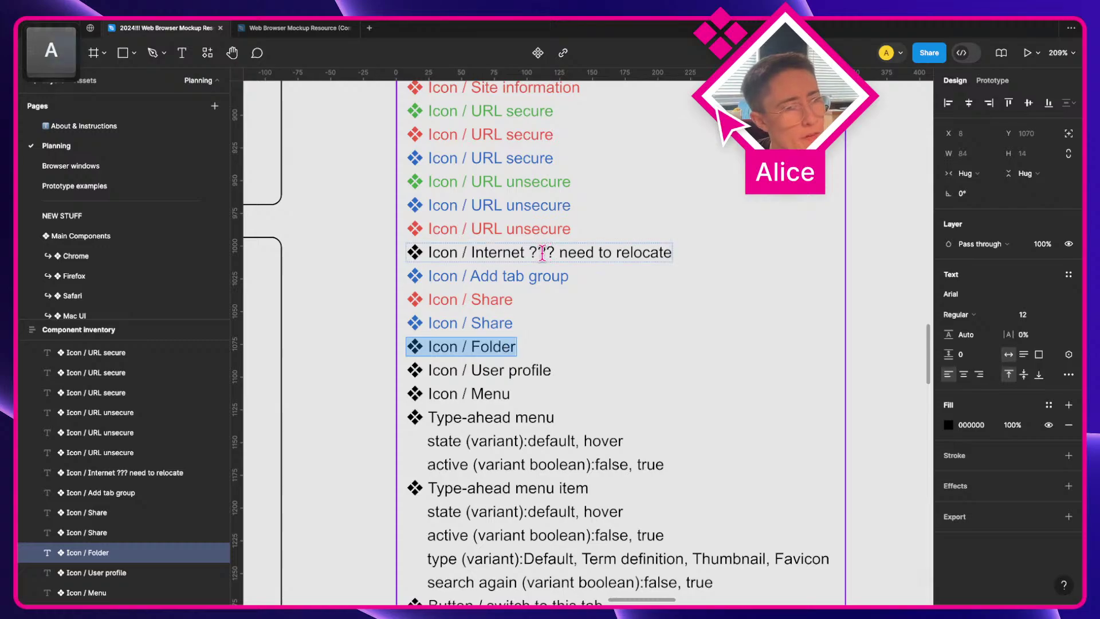
# Step: Append '??? need to relocate' to Icon / Folder, then check the Safari and Firefox windows
pyautogui.press('Right')
pyautogui.write('??? need to relocate')
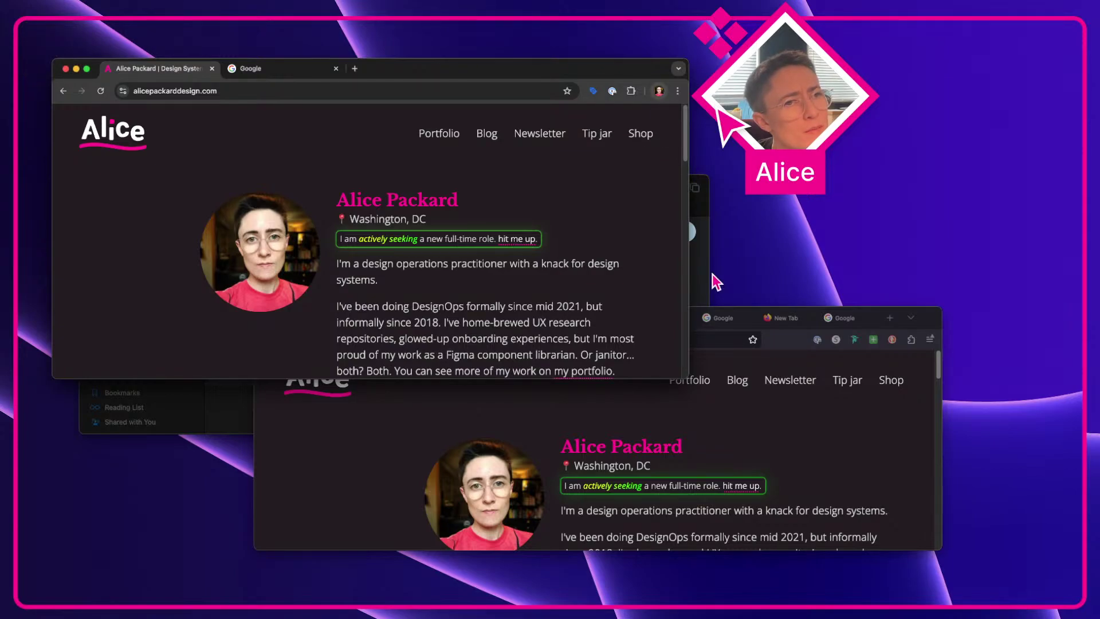
pyautogui.click(705, 290)
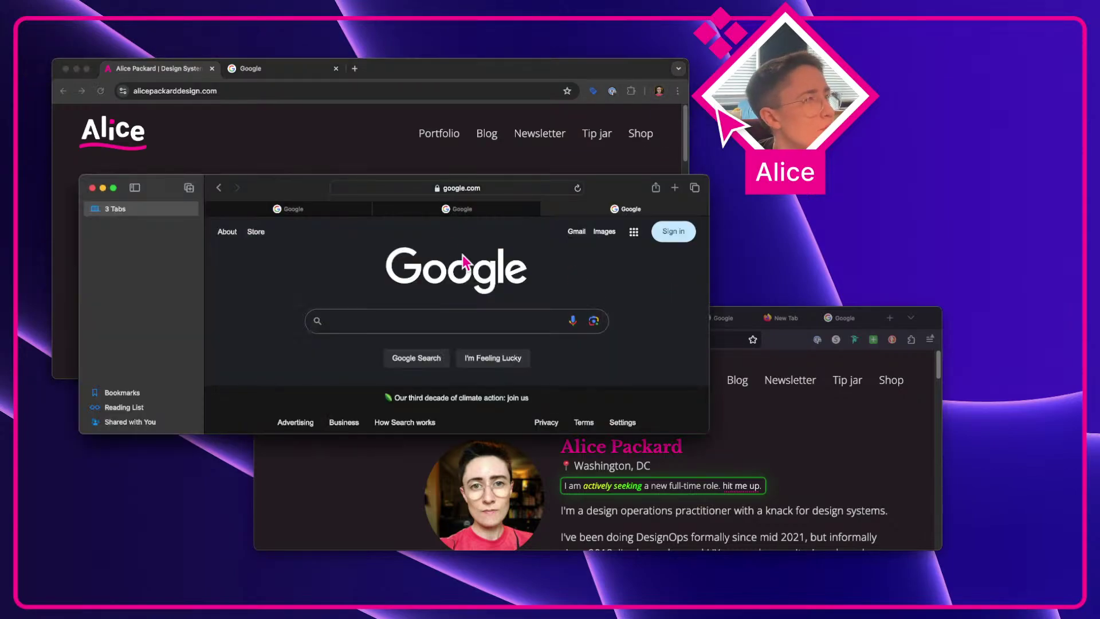
pyautogui.click(868, 455)
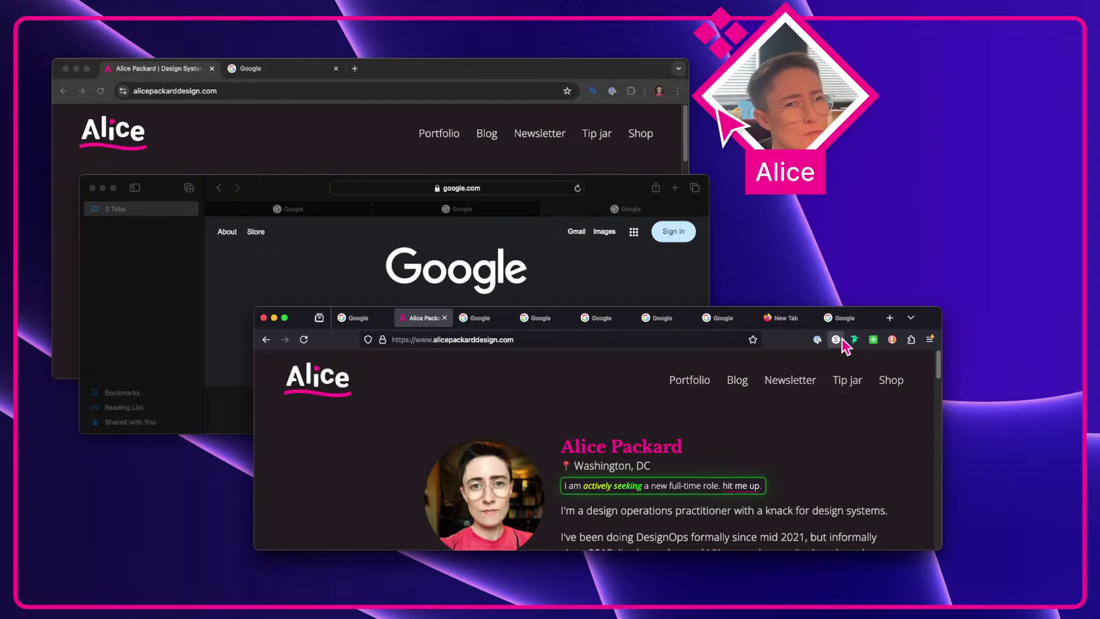
pyautogui.click(929, 340)
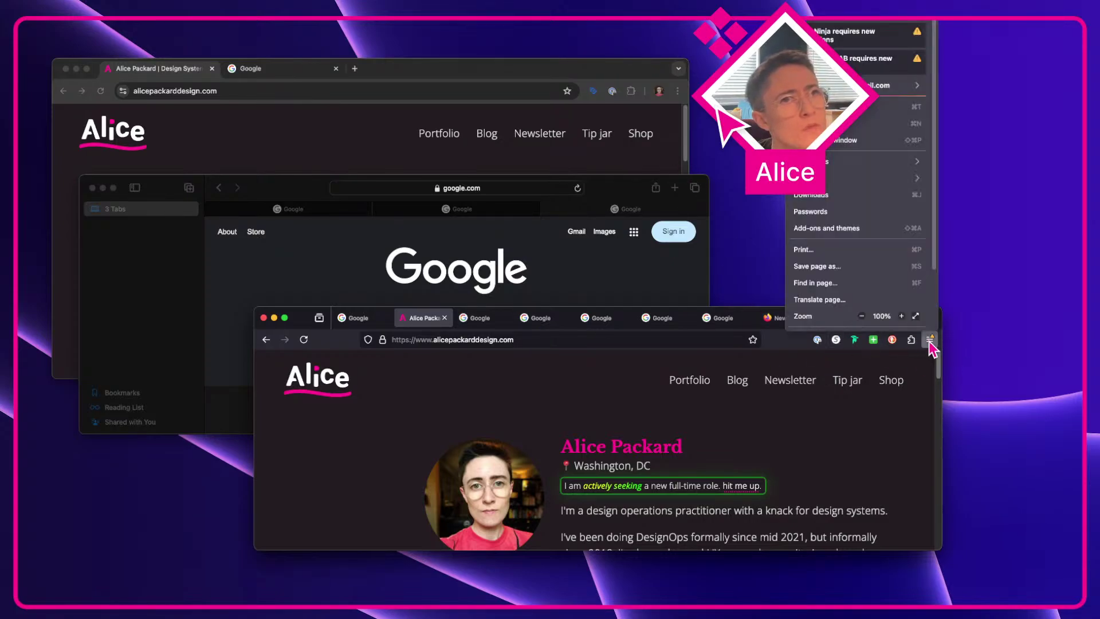
pyautogui.click(933, 401)
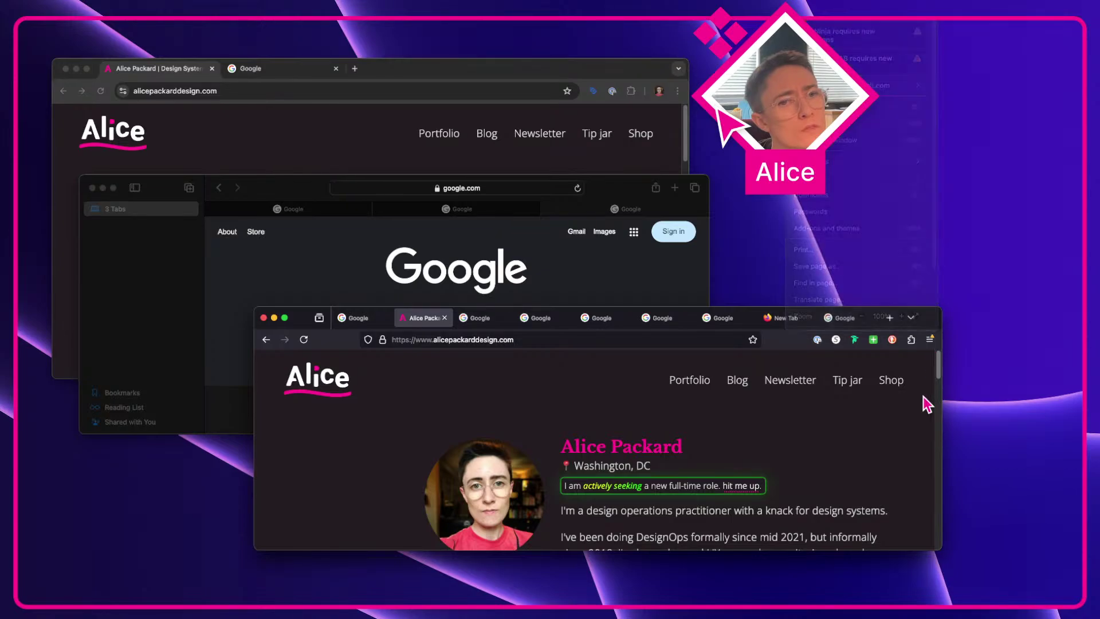
pyautogui.click(372, 326)
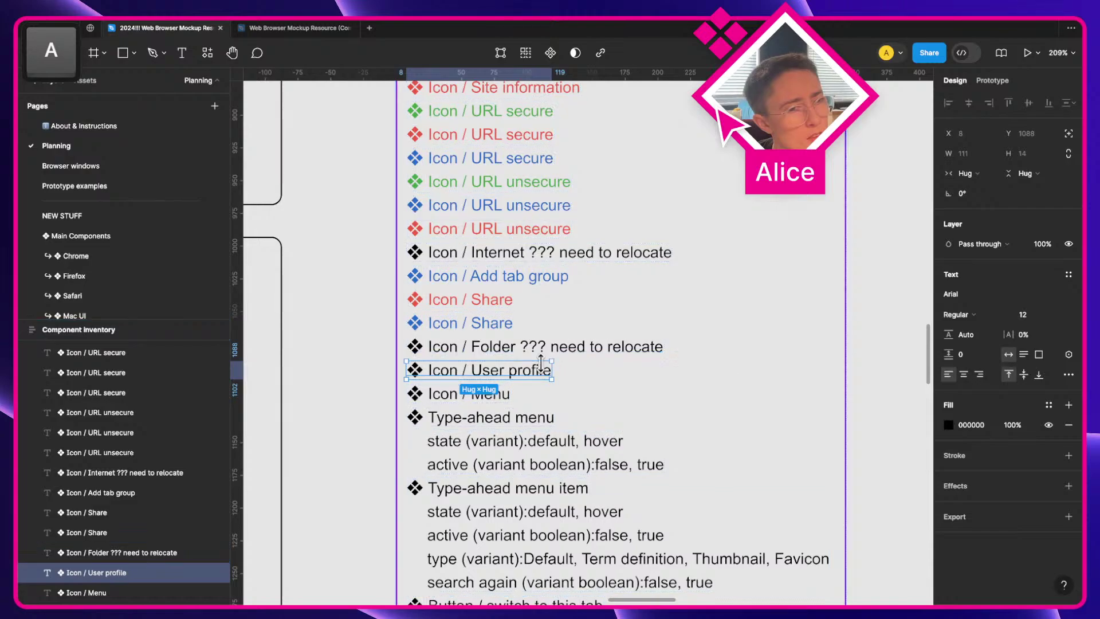
pyautogui.click(950, 425)
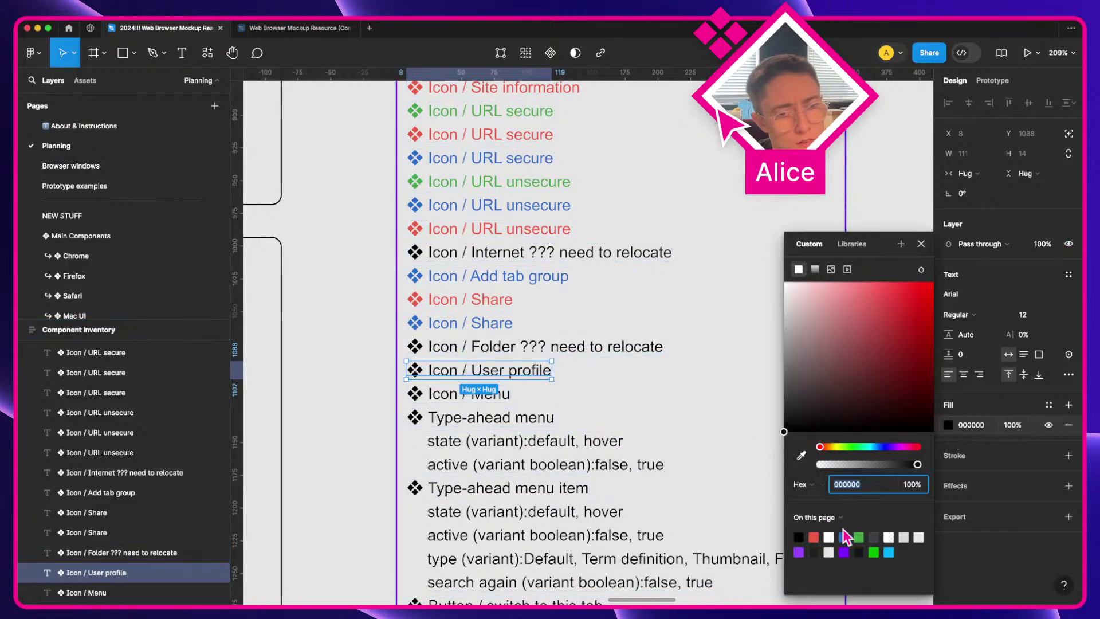
pyautogui.click(858, 536)
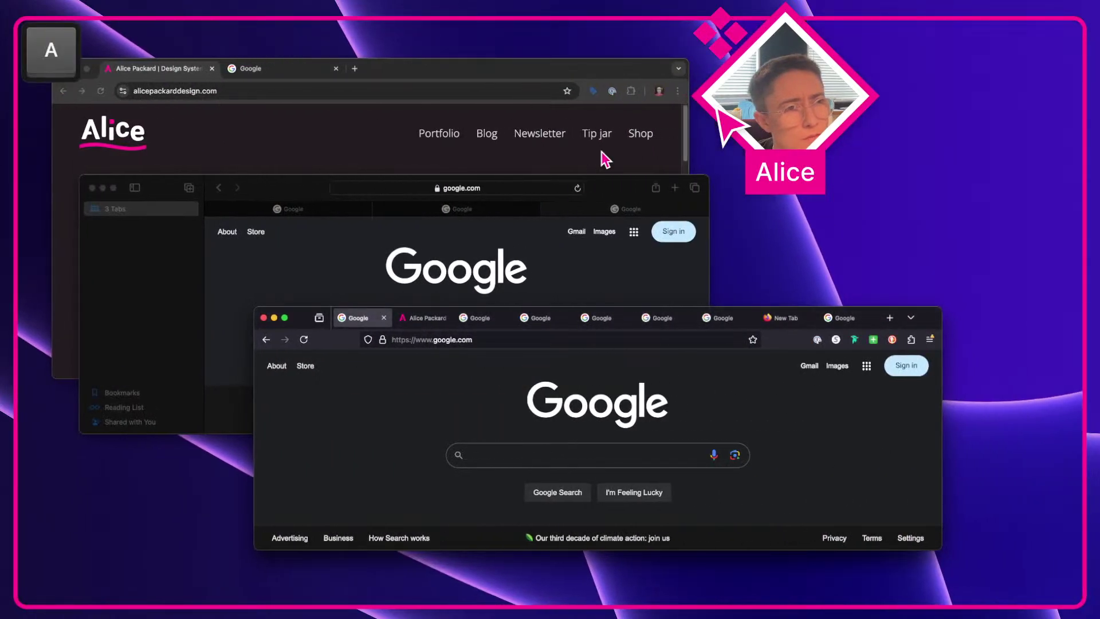
pyautogui.click(644, 166)
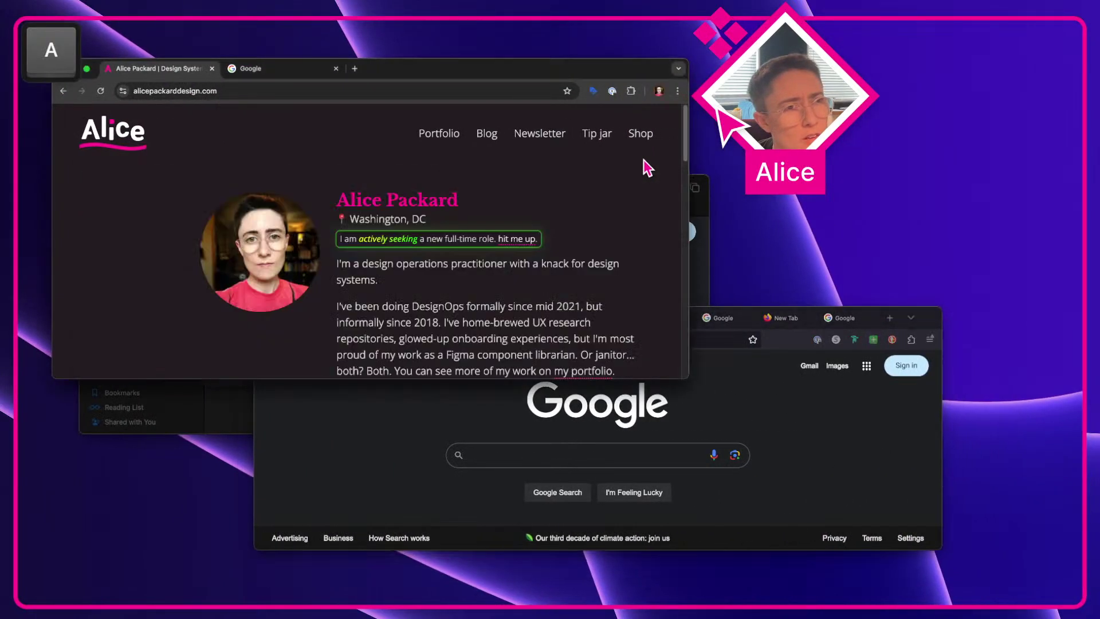
pyautogui.click(659, 91)
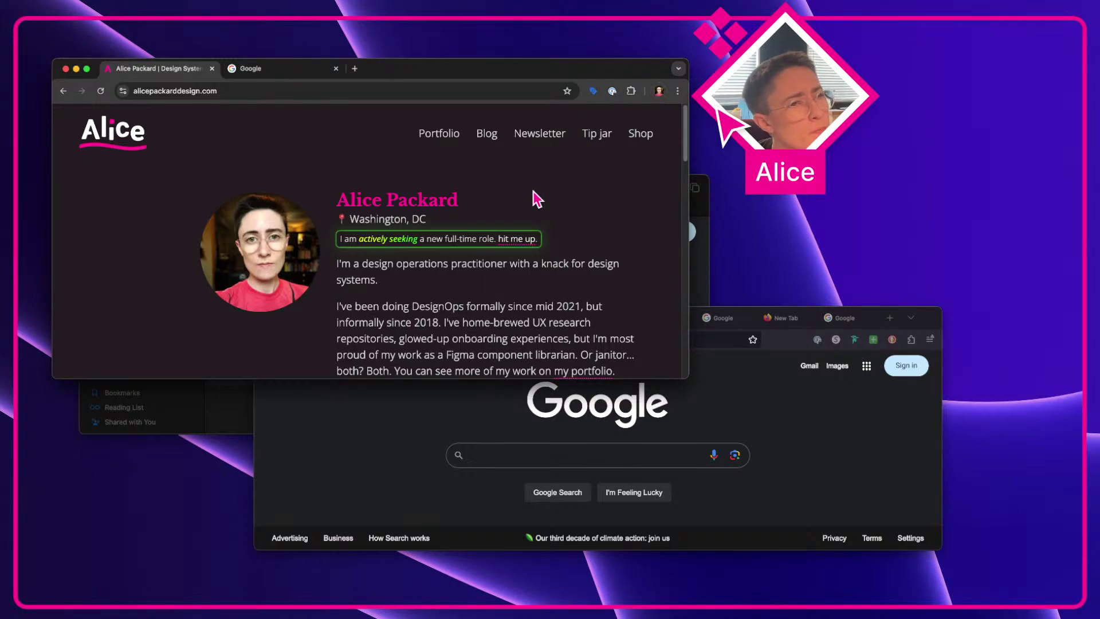
pyautogui.click(675, 91)
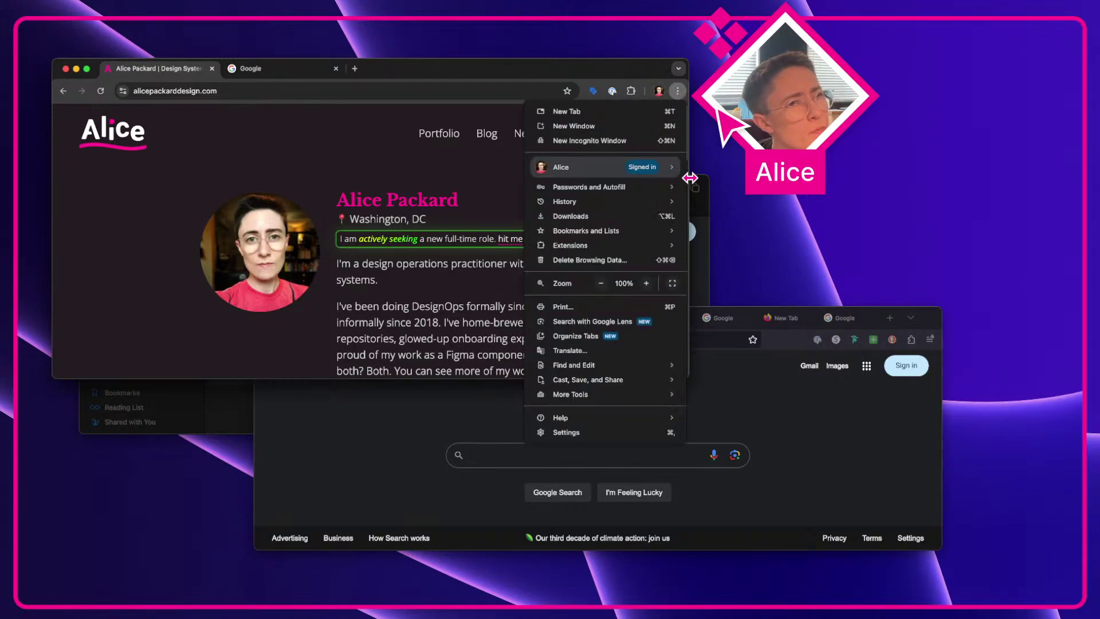
pyautogui.moveTo(678, 176)
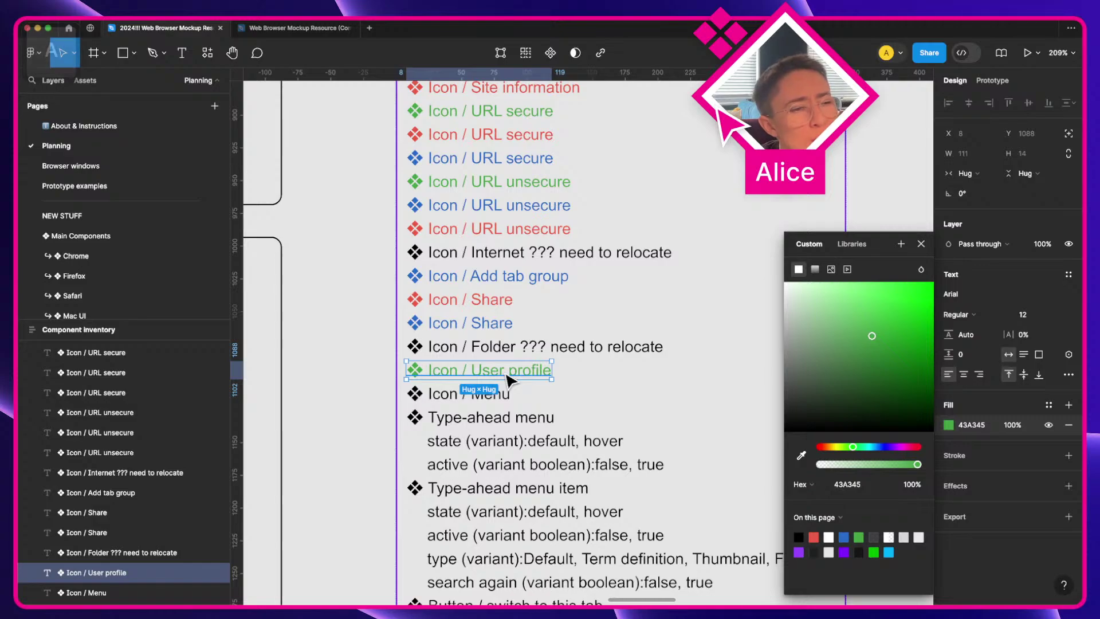
# Step: Delete the 'Icon / ' prefix so the entry reads User profile
pyautogui.doubleClick(503, 371)
pyautogui.moveTo(475, 364); pyautogui.dragTo(433, 374)
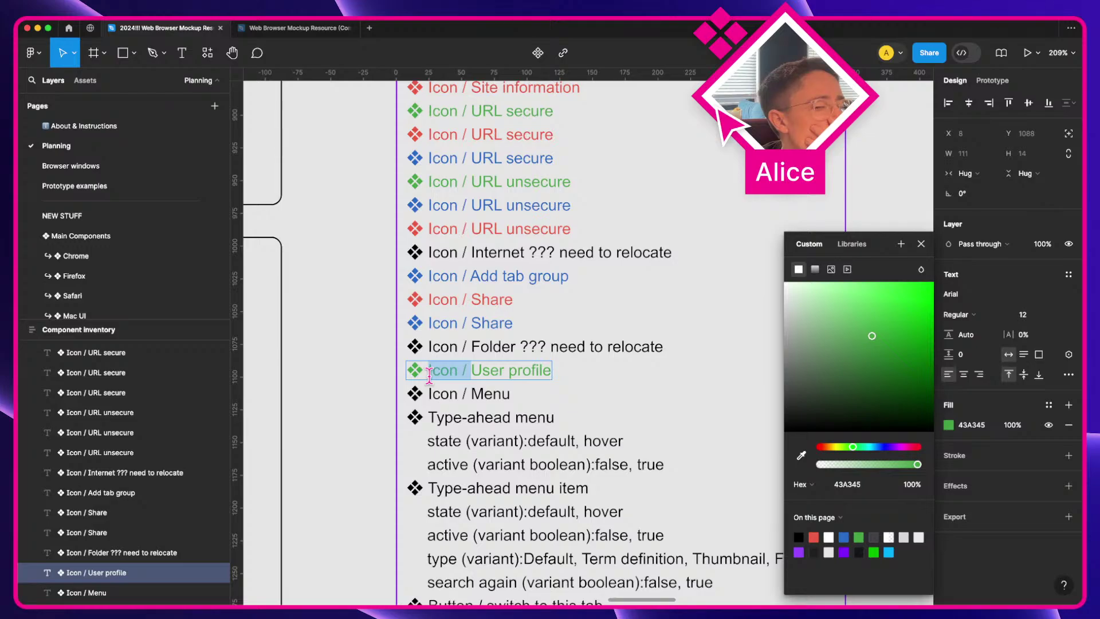
pyautogui.press('BackSpace')
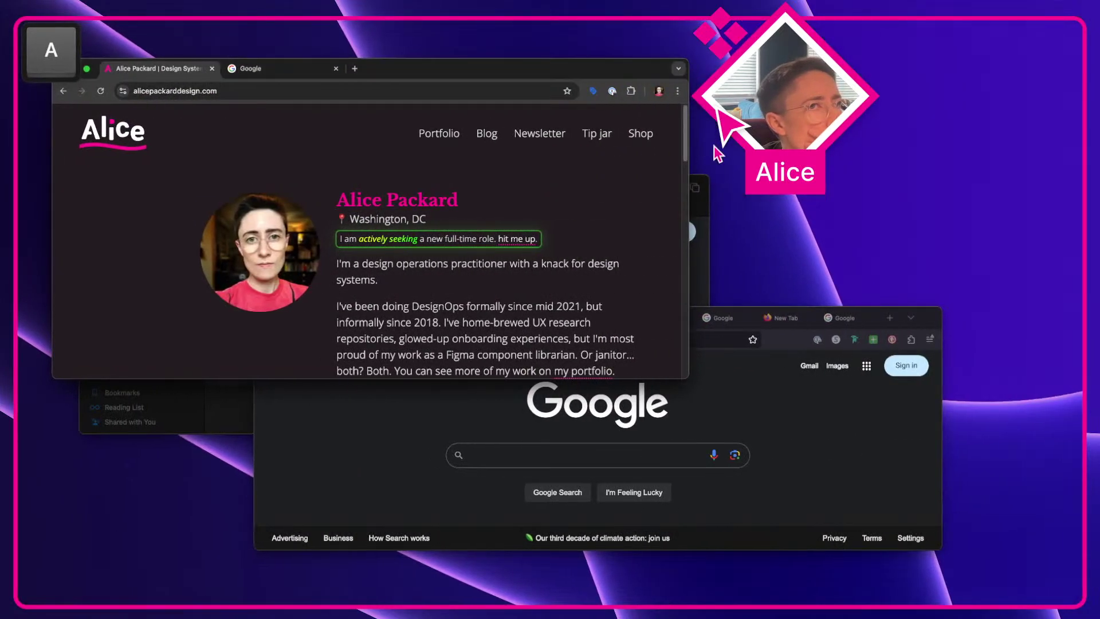
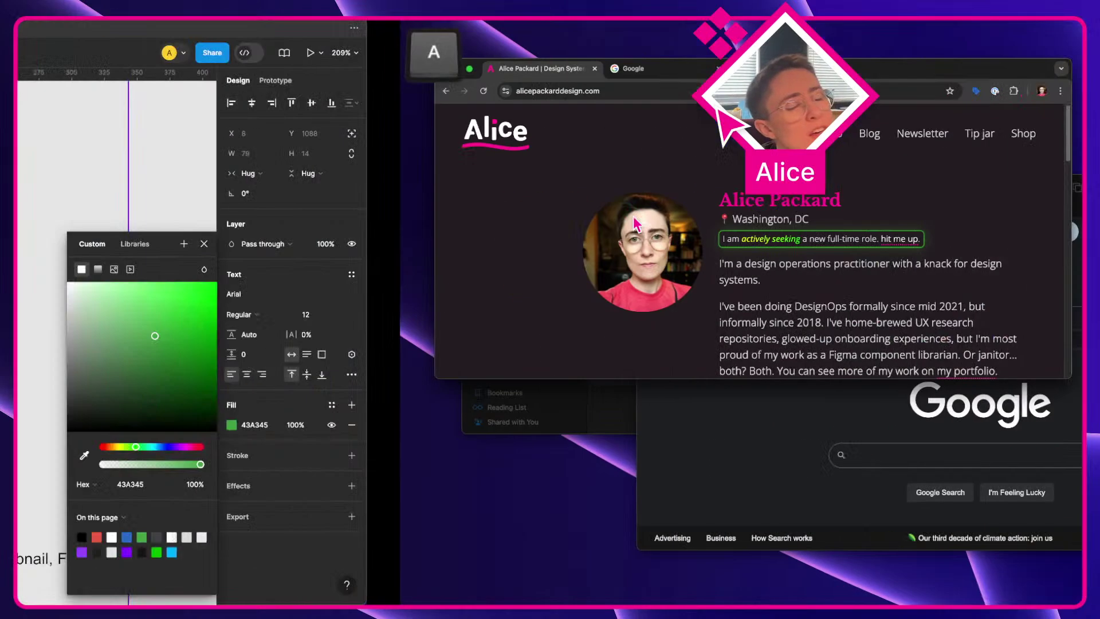
# Step: Retype the prefix so the green entry reads 'Icon / User profile'
pyautogui.write('Icon . User profile')
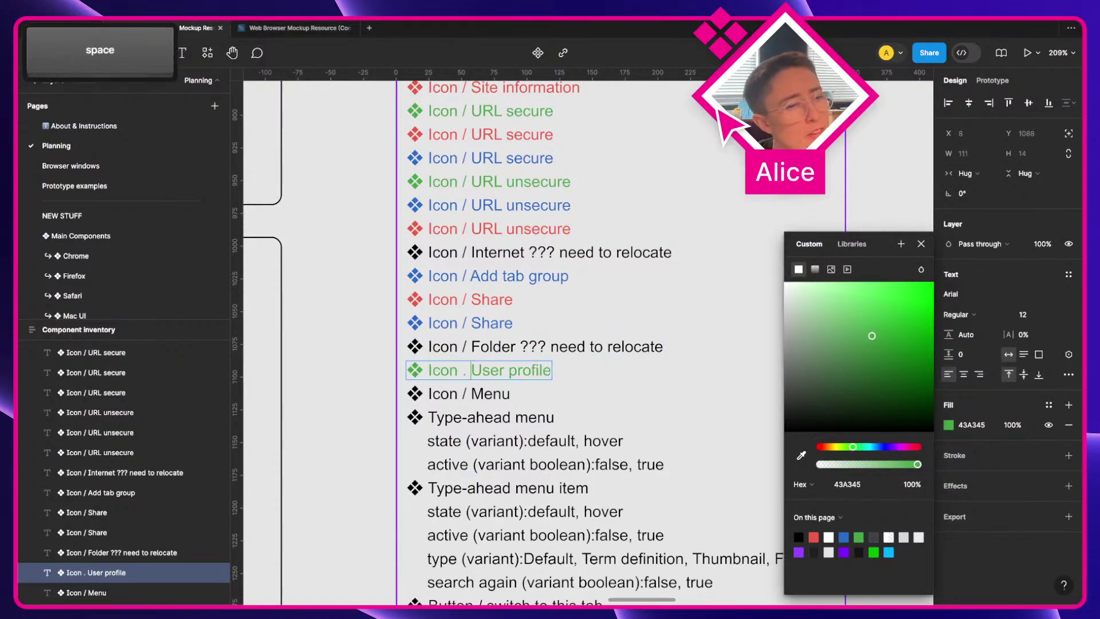
pyautogui.press('BackSpace')
pyautogui.write('/')
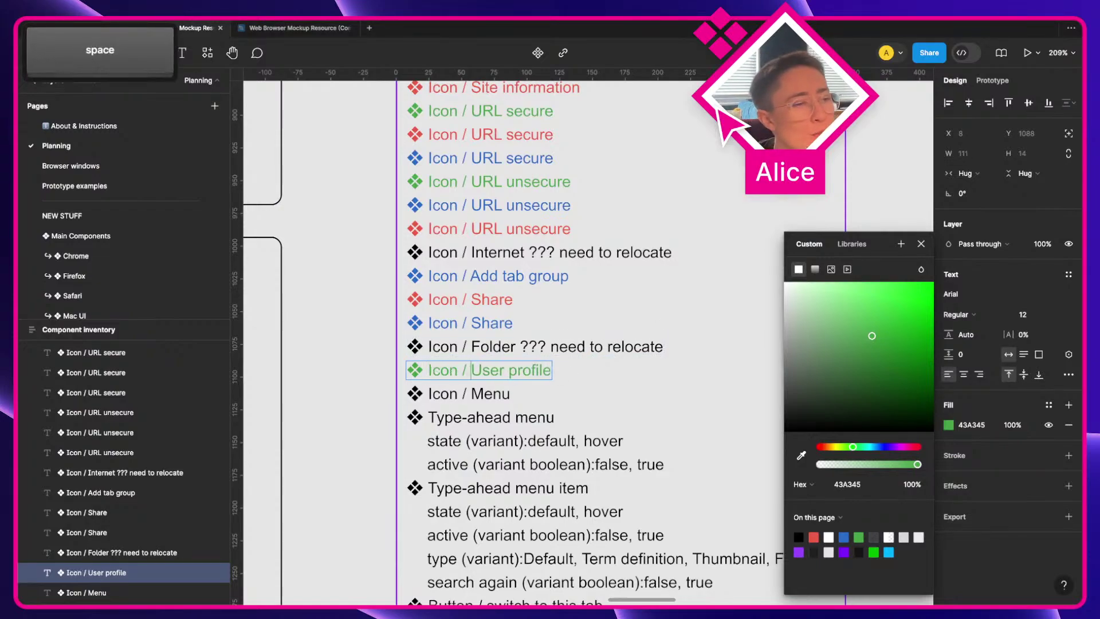
pyautogui.click(328, 431)
# Step: Draw a 20×20 frame beside the Chrome toolbar icons
pyautogui.scroll(-5, 331, 430)
pyautogui.scroll(15, 330, 430)
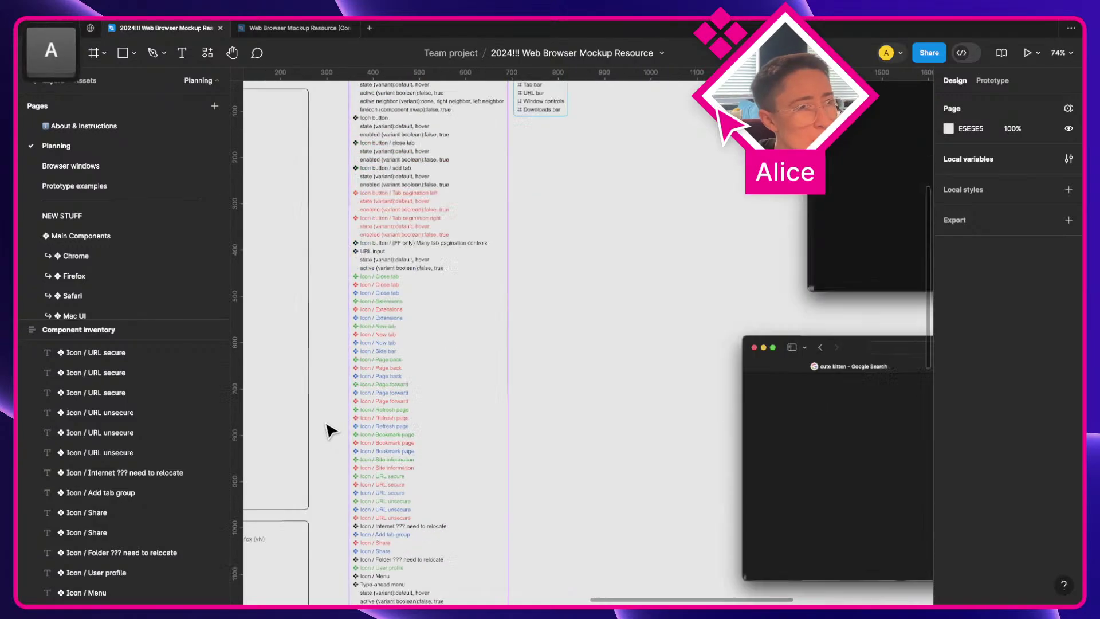
pyautogui.scroll(-3, 626, 334)
pyautogui.moveTo(711, 381); pyautogui.dragTo(488, 396)
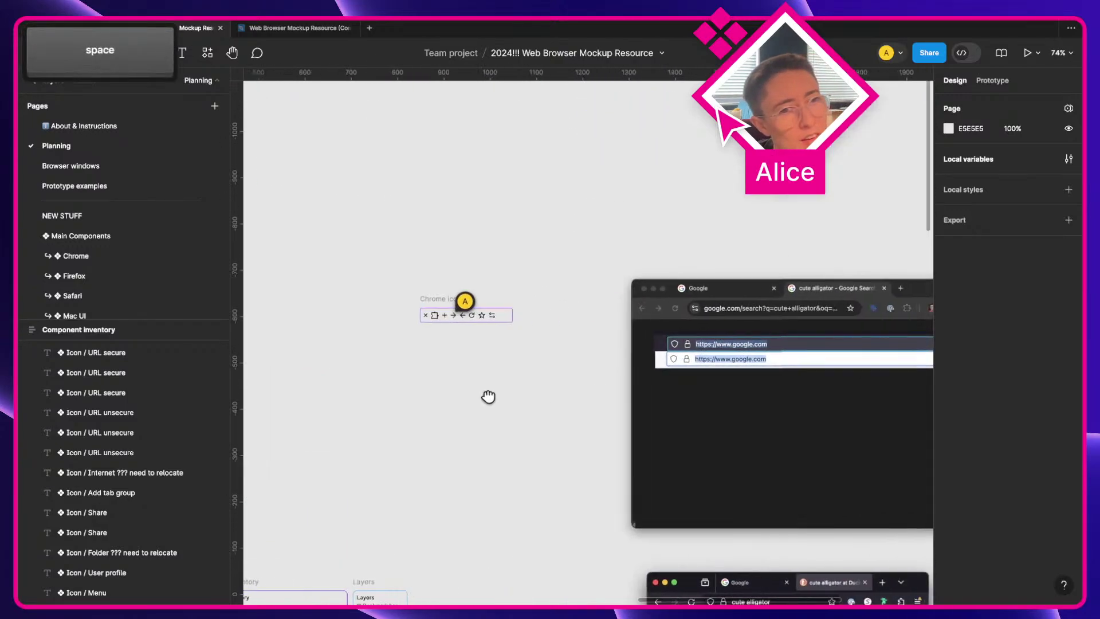
pyautogui.scroll(5, 678, 344)
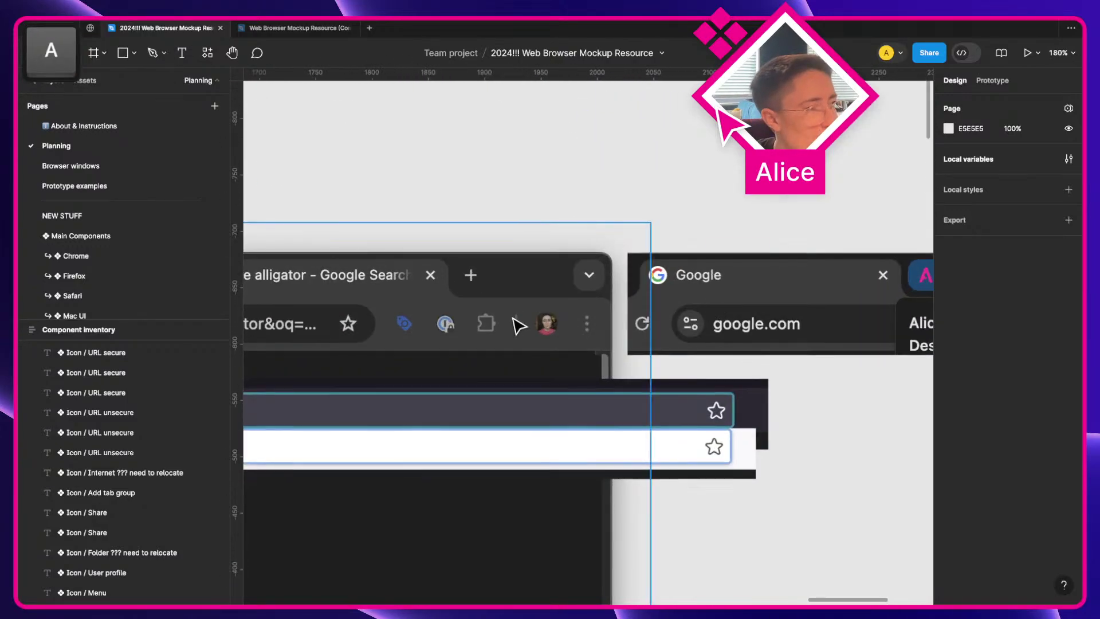
pyautogui.scroll(5, 516, 315)
pyautogui.press('f')
pyautogui.moveTo(559, 319); pyautogui.dragTo(596, 354)
pyautogui.hotkey('shift', '2')
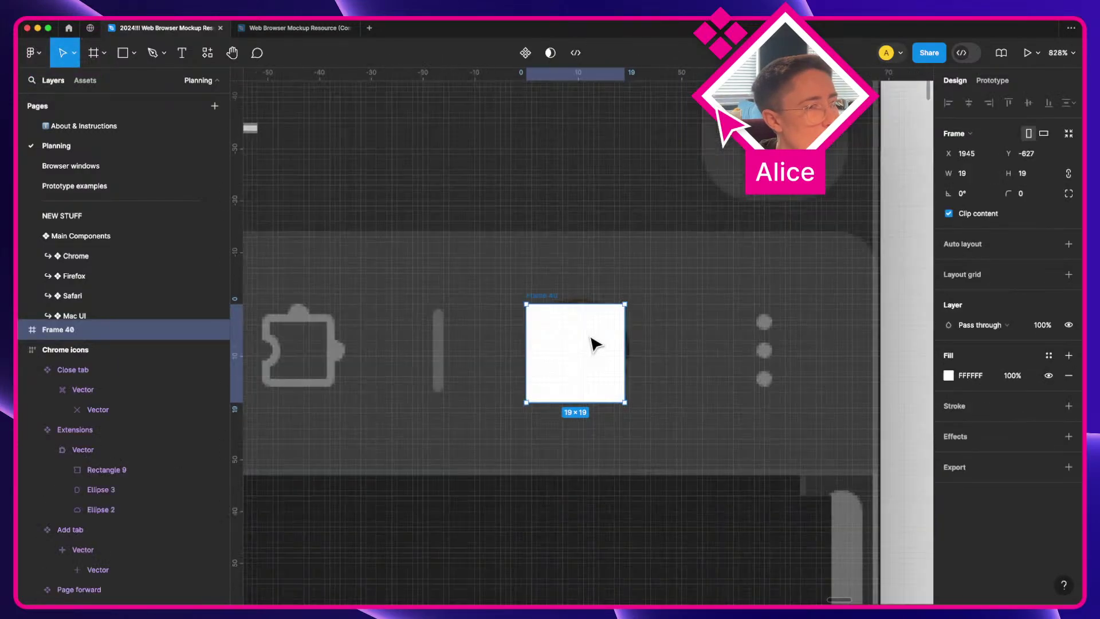
pyautogui.press('a')
pyautogui.moveTo(711, 232); pyautogui.dragTo(734, 209)
# Step: Round the frame into a circle with 999 corner radius and give it an image fill
pyautogui.click(1025, 195)
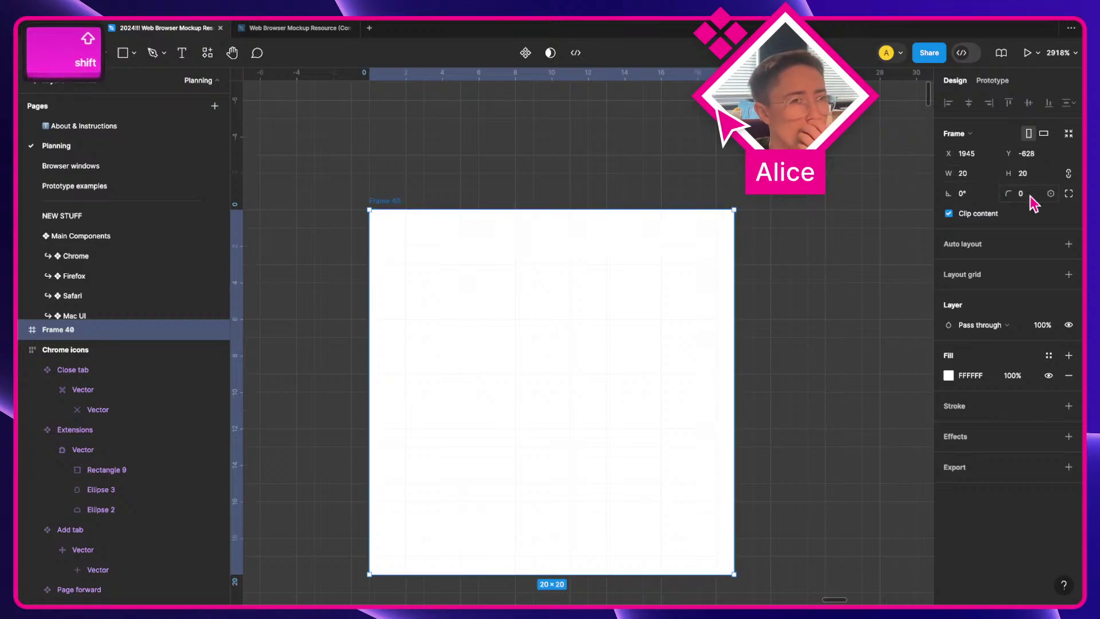
pyautogui.write('999')
pyautogui.press('Tab')
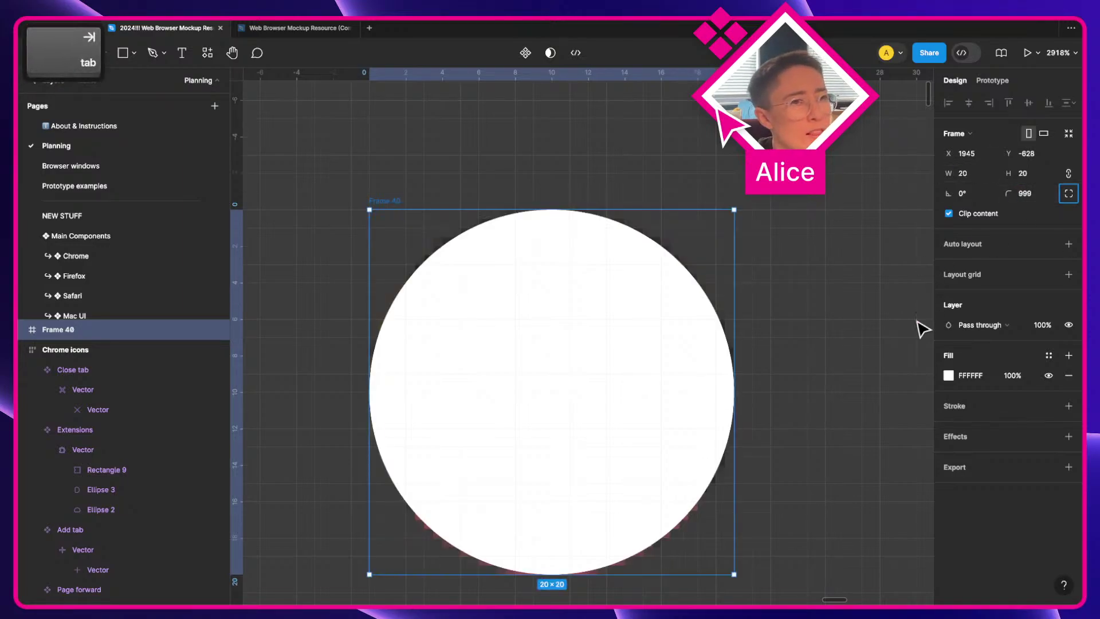
pyautogui.click(949, 375)
pyautogui.click(831, 269)
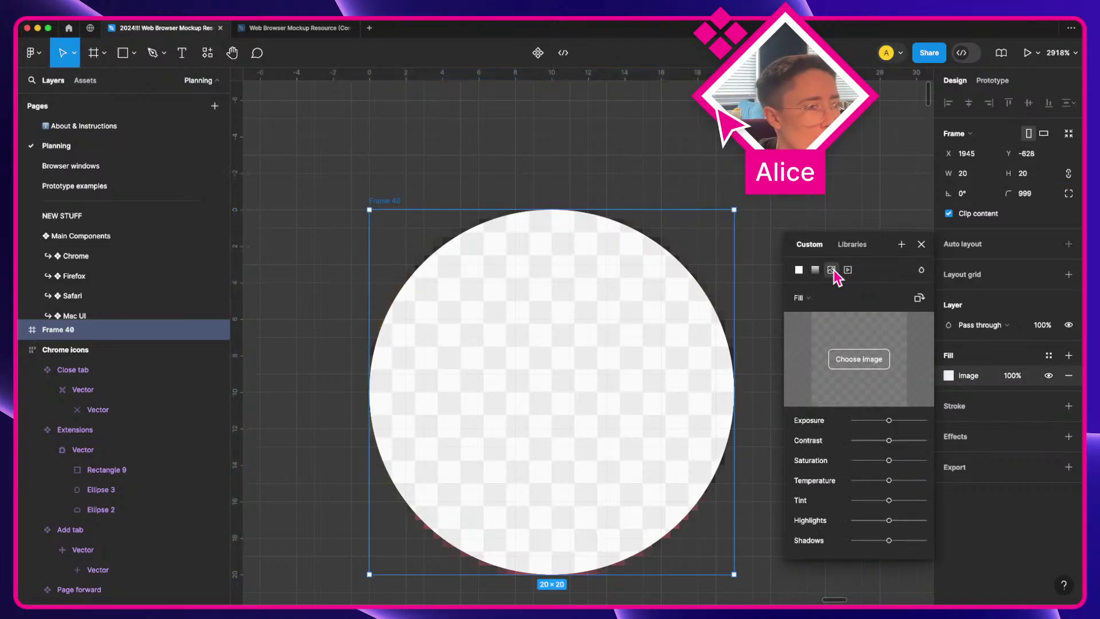
# Step: Name the circular frame 'User profile picture'
pyautogui.scroll(-2, 796, 144)
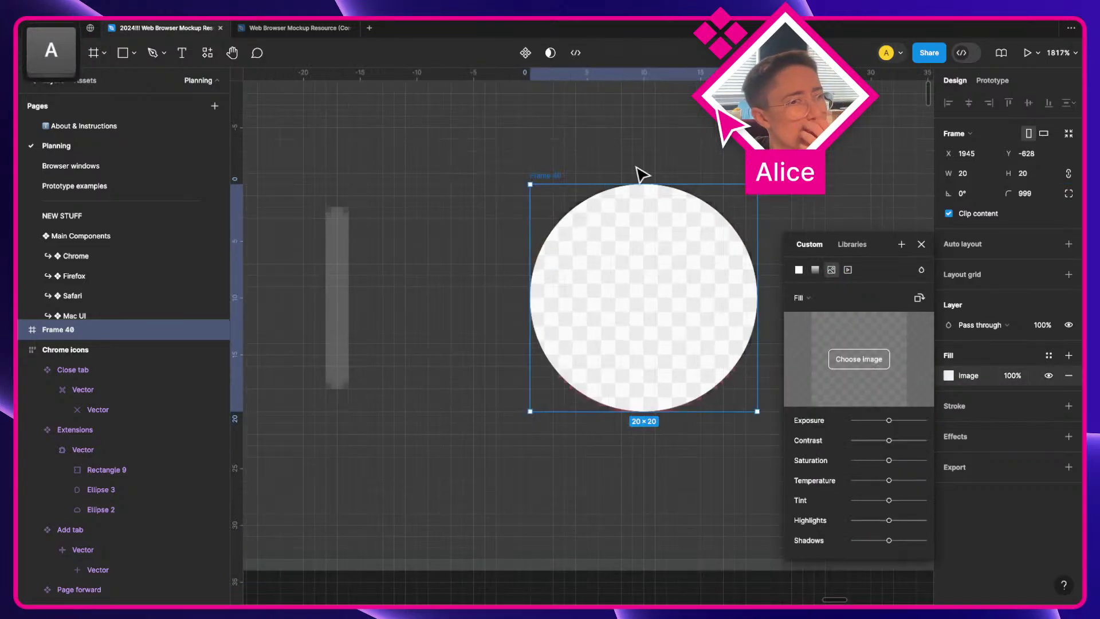
pyautogui.doubleClick(544, 176)
pyautogui.write('User ')
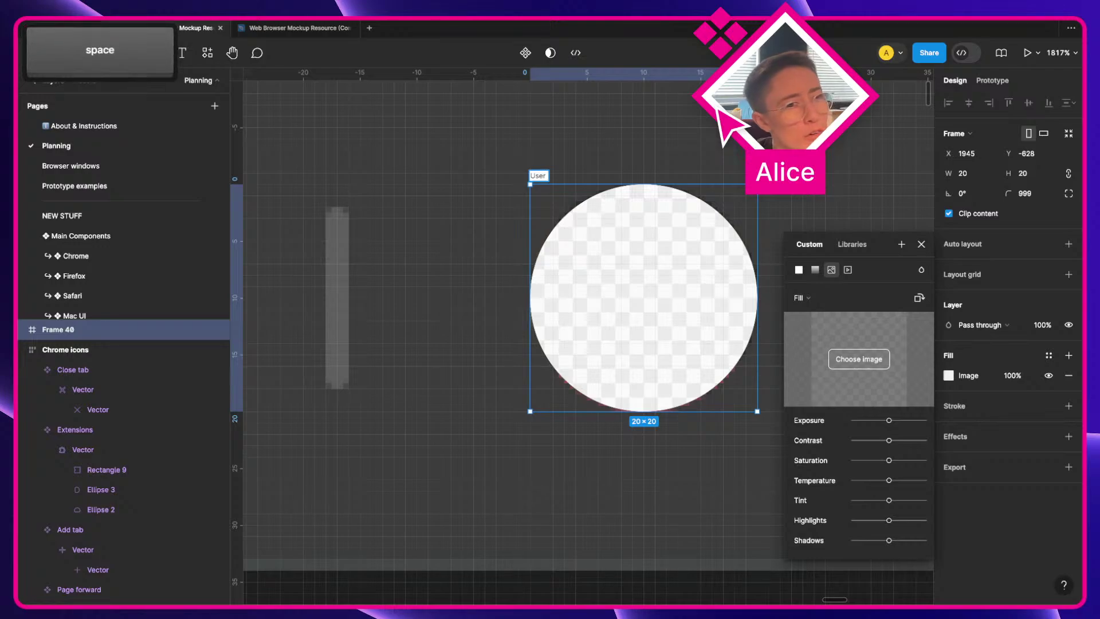
pyautogui.write('profile')
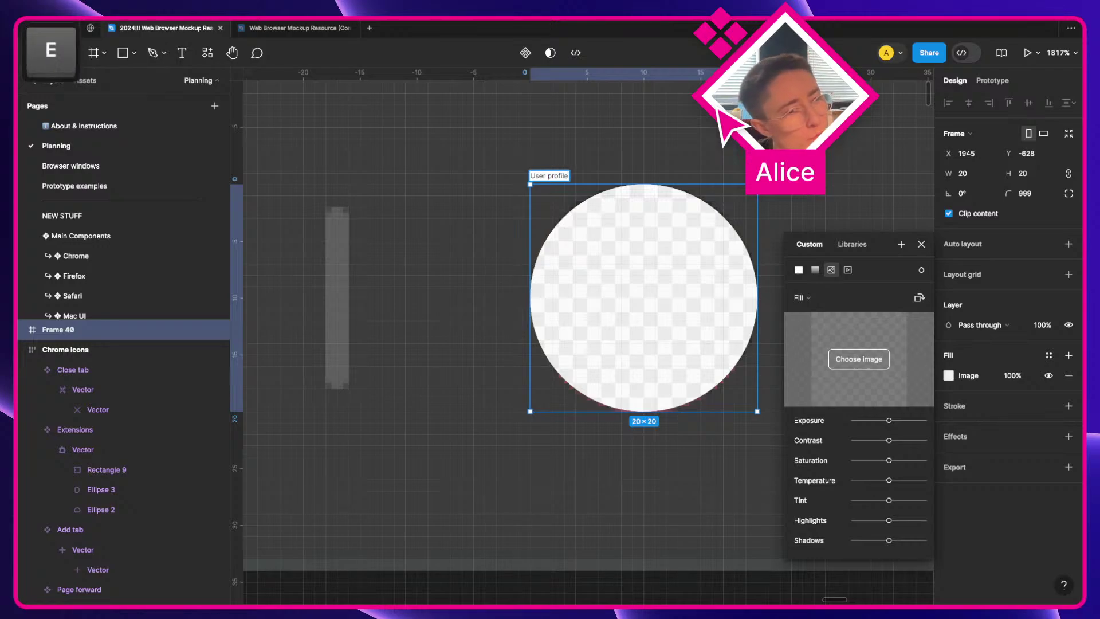
pyautogui.write(' picture')
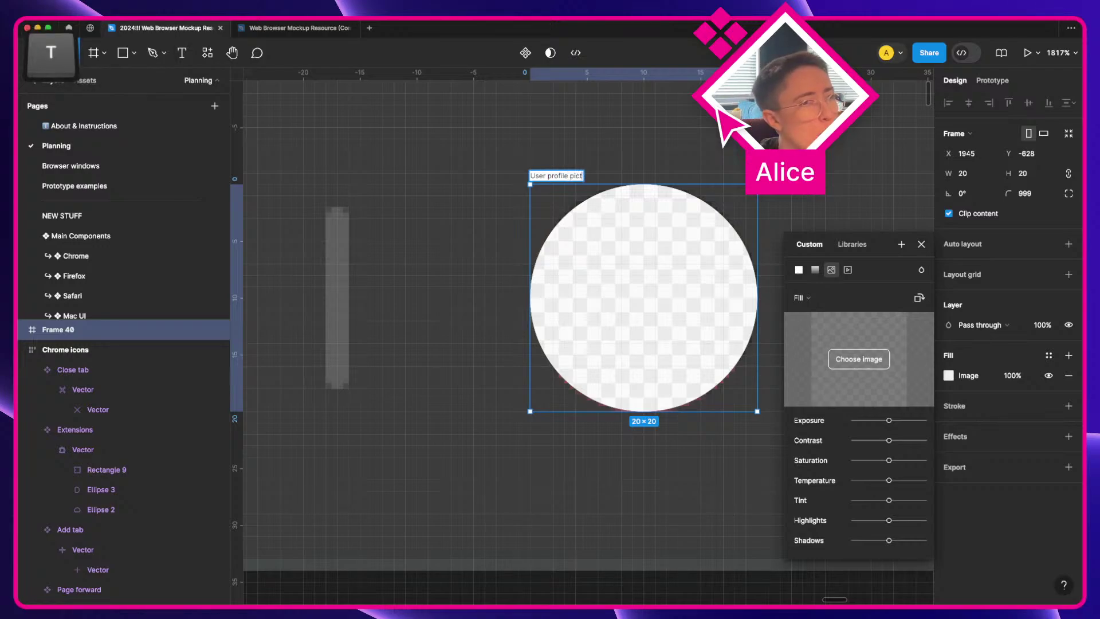
pyautogui.press('Return')
pyautogui.scroll(-10, 513, 191)
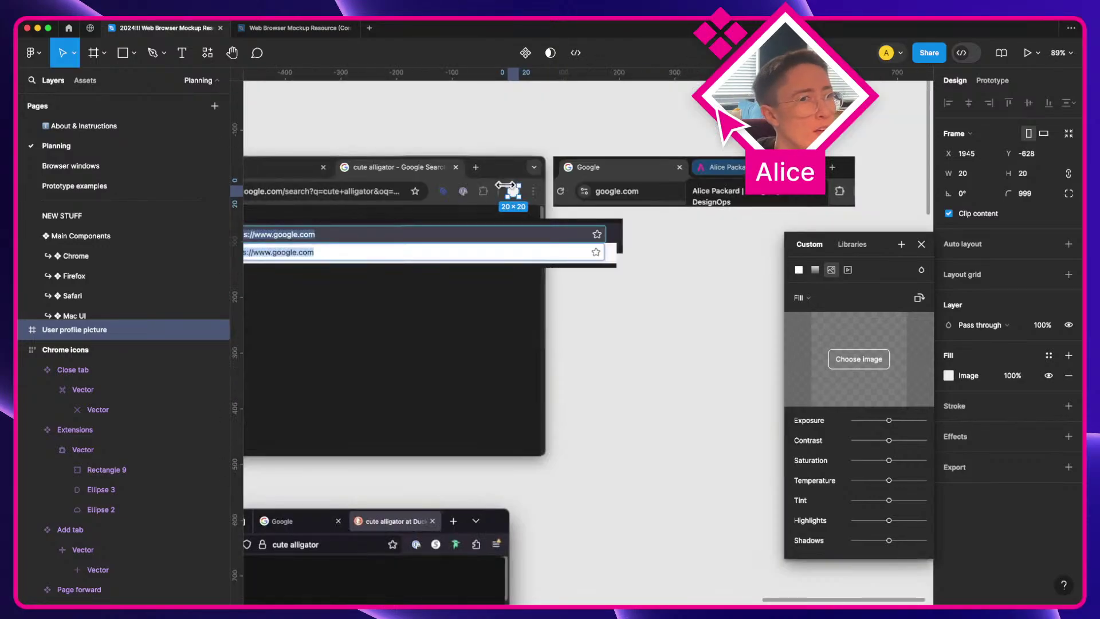
pyautogui.moveTo(506, 182); pyautogui.dragTo(632, 265)
pyautogui.press('Escape')
pyautogui.scroll(10, 727, 320)
# Step: Make the frame a component with auto layout and move it out of the Chrome icons row
pyautogui.press('alt+super+k')
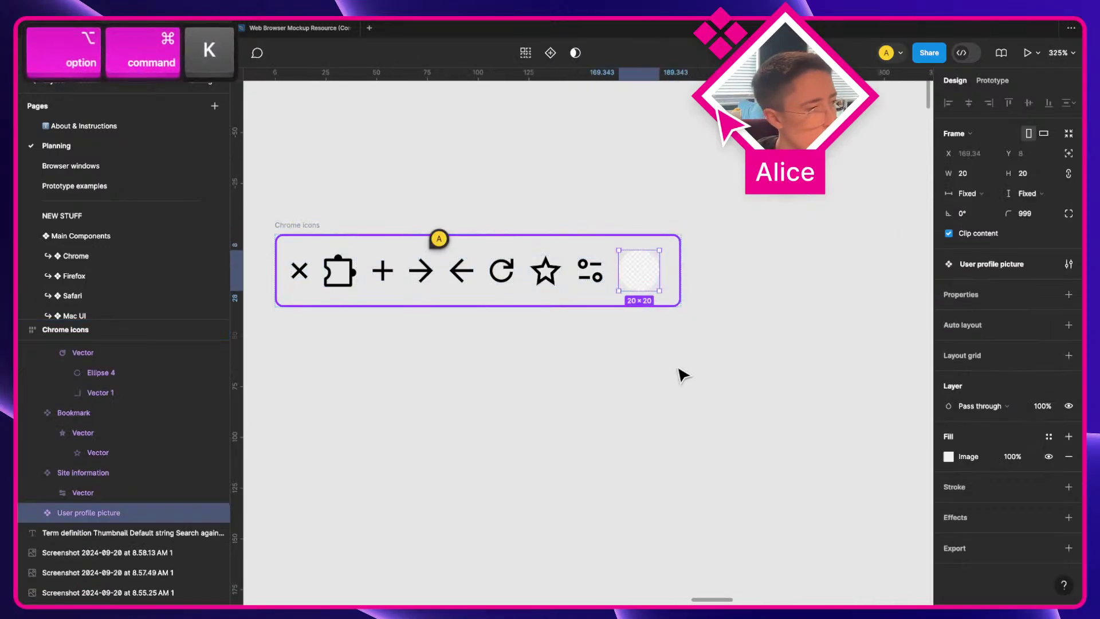
pyautogui.click(1069, 324)
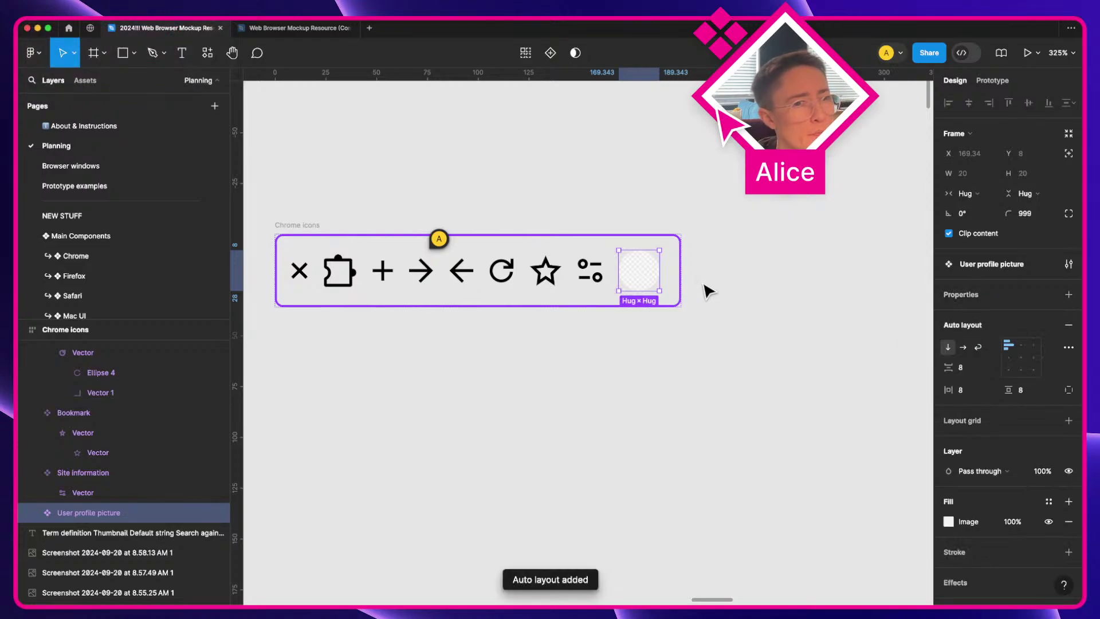
pyautogui.scroll(3, 703, 282)
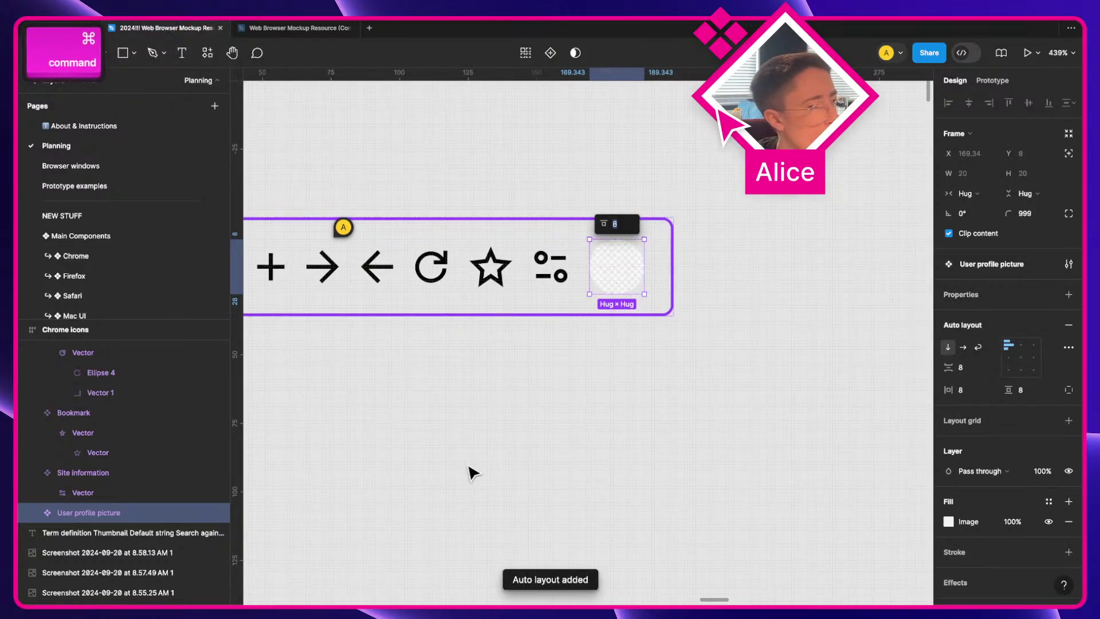
pyautogui.click(540, 454)
pyautogui.click(624, 269)
pyautogui.moveTo(626, 269); pyautogui.dragTo(539, 371)
pyautogui.press('space')
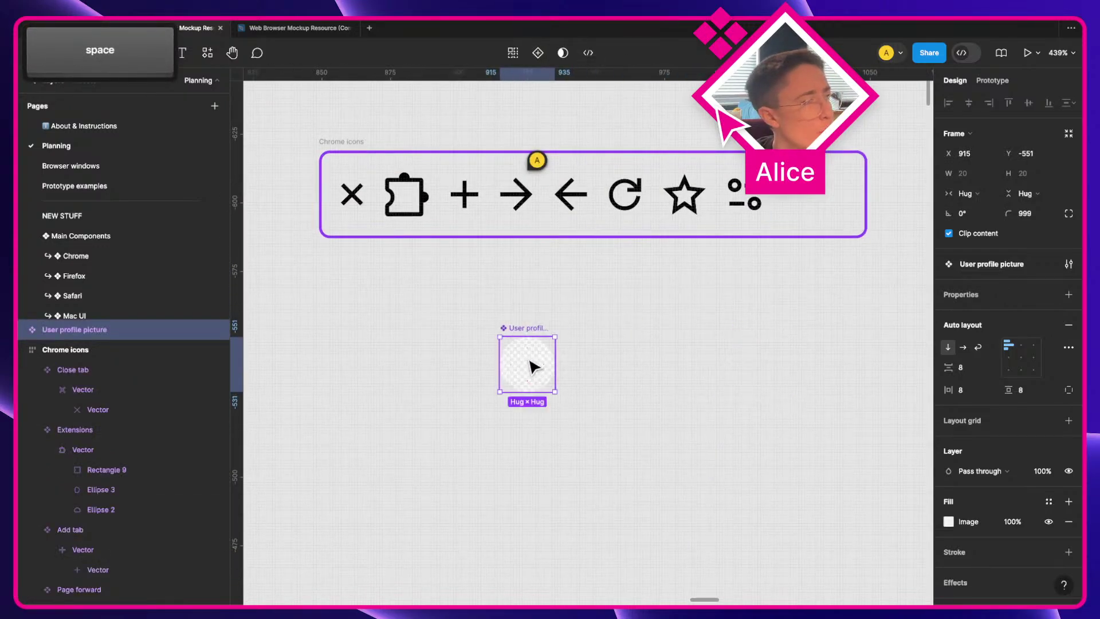
pyautogui.press('super+z')
pyautogui.press('super+shift+z')
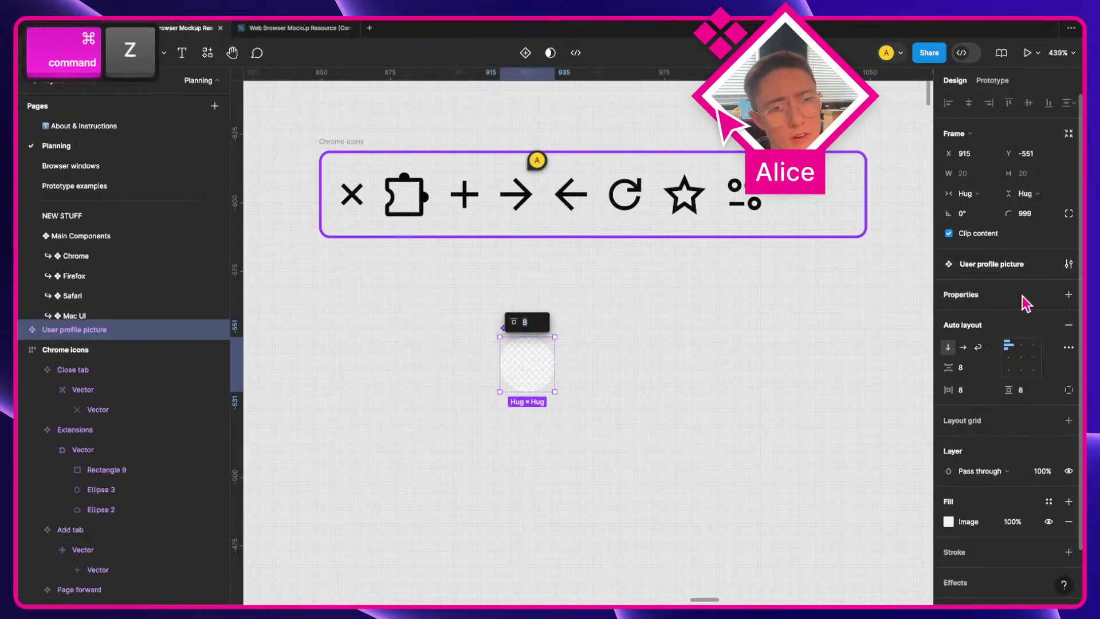
# Step: Add a variant property and duplicate the Default variant into Variant2
pyautogui.click(1068, 295)
pyautogui.click(1002, 336)
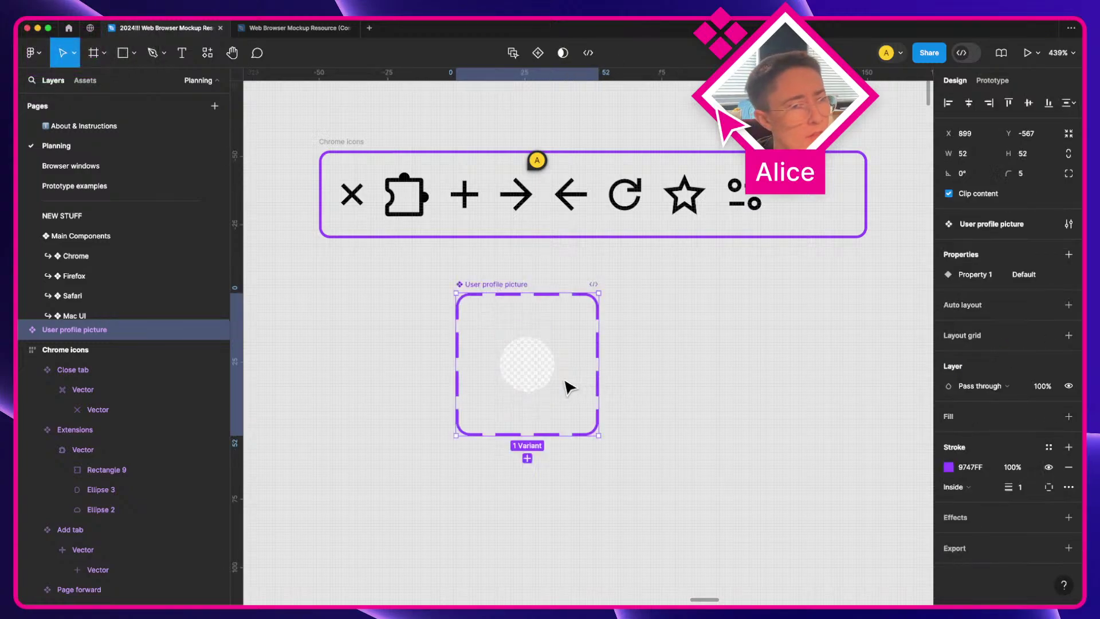
pyautogui.click(525, 364)
pyautogui.press('super+d')
pyautogui.press('super+z')
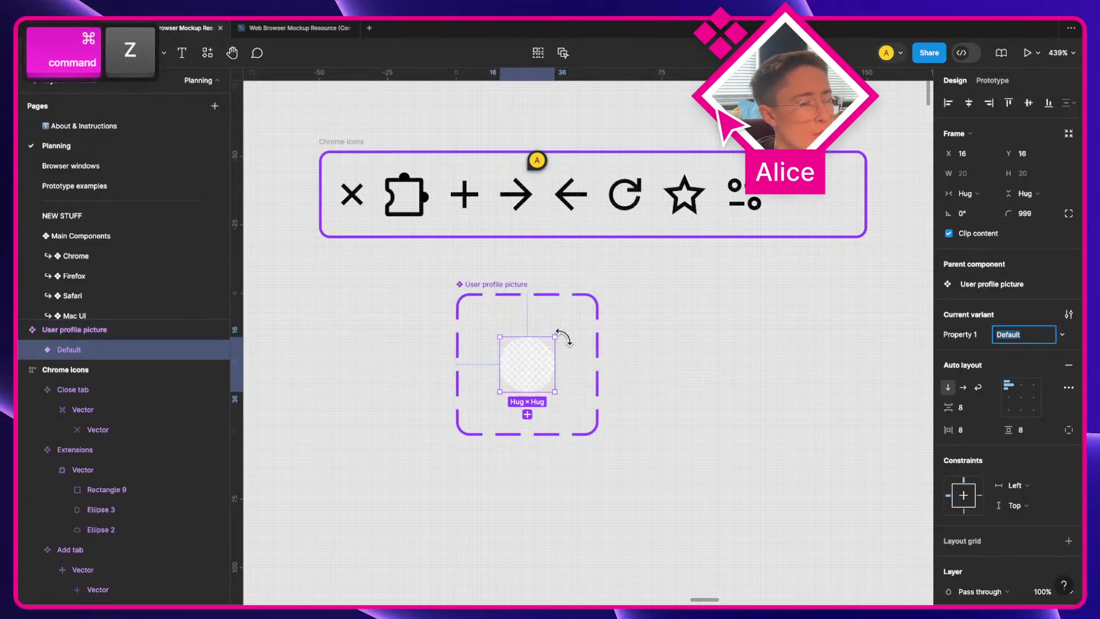
pyautogui.press('super+d')
# Step: Give the component set horizontal auto layout with an 8 gap and hug width
pyautogui.click(500, 302)
pyautogui.hotkey('shift', 'a')
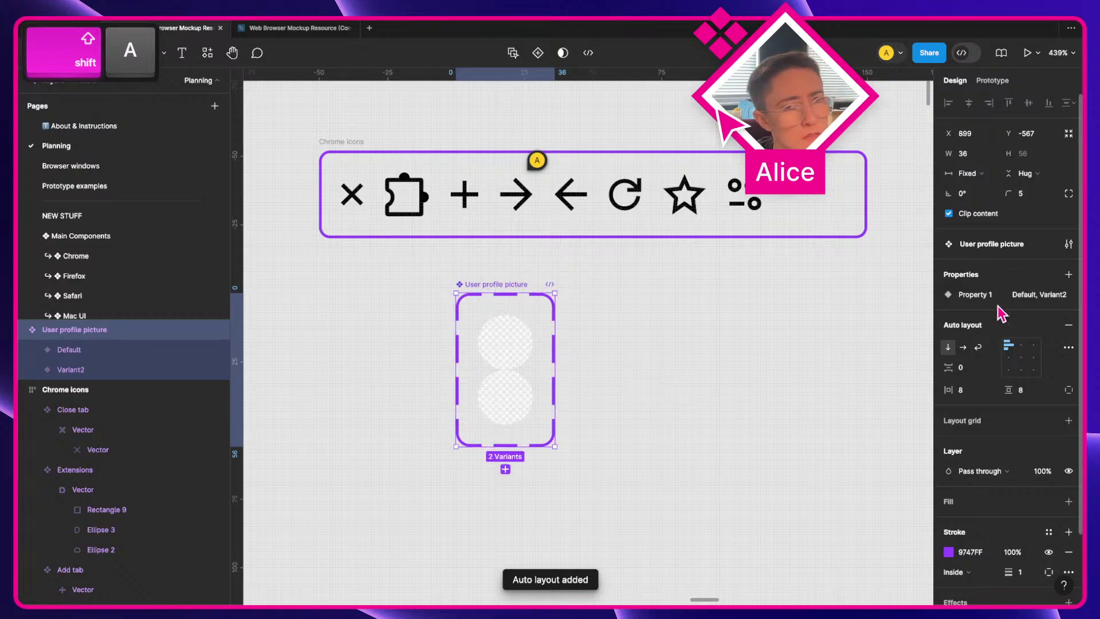
pyautogui.click(966, 367)
pyautogui.hotkey('shift', 'Up')
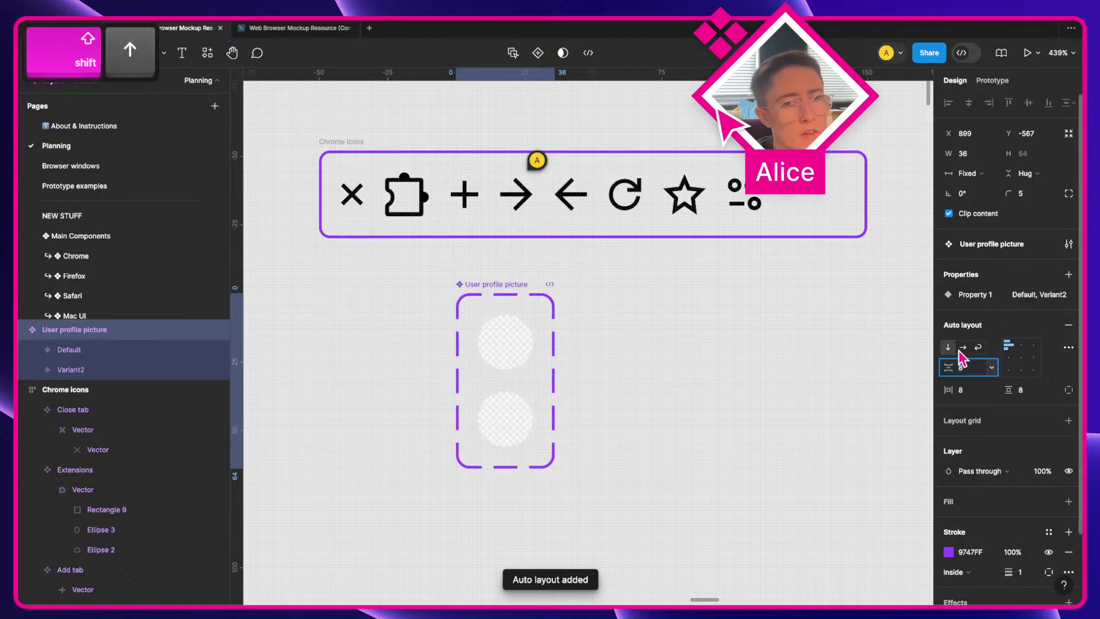
pyautogui.click(963, 347)
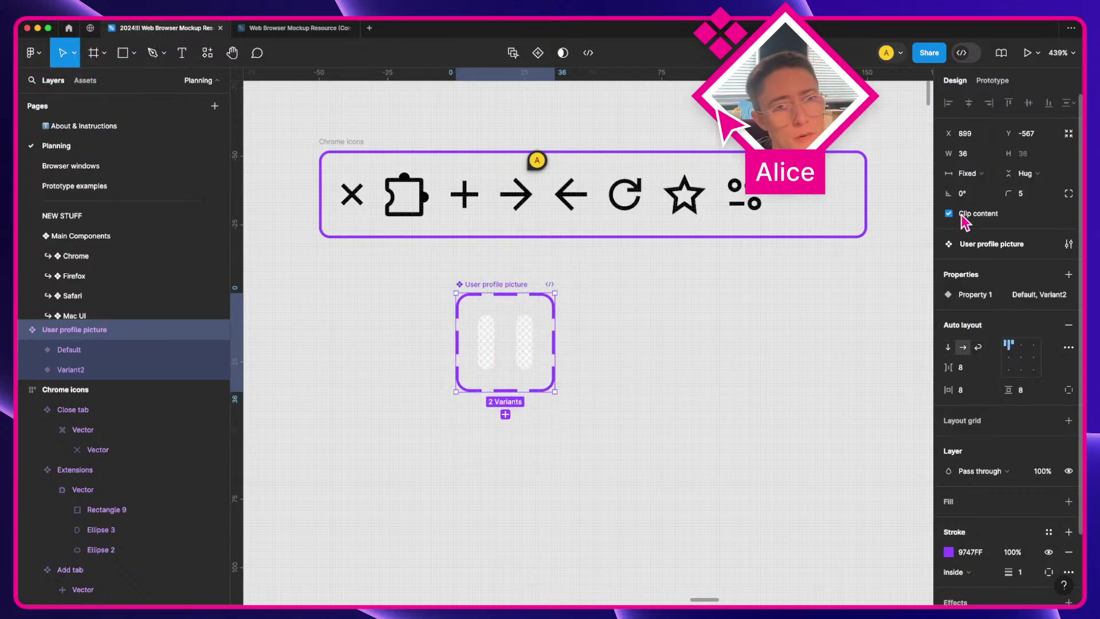
pyautogui.click(970, 173)
pyautogui.click(977, 191)
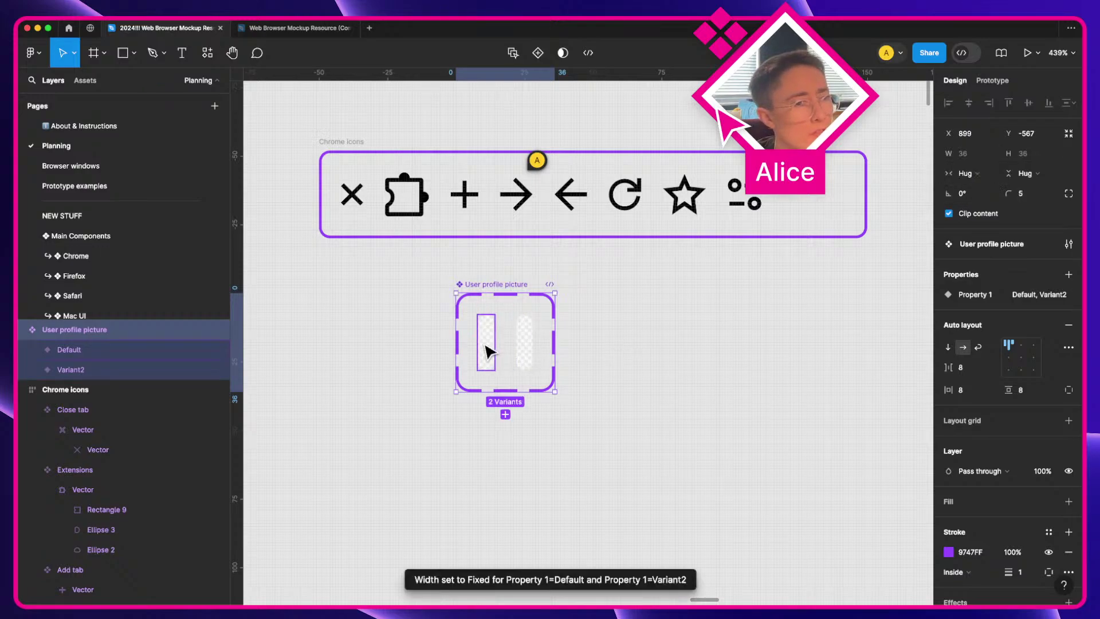
# Step: Set both variants to 20 width and hug contents, then reselect the set
pyautogui.press('Return')
pyautogui.click(972, 193)
pyautogui.click(991, 204)
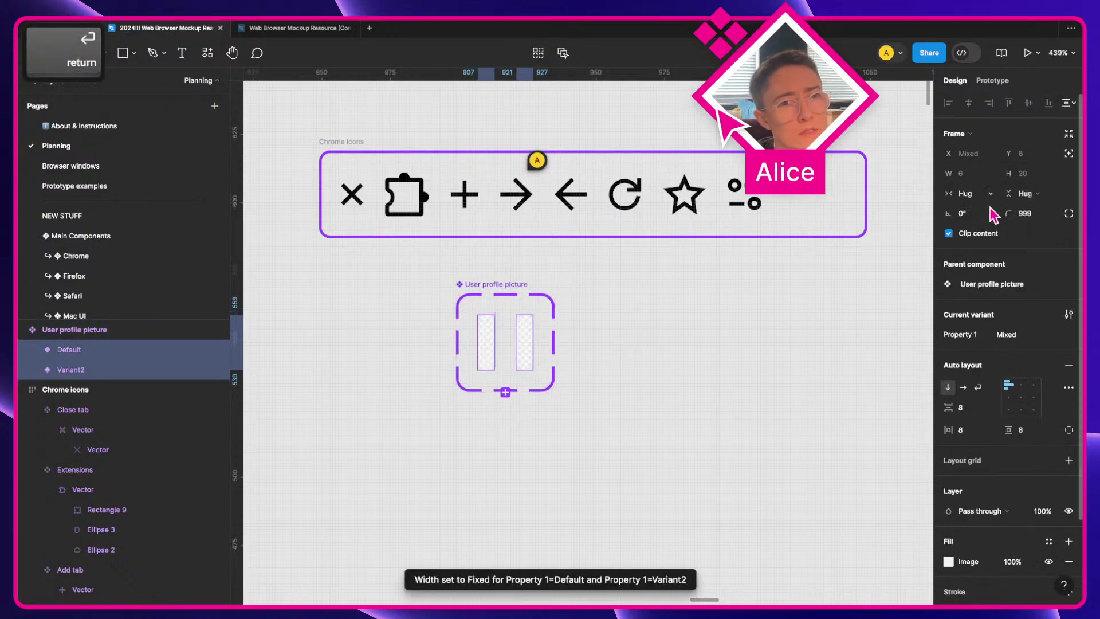
pyautogui.click(968, 173)
pyautogui.write('20')
pyautogui.press('Tab')
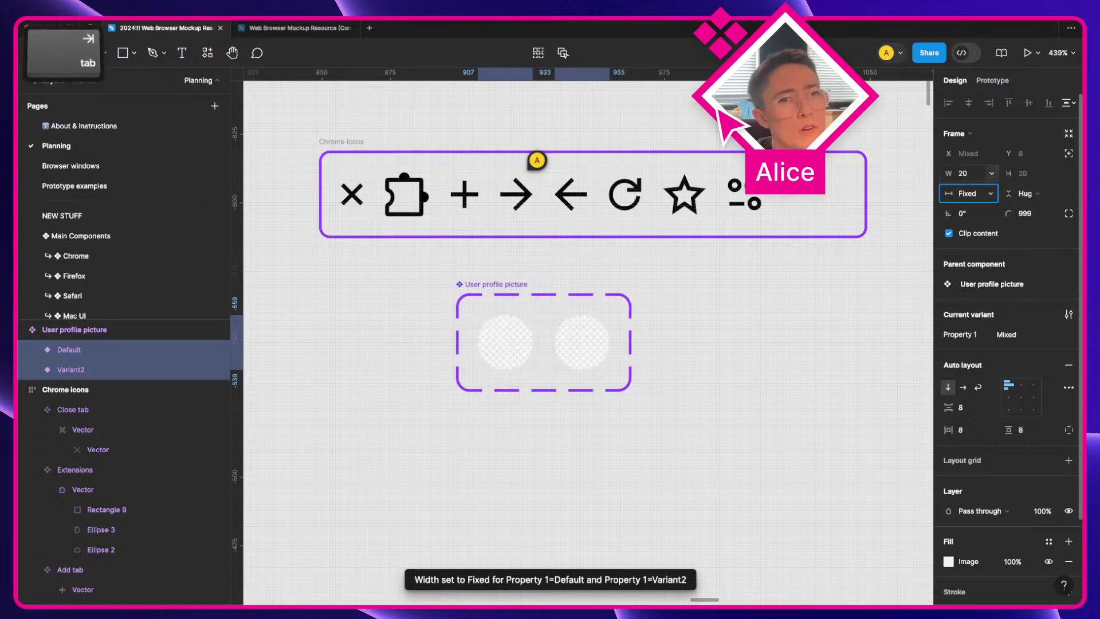
pyautogui.click(969, 193)
pyautogui.click(975, 213)
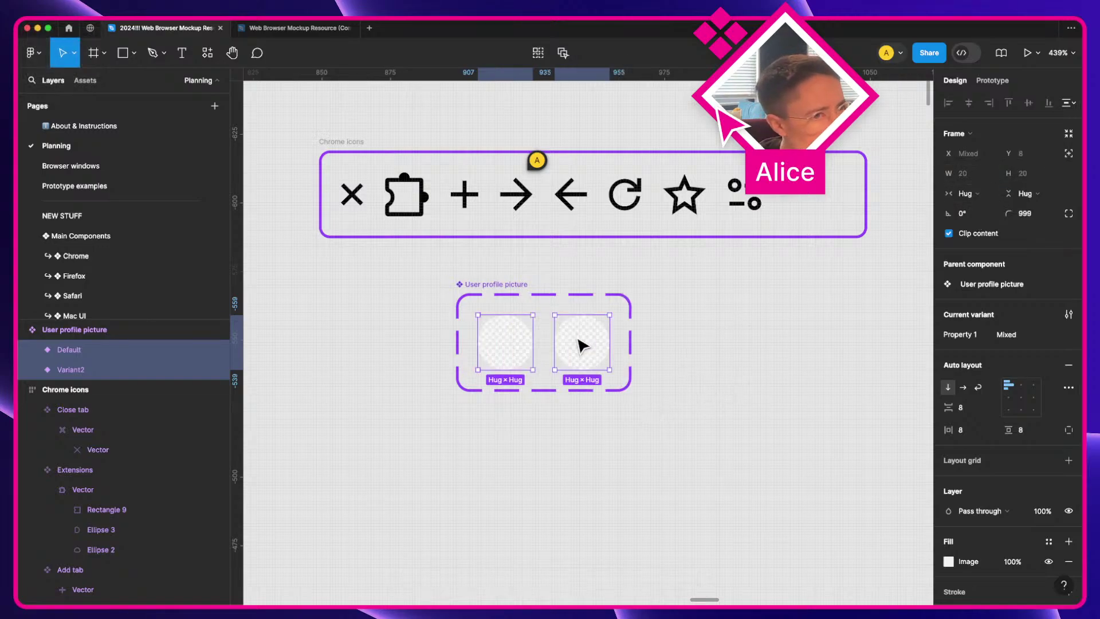
pyautogui.click(497, 284)
# Step: Rename the Property 1 variant property to 'has profile picture'
pyautogui.doubleClick(976, 295)
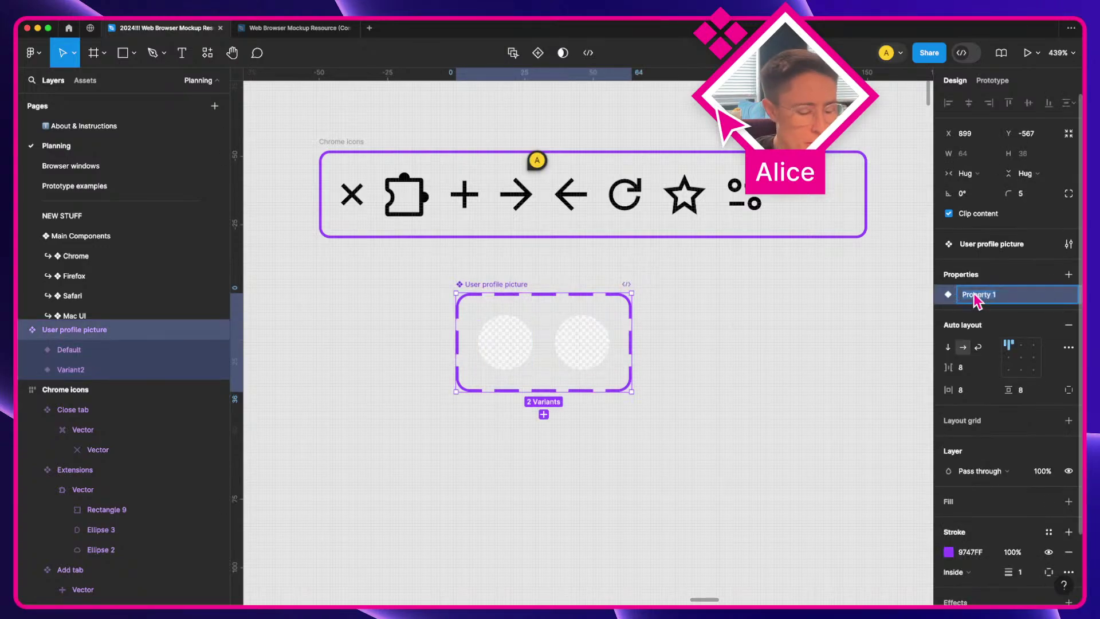
pyautogui.press('shift')
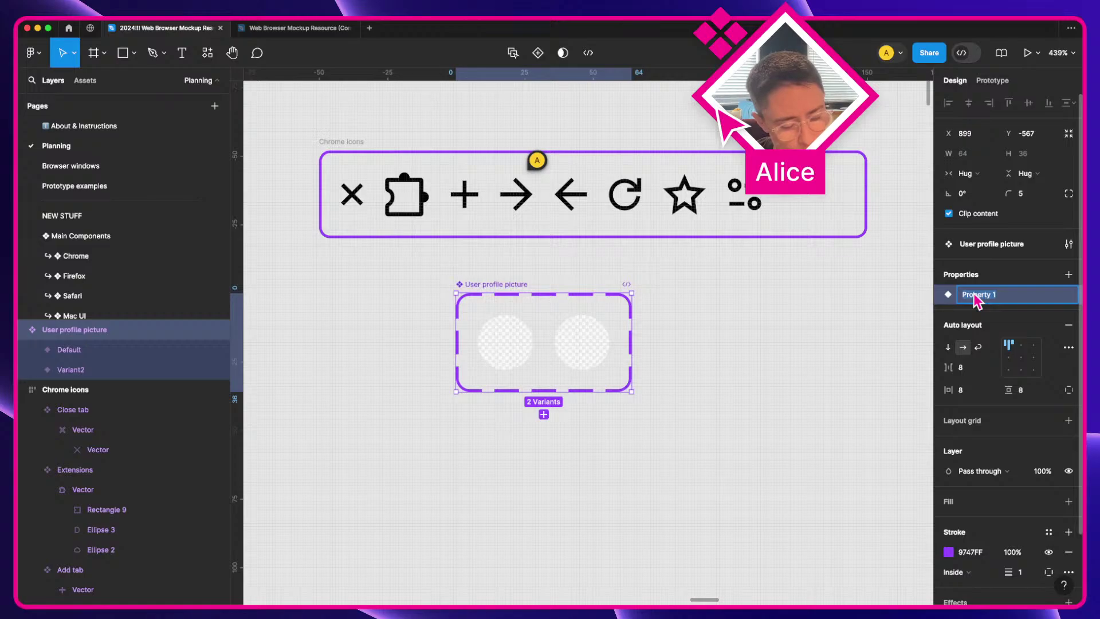
pyautogui.write('Empty')
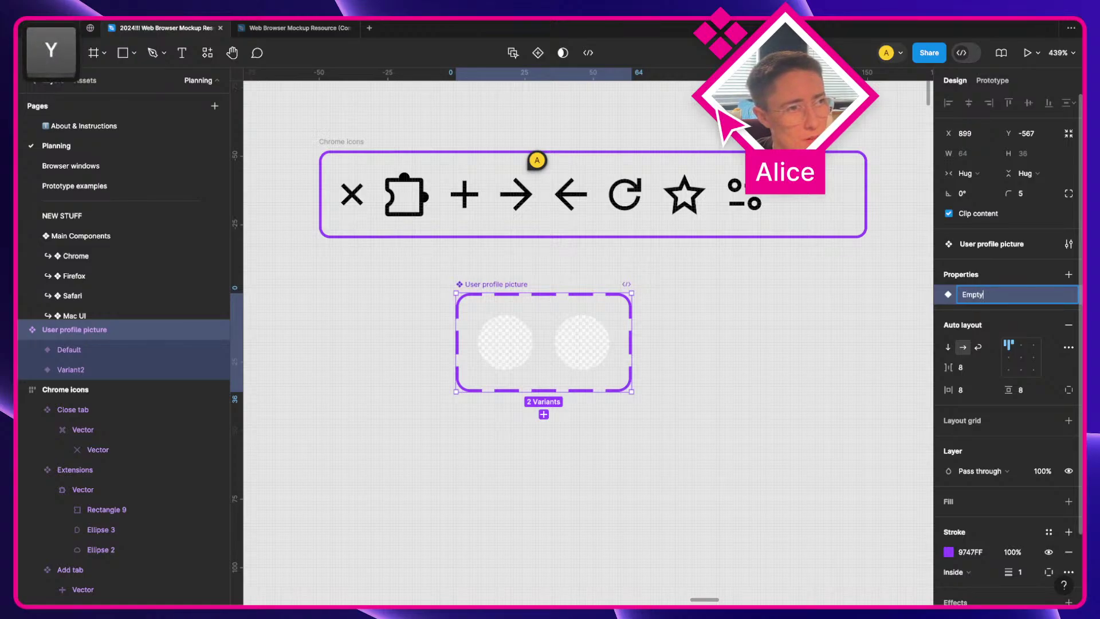
pyautogui.press('shift')
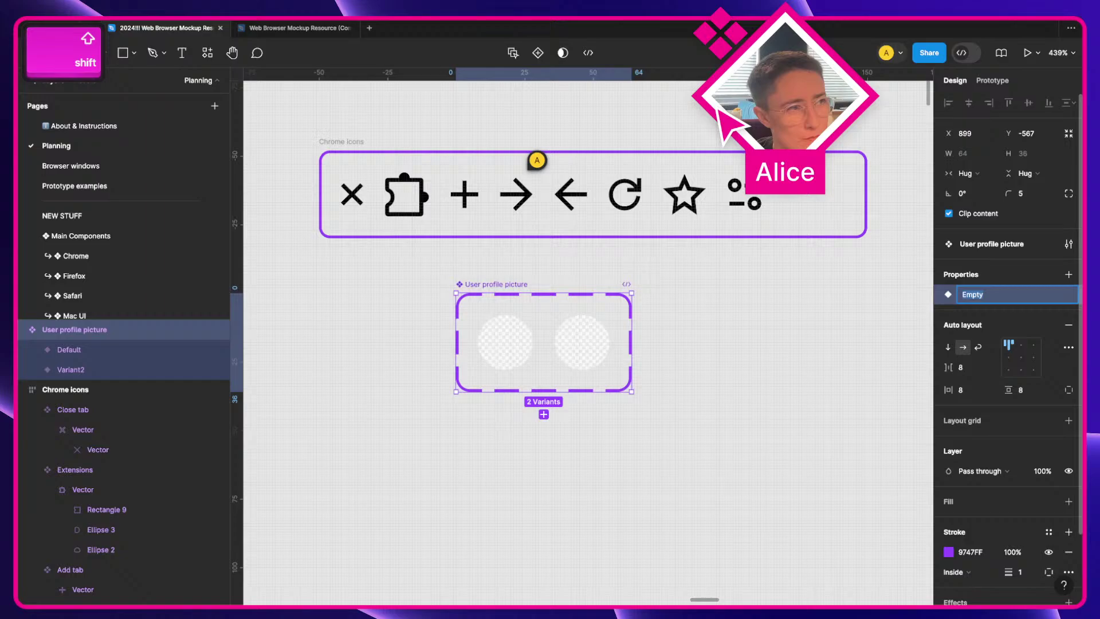
pyautogui.write('has profil')
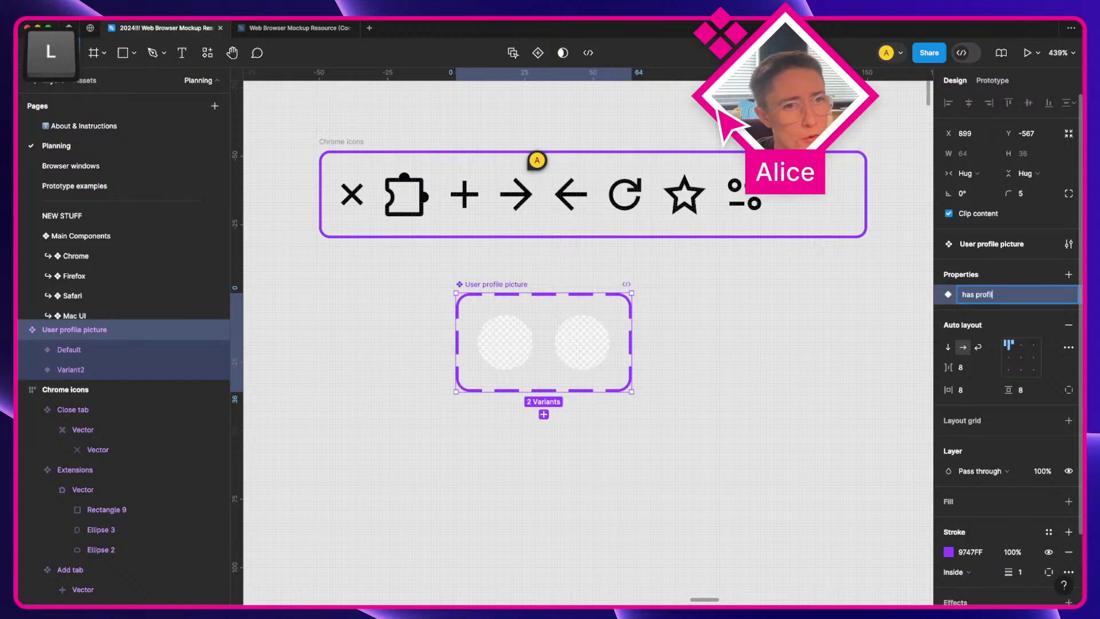
pyautogui.write('e picture')
pyautogui.press('Return')
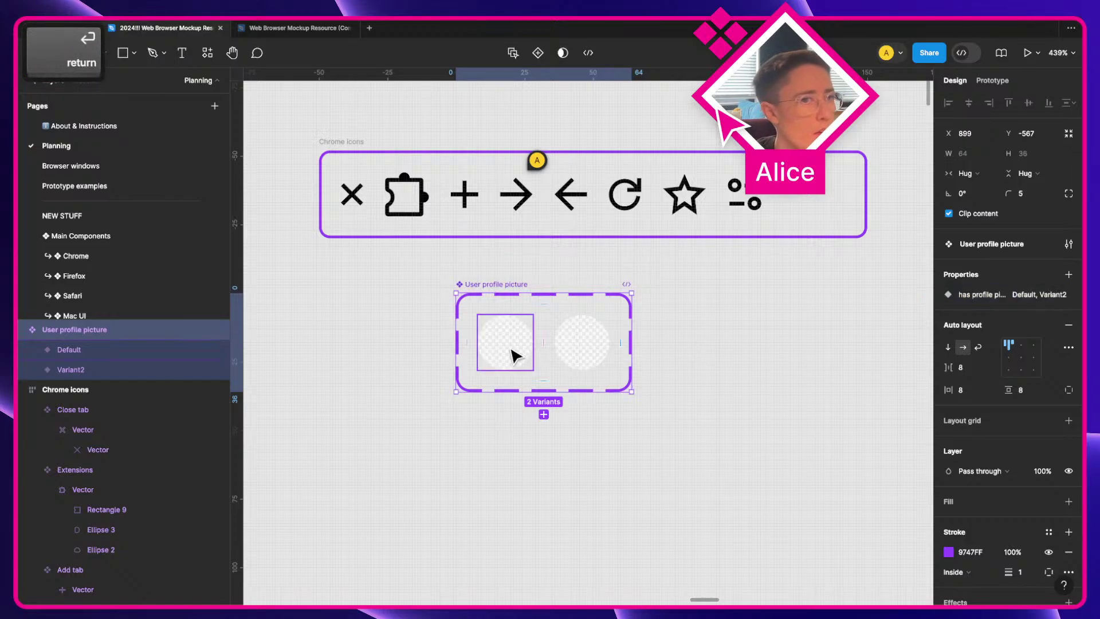
# Step: Set the left circle's value to false and the right circle's to true
pyautogui.click(507, 343)
pyautogui.click(1004, 335)
pyautogui.write('false')
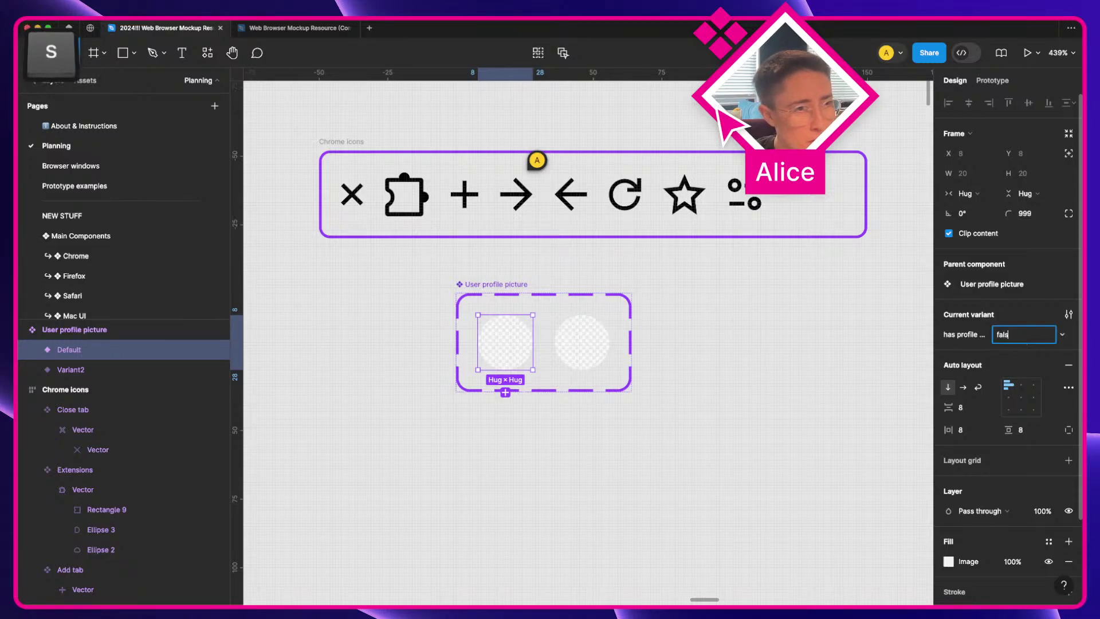
pyautogui.press('Return')
pyautogui.click(574, 358)
pyautogui.click(1034, 335)
pyautogui.write('true')
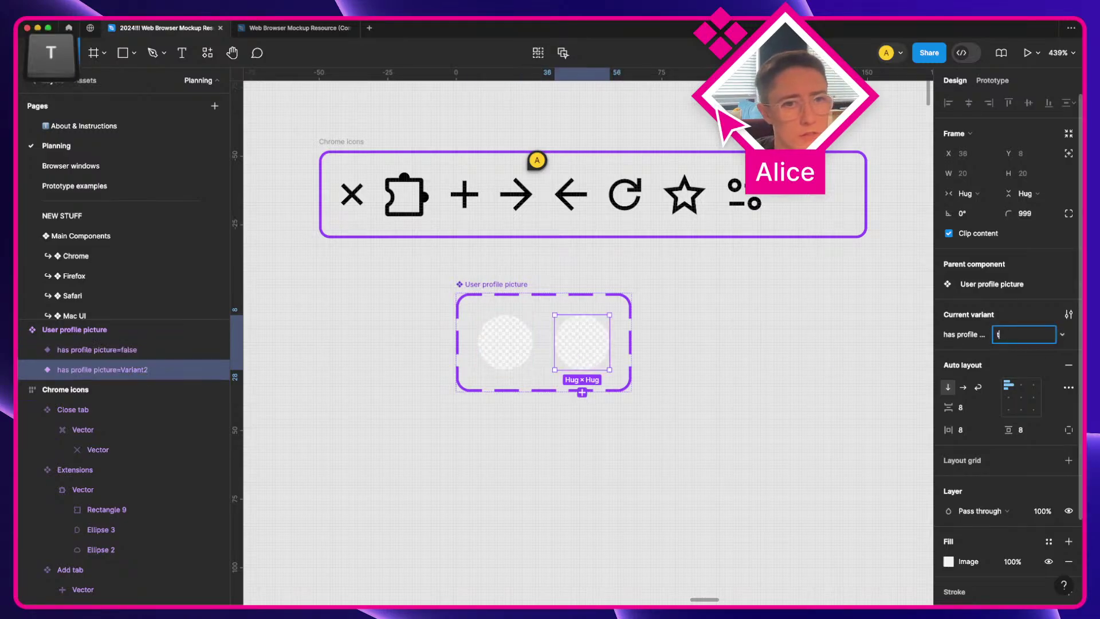
pyautogui.press('Return')
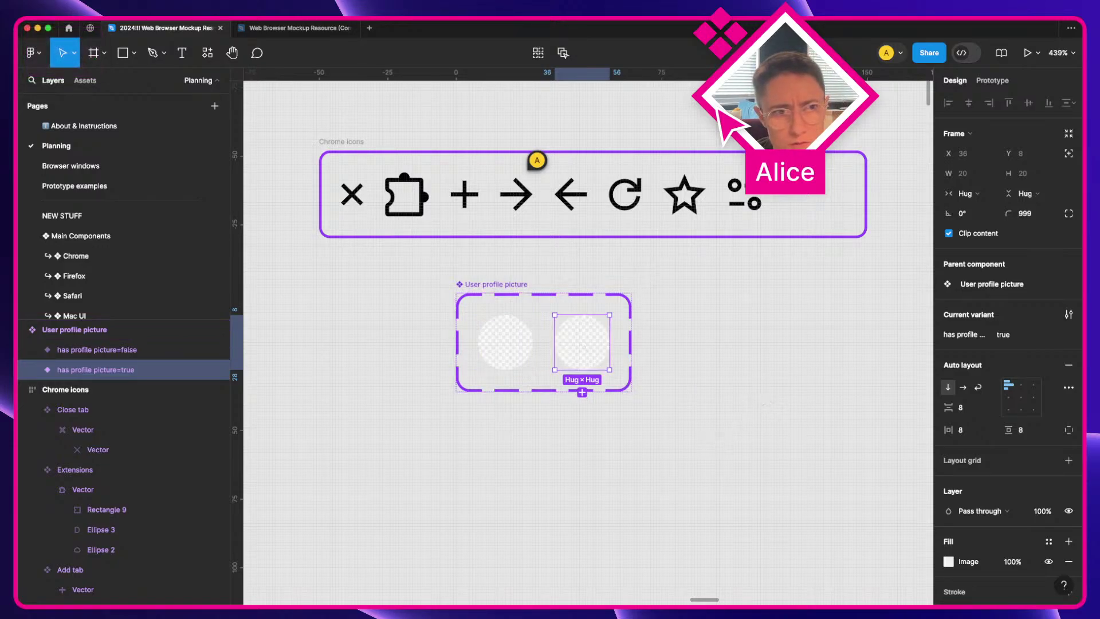
pyautogui.press('super+shift+k')
pyautogui.press('Escape')
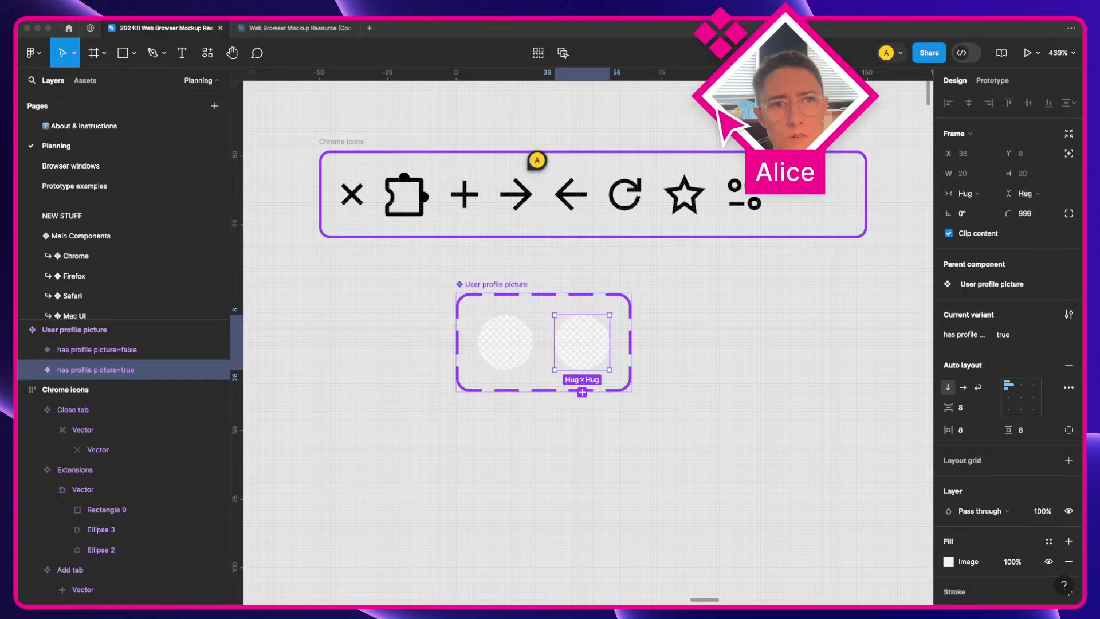
# Step: Place a portrait photo beside the component and shrink it to avatar size
pyautogui.moveTo(828, 401); pyautogui.dragTo(833, 394)
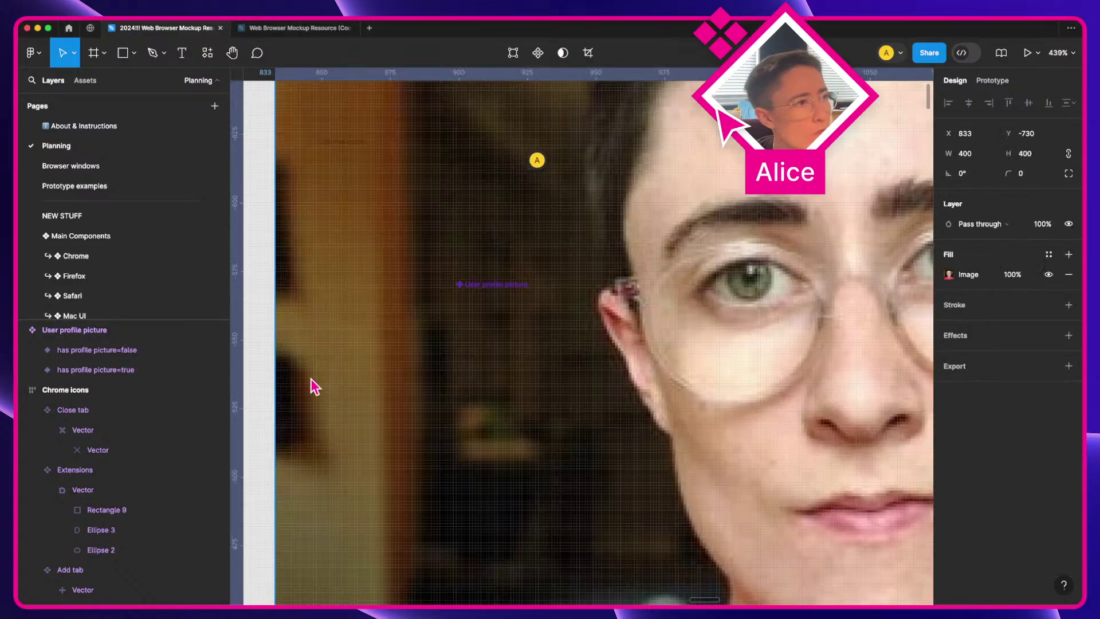
pyautogui.moveTo(279, 365); pyautogui.dragTo(729, 351)
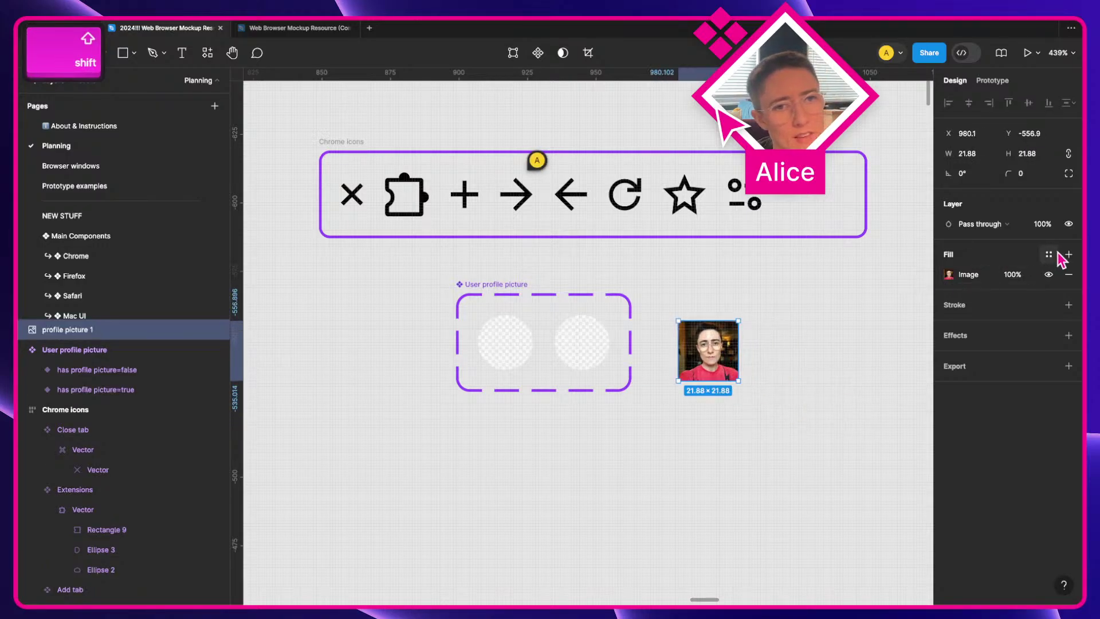
pyautogui.click(968, 274)
# Step: Start saving the photo fill as a style rather than a variable, named 'User profile pic'
pyautogui.click(902, 277)
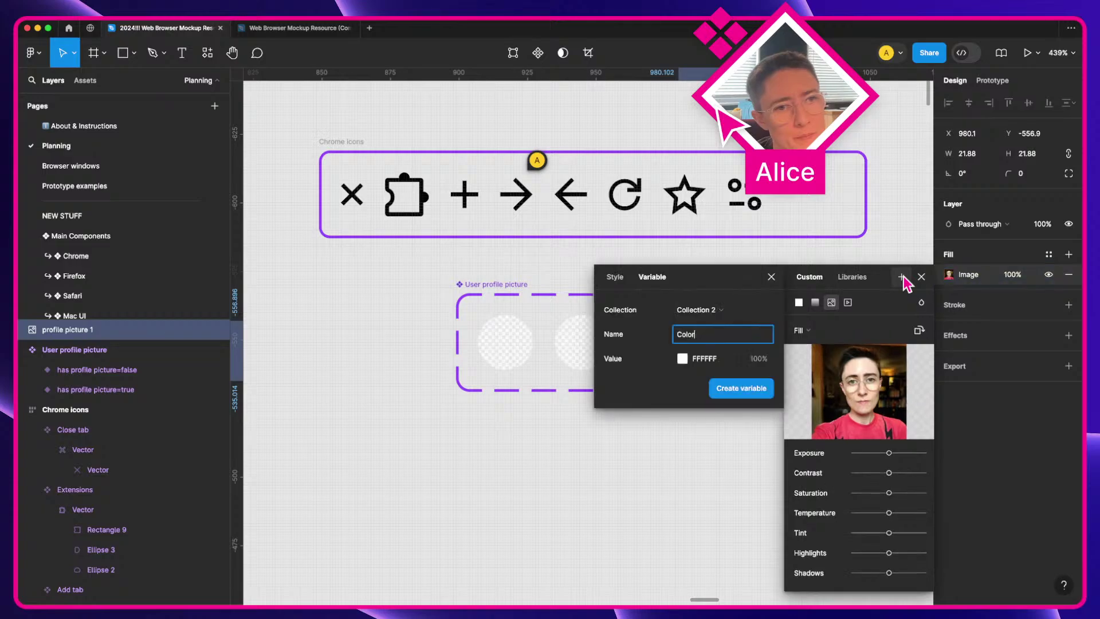
pyautogui.click(705, 312)
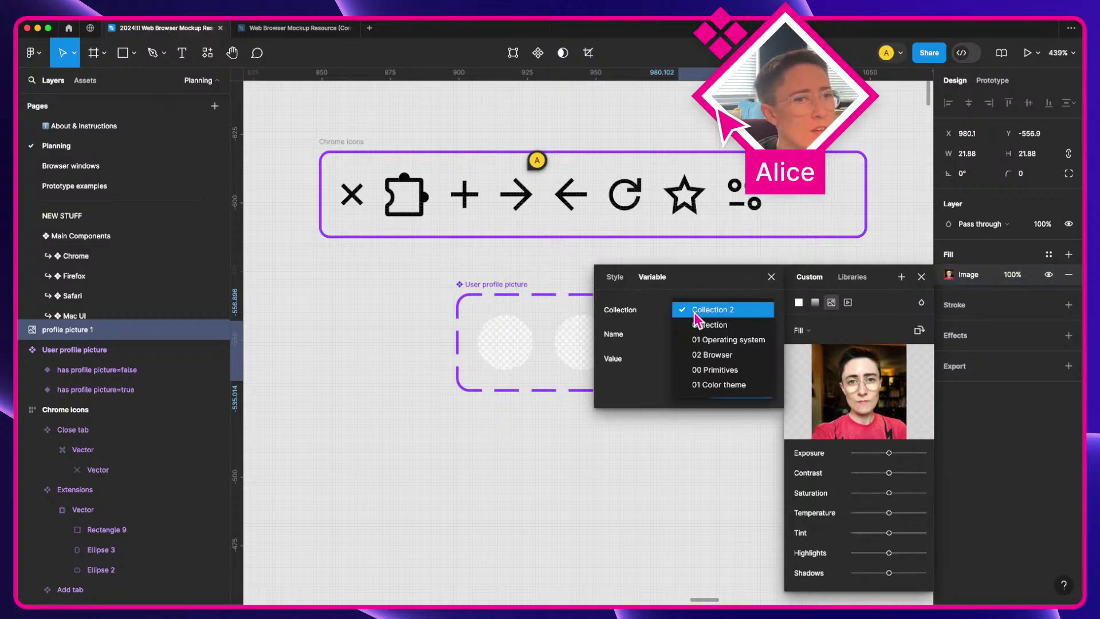
pyautogui.click(620, 282)
pyautogui.click(616, 277)
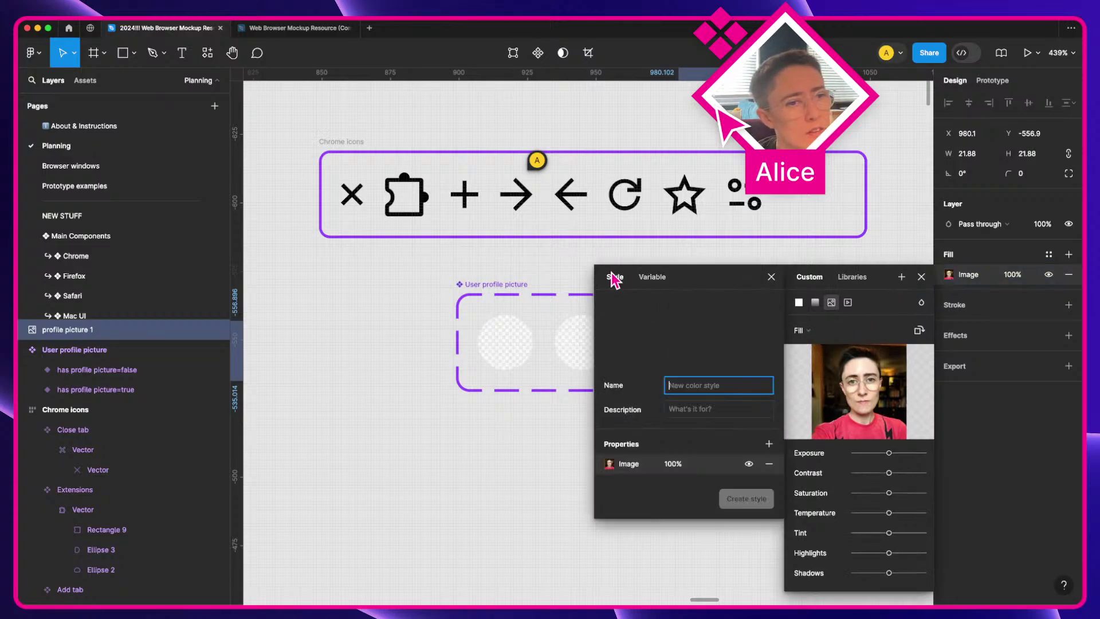
pyautogui.press('shift')
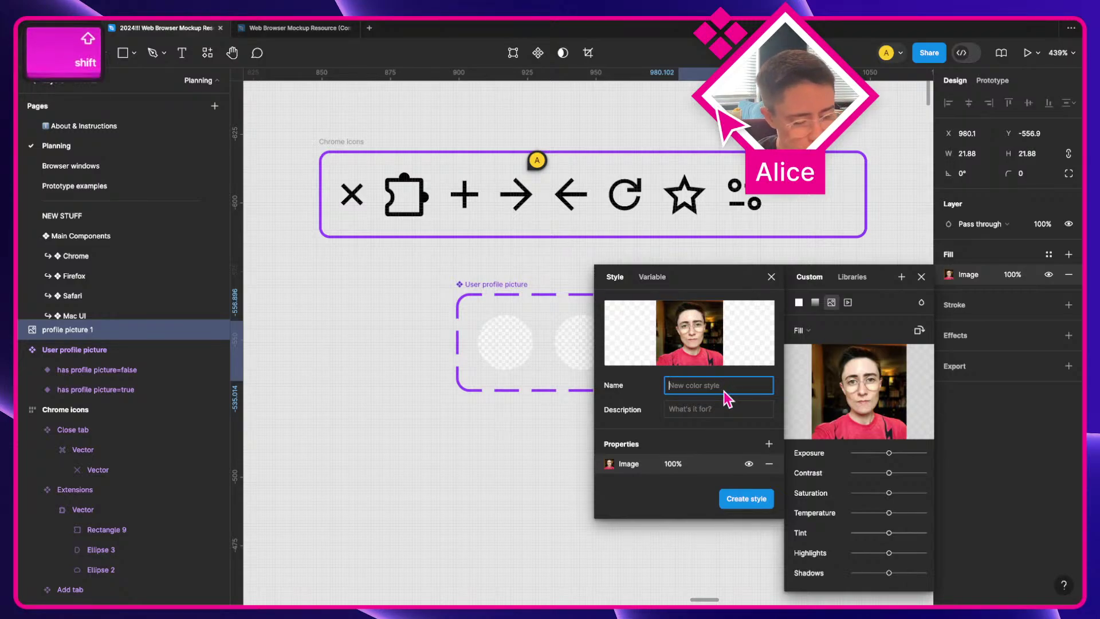
pyautogui.write('User profile pictures')
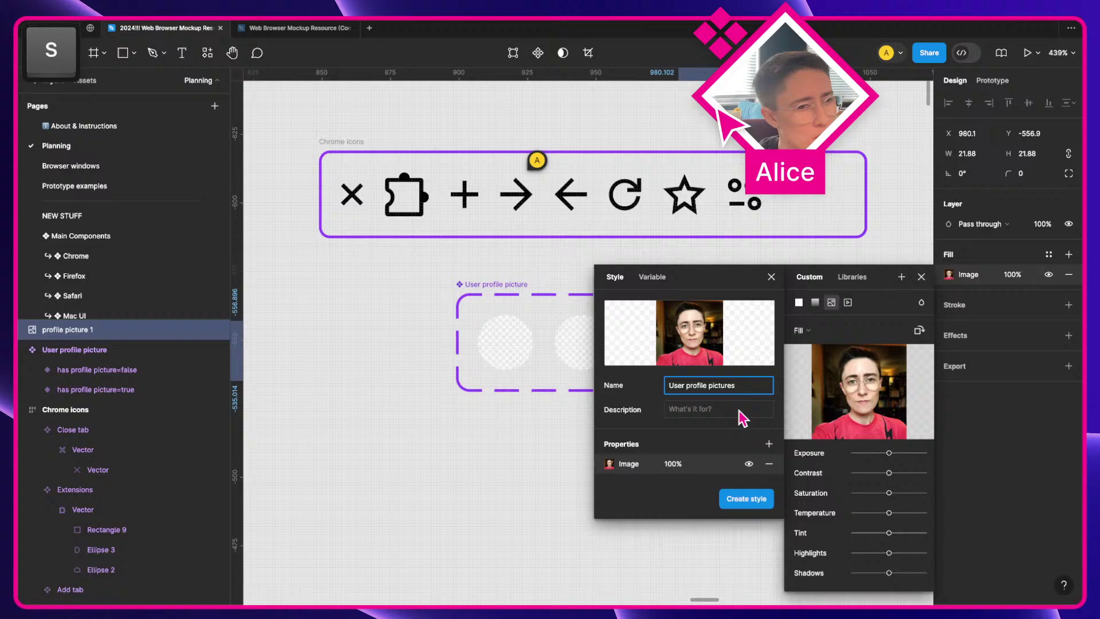
pyautogui.click(739, 410)
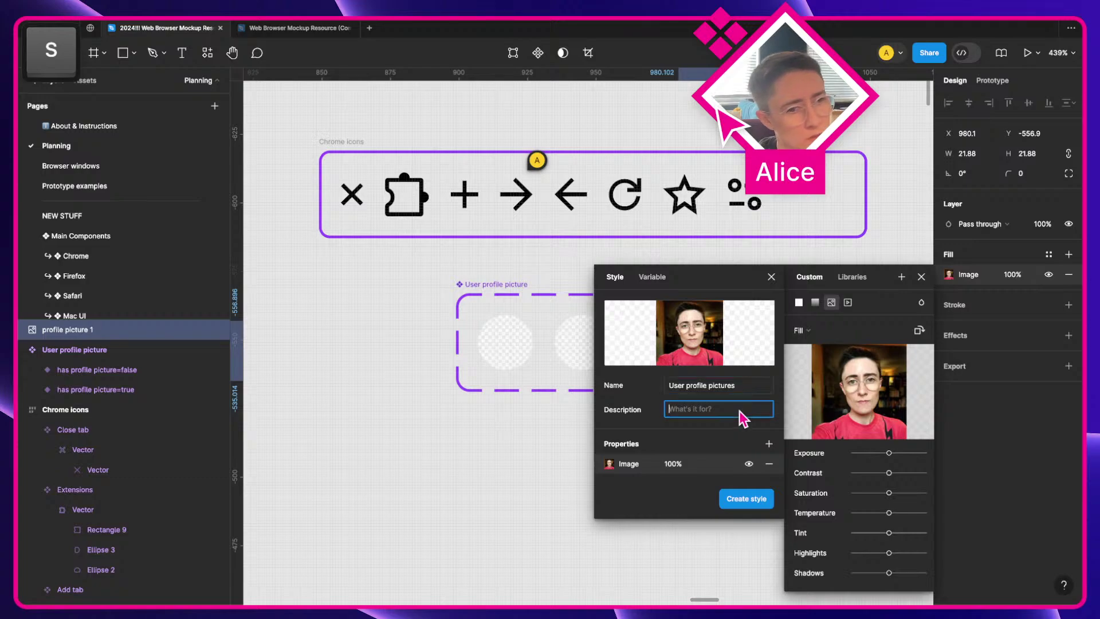
pyautogui.press('shift')
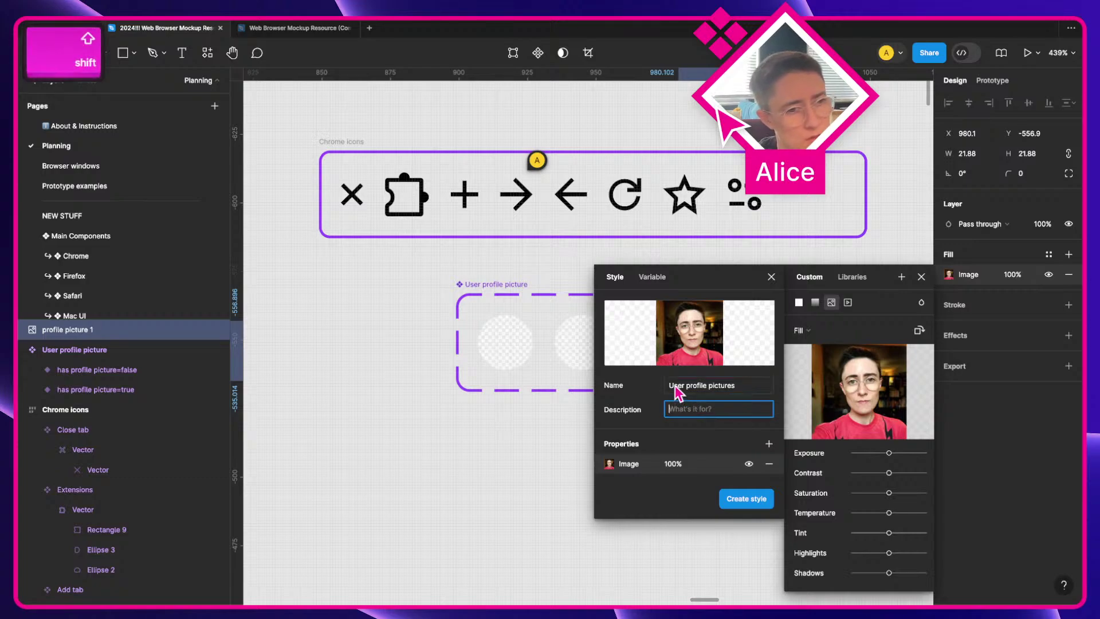
# Step: Name the style under 'Chrome user profile pictures /' with the person's name and create it
pyautogui.click(675, 386)
pyautogui.press('BackSpace')
pyautogui.write('Chrome ')
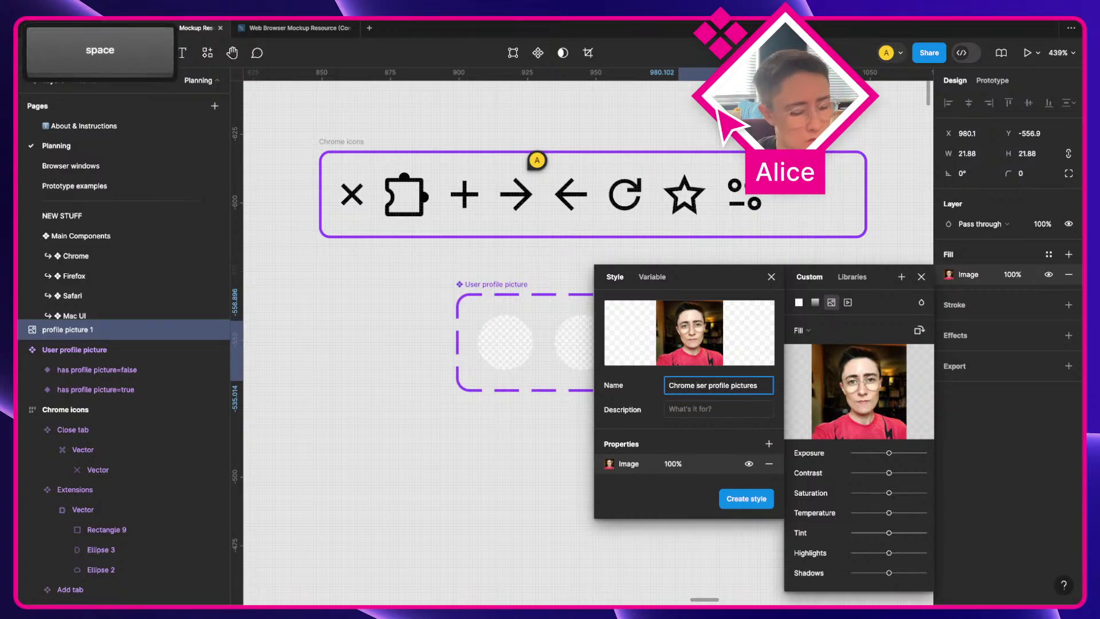
pyautogui.write('u')
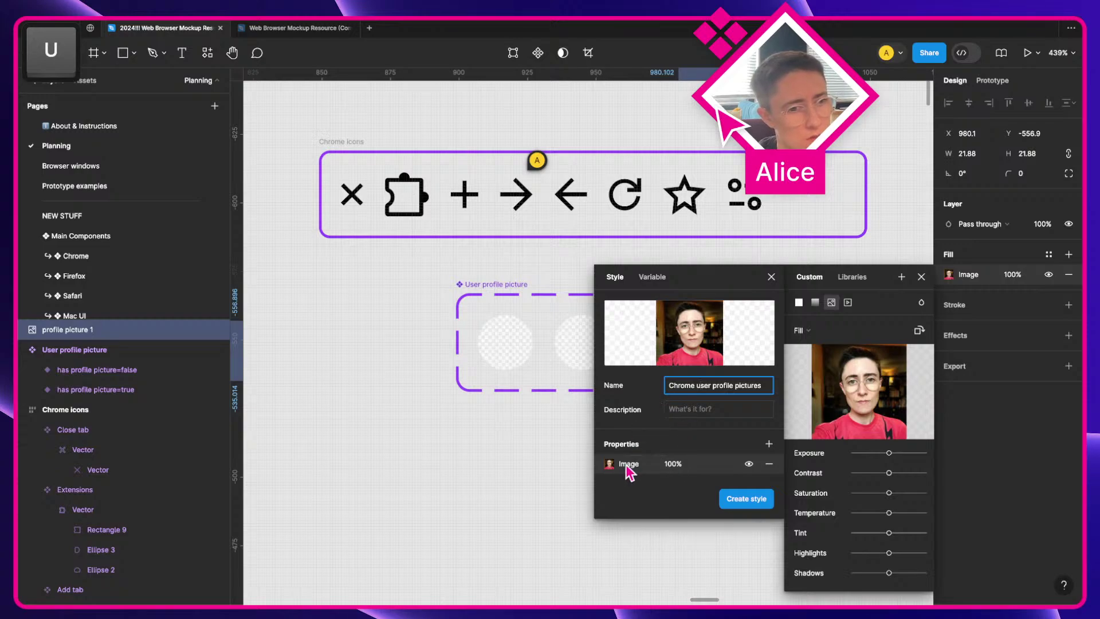
pyautogui.click(629, 464)
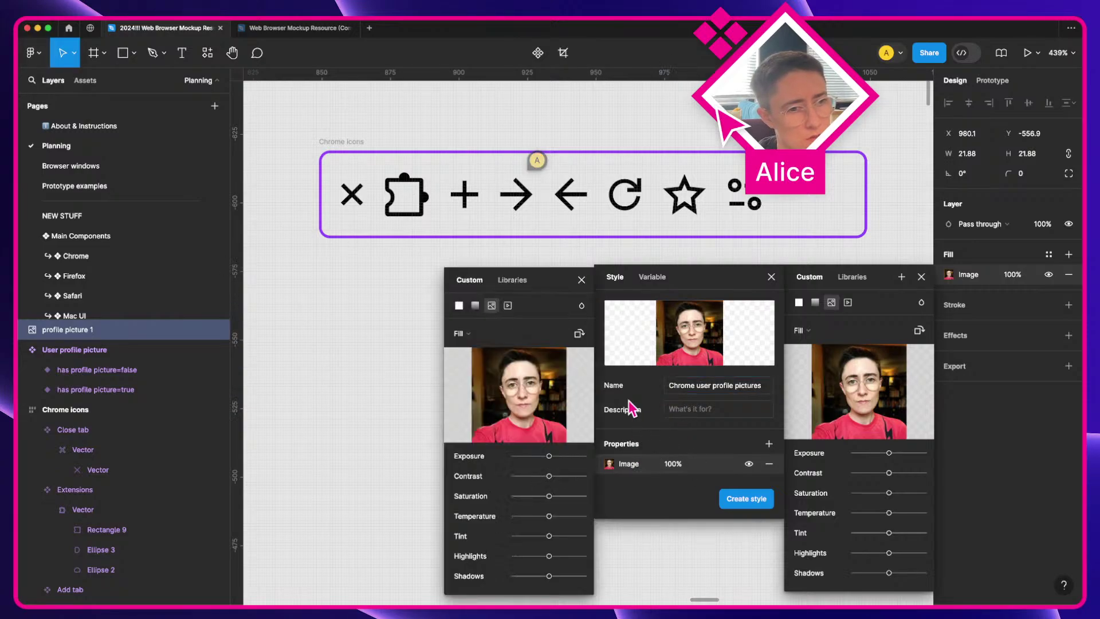
pyautogui.click(695, 389)
pyautogui.write('Alice')
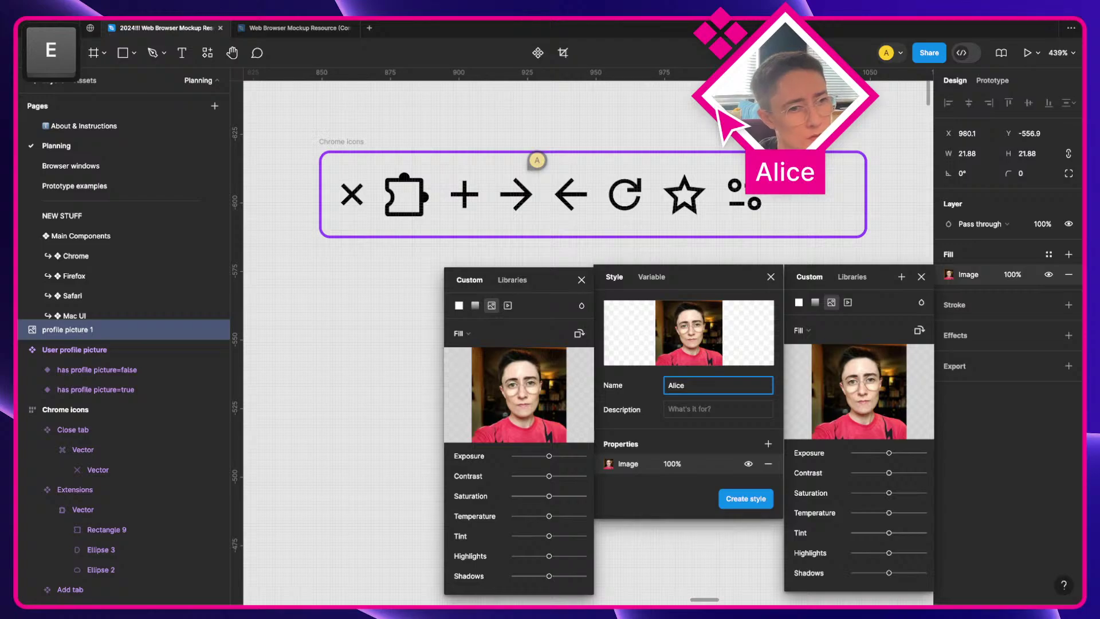
pyautogui.press('super+z')
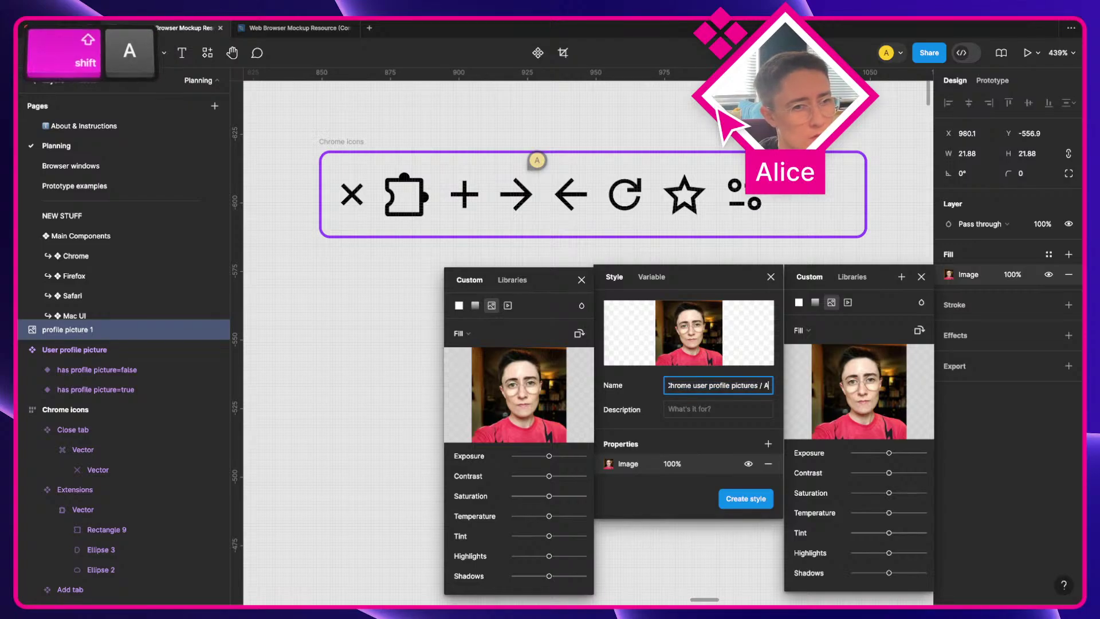
pyautogui.press('Return')
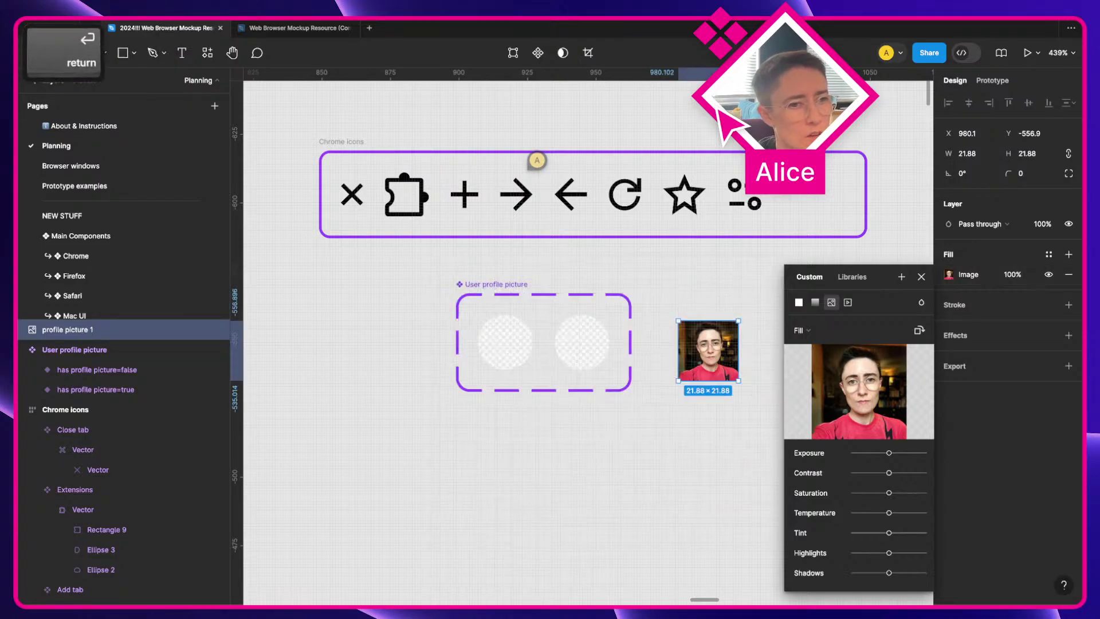
# Step: Fill the has profile picture=true circle with the Chrome user profile pictures image style
pyautogui.click(590, 344)
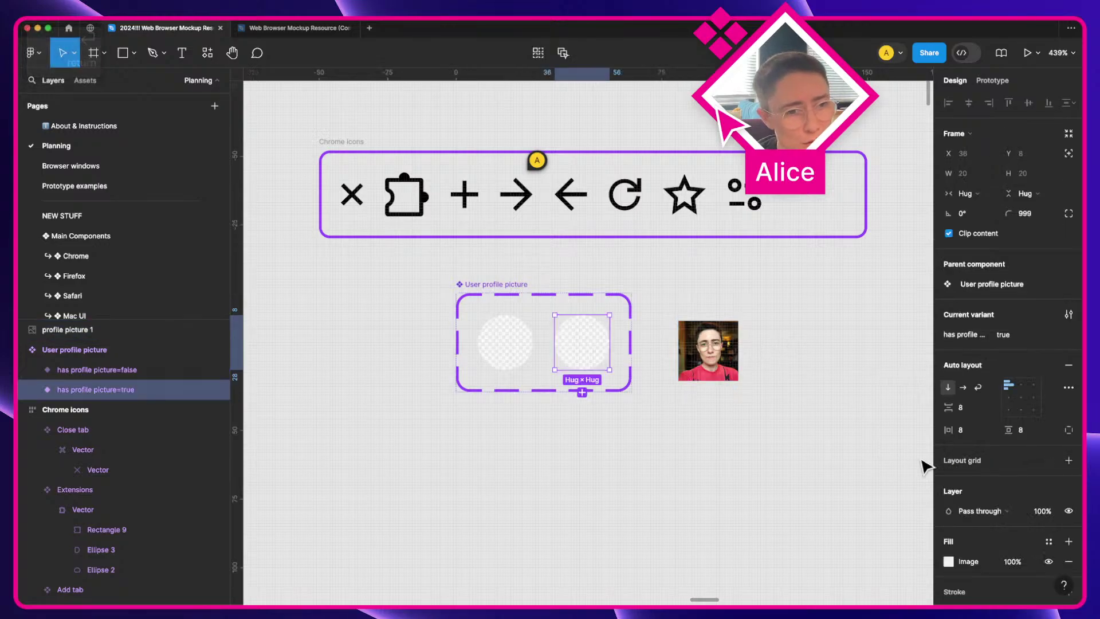
pyautogui.scroll(-3, 1015, 514)
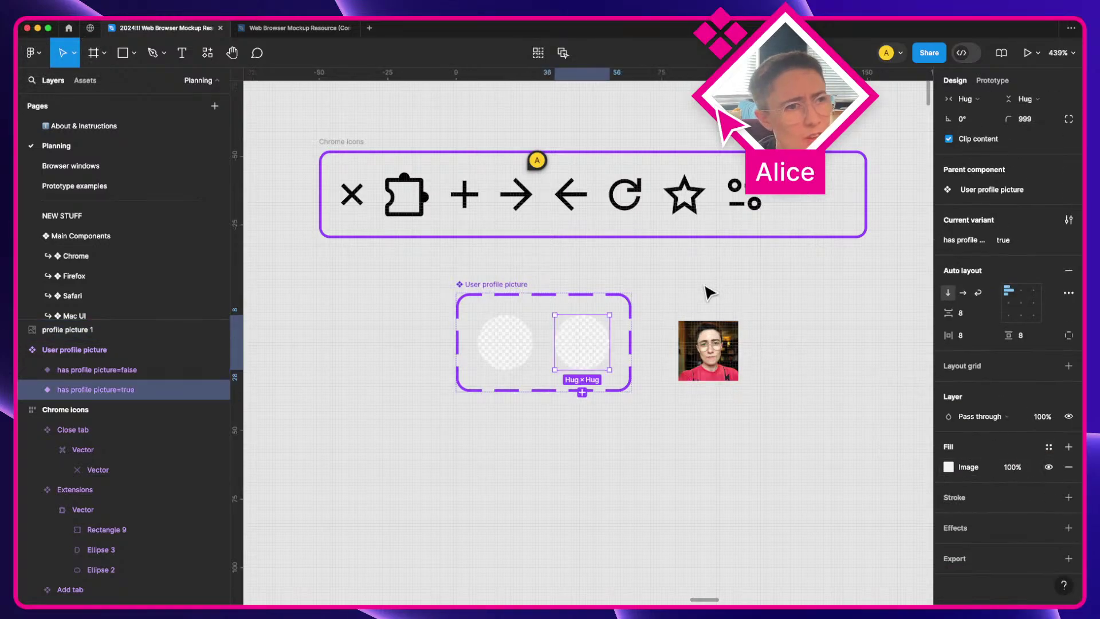
pyautogui.press('super')
pyautogui.click(949, 467)
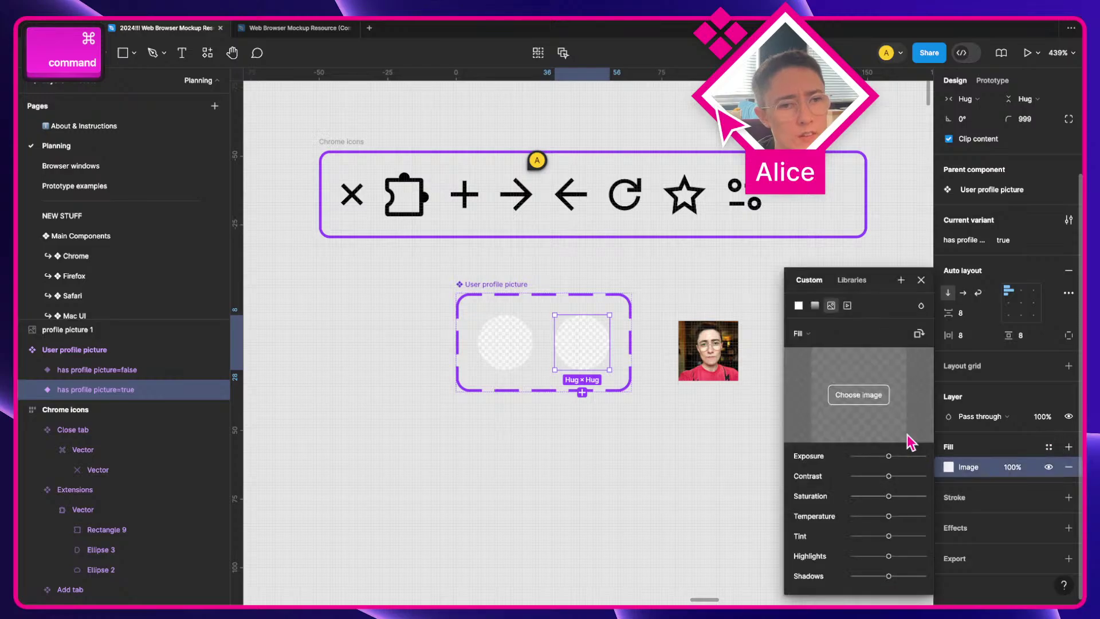
pyautogui.click(851, 279)
pyautogui.click(824, 332)
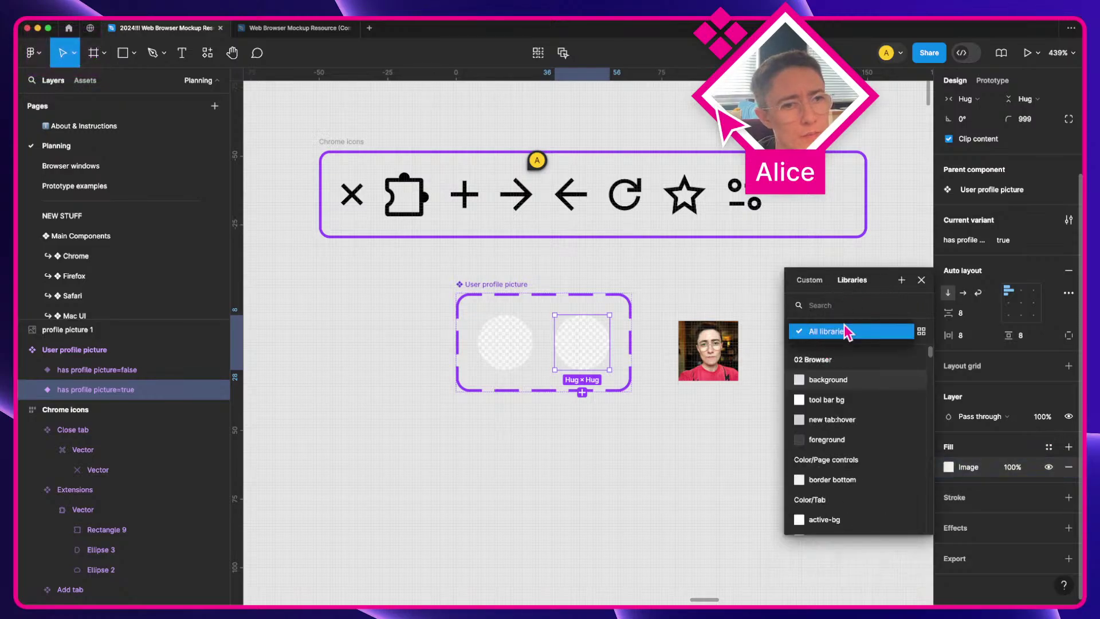
pyautogui.click(856, 342)
pyautogui.scroll(-10, 876, 400)
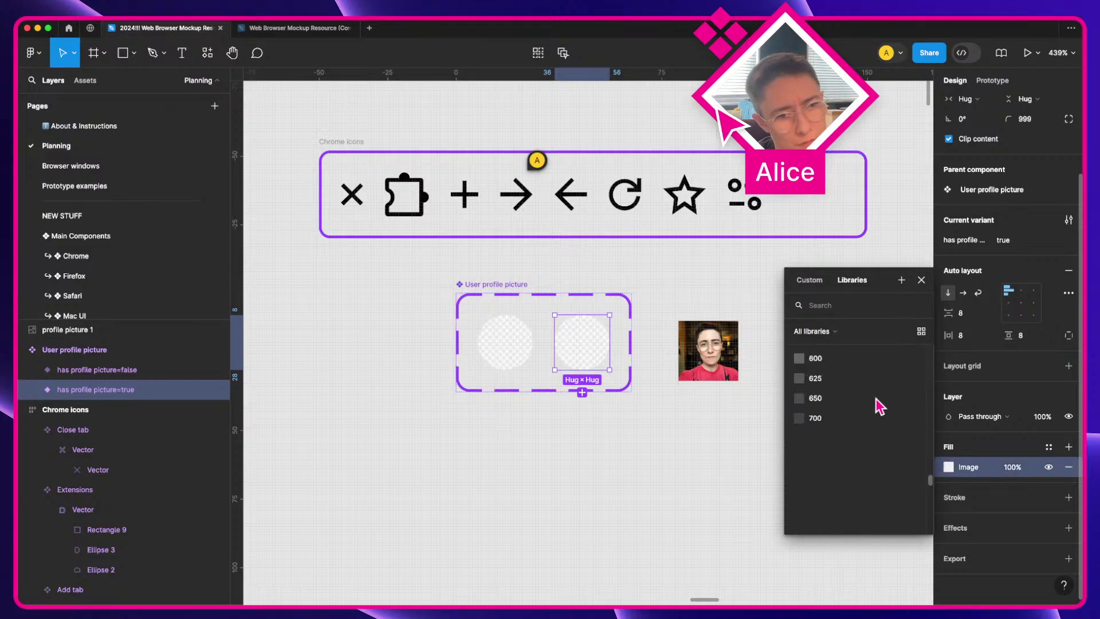
pyautogui.scroll(-5, 875, 397)
pyautogui.click(834, 516)
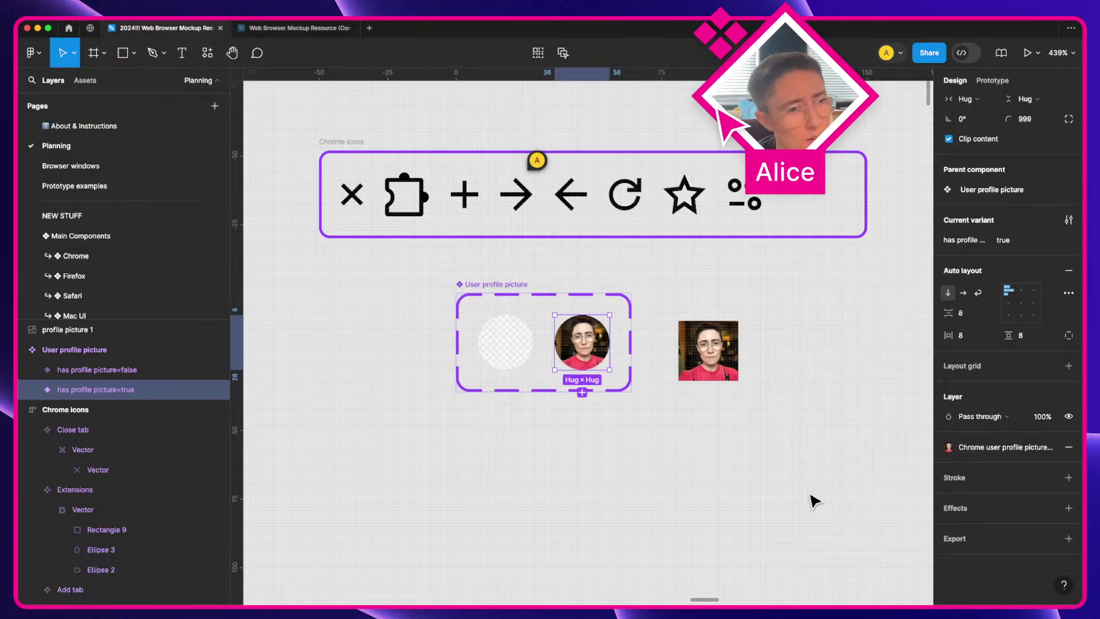
# Step: Delete the loose square profile photo and select the placeholder variant
pyautogui.click(675, 325)
pyautogui.click(676, 352)
pyautogui.press('Delete')
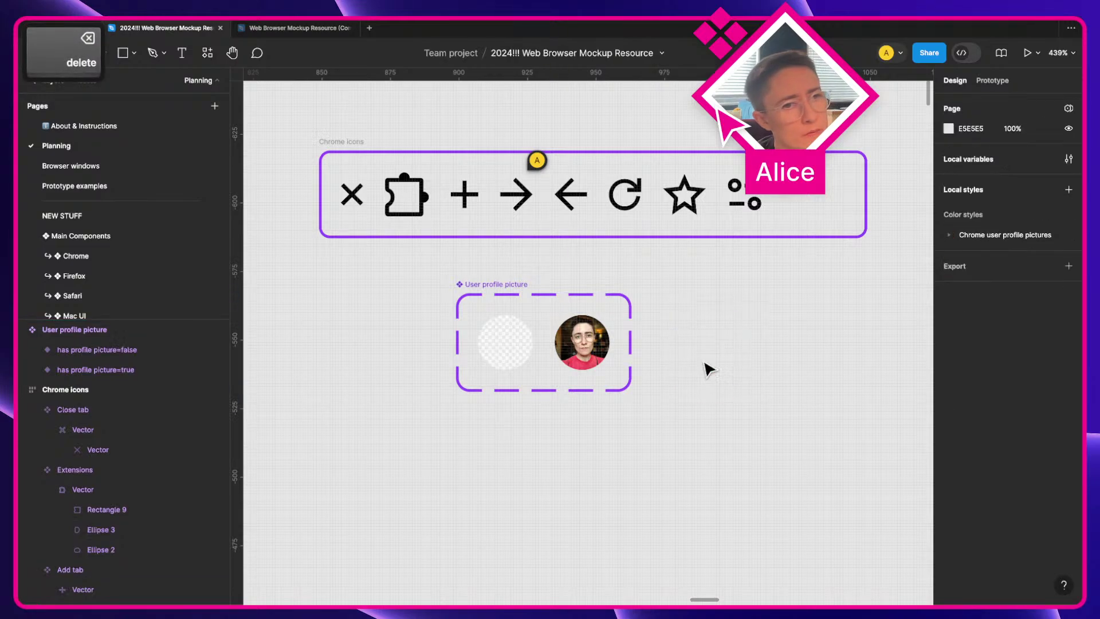
pyautogui.click(579, 344)
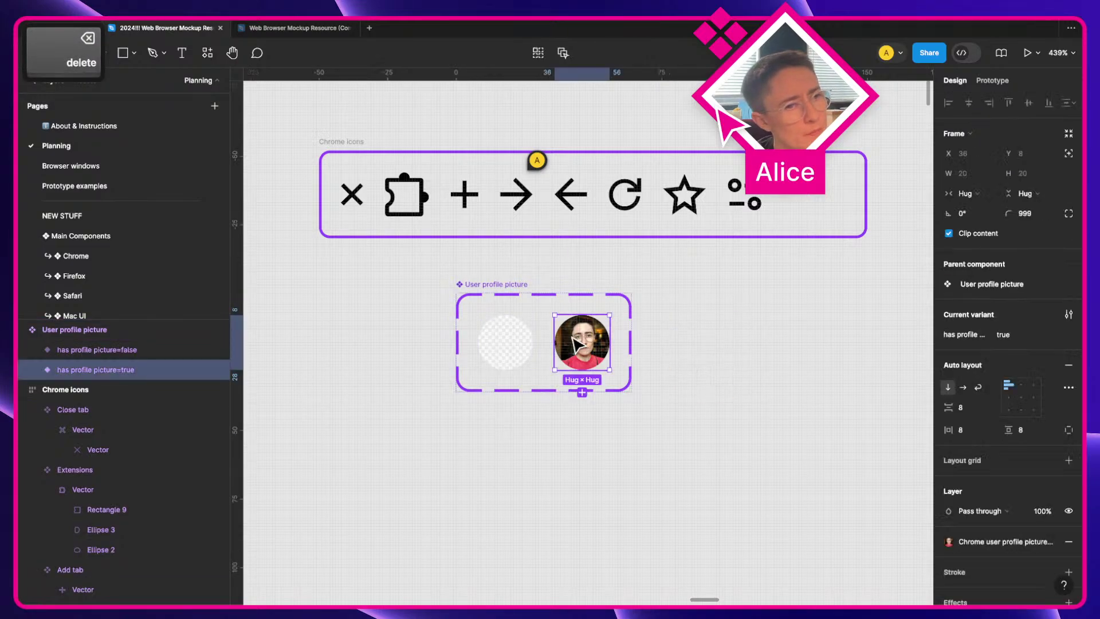
pyautogui.click(810, 326)
# Step: Alt-drag the placeholder variant to place a User profile picture instance on the right
pyautogui.click(503, 339)
pyautogui.press('alt')
pyautogui.moveTo(706, 371); pyautogui.dragTo(792, 369)
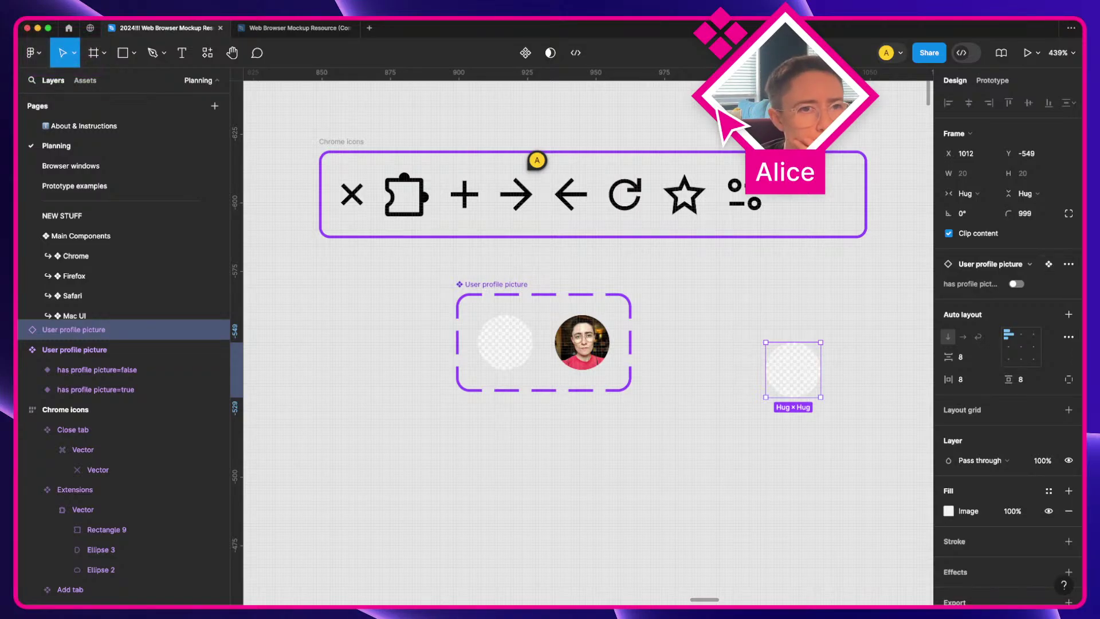
pyautogui.click(1017, 284)
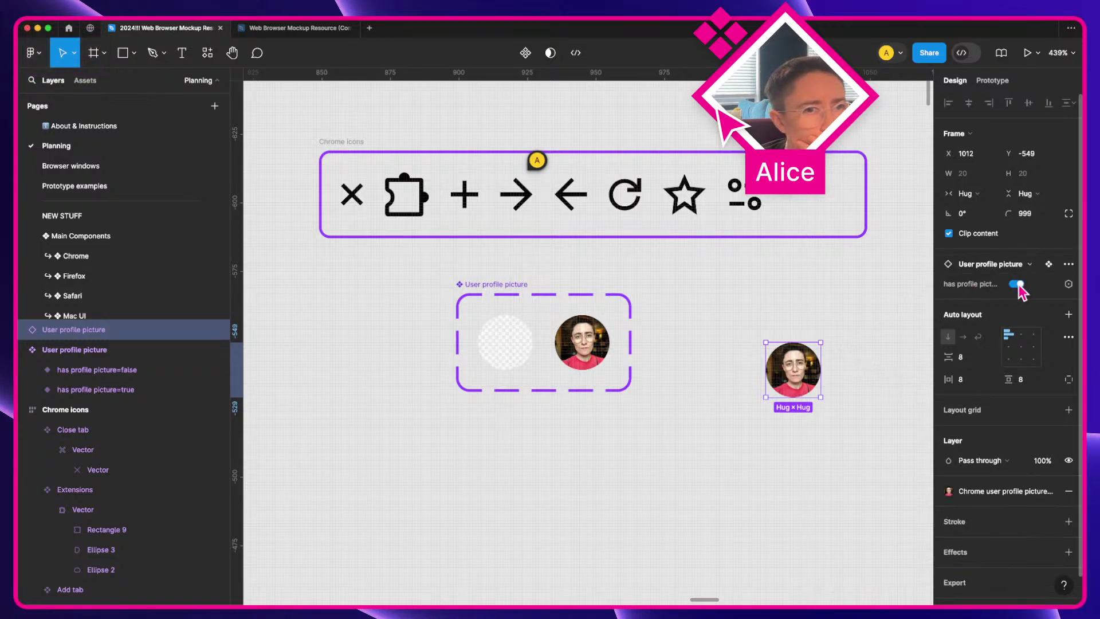
pyautogui.click(1016, 284)
# Step: Toggle the instance's has profile picture on and off, leaving it false
pyautogui.click(502, 371)
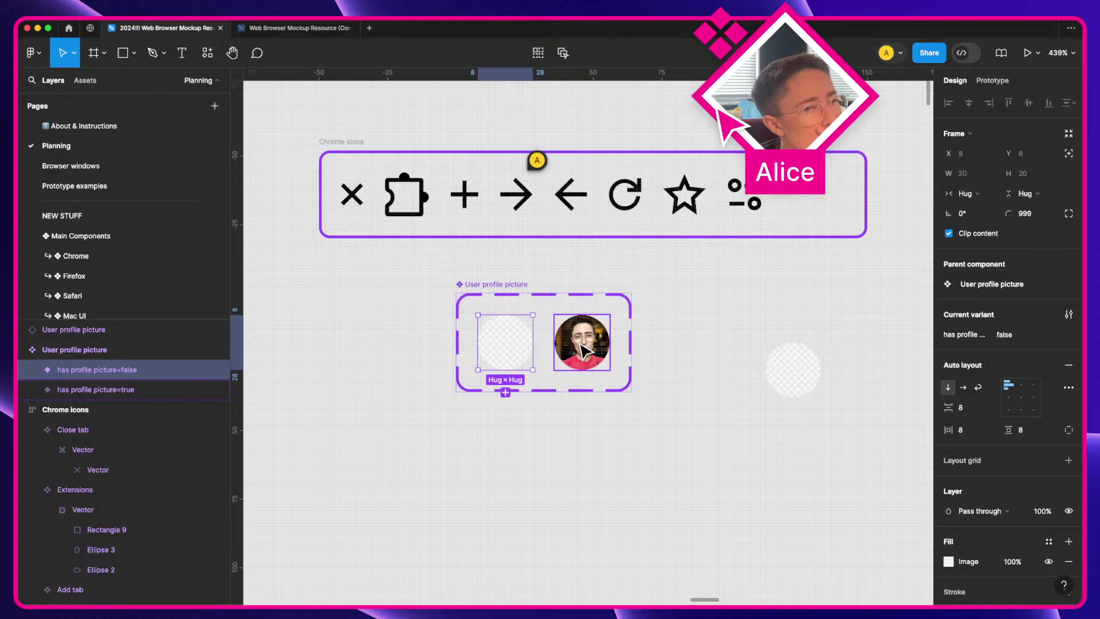
pyautogui.click(799, 362)
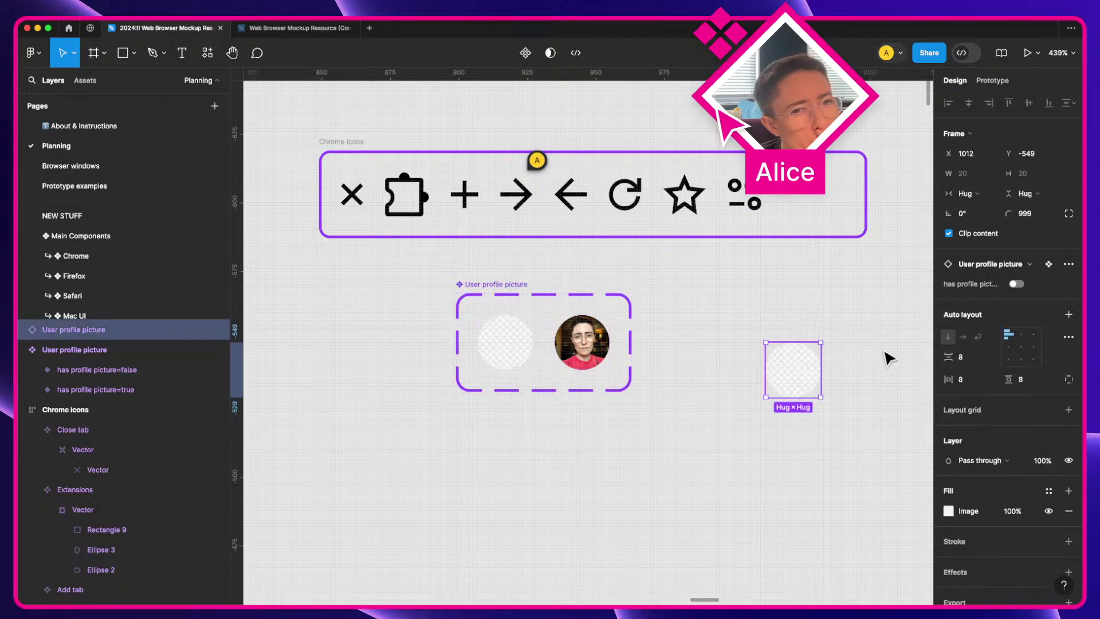
pyautogui.click(1017, 284)
pyautogui.click(1017, 284)
pyautogui.click(1017, 284)
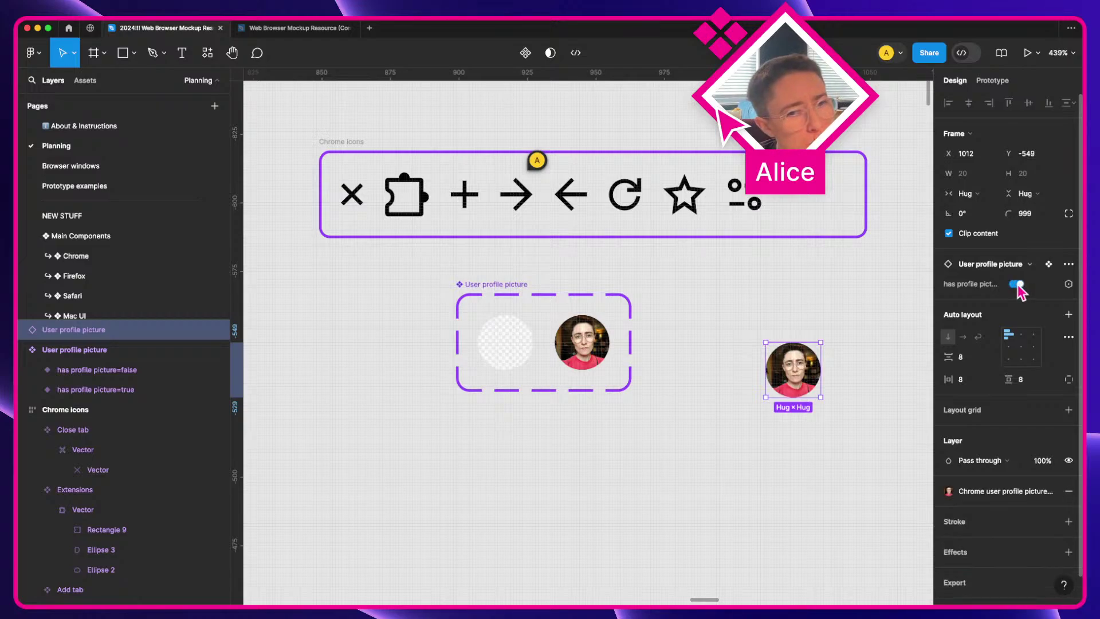
pyautogui.click(1017, 284)
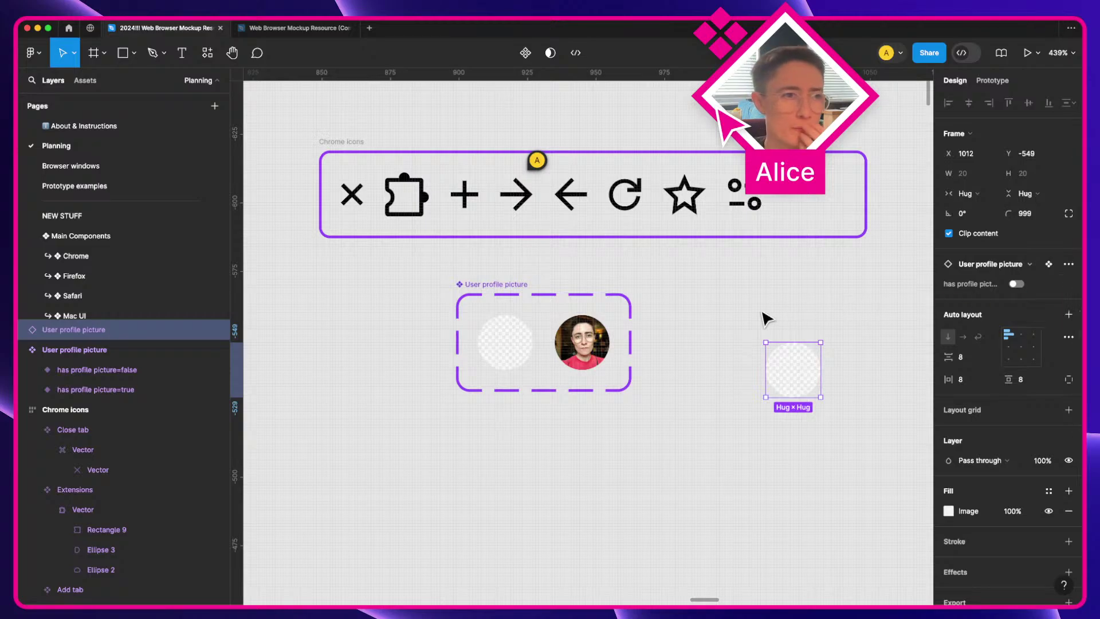
# Step: Delete the test instance and set the User profile picture set's gap and padding to 4
pyautogui.press('Delete')
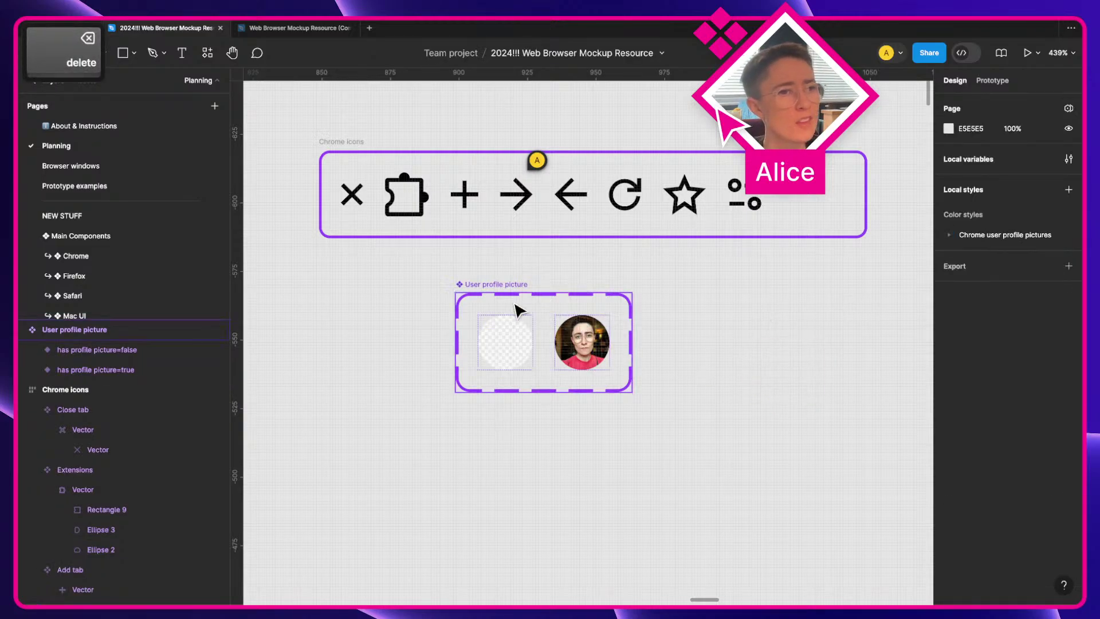
pyautogui.moveTo(488, 288); pyautogui.dragTo(349, 278)
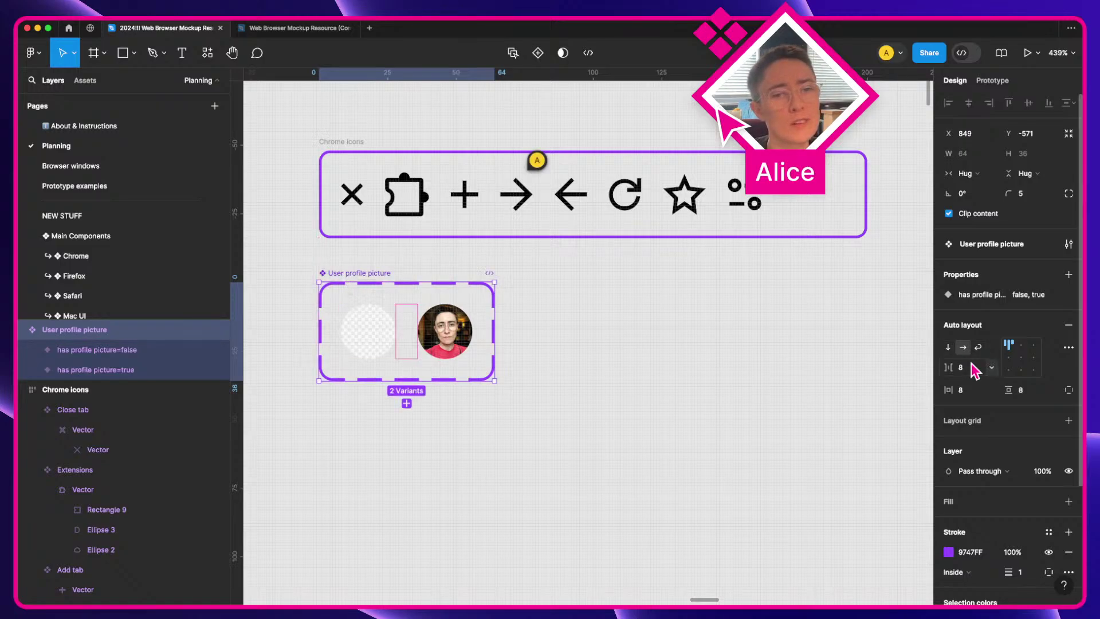
pyautogui.write('4')
pyautogui.press('Tab')
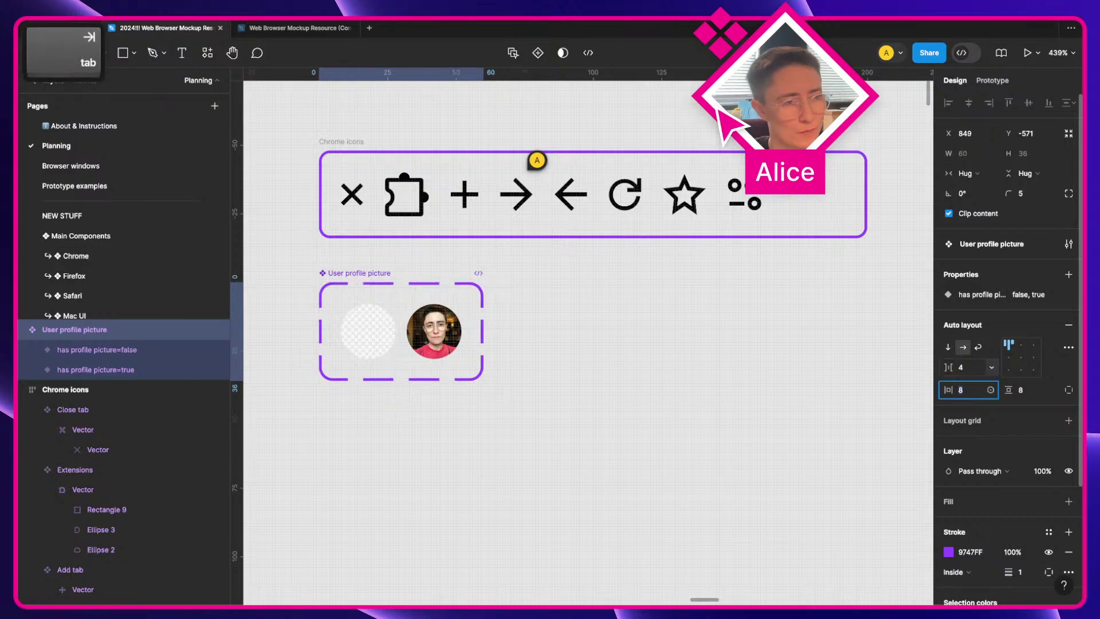
pyautogui.write('4')
pyautogui.press('Tab')
pyautogui.write('4')
pyautogui.press('Tab')
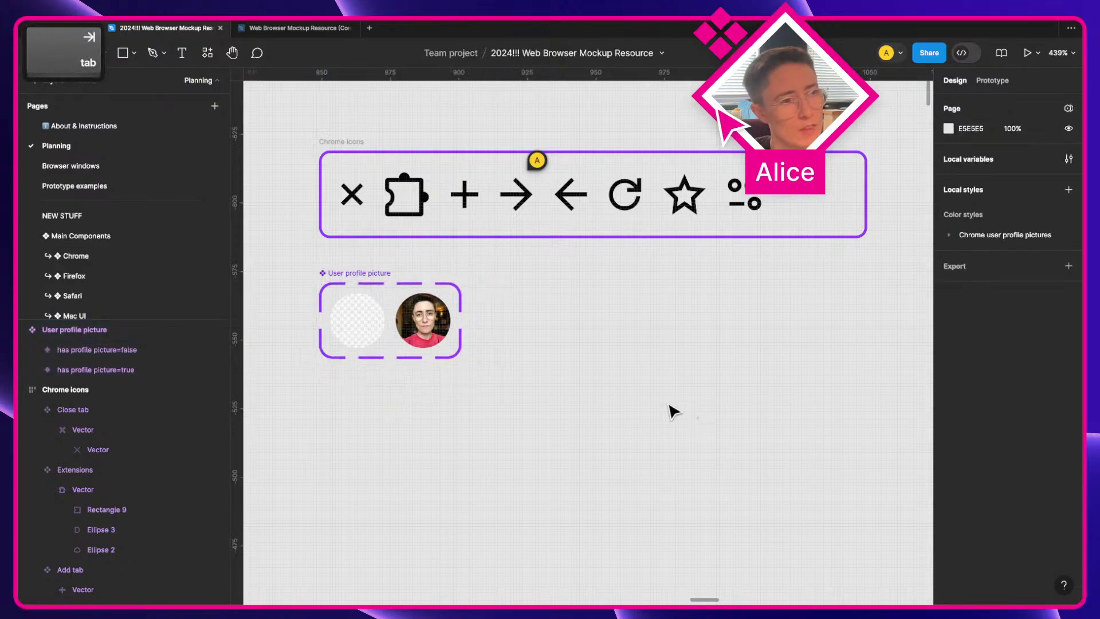
# Step: Move the User profile picture set up and bring the component inventory list into view
pyautogui.click(670, 410)
pyautogui.moveTo(380, 279)
pyautogui.mouseDown()
pyautogui.moveTo(393, 248)
pyautogui.moveTo(374, 263)
pyautogui.mouseUp()
pyautogui.scroll(-5, 373, 263)
pyautogui.click(471, 356)
pyautogui.scroll(-5, 658, 327)
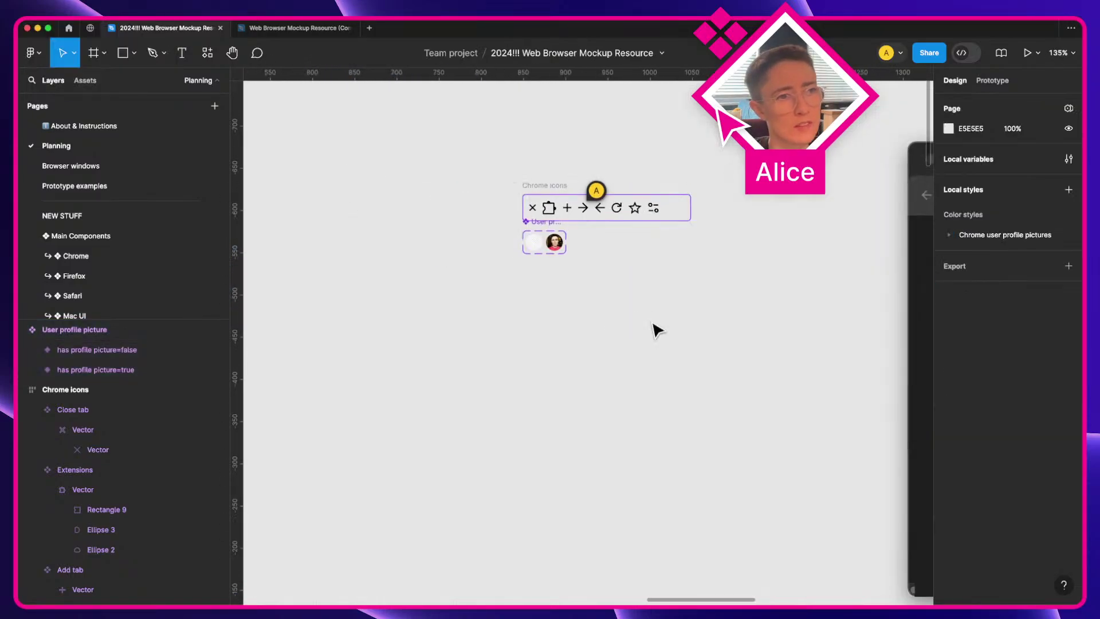
pyautogui.press('space')
pyautogui.scroll(10, 626, 412)
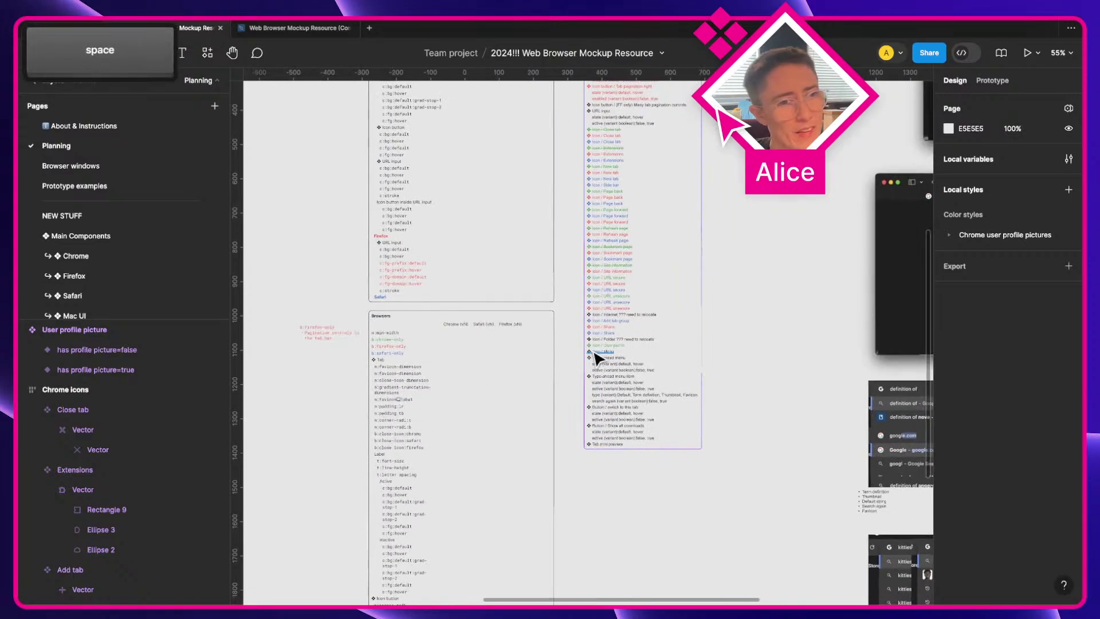
pyautogui.scroll(5, 598, 358)
# Step: Select the Icon / User profile and Icon / Menu lines, then swipe to the browser desktop
pyautogui.click(638, 334)
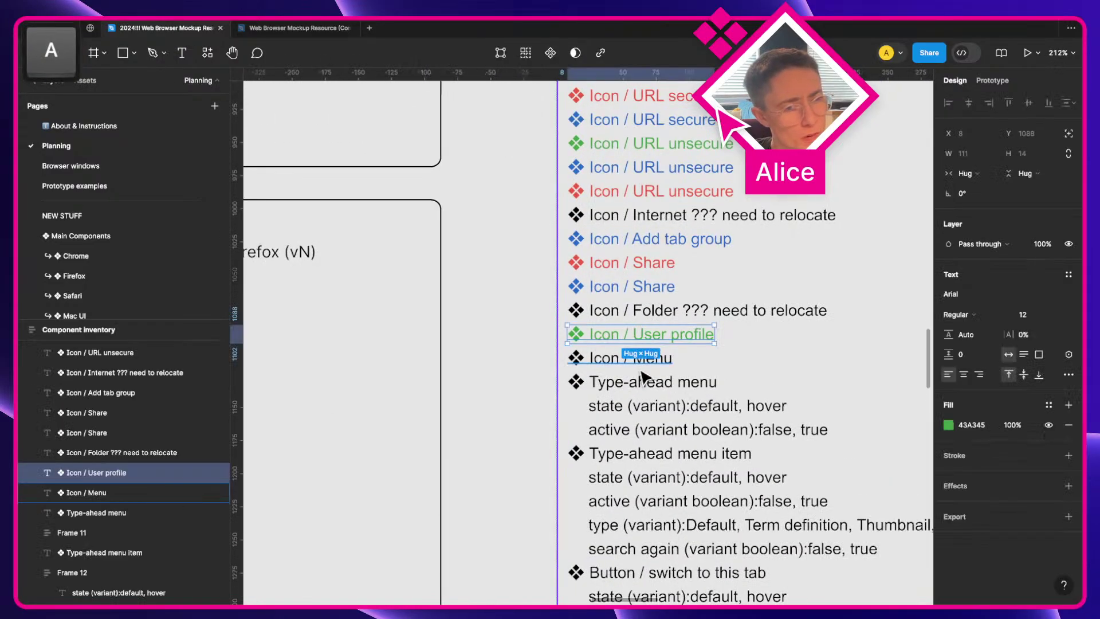
pyautogui.click(636, 360)
pyautogui.scroll(-10, 638, 366)
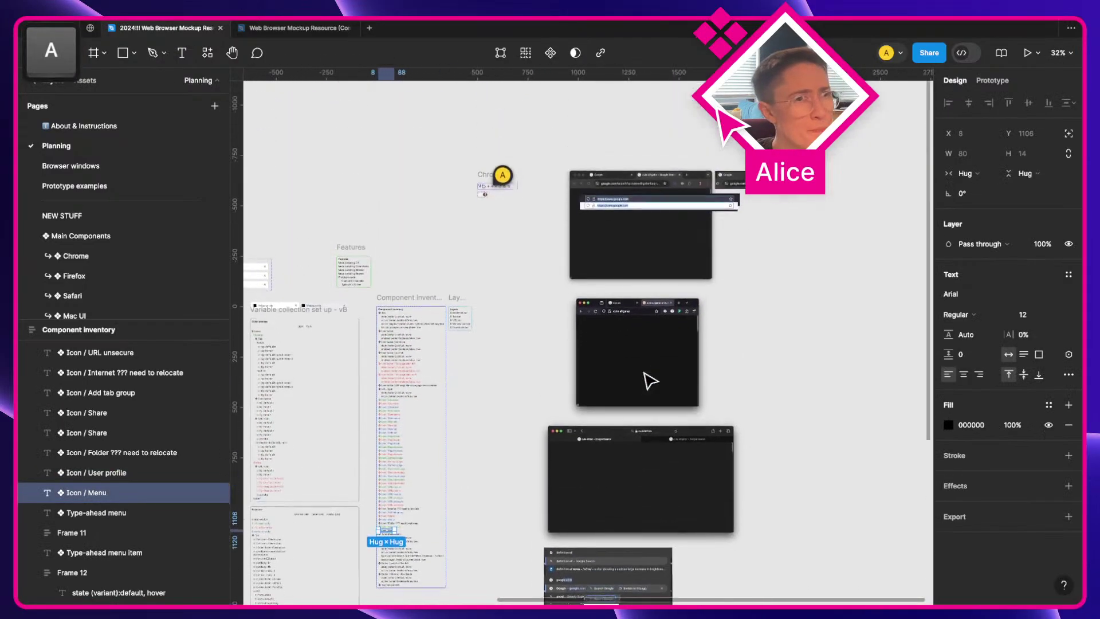
pyautogui.hotkey('ctrl', 'Right')
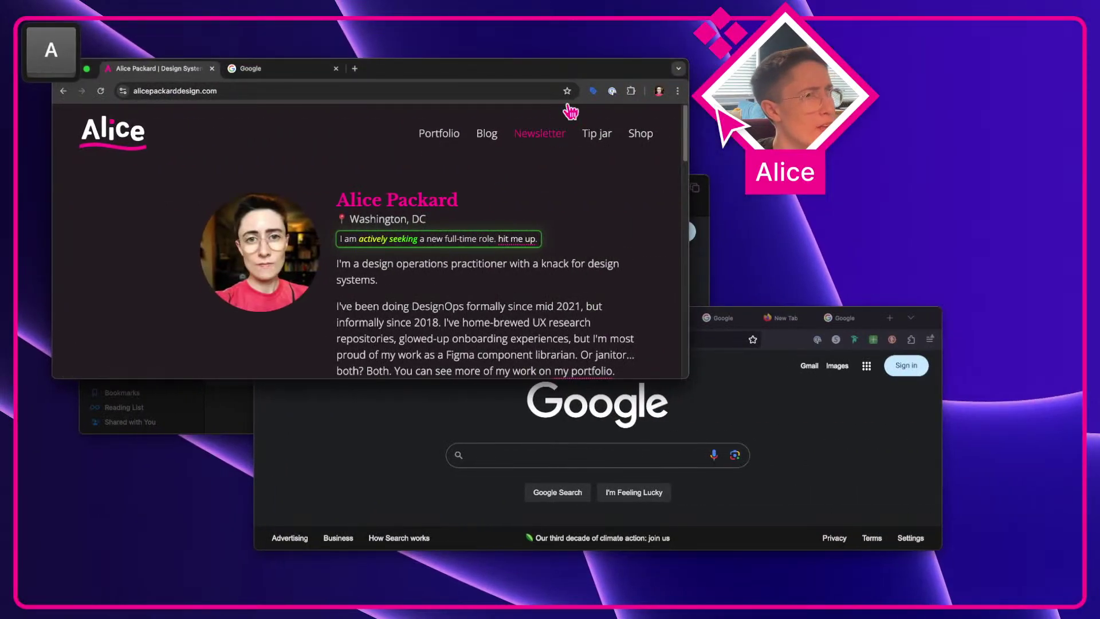
# Step: Check Chrome's browser menu, then bring Safari forward and hide its sidebar
pyautogui.click(677, 90)
pyautogui.press('Escape')
pyautogui.click(708, 281)
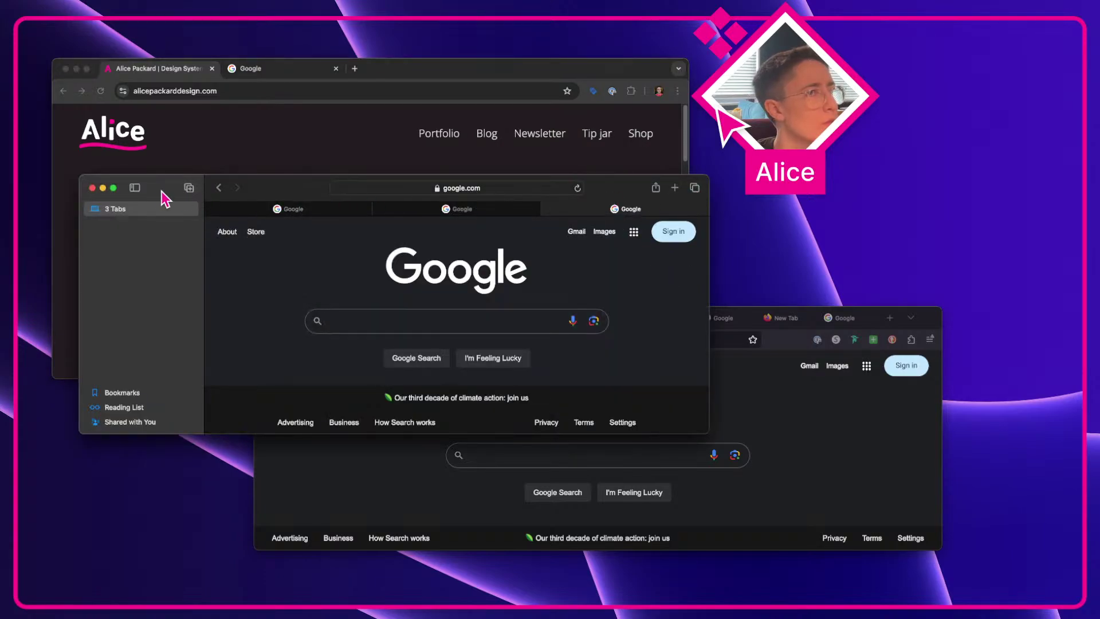
pyautogui.click(135, 188)
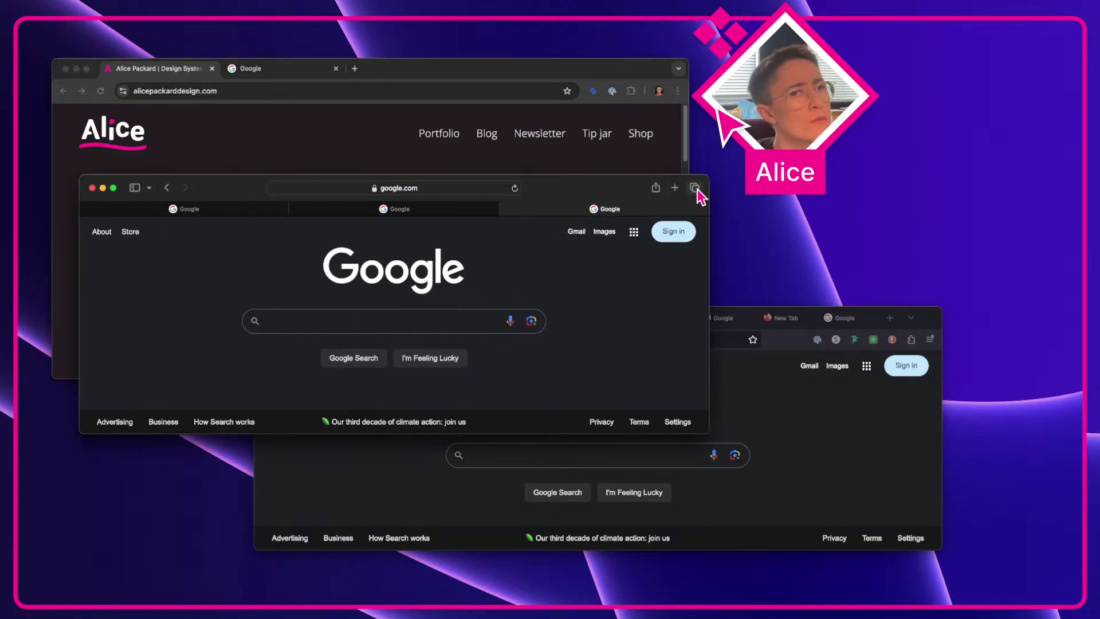
# Step: Bring Firefox forward, open and close its application menu, and return to Figma
pyautogui.click(815, 400)
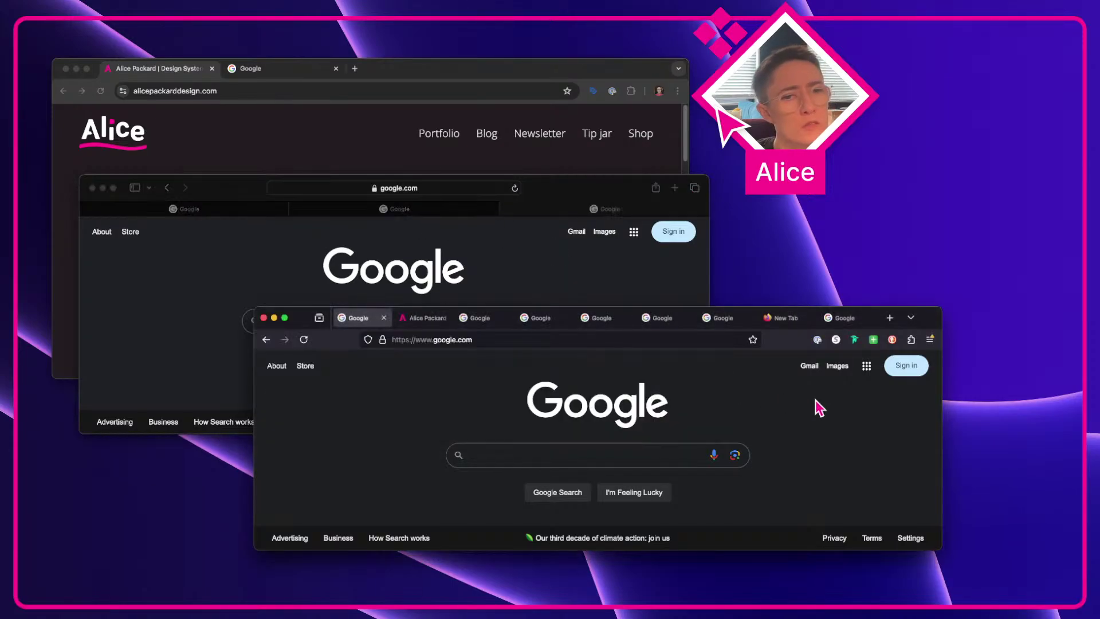
pyautogui.click(930, 339)
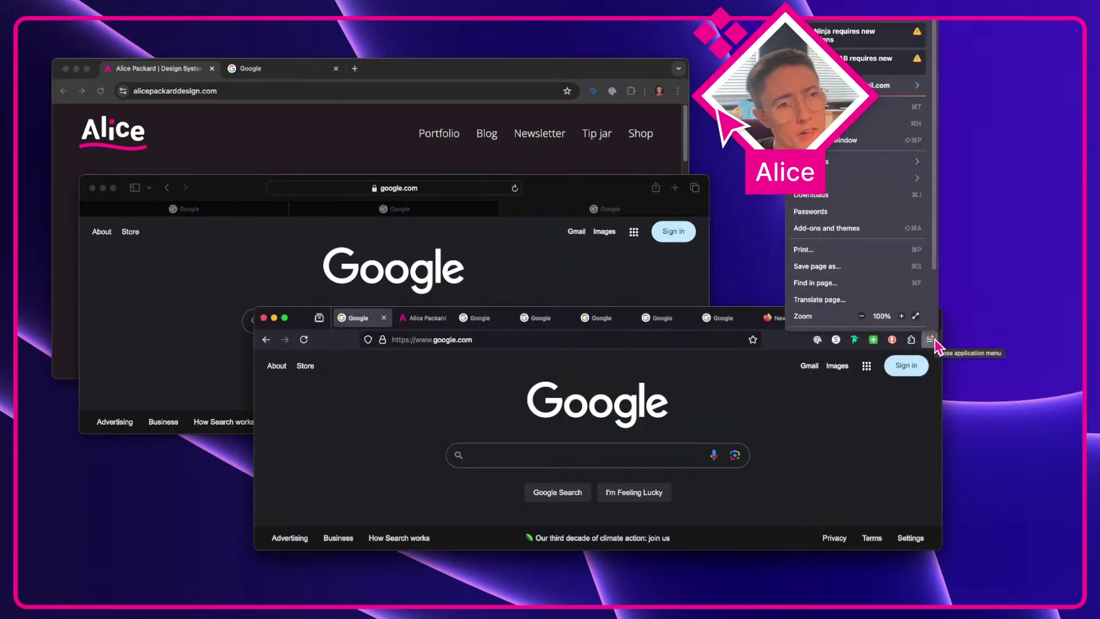
pyautogui.click(931, 340)
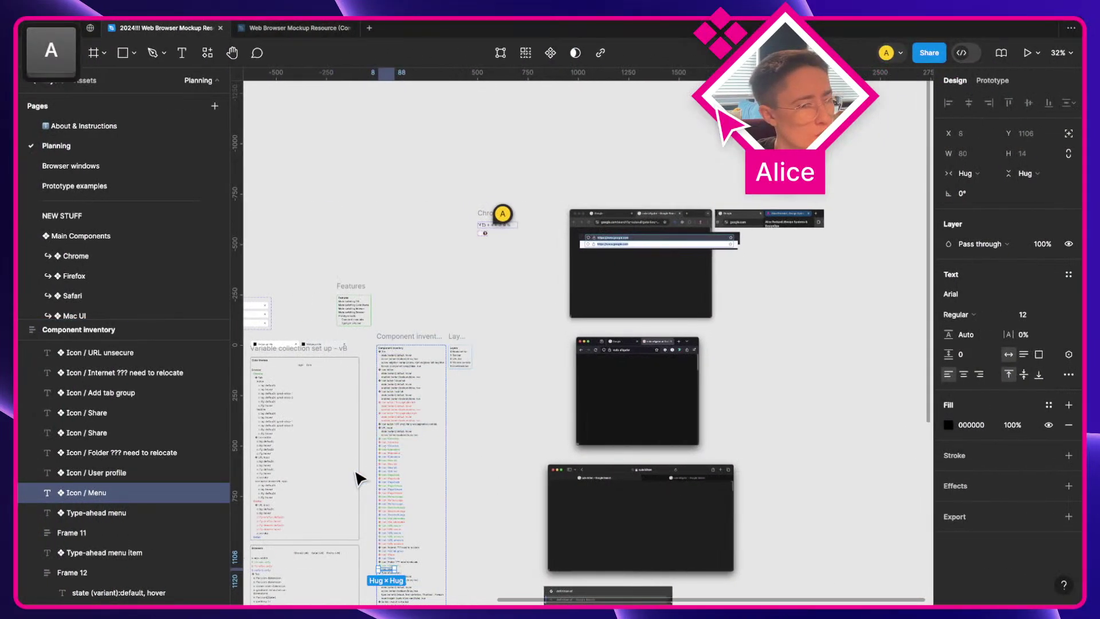
pyautogui.scroll(5, 323, 560)
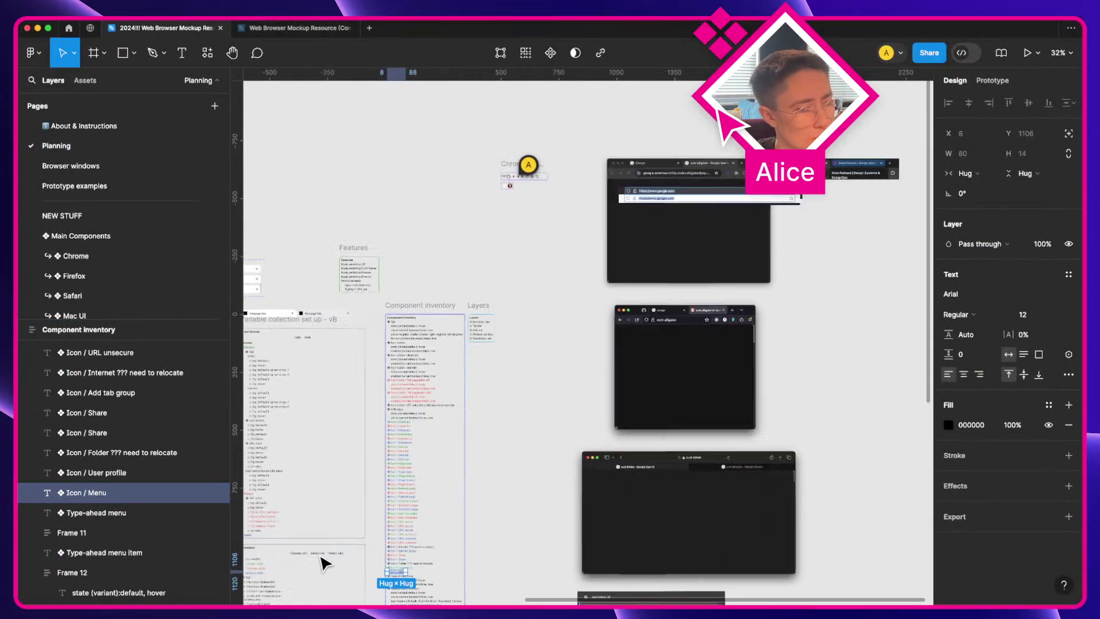
# Step: Duplicate the Icon / Menu line and colour the original entry green
pyautogui.scroll(-3, 515, 572)
pyautogui.scroll(5, 523, 344)
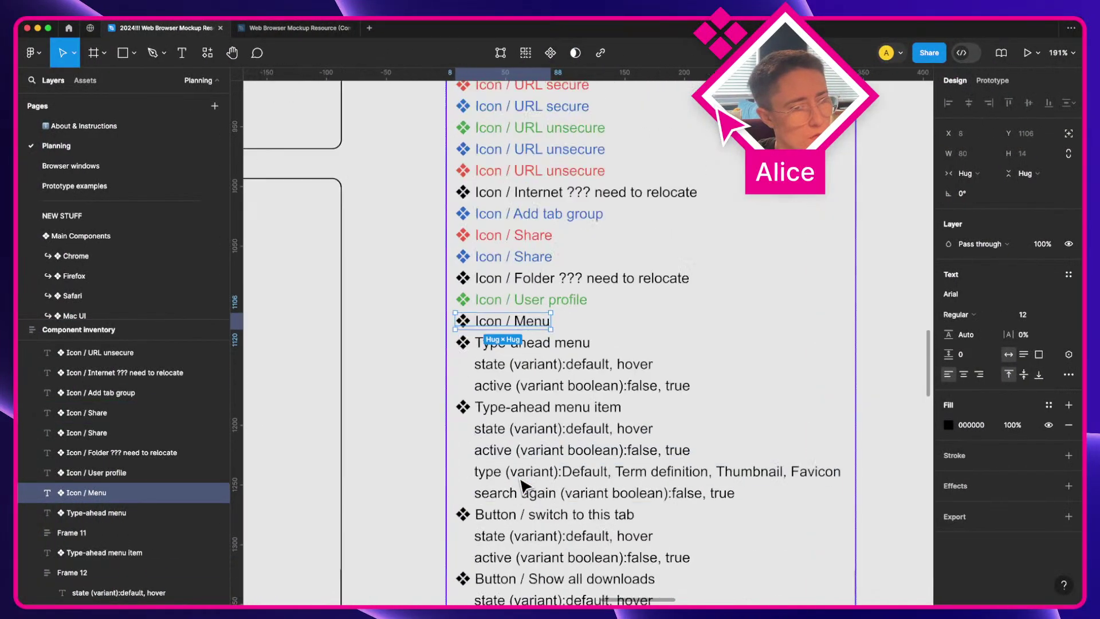
pyautogui.press('super+d')
pyautogui.click(523, 323)
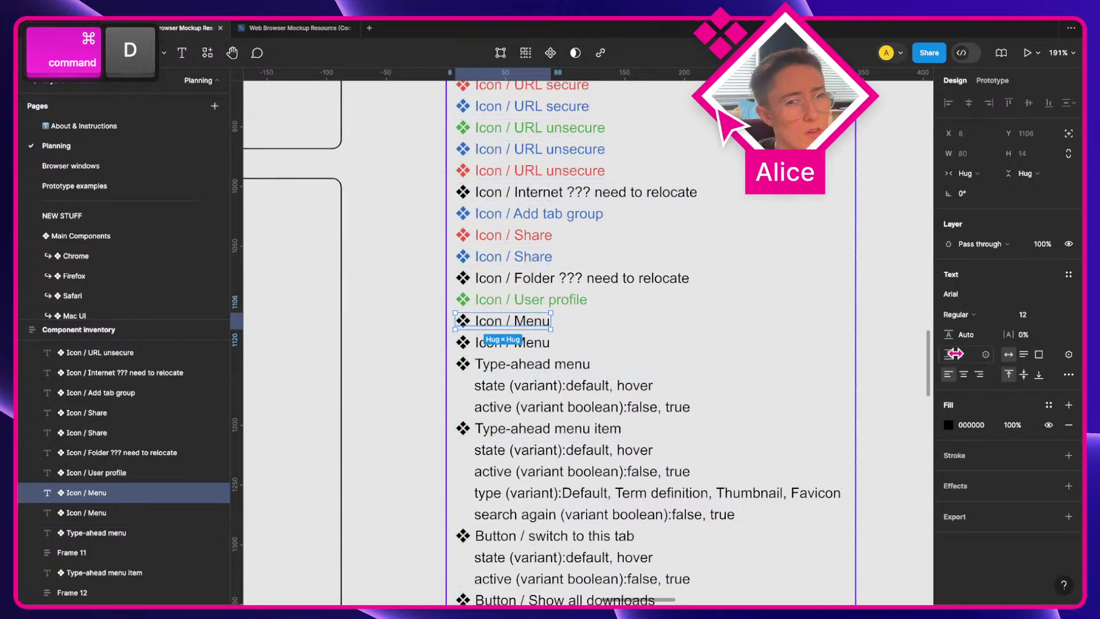
pyautogui.click(949, 425)
pyautogui.click(858, 536)
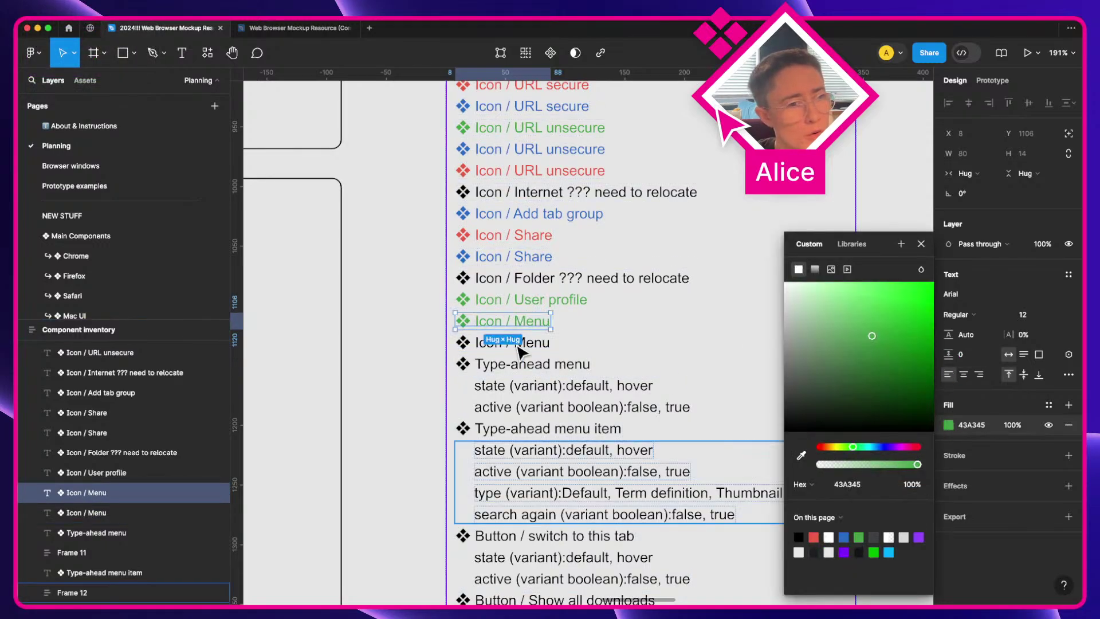
# Step: Colour the duplicated Icon / Menu entry below red
pyautogui.click(86, 512)
pyautogui.click(951, 428)
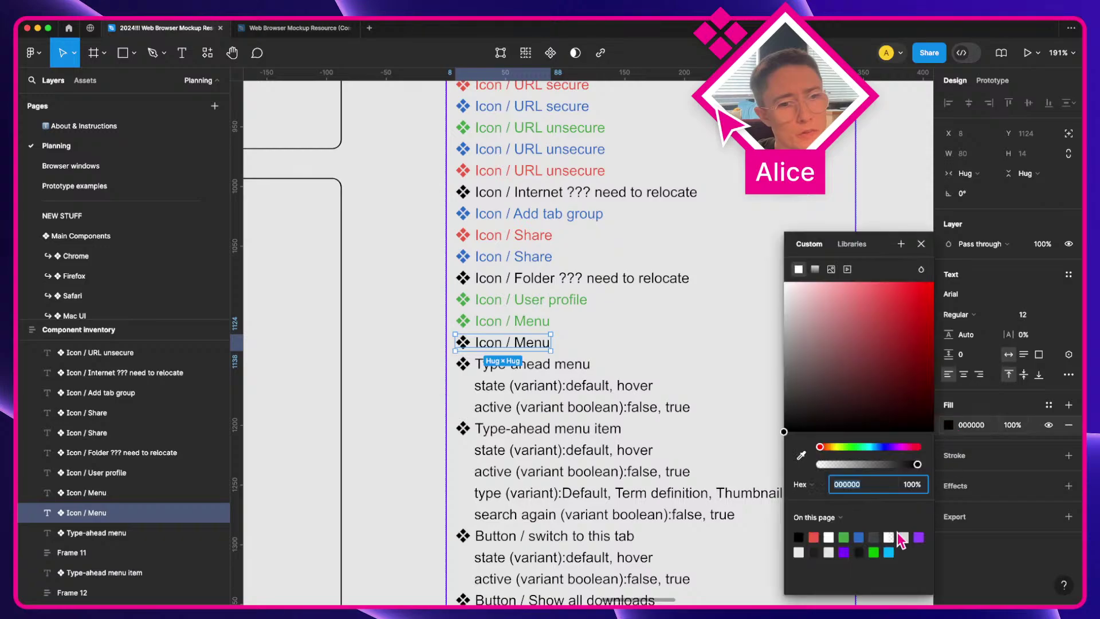
pyautogui.click(814, 537)
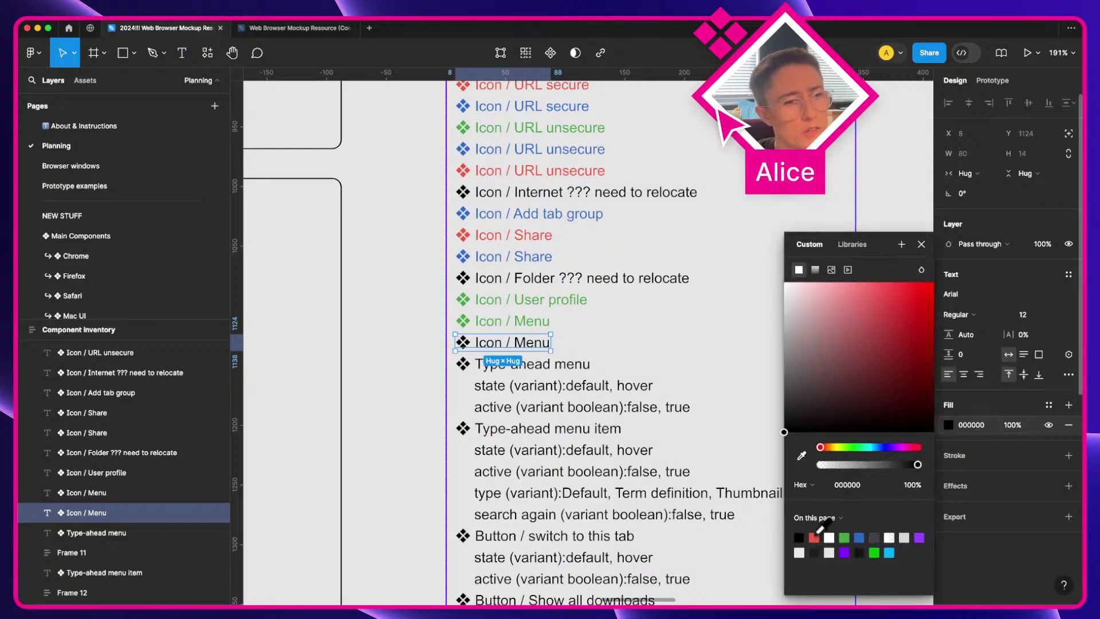
pyautogui.click(535, 320)
# Step: Inspect the Icon / User profile entry's detailed type settings, then reselect the green Icon / Menu entry
pyautogui.scroll(5, 677, 314)
pyautogui.hscroll(5, 678, 315)
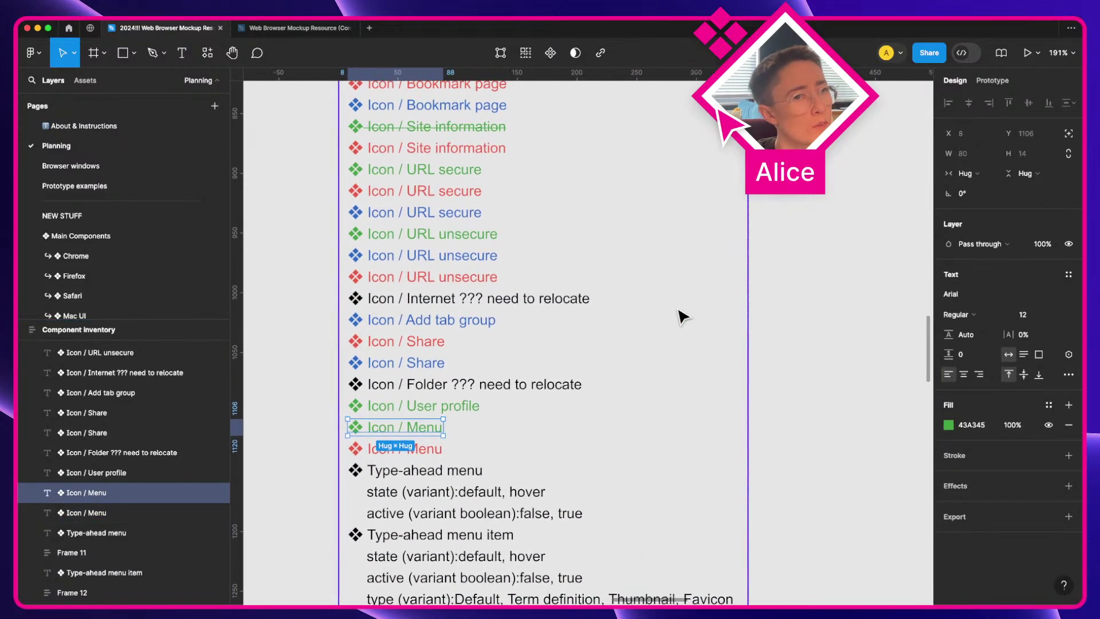
pyautogui.scroll(-2, 793, 372)
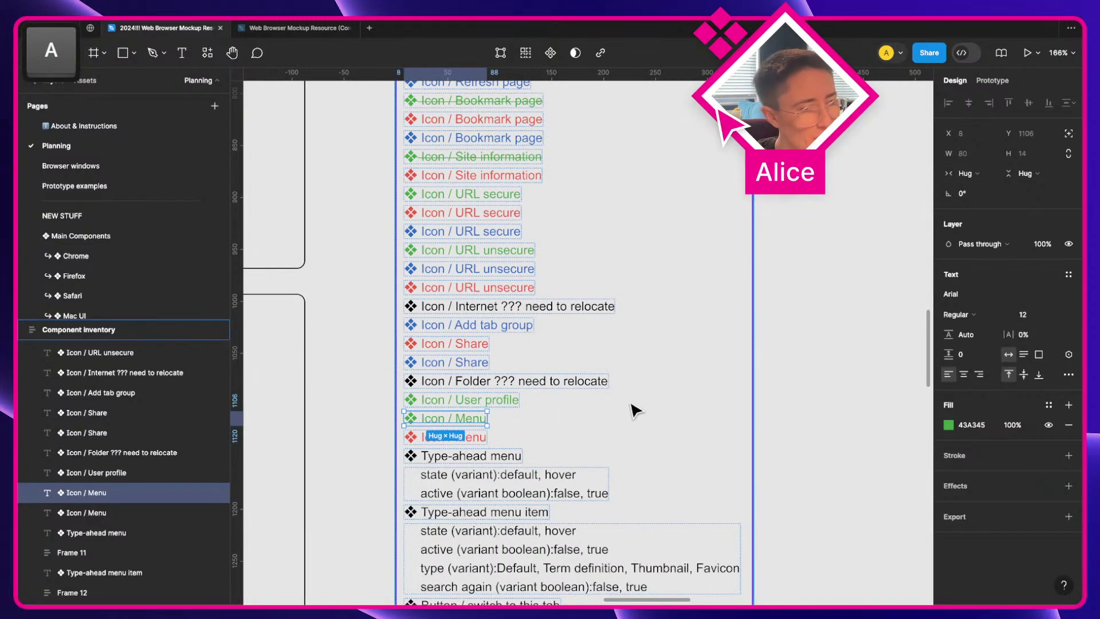
pyautogui.click(515, 401)
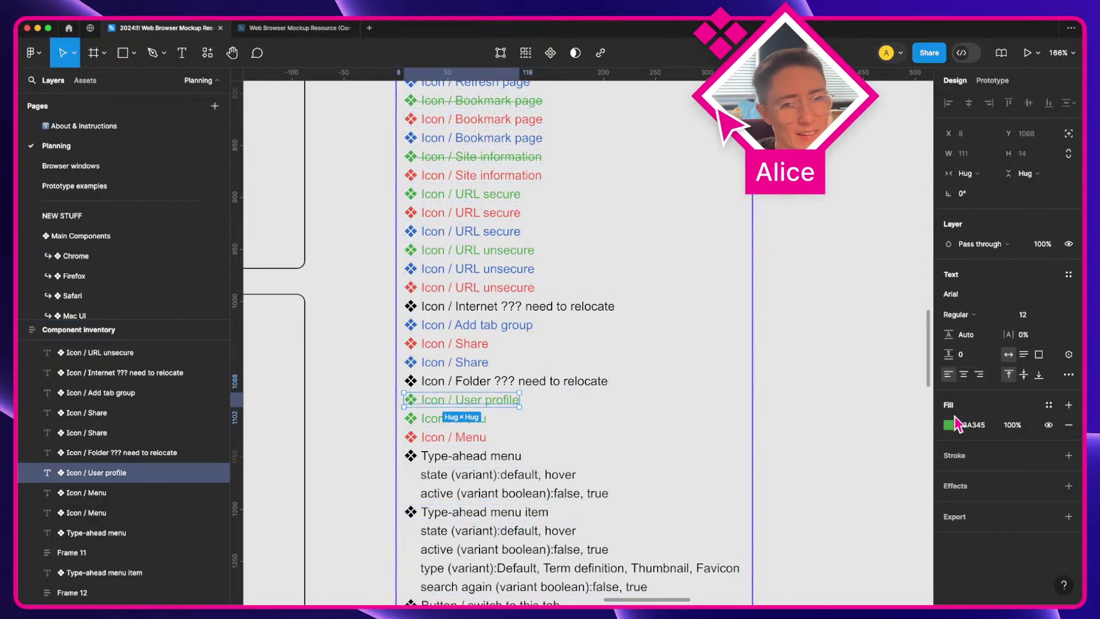
pyautogui.click(1068, 375)
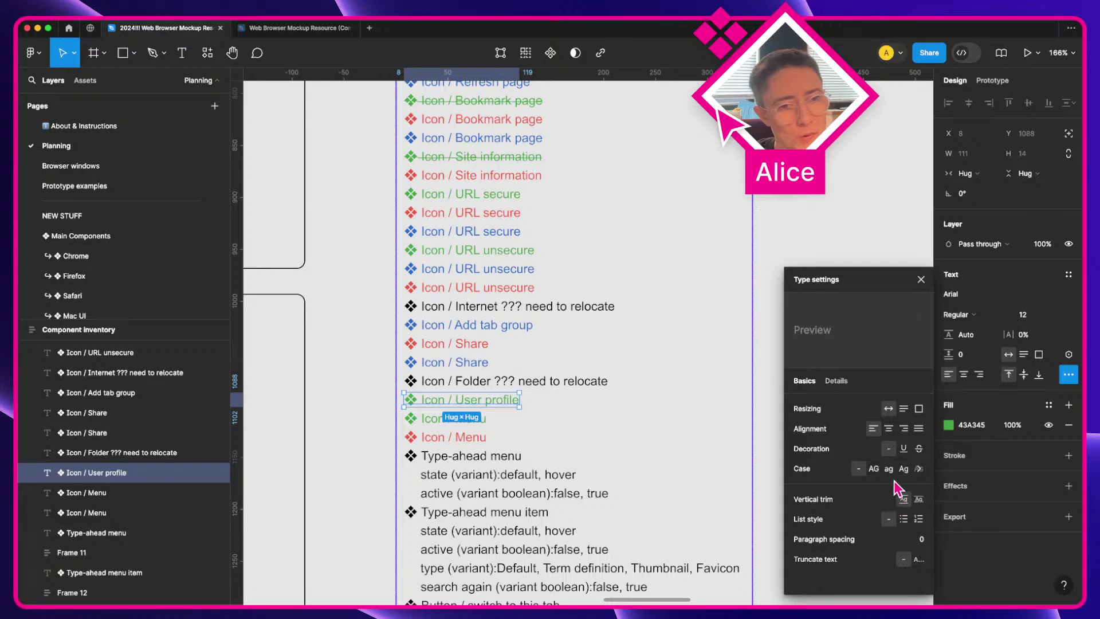
pyautogui.click(920, 279)
pyautogui.click(470, 418)
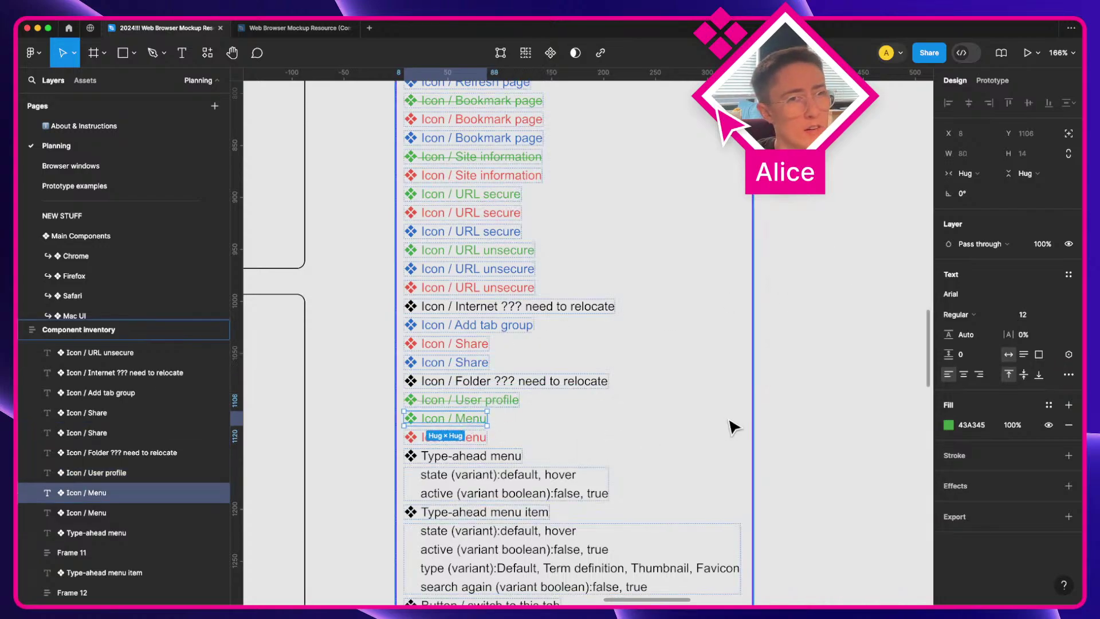
pyautogui.scroll(-4, 729, 421)
pyautogui.hscroll(4, 729, 423)
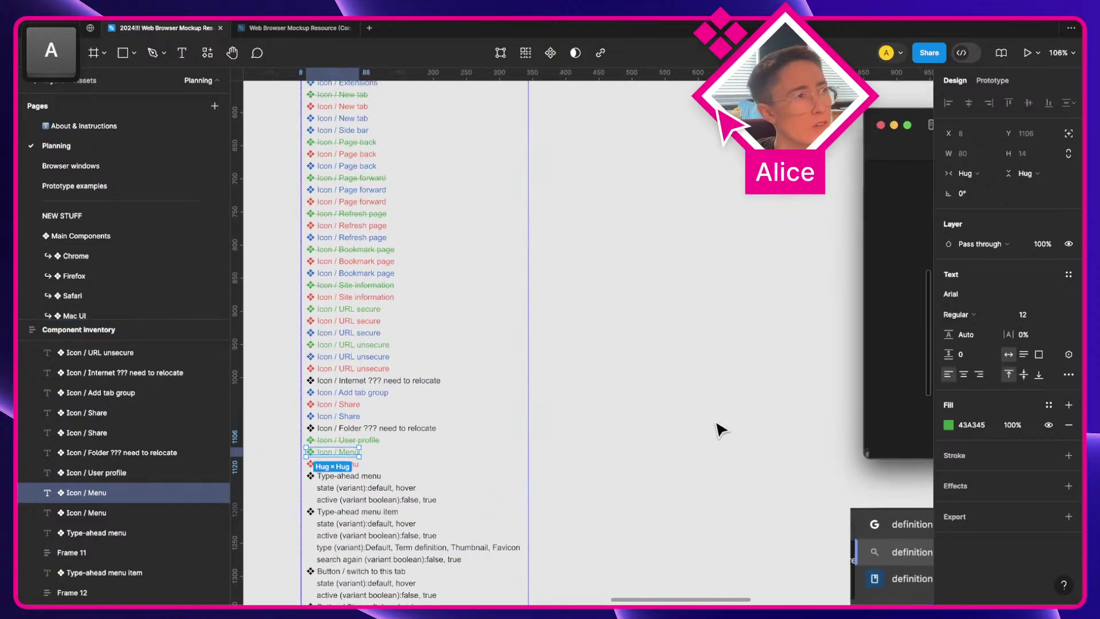
# Step: Go to the NEW STUFF page and bring Frame 13's browser mockup into view
pyautogui.click(109, 132)
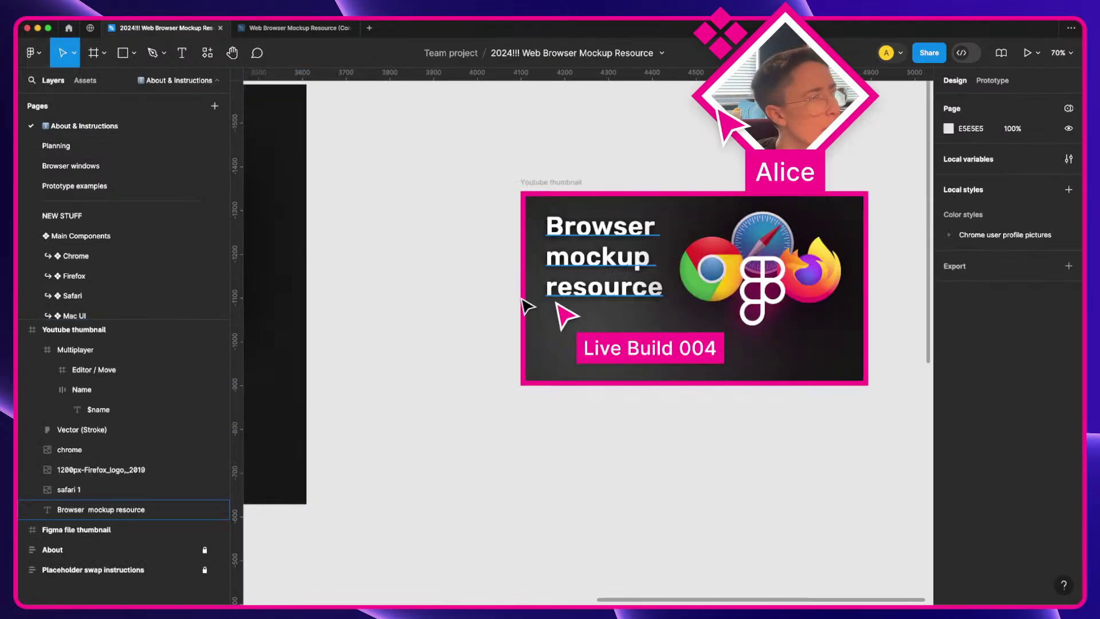
pyautogui.click(156, 147)
pyautogui.click(147, 216)
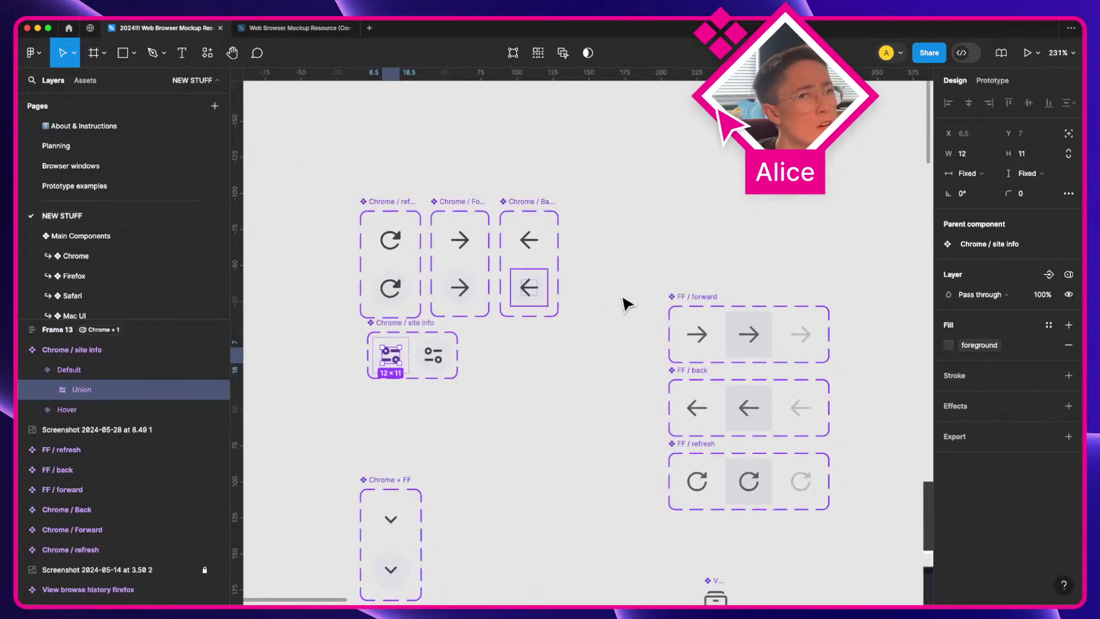
pyautogui.scroll(-3, 644, 312)
pyautogui.scroll(-5, 604, 448)
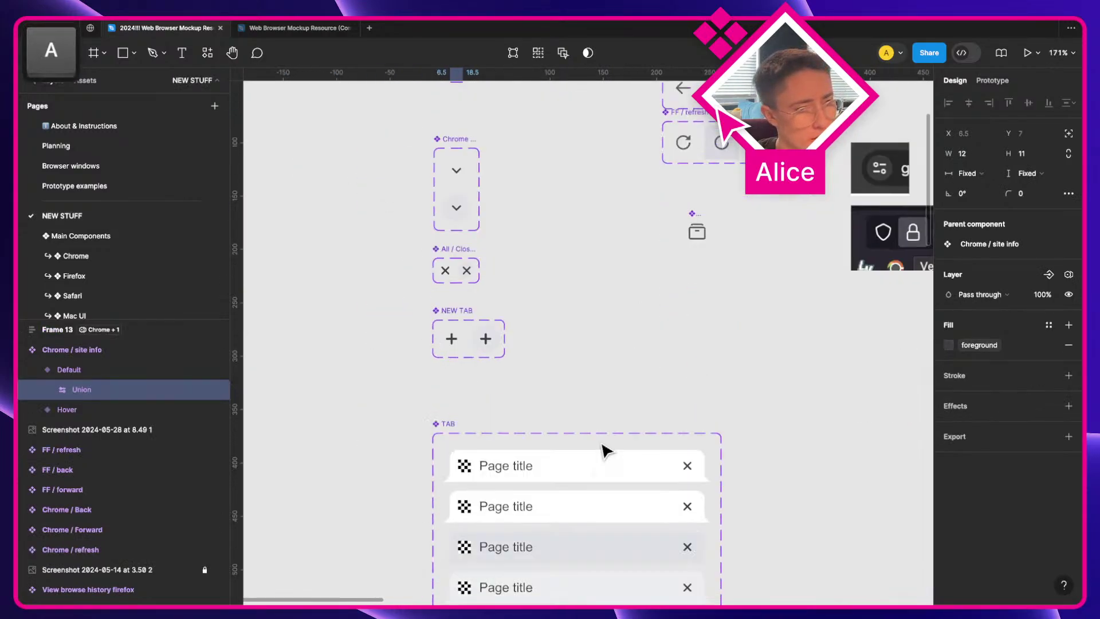
pyautogui.hscroll(4, 602, 448)
pyautogui.scroll(-10, 602, 447)
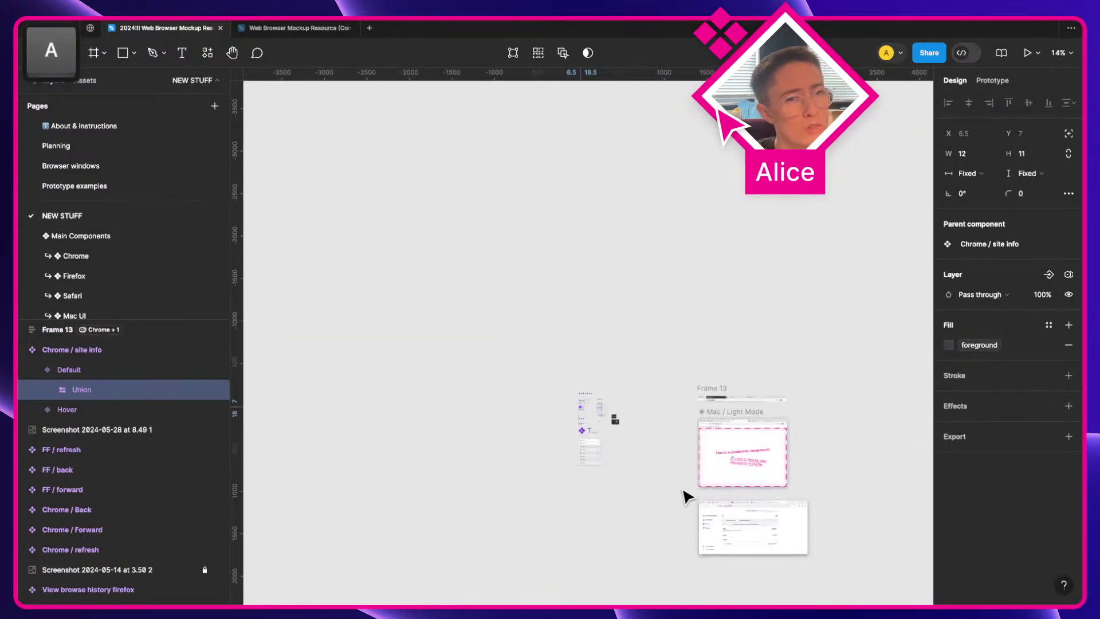
pyautogui.moveTo(802, 457); pyautogui.dragTo(680, 401)
pyautogui.scroll(4, 695, 400)
pyautogui.scroll(15, 573, 315)
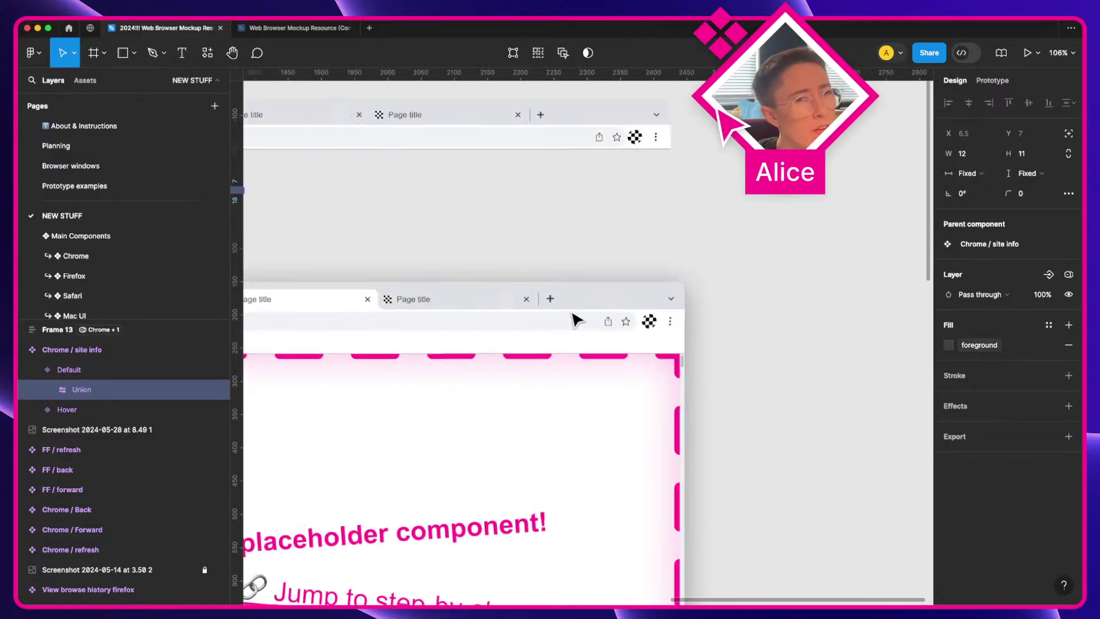
pyautogui.hscroll(5, 694, 344)
# Step: Copy the mockup's three-dot menu vector and return to the Planning page's Chrome icons
pyautogui.keyDown('super'); pyautogui.click(739, 354); pyautogui.keyUp('super')
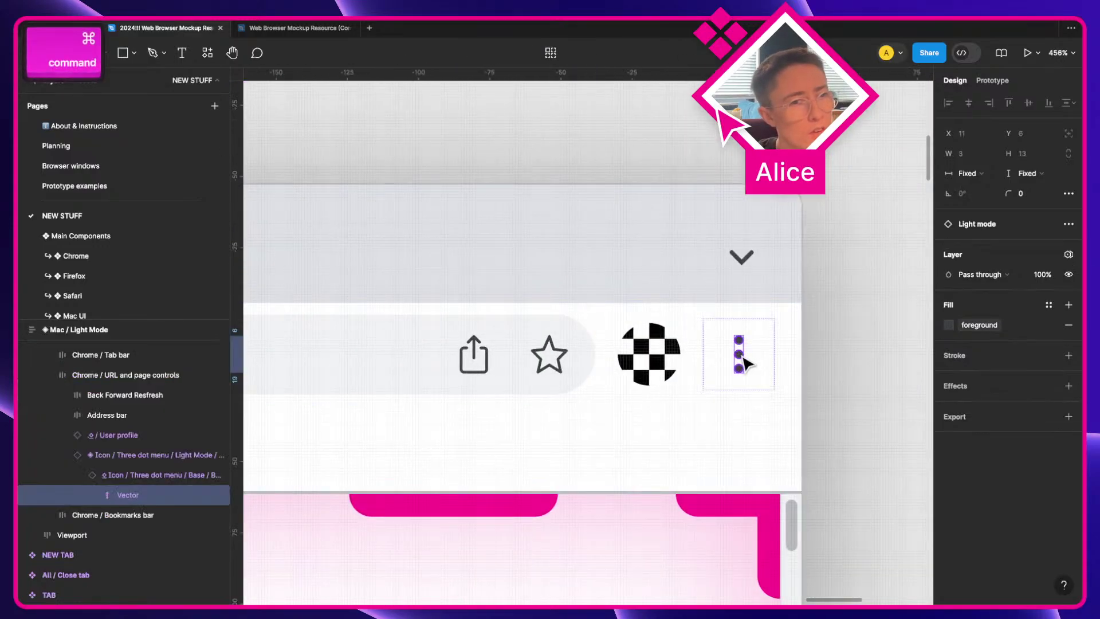
pyautogui.press('super+c')
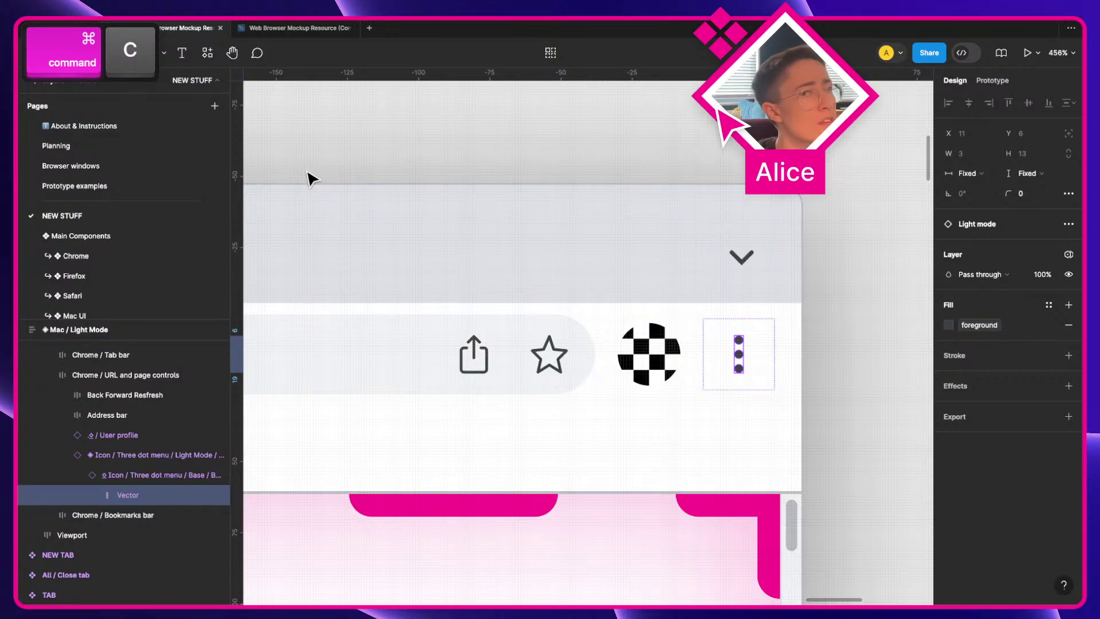
pyautogui.click(98, 148)
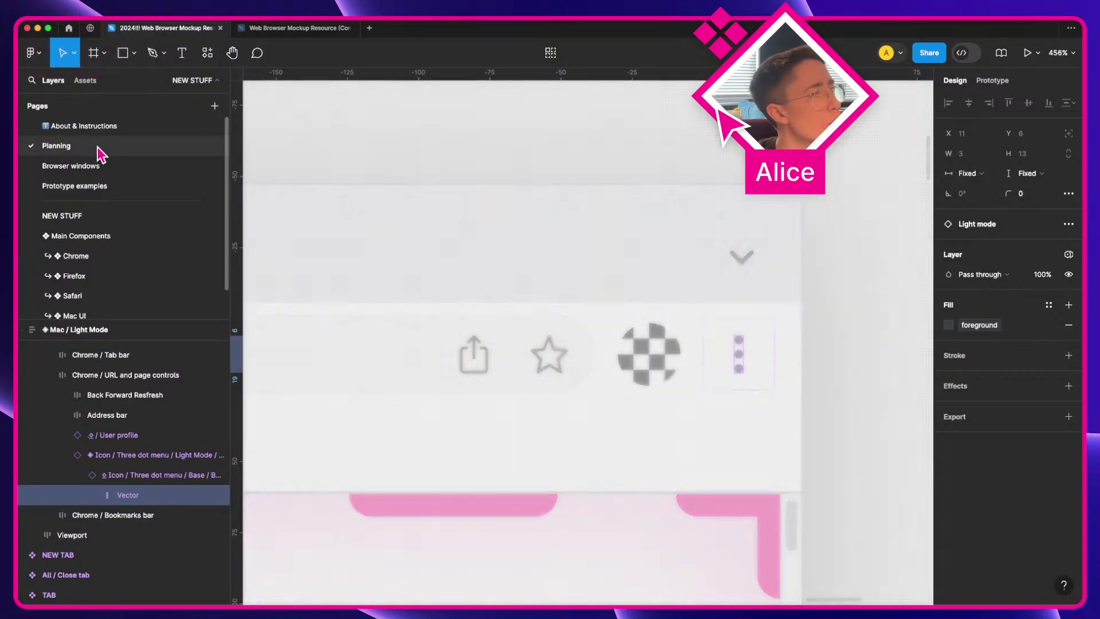
pyautogui.click(641, 388)
pyautogui.scroll(15, 630, 367)
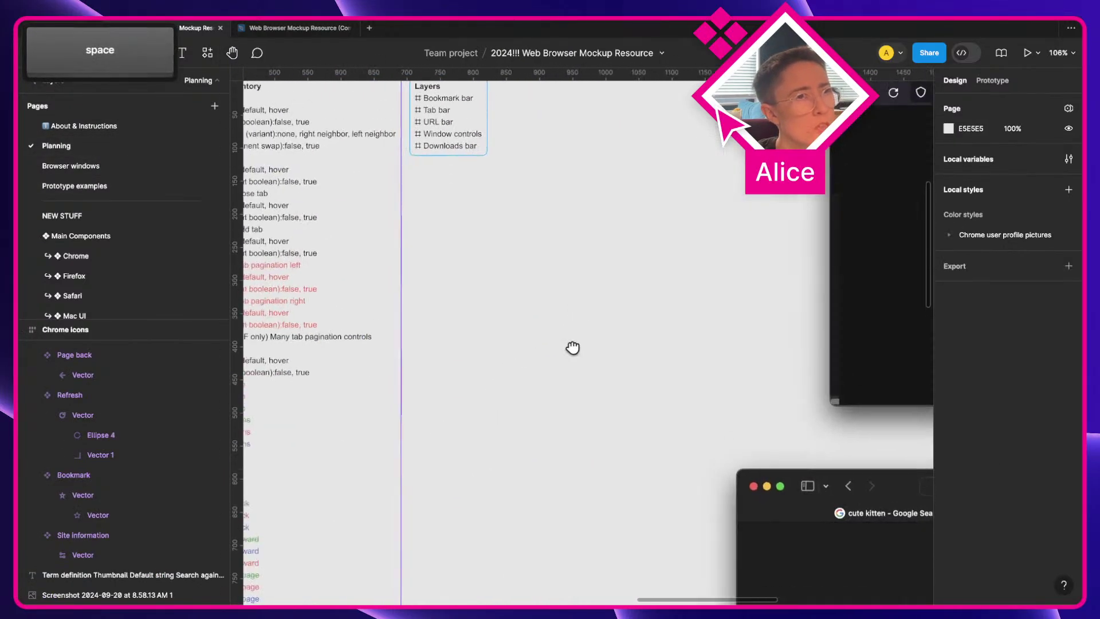
pyautogui.scroll(5, 618, 347)
pyautogui.scroll(10, 636, 319)
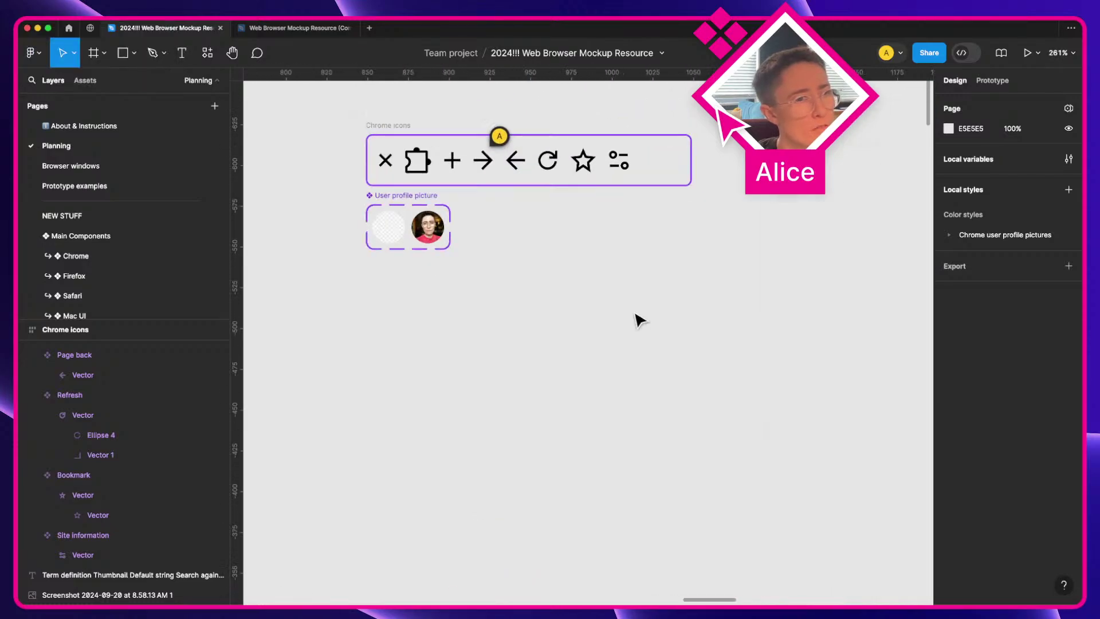
# Step: Paste the three-dot menu vector beside the User profile picture set
pyautogui.press('super+v')
pyautogui.moveTo(582, 344); pyautogui.dragTo(508, 282)
pyautogui.scroll(8, 487, 224)
pyautogui.press('Escape')
pyautogui.click(469, 215)
pyautogui.scroll(6, 508, 282)
pyautogui.scroll(3, 453, 294)
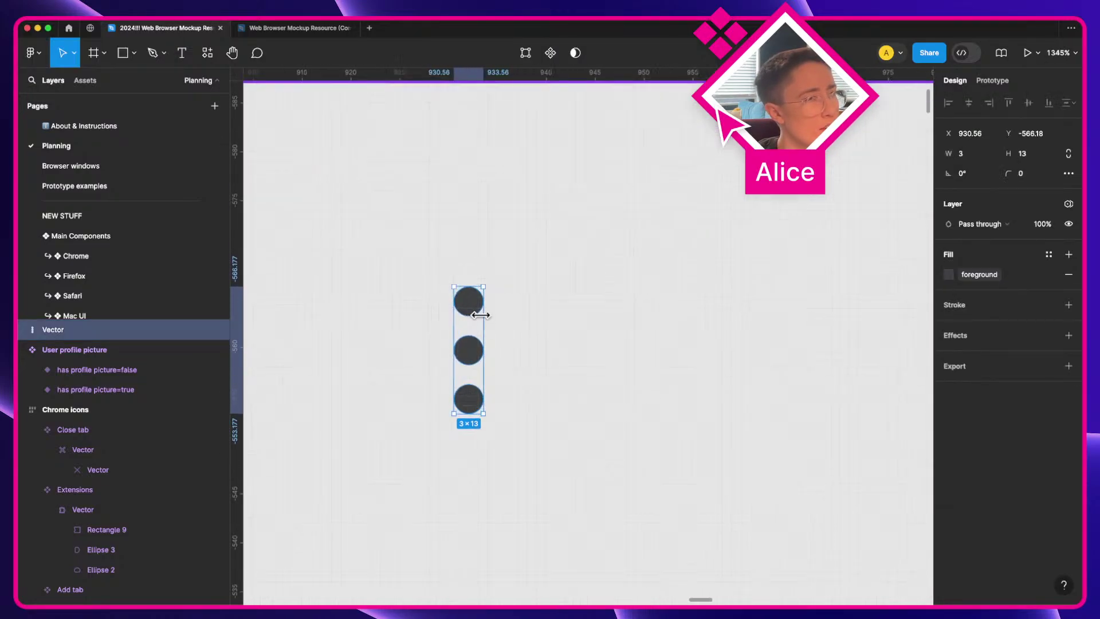
pyautogui.press('a')
pyautogui.click(532, 310)
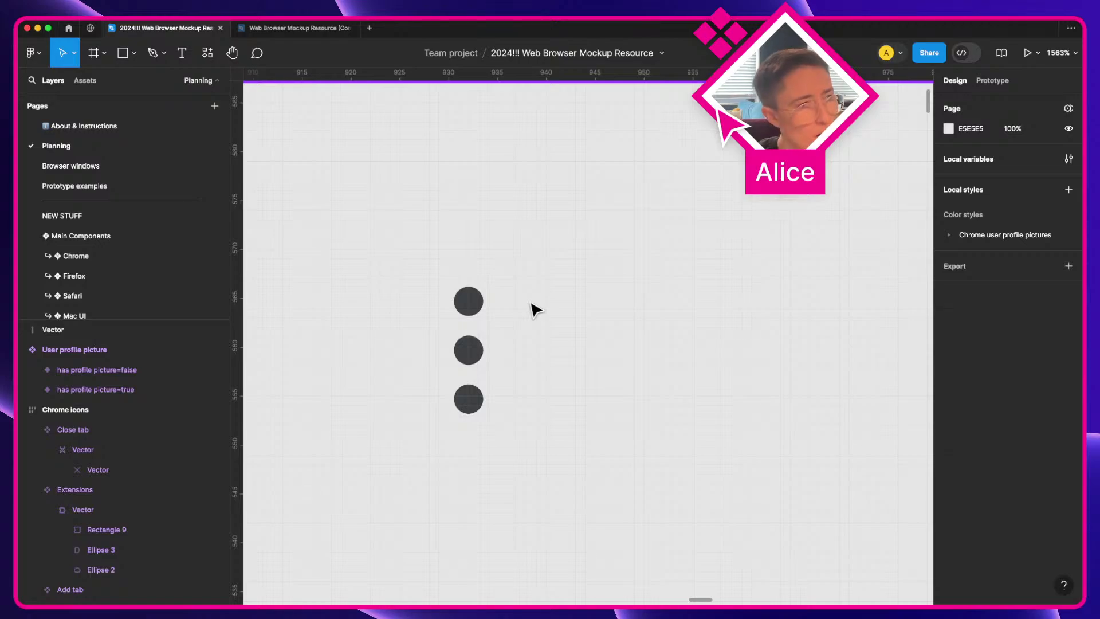
# Step: Turn on snap to pixel grid and place a path anchor point beside the dots
pyautogui.press('p')
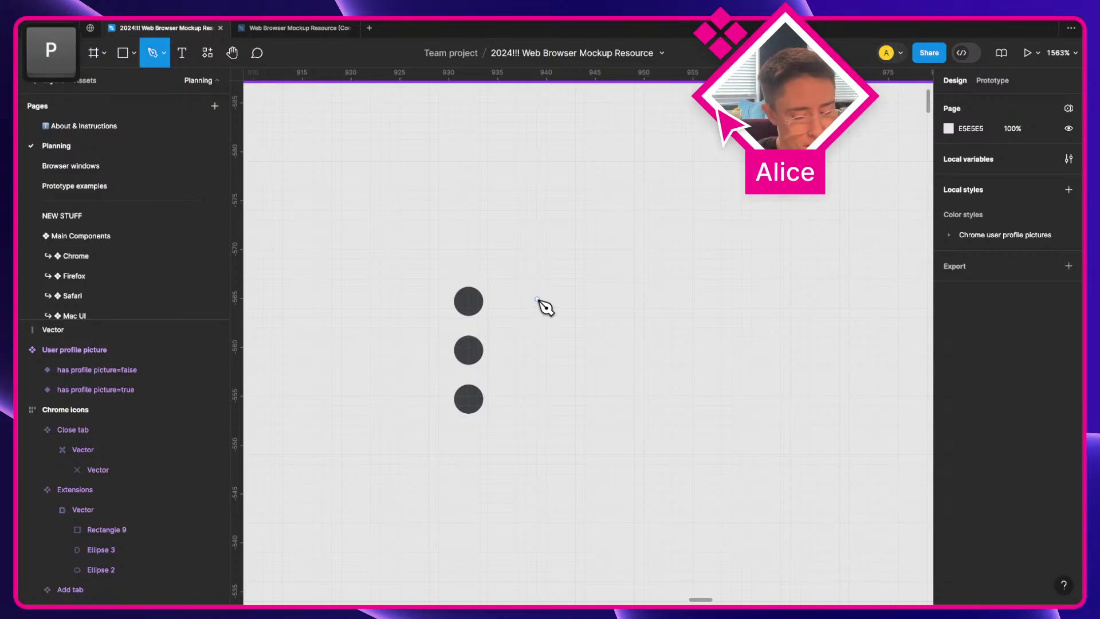
pyautogui.press('super+slash')
pyautogui.write('snap')
pyautogui.press('Return')
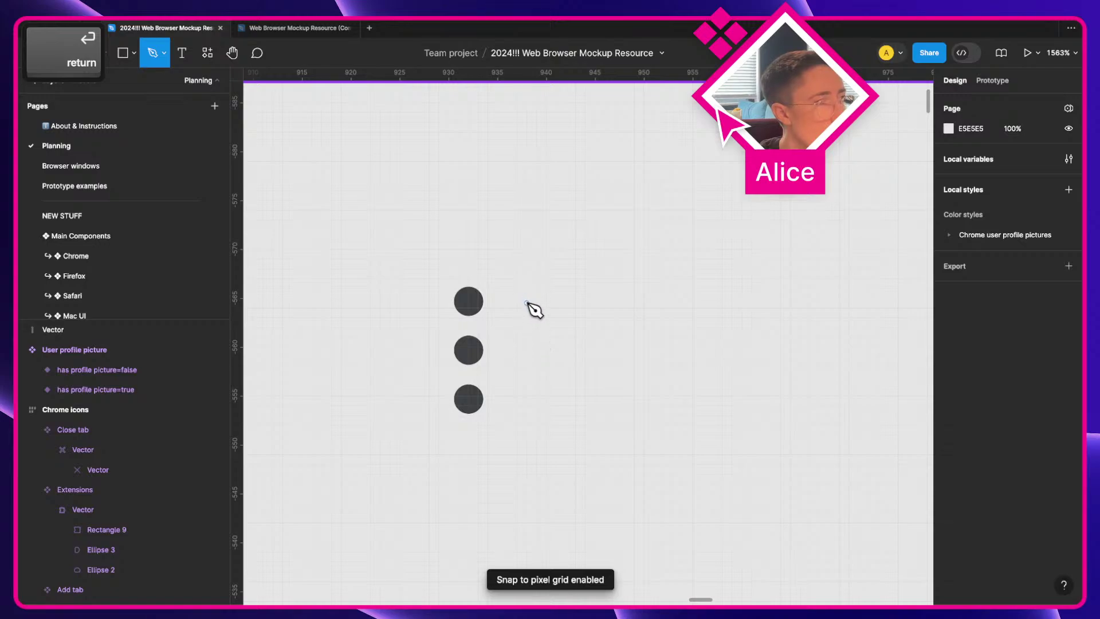
pyautogui.click(527, 298)
pyautogui.press('v')
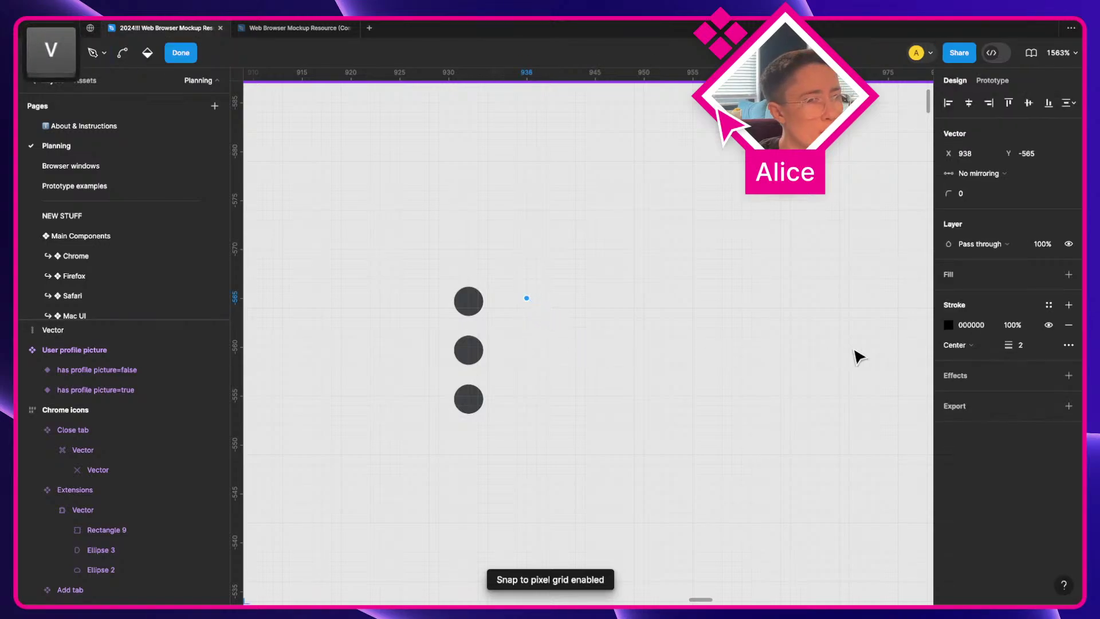
pyautogui.click(545, 352)
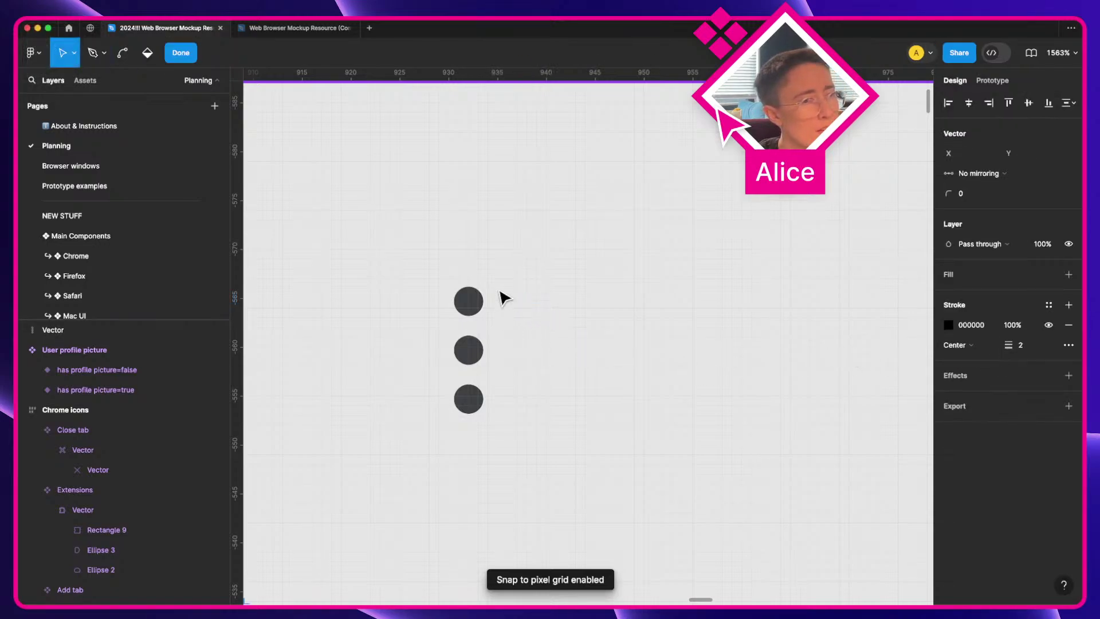
pyautogui.scroll(3, 498, 290)
pyautogui.press('a')
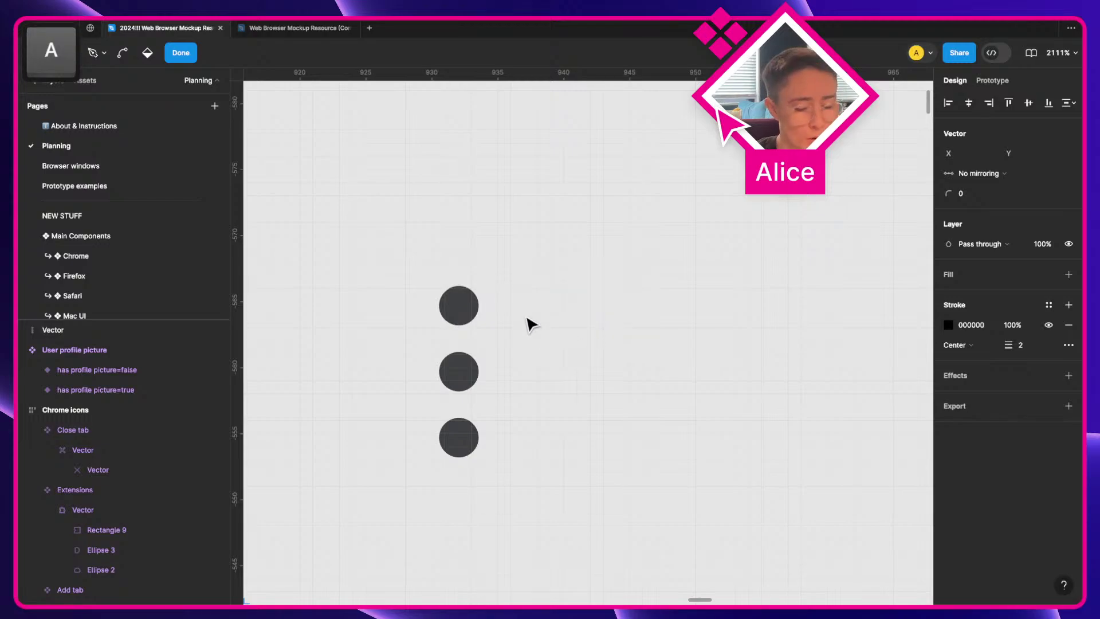
pyautogui.press('p')
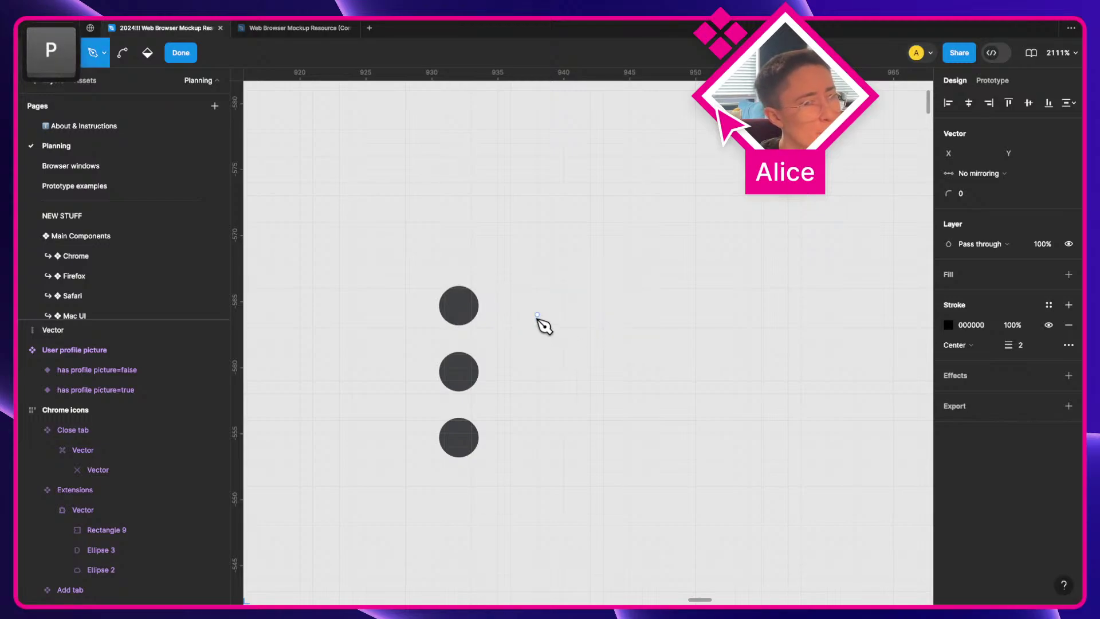
pyautogui.press('v')
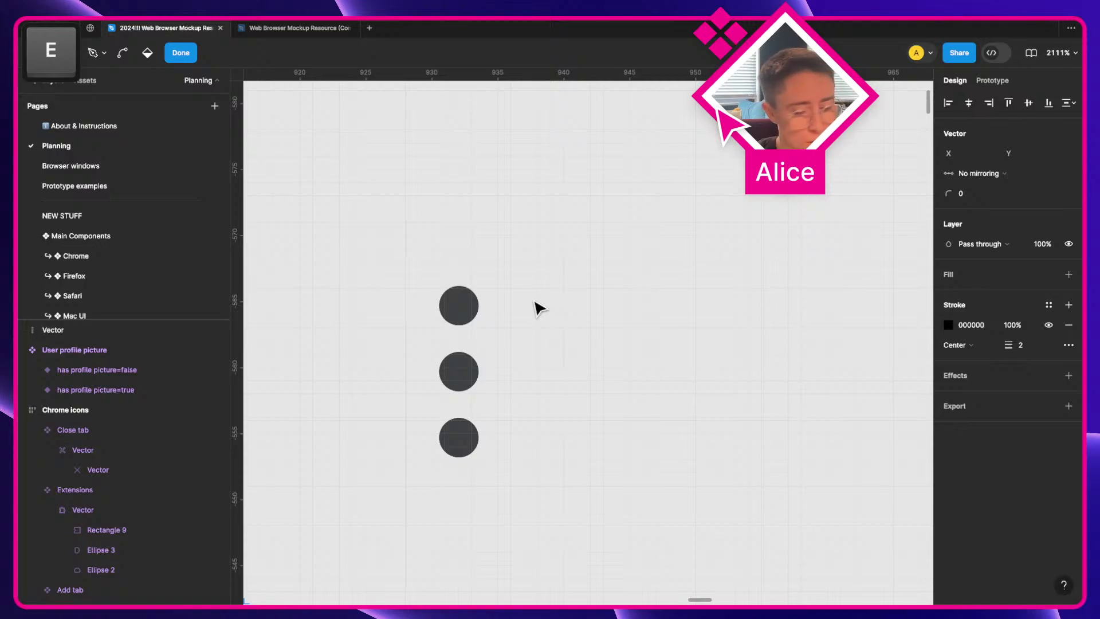
pyautogui.press('Return')
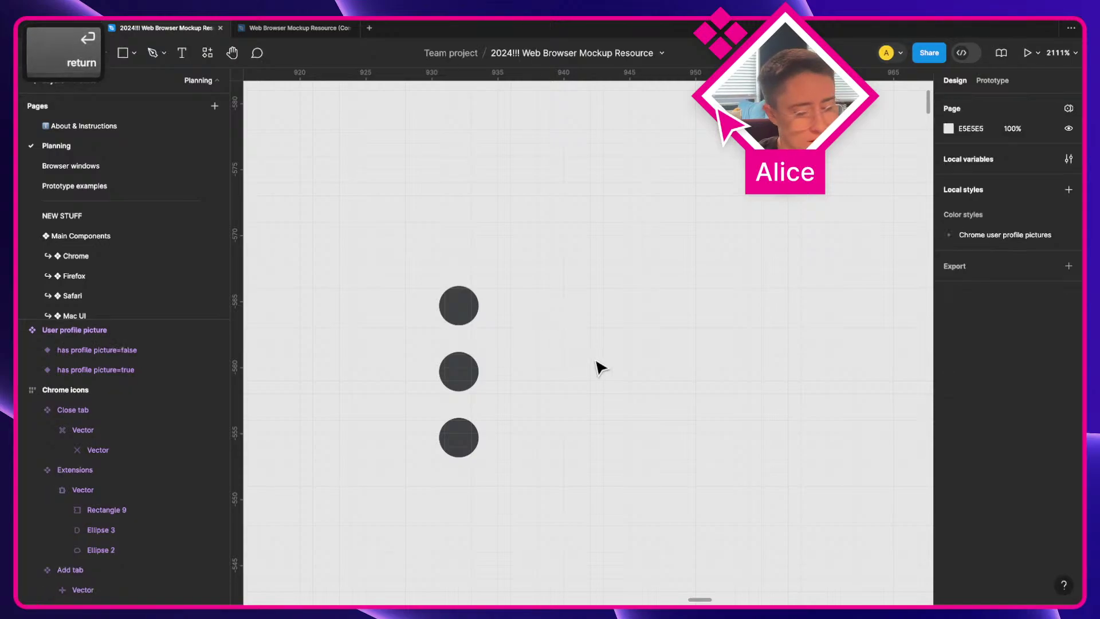
# Step: Draw a small light circle, duplicate it twice downward, and cut all three circles
pyautogui.press('o')
pyautogui.moveTo(534, 299)
pyautogui.mouseDown()
pyautogui.moveTo(565, 328)
pyautogui.moveTo(484, 327)
pyautogui.mouseUp()
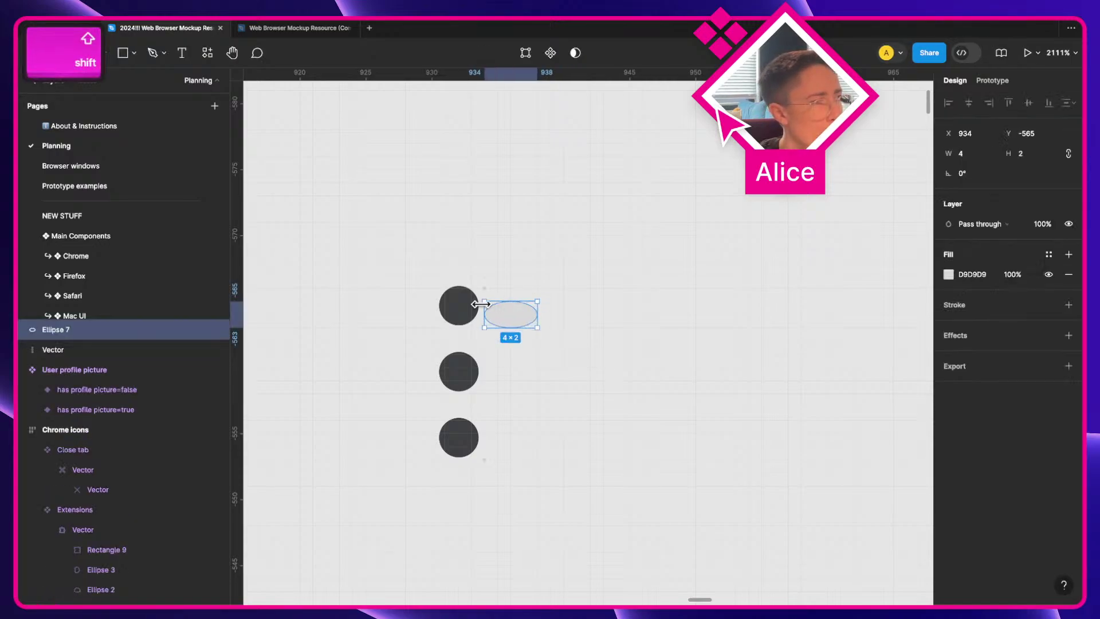
pyautogui.press('super+z')
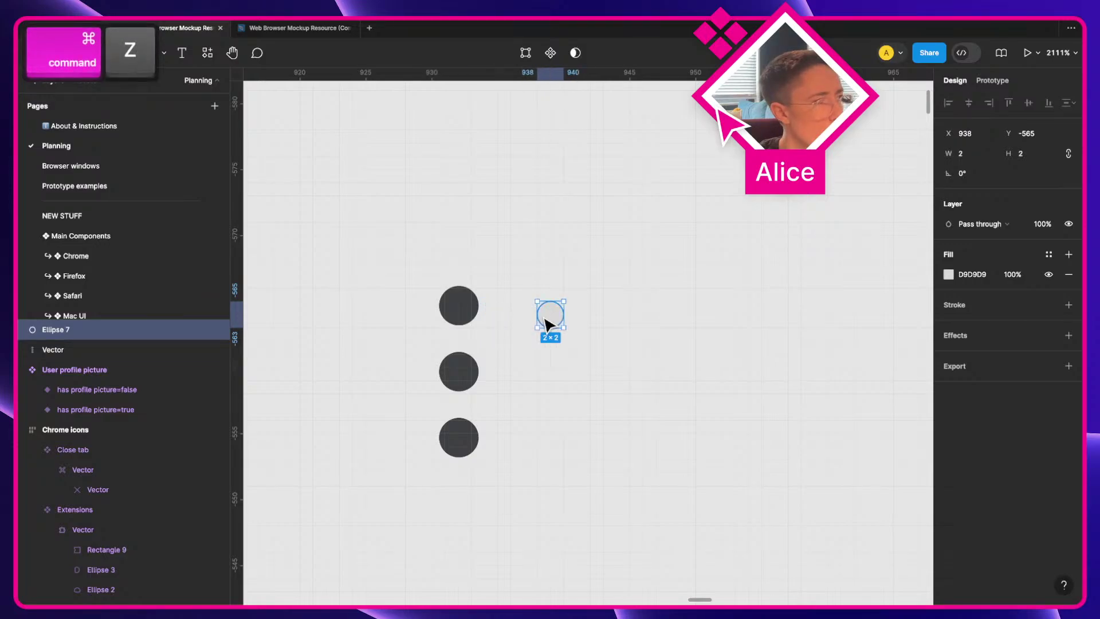
pyautogui.moveTo(550, 319)
pyautogui.mouseDown()
pyautogui.moveTo(492, 310)
pyautogui.moveTo(548, 322)
pyautogui.mouseUp()
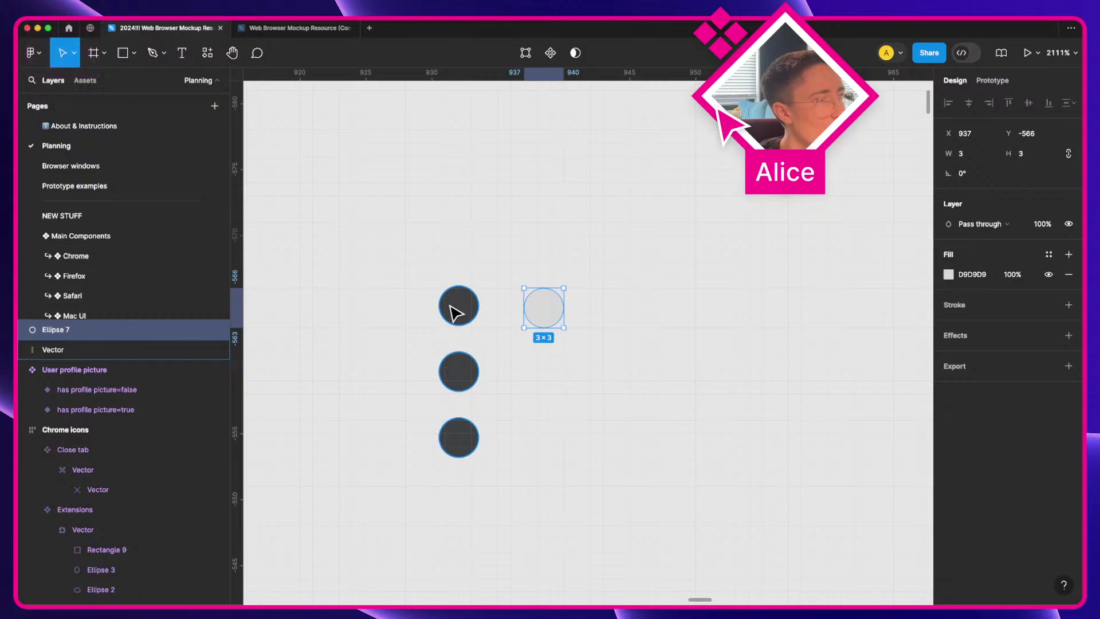
pyautogui.moveTo(527, 310); pyautogui.dragTo(550, 384)
pyautogui.moveTo(549, 380); pyautogui.dragTo(543, 433)
pyautogui.keyDown('shift'); pyautogui.click(542, 374); pyautogui.keyUp('shift')
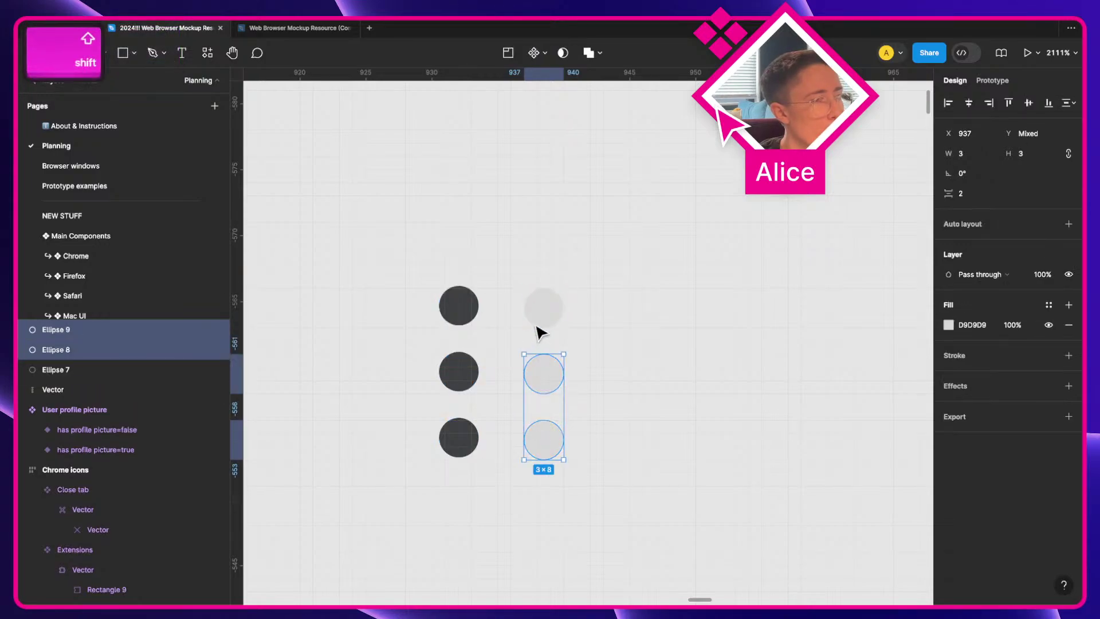
pyautogui.keyDown('shift'); pyautogui.click(543, 309); pyautogui.keyUp('shift')
pyautogui.press('super+x')
# Step: Paste the three circles onto the browser mockup's menu icon, spacing them 3 apart
pyautogui.scroll(-10, 543, 312)
pyautogui.press('space')
pyautogui.moveTo(766, 302); pyautogui.dragTo(516, 314)
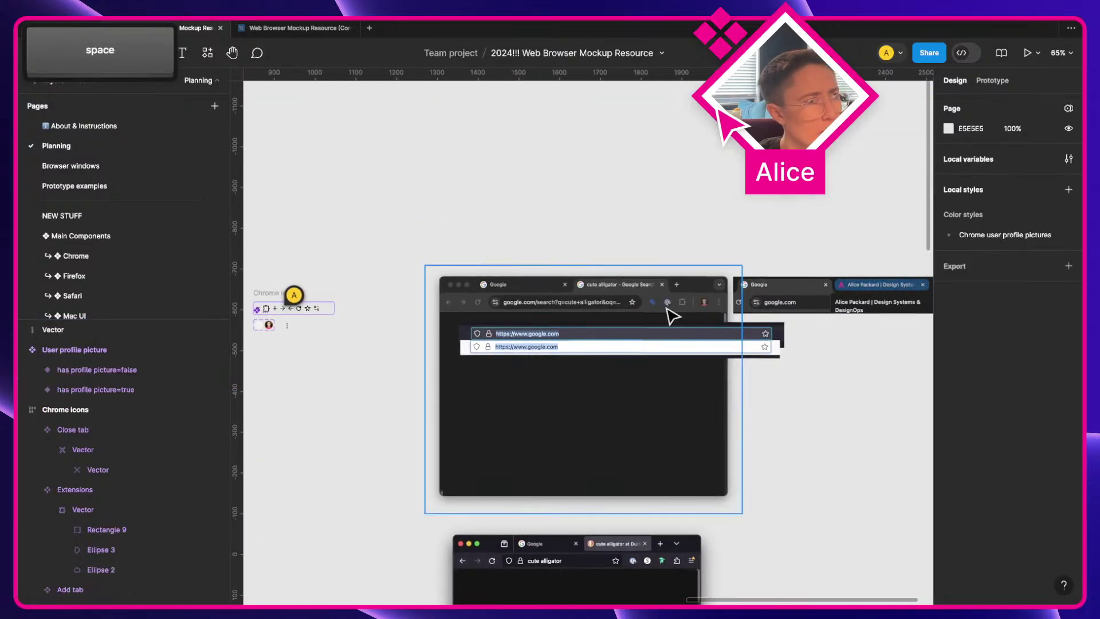
pyautogui.scroll(4, 670, 314)
pyautogui.press('space')
pyautogui.moveTo(674, 317); pyautogui.dragTo(467, 314)
pyautogui.scroll(15, 528, 318)
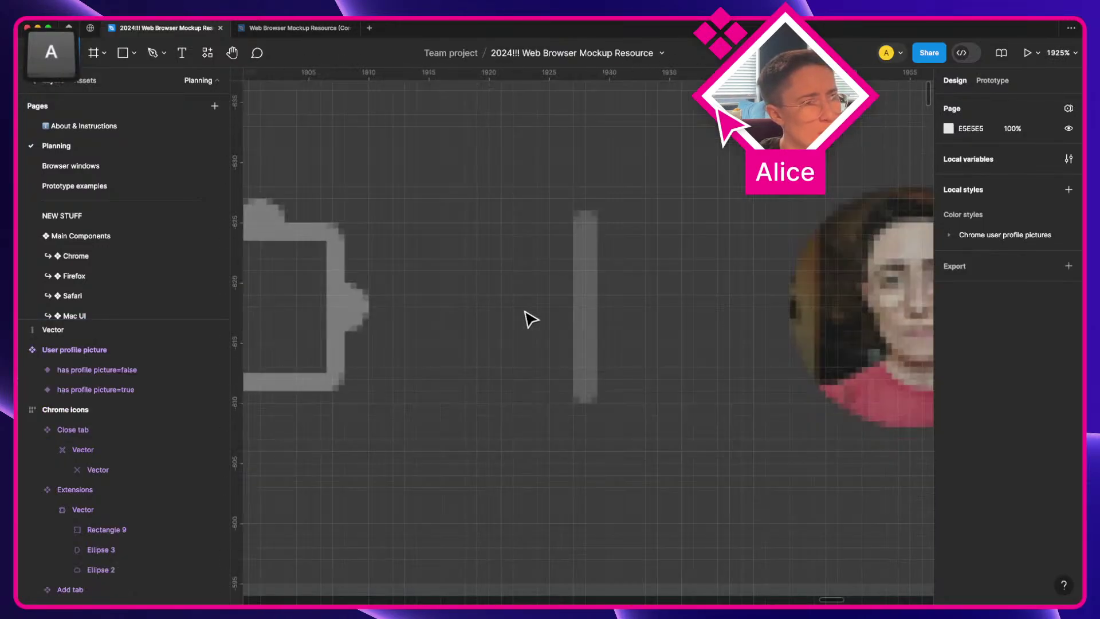
pyautogui.press('space')
pyautogui.moveTo(654, 347); pyautogui.dragTo(258, 334)
pyautogui.moveTo(592, 319); pyautogui.dragTo(235, 298)
pyautogui.moveTo(630, 293); pyautogui.dragTo(917, 275)
pyautogui.moveTo(390, 274); pyautogui.dragTo(774, 300)
pyautogui.hscroll(10, 662, 230)
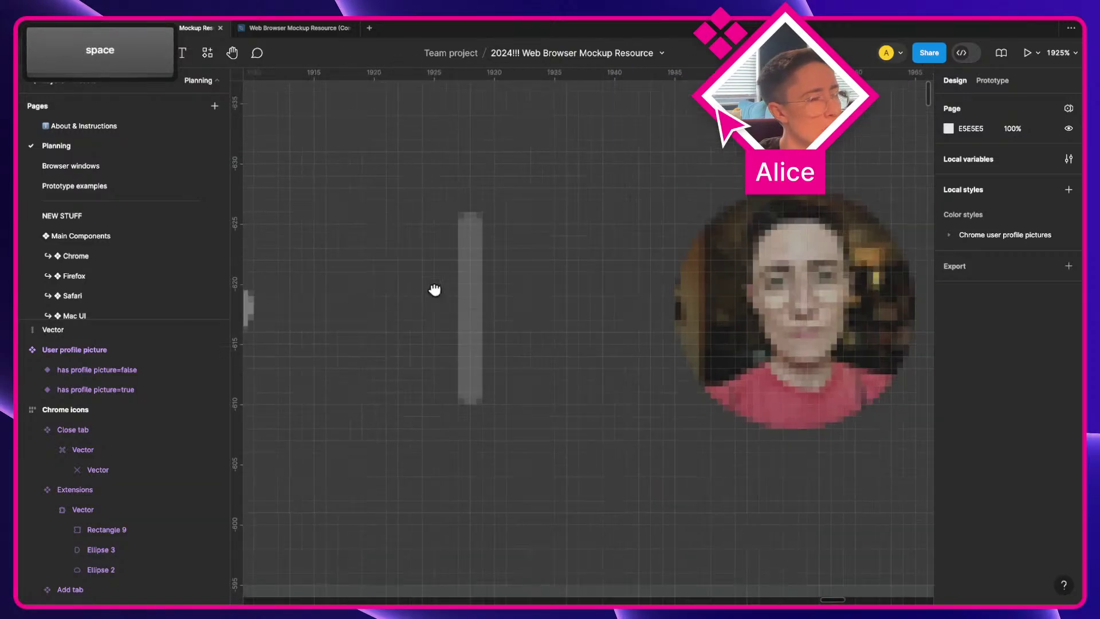
pyautogui.press('super+v')
pyautogui.moveTo(593, 339); pyautogui.dragTo(788, 307)
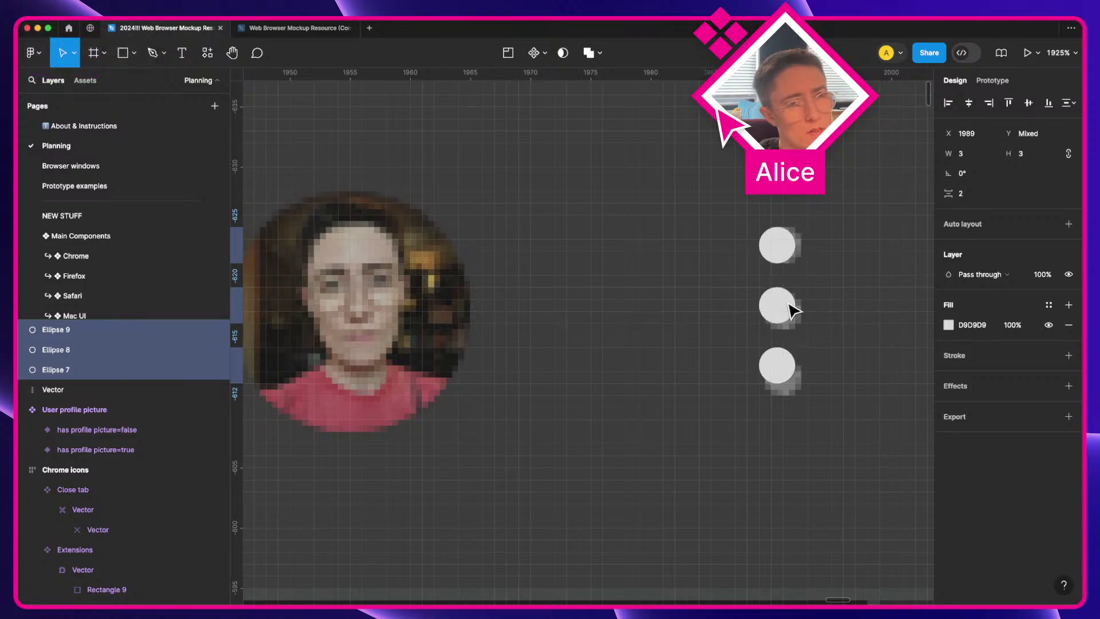
pyautogui.press('Up')
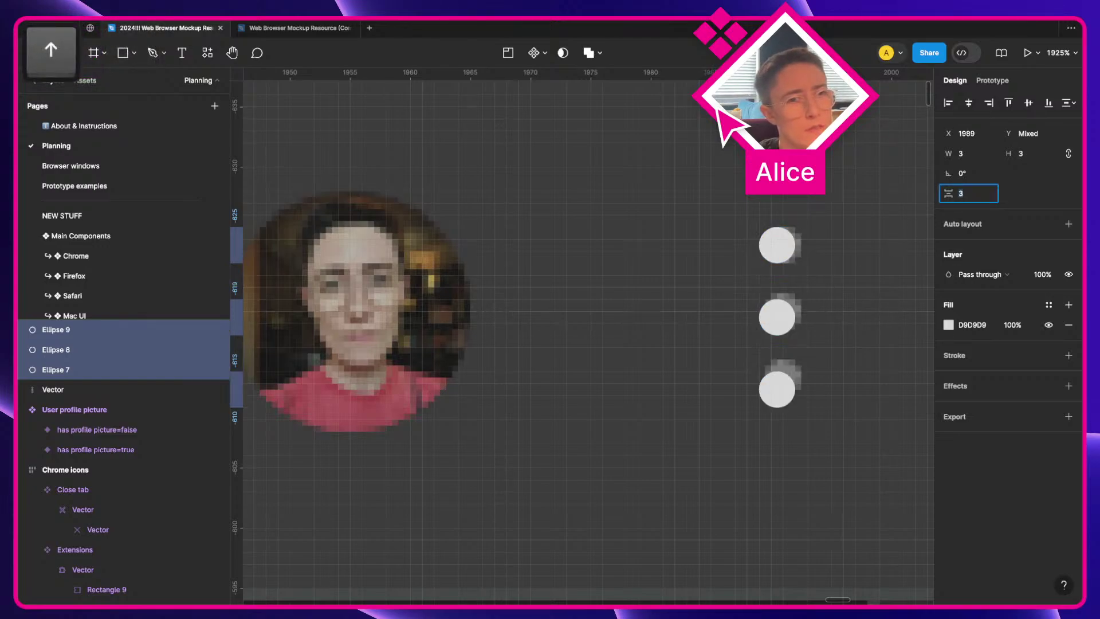
pyautogui.write('2')
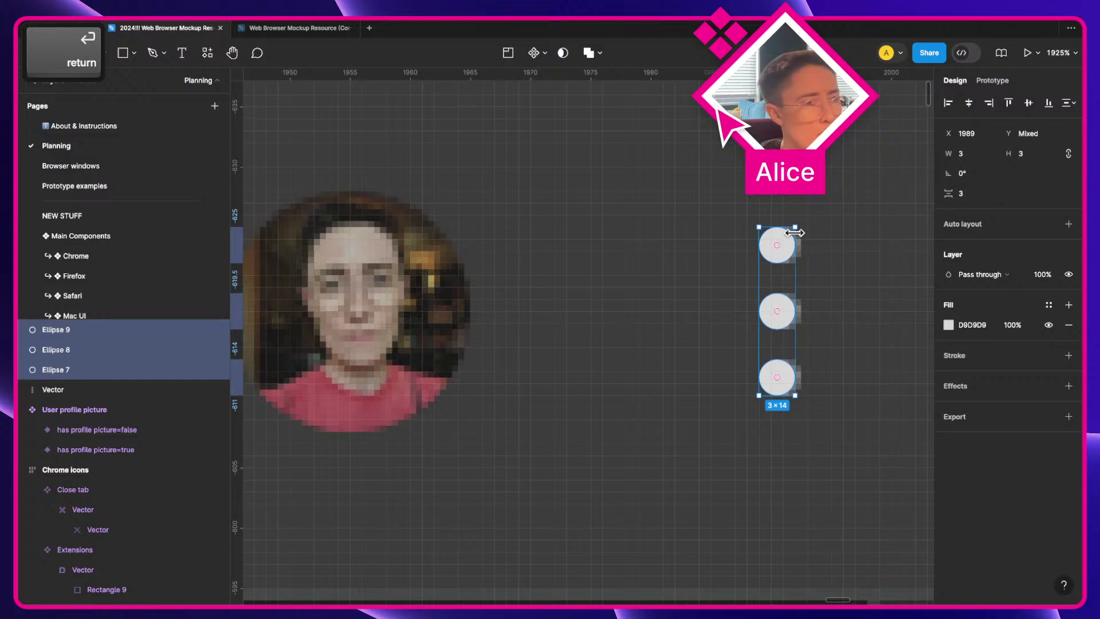
pyautogui.moveTo(795, 251); pyautogui.dragTo(800, 250)
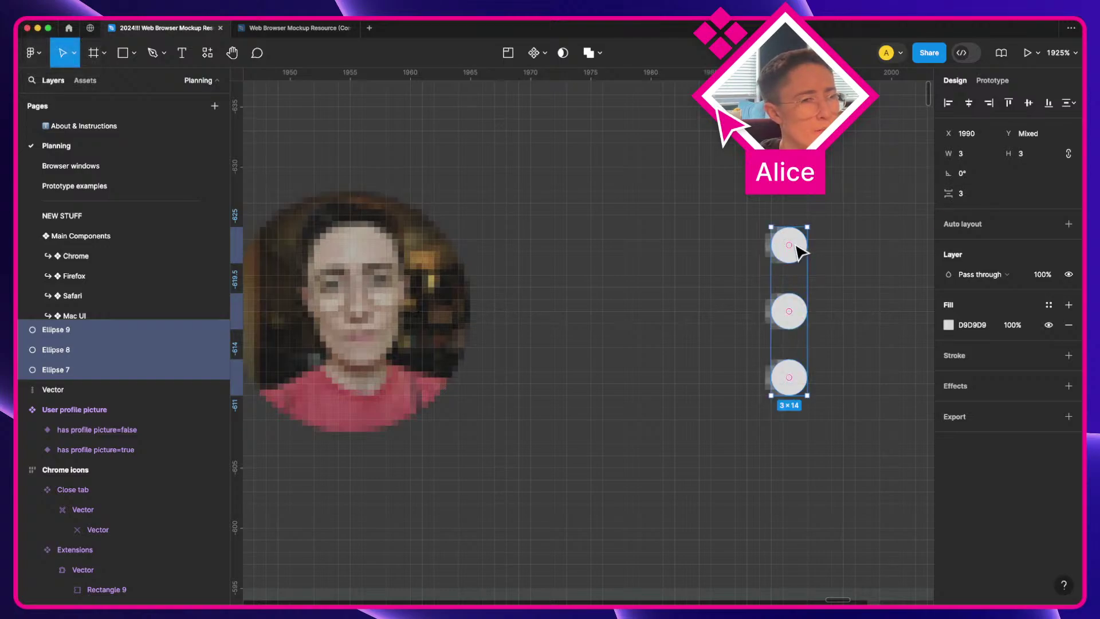
pyautogui.scroll(-5, 800, 250)
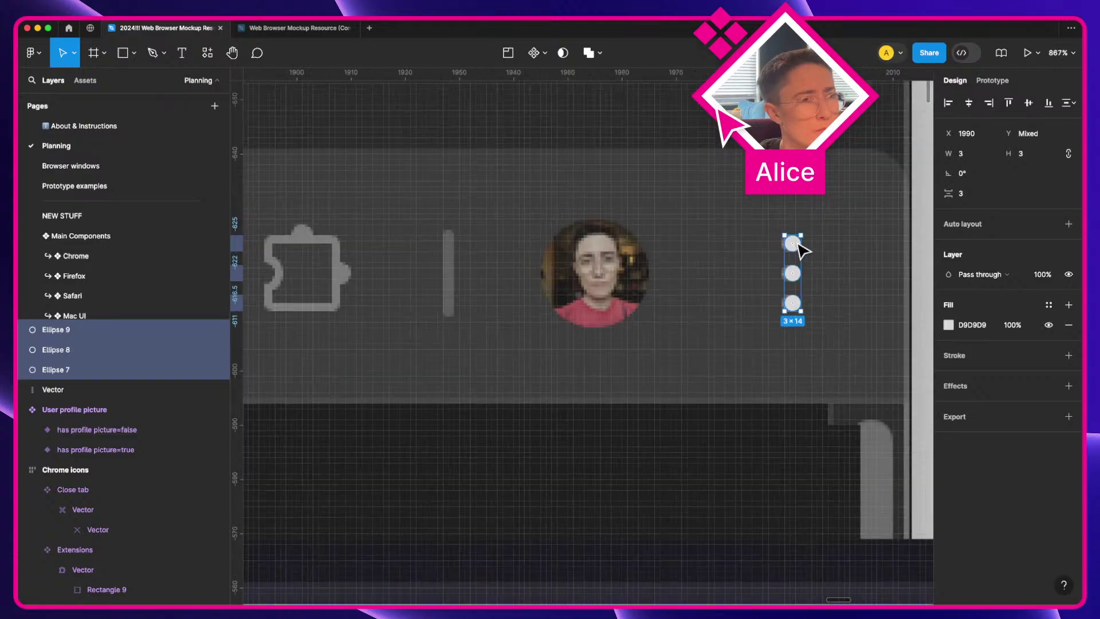
pyautogui.scroll(-4, 801, 250)
# Step: Flatten the three dots into a single shape named Vector
pyautogui.press('super+x')
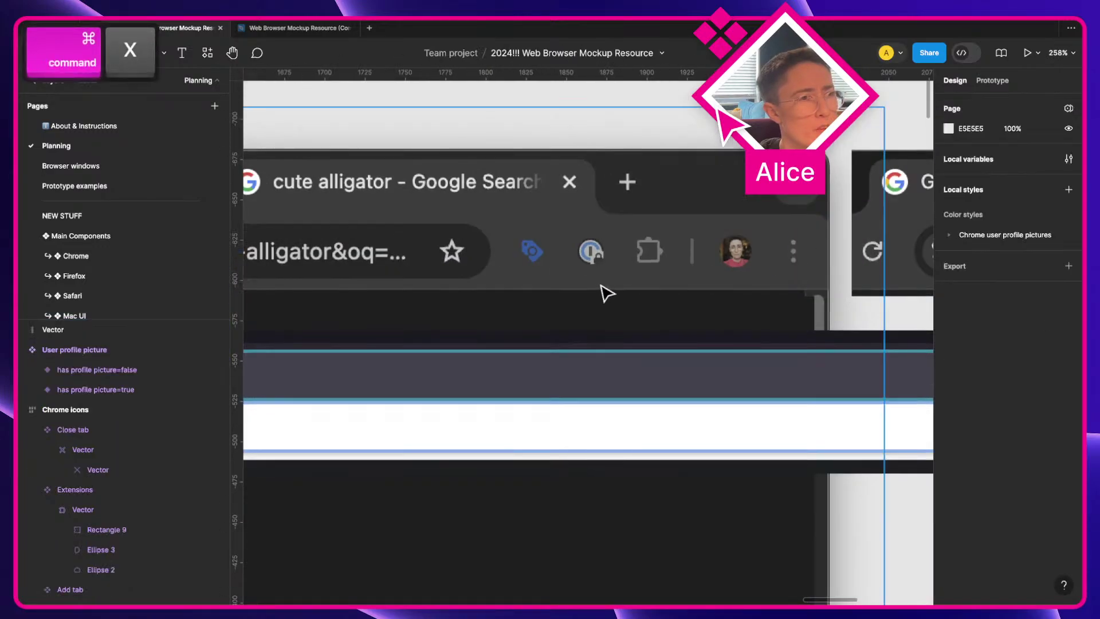
pyautogui.press('super+z')
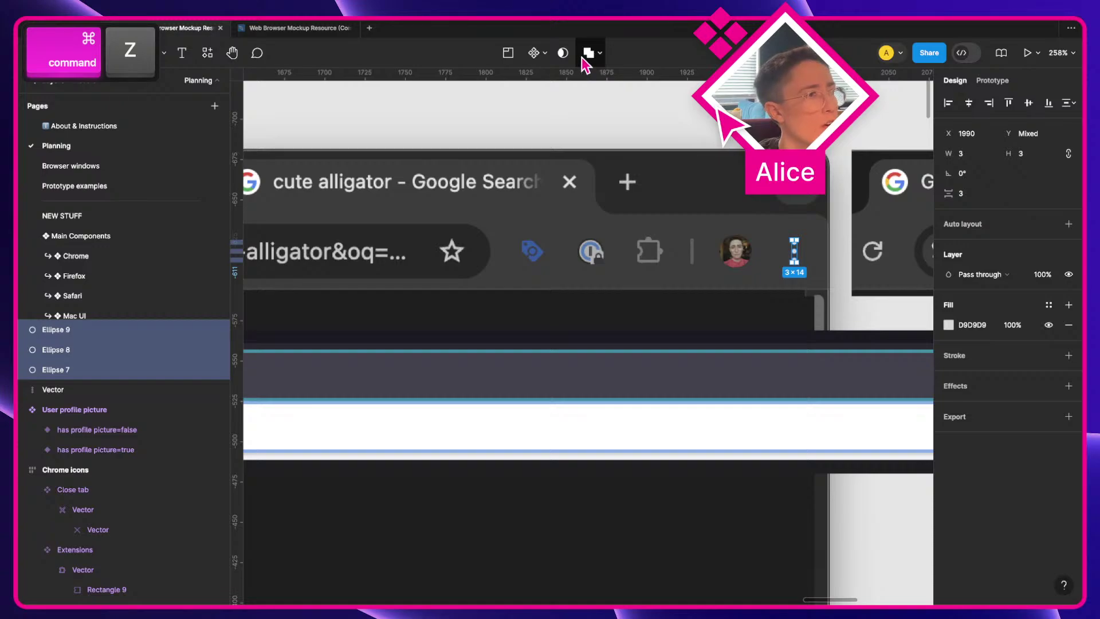
pyautogui.press('super+e')
pyautogui.press('super+r')
pyautogui.write('Vector')
pyautogui.press('Return')
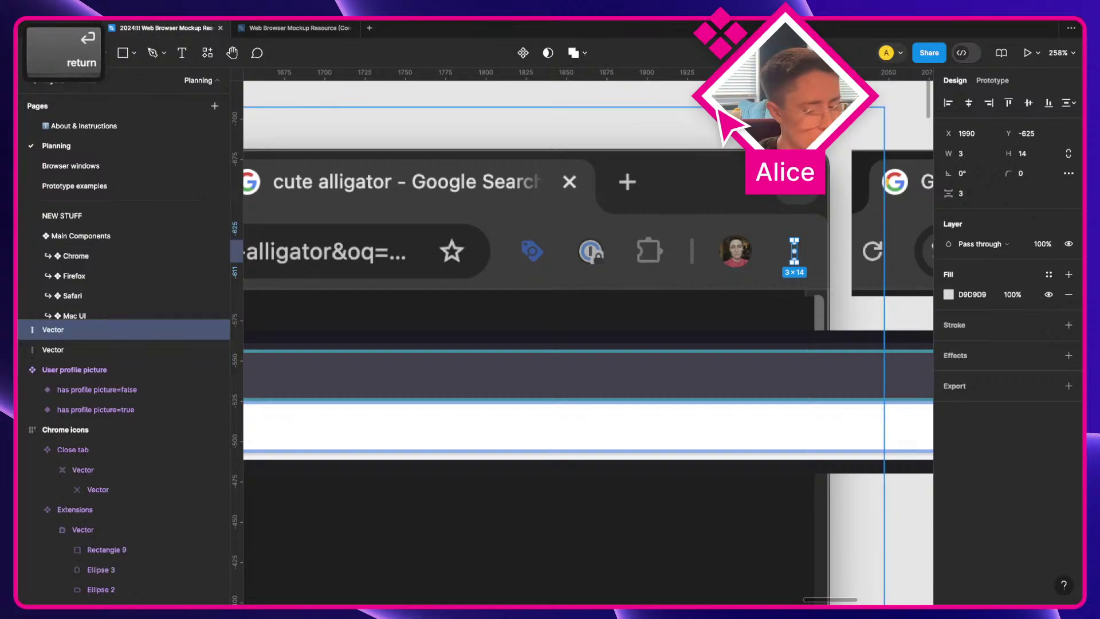
# Step: Turn the merged shape into a component named Menu
pyautogui.press('alt+super+k')
pyautogui.press('super+r')
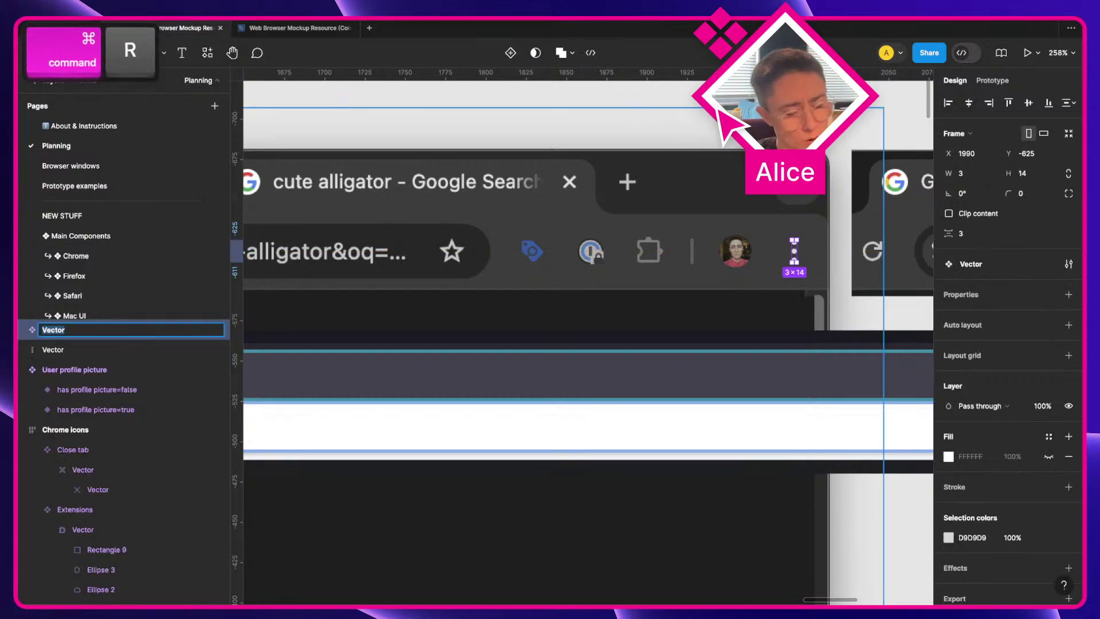
pyautogui.write('Menu')
pyautogui.press('Return')
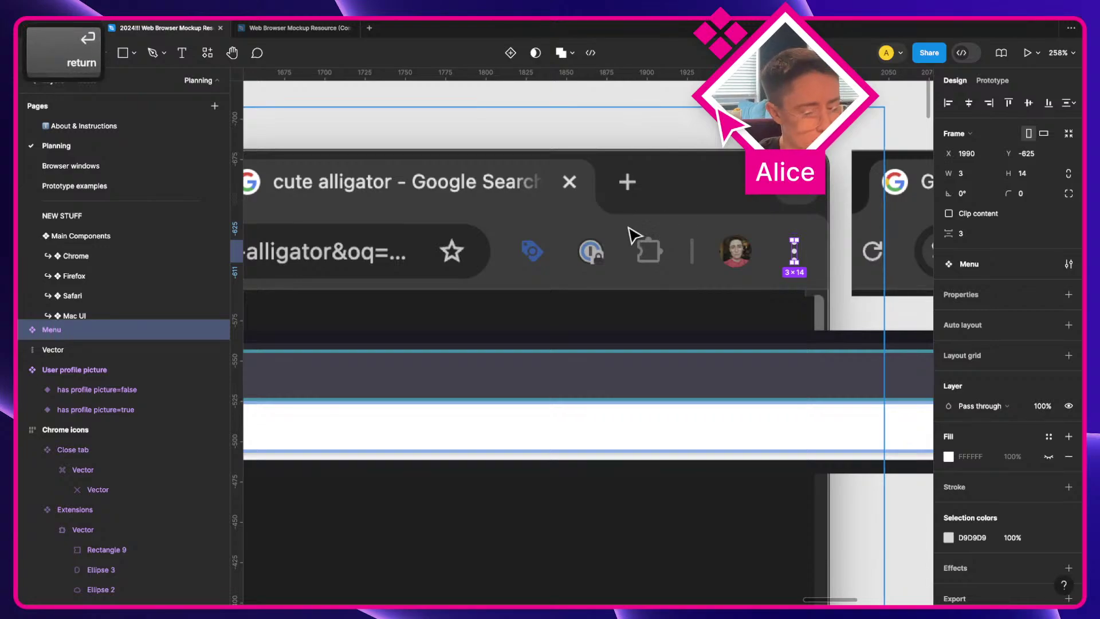
# Step: Add auto layout to Menu, widen it to 14, centre the dots and try hug width
pyautogui.click(981, 325)
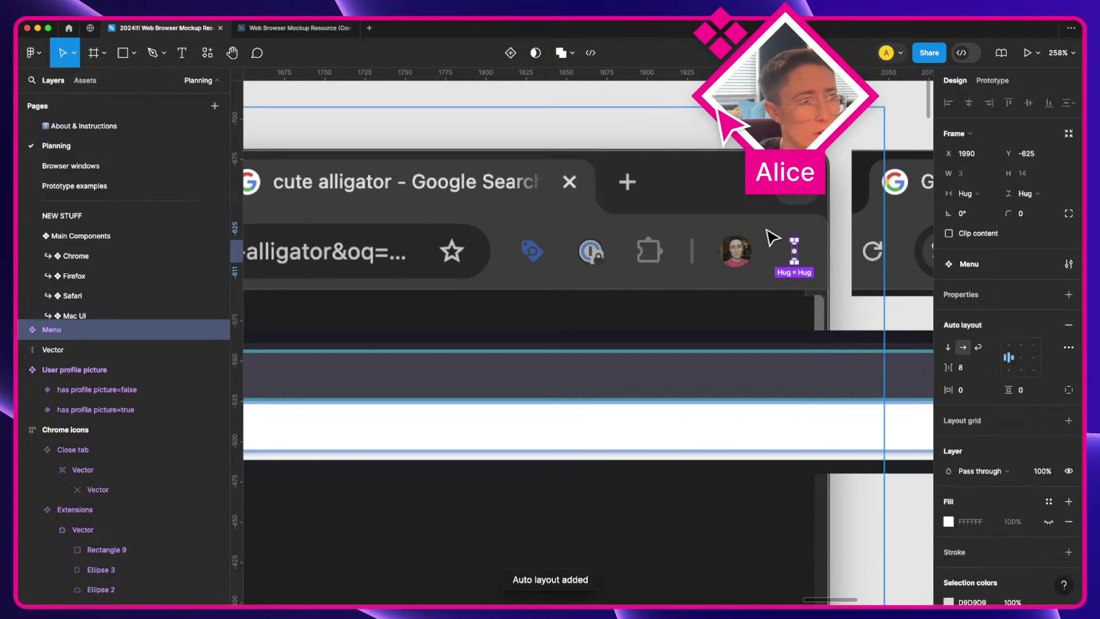
pyautogui.scroll(3, 825, 269)
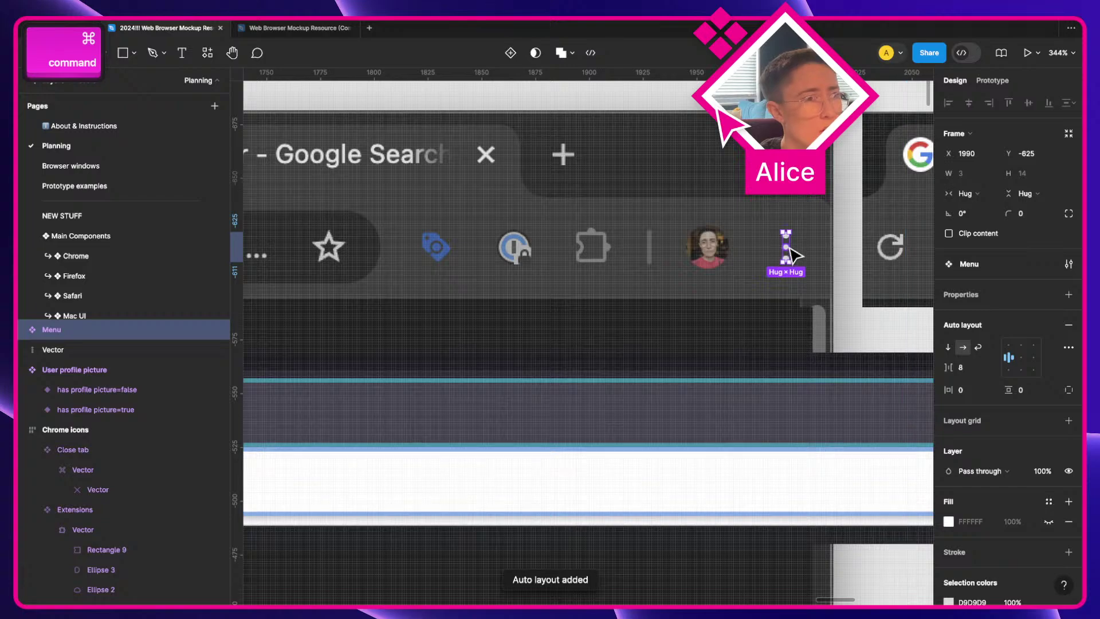
pyautogui.moveTo(789, 241); pyautogui.dragTo(813, 241)
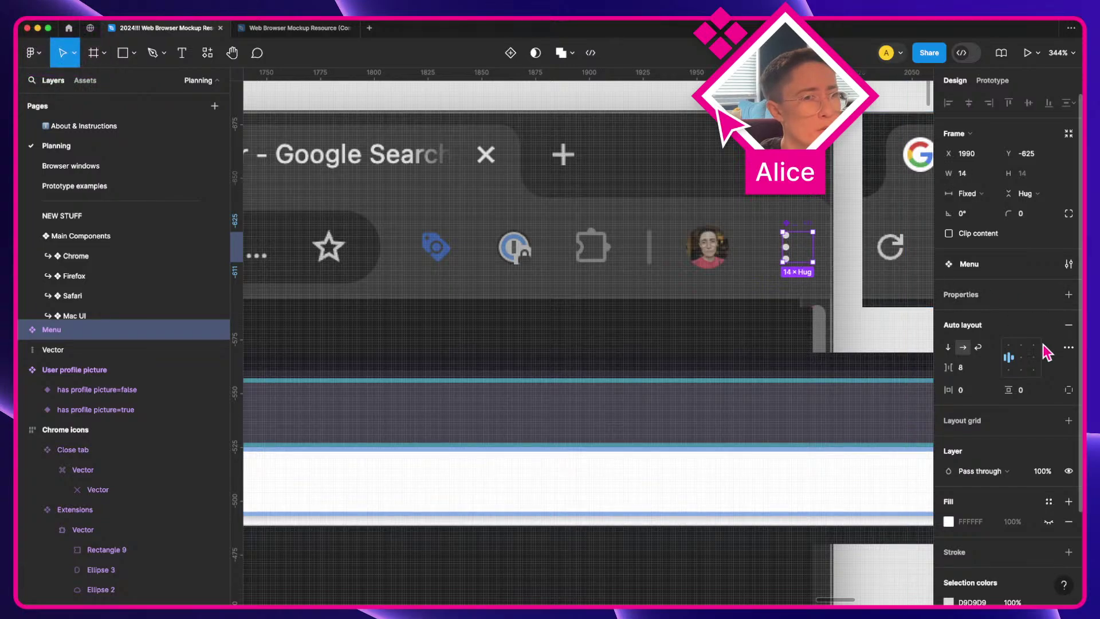
pyautogui.click(1020, 358)
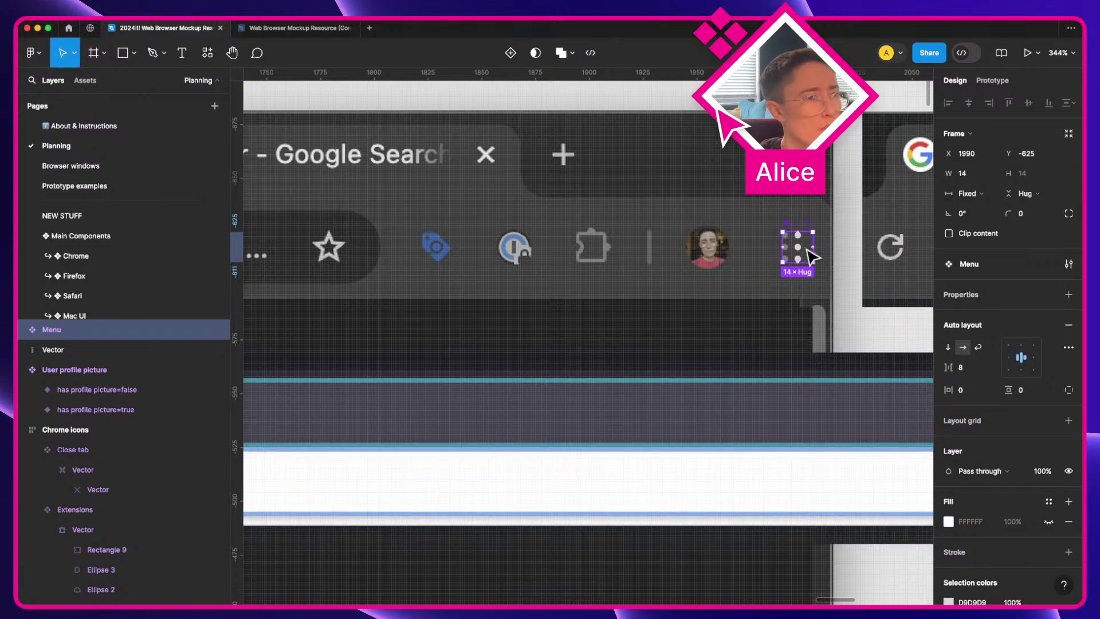
pyautogui.moveTo(811, 256); pyautogui.dragTo(683, 273)
pyautogui.click(974, 193)
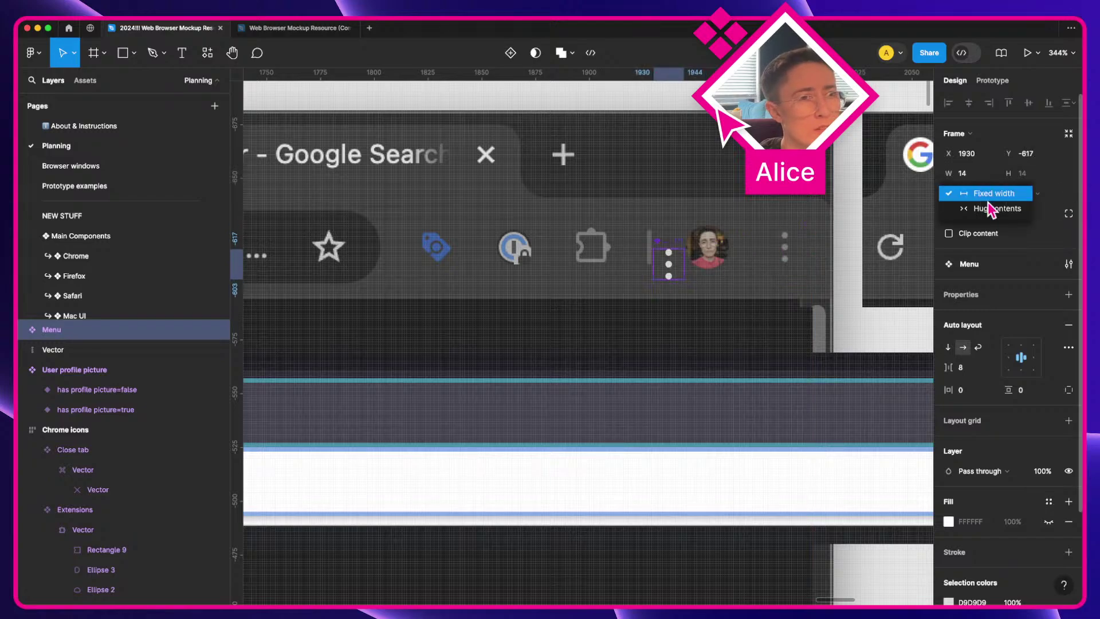
pyautogui.click(993, 207)
pyautogui.press('super+z')
# Step: Revert the Menu frame's resizing and repositioning, then pan across the canvas
pyautogui.scroll(-5, 700, 234)
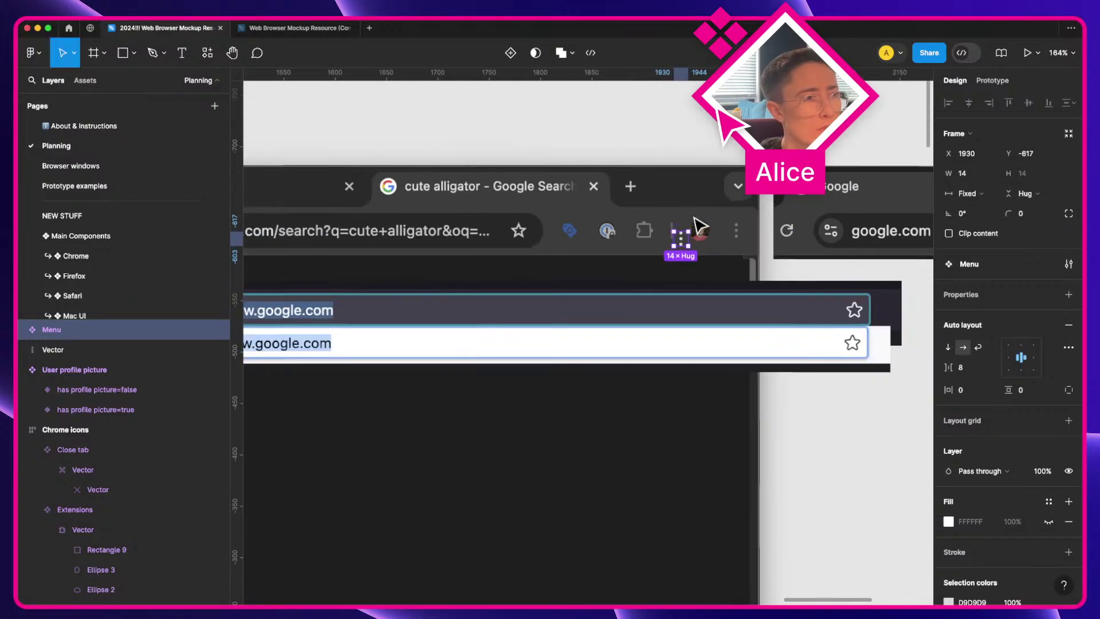
pyautogui.press('a')
pyautogui.press('super+z')
pyautogui.press('super+z')
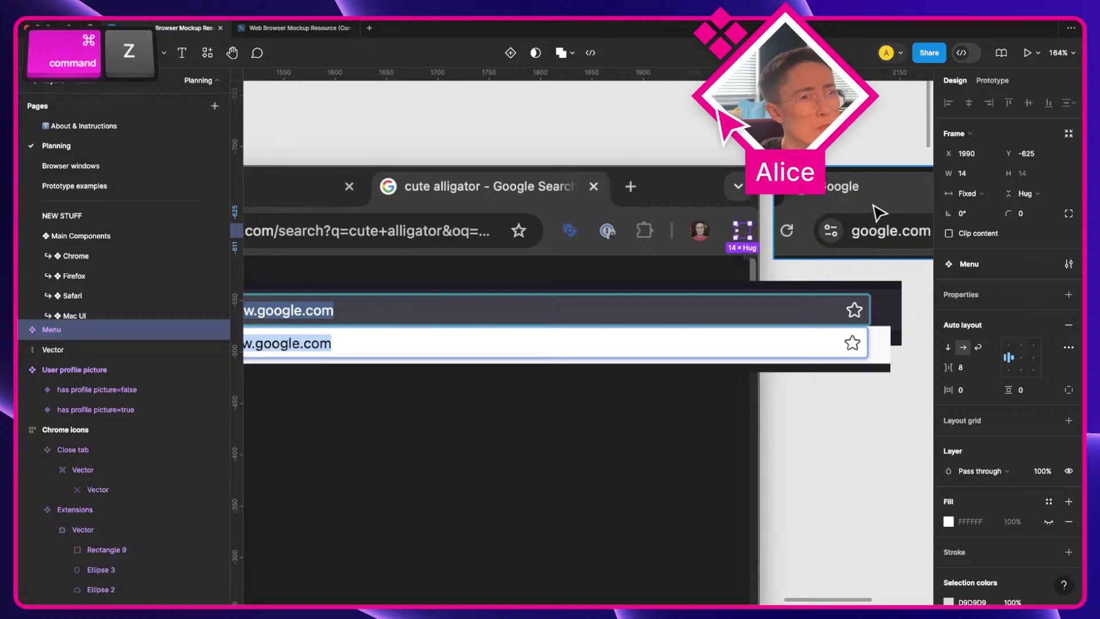
pyautogui.press('super+z')
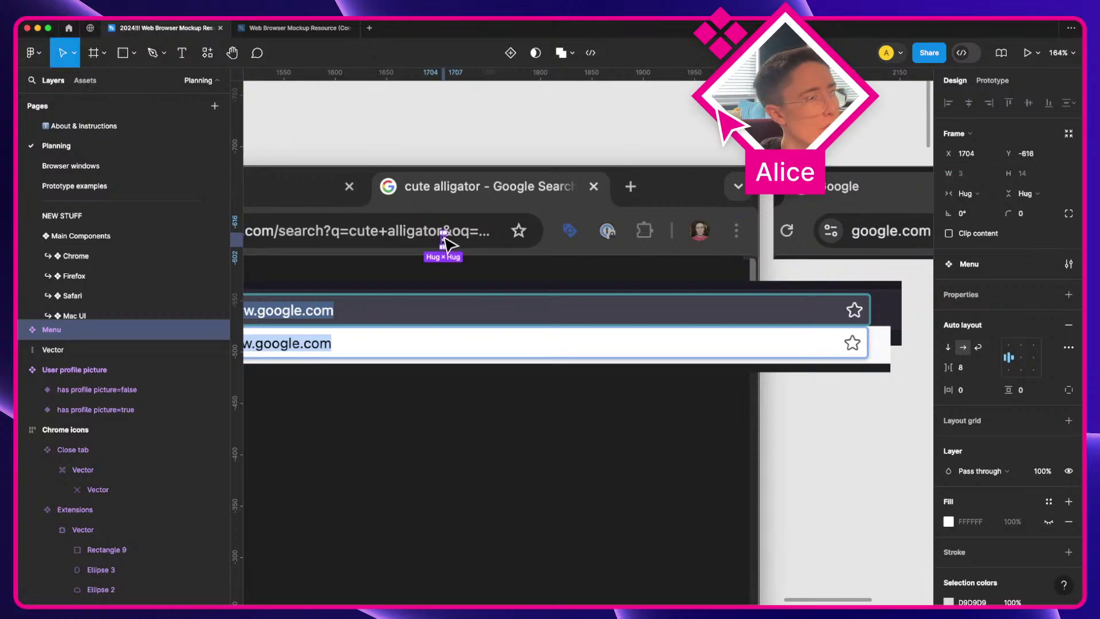
pyautogui.press('space')
pyautogui.scroll(-5, 655, 247)
pyautogui.hscroll(3, 841, 307)
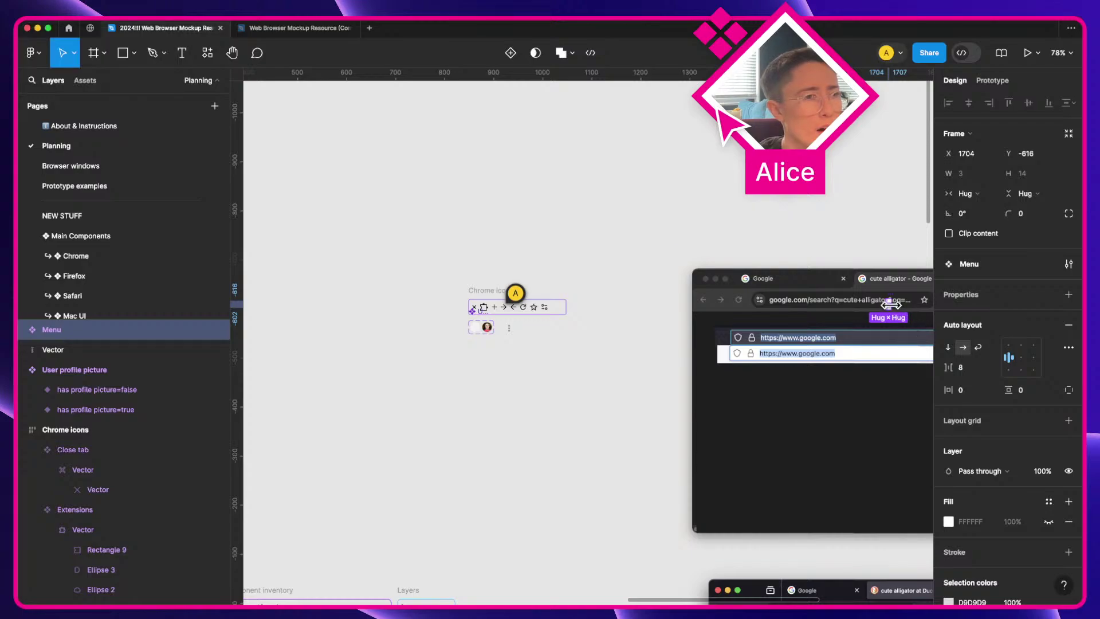
pyautogui.scroll(5, 890, 304)
# Step: Place Menu in the Chrome icons row and set its dot colour to 000000
pyautogui.press('a')
pyautogui.moveTo(887, 312); pyautogui.dragTo(293, 321)
pyautogui.moveTo(292, 361); pyautogui.dragTo(450, 350)
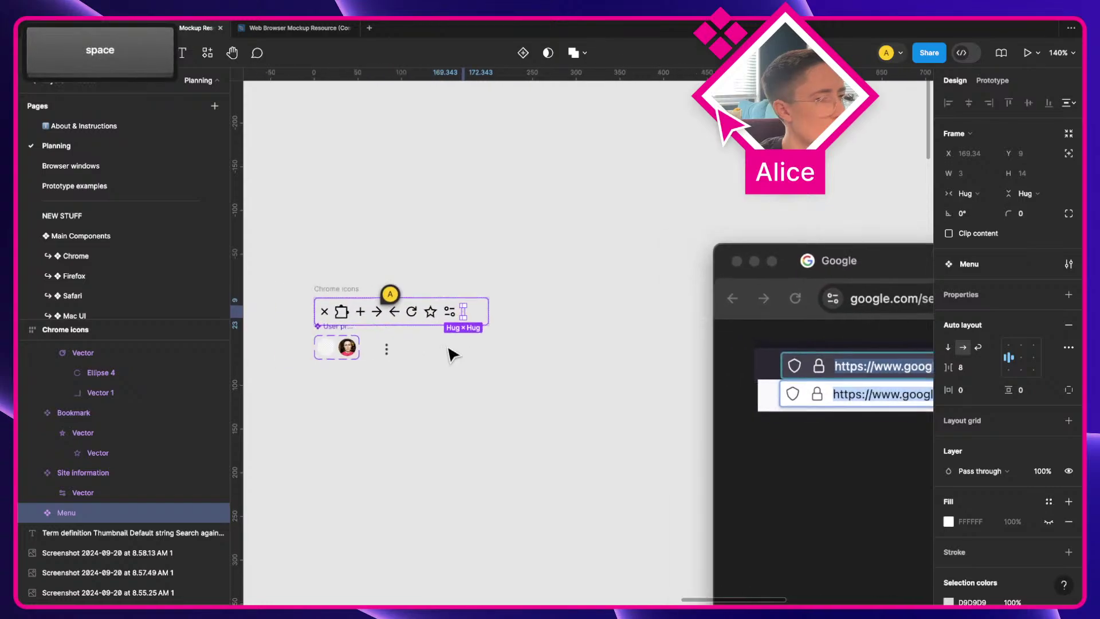
pyautogui.scroll(-2, 970, 516)
pyautogui.write('0')
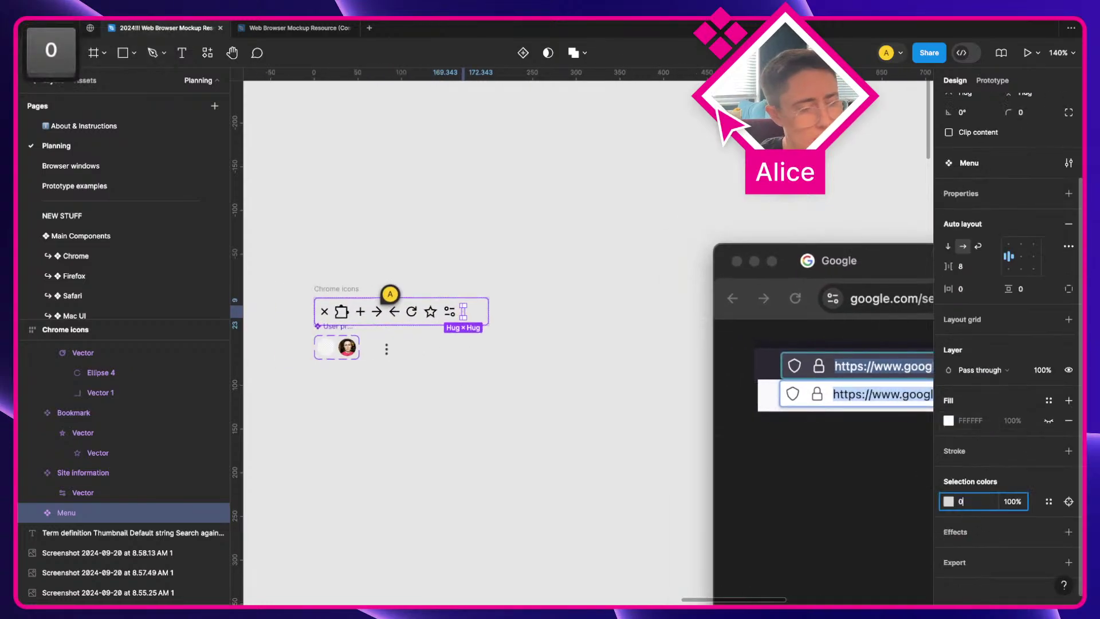
pyautogui.press('Tab')
pyautogui.press('Tab')
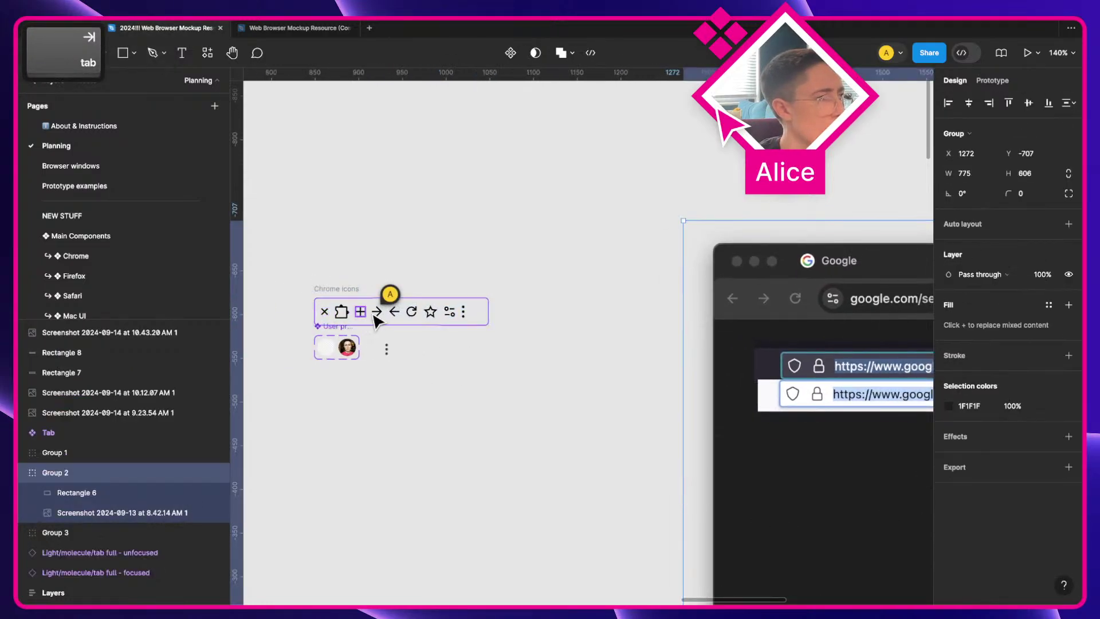
# Step: Delete the stray three-dot icon beside the profile pictures and deselect
pyautogui.moveTo(464, 358); pyautogui.dragTo(572, 343)
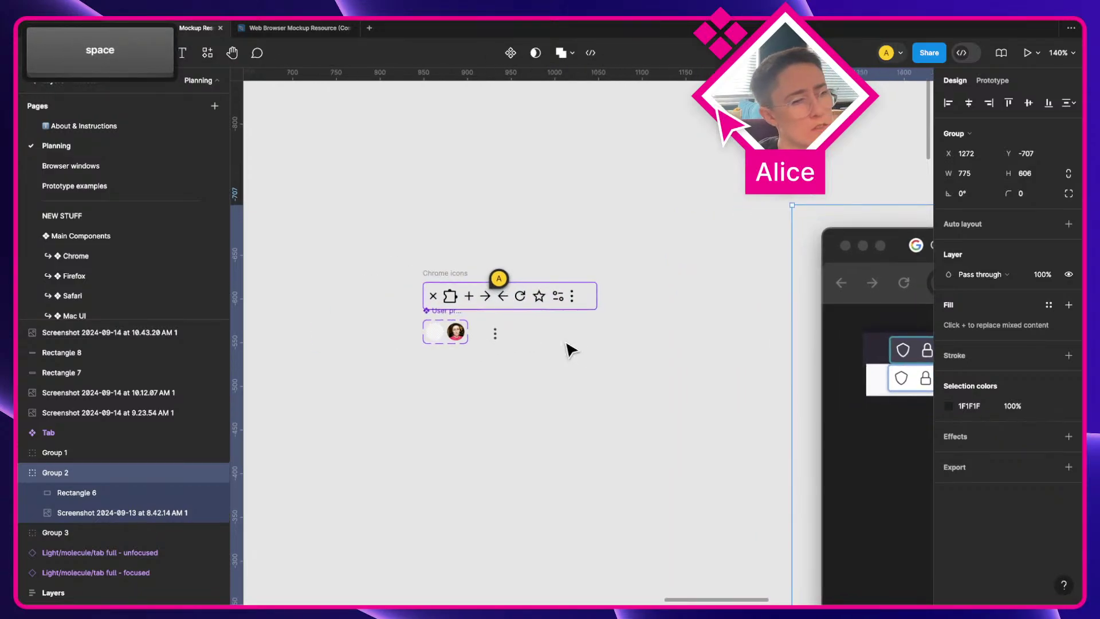
pyautogui.scroll(5, 498, 342)
pyautogui.press('a')
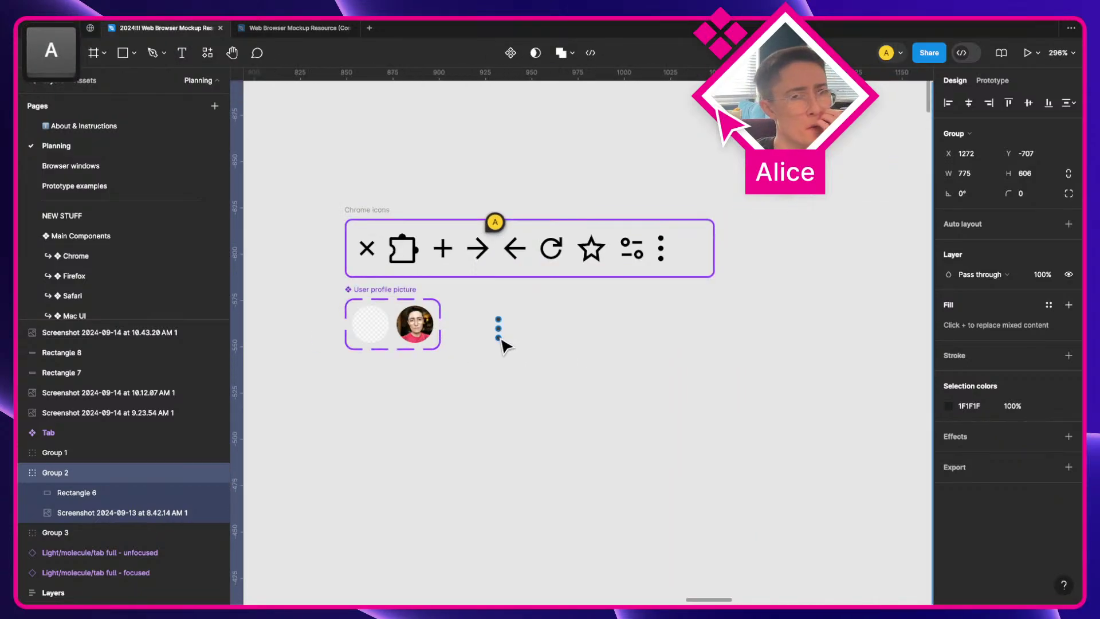
pyautogui.click(501, 334)
pyautogui.press('BackSpace')
pyautogui.click(669, 259)
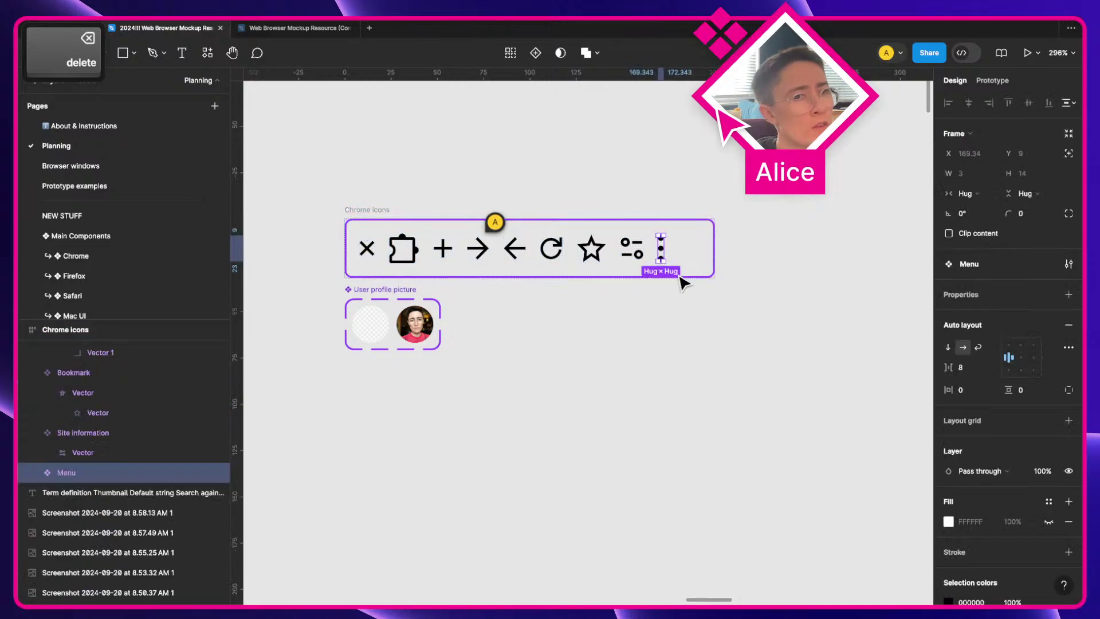
pyautogui.click(579, 376)
pyautogui.scroll(-10, 579, 375)
pyautogui.press('space')
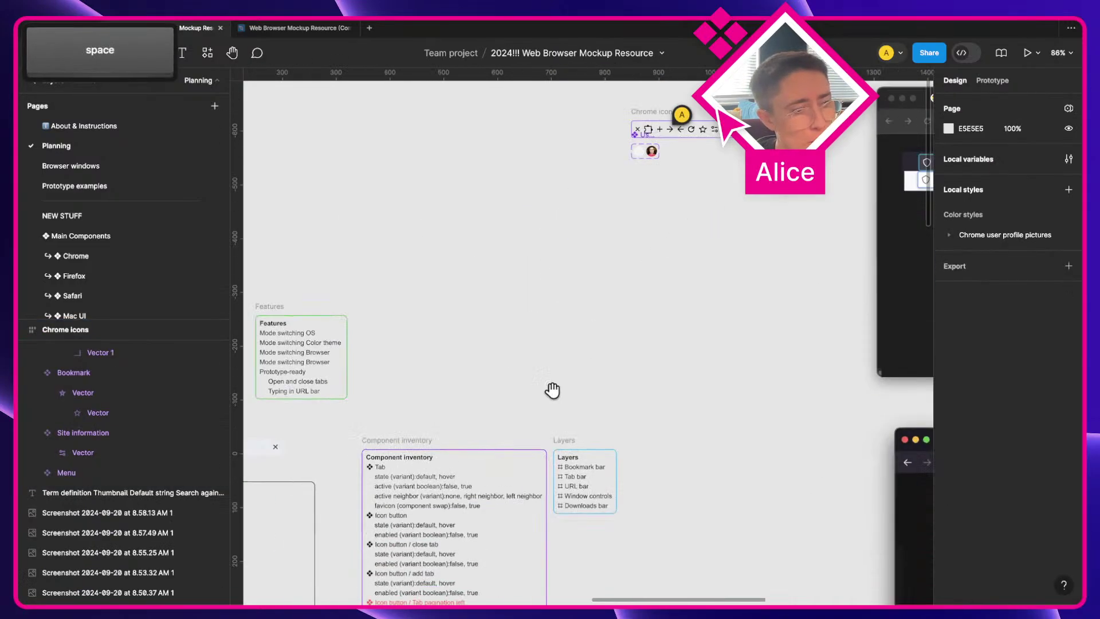
# Step: Apply strikethrough to the green Icon / Menu entry via the advanced text settings
pyautogui.scroll(-5, 551, 390)
pyautogui.scroll(-10, 551, 389)
pyautogui.scroll(5, 378, 332)
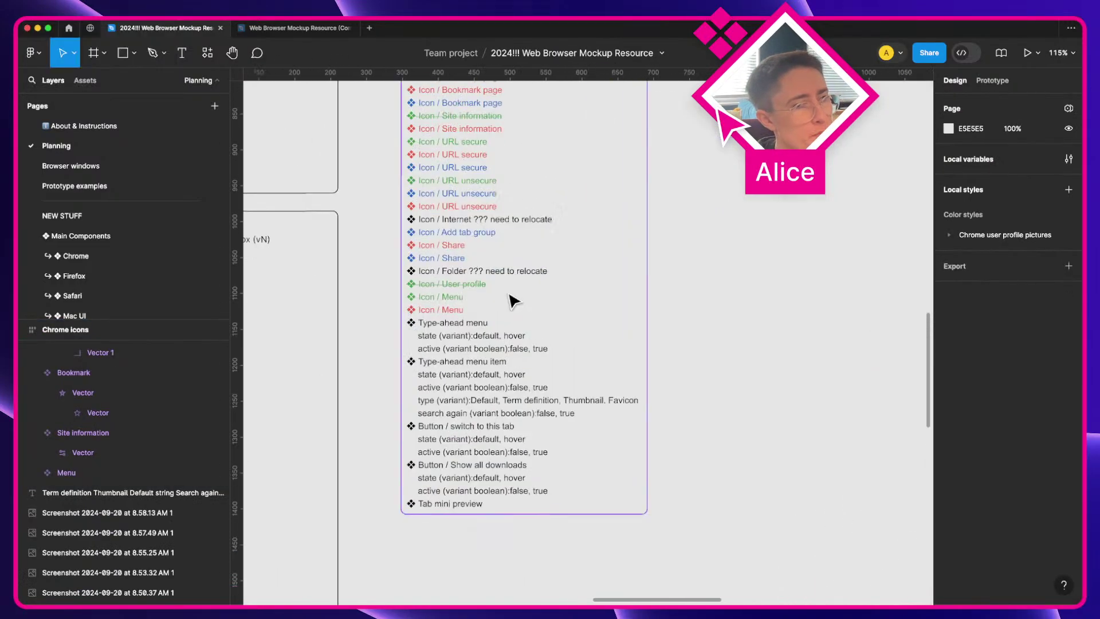
pyautogui.keyDown('super'); pyautogui.click(424, 328); pyautogui.keyUp('super')
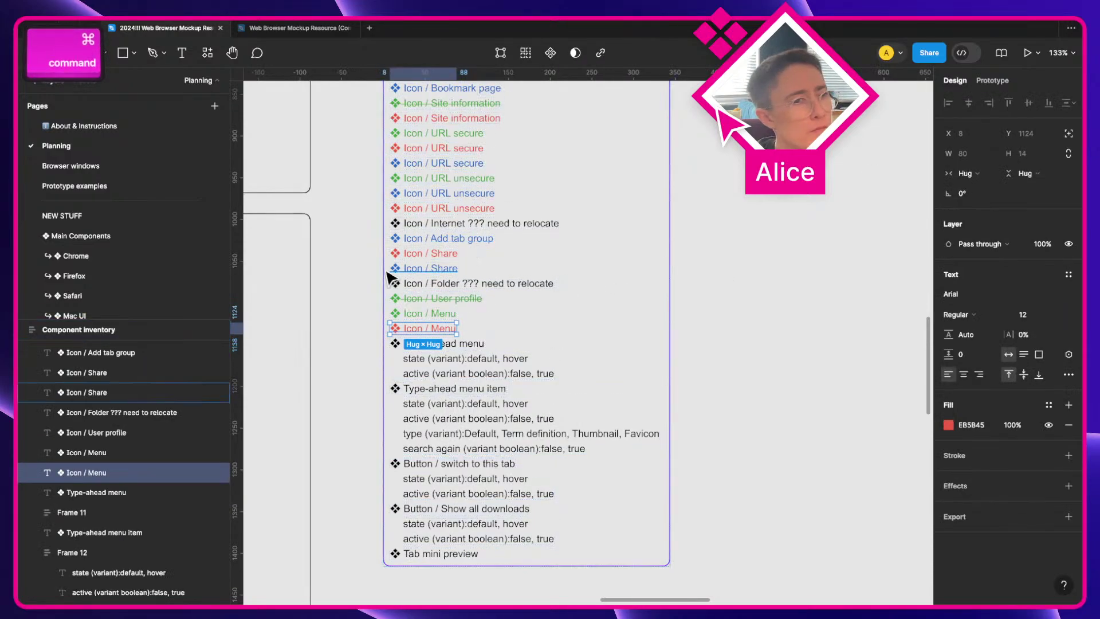
pyautogui.keyDown('super'); pyautogui.click(429, 313); pyautogui.keyUp('super')
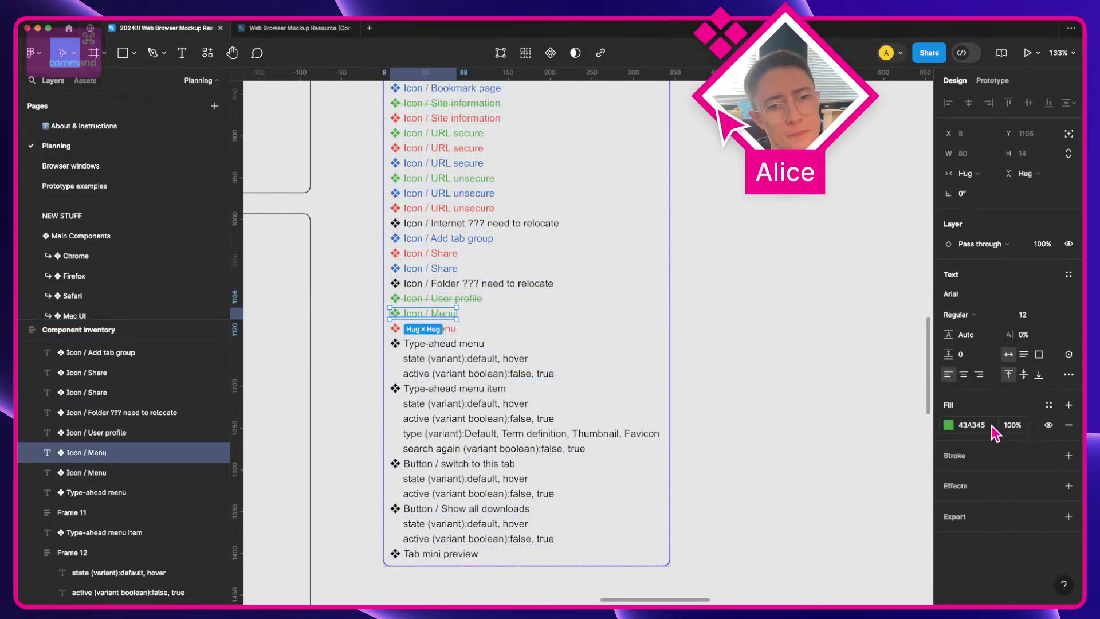
pyautogui.click(1069, 375)
pyautogui.click(919, 449)
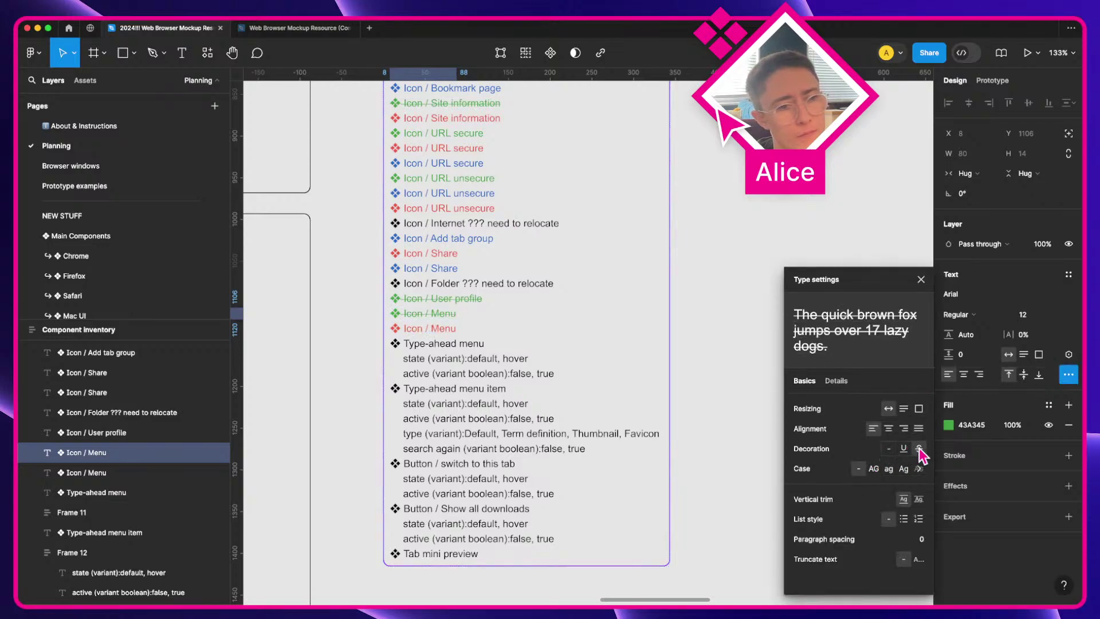
# Step: Check the Type-ahead menu and red Icon / Menu lines, close text settings and deselect
pyautogui.click(430, 343)
pyautogui.click(429, 330)
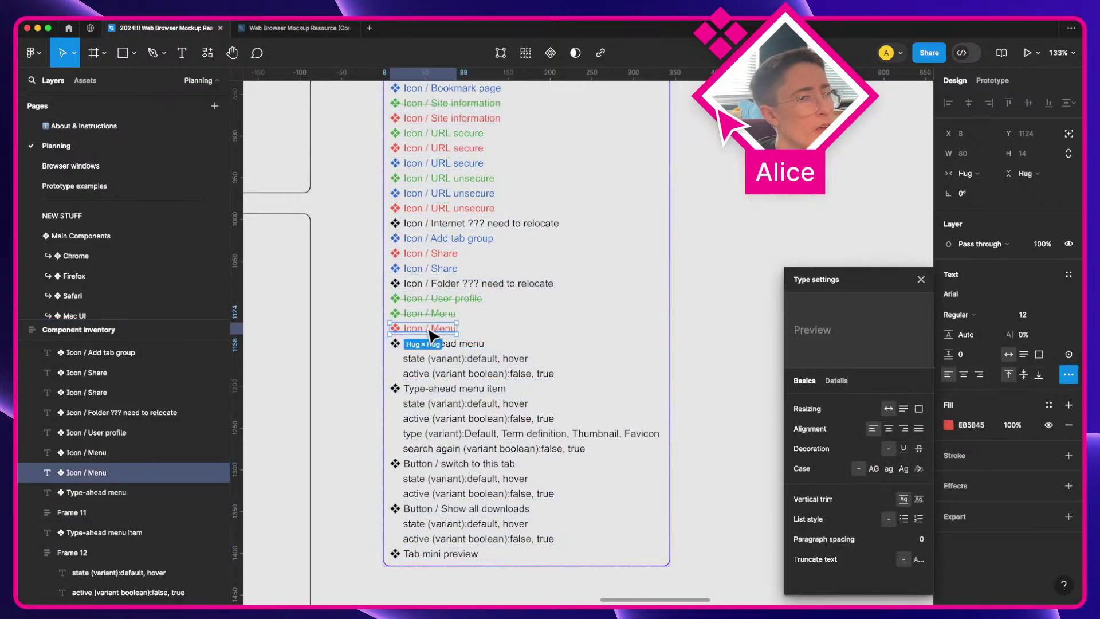
pyautogui.click(920, 279)
pyautogui.scroll(5, 417, 322)
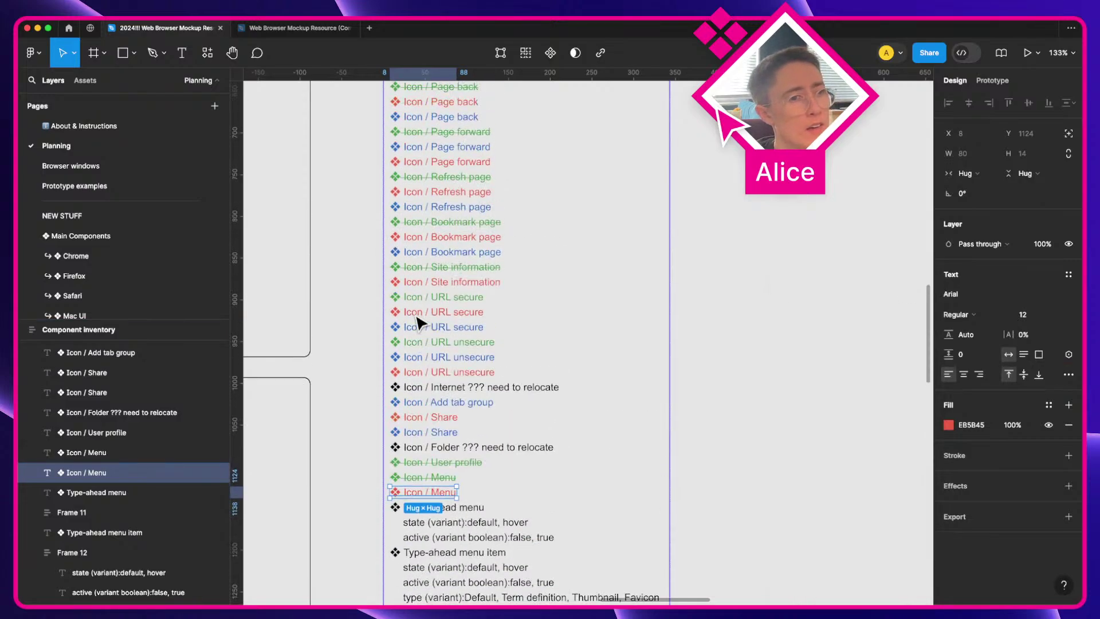
pyautogui.click(342, 466)
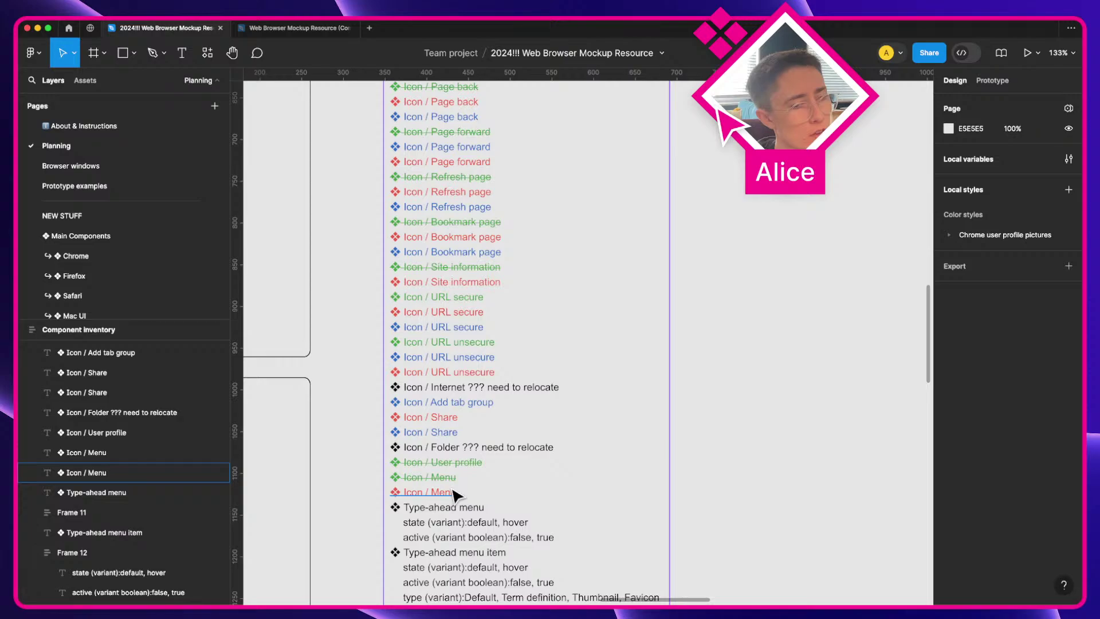
pyautogui.press('space')
pyautogui.moveTo(457, 491); pyautogui.dragTo(594, 504)
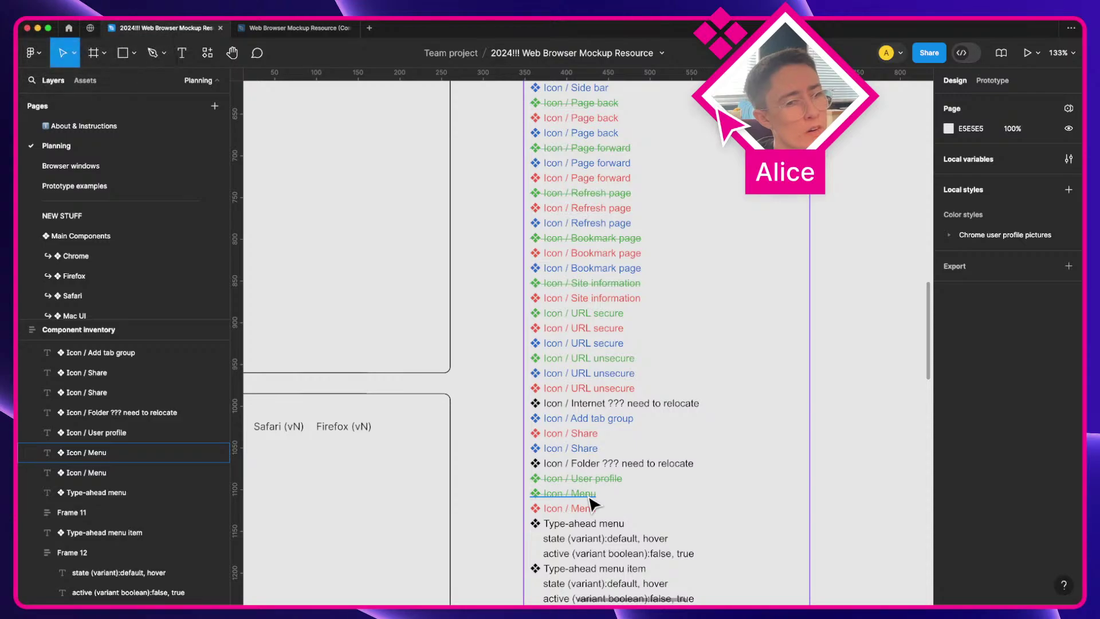
pyautogui.scroll(5, 593, 504)
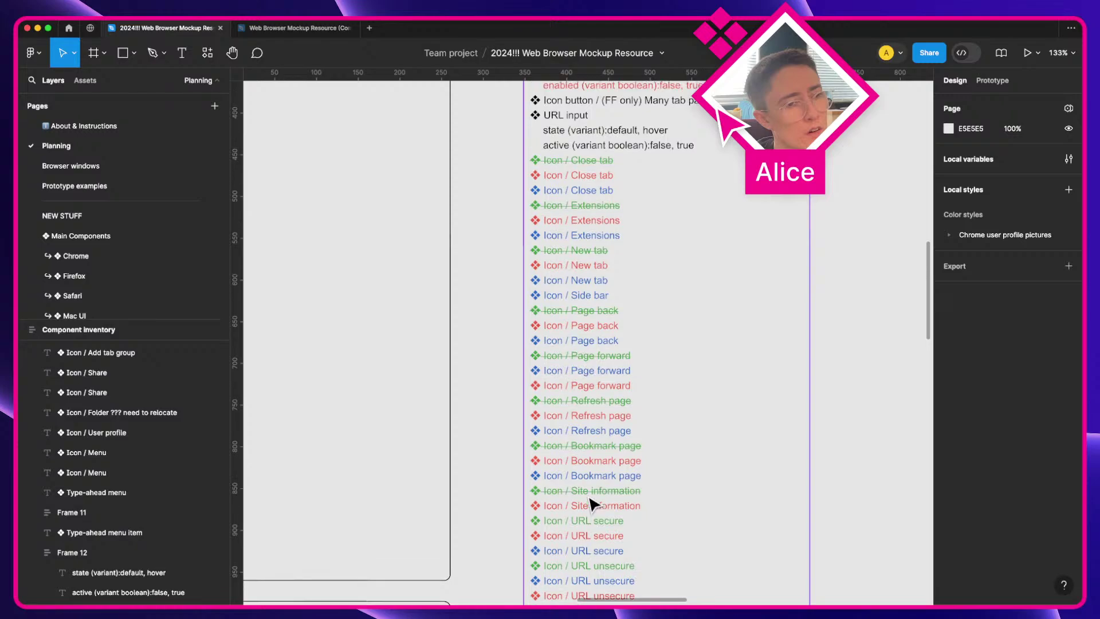
pyautogui.scroll(-4, 593, 504)
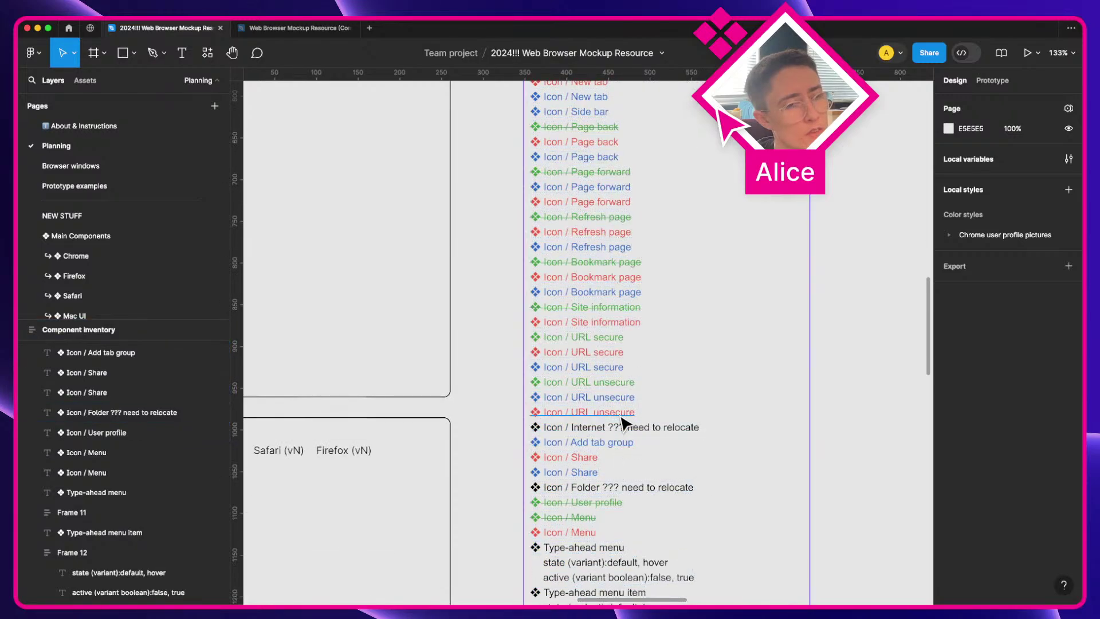
# Step: Move green New tab, Page back, Page forward, Refresh page and Site information into the green group
pyautogui.scroll(1, 621, 426)
pyautogui.scroll(1, 619, 425)
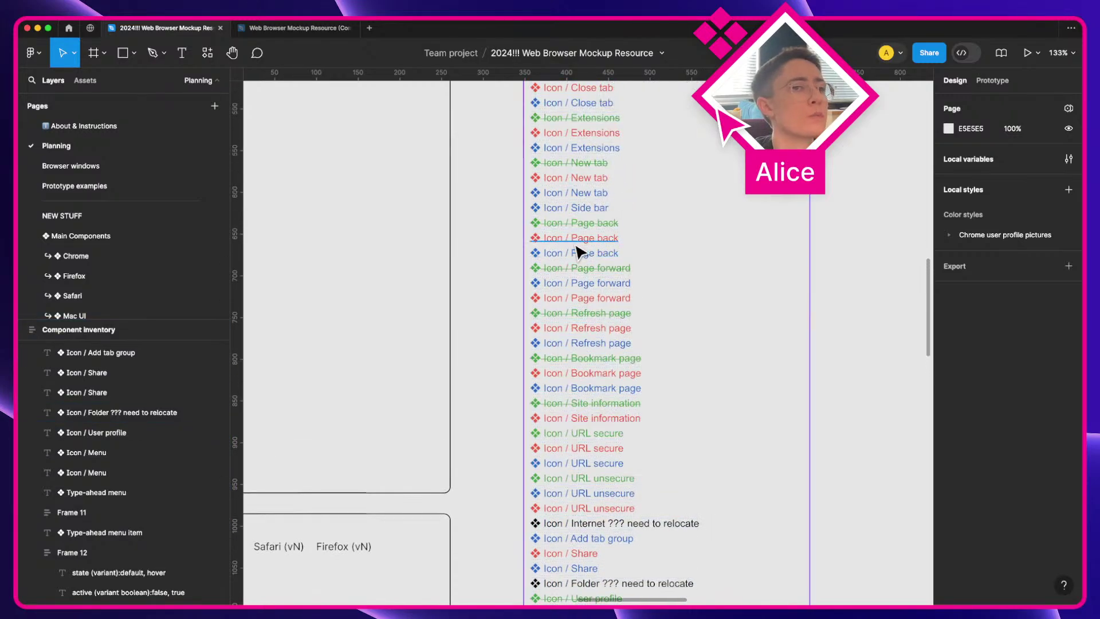
pyautogui.scroll(3, 575, 258)
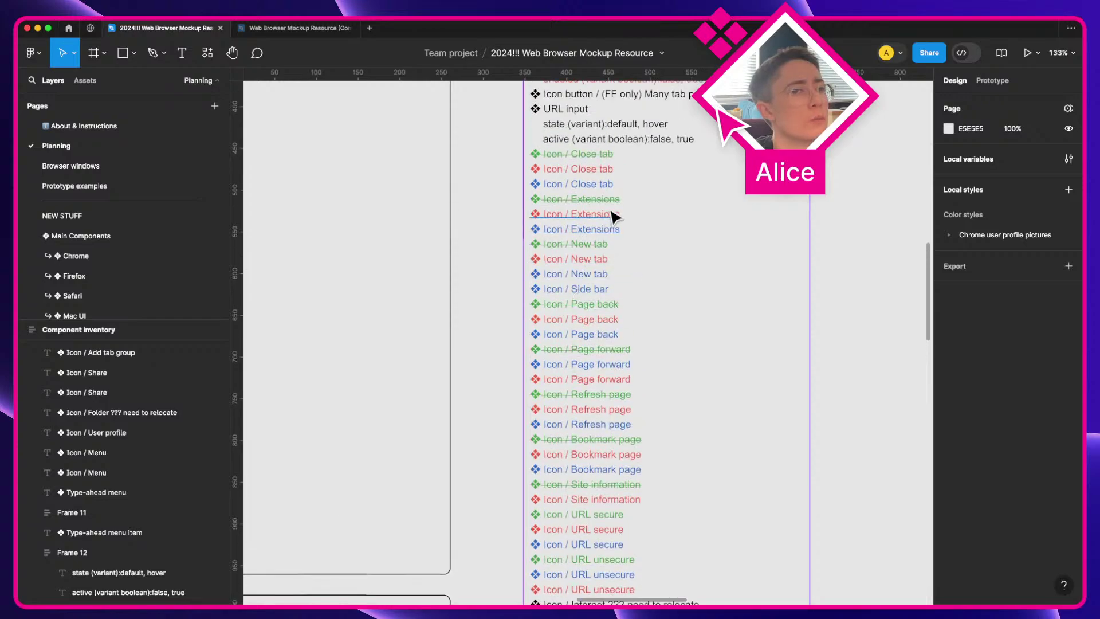
pyautogui.keyDown('super'); pyautogui.click(613, 200); pyautogui.keyUp('super')
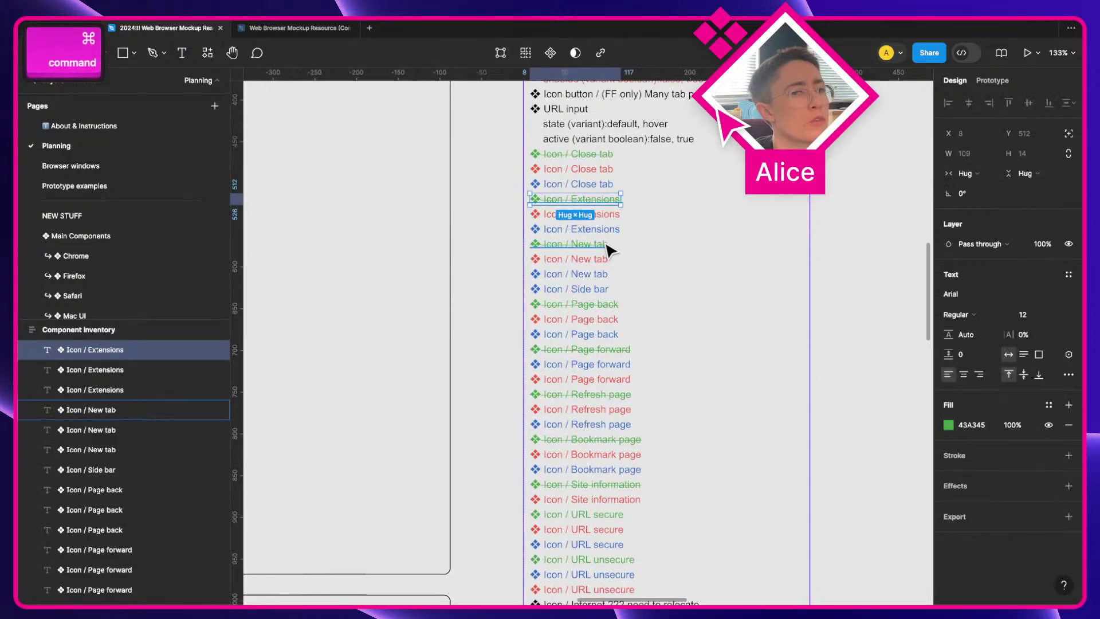
pyautogui.click(599, 243)
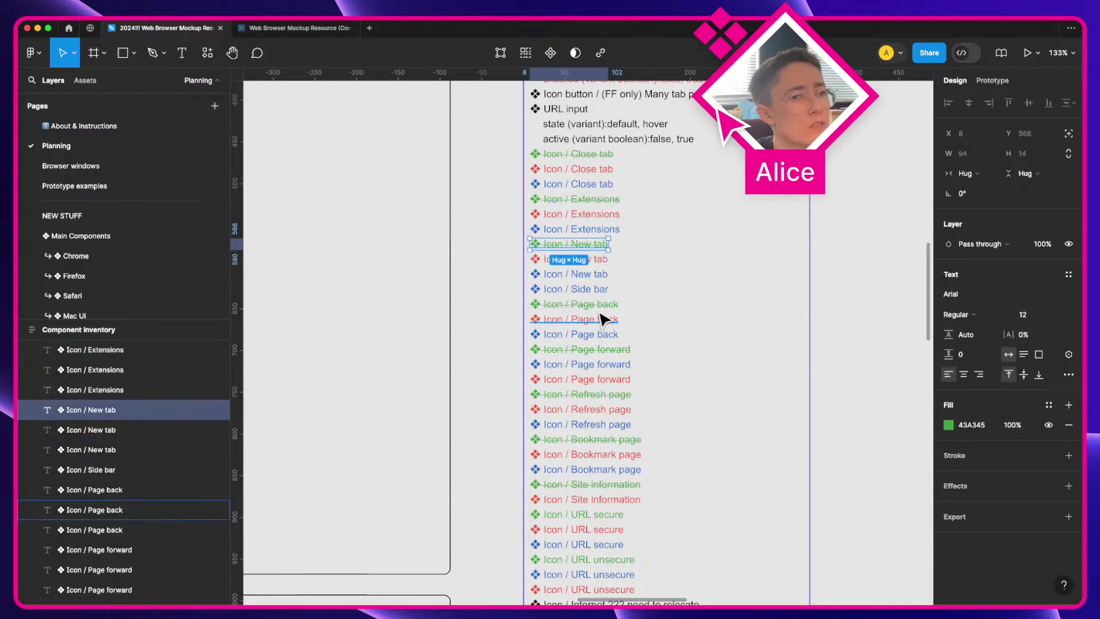
pyautogui.moveTo(600, 211)
pyautogui.mouseDown()
pyautogui.moveTo(598, 172)
pyautogui.moveTo(596, 192)
pyautogui.mouseUp()
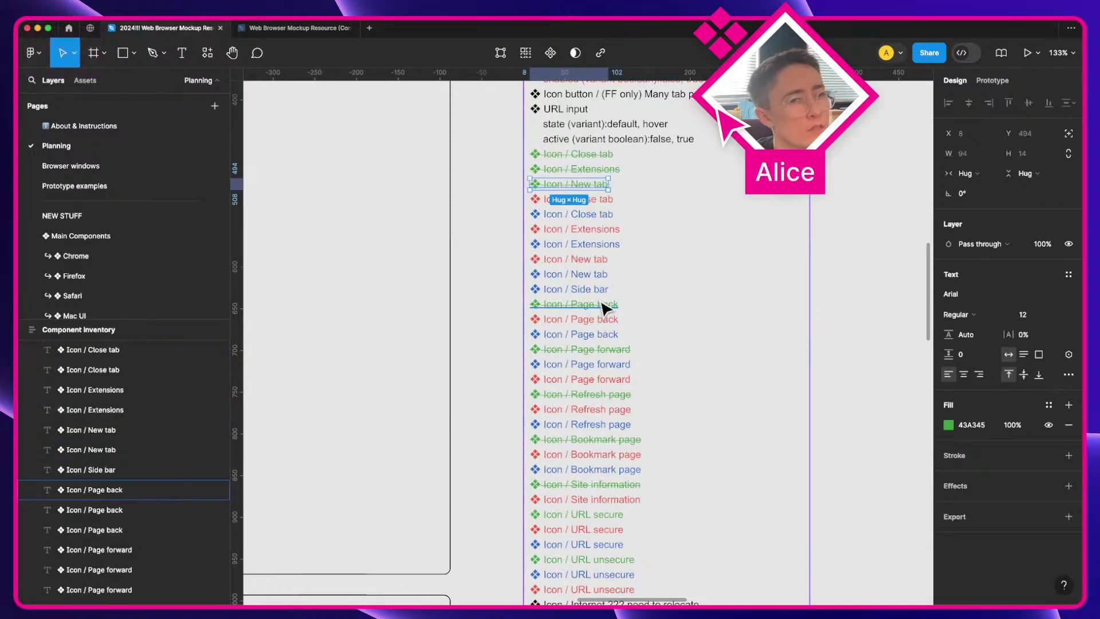
pyautogui.moveTo(606, 304); pyautogui.dragTo(605, 199)
pyautogui.moveTo(613, 351); pyautogui.dragTo(607, 216)
pyautogui.moveTo(606, 396); pyautogui.dragTo(572, 229)
pyautogui.moveTo(608, 442); pyautogui.dragTo(596, 245)
pyautogui.scroll(-2, 613, 430)
pyautogui.moveTo(611, 434); pyautogui.dragTo(610, 218)
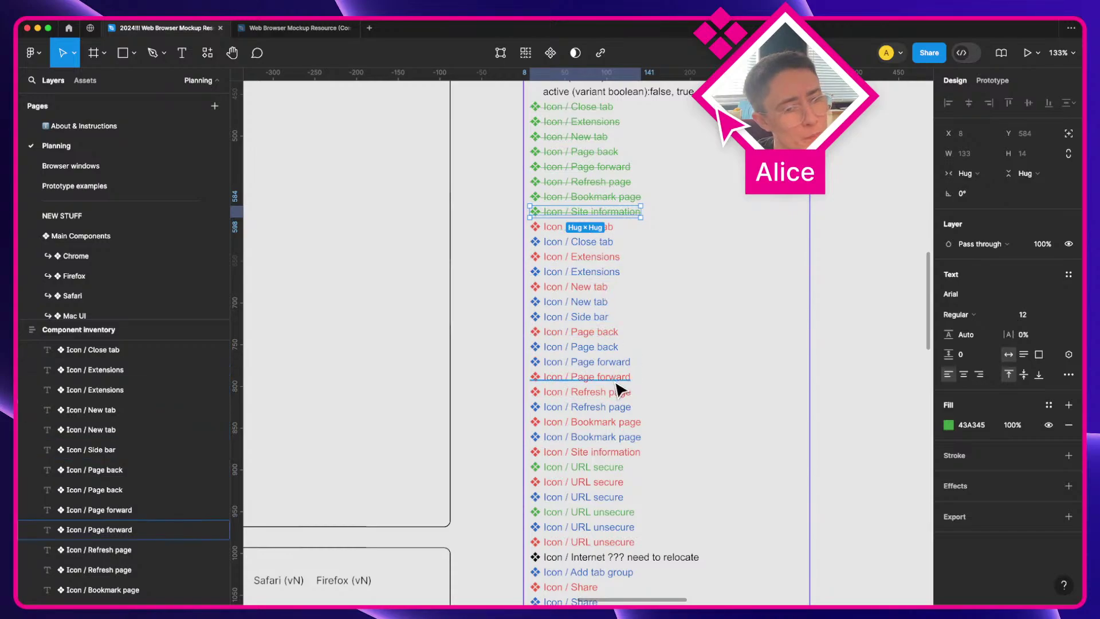
# Step: Drag green User profile and Menu together, then URL secure and URL unsecure, up beside the completed icons
pyautogui.scroll(-2, 618, 385)
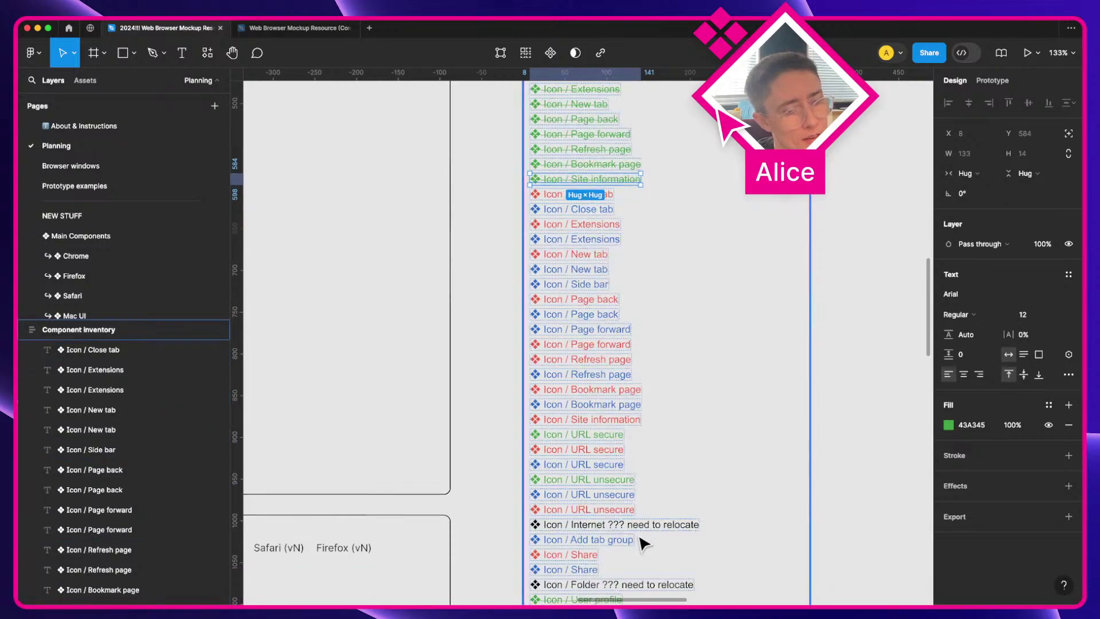
pyautogui.scroll(-3, 636, 516)
pyautogui.click(603, 493)
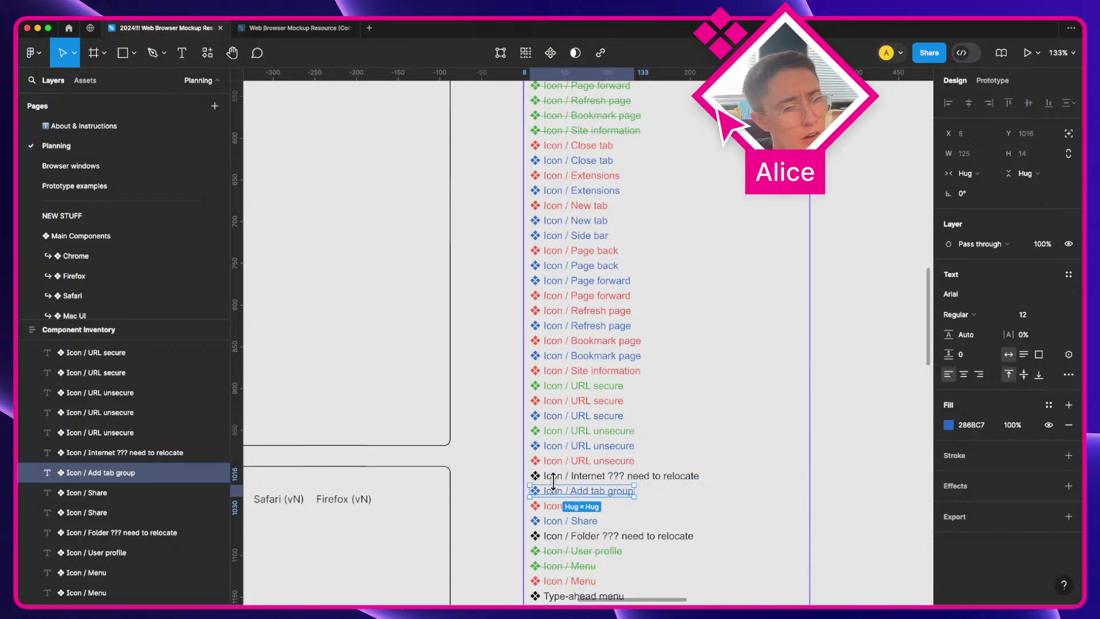
pyautogui.scroll(-1, 598, 547)
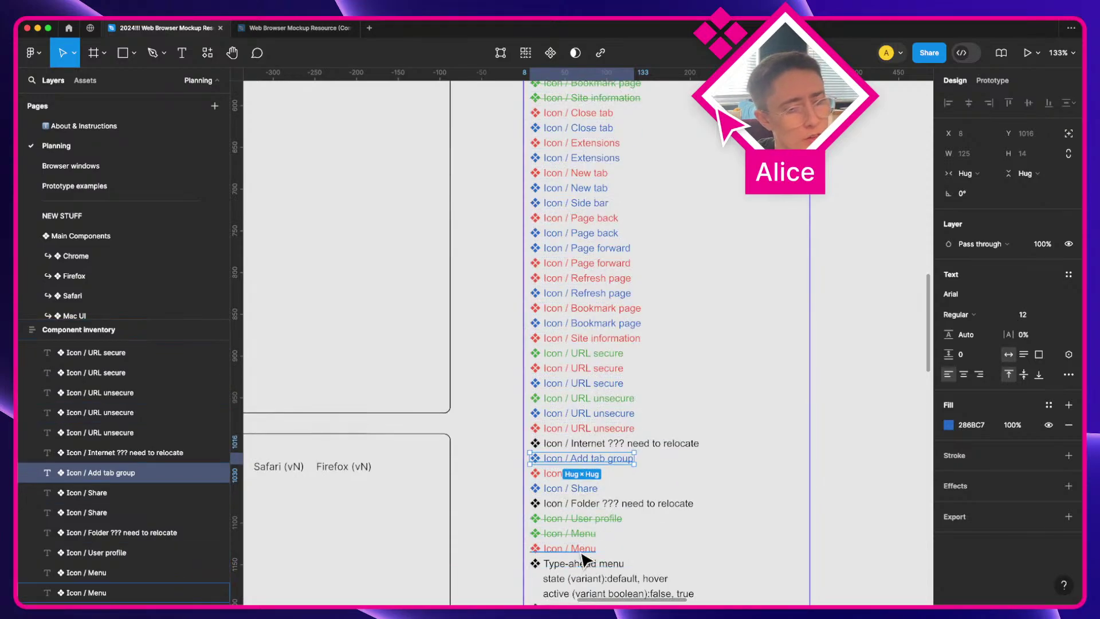
pyautogui.click(584, 548)
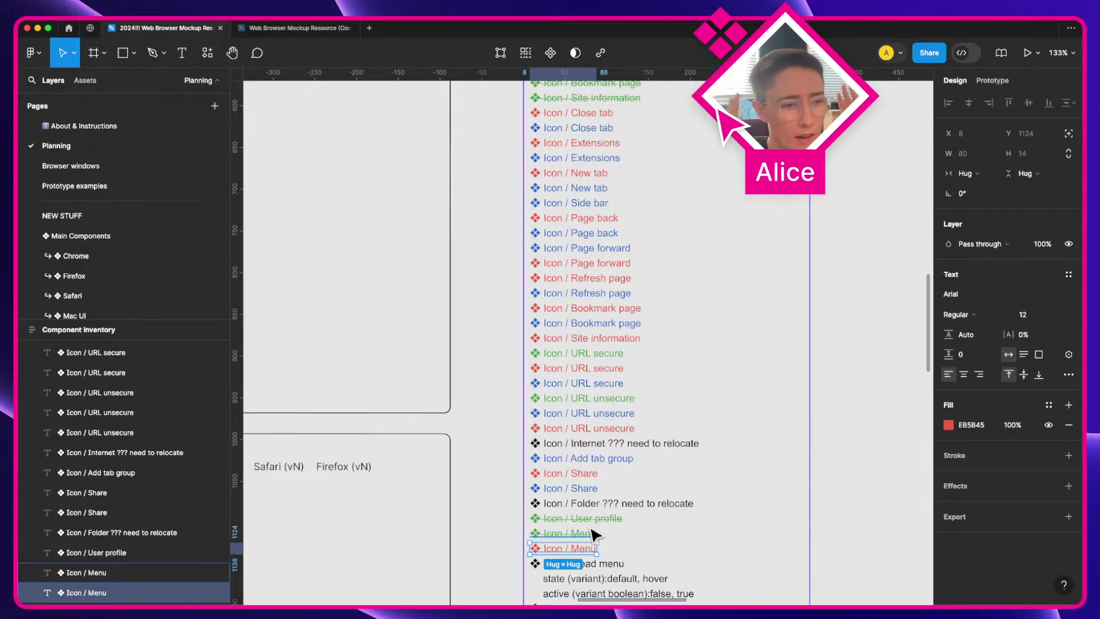
pyautogui.scroll(1, 590, 528)
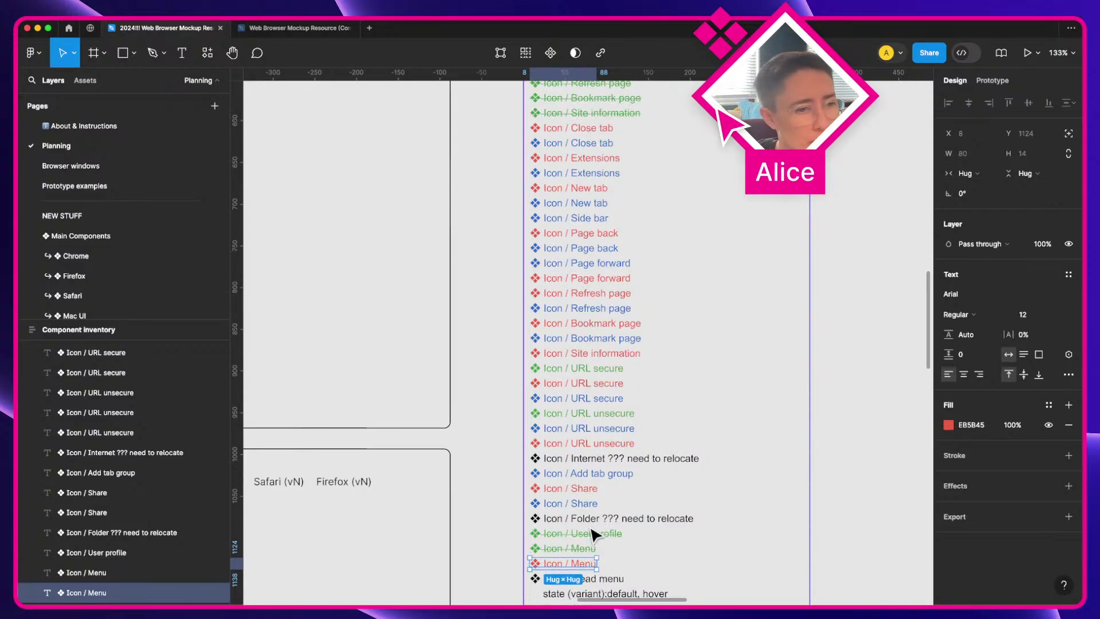
pyautogui.click(590, 536)
pyautogui.keyDown('super'); pyautogui.click(578, 548); pyautogui.keyUp('super')
pyautogui.keyDown('shift'); pyautogui.click(587, 533); pyautogui.keyUp('shift')
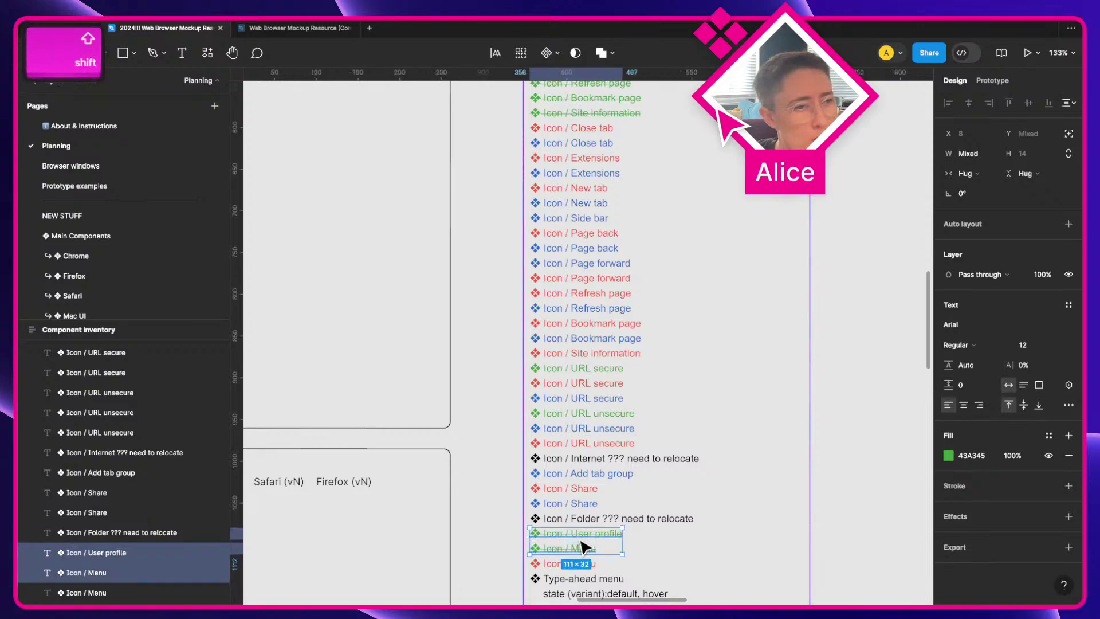
pyautogui.moveTo(581, 548); pyautogui.dragTo(592, 143)
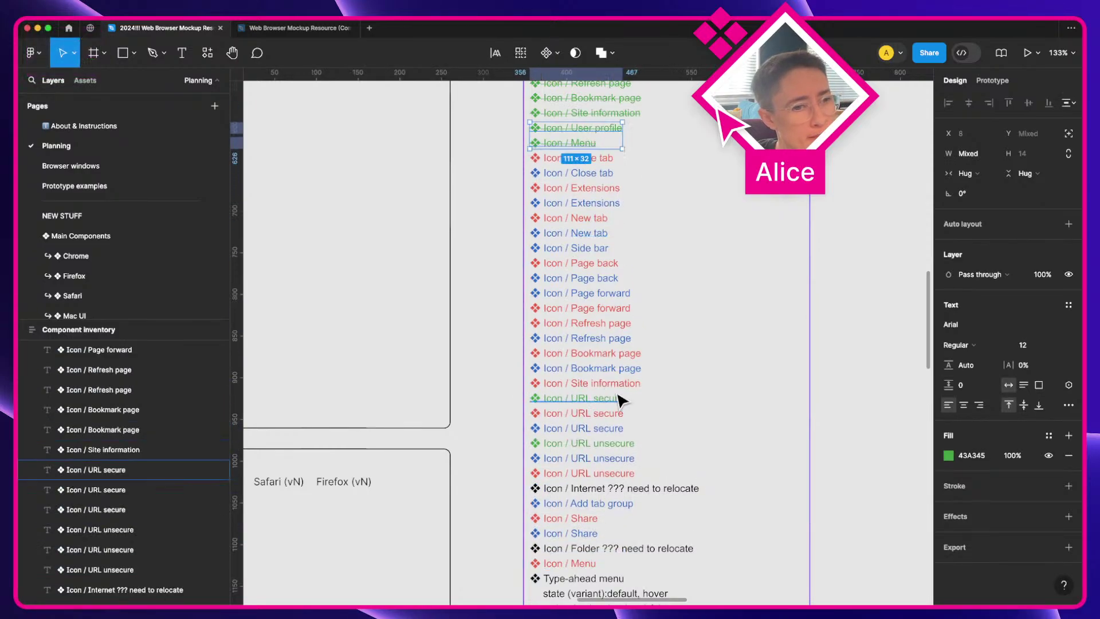
pyautogui.moveTo(621, 401); pyautogui.dragTo(594, 157)
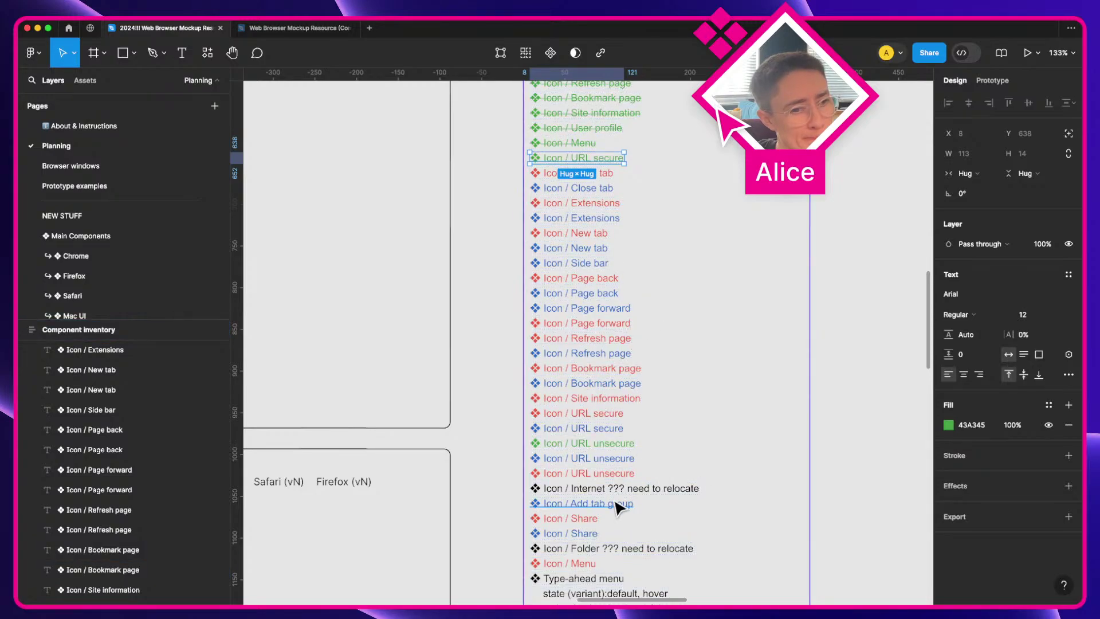
pyautogui.moveTo(618, 458); pyautogui.dragTo(610, 172)
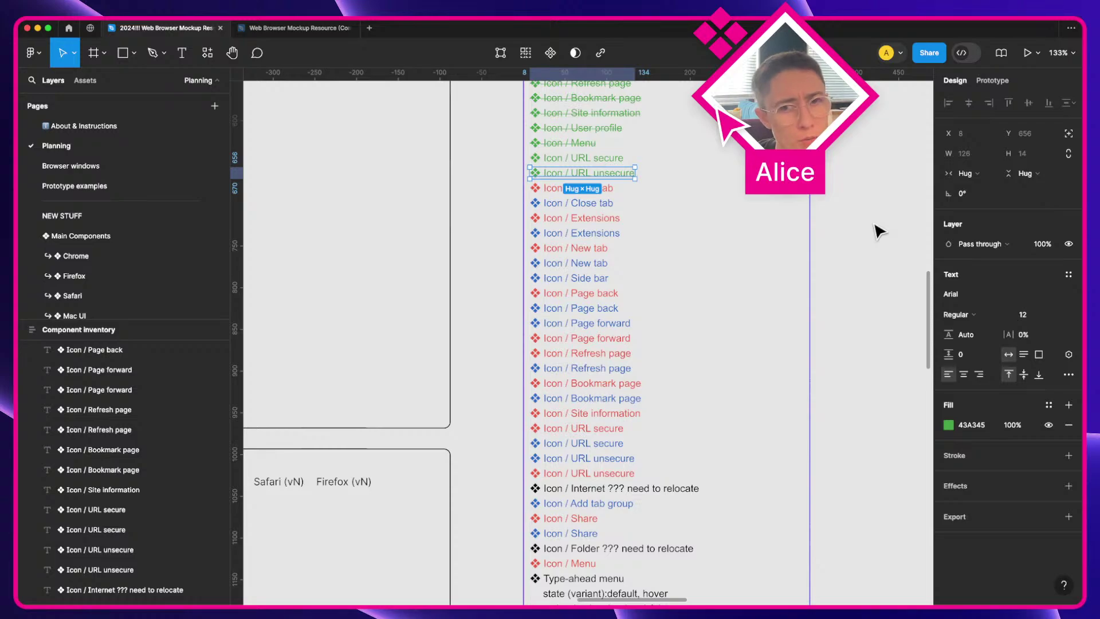
pyautogui.scroll(-5, 712, 290)
pyautogui.press('space')
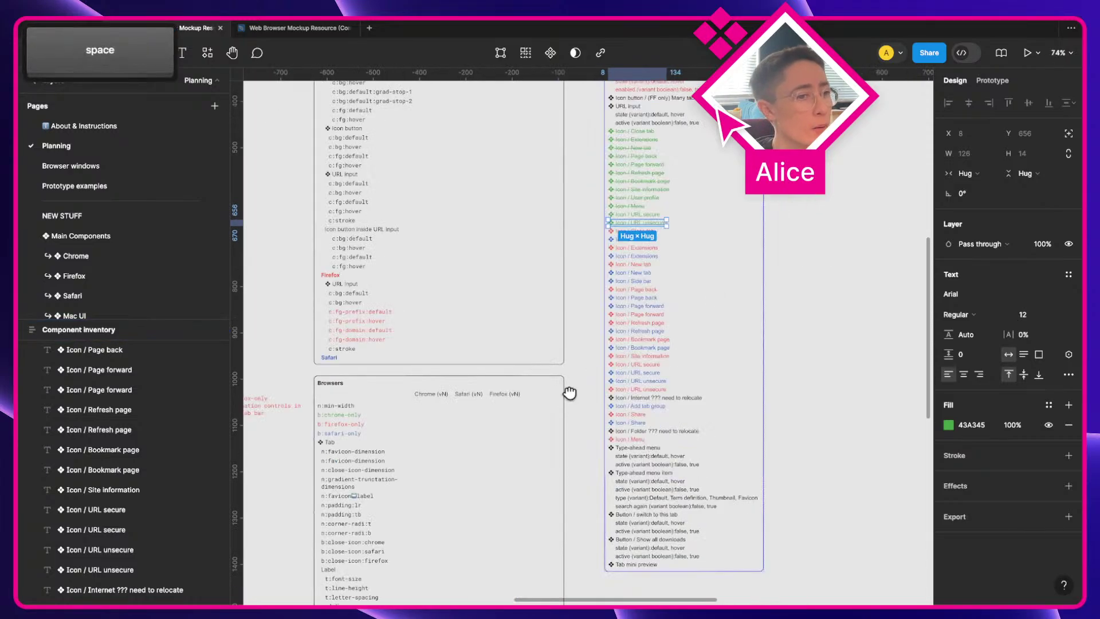
pyautogui.moveTo(570, 388); pyautogui.dragTo(524, 235)
pyautogui.scroll(6, 524, 235)
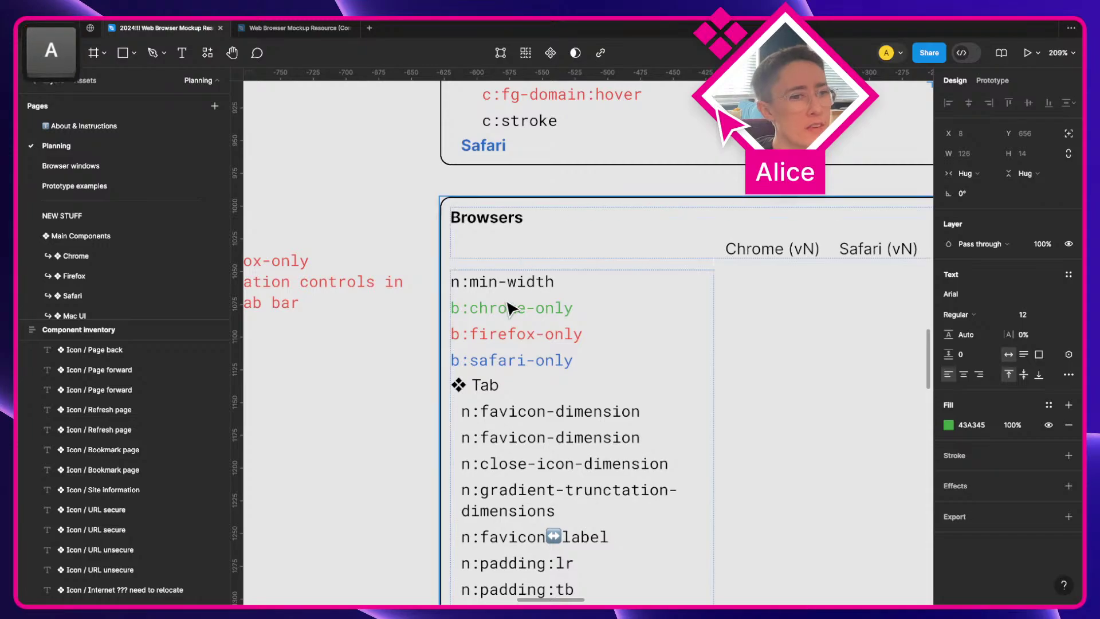
pyautogui.keyDown('super'); pyautogui.click(514, 314); pyautogui.keyUp('super')
pyautogui.keyDown('super'); pyautogui.click(522, 338); pyautogui.keyUp('super')
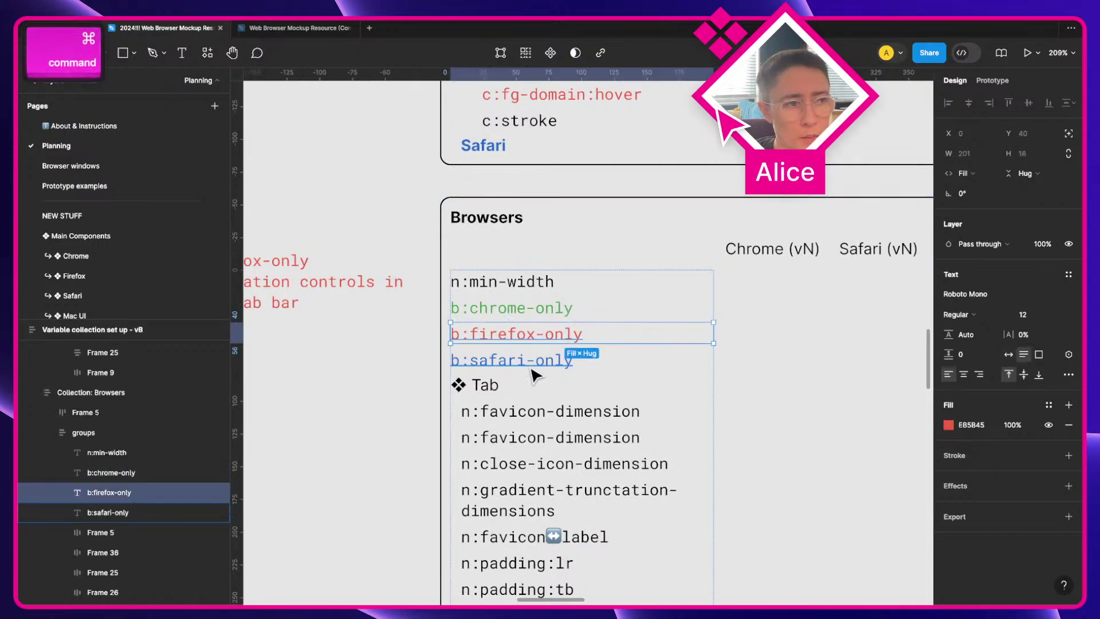
pyautogui.keyDown('super'); pyautogui.click(532, 364); pyautogui.keyUp('super')
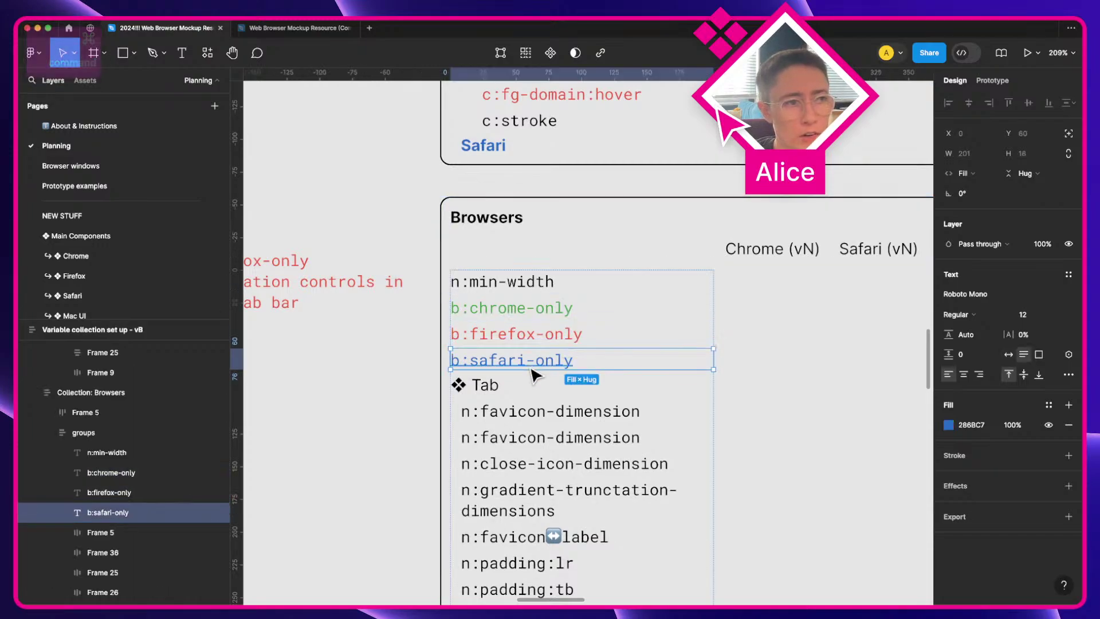
pyautogui.click(546, 314)
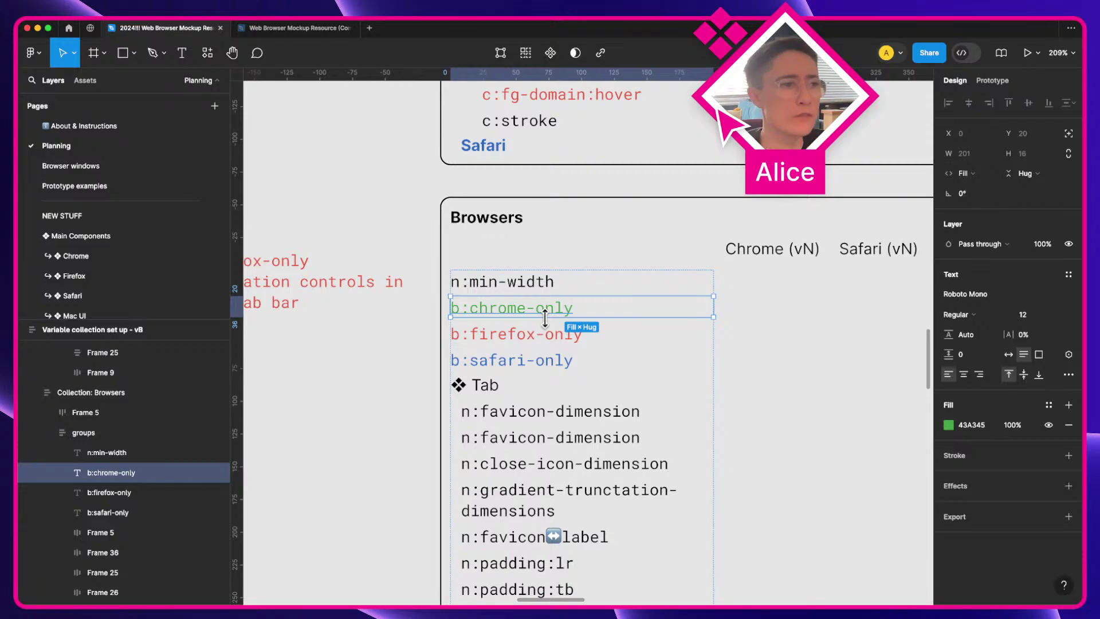
pyautogui.scroll(-3, 545, 317)
pyautogui.press('a')
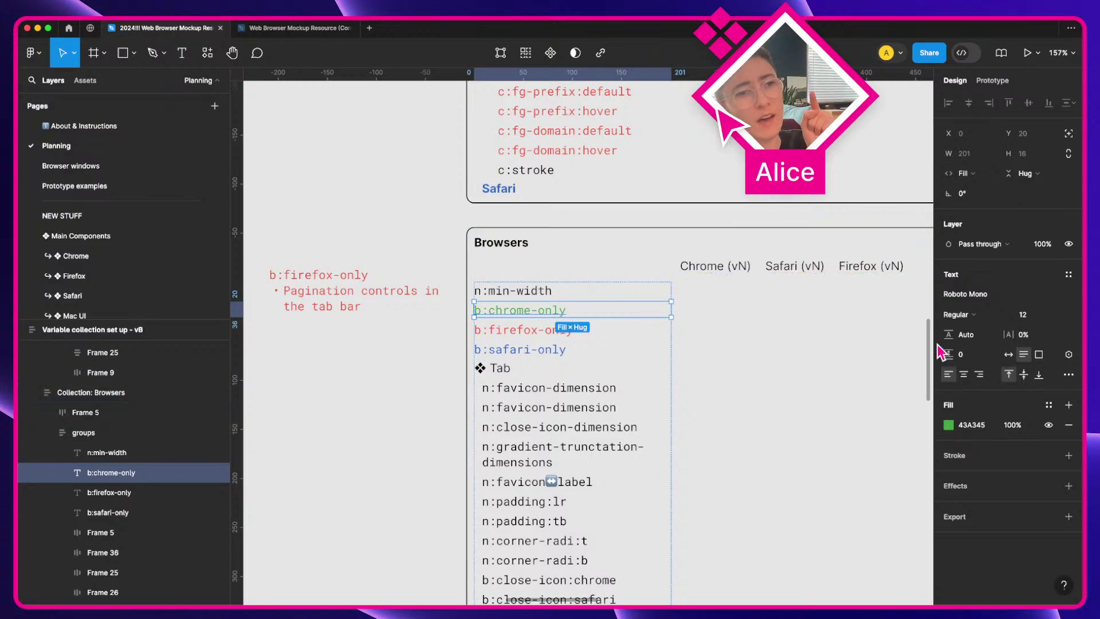
pyautogui.hscroll(3, 659, 309)
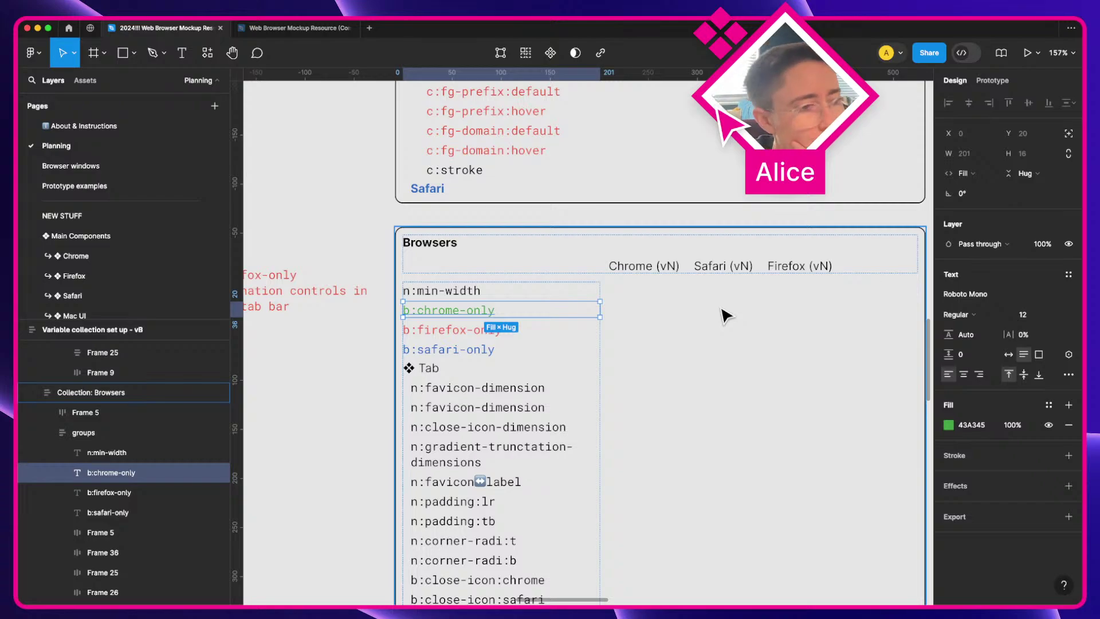
pyautogui.scroll(-6, 725, 315)
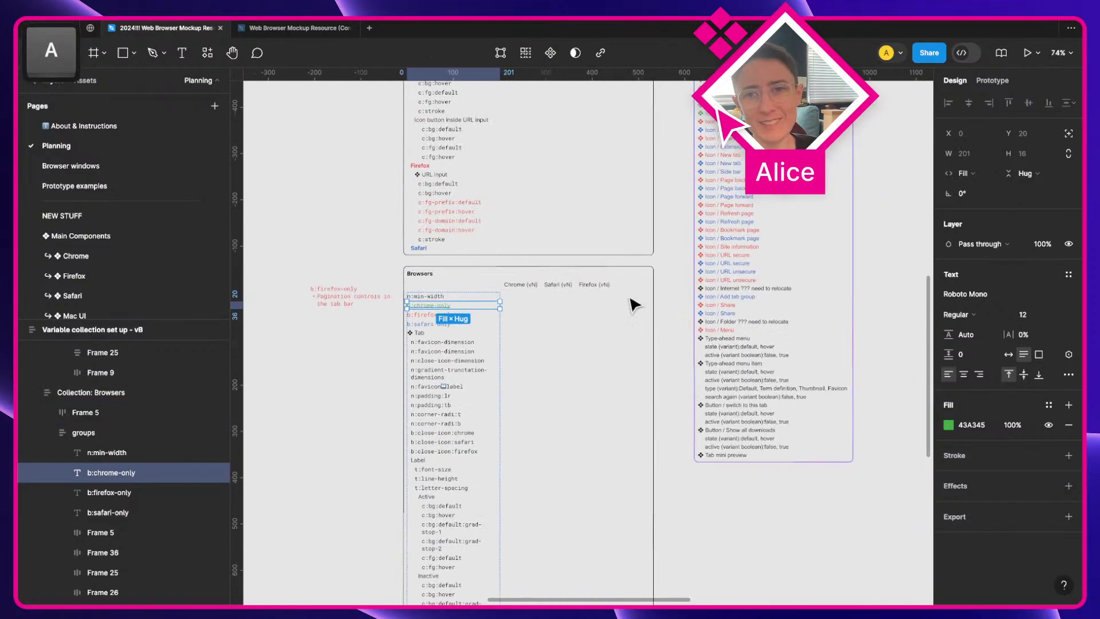
pyautogui.hscroll(4, 633, 304)
pyautogui.scroll(4, 633, 304)
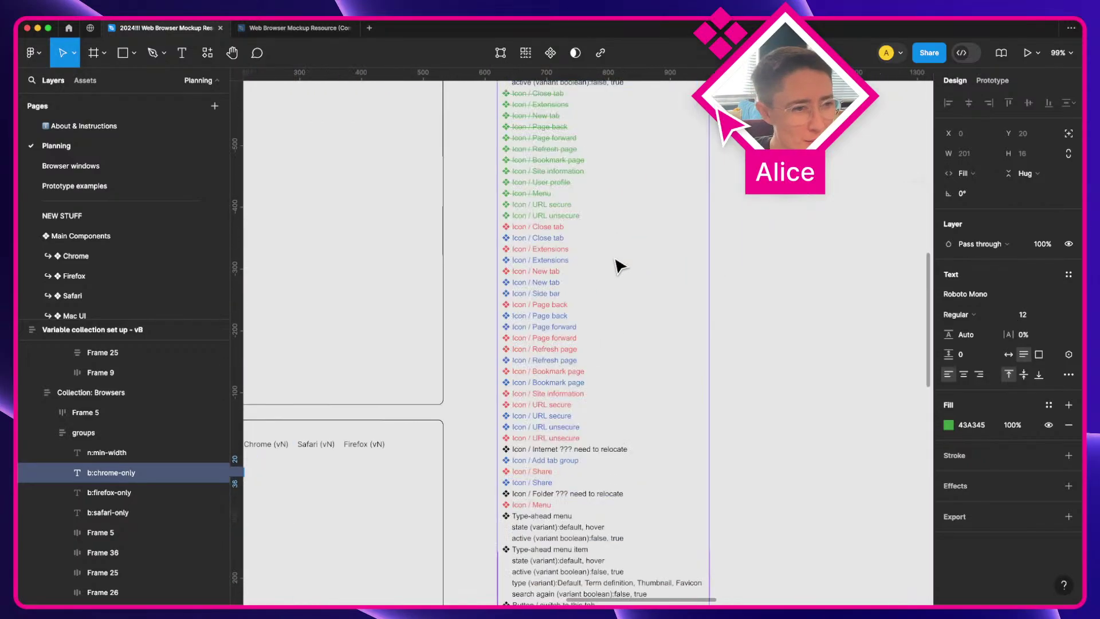
# Step: Move red Extensions, New tab, Page back, Page forward, Refresh page and Bookmark page into the red group
pyautogui.scroll(3, 620, 266)
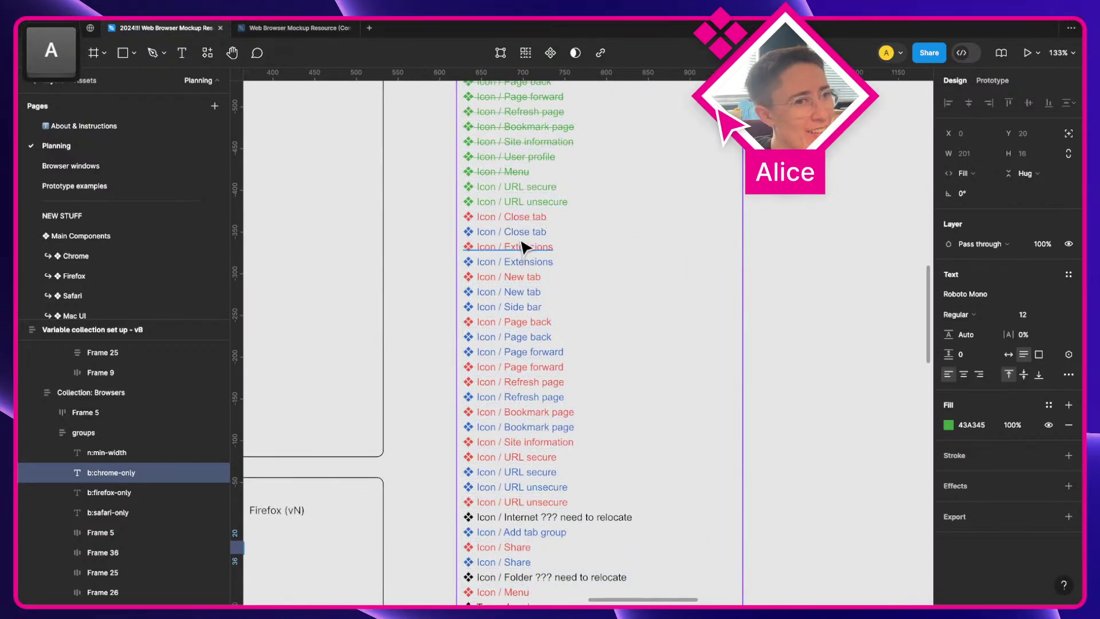
pyautogui.moveTo(521, 245); pyautogui.dragTo(521, 234)
pyautogui.moveTo(521, 275); pyautogui.dragTo(521, 262)
pyautogui.moveTo(530, 321); pyautogui.dragTo(537, 269)
pyautogui.click(540, 367)
pyautogui.keyDown('shift'); pyautogui.click(541, 382); pyautogui.keyUp('shift')
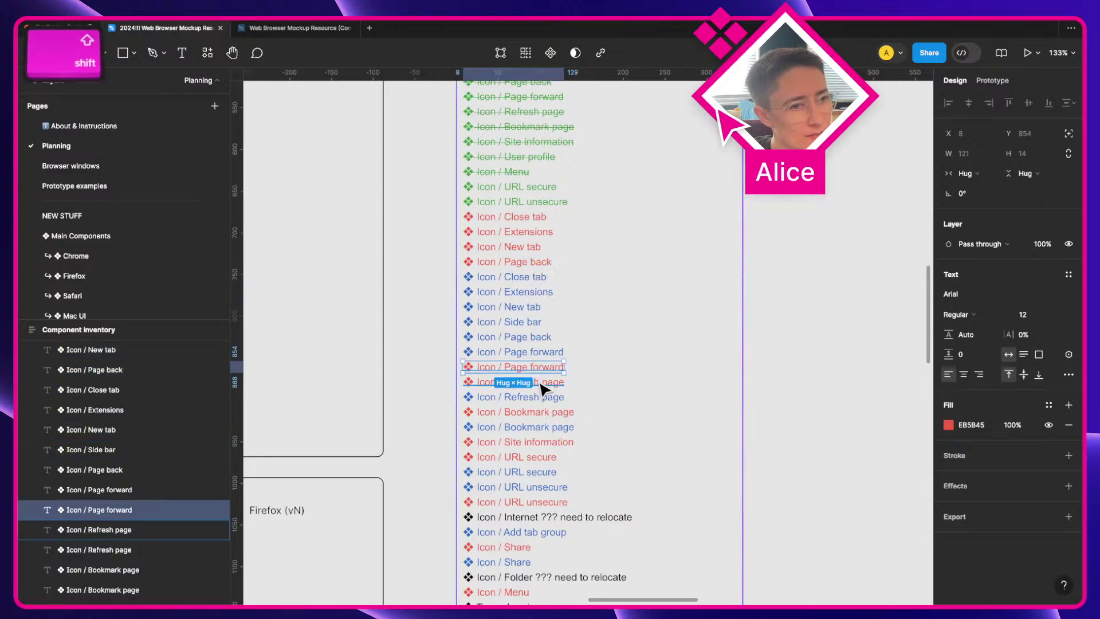
pyautogui.moveTo(542, 383); pyautogui.dragTo(544, 288)
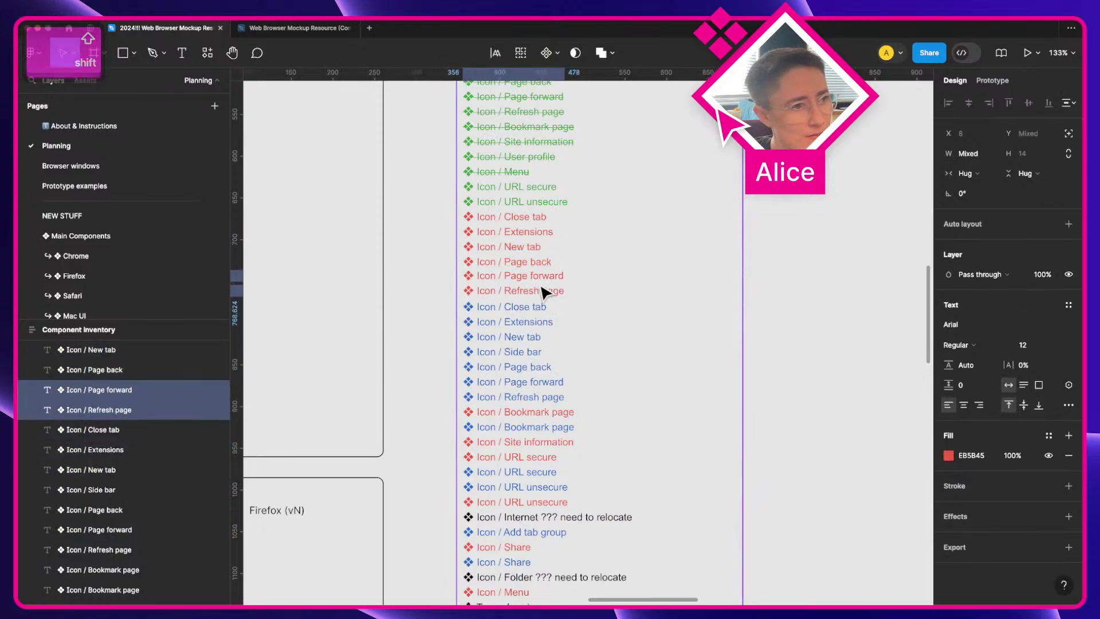
pyautogui.click(543, 414)
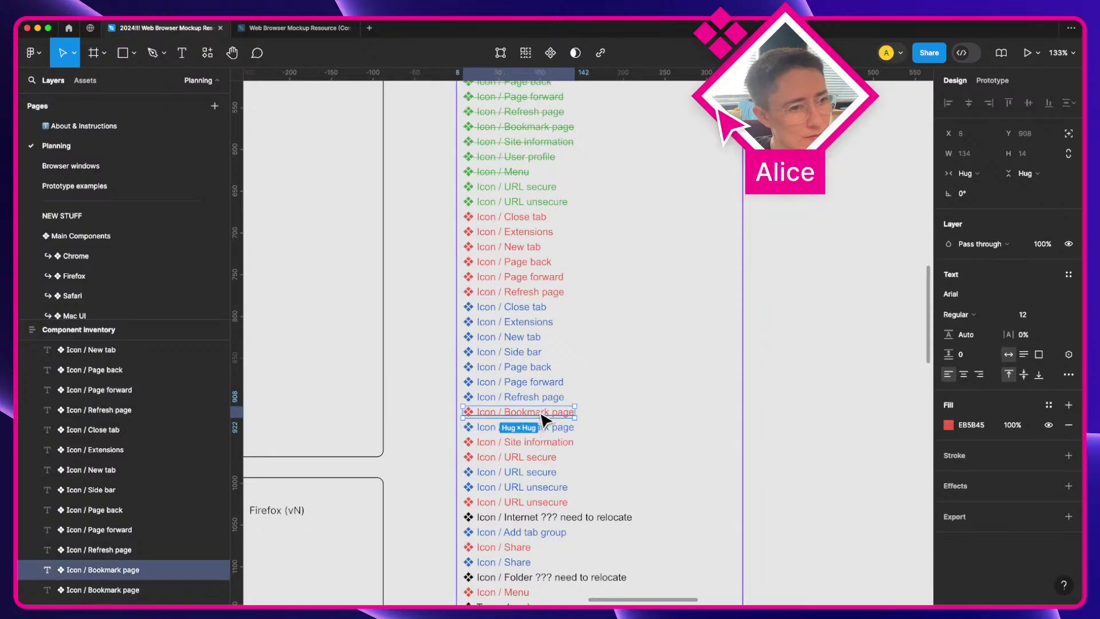
pyautogui.moveTo(540, 418); pyautogui.dragTo(544, 319)
# Step: Add red Site information, URL secure, URL unsecure, Share and Menu to the red group
pyautogui.click(511, 441)
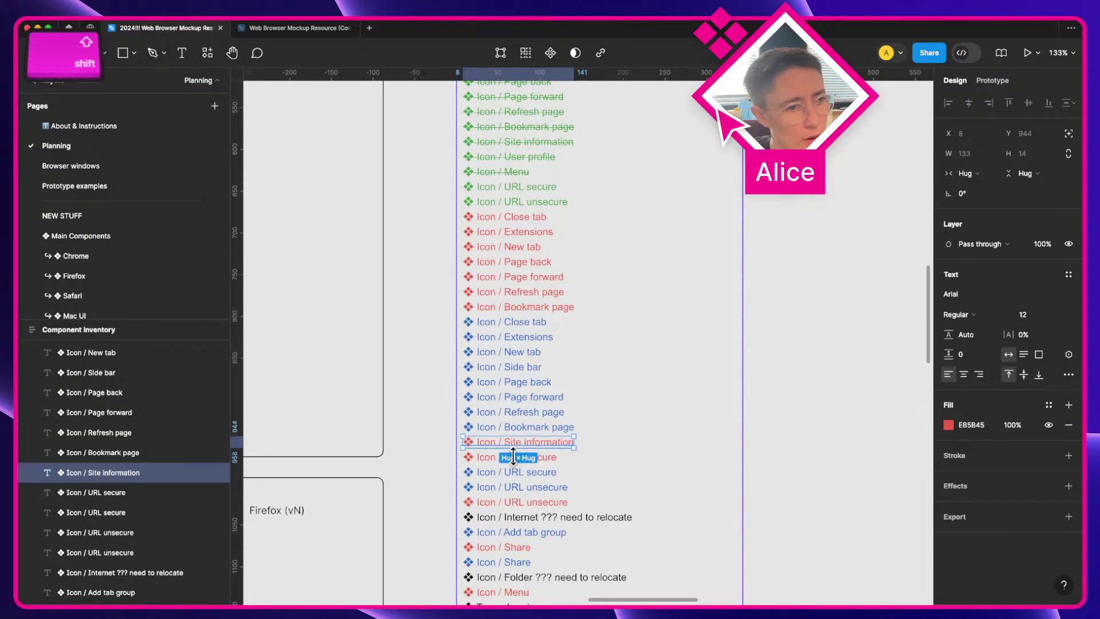
pyautogui.keyDown('shift'); pyautogui.click(513, 457); pyautogui.keyUp('shift')
pyautogui.moveTo(513, 456); pyautogui.dragTo(534, 344)
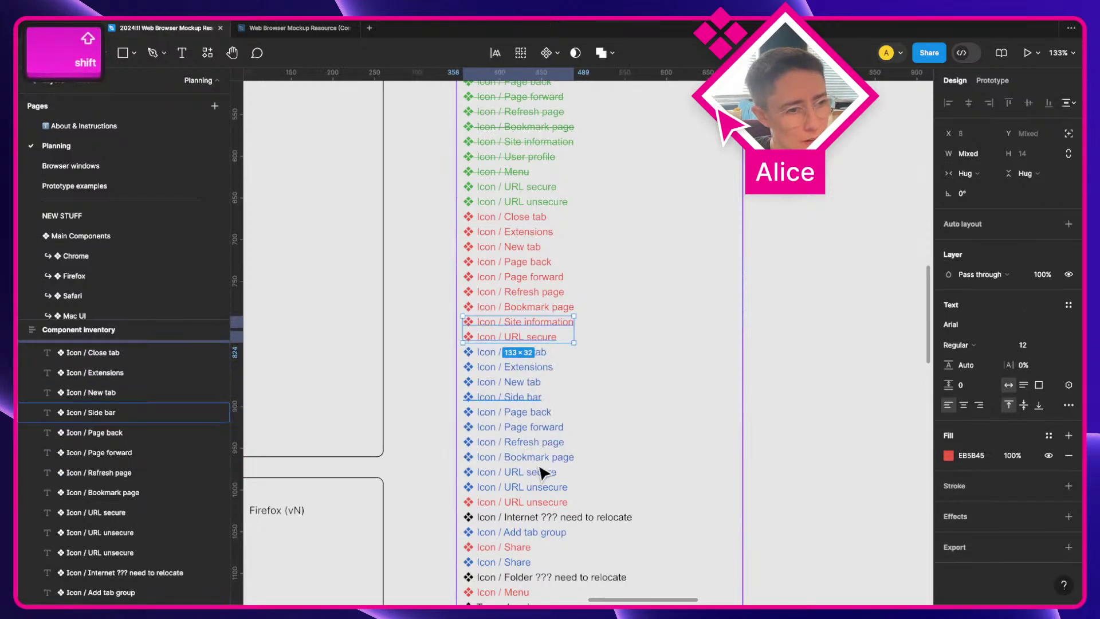
pyautogui.moveTo(542, 502); pyautogui.dragTo(546, 360)
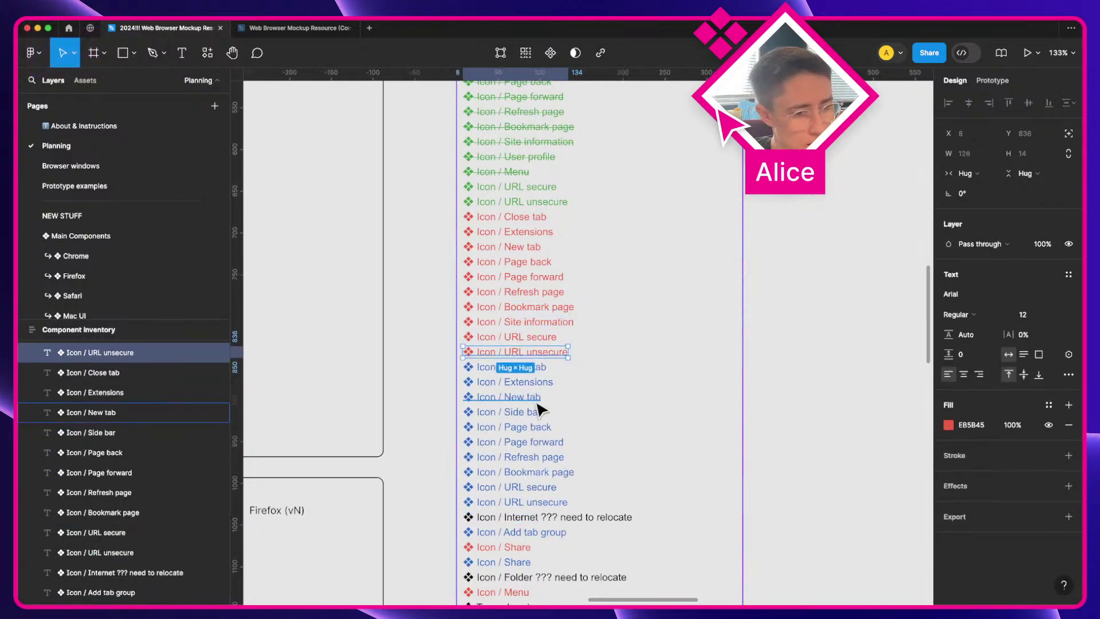
pyautogui.scroll(-2, 521, 492)
pyautogui.moveTo(521, 504); pyautogui.dragTo(518, 325)
pyautogui.moveTo(516, 544); pyautogui.dragTo(545, 348)
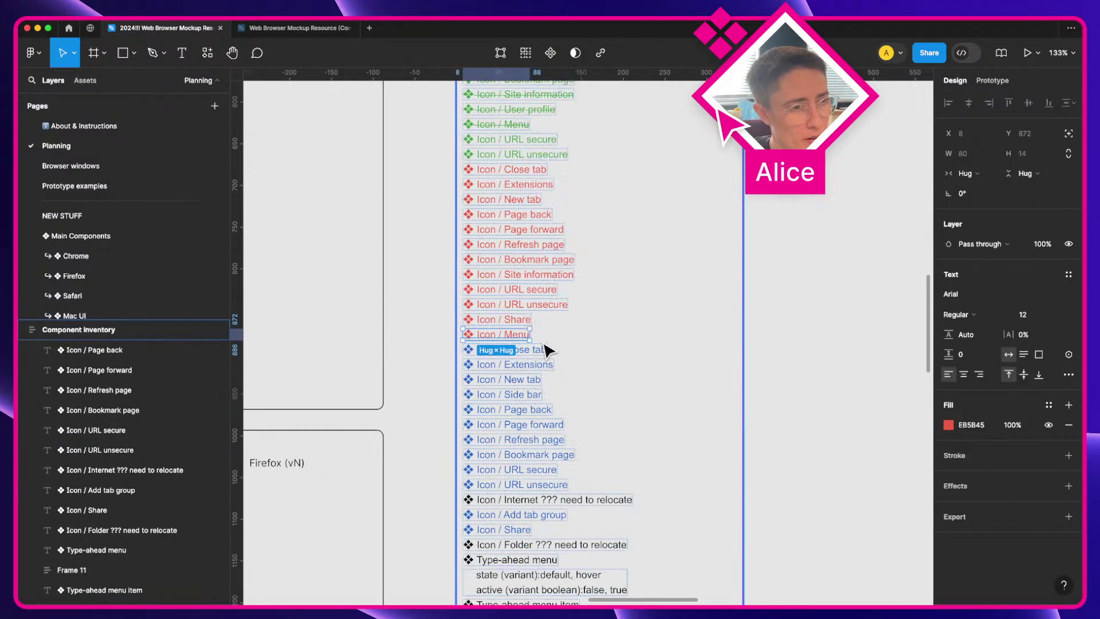
# Step: Move the 'Internet ??? need to relocate' entry down just above Folder and deselect
pyautogui.scroll(-2, 604, 447)
pyautogui.click(533, 469)
pyautogui.moveTo(533, 469); pyautogui.dragTo(526, 524)
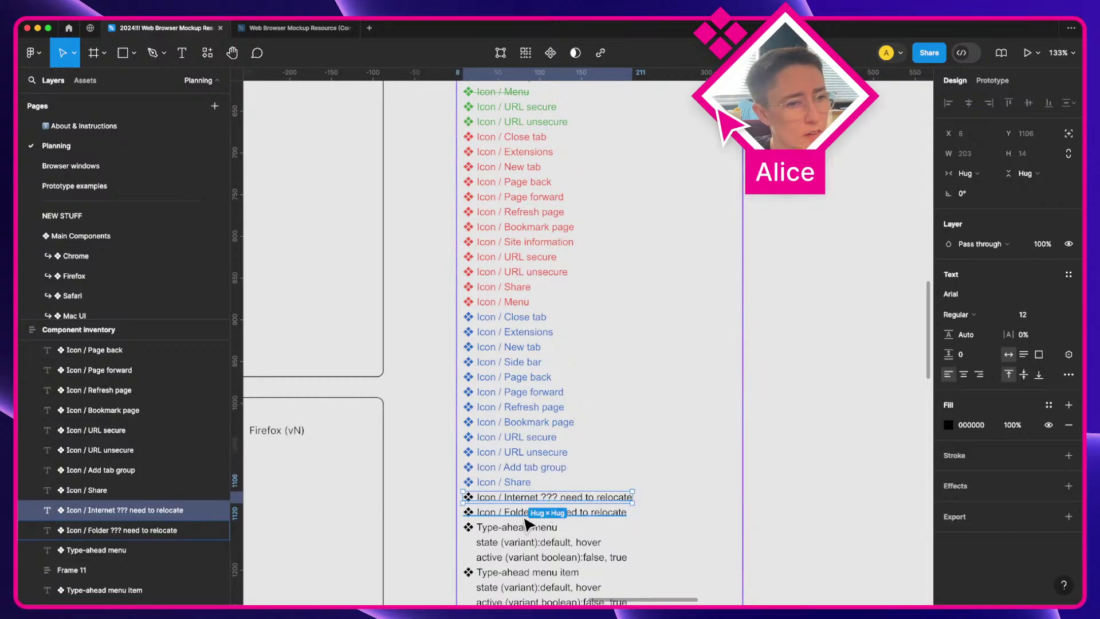
pyautogui.click(421, 497)
pyautogui.scroll(2, 503, 493)
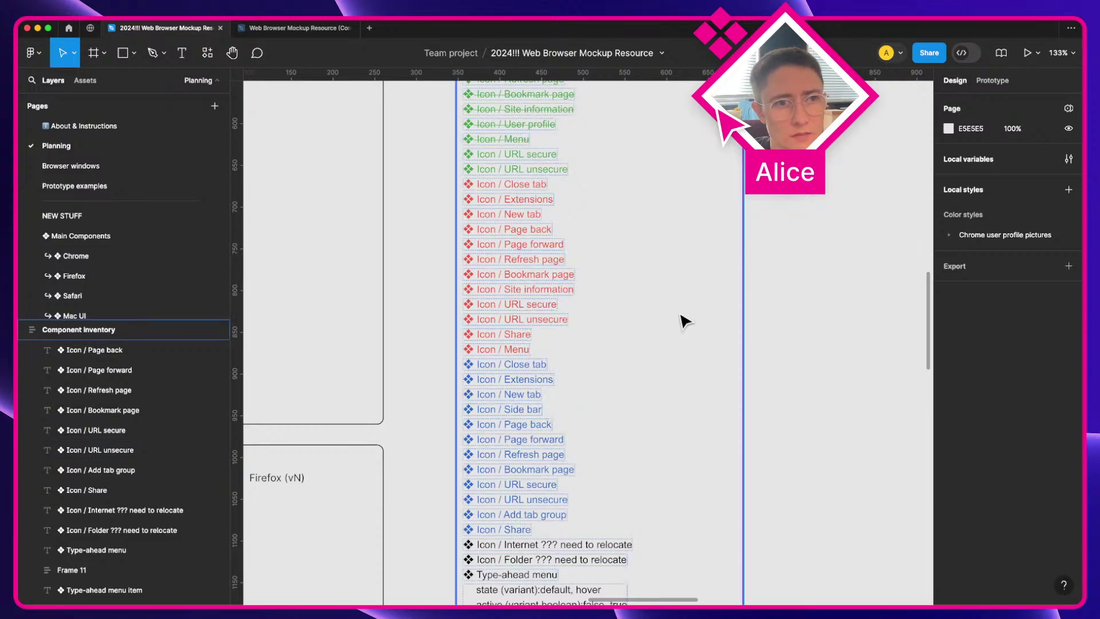
pyautogui.scroll(2, 682, 319)
pyautogui.scroll(3, 533, 277)
pyautogui.scroll(-3, 533, 278)
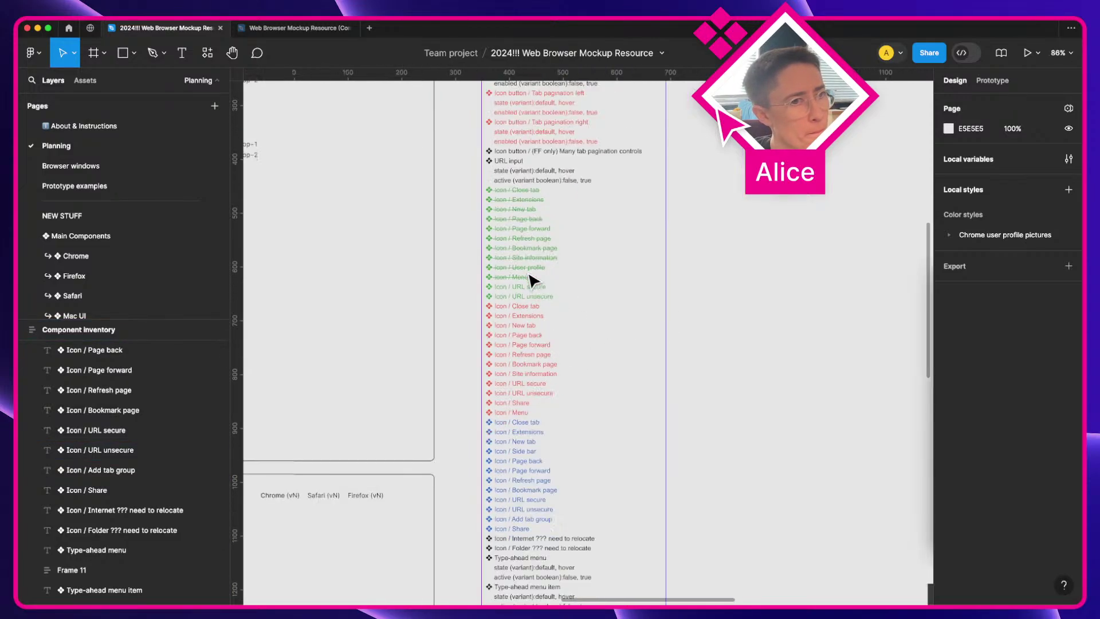
pyautogui.press('a')
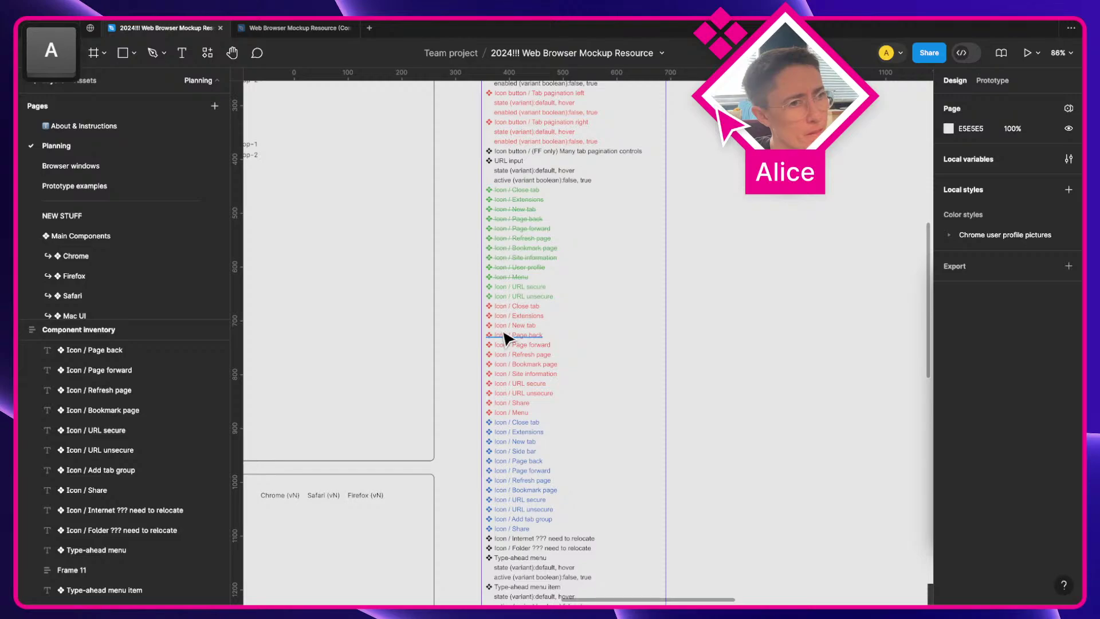
pyautogui.scroll(5, 504, 338)
pyautogui.hscroll(-2, 504, 338)
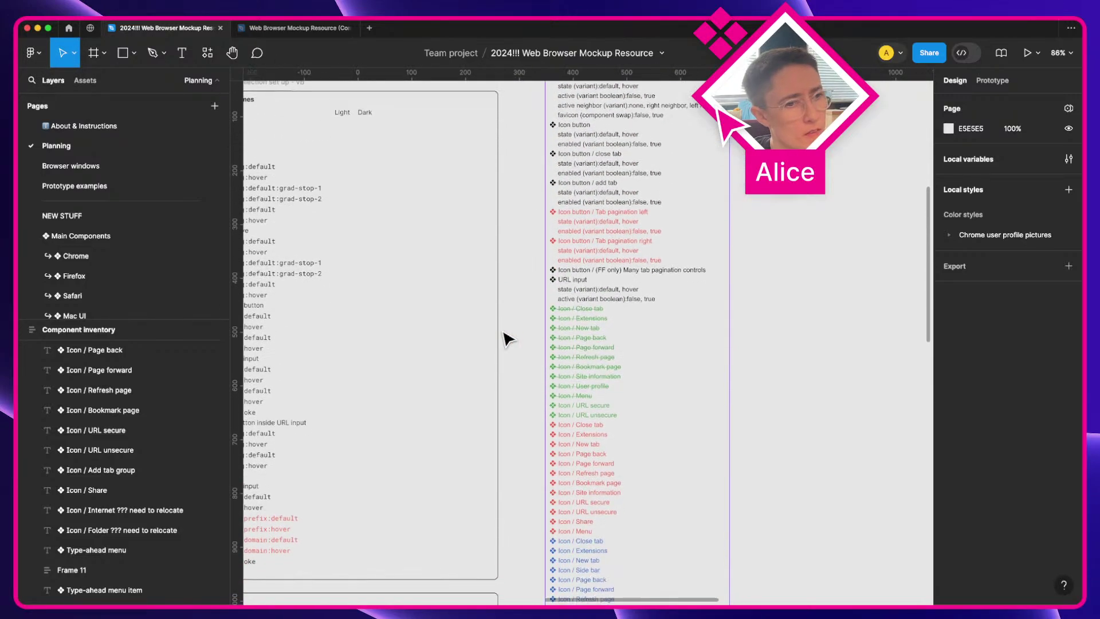
pyautogui.hscroll(2, 507, 339)
pyautogui.scroll(-1, 507, 339)
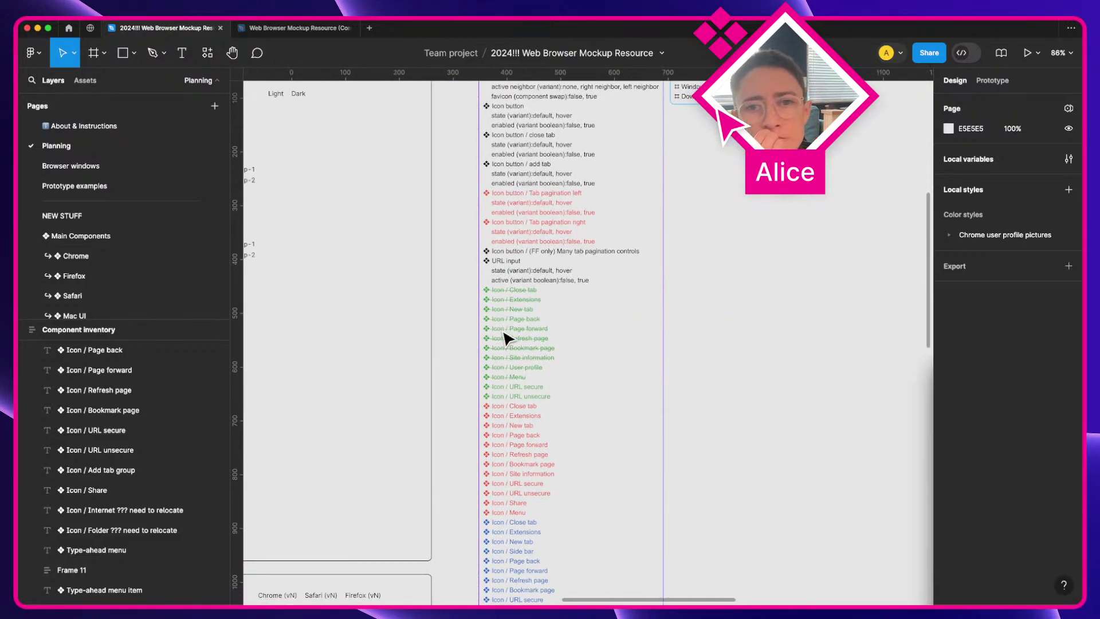
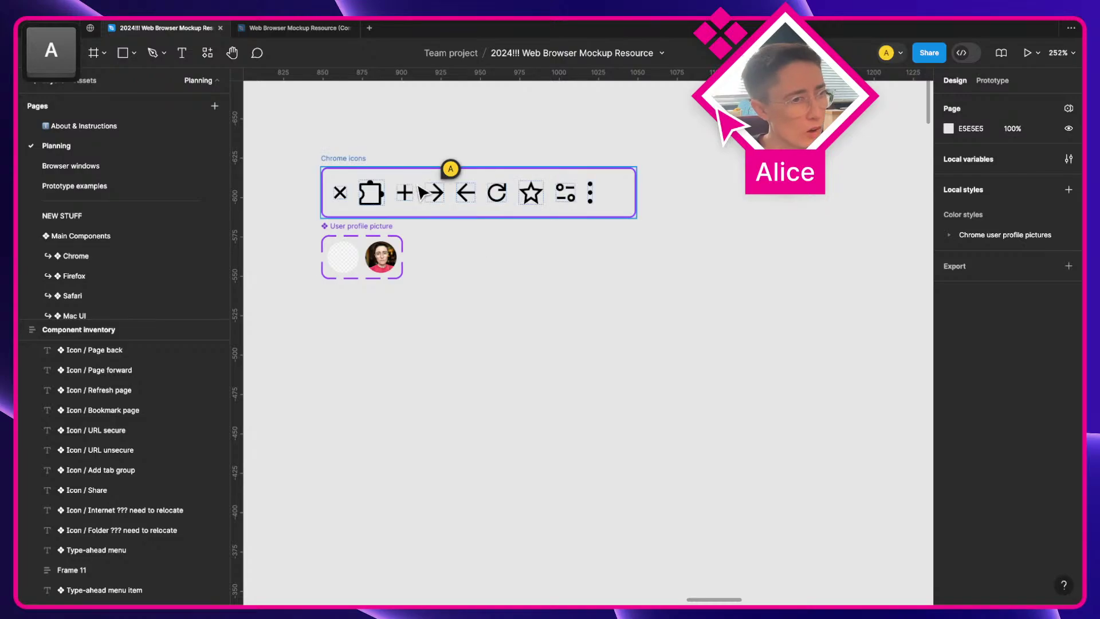
# Step: Place a copy of the forward arrow below the icons with a 'label' text beside it
pyautogui.doubleClick(434, 192)
pyautogui.press('alt')
pyautogui.moveTo(435, 193); pyautogui.dragTo(532, 393)
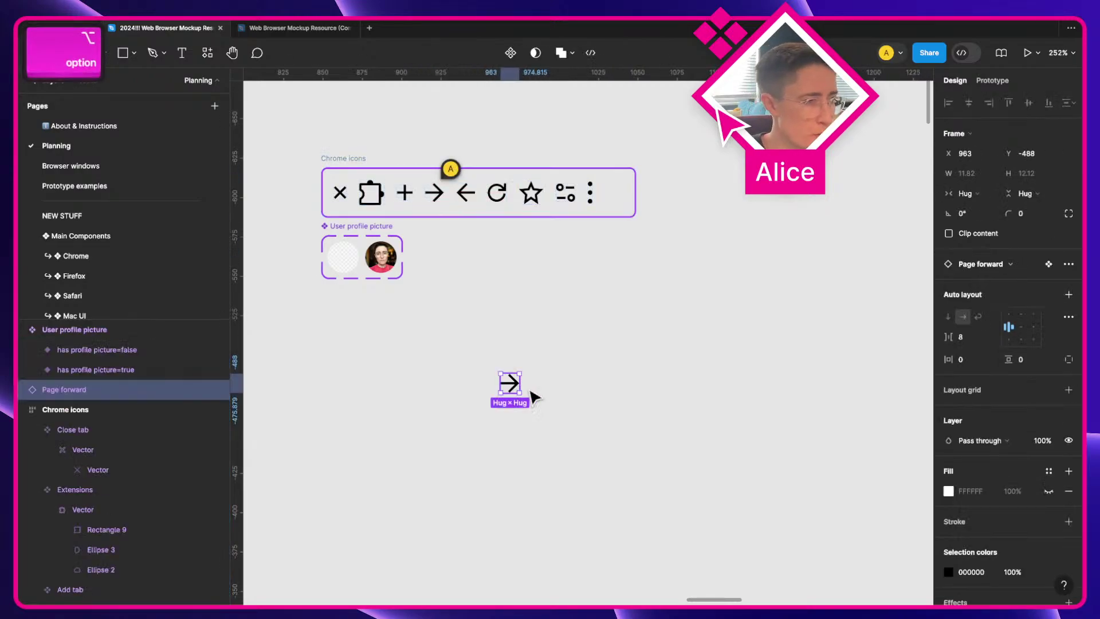
pyautogui.click(542, 392)
pyautogui.press('t')
pyautogui.click(542, 369)
pyautogui.write('label')
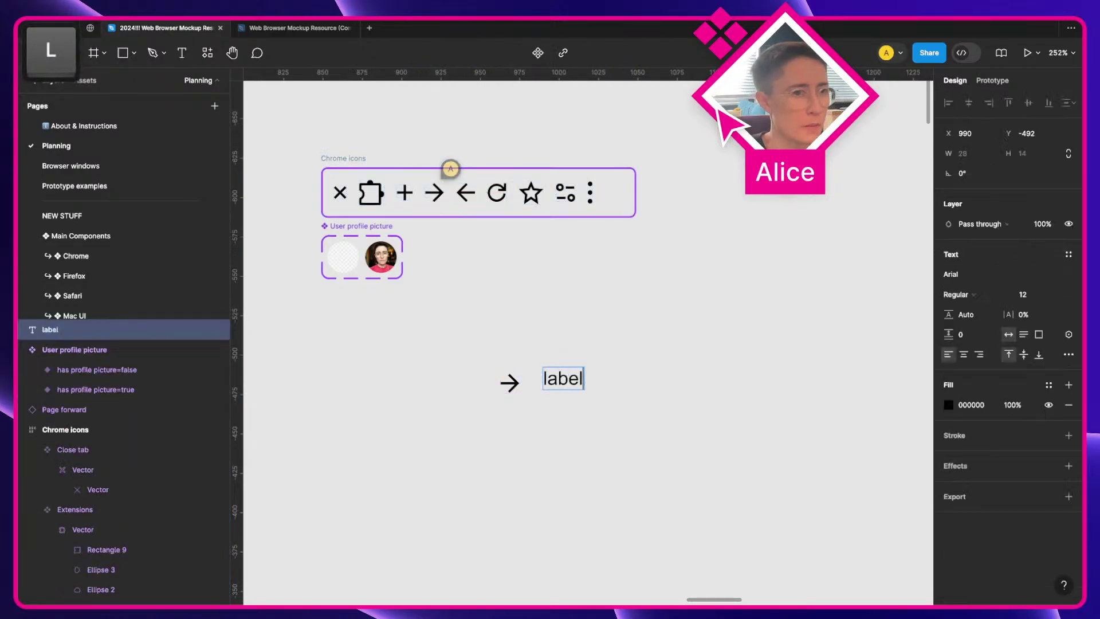
pyautogui.press('Escape')
# Step: Wrap the arrow and label in an auto layout frame named Button and make it a component
pyautogui.moveTo(469, 332); pyautogui.dragTo(675, 437)
pyautogui.hotkey('shift', 'a')
pyautogui.press('super+r')
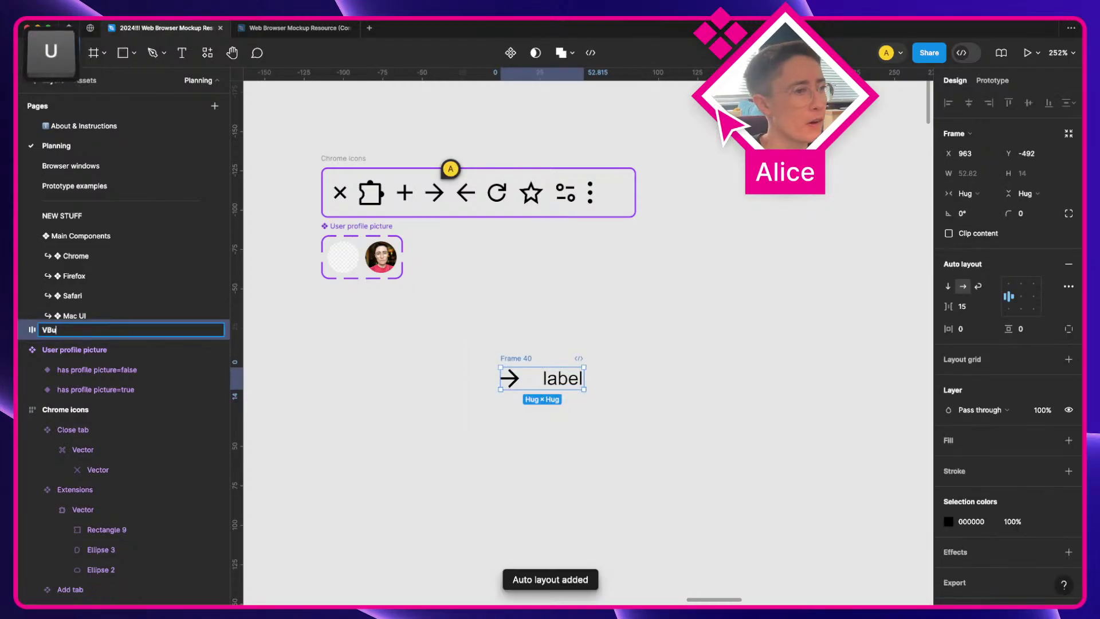
pyautogui.press('BackSpace')
pyautogui.write('Button')
pyautogui.press('Return')
pyautogui.press('super+alt+k')
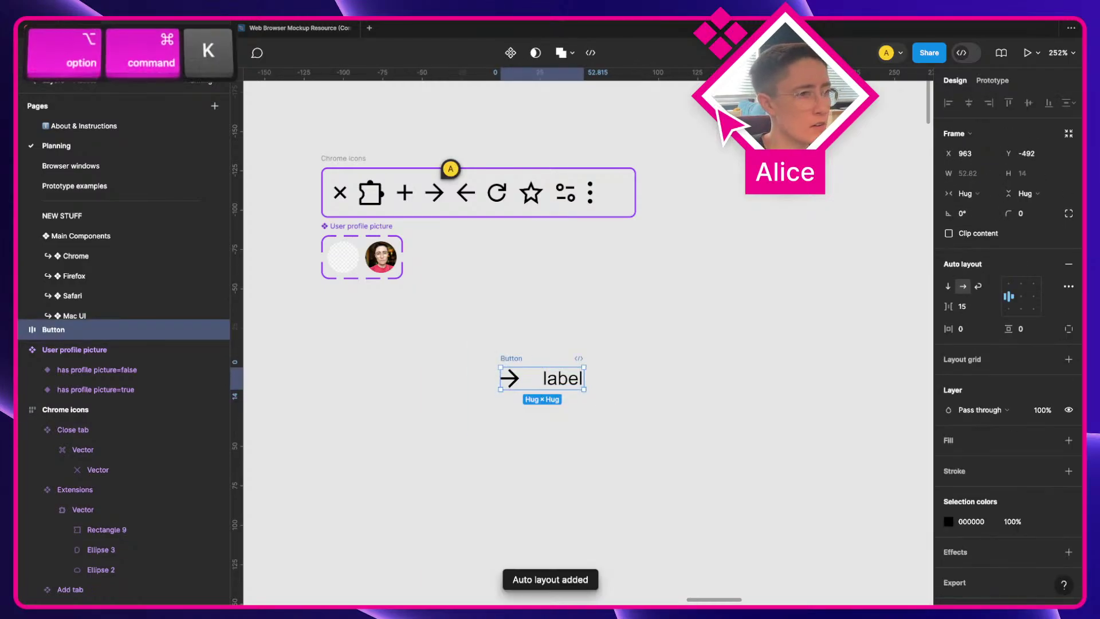
# Step: Give Button padding 8, gap 8, corner radius 8, a white fill and black outline; show local variables
pyautogui.click(973, 391)
pyautogui.write('8')
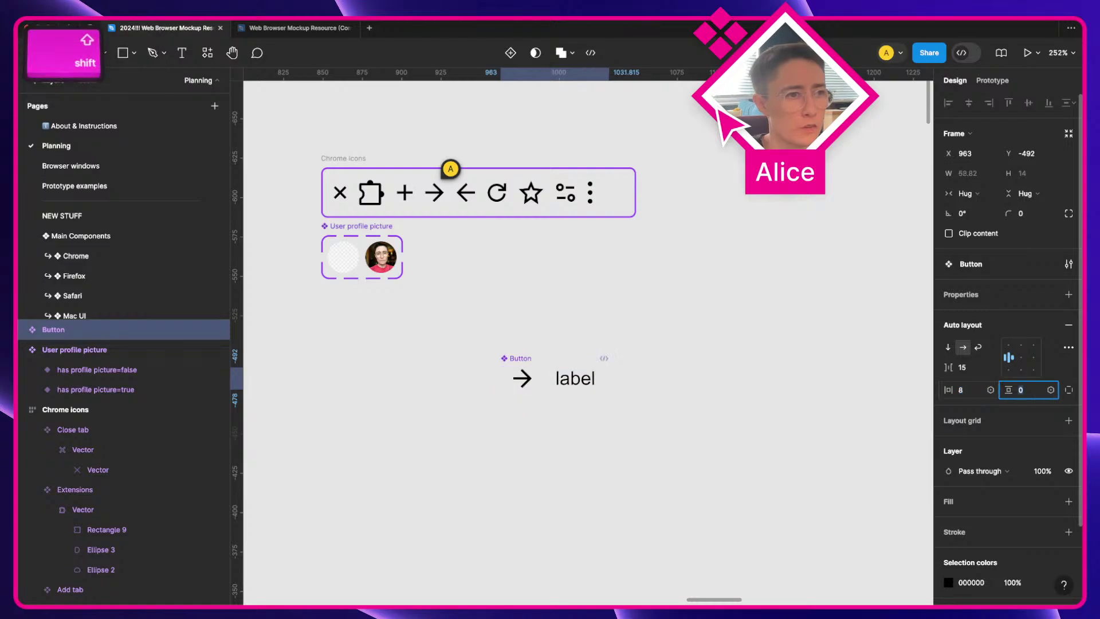
pyautogui.hotkey('shift', 'Tab')
pyautogui.write('8')
pyautogui.press('Tab')
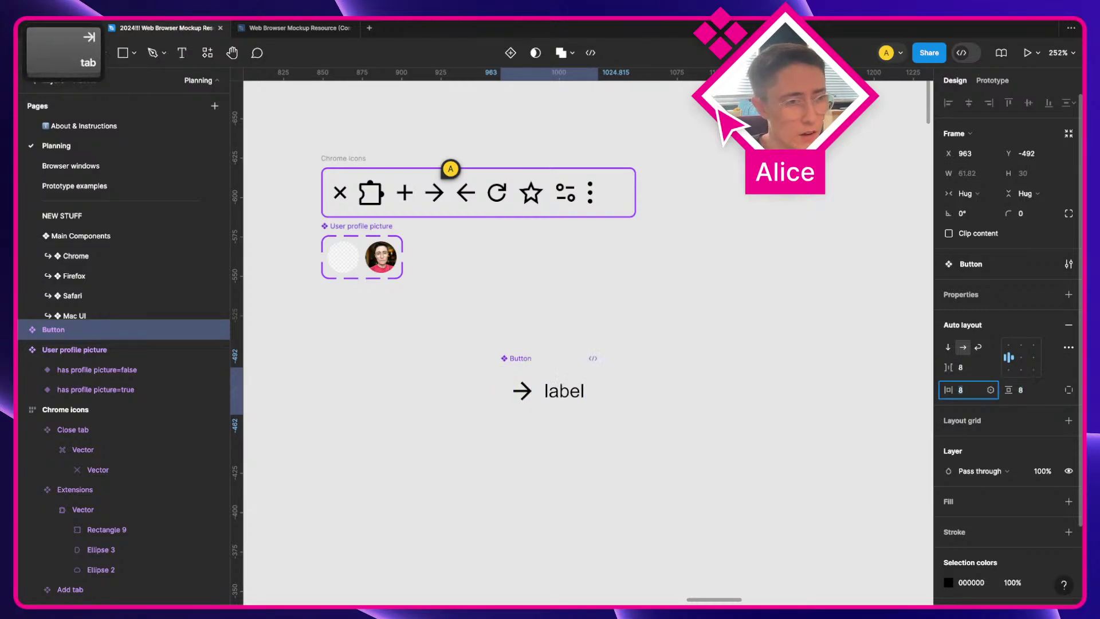
pyautogui.click(1025, 216)
pyautogui.hotkey('shift', 'Up')
pyautogui.click(977, 507)
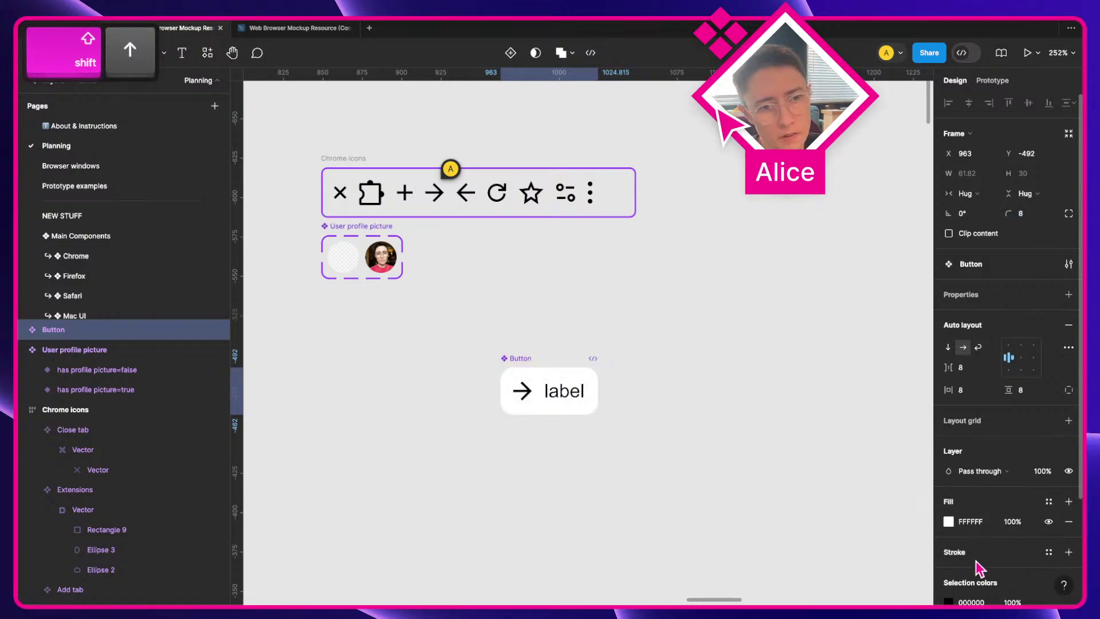
pyautogui.click(976, 558)
pyautogui.click(650, 489)
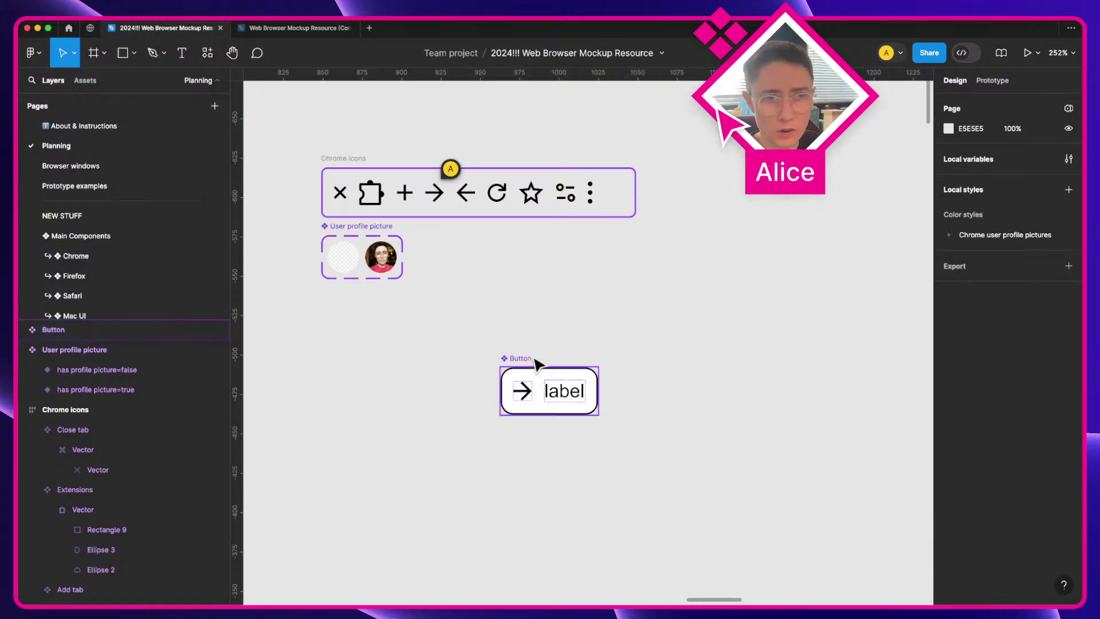
pyautogui.click(1068, 159)
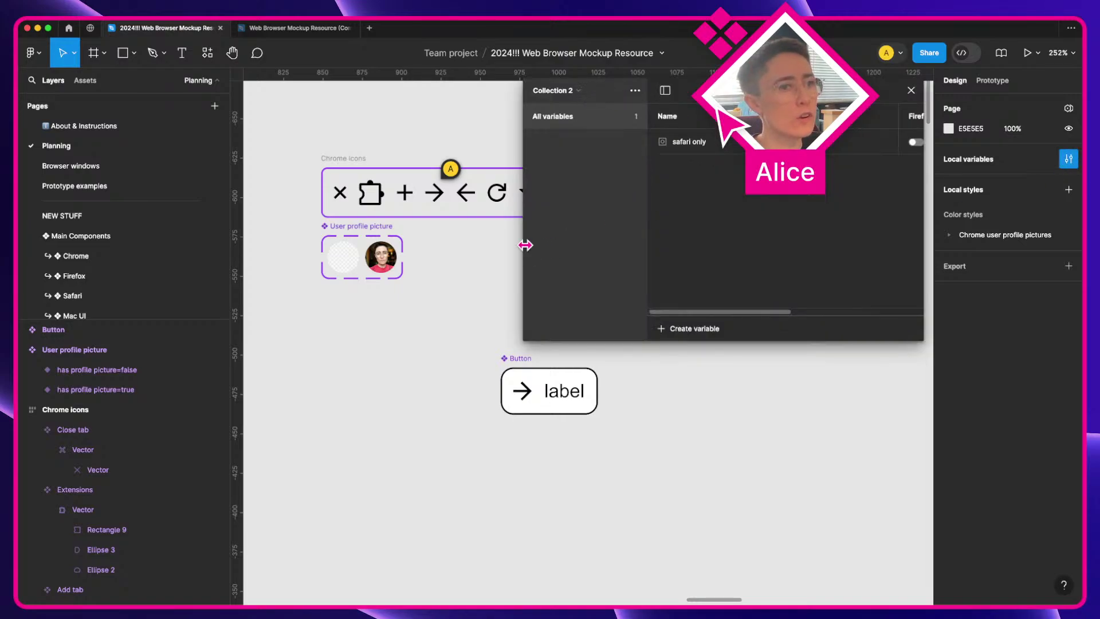
# Step: Widen the variables window and delete the 'safari only' variable
pyautogui.moveTo(524, 243); pyautogui.dragTo(284, 272)
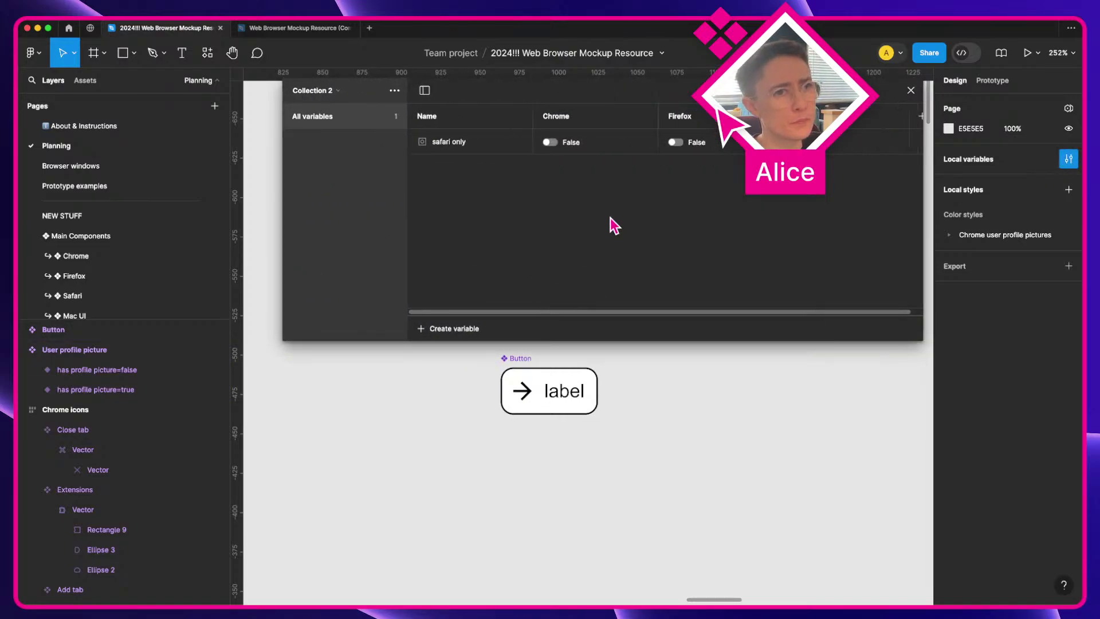
pyautogui.rightClick(473, 150)
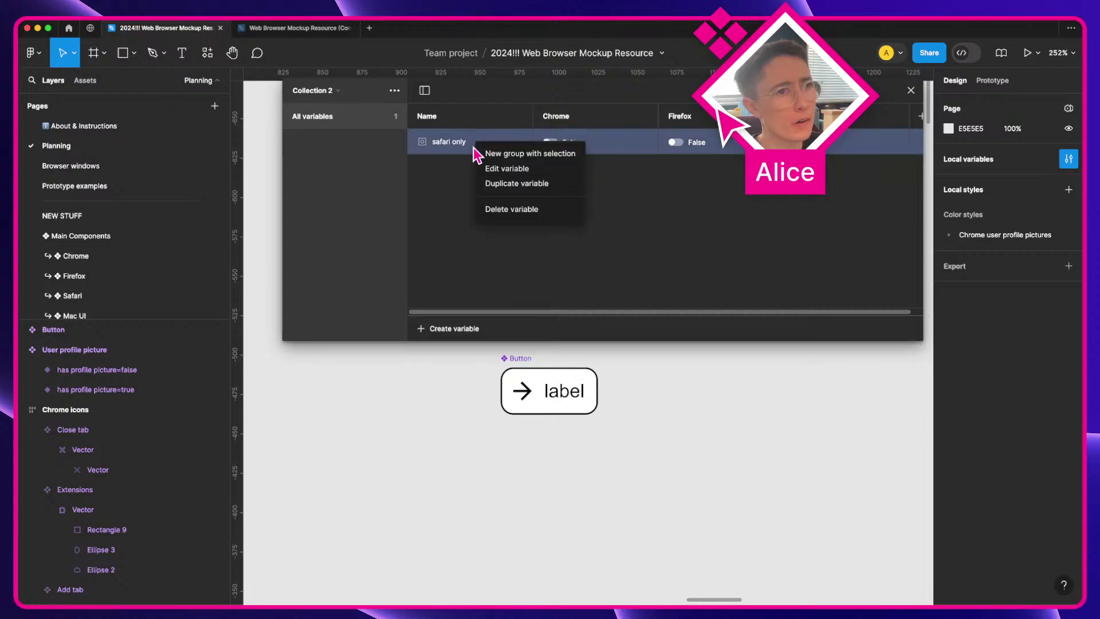
pyautogui.click(503, 209)
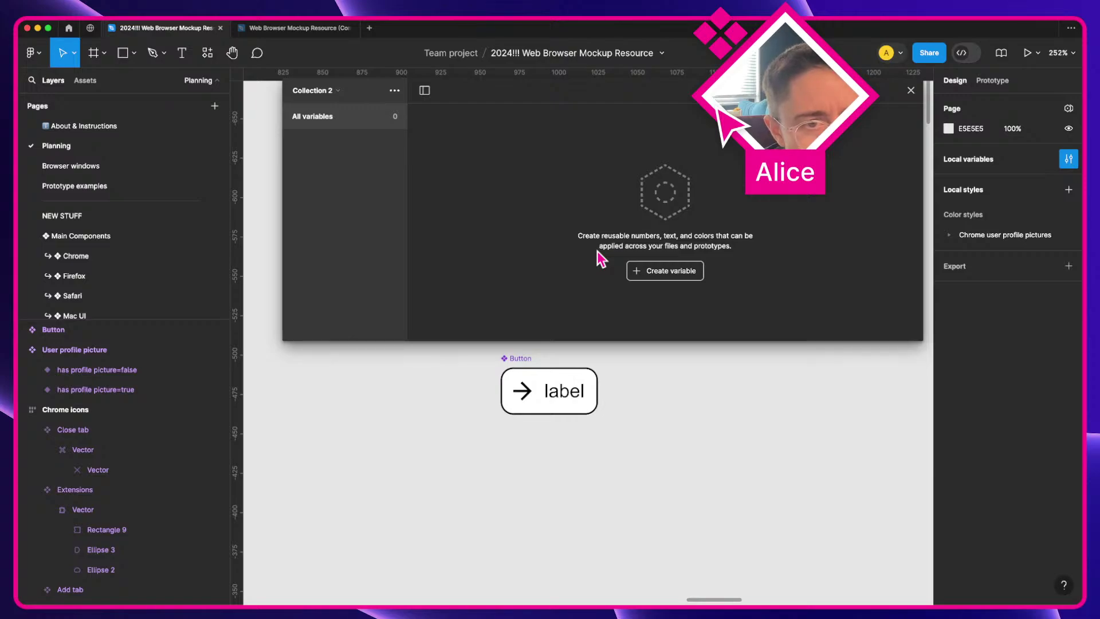
# Step: Move the Button up and duplicate its forward arrow so two arrows precede the label
pyautogui.scroll(5, 532, 436)
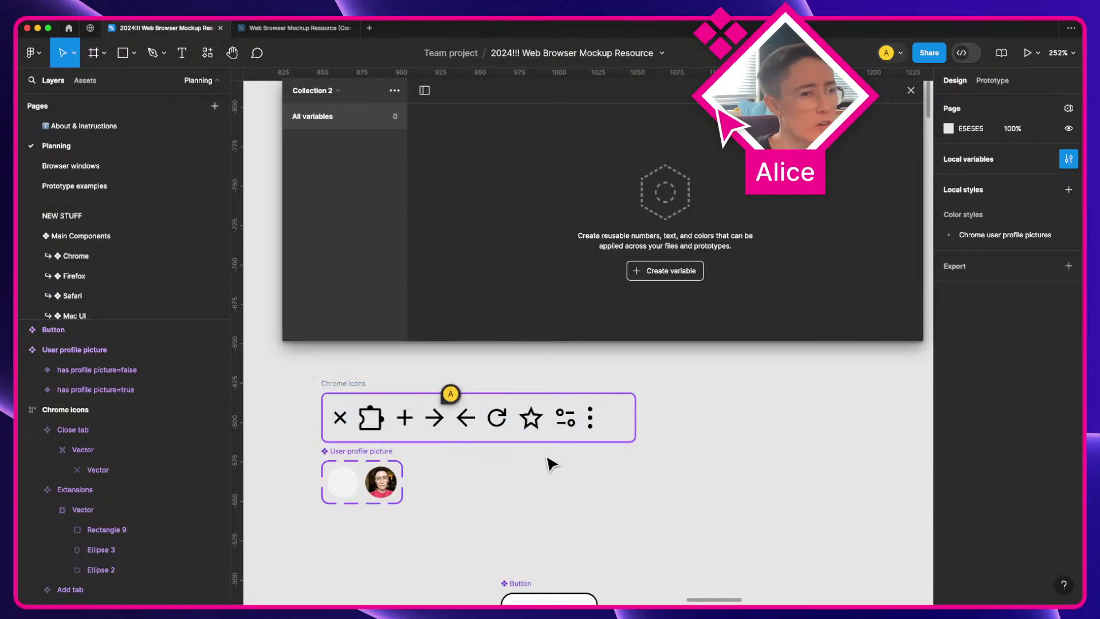
pyautogui.click(523, 567)
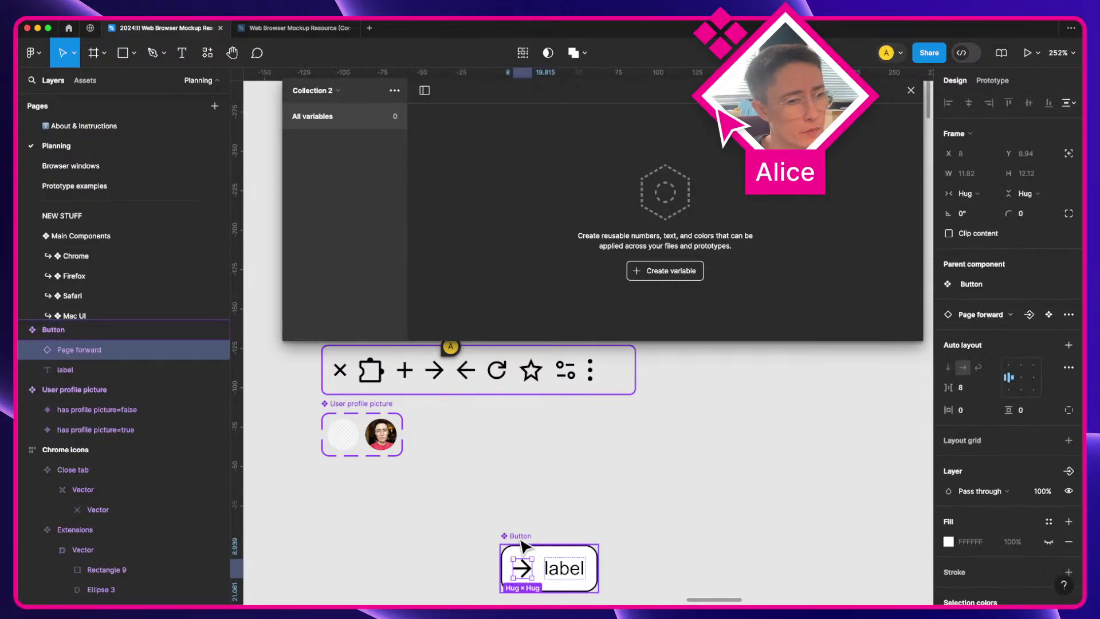
pyautogui.moveTo(524, 538); pyautogui.dragTo(523, 487)
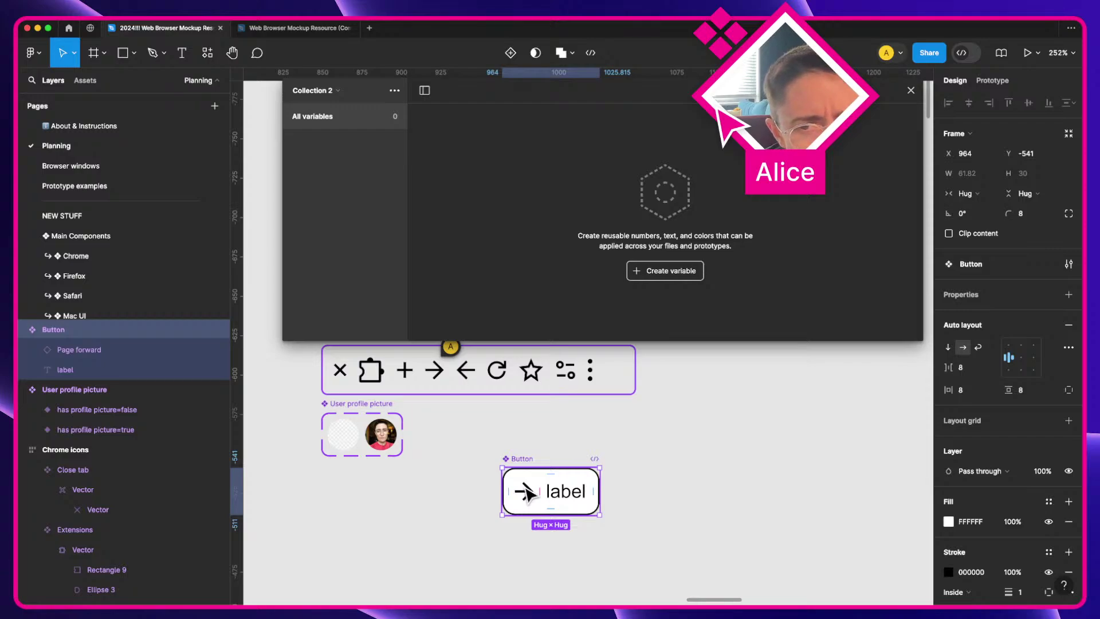
pyautogui.click(526, 491)
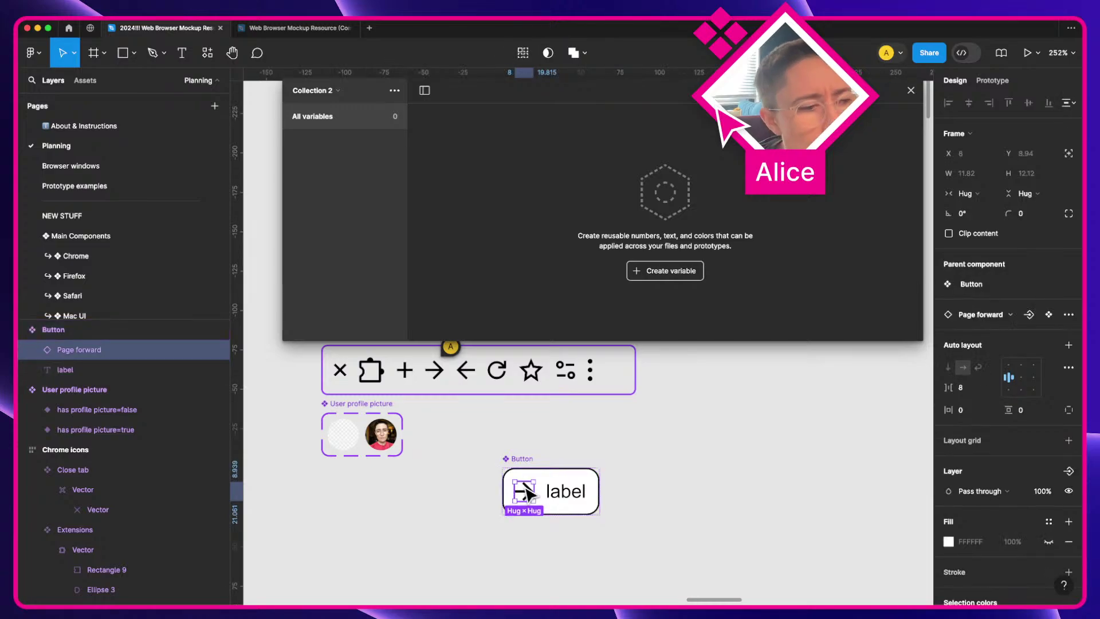
pyautogui.press('super+d')
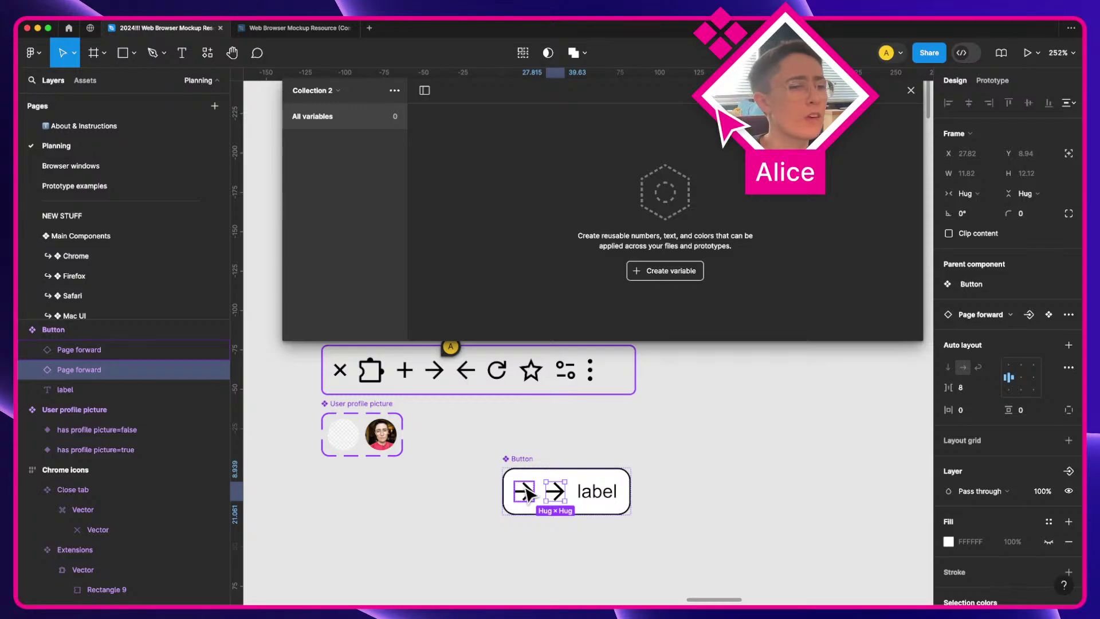
pyautogui.click(659, 274)
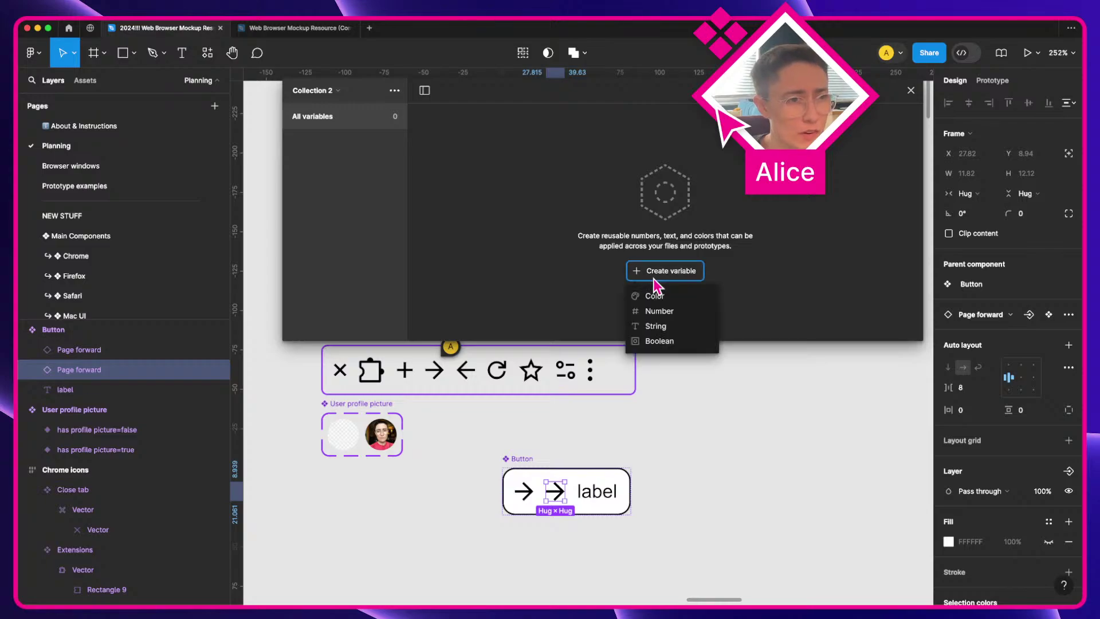
# Step: Add a Boolean variable named 'chrome only' to Collection 2
pyautogui.click(692, 341)
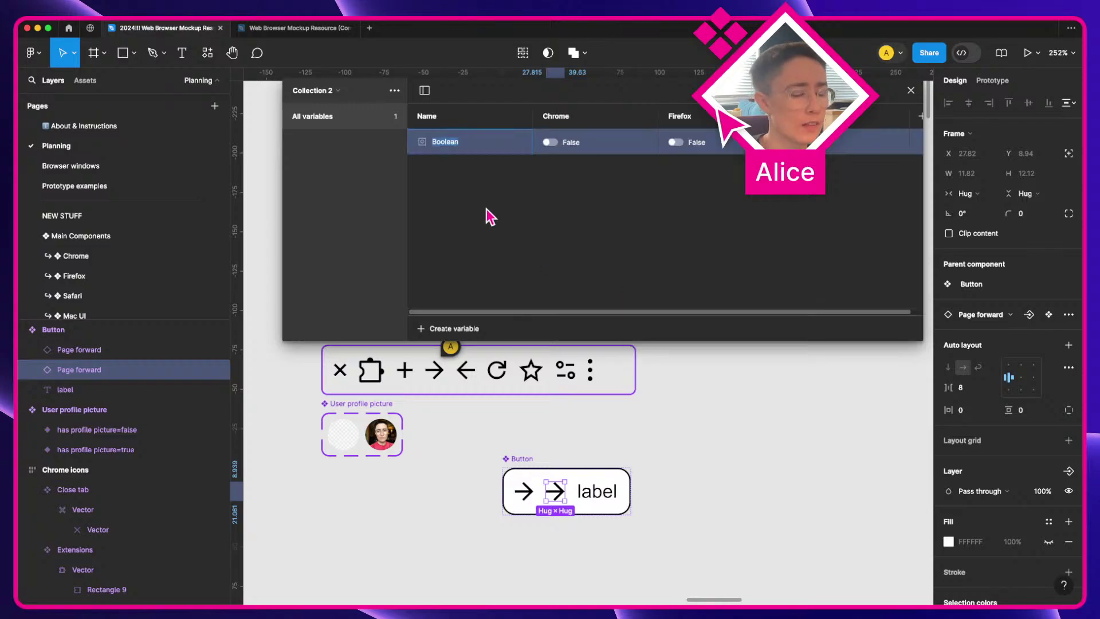
pyautogui.write('chrome')
pyautogui.press('BackSpace')
pyautogui.press('BackSpace')
pyautogui.press('BackSpace')
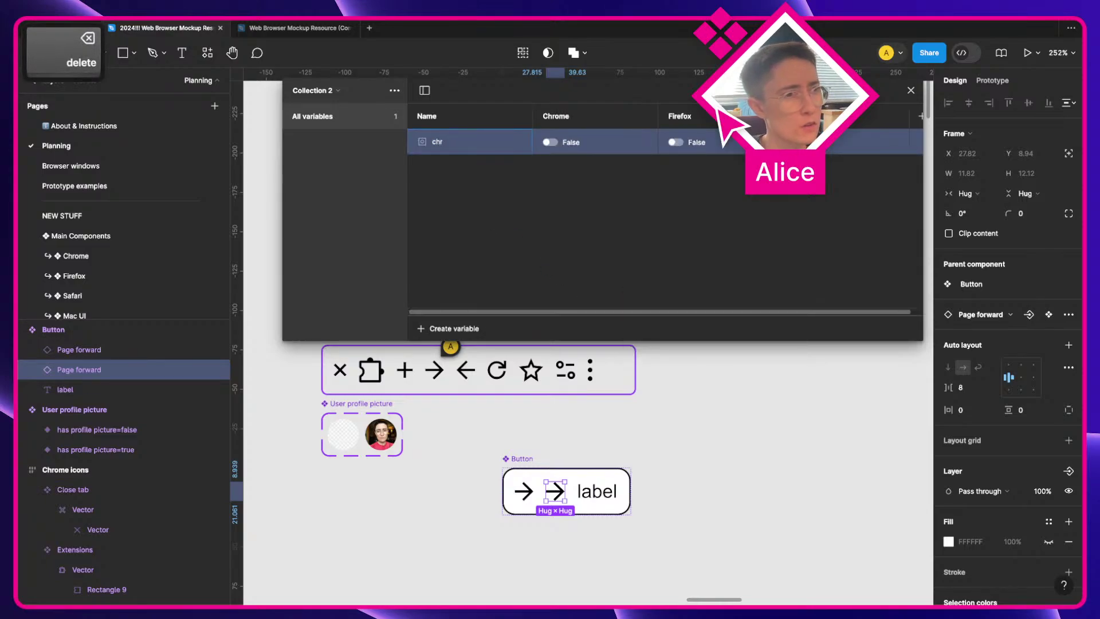
pyautogui.write('ome only')
pyautogui.click(480, 205)
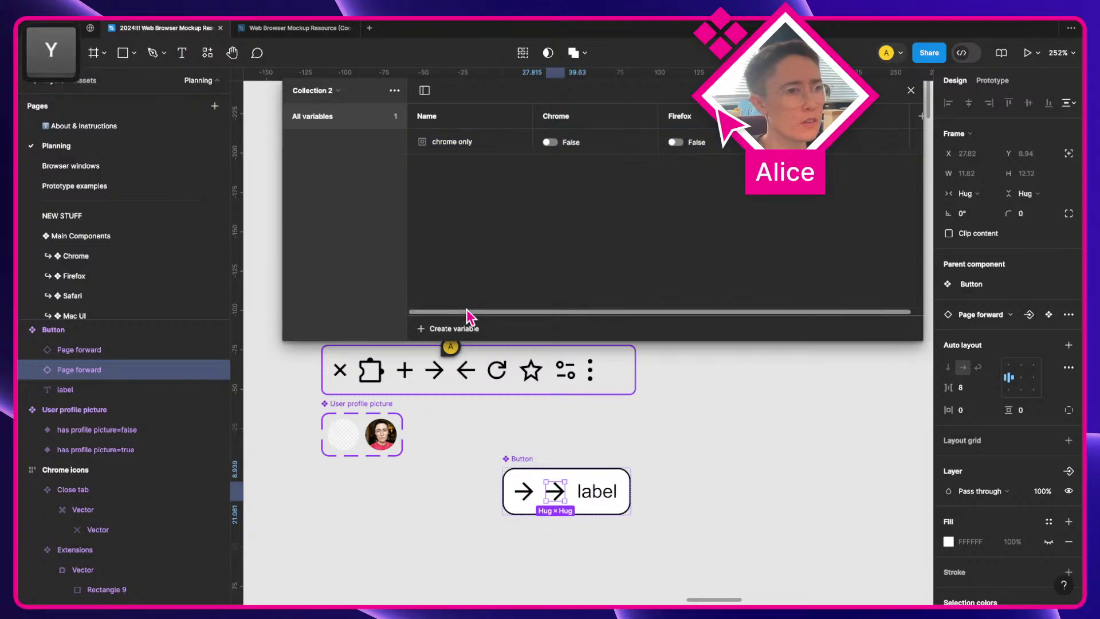
# Step: Add a second Boolean variable named 'firefox only'
pyautogui.click(455, 328)
pyautogui.click(461, 400)
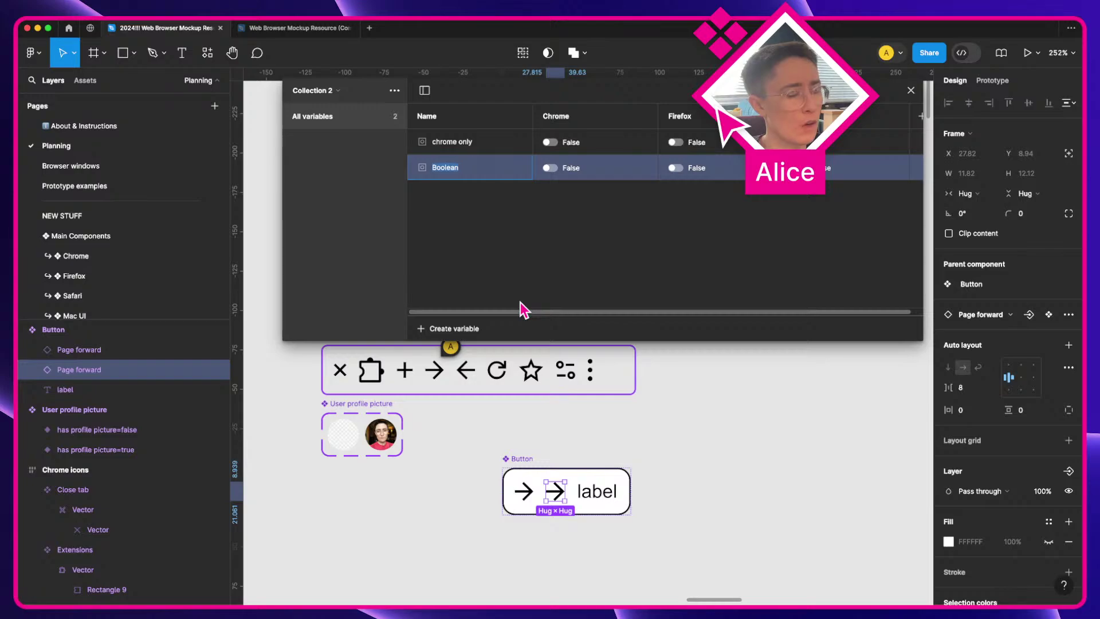
pyautogui.write('fire')
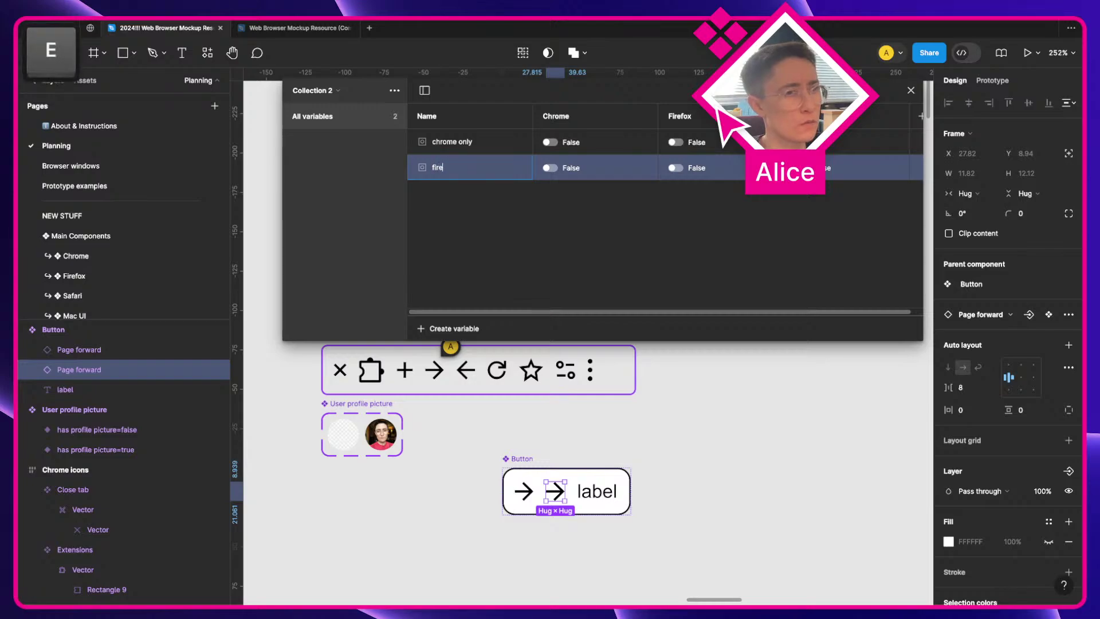
pyautogui.write('fox onlu')
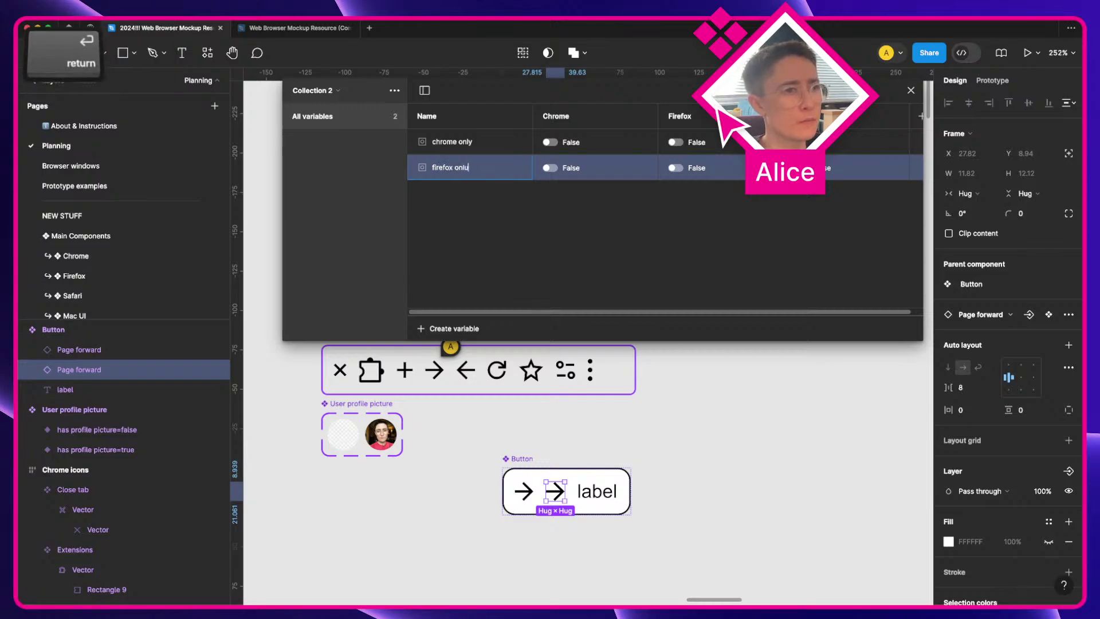
pyautogui.press('Return')
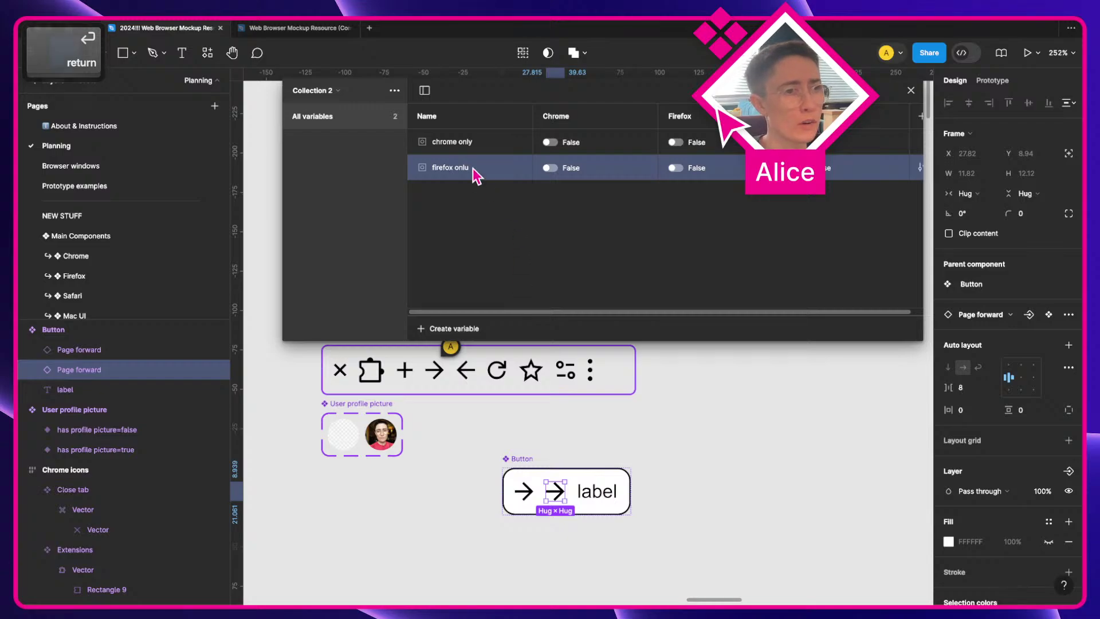
pyautogui.press('Return')
pyautogui.press('BackSpace')
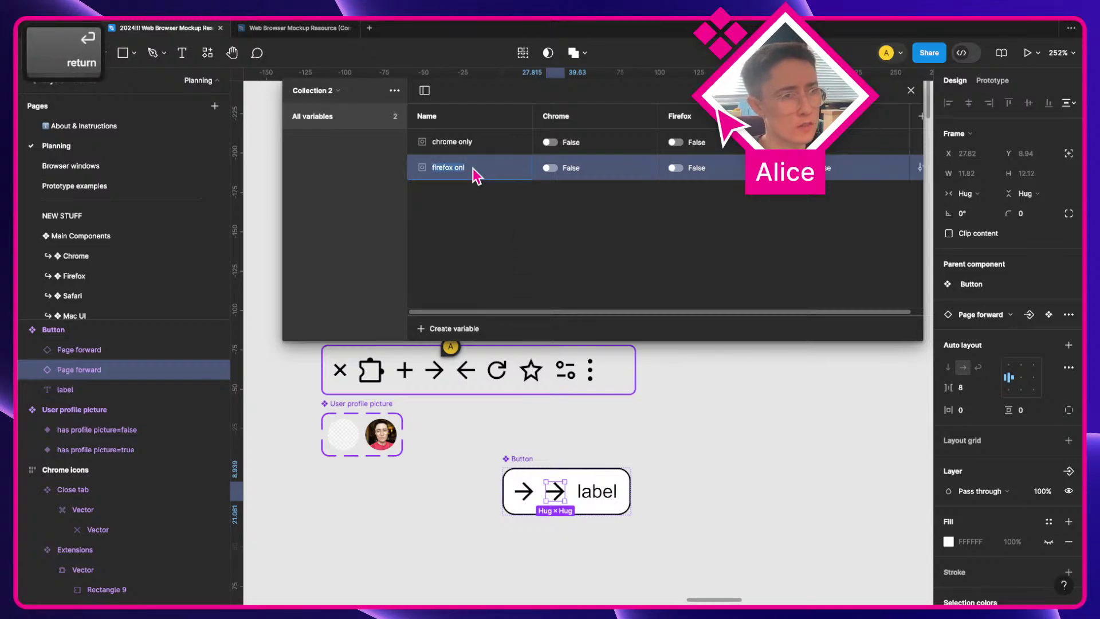
pyautogui.write('y')
pyautogui.press('Return')
# Step: Delete the third browser mode and set chrome only True for Chrome, firefox only True for Firefox
pyautogui.rightClick(805, 118)
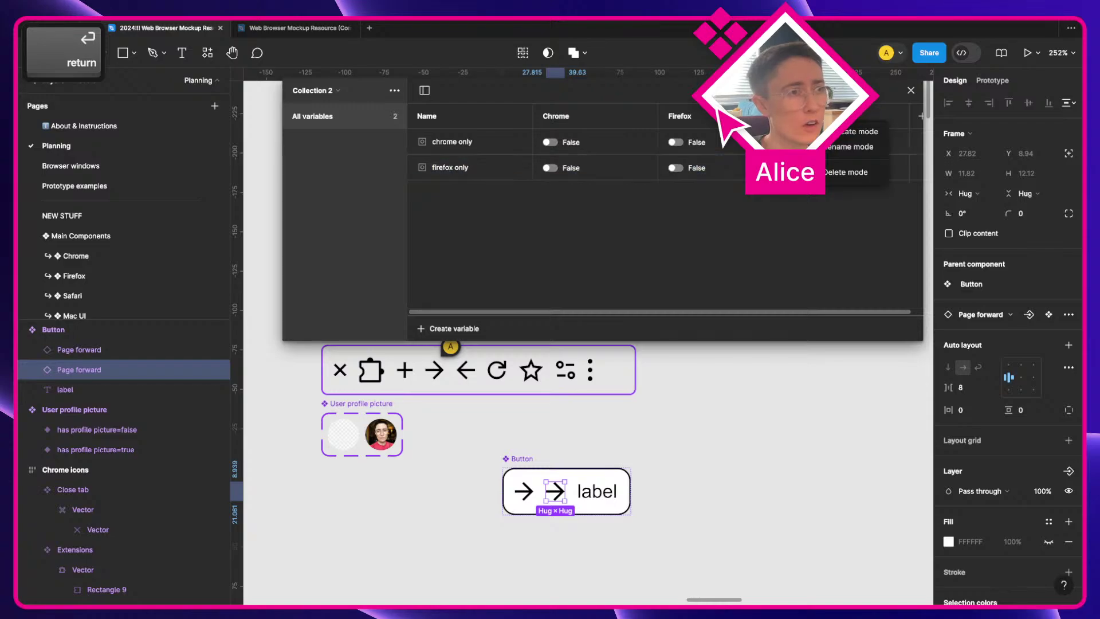
pyautogui.click(838, 176)
pyautogui.click(549, 142)
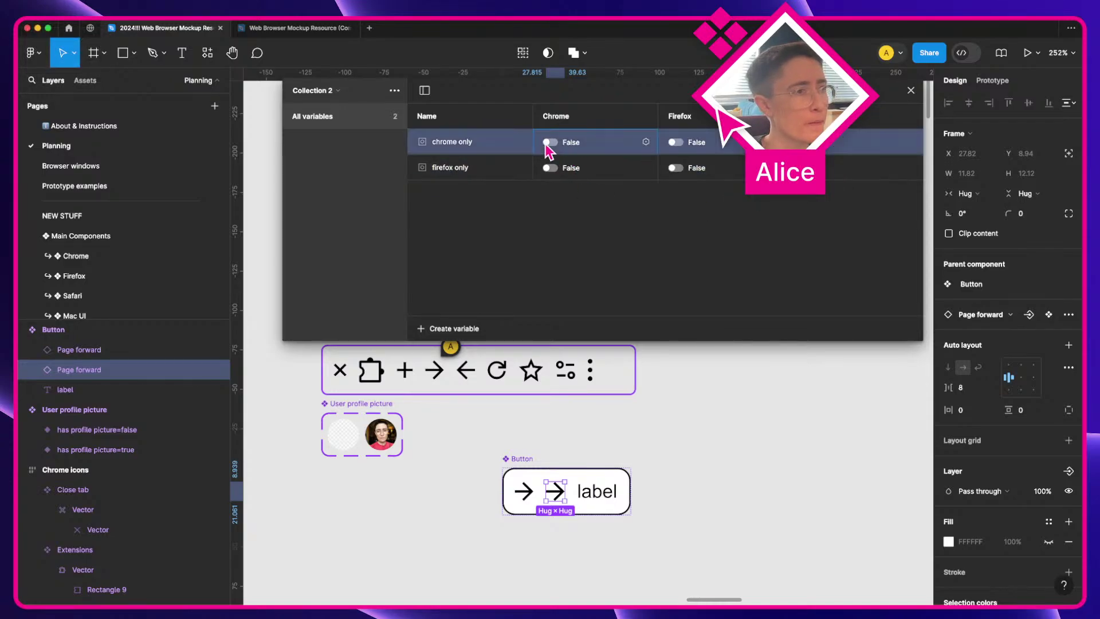
pyautogui.click(675, 168)
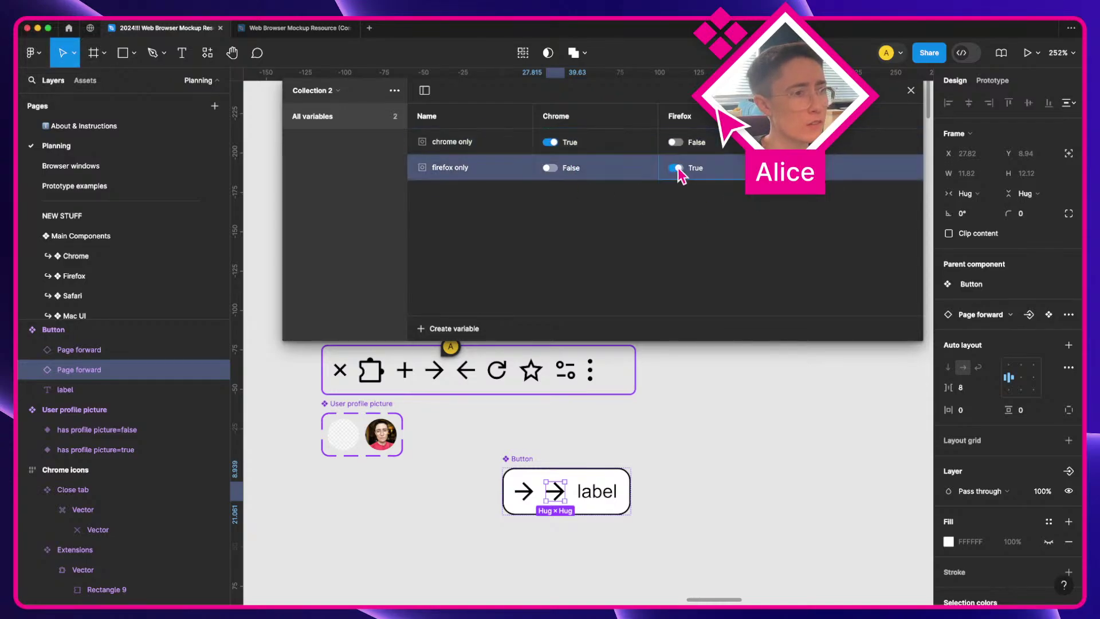
# Step: Colour the Button's first forward arrow green and its second arrow red (EB5B45)
pyautogui.keyDown('shift'); pyautogui.click(518, 490); pyautogui.keyUp('shift')
pyautogui.click(519, 489)
pyautogui.scroll(-3, 1038, 494)
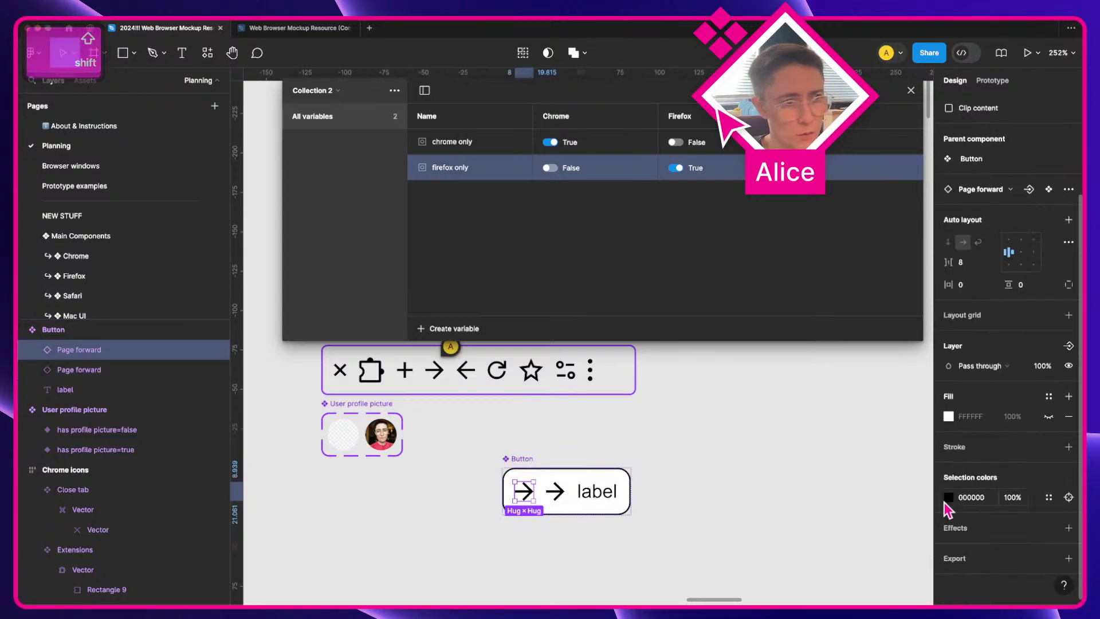
pyautogui.click(948, 497)
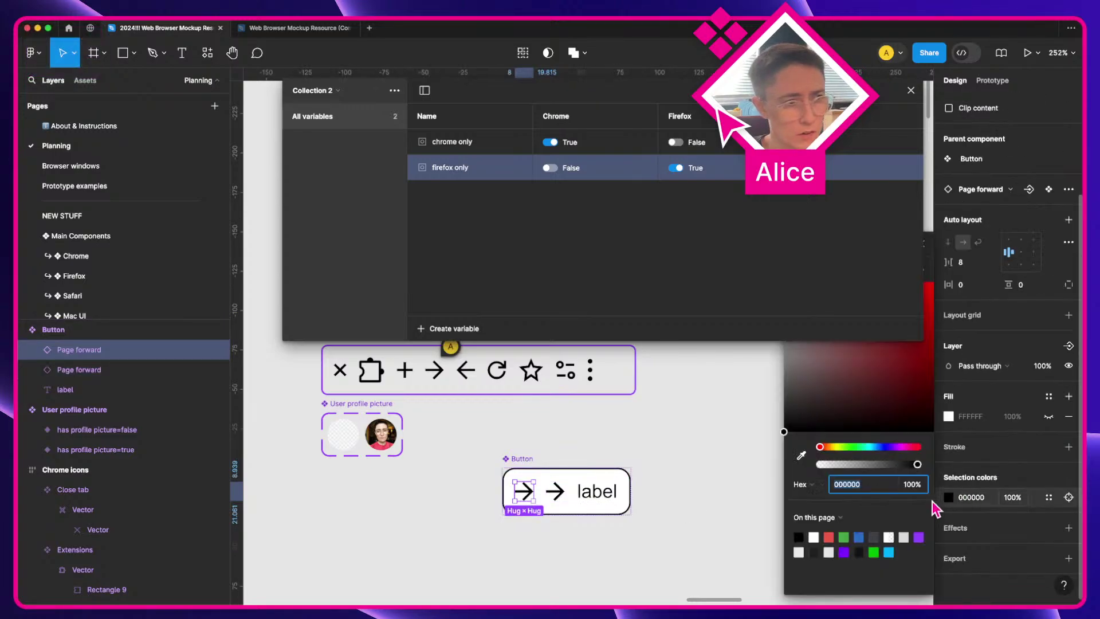
pyautogui.click(843, 537)
pyautogui.click(555, 490)
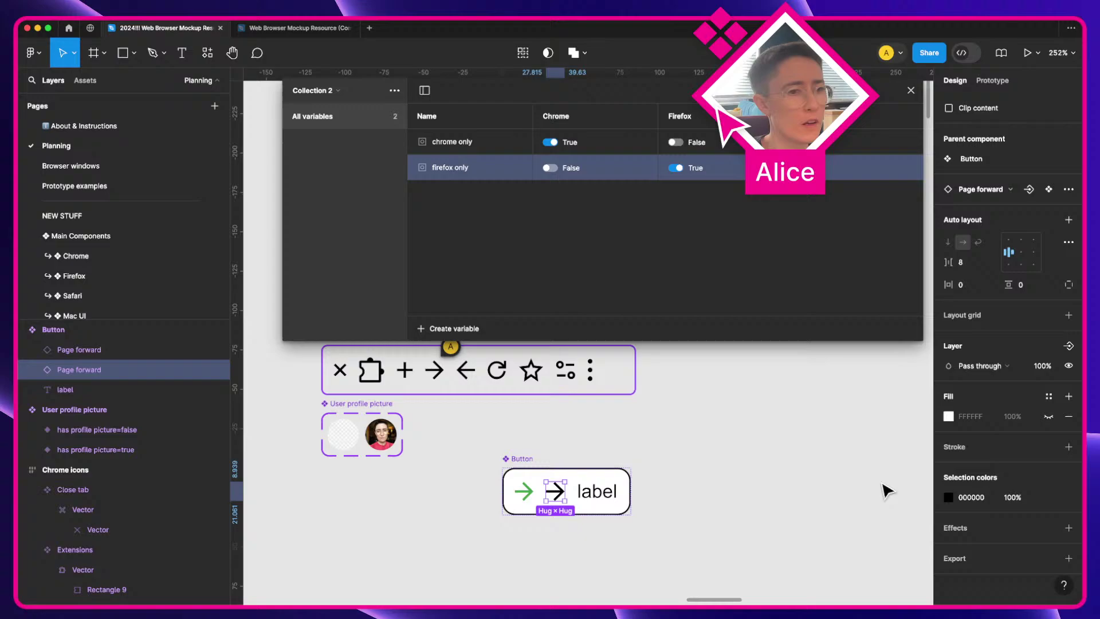
pyautogui.click(949, 498)
pyautogui.click(828, 536)
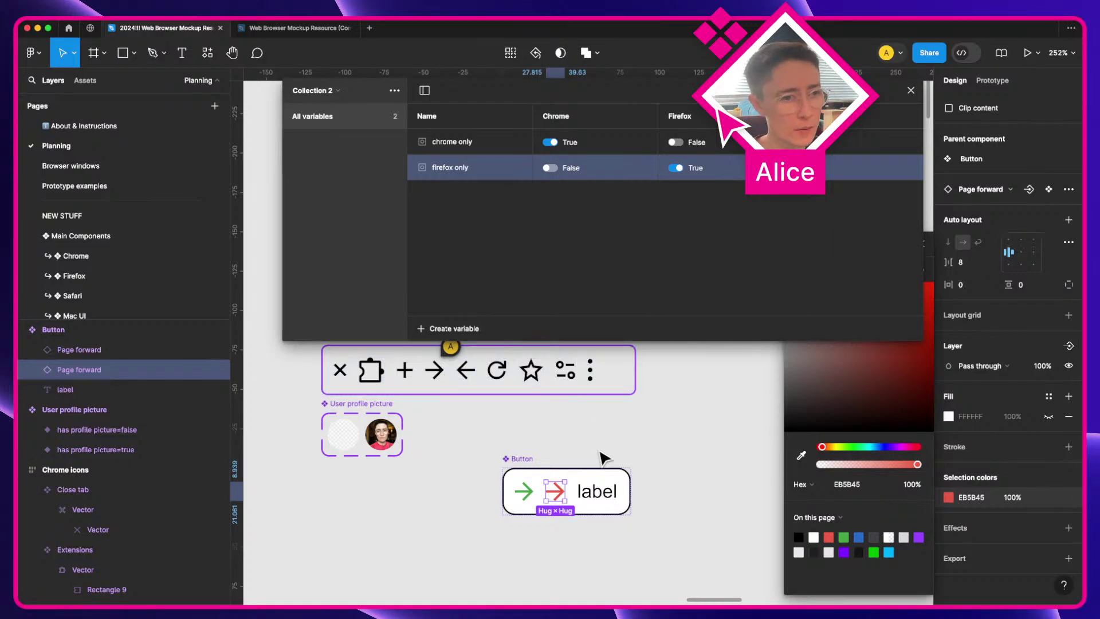
pyautogui.click(550, 441)
pyautogui.click(533, 494)
pyautogui.click(533, 494)
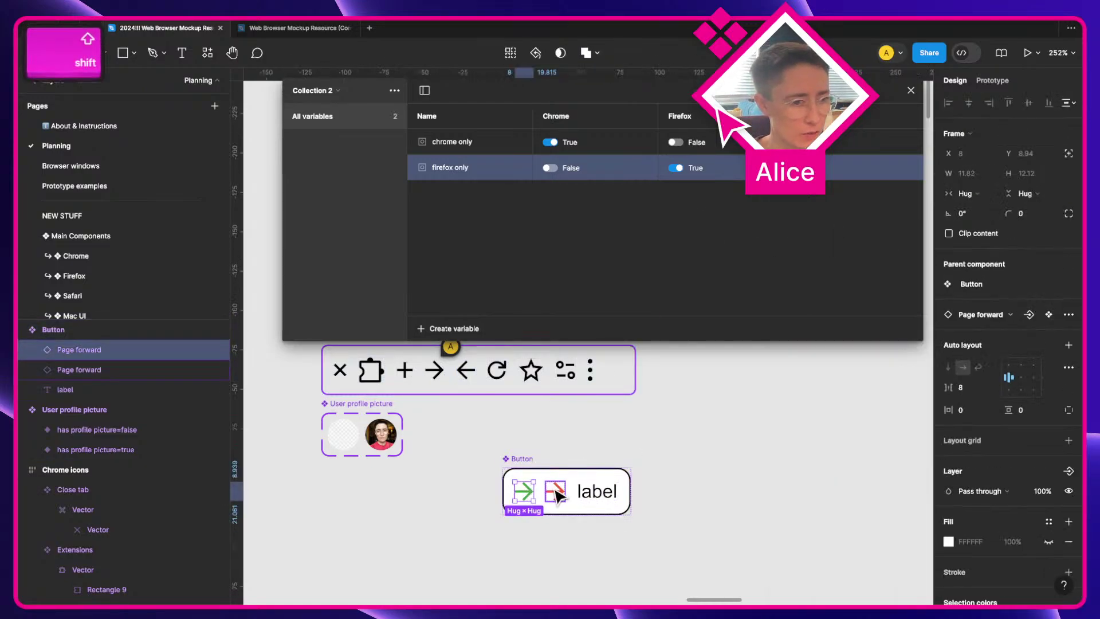
# Step: Copy both arrows beside the button, detach and stack them, then combine them into a component set
pyautogui.keyDown('shift'); pyautogui.click(554, 491); pyautogui.keyUp('shift')
pyautogui.moveTo(554, 490); pyautogui.dragTo(727, 375)
pyautogui.press('alt+super+b')
pyautogui.click(739, 417)
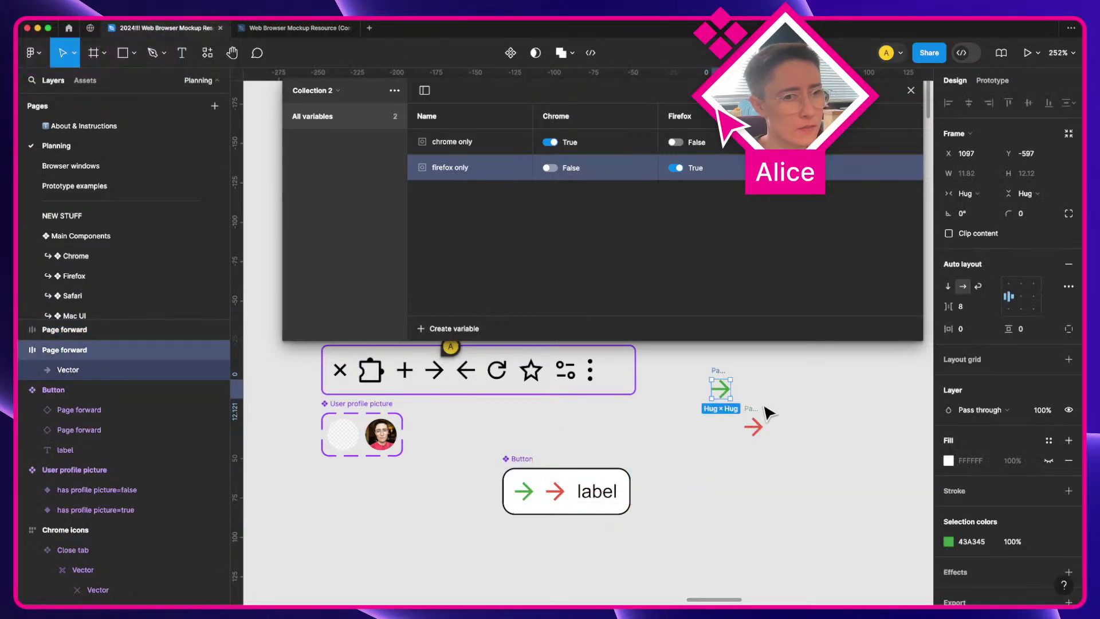
pyautogui.moveTo(763, 418); pyautogui.dragTo(730, 417)
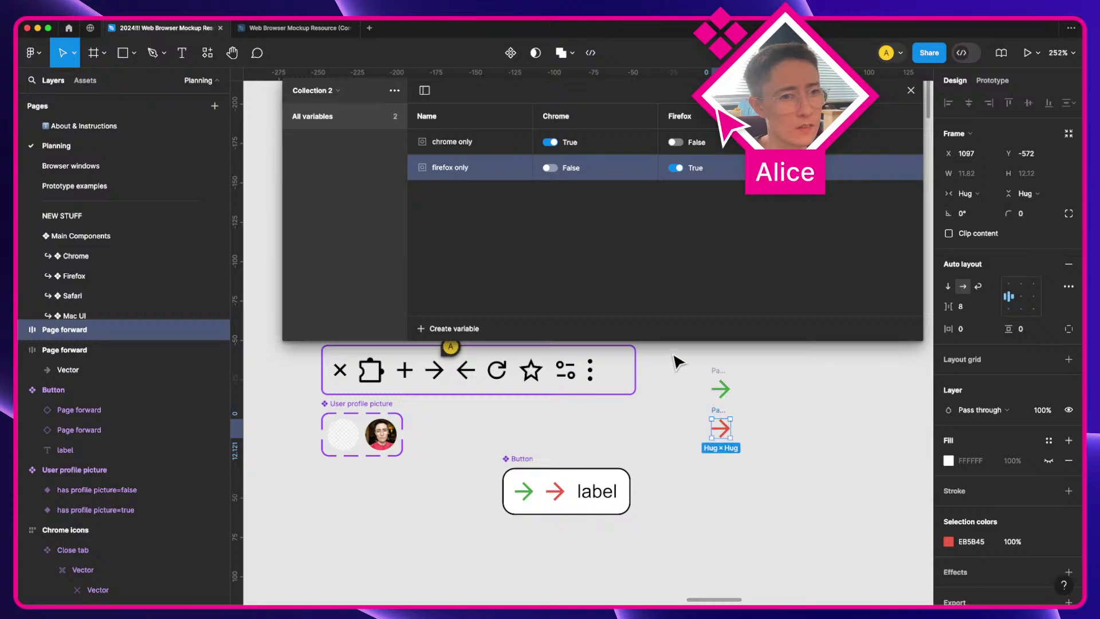
pyautogui.moveTo(670, 352); pyautogui.dragTo(779, 485)
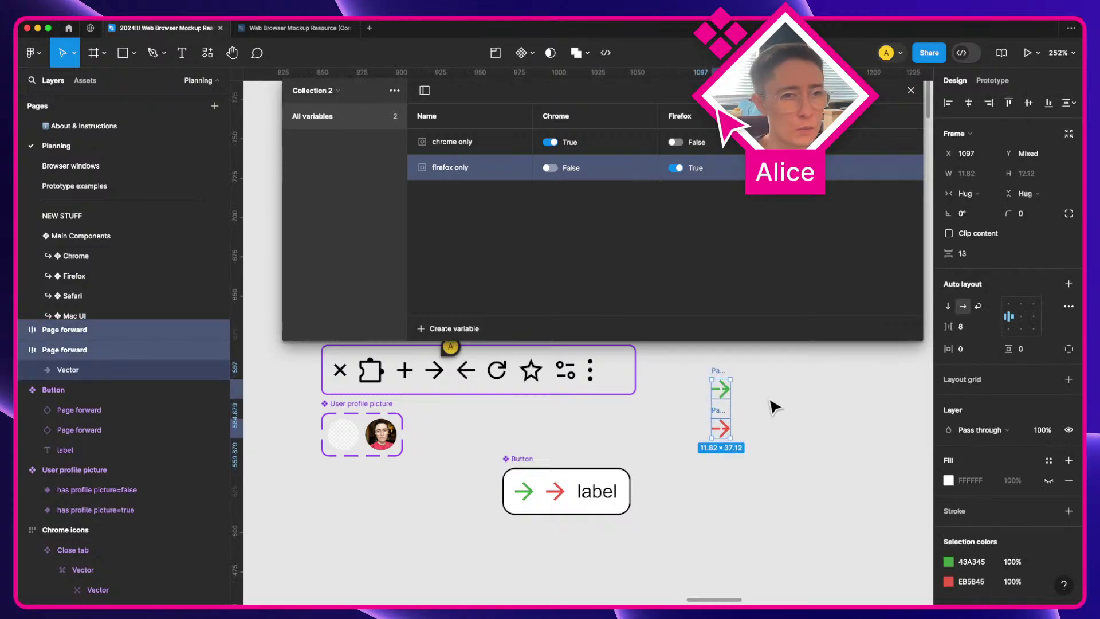
pyautogui.click(531, 53)
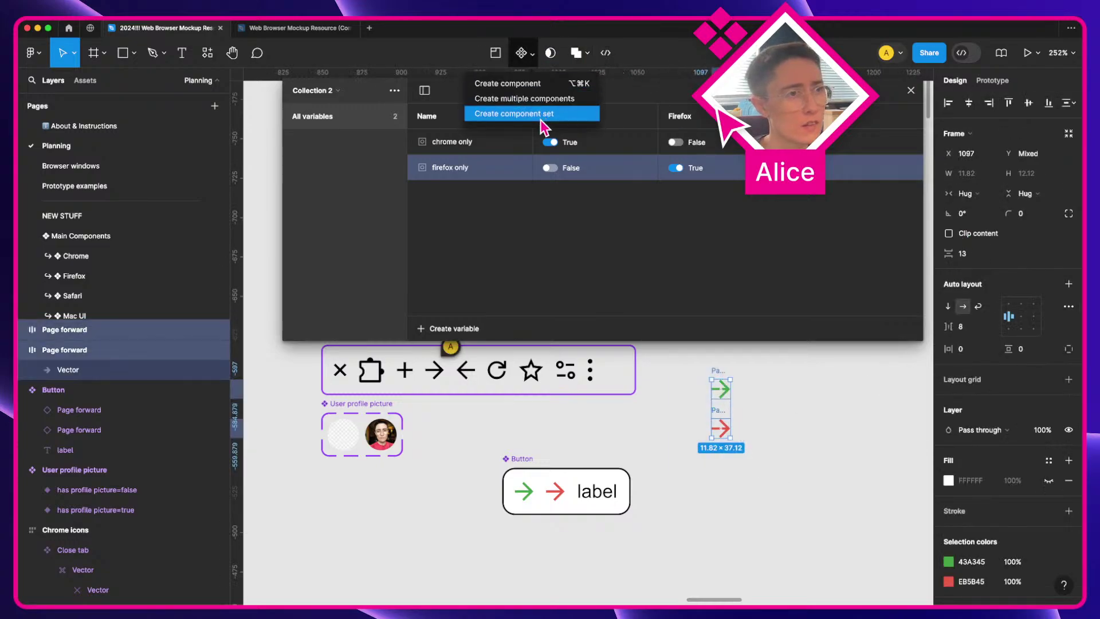
pyautogui.click(543, 114)
# Step: Set the green variant's value to Chrome and the red variant's value to Firefox
pyautogui.scroll(1, 781, 398)
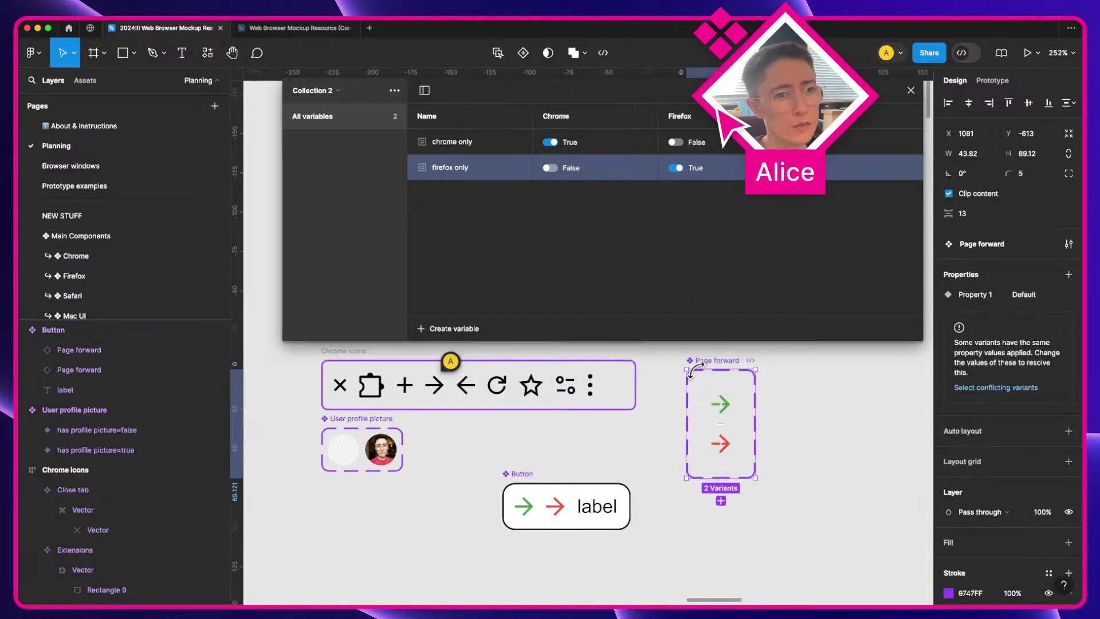
pyautogui.click(720, 409)
pyautogui.click(1014, 334)
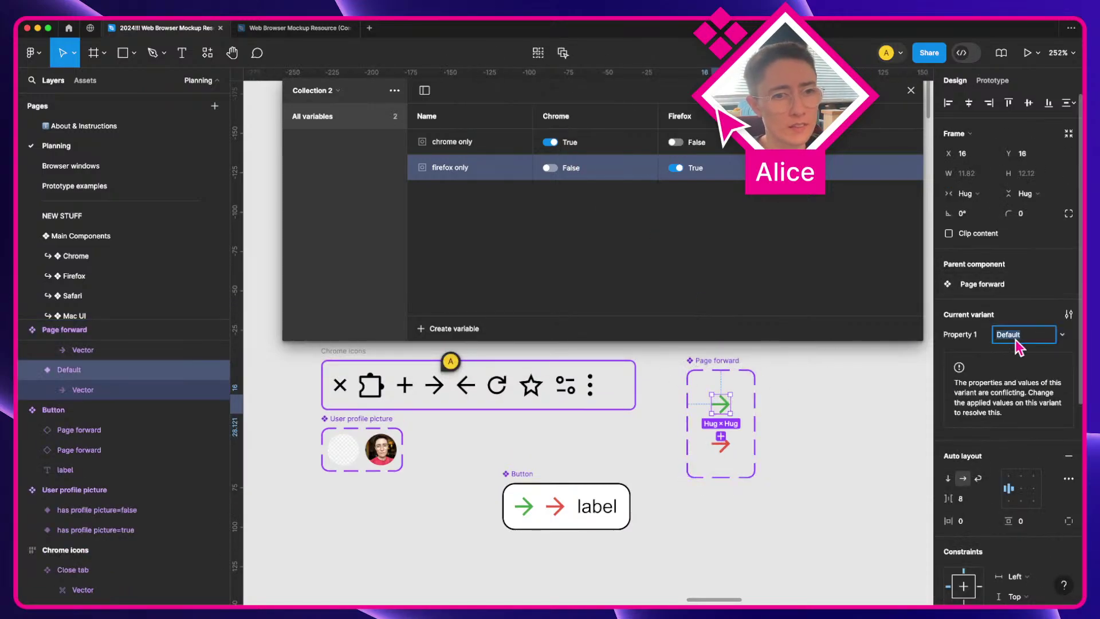
pyautogui.write('Crhrome')
pyautogui.press('Return')
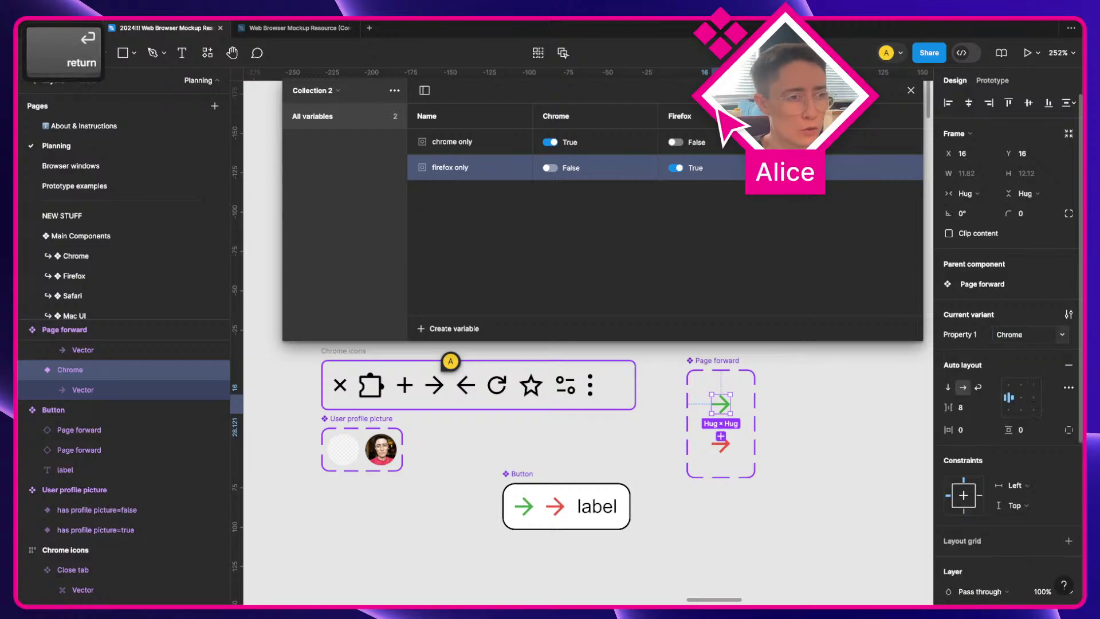
pyautogui.click(720, 443)
pyautogui.click(1014, 334)
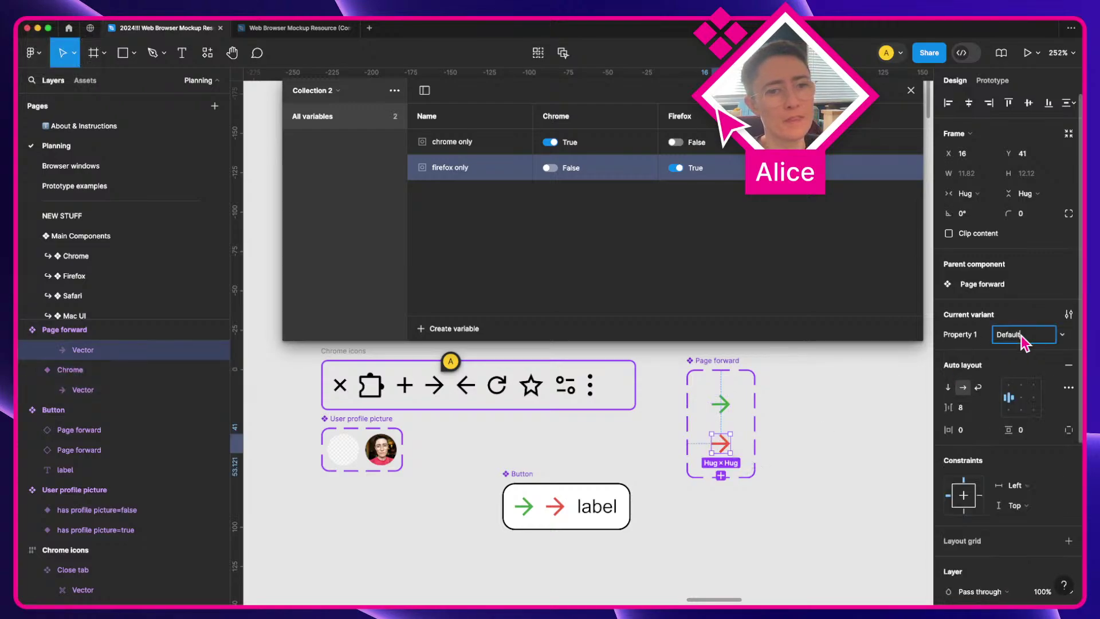
pyautogui.write('Firefox')
pyautogui.press('Return')
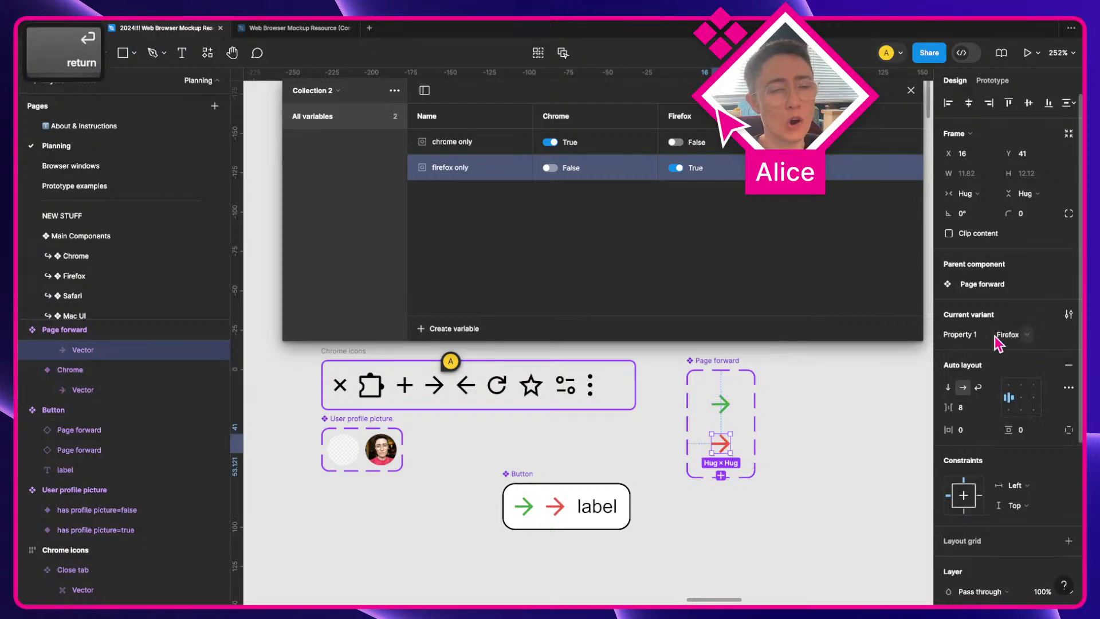
# Step: Rename the component set's variant property to Browser
pyautogui.click(714, 360)
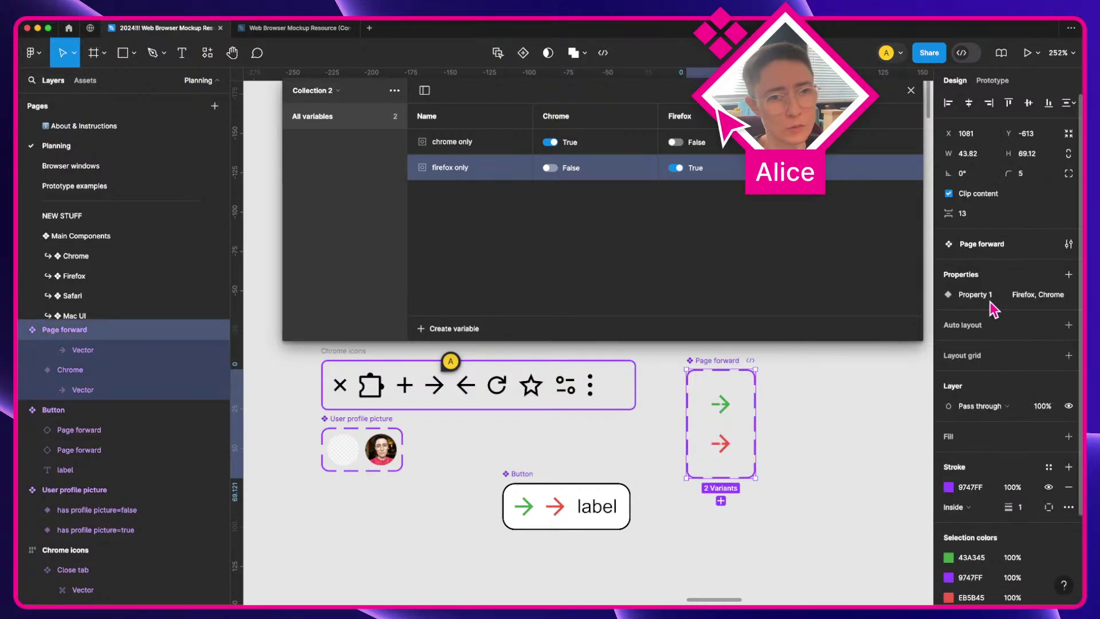
pyautogui.doubleClick(977, 295)
pyautogui.write('Browser')
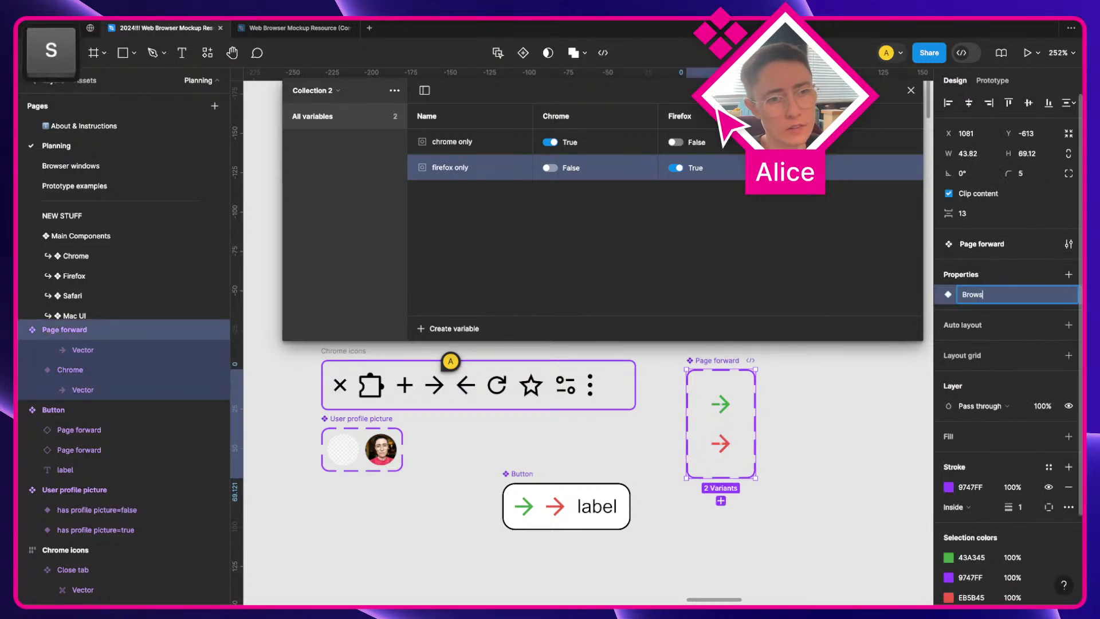
pyautogui.press('Return')
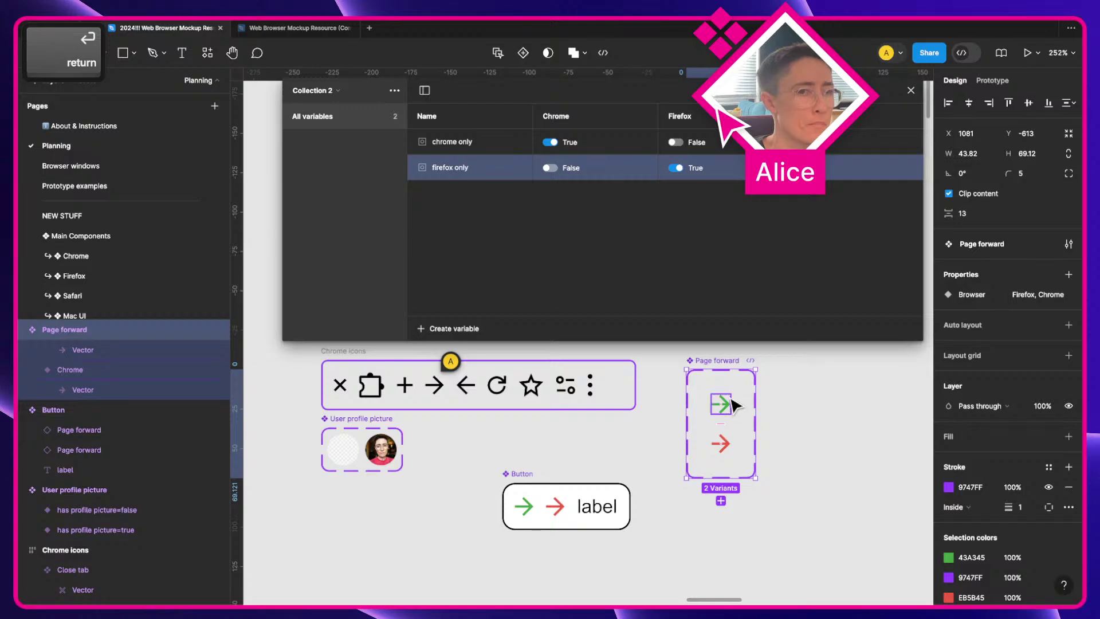
# Step: Add a string variable to Collection 2, first named 'Browser only'
pyautogui.click(726, 399)
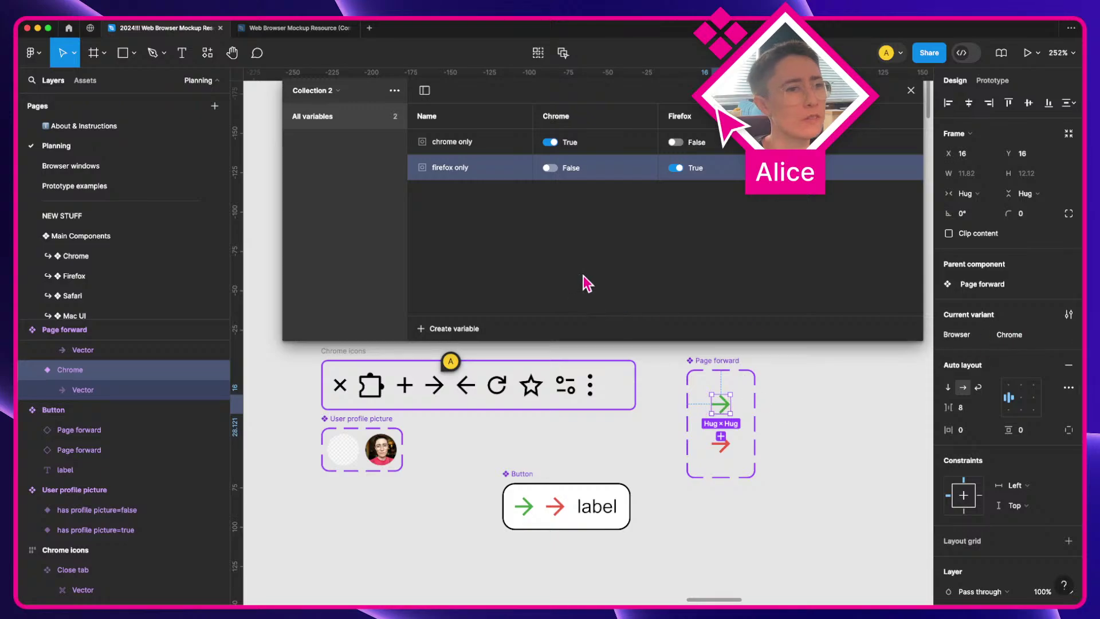
pyautogui.click(456, 330)
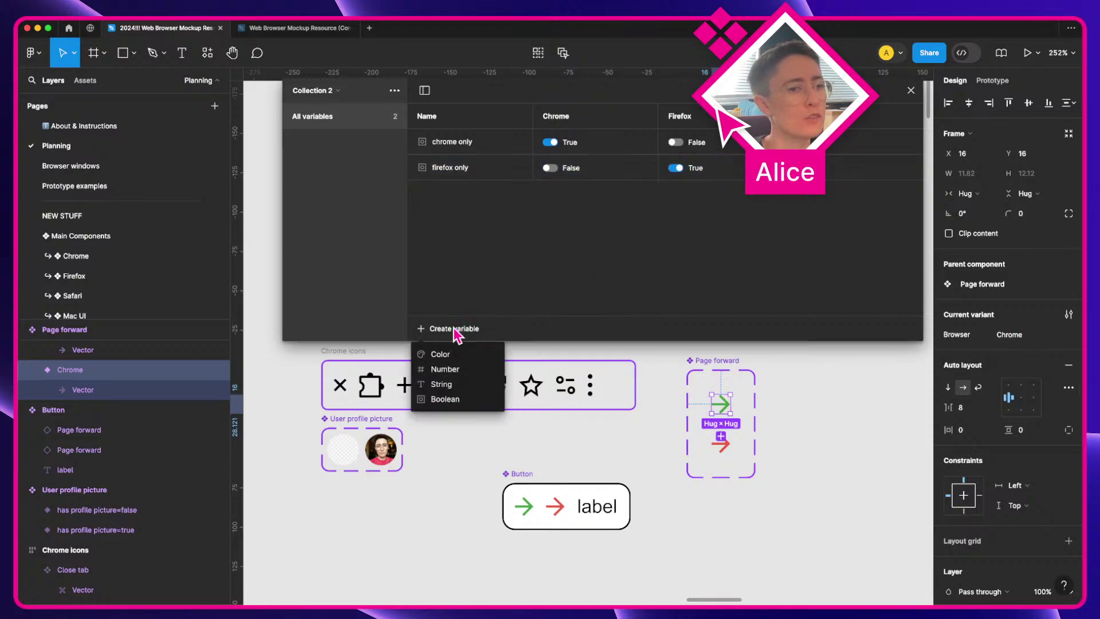
pyautogui.click(458, 384)
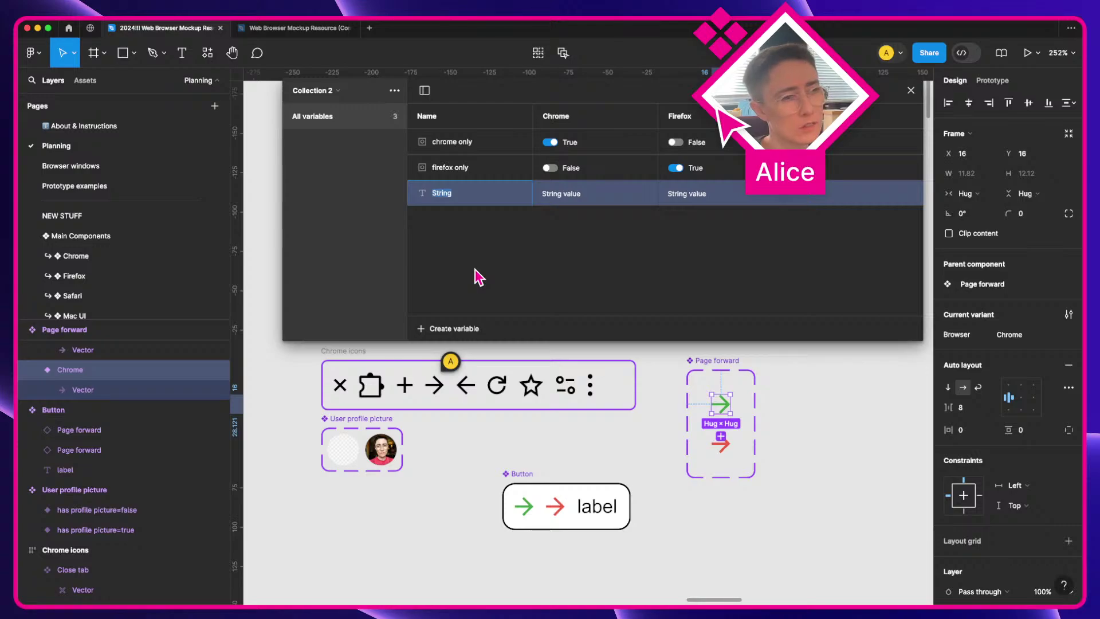
pyautogui.write('Browser')
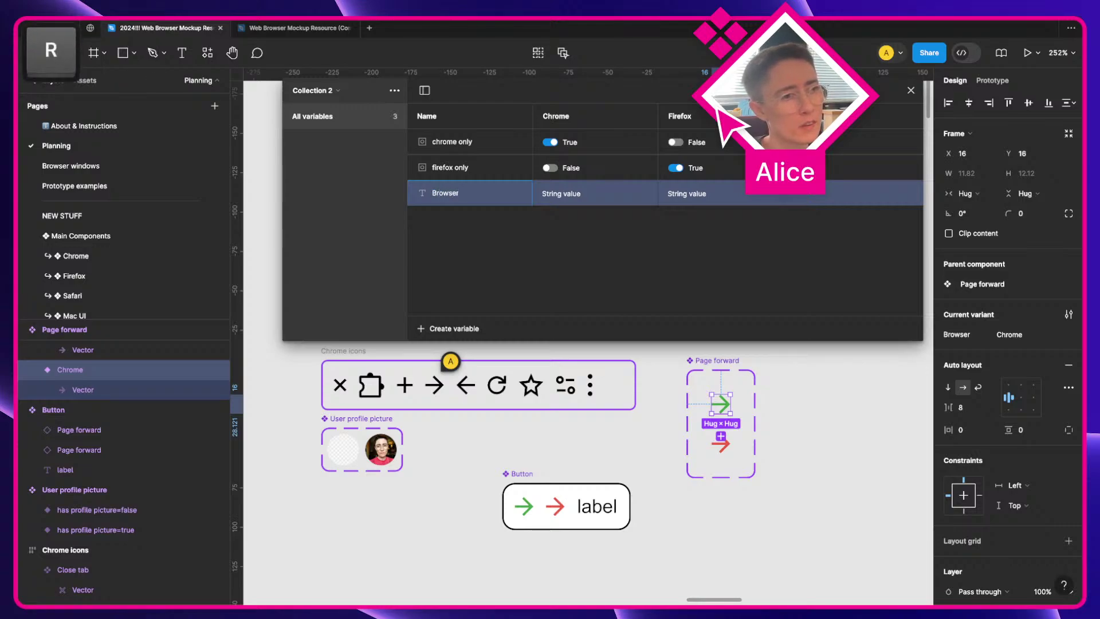
pyautogui.write(' only')
pyautogui.press('Return')
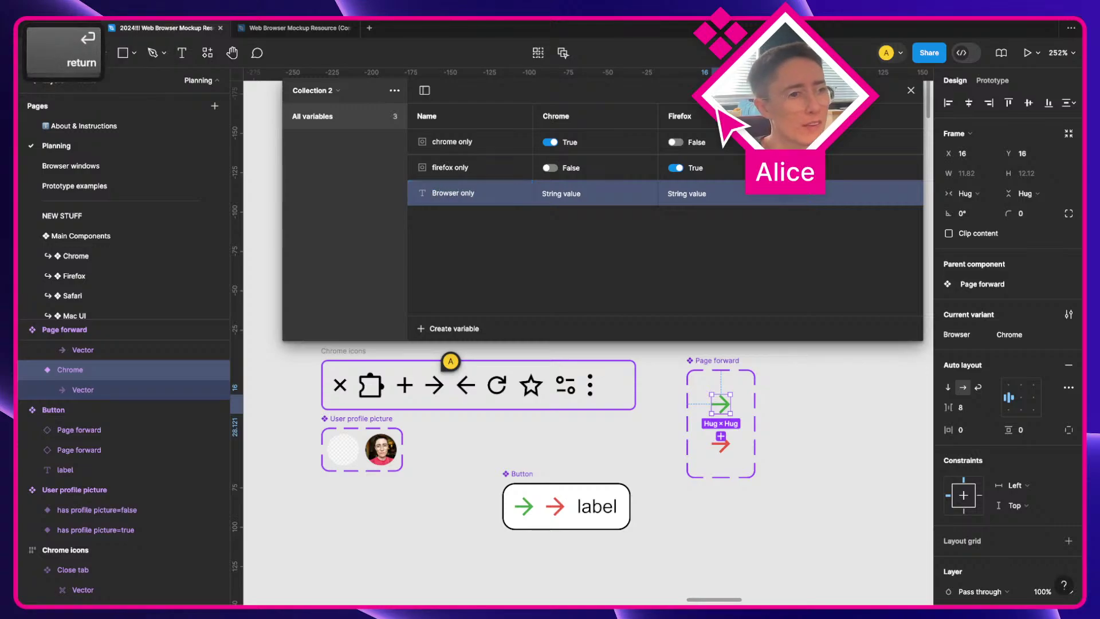
# Step: Set its values to Chrome and Firefox in the two modes and shorten its name to Browser
pyautogui.click(571, 196)
pyautogui.write('Chr')
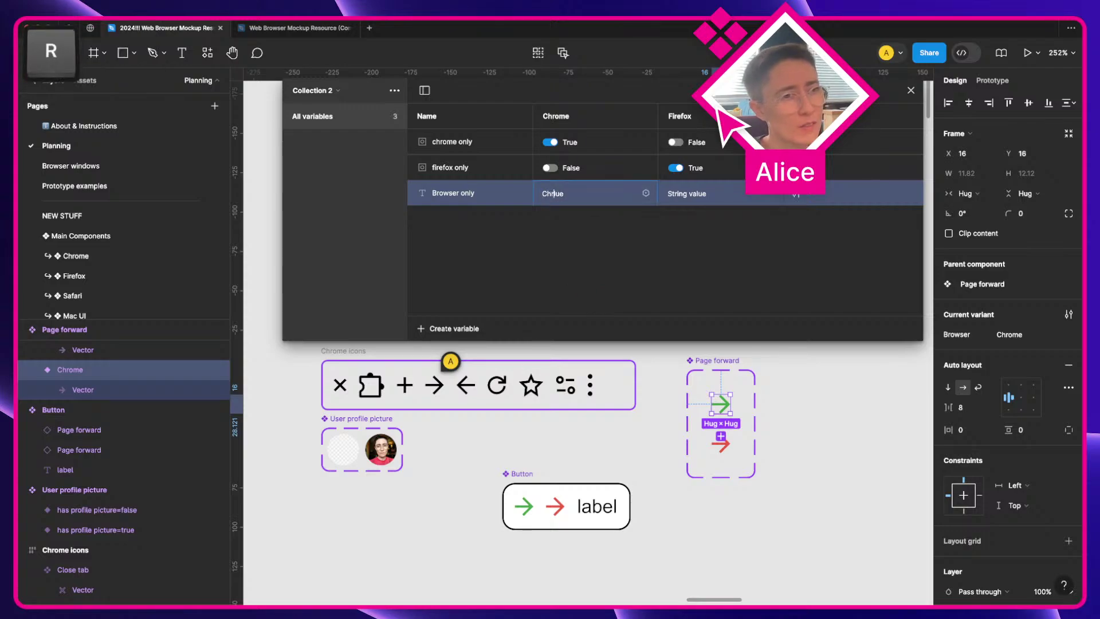
pyautogui.press('super+a')
pyautogui.write('Chrome')
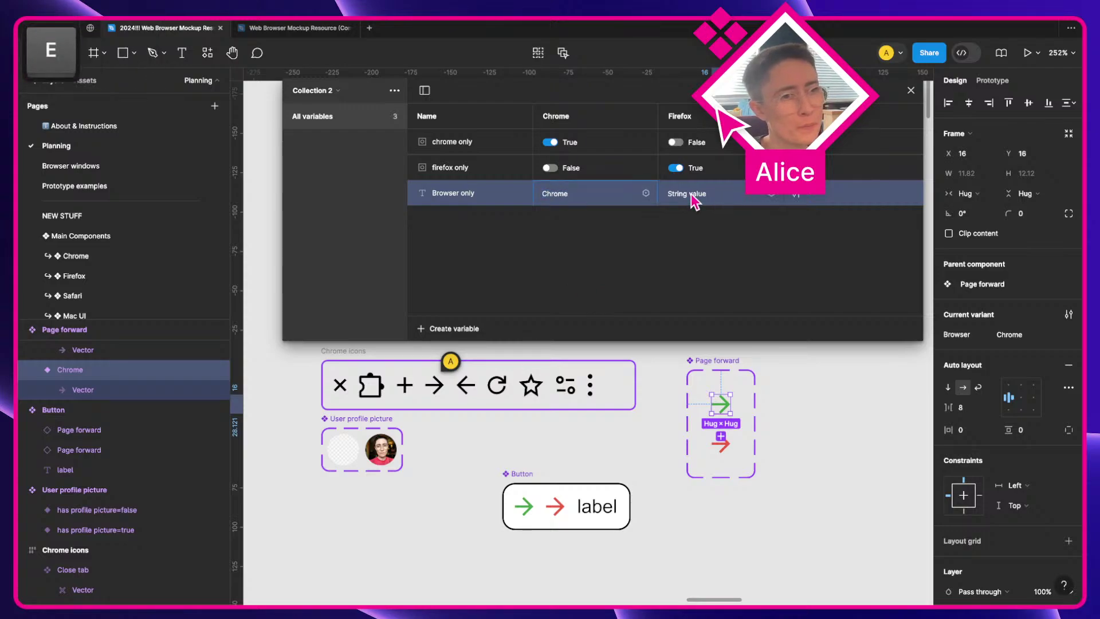
pyautogui.doubleClick(458, 198)
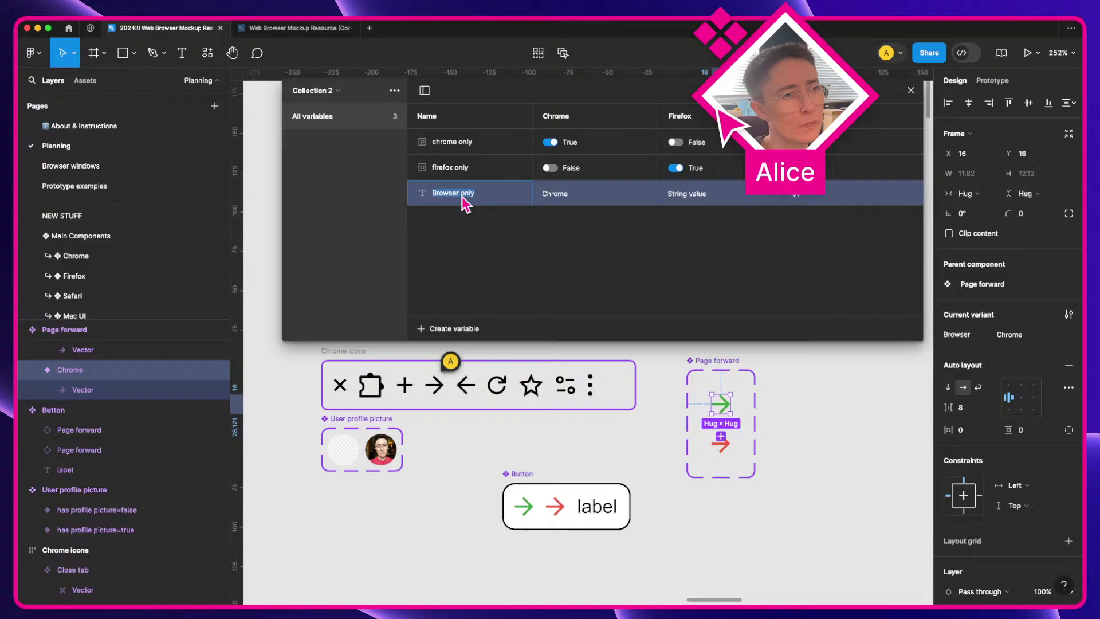
pyautogui.click(706, 198)
pyautogui.write('Firefox')
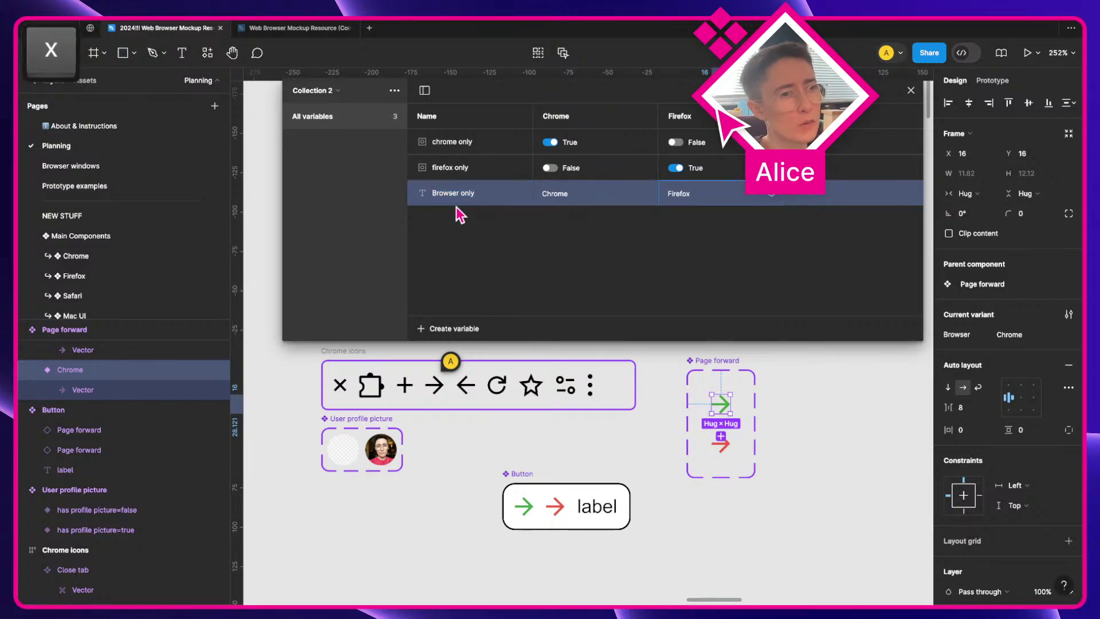
pyautogui.doubleClick(458, 195)
pyautogui.press('BackSpace')
pyautogui.press('Return')
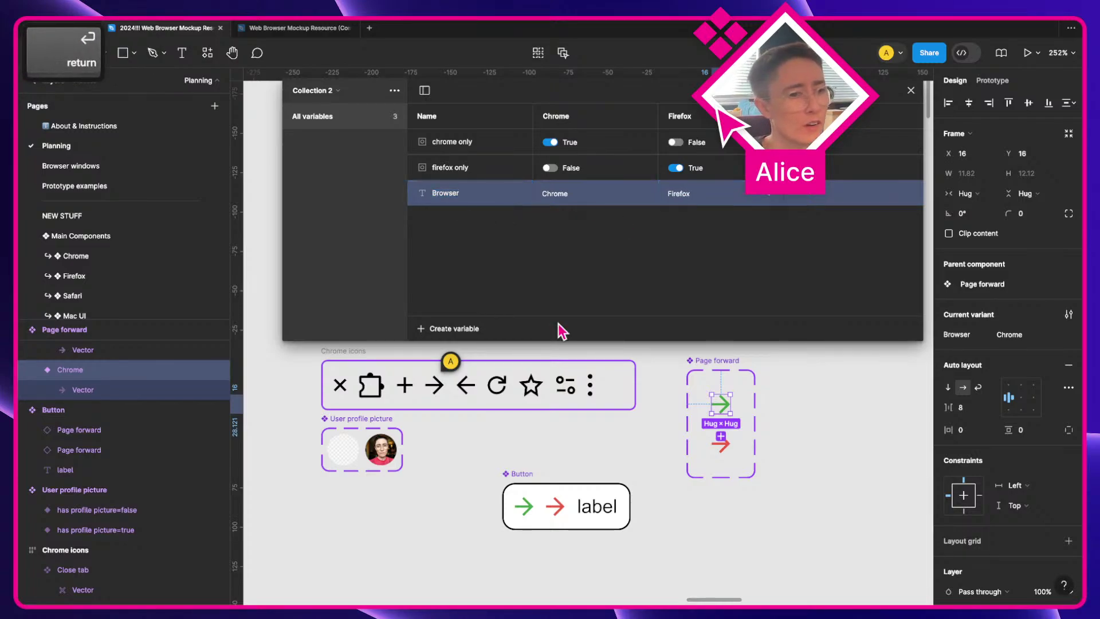
pyautogui.click(526, 505)
# Step: Rename the Button component after one person's method and add a detached copy named for another person's method
pyautogui.moveTo(526, 504); pyautogui.dragTo(482, 493)
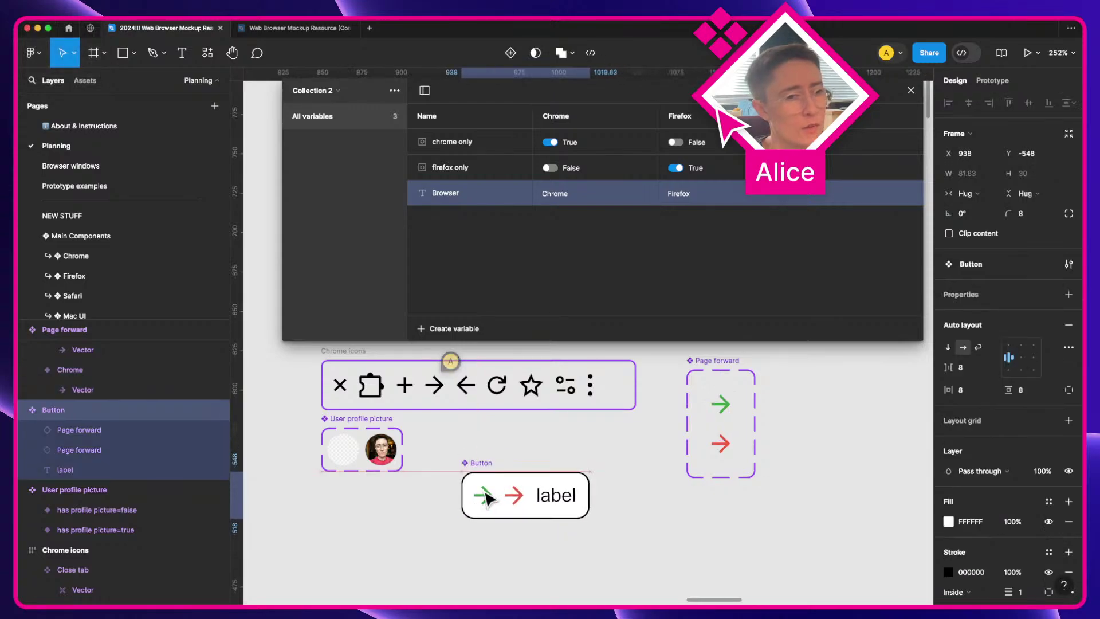
pyautogui.press('super+r')
pyautogui.write("Allce's method")
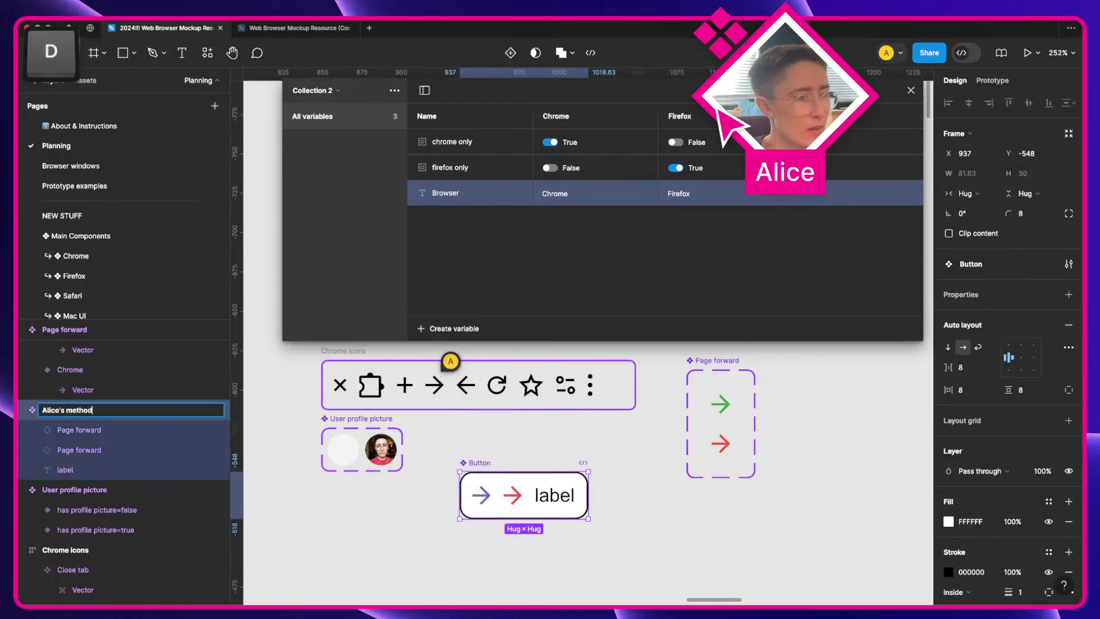
pyautogui.press('Return')
pyautogui.moveTo(506, 502); pyautogui.dragTo(738, 537)
pyautogui.press('super+alt+b')
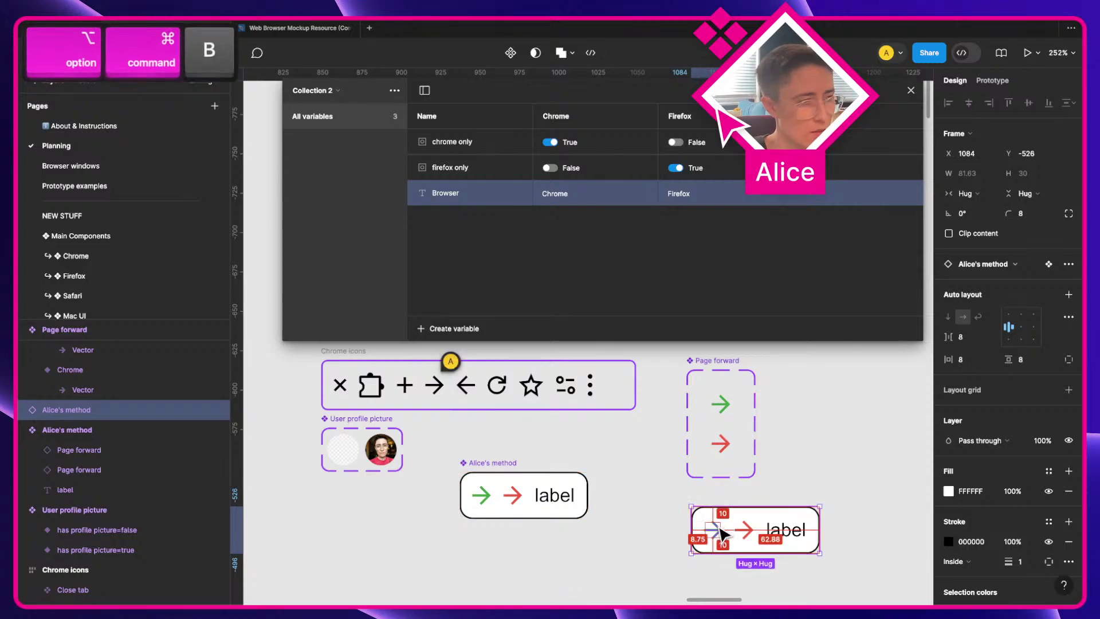
pyautogui.press('super+r')
pyautogui.write("Mihai's method")
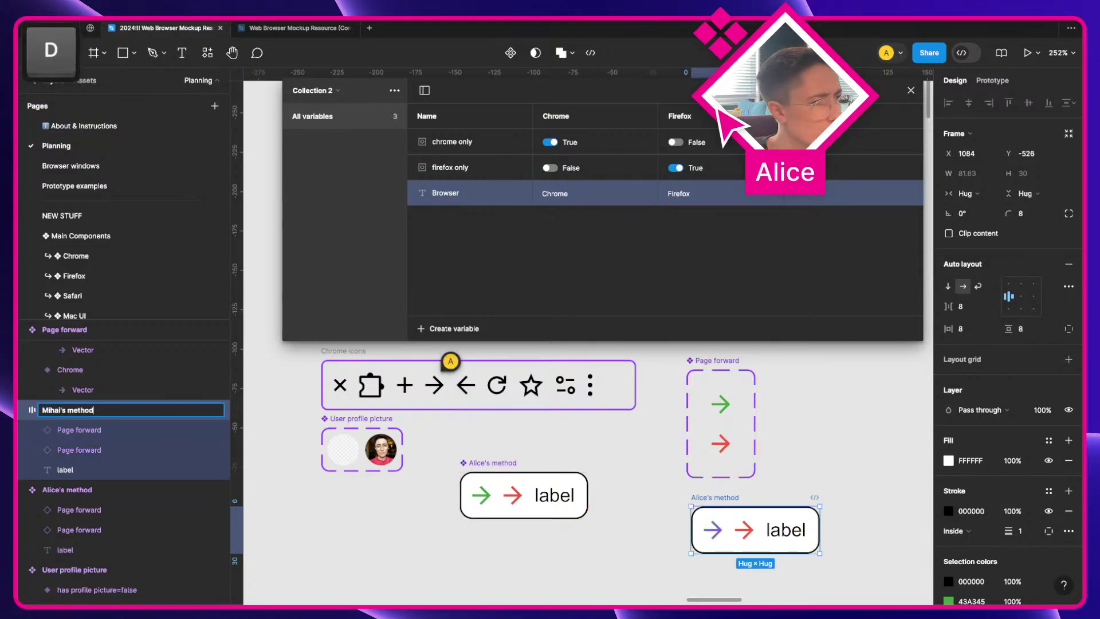
pyautogui.press('Return')
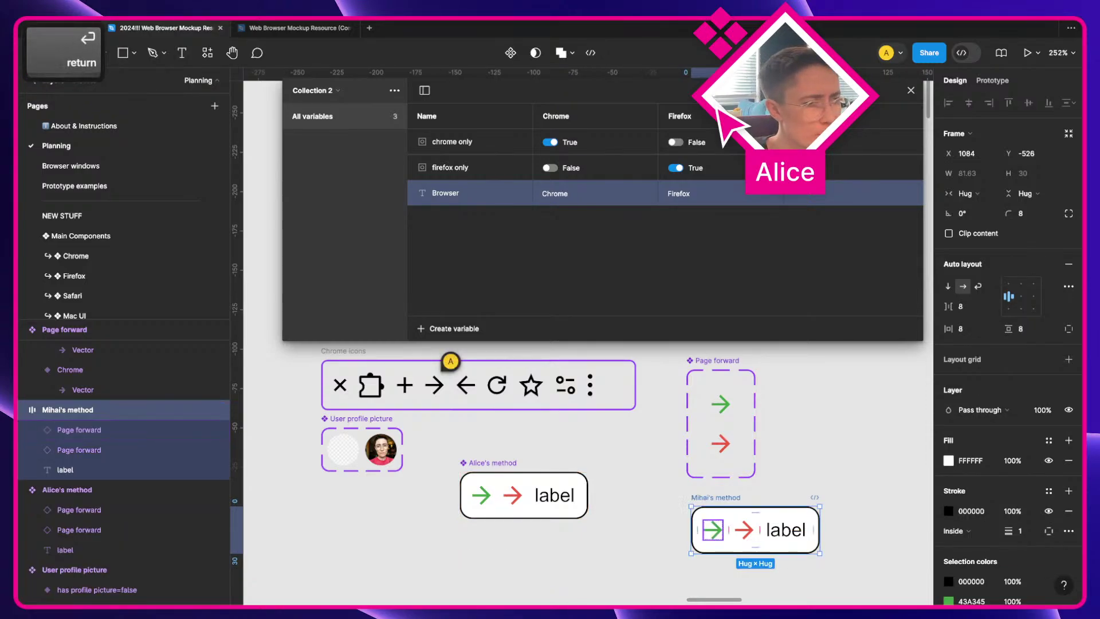
# Step: Bind the green arrow's visibility to 'chrome only' and the red arrow's to 'firefox only'
pyautogui.moveTo(647, 529); pyautogui.dragTo(650, 454)
pyautogui.click(630, 464)
pyautogui.moveTo(545, 435); pyautogui.dragTo(572, 466)
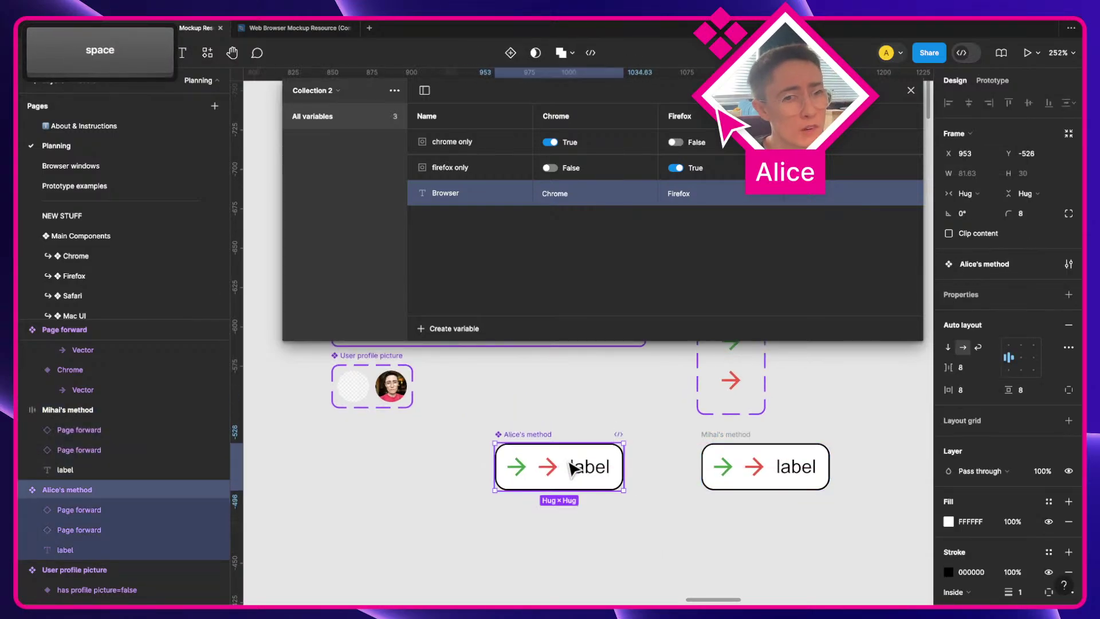
pyautogui.doubleClick(511, 470)
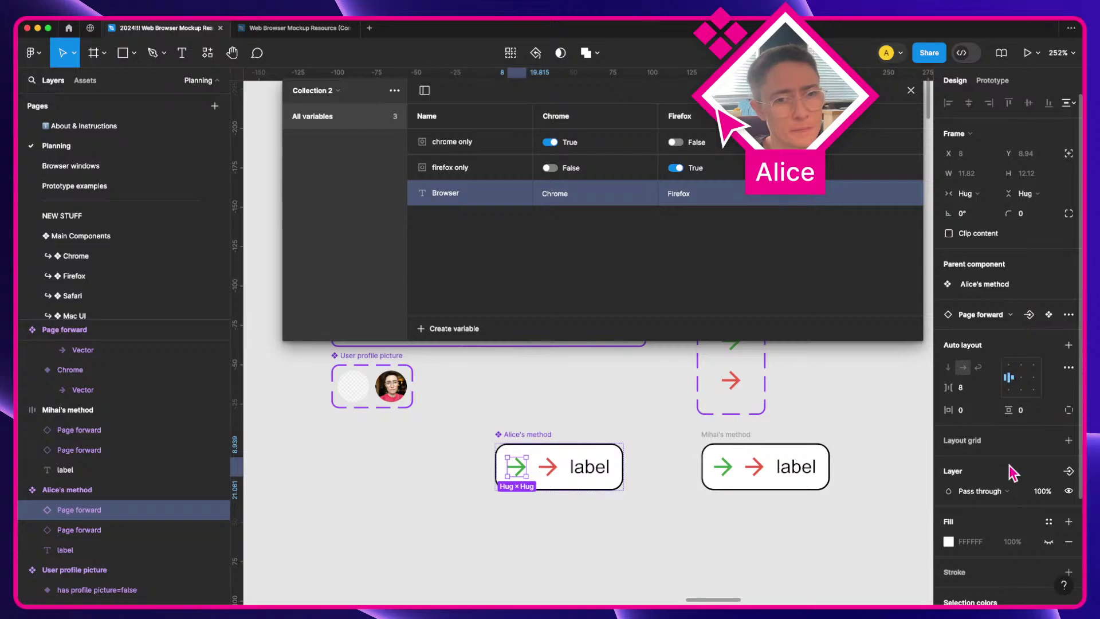
pyautogui.click(1065, 495)
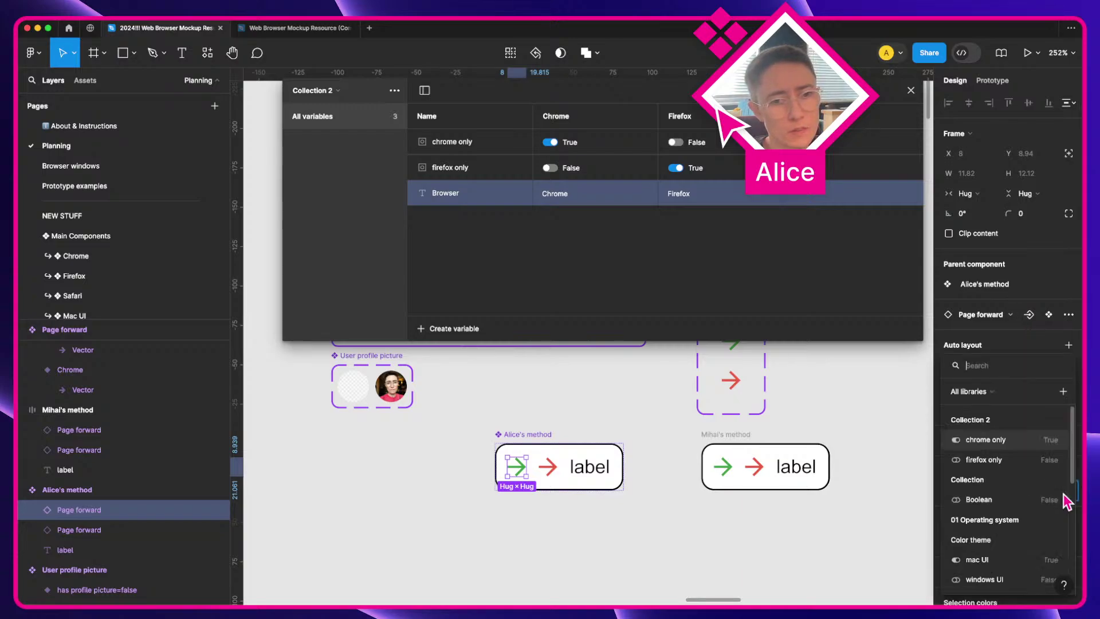
pyautogui.click(1006, 443)
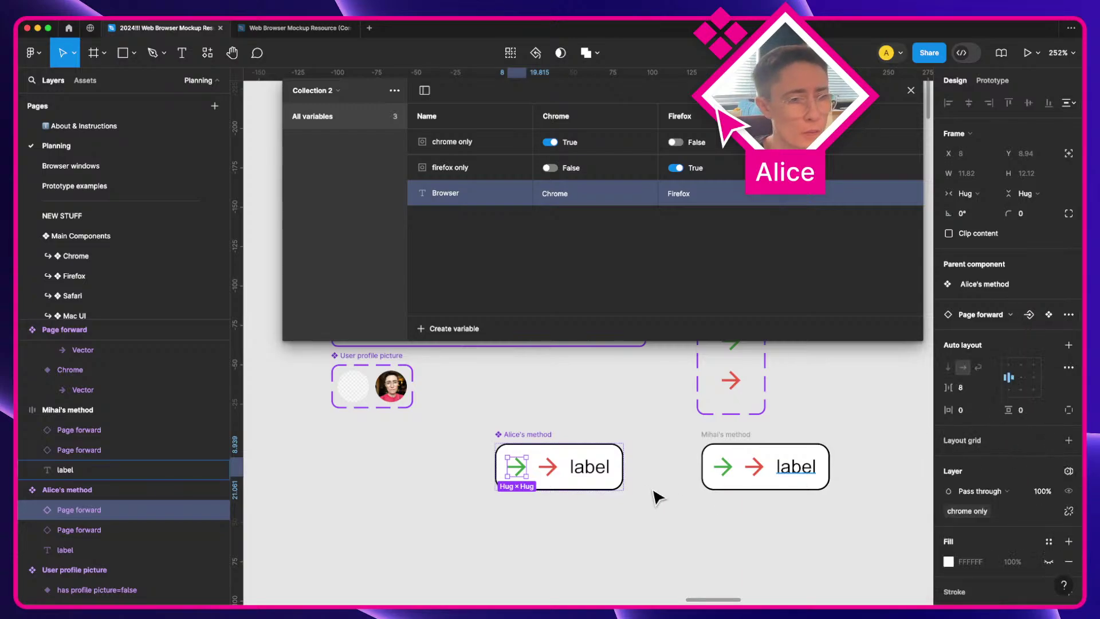
pyautogui.click(551, 465)
pyautogui.click(1065, 491)
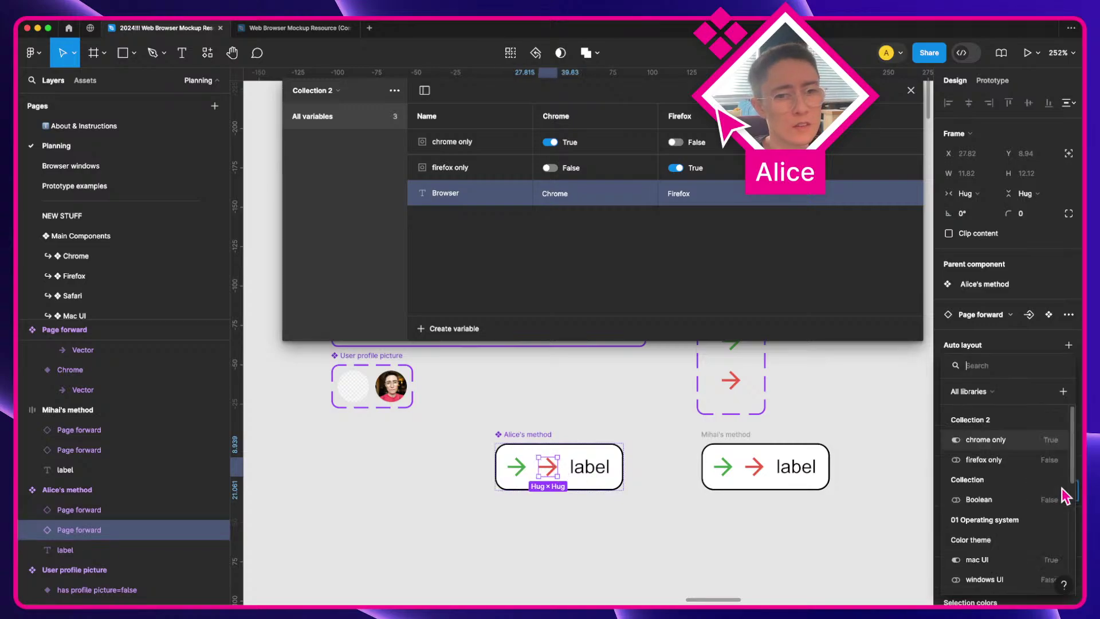
pyautogui.click(1023, 461)
pyautogui.click(629, 516)
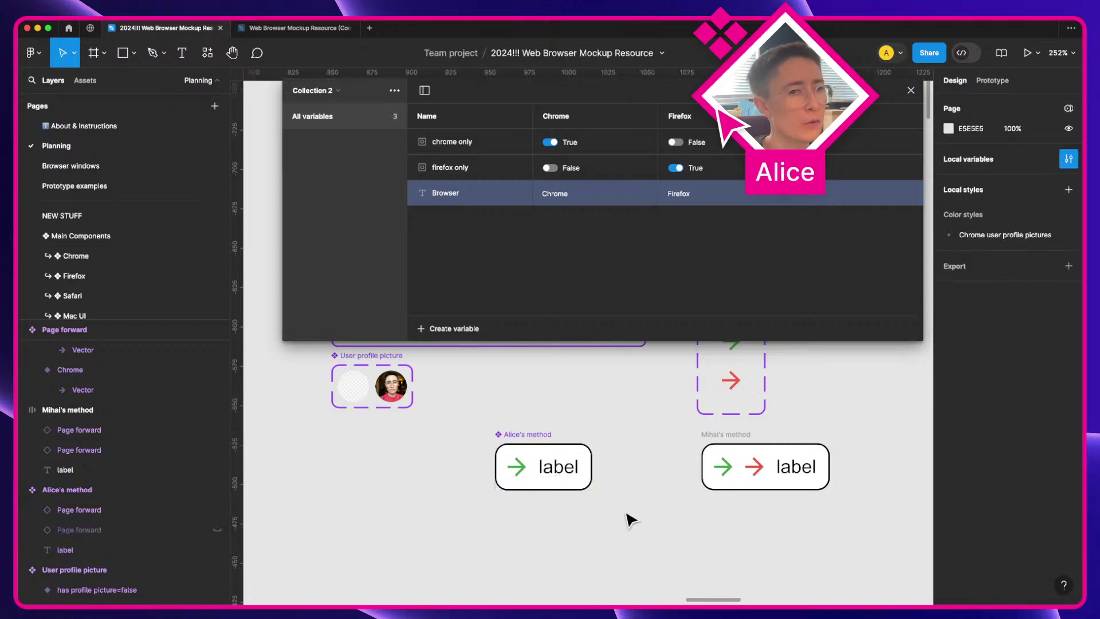
# Step: Test a copy in Firefox mode, delete it, and make the detached method button a component
pyautogui.click(532, 465)
pyautogui.press('space')
pyautogui.moveTo(535, 508); pyautogui.dragTo(562, 481)
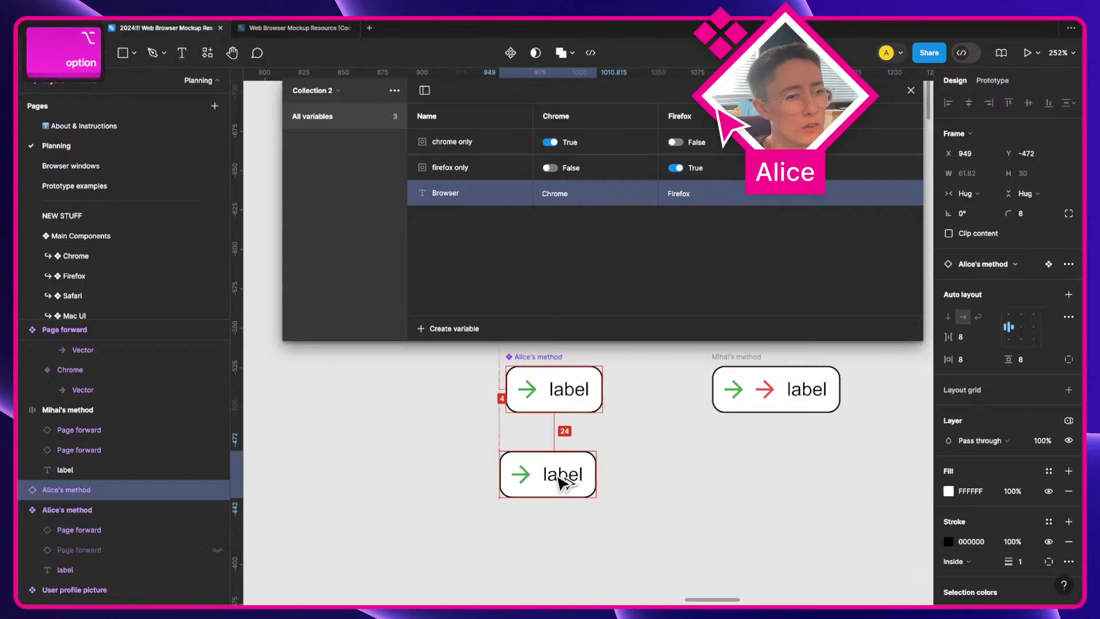
pyautogui.click(1068, 420)
pyautogui.moveTo(1020, 461)
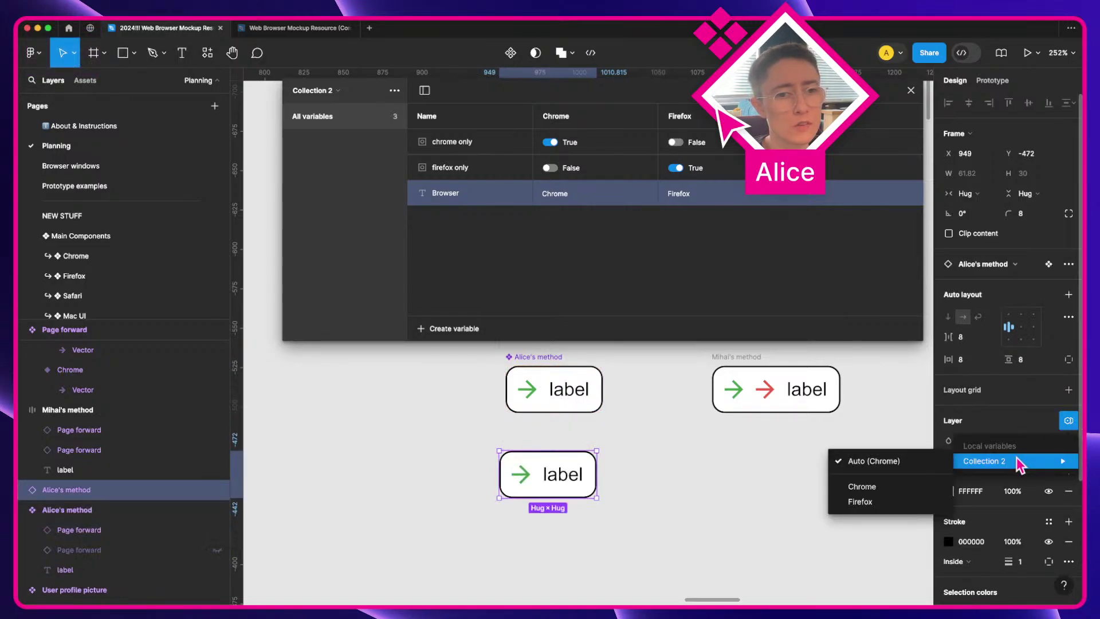
pyautogui.click(873, 503)
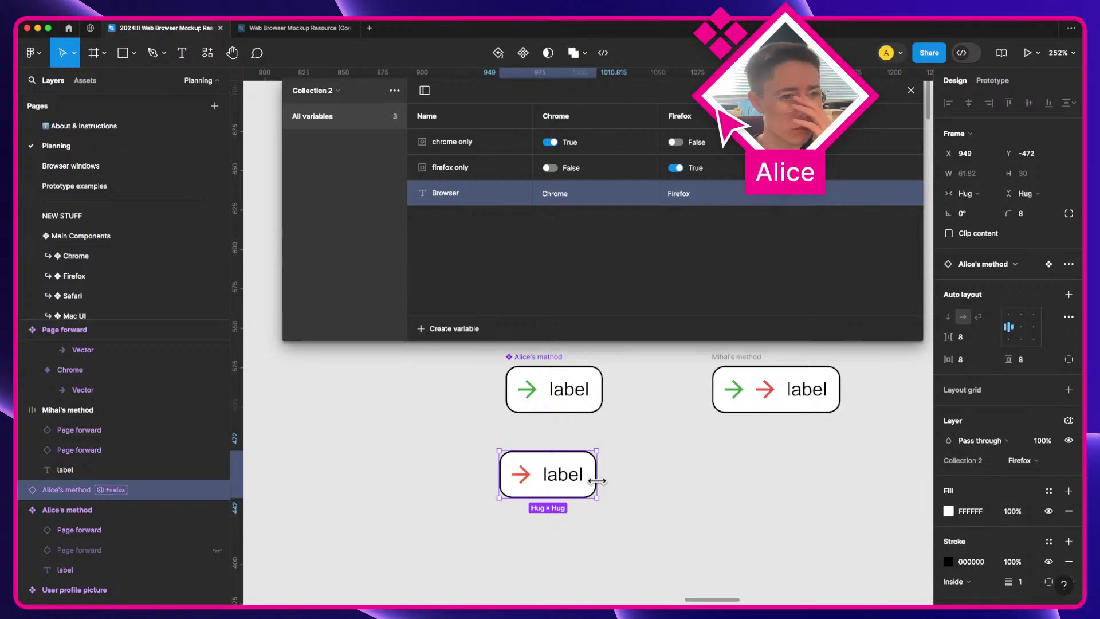
pyautogui.press('Delete')
pyautogui.moveTo(636, 462); pyautogui.dragTo(545, 534)
pyautogui.press('super+alt+k')
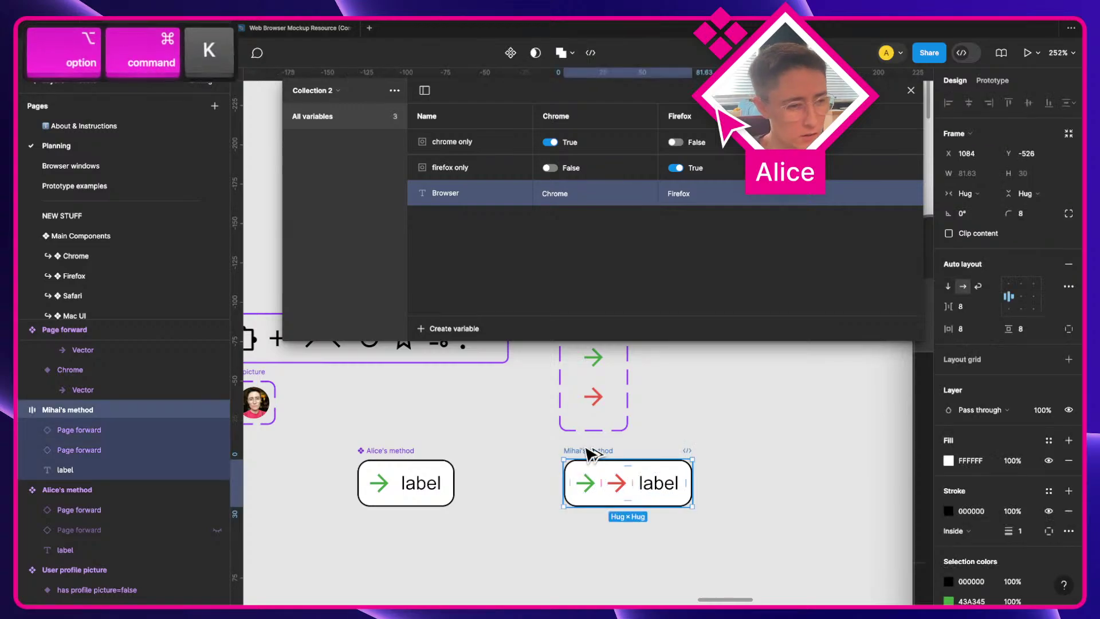
# Step: Replace Mihai's method arrows with one Chrome Page forward arrow bound to the Browser variable
pyautogui.hscroll(2, 585, 471)
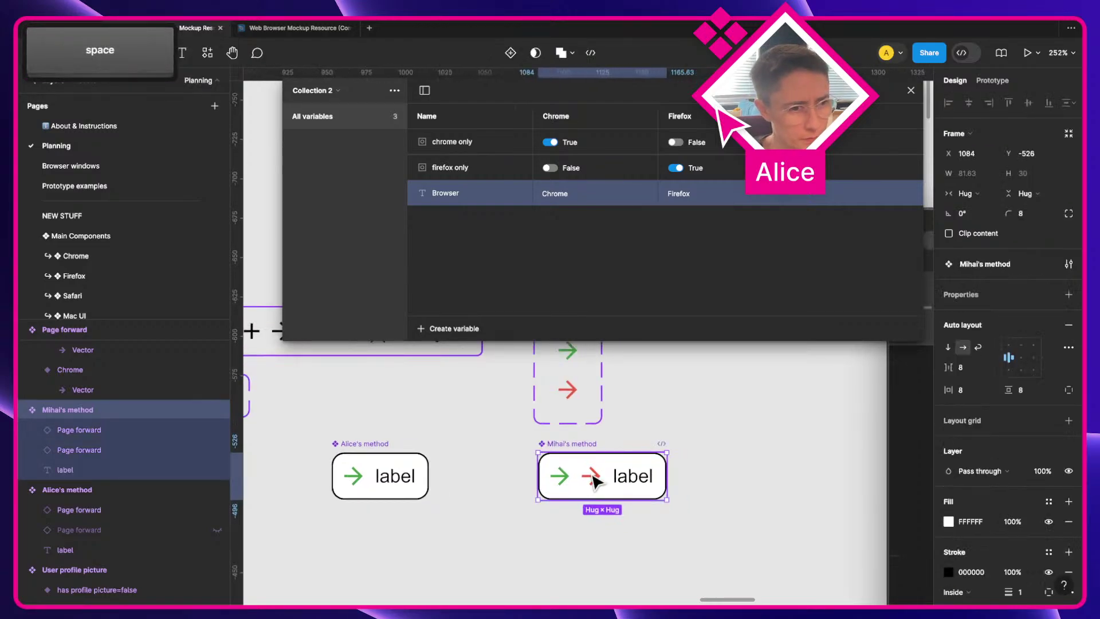
pyautogui.doubleClick(555, 481)
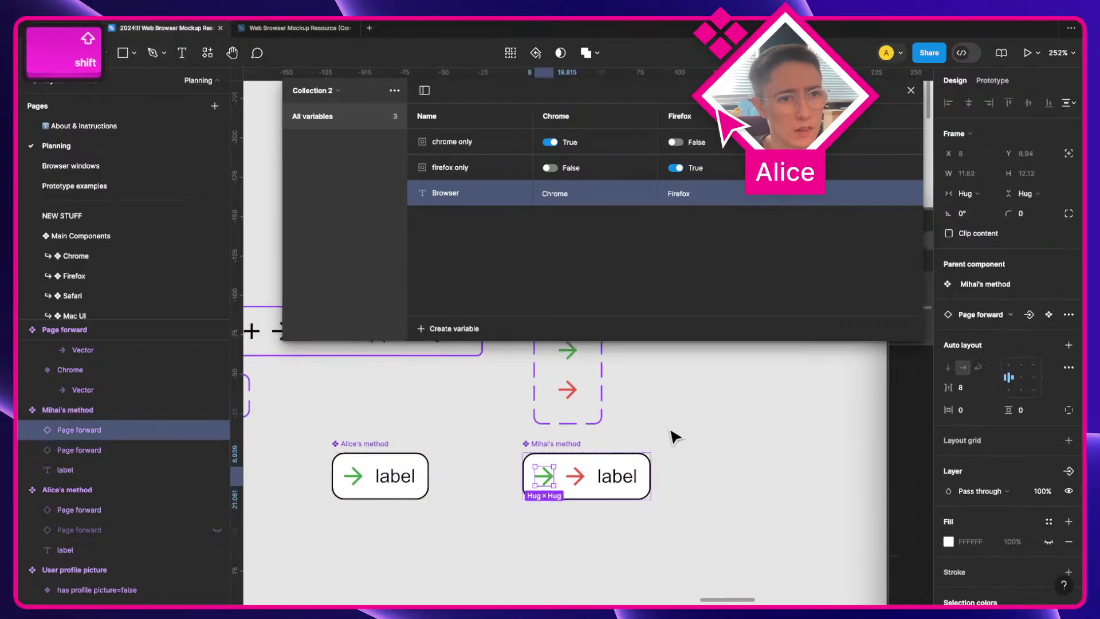
pyautogui.scroll(-1, 963, 401)
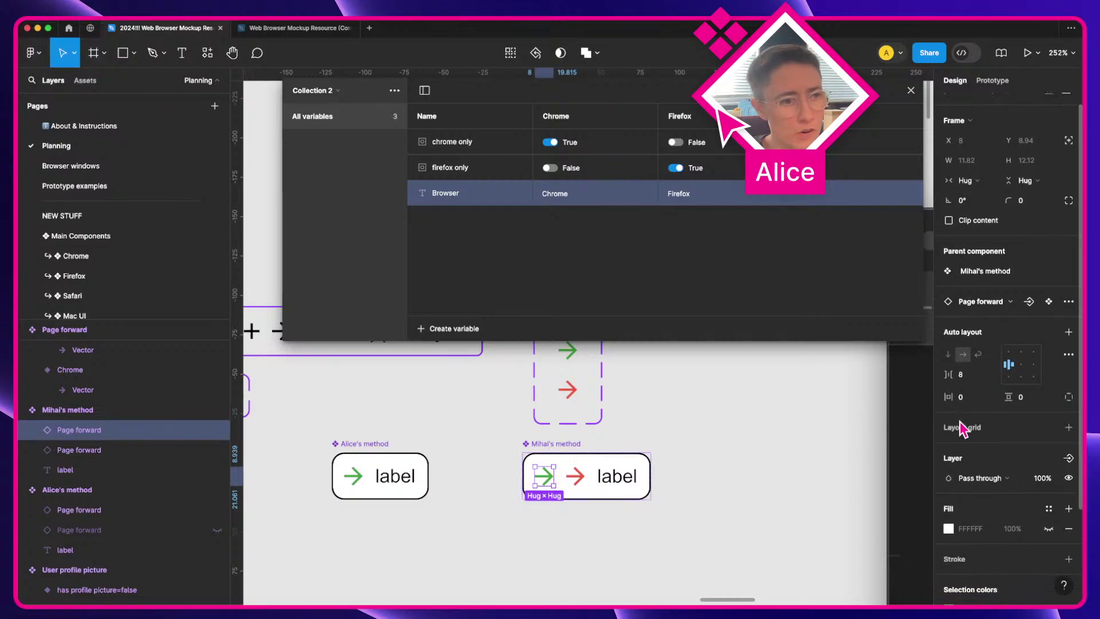
pyautogui.scroll(2, 664, 421)
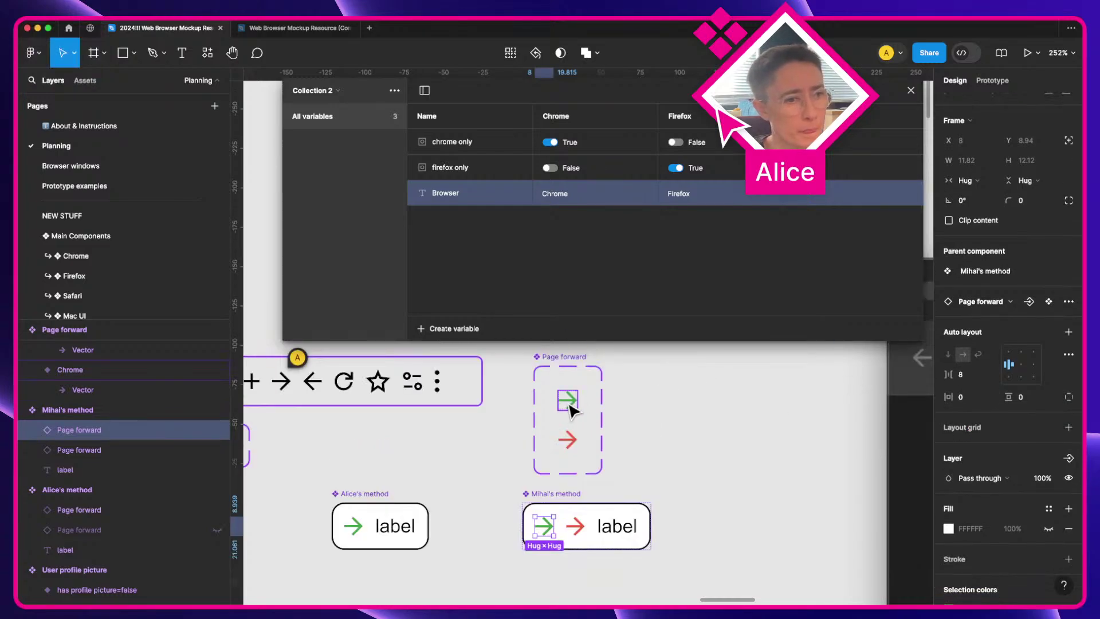
pyautogui.click(565, 399)
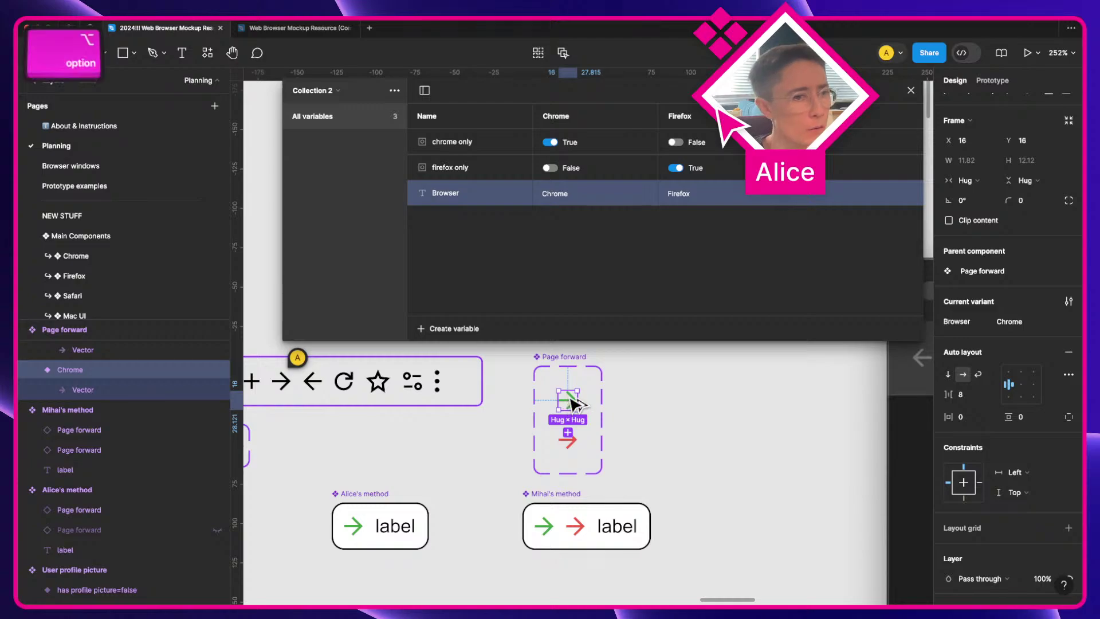
pyautogui.moveTo(566, 401); pyautogui.dragTo(590, 530)
pyautogui.press('BackSpace')
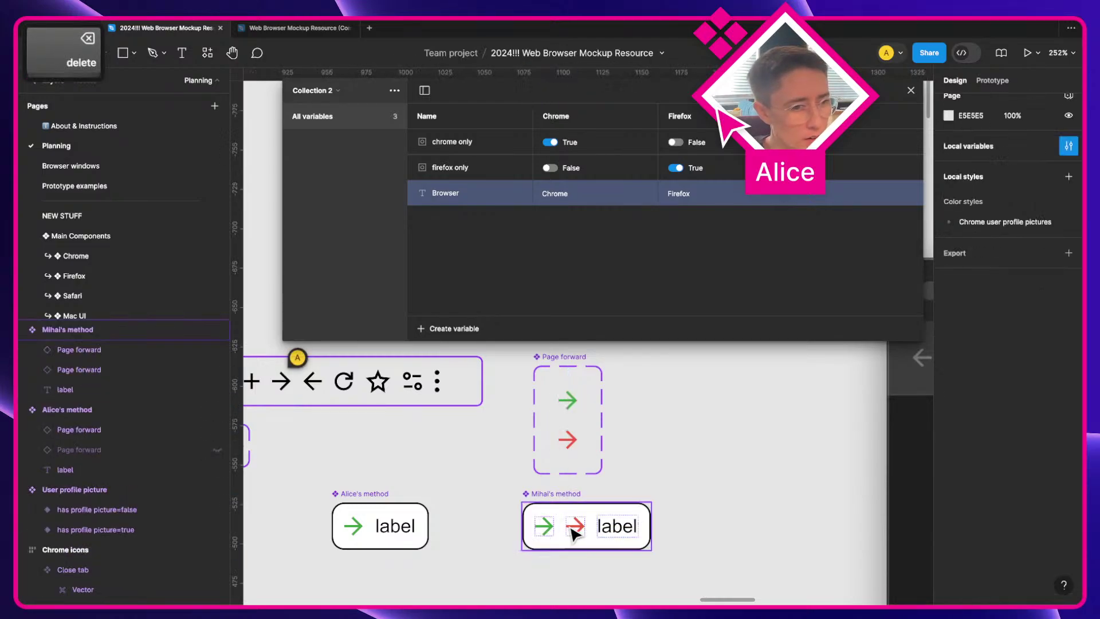
pyautogui.click(573, 526)
pyautogui.press('BackSpace')
pyautogui.click(549, 535)
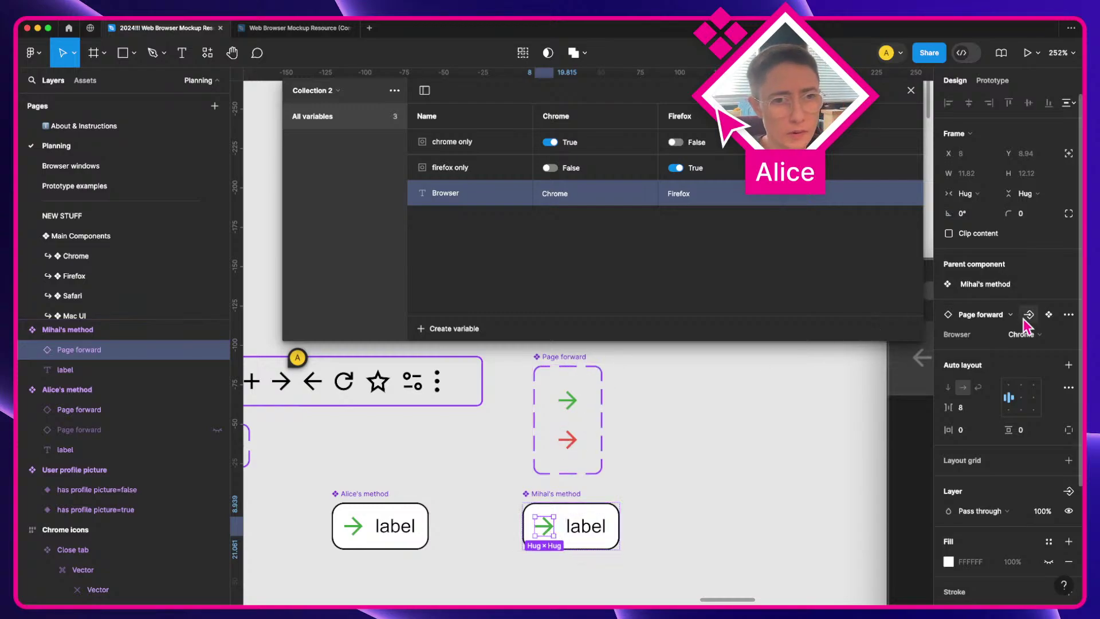
pyautogui.click(1069, 335)
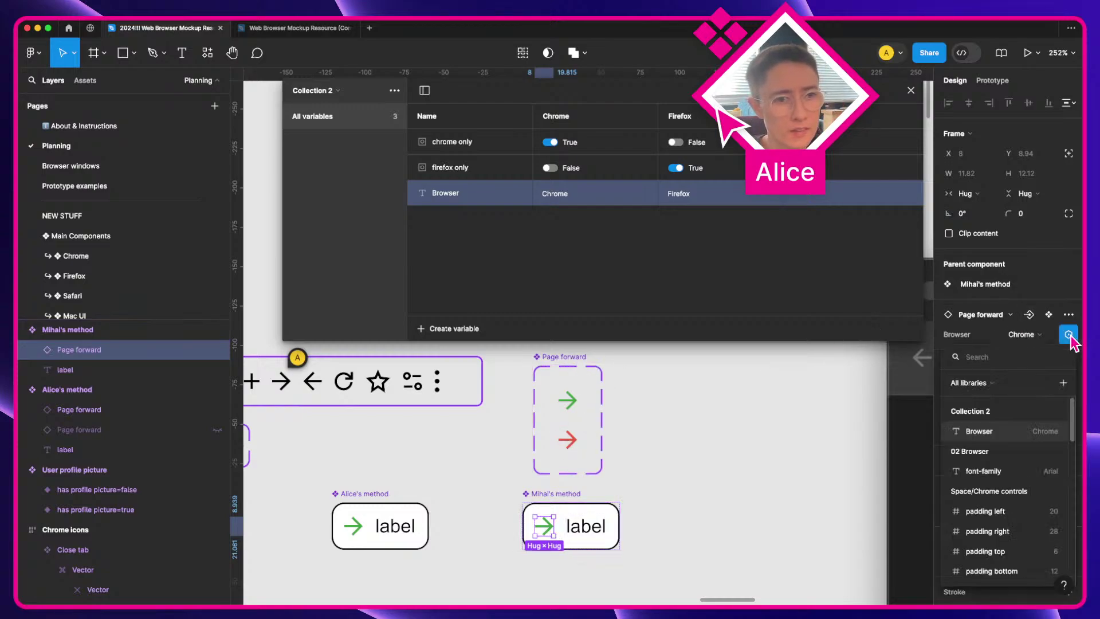
pyautogui.click(1011, 426)
# Step: Duplicate Mihai's method button below itself and switch the copy to Firefox mode
pyautogui.click(693, 529)
pyautogui.press('space')
pyautogui.moveTo(637, 526)
pyautogui.mouseDown()
pyautogui.moveTo(696, 459)
pyautogui.moveTo(646, 535)
pyautogui.mouseUp()
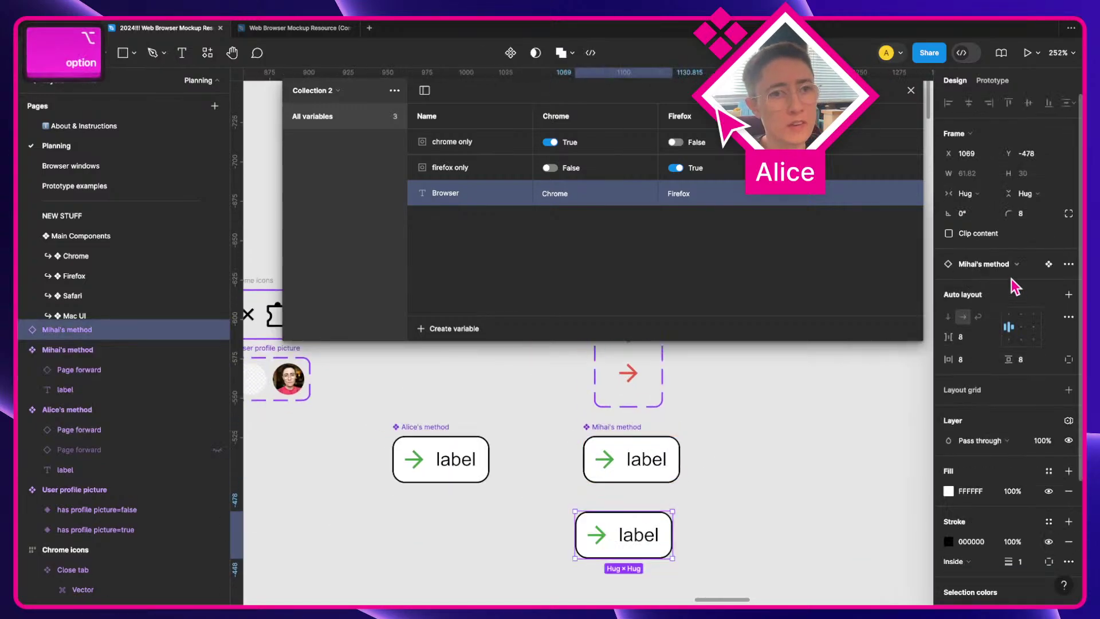
pyautogui.click(1069, 420)
pyautogui.moveTo(999, 463)
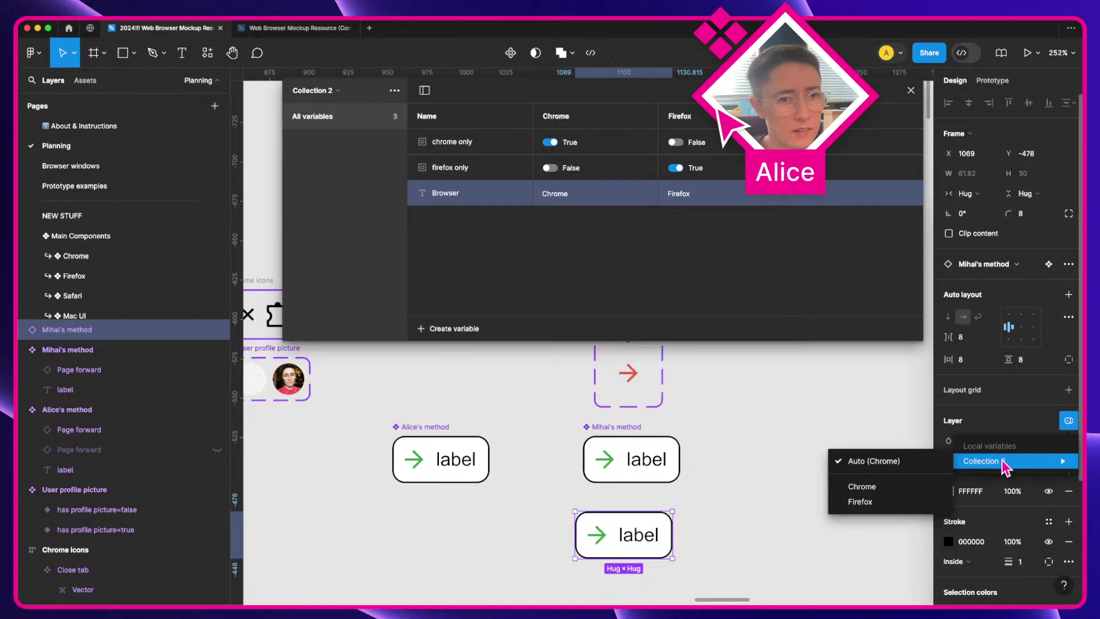
pyautogui.click(892, 508)
# Step: Duplicate Alice's method button below itself and set the copy to Chrome mode
pyautogui.scroll(1, 823, 514)
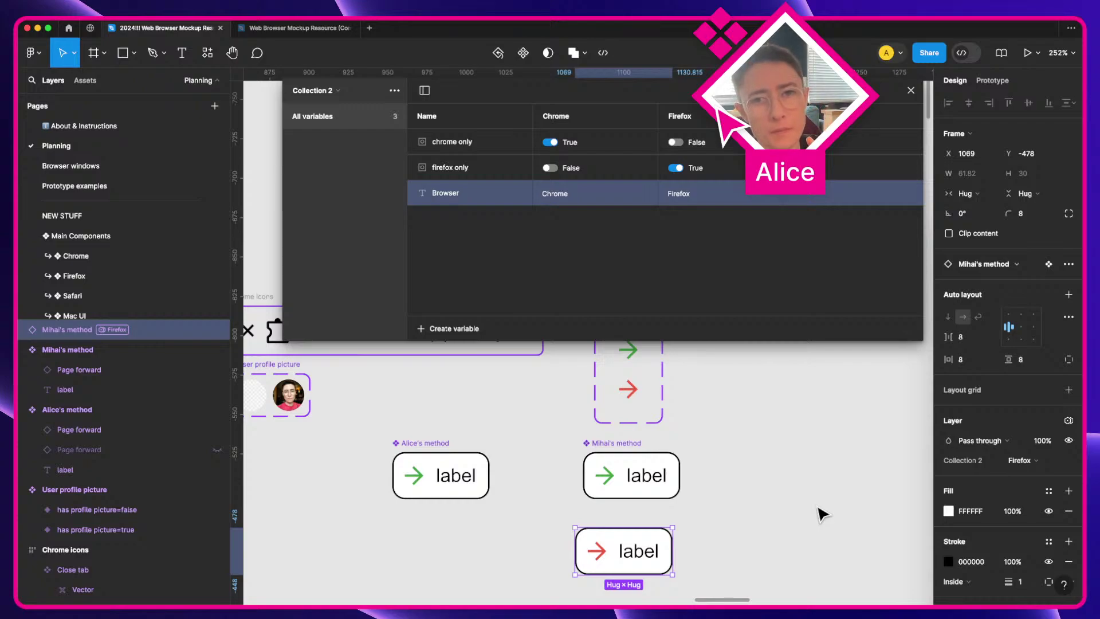
pyautogui.scroll(1, 823, 514)
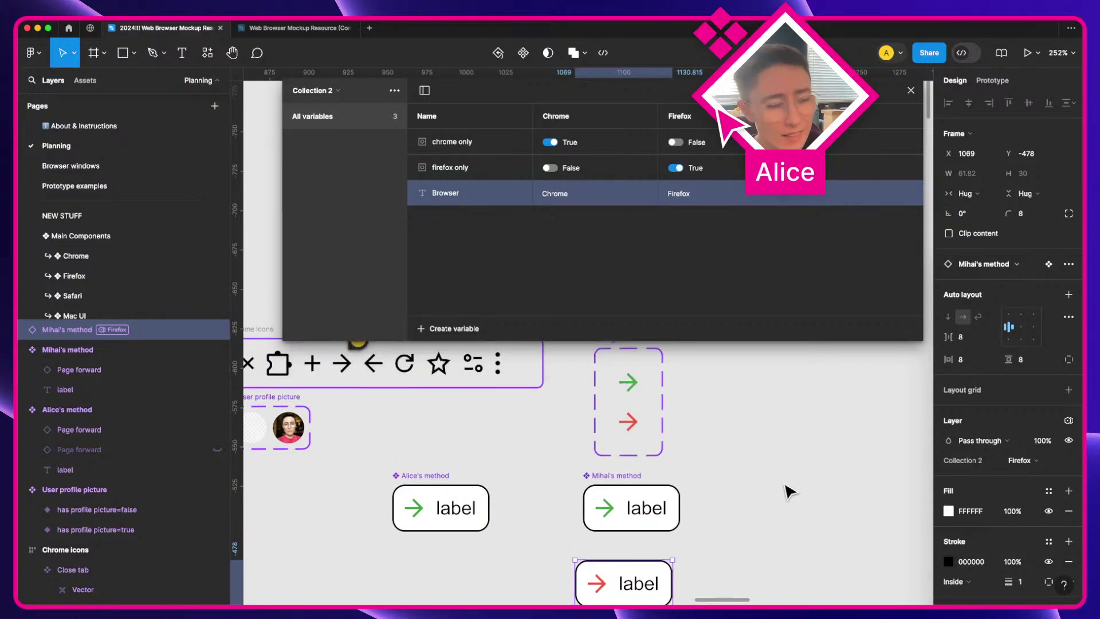
pyautogui.moveTo(432, 513); pyautogui.dragTo(458, 570)
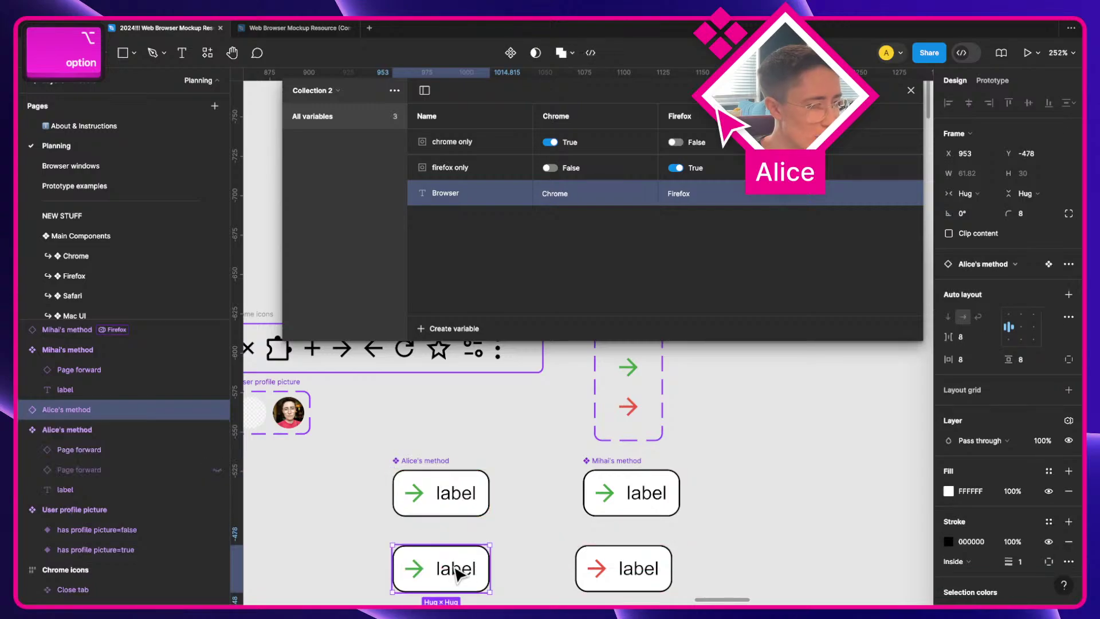
pyautogui.moveTo(619, 529); pyautogui.dragTo(704, 460)
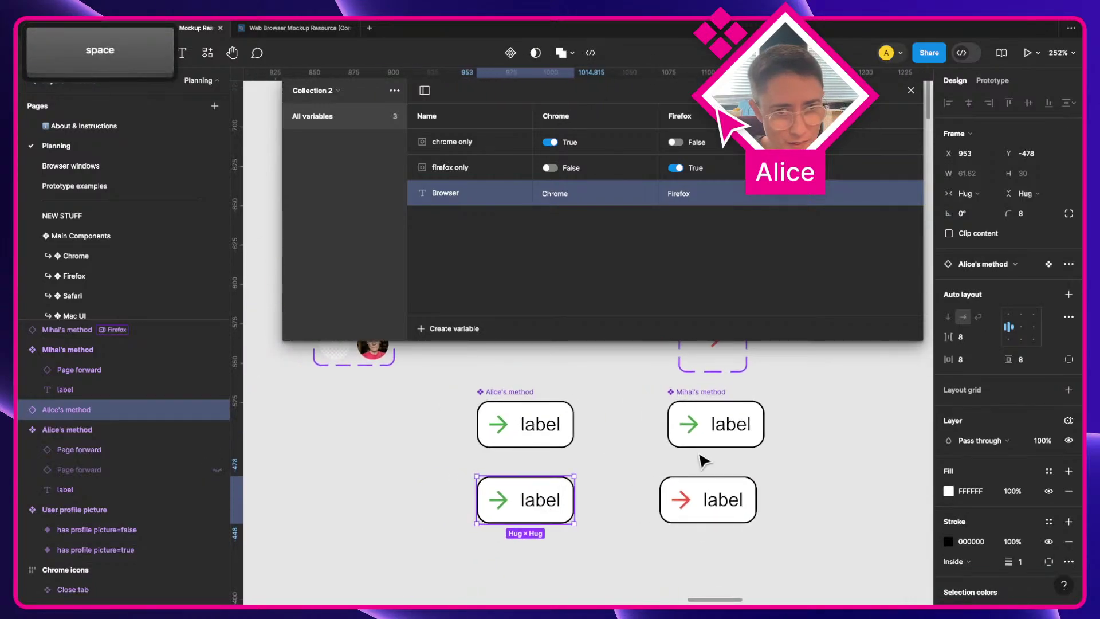
pyautogui.click(1068, 420)
pyautogui.moveTo(1009, 464)
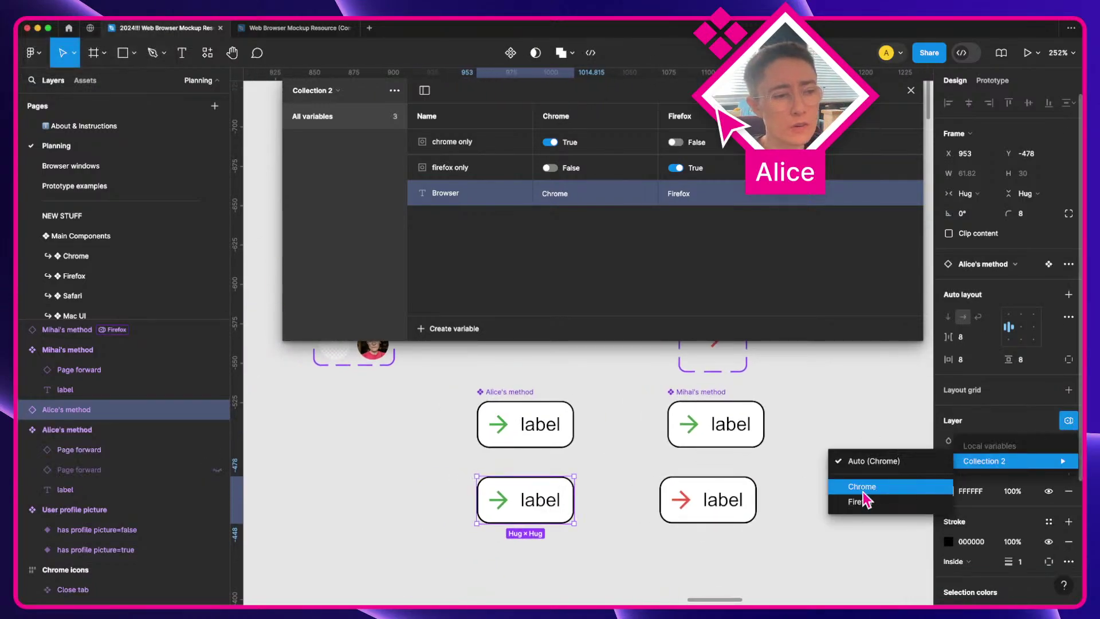
pyautogui.click(518, 530)
# Step: Launch the Layer Counter plugin via quick actions and move its window beside the buttons
pyautogui.press('super+slash')
pyautogui.write('layer coun')
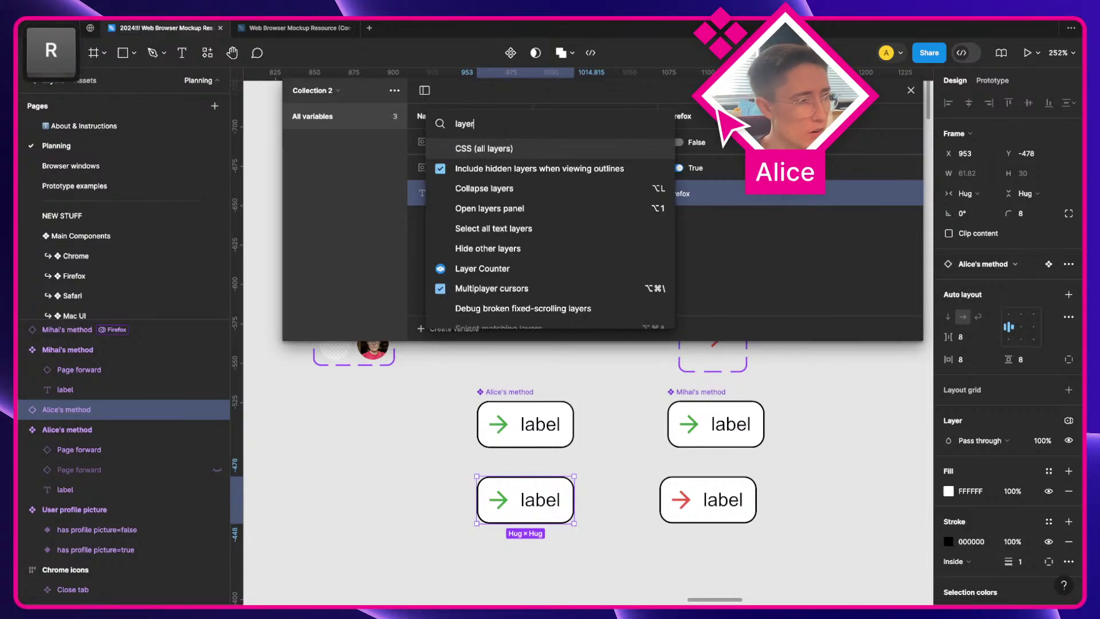
pyautogui.press('Return')
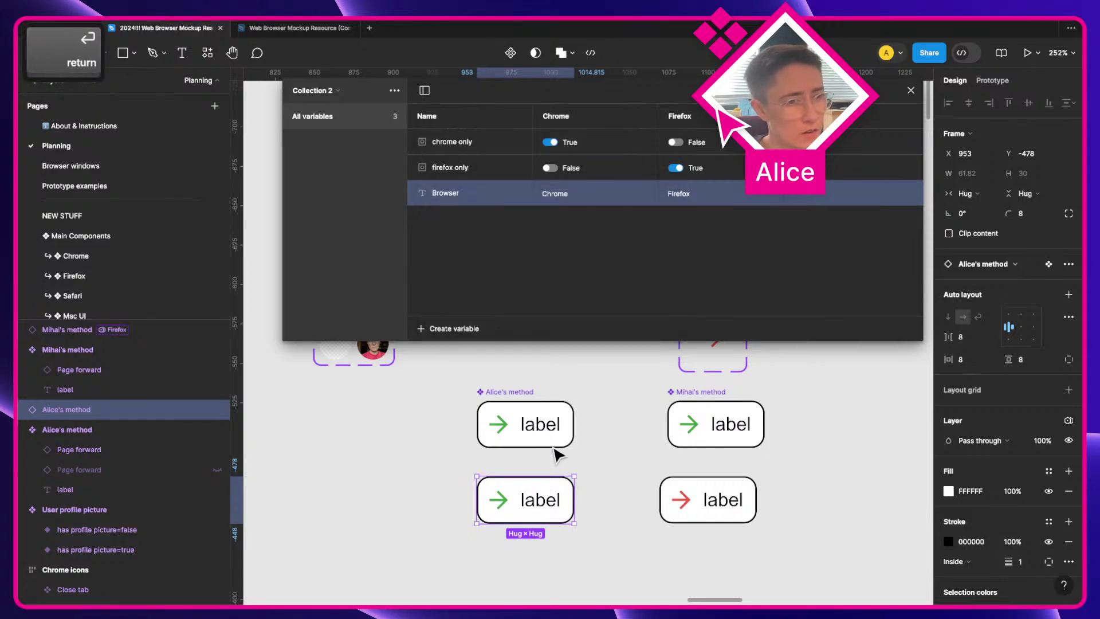
pyautogui.moveTo(385, 414); pyautogui.dragTo(413, 381)
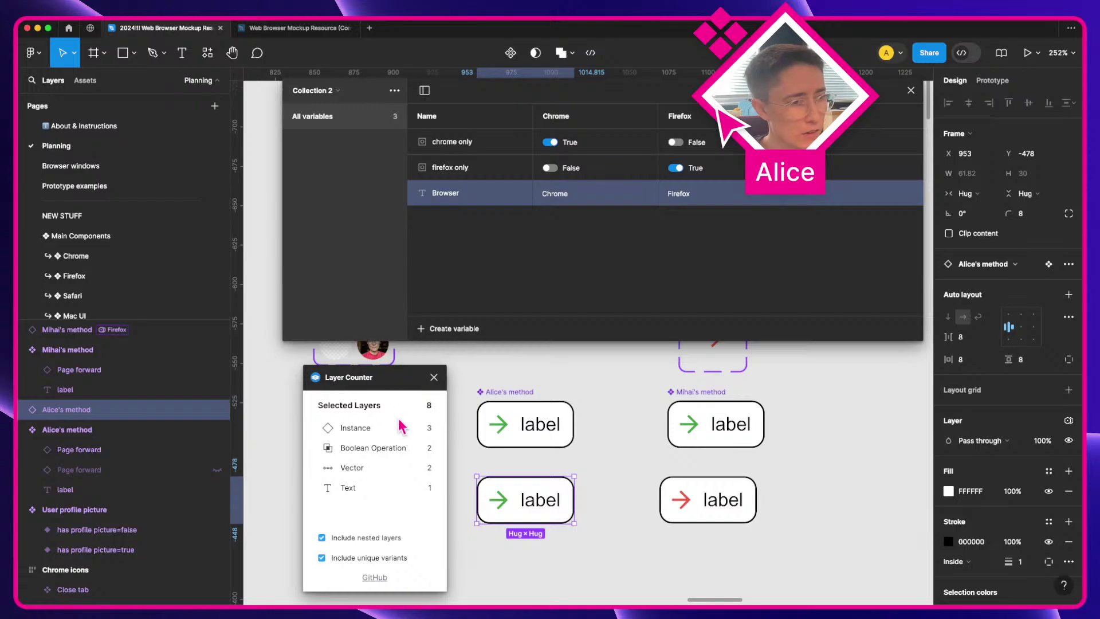
# Step: Add an '8 layers' text note below the buttons and count layers in both method copies
pyautogui.click(511, 565)
pyautogui.press('t')
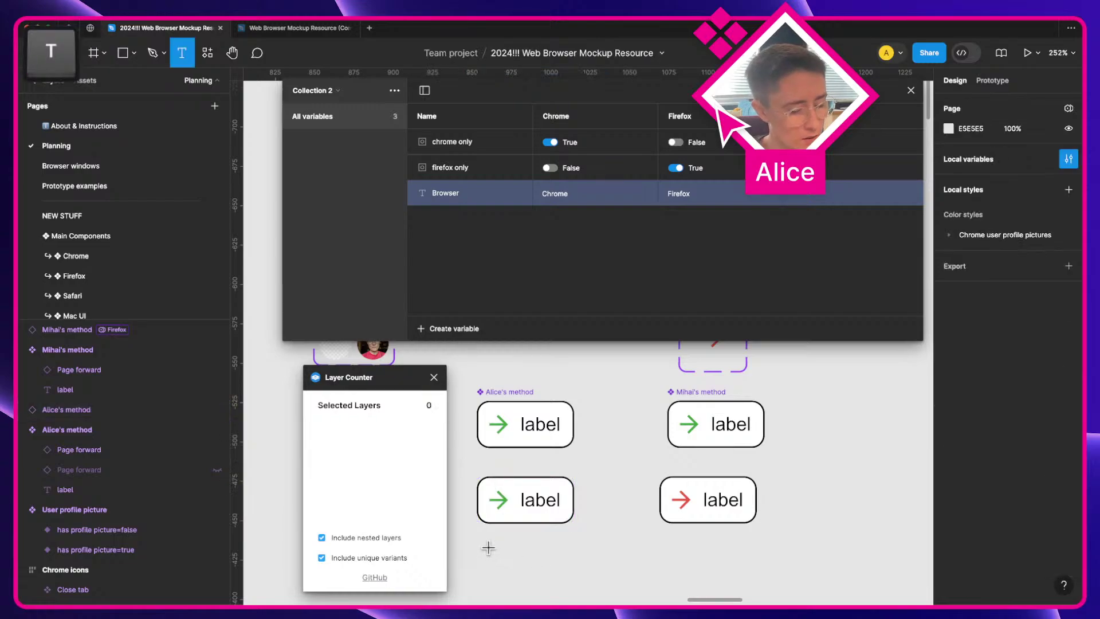
pyautogui.click(485, 547)
pyautogui.write('8 layers')
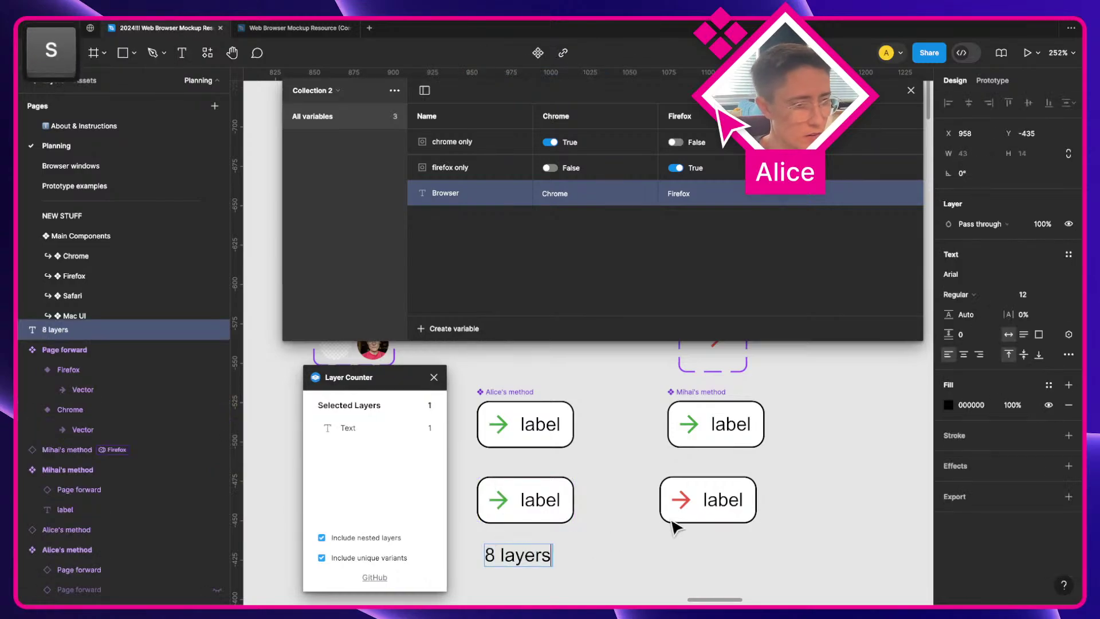
pyautogui.press('Escape')
pyautogui.click(516, 507)
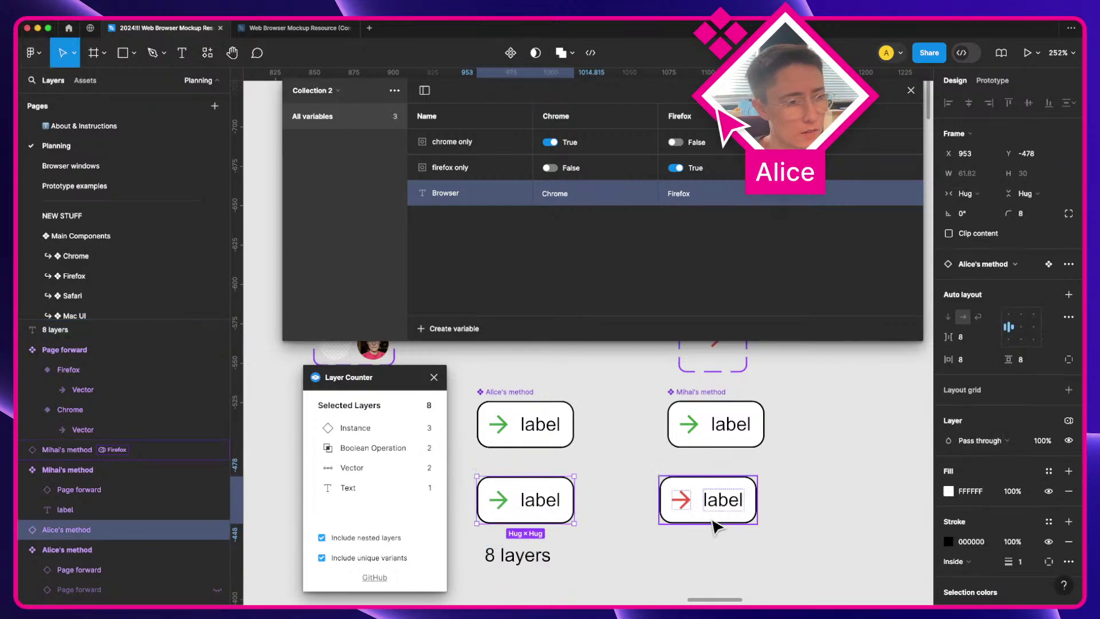
pyautogui.click(742, 516)
# Step: Duplicate the '8 layers' label under Mihai's method copy and change it to '11 layers'
pyautogui.moveTo(548, 558); pyautogui.dragTo(725, 559)
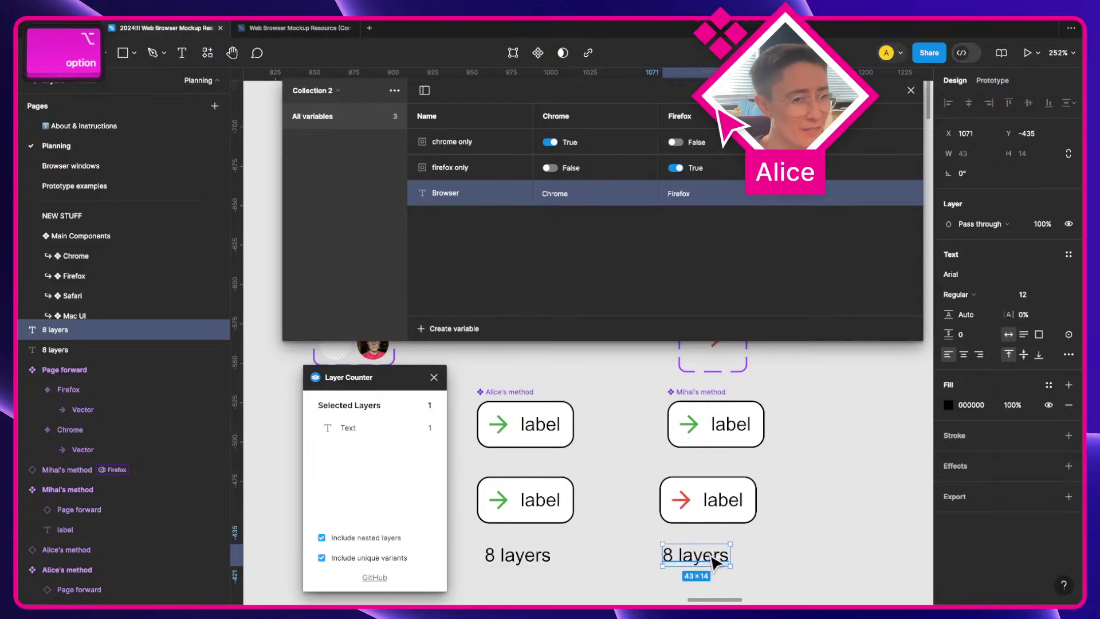
pyautogui.doubleClick(696, 555)
pyautogui.press('Right')
pyautogui.press('BackSpace')
pyautogui.write('11')
pyautogui.click(795, 556)
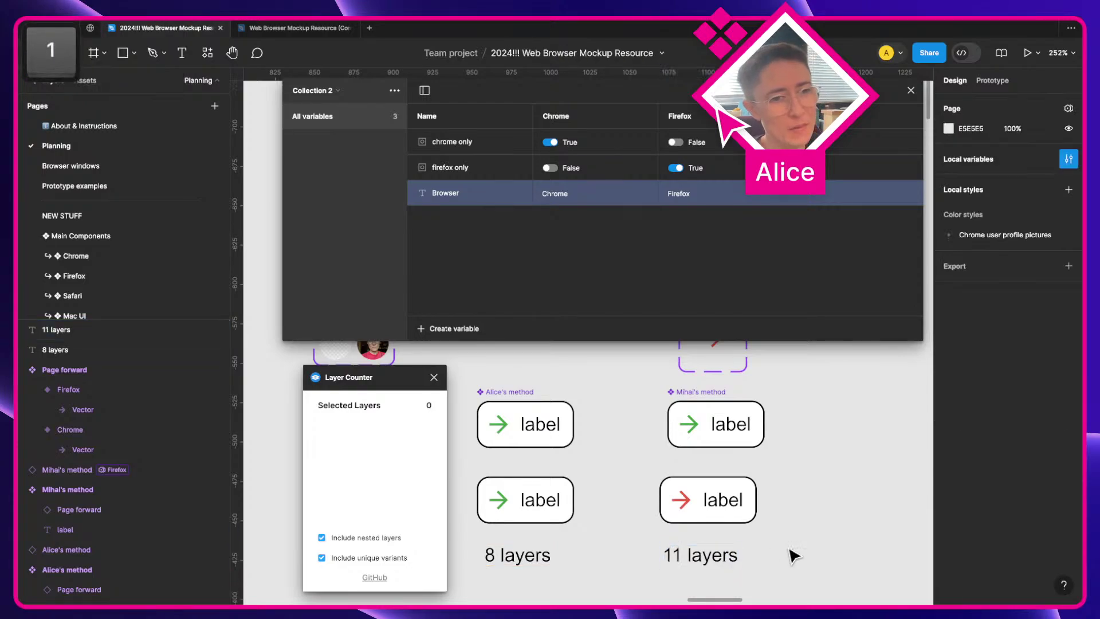
# Step: Check the Chrome variant of Page forward, then clear the selection
pyautogui.scroll(3, 687, 510)
pyautogui.click(712, 475)
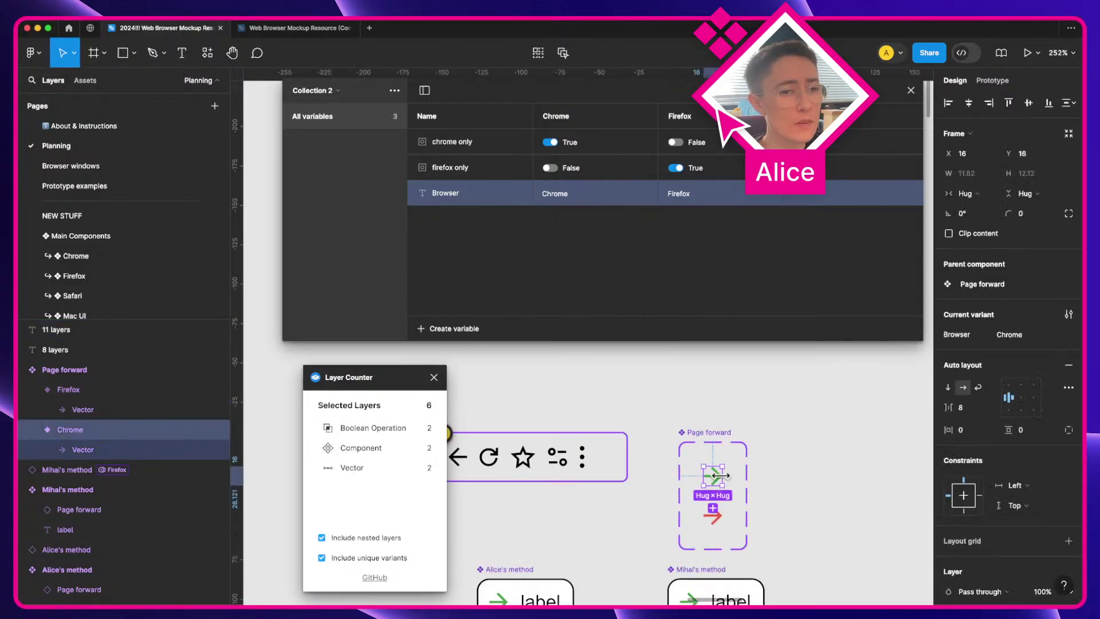
pyautogui.click(823, 477)
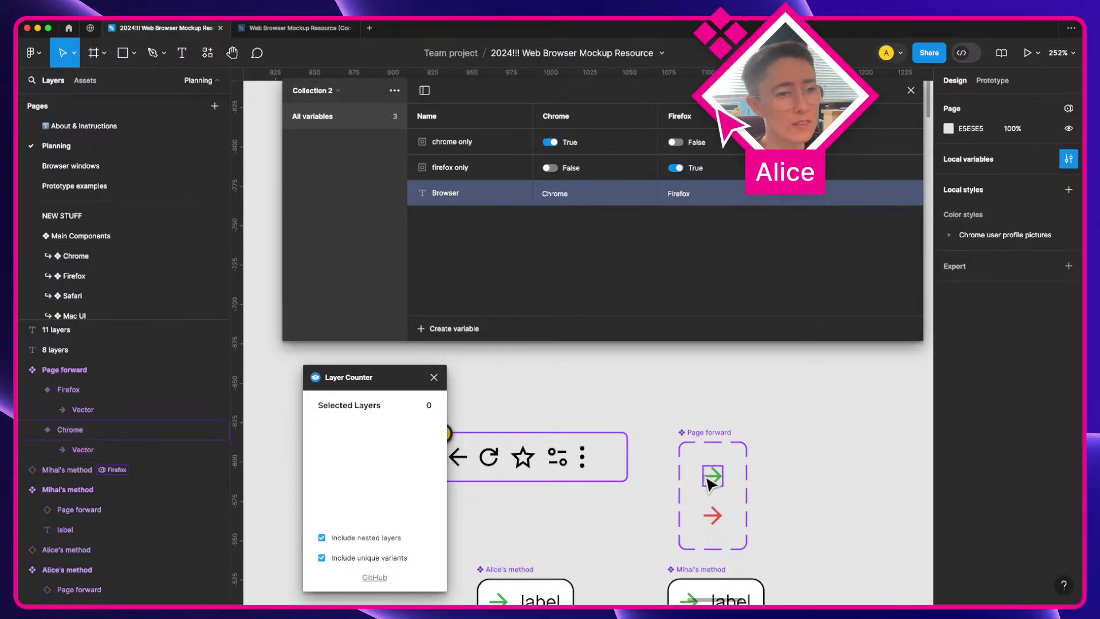
pyautogui.click(709, 481)
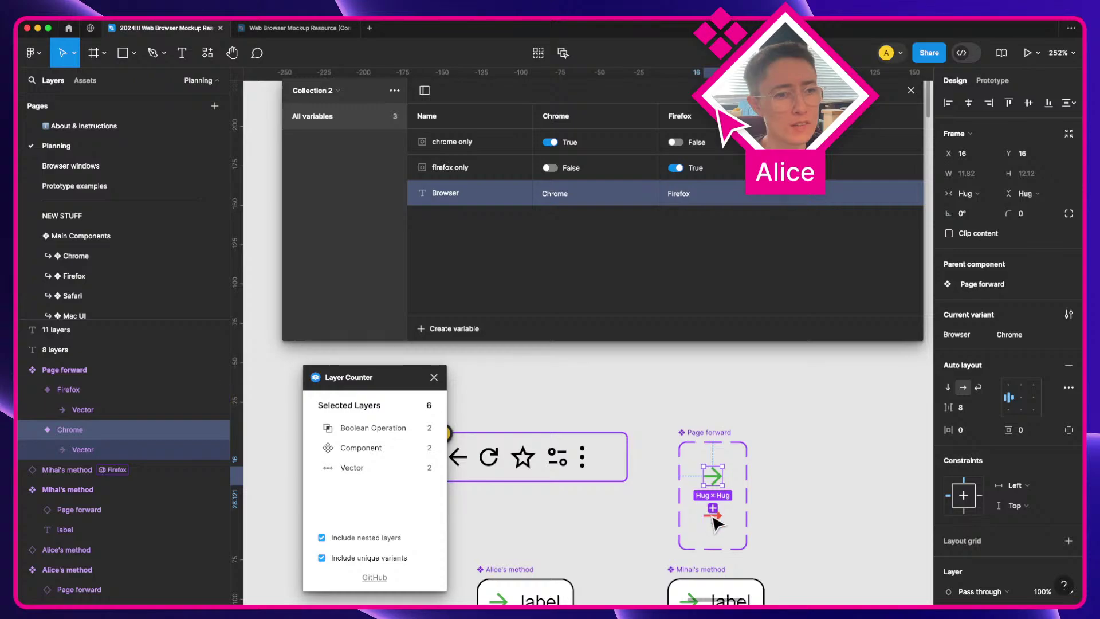
pyautogui.scroll(-5, 733, 519)
pyautogui.scroll(-2, 735, 521)
pyautogui.click(731, 509)
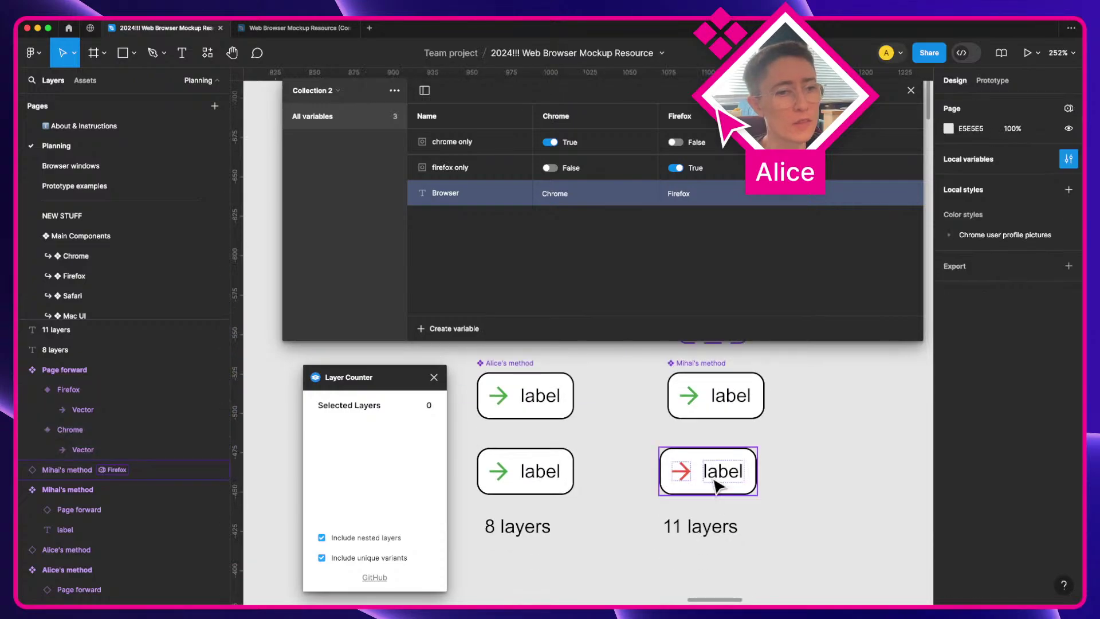
pyautogui.click(715, 469)
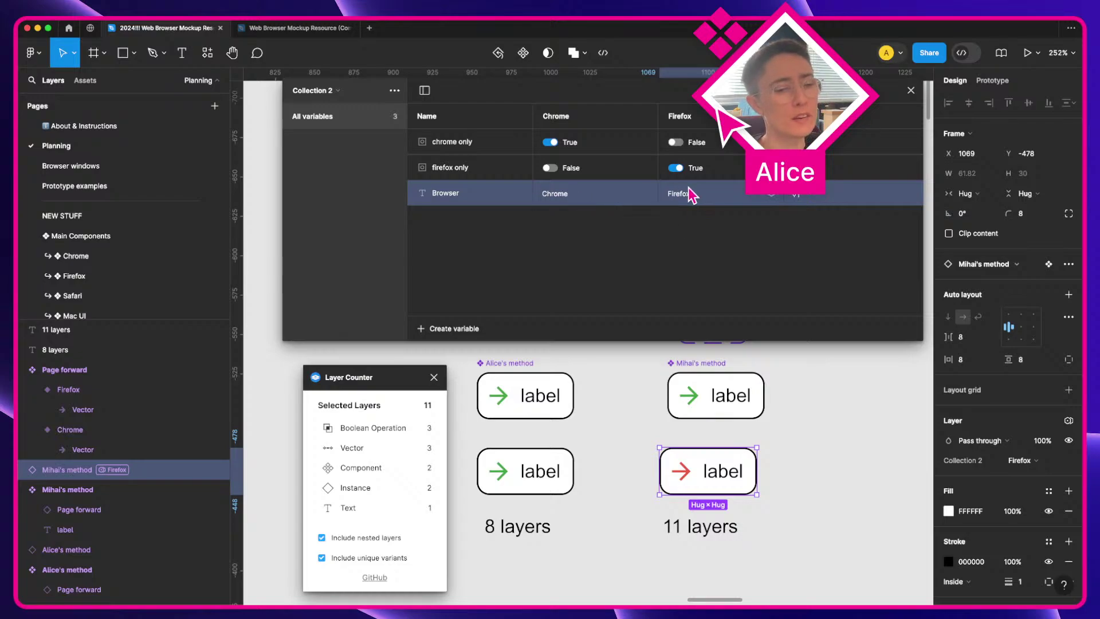
pyautogui.scroll(5, 693, 383)
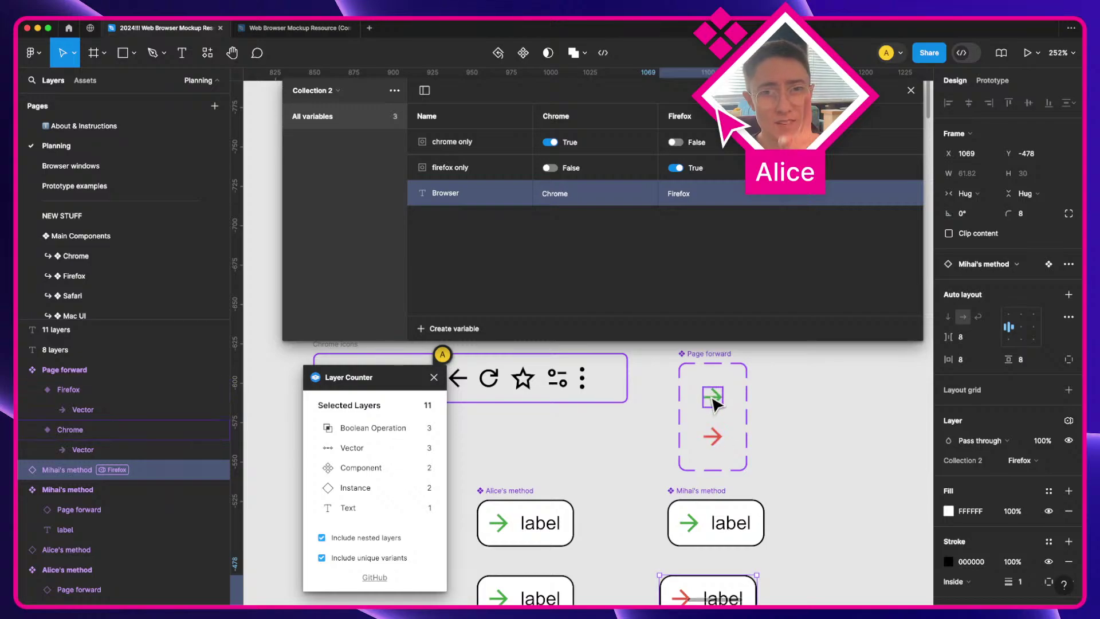
pyautogui.scroll(-2, 716, 493)
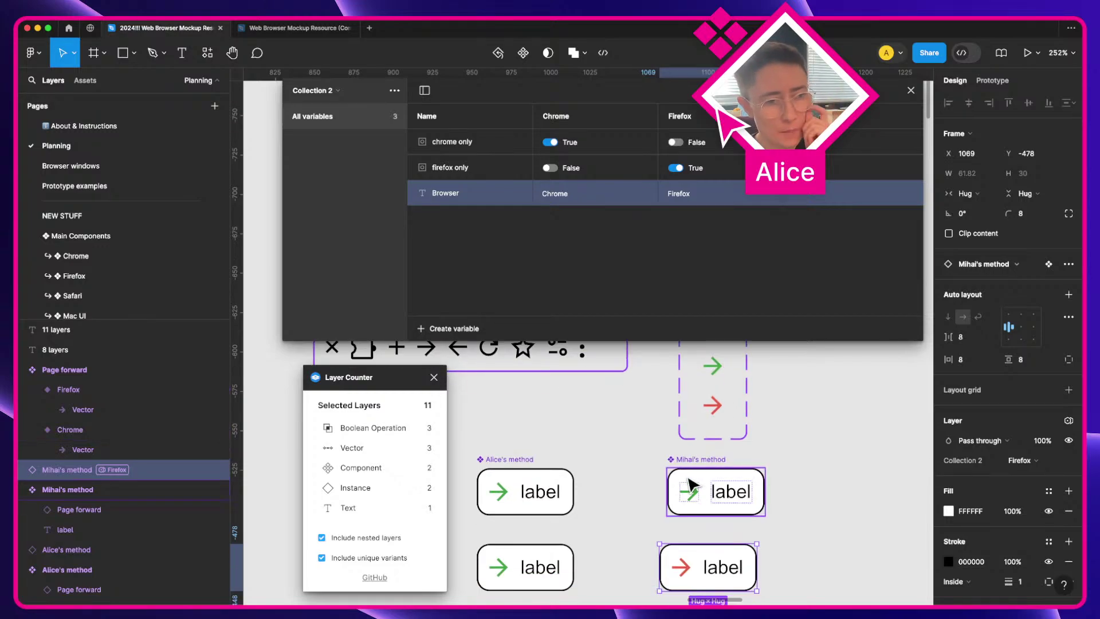
pyautogui.click(524, 487)
pyautogui.scroll(-2, 512, 455)
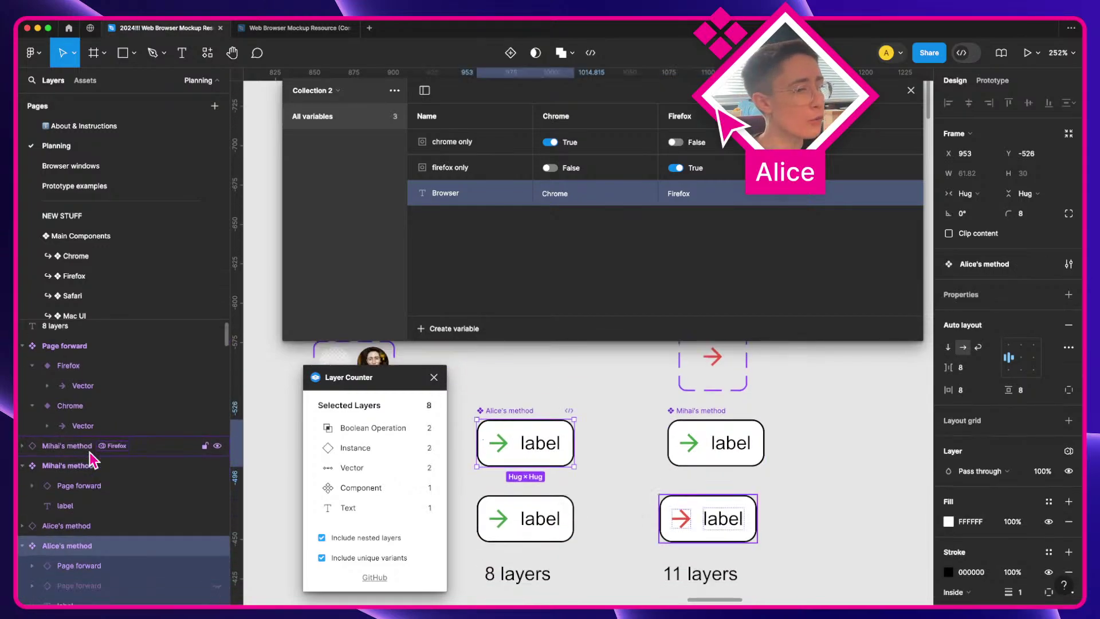
pyautogui.click(98, 518)
pyautogui.click(98, 508)
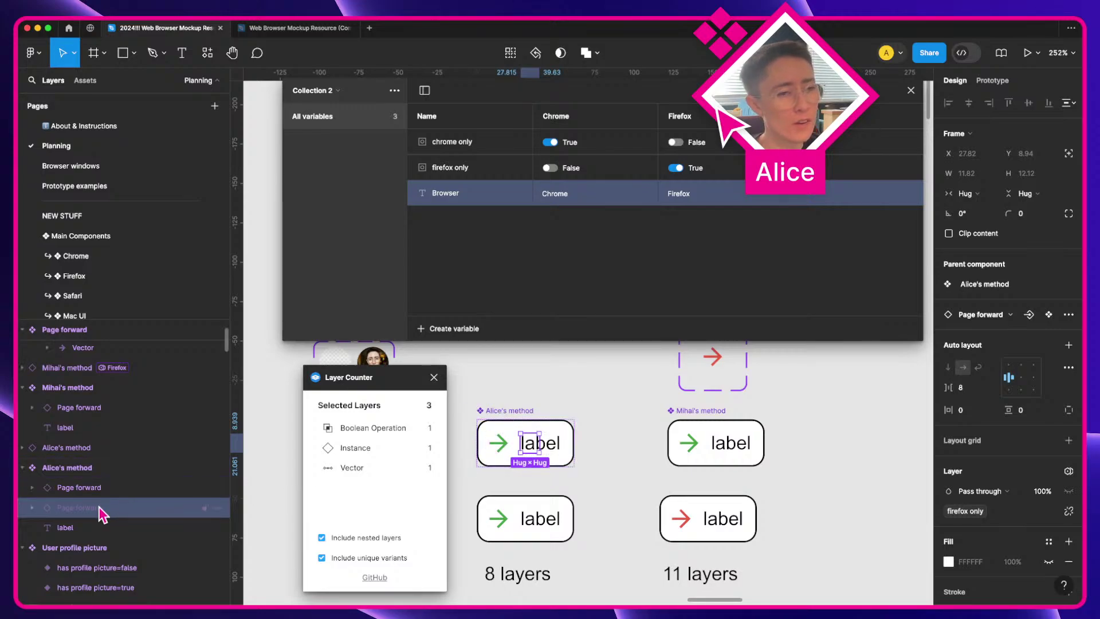
pyautogui.scroll(-2, 474, 504)
pyautogui.hscroll(-5, 489, 492)
pyautogui.click(688, 474)
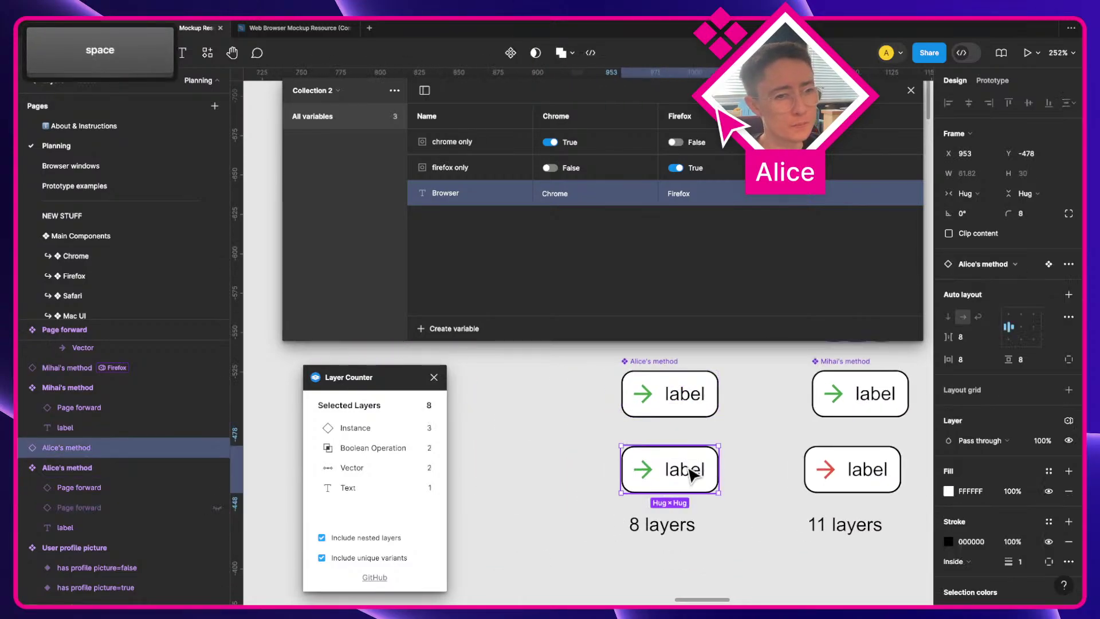
# Step: Duplicate the button and set its Collection 2 mode to Firefox
pyautogui.moveTo(688, 474); pyautogui.dragTo(734, 476)
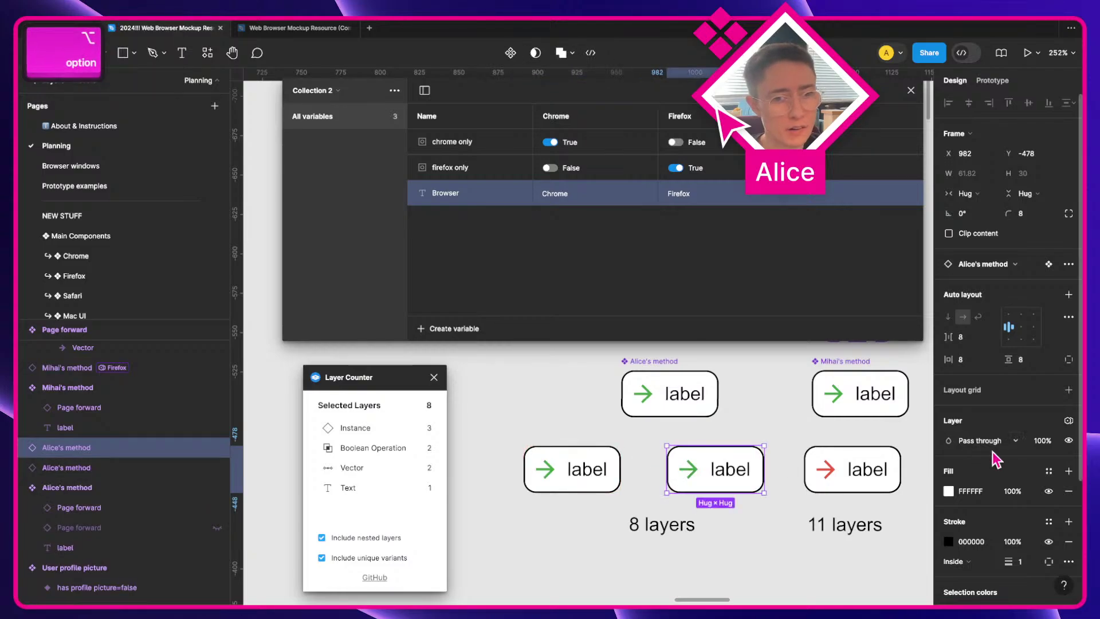
pyautogui.click(1069, 420)
pyautogui.click(1018, 461)
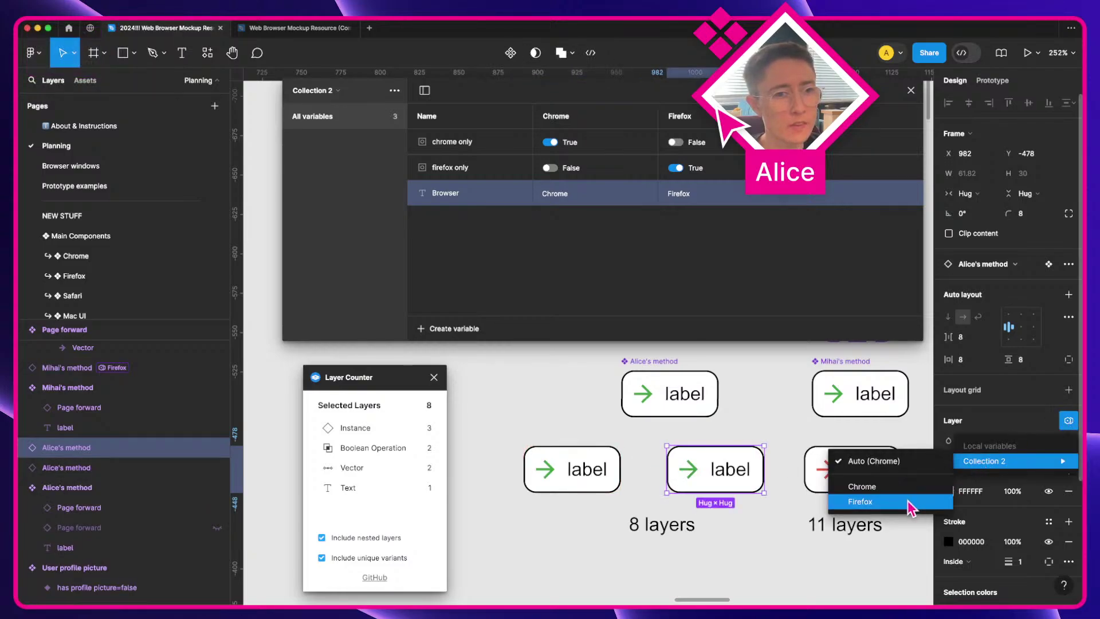
pyautogui.click(913, 504)
# Step: Move the hidden Page forward layer below the label in the left method's main component
pyautogui.click(703, 404)
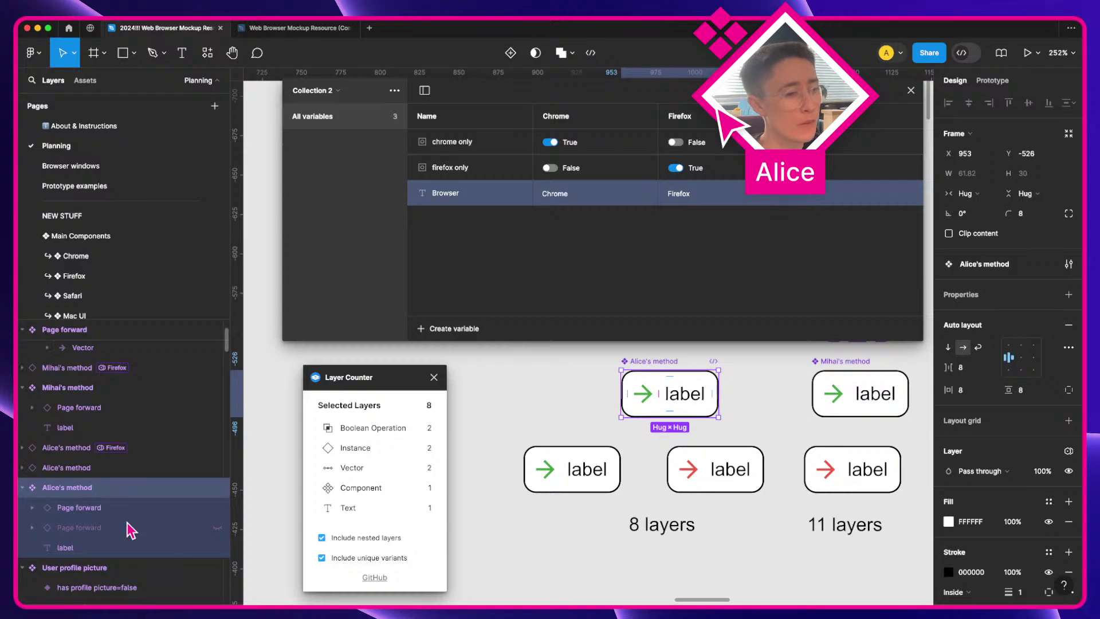
pyautogui.click(81, 528)
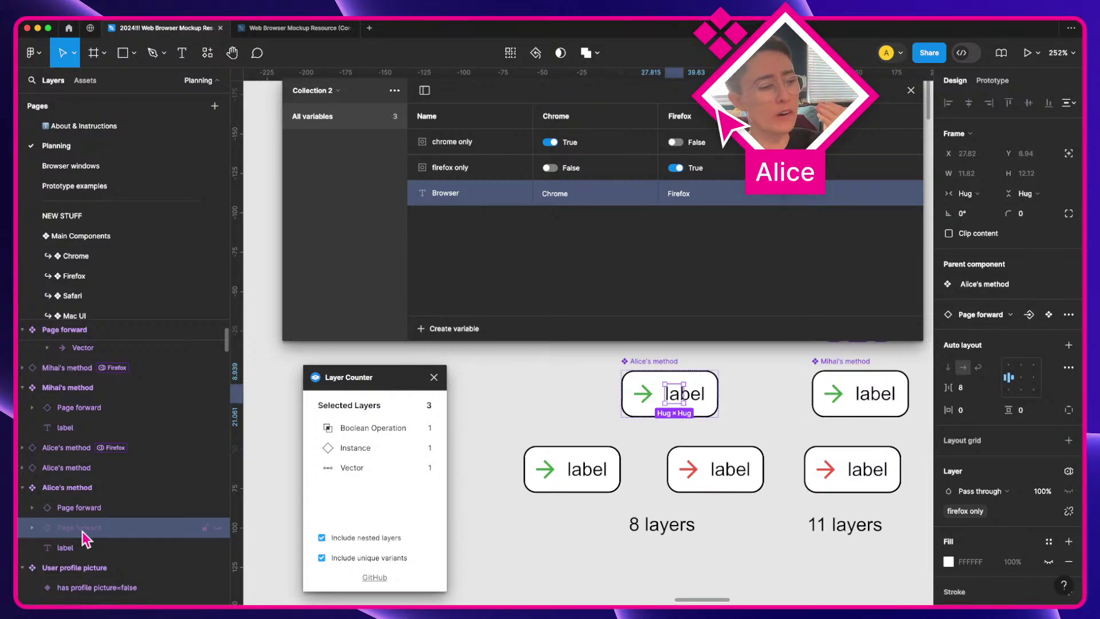
pyautogui.moveTo(83, 530); pyautogui.dragTo(84, 559)
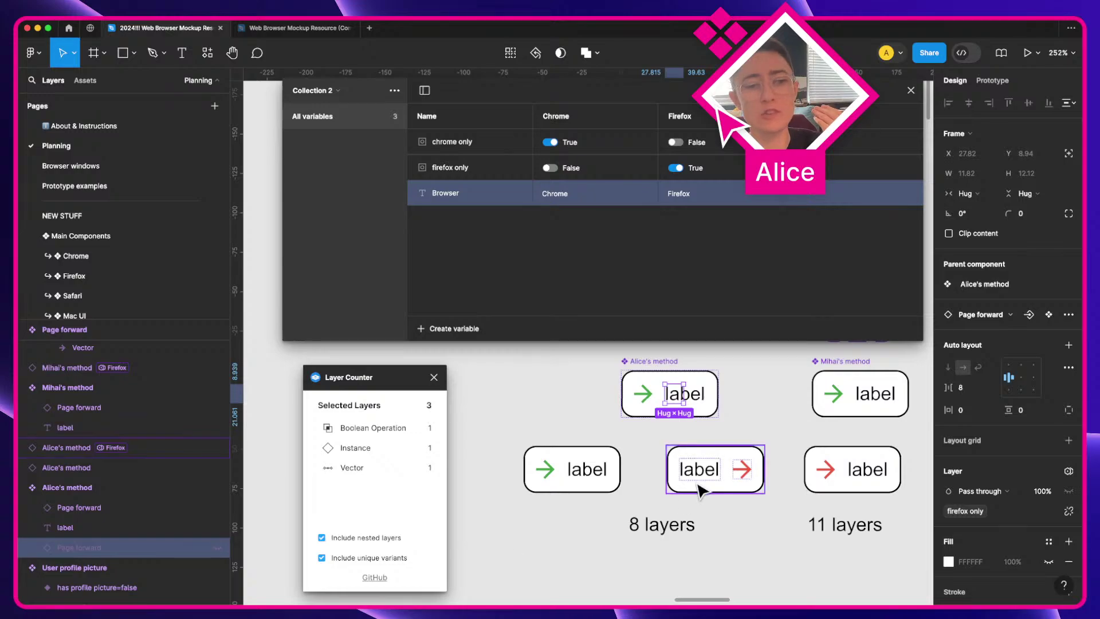
pyautogui.click(729, 507)
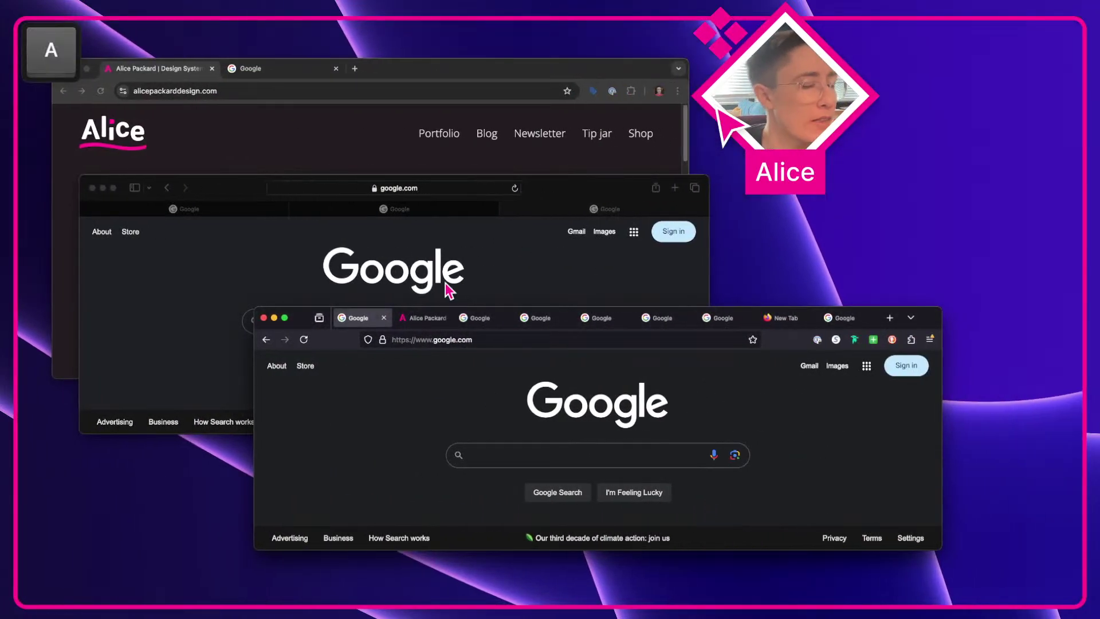
pyautogui.click(563, 253)
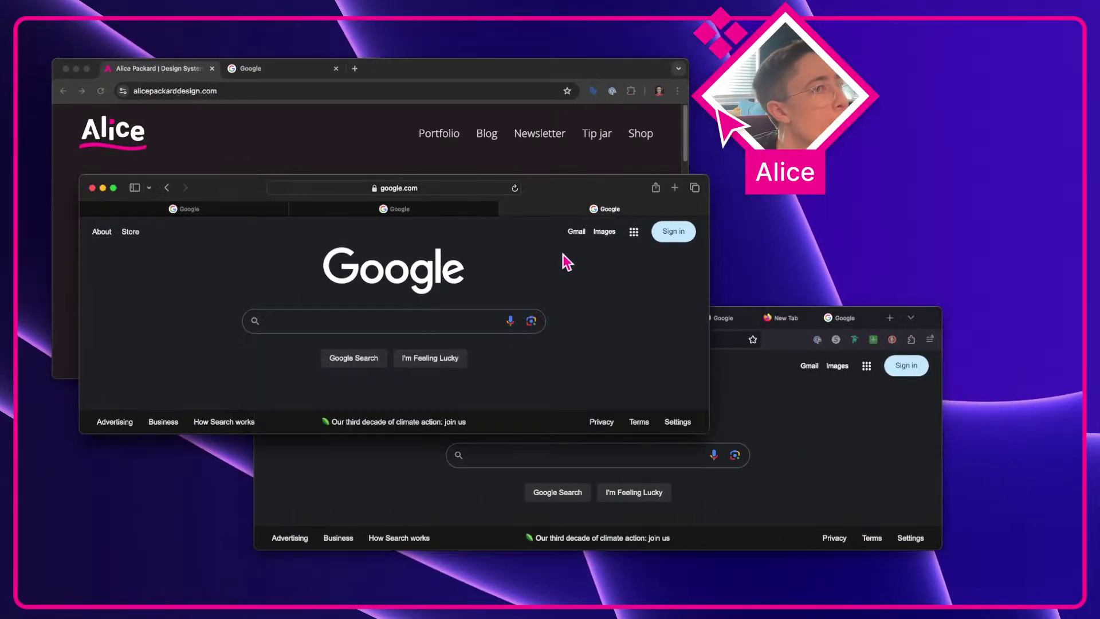
pyautogui.click(401, 122)
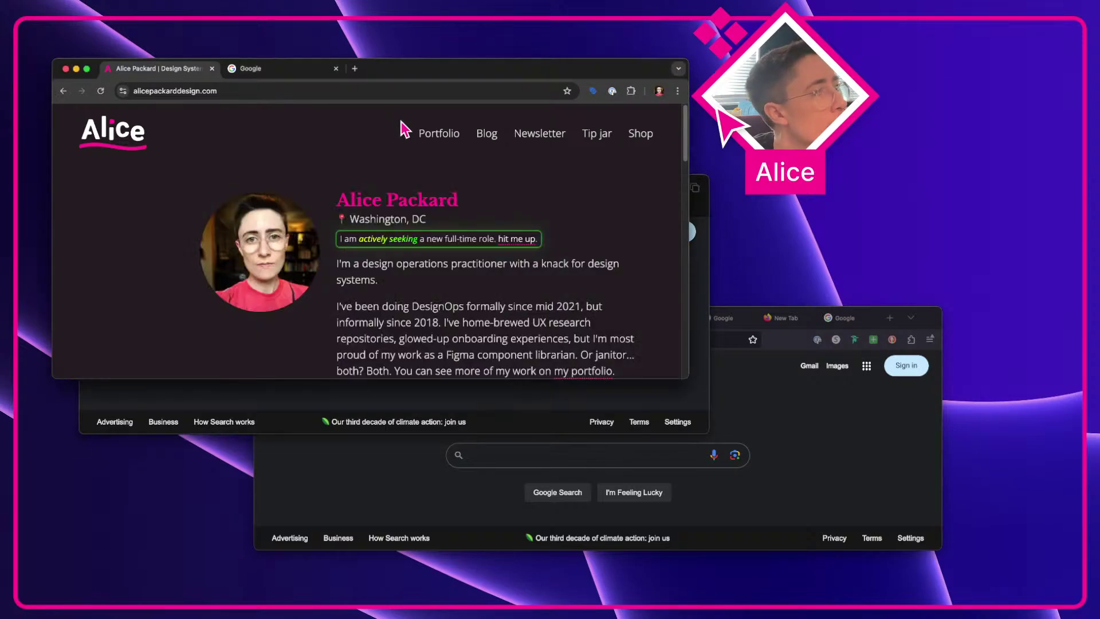
pyautogui.click(699, 398)
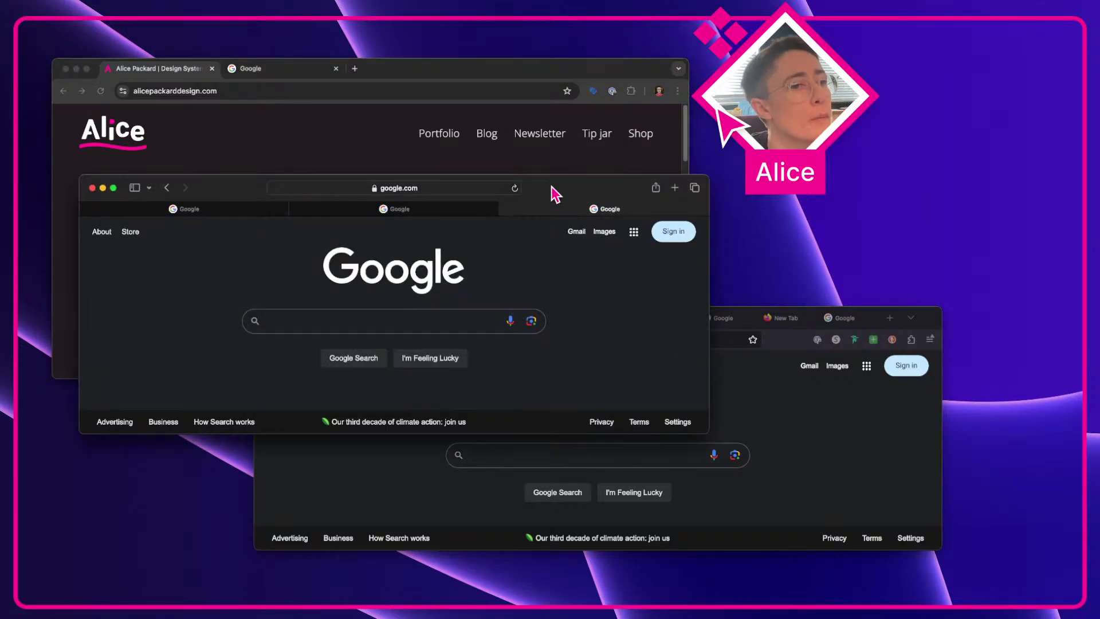
pyautogui.click(174, 112)
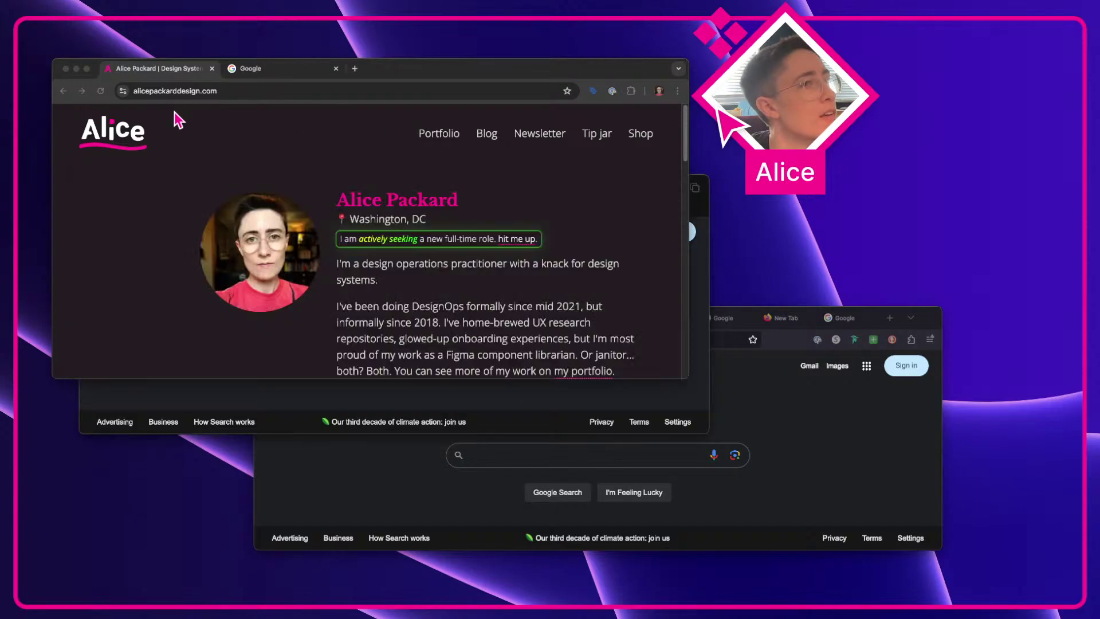
pyautogui.click(102, 92)
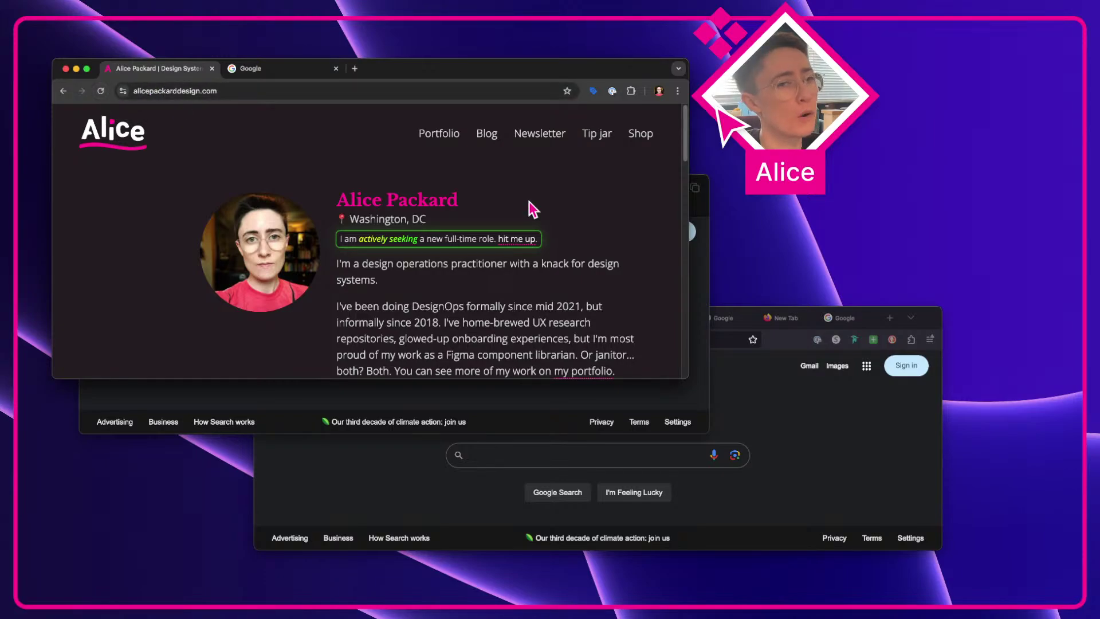
pyautogui.click(762, 410)
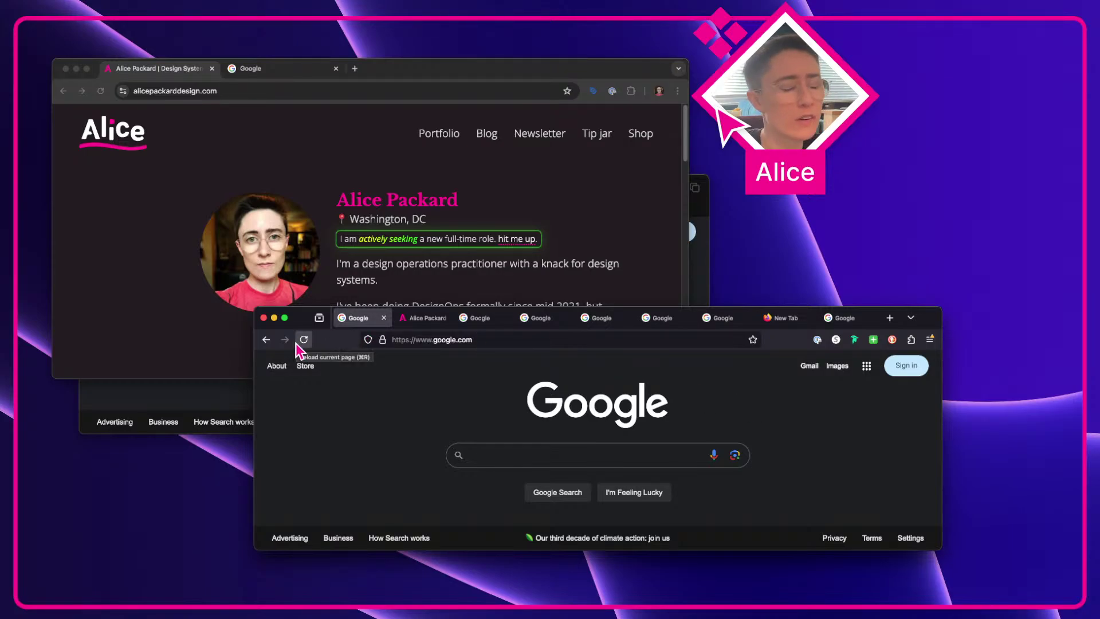
pyautogui.click(207, 393)
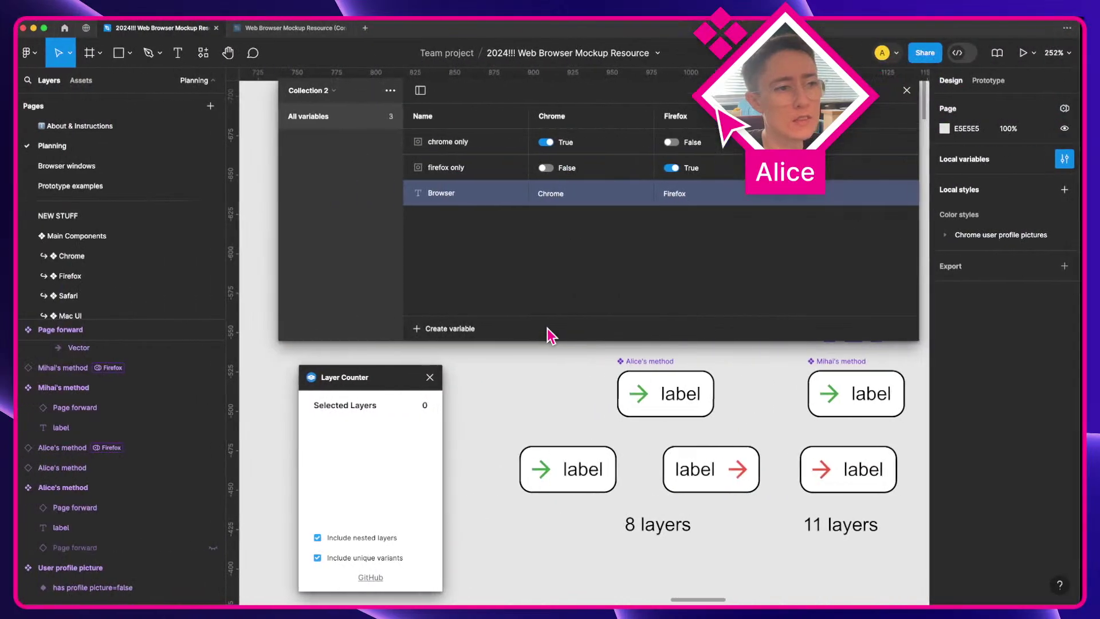
# Step: Inspect the nested arrow in the left method button and the Page forward component set
pyautogui.click(643, 401)
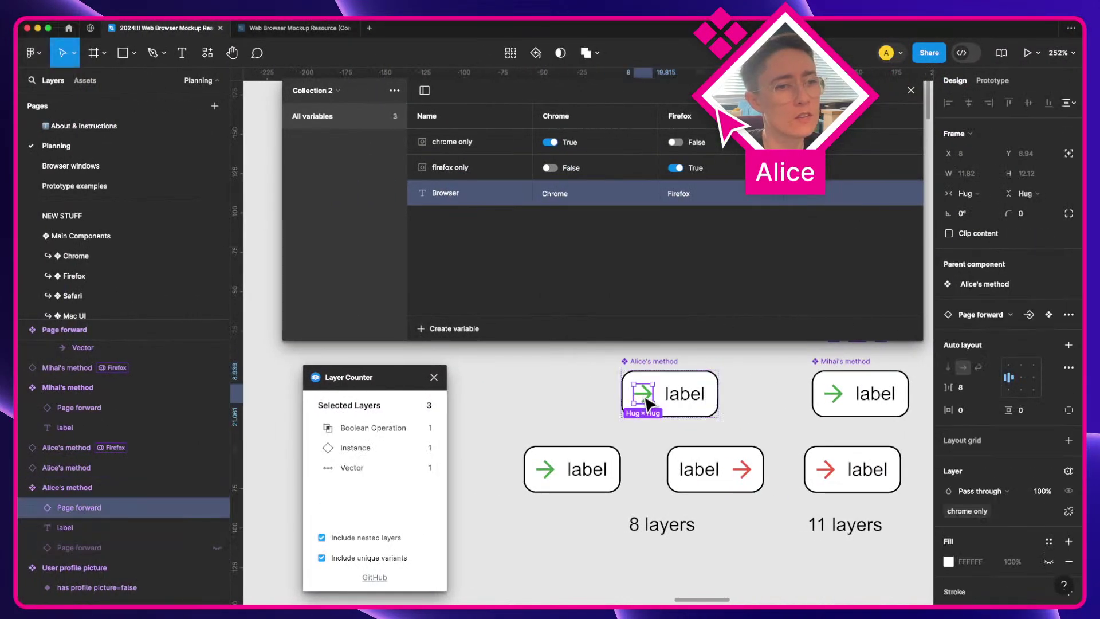
pyautogui.scroll(3, 647, 403)
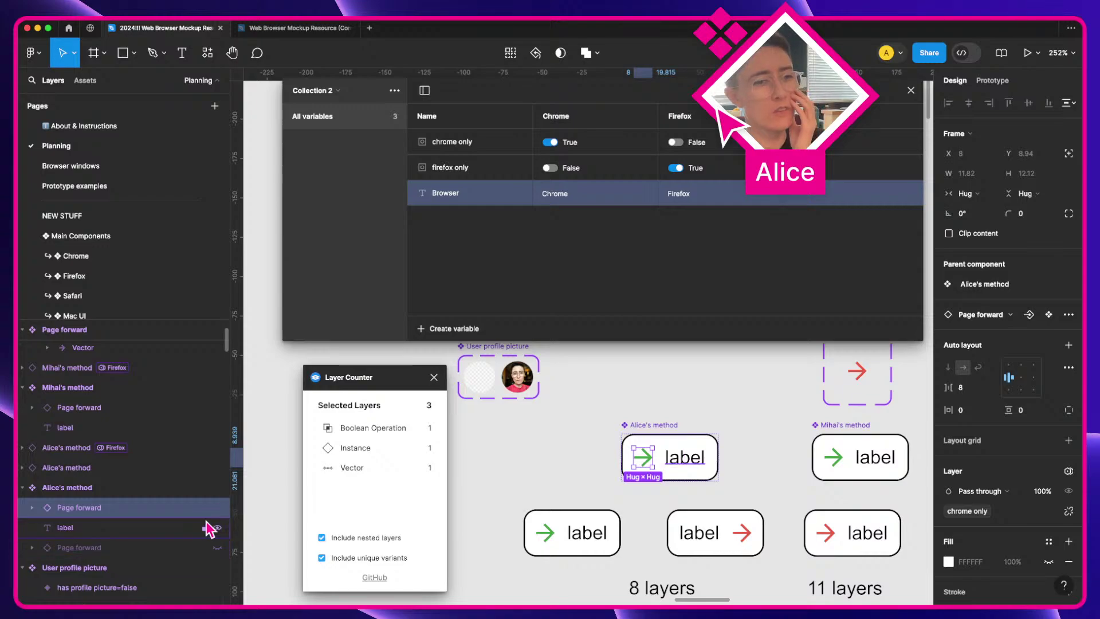
pyautogui.scroll(-1, 523, 512)
pyautogui.scroll(3, 523, 515)
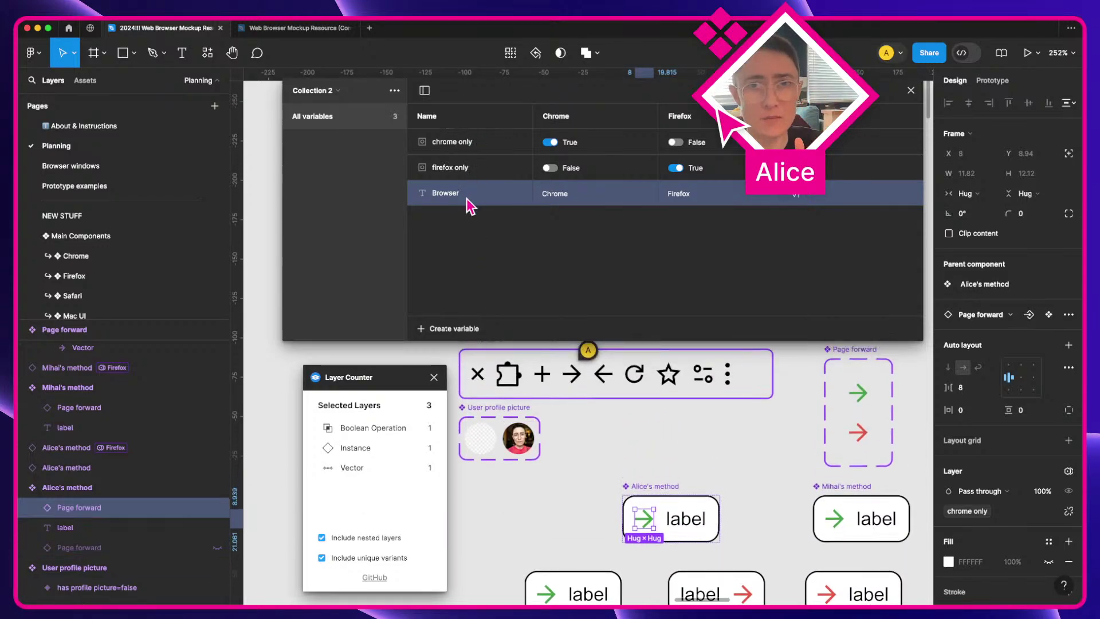
pyautogui.scroll(-3, 568, 477)
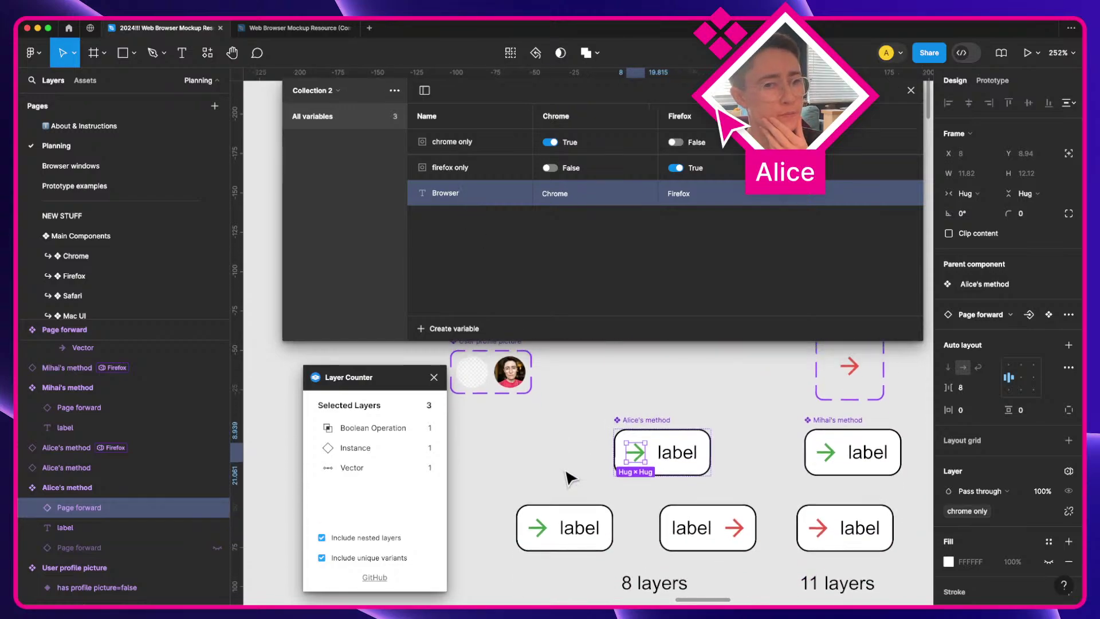
pyautogui.scroll(1, 609, 510)
pyautogui.scroll(-2, 609, 510)
pyautogui.hscroll(2, 609, 510)
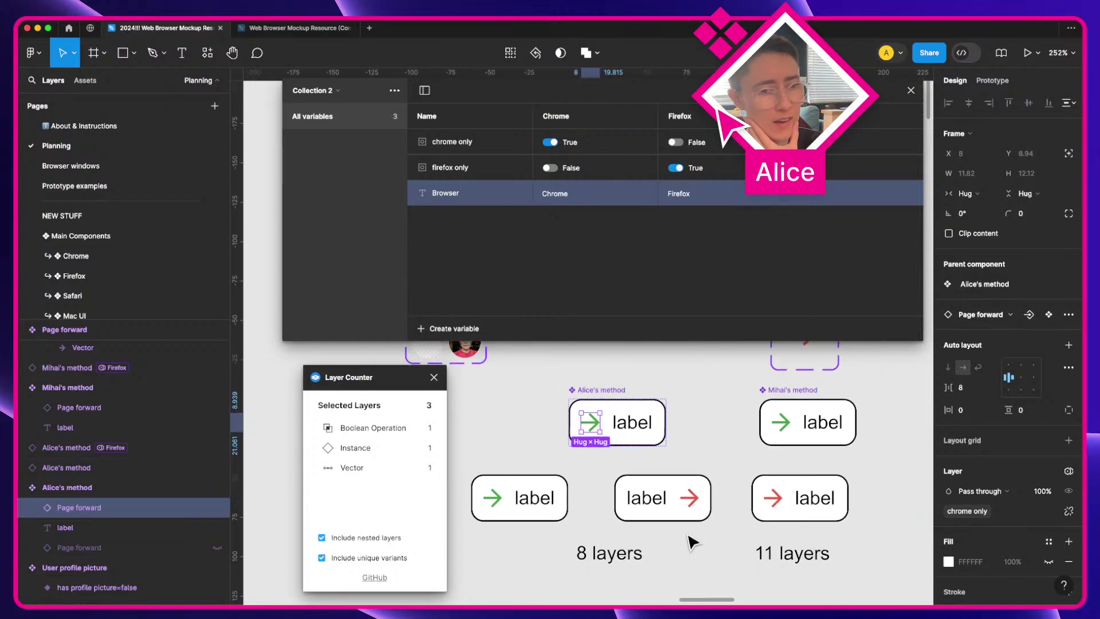
pyautogui.scroll(-1, 693, 541)
pyautogui.hscroll(1, 693, 541)
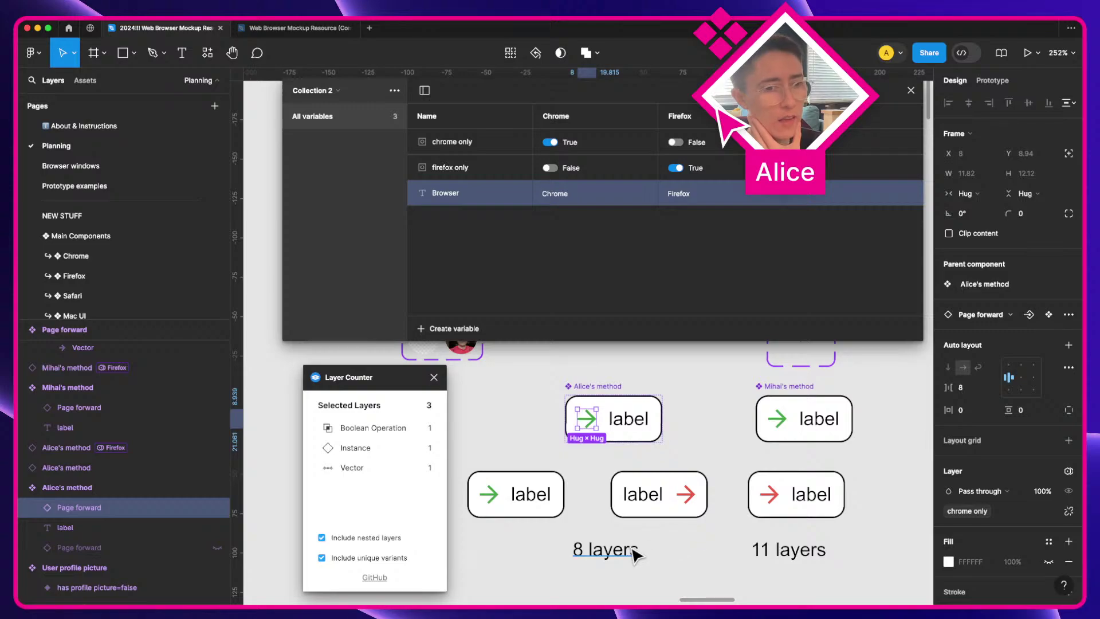
pyautogui.scroll(4, 790, 532)
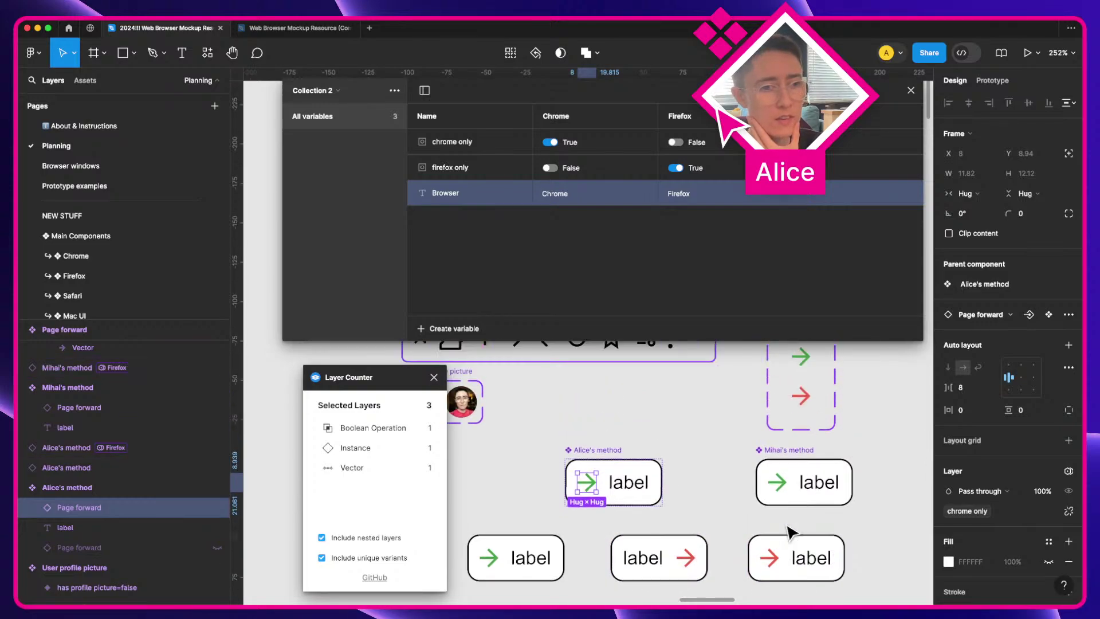
pyautogui.click(799, 422)
pyautogui.scroll(-5, 796, 435)
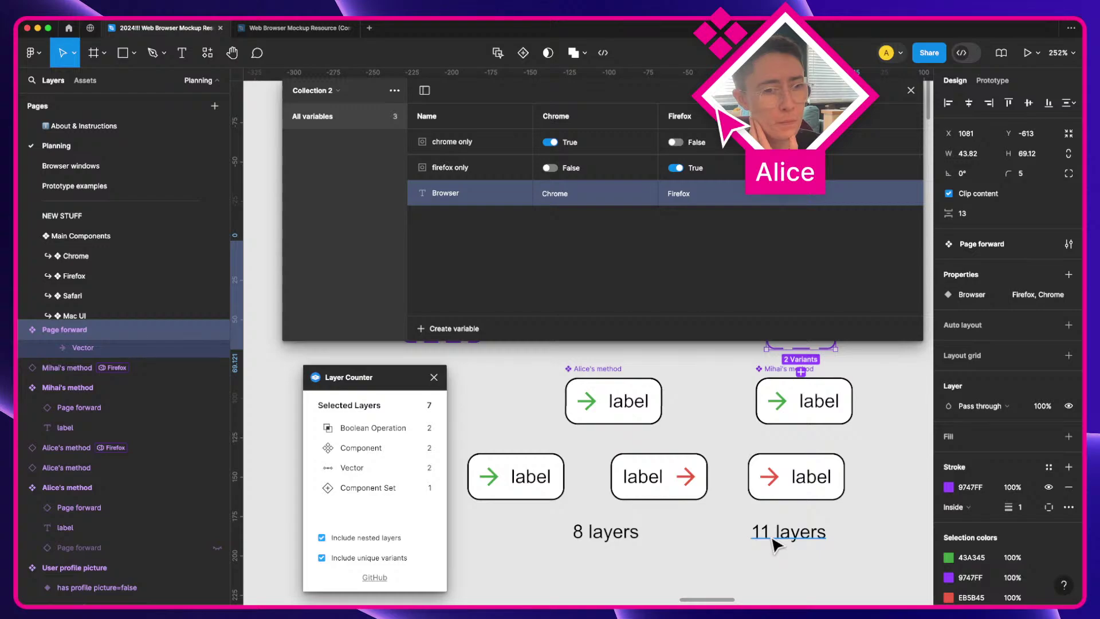
pyautogui.scroll(1, 774, 544)
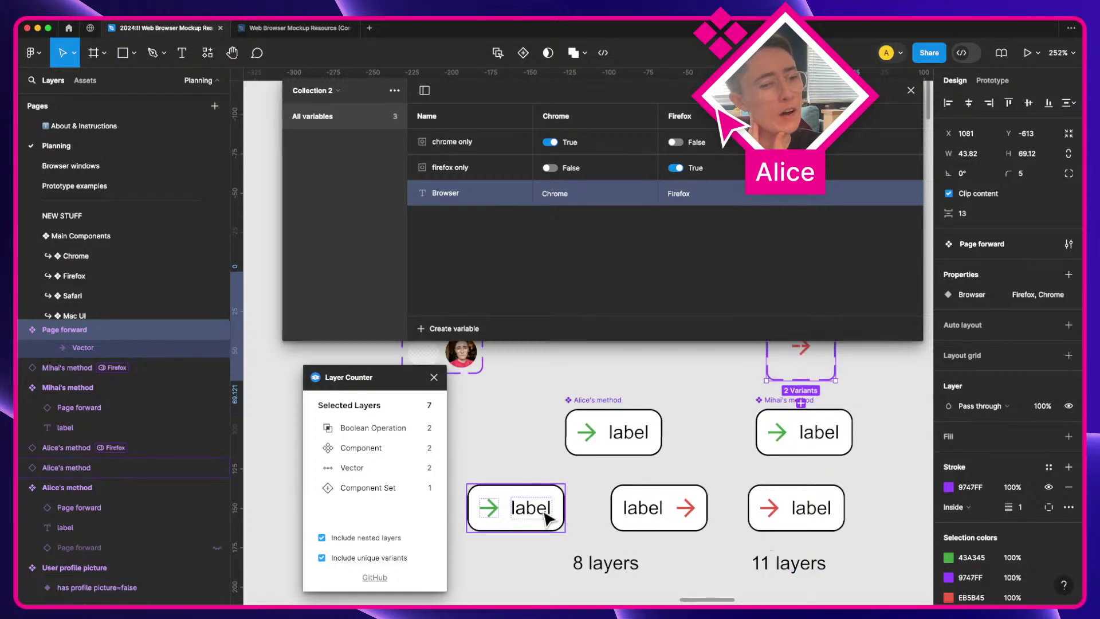
# Step: Drag the Alice's and Mihai's method buttons into two aligned rows
pyautogui.moveTo(545, 513); pyautogui.dragTo(589, 514)
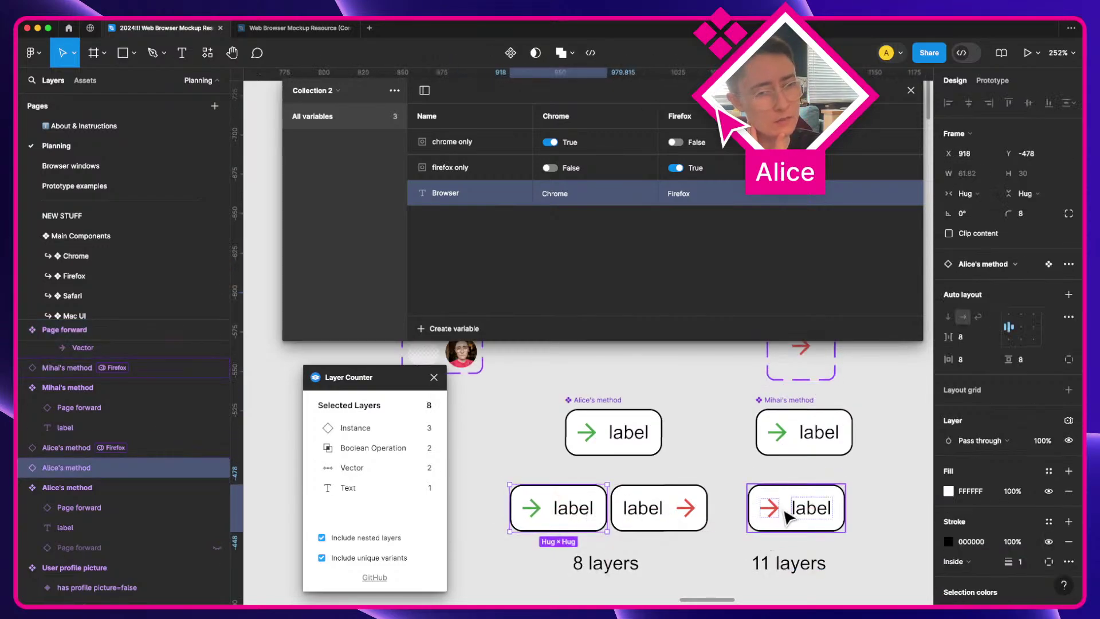
pyautogui.moveTo(781, 510); pyautogui.dragTo(796, 518)
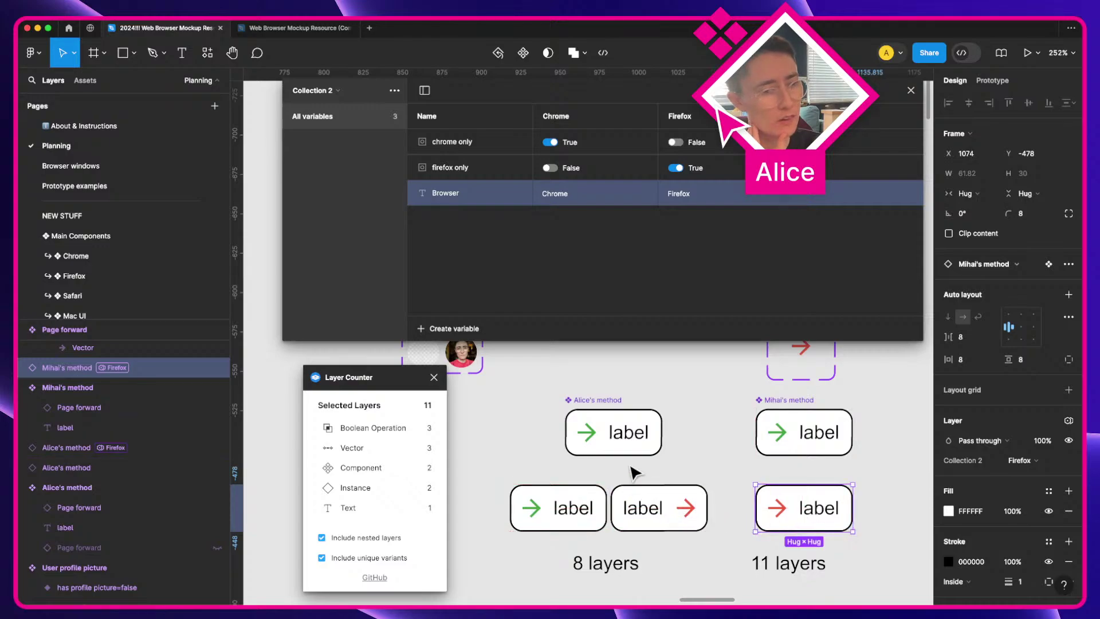
pyautogui.moveTo(627, 453); pyautogui.dragTo(621, 456)
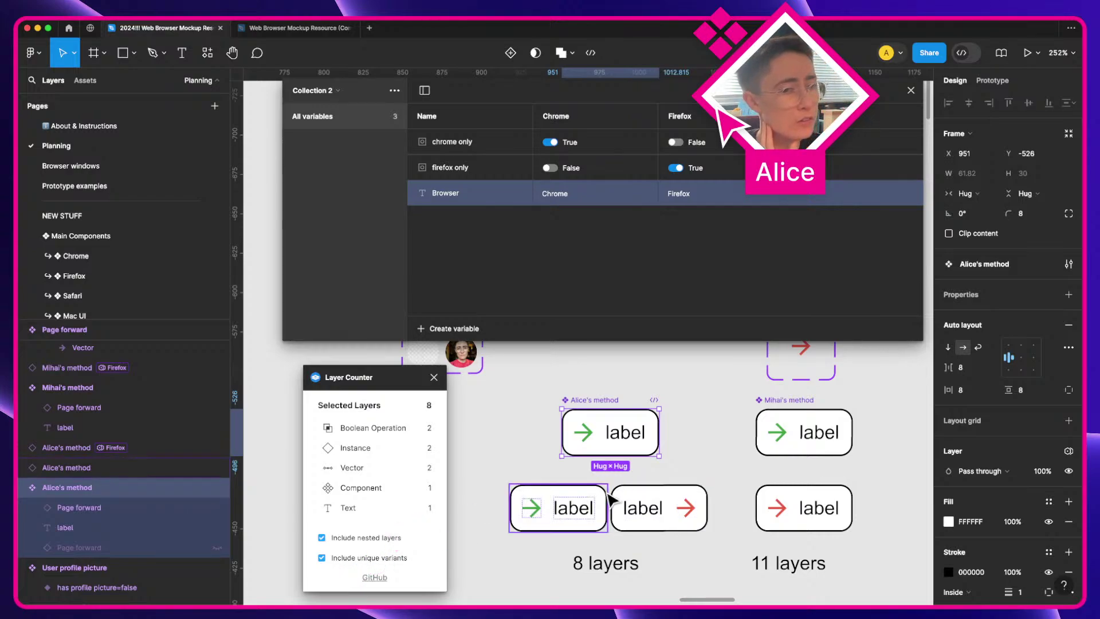
# Step: Expand the bottom-left Alice's method button's Page forward and Vector layers in the Layers panel
pyautogui.click(558, 507)
pyautogui.scroll(-1, 401, 487)
pyautogui.click(23, 467)
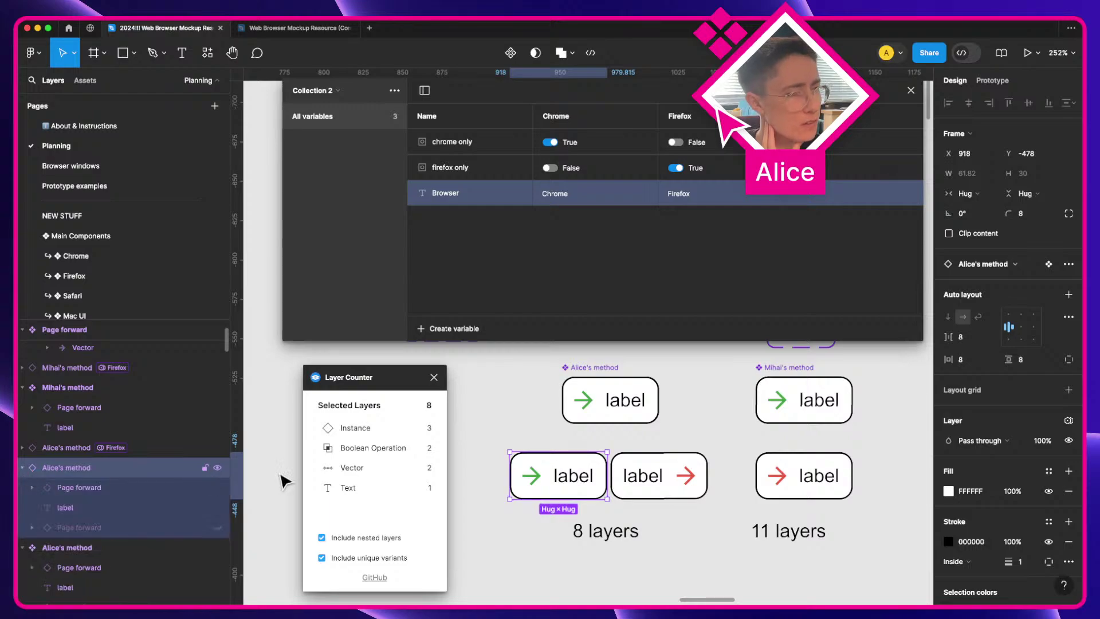
pyautogui.scroll(-1, 109, 487)
pyautogui.click(32, 474)
pyautogui.scroll(-1, 58, 492)
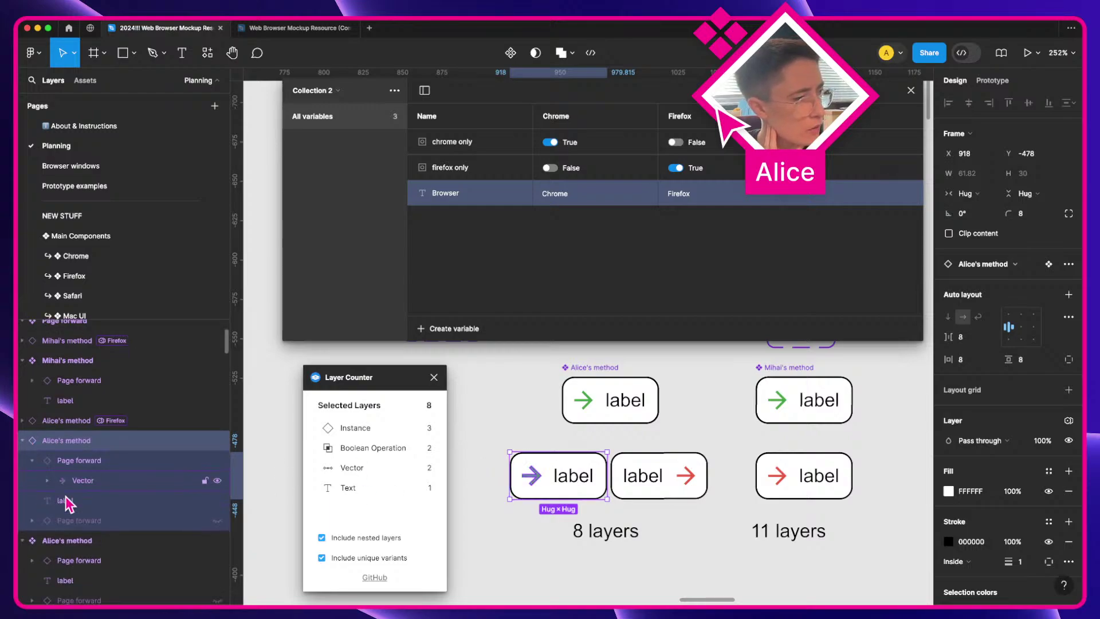
pyautogui.click(33, 521)
pyautogui.click(47, 480)
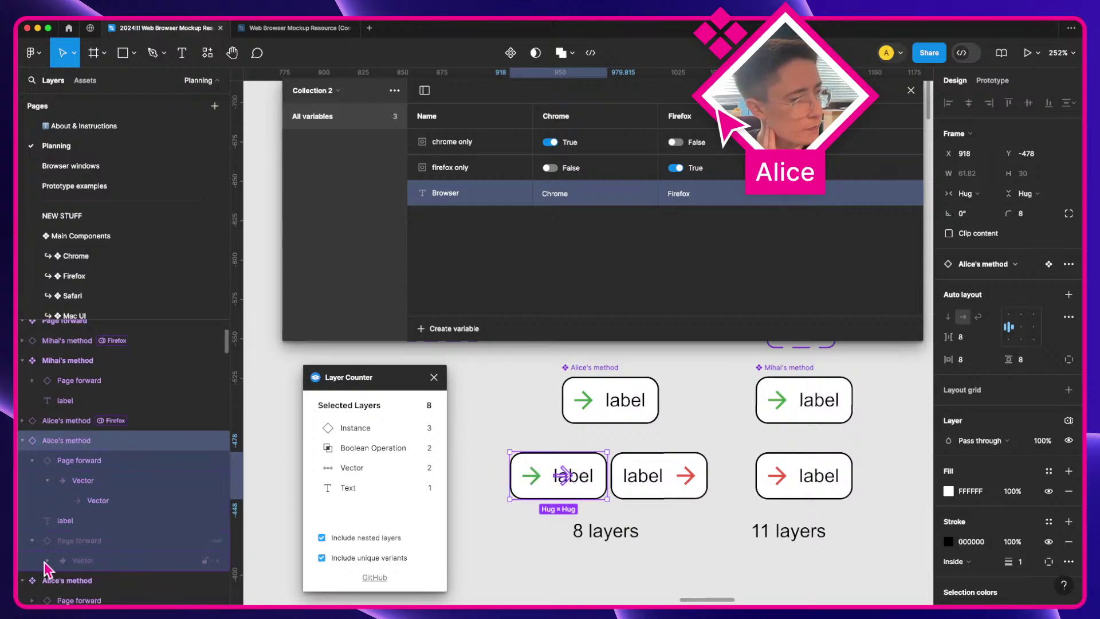
pyautogui.click(47, 562)
pyautogui.scroll(-2, 51, 564)
# Step: Select each nested vector, Page forward instance and label, ending on the whole button
pyautogui.click(105, 553)
pyautogui.click(101, 533)
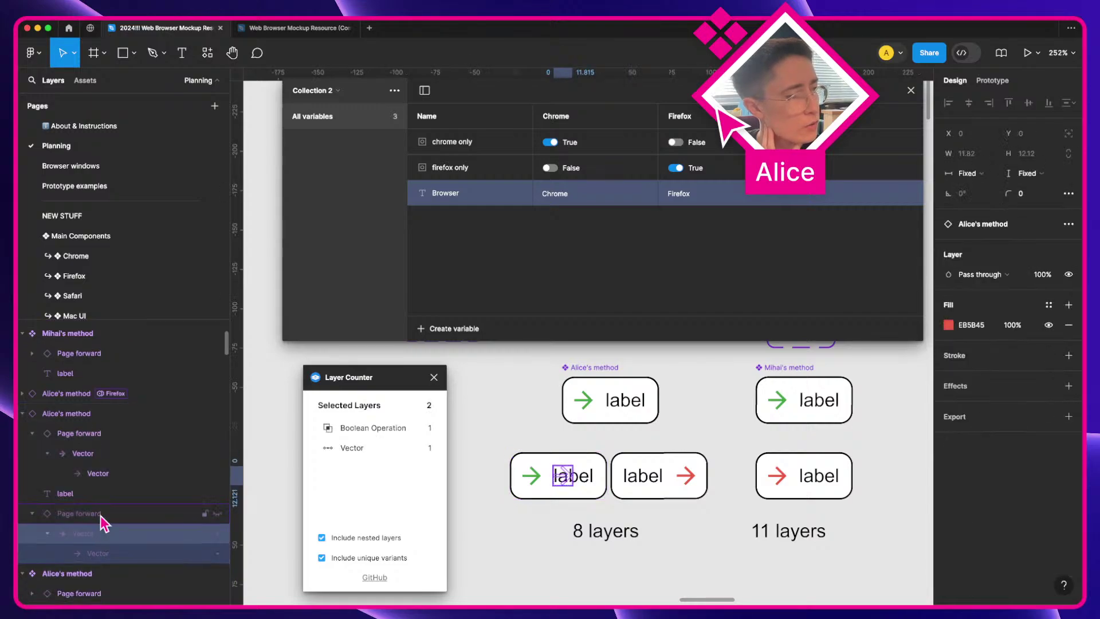
pyautogui.click(101, 513)
pyautogui.click(104, 493)
pyautogui.click(109, 473)
pyautogui.click(98, 453)
pyautogui.click(98, 433)
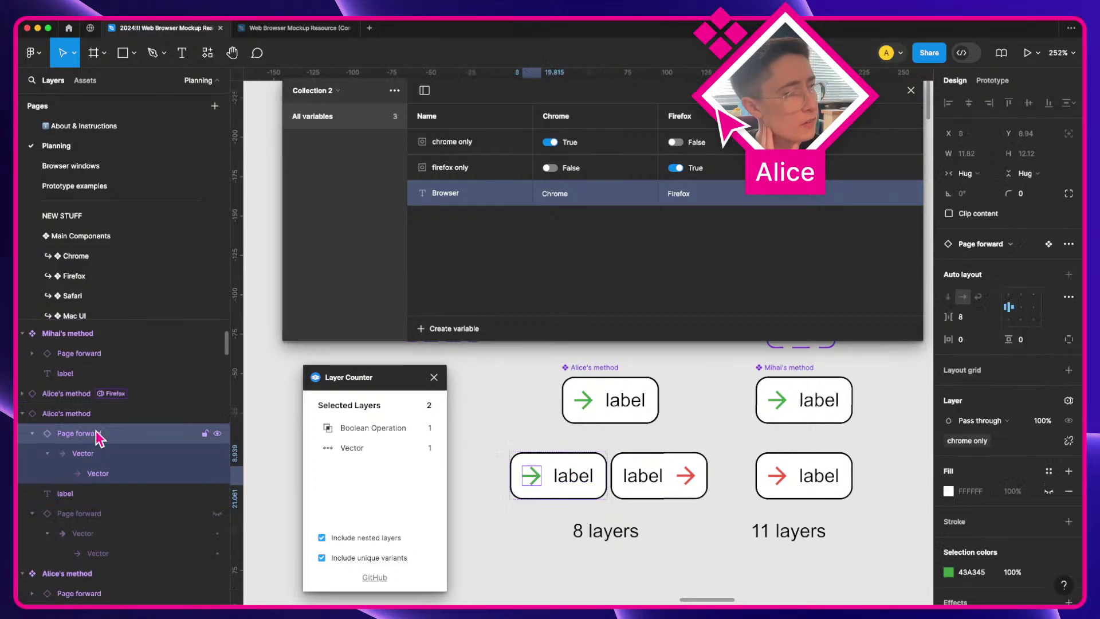
pyautogui.click(89, 413)
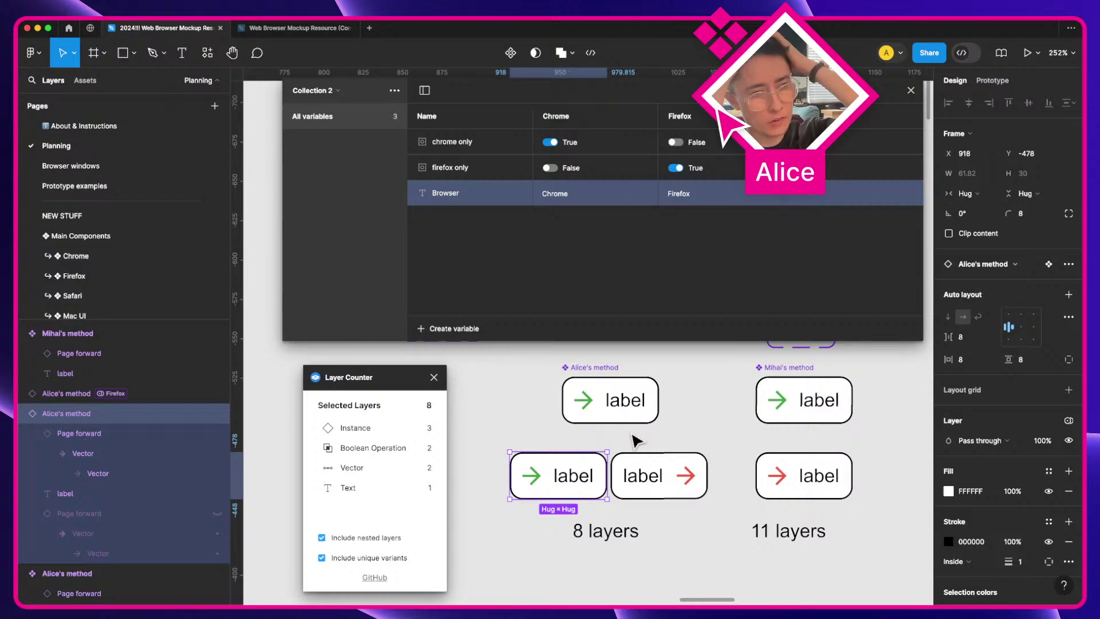
# Step: Marquee-select all the label buttons and their captions together
pyautogui.click(634, 441)
pyautogui.scroll(1, 607, 424)
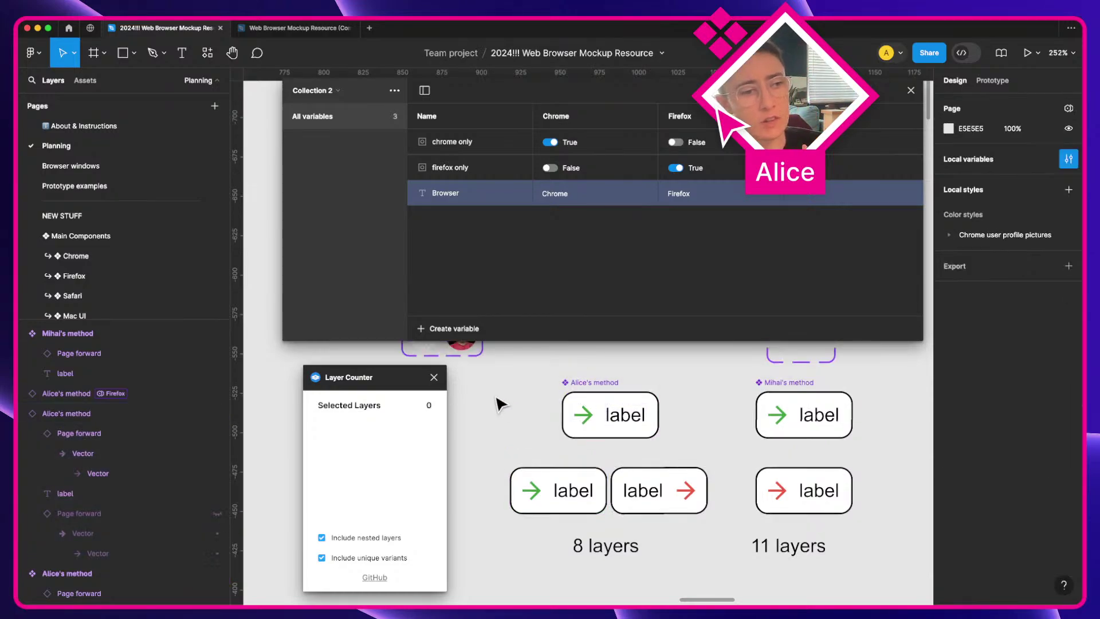
pyautogui.moveTo(472, 379); pyautogui.dragTo(912, 563)
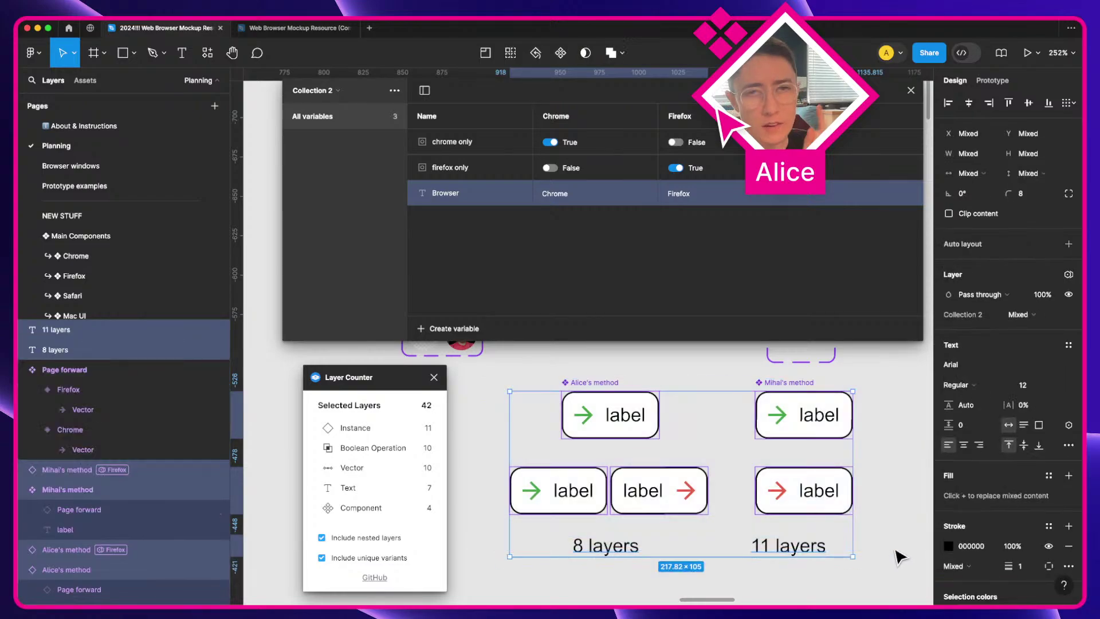
pyautogui.click(880, 570)
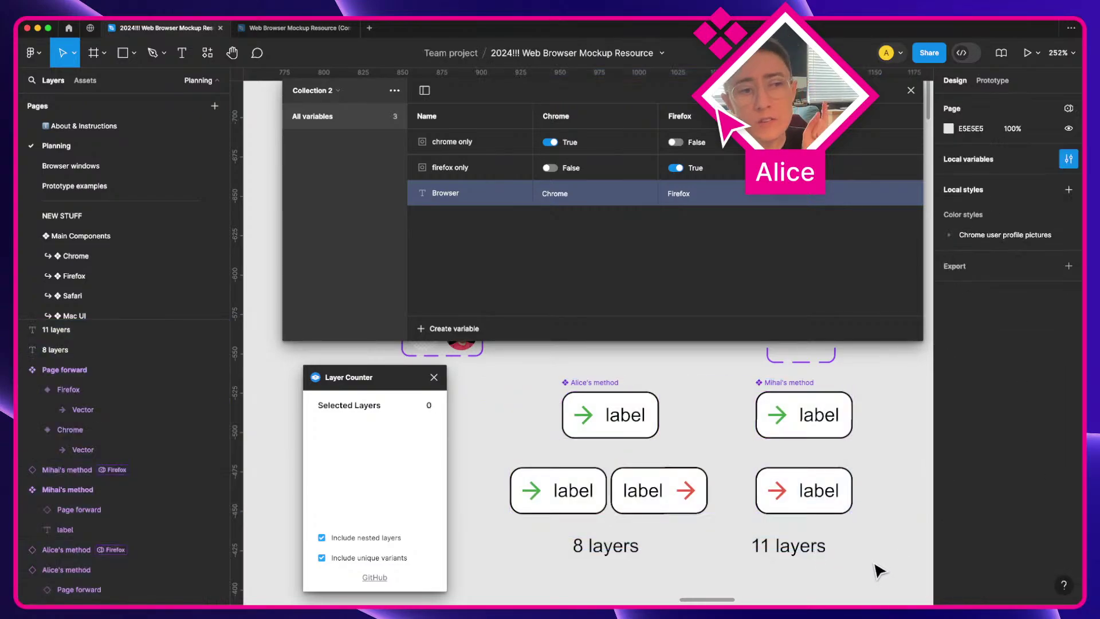
pyautogui.scroll(5, 842, 548)
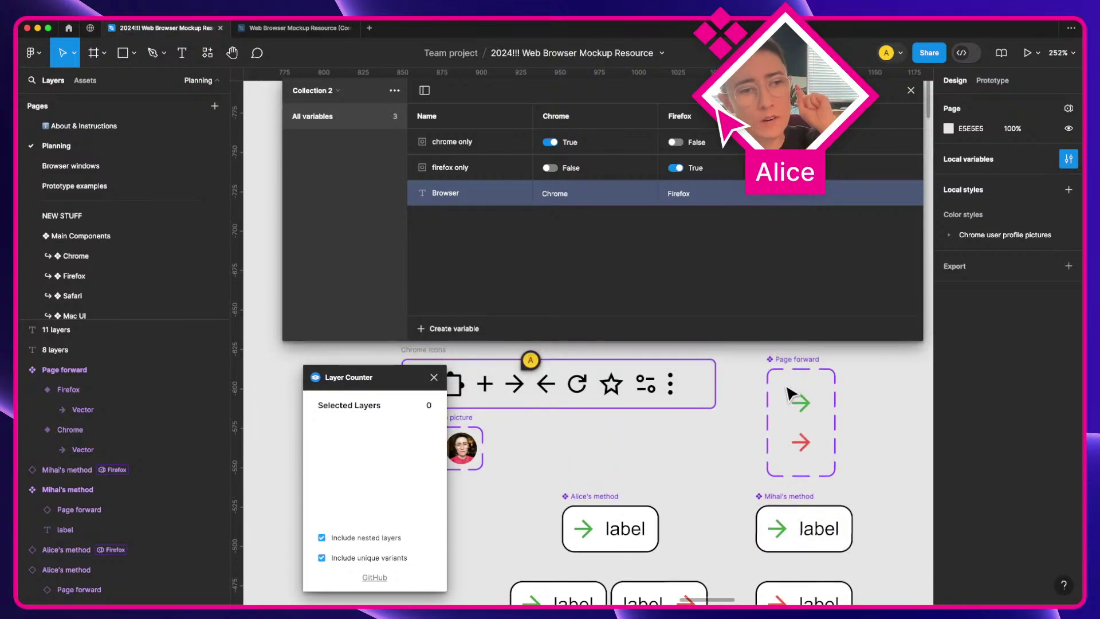
pyautogui.click(796, 361)
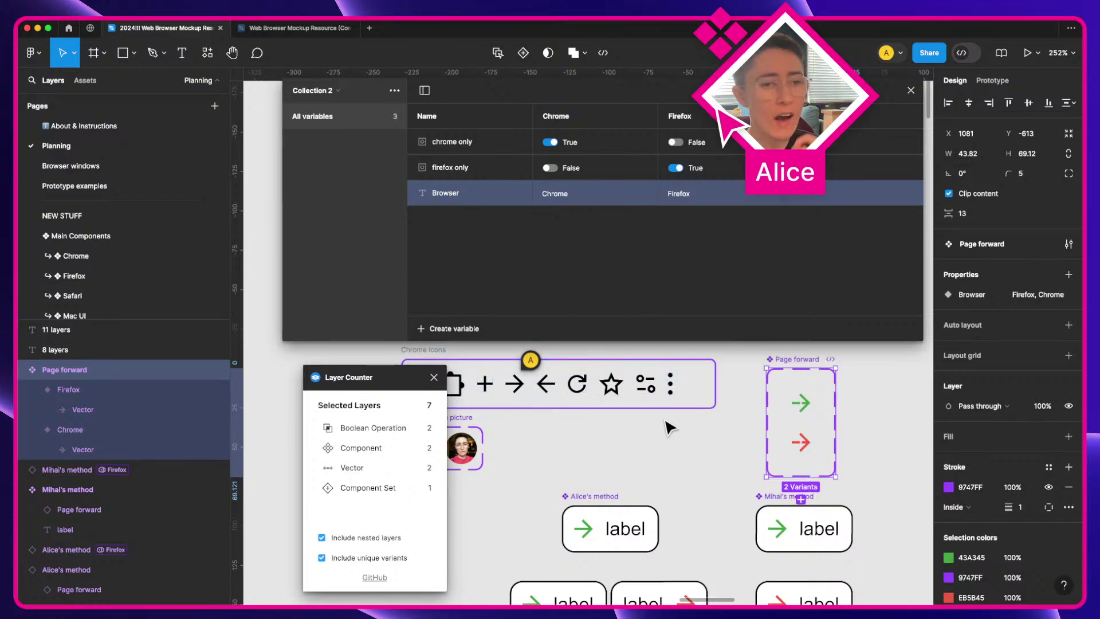
pyautogui.scroll(-2, 669, 426)
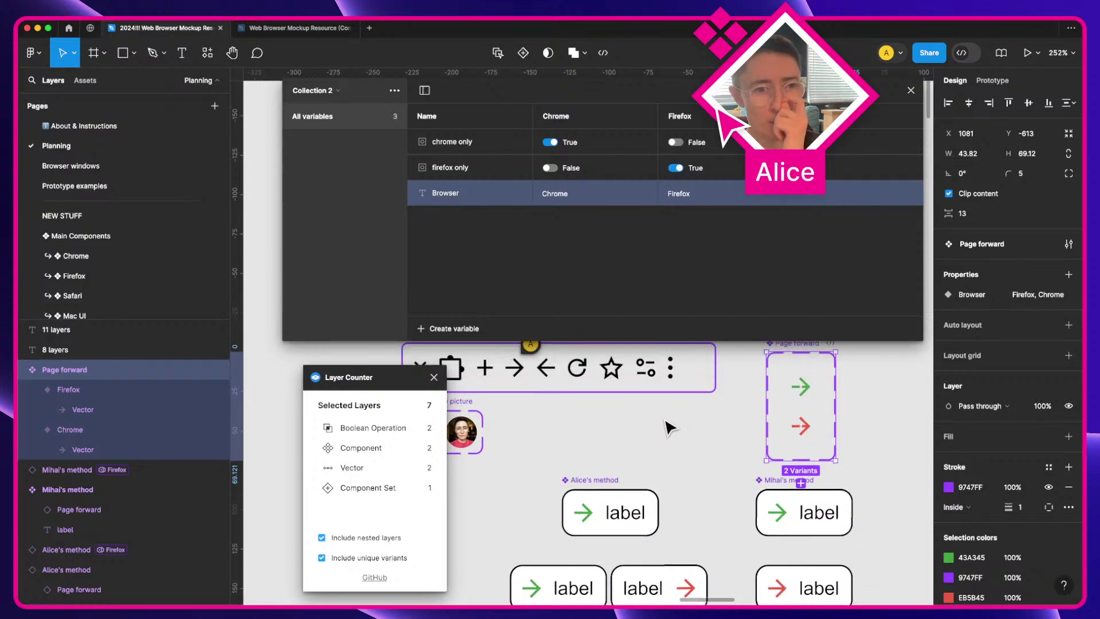
pyautogui.scroll(2, 669, 427)
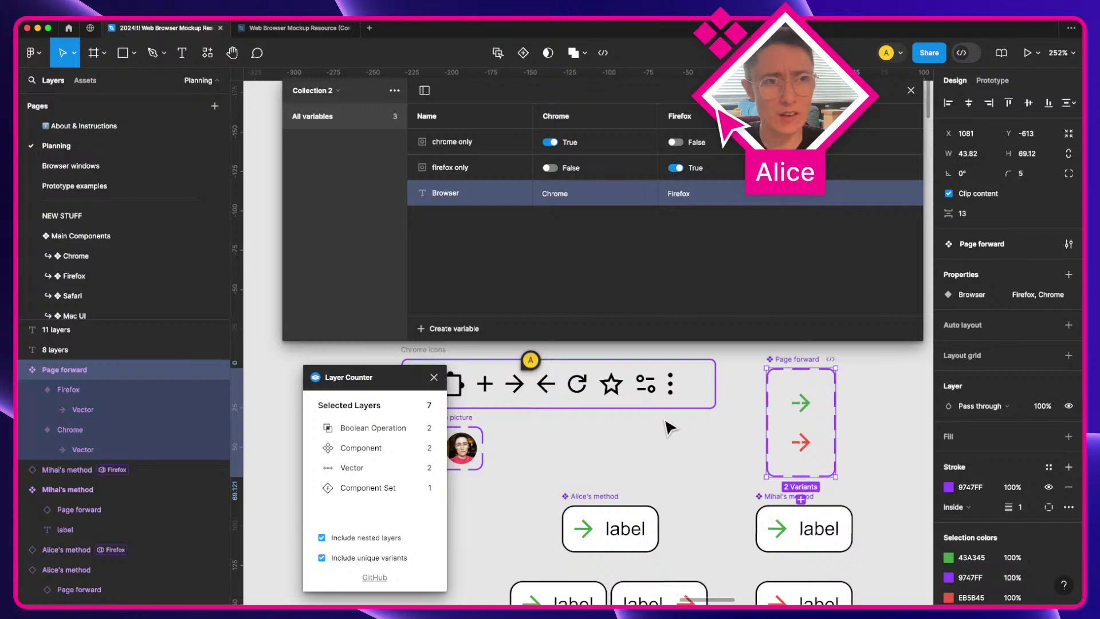
pyautogui.scroll(-3, 699, 515)
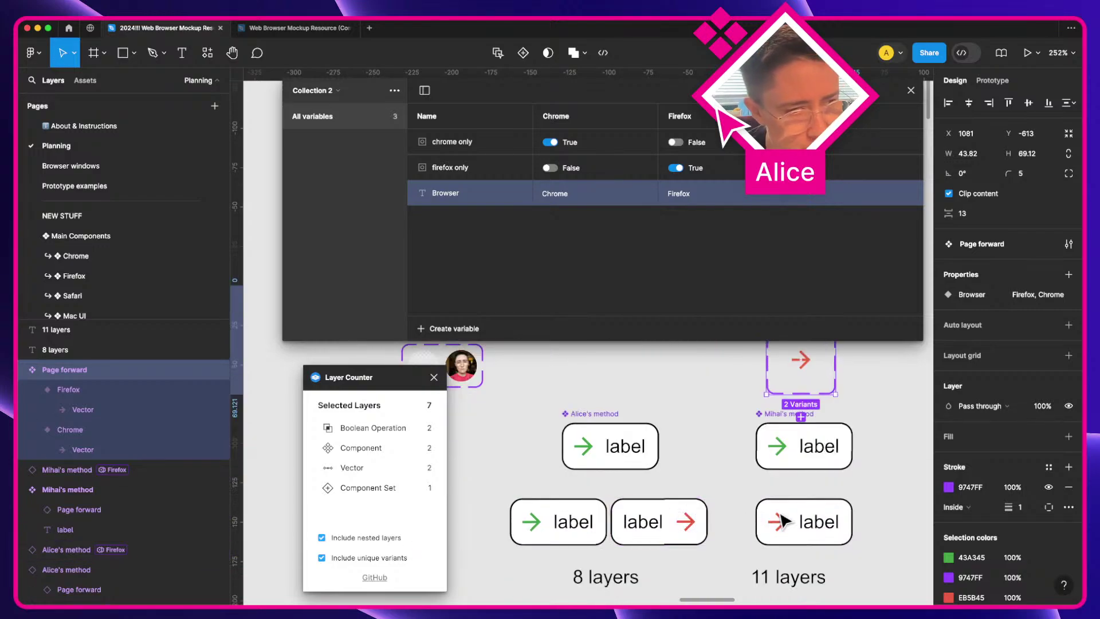
# Step: Select Mihai's method button and drill into its child layers with Return
pyautogui.click(812, 516)
pyautogui.press('Return')
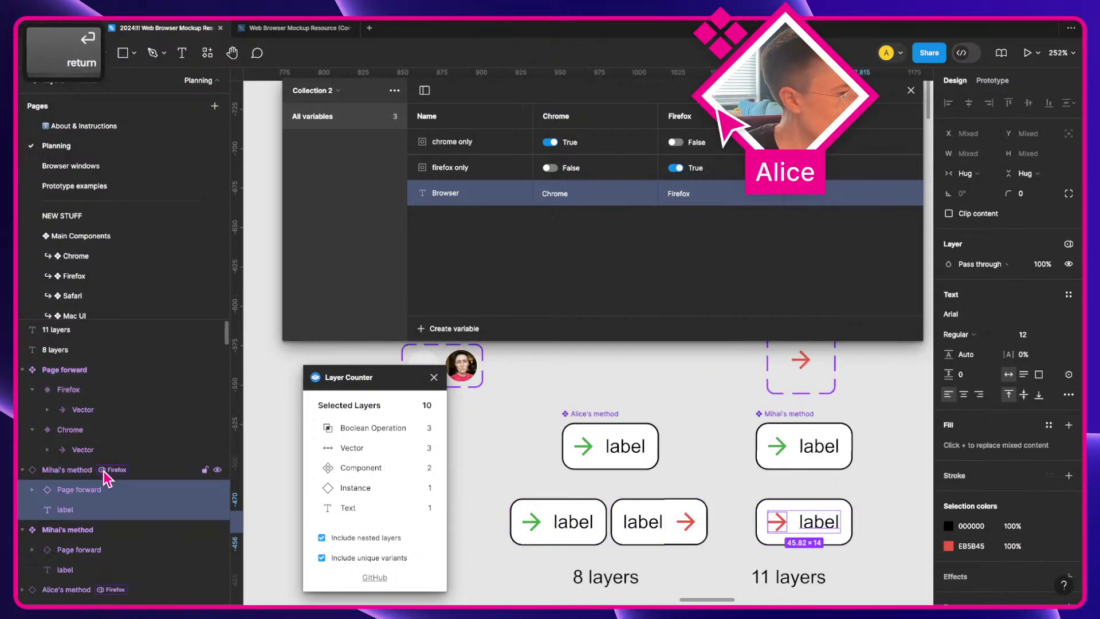
pyautogui.press('Return')
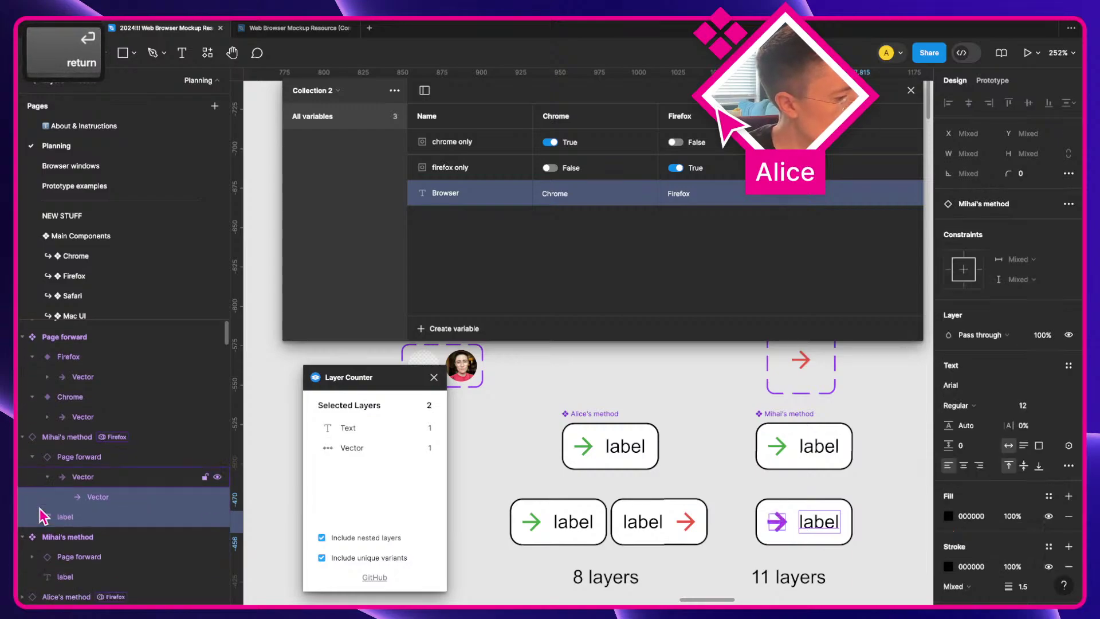
pyautogui.hotkey('shift', 'Return')
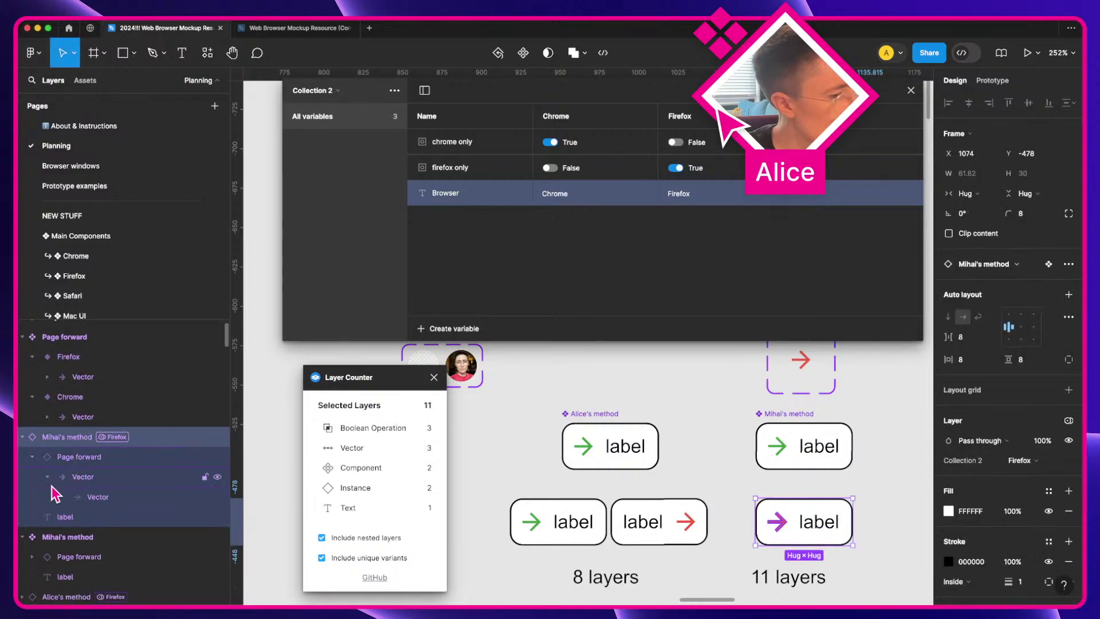
# Step: Select its label, arrow vector, vector group and Page forward instance in turn, ending on the button
pyautogui.click(66, 522)
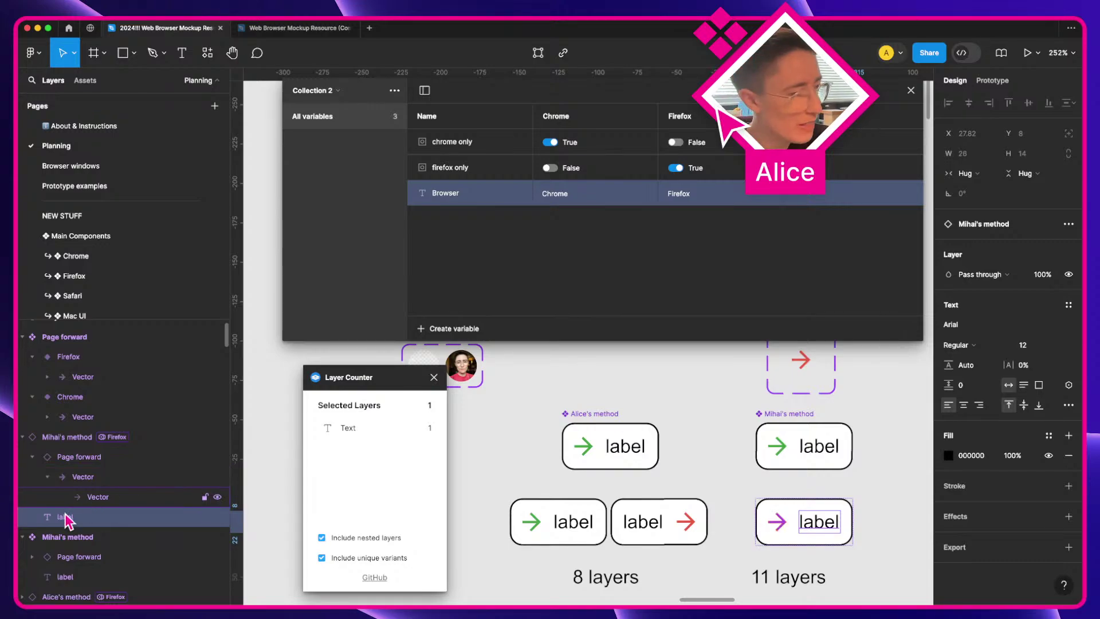
pyautogui.click(97, 497)
pyautogui.click(84, 476)
pyautogui.click(80, 457)
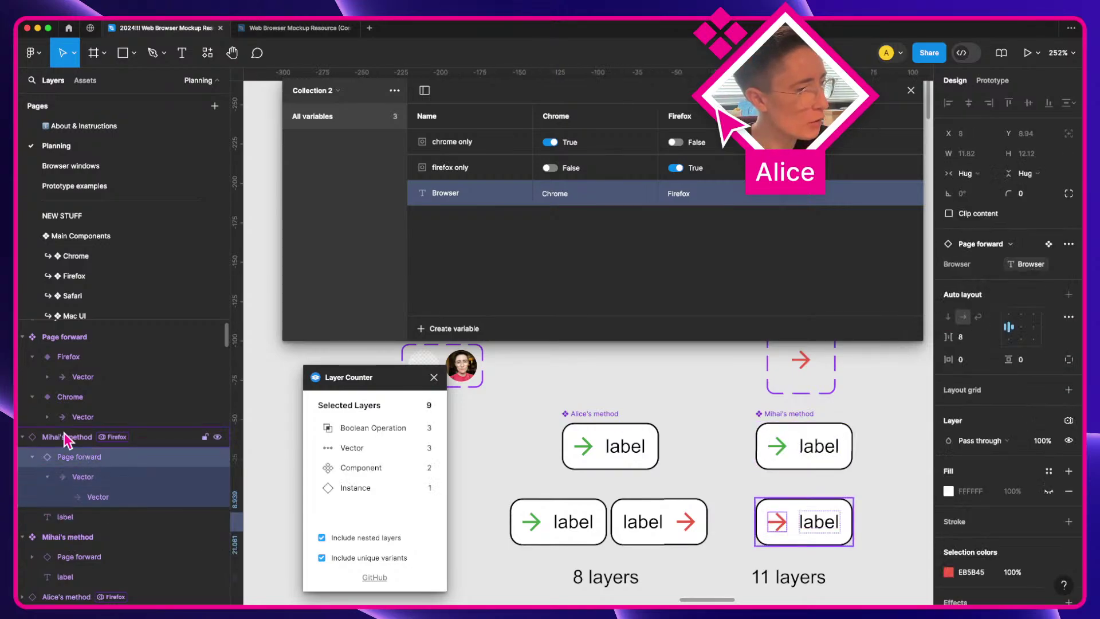
pyautogui.click(64, 435)
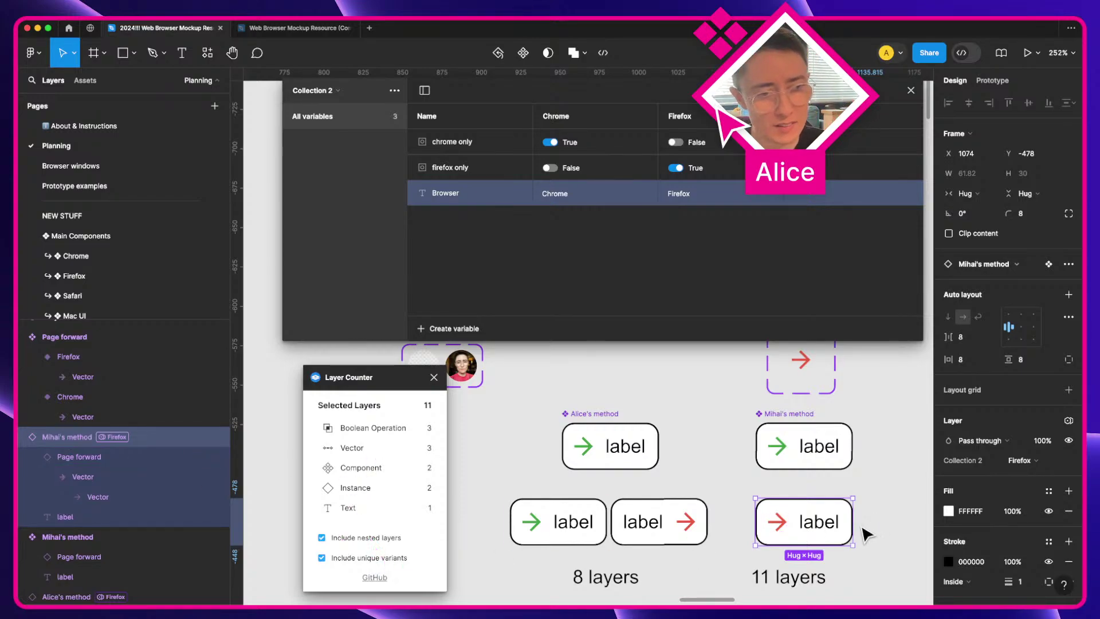
# Step: Select the nested arrow's Page forward instance, then the green-arrow Chrome variant
pyautogui.doubleClick(777, 521)
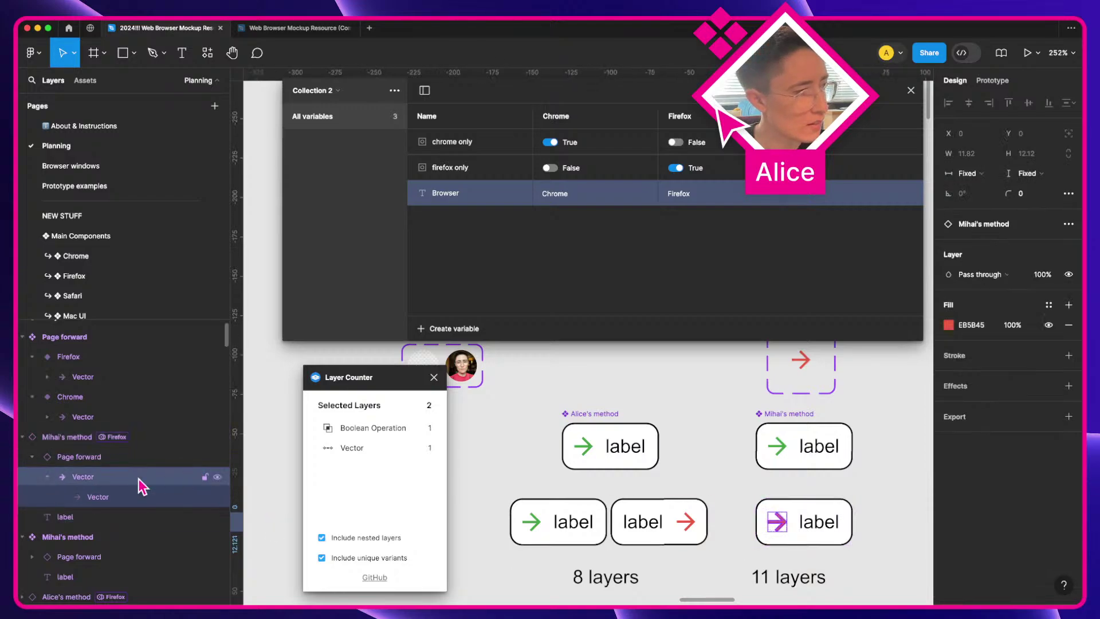
pyautogui.click(115, 456)
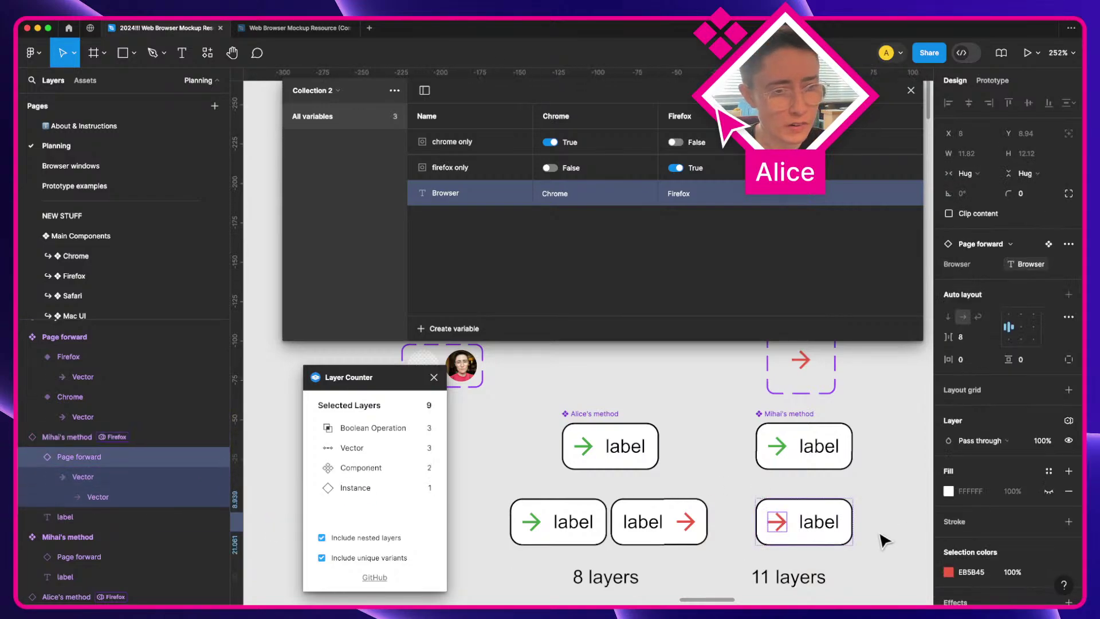
pyautogui.scroll(3, 885, 540)
pyautogui.click(803, 408)
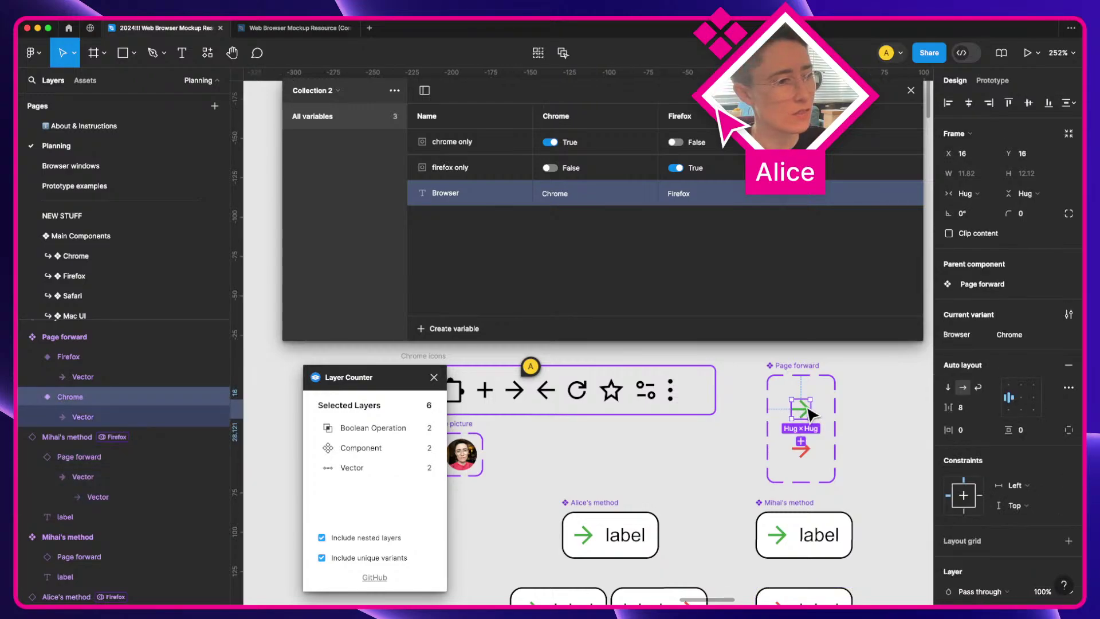
# Step: Select the bottom-right Mihai's method button and step through its label, vector and group layers
pyautogui.scroll(-3, 810, 414)
pyautogui.click(777, 533)
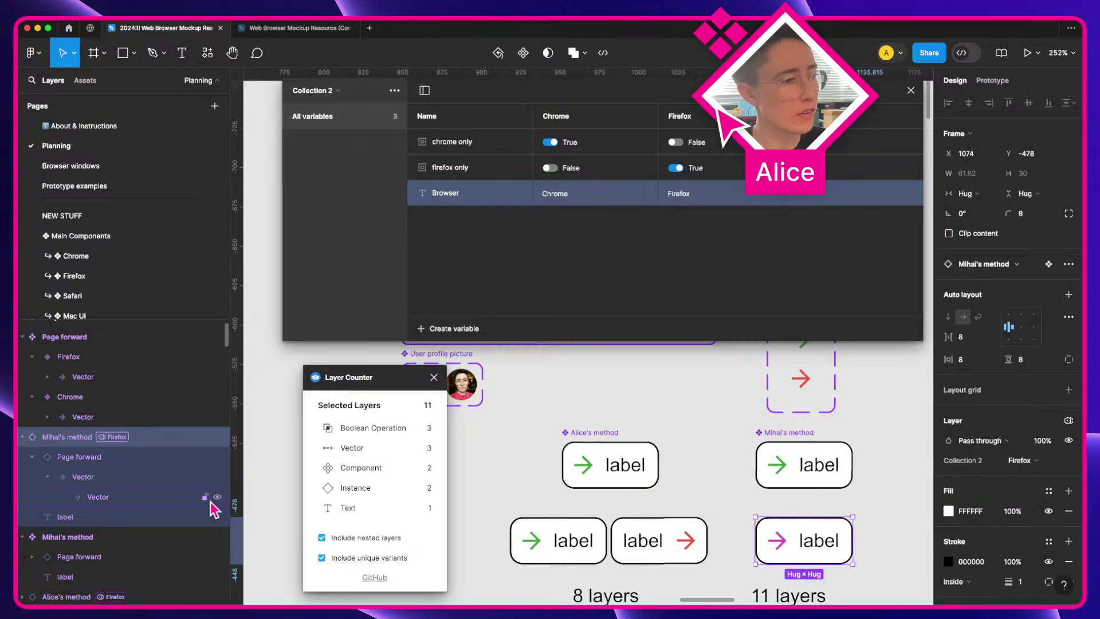
pyautogui.click(125, 517)
pyautogui.click(117, 497)
pyautogui.click(109, 479)
pyautogui.click(75, 438)
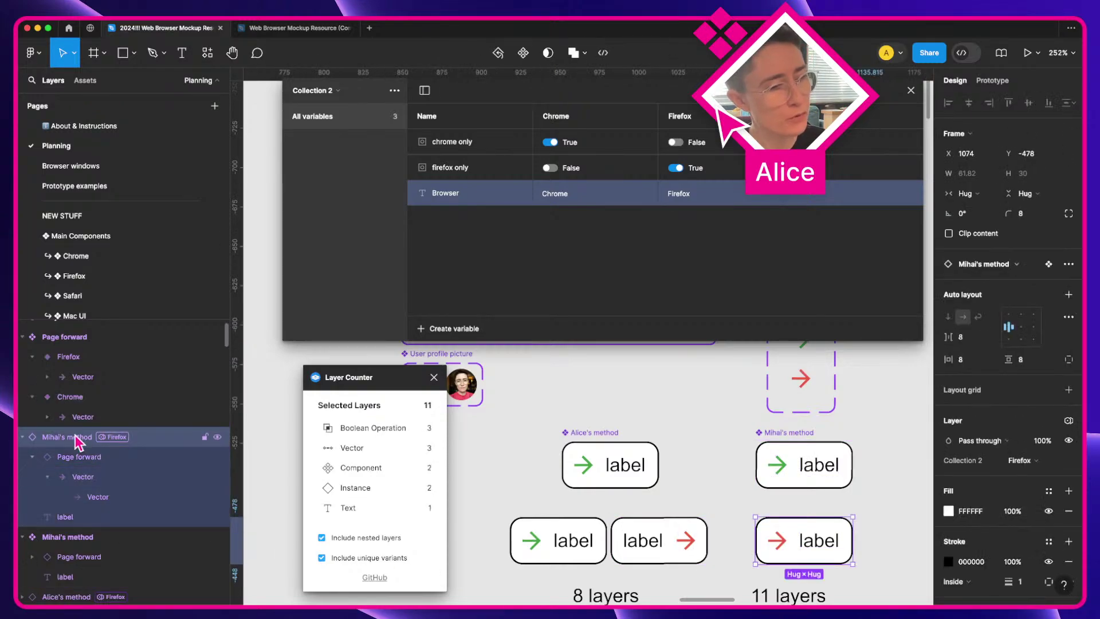
# Step: Select the Chrome and Firefox variants of Page forward and their arrow vectors
pyautogui.scroll(3, 739, 427)
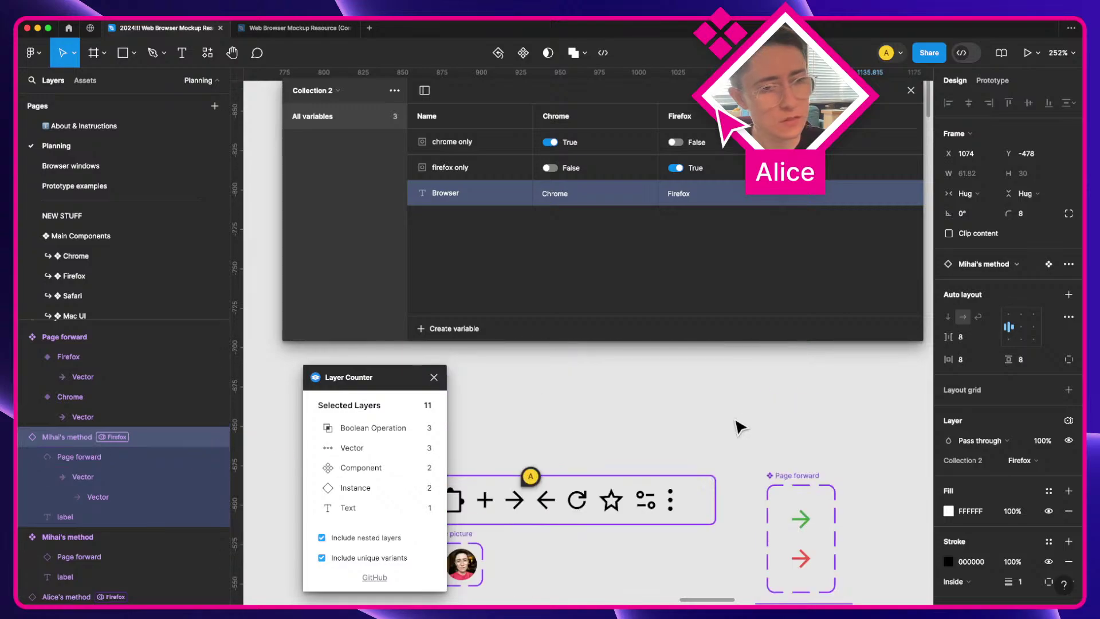
pyautogui.scroll(-2, 811, 536)
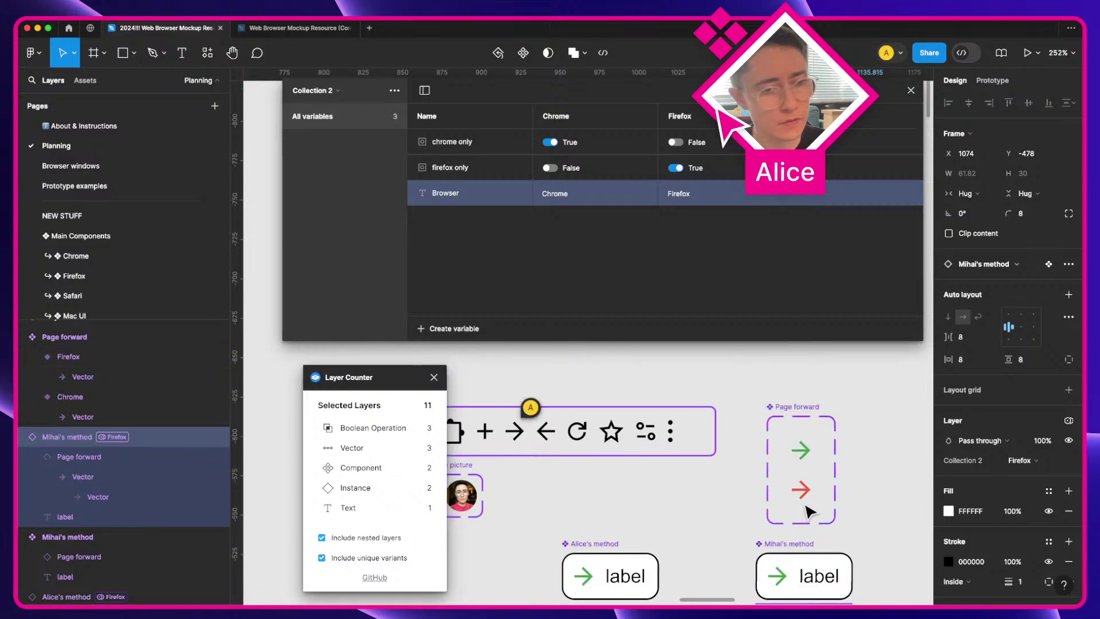
pyautogui.keyDown('super'); pyautogui.click(800, 490); pyautogui.keyUp('super')
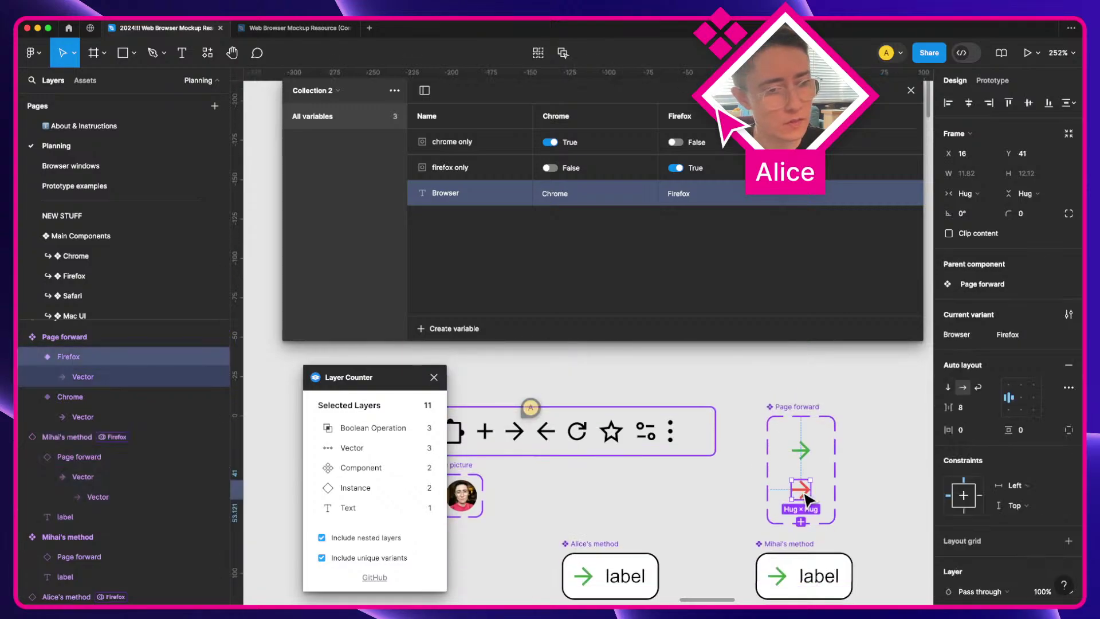
pyautogui.click(101, 427)
pyautogui.click(93, 411)
pyautogui.click(95, 392)
pyautogui.click(92, 372)
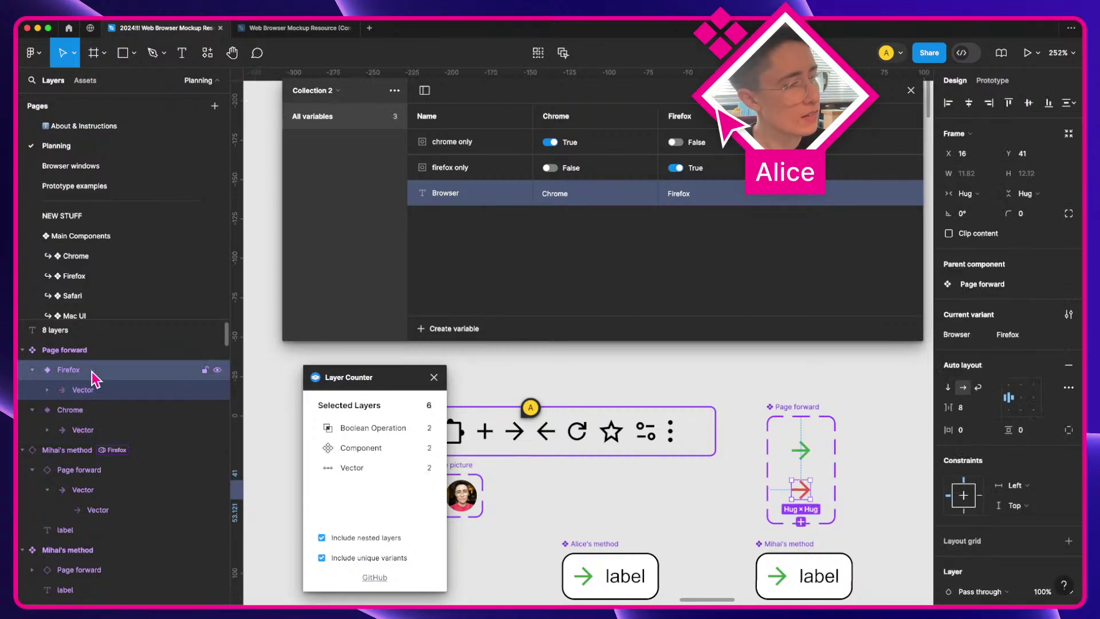
# Step: Select the red-arrow Mihai's method instance and its arrow, then the whole Page forward component set
pyautogui.scroll(-3, 800, 475)
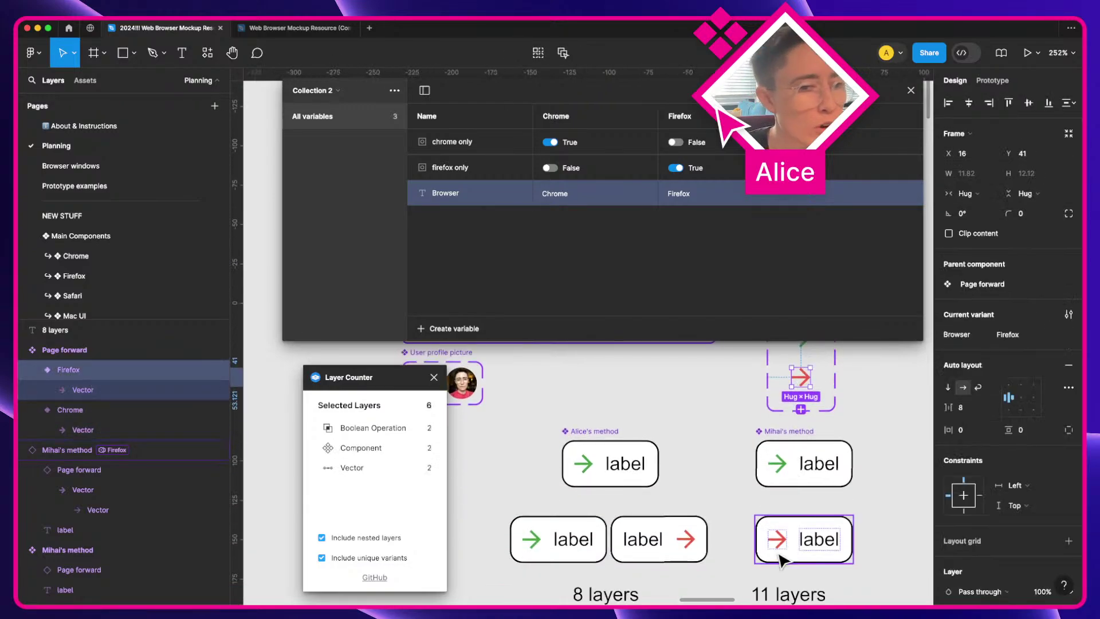
pyautogui.click(799, 537)
pyautogui.scroll(-1, 793, 550)
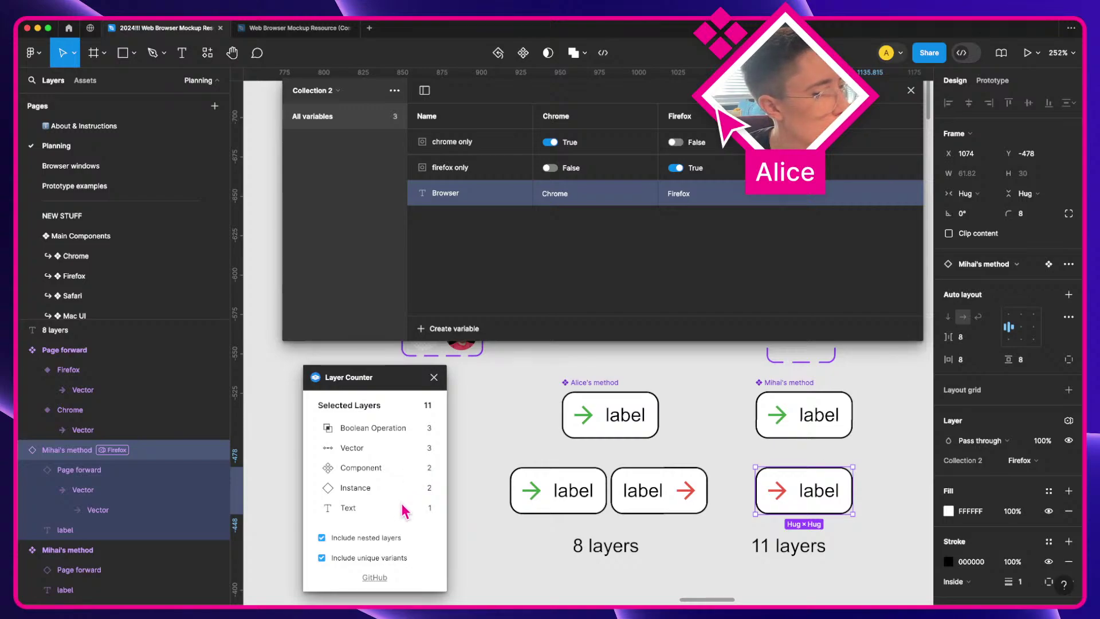
pyautogui.doubleClick(778, 493)
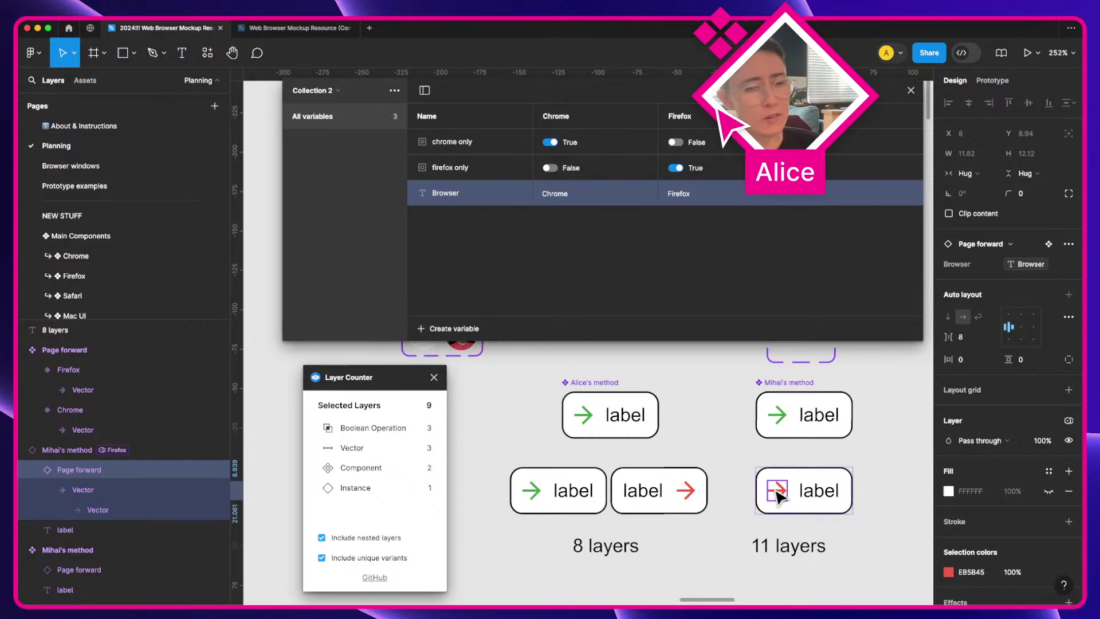
pyautogui.scroll(5, 778, 494)
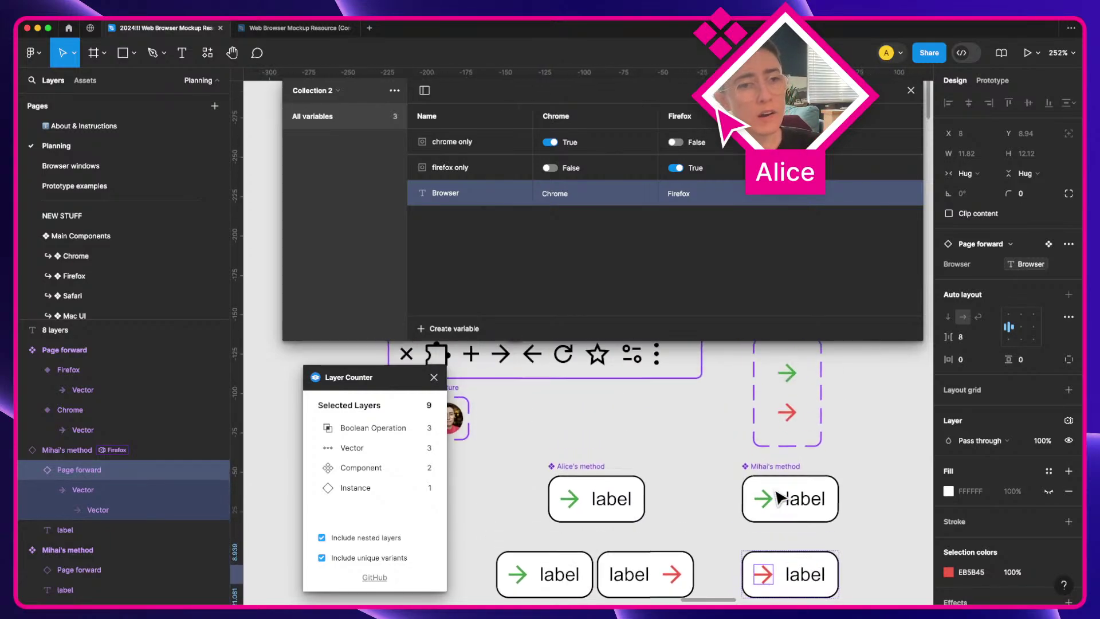
pyautogui.click(799, 364)
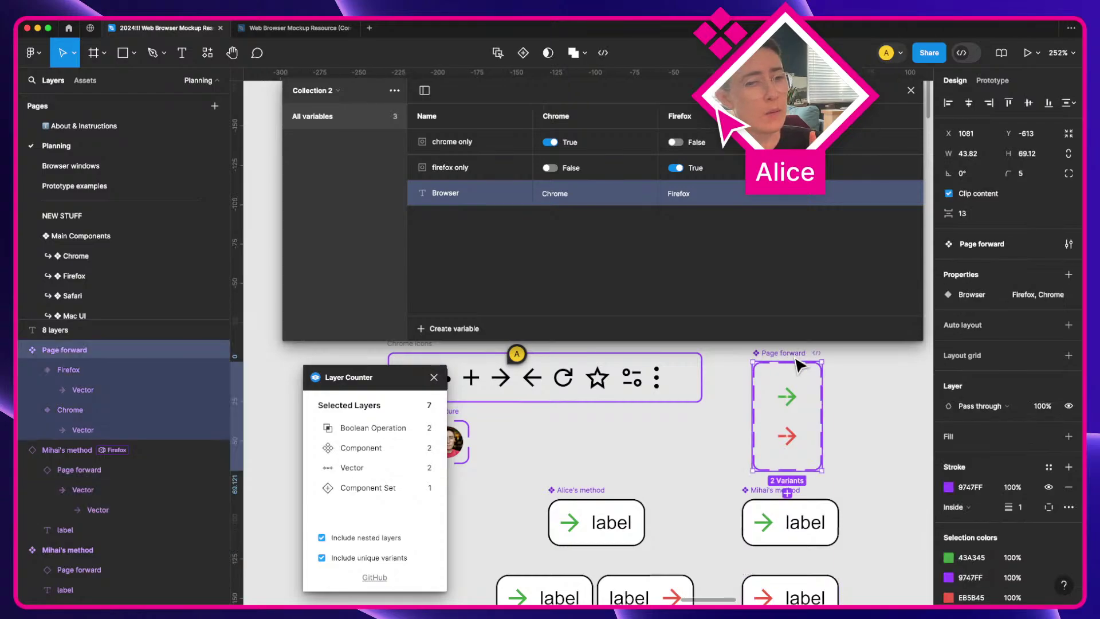
# Step: Run Memory usage from quick actions by typing 'mem'
pyautogui.press('super+slash')
pyautogui.write('mem')
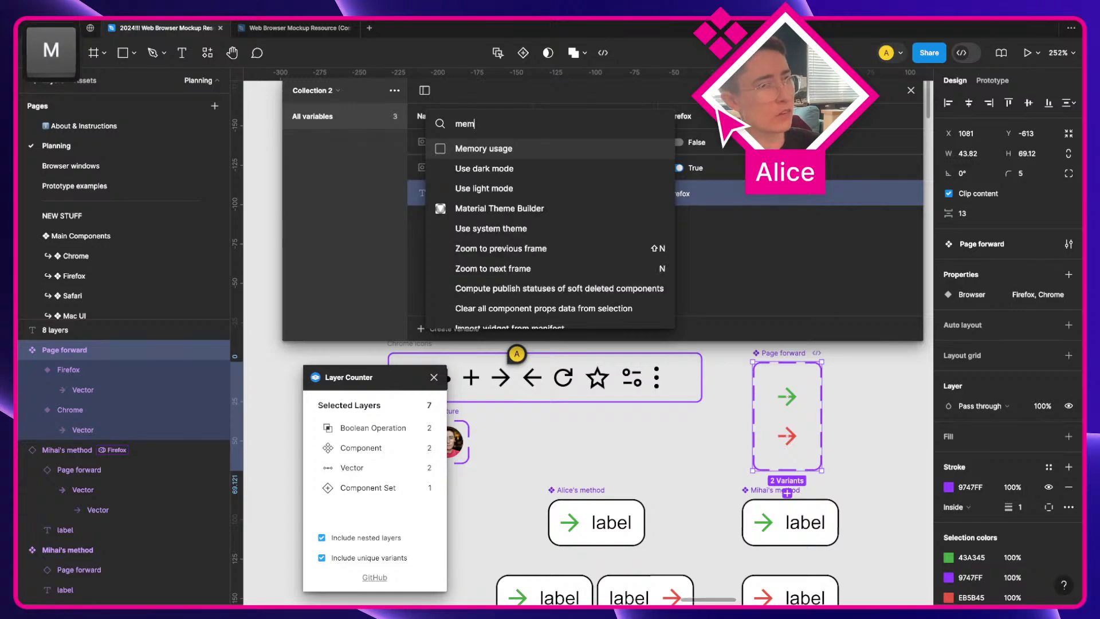
pyautogui.press('Return')
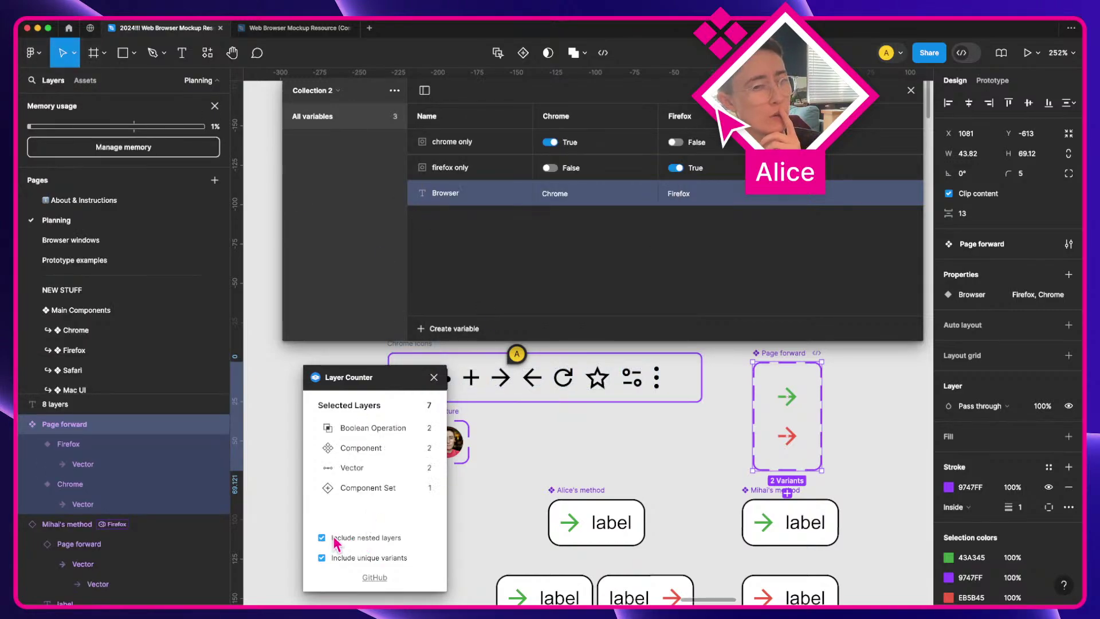
# Step: Select the red Mihai's method button, toggle Include nested layers off and back on, and exclude unique variants
pyautogui.scroll(-3, 714, 499)
pyautogui.click(821, 493)
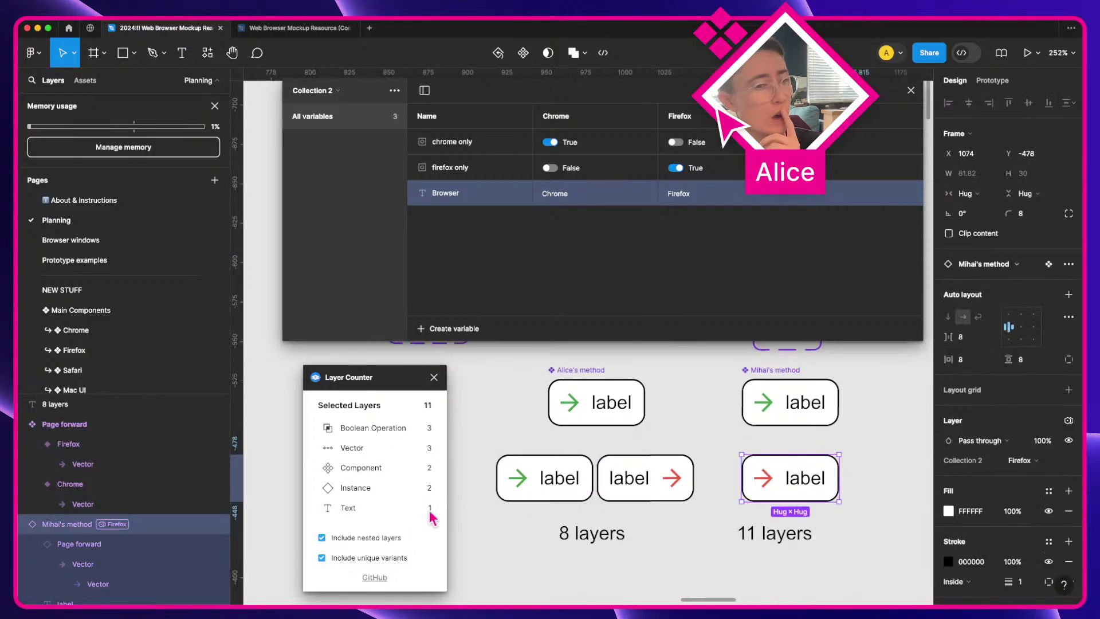
pyautogui.click(399, 541)
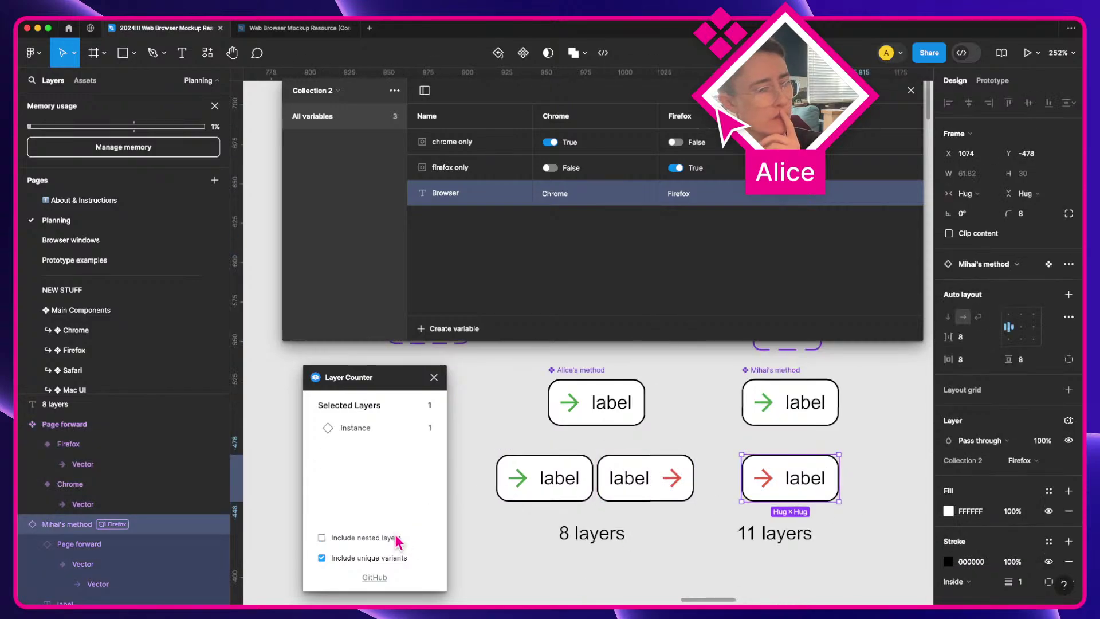
pyautogui.click(399, 540)
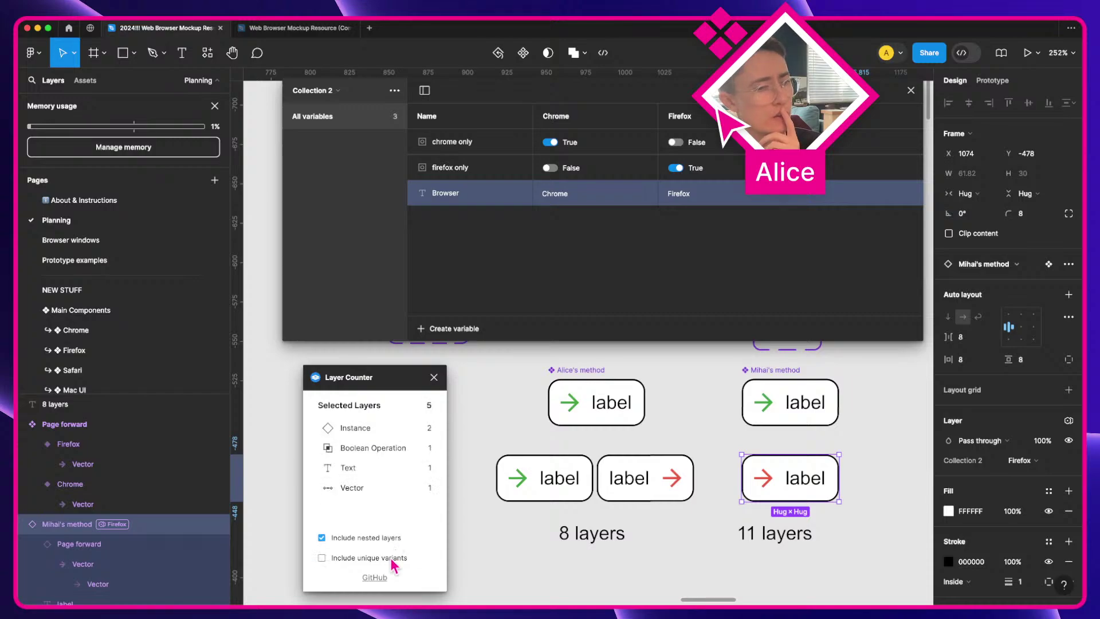
pyautogui.click(351, 563)
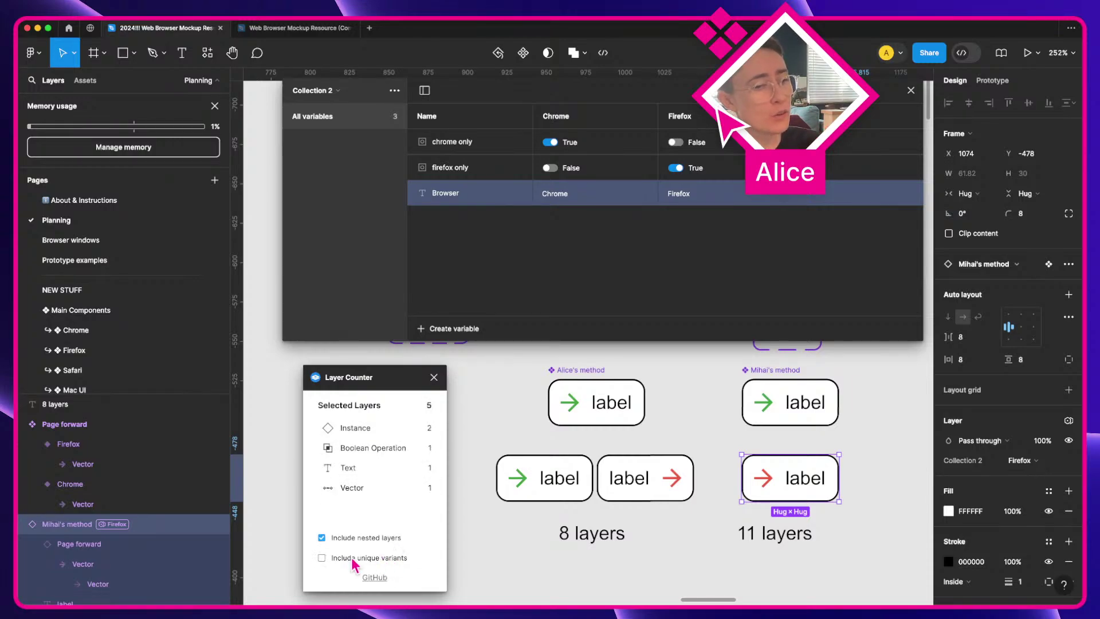
pyautogui.scroll(-1, 107, 530)
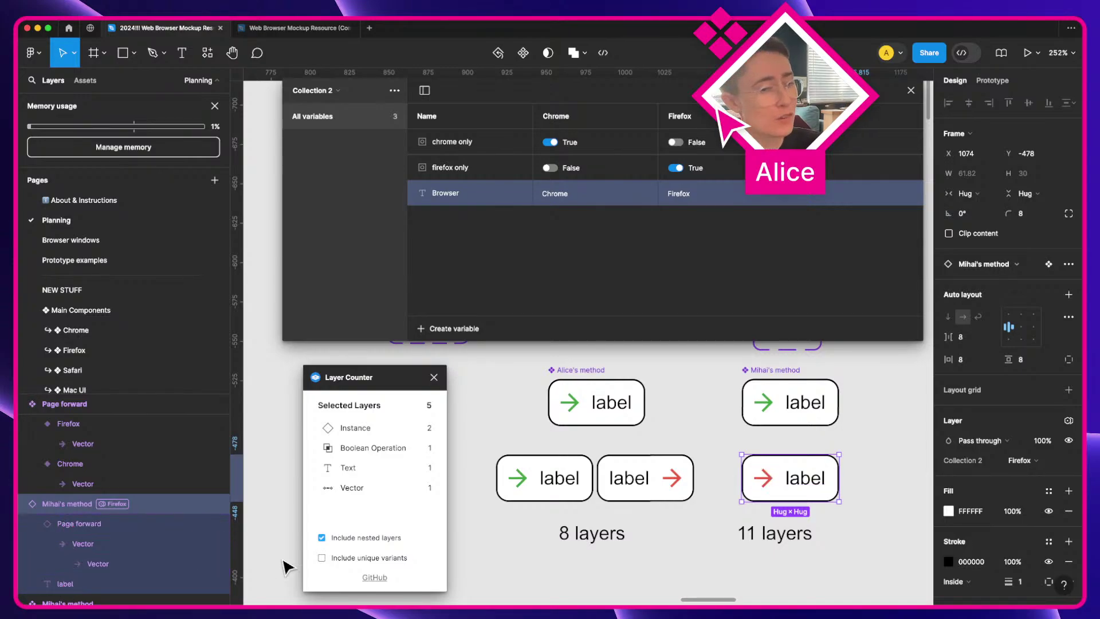
# Step: Toggle Include unique variants on and off to compare, leaving it checked at 11 layers
pyautogui.click(329, 559)
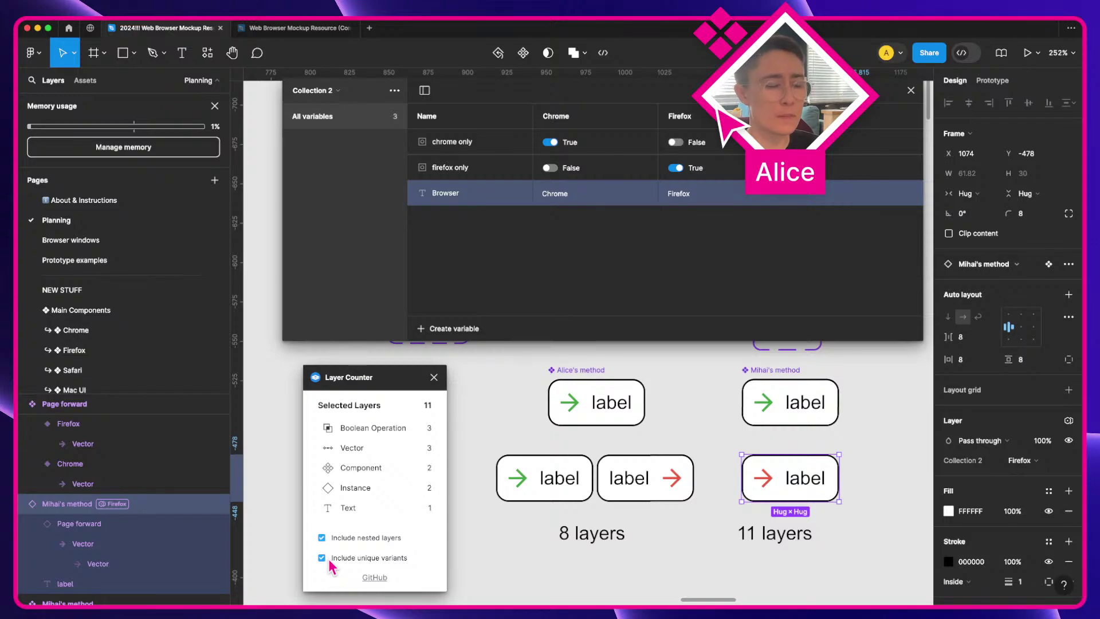
pyautogui.click(328, 558)
pyautogui.click(328, 558)
pyautogui.click(329, 558)
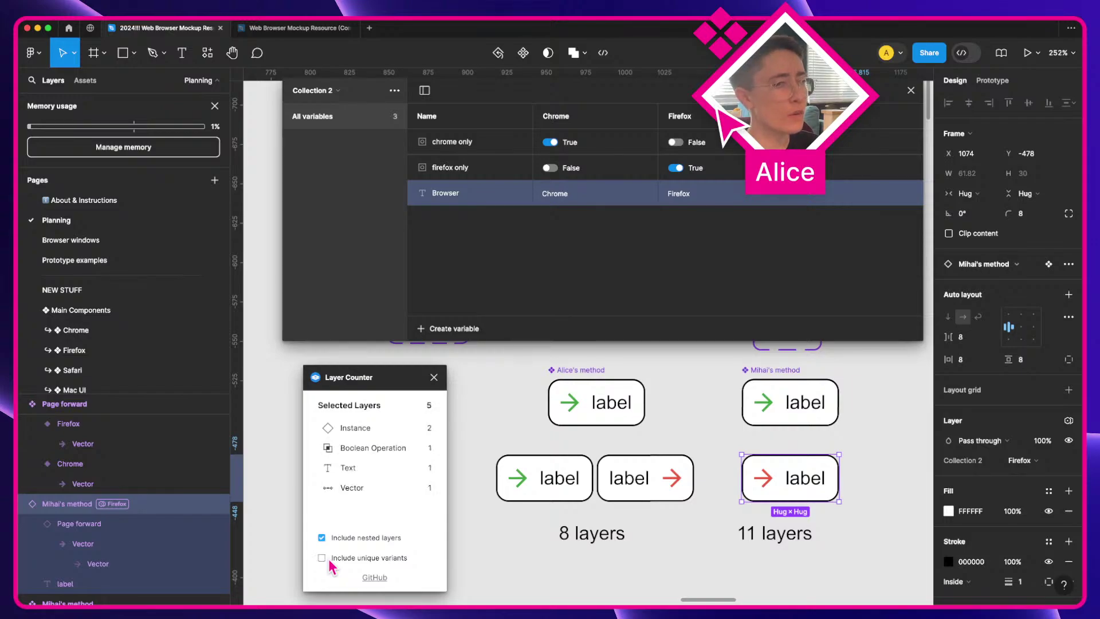
pyautogui.click(328, 558)
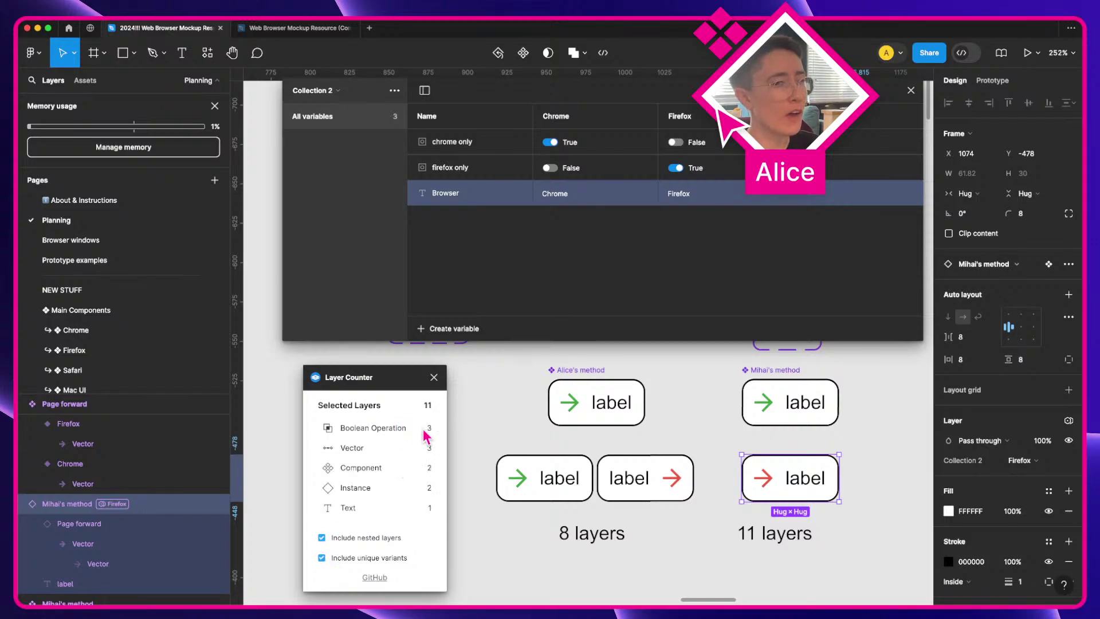
pyautogui.scroll(3, 621, 446)
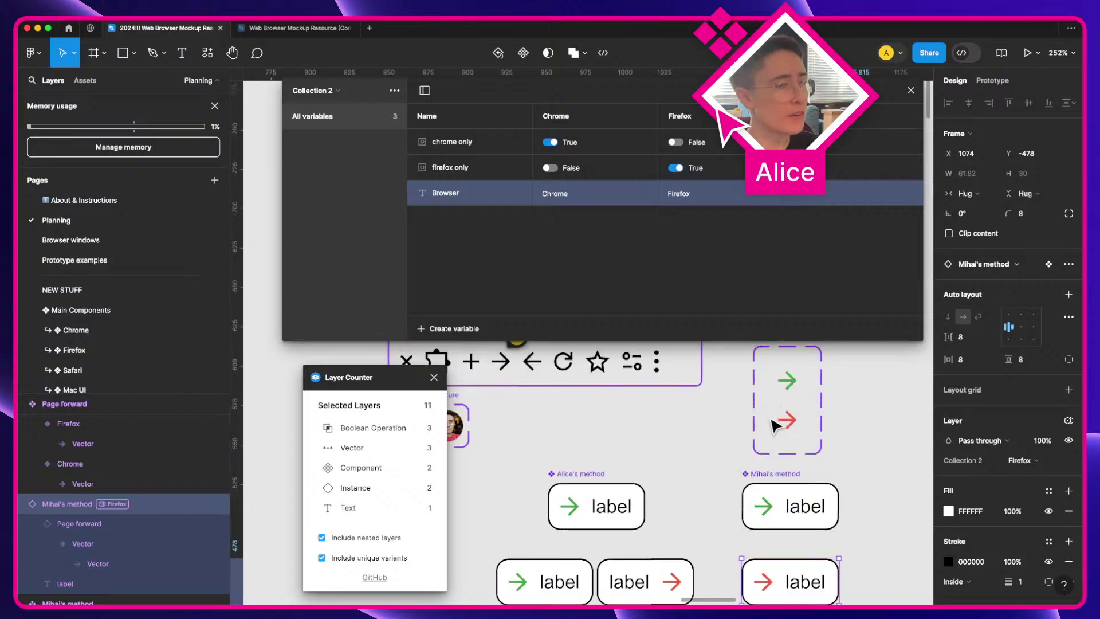
pyautogui.click(373, 558)
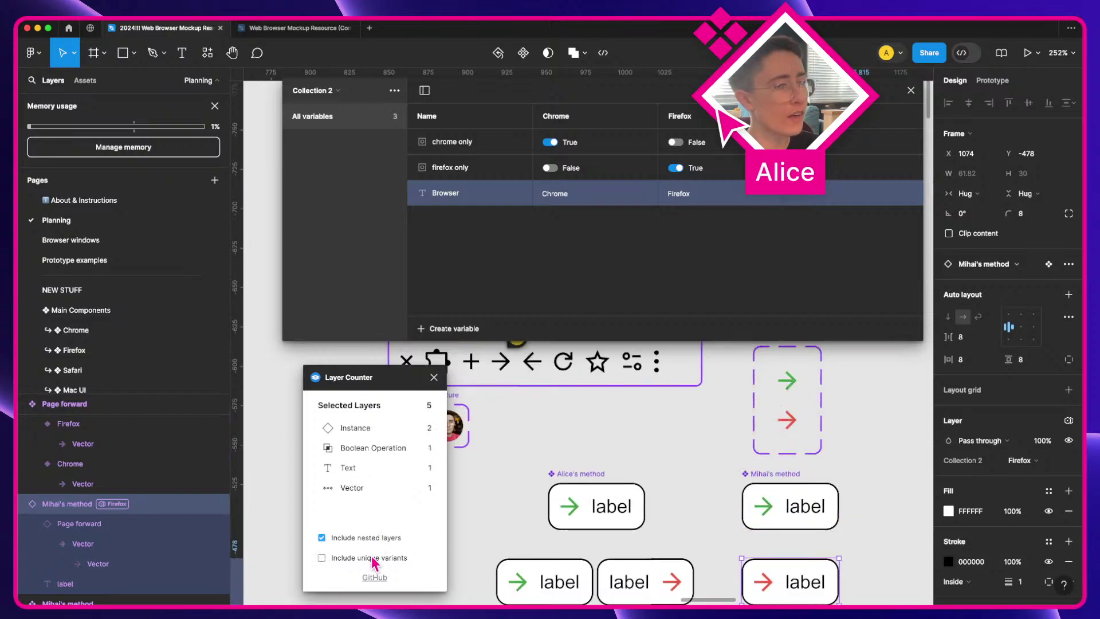
pyautogui.click(373, 558)
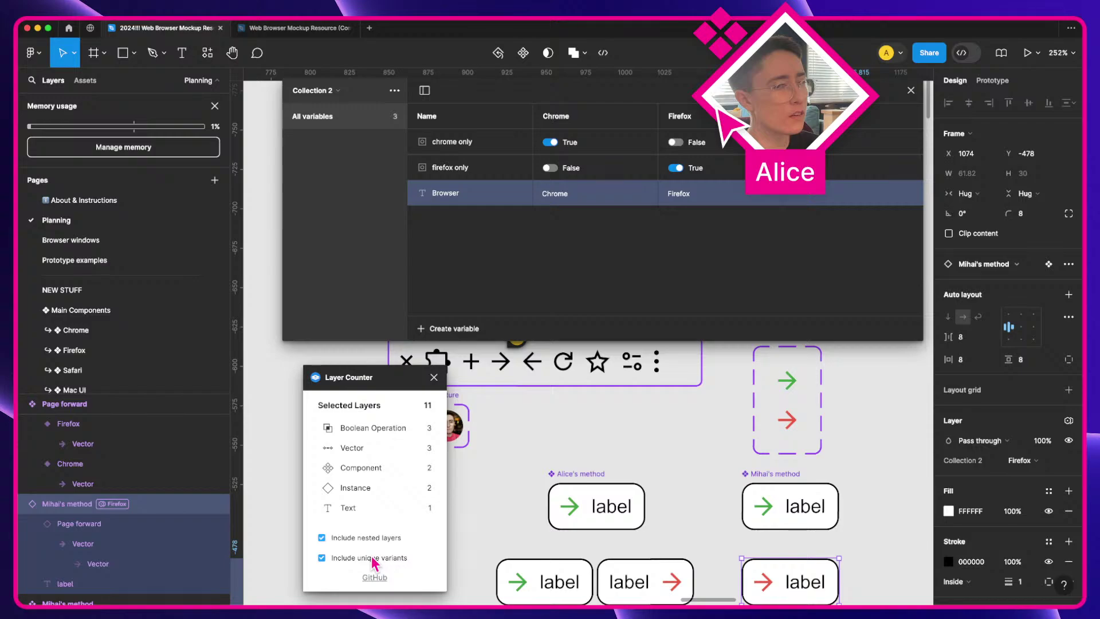
pyautogui.click(373, 559)
pyautogui.click(373, 558)
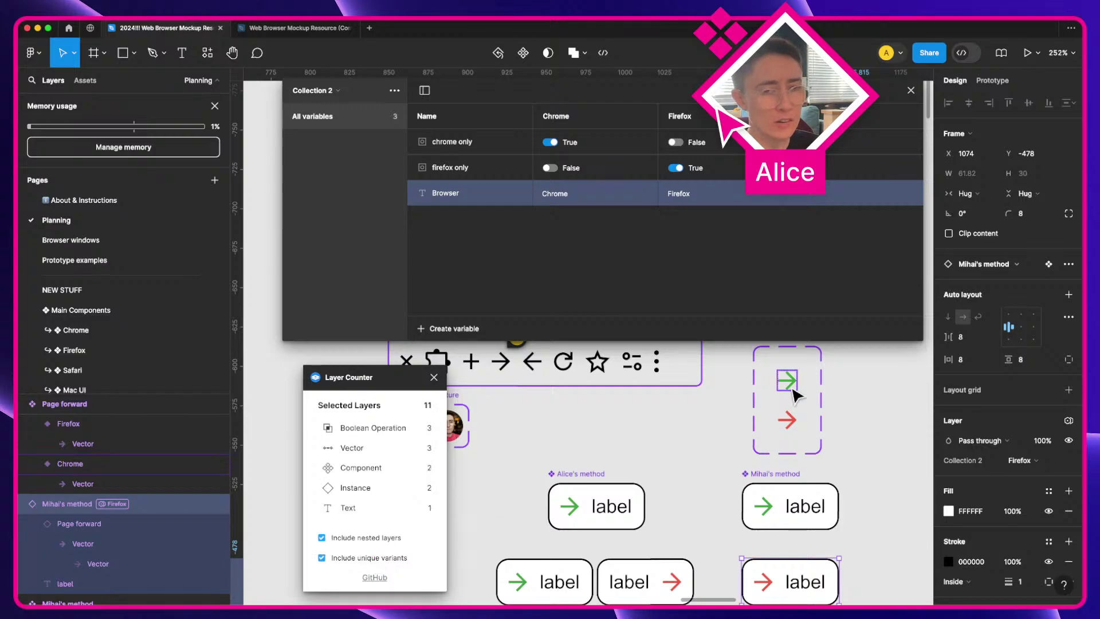
pyautogui.scroll(-5, 771, 435)
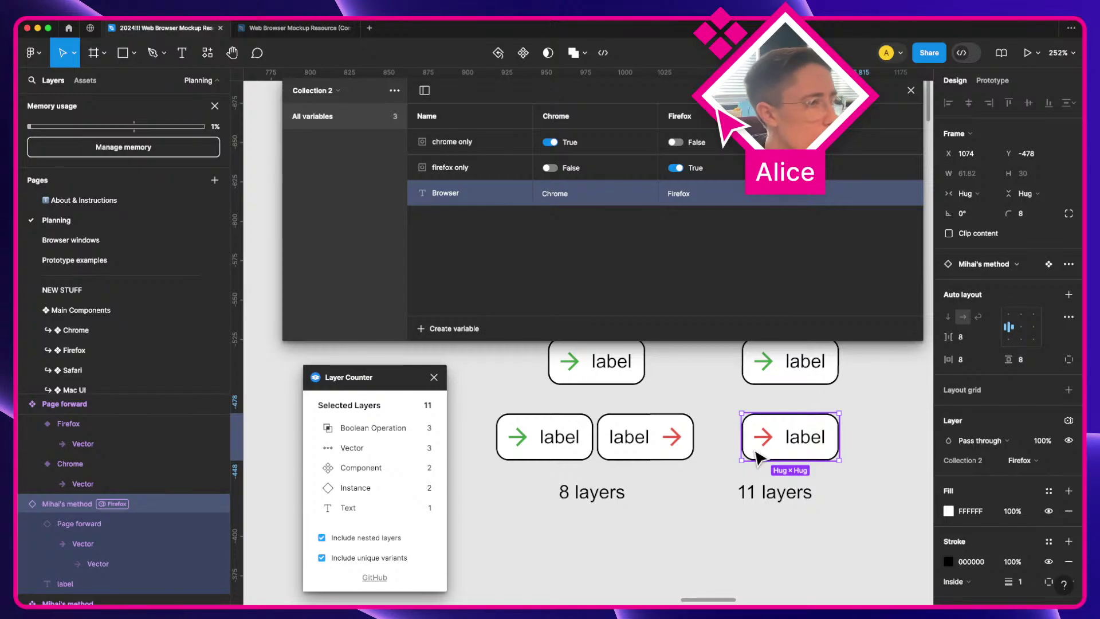
pyautogui.scroll(3, 731, 446)
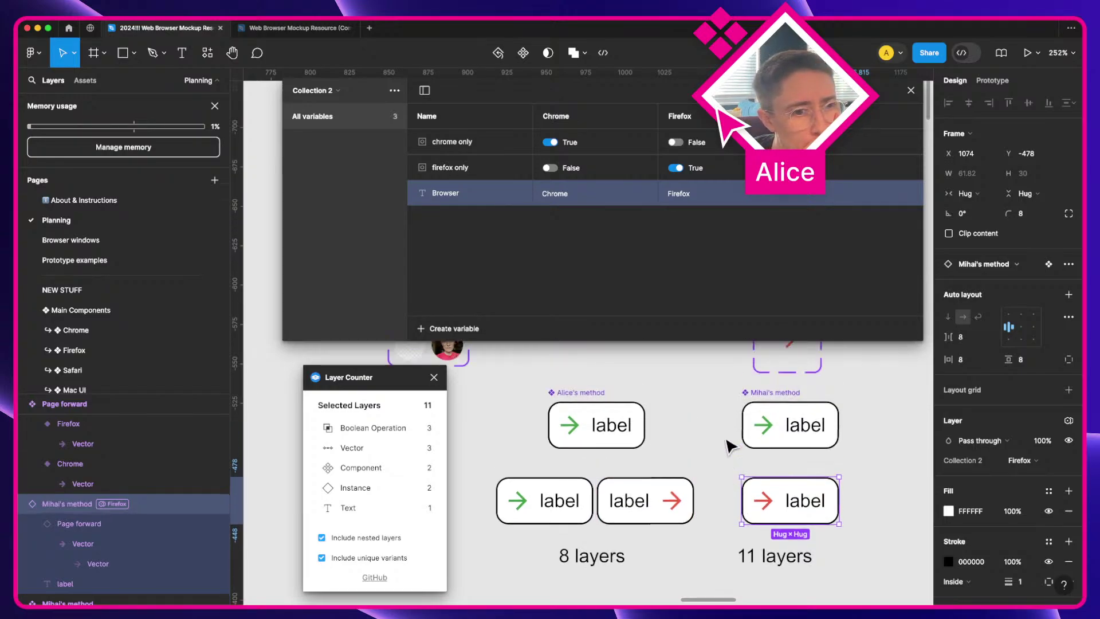
# Step: In Chrome, widen the portfolio site and open the 'Use branches to keep file memory low' article
pyautogui.hotkey('ctrl', 'Right')
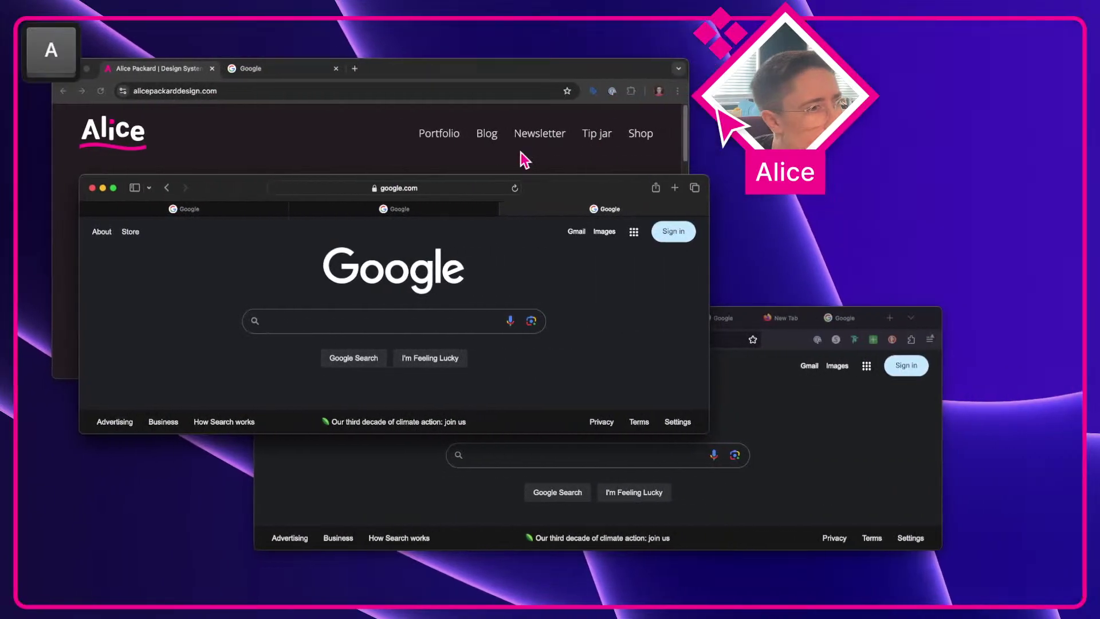
pyautogui.click(443, 170)
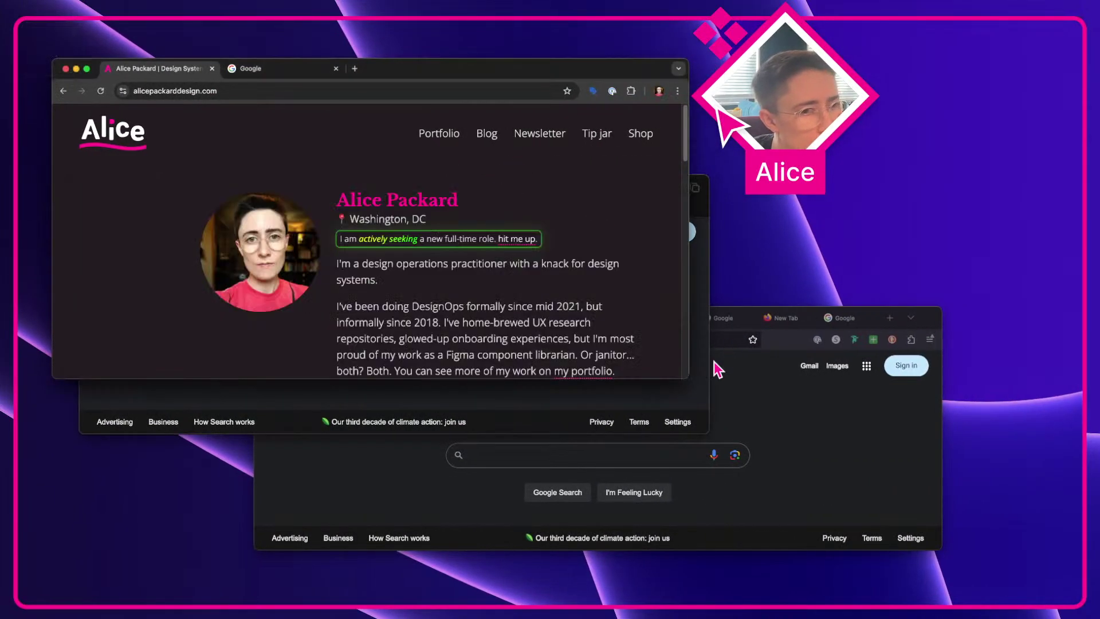
pyautogui.moveTo(689, 375); pyautogui.dragTo(1081, 505)
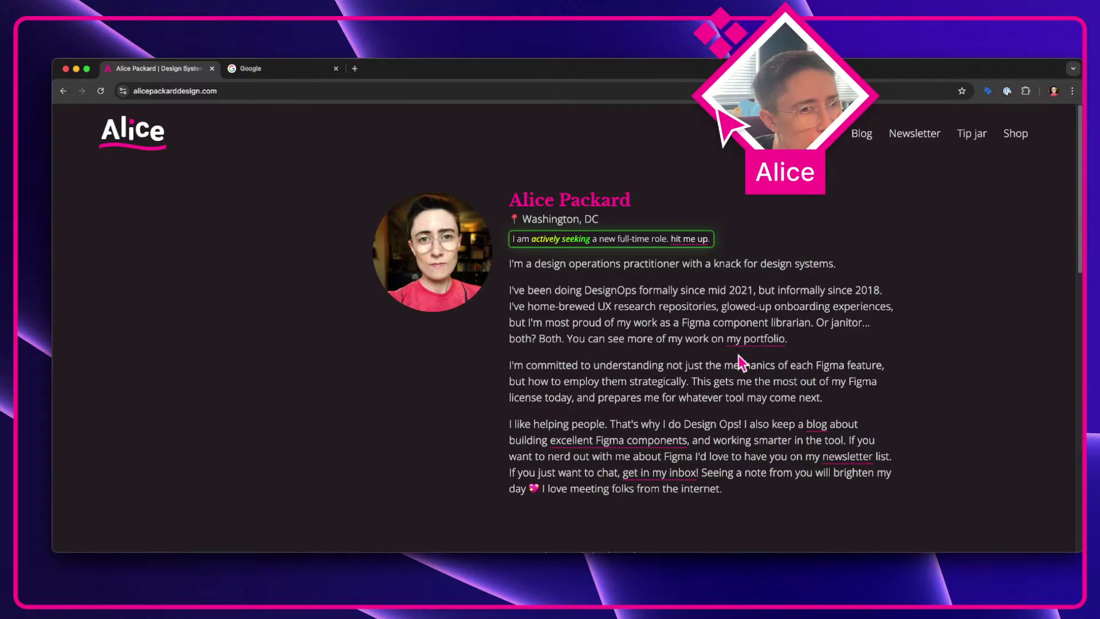
pyautogui.click(866, 139)
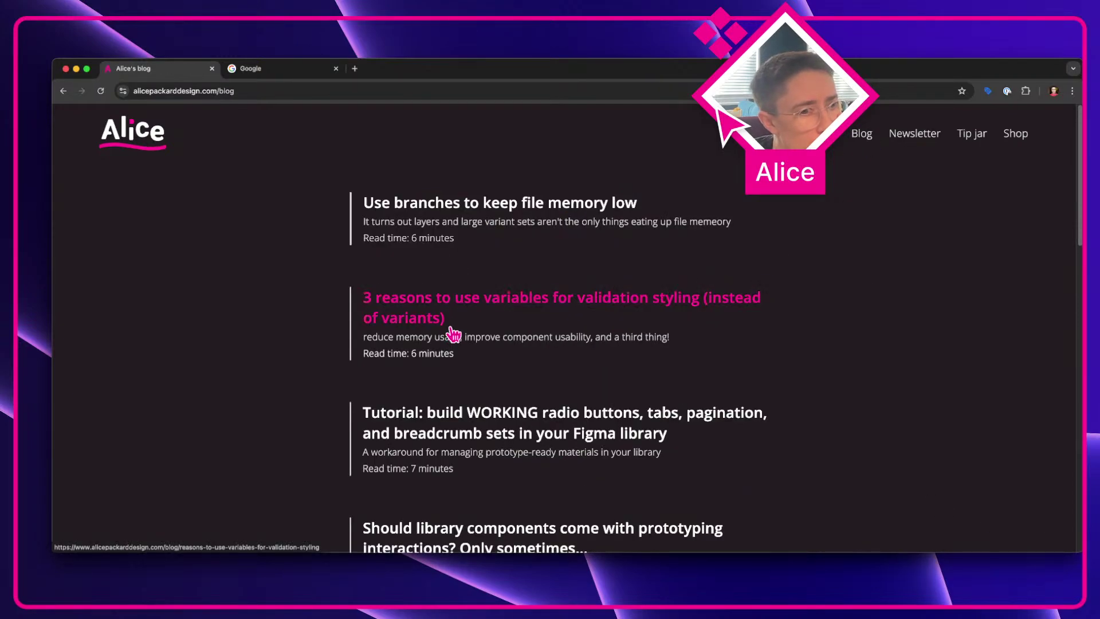
pyautogui.click(487, 212)
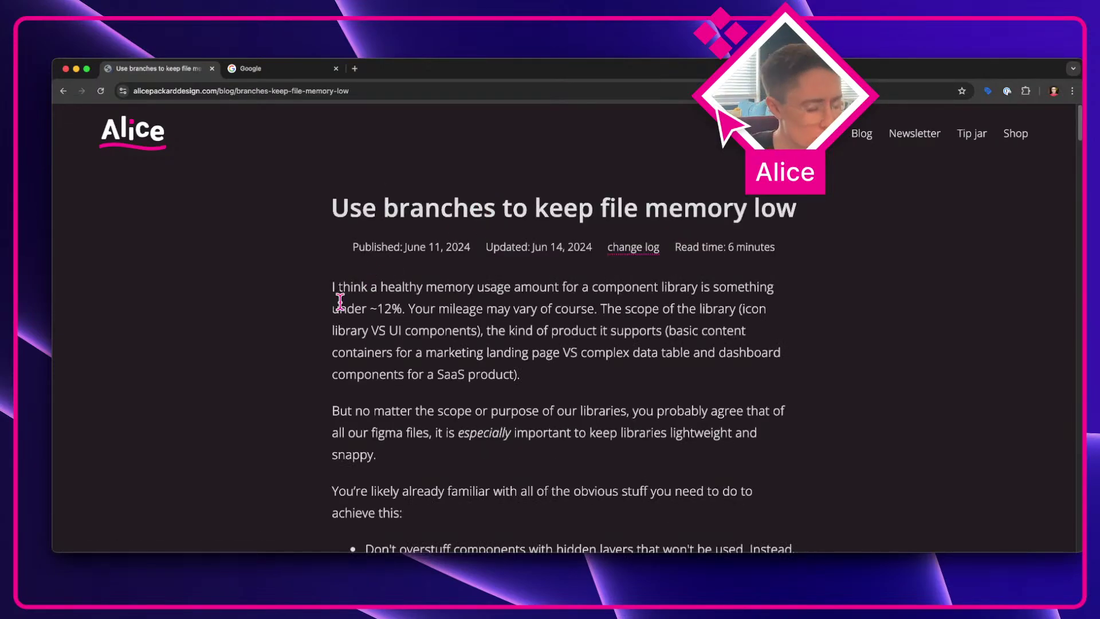
# Step: Search the article for 'memoryvariant', return to the blog post list, then switch back to Figma
pyautogui.press('super+f')
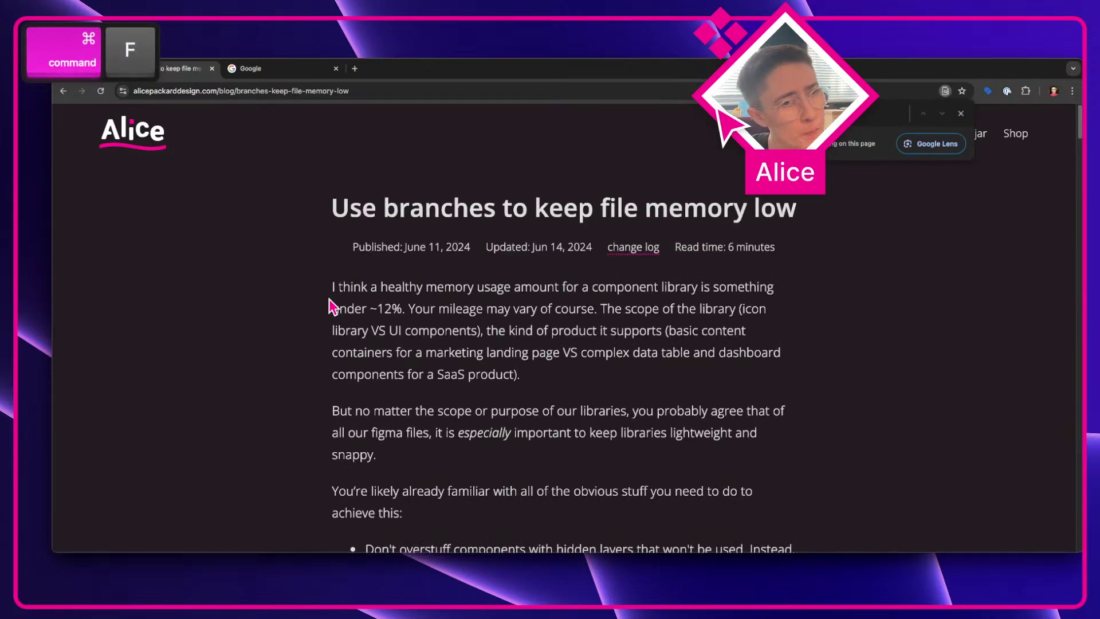
pyautogui.write('memory')
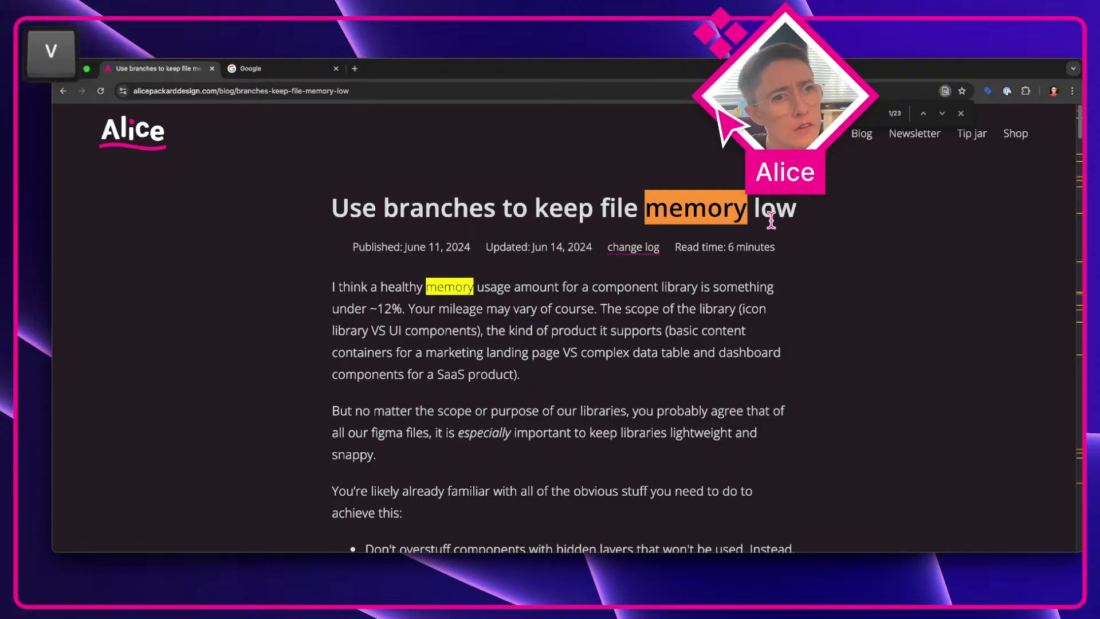
pyautogui.write('variant')
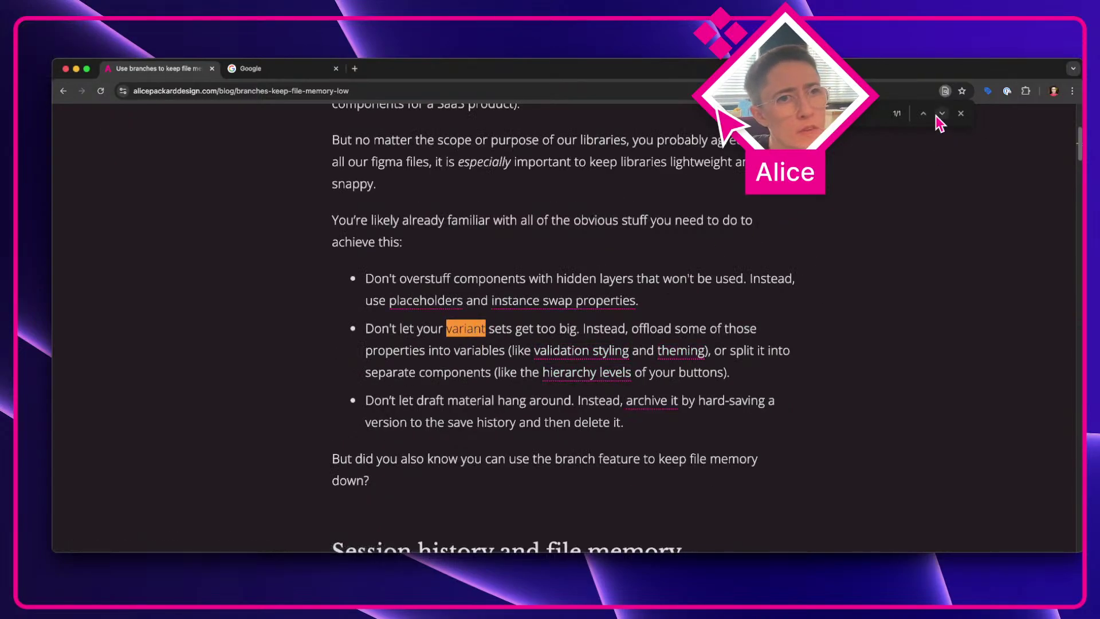
pyautogui.press('super+bracketleft')
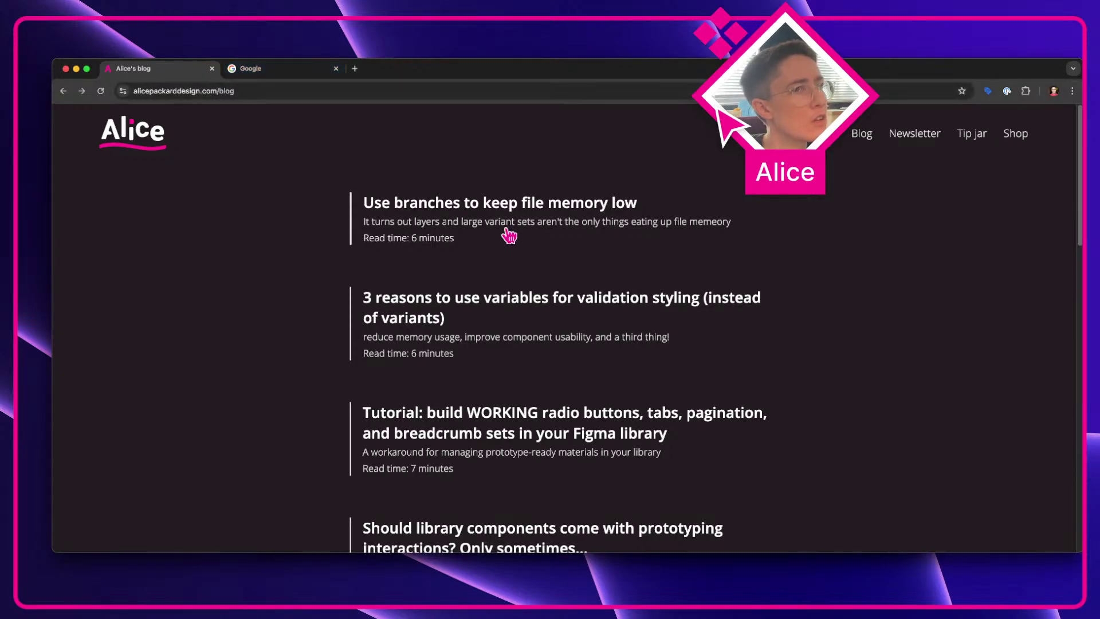
pyautogui.hotkey('ctrl', 'Left')
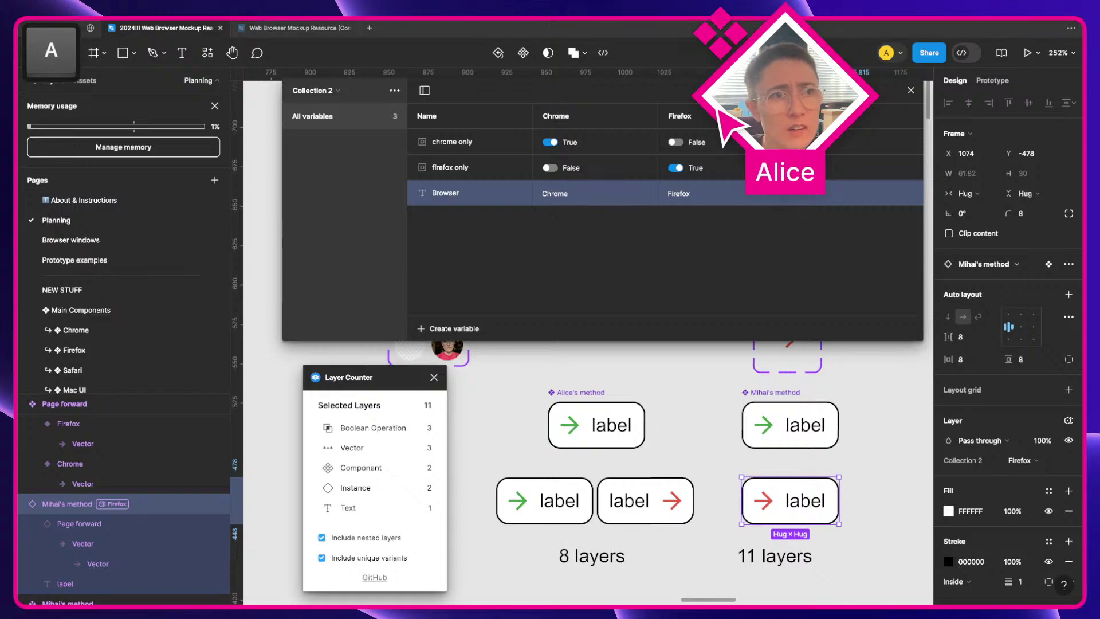
# Step: Count the Alice's method button's layers: 8 (3 instances, 2 booleans, 2 vectors, 1 text)
pyautogui.press('Return')
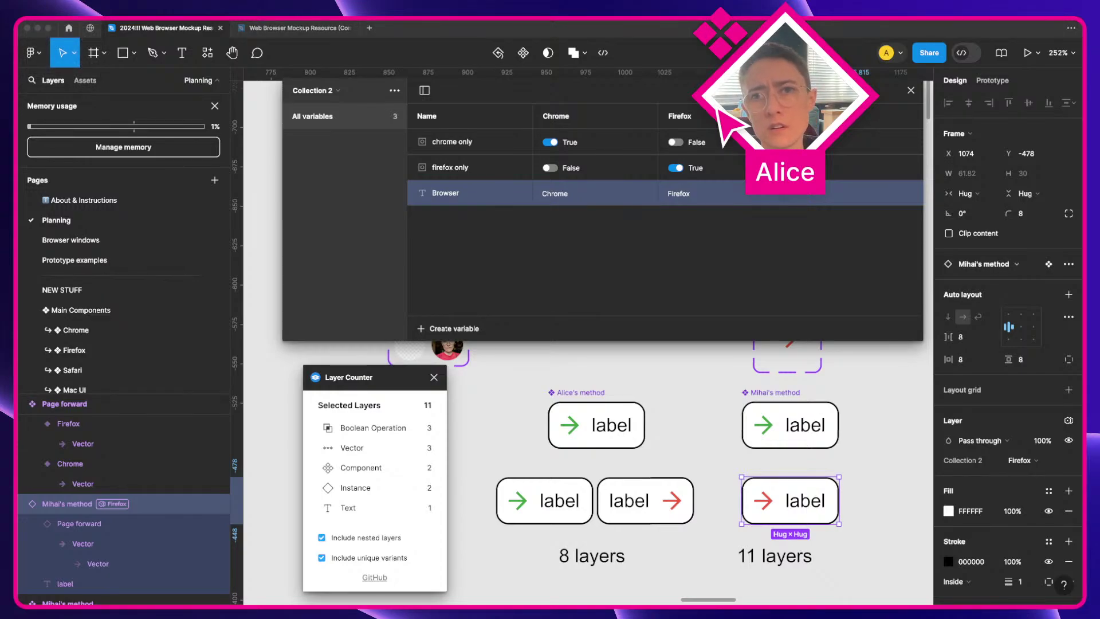
pyautogui.press('a')
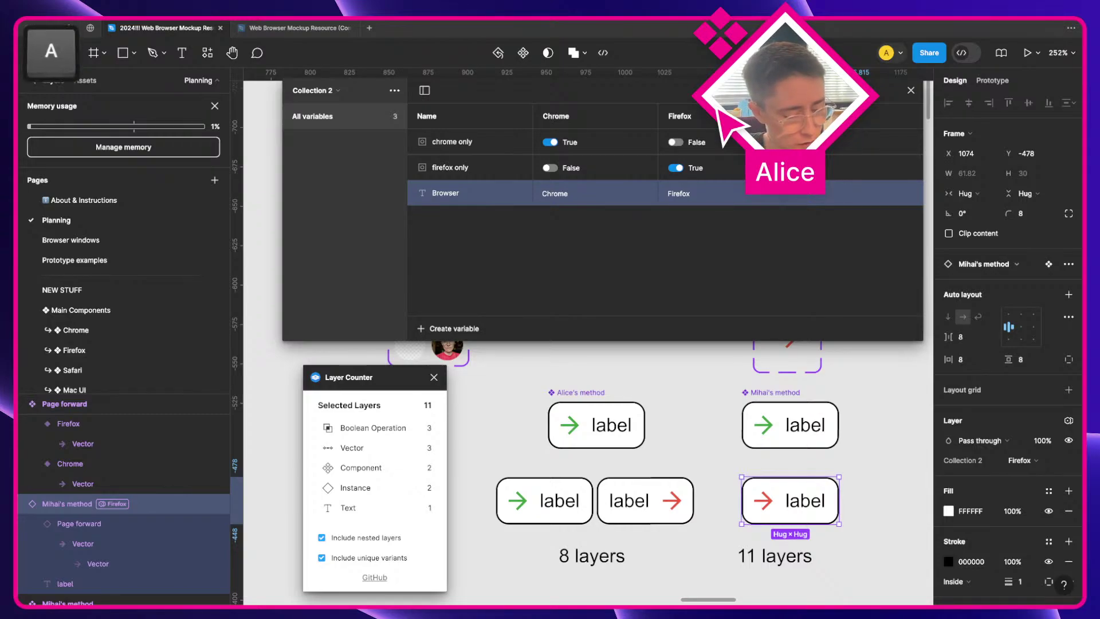
pyautogui.press('space')
pyautogui.press('x')
pyautogui.press('Return')
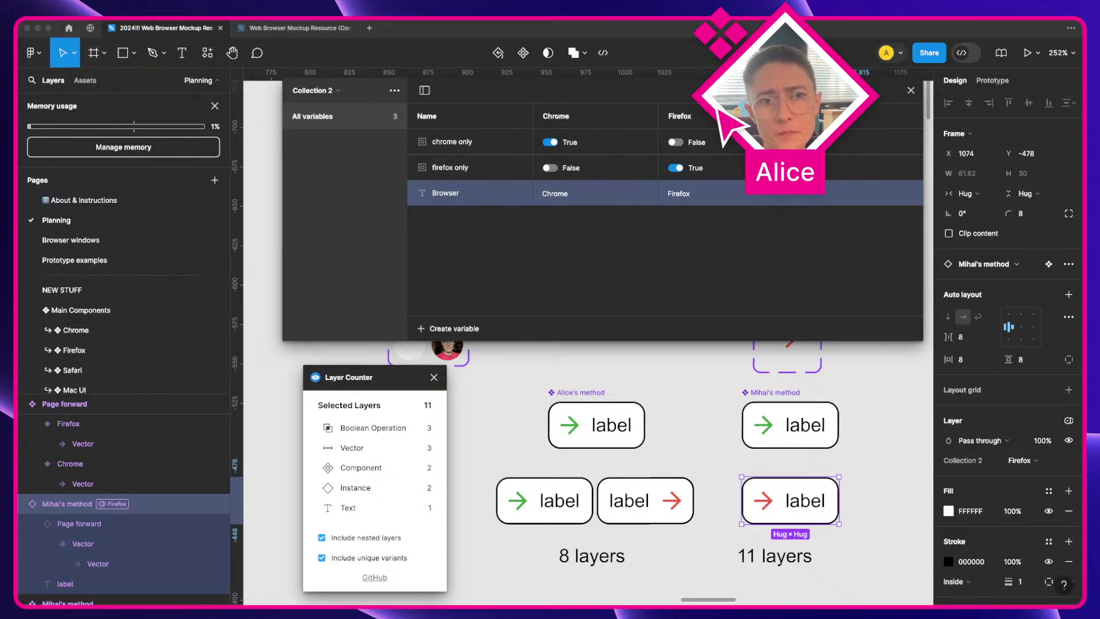
pyautogui.press('Return')
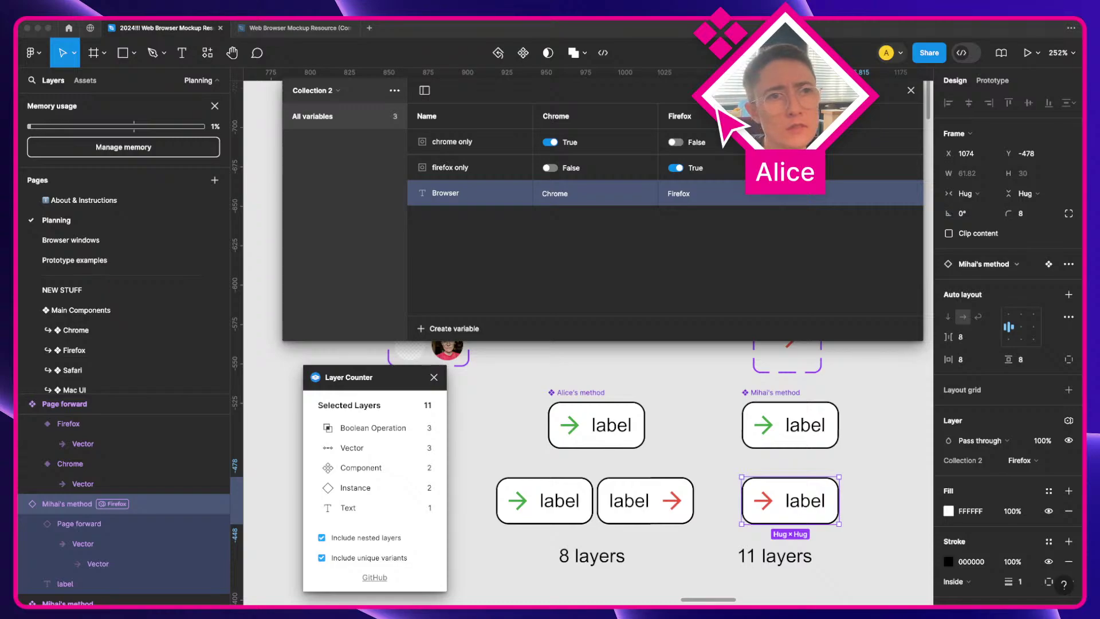
pyautogui.press('a')
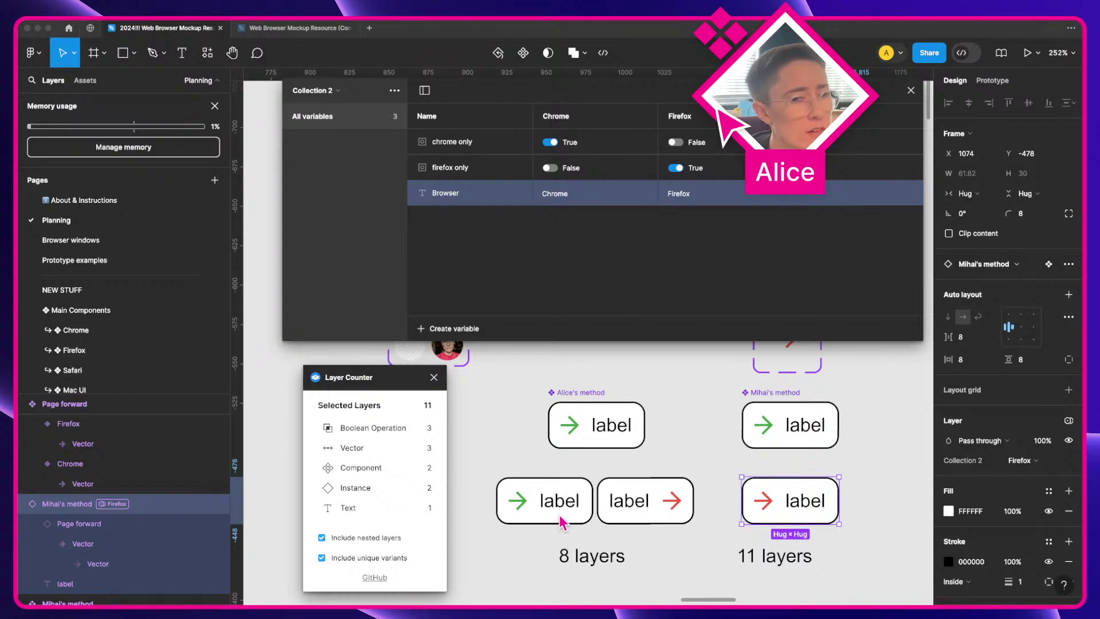
pyautogui.click(659, 510)
pyautogui.click(548, 505)
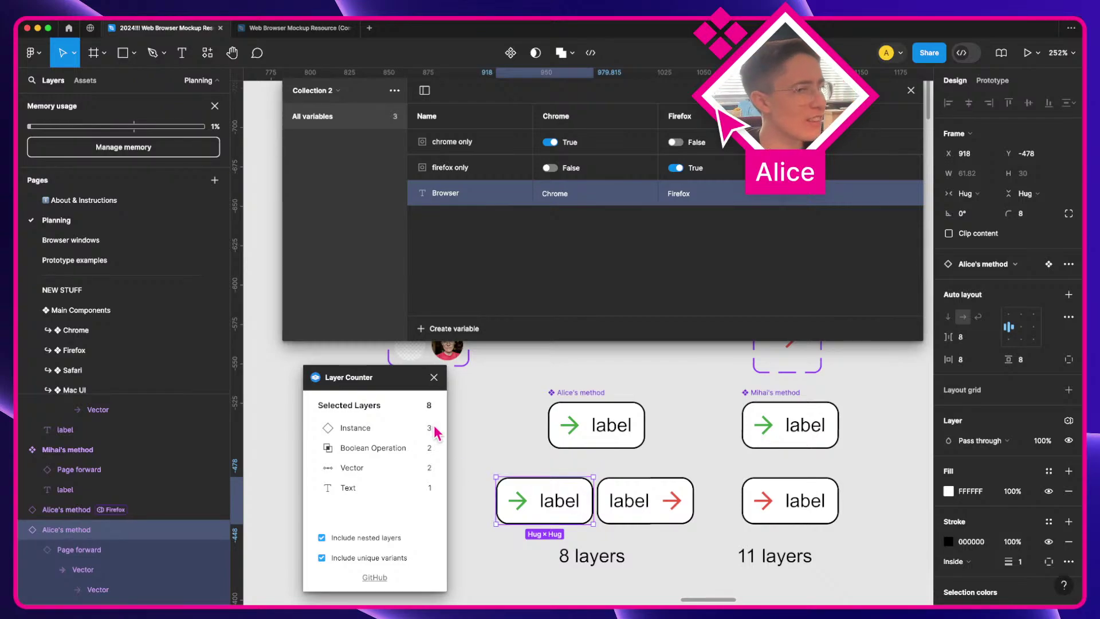
# Step: Close the Layer Counter window and select the Page forward component set
pyautogui.scroll(3, 562, 457)
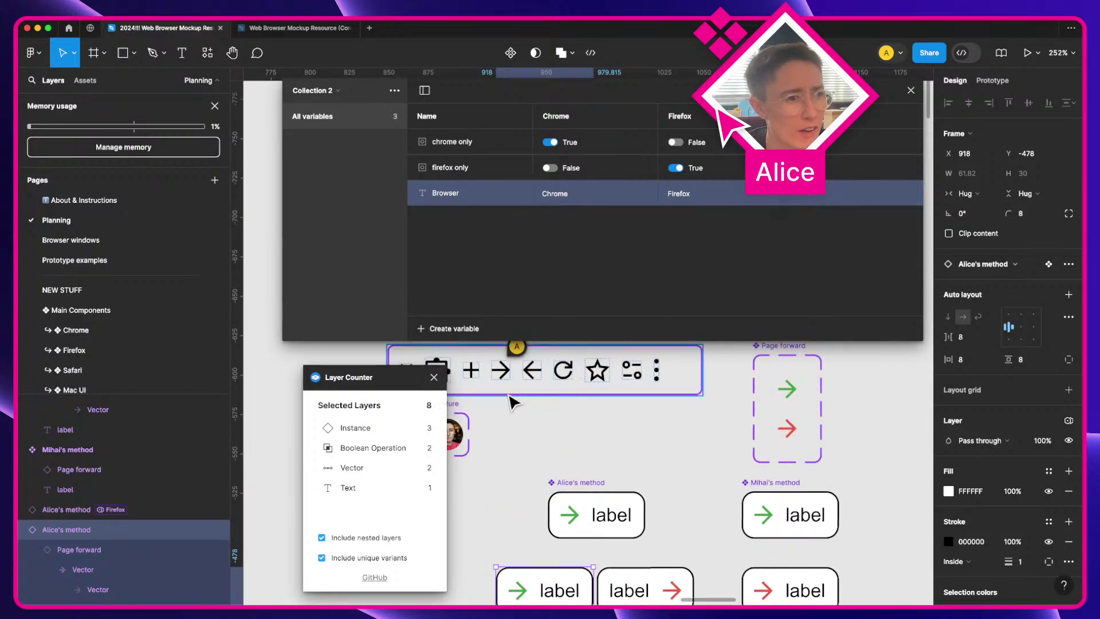
pyautogui.click(433, 378)
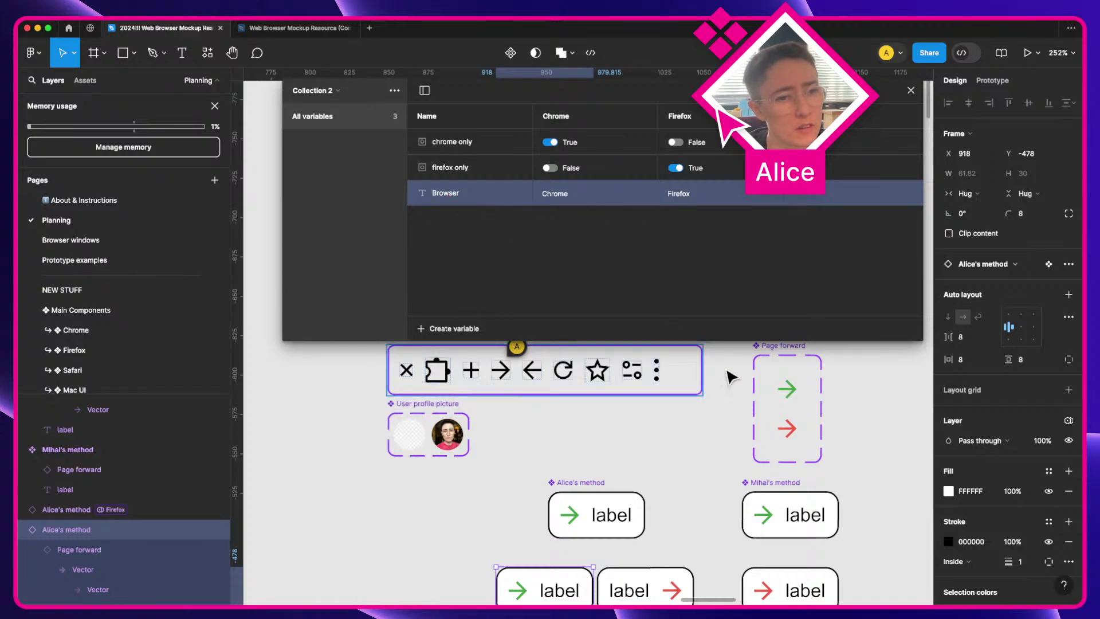
pyautogui.click(791, 375)
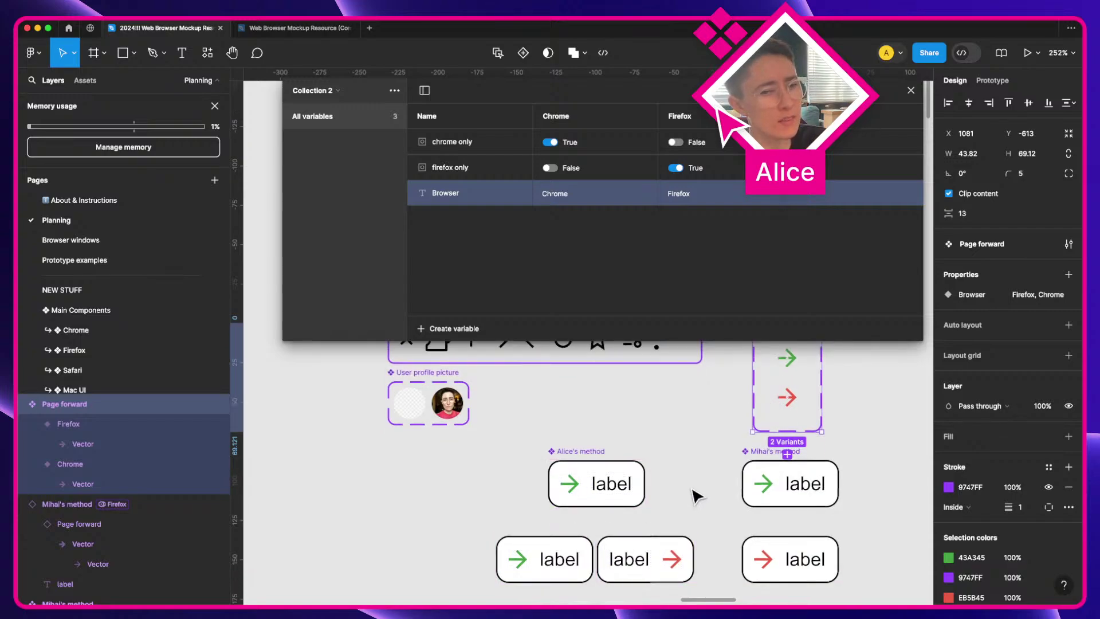
# Step: Select the arrow icon nested inside the Mihai's method button
pyautogui.scroll(1, 773, 401)
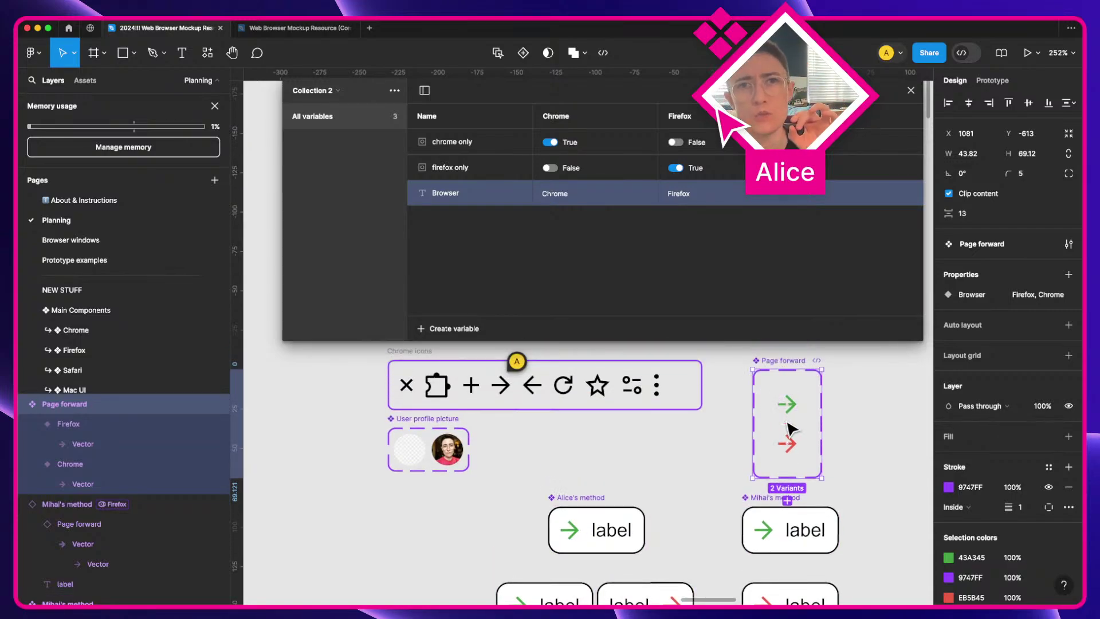
pyautogui.scroll(-2, 788, 430)
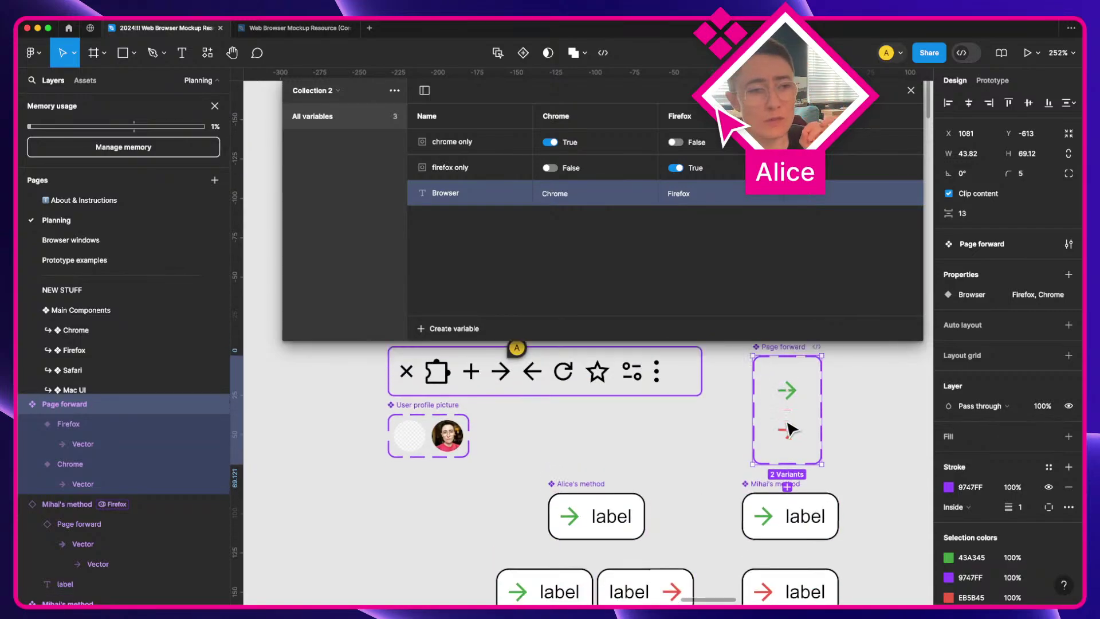
pyautogui.click(774, 513)
pyautogui.scroll(-6, 774, 515)
pyautogui.click(764, 480)
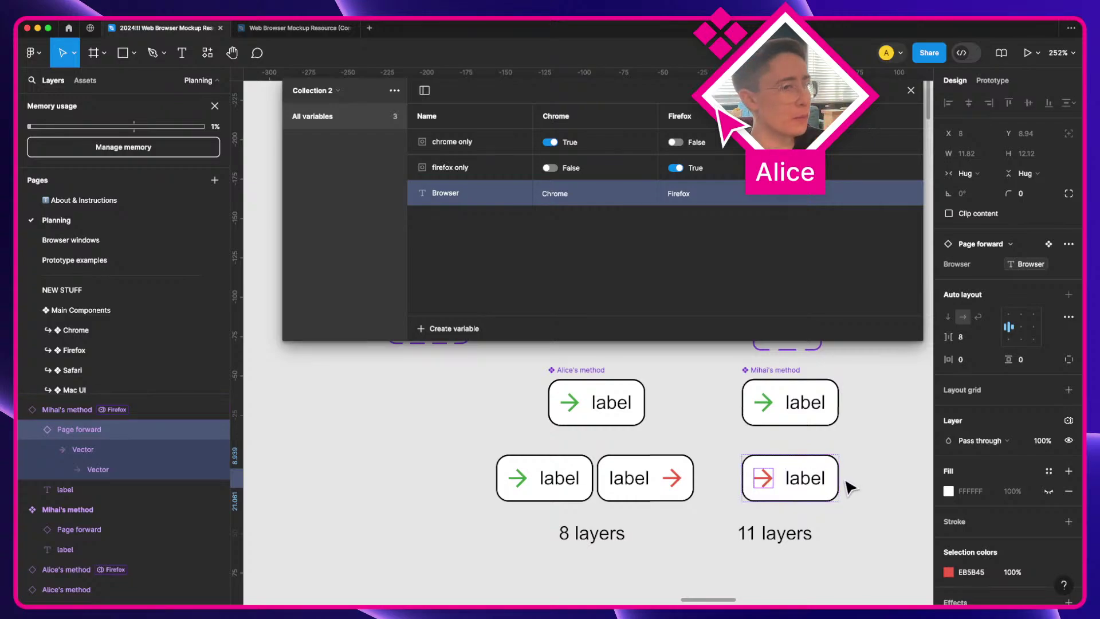
pyautogui.scroll(3, 848, 485)
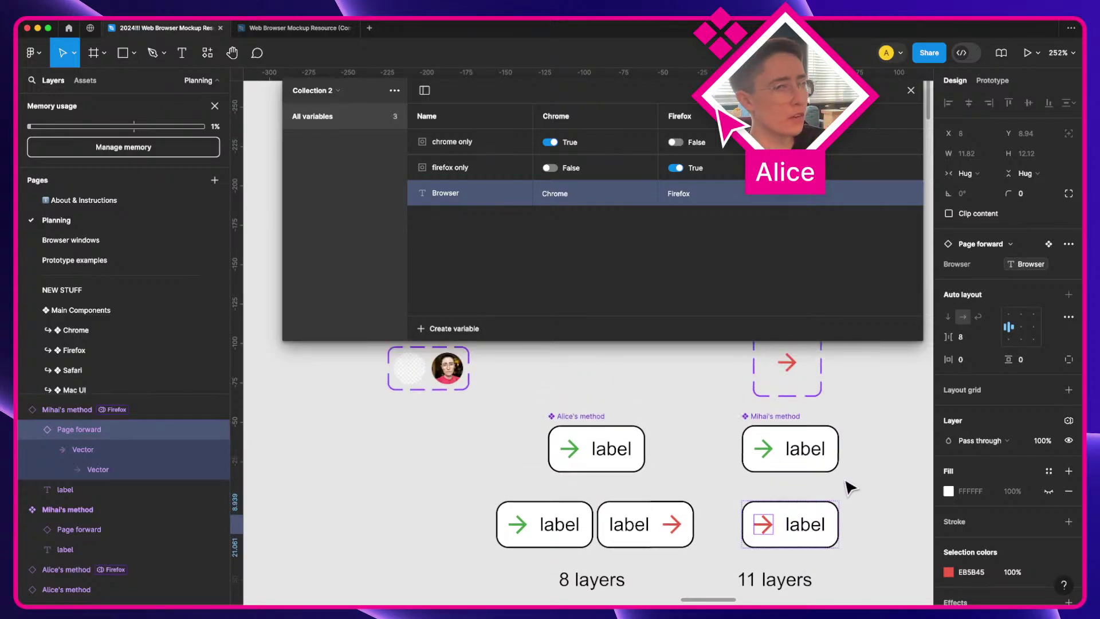
pyautogui.click(762, 448)
# Step: Duplicate the arrow inside Mihai's method and bring the copy forward
pyautogui.press('super+d')
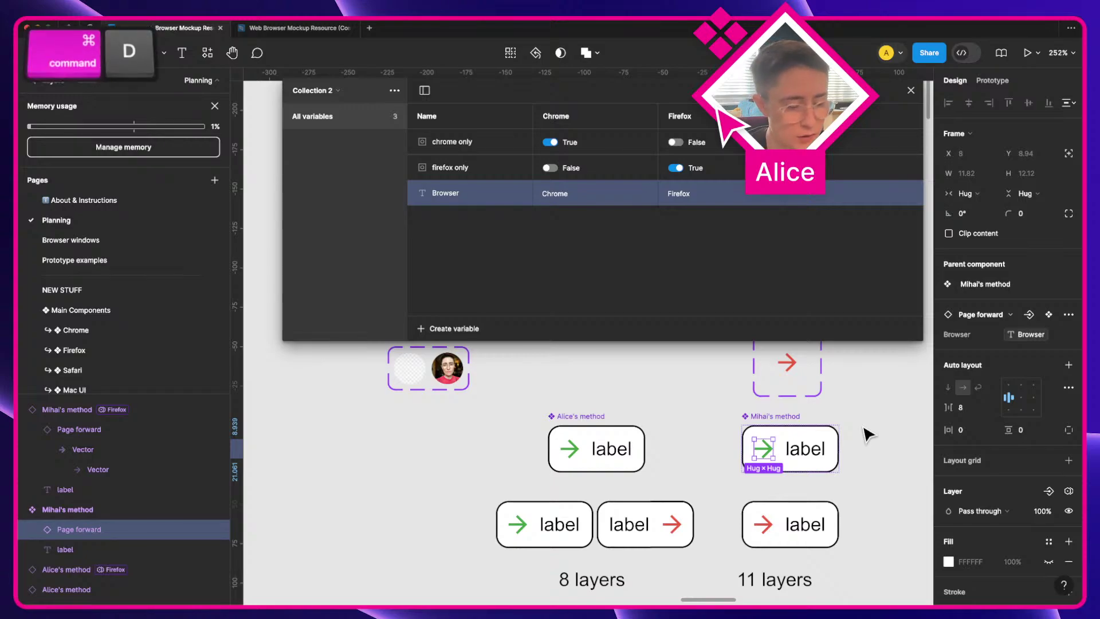
pyautogui.press('super+bracketright')
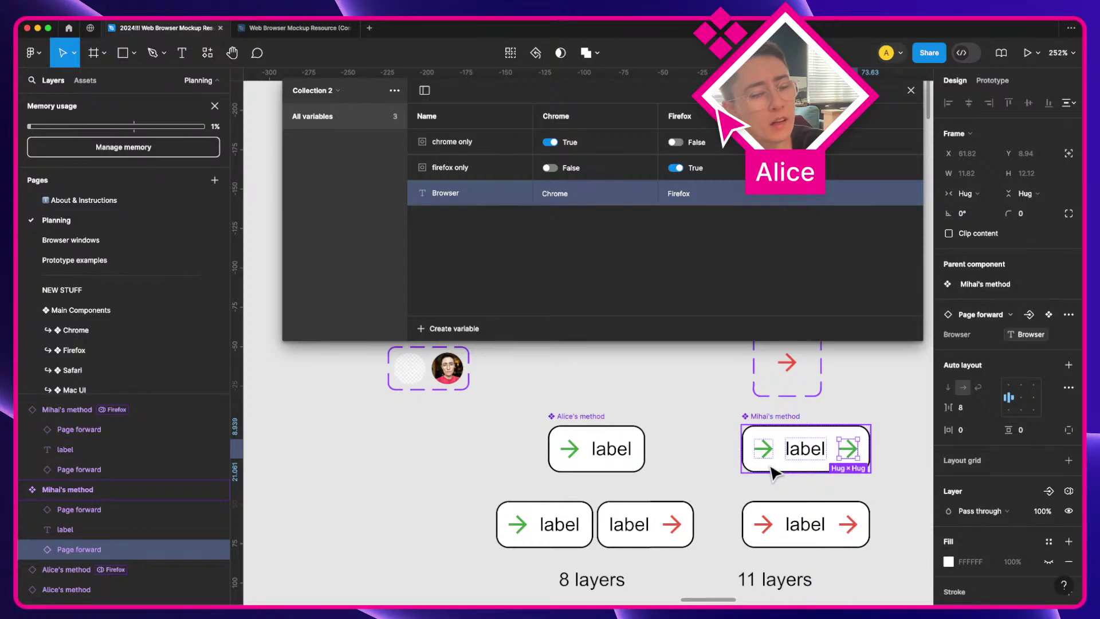
pyautogui.scroll(-1, 819, 541)
pyautogui.scroll(-3, 819, 541)
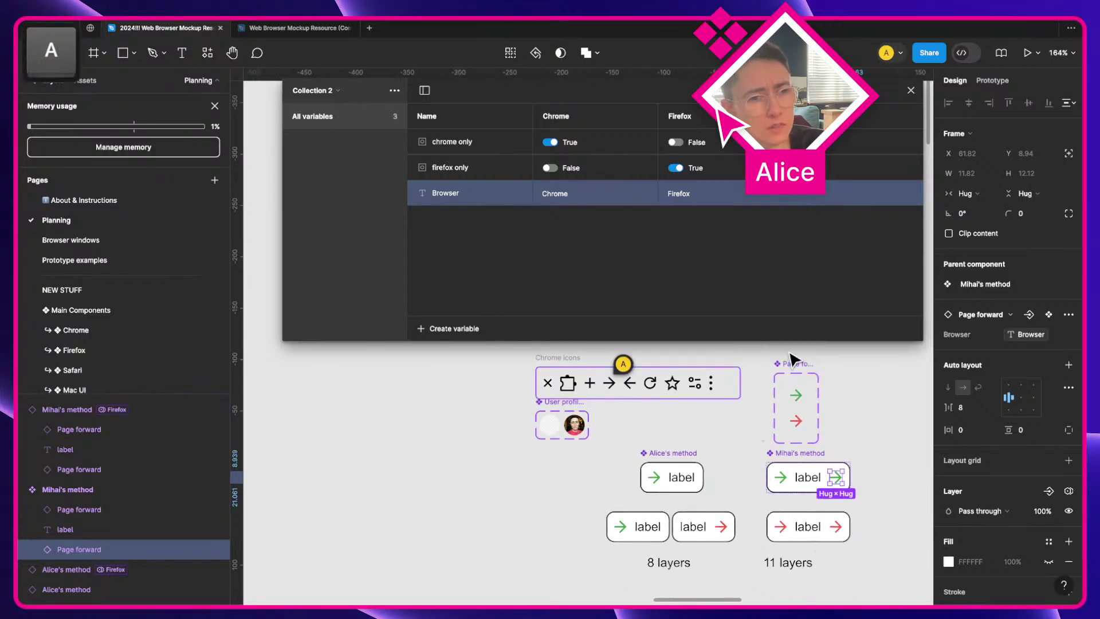
# Step: Delete the Page forward component set and all the label-button experiments
pyautogui.click(793, 372)
pyautogui.press('BackSpace')
pyautogui.moveTo(635, 479); pyautogui.dragTo(866, 584)
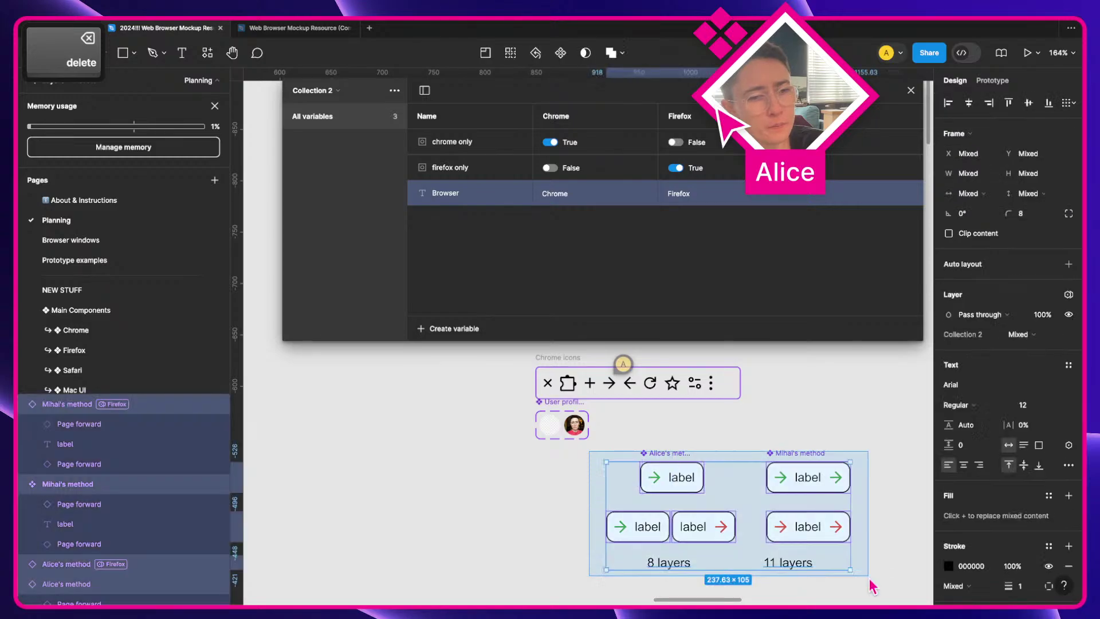
pyautogui.press('BackSpace')
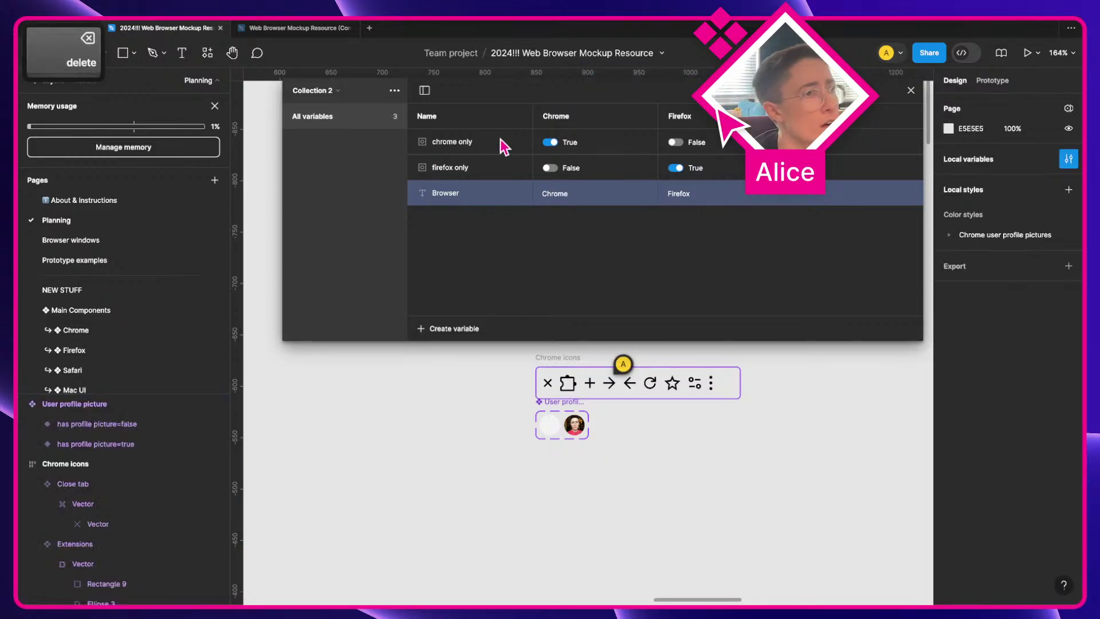
# Step: Delete all three variables in Collection 2 and close the Local variables window
pyautogui.keyDown('shift'); pyautogui.click(500, 138); pyautogui.keyUp('shift')
pyautogui.rightClick(500, 139)
pyautogui.click(550, 206)
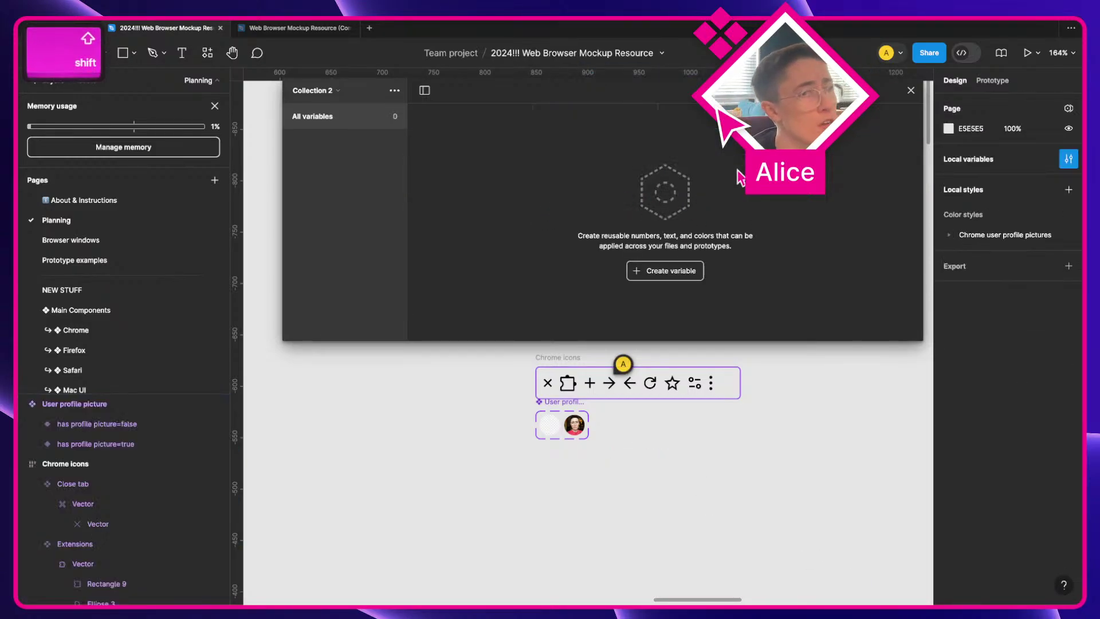
pyautogui.click(911, 90)
# Step: Pan the canvas over to the Chrome window mockup with the alligator Google search
pyautogui.scroll(-5, 668, 465)
pyautogui.press('space')
pyautogui.scroll(-10, 660, 302)
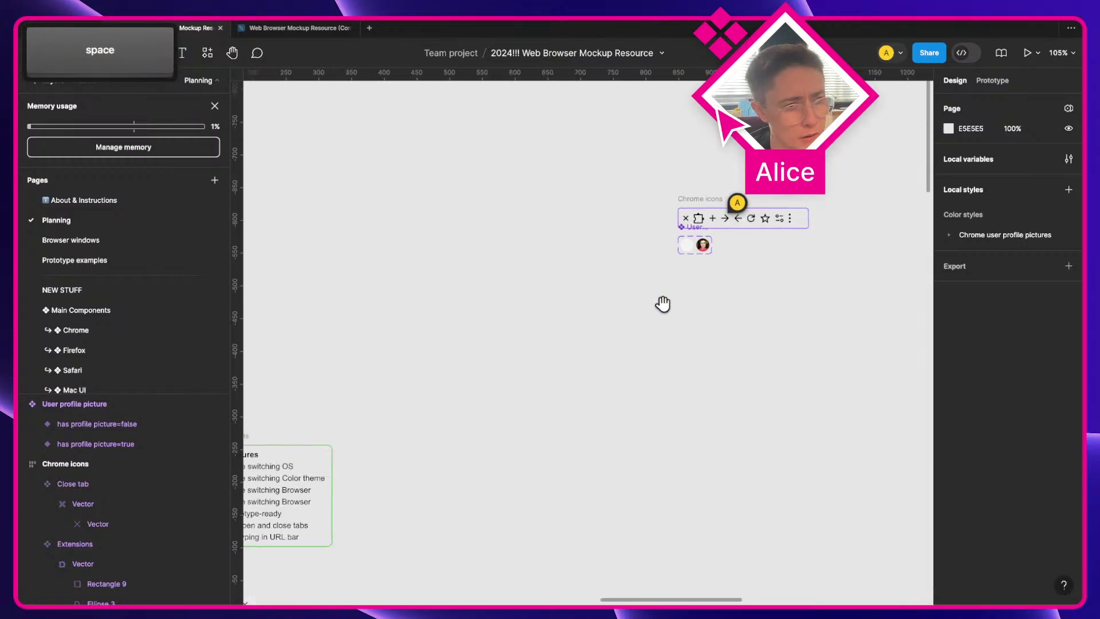
pyautogui.moveTo(524, 385); pyautogui.dragTo(441, 169)
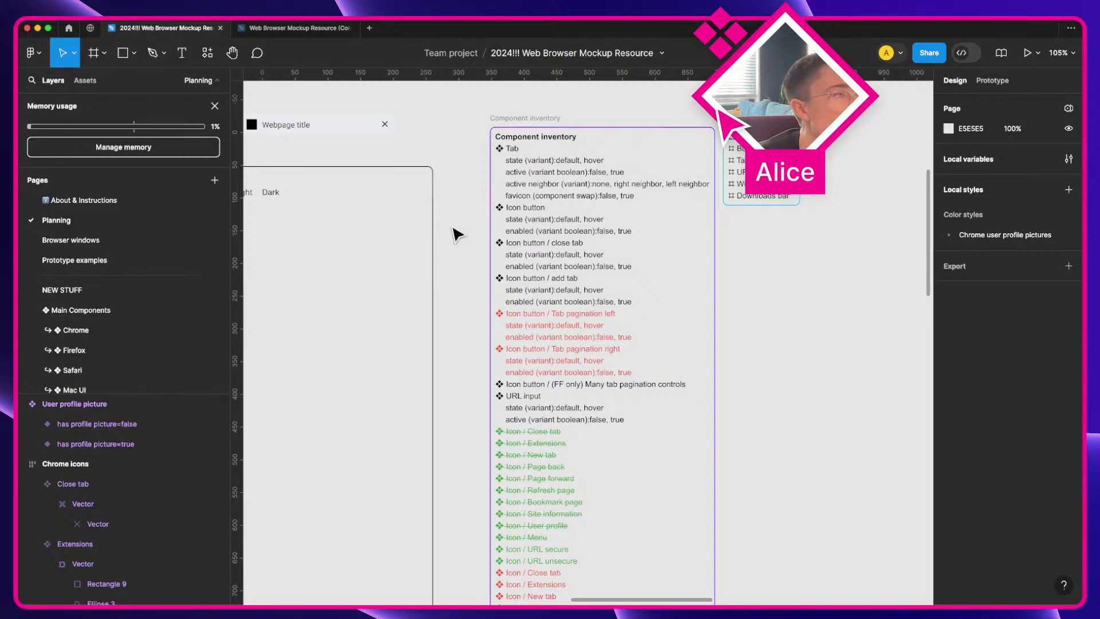
pyautogui.hscroll(5, 600, 535)
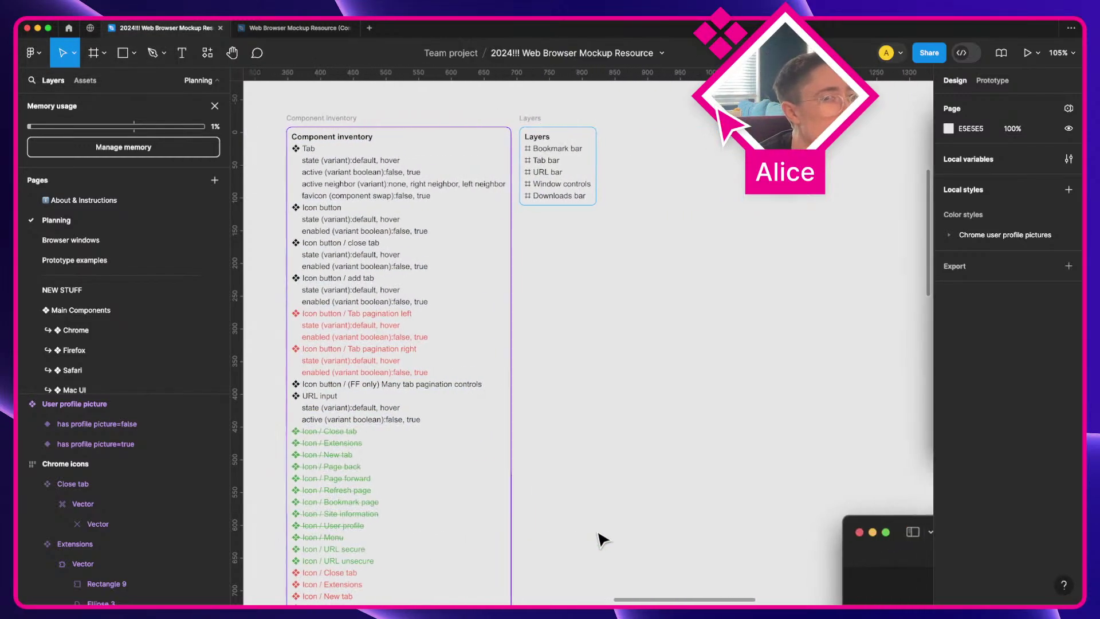
pyautogui.scroll(3, 600, 538)
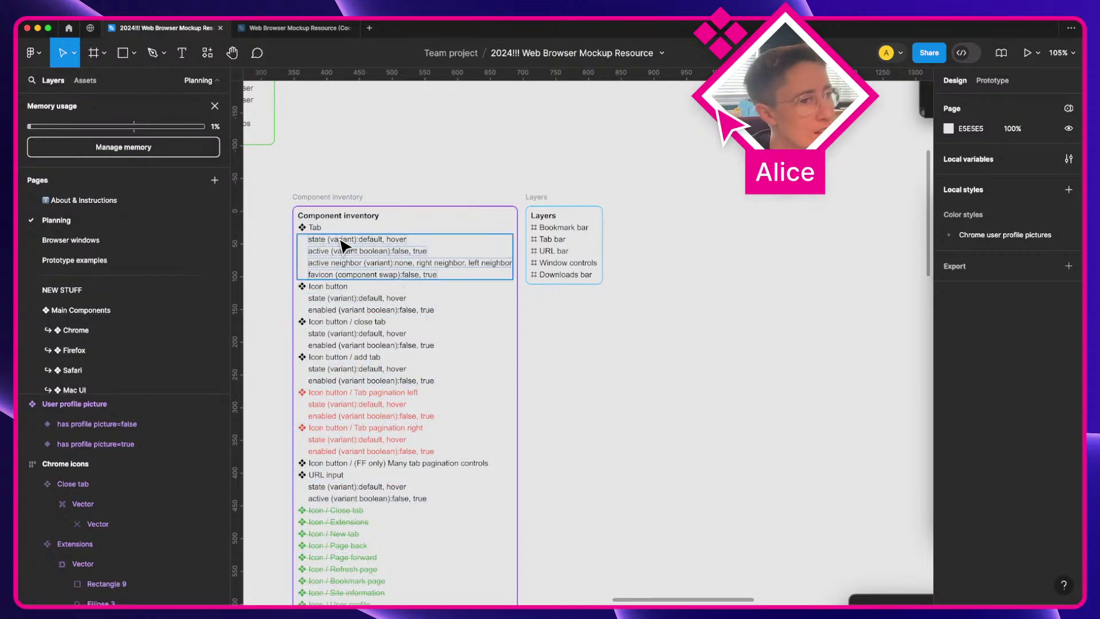
pyautogui.hscroll(6, 732, 310)
pyautogui.scroll(-5, 733, 309)
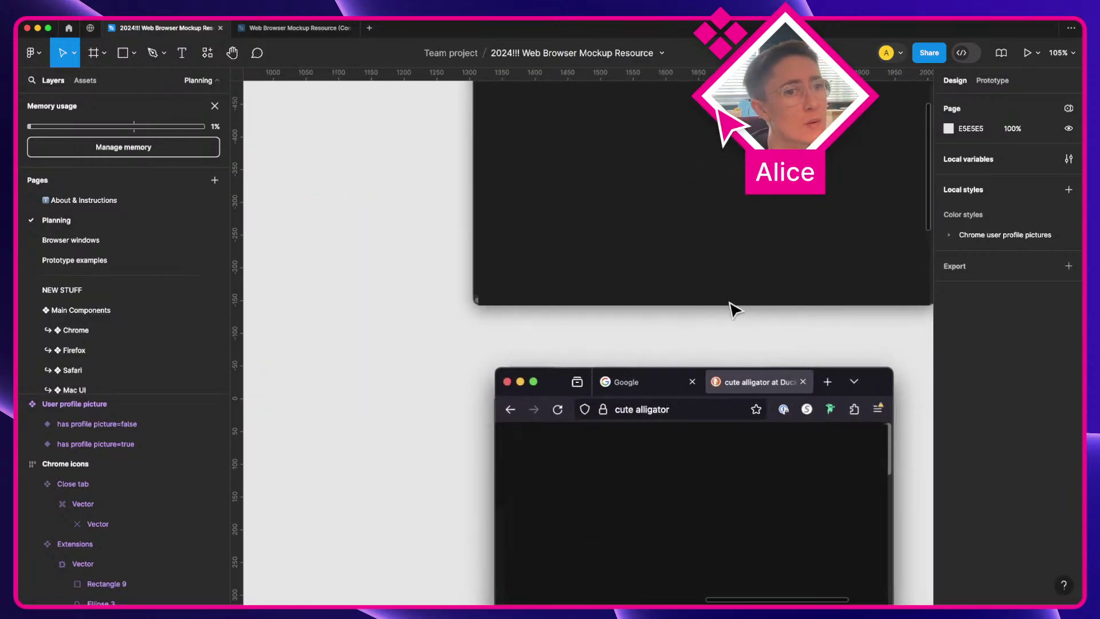
pyautogui.scroll(10, 732, 309)
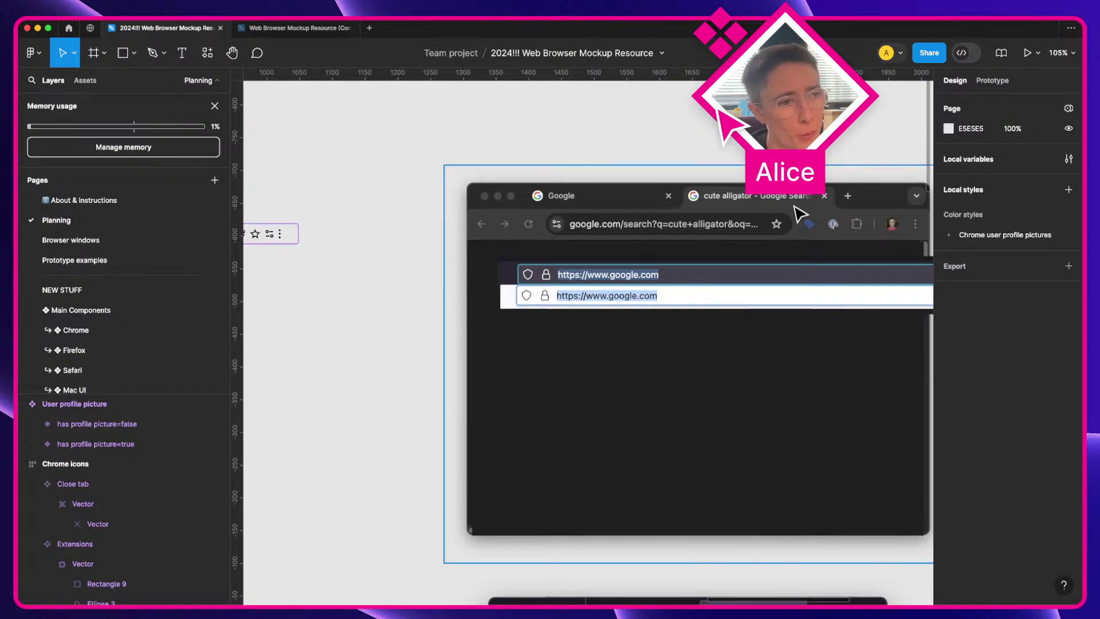
pyautogui.hscroll(2, 776, 218)
pyautogui.scroll(2, 776, 217)
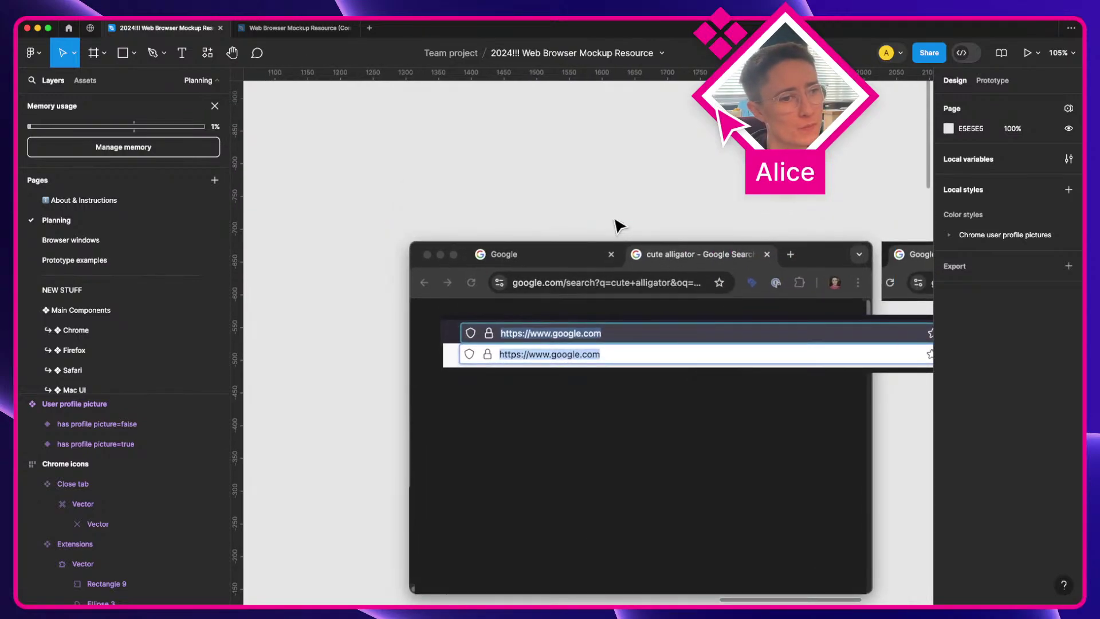
pyautogui.scroll(5, 618, 225)
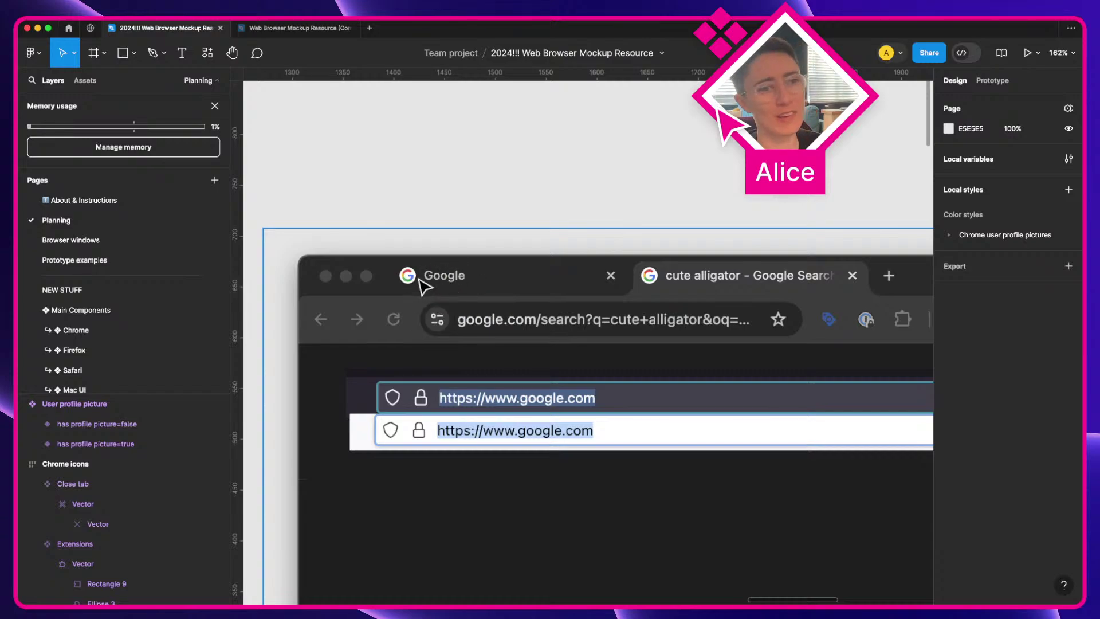
pyautogui.scroll(2, 453, 263)
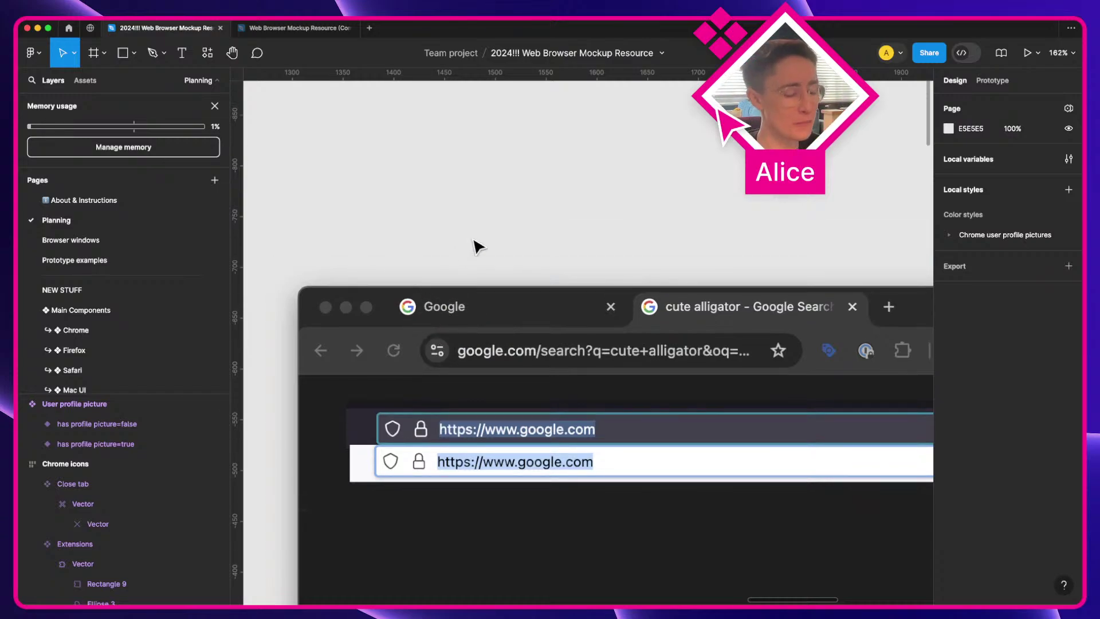
# Step: Add a temporary text layer reading 'Label' on the canvas
pyautogui.press('t')
pyautogui.click(485, 208)
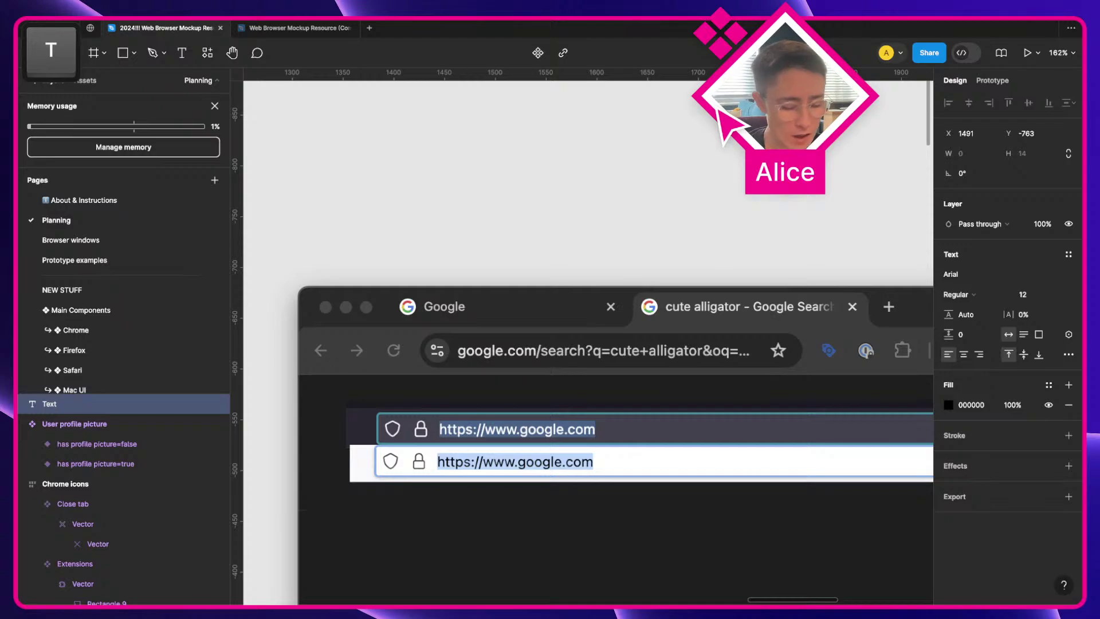
pyautogui.write('Labels')
pyautogui.press('BackSpace')
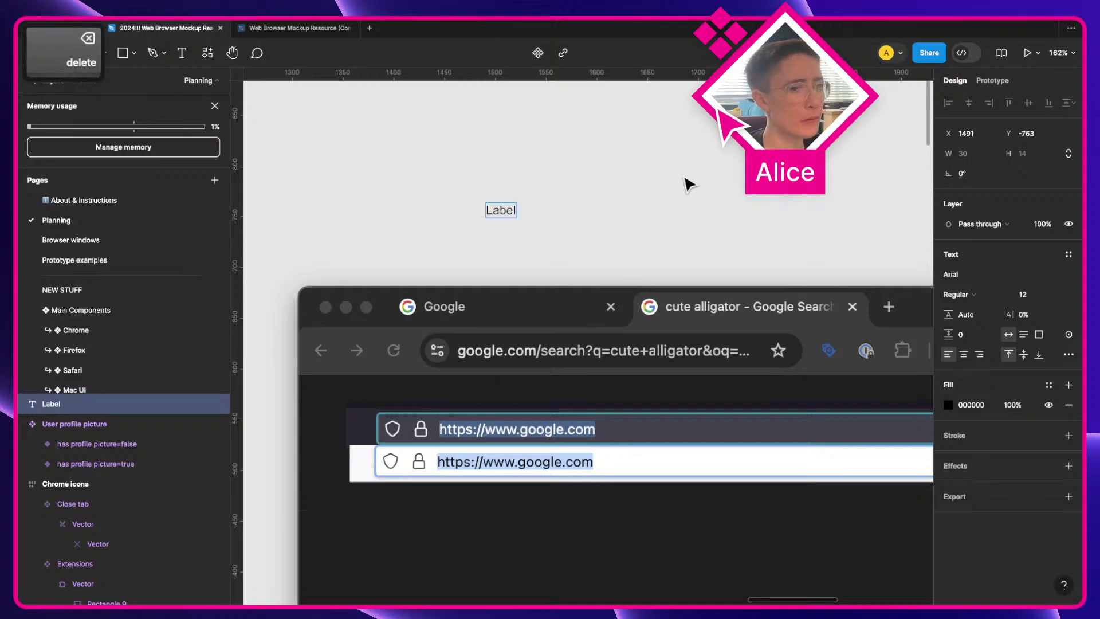
pyautogui.press('Escape')
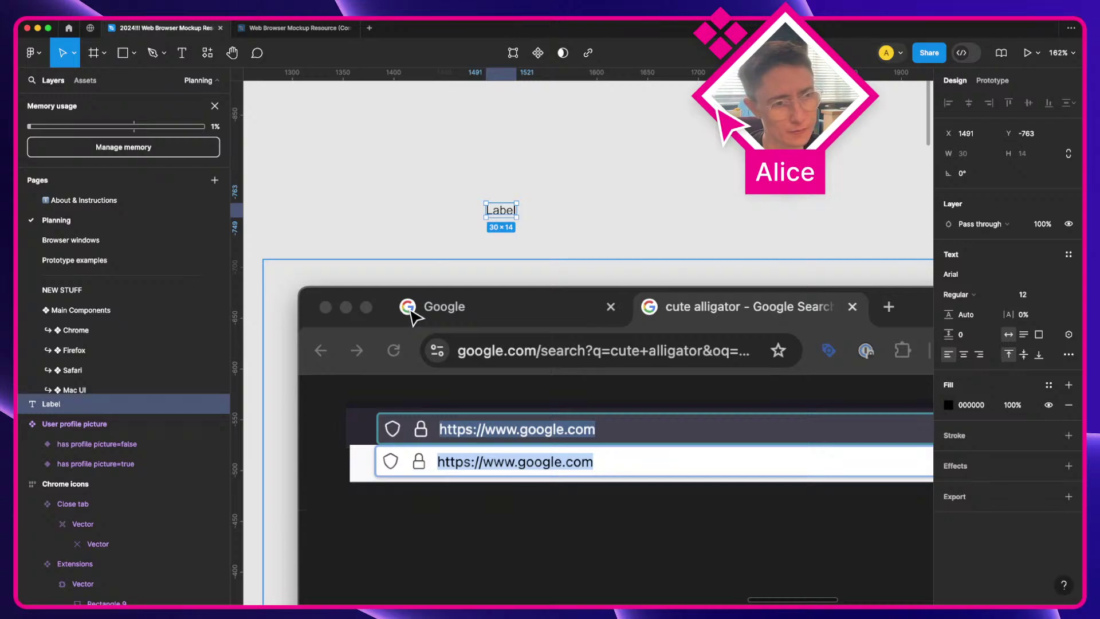
# Step: Show the file's local components list and delete the Label text
pyautogui.click(74, 81)
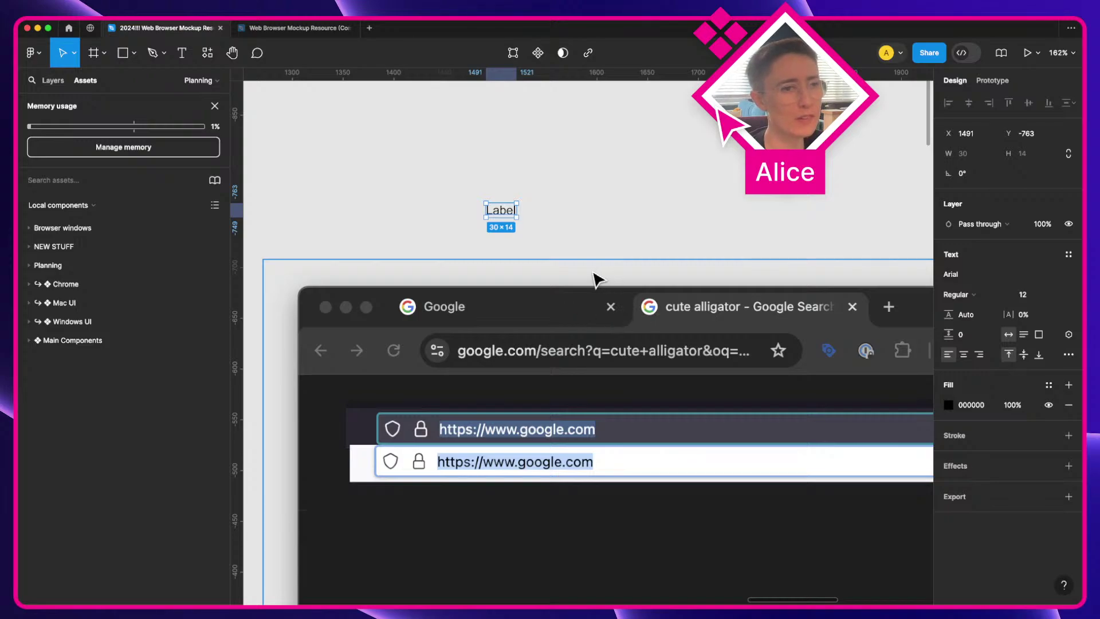
pyautogui.press('Delete')
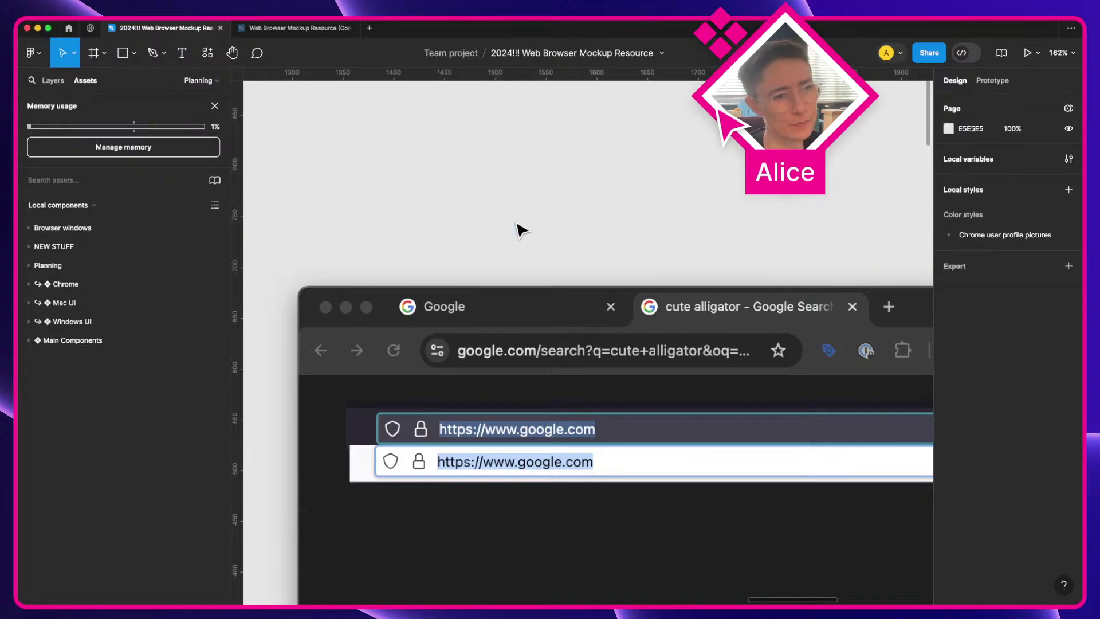
pyautogui.scroll(-5, 512, 215)
pyautogui.hscroll(-5, 524, 252)
pyautogui.scroll(10, 531, 276)
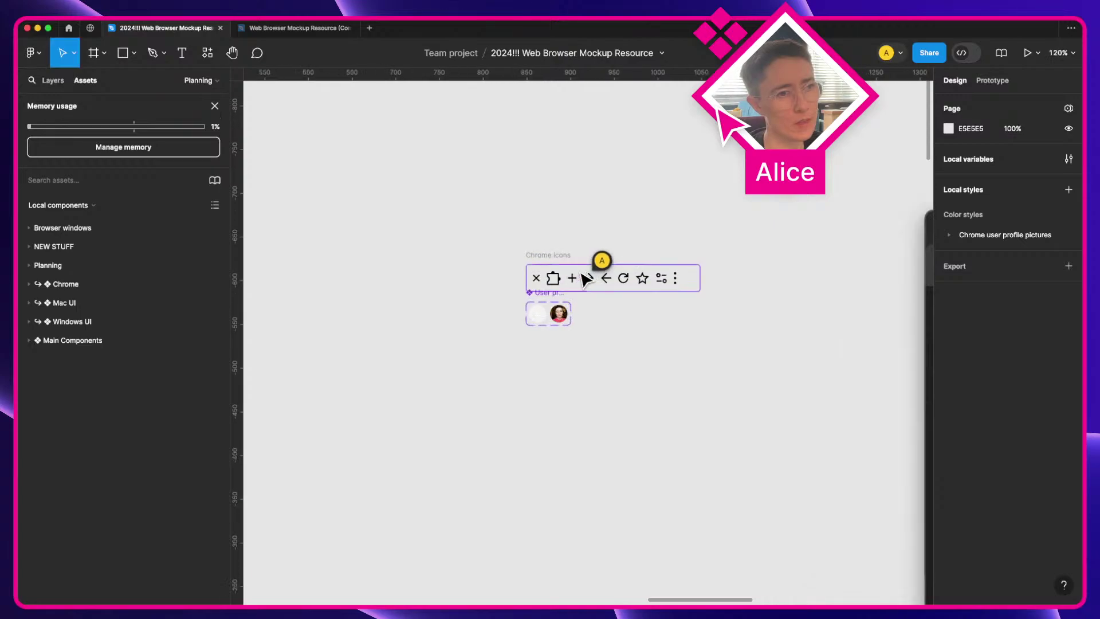
# Step: Duplicate the X icon, wrap it in auto layout, and make it a component named 'Close tab'
pyautogui.click(484, 288)
pyautogui.moveTo(484, 288); pyautogui.dragTo(730, 457)
pyautogui.hotkey('shift', 'a')
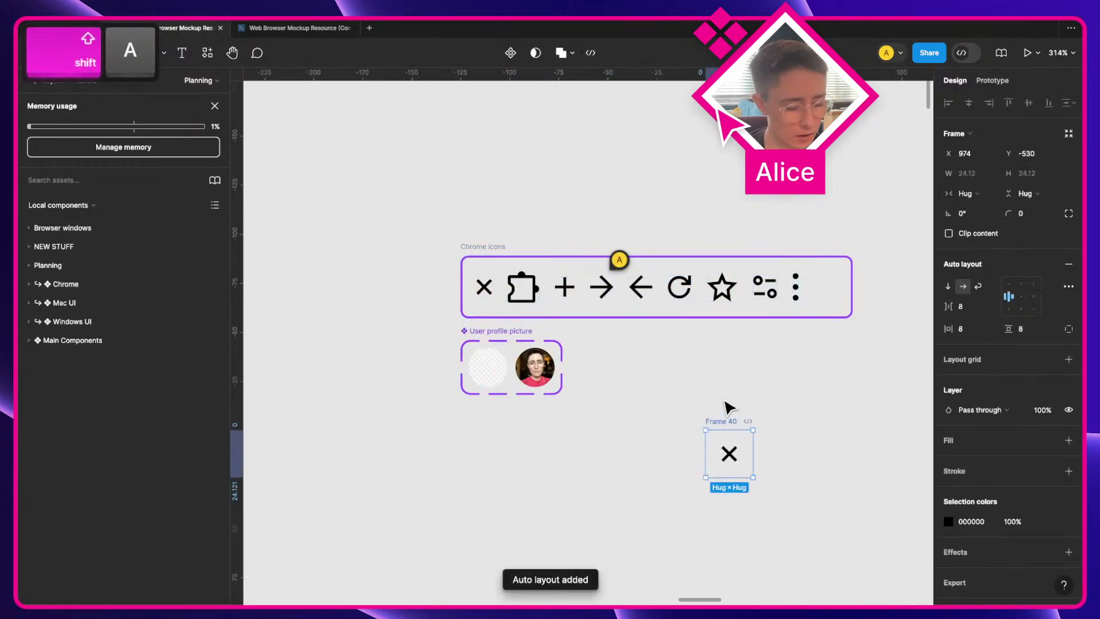
pyautogui.press('super+r')
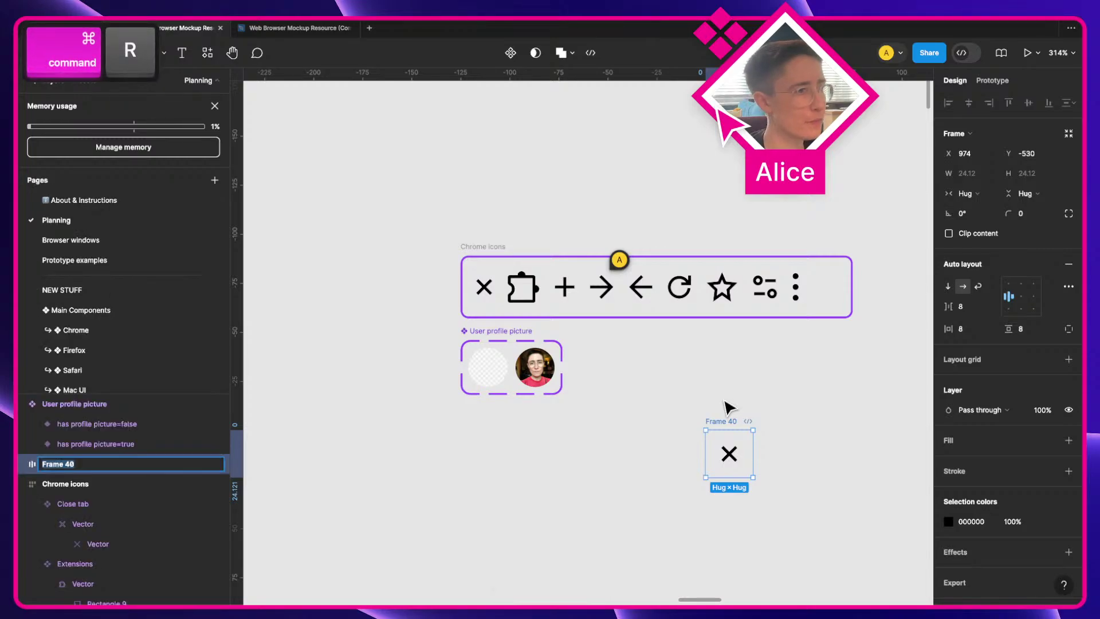
pyautogui.press('alt+super+k')
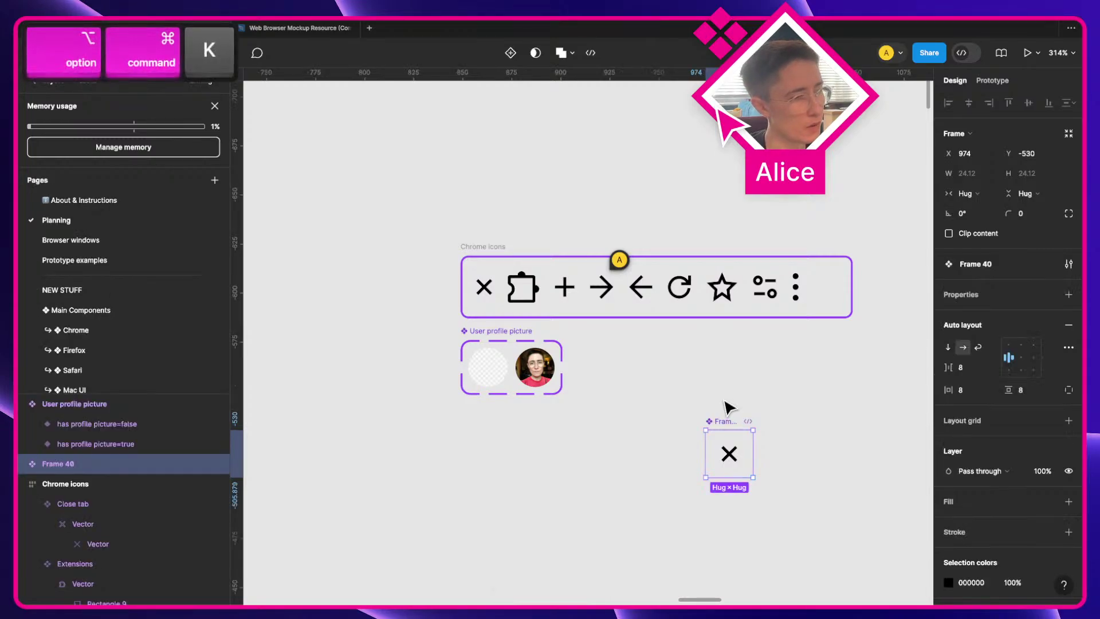
pyautogui.press('super+r')
pyautogui.write('Close tab')
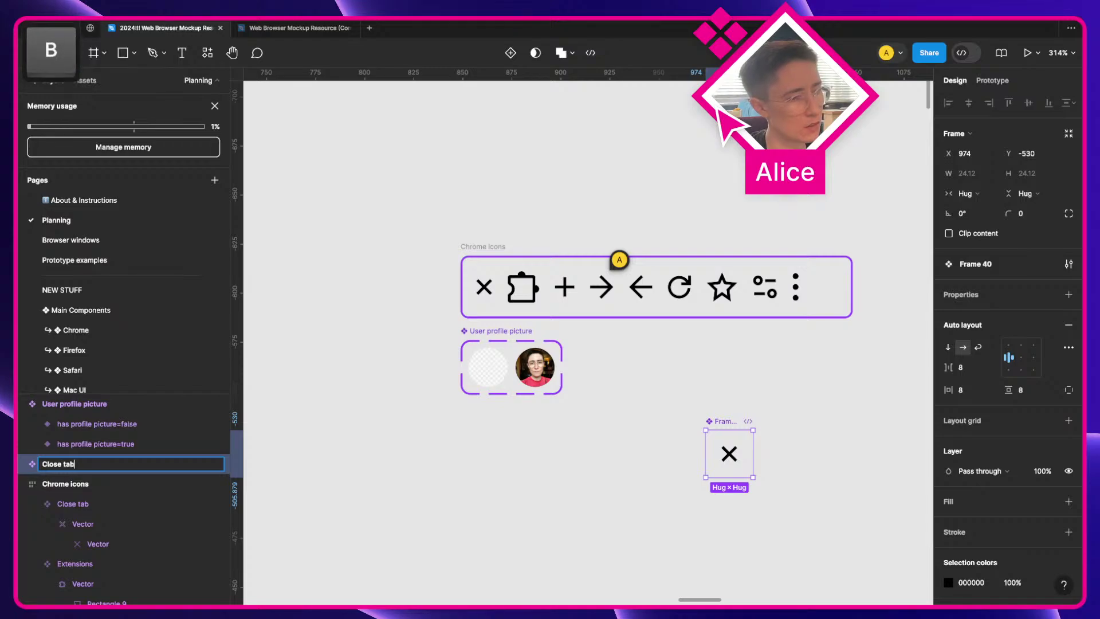
pyautogui.press('Return')
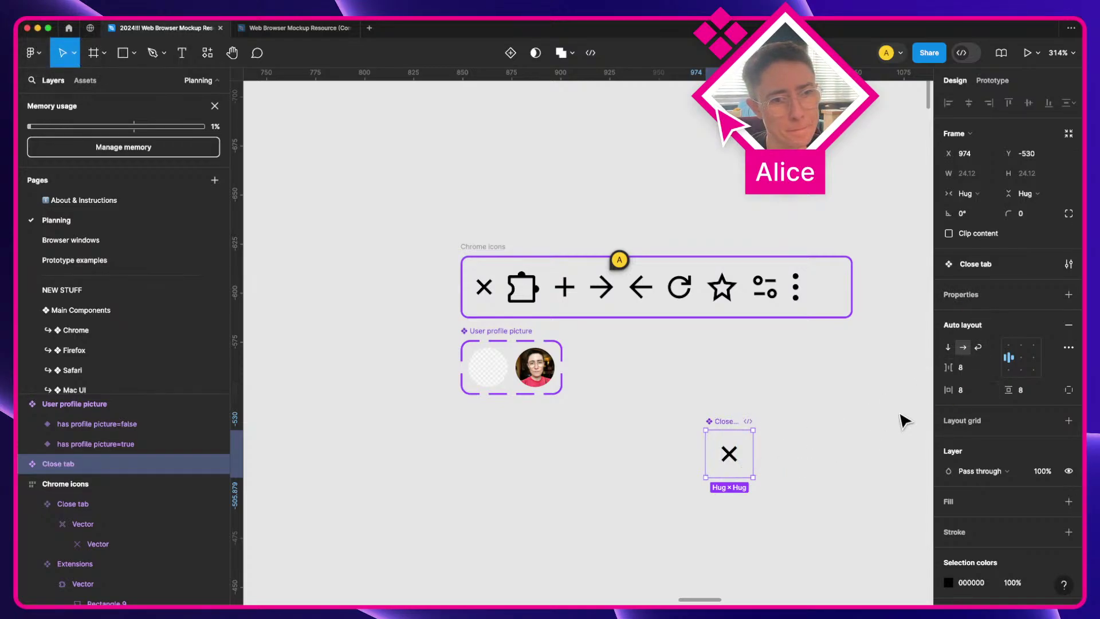
# Step: Set the Close tab padding to 12 on both axes, then change it to 3
pyautogui.click(966, 394)
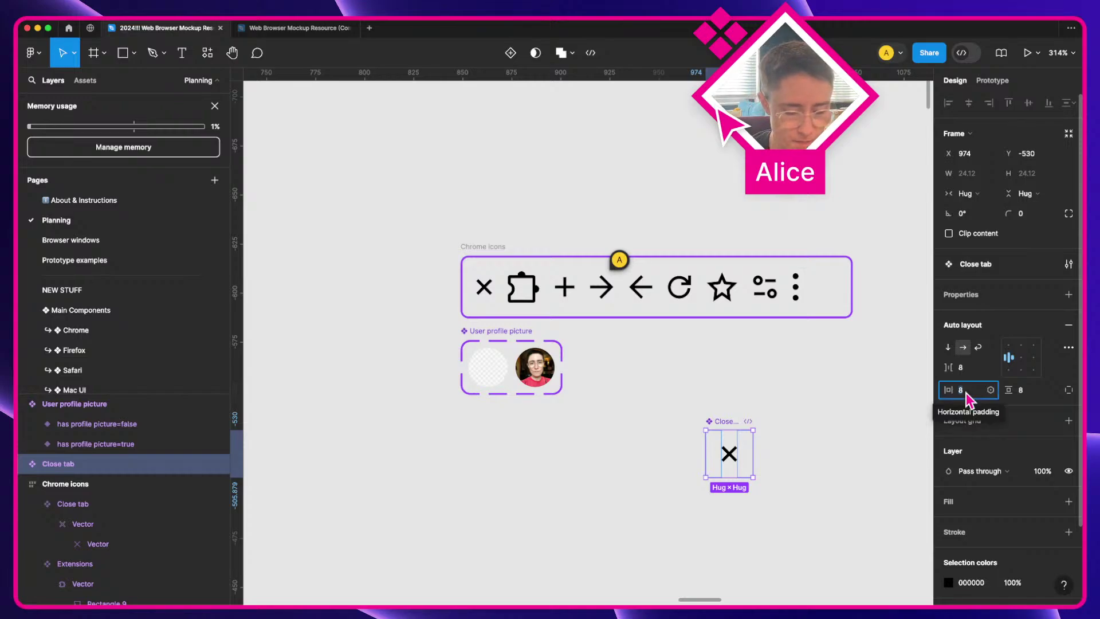
pyautogui.write('12')
pyautogui.press('Tab')
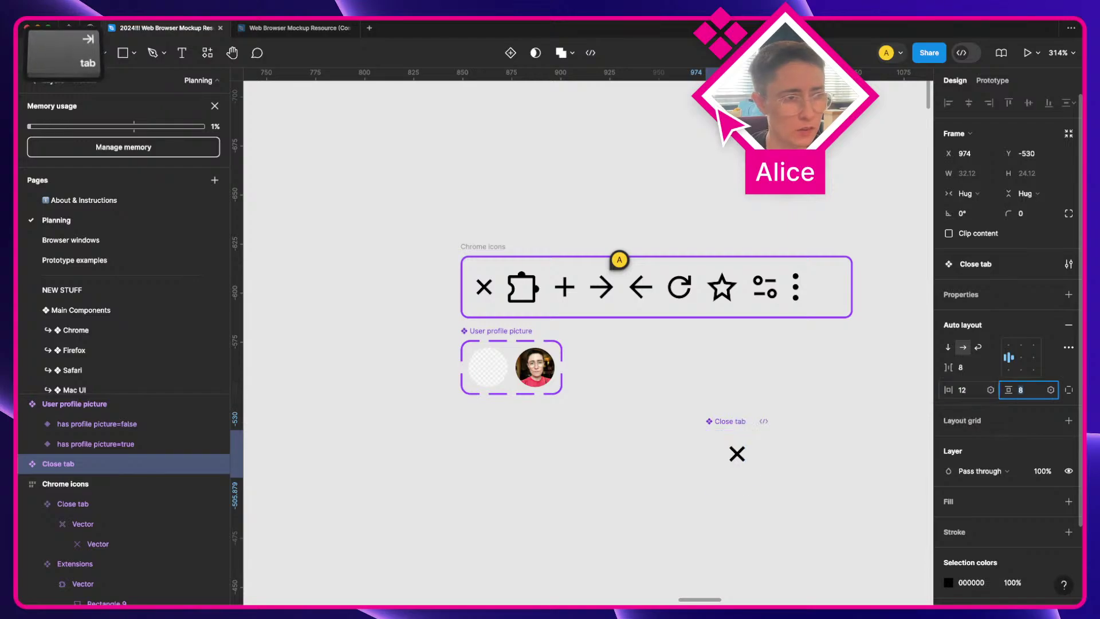
pyautogui.write('12')
pyautogui.press('Tab')
pyautogui.click(986, 394)
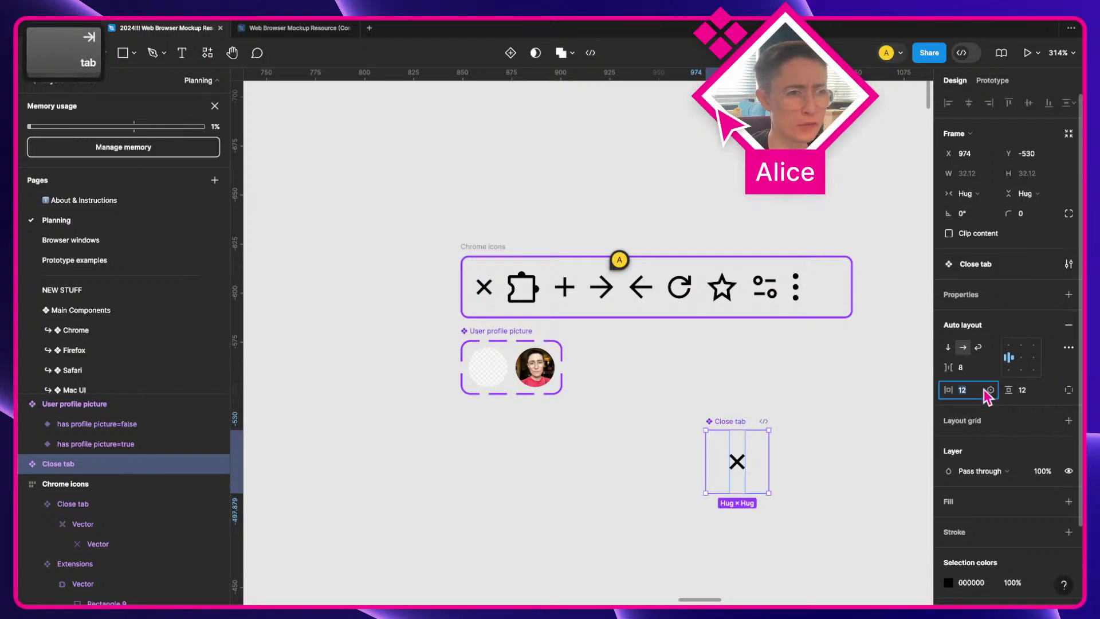
pyautogui.write('3')
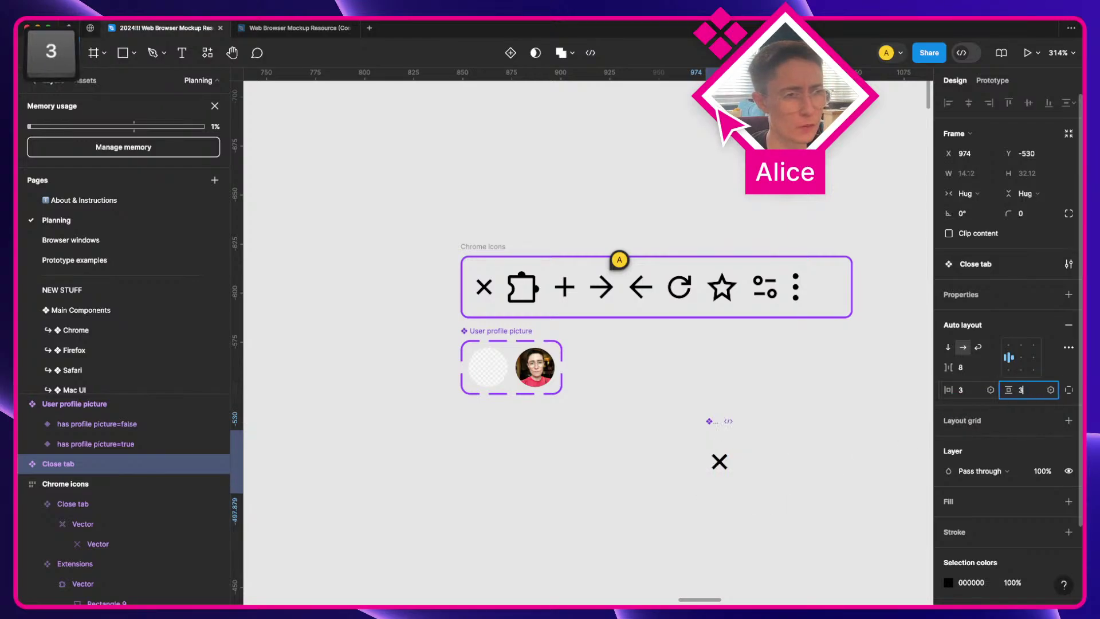
pyautogui.press('Tab')
pyautogui.write('3')
pyautogui.press('Tab')
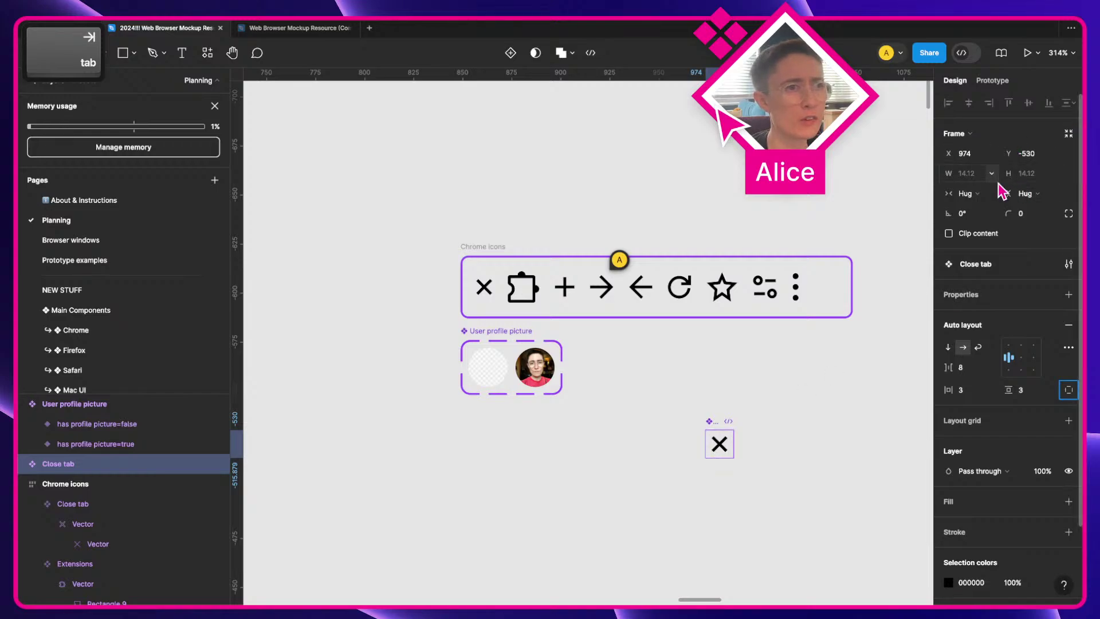
# Step: Give it fixed width and height, zero gap and padding, and centre the X icon
pyautogui.click(980, 194)
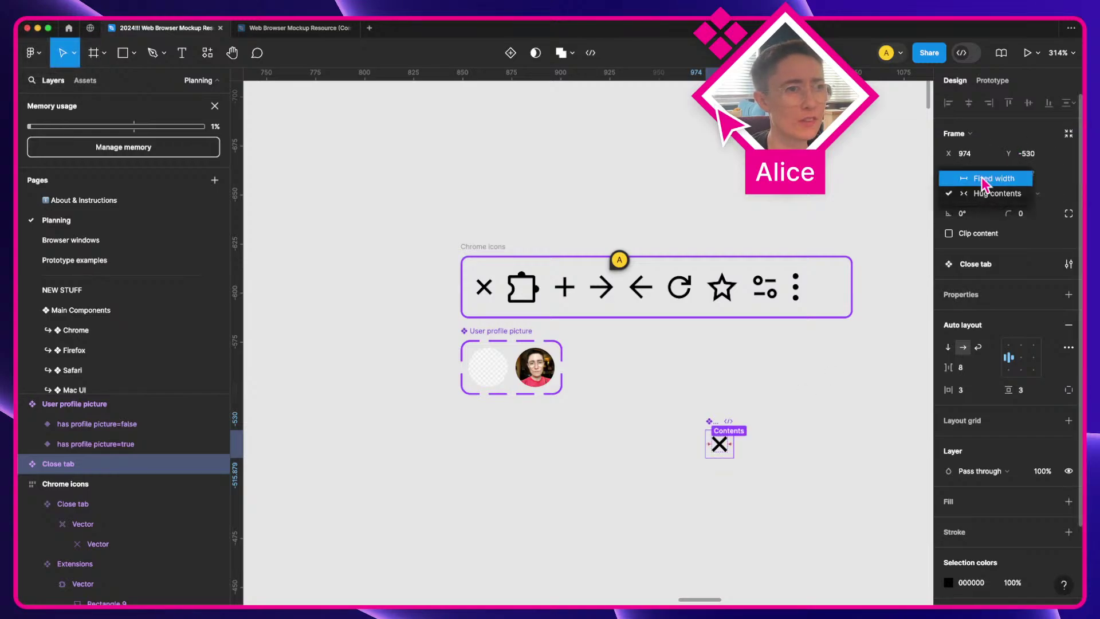
pyautogui.click(982, 179)
pyautogui.click(1045, 193)
pyautogui.click(1044, 179)
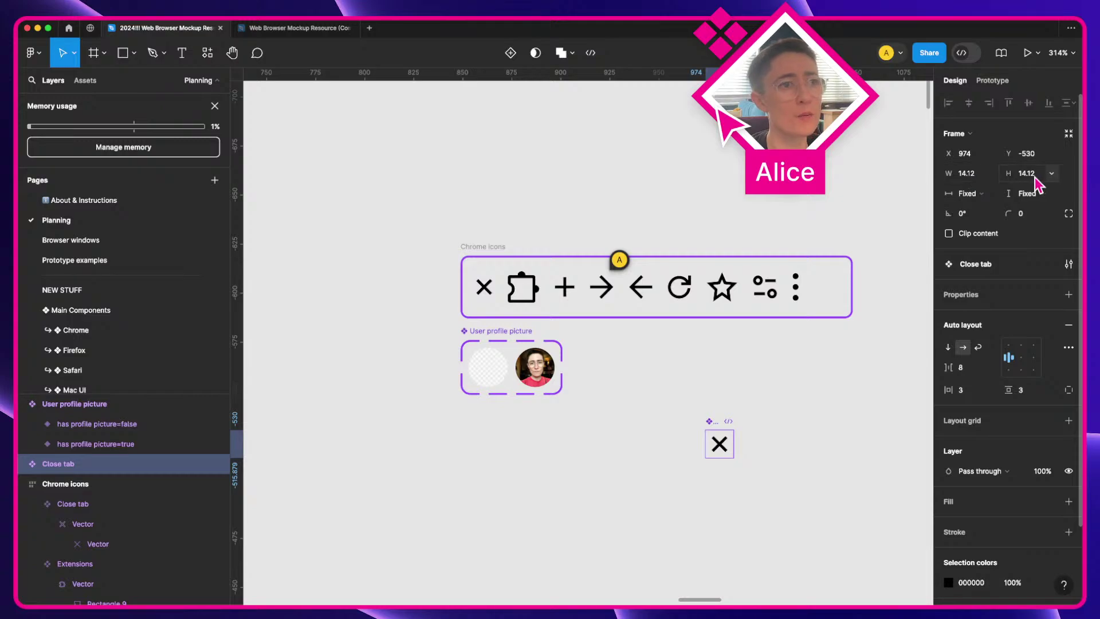
pyautogui.click(967, 176)
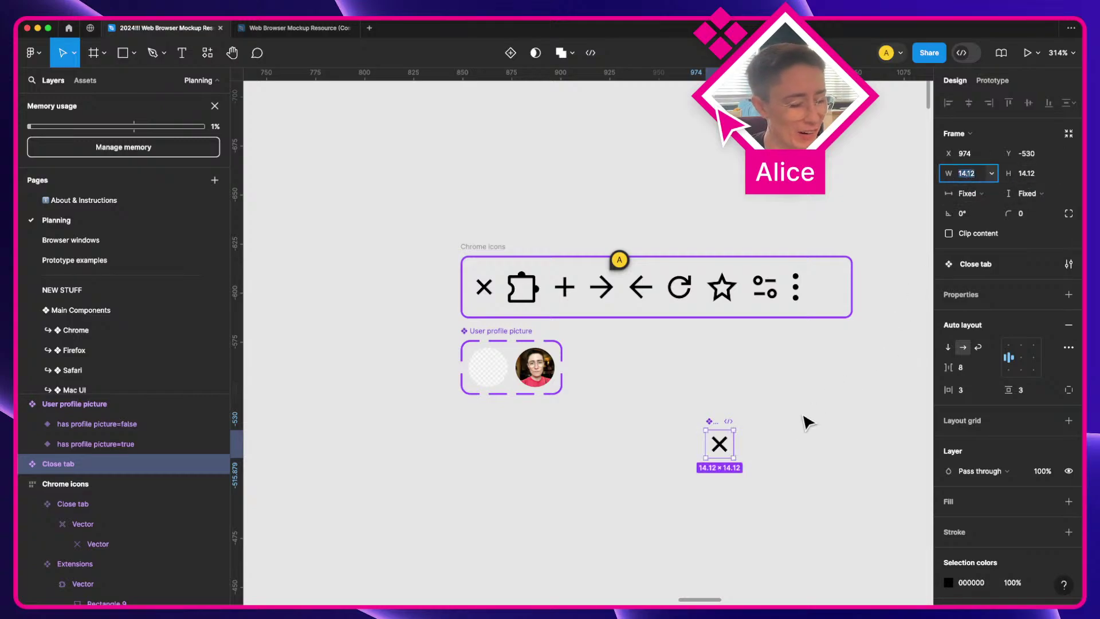
pyautogui.click(966, 370)
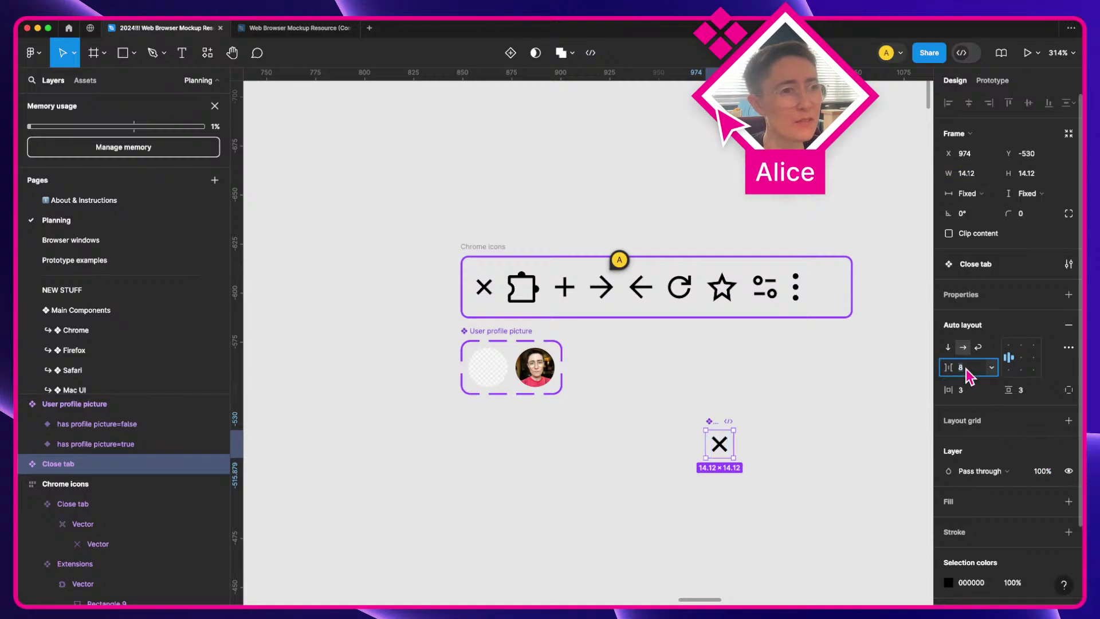
pyautogui.write('0')
pyautogui.press('Tab')
pyautogui.write('0')
pyautogui.press('Tab')
pyautogui.write('0')
pyautogui.press('Tab')
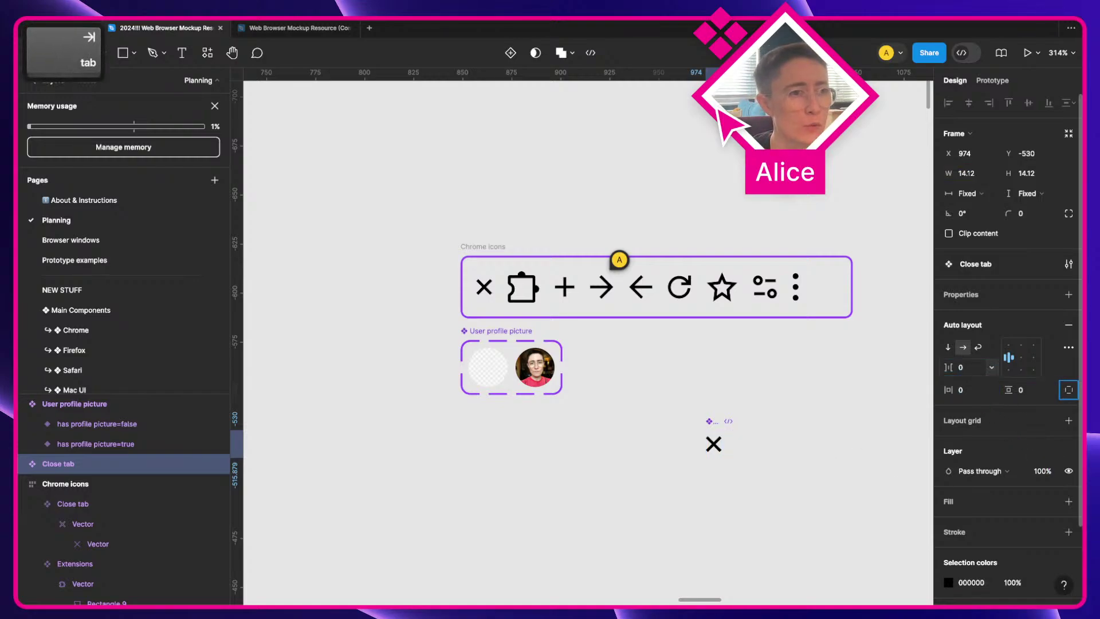
pyautogui.click(1021, 357)
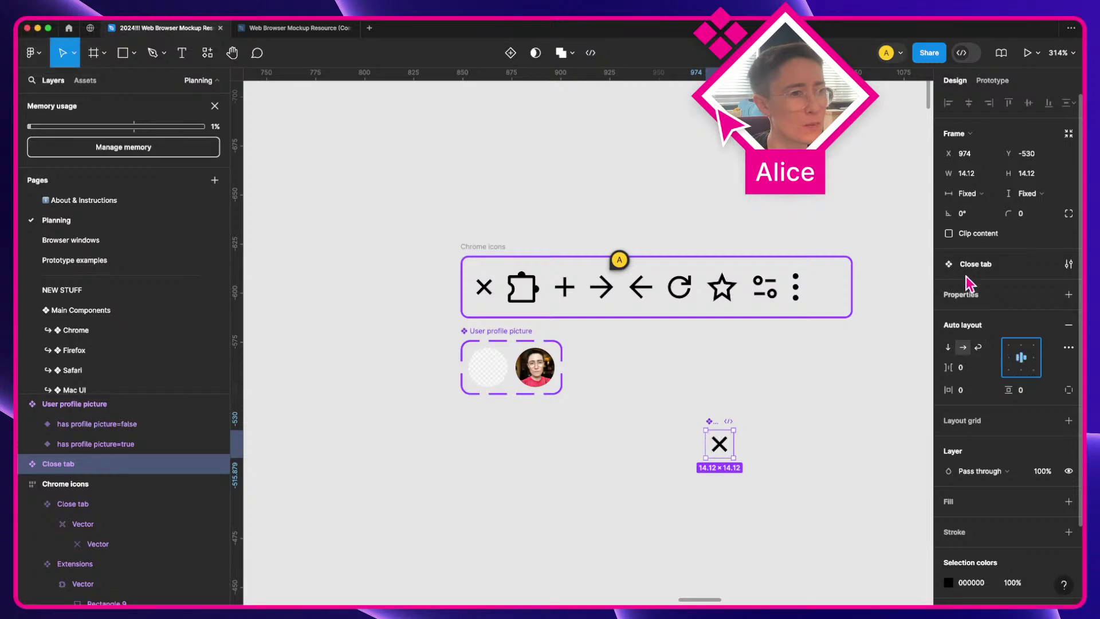
# Step: Round it with corner radius 99, add a white fill, and size it 14×14
pyautogui.click(977, 177)
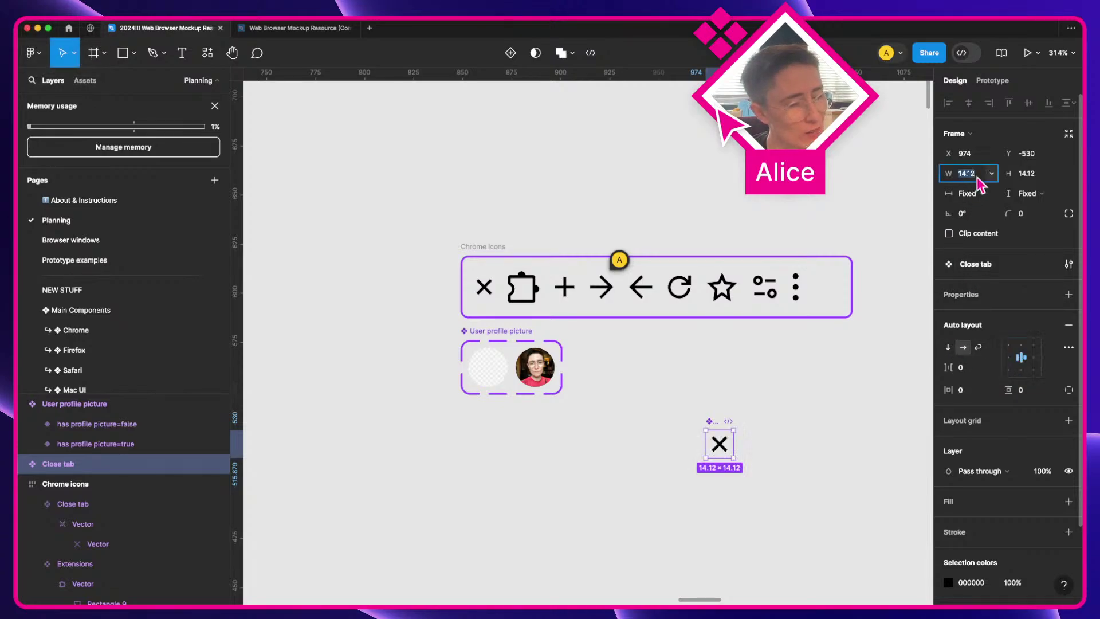
pyautogui.click(1023, 214)
pyautogui.write('99')
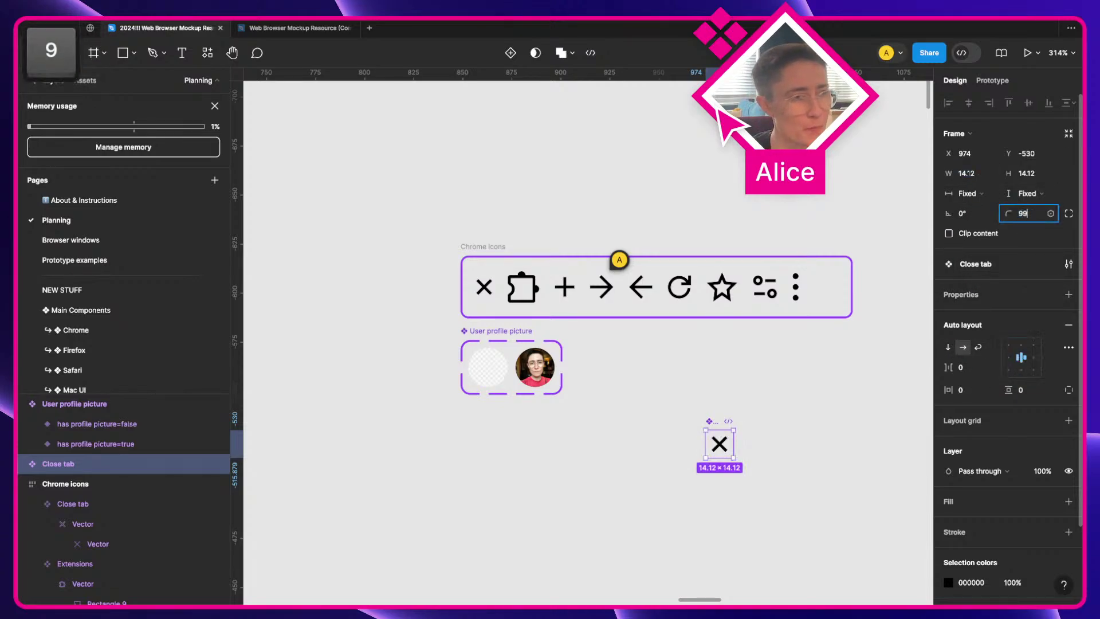
pyautogui.click(965, 500)
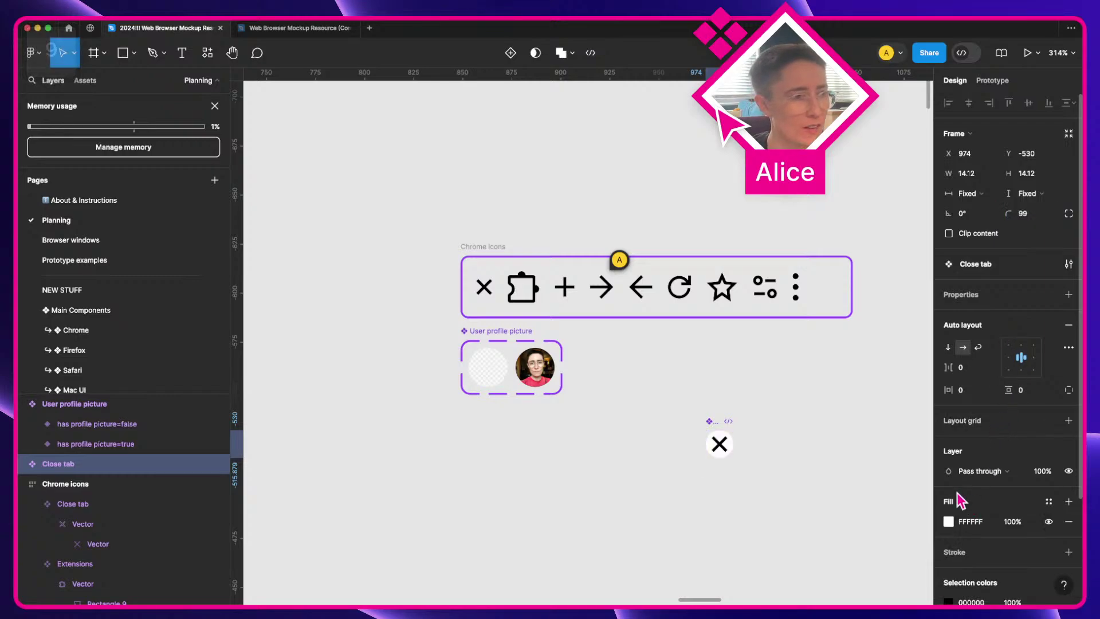
pyautogui.click(974, 173)
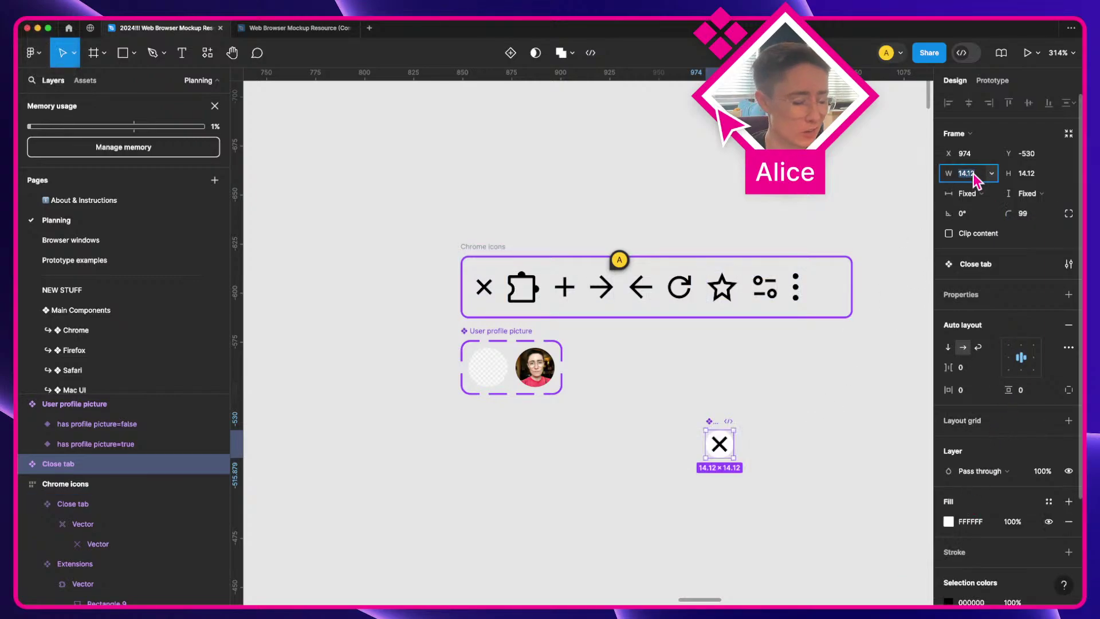
pyautogui.write('14')
pyautogui.press('Tab')
pyautogui.write('14')
pyautogui.click(714, 498)
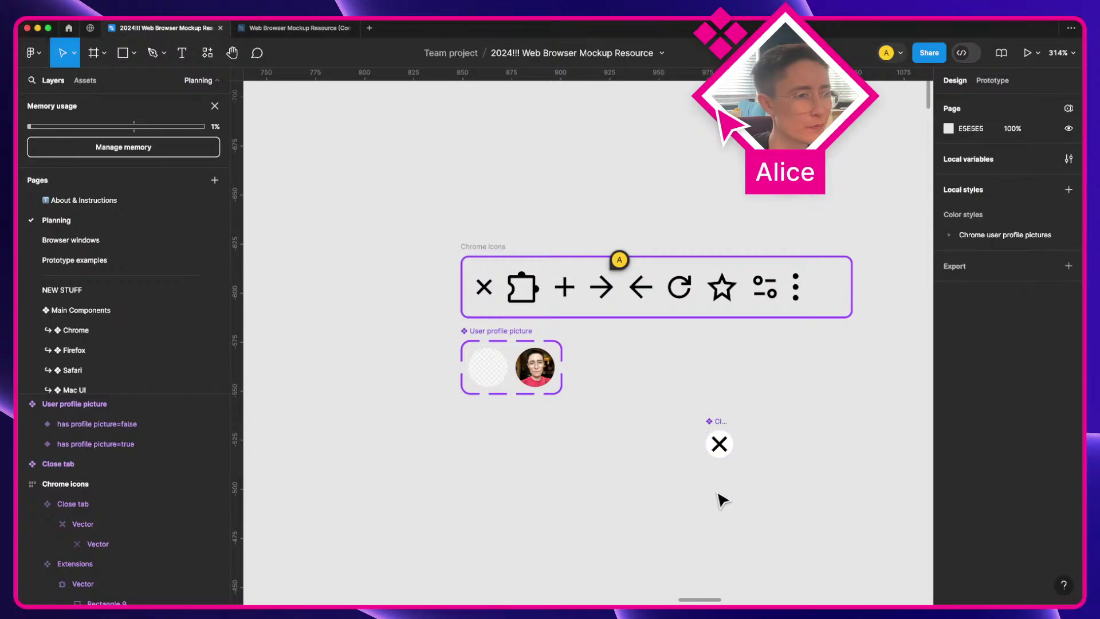
# Step: Place a Close tab copy over the browser mockup, aligned with the tab's close mark
pyautogui.scroll(-3, 715, 488)
pyautogui.moveTo(718, 470); pyautogui.dragTo(452, 336)
pyautogui.press('space')
pyautogui.press('super+z')
pyautogui.press('super+z')
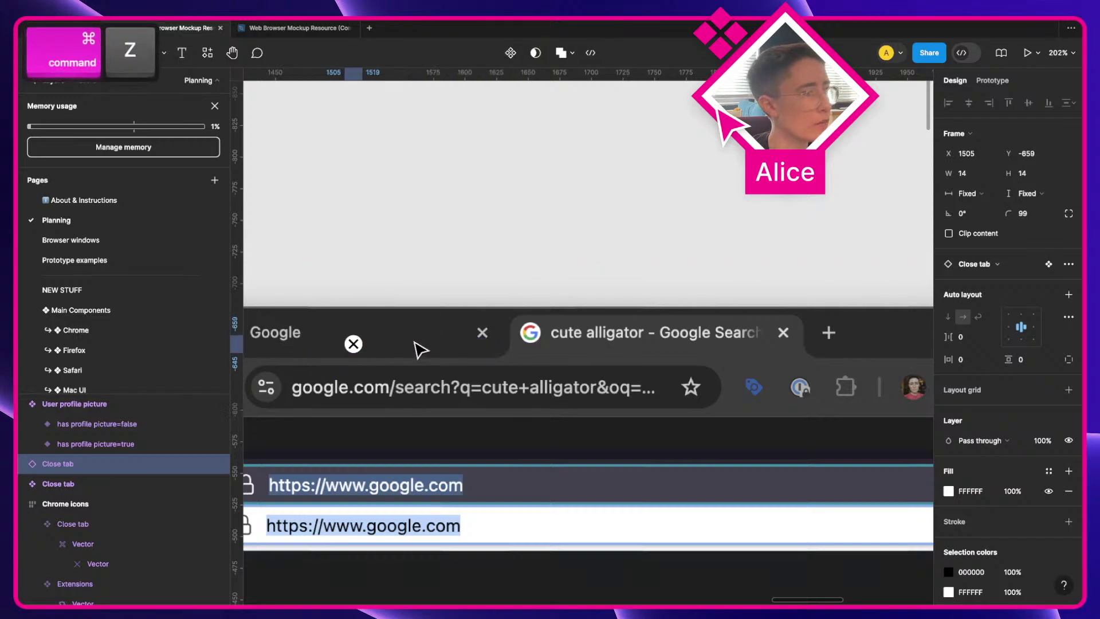
pyautogui.moveTo(354, 343); pyautogui.dragTo(450, 331)
pyautogui.scroll(5, 452, 331)
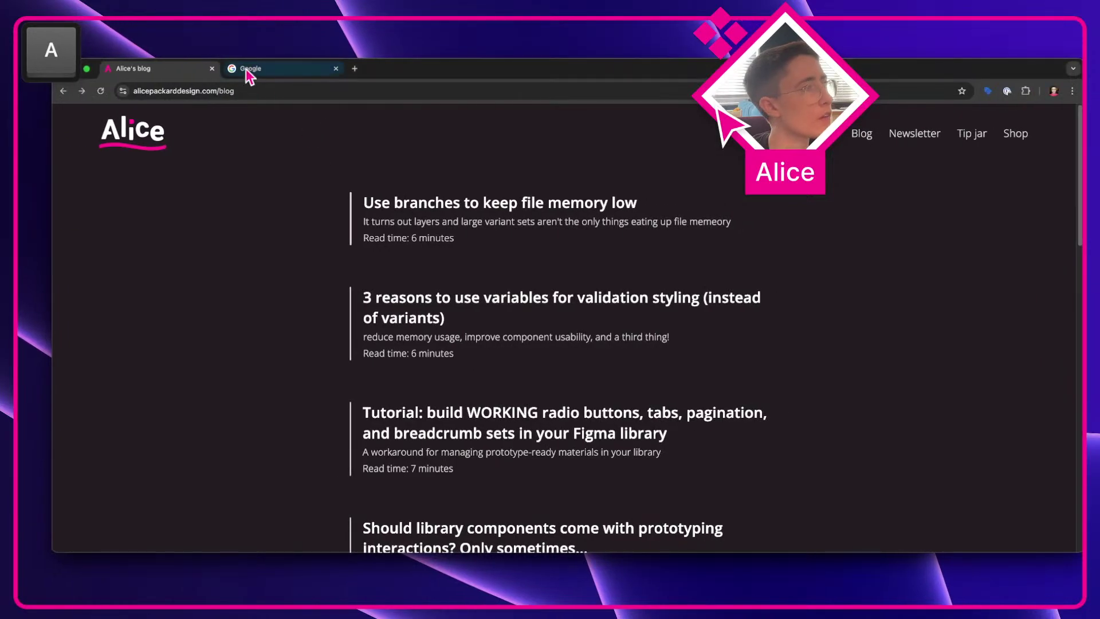
# Step: Drop the Chrome tab screenshot over the icon and bring the Close tab frame above it, beside the grey X
pyautogui.press('super+shift+4')
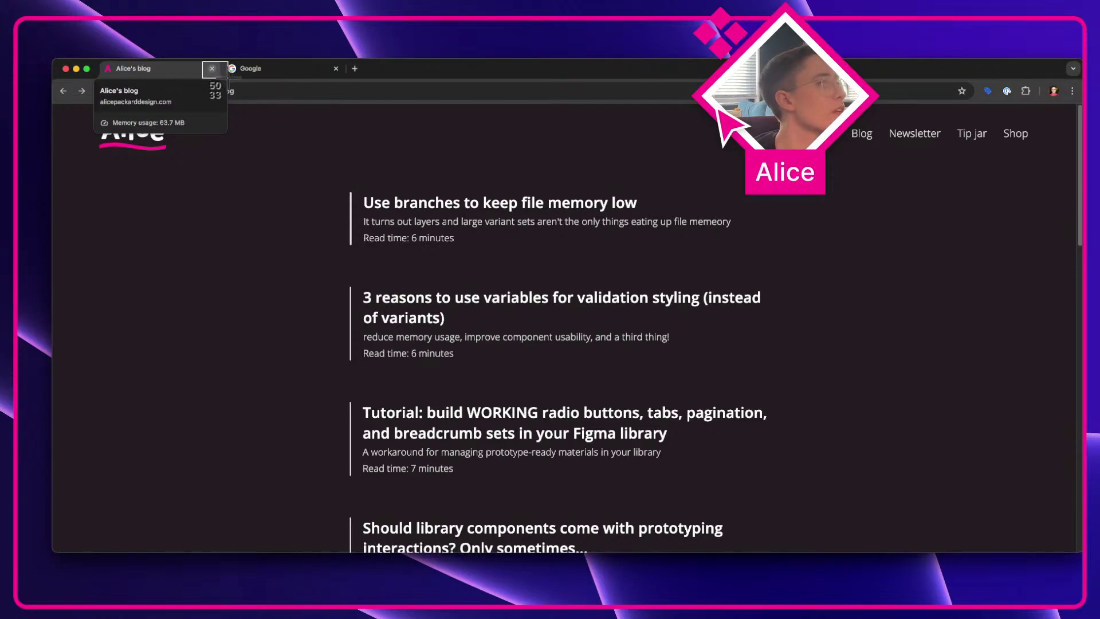
pyautogui.press('Escape')
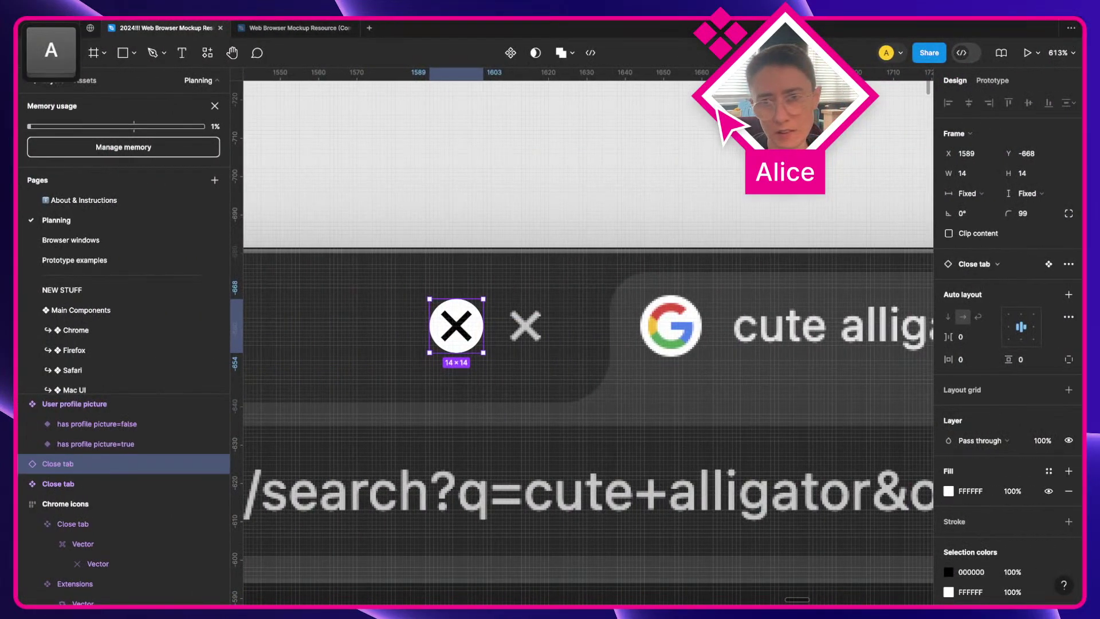
pyautogui.moveTo(1014, 550); pyautogui.dragTo(617, 333)
pyautogui.click(483, 342)
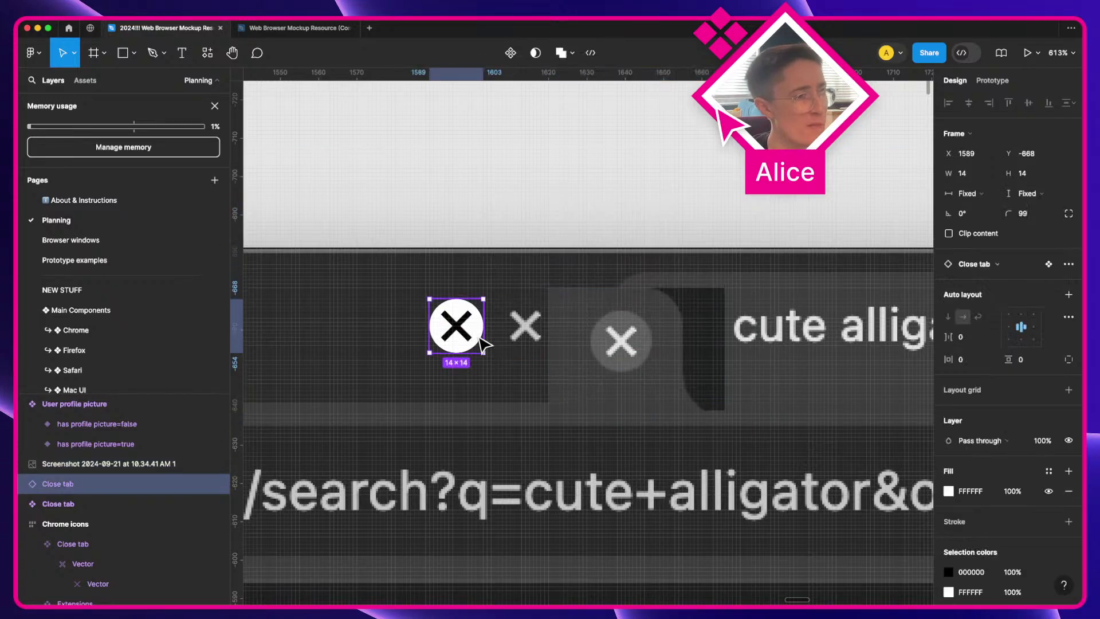
pyautogui.moveTo(458, 329); pyautogui.dragTo(682, 334)
pyautogui.press(']')
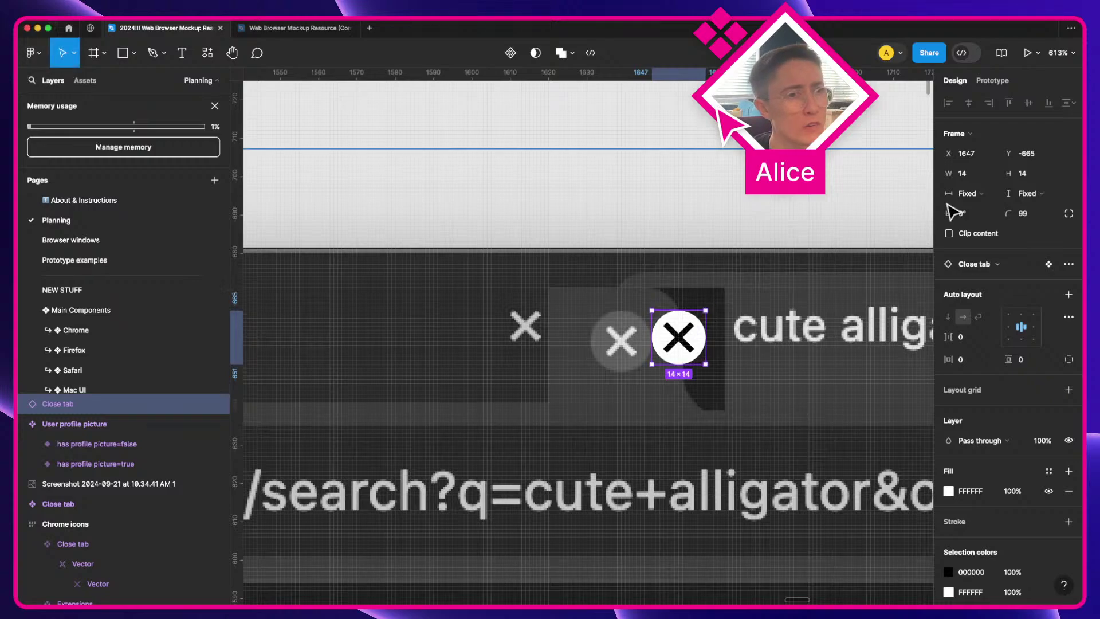
# Step: Size the test Close tab copy to 16 by 16 to match Chrome, then delete it
pyautogui.click(974, 174)
pyautogui.press('Up')
pyautogui.press('Up')
pyautogui.press('Tab')
pyautogui.press('Up')
pyautogui.press('Up')
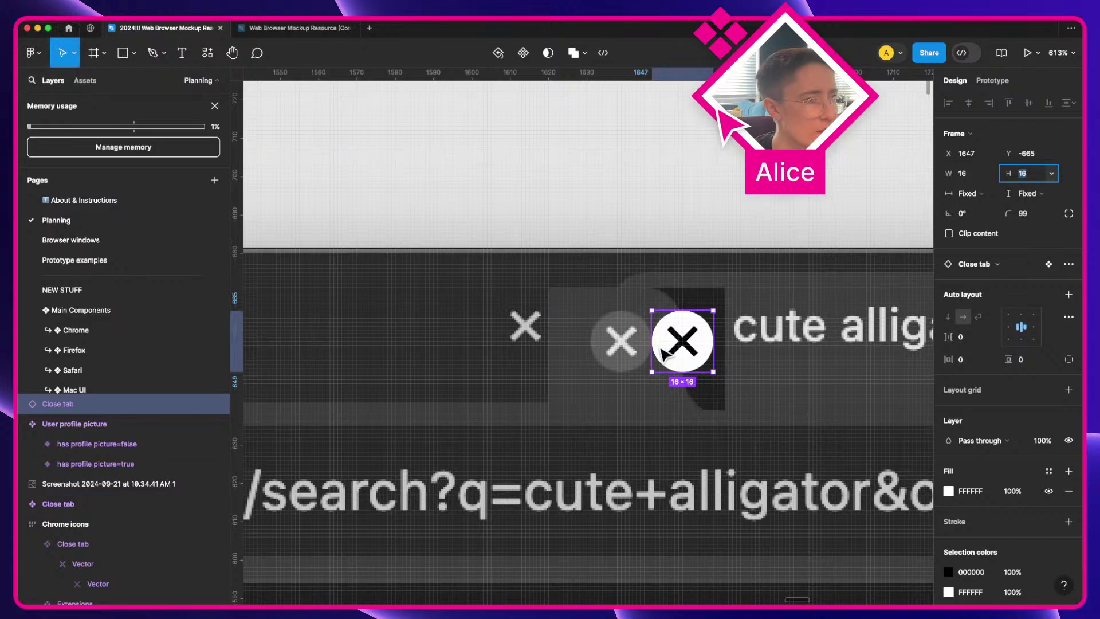
pyautogui.click(682, 352)
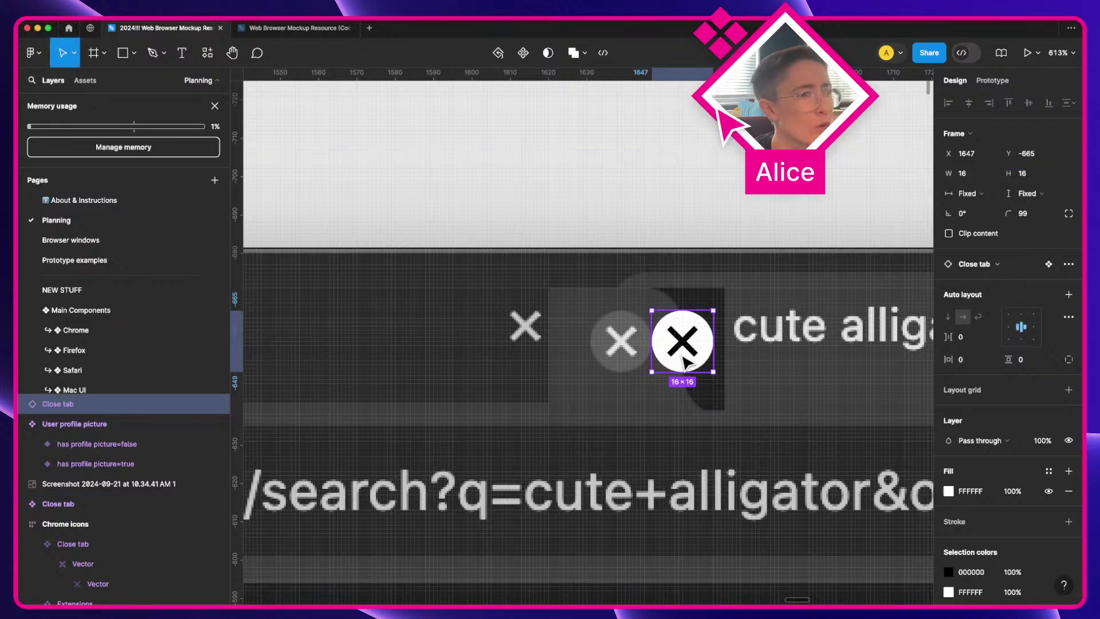
pyautogui.press('Delete')
# Step: Move the screenshot crop aside and enlarge the main Close tab component to 16 px wide
pyautogui.scroll(-5, 681, 356)
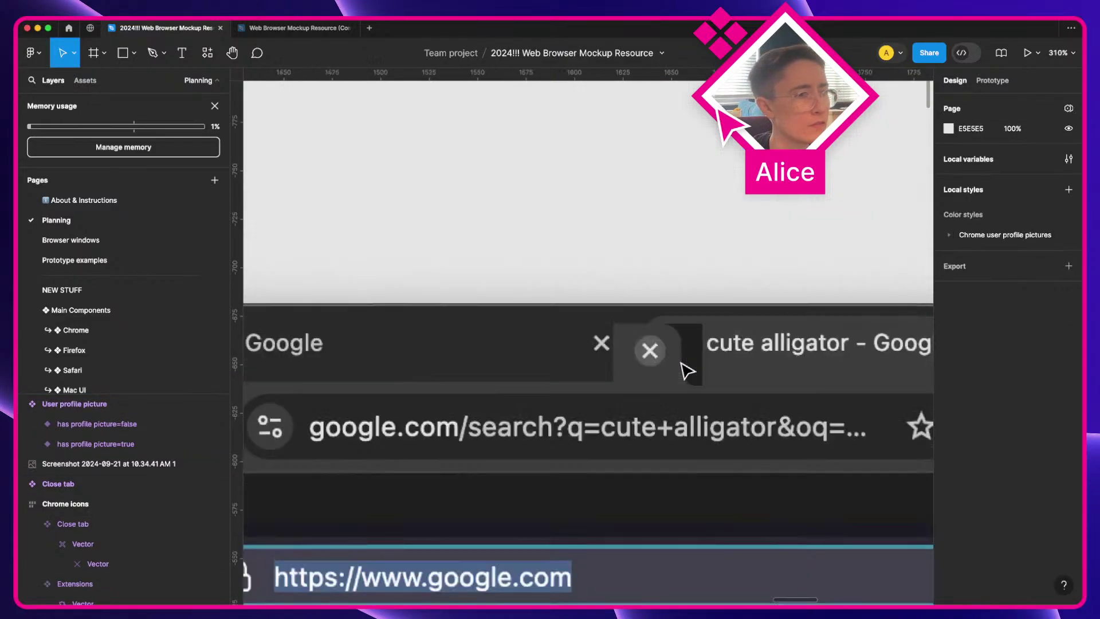
pyautogui.press('space')
pyautogui.moveTo(655, 367); pyautogui.dragTo(994, 382)
pyautogui.hscroll(-10, 871, 252)
pyautogui.click(606, 373)
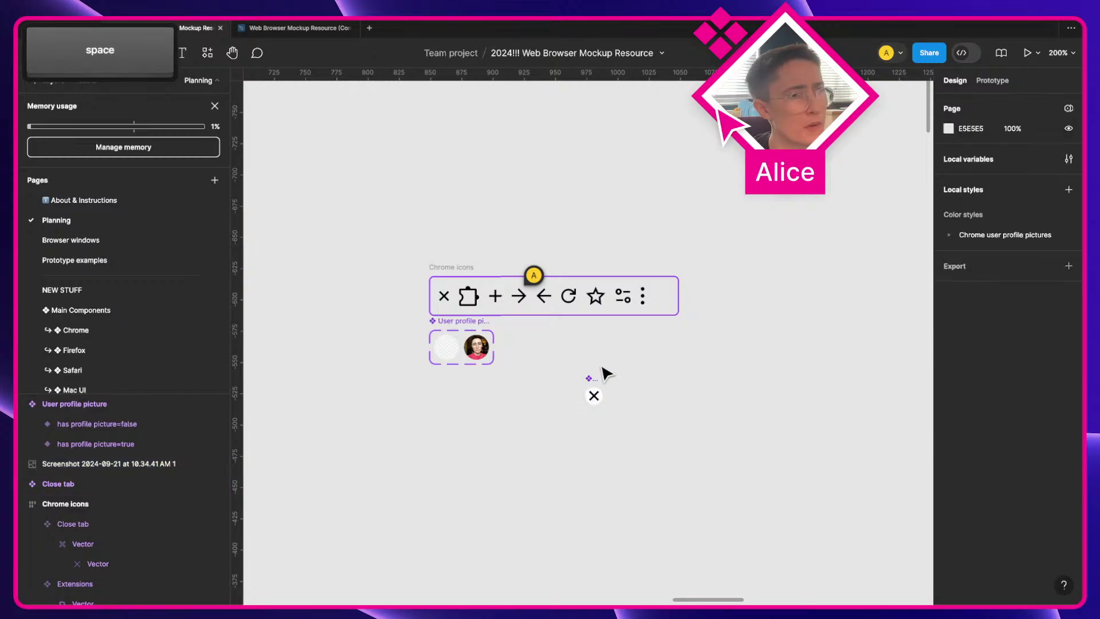
pyautogui.click(594, 395)
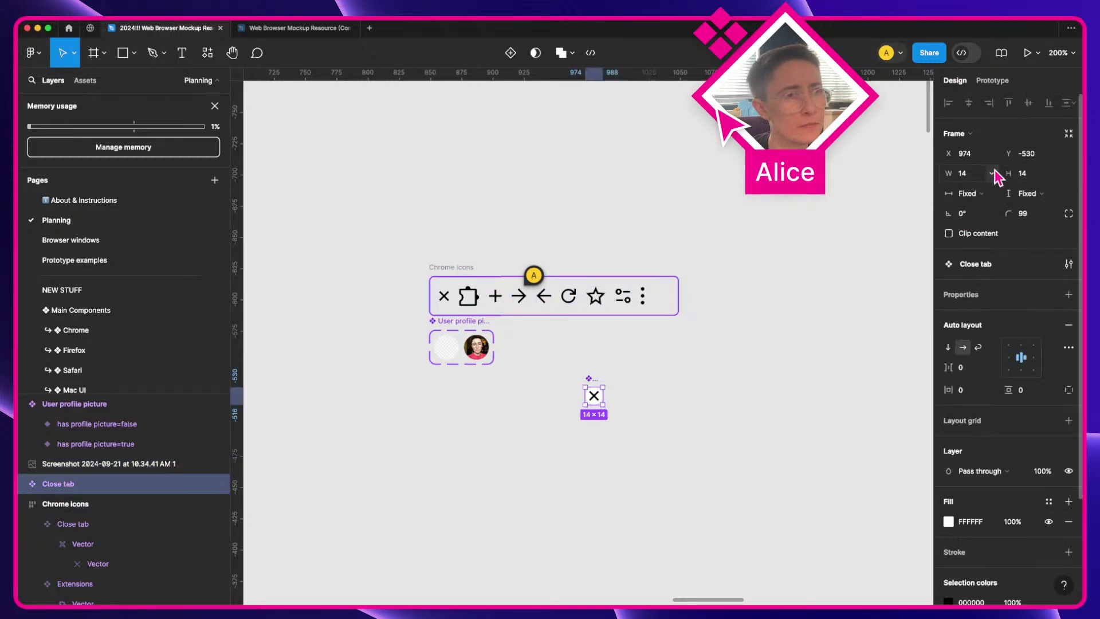
pyautogui.click(968, 173)
pyautogui.press('Up')
pyautogui.press('Up')
pyautogui.press('Up')
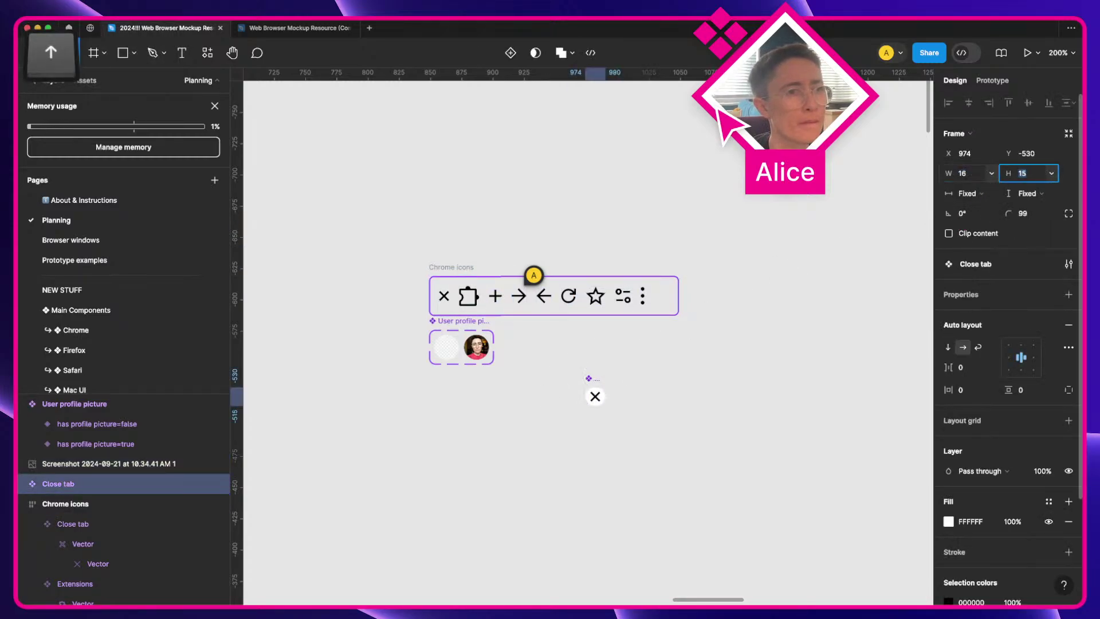
pyautogui.click(685, 412)
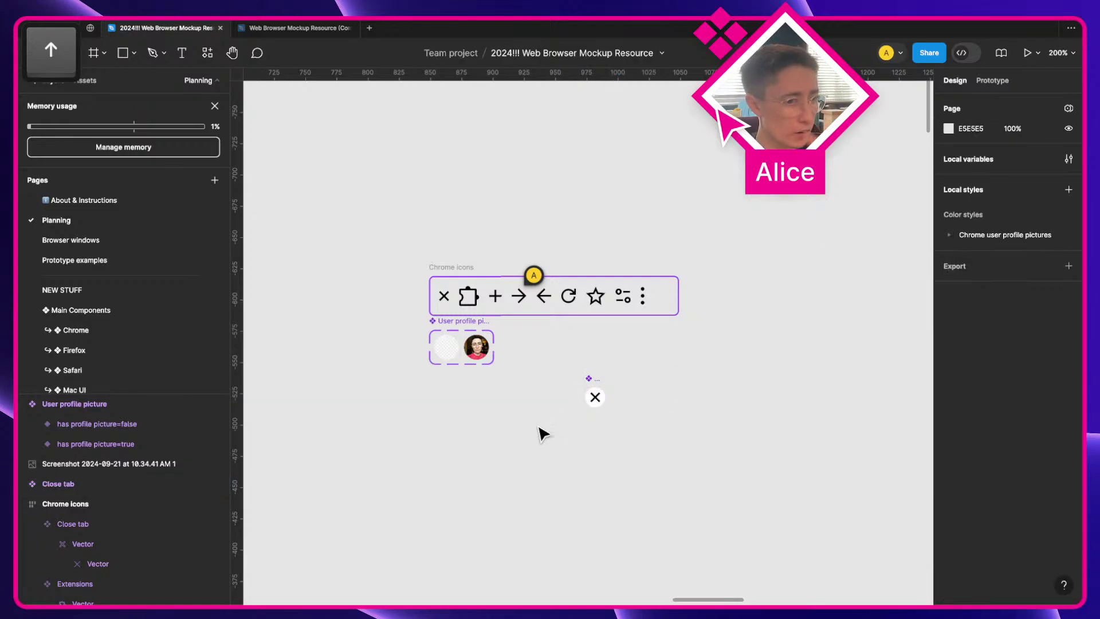
# Step: Switch to the desktop showing Chrome's blog window
pyautogui.scroll(-3, 543, 432)
pyautogui.moveTo(539, 425); pyautogui.dragTo(323, 392)
pyautogui.moveTo(607, 367); pyautogui.dragTo(399, 412)
pyautogui.hotkey('ctrl', 'Right')
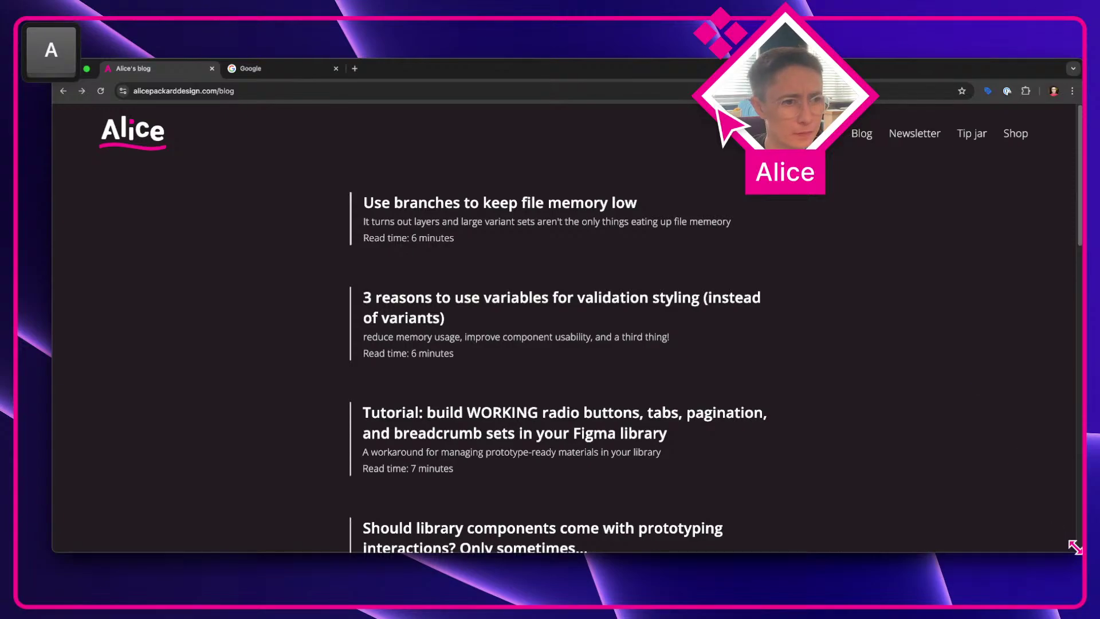
# Step: Shrink the Chrome blog window, capture it, and paste it into Figma behind the dark Chrome screenshot
pyautogui.moveTo(1075, 544); pyautogui.dragTo(610, 424)
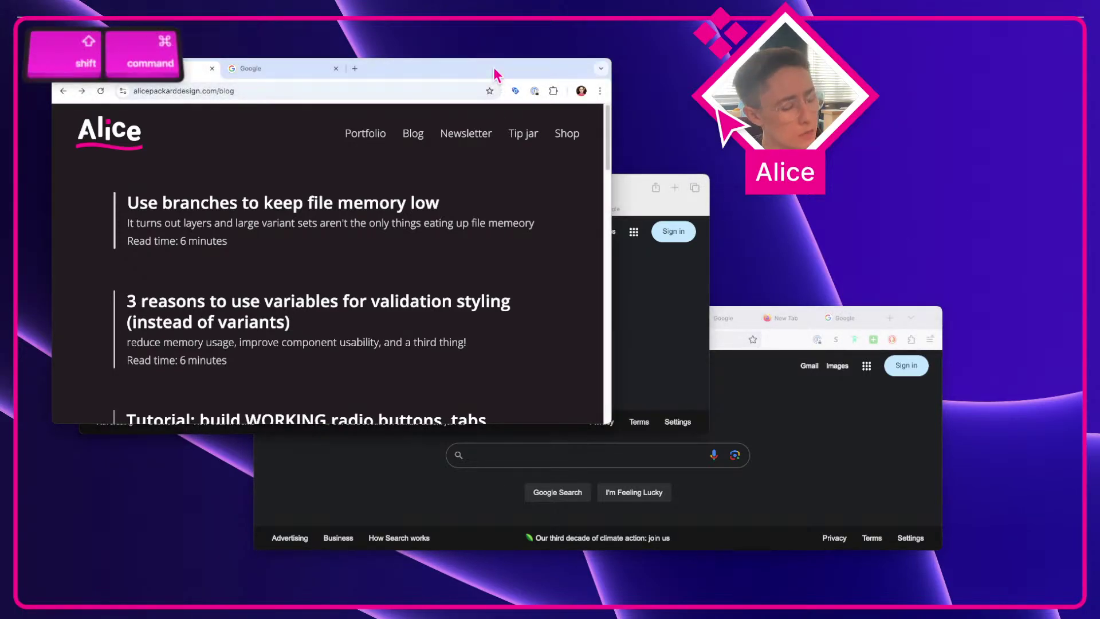
pyautogui.press('shift+super+4')
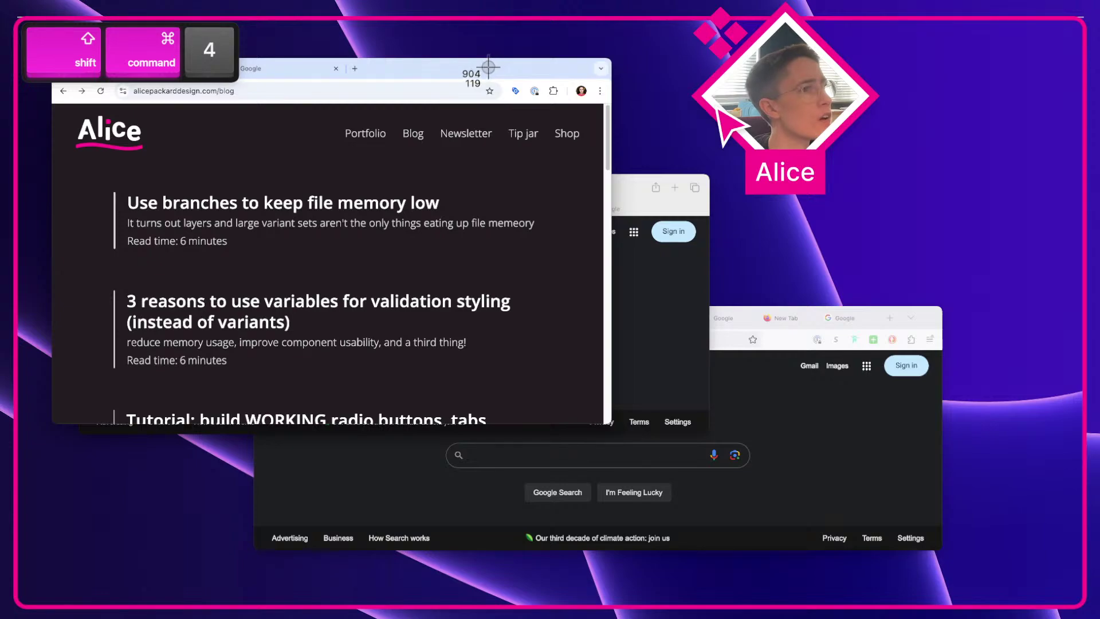
pyautogui.press('space')
pyautogui.click(490, 71)
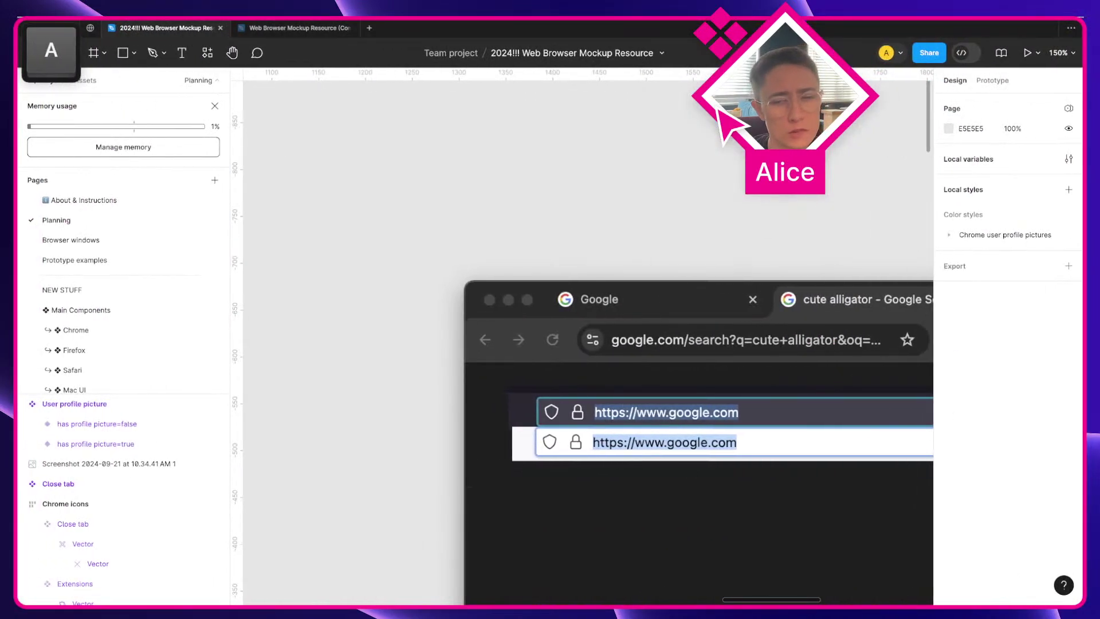
pyautogui.press('super+v')
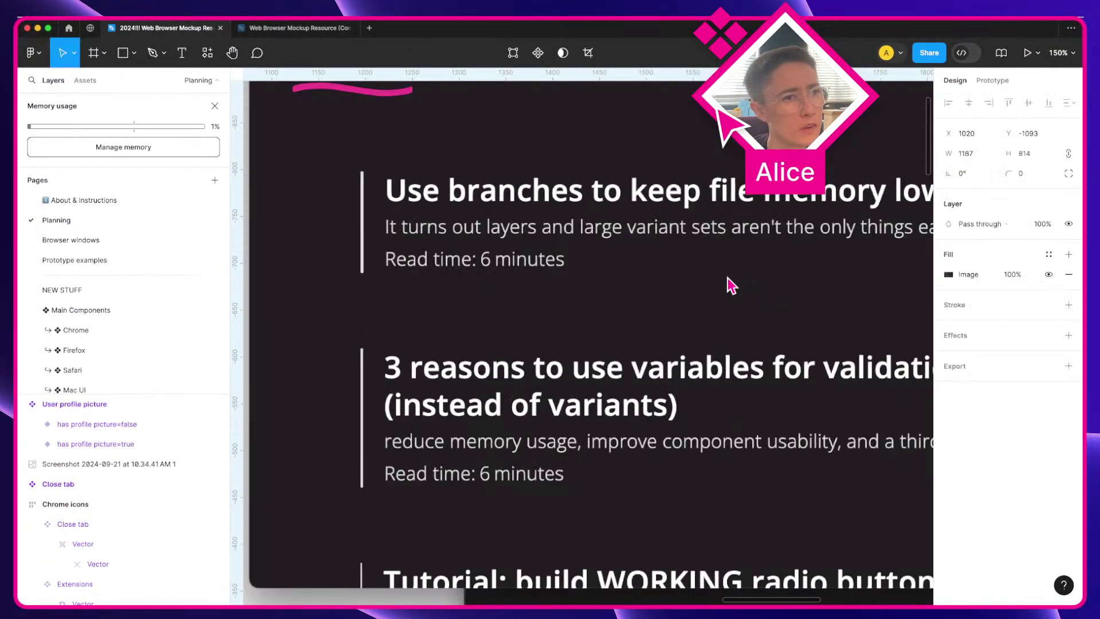
pyautogui.press('[')
pyautogui.moveTo(653, 229); pyautogui.dragTo(643, 266)
pyautogui.press('space')
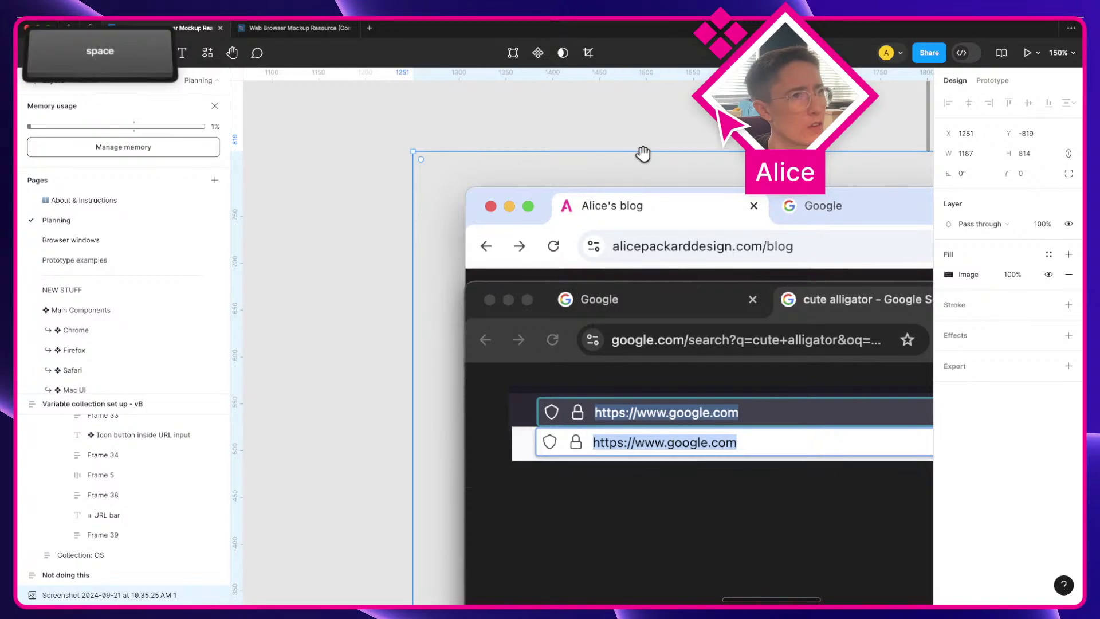
pyautogui.moveTo(641, 154); pyautogui.dragTo(432, 147)
pyautogui.click(432, 148)
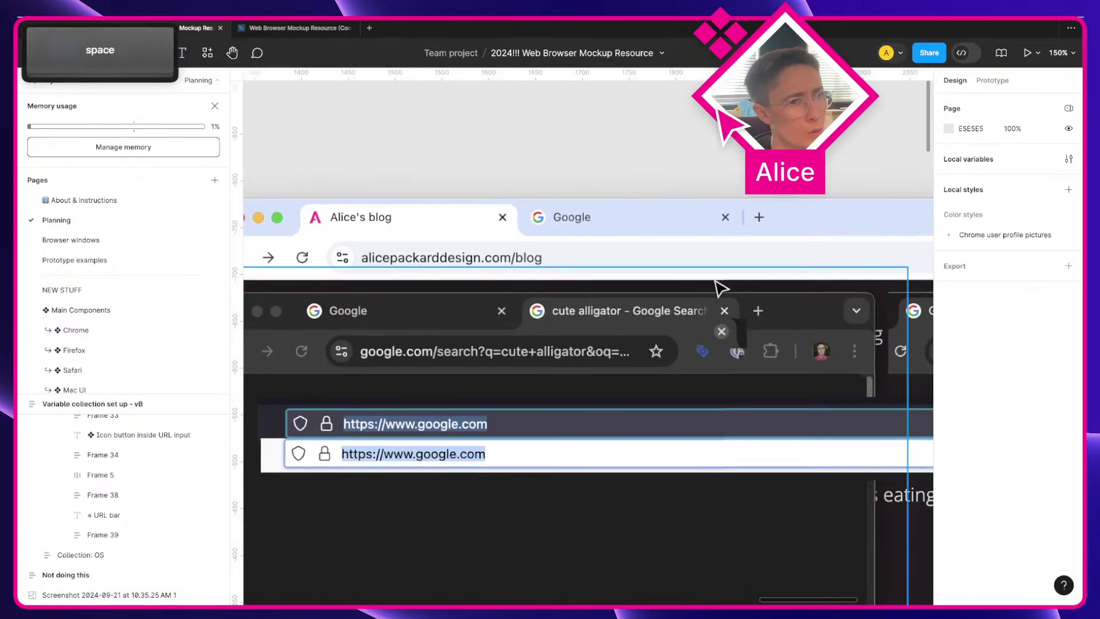
# Step: Capture region screenshots of the blog tab's and Google tab's close buttons
pyautogui.hotkey('ctrl', 'Right')
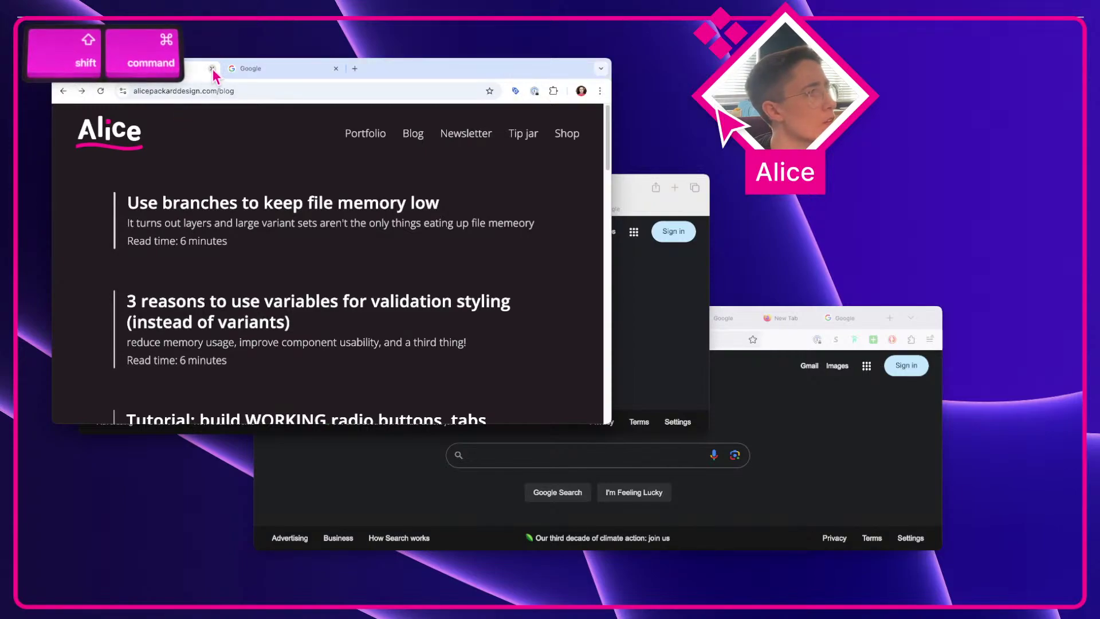
pyautogui.press('shift+super+4')
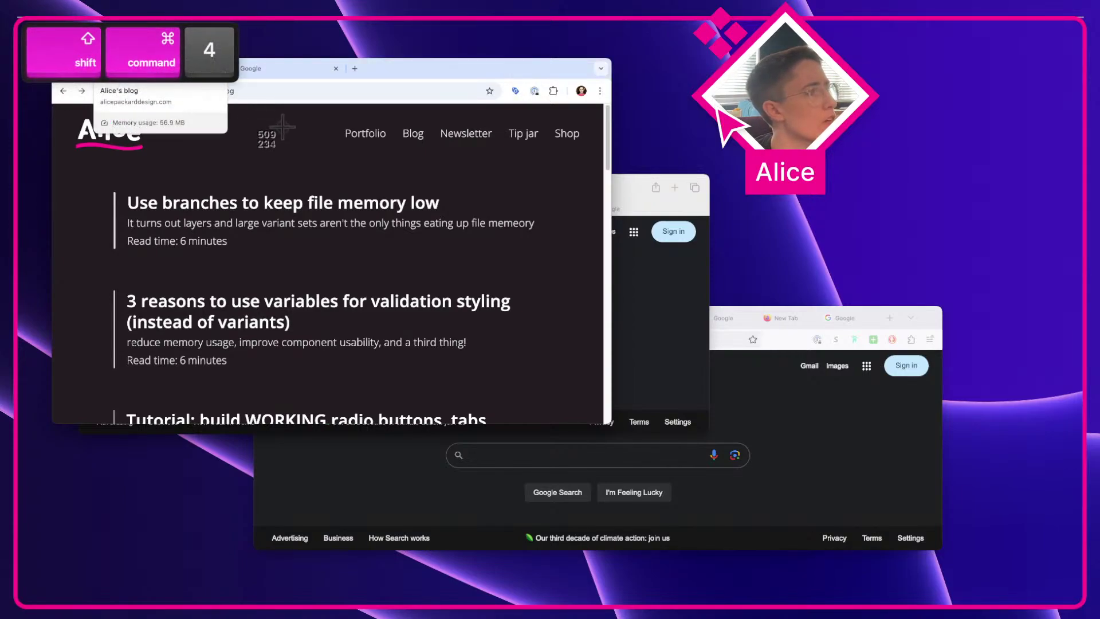
pyautogui.moveTo(198, 59); pyautogui.dragTo(219, 77)
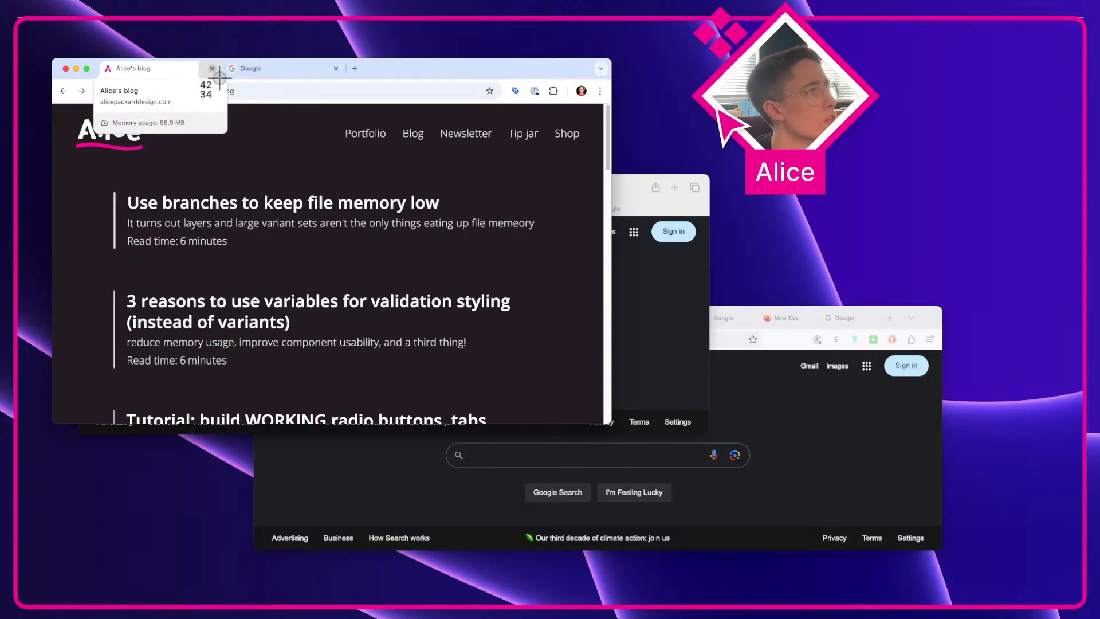
pyautogui.press('Escape')
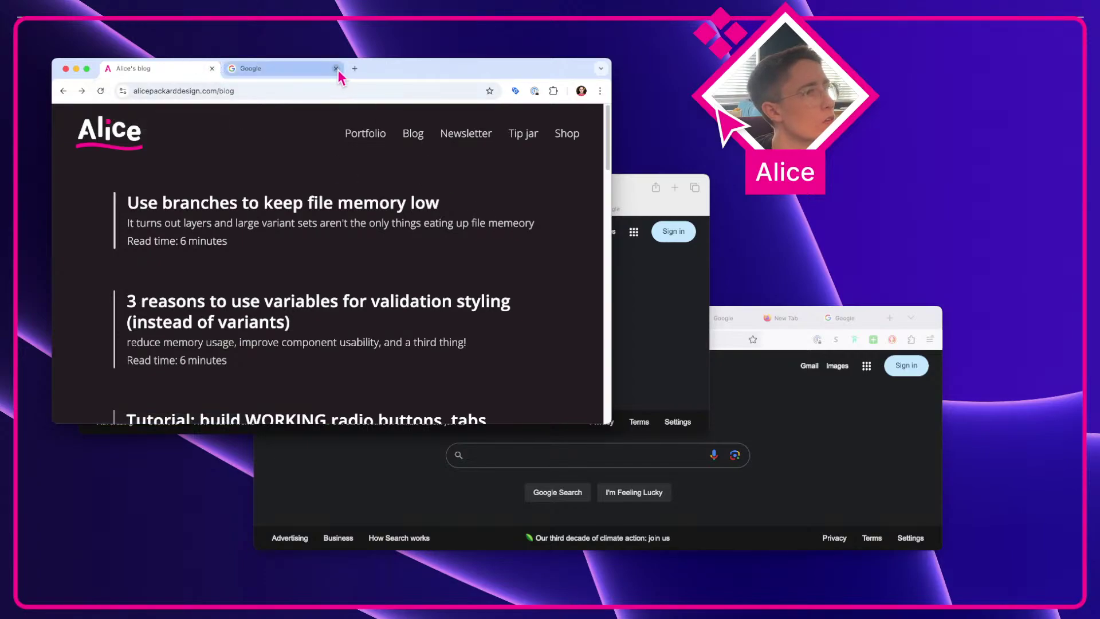
pyautogui.press('shift+super+4')
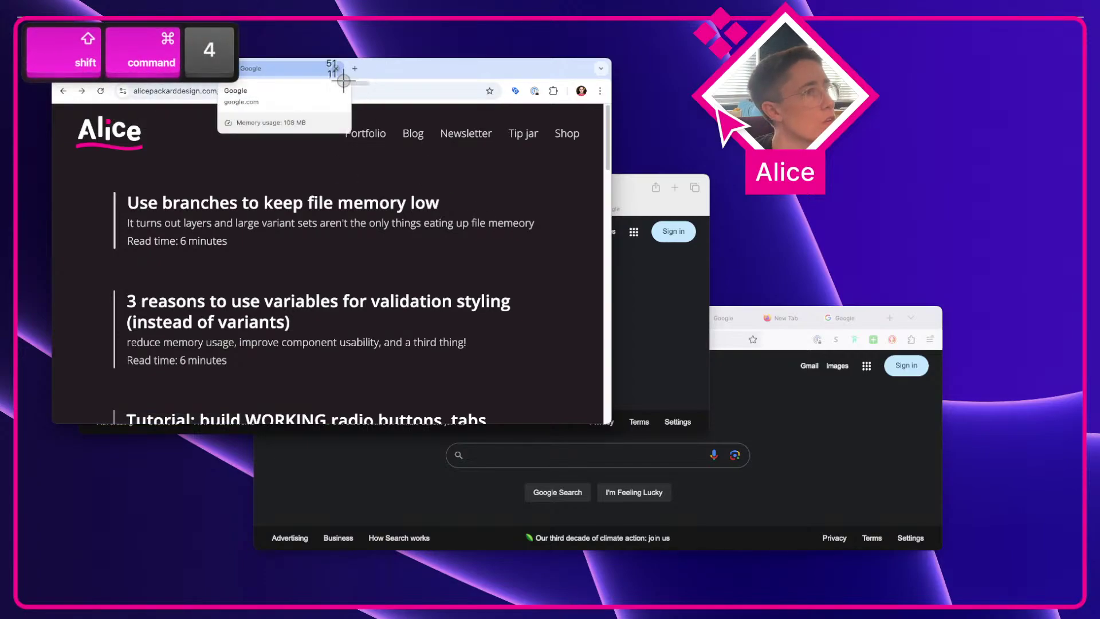
pyautogui.moveTo(344, 80); pyautogui.dragTo(276, 60)
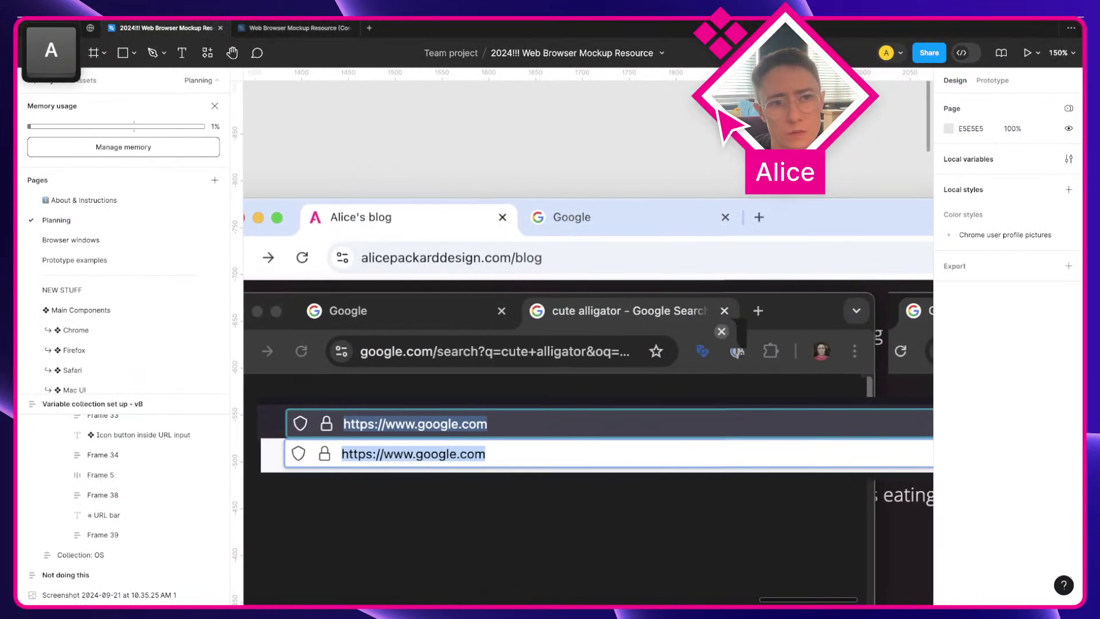
# Step: Bring the 180×55 and 45×35 close-button captures into Figma, placing one on the light tab bar
pyautogui.press('super+Tab')
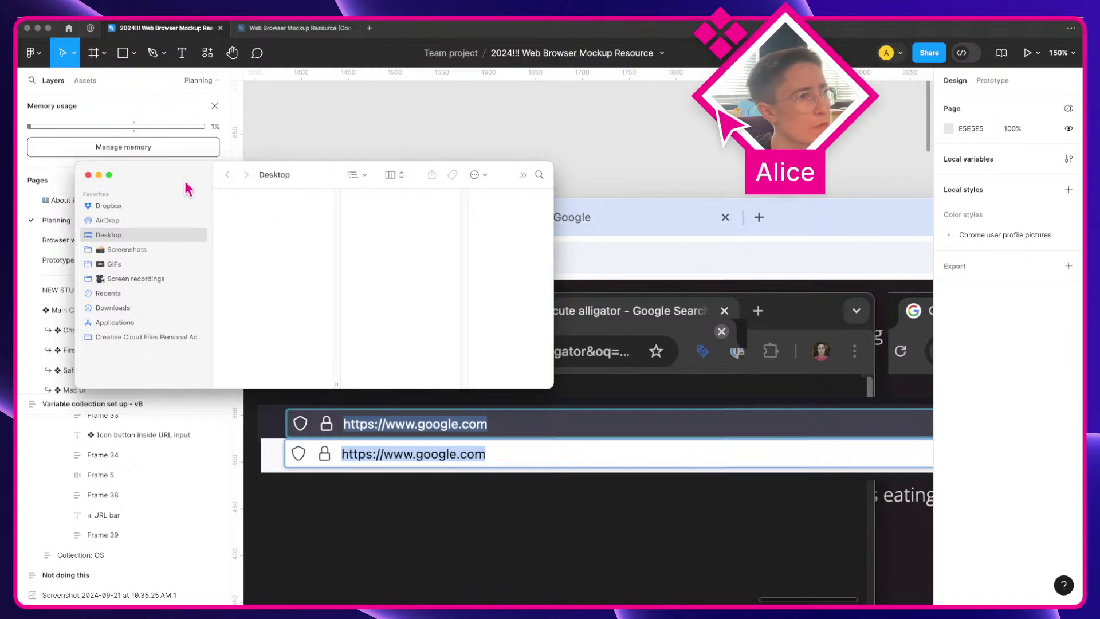
pyautogui.moveTo(436, 178); pyautogui.dragTo(1094, 312)
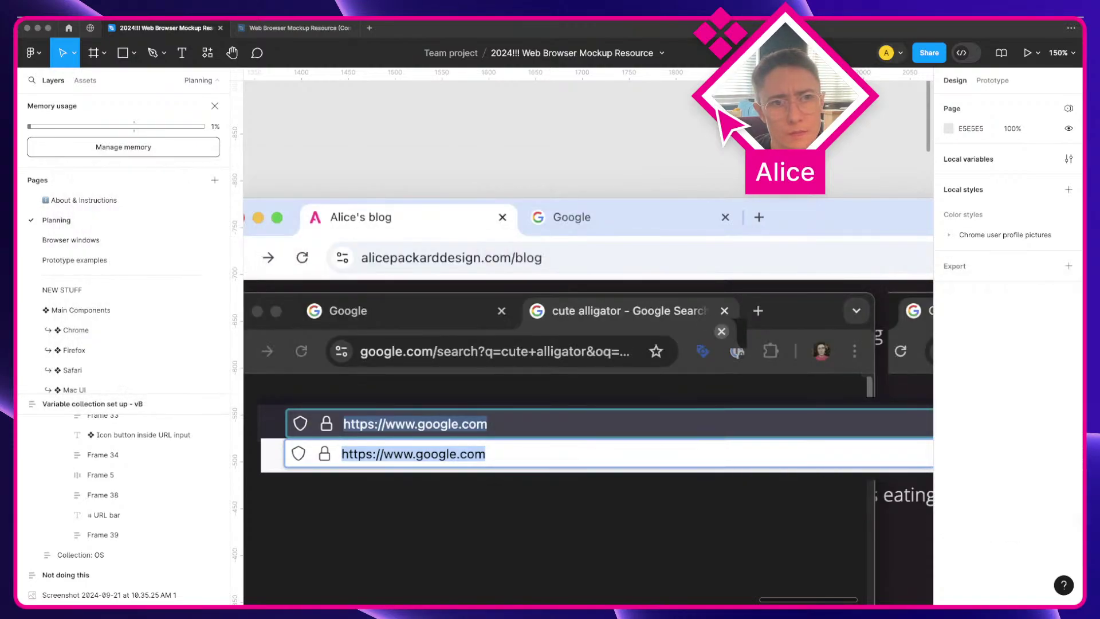
pyautogui.moveTo(1094, 312); pyautogui.dragTo(686, 261)
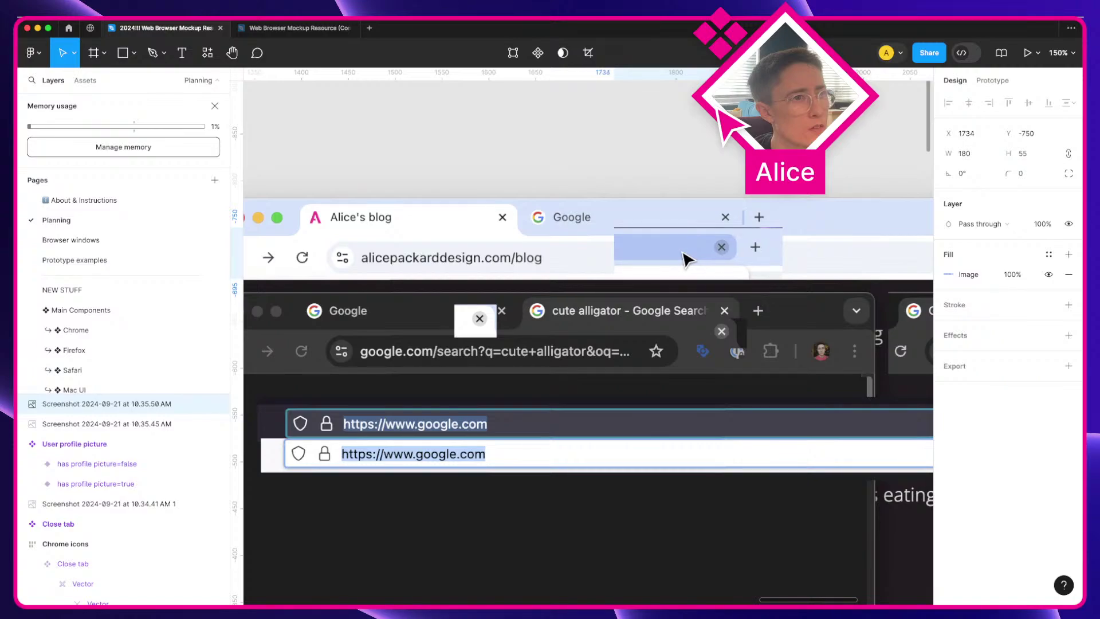
pyautogui.moveTo(469, 333); pyautogui.dragTo(491, 253)
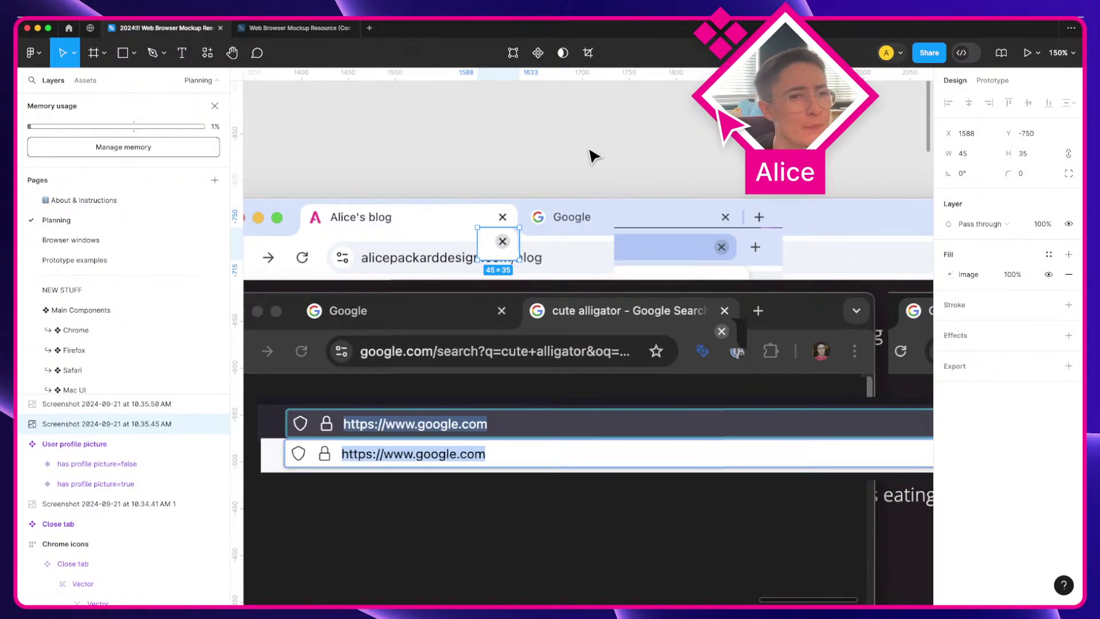
pyautogui.click(593, 156)
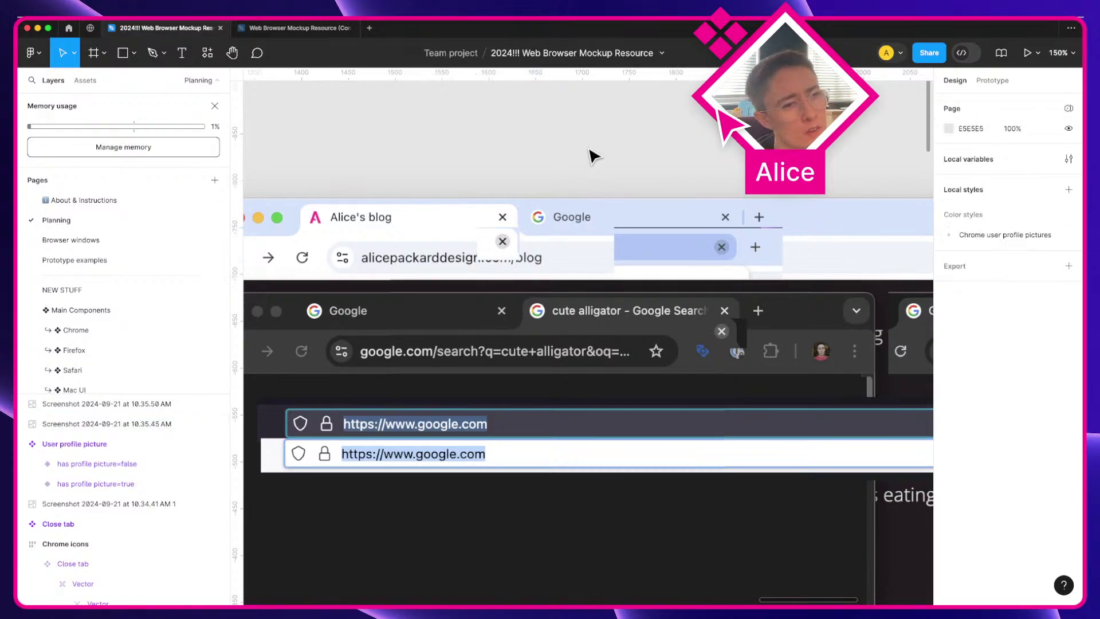
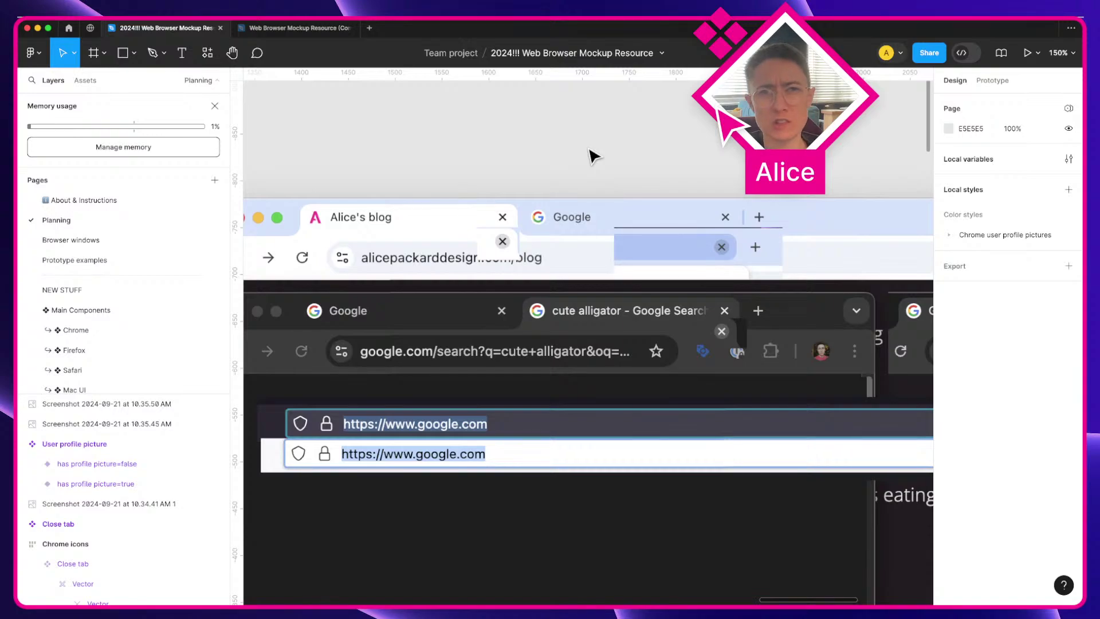
# Step: Pan to the 16×16 Close tab icon component below the Chrome icons and zoom in on it
pyautogui.scroll(-3, 590, 153)
pyautogui.press('space')
pyautogui.moveTo(589, 152); pyautogui.dragTo(836, 172)
pyautogui.moveTo(416, 344); pyautogui.dragTo(260, 329)
pyautogui.moveTo(506, 302); pyautogui.dragTo(775, 267)
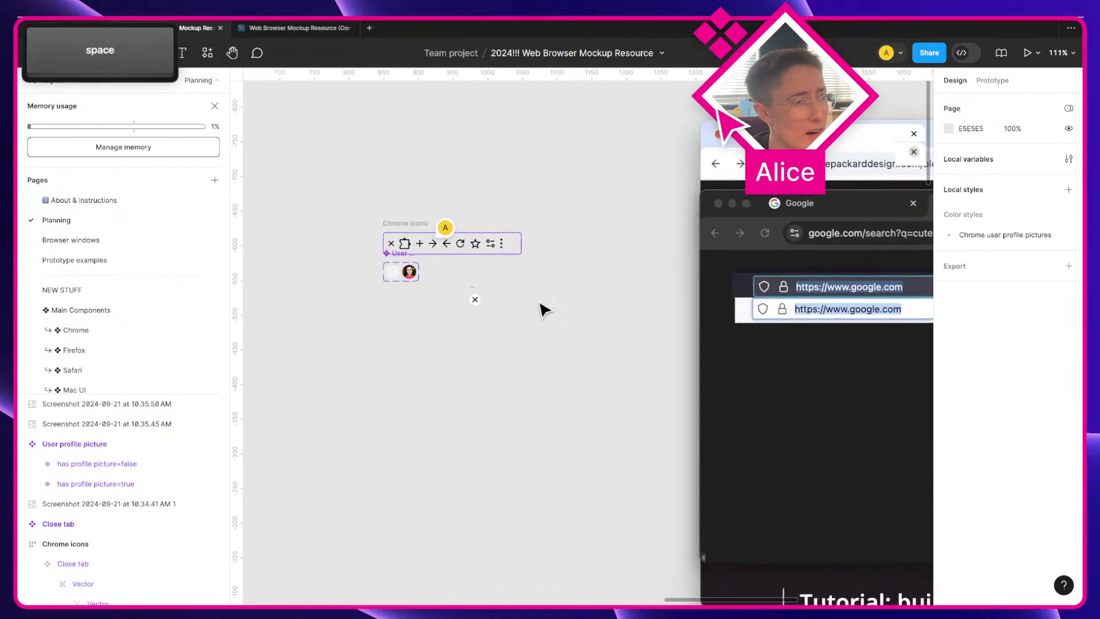
pyautogui.click(474, 300)
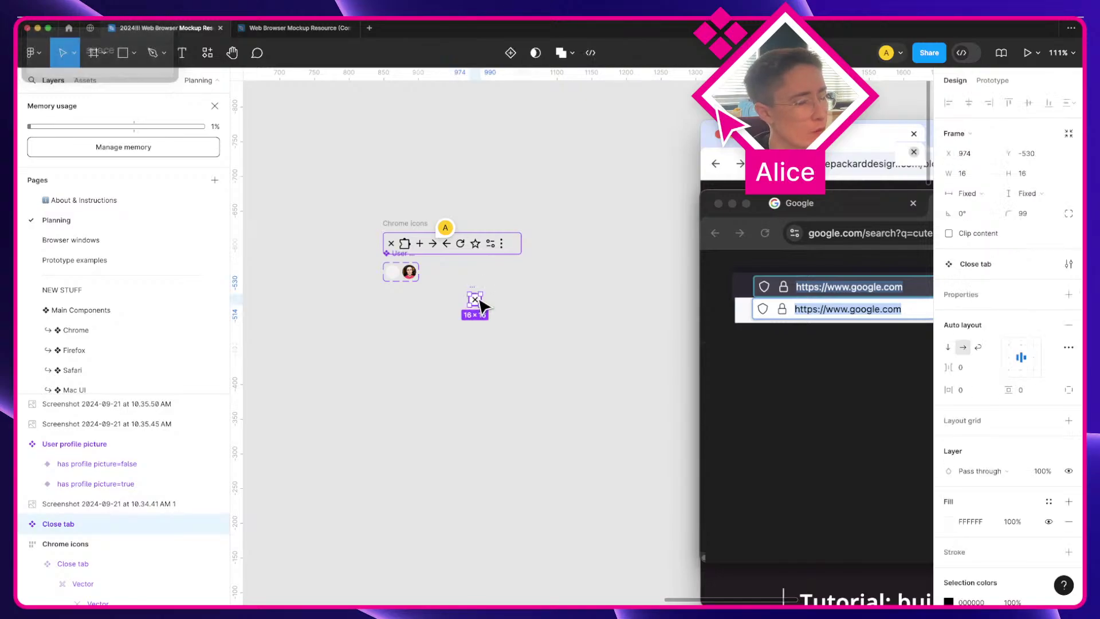
pyautogui.scroll(5, 480, 306)
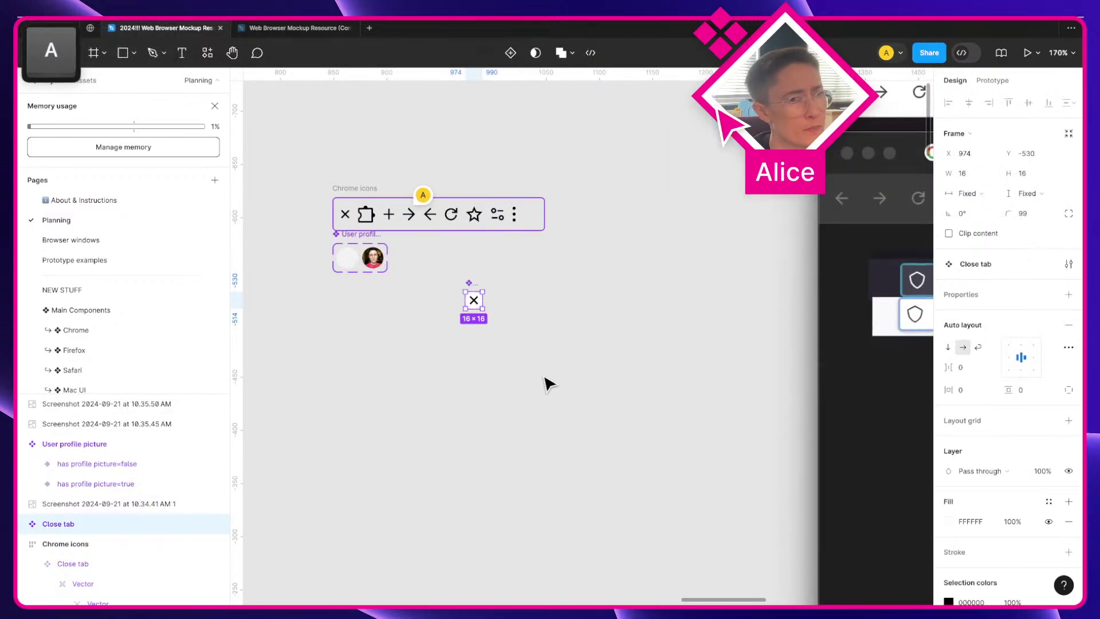
pyautogui.click(547, 384)
# Step: Open Local variables and browse the collection list, moving to 00 Primitives
pyautogui.click(1069, 159)
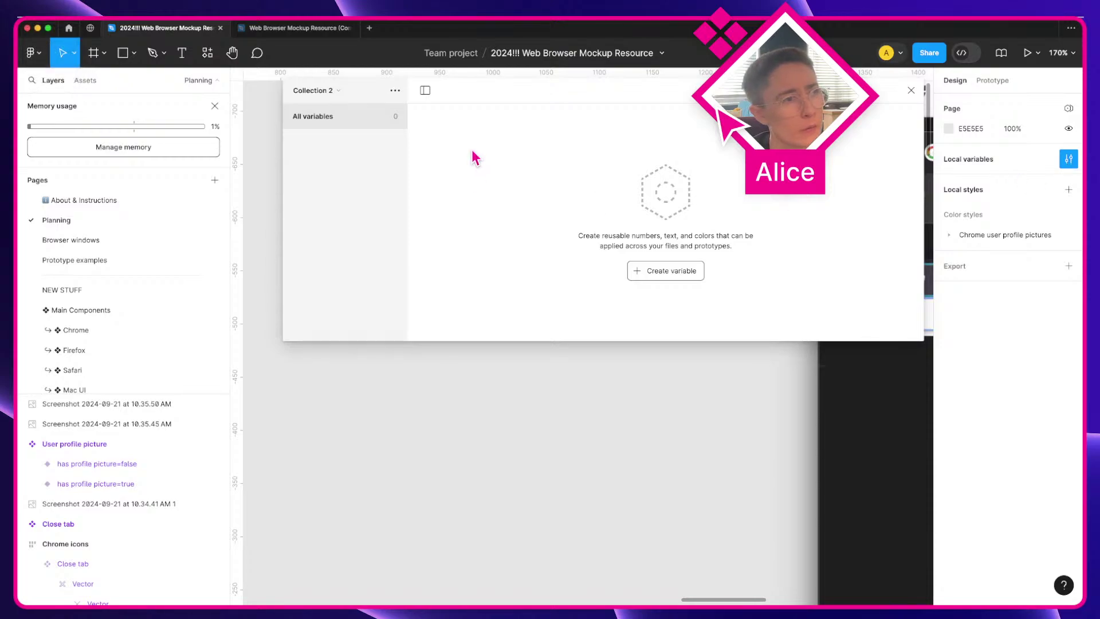
pyautogui.click(346, 97)
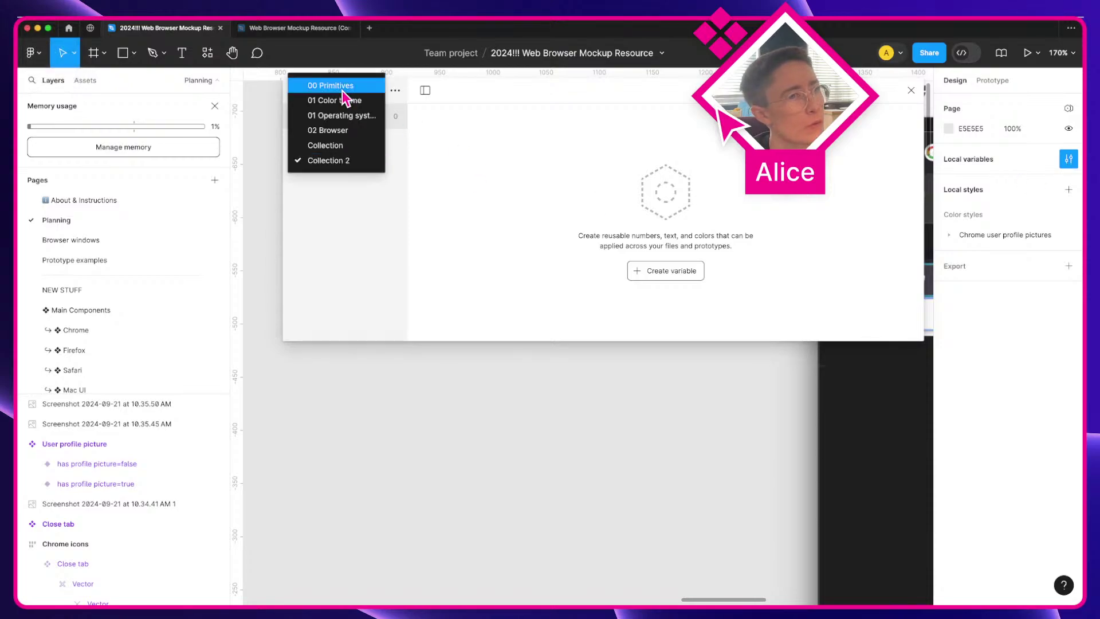
pyautogui.click(351, 162)
pyautogui.click(396, 90)
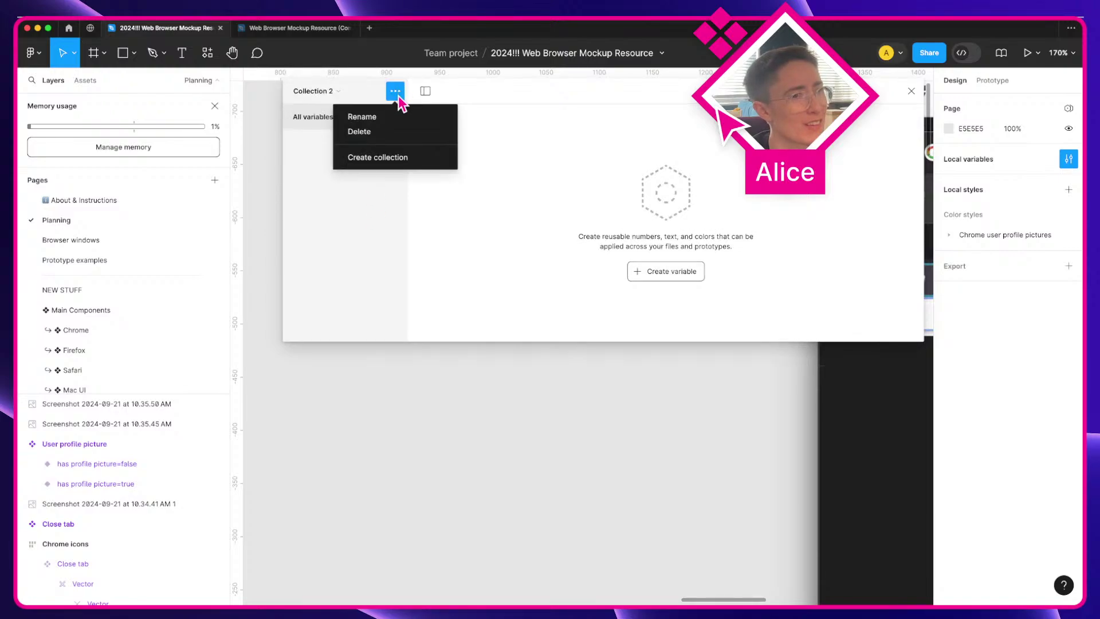
pyautogui.click(337, 92)
pyautogui.click(332, 90)
pyautogui.click(348, 90)
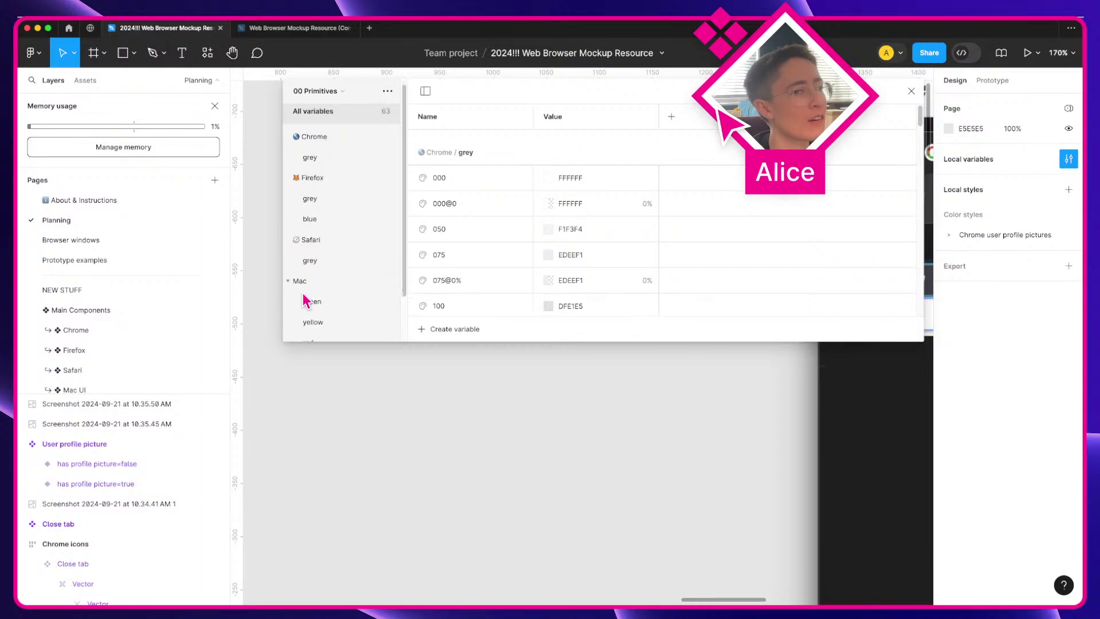
# Step: Create a new variable collection, then undo an extra one made by mistake
pyautogui.click(388, 91)
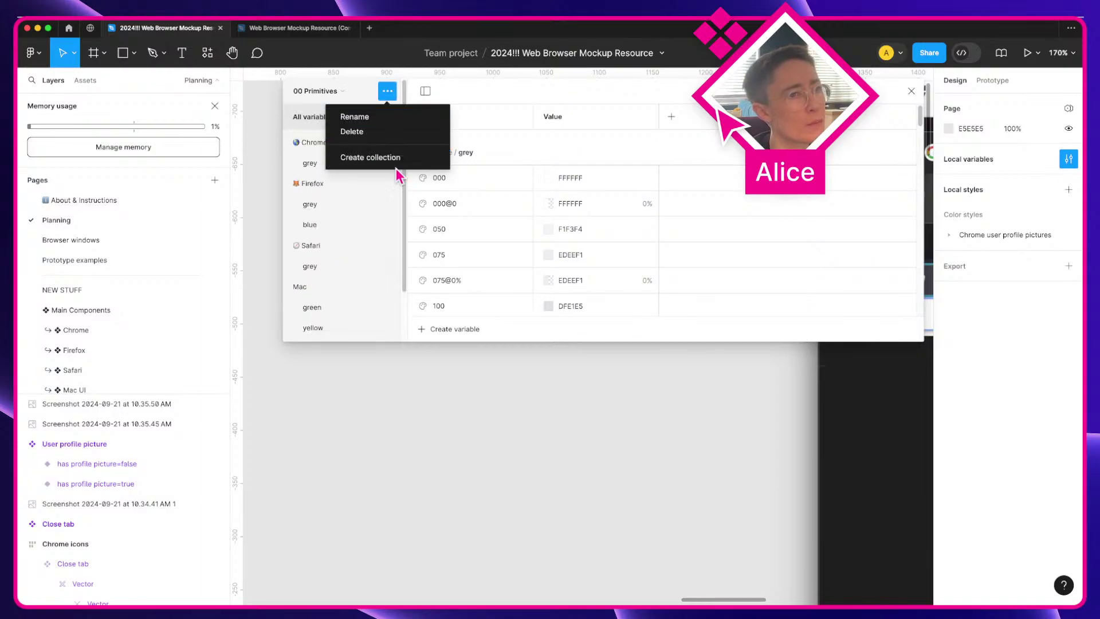
pyautogui.click(394, 148)
pyautogui.click(315, 91)
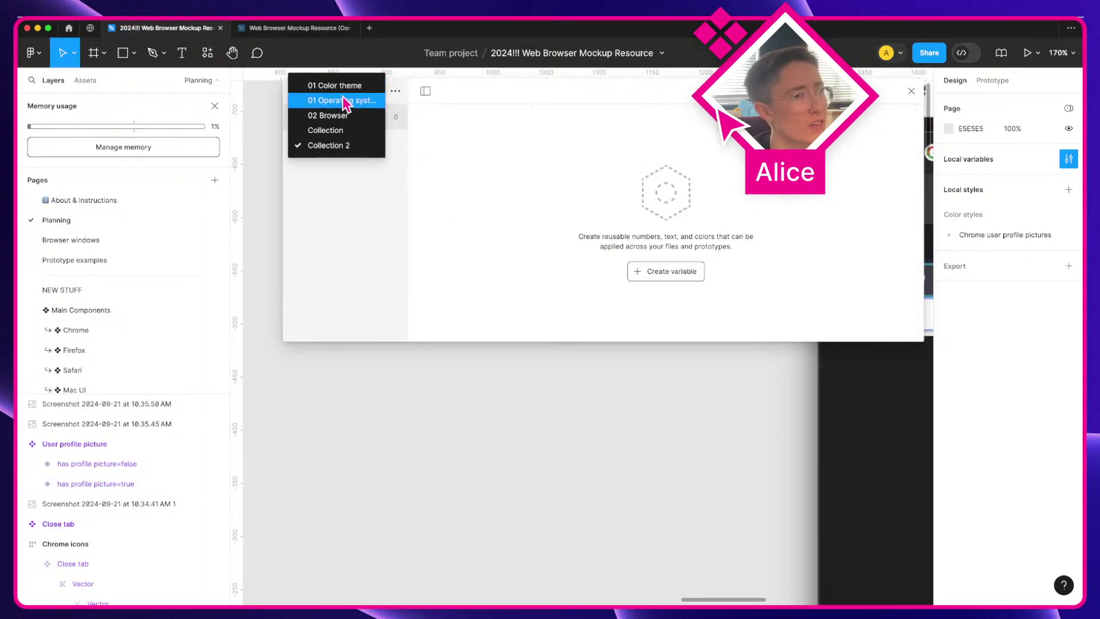
pyautogui.click(327, 81)
pyautogui.click(395, 91)
pyautogui.click(399, 162)
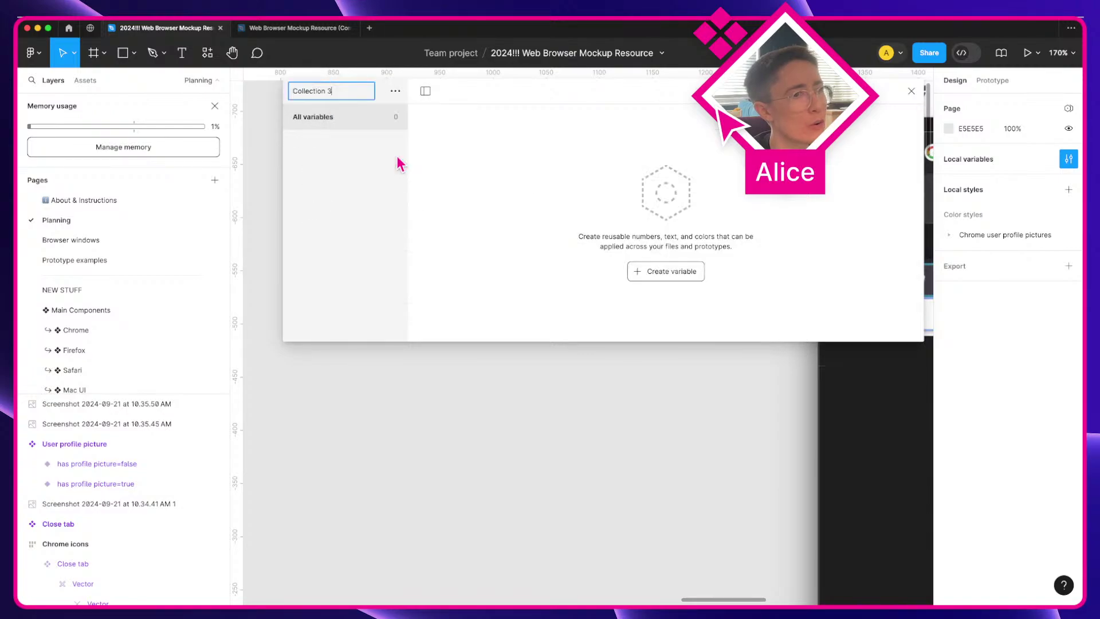
pyautogui.press('super+z')
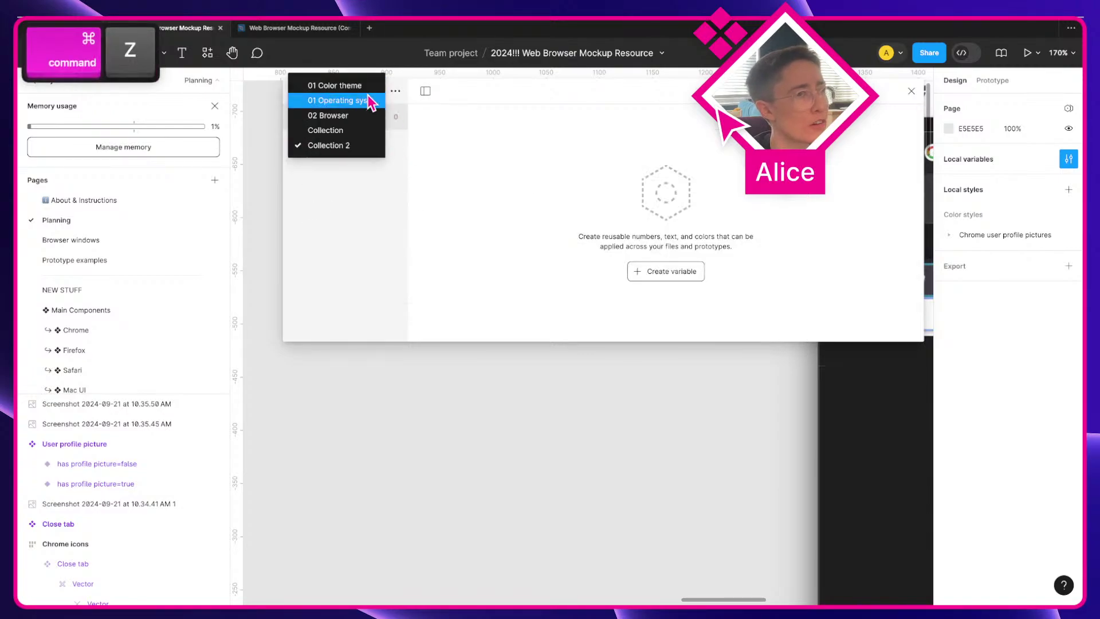
# Step: Delete Collection 2 and the 01 Color theme collection
pyautogui.click(395, 92)
pyautogui.click(398, 130)
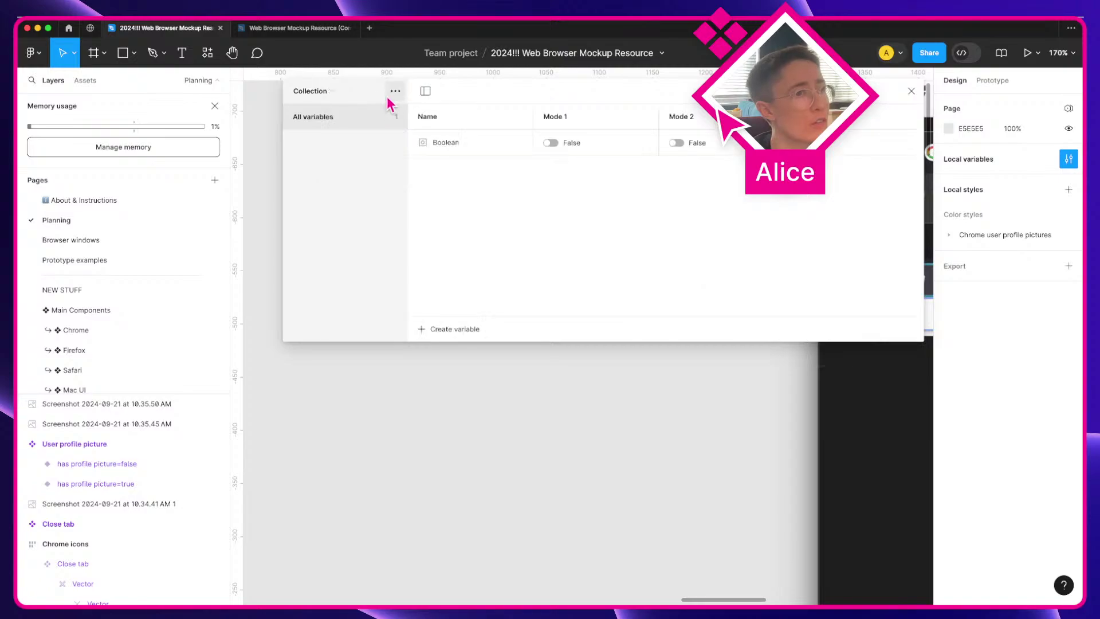
pyautogui.click(396, 91)
pyautogui.click(312, 92)
pyautogui.click(337, 93)
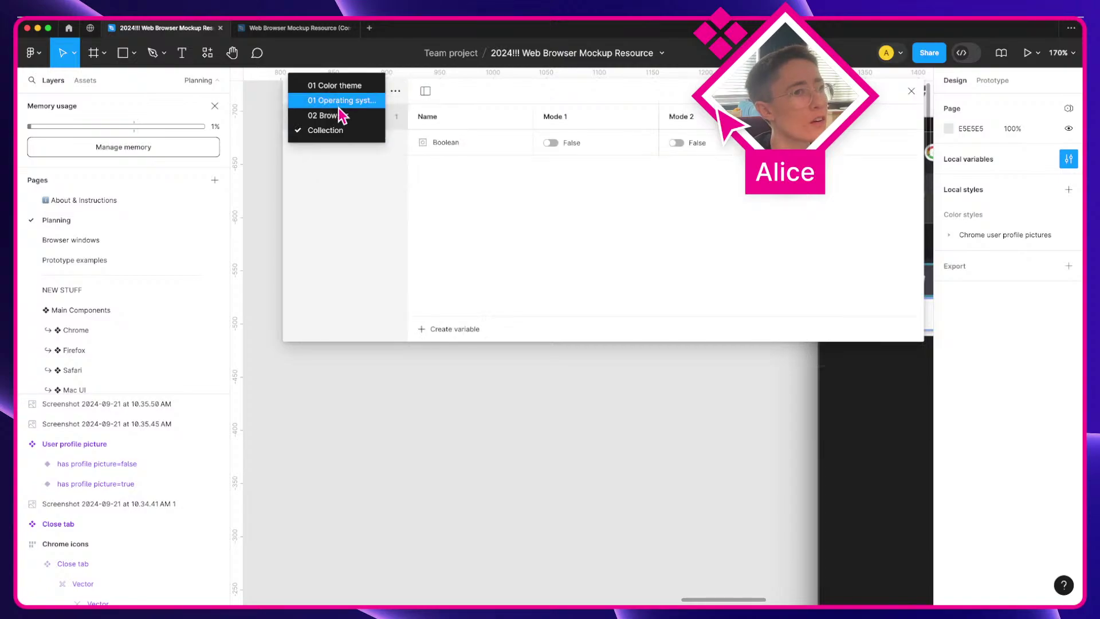
pyautogui.click(341, 91)
pyautogui.click(395, 91)
pyautogui.click(395, 131)
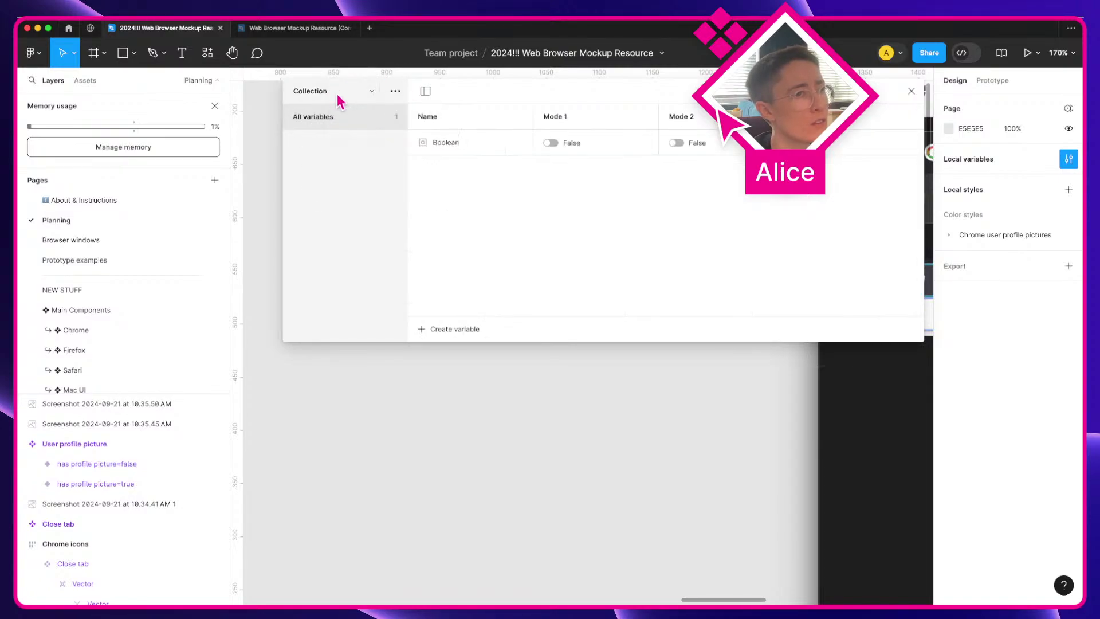
# Step: Delete the 01 Operating system and 02 Browser collections and the Boolean variable
pyautogui.click(337, 93)
pyautogui.click(339, 86)
pyautogui.click(395, 91)
pyautogui.click(396, 131)
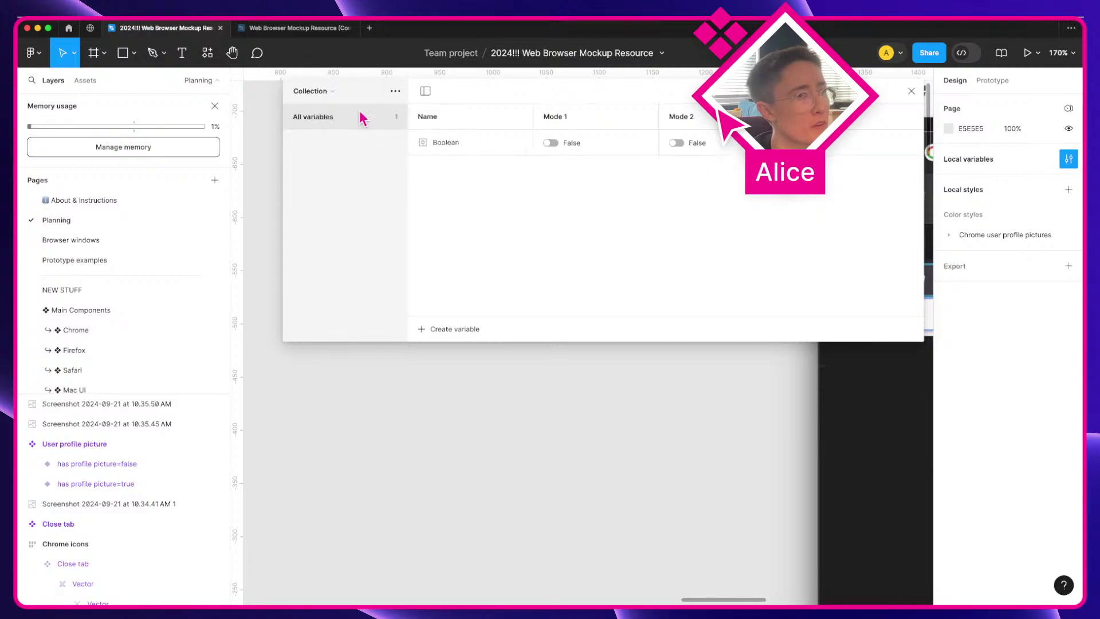
pyautogui.click(343, 93)
pyautogui.click(344, 85)
pyautogui.click(395, 91)
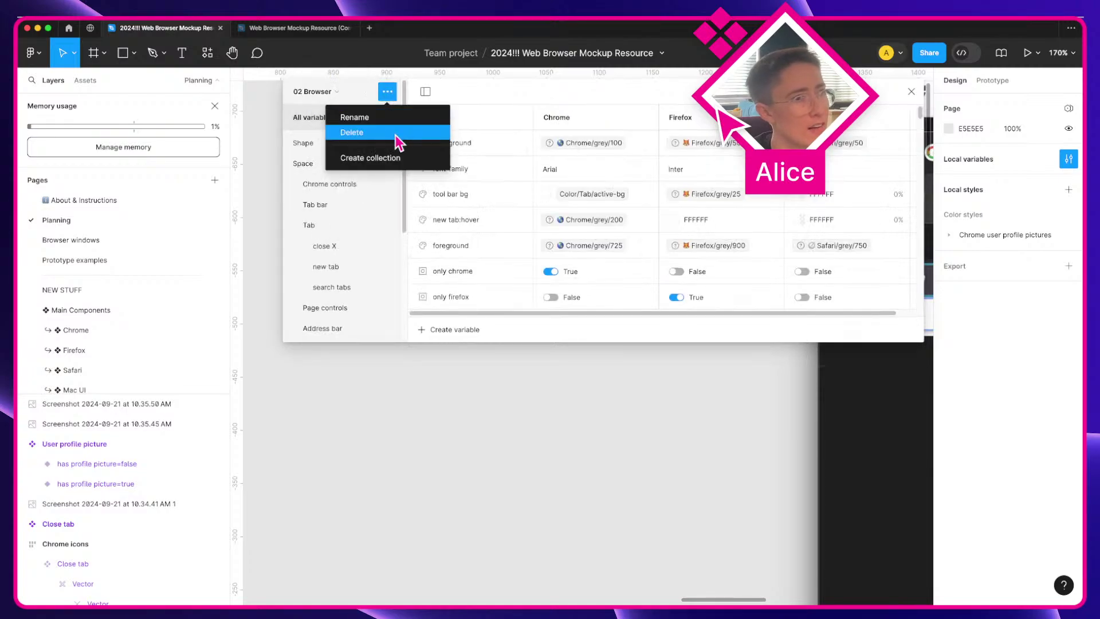
pyautogui.click(364, 137)
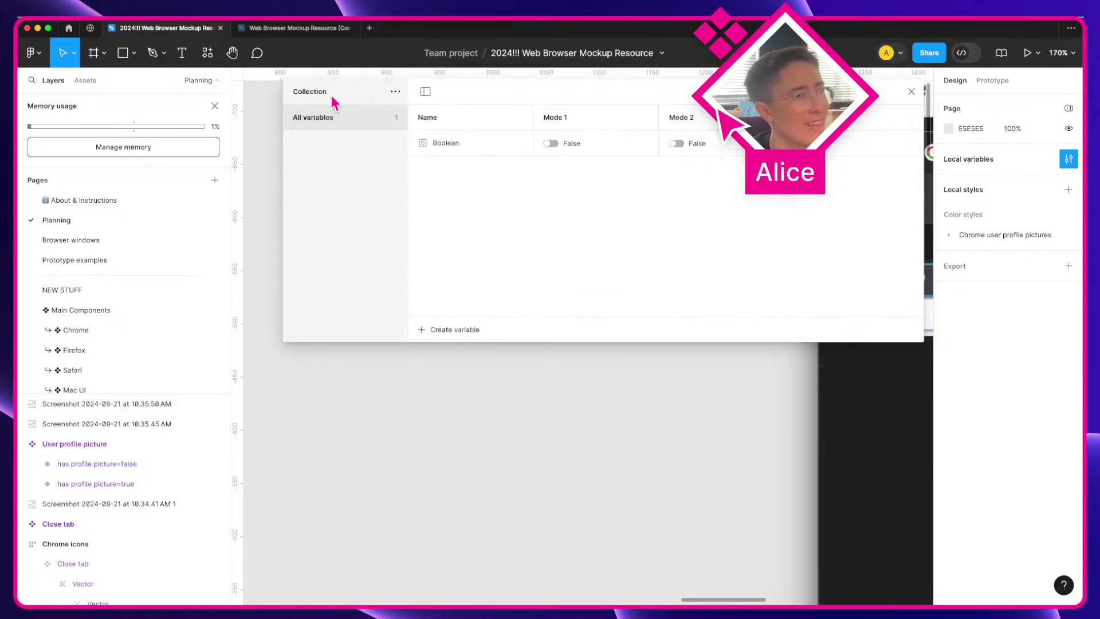
pyautogui.rightClick(508, 154)
pyautogui.click(536, 213)
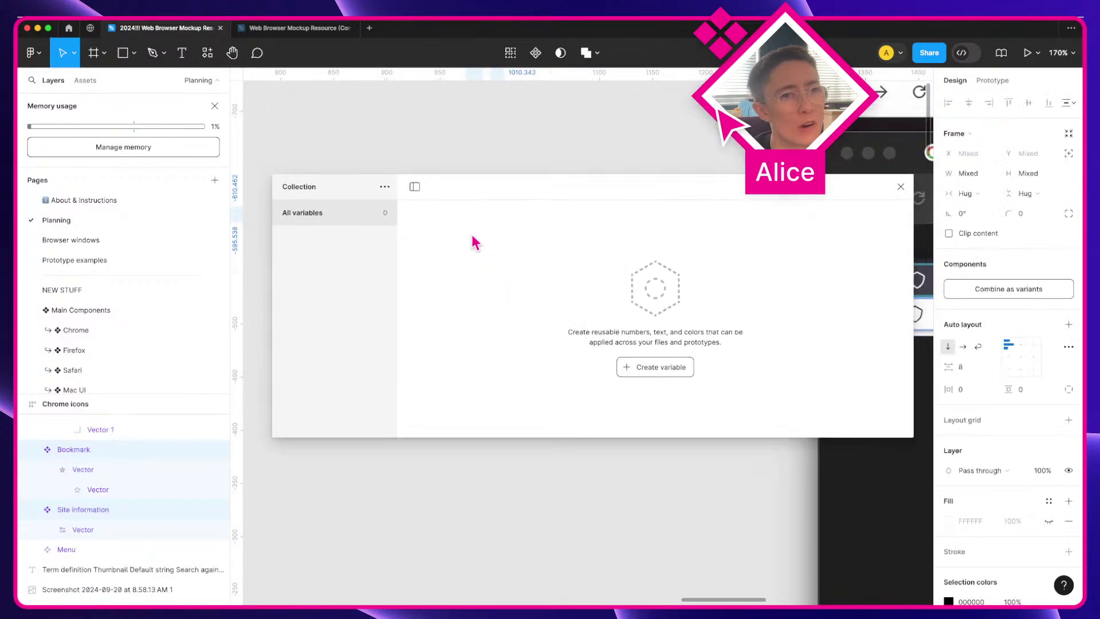
# Step: Move the variables window down and add a Color variable named Color
pyautogui.moveTo(475, 193); pyautogui.dragTo(479, 338)
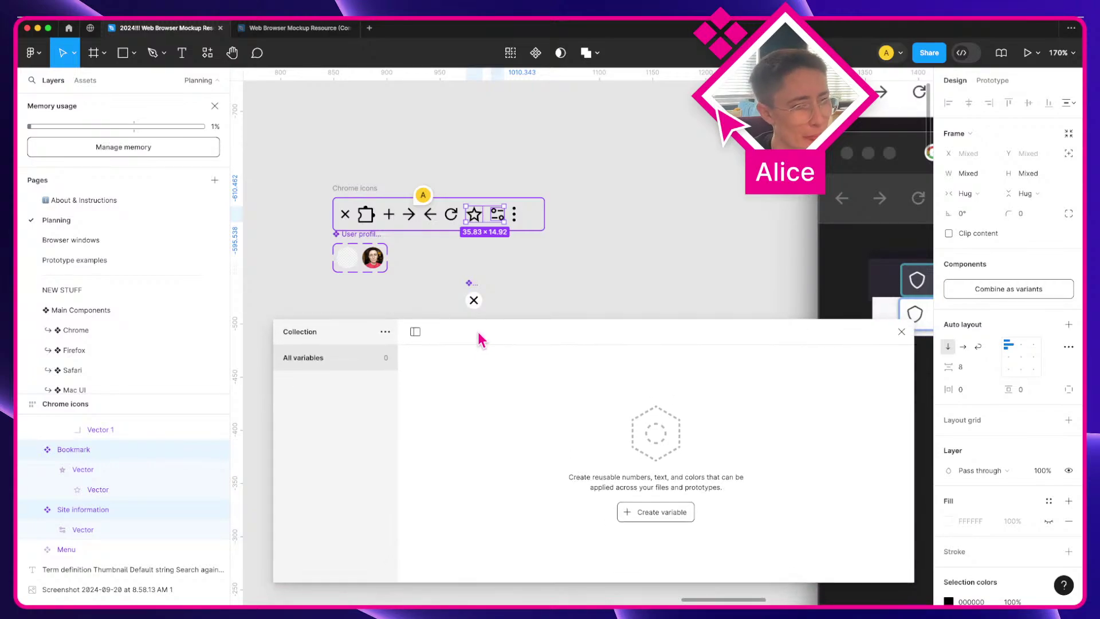
pyautogui.click(653, 516)
pyautogui.click(659, 537)
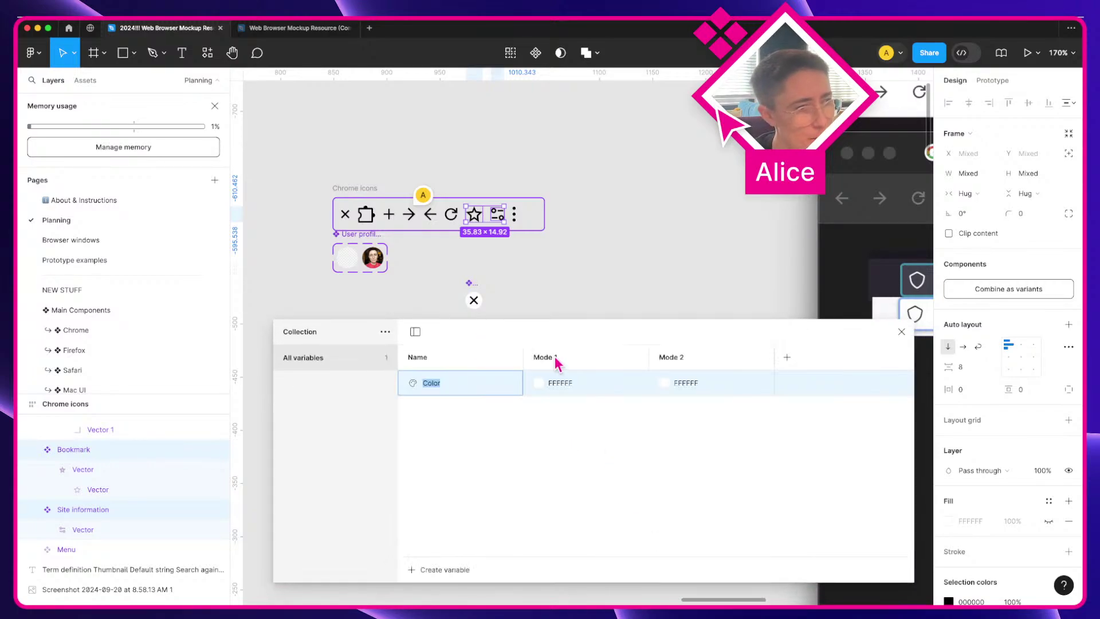
pyautogui.click(527, 288)
pyautogui.scroll(-6, 491, 300)
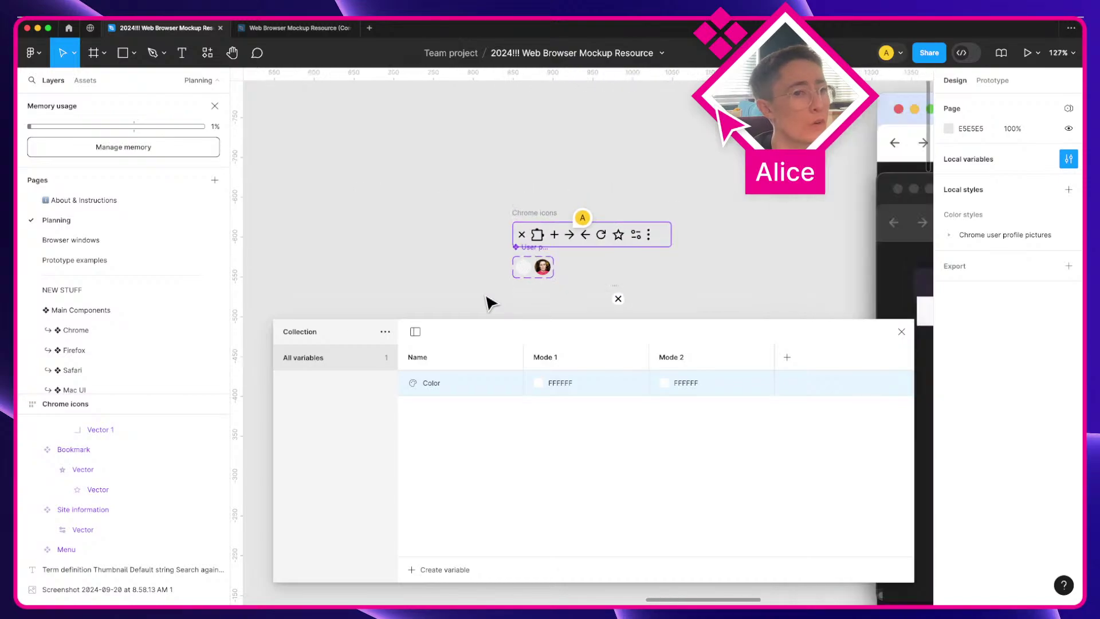
pyautogui.scroll(-4, 491, 302)
pyautogui.hscroll(-5, 491, 302)
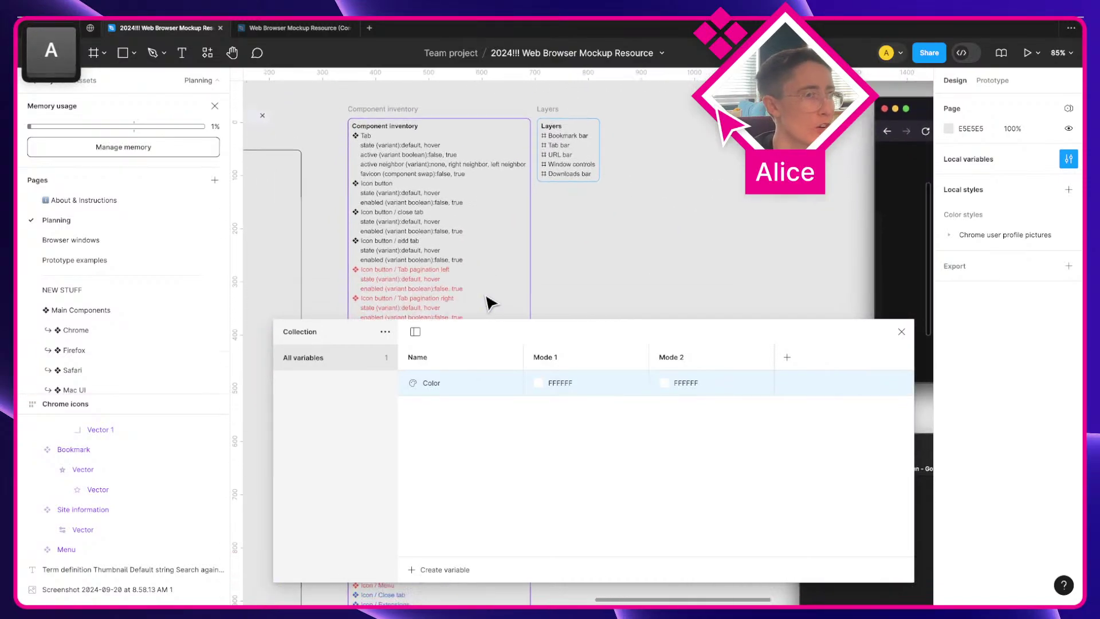
pyautogui.hscroll(-5, 491, 302)
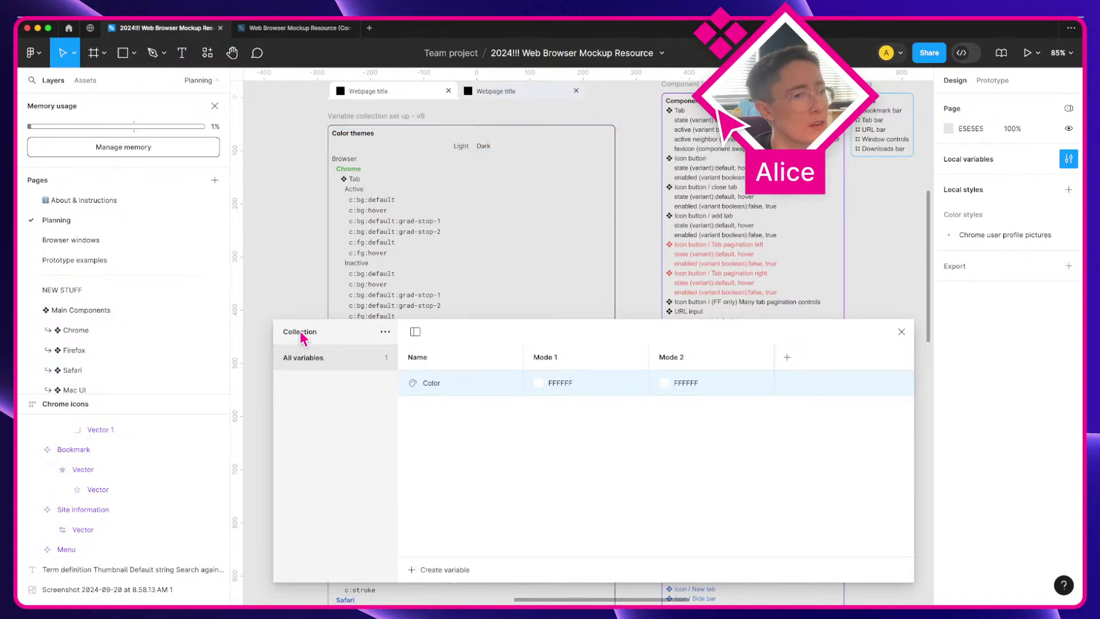
# Step: Rename the collection 'Color themes' and its two modes Light and Dark
pyautogui.click(385, 331)
pyautogui.click(382, 359)
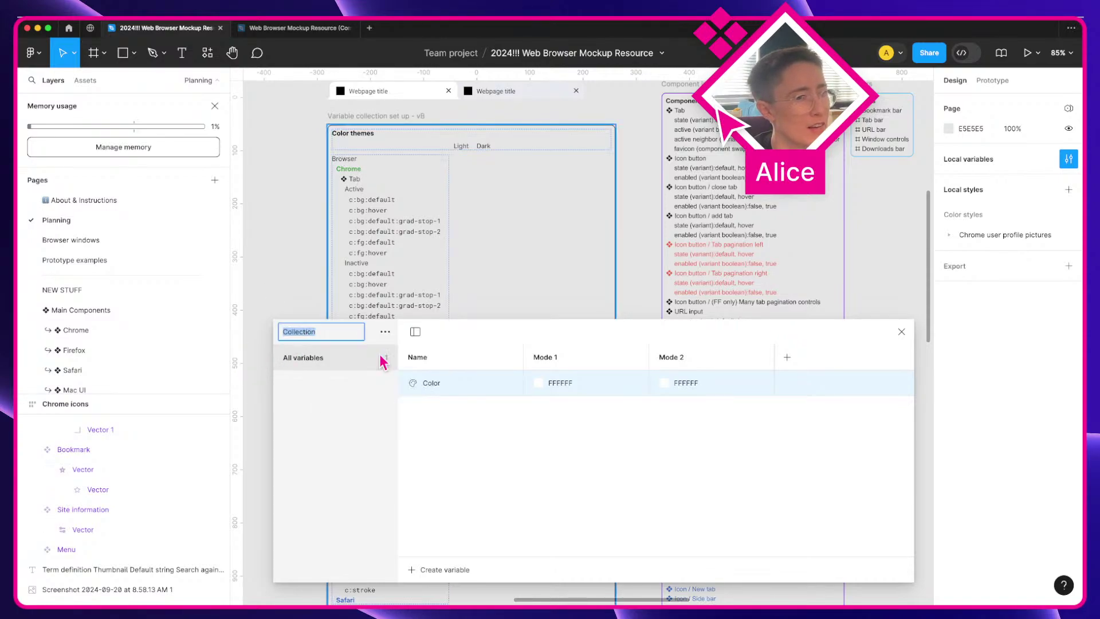
pyautogui.write('Color themes')
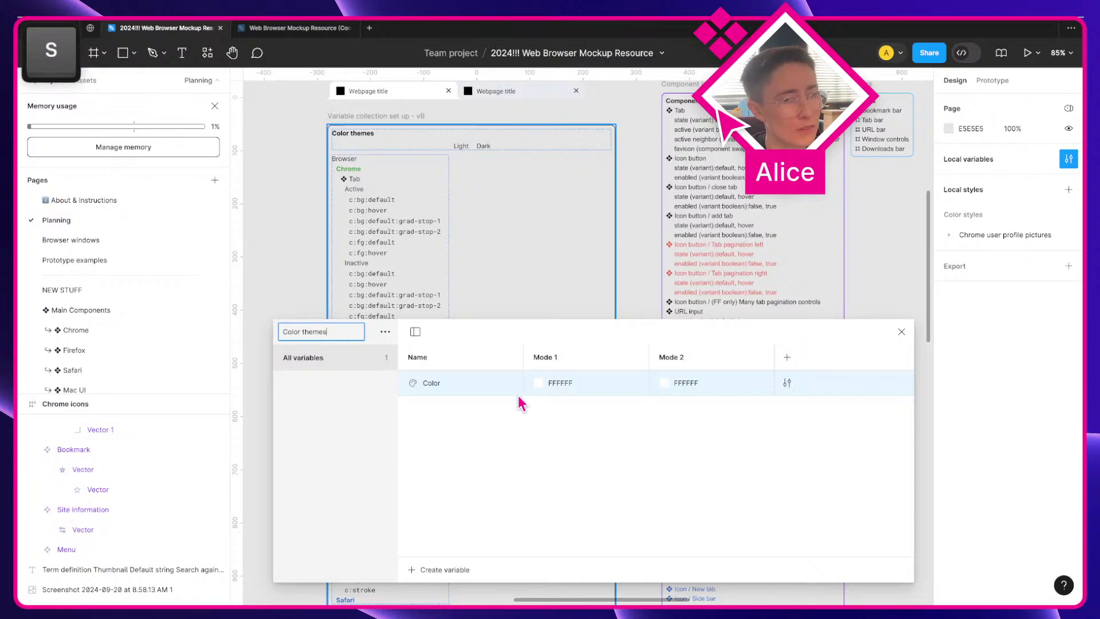
pyautogui.doubleClick(559, 364)
pyautogui.write('Light')
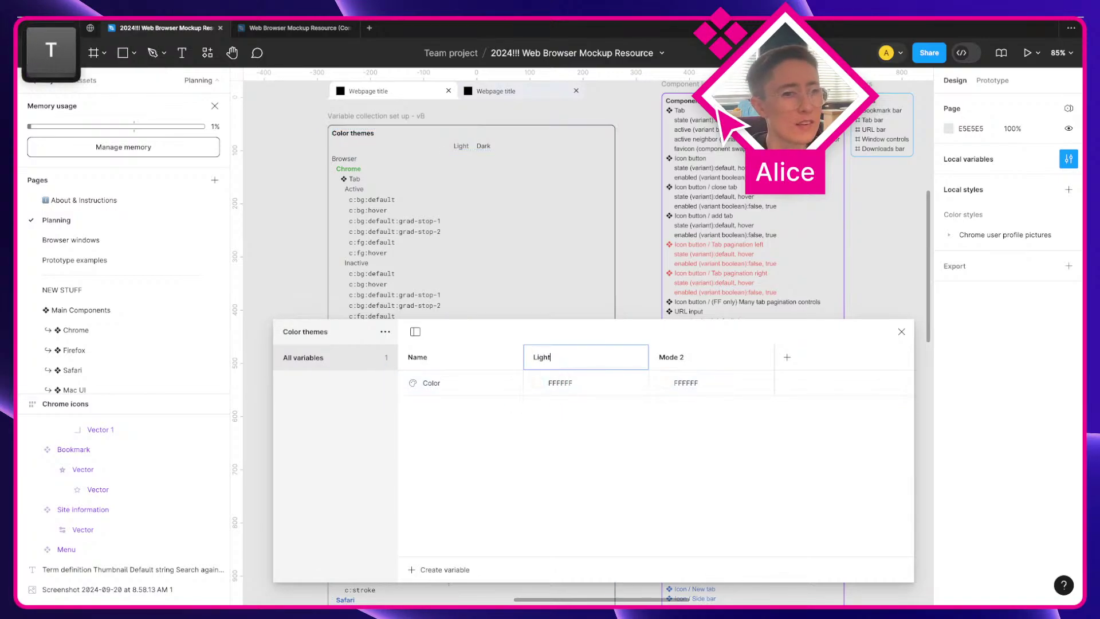
pyautogui.doubleClick(676, 361)
pyautogui.write('Dark')
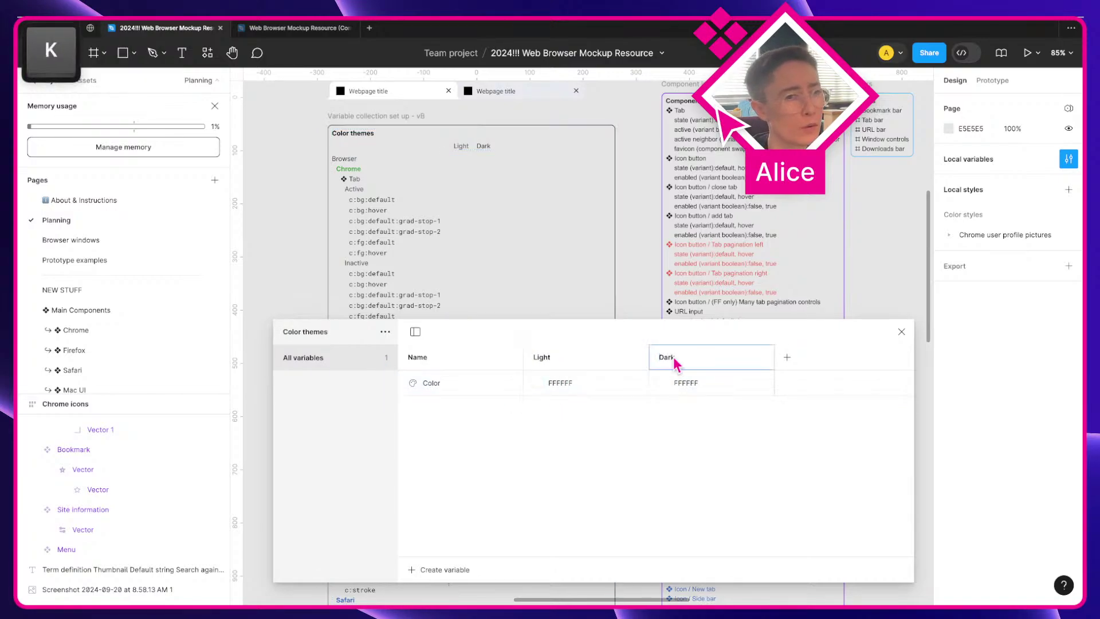
pyautogui.click(654, 418)
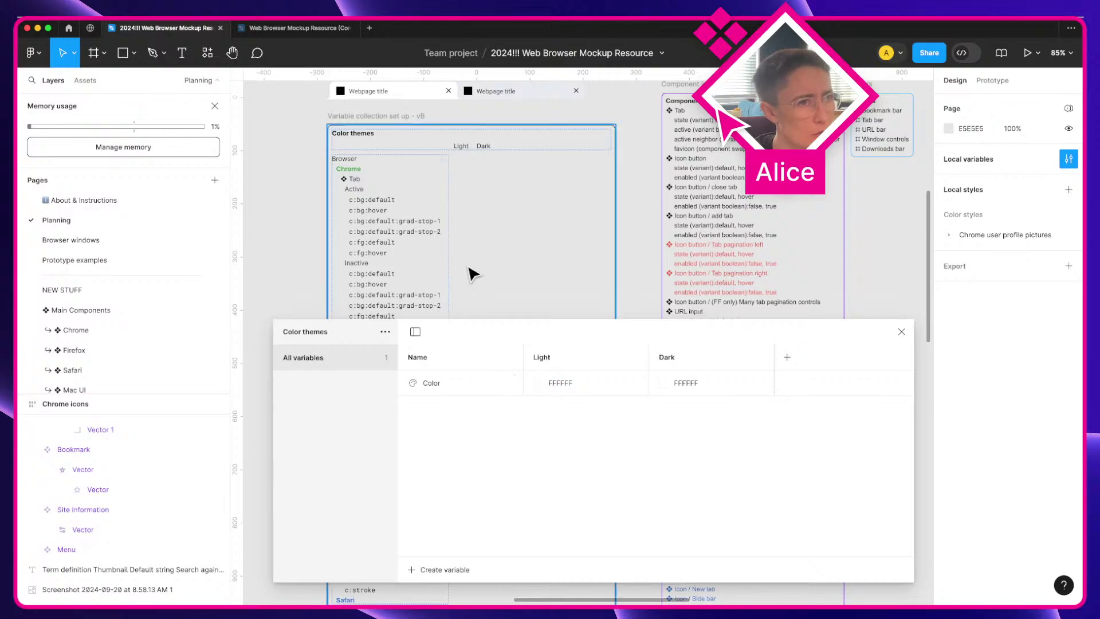
pyautogui.click(435, 384)
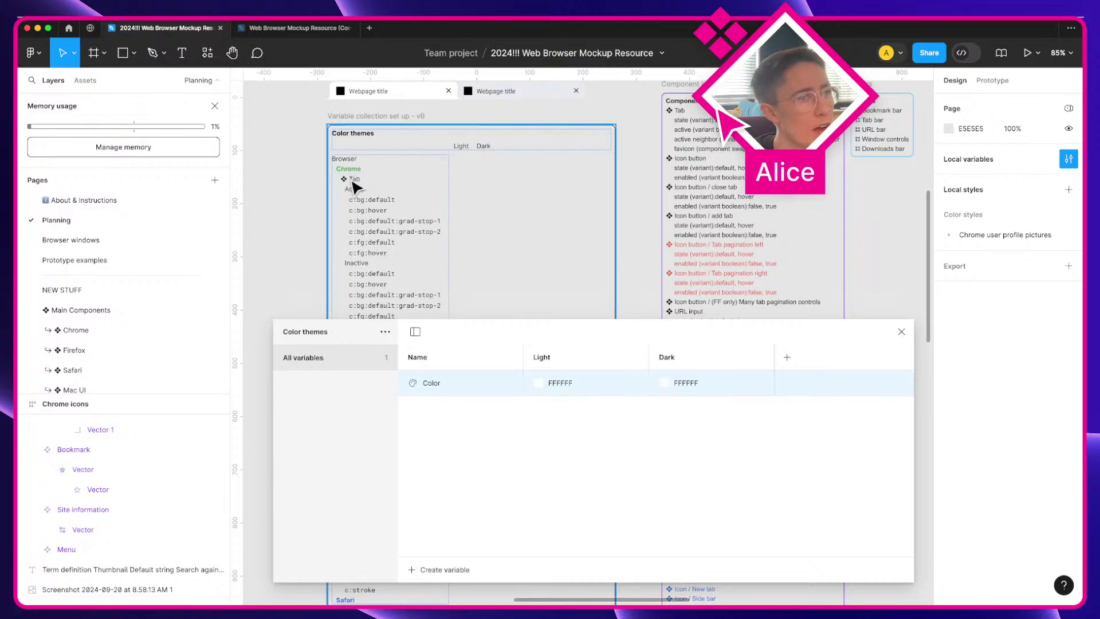
# Step: Rename the Color variable to bg:default
pyautogui.keyDown('super'); pyautogui.click(368, 201); pyautogui.keyUp('super')
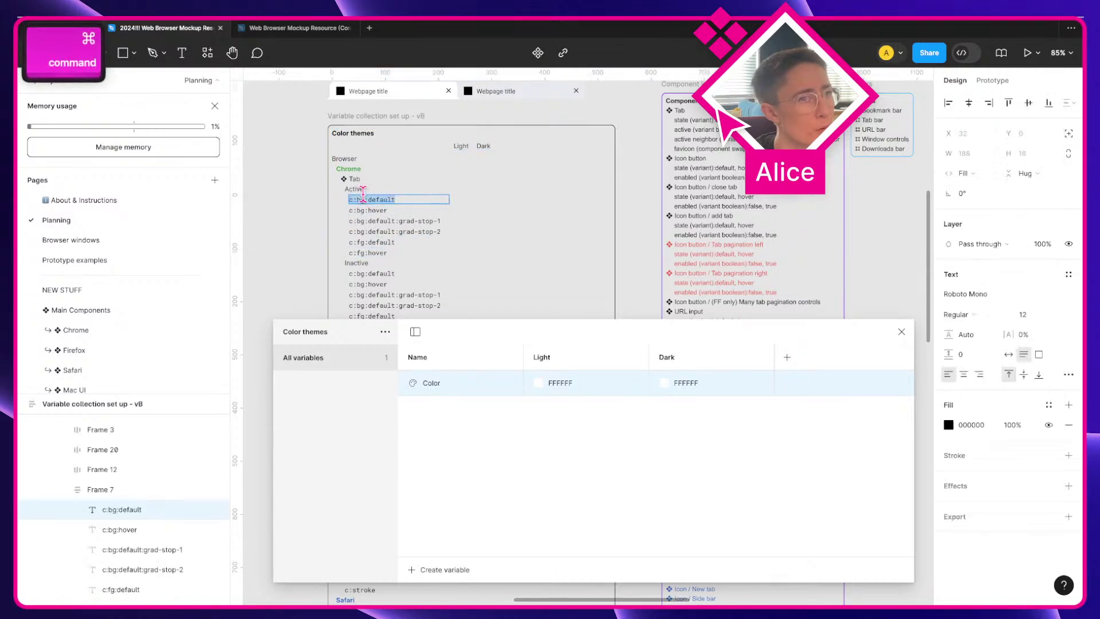
pyautogui.hotkey('alt', 'shift', 'Left')
pyautogui.hotkey('alt', 'shift', 'Left')
pyautogui.hotkey('alt', 'shift', 'Left')
pyautogui.press('super+c')
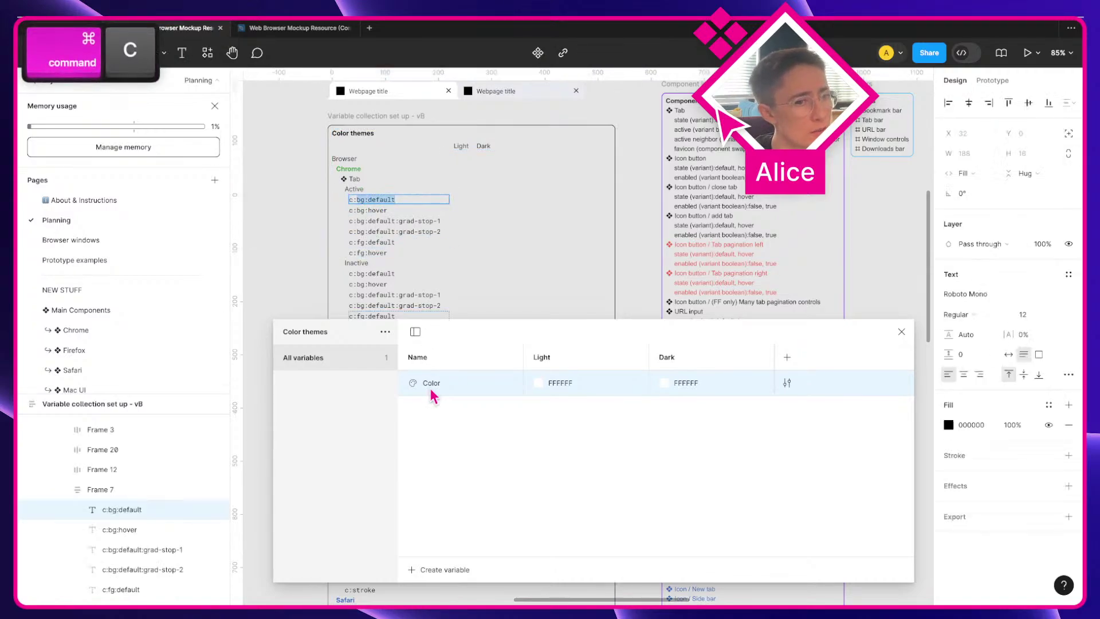
pyautogui.doubleClick(431, 382)
pyautogui.press('super+v')
pyautogui.scroll(2, 364, 204)
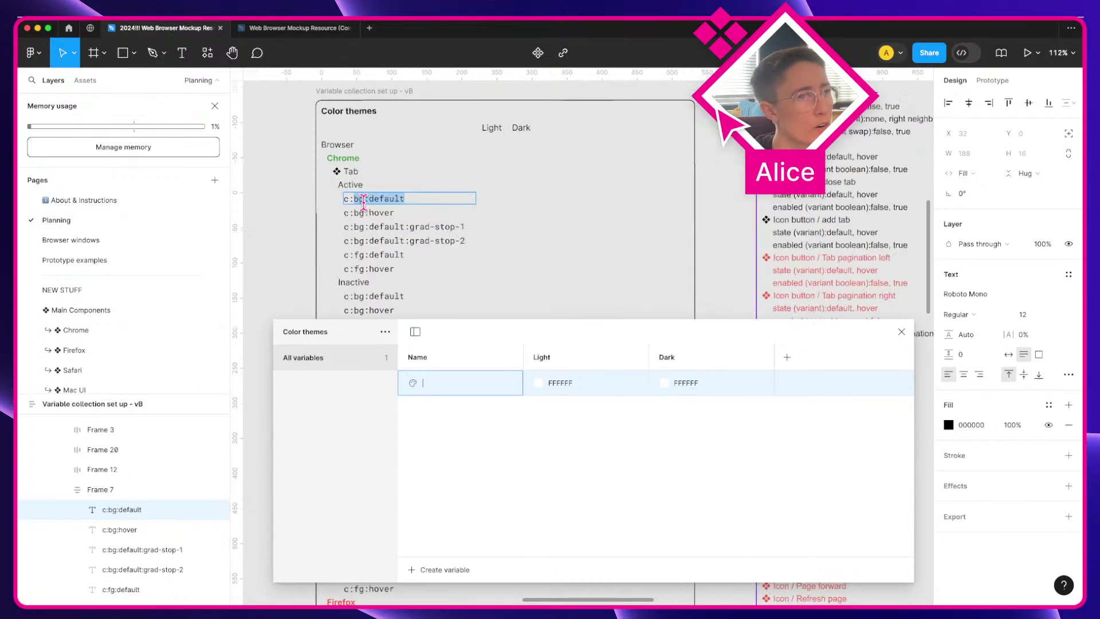
pyautogui.scroll(4, 363, 203)
pyautogui.click(346, 195)
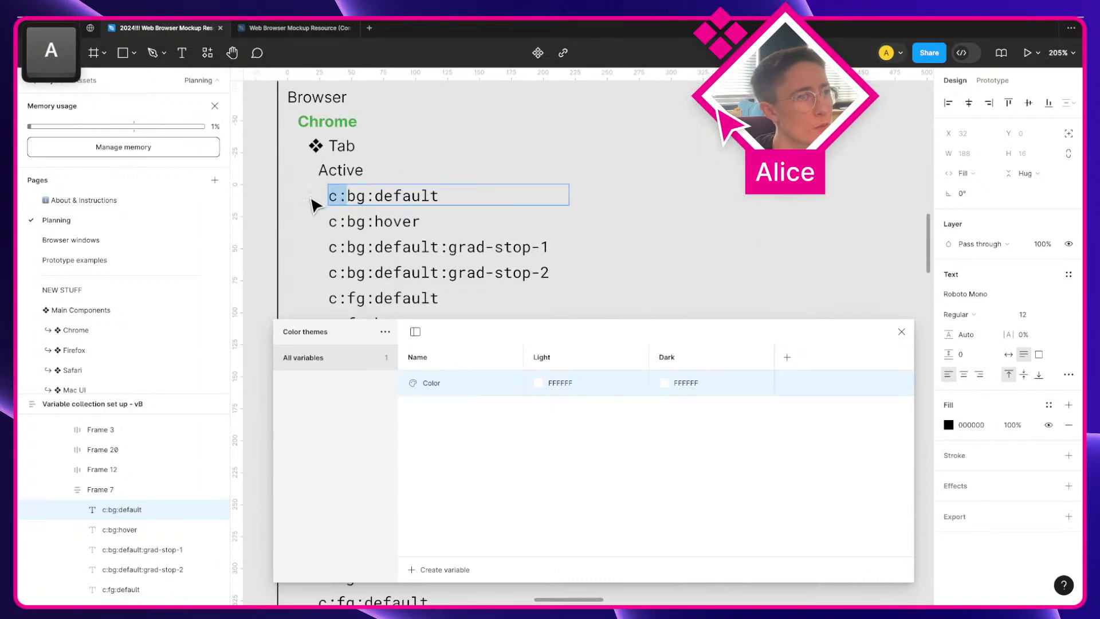
pyautogui.doubleClick(431, 383)
pyautogui.press('super+v')
pyautogui.press('BackSpace')
pyautogui.press('BackSpace')
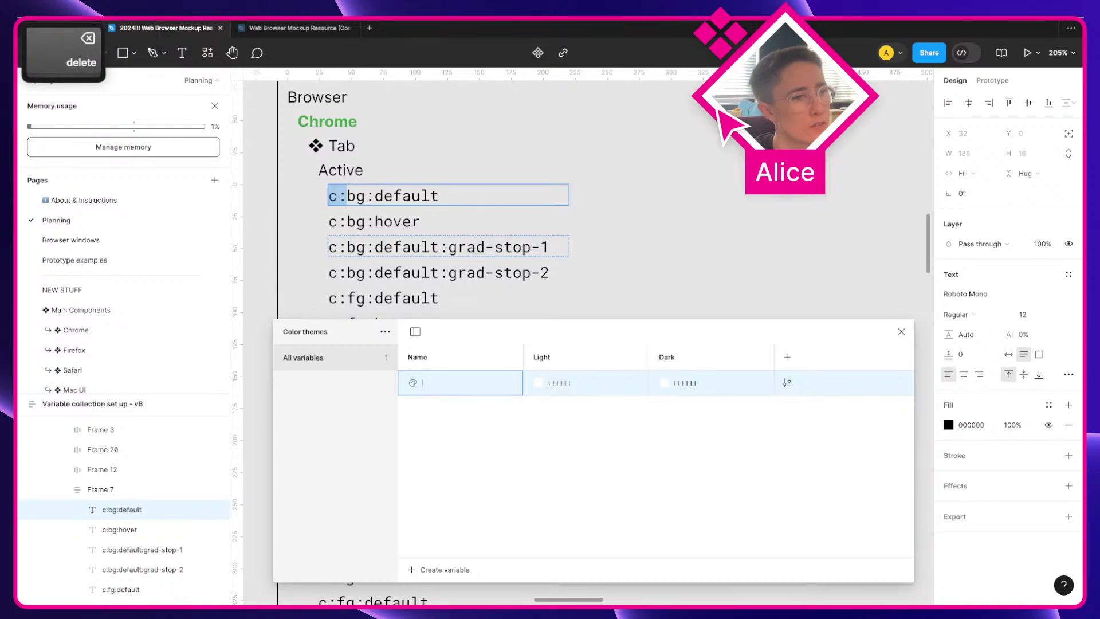
pyautogui.write('bg:default')
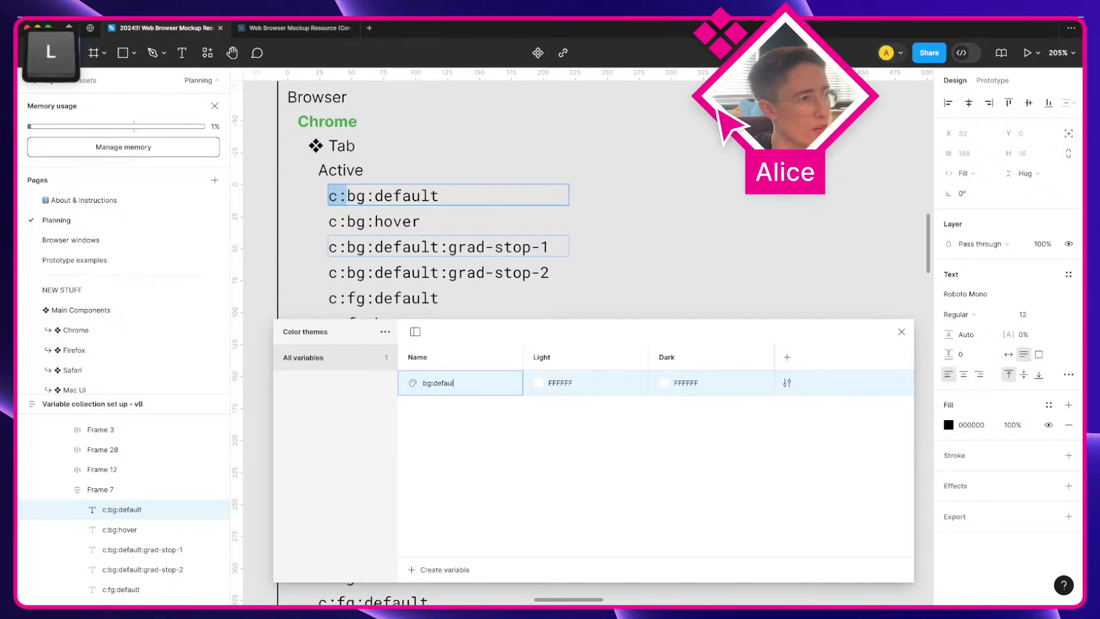
pyautogui.press('Return')
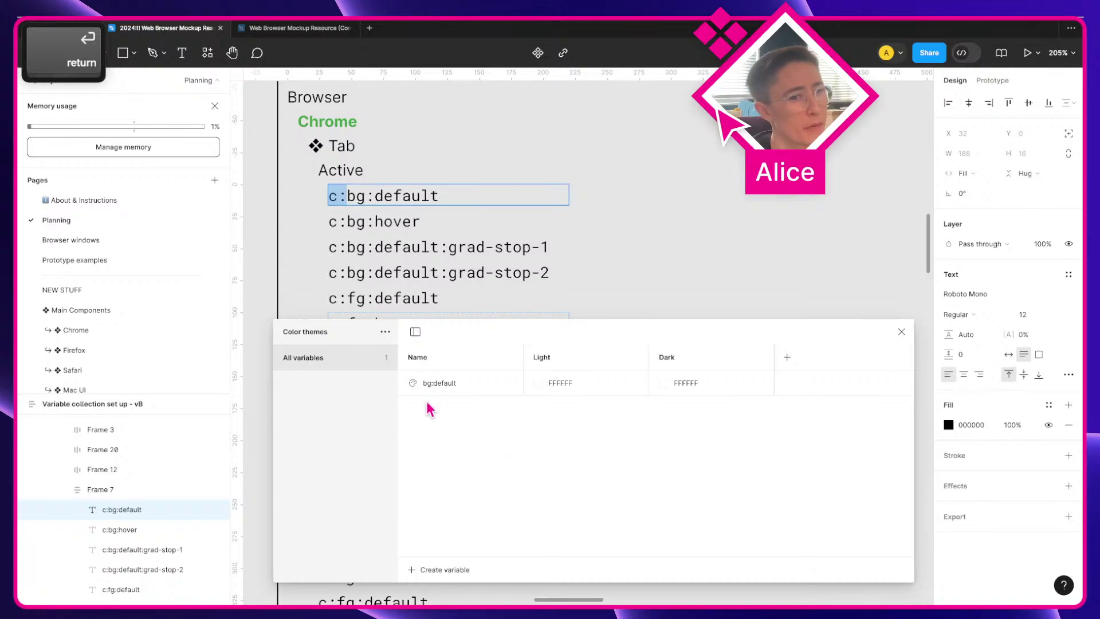
# Step: Wrap bg:default in a new group and a nested subgroup, both named Active
pyautogui.click(434, 385)
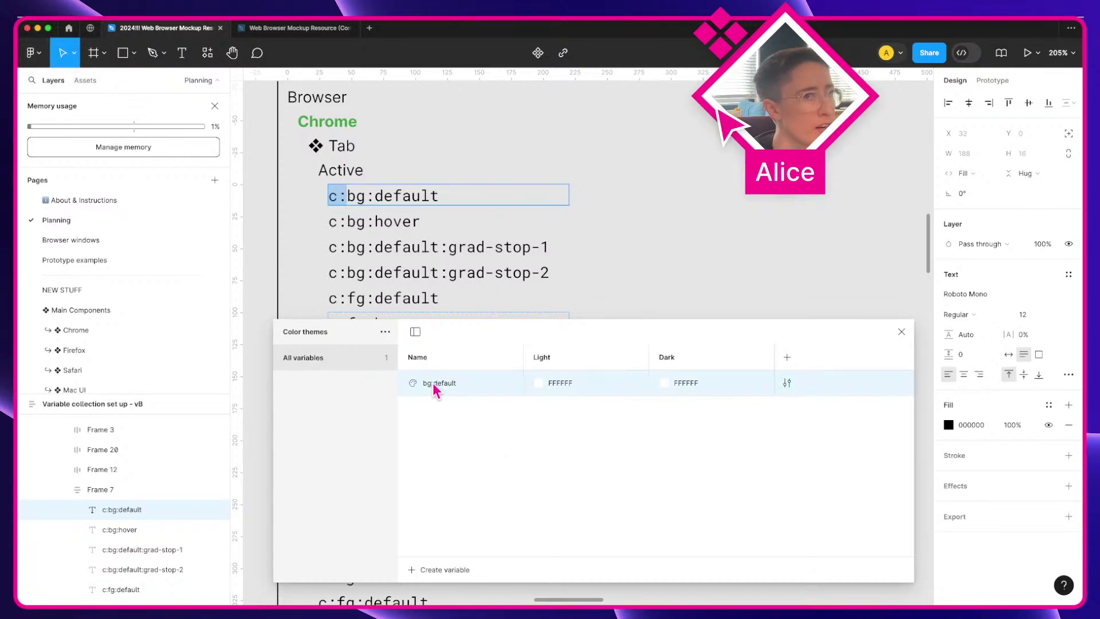
pyautogui.rightClick(469, 394)
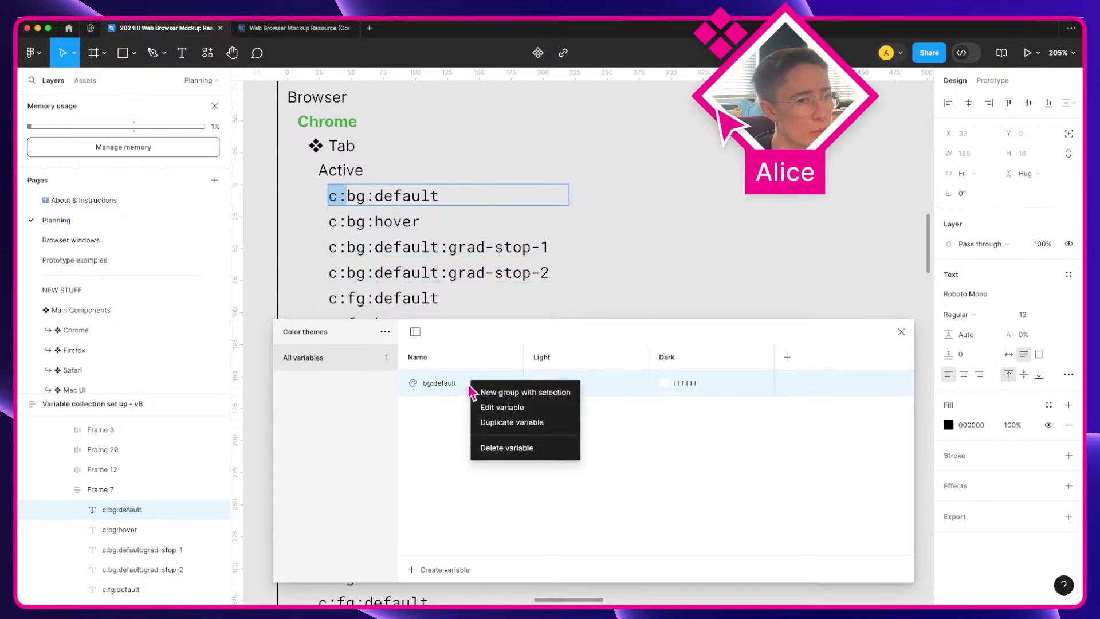
pyautogui.click(495, 393)
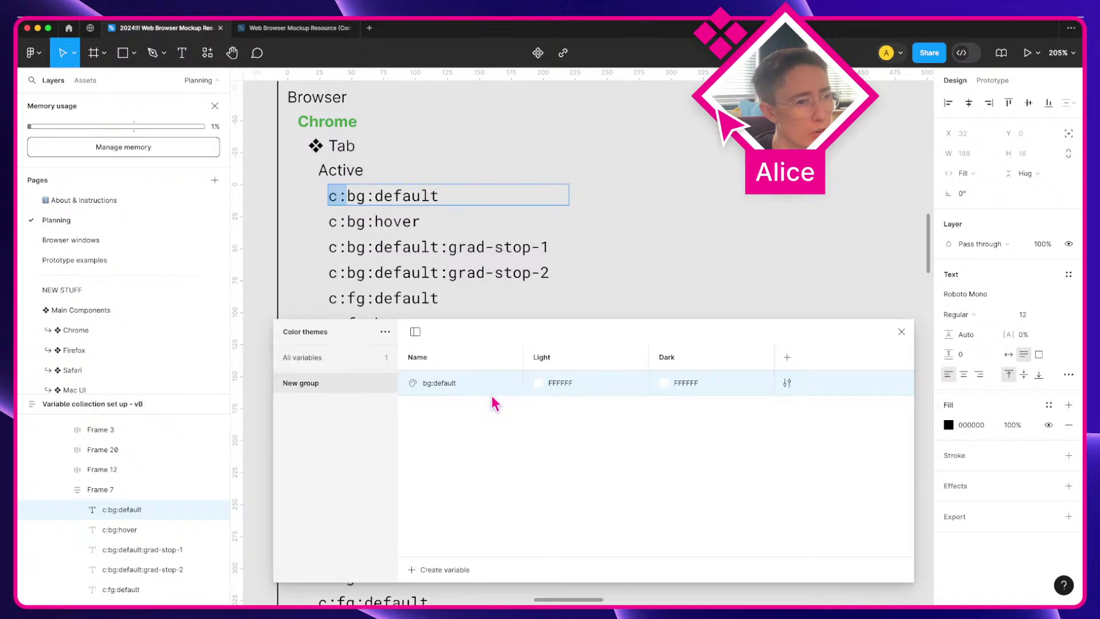
pyautogui.doubleClick(301, 382)
pyautogui.write('Active')
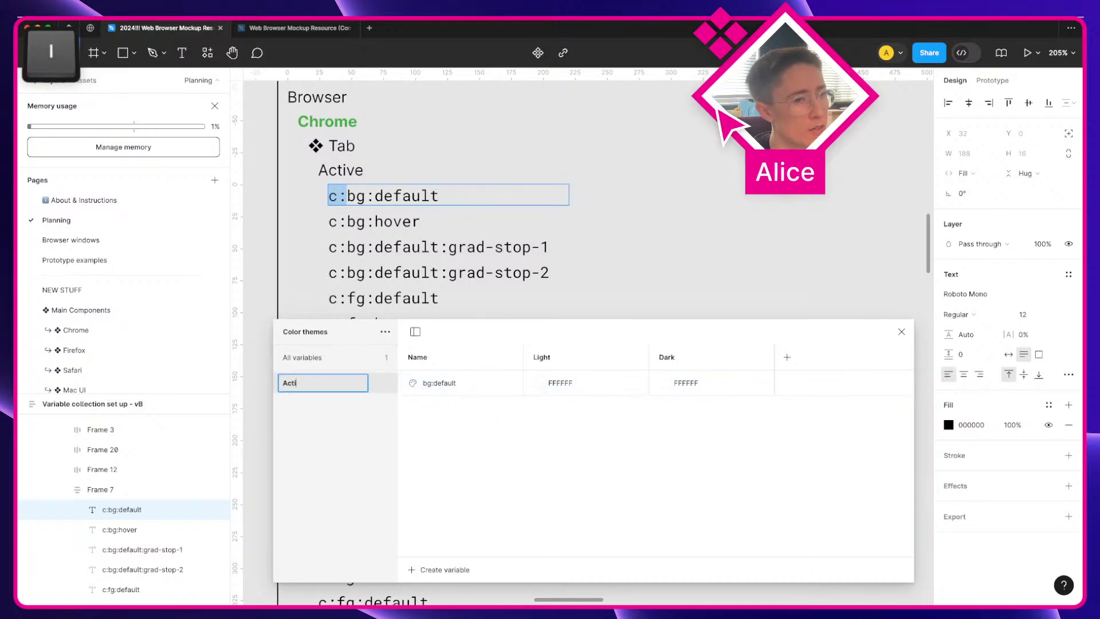
pyautogui.press('Return')
pyautogui.rightClick(313, 391)
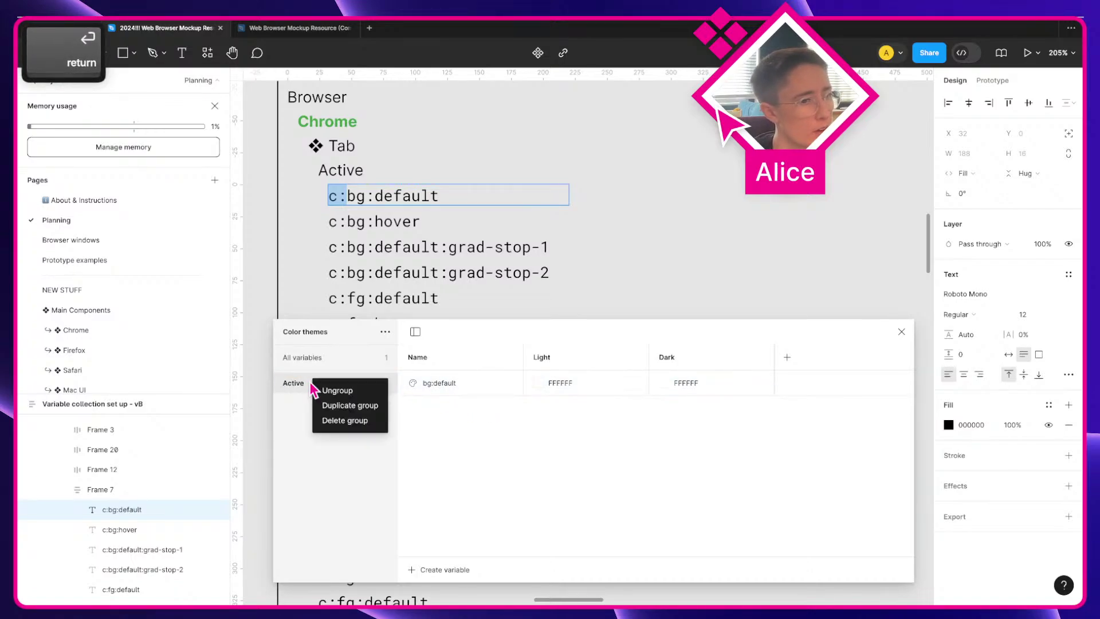
pyautogui.click(450, 395)
pyautogui.rightClick(445, 389)
pyautogui.click(466, 393)
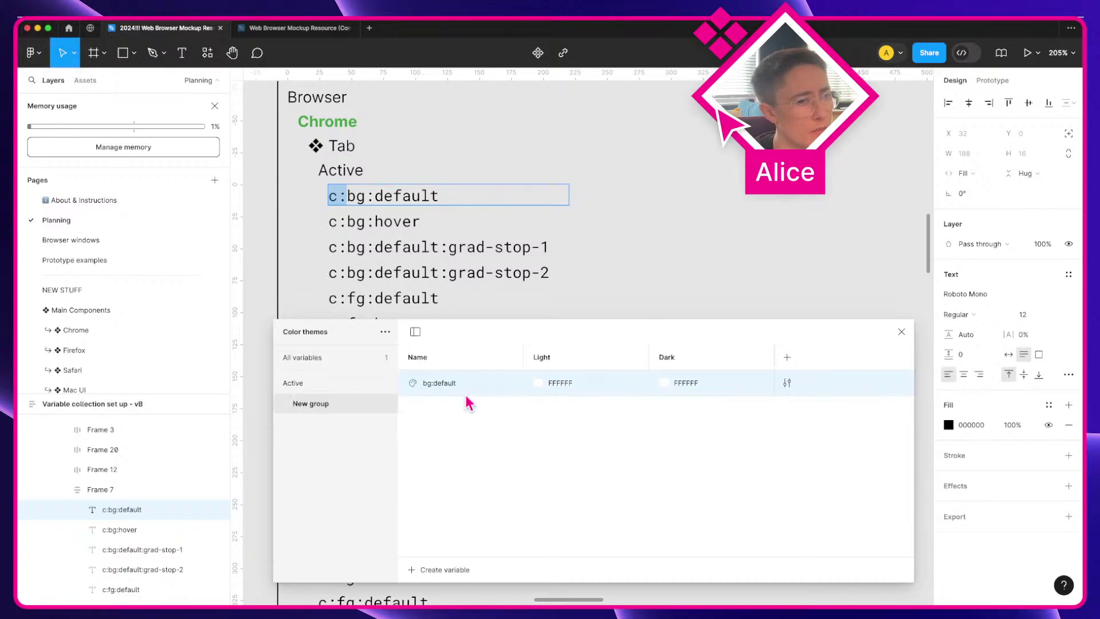
pyautogui.doubleClick(309, 403)
pyautogui.write('Active')
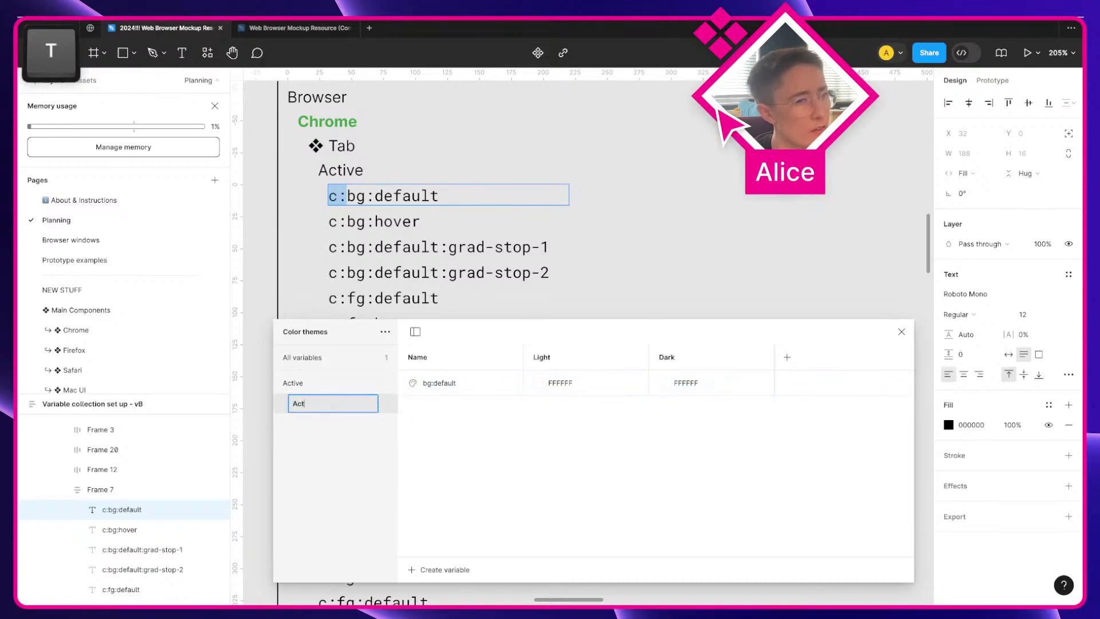
pyautogui.press('Return')
# Step: Rename the top group '❖ Tab' and nest the variable in another new group
pyautogui.doubleClick(293, 382)
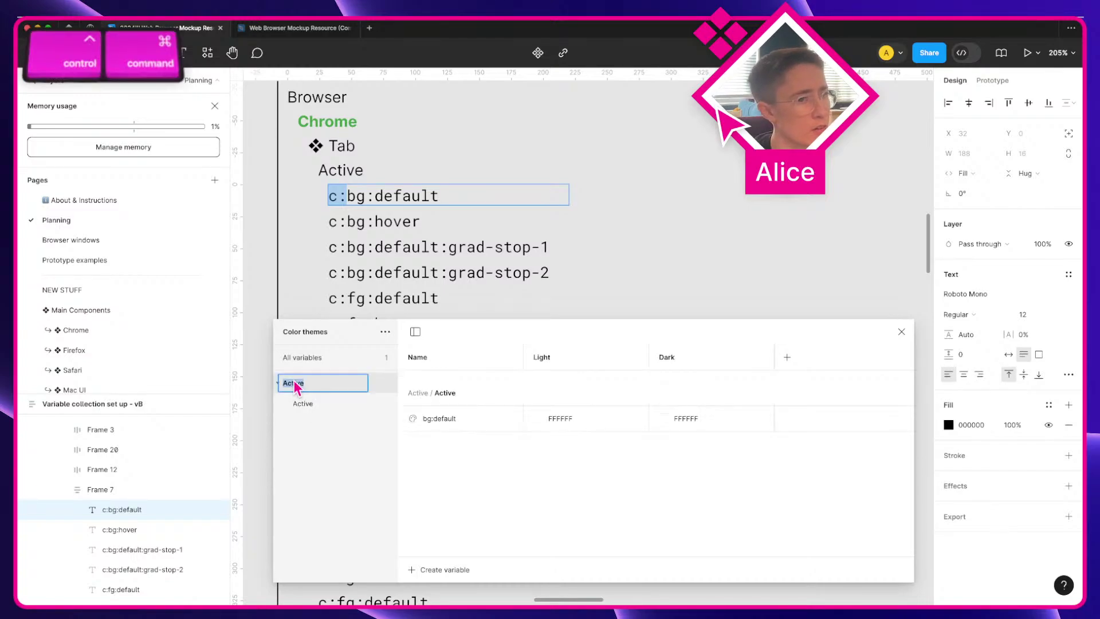
pyautogui.press('ctrl+super+space')
pyautogui.press('Return')
pyautogui.write('❖ Tab')
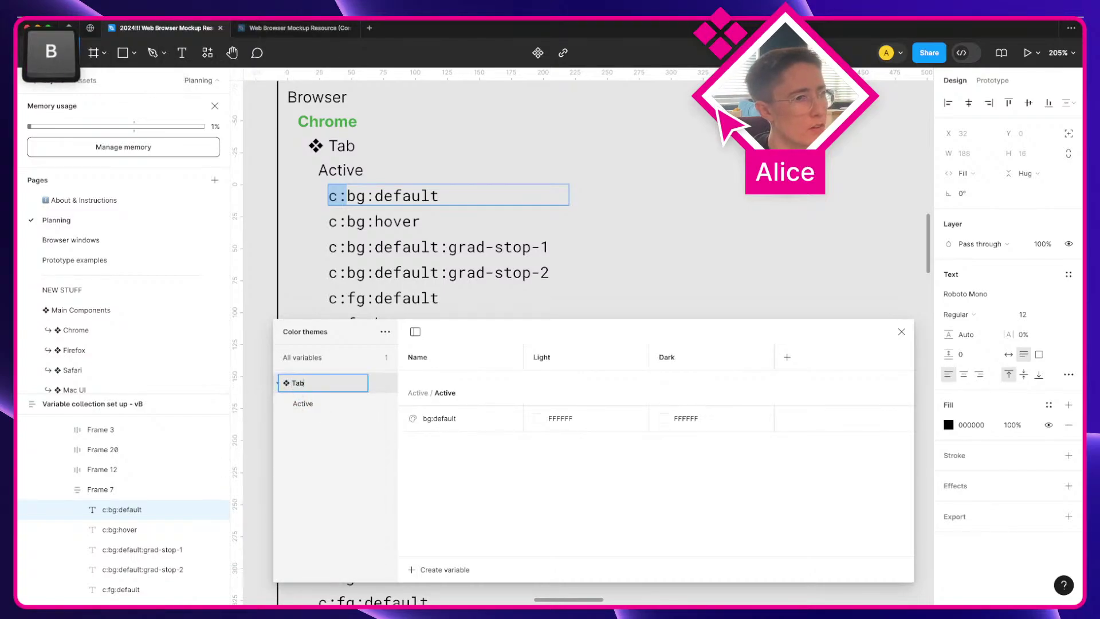
pyautogui.press('Return')
pyautogui.click(316, 403)
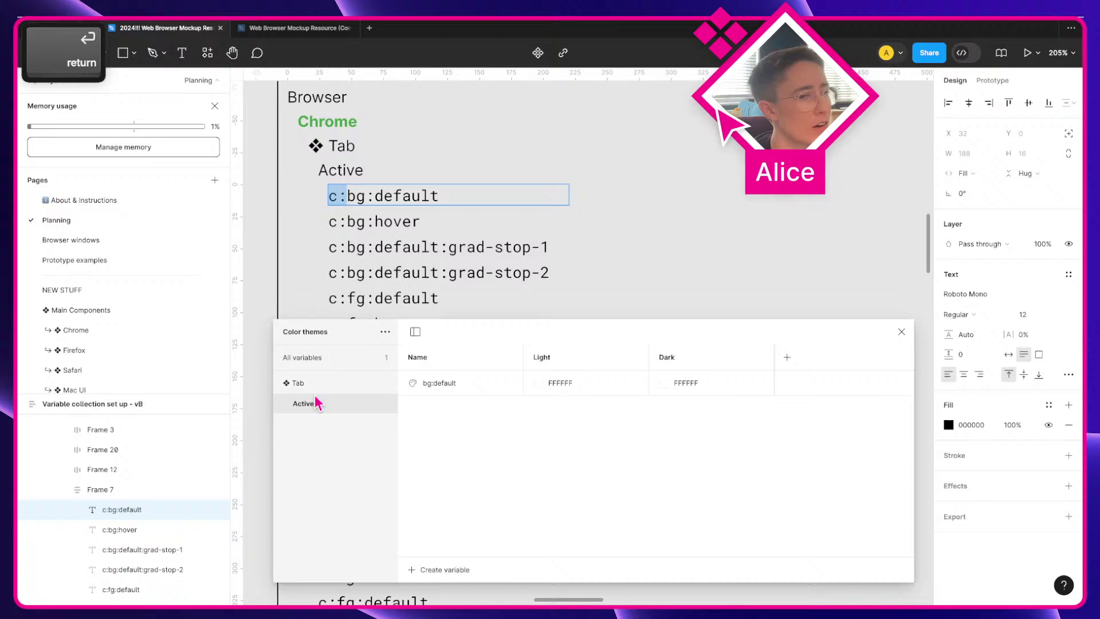
pyautogui.rightClick(449, 381)
pyautogui.click(426, 390)
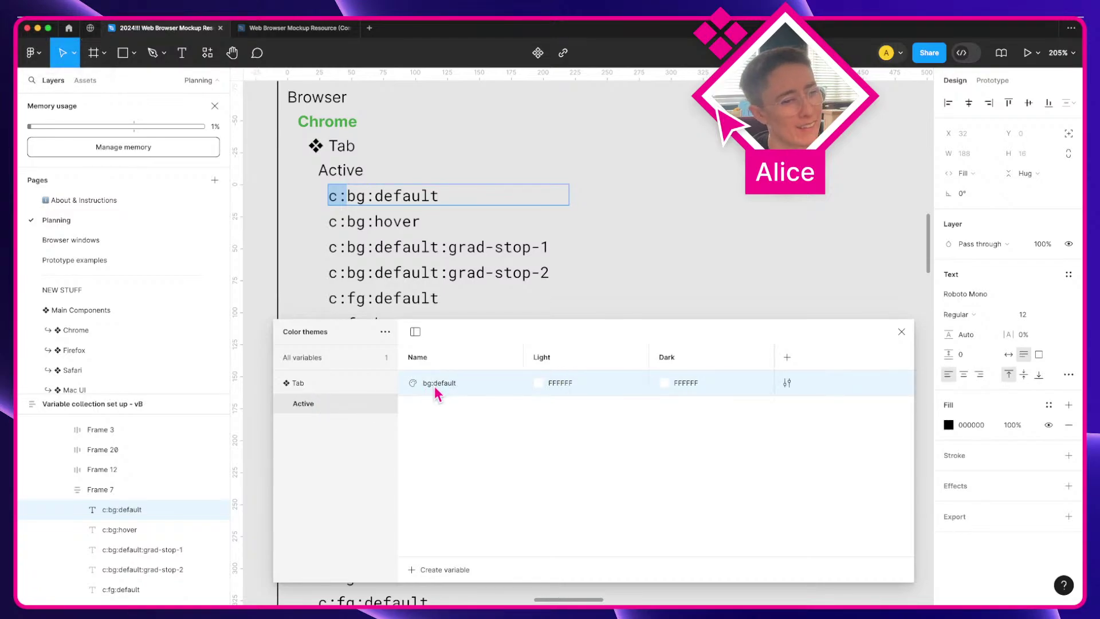
pyautogui.rightClick(468, 385)
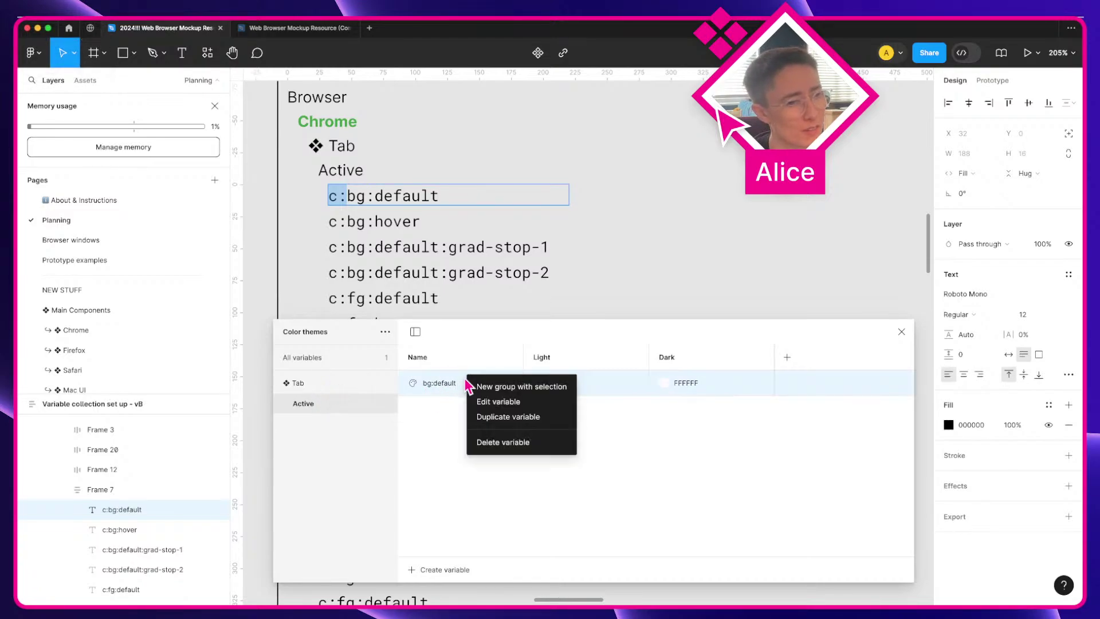
pyautogui.click(498, 386)
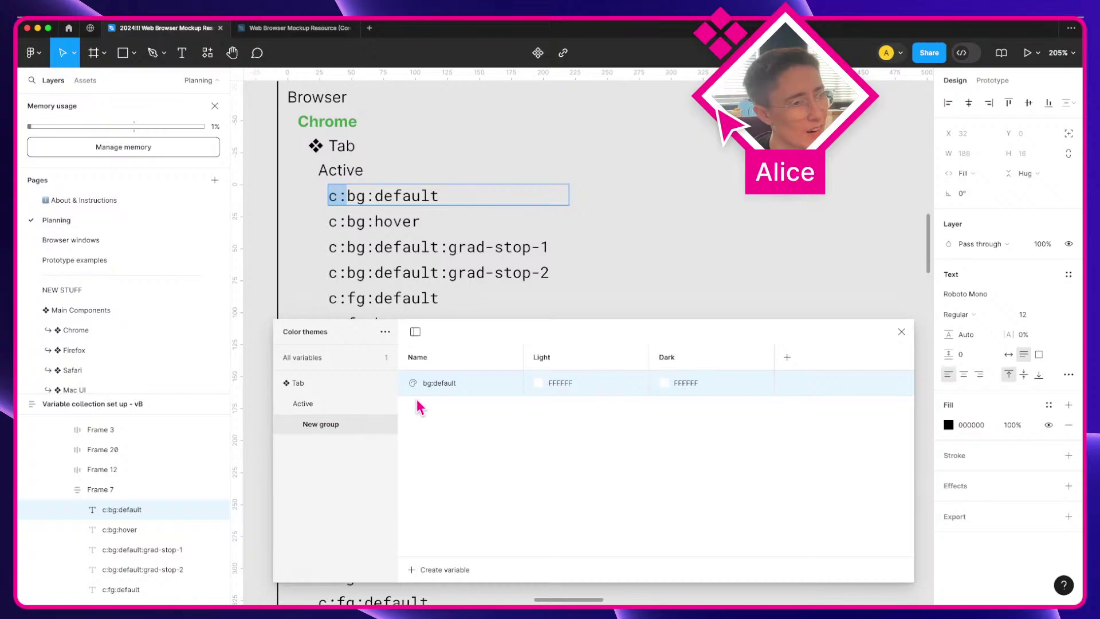
# Step: Add one more group level and name the groups Browser, Chrome, ❖ Tab and Active
pyautogui.scroll(2, 437, 277)
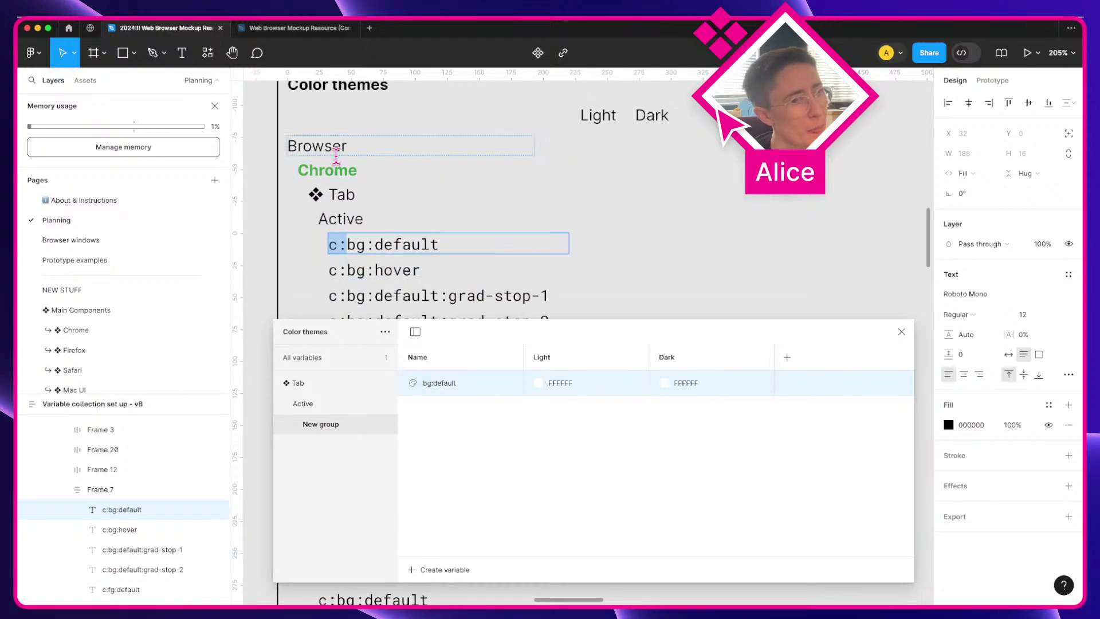
pyautogui.rightClick(469, 386)
pyautogui.click(481, 389)
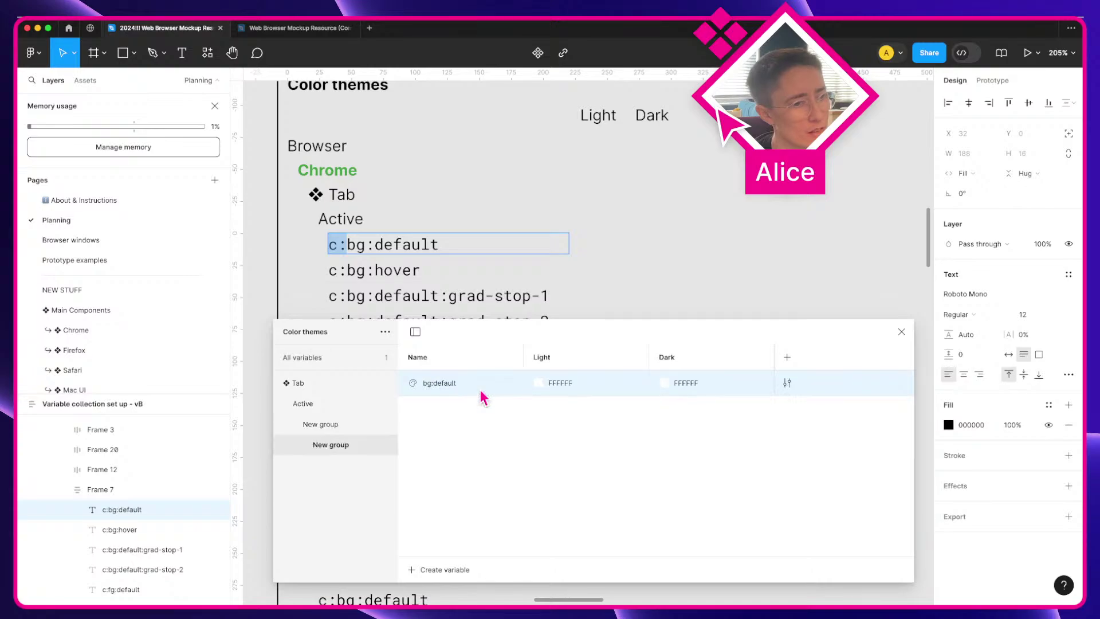
pyautogui.doubleClick(298, 383)
pyautogui.write('Browser')
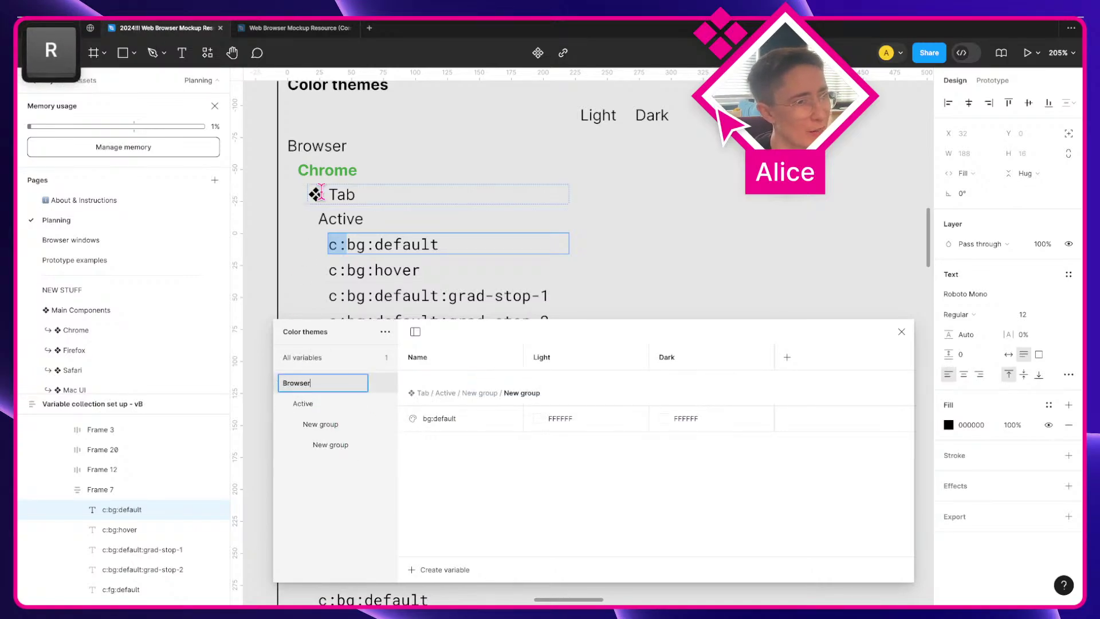
pyautogui.doubleClick(302, 403)
pyautogui.write('Chrome')
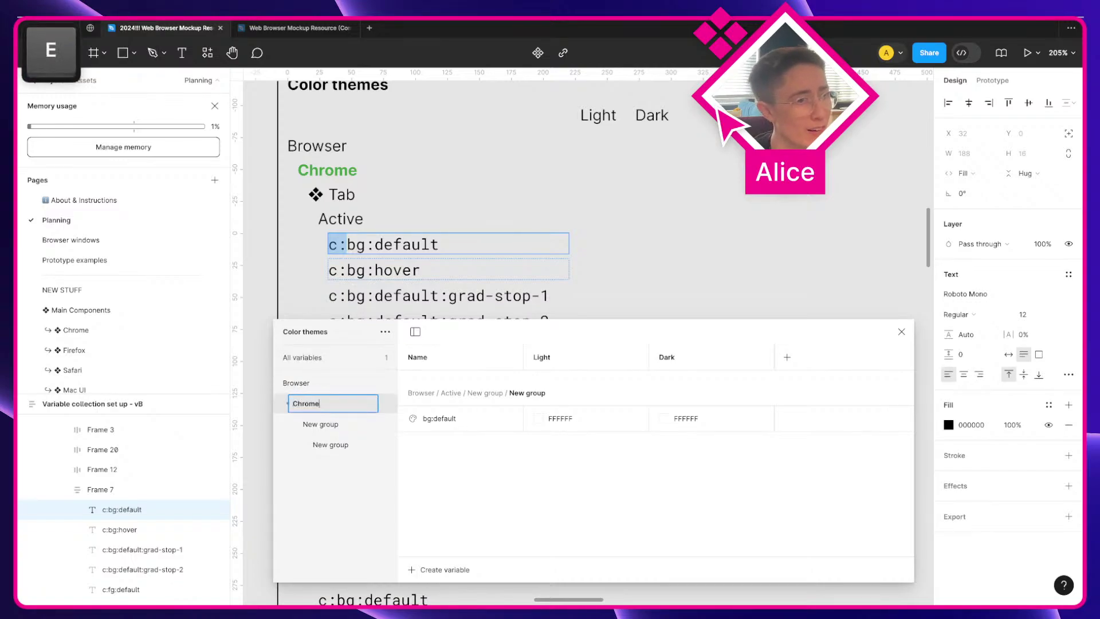
pyautogui.doubleClick(320, 424)
pyautogui.press('ctrl+super+space')
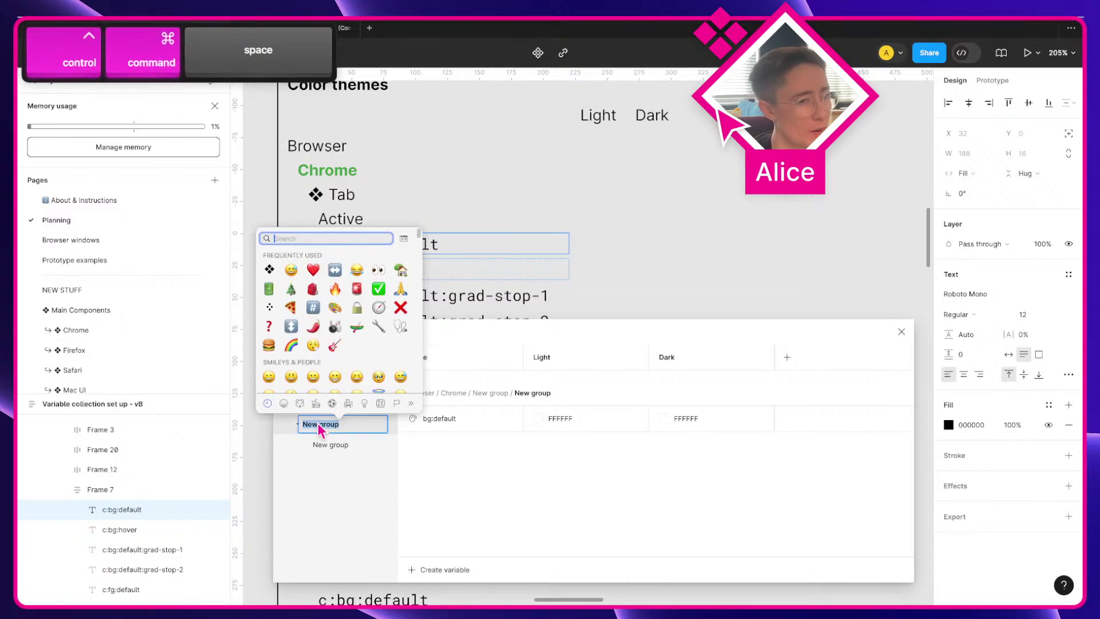
pyautogui.press('Return')
pyautogui.write('Tab')
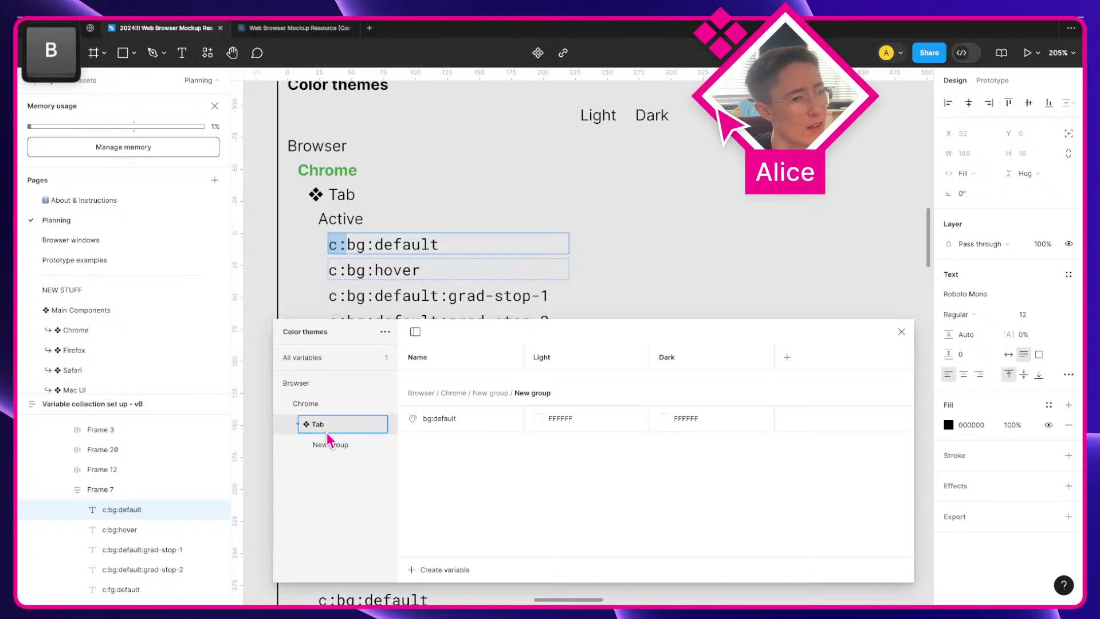
pyautogui.doubleClick(337, 446)
pyautogui.write('Active')
pyautogui.press('Return')
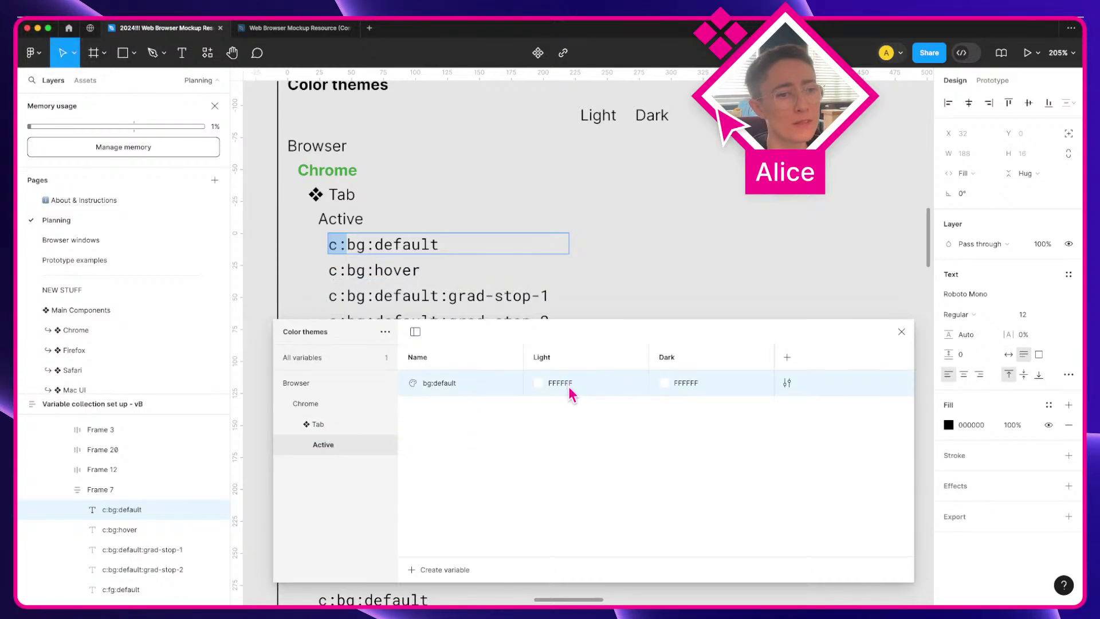
# Step: Rename the ❖ Tab variable group to 'Close tab'
pyautogui.scroll(-5, 605, 295)
pyautogui.press('a')
pyautogui.hscroll(10, 610, 286)
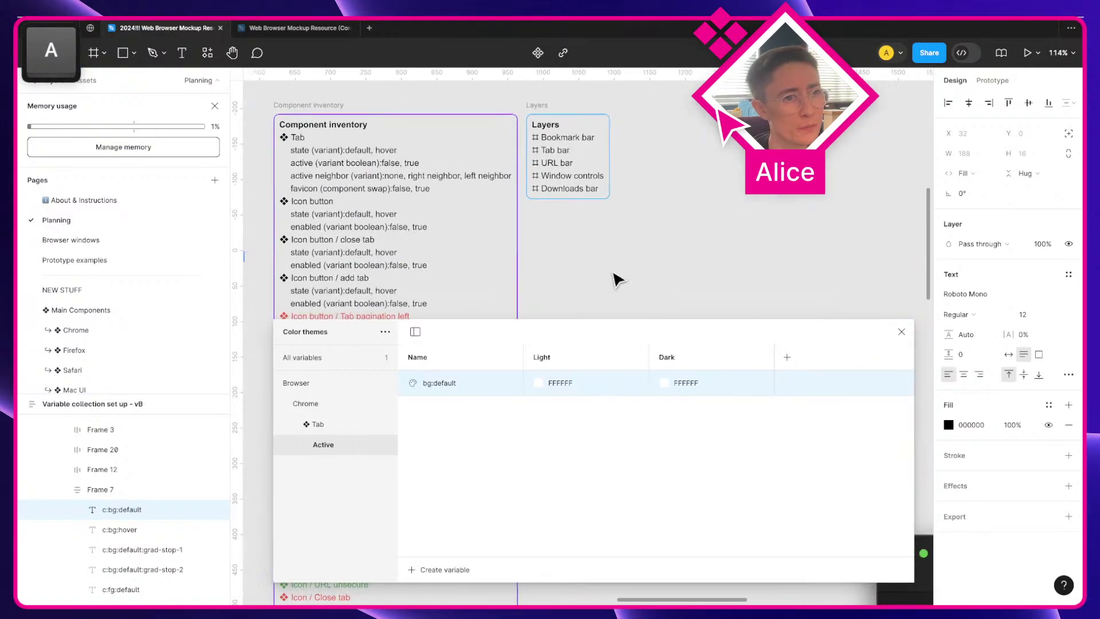
pyautogui.hscroll(-10, 616, 280)
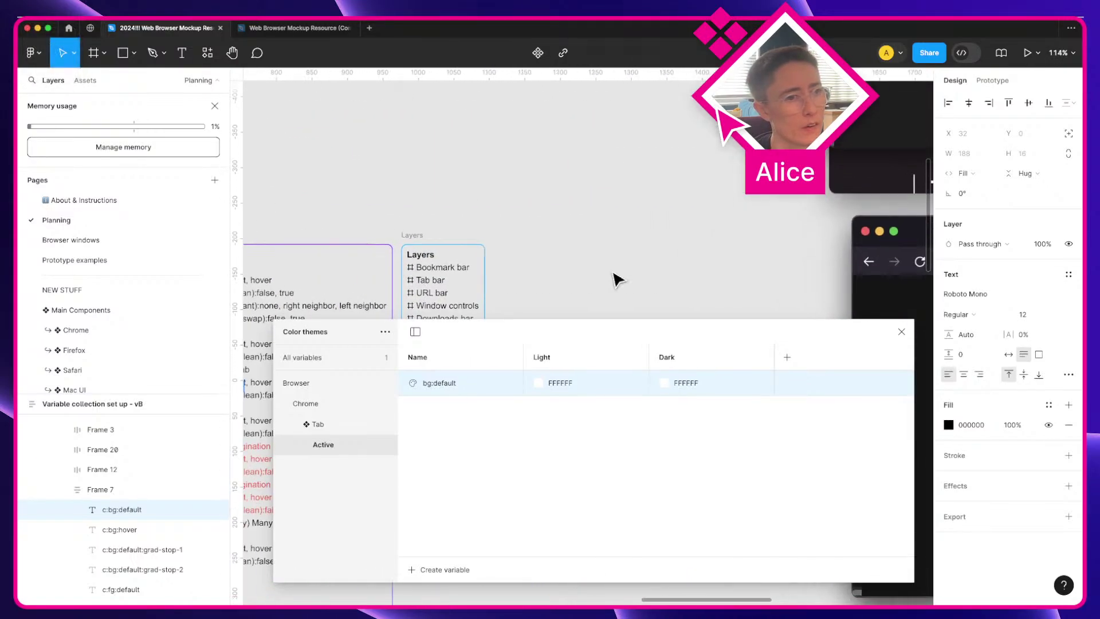
pyautogui.scroll(-5, 615, 278)
pyautogui.hscroll(-10, 613, 274)
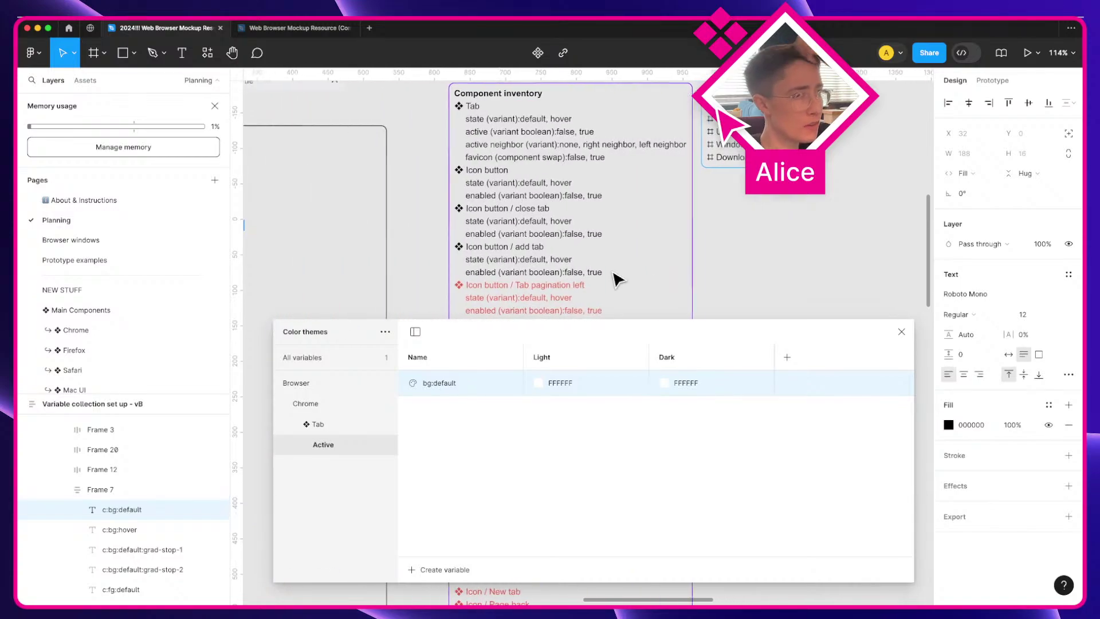
pyautogui.hscroll(-7, 611, 269)
pyautogui.scroll(-8, 612, 269)
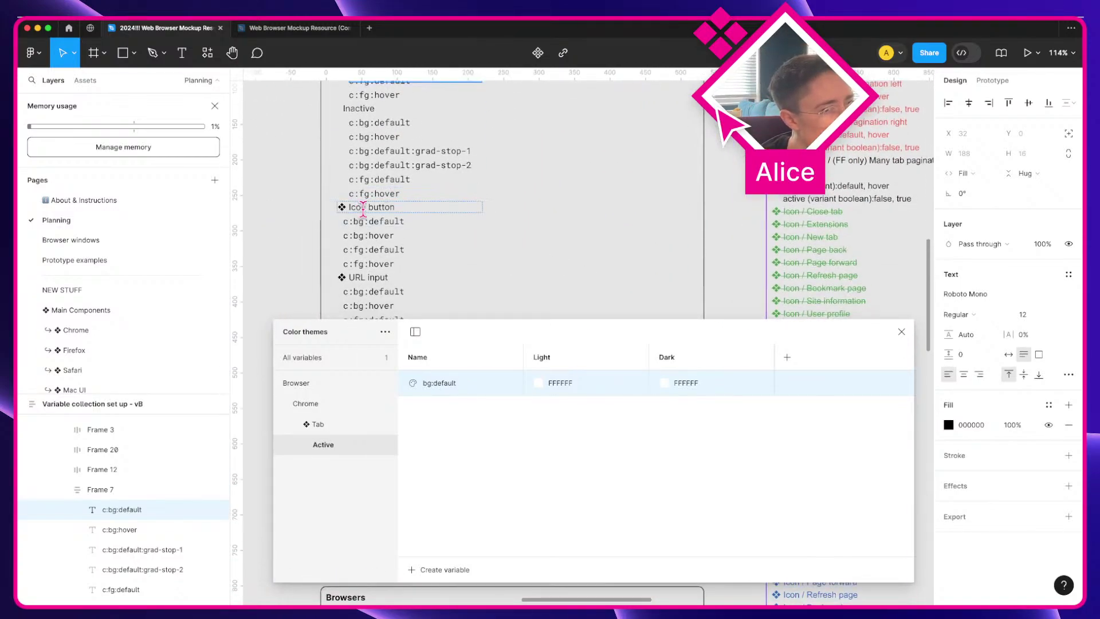
pyautogui.scroll(-5, 363, 207)
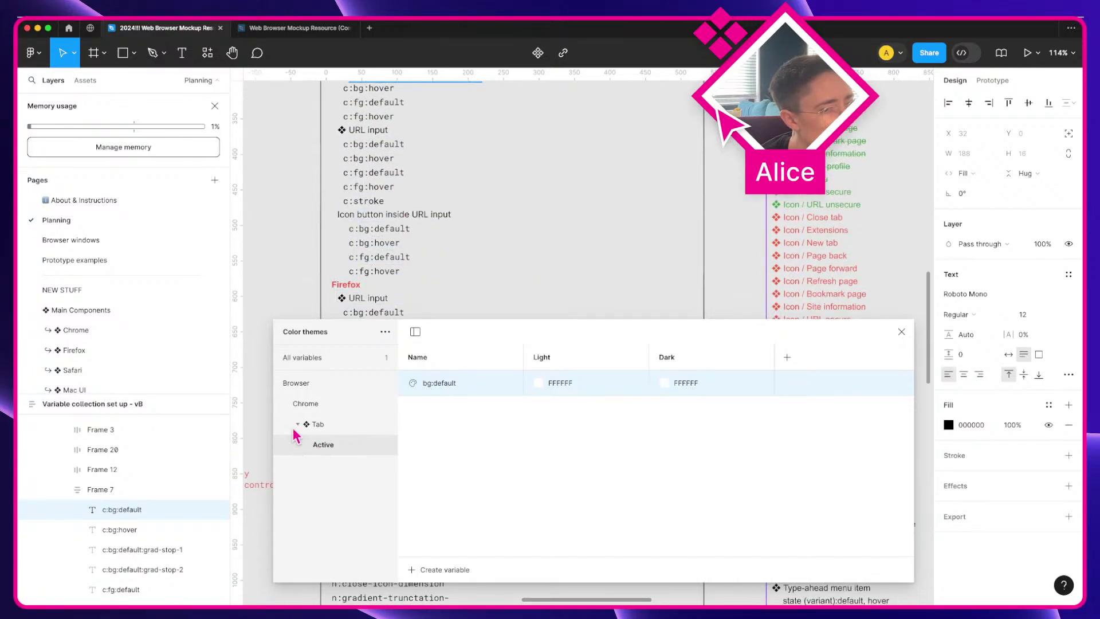
pyautogui.doubleClick(315, 424)
pyautogui.hotkey('shift', 'alt', 'Right')
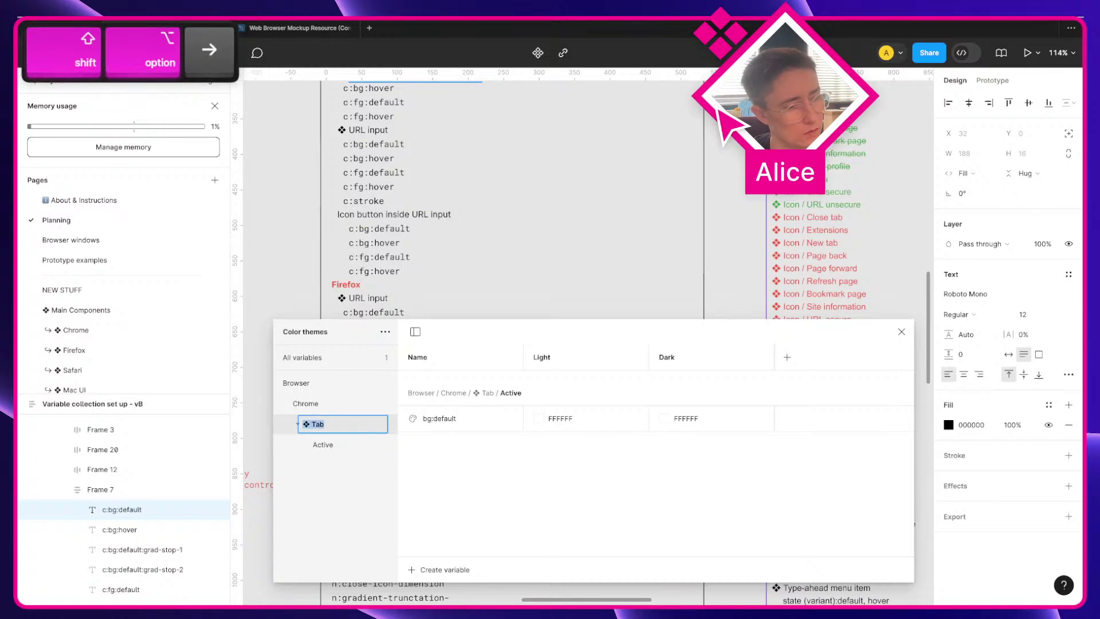
pyautogui.press('ctrl+super+space')
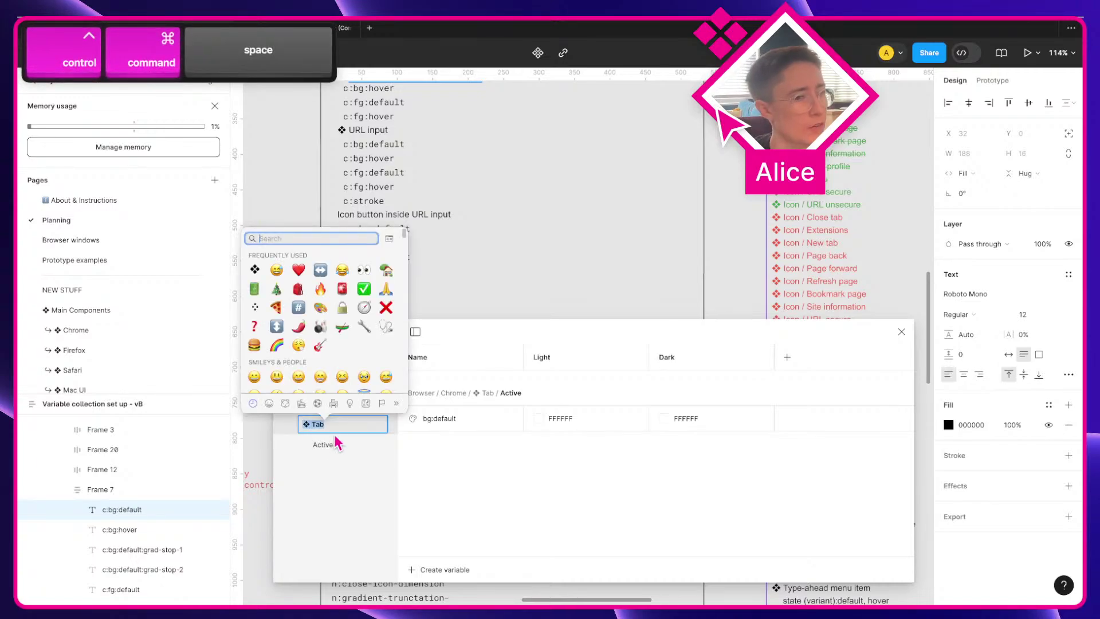
pyautogui.press('ctrl+super+space')
pyautogui.hotkey('shift', 'alt', 'Left')
pyautogui.write('Close tab')
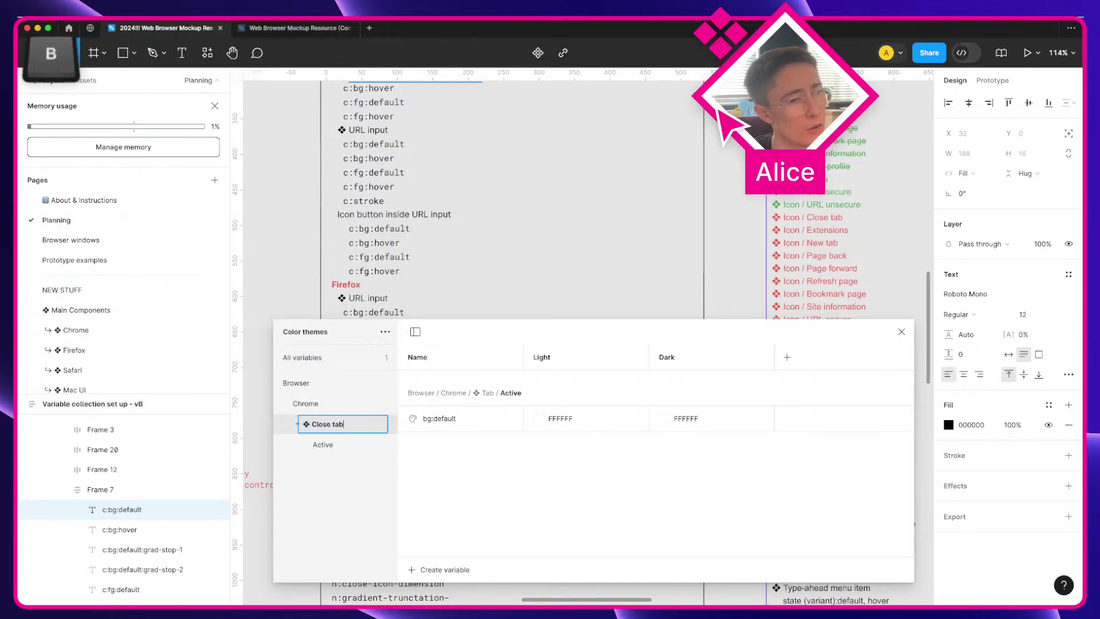
pyautogui.press('Return')
# Step: Move the close-tab X icon above the browser tab screenshots and remove its white fill
pyautogui.scroll(5, 658, 209)
pyautogui.hscroll(5, 658, 210)
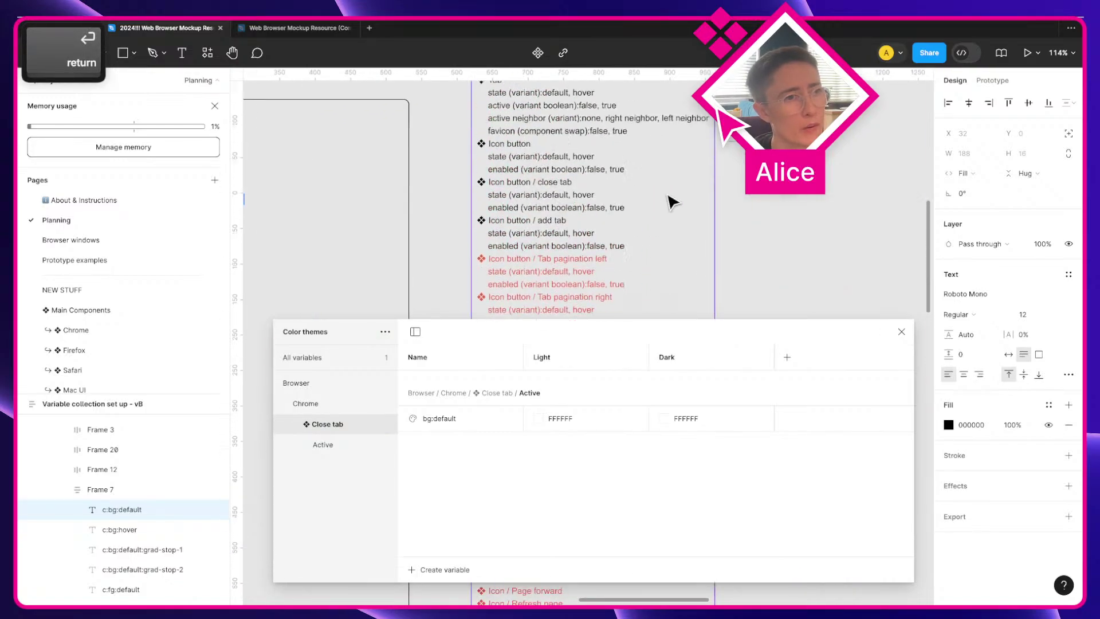
pyautogui.scroll(10, 671, 202)
pyautogui.hscroll(5, 671, 202)
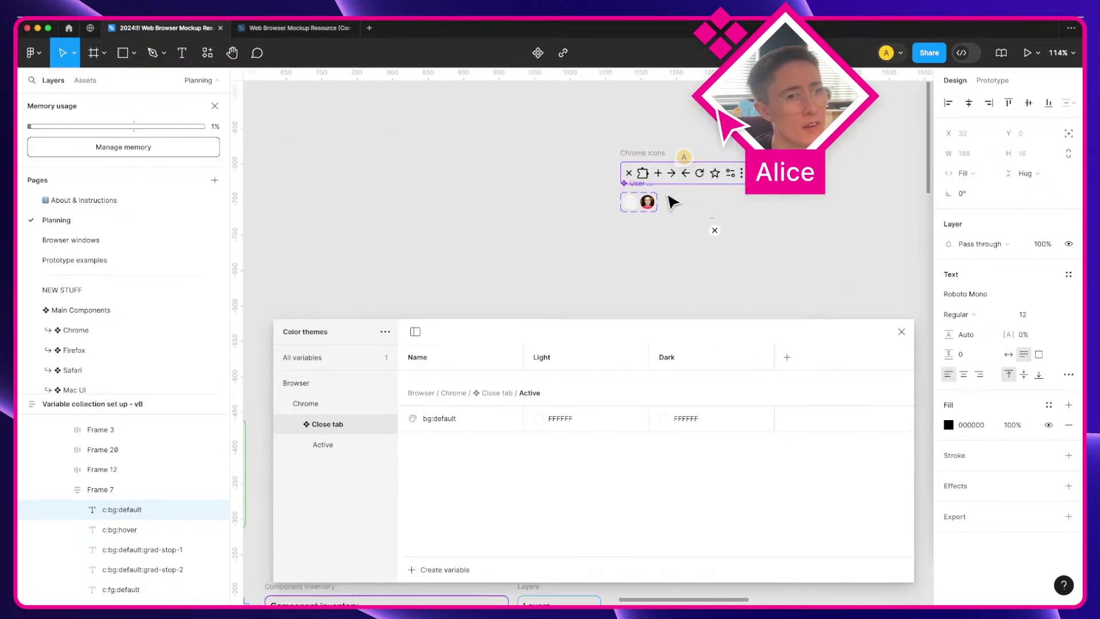
pyautogui.click(714, 231)
pyautogui.hscroll(5, 773, 226)
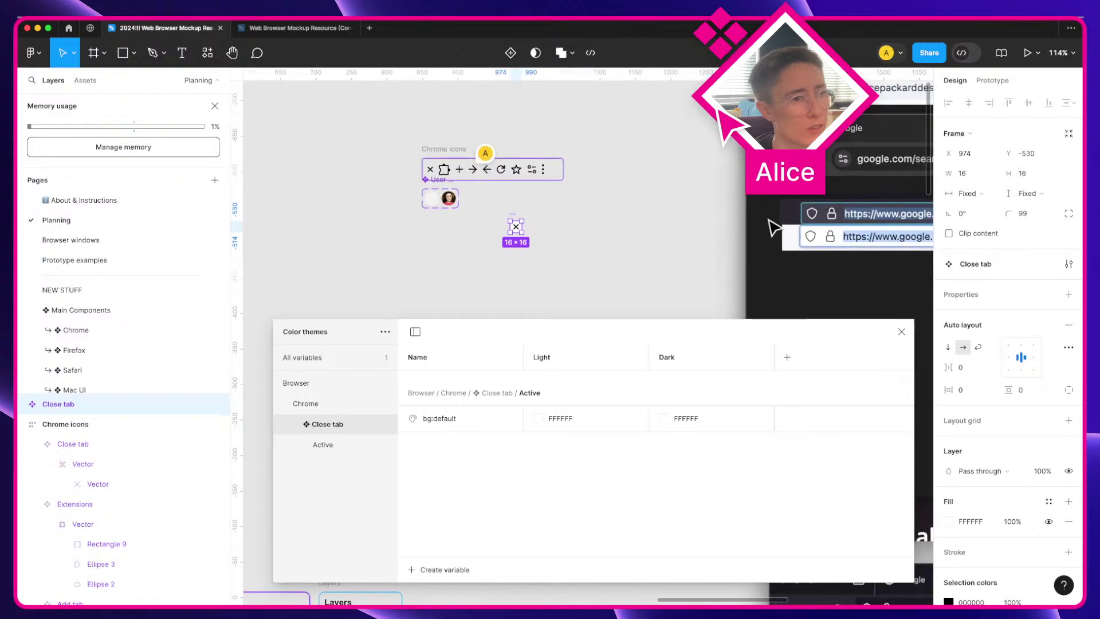
pyautogui.hscroll(5, 564, 226)
pyautogui.scroll(2, 565, 226)
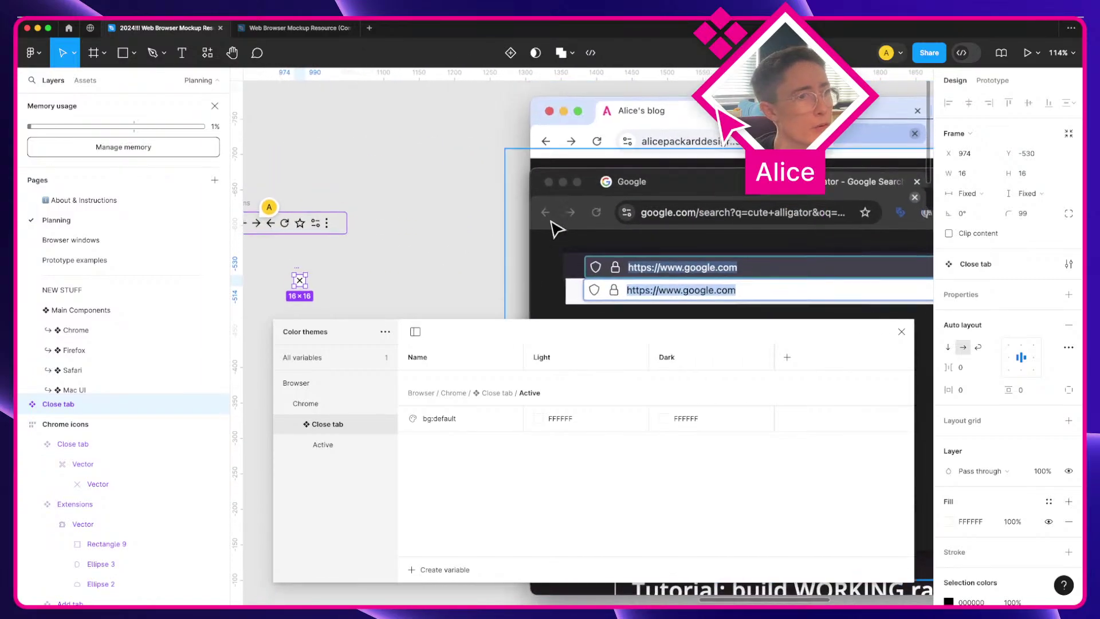
pyautogui.click(359, 270)
pyautogui.moveTo(302, 282); pyautogui.dragTo(769, 105)
pyautogui.scroll(5, 769, 106)
pyautogui.scroll(2, 769, 105)
pyautogui.hscroll(2, 769, 105)
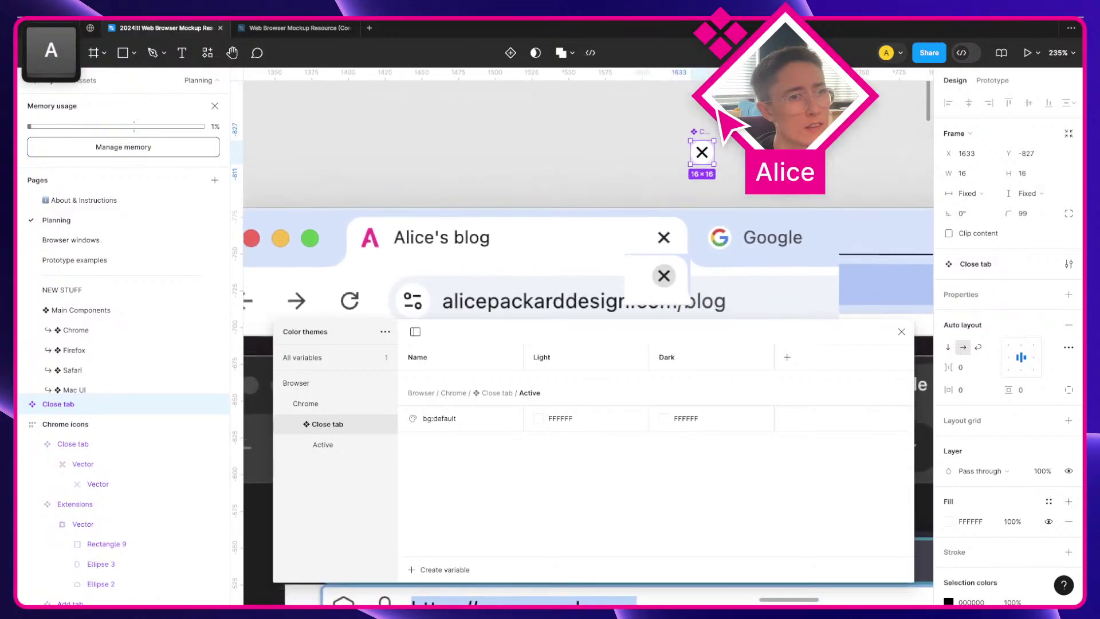
pyautogui.press('space')
pyautogui.moveTo(711, 149); pyautogui.dragTo(583, 150)
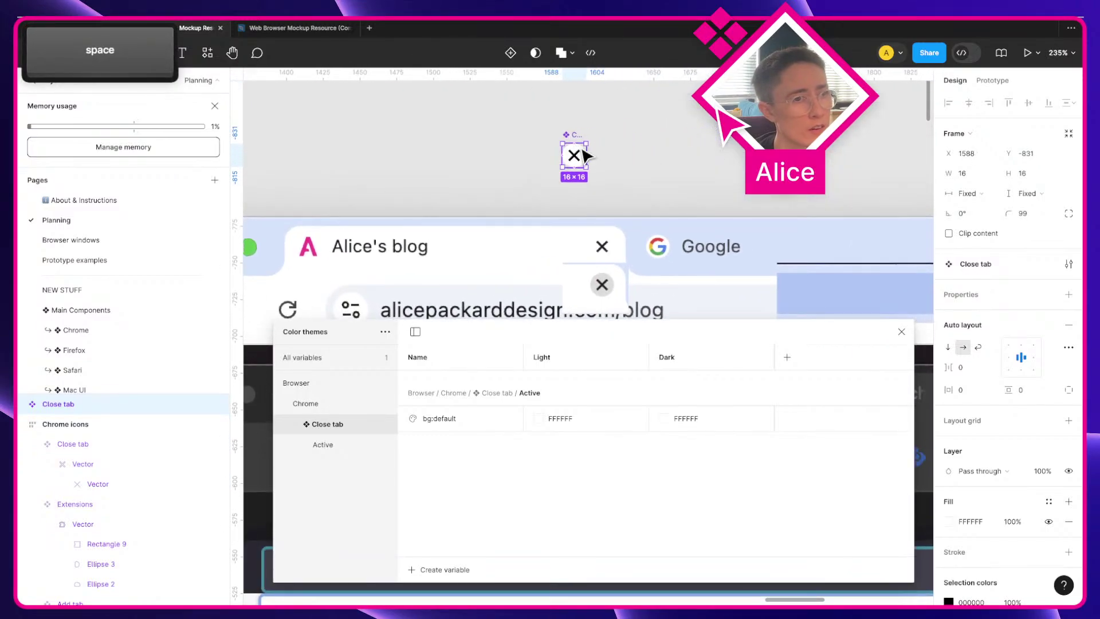
pyautogui.click(1067, 521)
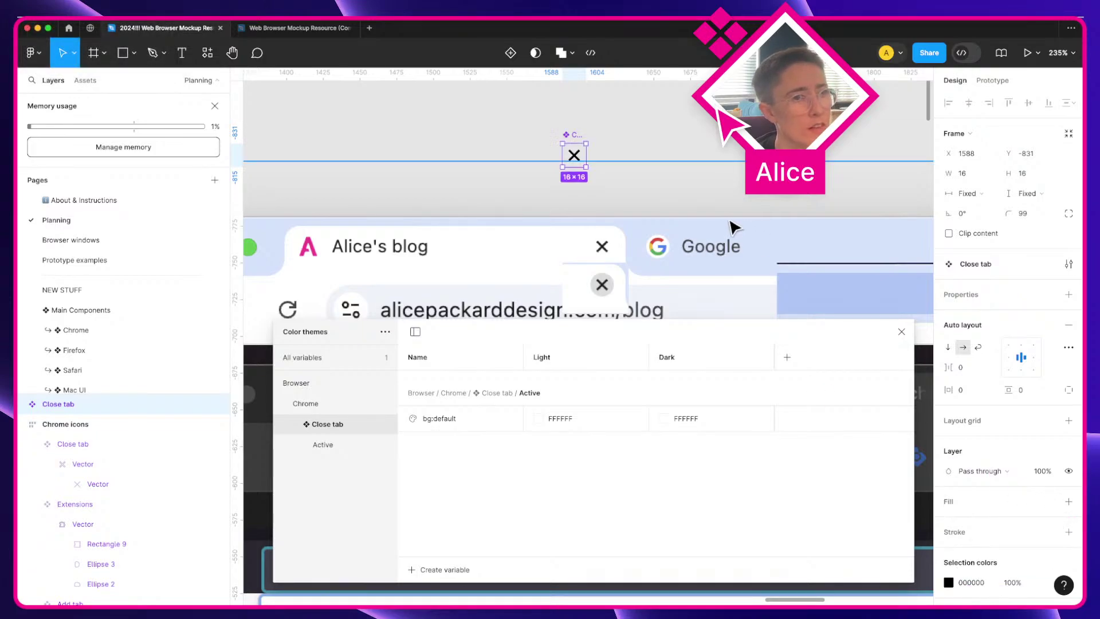
# Step: Duplicate the bg:default variable and rename the copy fg:default
pyautogui.rightClick(480, 427)
pyautogui.click(521, 453)
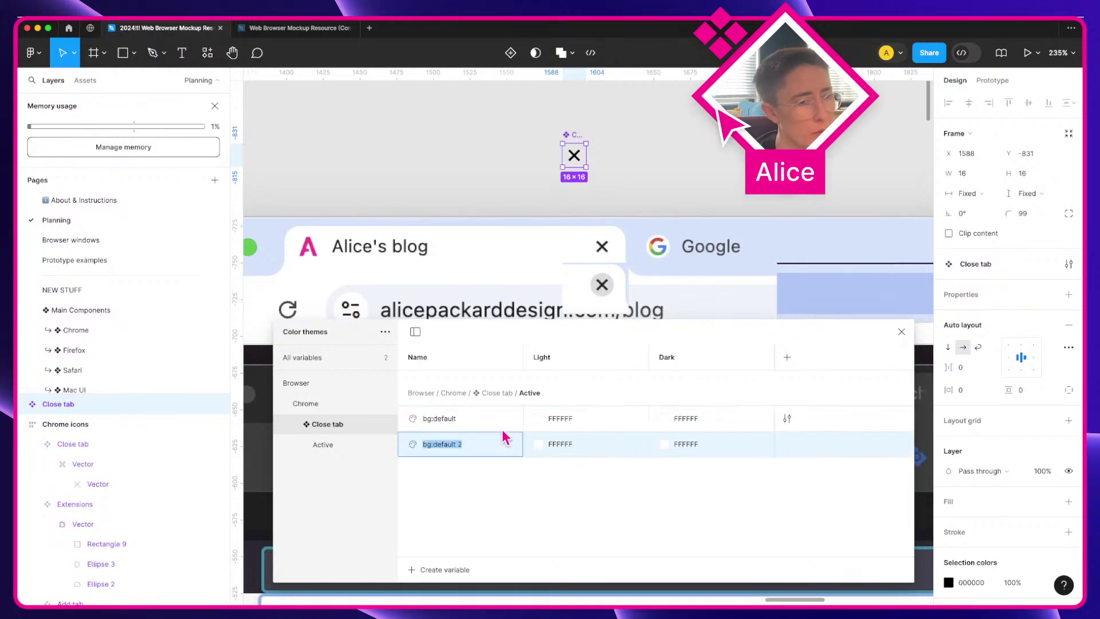
pyautogui.press('Left')
pyautogui.press('Delete')
pyautogui.write('f')
pyautogui.press('Right')
pyautogui.press('Right')
pyautogui.press('Right')
pyautogui.press('Right')
pyautogui.press('Right')
pyautogui.press('Right')
pyautogui.press('Right')
pyautogui.press('Right')
pyautogui.press('Right')
pyautogui.press('BackSpace')
pyautogui.press('BackSpace')
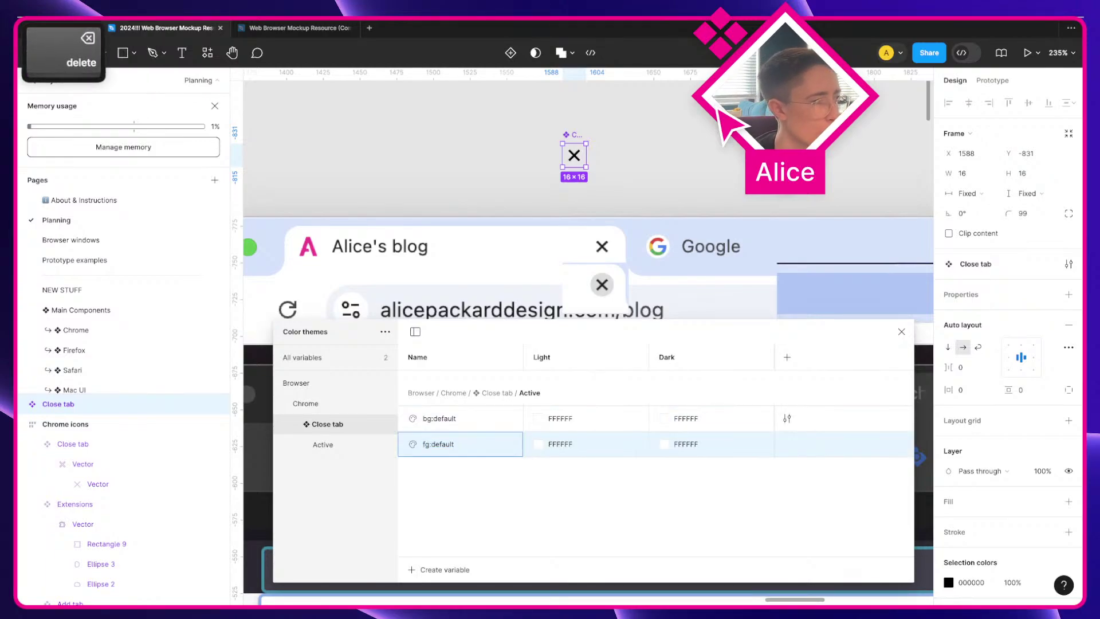
pyautogui.press('Return')
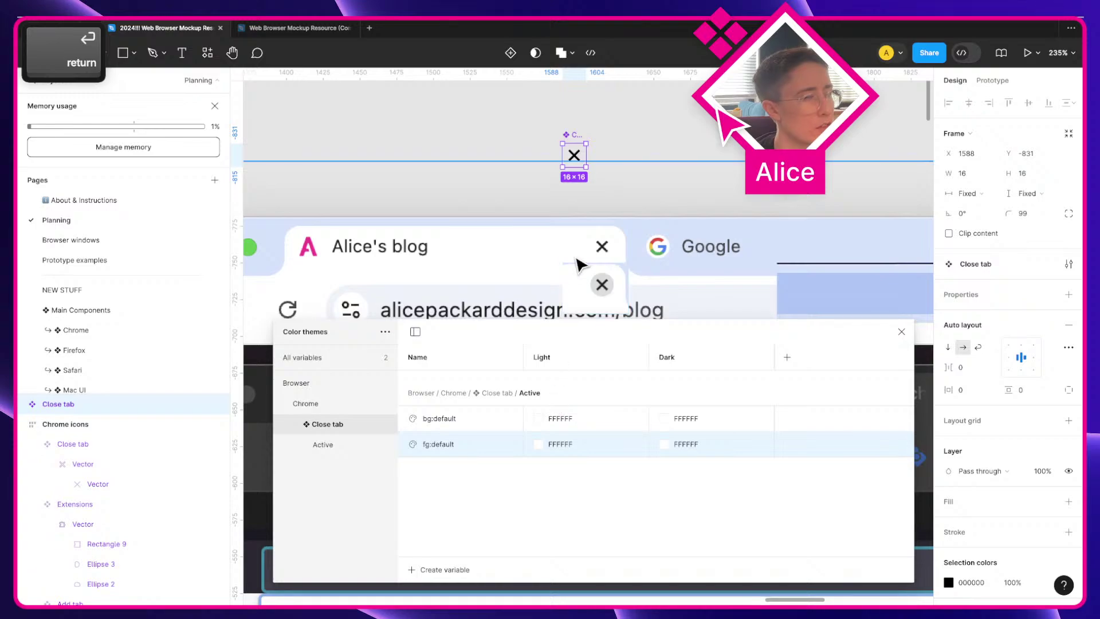
# Step: Sample the screenshot's close-icon colour 1F1F1F into the X icon's stroke
pyautogui.keyDown('super'); pyautogui.click(582, 155); pyautogui.keyUp('super')
pyautogui.click(948, 467)
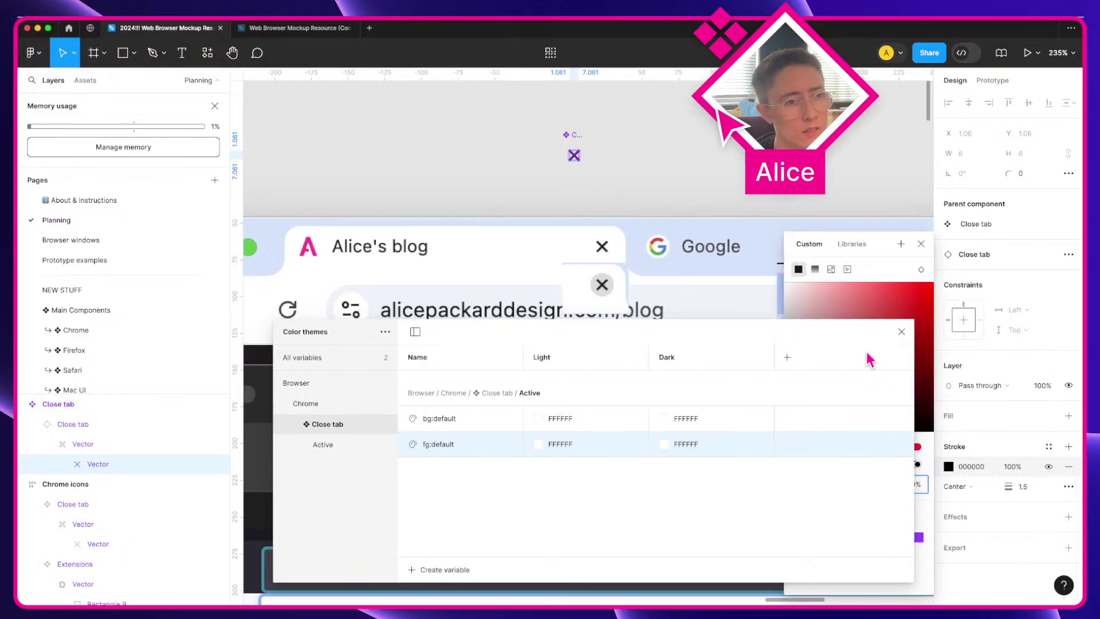
pyautogui.moveTo(776, 321); pyautogui.dragTo(803, 414)
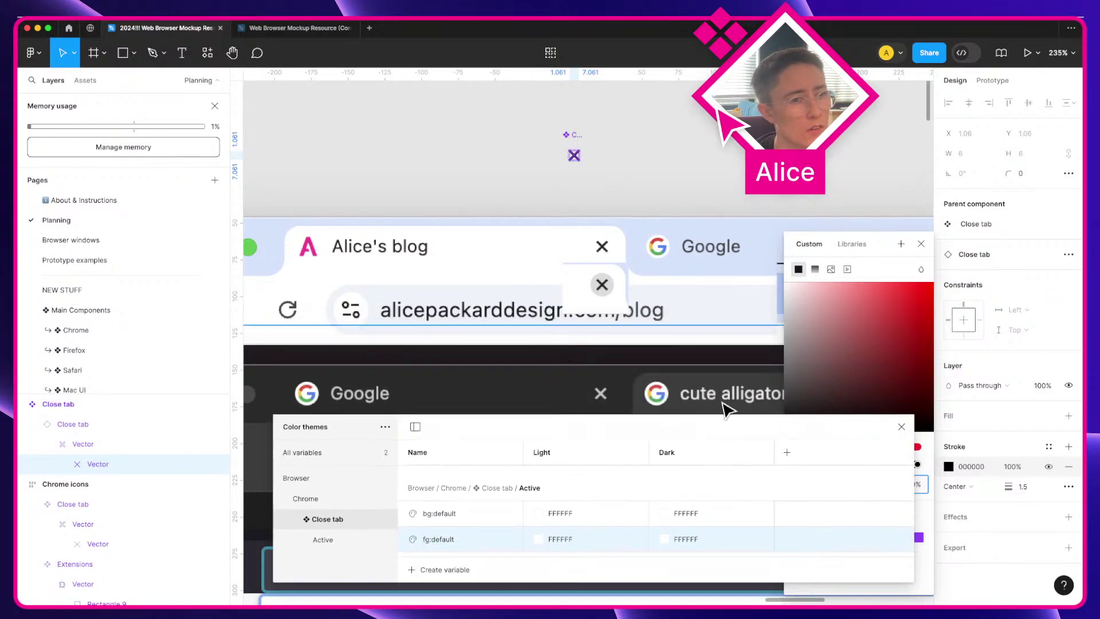
pyautogui.moveTo(731, 428); pyautogui.dragTo(550, 401)
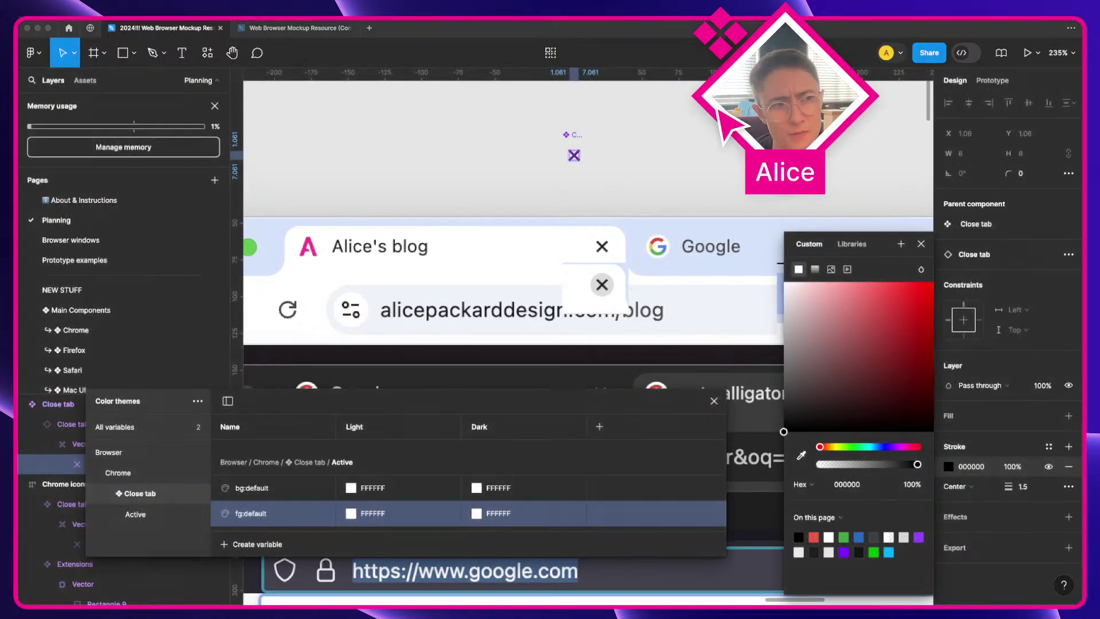
pyautogui.click(802, 460)
pyautogui.click(802, 460)
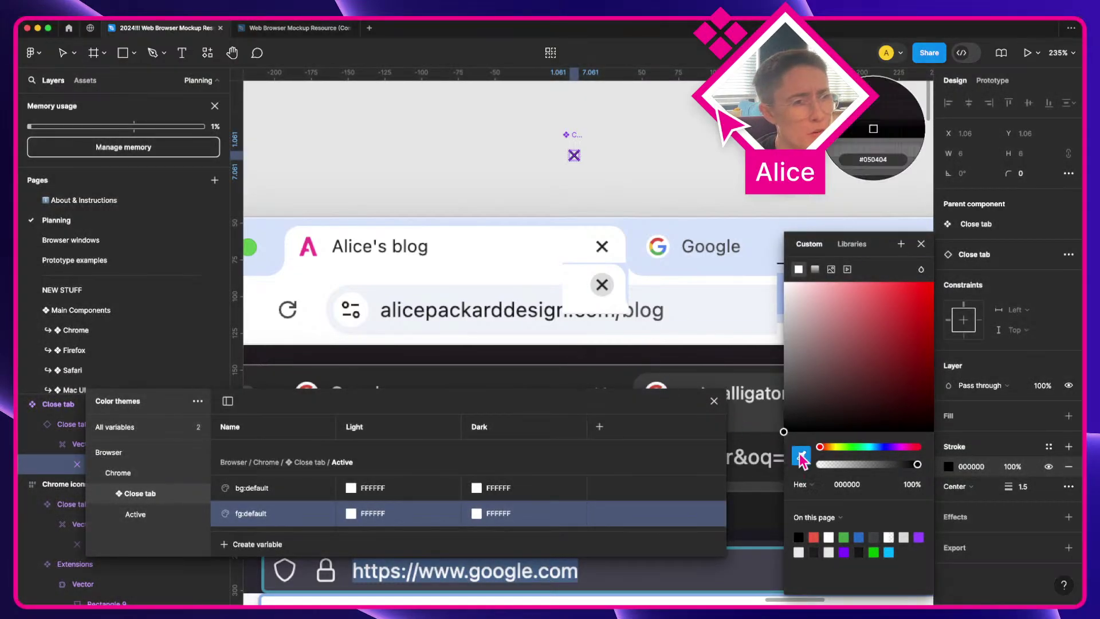
pyautogui.click(599, 250)
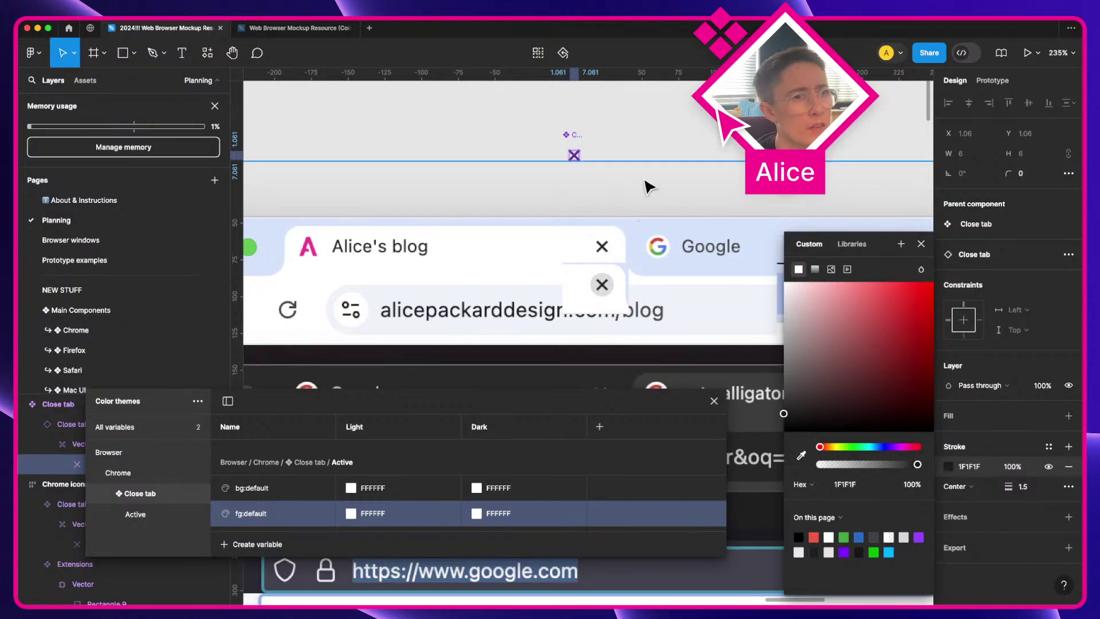
pyautogui.click(668, 126)
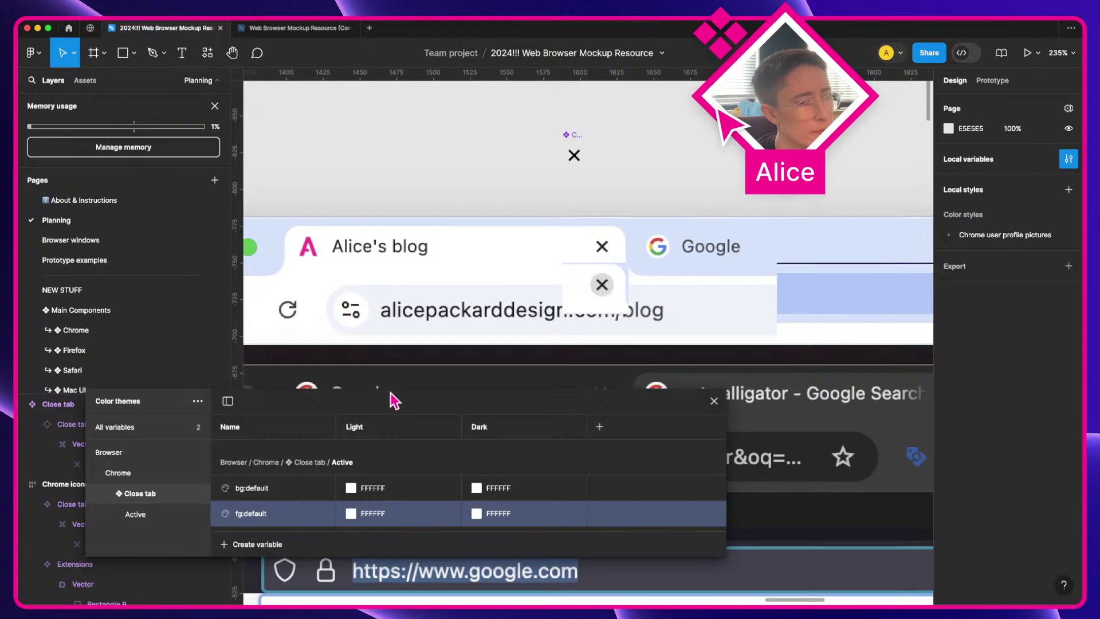
# Step: Duplicate bg:default and fg:default, renaming the copies bg:hover and fg:hover
pyautogui.moveTo(390, 392); pyautogui.dragTo(401, 356)
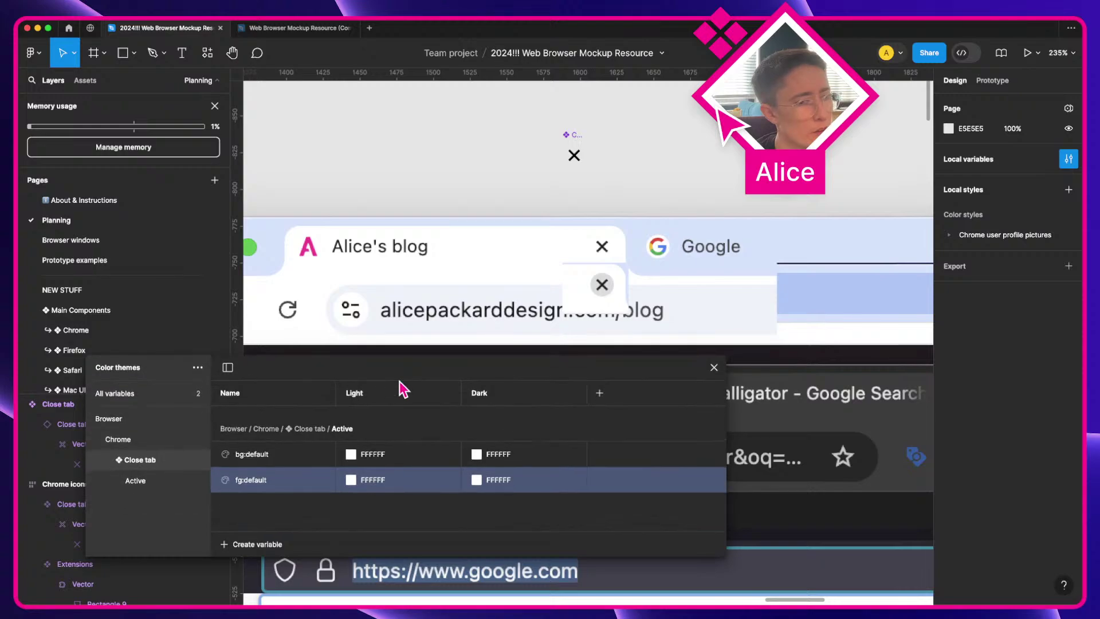
pyautogui.keyDown('super'); pyautogui.click(285, 457); pyautogui.keyUp('super')
pyautogui.rightClick(285, 459)
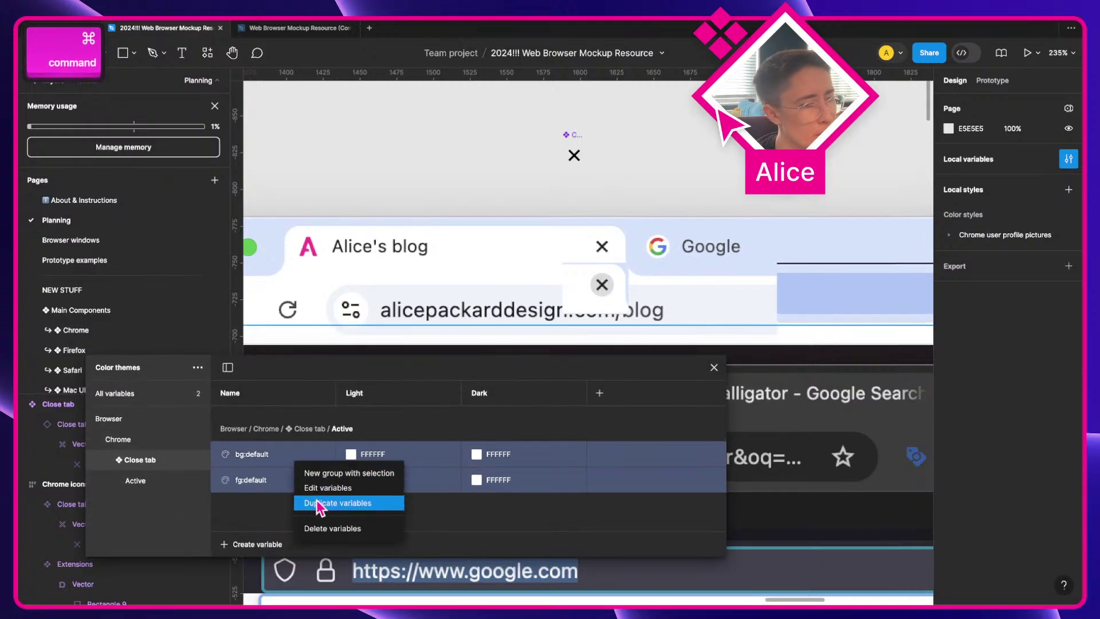
pyautogui.click(319, 503)
pyautogui.doubleClick(277, 497)
pyautogui.hotkey('shift', 'alt', 'Left')
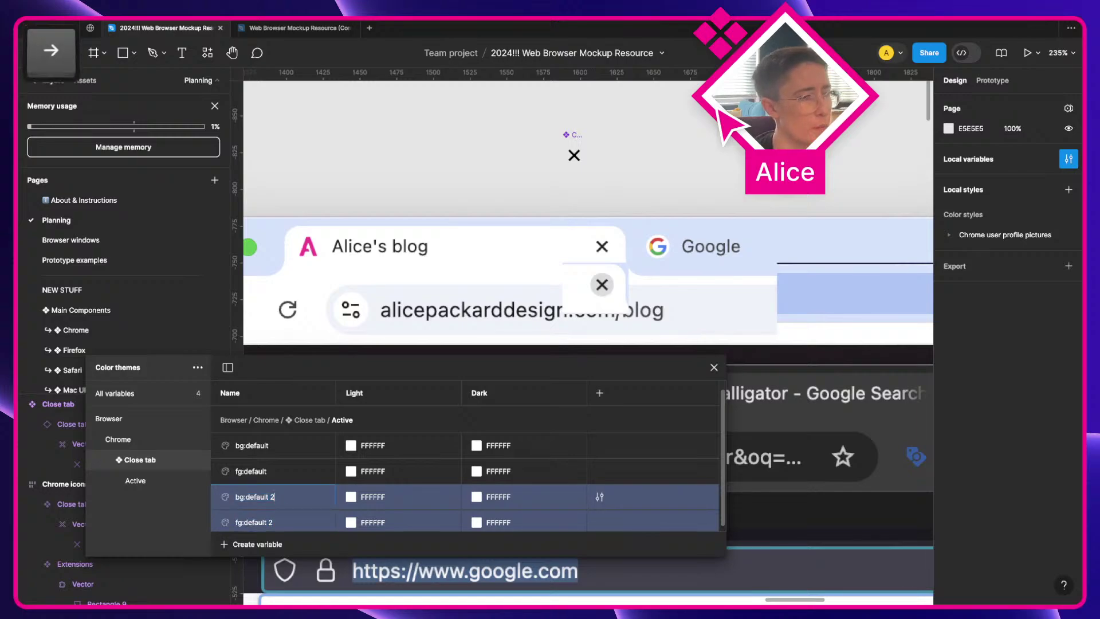
pyautogui.write('hover')
pyautogui.press('Return')
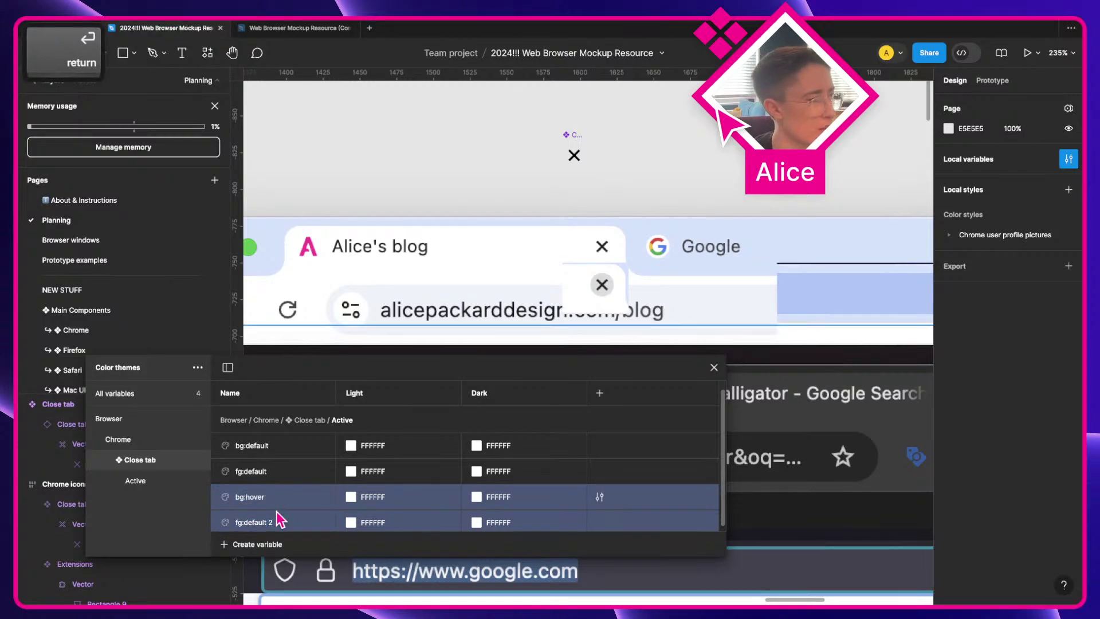
pyautogui.doubleClick(252, 522)
pyautogui.hotkey('shift', 'alt', 'Left')
pyautogui.write('hover')
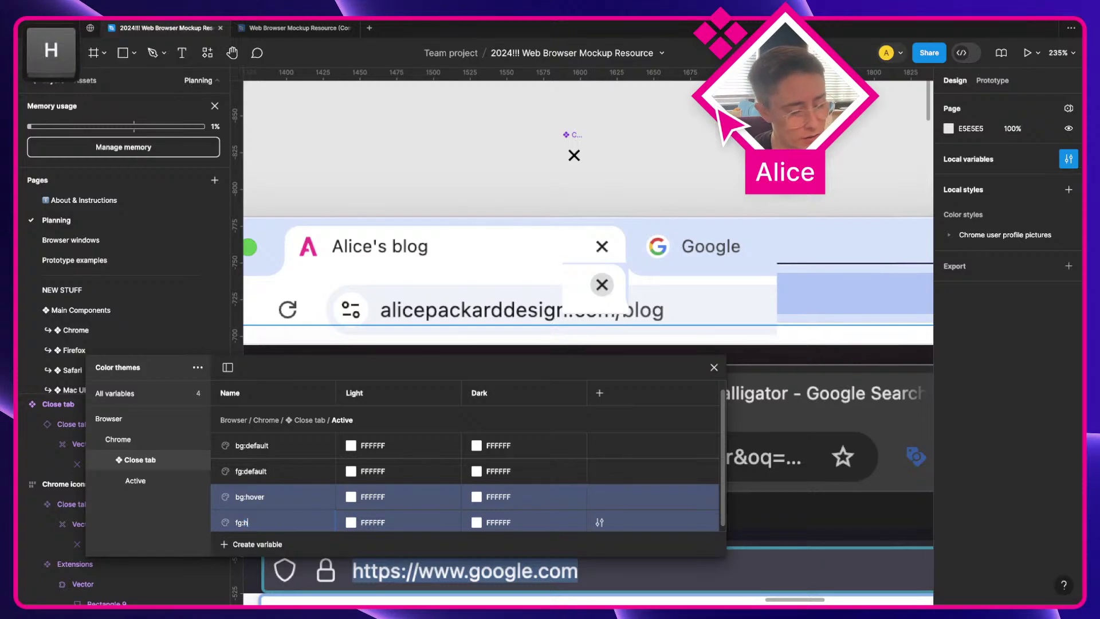
pyautogui.press('Return')
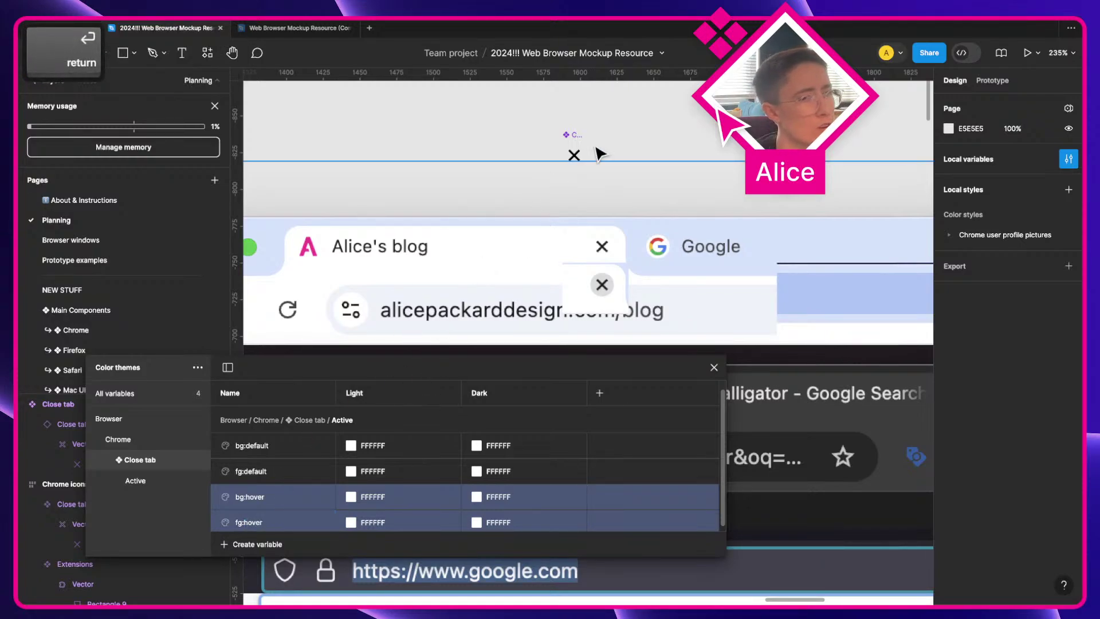
# Step: Set bg:default's Light colour to 0% opacity
pyautogui.click(577, 155)
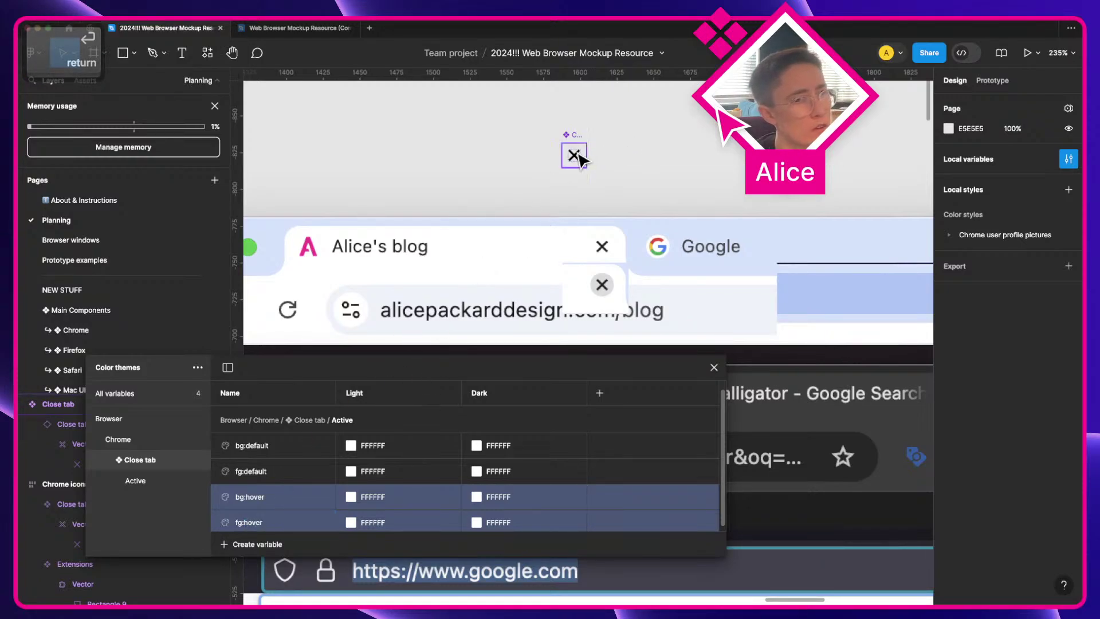
pyautogui.click(308, 475)
pyautogui.click(353, 446)
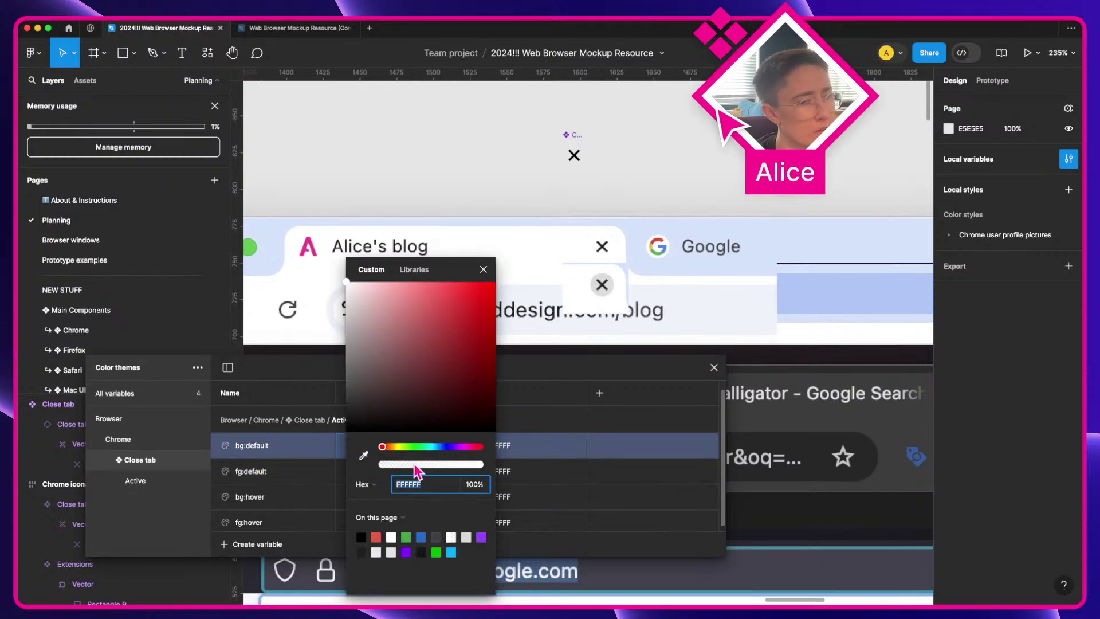
pyautogui.click(474, 484)
pyautogui.write('0')
pyautogui.press('Return')
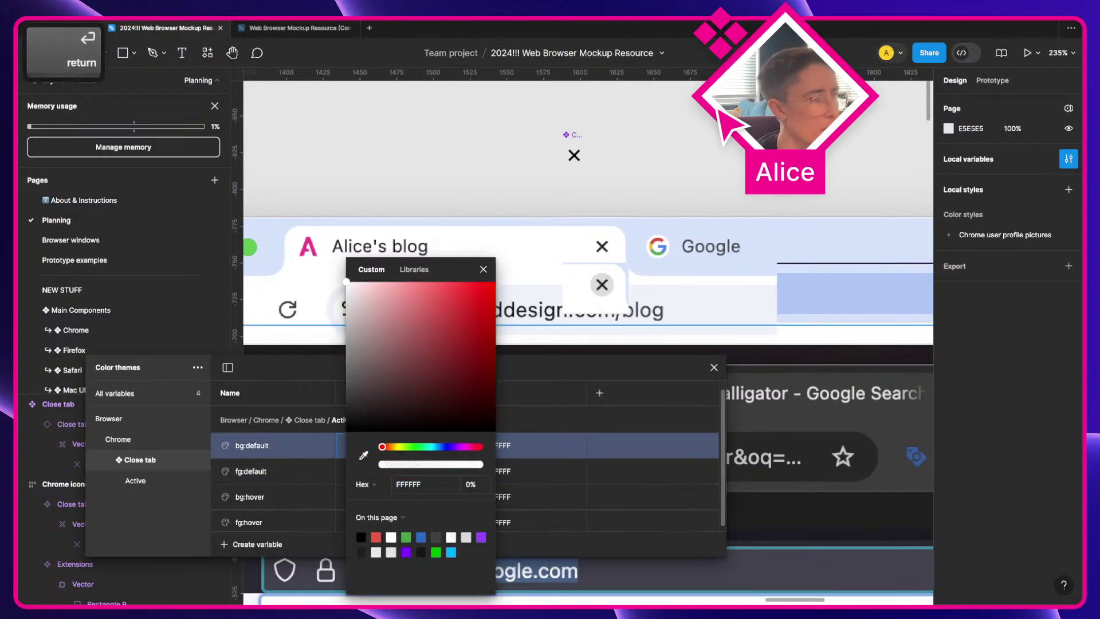
pyautogui.click(306, 448)
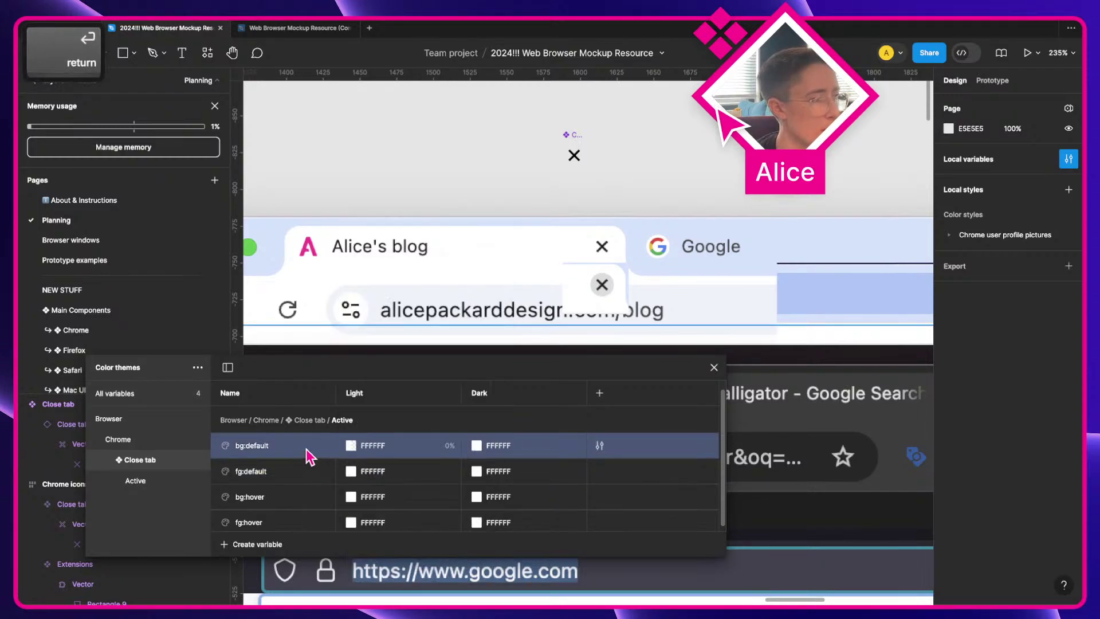
# Step: Copy the X stroke hex 1F1F1F into fg:default's Light value
pyautogui.press('super')
pyautogui.keyDown('super'); pyautogui.click(575, 155); pyautogui.keyUp('super')
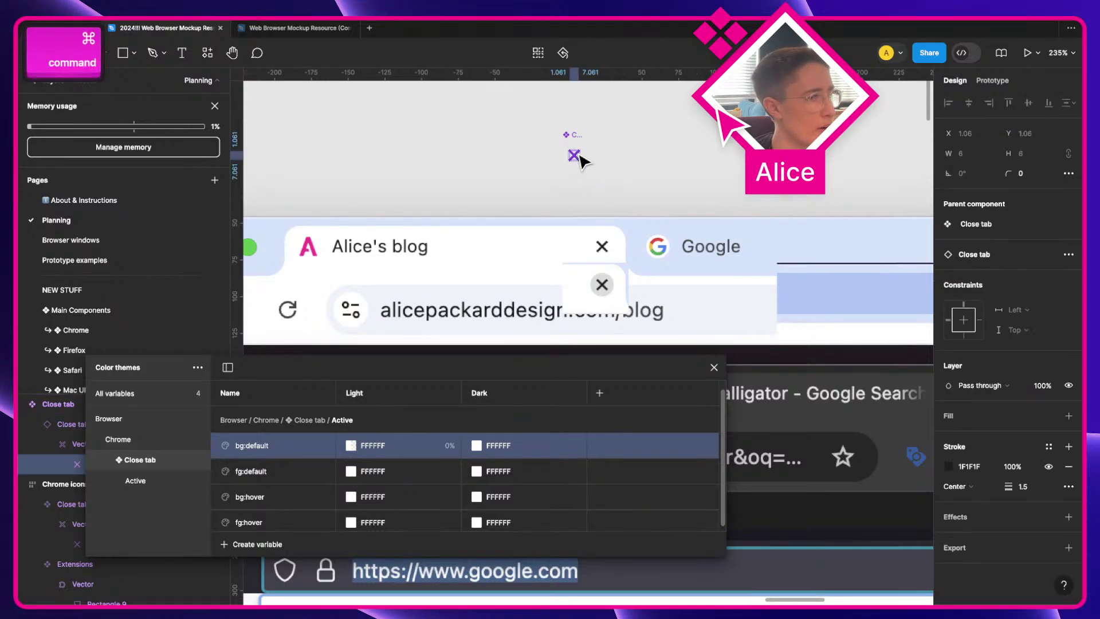
pyautogui.click(315, 469)
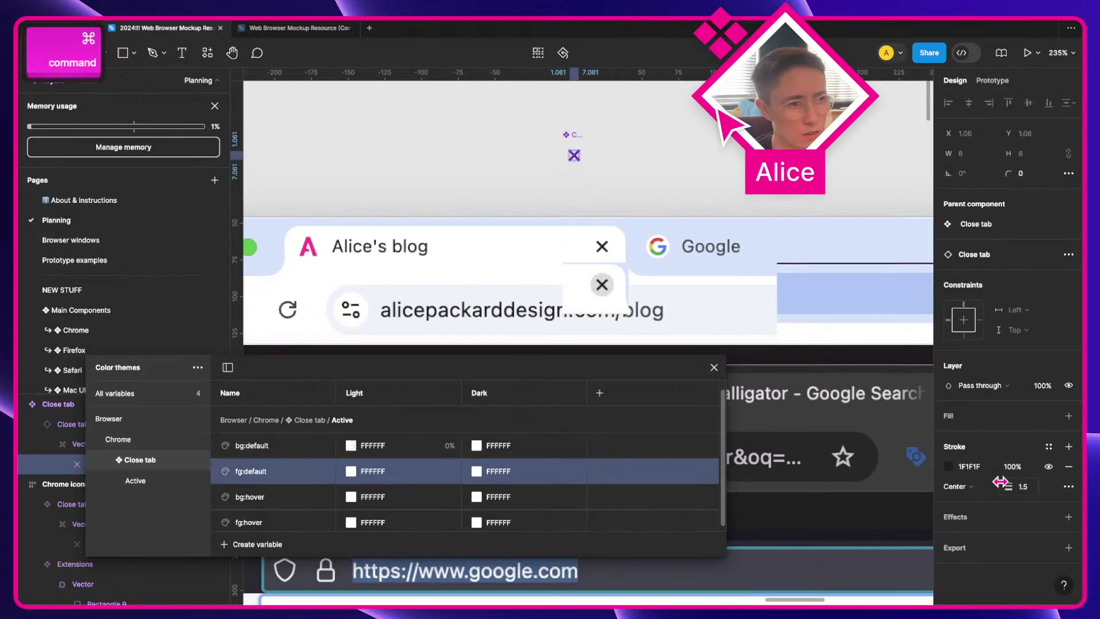
pyautogui.click(970, 466)
pyautogui.press('super+c')
pyautogui.click(354, 475)
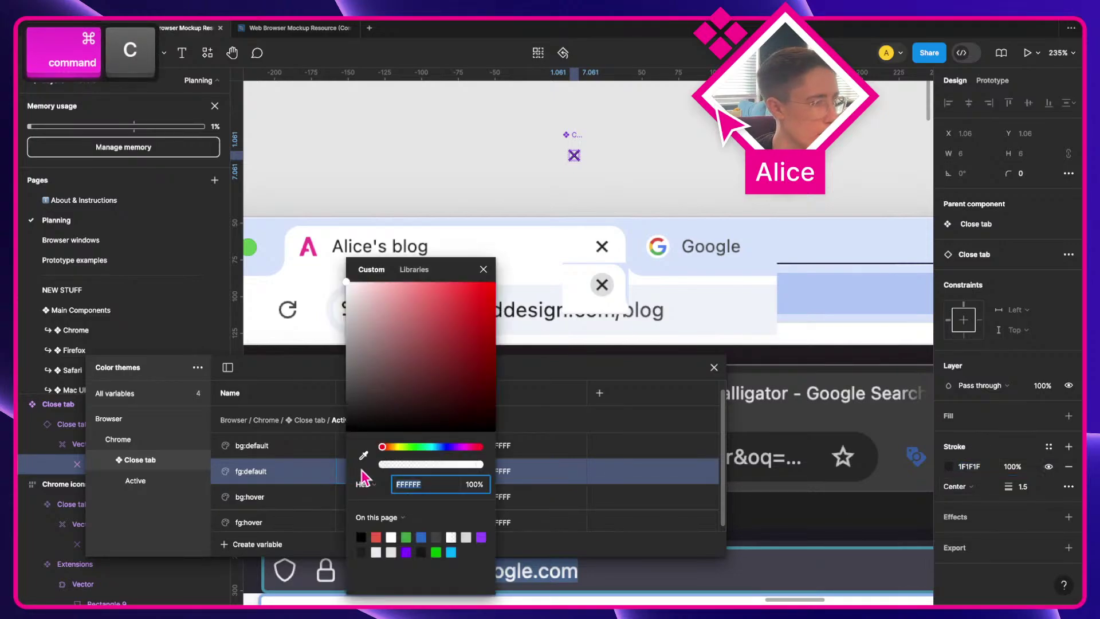
pyautogui.click(423, 482)
pyautogui.press('super+v')
pyautogui.press('Tab')
pyautogui.click(282, 443)
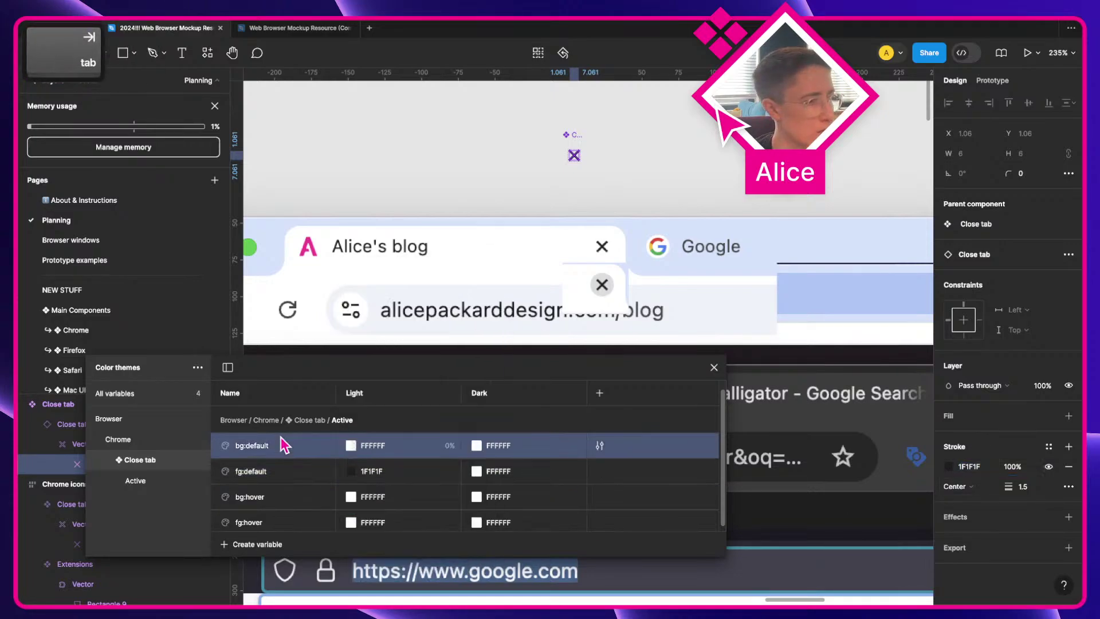
pyautogui.click(601, 139)
pyautogui.click(574, 155)
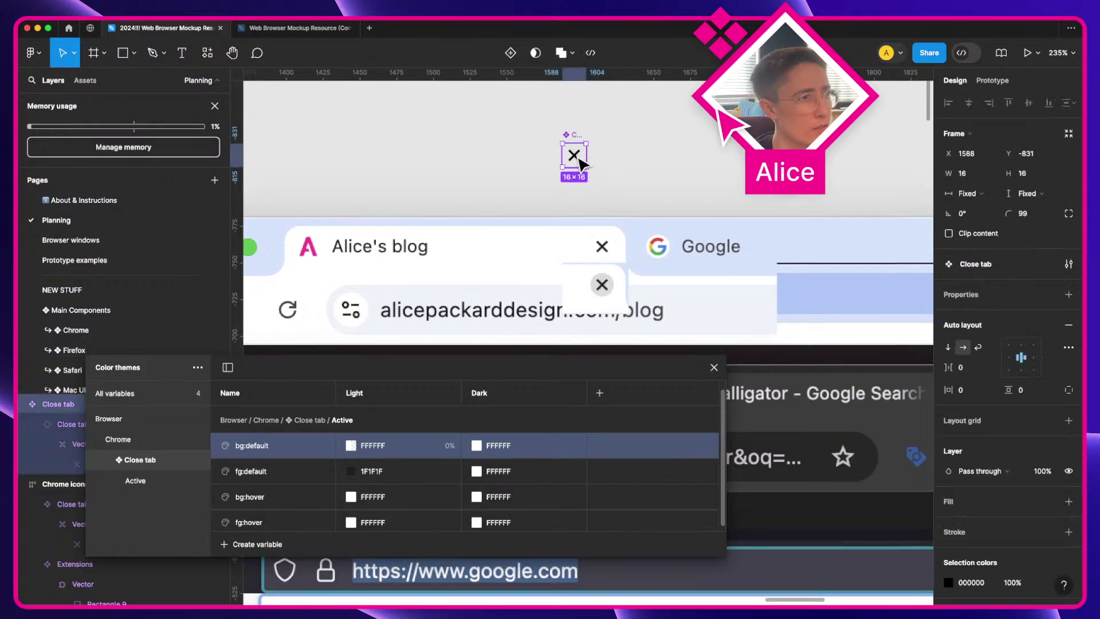
# Step: Copy the X icon as its own component and combine both as variants
pyautogui.moveTo(574, 155); pyautogui.dragTo(630, 162)
pyautogui.press('super+alt+b')
pyautogui.press('super+alt+k')
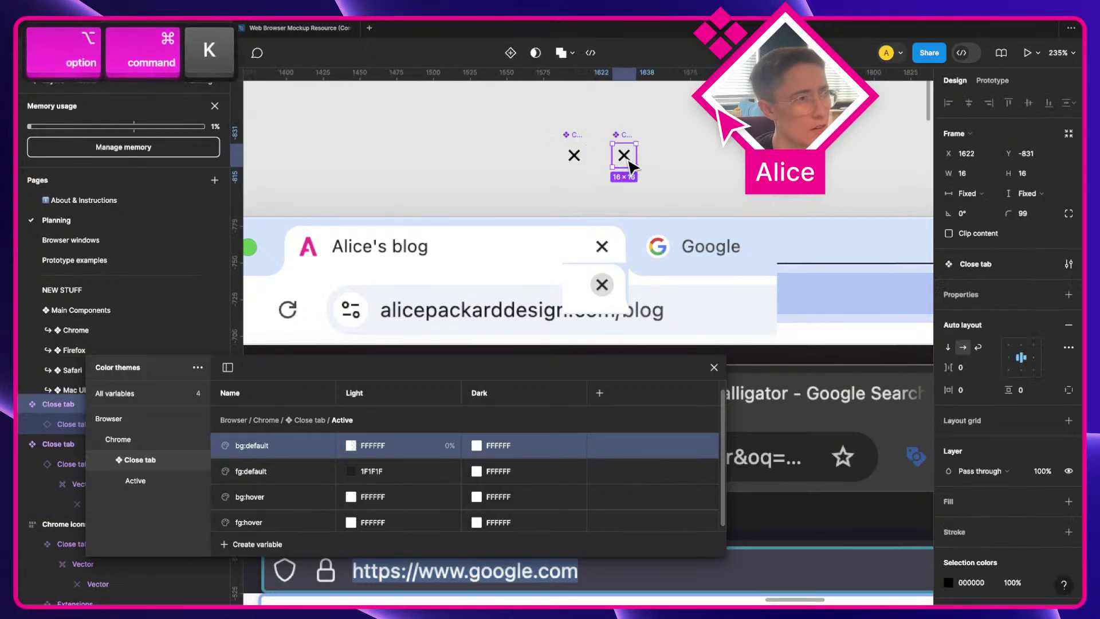
pyautogui.keyDown('shift'); pyautogui.click(573, 154); pyautogui.keyUp('shift')
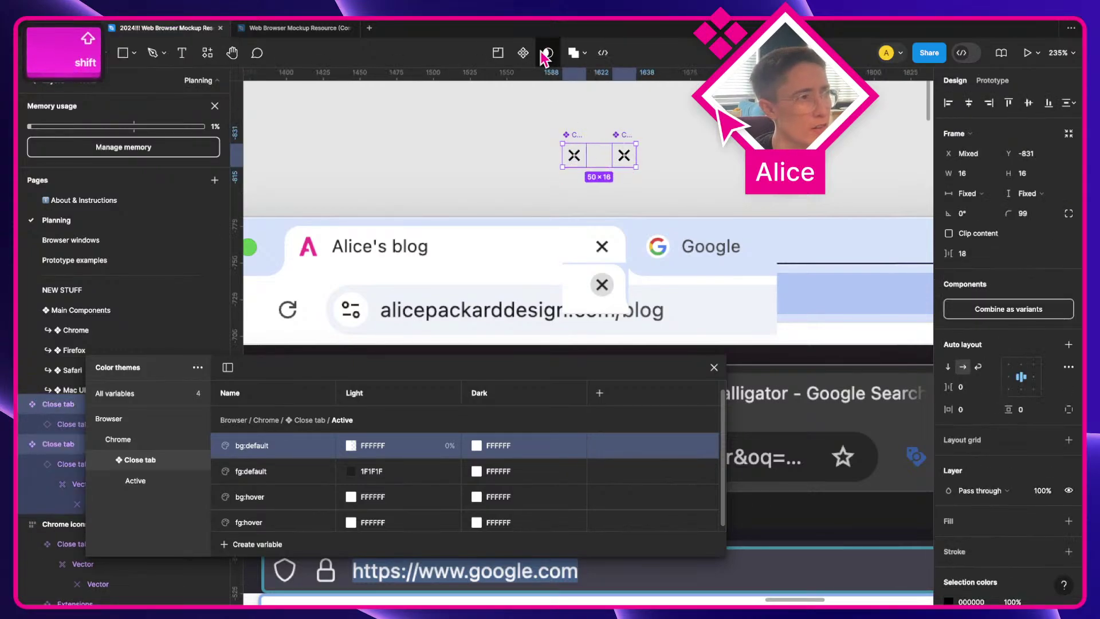
pyautogui.click(1022, 310)
# Step: Add auto layout, name the variant property State, and set the right variant to Hover
pyautogui.hotkey('shift', 'a')
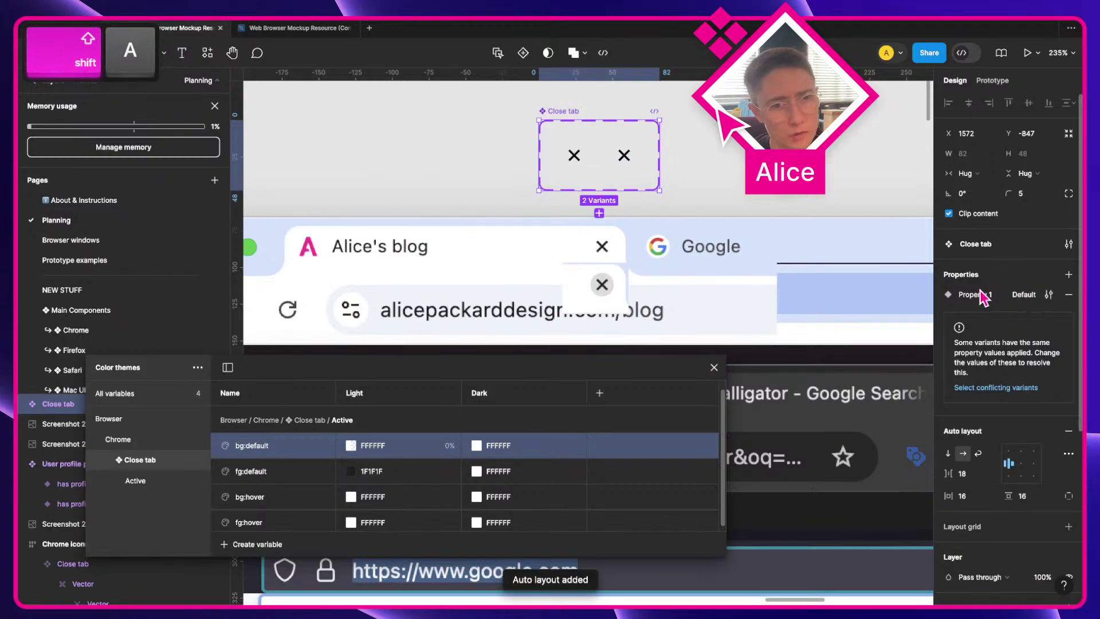
pyautogui.doubleClick(981, 294)
pyautogui.write('State')
pyautogui.press('Return')
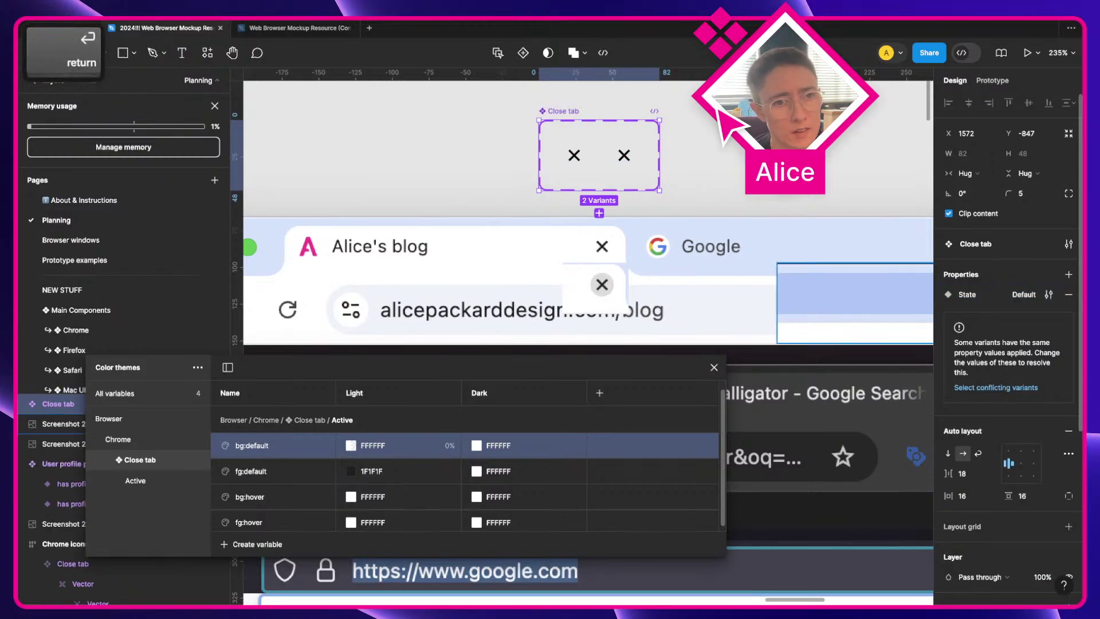
pyautogui.click(624, 155)
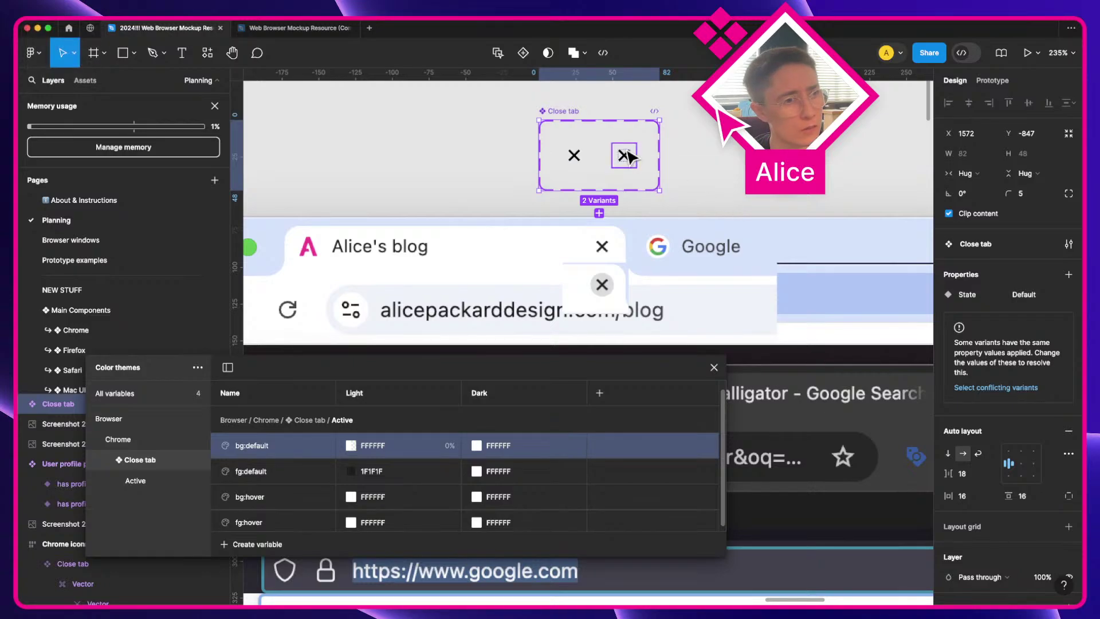
pyautogui.write('Hover')
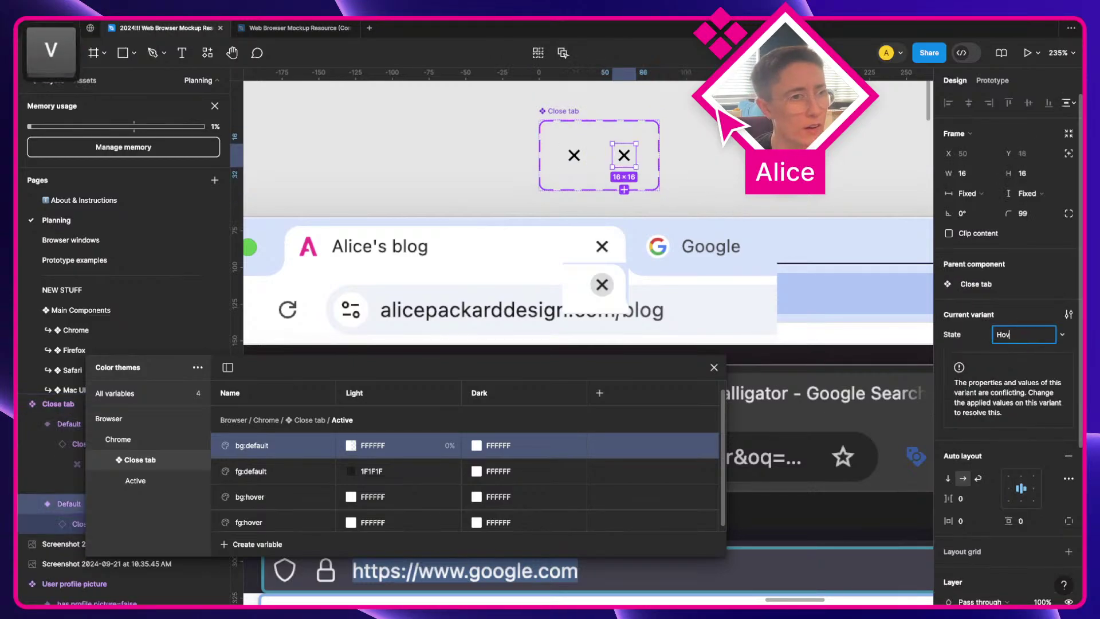
pyautogui.press('Return')
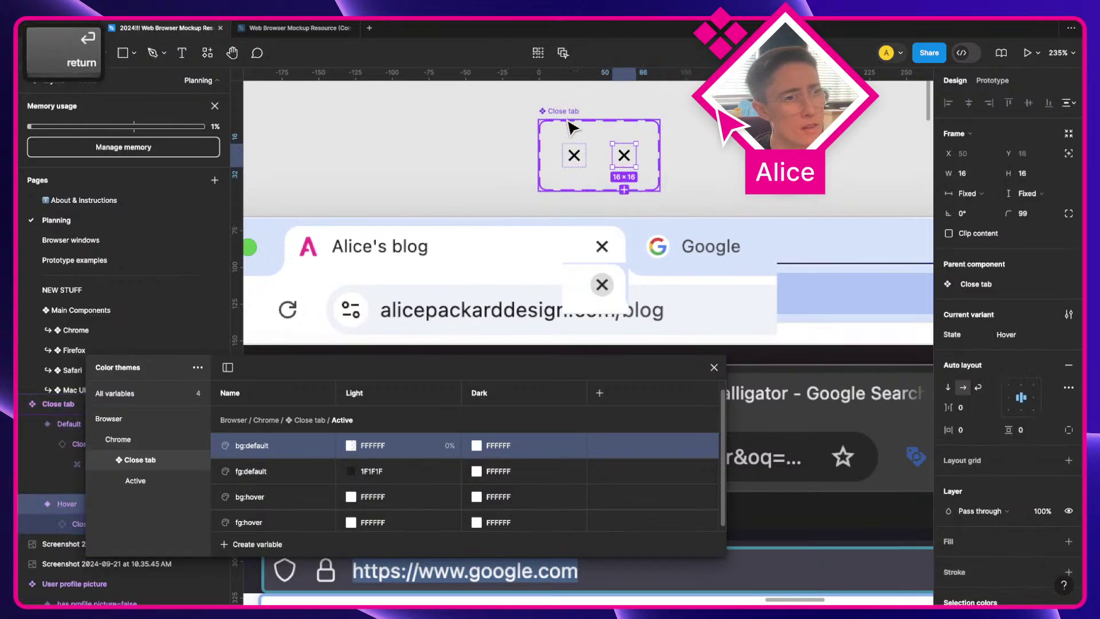
# Step: Set the component set's gap and padding to 4 px
pyautogui.click(568, 113)
pyautogui.click(974, 372)
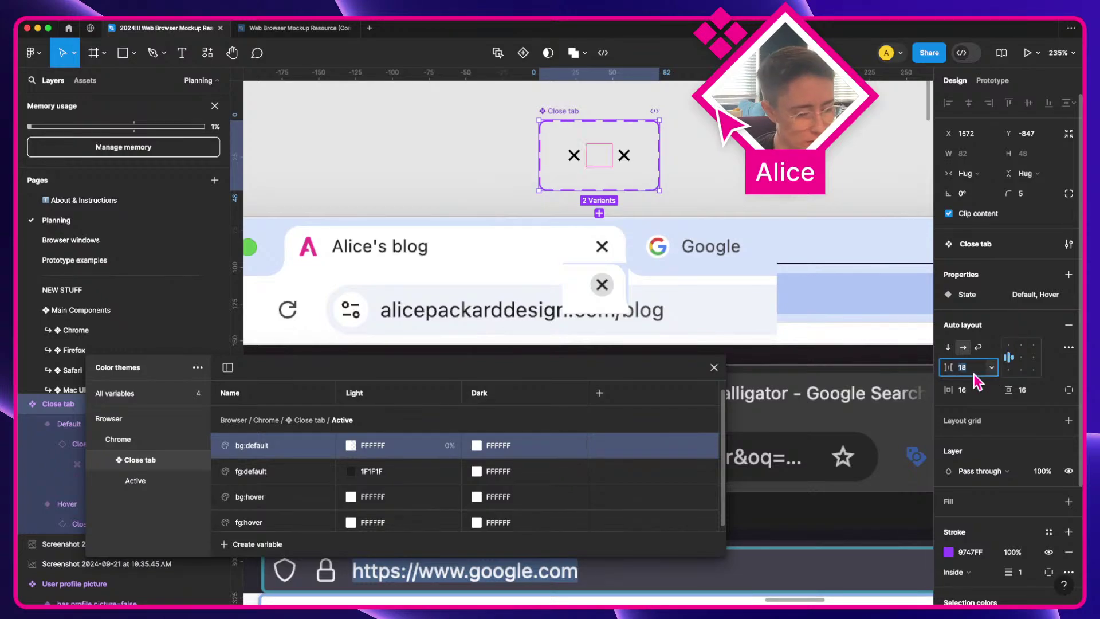
pyautogui.write('4')
pyautogui.press('Tab')
pyautogui.write('4')
pyautogui.press('Tab')
pyautogui.write('4')
pyautogui.press('Tab')
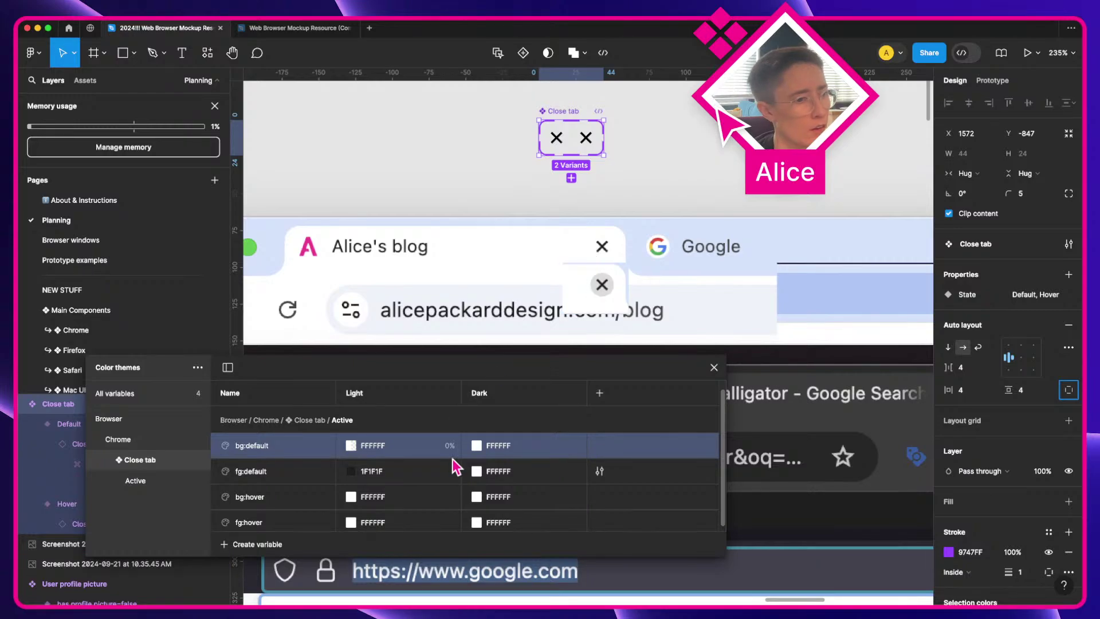
# Step: Set bg:hover's Light colour to the grey DCDCDC sampled from the screenshot
pyautogui.scroll(-1, 438, 475)
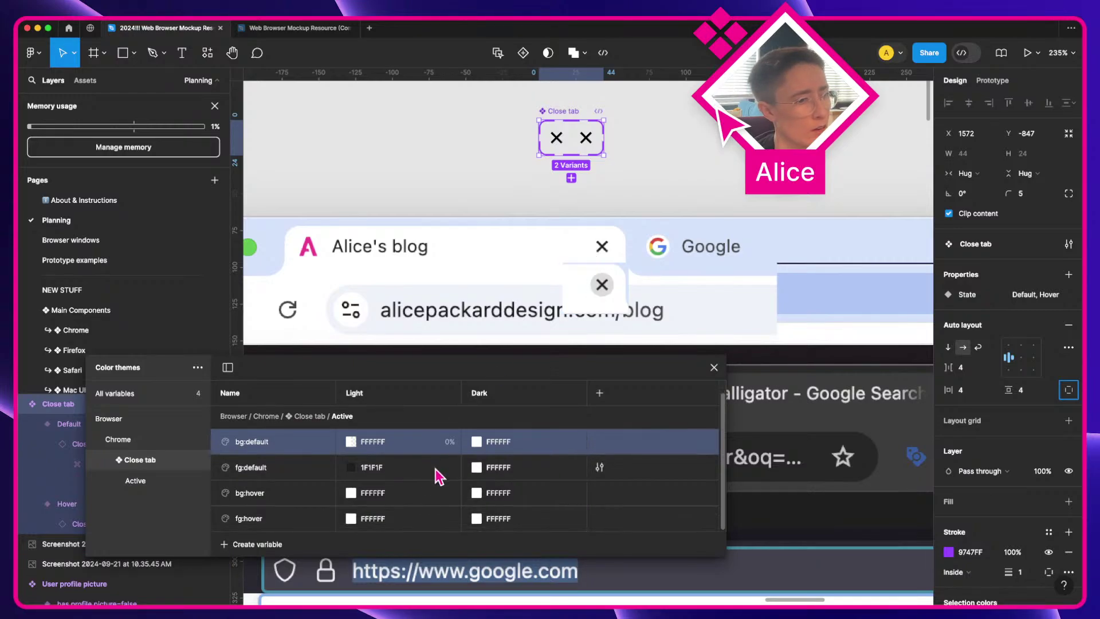
pyautogui.click(270, 499)
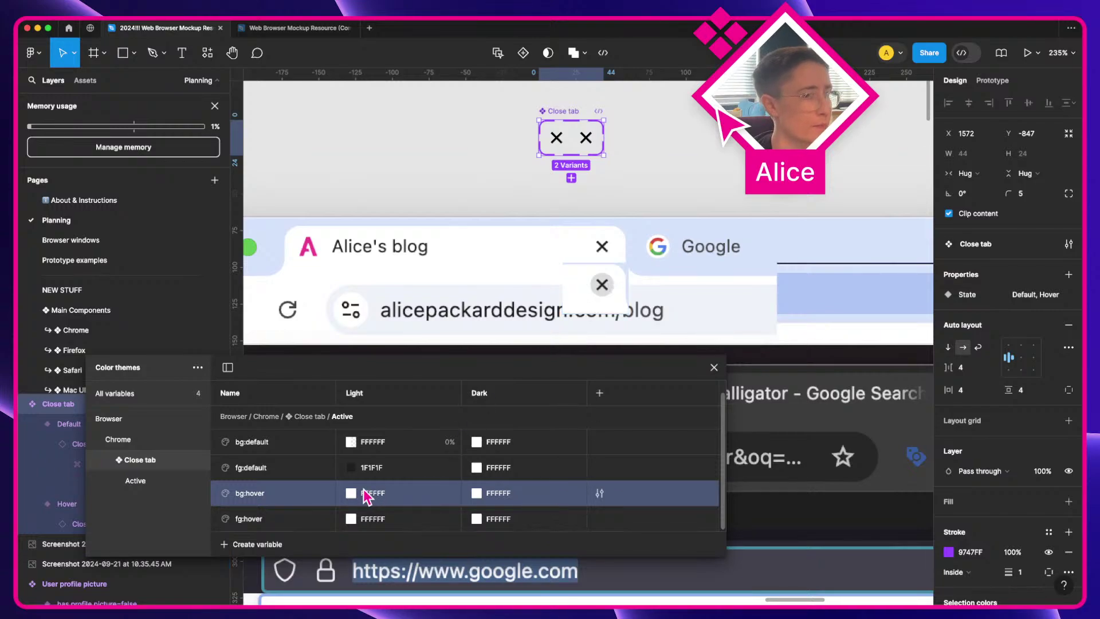
pyautogui.click(351, 493)
pyautogui.click(363, 456)
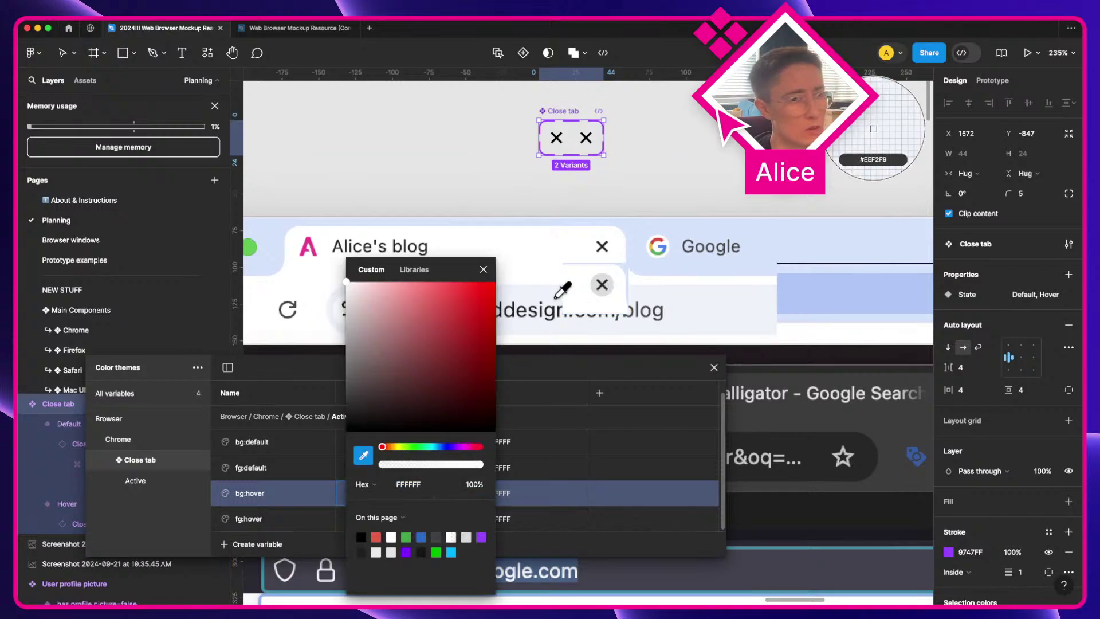
pyautogui.click(601, 284)
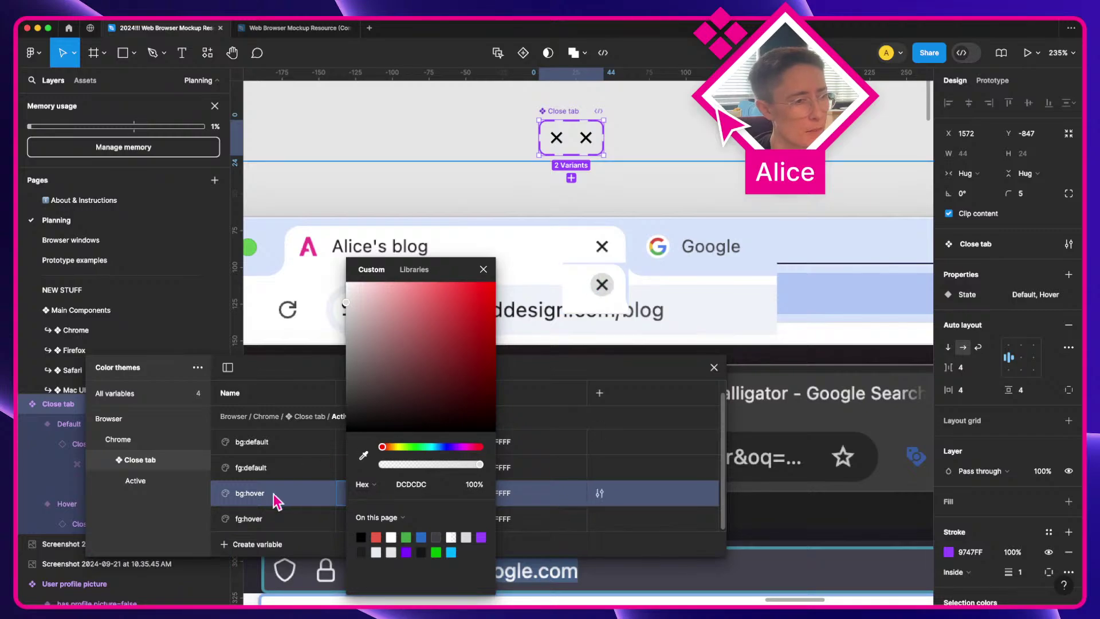
pyautogui.click(270, 518)
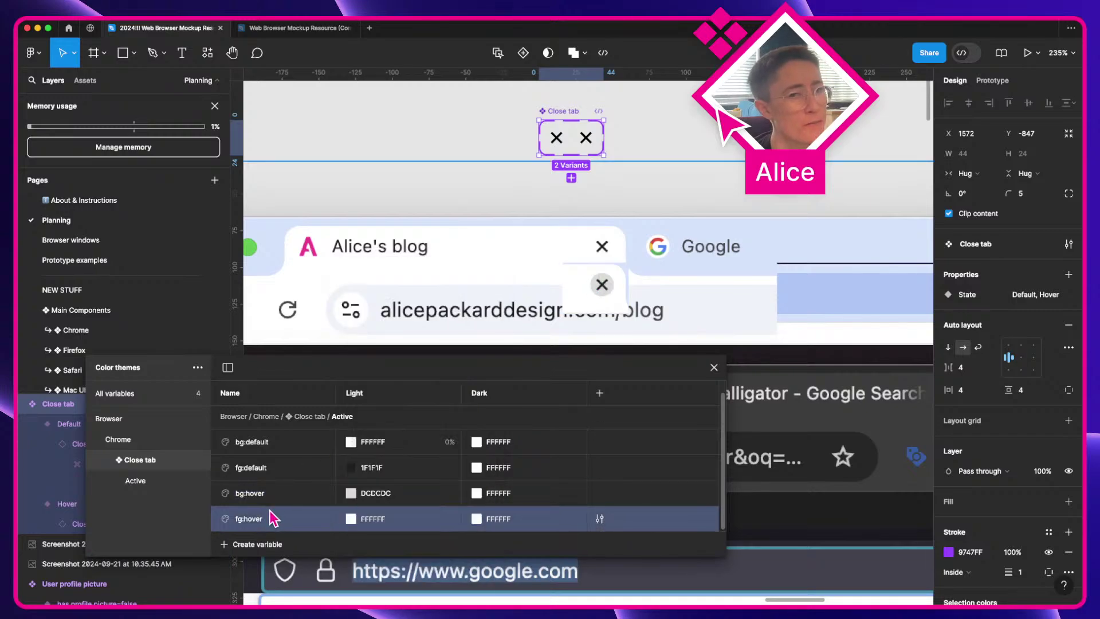
# Step: Sample the dark X colour for fg:hover, then delete the fg:hover variable
pyautogui.click(351, 519)
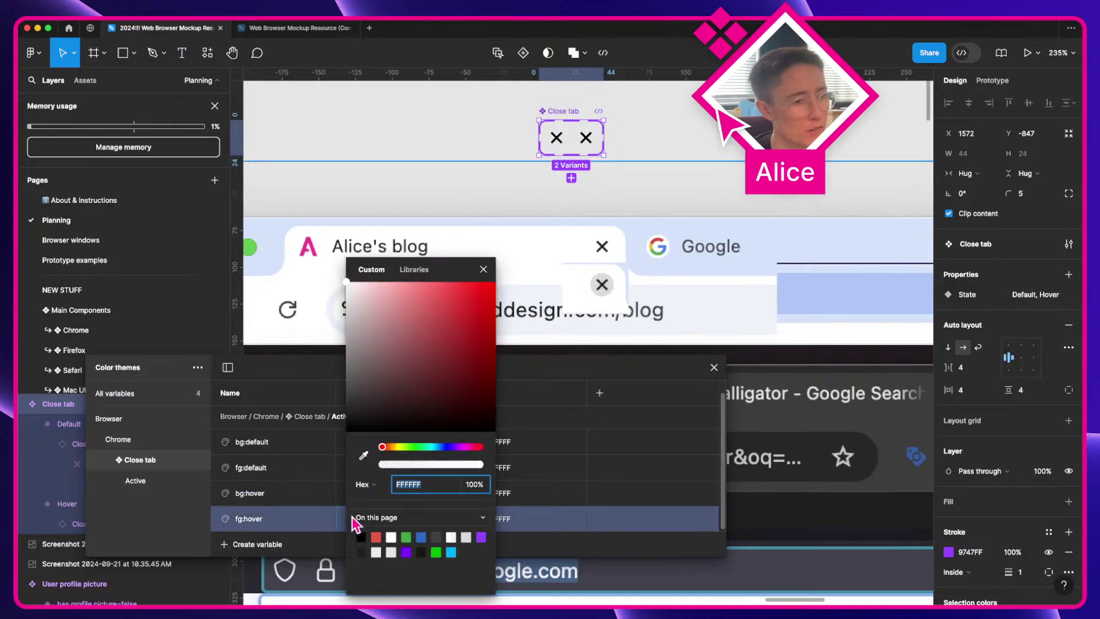
pyautogui.click(363, 456)
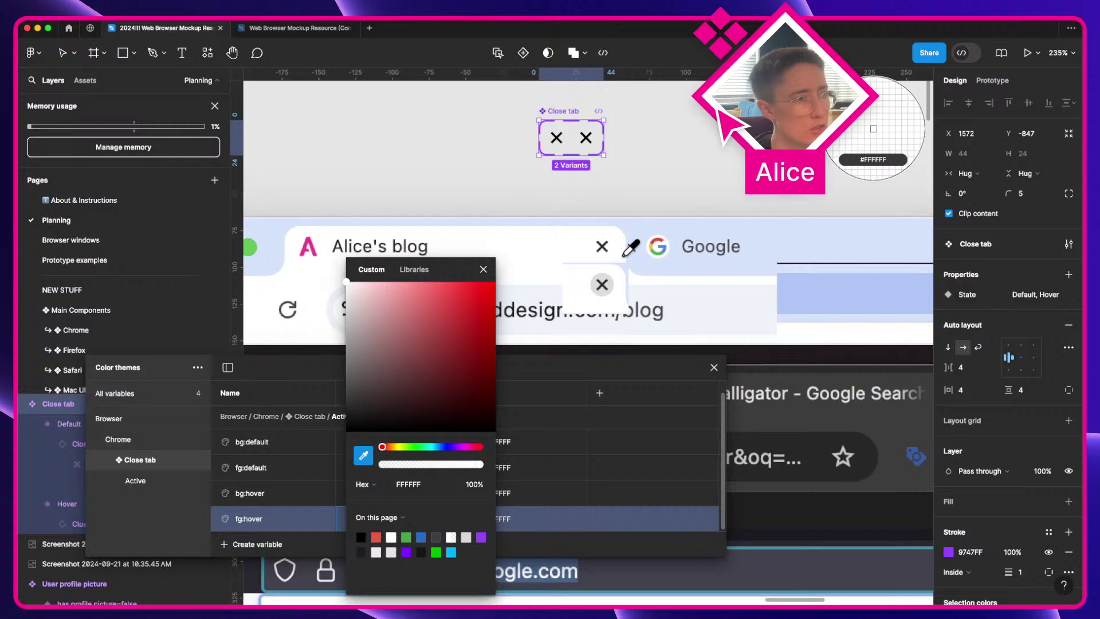
pyautogui.click(603, 283)
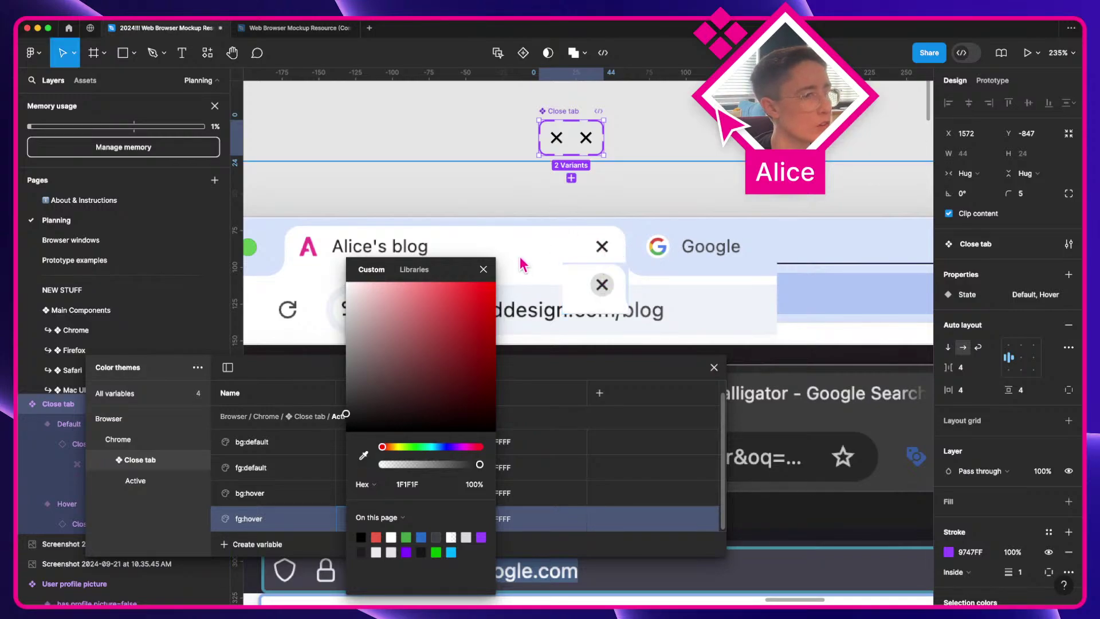
pyautogui.click(485, 269)
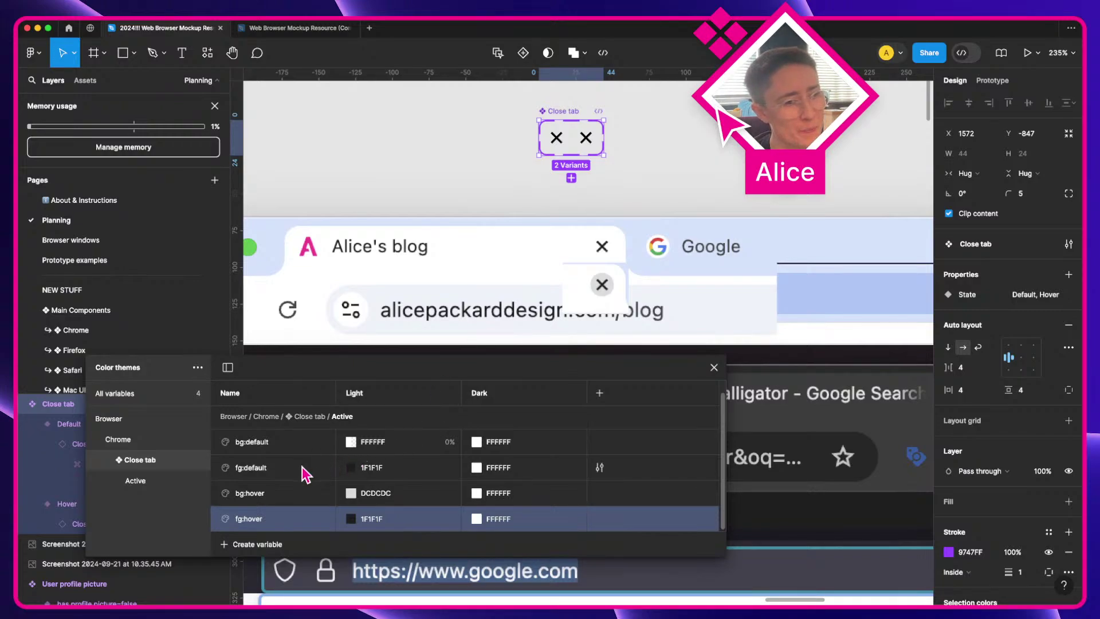
pyautogui.rightClick(308, 519)
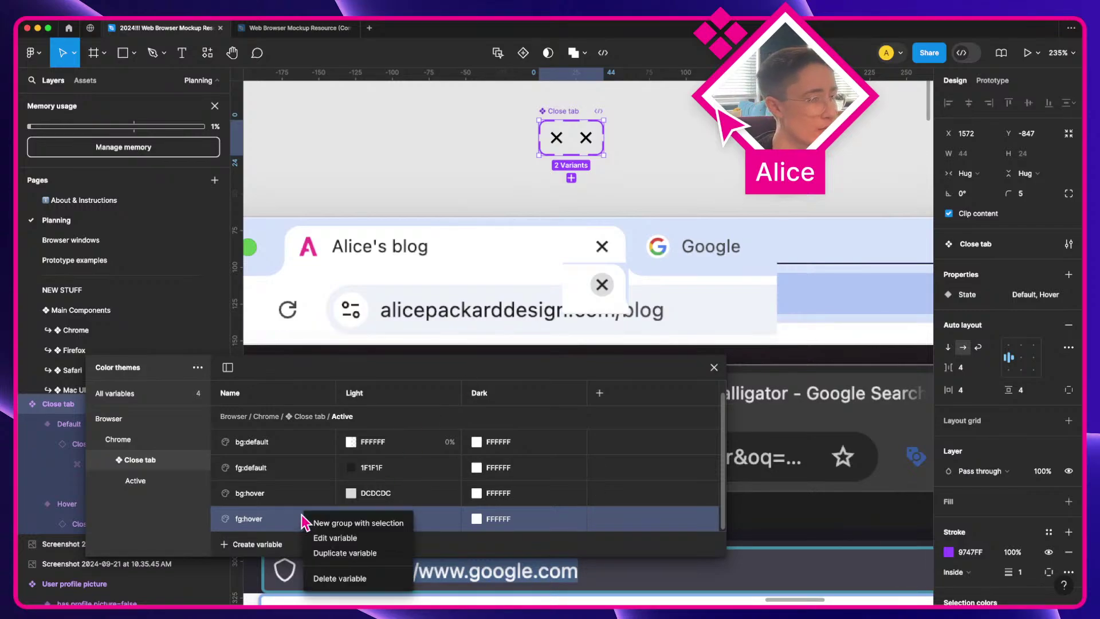
pyautogui.click(339, 580)
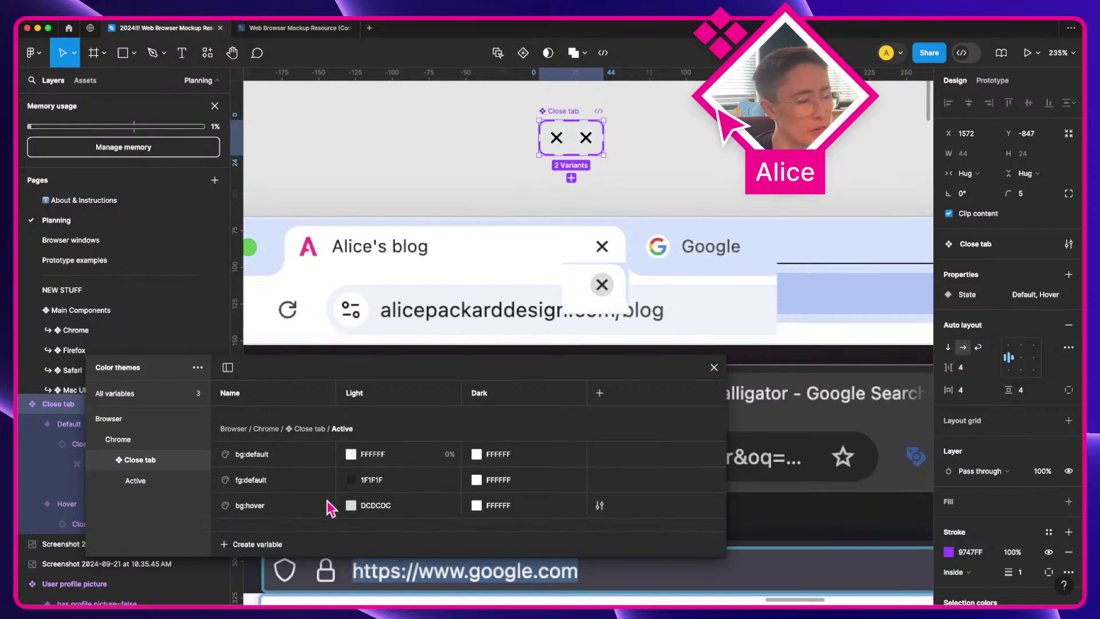
pyautogui.press('super')
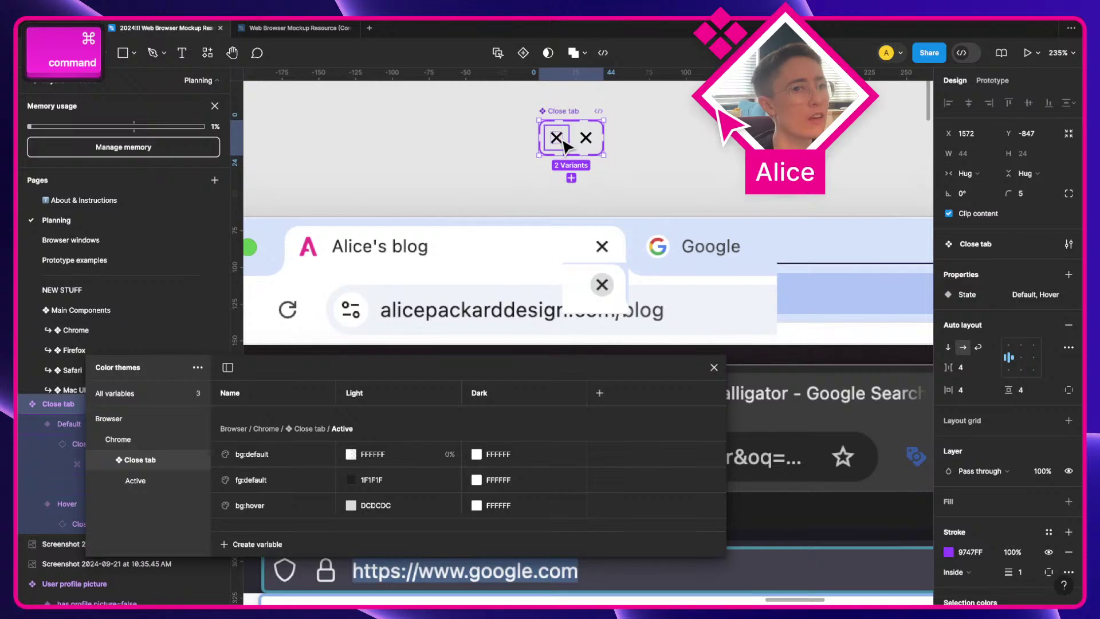
# Step: Connect the Default X icon to the Hover variant with a While hovering trigger
pyautogui.keyDown('super'); pyautogui.click(556, 138); pyautogui.keyUp('super')
pyautogui.click(993, 81)
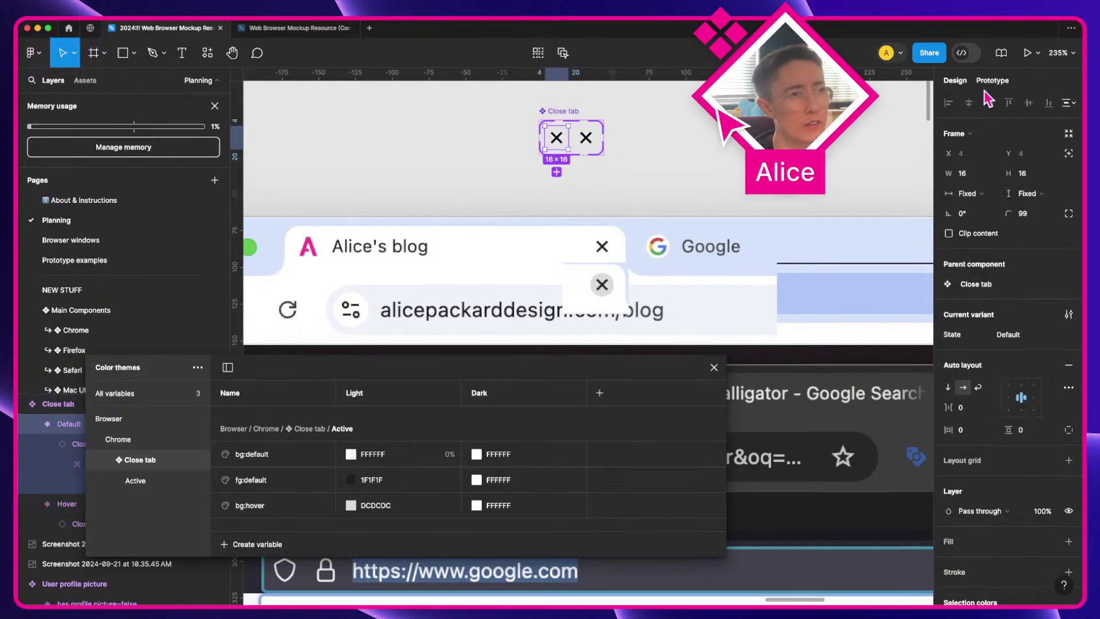
pyautogui.click(966, 112)
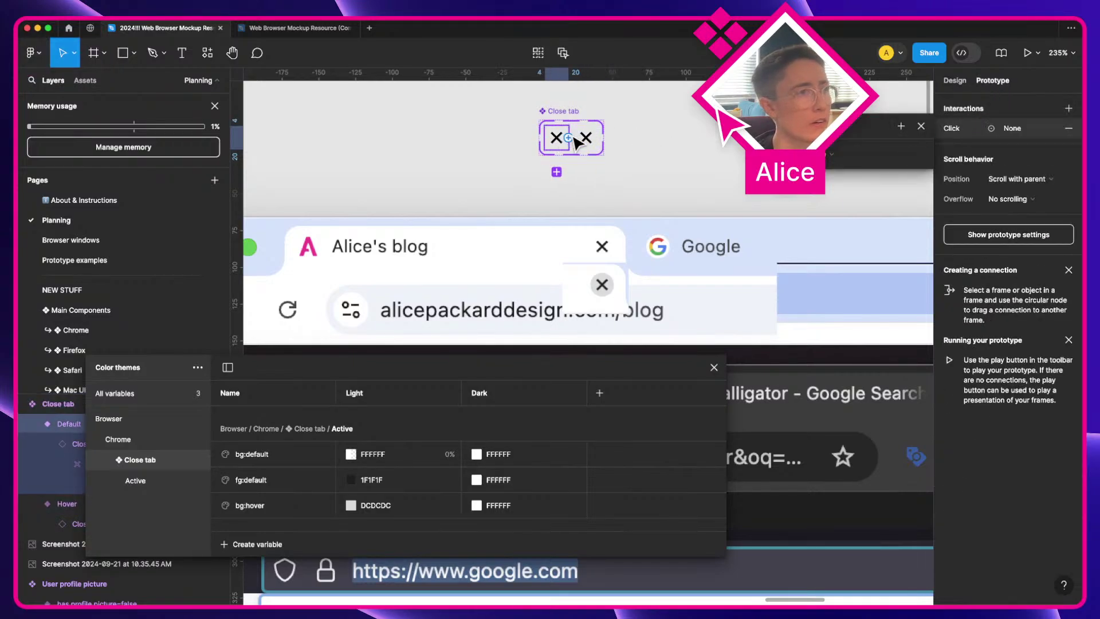
pyautogui.scroll(15, 593, 141)
pyautogui.scroll(-10, 593, 142)
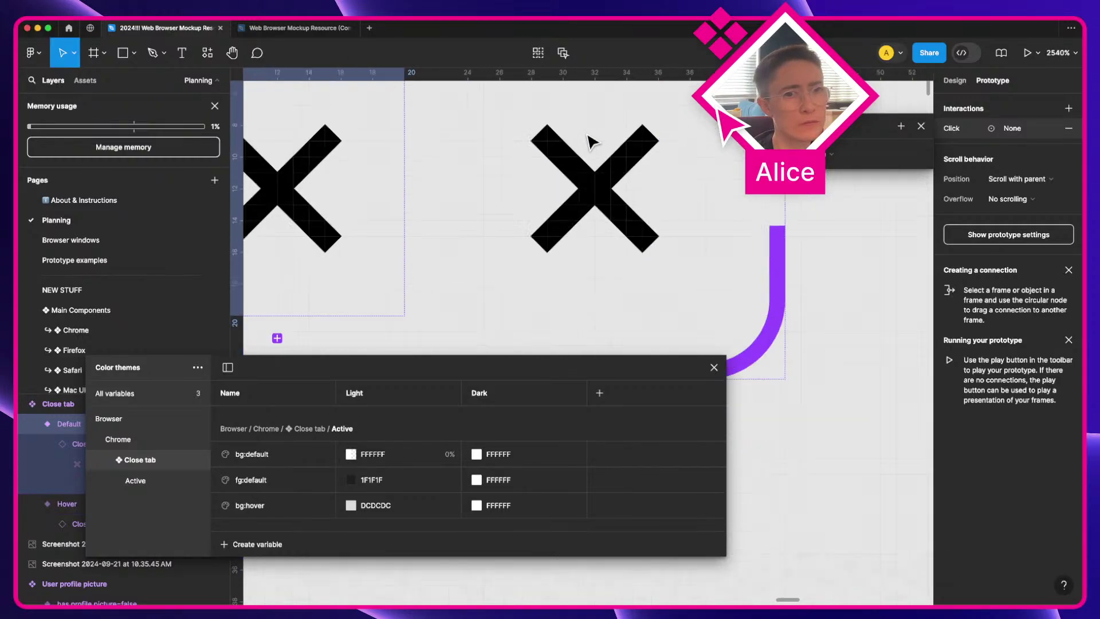
pyautogui.press('a')
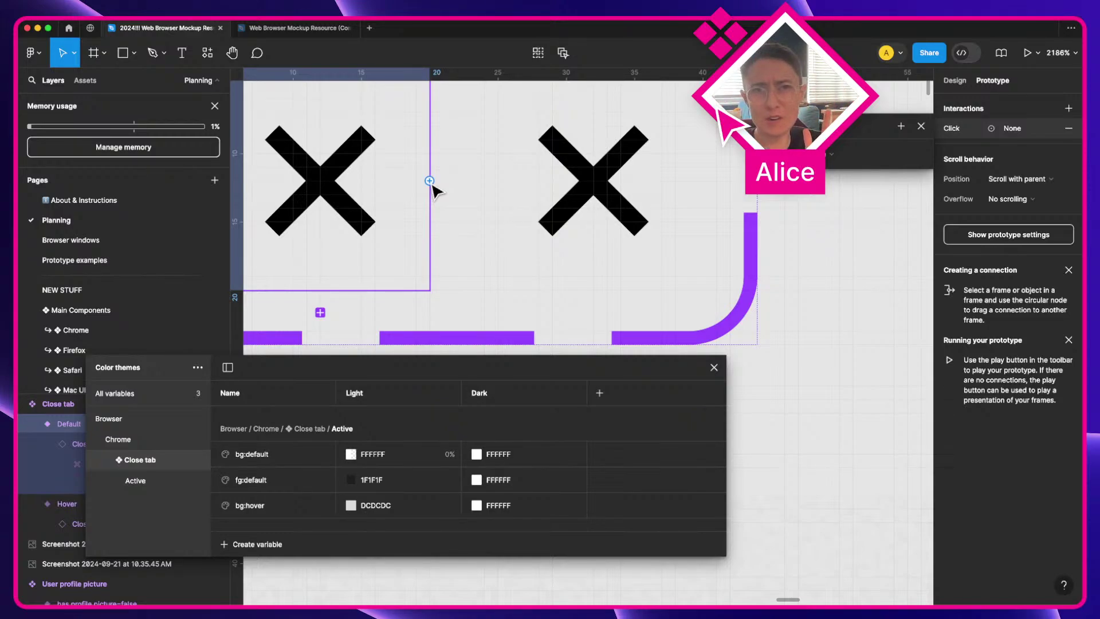
pyautogui.moveTo(430, 182); pyautogui.dragTo(582, 188)
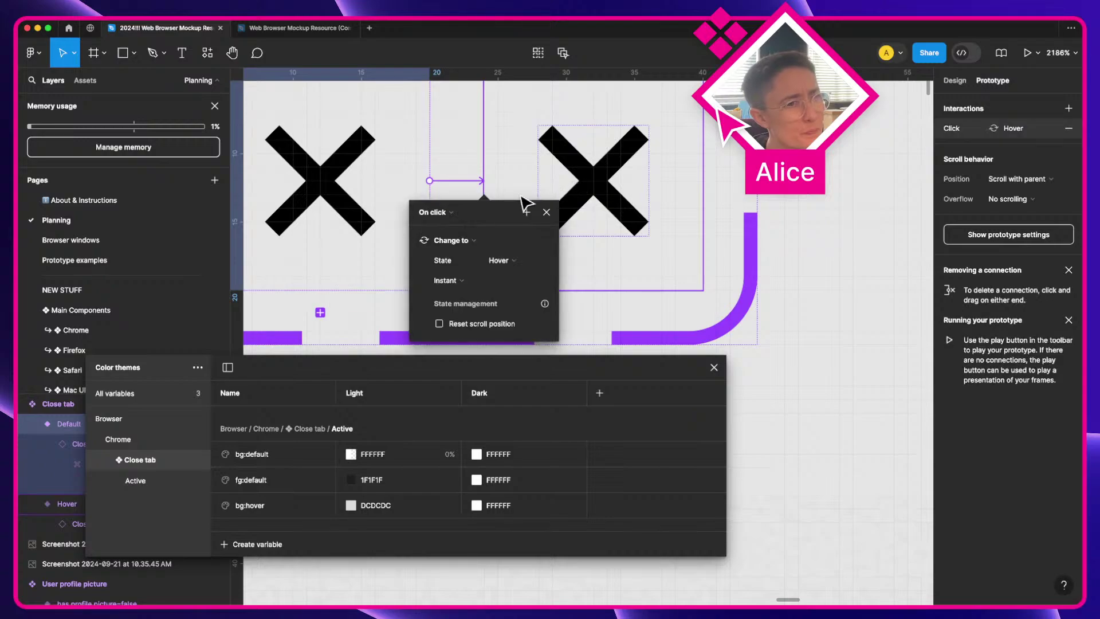
pyautogui.click(456, 214)
pyautogui.click(457, 243)
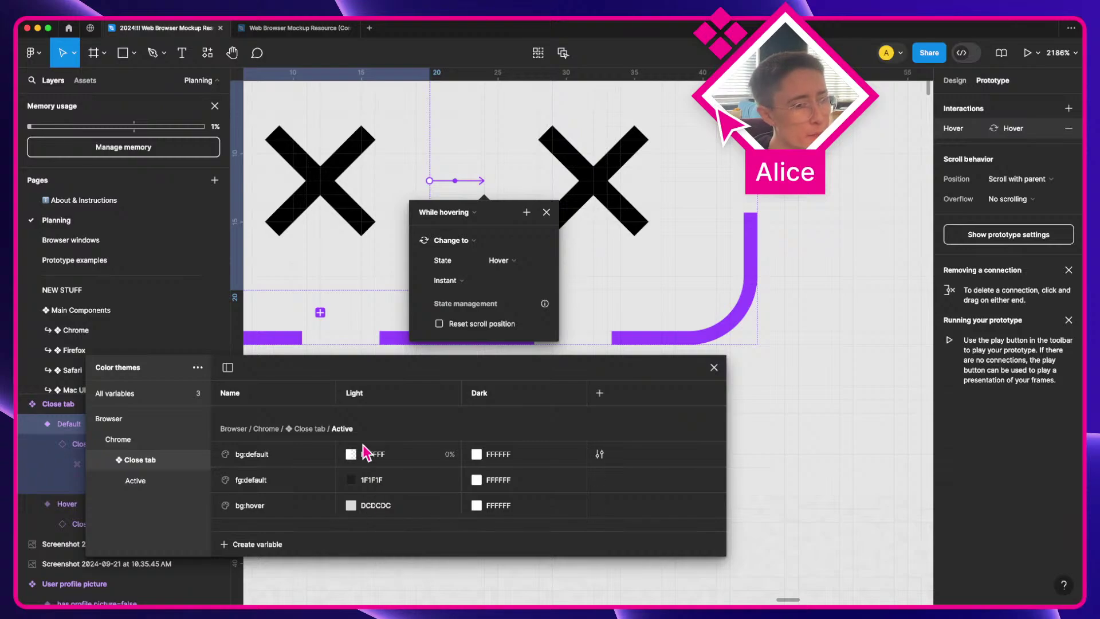
pyautogui.click(546, 213)
pyautogui.scroll(-5, 550, 221)
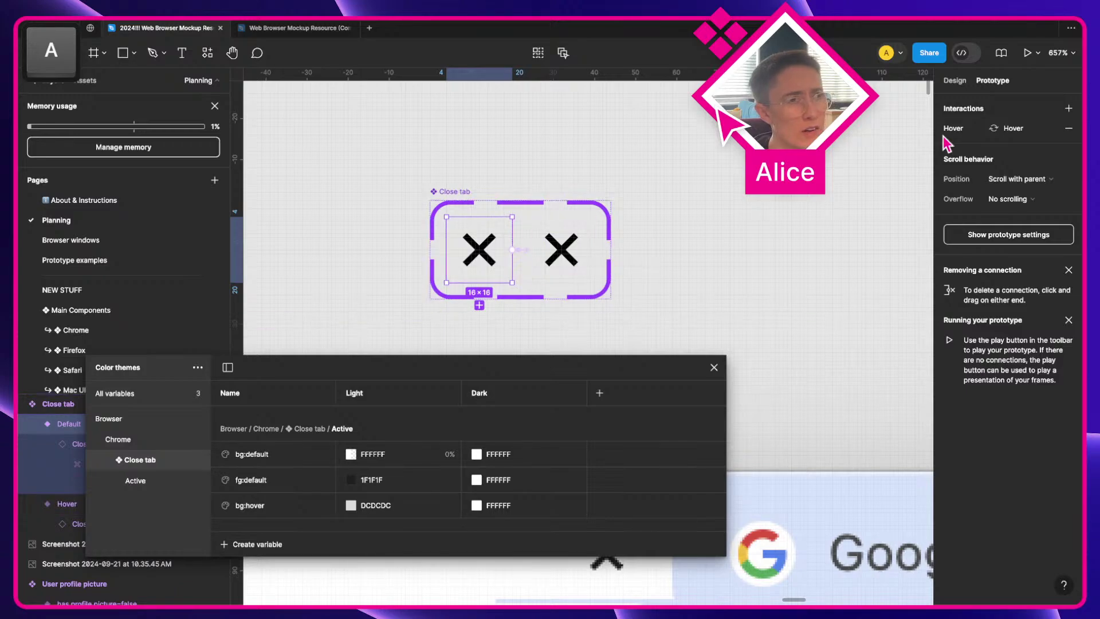
# Step: Add a background fill to the Default icon bound to bg:default
pyautogui.click(955, 80)
pyautogui.scroll(-2, 987, 350)
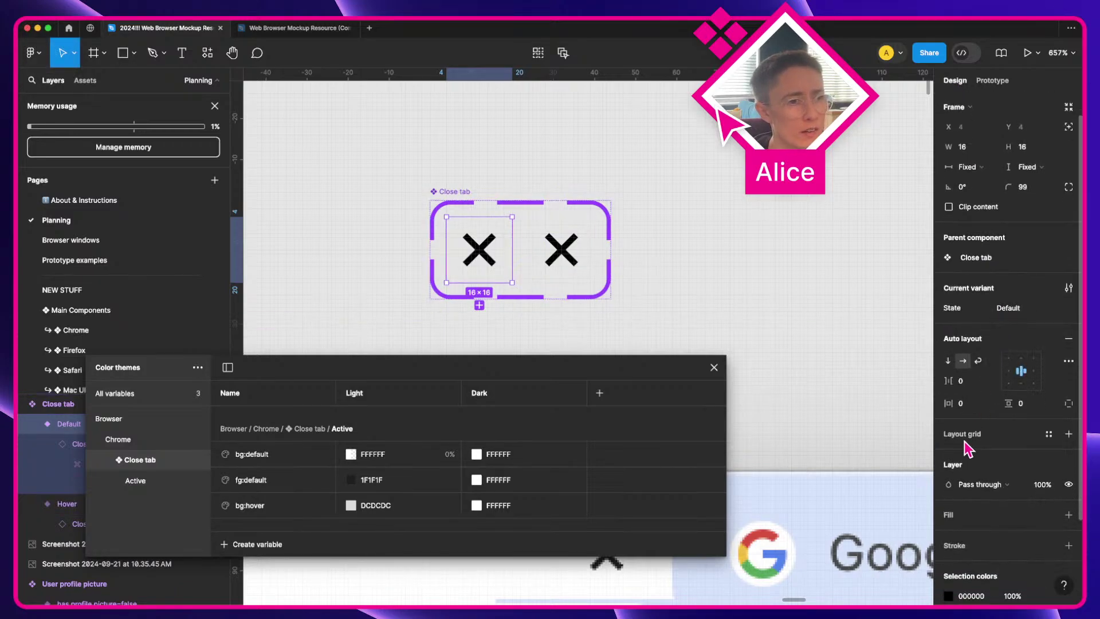
pyautogui.click(974, 475)
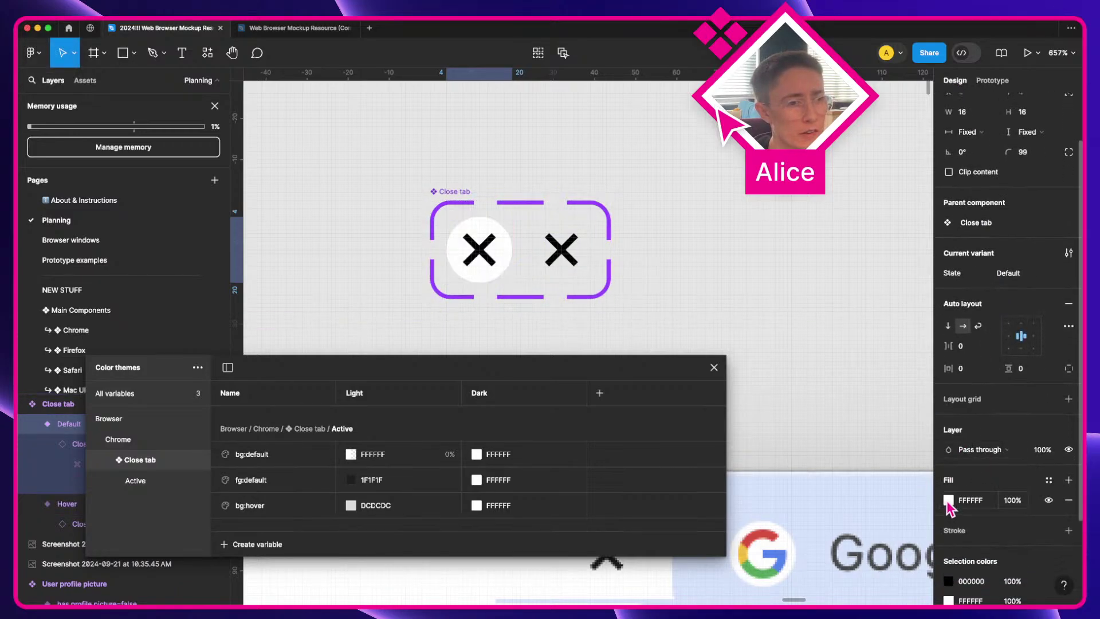
pyautogui.click(946, 500)
pyautogui.click(852, 244)
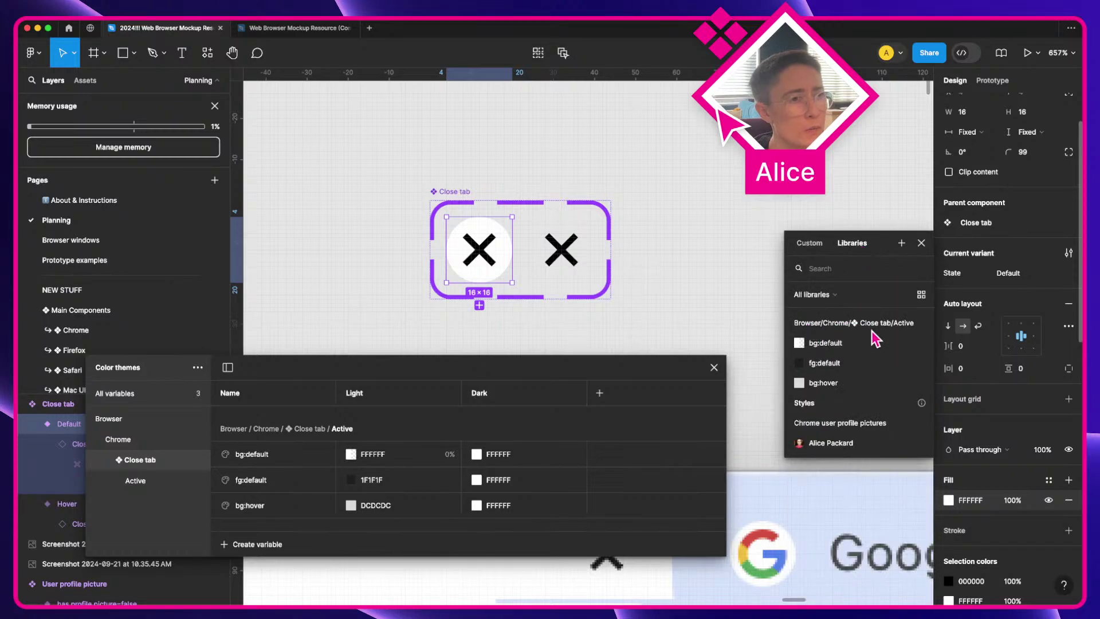
pyautogui.click(825, 343)
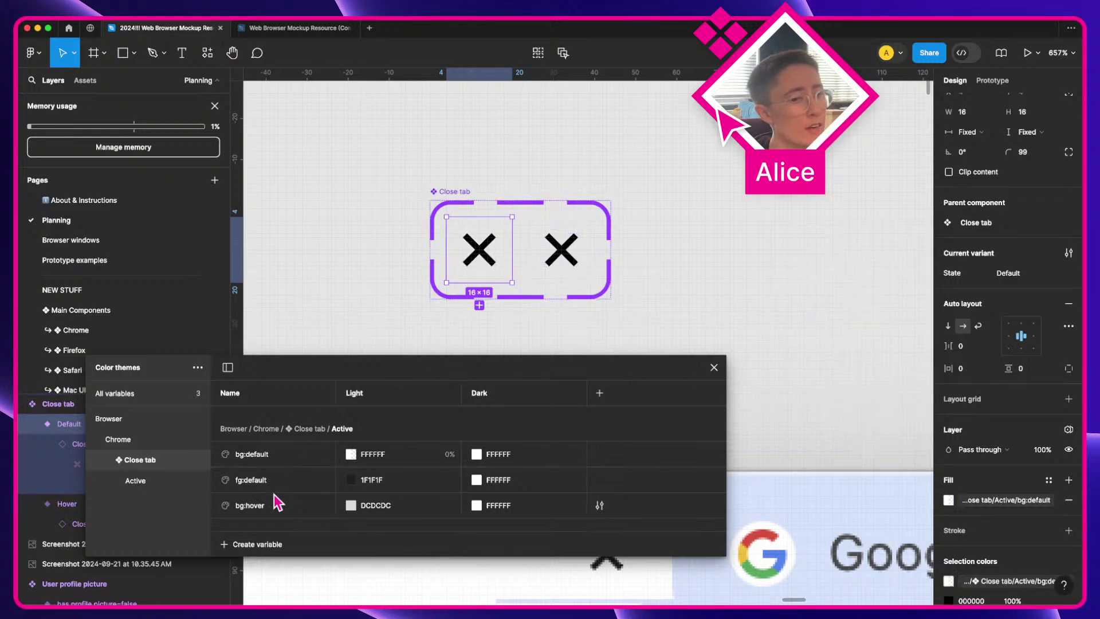
# Step: Bind the Default X colour to fg:default
pyautogui.scroll(-2, 1050, 499)
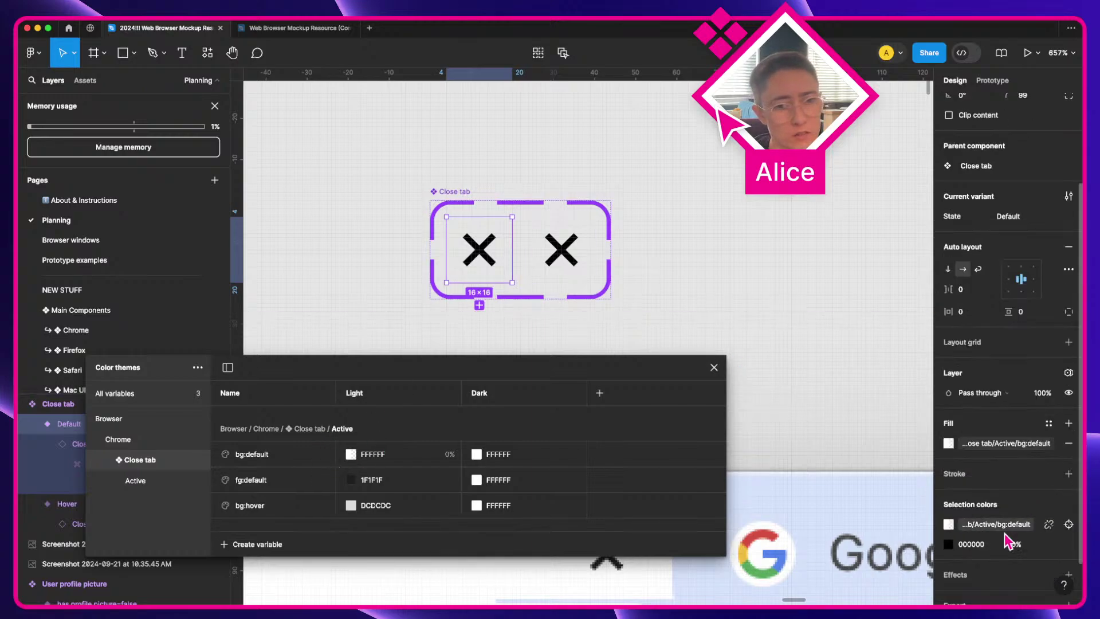
pyautogui.click(948, 544)
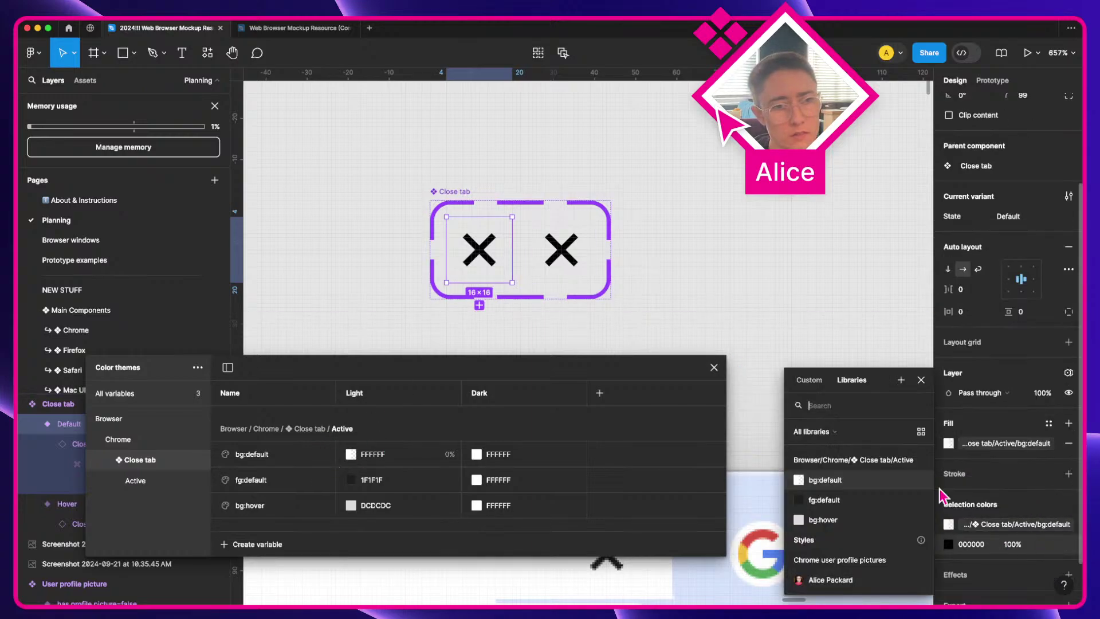
pyautogui.click(853, 498)
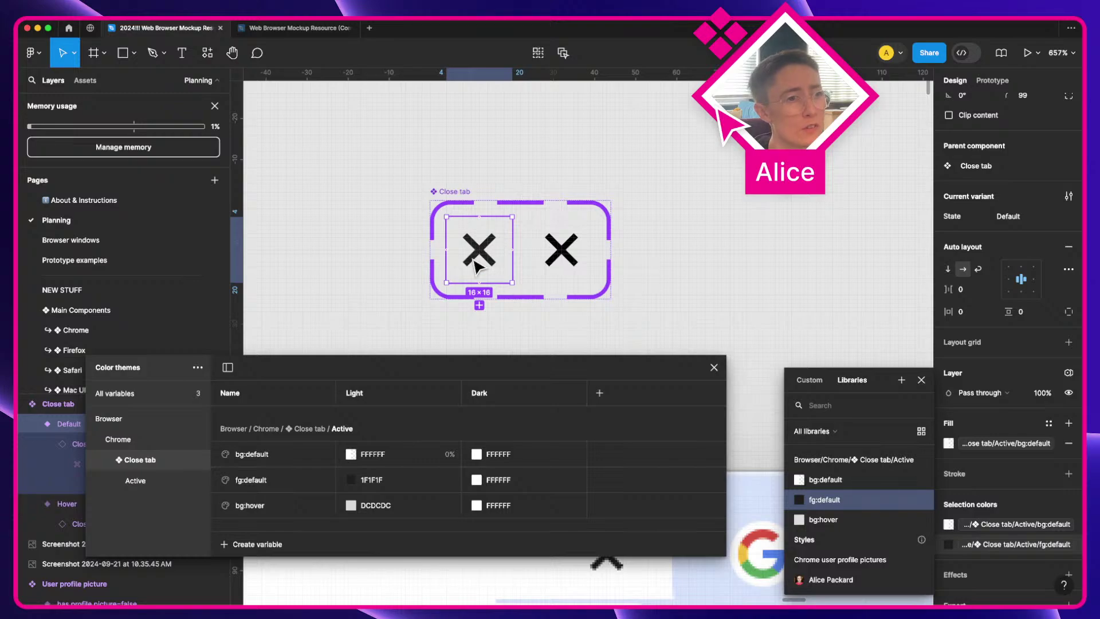
pyautogui.click(560, 269)
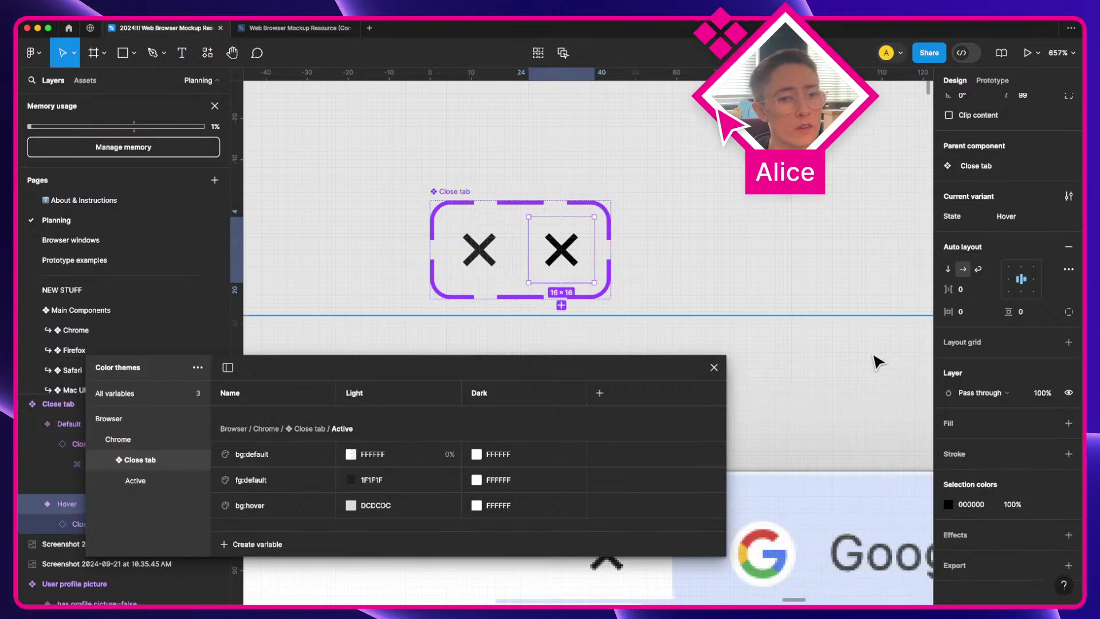
# Step: Bind the Hover icon's fill to bg:hover and its X colour to fg:default
pyautogui.click(1047, 425)
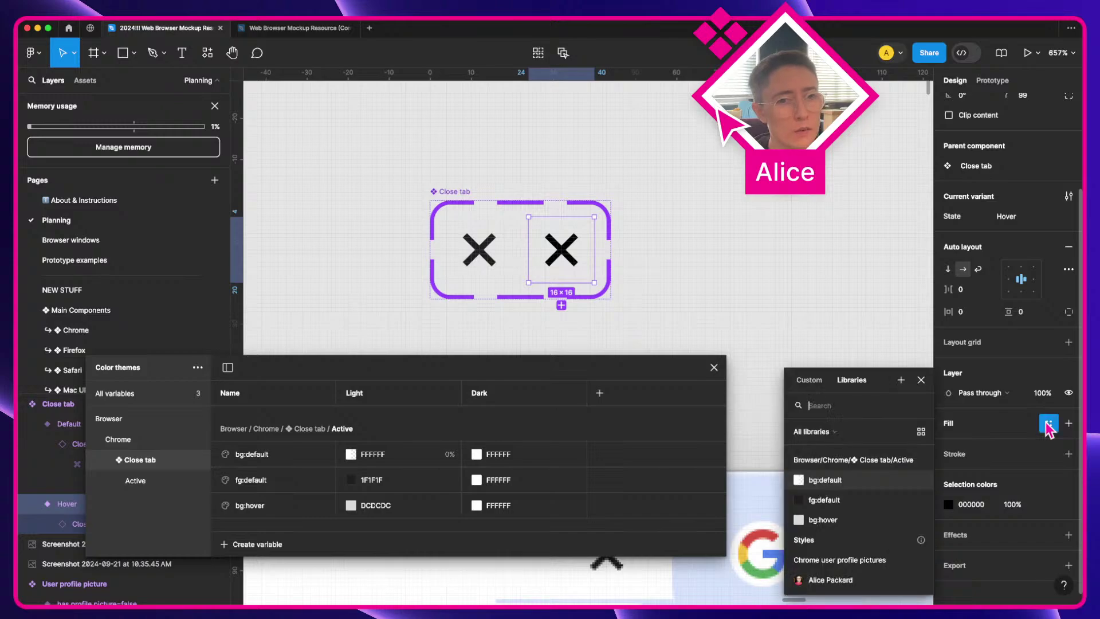
pyautogui.click(827, 522)
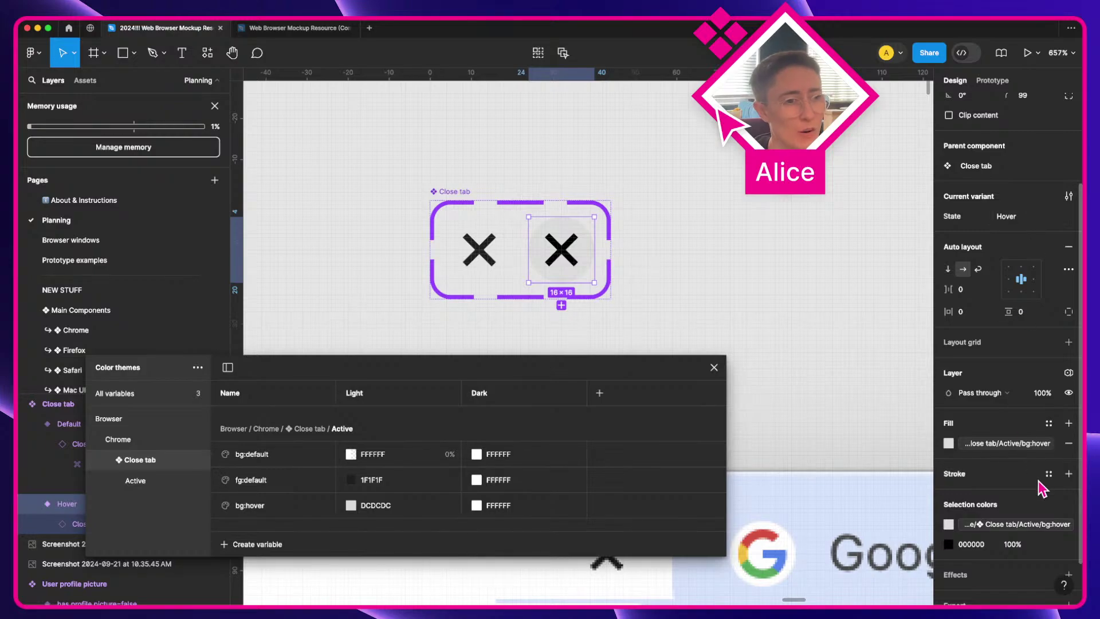
pyautogui.scroll(-1, 1042, 488)
pyautogui.click(1057, 534)
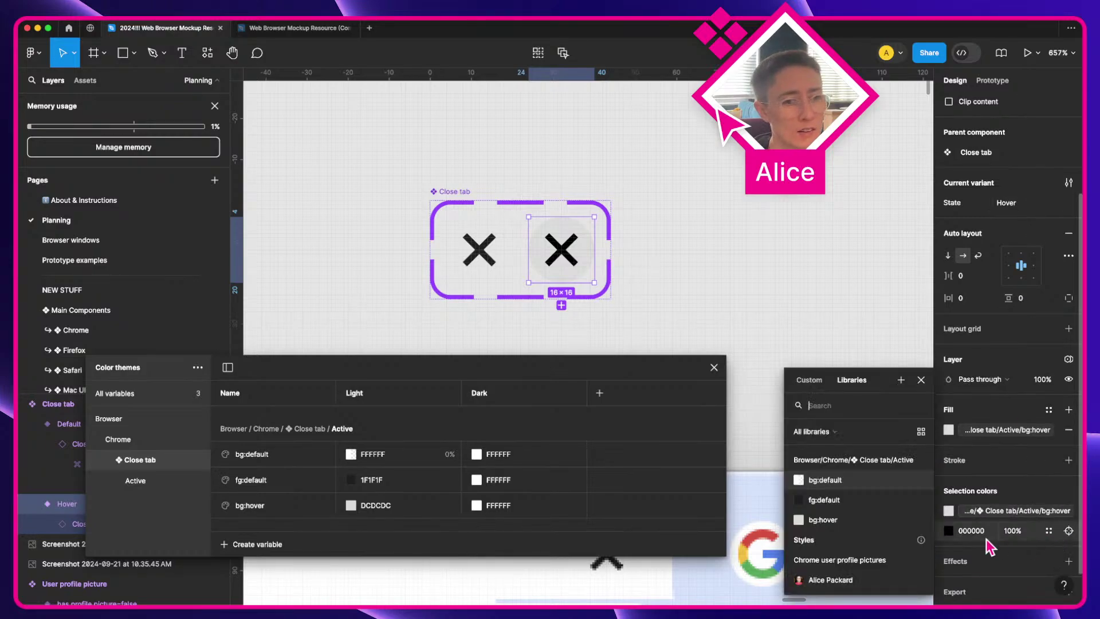
pyautogui.click(861, 499)
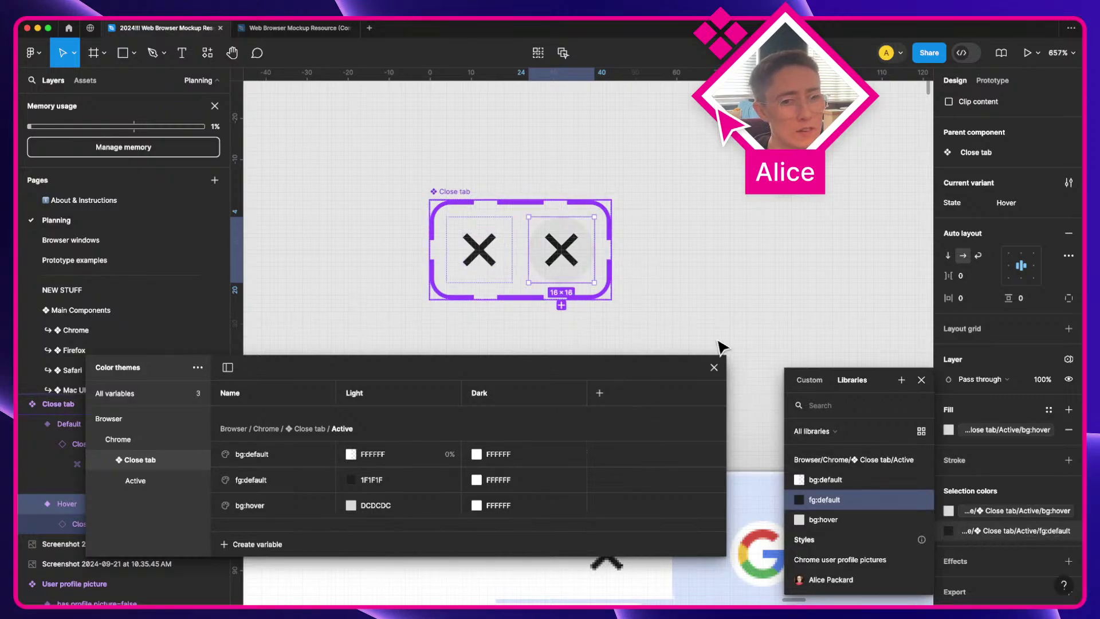
pyautogui.click(921, 380)
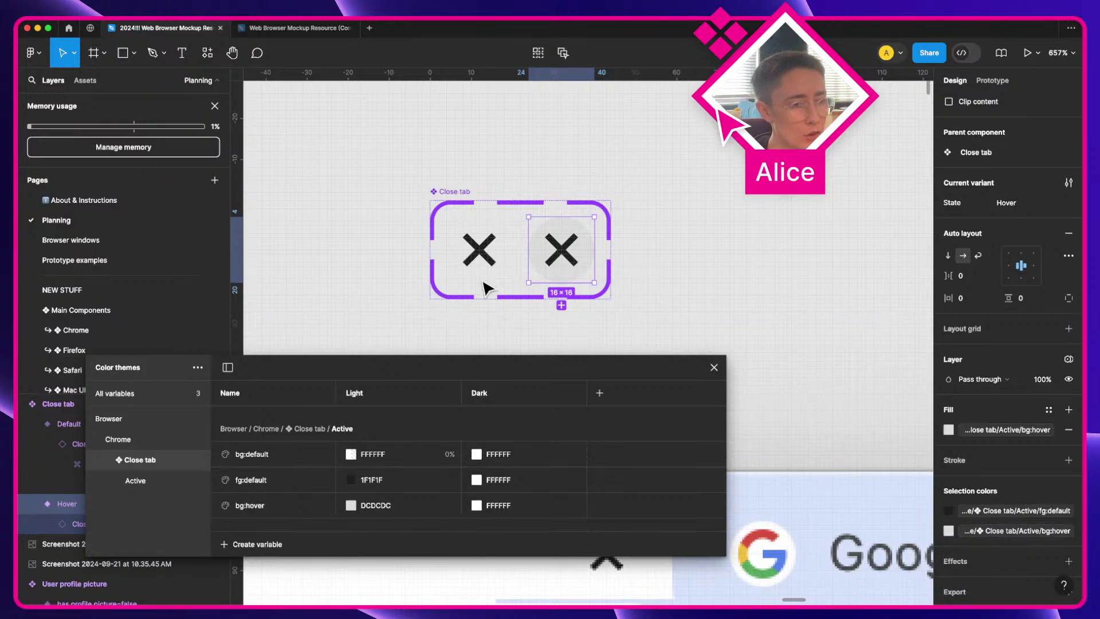
pyautogui.scroll(-10, 652, 315)
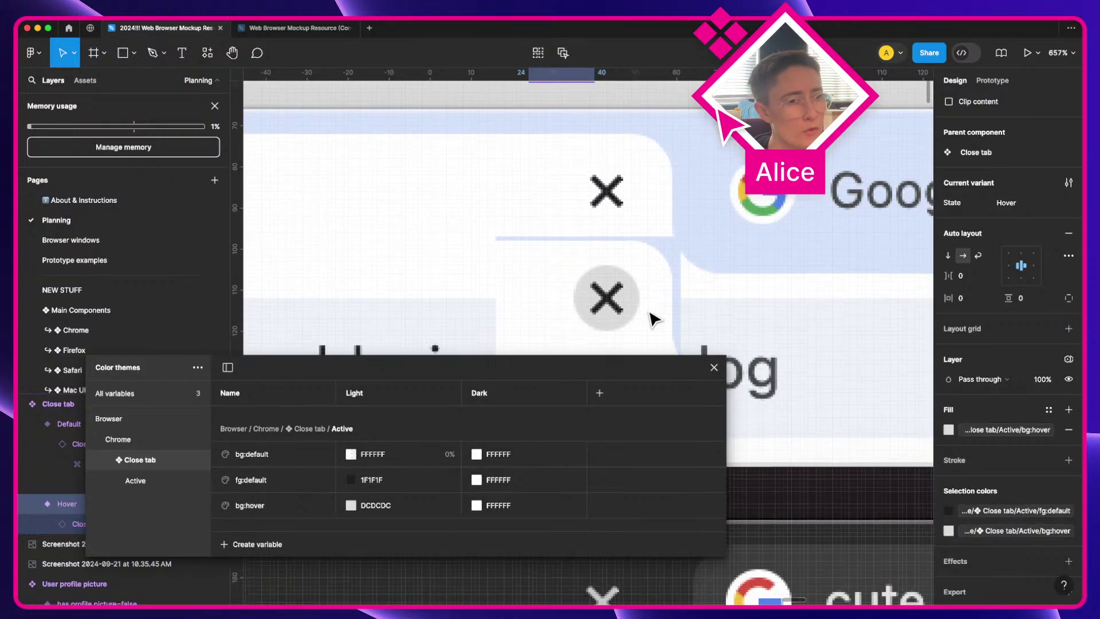
pyautogui.hscroll(15, 654, 318)
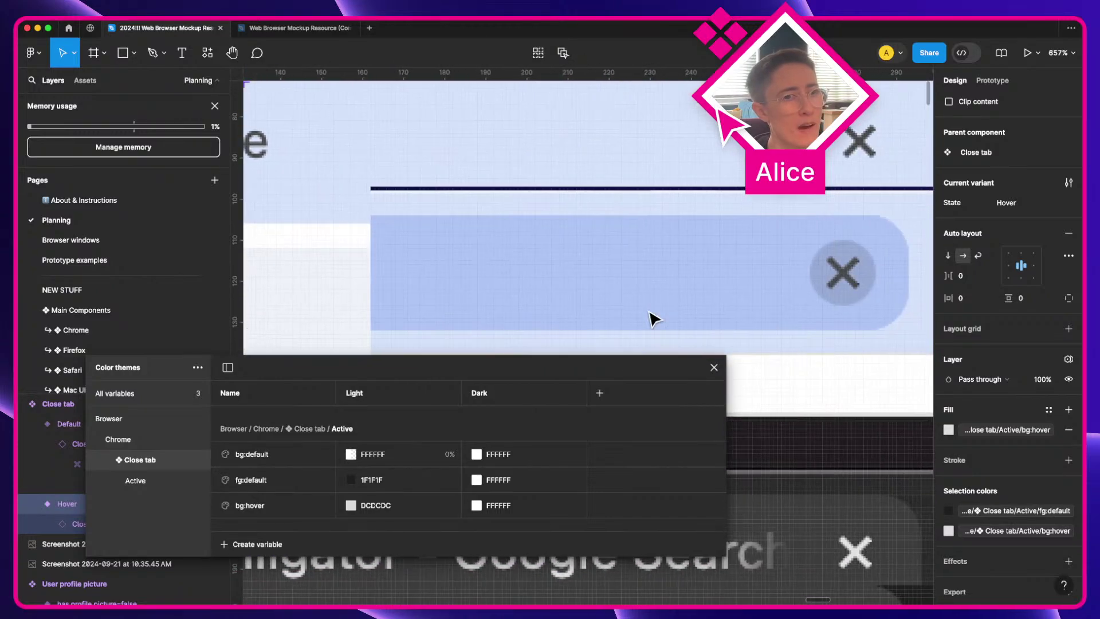
# Step: Set bg:default's Dark value to 0% opacity
pyautogui.hscroll(3, 651, 316)
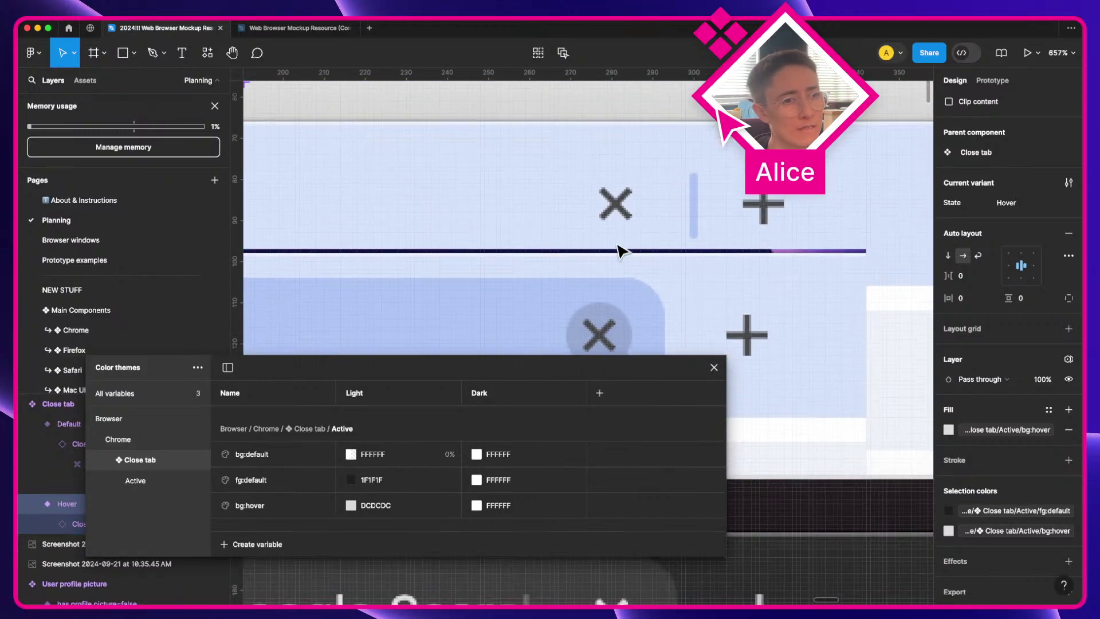
pyautogui.scroll(-3, 621, 248)
pyautogui.scroll(-6, 622, 251)
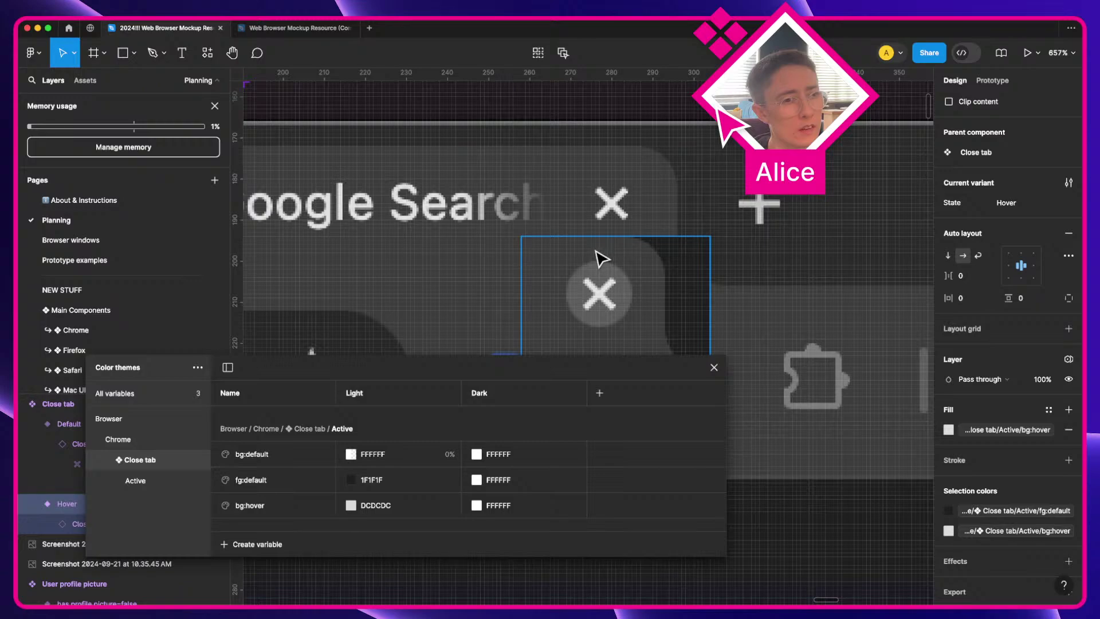
pyautogui.click(477, 454)
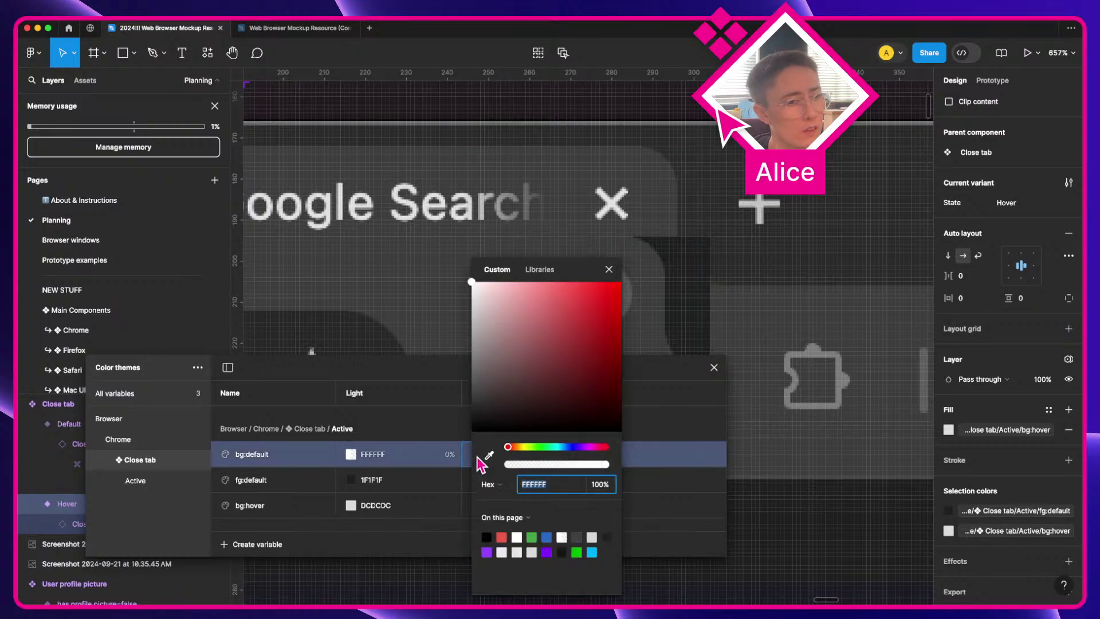
pyautogui.click(609, 487)
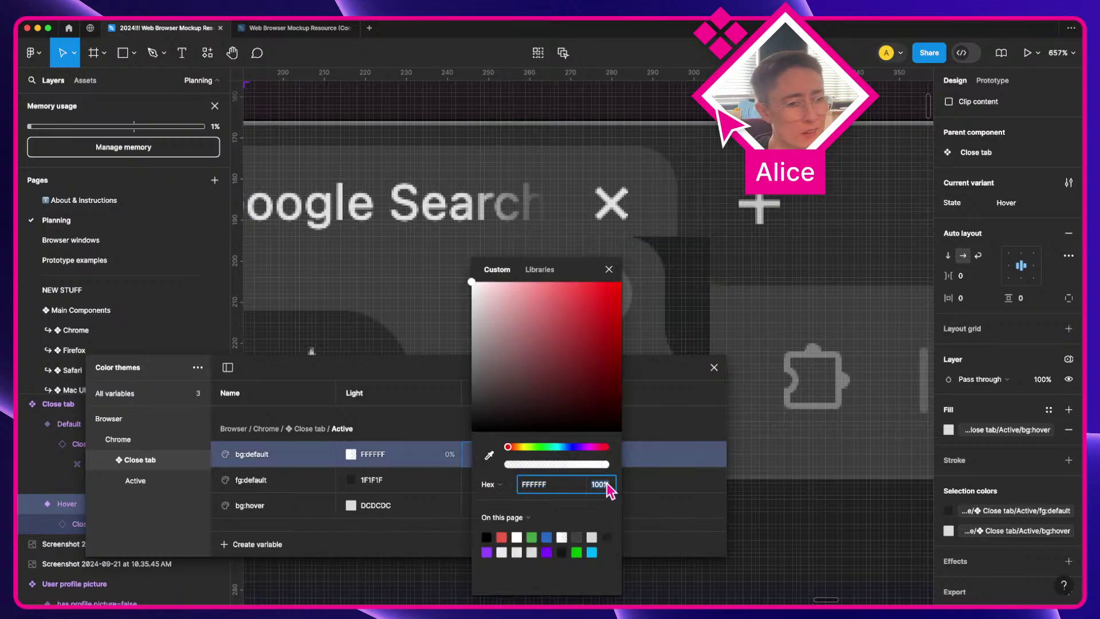
pyautogui.write('0')
pyautogui.press('Return')
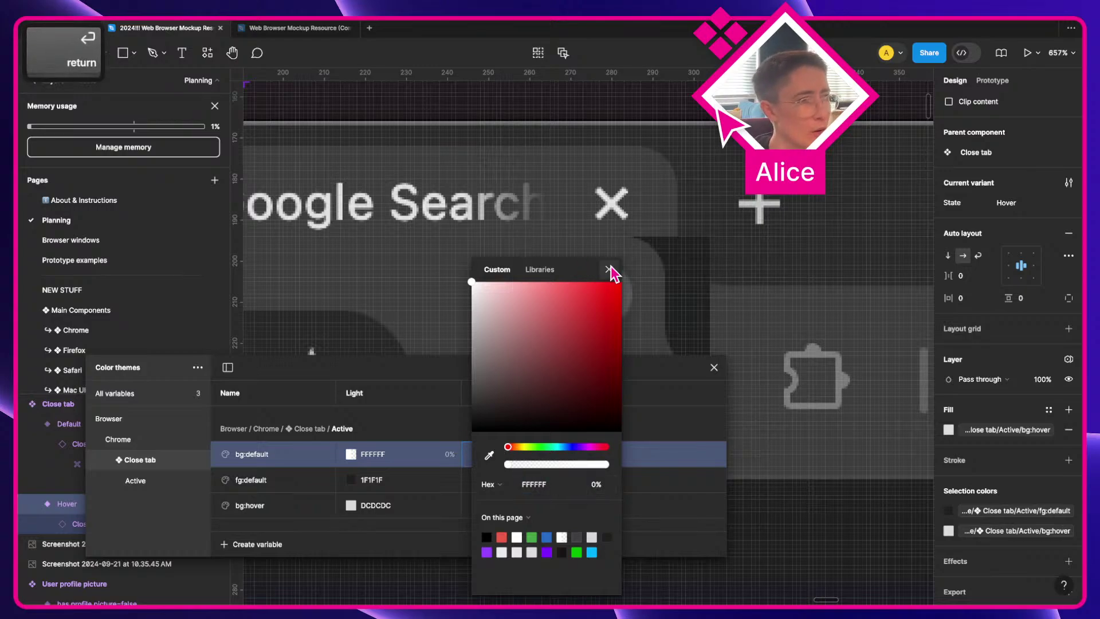
pyautogui.click(609, 270)
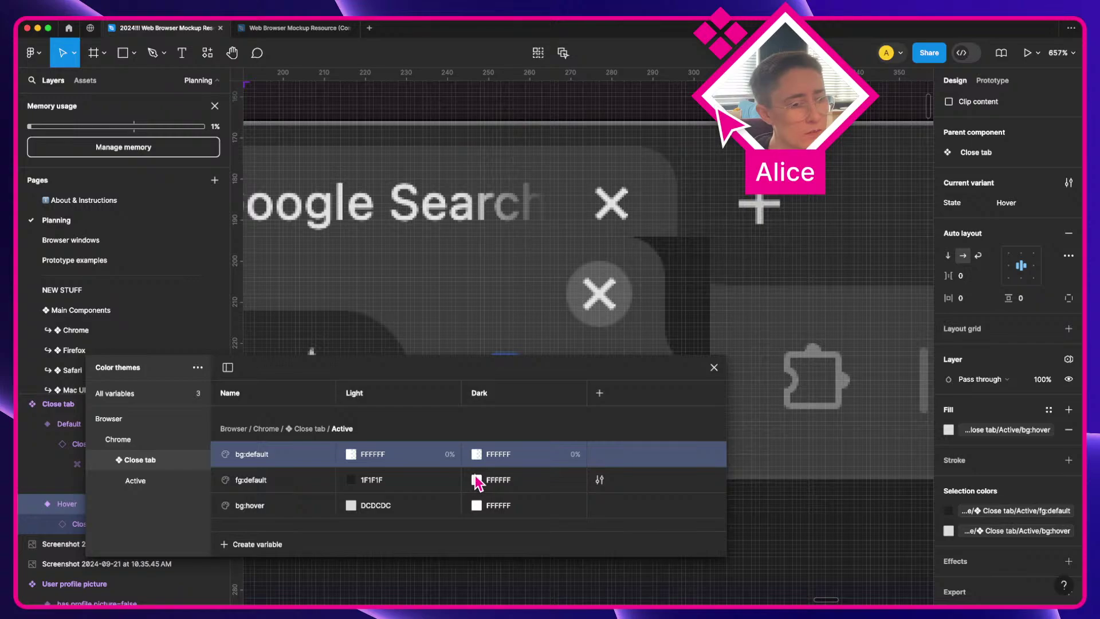
# Step: Check fg:default's Dark value and review the Close tab and Active variable groups
pyautogui.click(476, 480)
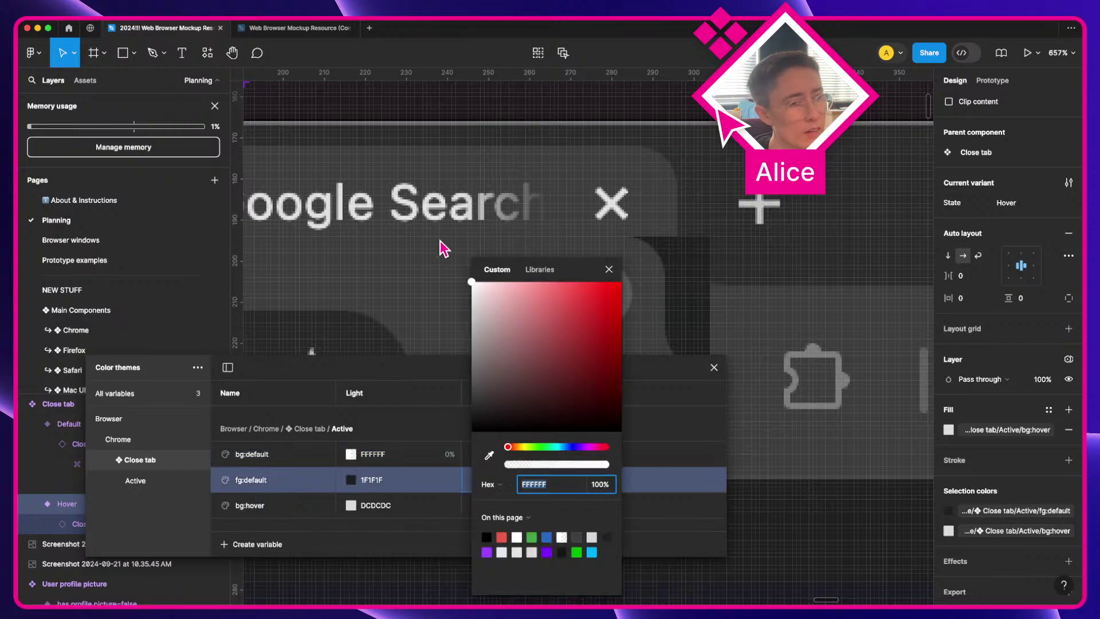
pyautogui.click(608, 269)
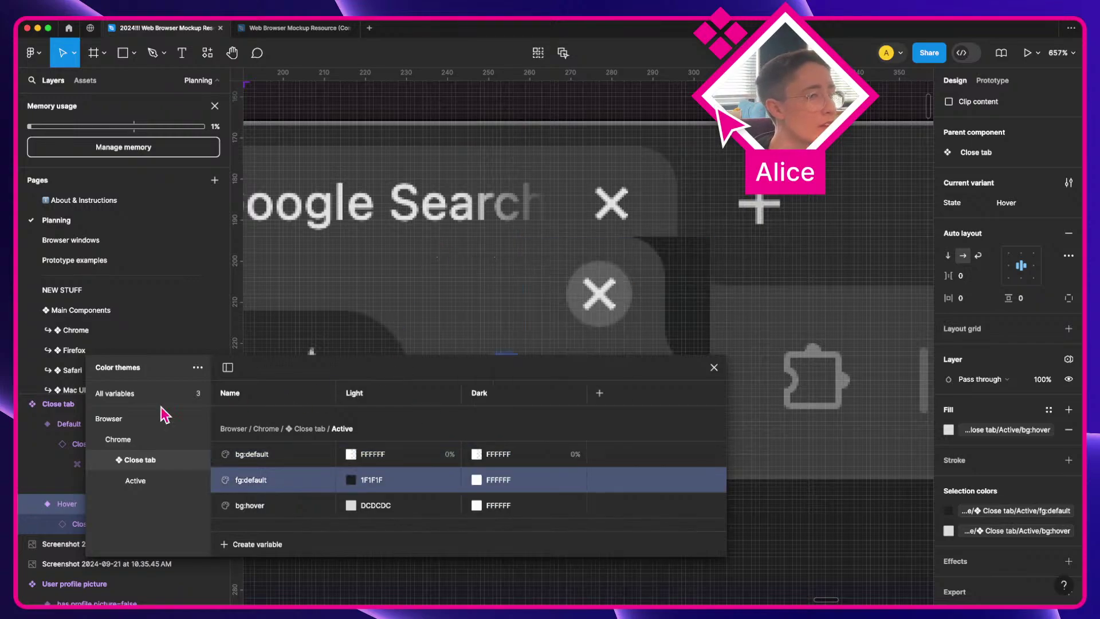
pyautogui.click(153, 476)
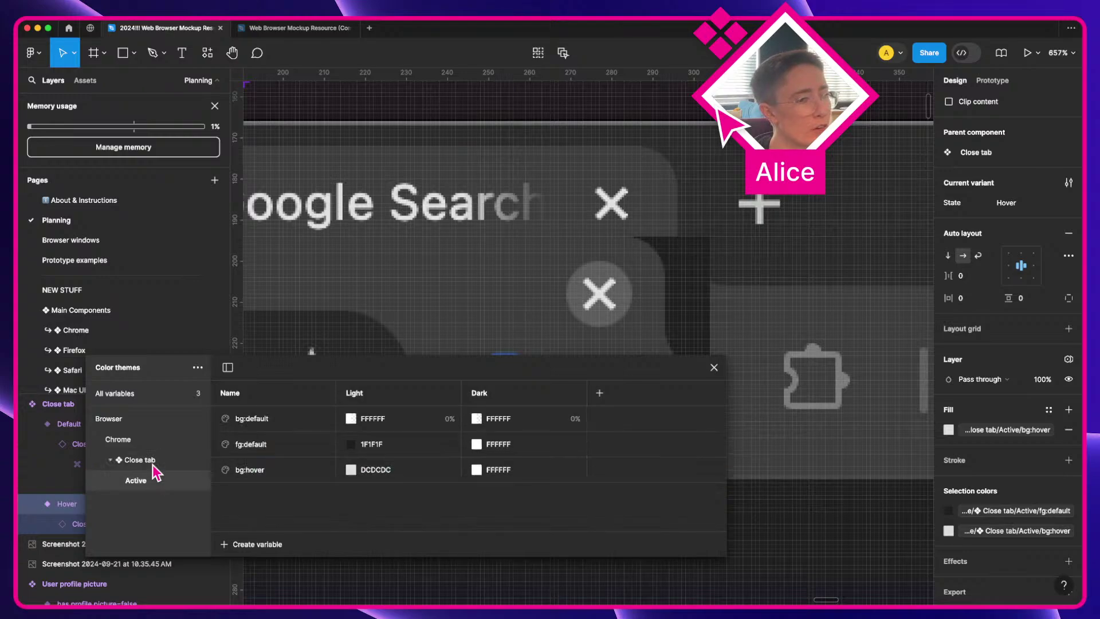
pyautogui.click(152, 464)
pyautogui.click(153, 479)
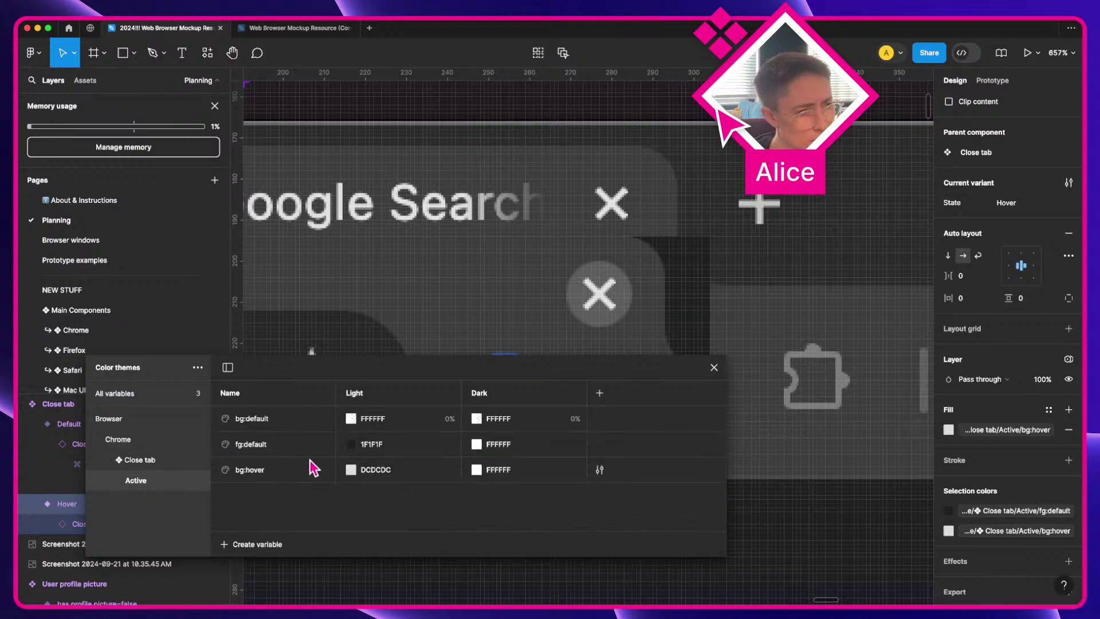
pyautogui.click(180, 461)
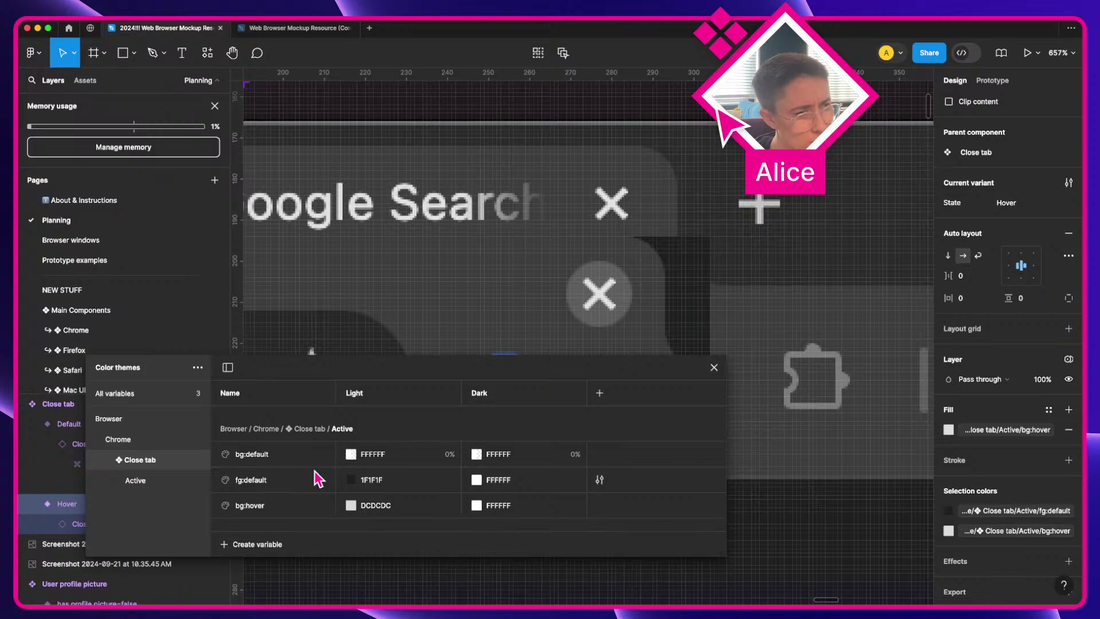
pyautogui.click(164, 476)
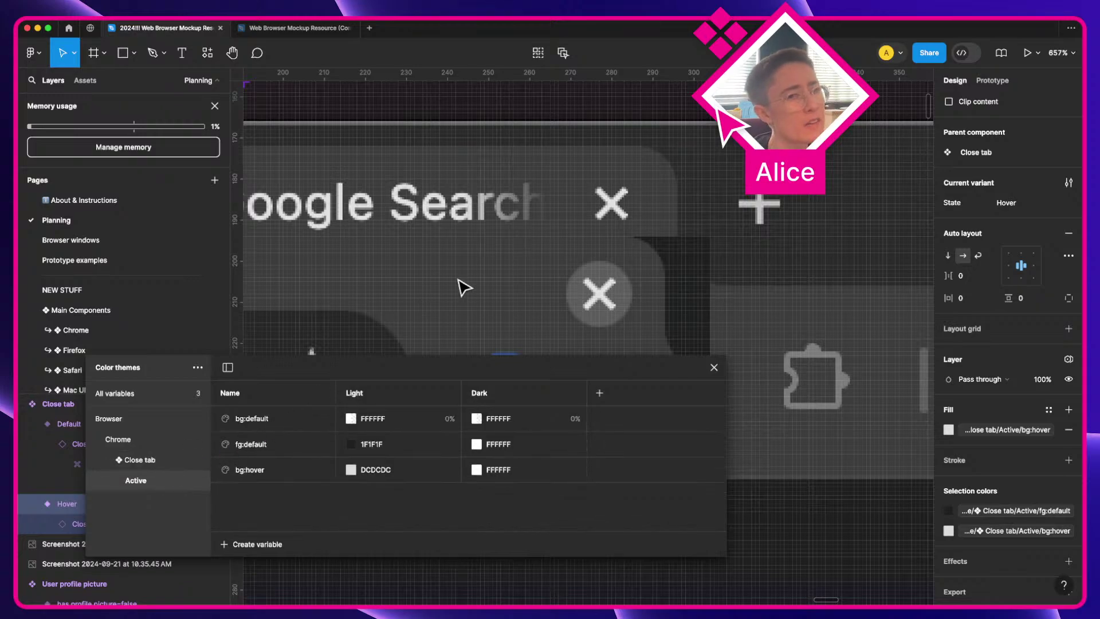
pyautogui.scroll(-10, 463, 286)
# Step: Sample the dark screenshot's light grey icon colour, E3E3E3, into fg:default's Dark value
pyautogui.press('a')
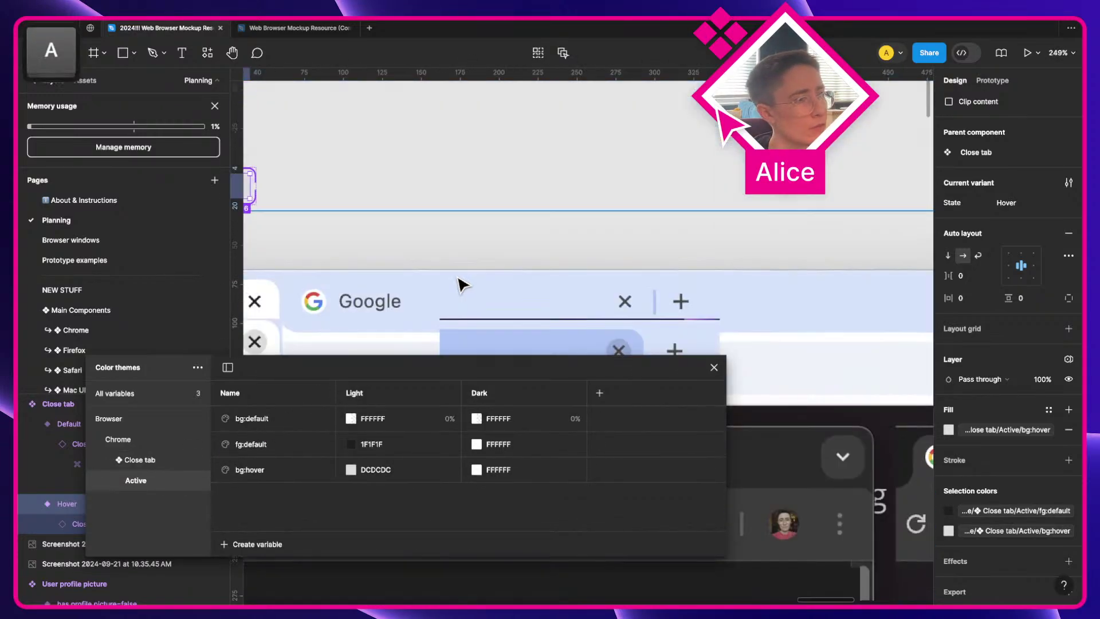
pyautogui.hscroll(-5, 463, 284)
pyautogui.scroll(-2, 458, 285)
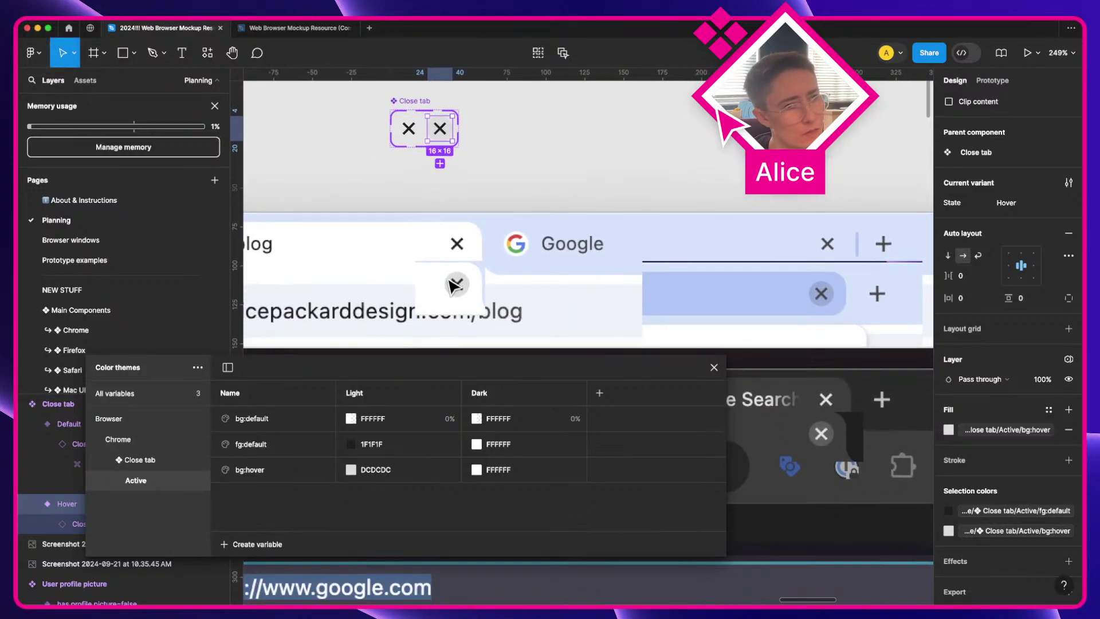
pyautogui.scroll(1, 455, 285)
pyautogui.scroll(-5, 516, 315)
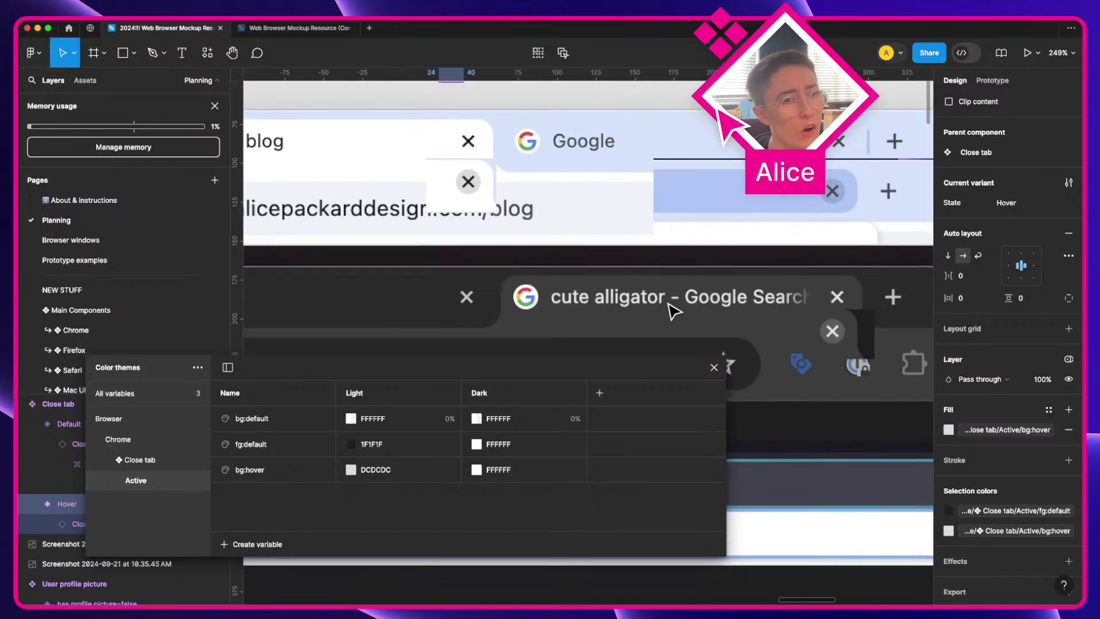
pyautogui.scroll(-1, 745, 312)
pyautogui.hscroll(3, 728, 321)
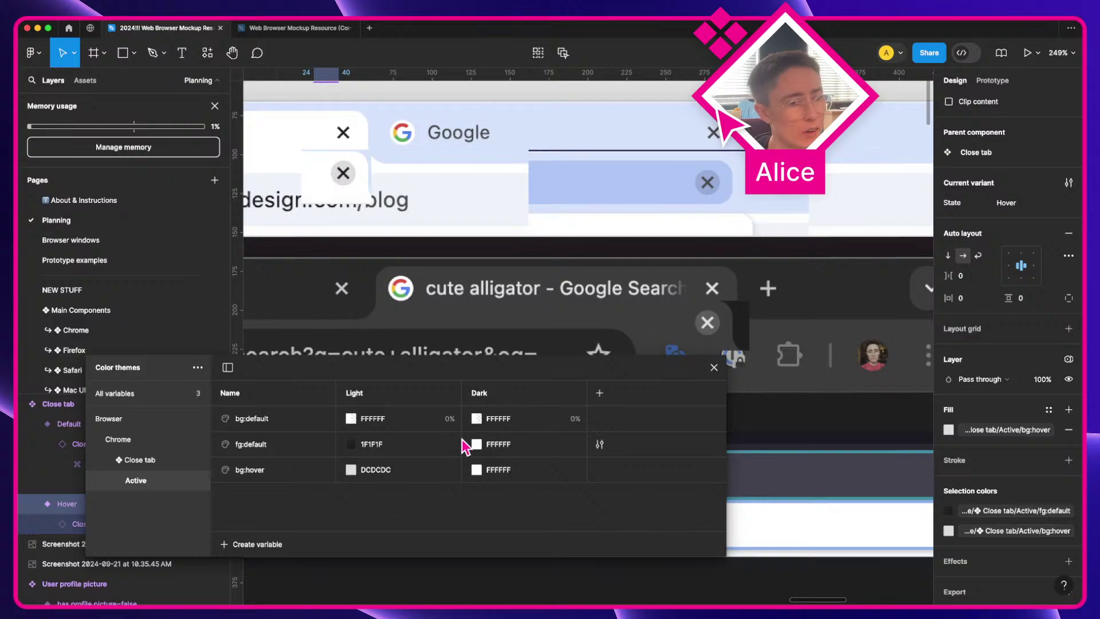
pyautogui.click(476, 444)
pyautogui.click(488, 456)
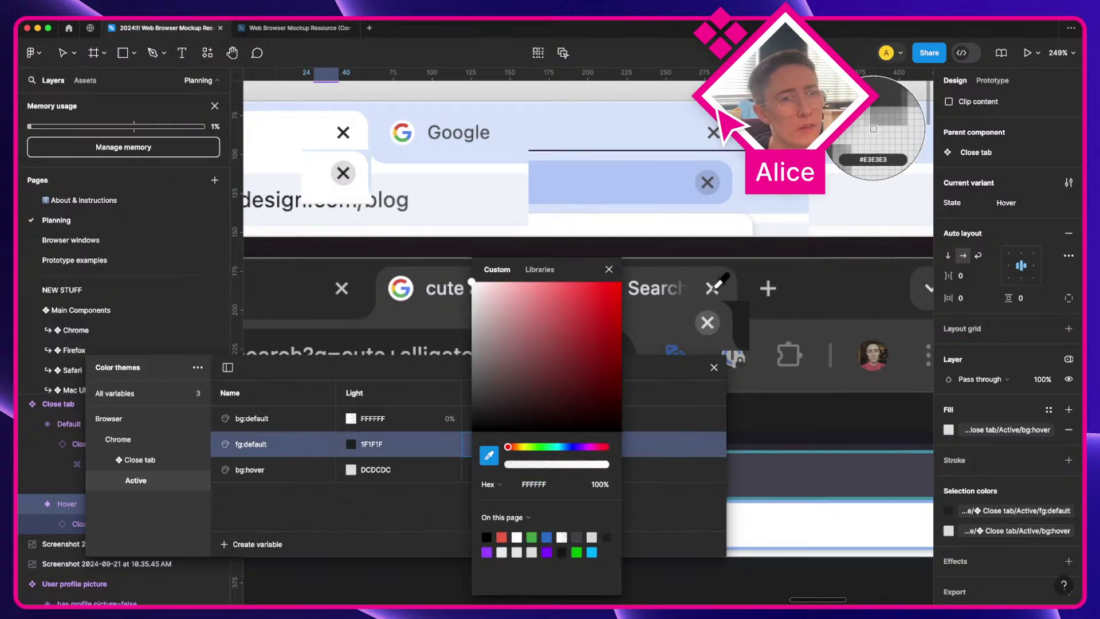
pyautogui.click(710, 290)
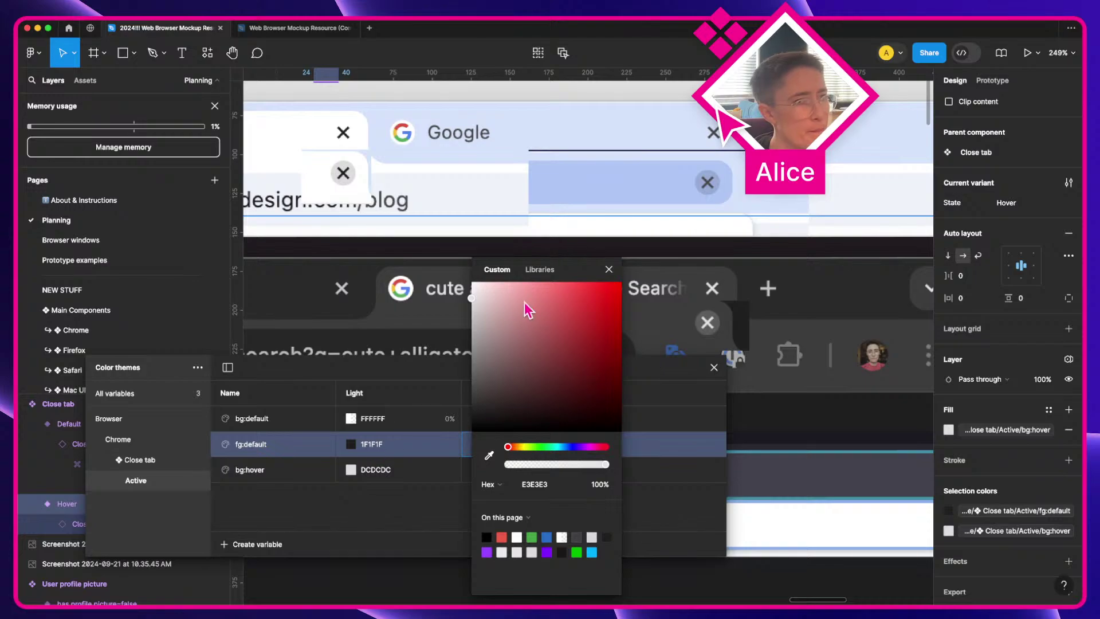
pyautogui.click(608, 270)
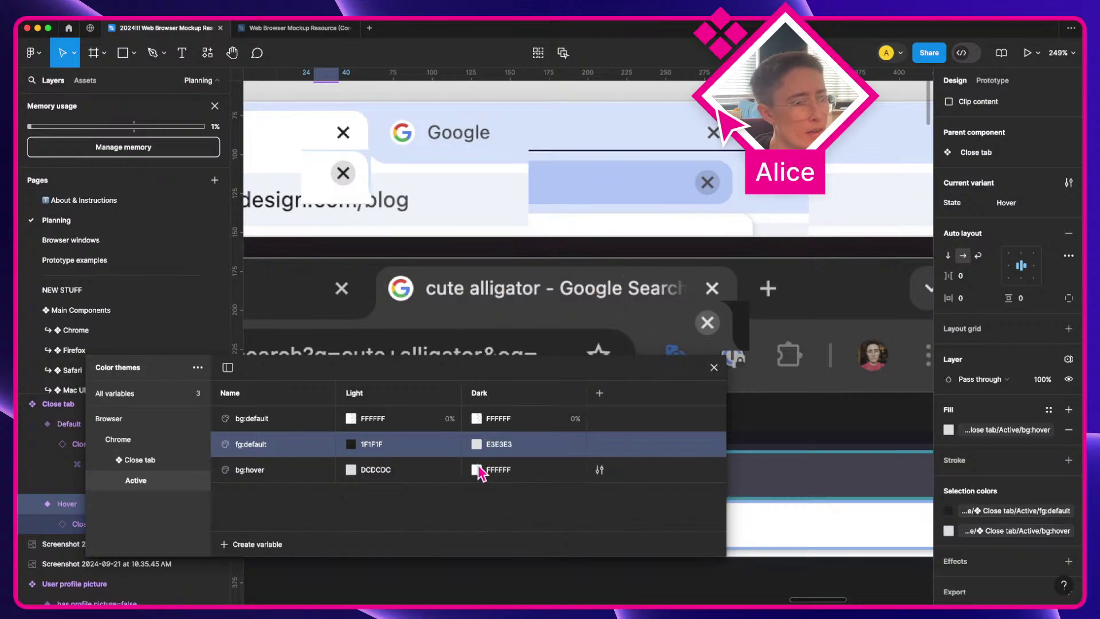
# Step: Sample the 5C5C5C hover grey from the dark screenshot into bg:hover's Dark value
pyautogui.click(476, 470)
pyautogui.click(489, 456)
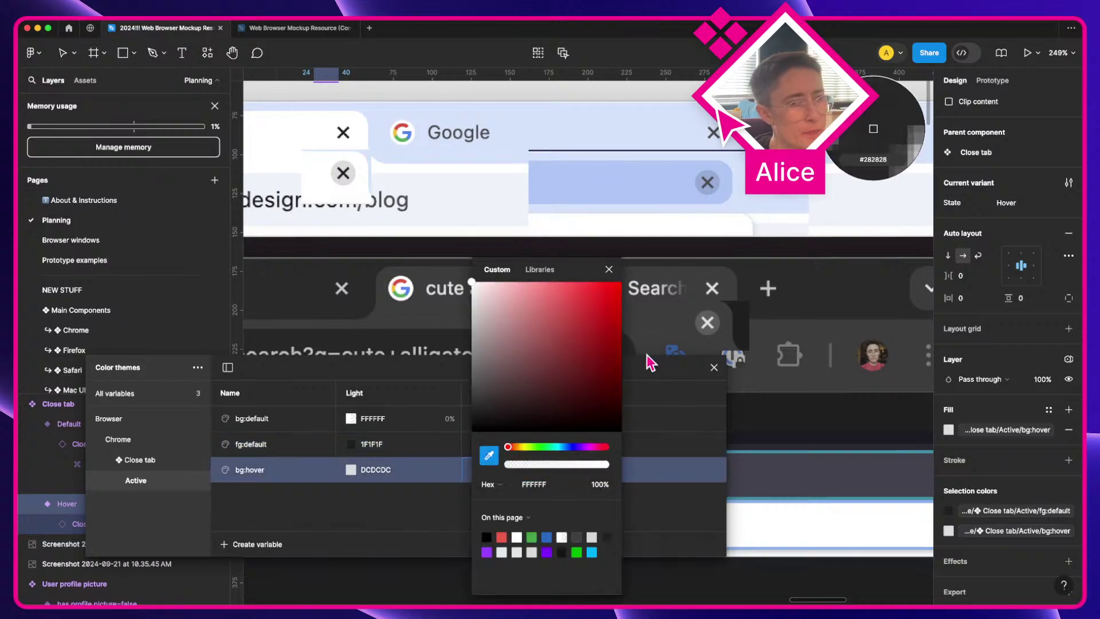
pyautogui.click(711, 314)
pyautogui.click(608, 269)
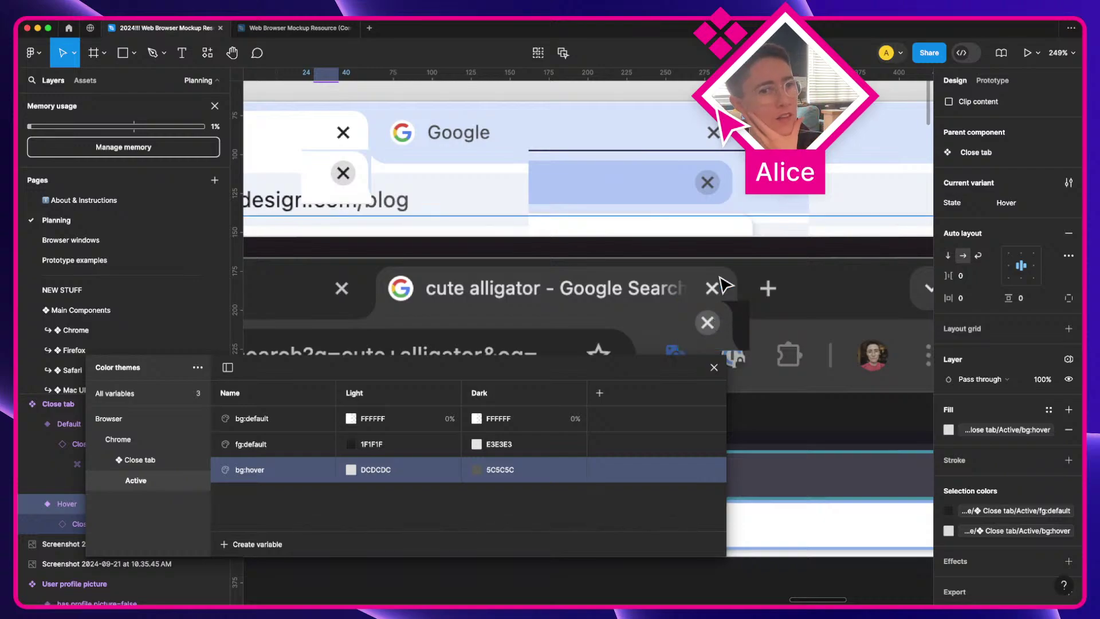
pyautogui.scroll(-5, 713, 325)
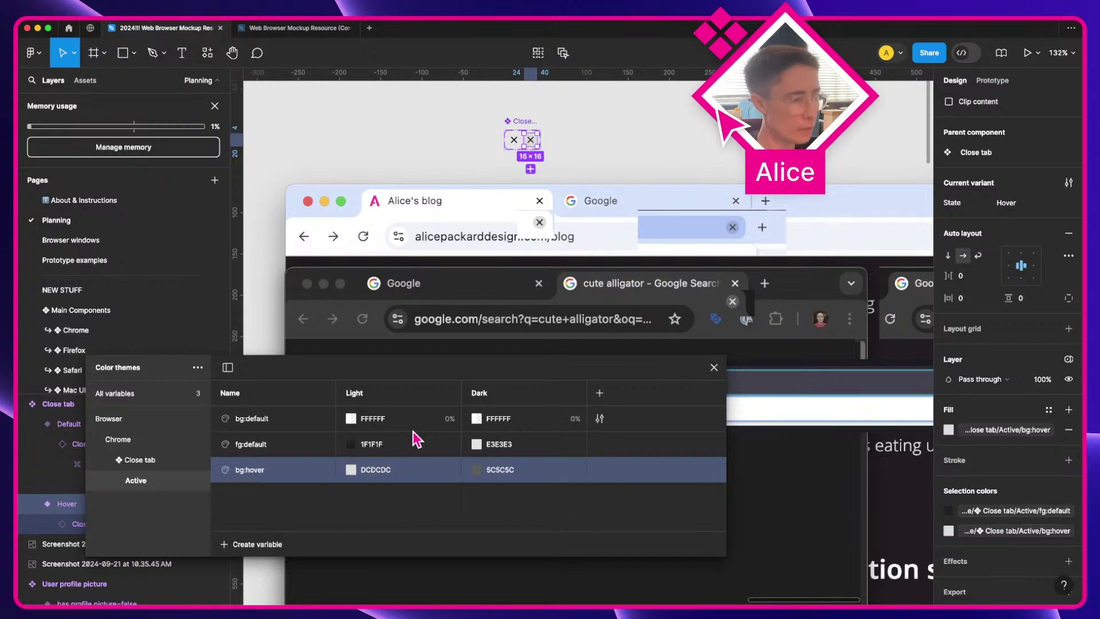
# Step: Select the Close tab component set and pan across to the Component inventory note
pyautogui.scroll(5, 518, 173)
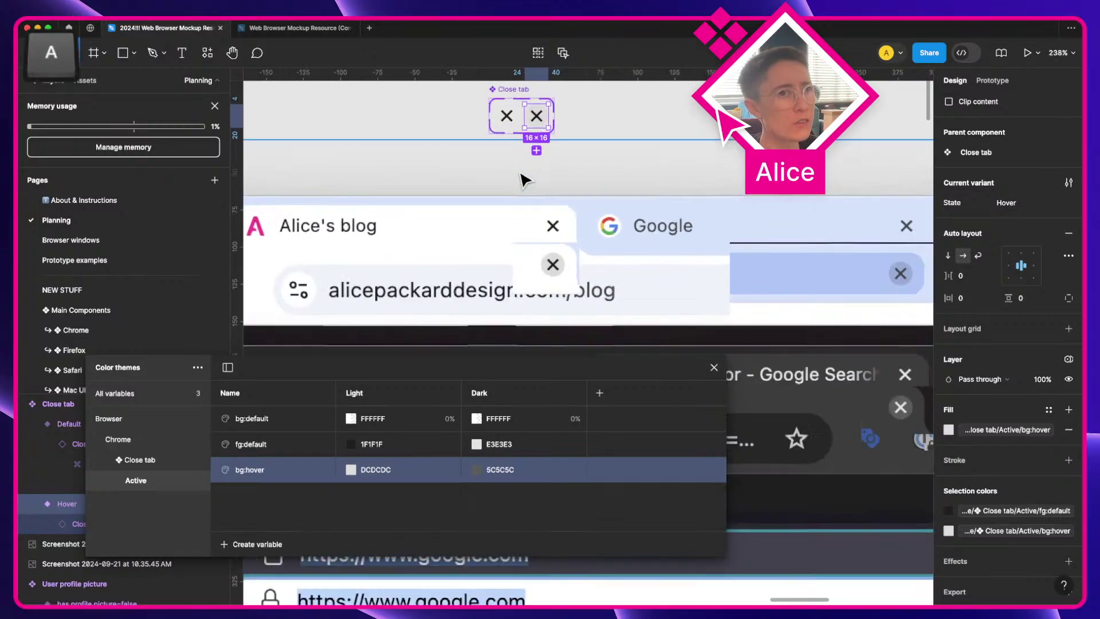
pyautogui.click(507, 193)
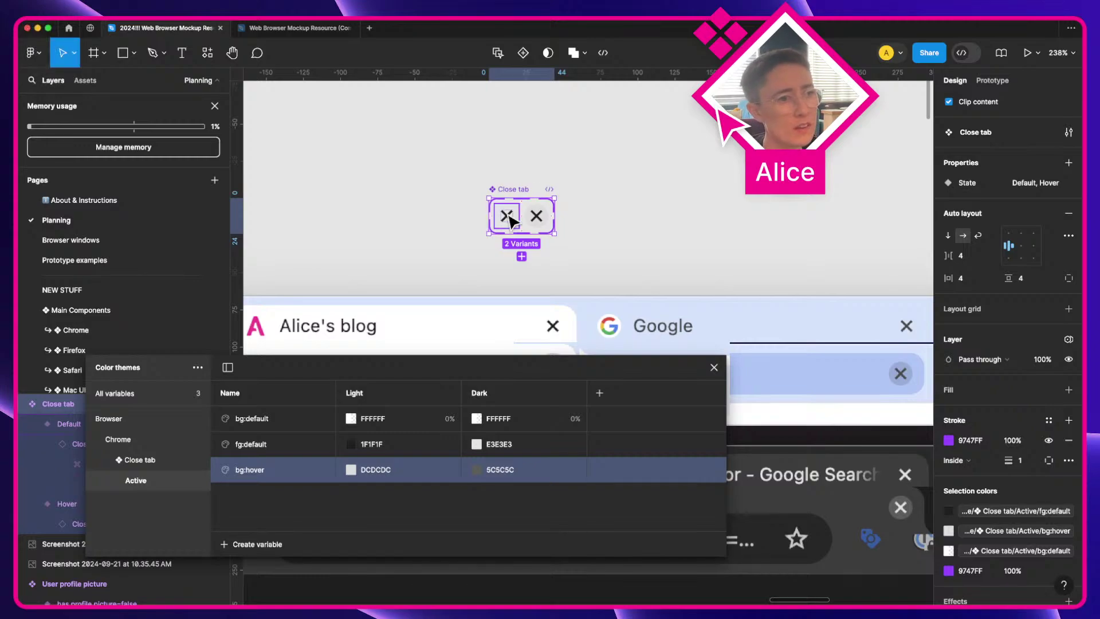
pyautogui.scroll(-5, 508, 220)
pyautogui.hscroll(-10, 346, 264)
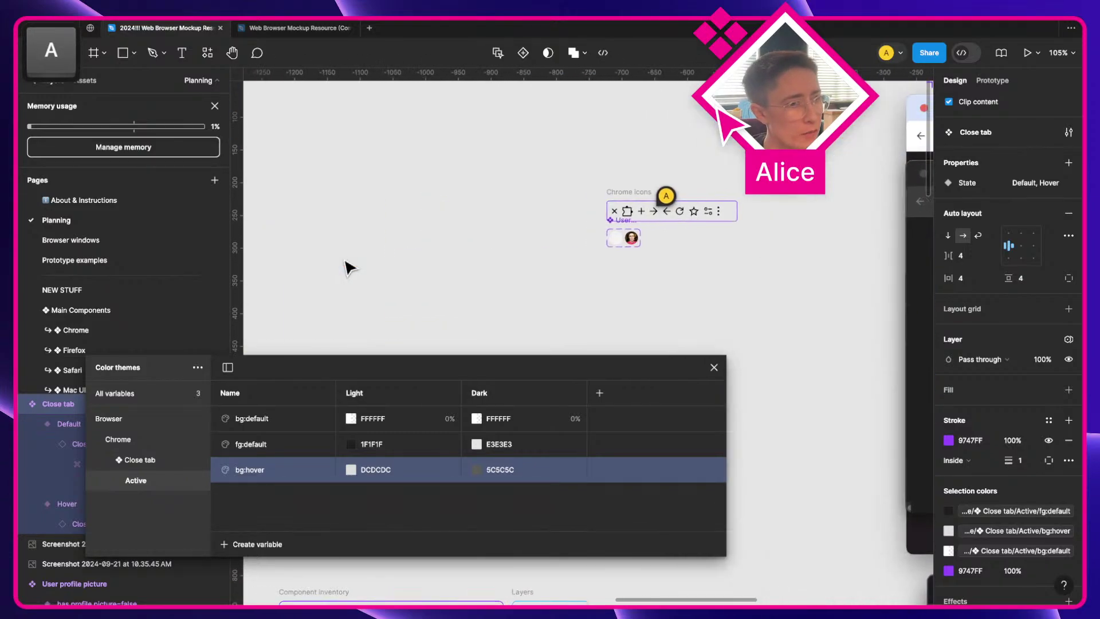
pyautogui.scroll(-10, 346, 265)
pyautogui.hscroll(-5, 346, 265)
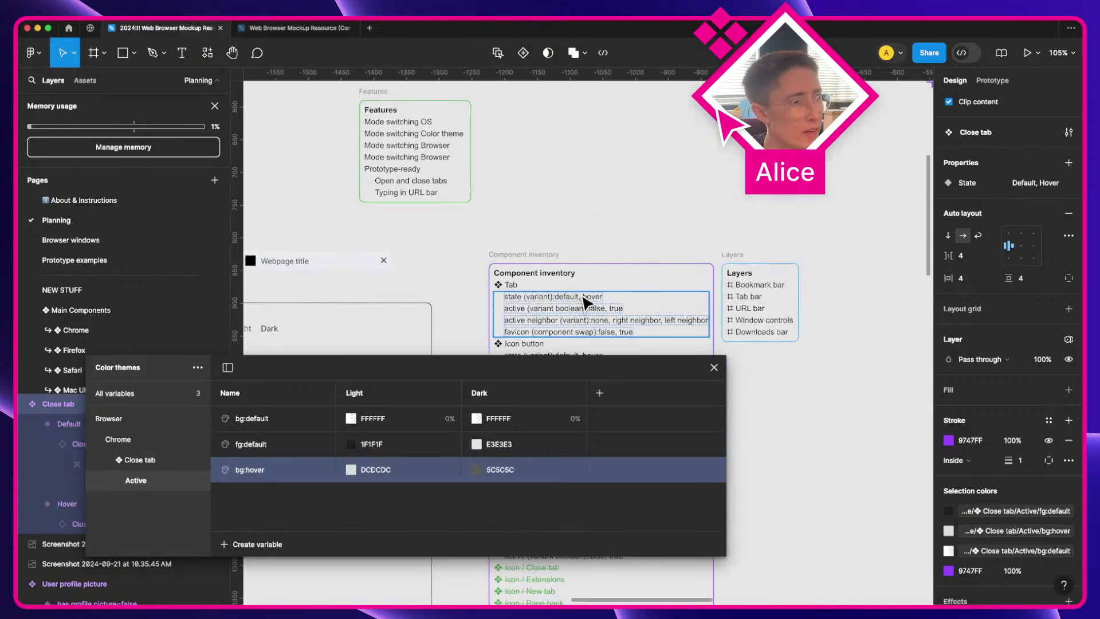
pyautogui.scroll(3, 585, 300)
pyautogui.scroll(-1, 521, 300)
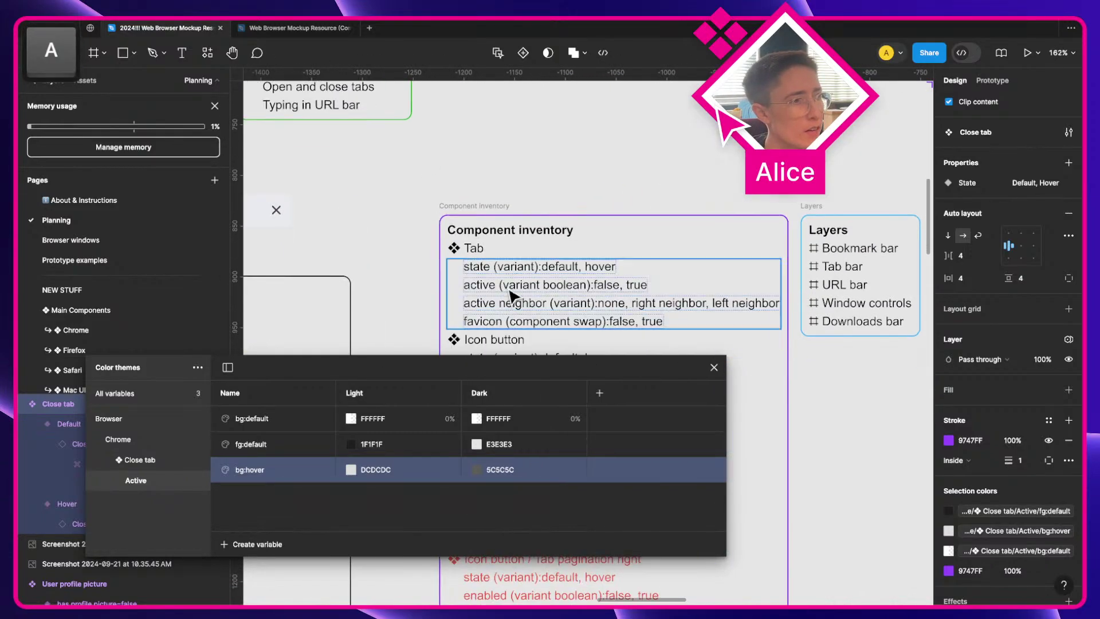
# Step: Strike through the close tab 'state (variant):default, hover' line, undoing a mistaken strike on Tab's line
pyautogui.keyDown('super'); pyautogui.click(479, 272); pyautogui.keyUp('super')
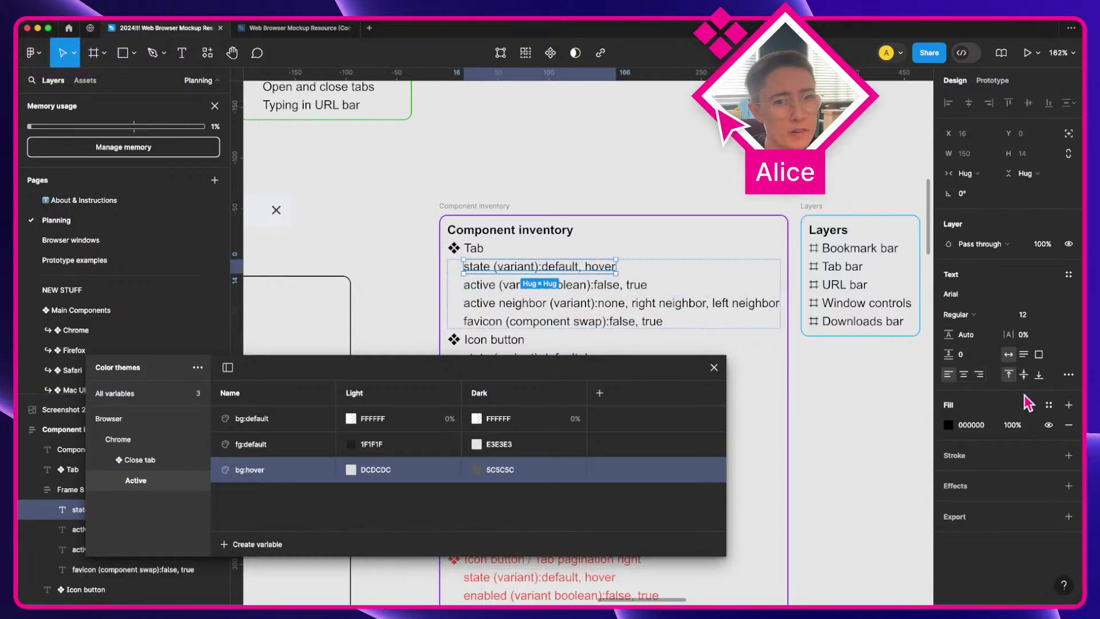
pyautogui.click(1068, 374)
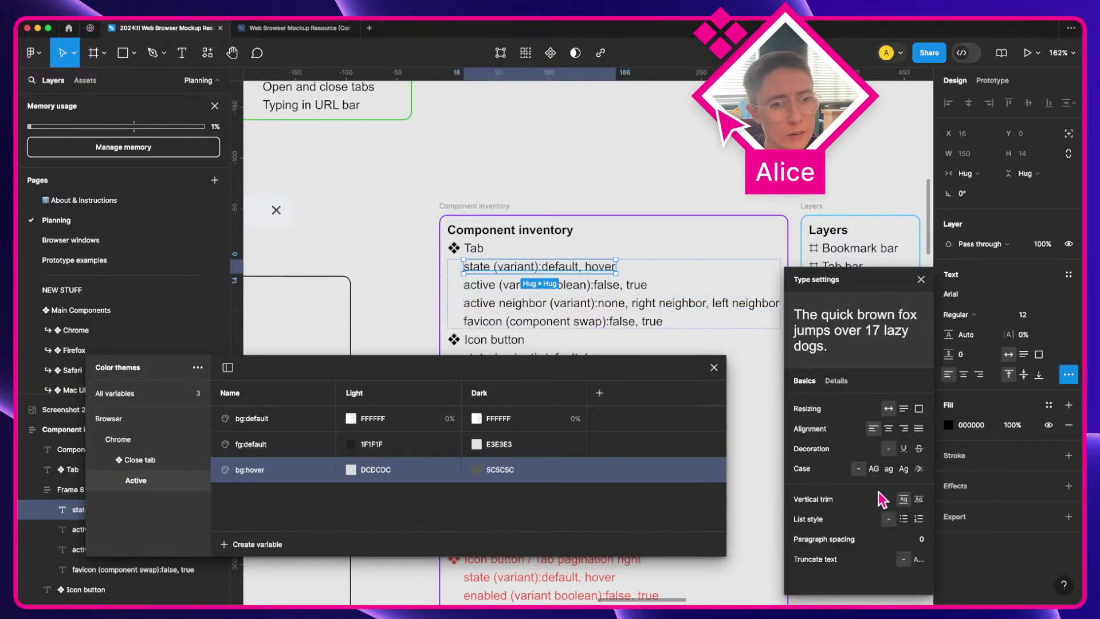
pyautogui.click(919, 448)
pyautogui.click(564, 291)
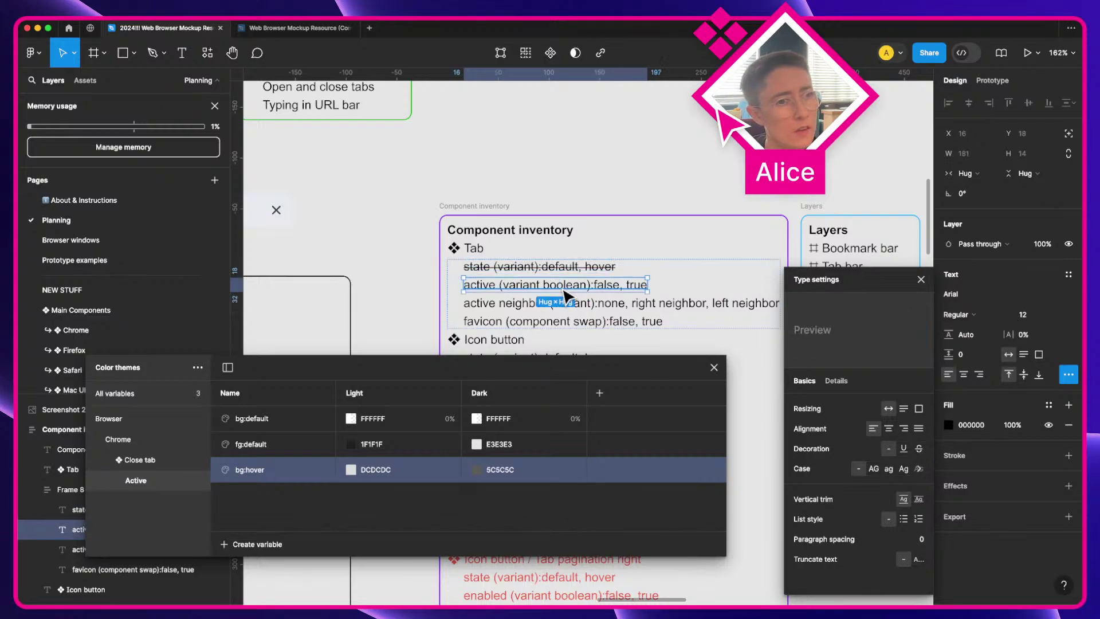
pyautogui.press('super+z')
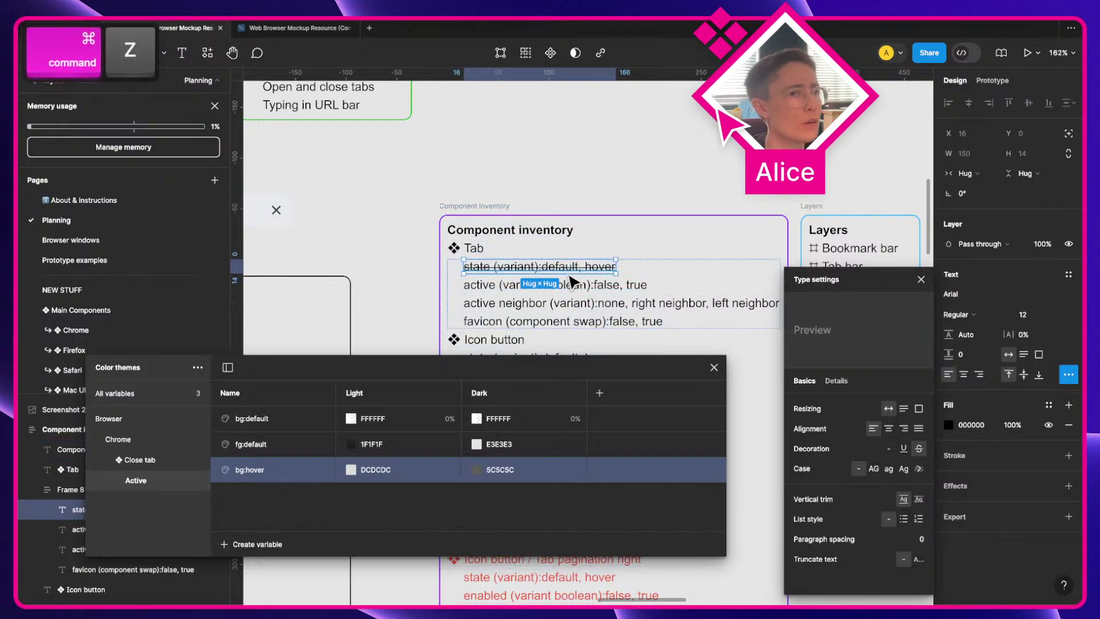
pyautogui.press('super+z')
pyautogui.scroll(-5, 571, 280)
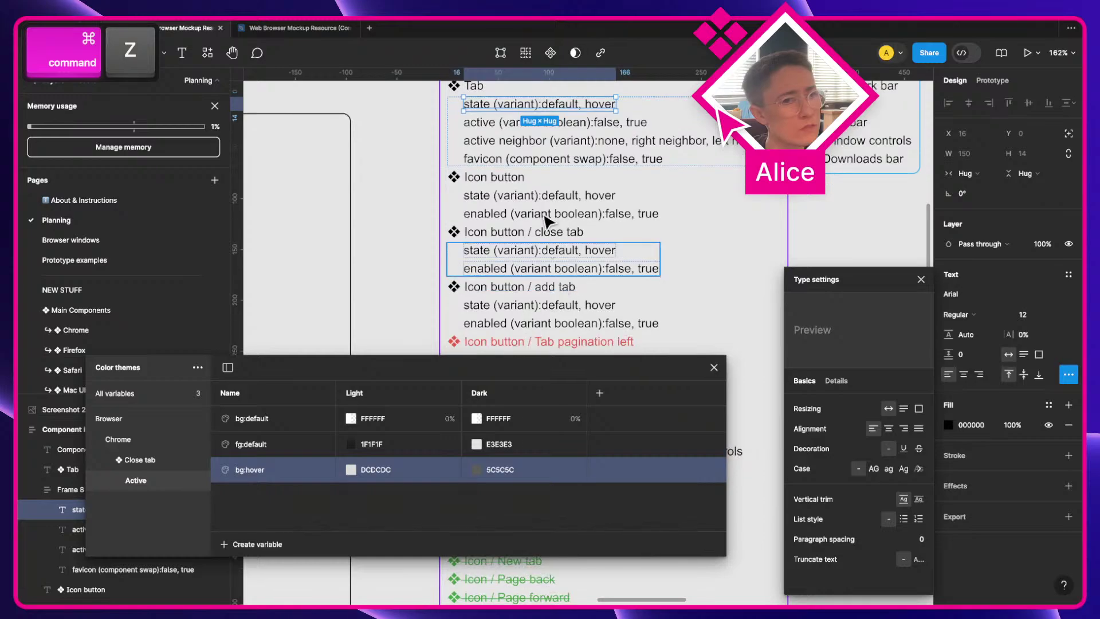
pyautogui.keyDown('super'); pyautogui.click(544, 252); pyautogui.keyUp('super')
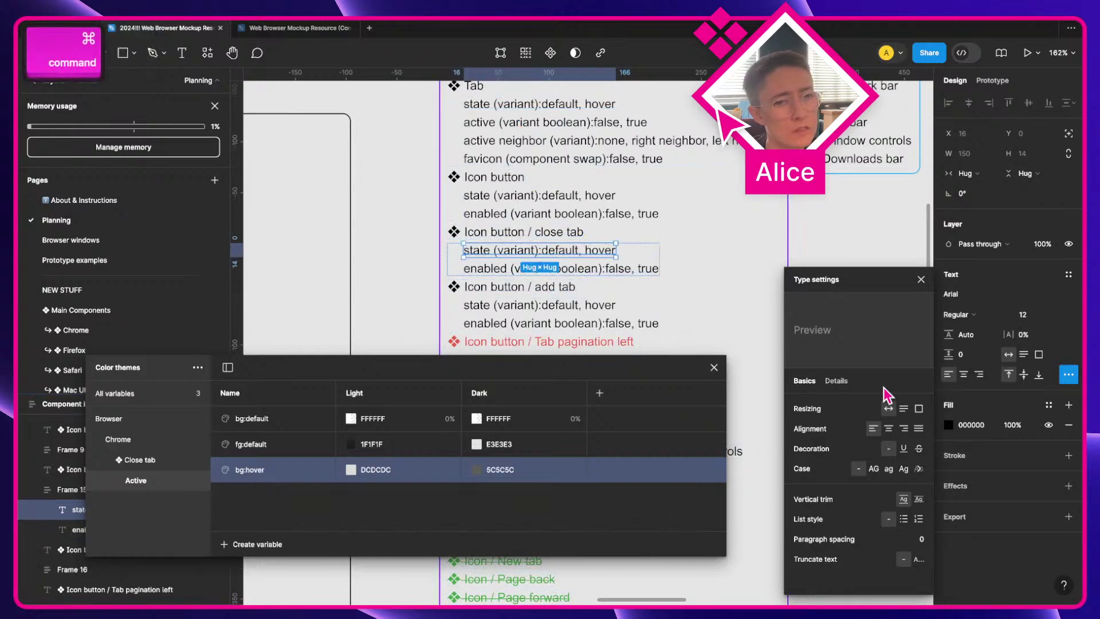
pyautogui.click(919, 450)
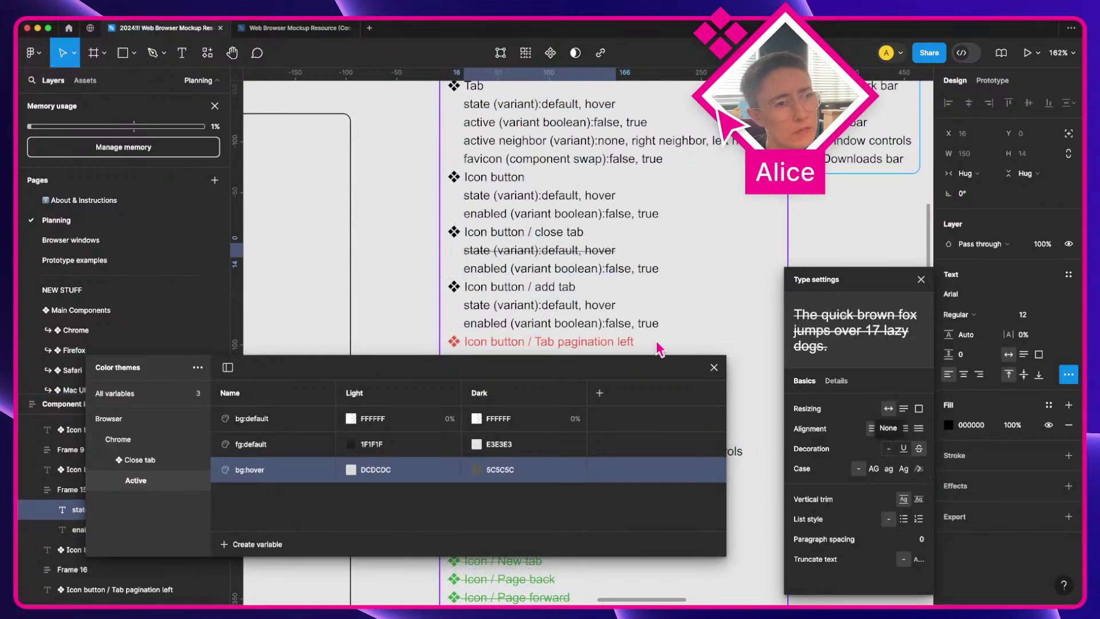
# Step: Copy the 'active (variant boolean)' line under Tab and reselect it
pyautogui.scroll(2, 626, 252)
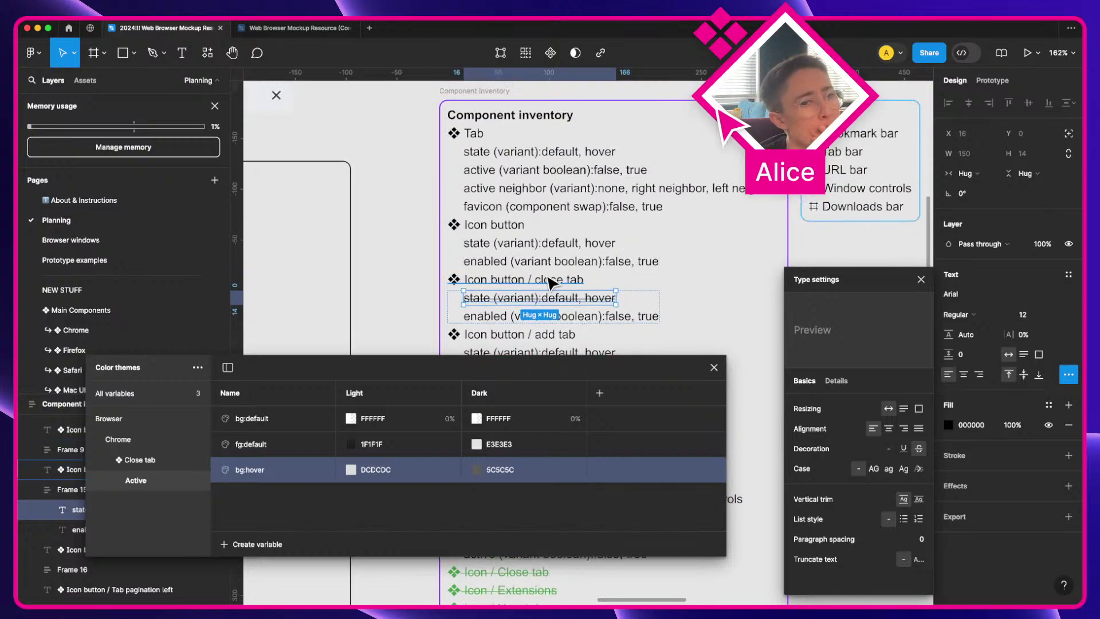
pyautogui.keyDown('super'); pyautogui.click(509, 172); pyautogui.keyUp('super')
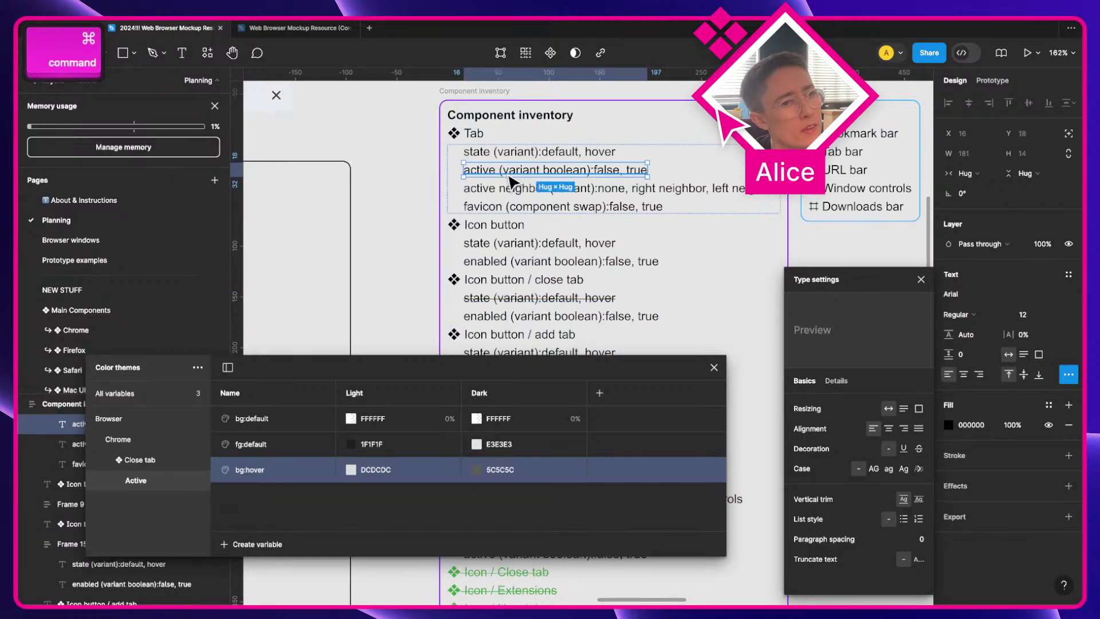
pyautogui.press('super+c')
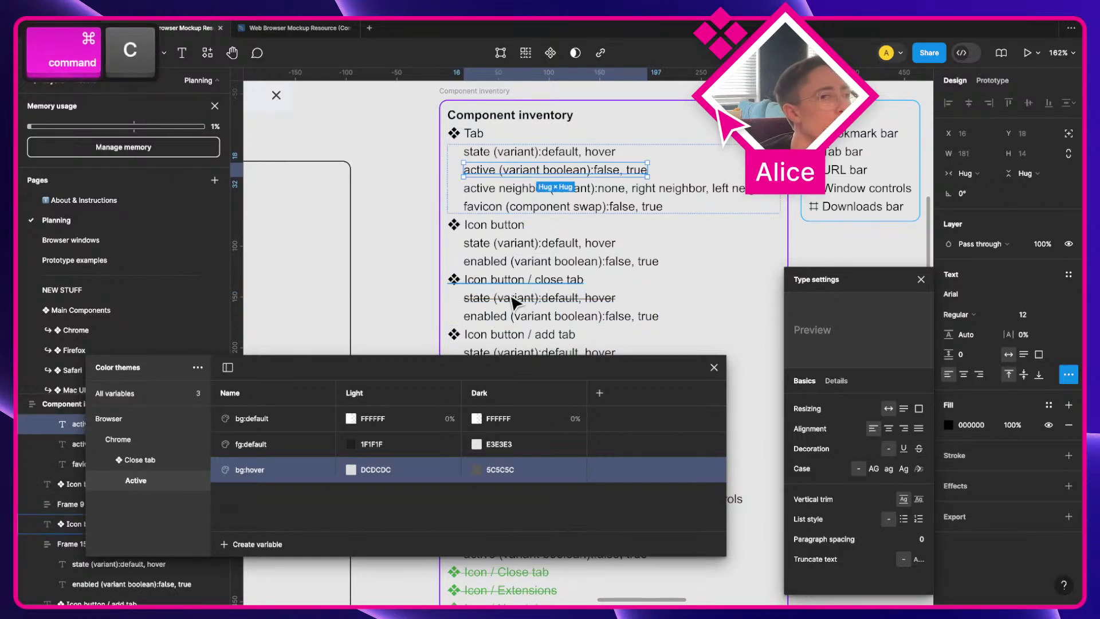
pyautogui.keyDown('super'); pyautogui.click(533, 281); pyautogui.keyUp('super')
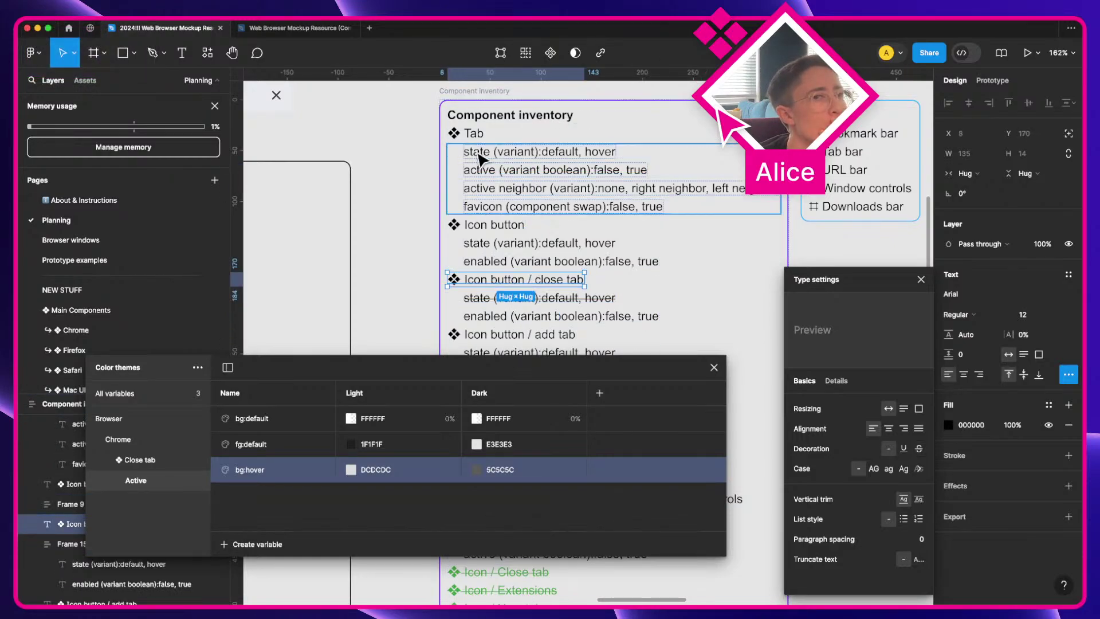
pyautogui.doubleClick(494, 175)
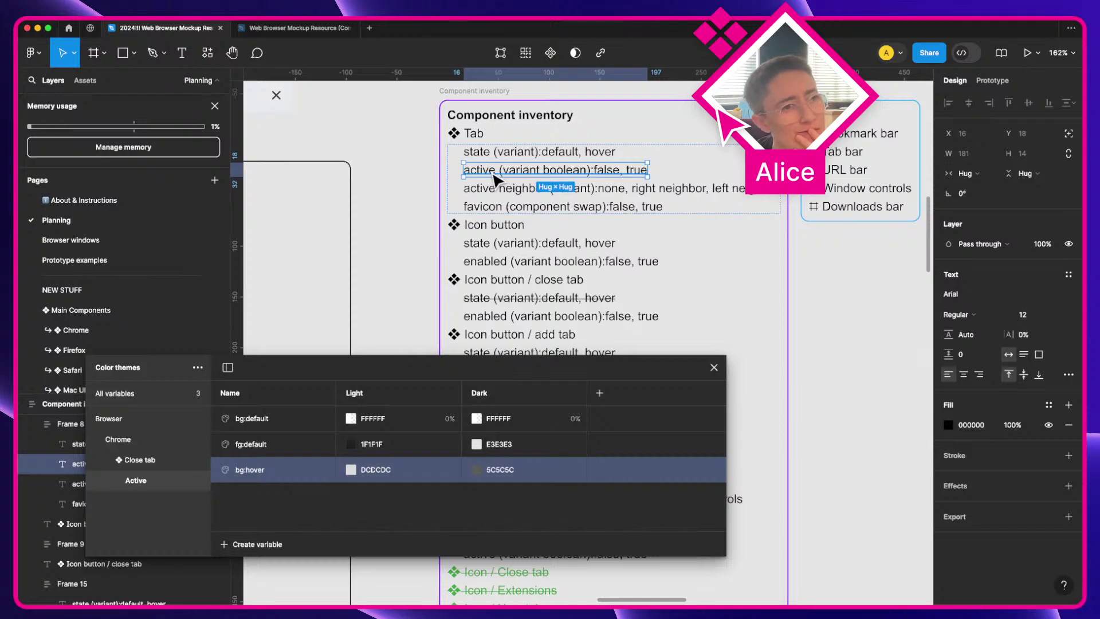
# Step: Place a copy of the X icon beside the component in an auto layout frame using the Light theme
pyautogui.hscroll(15, 628, 278)
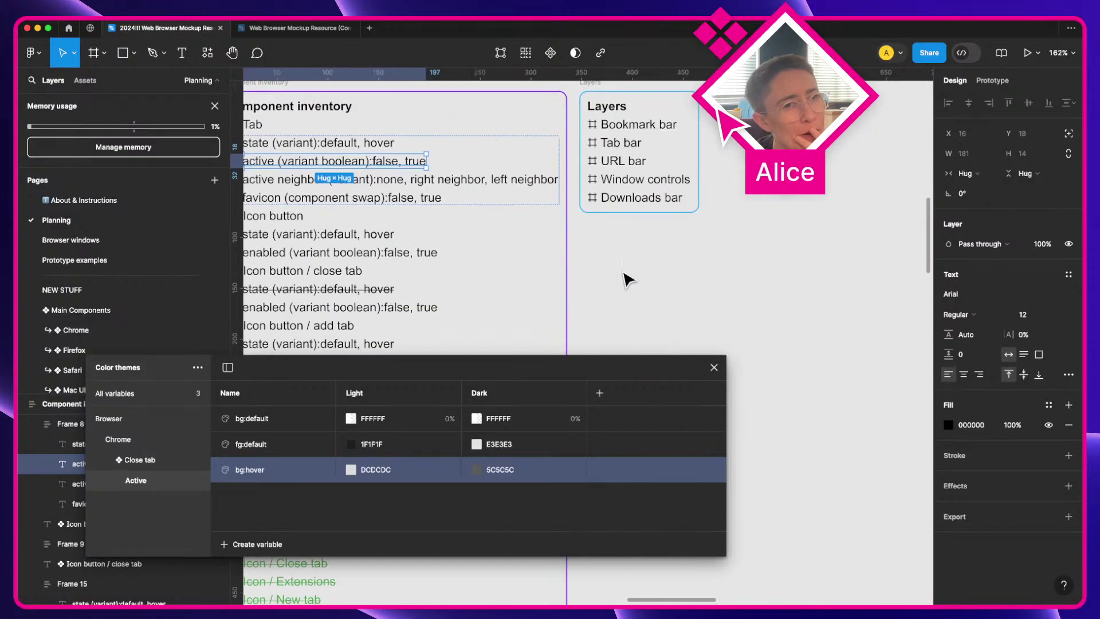
pyautogui.scroll(-5, 630, 280)
pyautogui.hscroll(15, 633, 280)
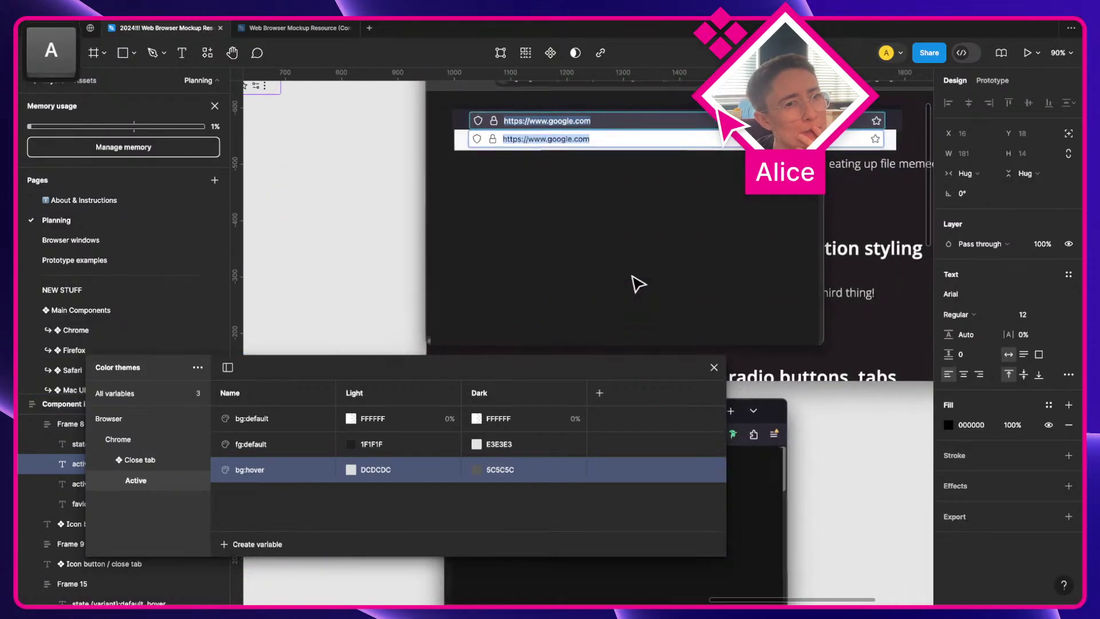
pyautogui.scroll(3, 634, 280)
pyautogui.scroll(5, 643, 212)
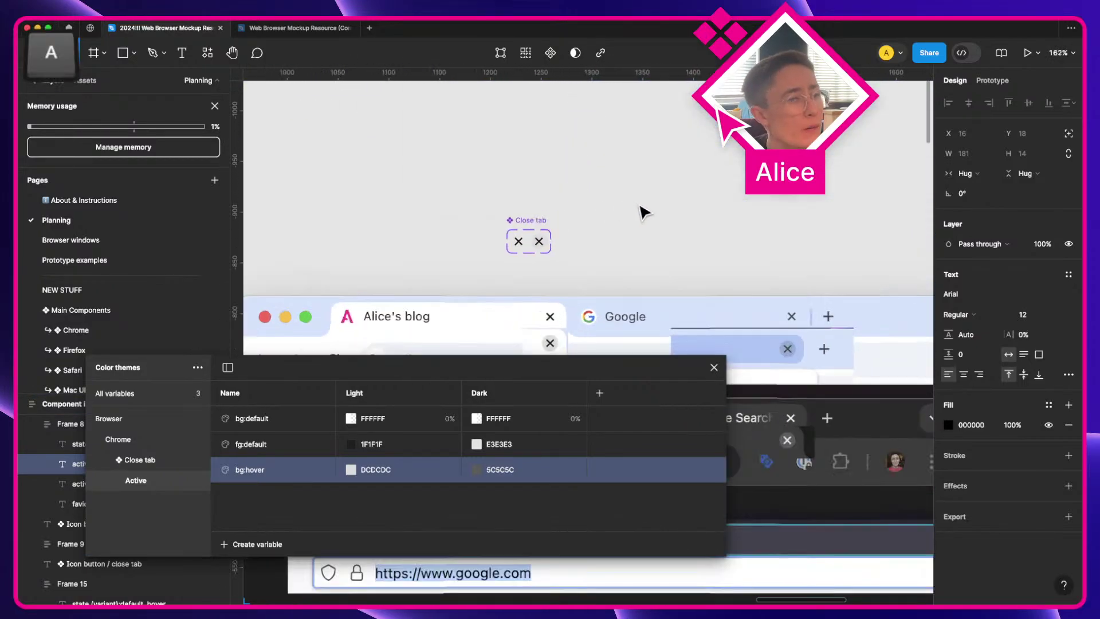
pyautogui.click(643, 211)
pyautogui.click(520, 241)
pyautogui.moveTo(519, 241); pyautogui.dragTo(627, 226)
pyautogui.hotkey('shift', 'a')
pyautogui.scroll(3, 675, 210)
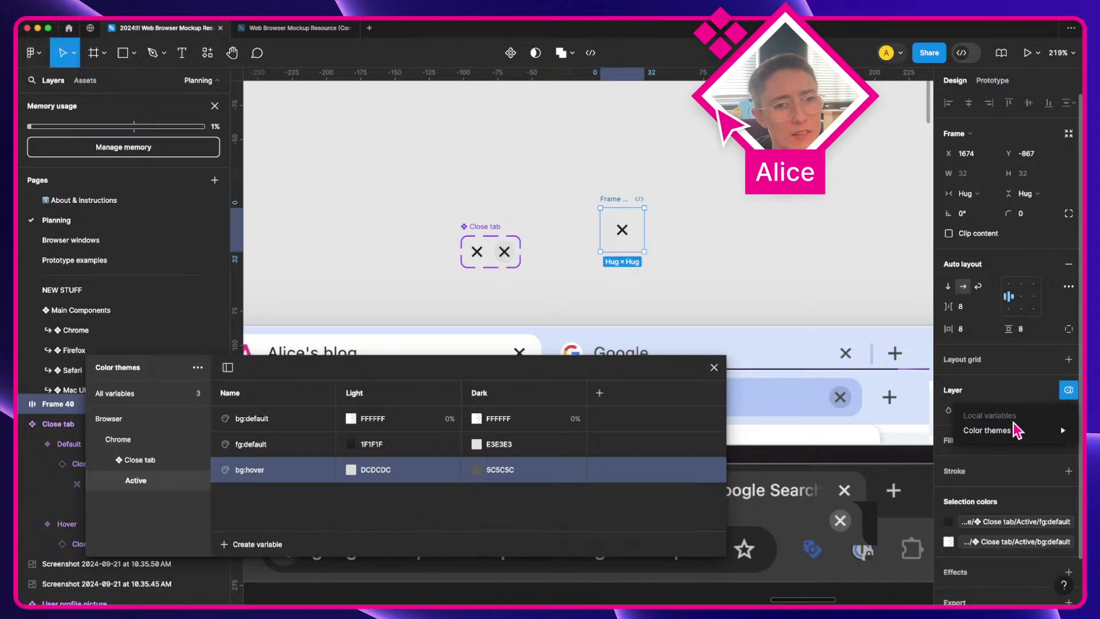
pyautogui.moveTo(1016, 431)
pyautogui.click(888, 457)
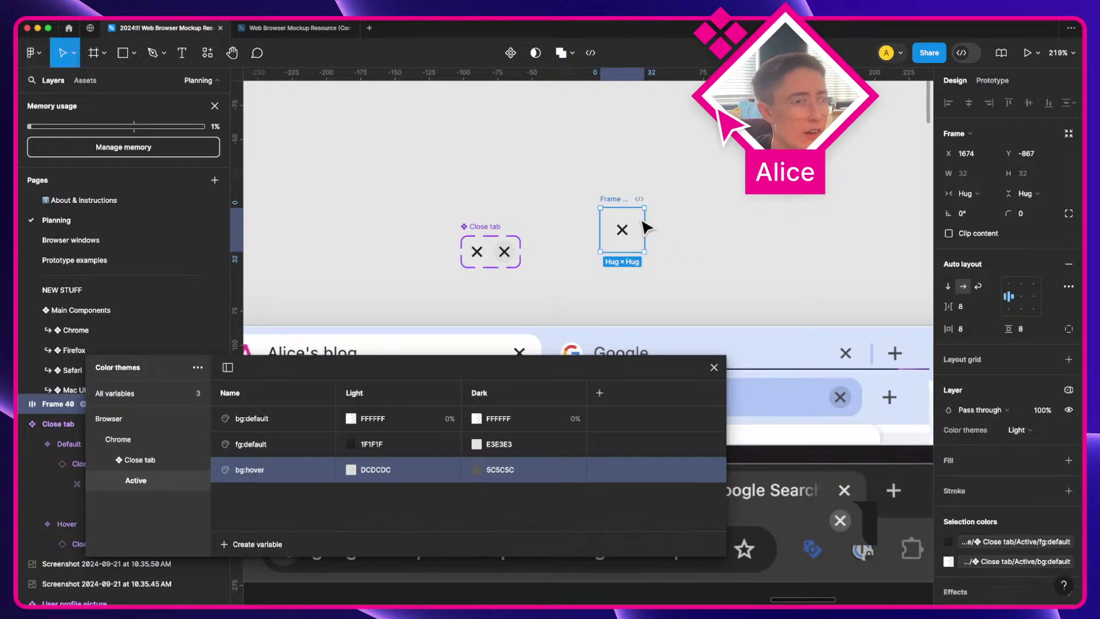
# Step: Duplicate the test frame and give the copy the Dark theme with a solid black fill
pyautogui.moveTo(636, 222); pyautogui.dragTo(707, 224)
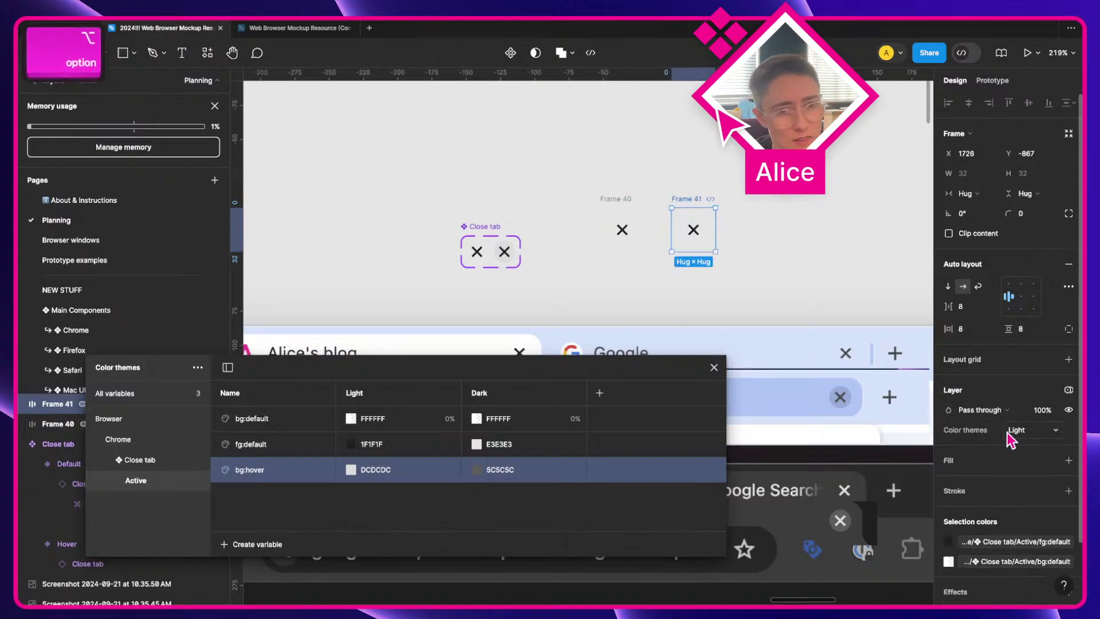
pyautogui.click(1016, 431)
pyautogui.click(1013, 447)
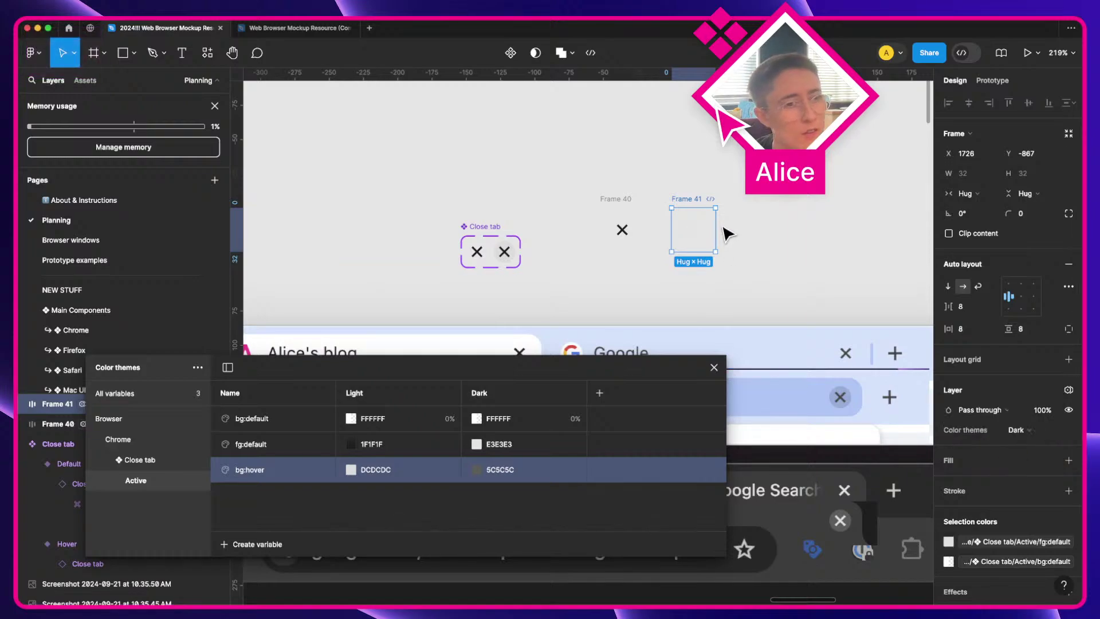
pyautogui.click(960, 460)
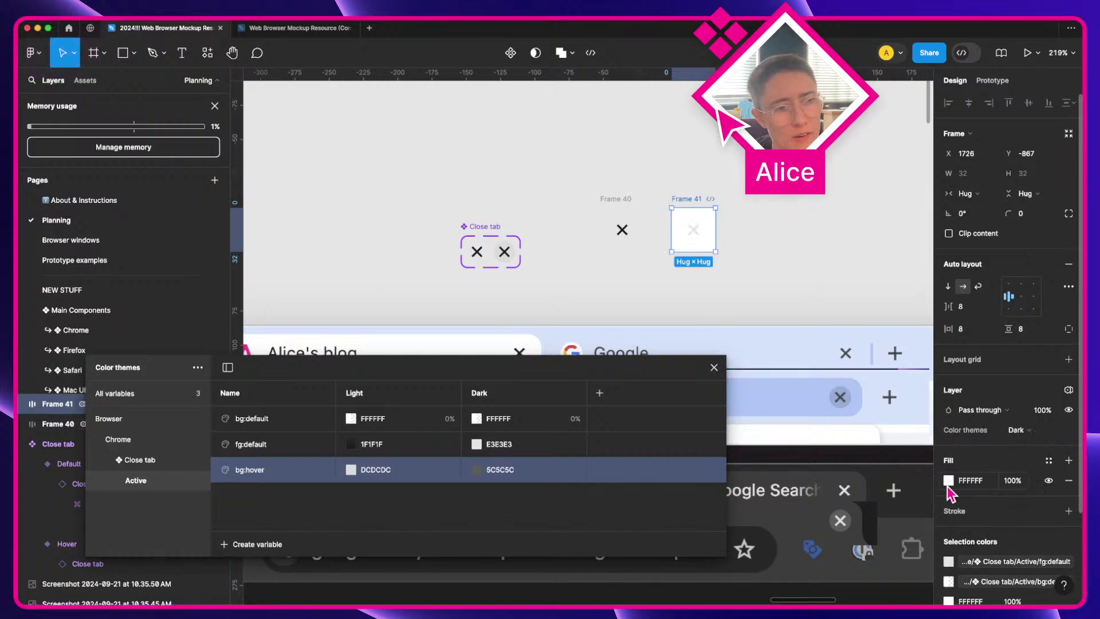
pyautogui.click(948, 482)
pyautogui.click(642, 192)
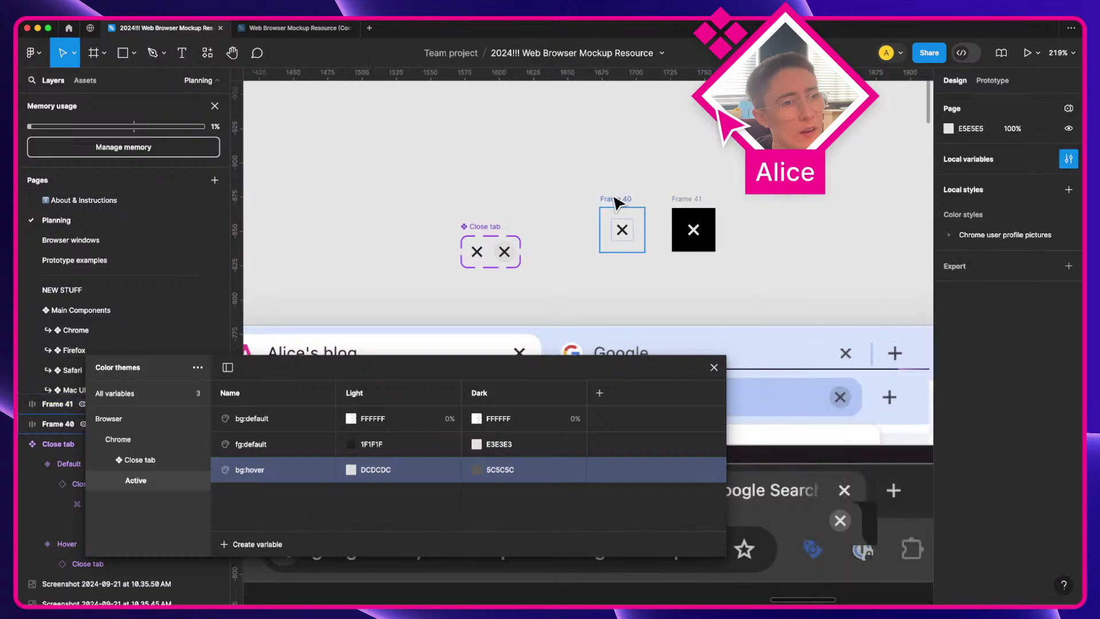
# Step: Wrap both test frames in an auto layout frame, preview it, then delete it
pyautogui.click(616, 201)
pyautogui.keyDown('shift'); pyautogui.click(695, 213); pyautogui.keyUp('shift')
pyautogui.hotkey('shift', 'a')
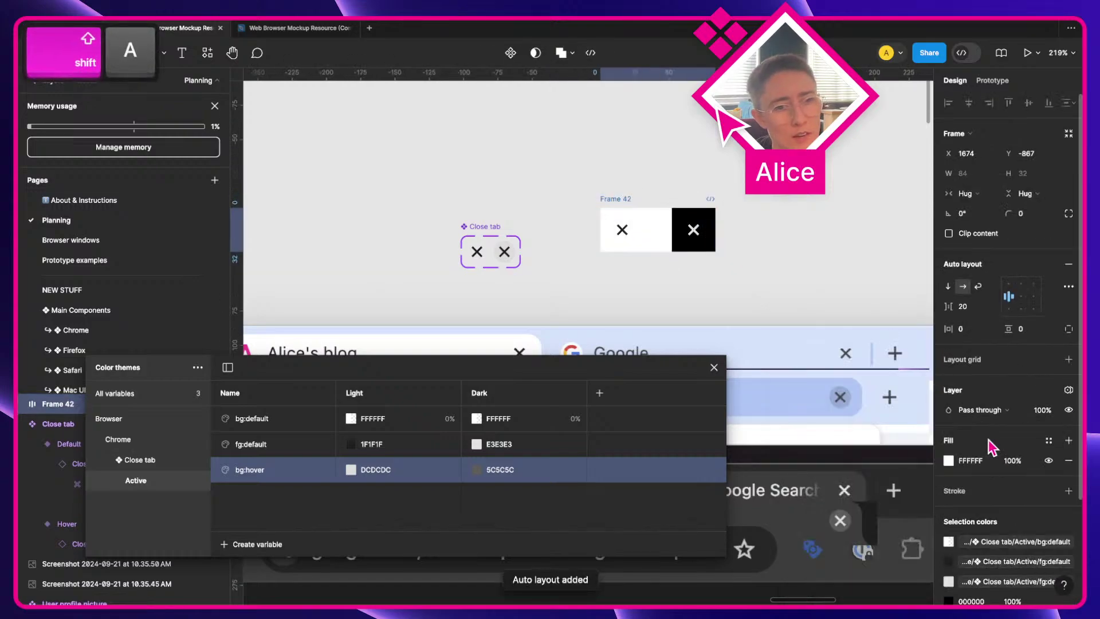
pyautogui.hotkey('shift', 'space')
pyautogui.moveTo(306, 129); pyautogui.dragTo(344, 150)
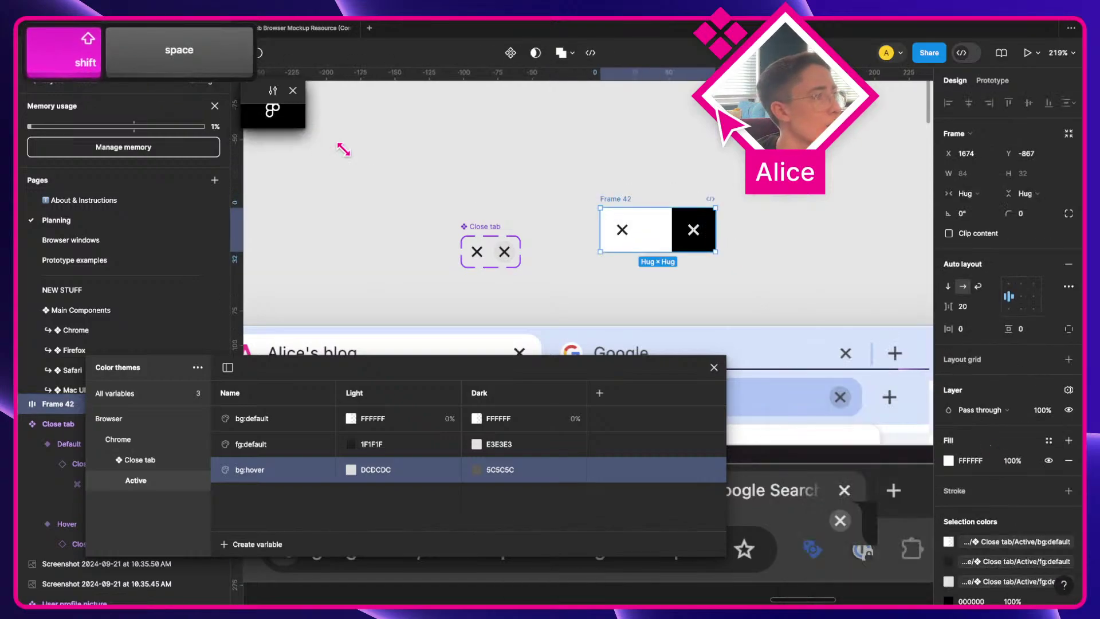
pyautogui.moveTo(587, 192); pyautogui.dragTo(579, 191)
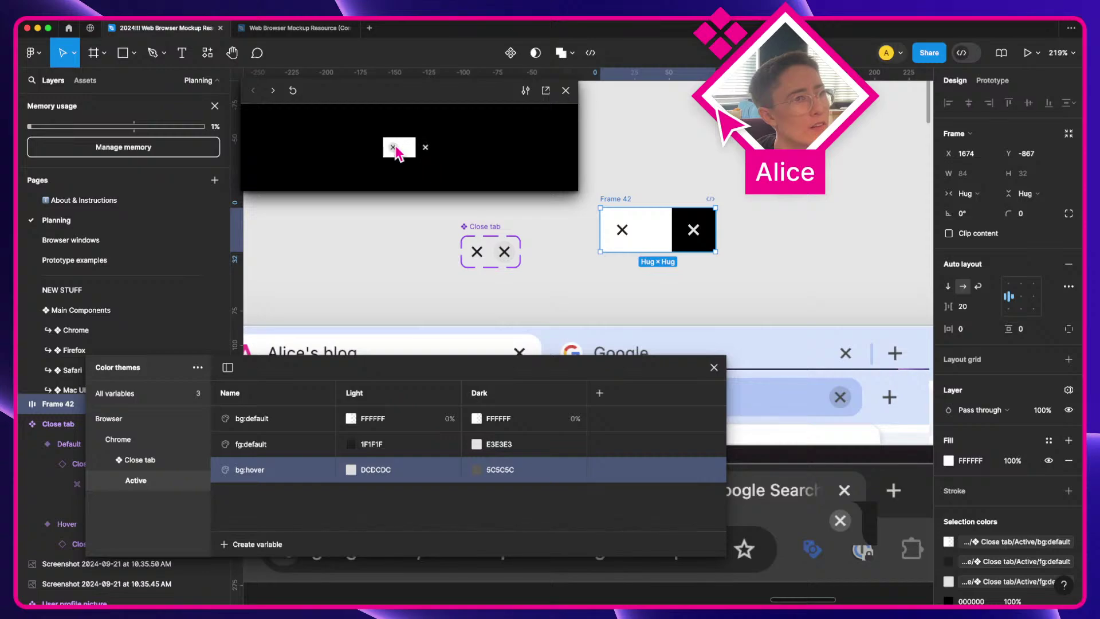
pyautogui.click(565, 90)
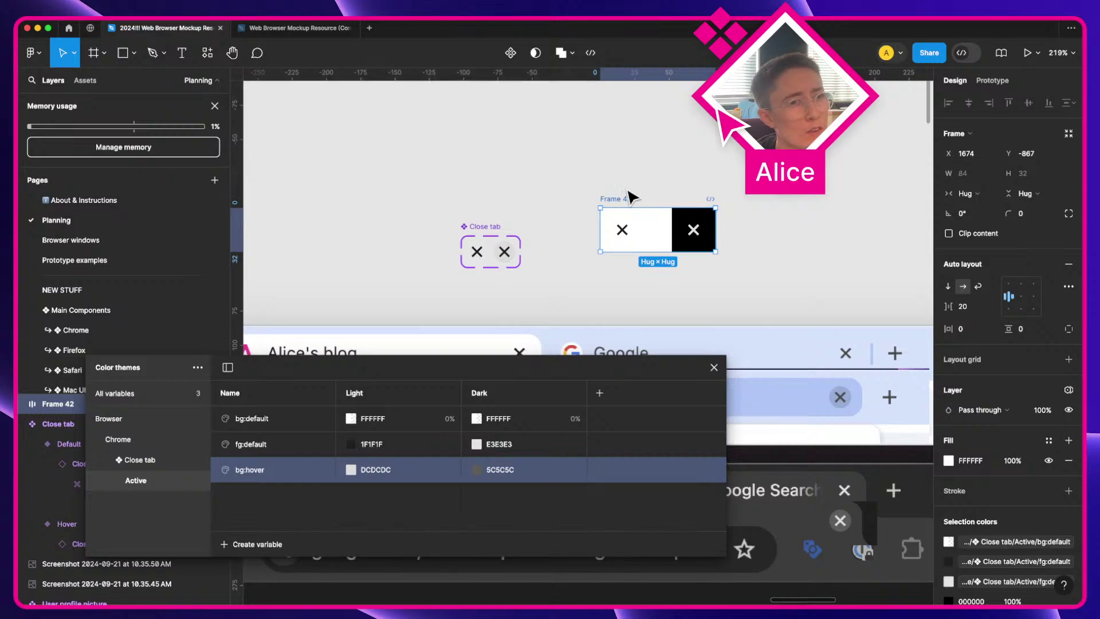
pyautogui.press('BackSpace')
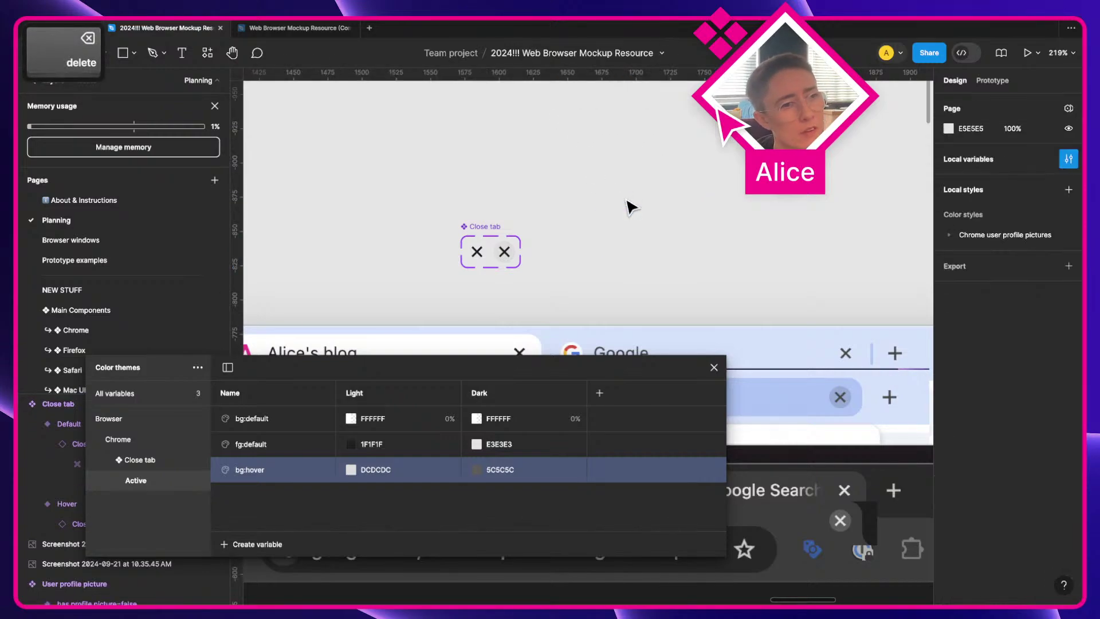
# Step: Draw a swatch rectangle filled with the DCDCDC grey sampled from the hover circle
pyautogui.scroll(-5, 498, 237)
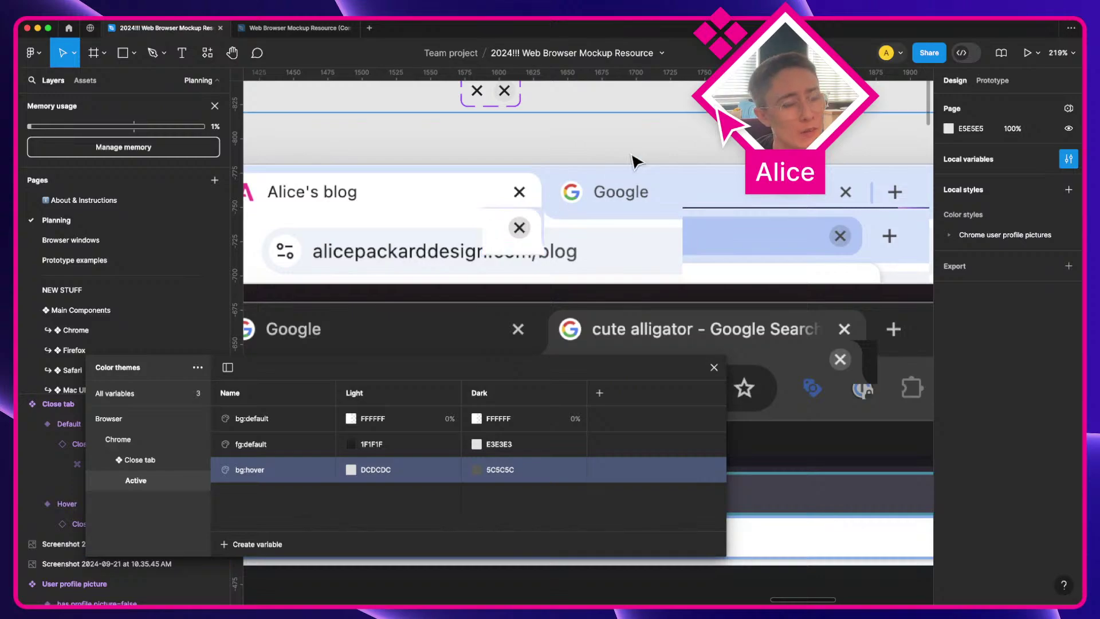
pyautogui.scroll(2, 634, 154)
pyautogui.press('r')
pyautogui.moveTo(638, 104); pyautogui.dragTo(696, 149)
pyautogui.press('i')
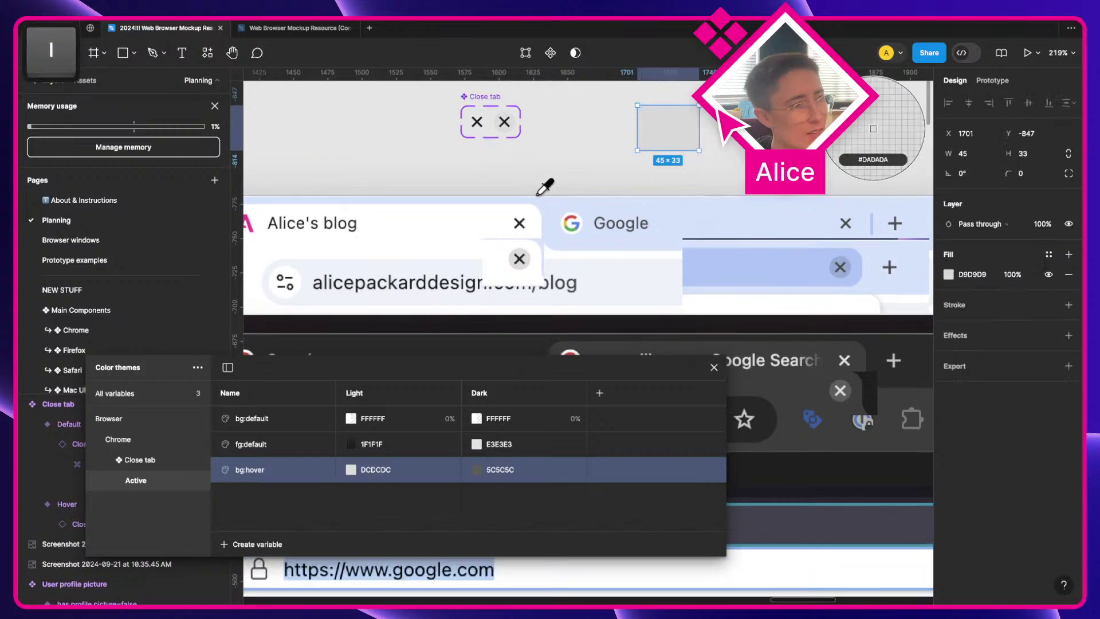
pyautogui.click(521, 221)
pyautogui.press('i')
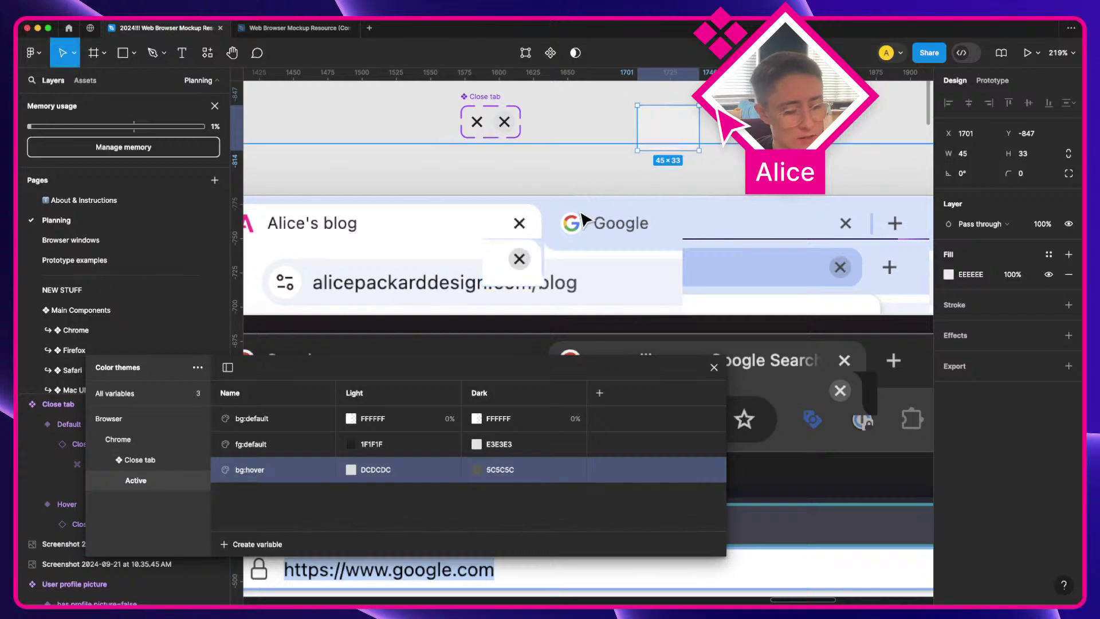
pyautogui.click(519, 253)
# Step: Duplicate the swatch and fill the copy with the blue sampled from the hover circle
pyautogui.moveTo(668, 137); pyautogui.dragTo(734, 137)
pyautogui.press('i')
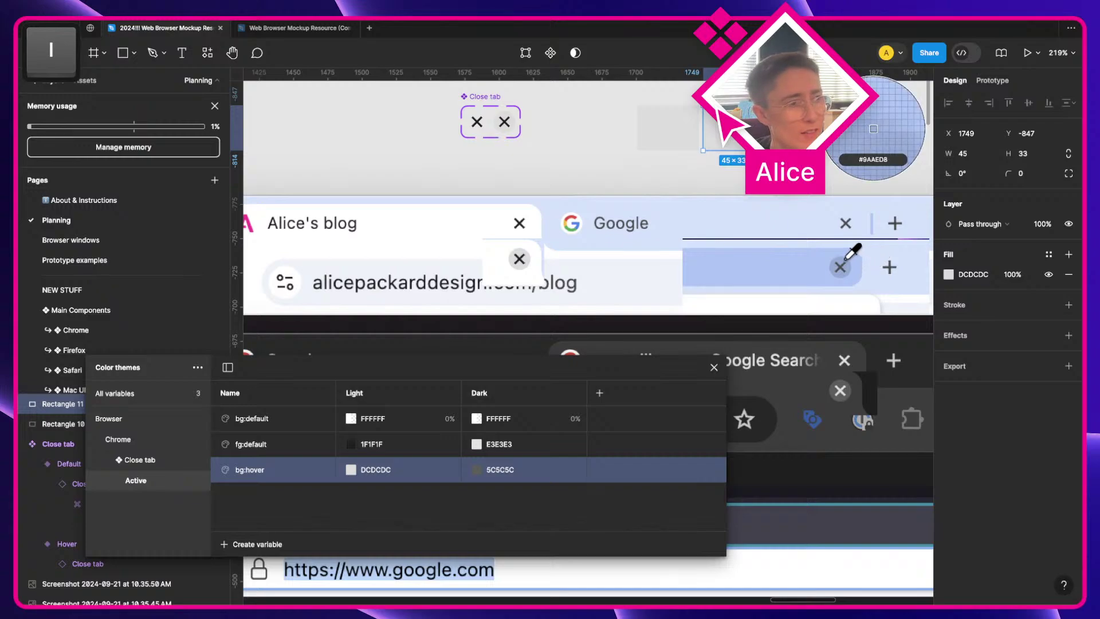
pyautogui.click(842, 262)
pyautogui.click(831, 138)
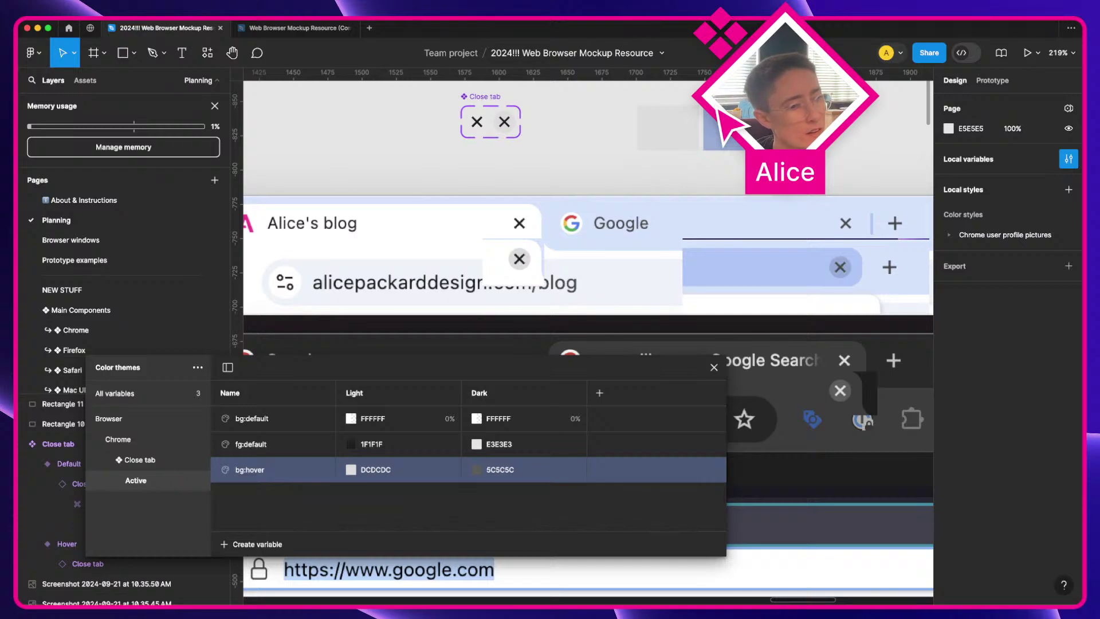
# Step: Rename the Close tab component set to 'Close tab - active'
pyautogui.click(493, 100)
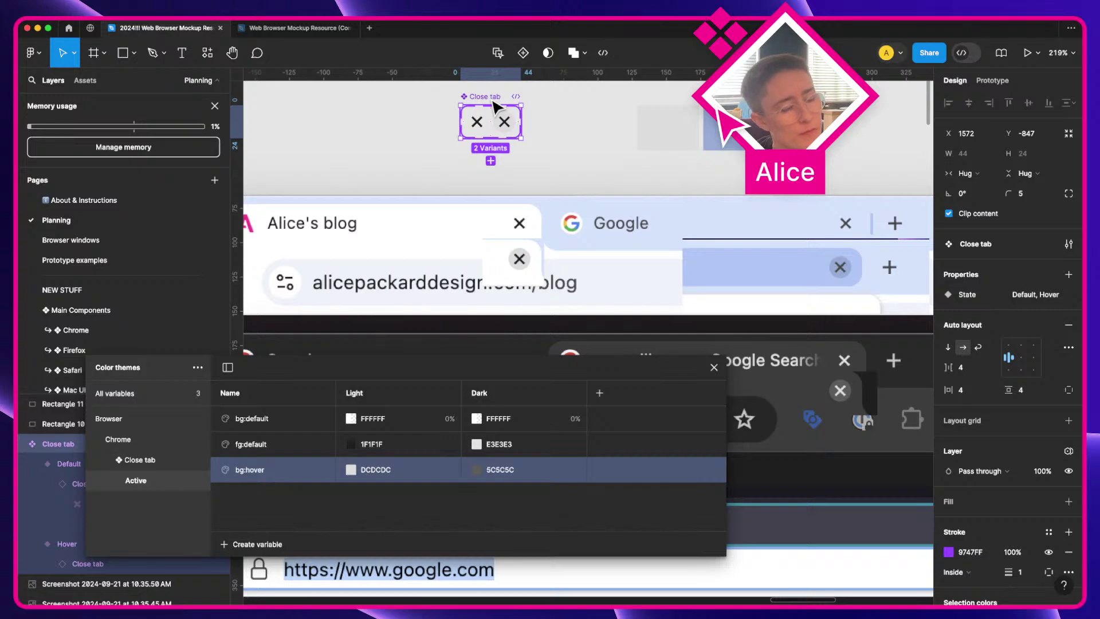
pyautogui.scroll(-2, 510, 136)
pyautogui.scroll(-3, 510, 135)
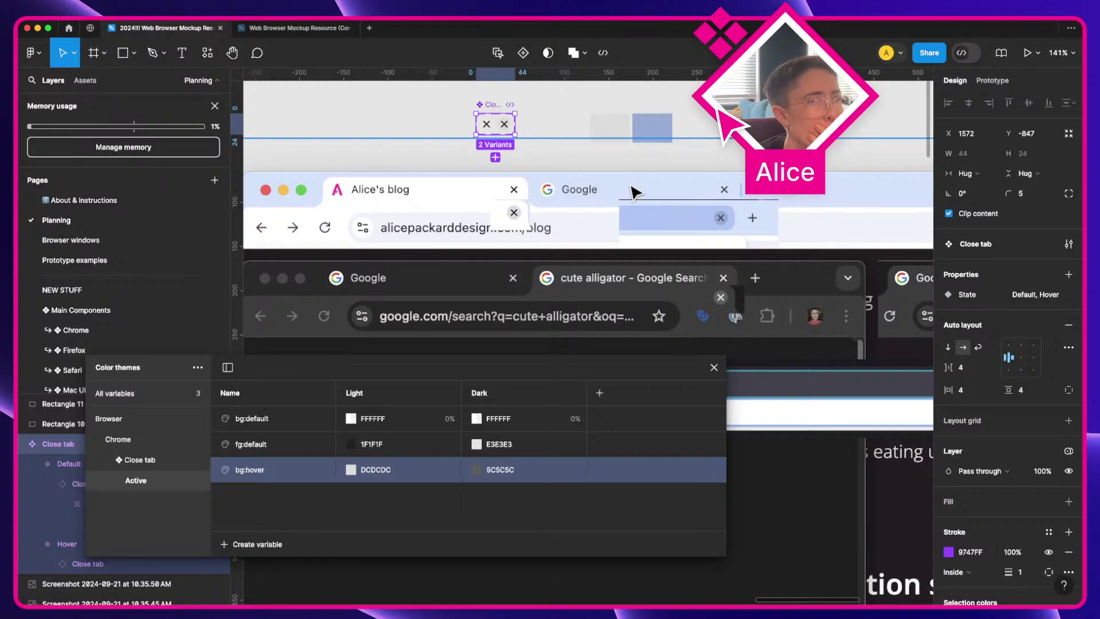
pyautogui.scroll(1, 568, 223)
pyautogui.scroll(2, 569, 222)
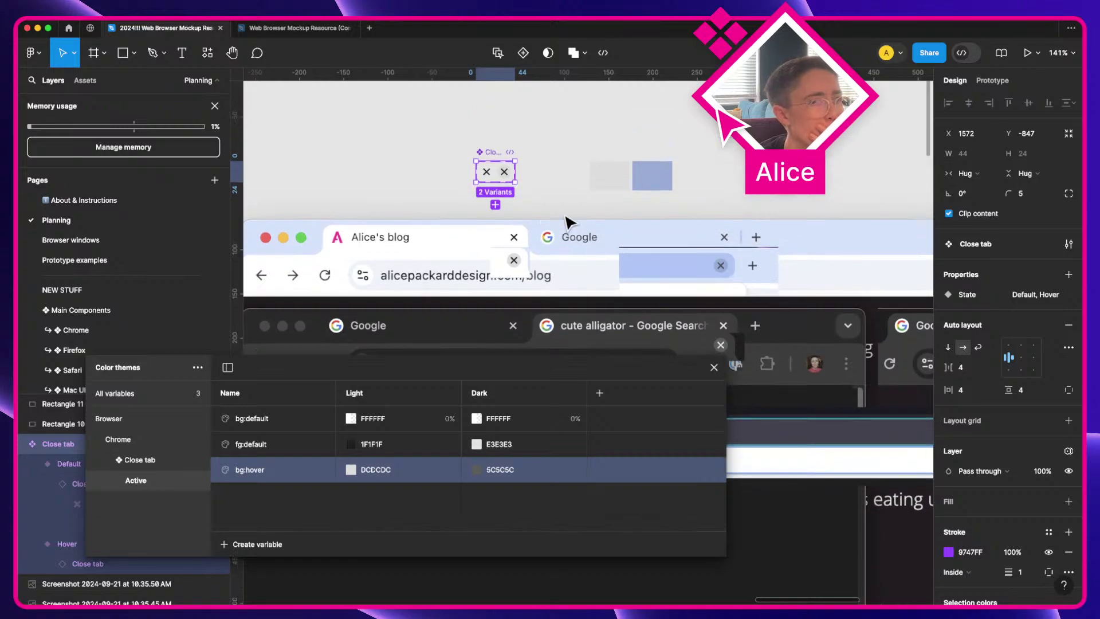
pyautogui.scroll(4, 499, 159)
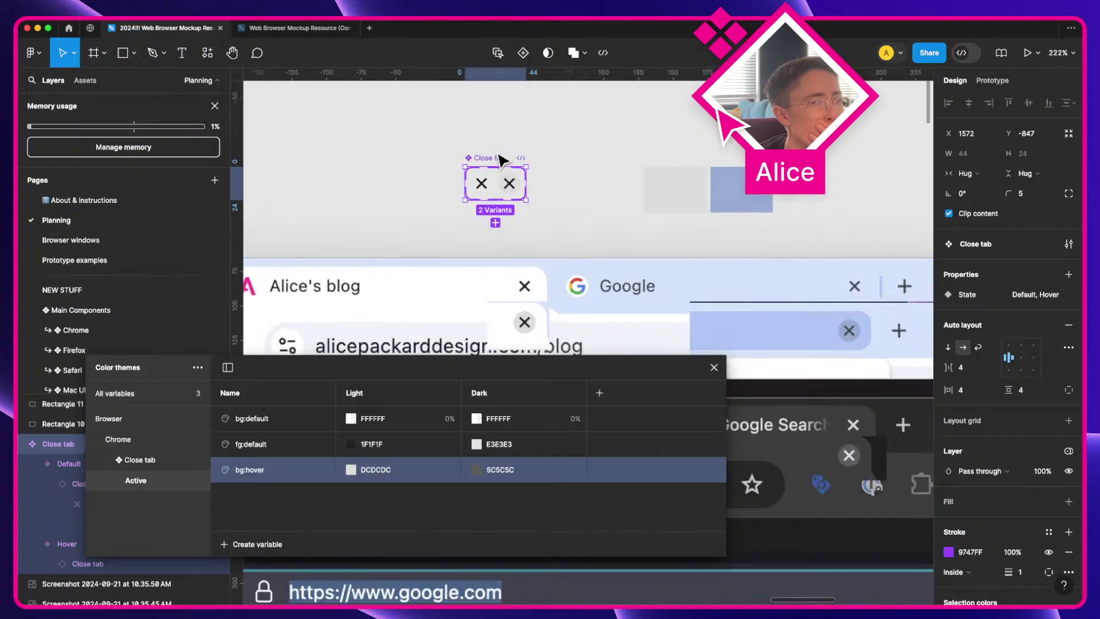
pyautogui.press('a')
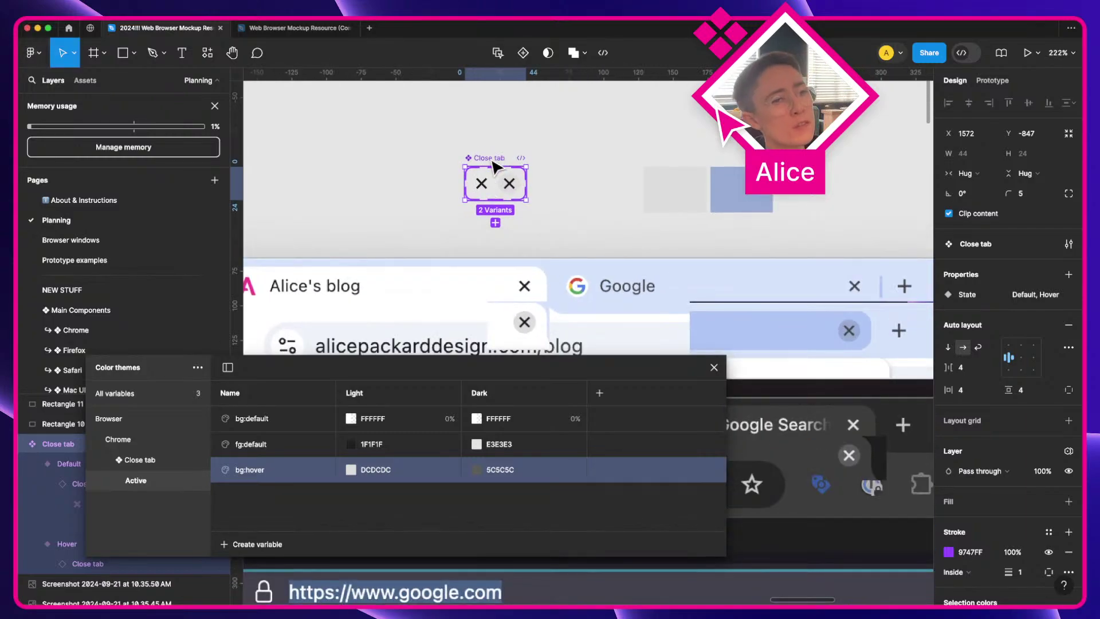
pyautogui.doubleClick(490, 158)
pyautogui.press('Right')
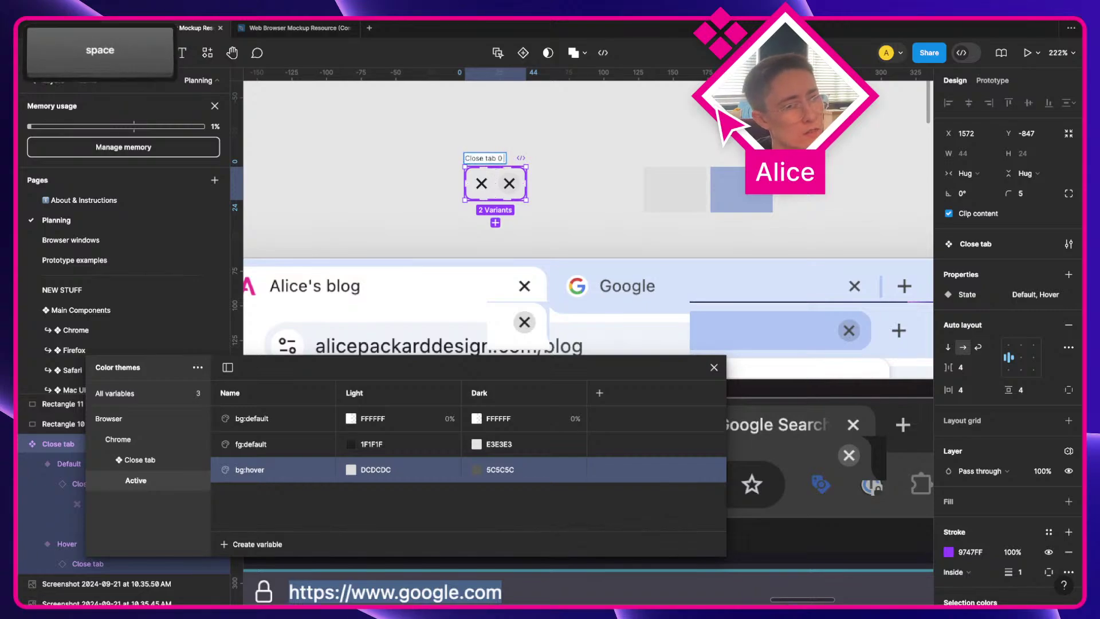
pyautogui.press('BackSpace')
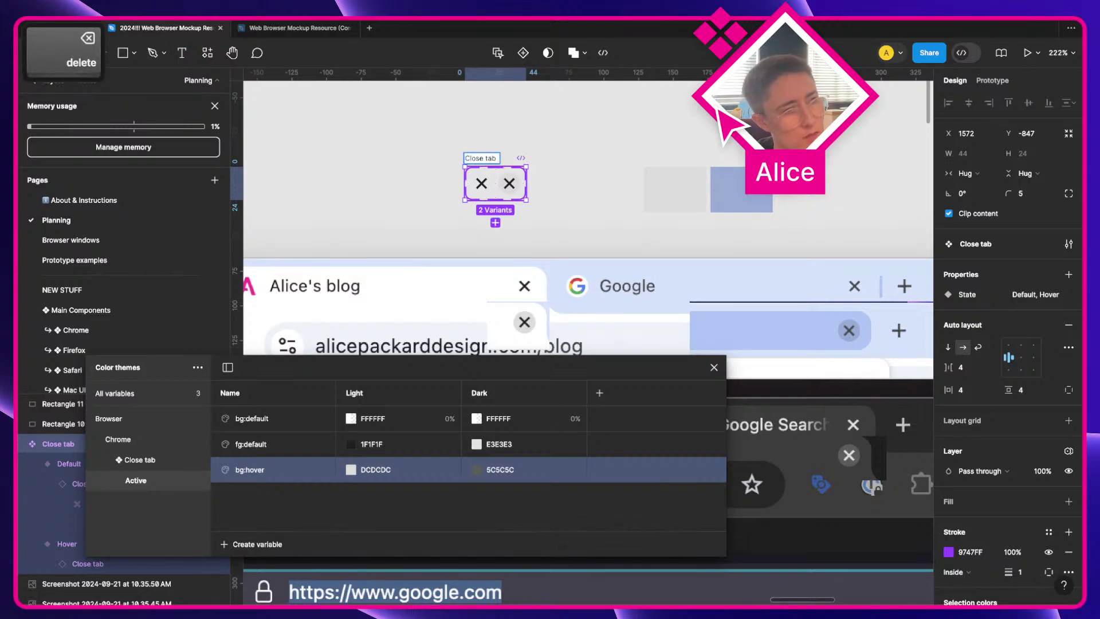
pyautogui.write('- a')
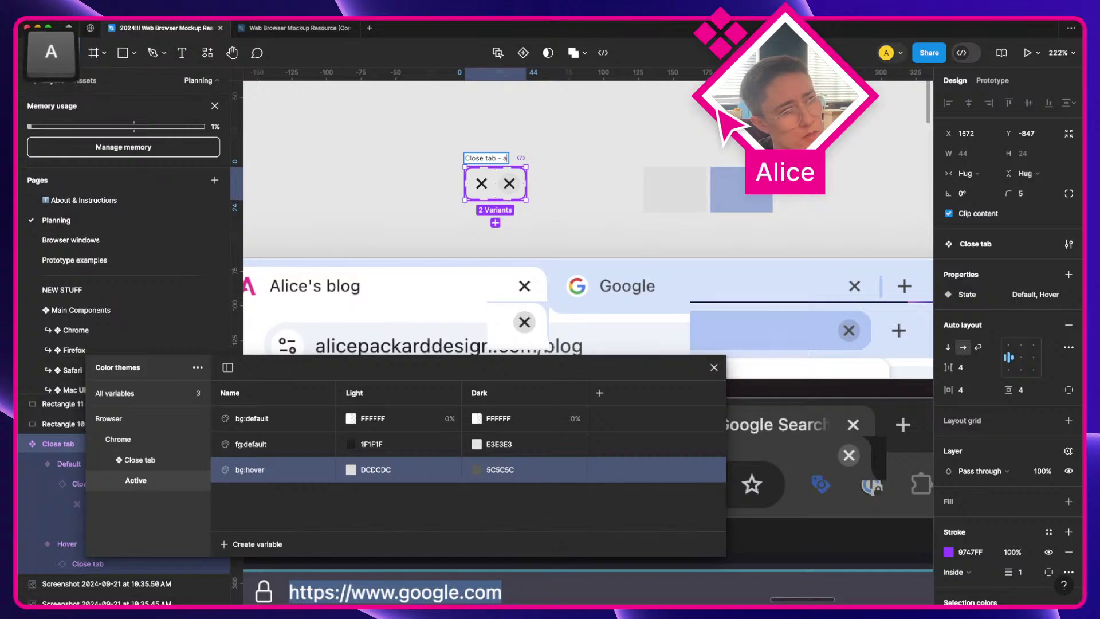
pyautogui.write('ctive')
pyautogui.press('Return')
# Step: Duplicate the set just below and rename the copy 'Close tab - inactive'
pyautogui.moveTo(483, 171); pyautogui.dragTo(490, 213)
pyautogui.press('super+r')
pyautogui.press('Right')
pyautogui.hotkey('shift', 'alt', 'Left')
pyautogui.write('inactive')
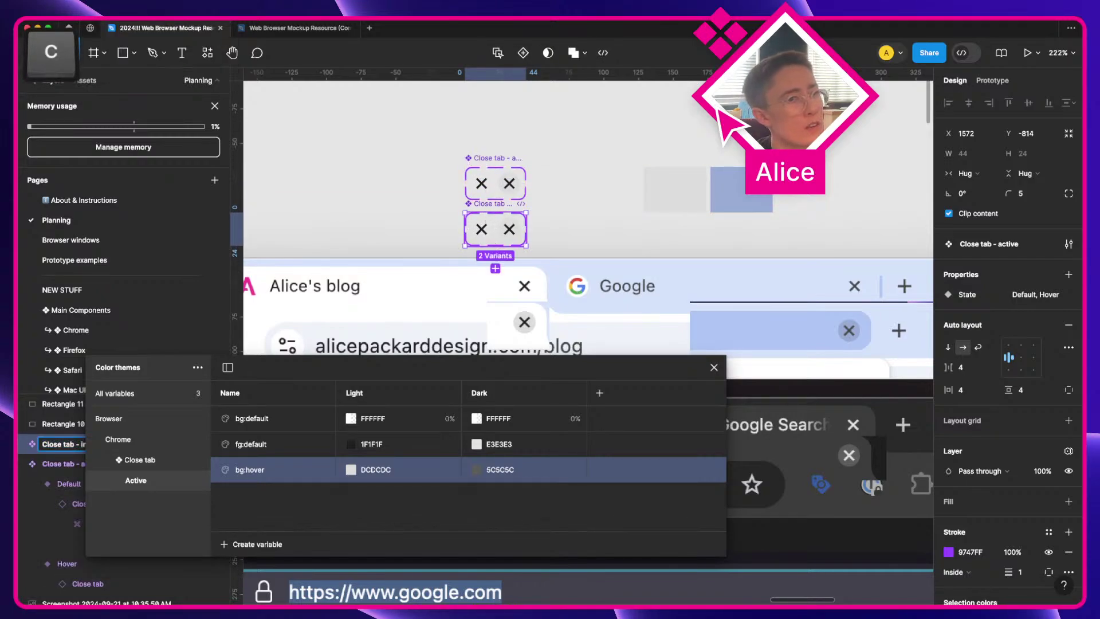
pyautogui.press('Return')
# Step: Rename the sets to 'Close tab - active tab' and 'Close tab - inactive tab'
pyautogui.scroll(3, 487, 163)
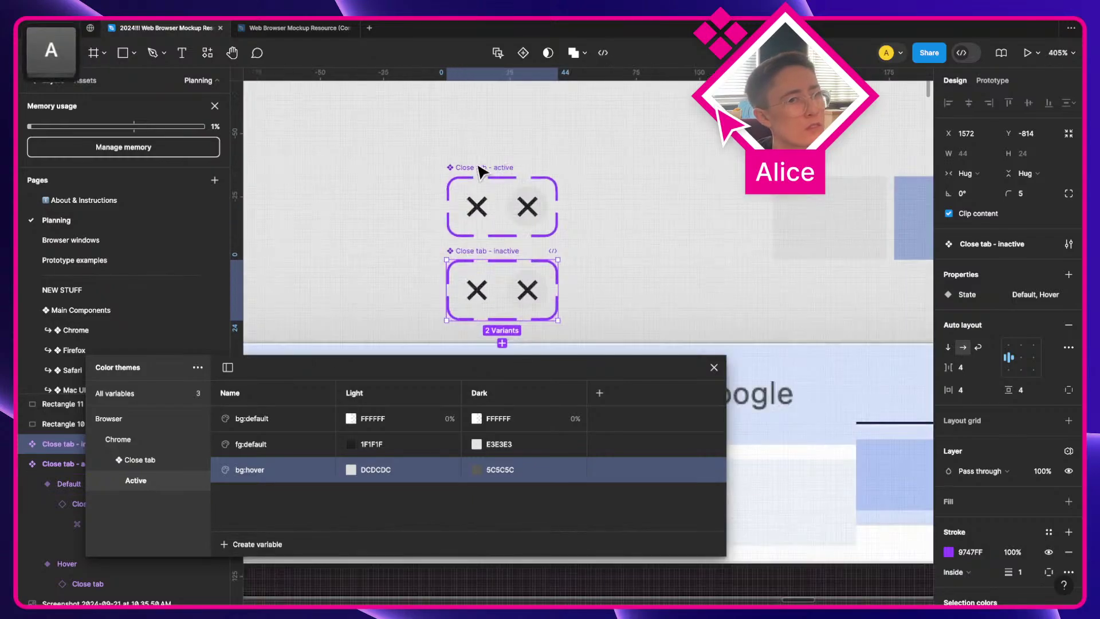
pyautogui.click(475, 175)
pyautogui.press('super+r')
pyautogui.press('Right')
pyautogui.write('tab')
pyautogui.press('Return')
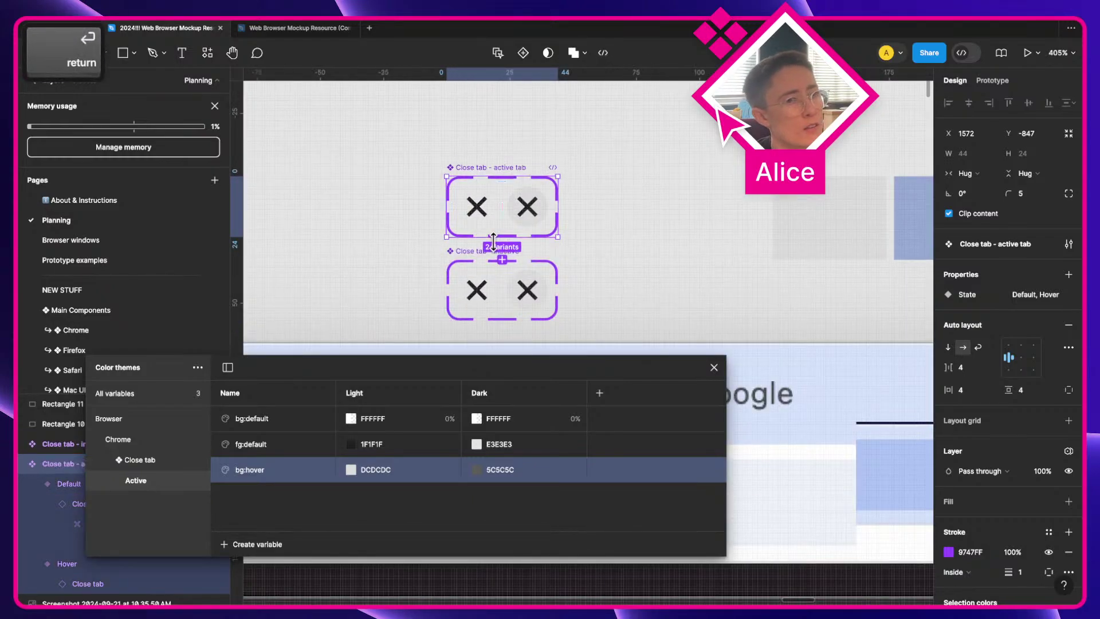
pyautogui.press('Tab')
pyautogui.press('space')
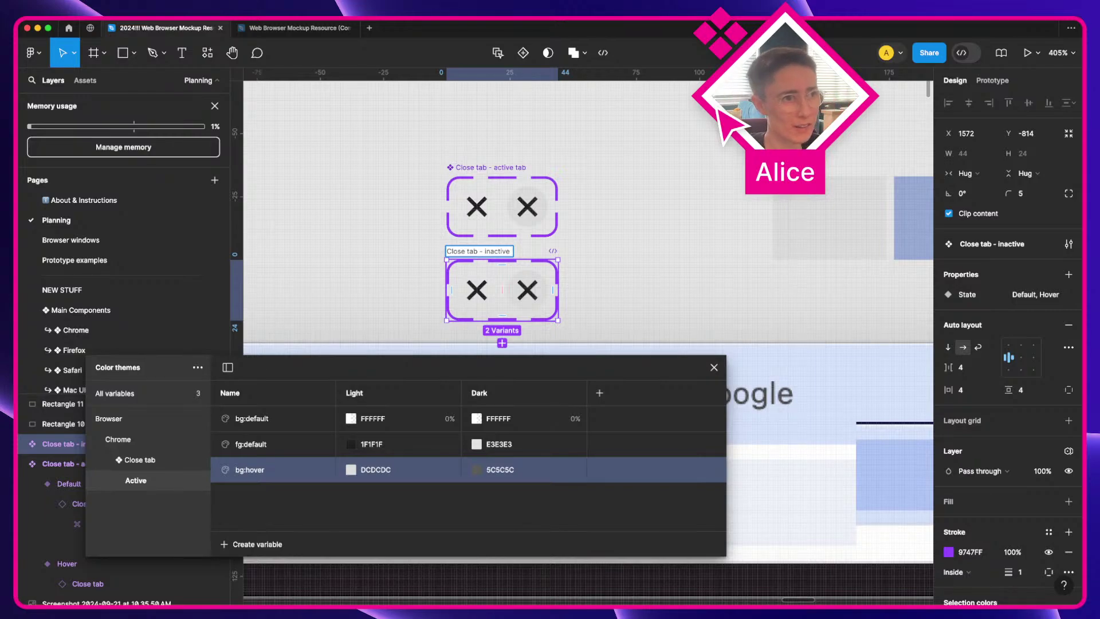
pyautogui.write('tab')
pyautogui.press('Return')
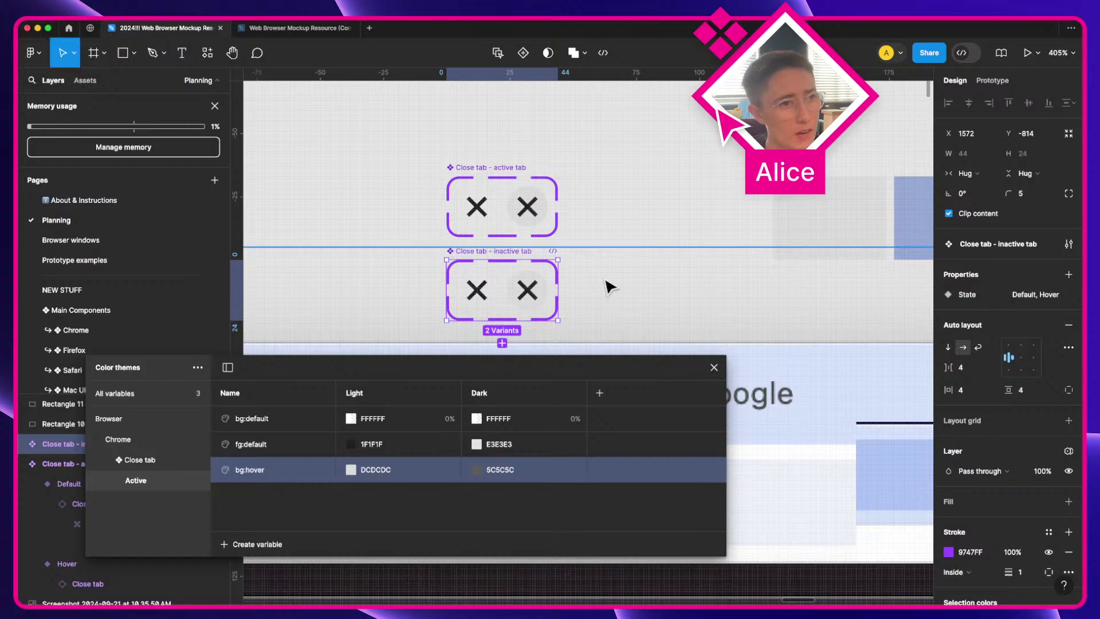
# Step: Delete the leftover colour sample rectangles
pyautogui.scroll(-4, 610, 286)
pyautogui.click(761, 239)
pyautogui.press('Delete')
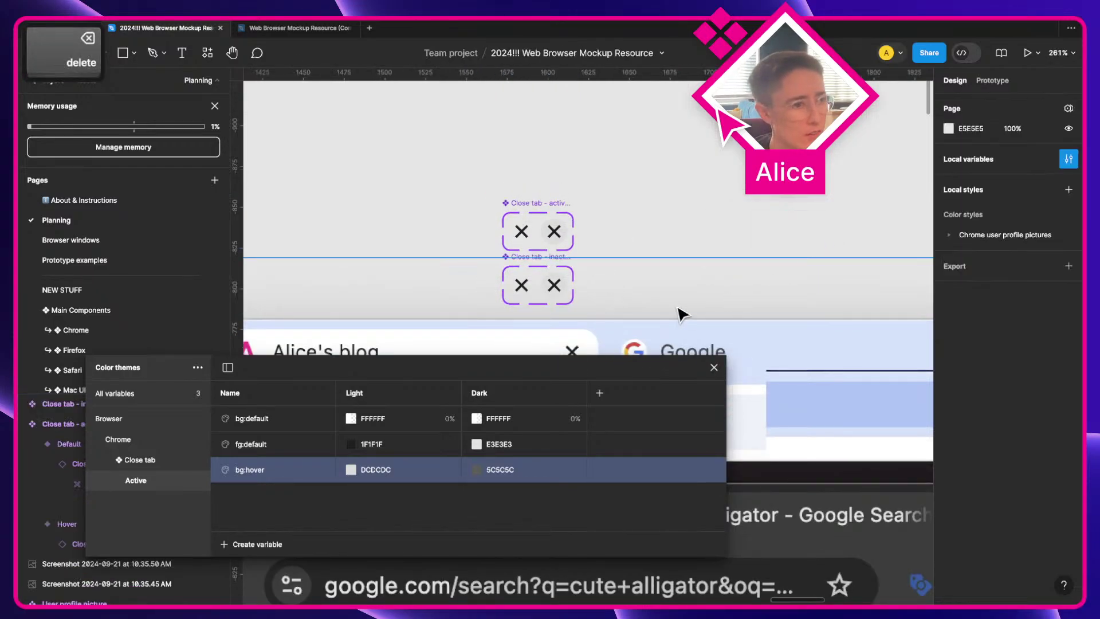
# Step: Duplicate the Active variable group and rename the copy 'Inactive'
pyautogui.rightClick(150, 484)
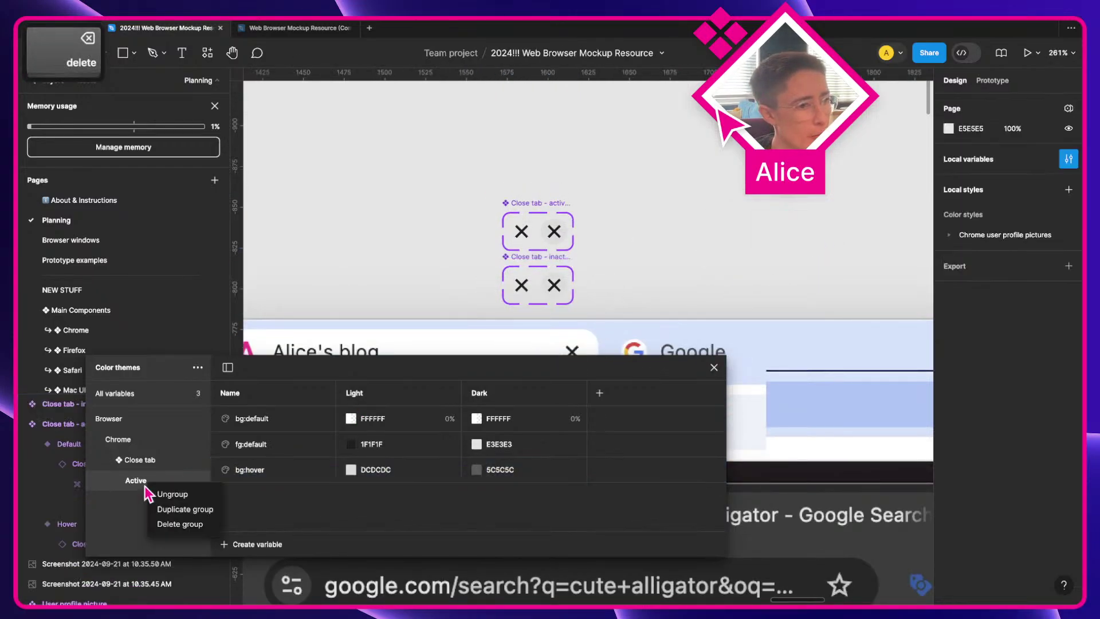
pyautogui.click(184, 508)
pyautogui.doubleClick(178, 501)
pyautogui.press('Right')
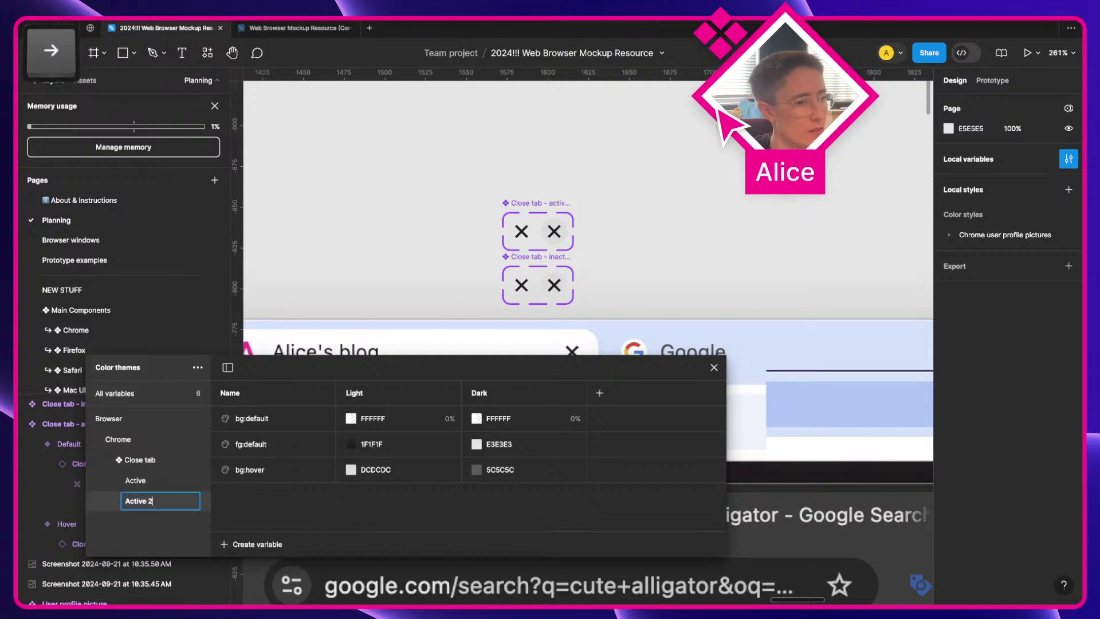
pyautogui.hotkey('ctrl', 'a')
pyautogui.write('Inactive')
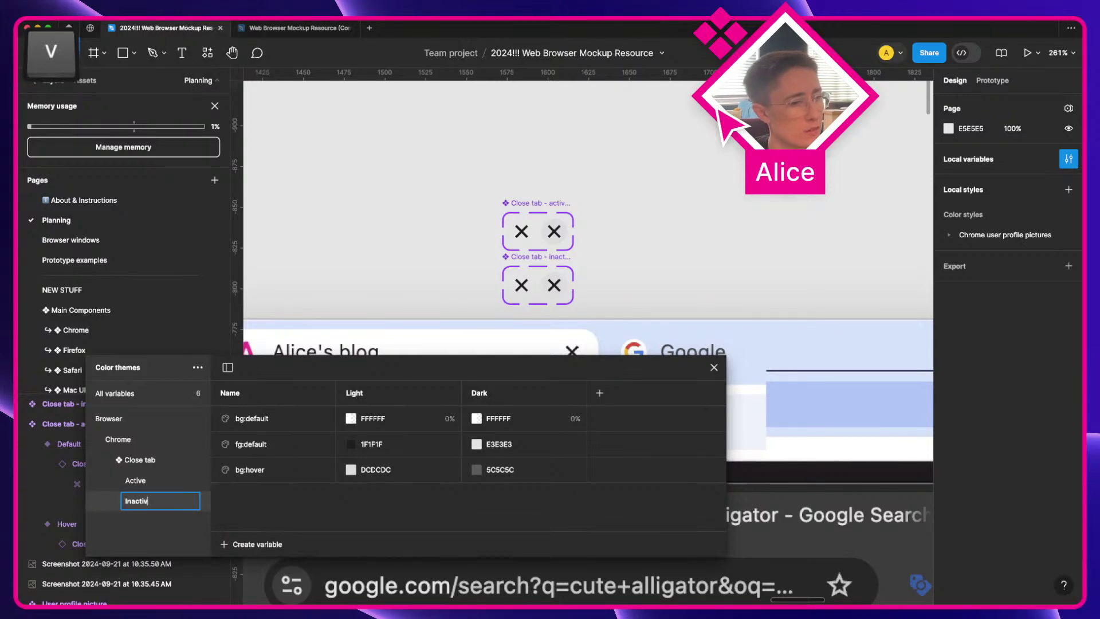
pyautogui.press('Return')
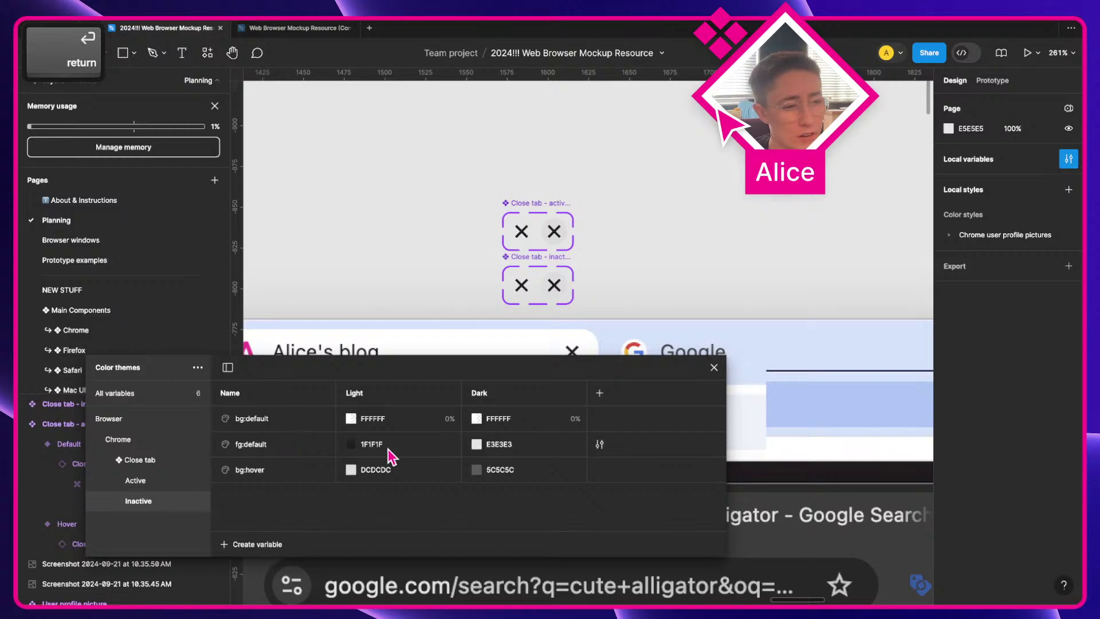
# Step: Sample the light screenshot's close icon grey, 474747, into Inactive fg:default's Light value
pyautogui.scroll(-2, 401, 287)
pyautogui.moveTo(528, 224); pyautogui.dragTo(456, 141)
pyautogui.press('space')
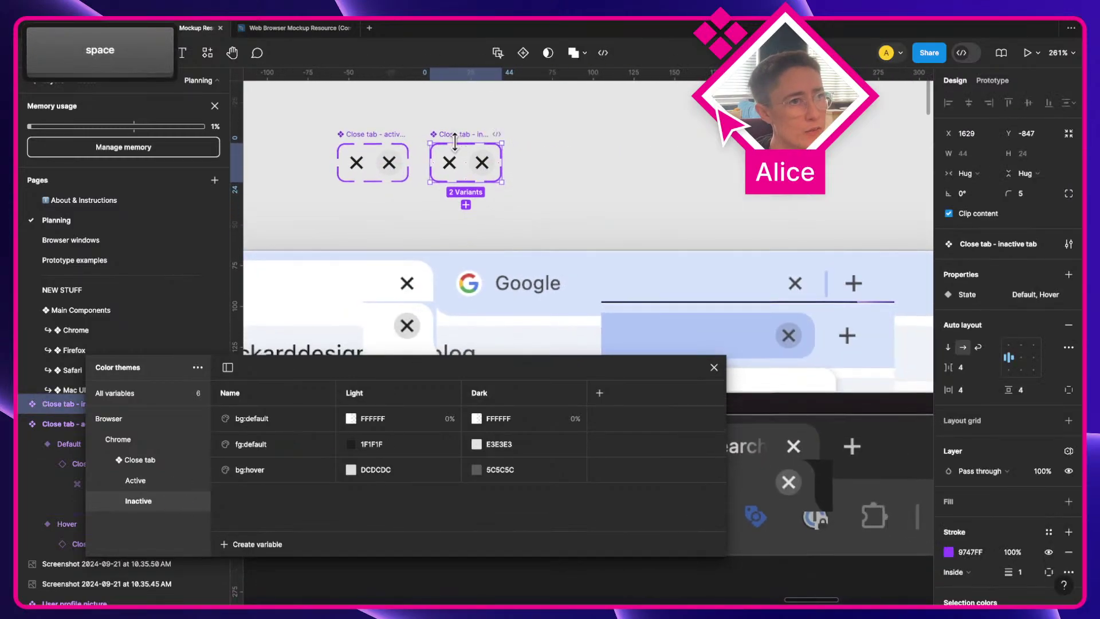
pyautogui.click(282, 417)
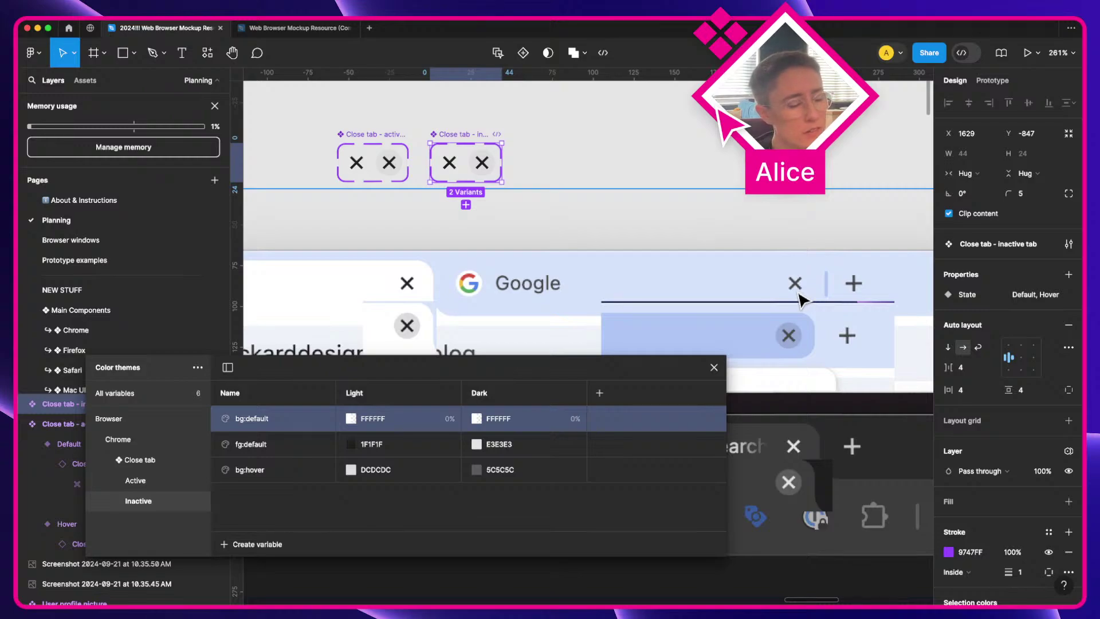
pyautogui.click(263, 450)
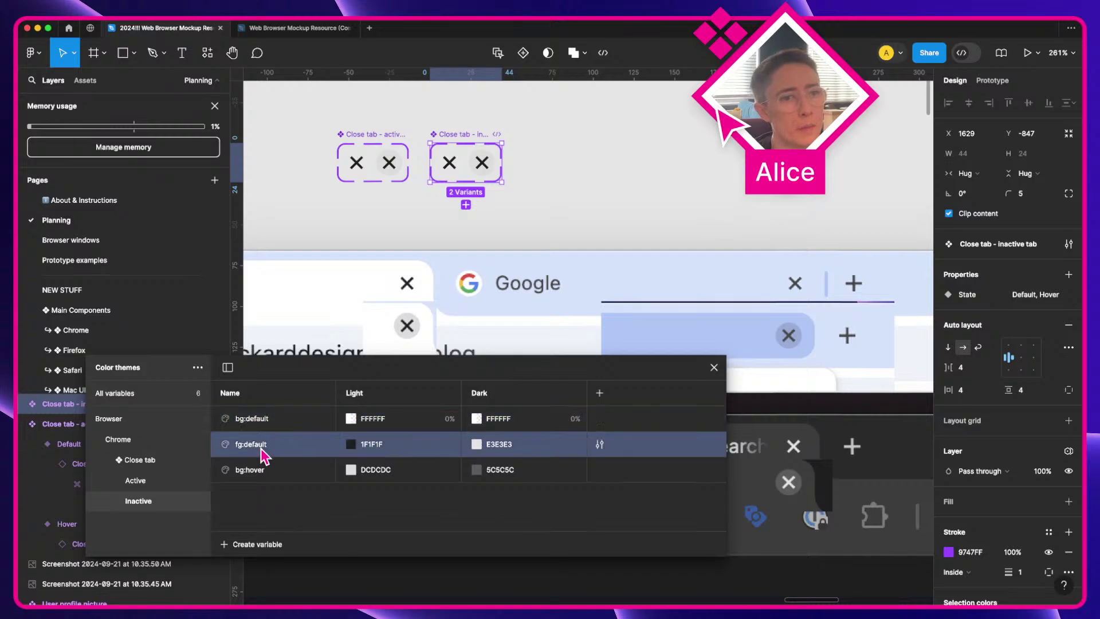
pyautogui.click(351, 445)
pyautogui.click(363, 455)
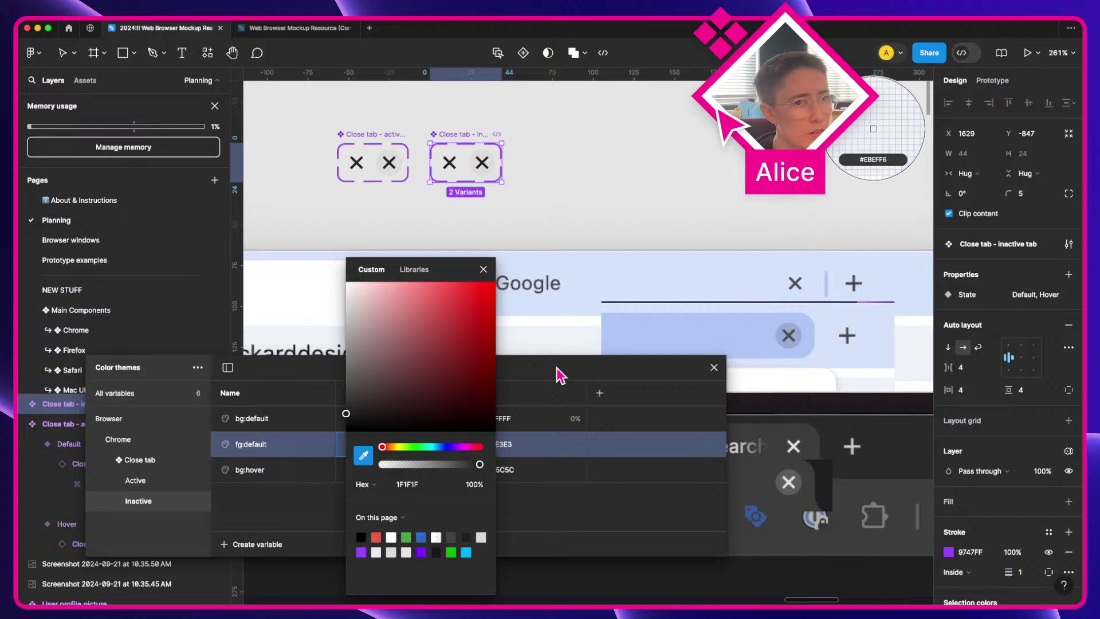
pyautogui.click(796, 281)
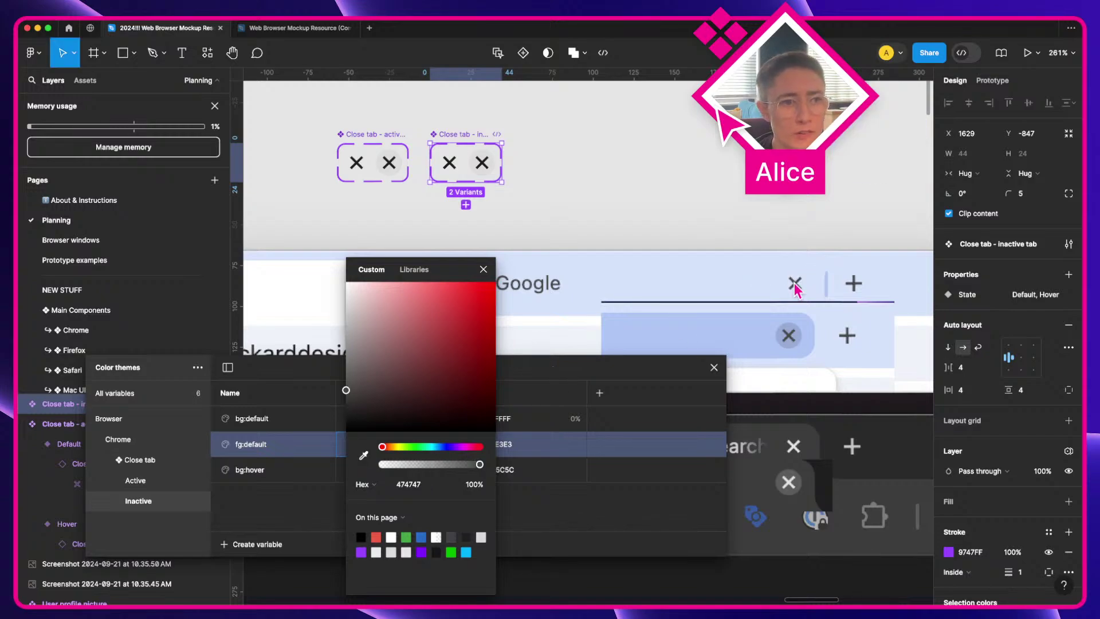
pyautogui.click(482, 269)
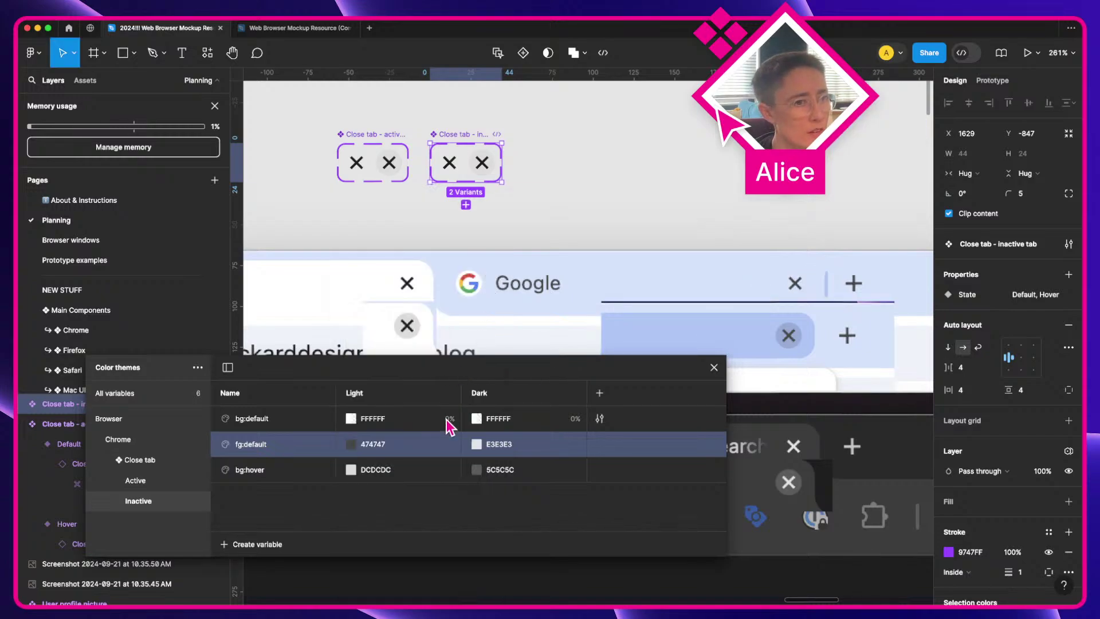
pyautogui.click(148, 484)
pyautogui.click(148, 505)
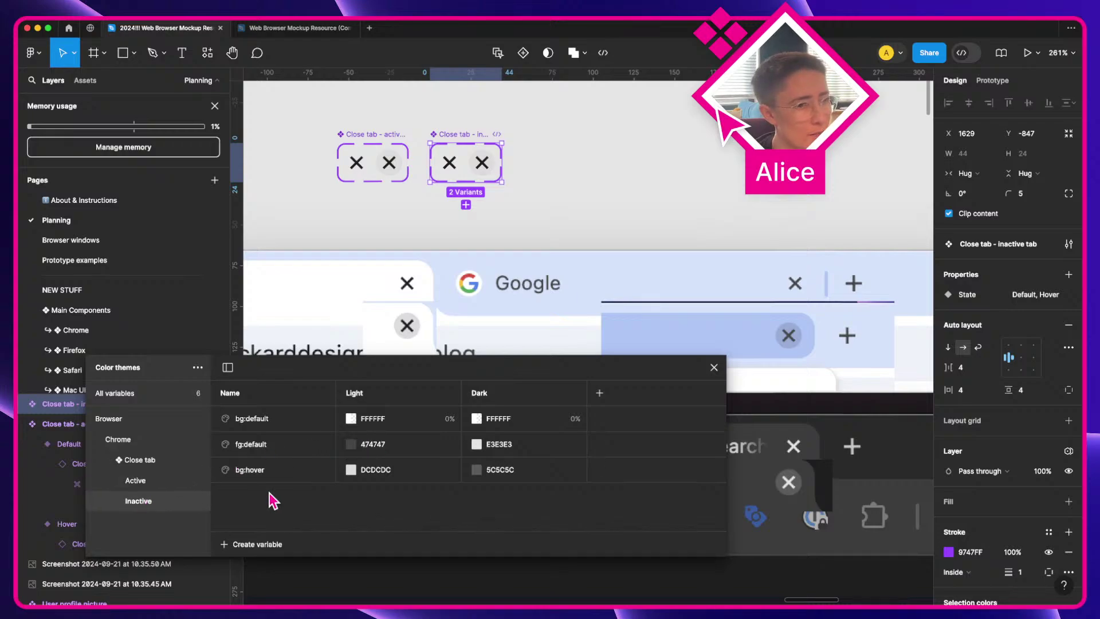
# Step: Swap both inactive close icons' colours to Inactive fg:default, bg:hover and bg:default
pyautogui.doubleClick(451, 166)
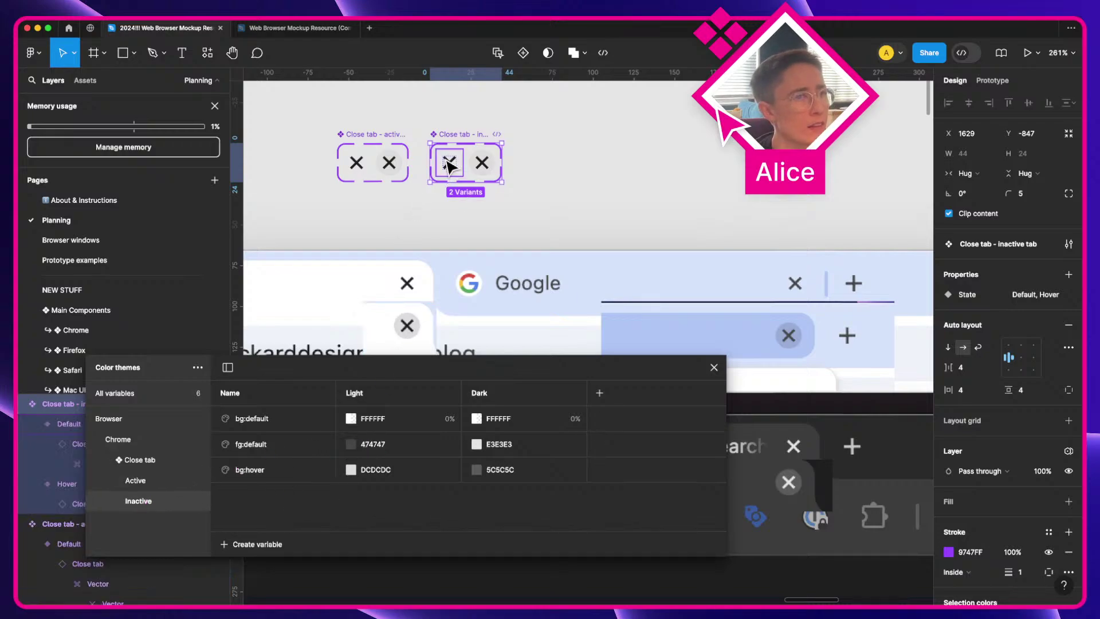
pyautogui.keyDown('shift'); pyautogui.click(480, 165); pyautogui.keyUp('shift')
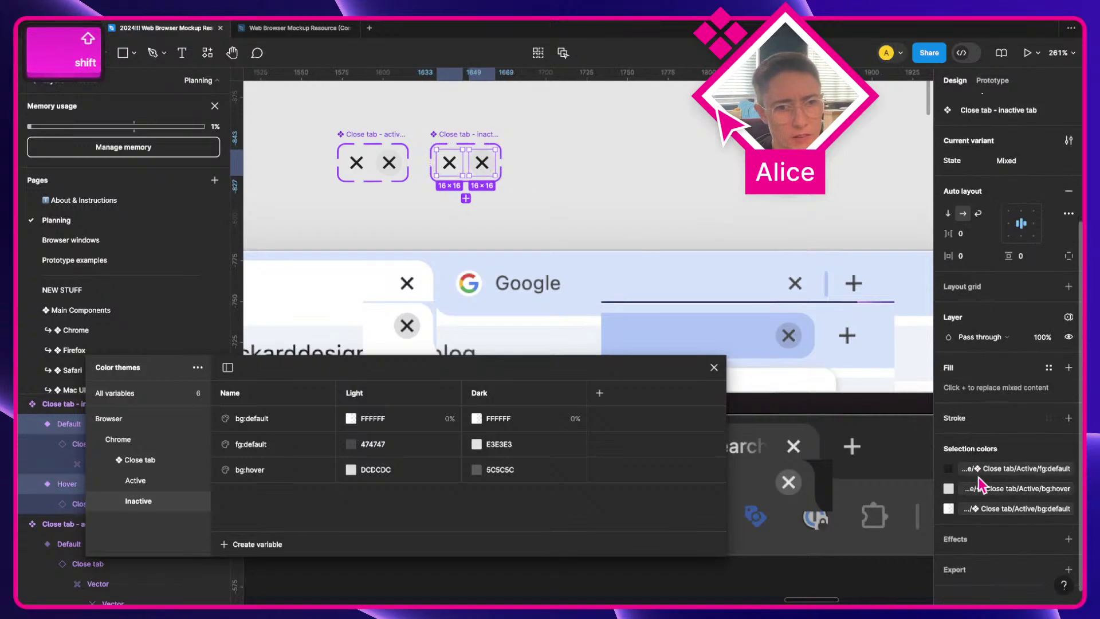
pyautogui.click(996, 470)
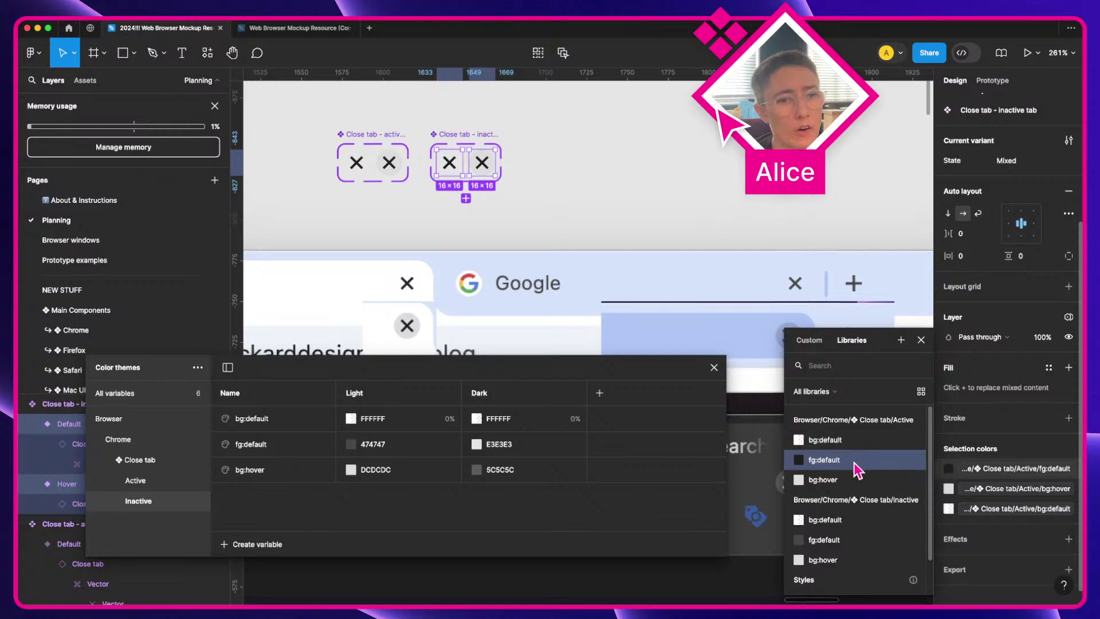
pyautogui.click(834, 550)
pyautogui.click(977, 493)
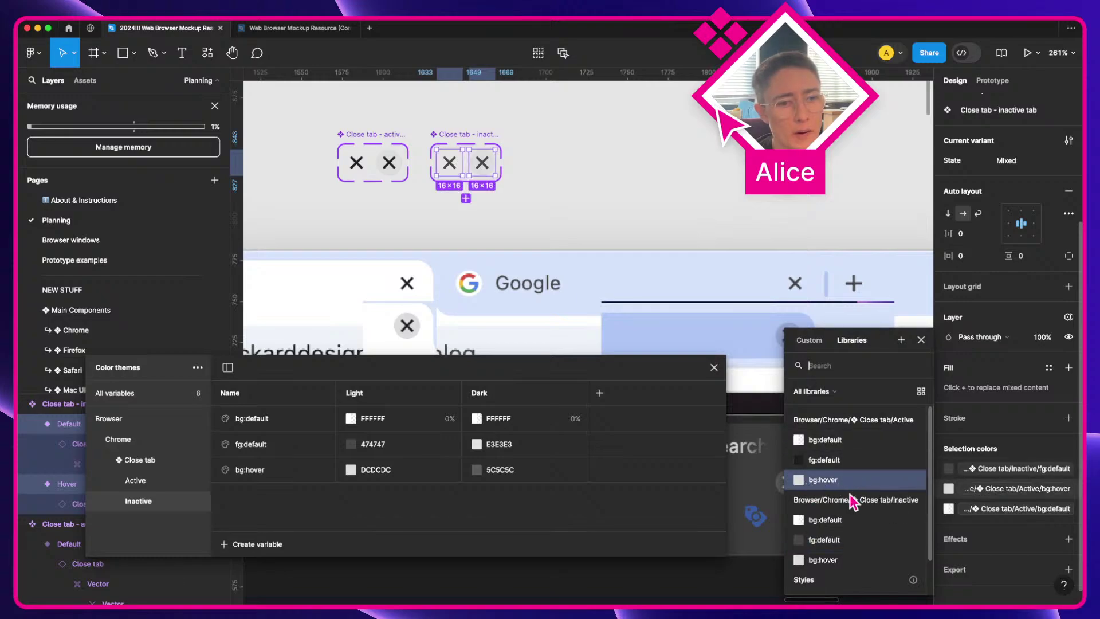
pyautogui.click(835, 560)
pyautogui.click(969, 510)
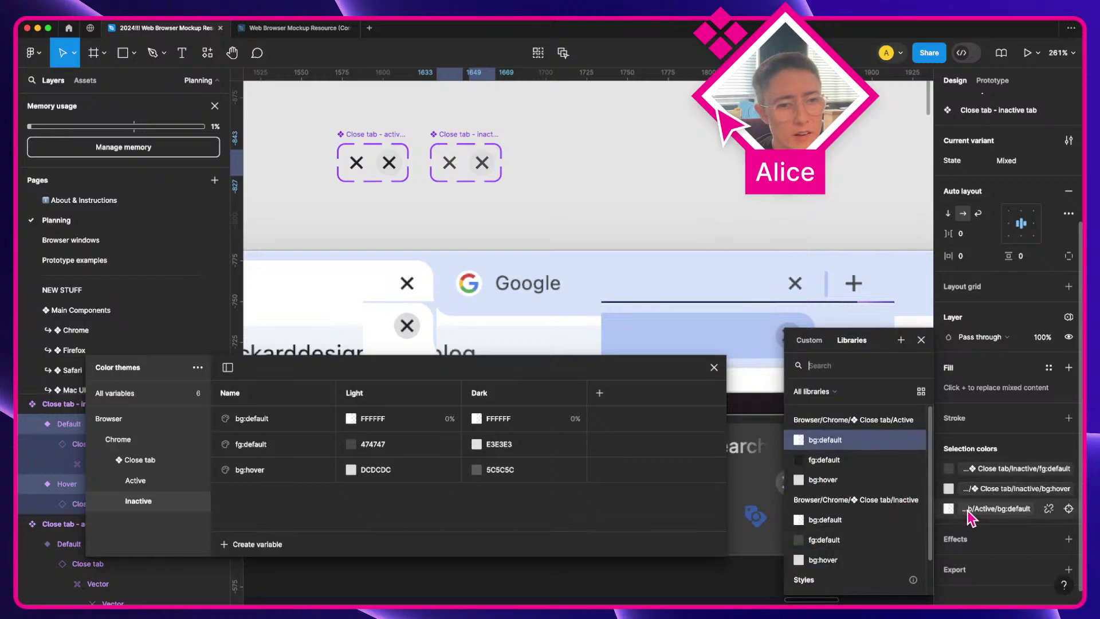
pyautogui.click(836, 520)
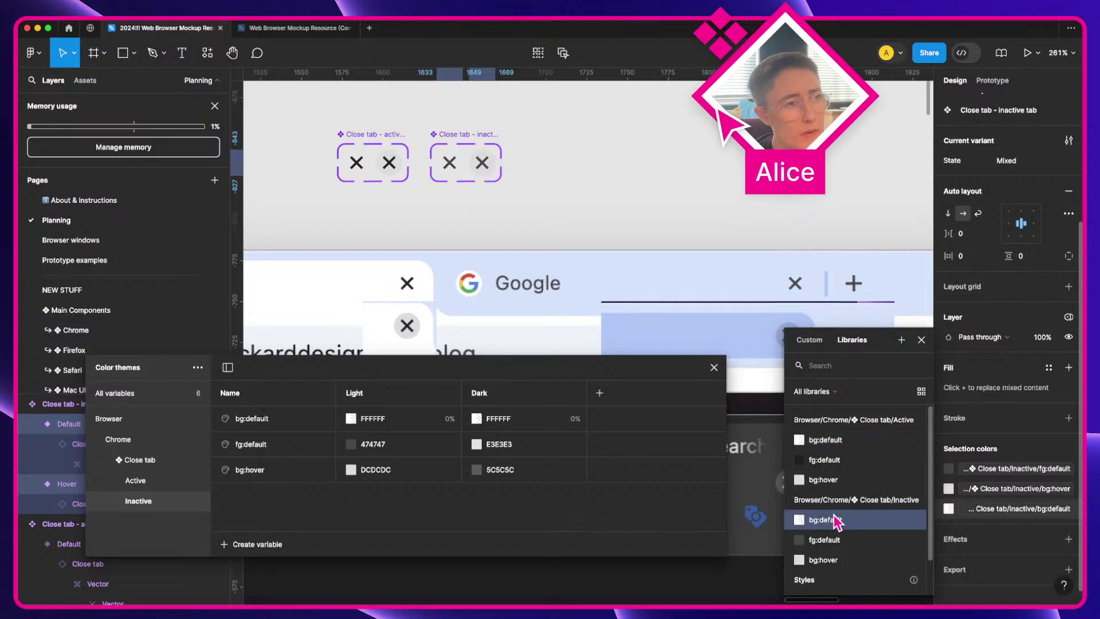
pyautogui.click(920, 340)
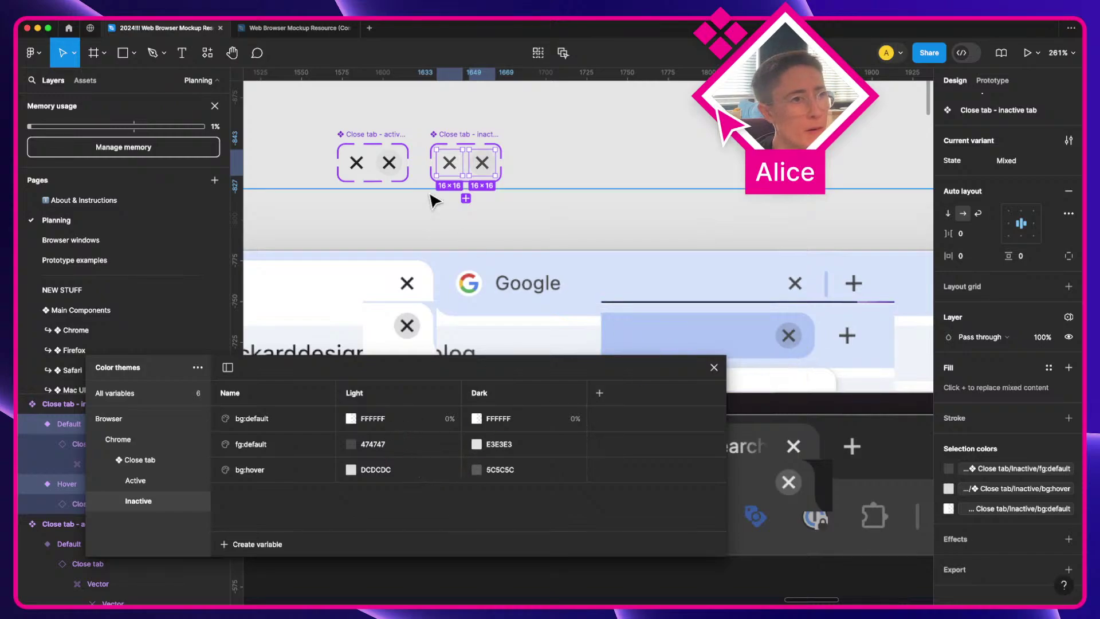
# Step: Review the Inactive bg:default, fg:default and bg:hover variables in the table
pyautogui.click(270, 421)
pyautogui.click(268, 447)
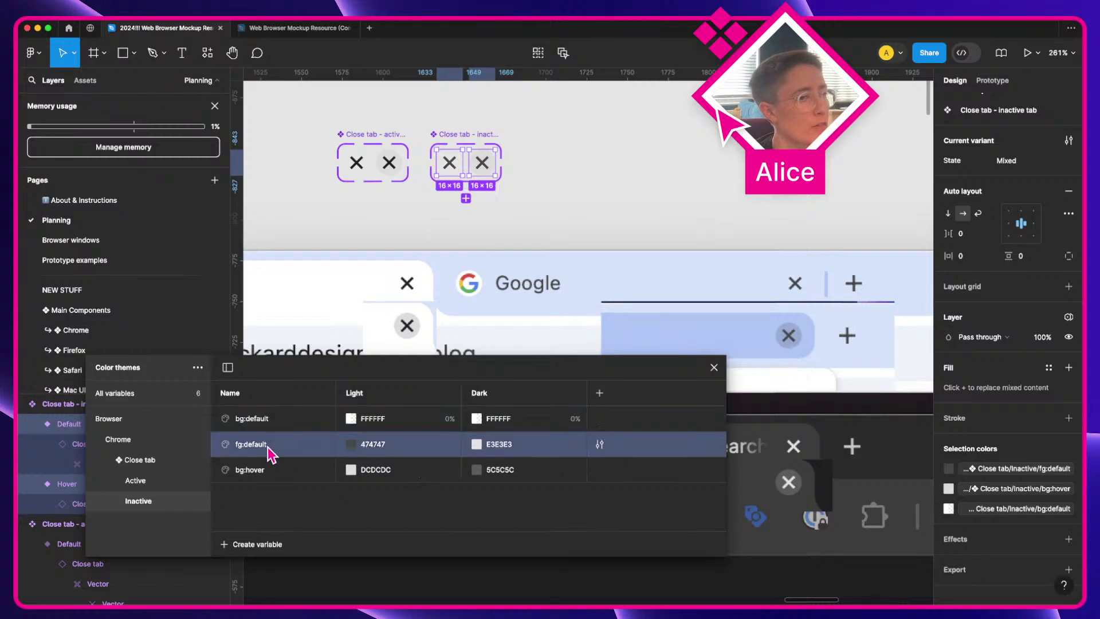
pyautogui.click(254, 474)
pyautogui.click(297, 444)
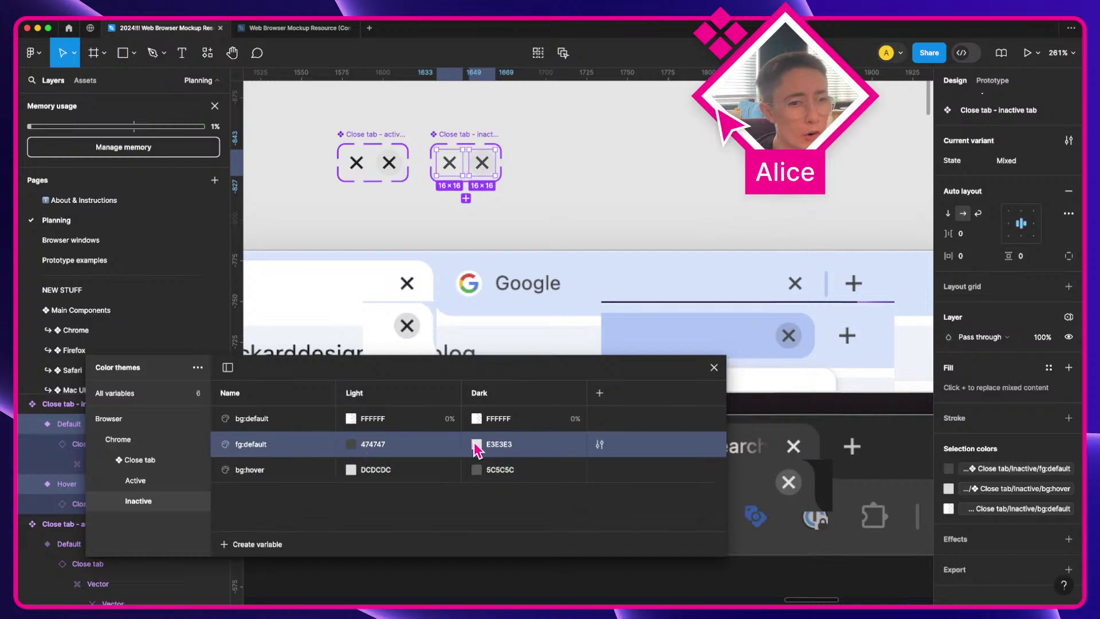
# Step: Set Inactive fg:default's Dark value to C7C7C7, sampled from the dark screenshot's close icon
pyautogui.scroll(-5, 634, 324)
pyautogui.hscroll(-5, 640, 331)
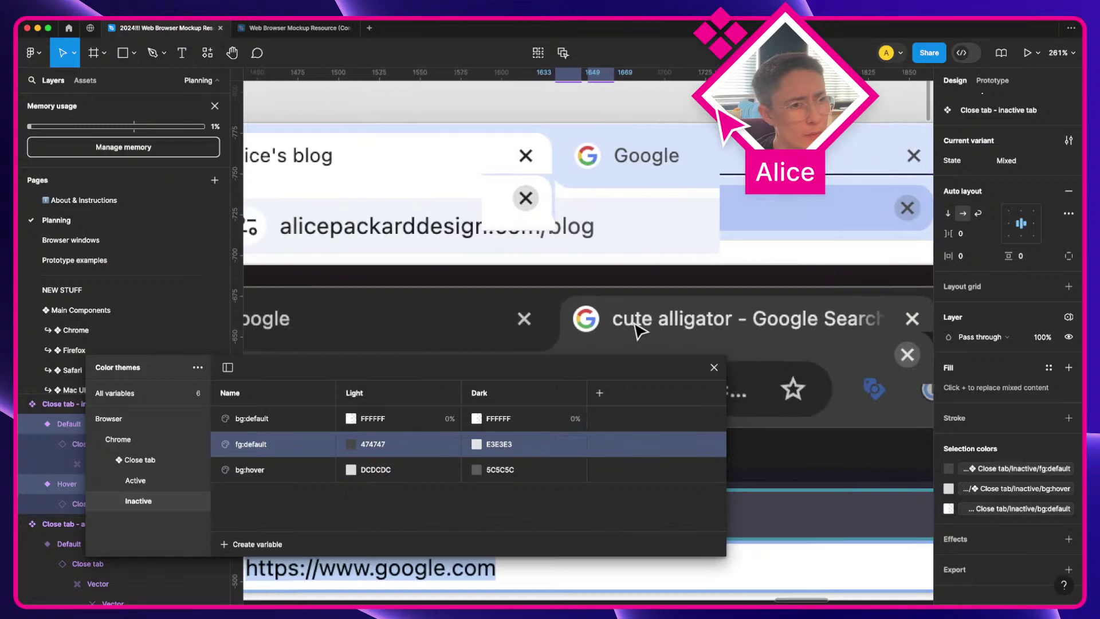
pyautogui.click(477, 446)
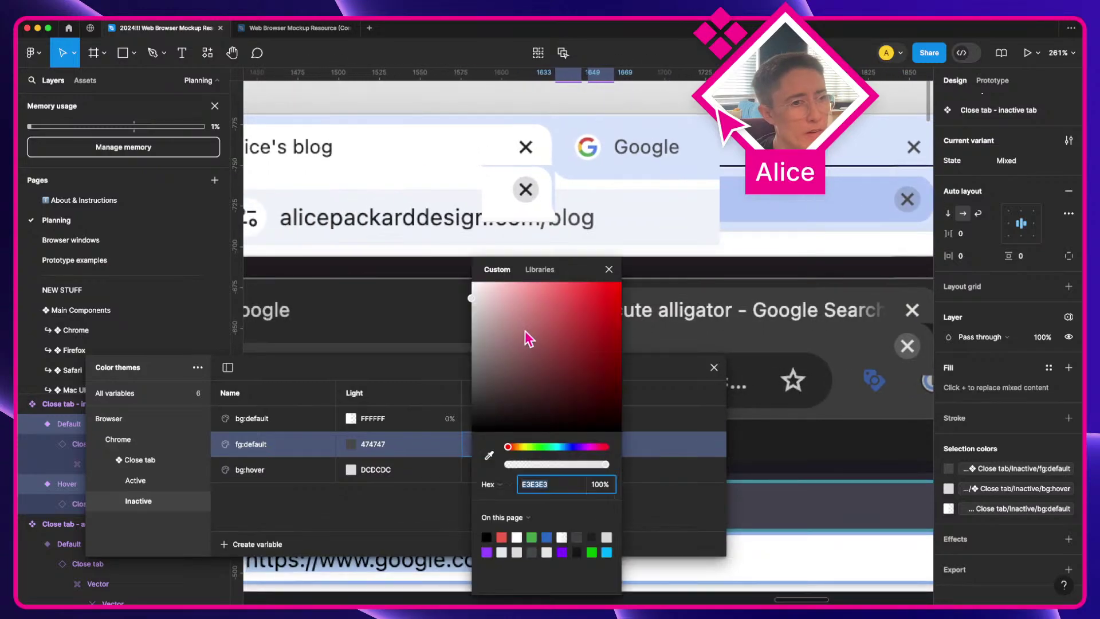
pyautogui.click(557, 270)
pyautogui.click(480, 446)
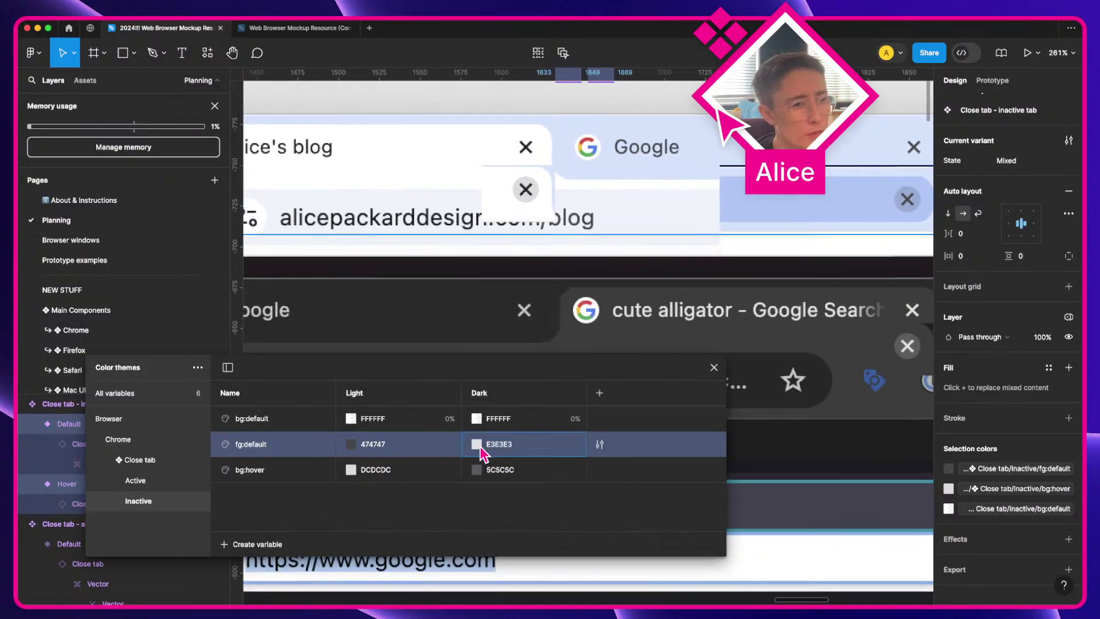
pyautogui.click(480, 446)
pyautogui.click(487, 456)
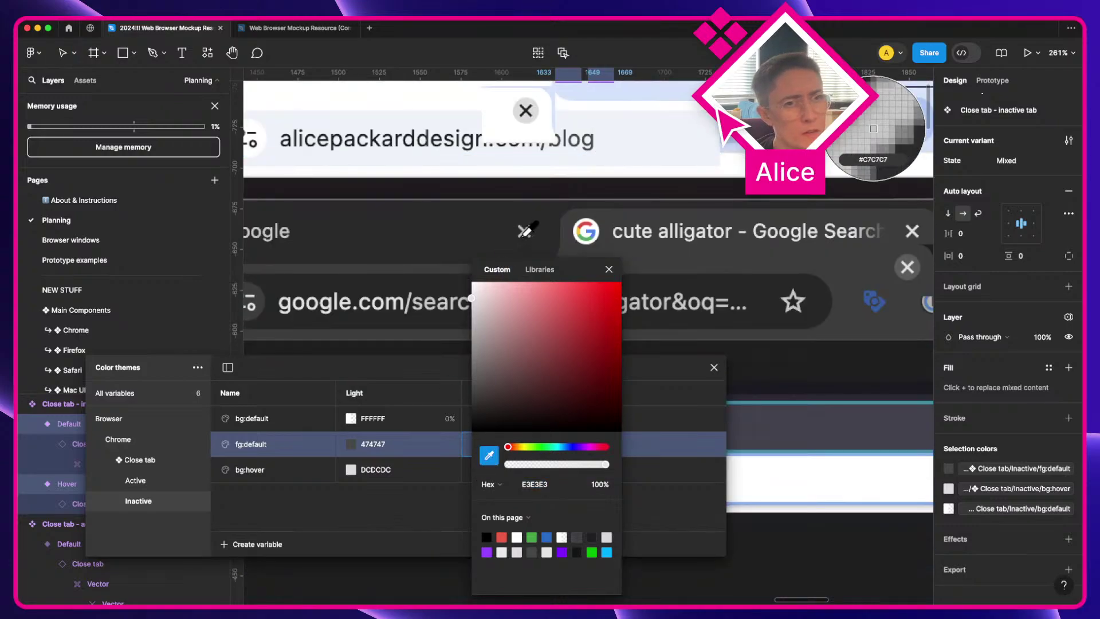
pyautogui.click(873, 128)
pyautogui.click(608, 270)
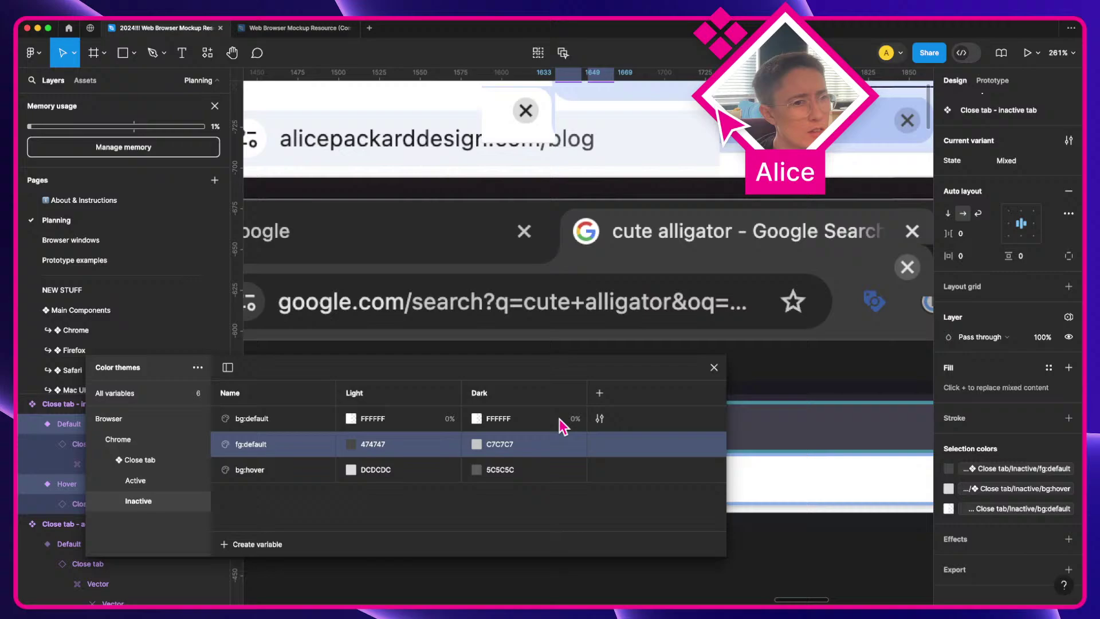
# Step: Compare the Active group's variables with the Inactive group's variables
pyautogui.click(147, 483)
pyautogui.click(148, 502)
pyautogui.click(164, 482)
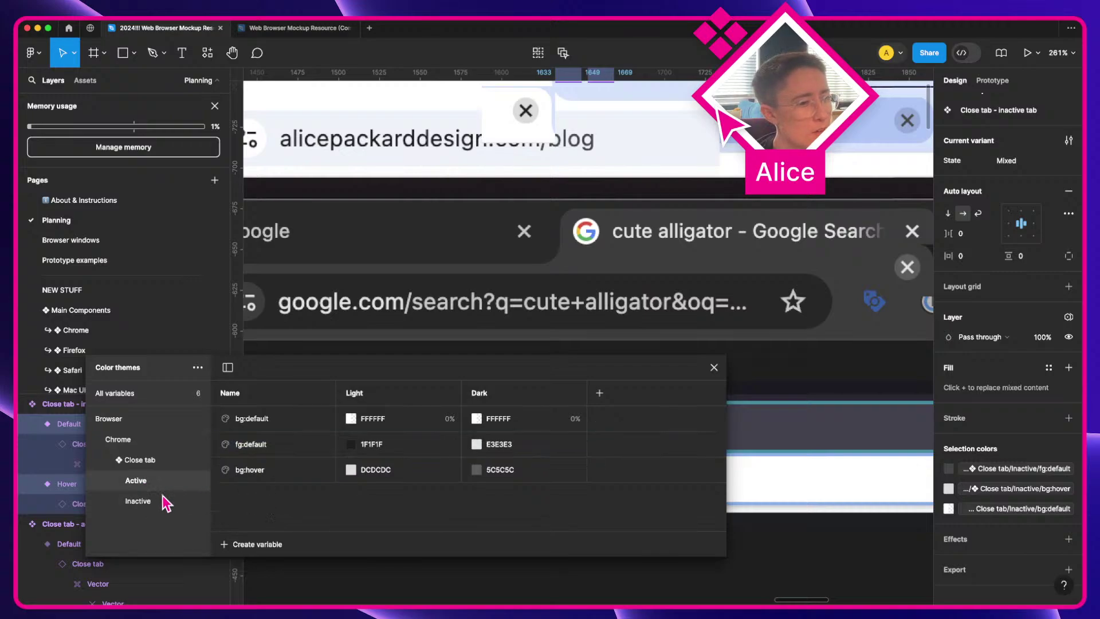
pyautogui.click(161, 496)
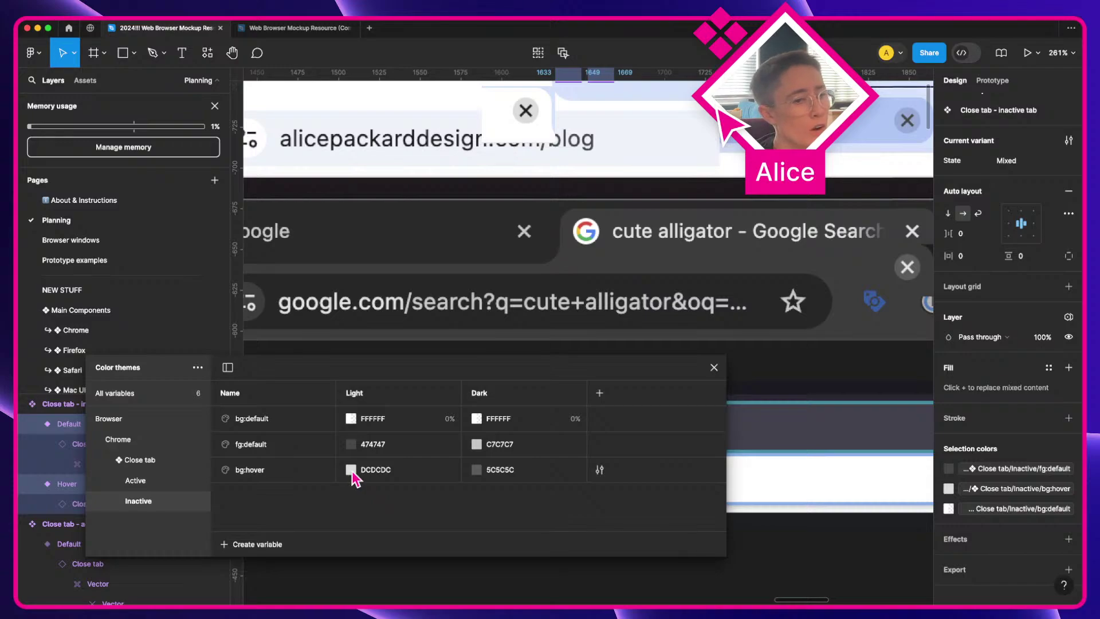
pyautogui.hscroll(3, 657, 281)
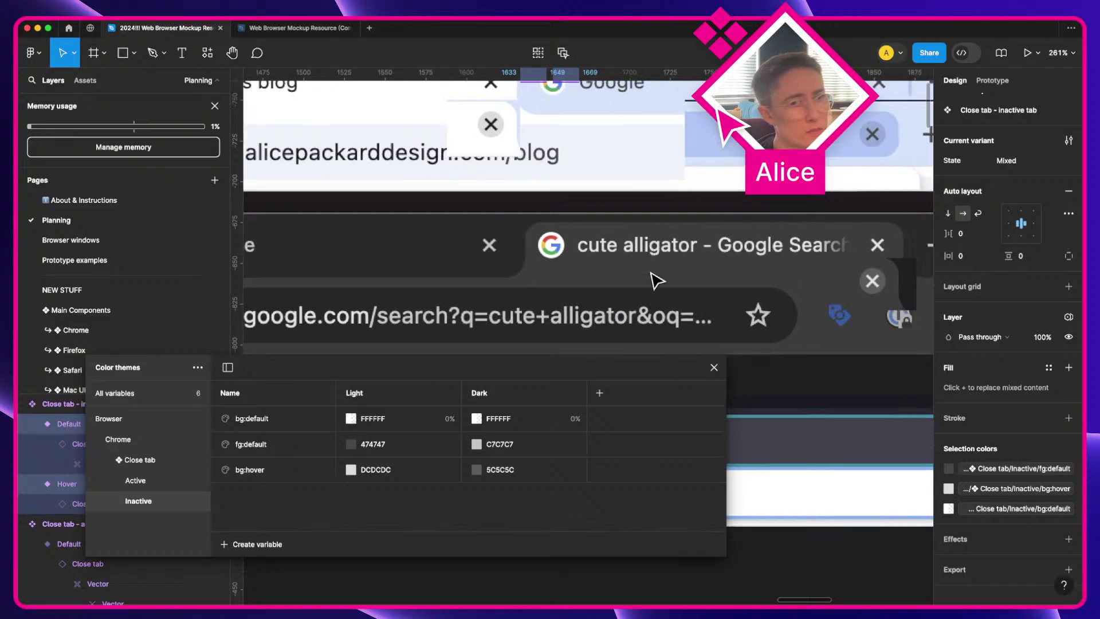
pyautogui.hscroll(-3, 657, 280)
# Step: Capture the hovered close button on the Google tab and place the screenshot over Figma's URL-bar area
pyautogui.hotkey('ctrl', 'Right')
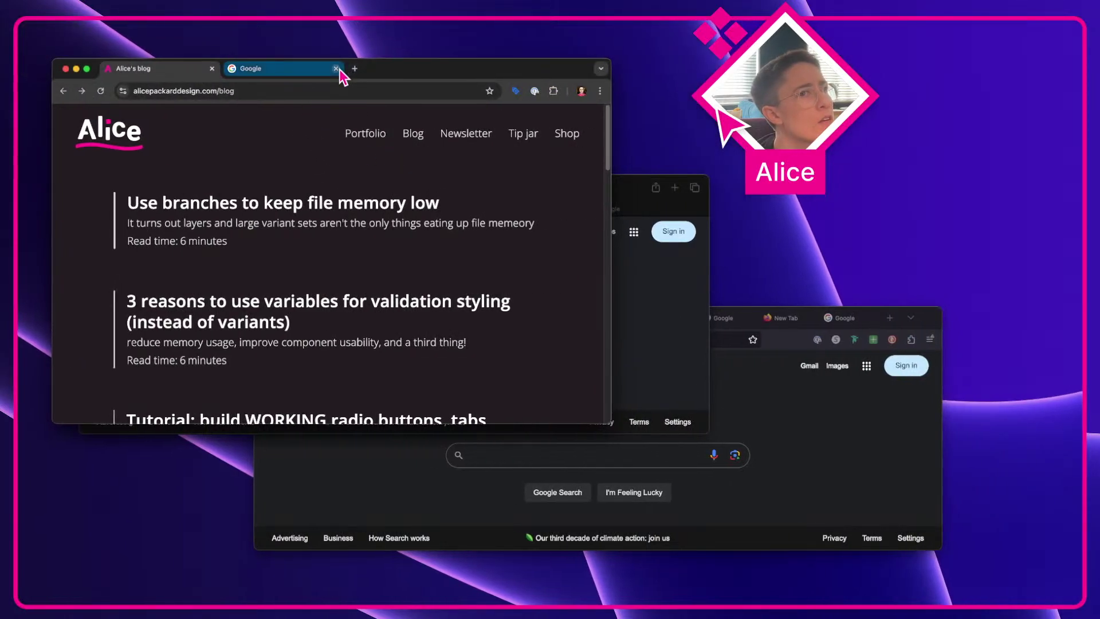
pyautogui.press('shift+super+4')
pyautogui.moveTo(328, 75); pyautogui.dragTo(297, 58)
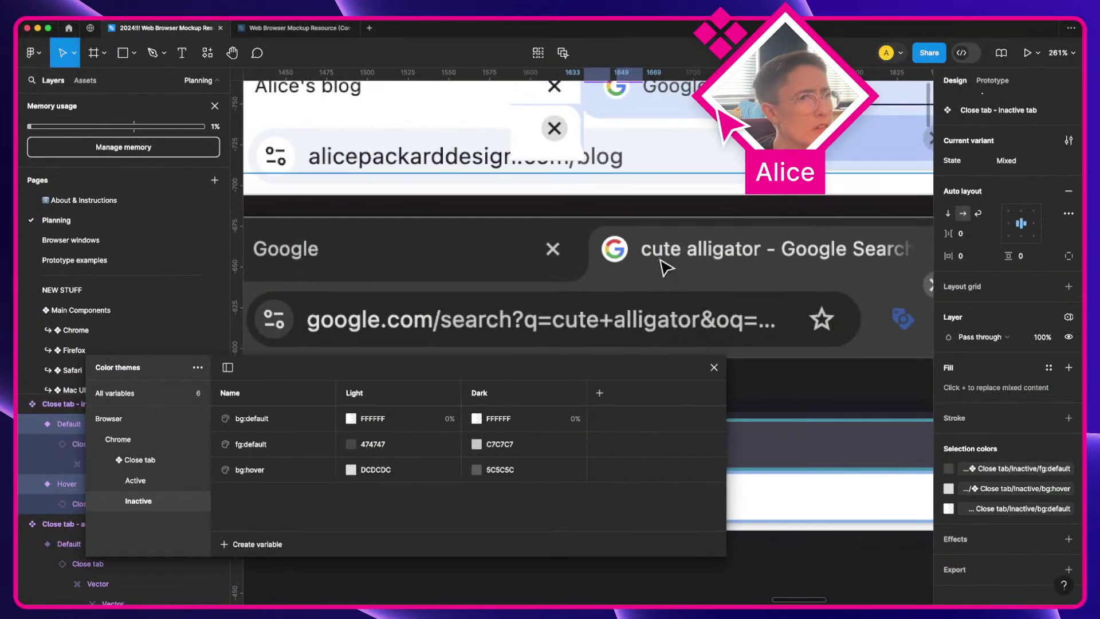
pyautogui.press('super+v')
pyautogui.moveTo(694, 248); pyautogui.dragTo(537, 312)
pyautogui.moveTo(547, 299); pyautogui.dragTo(541, 299)
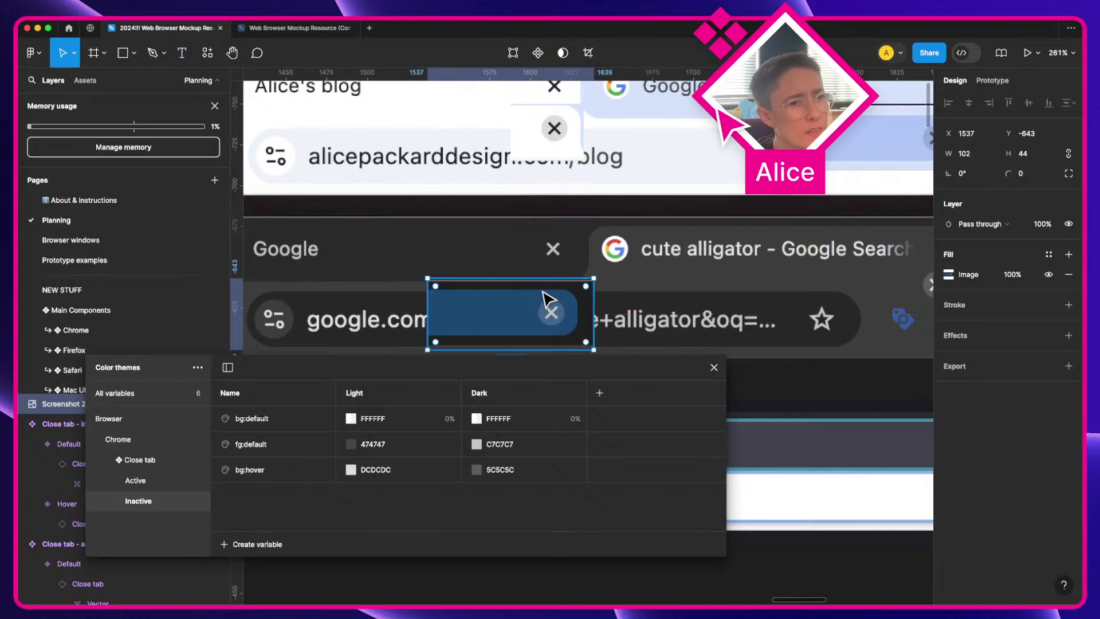
# Step: Sample the pasted blue hover button for bg:hover's Light value, then undo it as wrong
pyautogui.click(350, 470)
pyautogui.click(362, 455)
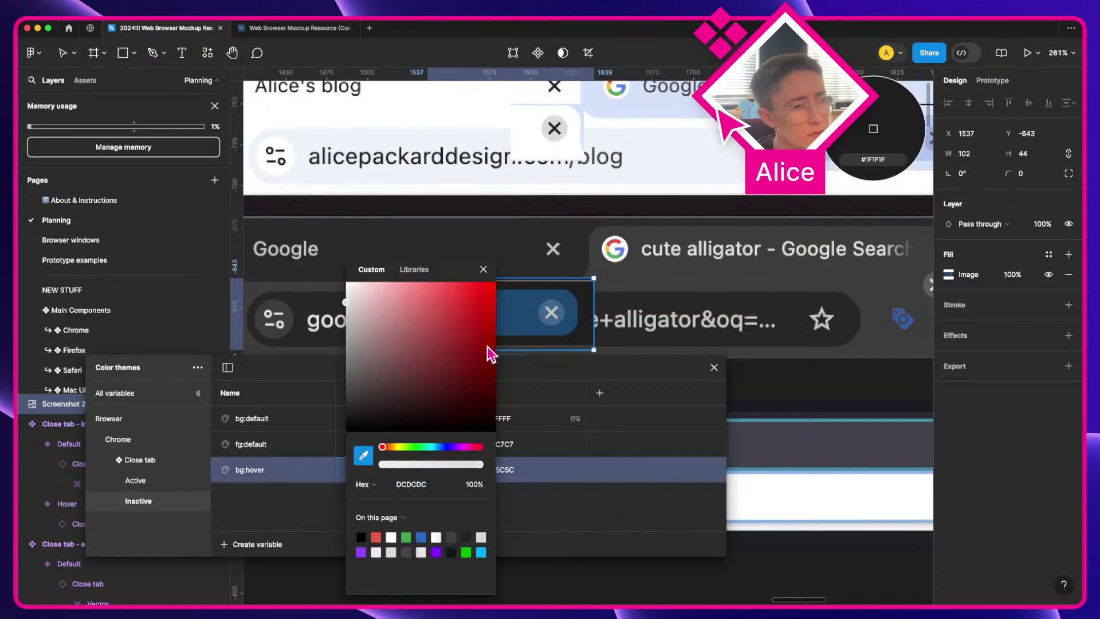
pyautogui.click(553, 301)
pyautogui.click(553, 519)
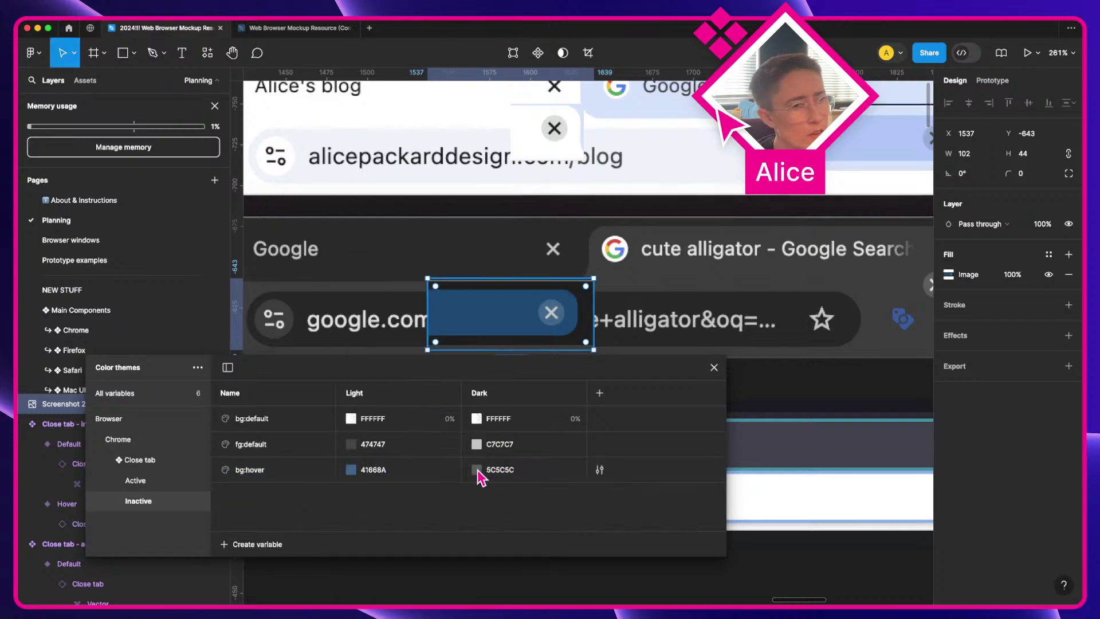
pyautogui.press('super+z')
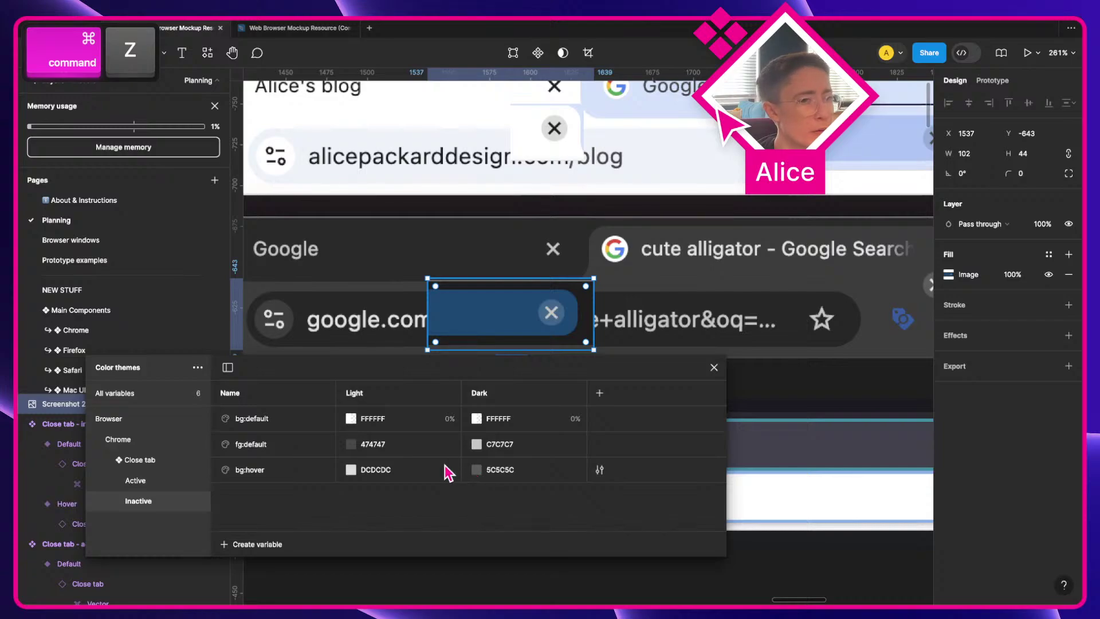
# Step: Set bg:hover's Light value to 97ABD5, sampled from the light tab's hover circle
pyautogui.moveTo(707, 459); pyautogui.dragTo(510, 437)
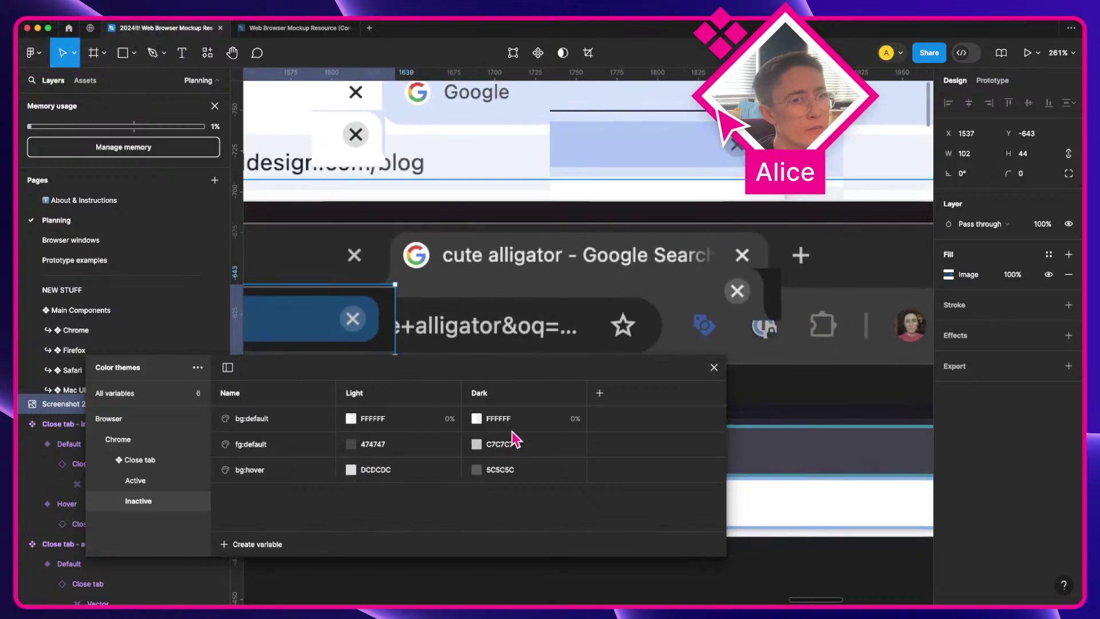
pyautogui.click(351, 470)
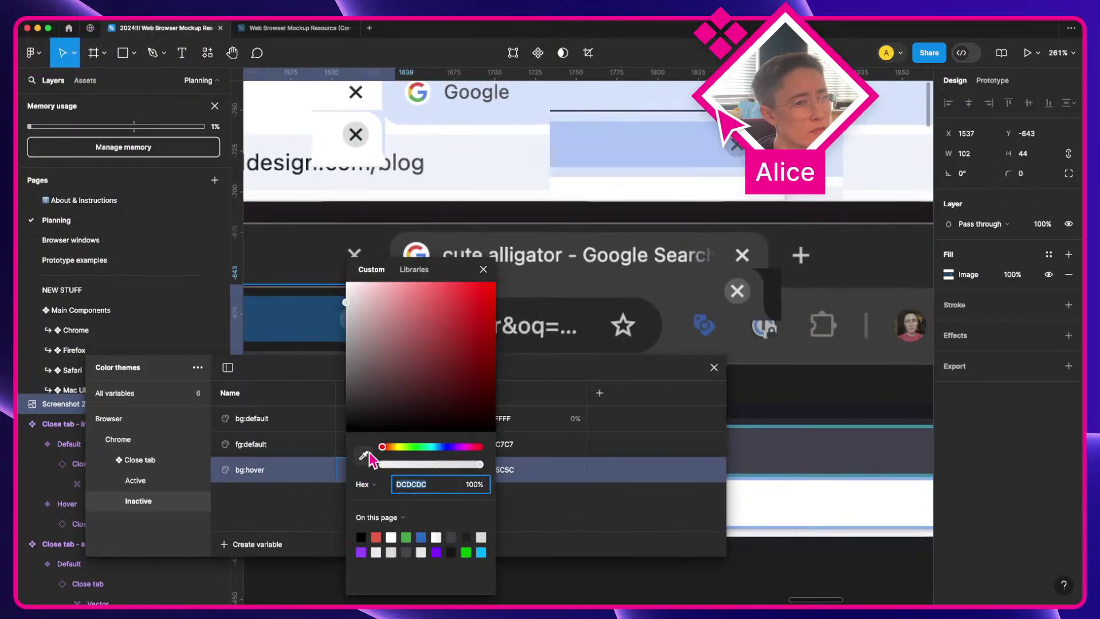
pyautogui.click(363, 456)
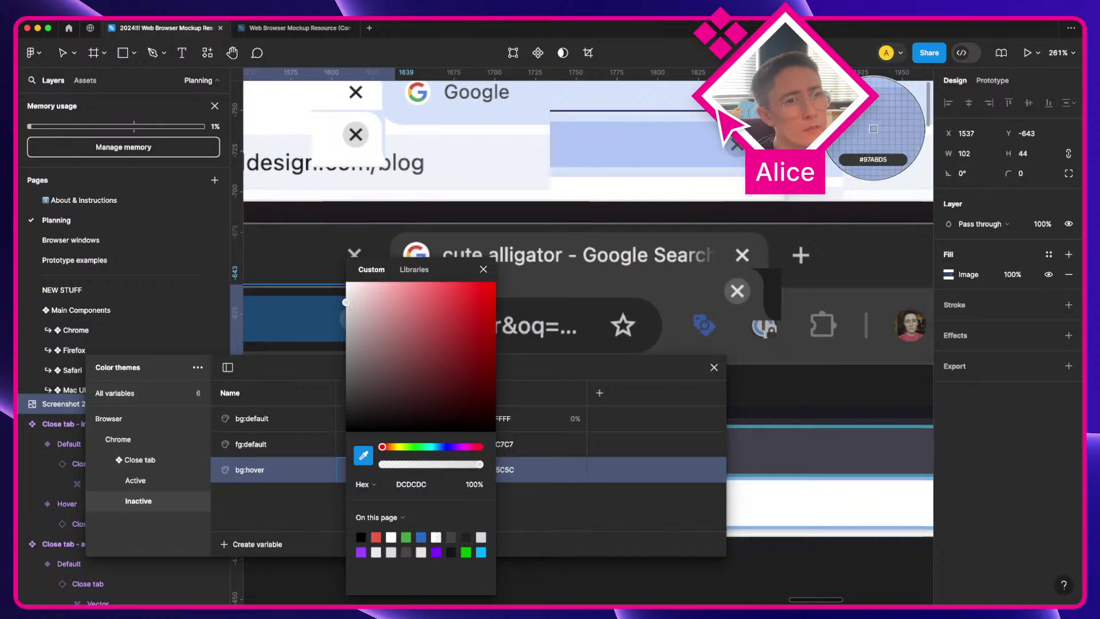
pyautogui.click(871, 131)
pyautogui.click(483, 269)
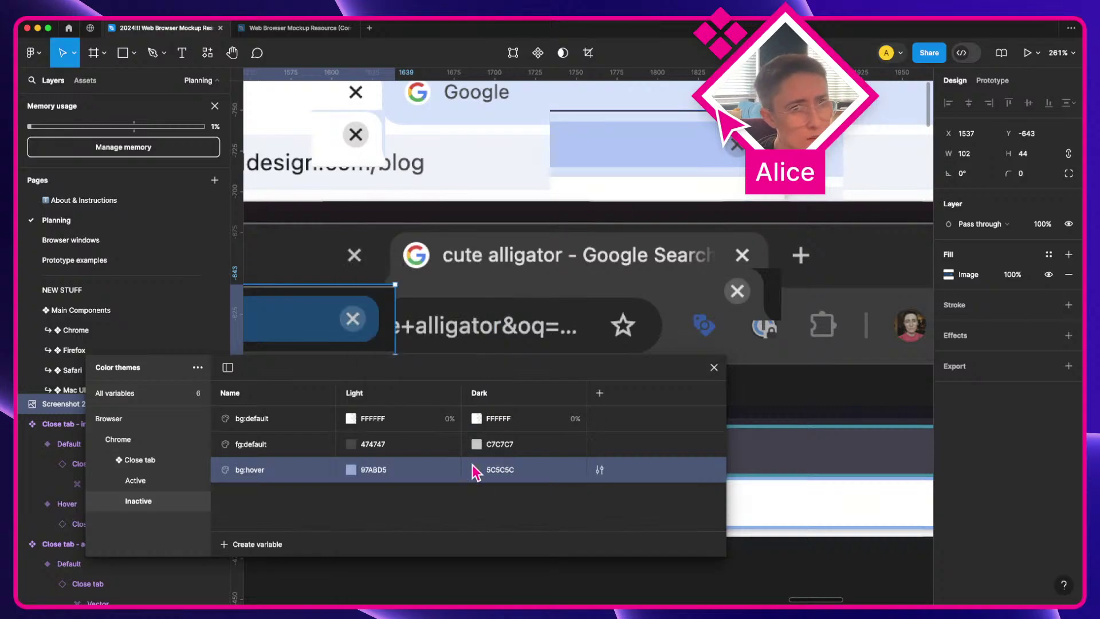
# Step: Set bg:hover's Dark value to 41668A, sampled from the dark browser's hover circle
pyautogui.click(476, 470)
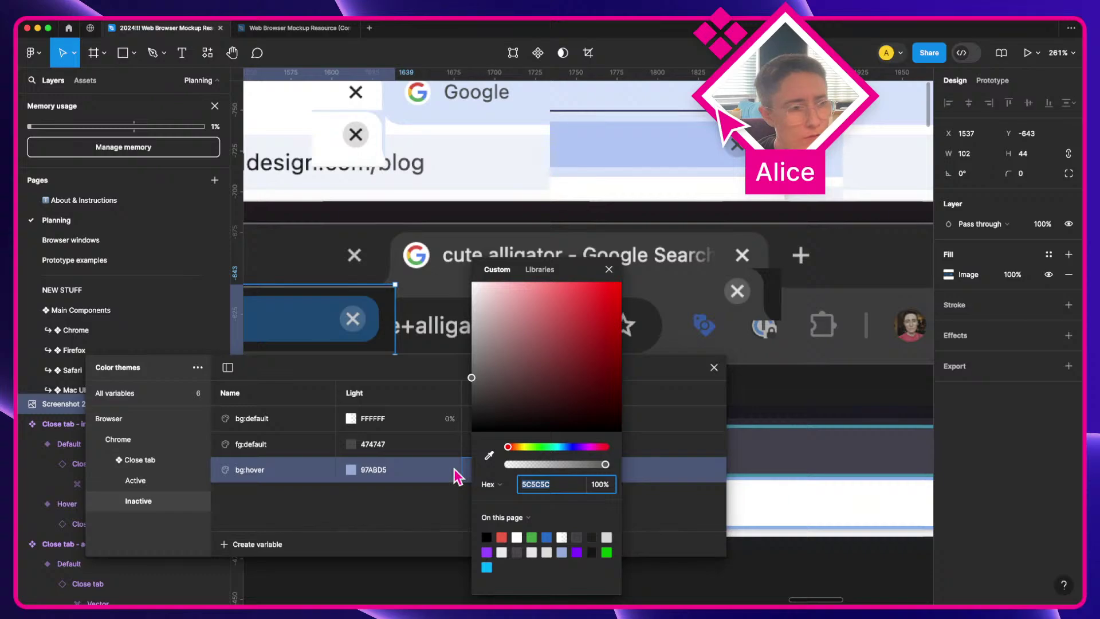
pyautogui.click(489, 456)
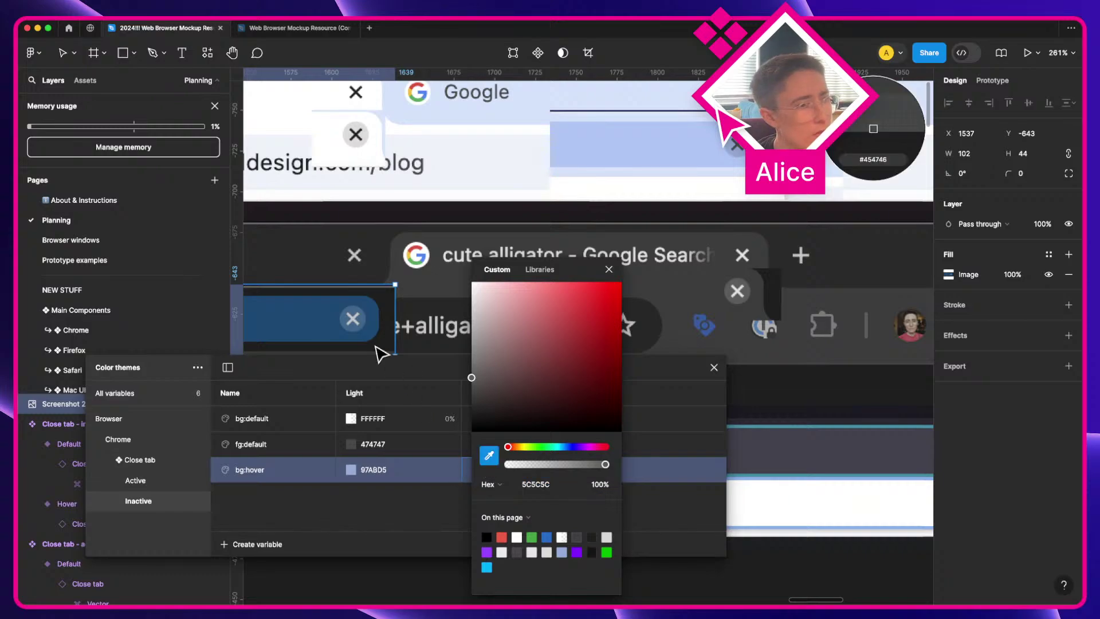
pyautogui.click(355, 318)
pyautogui.scroll(5, 355, 318)
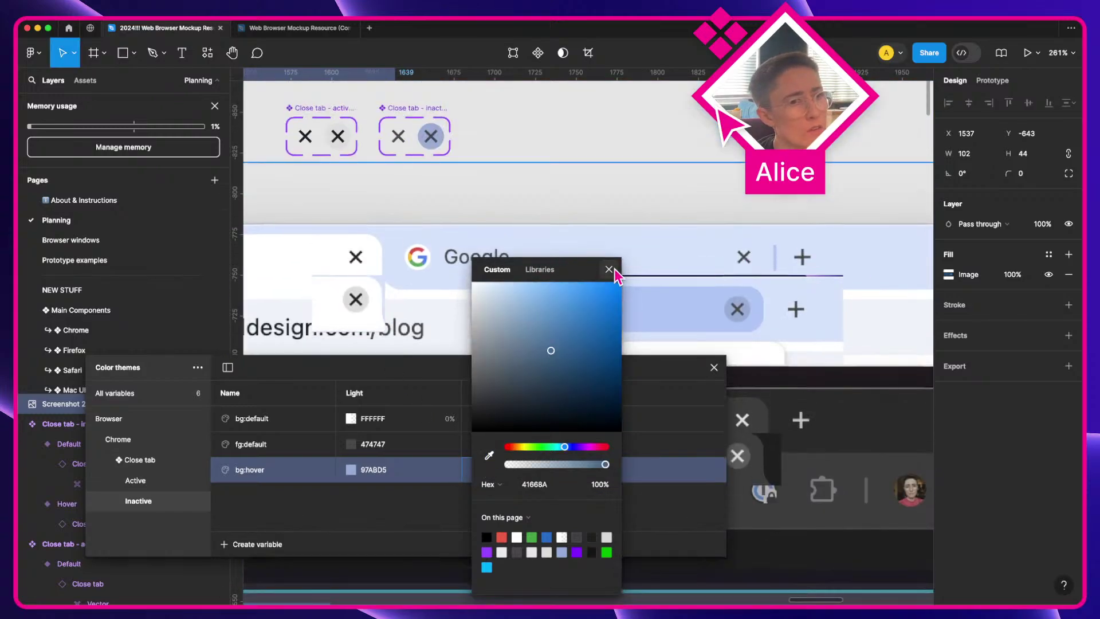
pyautogui.click(609, 269)
pyautogui.scroll(5, 621, 274)
pyautogui.click(542, 235)
pyautogui.scroll(-1, 707, 368)
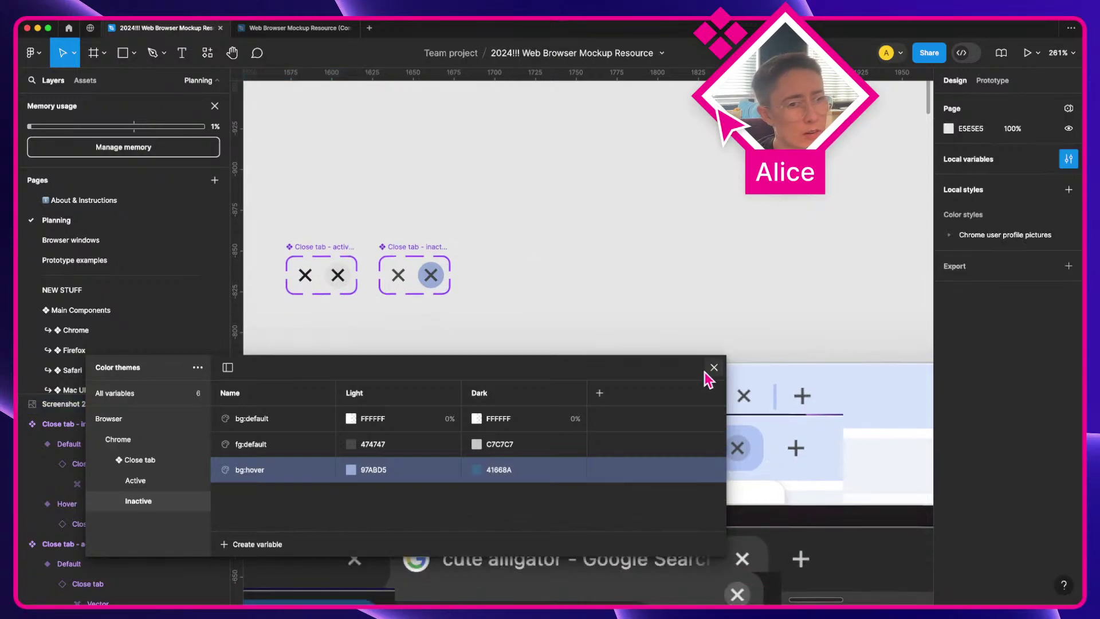
# Step: Close the variables dialog and inspect the active and inactive close-tab component sets
pyautogui.click(714, 367)
pyautogui.press('space')
pyautogui.scroll(-2, 508, 228)
pyautogui.hscroll(-2, 418, 216)
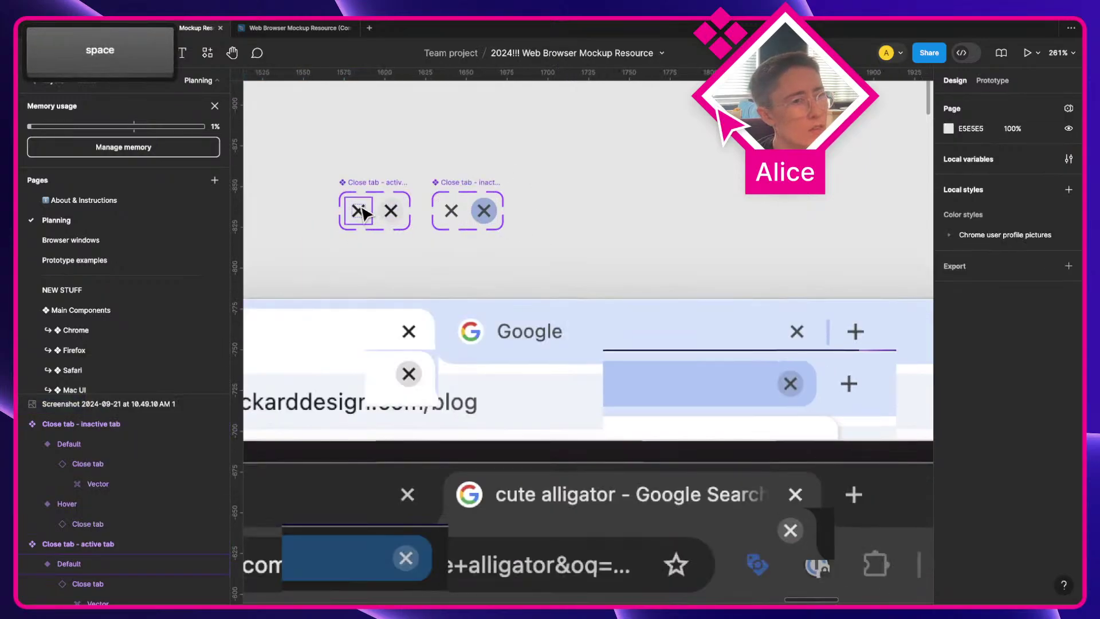
pyautogui.click(367, 195)
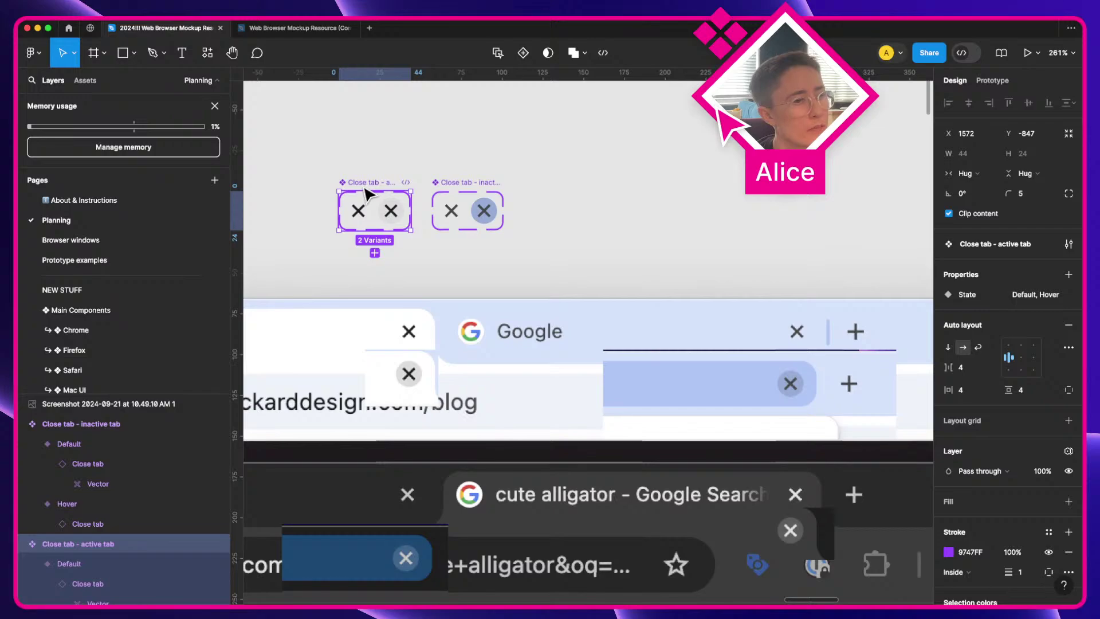
pyautogui.click(467, 191)
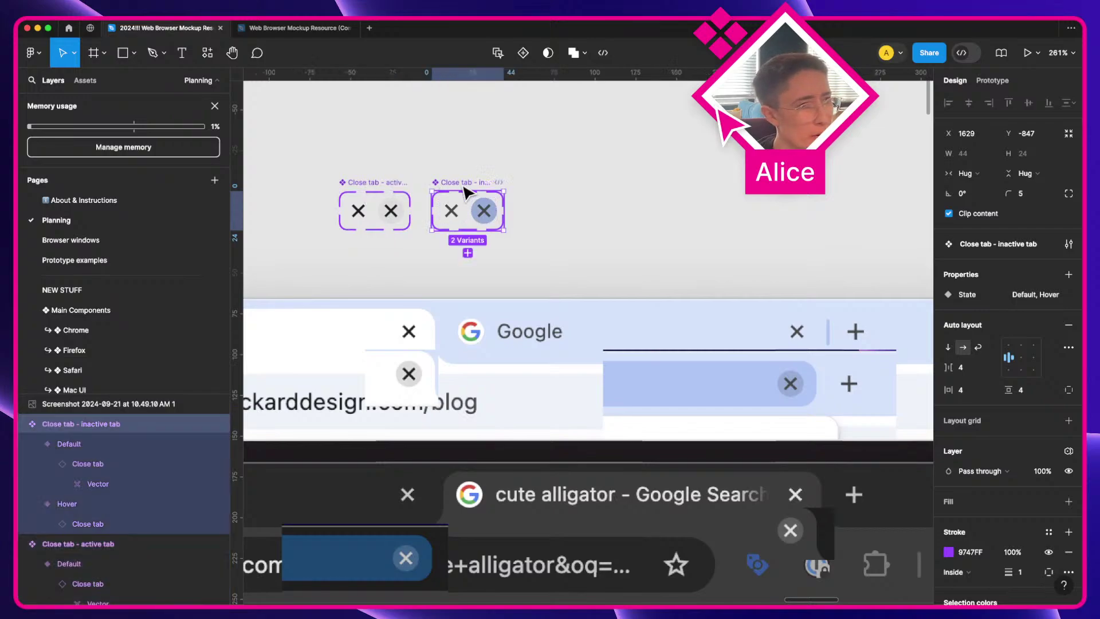
pyautogui.keyDown('shift'); pyautogui.click(356, 186); pyautogui.keyUp('shift')
pyautogui.keyDown('shift'); pyautogui.click(467, 191); pyautogui.keyUp('shift')
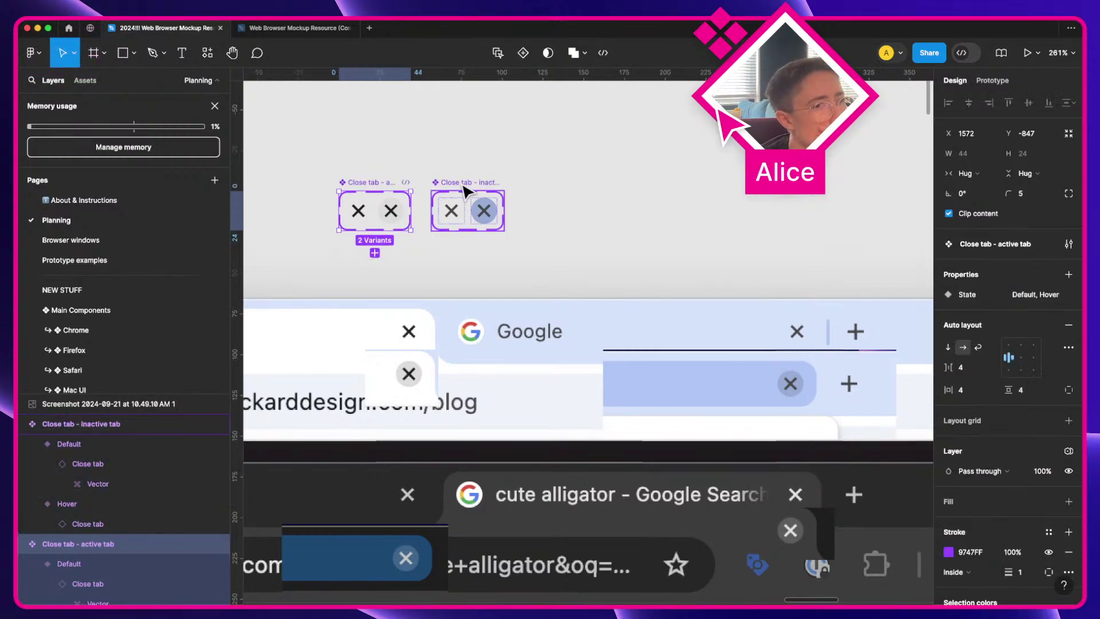
# Step: Inspect the inactive tab's close button and hover circle, then reopen the local colour variables
pyautogui.click(461, 220)
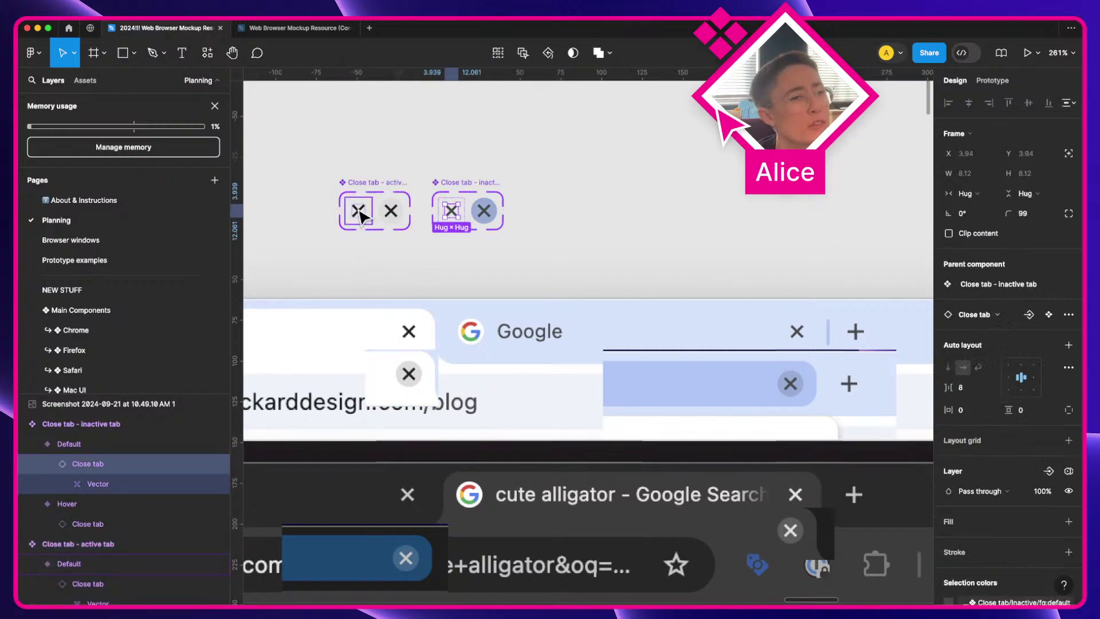
pyautogui.click(492, 216)
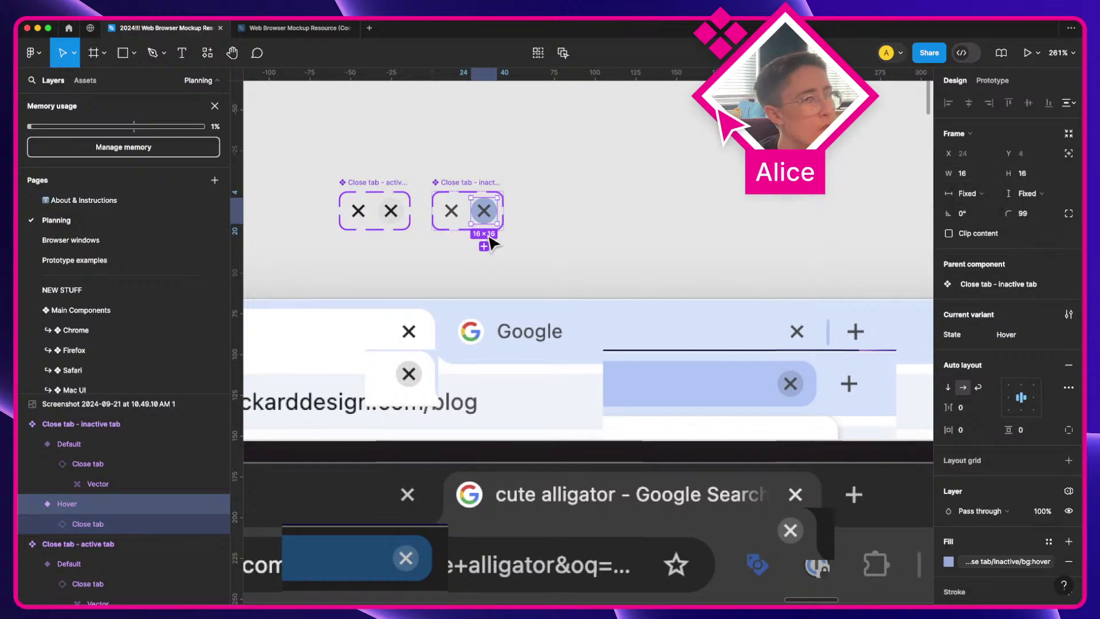
pyautogui.click(371, 182)
pyautogui.click(502, 188)
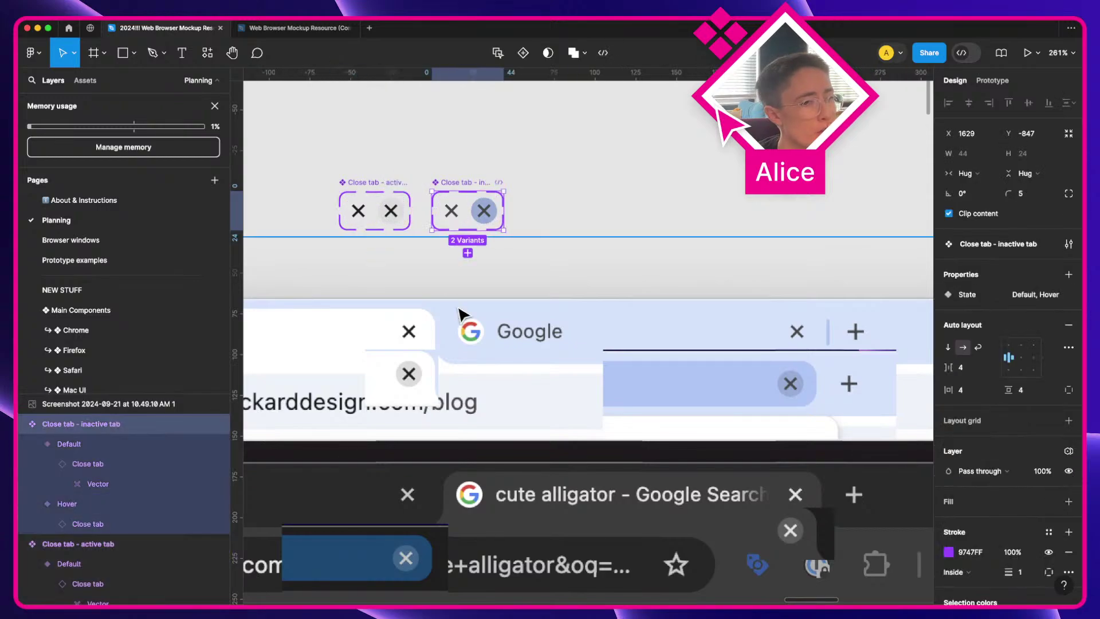
pyautogui.click(565, 204)
pyautogui.click(1069, 160)
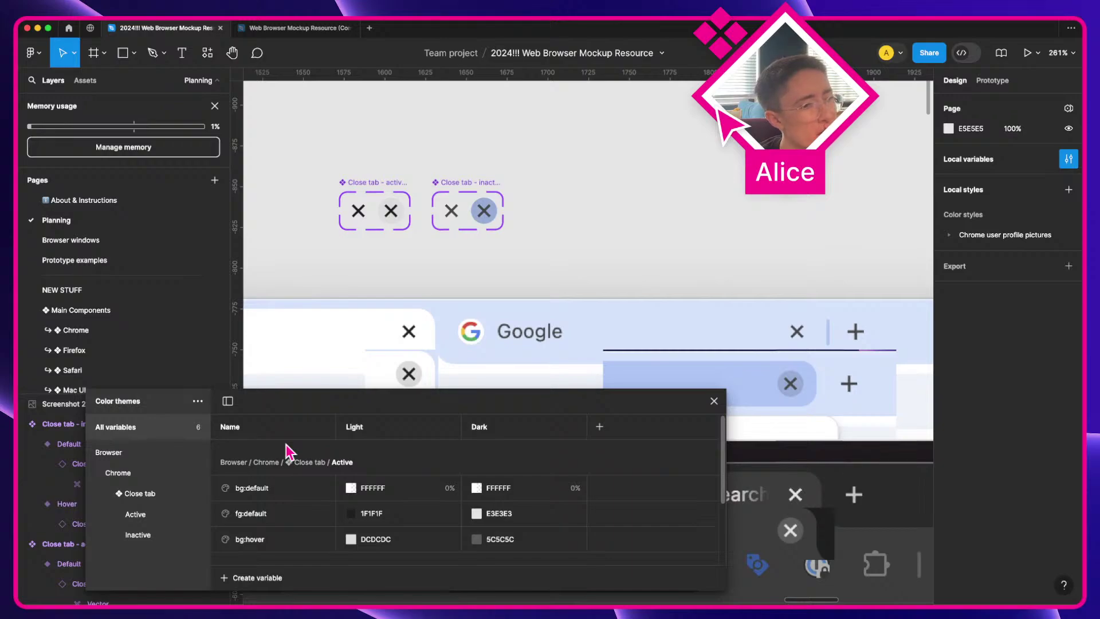
pyautogui.click(474, 216)
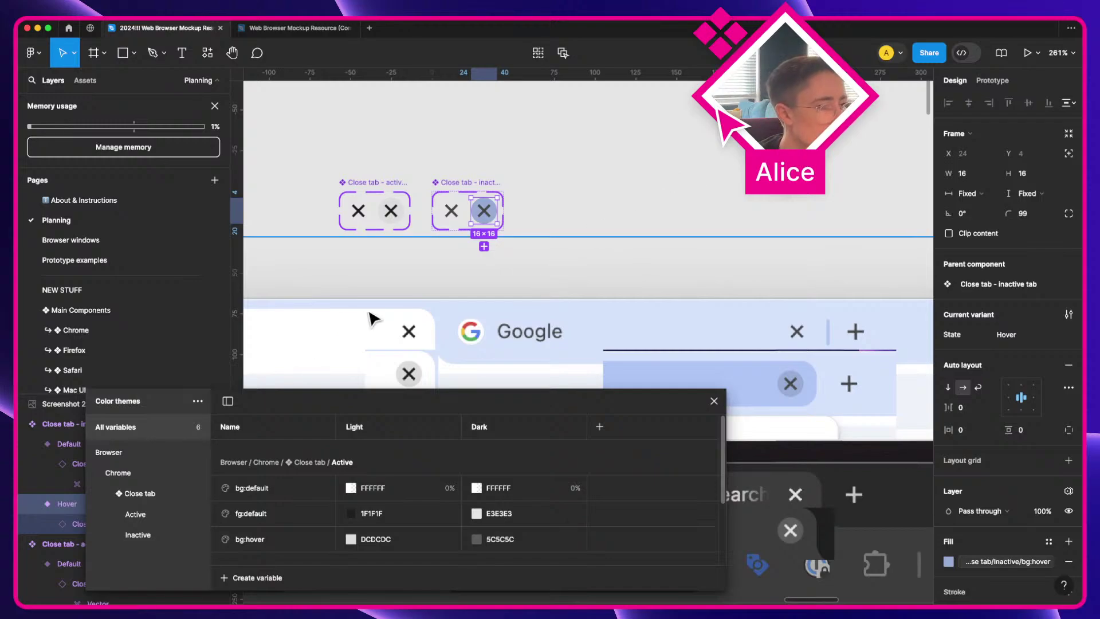
pyautogui.scroll(-5, 373, 318)
pyautogui.hscroll(-5, 373, 318)
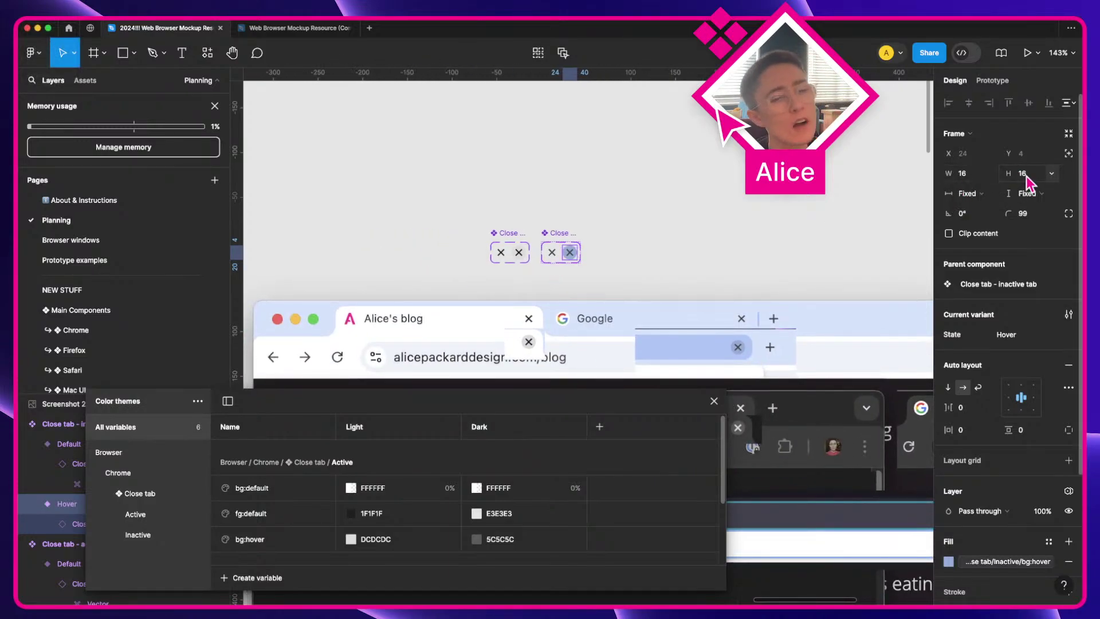
pyautogui.scroll(-5, 668, 240)
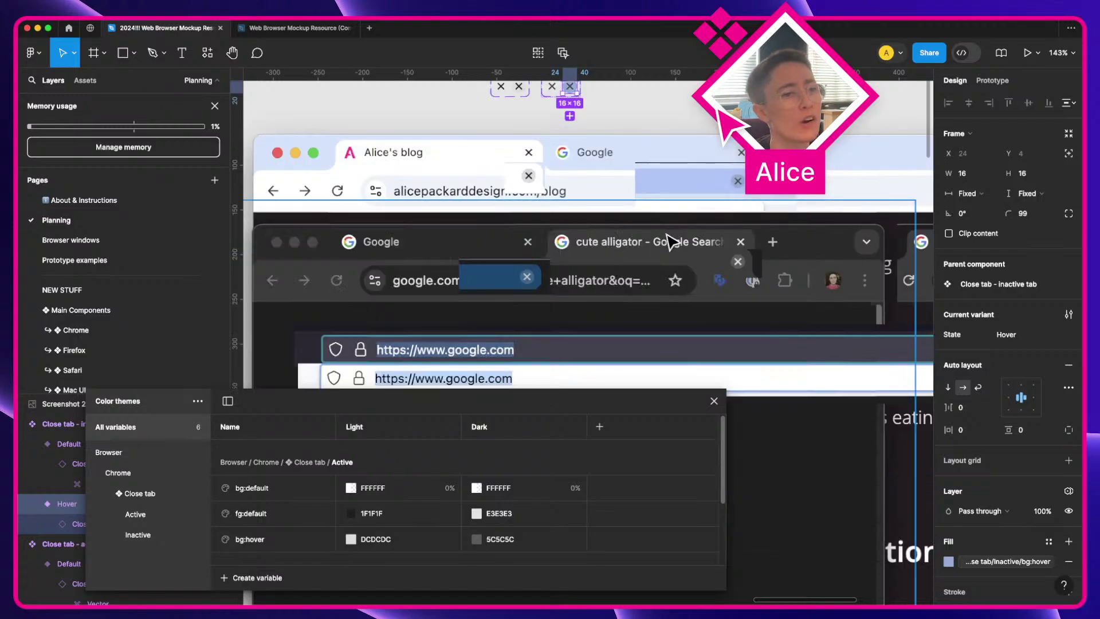
pyautogui.hscroll(-10, 670, 240)
pyautogui.scroll(-7, 671, 240)
pyautogui.hscroll(-7, 670, 239)
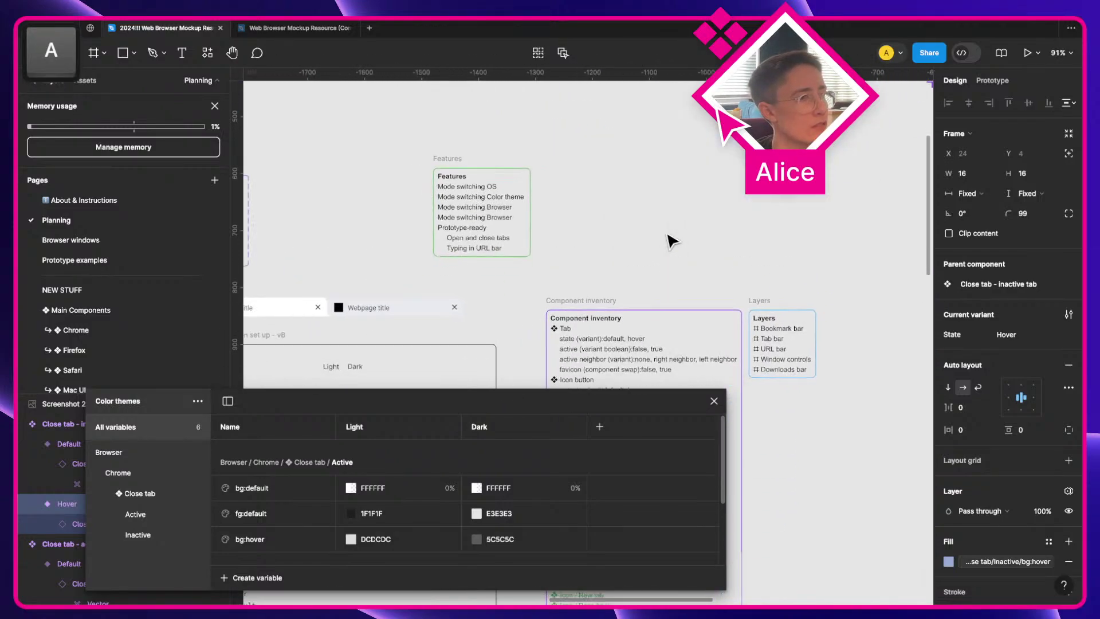
pyautogui.scroll(-12, 669, 240)
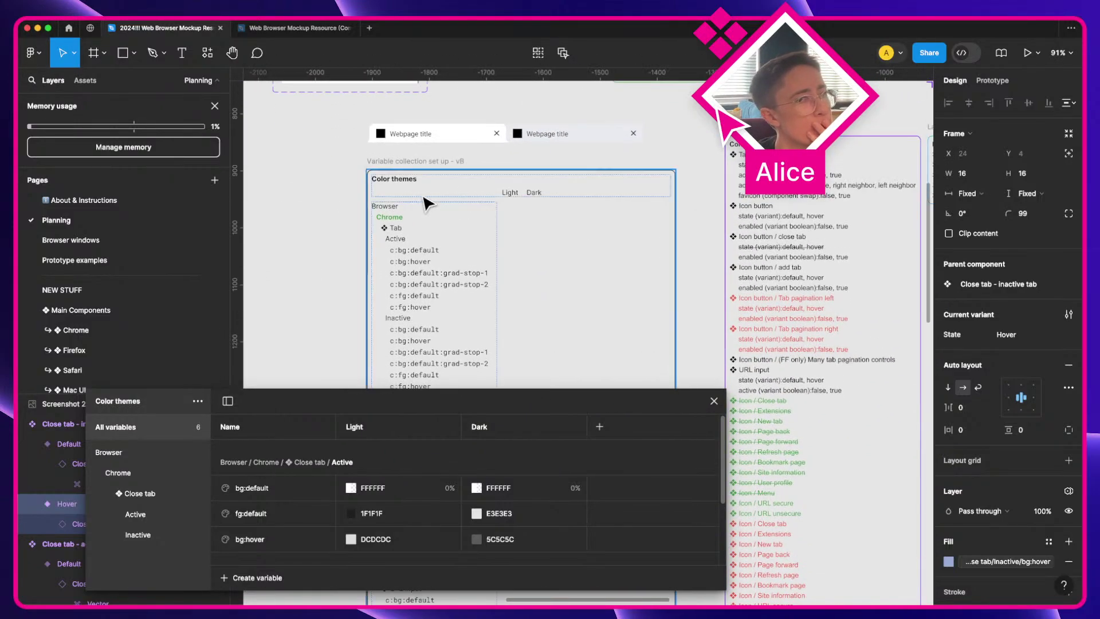
pyautogui.scroll(1, 427, 202)
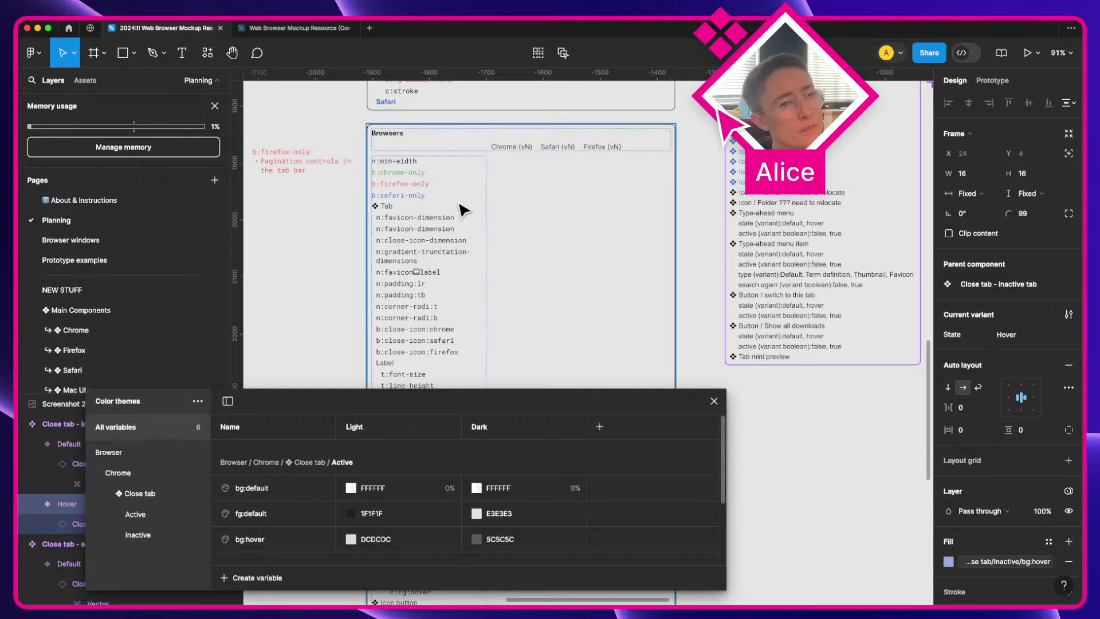
pyautogui.scroll(-10, 463, 211)
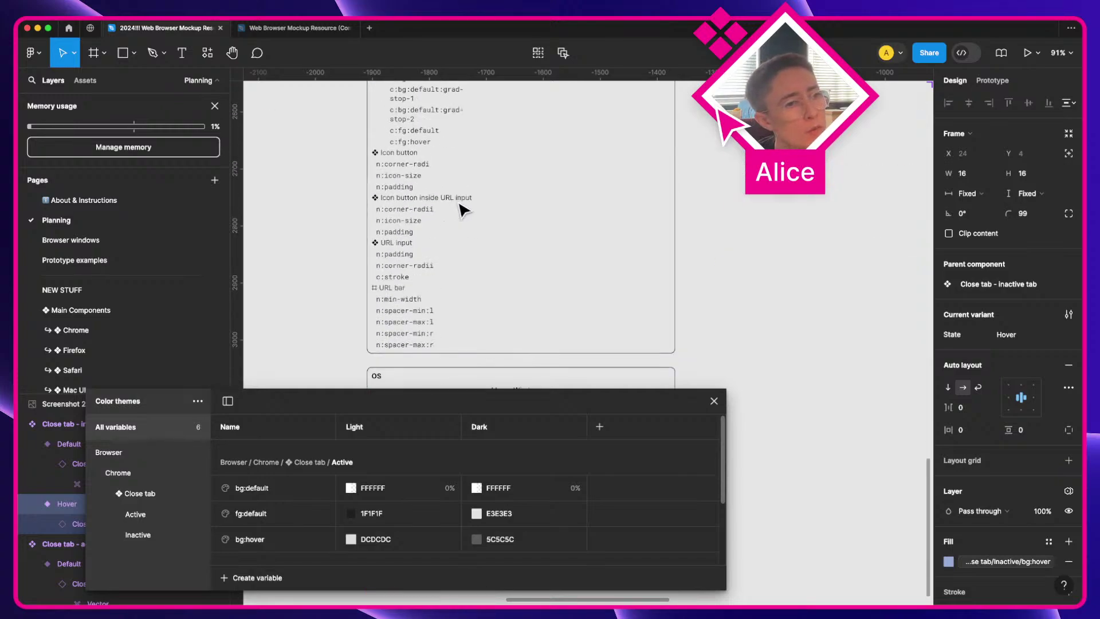
pyautogui.scroll(-2, 463, 210)
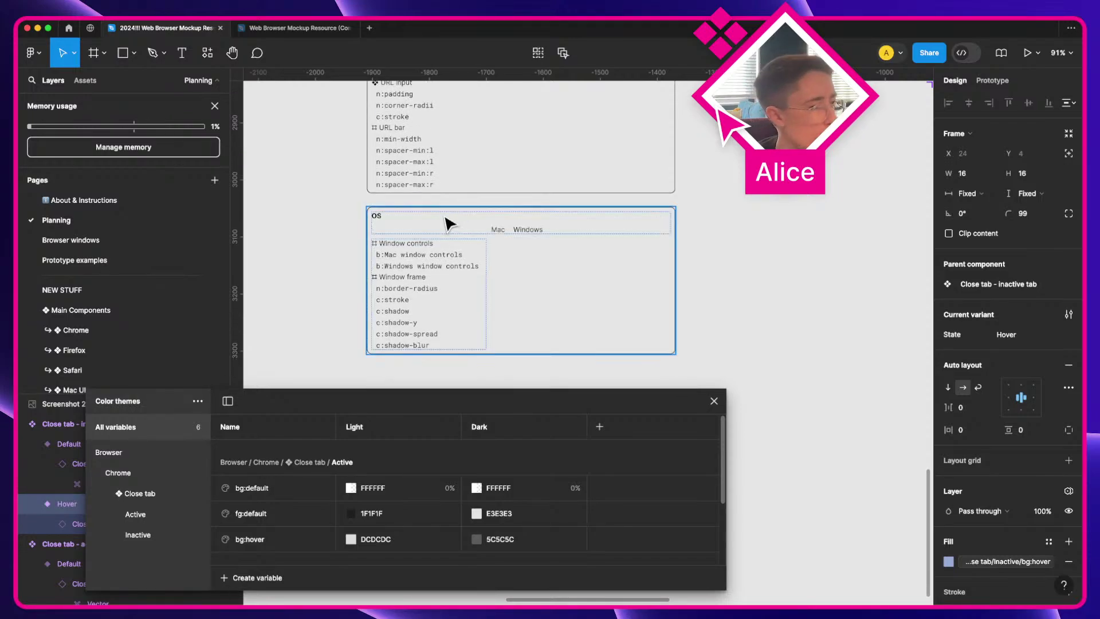
pyautogui.scroll(15, 449, 224)
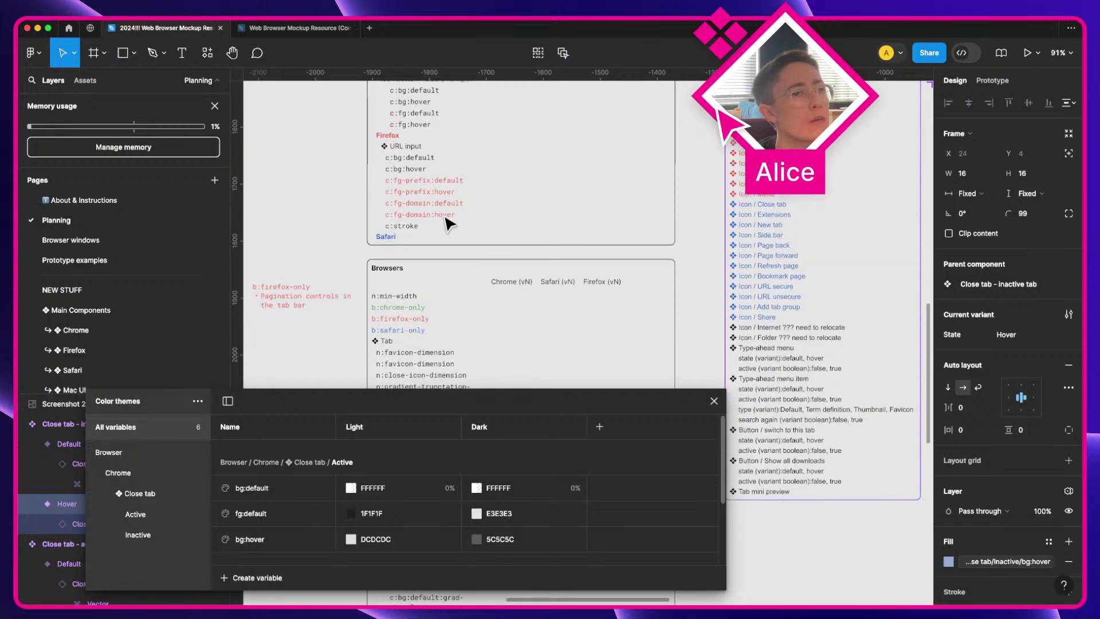
pyautogui.scroll(8, 450, 223)
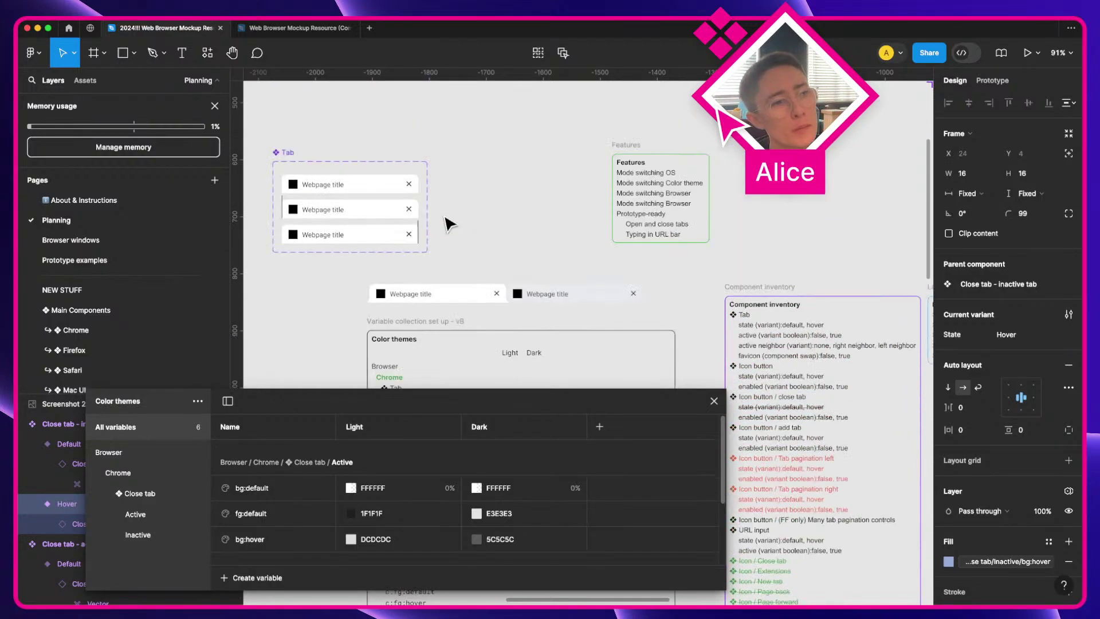
pyautogui.hscroll(12, 449, 223)
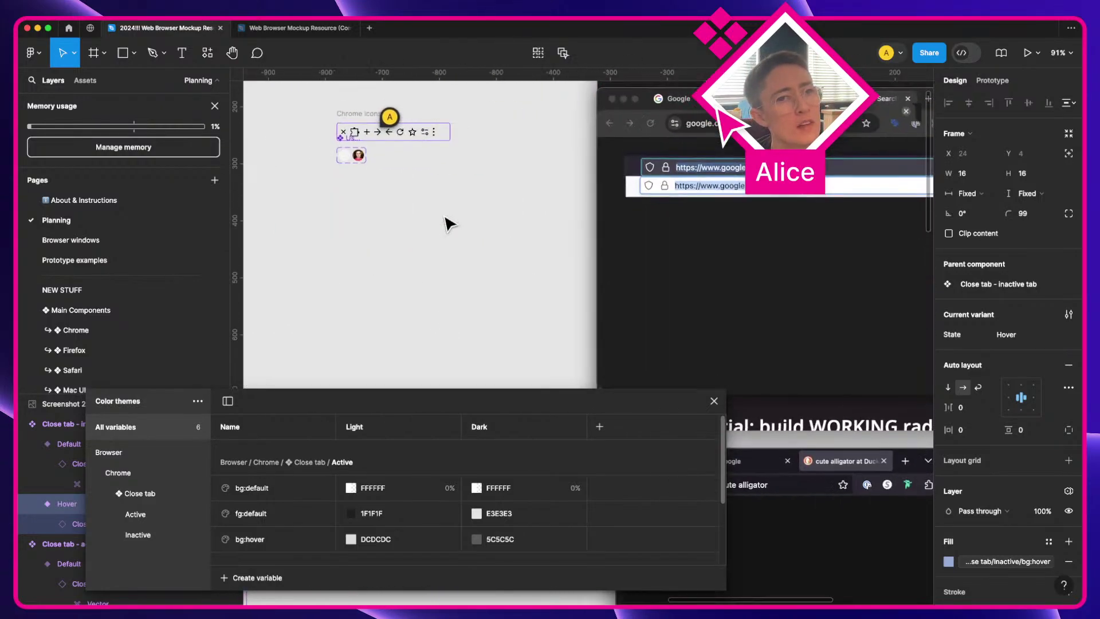
pyautogui.scroll(5, 450, 223)
pyautogui.hscroll(3, 449, 223)
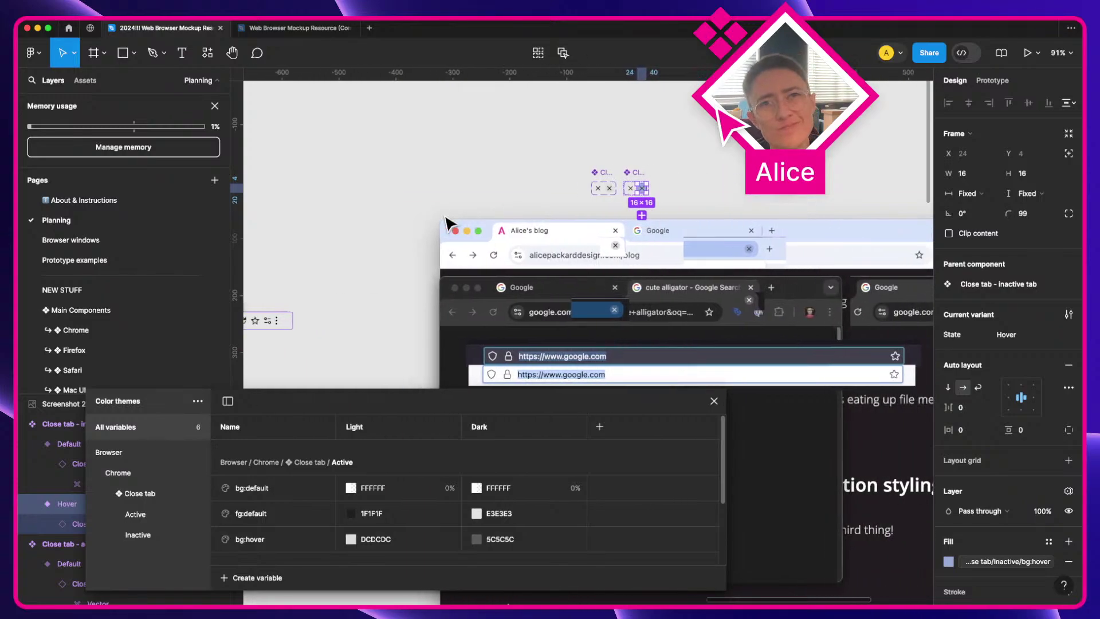
pyautogui.scroll(5, 642, 206)
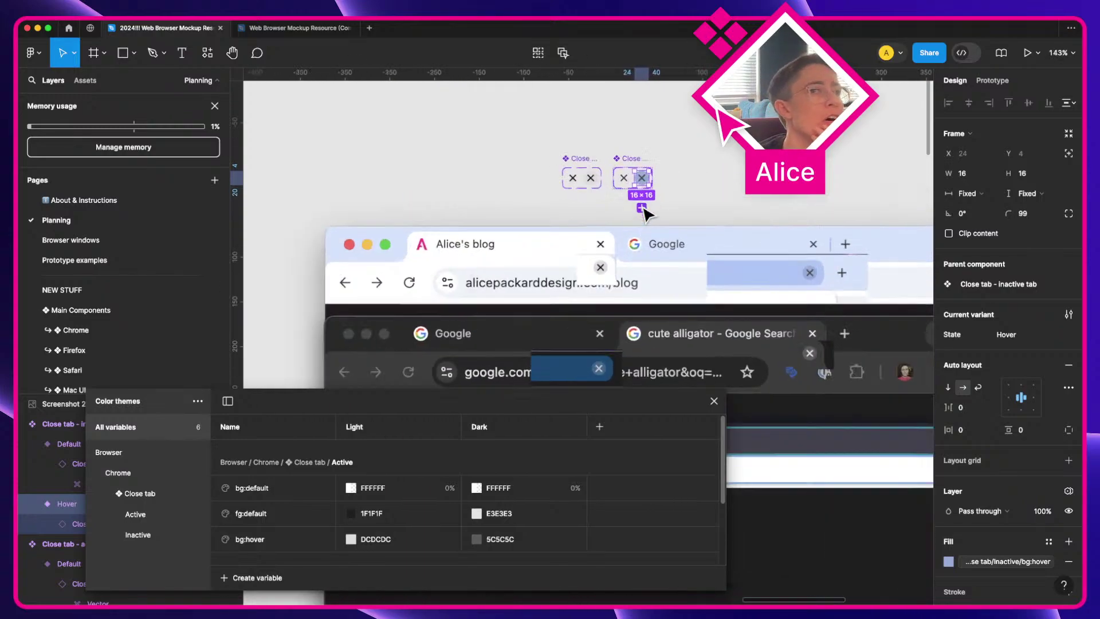
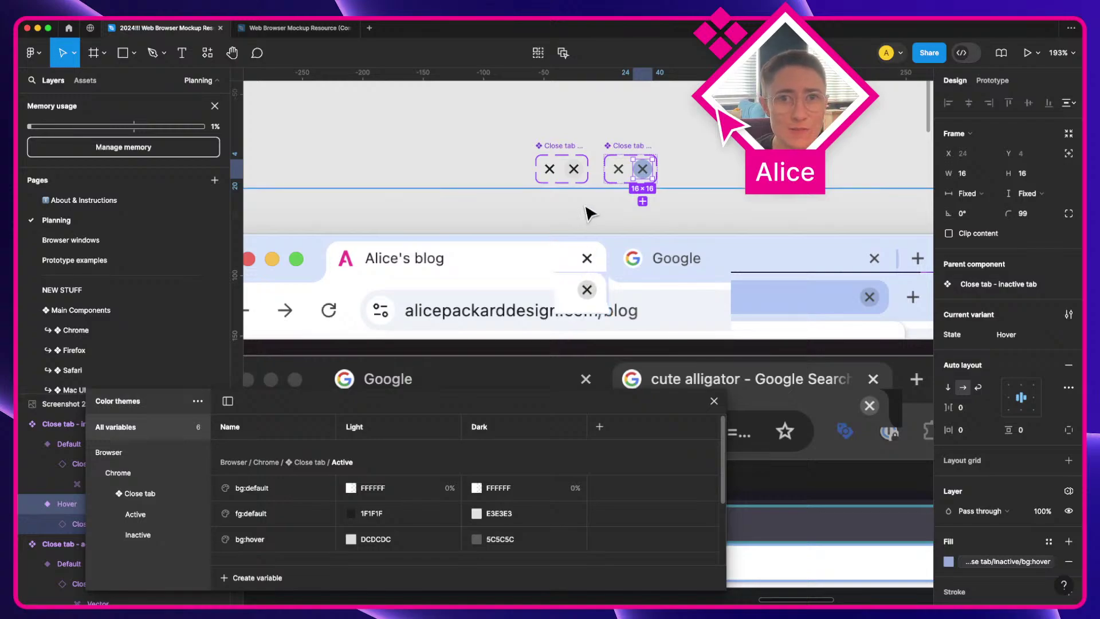
# Step: Deselect the Close tab component and filter the variables list down to the Chrome group
pyautogui.click(516, 180)
pyautogui.press('space')
pyautogui.moveTo(510, 165); pyautogui.dragTo(526, 209)
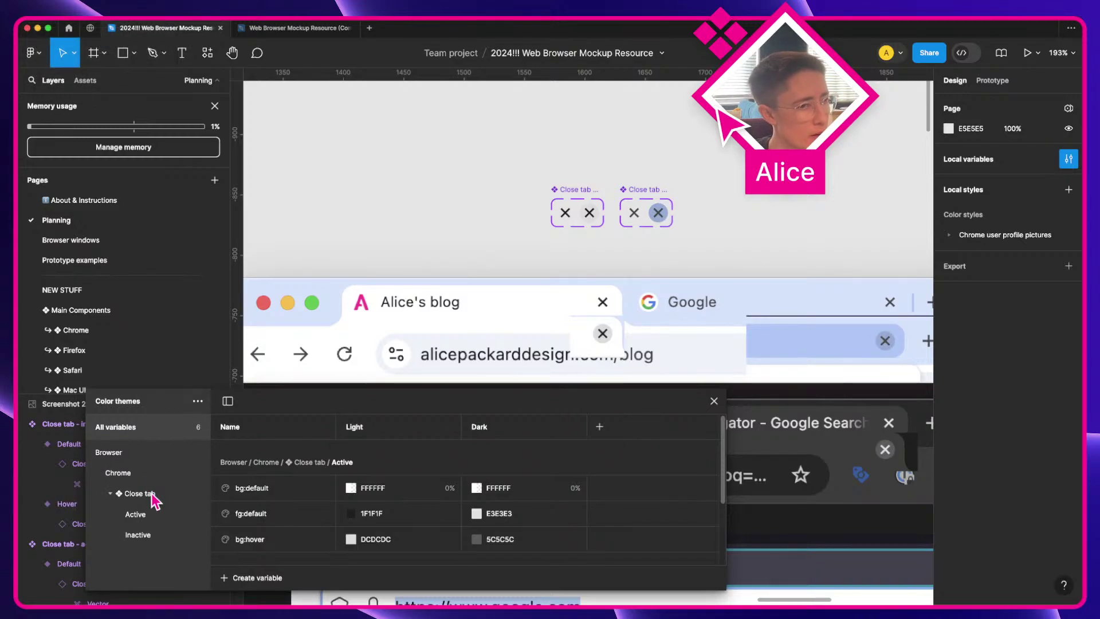
pyautogui.hscroll(-15, 378, 346)
pyautogui.scroll(-4, 378, 346)
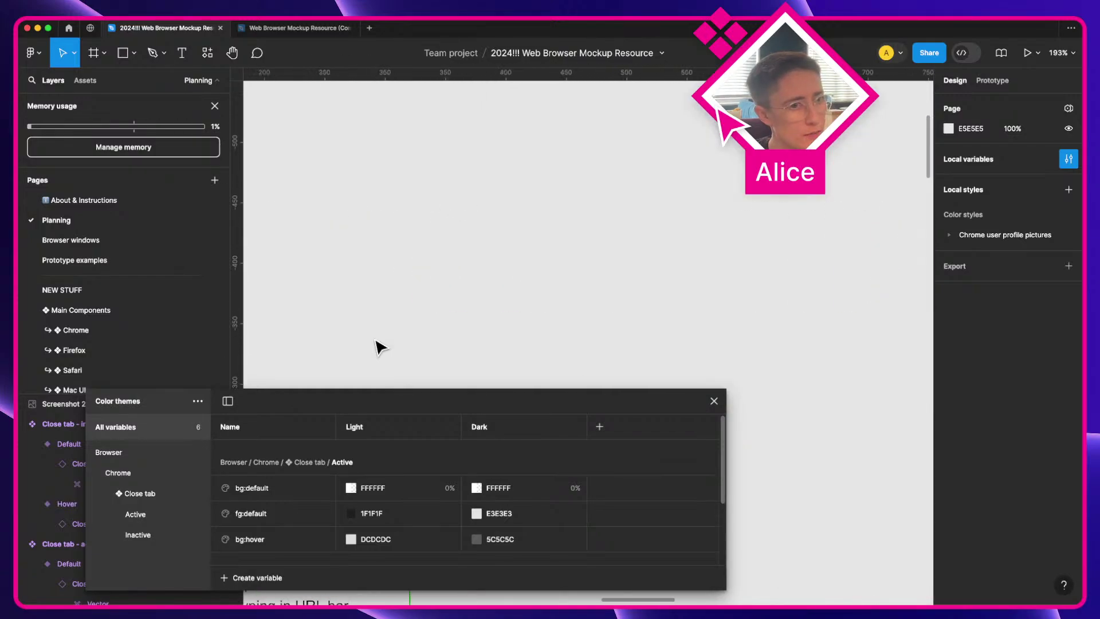
pyautogui.hscroll(7, 378, 346)
pyautogui.scroll(-3, 378, 346)
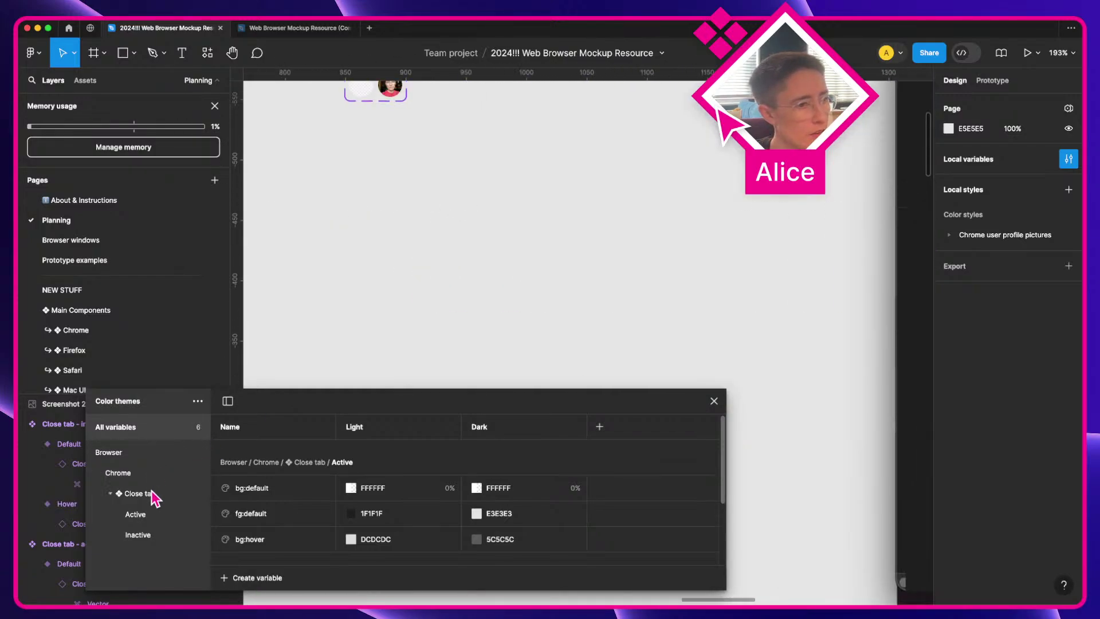
pyautogui.click(154, 494)
pyautogui.click(184, 473)
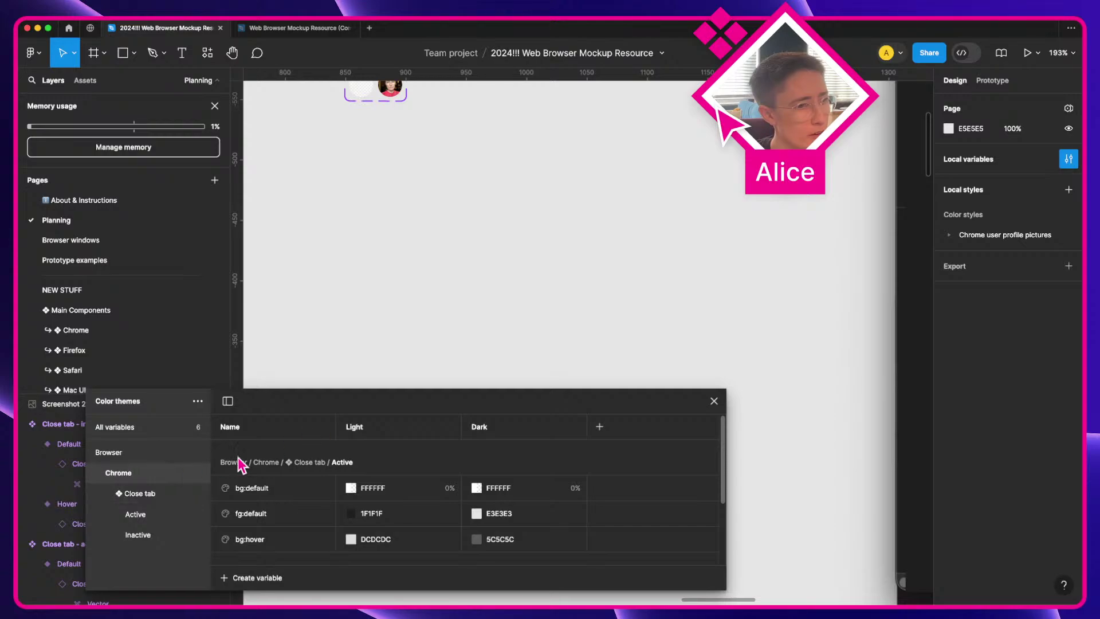
# Step: Create a new colour variable named bg:default
pyautogui.click(253, 579)
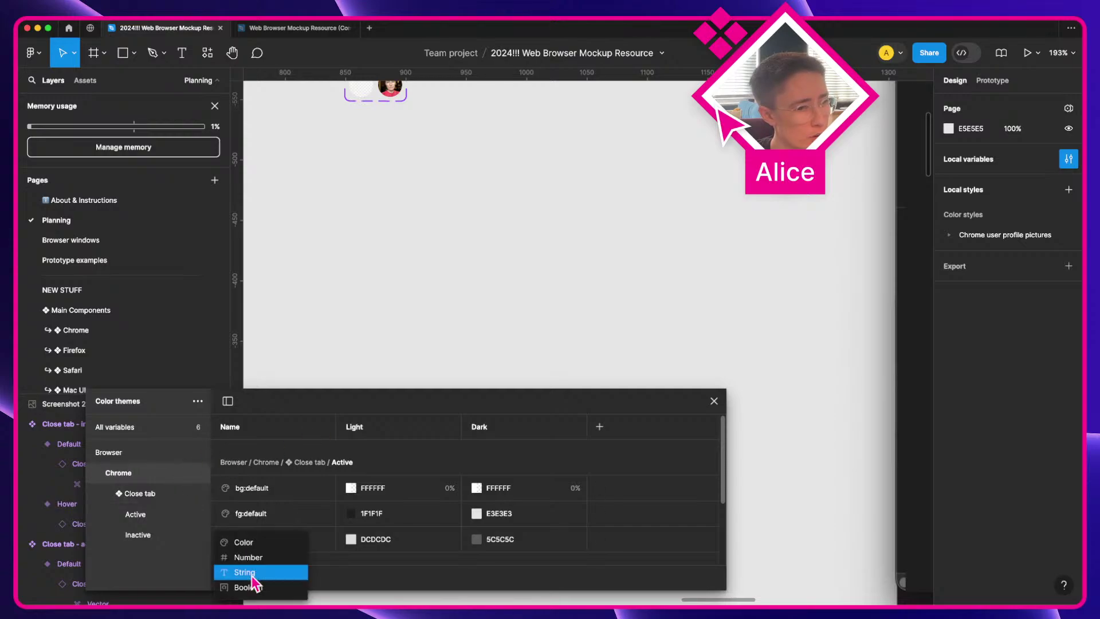
pyautogui.click(253, 543)
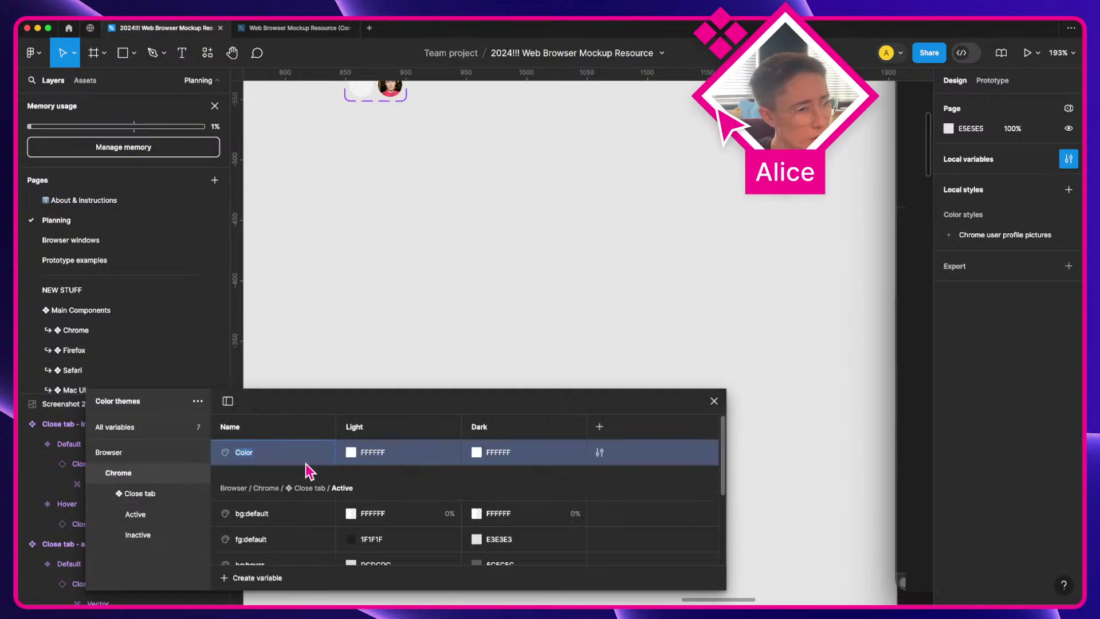
pyautogui.write('bg:default')
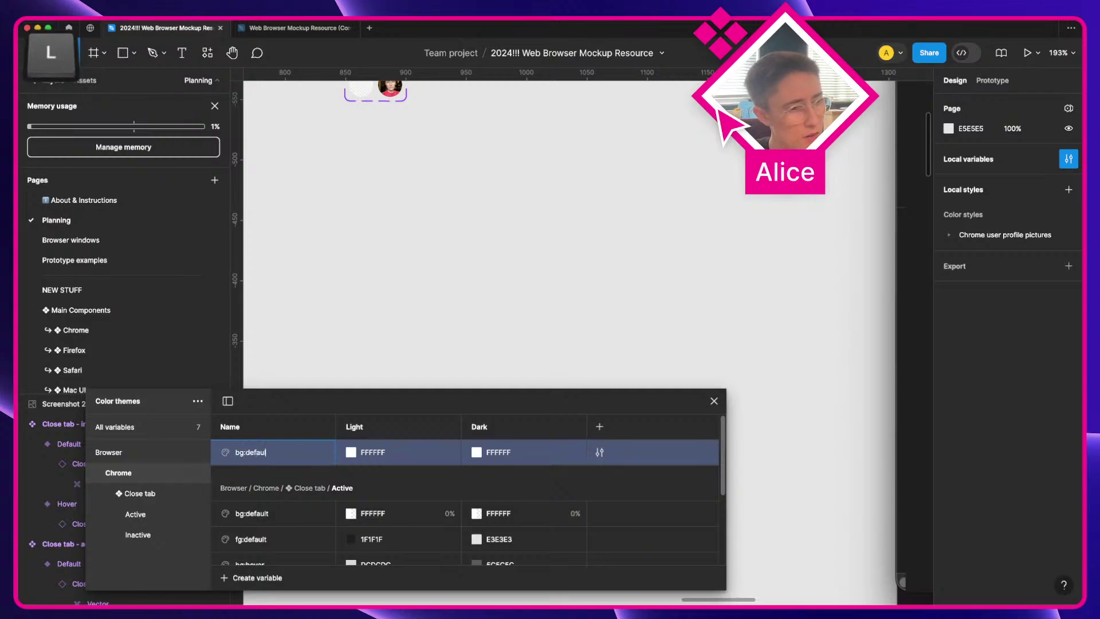
pyautogui.press('Return')
# Step: Move bg:default into a new variable group named ❖ Tab
pyautogui.rightClick(268, 455)
pyautogui.click(297, 461)
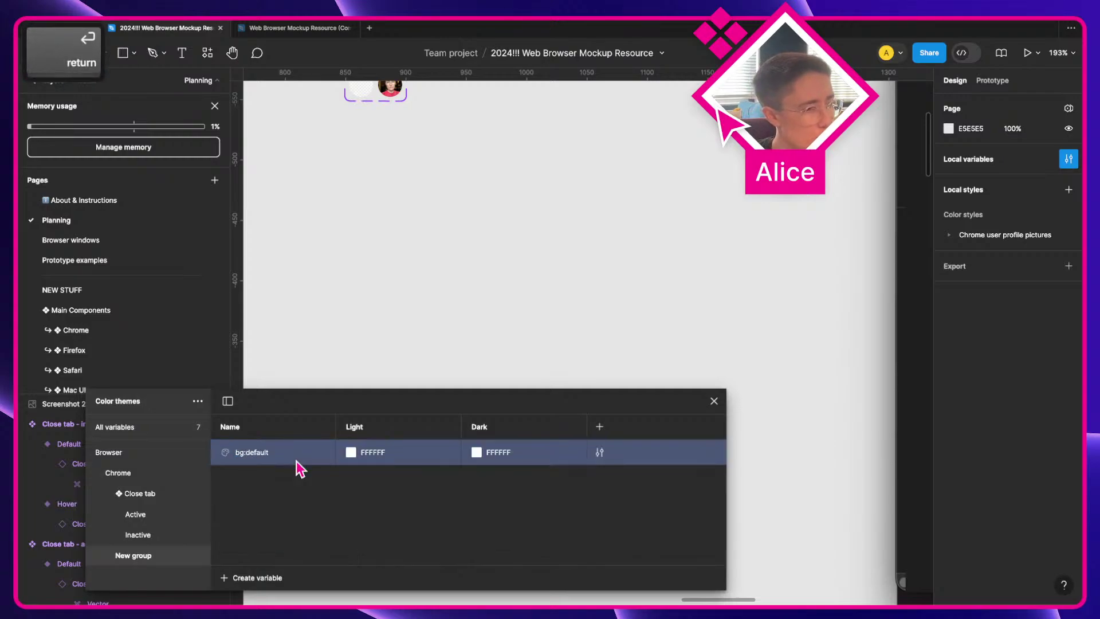
pyautogui.doubleClick(132, 557)
pyautogui.press('ctrl+super+space')
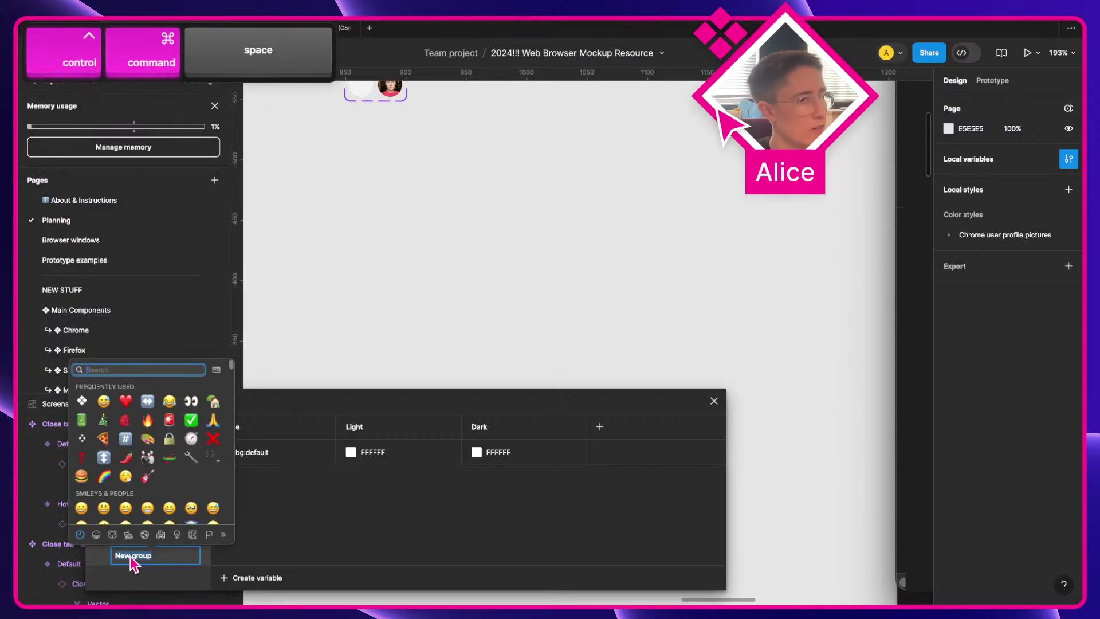
pyautogui.press('Return')
pyautogui.write('Tab')
pyautogui.press('Return')
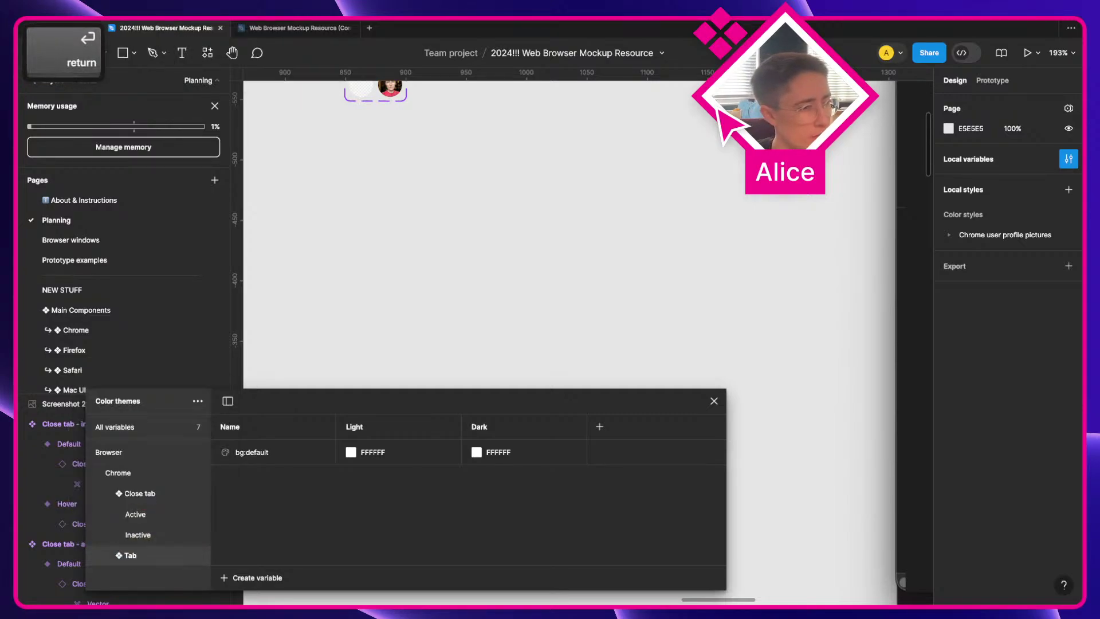
# Step: Expand the Close tab group to reveal its Active and Inactive subgroups
pyautogui.click(110, 493)
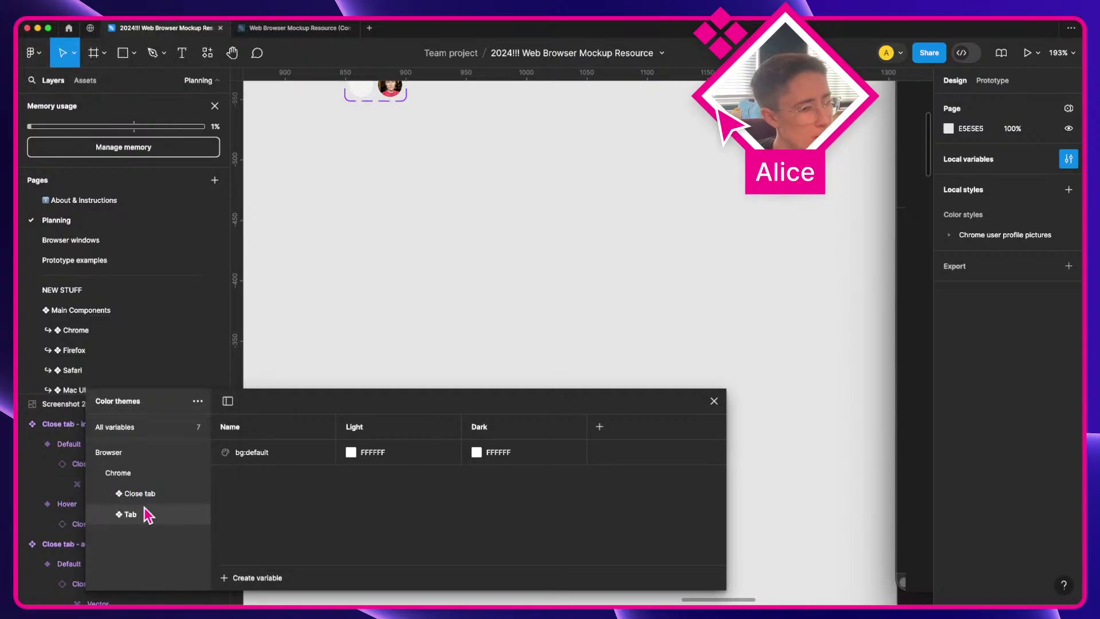
pyautogui.click(110, 494)
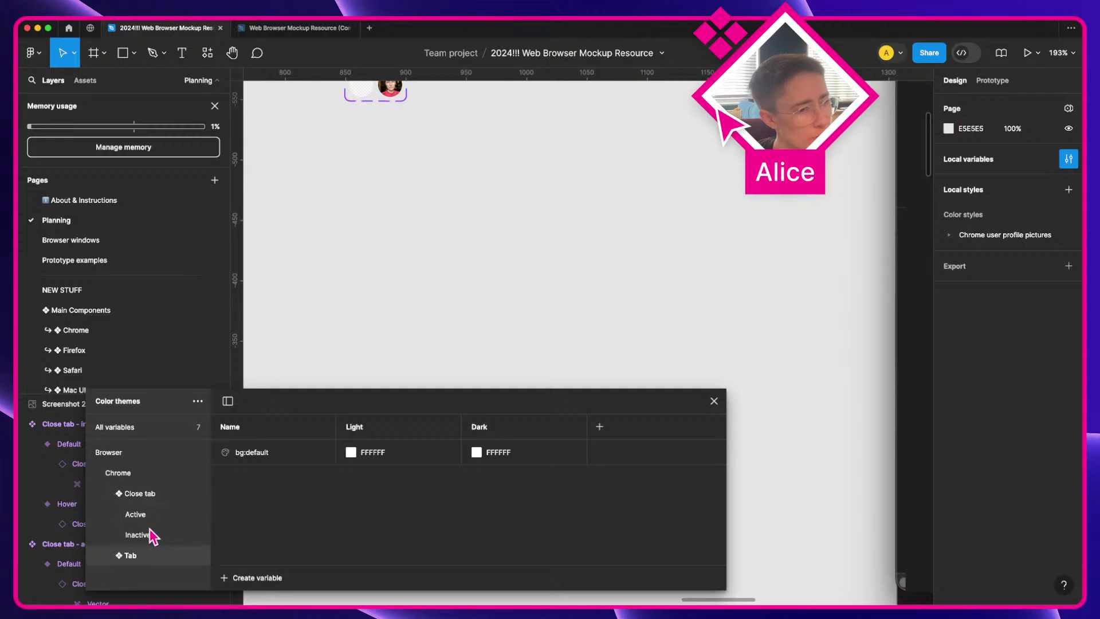
pyautogui.click(110, 494)
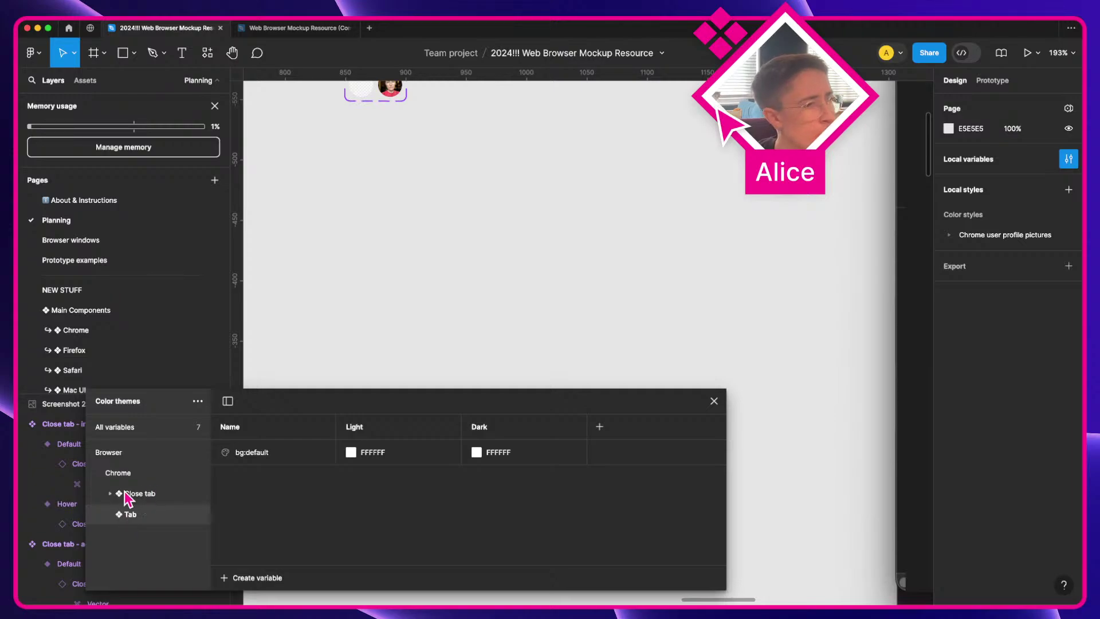
pyautogui.click(105, 497)
pyautogui.click(110, 494)
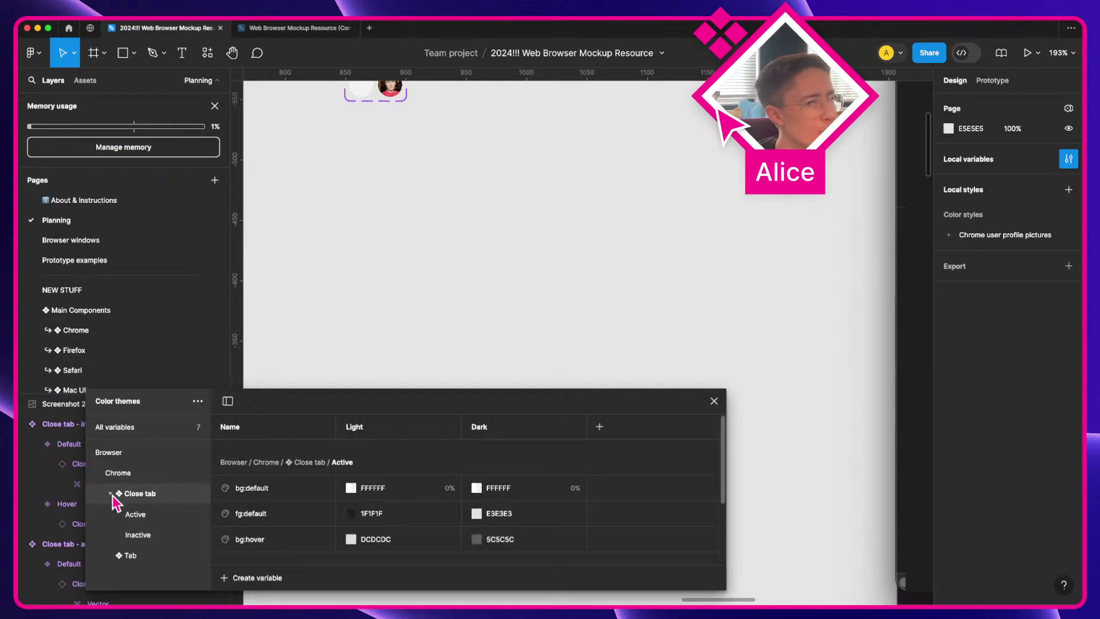
pyautogui.scroll(-5, 509, 319)
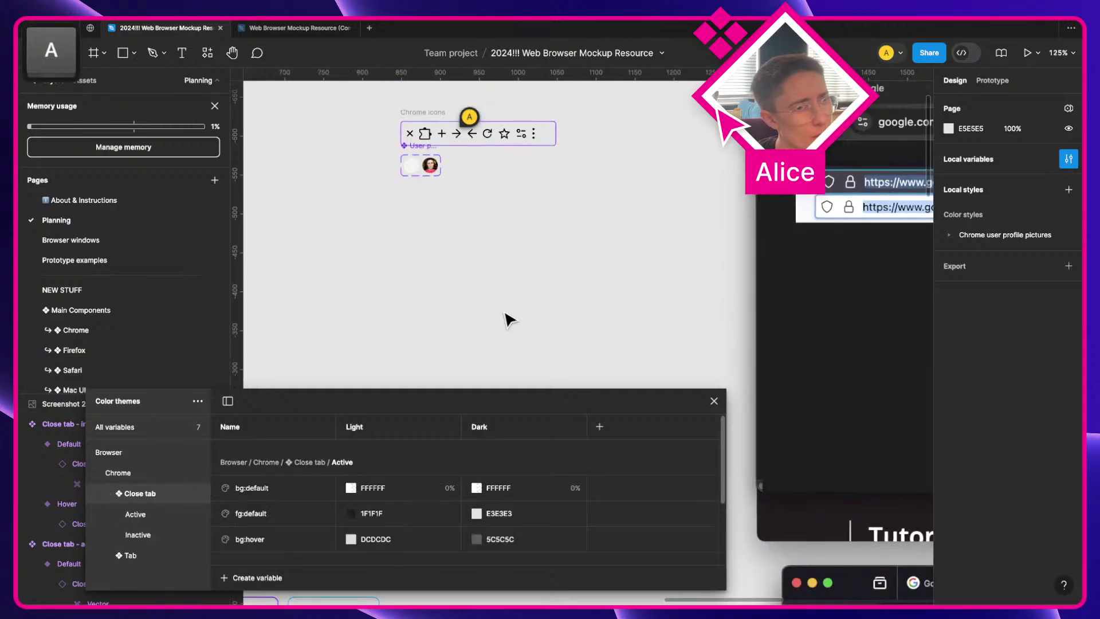
# Step: Select the inactive Close tab component on the canvas
pyautogui.hscroll(10, 508, 319)
pyautogui.scroll(5, 509, 319)
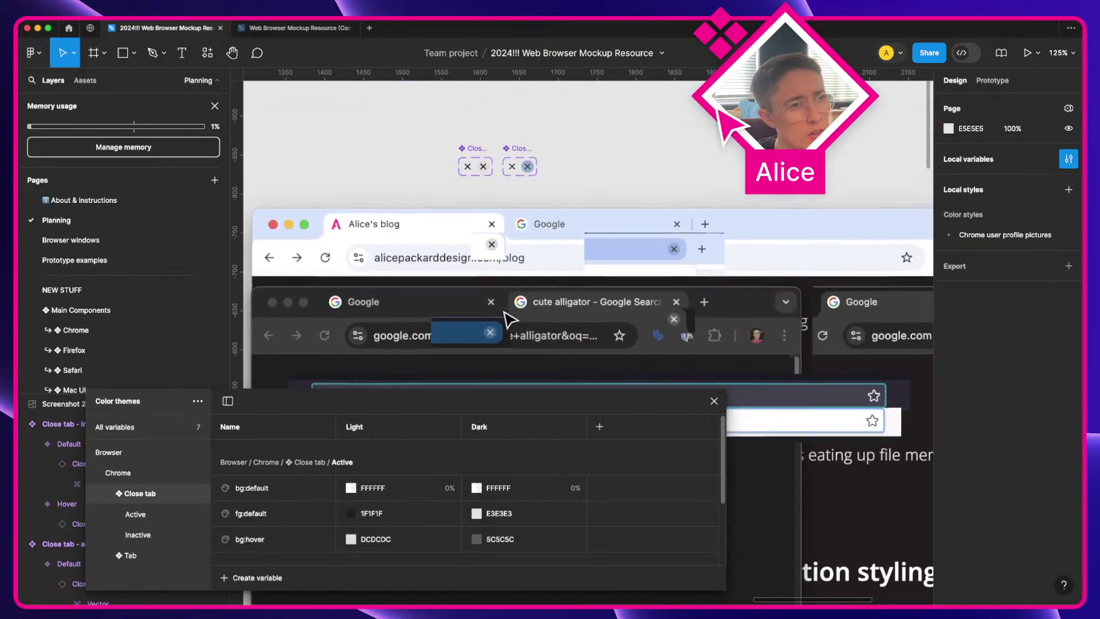
pyautogui.rightClick(488, 150)
pyautogui.scroll(5, 488, 150)
pyautogui.press('a')
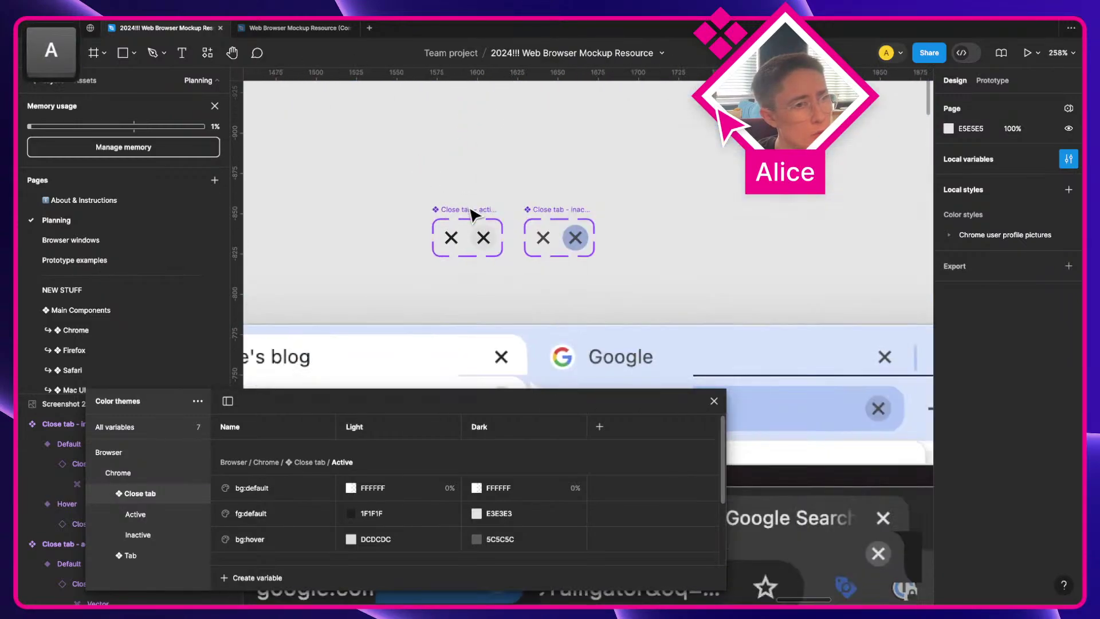
pyautogui.click(553, 218)
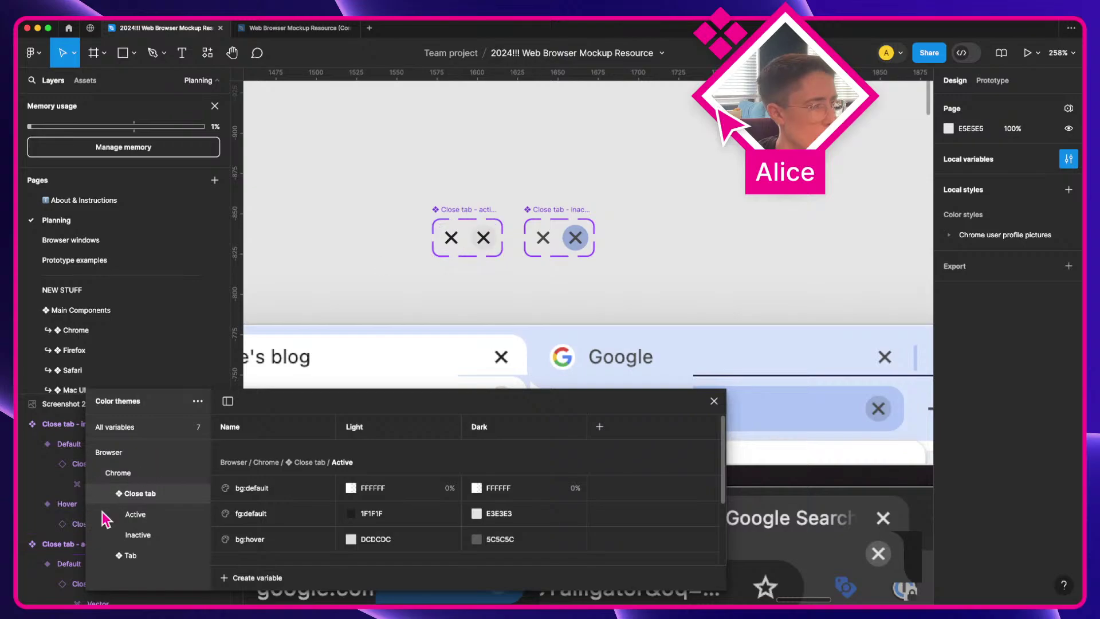
# Step: Rename the Active and Inactive variable groups to match the active and inactive close-tab component names
pyautogui.doubleClick(469, 209)
pyautogui.press('super+c')
pyautogui.doubleClick(134, 514)
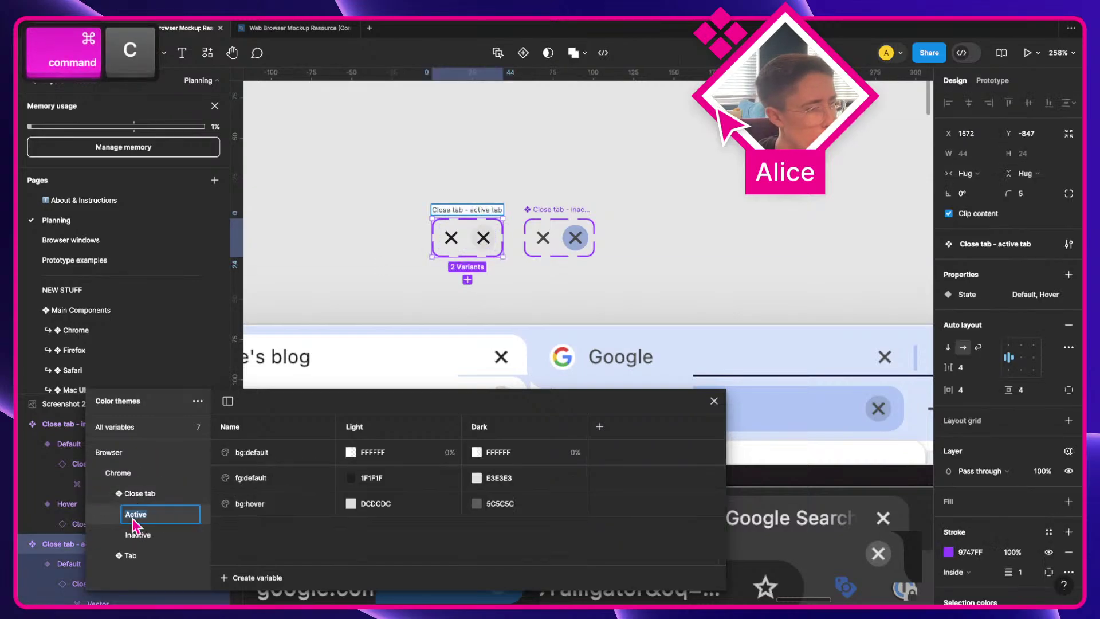
pyautogui.press('super+v')
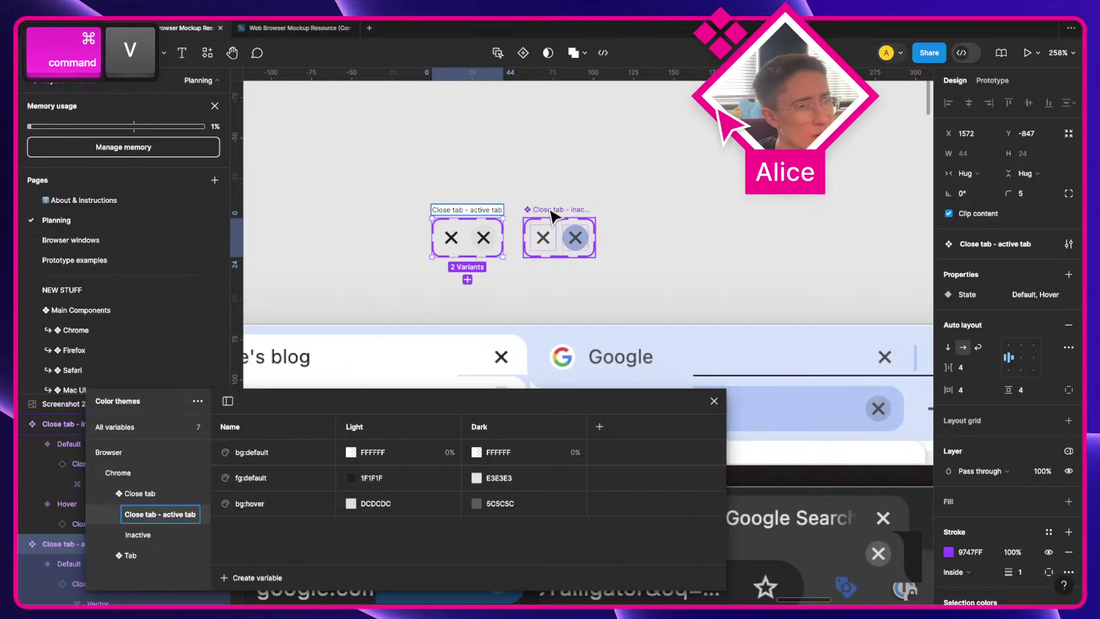
pyautogui.doubleClick(556, 210)
pyautogui.press('super+c')
pyautogui.doubleClick(141, 536)
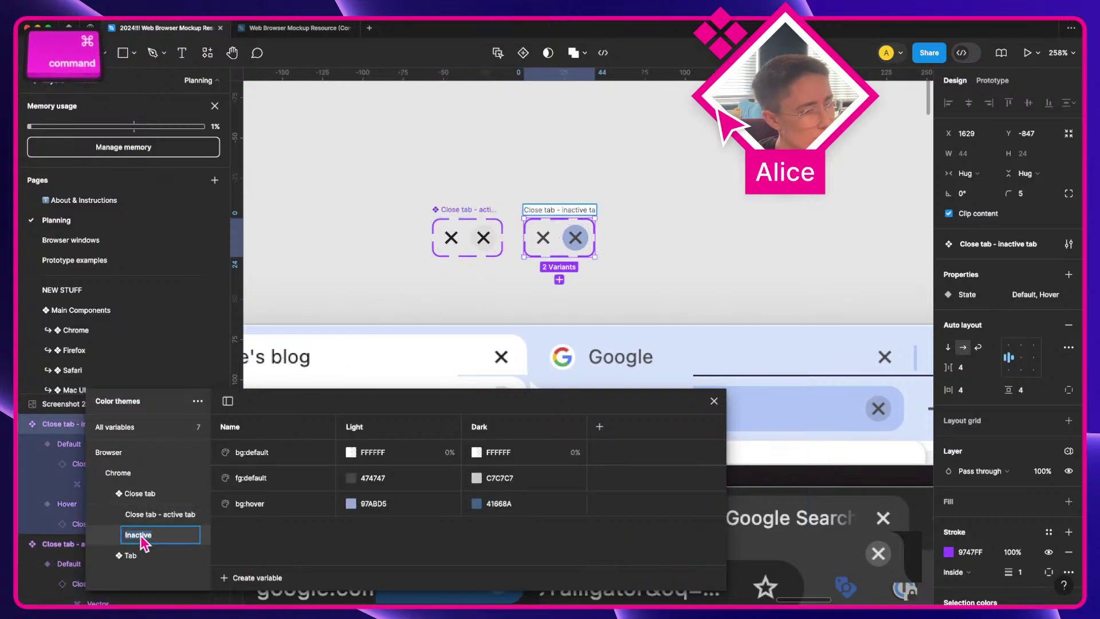
pyautogui.press('super+v')
# Step: Move the Close tab - active tab and Close tab - inactive tab groups out of Close tab
pyautogui.click(138, 496)
pyautogui.rightClick(164, 495)
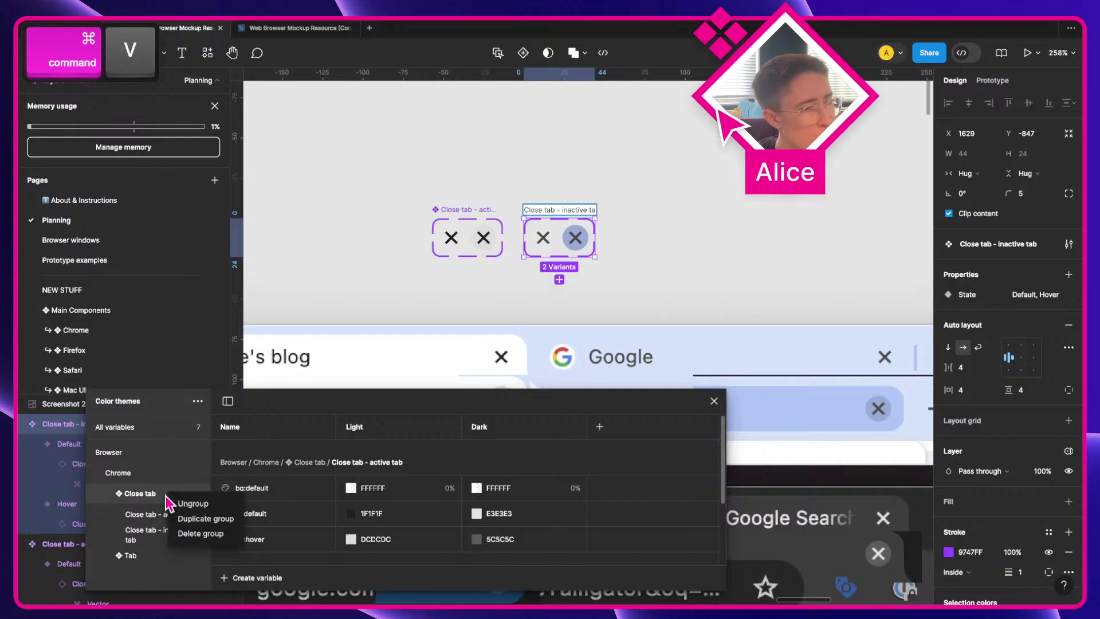
pyautogui.click(185, 504)
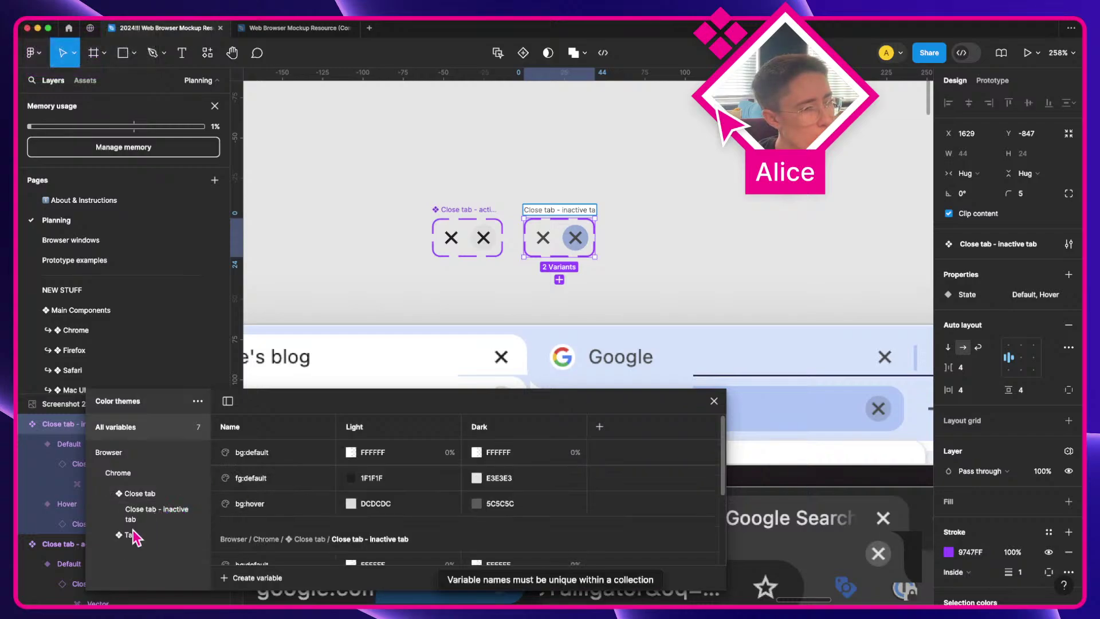
pyautogui.click(136, 496)
pyautogui.press('super+z')
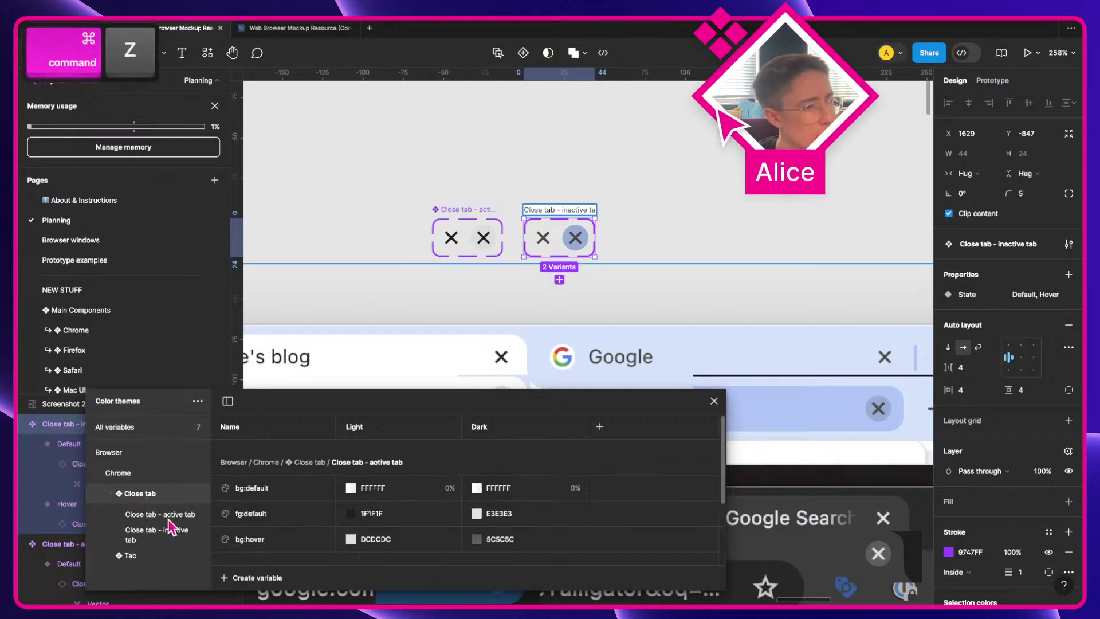
pyautogui.click(163, 516)
pyautogui.moveTo(160, 500); pyautogui.dragTo(161, 485)
pyautogui.moveTo(162, 531); pyautogui.dragTo(154, 506)
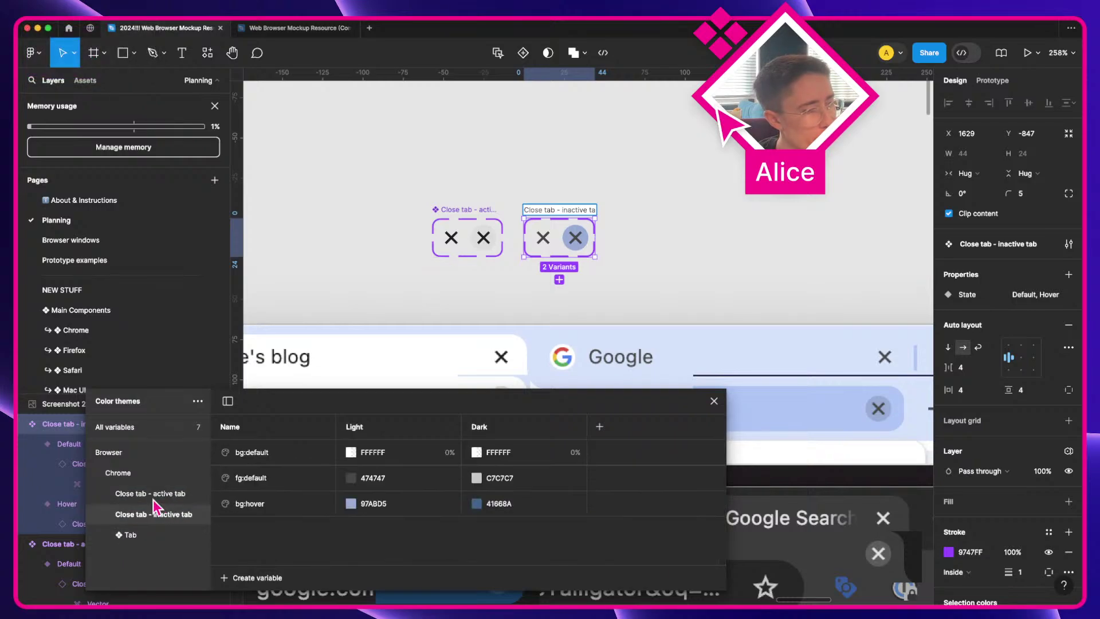
# Step: Prefix both close-tab group names with the ❖ symbol
pyautogui.doubleClick(151, 494)
pyautogui.press('ctrl+super+space')
pyautogui.press('Return')
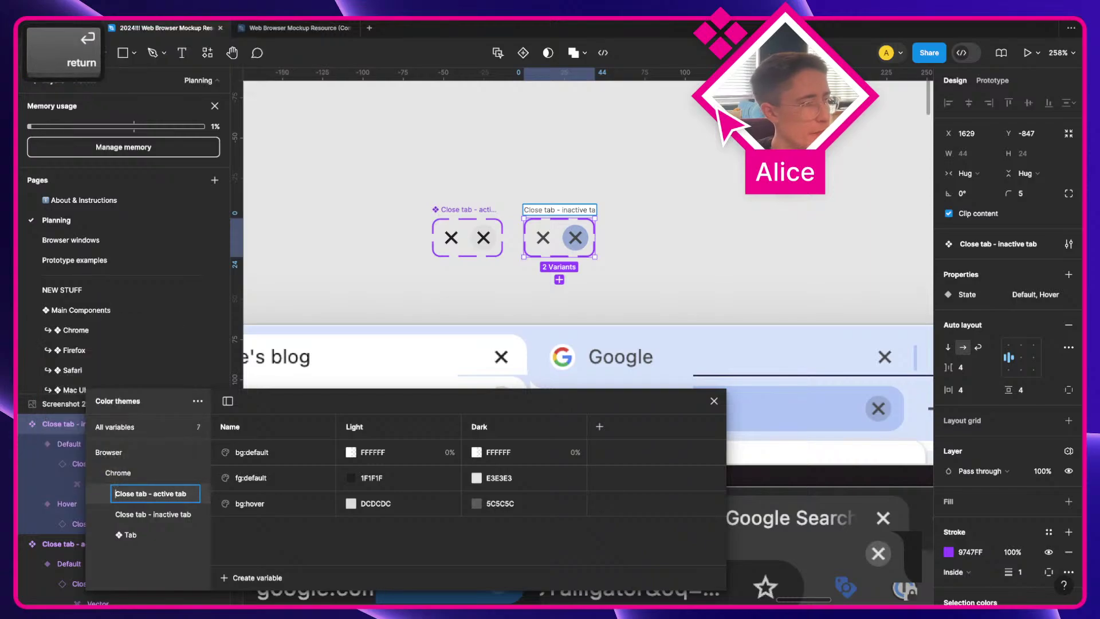
pyautogui.click(164, 518)
pyautogui.doubleClick(161, 517)
pyautogui.press('ctrl+super+space')
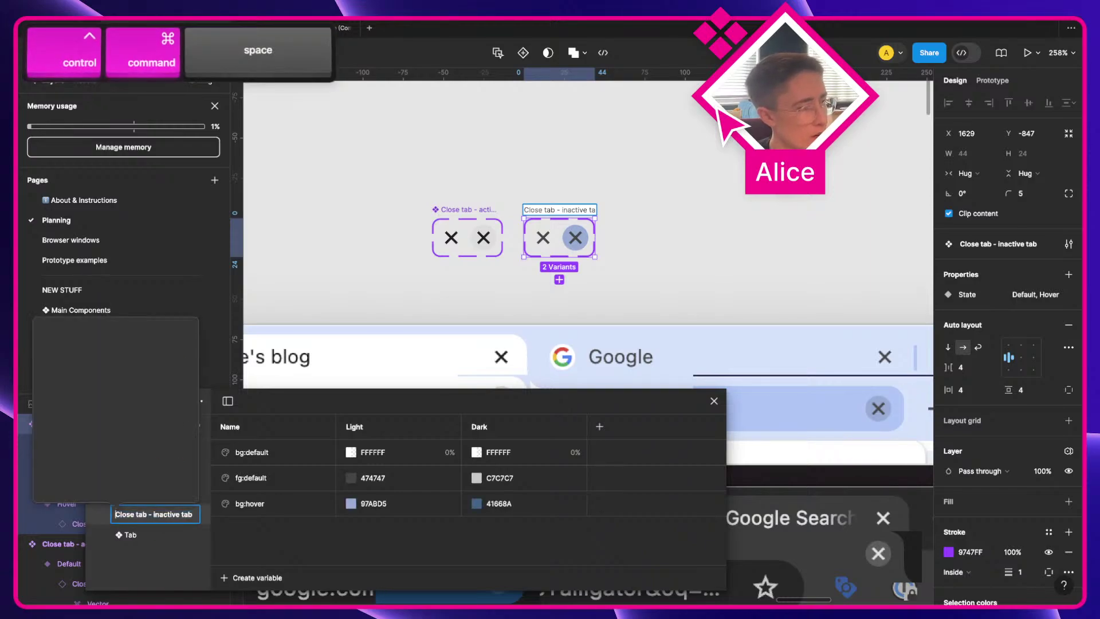
pyautogui.press('Down')
pyautogui.press('Return')
pyautogui.press('Return')
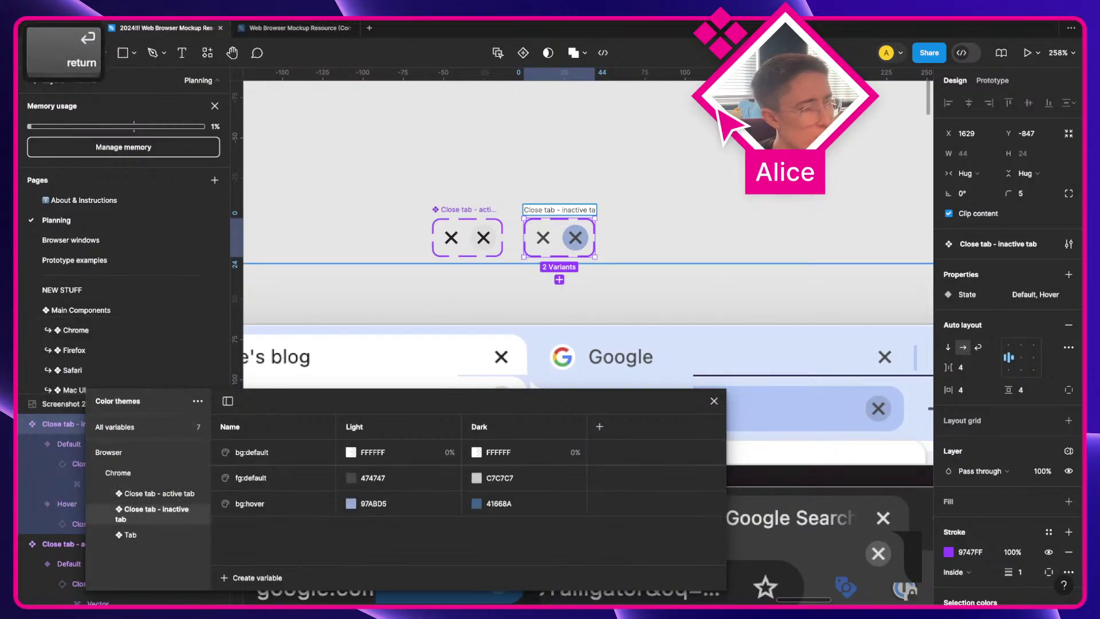
# Step: Review the active, inactive and ❖ Tab groups' variables, then deselect the variants
pyautogui.click(162, 496)
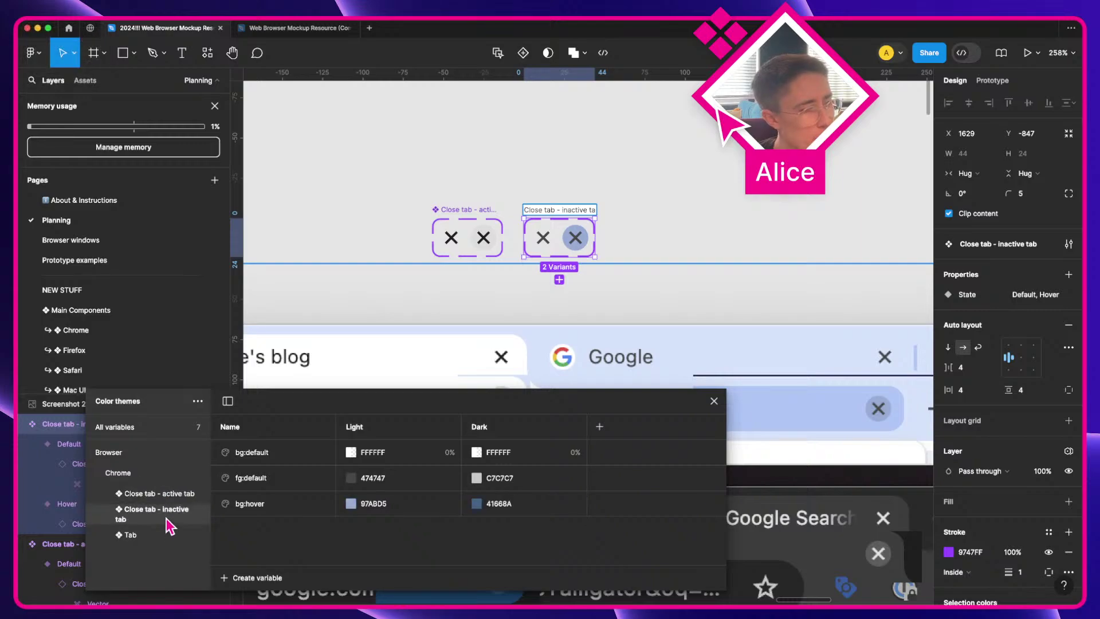
pyautogui.click(167, 518)
pyautogui.click(166, 541)
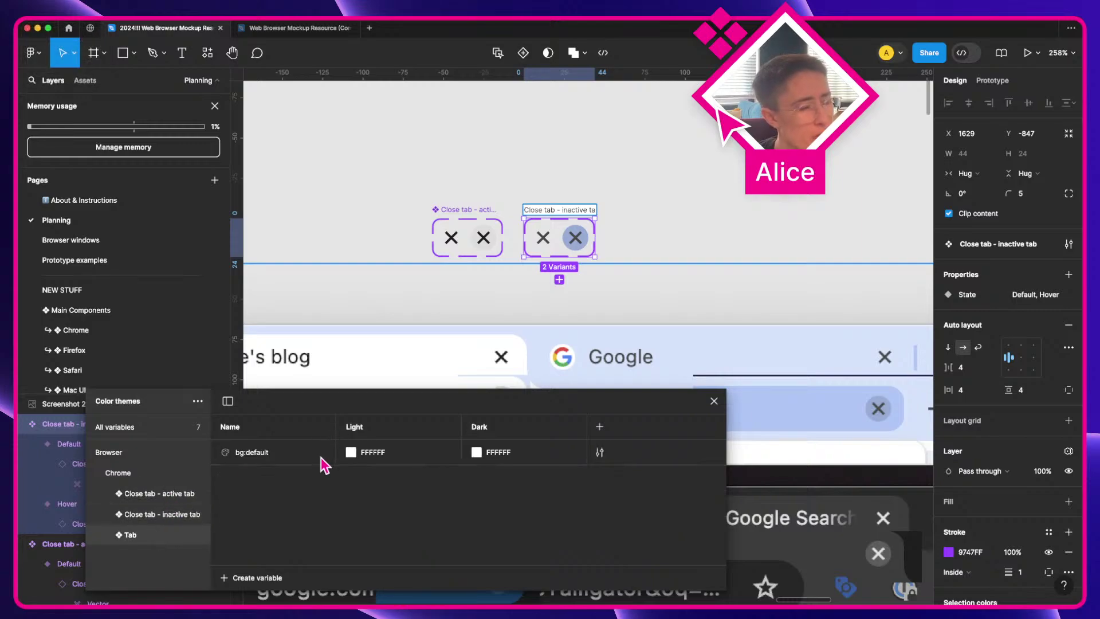
pyautogui.click(407, 189)
# Step: Duplicate the close X icon from the active close-tab onto the canvas above
pyautogui.moveTo(431, 175); pyautogui.dragTo(553, 246)
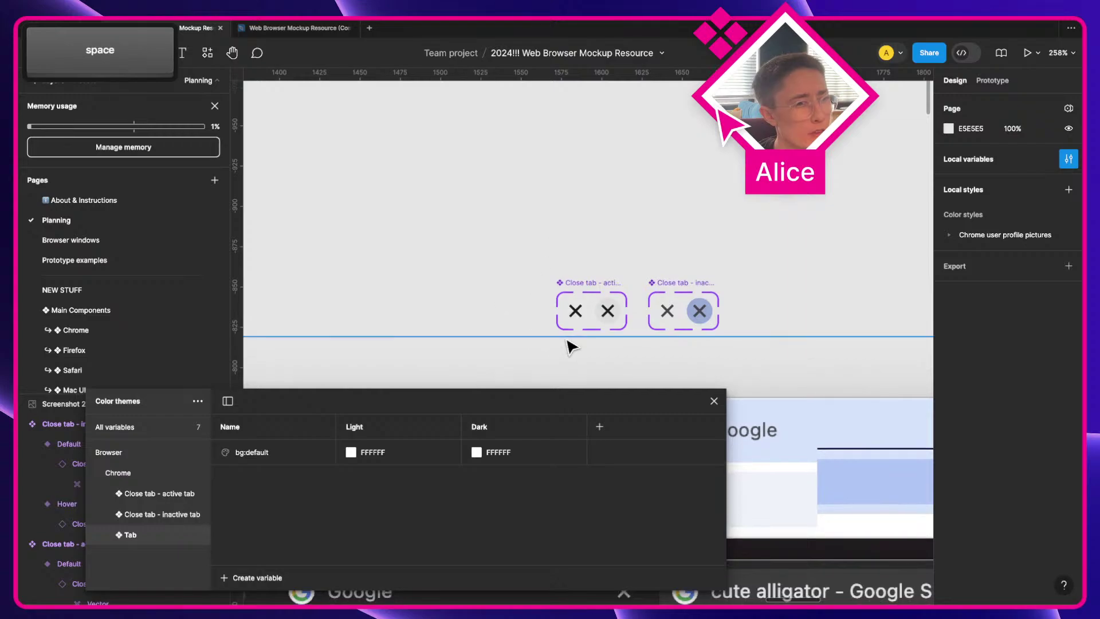
pyautogui.doubleClick(575, 314)
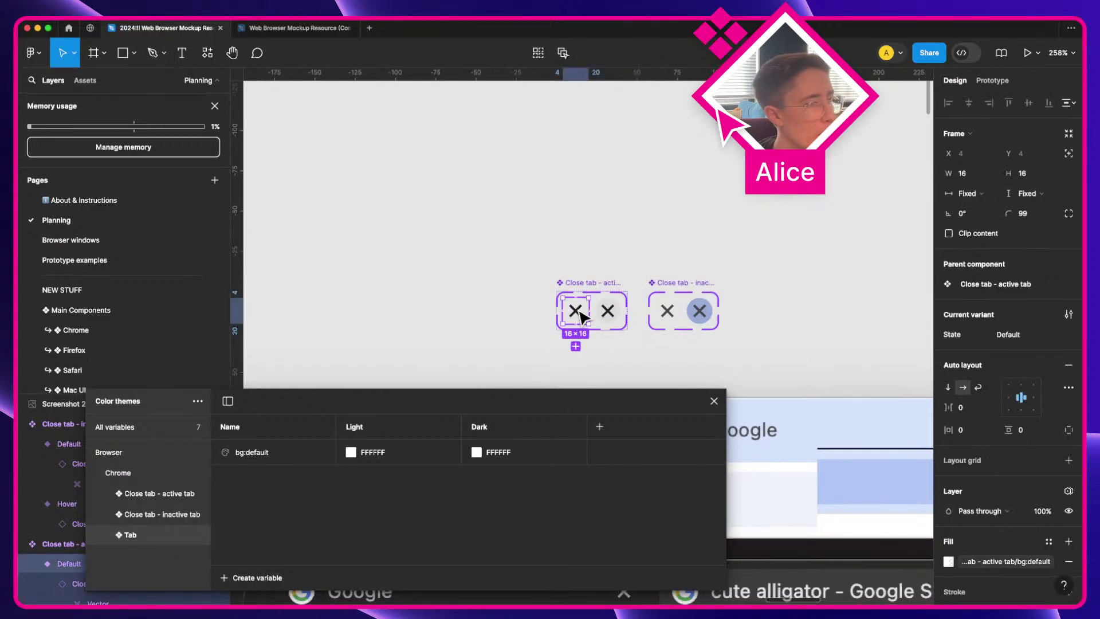
pyautogui.scroll(-4, 564, 299)
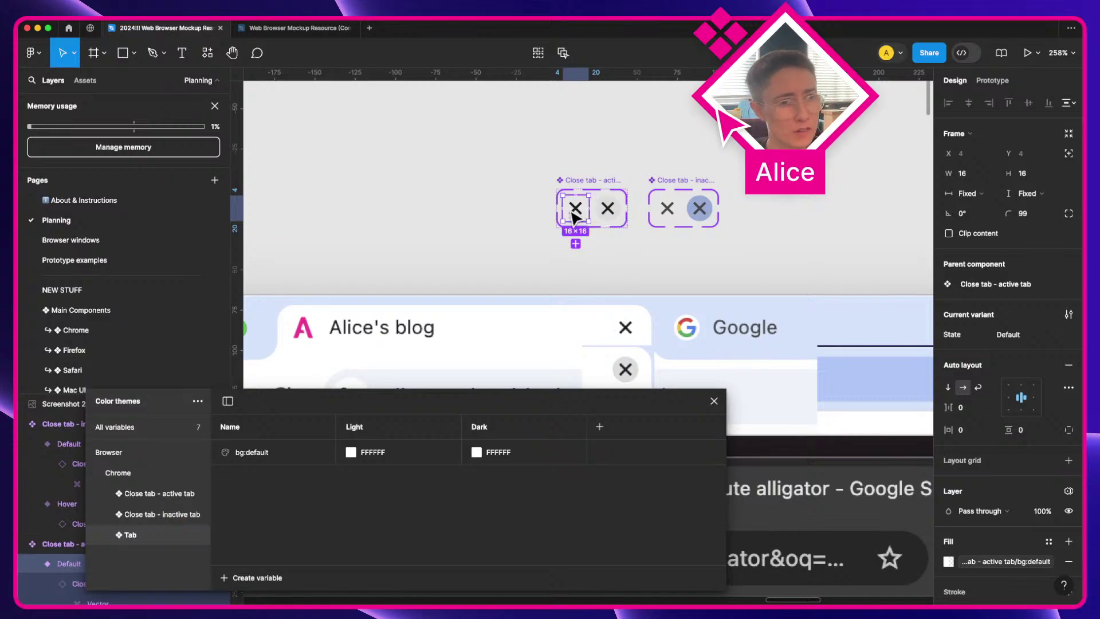
pyautogui.keyDown('alt'); pyautogui.moveTo(577, 212); pyautogui.dragTo(519, 135); pyautogui.keyUp('alt')
pyautogui.scroll(3, 519, 138)
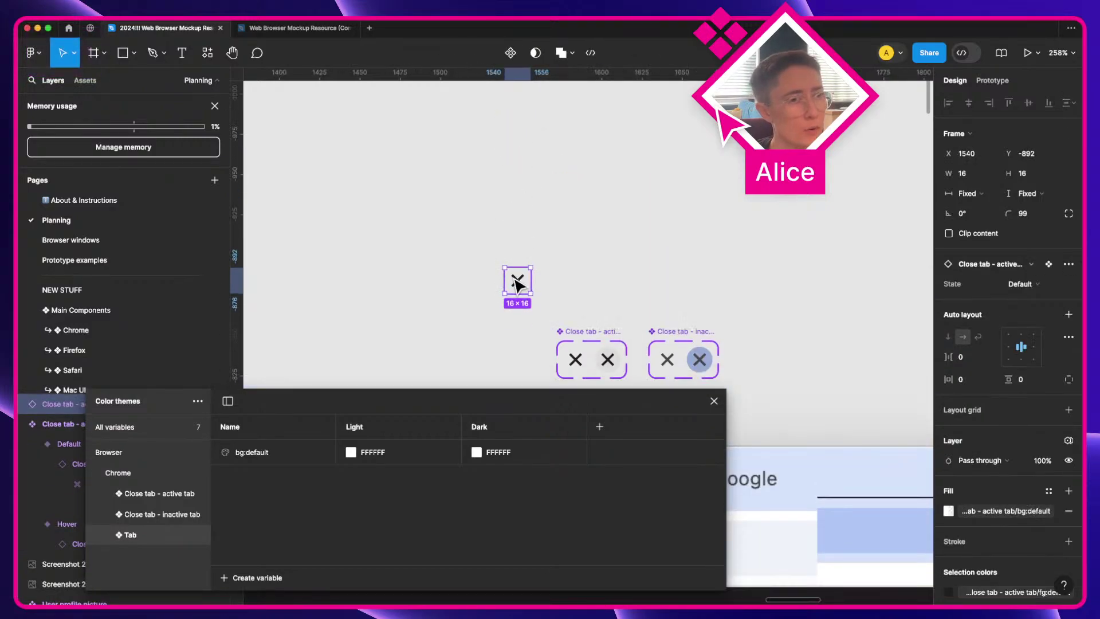
pyautogui.moveTo(518, 280); pyautogui.dragTo(554, 253)
pyautogui.click(449, 248)
# Step: Add a 'Label' text layer to the left of the copied X
pyautogui.press('t')
pyautogui.click(433, 255)
pyautogui.write('La')
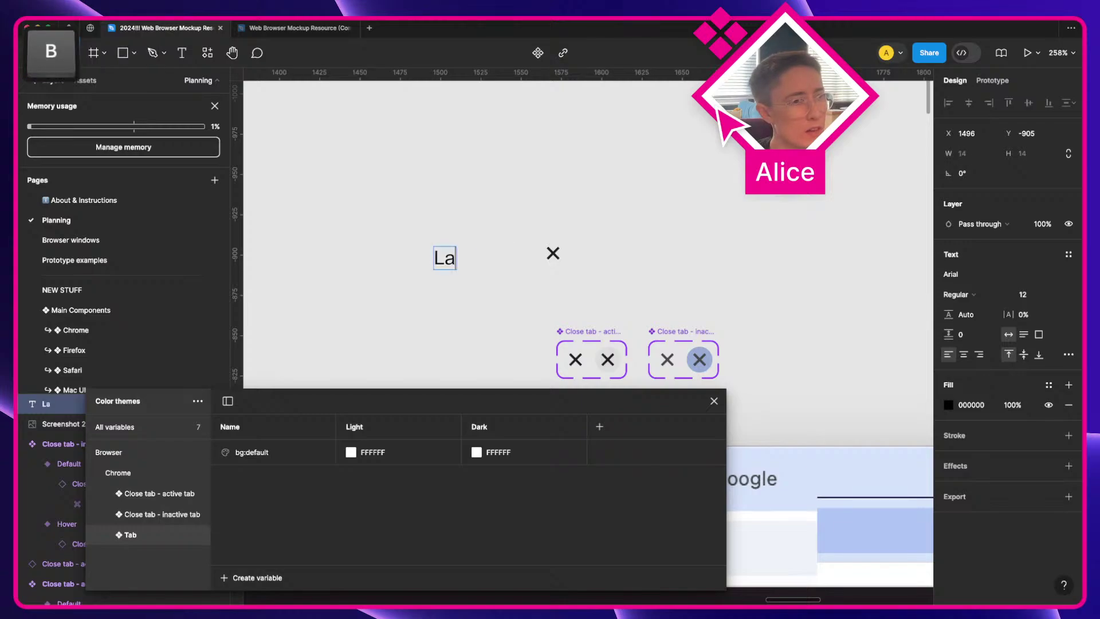
pyautogui.write('bel')
pyautogui.press('Escape')
# Step: Check the browser mockup and the real Chrome tab for reference
pyautogui.hscroll(-3, 515, 287)
pyautogui.scroll(-2, 516, 286)
pyautogui.moveTo(545, 359); pyautogui.dragTo(515, 215)
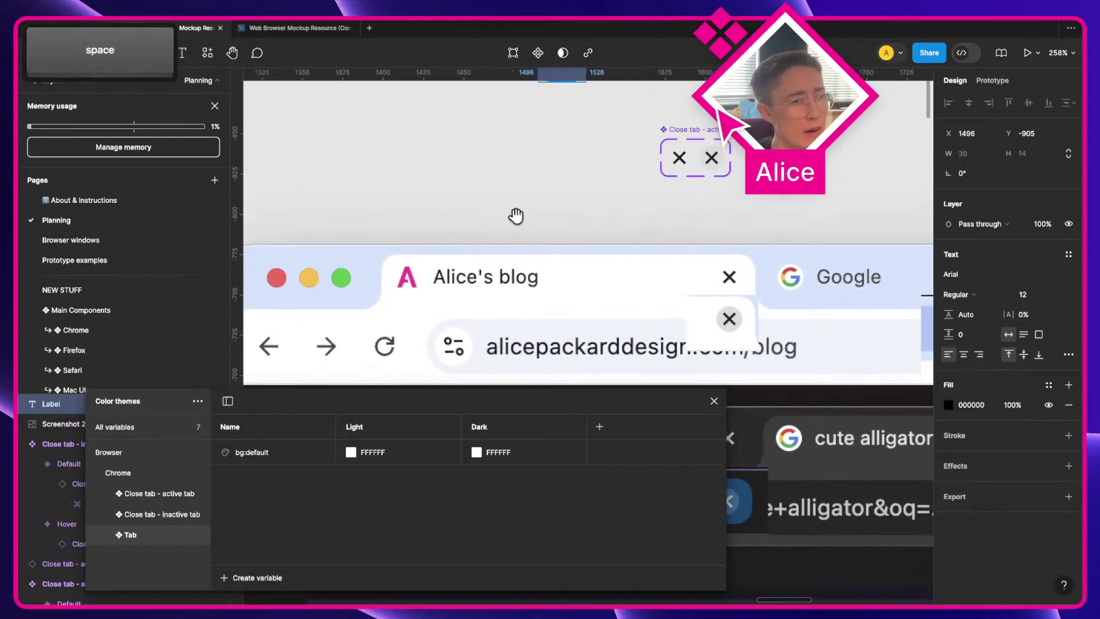
pyautogui.moveTo(789, 279); pyautogui.dragTo(722, 265)
pyautogui.hotkey('ctrl', 'Right')
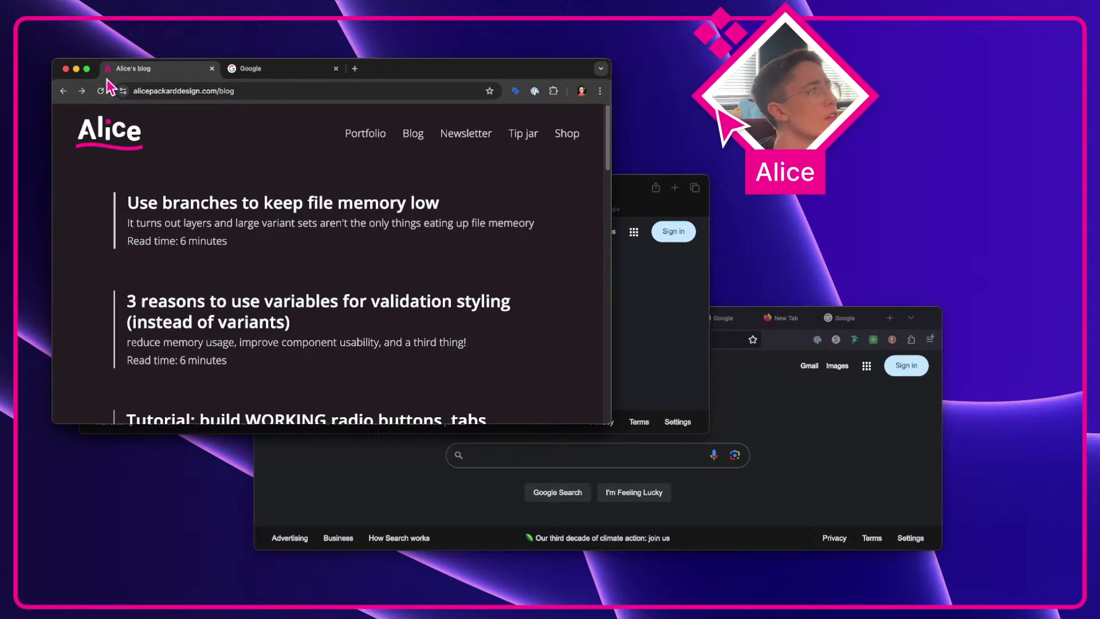
pyautogui.moveTo(235, 77)
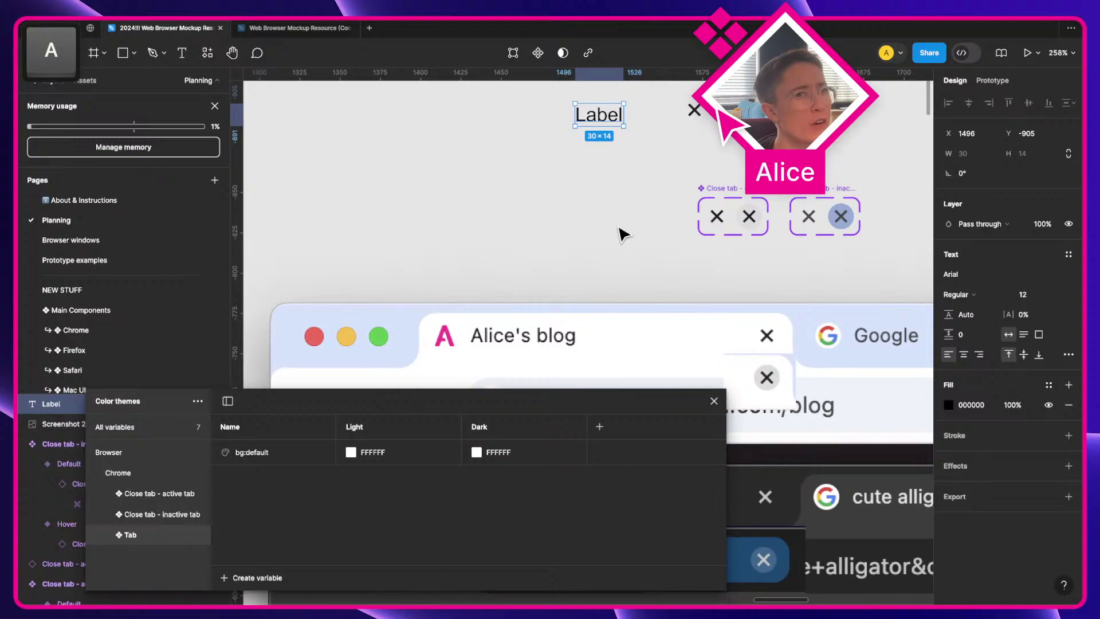
# Step: Draw a small frame left of Label and name it Faviocn
pyautogui.moveTo(587, 215); pyautogui.dragTo(540, 307)
pyautogui.press('f')
pyautogui.moveTo(459, 181); pyautogui.dragTo(487, 215)
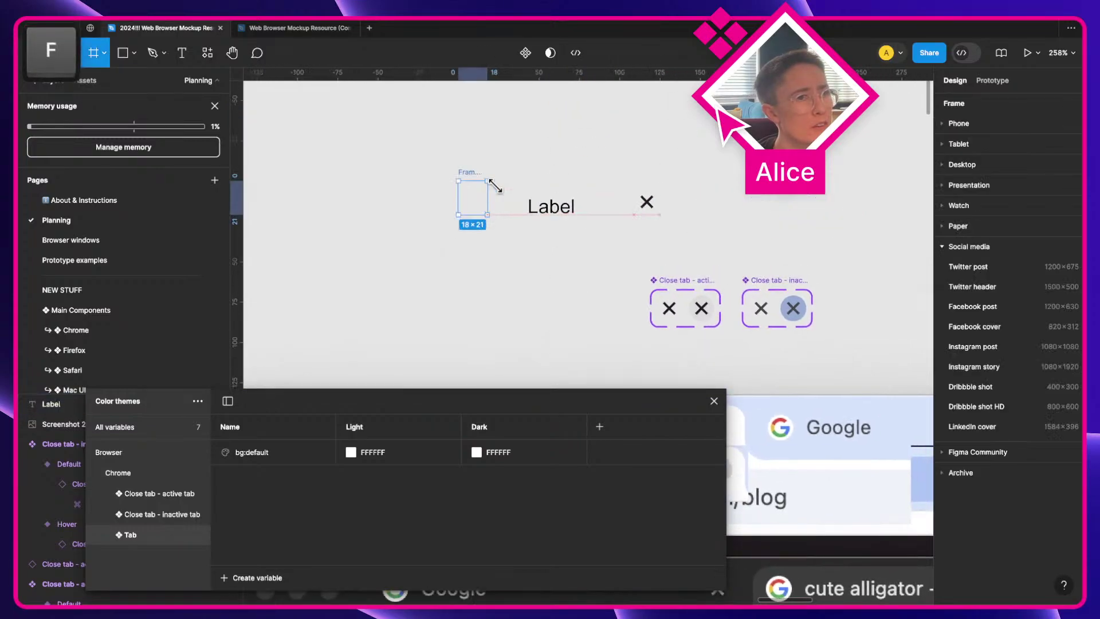
pyautogui.press('super+r')
pyautogui.write('Faviocn')
pyautogui.press('Return')
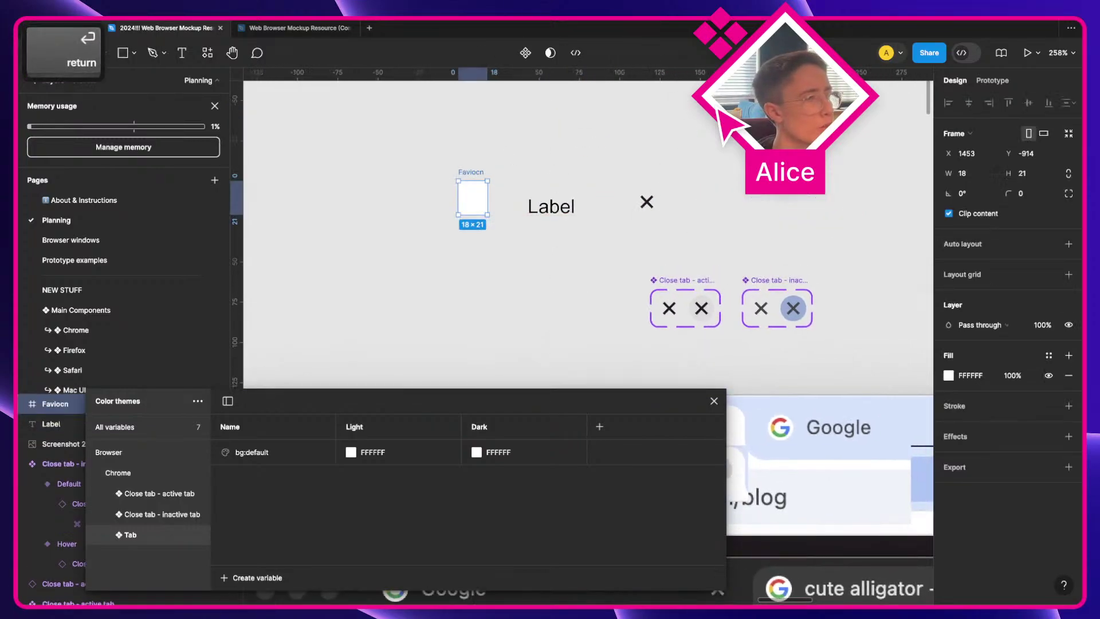
# Step: Reposition and narrow the Color themes panel to uncover the canvas
pyautogui.moveTo(474, 407); pyautogui.dragTo(617, 403)
pyautogui.doubleClick(617, 403)
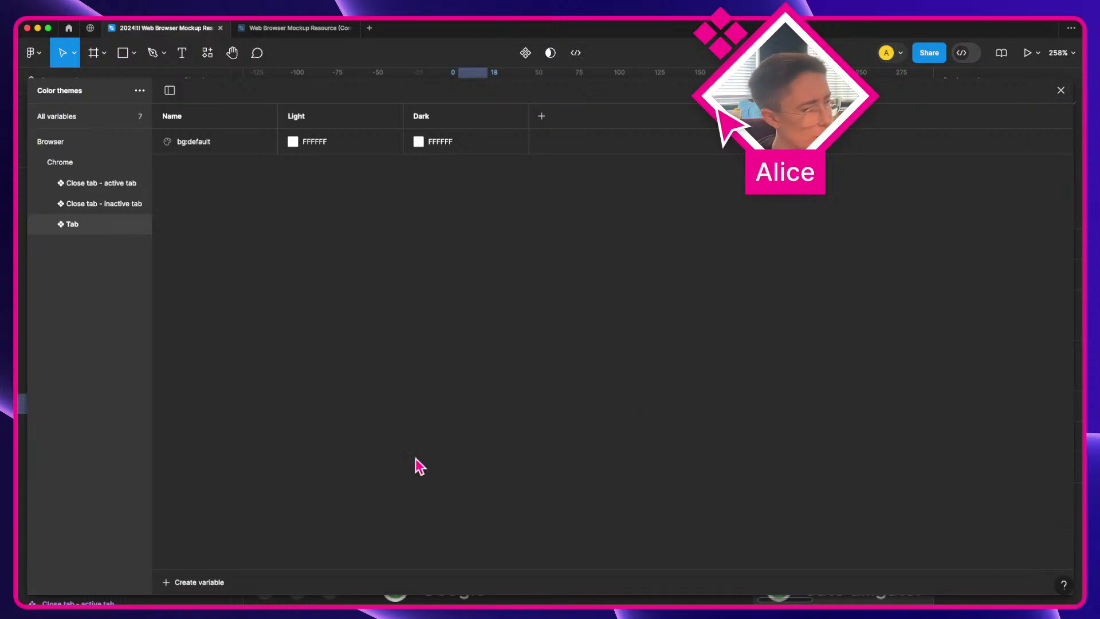
pyautogui.moveTo(40, 586); pyautogui.dragTo(383, 192)
pyautogui.moveTo(569, 105); pyautogui.dragTo(469, 447)
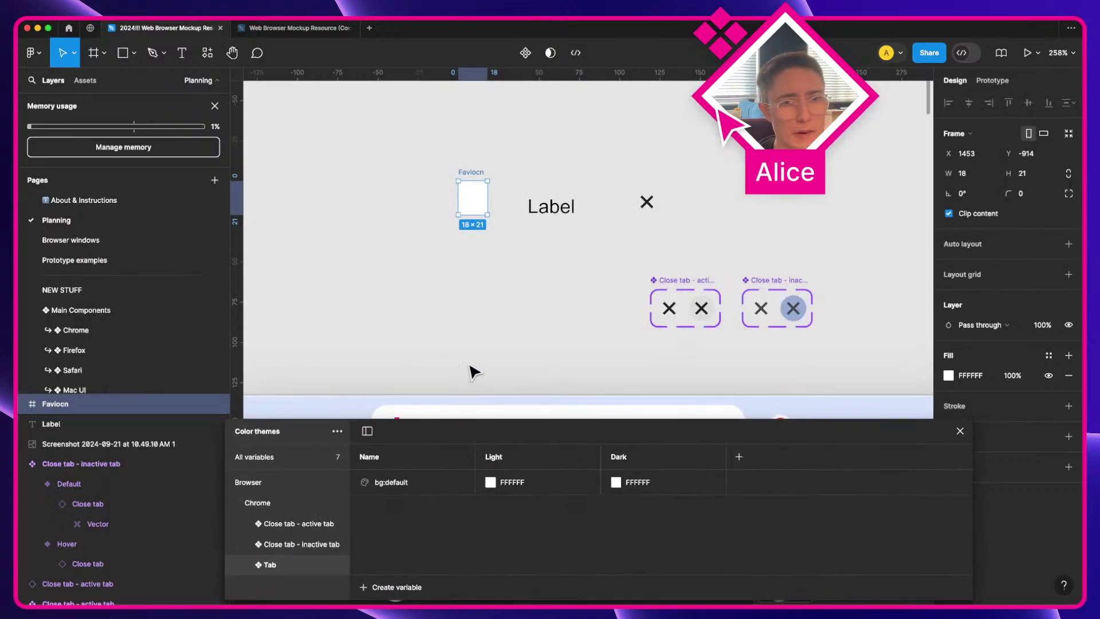
pyautogui.scroll(-2, 533, 279)
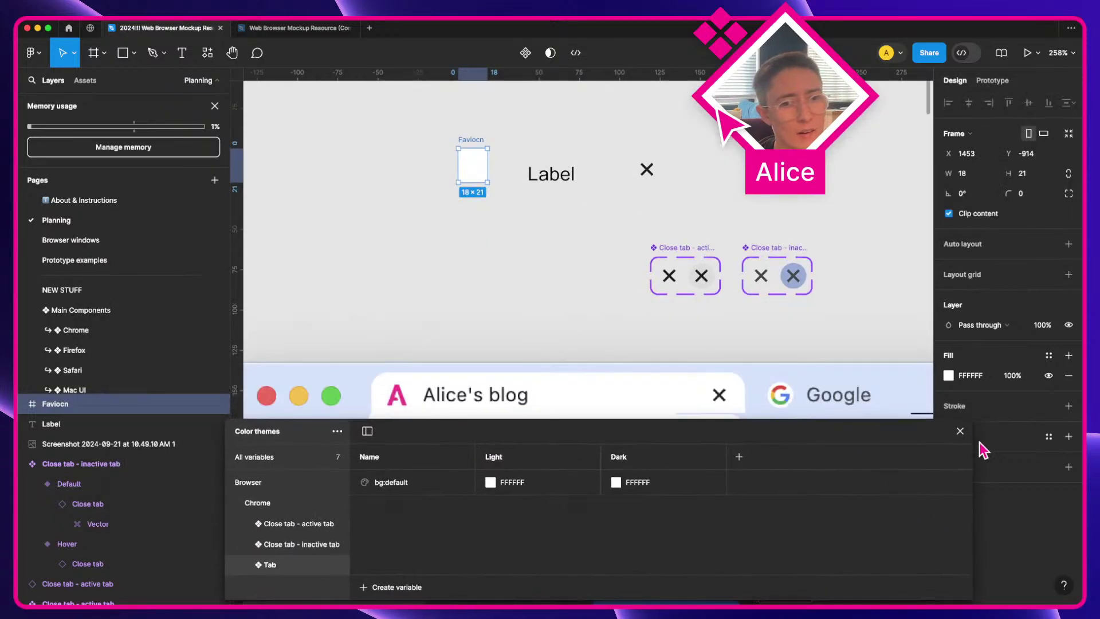
pyautogui.moveTo(977, 448); pyautogui.dragTo(726, 484)
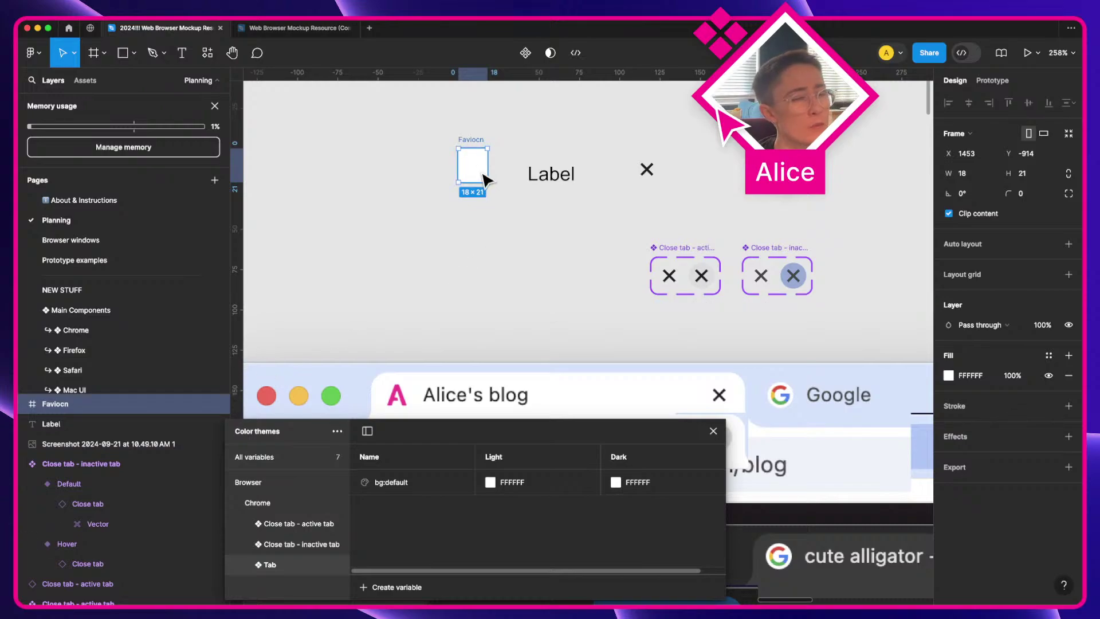
# Step: Size a favicon copy to the 16×16 Google tab icon and swap it in beside Label
pyautogui.moveTo(480, 171); pyautogui.dragTo(755, 374)
pyautogui.scroll(5, 793, 395)
pyautogui.scroll(-2, 745, 412)
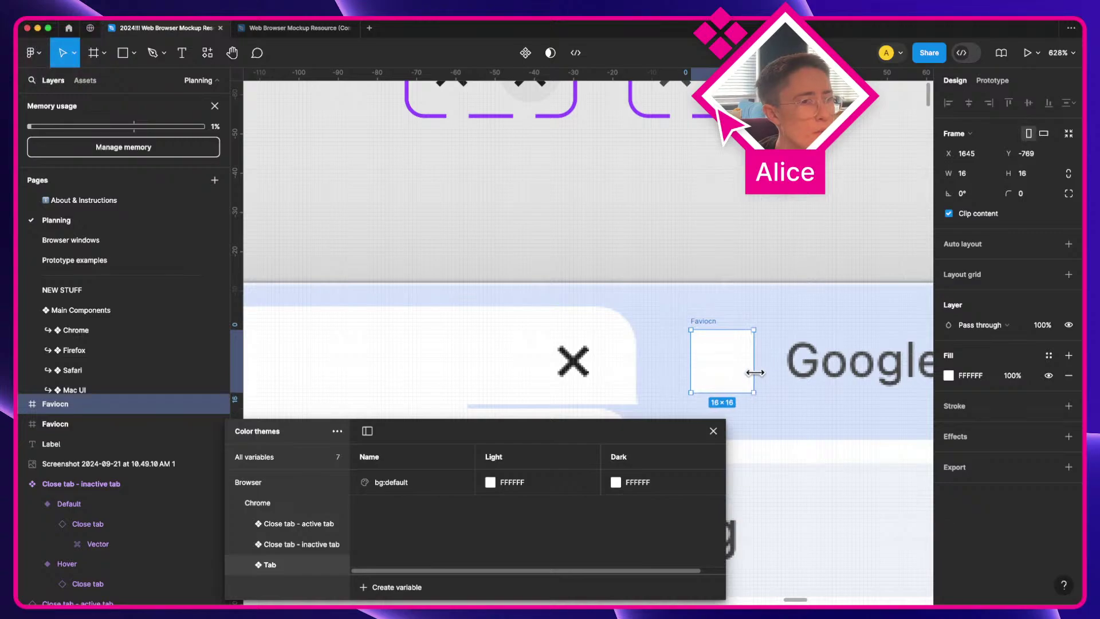
pyautogui.scroll(-5, 755, 373)
pyautogui.press('a')
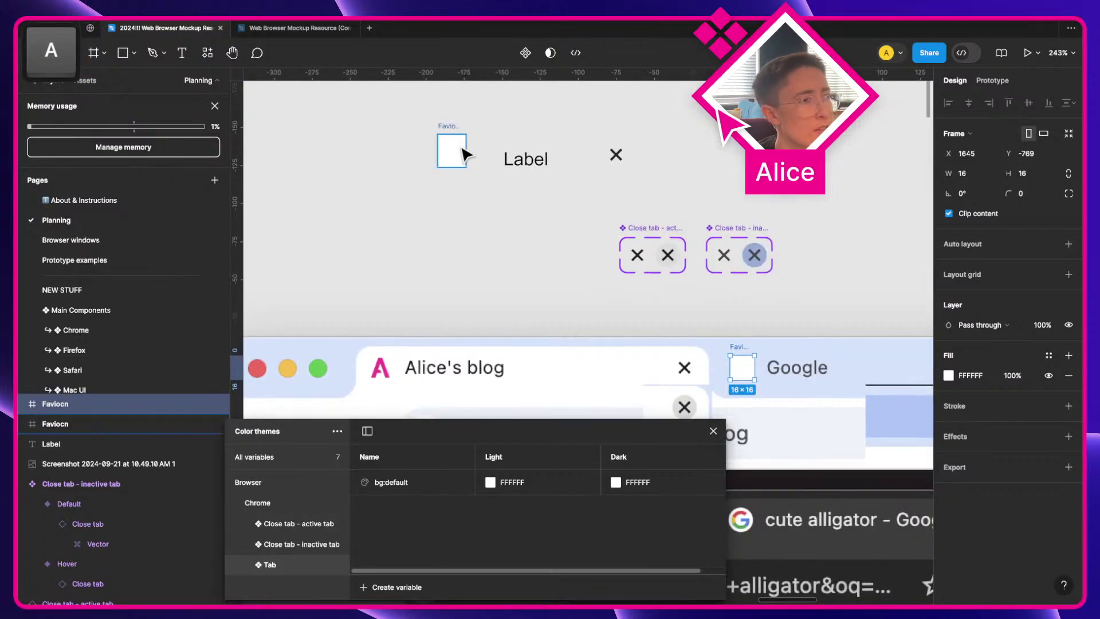
pyautogui.click(463, 155)
pyautogui.press('BackSpace')
pyautogui.moveTo(737, 370); pyautogui.dragTo(460, 179)
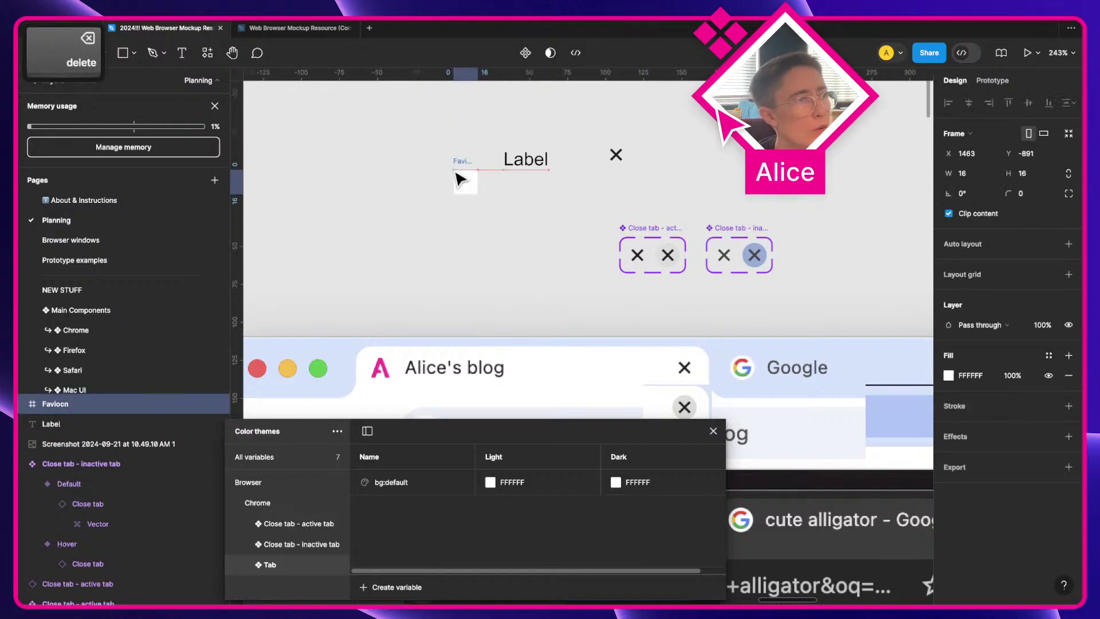
pyautogui.moveTo(381, 119); pyautogui.dragTo(749, 213)
# Step: Wrap the favicon, Label and close X in an auto-layout frame named Tab
pyautogui.hotkey('shift', 'a')
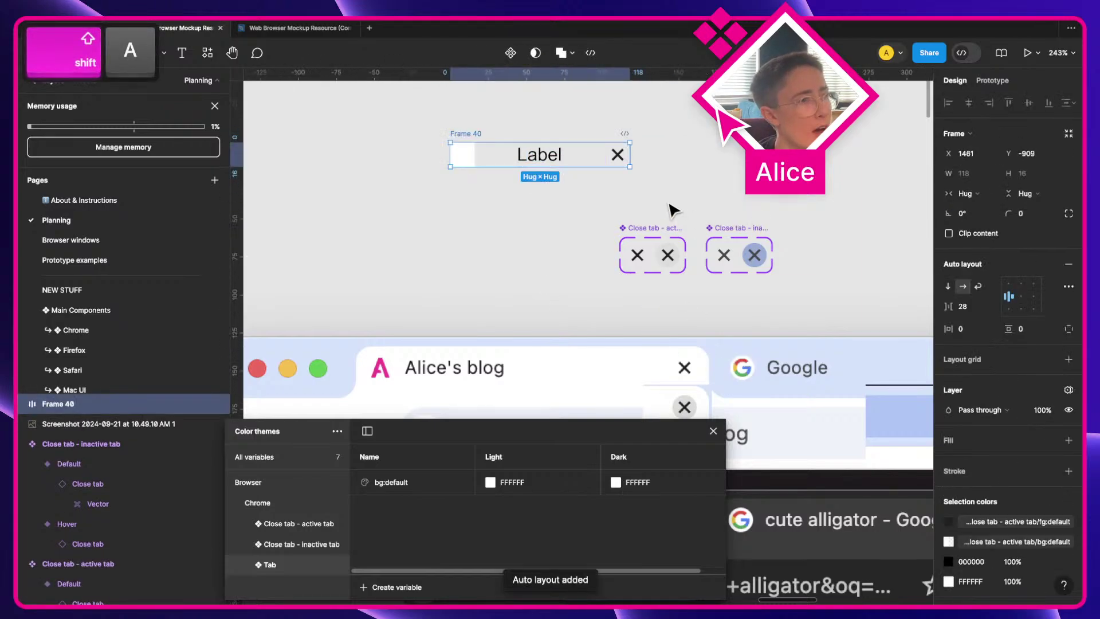
pyautogui.press('super+r')
pyautogui.write('Tab')
pyautogui.press('Return')
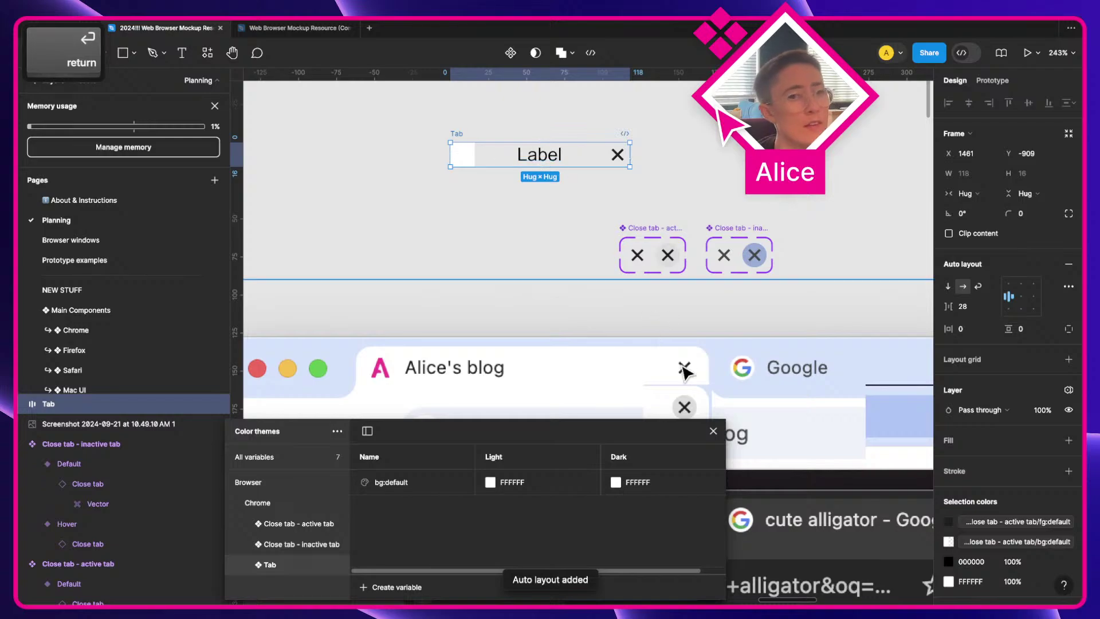
# Step: Nudge the Tab frame left and zoom out to view it beside the Component inventory
pyautogui.scroll(-3, 685, 372)
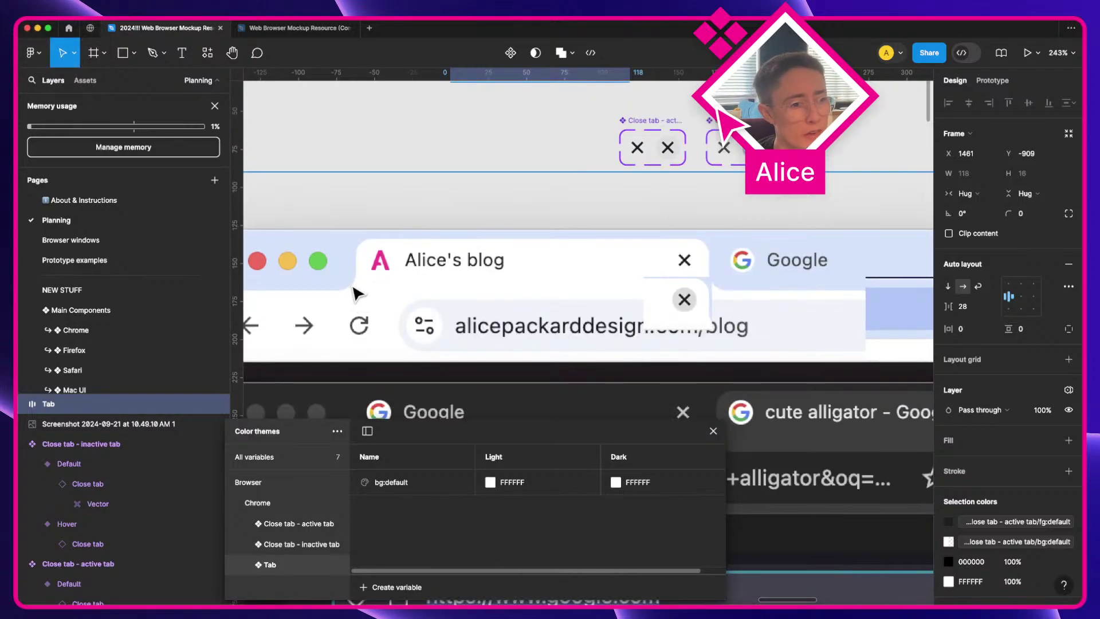
pyautogui.scroll(5, 357, 292)
pyautogui.scroll(-1, 430, 331)
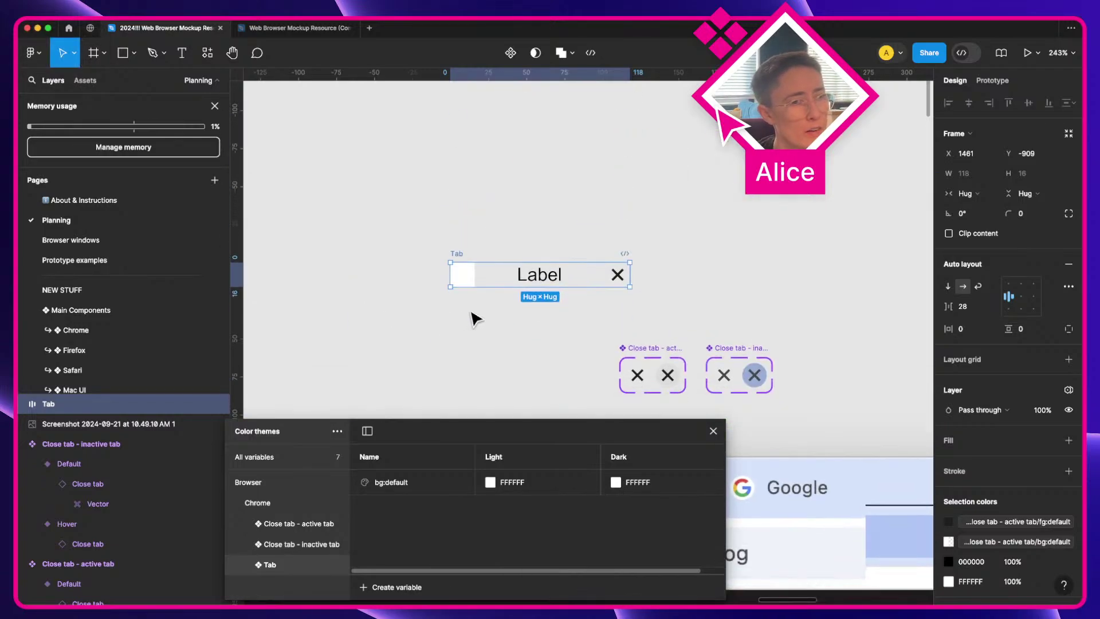
pyautogui.scroll(-2, 492, 318)
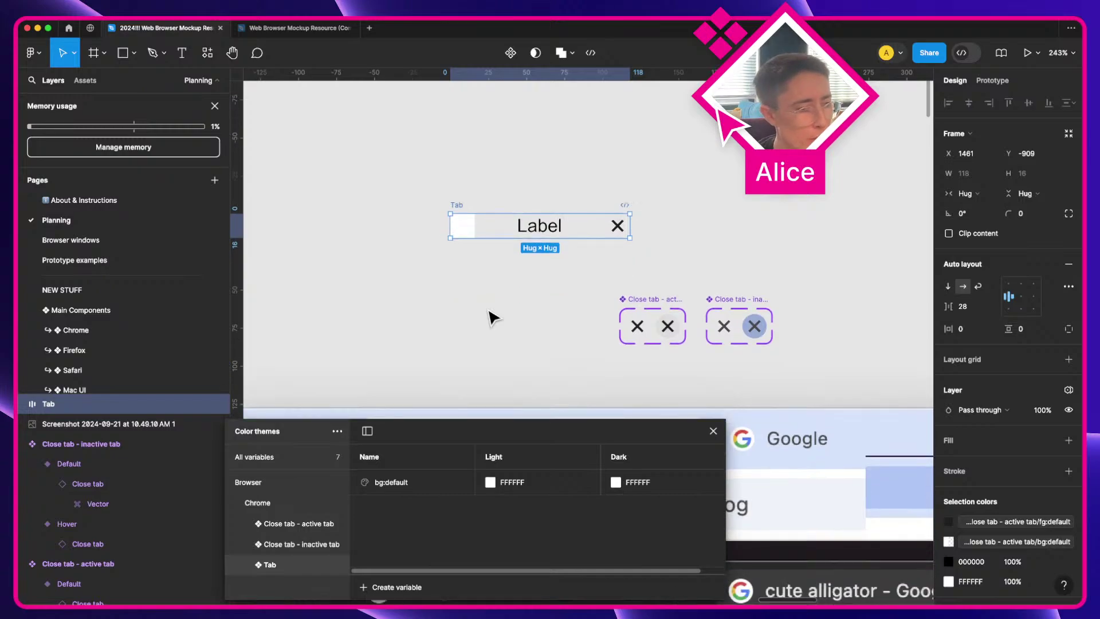
pyautogui.scroll(-1, 492, 317)
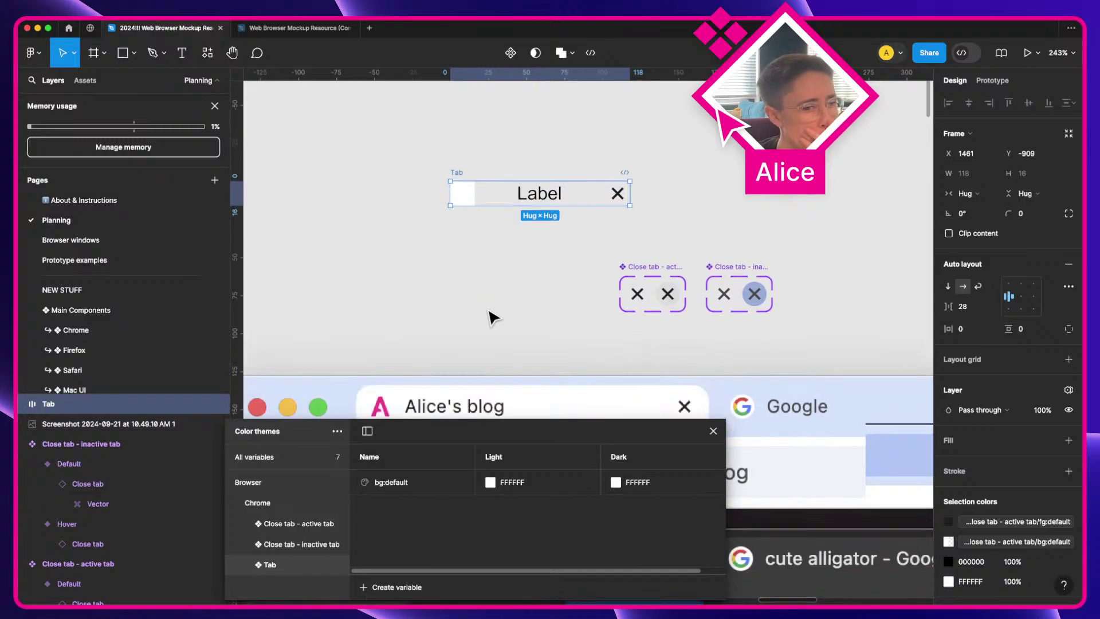
pyautogui.scroll(-1, 464, 276)
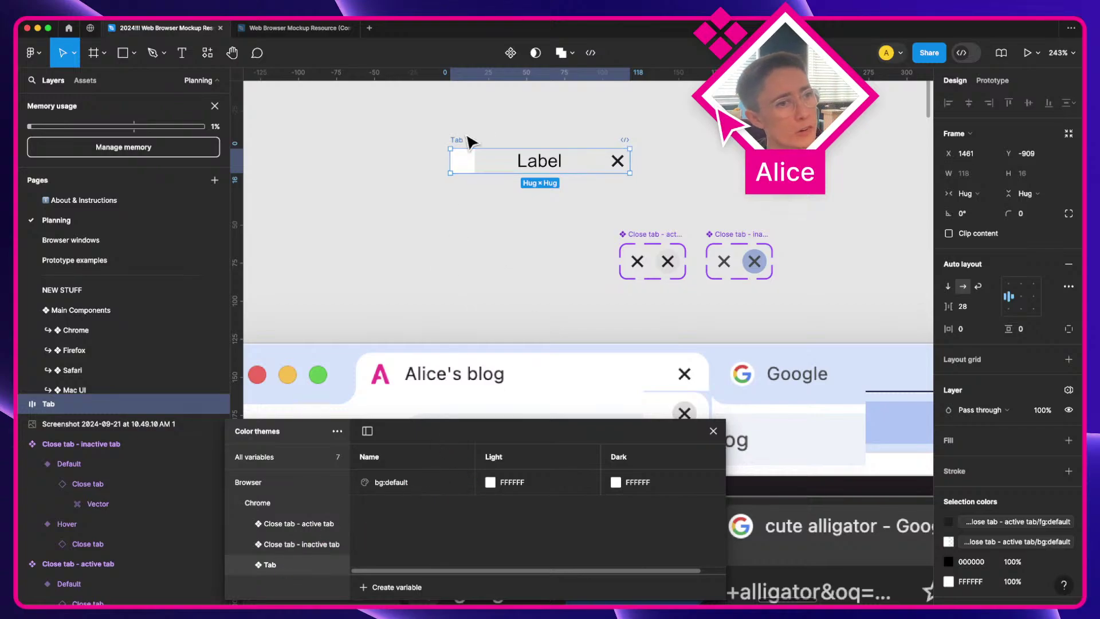
pyautogui.moveTo(469, 140); pyautogui.dragTo(408, 136)
pyautogui.moveTo(471, 253); pyautogui.dragTo(634, 252)
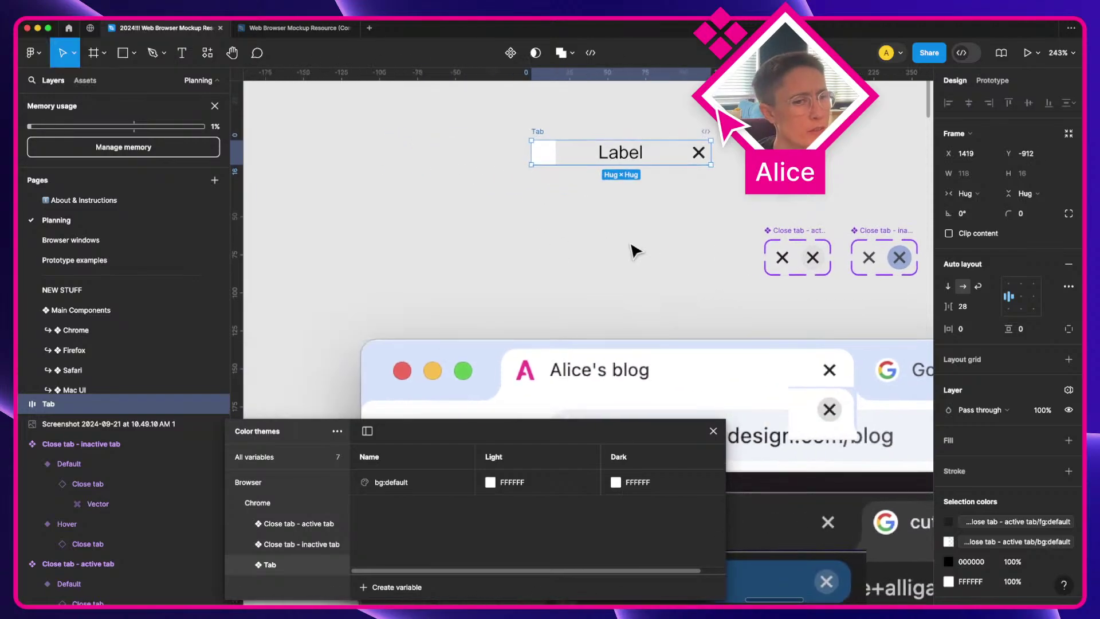
pyautogui.scroll(-5, 633, 251)
pyautogui.press('space')
pyautogui.moveTo(385, 317); pyautogui.dragTo(719, 365)
pyautogui.scroll(5, 694, 273)
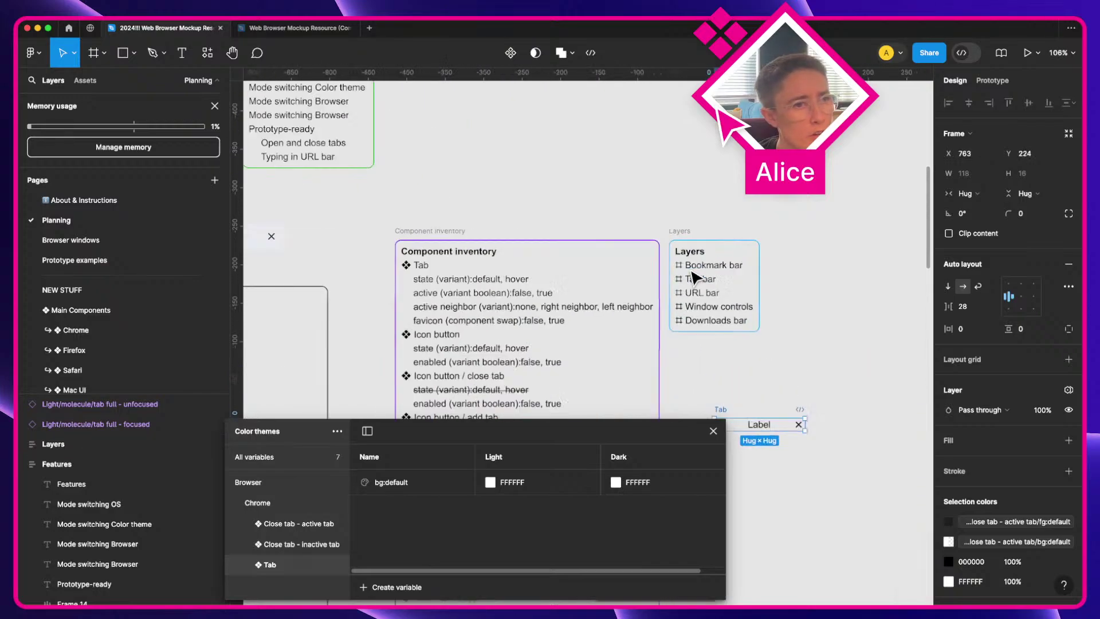
# Step: Nudge the Tab frame into place and turn it into a component
pyautogui.moveTo(681, 260); pyautogui.dragTo(611, 102)
pyautogui.moveTo(621, 199); pyautogui.dragTo(632, 231)
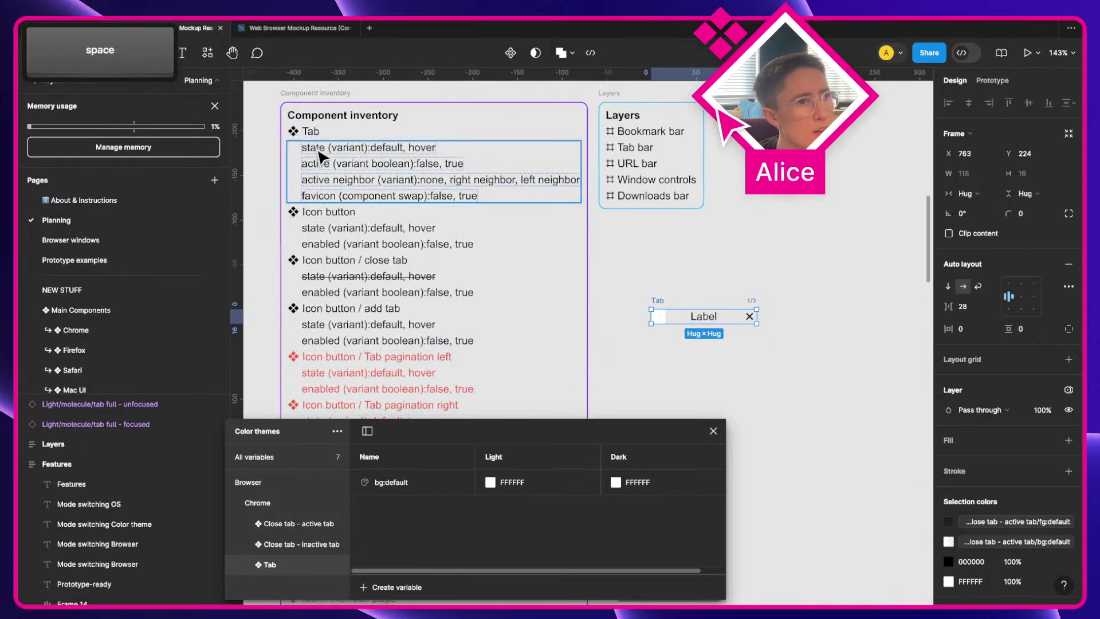
pyautogui.keyDown('super'); pyautogui.click(344, 147); pyautogui.keyUp('super')
pyautogui.keyDown('super'); pyautogui.click(691, 298); pyautogui.keyUp('super')
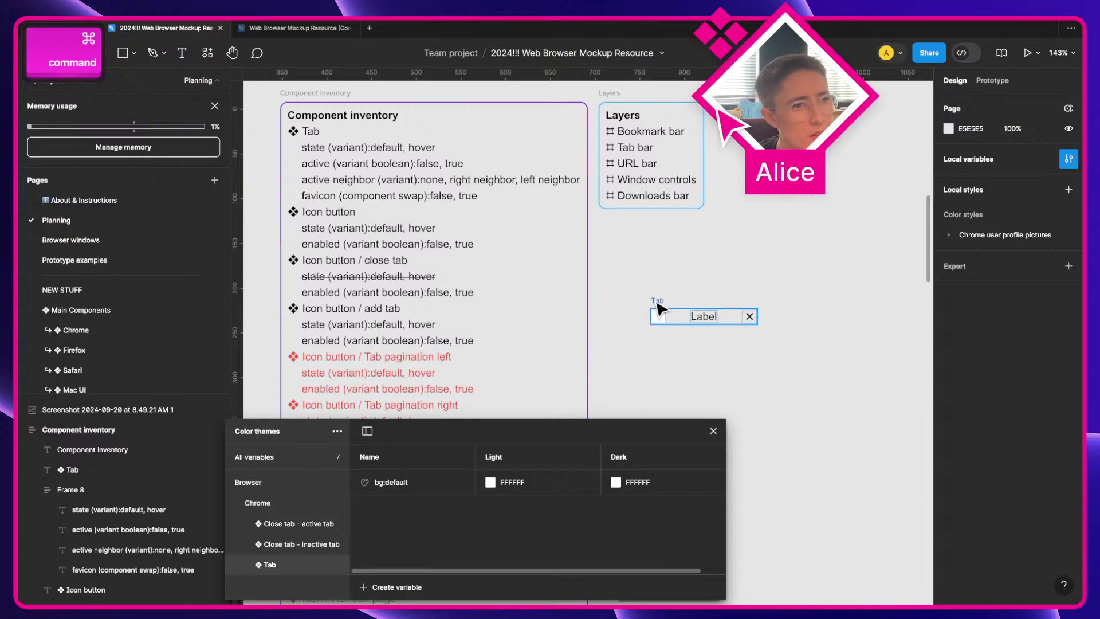
pyautogui.moveTo(664, 307); pyautogui.dragTo(642, 272)
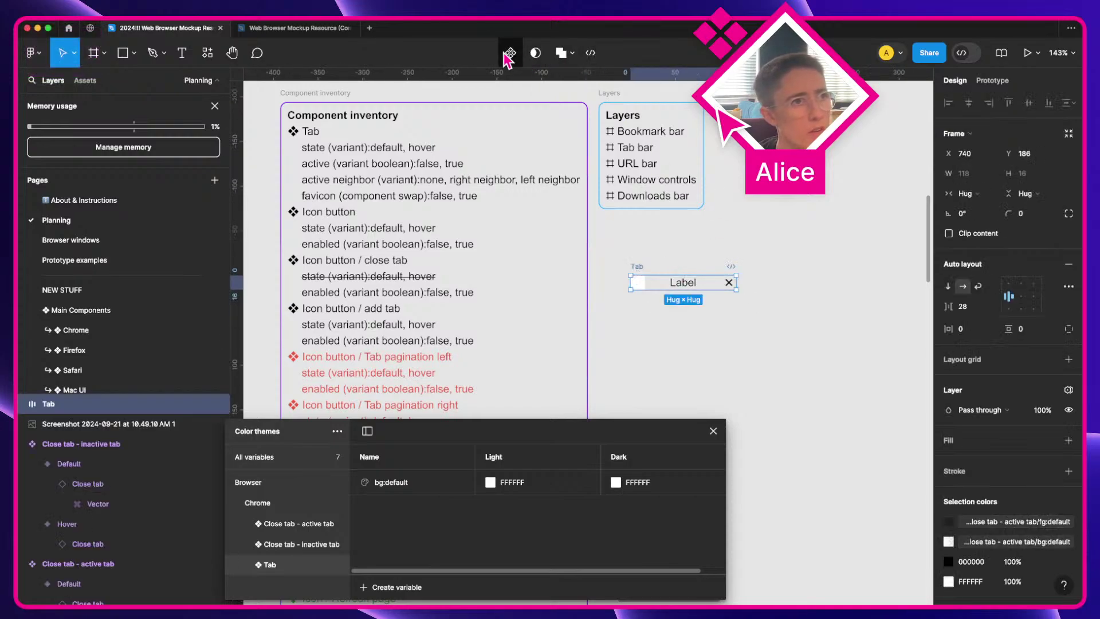
pyautogui.press('super+alt+k')
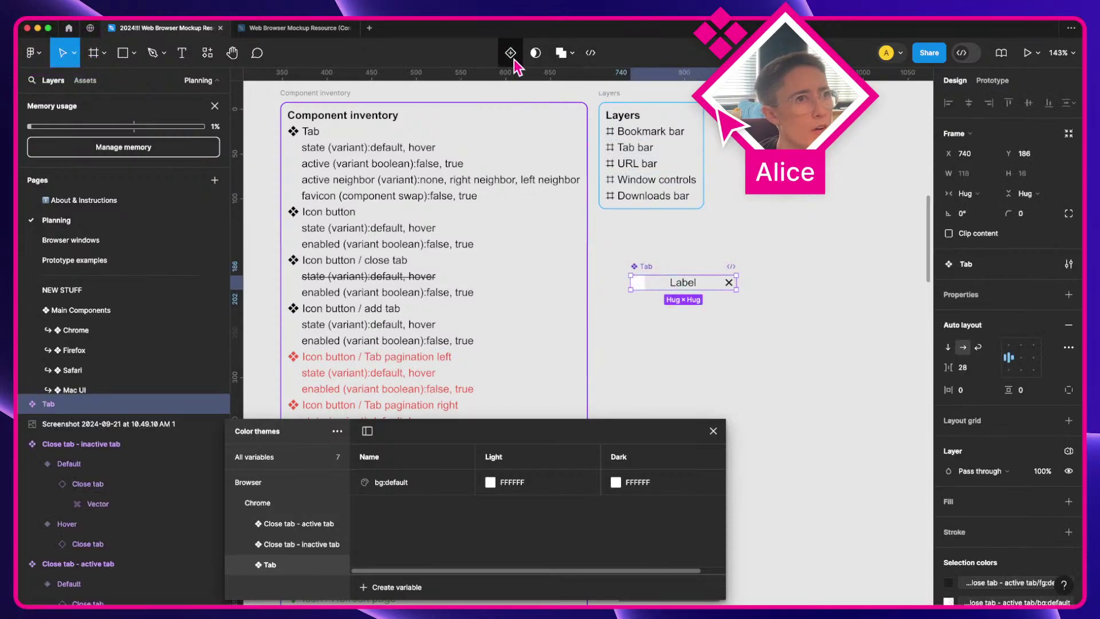
# Step: Add a second Tab variant and rename the variant property to State
pyautogui.click(510, 53)
pyautogui.click(632, 253)
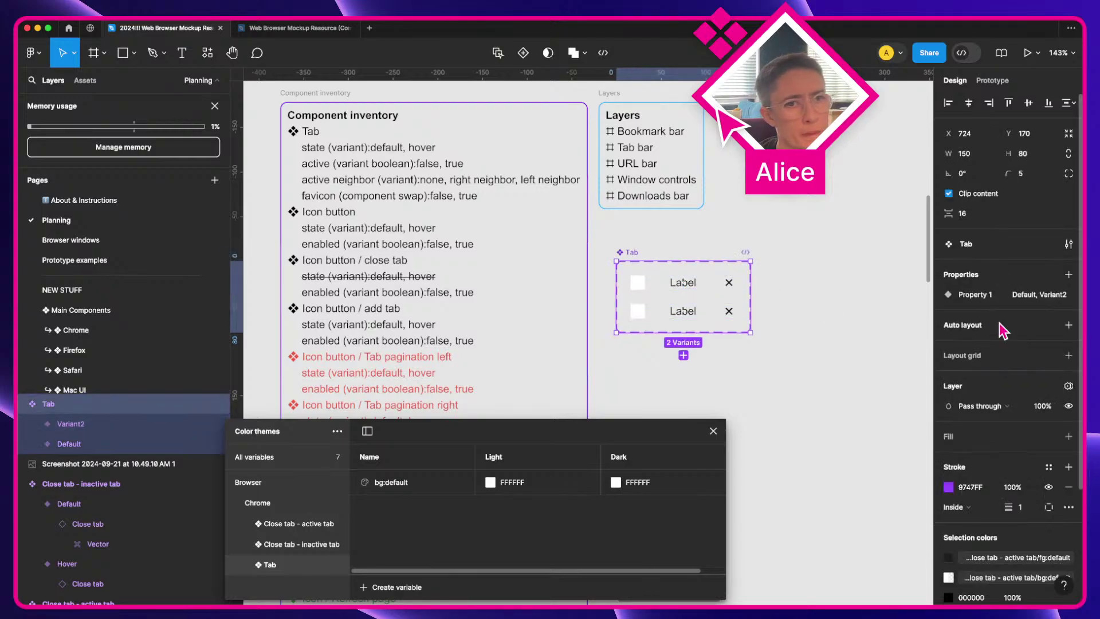
pyautogui.doubleClick(974, 292)
pyautogui.write('State')
pyautogui.press('Return')
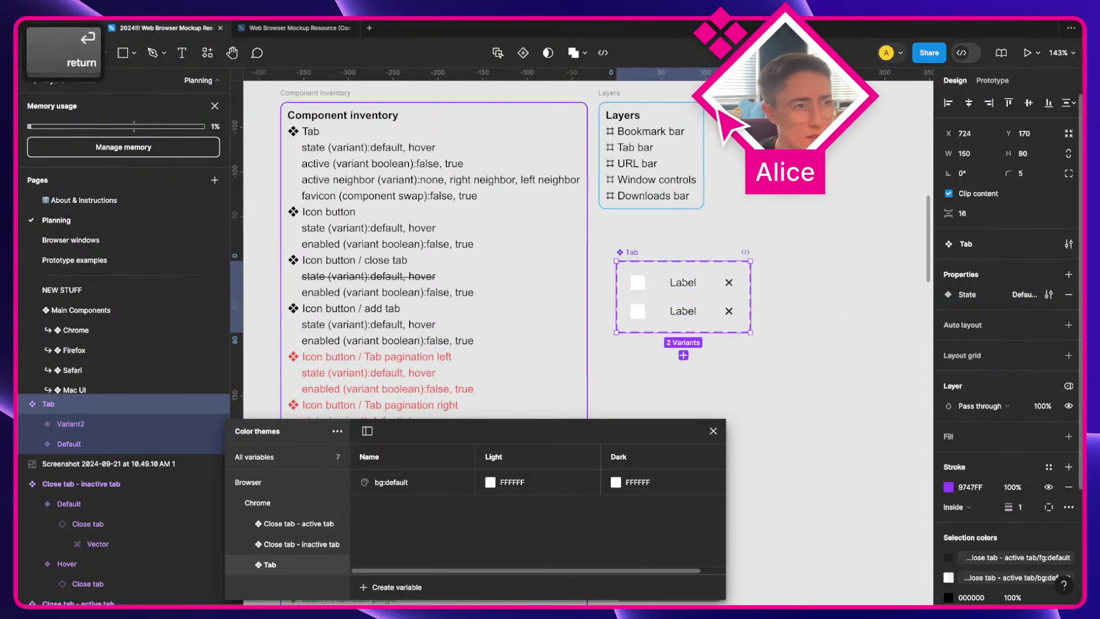
# Step: Set the second variant's State value to Hover
pyautogui.click(674, 290)
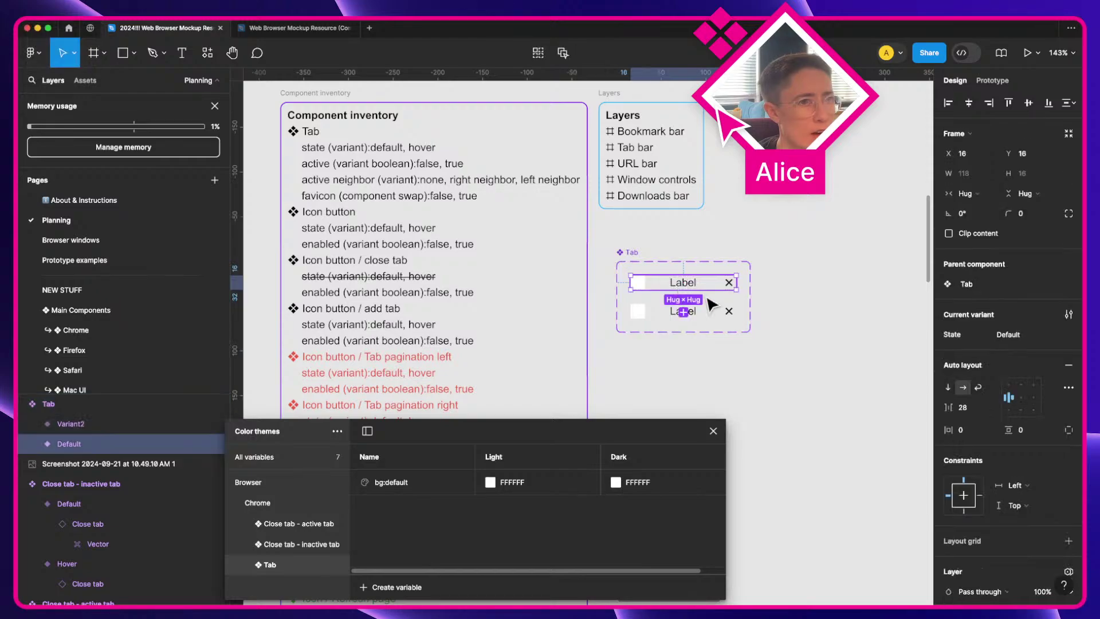
pyautogui.click(627, 315)
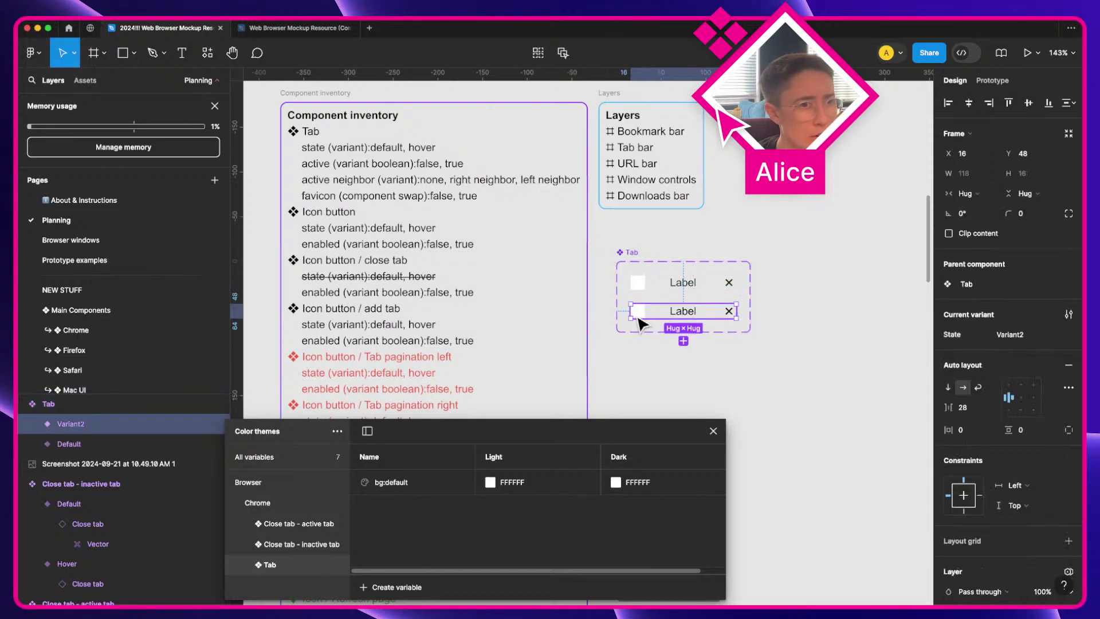
pyautogui.click(1040, 335)
pyautogui.write('Hover')
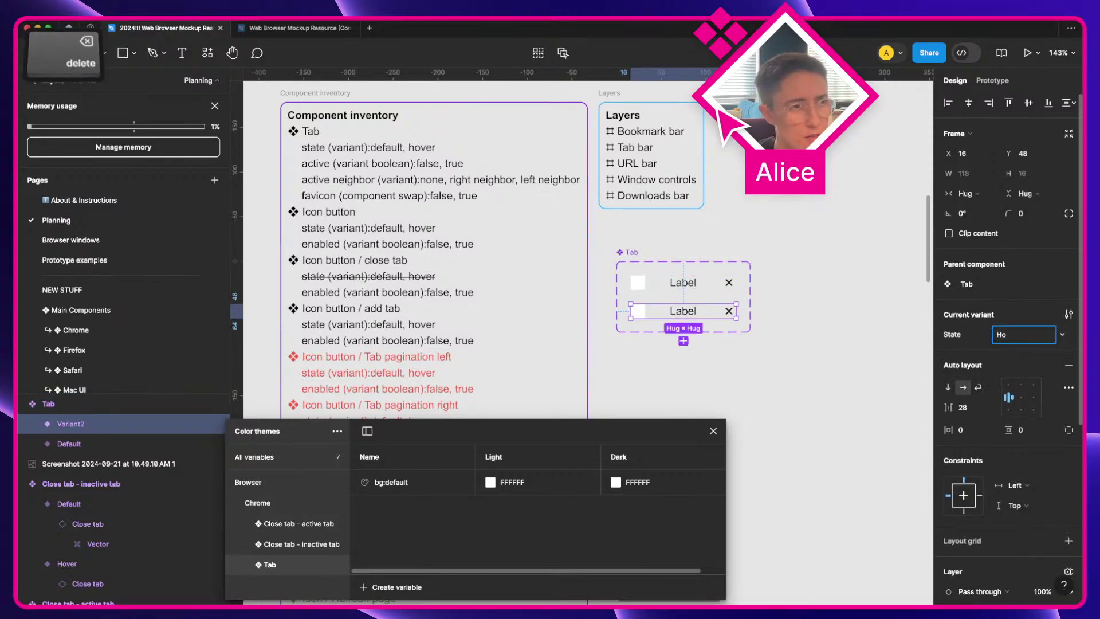
pyautogui.press('Return')
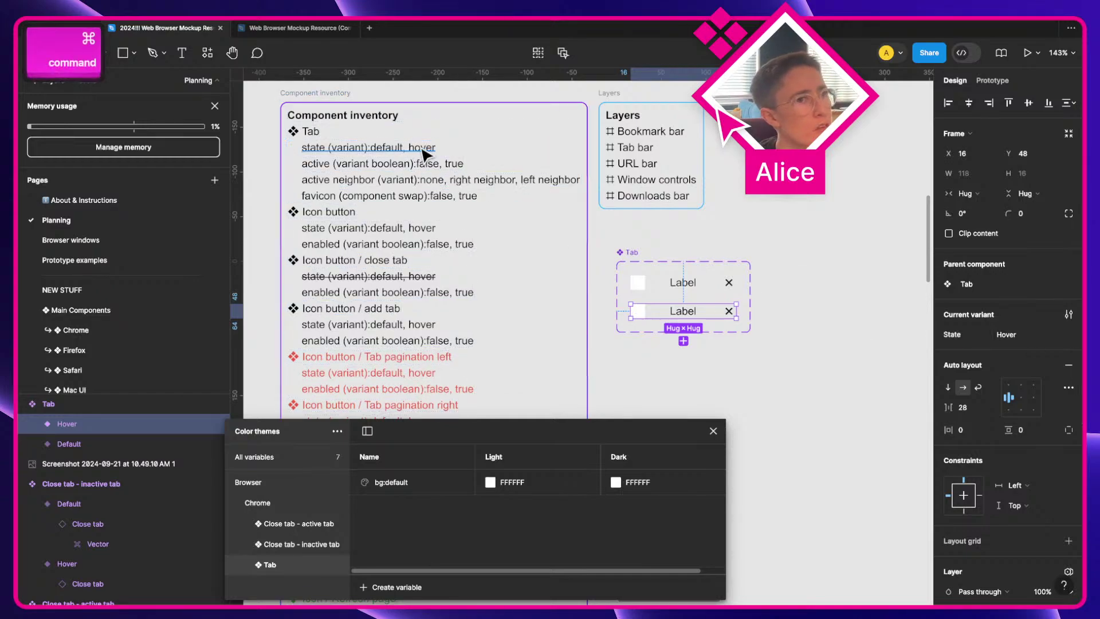
# Step: Strike through the state variants line in the component inventory
pyautogui.keyDown('super'); pyautogui.click(422, 148); pyautogui.keyUp('super')
pyautogui.click(1067, 375)
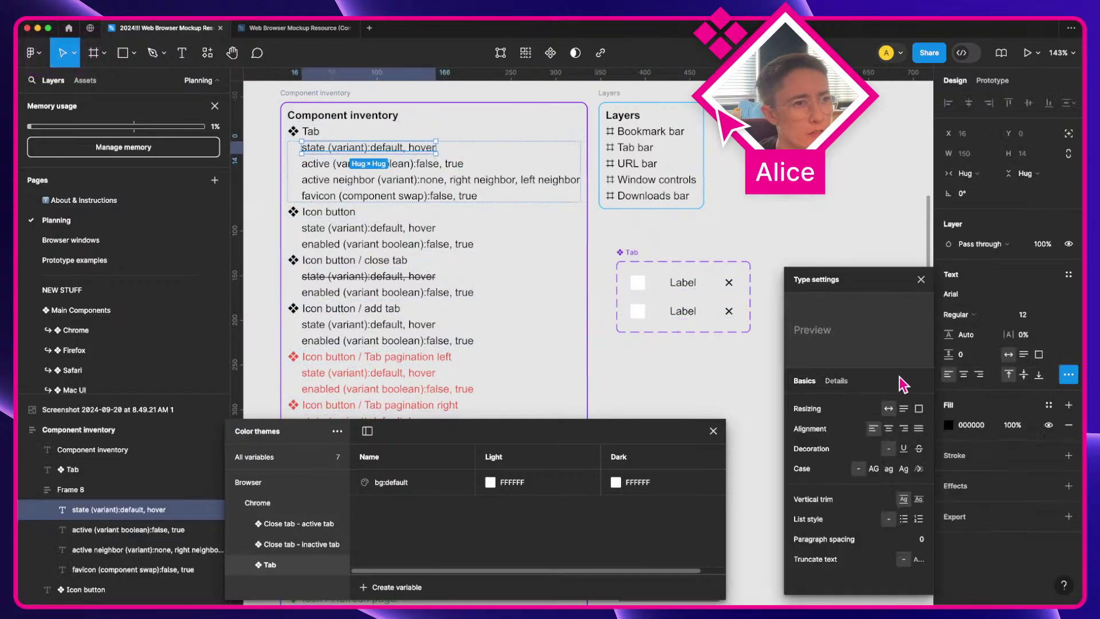
pyautogui.click(918, 448)
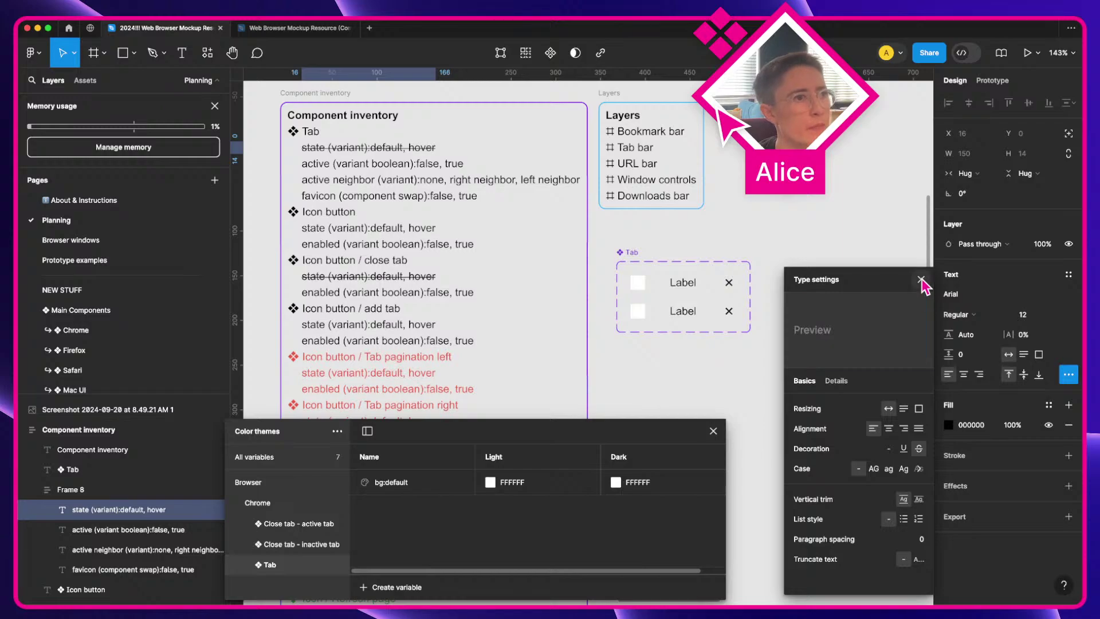
pyautogui.click(920, 279)
# Step: Duplicate both Tab variants to create State3 and State4, ordered under State3
pyautogui.click(426, 165)
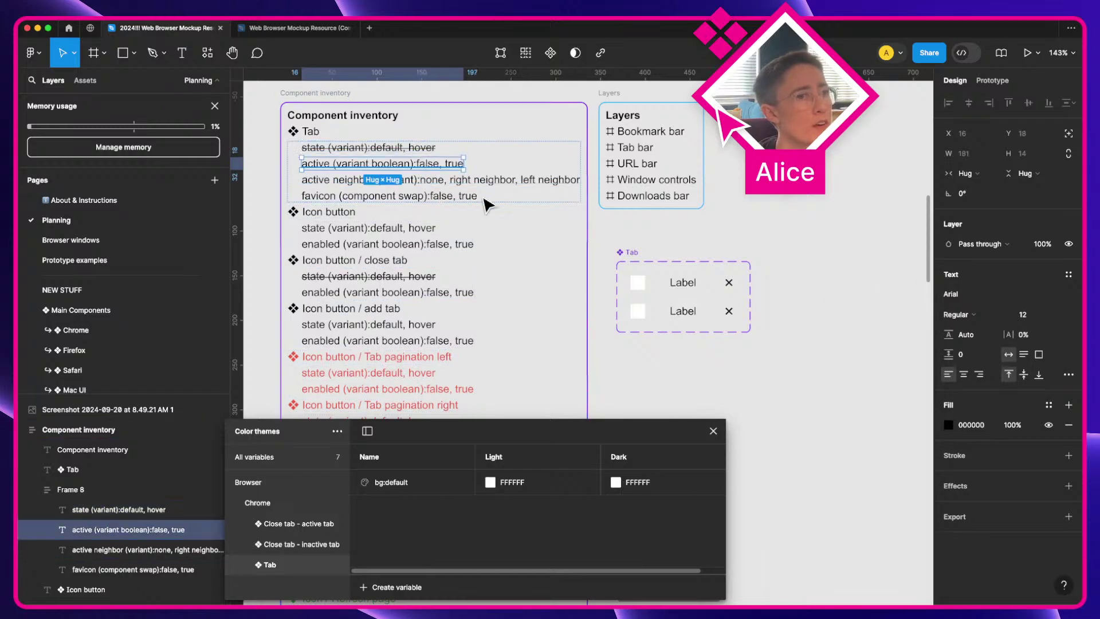
pyautogui.click(716, 282)
pyautogui.keyDown('shift'); pyautogui.click(705, 311); pyautogui.keyUp('shift')
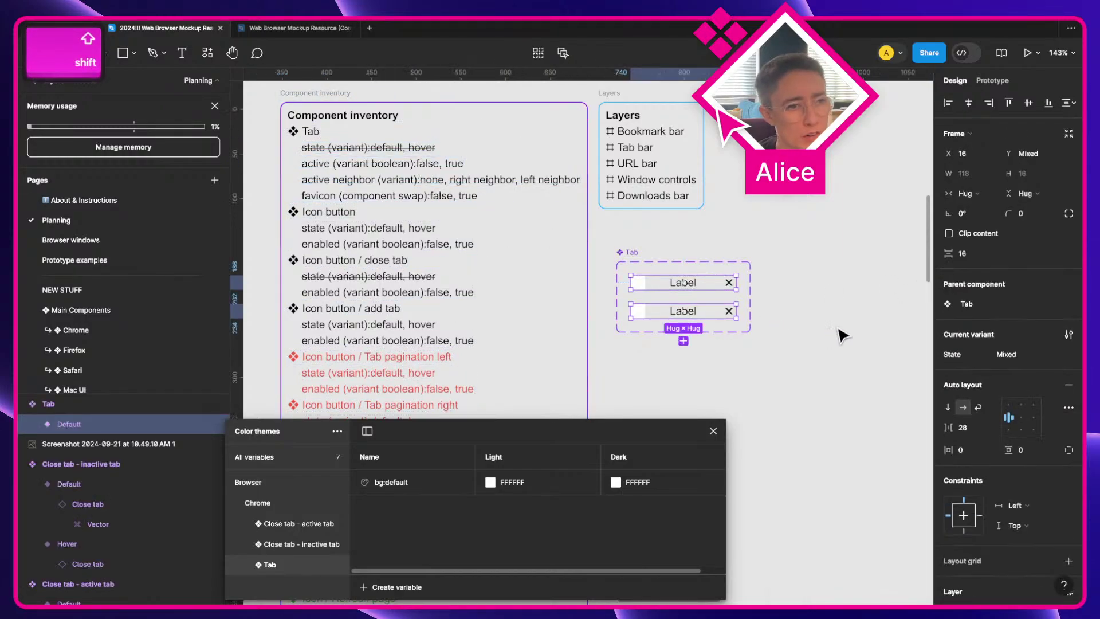
pyautogui.press('super+d')
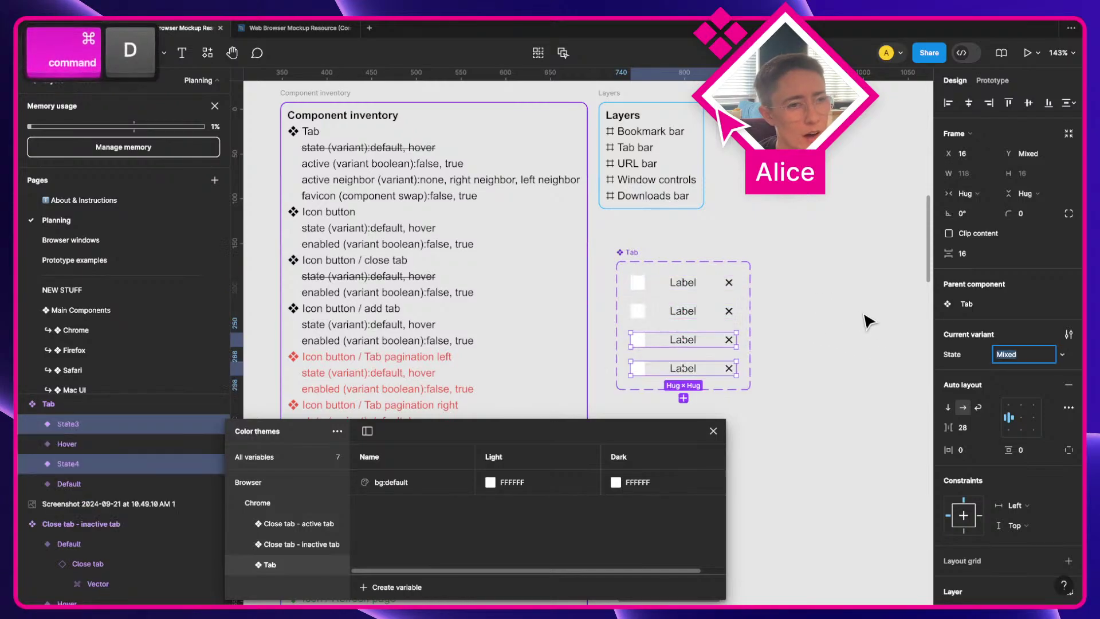
pyautogui.press('super+bracketright')
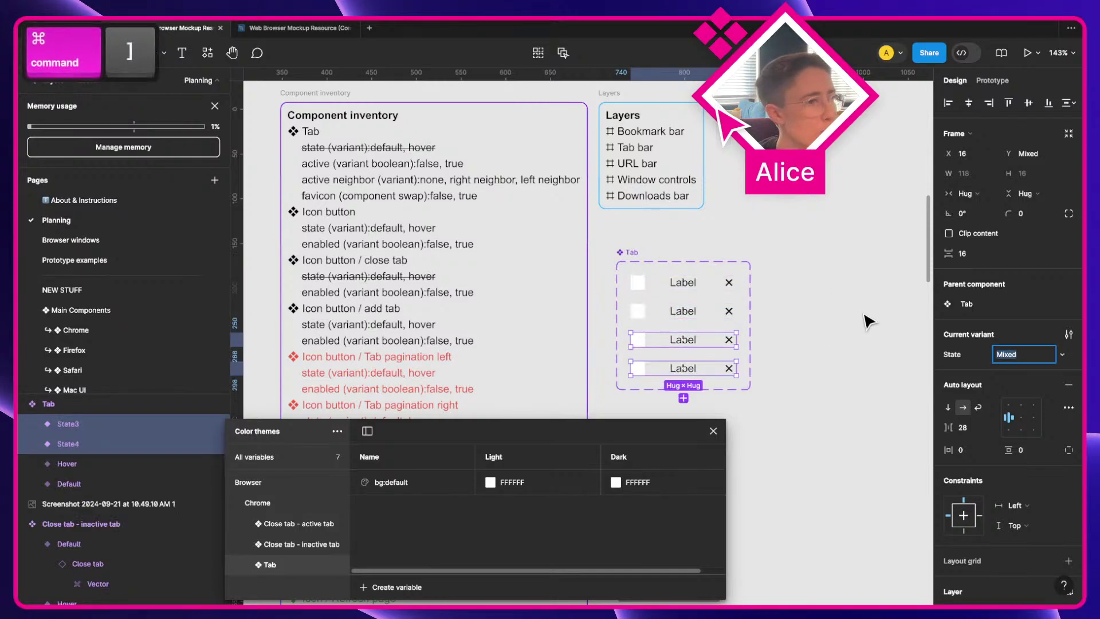
pyautogui.click(628, 255)
pyautogui.click(1068, 275)
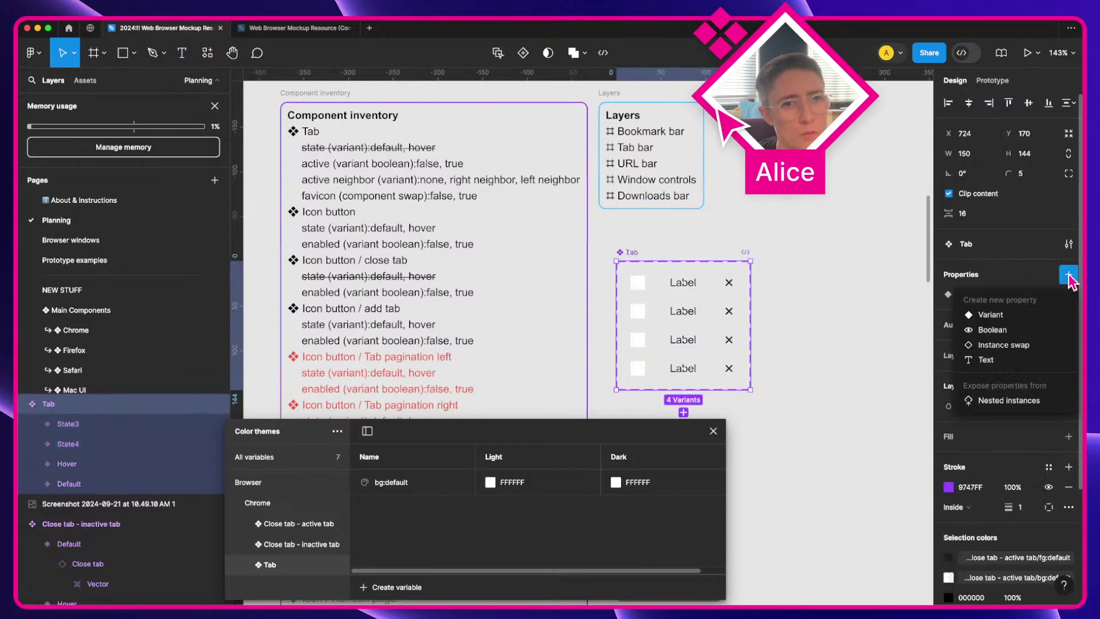
# Step: Add an 'active' variant property and set the first two variants to false
pyautogui.click(990, 315)
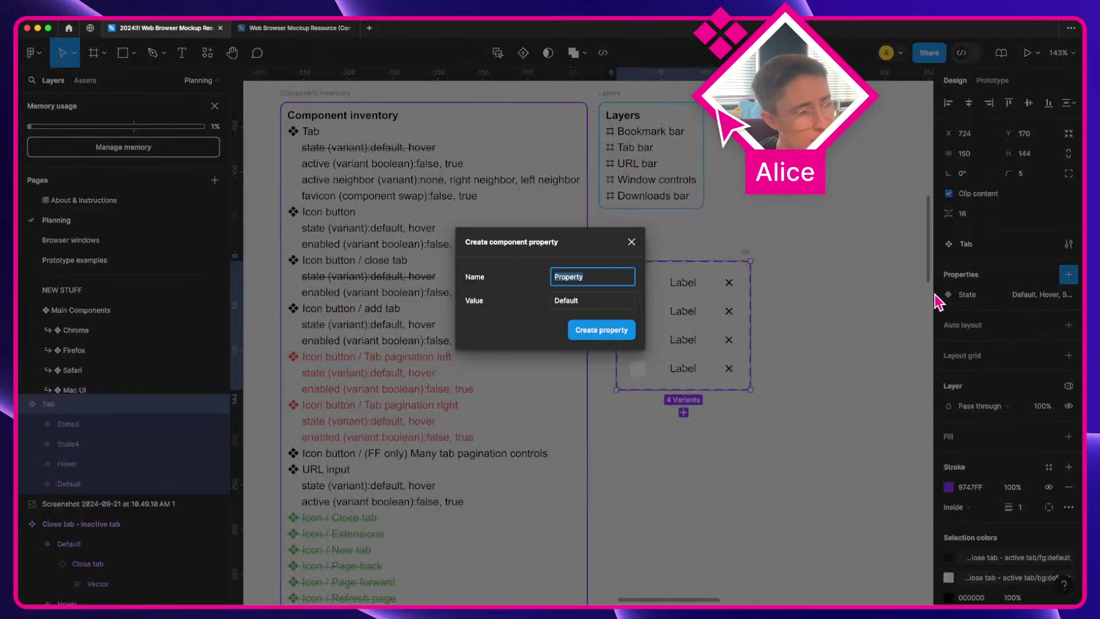
pyautogui.write('active')
pyautogui.press('Return')
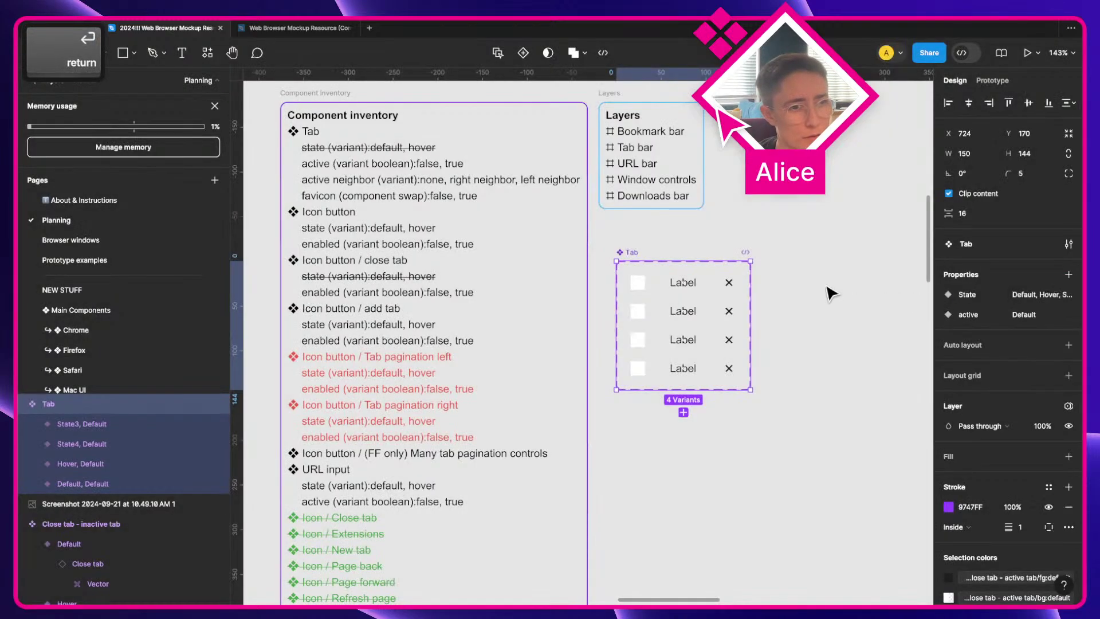
pyautogui.click(712, 341)
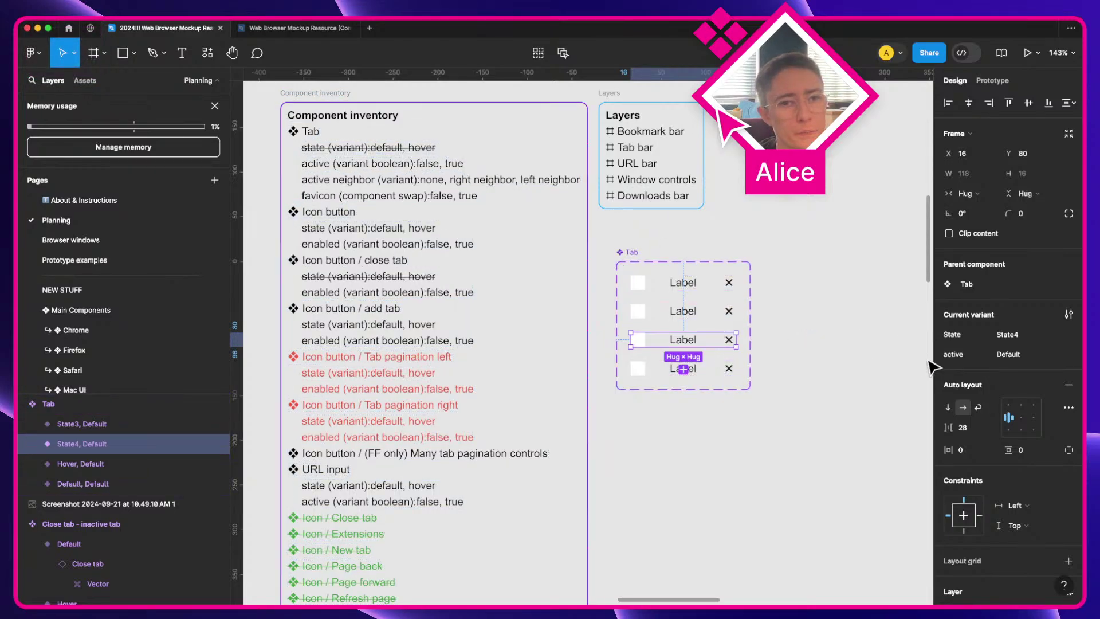
pyautogui.click(729, 314)
pyautogui.keyDown('shift'); pyautogui.click(725, 286); pyautogui.keyUp('shift')
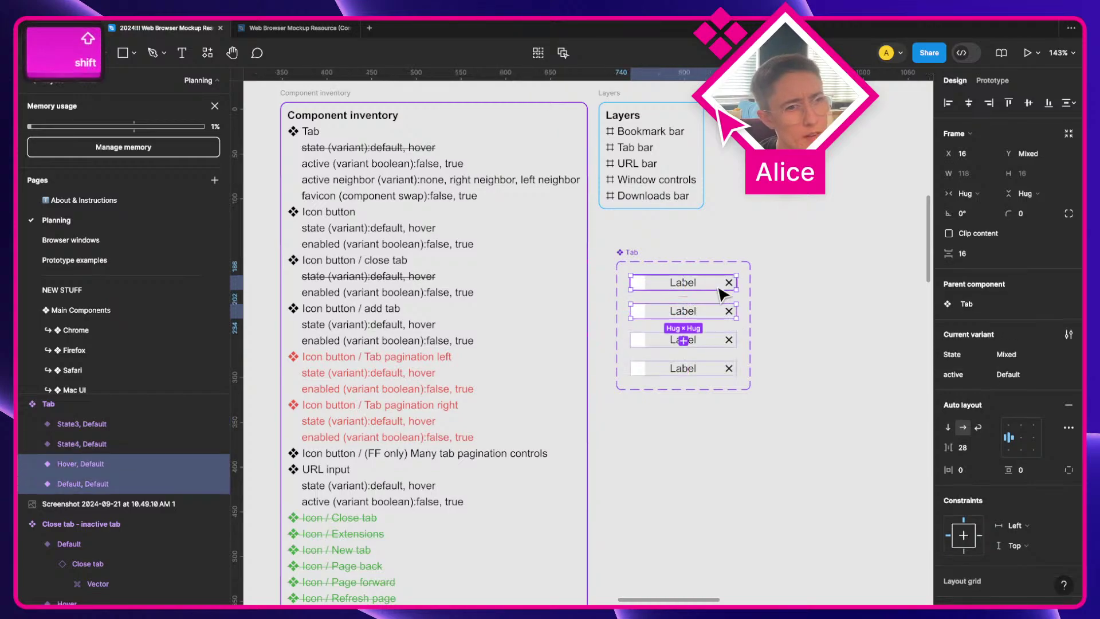
pyautogui.click(1011, 375)
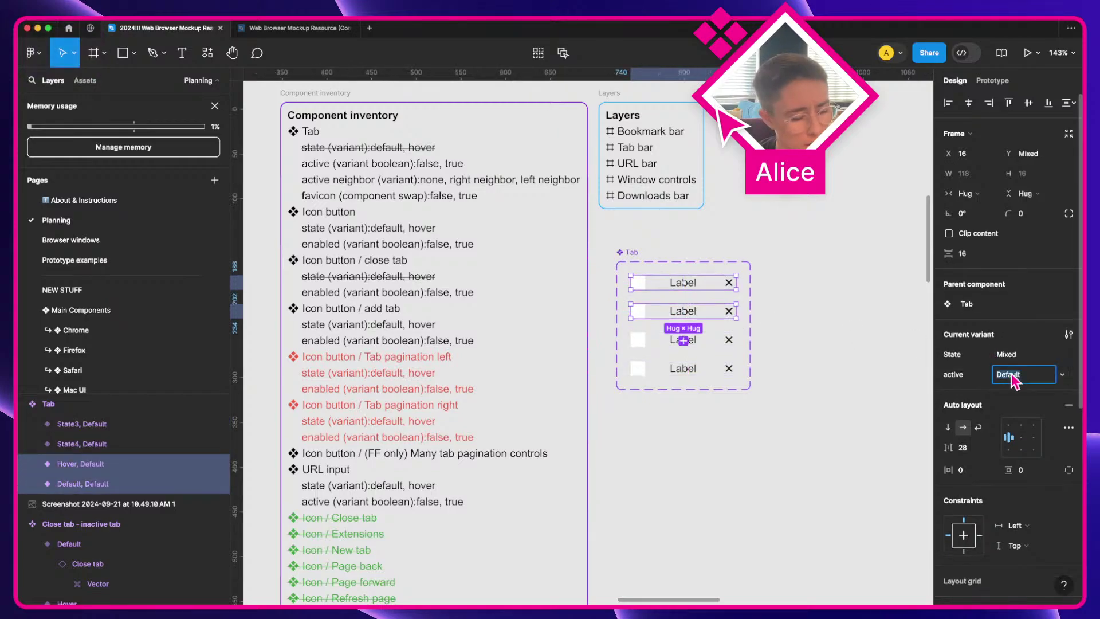
pyautogui.write('false')
pyautogui.press('Return')
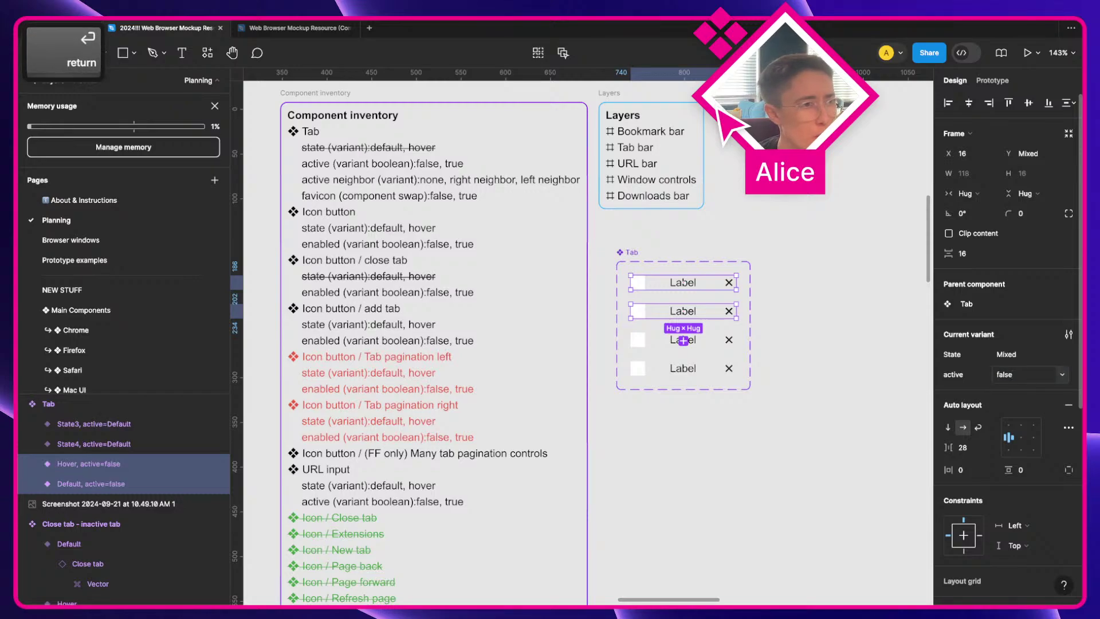
# Step: Set active to true on the two duplicated variants
pyautogui.click(728, 343)
pyautogui.keyDown('shift'); pyautogui.click(730, 372); pyautogui.keyUp('shift')
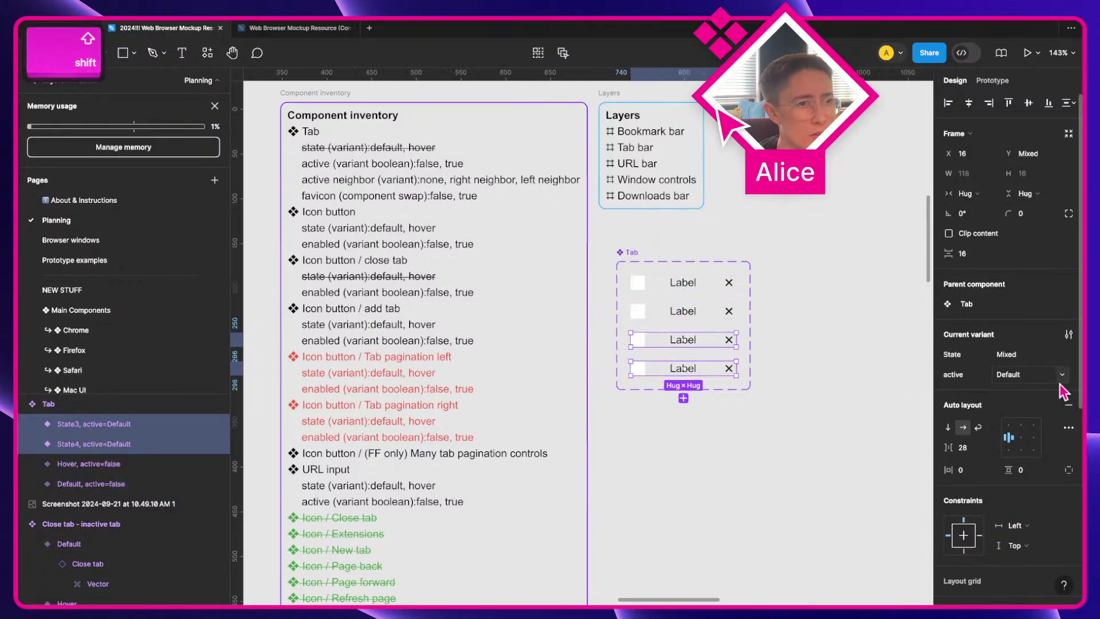
pyautogui.click(1020, 381)
pyautogui.write('true')
pyautogui.press('Return')
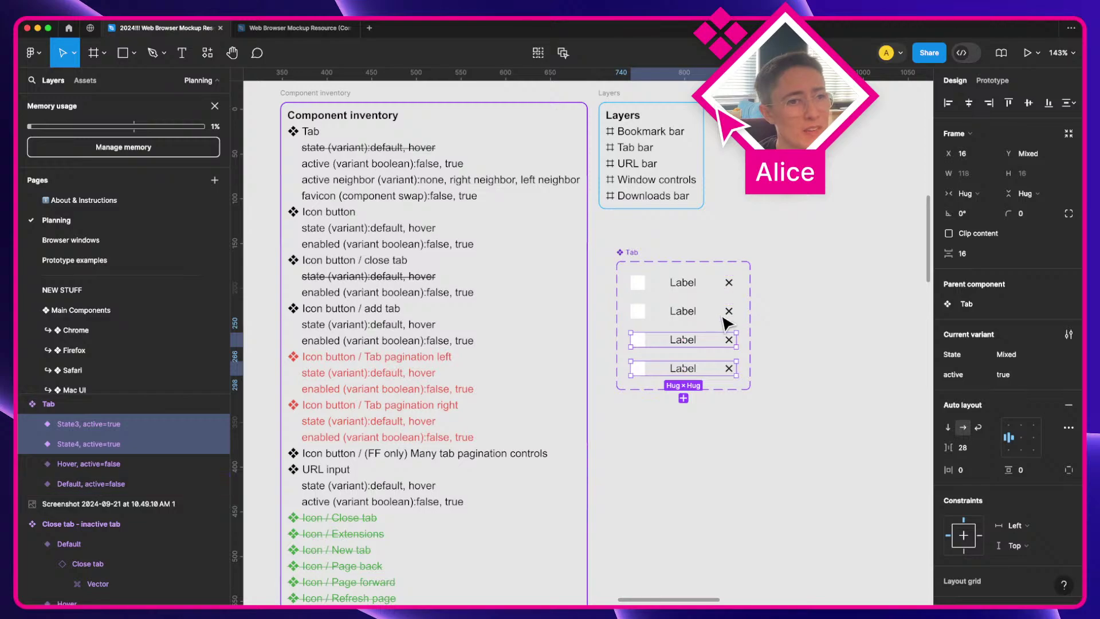
# Step: Give the active=true variants the States Default and Hover
pyautogui.click(709, 342)
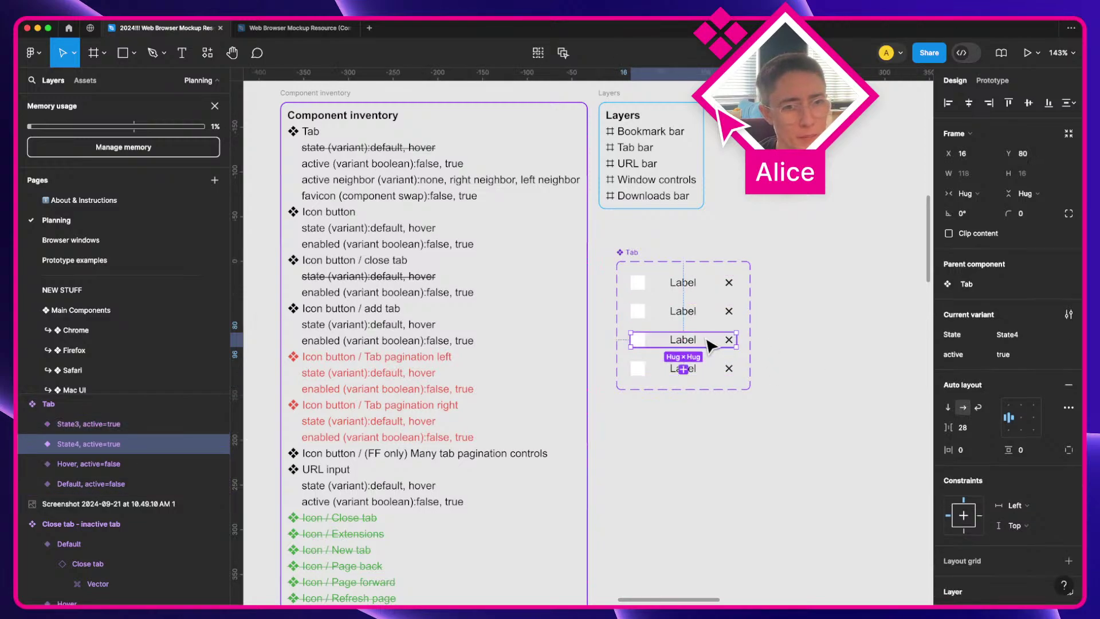
pyautogui.click(1060, 335)
pyautogui.click(1037, 287)
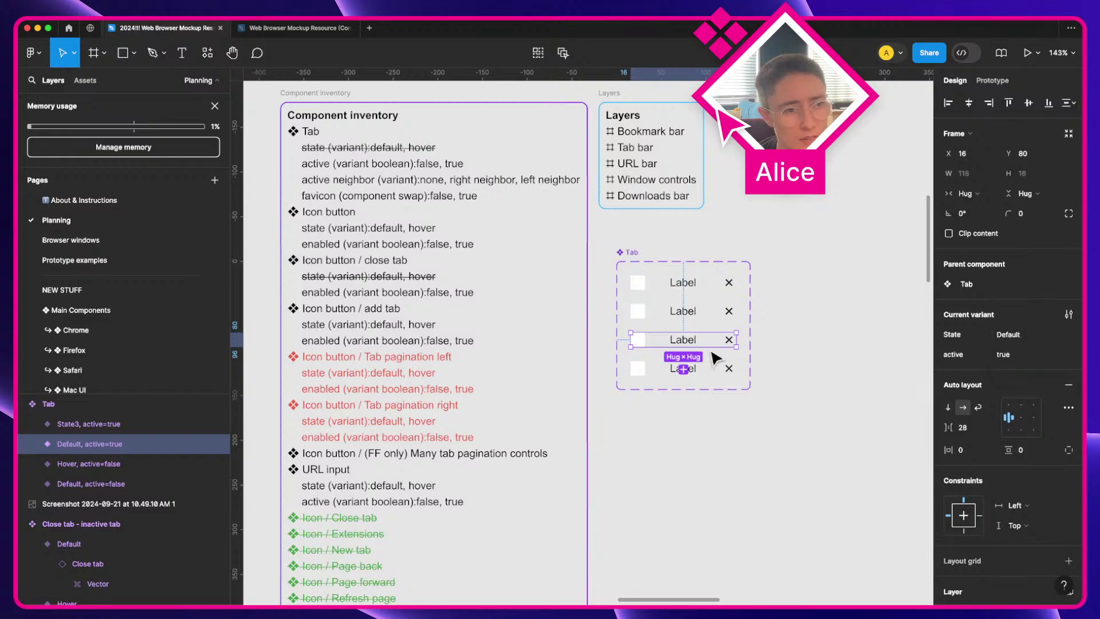
pyautogui.click(728, 384)
pyautogui.click(1060, 335)
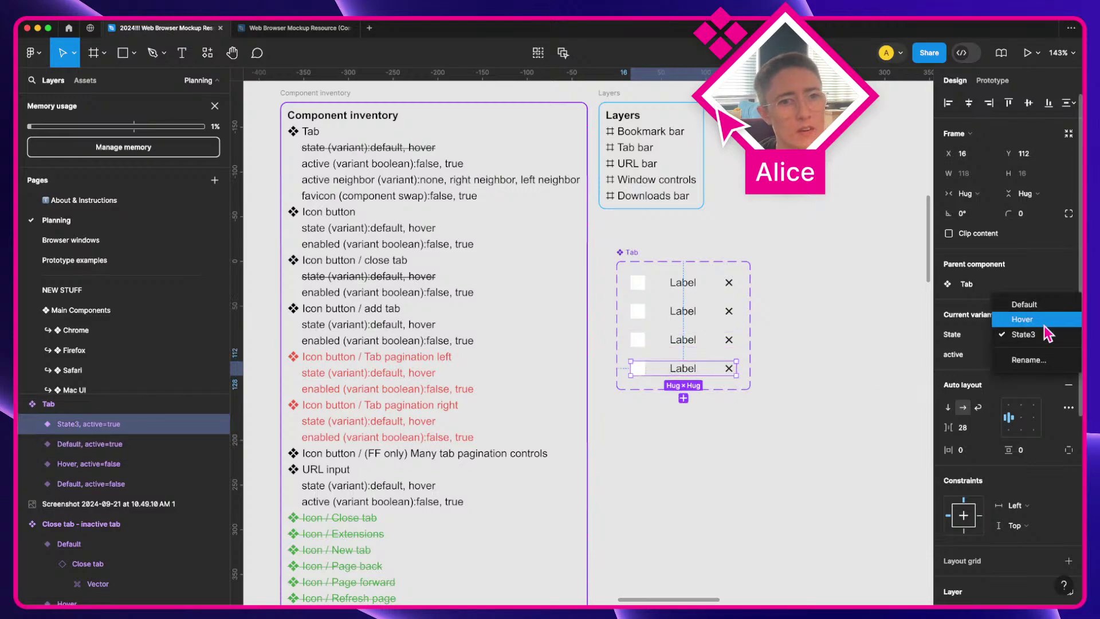
pyautogui.click(1043, 319)
pyautogui.click(759, 334)
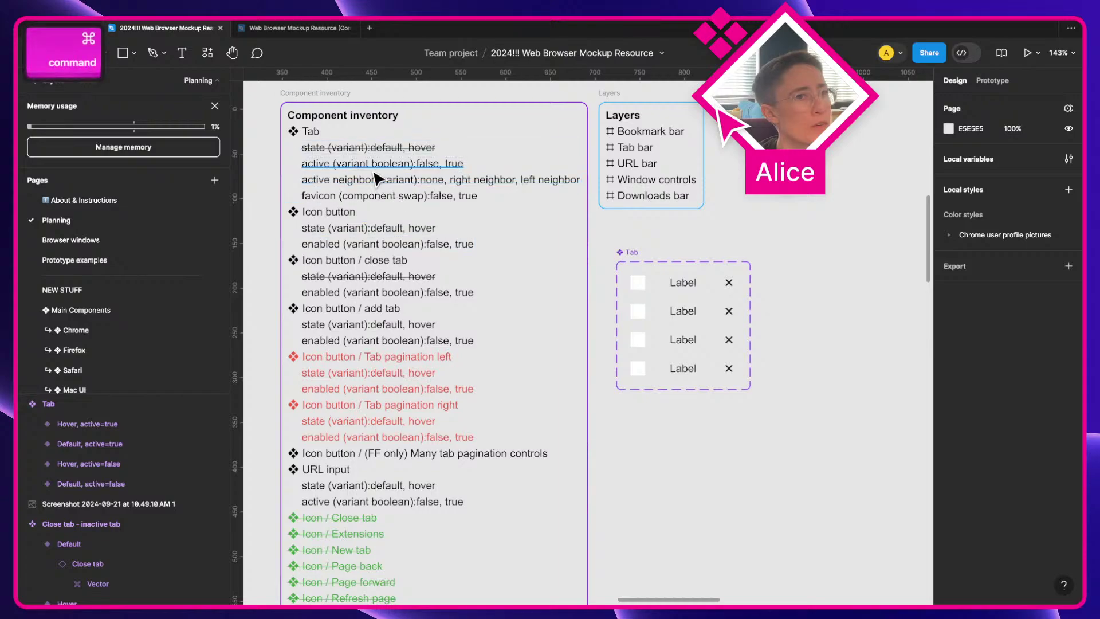
pyautogui.keyDown('super'); pyautogui.click(401, 164); pyautogui.keyUp('super')
# Step: Strike through the 'active (variant boolean): false, true' inventory line
pyautogui.click(1069, 374)
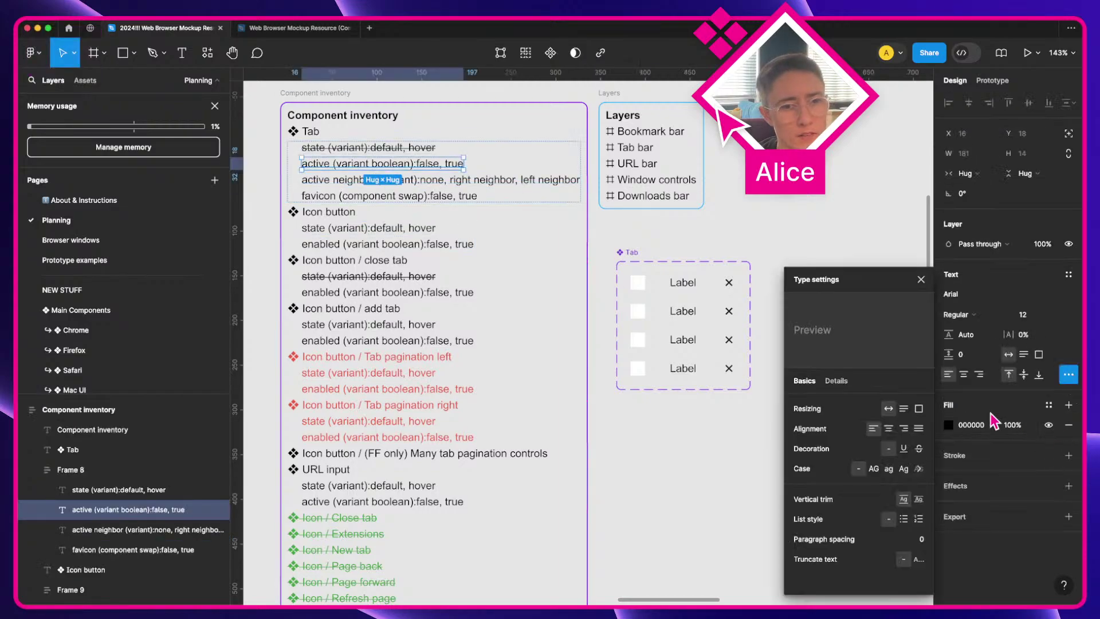
pyautogui.click(919, 448)
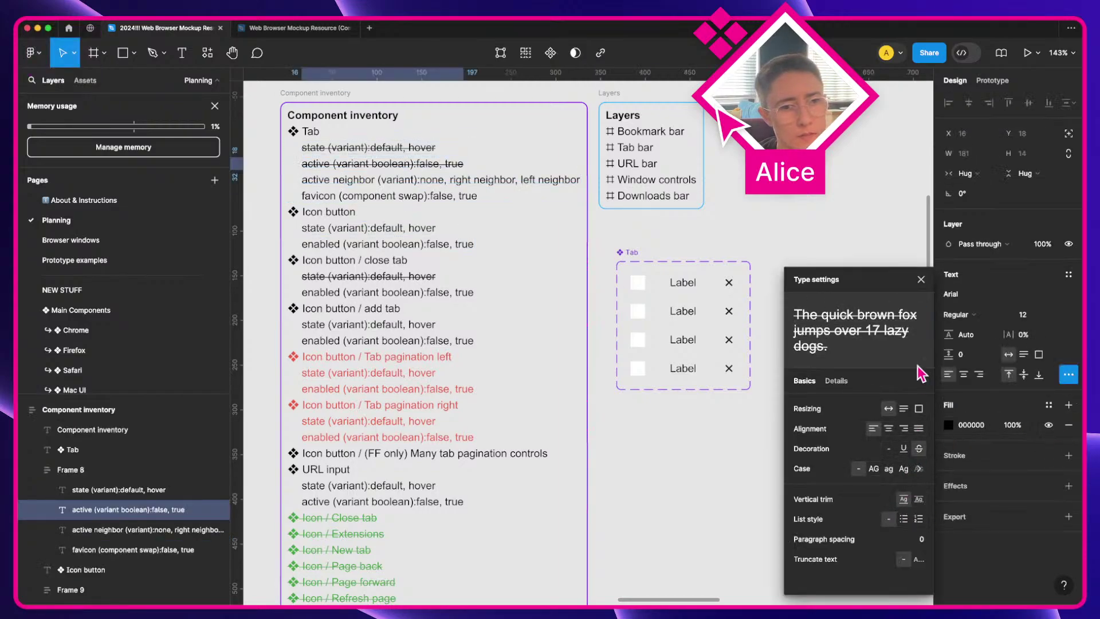
pyautogui.click(921, 279)
pyautogui.click(356, 182)
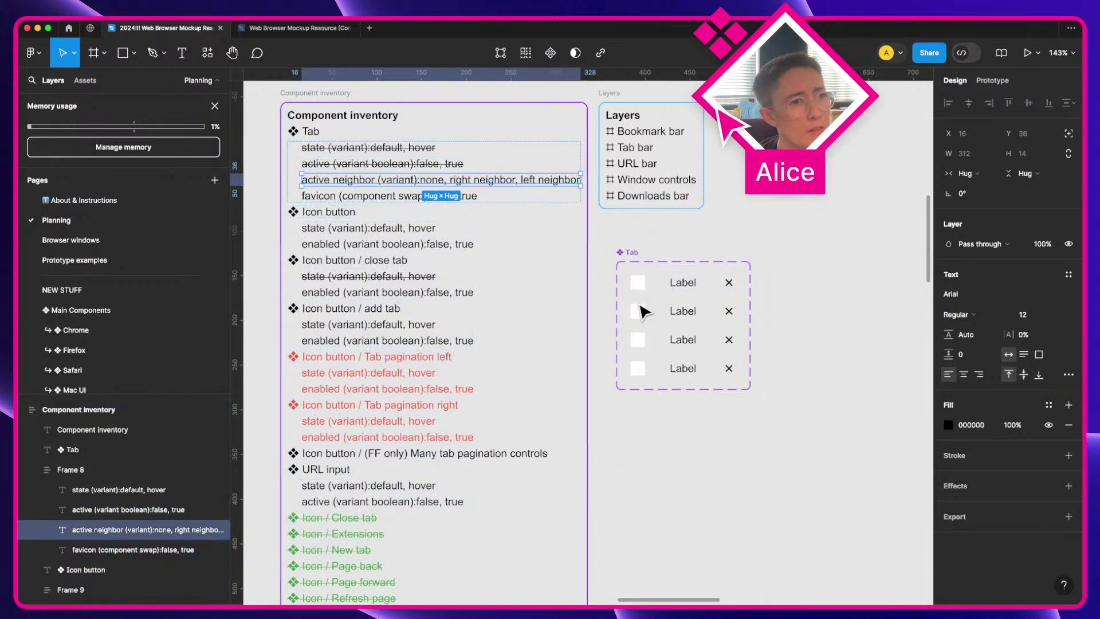
# Step: Drag the Tab variant set toward the close-tab components
pyautogui.click(733, 243)
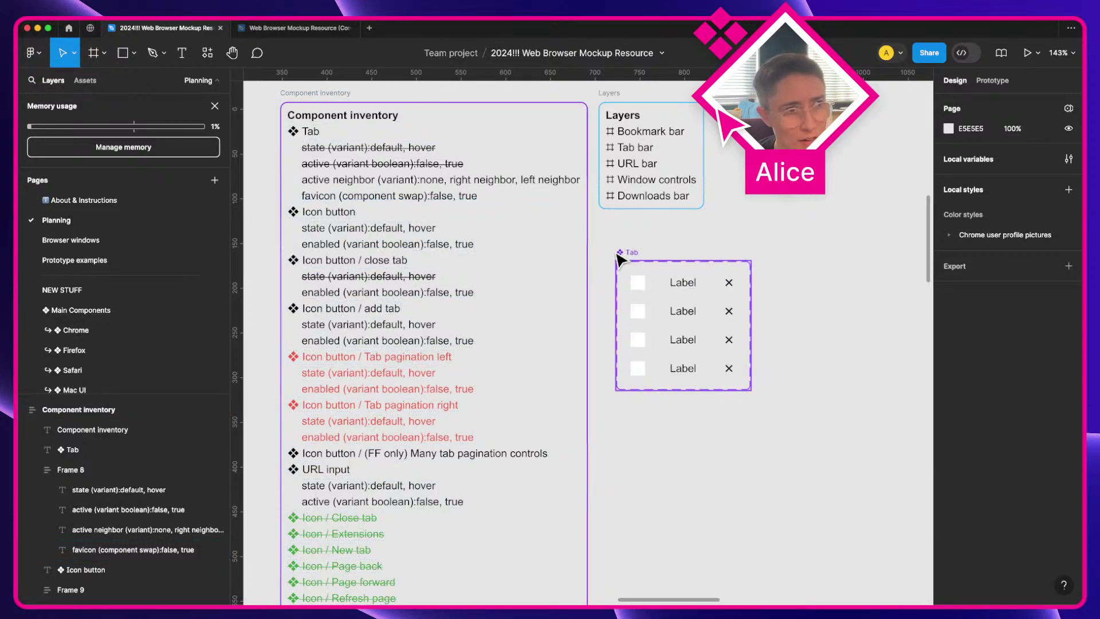
pyautogui.moveTo(621, 255); pyautogui.dragTo(149, 409)
pyautogui.scroll(-3, 715, 266)
# Step: Place the Tab component set beside the two close-tab buttons
pyautogui.scroll(-1, 714, 265)
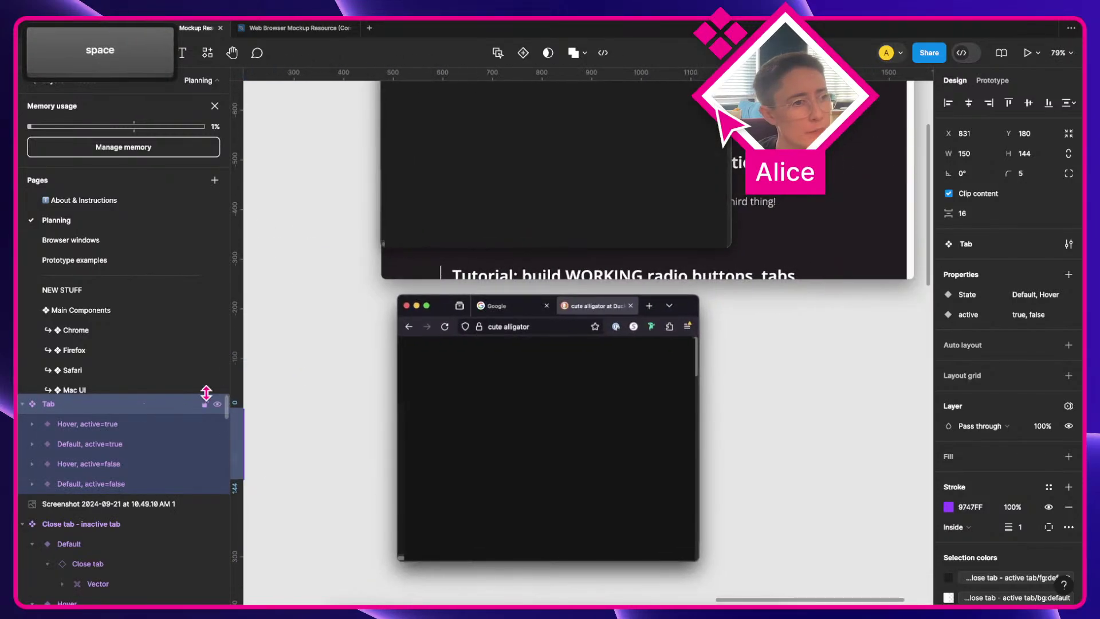
pyautogui.moveTo(354, 388); pyautogui.dragTo(499, 359)
pyautogui.moveTo(316, 370); pyautogui.dragTo(584, 166)
pyautogui.scroll(5, 634, 336)
pyautogui.press('space')
pyautogui.scroll(3, 582, 167)
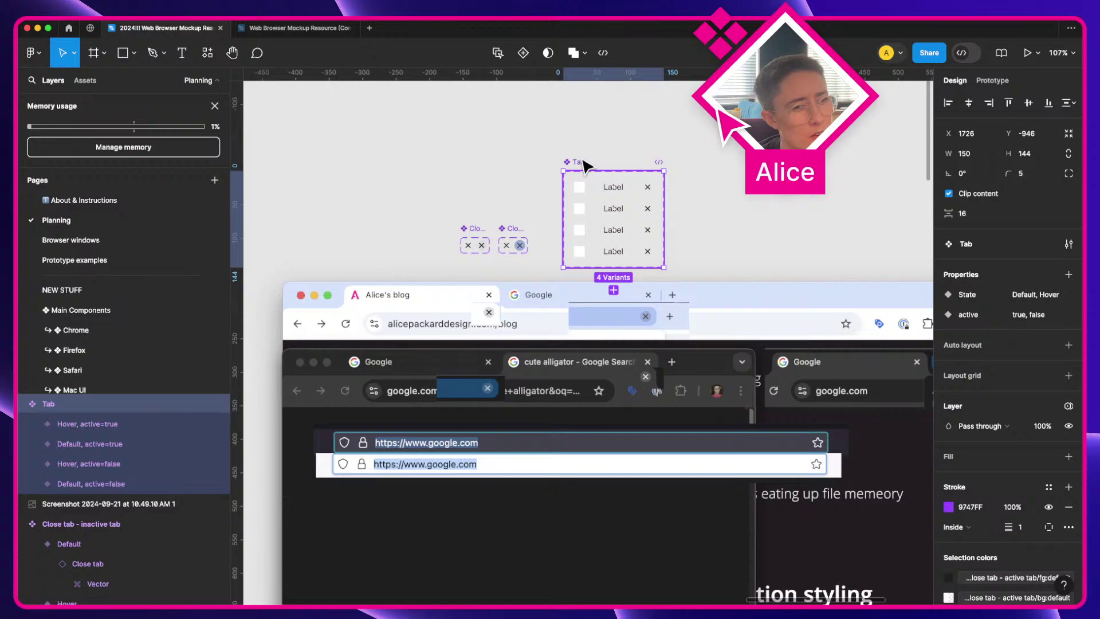
pyautogui.scroll(2, 538, 223)
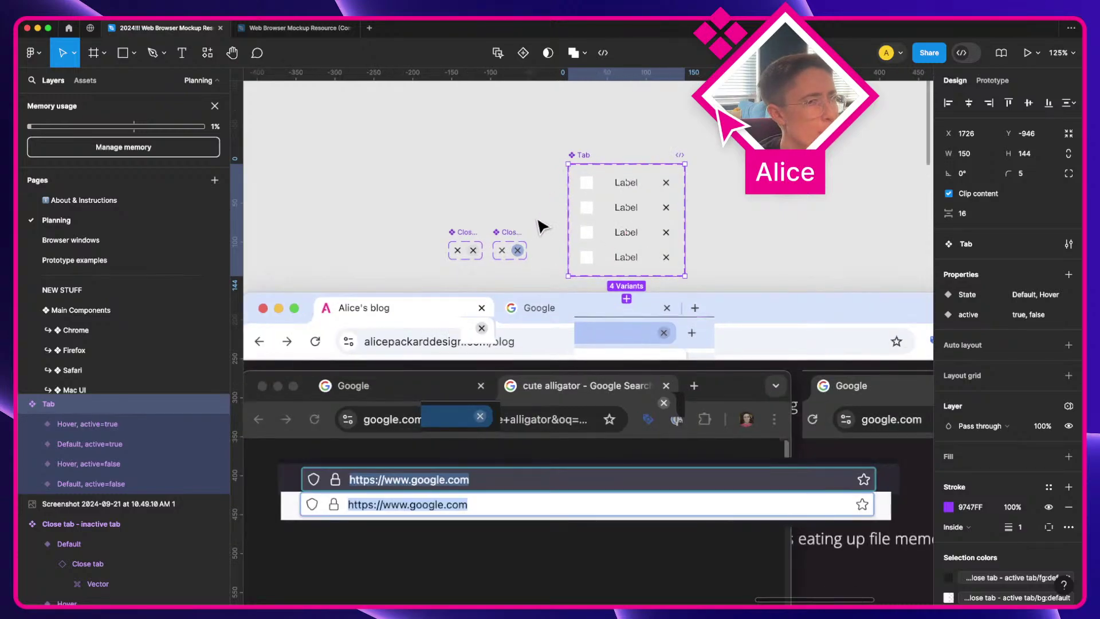
pyautogui.press('a')
# Step: Show the Color themes ❖ Tab group in the local variables window
pyautogui.click(756, 217)
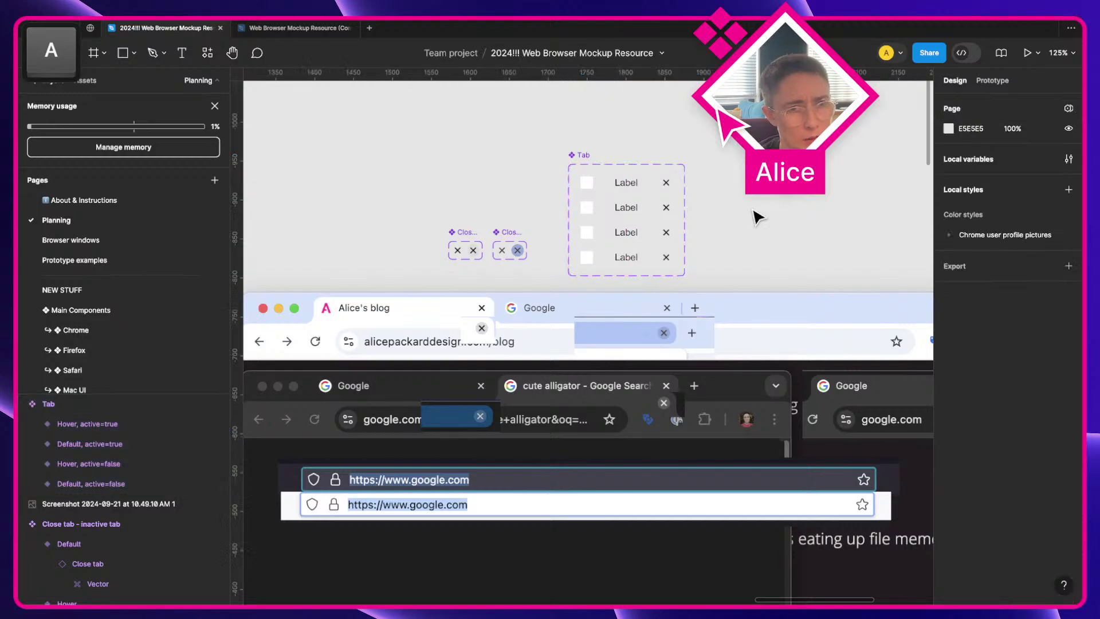
pyautogui.click(1068, 159)
pyautogui.click(269, 565)
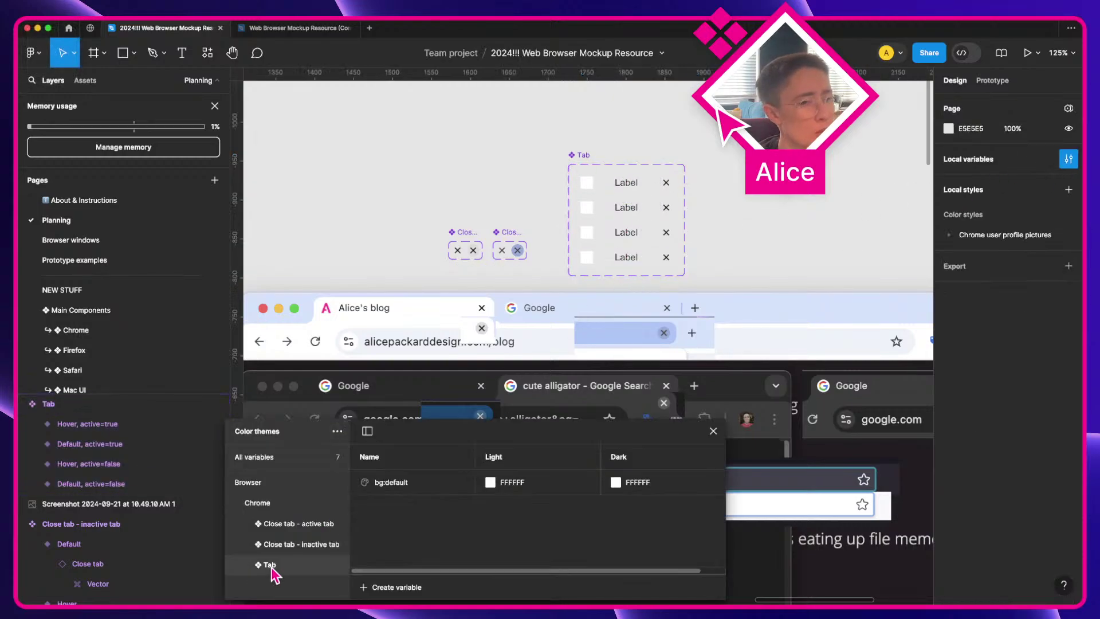
# Step: Move bg:default into a new subgroup named 'Active' under Tab
pyautogui.rightClick(412, 487)
pyautogui.click(447, 496)
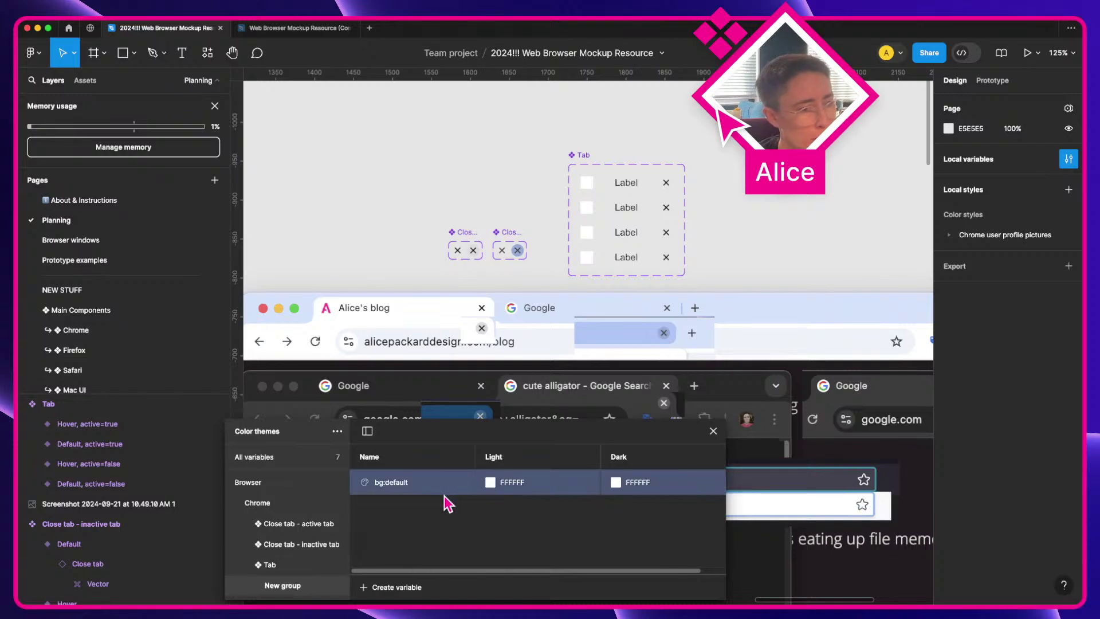
pyautogui.click(265, 567)
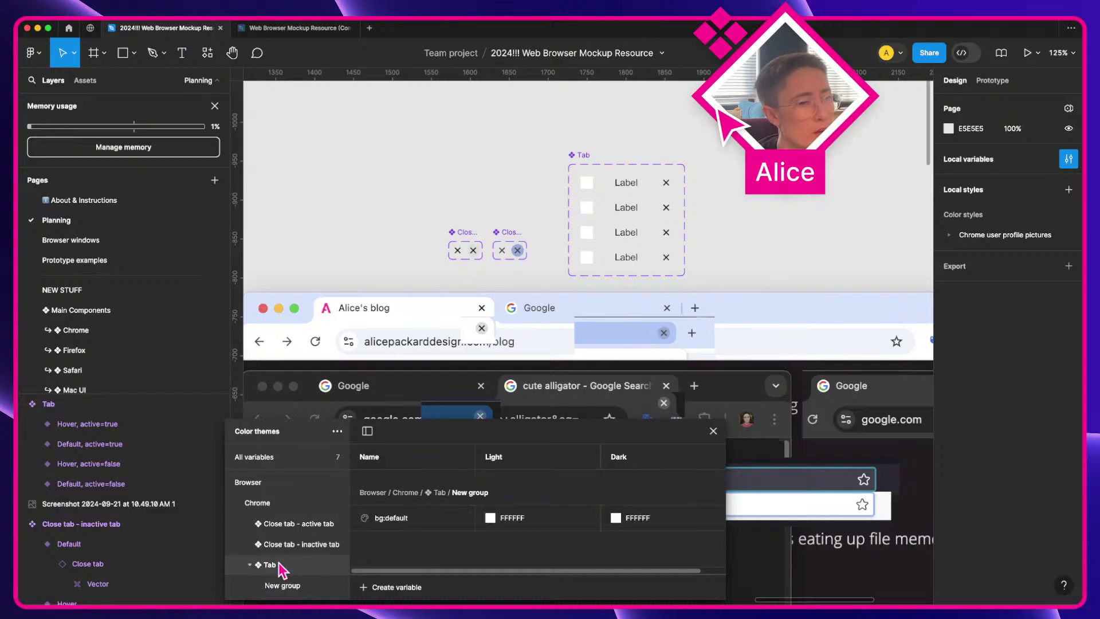
pyautogui.doubleClick(278, 584)
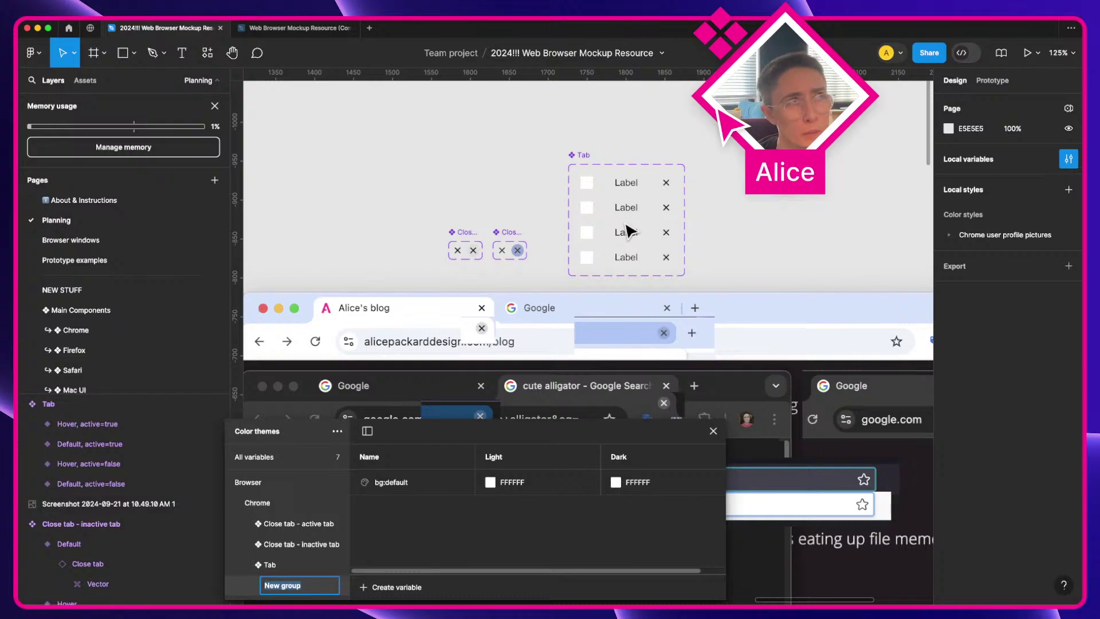
pyautogui.write('Active')
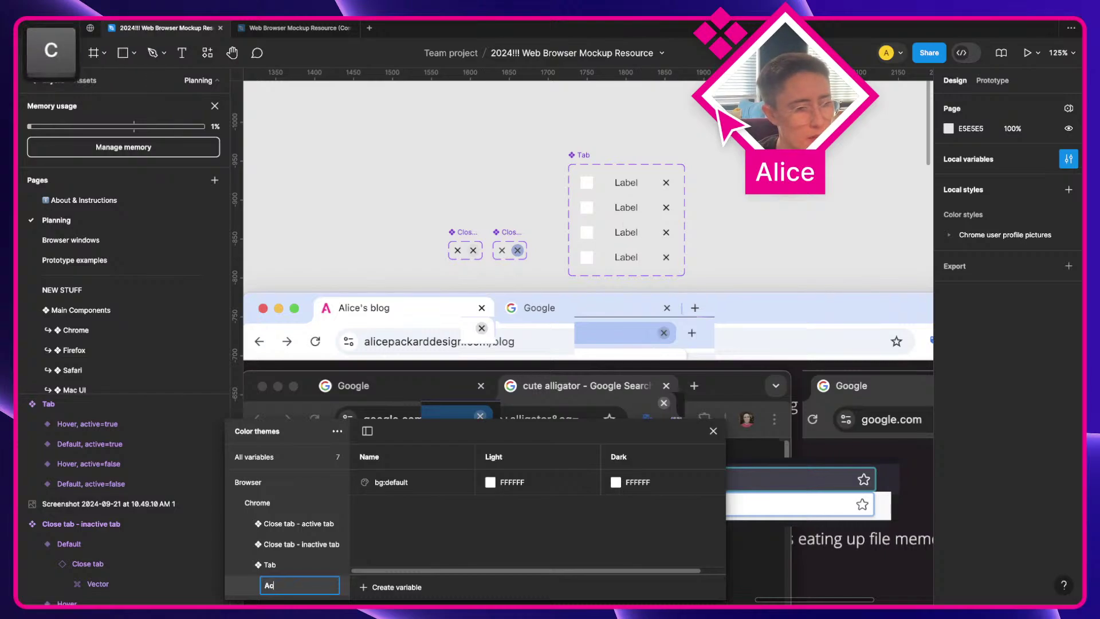
pyautogui.press('Return')
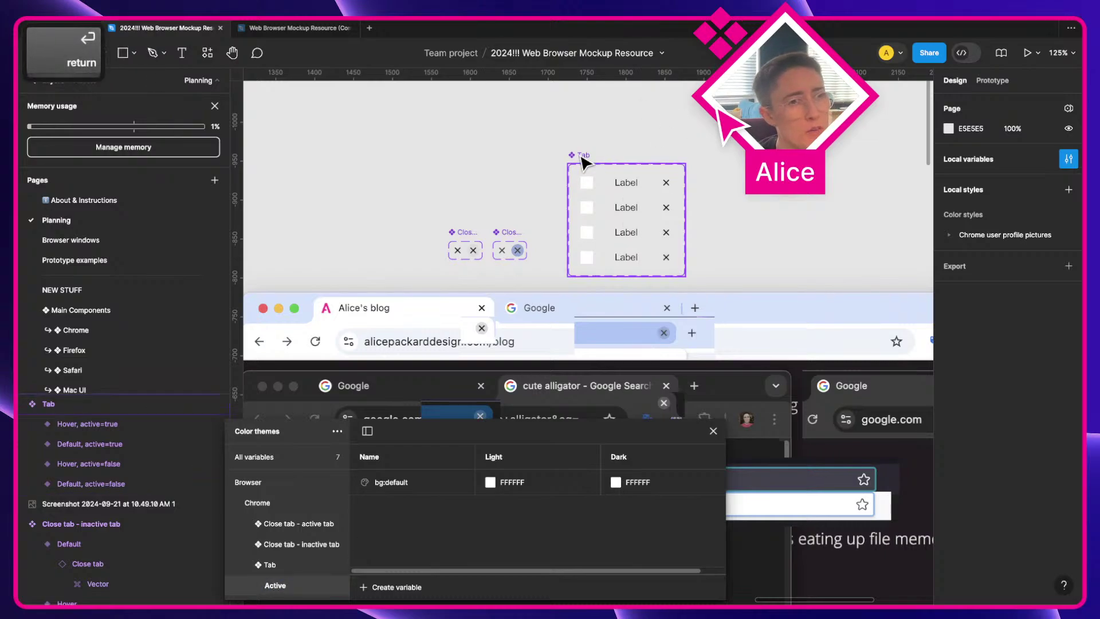
# Step: Rename the Tab set's 'active' property to 'Active'
pyautogui.click(582, 156)
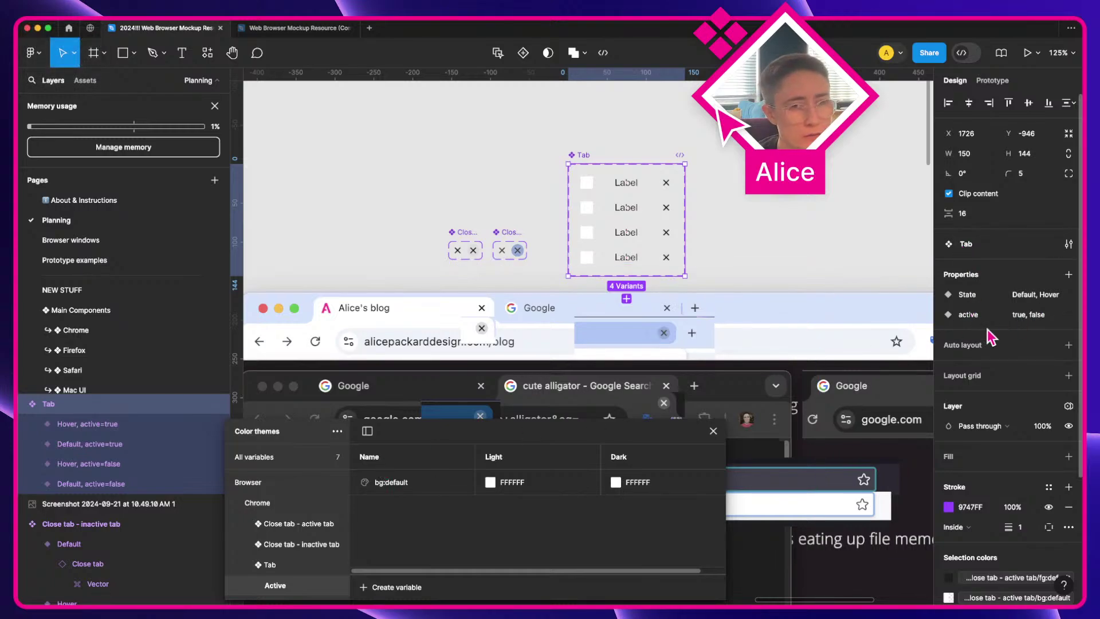
pyautogui.doubleClick(971, 315)
pyautogui.press('Left')
pyautogui.write('A')
pyautogui.press('Delete')
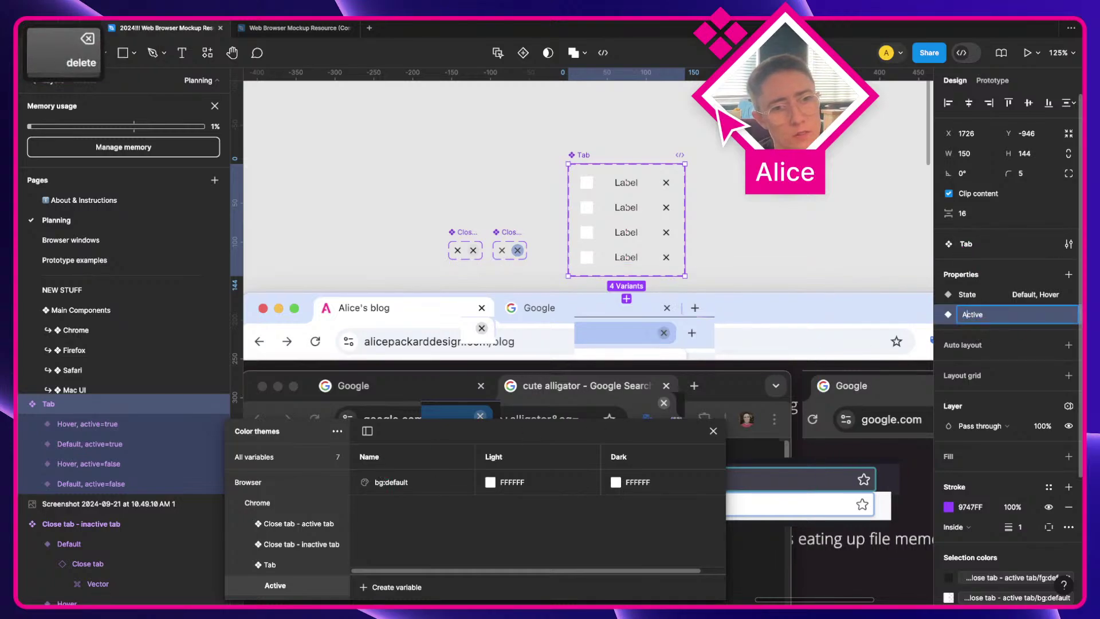
pyautogui.press('Return')
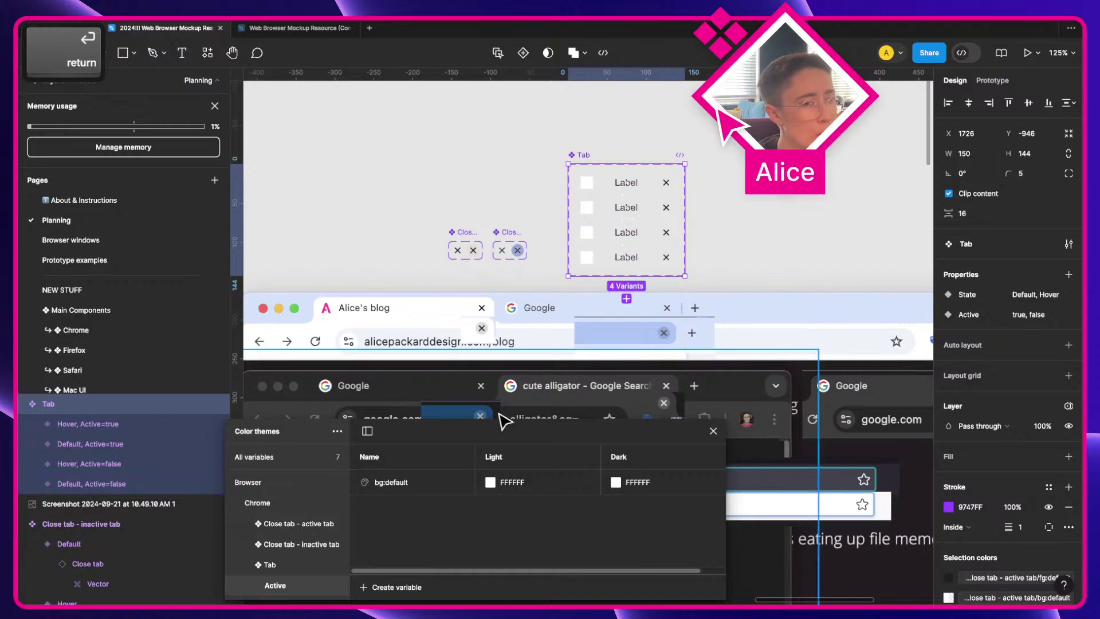
pyautogui.scroll(-2, 424, 390)
pyautogui.click(397, 490)
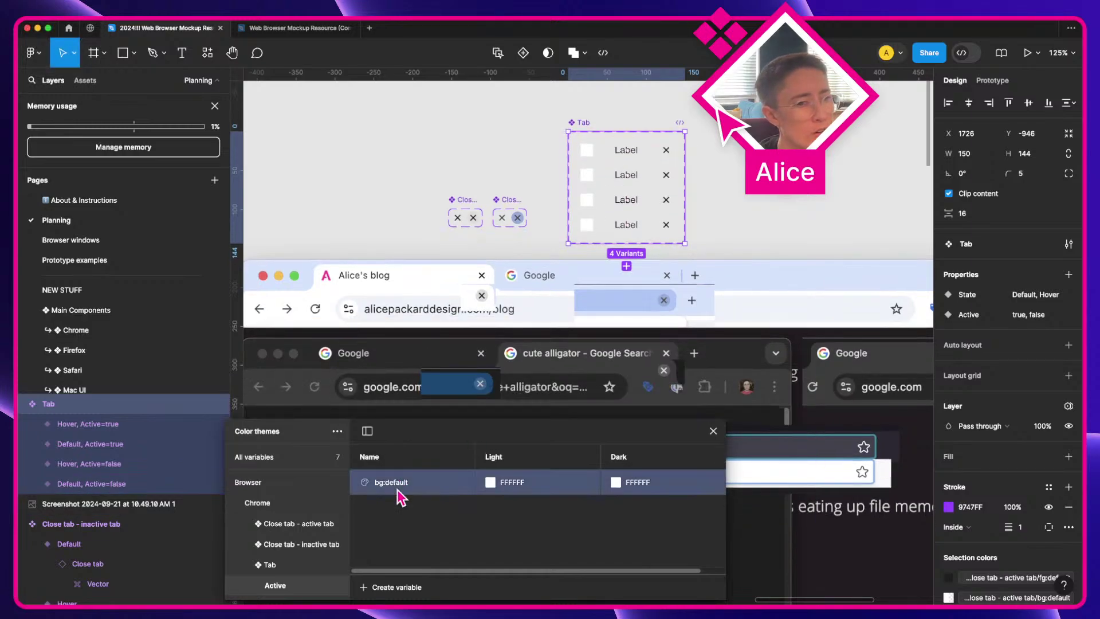
# Step: Bind the Default, Active=true variant's fill to Tab/Active bg:default
pyautogui.click(611, 202)
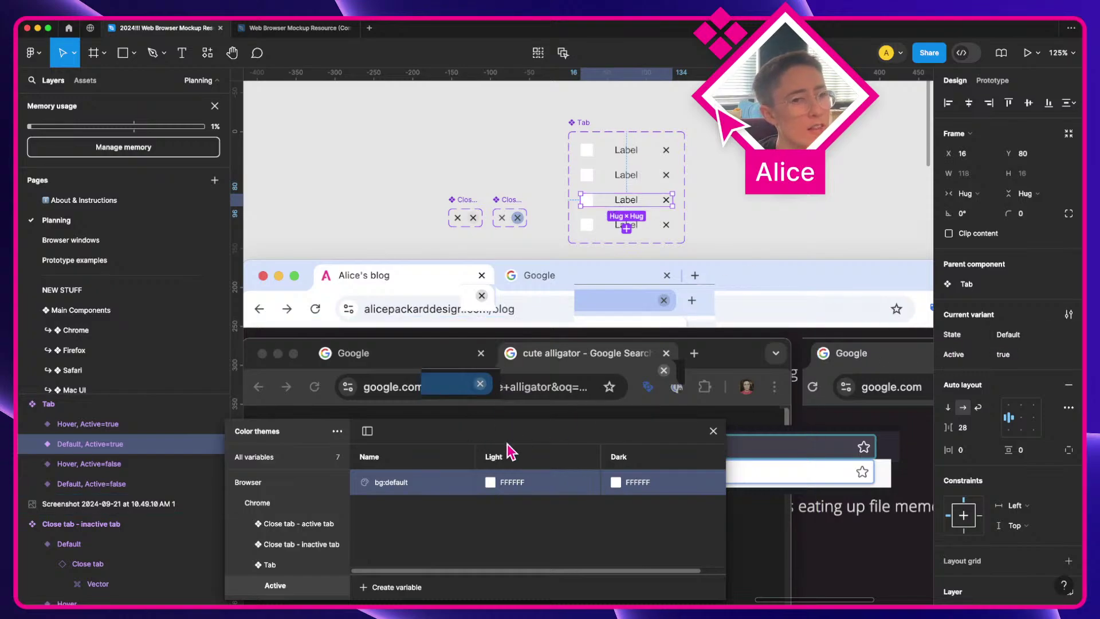
pyautogui.hscroll(-3, 498, 451)
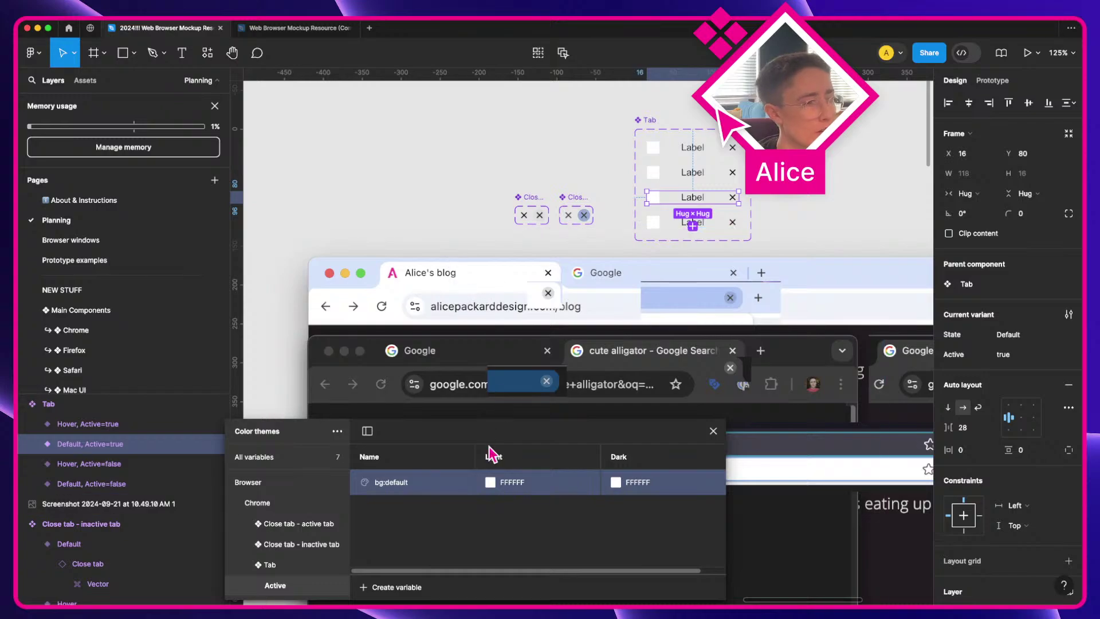
pyautogui.click(490, 483)
pyautogui.click(502, 455)
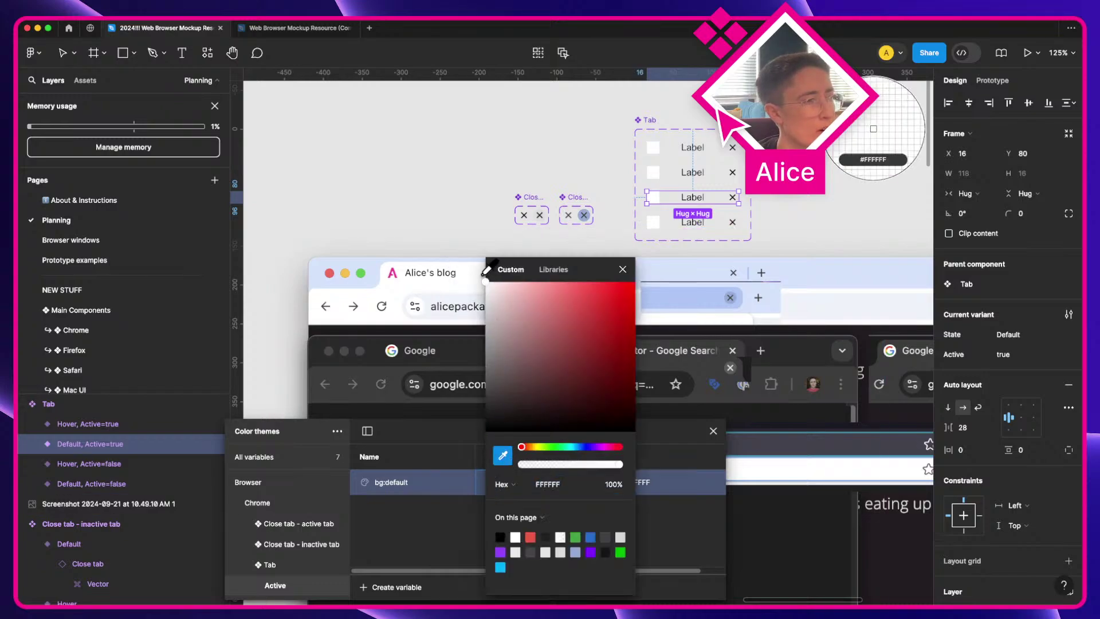
pyautogui.press('Escape')
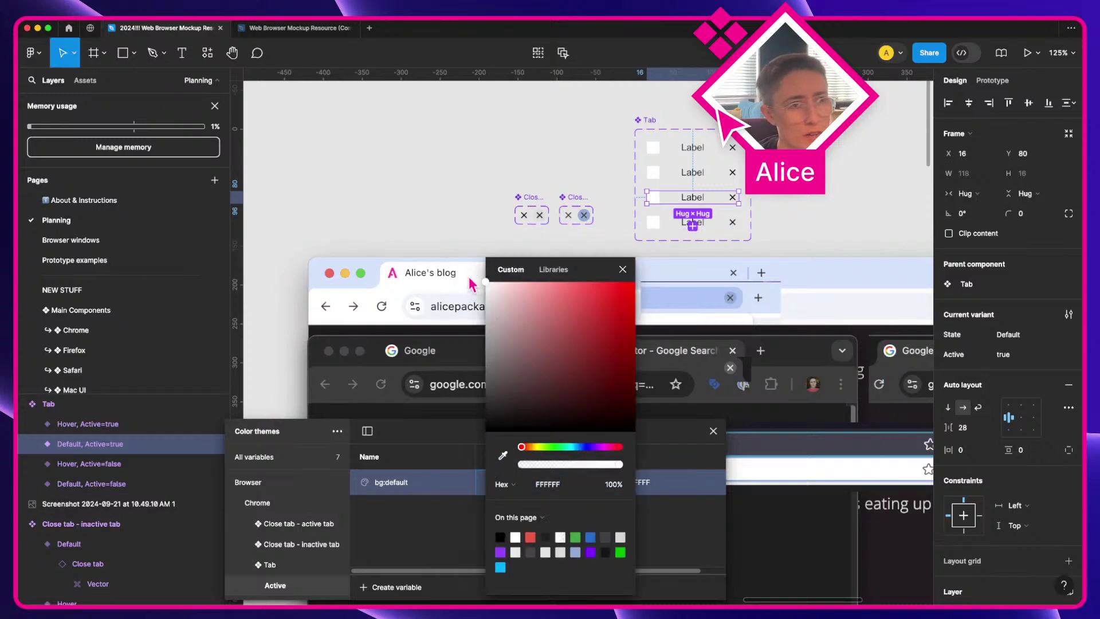
pyautogui.press('Escape')
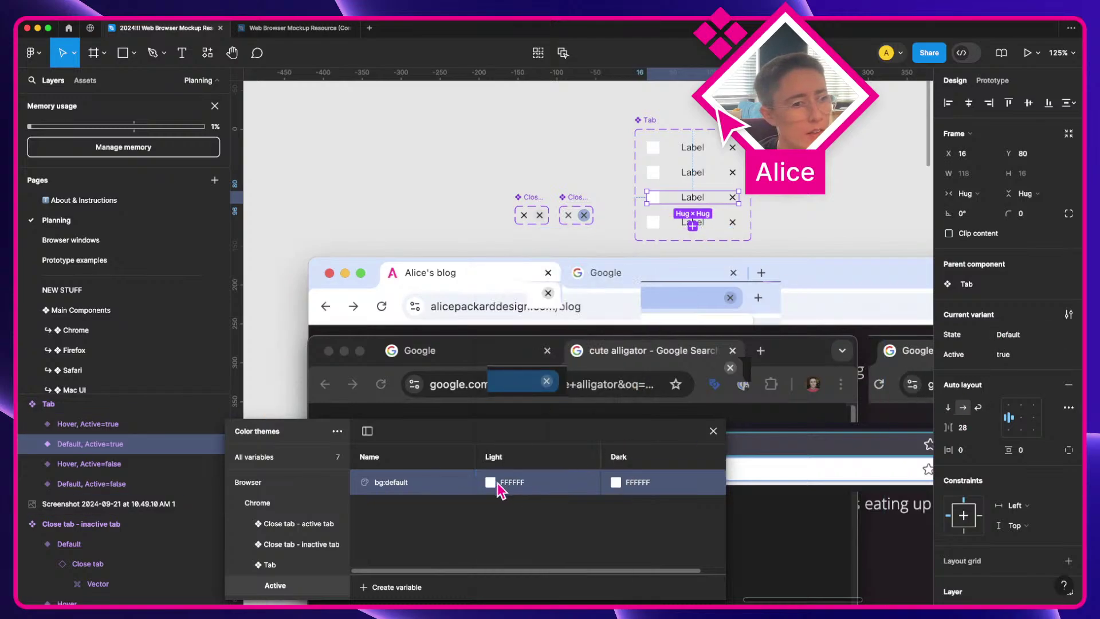
pyautogui.scroll(-3, 1002, 373)
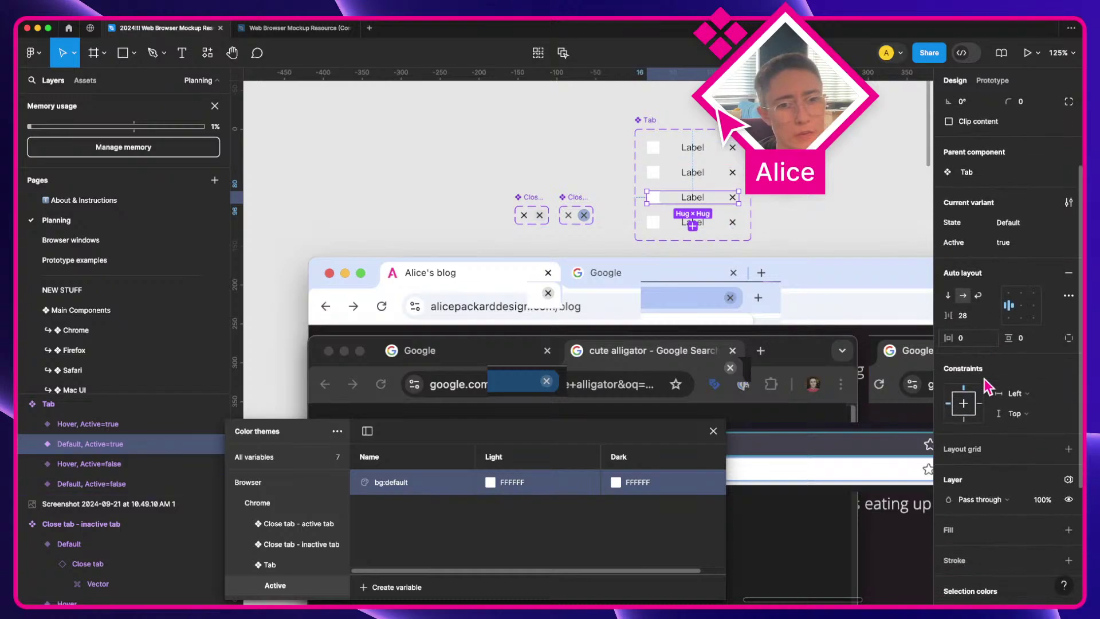
pyautogui.scroll(-2, 990, 412)
pyautogui.click(1051, 517)
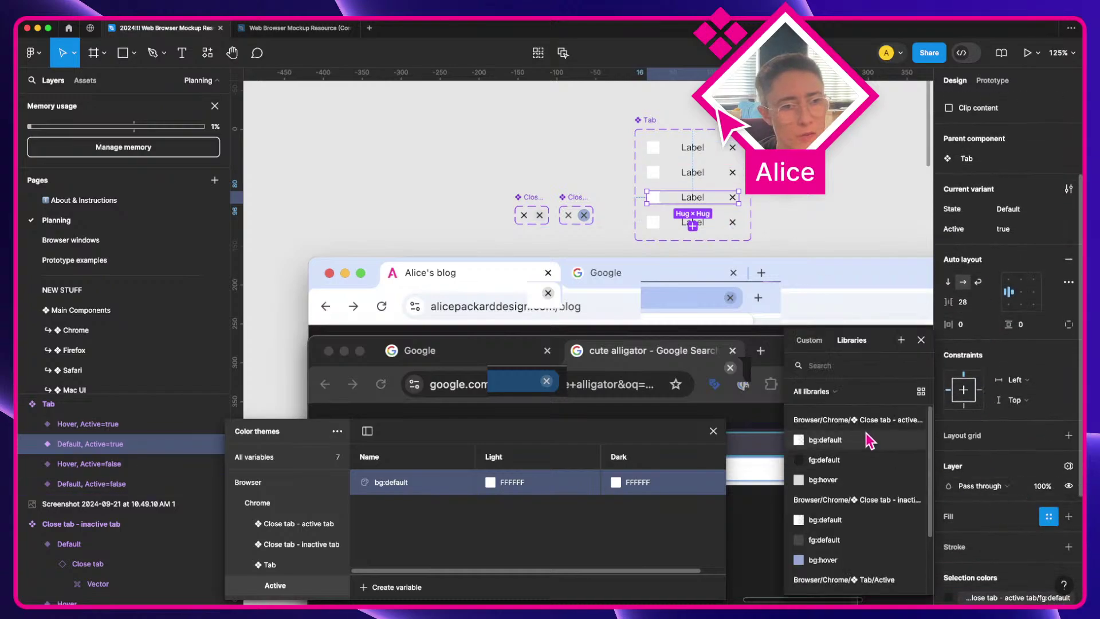
pyautogui.scroll(-1, 871, 503)
pyautogui.scroll(-1, 848, 527)
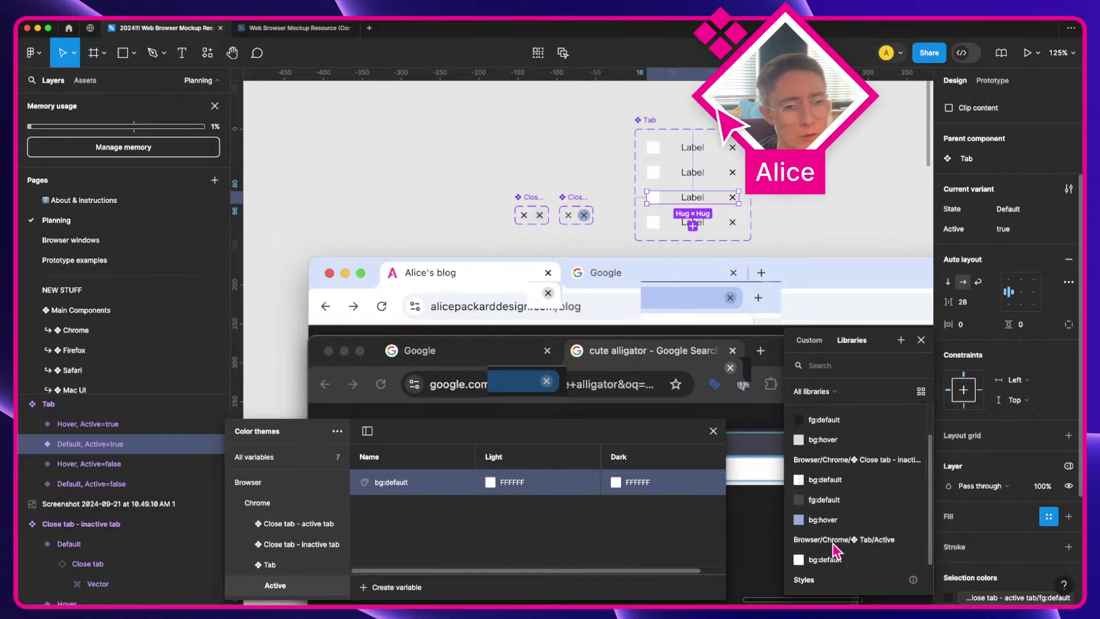
pyautogui.click(847, 555)
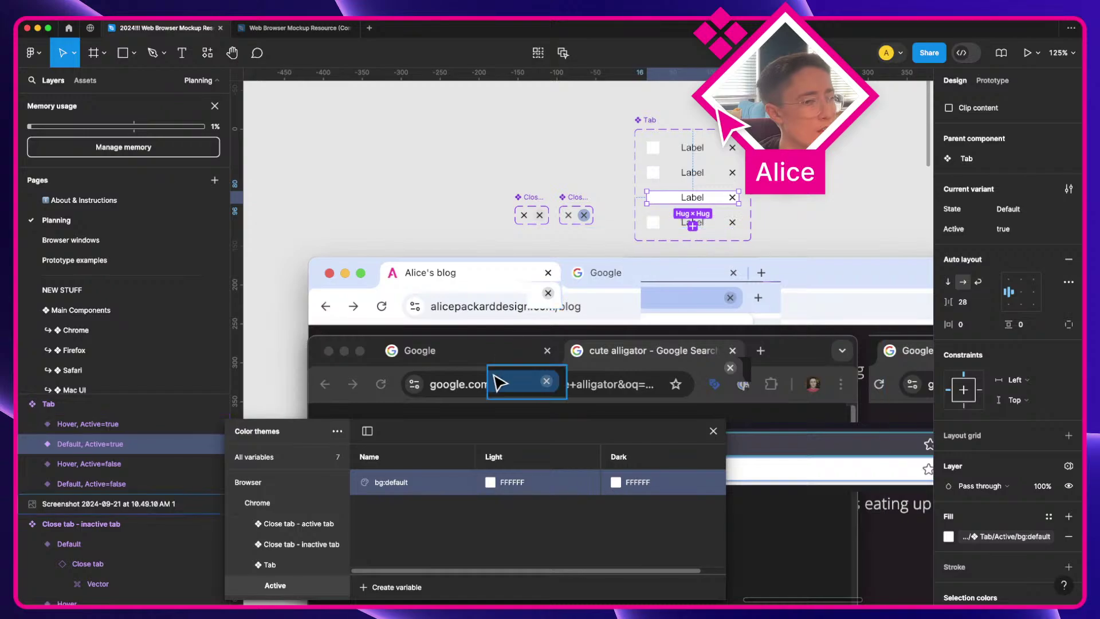
# Step: Select the tabs' Favicon frames, then the Default, Active=true variant again
pyautogui.keyDown('super'); pyautogui.click(653, 222); pyautogui.keyUp('super')
pyautogui.keyDown('shift'); pyautogui.keyDown('super'); pyautogui.click(653, 196); pyautogui.keyUp('super'); pyautogui.keyUp('shift')
pyautogui.keyDown('shift'); pyautogui.keyDown('super'); pyautogui.click(653, 172); pyautogui.keyUp('super'); pyautogui.keyUp('shift')
pyautogui.keyDown('shift'); pyautogui.keyDown('super'); pyautogui.click(653, 147); pyautogui.keyUp('super'); pyautogui.keyUp('shift')
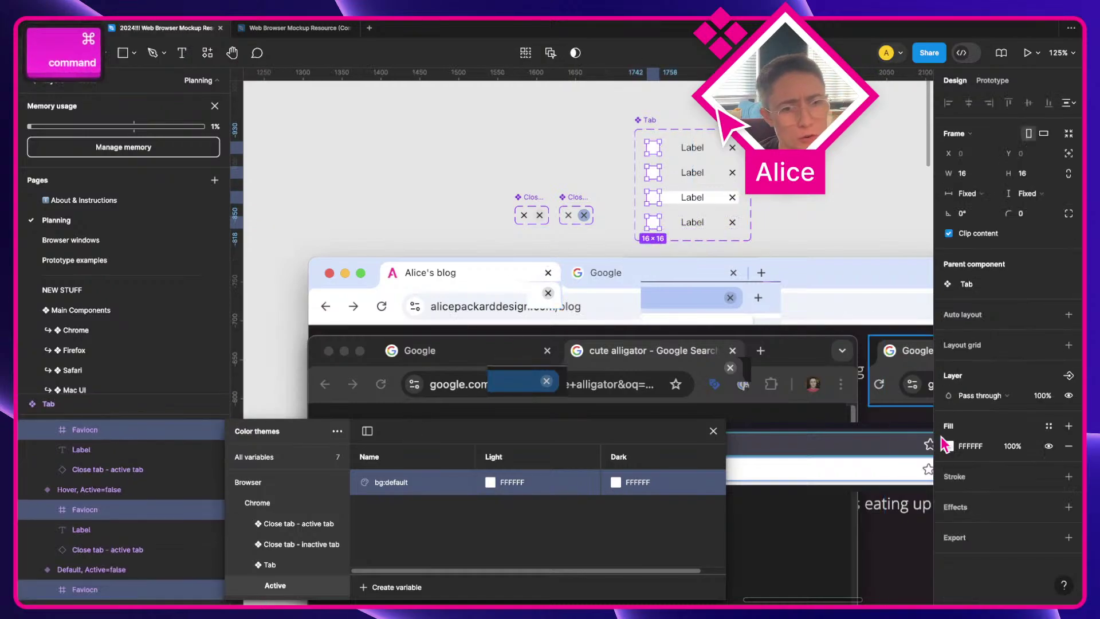
pyautogui.click(954, 476)
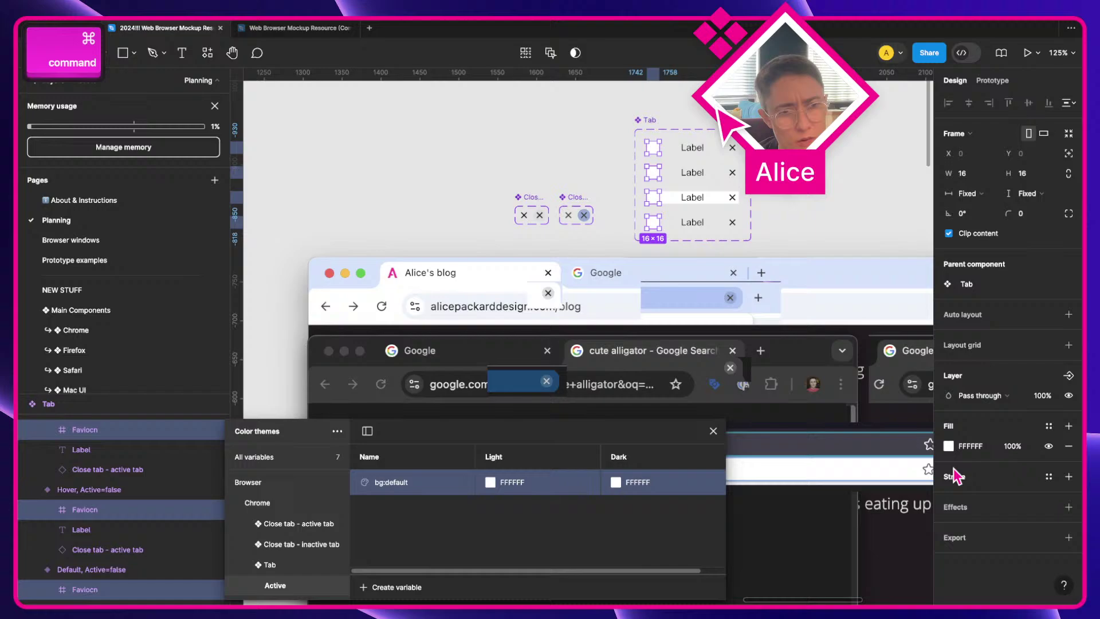
pyautogui.click(678, 201)
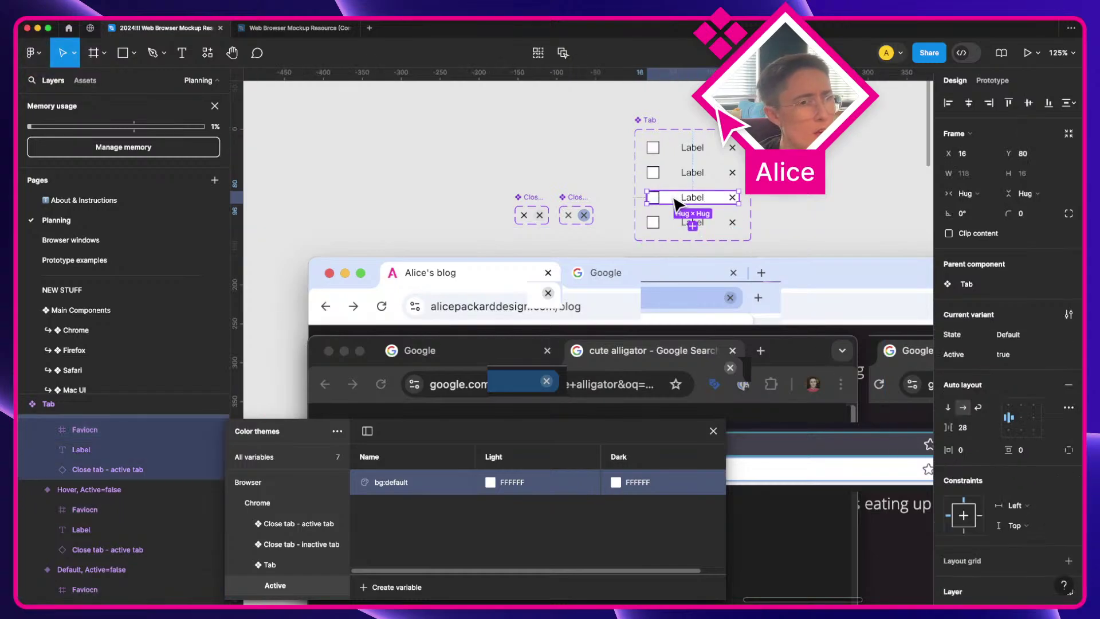
# Step: Duplicate bg:default as a new variable named bg:hover
pyautogui.rightClick(391, 491)
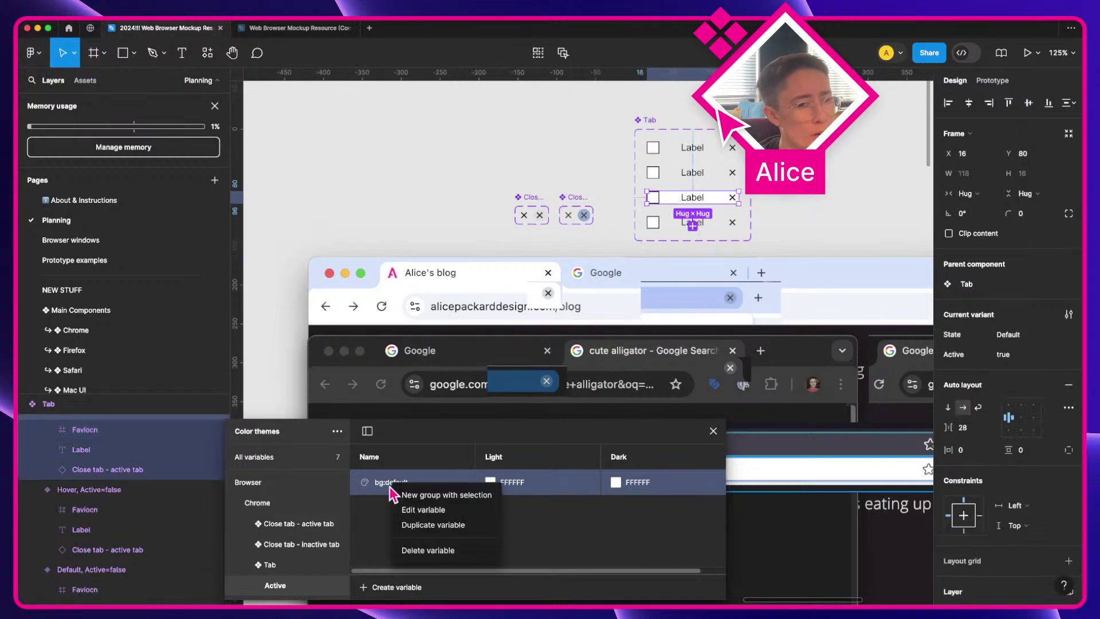
pyautogui.click(433, 525)
pyautogui.hotkey('shift', 'alt', 'Left')
pyautogui.hotkey('shift', 'alt', 'Left')
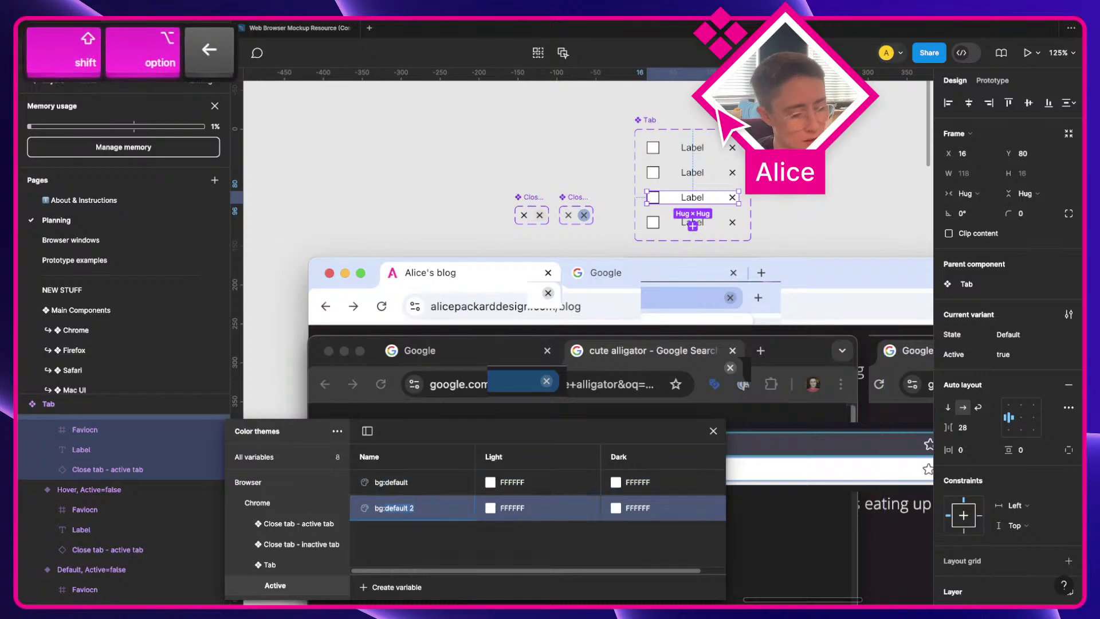
pyautogui.write('hover')
pyautogui.press('Return')
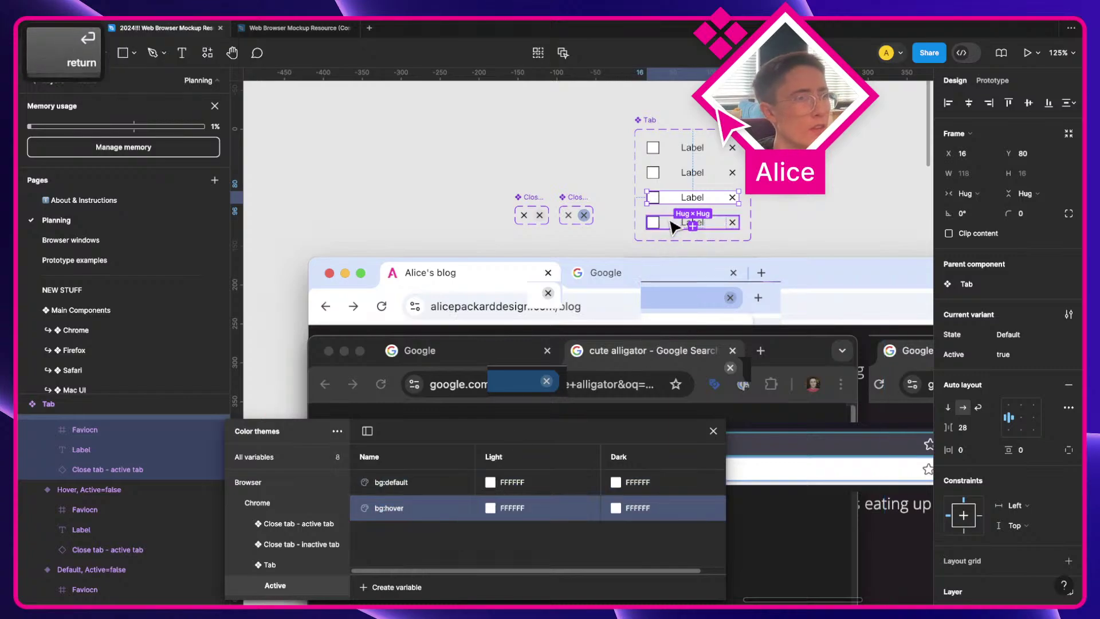
# Step: Select the Hover, Active=true variant and switch to Chrome and back
pyautogui.click(679, 225)
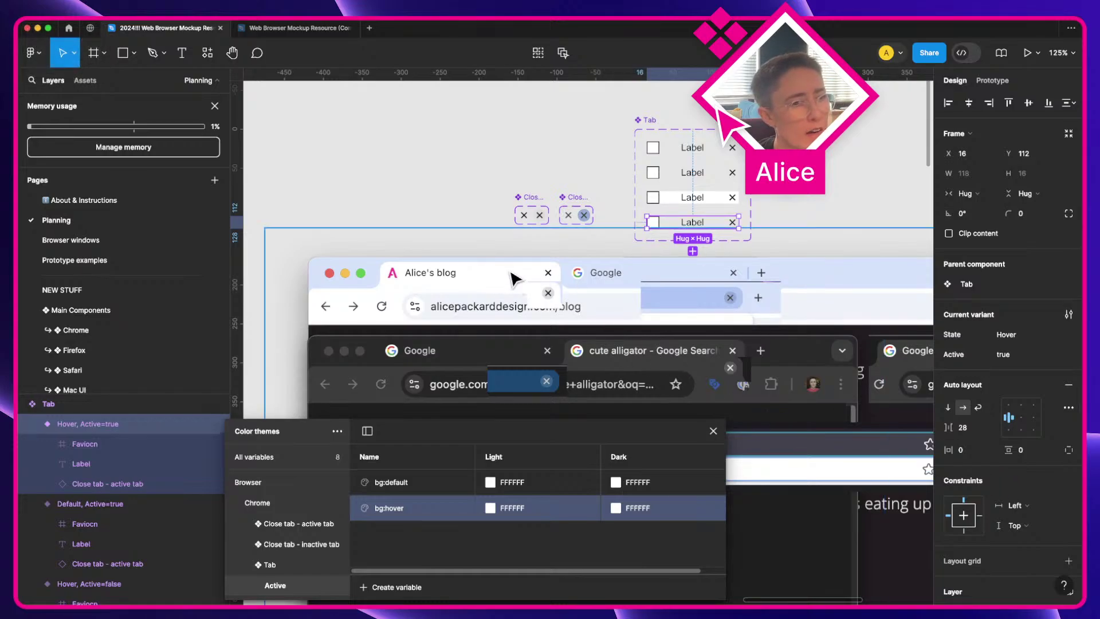
pyautogui.hotkey('ctrl', 'Right')
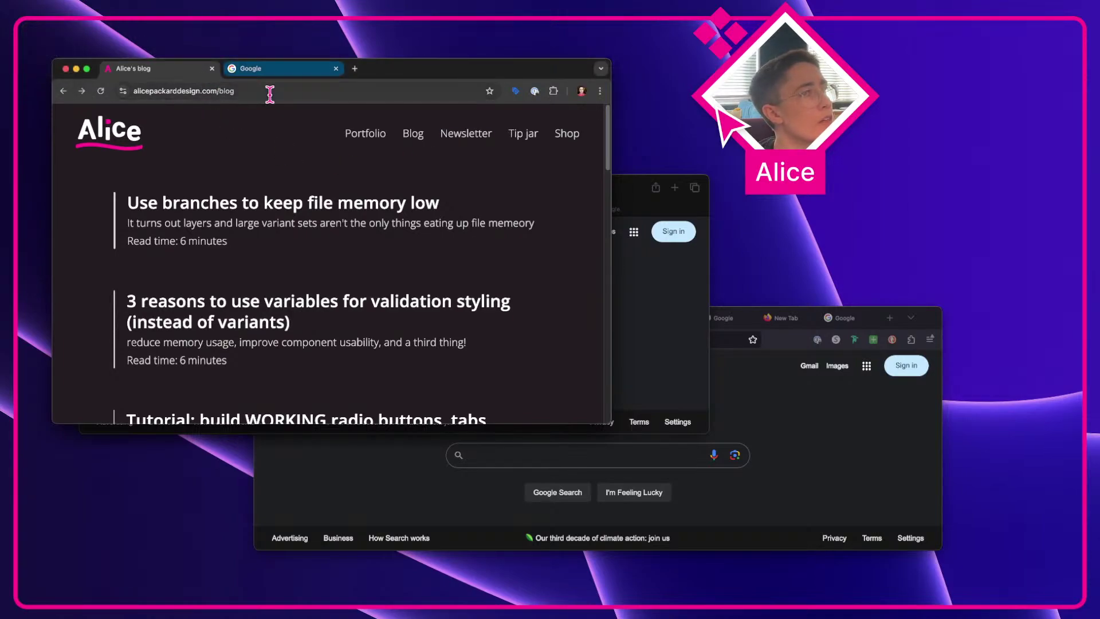
pyautogui.hotkey('ctrl', 'Left')
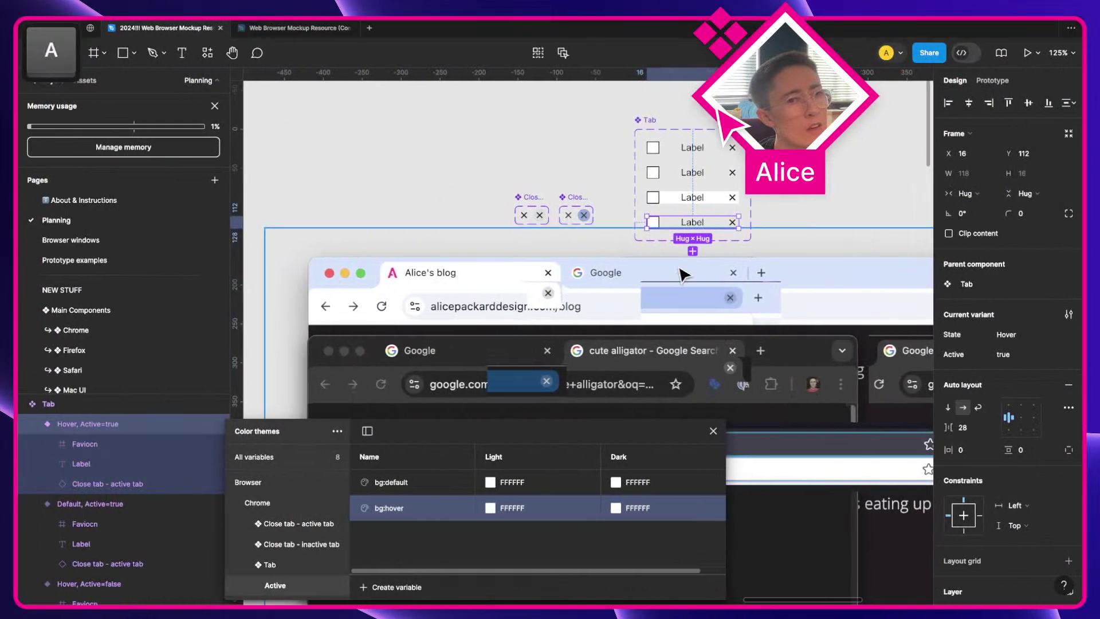
# Step: Delete bg:hover and bind the hover variant's fill to Tab/Active bg:default
pyautogui.rightClick(451, 510)
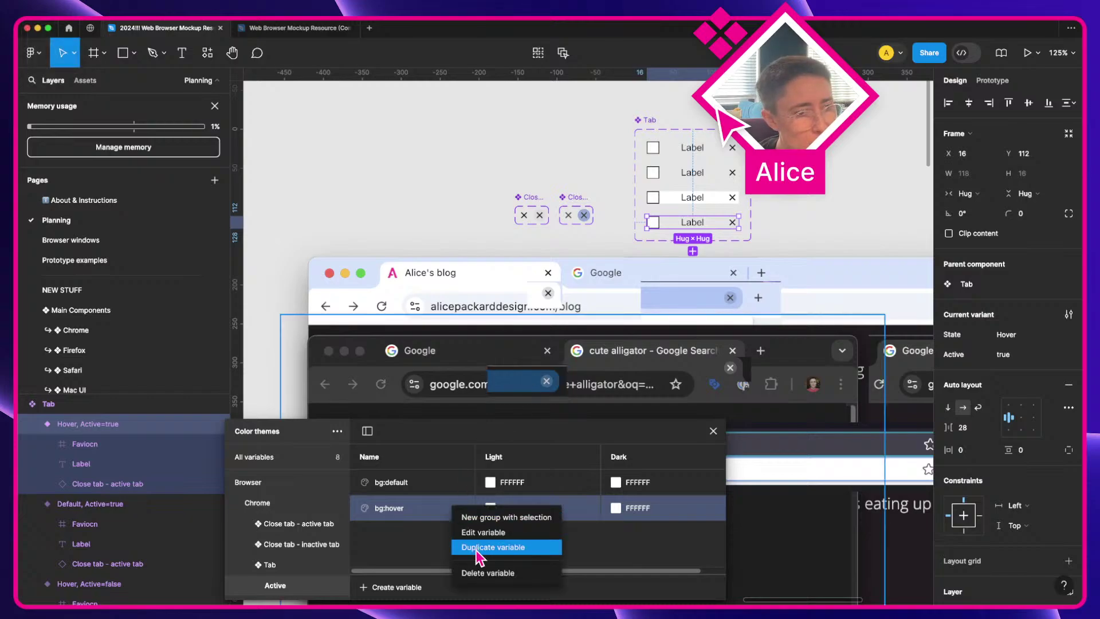
pyautogui.click(488, 573)
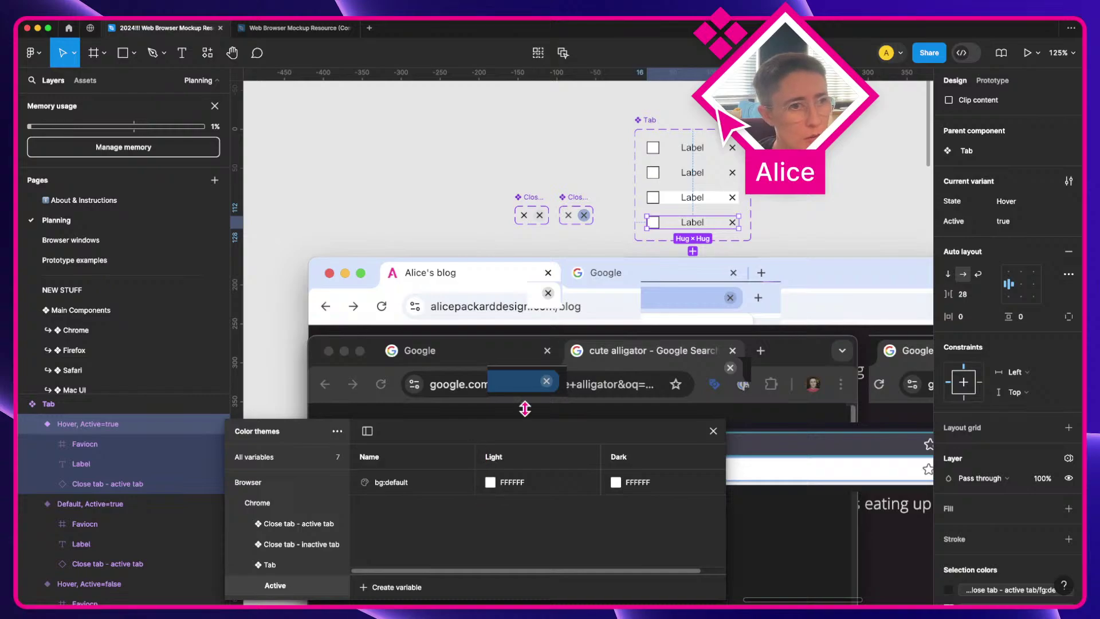
pyautogui.scroll(-1, 1031, 491)
pyautogui.click(1048, 488)
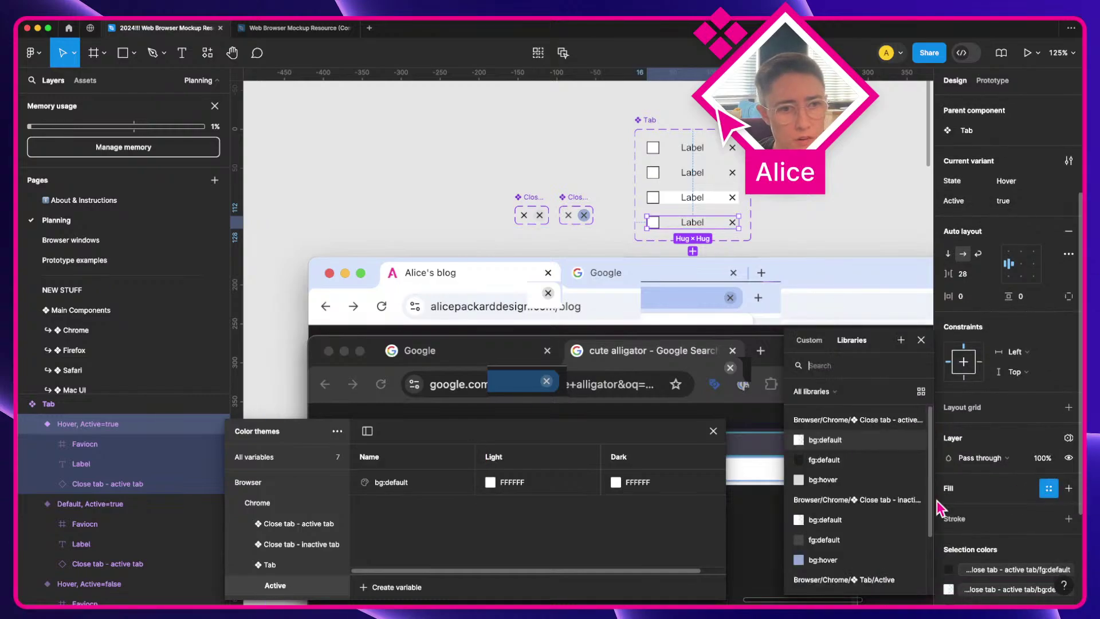
pyautogui.scroll(-3, 882, 515)
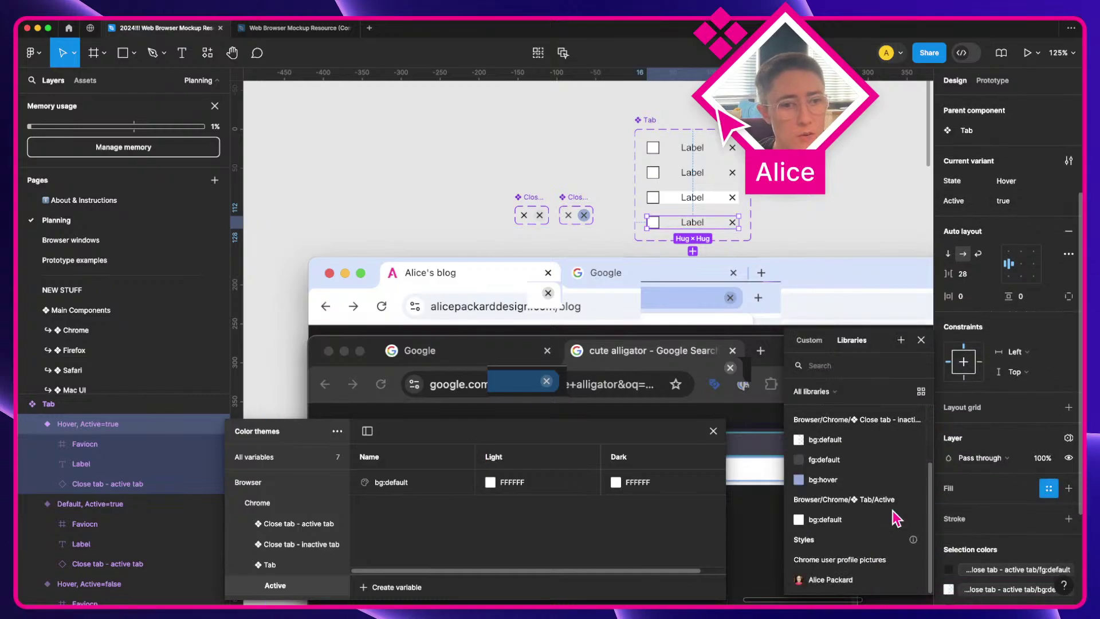
pyautogui.click(835, 521)
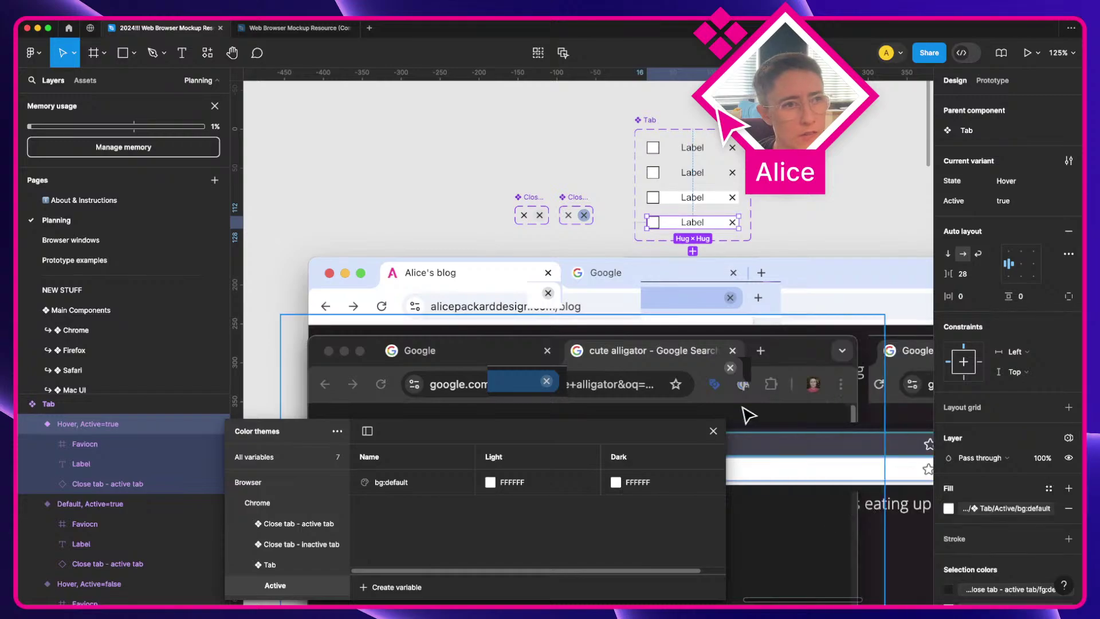
# Step: Duplicate bg:default as a new variable named fg:default
pyautogui.rightClick(417, 491)
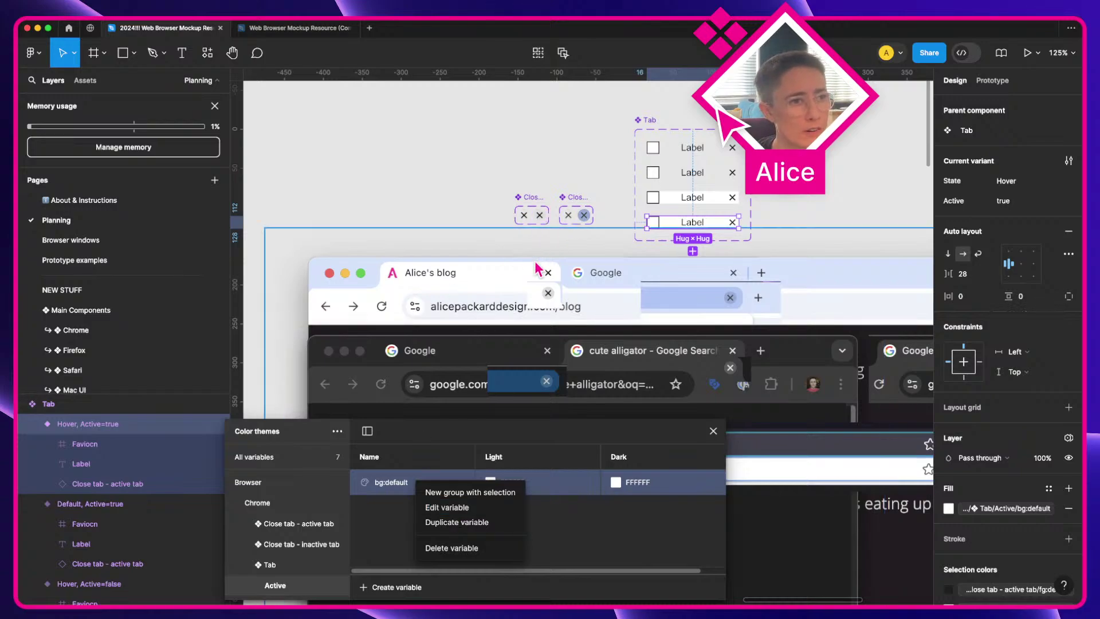
pyautogui.click(496, 523)
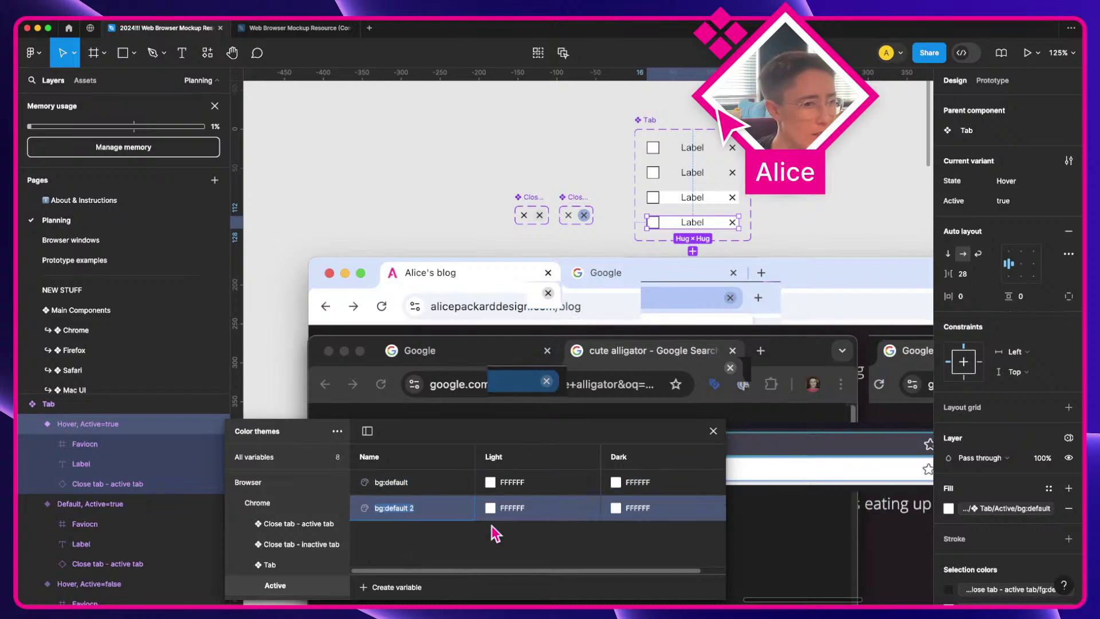
pyautogui.press('Right')
pyautogui.hotkey('alt', 'BackSpace')
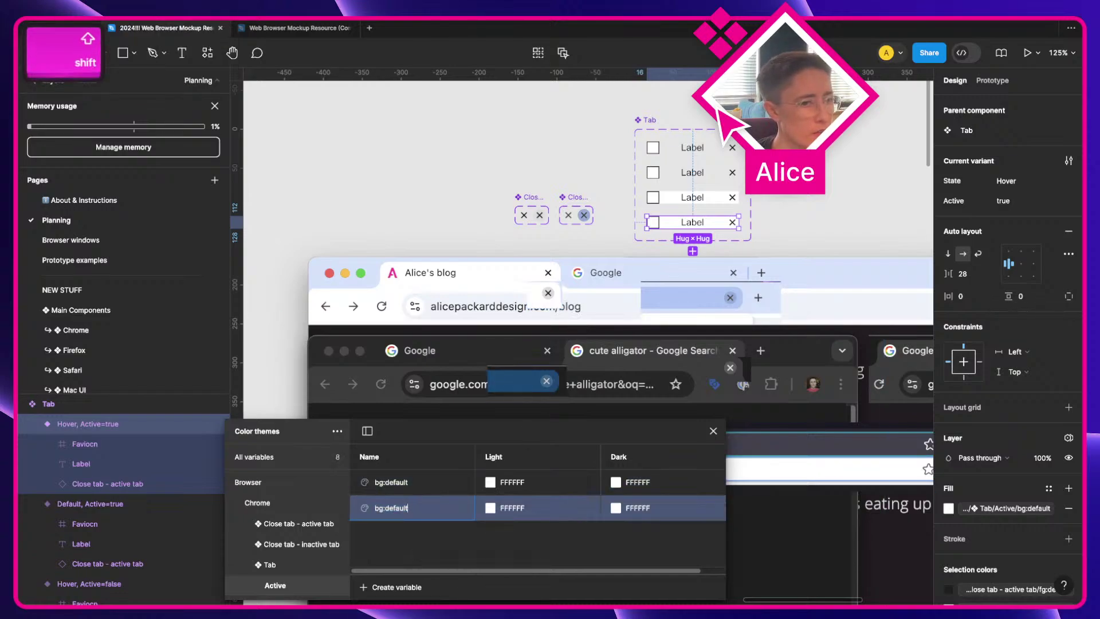
pyautogui.press('super+Left')
pyautogui.press('Delete')
pyautogui.write('f')
pyautogui.press('Return')
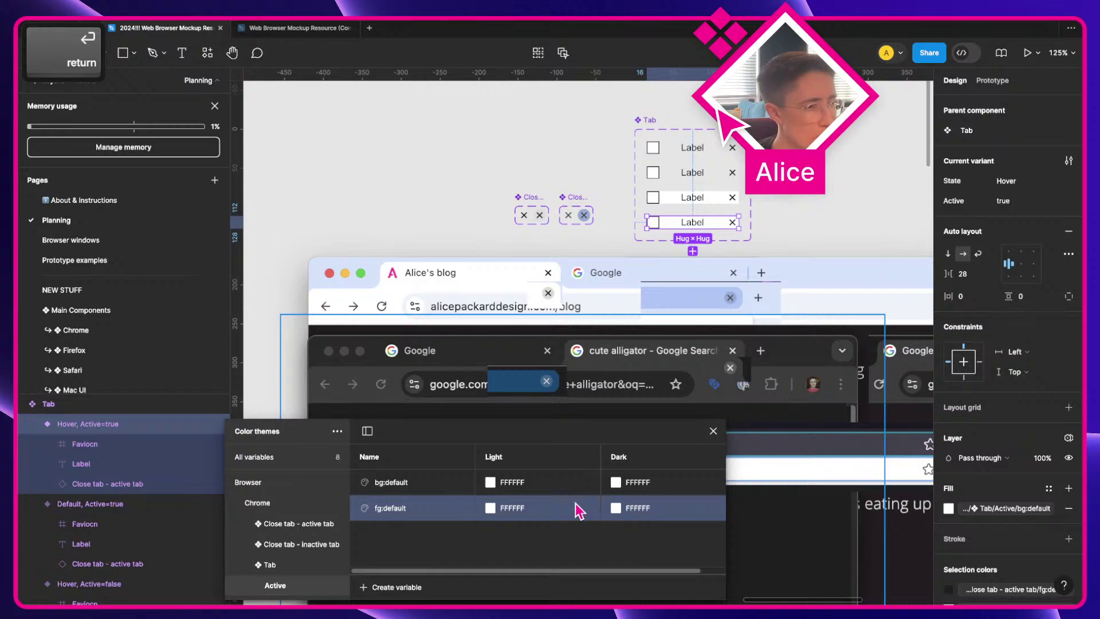
pyautogui.scroll(5, 397, 313)
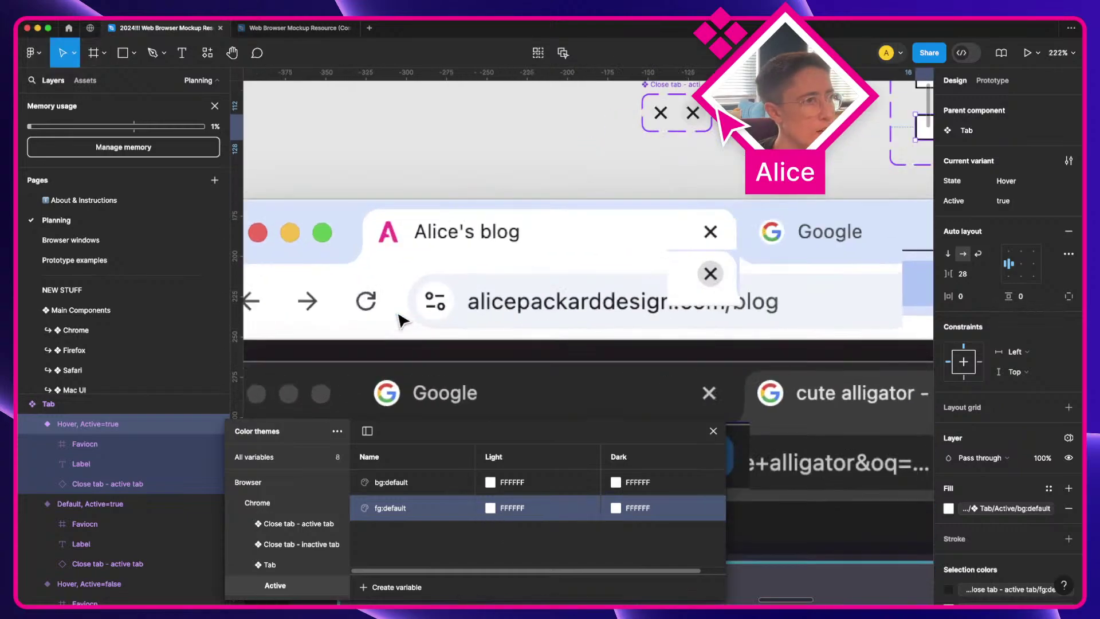
pyautogui.press('a')
# Step: Set fg:default's Light value to 1F1F1F, sampled from the tab text
pyautogui.click(490, 508)
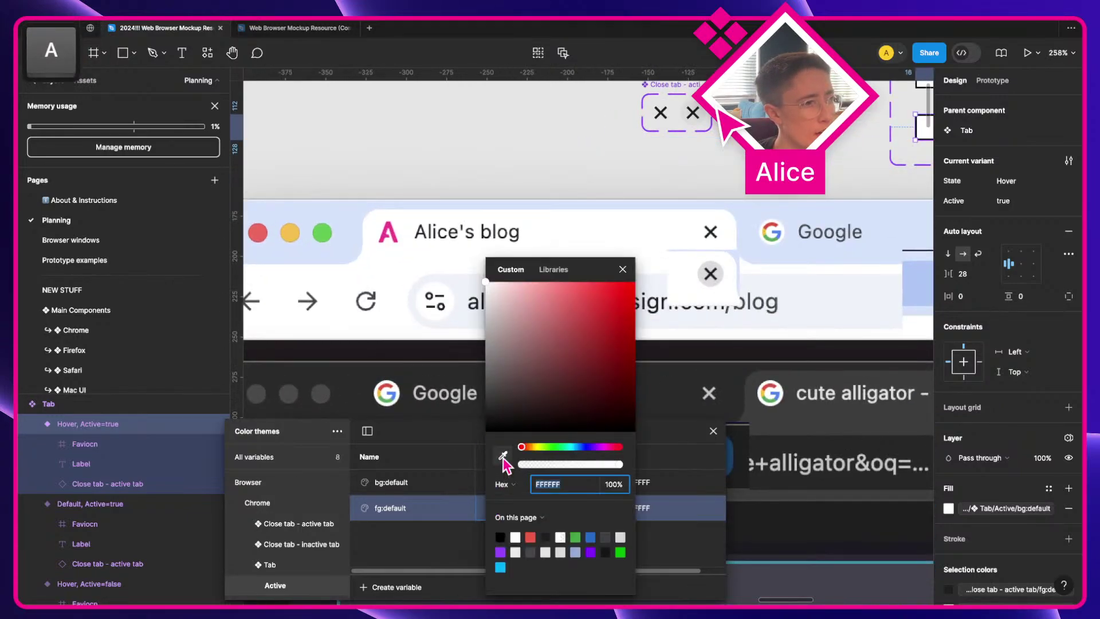
pyautogui.click(502, 455)
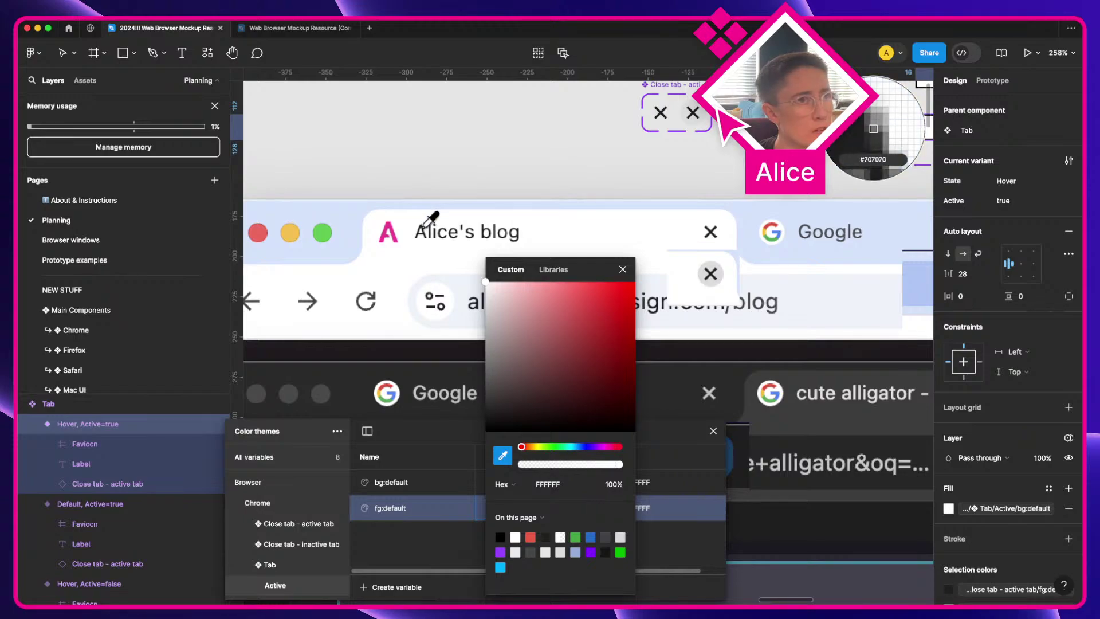
pyautogui.click(431, 219)
pyautogui.scroll(-5, 424, 232)
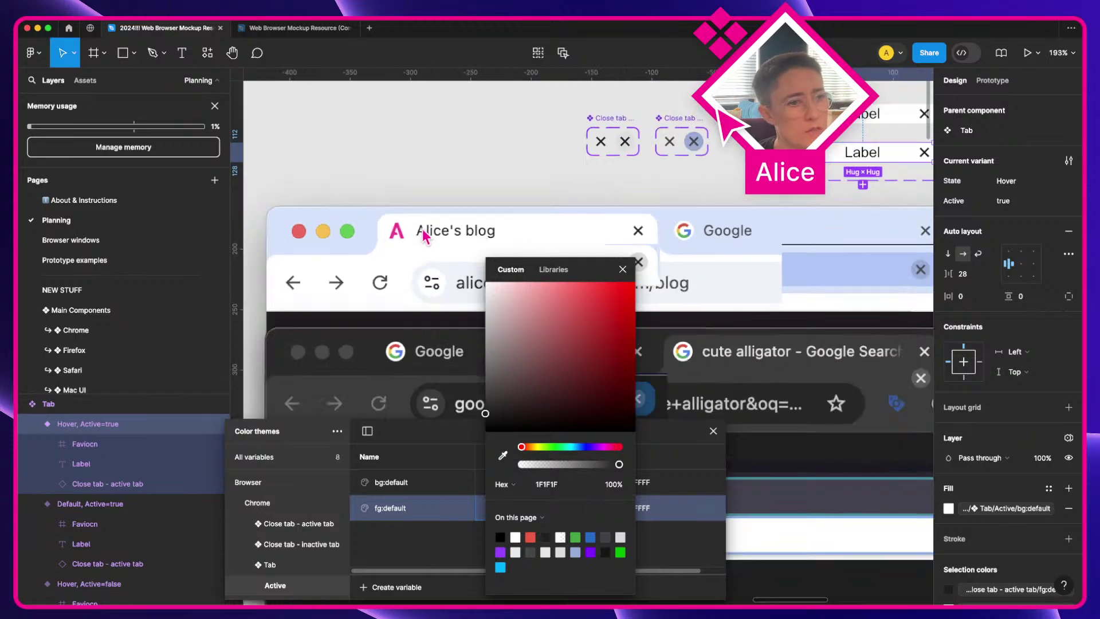
pyautogui.click(623, 269)
pyautogui.hscroll(4, 635, 229)
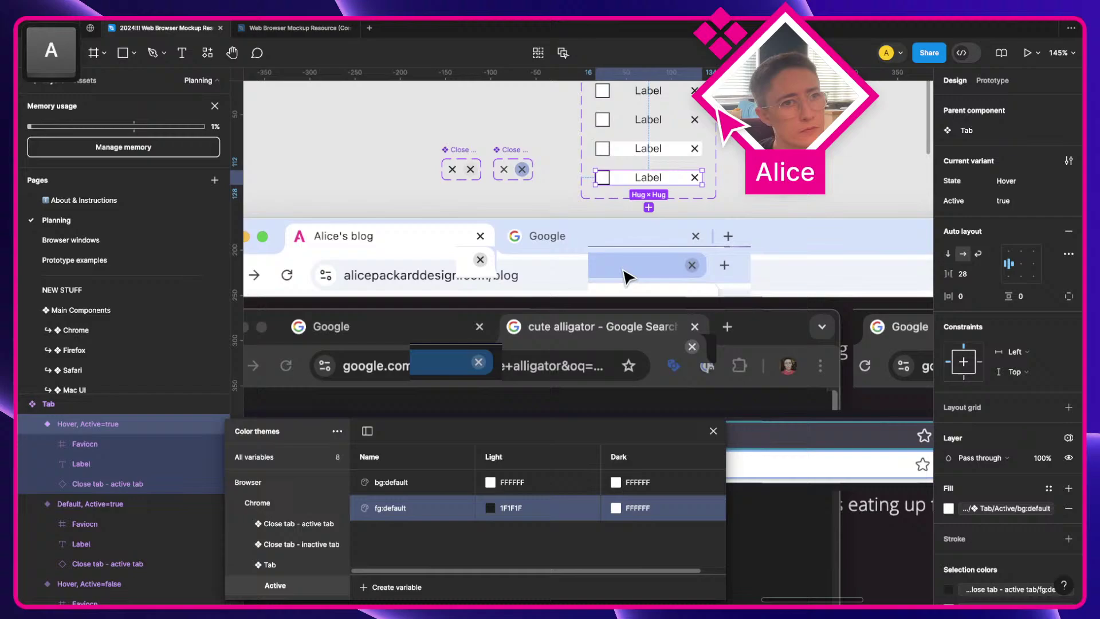
# Step: Apply Tab/Active fg:default to the active tabs' Label text fills
pyautogui.keyDown('super'); pyautogui.click(657, 185); pyautogui.keyUp('super')
pyautogui.keyDown('shift'); pyautogui.keyDown('super'); pyautogui.click(653, 148); pyautogui.keyUp('super'); pyautogui.keyUp('shift')
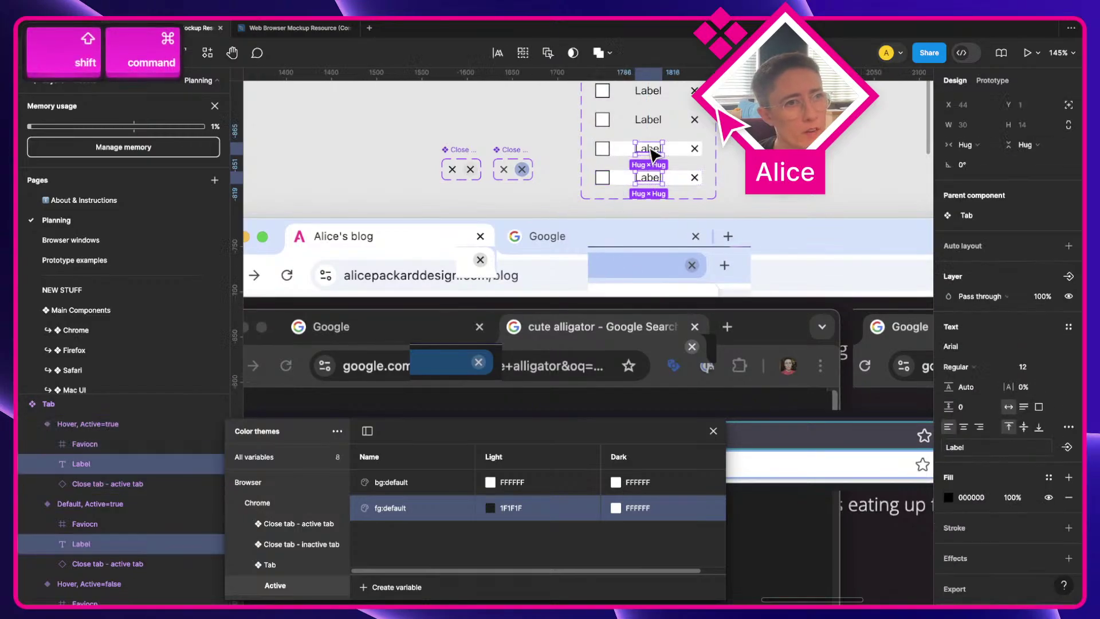
pyautogui.click(1047, 478)
pyautogui.scroll(-2, 891, 542)
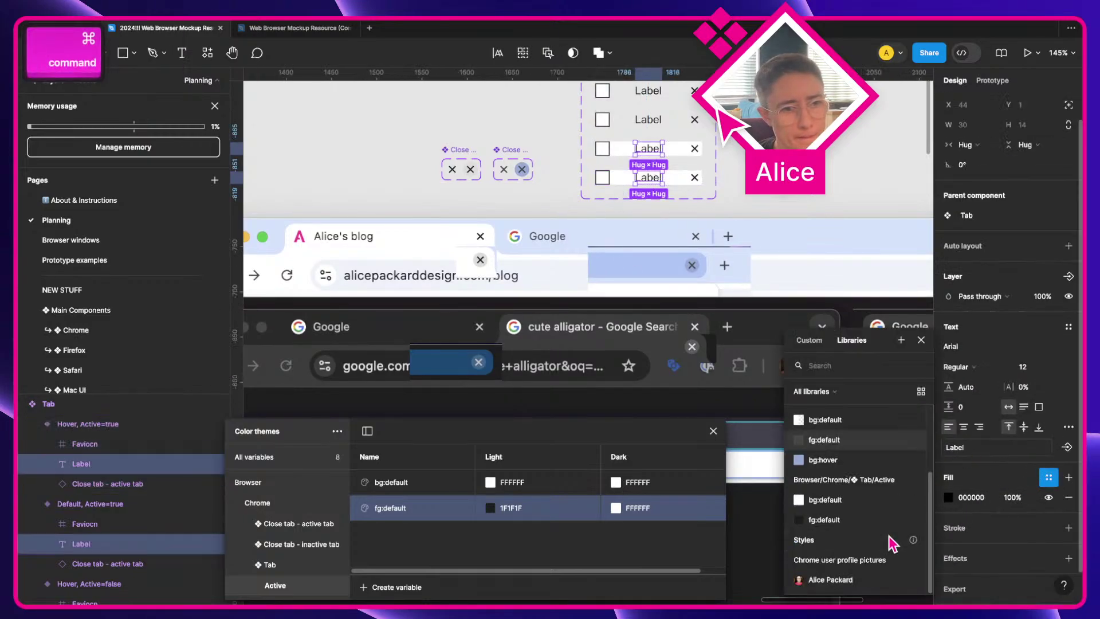
pyautogui.click(836, 523)
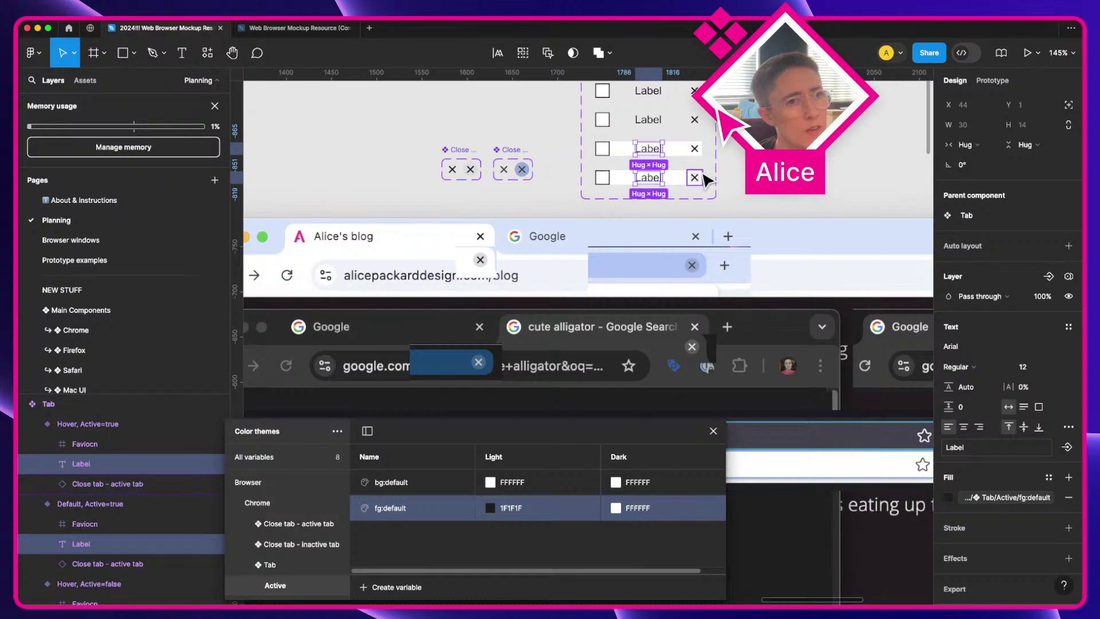
pyautogui.scroll(3, 659, 155)
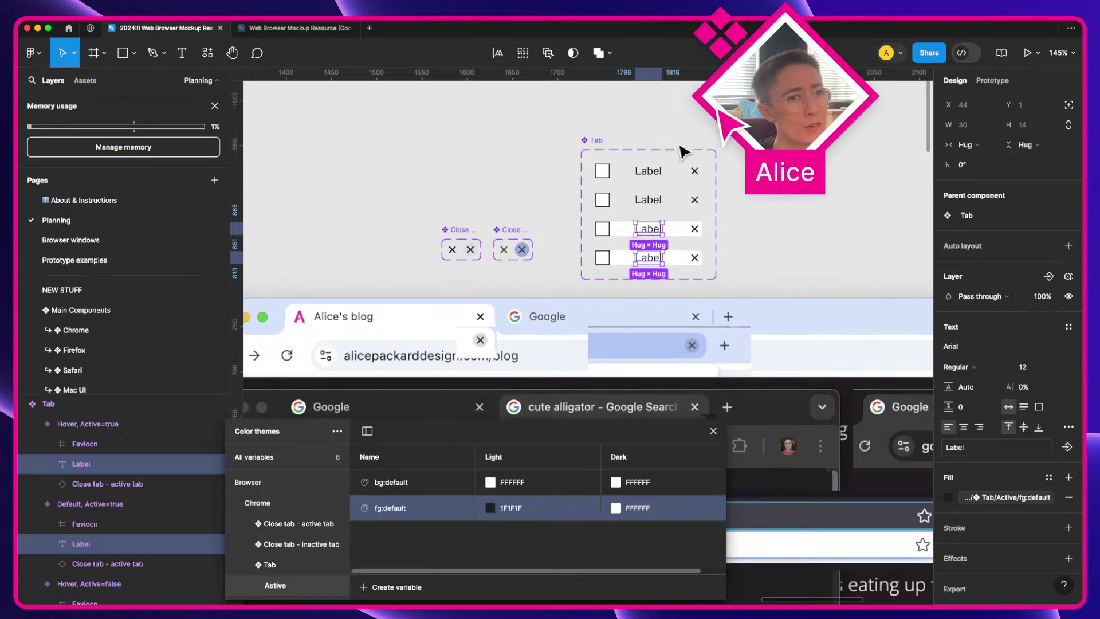
pyautogui.scroll(3, 679, 171)
# Step: Select both tabs' close icons and nudge the Close tab - active tab set up-left
pyautogui.click(708, 175)
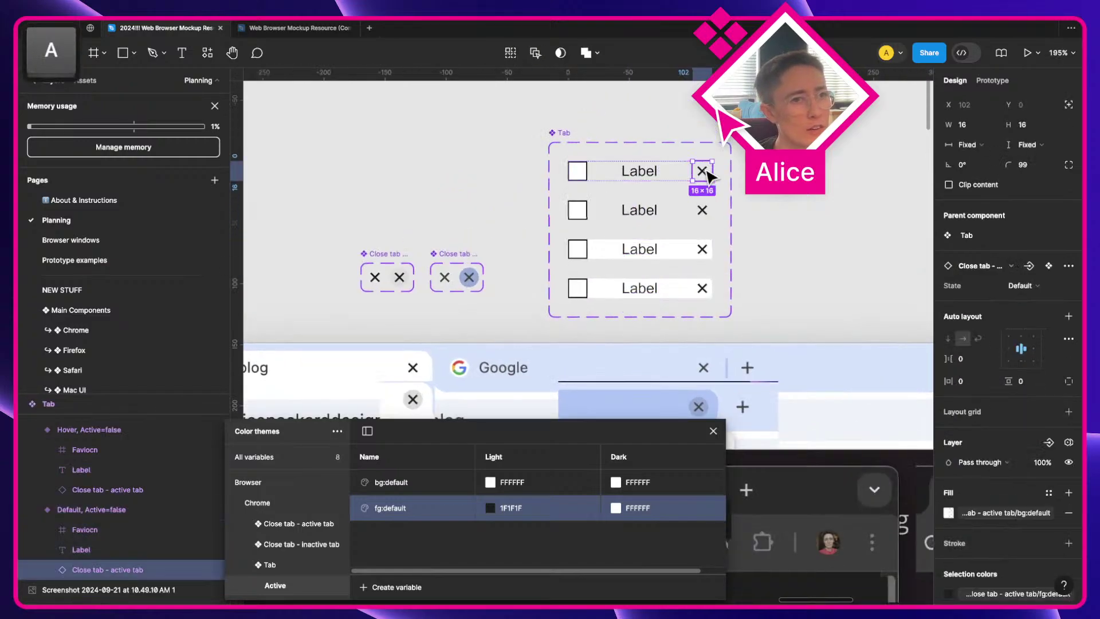
pyautogui.keyDown('shift'); pyautogui.click(706, 211); pyautogui.keyUp('shift')
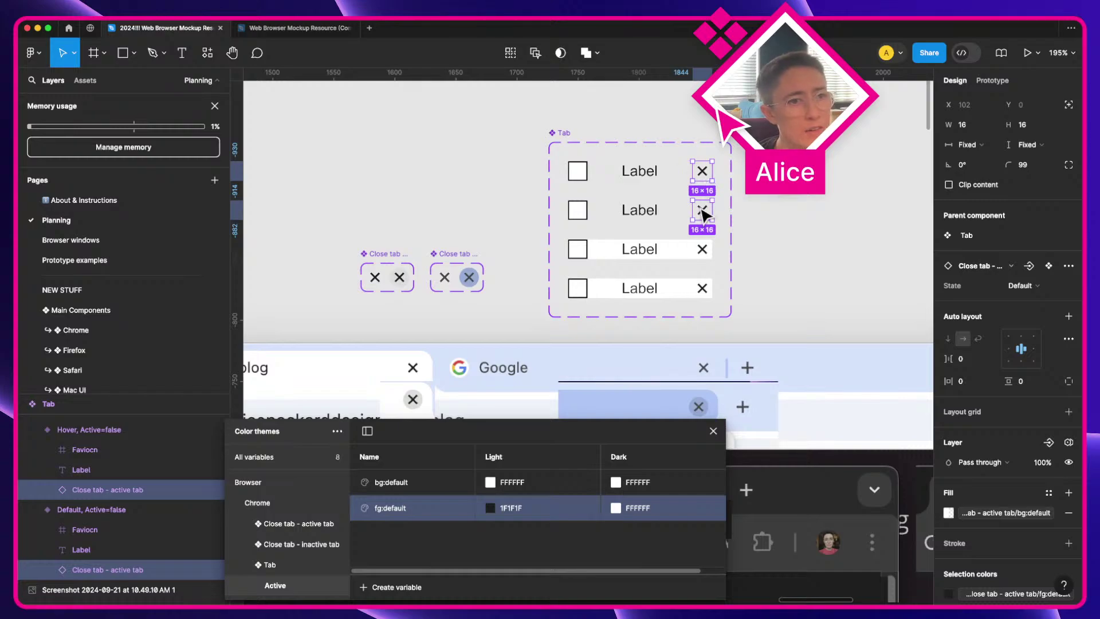
pyautogui.click(701, 215)
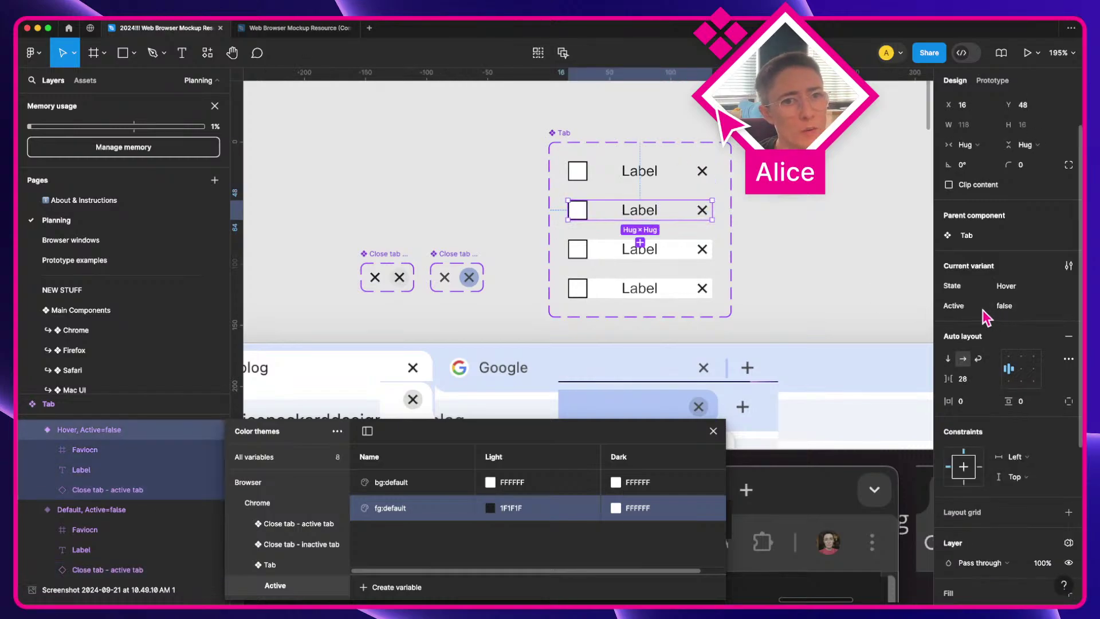
pyautogui.click(701, 171)
pyautogui.keyDown('shift'); pyautogui.click(705, 212); pyautogui.keyUp('shift')
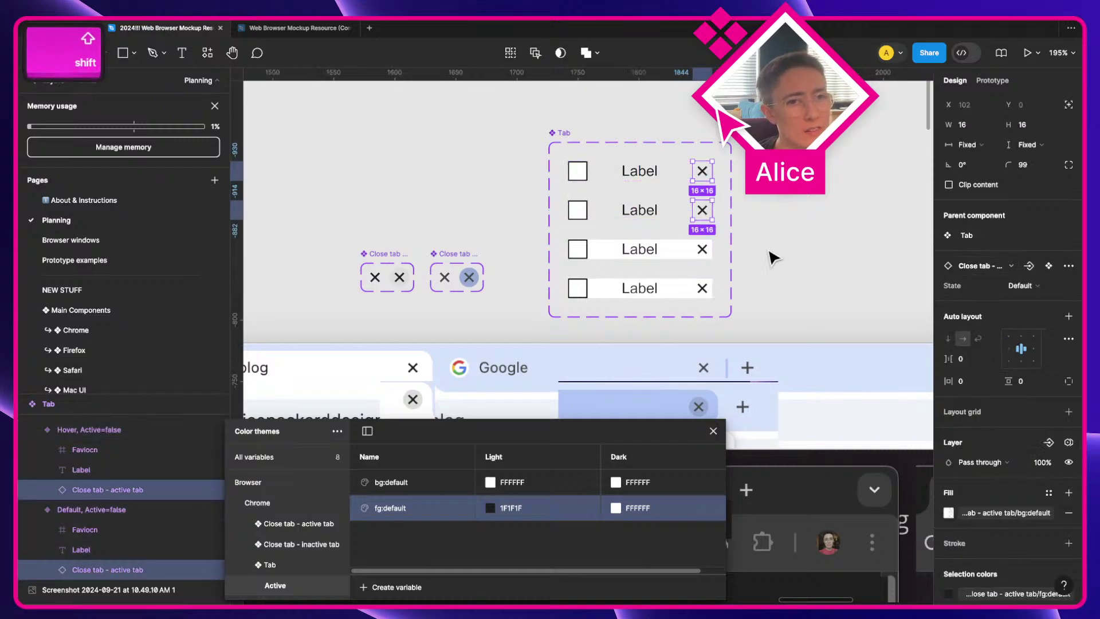
pyautogui.moveTo(367, 252); pyautogui.dragTo(359, 242)
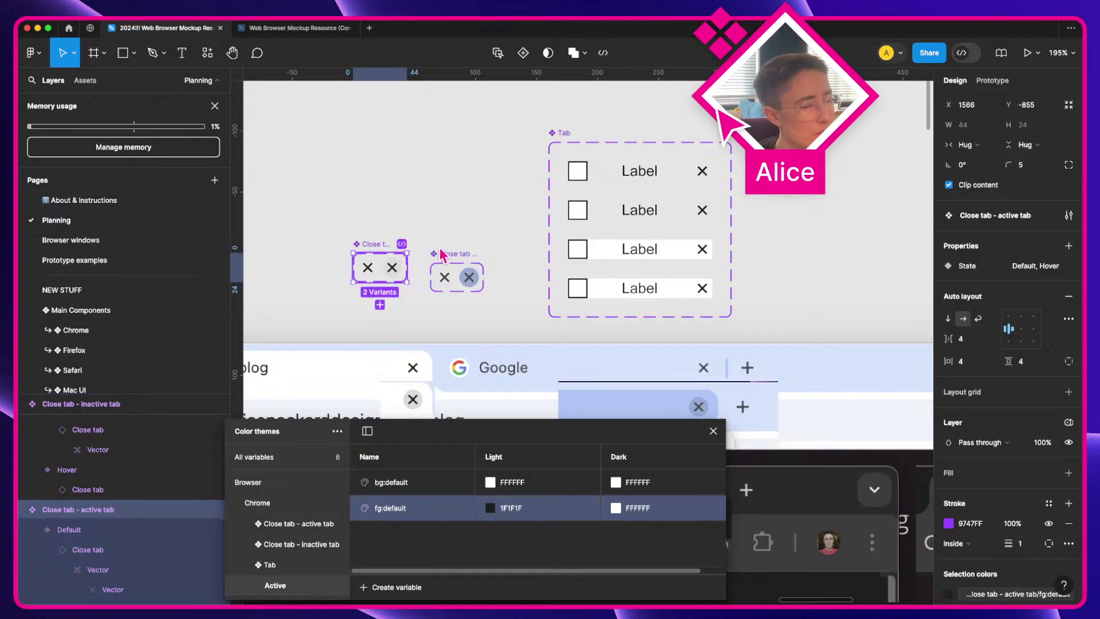
# Step: Swap both tabs' close icons to the Close tab - inactive tab component
pyautogui.click(456, 260)
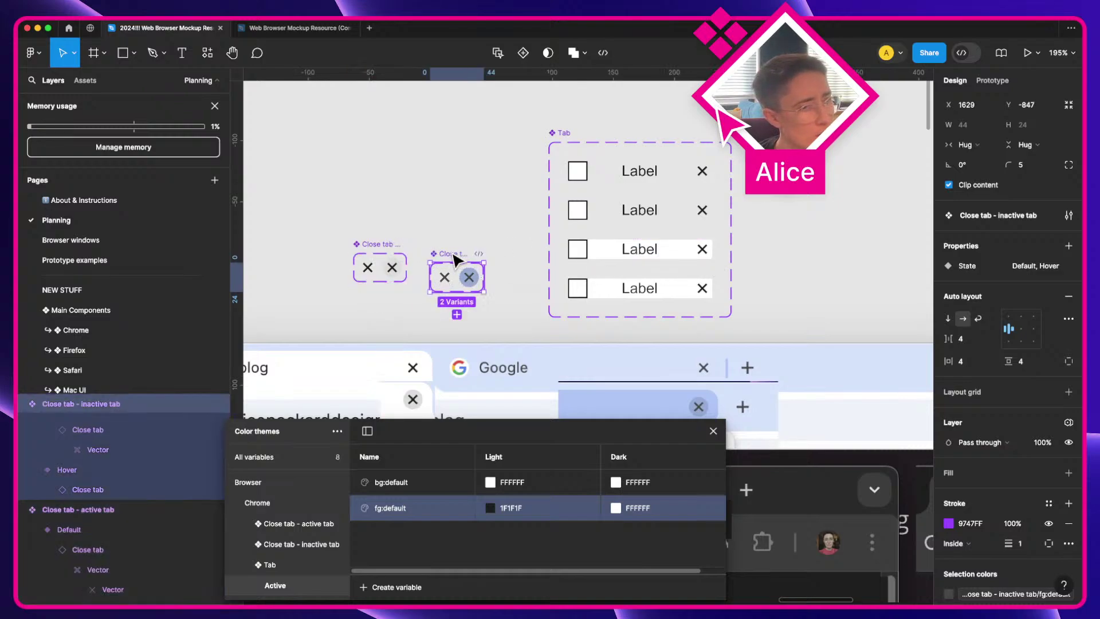
pyautogui.scroll(-4, 998, 411)
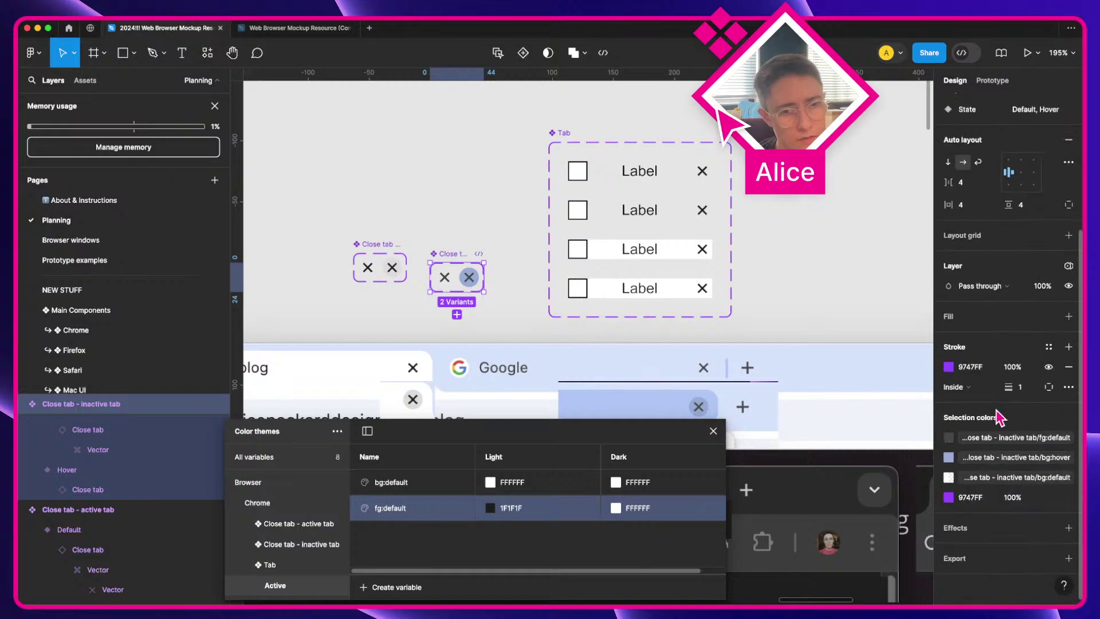
pyautogui.scroll(5, 999, 419)
pyautogui.click(702, 210)
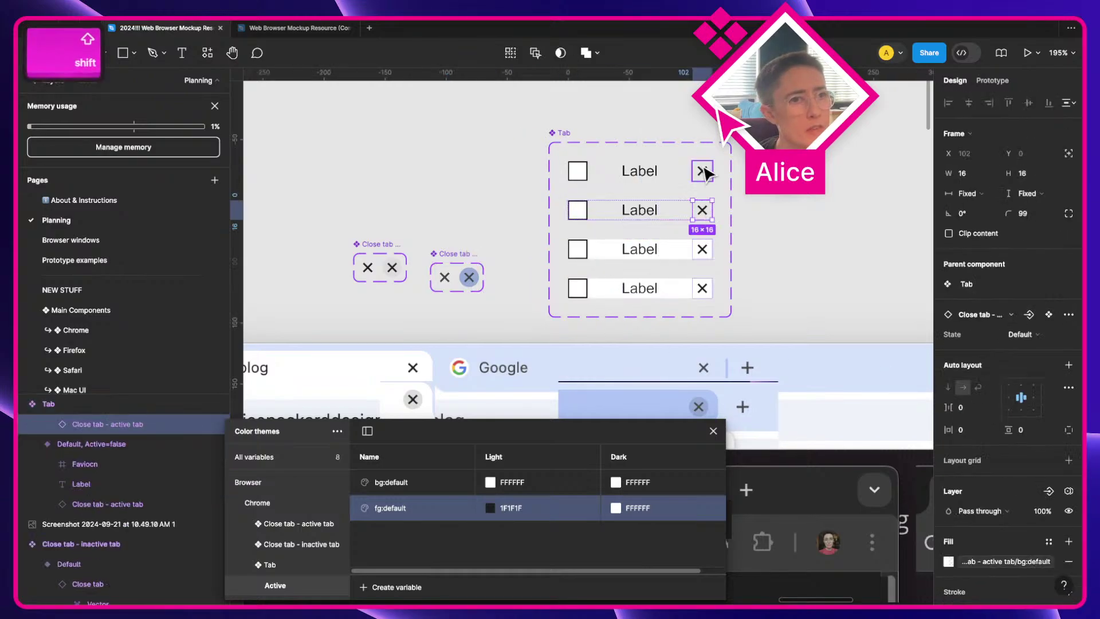
pyautogui.keyDown('shift'); pyautogui.click(701, 167); pyautogui.keyUp('shift')
pyautogui.click(1009, 314)
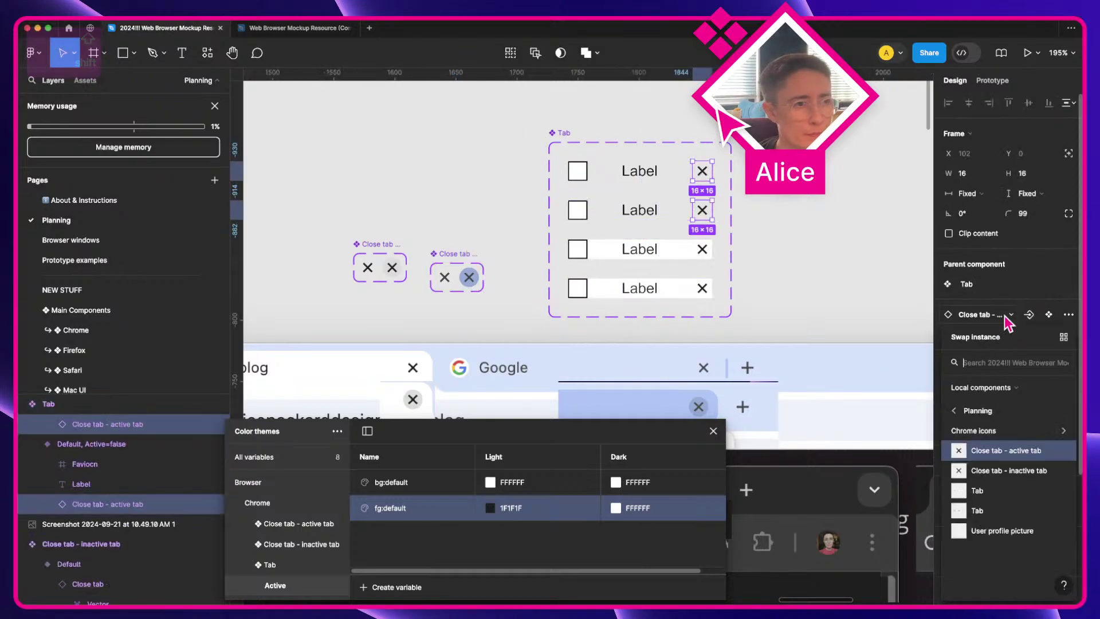
pyautogui.click(1008, 465)
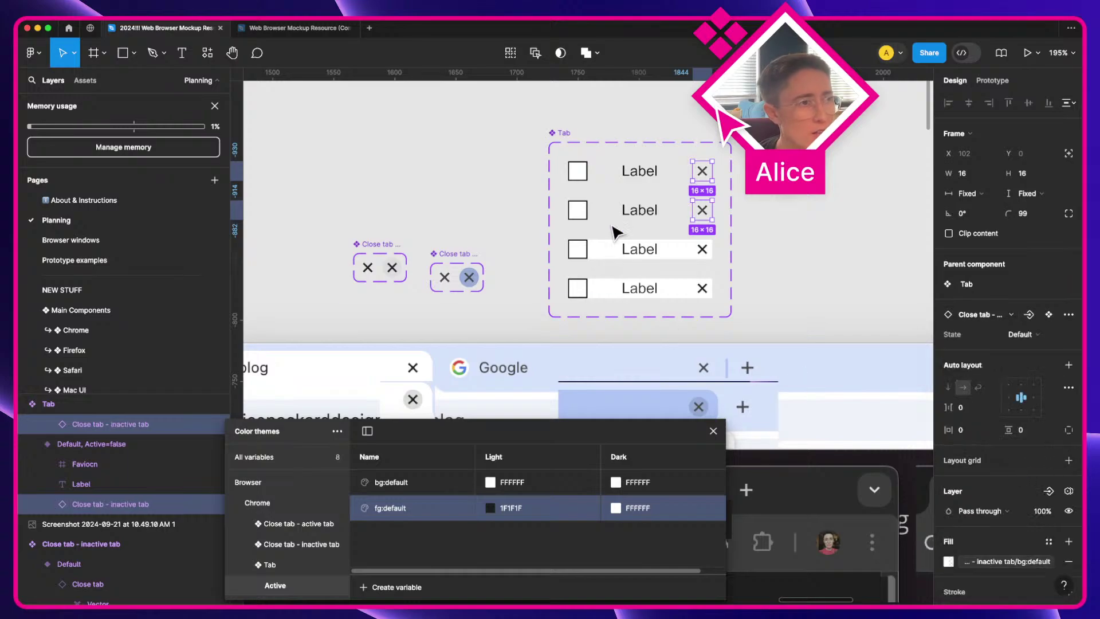
# Step: Move the inactive close-tab set beside the Tab variants, with the active set below it
pyautogui.click(640, 174)
pyautogui.click(603, 173)
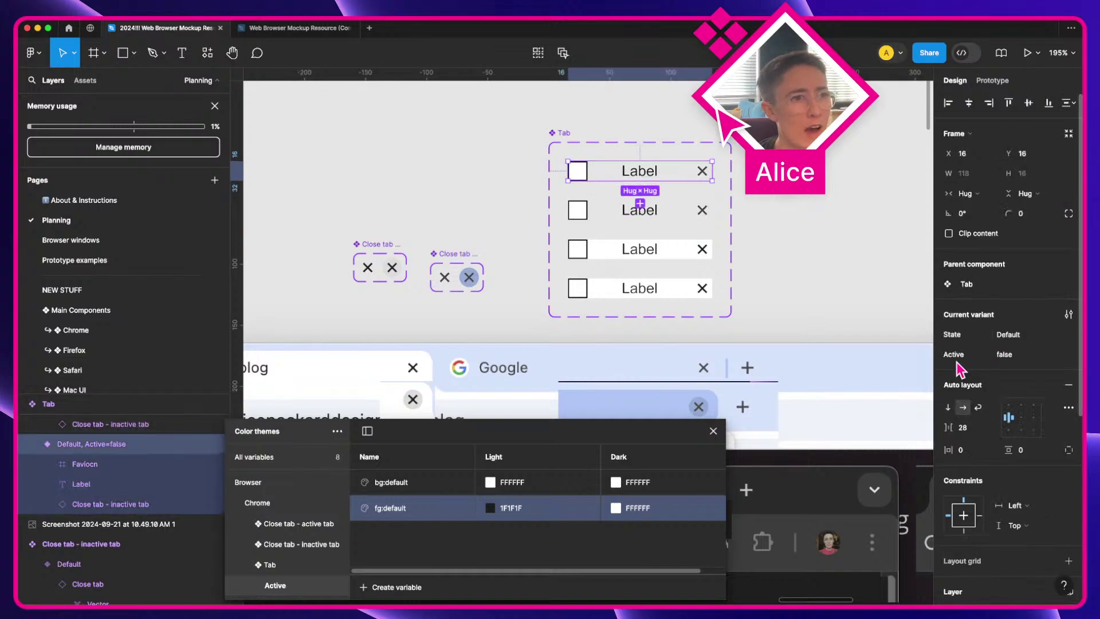
pyautogui.moveTo(466, 270); pyautogui.dragTo(505, 171)
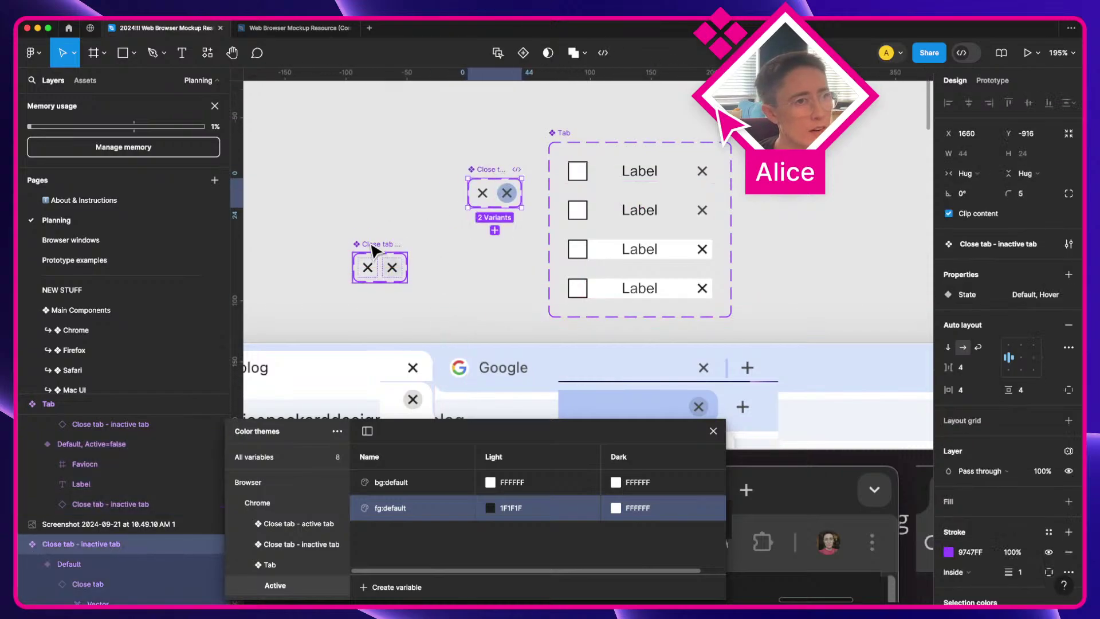
pyautogui.moveTo(372, 249); pyautogui.dragTo(490, 248)
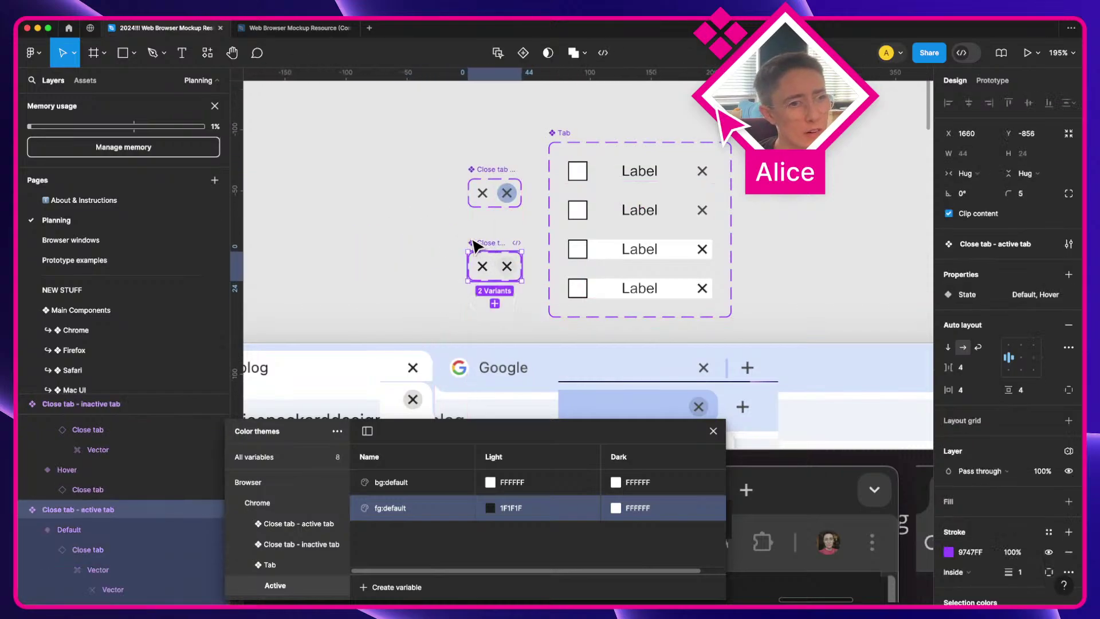
# Step: Clear the selection and select the close icon inside the second tab row
pyautogui.click(536, 235)
pyautogui.click(705, 212)
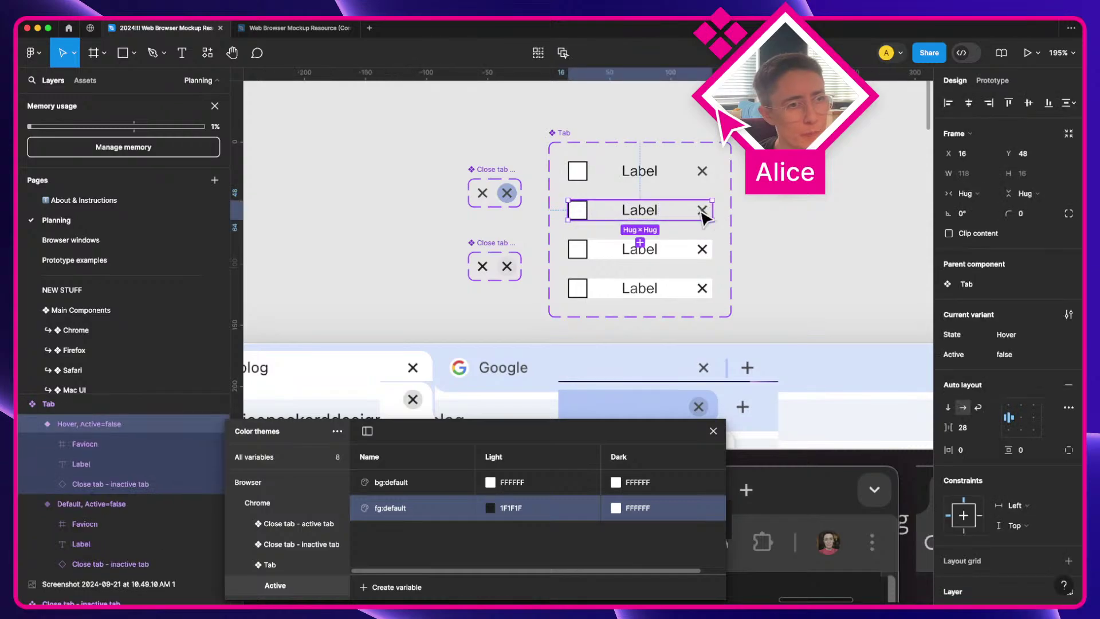
pyautogui.click(703, 211)
pyautogui.scroll(-1, 704, 216)
# Step: Pan around the canvas, selecting the Tab bar note in the Layers frame
pyautogui.hscroll(-2, 533, 286)
pyautogui.scroll(-1, 532, 286)
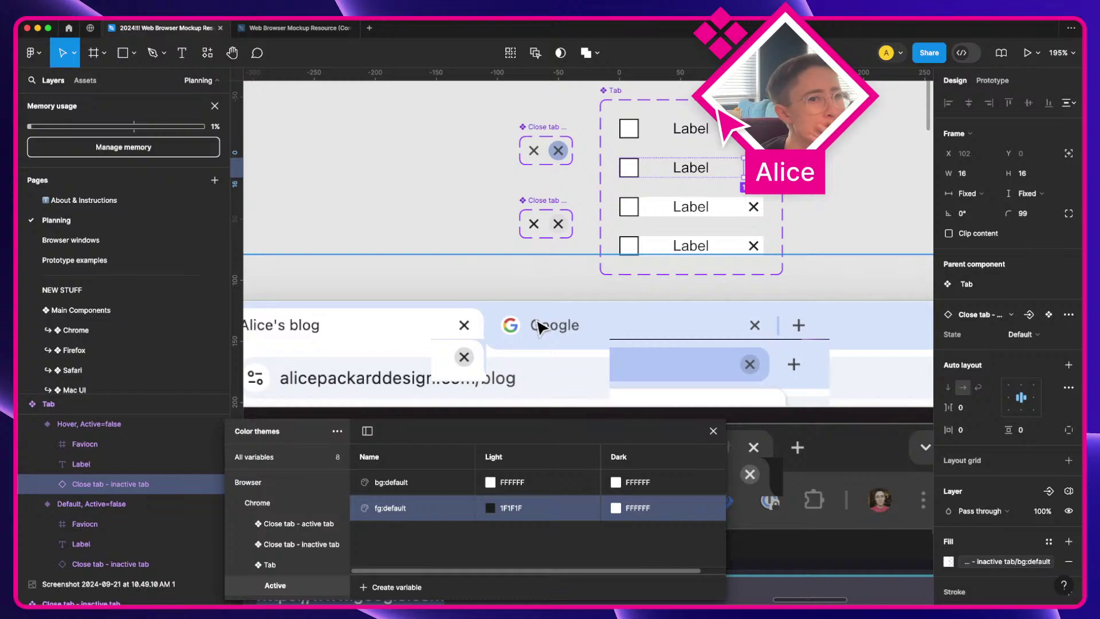
pyautogui.hscroll(2, 616, 342)
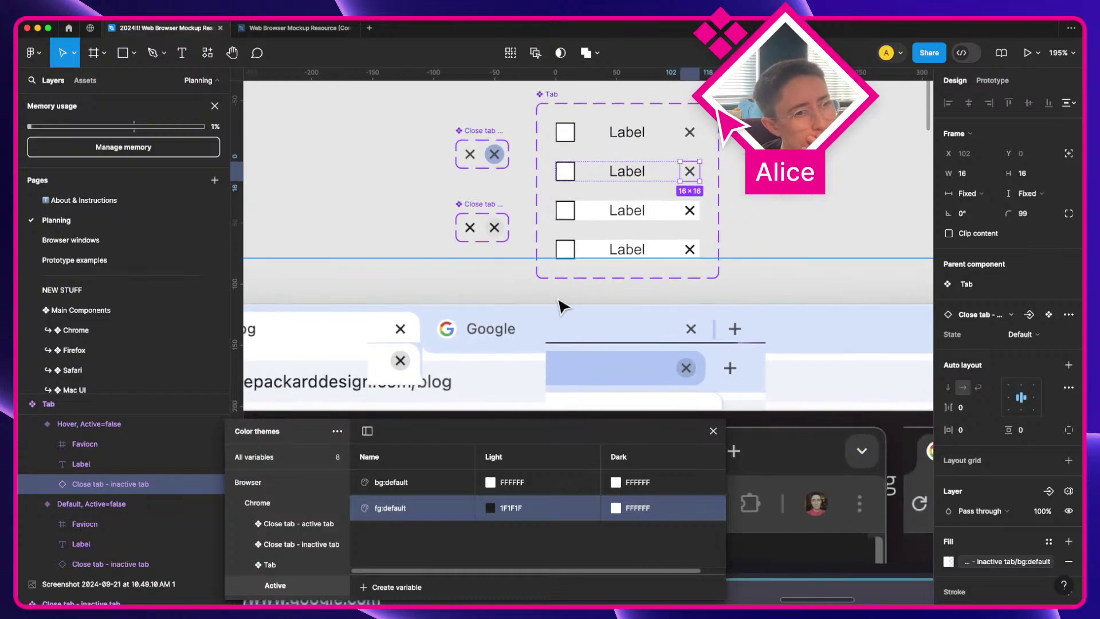
pyautogui.hscroll(2, 630, 331)
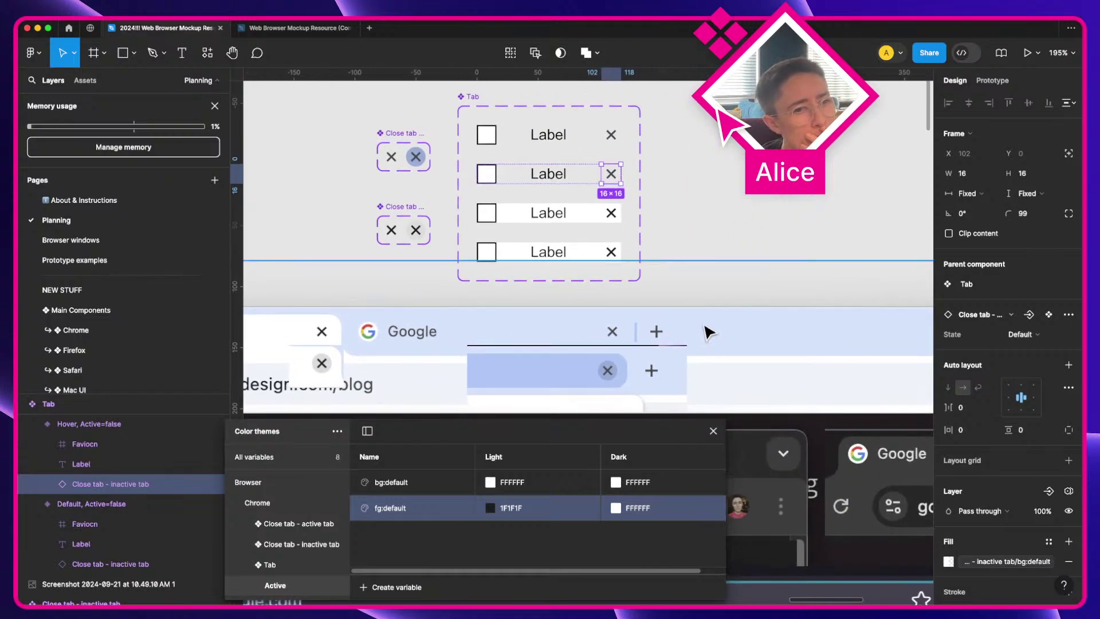
pyautogui.scroll(-3, 743, 356)
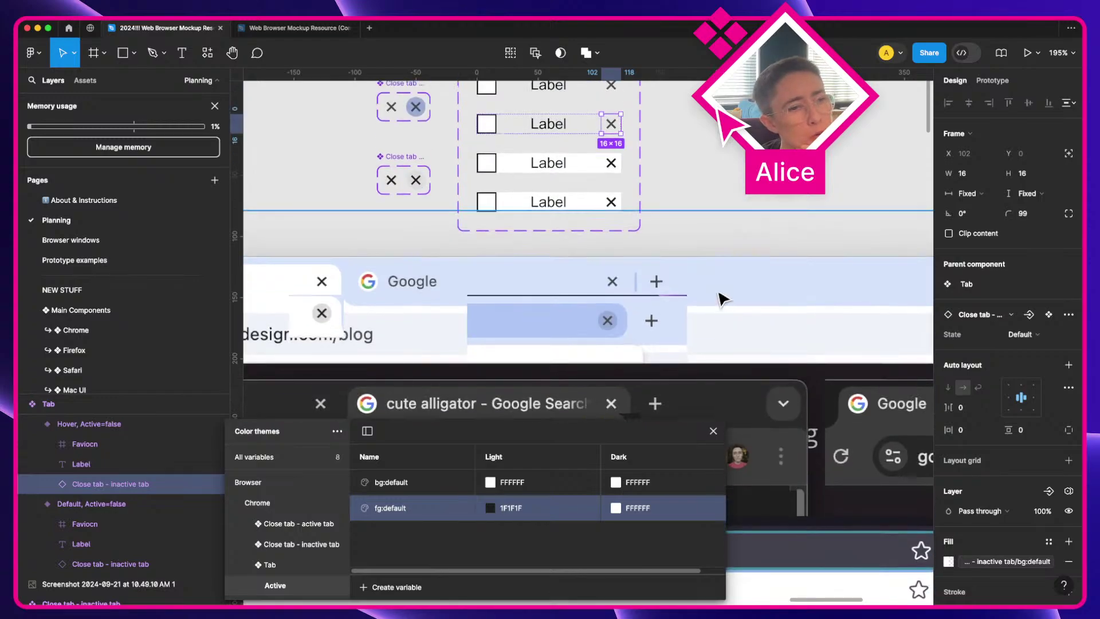
pyautogui.hscroll(15, 723, 299)
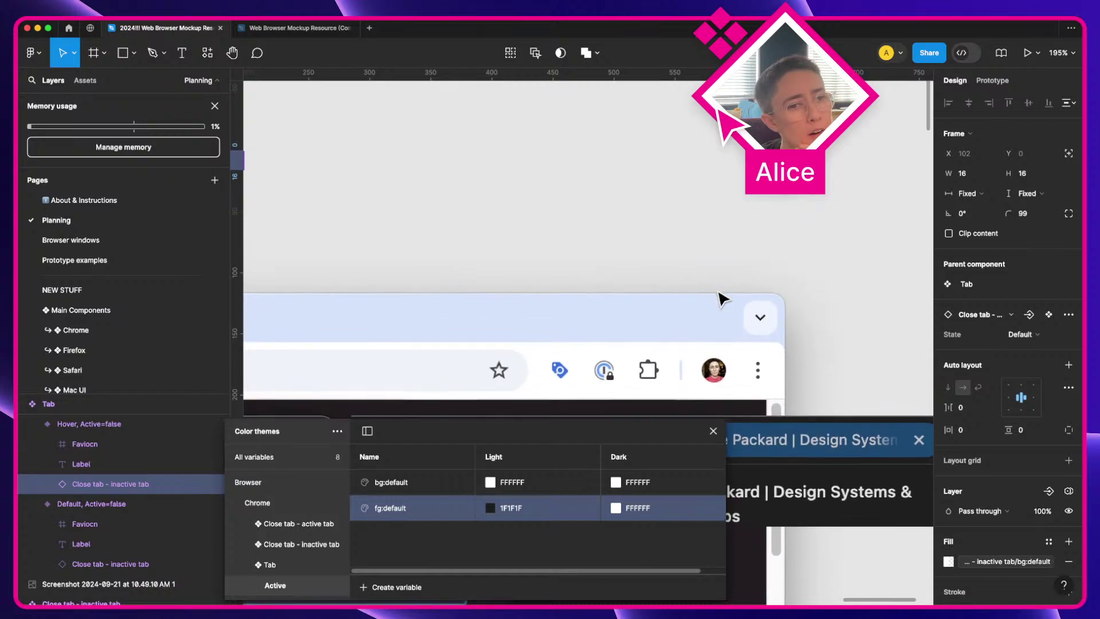
pyautogui.hscroll(-20, 723, 298)
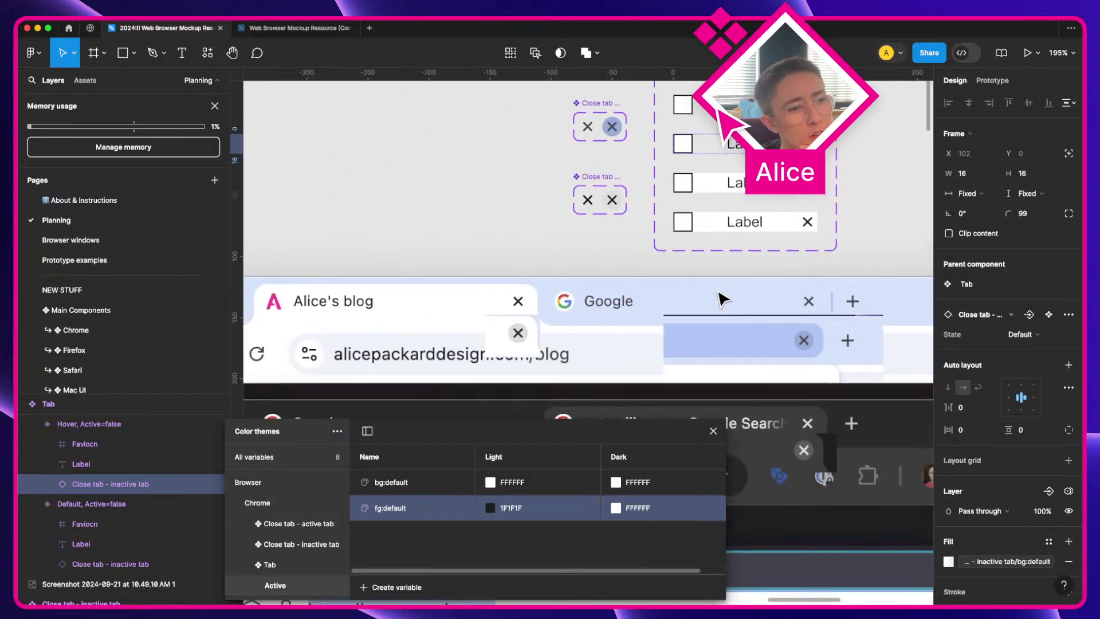
pyautogui.hscroll(-2, 716, 299)
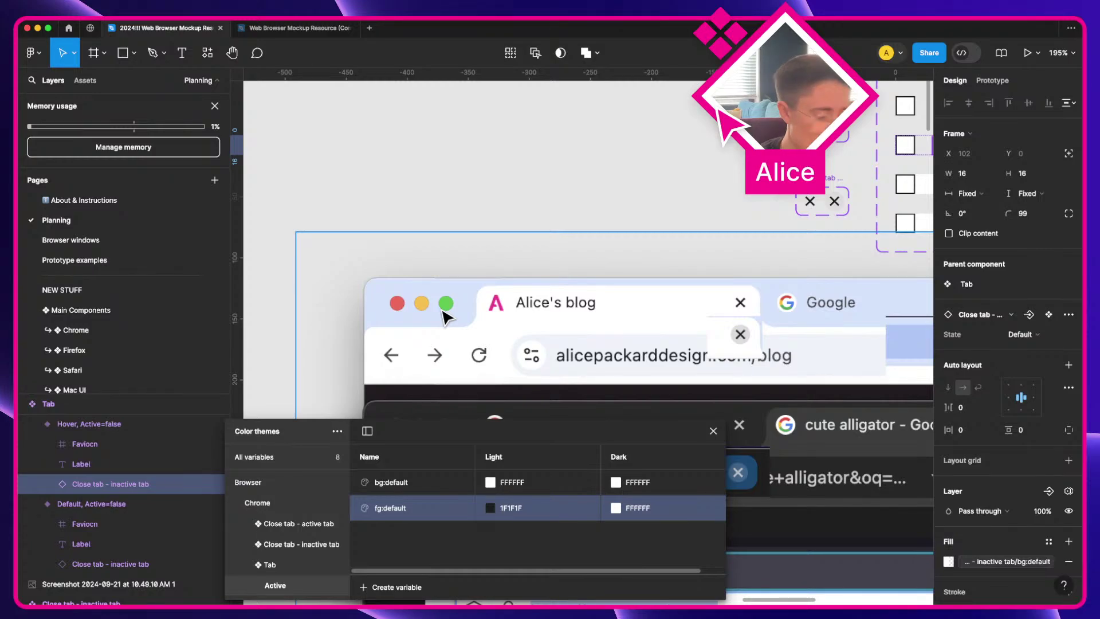
pyautogui.scroll(-3, 447, 317)
pyautogui.hscroll(-10, 455, 314)
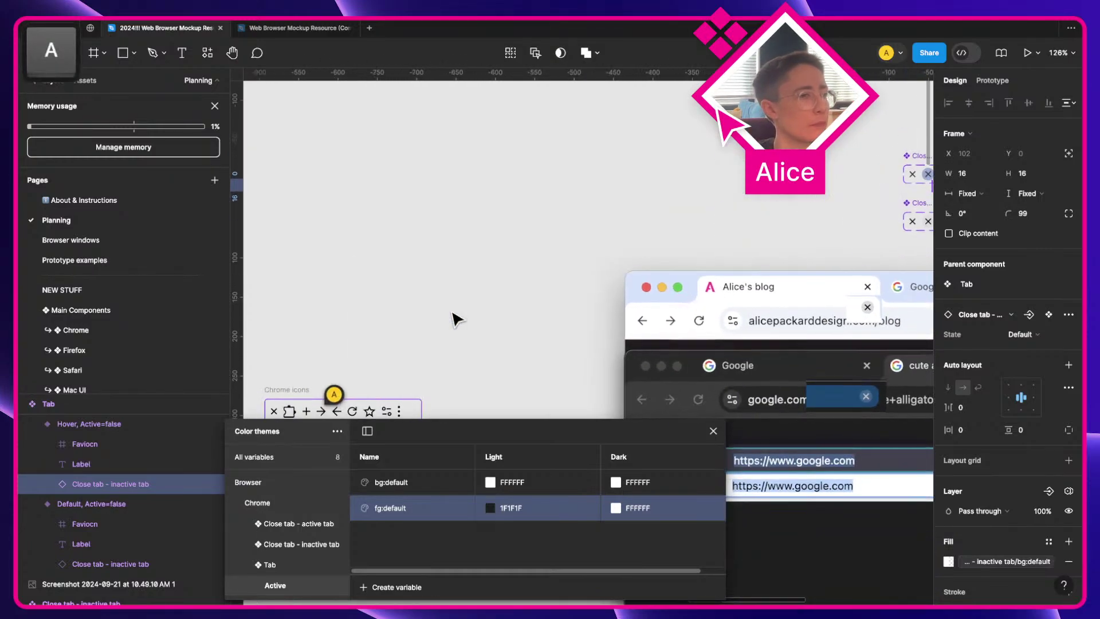
pyautogui.scroll(-10, 455, 318)
pyautogui.hscroll(-3, 455, 316)
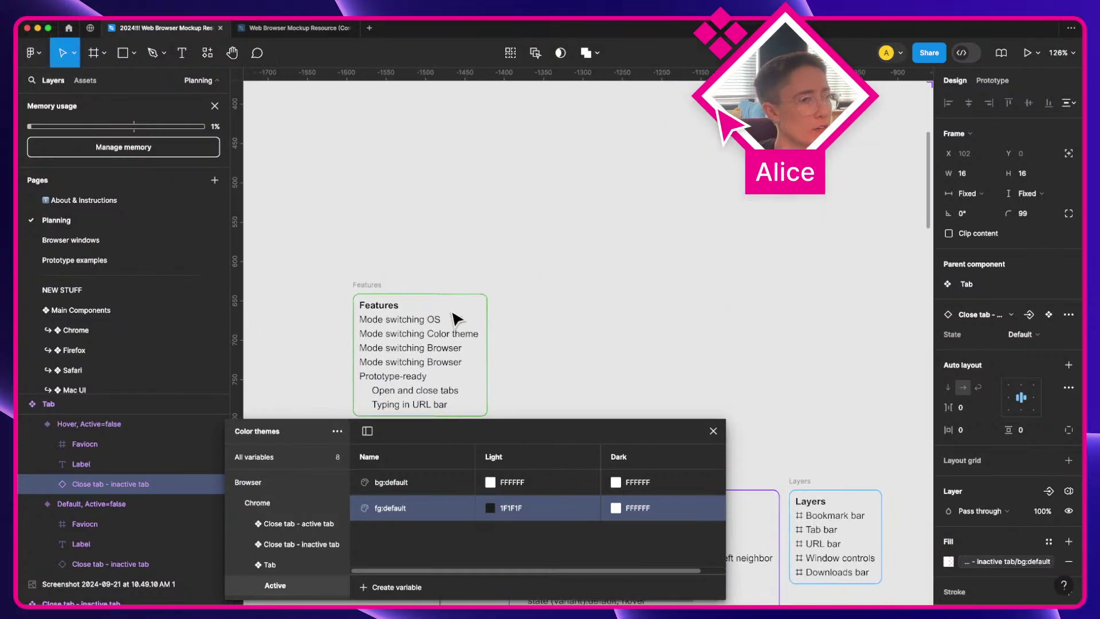
pyautogui.click(654, 352)
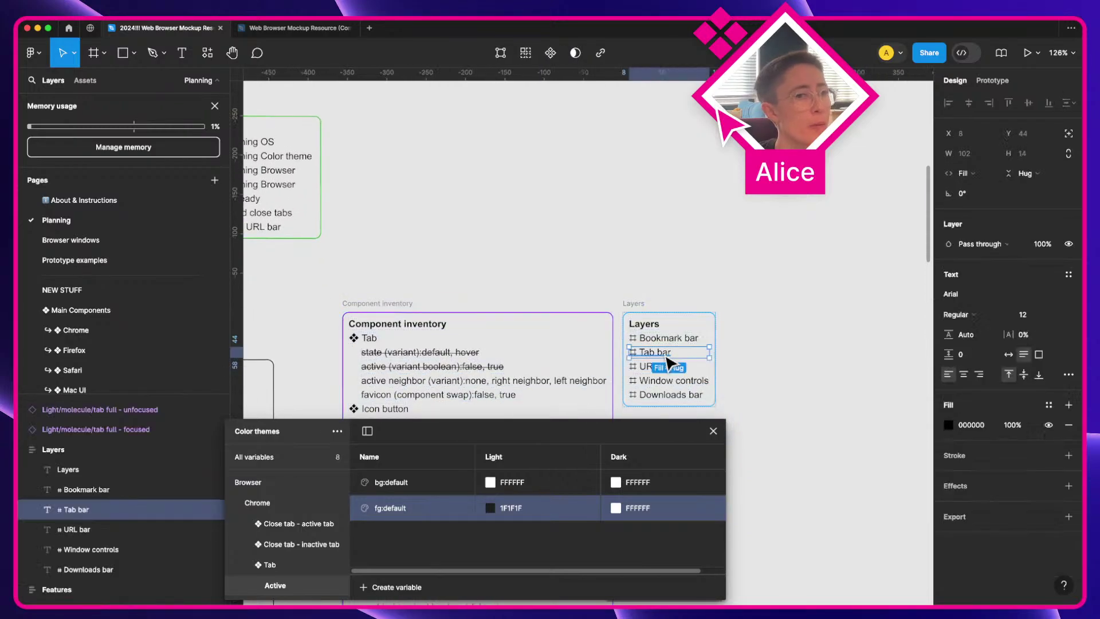
pyautogui.hscroll(10, 668, 363)
pyautogui.scroll(3, 670, 364)
pyautogui.hscroll(10, 668, 363)
pyautogui.scroll(10, 668, 362)
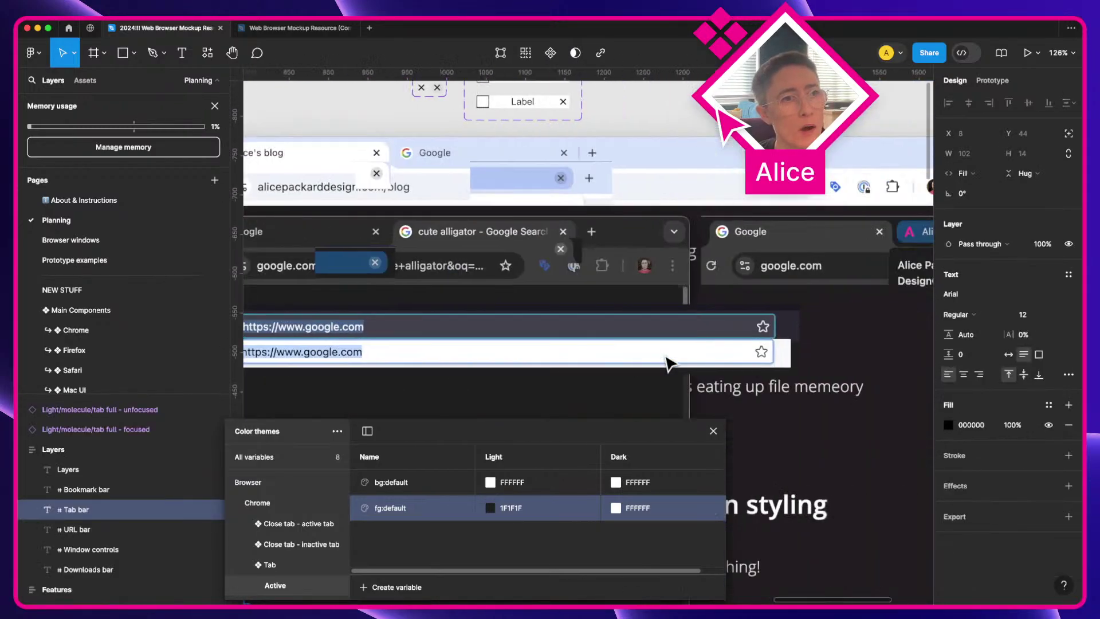
pyautogui.hscroll(-3, 573, 258)
# Step: Select the Tab's Label row, show the Close tab - active tab variables, and select its Hover X
pyautogui.click(509, 216)
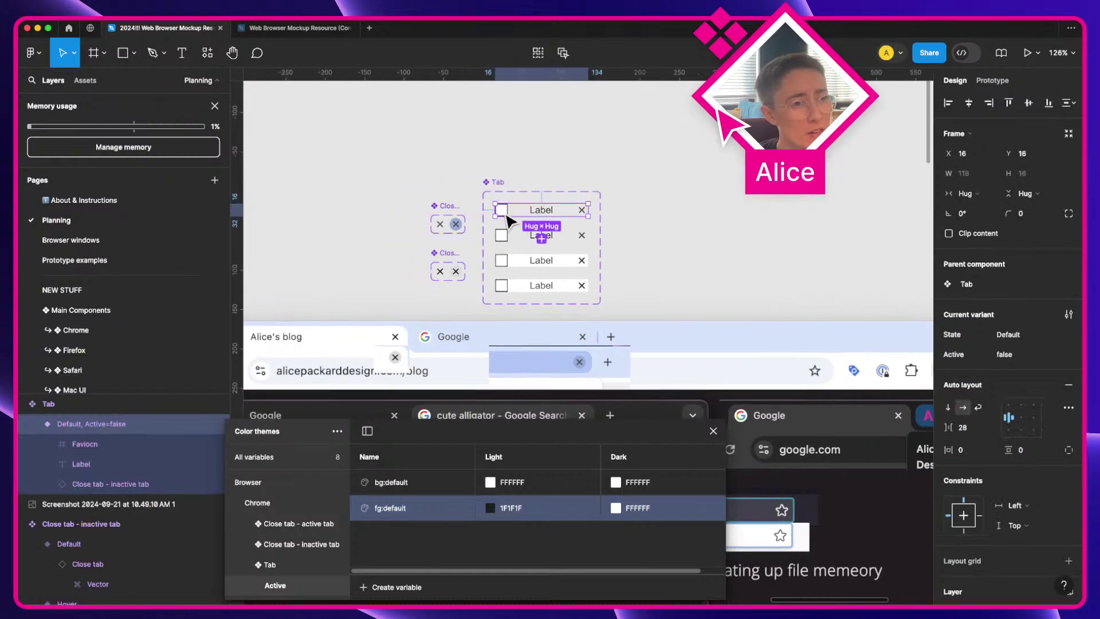
pyautogui.scroll(3, 506, 209)
pyautogui.hscroll(-2, 508, 214)
pyautogui.scroll(2, 509, 214)
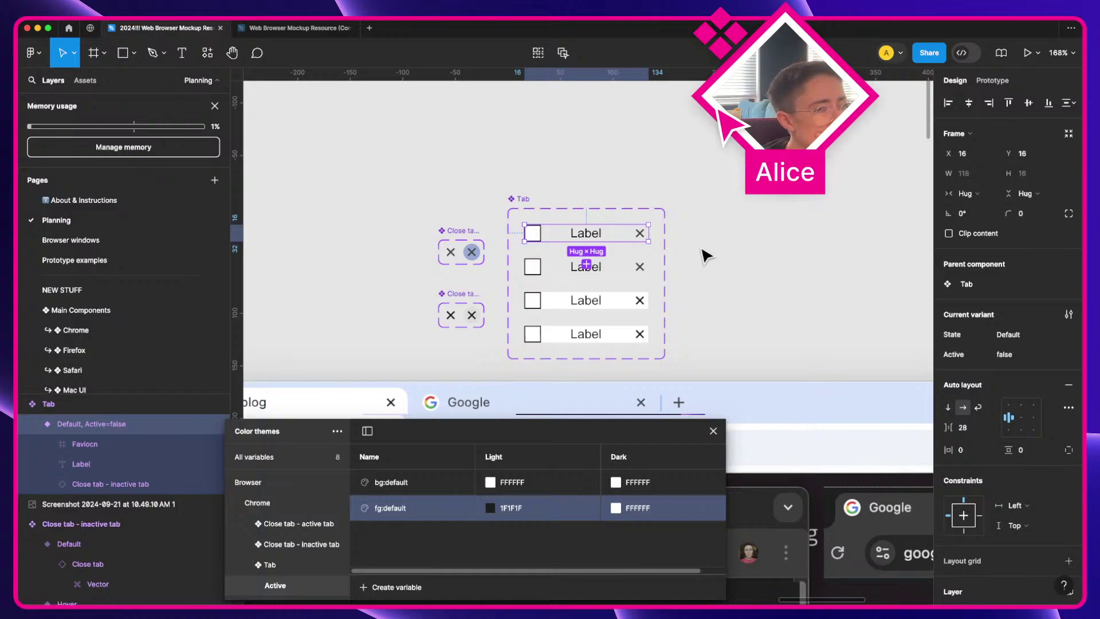
pyautogui.scroll(-3, 706, 256)
pyautogui.hscroll(-5, 707, 256)
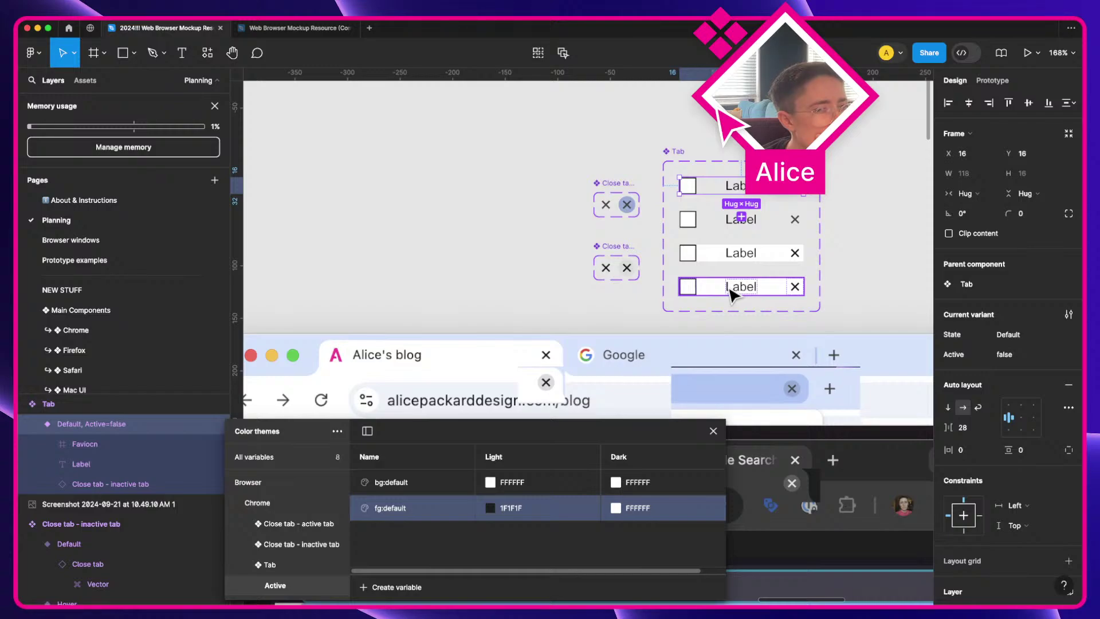
pyautogui.scroll(-2, 449, 319)
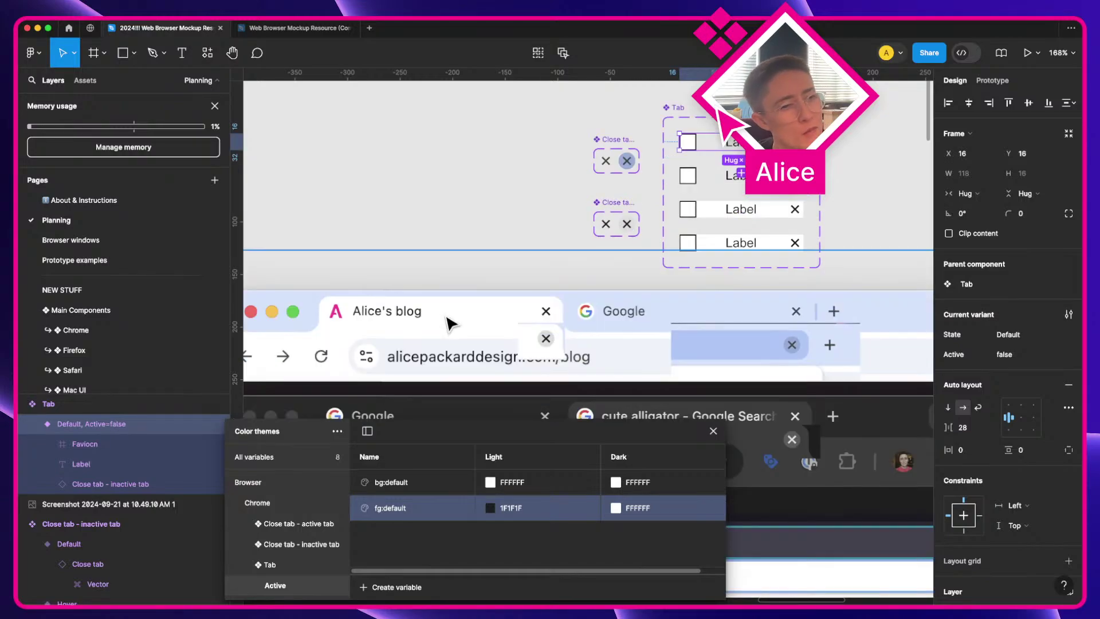
pyautogui.press('a')
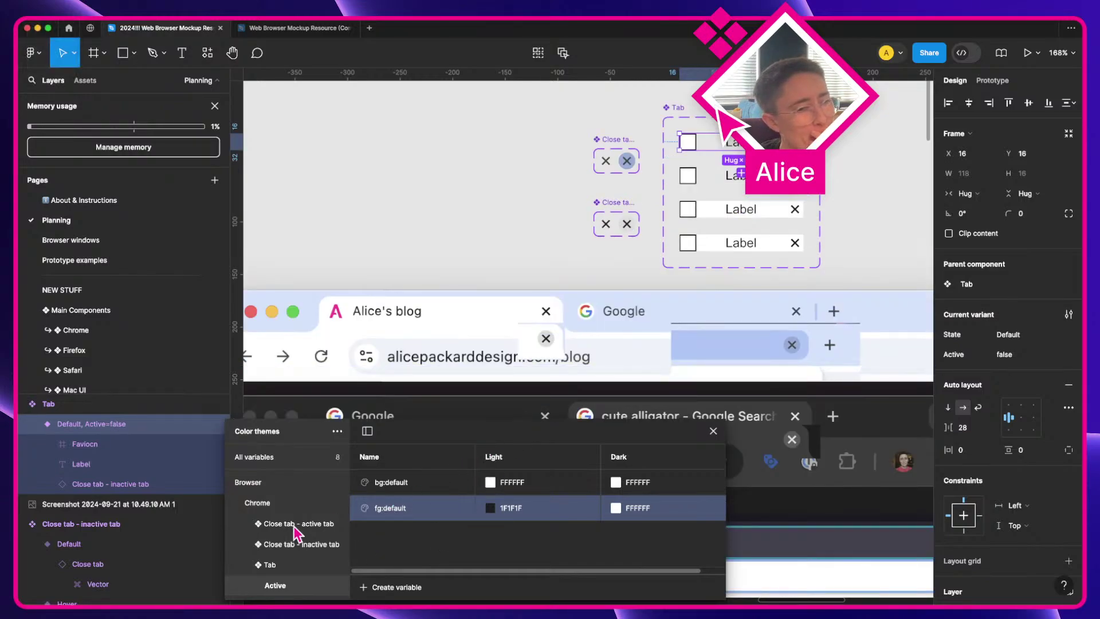
pyautogui.click(294, 526)
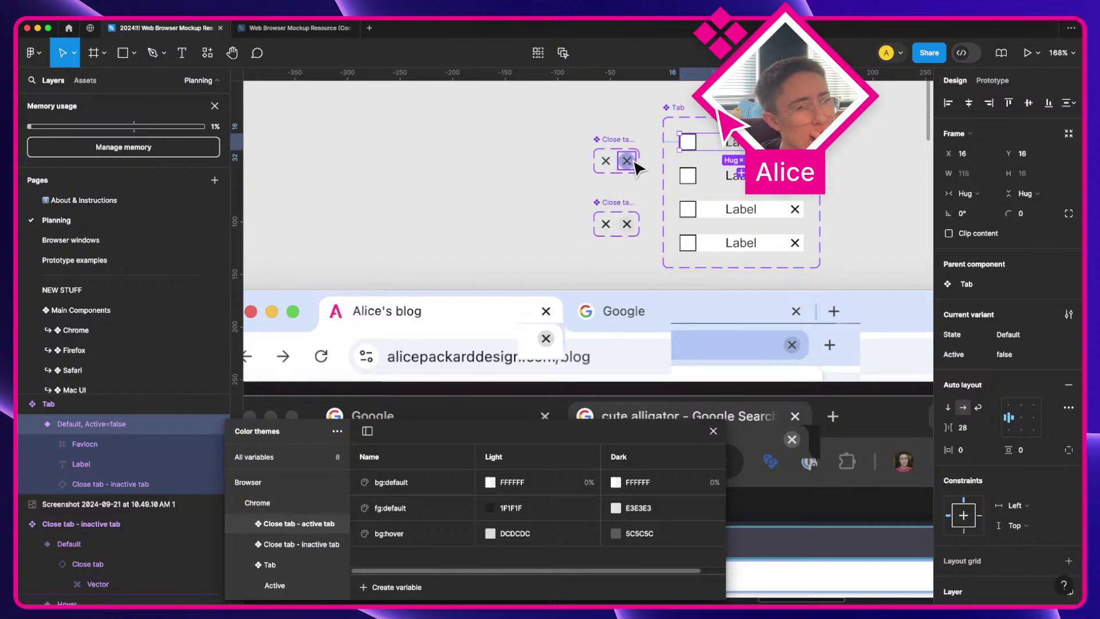
pyautogui.doubleClick(627, 223)
# Step: Draw a small frame, Frame 40, over the browser mockup's active tab
pyautogui.scroll(3, 504, 250)
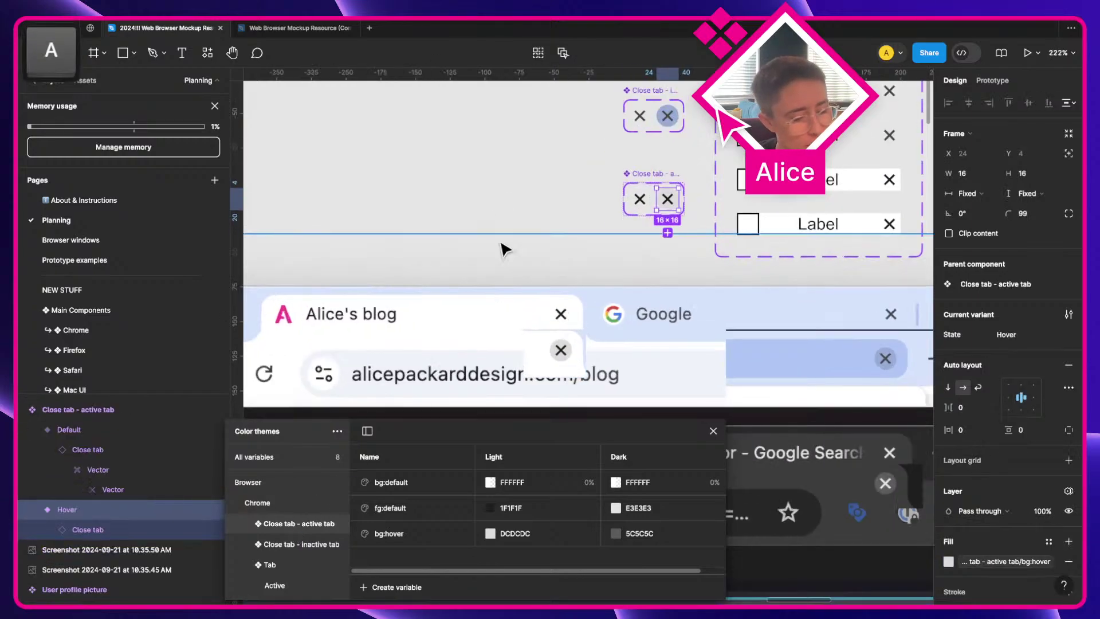
pyautogui.click(504, 249)
pyautogui.press('f')
pyautogui.moveTo(461, 216)
pyautogui.mouseDown()
pyautogui.moveTo(504, 245)
pyautogui.moveTo(491, 337)
pyautogui.mouseUp()
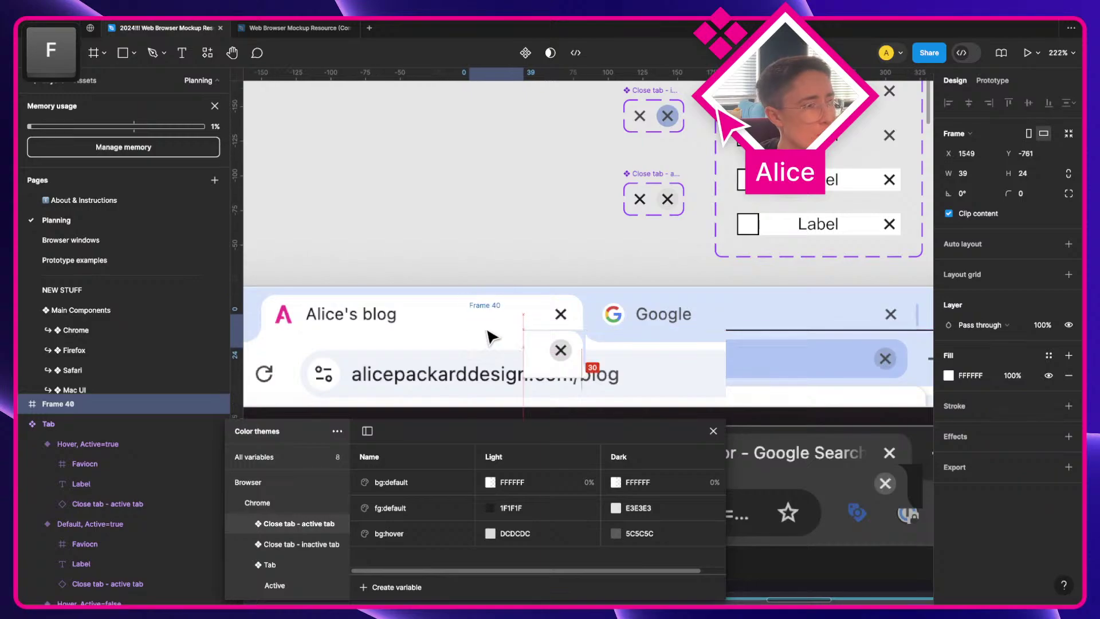
# Step: Fill Frame 40 with 000000 at 10% opacity and nudge it onto the tab
pyautogui.click(970, 375)
pyautogui.write('000000')
pyautogui.press('Tab')
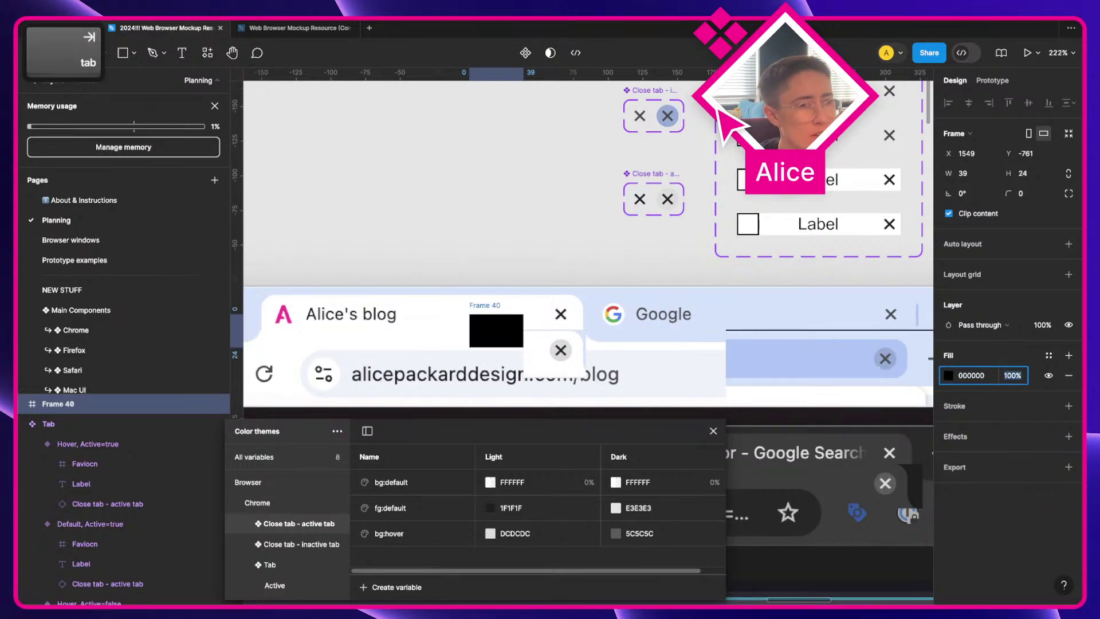
pyautogui.write('10')
pyautogui.press('Tab')
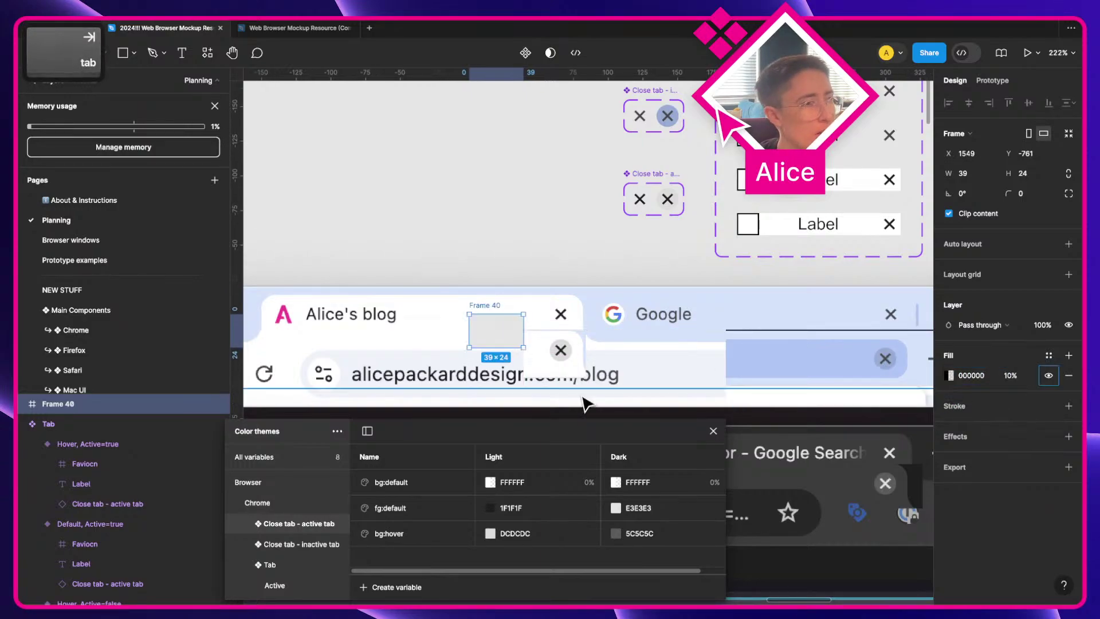
pyautogui.scroll(5, 584, 380)
pyautogui.moveTo(329, 254); pyautogui.dragTo(413, 309)
# Step: Raise Frame 40's fill opacity to 12%
pyautogui.scroll(8, 412, 309)
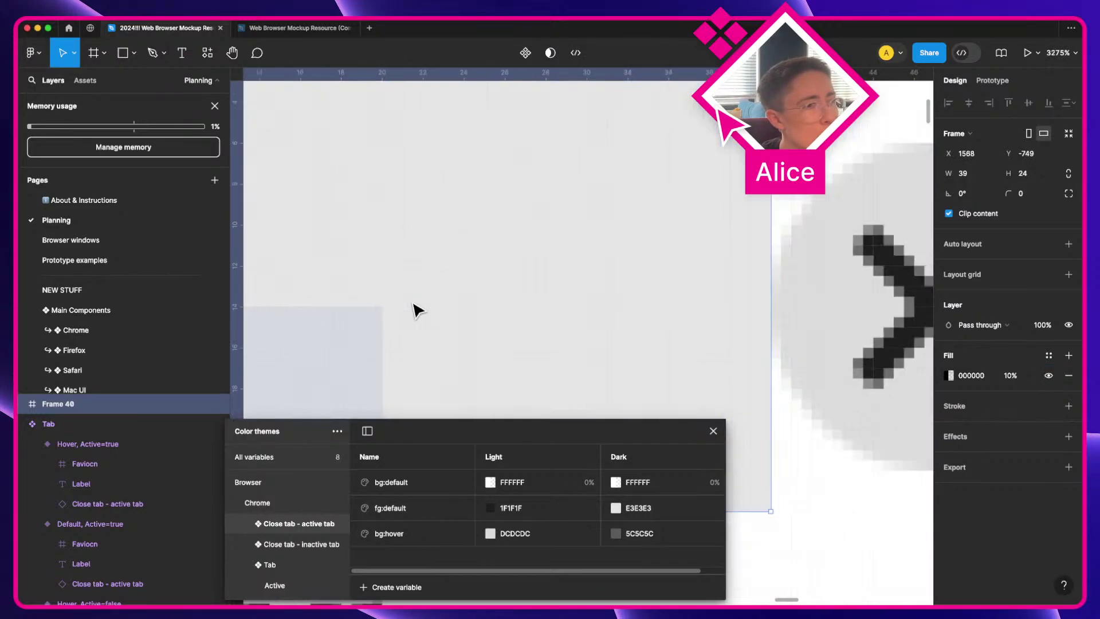
pyautogui.click(1024, 379)
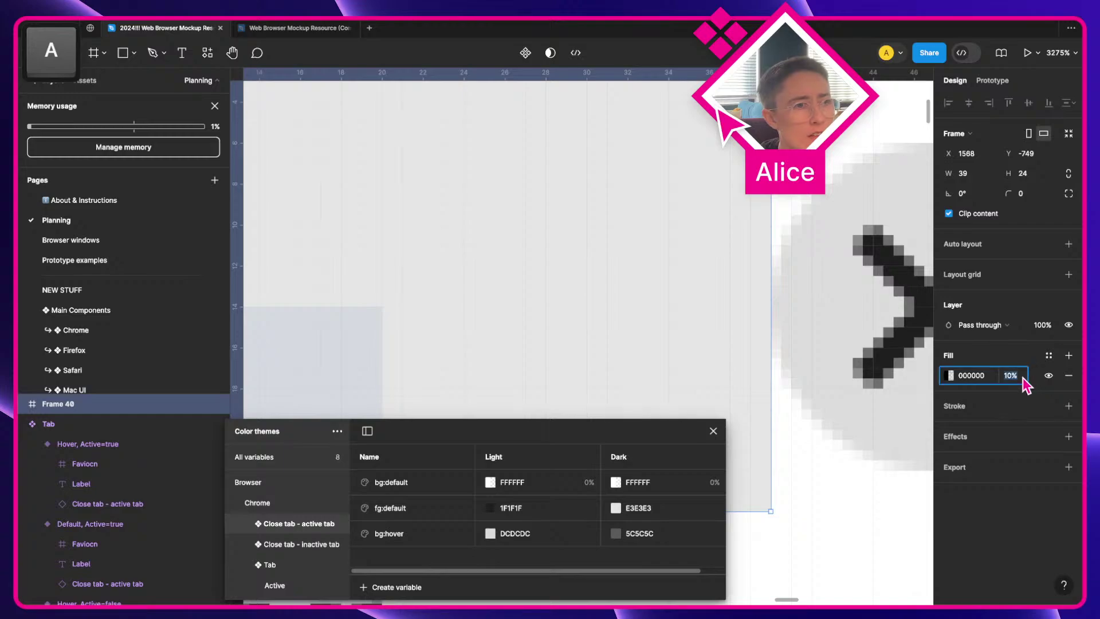
pyautogui.press('Up')
pyautogui.press('Up')
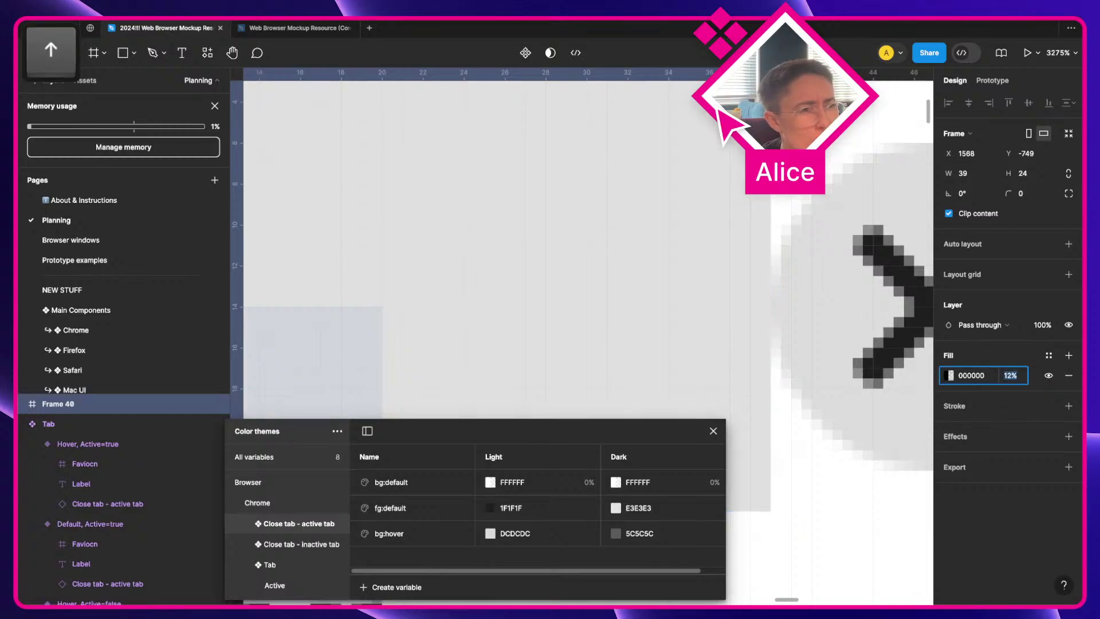
pyautogui.press('Up')
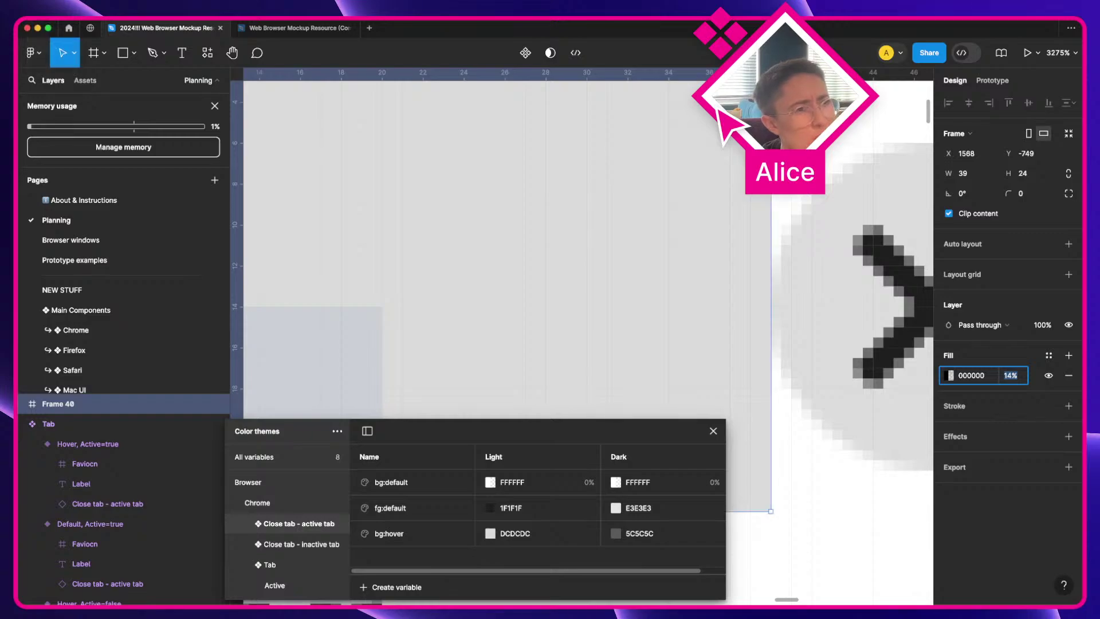
# Step: Select the tab screenshot image and undo its accidental shift
pyautogui.scroll(-3, 878, 307)
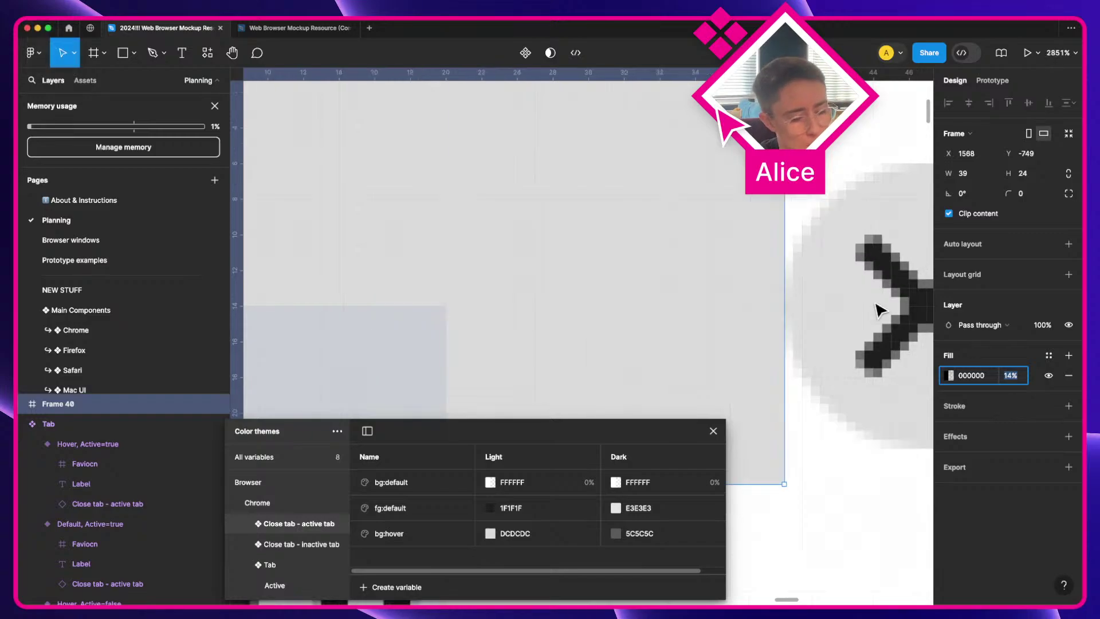
pyautogui.write('ar')
pyautogui.click(796, 223)
pyautogui.moveTo(825, 265); pyautogui.dragTo(848, 275)
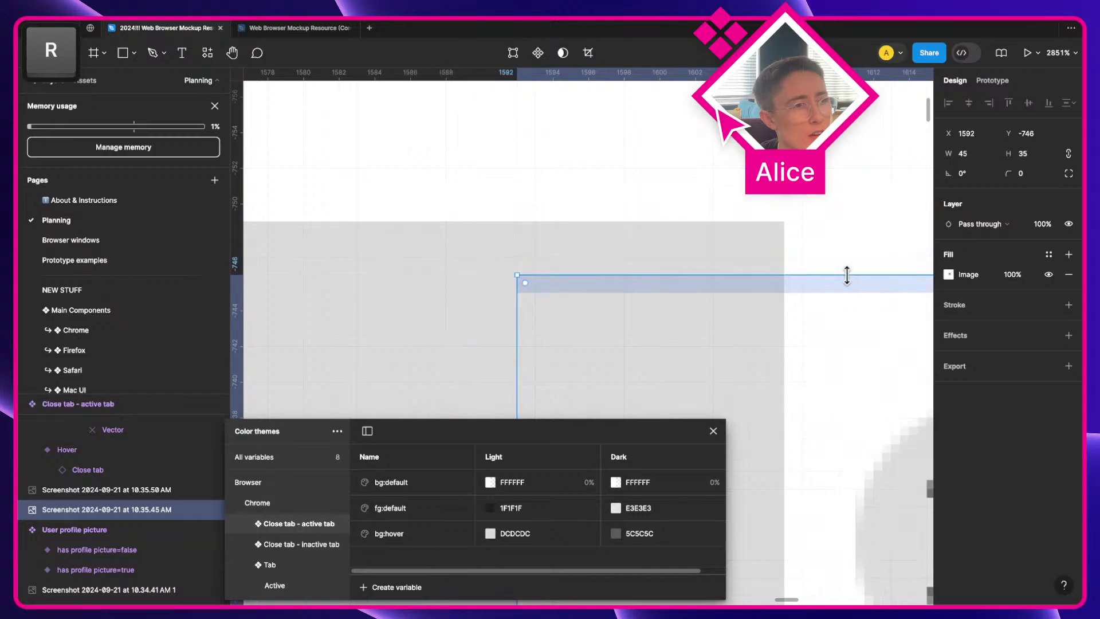
pyautogui.press('super+z')
# Step: Draw a sample rectangle by the close button, eyedrop the hover grey, and bring it front
pyautogui.press('r')
pyautogui.moveTo(784, 258); pyautogui.dragTo(891, 310)
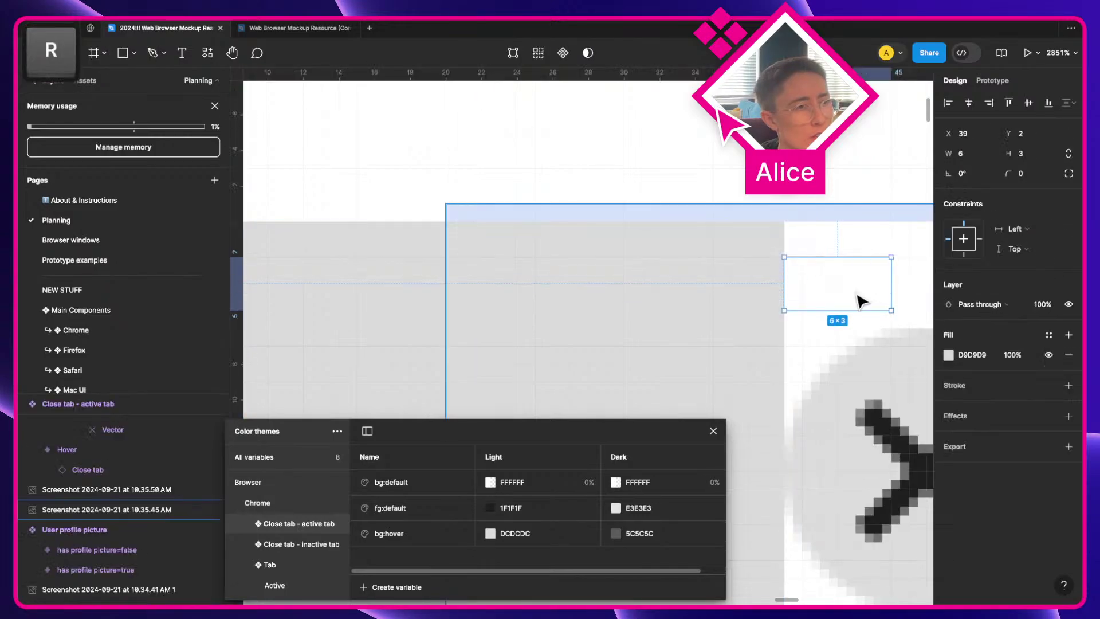
pyautogui.press('i')
pyautogui.click(886, 346)
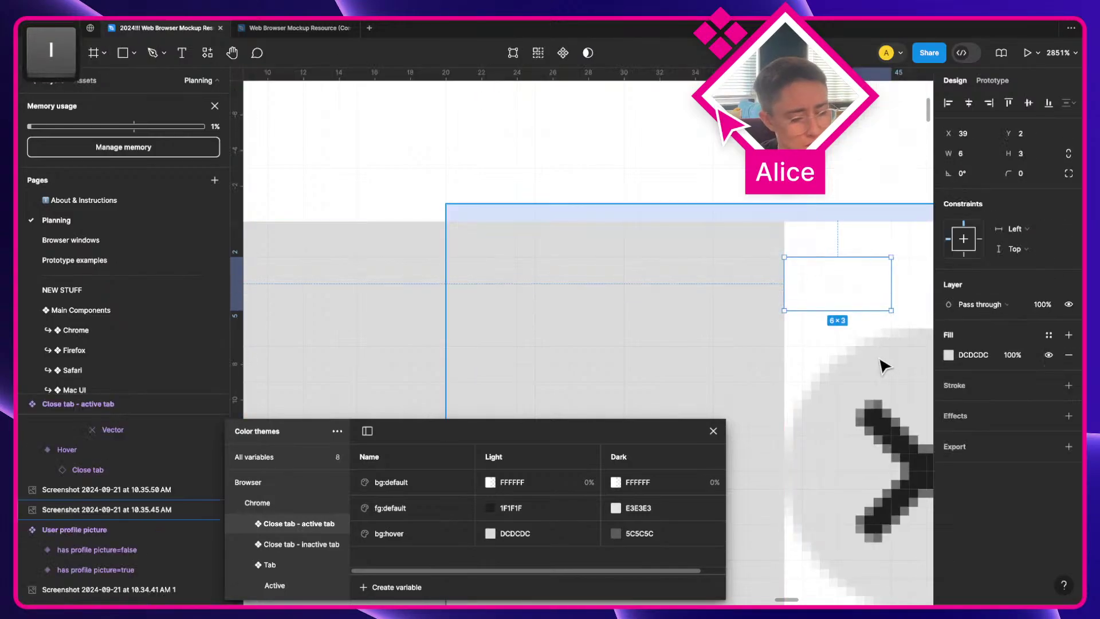
pyautogui.press(']')
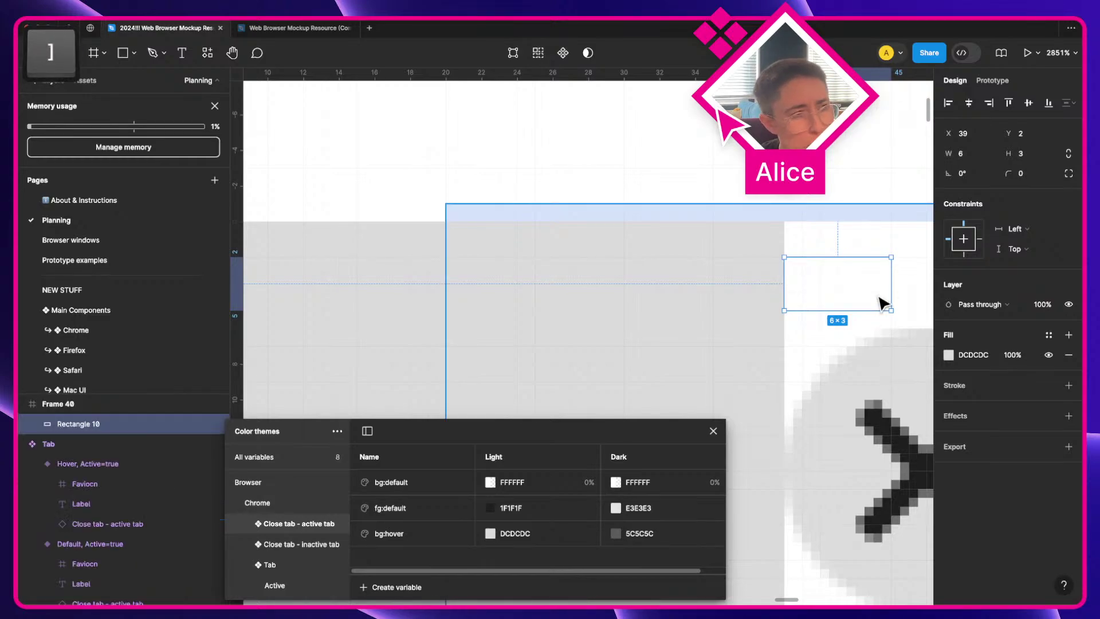
pyautogui.press('i')
pyautogui.click(886, 385)
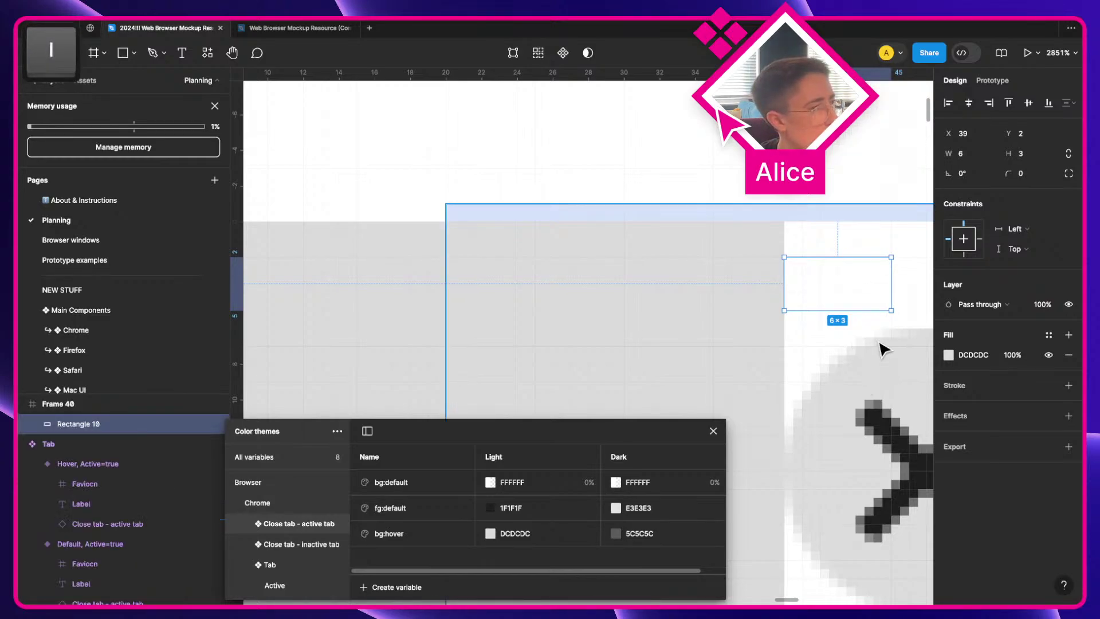
# Step: Undo the colour sampling, delete the sample rectangle, and reselect Frame 40
pyautogui.scroll(-2, 886, 350)
pyautogui.press('super+z')
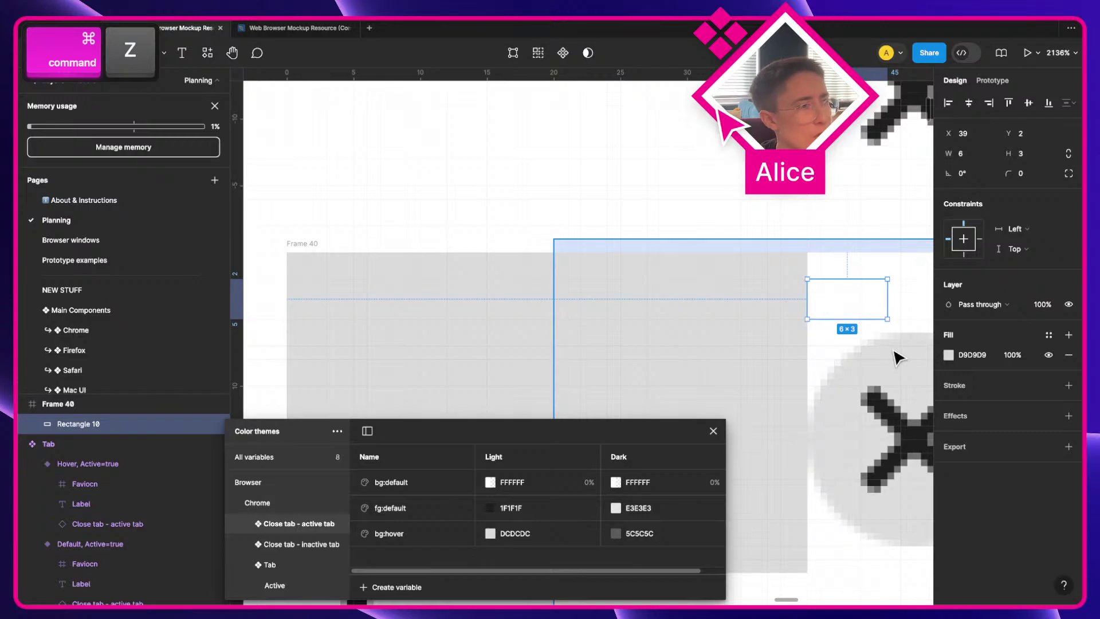
pyautogui.press('BackSpace')
pyautogui.click(579, 326)
pyautogui.press('a')
pyautogui.scroll(-3, 581, 325)
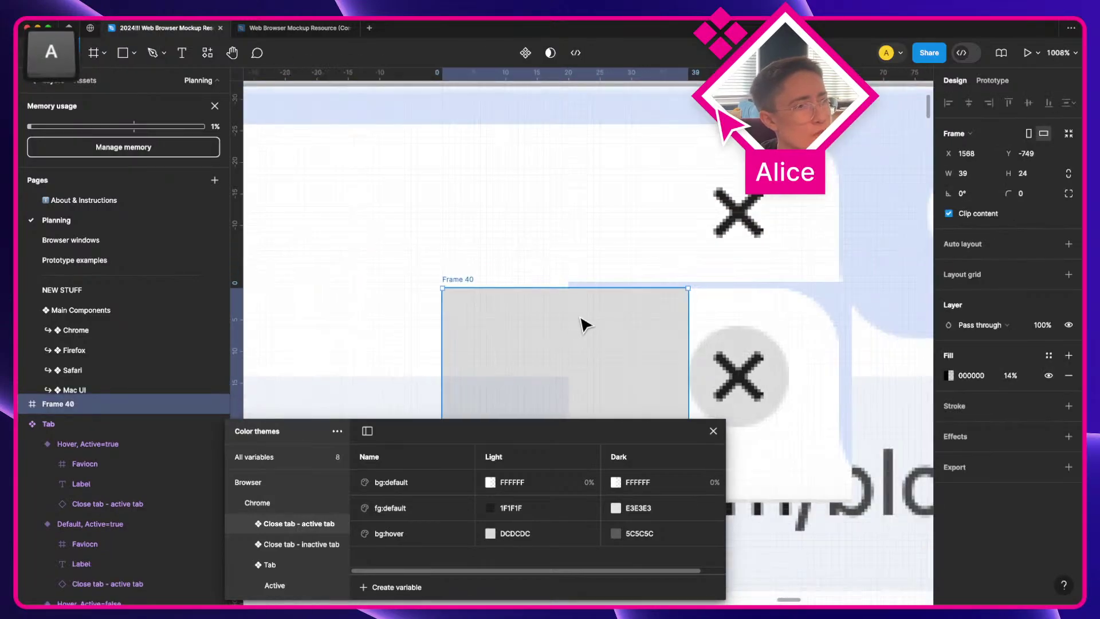
# Step: Narrow Frame 40 to 18 wide and duplicate it as Frame 41 placed right beside it
pyautogui.moveTo(583, 323); pyautogui.dragTo(338, 106)
pyautogui.scroll(-5, 458, 229)
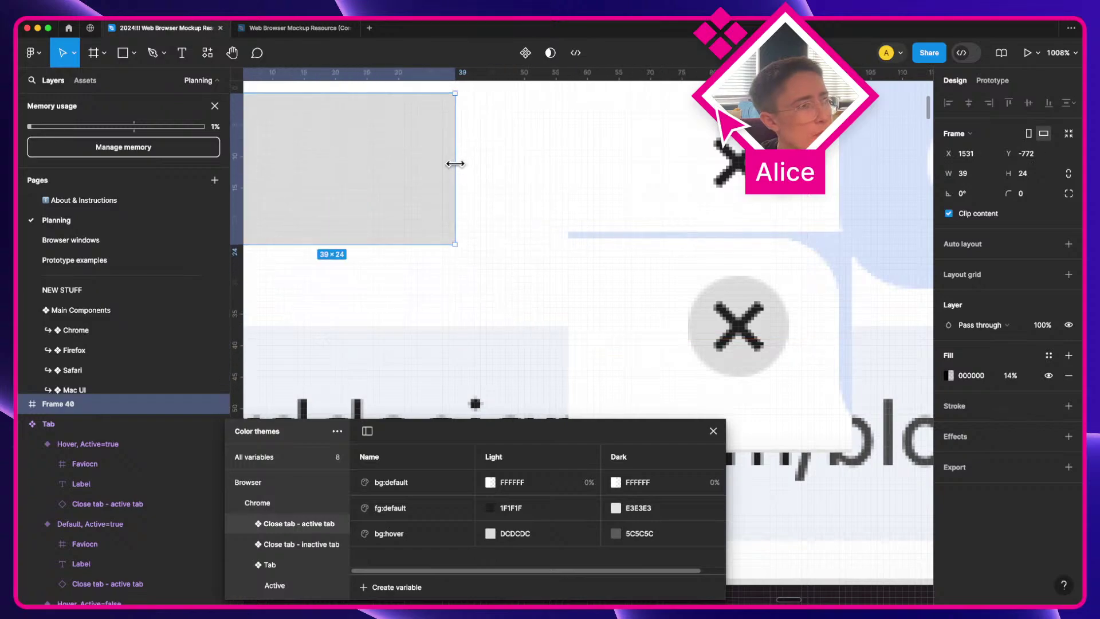
pyautogui.moveTo(454, 164)
pyautogui.mouseDown()
pyautogui.moveTo(322, 164)
pyautogui.moveTo(498, 172)
pyautogui.moveTo(441, 170)
pyautogui.mouseUp()
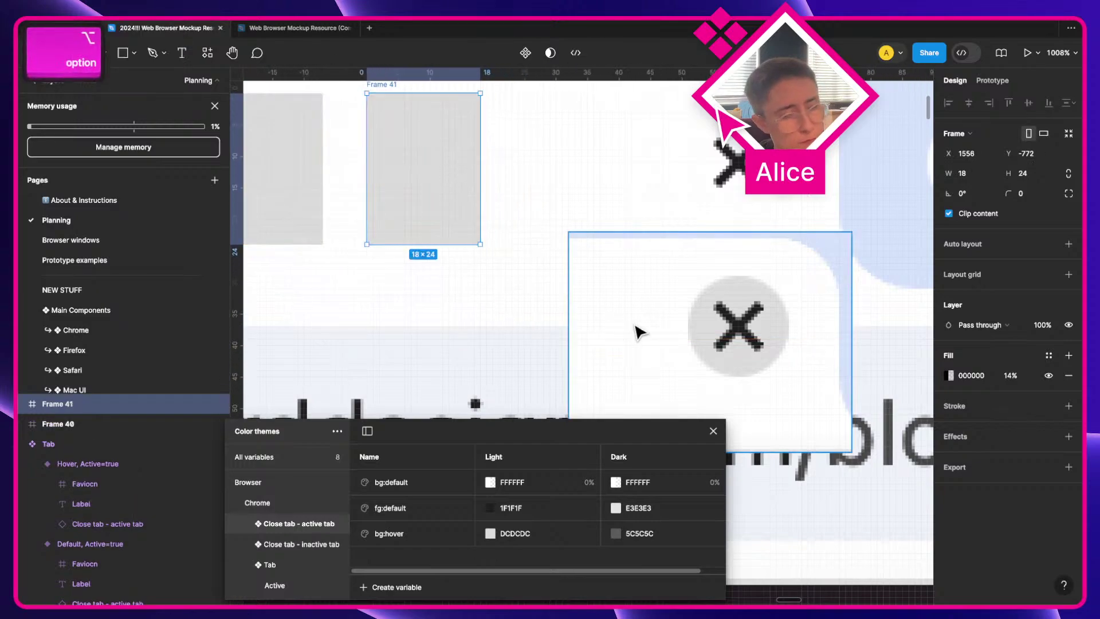
pyautogui.hscroll(-3, 676, 332)
pyautogui.scroll(1, 572, 269)
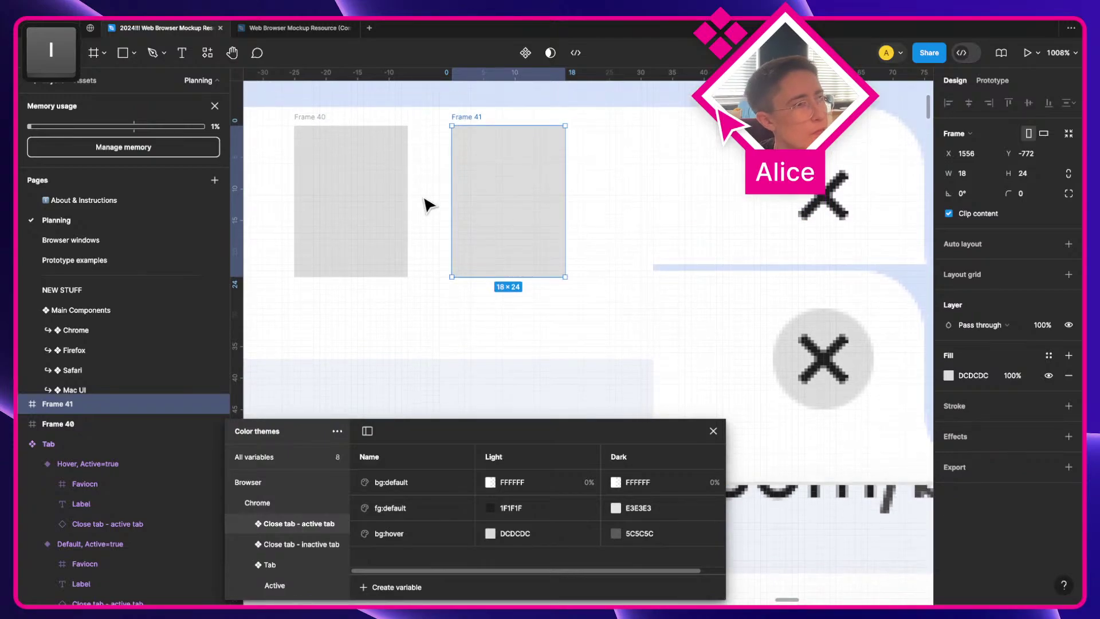
pyautogui.moveTo(338, 172); pyautogui.dragTo(388, 184)
# Step: Reselect Frame 40 and the tab screenshot, undoing an accidental screenshot duplicate
pyautogui.click(468, 321)
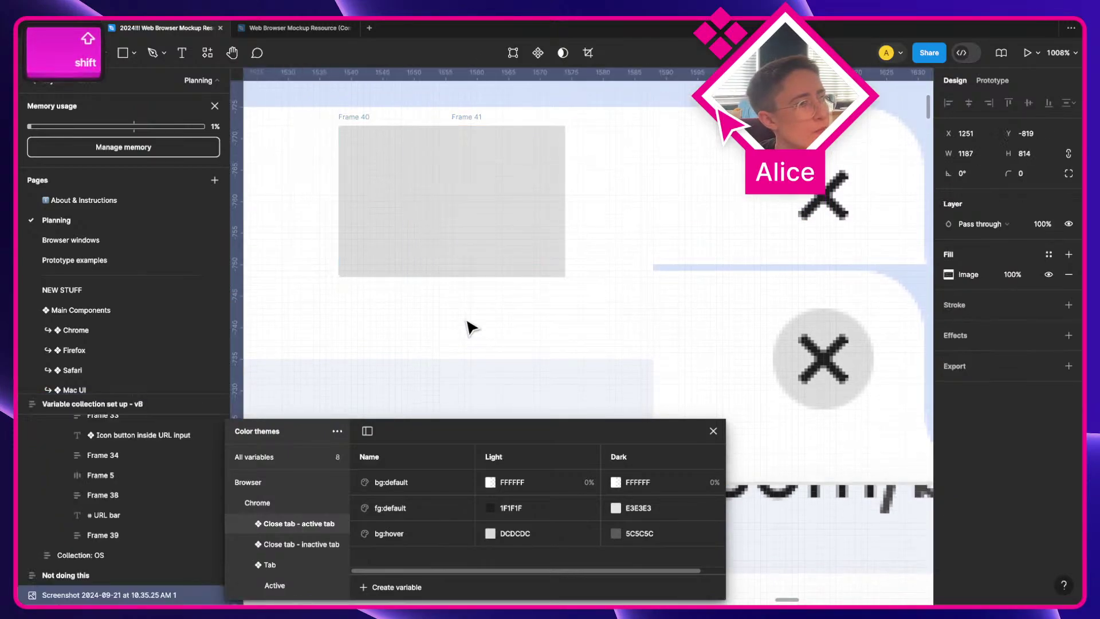
pyautogui.click(437, 241)
pyautogui.scroll(5, 437, 241)
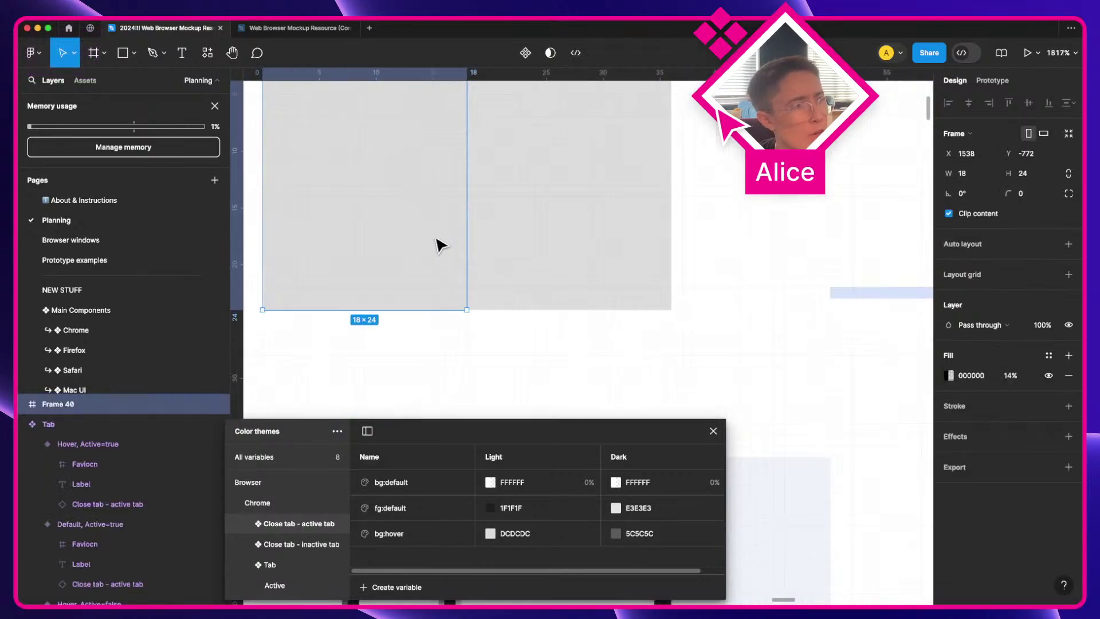
pyautogui.press('a')
pyautogui.moveTo(480, 342); pyautogui.dragTo(480, 343)
pyautogui.click(480, 373)
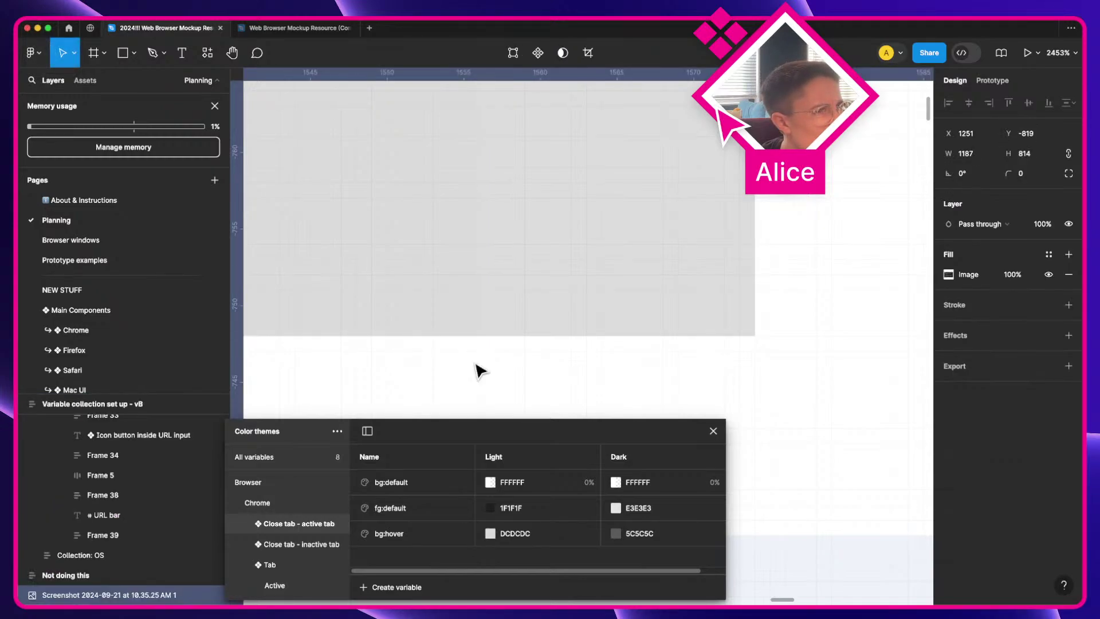
pyautogui.scroll(-6, 410, 311)
pyautogui.press('a')
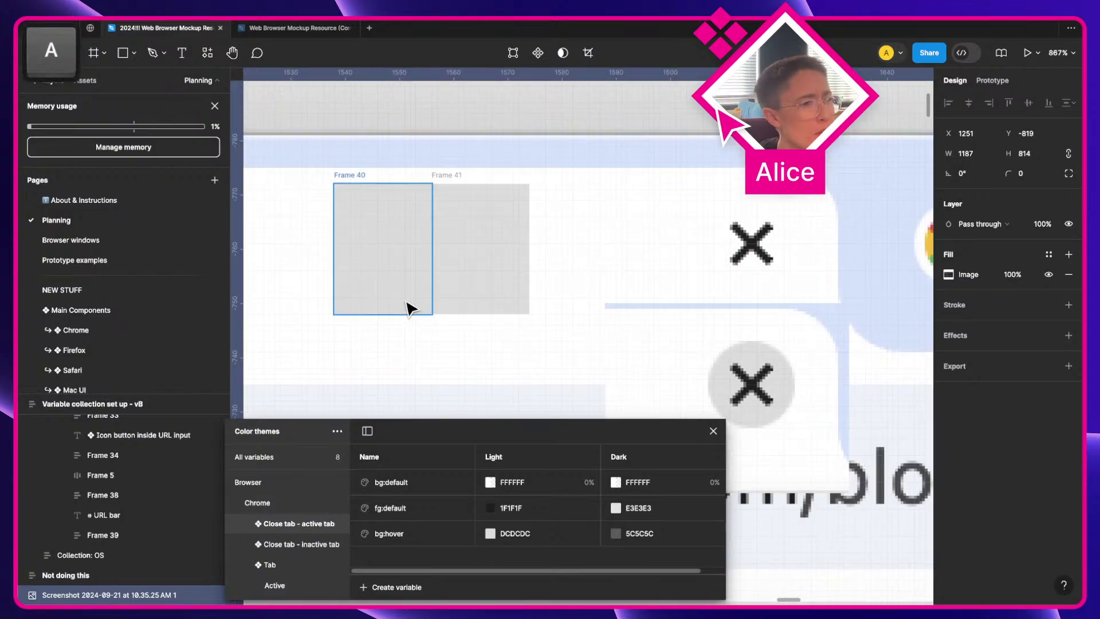
pyautogui.moveTo(386, 280); pyautogui.dragTo(908, 352)
pyautogui.press('super+z')
# Step: Copy the frame pair beside the blue tab and fill Frame 43 with its 97ABD5 colour
pyautogui.click(417, 246)
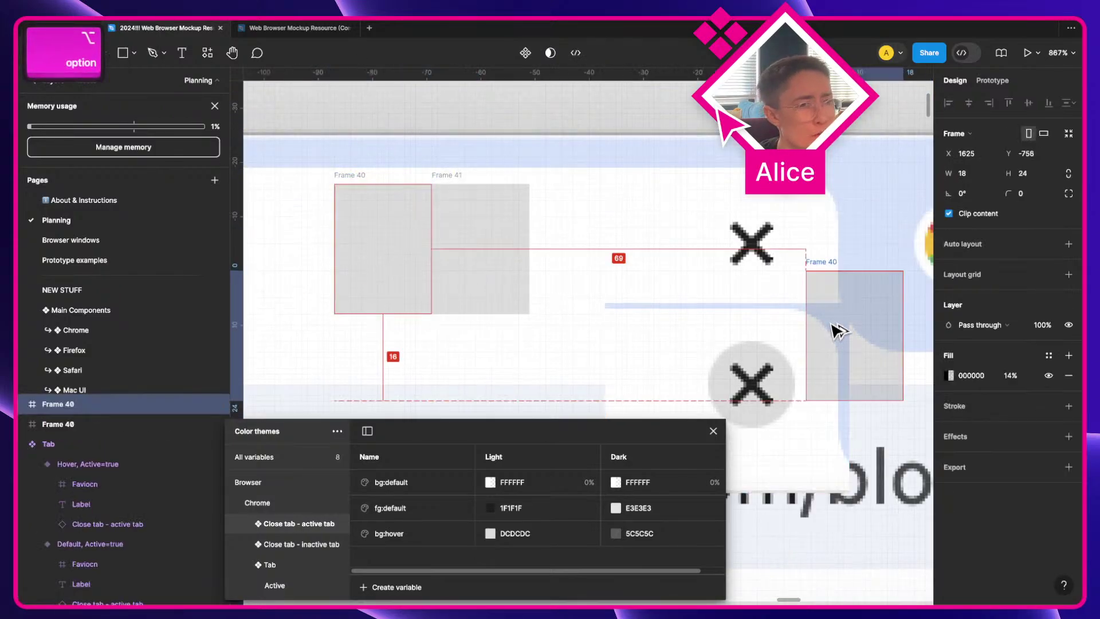
pyautogui.hscroll(3, 835, 326)
pyautogui.moveTo(1082, 414); pyautogui.dragTo(537, 371)
pyautogui.press('i')
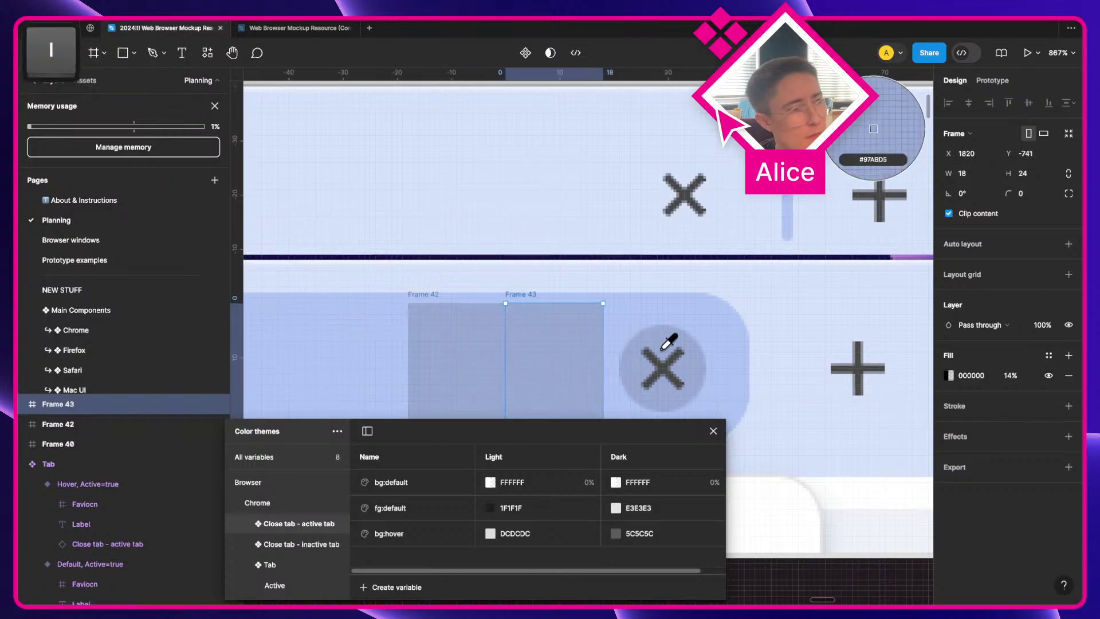
pyautogui.click(669, 341)
# Step: Deselect and reselect Frame 42 on the mockup tab
pyautogui.scroll(3, 541, 337)
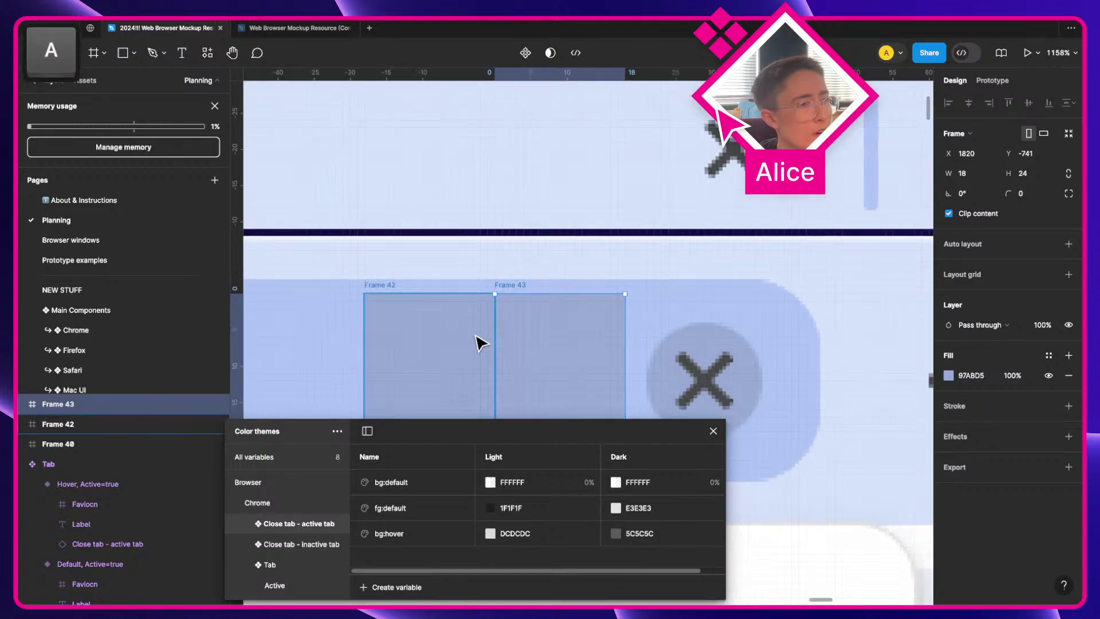
pyautogui.click(468, 346)
pyautogui.scroll(-2, 438, 238)
pyautogui.click(413, 201)
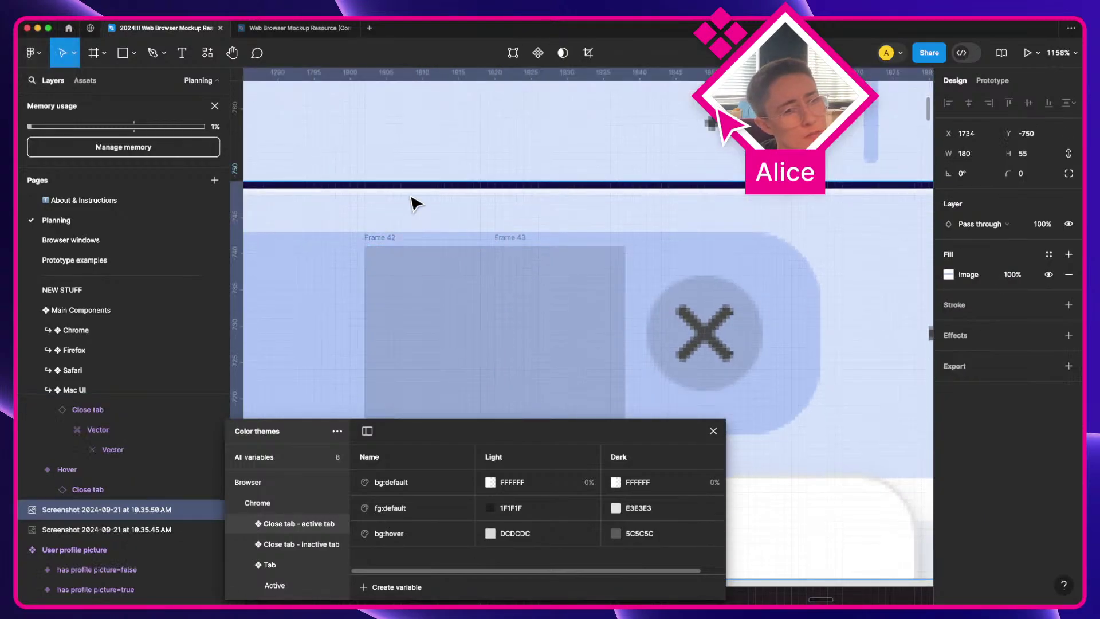
pyautogui.scroll(-5, 415, 204)
pyautogui.click(432, 277)
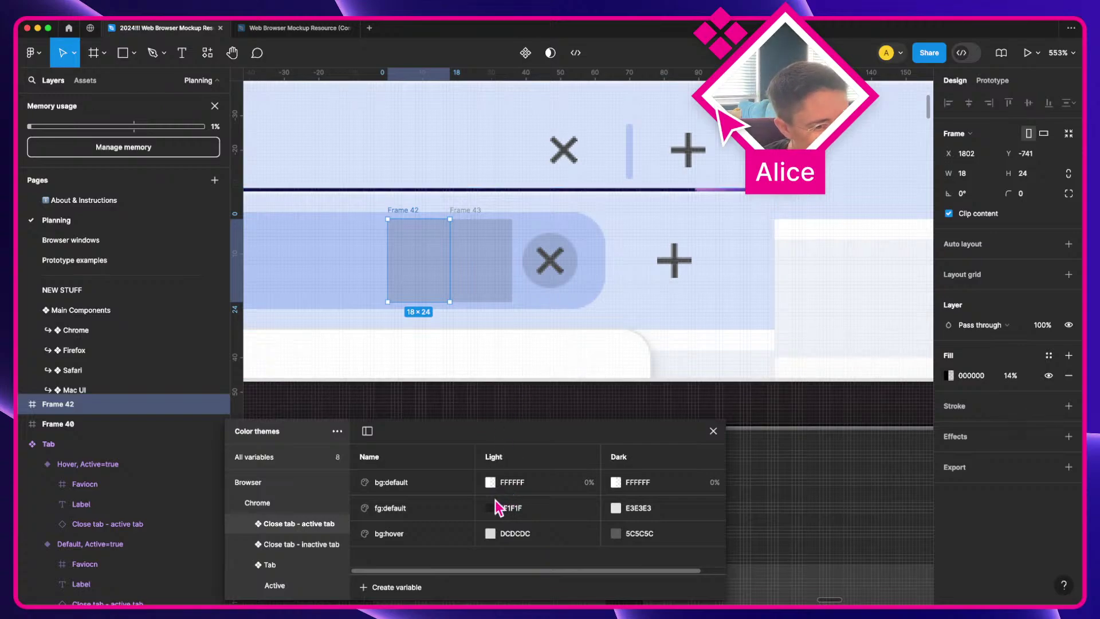
# Step: Check the inactive and active Hover close buttons' fill variables, then select bg:hover
pyautogui.scroll(10, 559, 345)
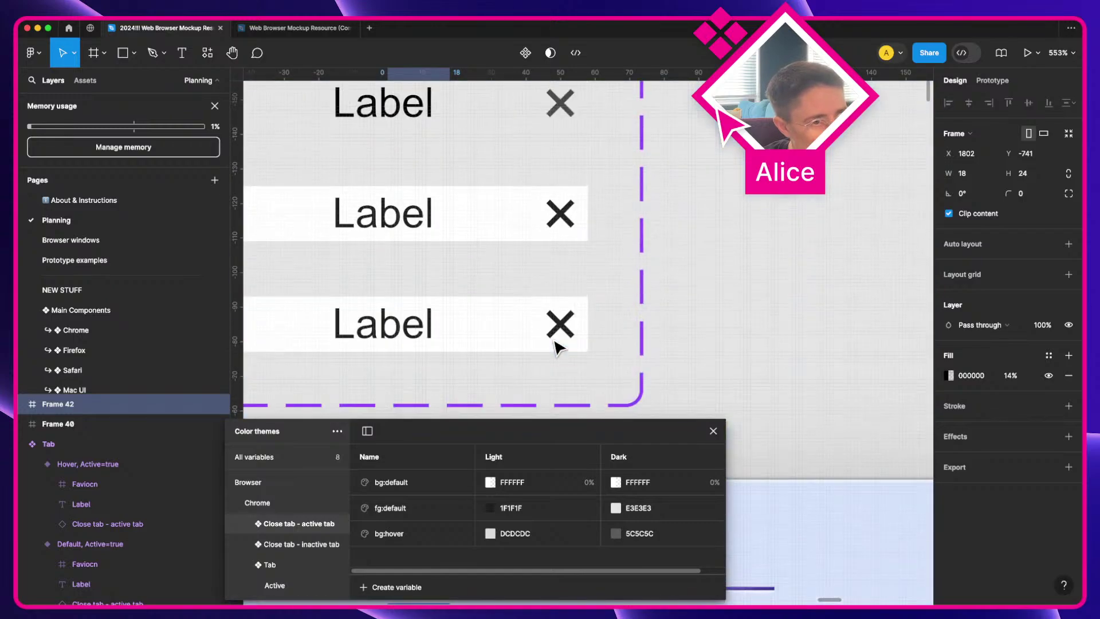
pyautogui.hscroll(-15, 571, 218)
pyautogui.scroll(4, 570, 217)
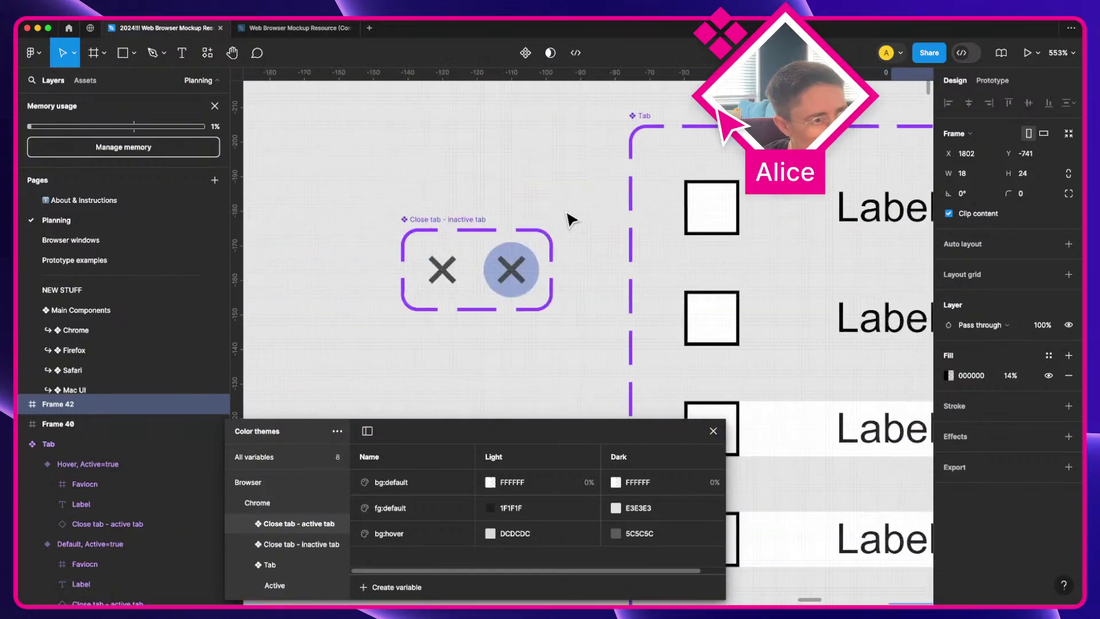
pyautogui.click(504, 275)
pyautogui.scroll(3, 494, 388)
pyautogui.scroll(-4, 498, 401)
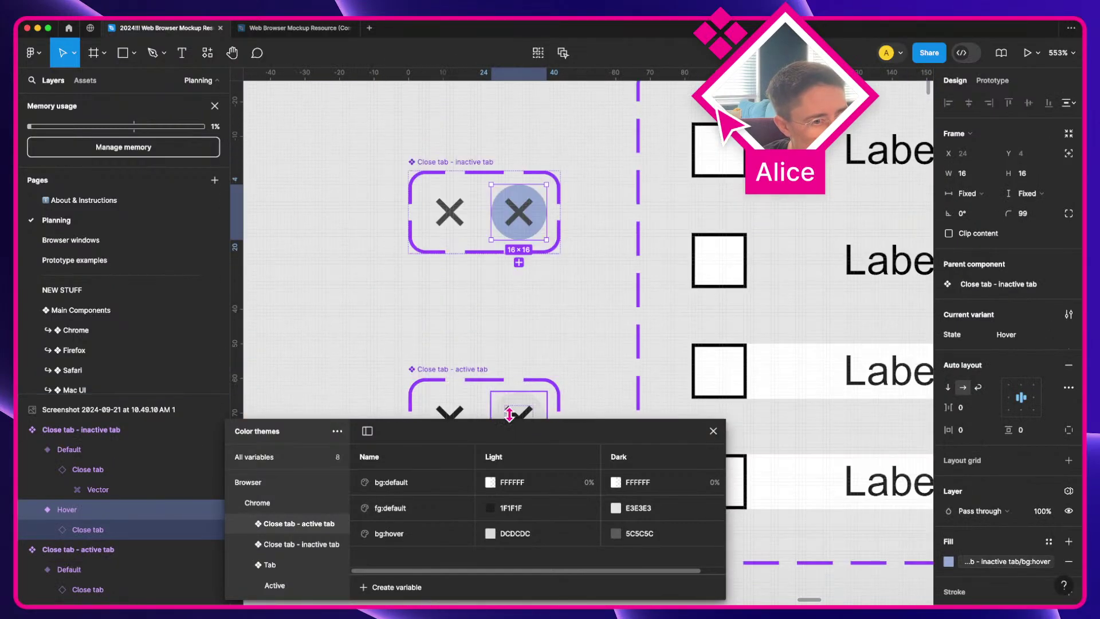
pyautogui.click(515, 410)
pyautogui.scroll(-3, 545, 319)
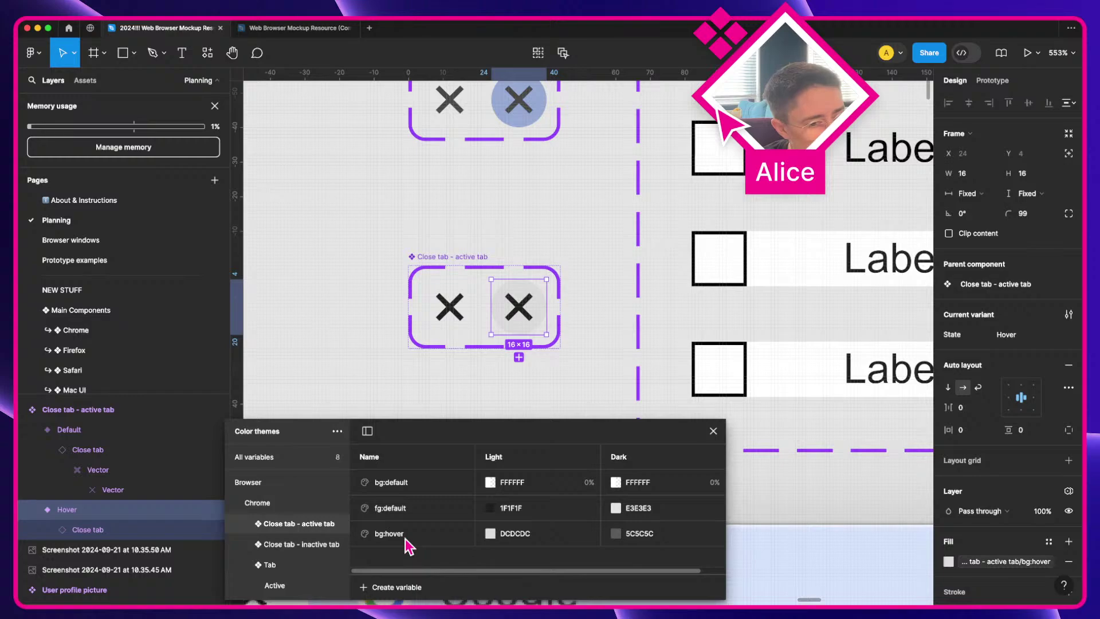
pyautogui.click(379, 542)
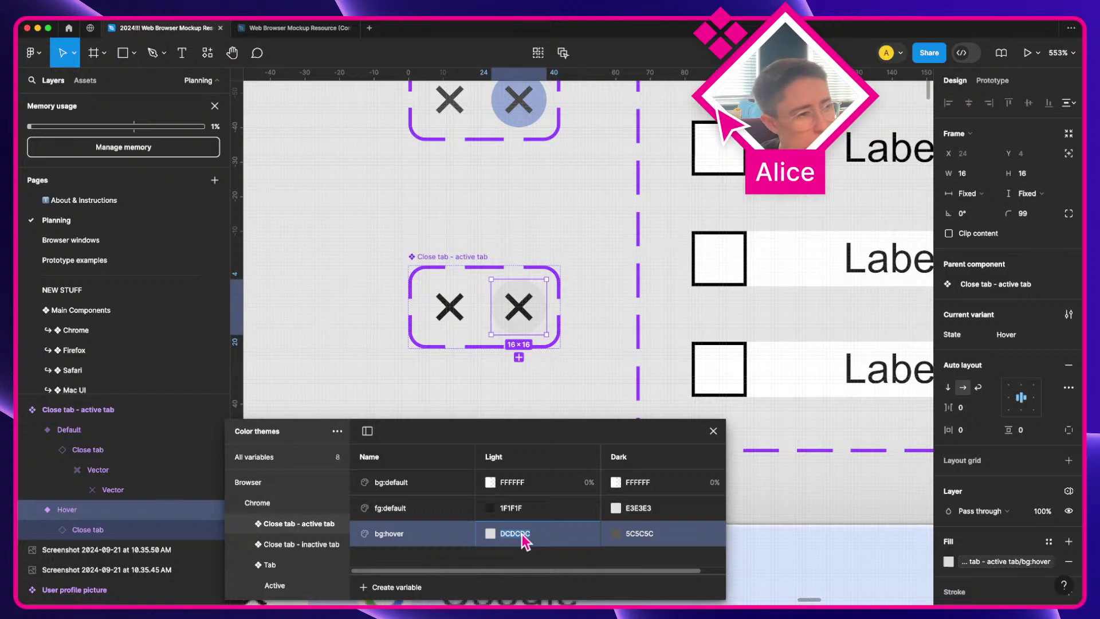
# Step: Set the active group's light bg:hover to 000000 at 14% opacity
pyautogui.click(490, 534)
pyautogui.write('000000')
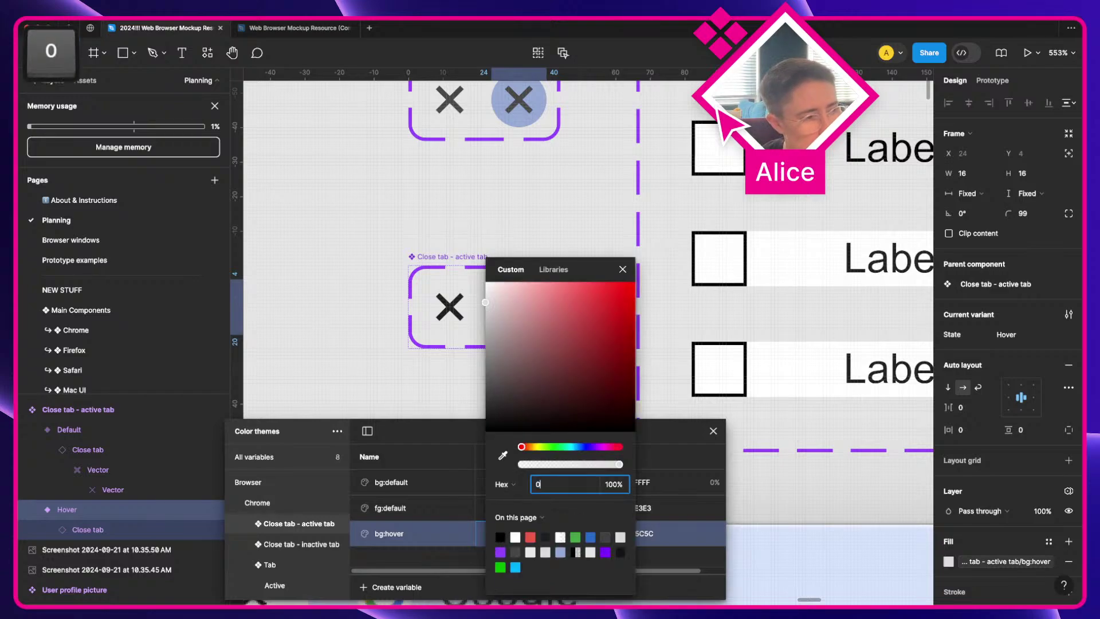
pyautogui.press('Tab')
pyautogui.write('14')
pyautogui.press('Return')
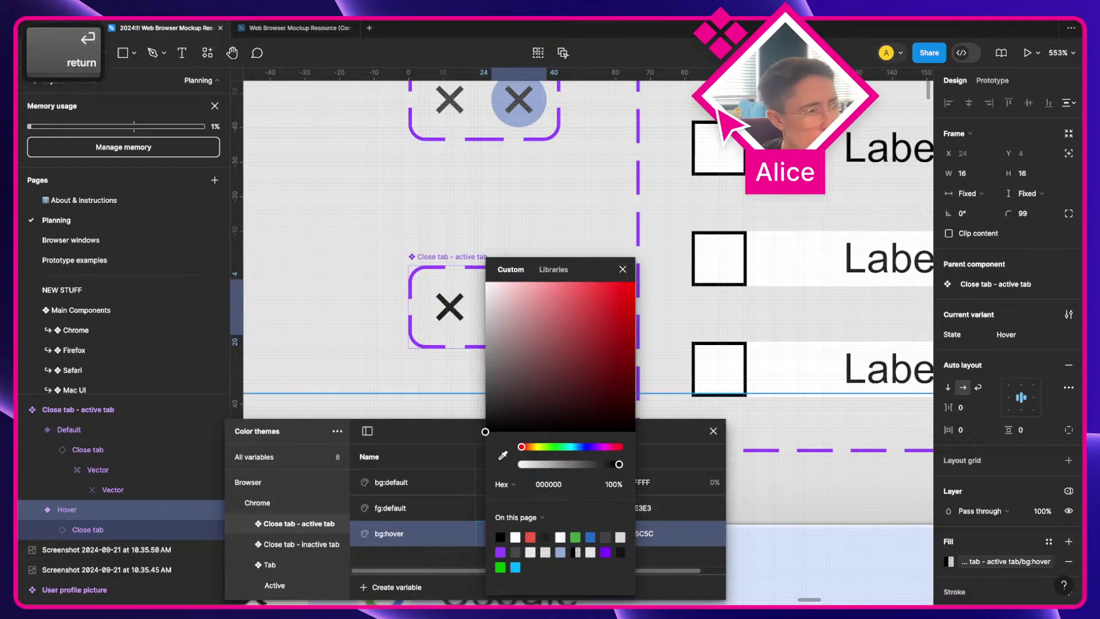
pyautogui.click(632, 279)
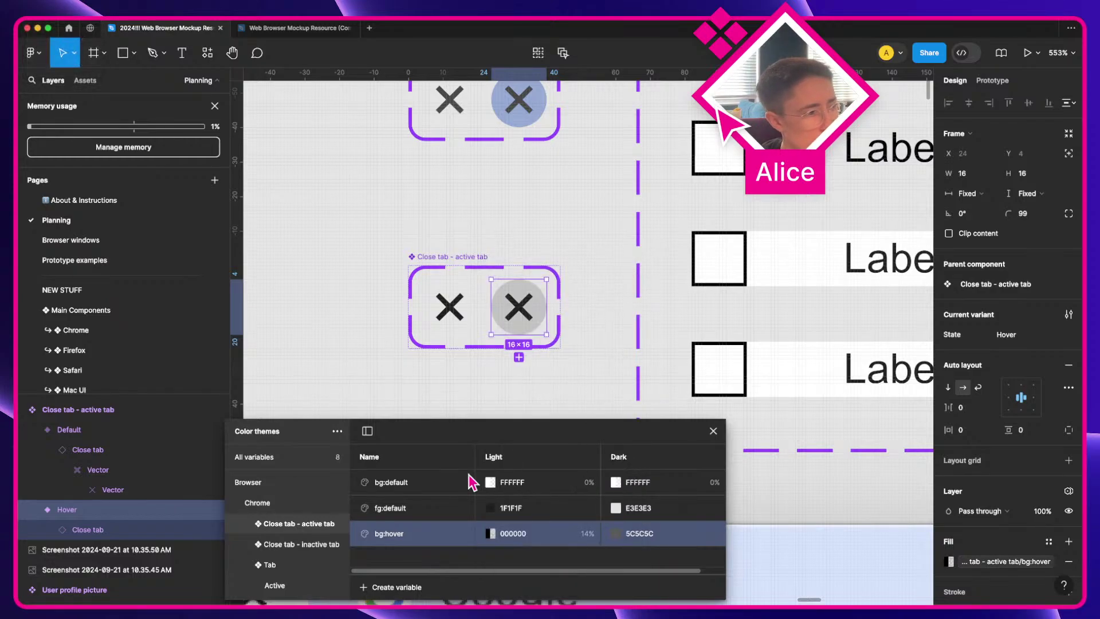
# Step: Set the Close tab - inactive tab light bg:hover to 00000024
pyautogui.click(298, 547)
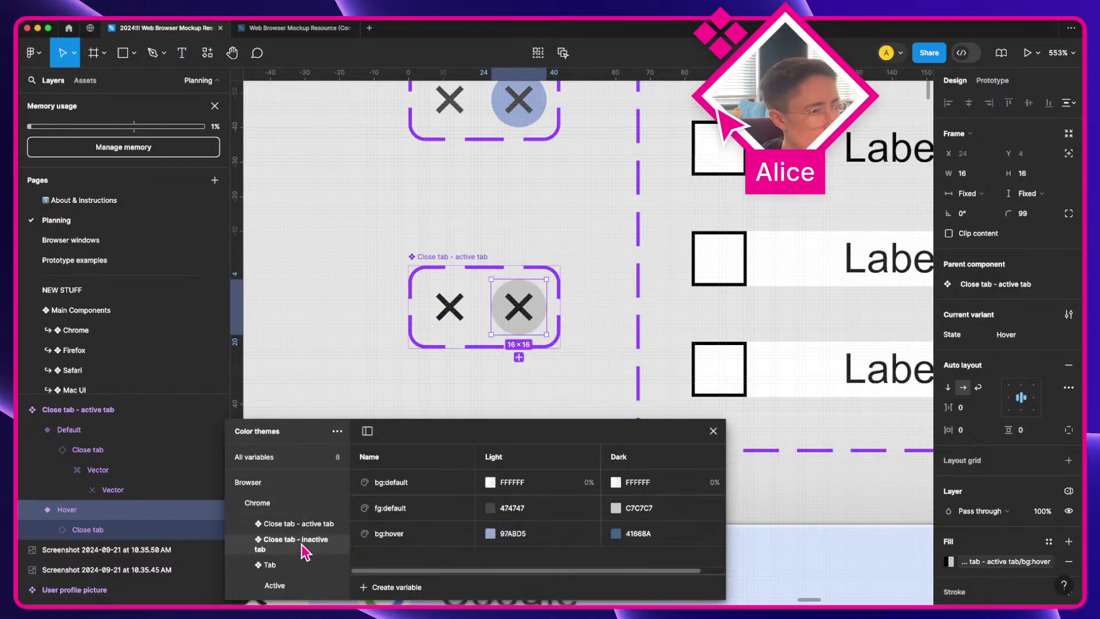
pyautogui.click(489, 535)
pyautogui.write('00000024')
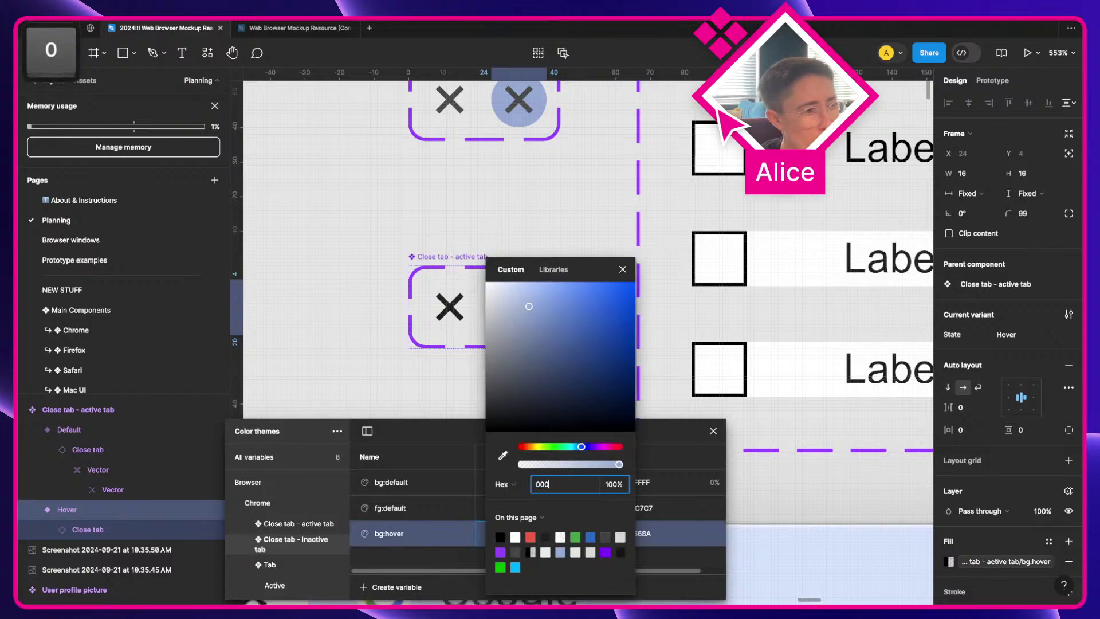
pyautogui.press('Return')
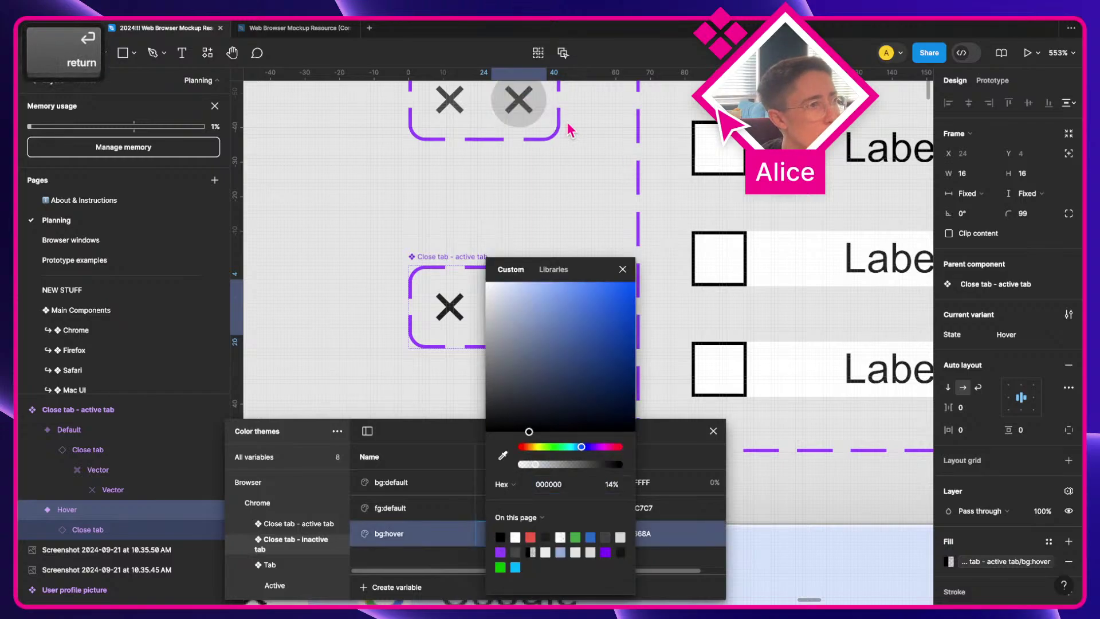
pyautogui.click(623, 269)
# Step: Zoom out and compare the inactive and active close-tab component sets
pyautogui.scroll(1, 582, 236)
pyautogui.scroll(1, 581, 236)
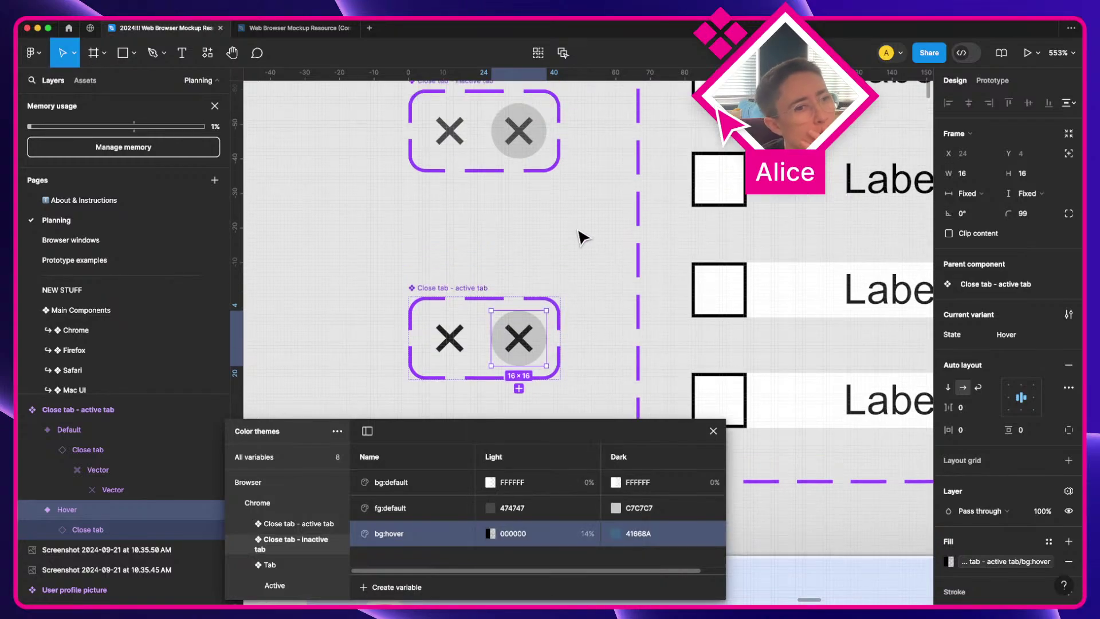
pyautogui.scroll(-1, 582, 236)
pyautogui.press('a')
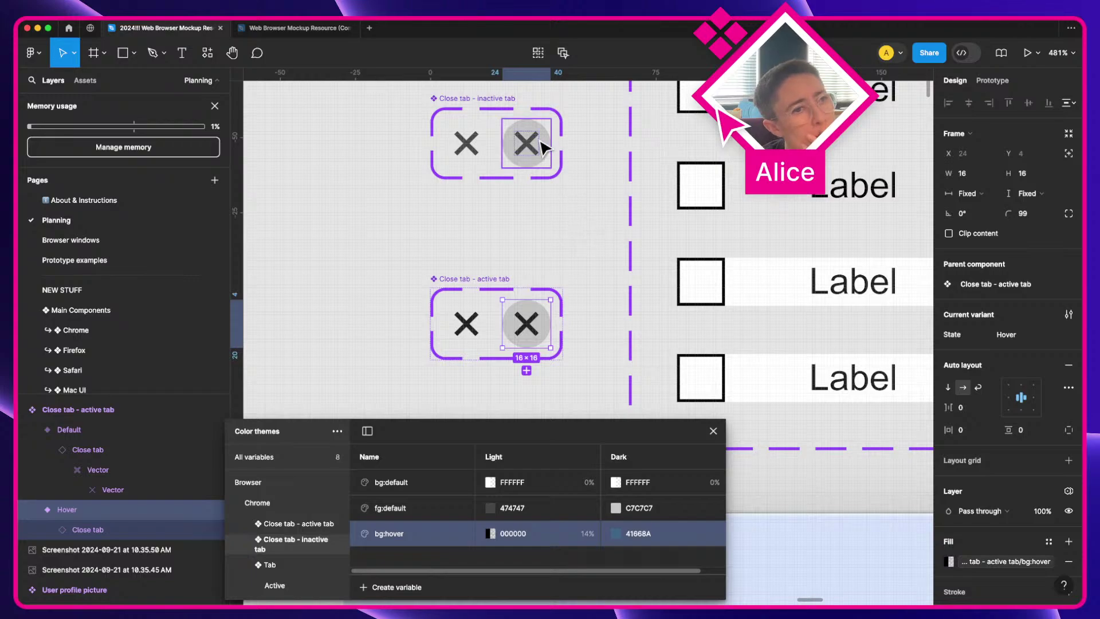
pyautogui.click(451, 99)
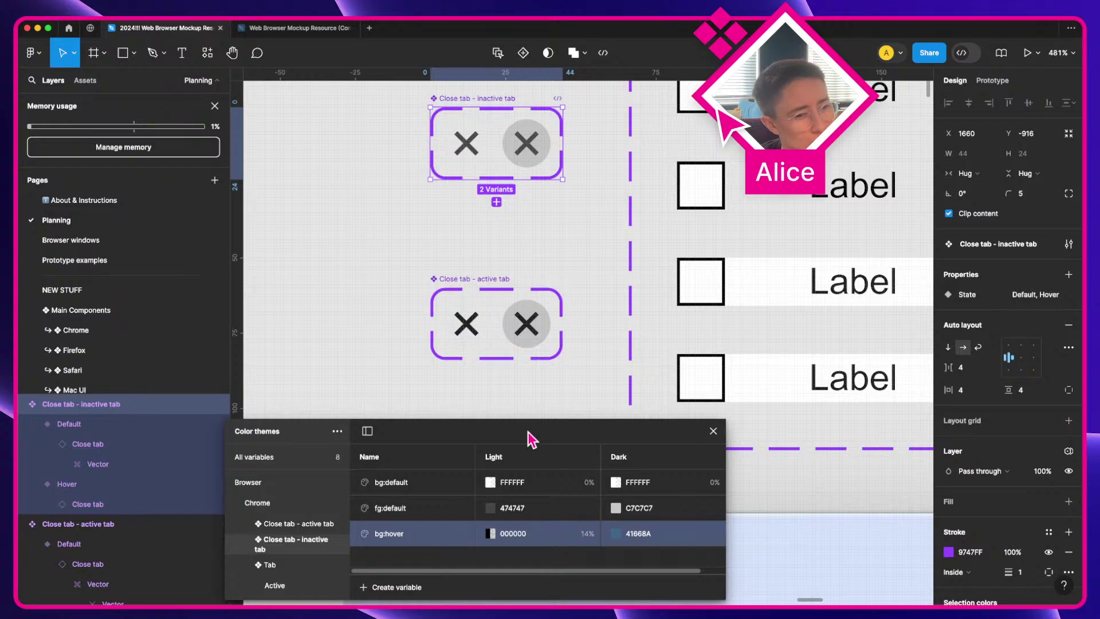
pyautogui.click(475, 289)
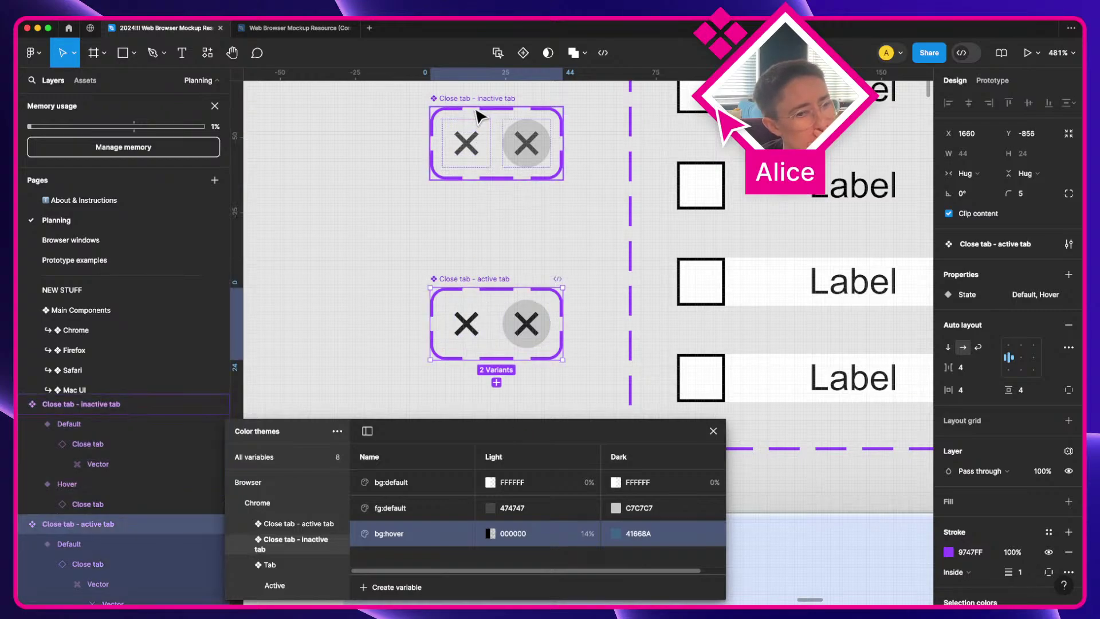
pyautogui.click(475, 116)
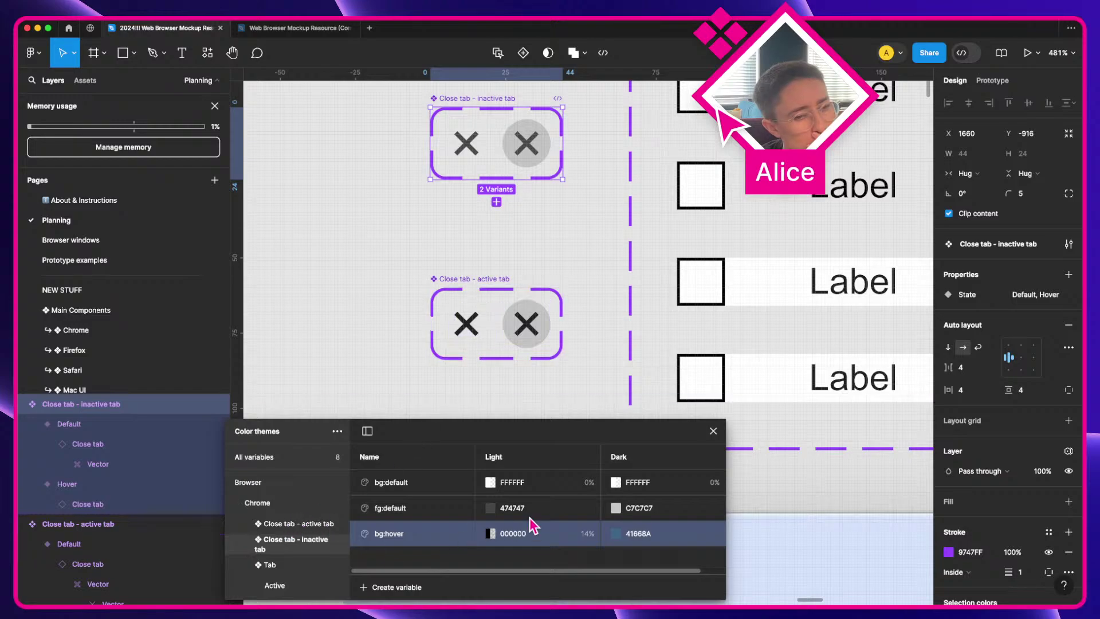
pyautogui.scroll(-15, 547, 394)
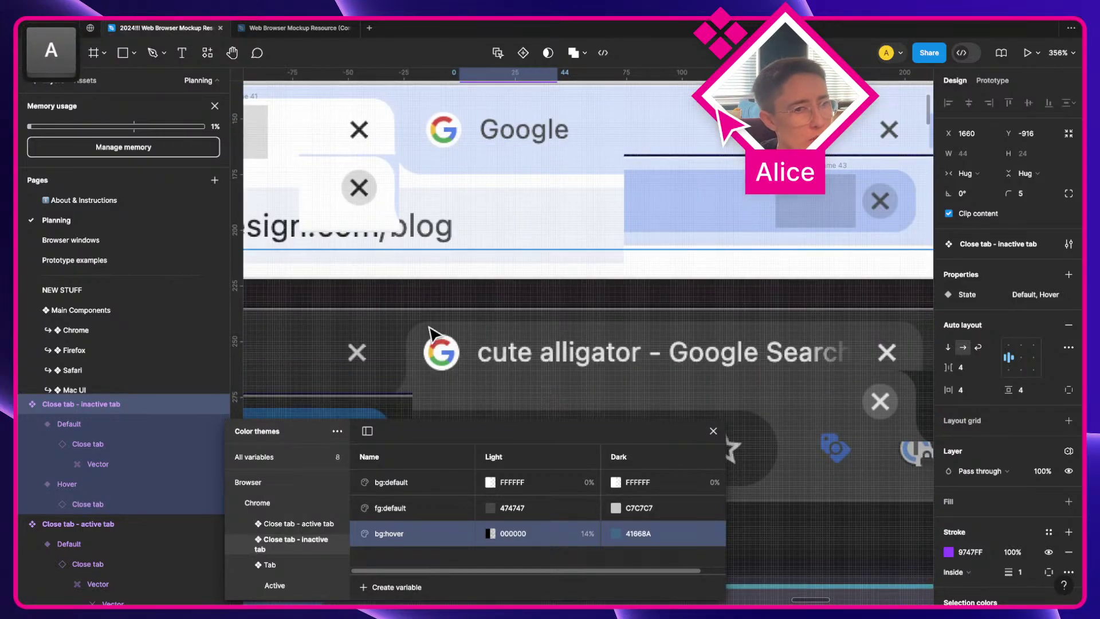
# Step: Draw a small swatch frame beside the dark close button and eyedrop its 41668A hover colour
pyautogui.scroll(-5, 432, 338)
pyautogui.hscroll(-2, 432, 339)
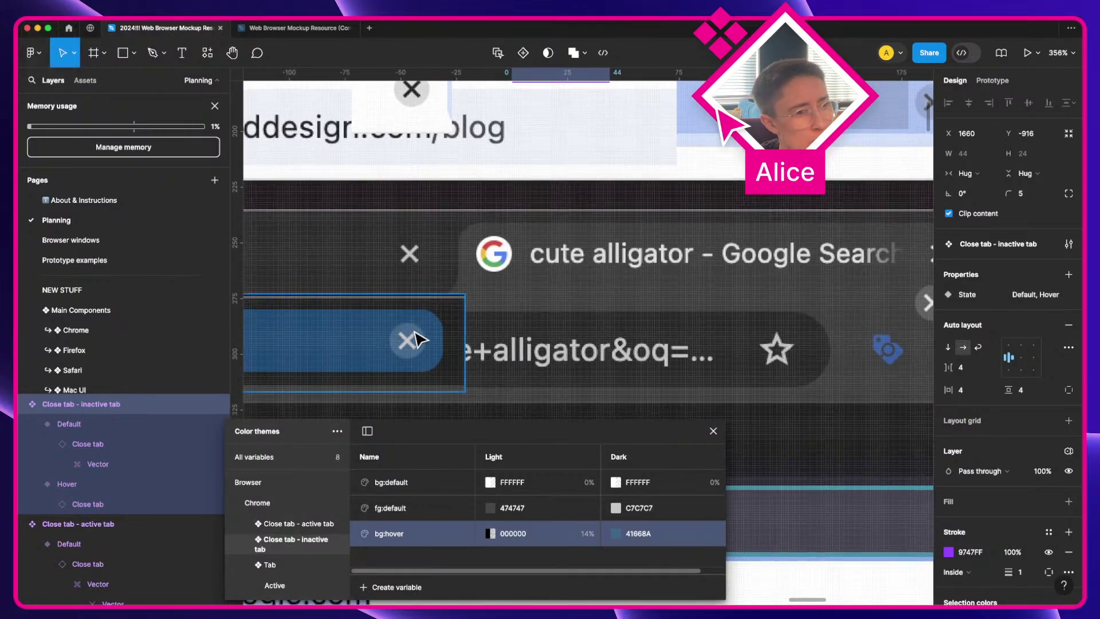
pyautogui.hscroll(-3, 362, 337)
pyautogui.scroll(10, 362, 337)
pyautogui.press('f')
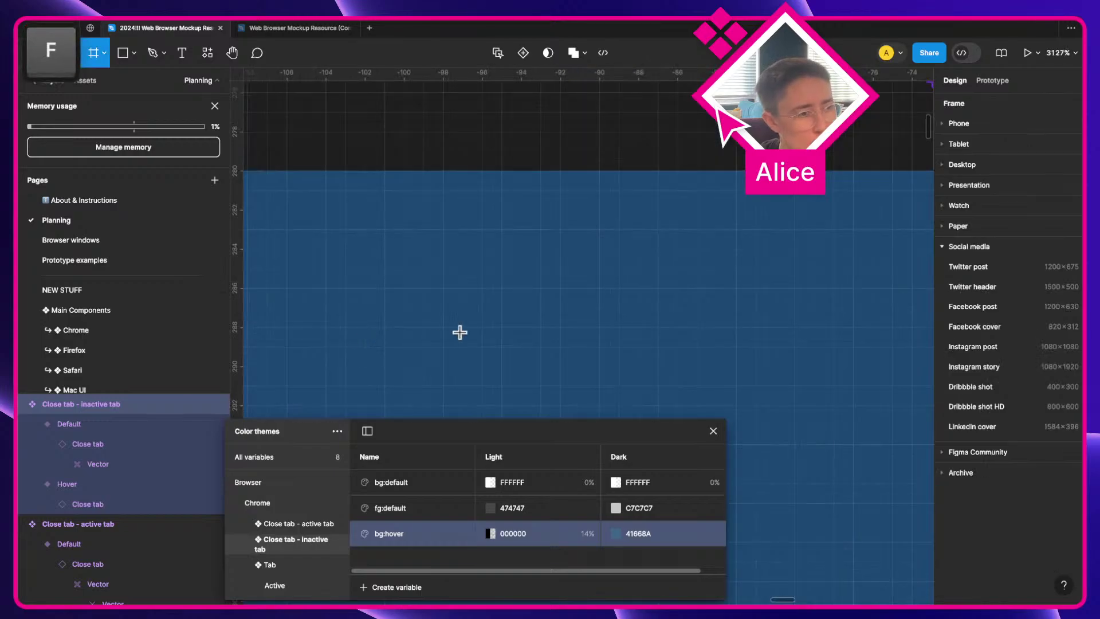
pyautogui.scroll(3, 663, 307)
pyautogui.press('a')
pyautogui.hscroll(3, 663, 307)
pyautogui.moveTo(631, 276); pyautogui.dragTo(745, 388)
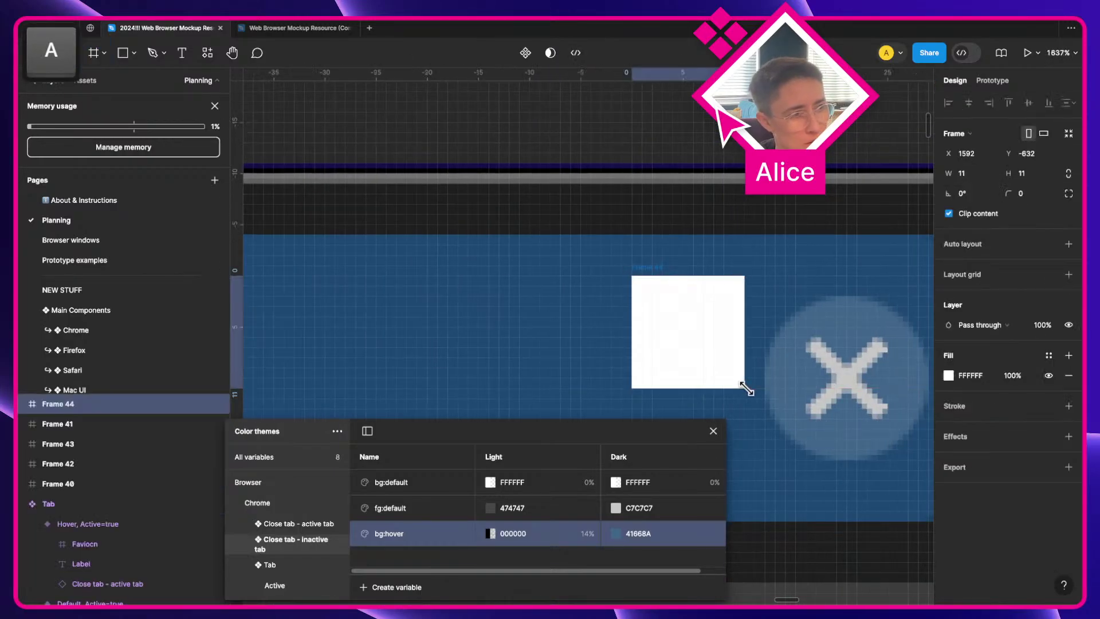
pyautogui.press('i')
pyautogui.click(791, 385)
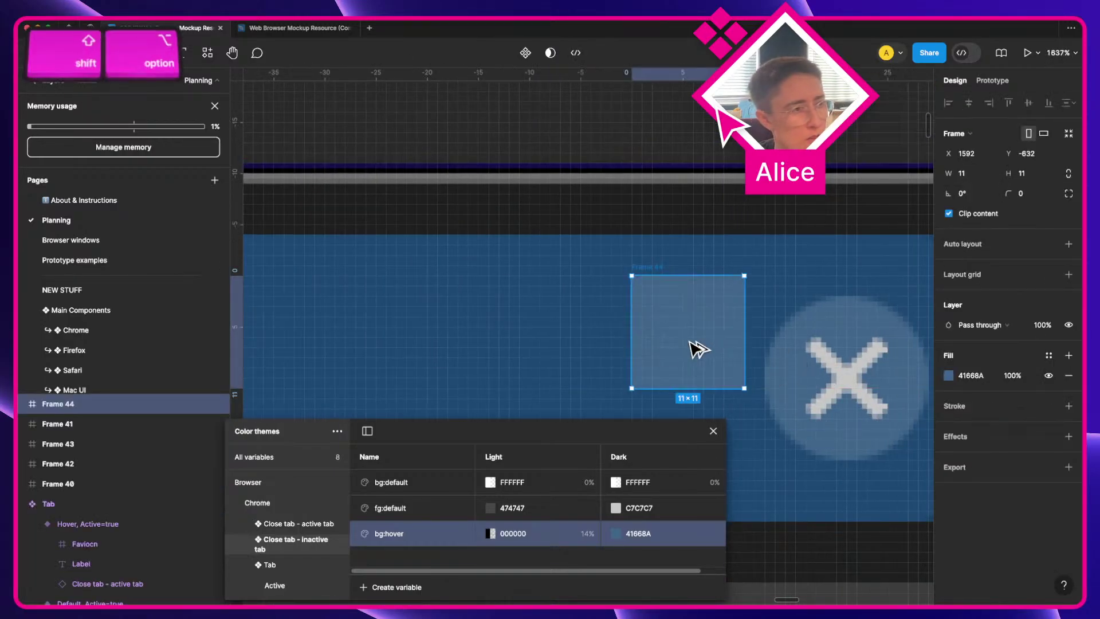
# Step: Duplicate the swatch to its left and give the copy an FFFFFF fill at 16% opacity
pyautogui.moveTo(692, 346); pyautogui.dragTo(557, 339)
pyautogui.click(974, 376)
pyautogui.write('fff')
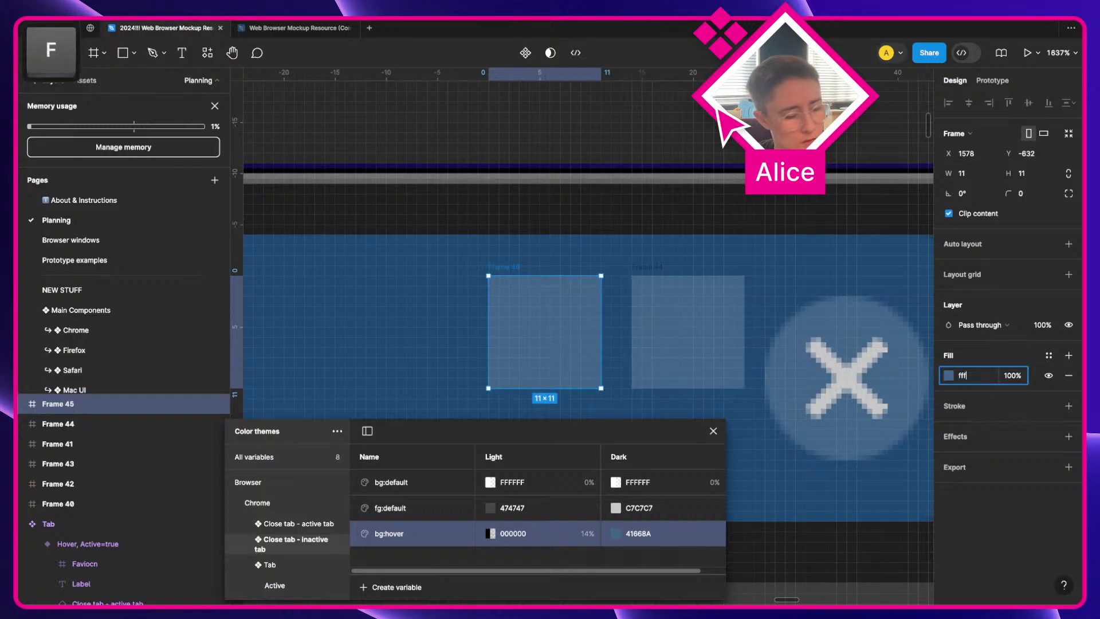
pyautogui.press('Tab')
pyautogui.write('14')
pyautogui.press('Return')
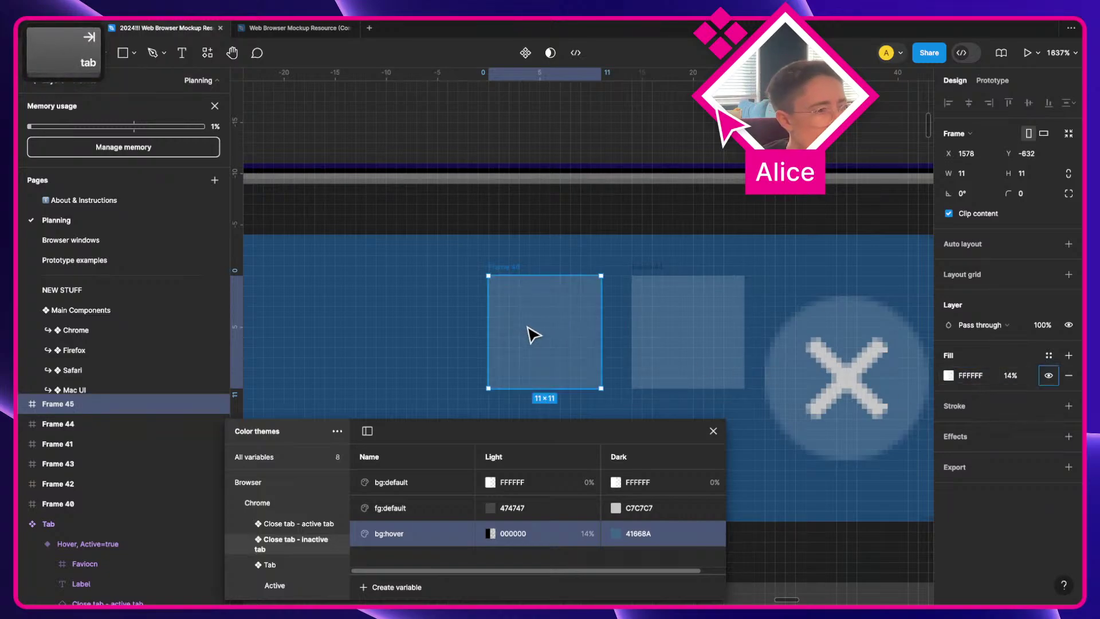
pyautogui.moveTo(536, 333); pyautogui.dragTo(560, 331)
pyautogui.click(468, 319)
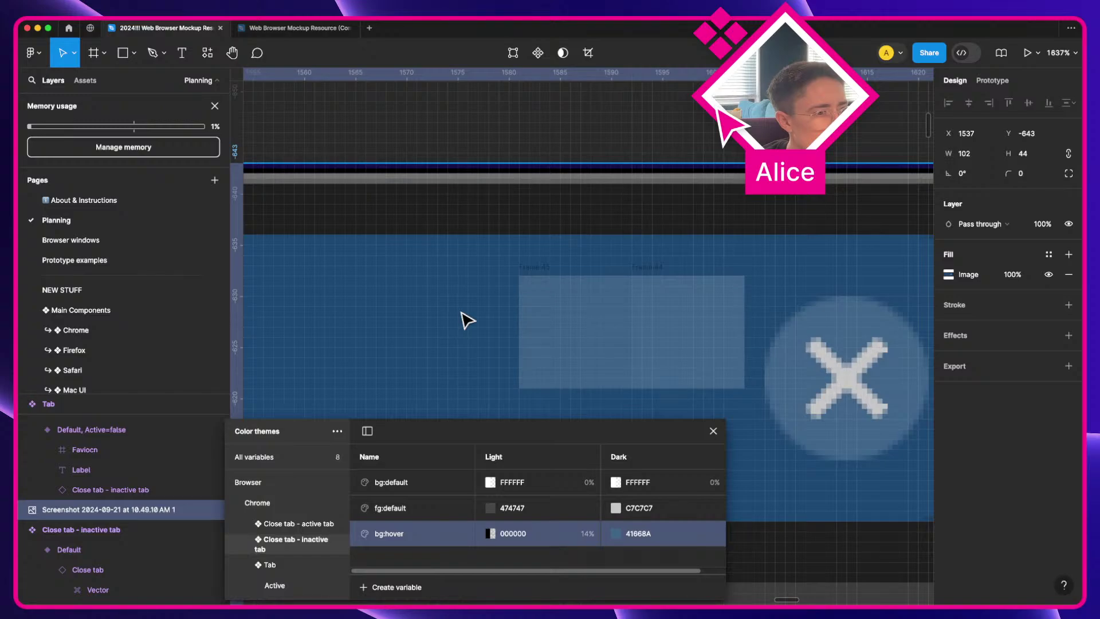
pyautogui.click(582, 338)
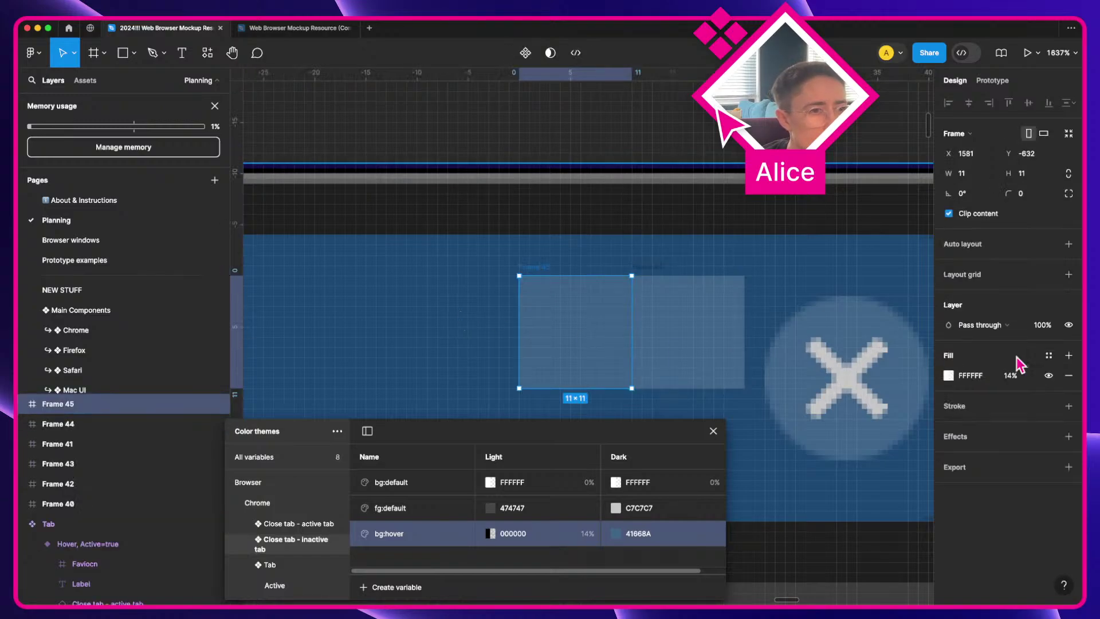
pyautogui.click(1011, 375)
pyautogui.press('Up')
pyautogui.press('Up')
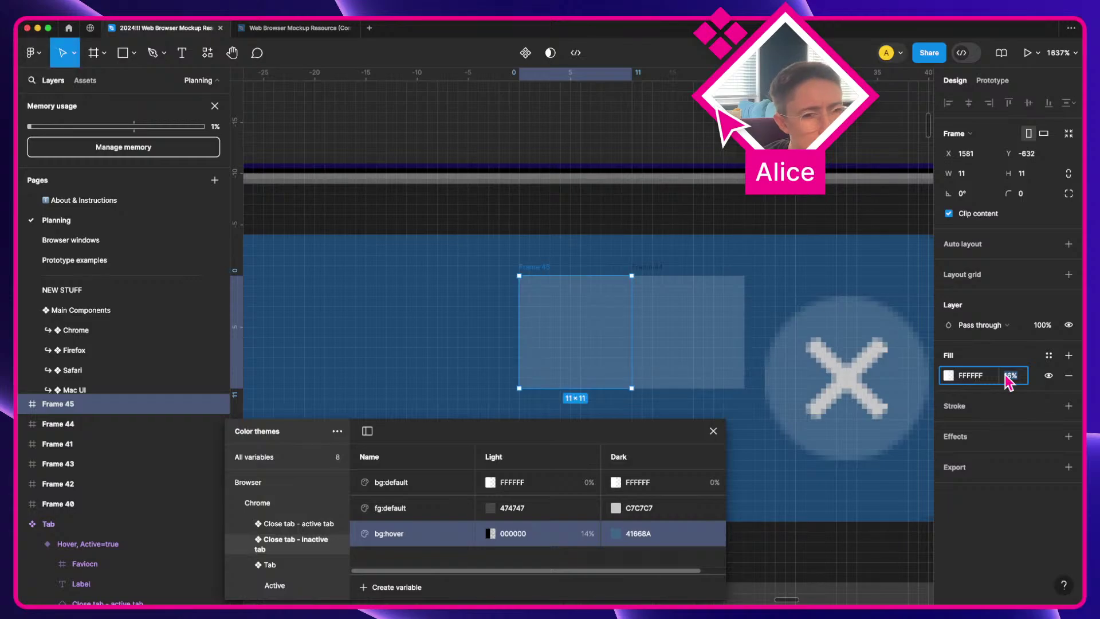
# Step: Set the inactive tab group's bg:hover Dark value to FFFFFF at 16% opacity
pyautogui.doubleClick(624, 532)
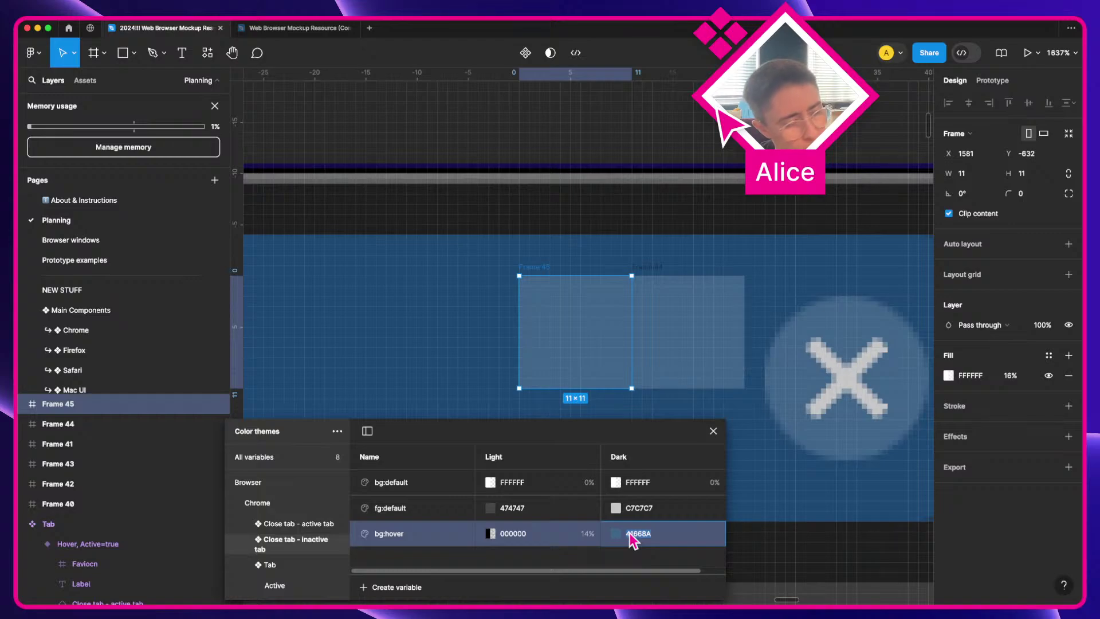
pyautogui.write('FFFFFF')
pyautogui.press('Tab')
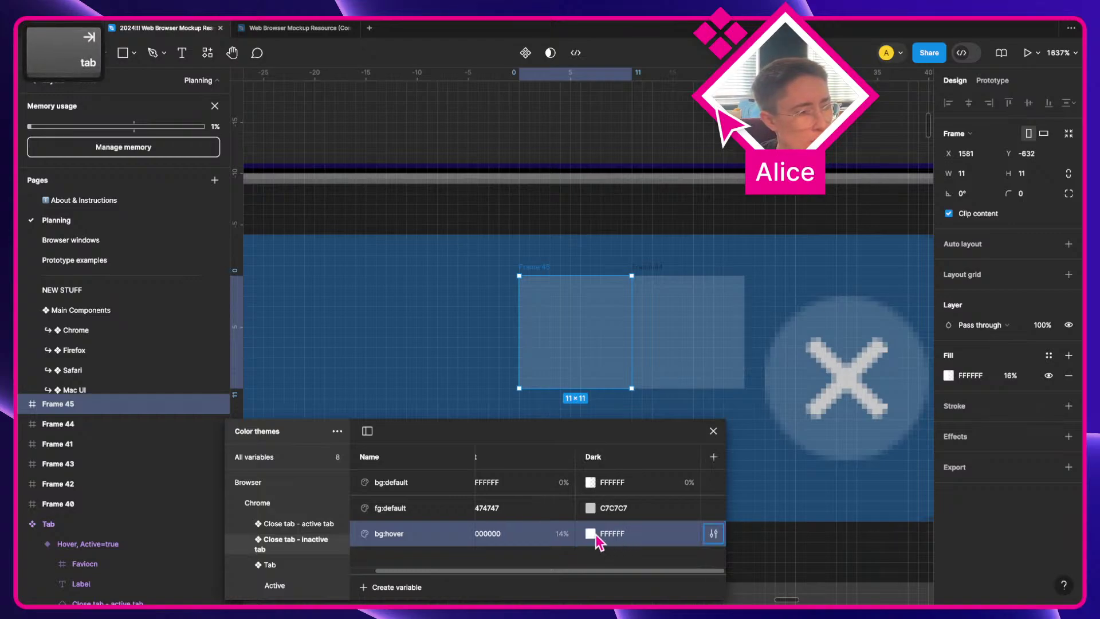
pyautogui.click(616, 534)
pyautogui.click(716, 484)
pyautogui.write('16')
pyautogui.press('Return')
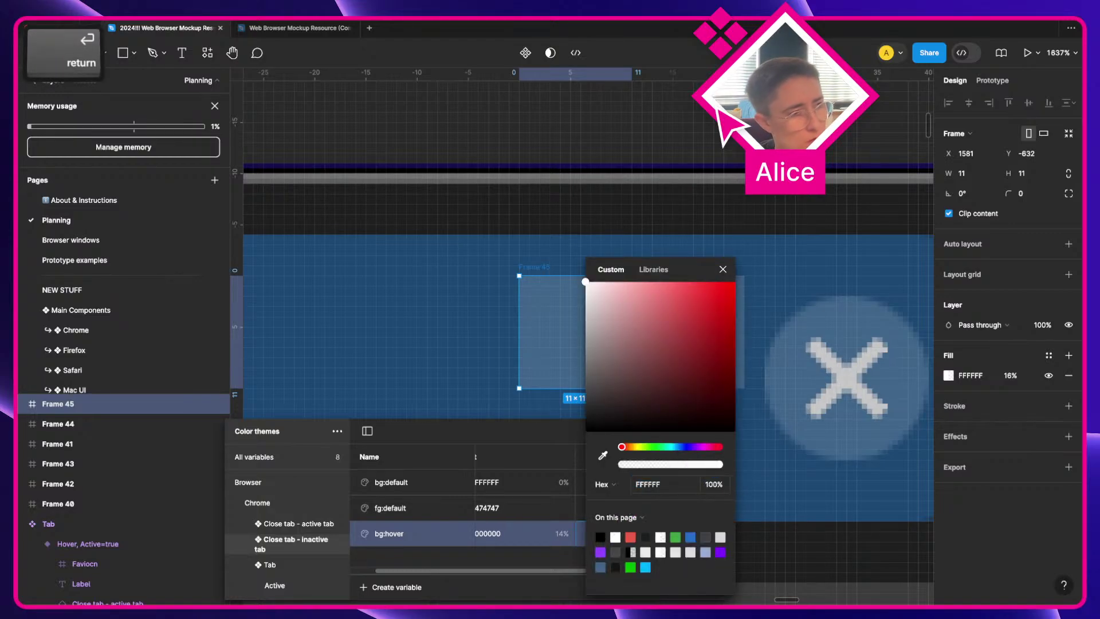
pyautogui.click(307, 524)
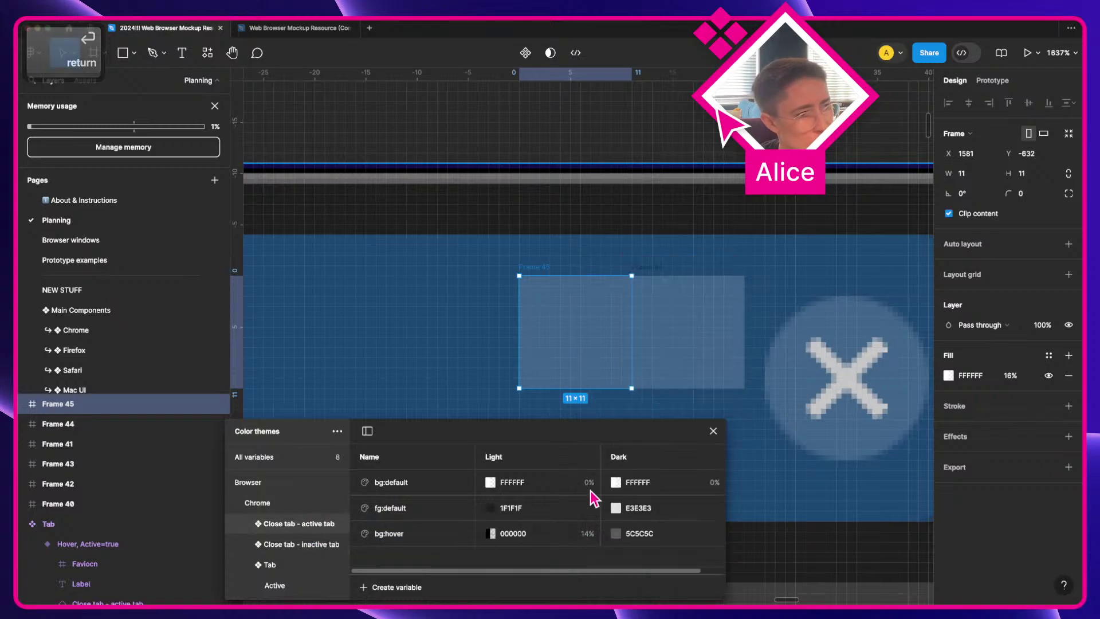
# Step: Move both swatches beside the active tab's close button and eyedrop its grey 5C5C5C
pyautogui.scroll(-1, 636, 404)
pyautogui.scroll(-5, 641, 412)
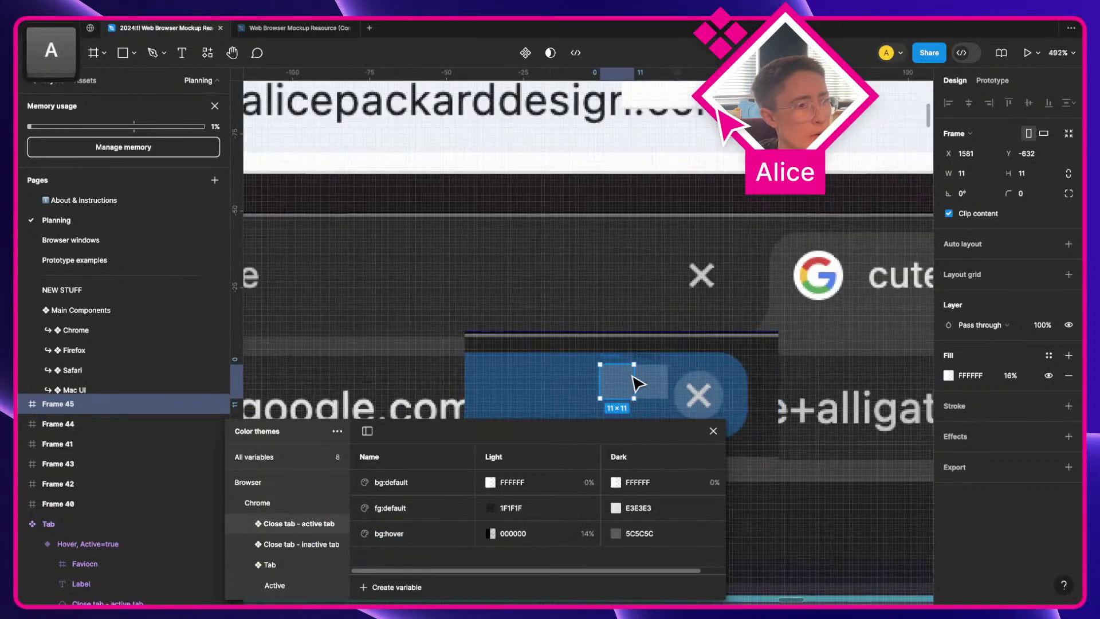
pyautogui.keyDown('shift'); pyautogui.click(651, 387); pyautogui.keyUp('shift')
pyautogui.moveTo(651, 387); pyautogui.dragTo(336, 272)
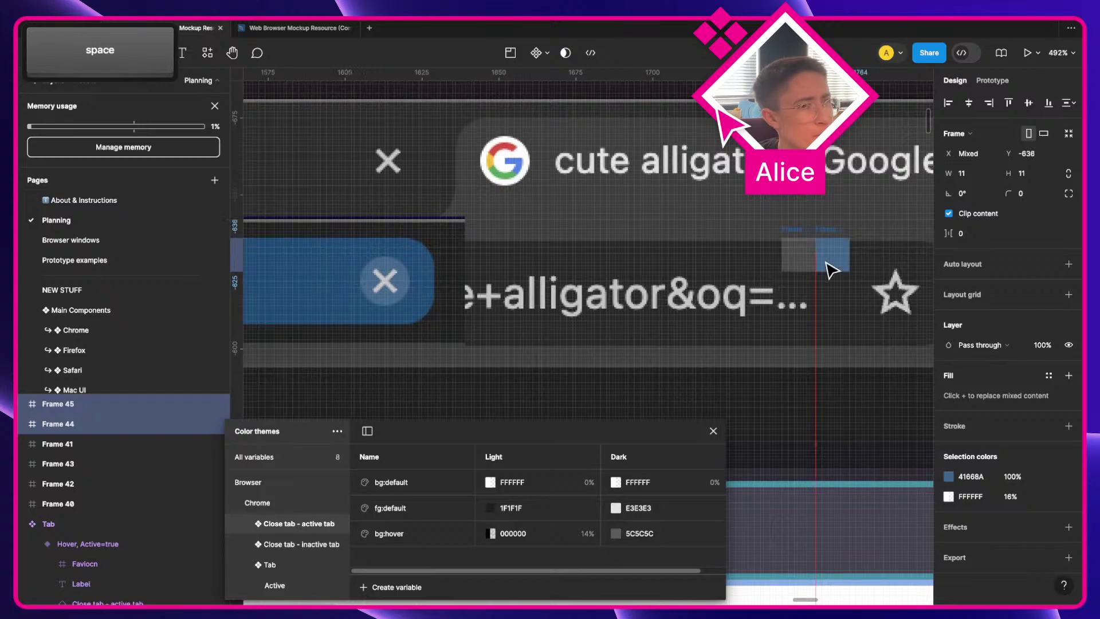
pyautogui.moveTo(1062, 301); pyautogui.dragTo(544, 234)
pyautogui.scroll(5, 541, 229)
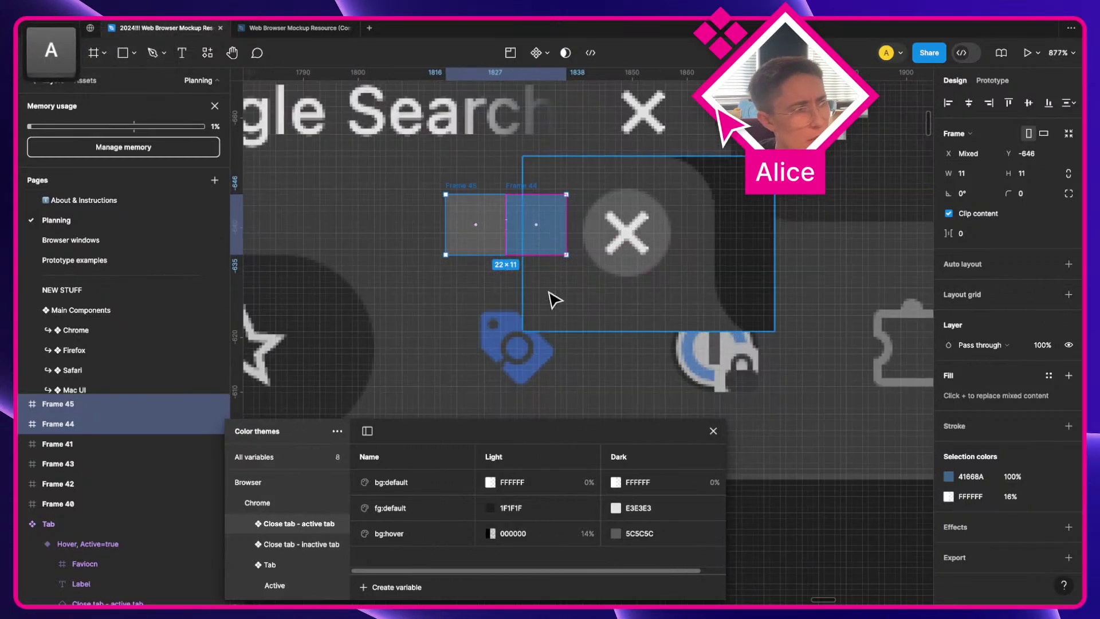
pyautogui.click(560, 252)
pyautogui.press('i')
pyautogui.click(608, 201)
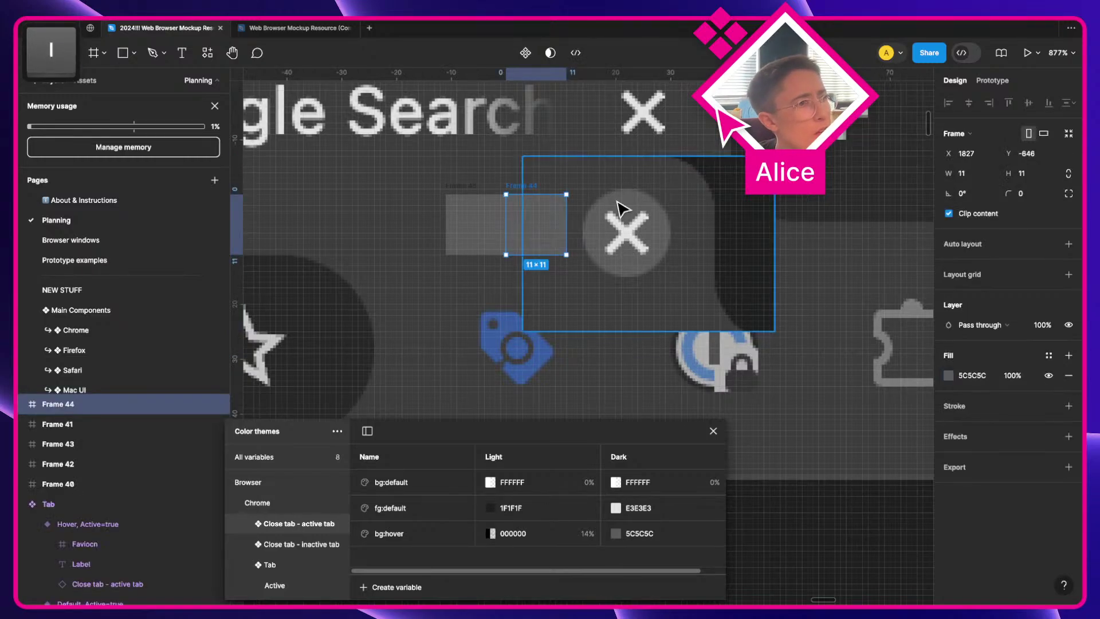
pyautogui.keyDown('shift'); pyautogui.click(471, 226); pyautogui.keyUp('shift')
pyautogui.click(545, 344)
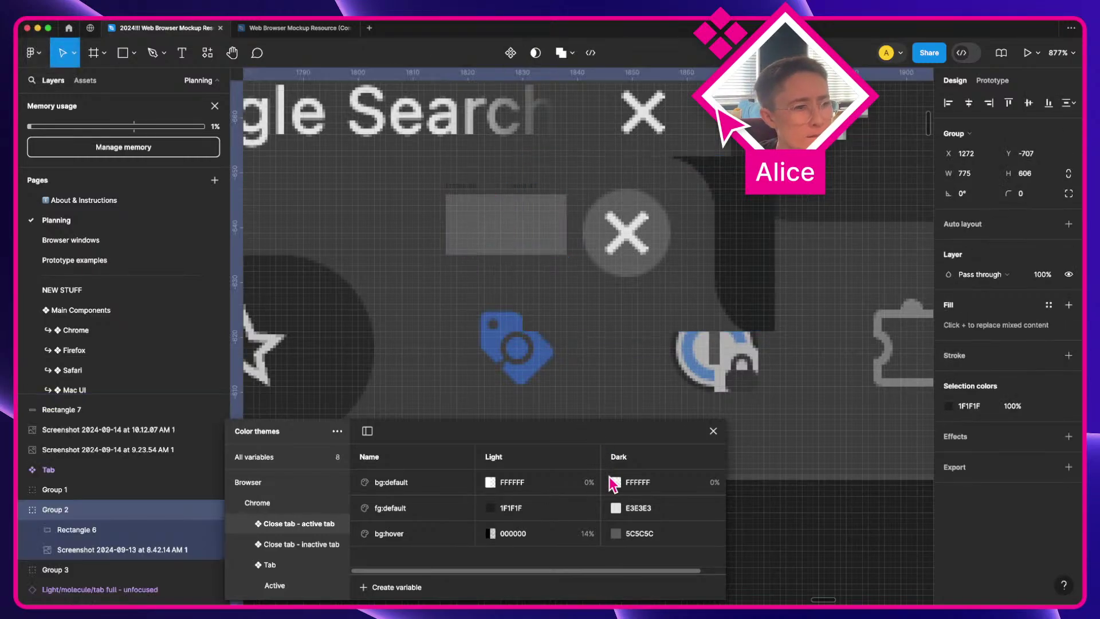
# Step: Set the active tab group's bg:hover Dark value to FFFFFF at 16% opacity
pyautogui.hscroll(2, 550, 568)
pyautogui.click(609, 539)
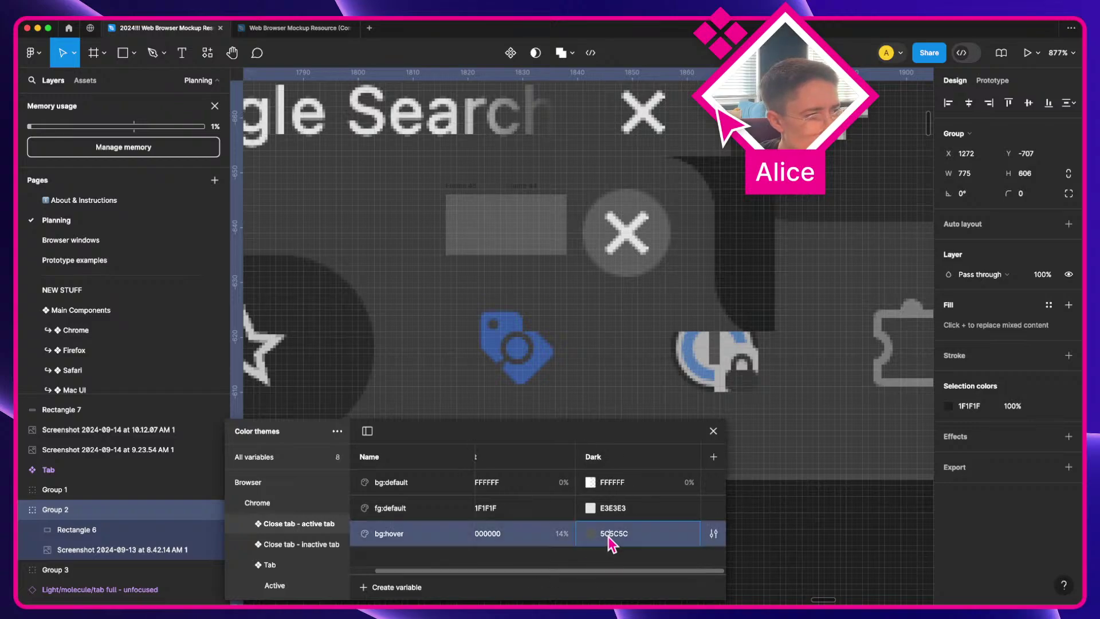
pyautogui.write('FFFFFF')
pyautogui.click(590, 533)
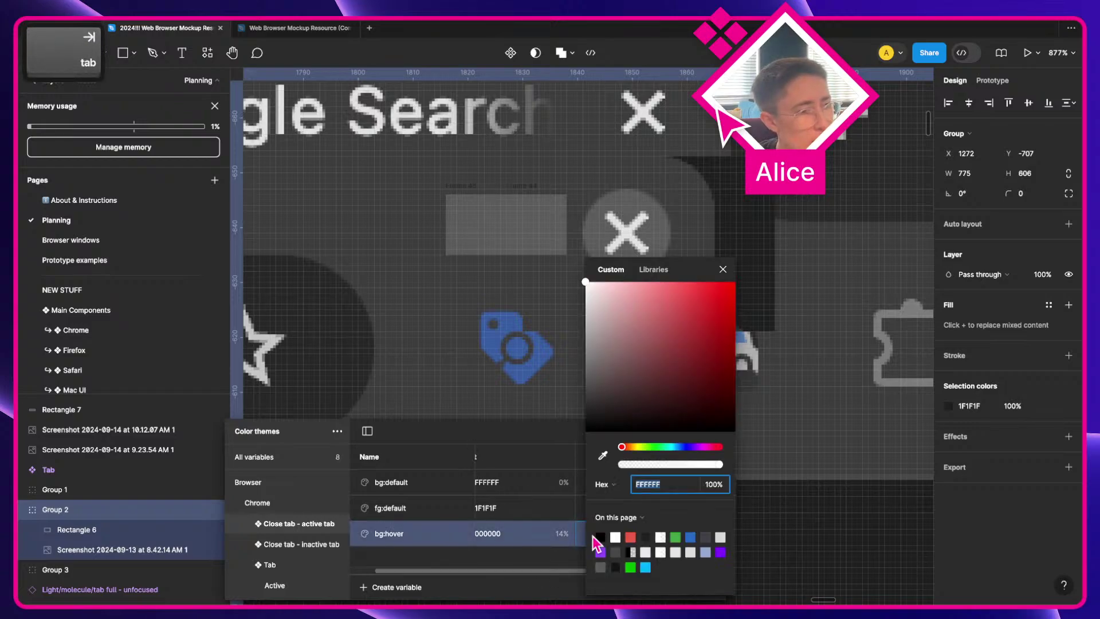
pyautogui.press('Tab')
pyautogui.press('Tab')
pyautogui.write('16')
pyautogui.press('Return')
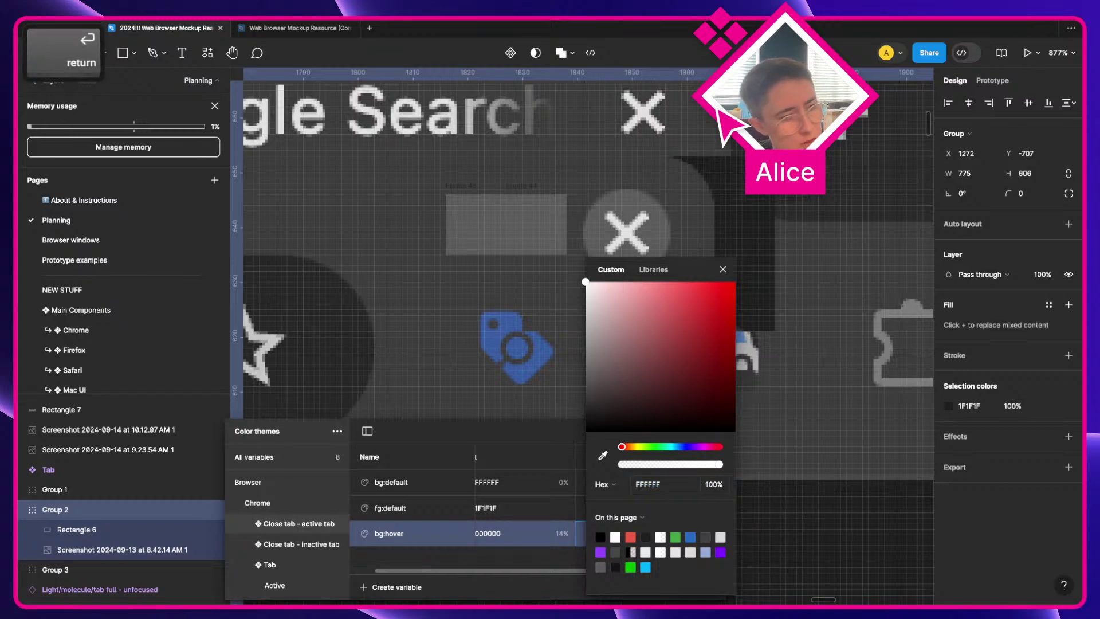
pyautogui.click(723, 270)
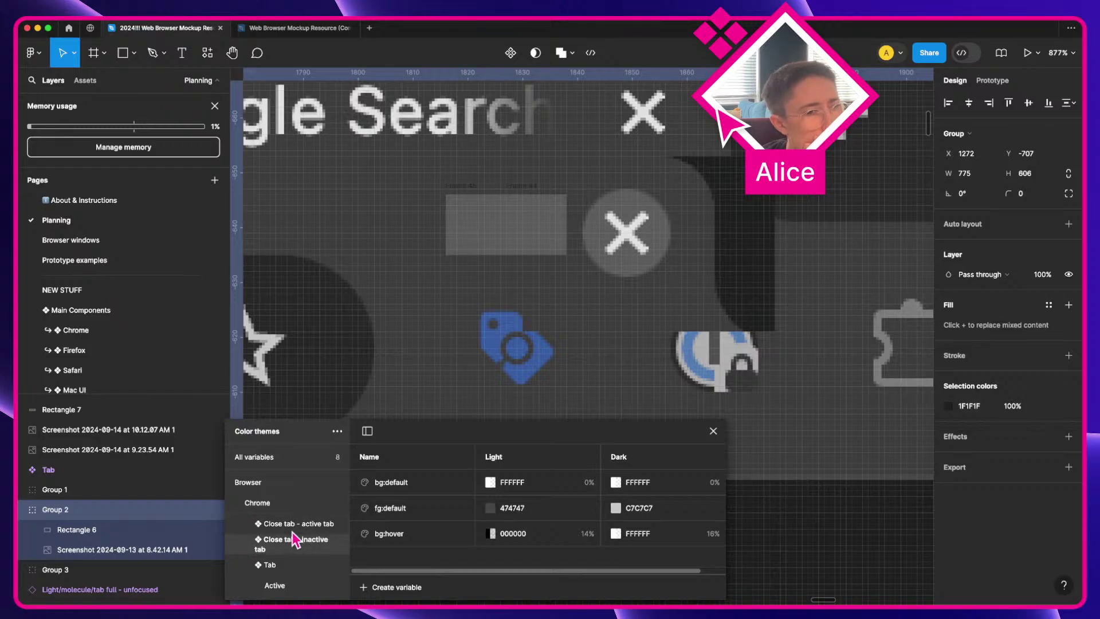
# Step: Compare the inactive and active groups' fg:default and bg:hover variables
pyautogui.press('Up')
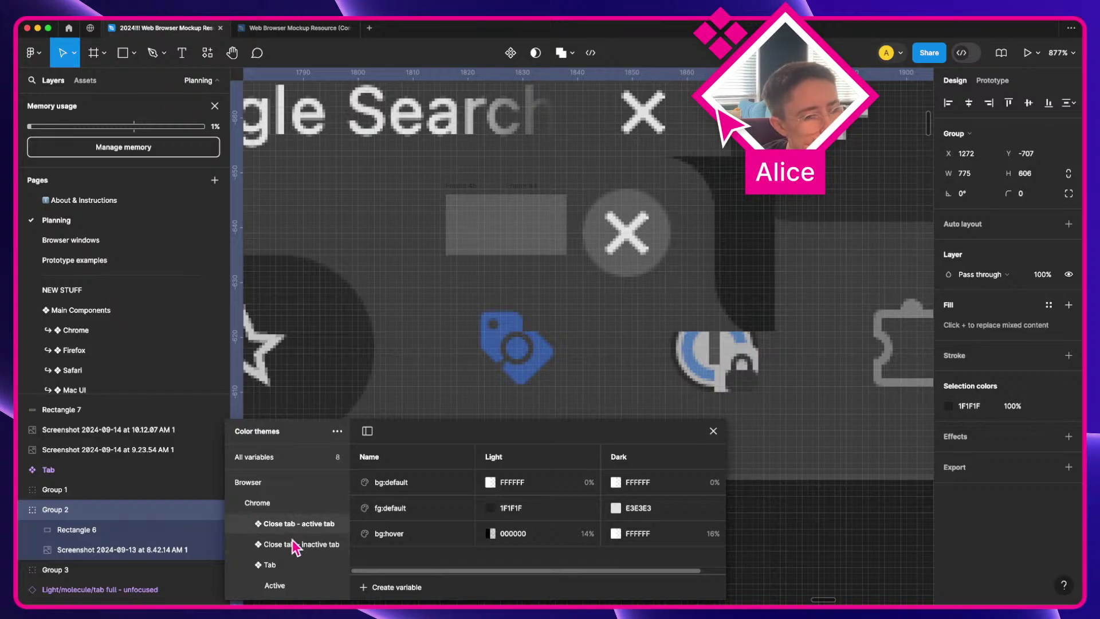
pyautogui.click(420, 515)
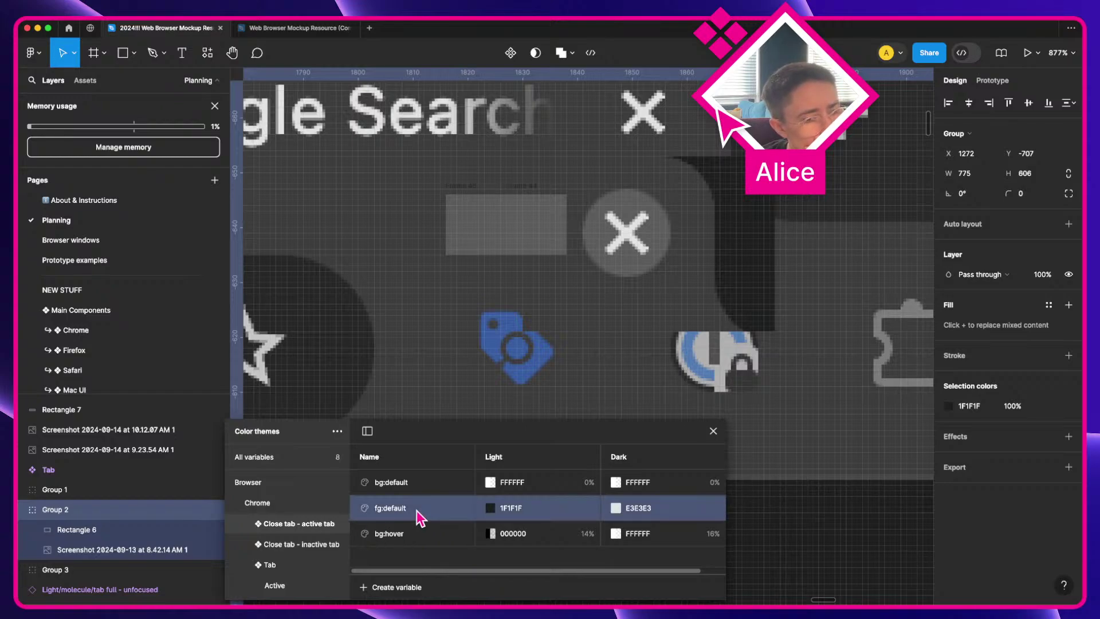
pyautogui.click(411, 544)
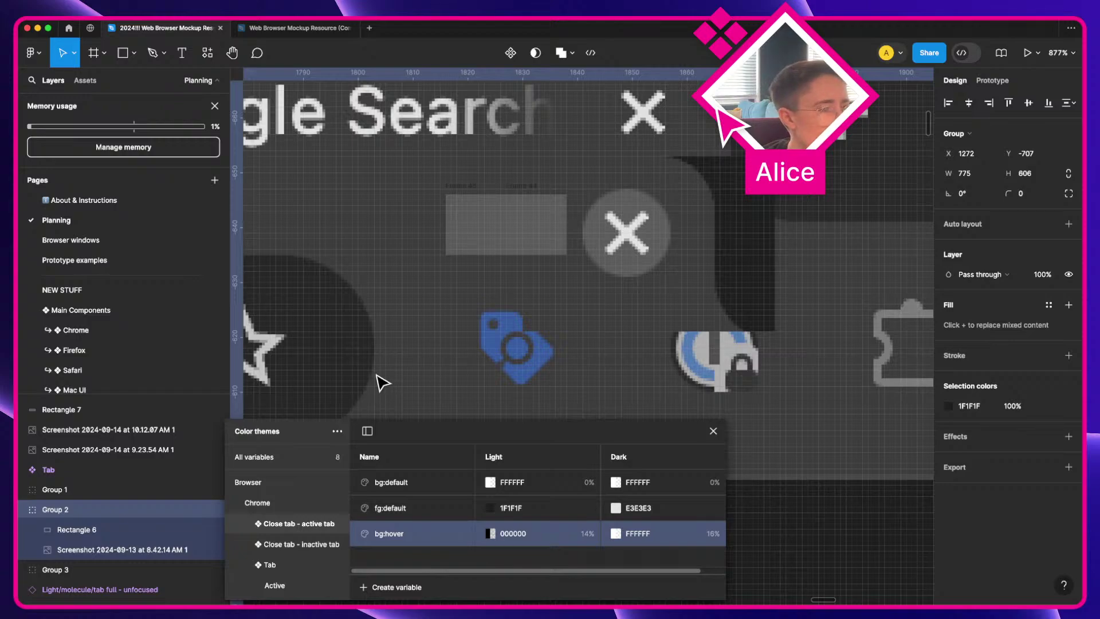
# Step: Try deleting the inactive-tab group and shortening the active group's name, then undo both
pyautogui.scroll(-10, 377, 378)
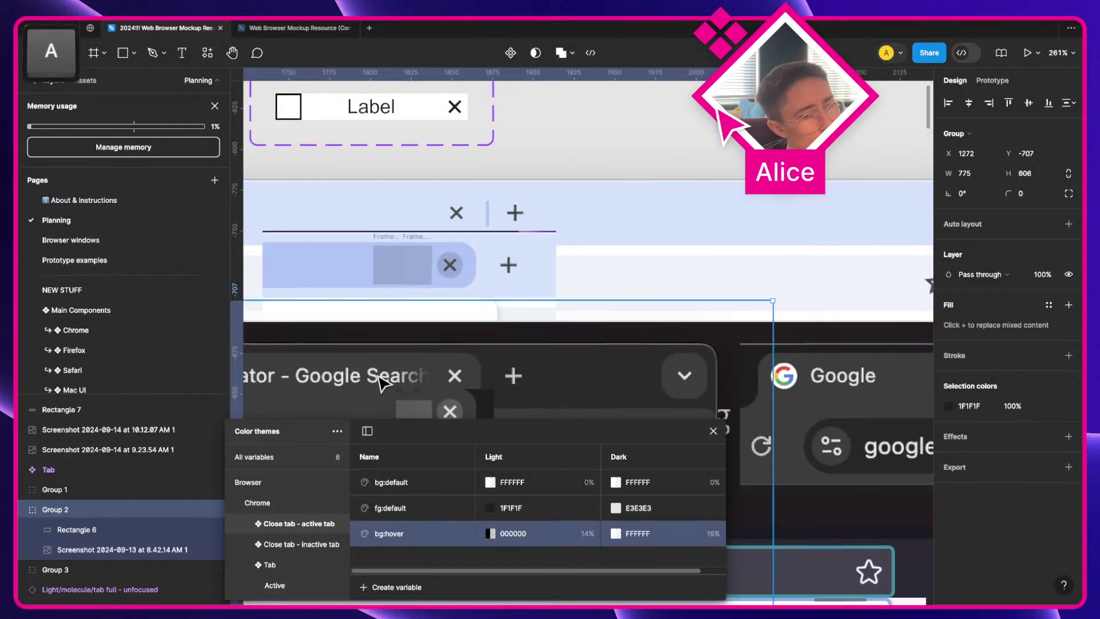
pyautogui.scroll(2, 673, 313)
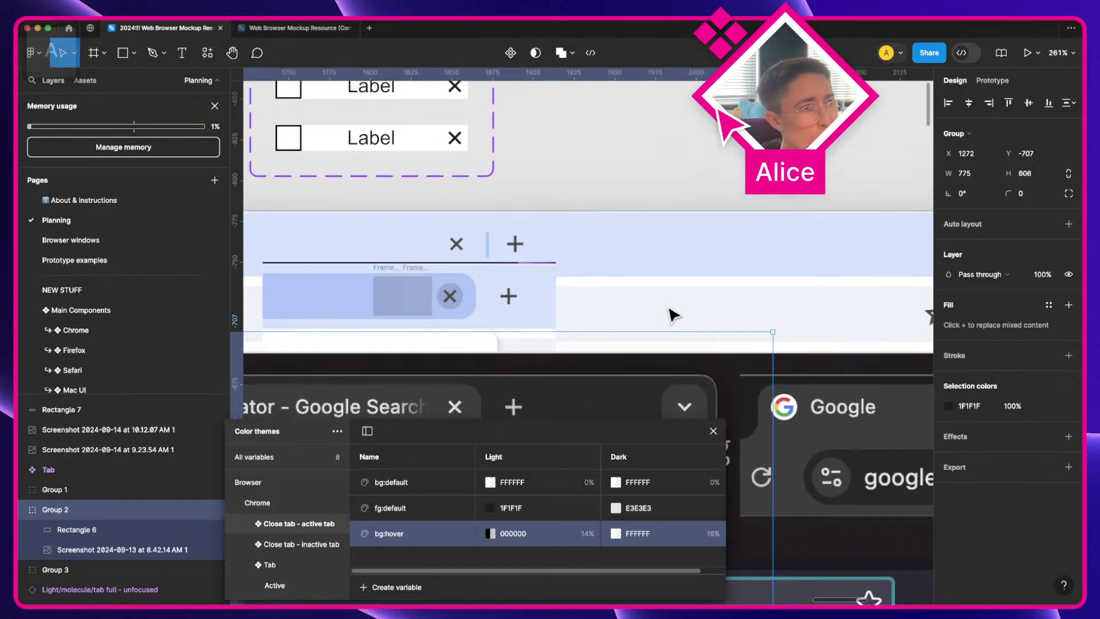
pyautogui.scroll(5, 673, 314)
pyautogui.hscroll(-6, 673, 314)
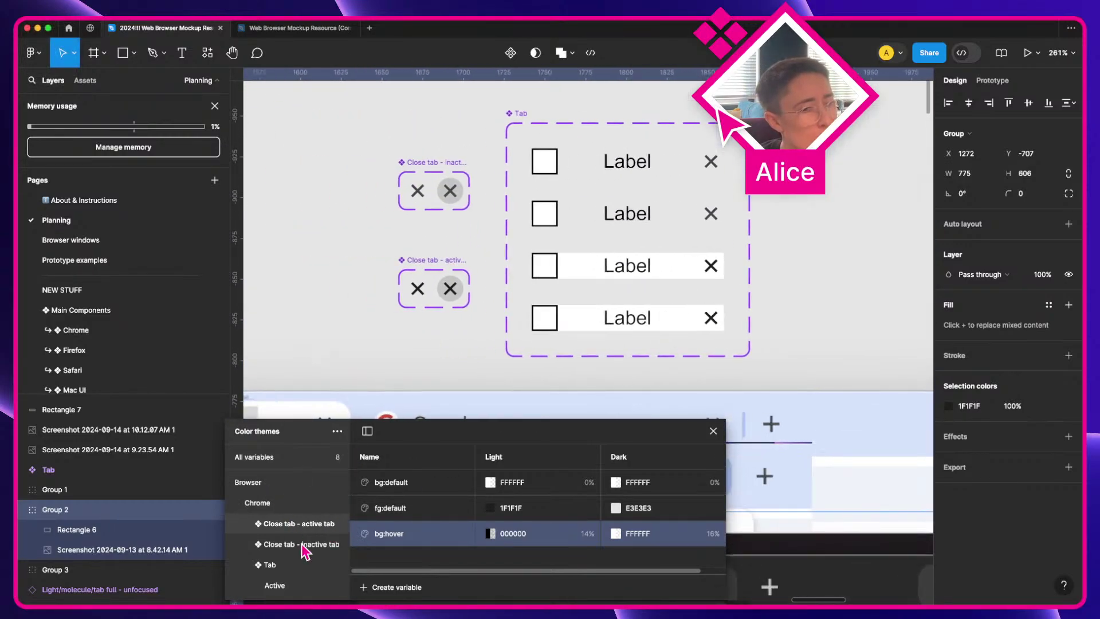
pyautogui.click(304, 549)
pyautogui.rightClick(304, 550)
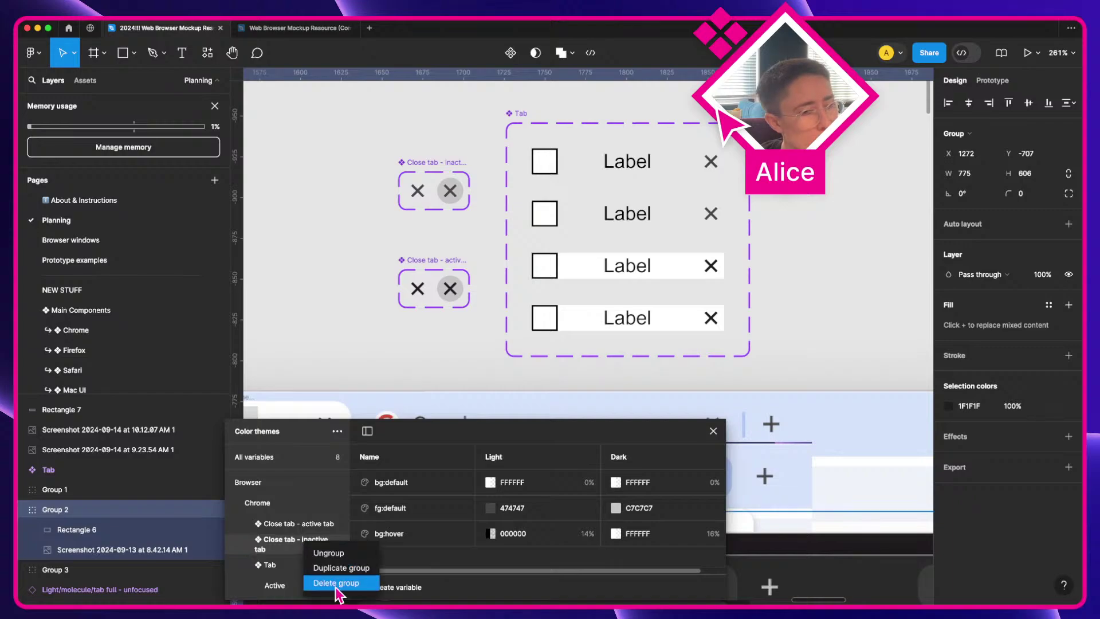
pyautogui.click(312, 583)
pyautogui.doubleClick(301, 523)
pyautogui.hotkey('shift', 'alt', 'Left')
pyautogui.hotkey('shift', 'alt', 'Left')
pyautogui.hotkey('shift', 'alt', 'Left')
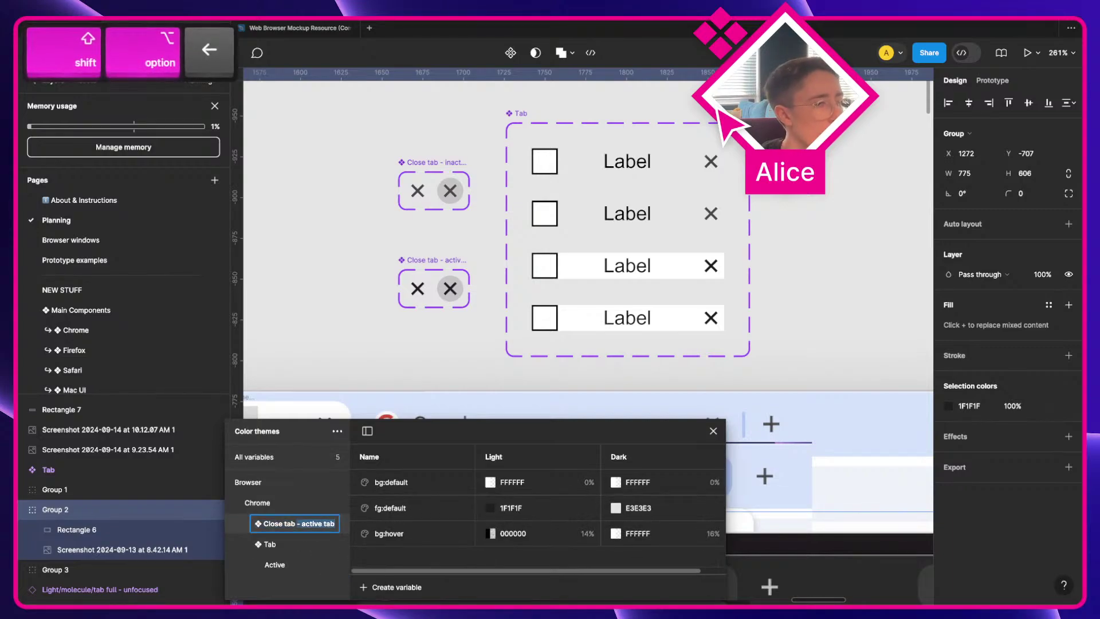
pyautogui.press('BackSpace')
pyautogui.press('Return')
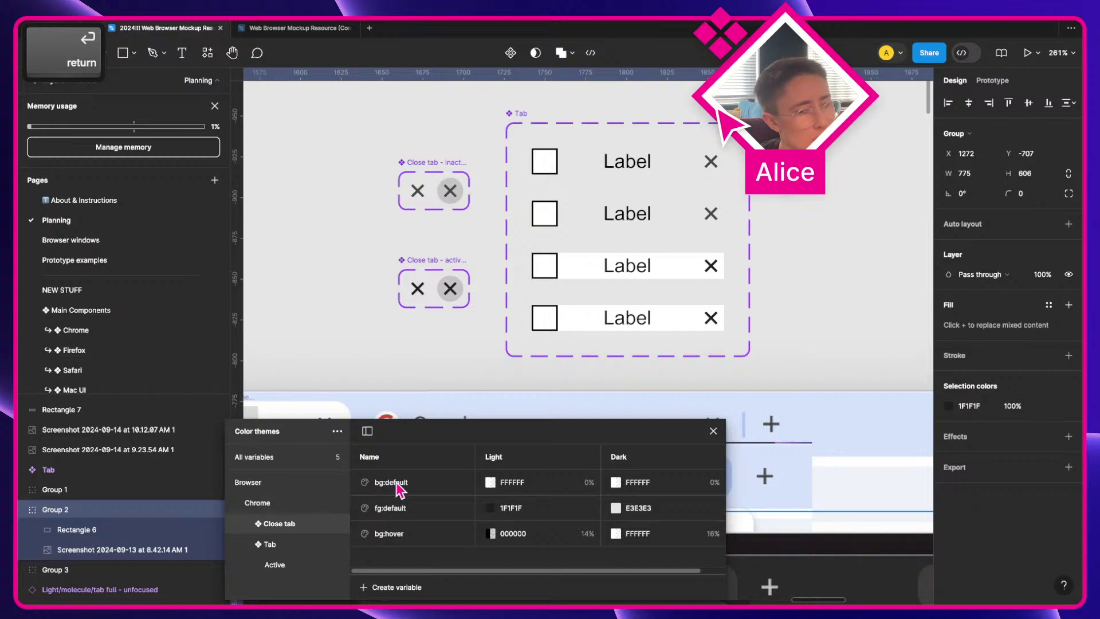
pyautogui.press('super+z')
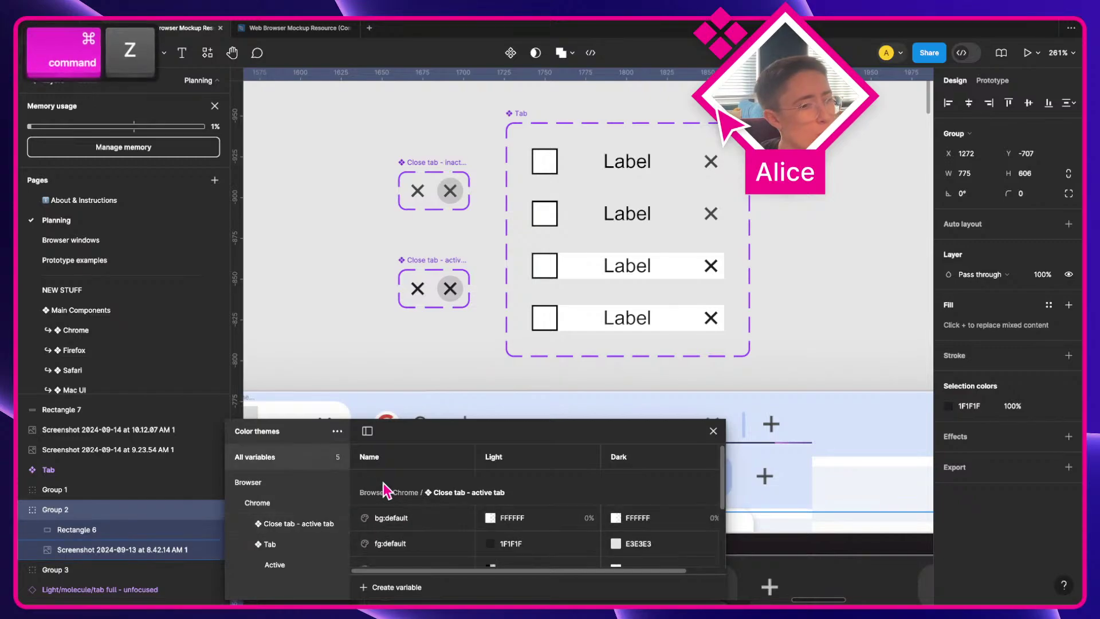
pyautogui.press('super+z')
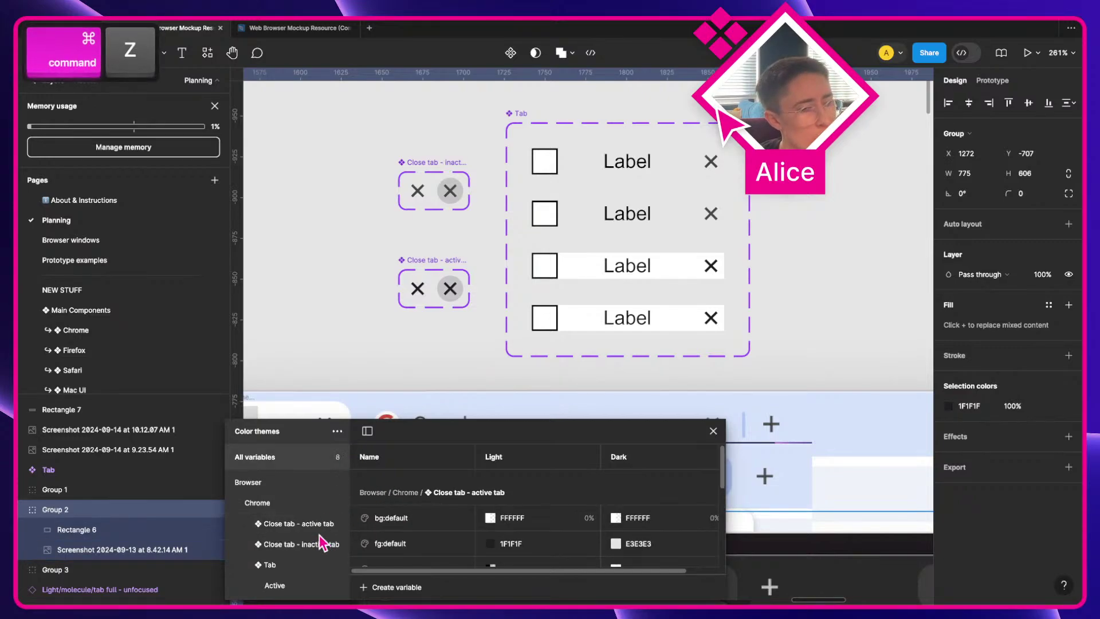
# Step: Inspect the fg:default and bg:default variables in the inactive and active groups
pyautogui.click(309, 546)
pyautogui.click(413, 511)
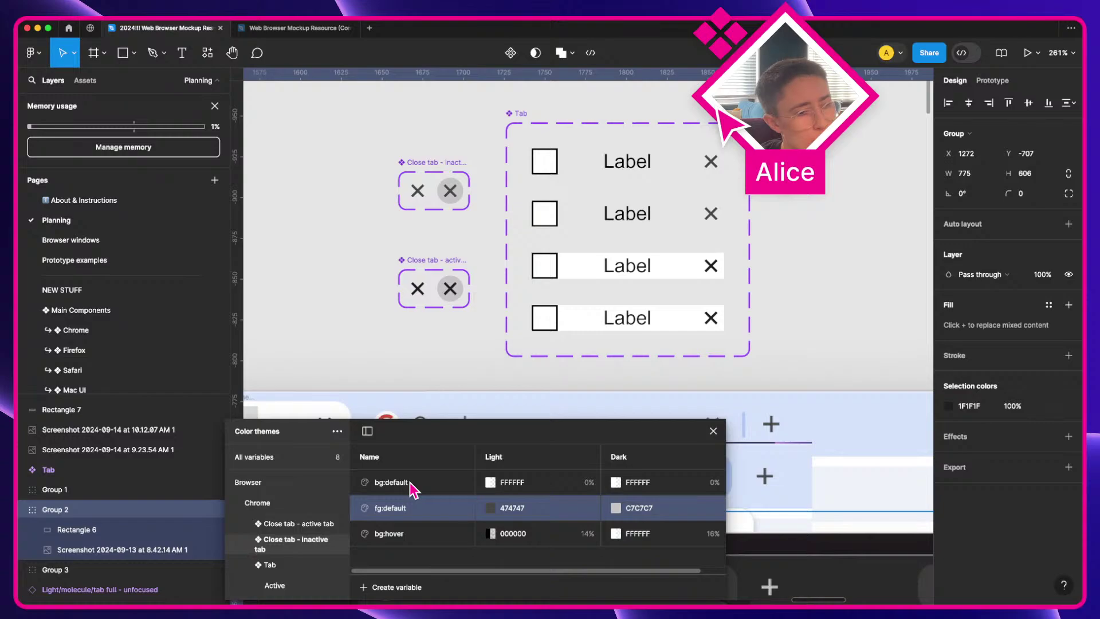
pyautogui.click(309, 524)
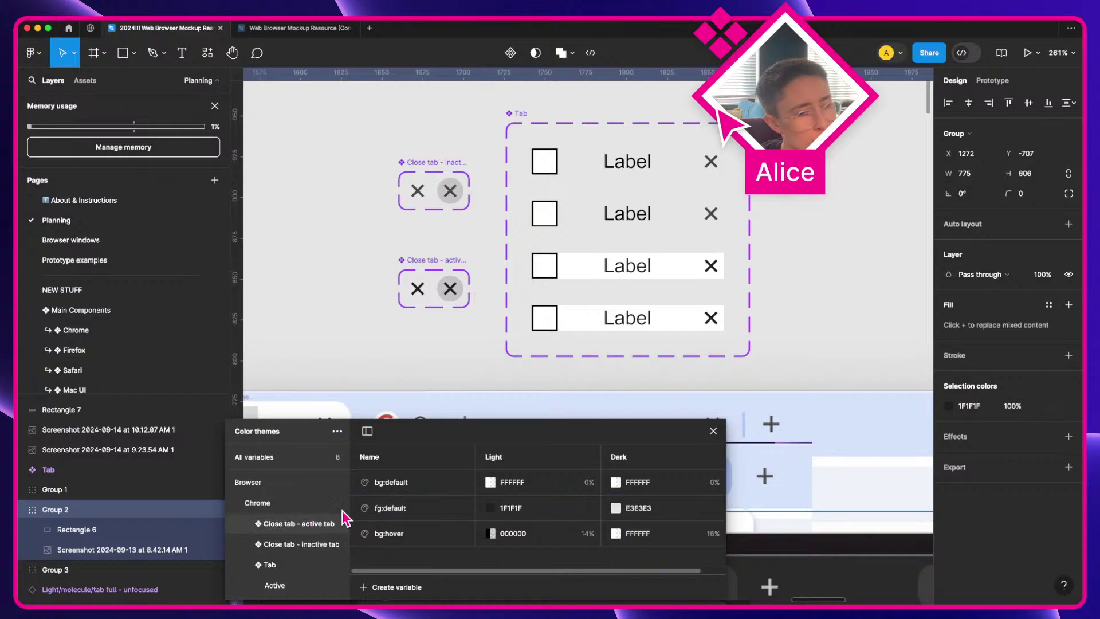
pyautogui.click(396, 488)
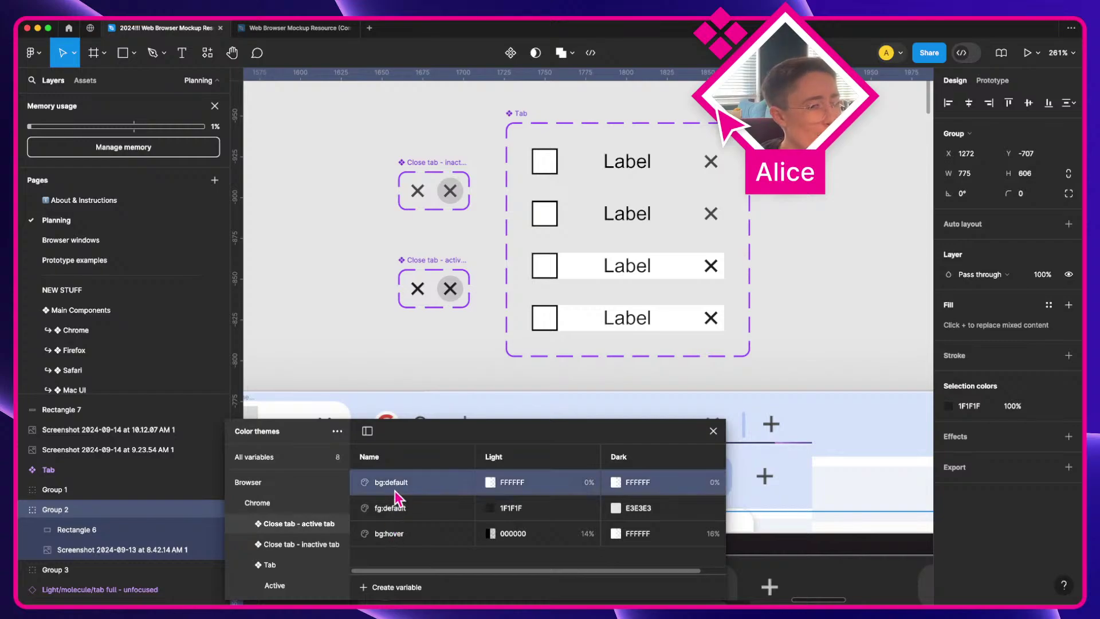
# Step: Put the active tab's fg:default into a new subgroup named Active
pyautogui.click(391, 508)
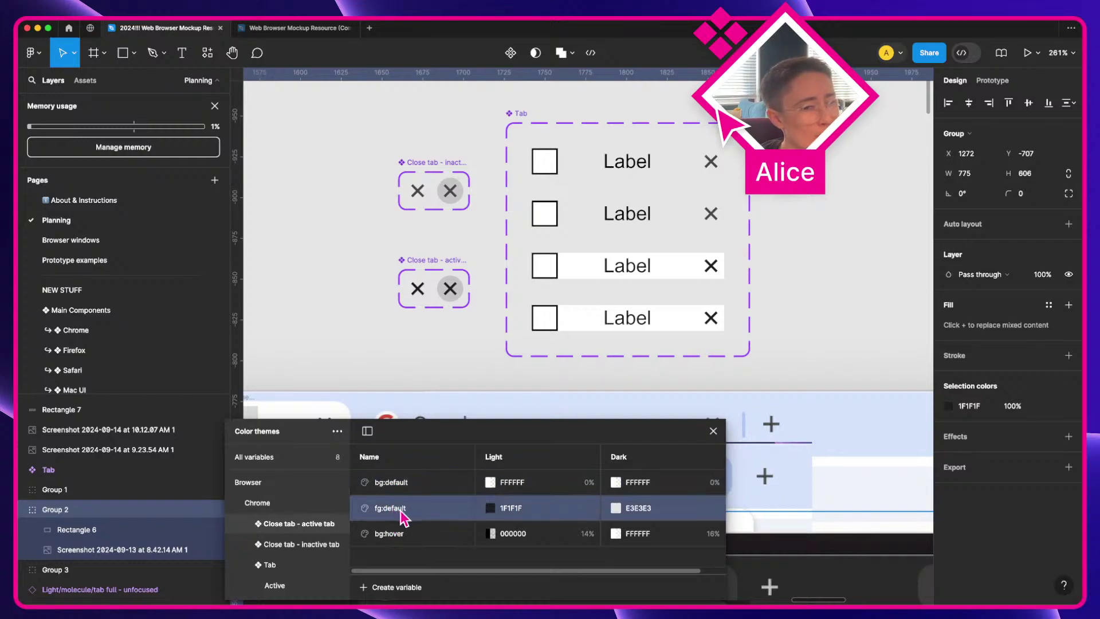
pyautogui.rightClick(398, 508)
pyautogui.click(418, 520)
pyautogui.doubleClick(283, 544)
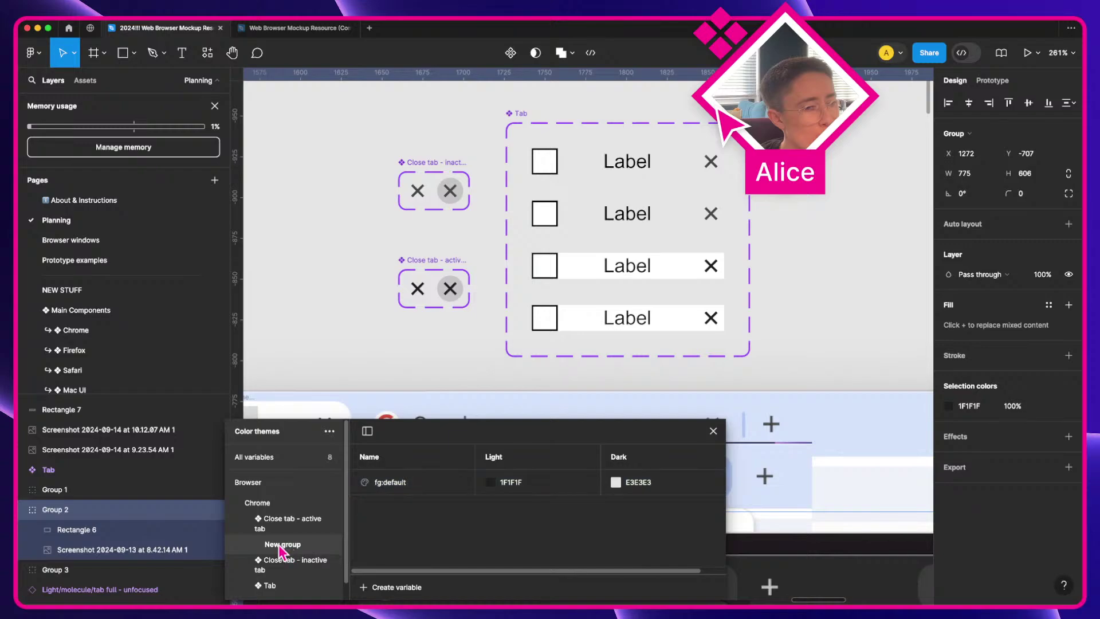
pyautogui.write('Active')
pyautogui.press('Return')
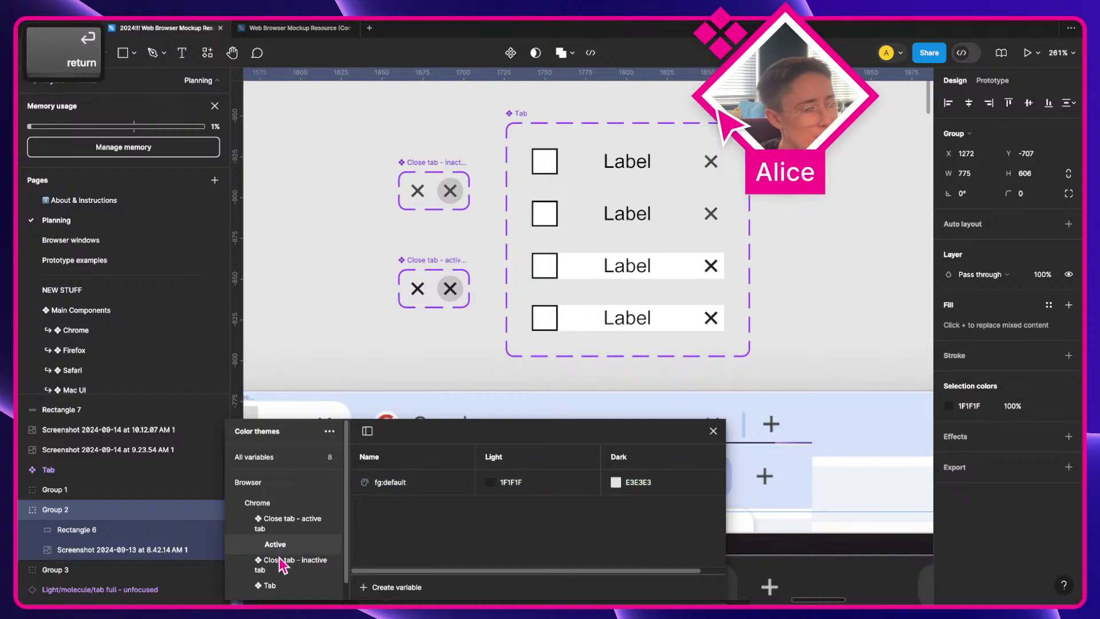
# Step: Put the inactive tab's fg:default into a new subgroup named Inactive
pyautogui.click(282, 564)
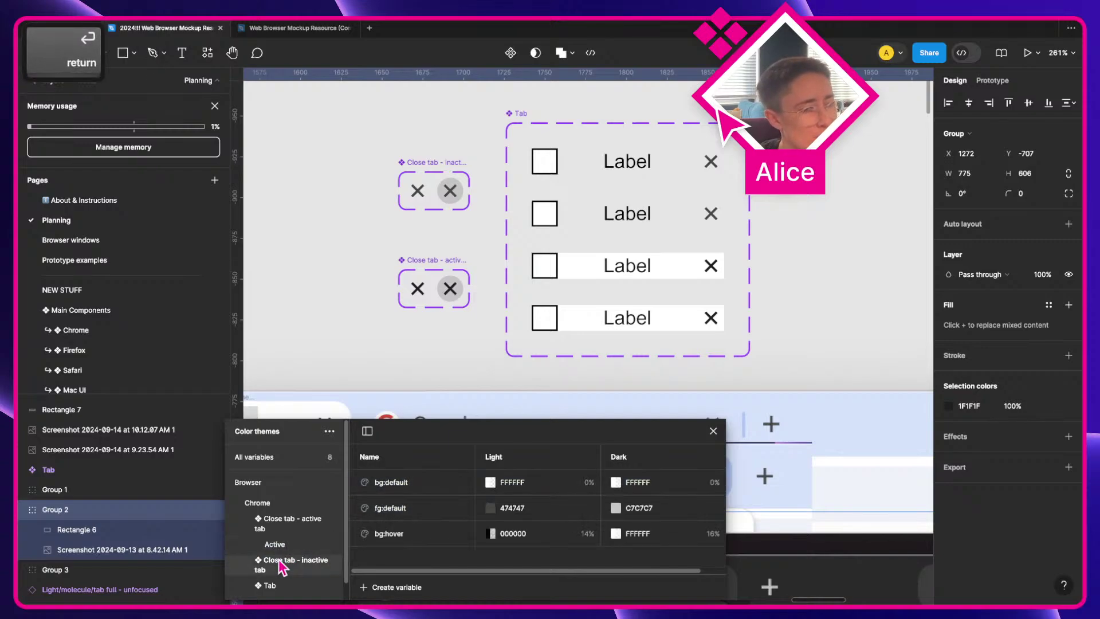
pyautogui.click(394, 509)
pyautogui.rightClick(401, 512)
pyautogui.click(418, 518)
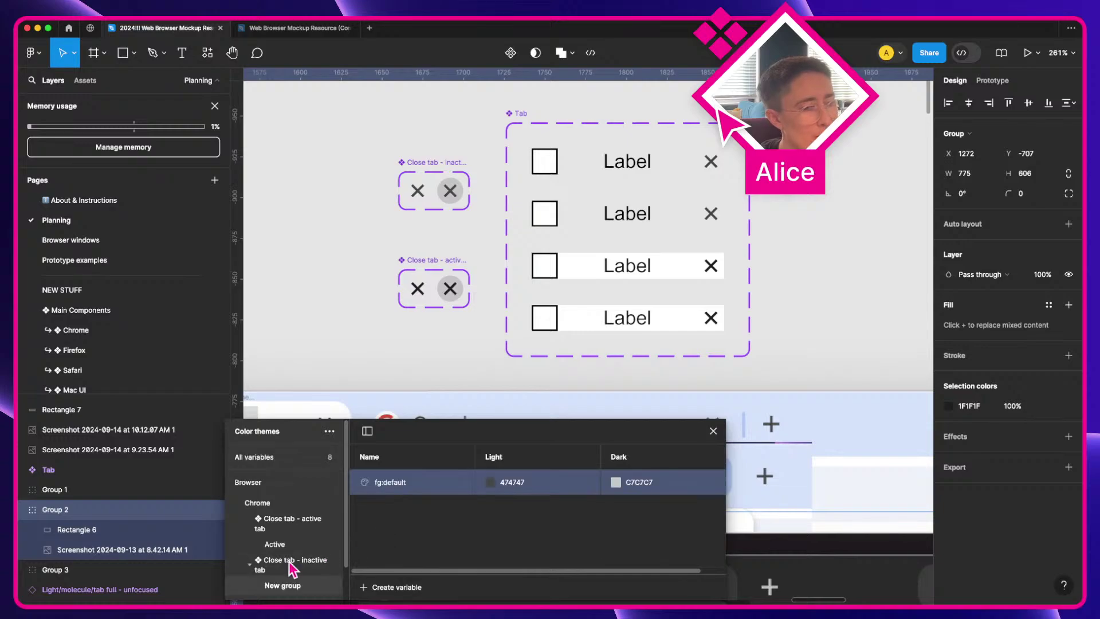
pyautogui.doubleClick(274, 587)
pyautogui.write('Inactive')
pyautogui.press('Return')
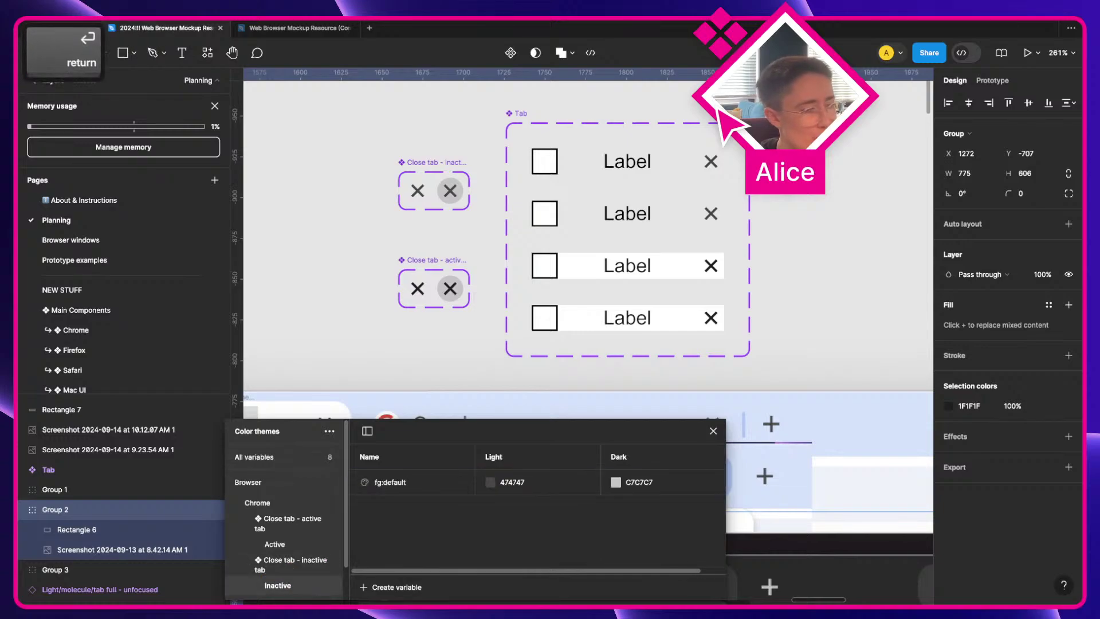
# Step: Move the Inactive subgroup under the active group and delete the leftover inactive-tab group
pyautogui.moveTo(298, 596); pyautogui.dragTo(302, 560)
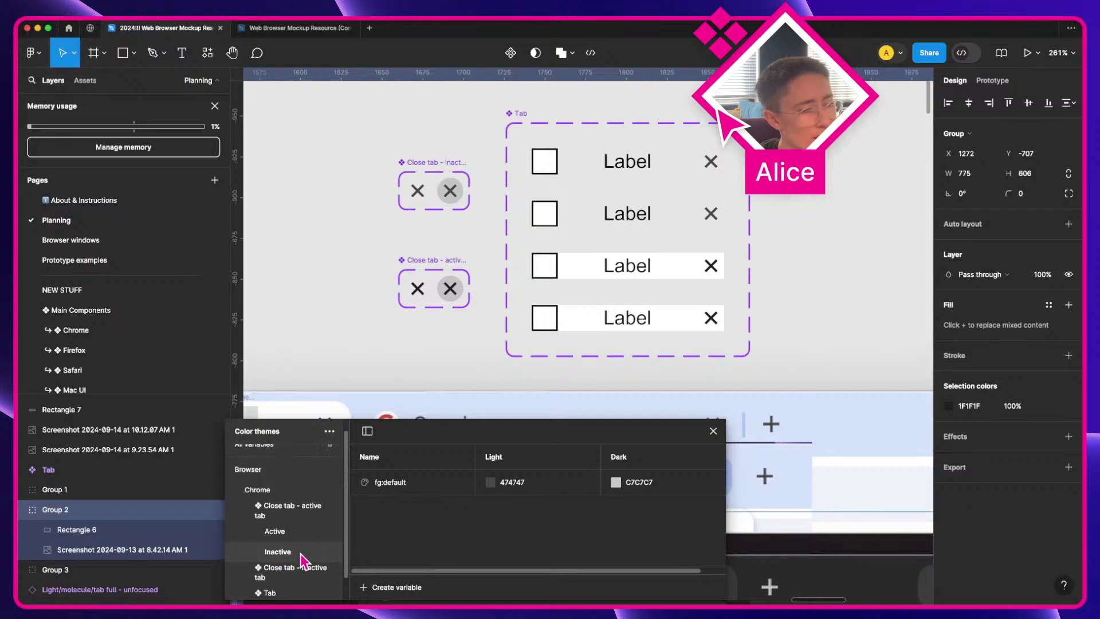
pyautogui.click(286, 580)
pyautogui.rightClick(286, 580)
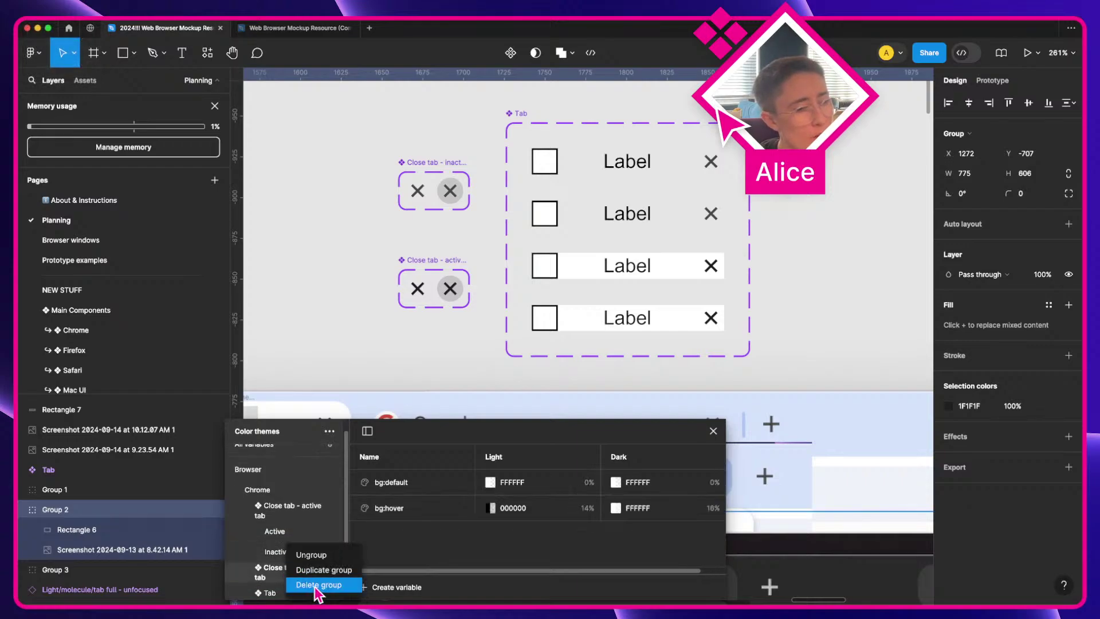
pyautogui.click(314, 586)
# Step: Rename the merged group to 'Close tab' and check its bg:hover and bg:default variables
pyautogui.click(302, 511)
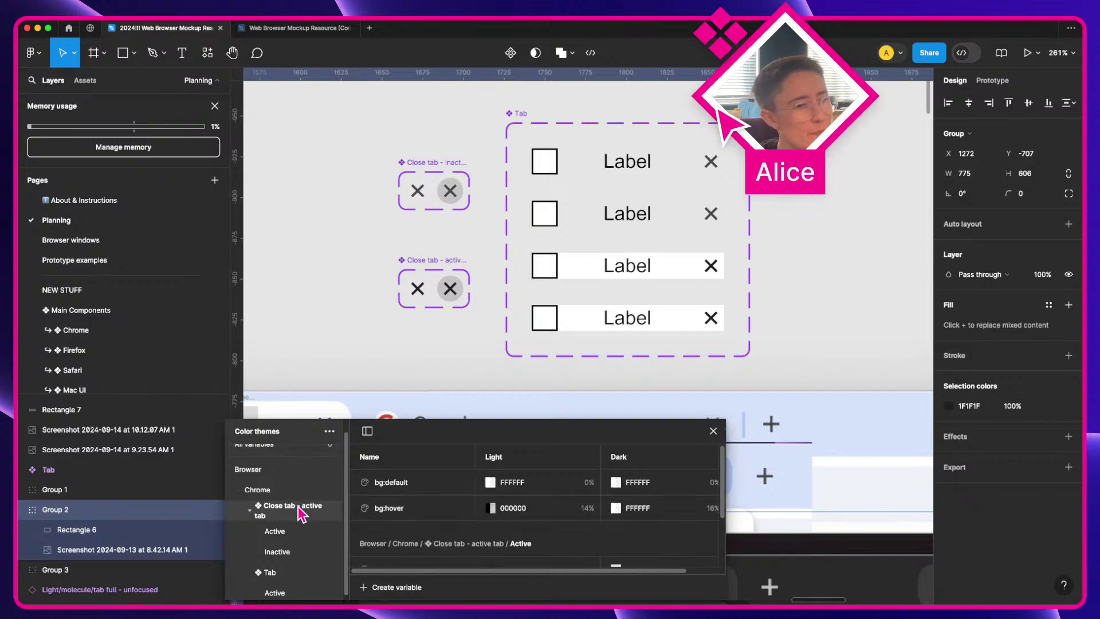
pyautogui.doubleClick(302, 512)
pyautogui.hotkey('alt', 'BackSpace')
pyautogui.hotkey('alt', 'BackSpace')
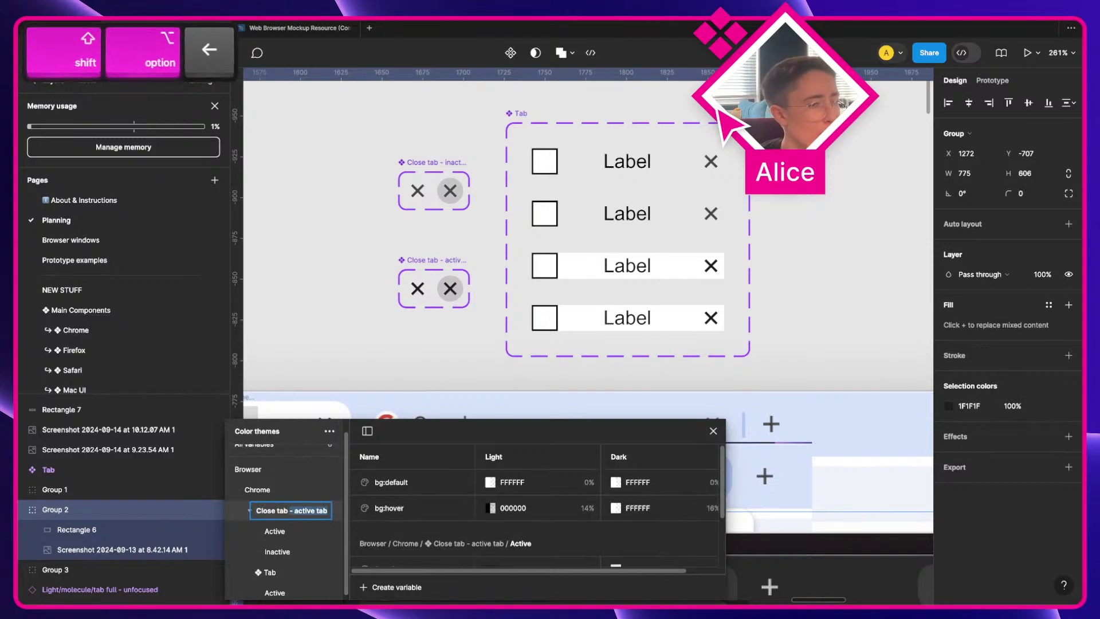
pyautogui.press('BackSpace')
pyautogui.press('Return')
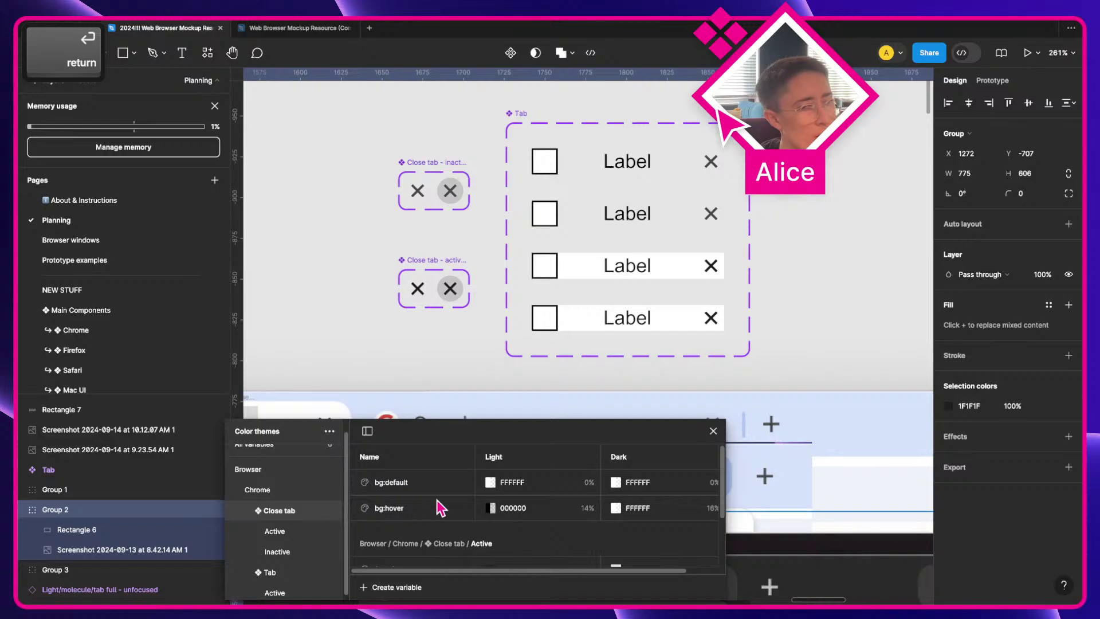
pyautogui.moveTo(410, 487); pyautogui.dragTo(411, 513)
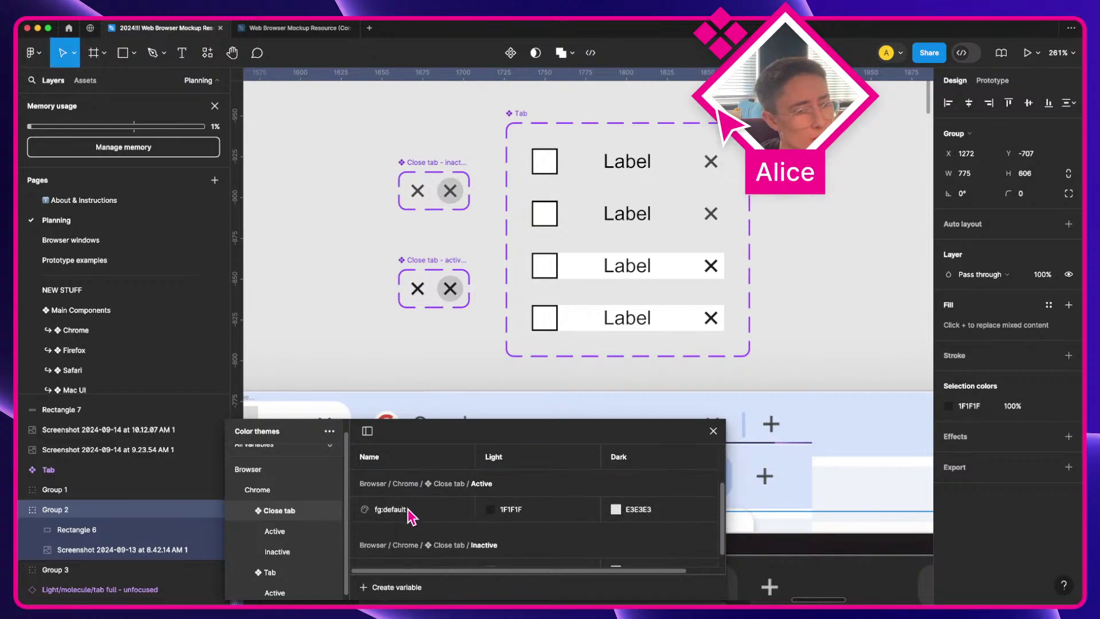
pyautogui.scroll(3, 410, 514)
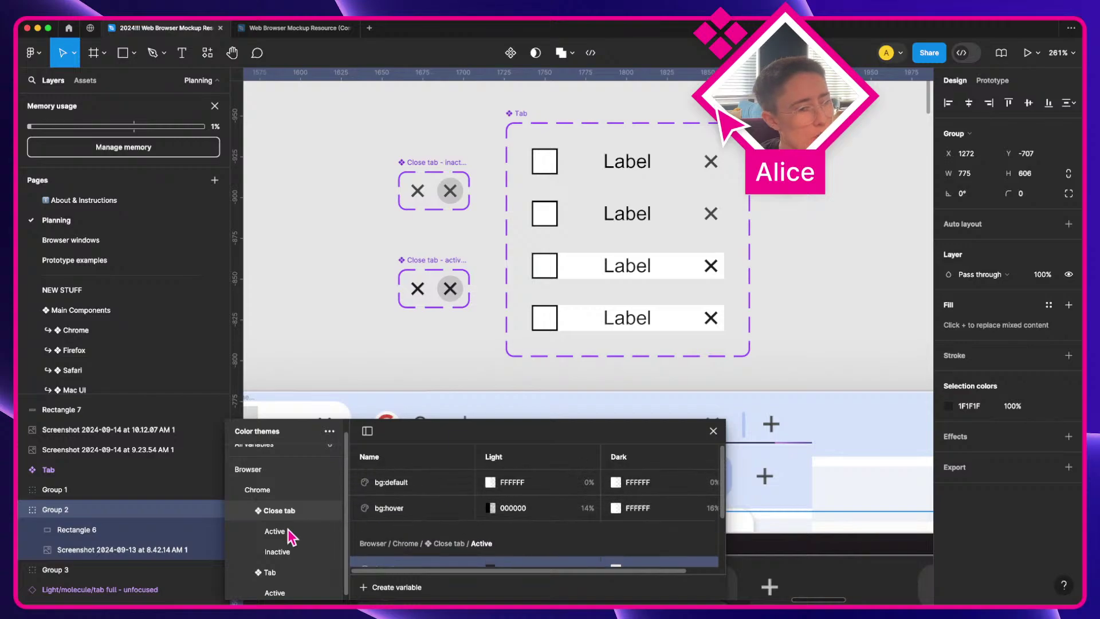
pyautogui.click(417, 510)
pyautogui.click(417, 483)
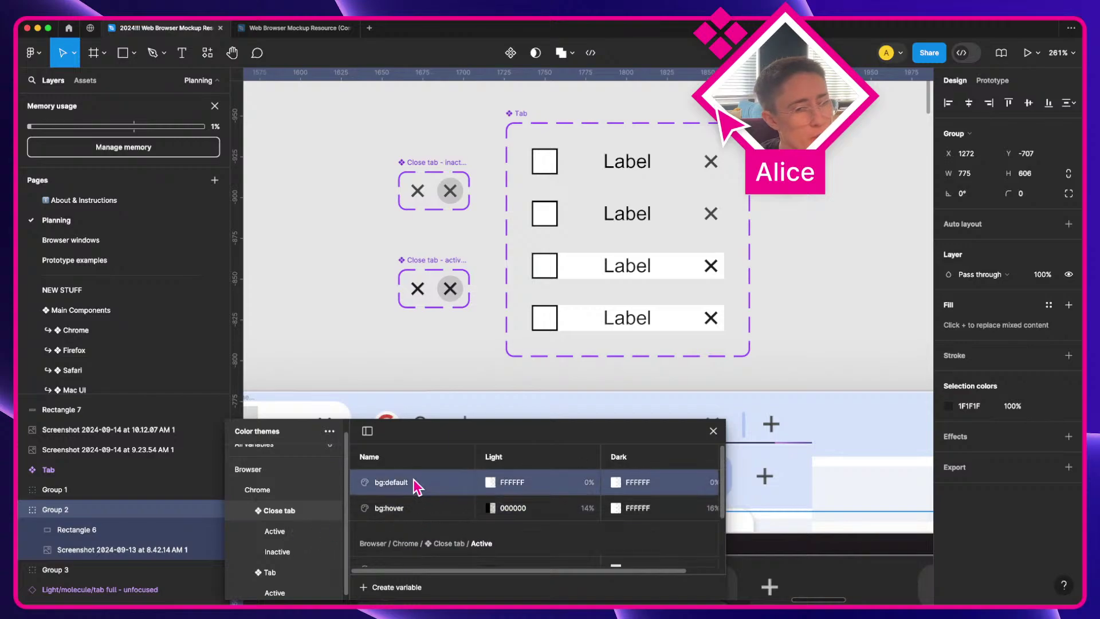
# Step: Select both close-button components and rebind the old hover fill to Browser/Chrome/Close tab bg:hover
pyautogui.click(423, 171)
pyautogui.keyDown('shift'); pyautogui.click(422, 262); pyautogui.keyUp('shift')
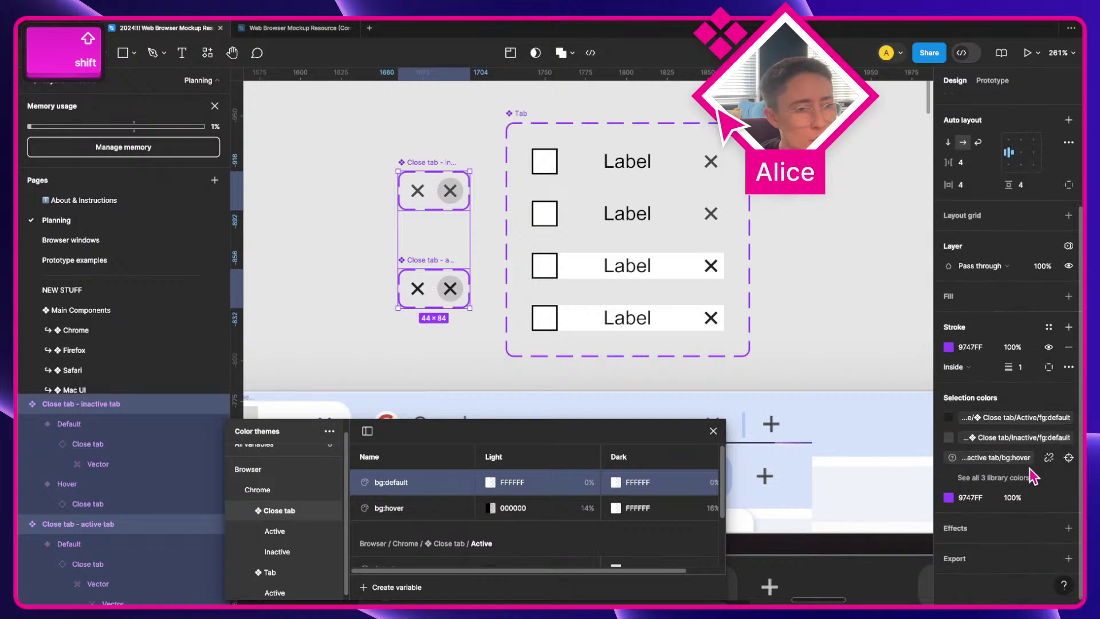
pyautogui.click(1029, 475)
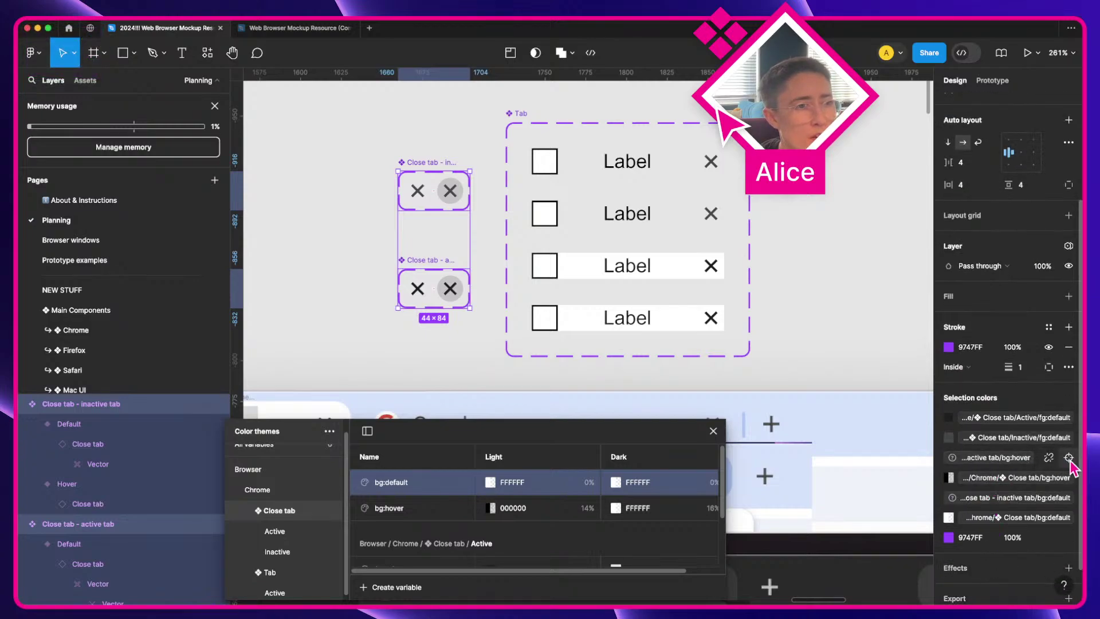
pyautogui.click(1068, 457)
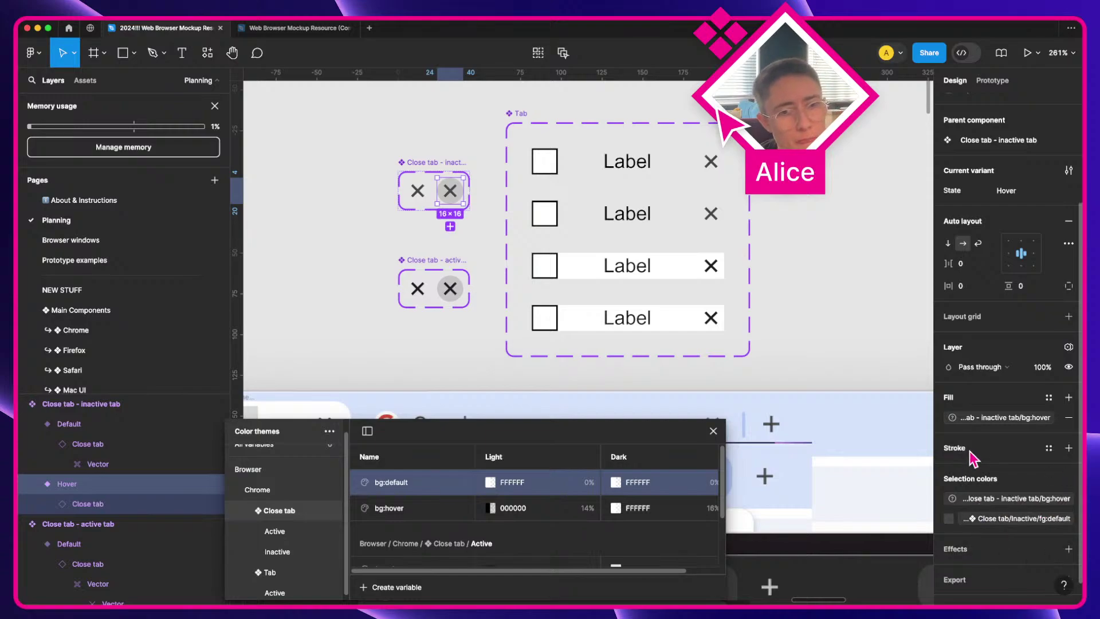
pyautogui.click(985, 419)
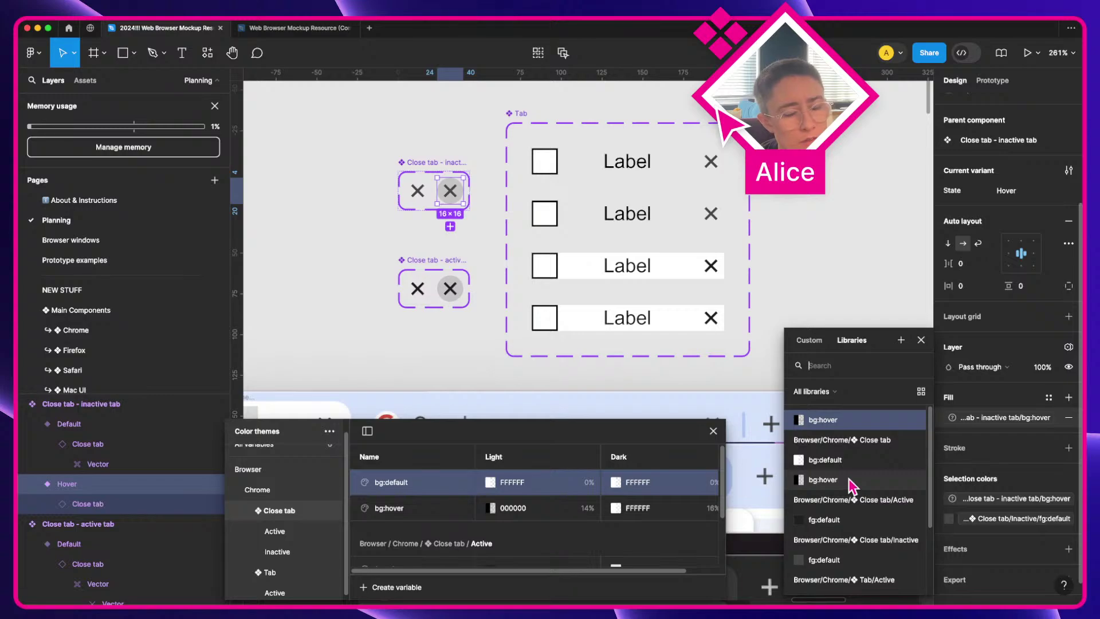
pyautogui.scroll(-1, 852, 486)
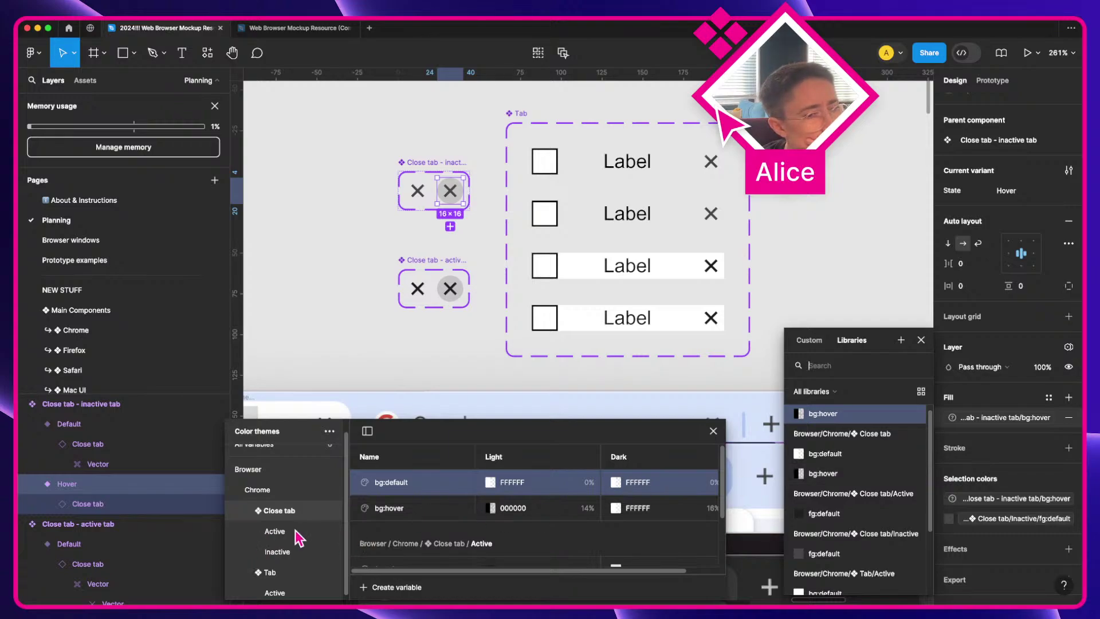
pyautogui.click(277, 551)
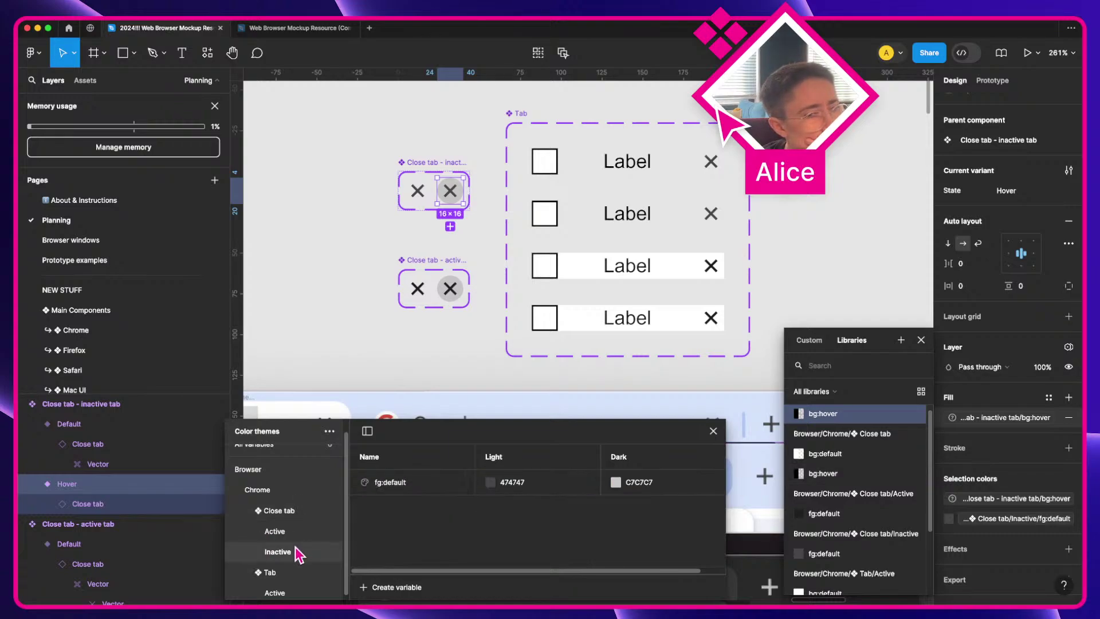
pyautogui.click(279, 510)
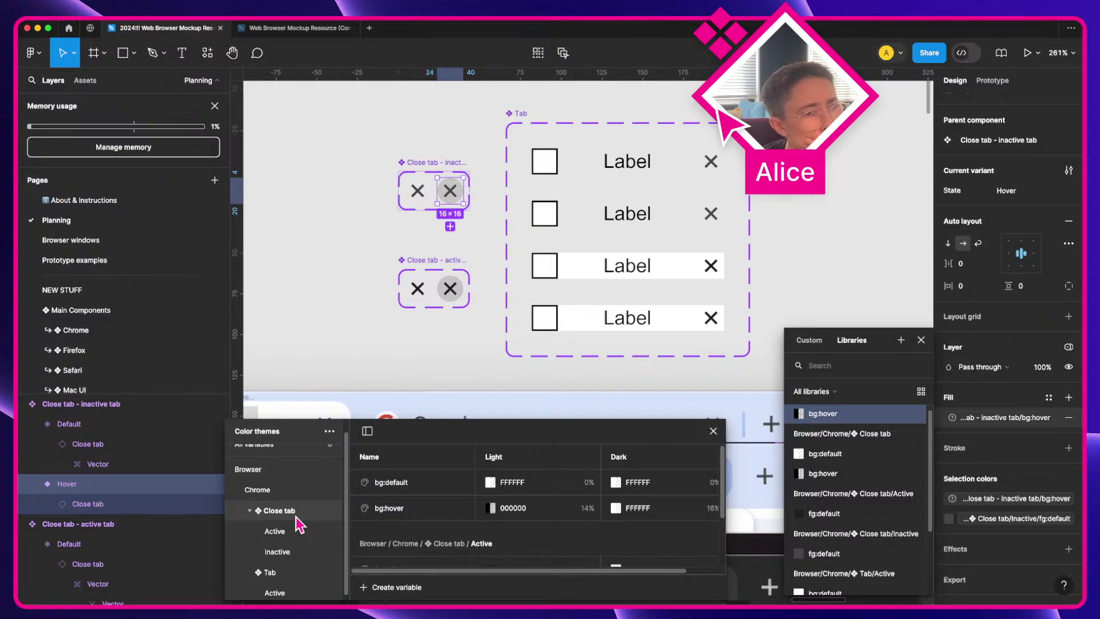
pyautogui.click(823, 473)
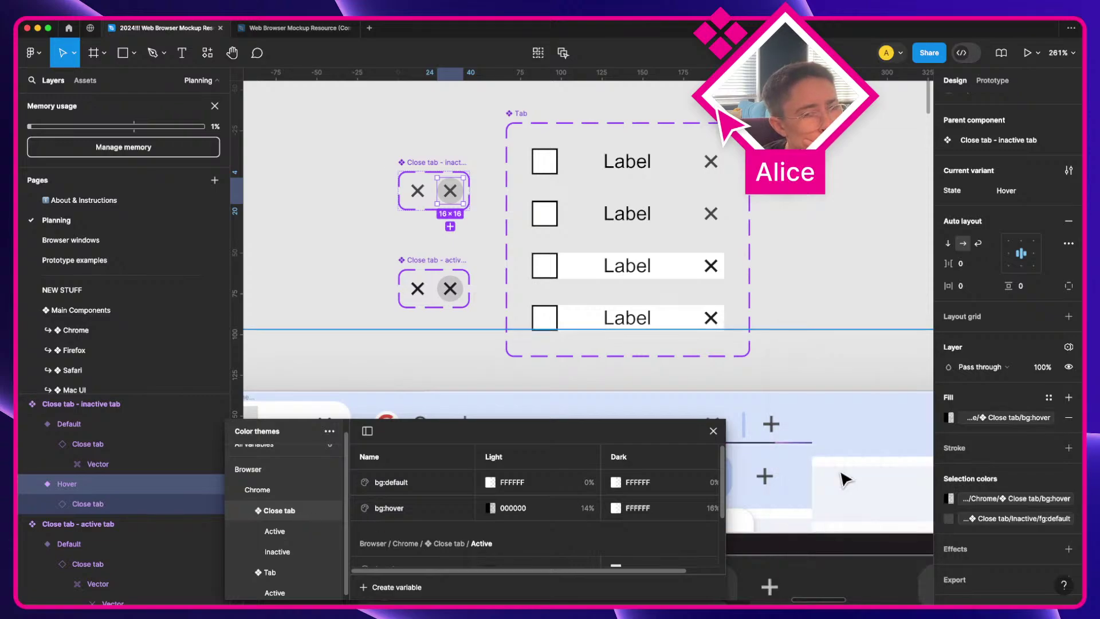
pyautogui.click(450, 288)
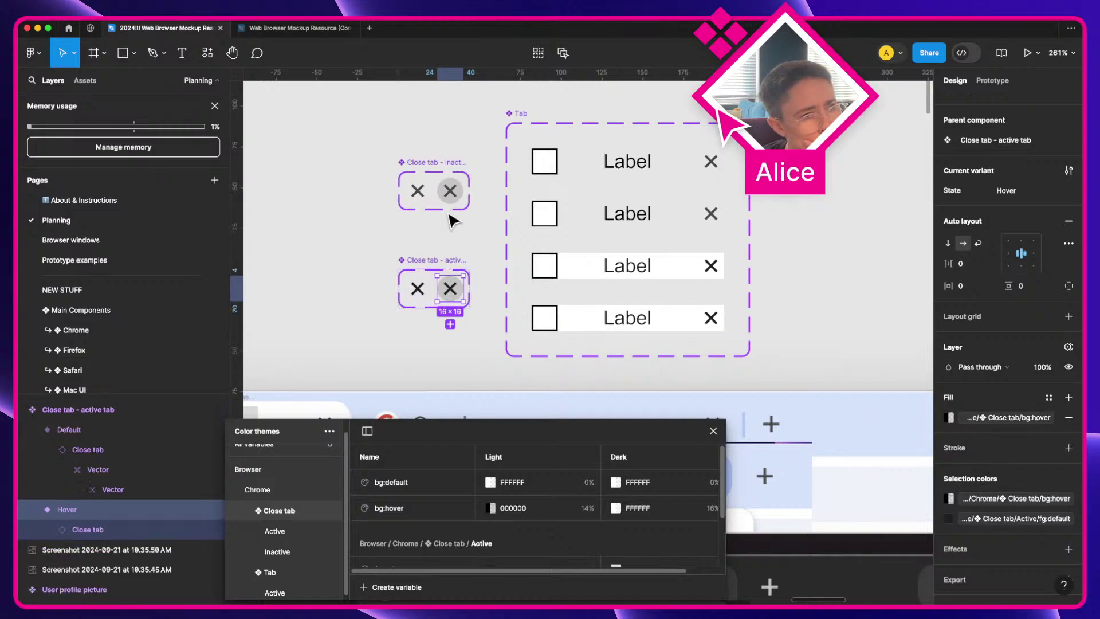
# Step: Rebind the inactive default close button's old fill to Browser/Chrome/Close tab bg:default, then deselect
pyautogui.keyDown('shift'); pyautogui.click(417, 191); pyautogui.keyUp('shift')
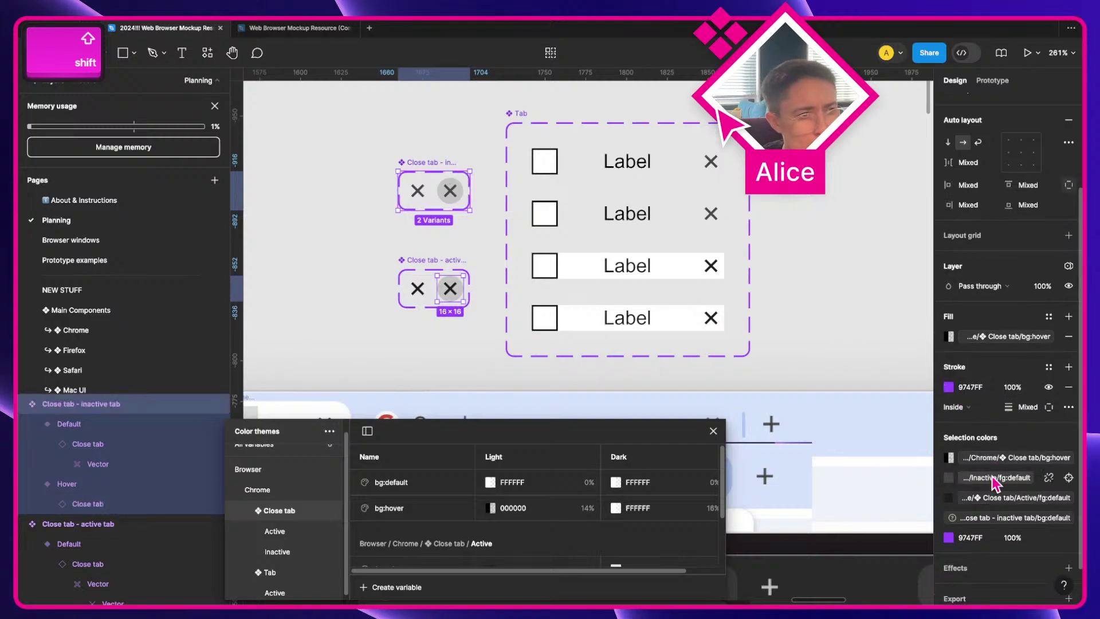
pyautogui.click(1068, 518)
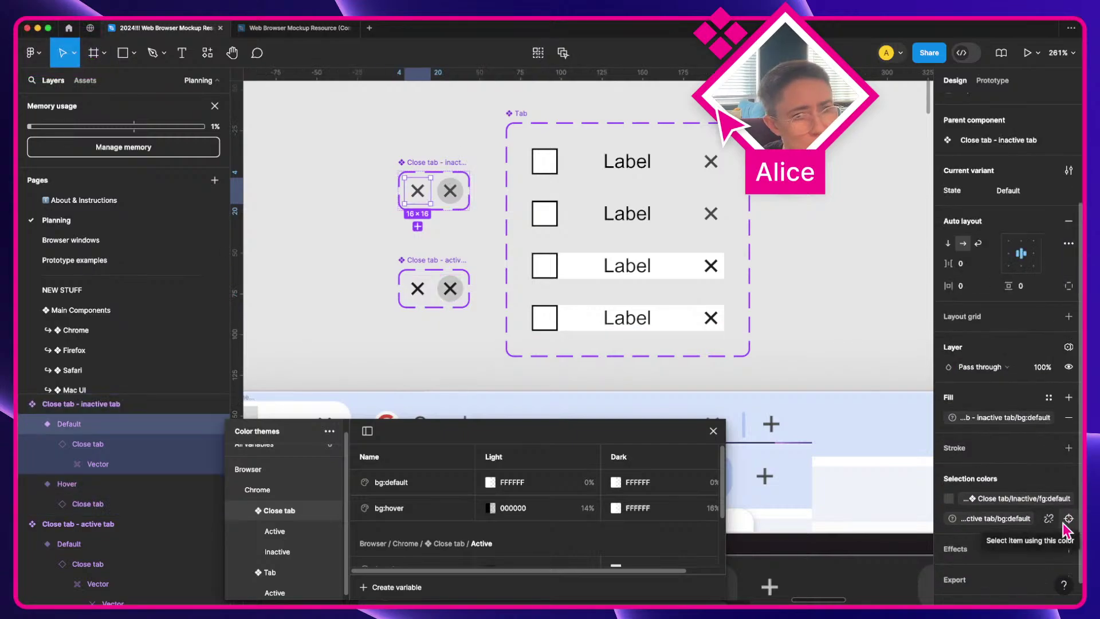
pyautogui.click(999, 521)
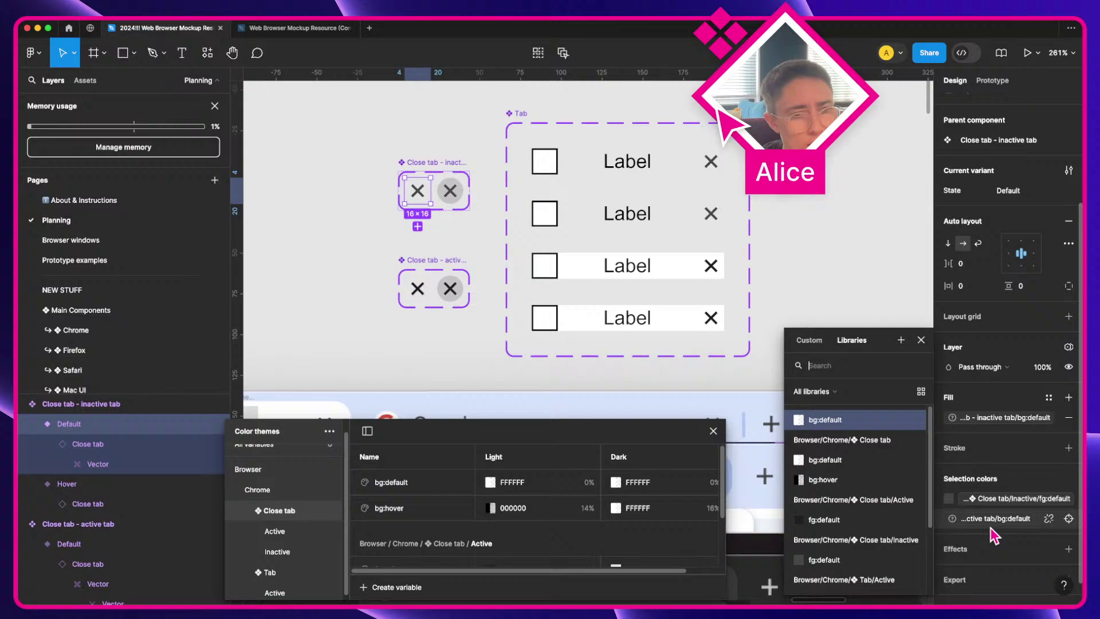
pyautogui.click(816, 460)
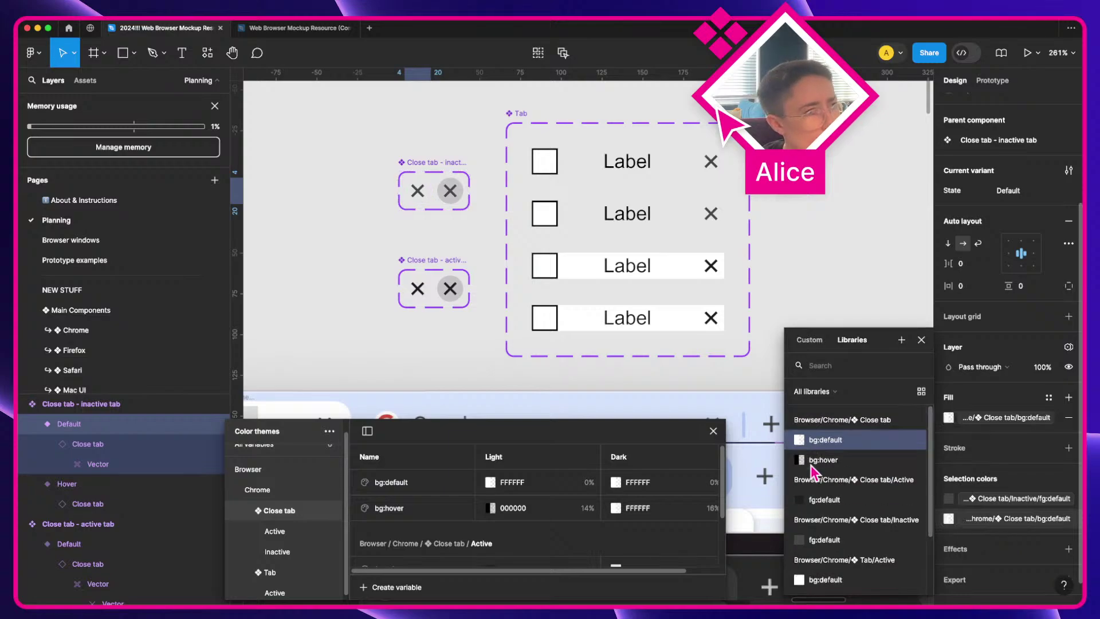
pyautogui.click(920, 341)
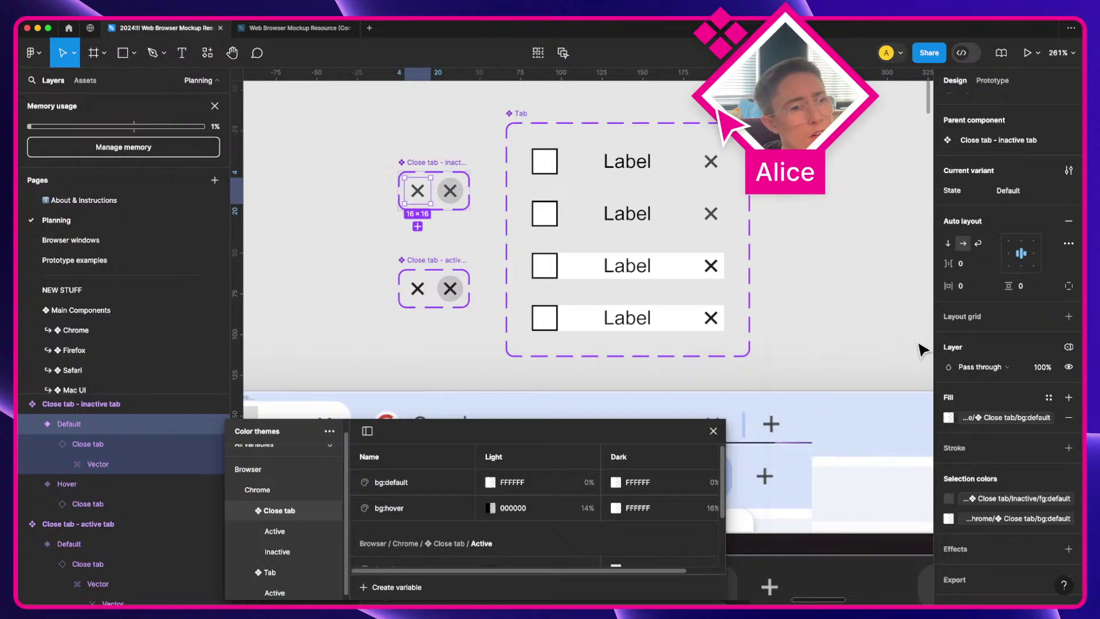
pyautogui.click(434, 246)
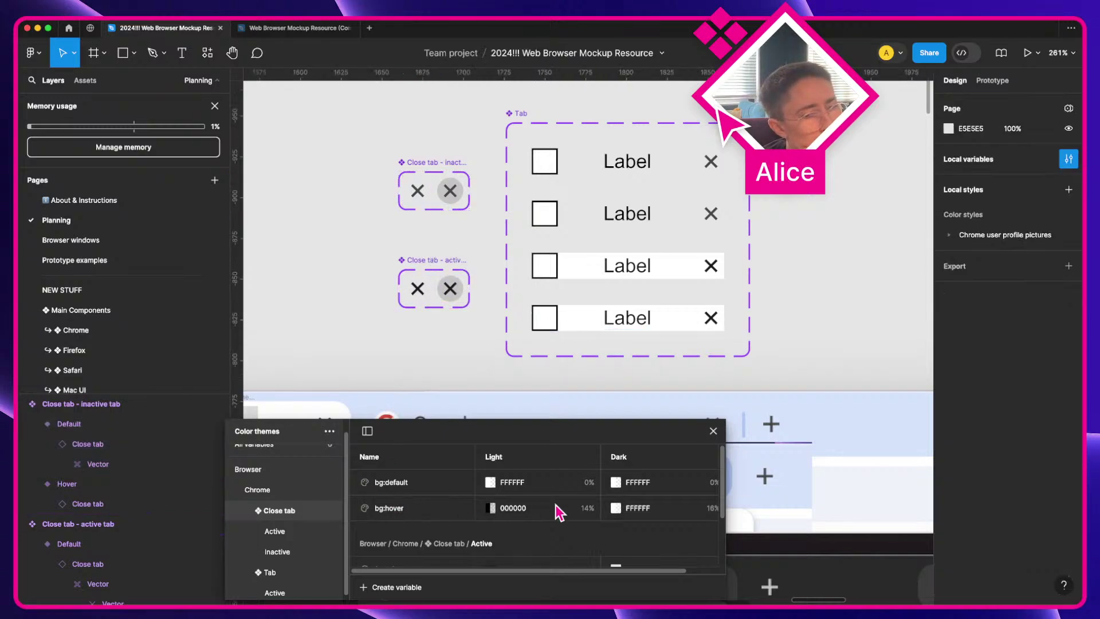
# Step: Compare fg:default values between the Close tab group's Active and Inactive subgroups
pyautogui.click(291, 533)
pyautogui.click(291, 550)
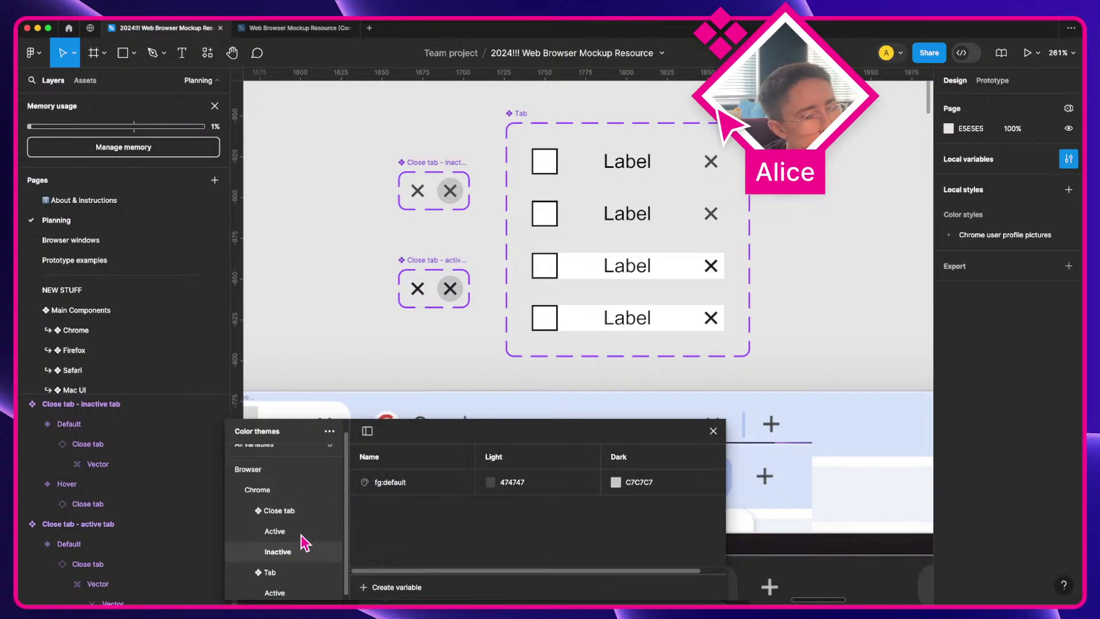
pyautogui.click(301, 532)
pyautogui.click(299, 512)
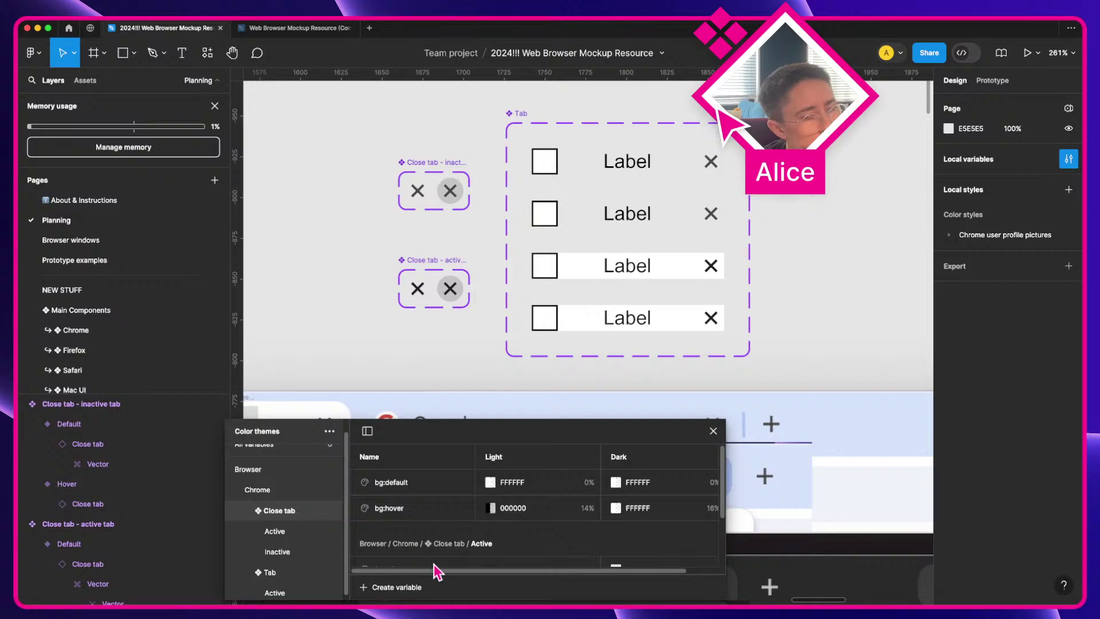
pyautogui.hscroll(3, 508, 572)
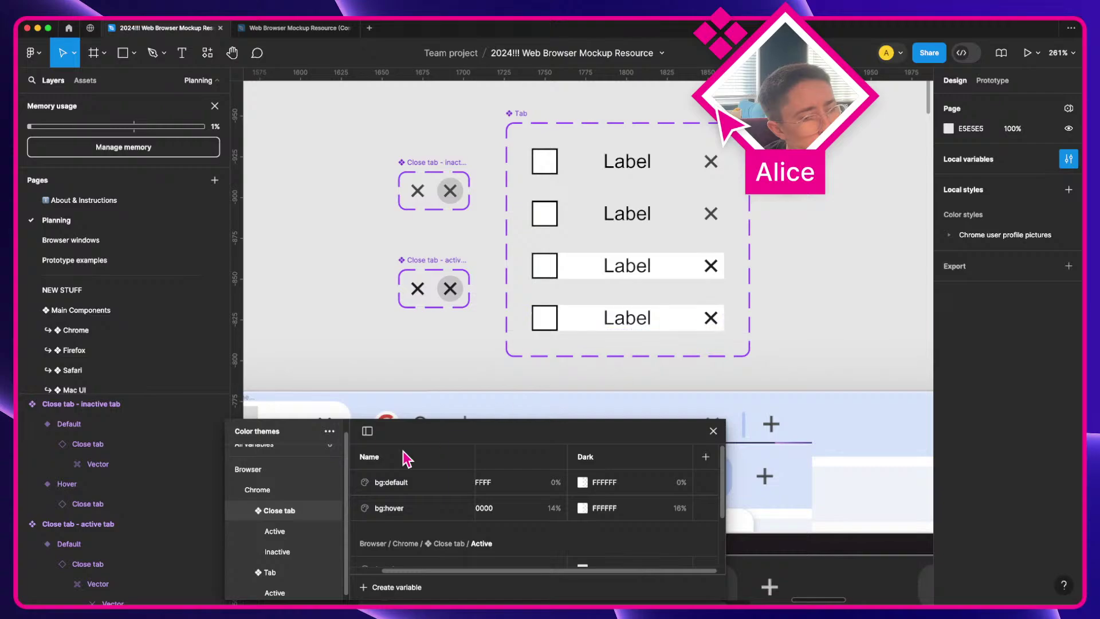
pyautogui.scroll(-1, 311, 520)
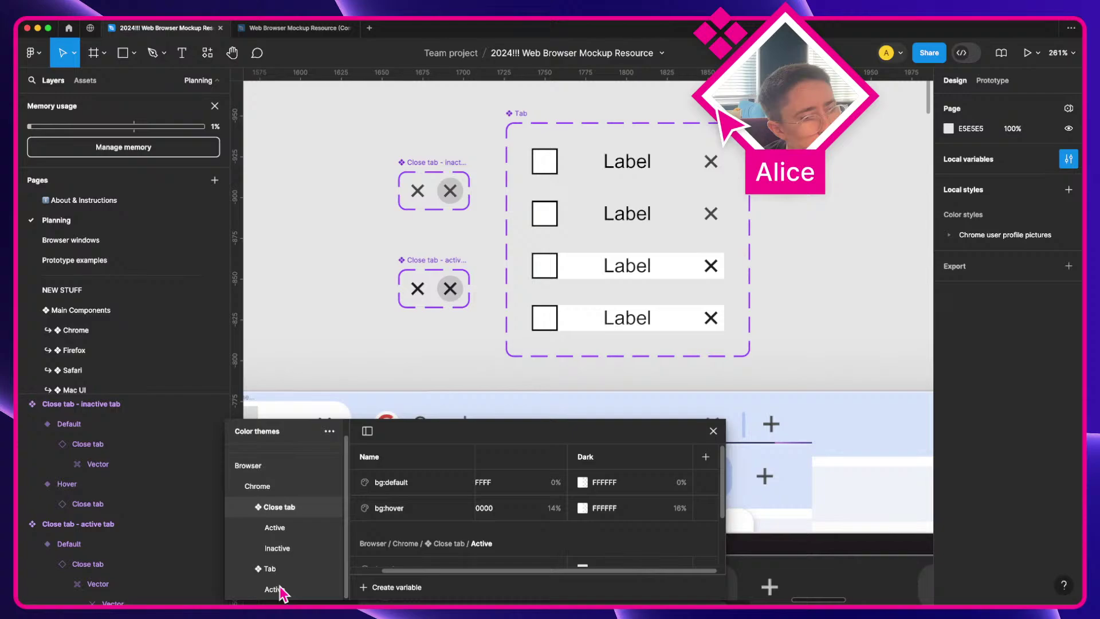
pyautogui.click(279, 549)
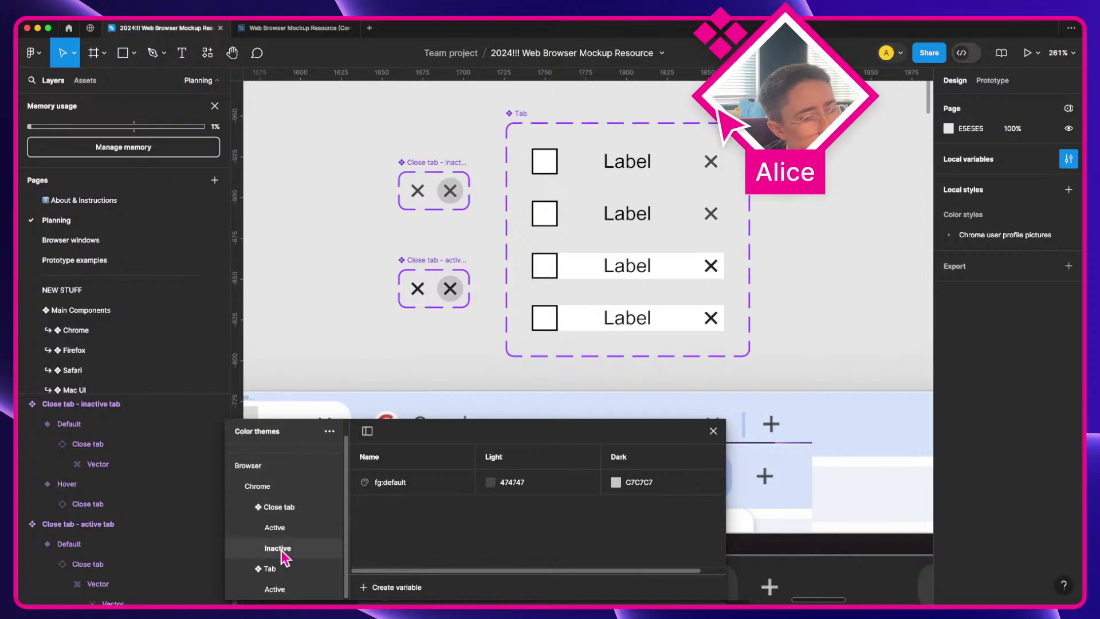
pyautogui.click(282, 533)
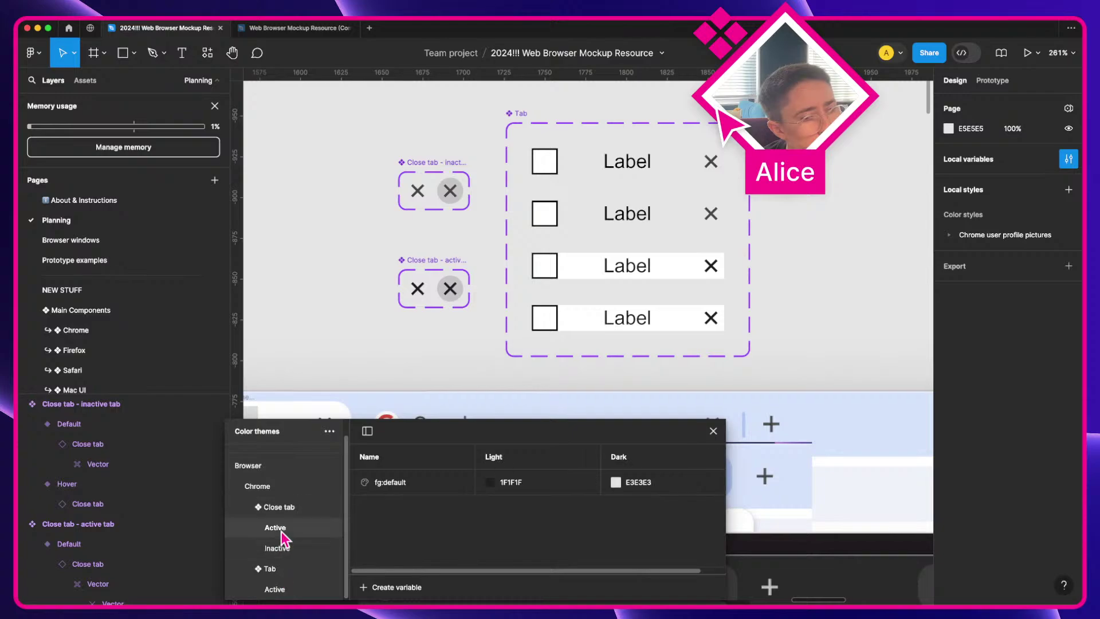
pyautogui.click(283, 550)
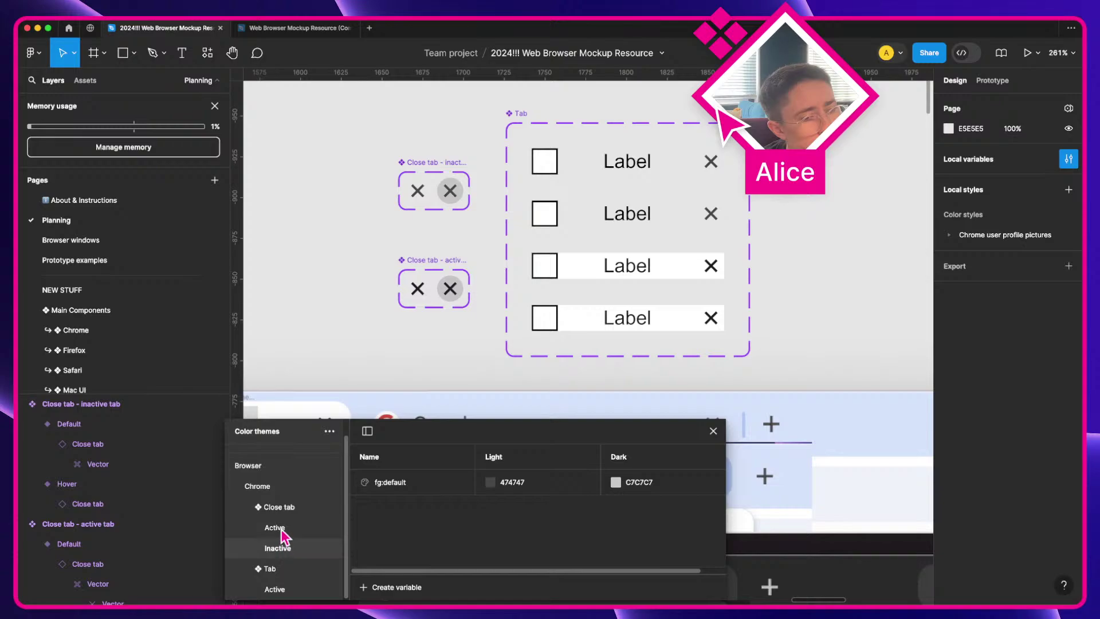
pyautogui.click(282, 533)
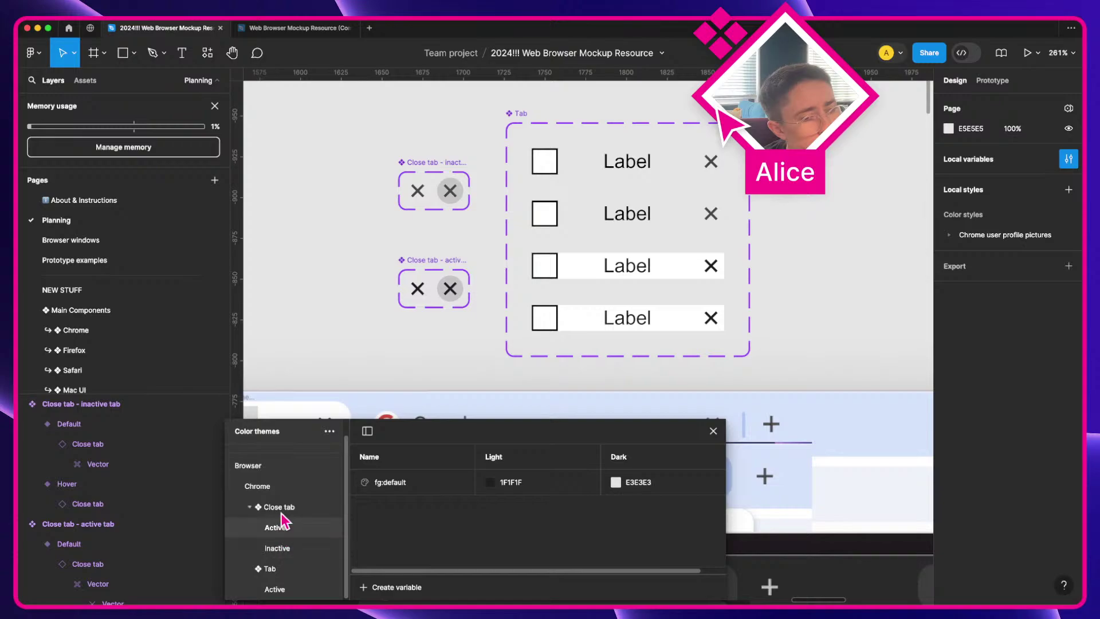
pyautogui.click(281, 507)
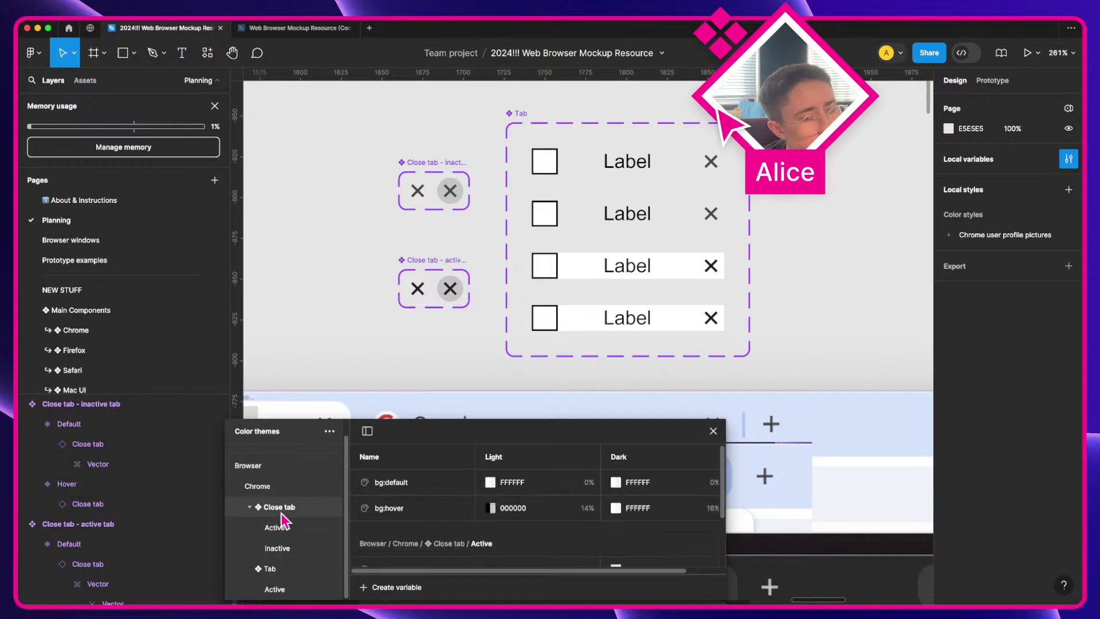
# Step: Check bg:hover, return to the Inactive subgroup (474747 / C7C7C7), and enlarge the variables window
pyautogui.click(395, 509)
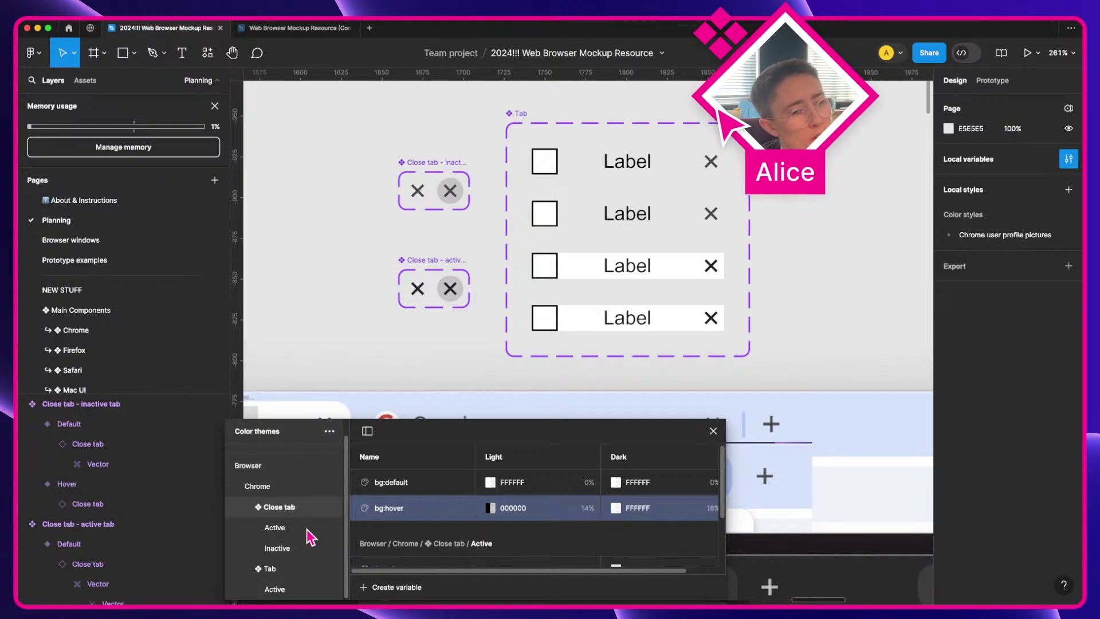
pyautogui.click(310, 537)
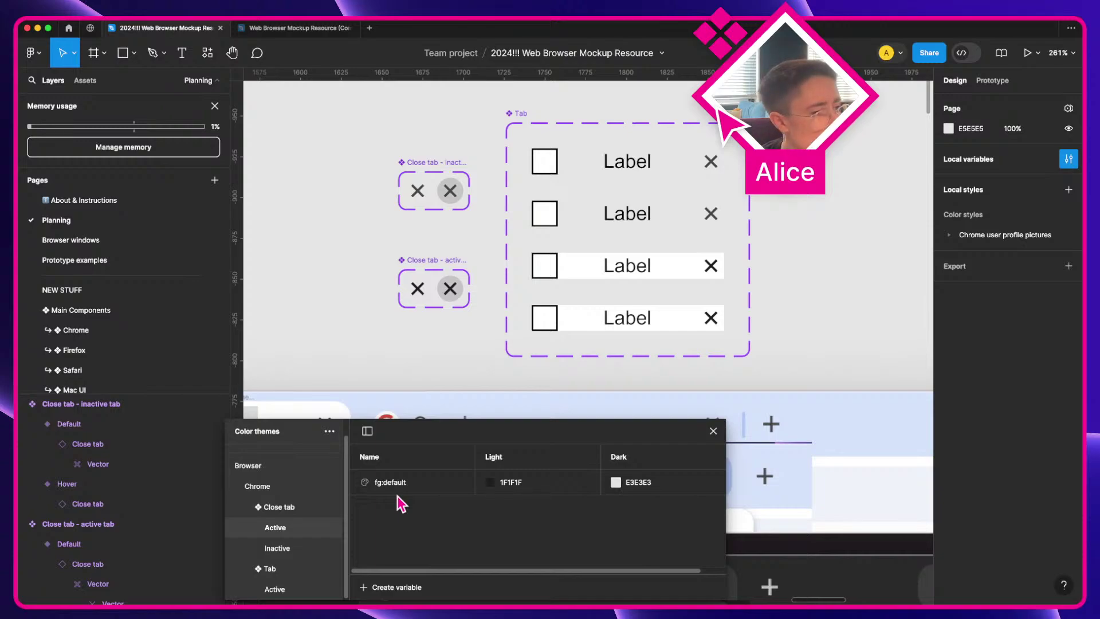
pyautogui.click(288, 548)
pyautogui.click(290, 528)
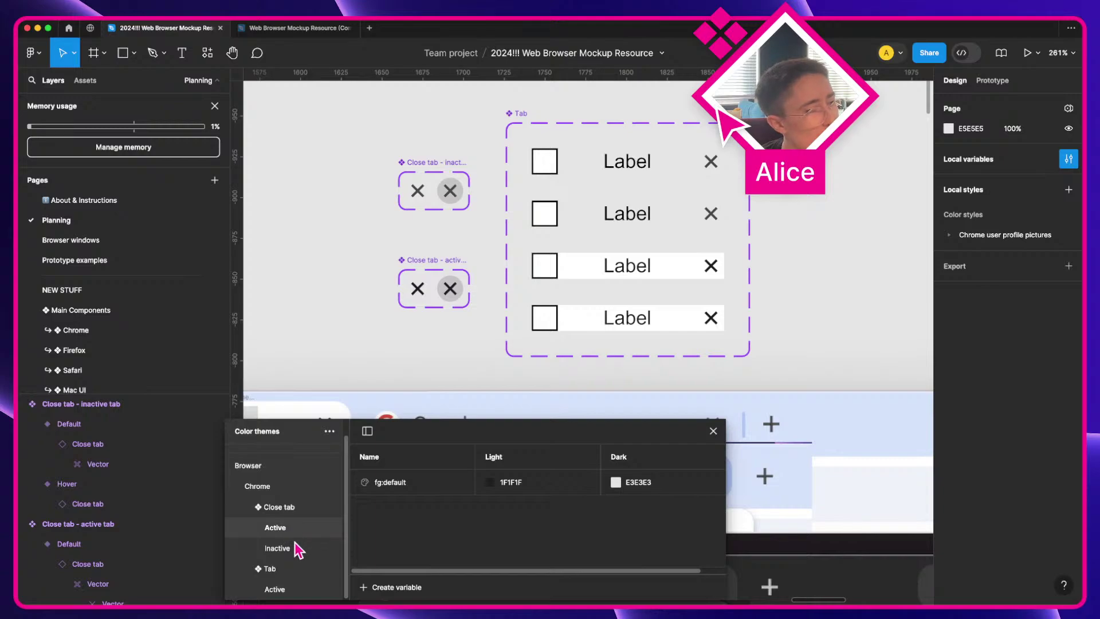
pyautogui.click(294, 547)
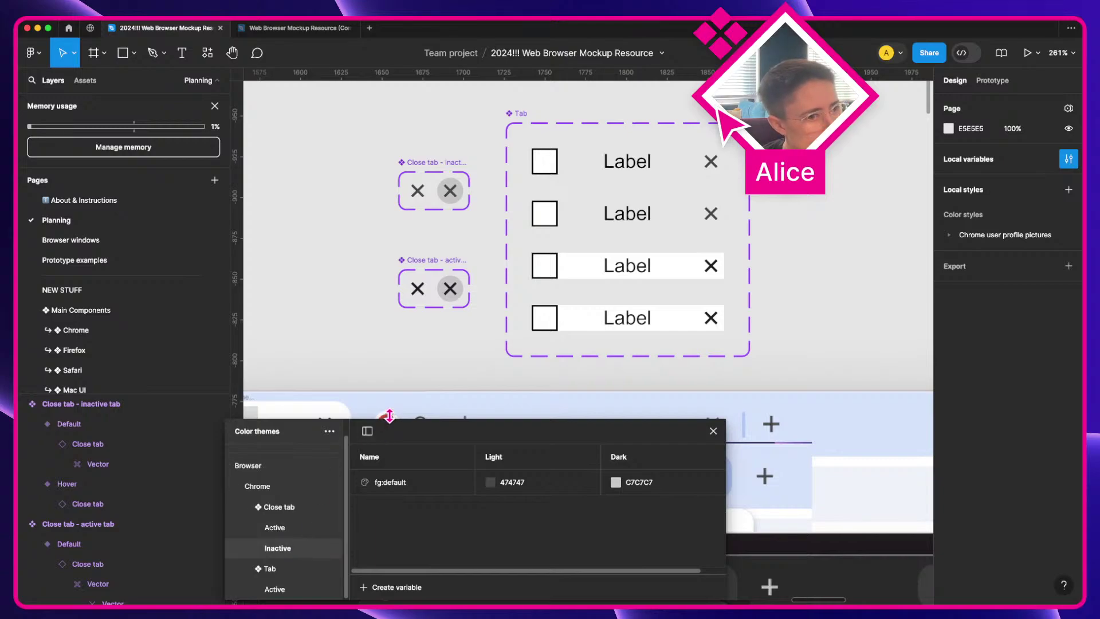
pyautogui.moveTo(388, 419); pyautogui.dragTo(388, 379)
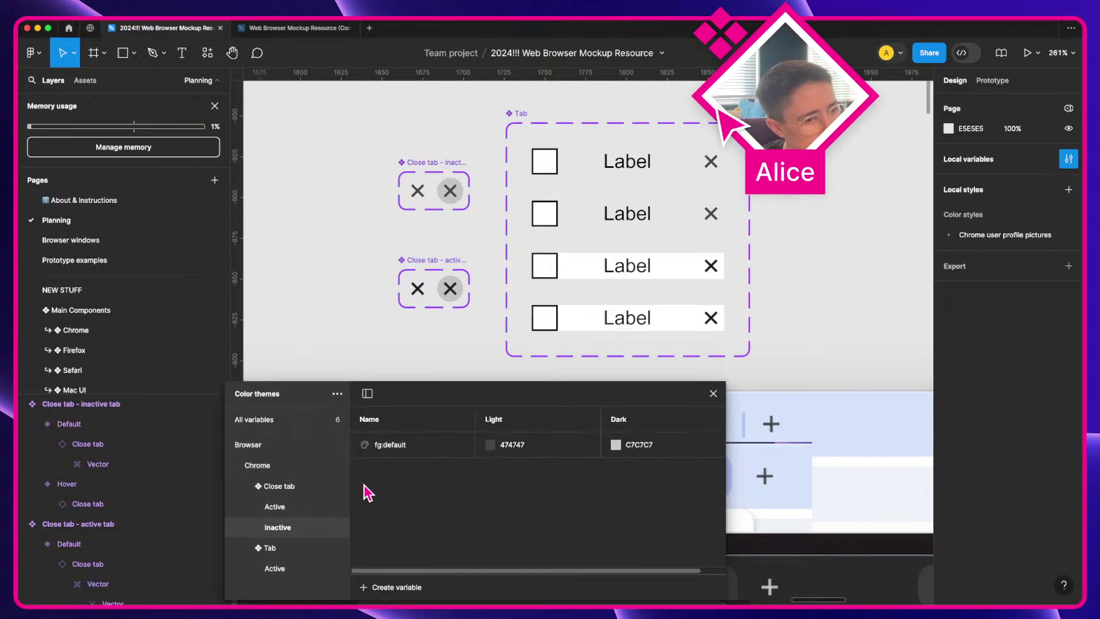
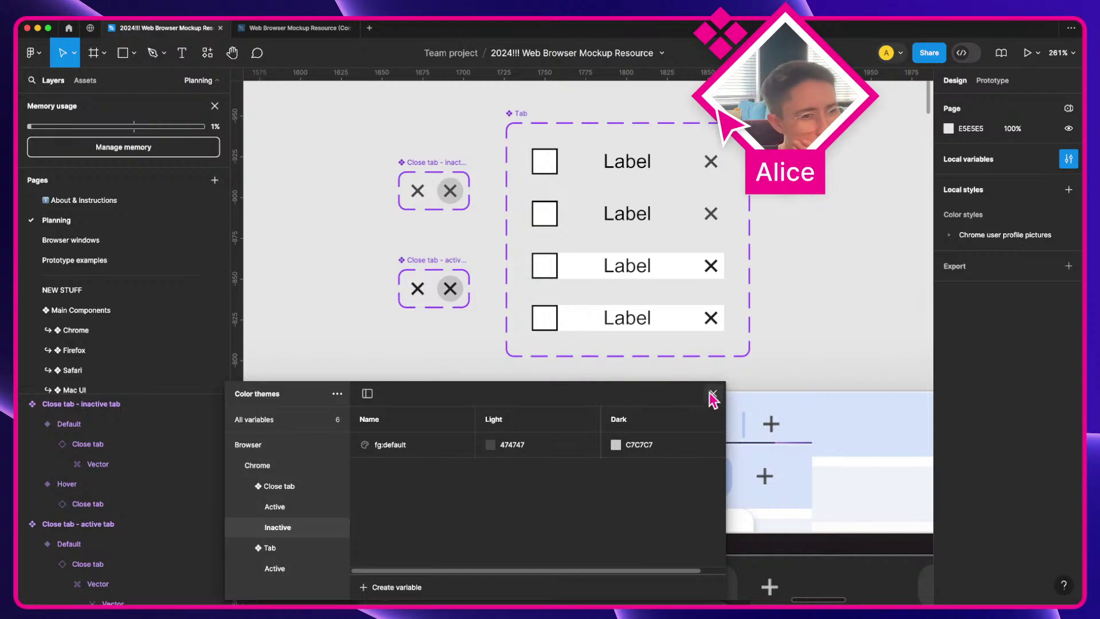
# Step: Resize the variables panel to show more of its groups
pyautogui.moveTo(678, 383); pyautogui.dragTo(677, 441)
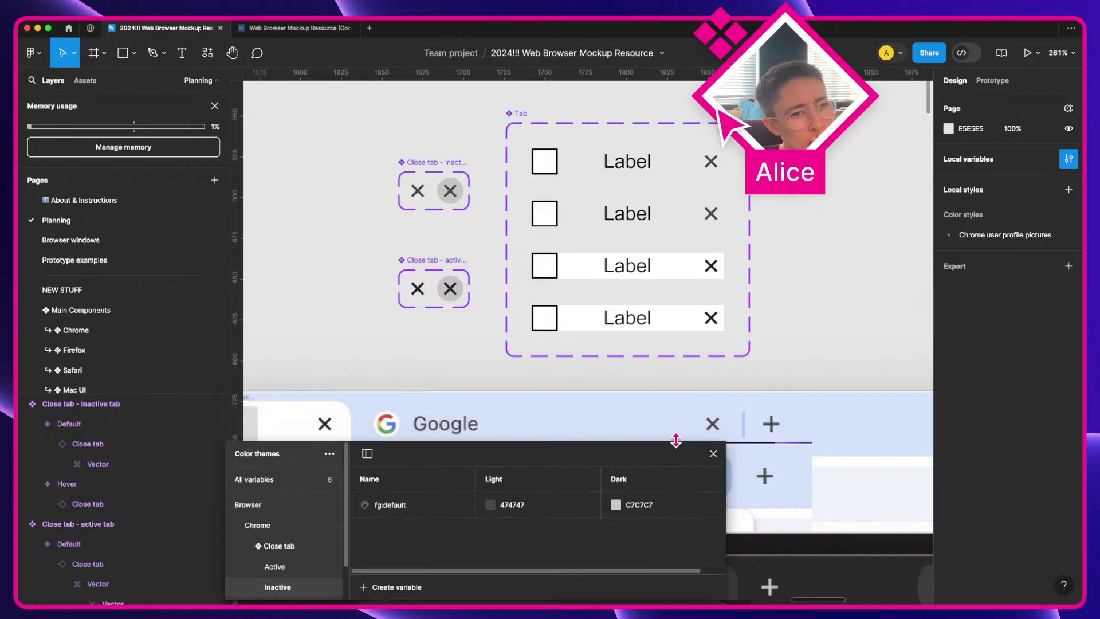
pyautogui.scroll(-2, 649, 389)
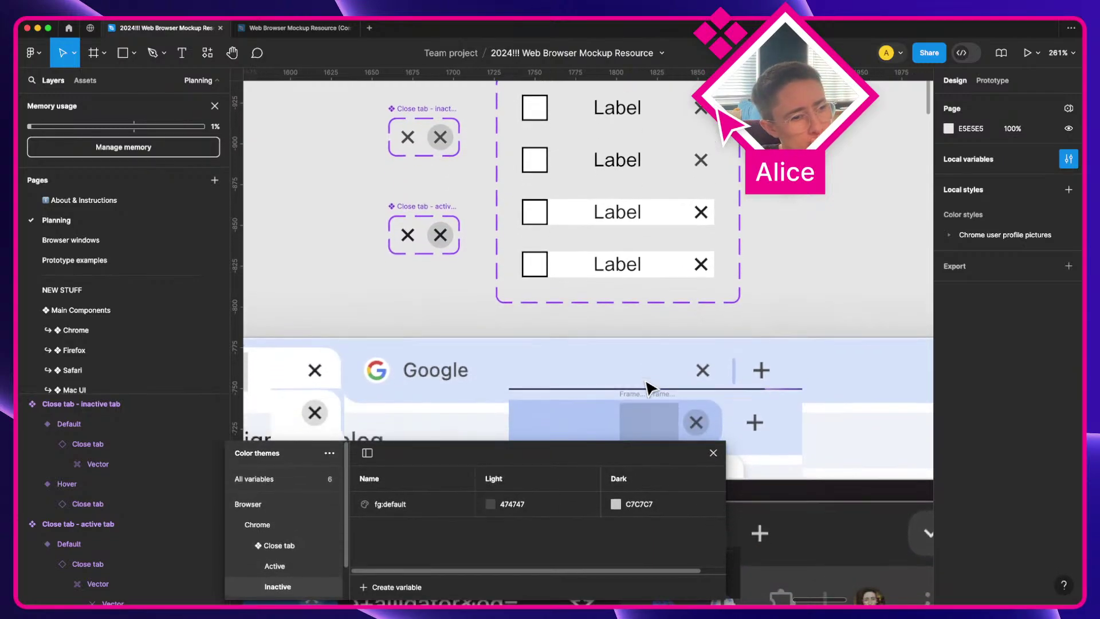
pyautogui.moveTo(595, 439); pyautogui.dragTo(590, 389)
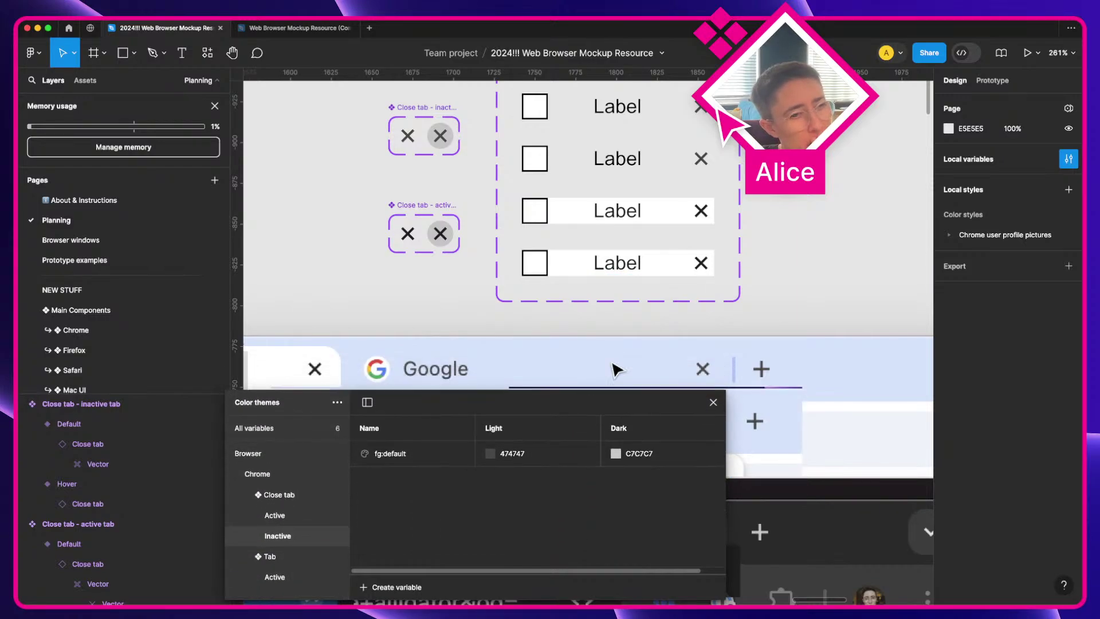
# Step: Bring the Tab component into view and select the Tab component set with its four variants
pyautogui.hscroll(-3, 699, 314)
pyautogui.hscroll(-2, 699, 317)
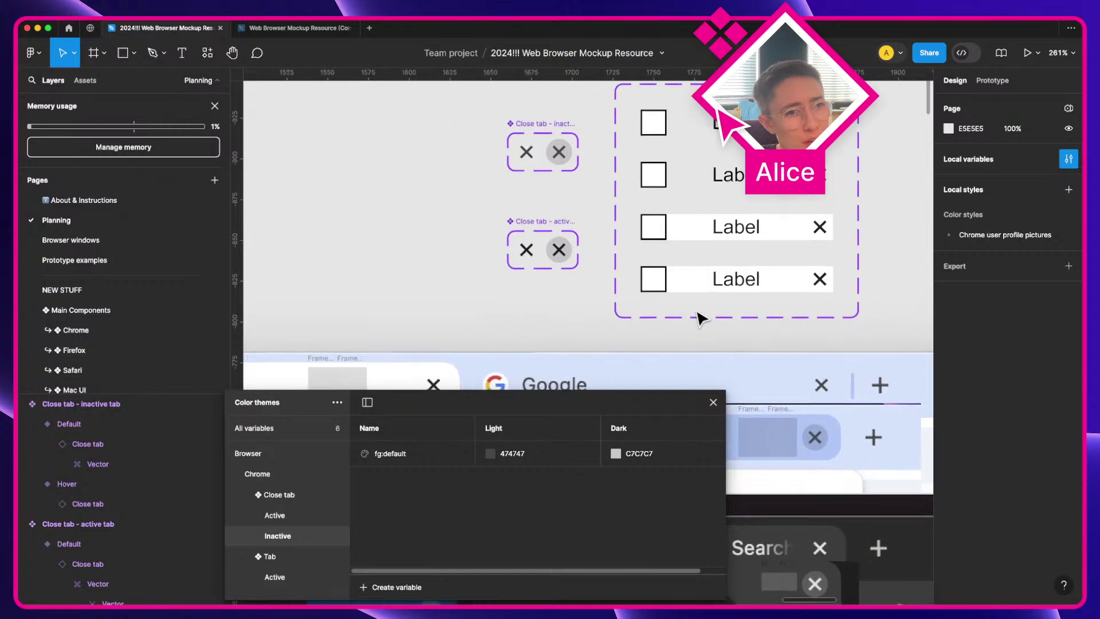
pyautogui.scroll(1, 700, 318)
pyautogui.hscroll(-7, 699, 318)
pyautogui.scroll(-6, 699, 318)
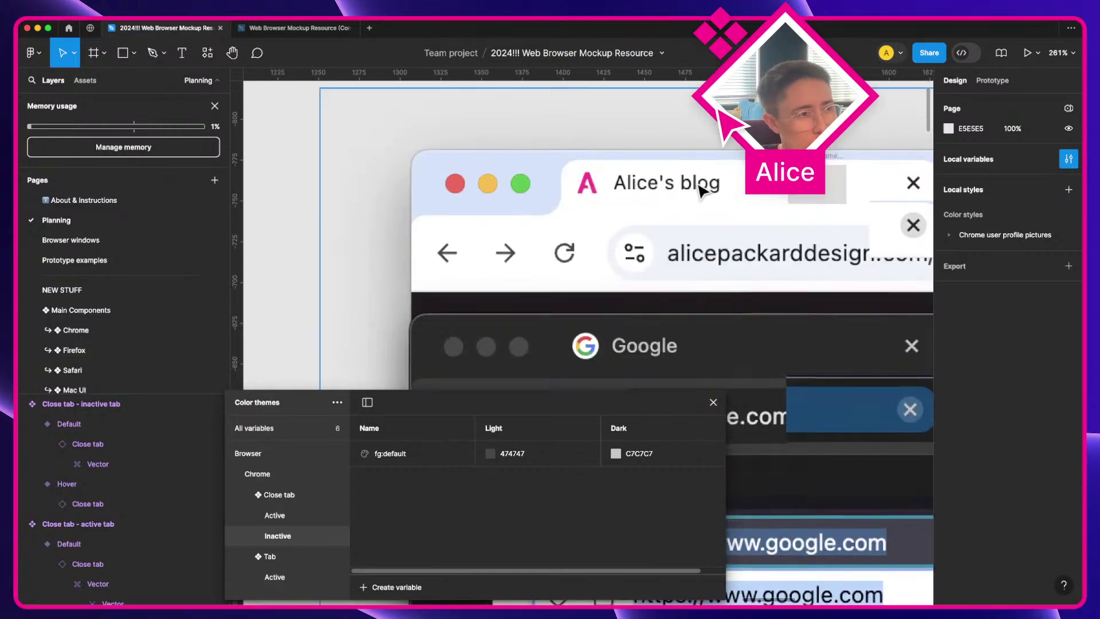
pyautogui.scroll(-1, 488, 284)
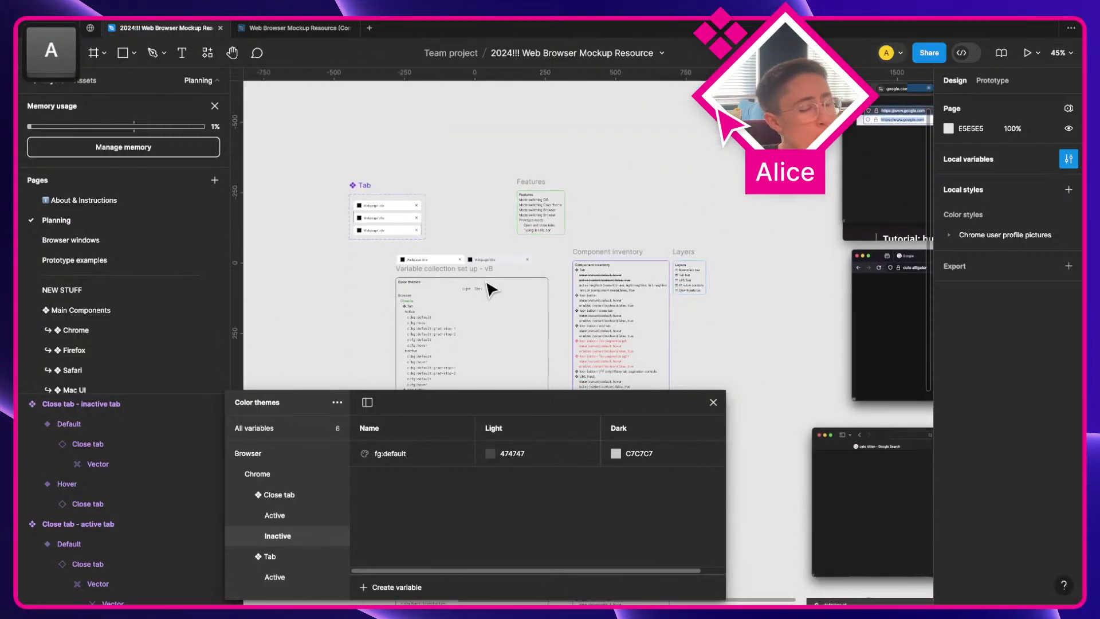
pyautogui.scroll(-3, 491, 289)
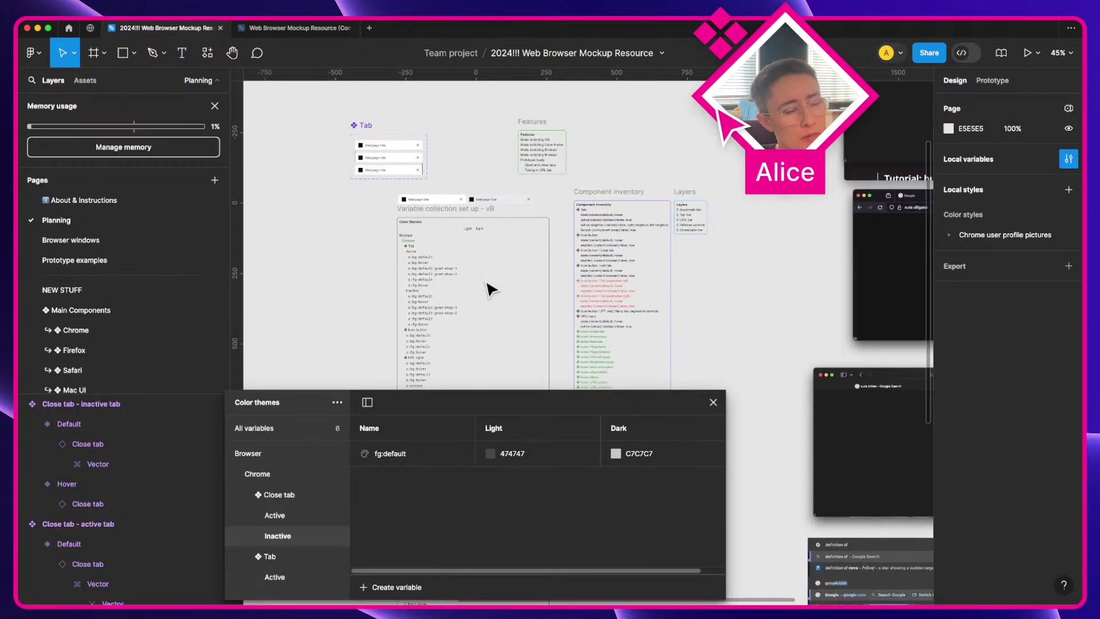
pyautogui.scroll(6, 559, 282)
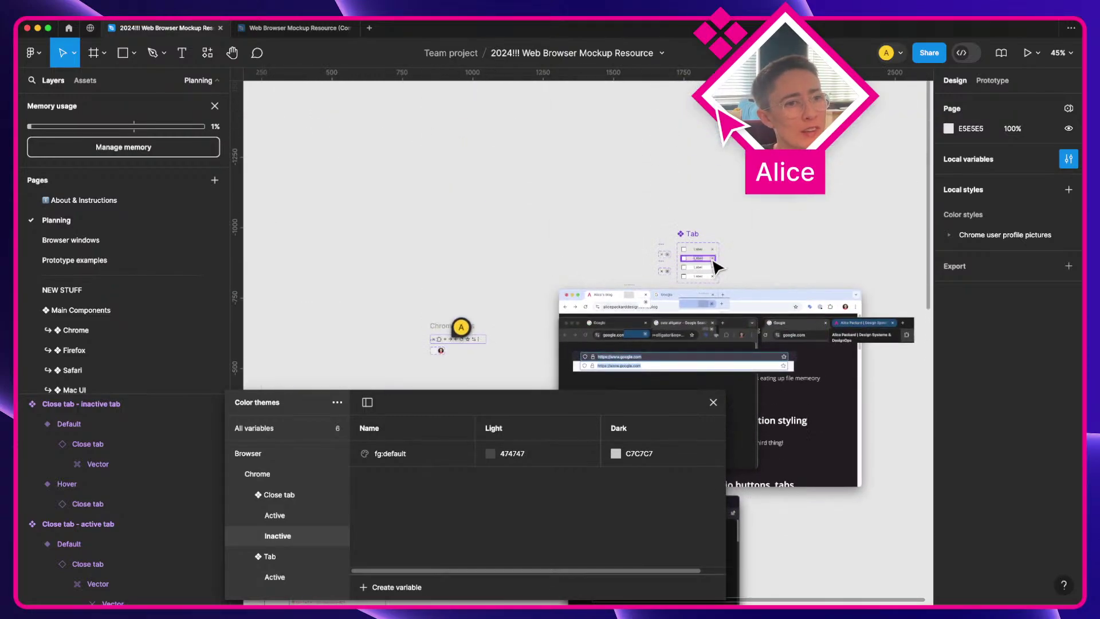
pyautogui.scroll(1, 716, 266)
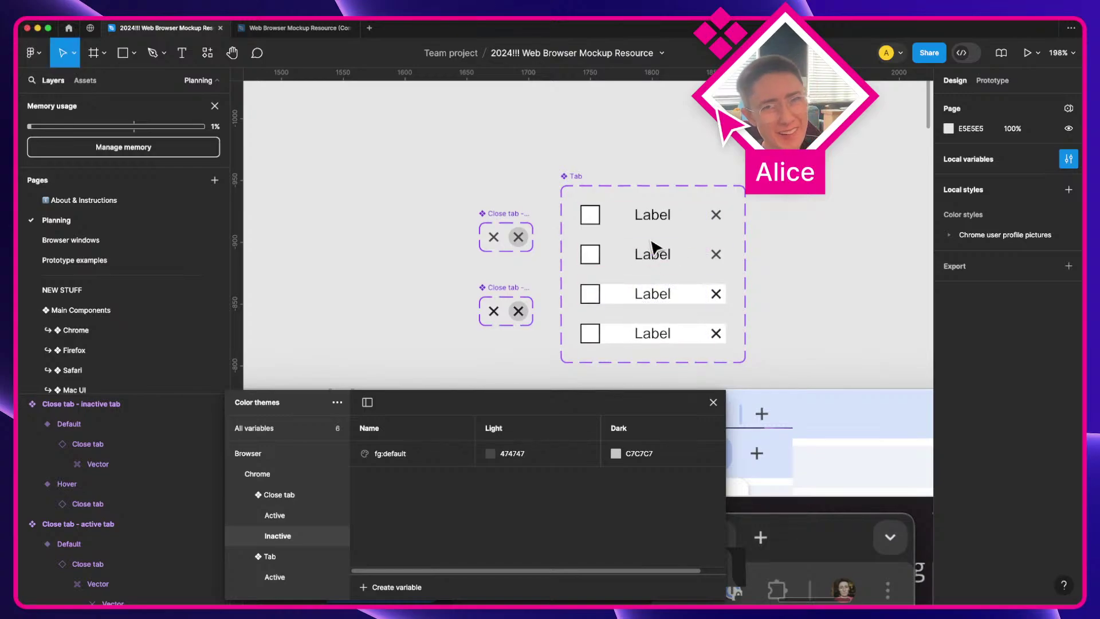
pyautogui.click(577, 185)
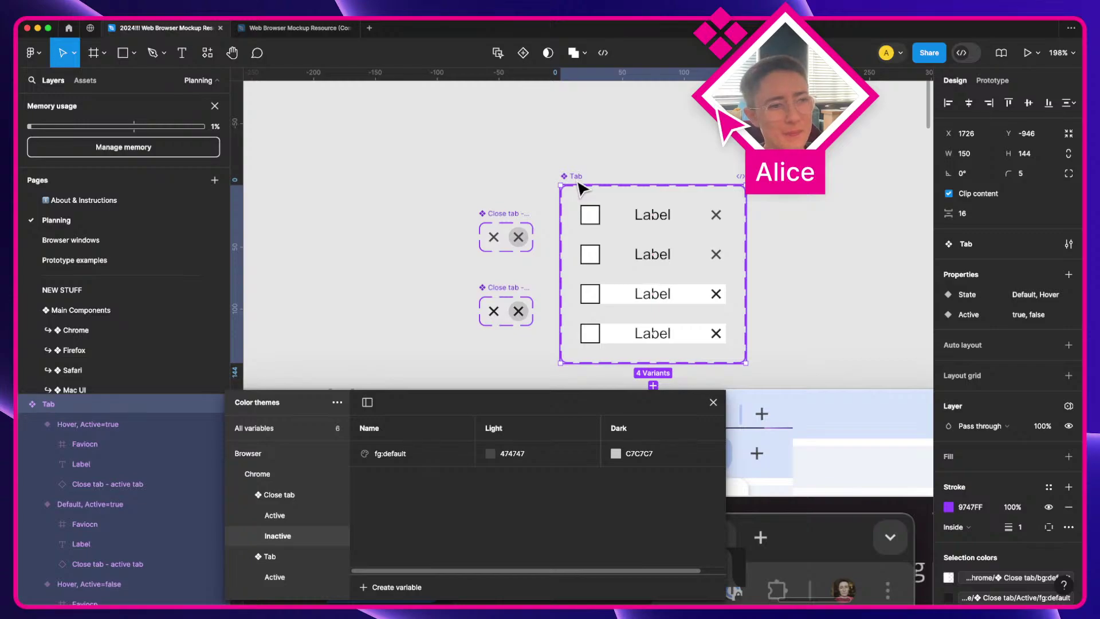
# Step: List all Chrome variables, such as Close tab bg:default and bg:hover, beside the Color themes planning notes
pyautogui.click(271, 475)
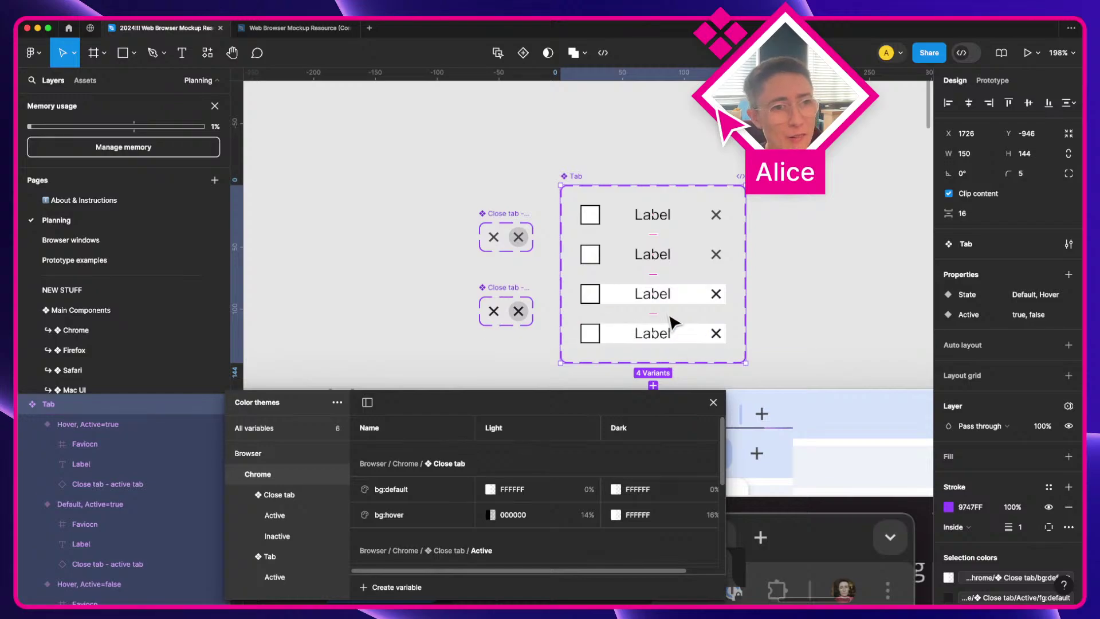
pyautogui.scroll(-5, 670, 320)
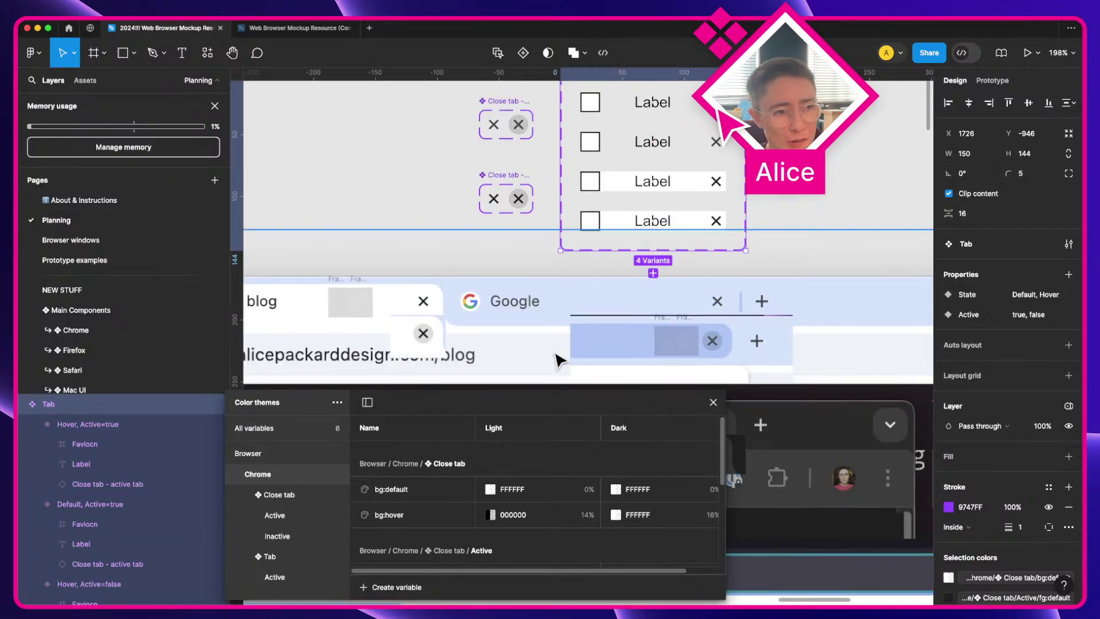
pyautogui.hscroll(-3, 394, 311)
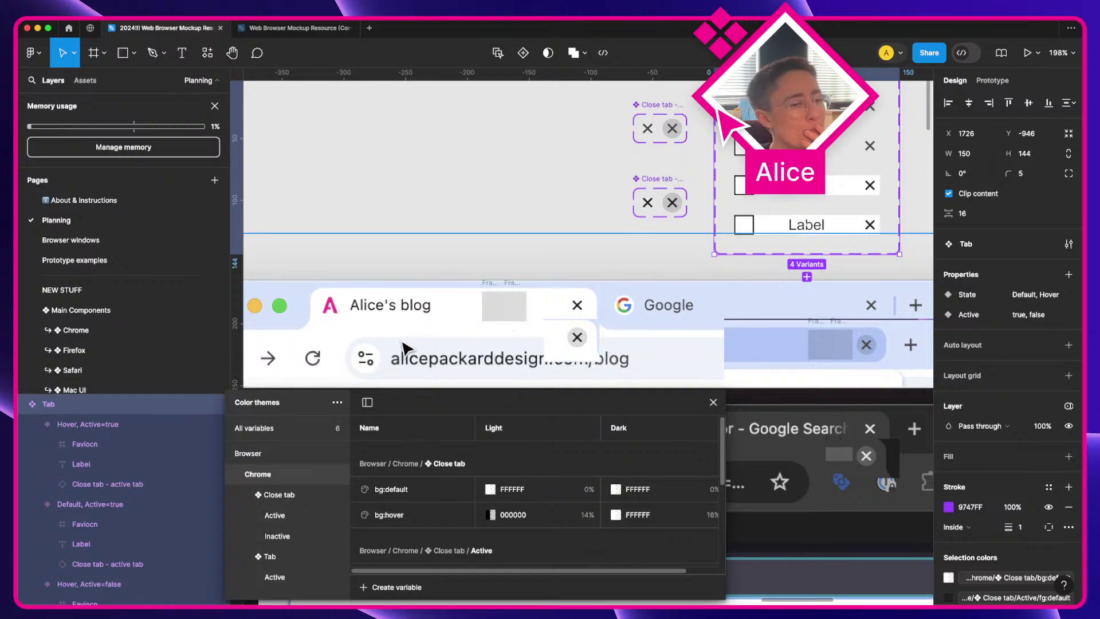
pyautogui.scroll(-5, 444, 337)
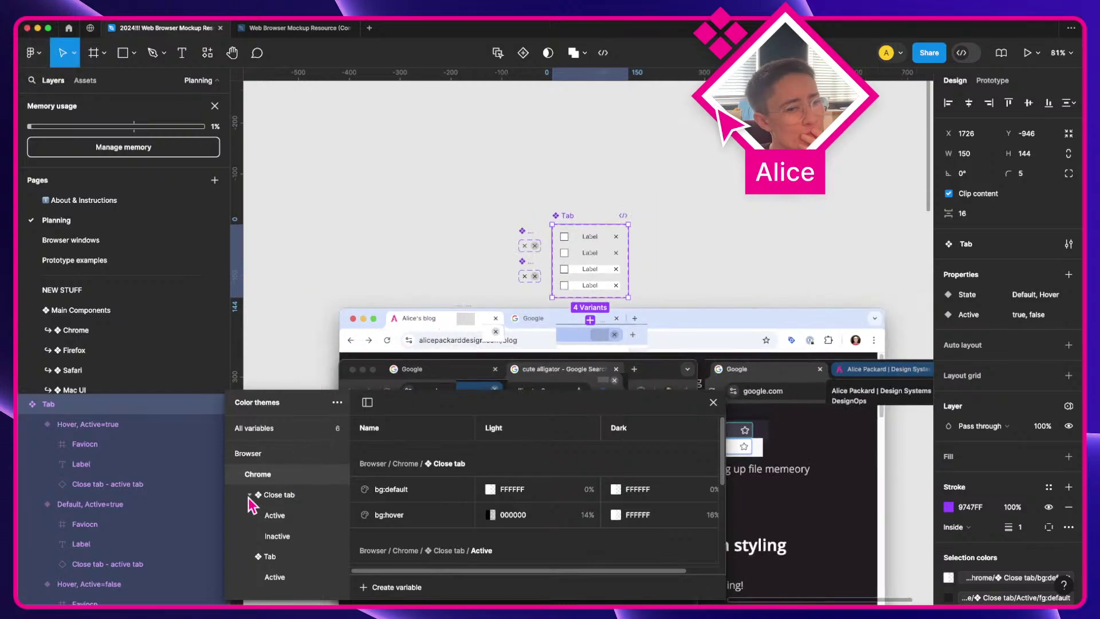
pyautogui.hscroll(-10, 433, 301)
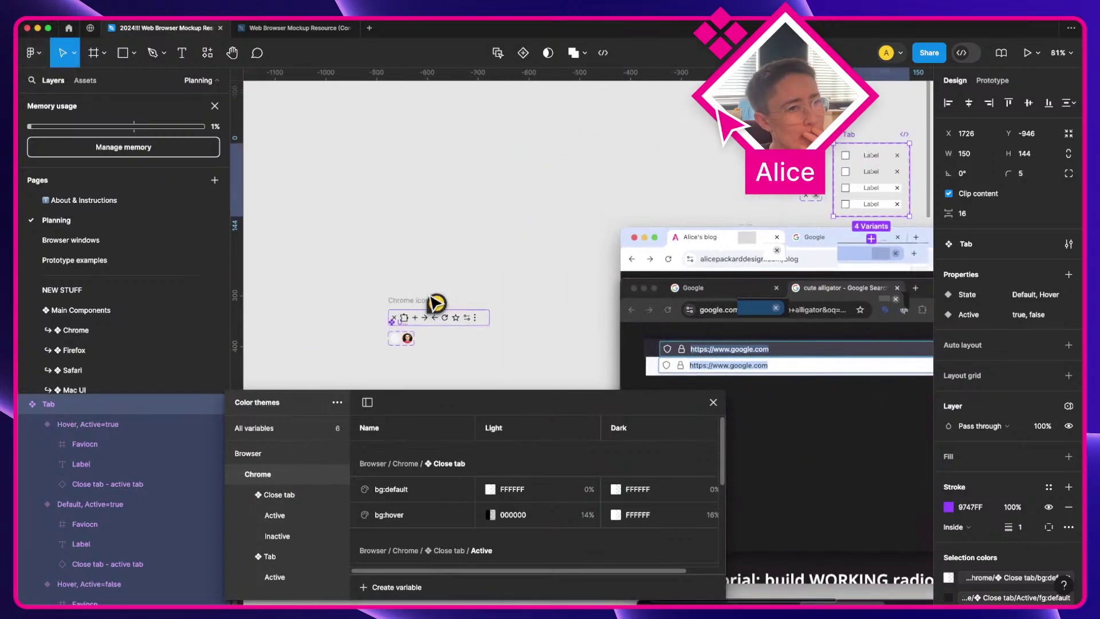
pyautogui.hscroll(-9, 434, 304)
pyautogui.scroll(-5, 434, 304)
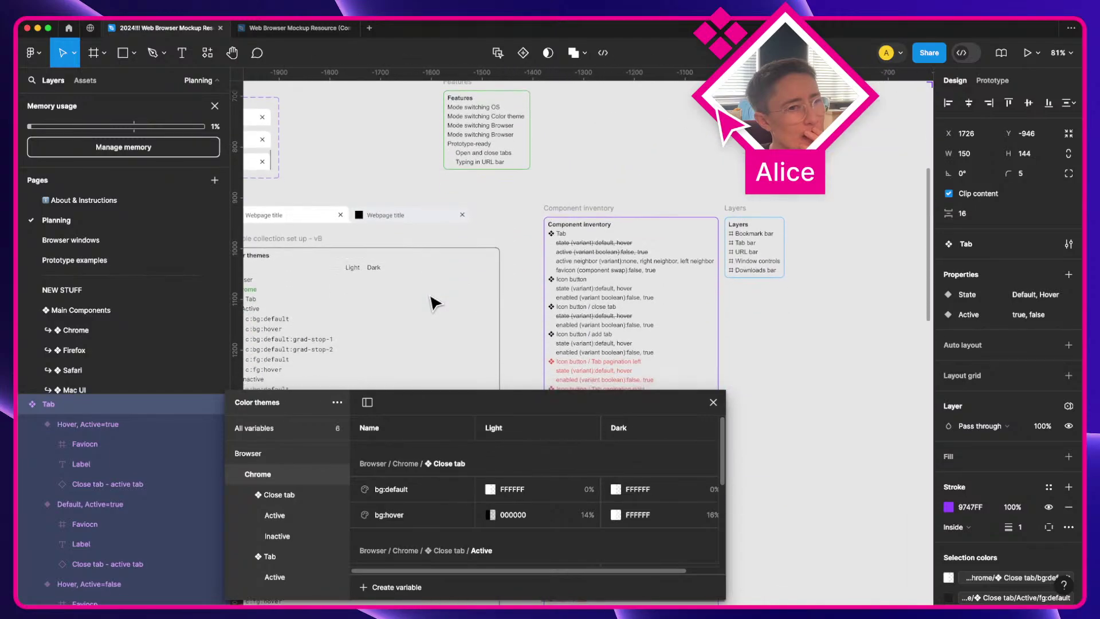
pyautogui.scroll(-3, 434, 304)
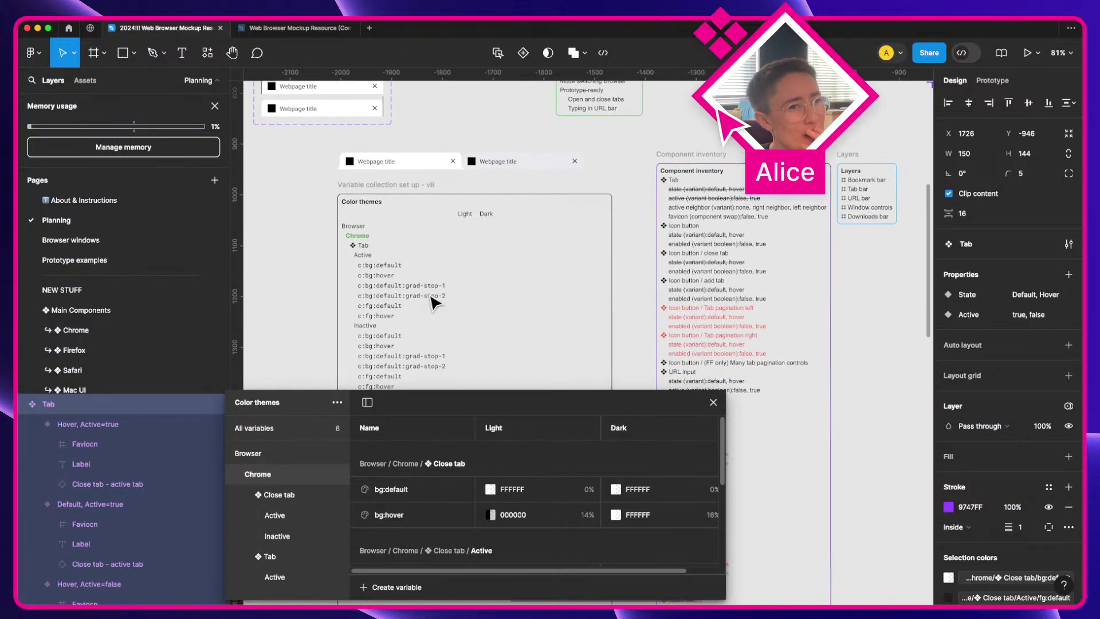
pyautogui.hscroll(-2, 434, 302)
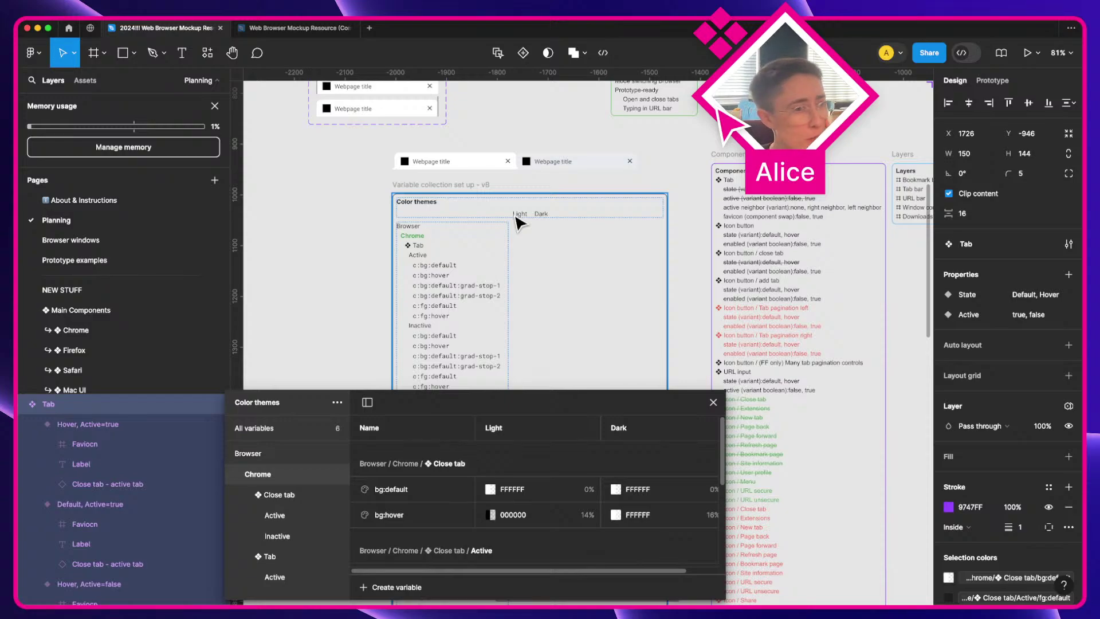
# Step: Select the c:bg:default, c:bg:hover, c:fg:default and c:fg:hover lines under Tab Active
pyautogui.scroll(1, 466, 253)
pyautogui.press('a')
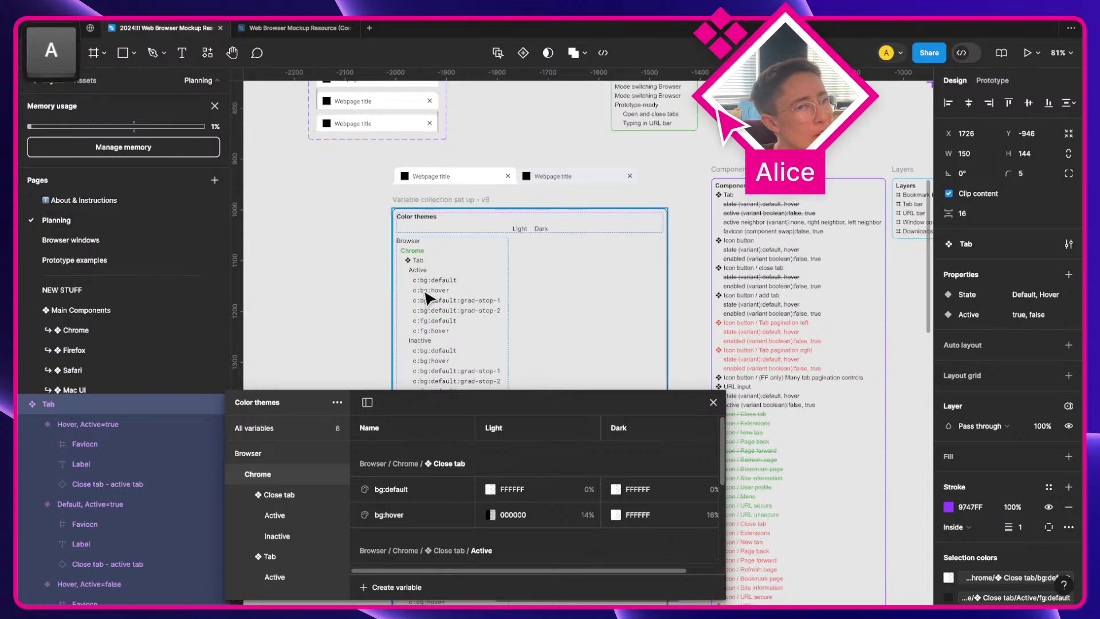
pyautogui.scroll(5, 427, 297)
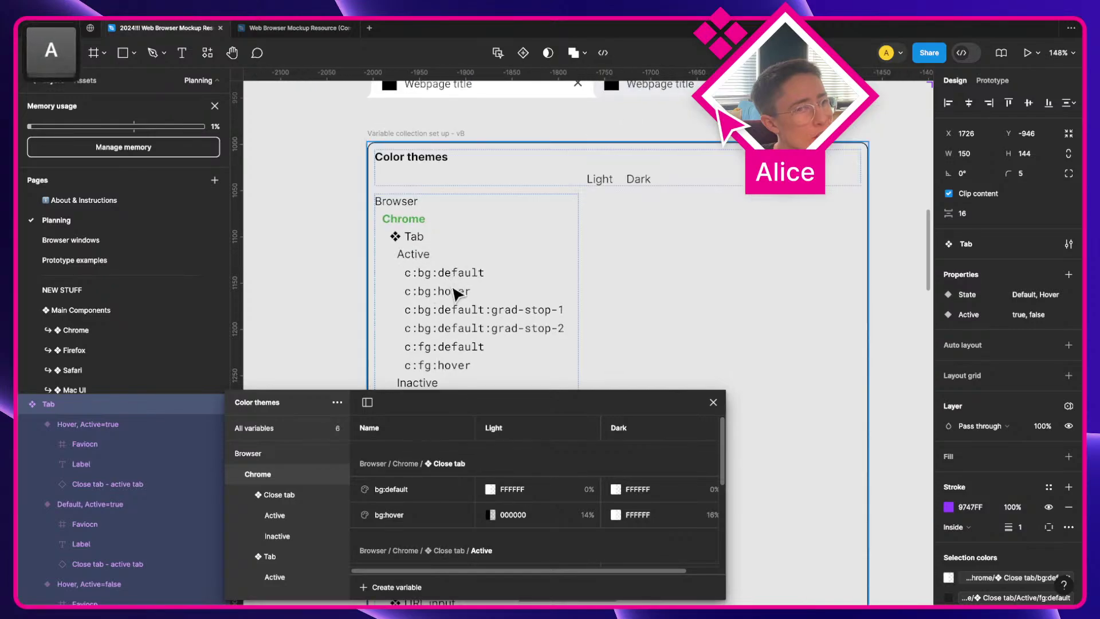
pyautogui.click(462, 313)
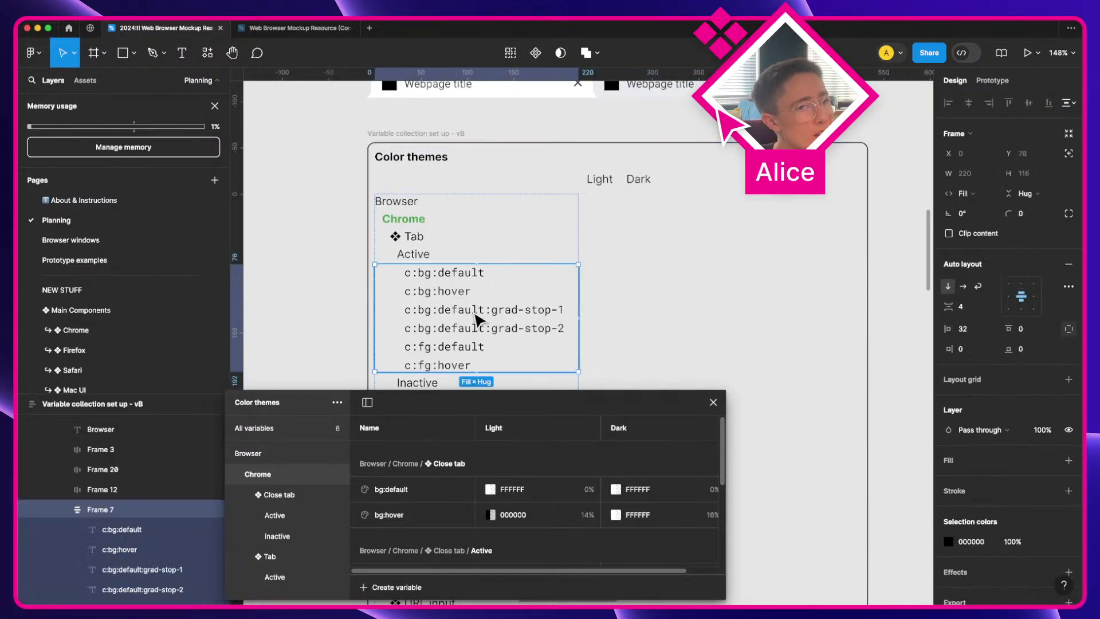
pyautogui.click(474, 312)
pyautogui.click(478, 330)
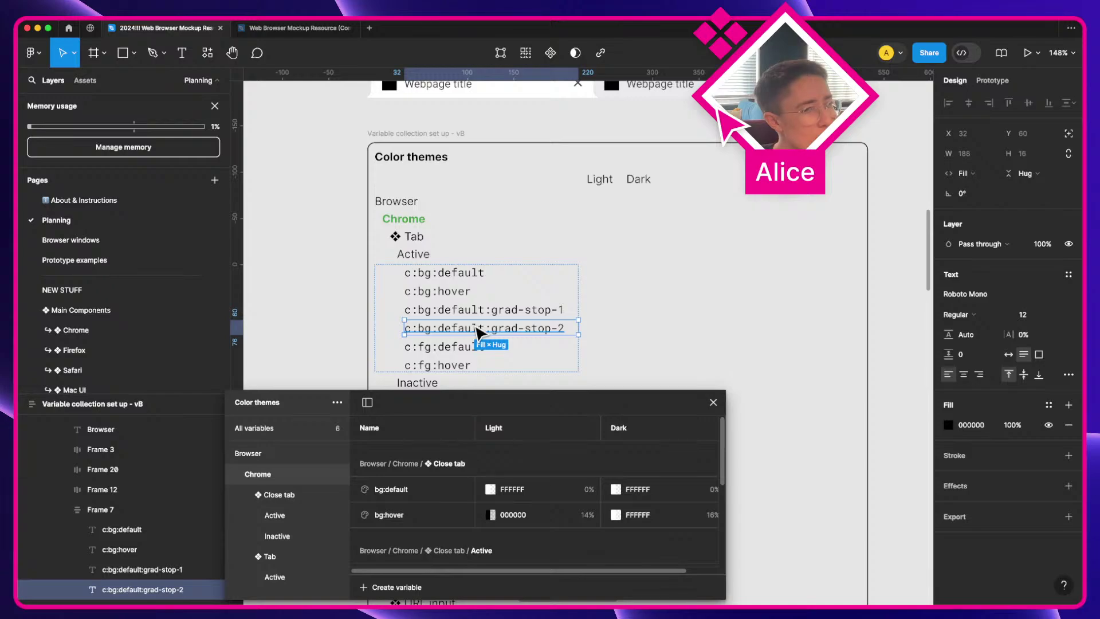
pyautogui.scroll(-1, 479, 332)
pyautogui.click(455, 318)
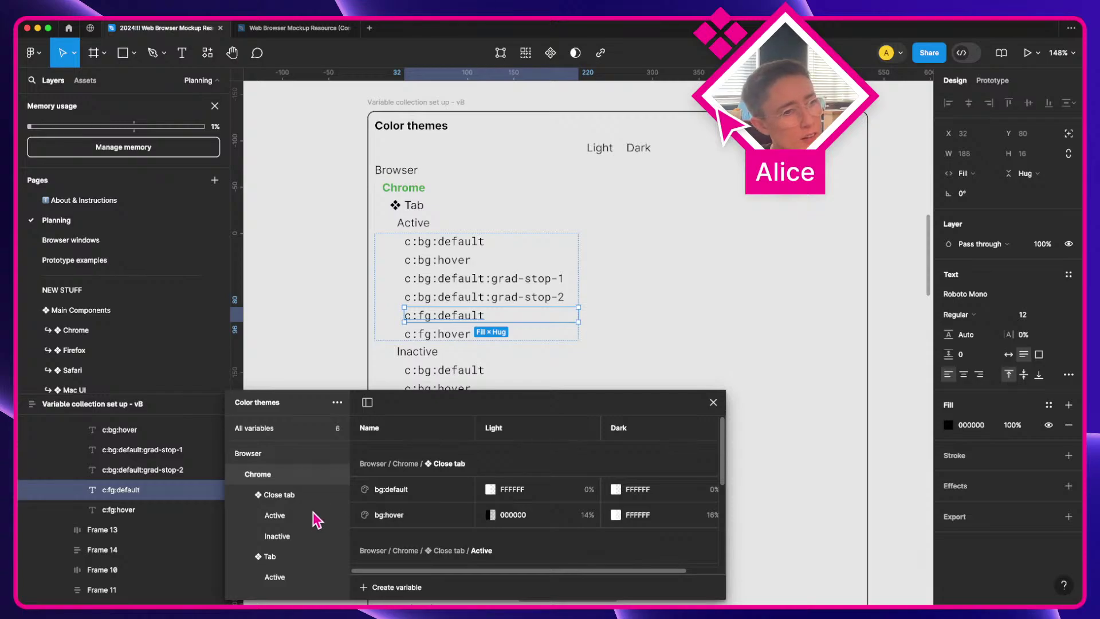
pyautogui.keyDown('super'); pyautogui.click(462, 246); pyautogui.keyUp('super')
pyautogui.keyDown('super'); pyautogui.click(462, 261); pyautogui.keyUp('super')
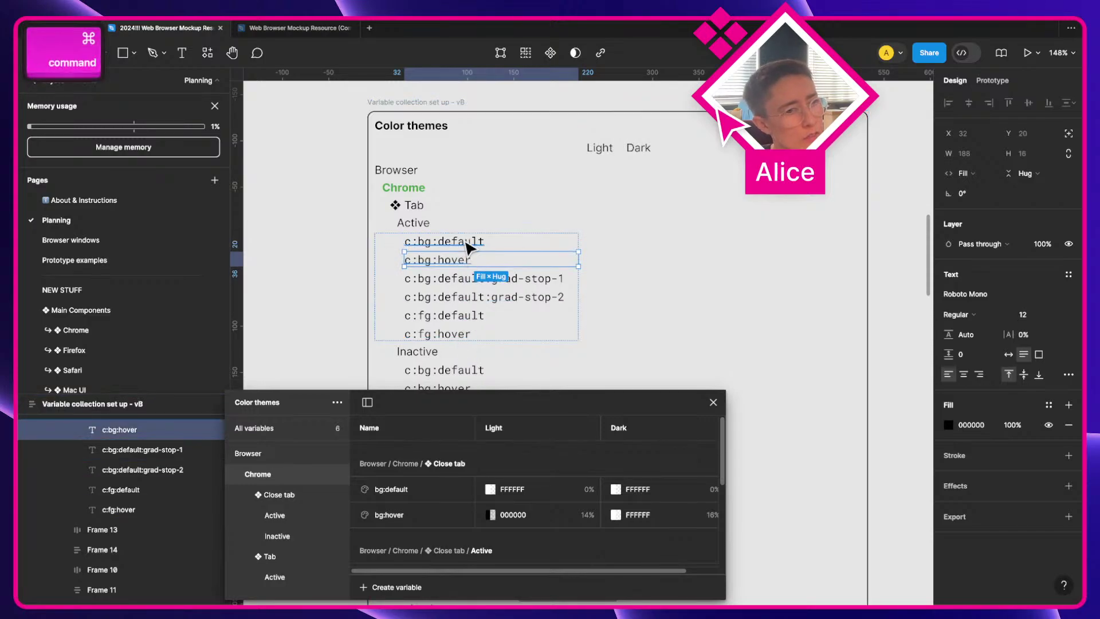
pyautogui.keyDown('shift'); pyautogui.keyDown('super'); pyautogui.click(467, 247); pyautogui.keyUp('super'); pyautogui.keyUp('shift')
pyautogui.keyDown('shift'); pyautogui.keyDown('super'); pyautogui.click(454, 317); pyautogui.keyUp('super'); pyautogui.keyUp('shift')
pyautogui.keyDown('shift'); pyautogui.keyDown('super'); pyautogui.click(453, 332); pyautogui.keyUp('super'); pyautogui.keyUp('shift')
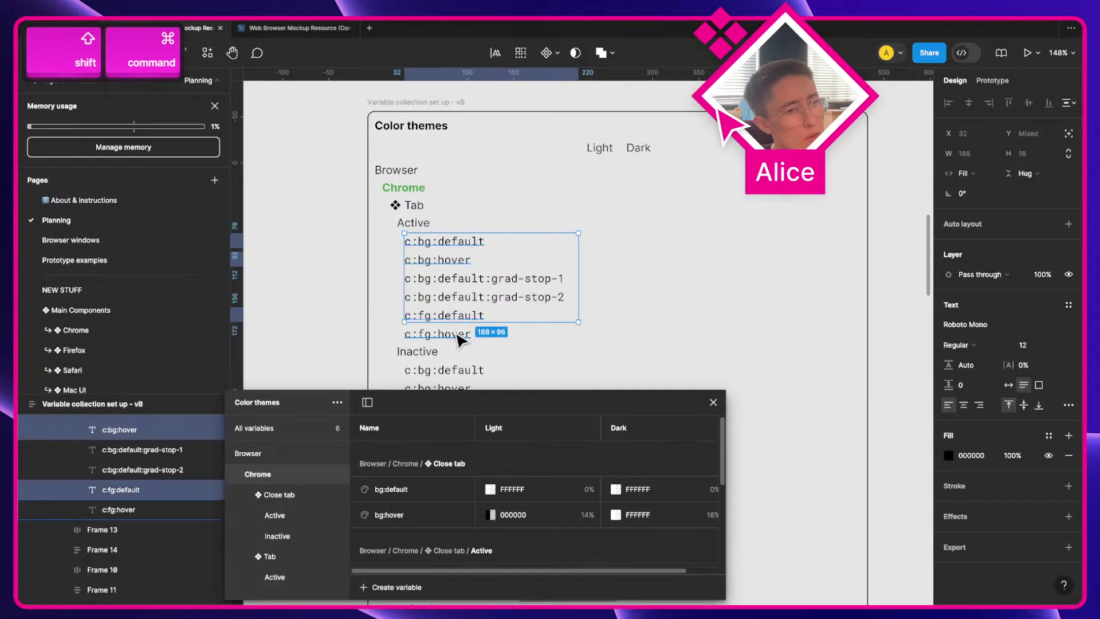
# Step: Apply Strikethrough decoration to the four selected planning lines
pyautogui.click(1068, 405)
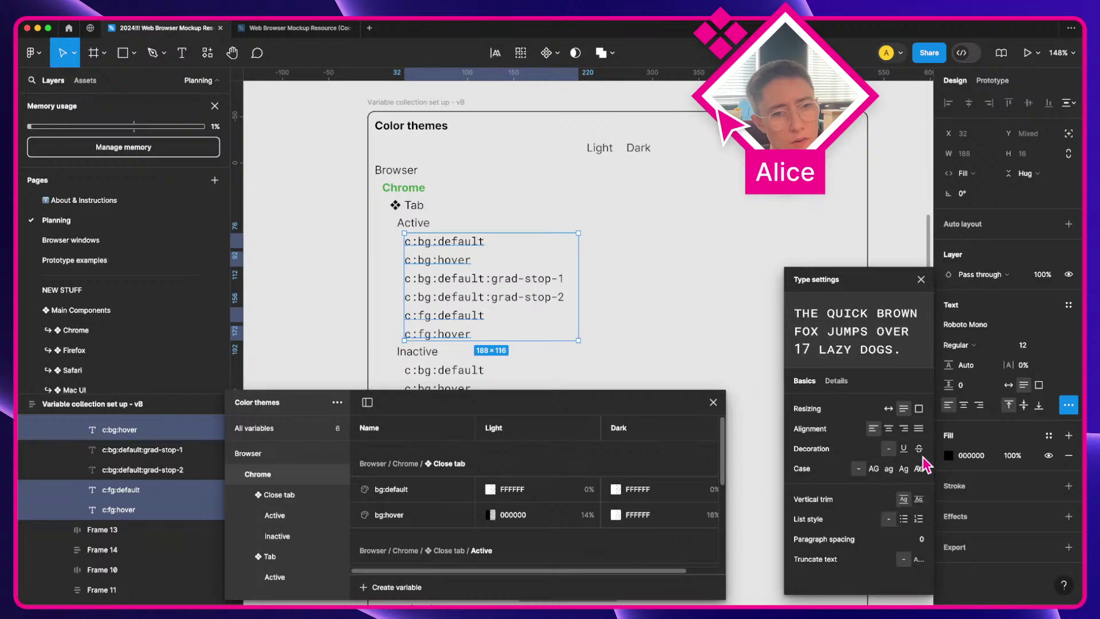
pyautogui.click(919, 451)
pyautogui.click(921, 279)
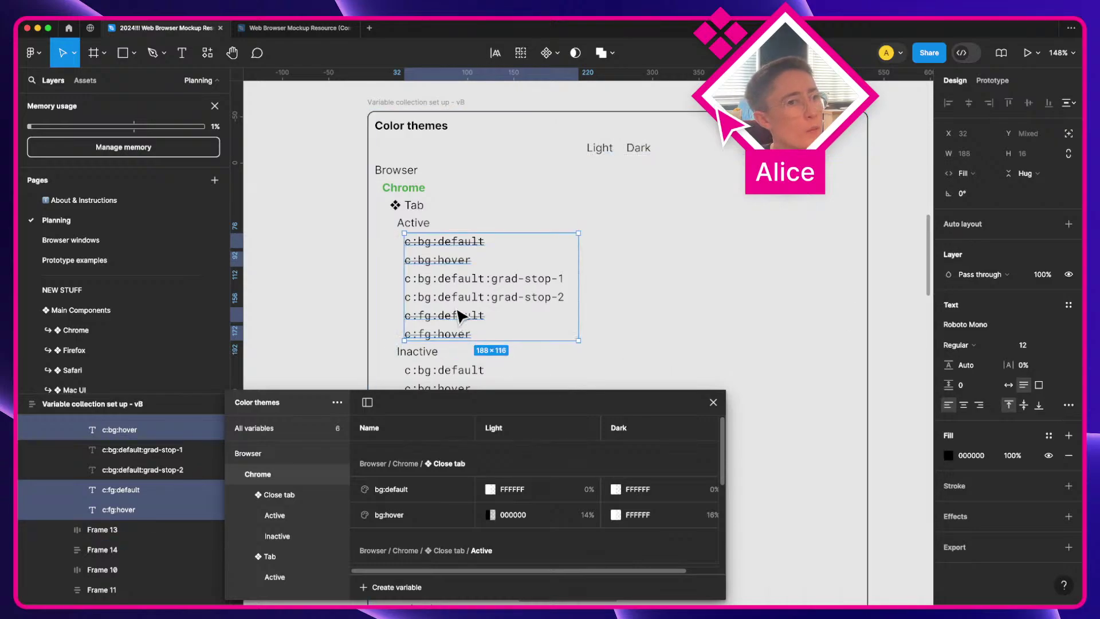
pyautogui.keyDown('ctrl'); pyautogui.scroll(-5, 504, 295); pyautogui.keyUp('ctrl')
pyautogui.press('a')
pyautogui.hscroll(10, 504, 295)
pyautogui.scroll(7, 504, 295)
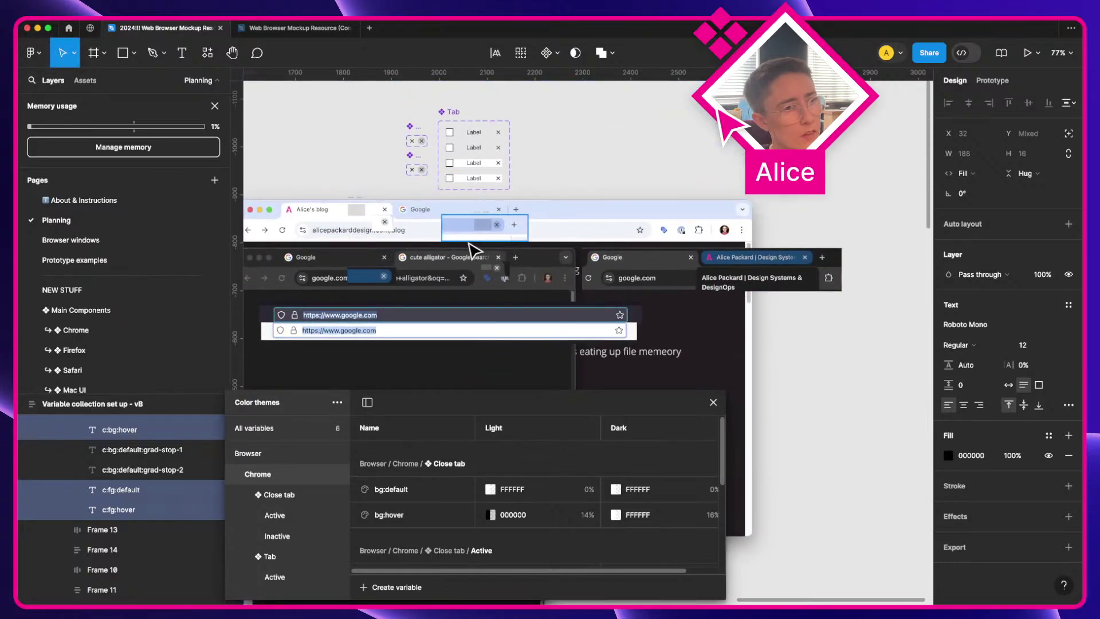
# Step: Give all four Tab variants a 4 px item gap and a fixed 120 width
pyautogui.scroll(5, 474, 248)
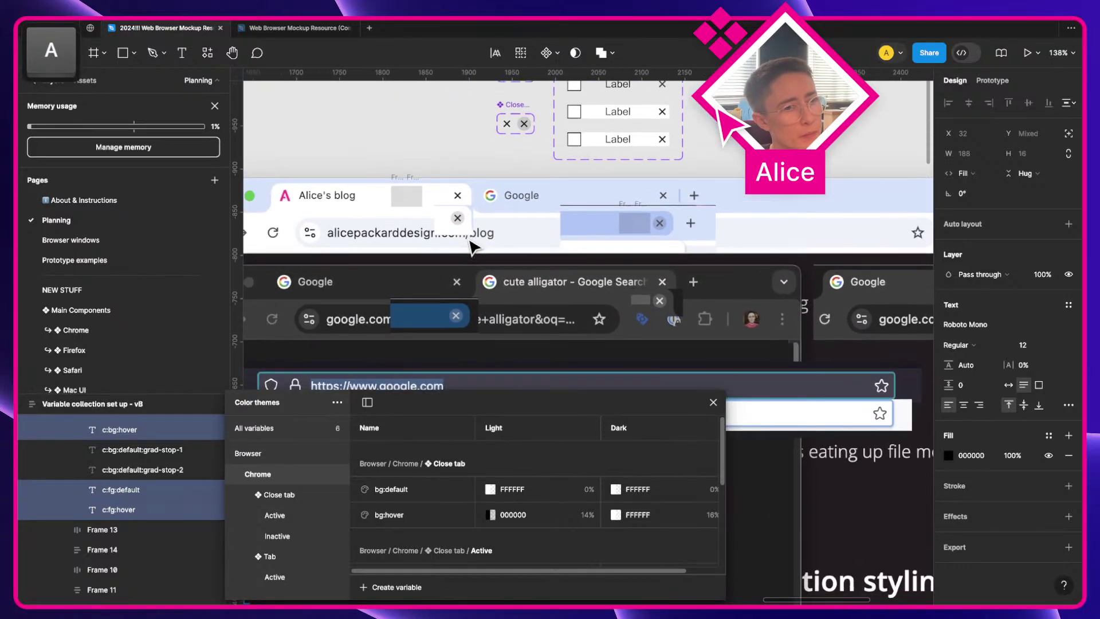
pyautogui.scroll(5, 657, 286)
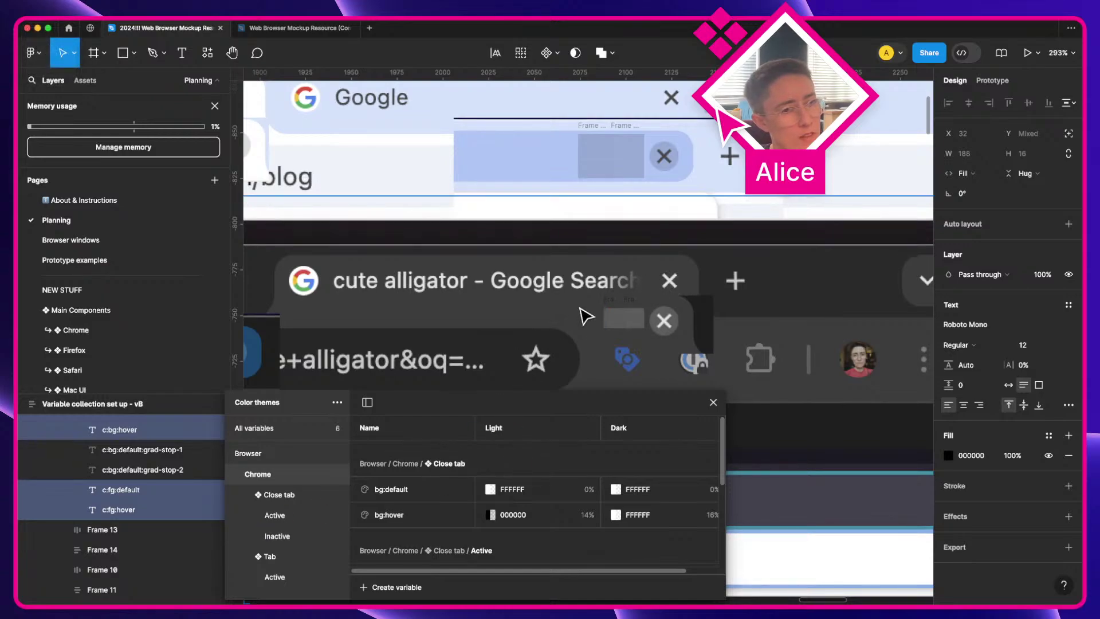
pyautogui.scroll(5, 582, 314)
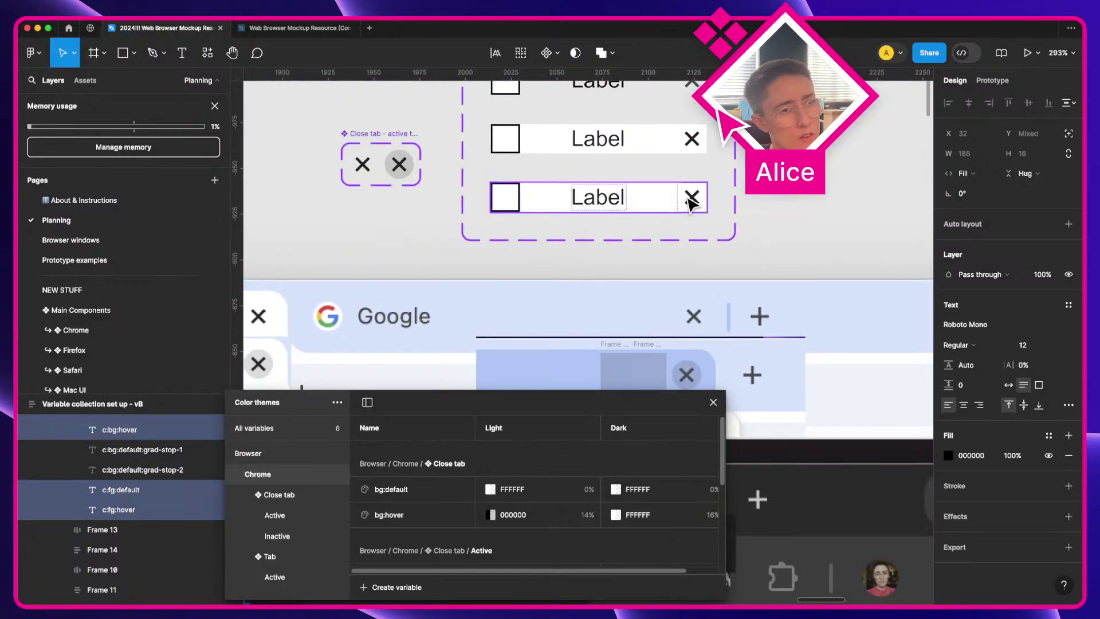
pyautogui.press('super')
pyautogui.scroll(1, 598, 201)
pyautogui.scroll(2, 598, 200)
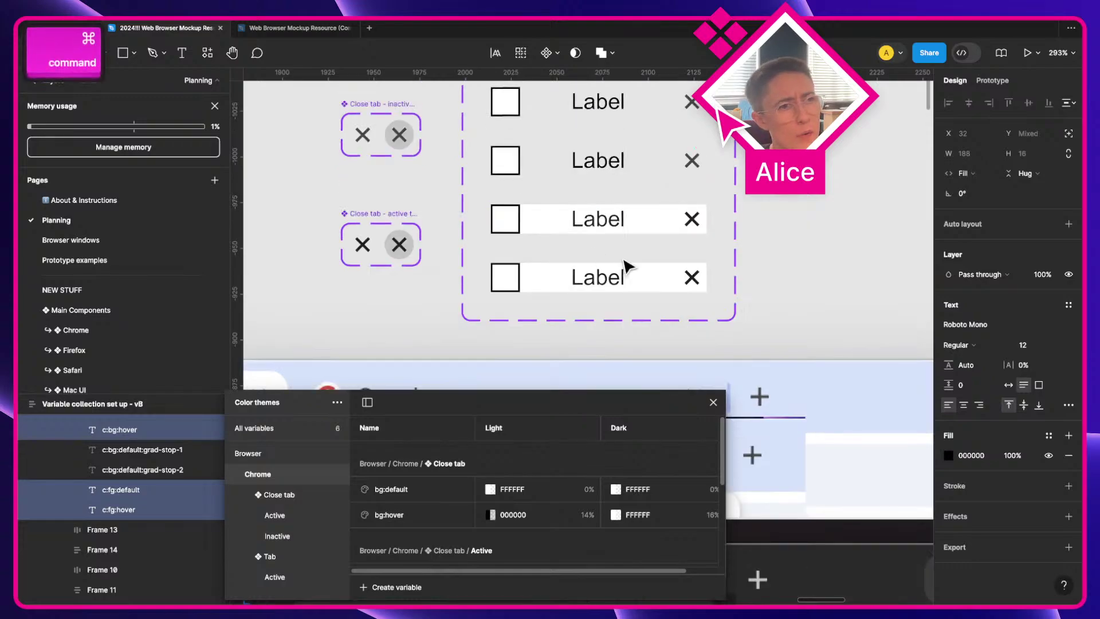
pyautogui.doubleClick(598, 139)
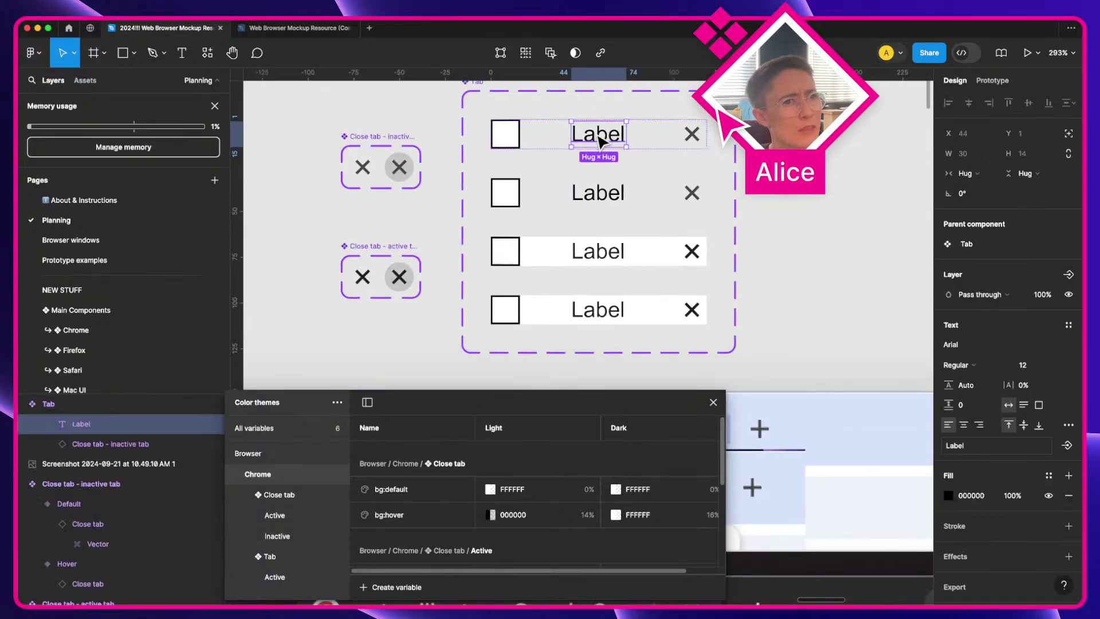
pyautogui.scroll(-8, 597, 140)
pyautogui.scroll(4, 572, 212)
pyautogui.click(650, 147)
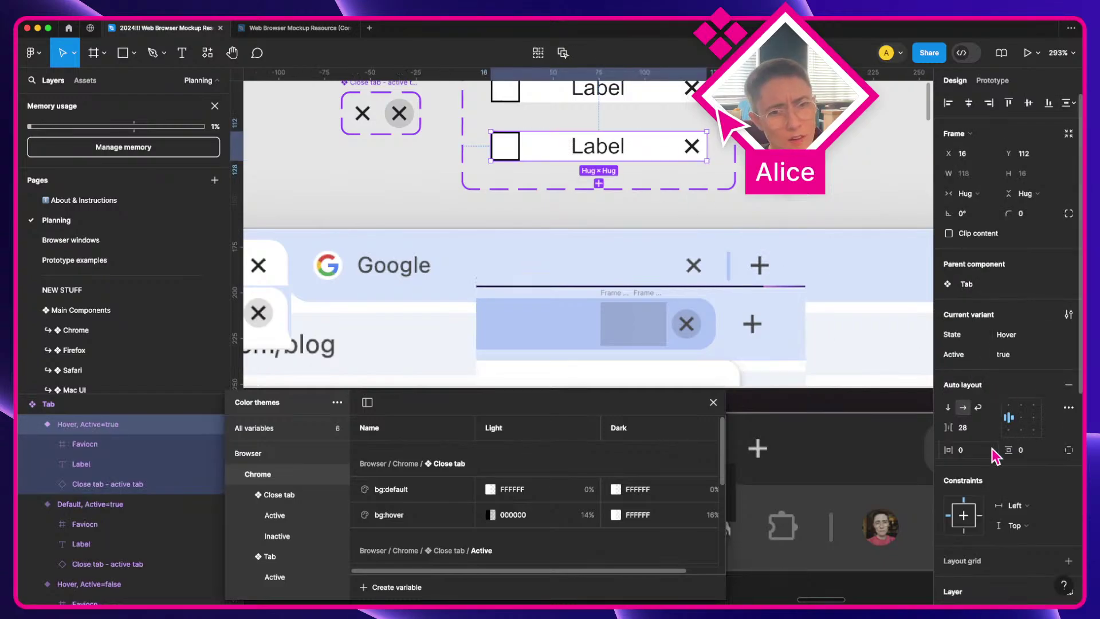
pyautogui.scroll(2, 670, 267)
pyautogui.scroll(1, 599, 226)
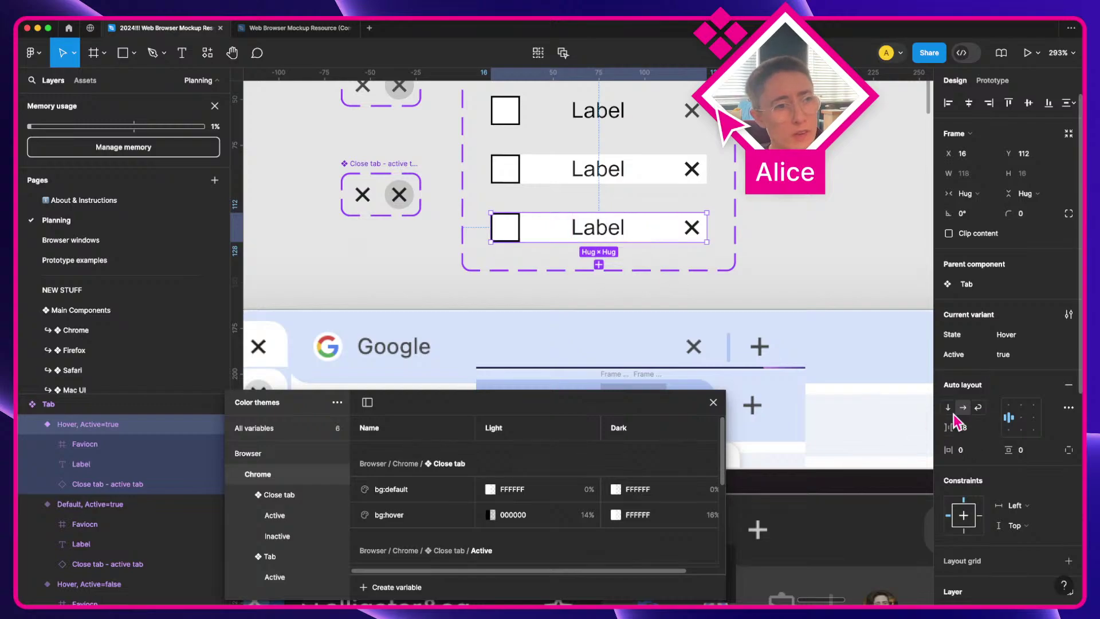
pyautogui.moveTo(645, 229)
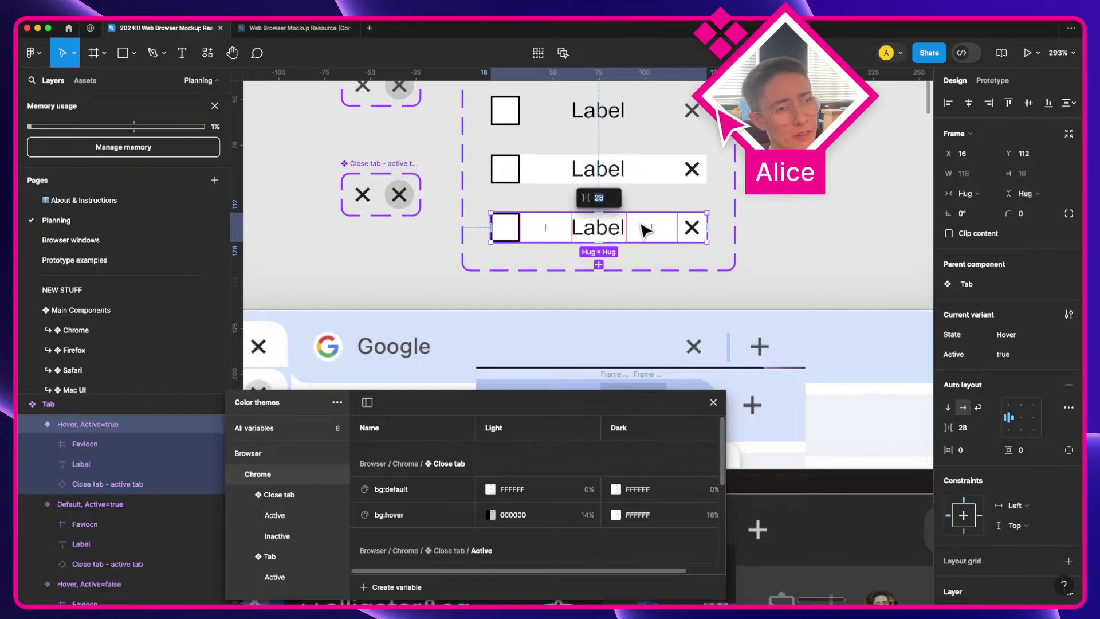
pyautogui.keyDown('super'); pyautogui.click(675, 229); pyautogui.keyUp('super')
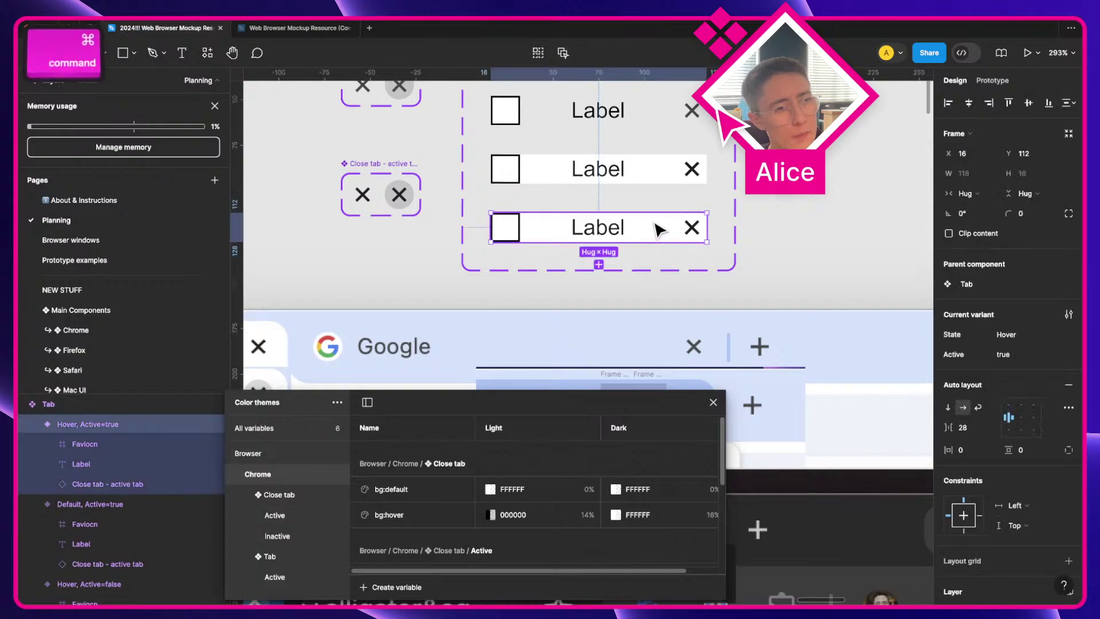
pyautogui.press('super+a')
pyautogui.click(967, 448)
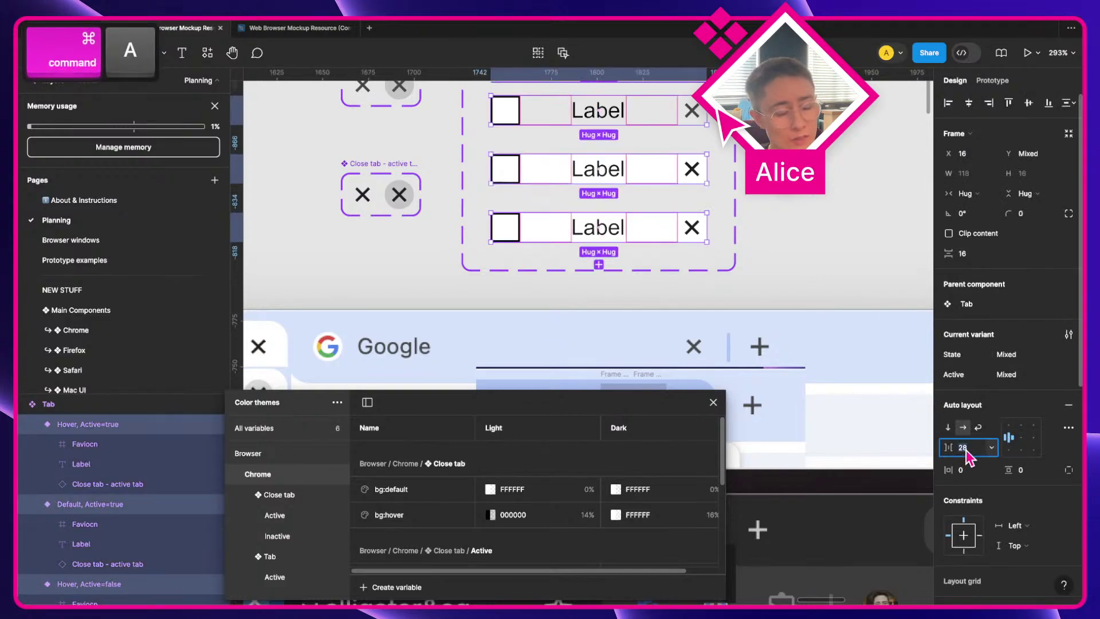
pyautogui.write('4')
pyautogui.press('Tab')
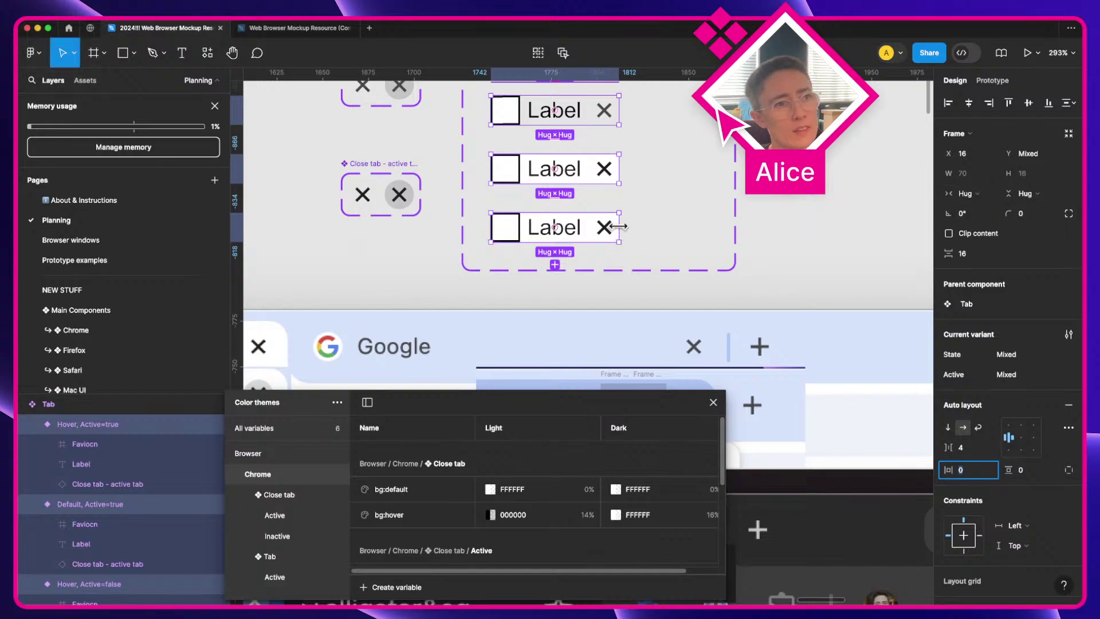
pyautogui.moveTo(618, 227); pyautogui.dragTo(711, 234)
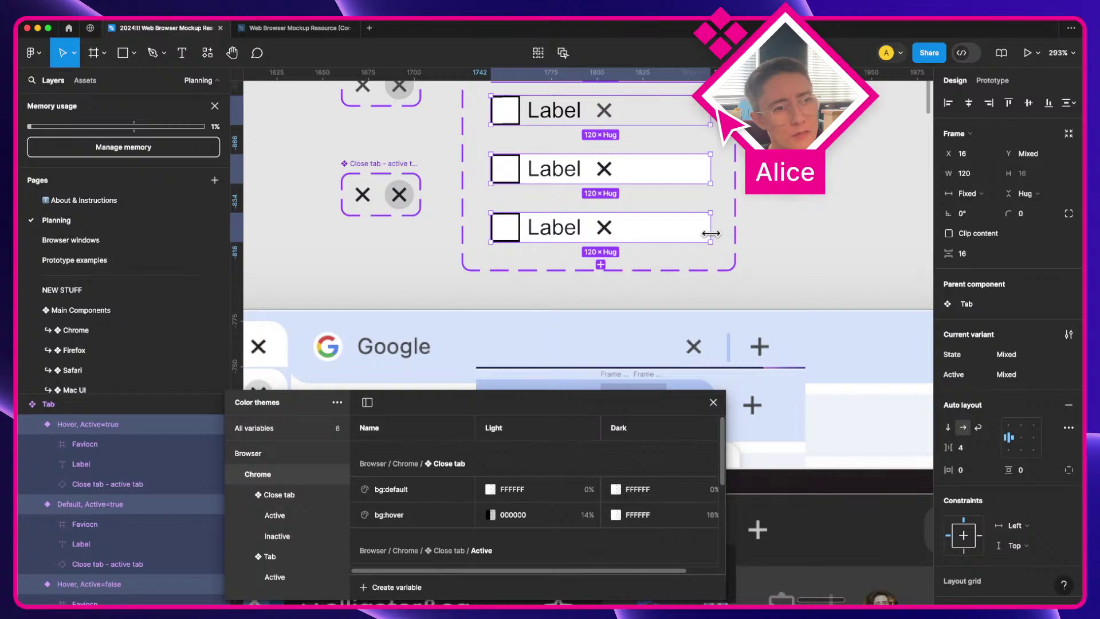
pyautogui.scroll(3, 557, 233)
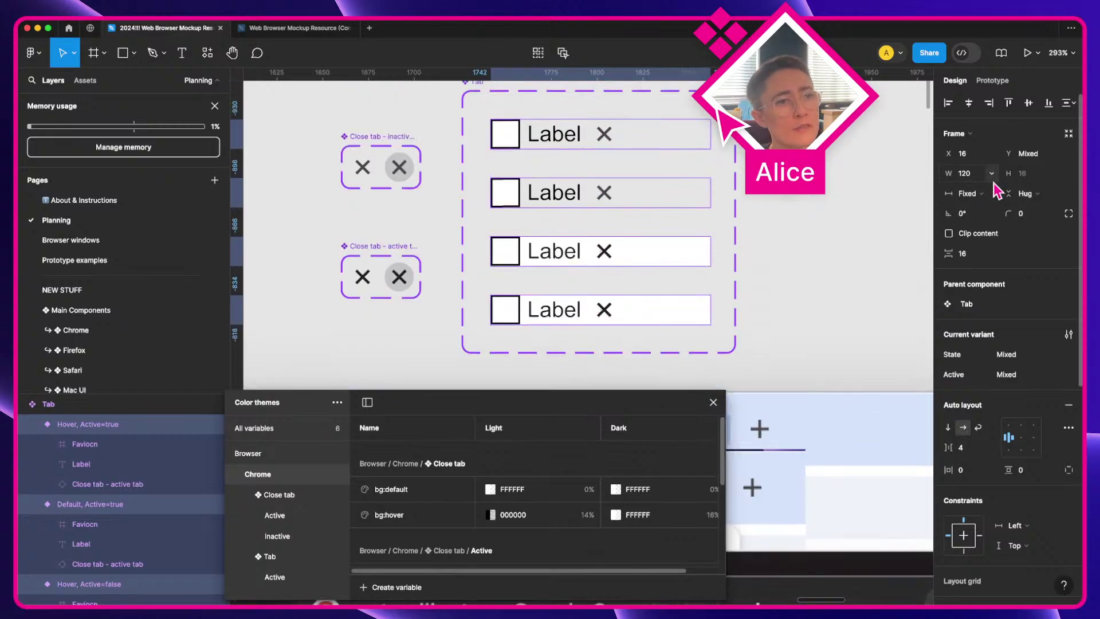
# Step: Set the four tab Labels to Fill container width
pyautogui.keyDown('super'); pyautogui.click(541, 312); pyautogui.keyUp('super')
pyautogui.keyDown('shift'); pyautogui.keyDown('super'); pyautogui.click(551, 252); pyautogui.keyUp('super'); pyautogui.keyUp('shift')
pyautogui.keyDown('shift'); pyautogui.keyDown('super'); pyautogui.click(555, 199); pyautogui.keyUp('super'); pyautogui.keyUp('shift')
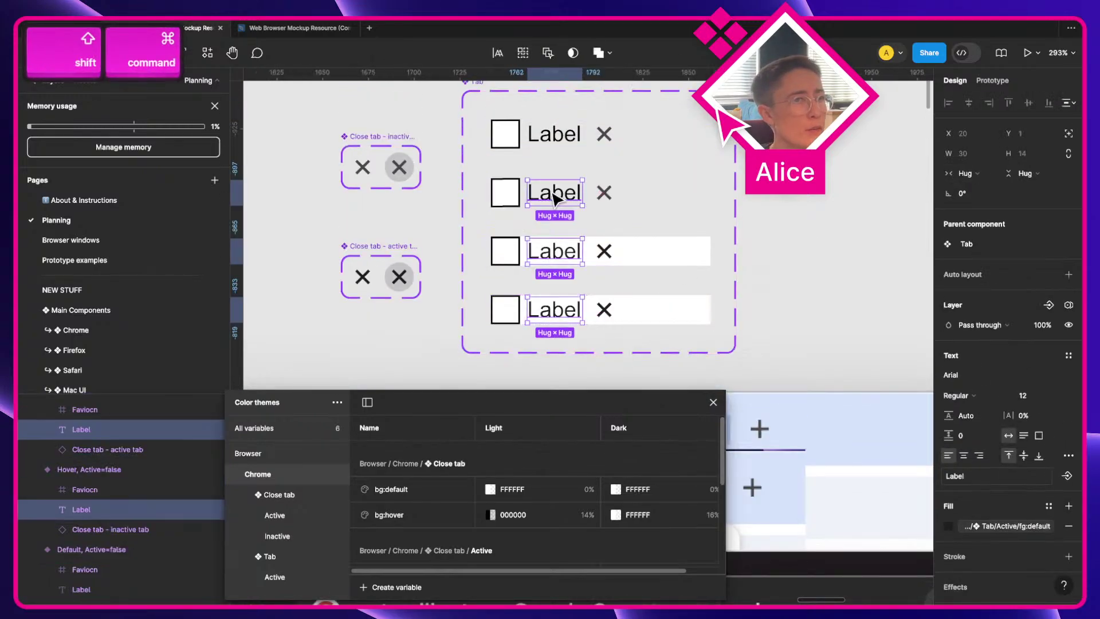
pyautogui.keyDown('shift'); pyautogui.keyDown('super'); pyautogui.click(553, 134); pyautogui.keyUp('super'); pyautogui.keyUp('shift')
pyautogui.click(974, 173)
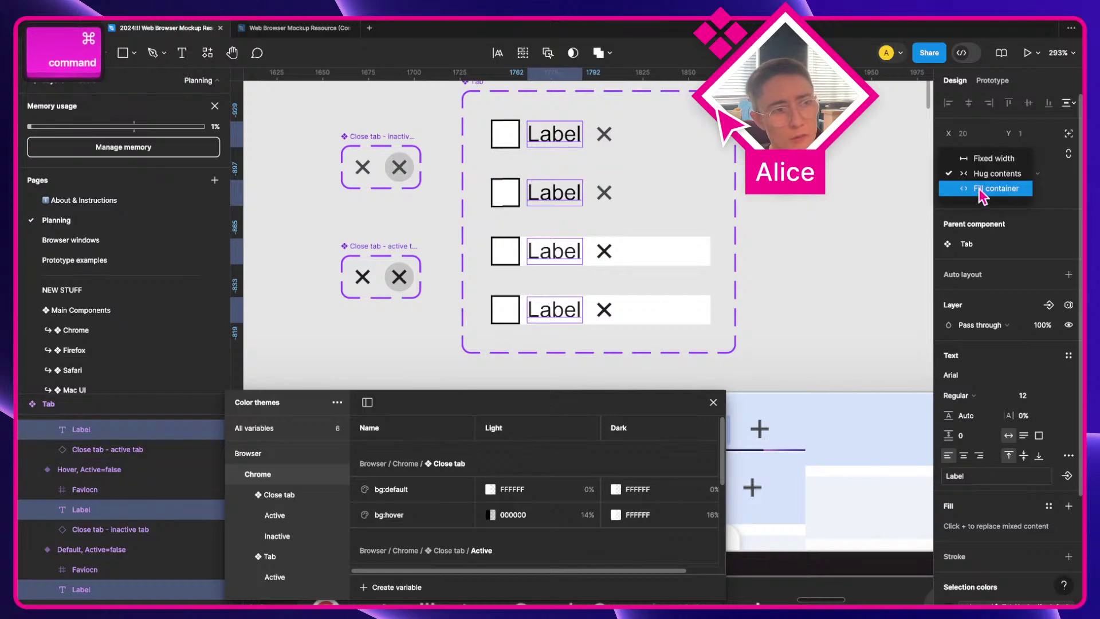
pyautogui.click(982, 191)
# Step: Turn on Truncate text for all four Labels in Type settings
pyautogui.scroll(-1, 681, 290)
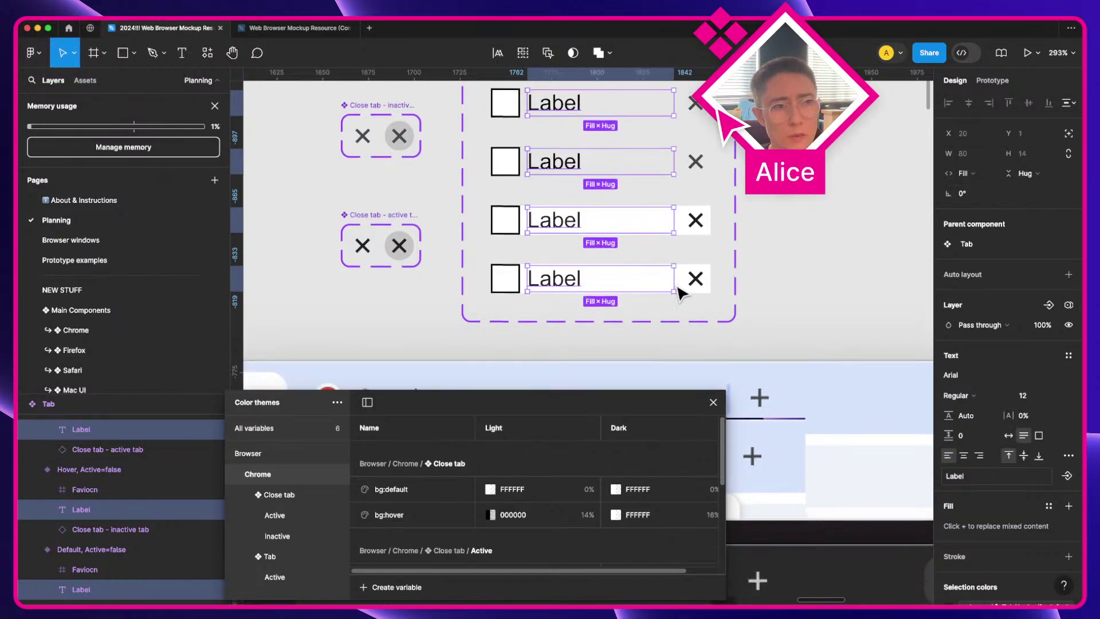
pyautogui.doubleClick(554, 278)
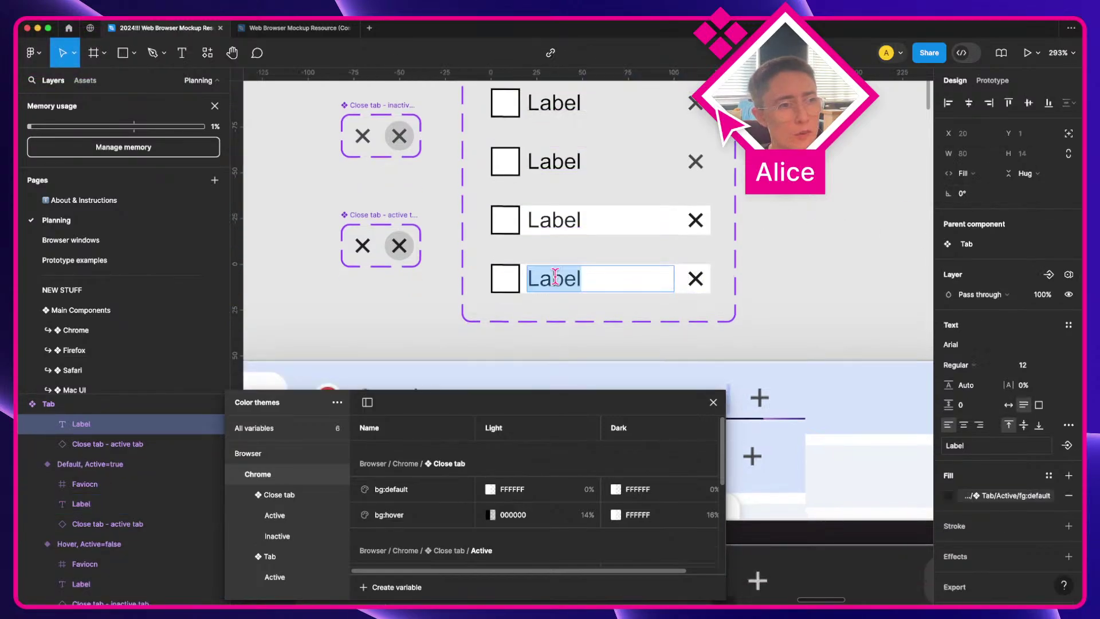
pyautogui.keyDown('super'); pyautogui.click(644, 285); pyautogui.keyUp('super')
pyautogui.keyDown('shift'); pyautogui.keyDown('super'); pyautogui.click(579, 229); pyautogui.keyUp('super'); pyautogui.keyUp('shift')
pyautogui.keyDown('shift'); pyautogui.keyDown('super'); pyautogui.click(562, 164); pyautogui.keyUp('super'); pyautogui.keyUp('shift')
pyautogui.keyDown('shift'); pyautogui.keyDown('super'); pyautogui.click(559, 104); pyautogui.keyUp('super'); pyautogui.keyUp('shift')
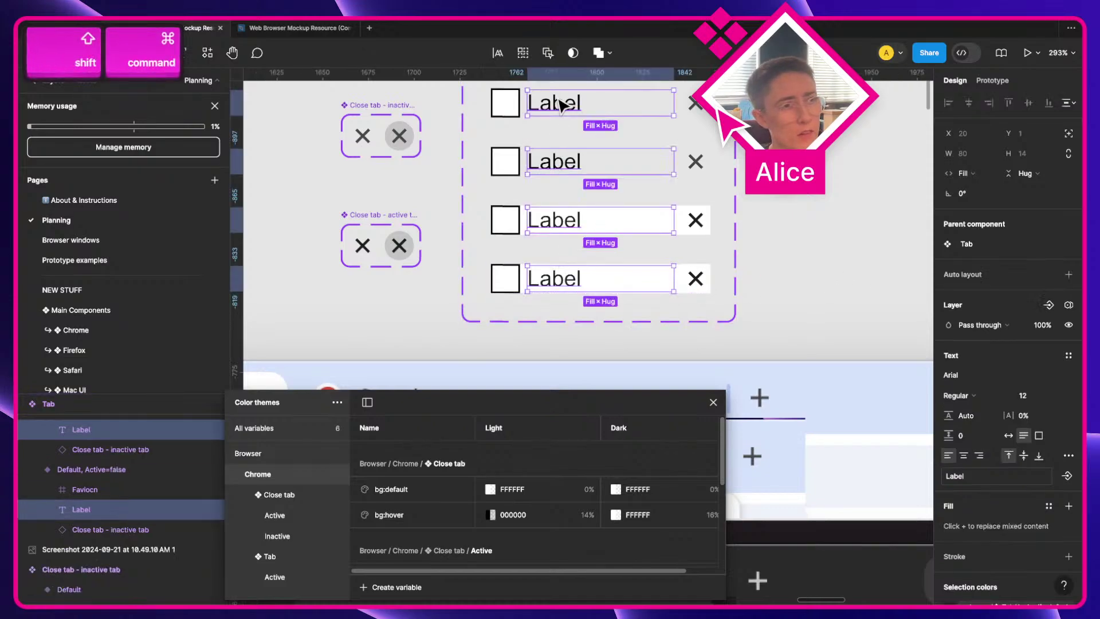
pyautogui.click(1069, 456)
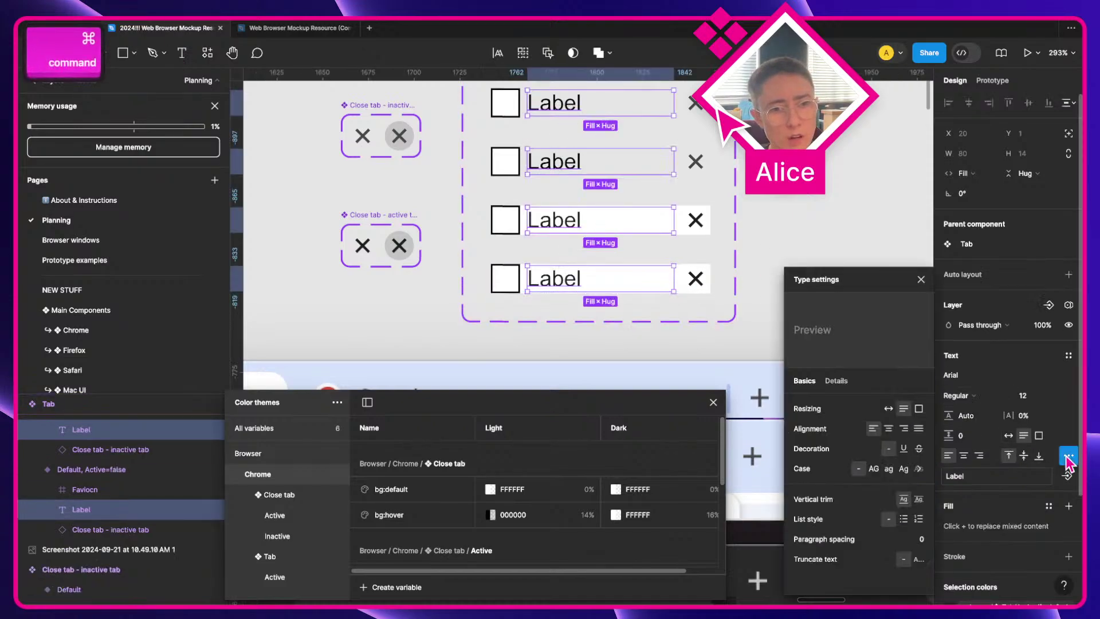
pyautogui.click(917, 559)
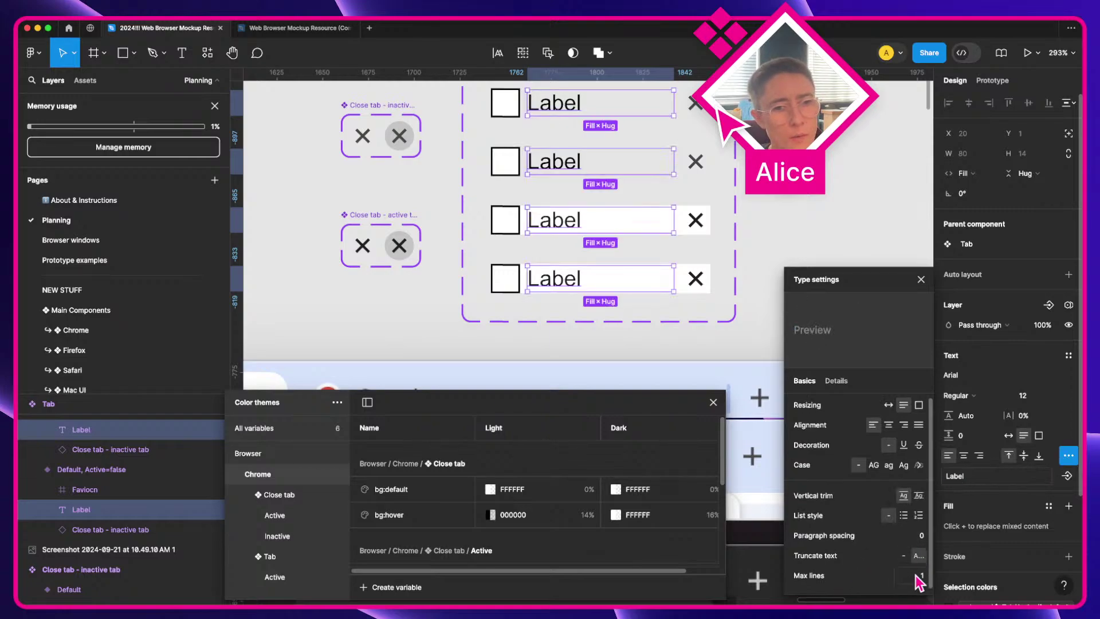
# Step: Change the labels' text to 'Really super duper long label that goes on for a verrrrrry long time'
pyautogui.click(986, 478)
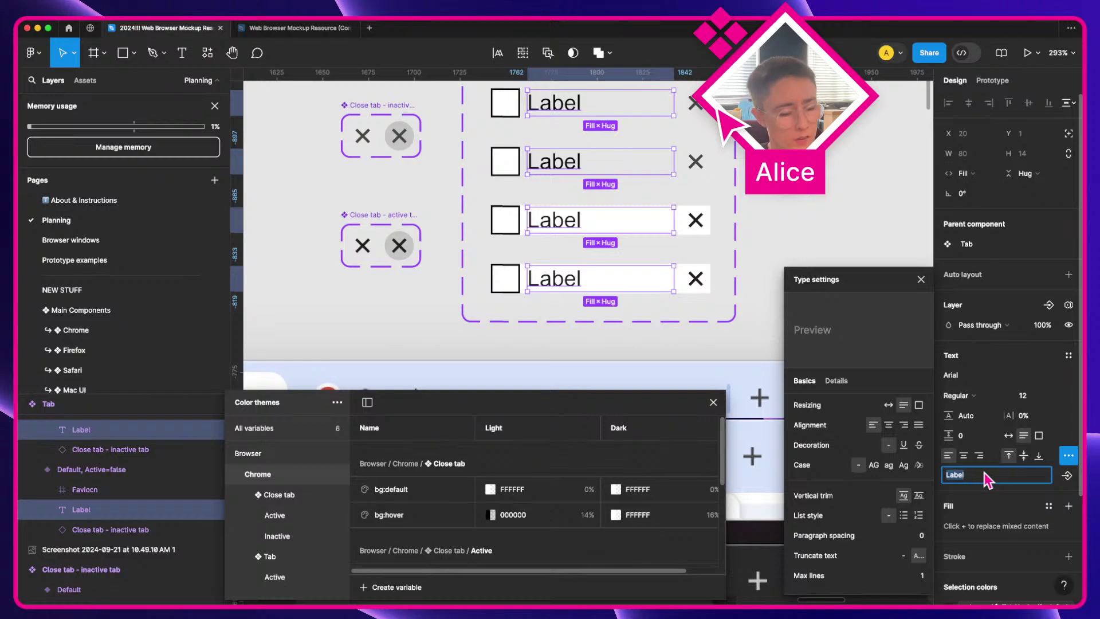
pyautogui.write('Really super duper ')
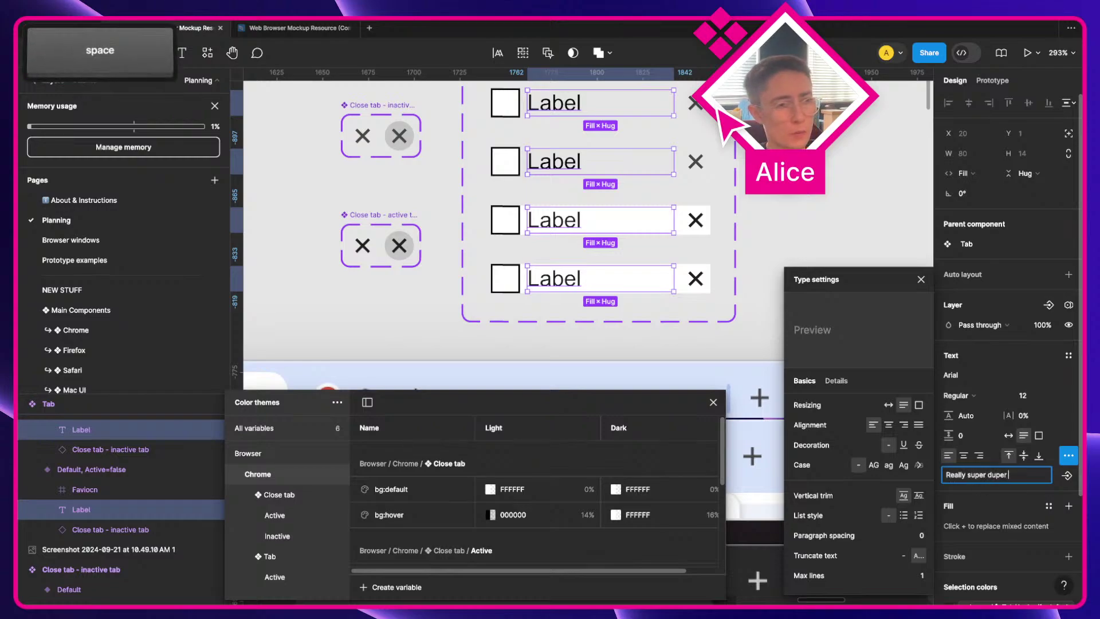
pyautogui.write('long label that goes')
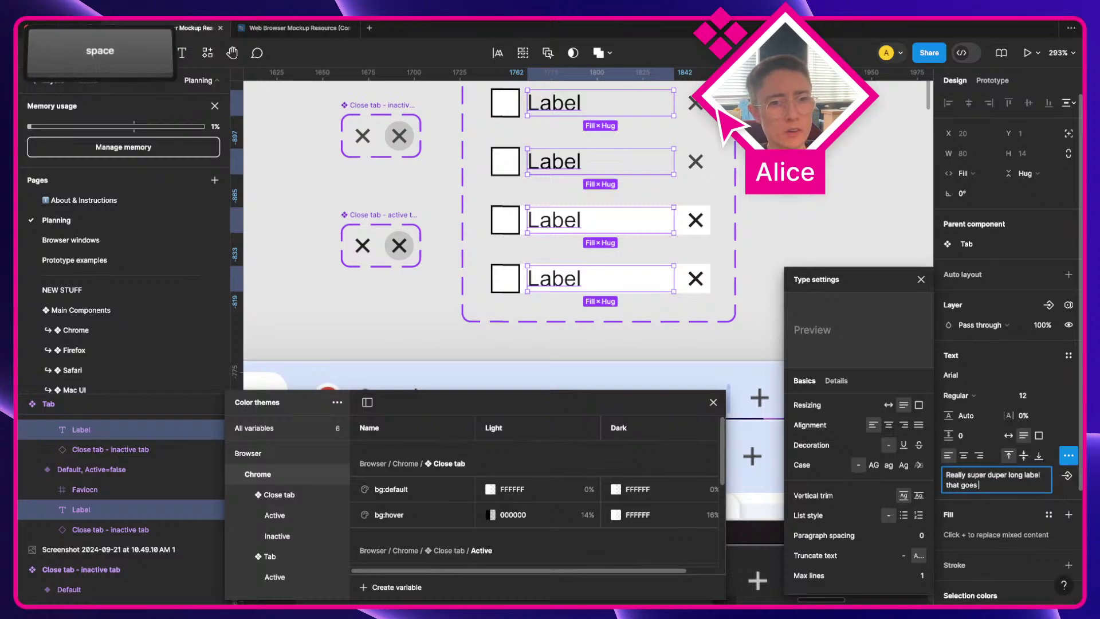
pyautogui.write(' on for a verrr')
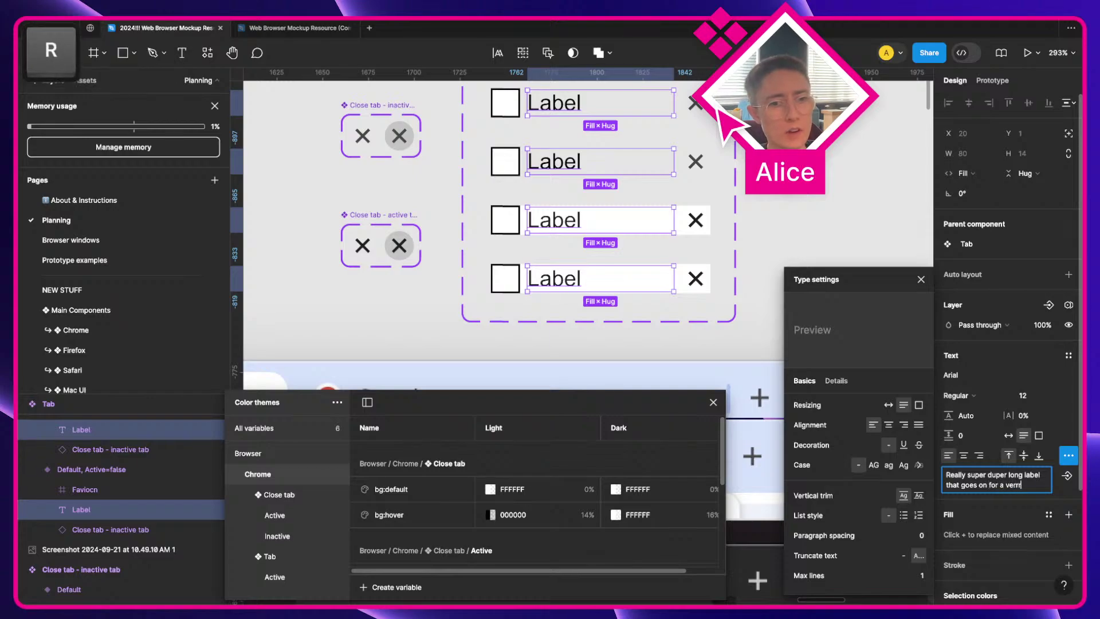
pyautogui.write('rrry long time')
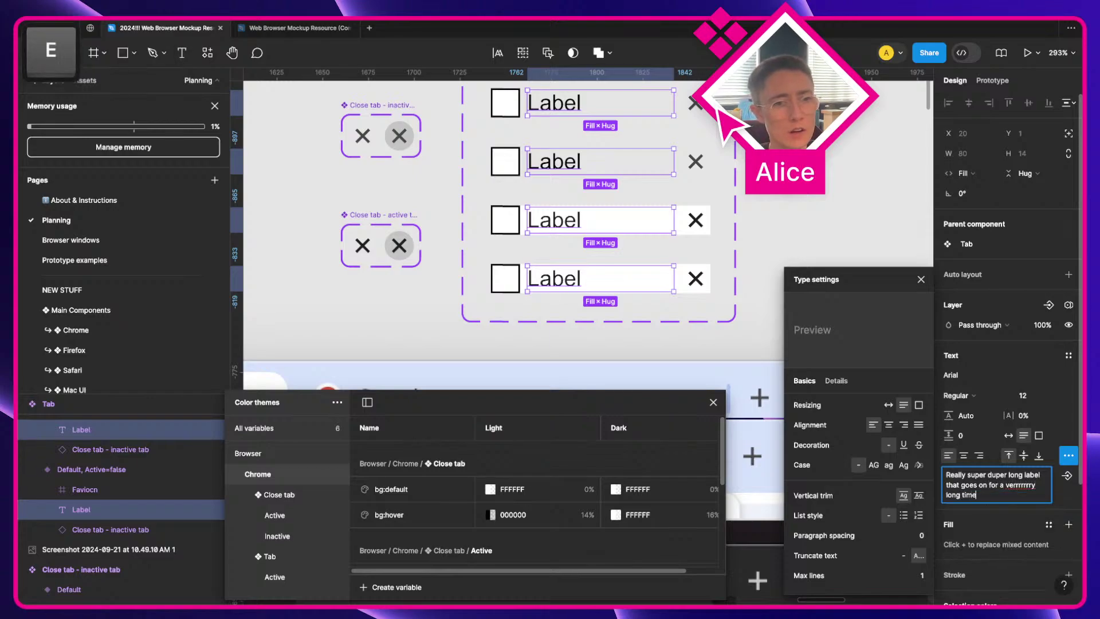
pyautogui.click(921, 279)
pyautogui.click(875, 243)
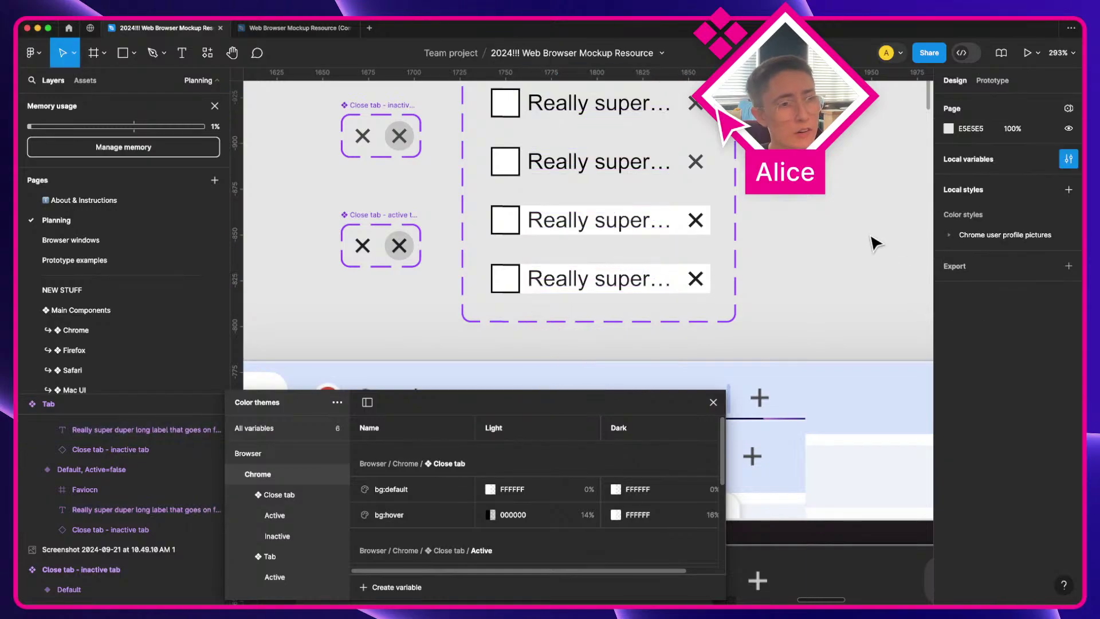
# Step: Turn off Truncate text on the labels and set their width to Hug contents
pyautogui.scroll(3, 876, 243)
pyautogui.scroll(-4, 875, 244)
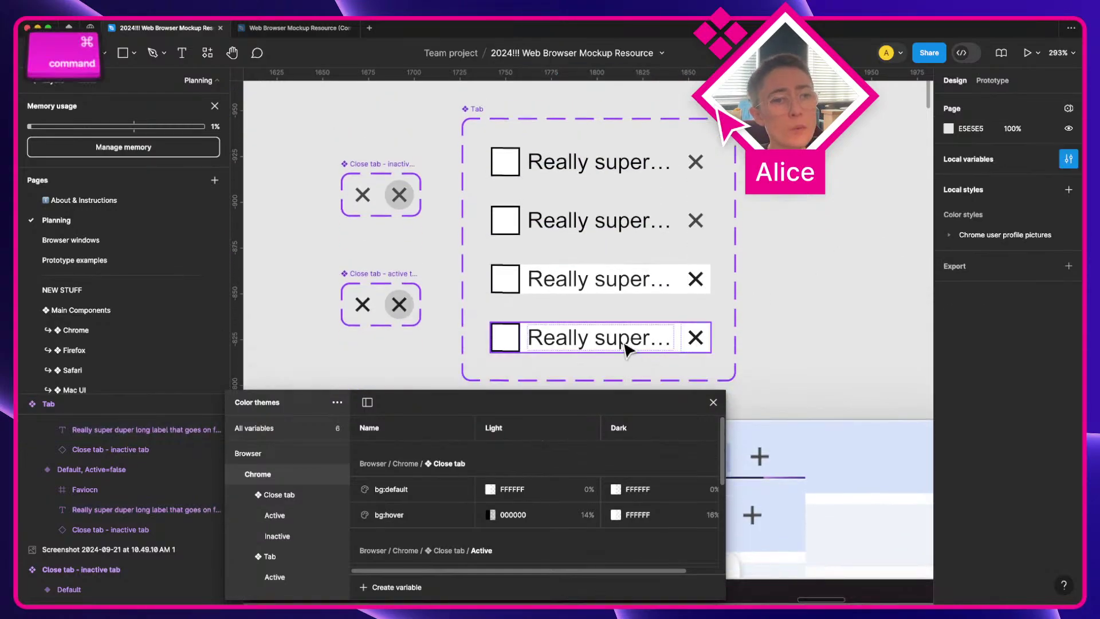
pyautogui.keyDown('super'); pyautogui.click(629, 346); pyautogui.keyUp('super')
pyautogui.keyDown('shift'); pyautogui.keyDown('super'); pyautogui.click(601, 211); pyautogui.keyUp('super'); pyautogui.keyUp('shift')
pyautogui.keyDown('shift'); pyautogui.keyDown('super'); pyautogui.click(612, 171); pyautogui.keyUp('super'); pyautogui.keyUp('shift')
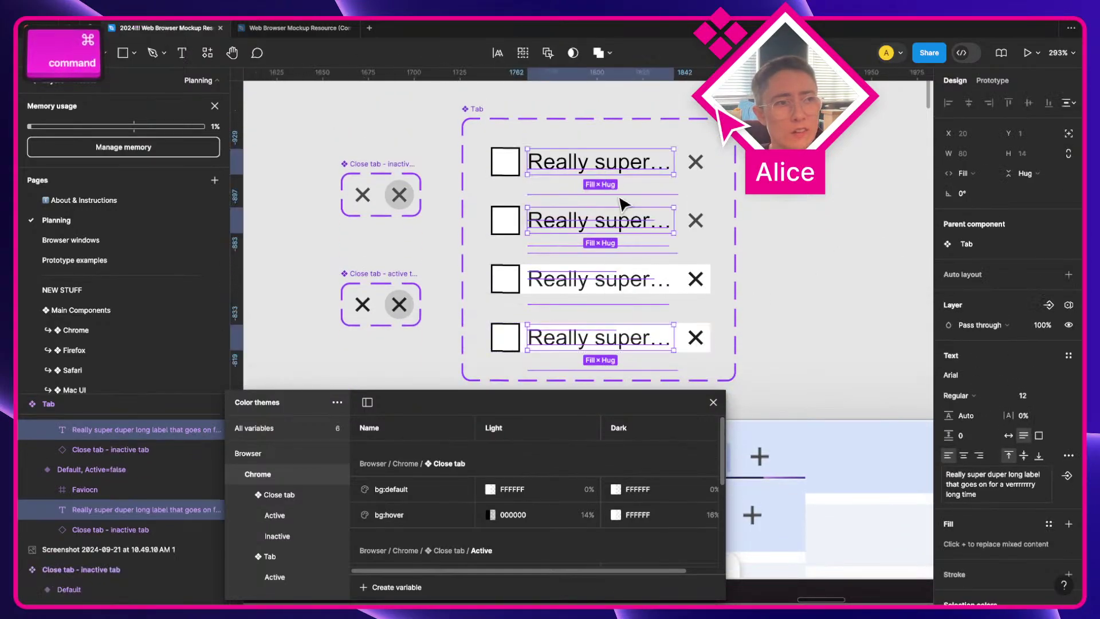
pyautogui.click(1068, 455)
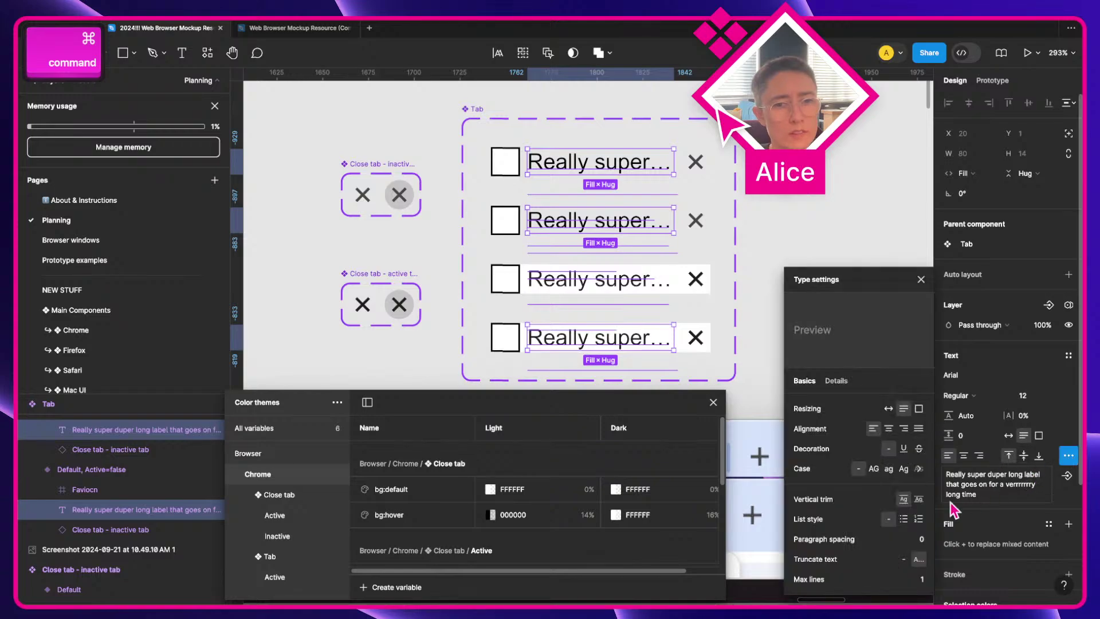
pyautogui.click(903, 557)
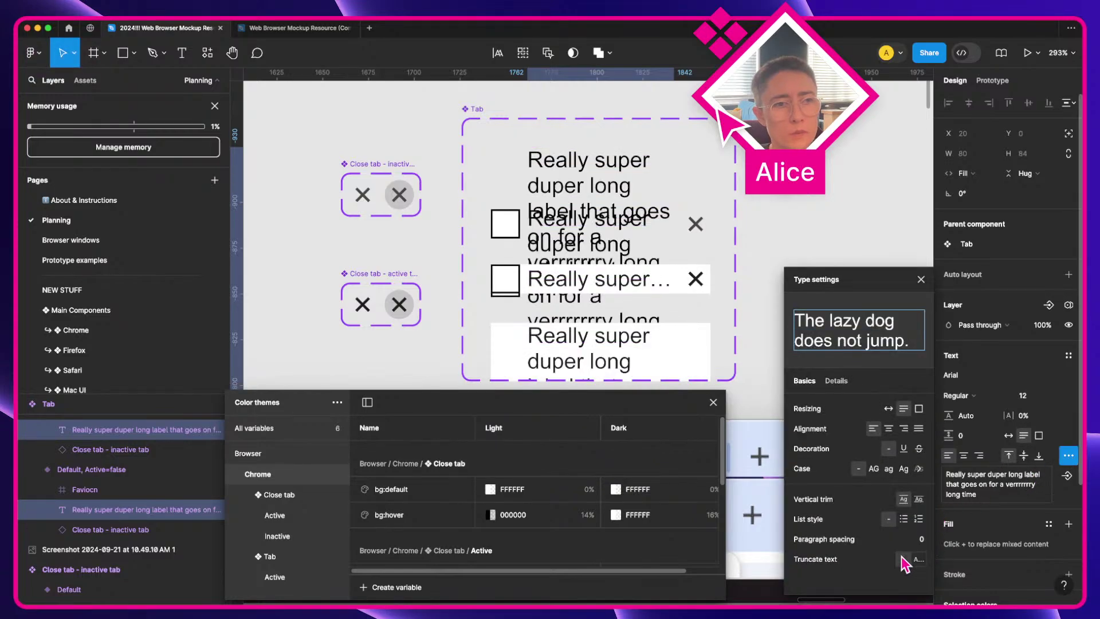
pyautogui.click(967, 174)
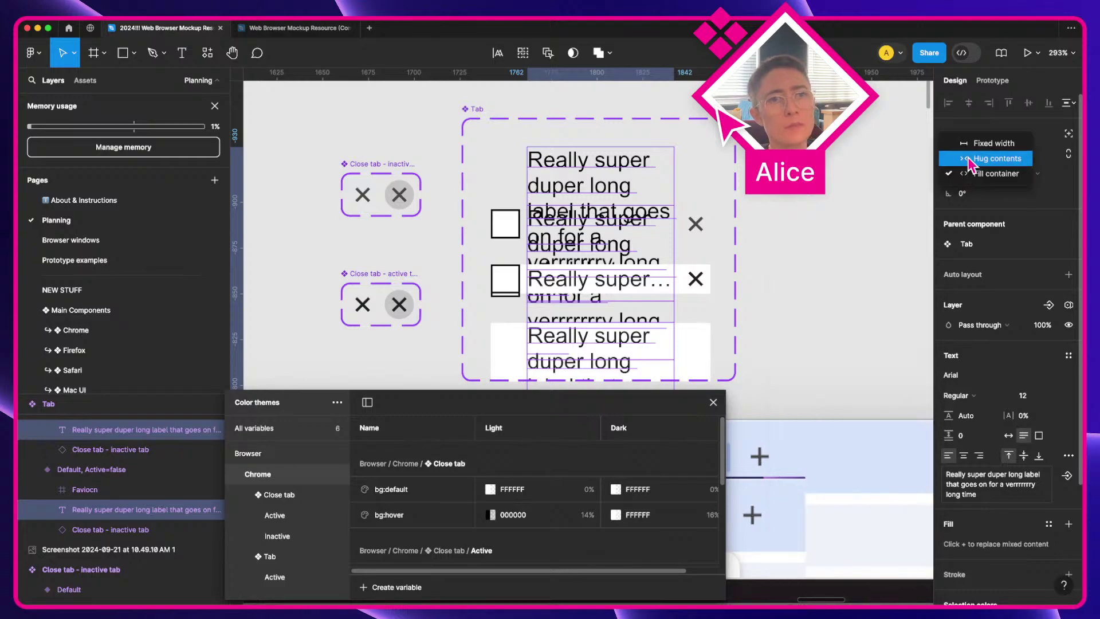
pyautogui.click(973, 165)
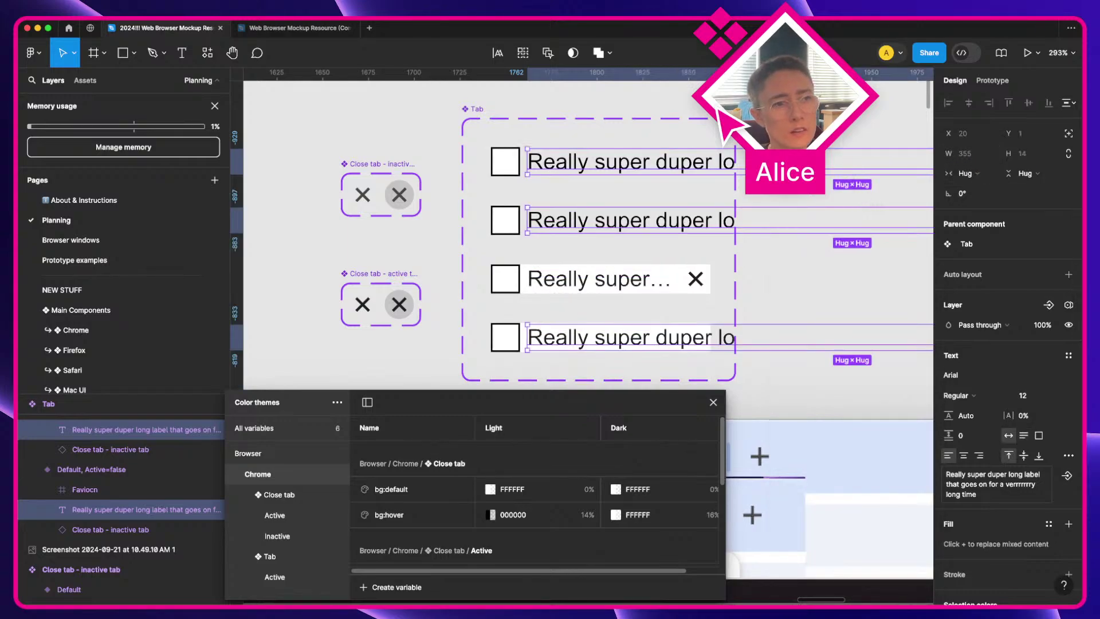
pyautogui.keyDown('super'); pyautogui.click(625, 278); pyautogui.keyUp('super')
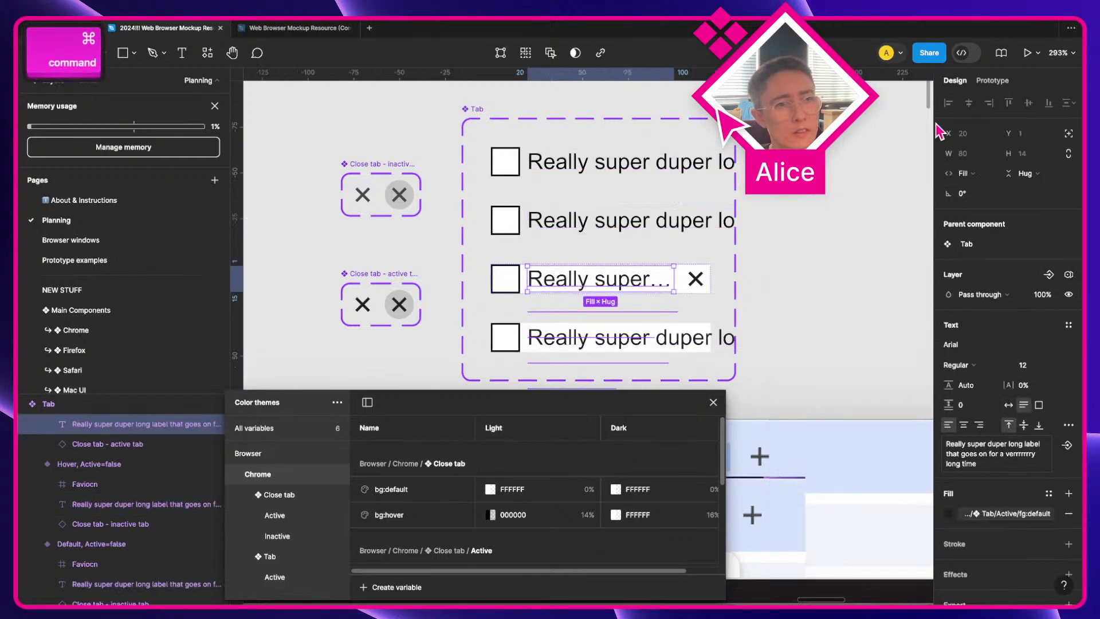
pyautogui.click(974, 174)
# Step: Make the active tab's label hug its text and uncheck Clip content on the Tab component set
pyautogui.click(997, 158)
pyautogui.press('Escape')
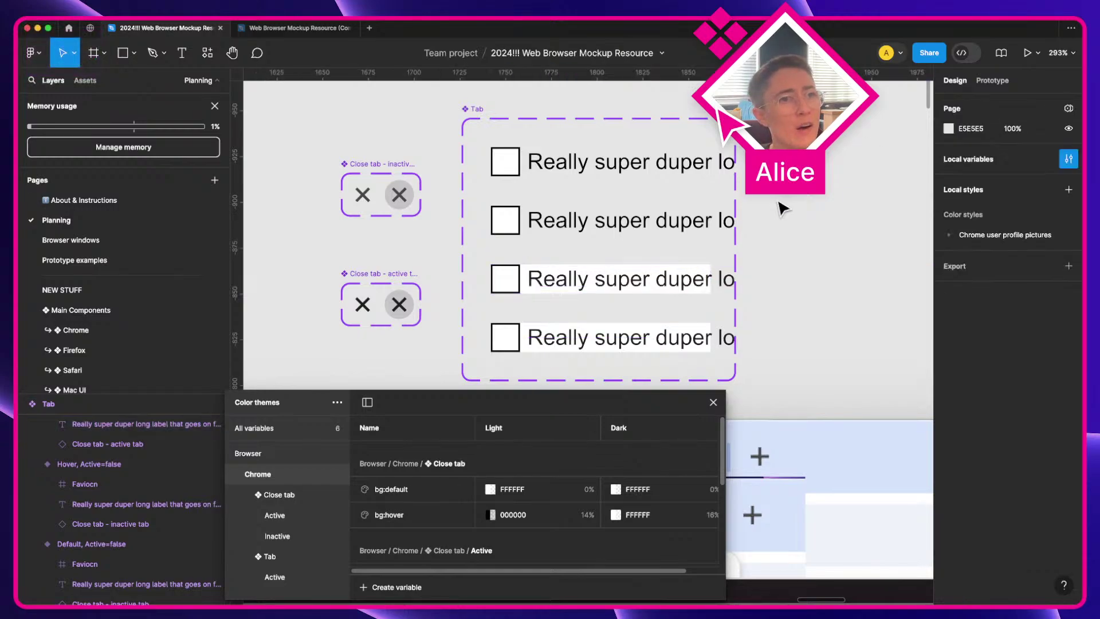
pyautogui.hscroll(3, 782, 207)
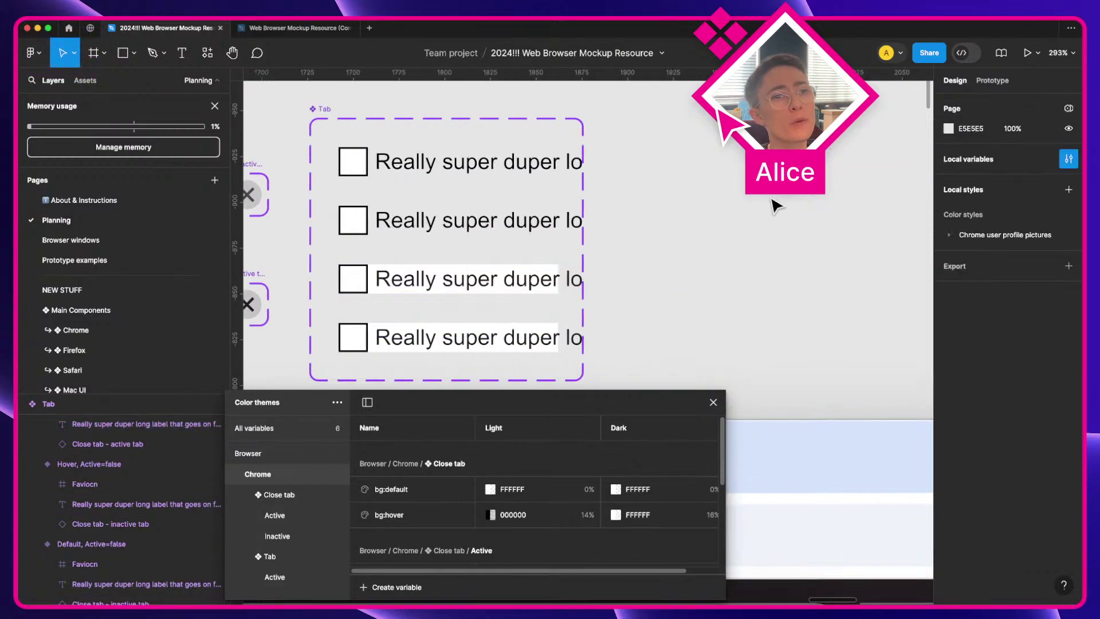
pyautogui.click(320, 117)
pyautogui.click(948, 194)
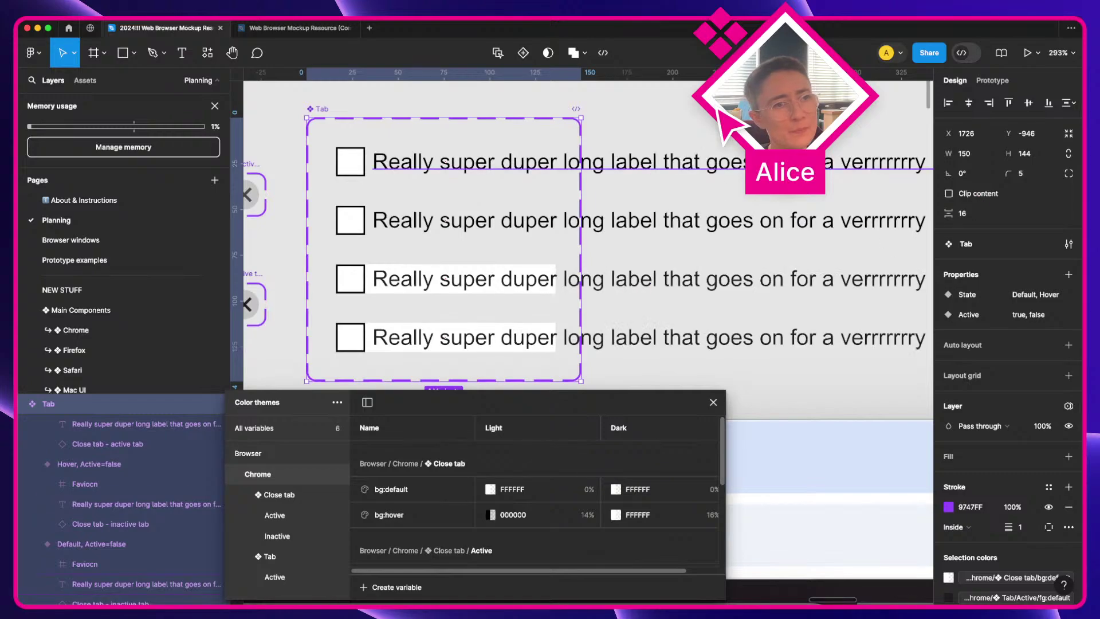
pyautogui.hscroll(3, 763, 196)
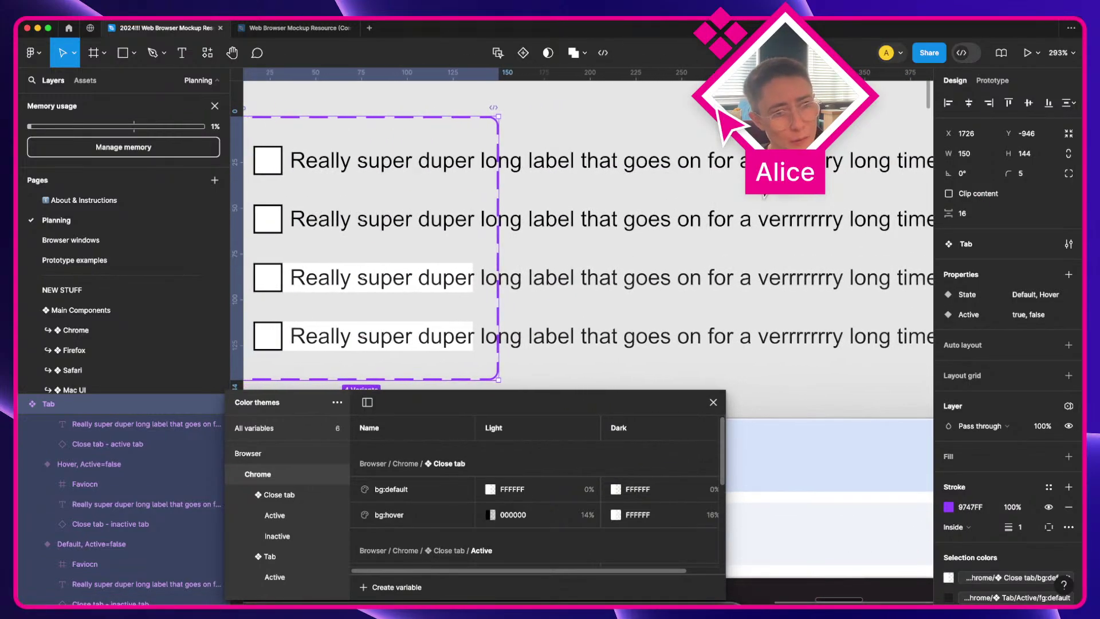
pyautogui.hscroll(3, 764, 194)
pyautogui.scroll(-2, 764, 195)
pyautogui.scroll(-1, 764, 195)
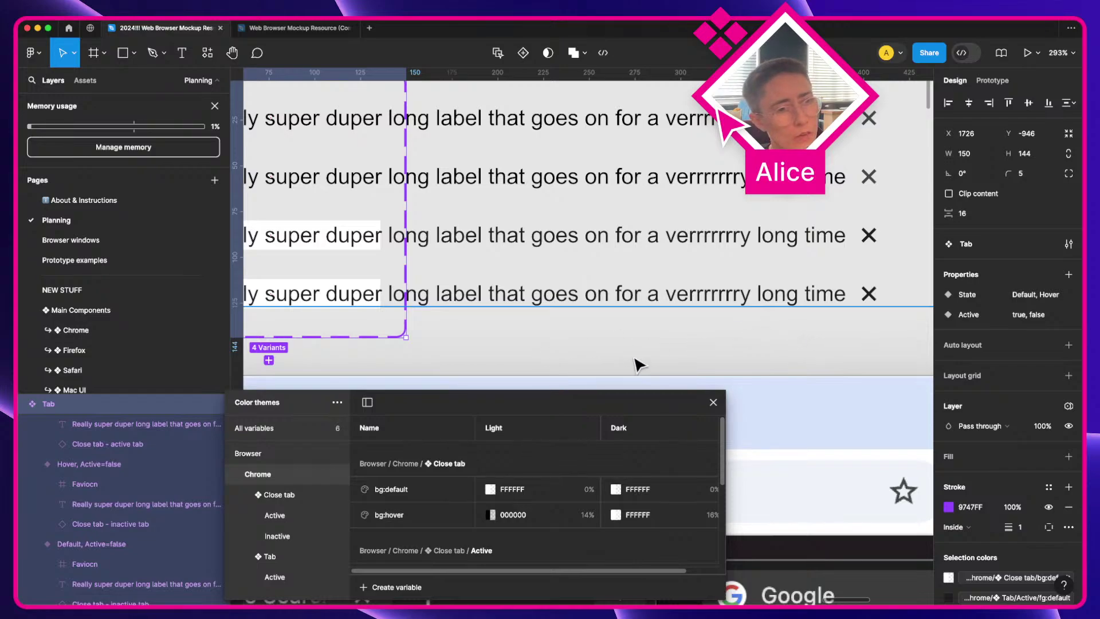
# Step: Select the Tab variants and both Close tab component sets, then clear the selection
pyautogui.click(352, 294)
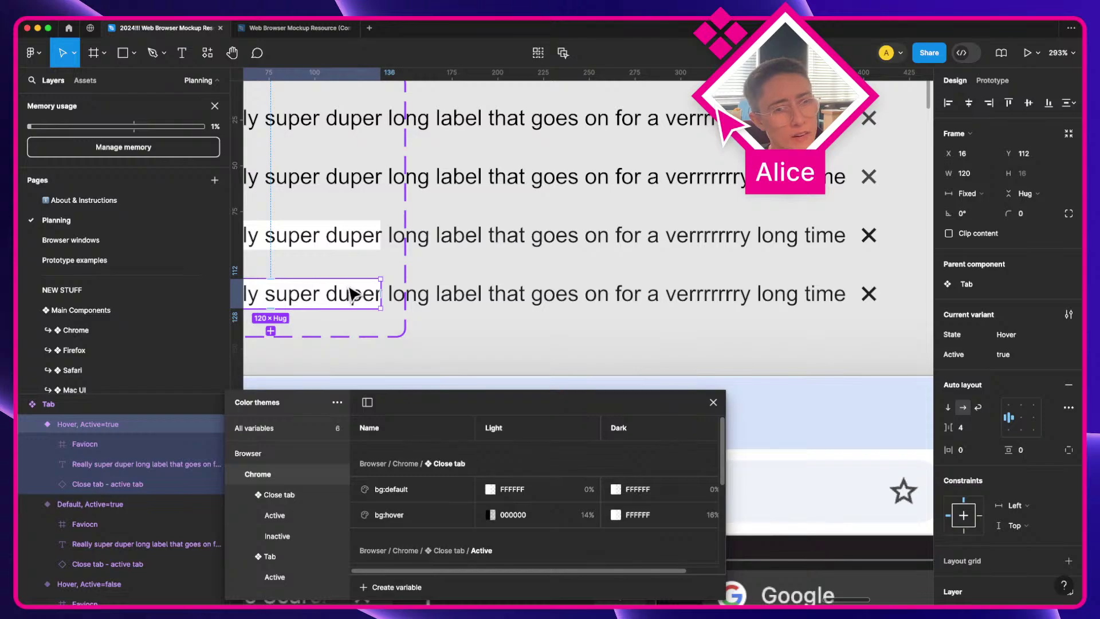
pyautogui.hscroll(-5, 352, 294)
pyautogui.press('super+a')
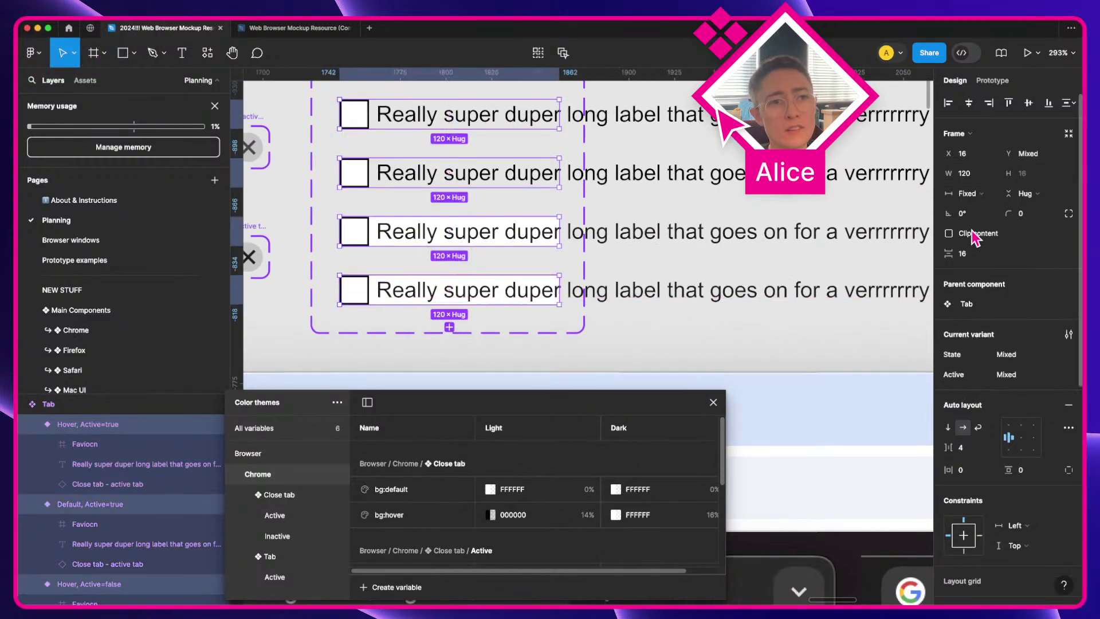
pyautogui.click(497, 353)
pyautogui.scroll(-3, 589, 319)
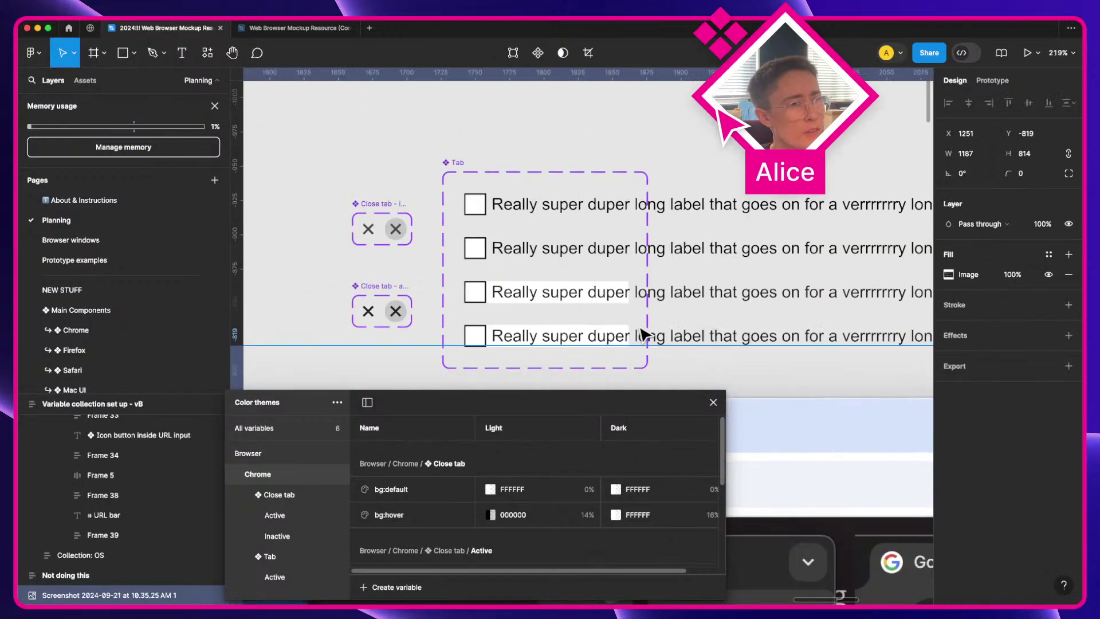
pyautogui.click(367, 228)
pyautogui.keyDown('shift'); pyautogui.click(377, 307); pyautogui.keyUp('shift')
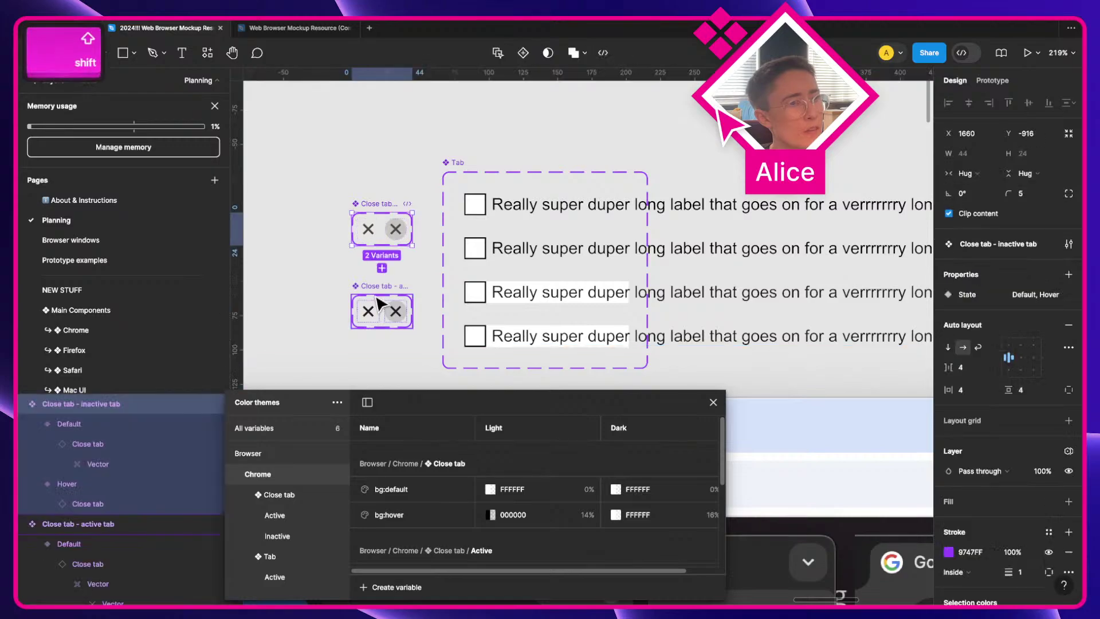
pyautogui.keyDown('shift'); pyautogui.click(444, 164); pyautogui.keyUp('shift')
pyautogui.scroll(-2, 430, 195)
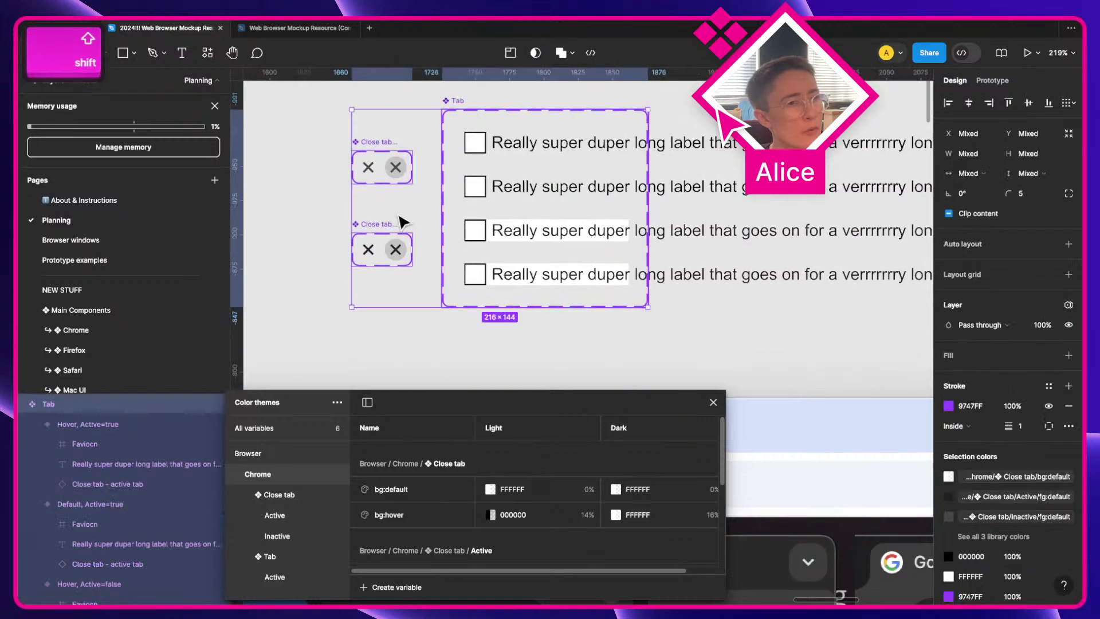
pyautogui.click(309, 291)
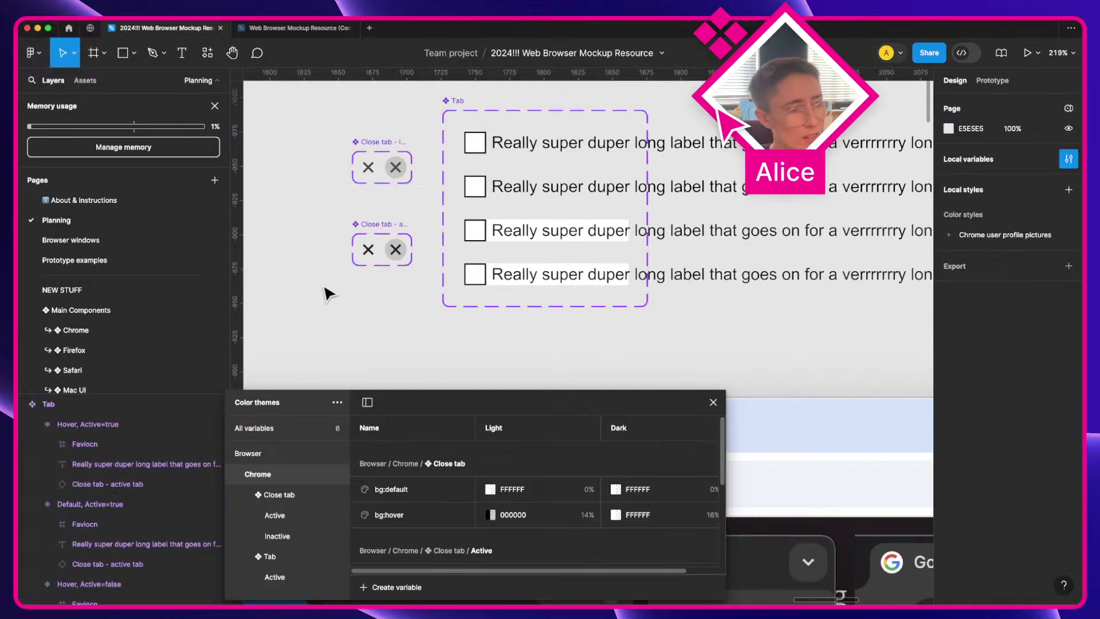
# Step: Draw a 21×24 frame below the Close tab components and name it 'label overflow gradient'
pyautogui.press('f')
pyautogui.moveTo(315, 281); pyautogui.dragTo(343, 314)
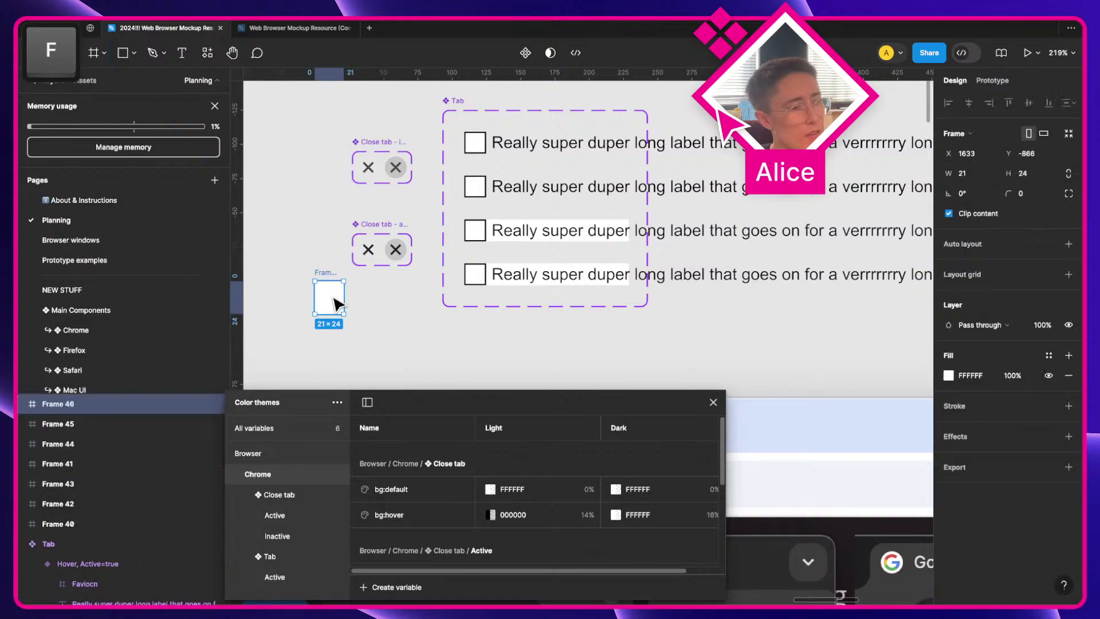
pyautogui.press('super+r')
pyautogui.write('gradient')
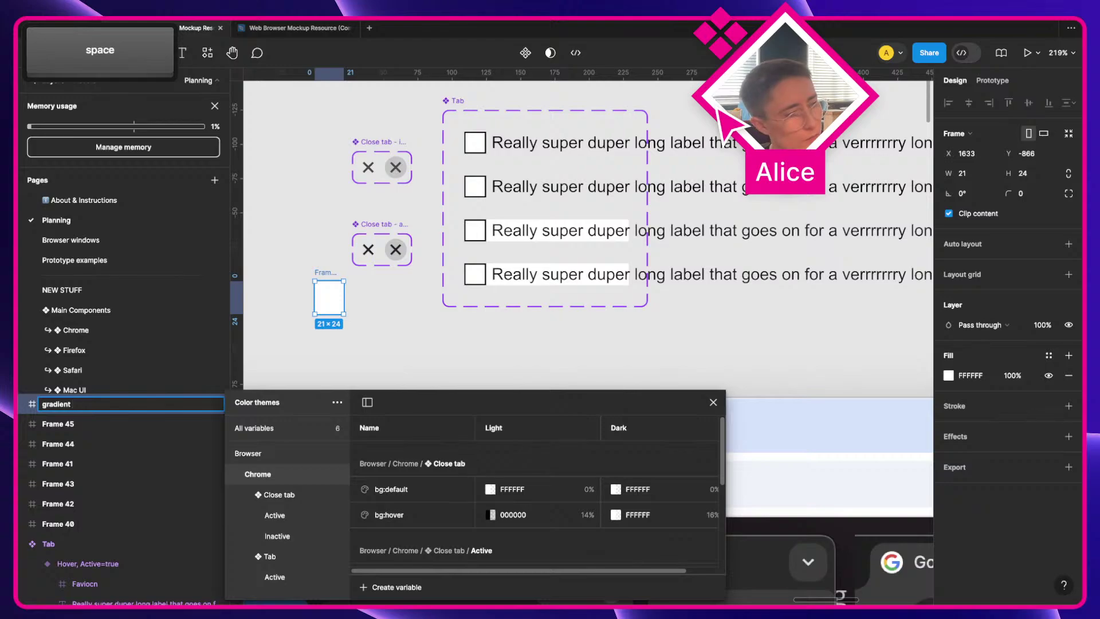
pyautogui.press('super+a')
pyautogui.write('label ')
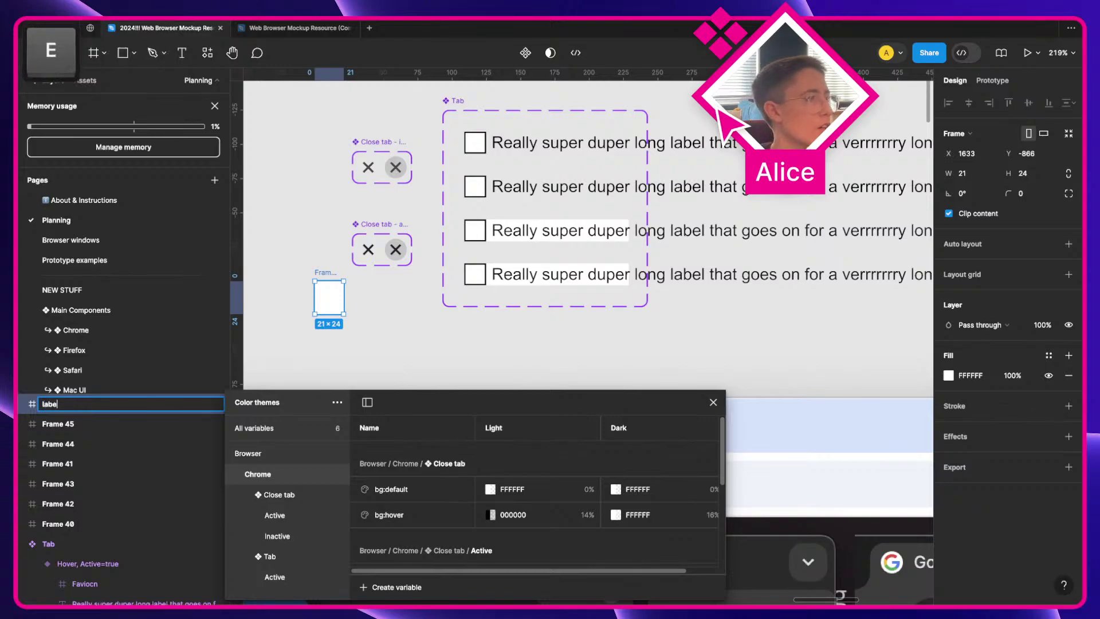
pyautogui.write('overflow')
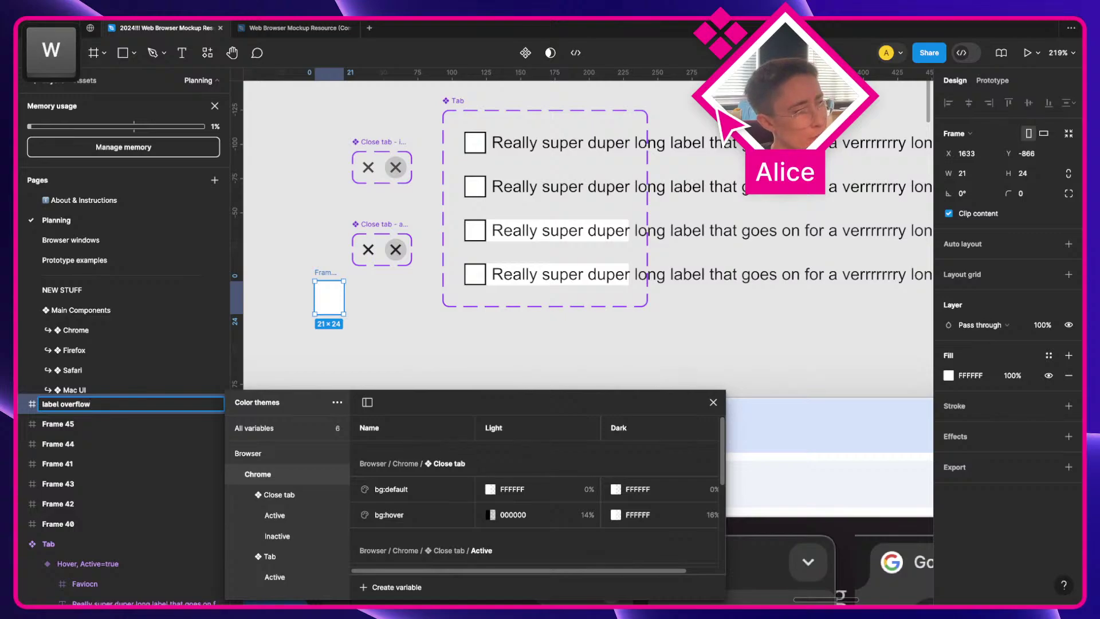
pyautogui.write(' gradient')
pyautogui.press('Return')
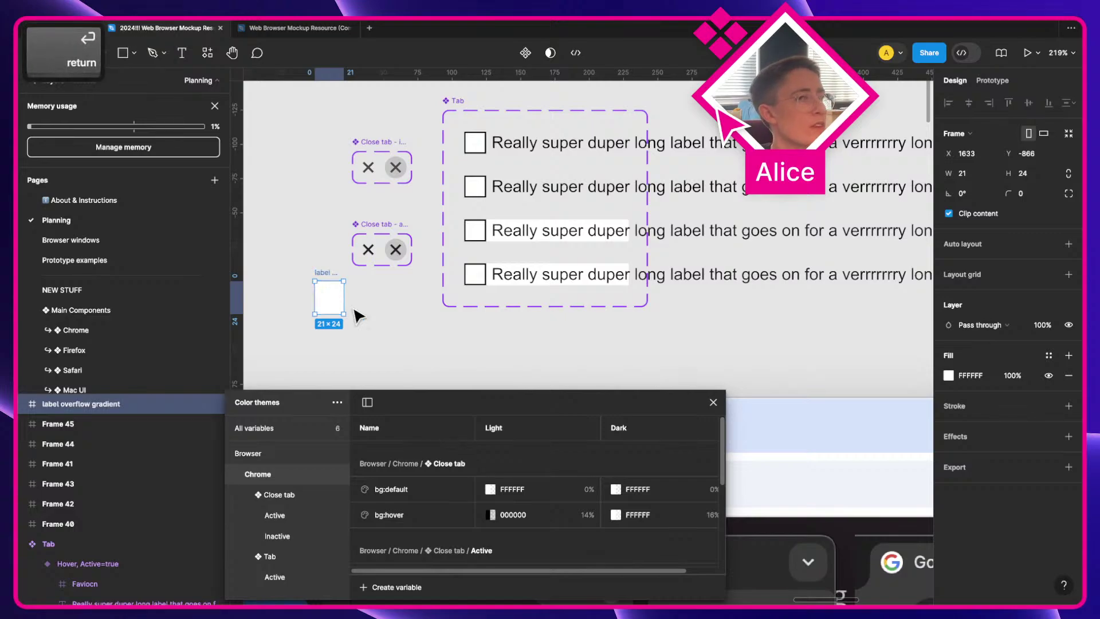
# Step: Filter the variables table to Close tab and select the inactive Close tab component set
pyautogui.hscroll(-5, 402, 329)
pyautogui.scroll(-2, 445, 337)
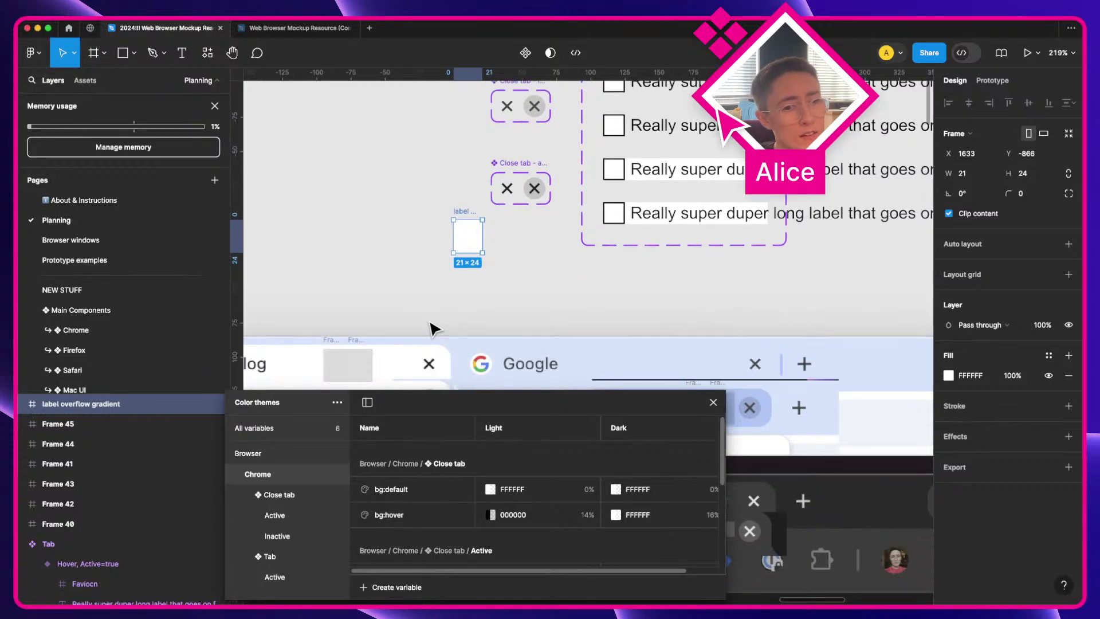
pyautogui.hscroll(-2, 421, 322)
pyautogui.scroll(-3, 421, 322)
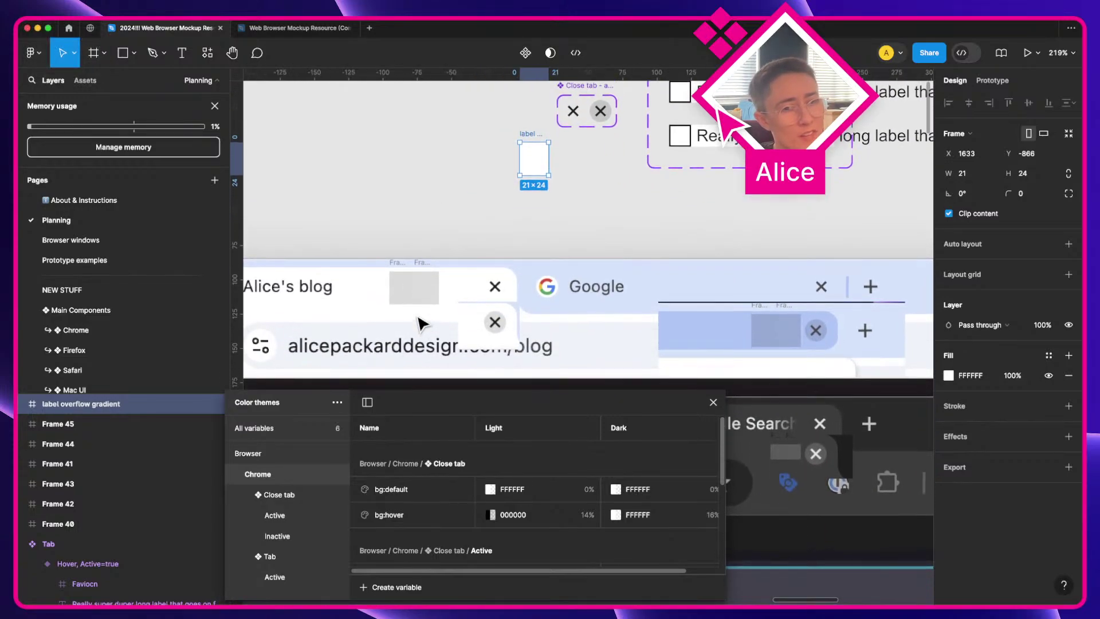
pyautogui.click(288, 496)
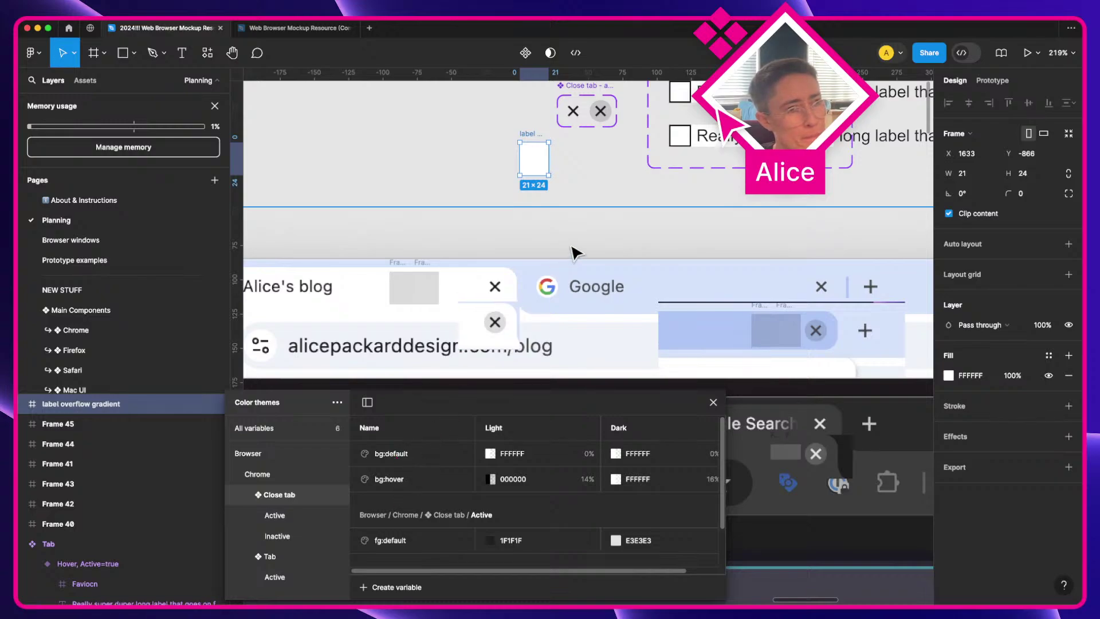
pyautogui.scroll(4, 573, 253)
pyautogui.hscroll(2, 555, 271)
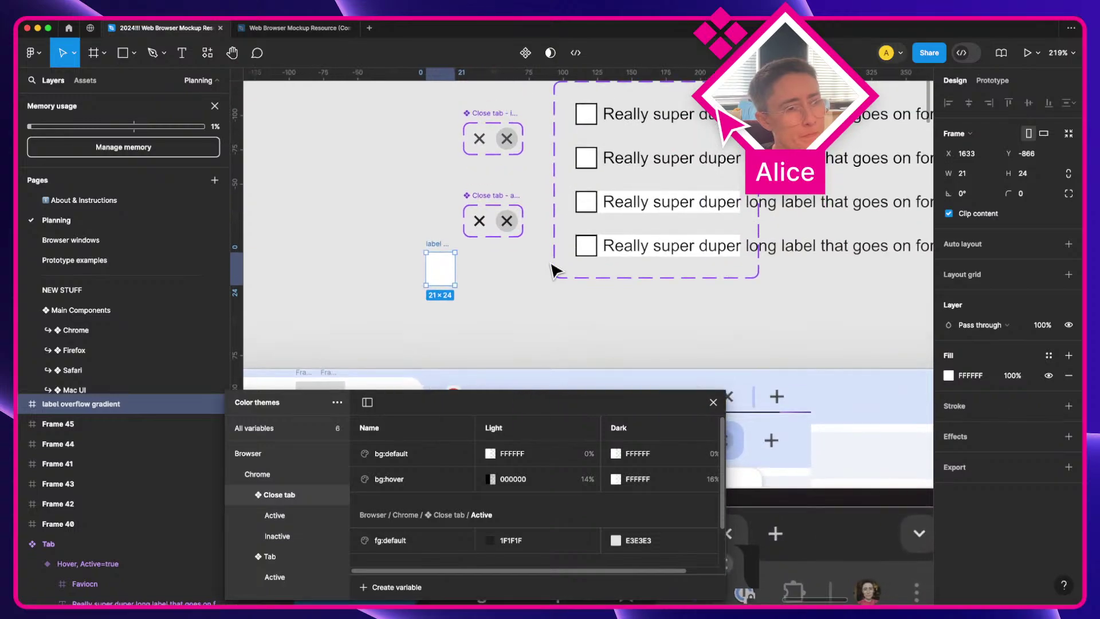
pyautogui.scroll(1, 552, 264)
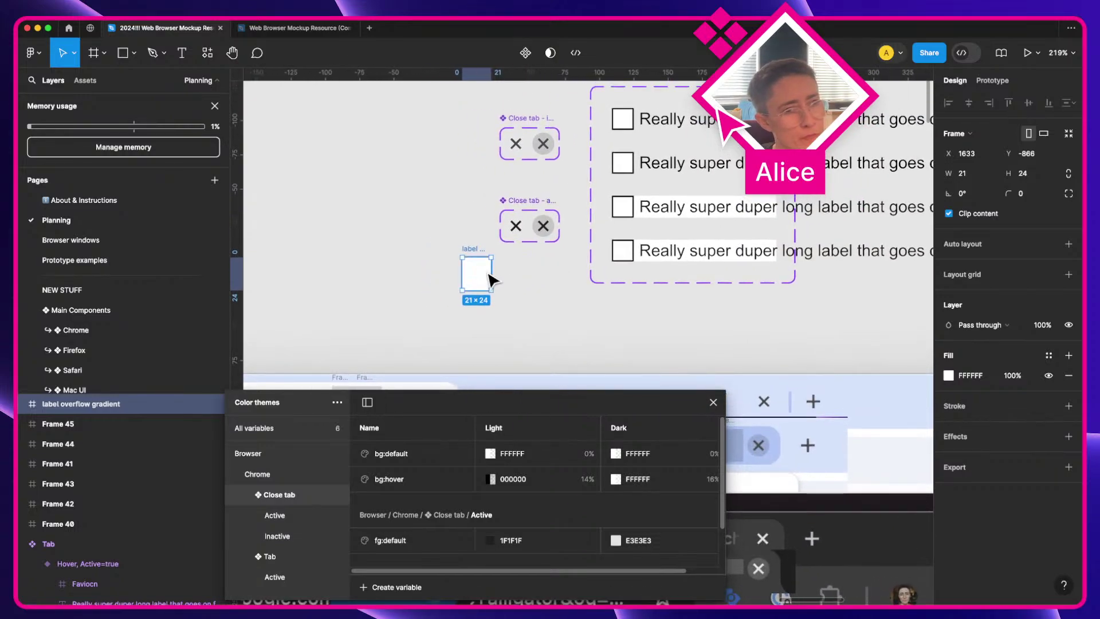
pyautogui.hscroll(4, 491, 279)
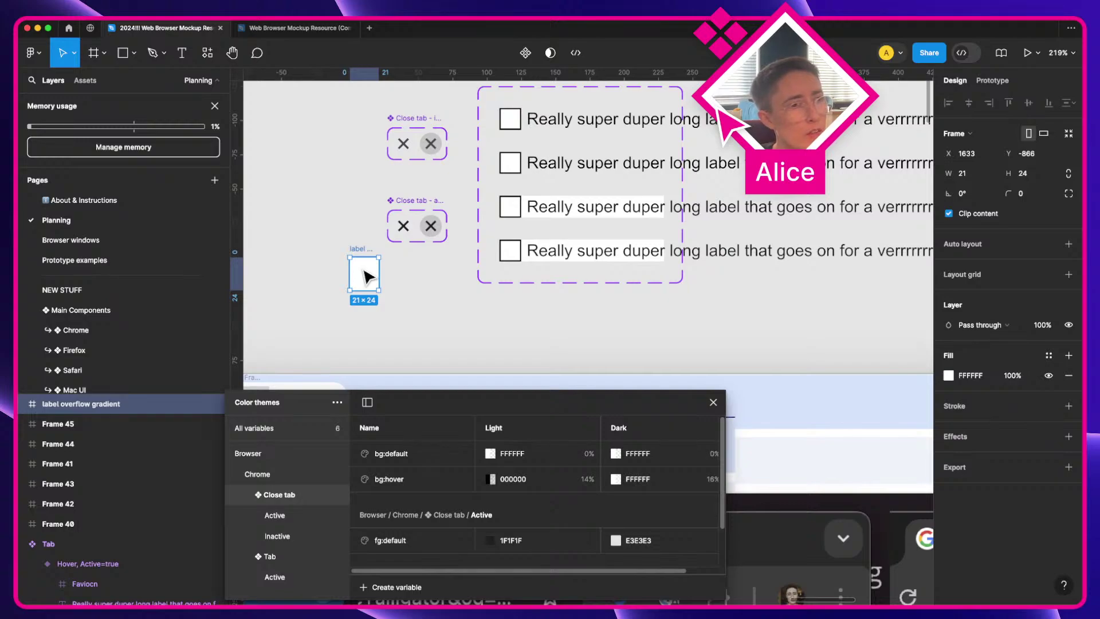
pyautogui.scroll(2, 366, 278)
pyautogui.hscroll(-1, 366, 277)
pyautogui.click(430, 173)
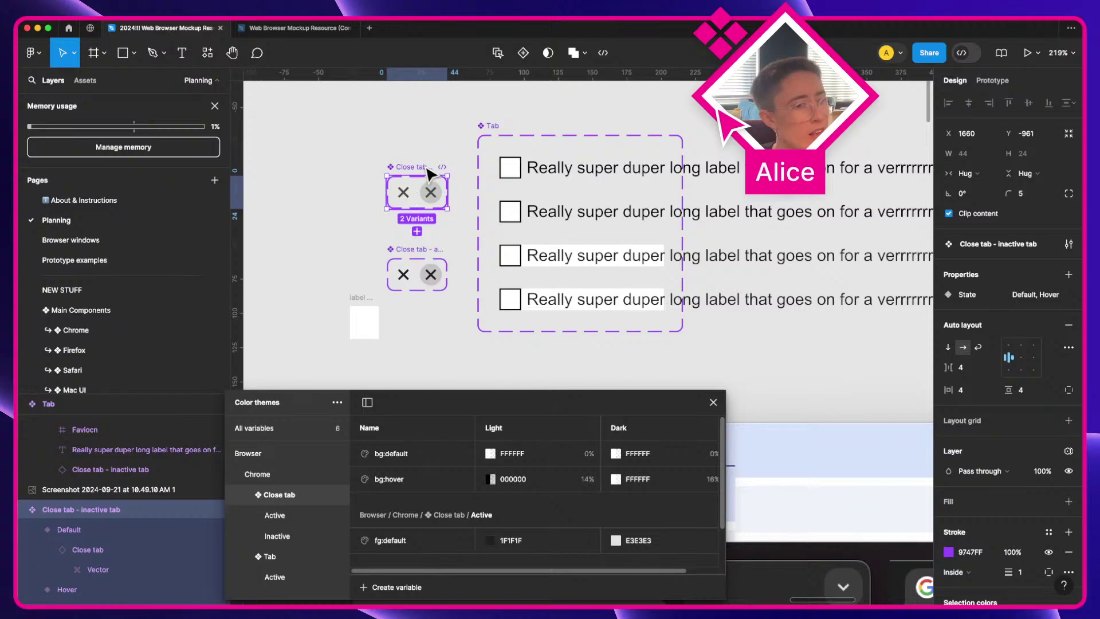
# Step: Move the label overflow gradient frame into the first Tab variant, beside the checkbox
pyautogui.moveTo(365, 329); pyautogui.dragTo(524, 175)
pyautogui.press('super+z')
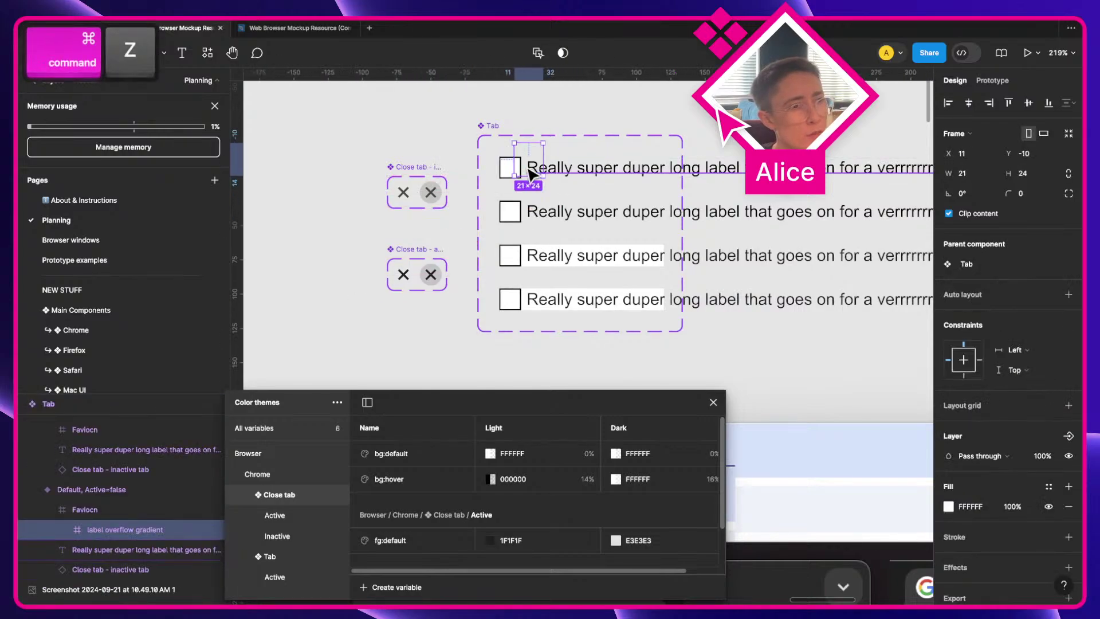
pyautogui.moveTo(369, 331); pyautogui.dragTo(544, 175)
pyautogui.scroll(3, 540, 175)
pyautogui.press('a')
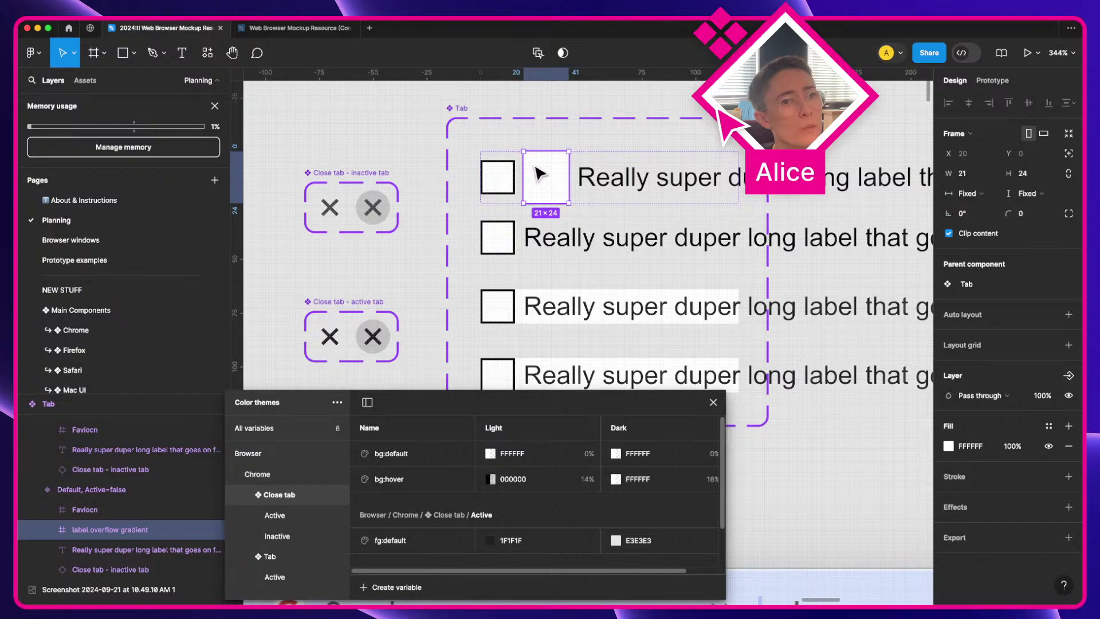
# Step: Make the frame absolutely positioned, with constraints Right and Top & bottom
pyautogui.click(1066, 158)
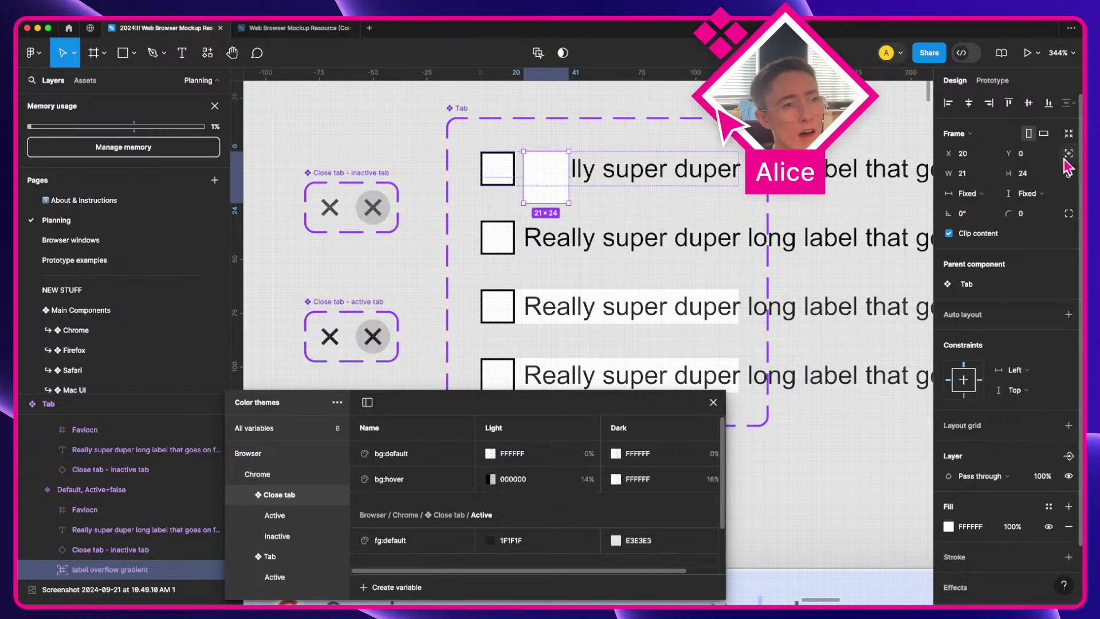
pyautogui.keyDown('super'); pyautogui.click(981, 389); pyautogui.keyUp('super')
pyautogui.keyDown('super'); pyautogui.click(980, 381); pyautogui.keyUp('super')
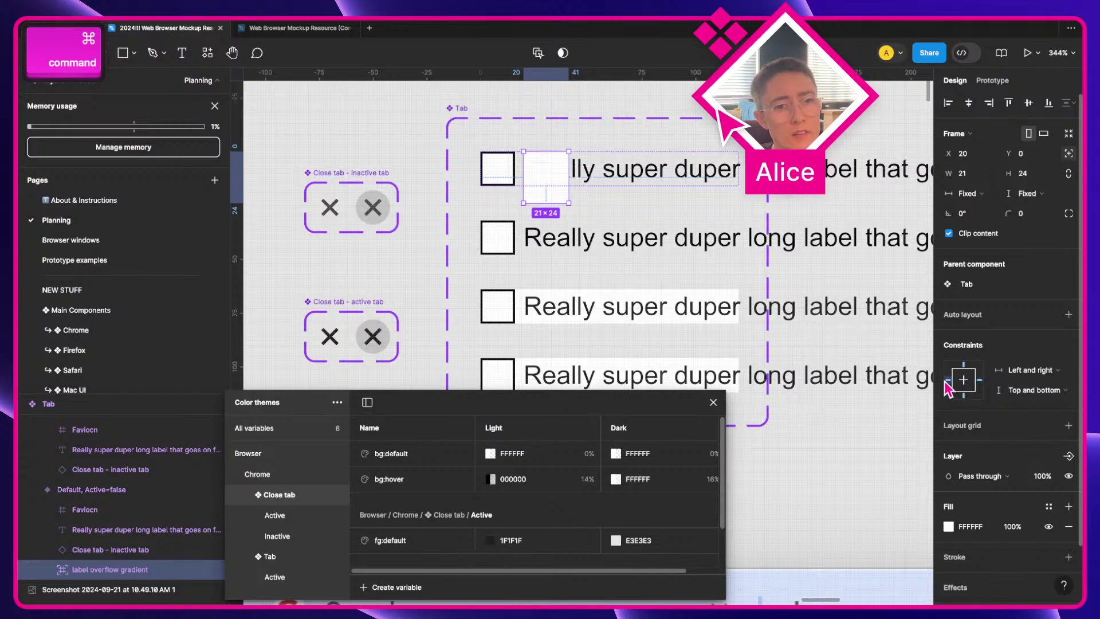
pyautogui.keyDown('super'); pyautogui.click(948, 380); pyautogui.keyUp('super')
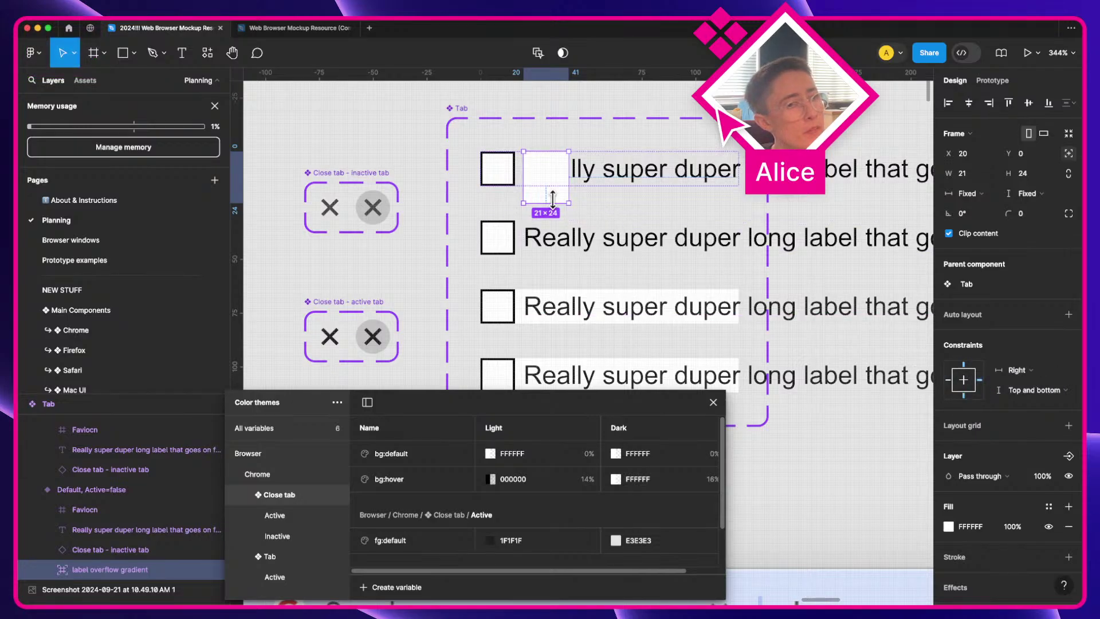
# Step: Set the frame's height to 16, align it right, and nudge it left to X 83
pyautogui.moveTo(546, 202); pyautogui.dragTo(544, 187)
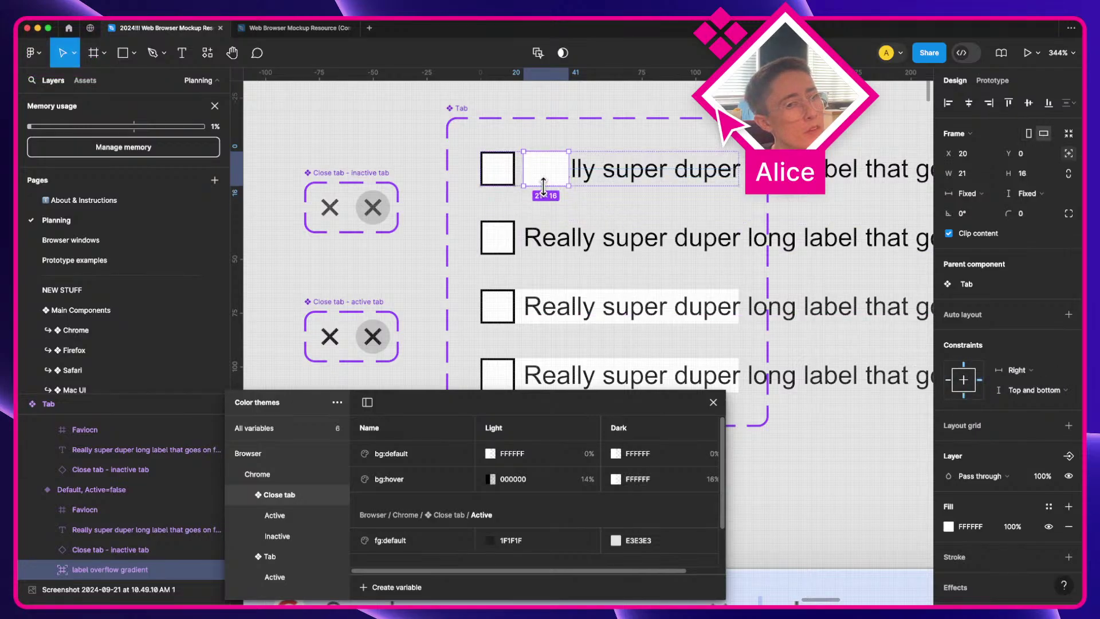
pyautogui.click(989, 102)
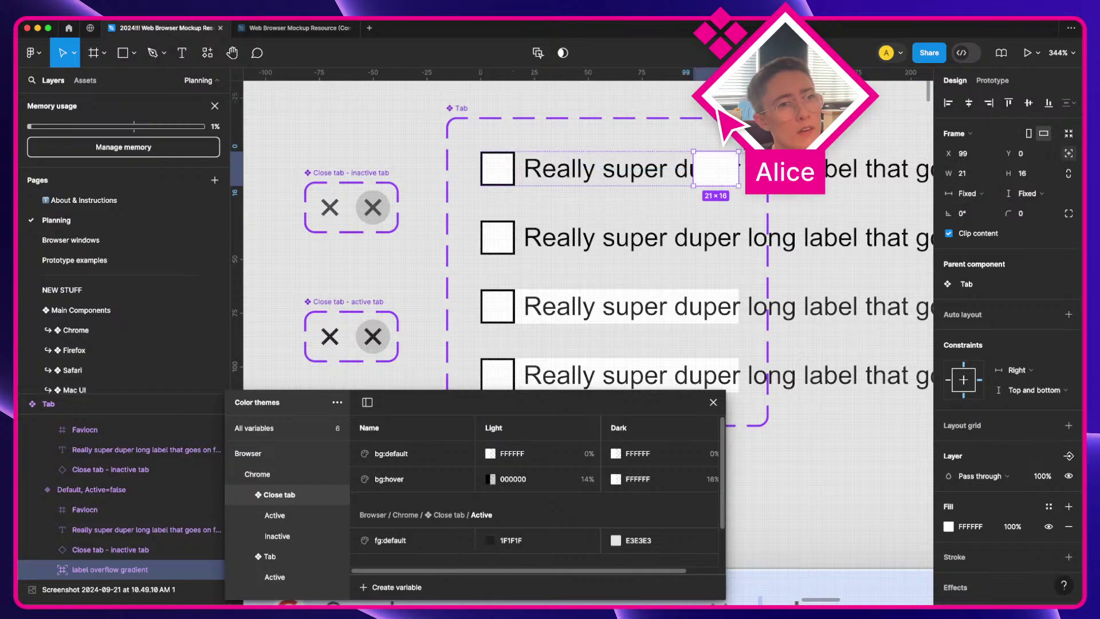
pyautogui.scroll(2, 573, 229)
pyautogui.hscroll(3, 572, 229)
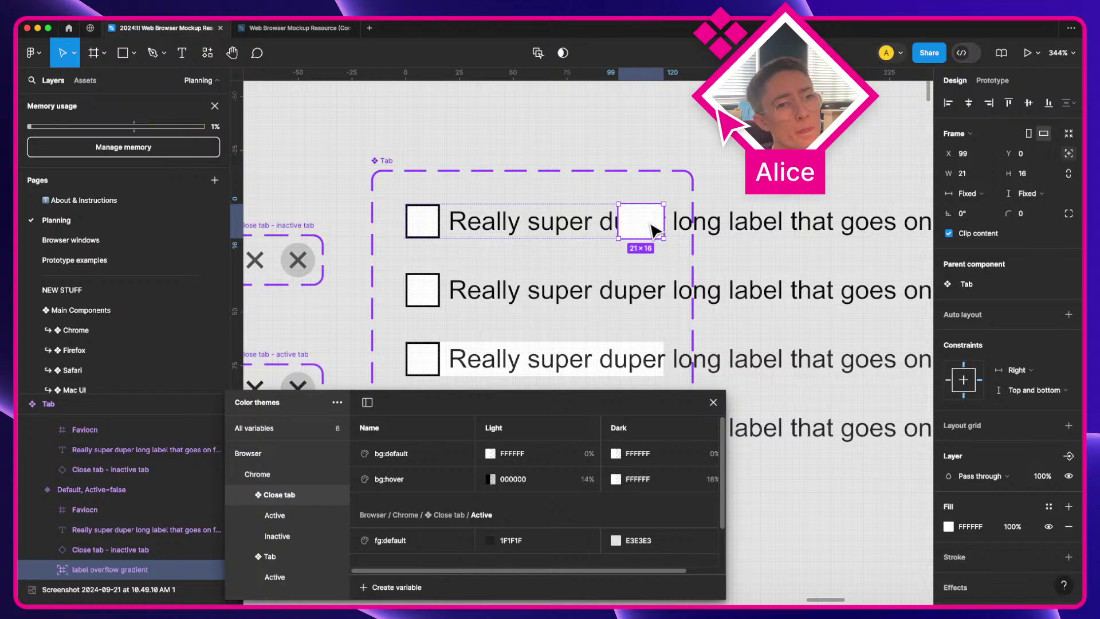
pyautogui.hscroll(3, 655, 231)
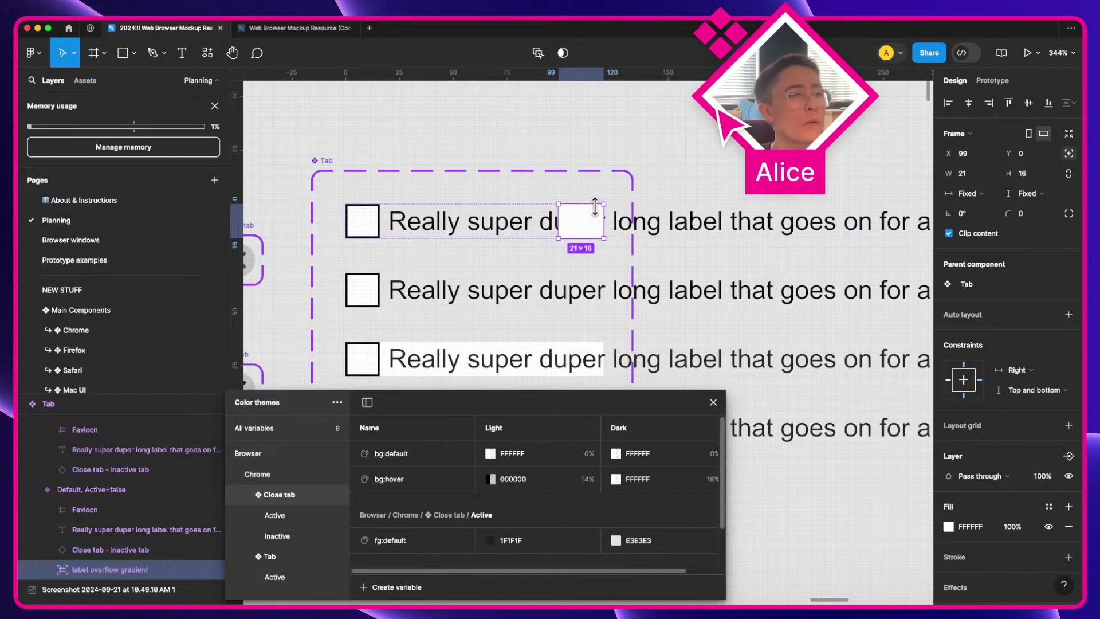
pyautogui.press('shift')
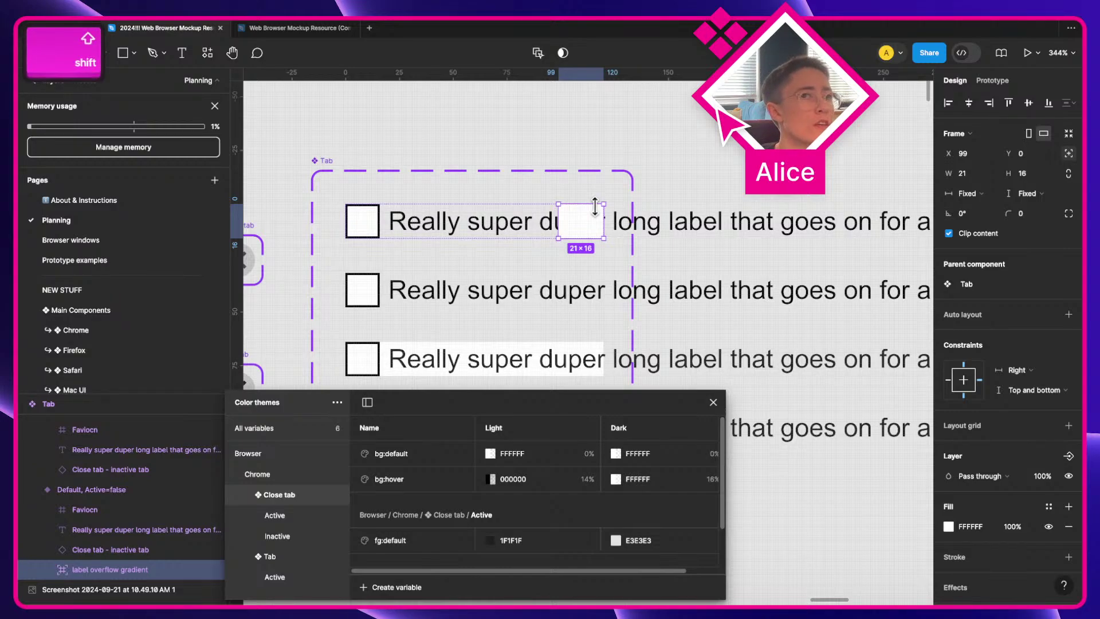
pyautogui.hotkey('shift', 'Left')
pyautogui.hotkey('shift', 'Left')
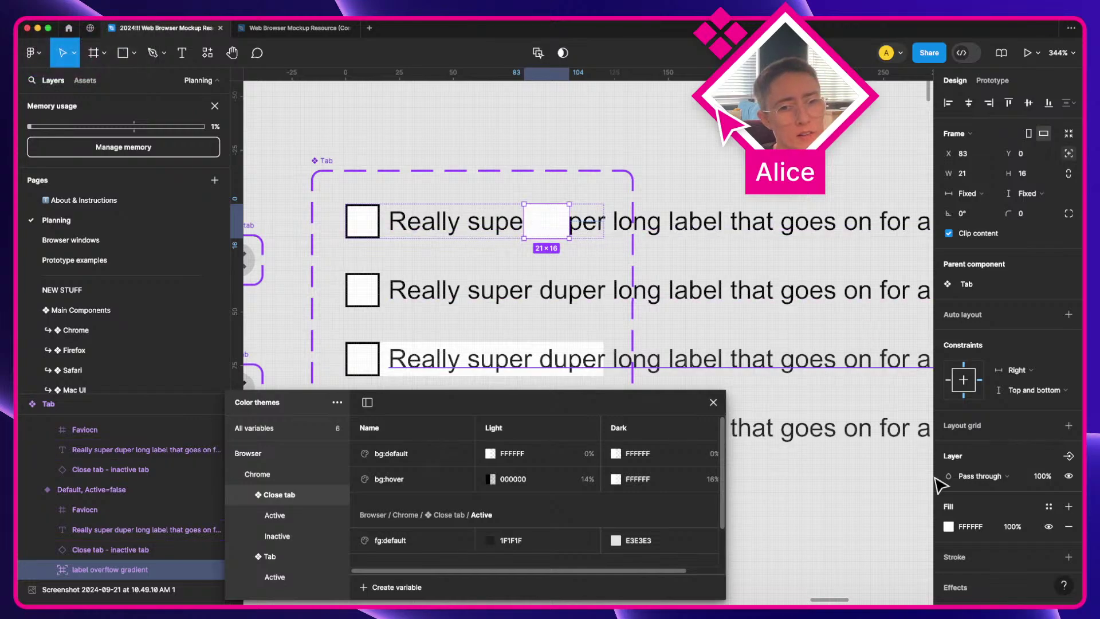
pyautogui.click(948, 526)
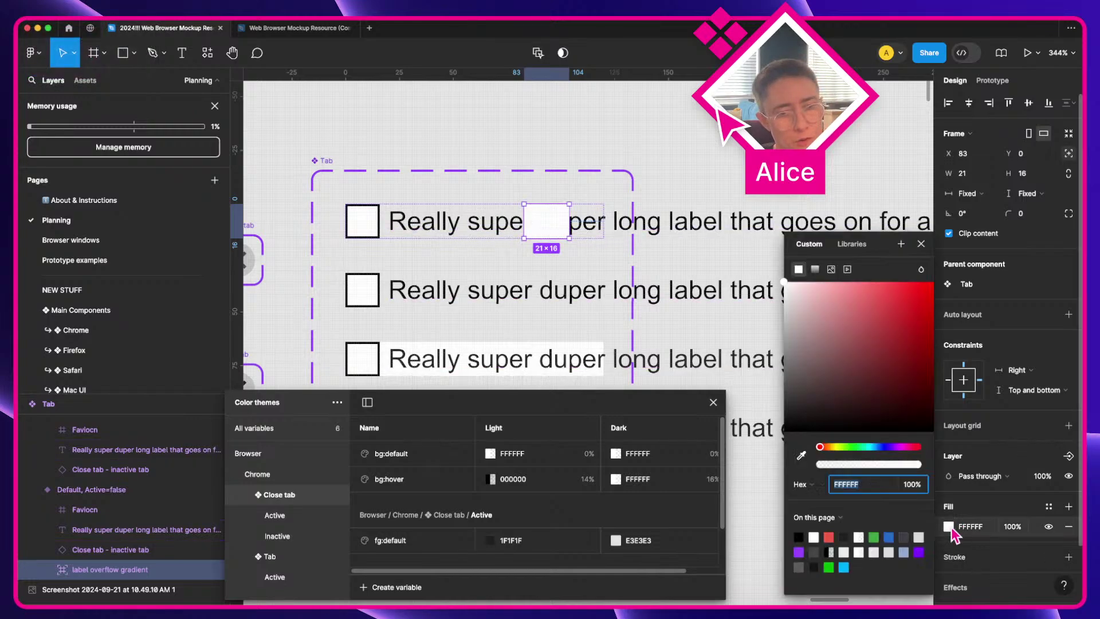
# Step: Change the frame's fill to a horizontal linear gradient from FFFFFF to 999999
pyautogui.click(816, 269)
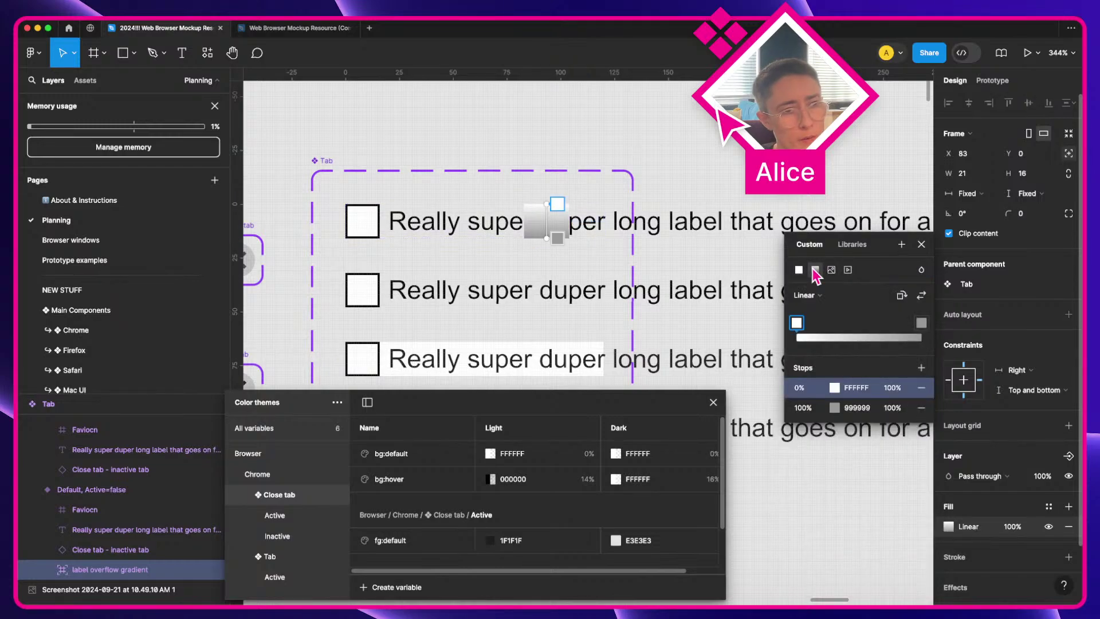
pyautogui.click(902, 296)
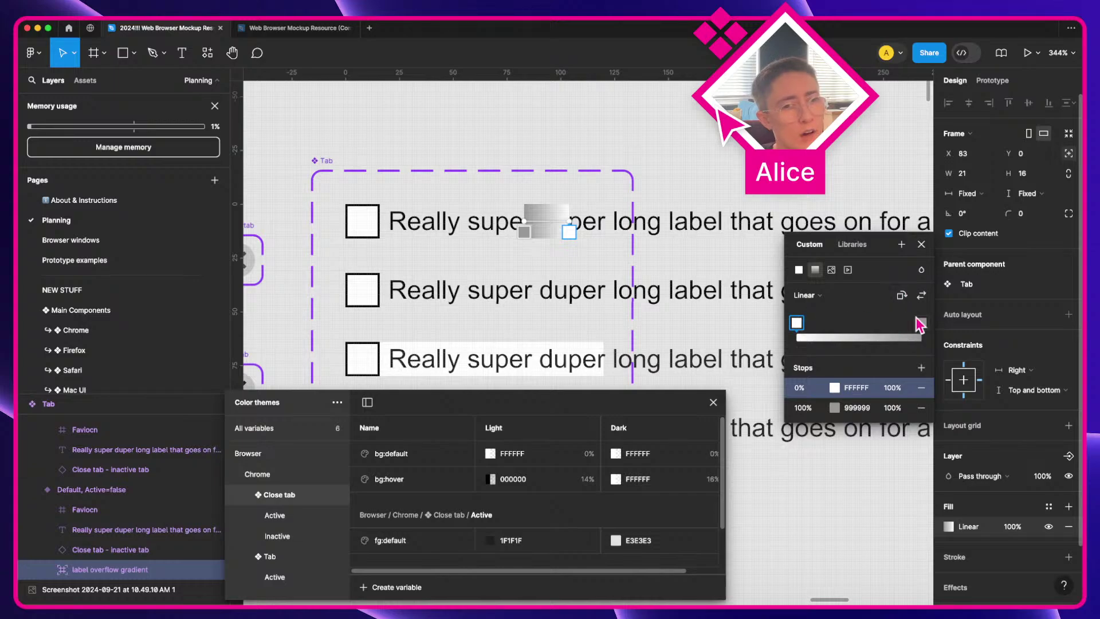
pyautogui.moveTo(921, 323); pyautogui.dragTo(953, 336)
pyautogui.click(902, 296)
pyautogui.click(901, 297)
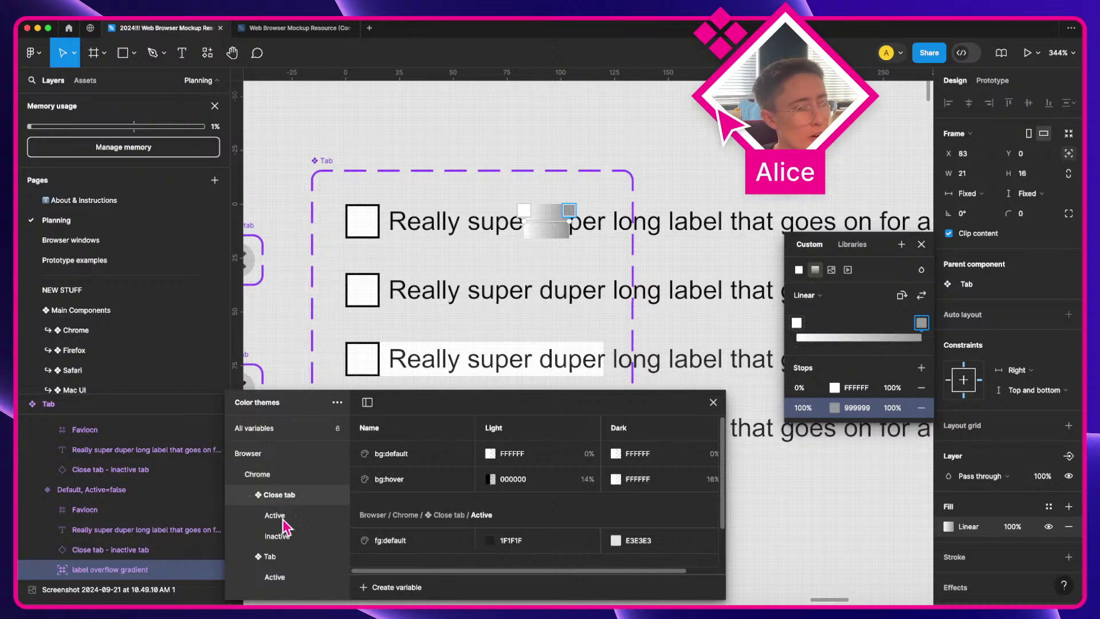
# Step: Review the Inactive and Close tab variables, and check the bg:default variable's options
pyautogui.click(278, 536)
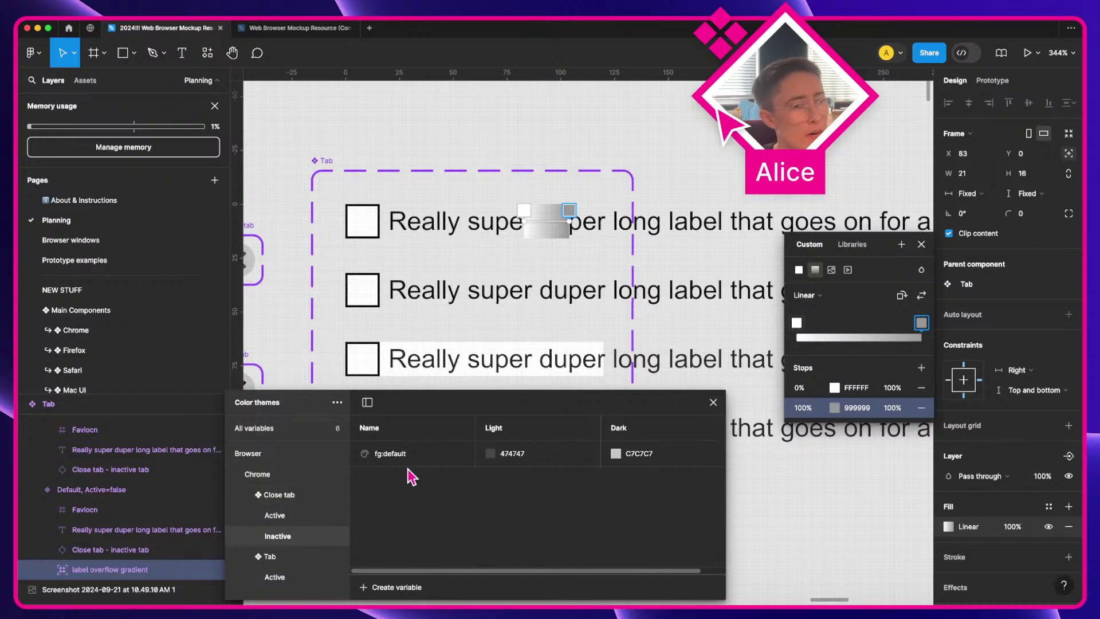
pyautogui.click(292, 495)
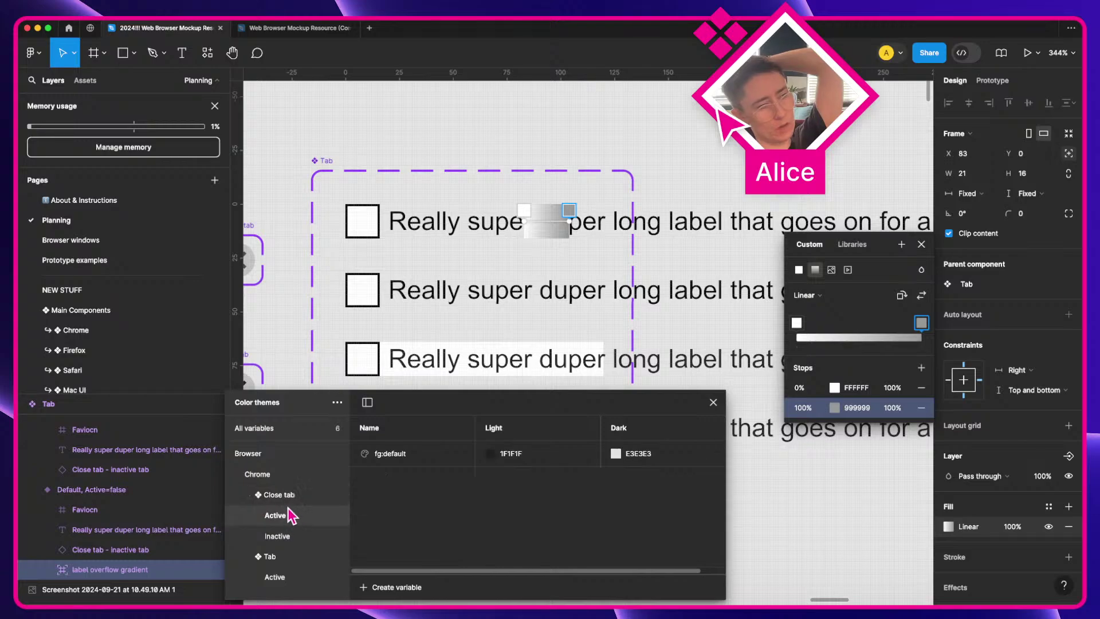
pyautogui.click(407, 455)
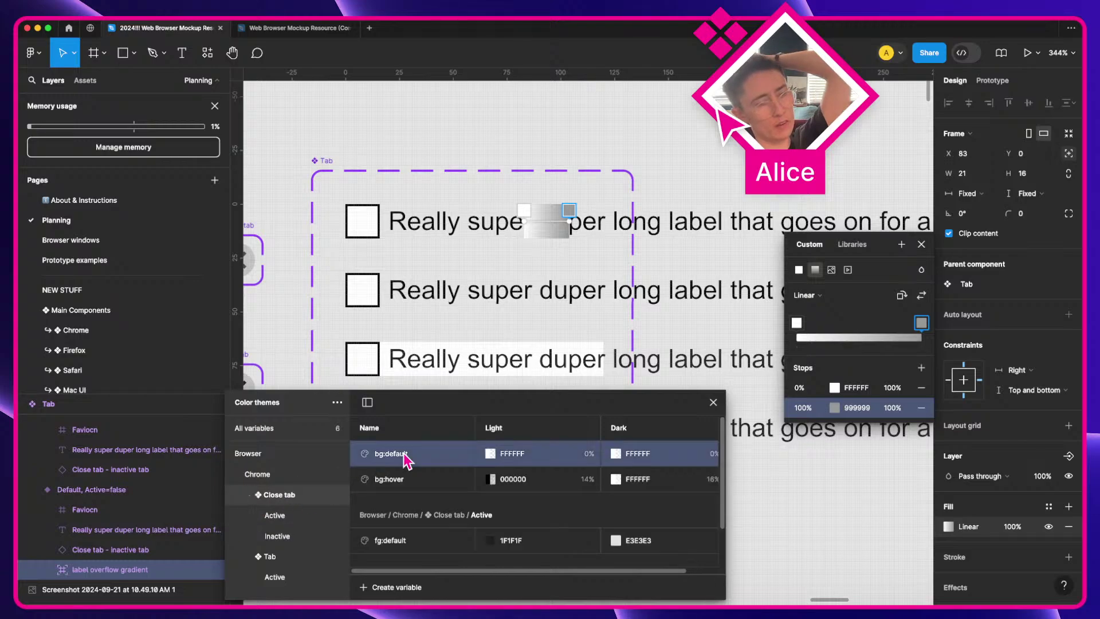
pyautogui.rightClick(407, 455)
pyautogui.press('Escape')
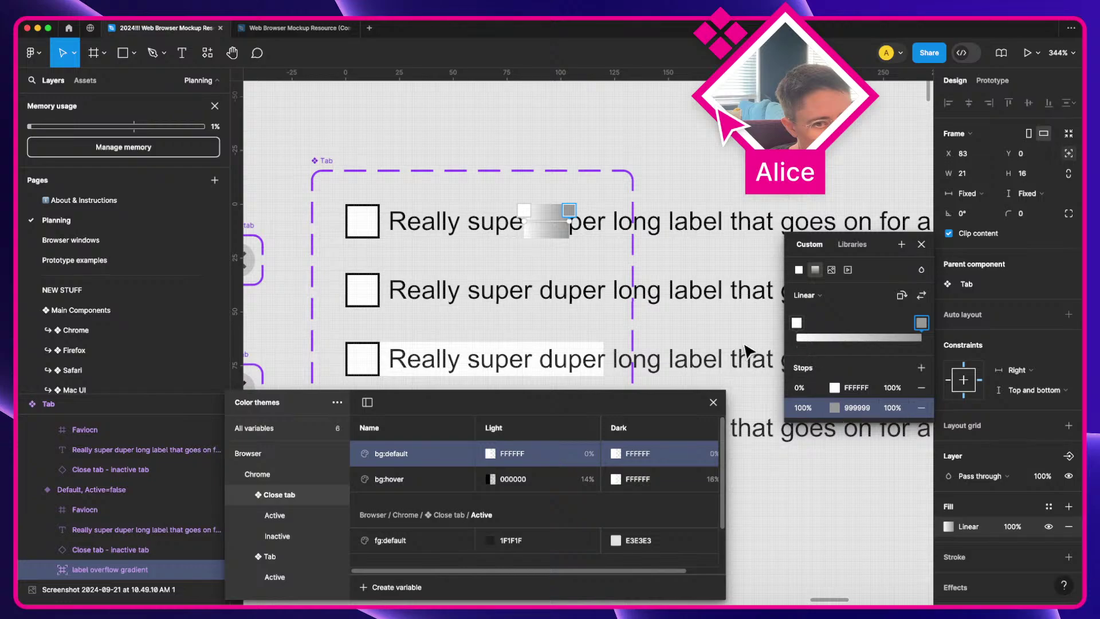
# Step: Pan the canvas to the Chrome tab mockups with the alligator search
pyautogui.scroll(-10, 743, 346)
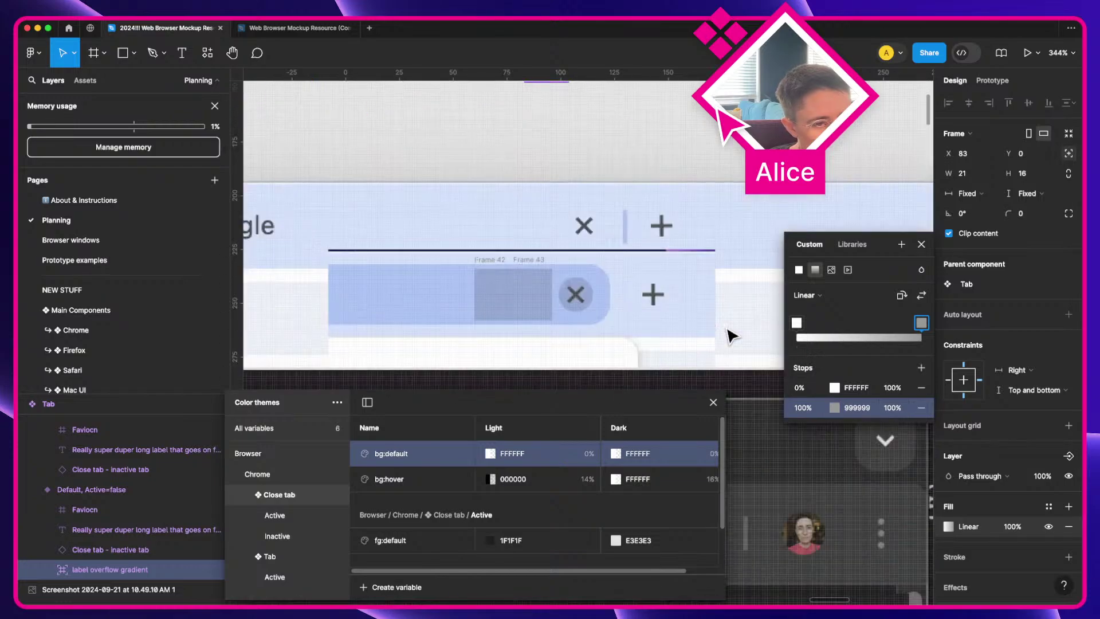
pyautogui.scroll(-5, 732, 336)
pyautogui.hscroll(-10, 732, 335)
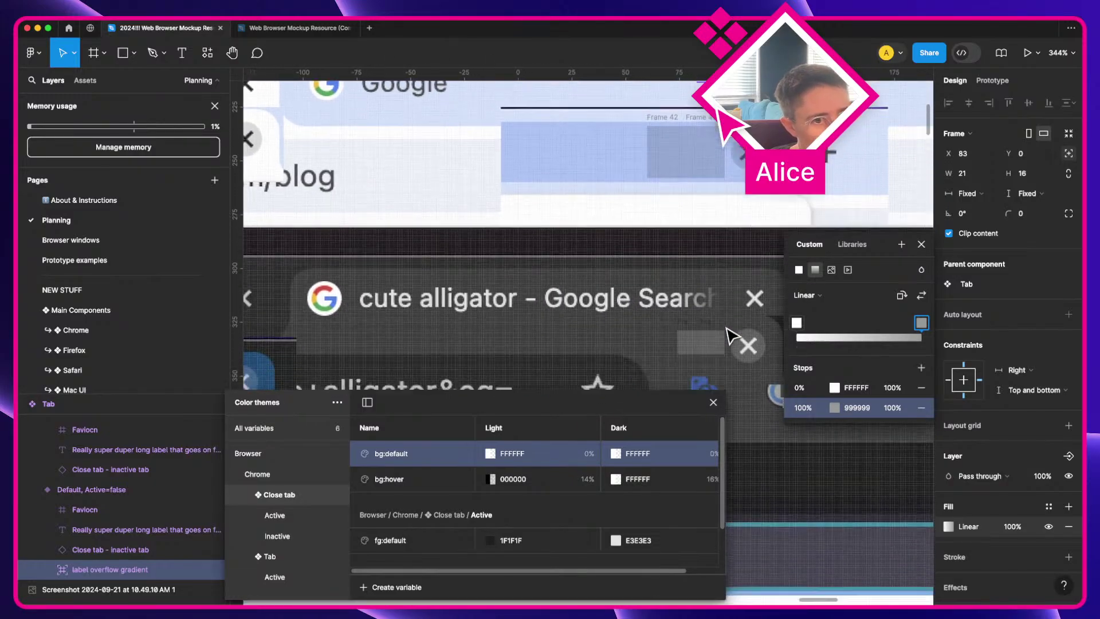
pyautogui.hscroll(-10, 732, 335)
pyautogui.hscroll(6, 732, 335)
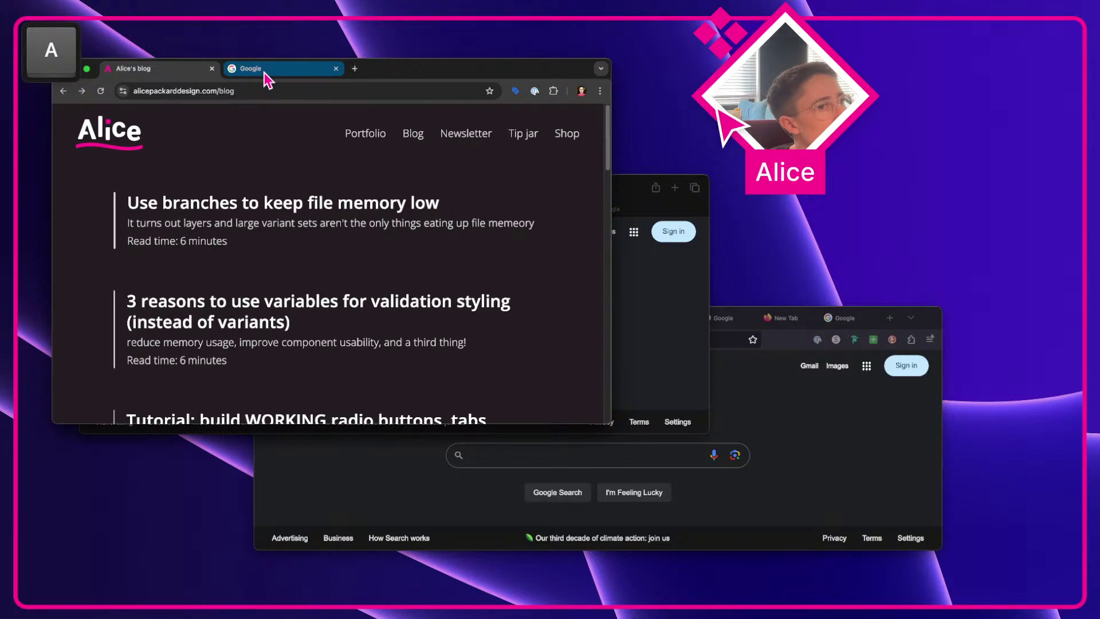
# Step: In Chrome, search 'really superm long google search that is long' and screenshot the tab strip
pyautogui.click(269, 91)
pyautogui.write('real')
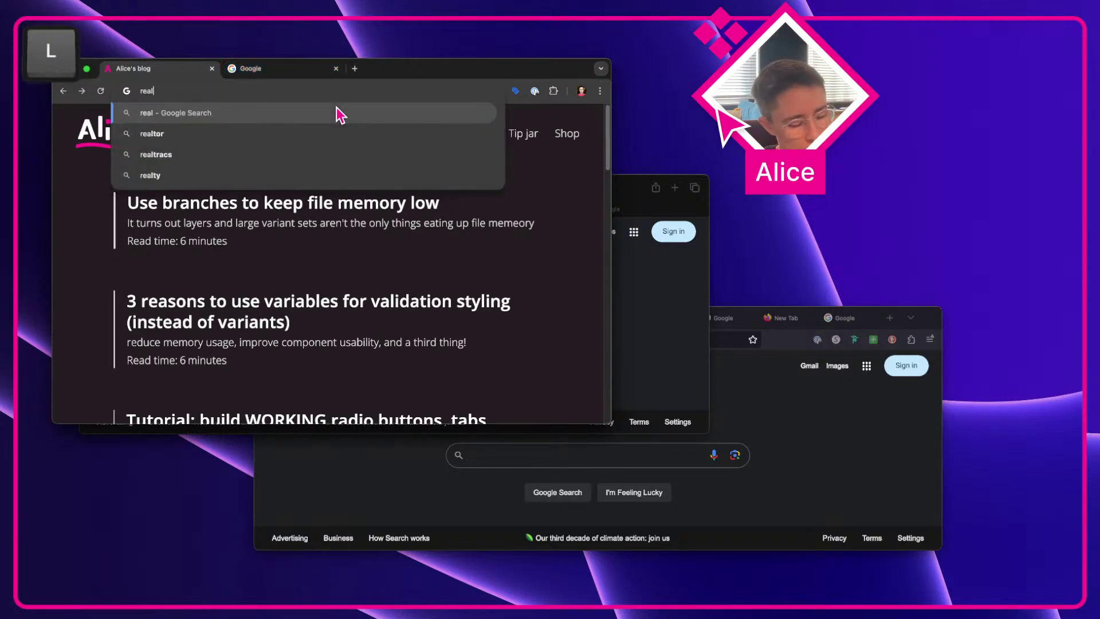
pyautogui.write('ly superm long')
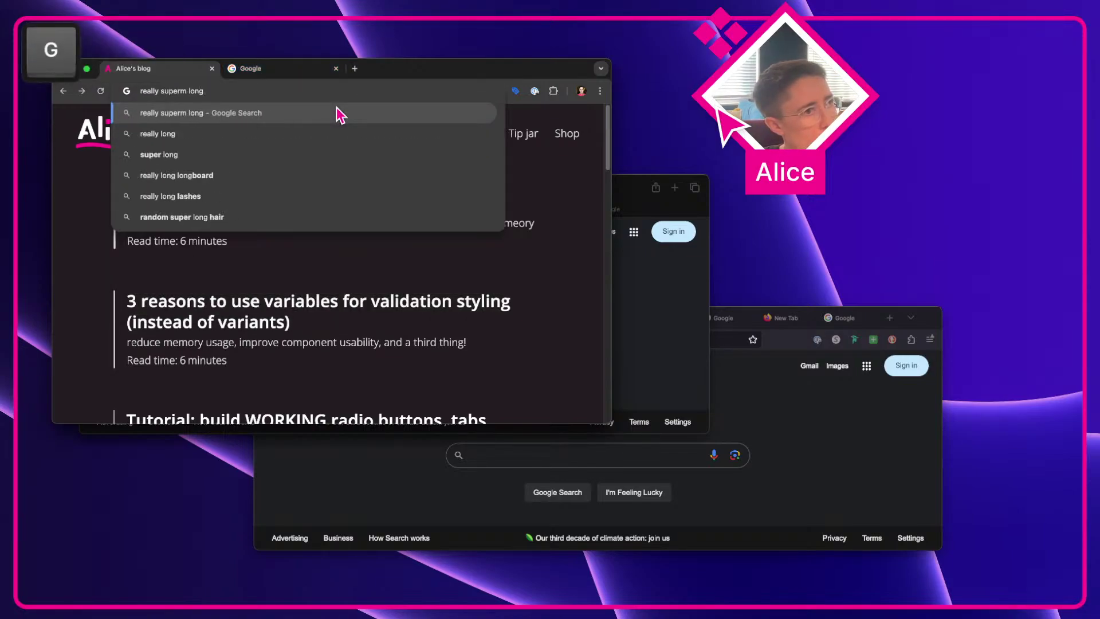
pyautogui.write(' google search th')
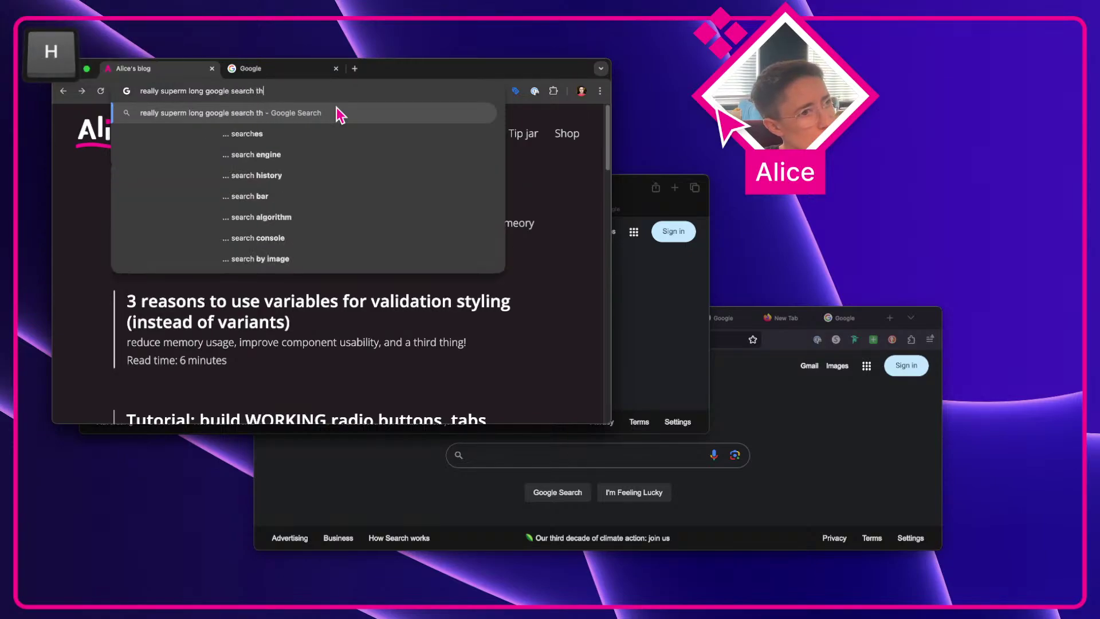
pyautogui.write('at is long')
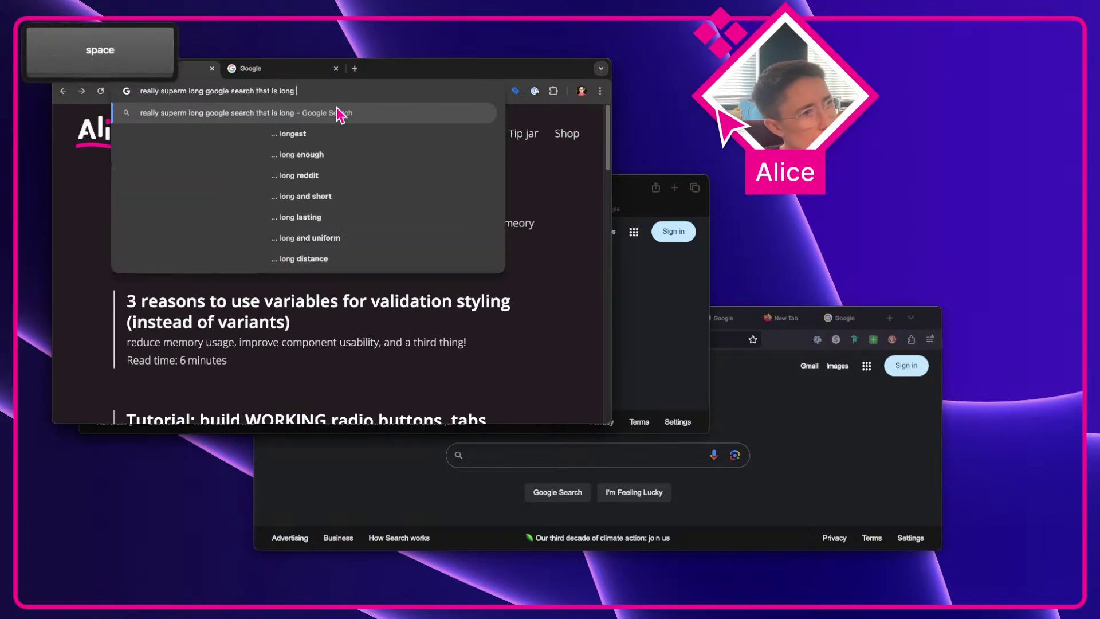
pyautogui.press('Return')
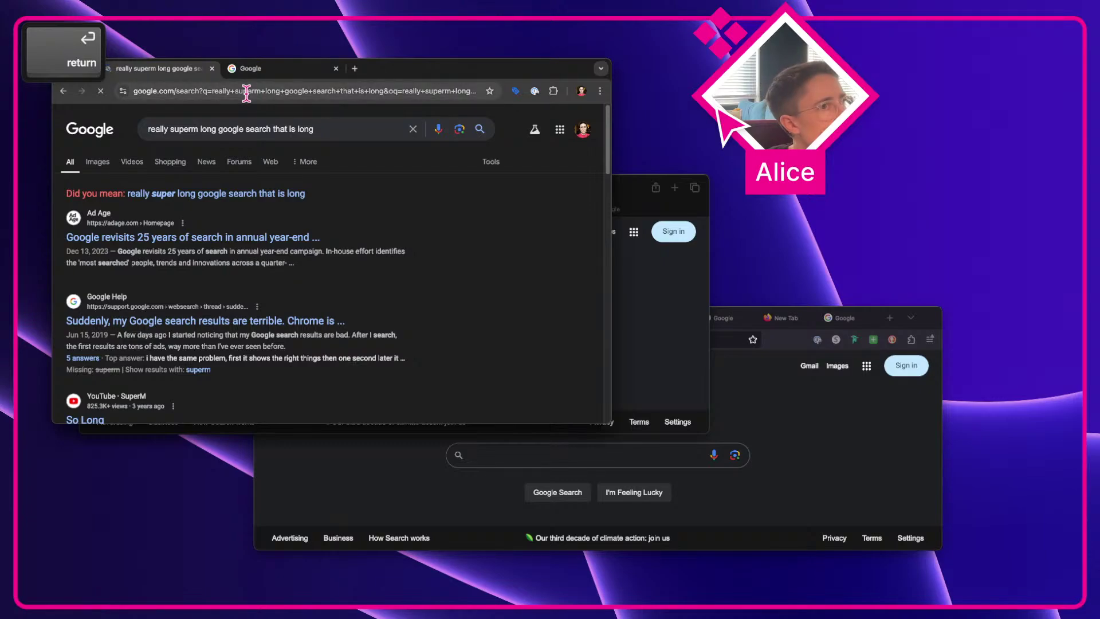
pyautogui.click(289, 73)
pyautogui.press('shift+super+4')
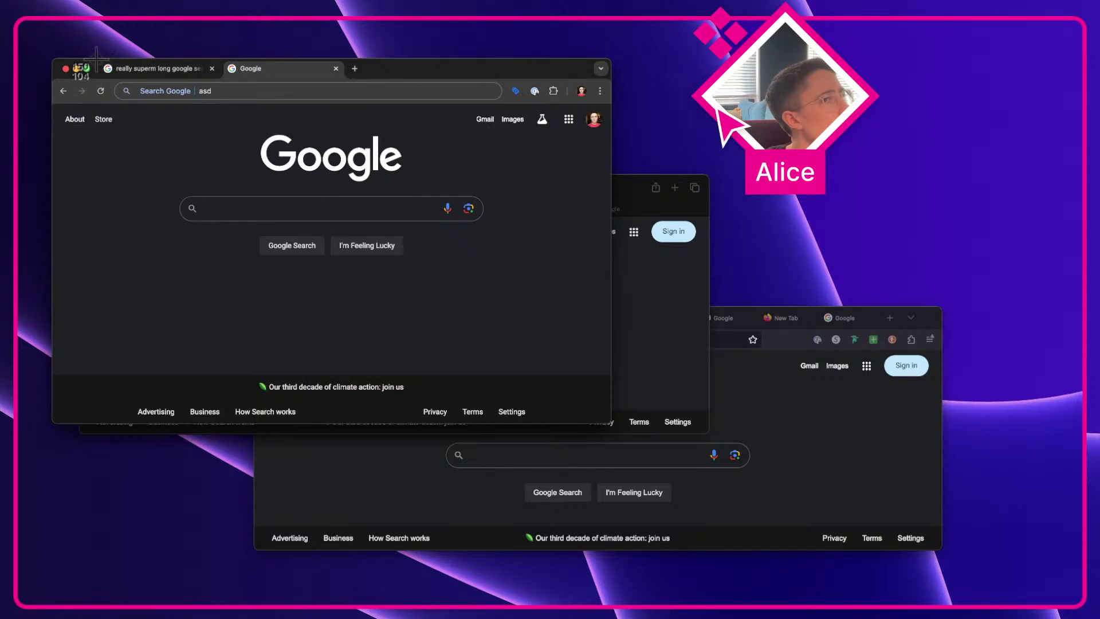
pyautogui.press('Escape')
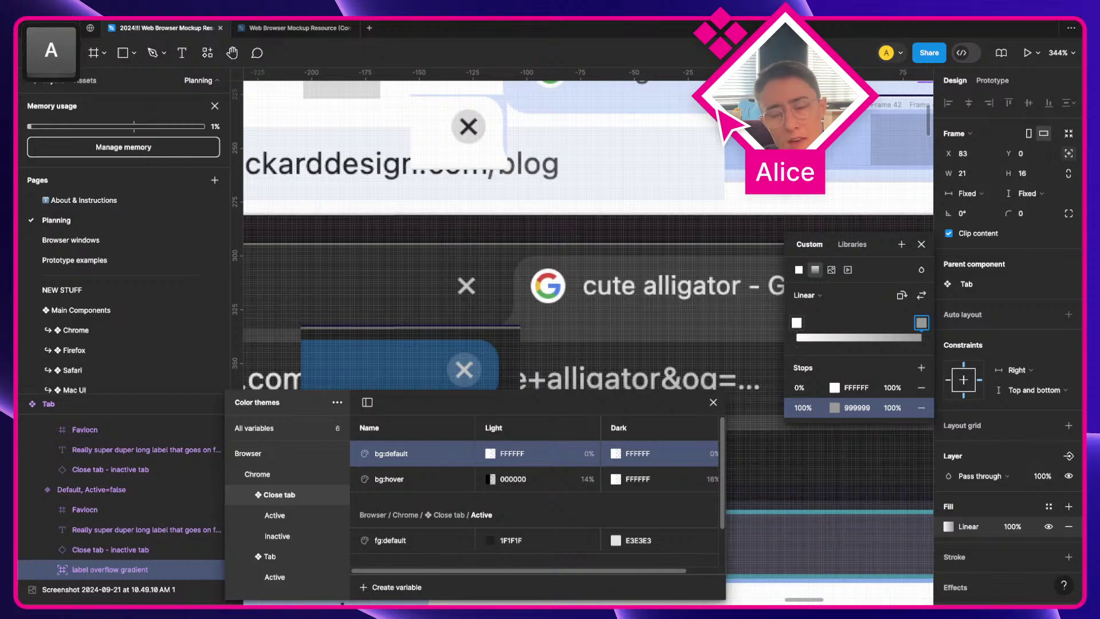
# Step: Place the 242×39 tab screenshot over the Chrome tab mockups at X 1289, Y -633
pyautogui.click(364, 340)
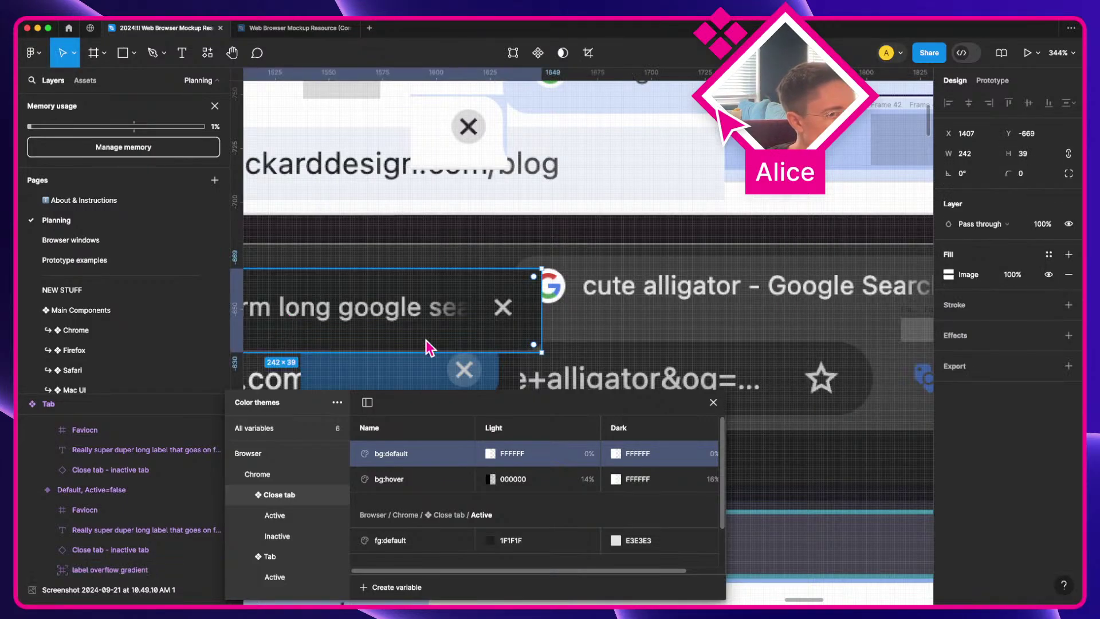
pyautogui.hscroll(-10, 430, 347)
pyautogui.moveTo(518, 285); pyautogui.dragTo(326, 315)
pyautogui.hscroll(-5, 430, 351)
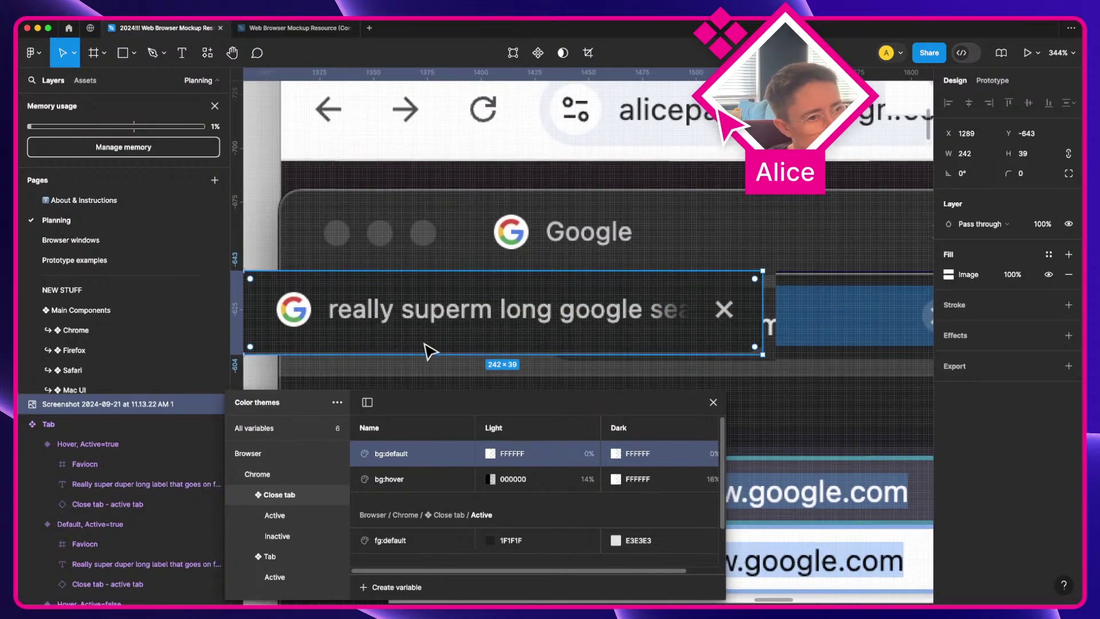
pyautogui.moveTo(579, 311); pyautogui.dragTo(574, 337)
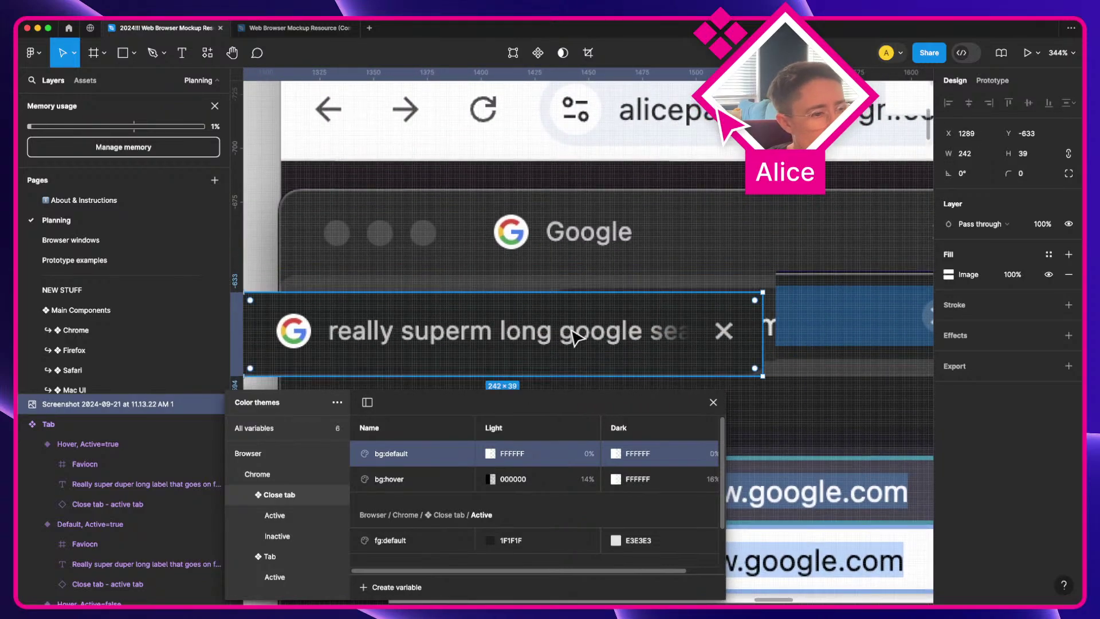
pyautogui.click(288, 475)
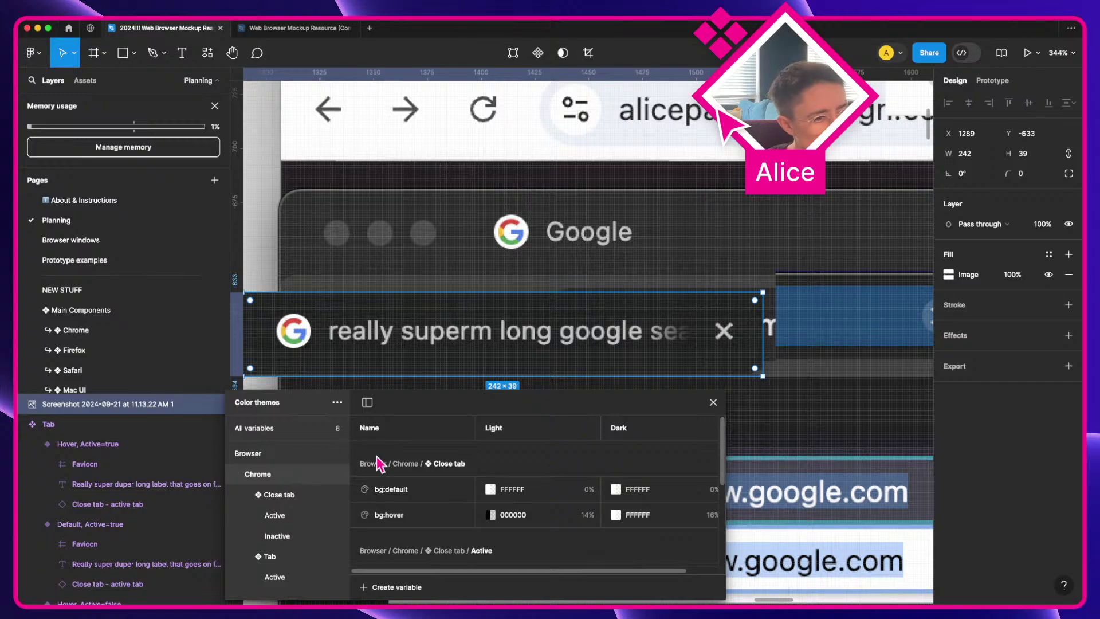
# Step: Create a colour variable named bg and put it into a new group
pyautogui.click(400, 588)
pyautogui.click(393, 544)
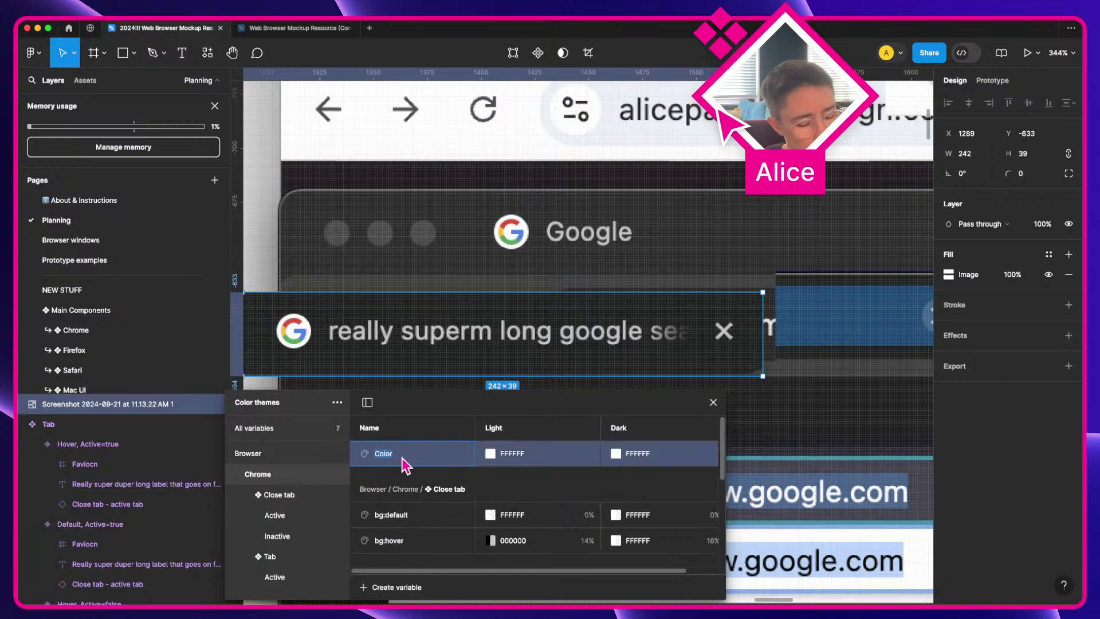
pyautogui.write('bg')
pyautogui.press('Return')
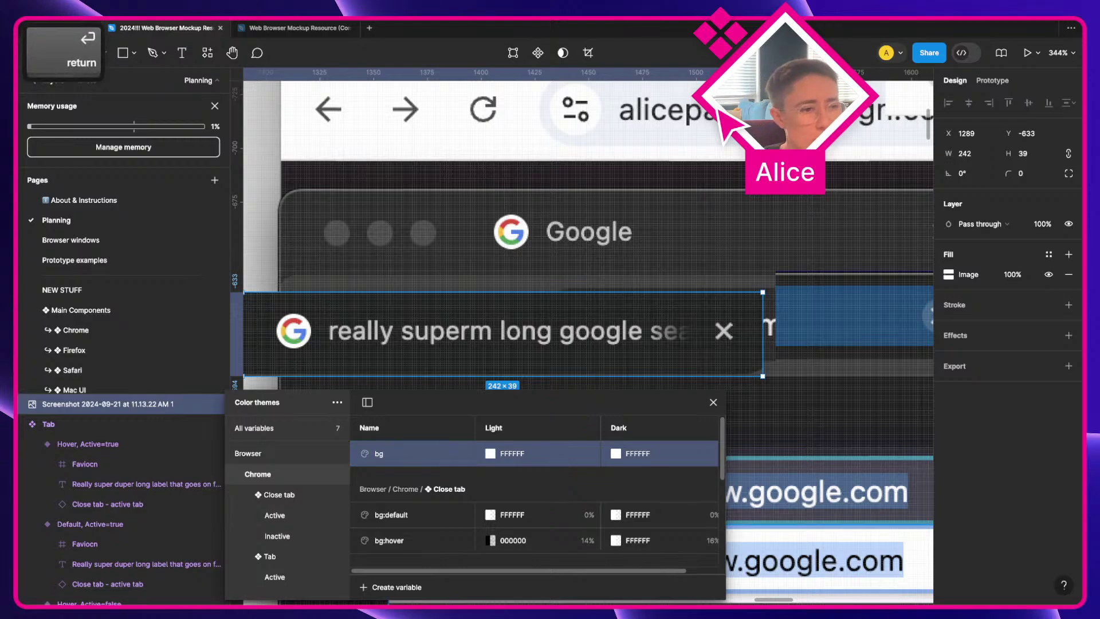
pyautogui.rightClick(405, 465)
pyautogui.click(461, 471)
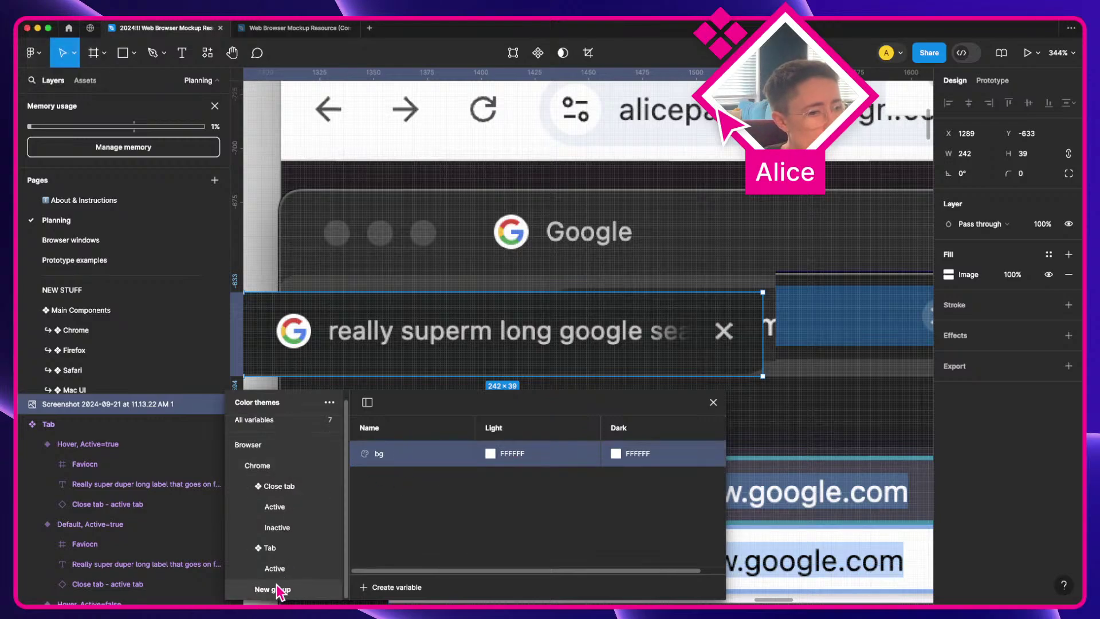
# Step: Begin renaming the new group, then zoom out and scroll down through the page notes
pyautogui.doubleClick(278, 590)
pyautogui.press('ctrl+super+space')
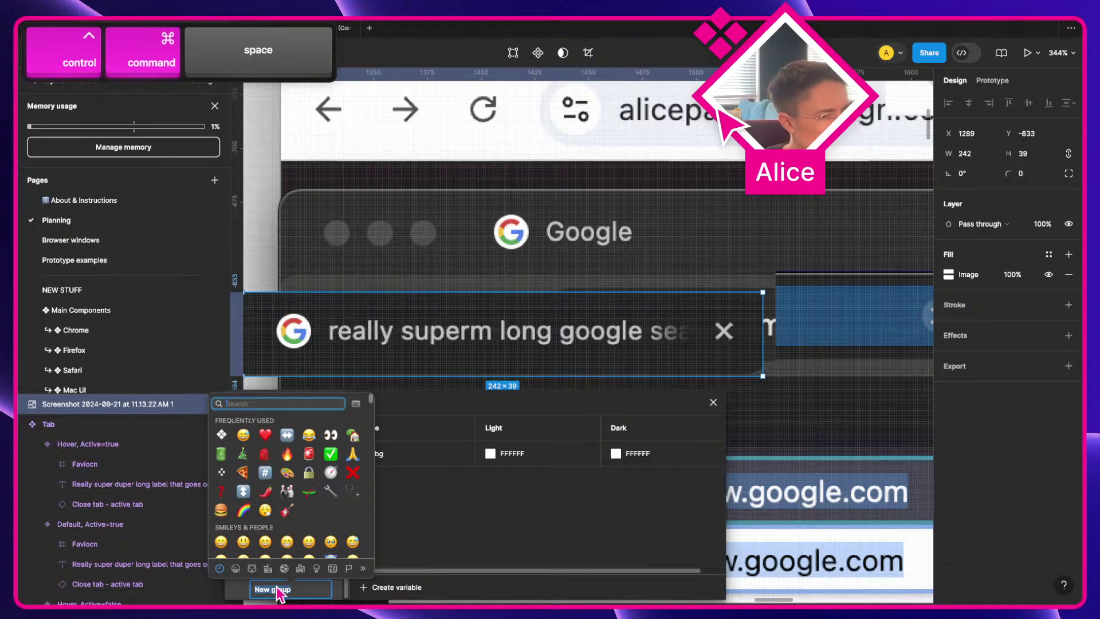
pyautogui.click(400, 476)
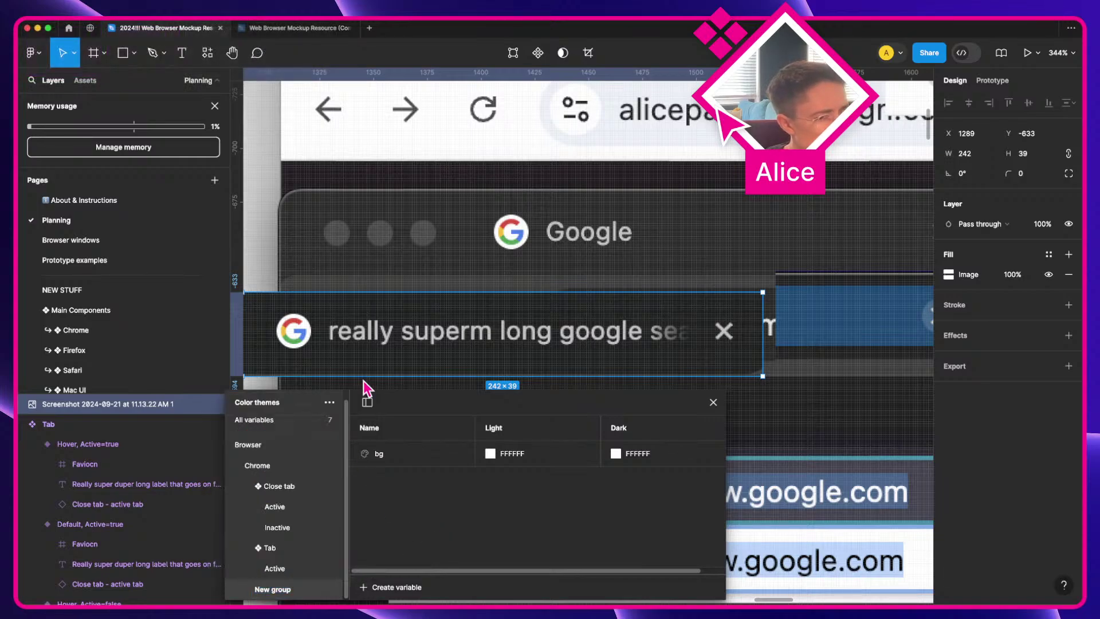
pyautogui.hotkey('shift', '1')
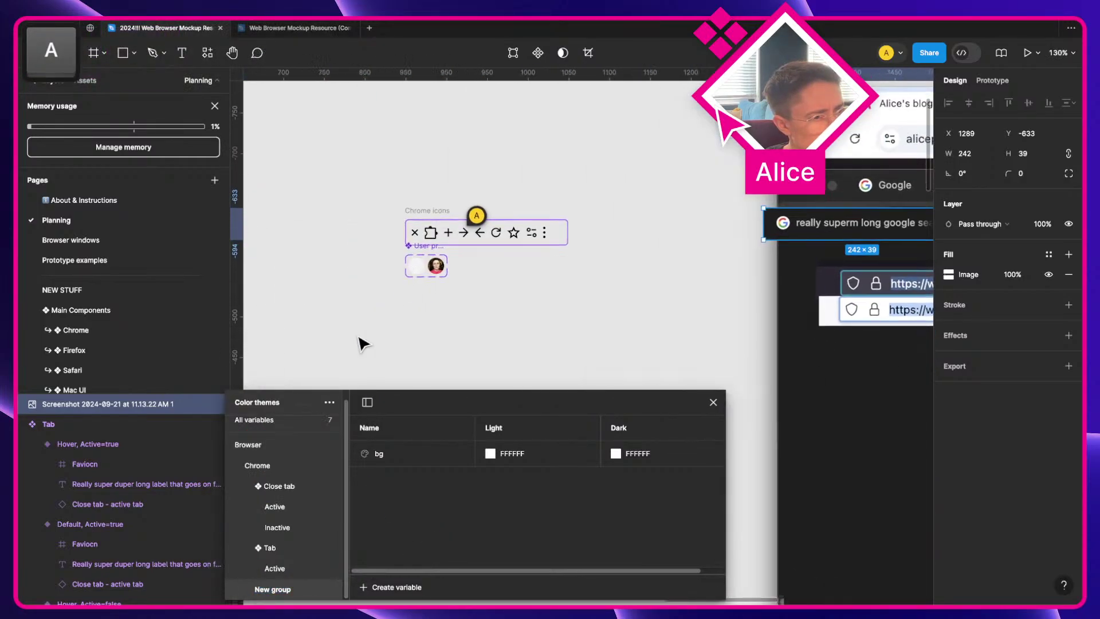
pyautogui.hscroll(-5, 361, 344)
pyautogui.scroll(-15, 360, 344)
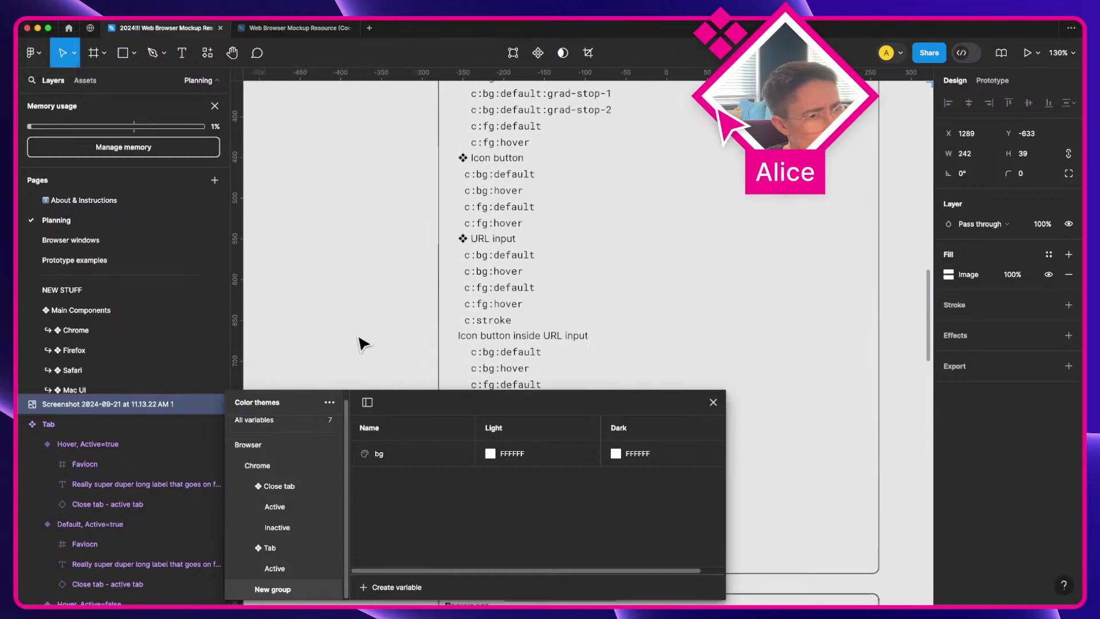
pyautogui.scroll(-20, 361, 343)
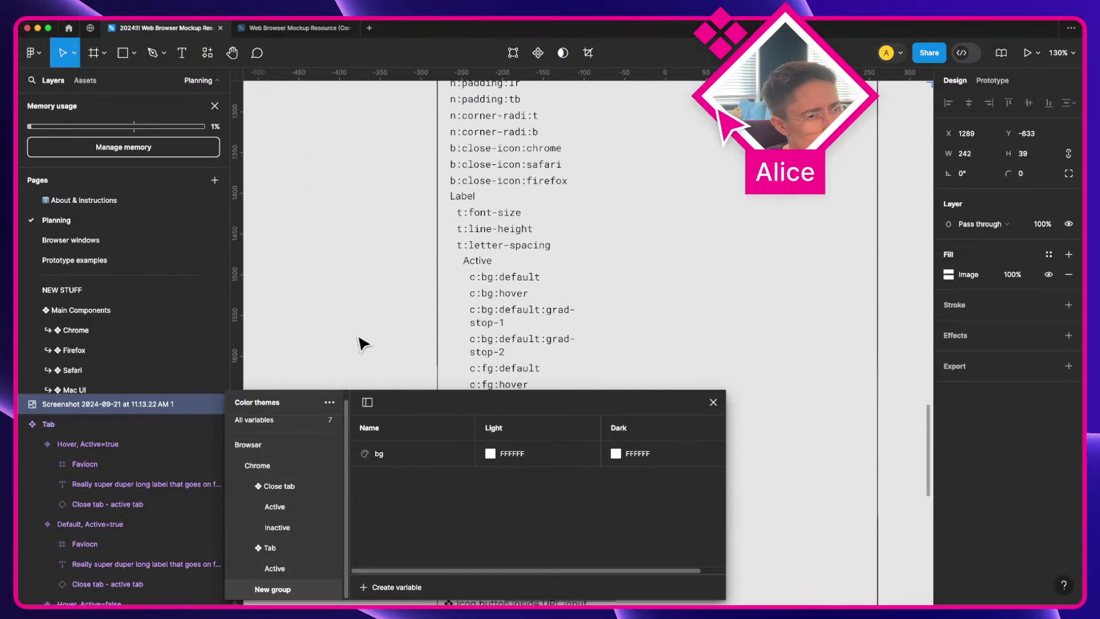
pyautogui.scroll(-15, 361, 344)
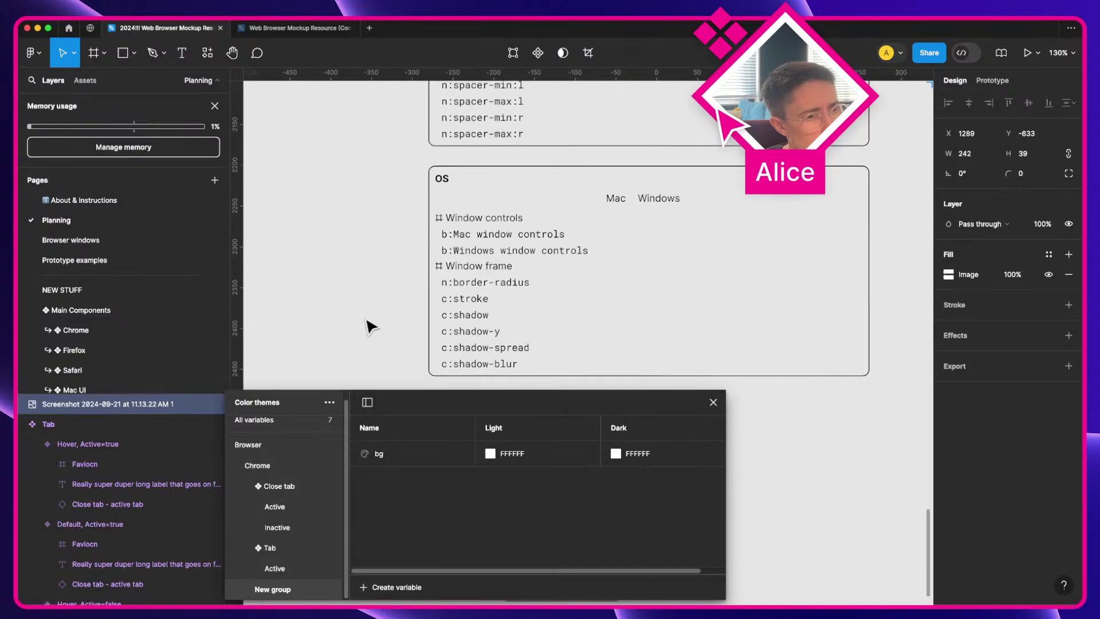
# Step: Copy the Window controls text, paste it into the group name, then clear it
pyautogui.click(463, 221)
pyautogui.click(463, 221)
pyautogui.press('super+c')
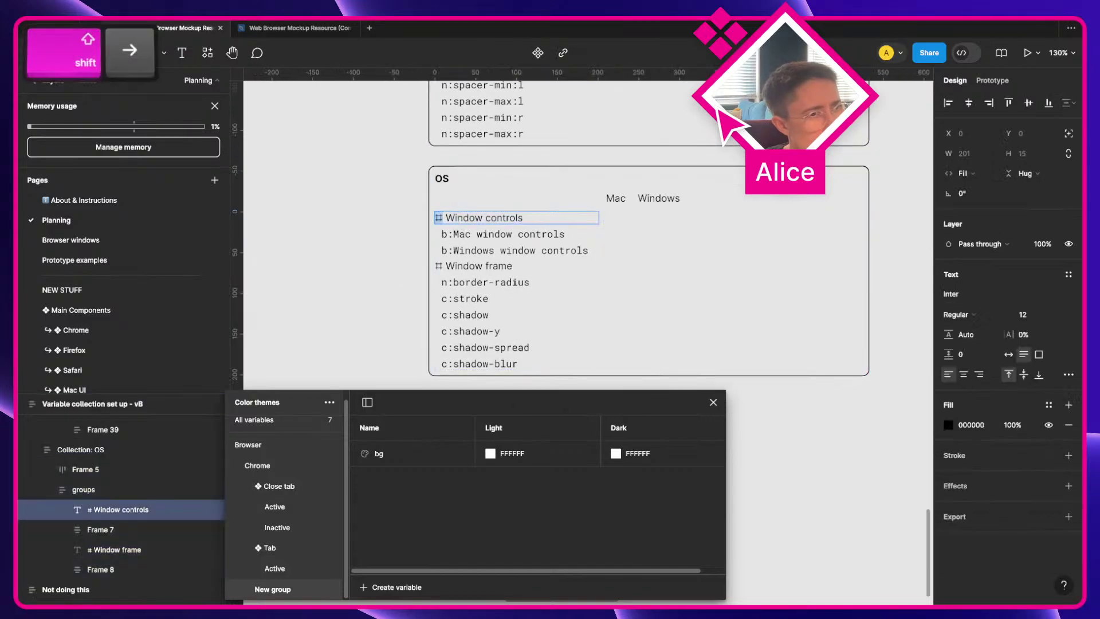
pyautogui.doubleClick(279, 589)
pyautogui.press('super+v')
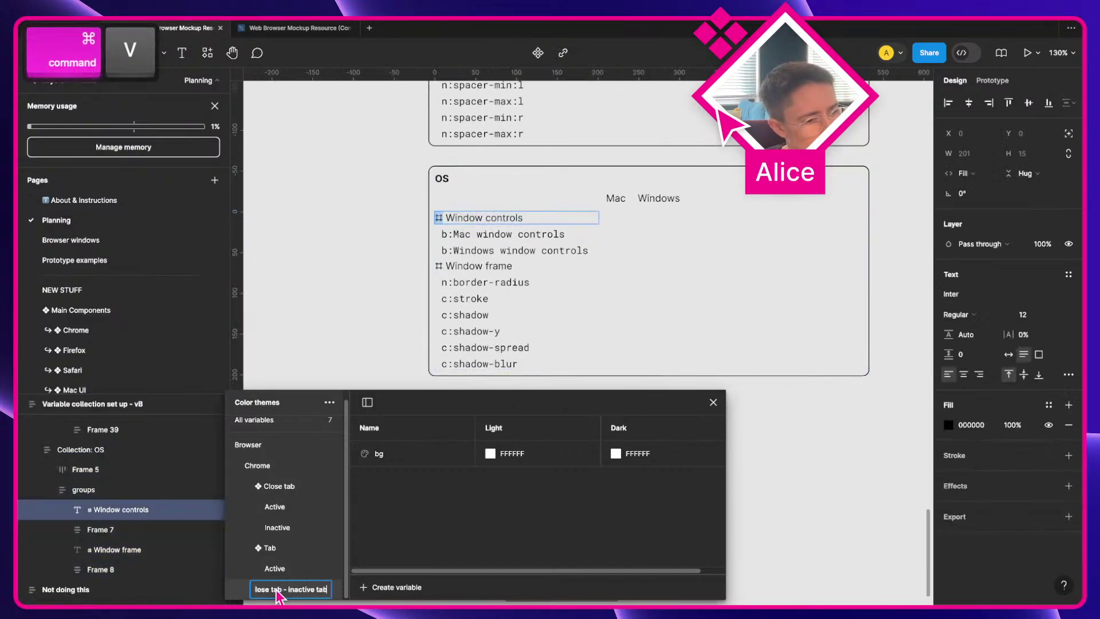
pyautogui.press('super+a')
pyautogui.press('BackSpace')
# Step: Copy the full Window controls label again, paste it as the group name, and clear the field
pyautogui.doubleClick(464, 221)
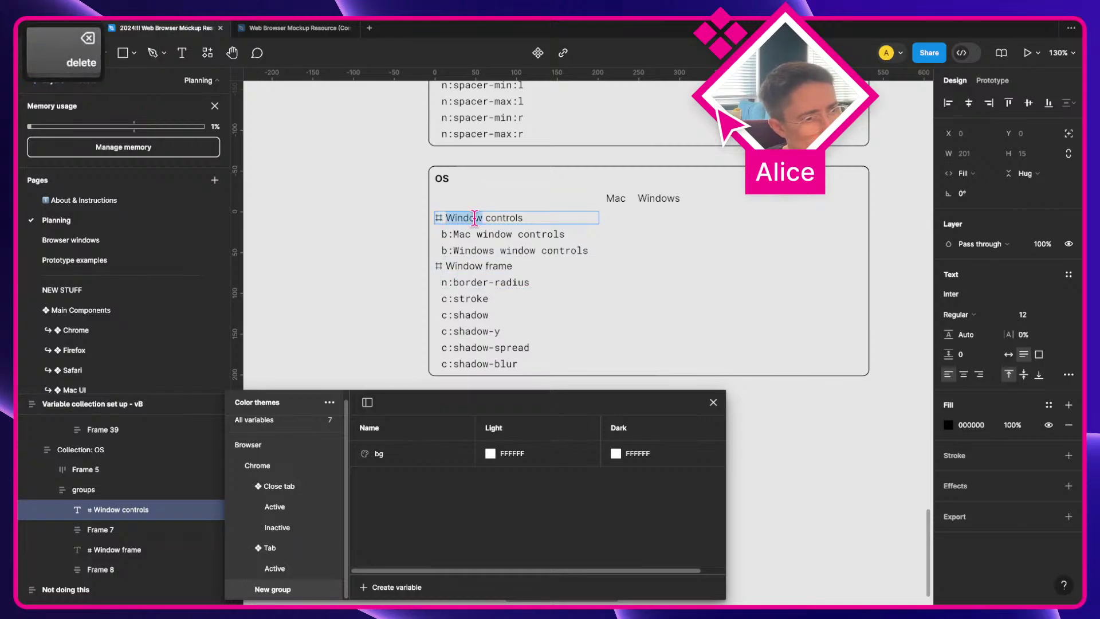
pyautogui.press('super+a')
pyautogui.press('super+c')
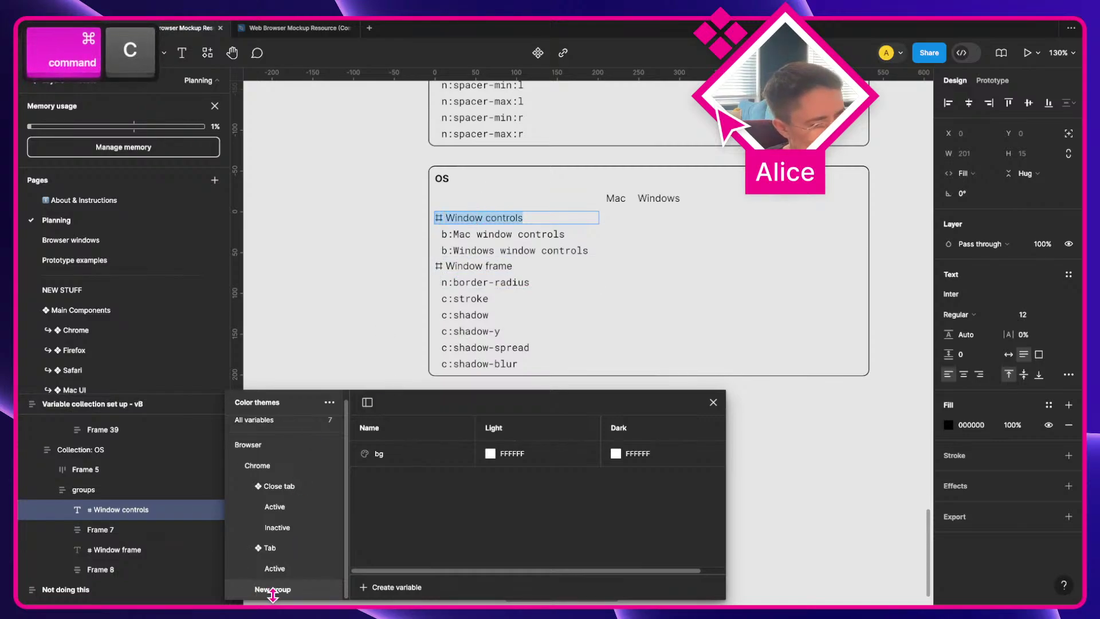
pyautogui.doubleClick(275, 596)
pyautogui.press('super+v')
pyautogui.press('super+a')
pyautogui.press('BackSpace')
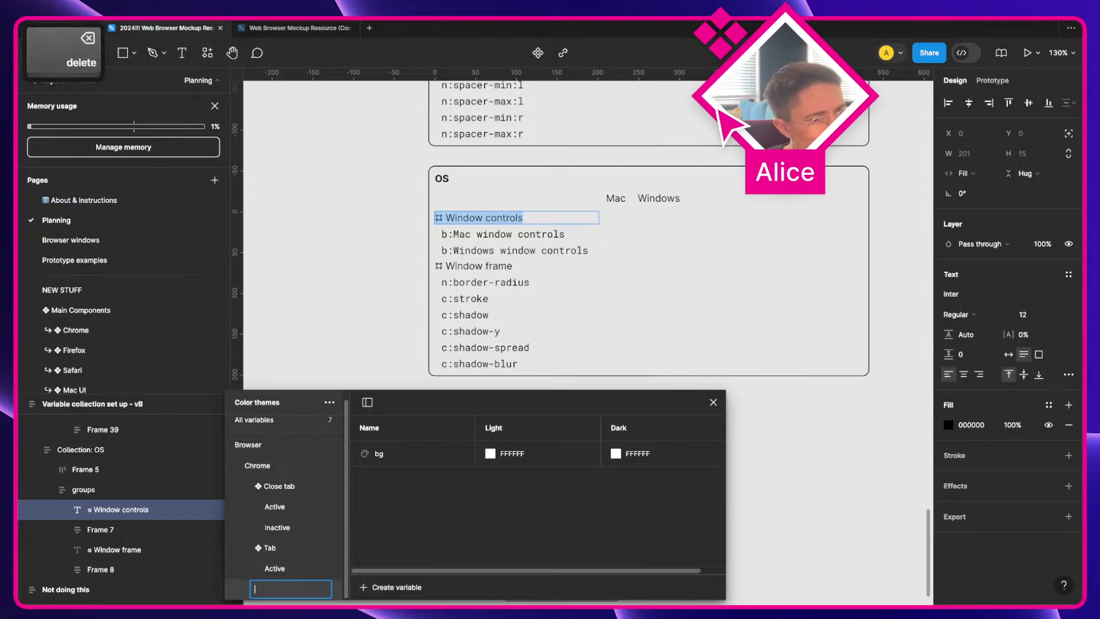
pyautogui.press('ctrl+super+space')
# Step: Search the symbol picker for 'hash' and 'cross' to find a prefix symbol
pyautogui.write('hash')
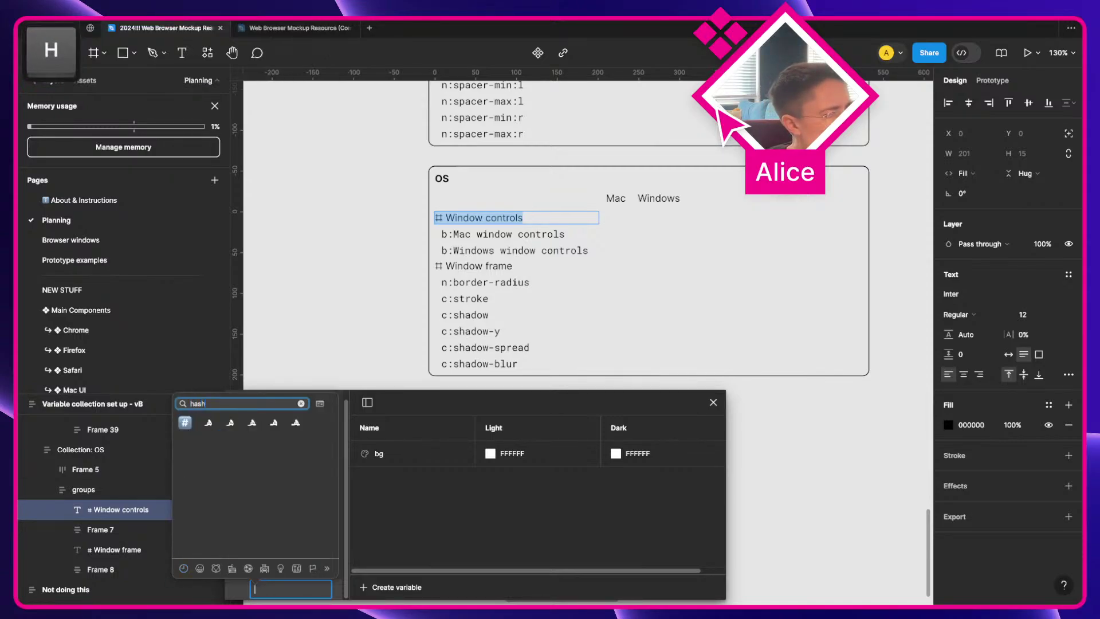
pyautogui.press('super+a')
pyautogui.press('BackSpace')
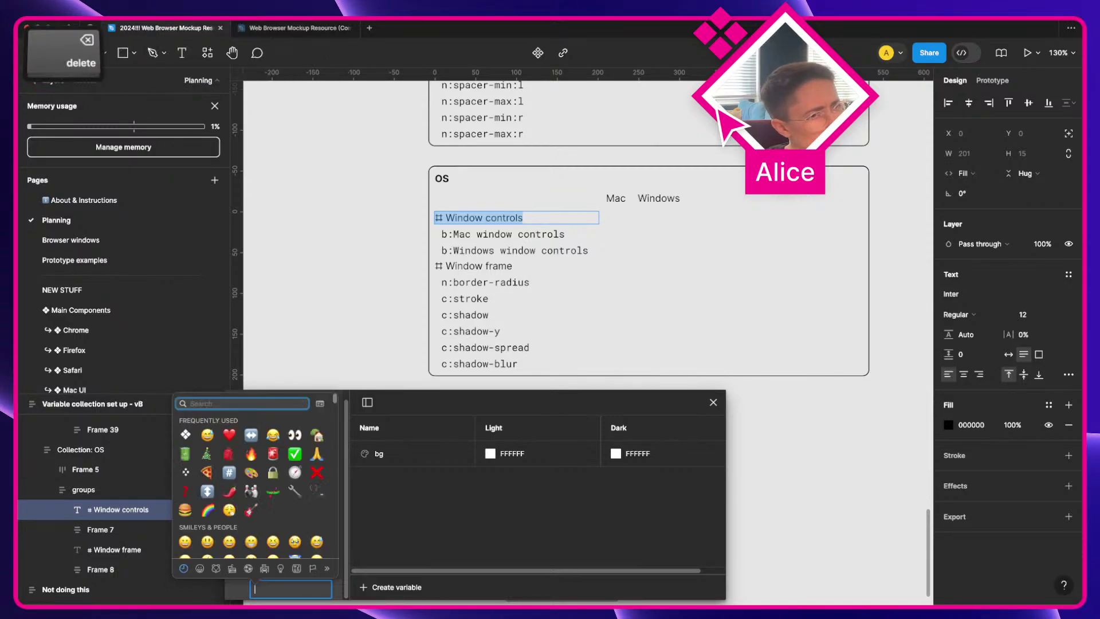
pyautogui.write('cross')
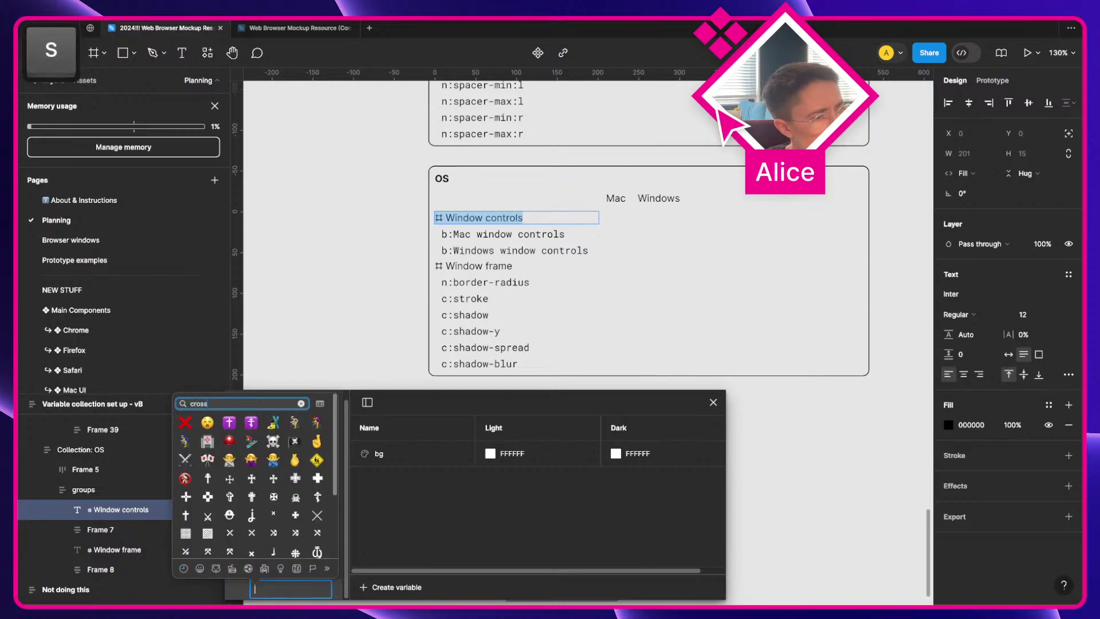
pyautogui.scroll(-5, 313, 547)
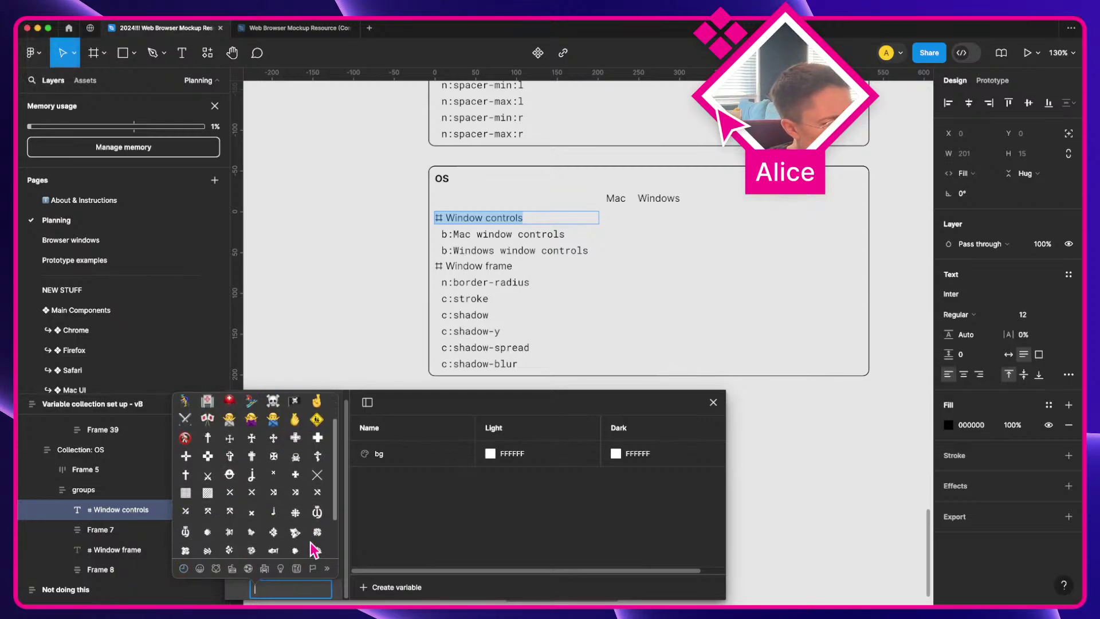
pyautogui.scroll(5, 309, 502)
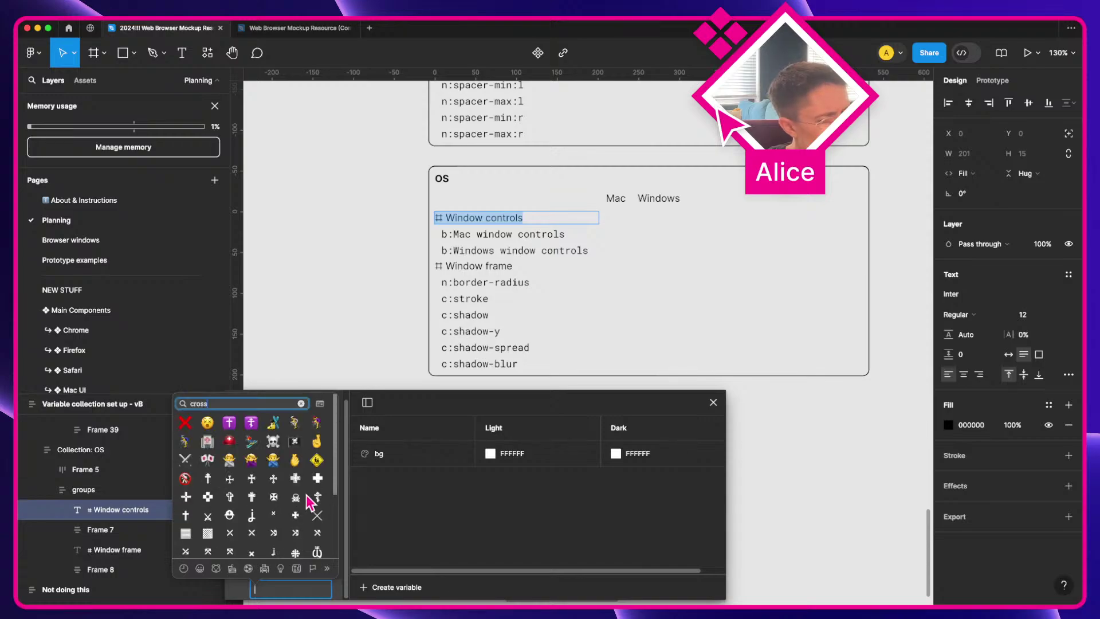
pyautogui.press('BackSpace')
pyautogui.press('BackSpace')
pyautogui.press('BackSpace')
pyautogui.press('BackSpace')
pyautogui.press('BackSpace')
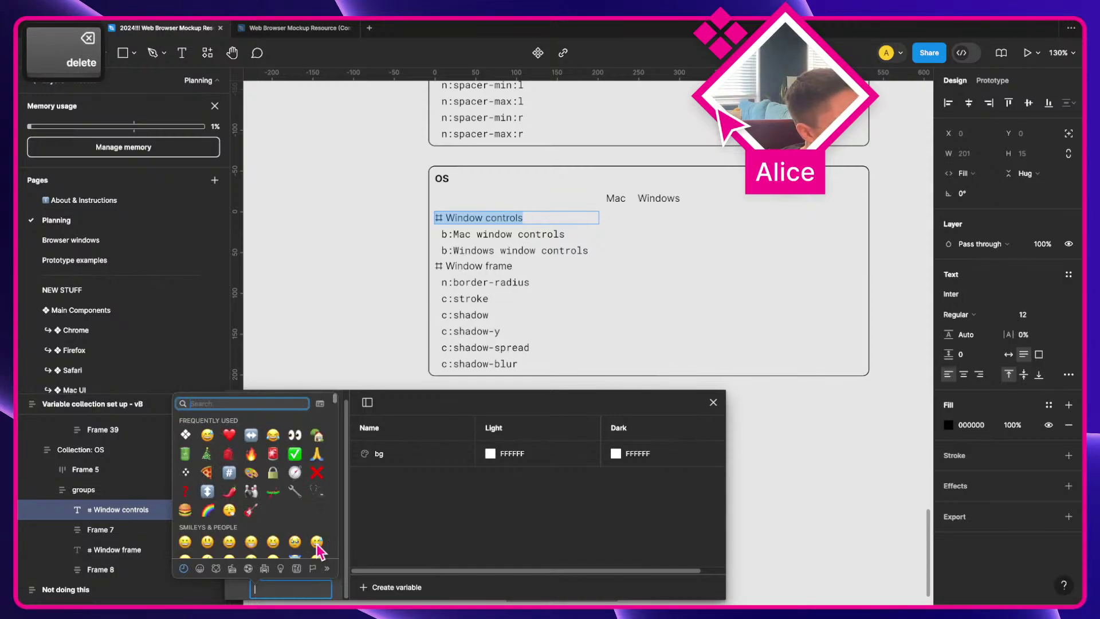
# Step: Insert the ⌗ symbol from the picker and name the group '⌗ Tab bar'
pyautogui.scroll(-5, 319, 540)
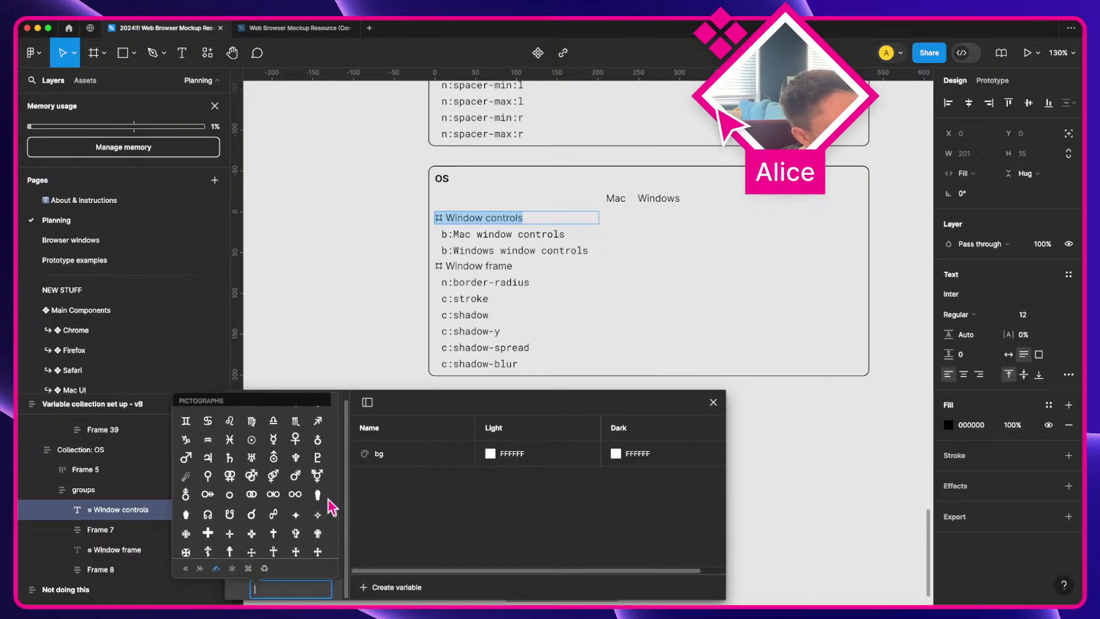
pyautogui.scroll(3, 282, 496)
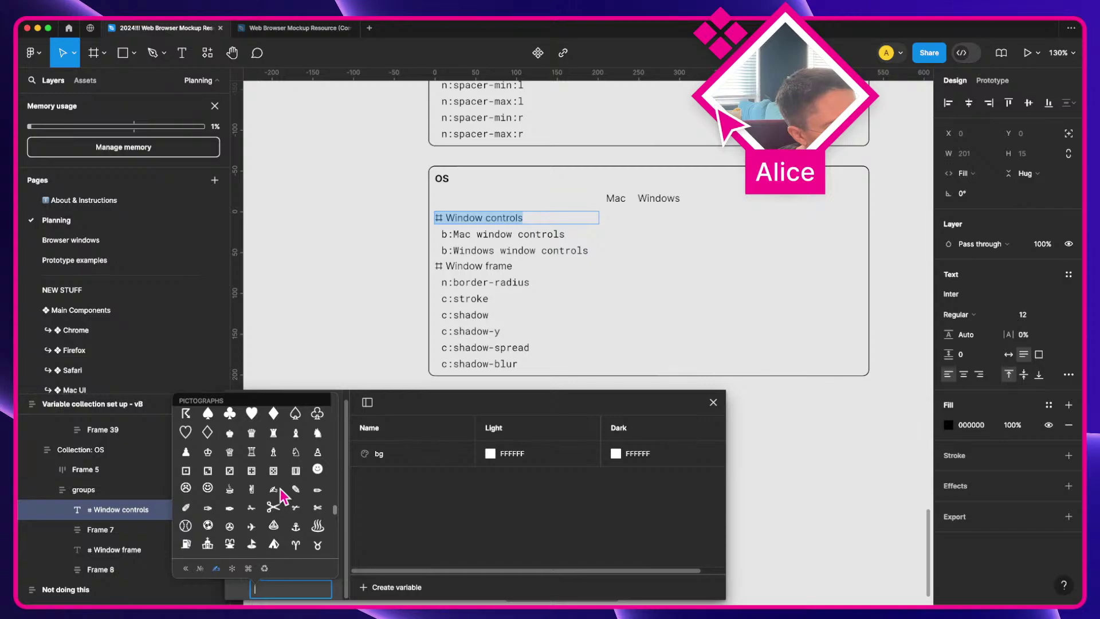
pyautogui.scroll(-1, 282, 499)
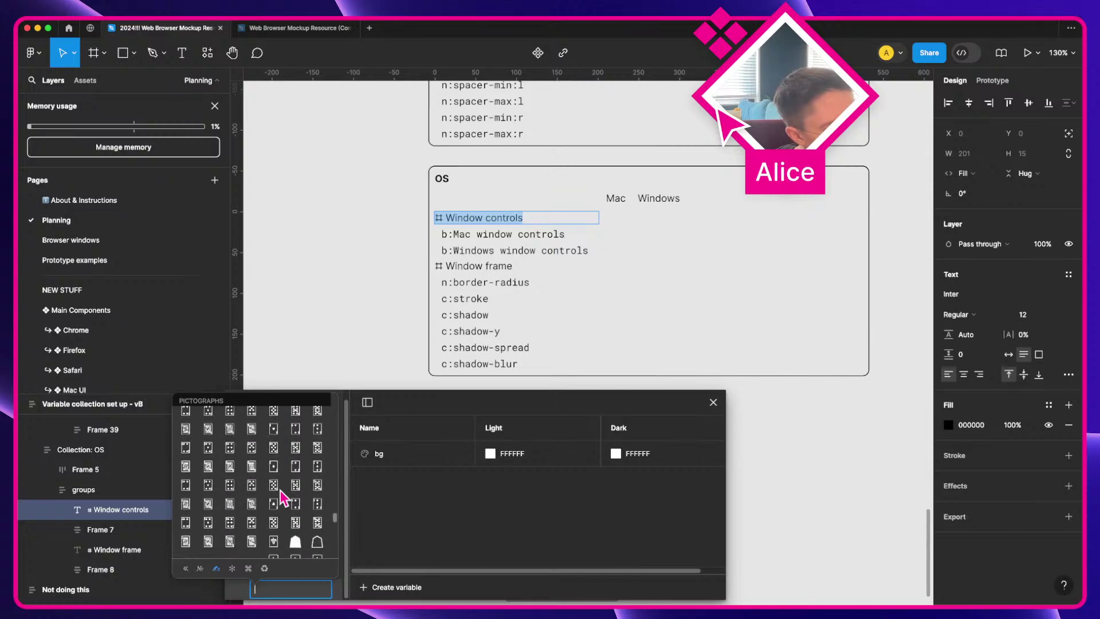
pyautogui.scroll(-5, 282, 498)
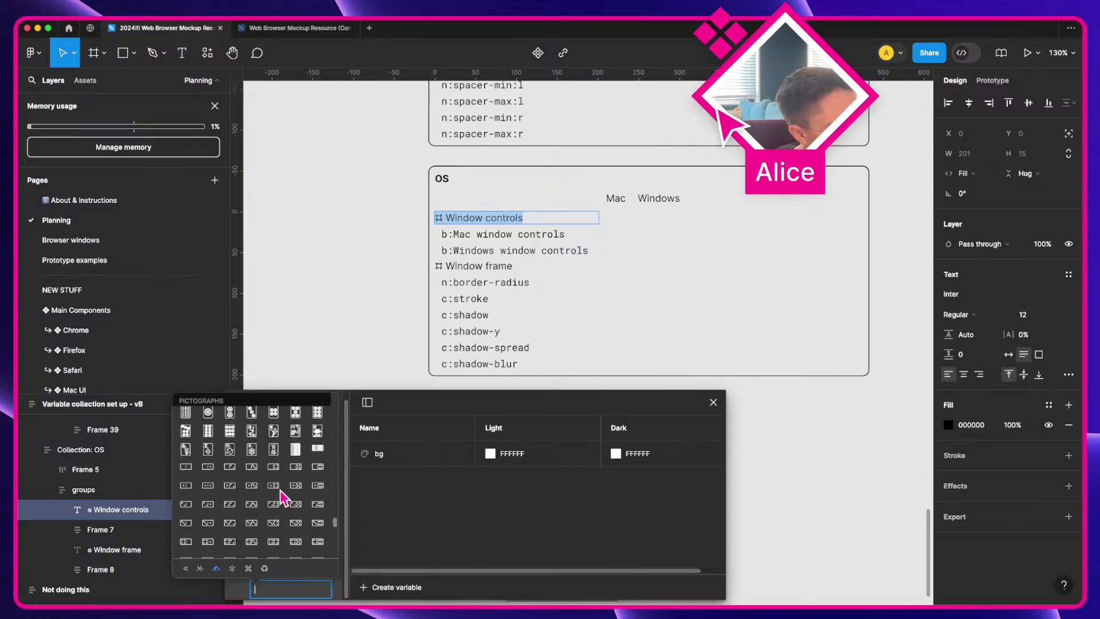
pyautogui.scroll(-3, 283, 499)
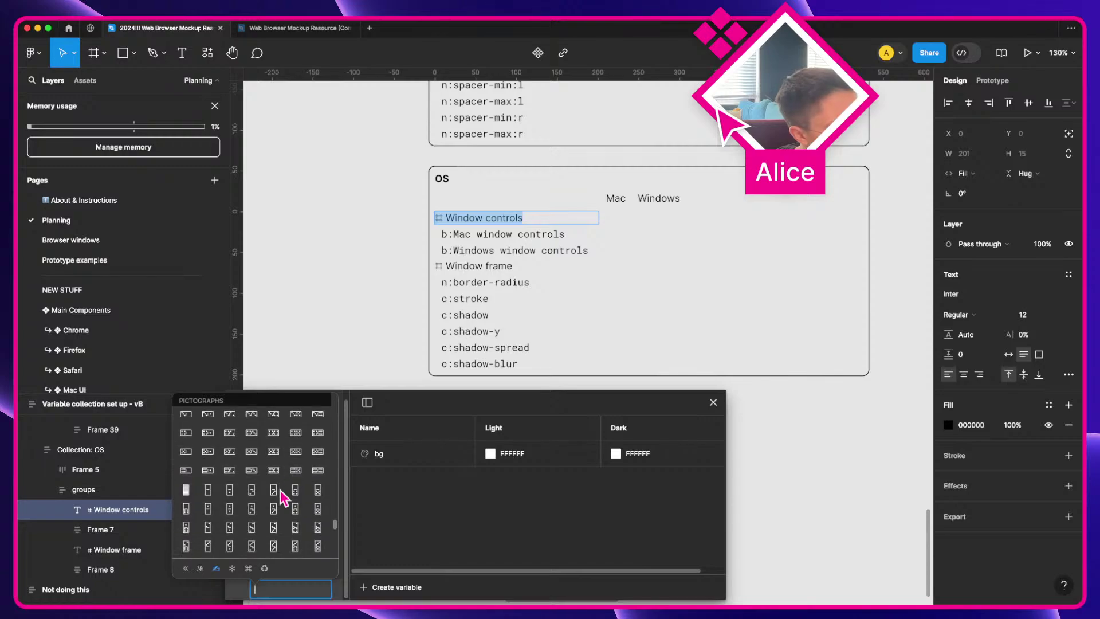
pyautogui.scroll(-6, 283, 498)
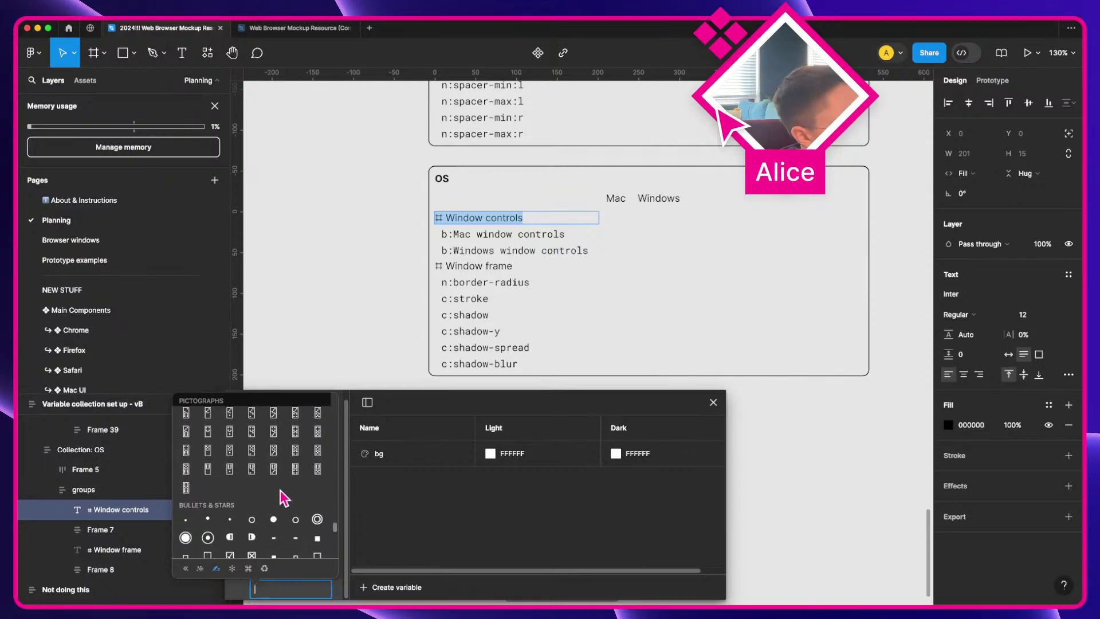
pyautogui.scroll(-2, 282, 499)
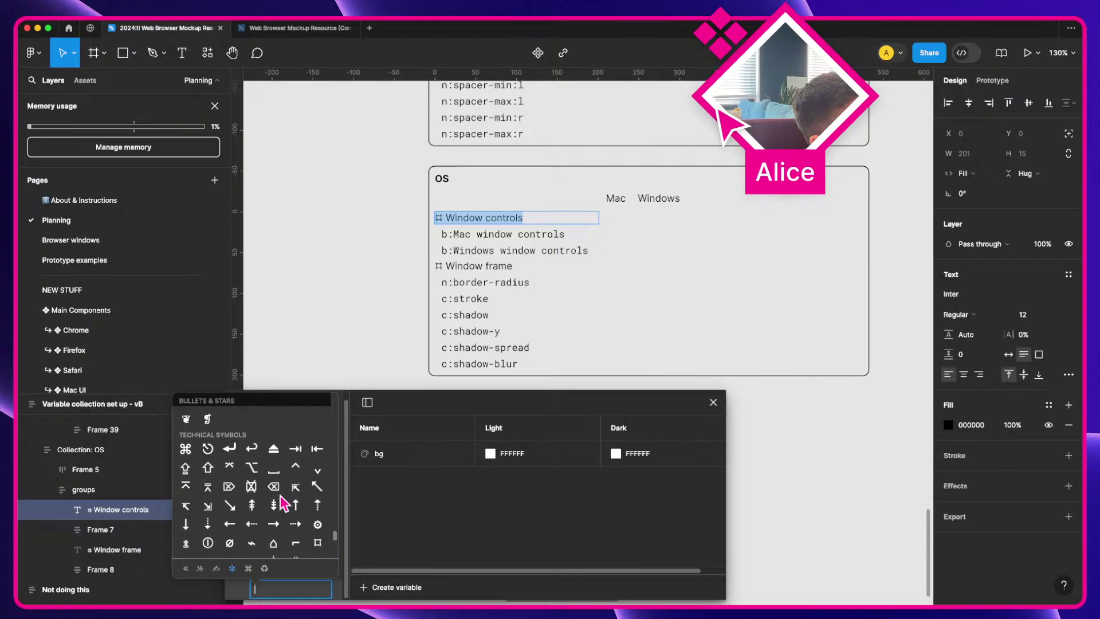
pyautogui.scroll(-2, 283, 503)
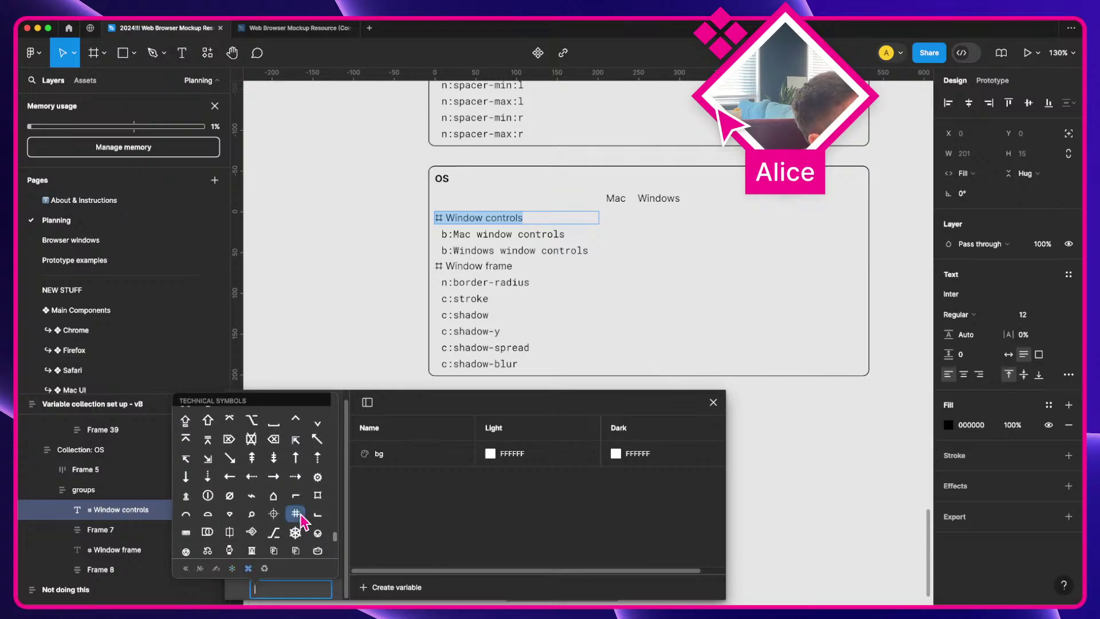
pyautogui.click(296, 513)
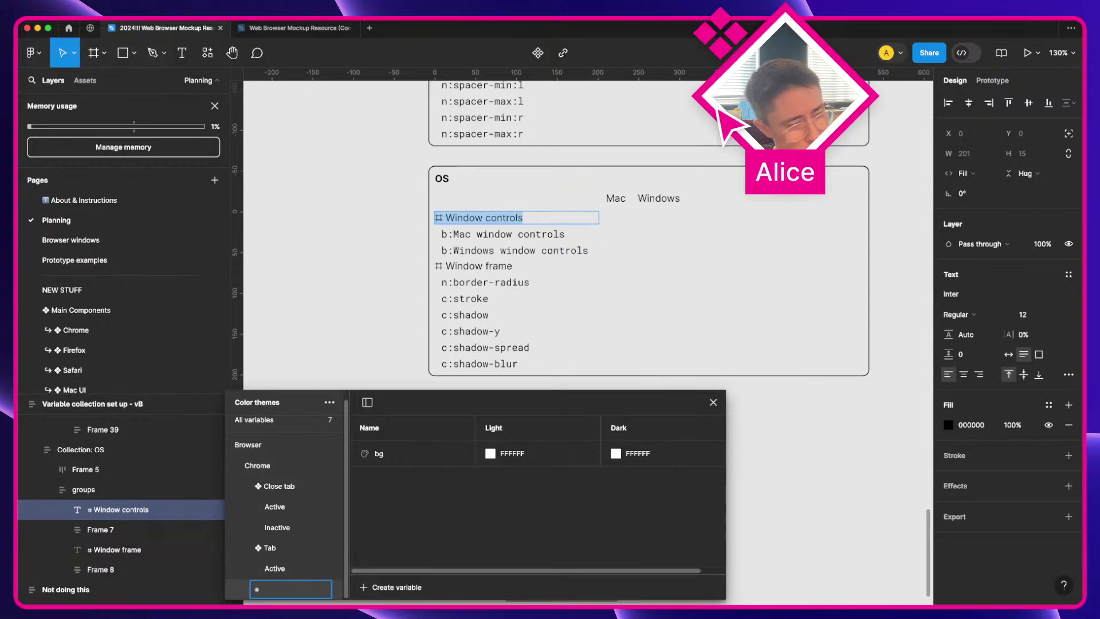
pyautogui.write('Tab bar')
pyautogui.press('Return')
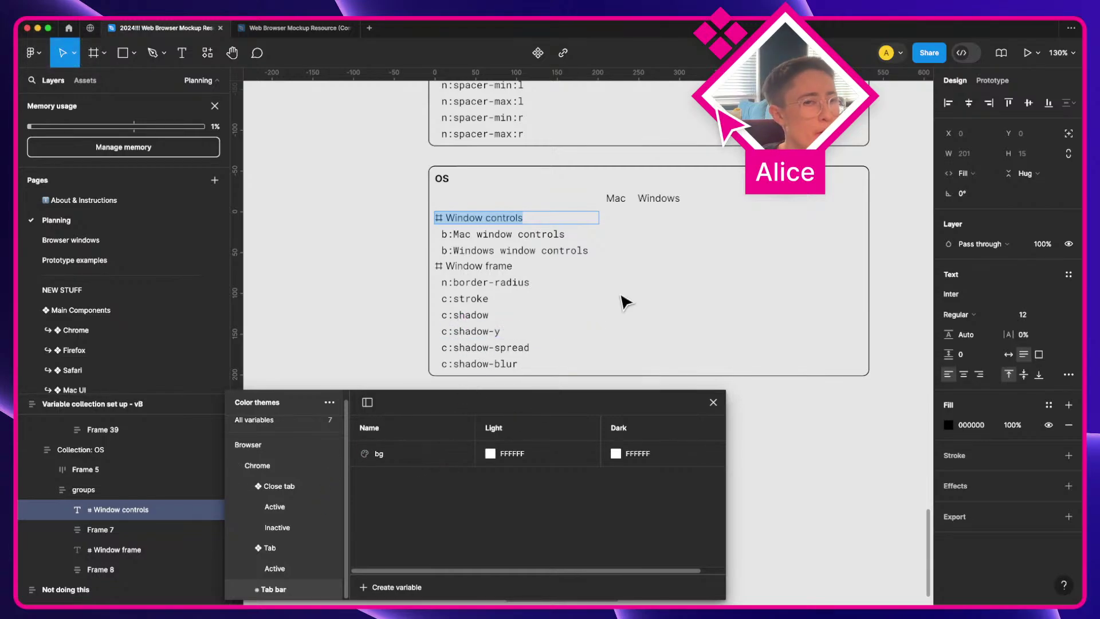
# Step: Eyedrop the light Chrome tab bar to set bg's Light value to D6E3FB
pyautogui.hscroll(3, 626, 302)
pyautogui.click(788, 295)
pyautogui.click(789, 296)
pyautogui.scroll(-5, 791, 296)
pyautogui.hscroll(8, 790, 296)
pyautogui.press('a')
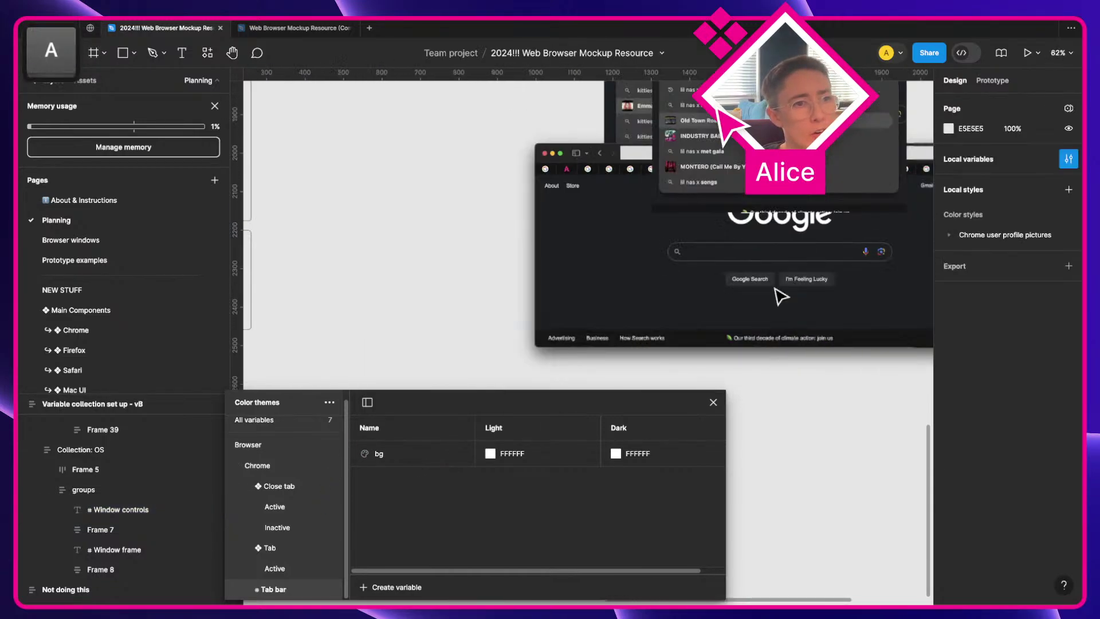
pyautogui.scroll(15, 780, 296)
pyautogui.hscroll(3, 780, 296)
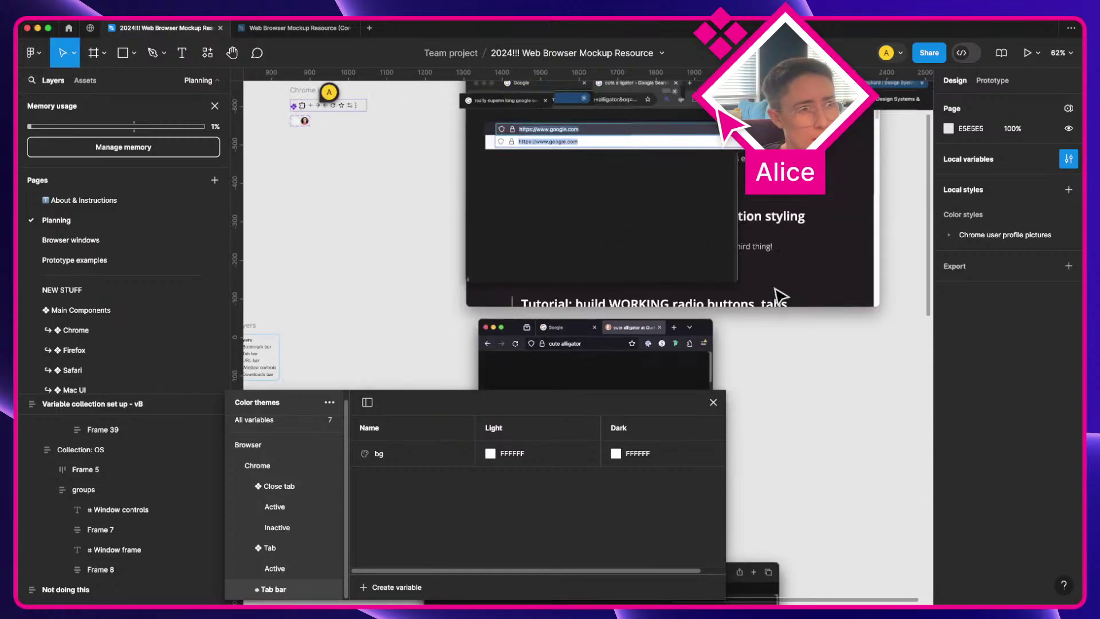
pyautogui.scroll(4, 776, 290)
pyautogui.hscroll(3, 775, 289)
pyautogui.scroll(4, 627, 174)
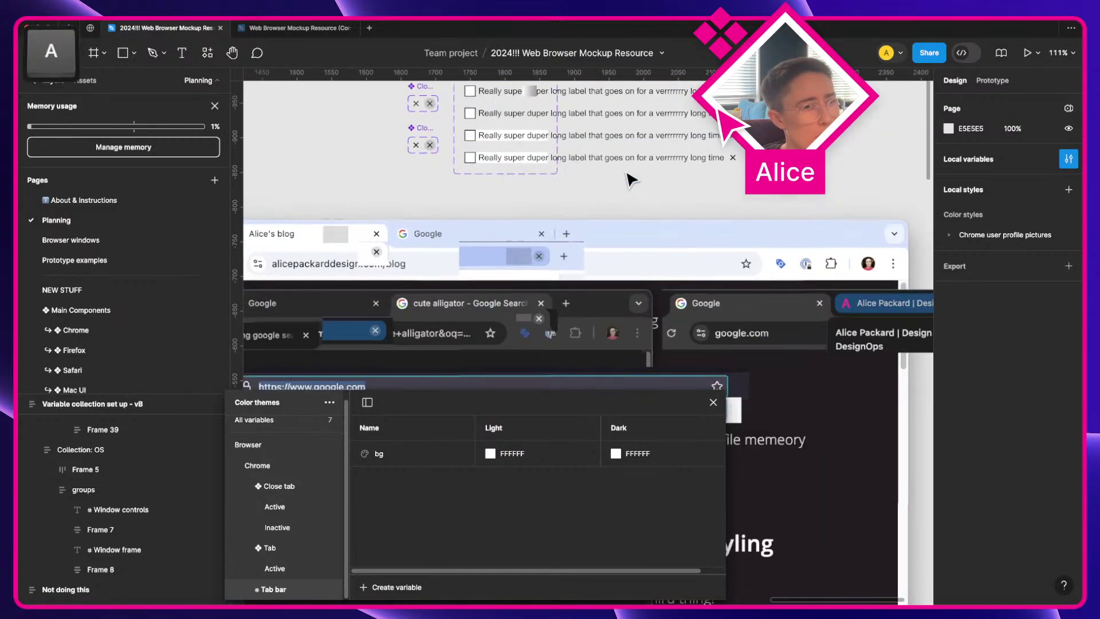
pyautogui.click(490, 453)
pyautogui.click(503, 456)
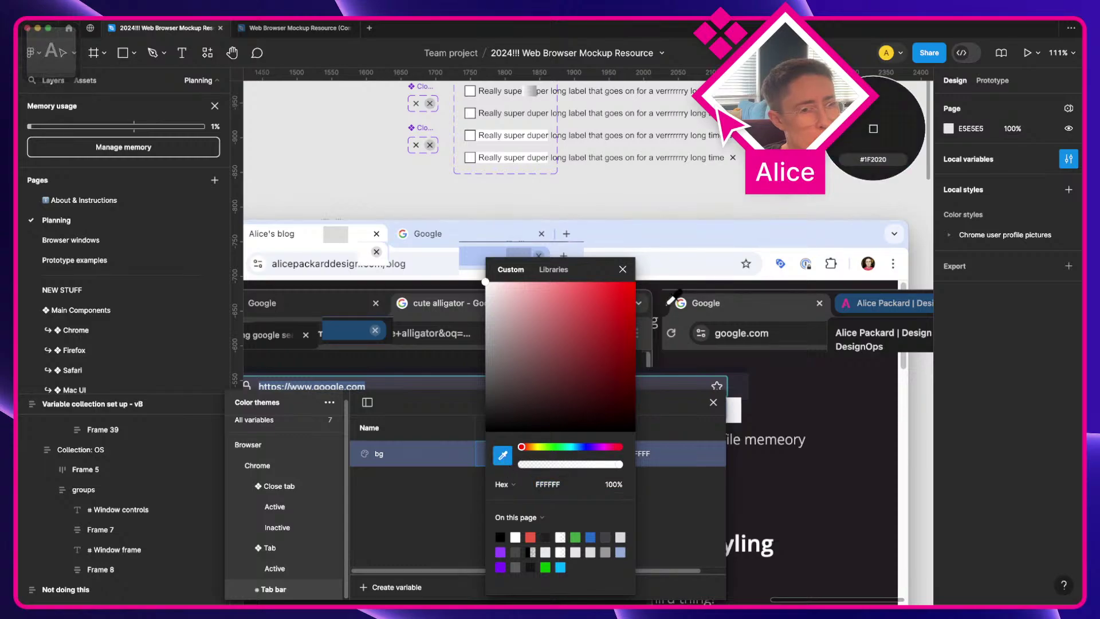
pyautogui.click(685, 241)
pyautogui.click(712, 500)
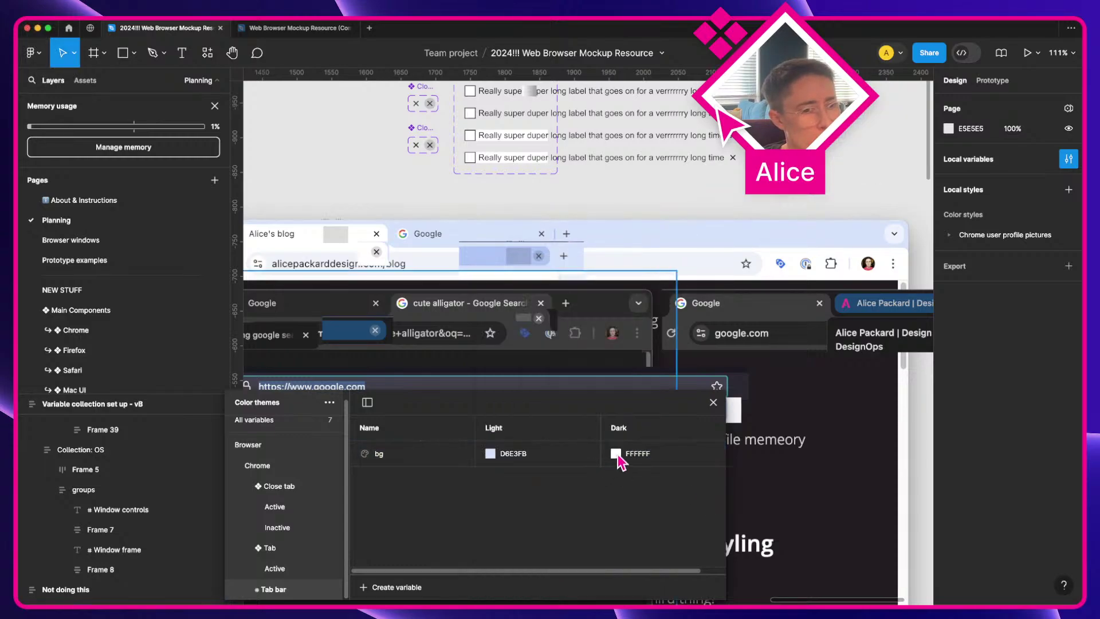
# Step: Eyedrop the dark Chrome tab bar to set bg's Dark value to 2B2B2B
pyautogui.click(616, 454)
pyautogui.click(628, 456)
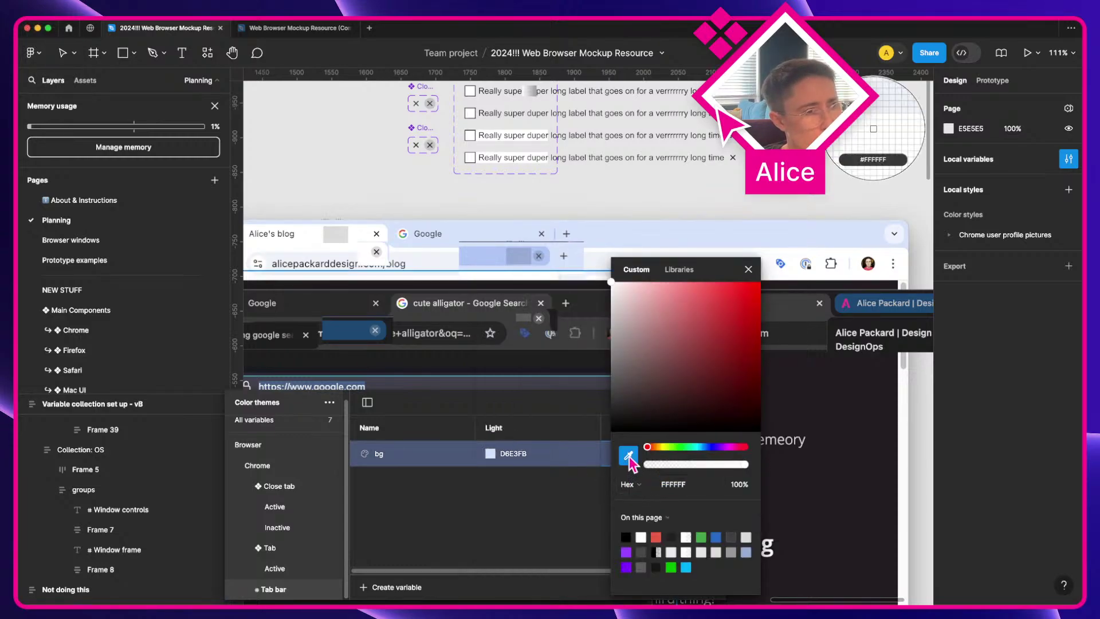
pyautogui.click(342, 296)
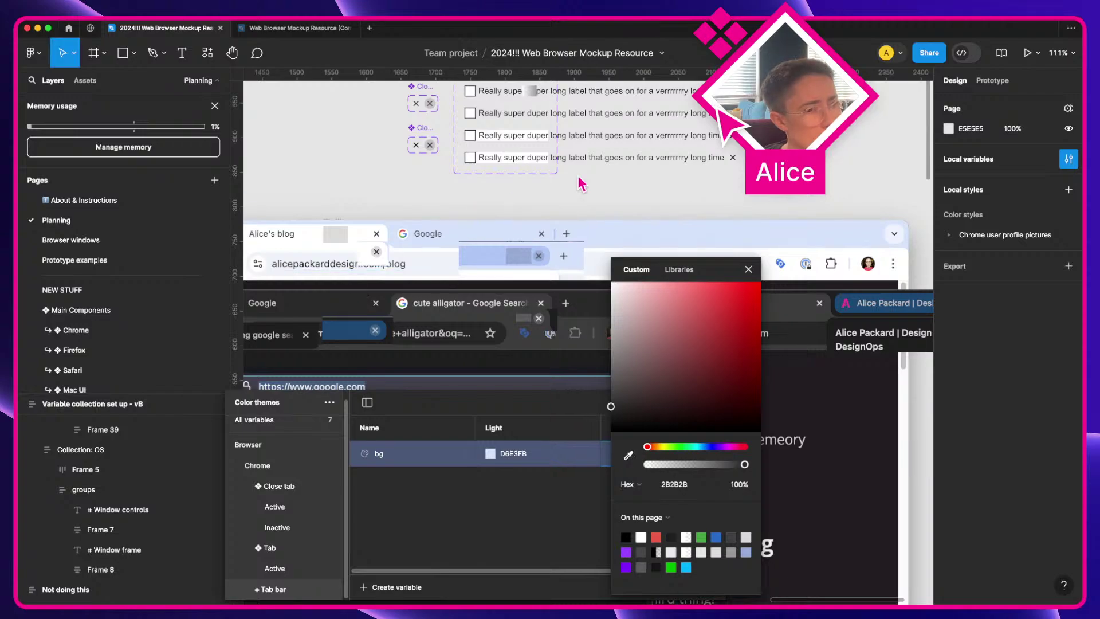
pyautogui.click(749, 268)
pyautogui.scroll(3, 752, 274)
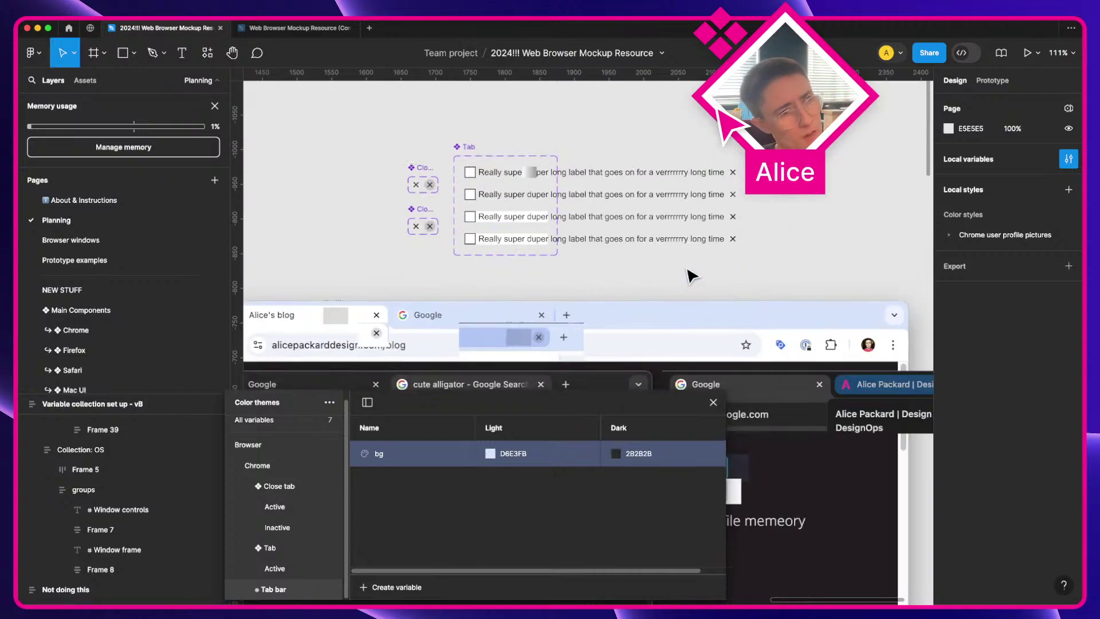
pyautogui.scroll(1, 505, 223)
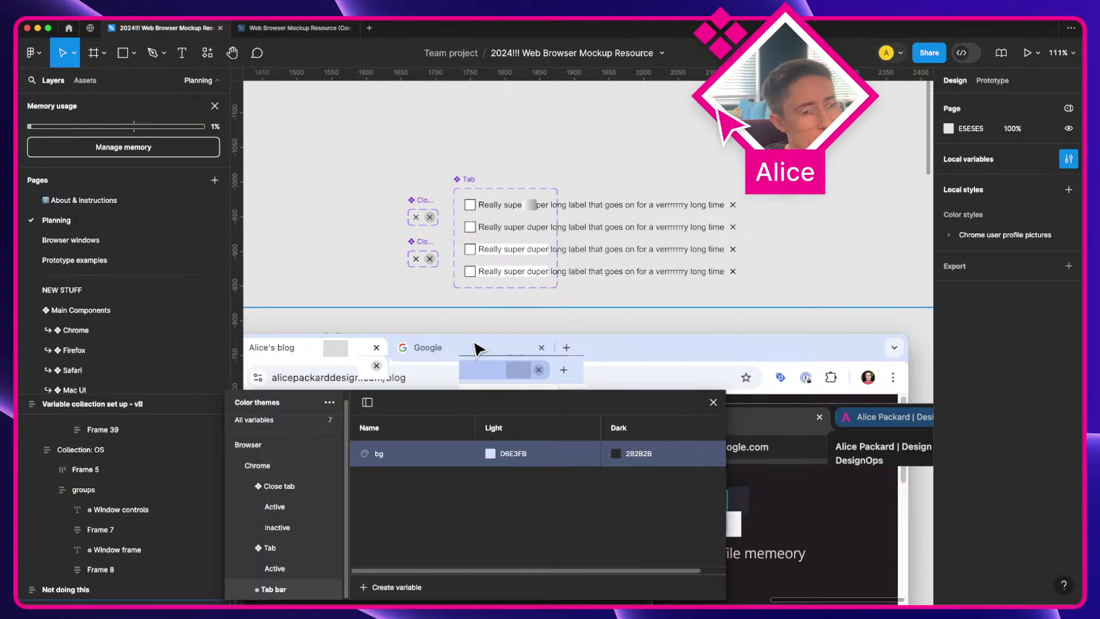
# Step: Duplicate the bg variable and name the copy bg@0%
pyautogui.scroll(-2, 479, 346)
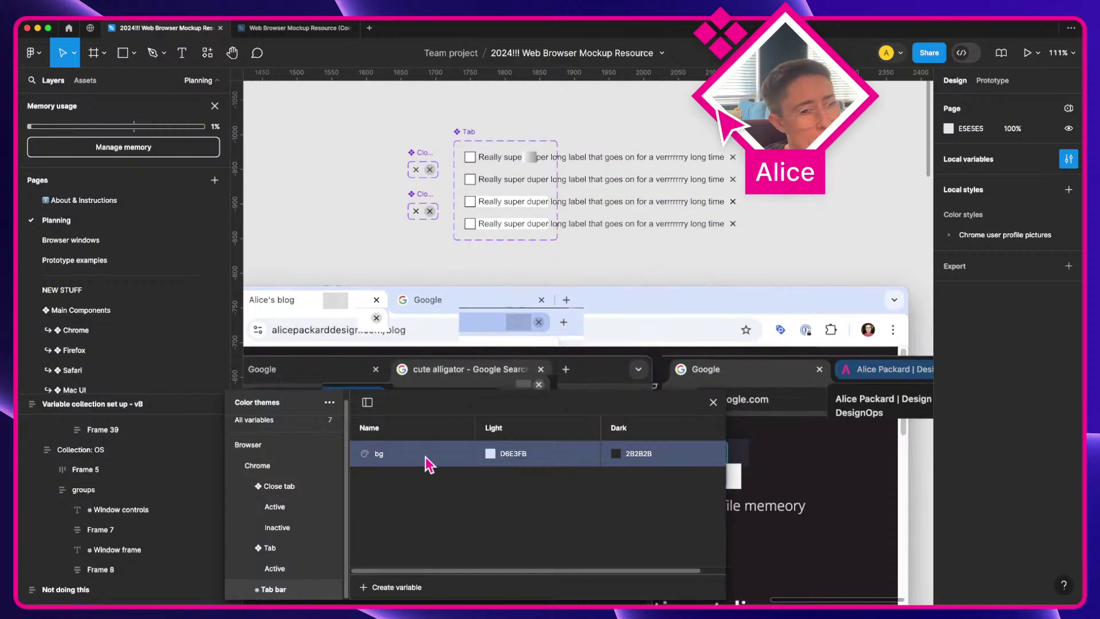
pyautogui.rightClick(390, 459)
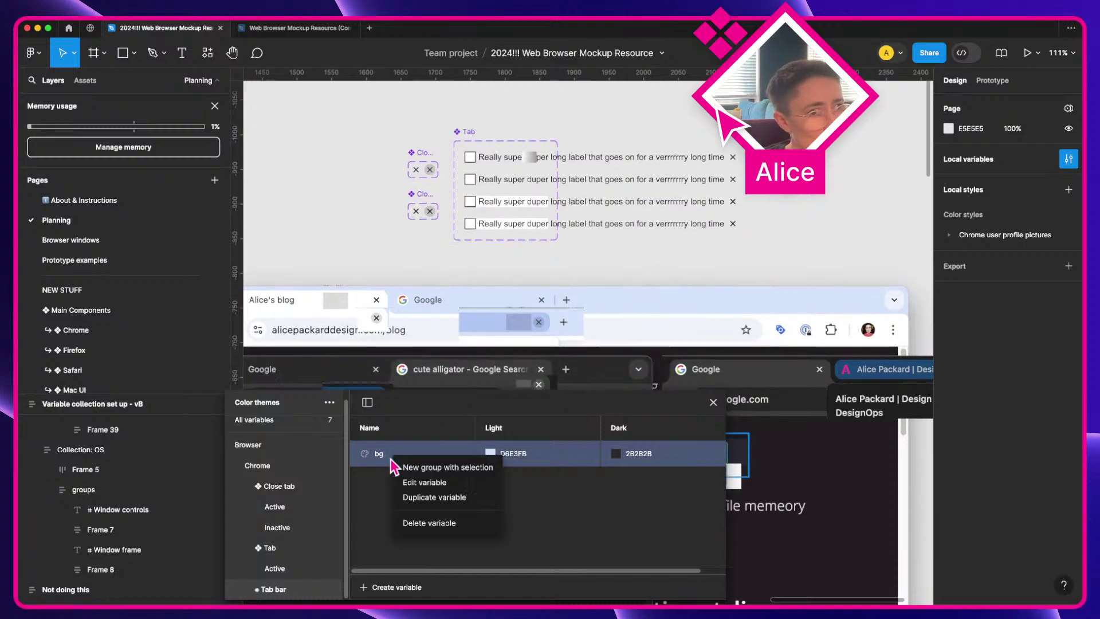
pyautogui.click(434, 497)
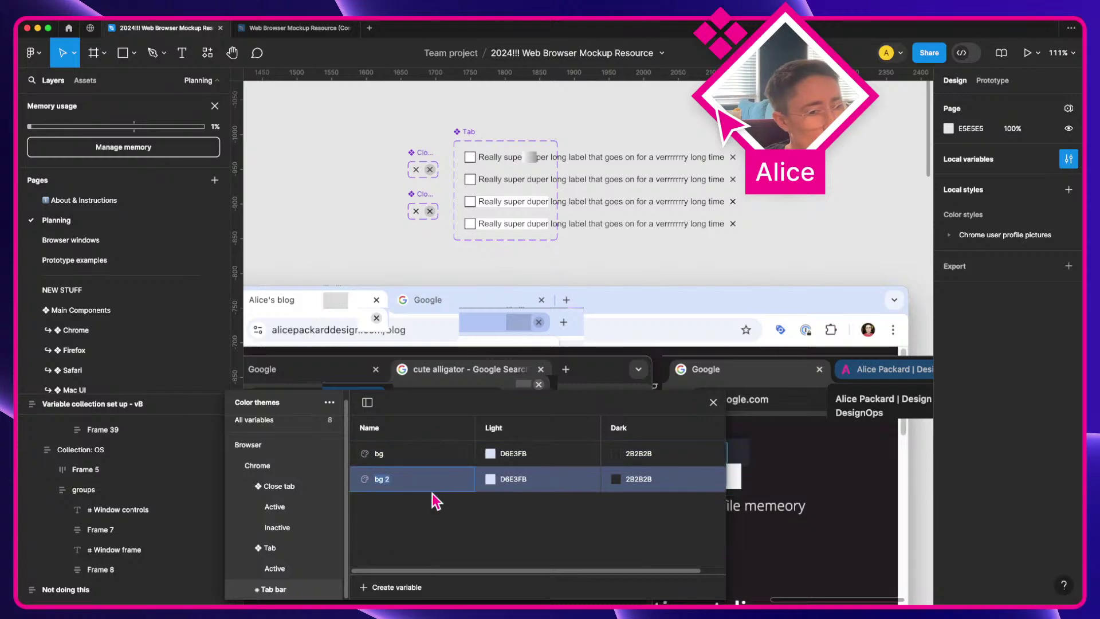
pyautogui.press('BackSpace')
pyautogui.press('BackSpace')
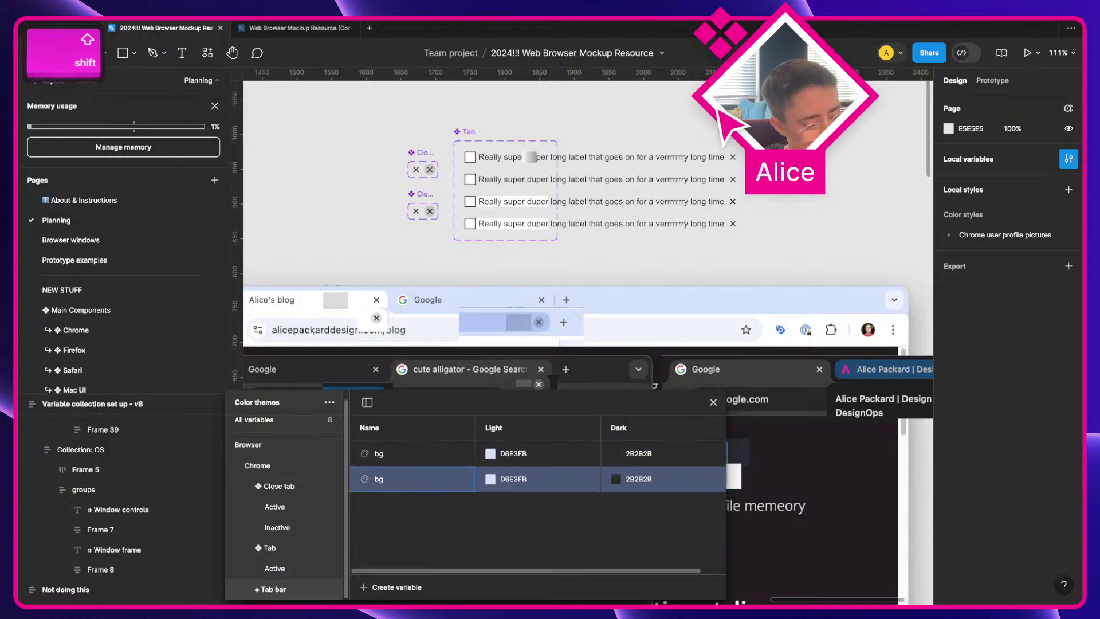
pyautogui.write('@0%')
pyautogui.press('Return')
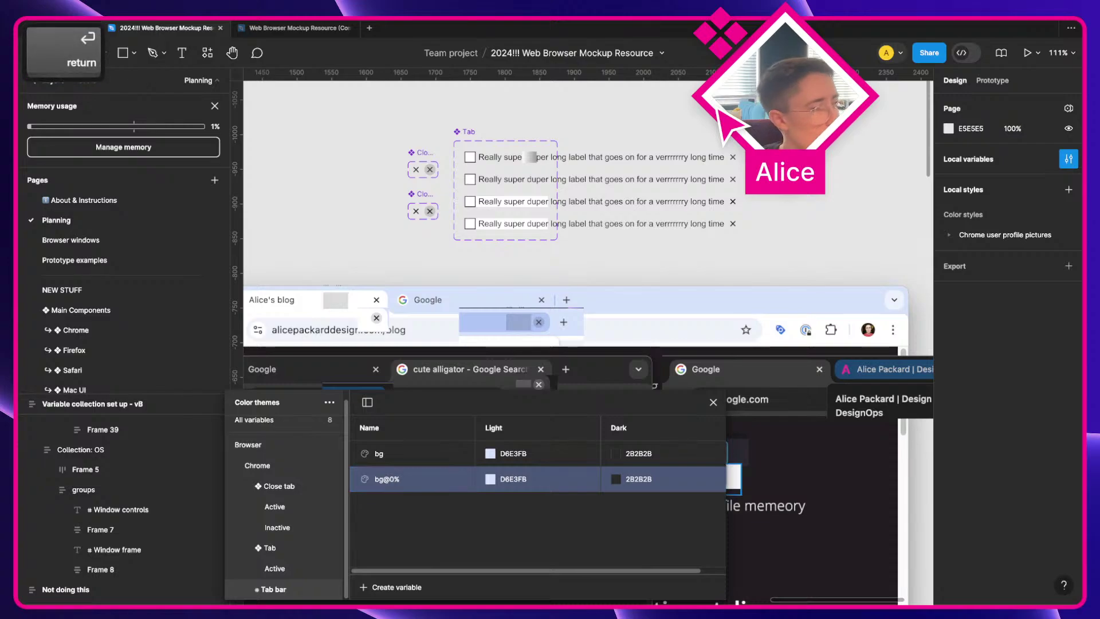
# Step: Set the opacity of bg@0%'s Light and Dark colours to 0%
pyautogui.click(490, 478)
pyautogui.click(615, 484)
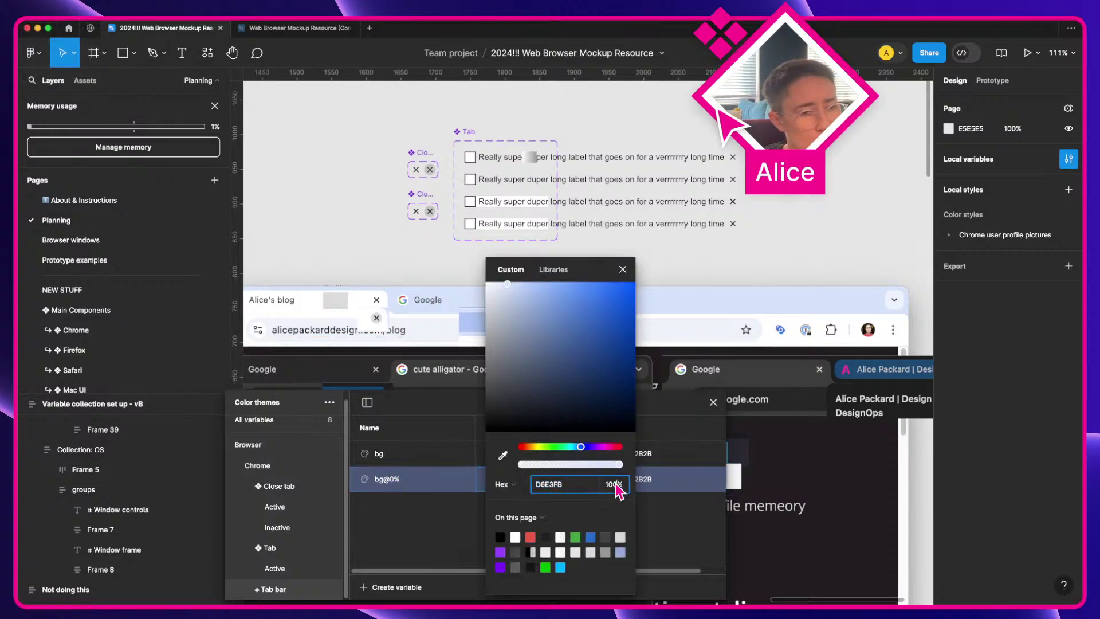
pyautogui.write('0')
pyautogui.press('Return')
pyautogui.click(694, 520)
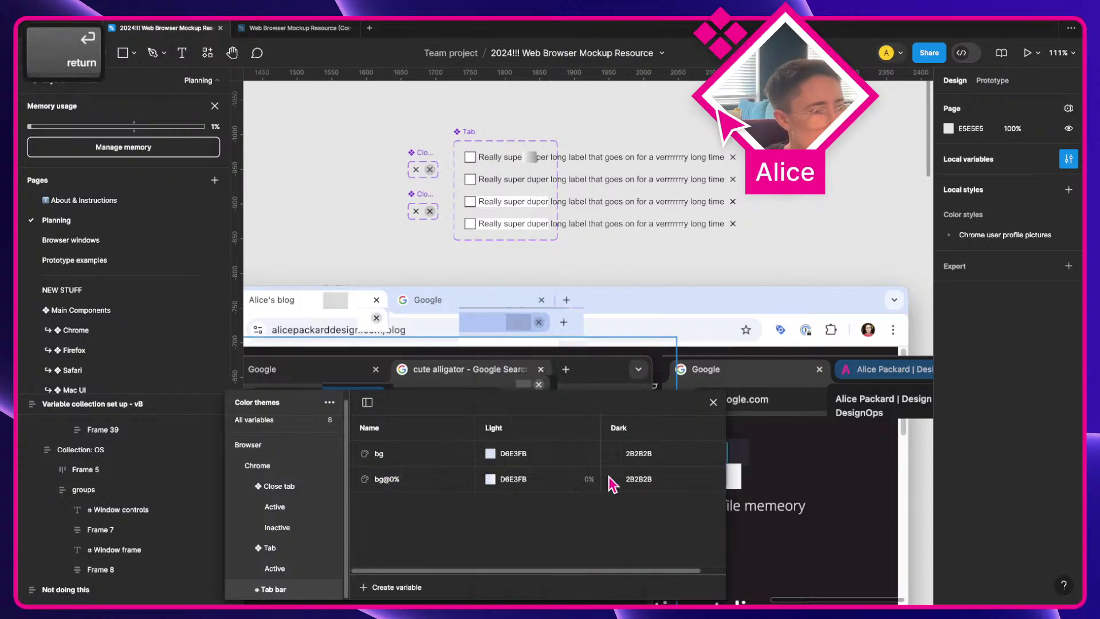
pyautogui.click(618, 481)
pyautogui.click(747, 487)
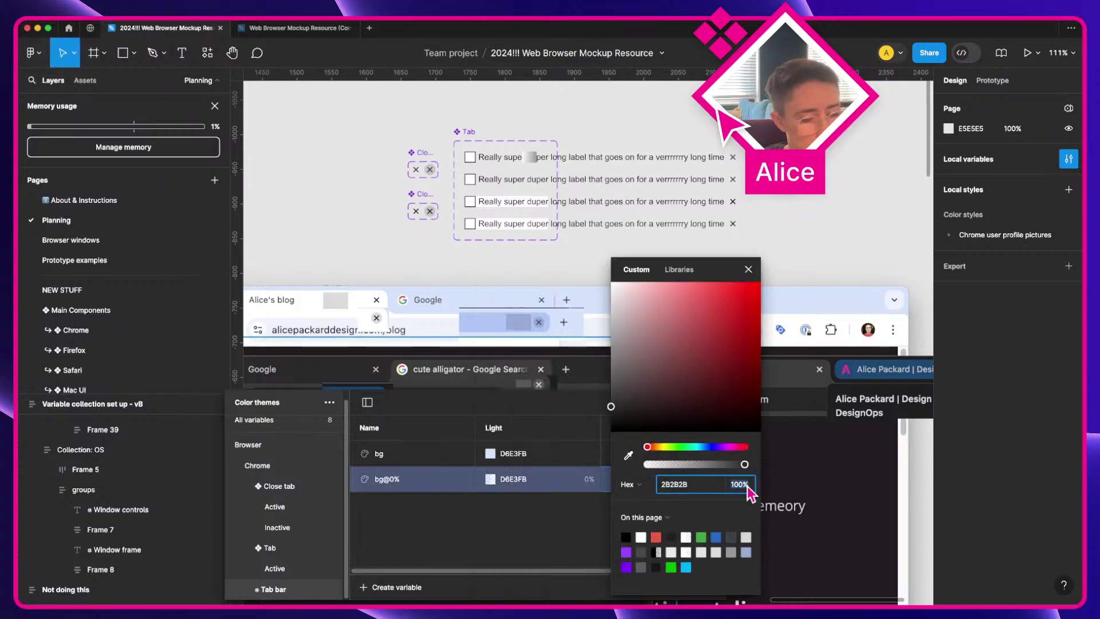
pyautogui.write('0')
pyautogui.press('Return')
pyautogui.click(535, 519)
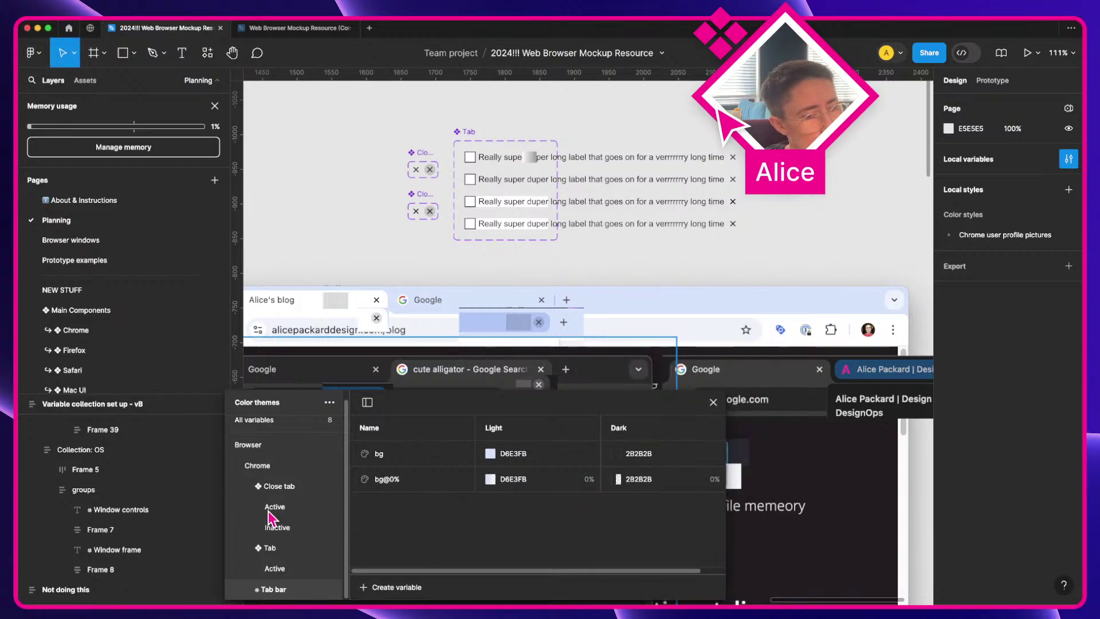
# Step: Select the 21×16 label overflow gradient frame in the top Tab variant
pyautogui.click(392, 490)
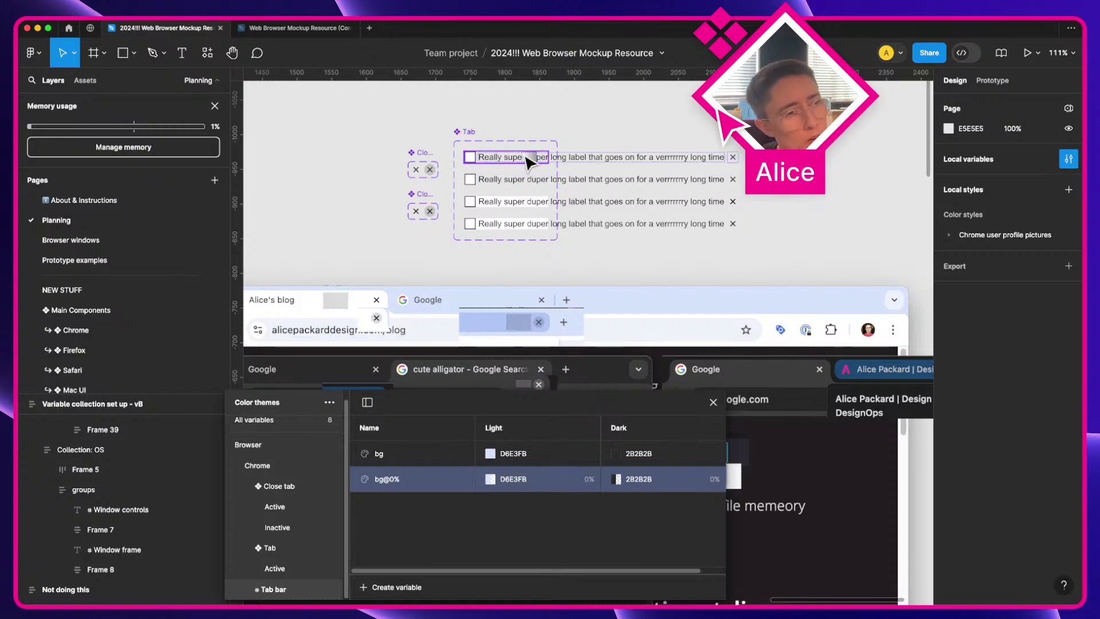
pyautogui.scroll(4, 527, 162)
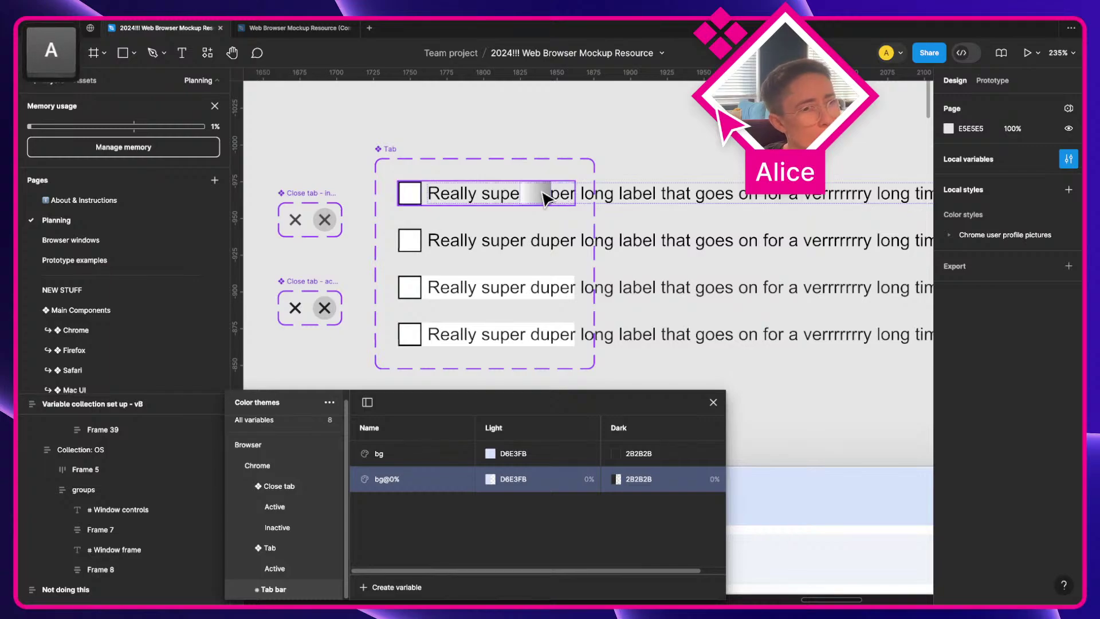
pyautogui.click(541, 197)
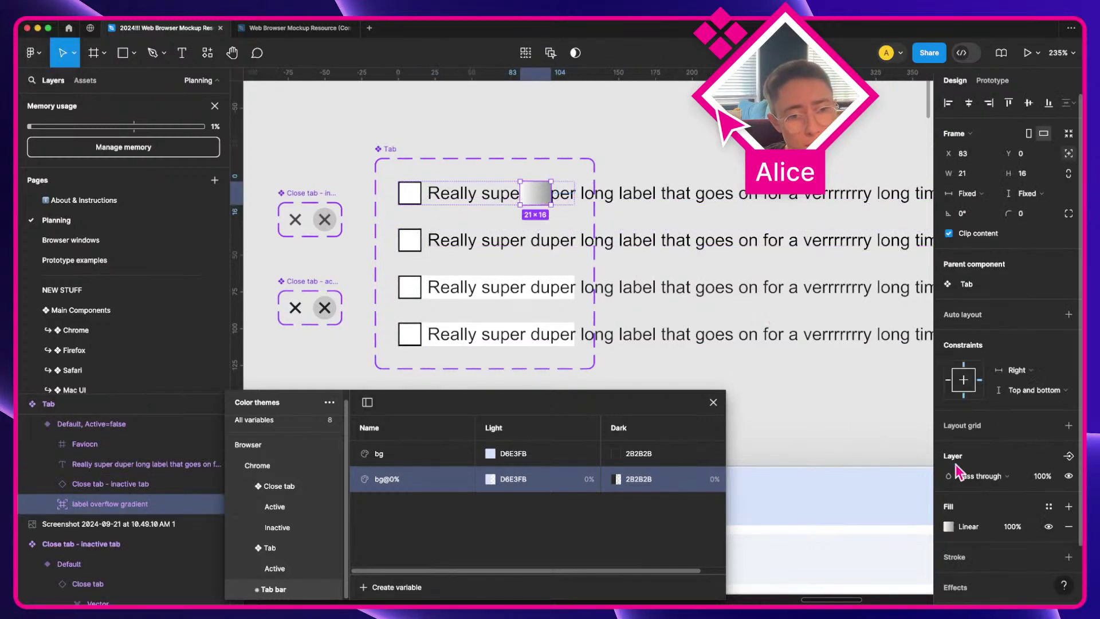
# Step: Bind the gradient fill's 0% stop to the Tab bar bg@0% library variable
pyautogui.scroll(-1, 951, 476)
pyautogui.click(949, 514)
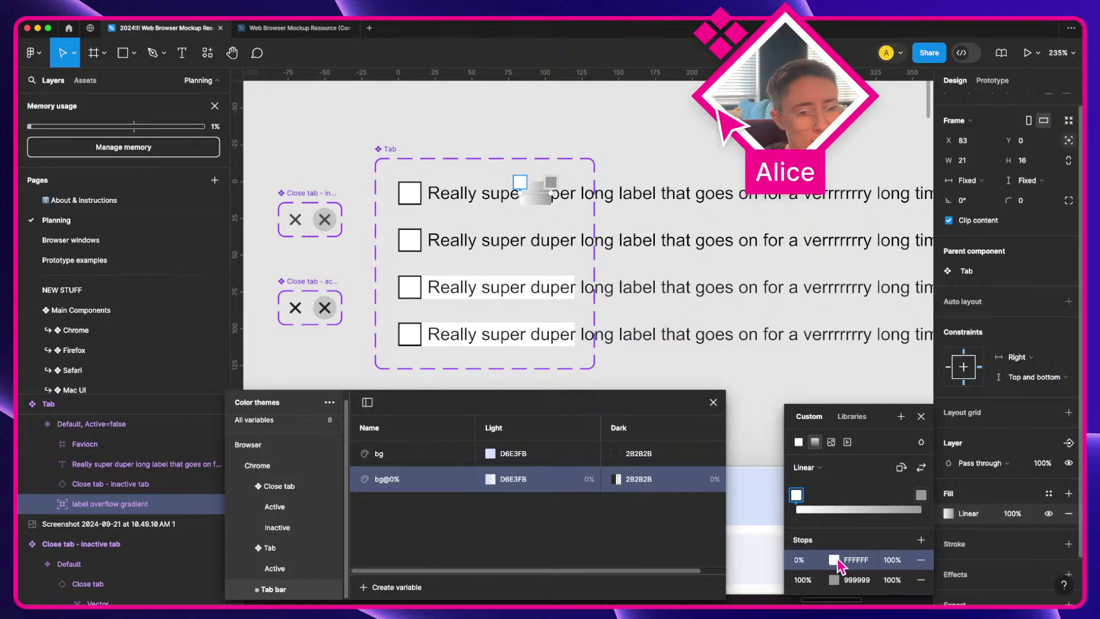
pyautogui.click(834, 559)
pyautogui.click(701, 270)
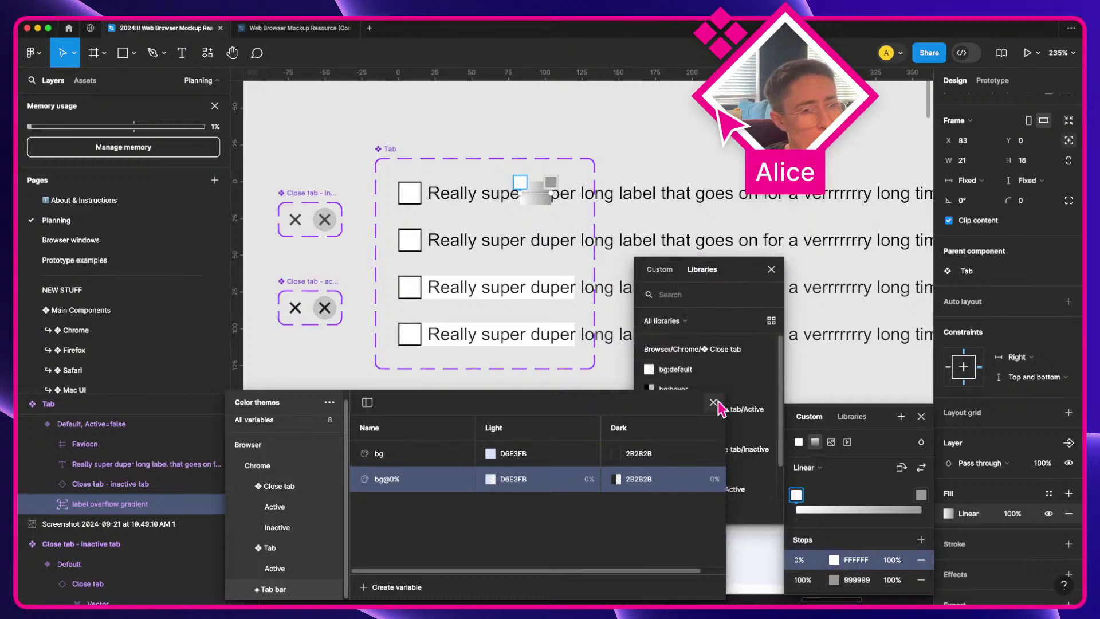
pyautogui.scroll(-3, 796, 276)
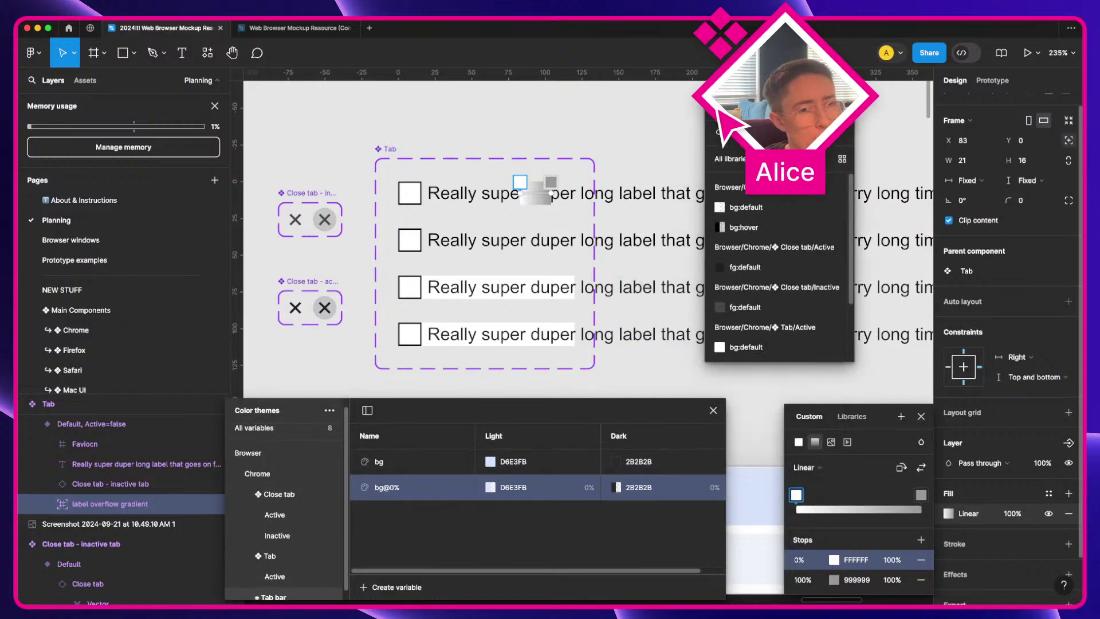
pyautogui.press('0')
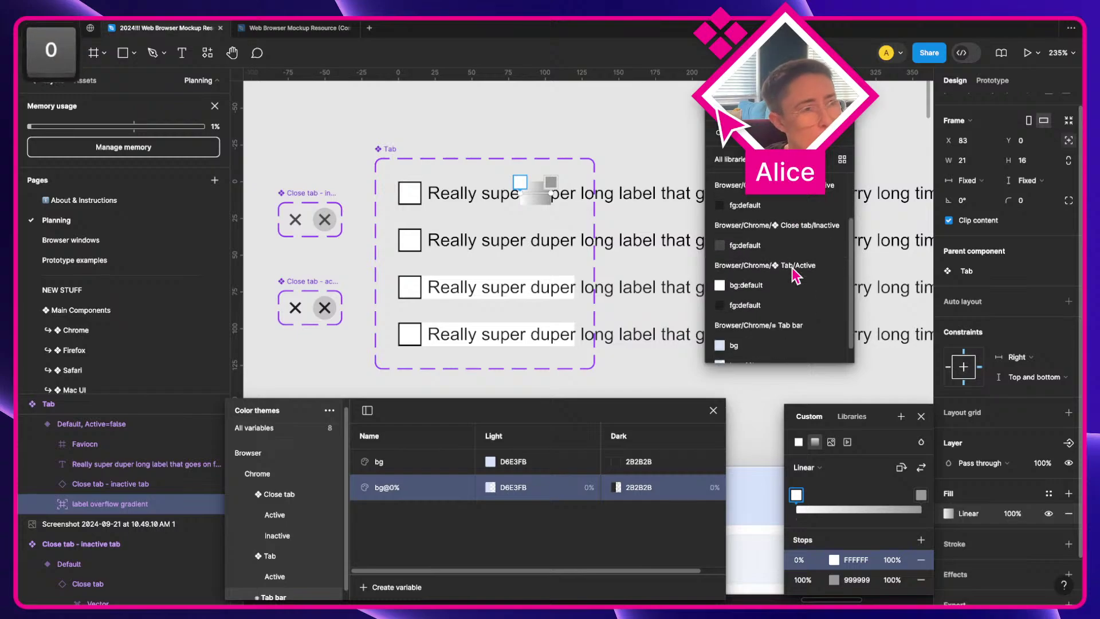
pyautogui.scroll(1, 796, 276)
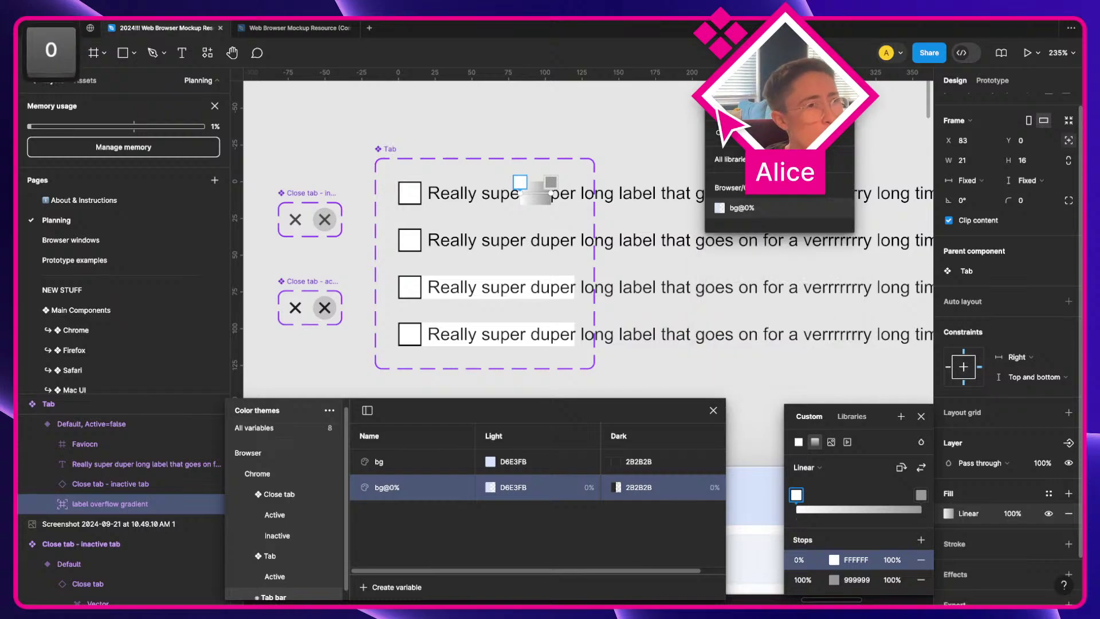
pyautogui.click(751, 211)
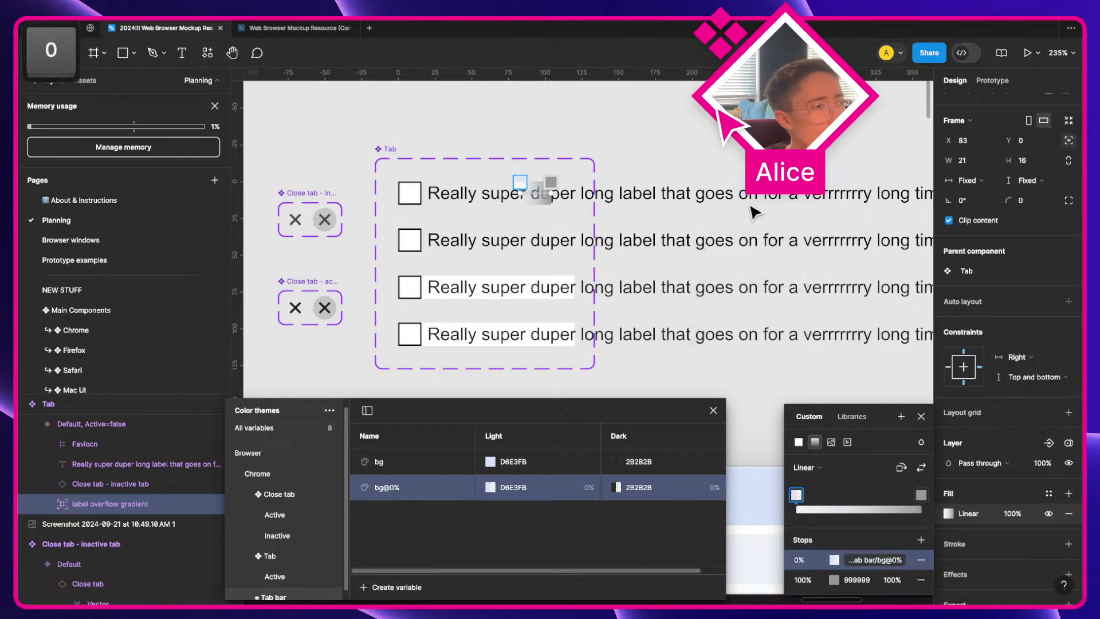
# Step: Bind the gradient's 100% stop to the Tab bar bg variable
pyautogui.click(838, 580)
pyautogui.click(706, 270)
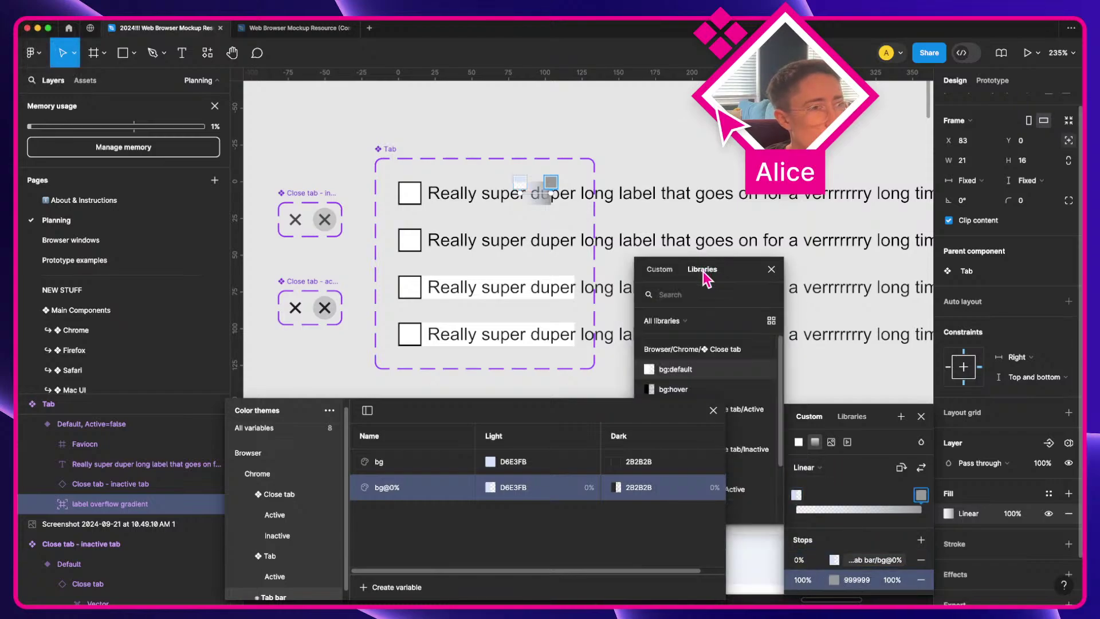
pyautogui.write('g')
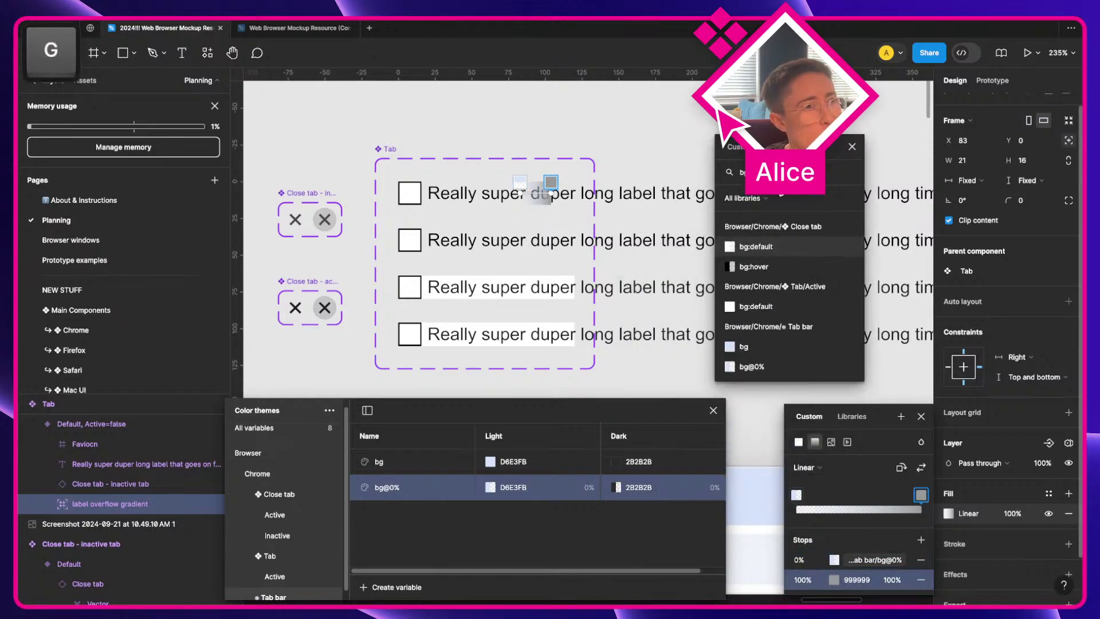
pyautogui.click(755, 339)
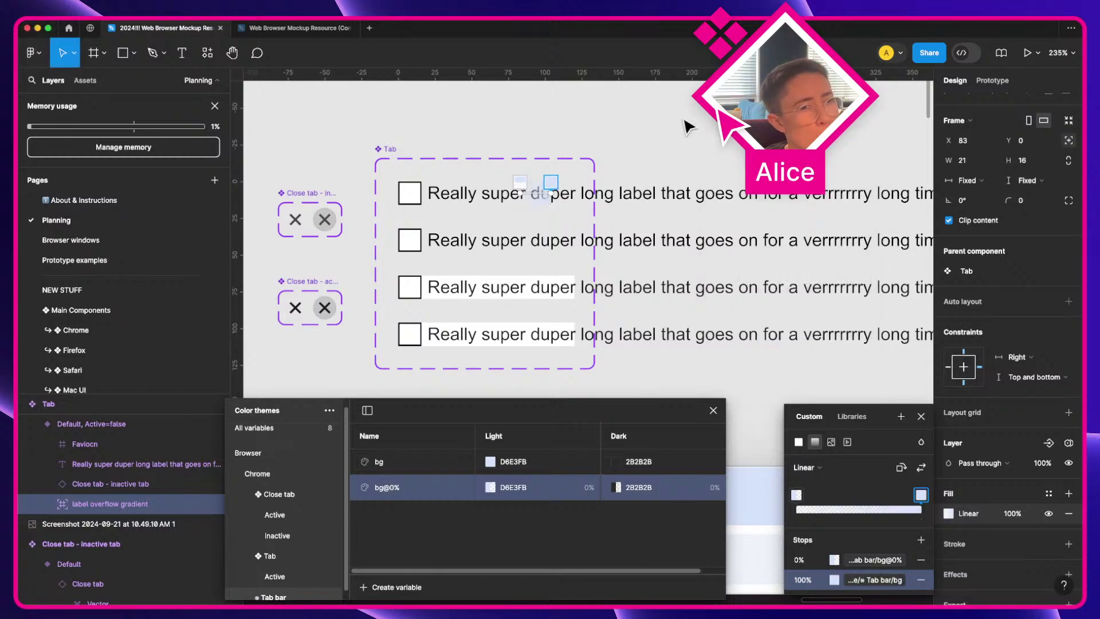
pyautogui.press('Escape')
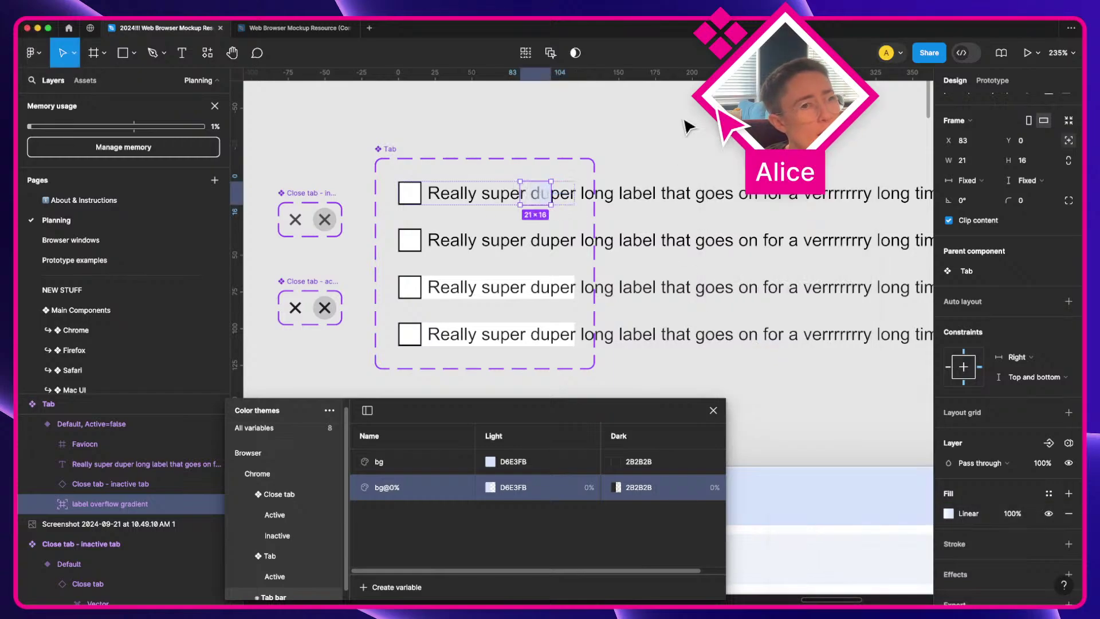
# Step: Make the first tab's close button absolutely positioned
pyautogui.scroll(3, 581, 146)
pyautogui.press('a')
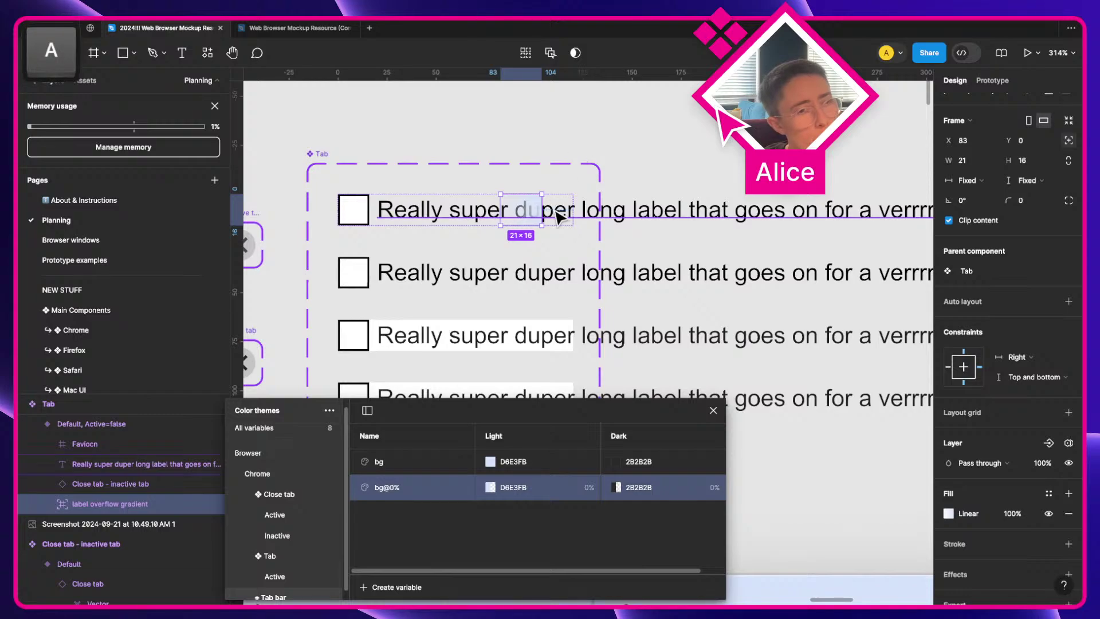
pyautogui.hscroll(3, 637, 181)
pyautogui.hscroll(3, 642, 186)
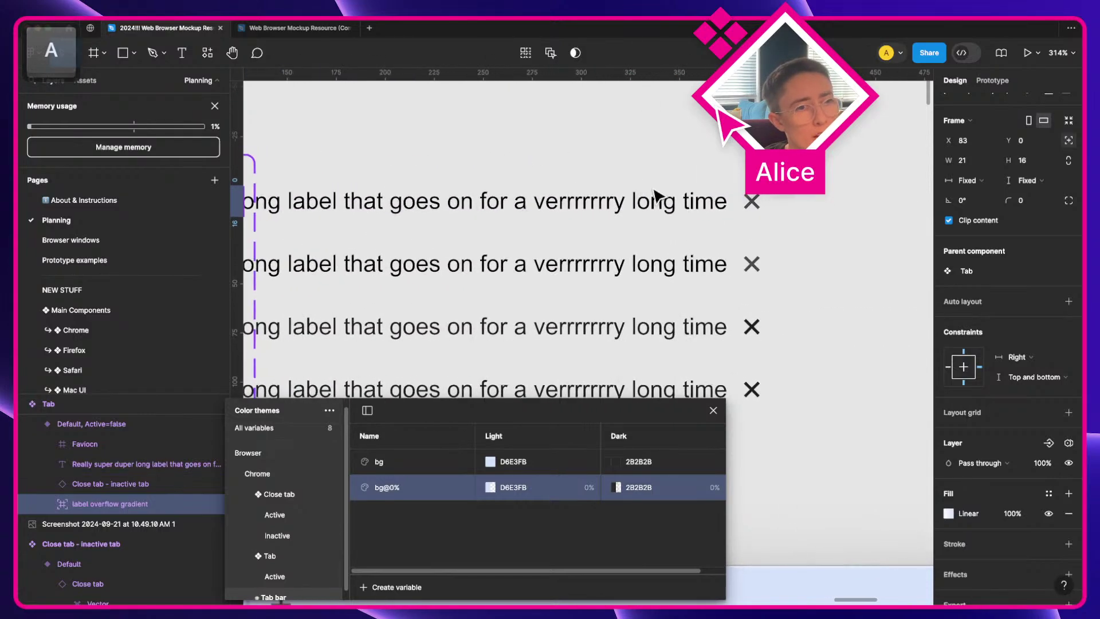
pyautogui.click(750, 203)
pyautogui.hscroll(-4, 653, 213)
pyautogui.hscroll(-2, 659, 215)
pyautogui.scroll(-3, 659, 215)
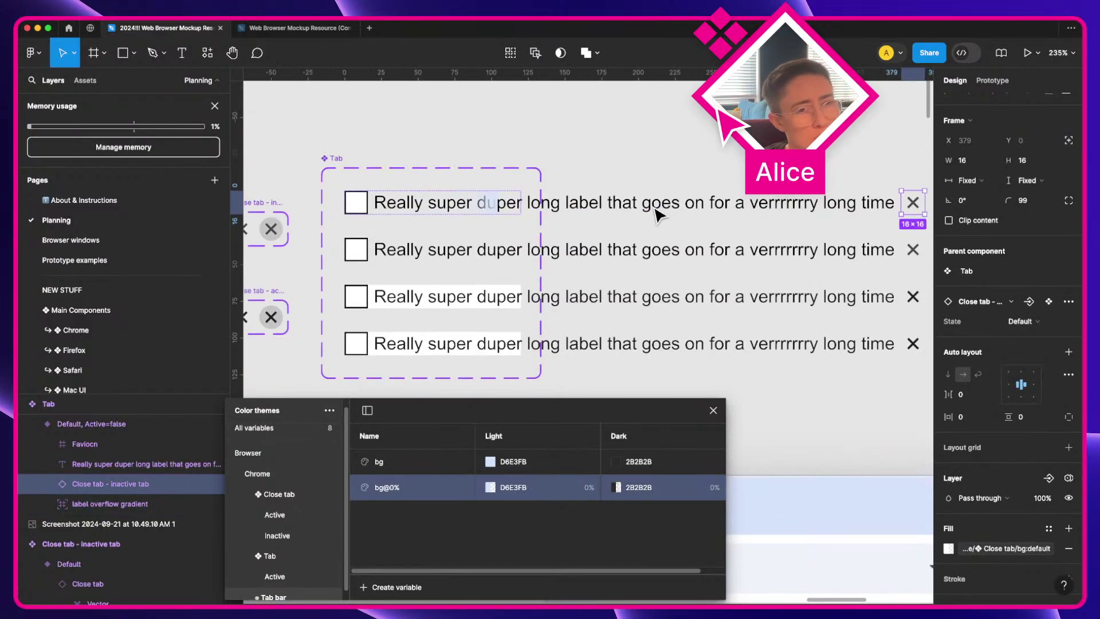
pyautogui.press('a')
pyautogui.hscroll(-1, 659, 215)
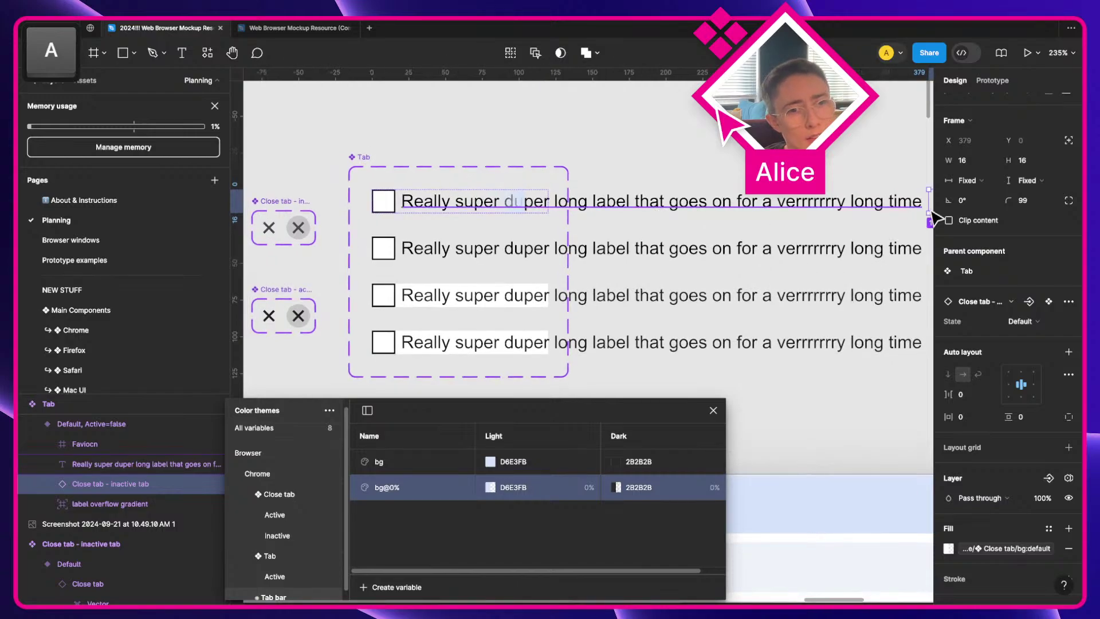
pyautogui.click(1068, 142)
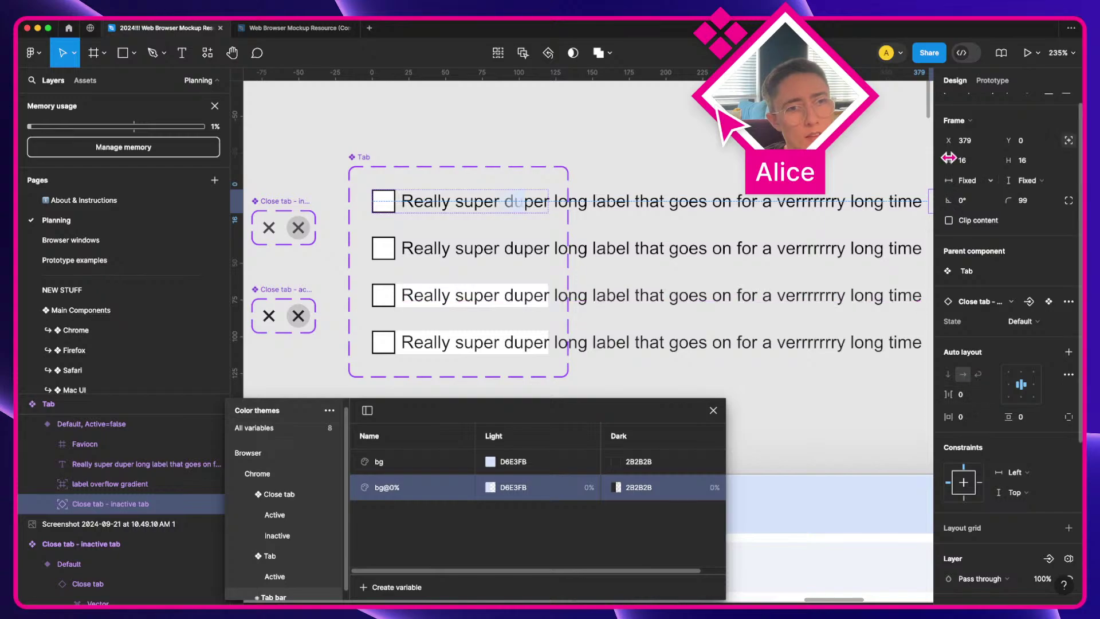
# Step: Right-align the close button in its Tab, then reselect the label overflow gradient
pyautogui.scroll(1, 973, 138)
pyautogui.click(989, 103)
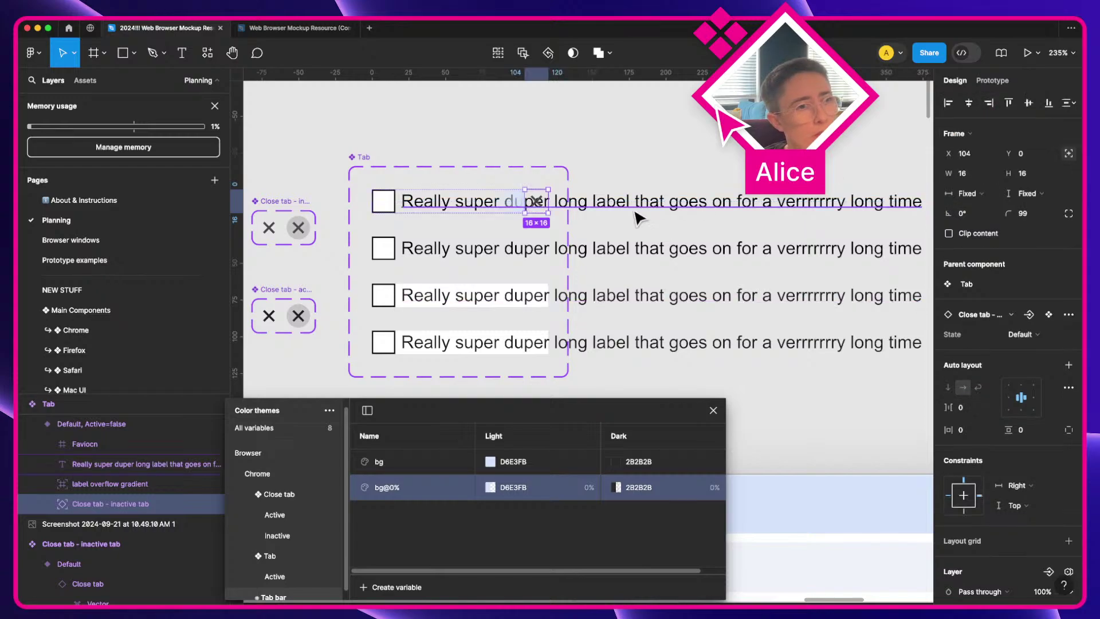
pyautogui.scroll(3, 538, 185)
pyautogui.press('a')
pyautogui.hscroll(-1, 530, 191)
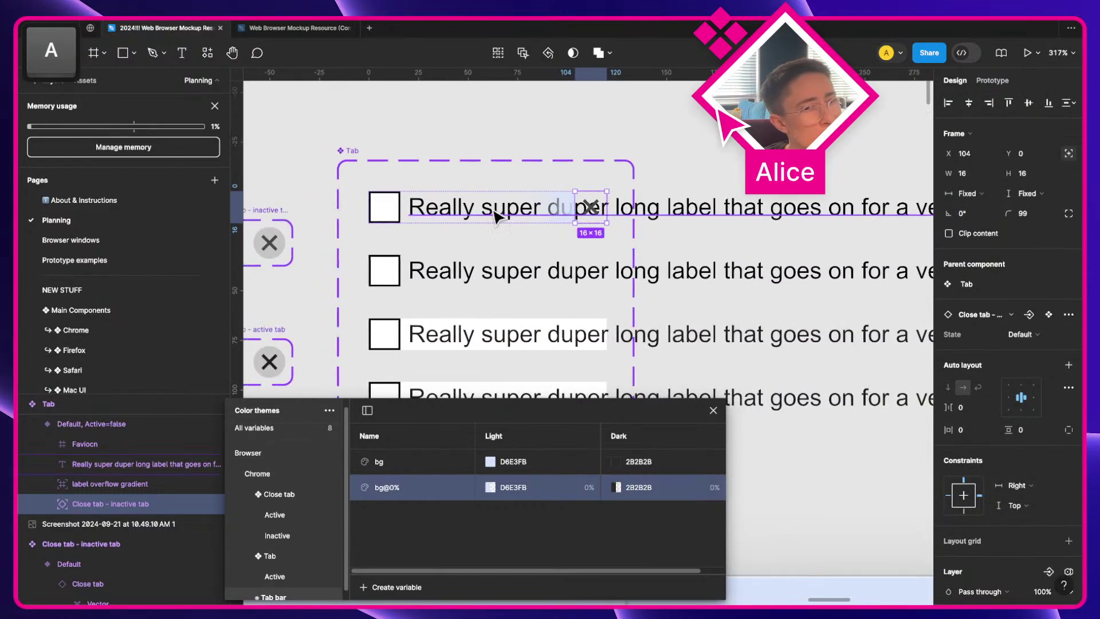
pyautogui.hscroll(-5, 541, 211)
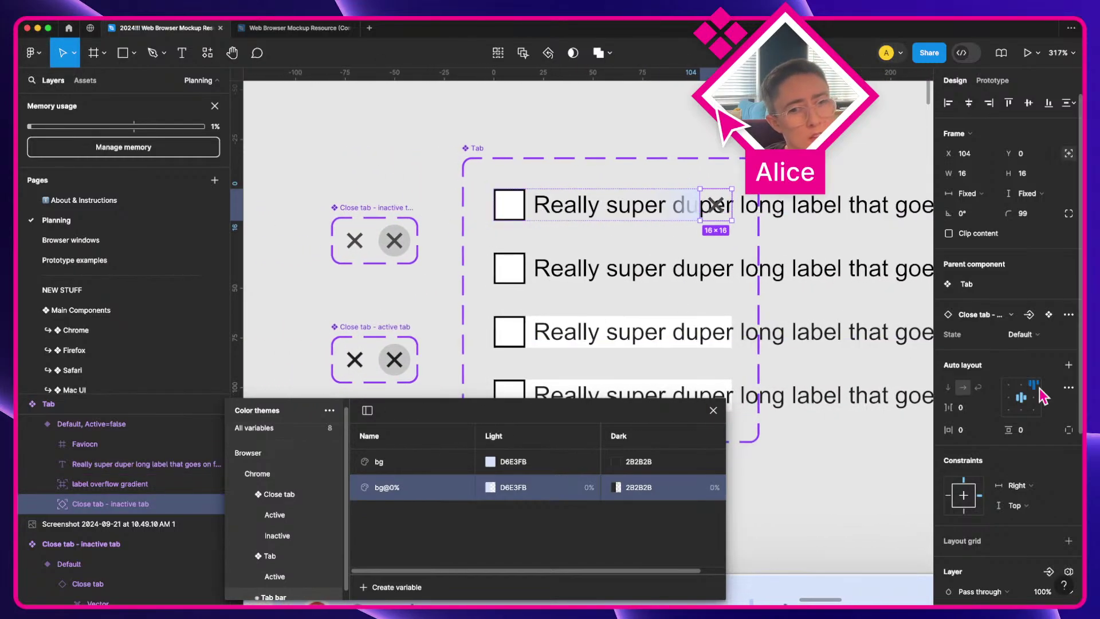
pyautogui.scroll(-4, 976, 396)
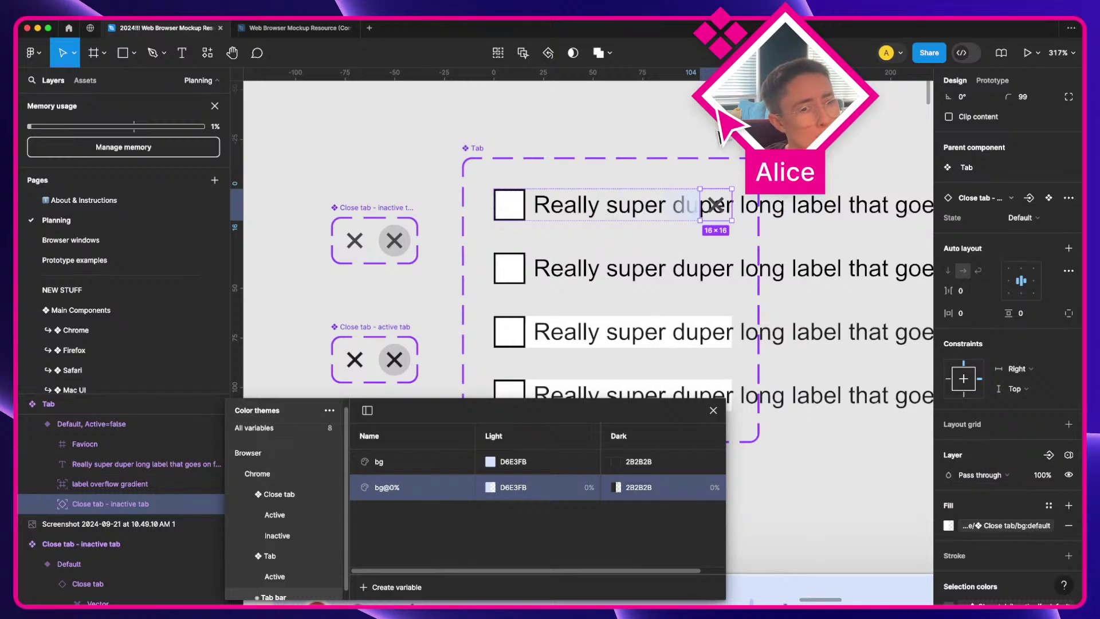
pyautogui.click(691, 205)
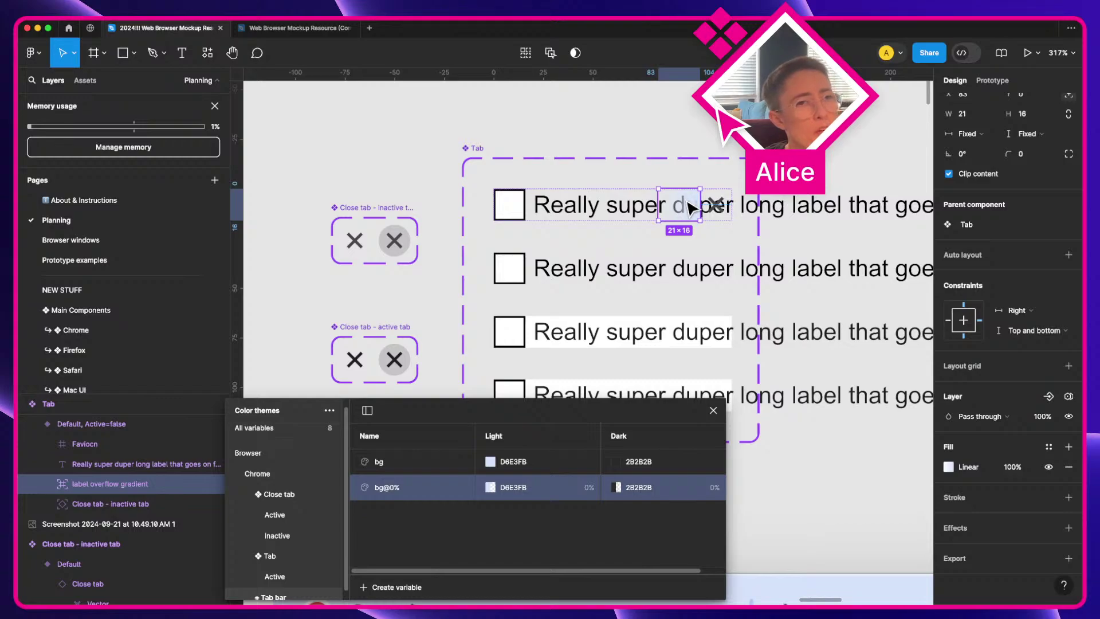
# Step: Widen the gradient frame to 37 and move its right stop to 50%
pyautogui.moveTo(696, 204); pyautogui.dragTo(729, 211)
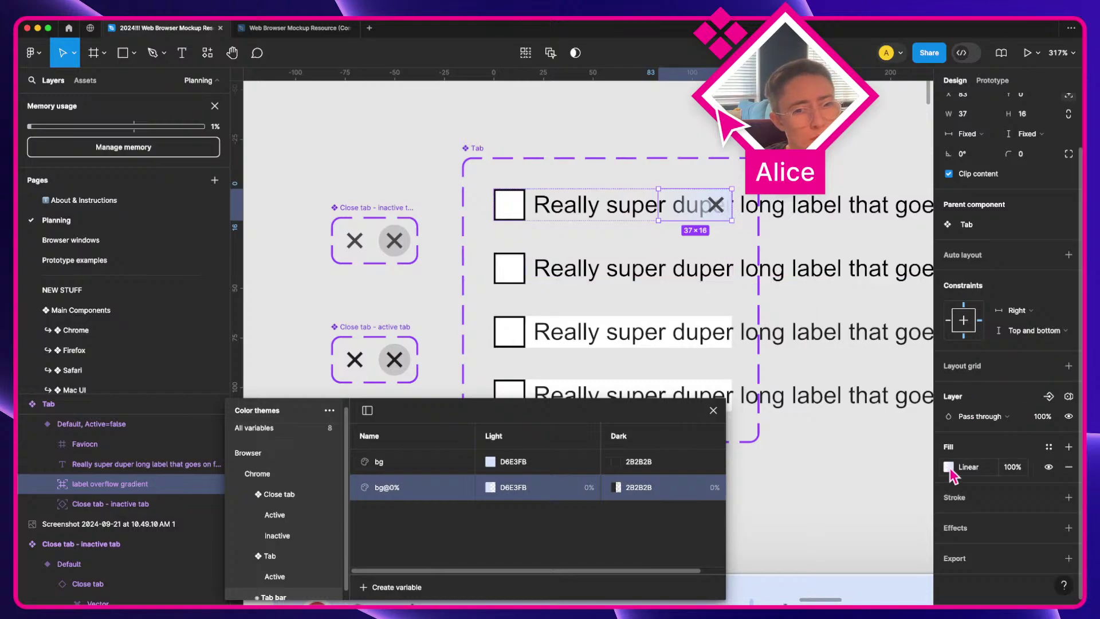
pyautogui.click(948, 467)
pyautogui.moveTo(928, 498); pyautogui.dragTo(883, 496)
pyautogui.click(806, 581)
pyautogui.write('50')
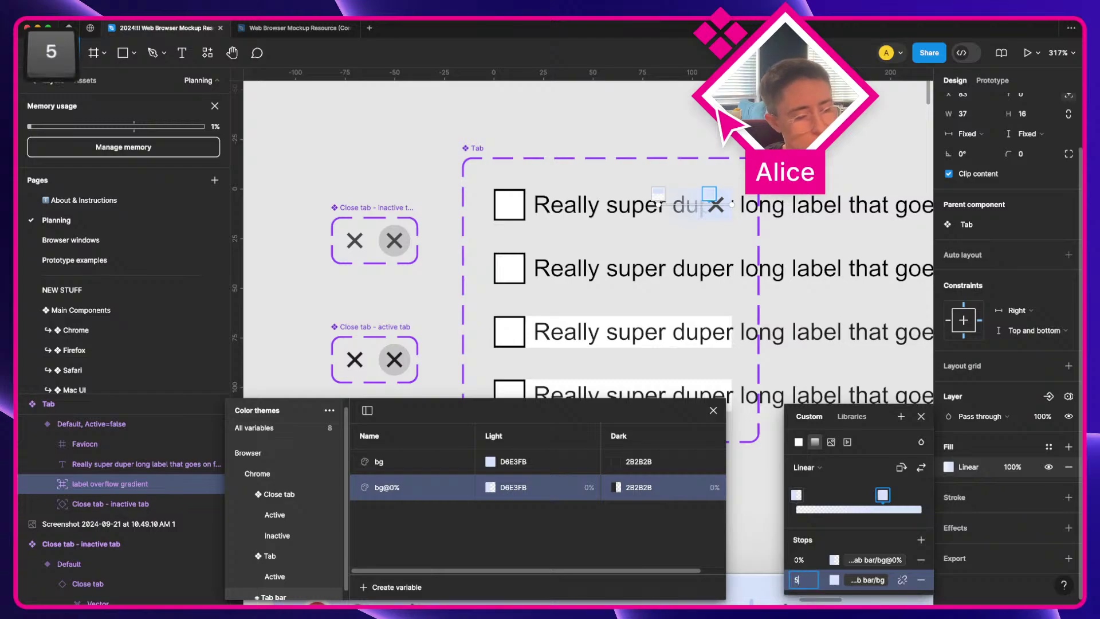
pyautogui.press('Tab')
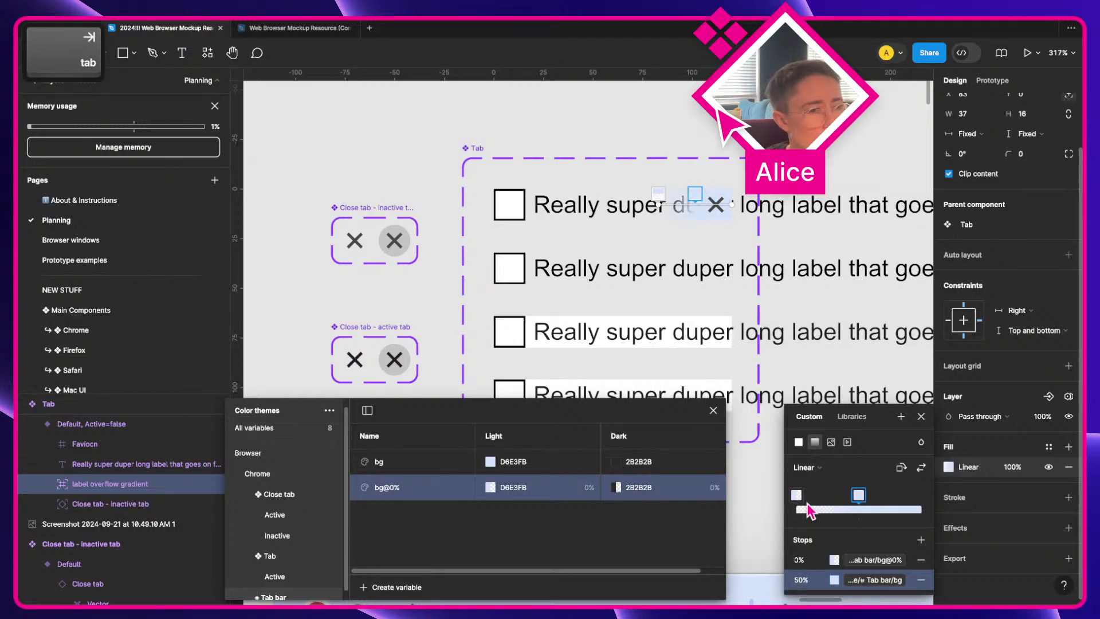
pyautogui.press('Escape')
pyautogui.press('Escape')
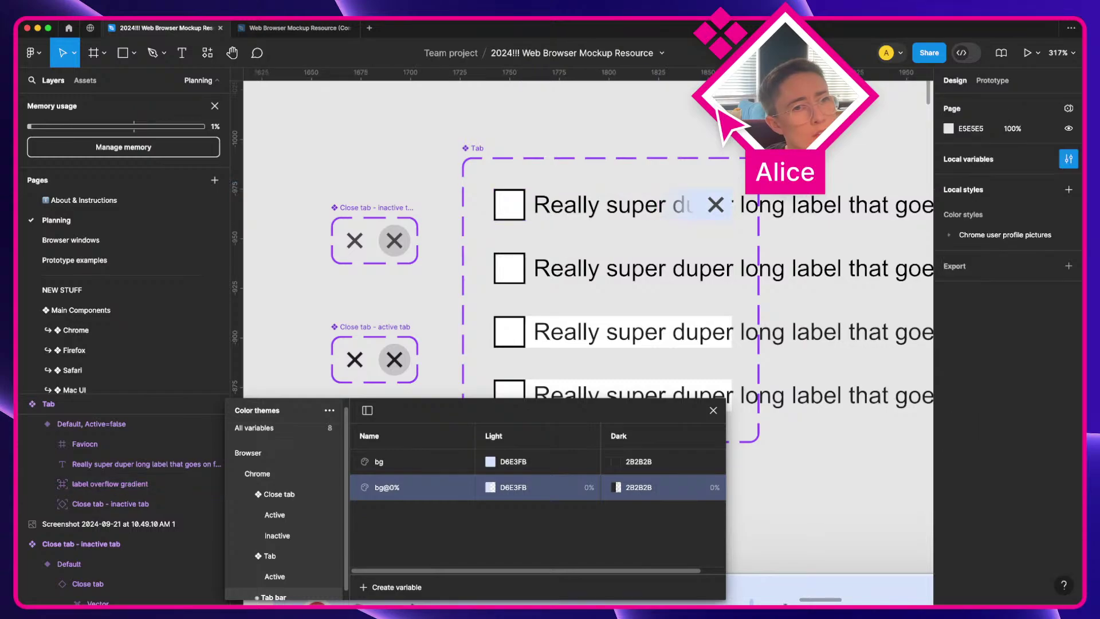
# Step: Inspect the gradient in the first tab, then select the first Tab variant
pyautogui.scroll(5, 684, 206)
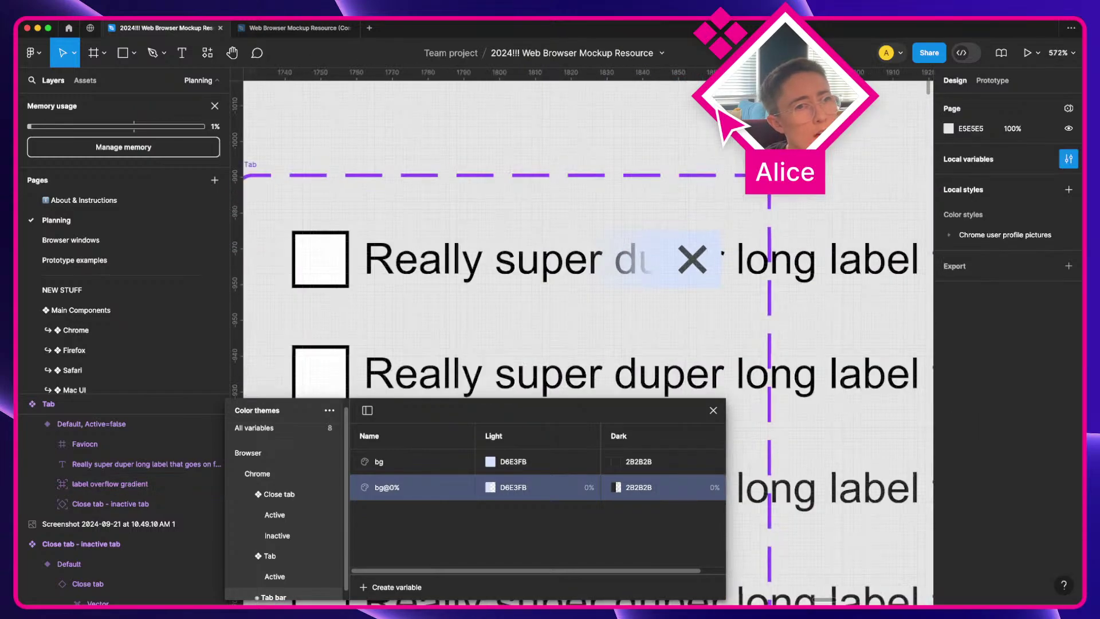
pyautogui.keyDown('super'); pyautogui.click(651, 274); pyautogui.keyUp('super')
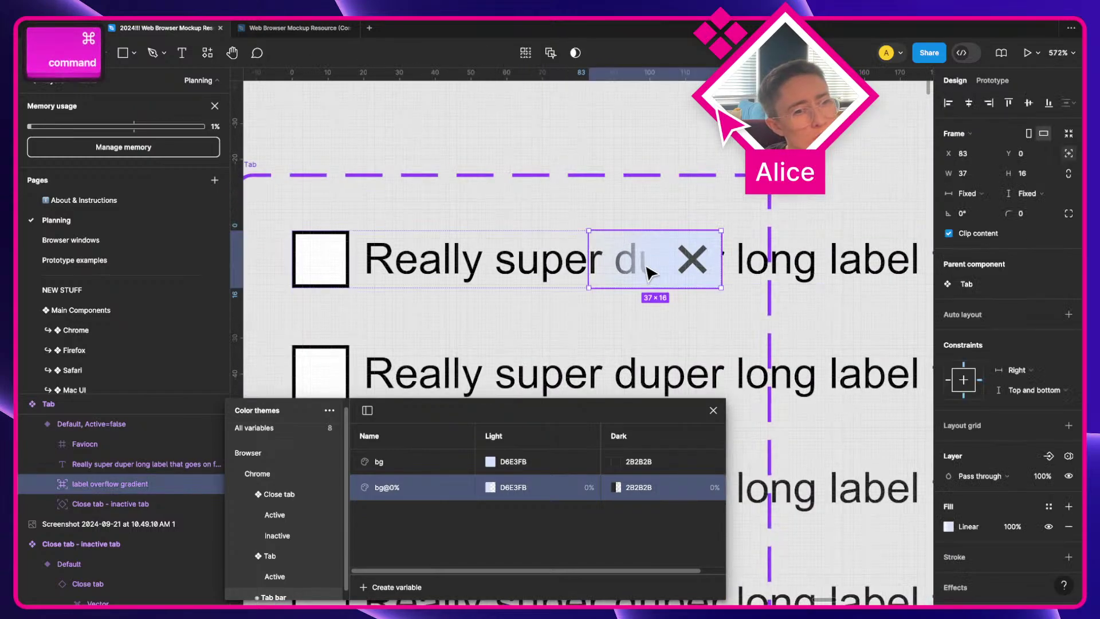
pyautogui.click(834, 154)
pyautogui.click(541, 266)
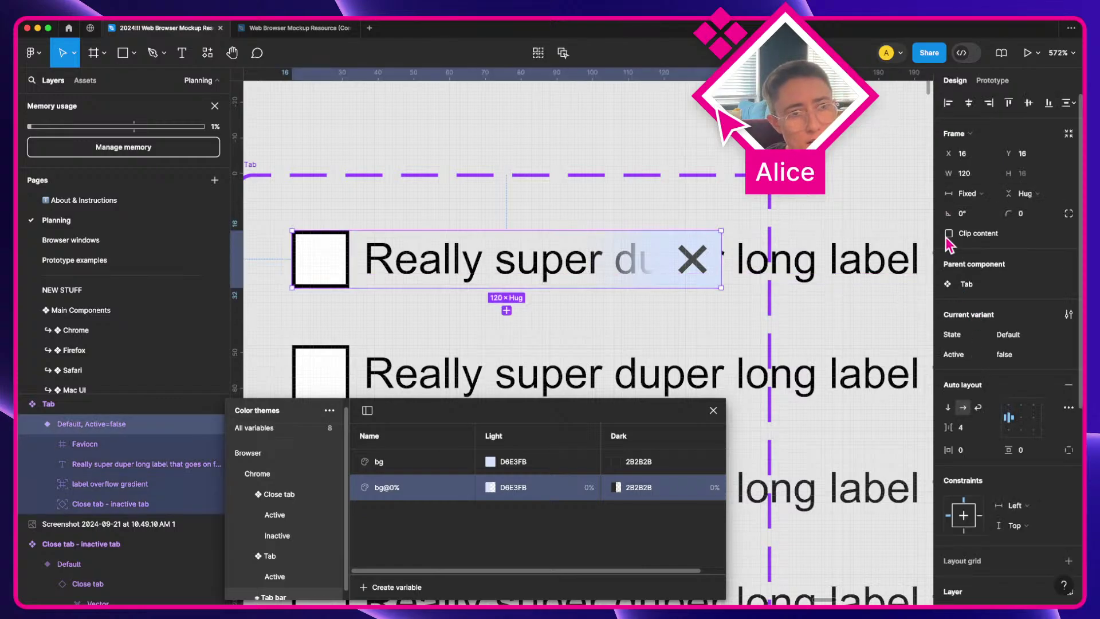
pyautogui.press('Escape')
pyautogui.scroll(-3, 812, 133)
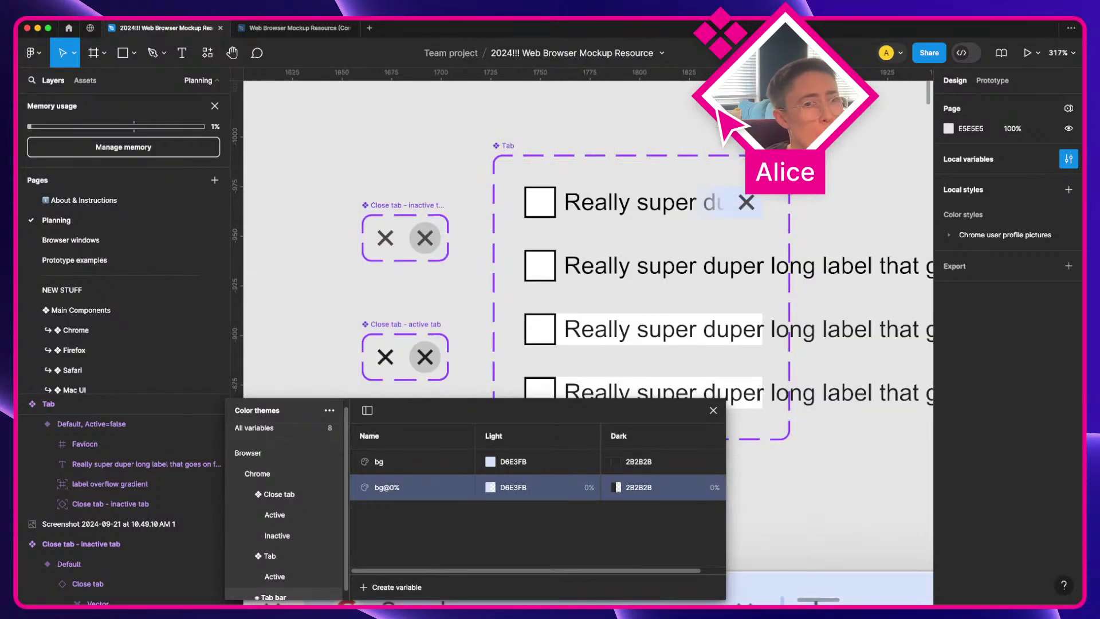
pyautogui.scroll(-2, 583, 337)
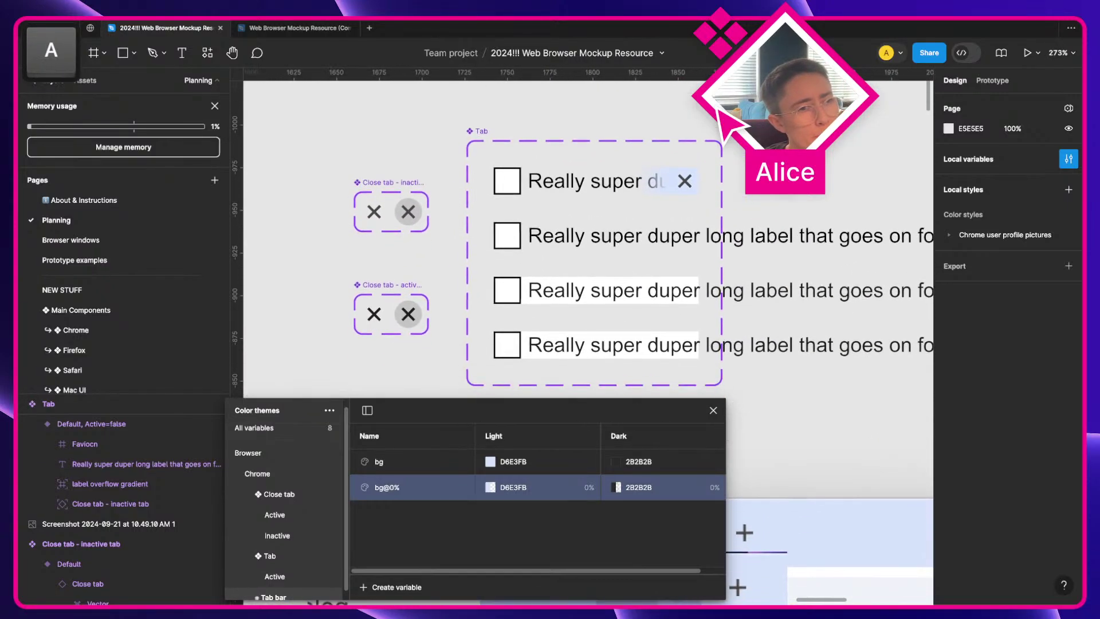
pyautogui.click(639, 184)
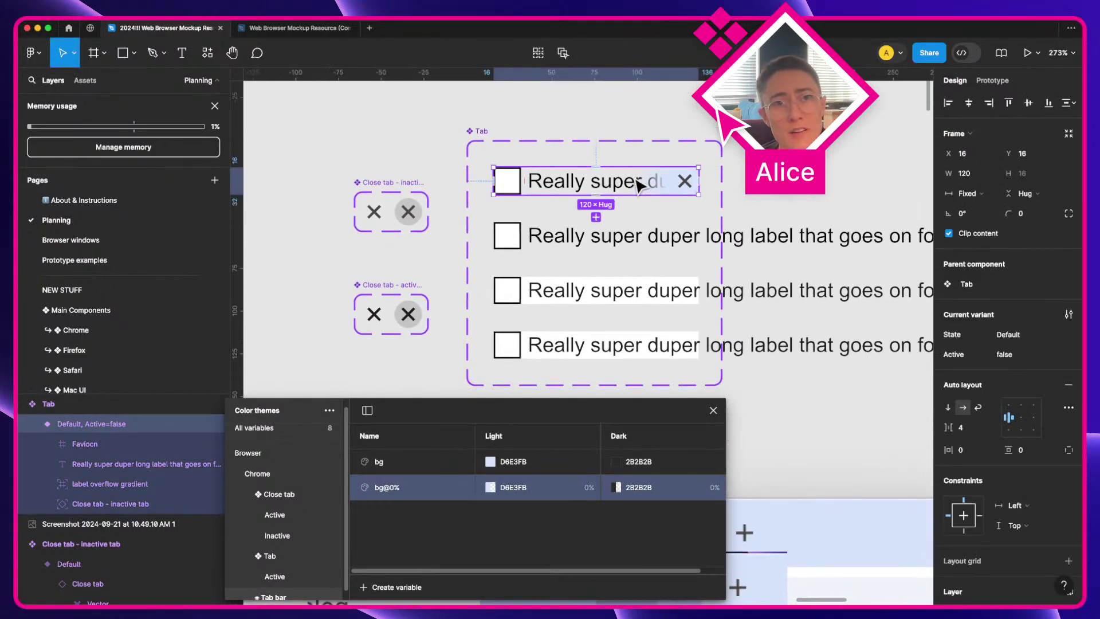
# Step: Copy the label overflow gradient into the Hover, Active=false Tab variant
pyautogui.click(660, 182)
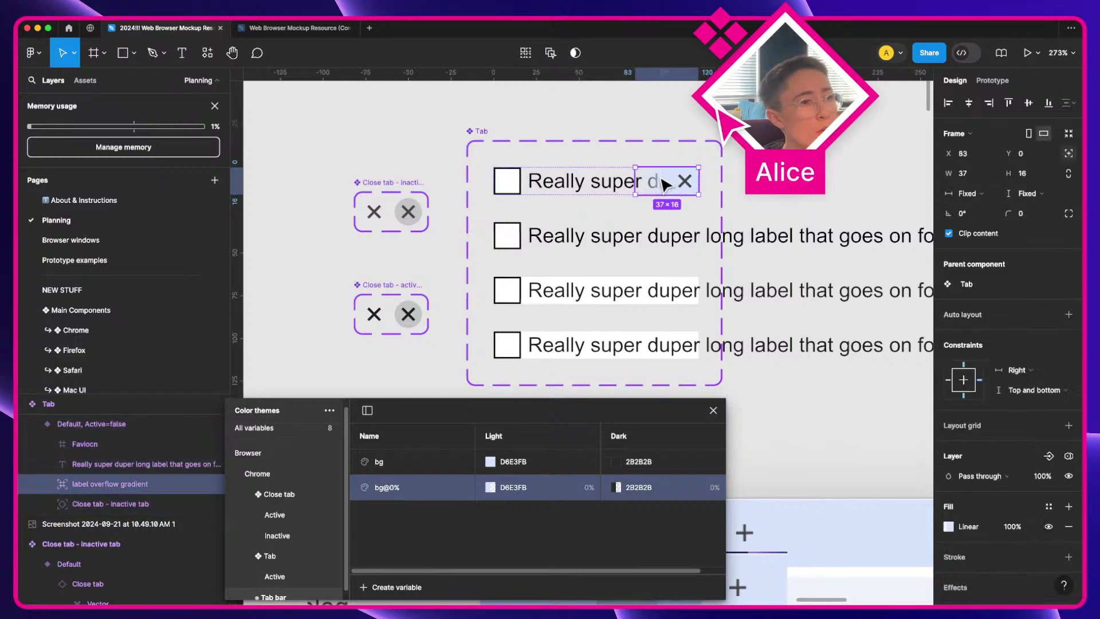
pyautogui.press('super+c')
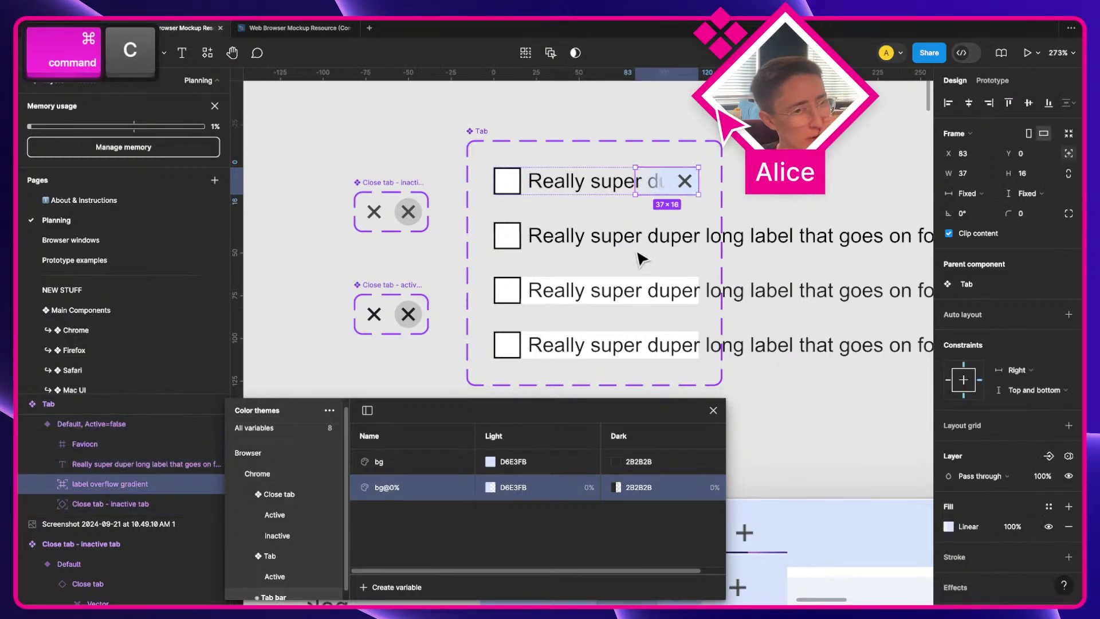
pyautogui.click(642, 248)
pyautogui.press('super+v')
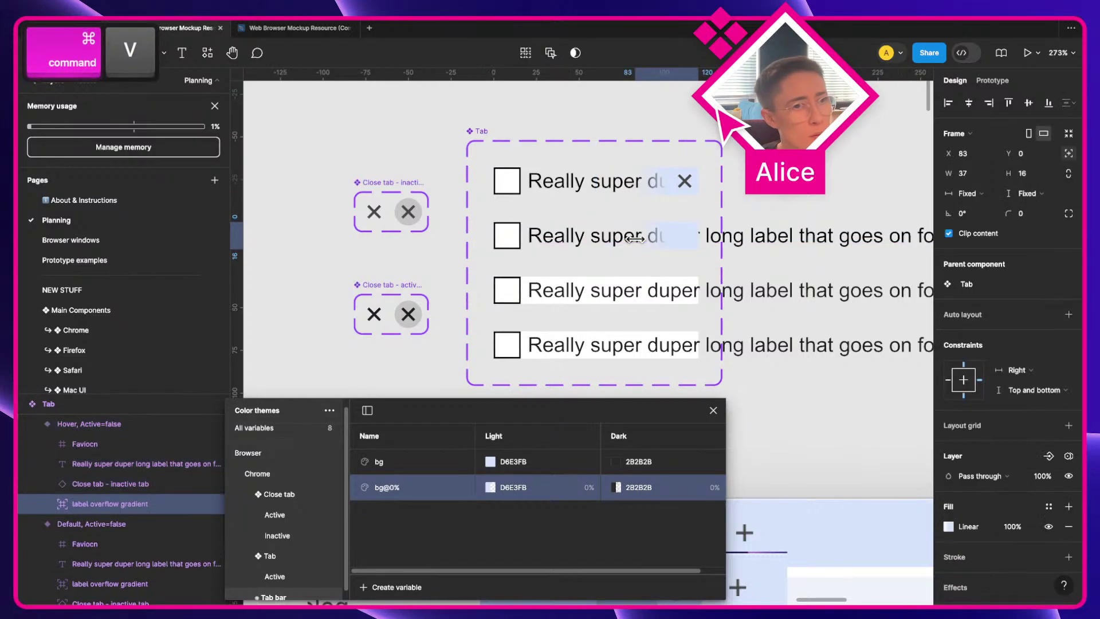
# Step: Pin the Hover close button absolutely at the right, vertically centred, and centre the first tab's too
pyautogui.hscroll(5, 762, 235)
pyautogui.hscroll(4, 762, 235)
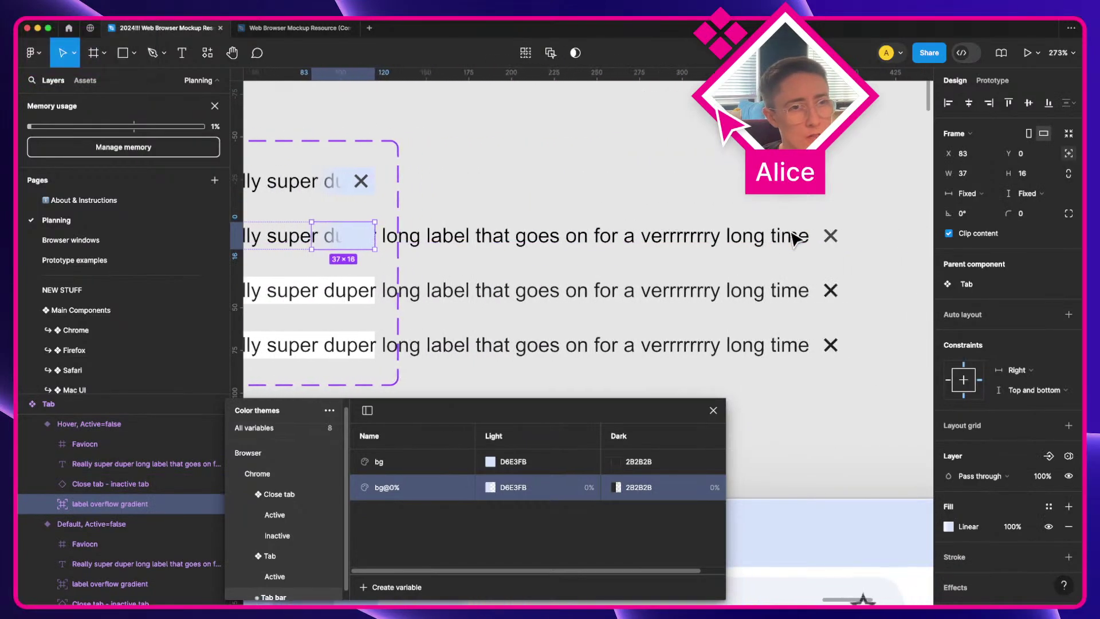
pyautogui.click(811, 238)
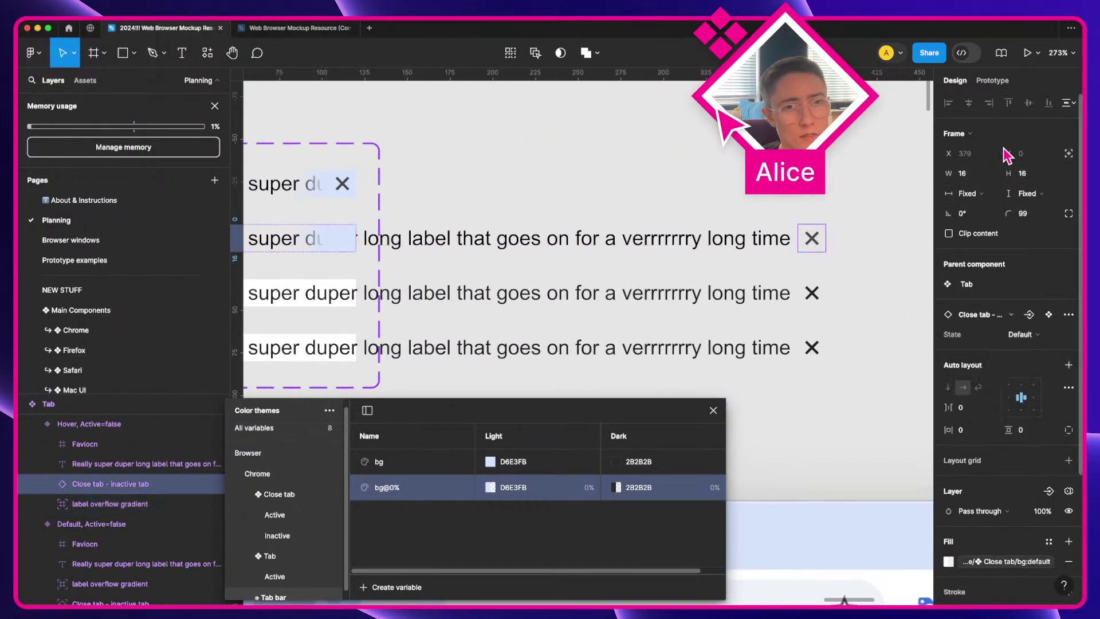
pyautogui.click(1068, 155)
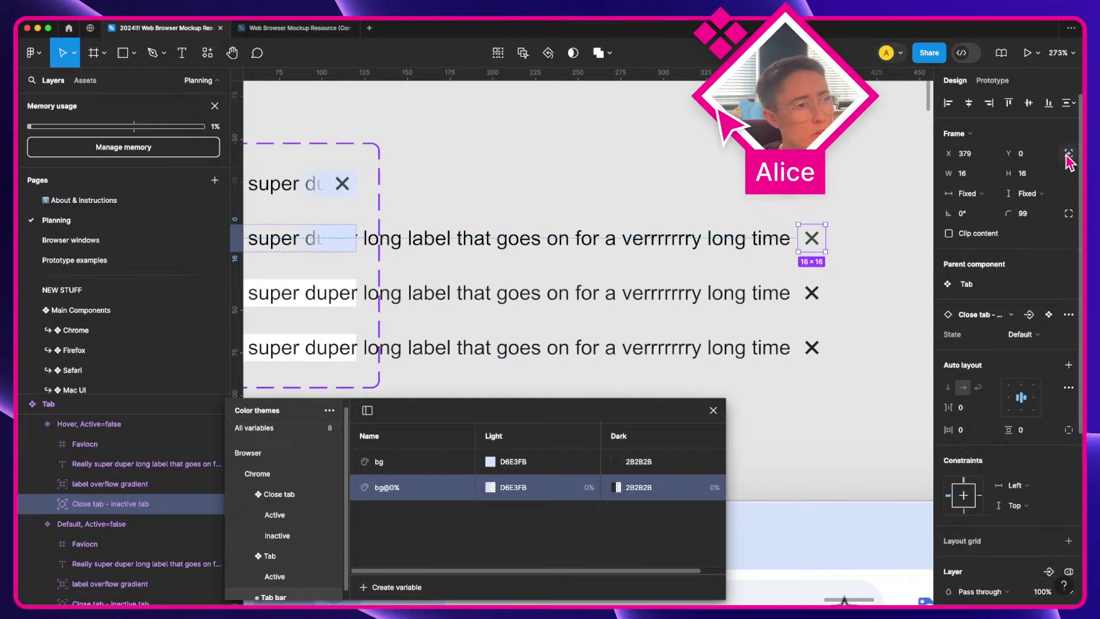
pyautogui.click(989, 103)
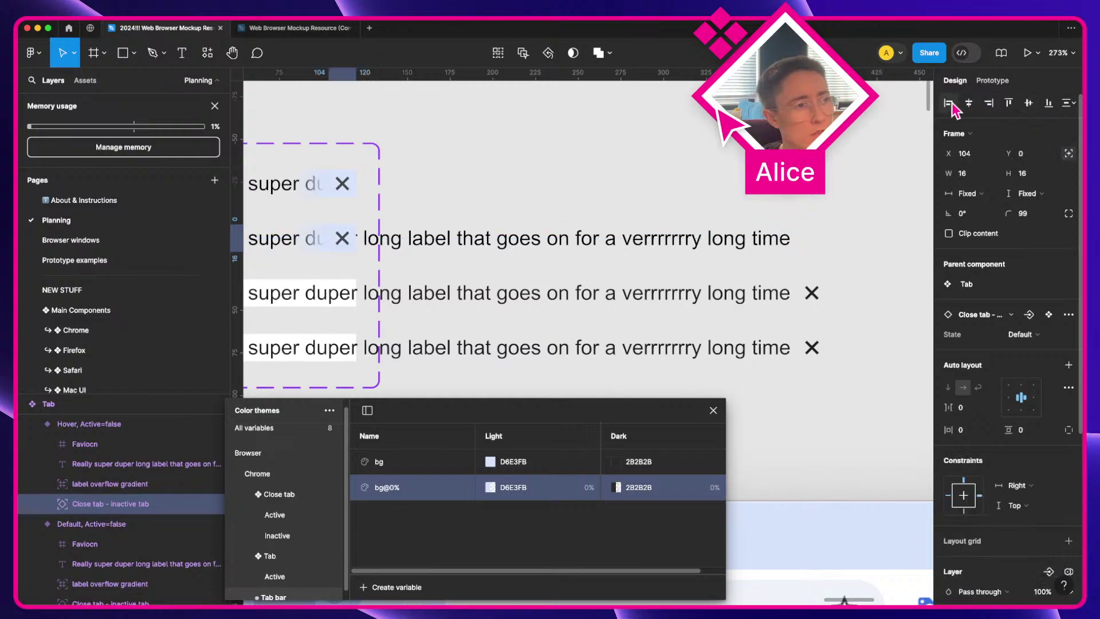
pyautogui.hscroll(-4, 744, 252)
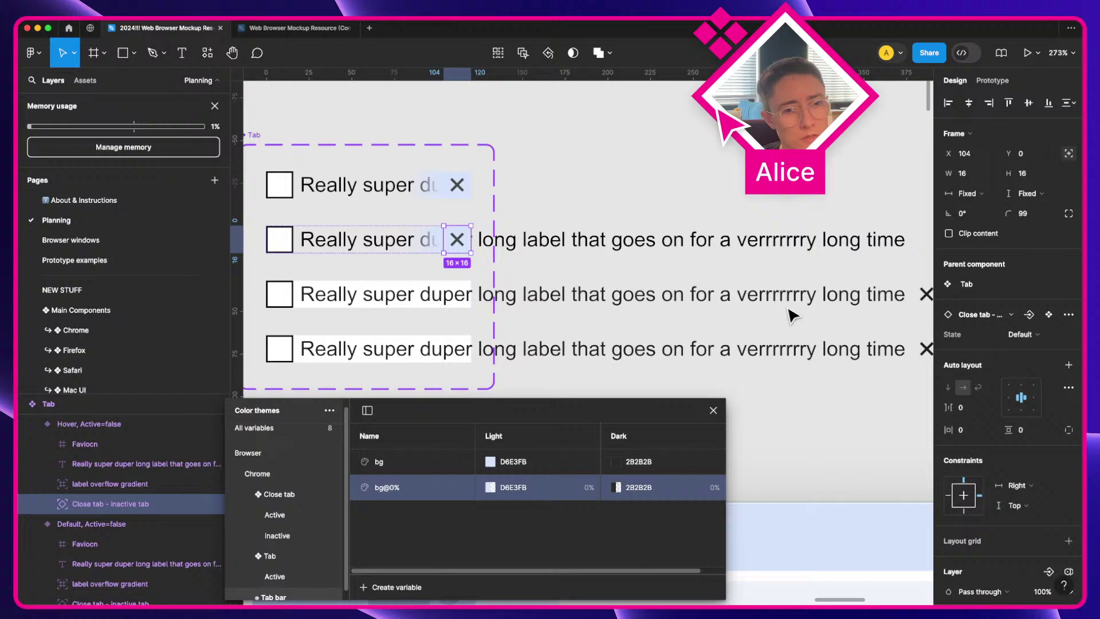
pyautogui.click(962, 491)
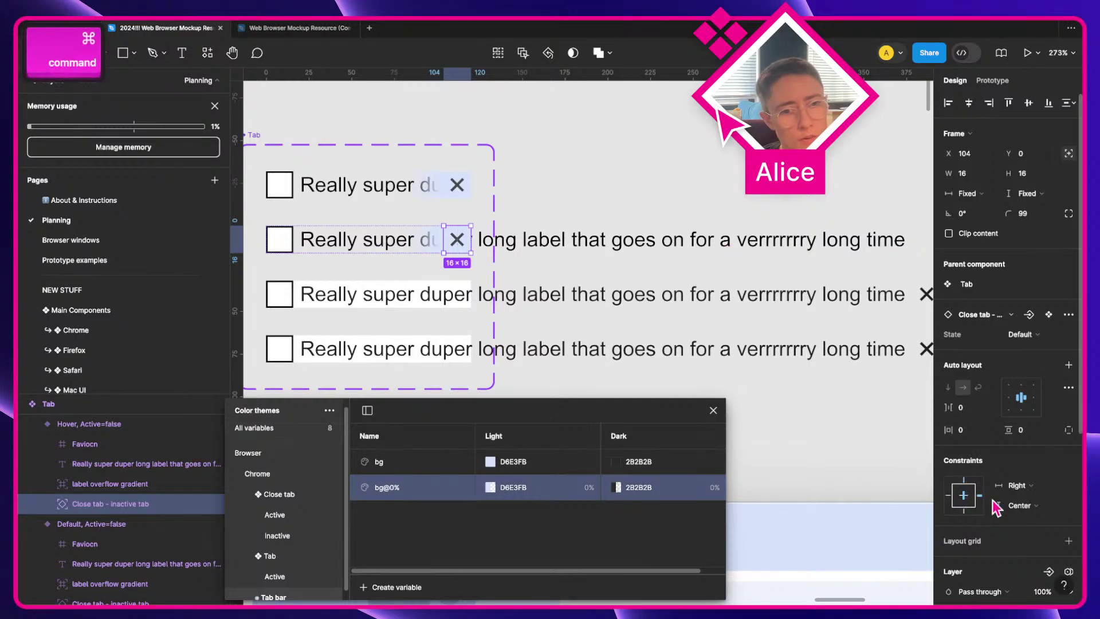
pyautogui.click(455, 189)
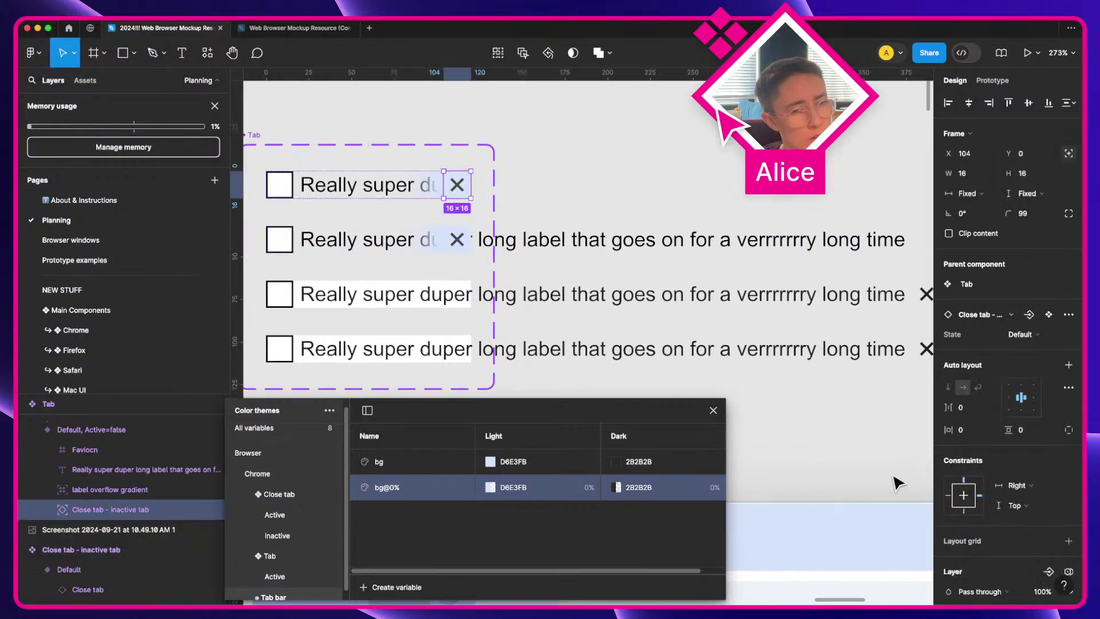
pyautogui.click(963, 487)
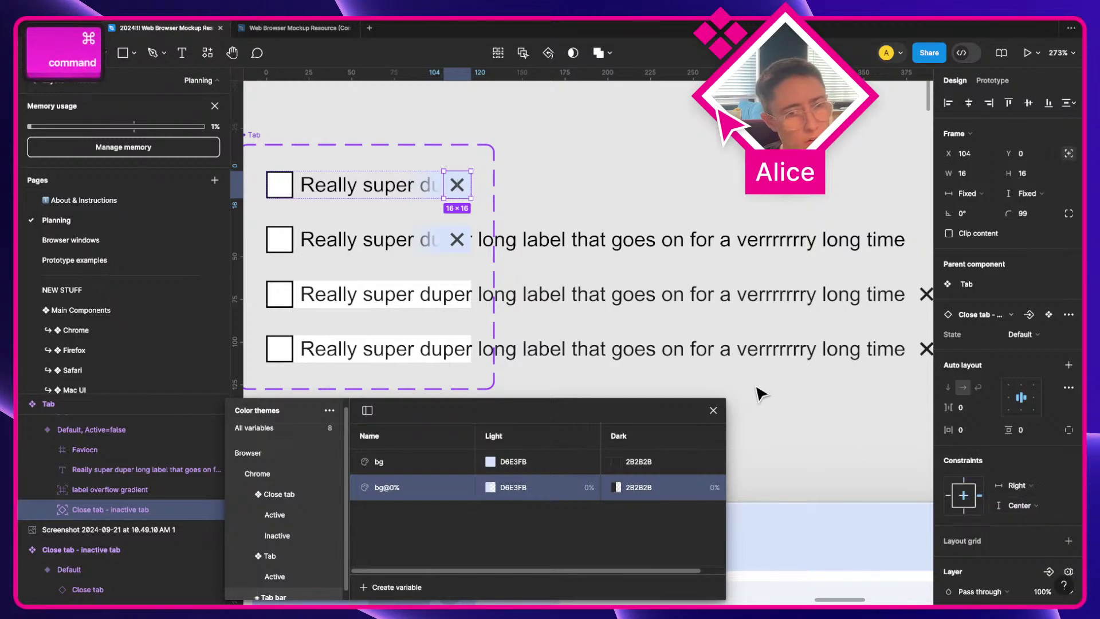
# Step: Paste the label overflow gradient into the Default, Active=true Tab variant
pyautogui.scroll(-2, 567, 280)
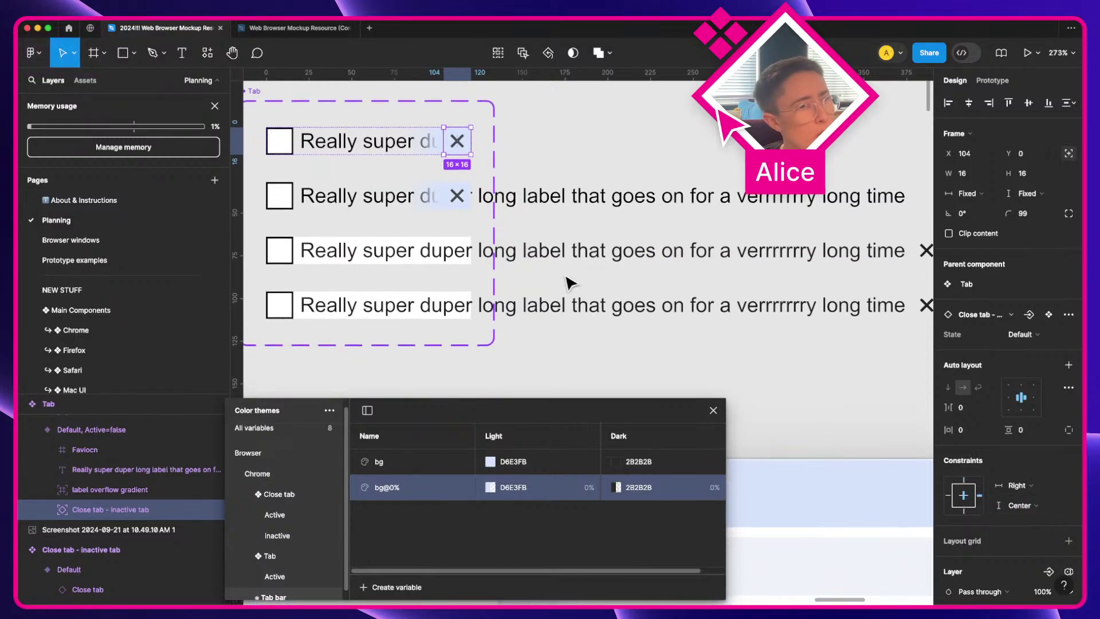
pyautogui.click(428, 197)
pyautogui.press('super+c')
pyautogui.hscroll(-4, 467, 286)
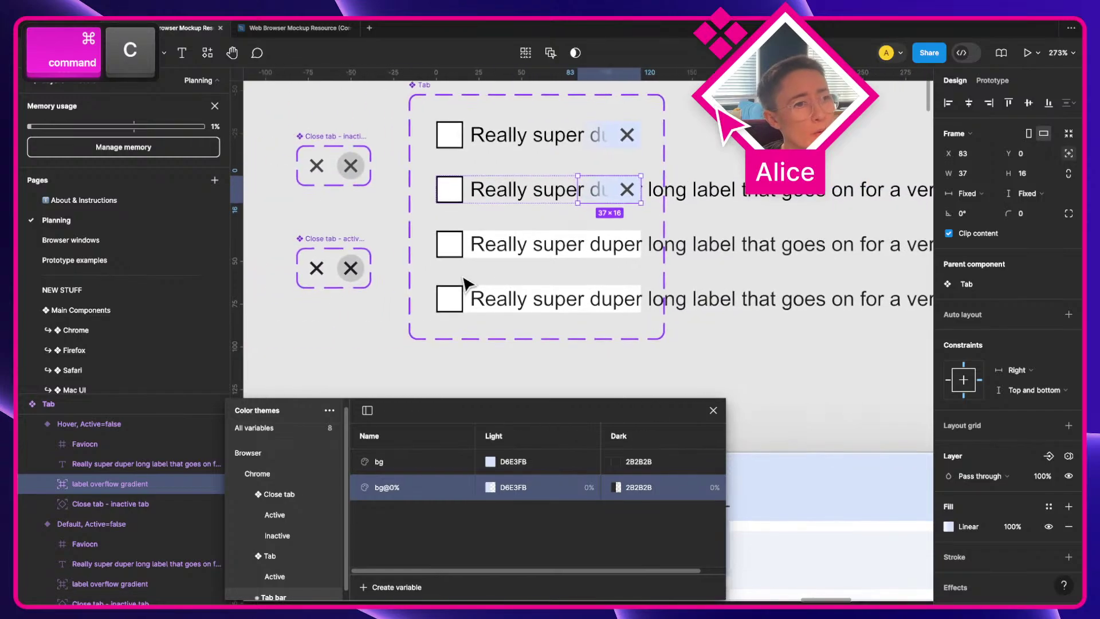
pyautogui.click(343, 248)
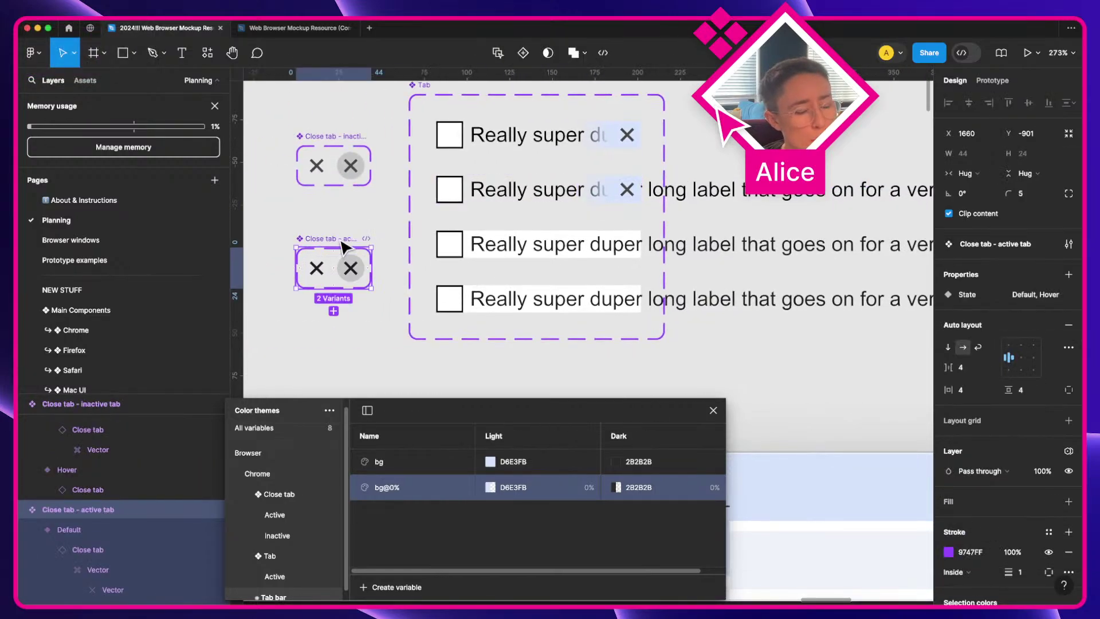
pyautogui.click(580, 250)
pyautogui.hscroll(2, 668, 304)
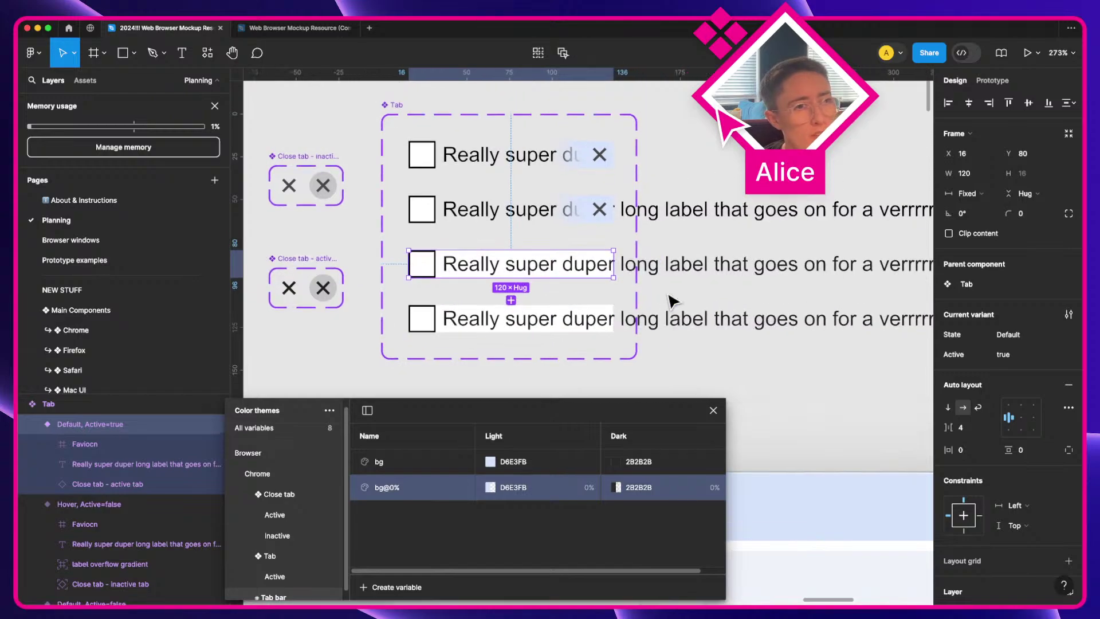
pyautogui.doubleClick(579, 217)
pyautogui.hotkey('ctrl', 'c')
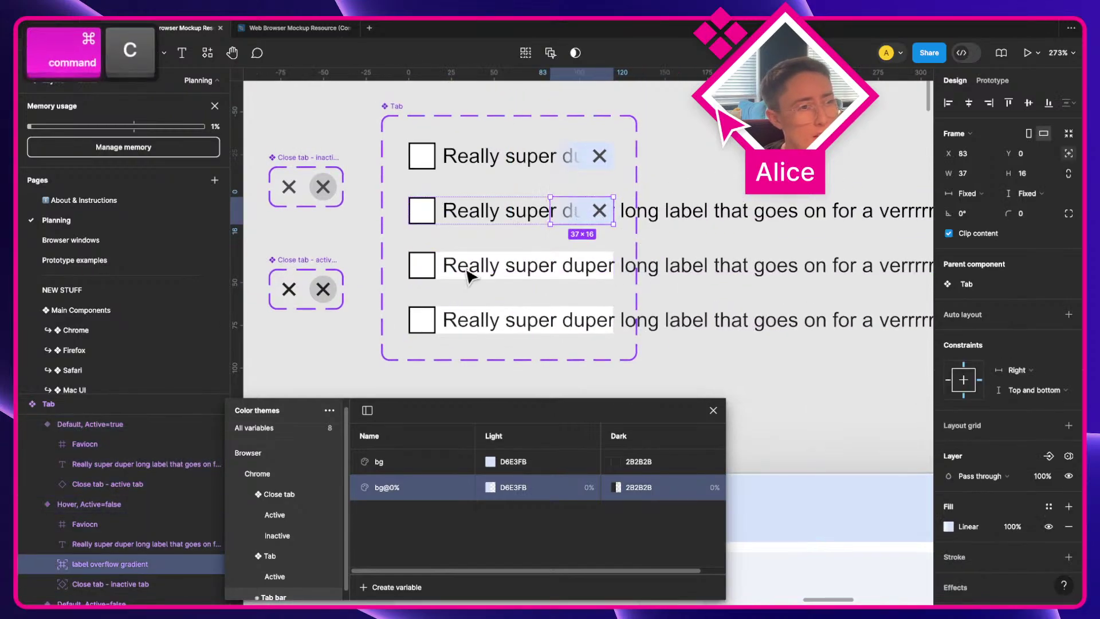
pyautogui.click(422, 266)
pyautogui.hotkey('ctrl', 'v')
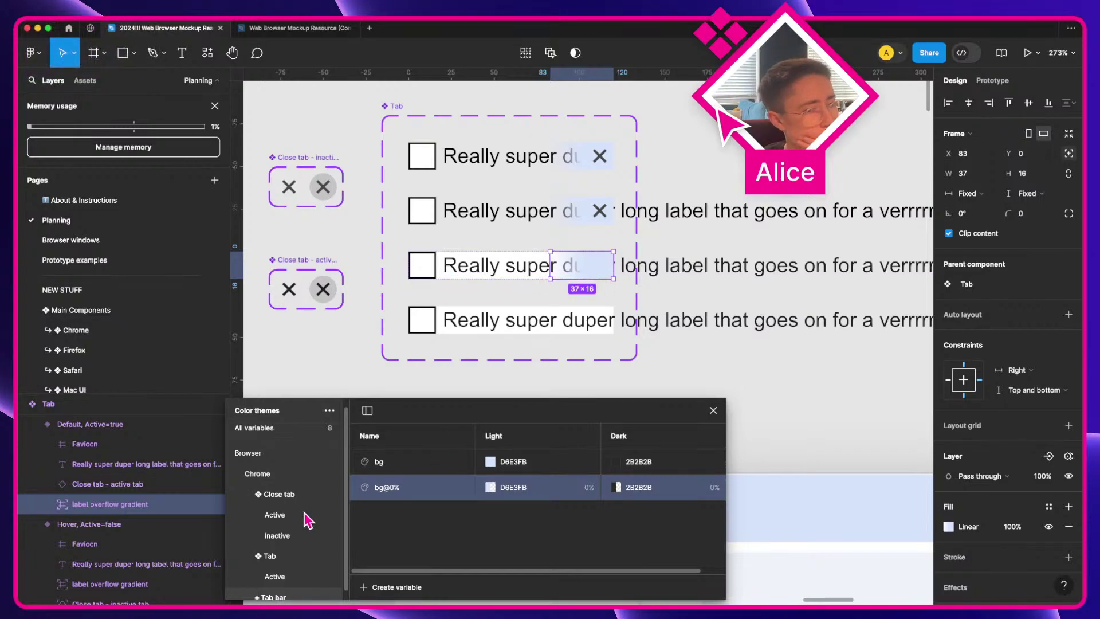
pyautogui.scroll(-1, 308, 521)
# Step: Duplicate the Tab Active bg:default variable as bg:default@0%
pyautogui.click(294, 568)
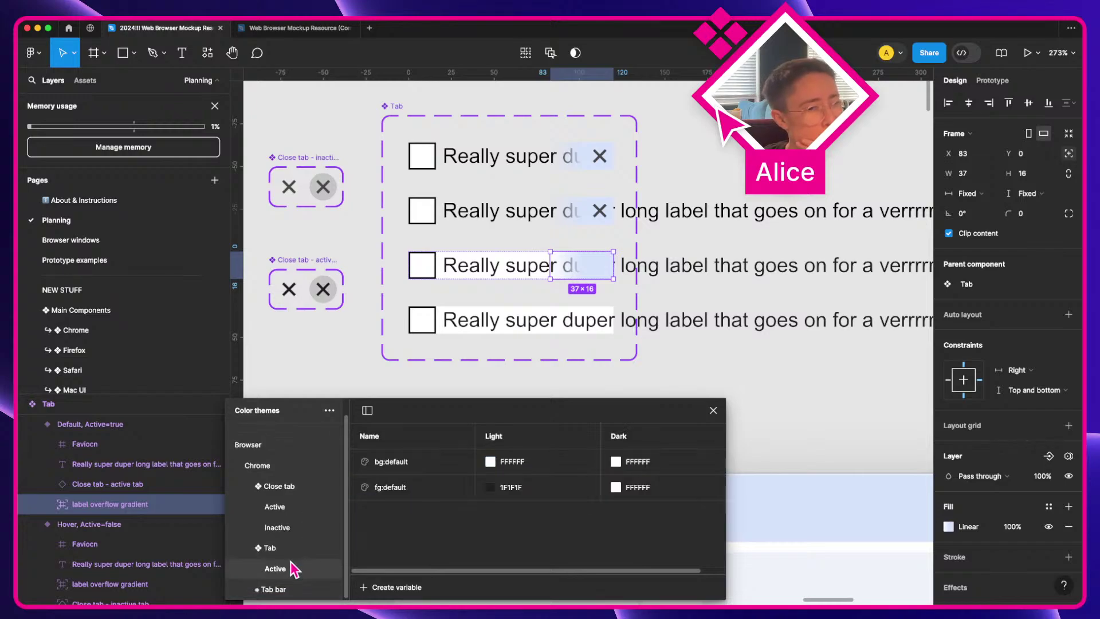
pyautogui.click(408, 469)
pyautogui.rightClick(407, 468)
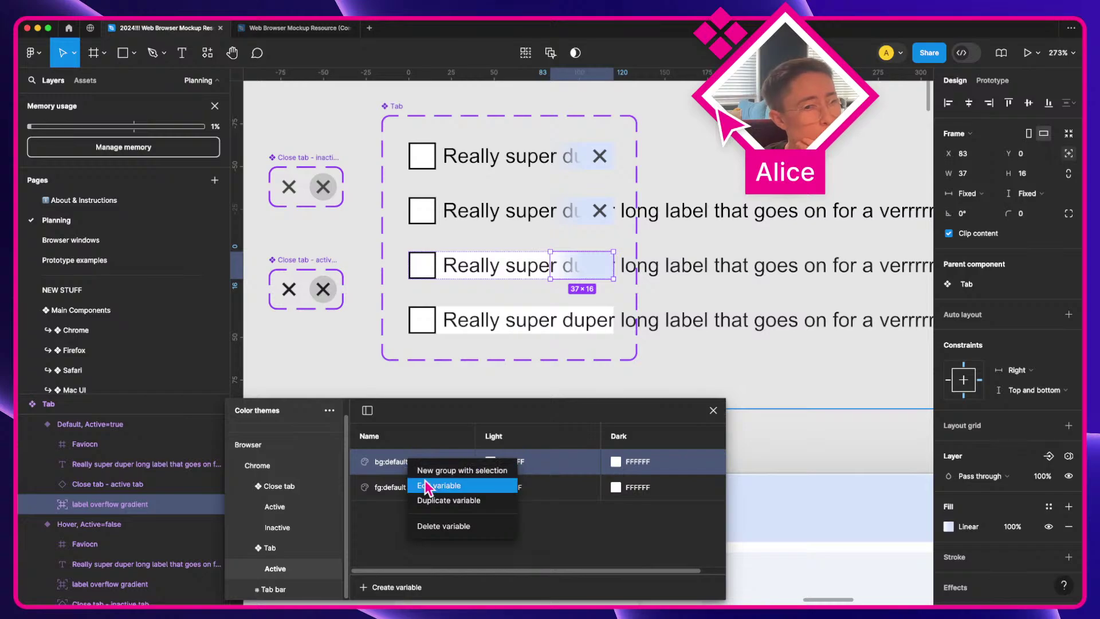
pyautogui.click(444, 500)
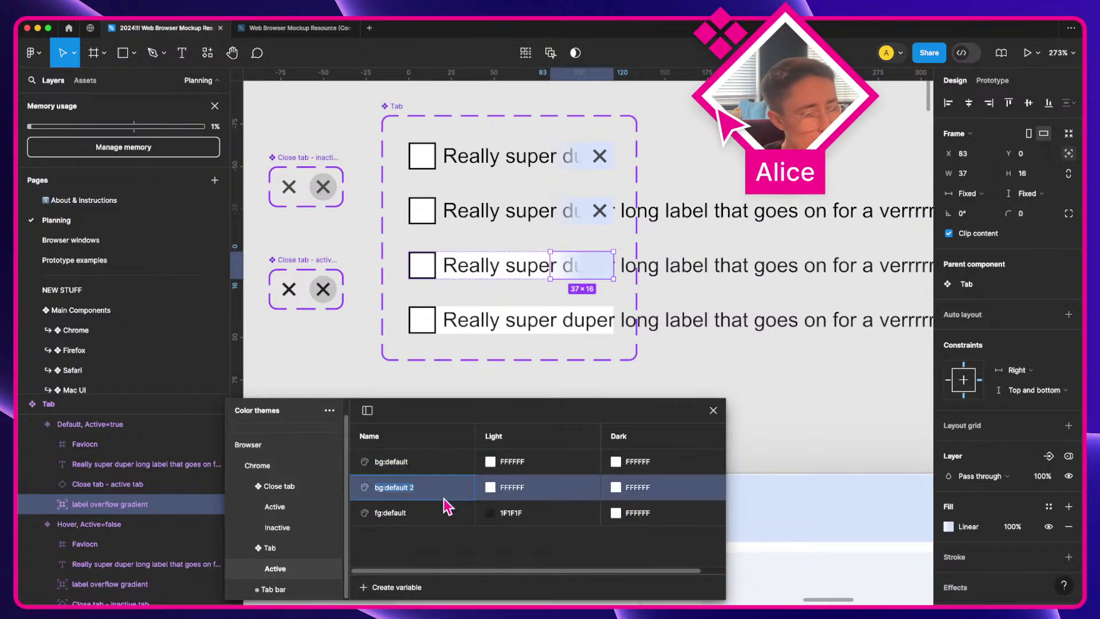
pyautogui.press('BackSpace')
pyautogui.press('BackSpace')
pyautogui.write('@0')
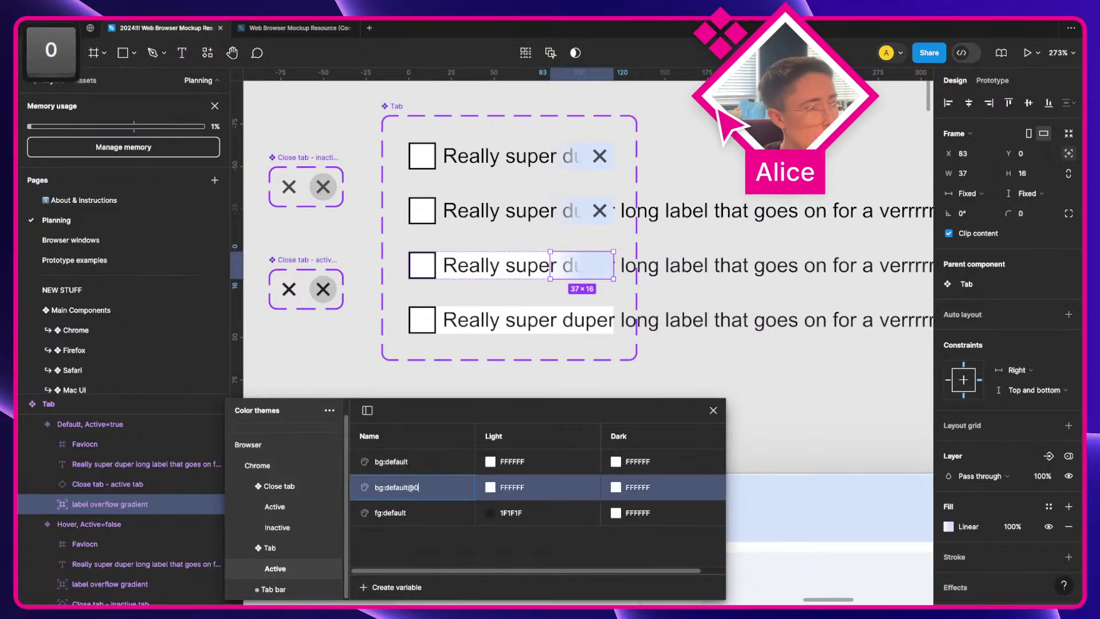
pyautogui.write('%')
pyautogui.press('Return')
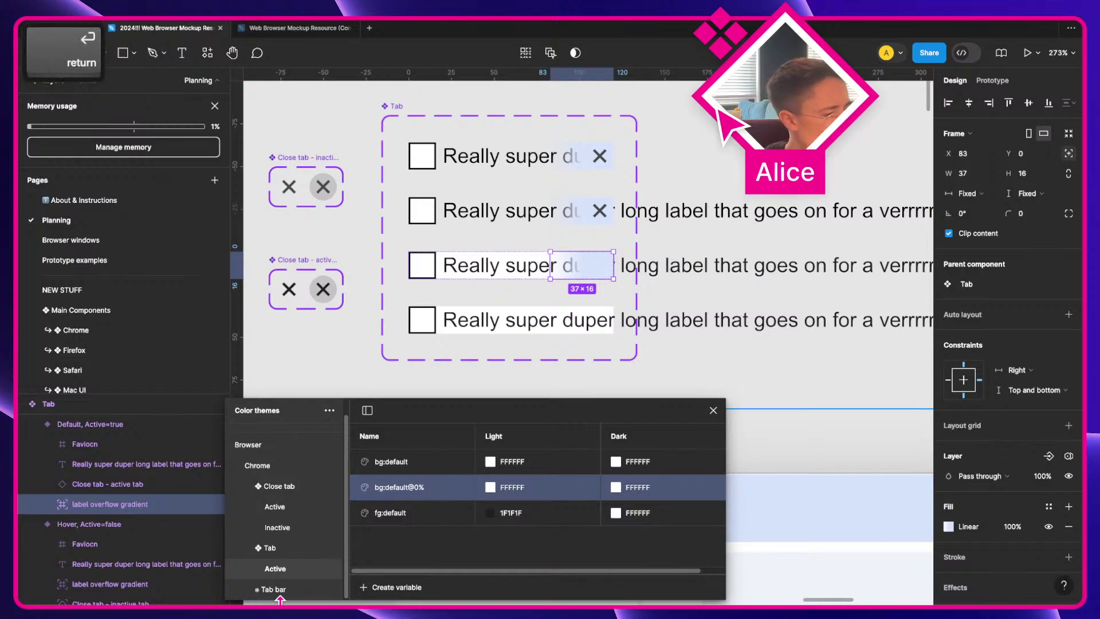
pyautogui.click(278, 590)
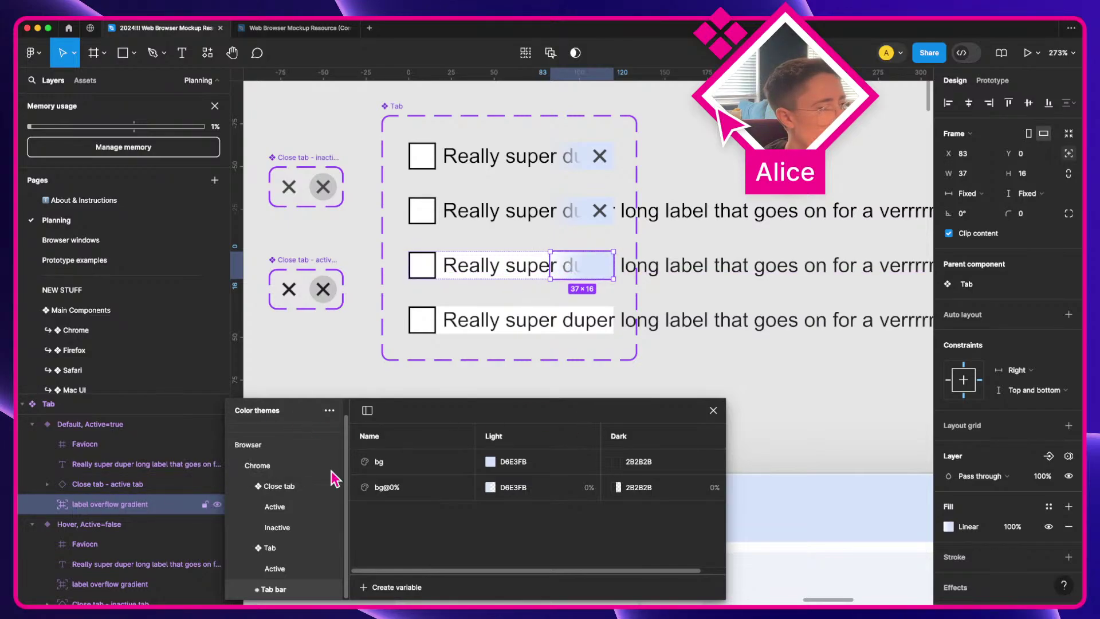
# Step: Bind the gradient's 0% stop to bg:default@0% and its 50% stop to bg:default
pyautogui.click(948, 526)
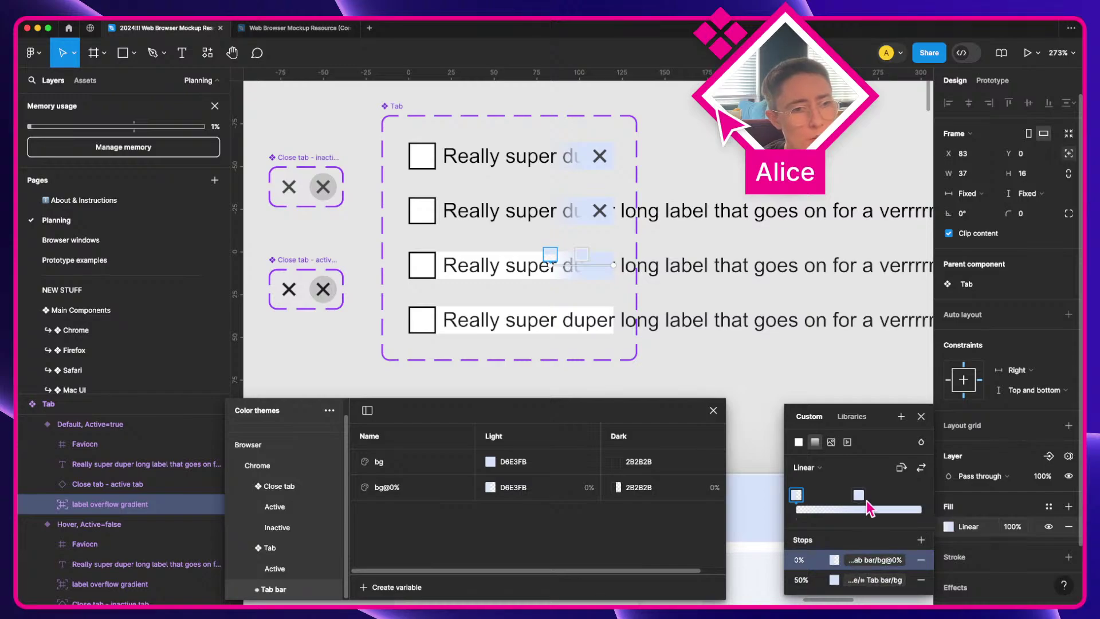
pyautogui.click(853, 560)
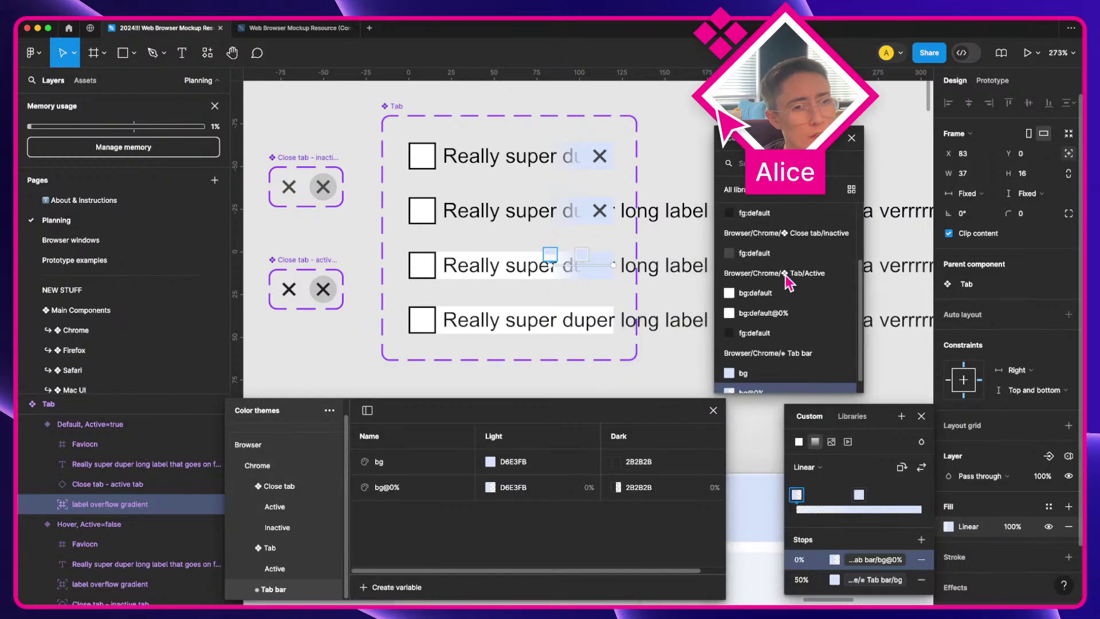
pyautogui.click(799, 322)
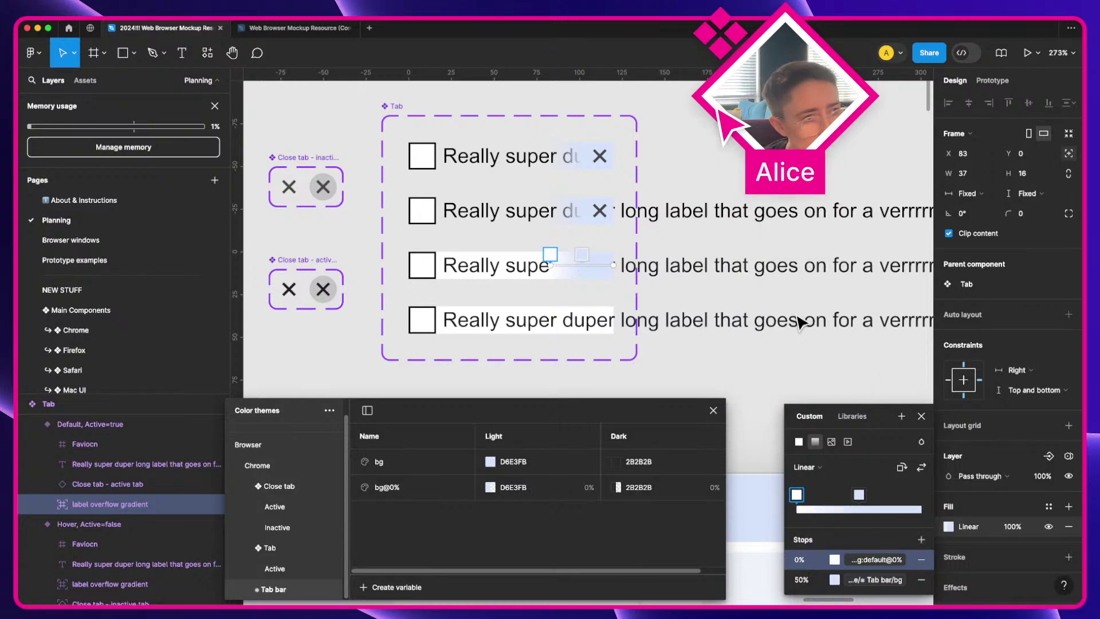
pyautogui.click(581, 253)
pyautogui.click(834, 579)
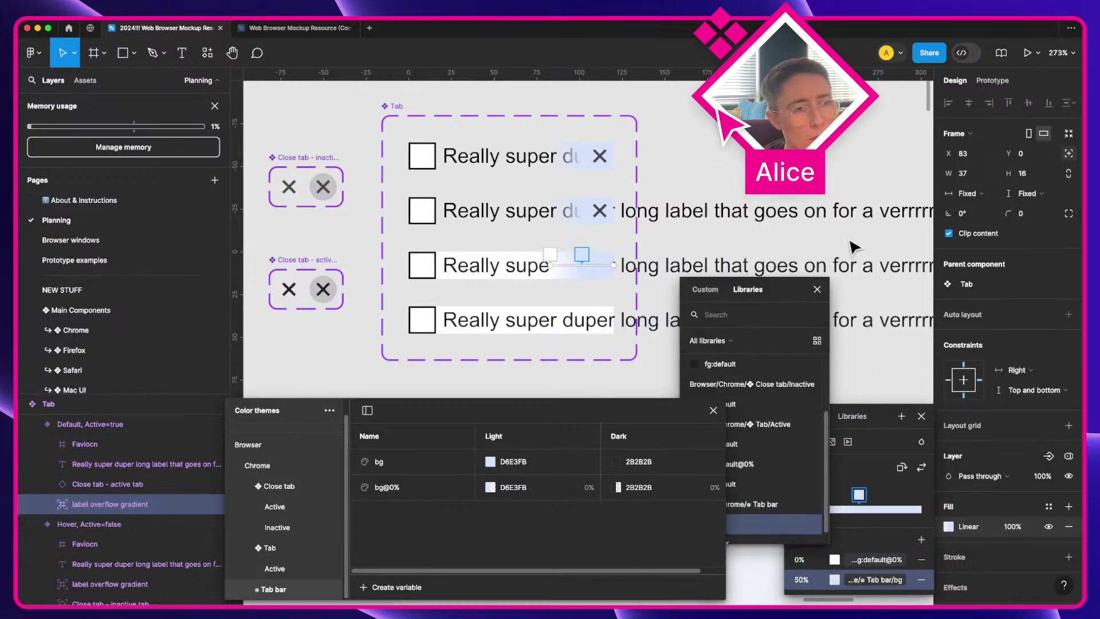
pyautogui.click(842, 327)
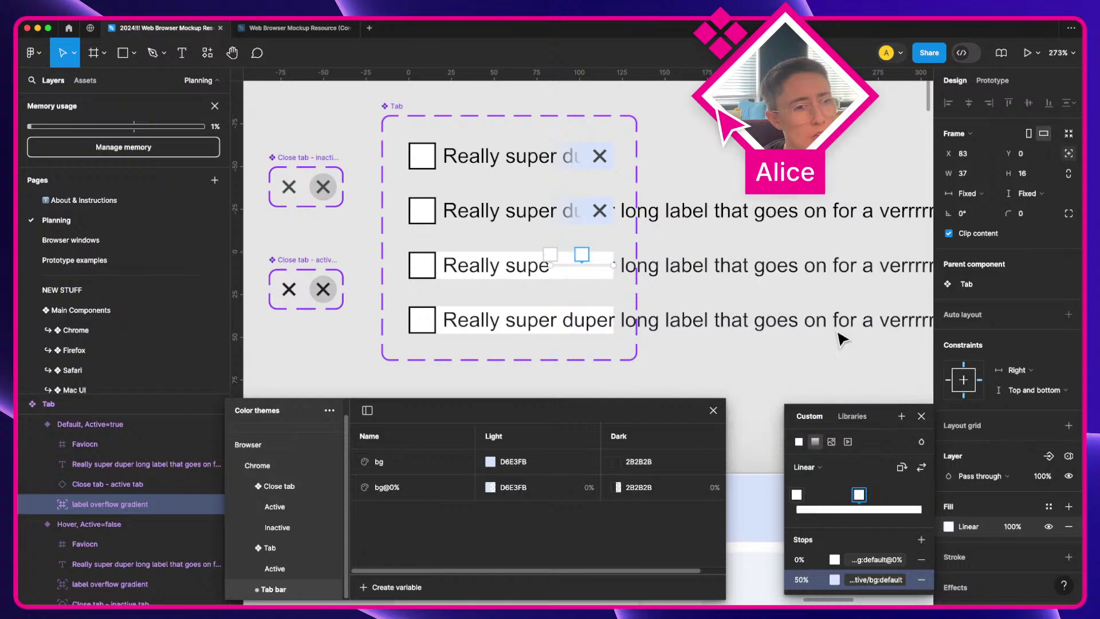
pyautogui.press('Escape')
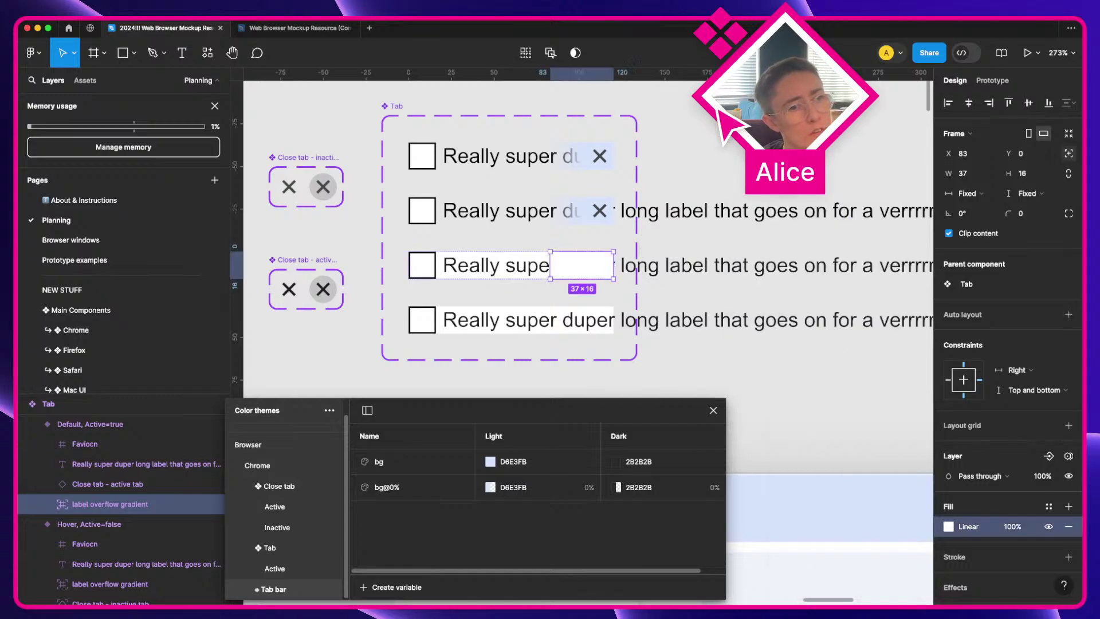
# Step: Reopen the label overflow gradient's fill to check its 0% stop variable
pyautogui.hscroll(3, 668, 263)
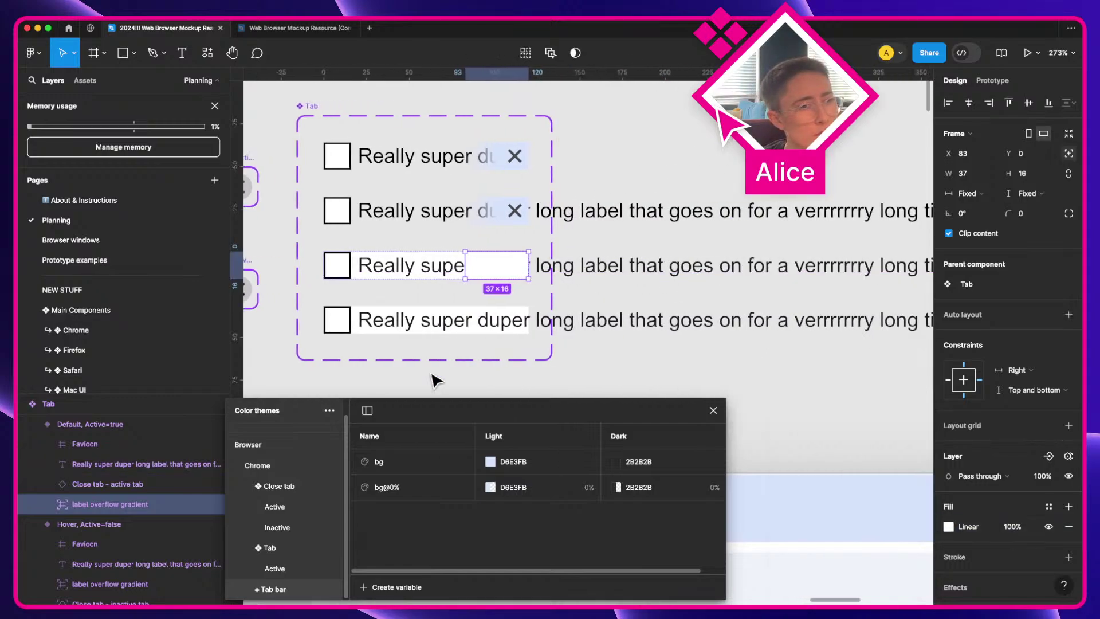
pyautogui.click(587, 366)
pyautogui.keyDown('super'); pyautogui.click(503, 269); pyautogui.keyUp('super')
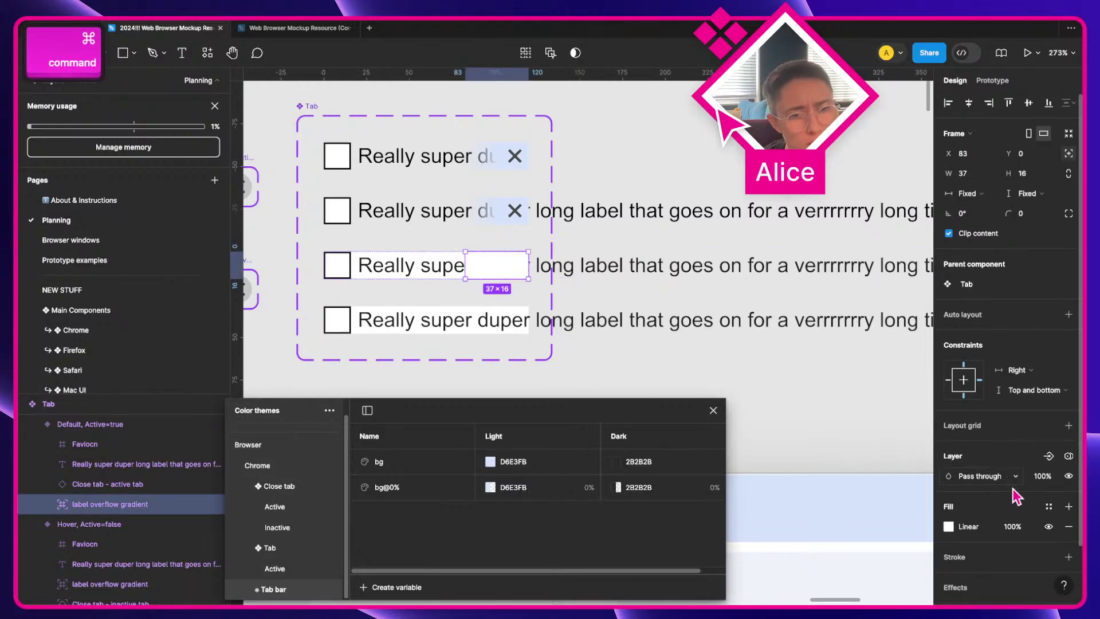
pyautogui.click(948, 526)
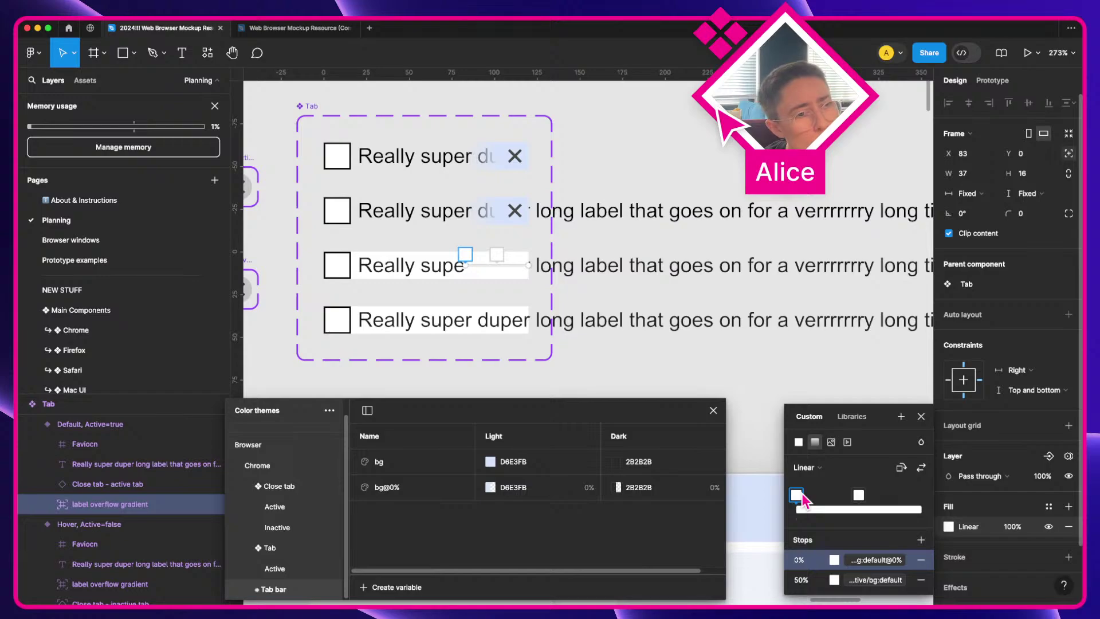
pyautogui.press('Escape')
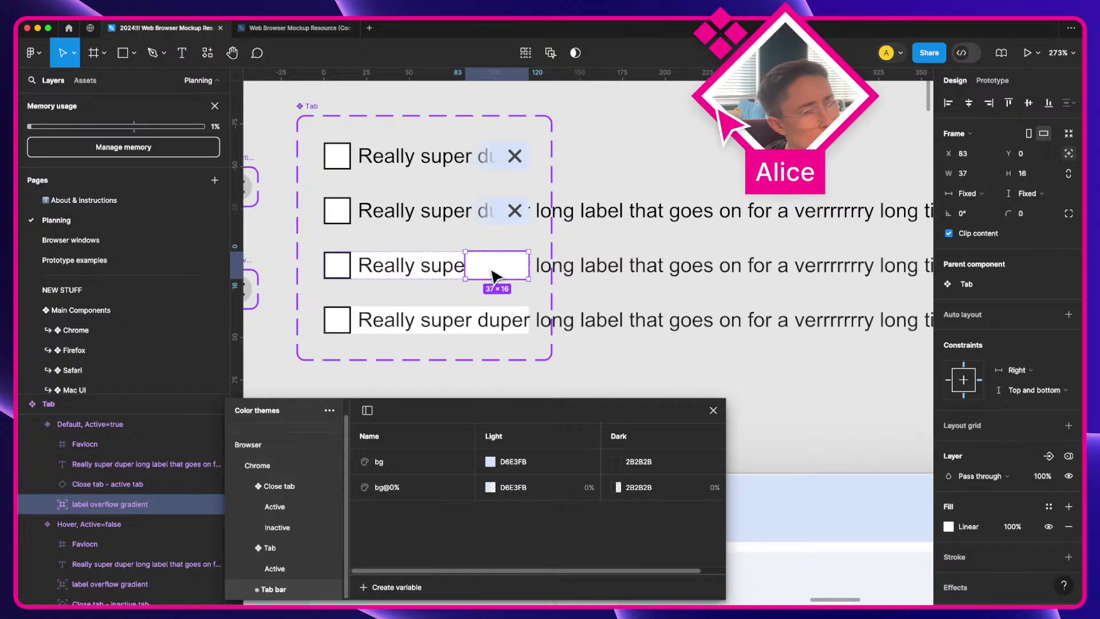
pyautogui.click(948, 526)
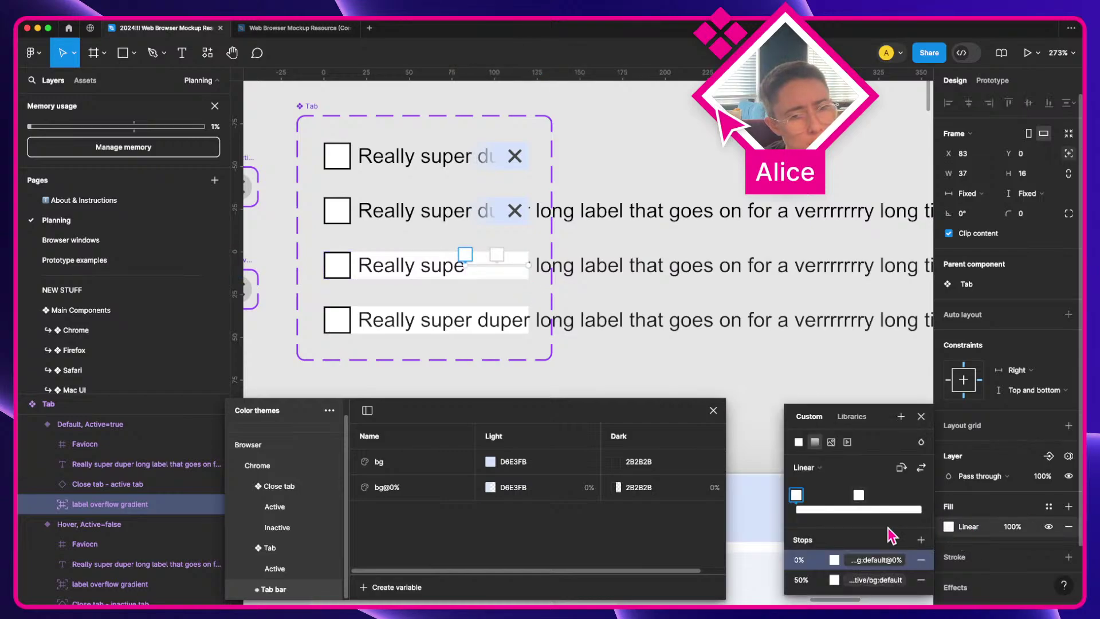
pyautogui.click(874, 559)
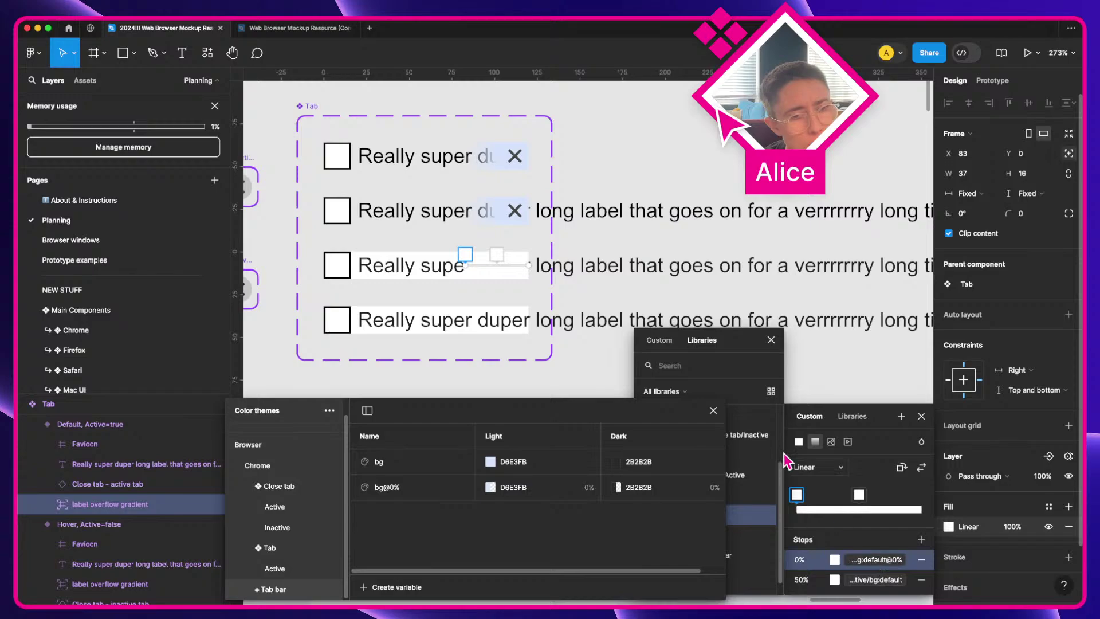
# Step: Set the Tab Active bg:default@0% Light colour to 0% opacity
pyautogui.click(404, 497)
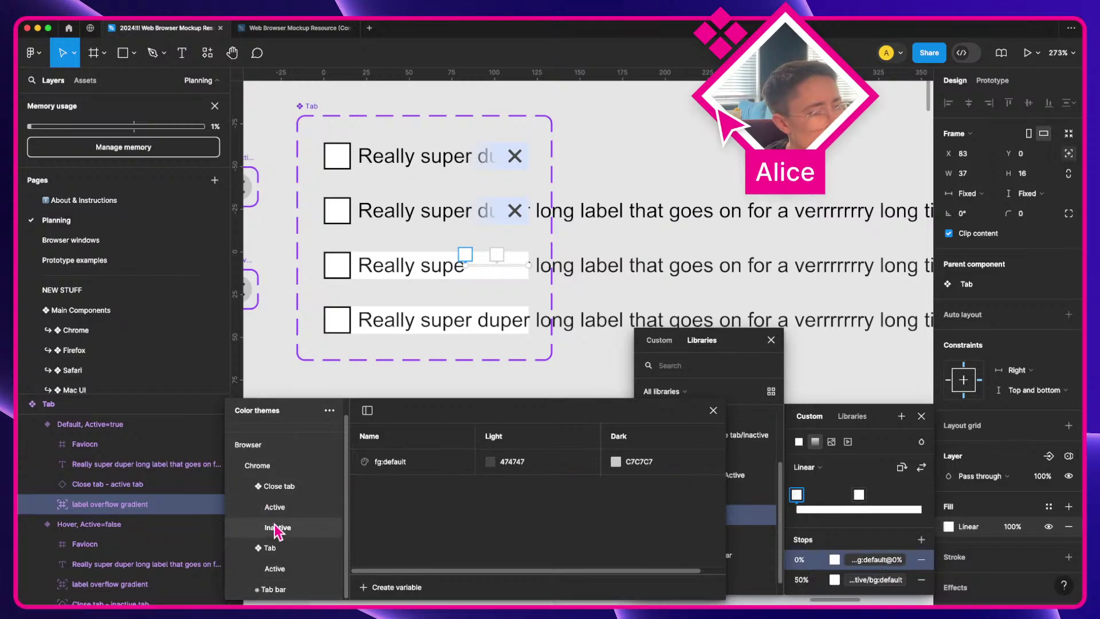
pyautogui.click(280, 488)
pyautogui.scroll(-3, 367, 547)
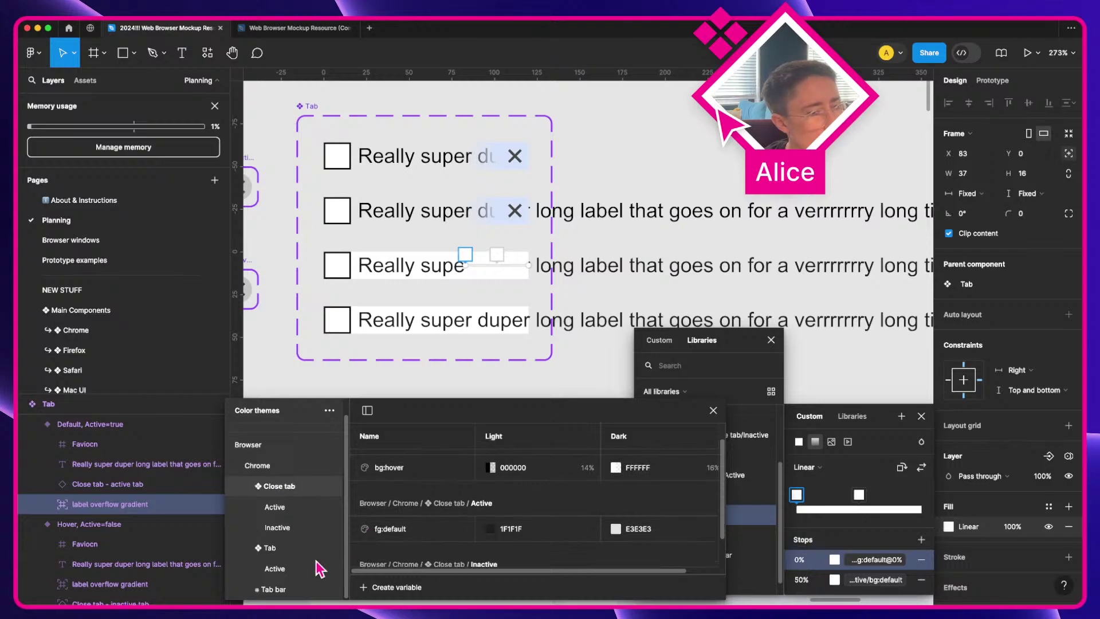
pyautogui.click(294, 551)
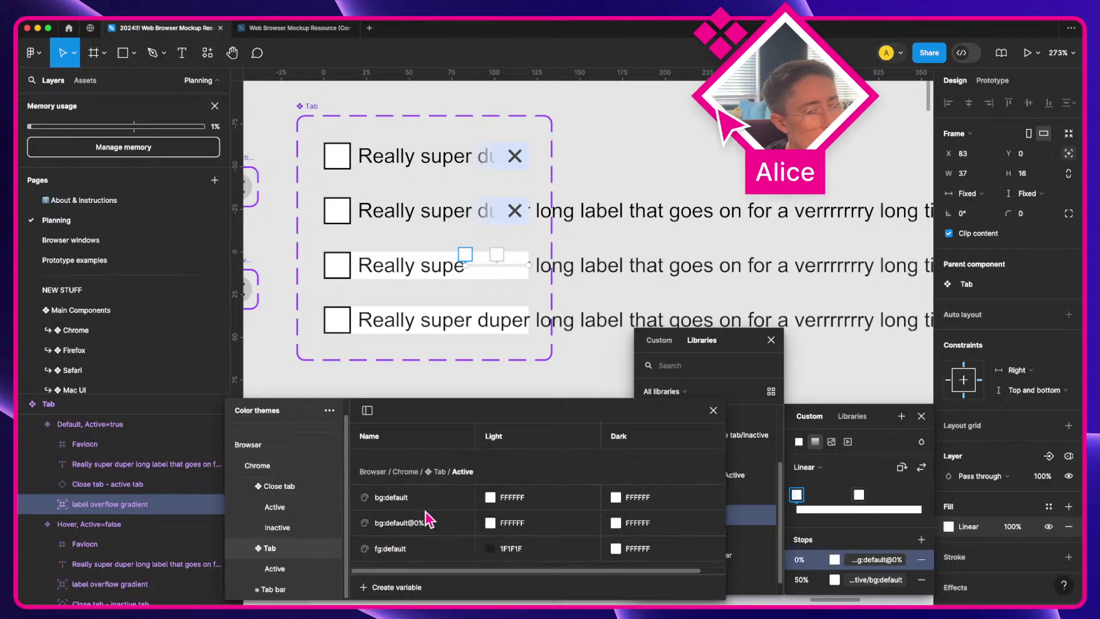
pyautogui.click(459, 519)
pyautogui.click(491, 523)
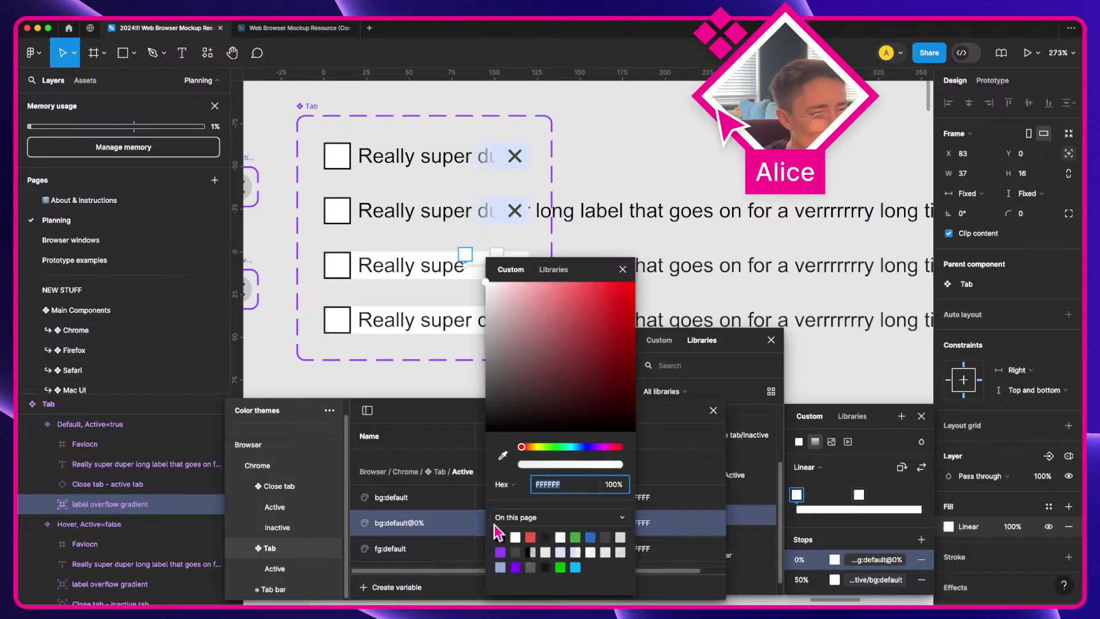
pyautogui.click(547, 482)
pyautogui.write('0')
pyautogui.press('Return')
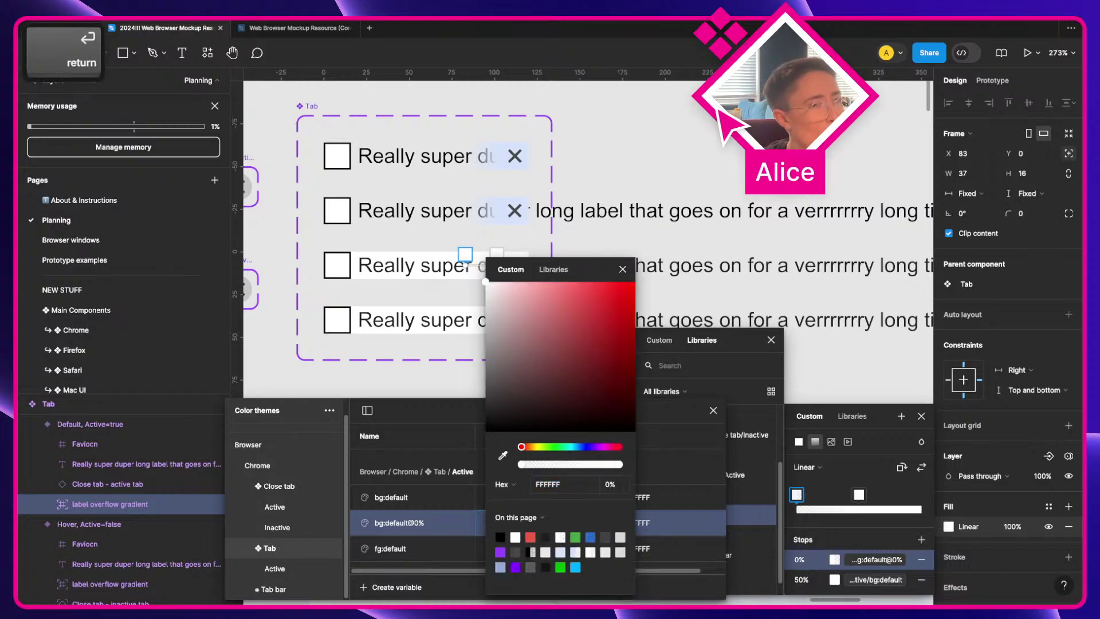
pyautogui.click(623, 269)
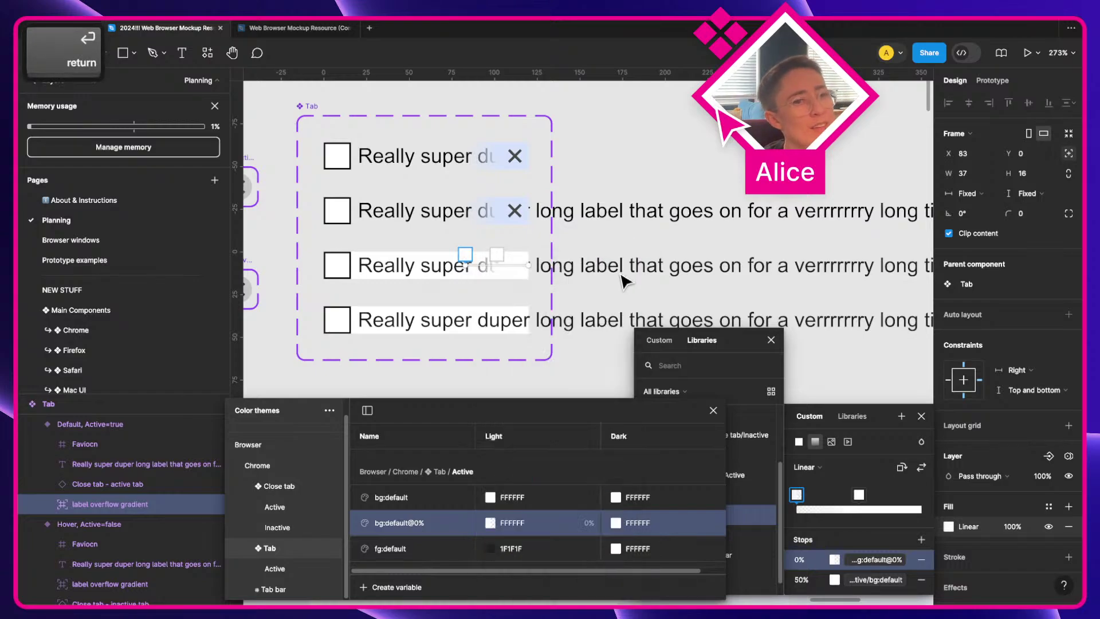
pyautogui.click(771, 340)
pyautogui.hscroll(5, 790, 280)
pyautogui.click(773, 268)
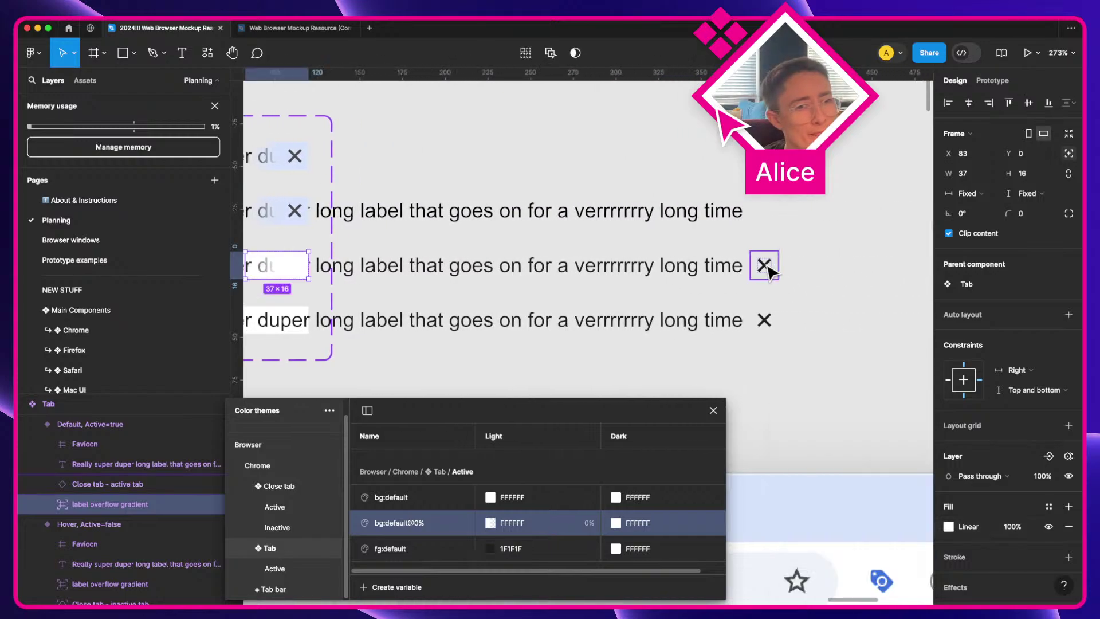
# Step: Pin the third tab's close button absolutely to the right edge
pyautogui.click(767, 263)
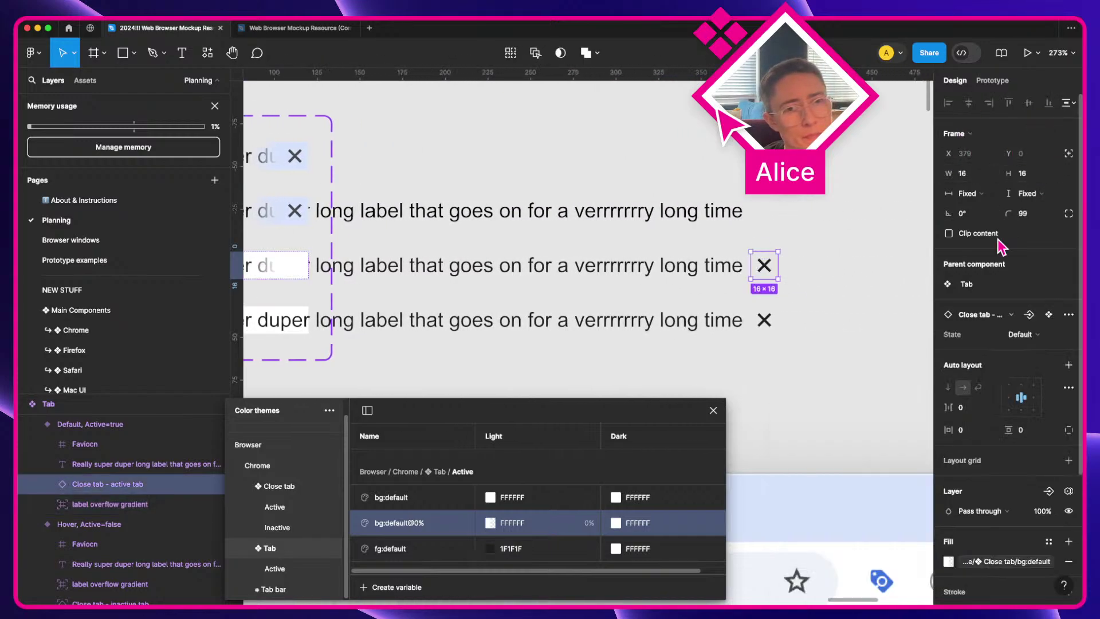
pyautogui.click(1069, 154)
pyautogui.click(989, 104)
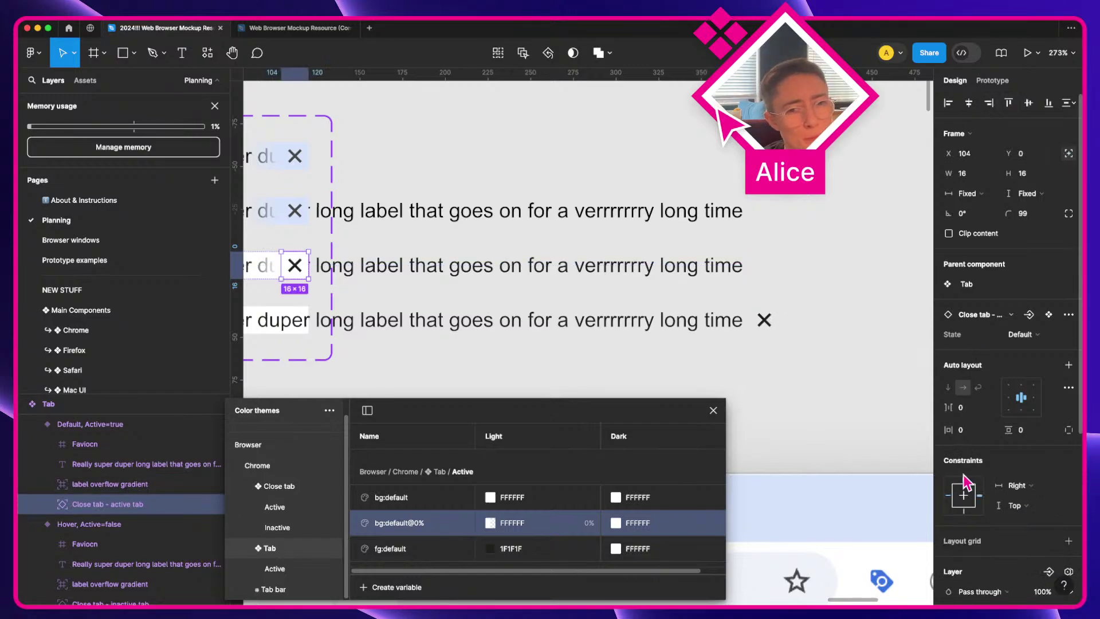
pyautogui.press('super')
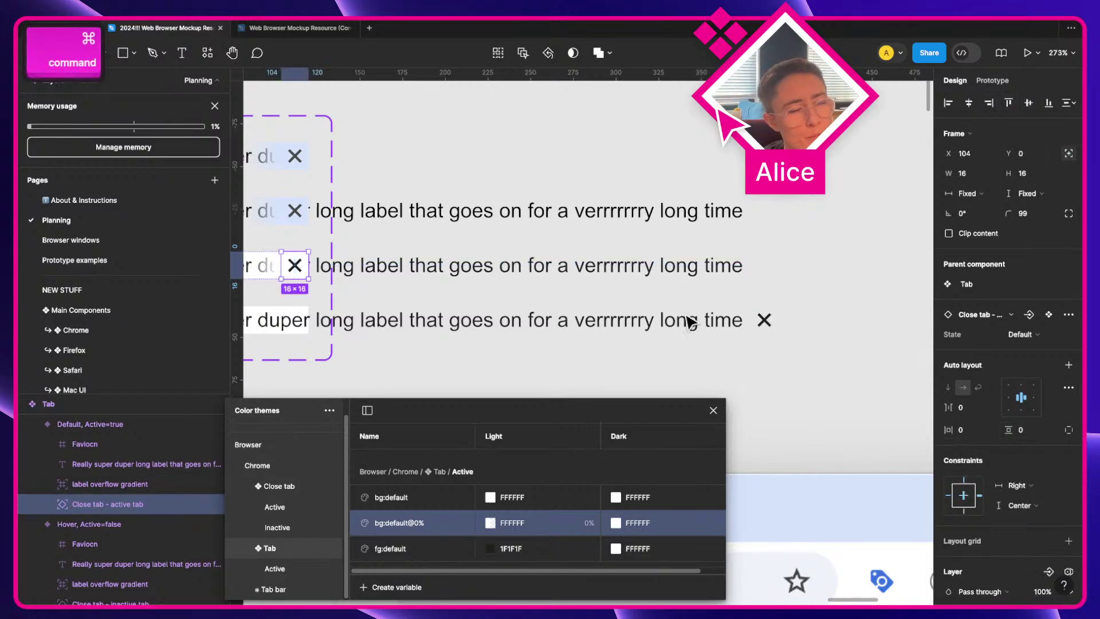
# Step: Paste the overflow gradient into Hover, Active=true and make its close button absolute
pyautogui.hscroll(-3, 651, 295)
pyautogui.click(367, 279)
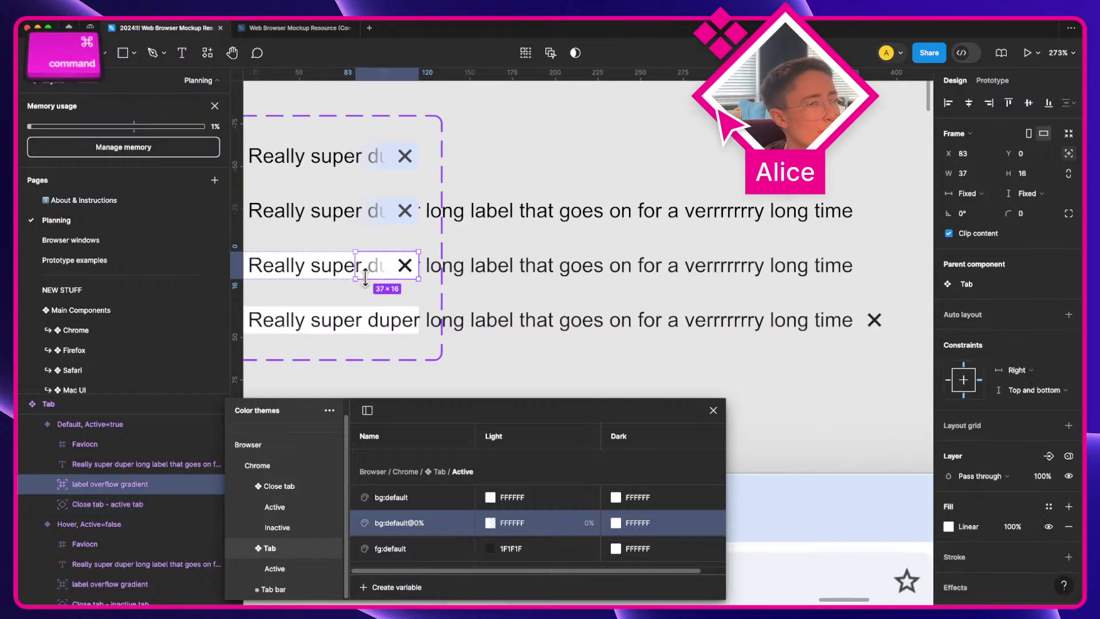
pyautogui.press('super+c')
pyautogui.click(377, 327)
pyautogui.press('super+v')
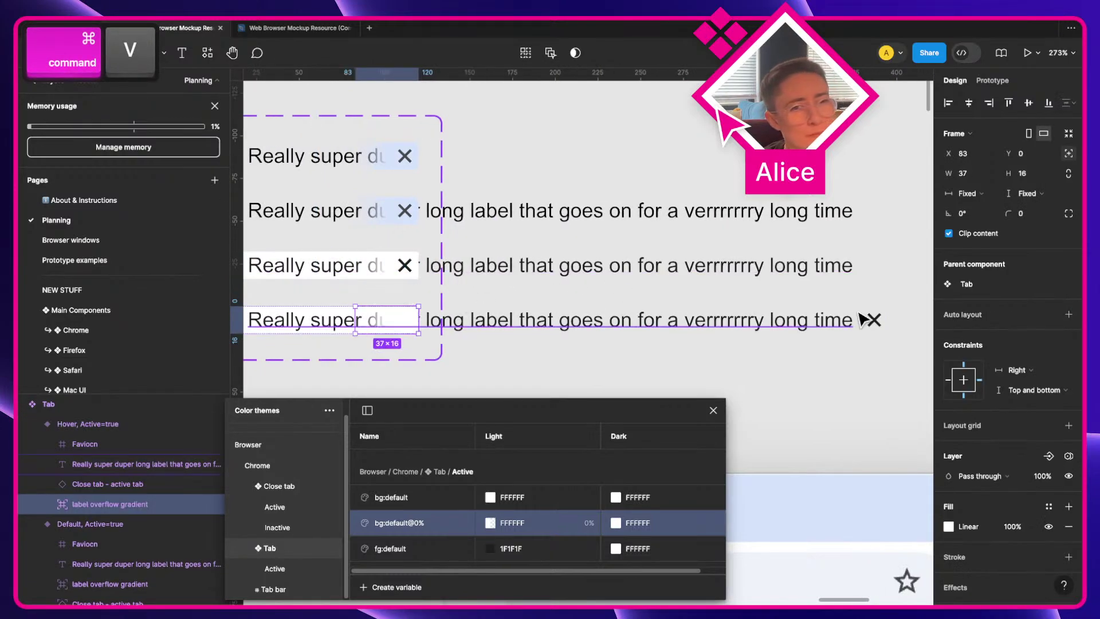
pyautogui.click(874, 318)
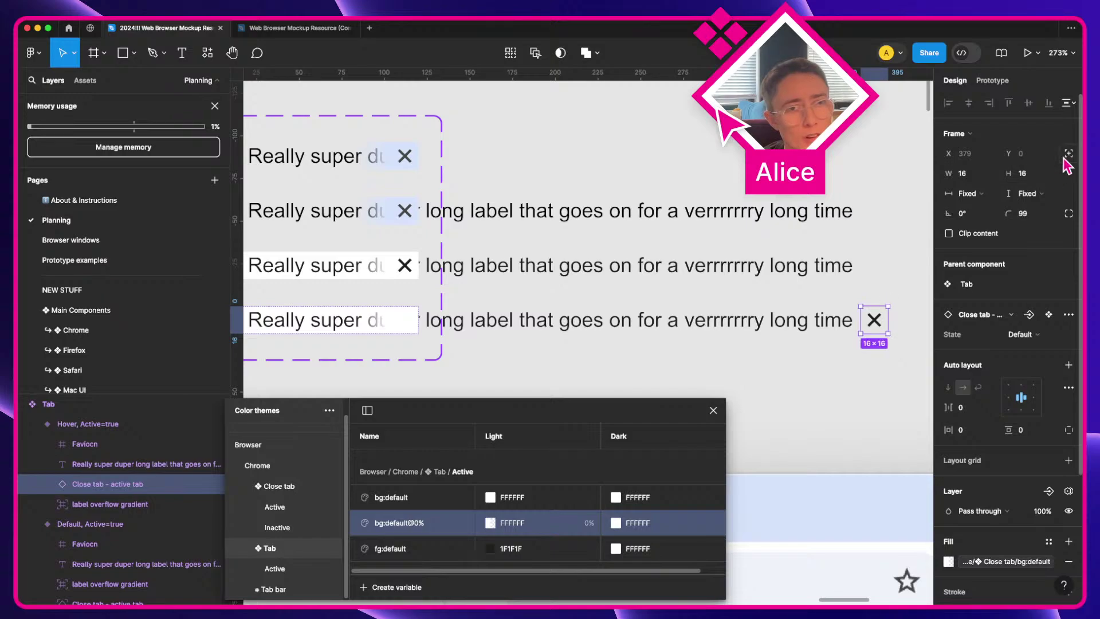
pyautogui.click(1068, 153)
pyautogui.press('super')
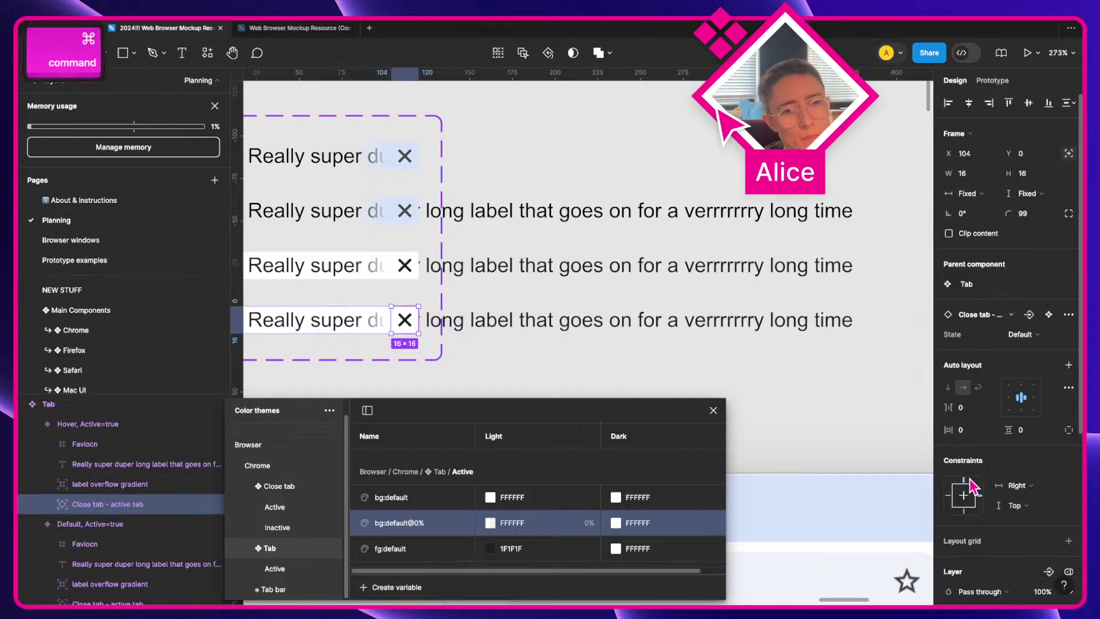
# Step: Turn on Clip content for the second, third and fourth Tab variants
pyautogui.click(674, 162)
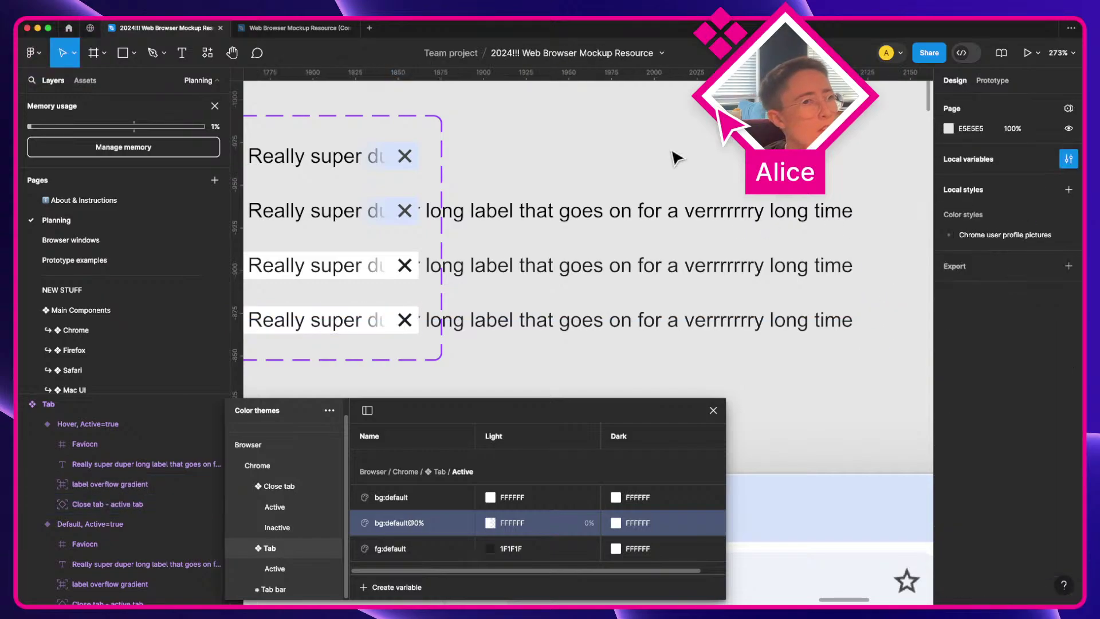
pyautogui.click(350, 211)
pyautogui.keyDown('shift'); pyautogui.click(351, 269); pyautogui.keyUp('shift')
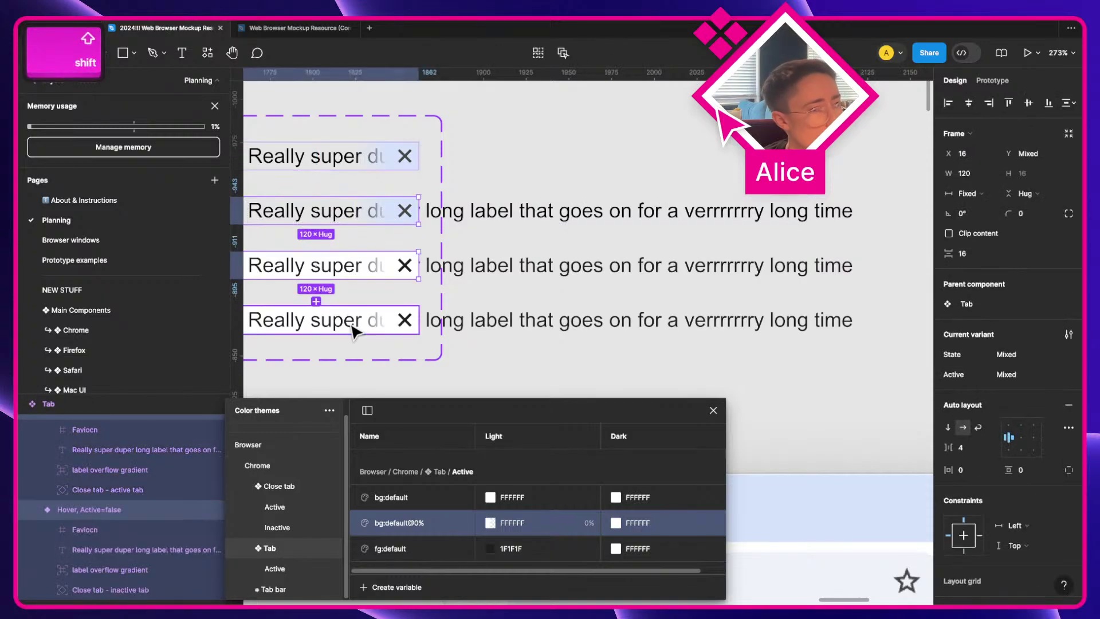
pyautogui.keyDown('shift'); pyautogui.click(350, 321); pyautogui.keyUp('shift')
pyautogui.click(960, 234)
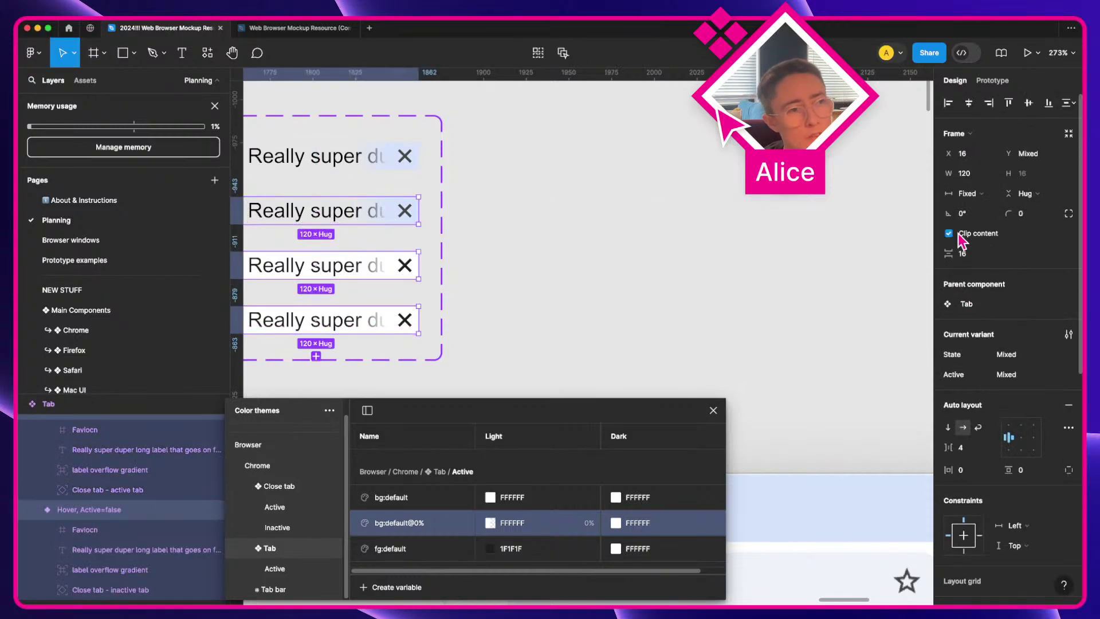
pyautogui.click(607, 203)
pyautogui.hscroll(-3, 587, 209)
pyautogui.hscroll(-1, 585, 218)
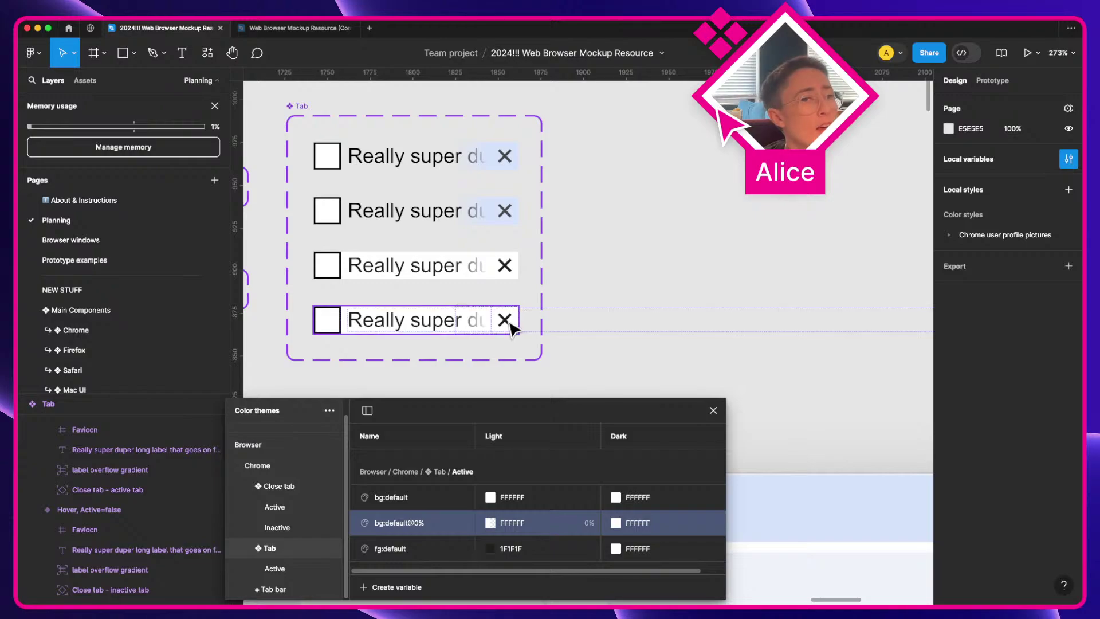
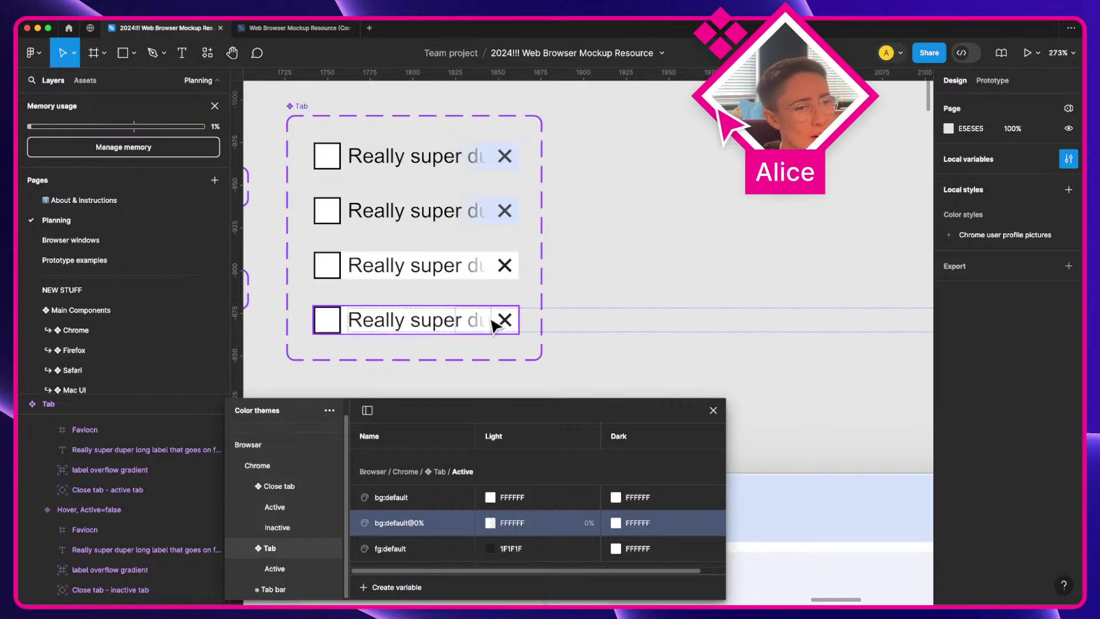
# Step: Inspect the fourth and first Tab variants, including the first variant's prototype settings
pyautogui.hscroll(-3, 503, 364)
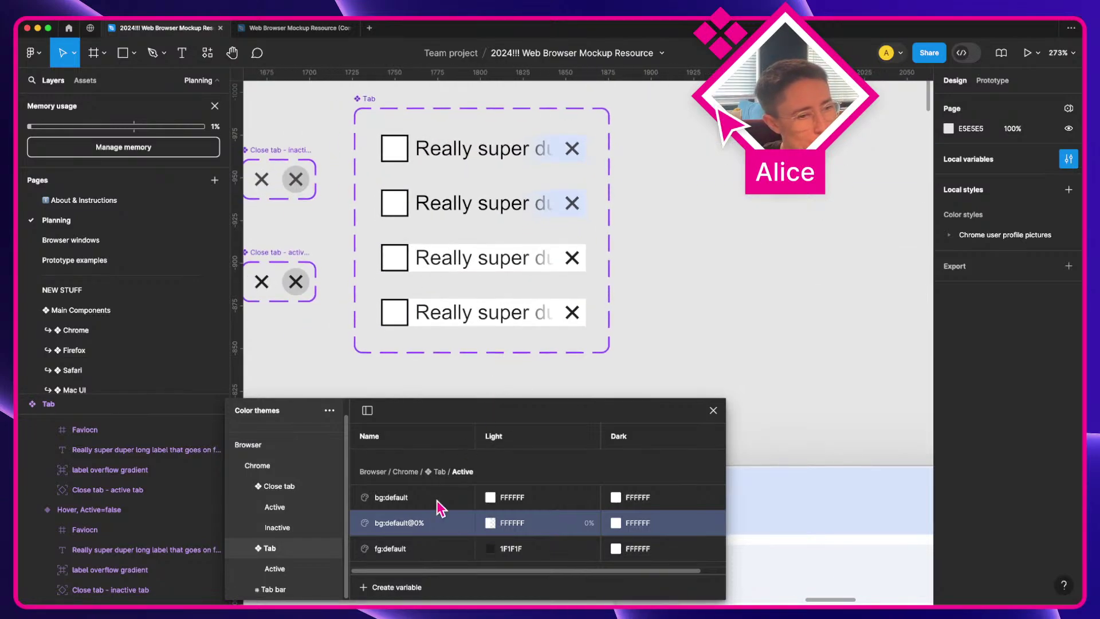
pyautogui.click(498, 321)
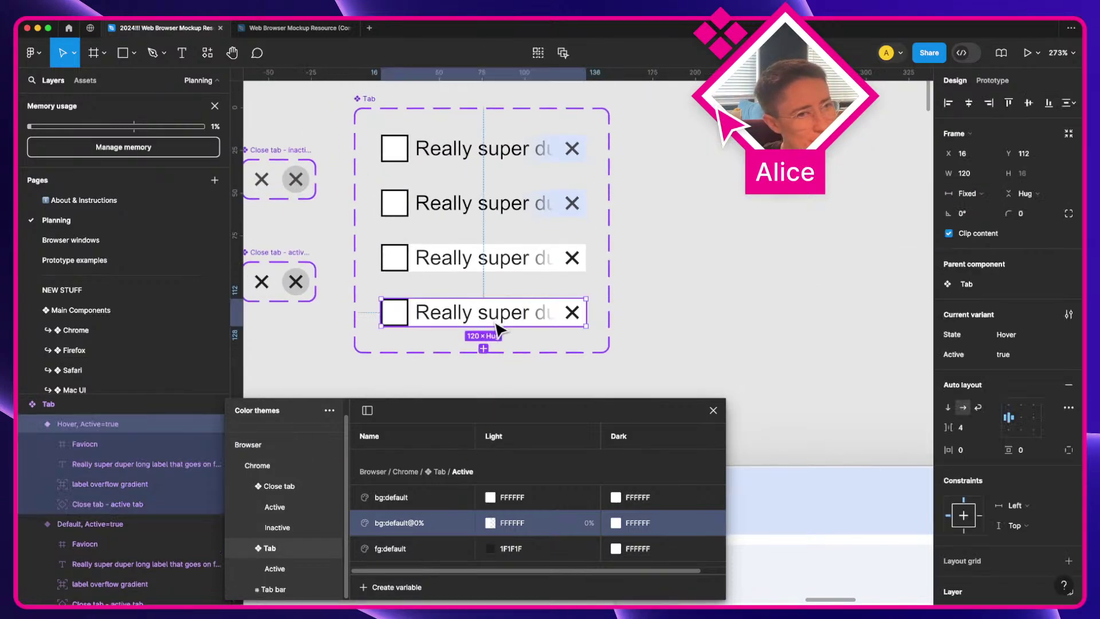
pyautogui.scroll(1, 498, 324)
pyautogui.scroll(-1, 497, 328)
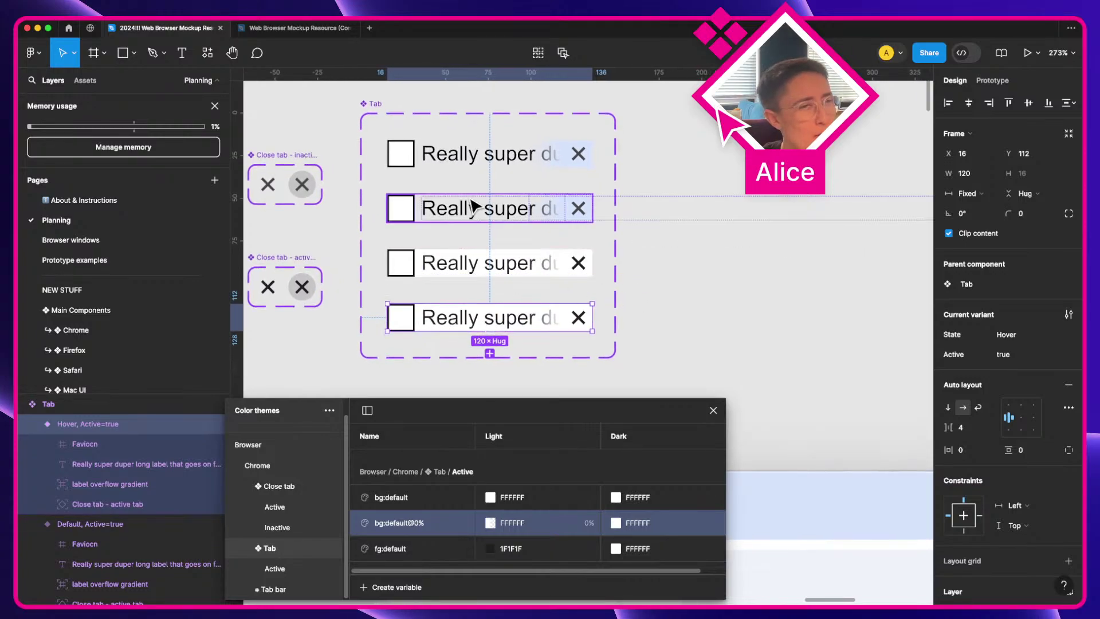
pyautogui.hscroll(2, 634, 191)
pyautogui.click(452, 158)
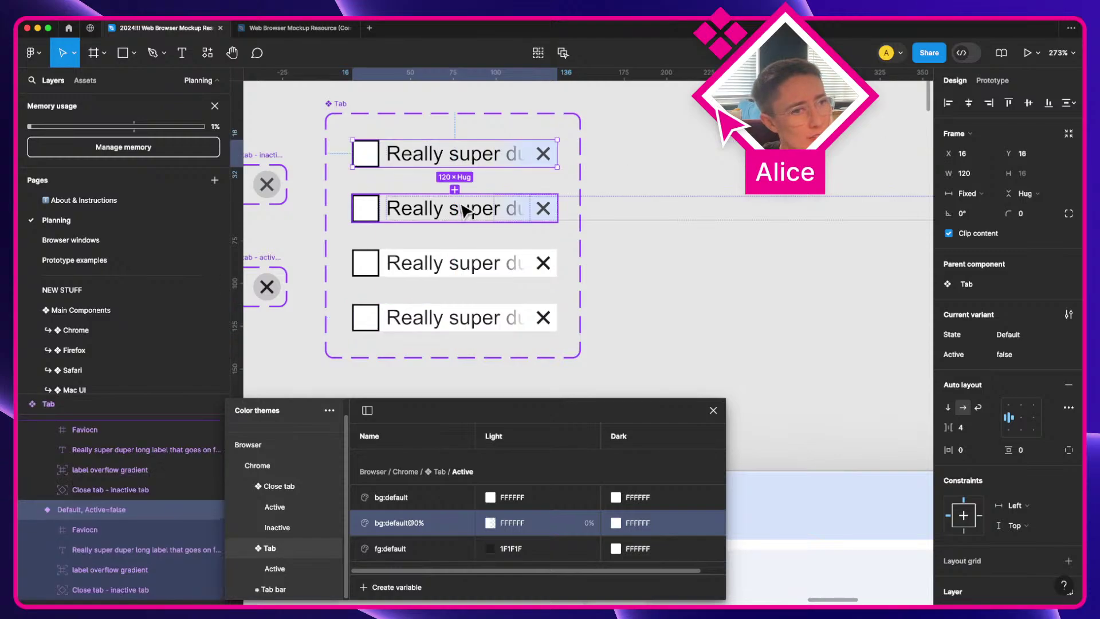
pyautogui.click(999, 81)
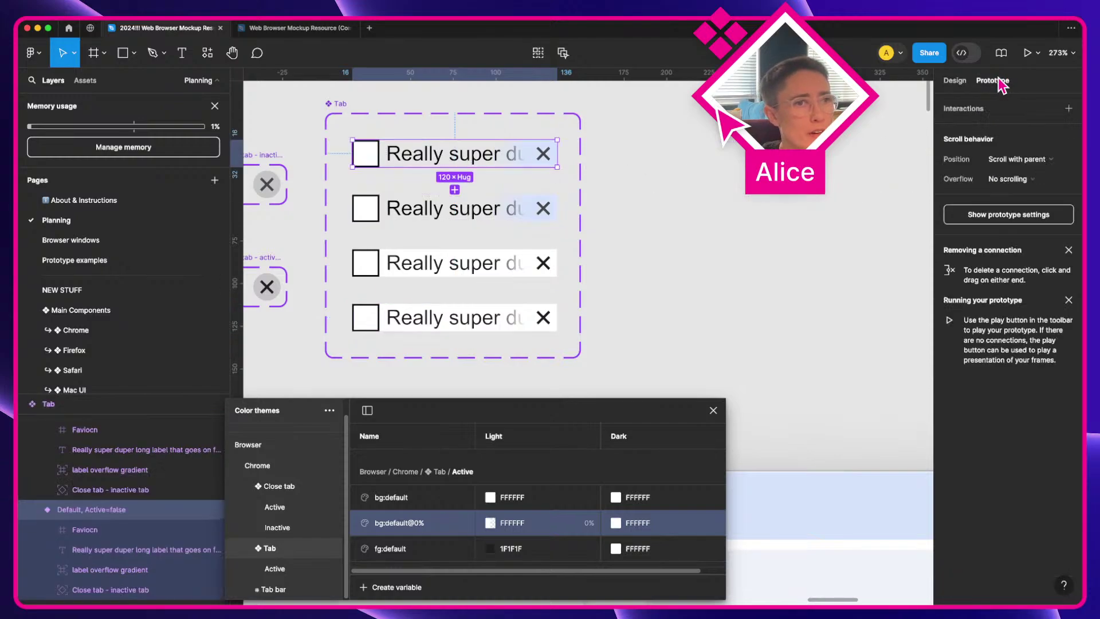
pyautogui.scroll(-3, 606, 166)
pyautogui.scroll(4, 606, 166)
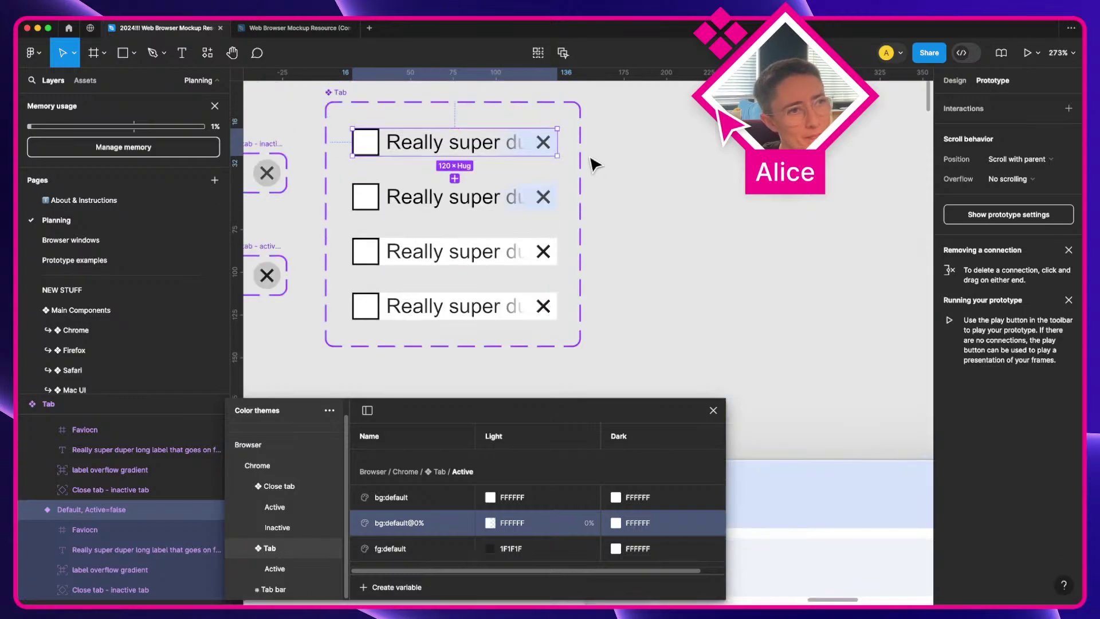
pyautogui.click(954, 80)
# Step: Delete the Hover, Active=true variant from the Tab set
pyautogui.click(391, 250)
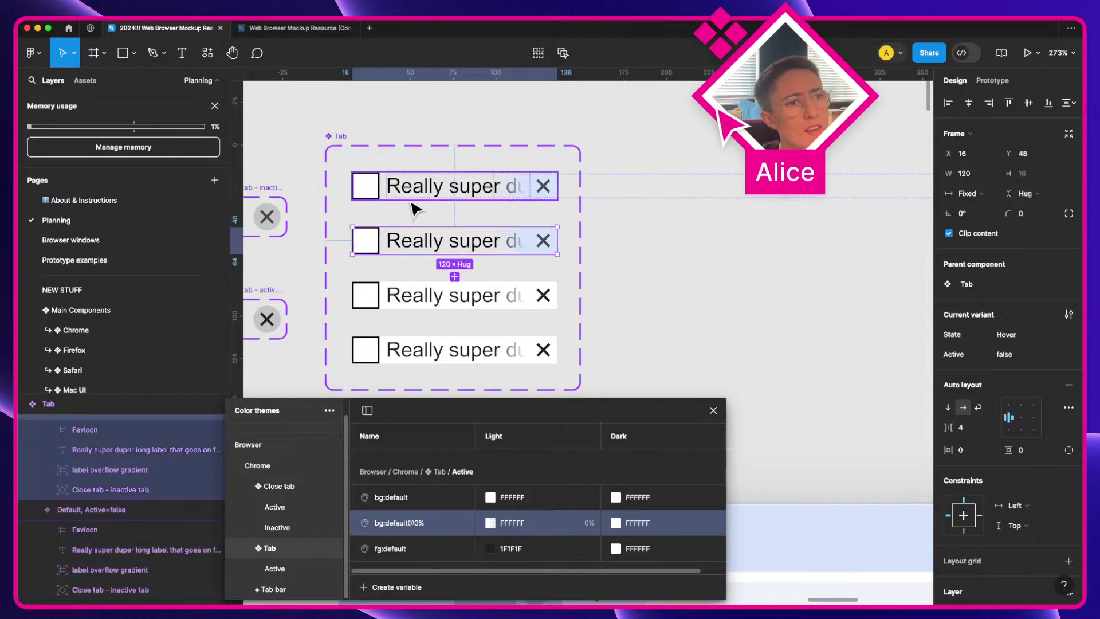
pyautogui.click(420, 302)
pyautogui.click(423, 363)
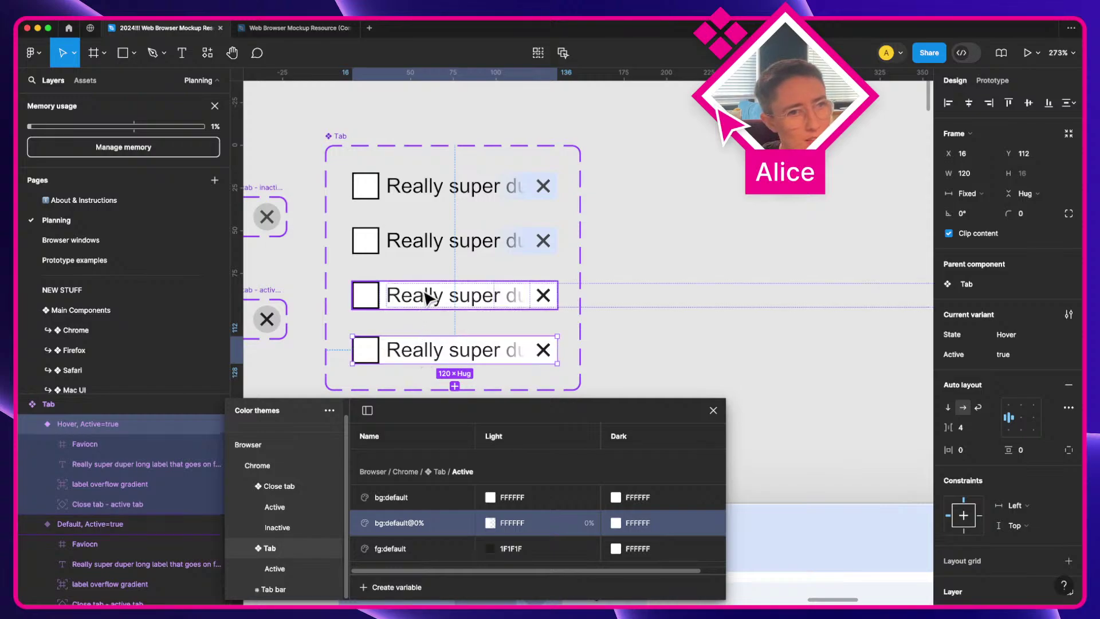
pyautogui.click(427, 293)
pyautogui.click(431, 356)
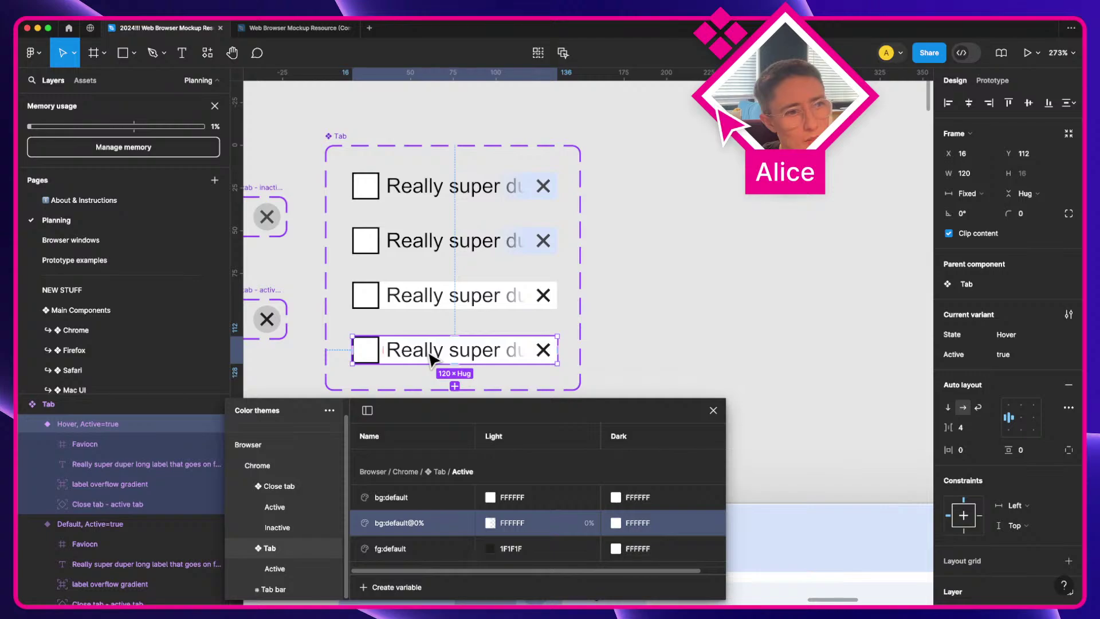
pyautogui.press('Delete')
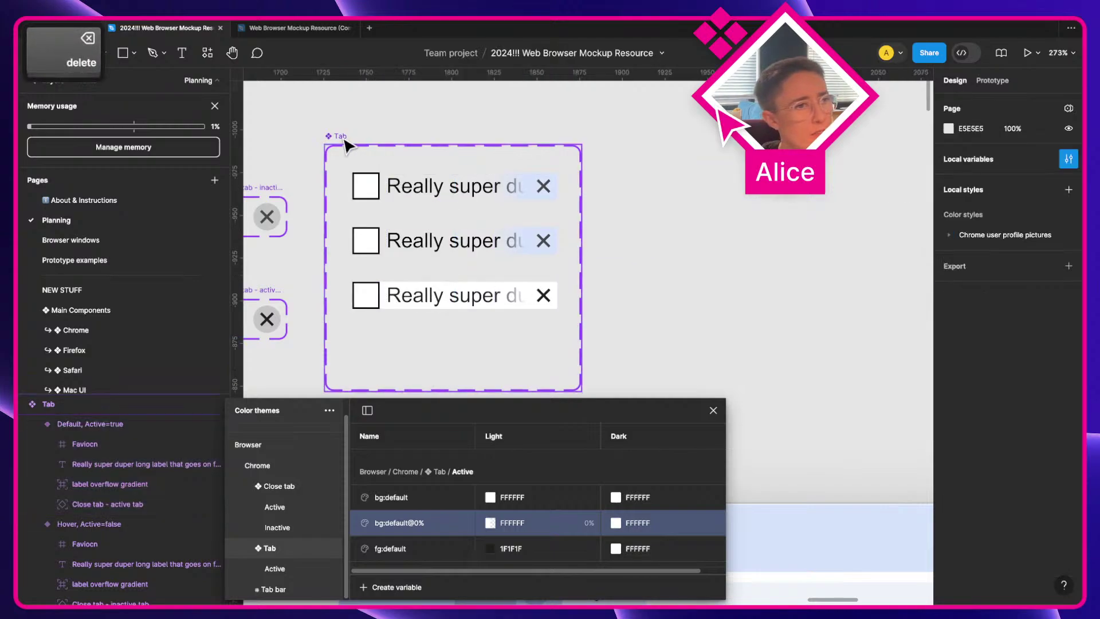
# Step: Try auto layout on the Tab component set with padding 16, then remove it
pyautogui.click(344, 143)
pyautogui.hotkey('shift', 'a')
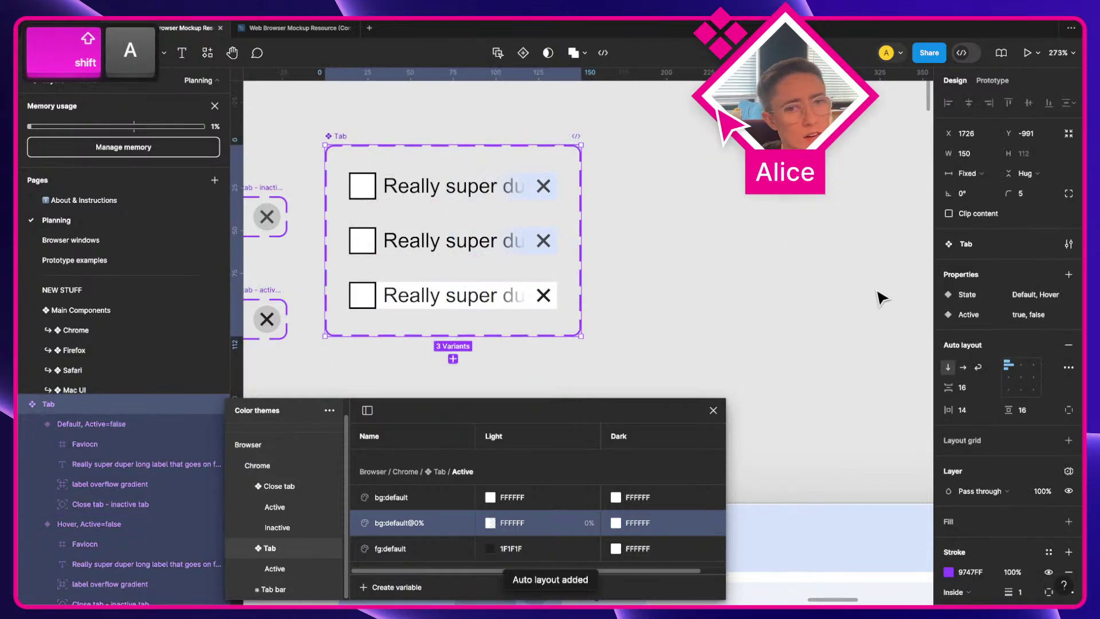
pyautogui.click(972, 419)
pyautogui.press('Up')
pyautogui.press('Up')
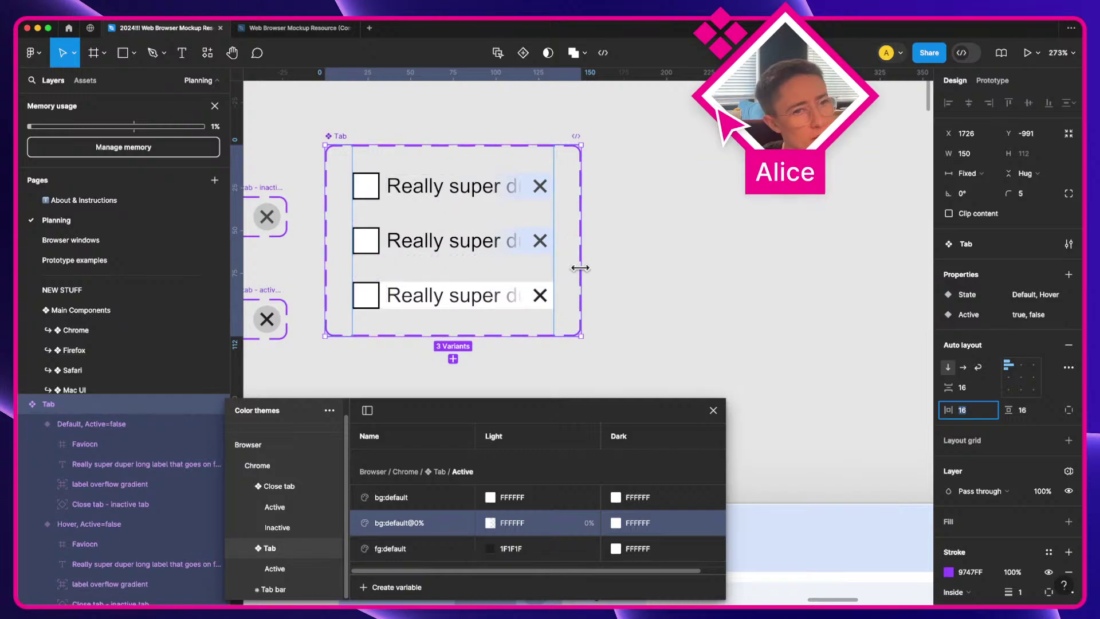
pyautogui.click(1069, 345)
pyautogui.press('super')
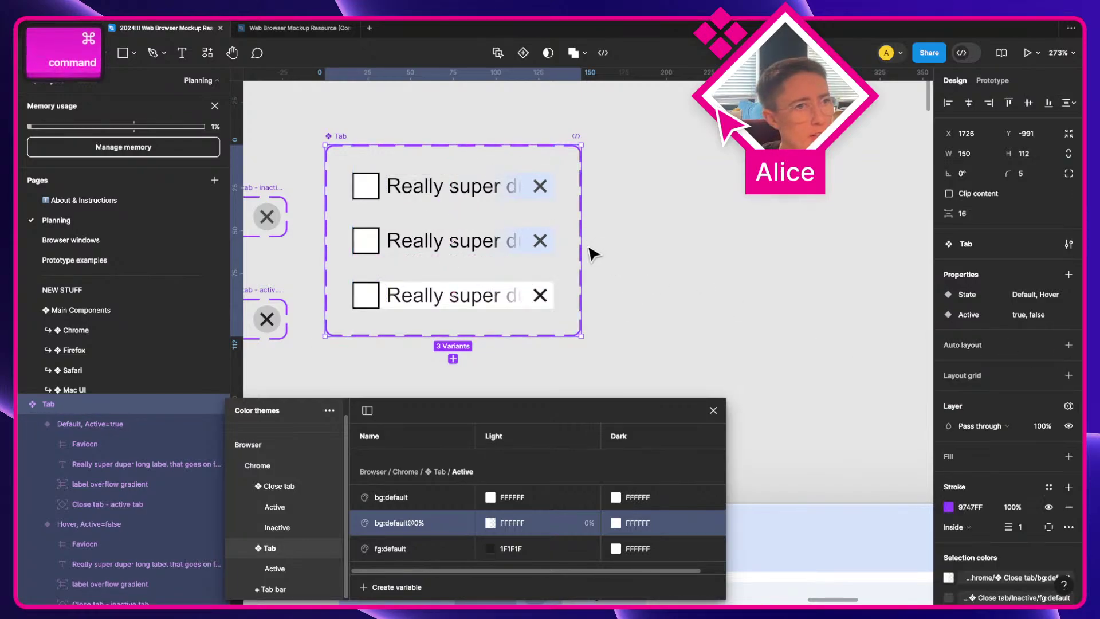
# Step: Widen the Tab component set to 330 and position the Hover variant beside the first
pyautogui.moveTo(582, 246); pyautogui.dragTo(889, 256)
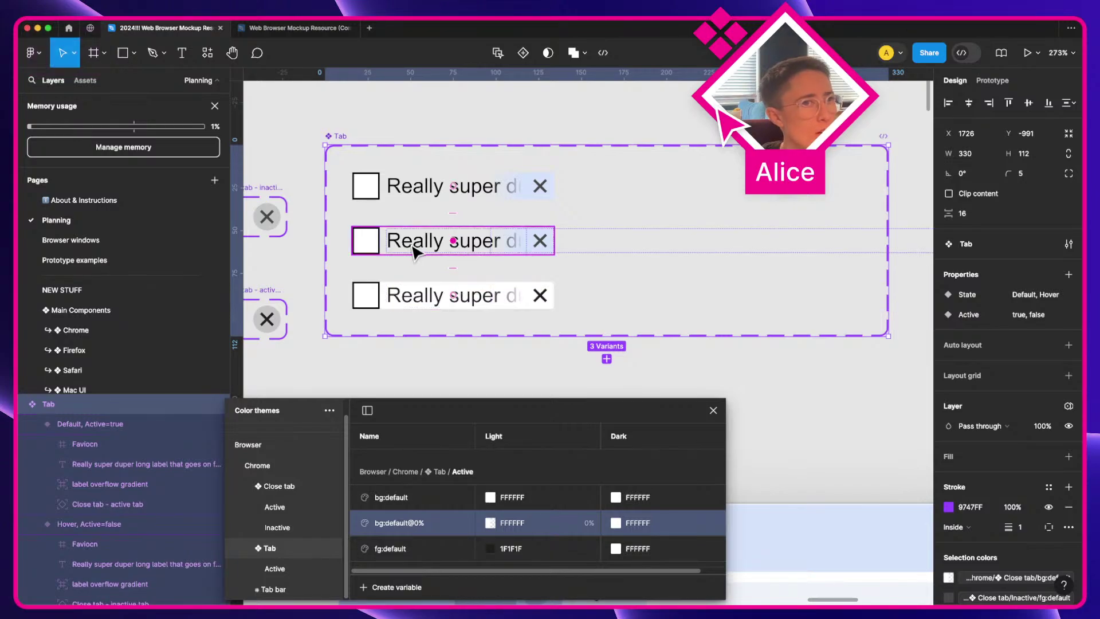
pyautogui.moveTo(415, 252); pyautogui.dragTo(676, 198)
pyautogui.press('super+z')
pyautogui.click(436, 256)
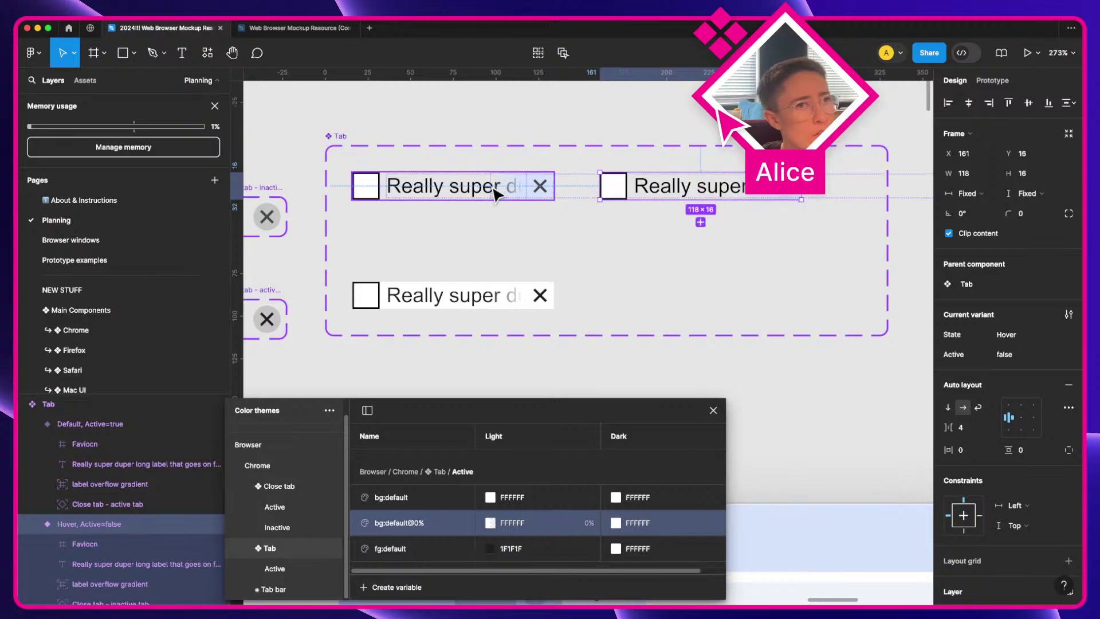
pyautogui.click(496, 195)
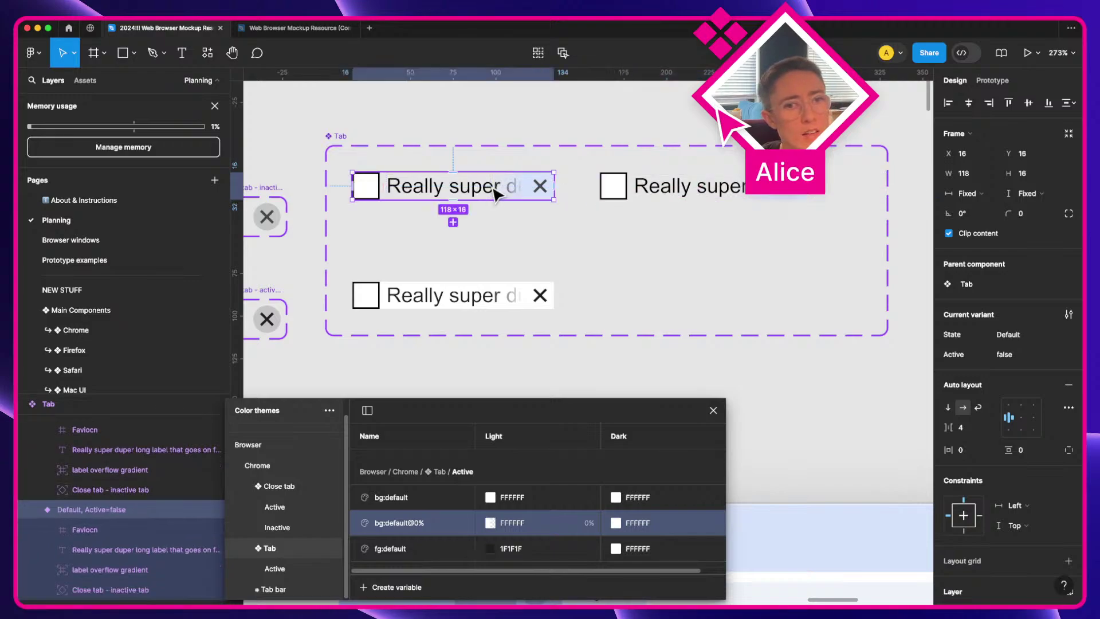
# Step: Compare the prototype settings of the first and Hover tab variants
pyautogui.click(620, 189)
pyautogui.click(1001, 82)
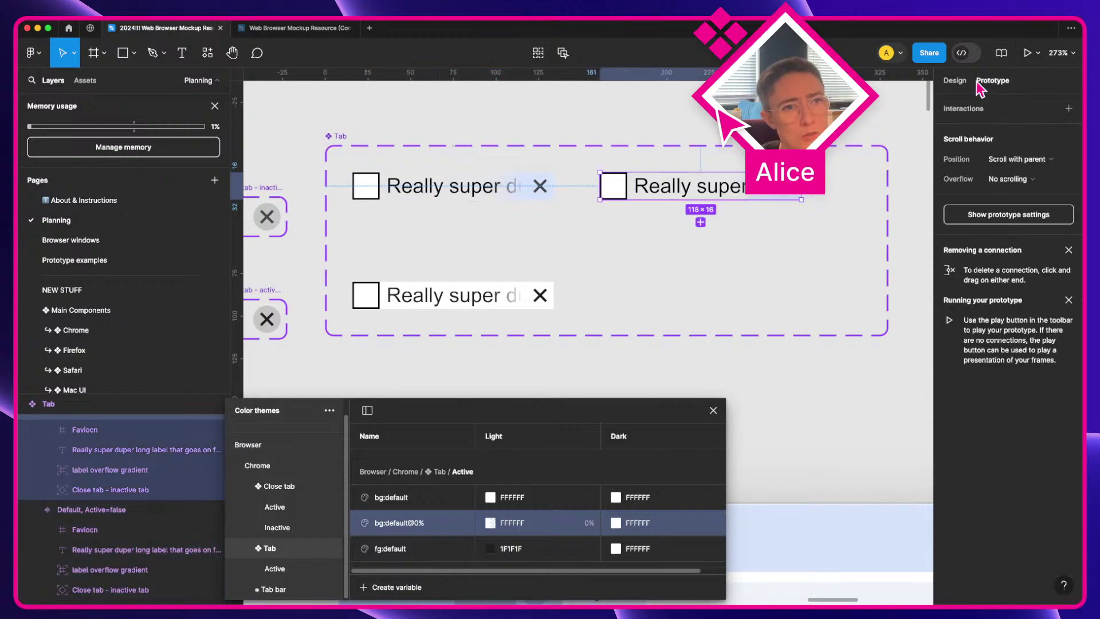
pyautogui.click(955, 81)
pyautogui.click(509, 186)
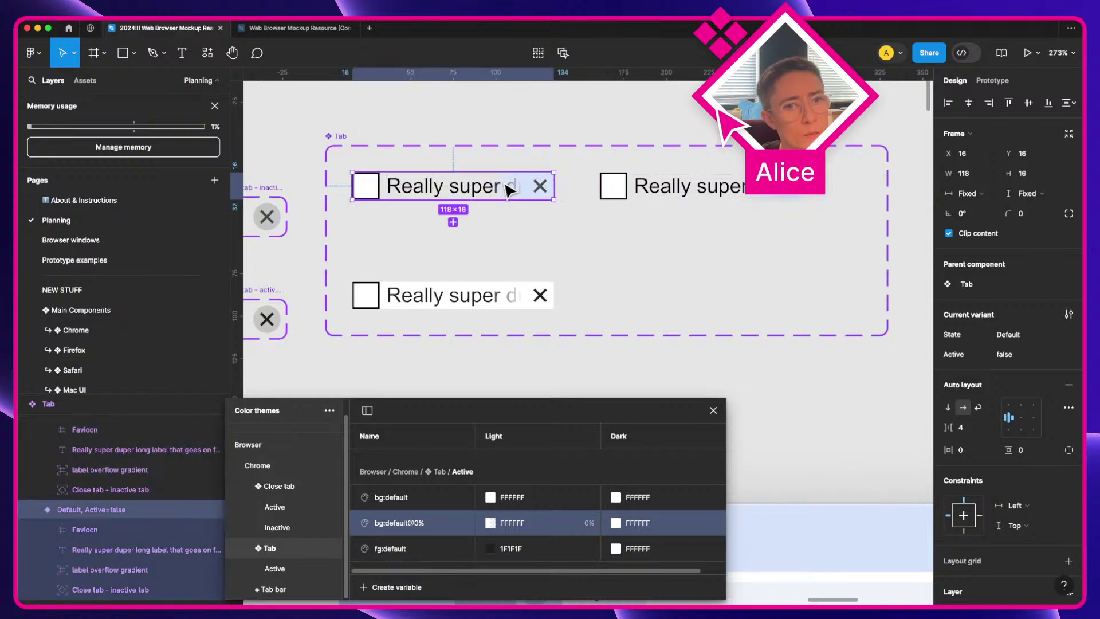
pyautogui.click(655, 187)
pyautogui.click(993, 80)
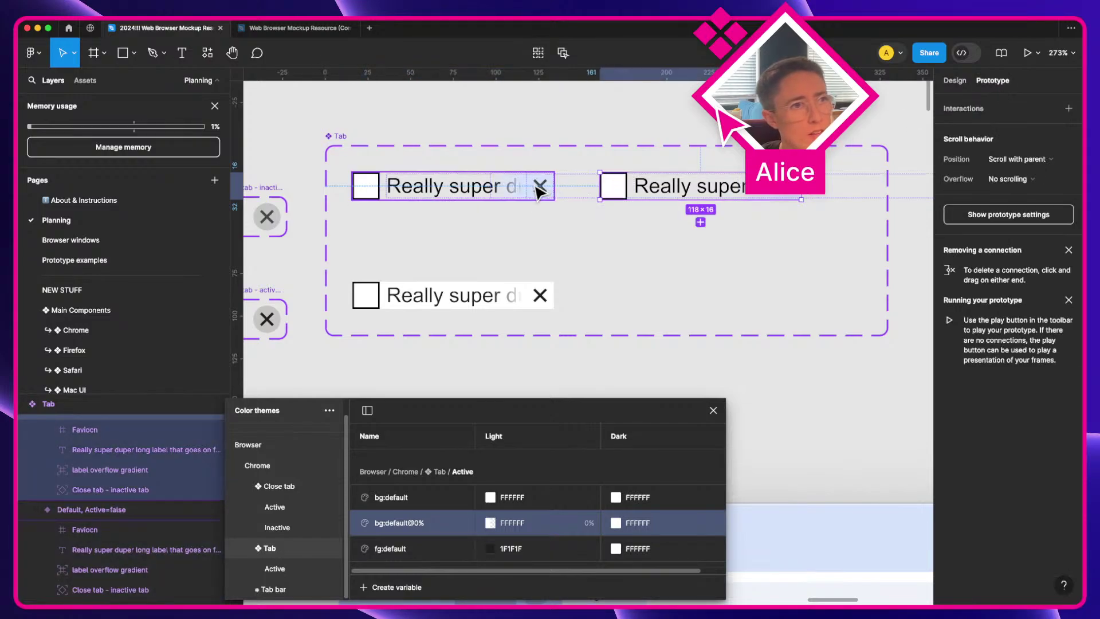
pyautogui.click(553, 188)
# Step: Link the first variant to Hover with a While hovering trigger and close Color themes
pyautogui.moveTo(555, 189); pyautogui.dragTo(623, 193)
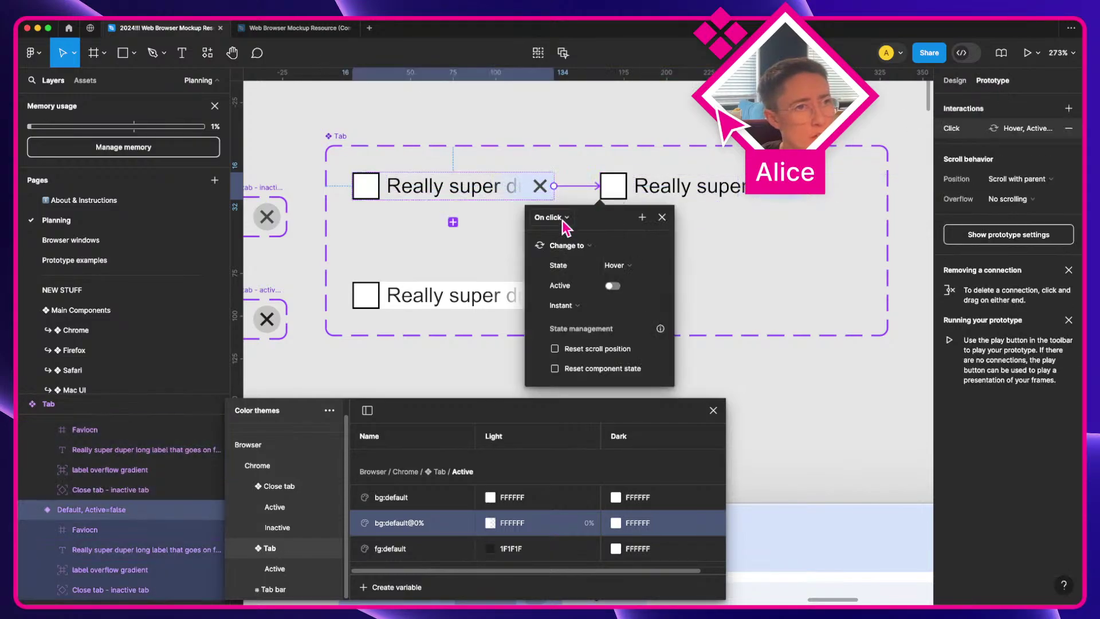
pyautogui.click(565, 221)
pyautogui.click(567, 247)
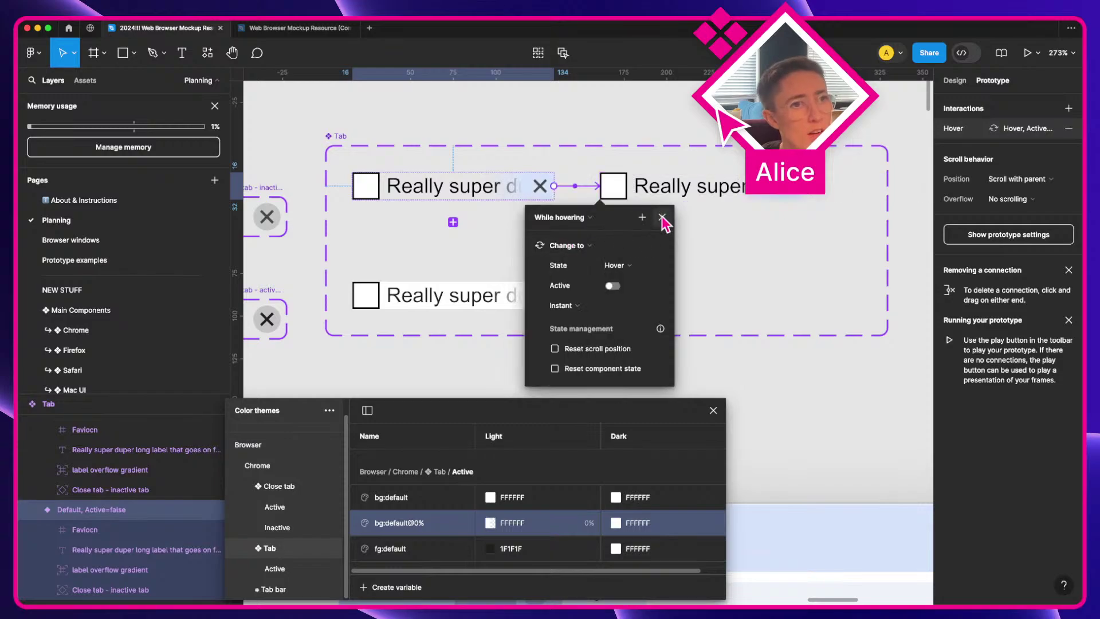
pyautogui.click(663, 218)
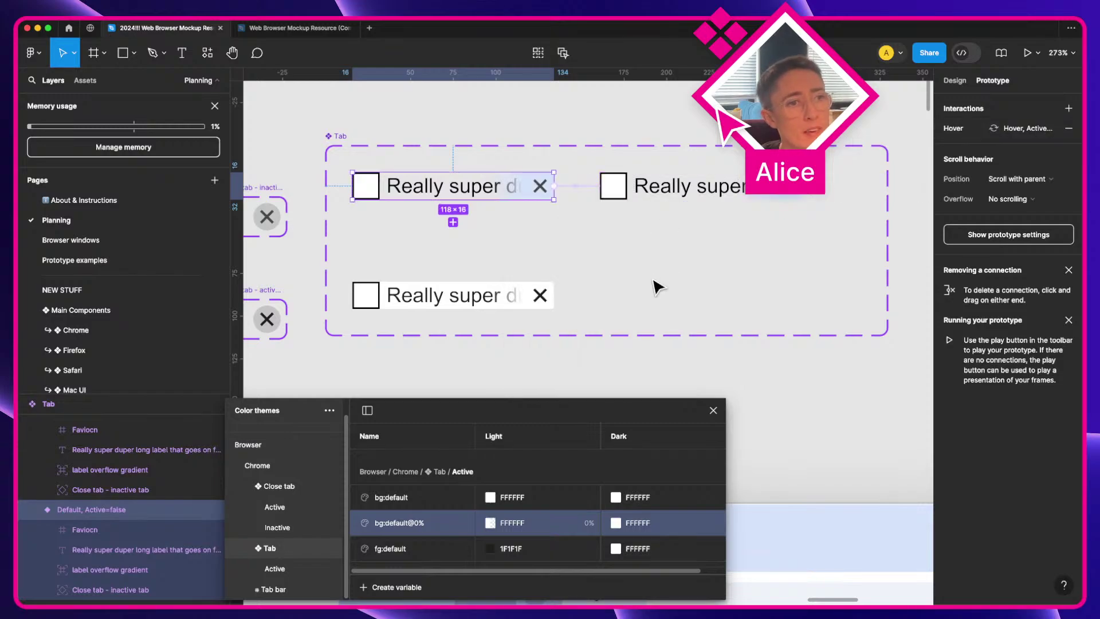
pyautogui.click(713, 410)
pyautogui.scroll(-5, 631, 412)
pyautogui.scroll(-3, 650, 432)
pyautogui.hscroll(-3, 652, 436)
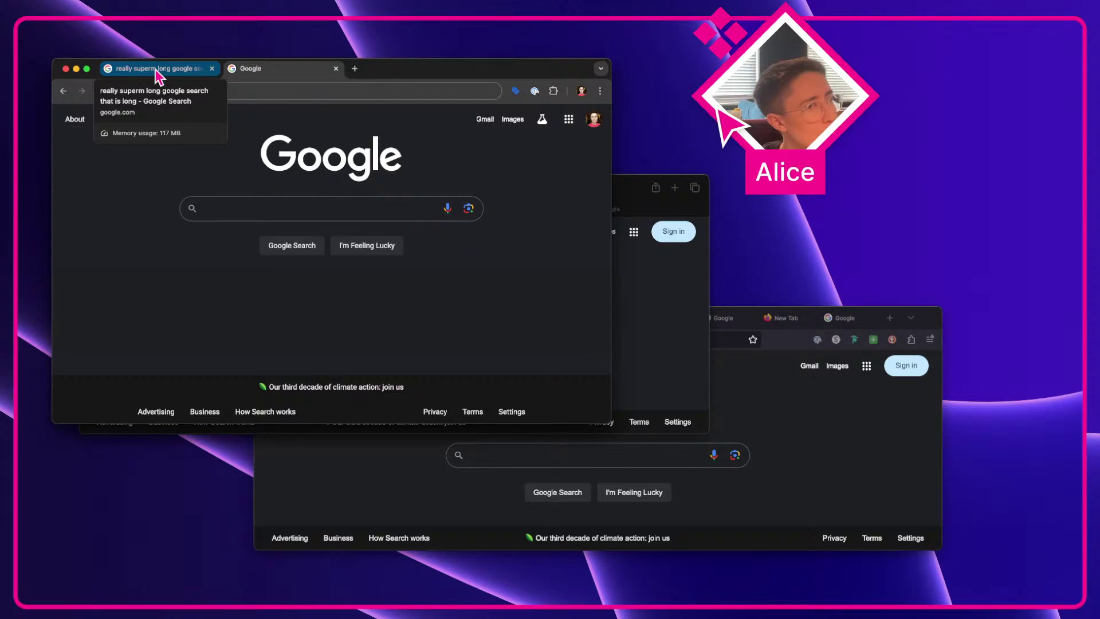
# Step: Screenshot and review the Default variant's clipped label, horizontal auto layout and Clip content settings
pyautogui.press('super+shift+4')
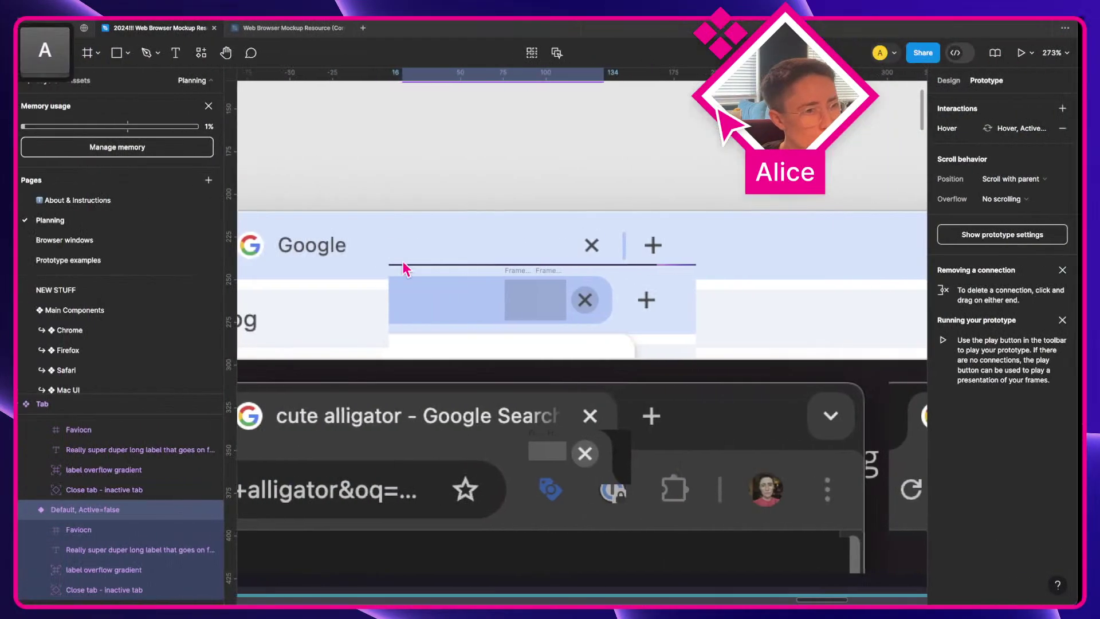
pyautogui.scroll(-3, 625, 300)
pyautogui.hscroll(4, 623, 299)
pyautogui.hscroll(-8, 624, 299)
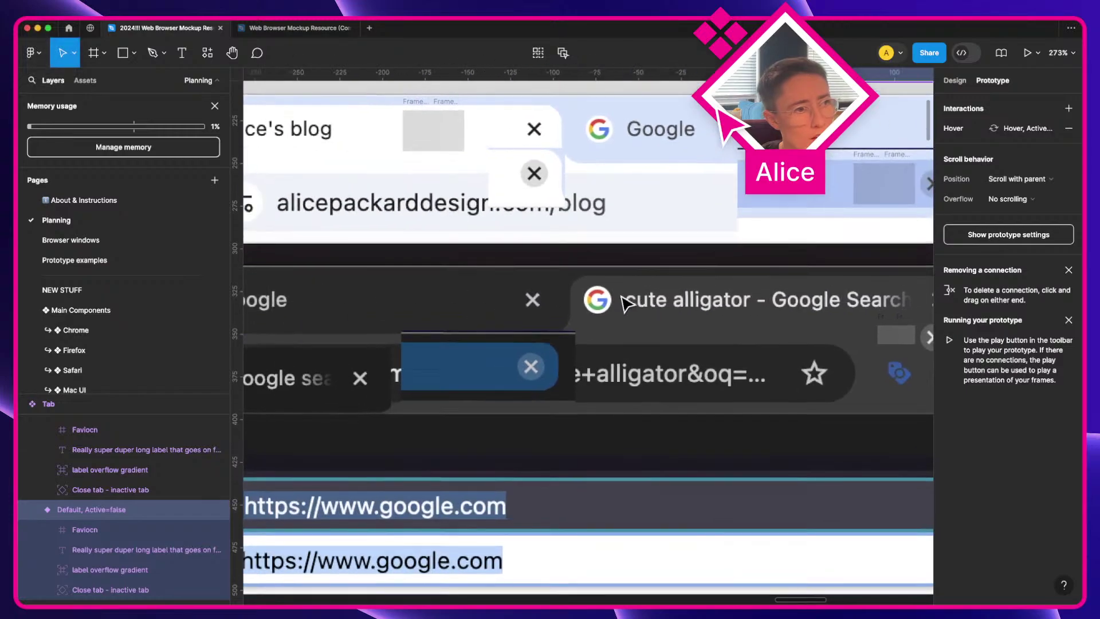
pyautogui.scroll(2, 624, 300)
pyautogui.scroll(3, 647, 187)
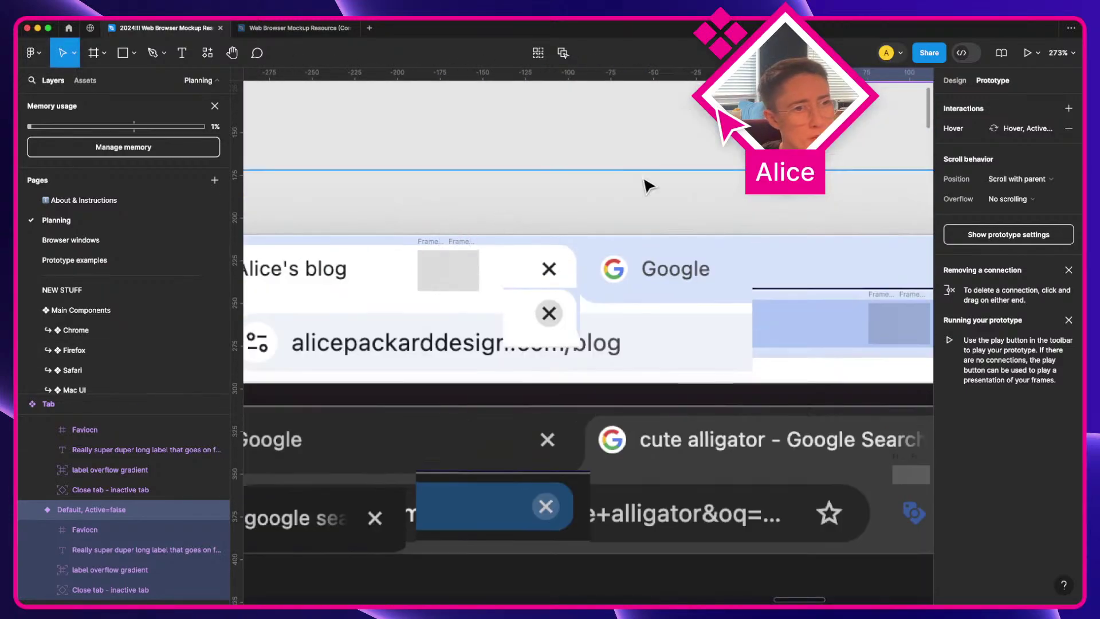
pyautogui.scroll(1, 647, 186)
pyautogui.scroll(-3, 783, 238)
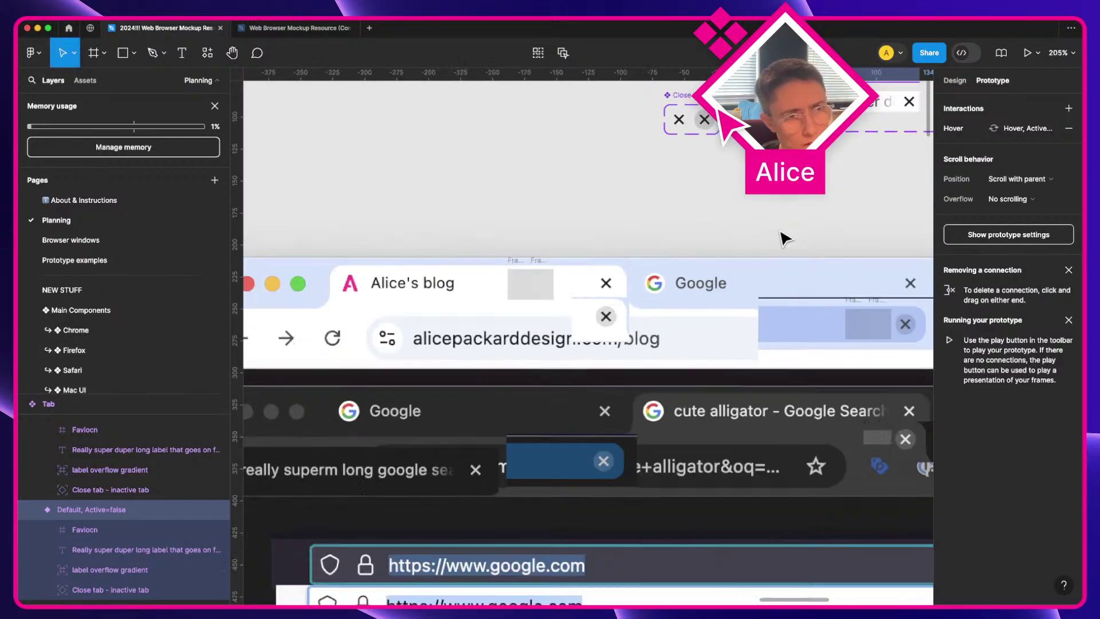
pyautogui.scroll(-4, 782, 239)
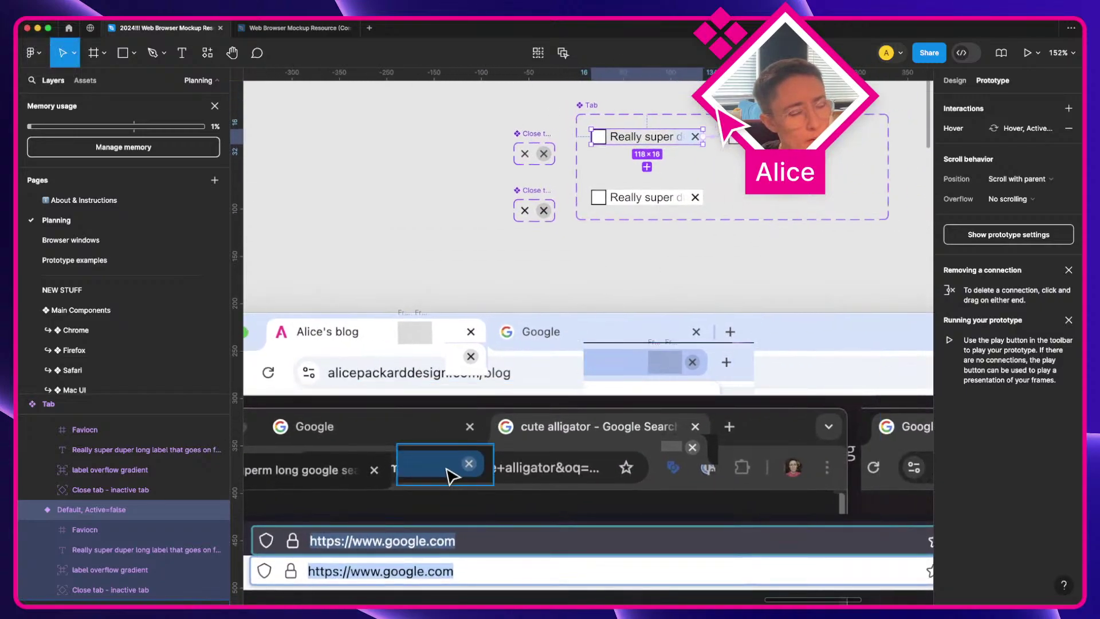
pyautogui.click(965, 85)
pyautogui.scroll(6, 473, 265)
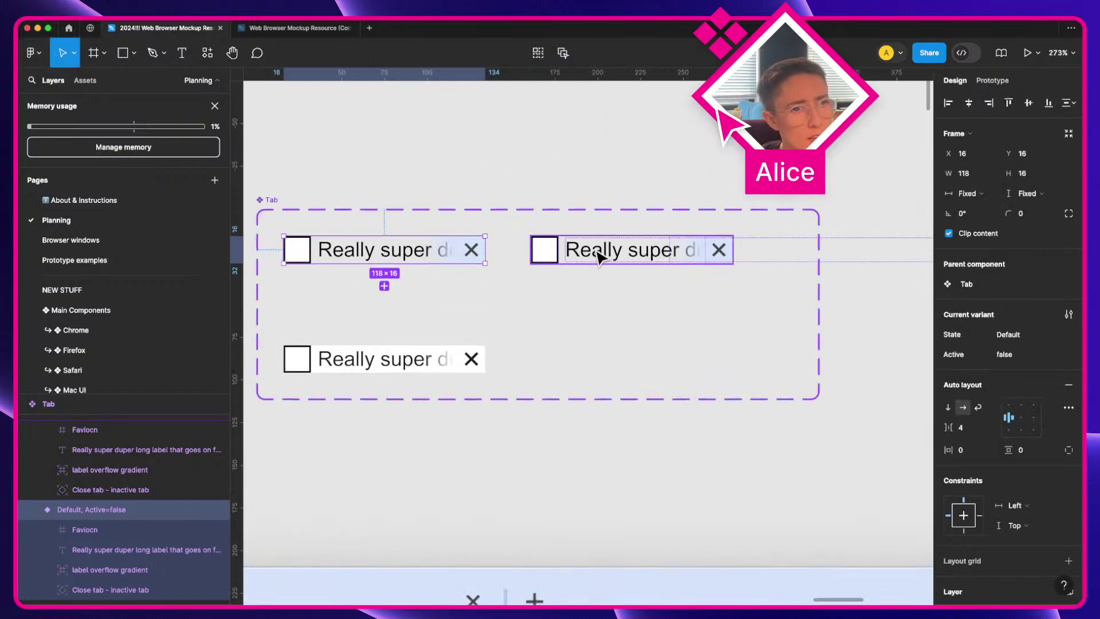
# Step: Wrap the favicon, label, gradient and close X in an auto-layout frame named 'Hover container'
pyautogui.click(141, 587)
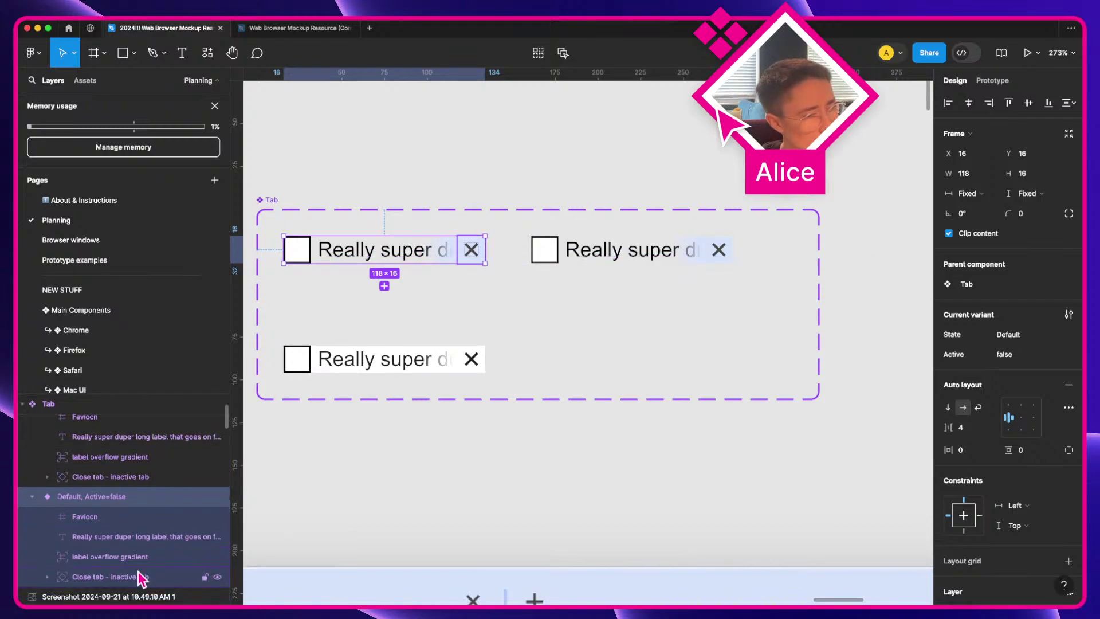
pyautogui.keyDown('shift'); pyautogui.click(132, 517); pyautogui.keyUp('shift')
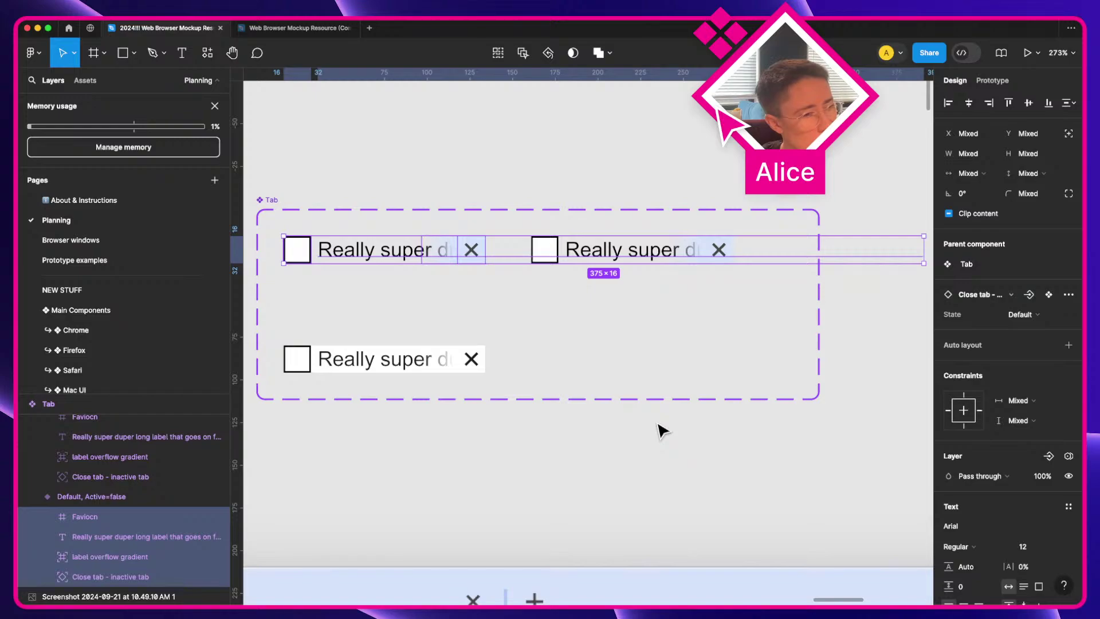
pyautogui.hotkey('shift', 'a')
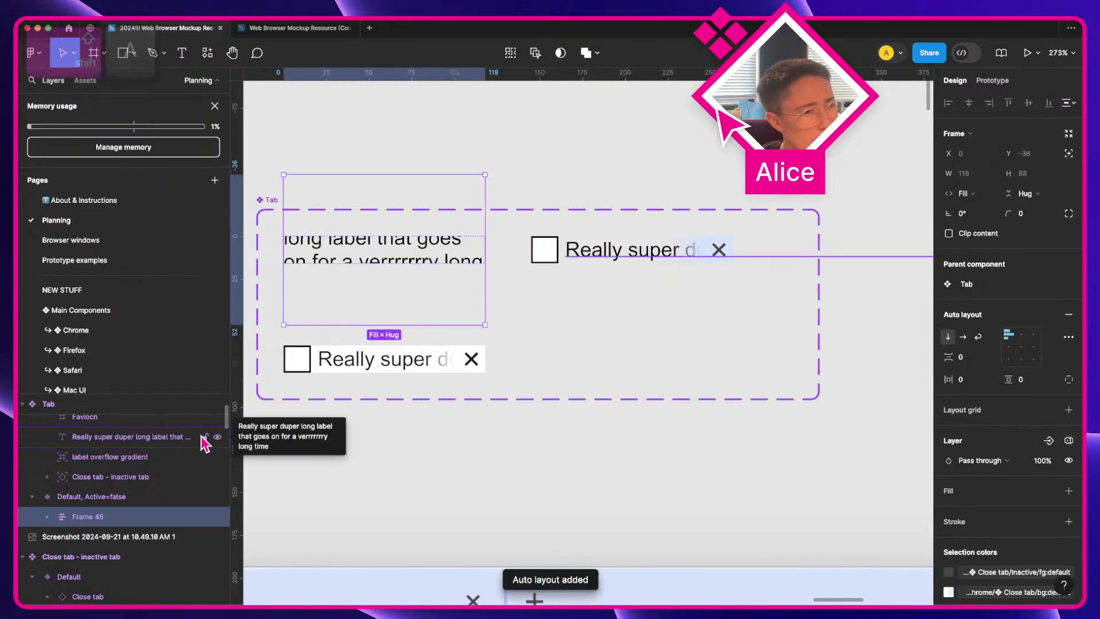
pyautogui.press('super+r')
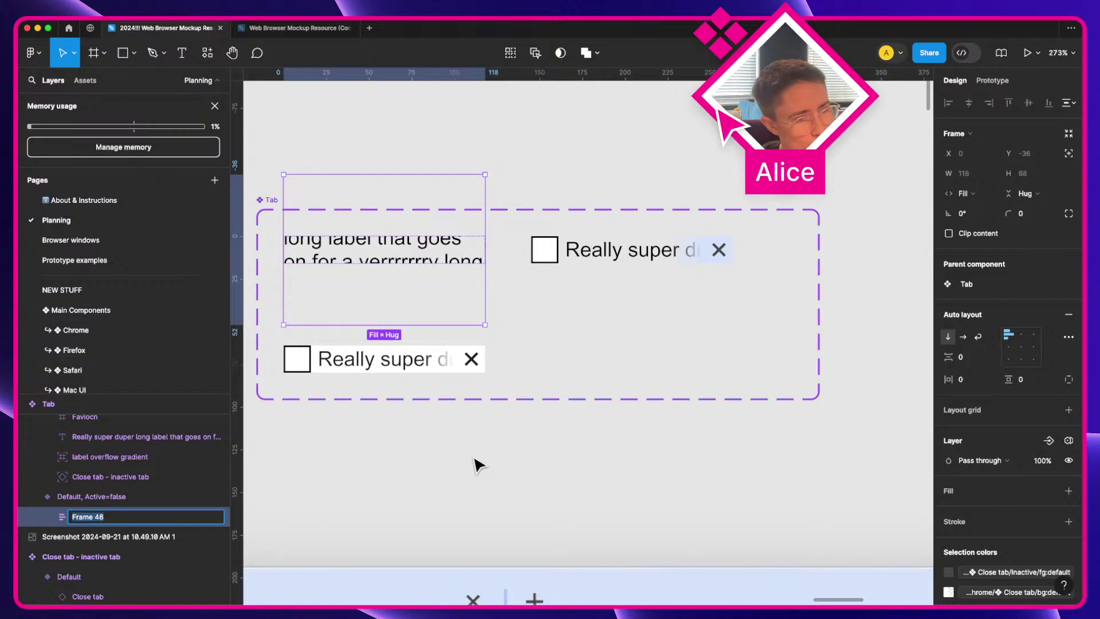
pyautogui.write('H')
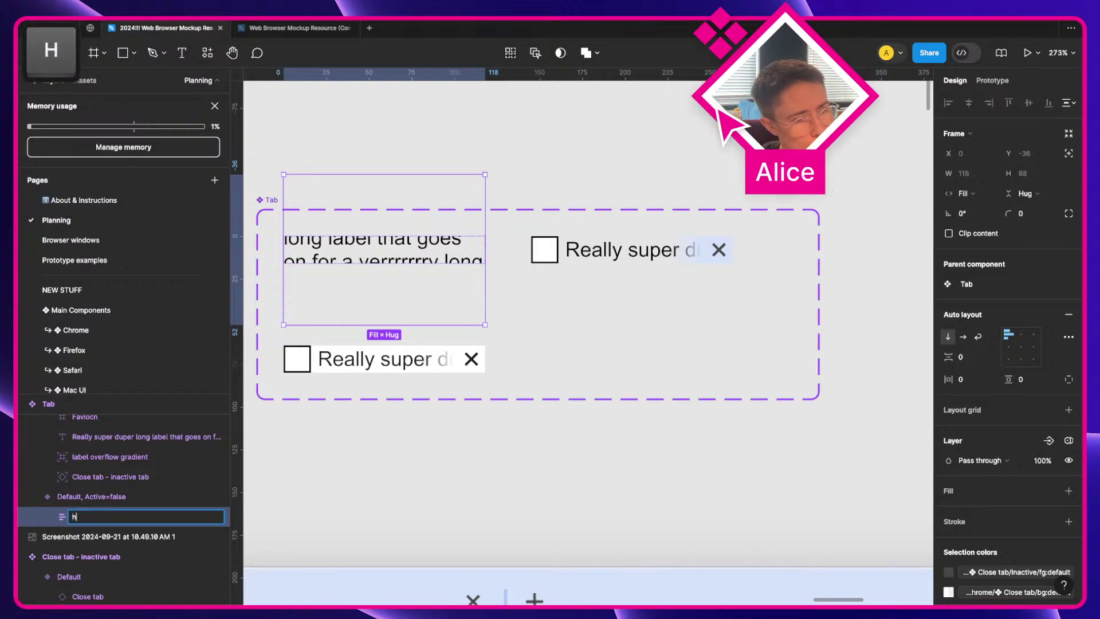
pyautogui.write('over container')
pyautogui.press('Return')
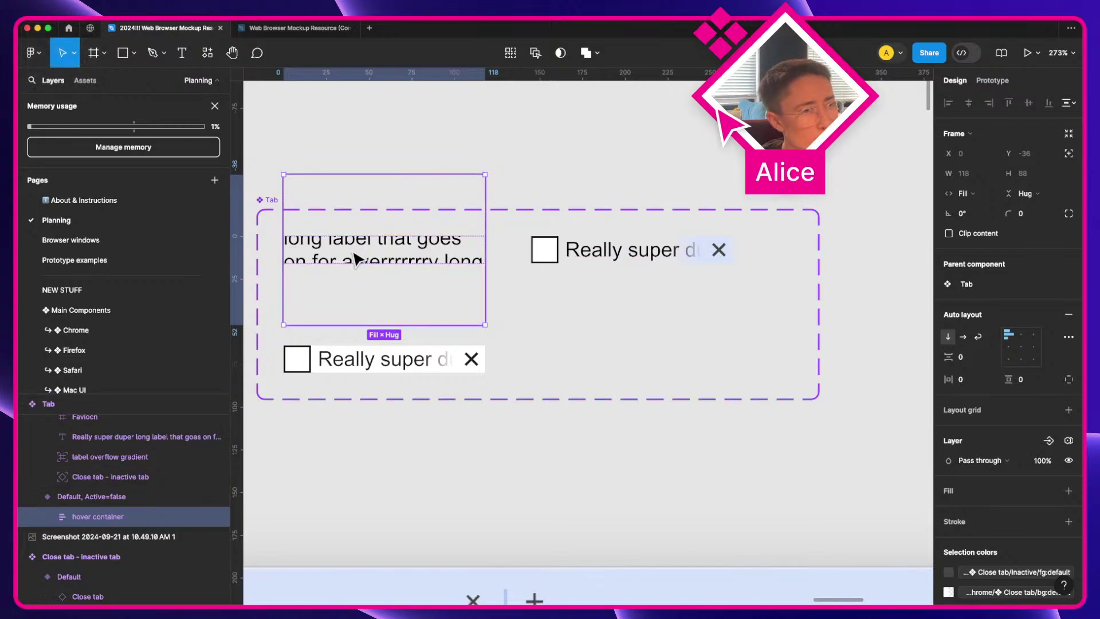
# Step: Change the long tab label's text to 'Label'
pyautogui.hscroll(-3, 356, 260)
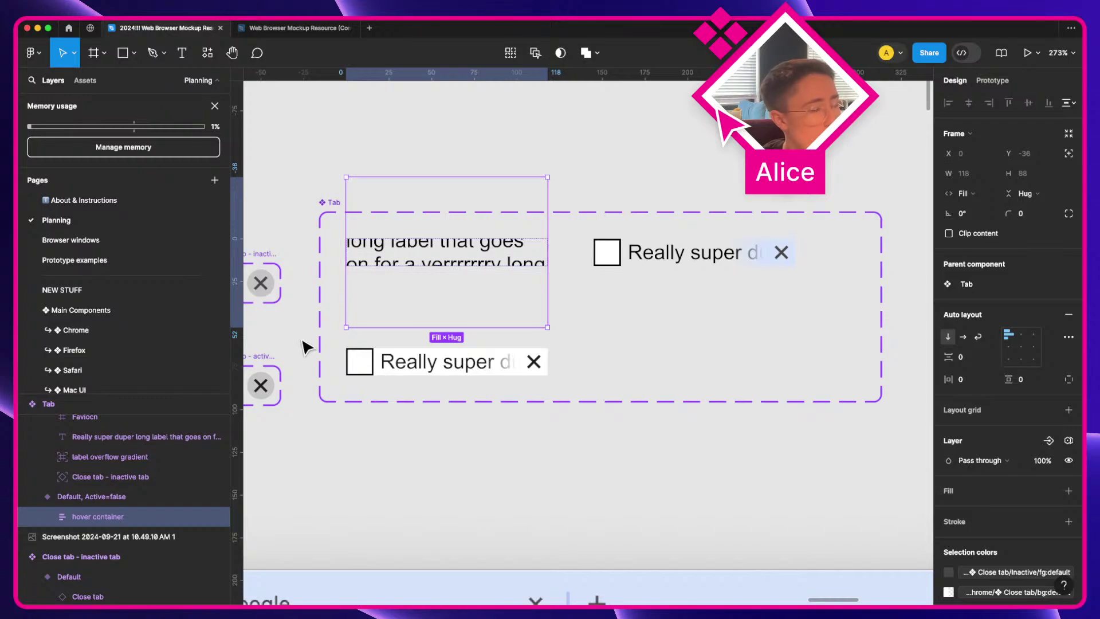
pyautogui.click(47, 517)
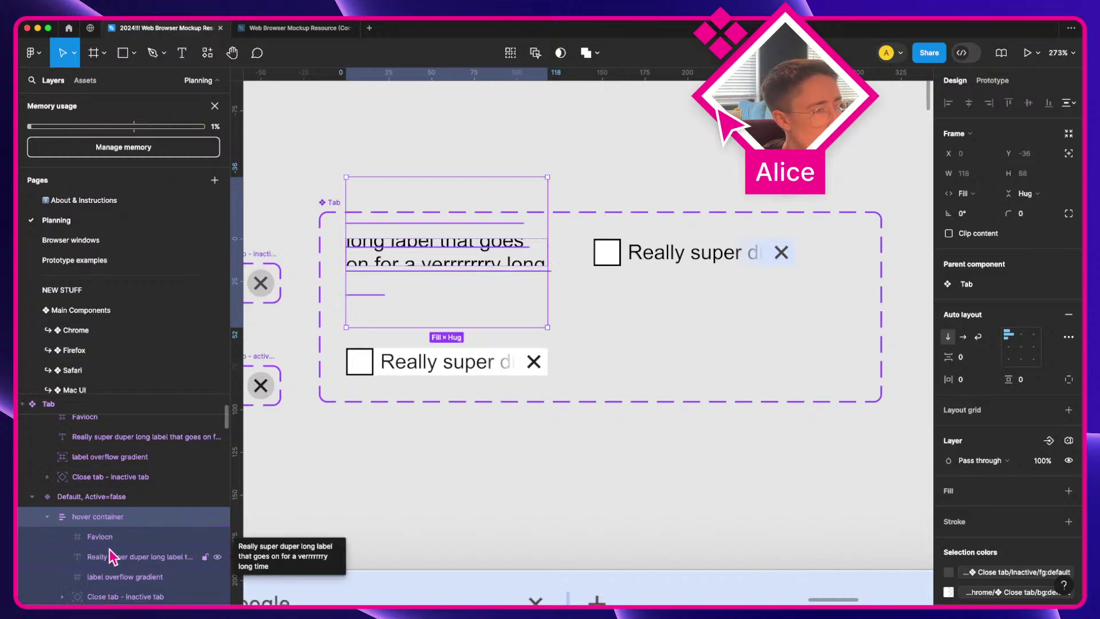
pyautogui.scroll(-1, 109, 548)
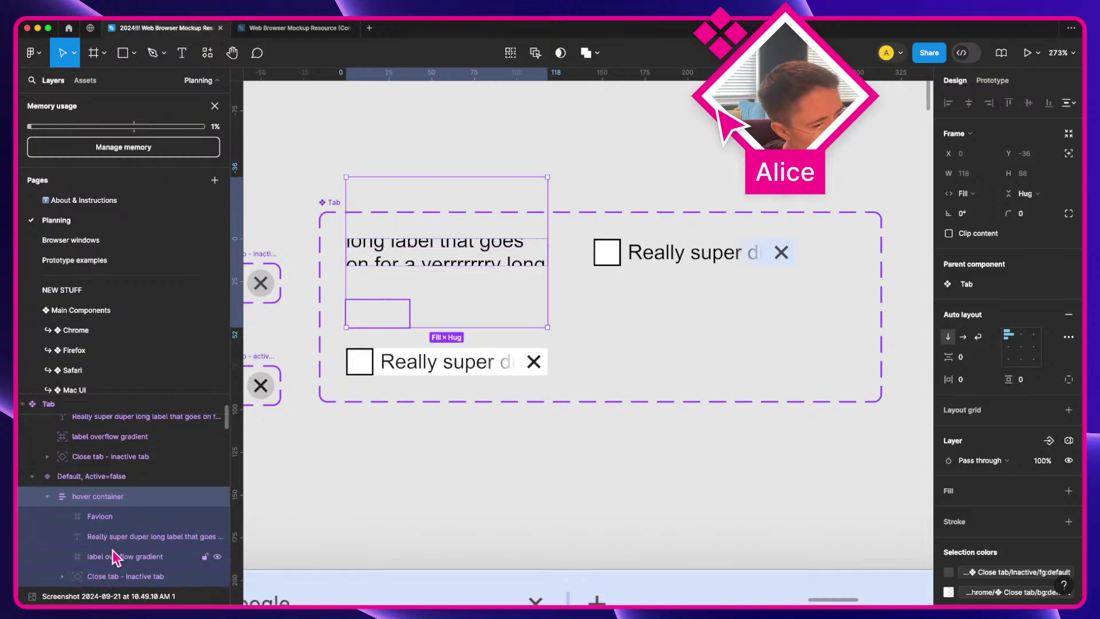
pyautogui.click(113, 538)
pyautogui.click(1031, 467)
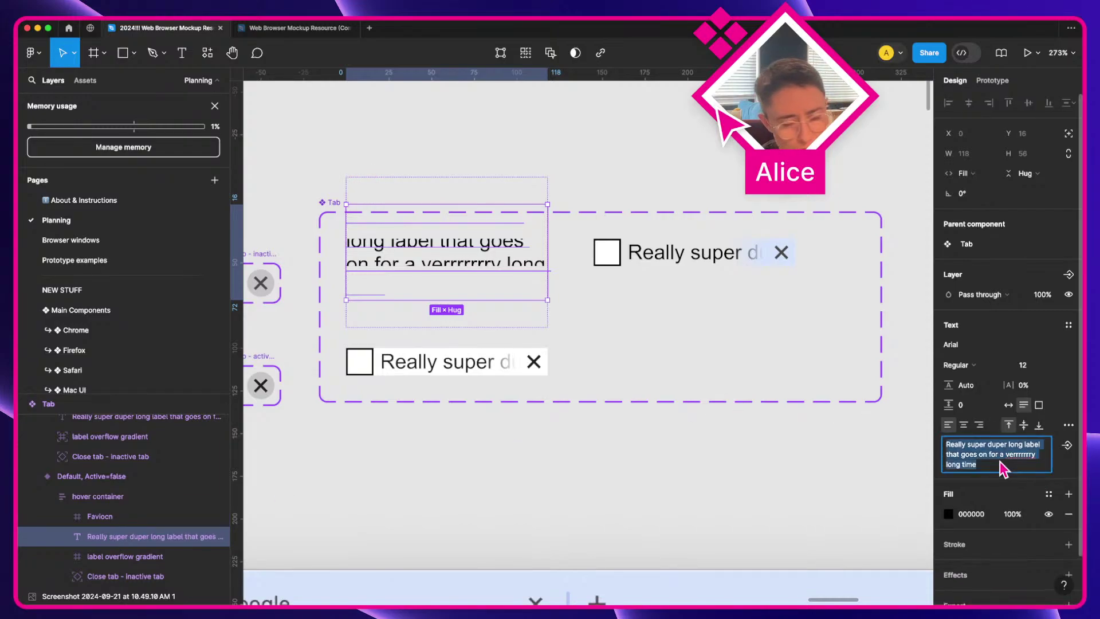
pyautogui.write('Label')
pyautogui.press('Return')
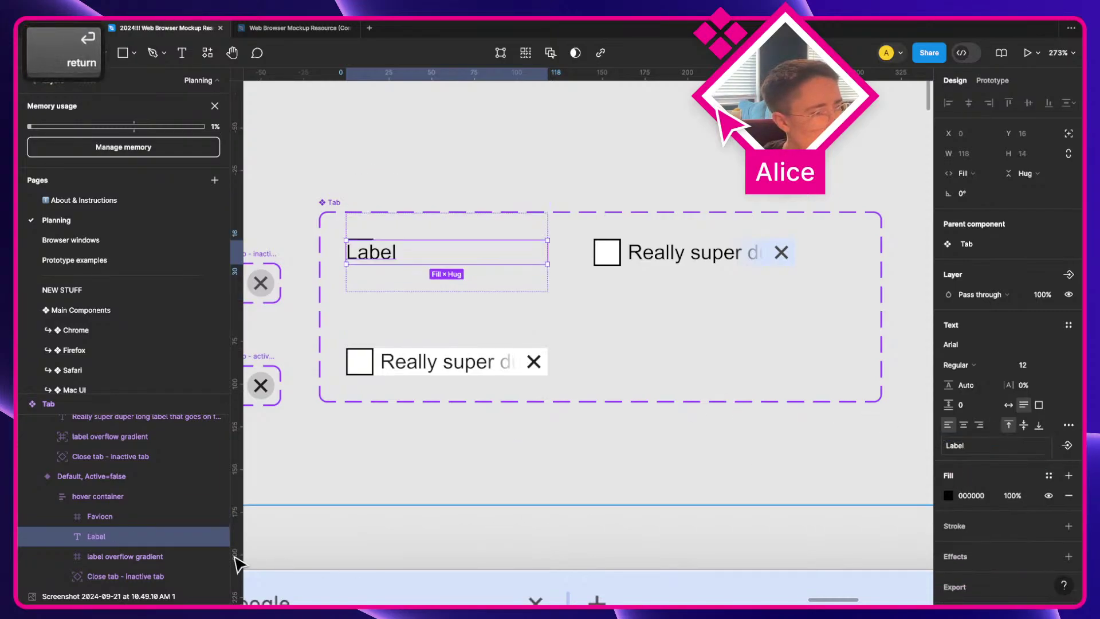
# Step: Make the hover container horizontal and right-align the overflow gradient and close X
pyautogui.click(147, 497)
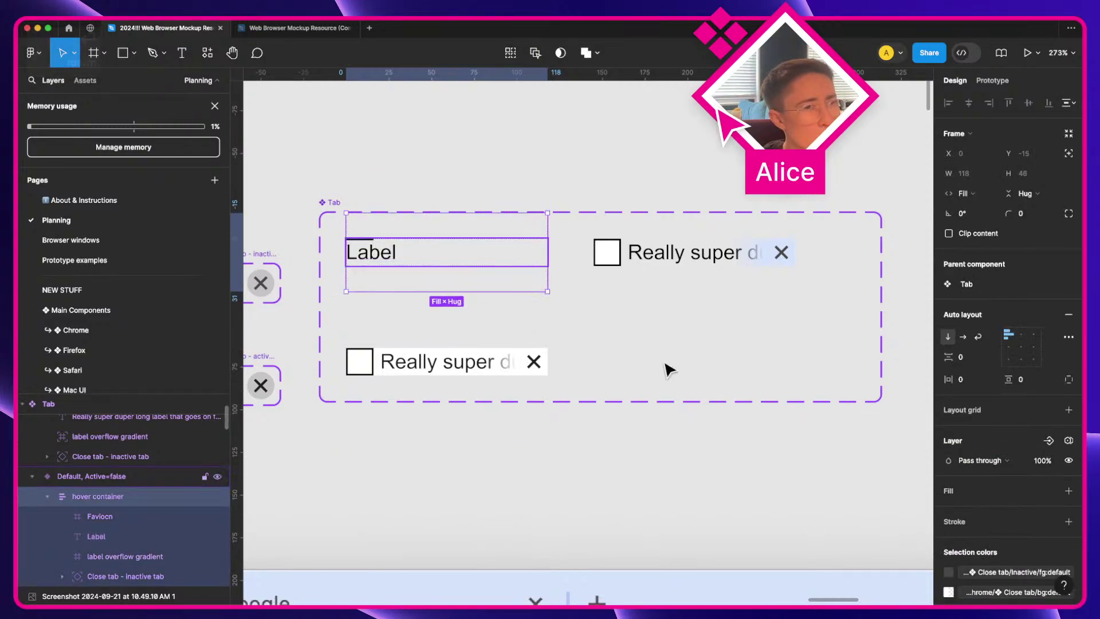
pyautogui.click(964, 337)
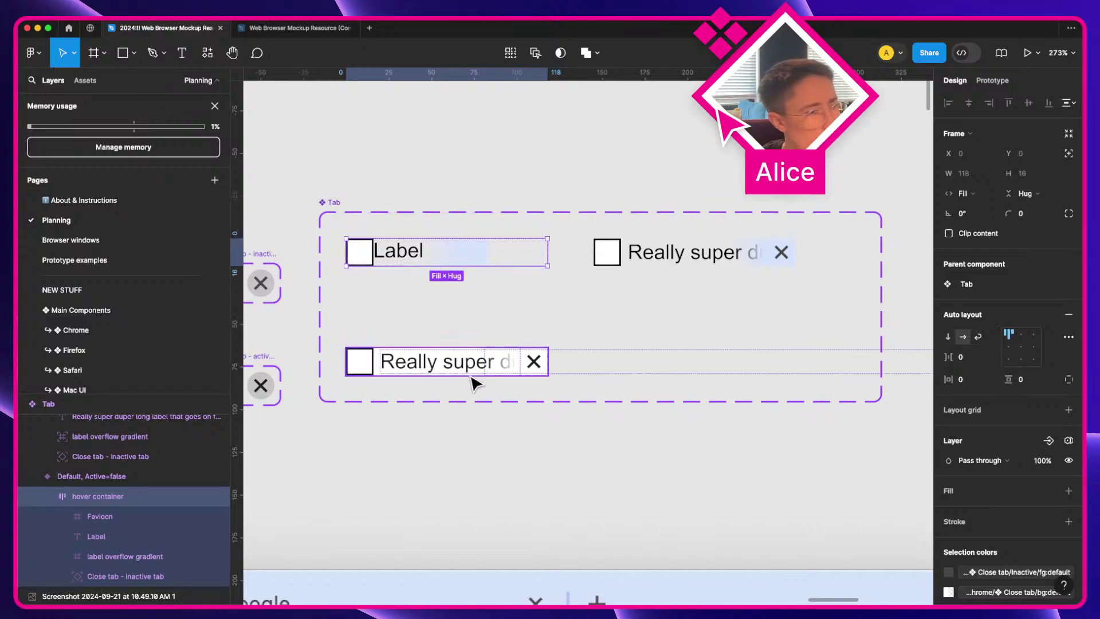
pyautogui.click(110, 562)
pyautogui.keyDown('super'); pyautogui.click(118, 578); pyautogui.keyUp('super')
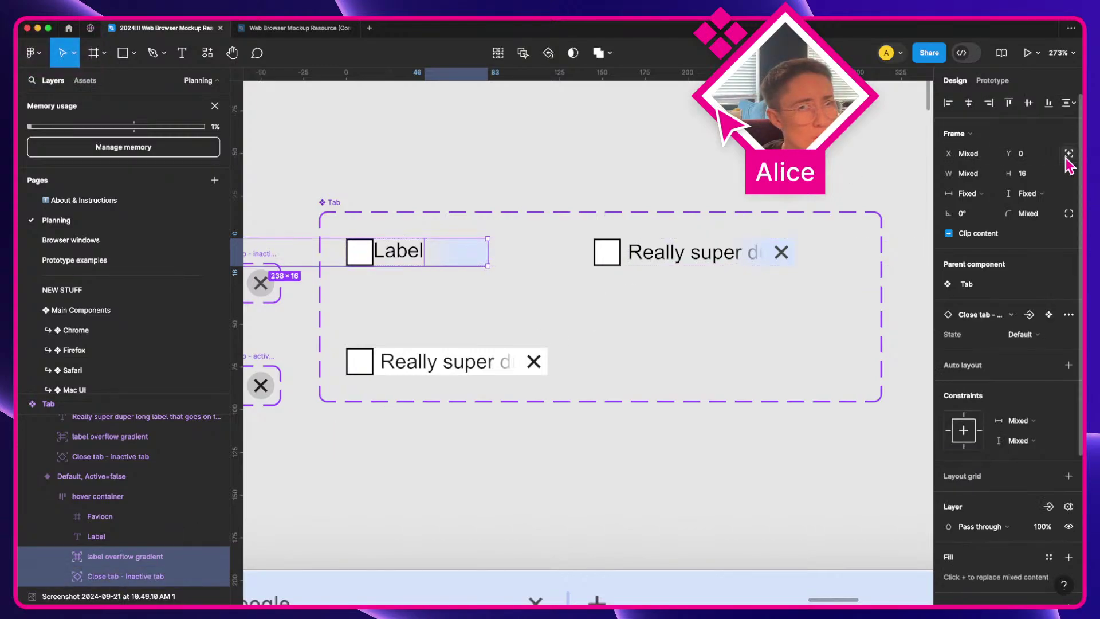
pyautogui.click(989, 105)
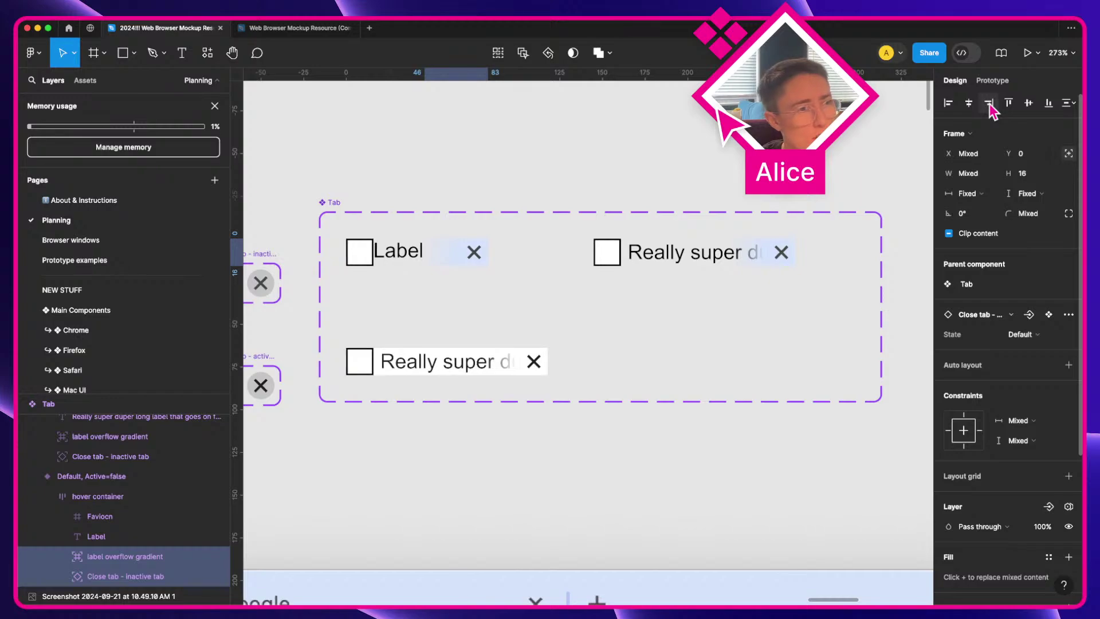
# Step: Set the hover container's item gap to 4
pyautogui.hscroll(-3, 459, 412)
pyautogui.click(136, 497)
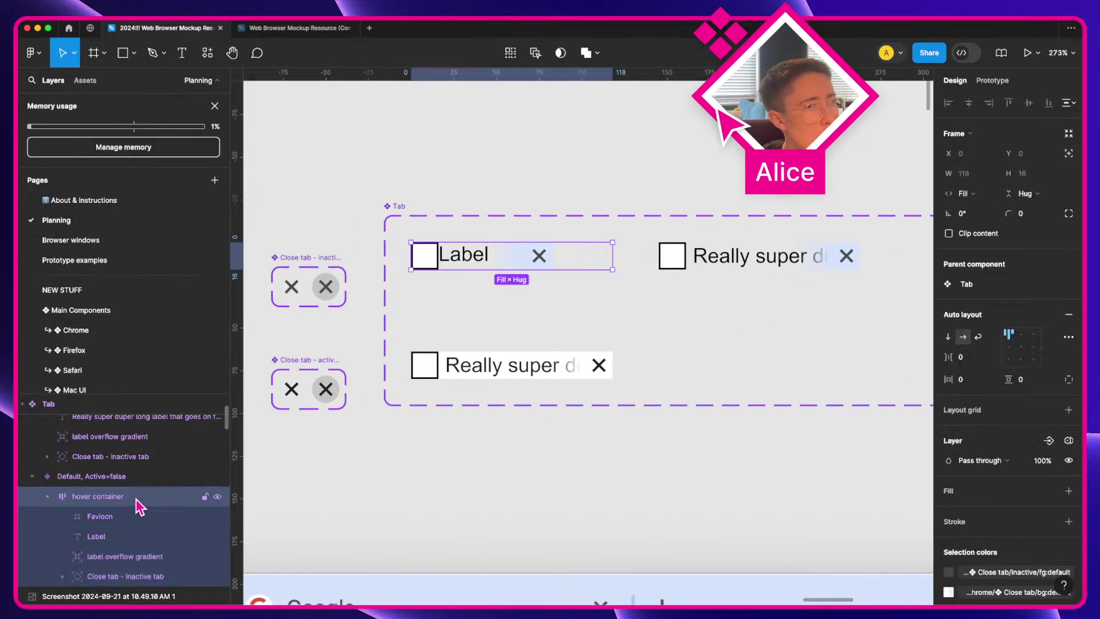
pyautogui.click(958, 357)
pyautogui.press('Up')
pyautogui.press('Up')
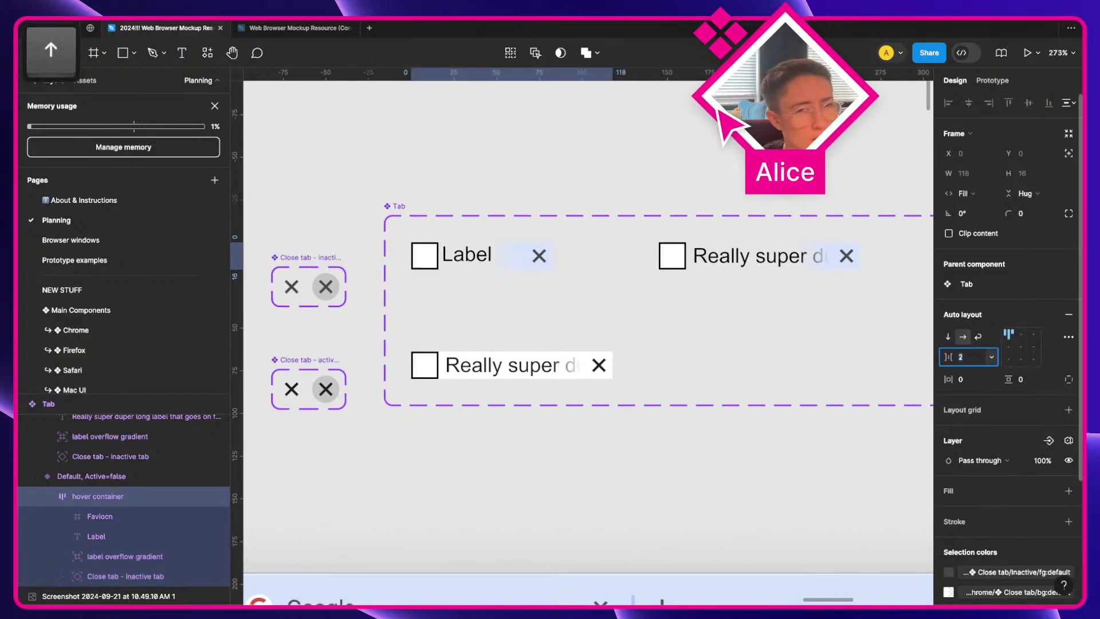
pyautogui.press('Up')
pyautogui.press('Up')
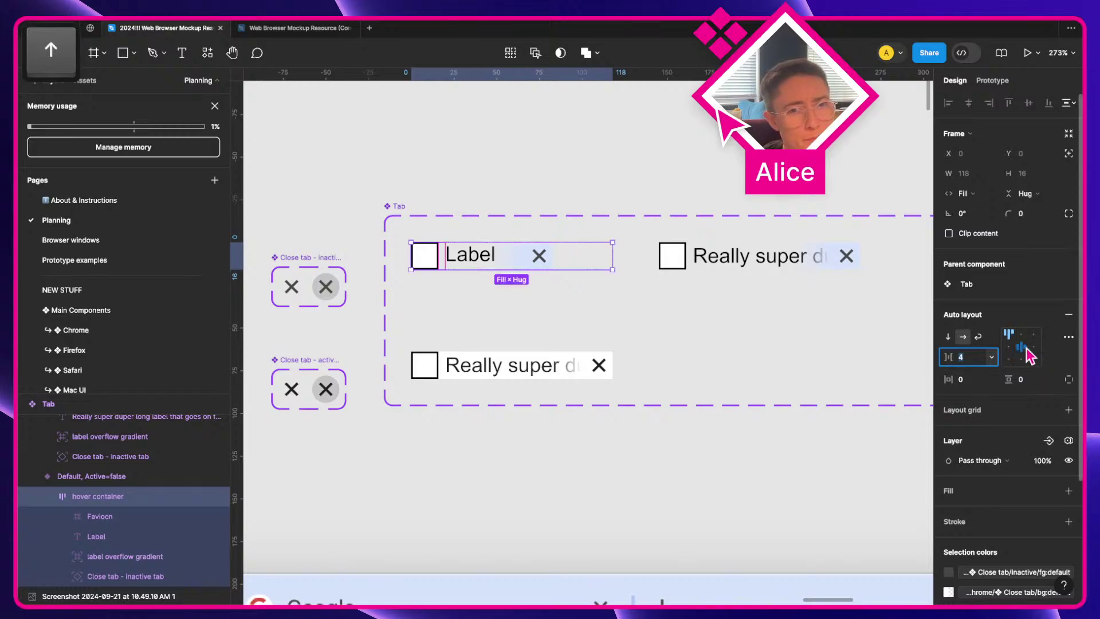
# Step: Centre the hover container's items vertically and give it padding 2
pyautogui.click(1010, 348)
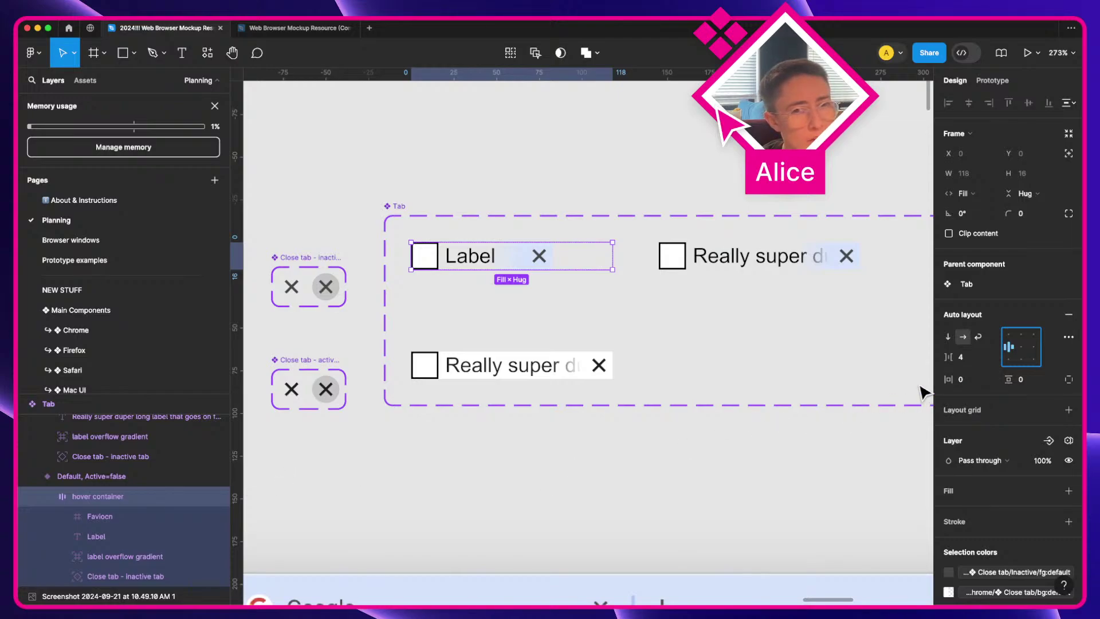
pyautogui.click(969, 382)
pyautogui.press('Up')
pyautogui.press('Up')
pyautogui.press('Tab')
pyautogui.press('Up')
pyautogui.press('Up')
pyautogui.press('Tab')
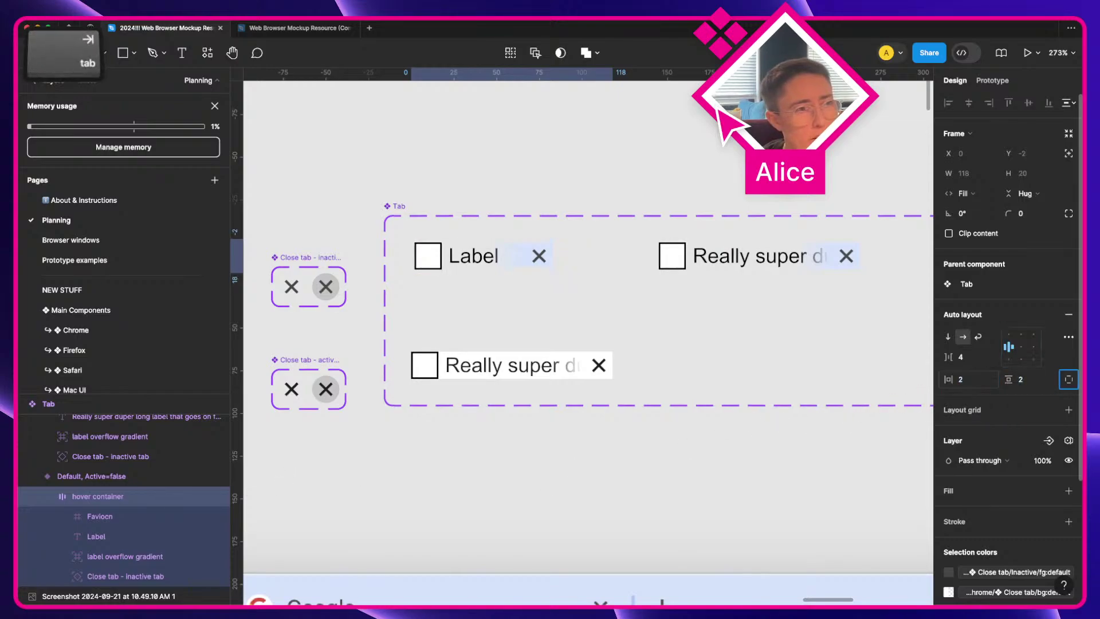
# Step: Give the Default tab variant padding 2 and the hover container a white fill
pyautogui.click(117, 478)
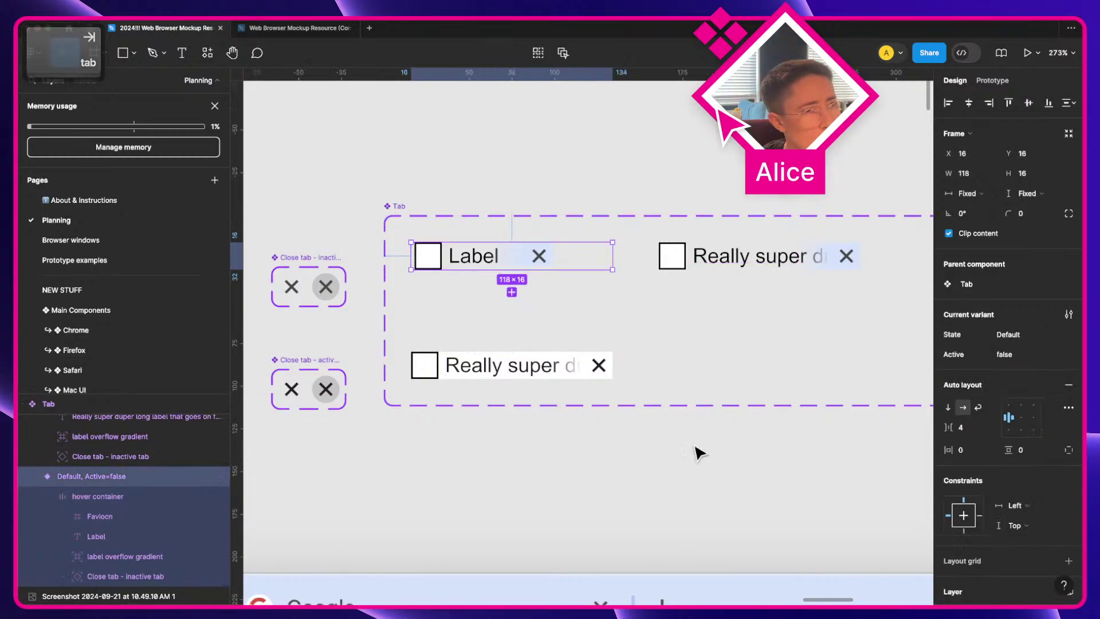
pyautogui.click(972, 450)
pyautogui.press('Up')
pyautogui.press('Up')
pyautogui.press('Tab')
pyautogui.press('Up')
pyautogui.press('Up')
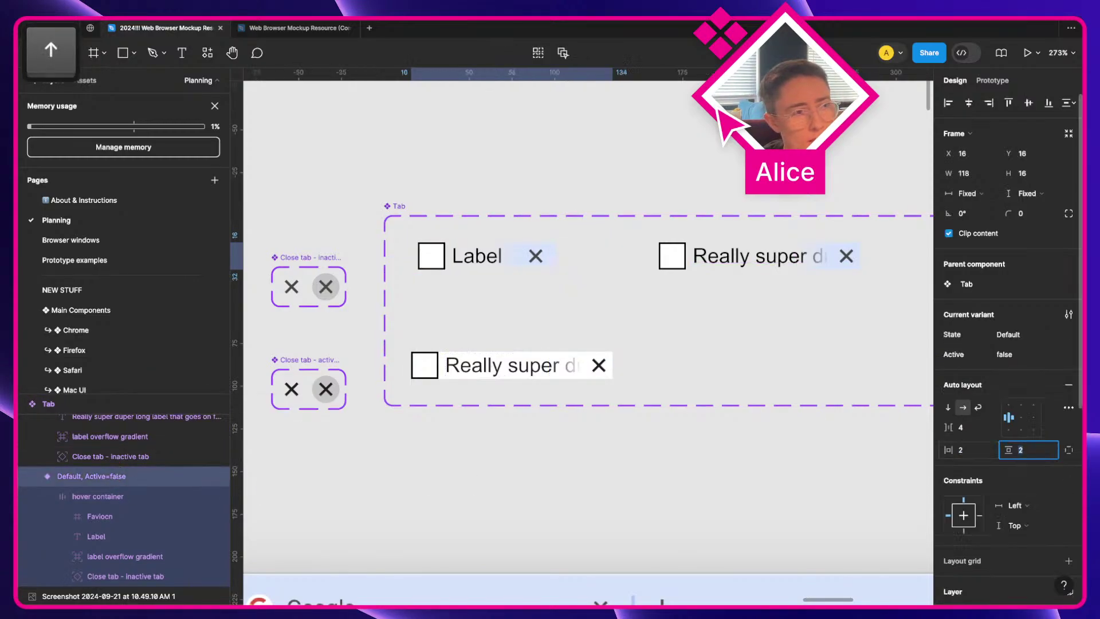
pyautogui.click(157, 496)
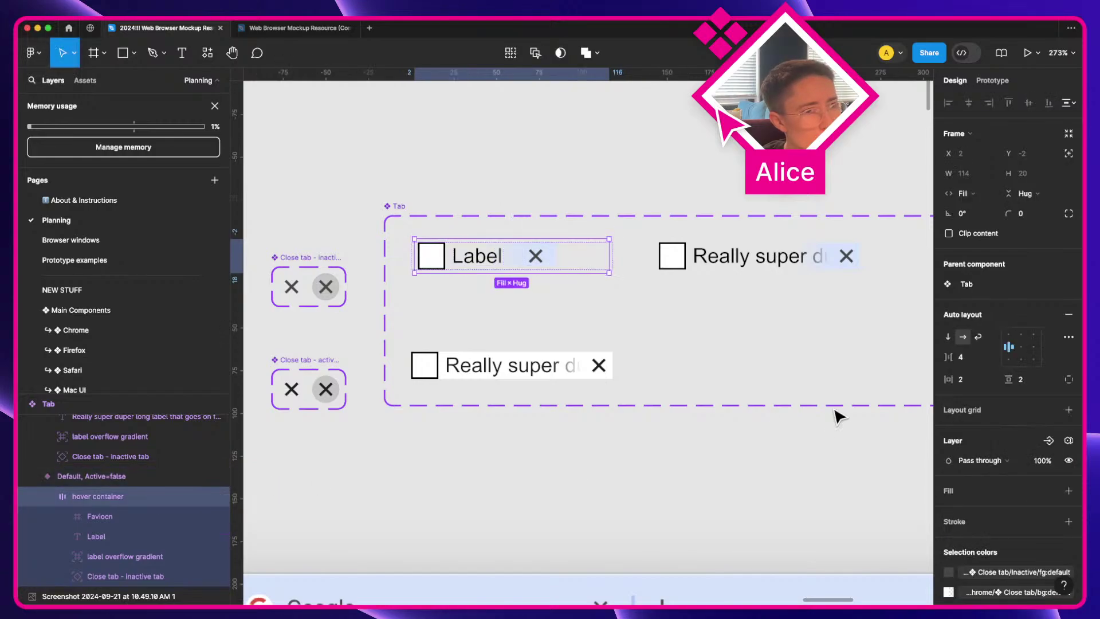
pyautogui.click(953, 496)
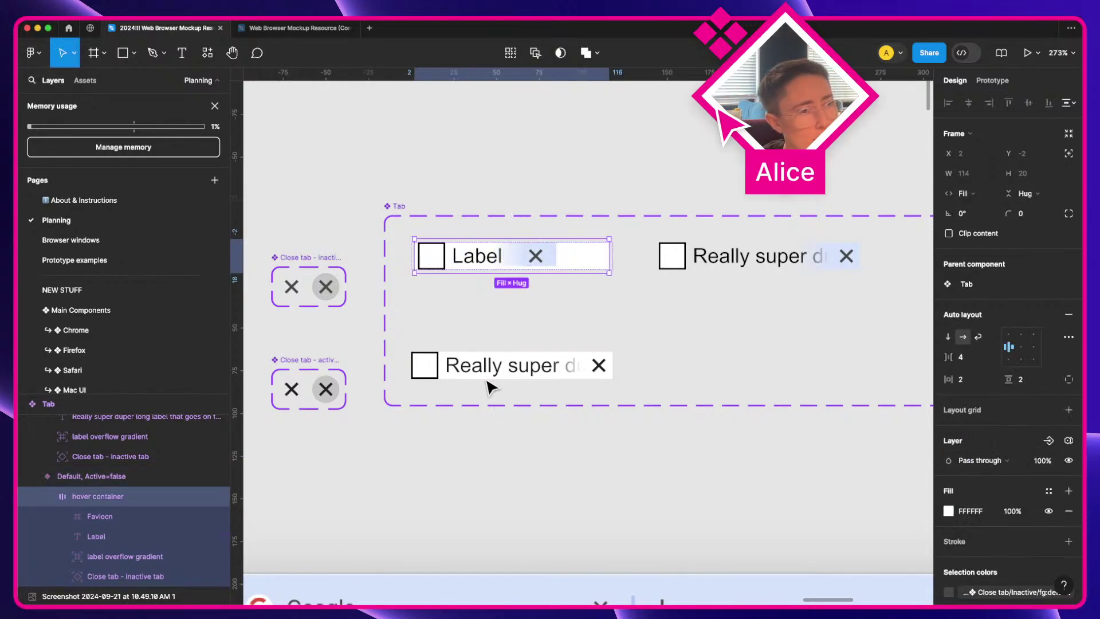
# Step: Make the variant hug width and height, and the hover container fill its width
pyautogui.click(81, 476)
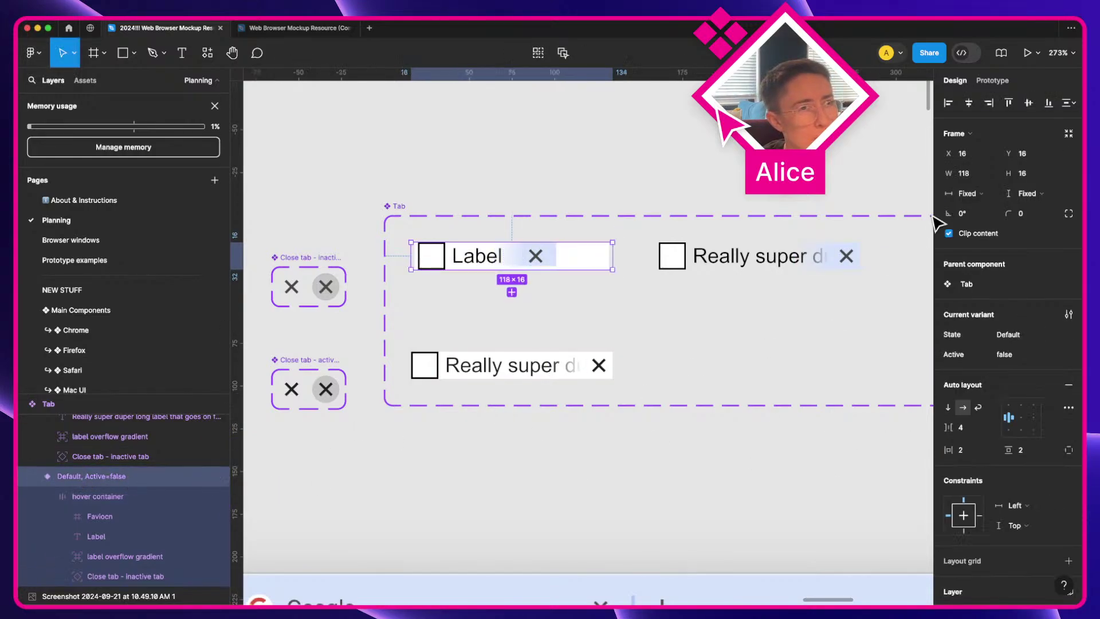
pyautogui.click(967, 193)
pyautogui.click(981, 212)
pyautogui.click(1027, 193)
pyautogui.click(1035, 214)
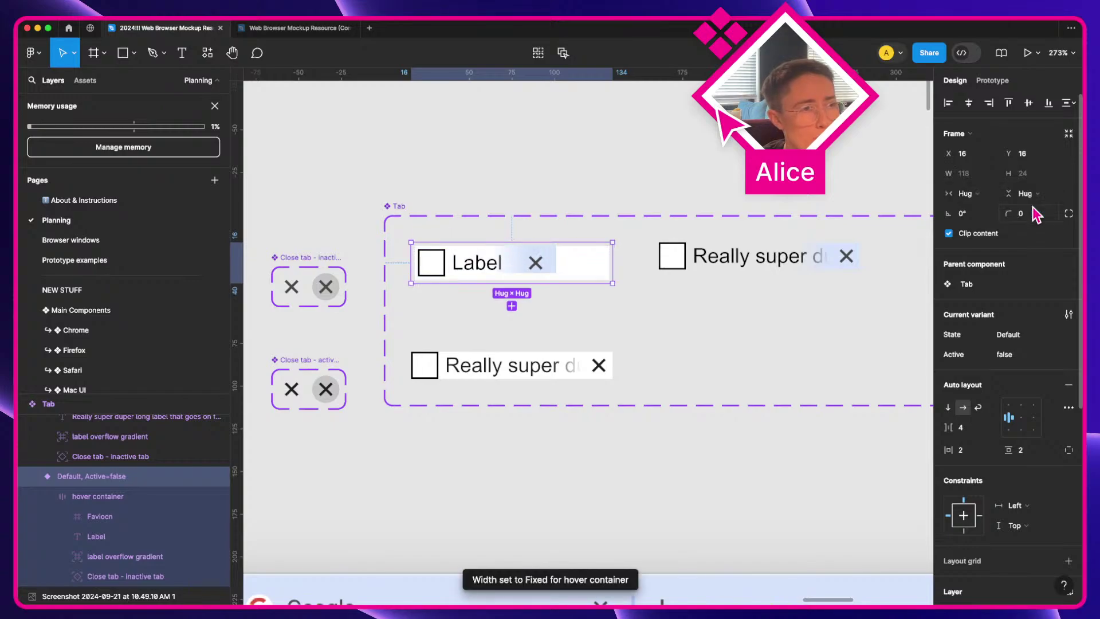
pyautogui.click(102, 496)
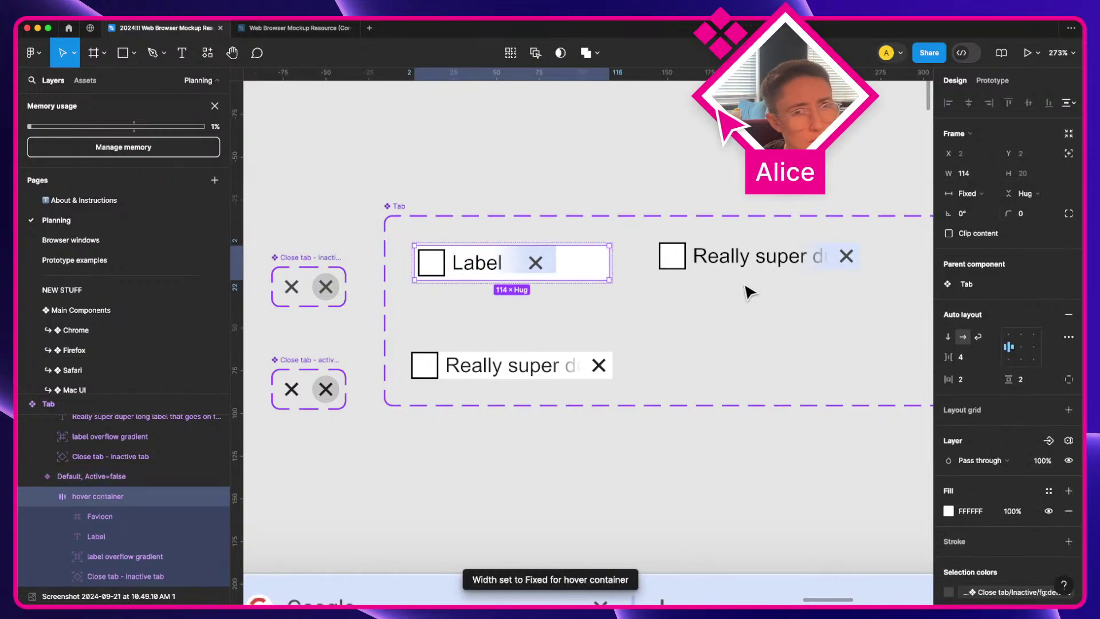
pyautogui.click(981, 195)
pyautogui.click(997, 228)
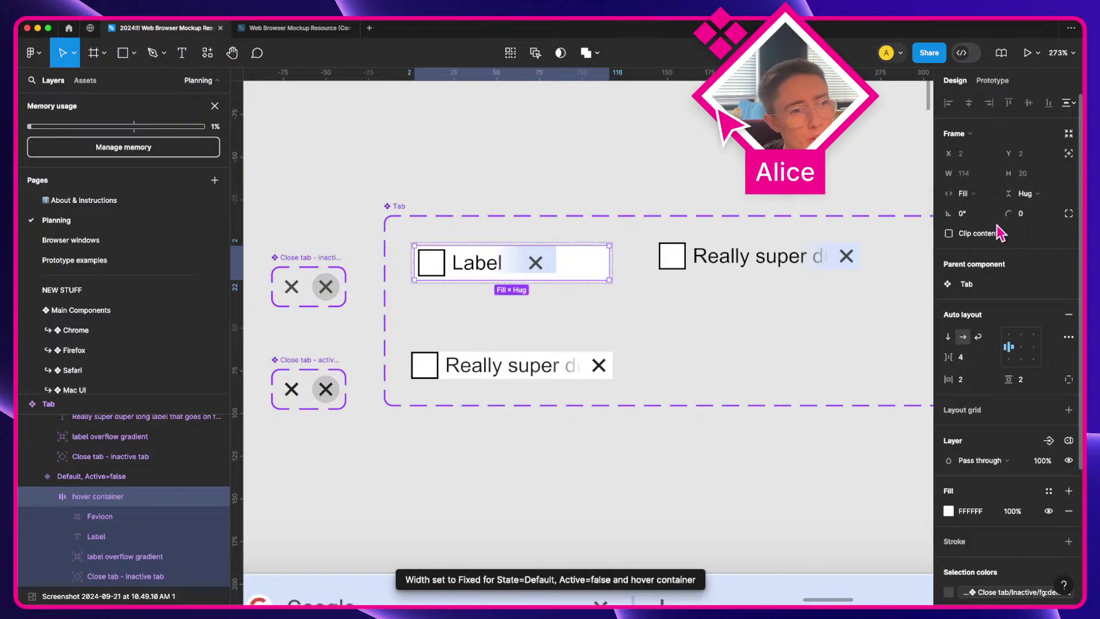
pyautogui.click(604, 466)
pyautogui.click(563, 281)
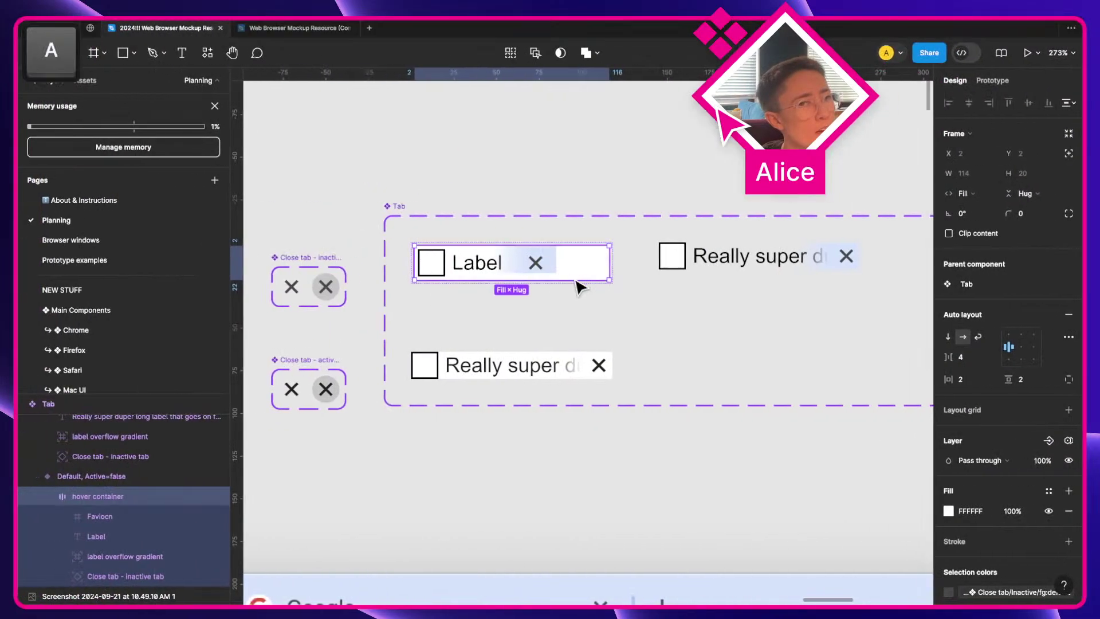
# Step: Constrain the overflow gradient Right and Top & bottom, right-aligned and 20 px tall
pyautogui.click(667, 529)
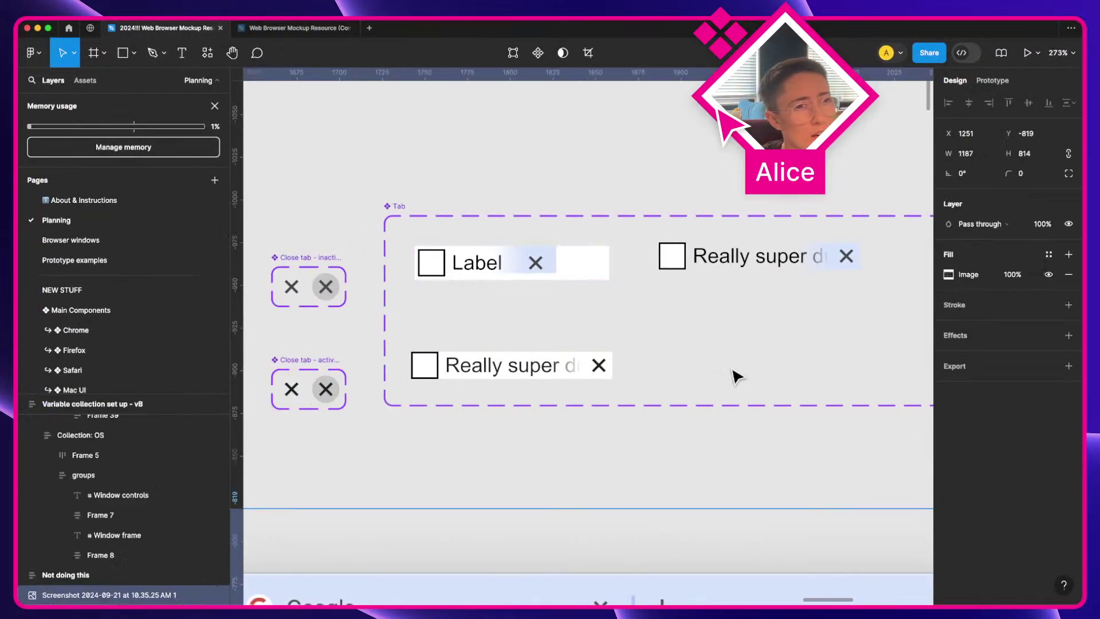
pyautogui.click(491, 265)
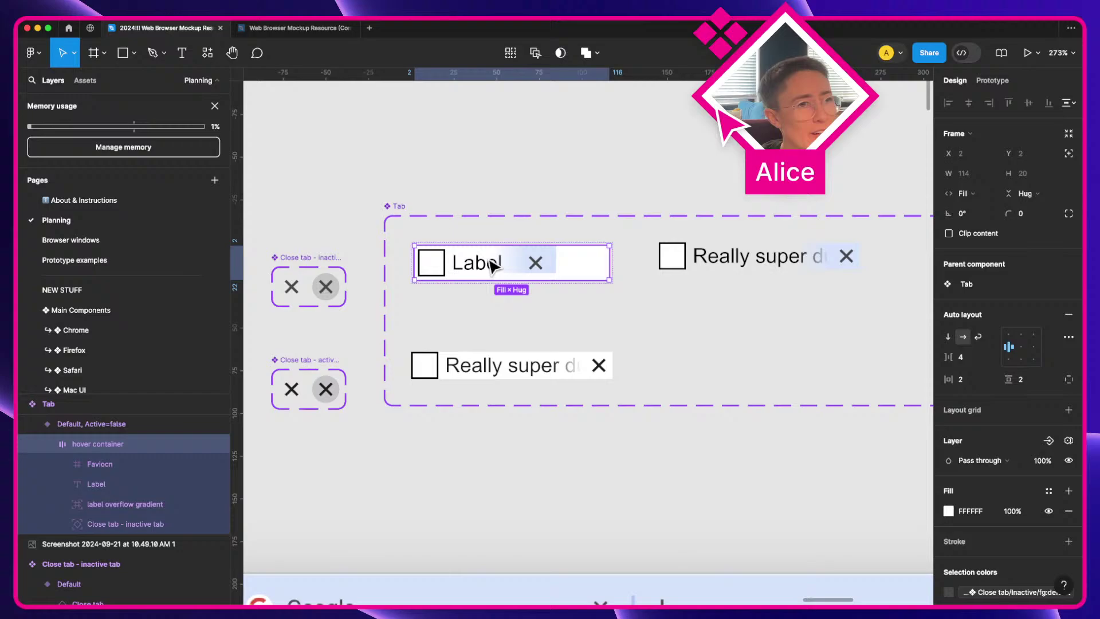
pyautogui.click(534, 263)
pyautogui.click(509, 260)
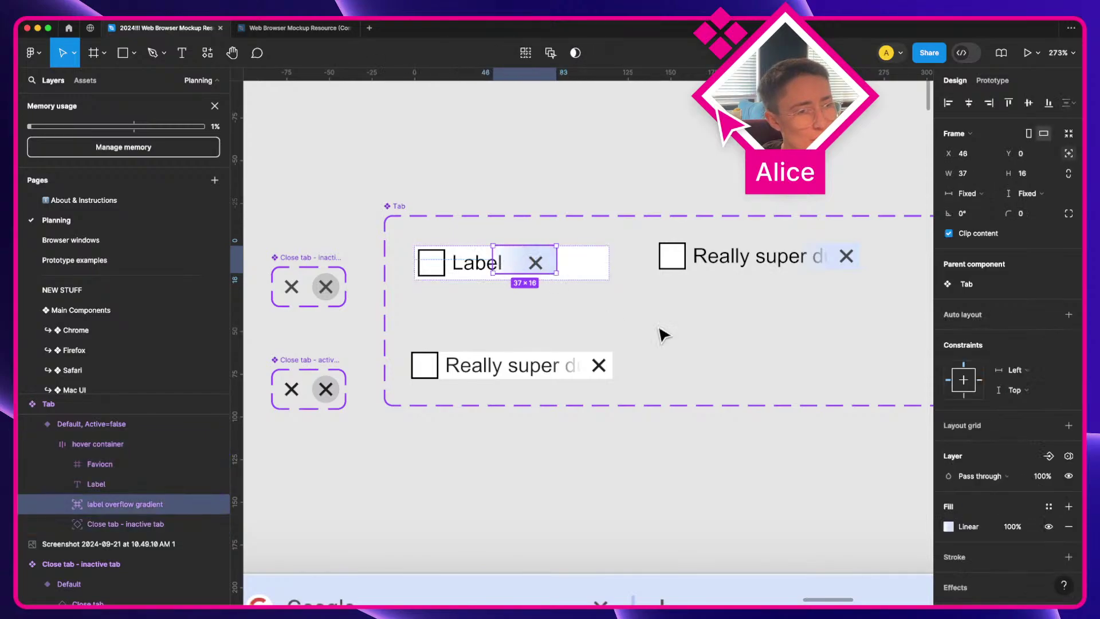
pyautogui.keyDown('super'); pyautogui.click(978, 380); pyautogui.keyUp('super')
pyautogui.keyDown('super'); pyautogui.click(963, 395); pyautogui.keyUp('super')
pyautogui.keyDown('super'); pyautogui.click(967, 381); pyautogui.keyUp('super')
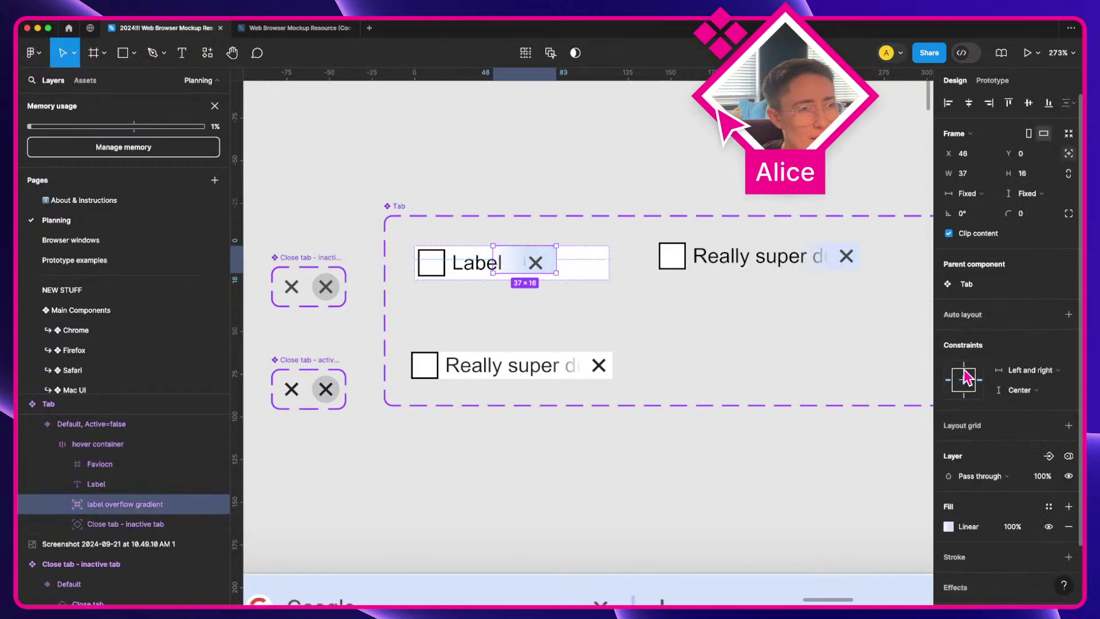
pyautogui.click(963, 365)
pyautogui.keyDown('shift'); pyautogui.click(964, 396); pyautogui.keyUp('shift')
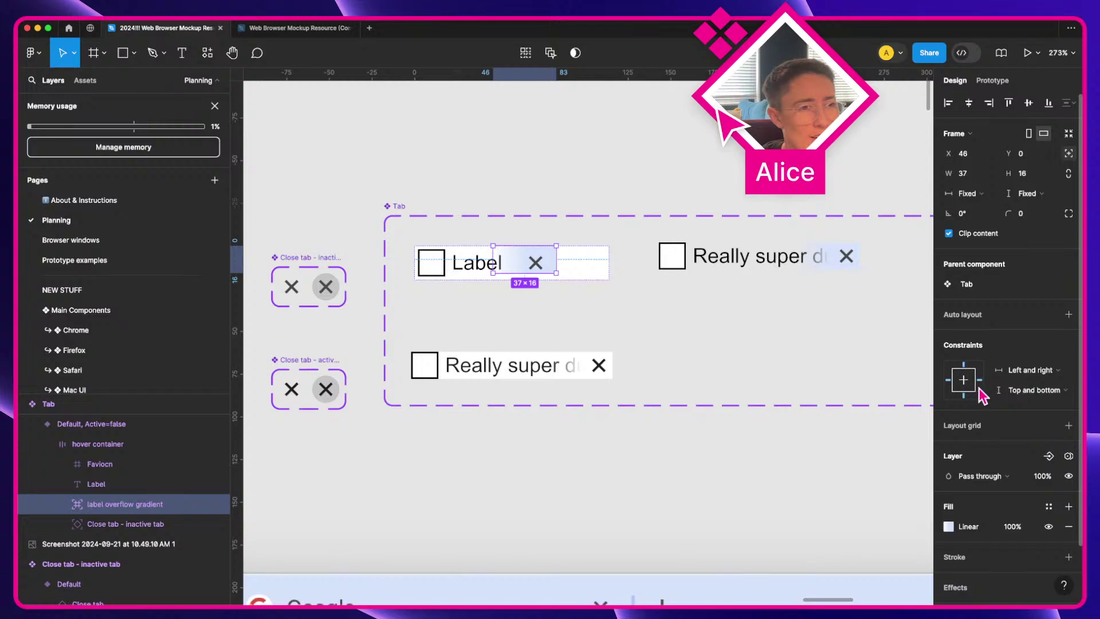
pyautogui.keyDown('shift'); pyautogui.click(948, 380); pyautogui.keyUp('shift')
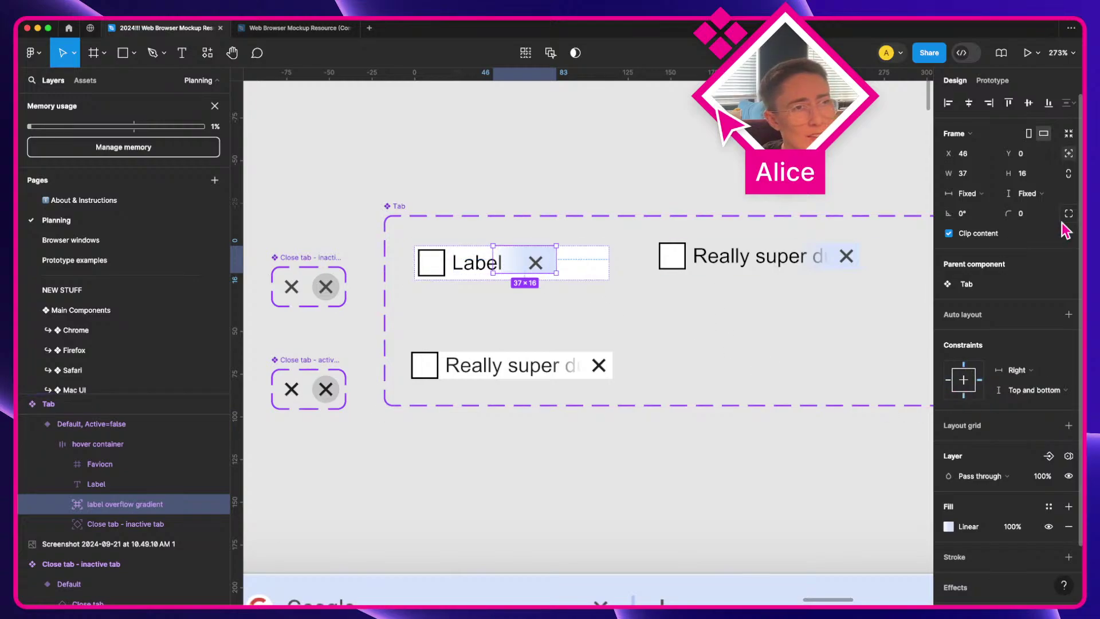
pyautogui.click(989, 103)
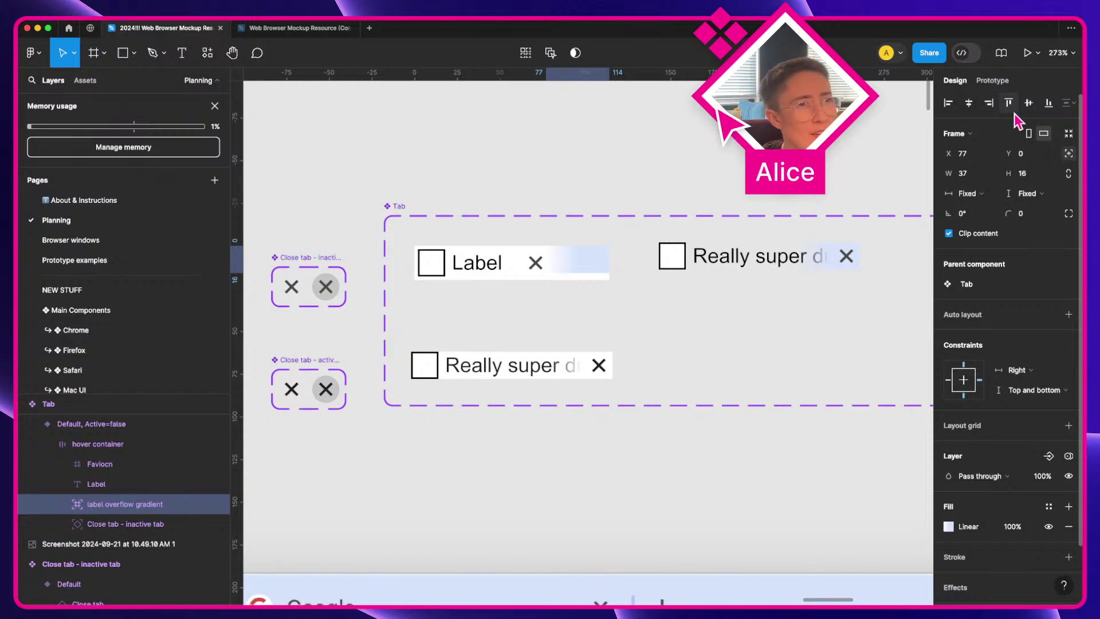
pyautogui.moveTo(564, 273); pyautogui.dragTo(565, 281)
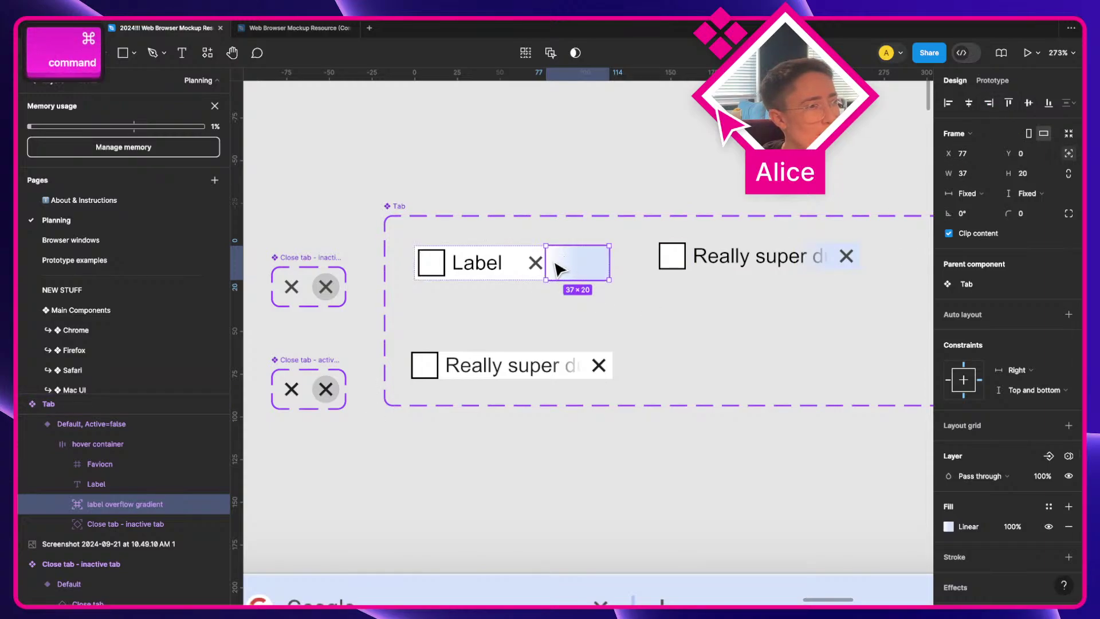
# Step: Right-align the close button and remove the hover container's white fill
pyautogui.click(541, 268)
pyautogui.click(990, 104)
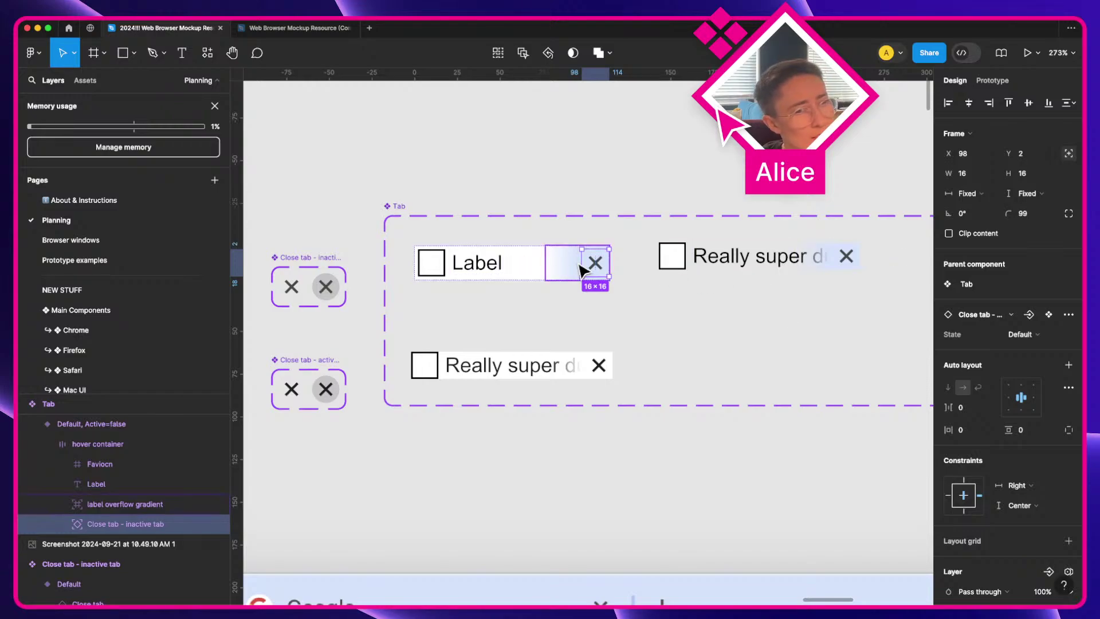
pyautogui.hotkey('shift', 'Return')
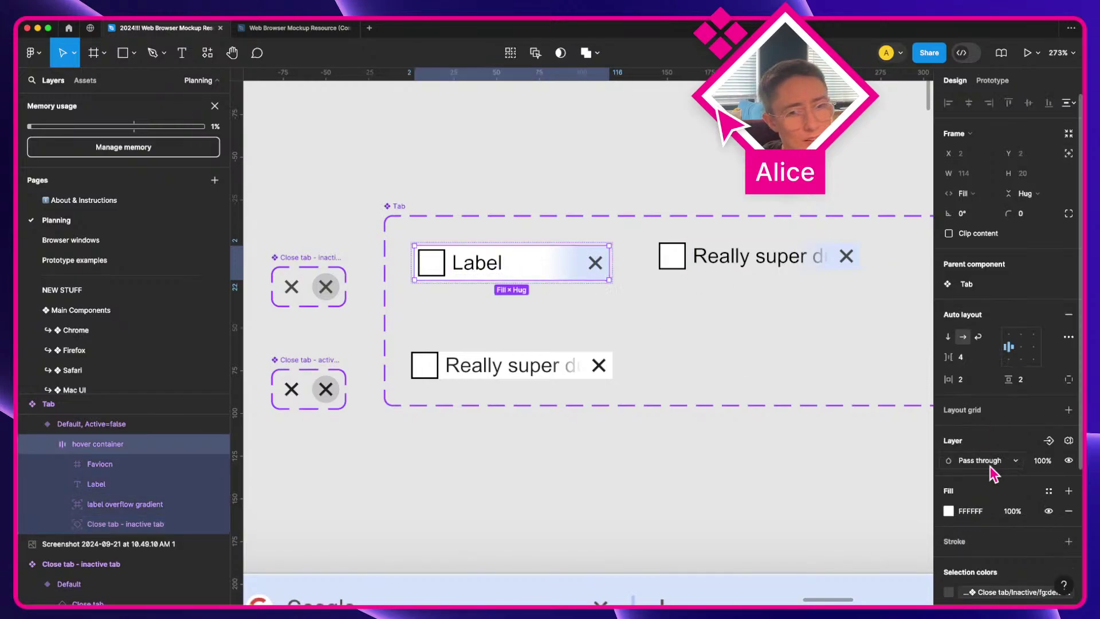
pyautogui.scroll(-1, 1019, 487)
pyautogui.click(1049, 498)
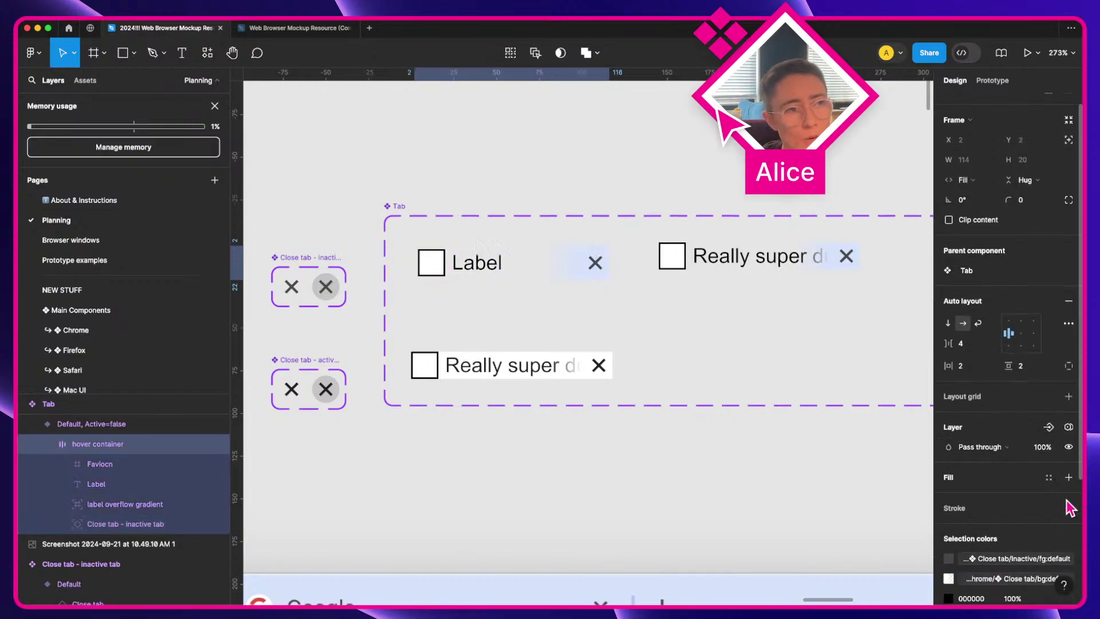
# Step: Delete the top-right long-label tab and duplicate the Label tab into its spot
pyautogui.click(565, 479)
pyautogui.click(762, 266)
pyautogui.press('Delete')
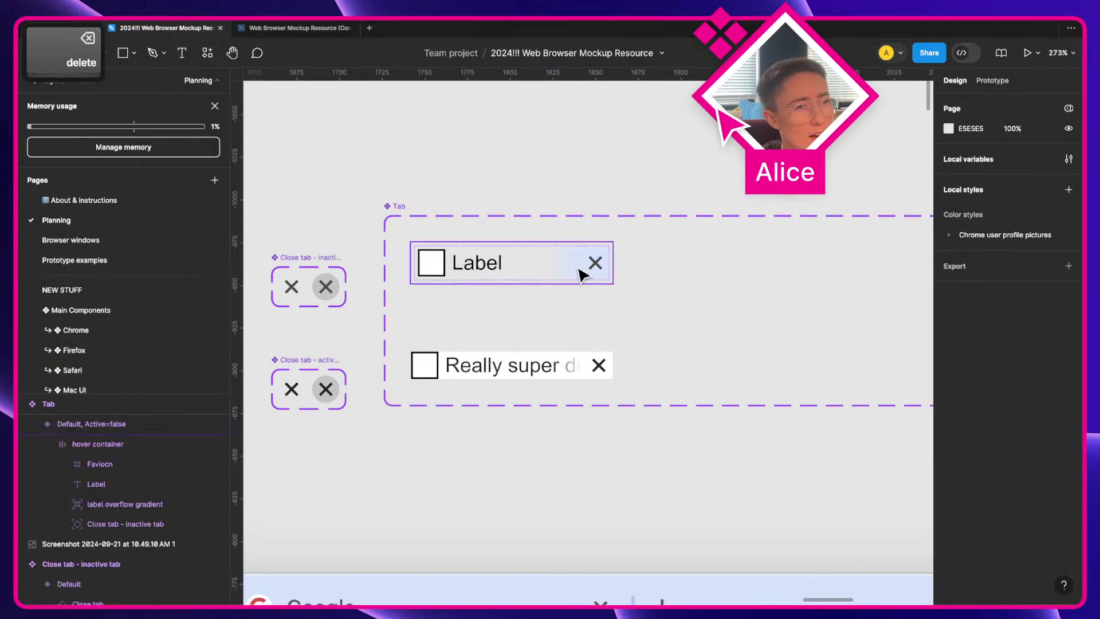
pyautogui.moveTo(466, 265); pyautogui.dragTo(713, 283)
# Step: Set the duplicated tab's State property to Hover
pyautogui.click(1029, 355)
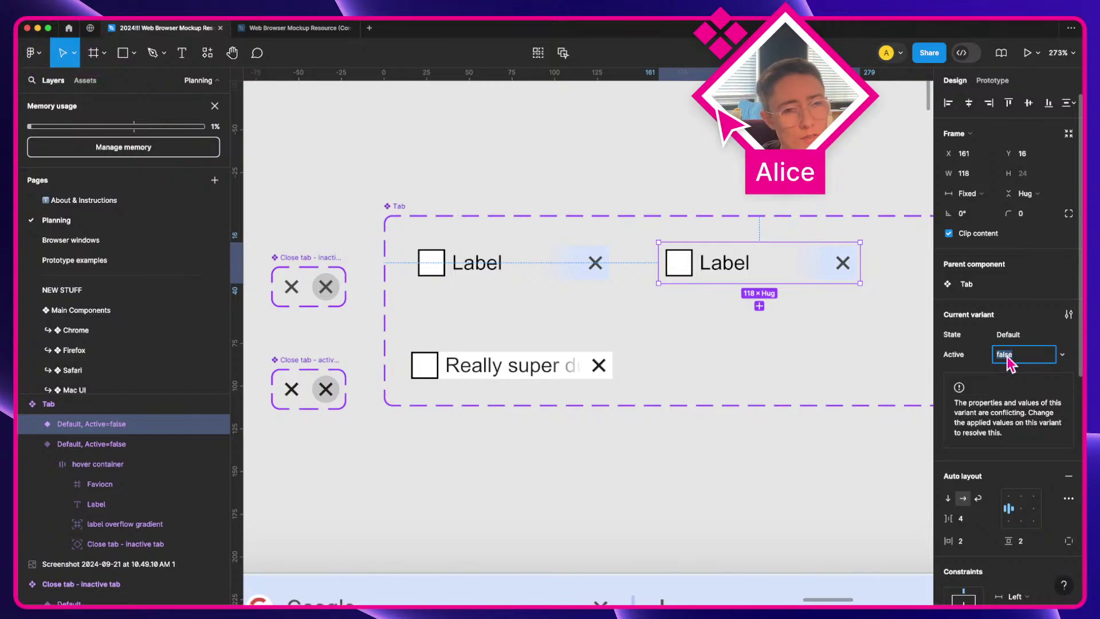
pyautogui.hotkey('shift', 'Tab')
pyautogui.write('Hv')
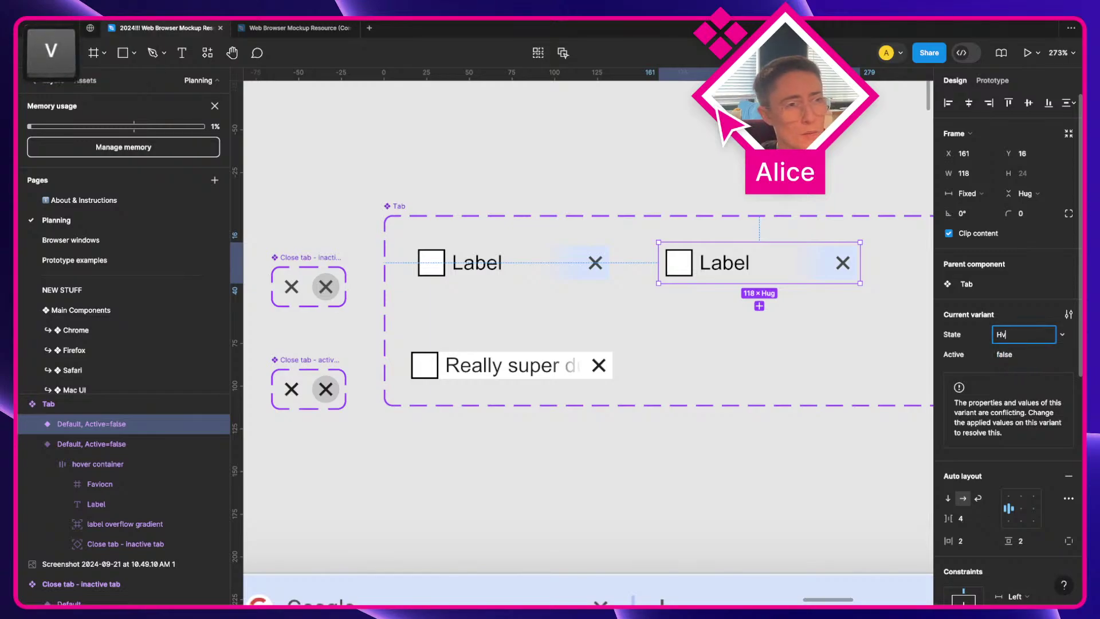
pyautogui.press('BackSpace')
pyautogui.write('over')
pyautogui.press('Return')
# Step: Give the Hover variant's hover container a white FFFFFF fill
pyautogui.click(802, 261)
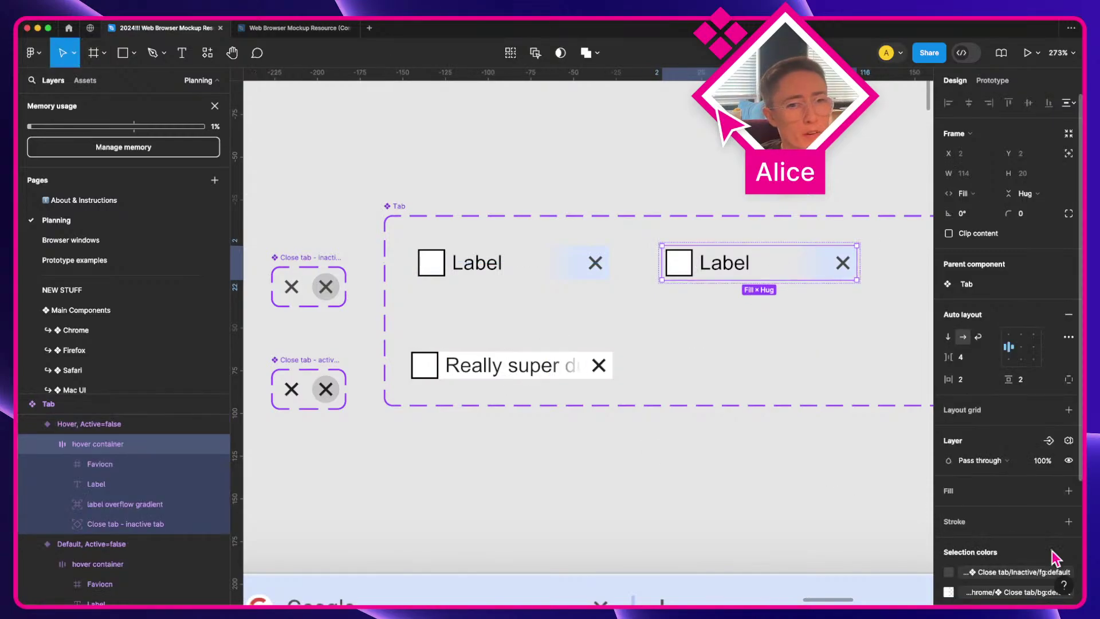
pyautogui.scroll(-2, 1056, 559)
pyautogui.click(1068, 456)
pyautogui.scroll(-4, 756, 455)
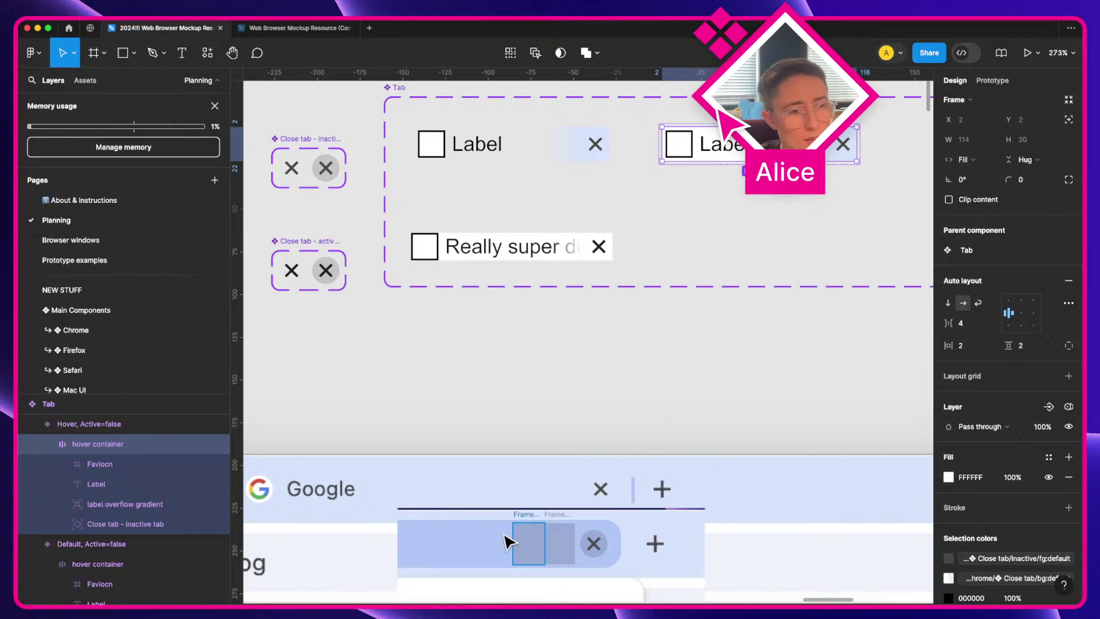
pyautogui.click(767, 342)
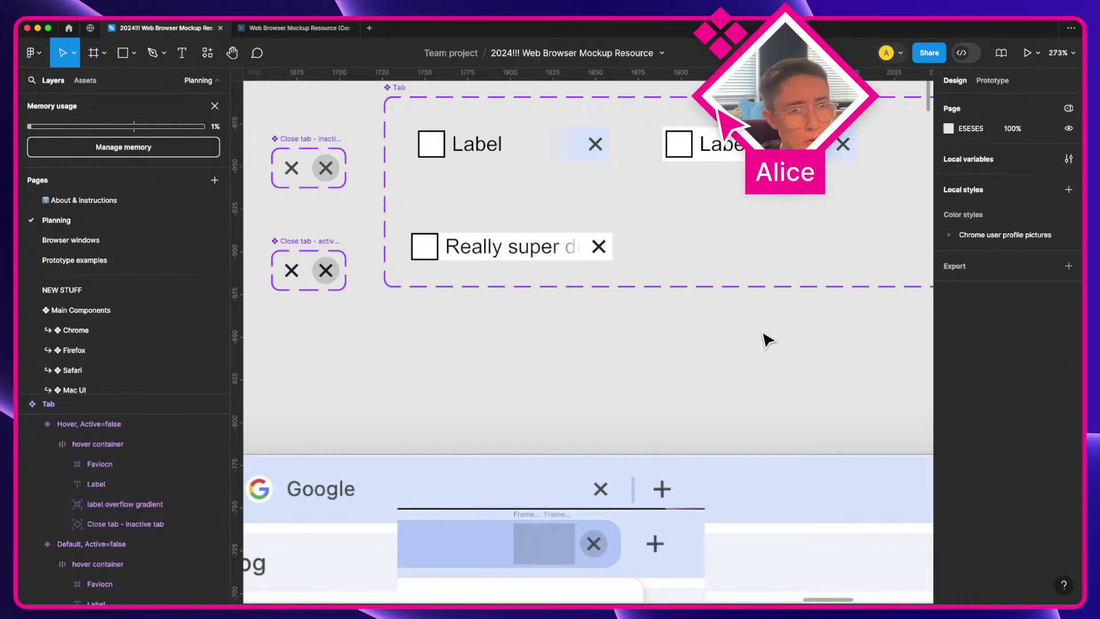
# Step: Create a new colour variable named inner-bg:hover in the Tab variable group
pyautogui.click(1068, 160)
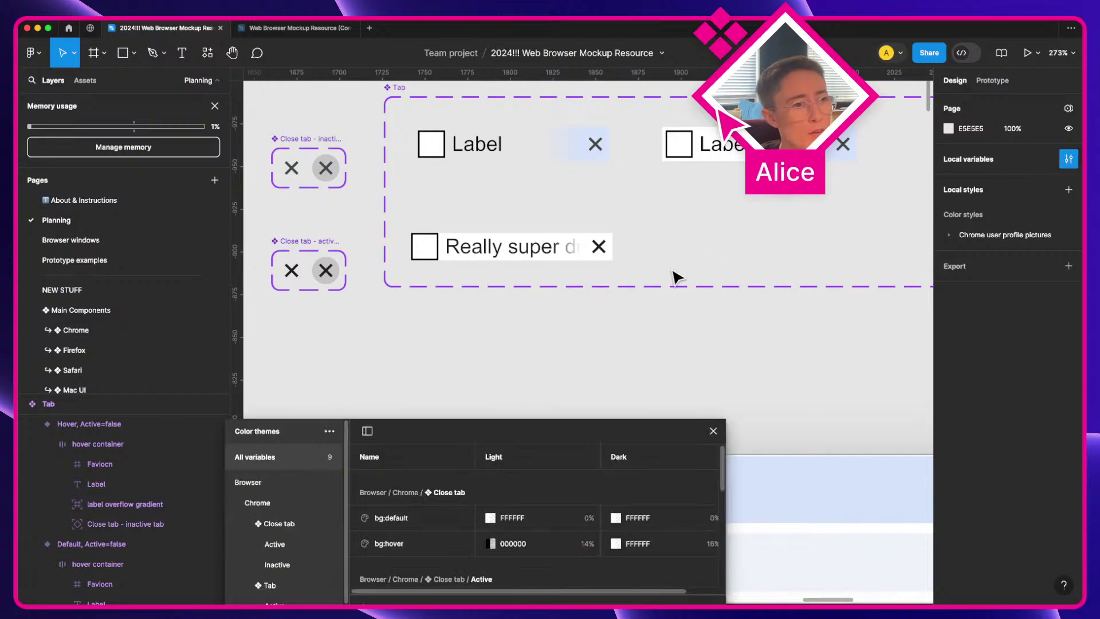
pyautogui.scroll(-1, 301, 533)
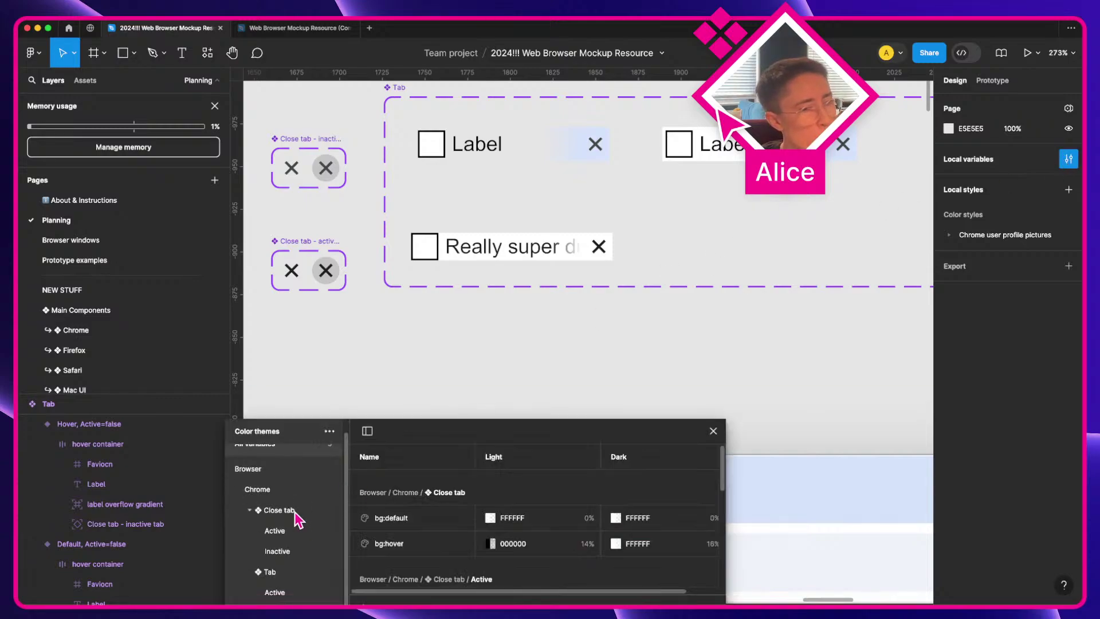
pyautogui.scroll(-1, 298, 518)
pyautogui.click(286, 573)
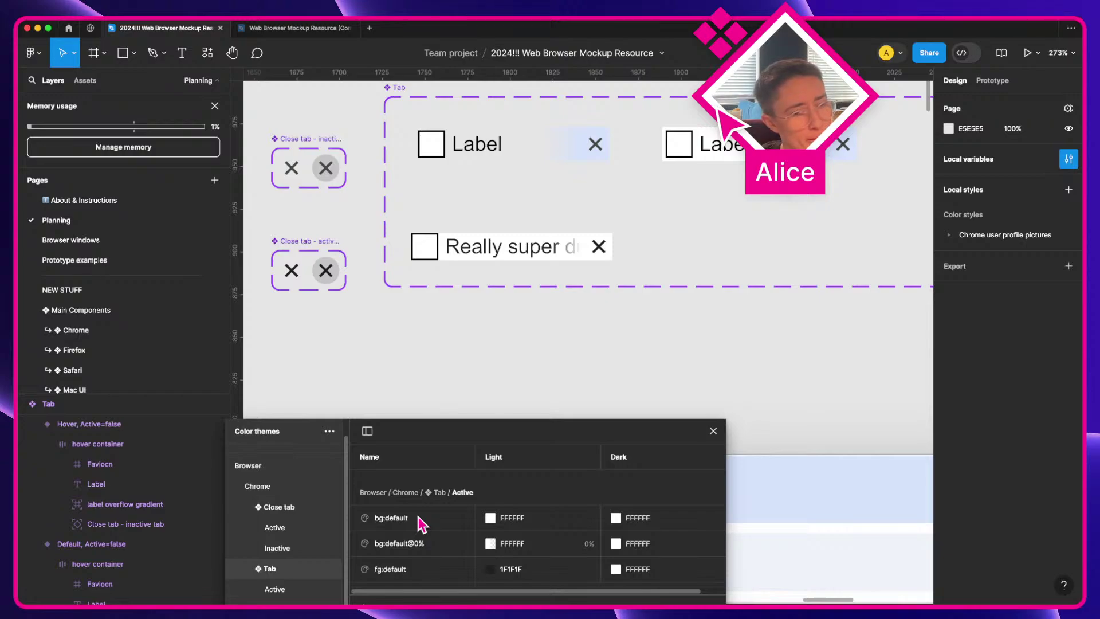
pyautogui.moveTo(408, 431); pyautogui.dragTo(414, 364)
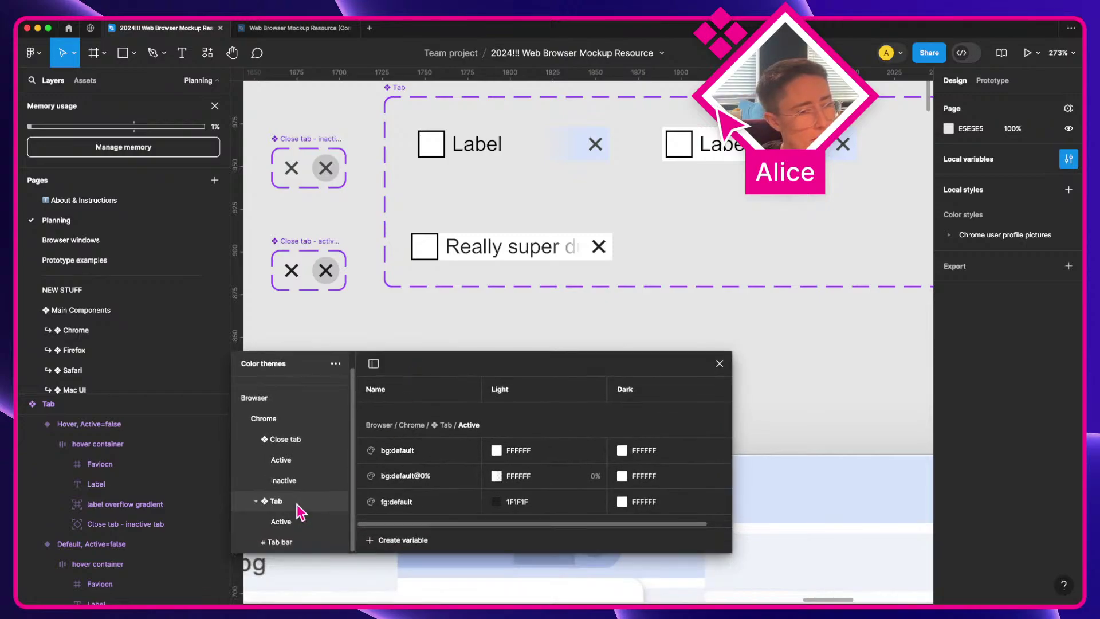
pyautogui.click(401, 539)
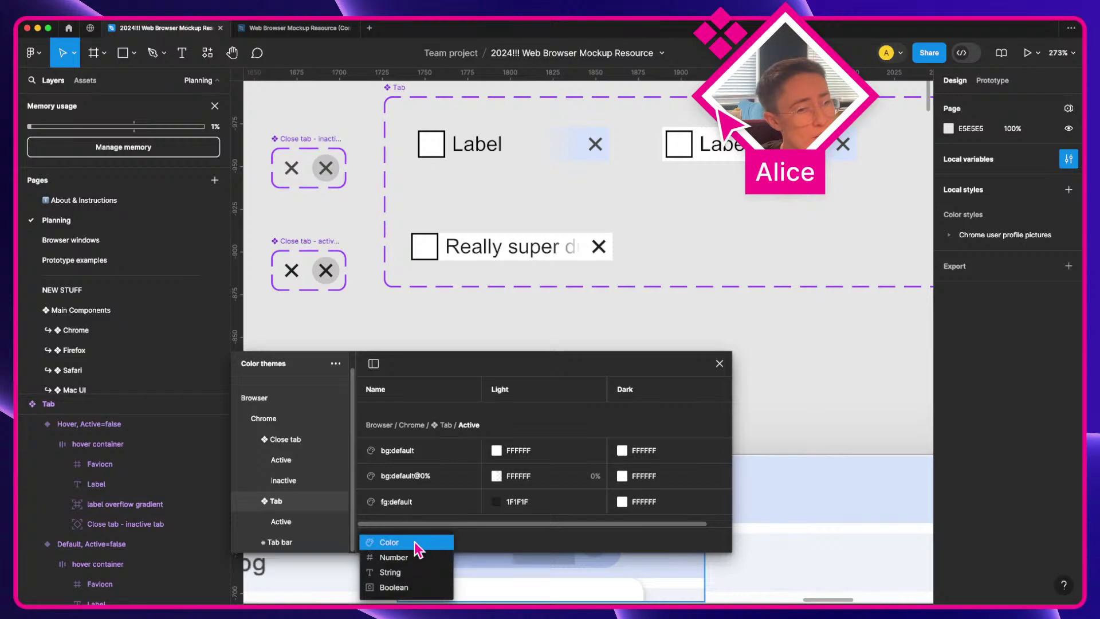
pyautogui.click(416, 544)
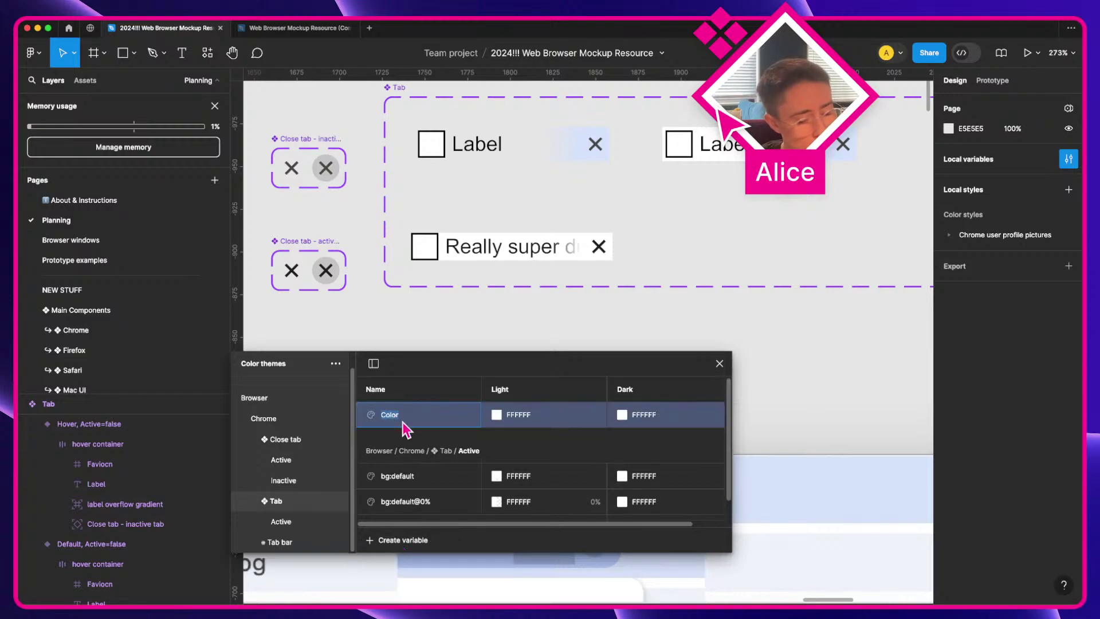
pyautogui.write('inner')
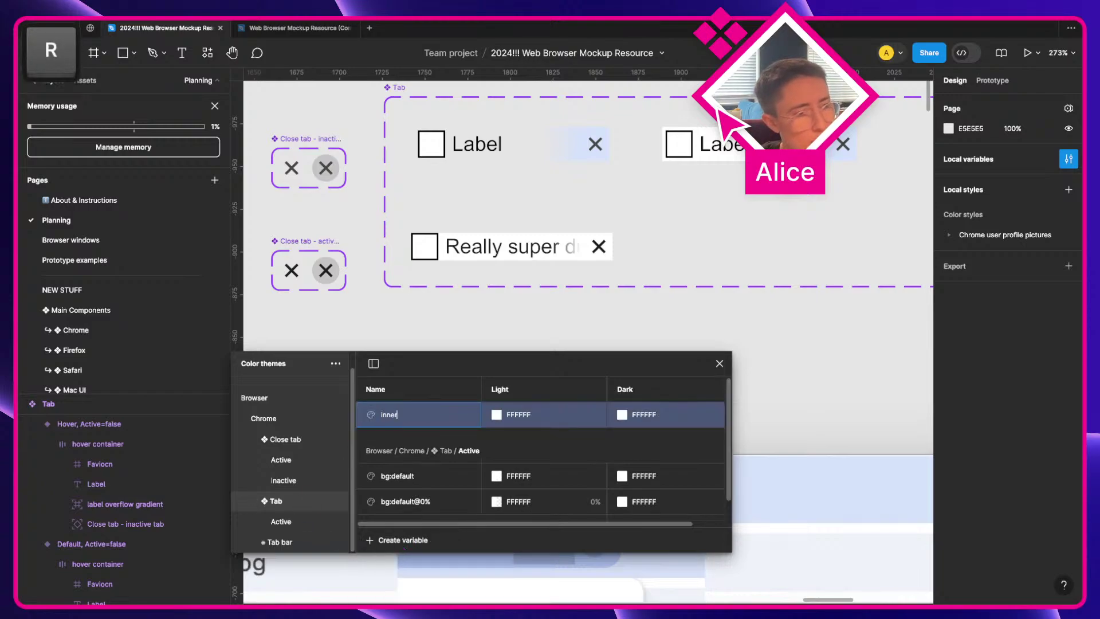
pyautogui.press('shift')
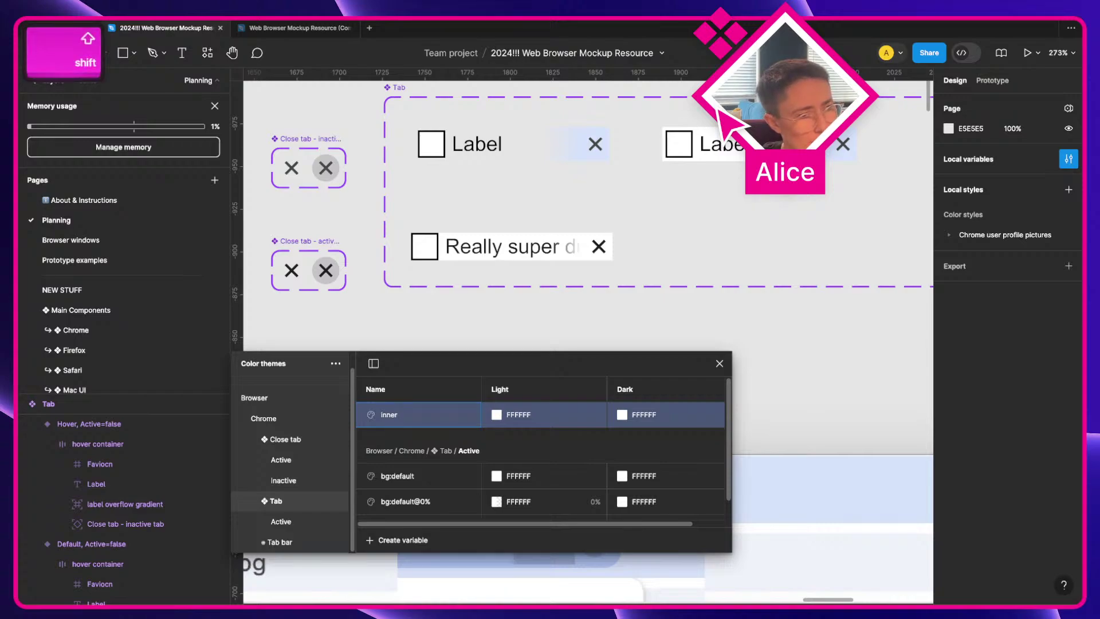
pyautogui.write('-bg:')
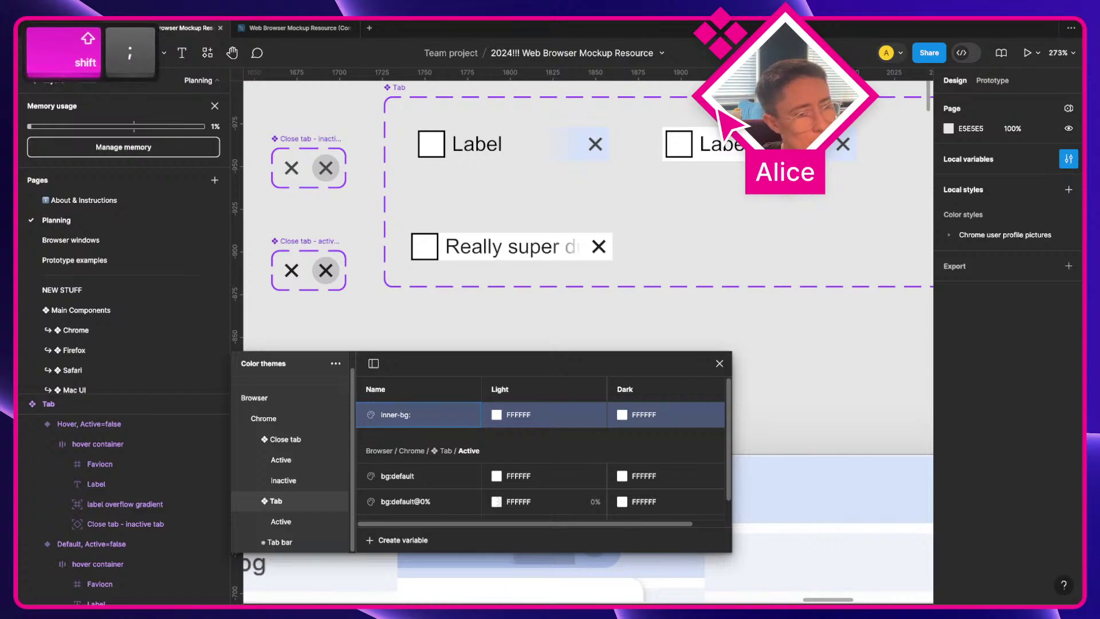
pyautogui.write('hover')
pyautogui.press('Return')
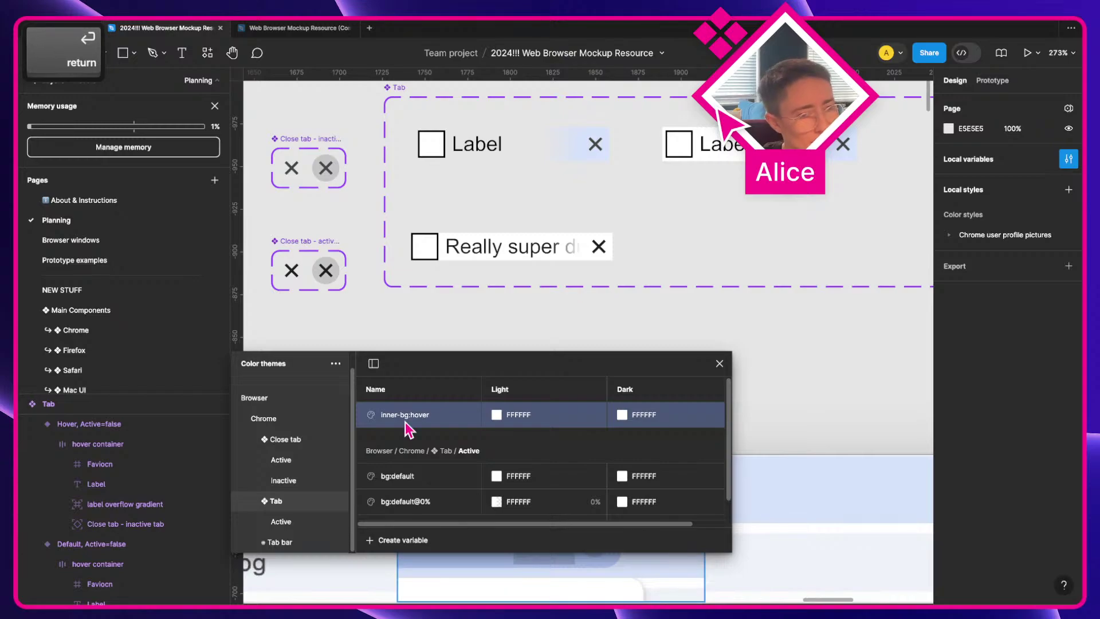
# Step: Eyedrop AEC6F6 from the canvas as the Light value and 1D4974 as the Dark value
pyautogui.click(496, 414)
pyautogui.click(508, 455)
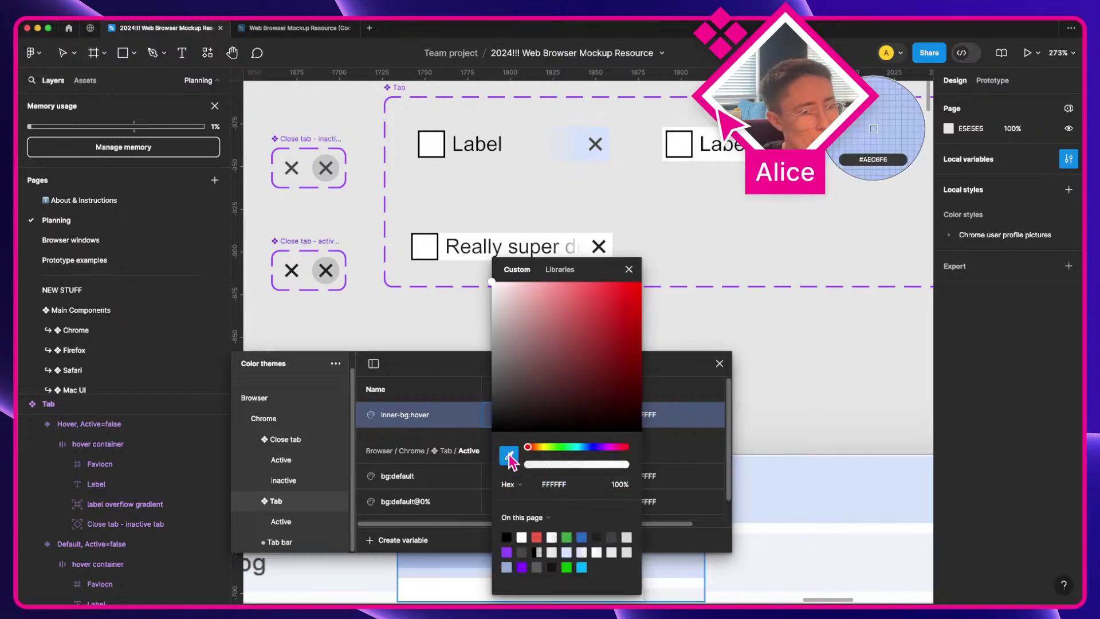
pyautogui.click(445, 559)
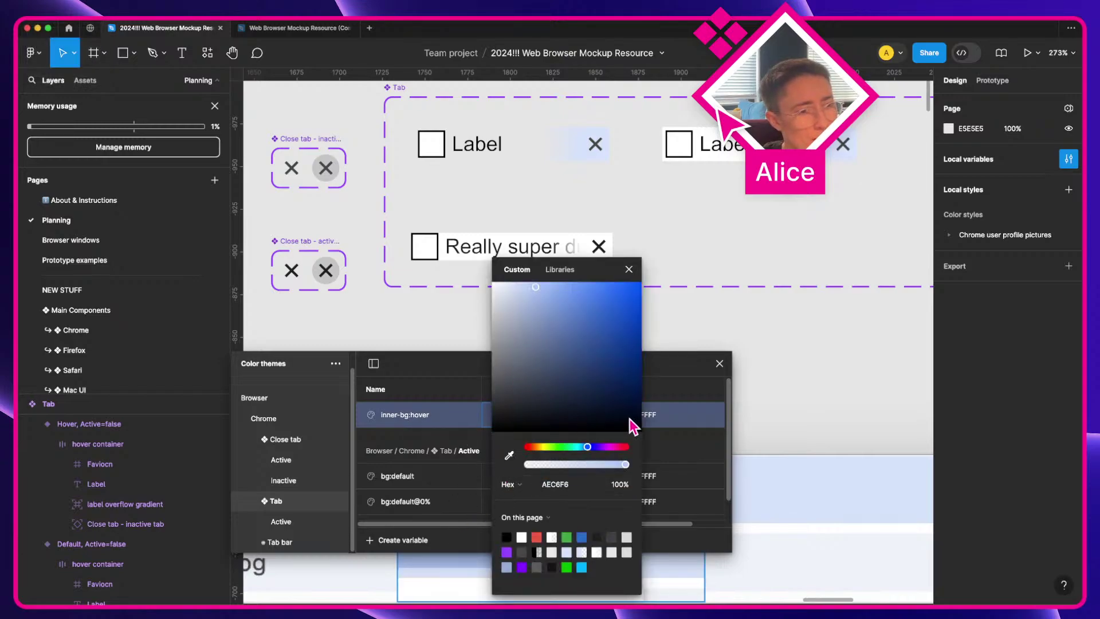
pyautogui.click(690, 418)
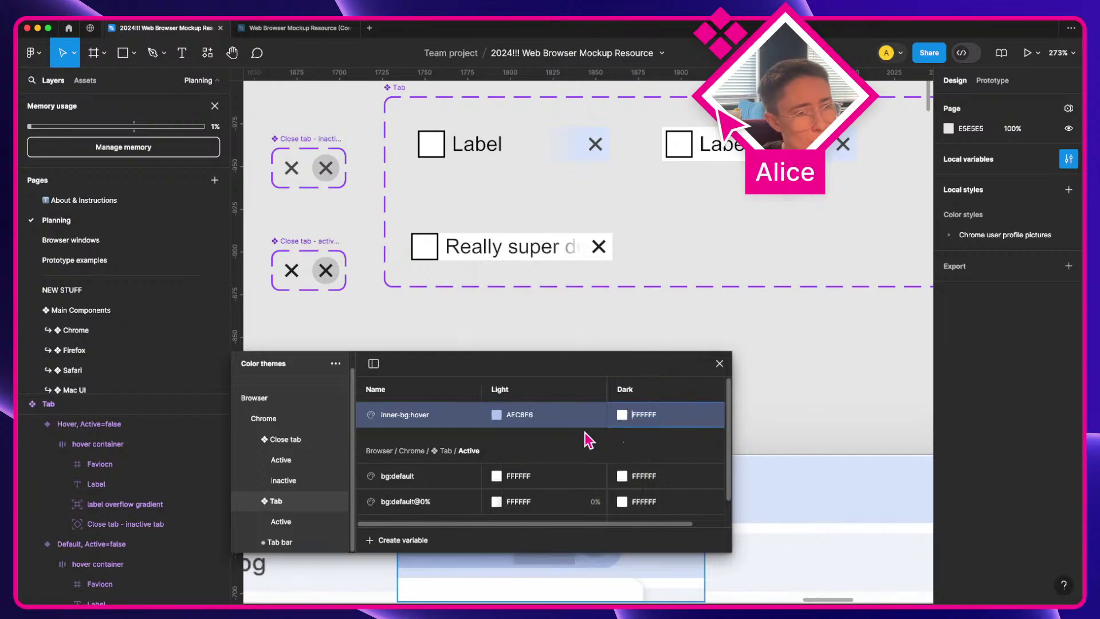
pyautogui.click(621, 414)
pyautogui.click(634, 455)
pyautogui.scroll(-1, 516, 436)
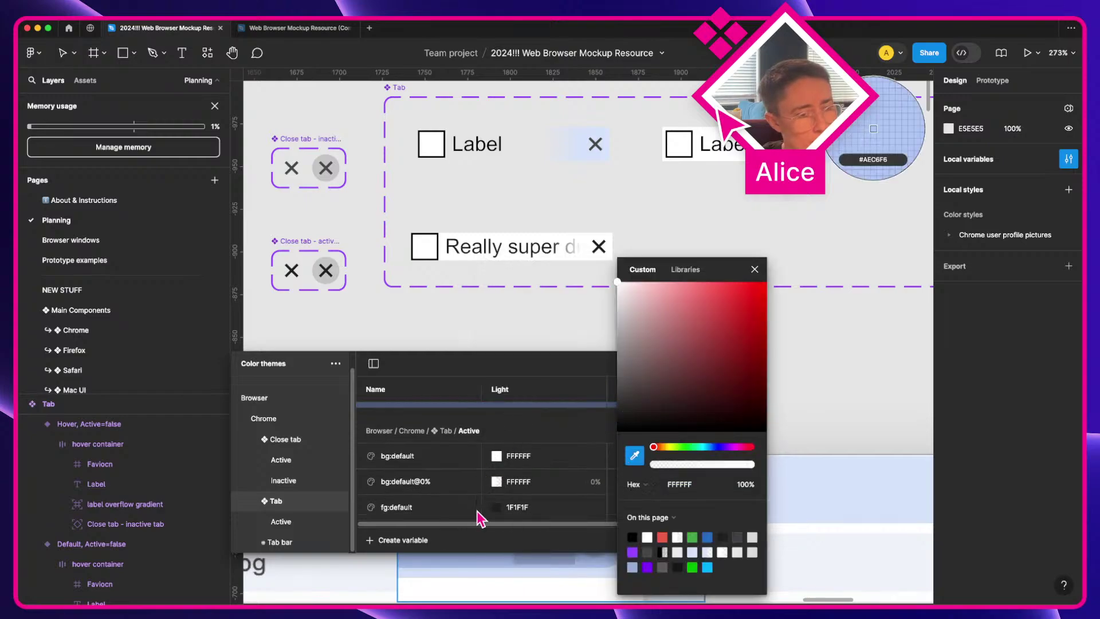
pyautogui.scroll(-5, 471, 560)
pyautogui.hscroll(-6, 471, 561)
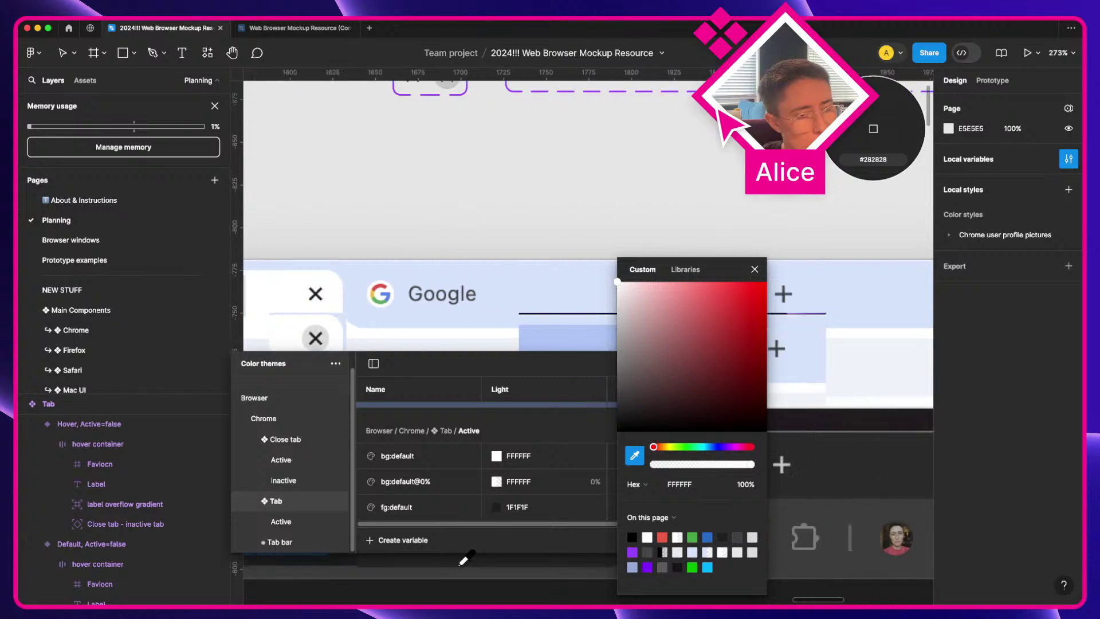
pyautogui.scroll(2, 458, 558)
pyautogui.press('Escape')
pyautogui.click(381, 602)
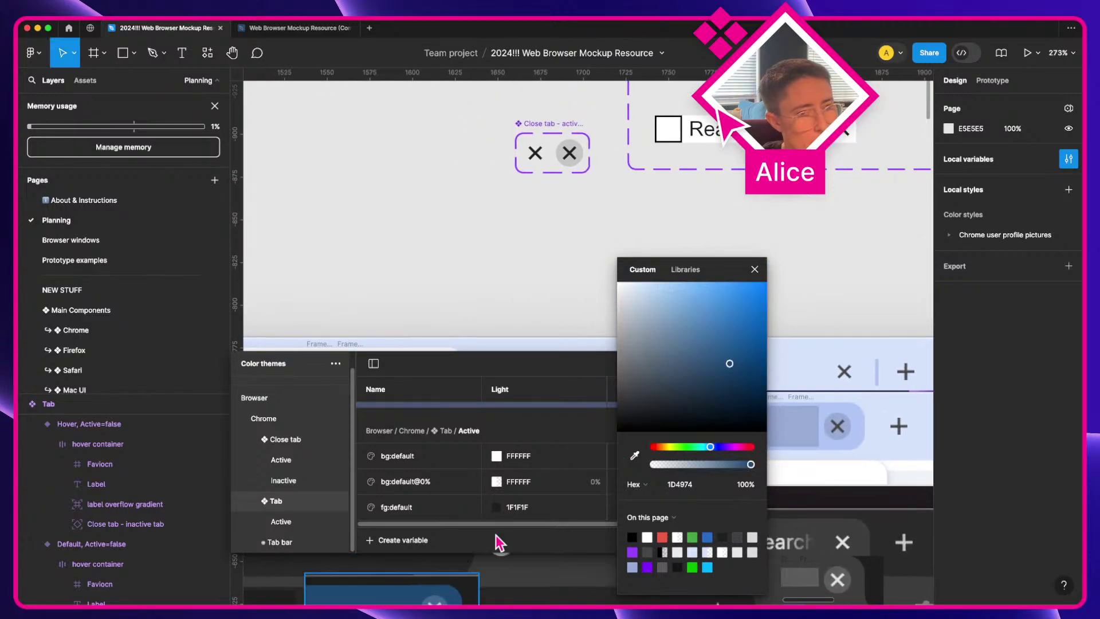
pyautogui.click(755, 270)
pyautogui.hscroll(4, 770, 274)
pyautogui.hscroll(4, 771, 273)
pyautogui.scroll(4, 768, 269)
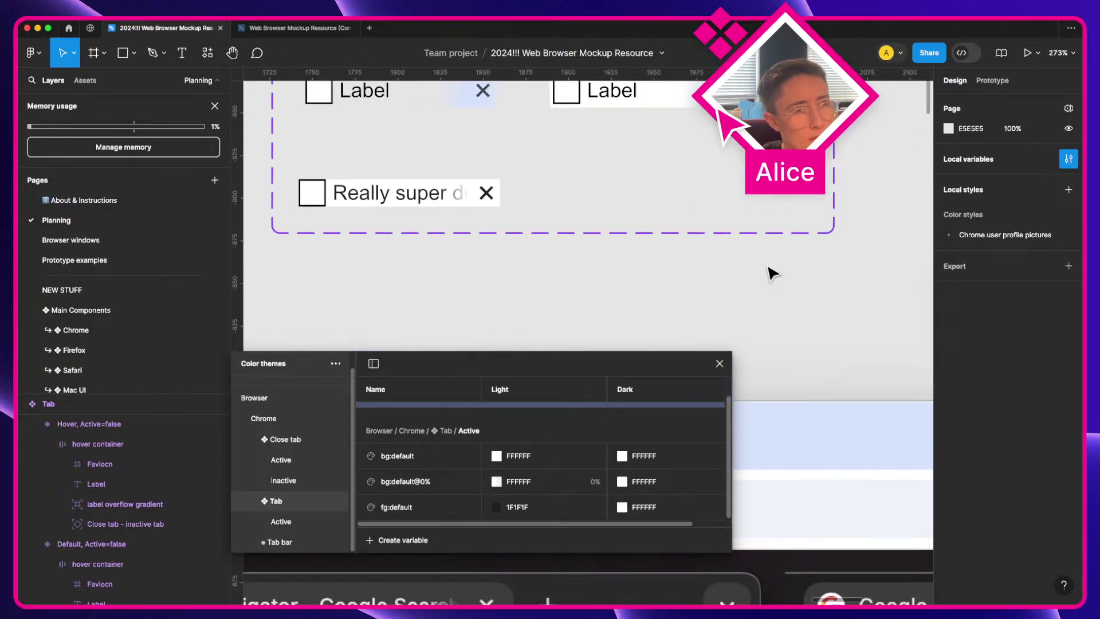
pyautogui.scroll(1, 596, 403)
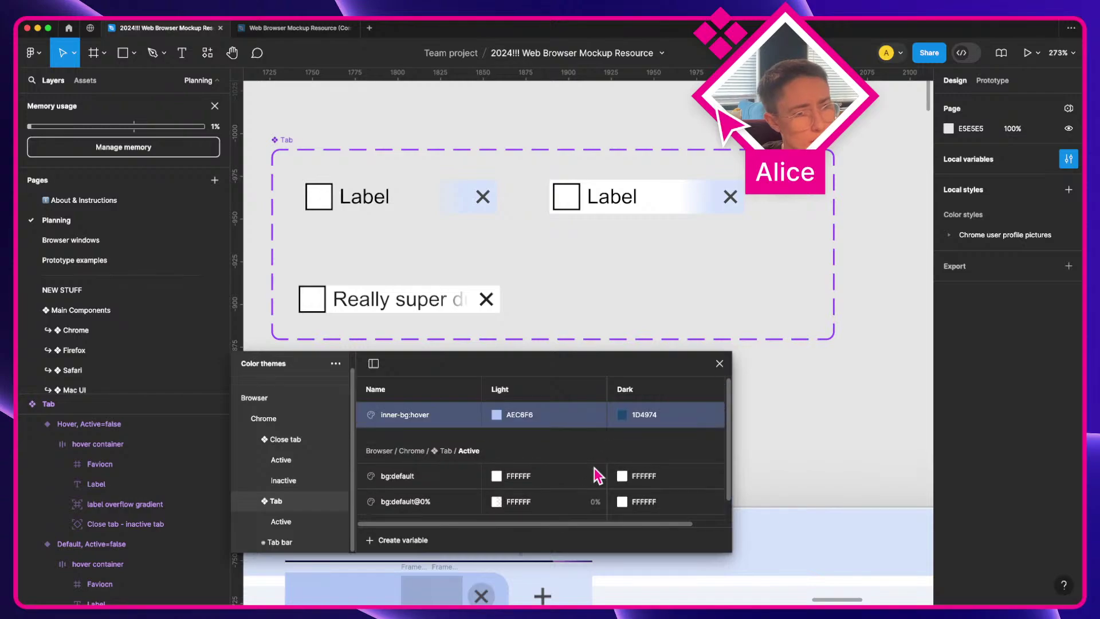
# Step: Fill the hover tab's hover container with inner-bg:hover and close the variables window
pyautogui.click(621, 199)
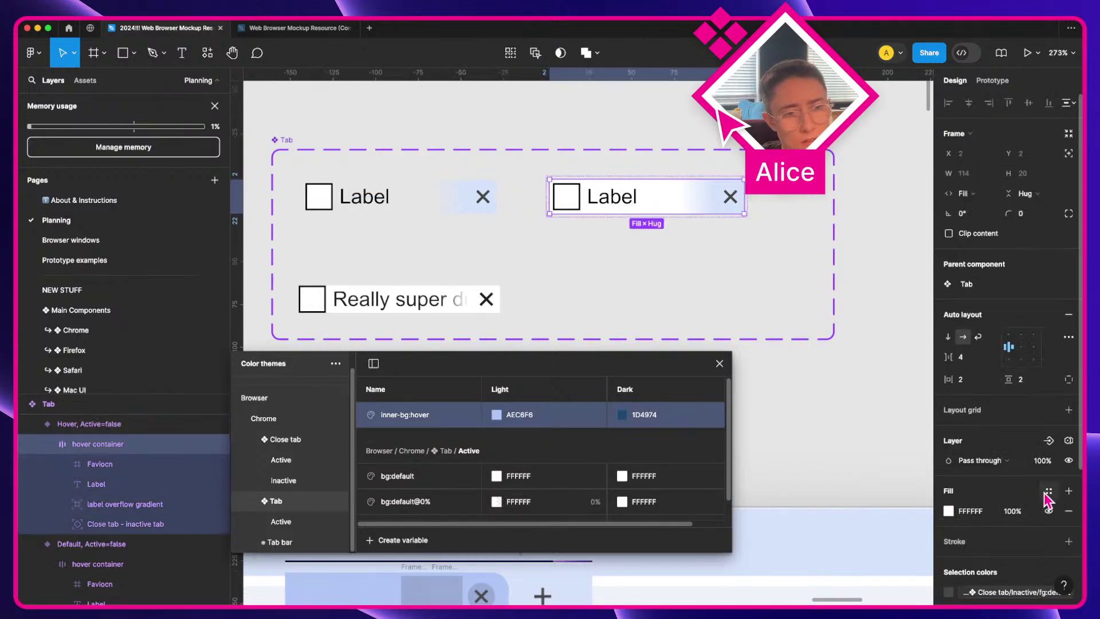
pyautogui.click(1048, 491)
pyautogui.write('inner')
pyautogui.press('Return')
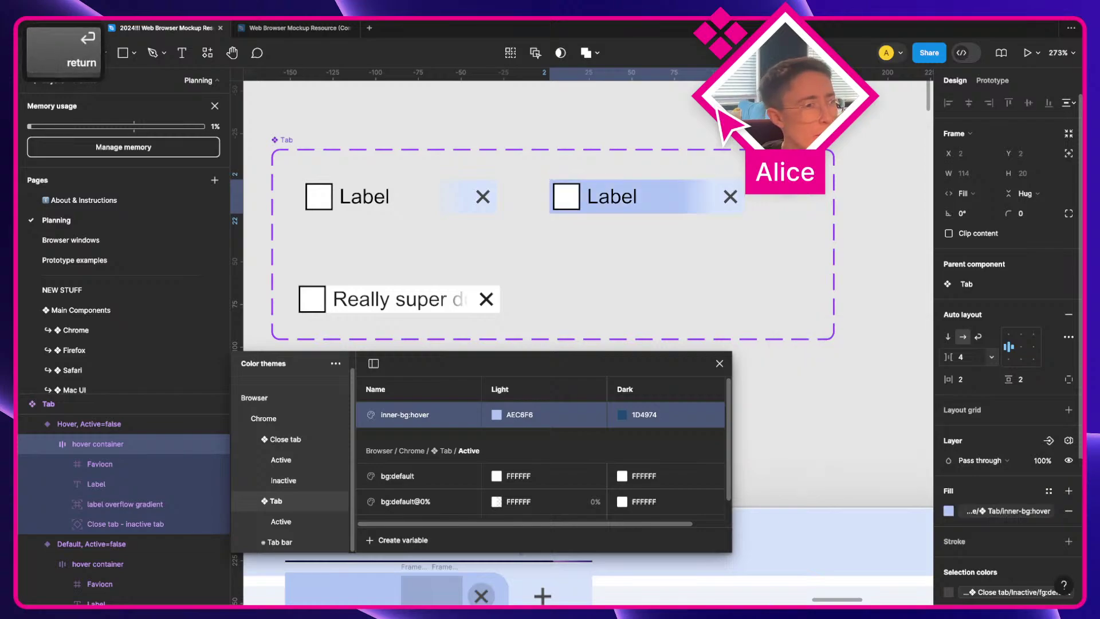
pyautogui.click(719, 365)
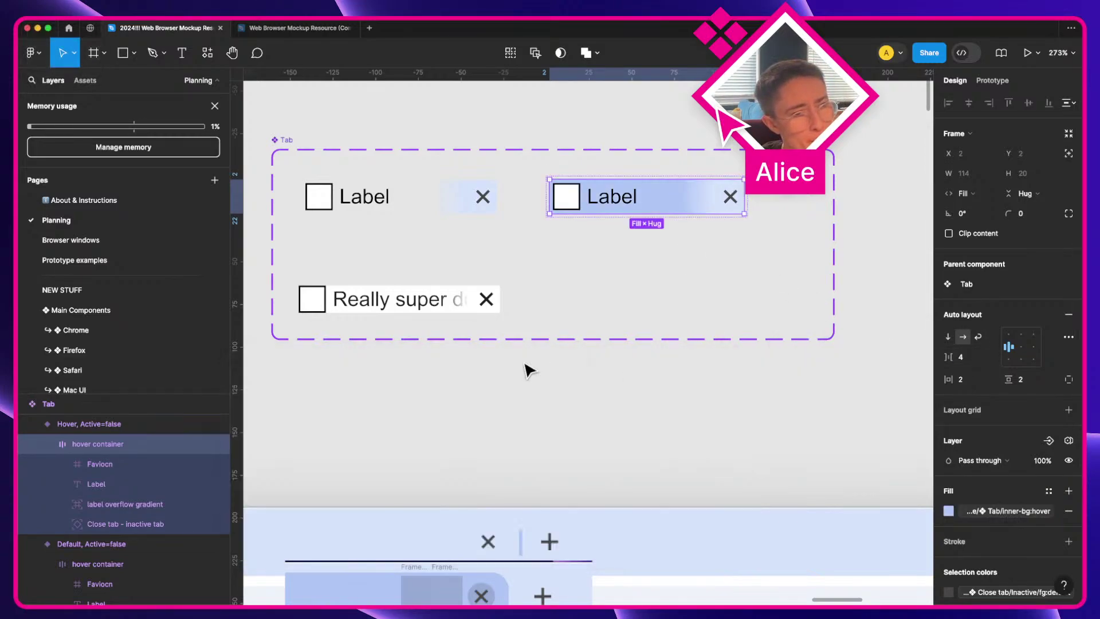
pyautogui.click(393, 309)
pyautogui.scroll(-3, 1057, 514)
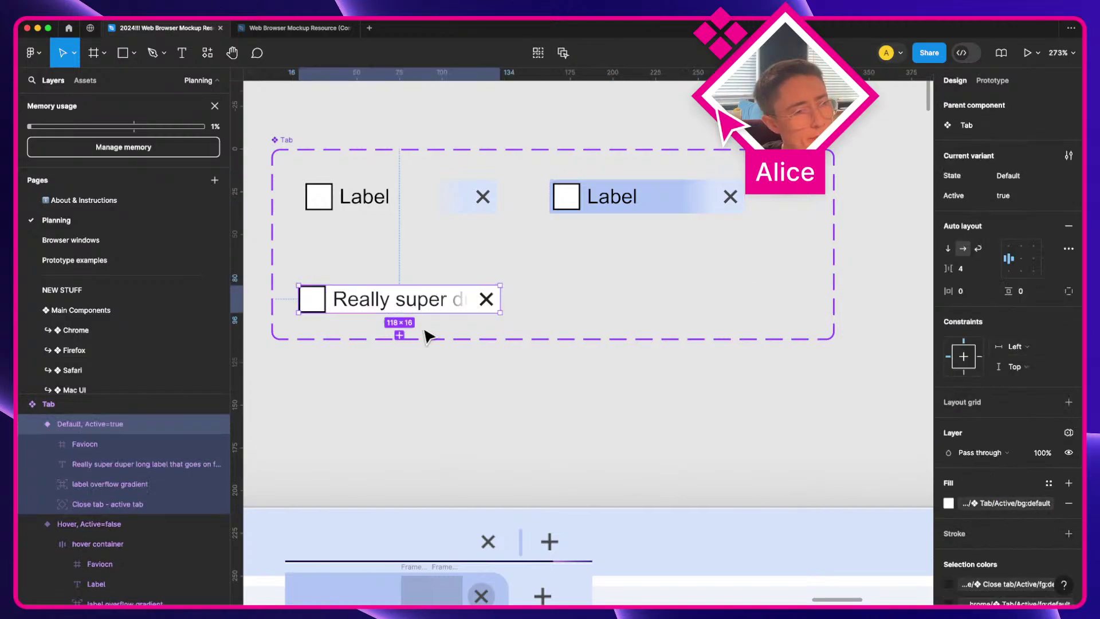
# Step: Select the whole Tab component set, then switch to the desktop with the browser windows
pyautogui.hscroll(-6, 550, 486)
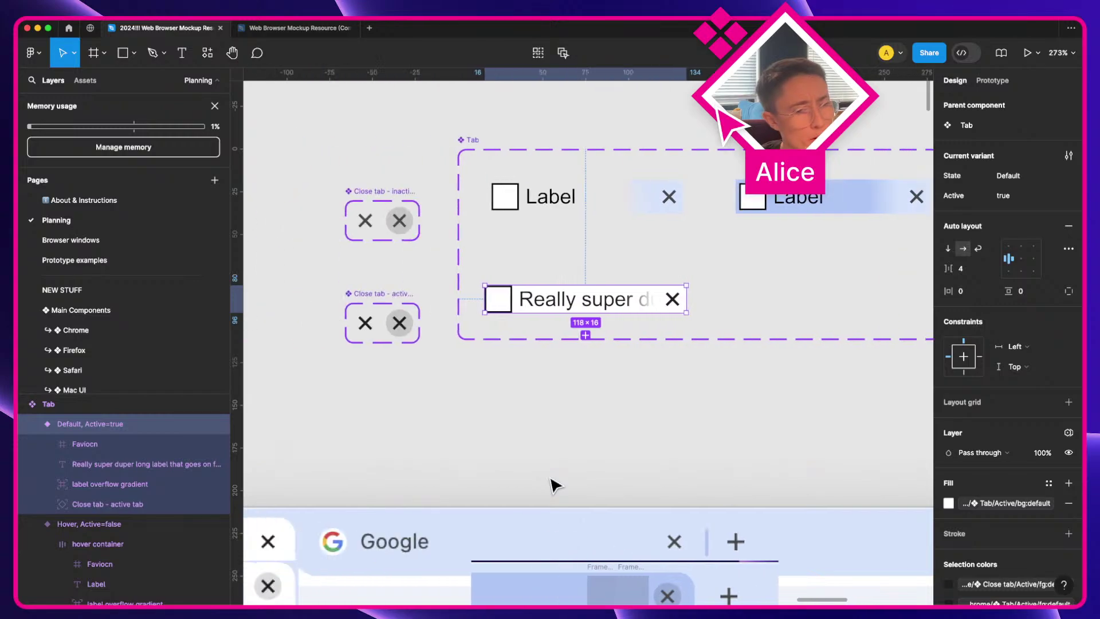
pyautogui.scroll(-3, 555, 485)
pyautogui.hscroll(5, 713, 341)
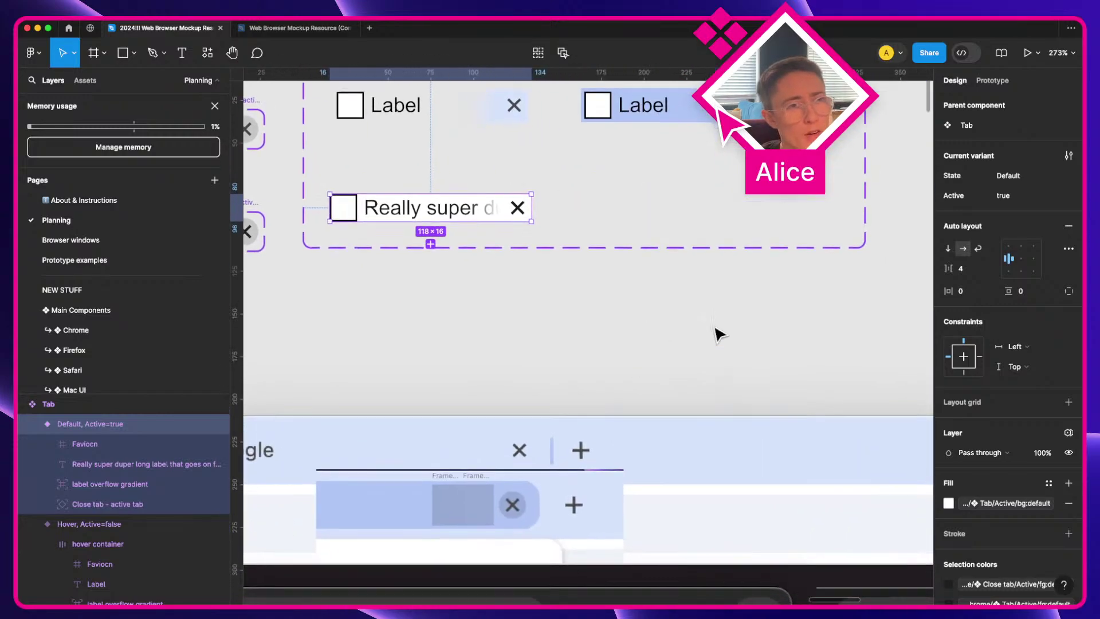
pyautogui.scroll(3, 720, 332)
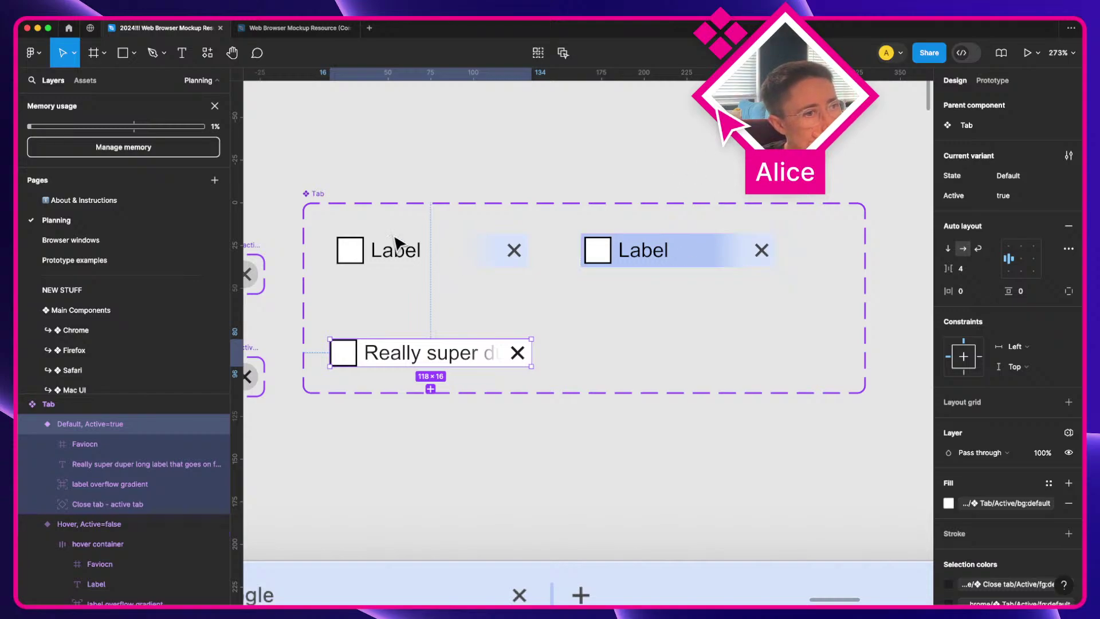
pyautogui.click(328, 201)
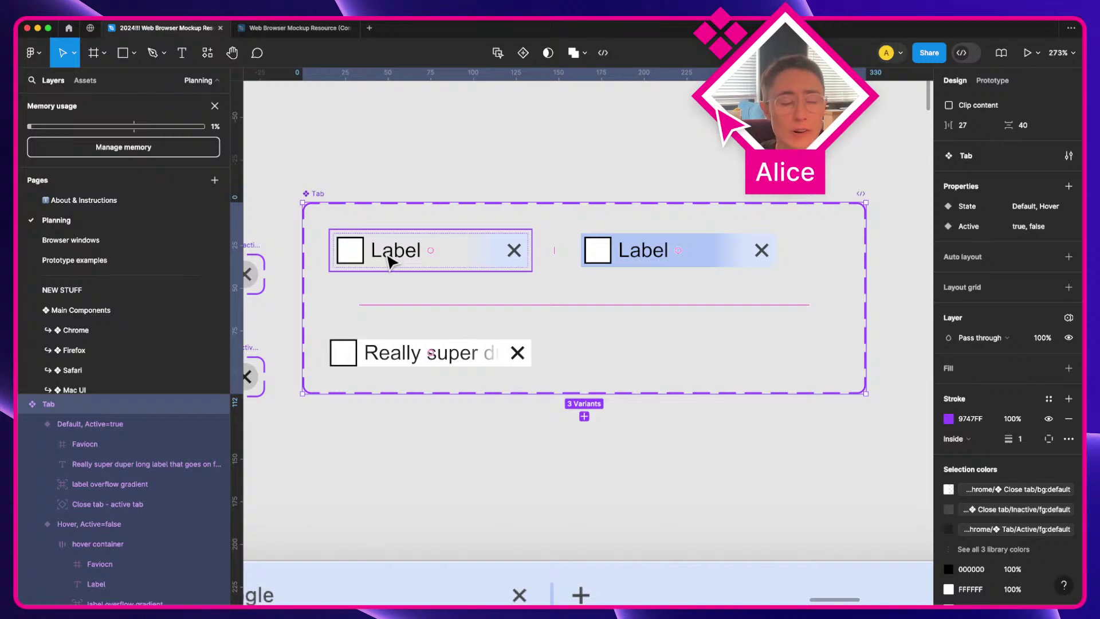
pyautogui.press('a')
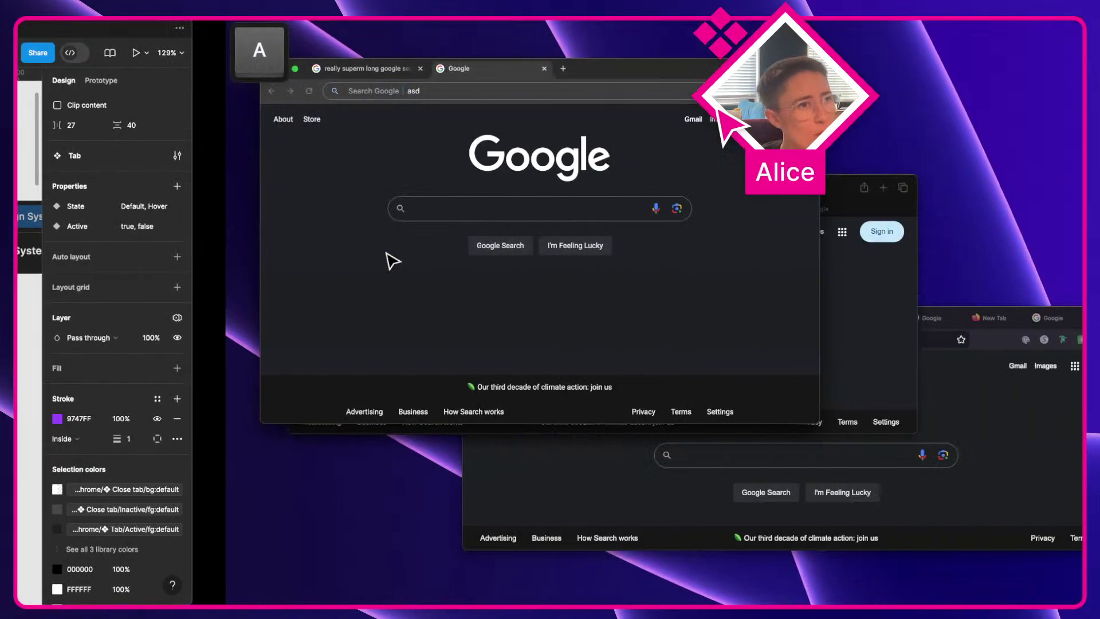
# Step: Bring the Firefox, Safari and Chrome Google windows forward in turn, finishing with Safari
pyautogui.click(424, 480)
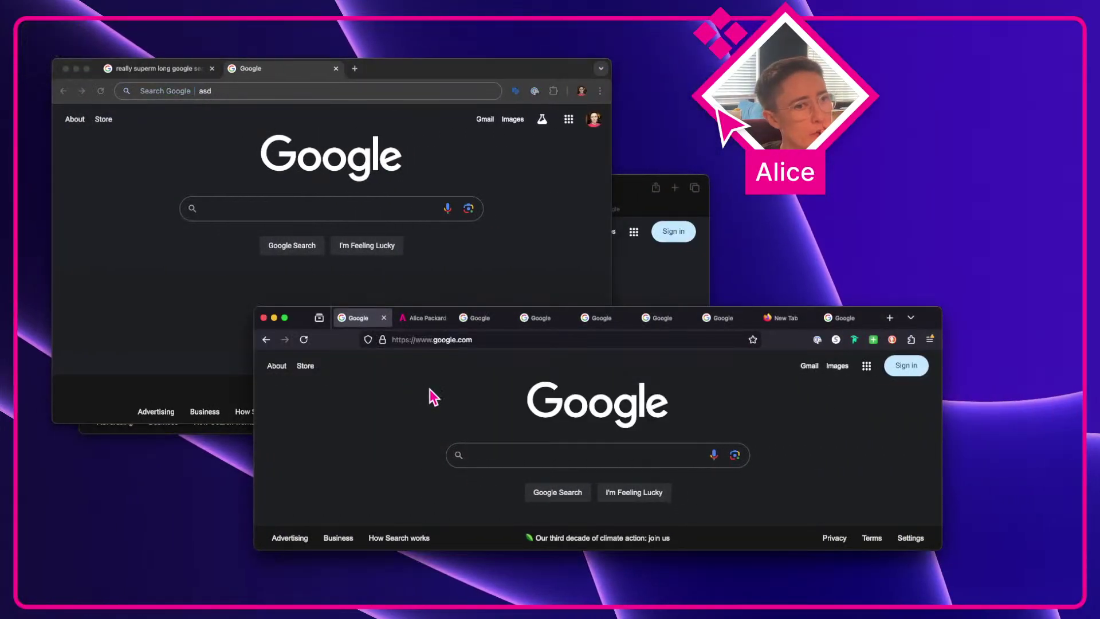
pyautogui.click(681, 281)
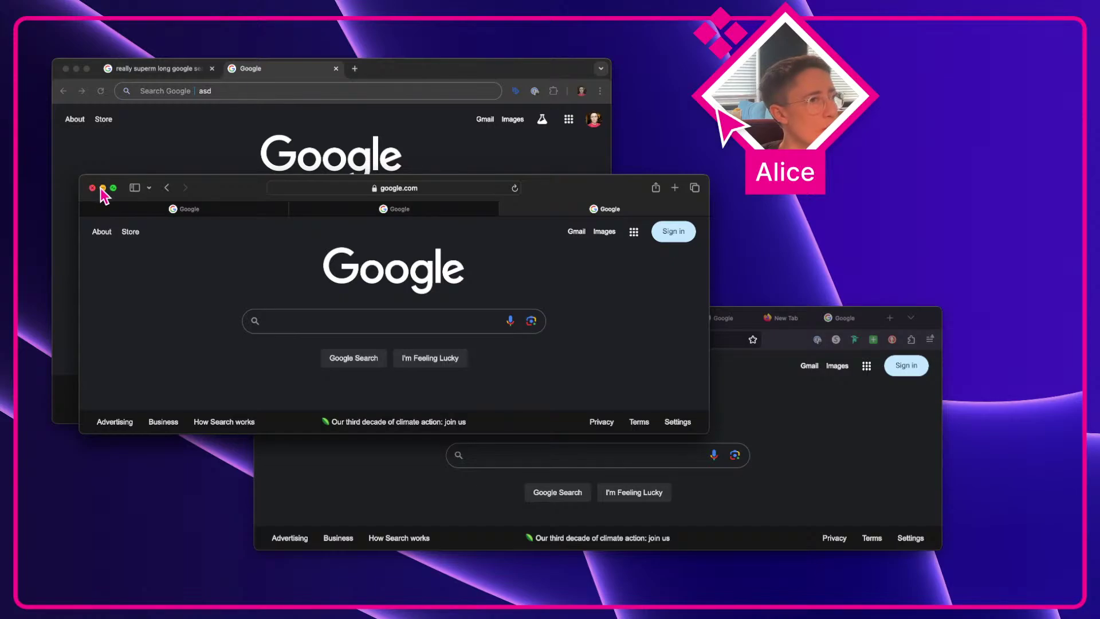
pyautogui.click(479, 143)
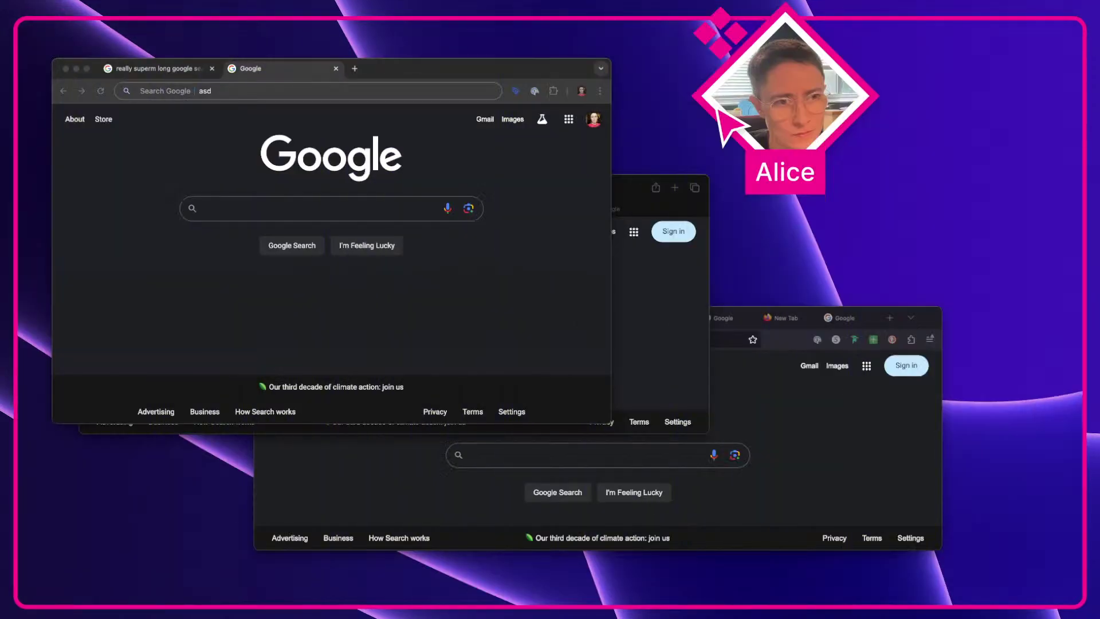
pyautogui.click(651, 353)
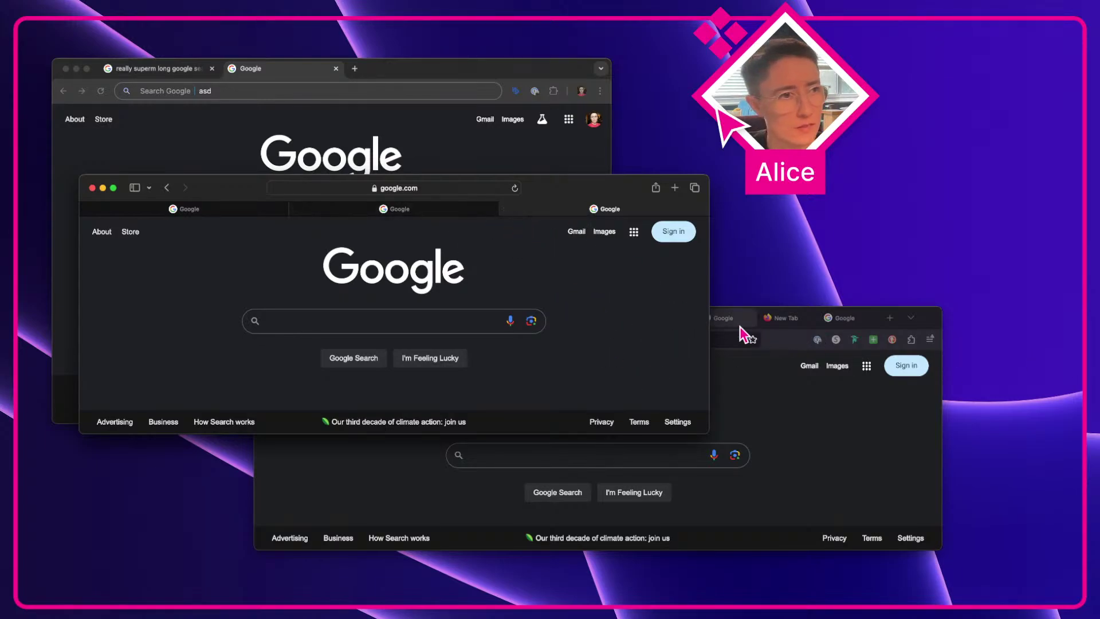
pyautogui.click(95, 14)
# Step: In Safari's Tabs settings, compare Compact and Separate tab layouts, ending on Separate
pyautogui.click(88, 56)
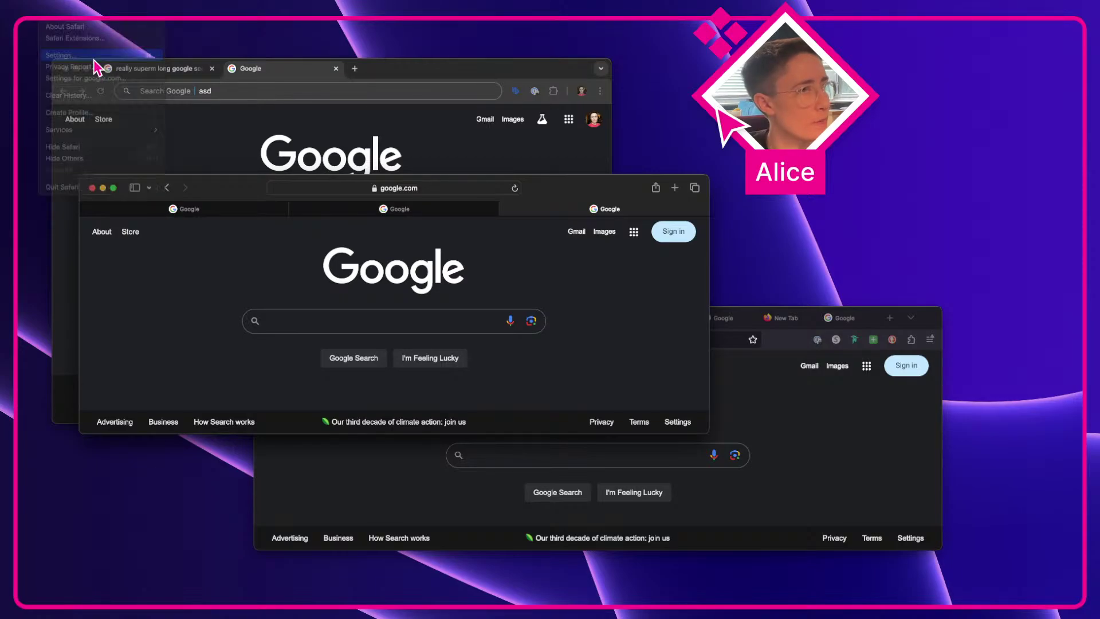
pyautogui.click(871, 250)
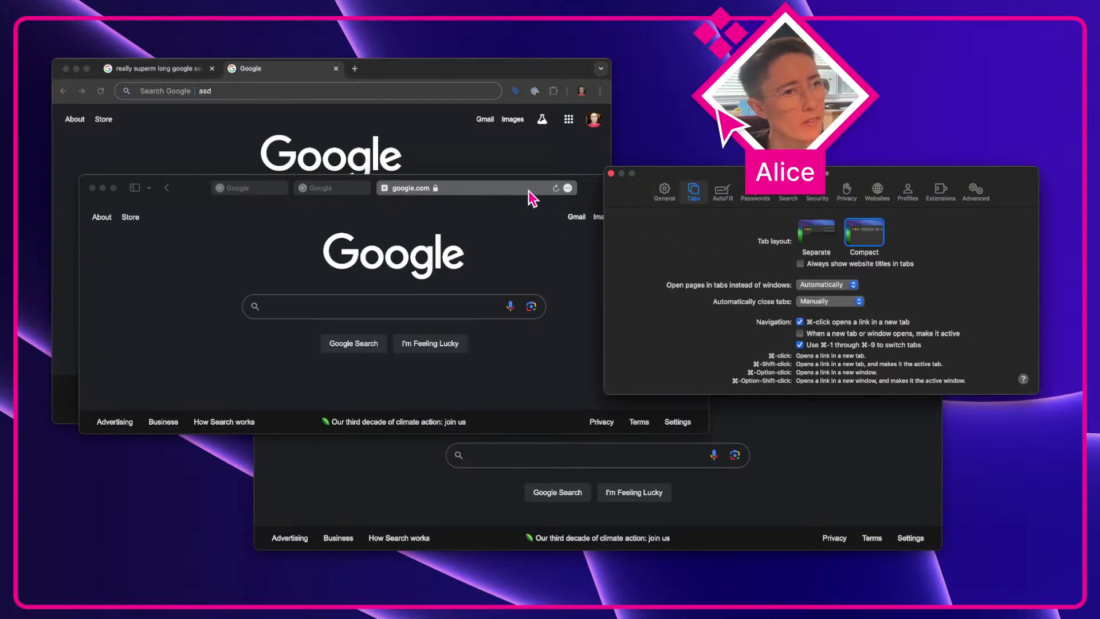
pyautogui.moveTo(557, 190); pyautogui.dragTo(349, 190)
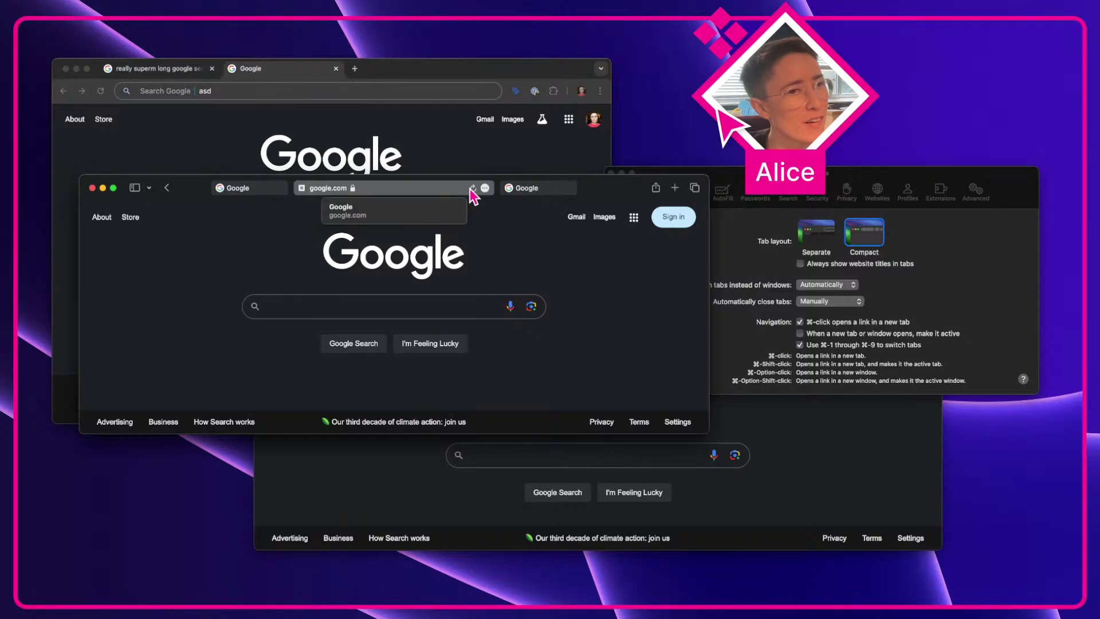
pyautogui.click(829, 237)
pyautogui.click(827, 236)
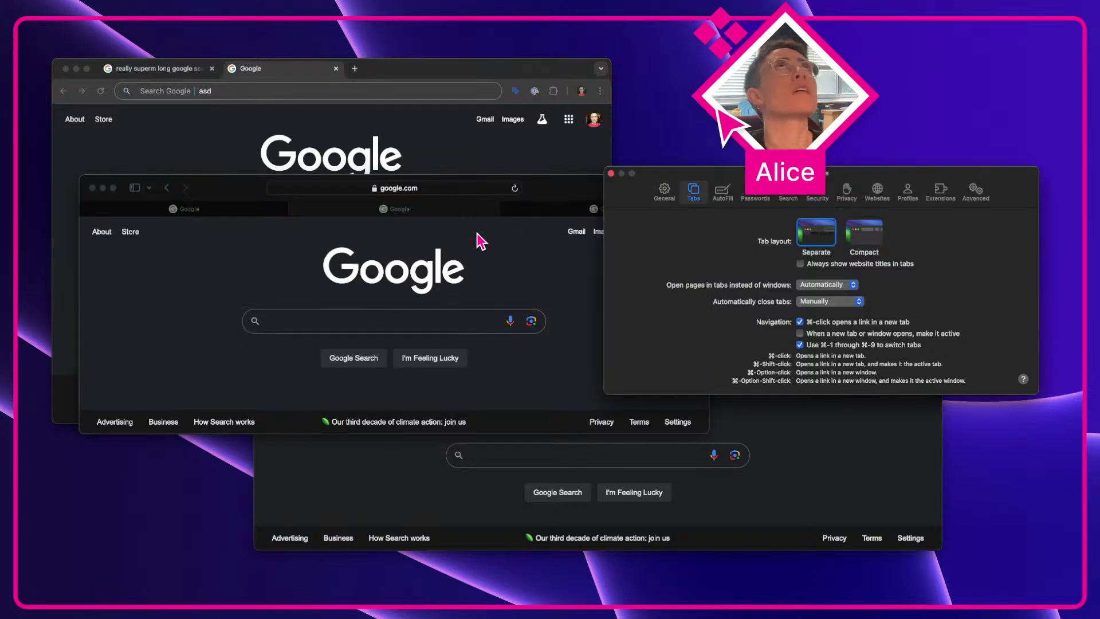
pyautogui.click(854, 241)
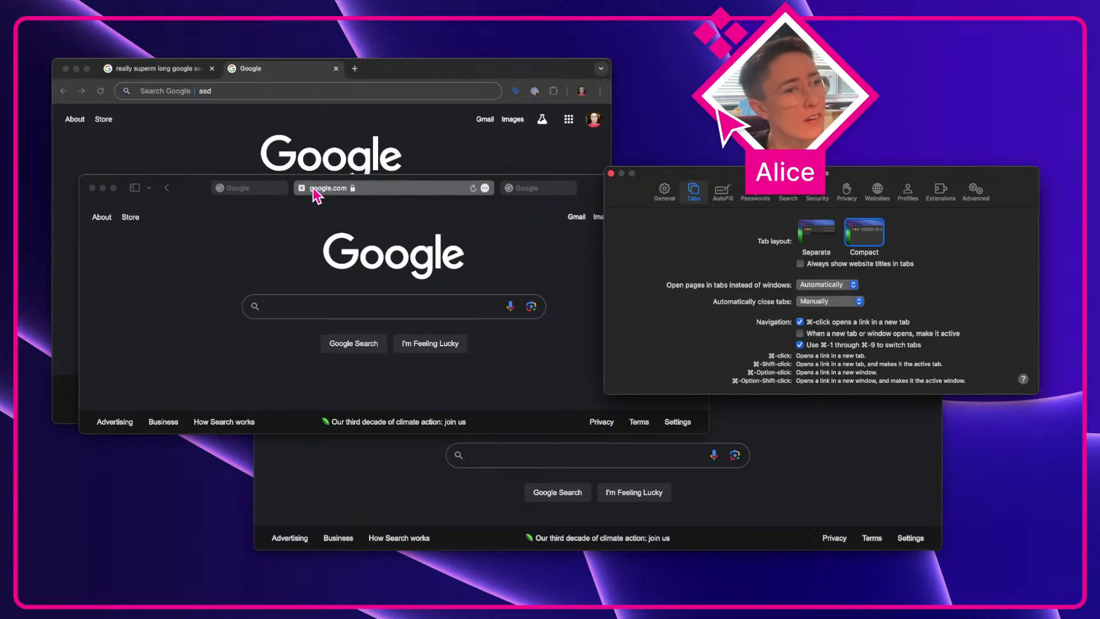
pyautogui.click(828, 230)
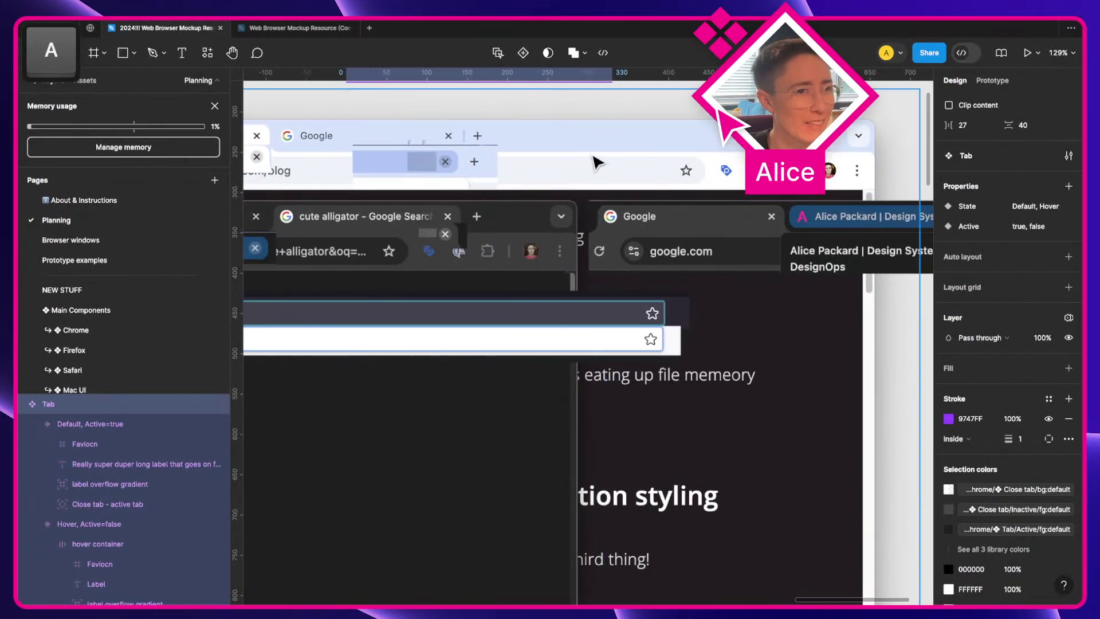
# Step: Find the Color themes notes and select the c:bg:default:grad-stop-1 and grad-stop-2 lines
pyautogui.scroll(3, 592, 163)
pyautogui.hscroll(-4, 584, 226)
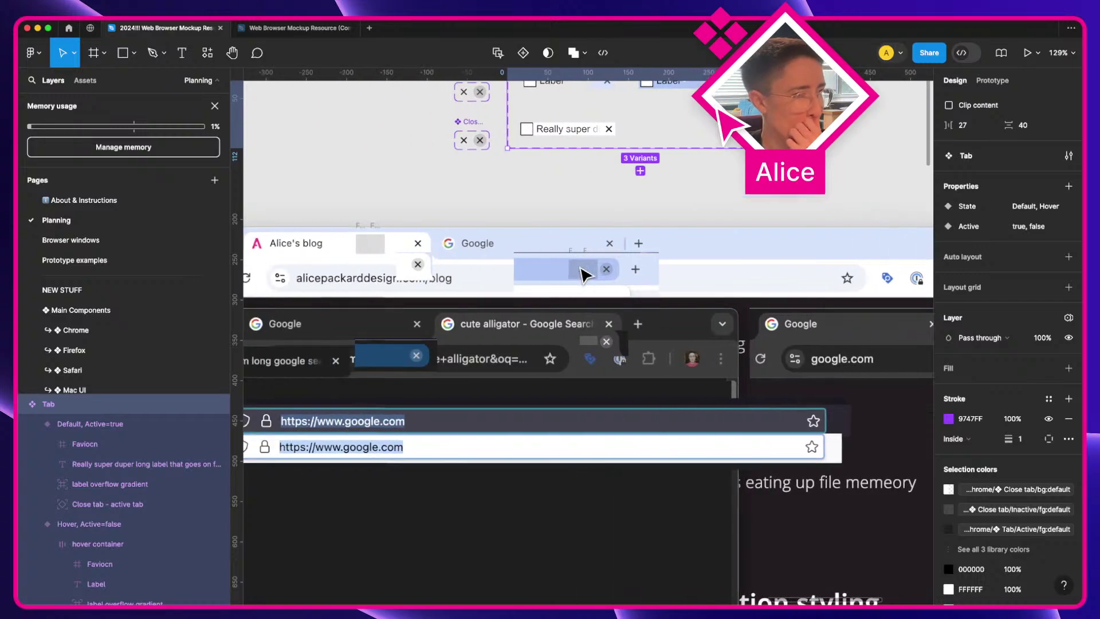
pyautogui.scroll(1, 582, 273)
pyautogui.scroll(2, 582, 273)
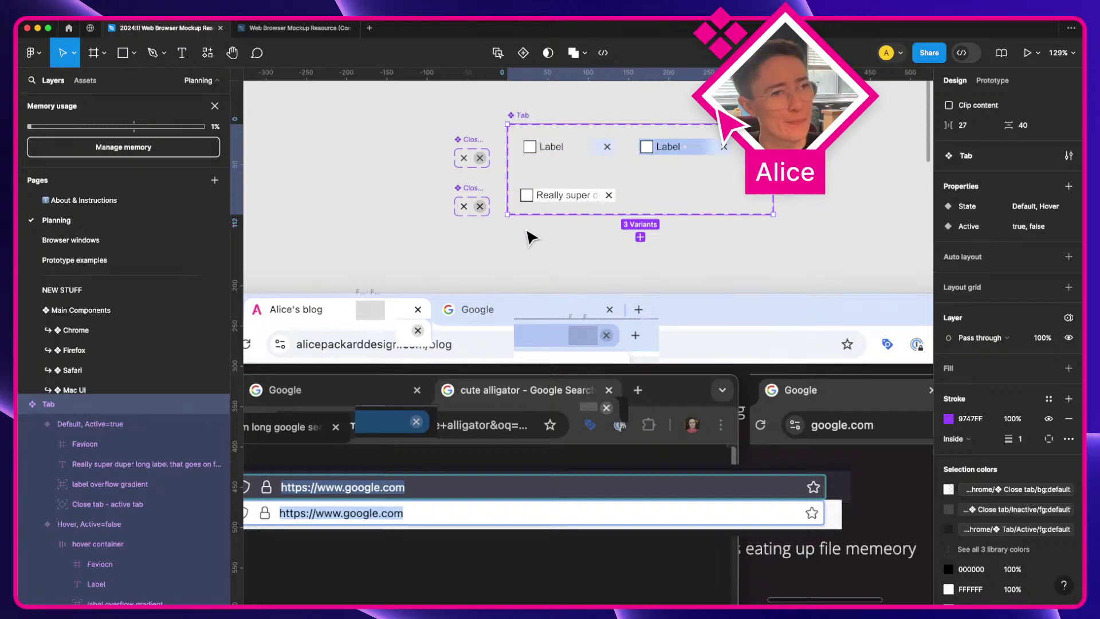
pyautogui.hscroll(1, 531, 237)
pyautogui.scroll(1, 531, 237)
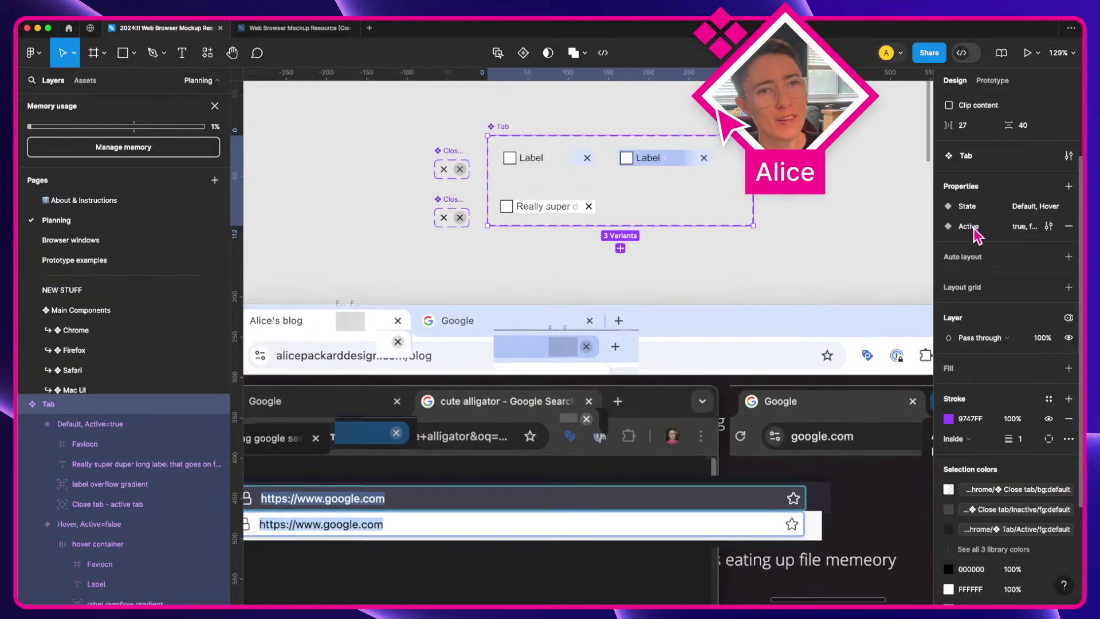
pyautogui.scroll(-3, 544, 292)
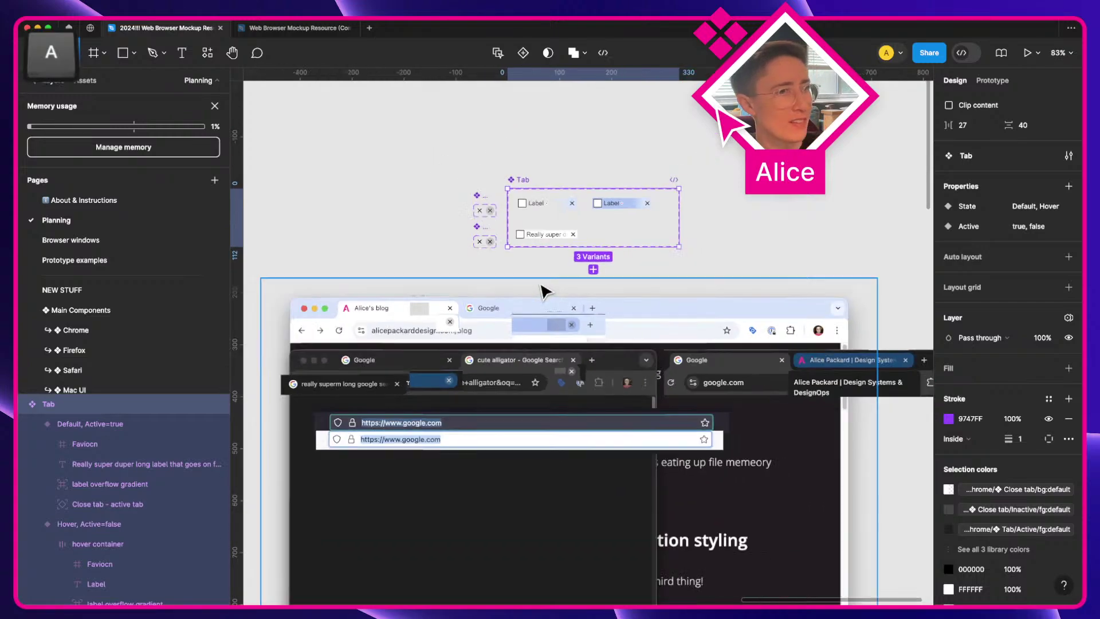
pyautogui.hscroll(-15, 539, 293)
pyautogui.scroll(-4, 536, 294)
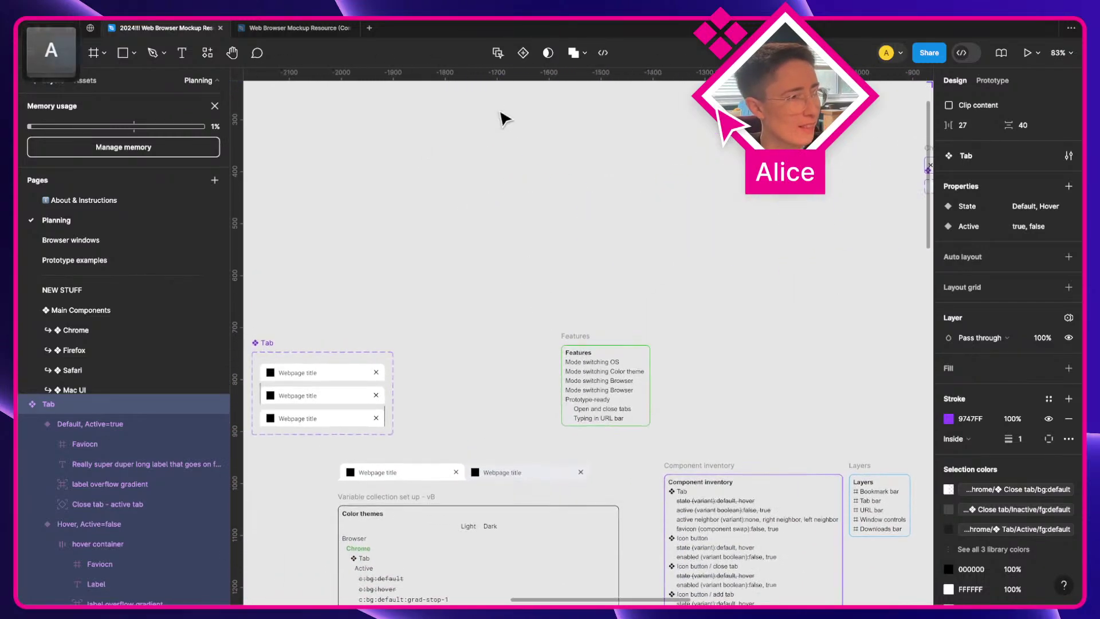
pyautogui.scroll(-5, 492, 252)
pyautogui.scroll(3, 452, 367)
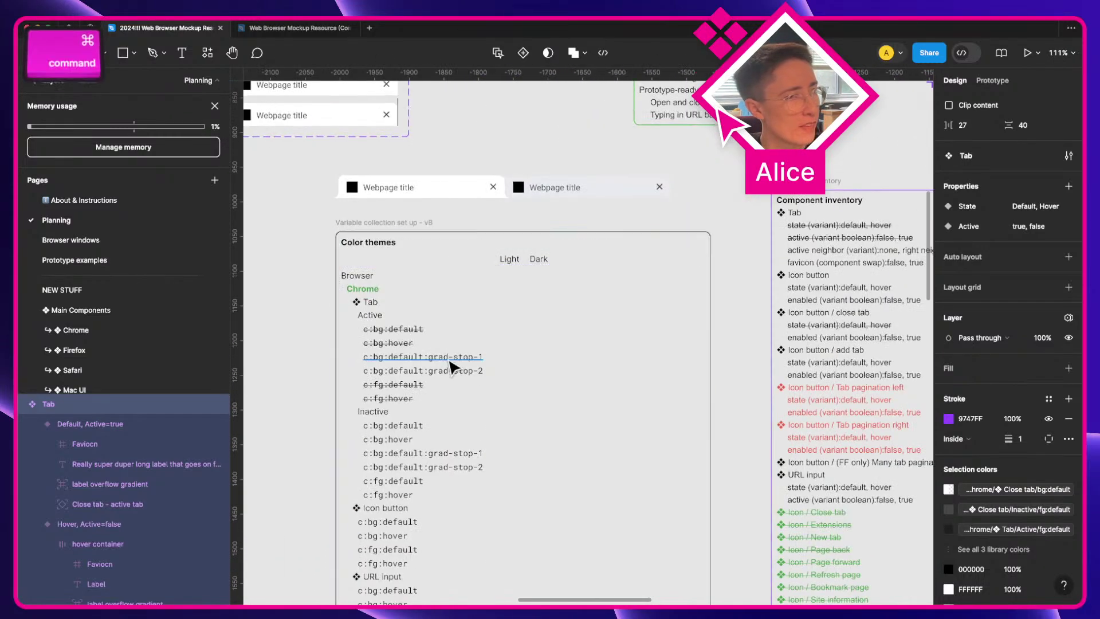
pyautogui.keyDown('super'); pyautogui.click(450, 359); pyautogui.keyUp('super')
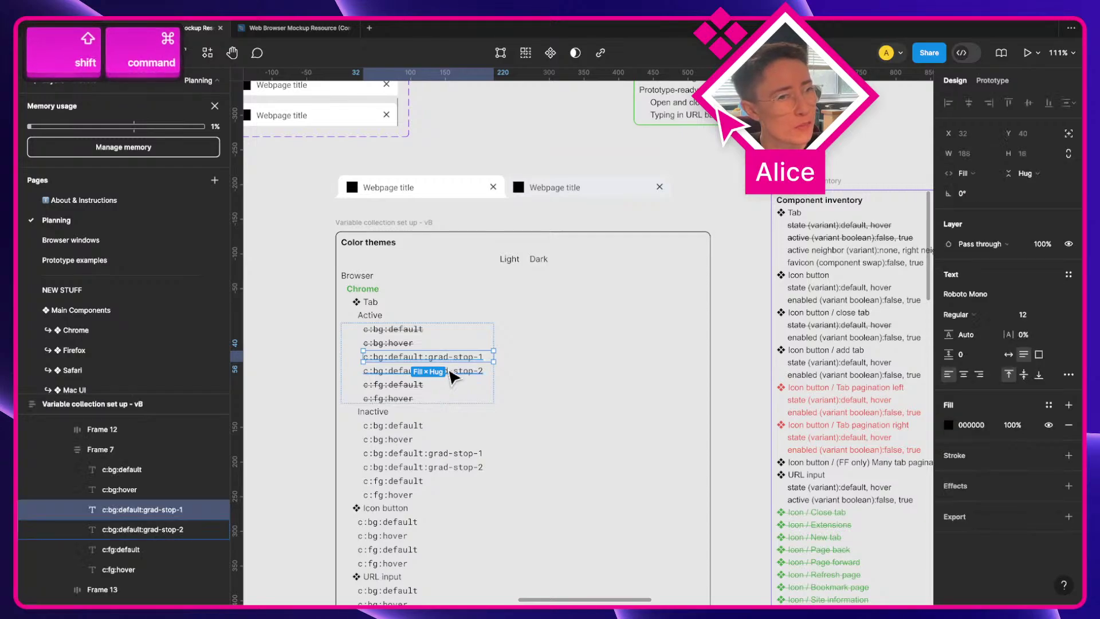
pyautogui.keyDown('super'); pyautogui.click(451, 372); pyautogui.keyUp('super')
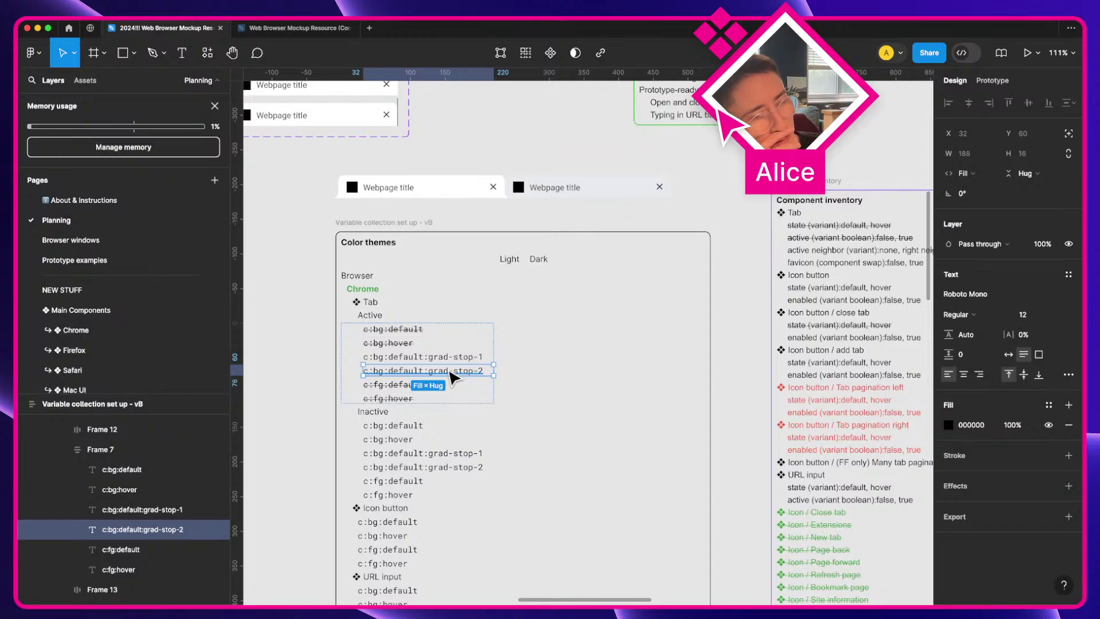
# Step: Centre the Color themes table on the canvas and open the local colour variables
pyautogui.scroll(3, 450, 372)
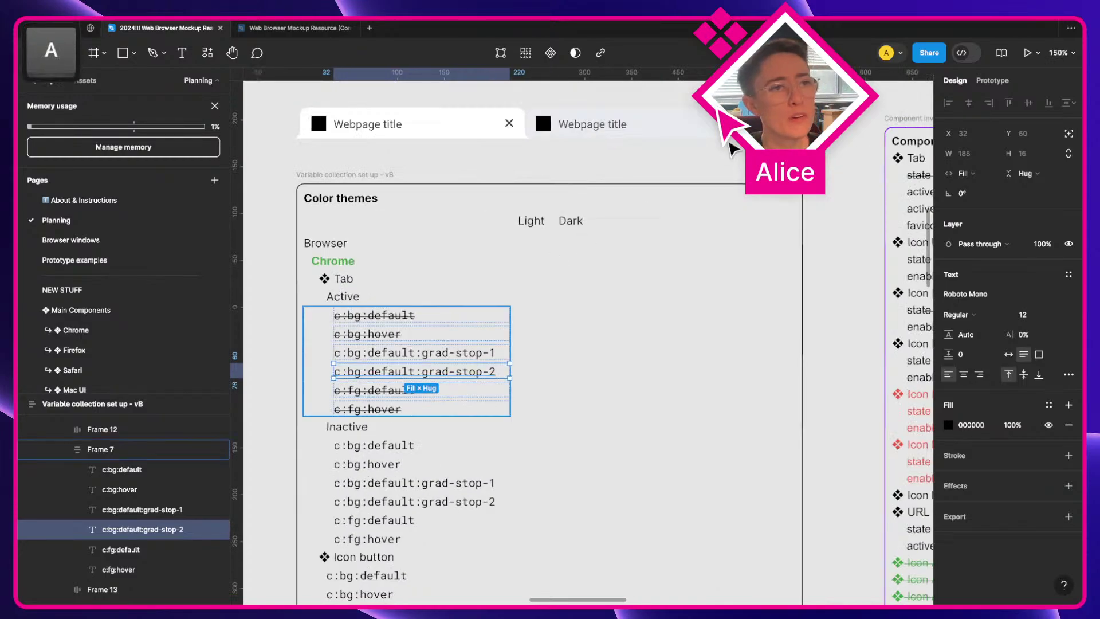
pyautogui.click(256, 228)
pyautogui.press('space')
pyautogui.moveTo(255, 228); pyautogui.dragTo(473, 156)
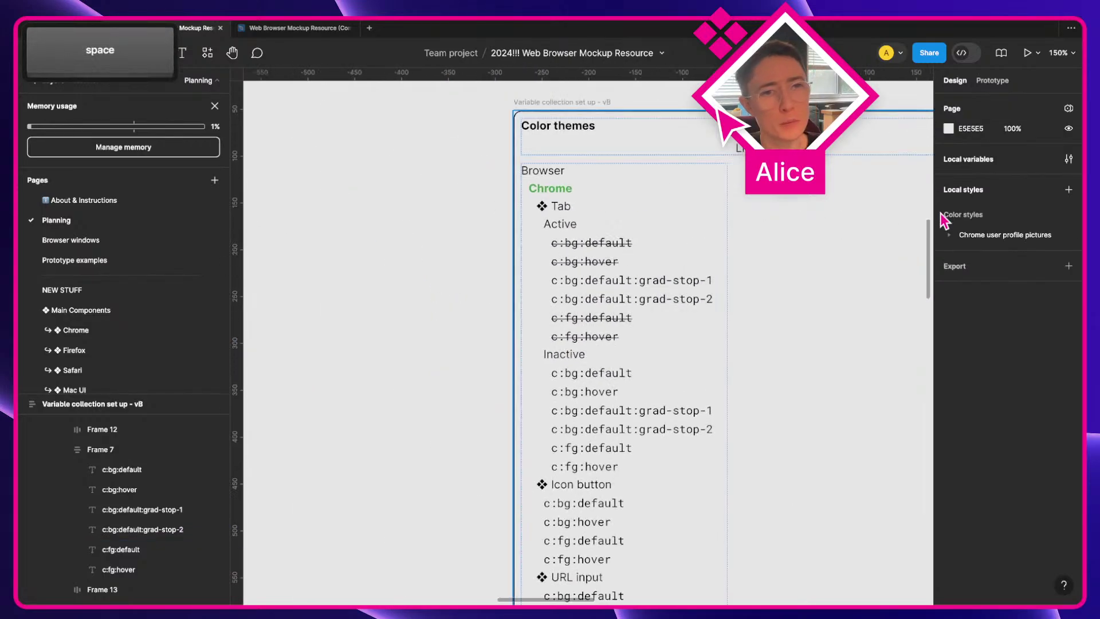
pyautogui.click(1068, 158)
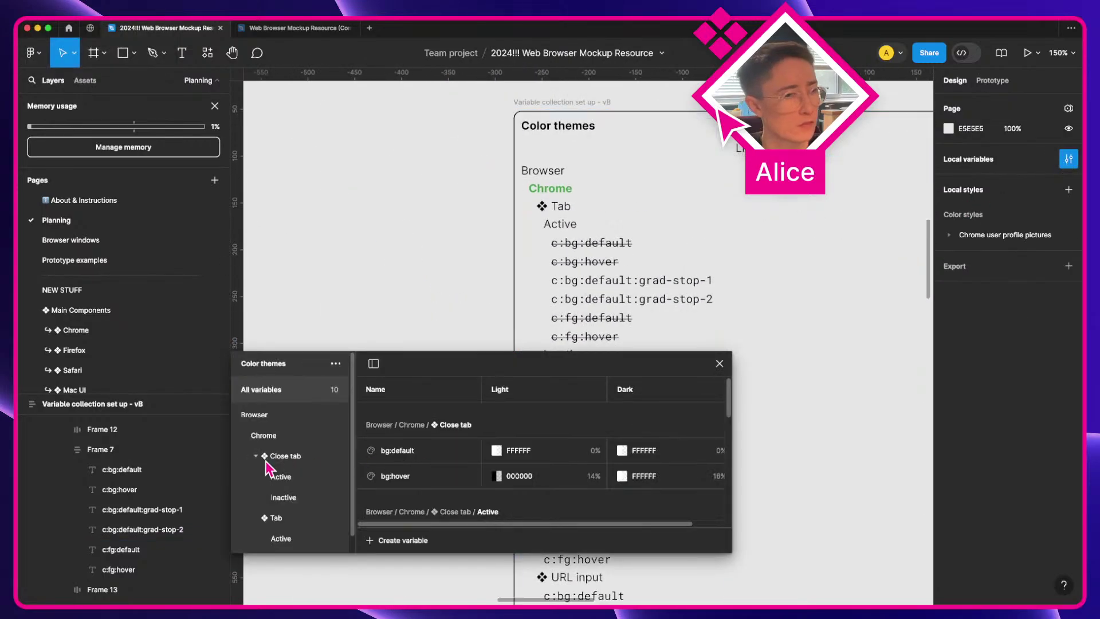
# Step: Select both grad-stop text layers, then browse the Tab bar, Tab Active and full Tab variable groups
pyautogui.scroll(-1, 283, 487)
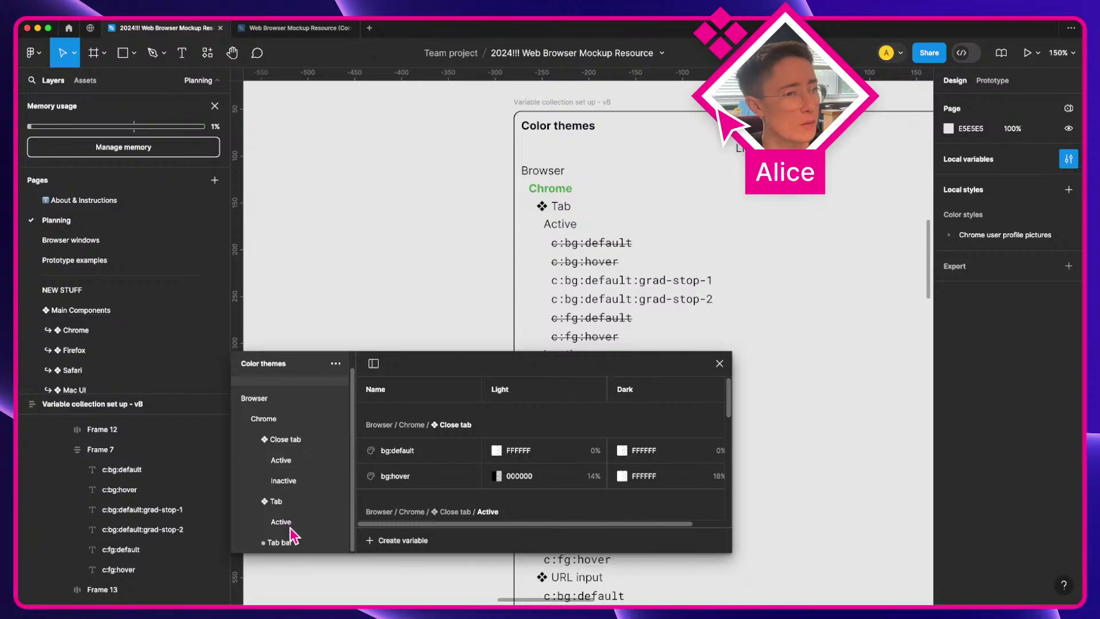
pyautogui.keyDown('super'); pyautogui.click(648, 286); pyautogui.keyUp('super')
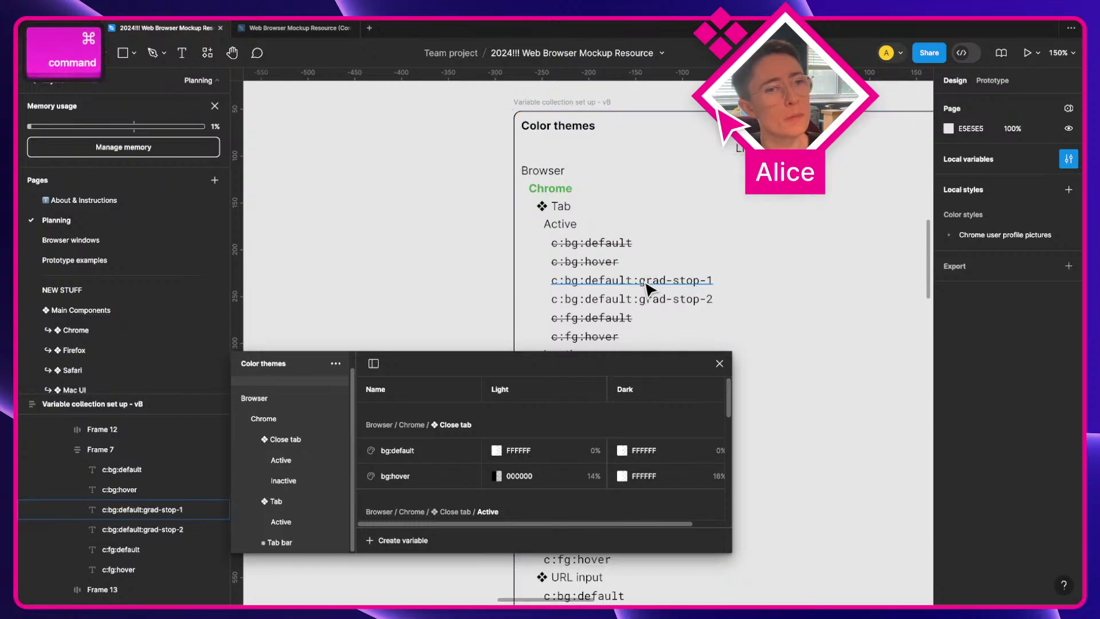
pyautogui.keyDown('super'); pyautogui.click(648, 305); pyautogui.keyUp('super')
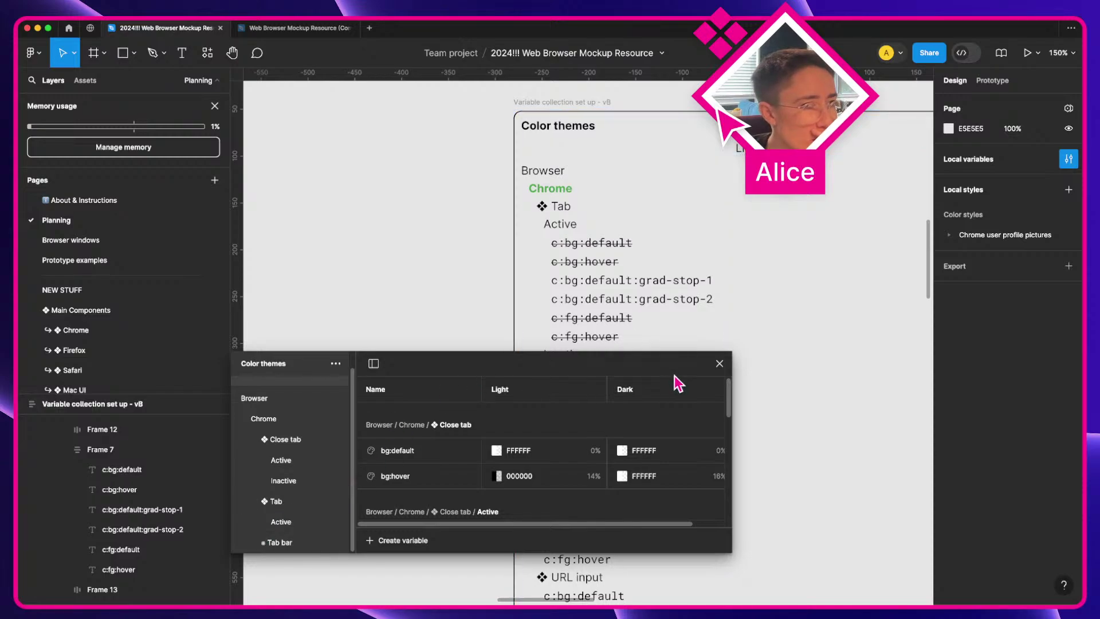
pyautogui.click(290, 543)
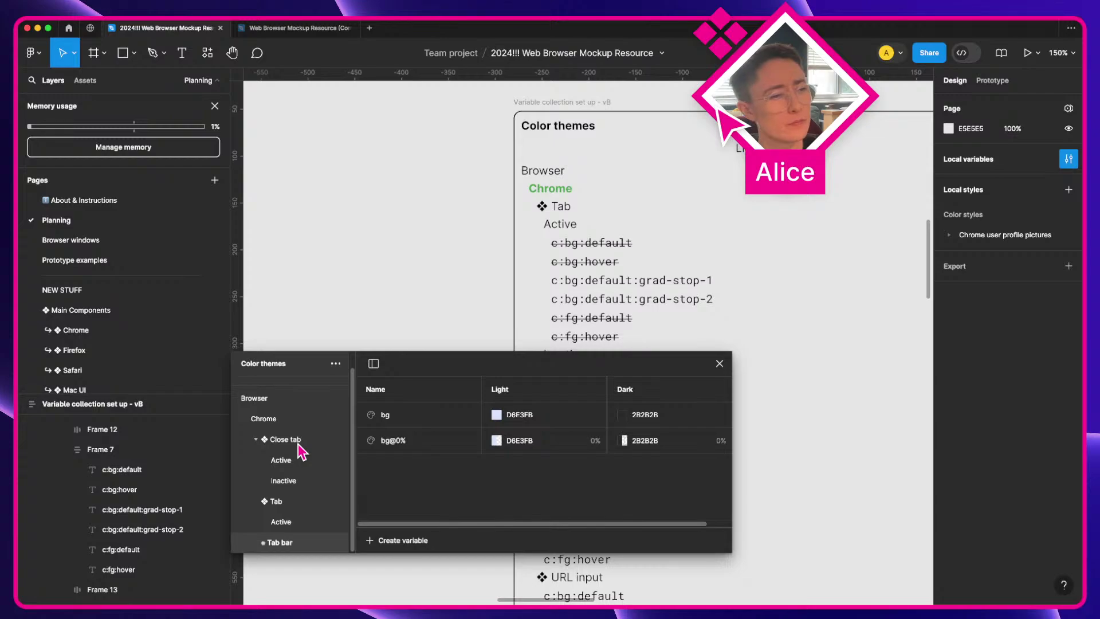
pyautogui.click(289, 504)
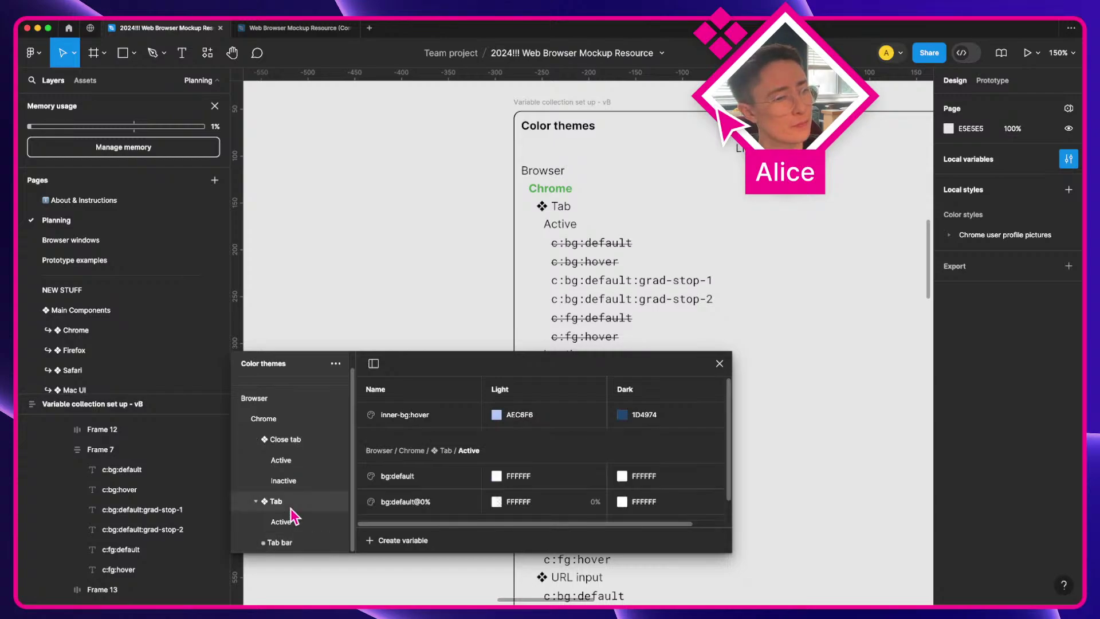
pyautogui.click(292, 526)
pyautogui.click(294, 503)
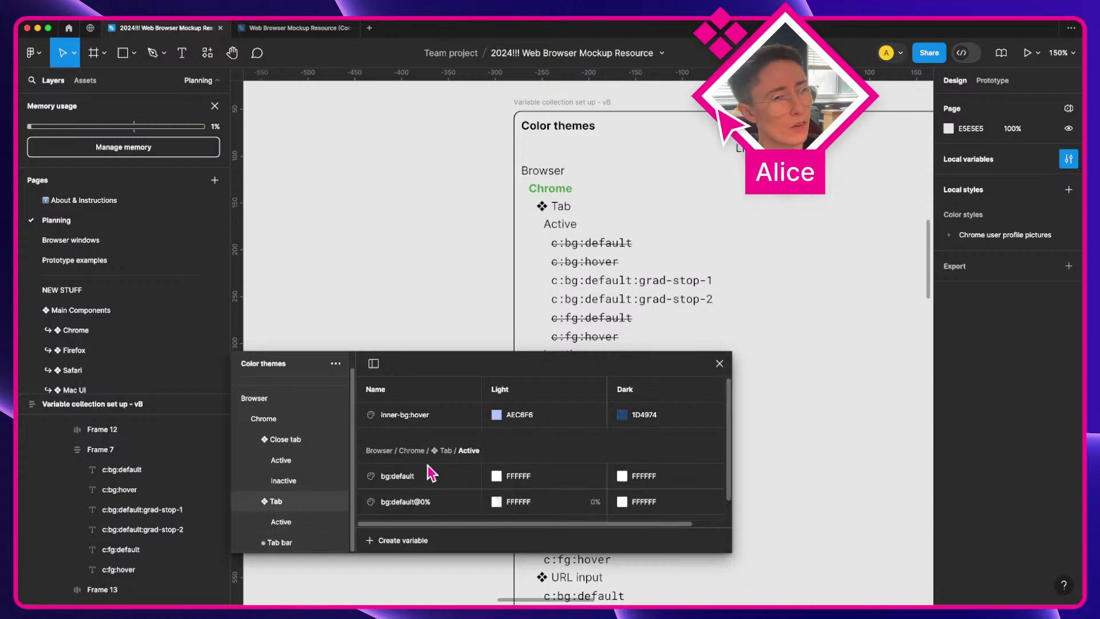
# Step: Move inner-bg:hover into a new group named Inactive, placed below Active under Tab
pyautogui.rightClick(426, 421)
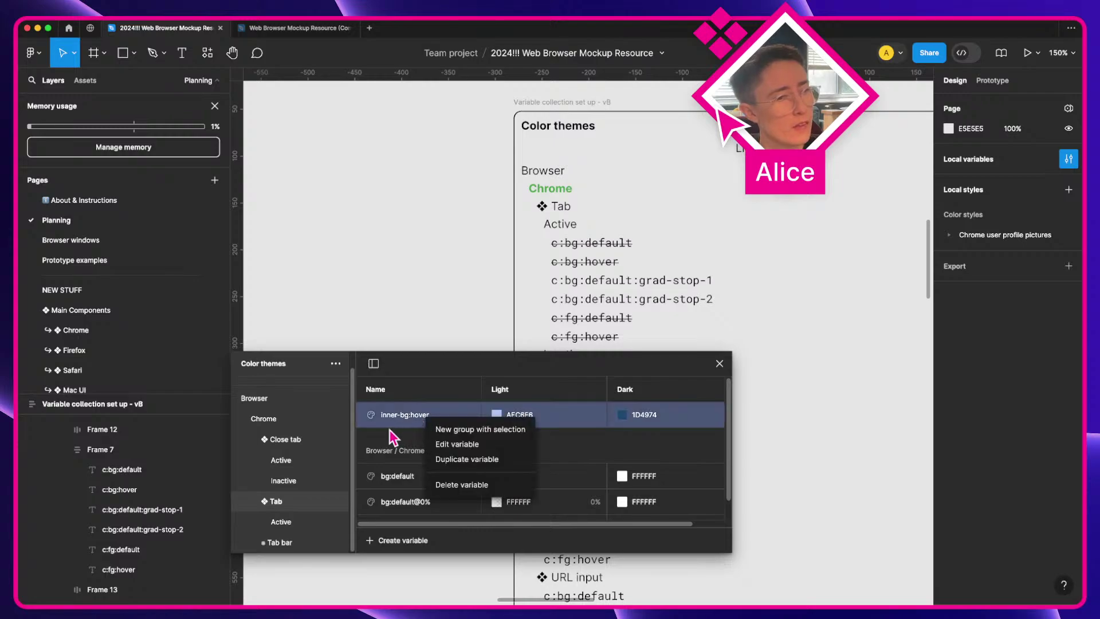
pyautogui.click(453, 413)
pyautogui.rightClick(452, 408)
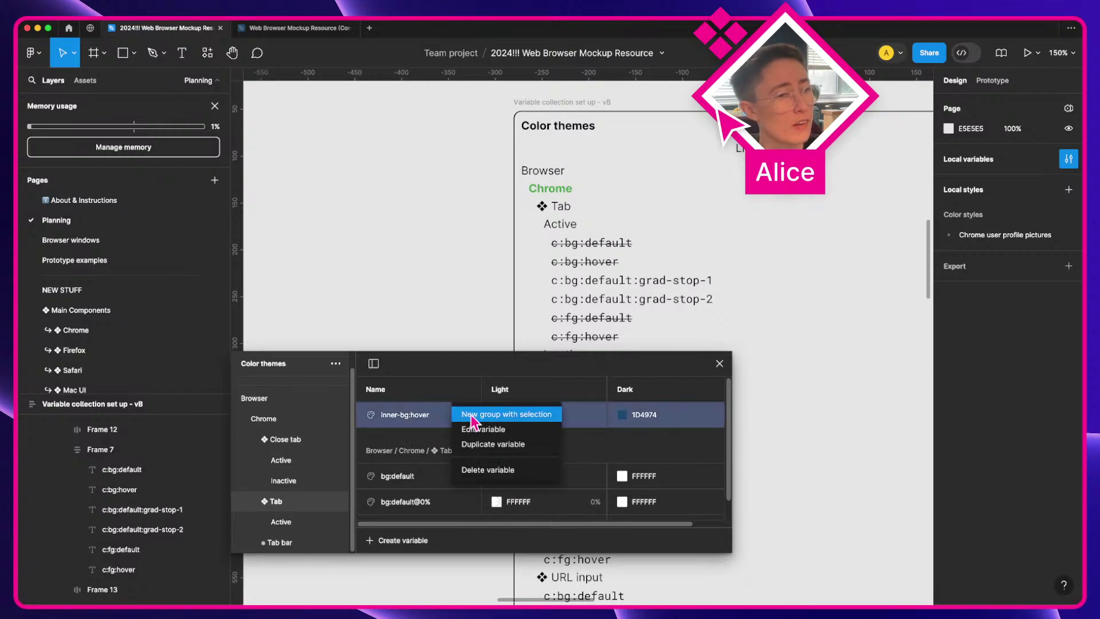
pyautogui.click(472, 415)
pyautogui.doubleClick(290, 508)
pyautogui.write('I')
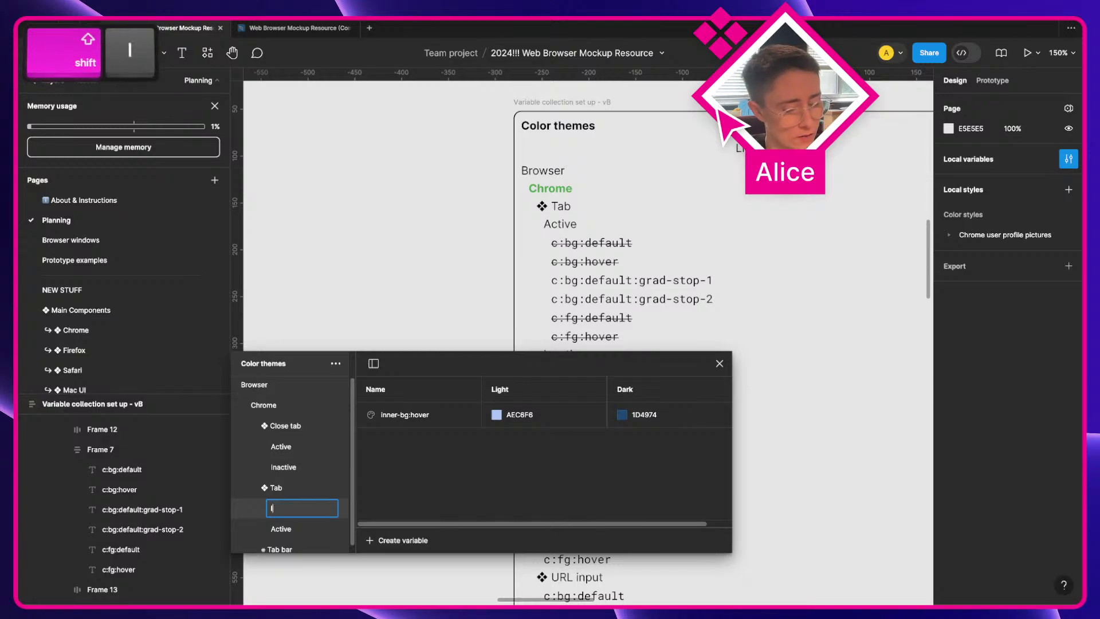
pyautogui.write('nactive')
pyautogui.press('Return')
pyautogui.click(283, 512)
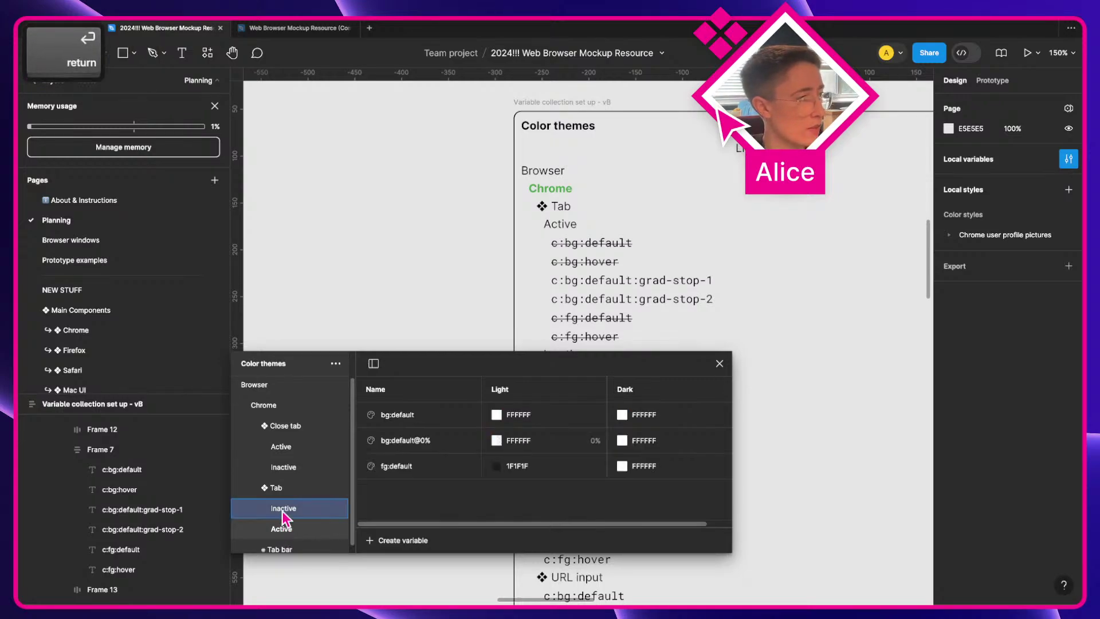
pyautogui.moveTo(282, 511); pyautogui.dragTo(284, 532)
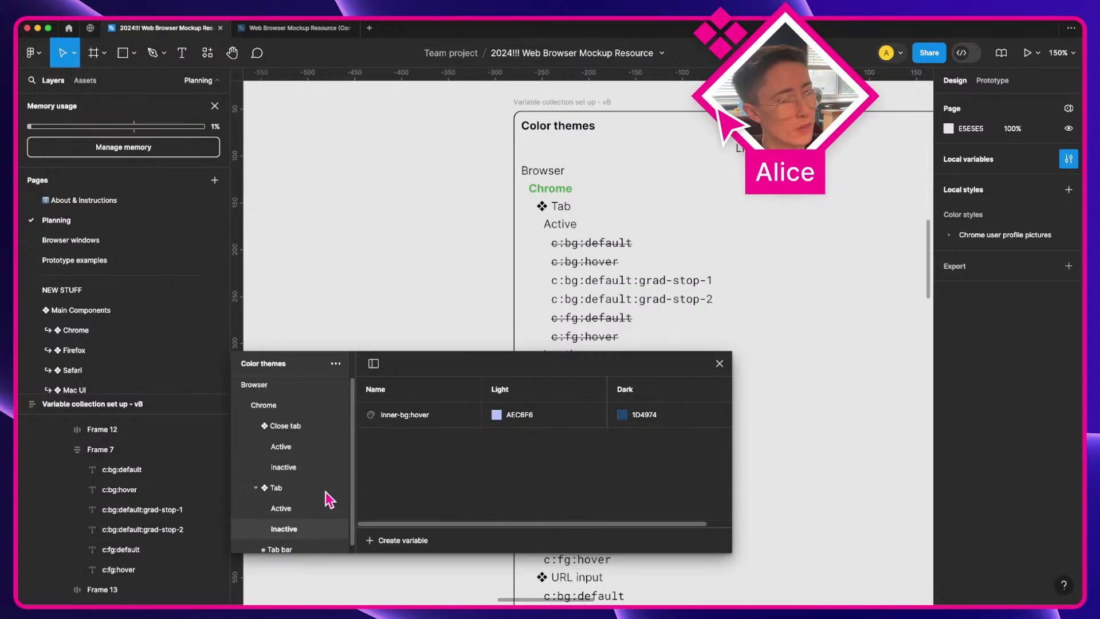
# Step: Compare the Tab bar, Tab Inactive/Active and Close tab variable groups, ending on Tab bar
pyautogui.scroll(-1, 270, 533)
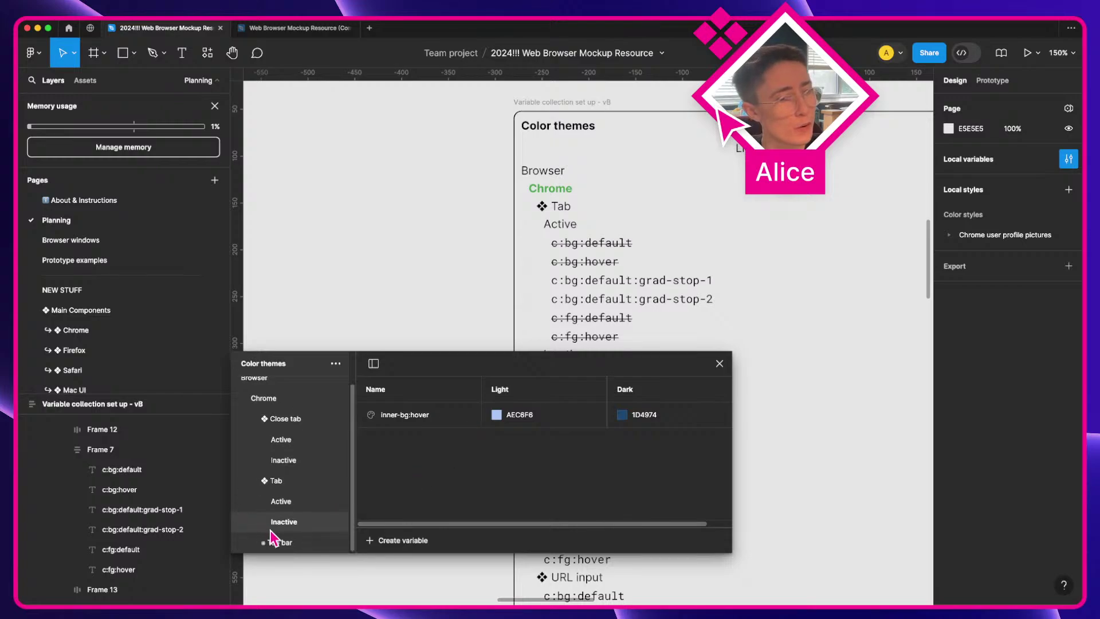
pyautogui.click(280, 543)
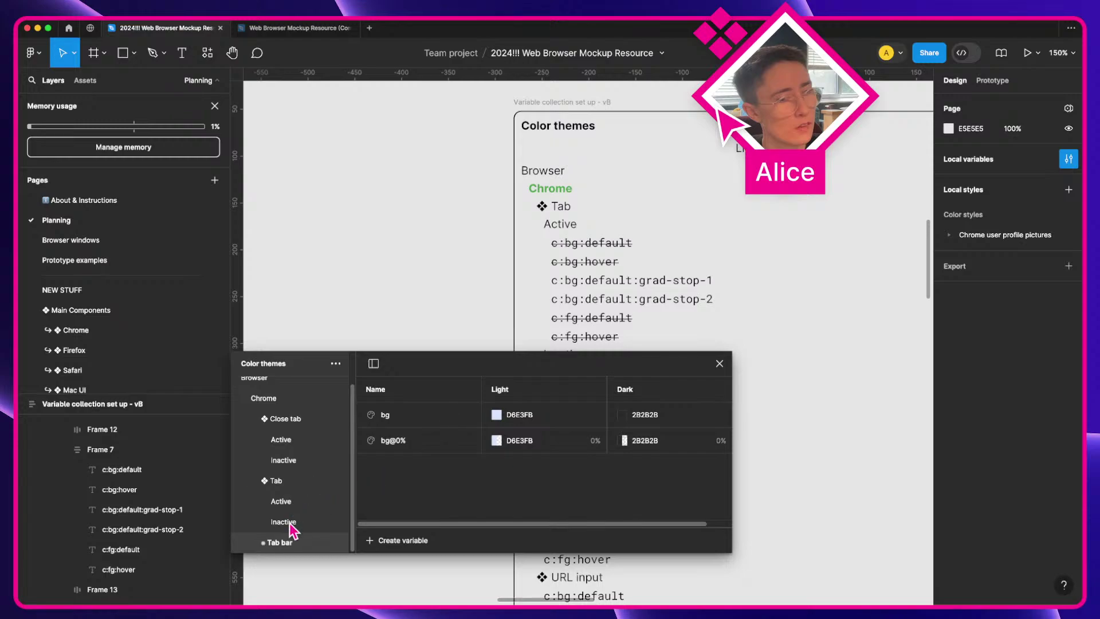
pyautogui.click(285, 522)
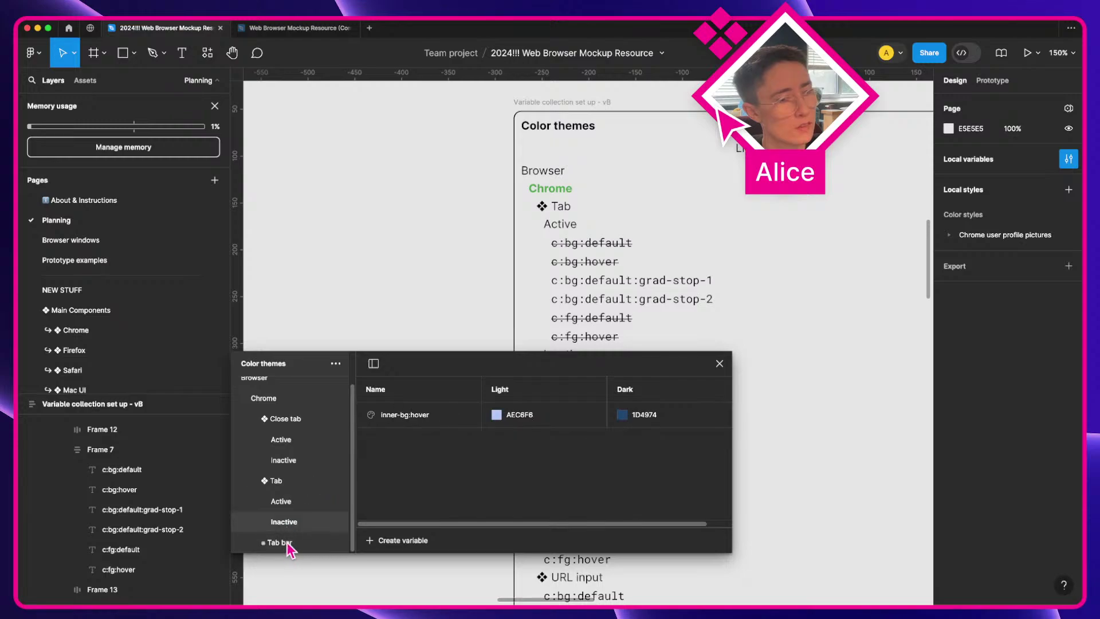
pyautogui.click(290, 549)
pyautogui.click(286, 522)
pyautogui.click(290, 544)
pyautogui.click(290, 520)
pyautogui.click(291, 504)
pyautogui.click(290, 522)
pyautogui.click(292, 458)
pyautogui.click(293, 442)
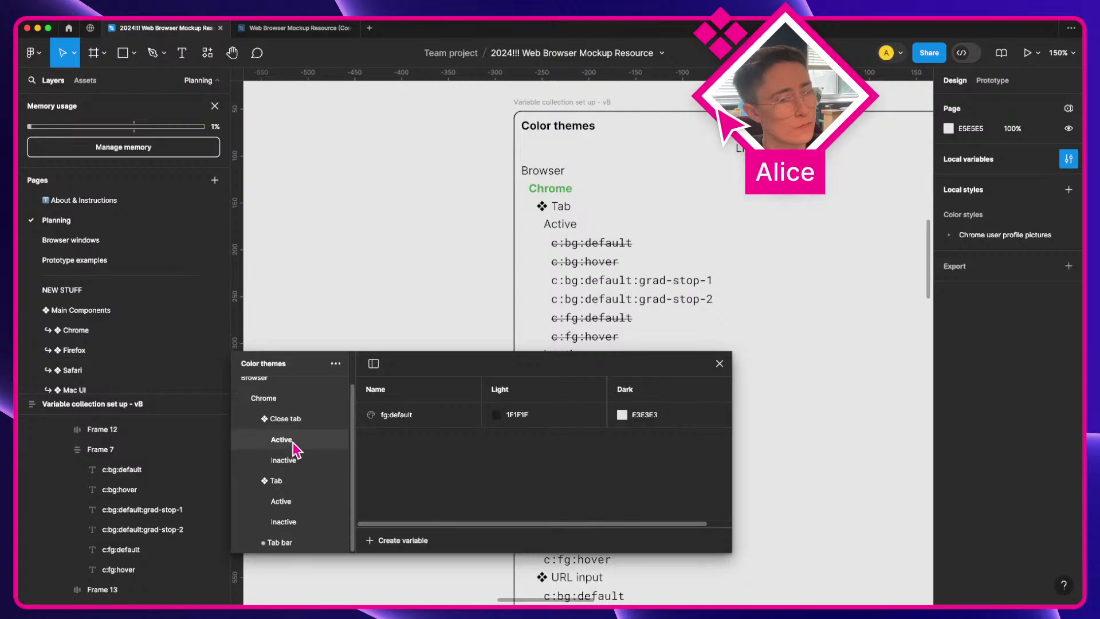
pyautogui.click(301, 424)
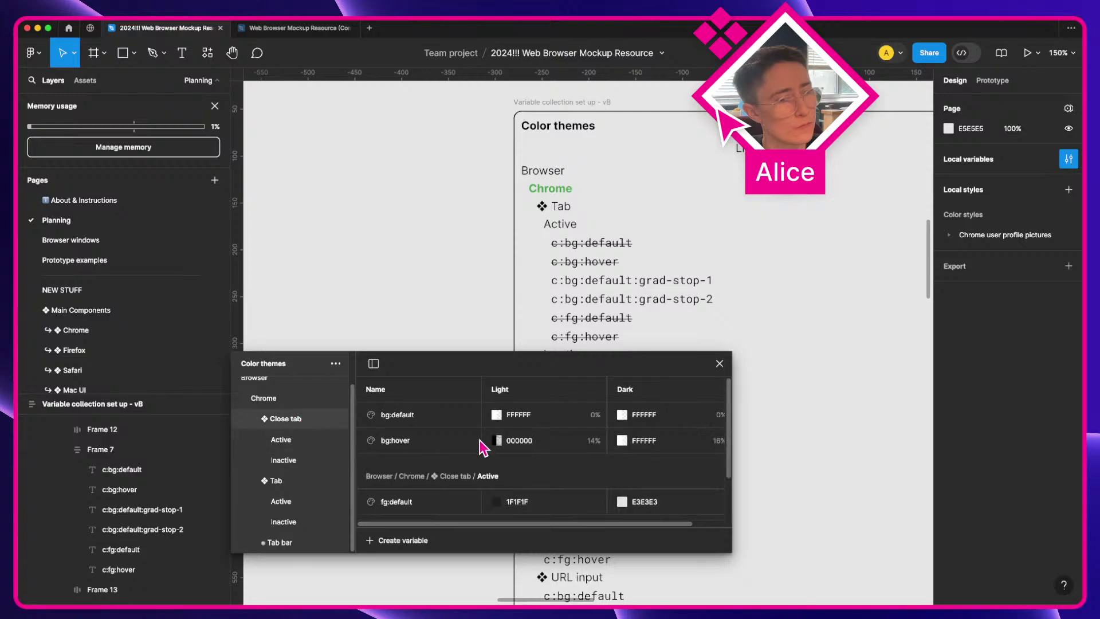
pyautogui.click(287, 545)
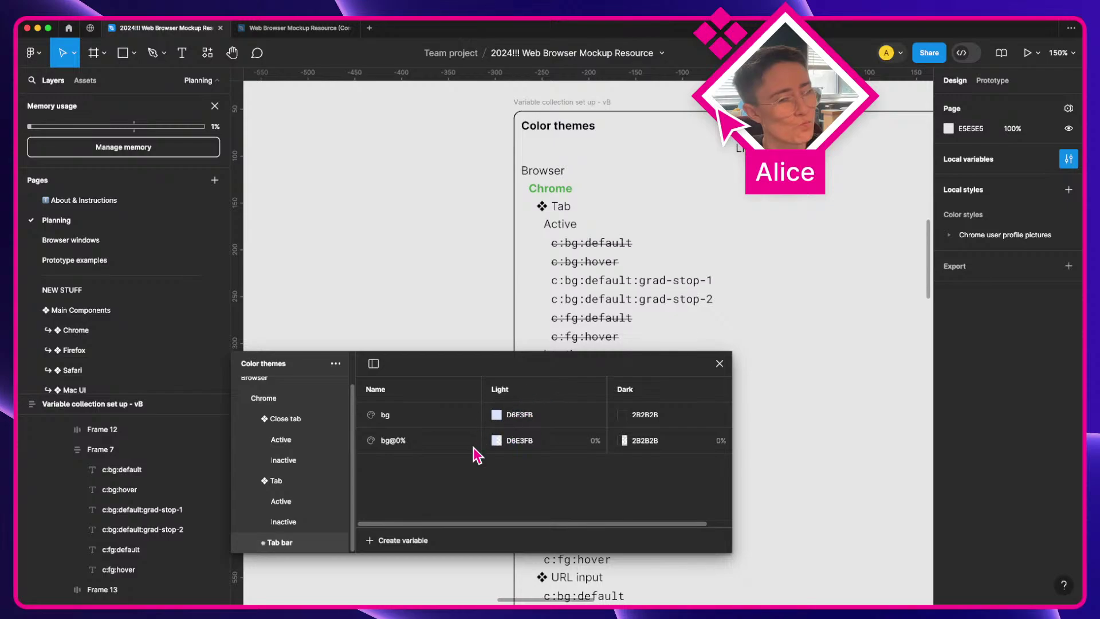
# Step: Select the hover tab's label overflow gradient, view Tab › Inactive variables, then reselect the hover container
pyautogui.scroll(-2, 491, 299)
pyautogui.hscroll(3, 491, 299)
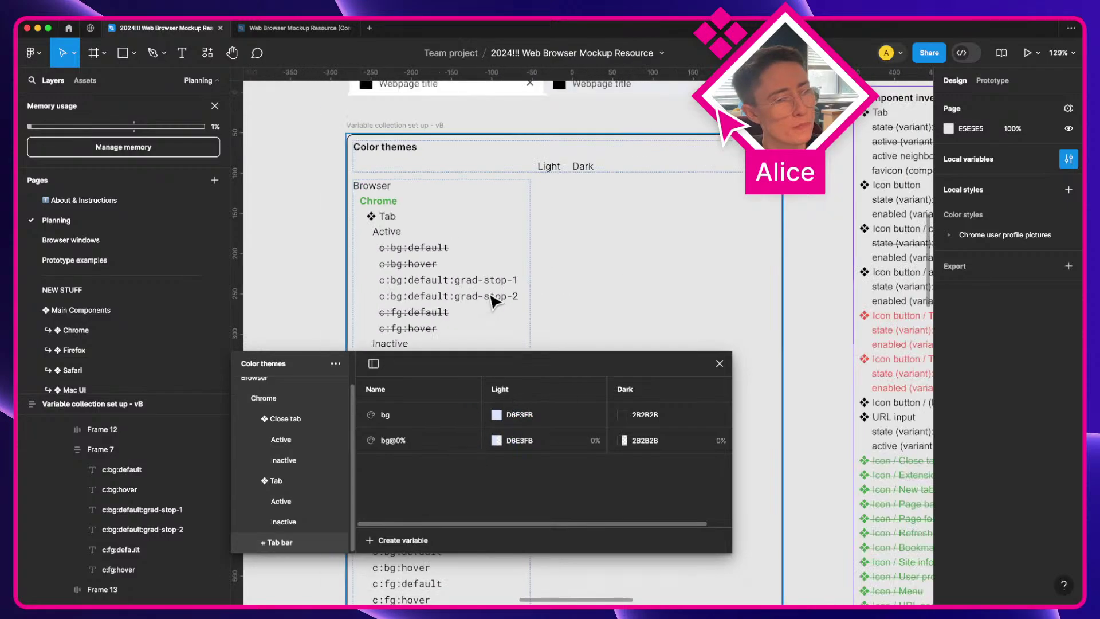
pyautogui.scroll(-3, 491, 300)
pyautogui.hscroll(5, 487, 301)
pyautogui.scroll(4, 484, 302)
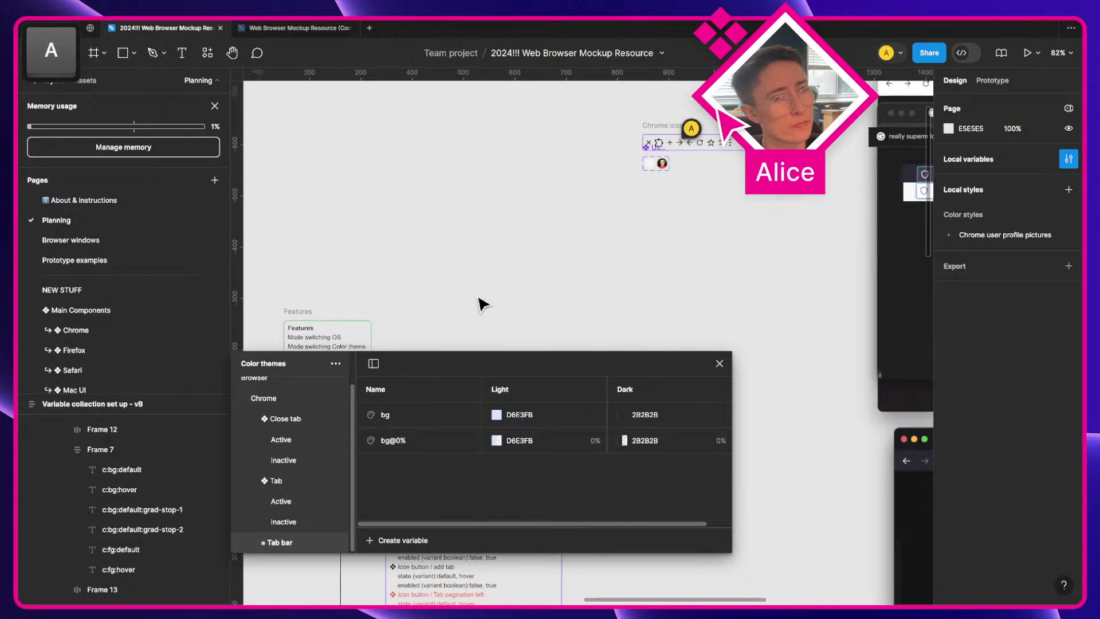
pyautogui.hscroll(10, 483, 304)
pyautogui.scroll(5, 483, 303)
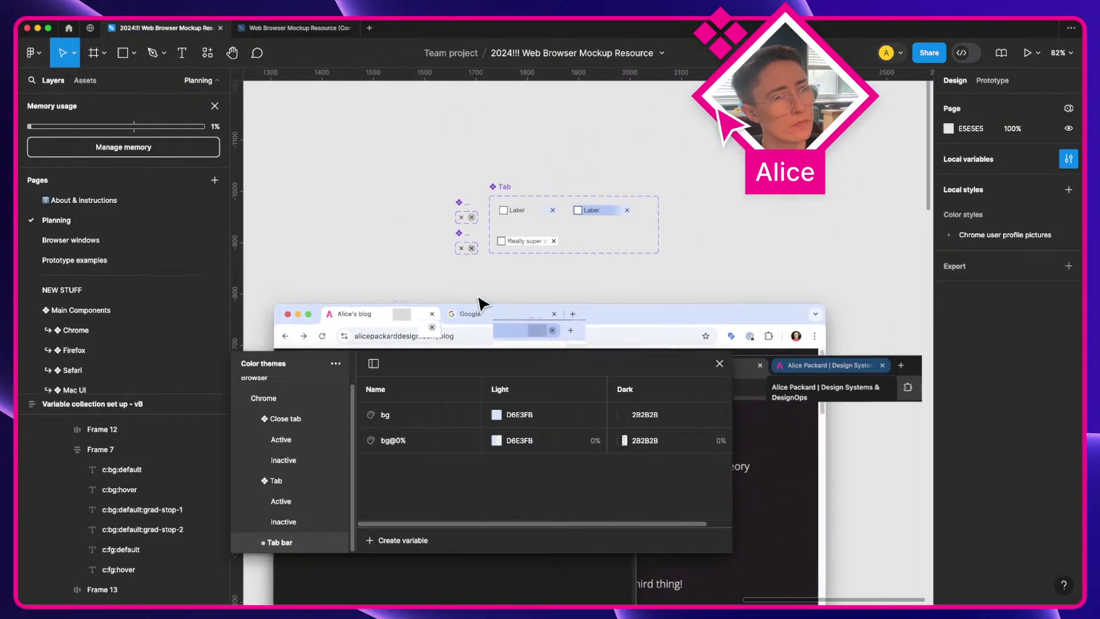
pyautogui.scroll(5, 590, 209)
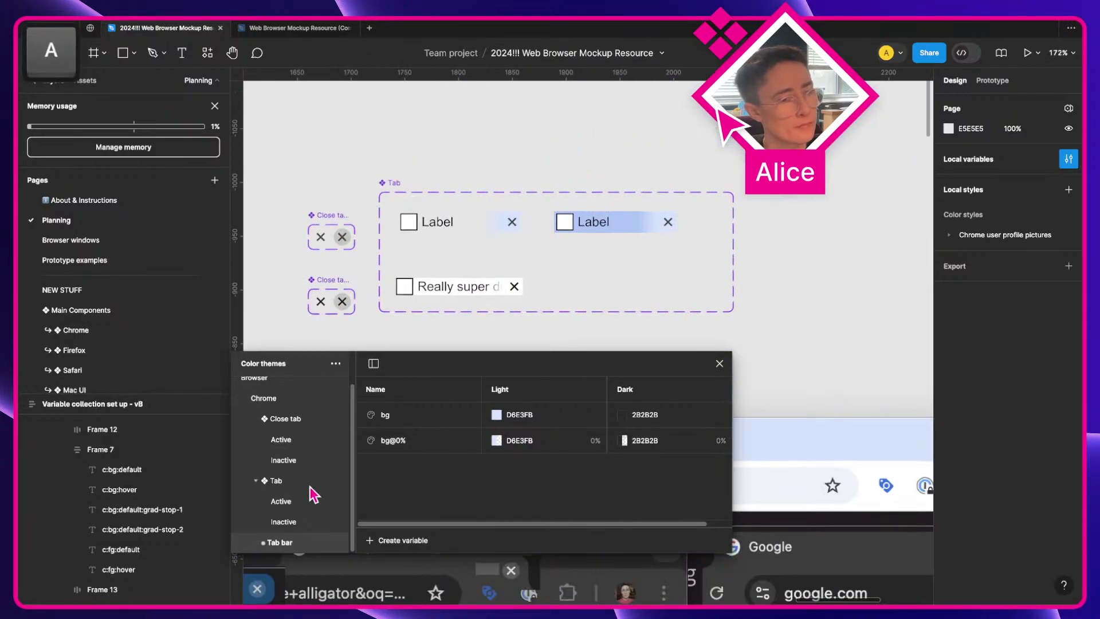
pyautogui.scroll(1, 314, 494)
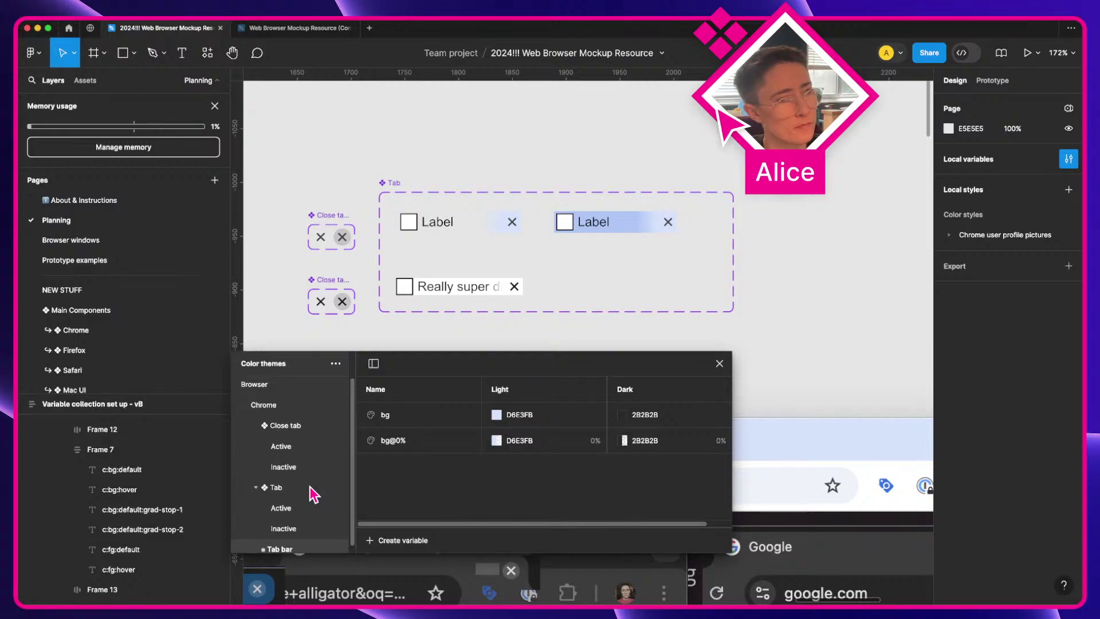
pyautogui.scroll(-1, 314, 494)
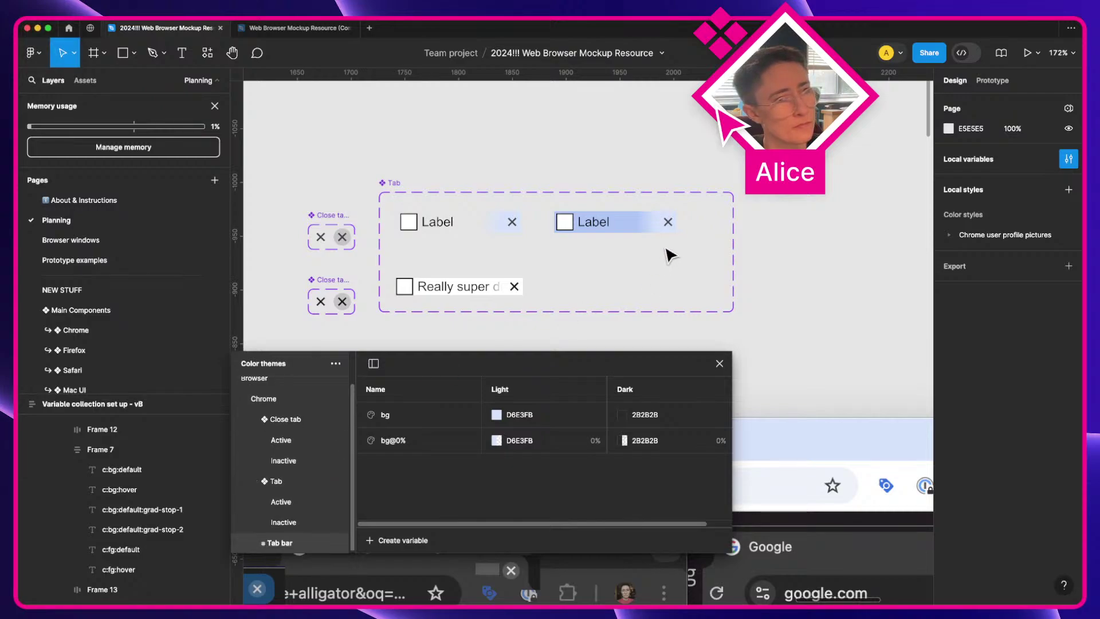
pyautogui.click(665, 226)
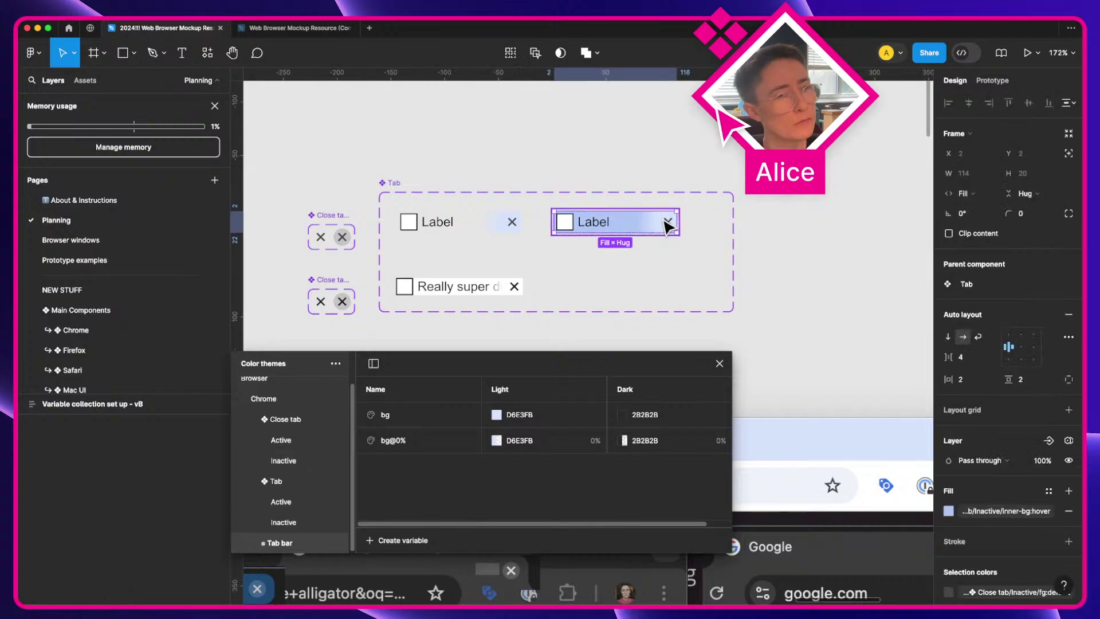
pyautogui.click(663, 227)
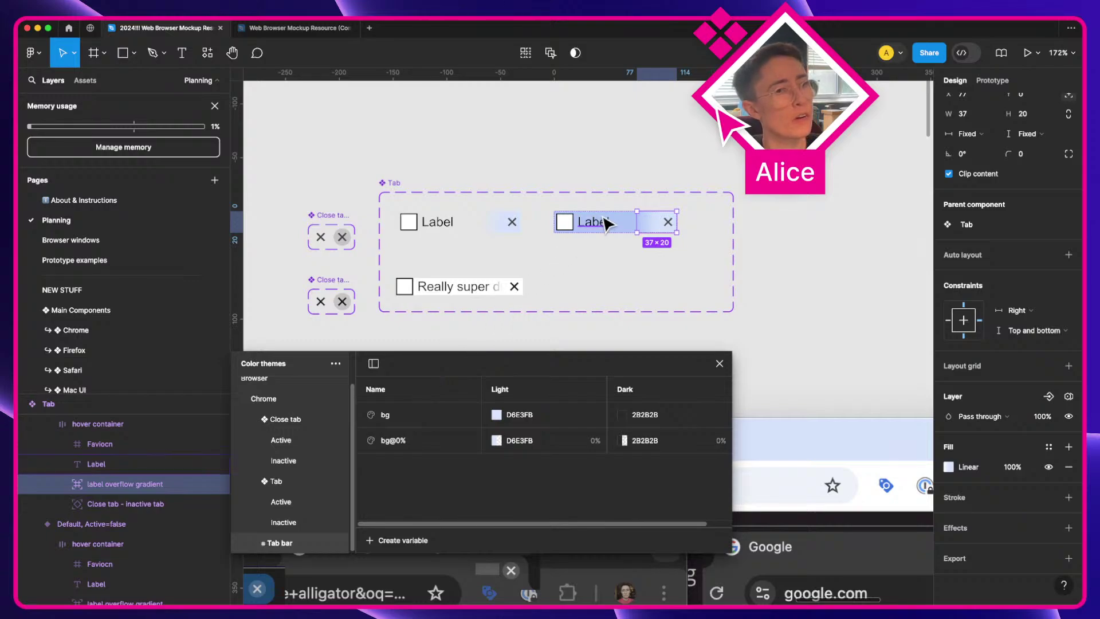
pyautogui.click(287, 522)
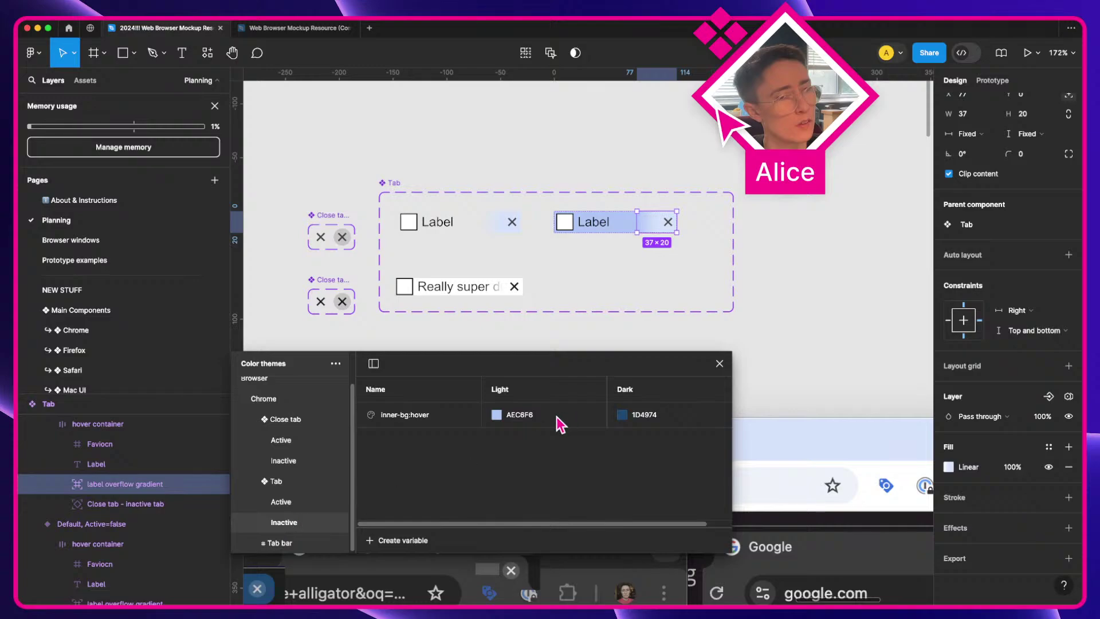
pyautogui.click(621, 233)
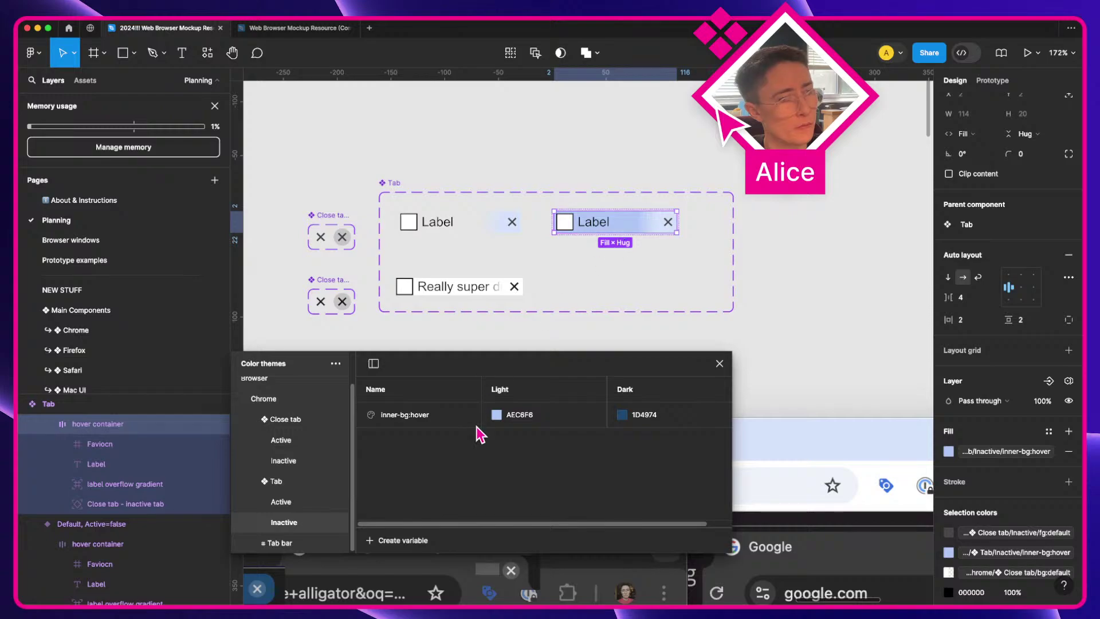
# Step: Add a new colour variable to Tab Inactive and name it 'label overflow'
pyautogui.click(383, 543)
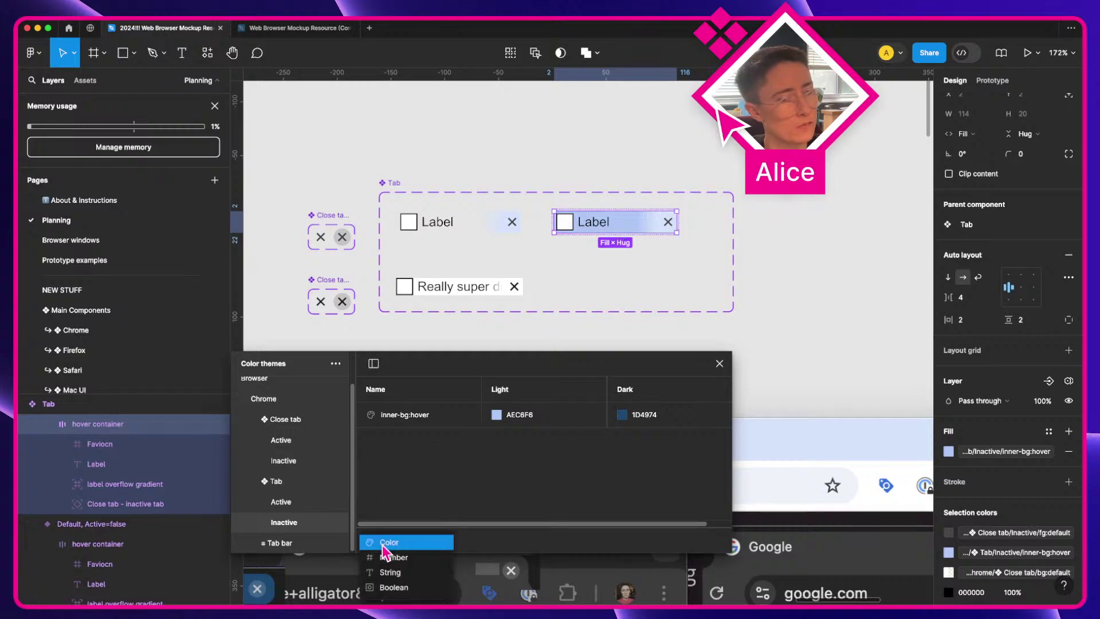
pyautogui.click(385, 543)
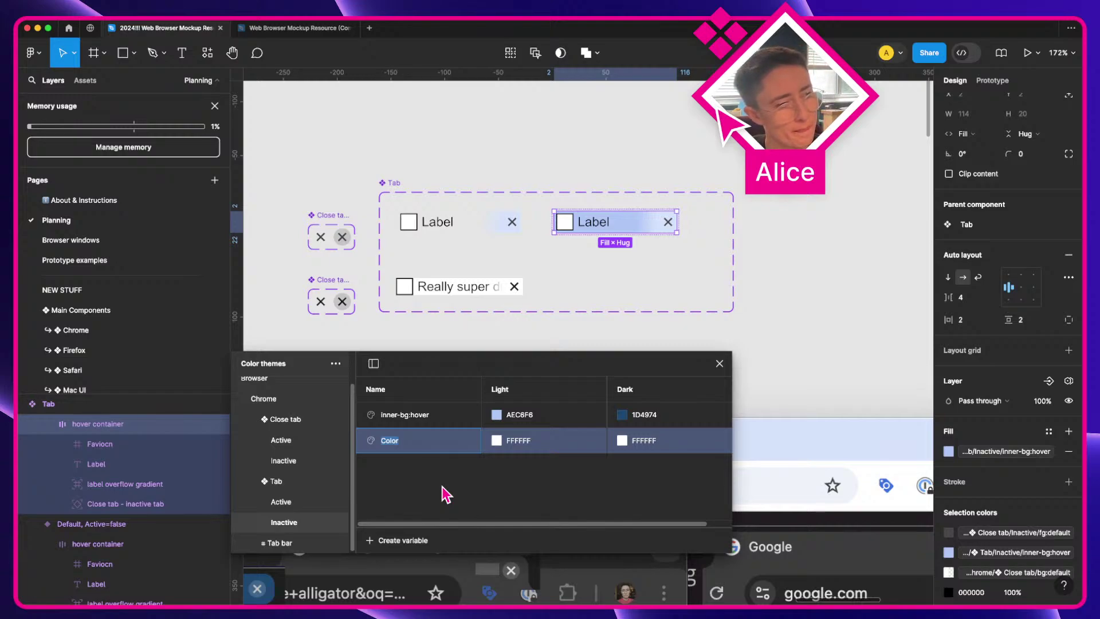
pyautogui.click(437, 496)
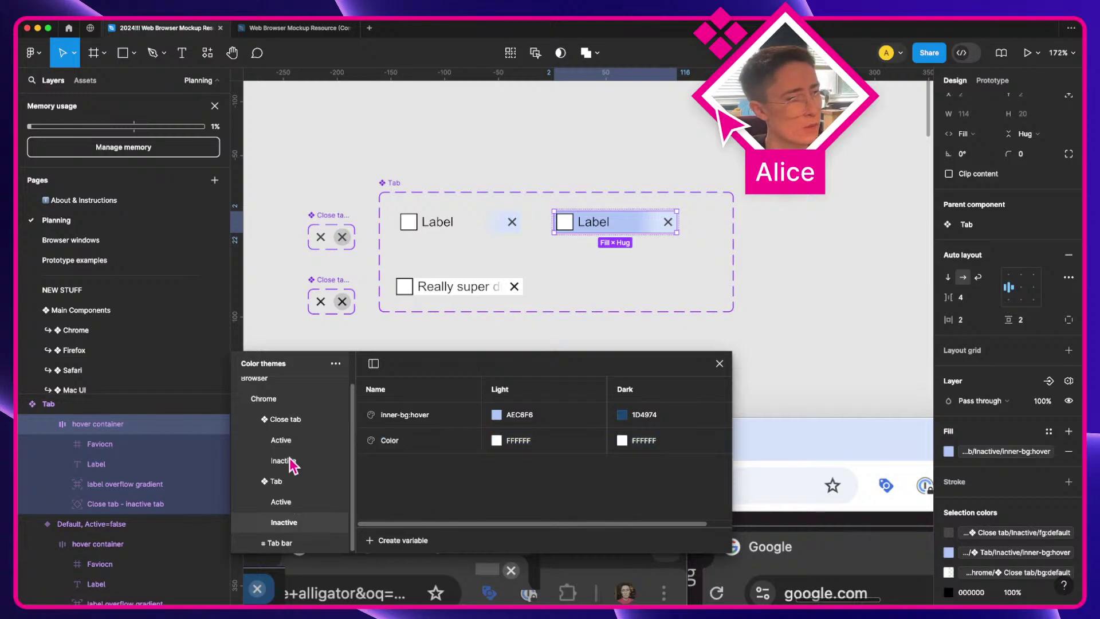
pyautogui.click(289, 544)
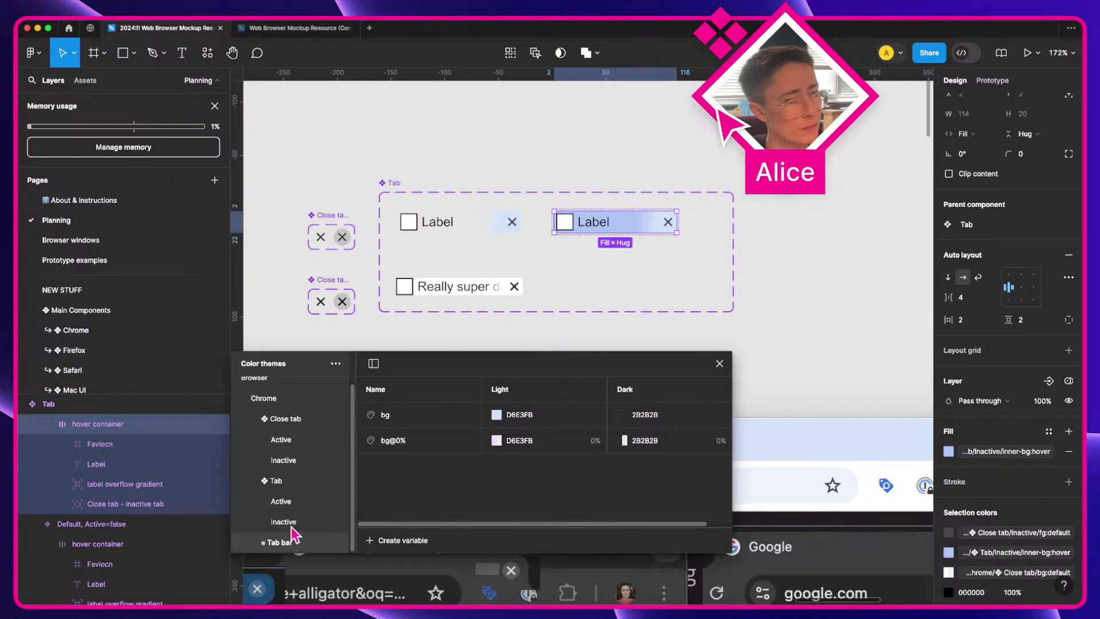
pyautogui.click(293, 465)
pyautogui.click(295, 441)
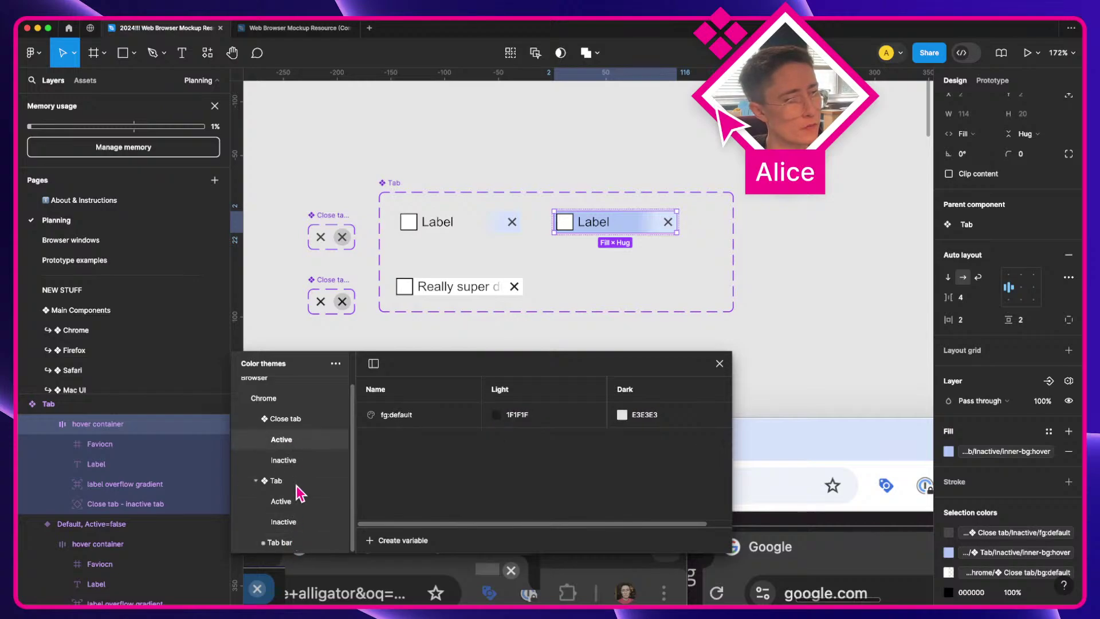
pyautogui.click(289, 419)
pyautogui.scroll(-4, 405, 459)
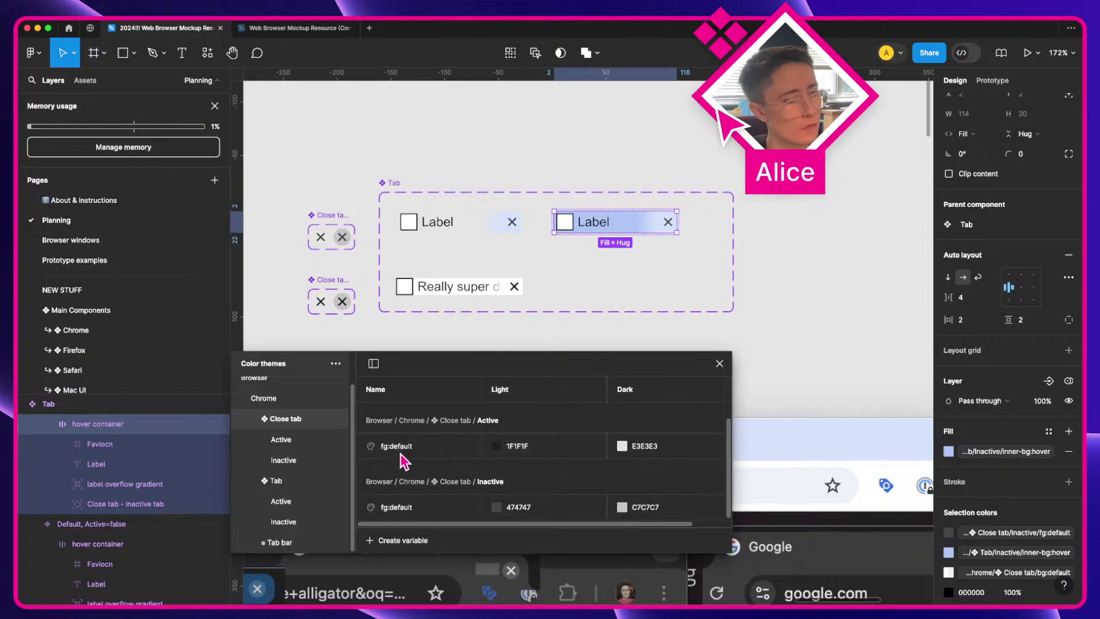
pyautogui.click(308, 521)
pyautogui.click(395, 442)
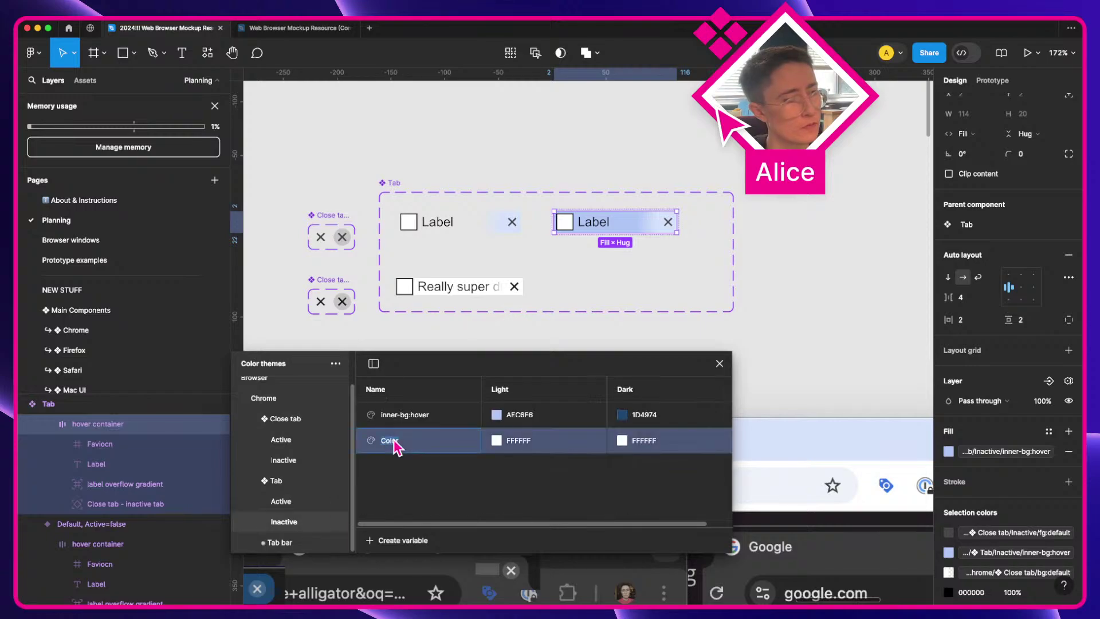
pyautogui.write('label ')
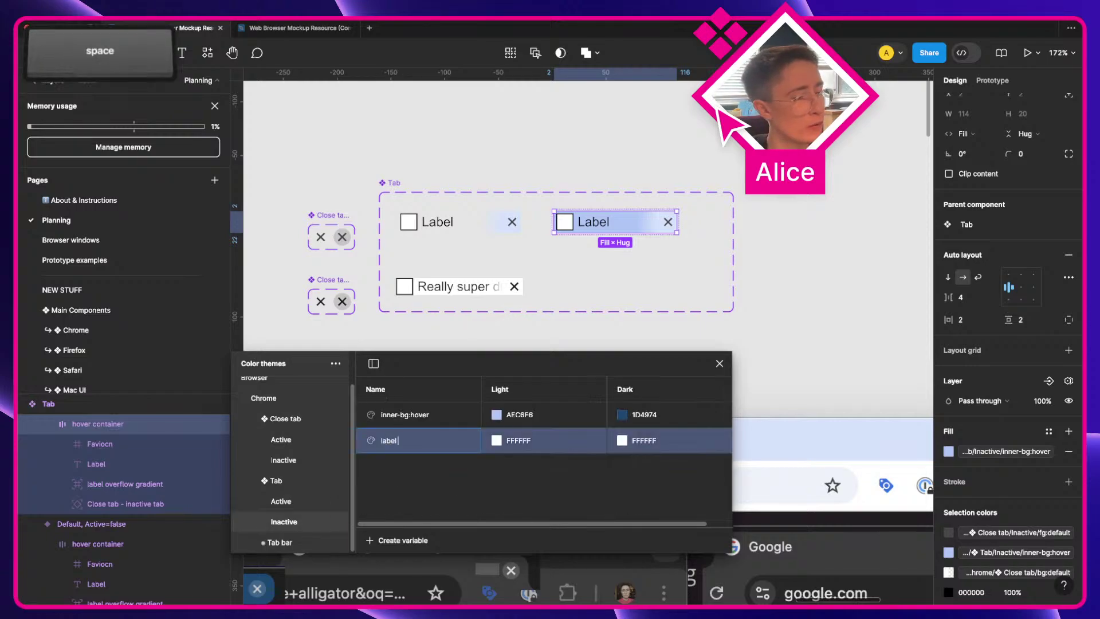
pyautogui.write('overflow')
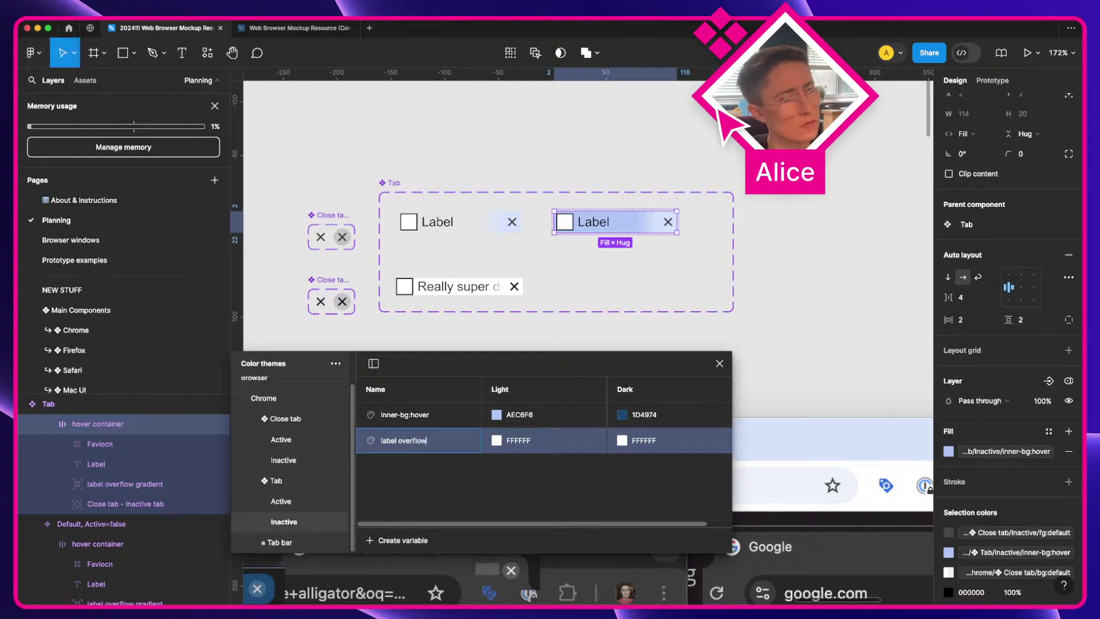
pyautogui.press('Return')
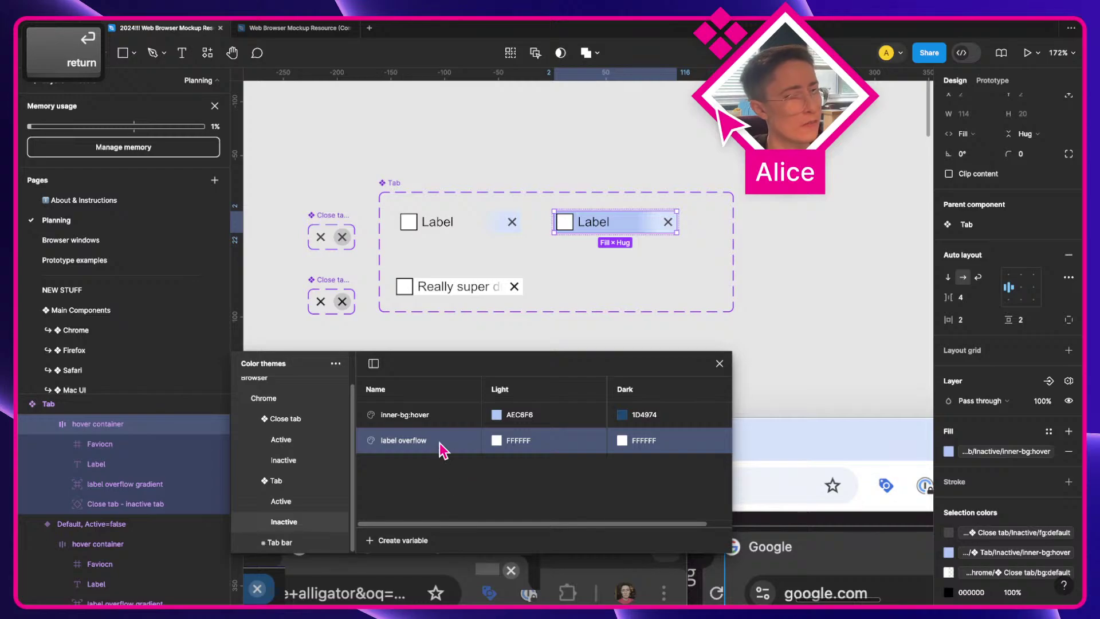
# Step: Duplicate label overflow and rename the copy 'label overflow@0%'
pyautogui.rightClick(440, 447)
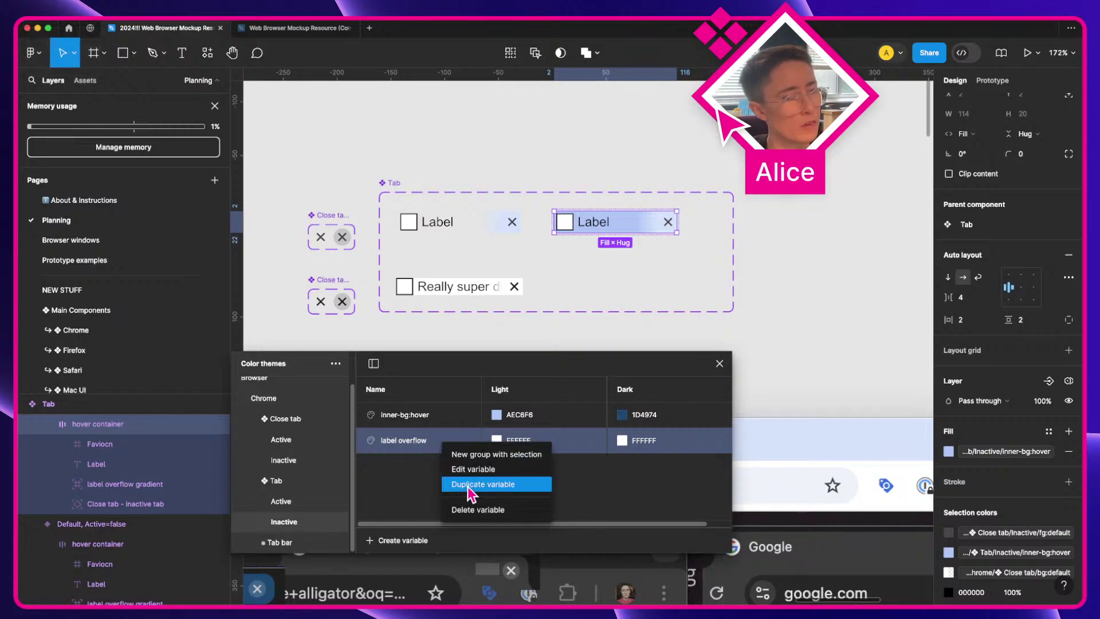
pyautogui.click(471, 484)
pyautogui.press('BackSpace')
pyautogui.press('BackSpace')
pyautogui.write('@0%')
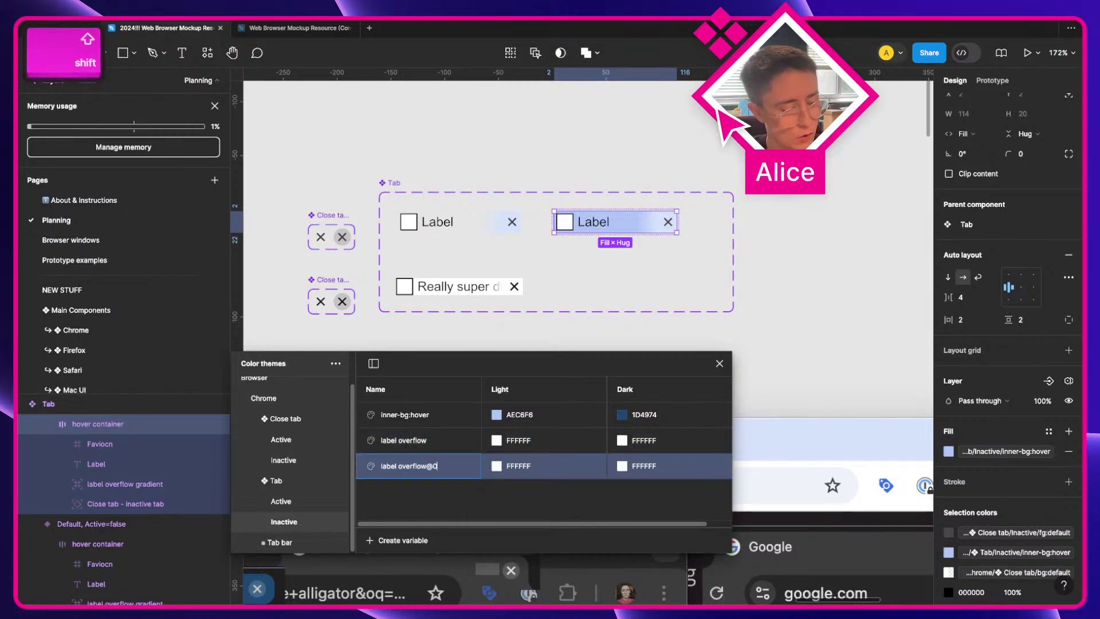
pyautogui.press('Return')
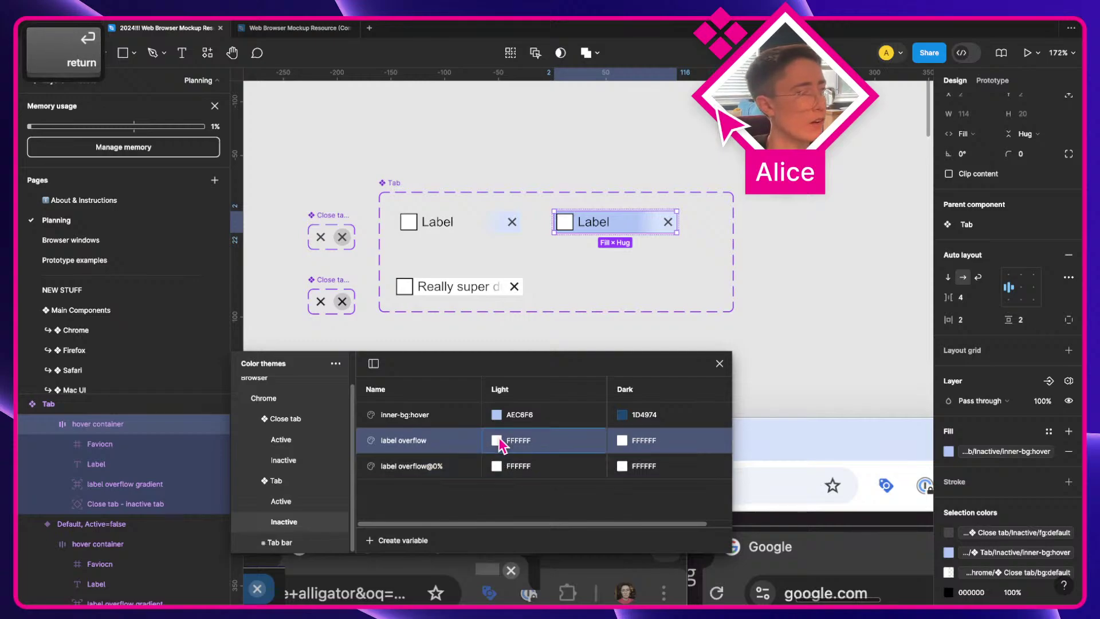
pyautogui.click(497, 440)
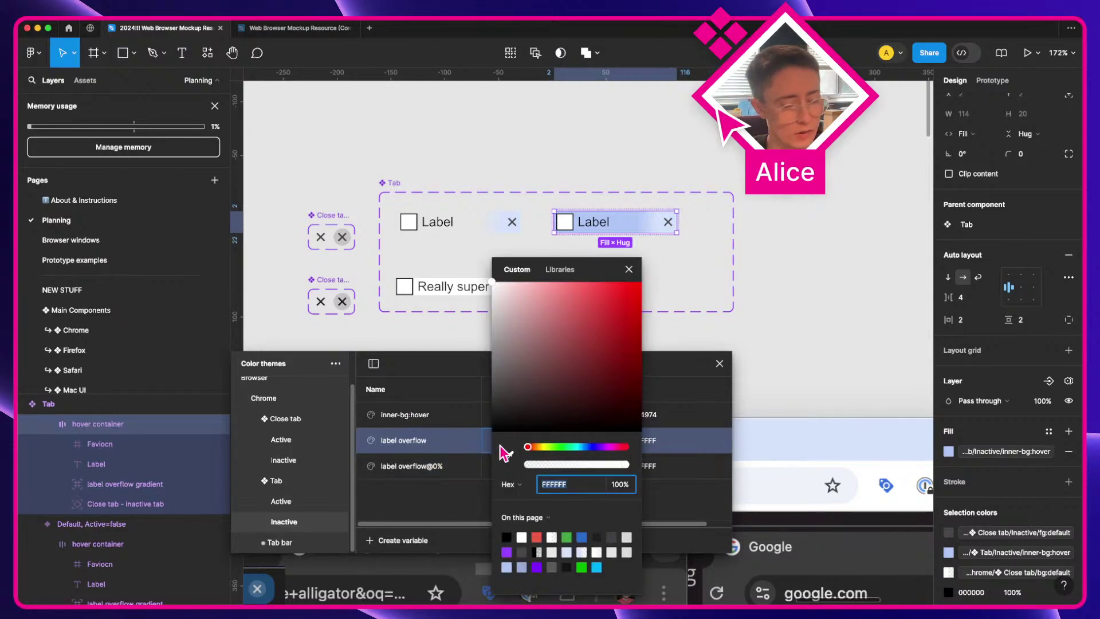
# Step: Link the label overflow variable's light colour to the inner-bg:hover library colour
pyautogui.click(576, 272)
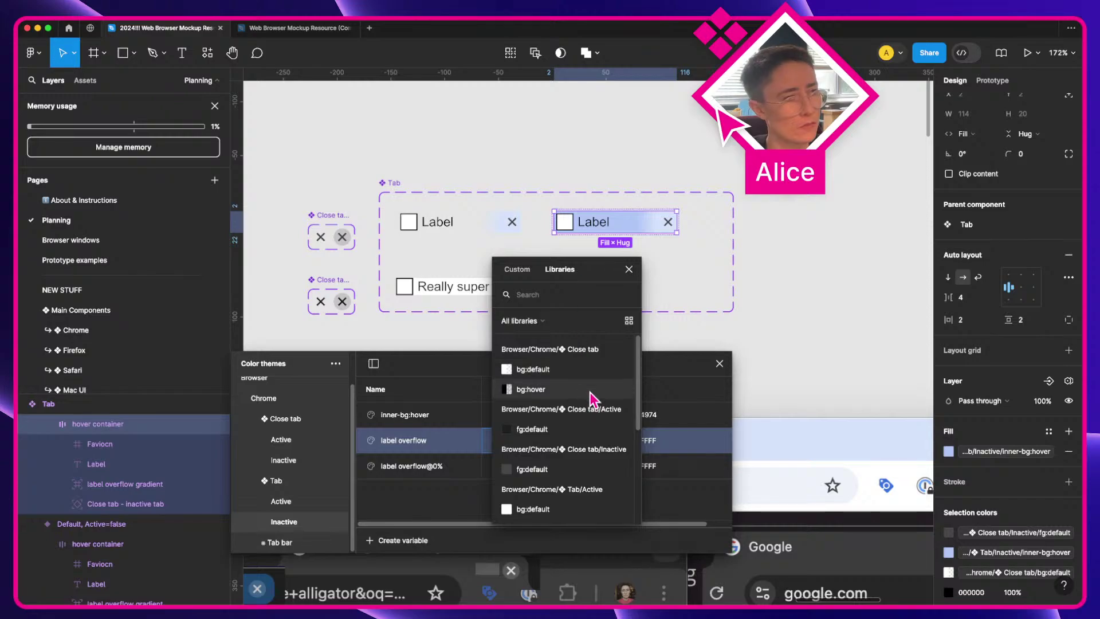
pyautogui.press('i')
pyautogui.click(560, 270)
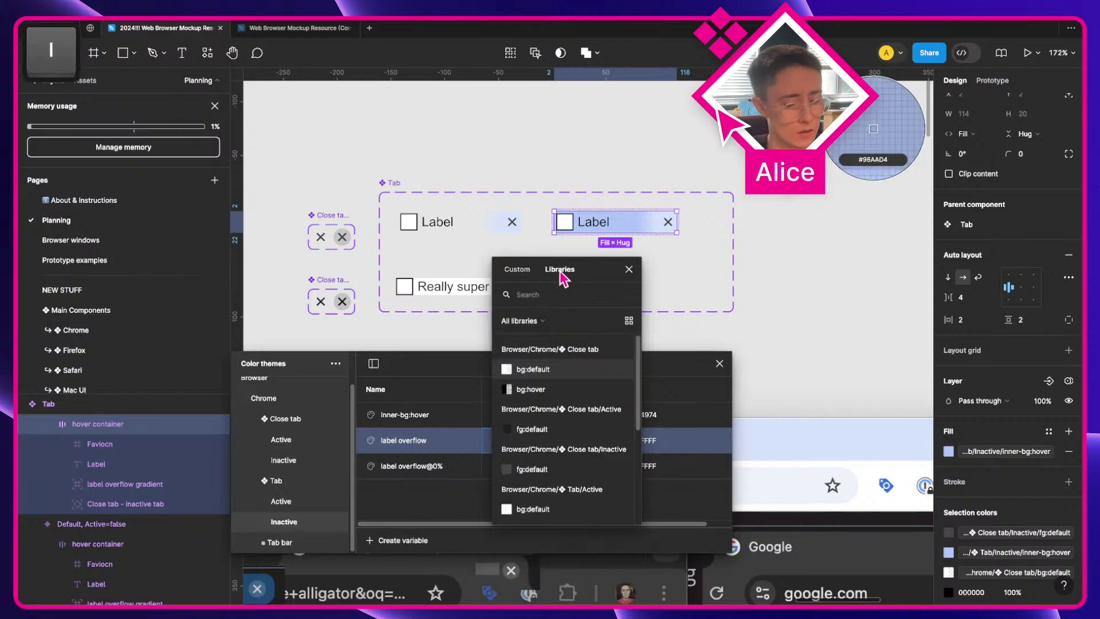
pyautogui.press('n')
pyautogui.click(544, 295)
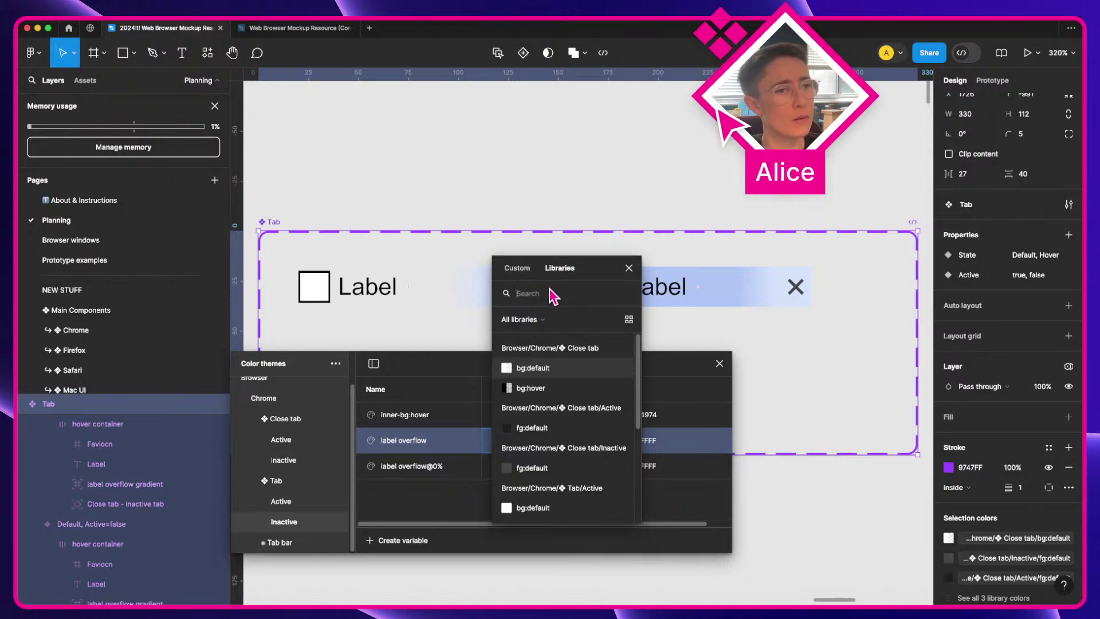
pyautogui.moveTo(589, 278); pyautogui.dragTo(798, 347)
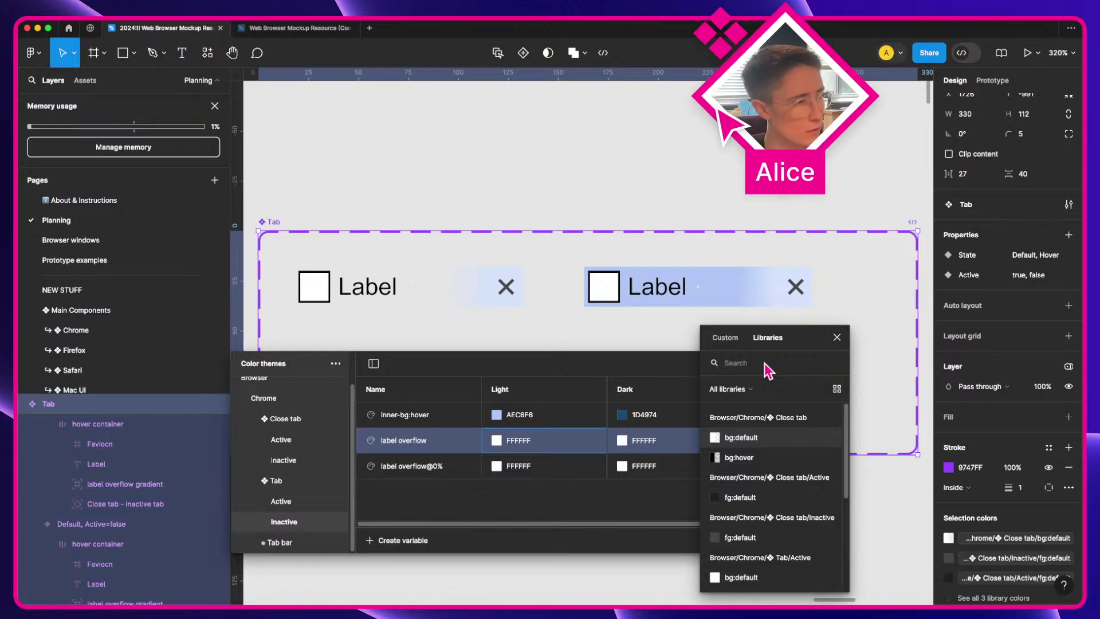
pyautogui.write('inner')
pyautogui.press('Return')
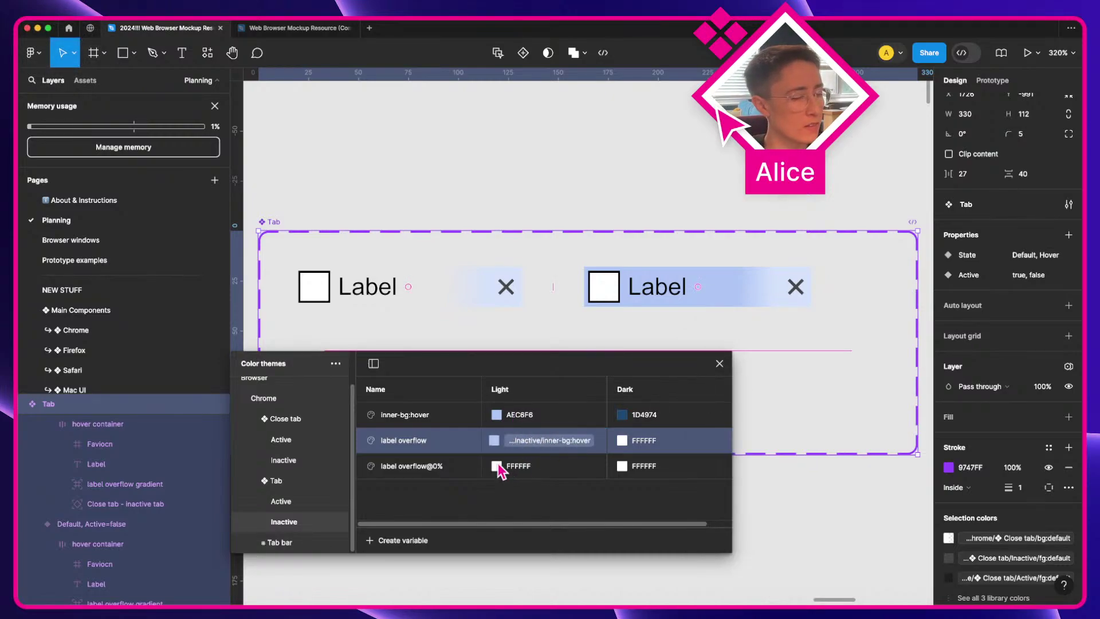
# Step: Set label overflow@0%'s light colour to AEC6F6 at 0% opacity
pyautogui.click(523, 417)
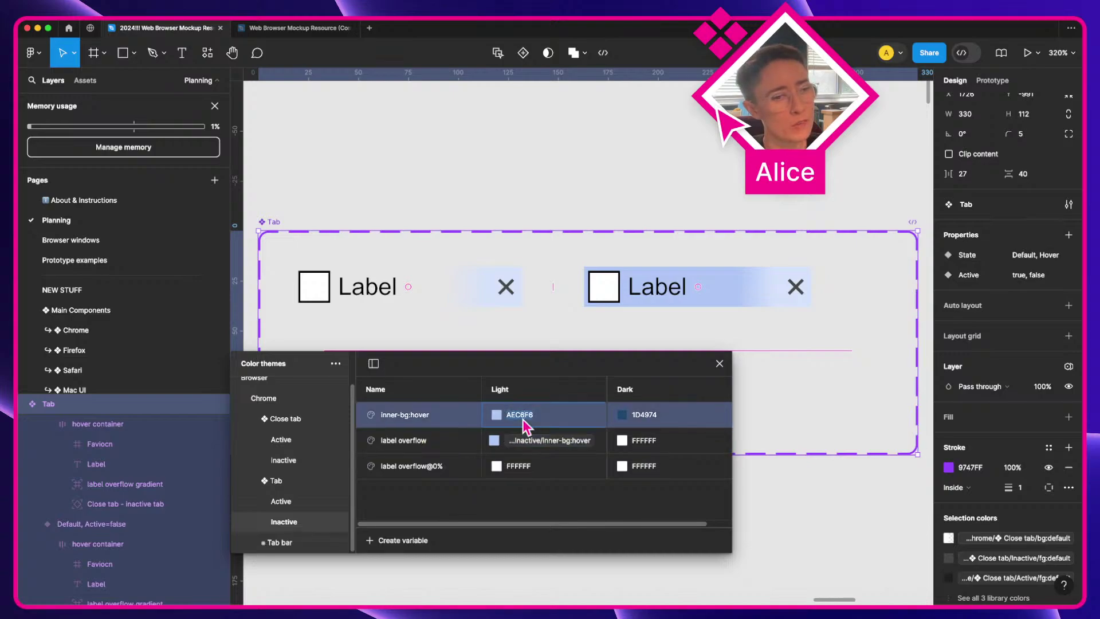
pyautogui.press('super+c')
pyautogui.click(498, 467)
pyautogui.click(589, 484)
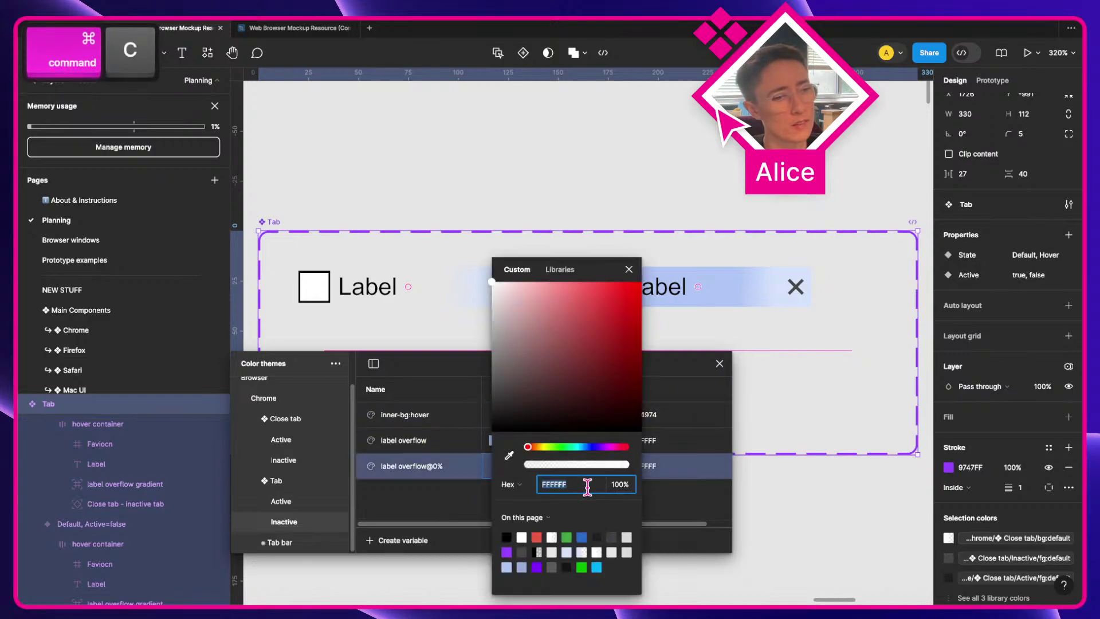
pyautogui.press('super+v')
pyautogui.press('Tab')
pyautogui.write('0')
pyautogui.press('Return')
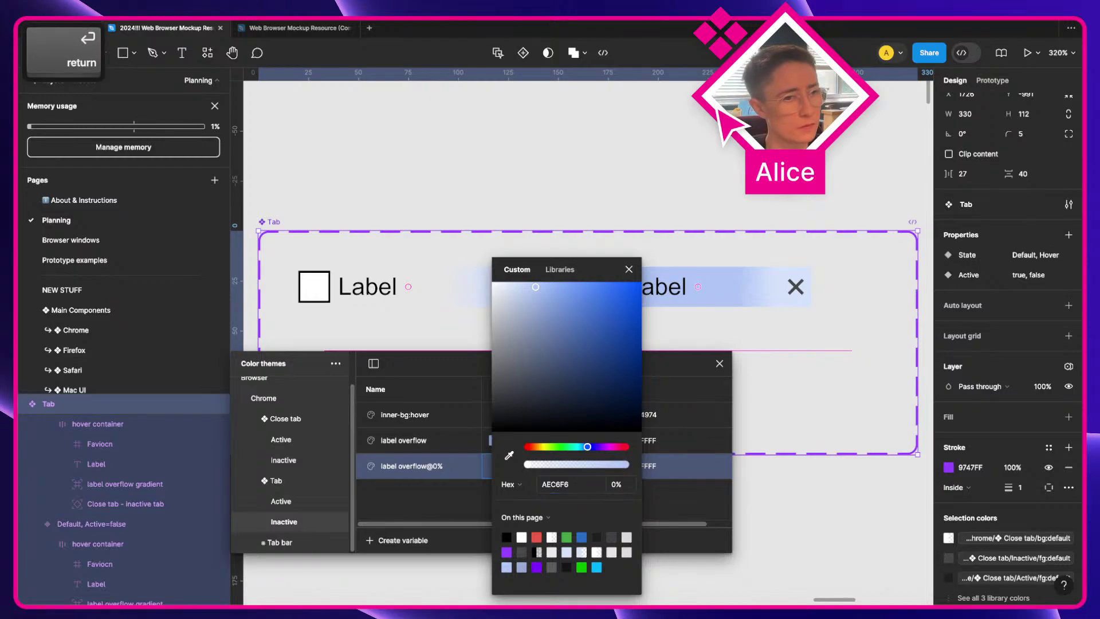
pyautogui.click(629, 269)
pyautogui.click(720, 363)
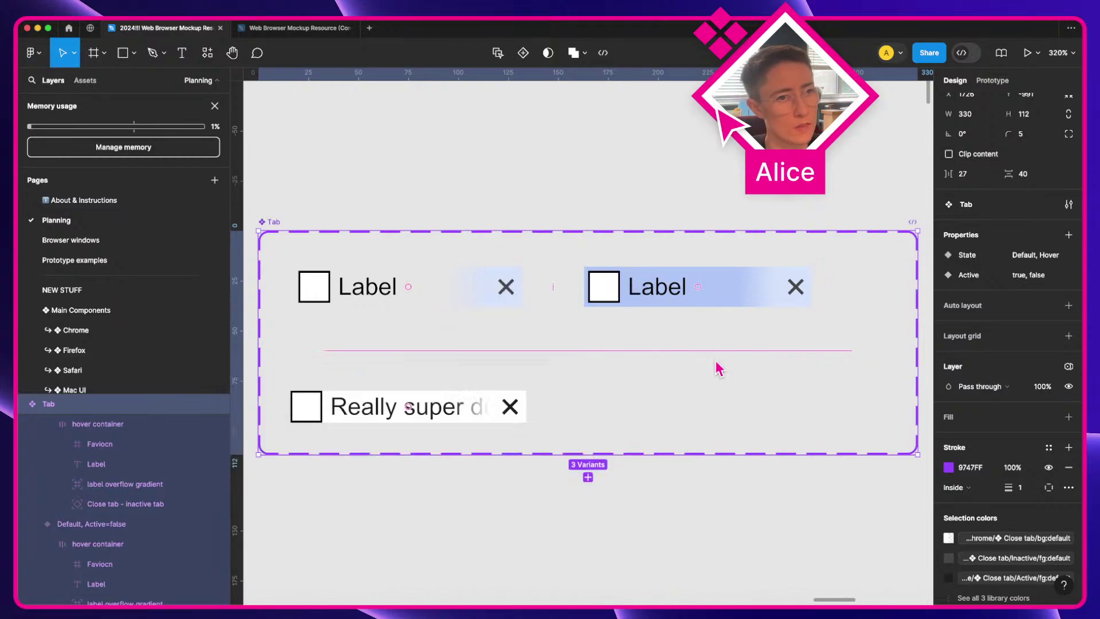
# Step: Set the label overflow gradient's 0% and 50% stops to label overflow@0% and label overflow
pyautogui.keyDown('super'); pyautogui.click(792, 297); pyautogui.keyUp('super')
pyautogui.click(948, 466)
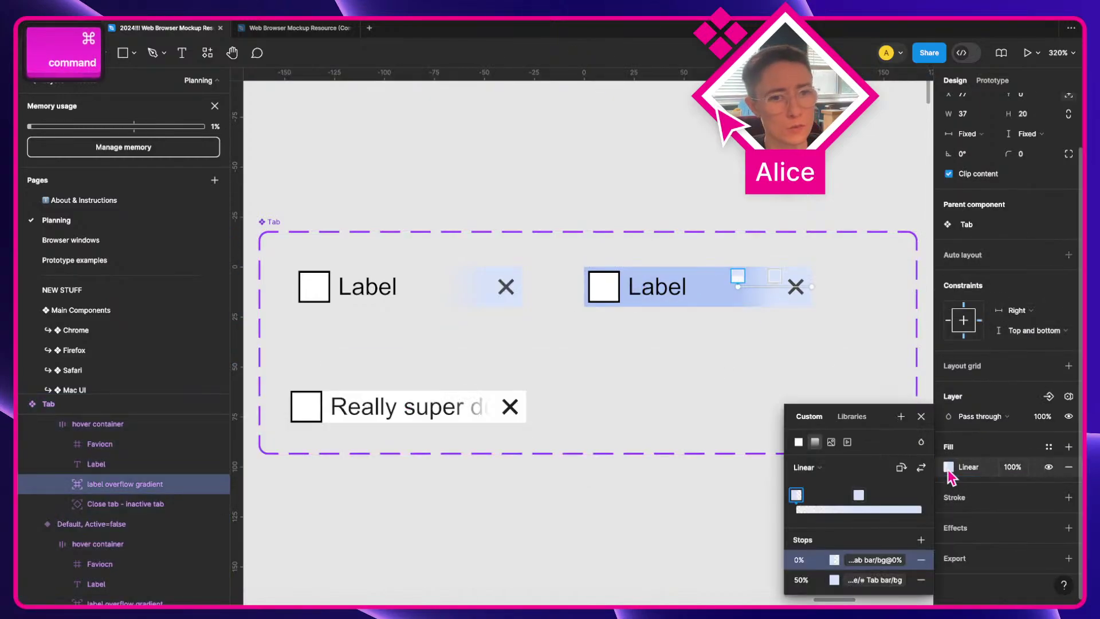
pyautogui.click(851, 559)
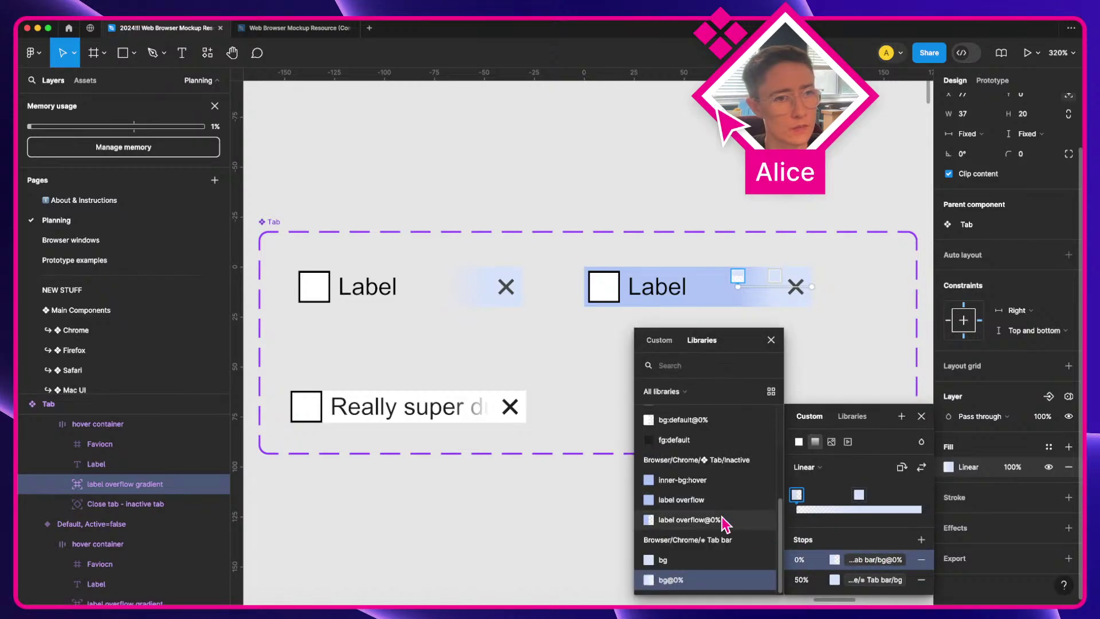
pyautogui.click(723, 519)
pyautogui.click(834, 579)
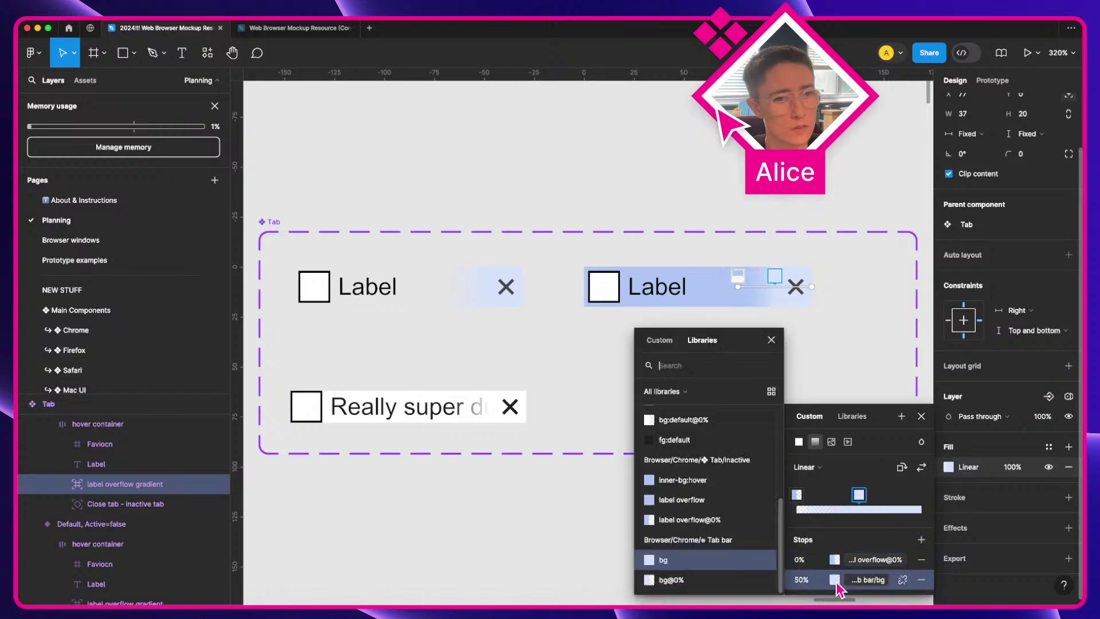
pyautogui.click(718, 508)
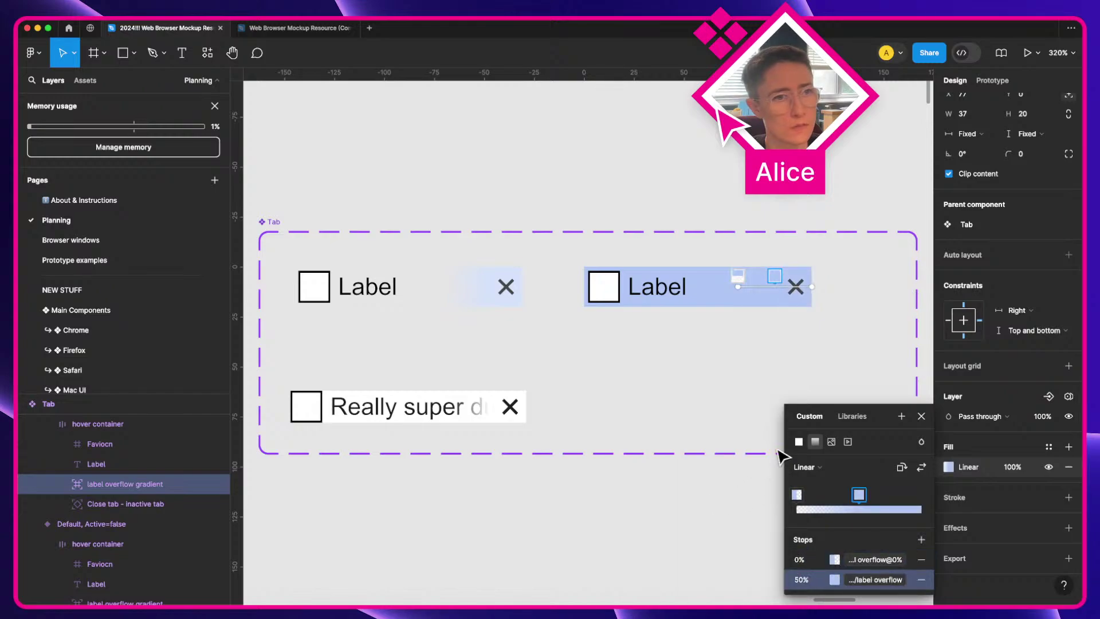
pyautogui.click(920, 416)
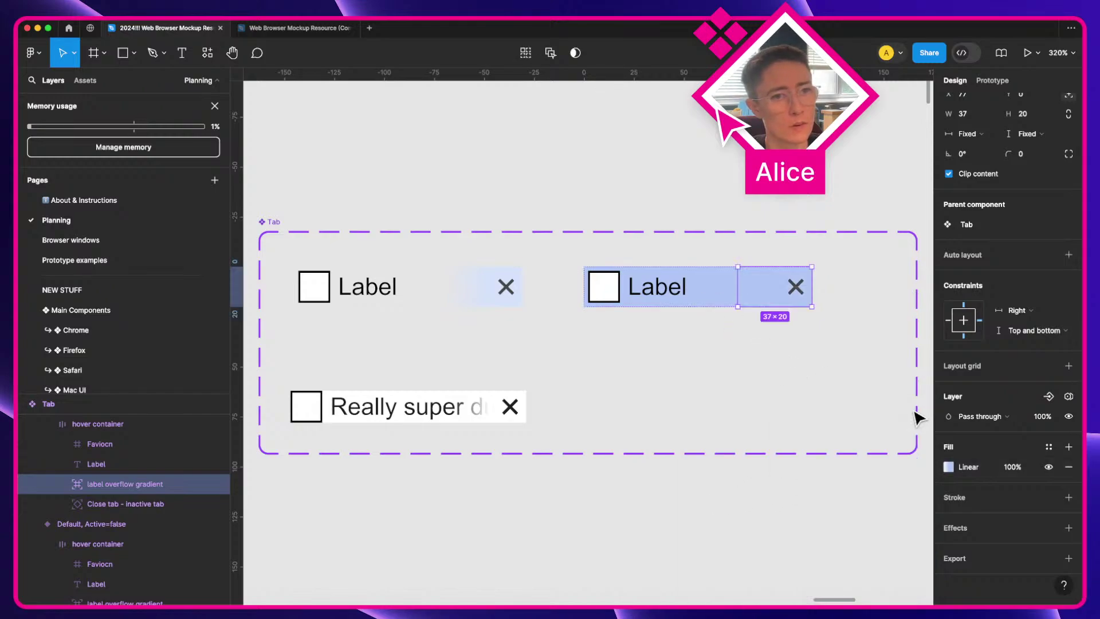
# Step: Fill the hover tab's label with long test text and turn off the hover tab's clipping
pyautogui.keyDown('super'); pyautogui.doubleClick(645, 282); pyautogui.keyUp('super')
pyautogui.write('aiosdiohjasdiojasdiojasdiojasd')
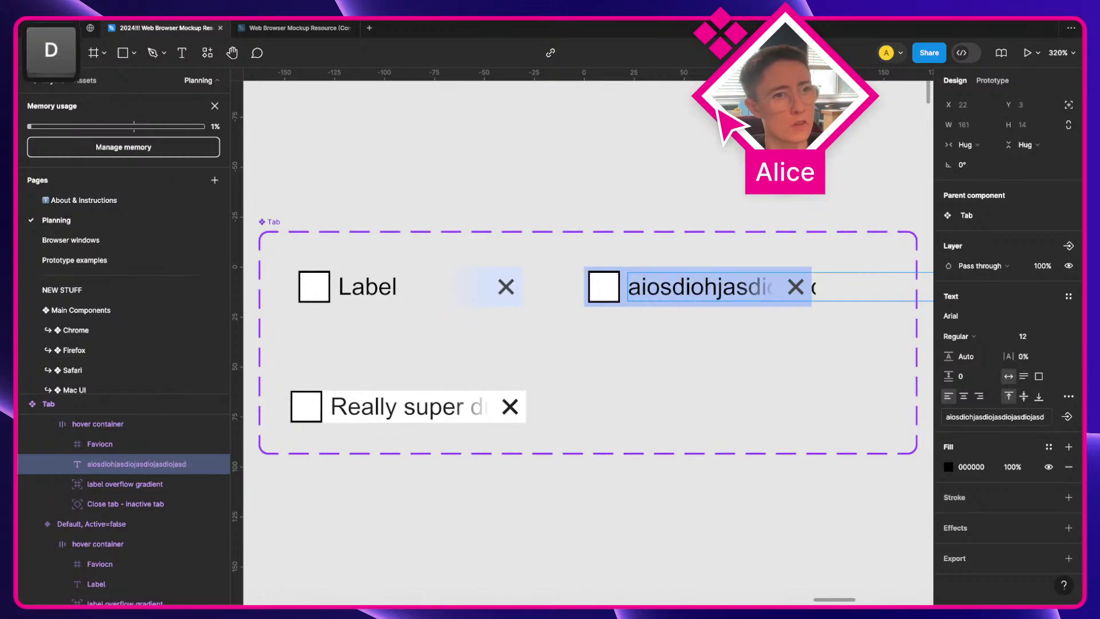
pyautogui.press('Escape')
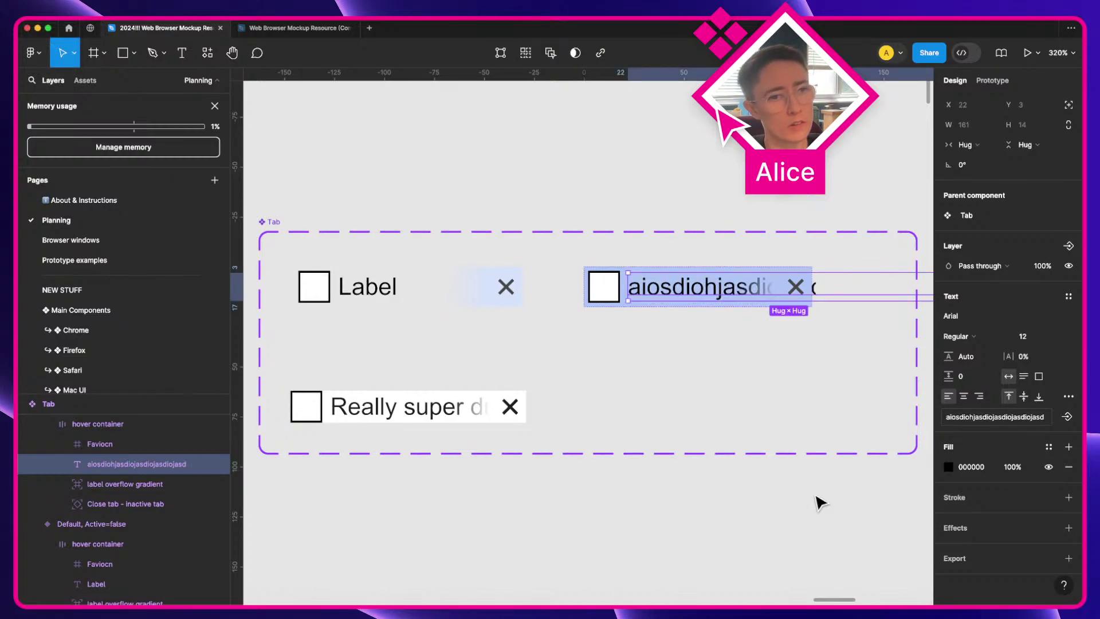
pyautogui.click(818, 503)
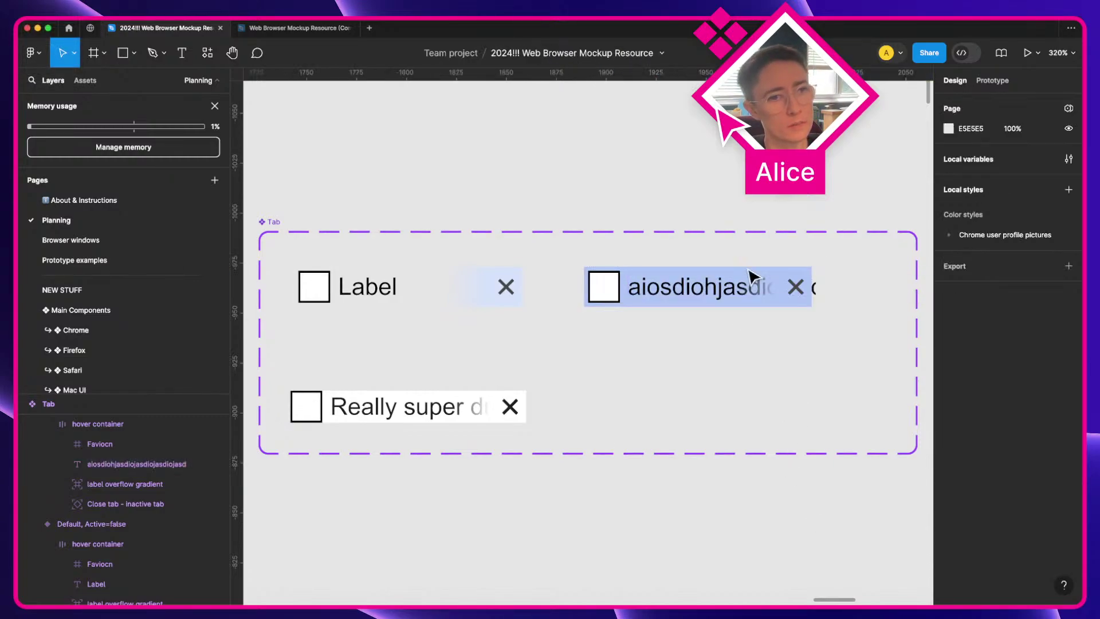
pyautogui.click(789, 285)
pyautogui.click(951, 234)
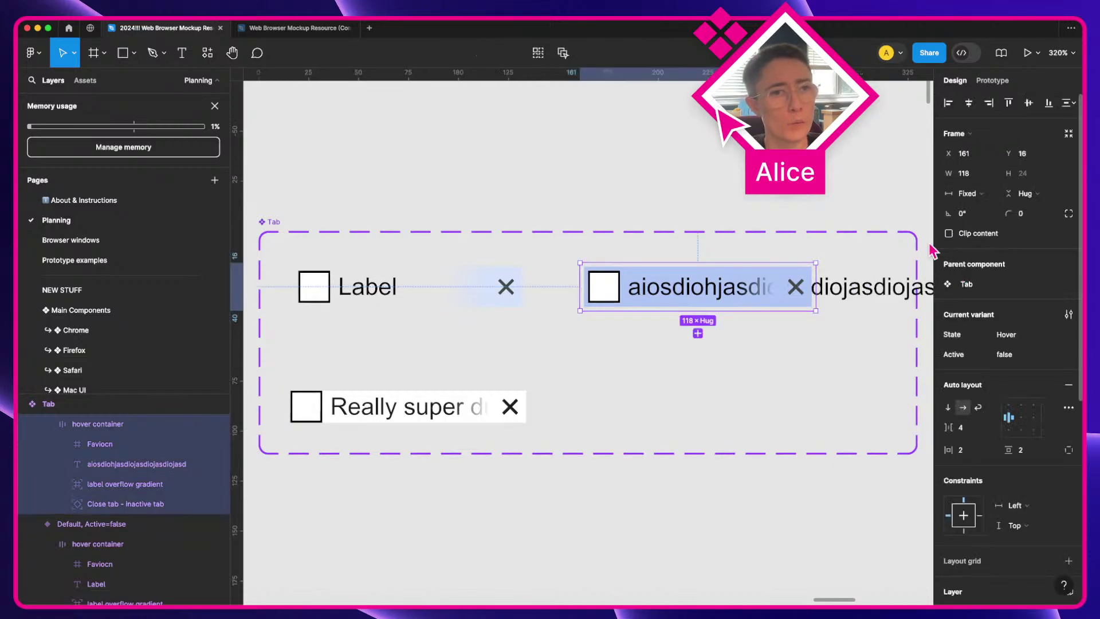
# Step: Turn on Clip content for the Label tab's and hover tab's hover containers
pyautogui.click(466, 301)
pyautogui.keyDown('shift'); pyautogui.click(468, 409); pyautogui.keyUp('shift')
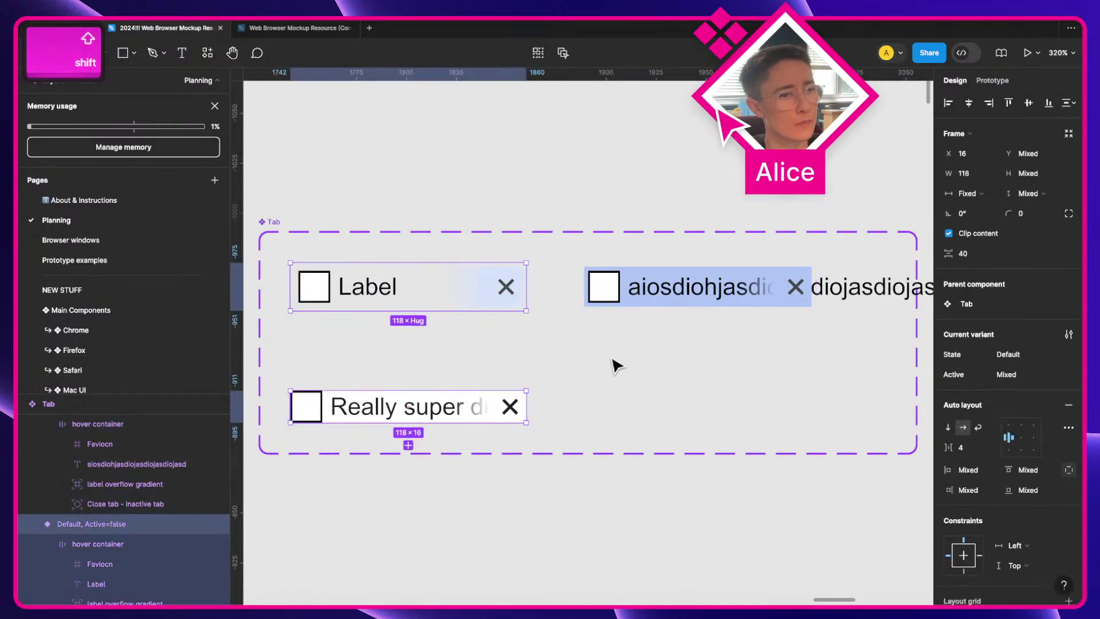
pyautogui.click(658, 536)
pyautogui.click(476, 304)
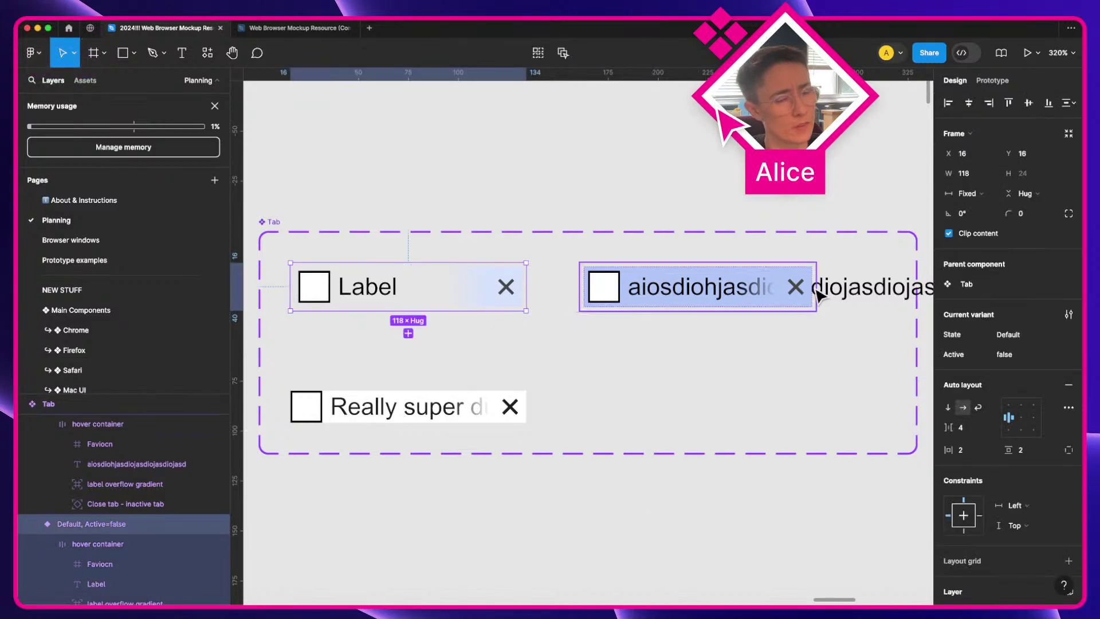
pyautogui.click(474, 294)
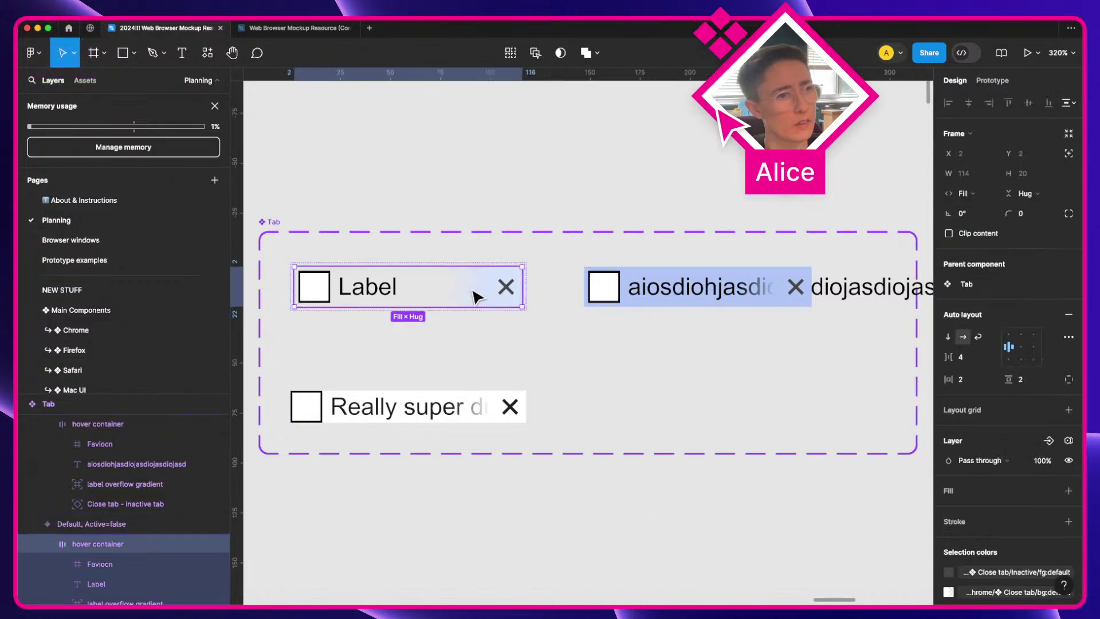
pyautogui.keyDown('shift'); pyautogui.click(670, 296); pyautogui.keyUp('shift')
pyautogui.click(975, 233)
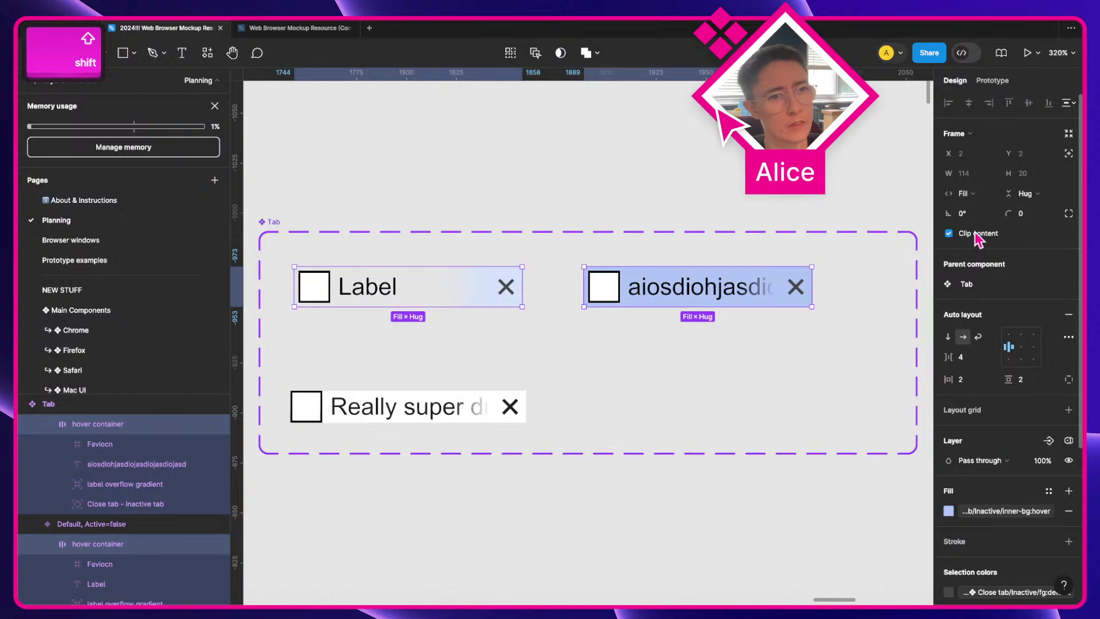
pyautogui.click(641, 524)
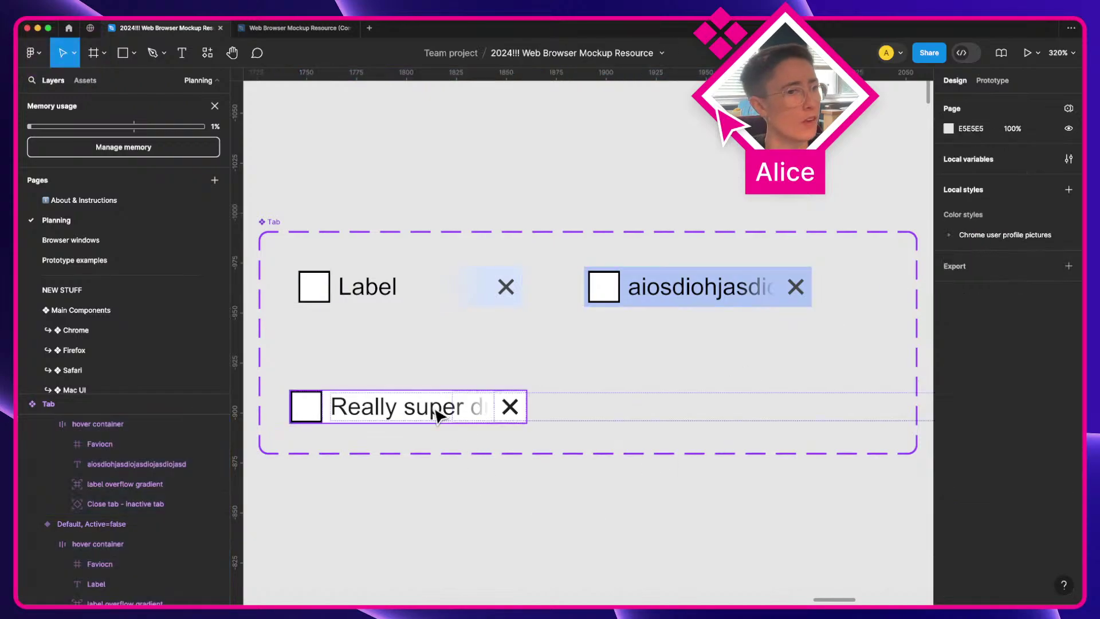
pyautogui.click(453, 418)
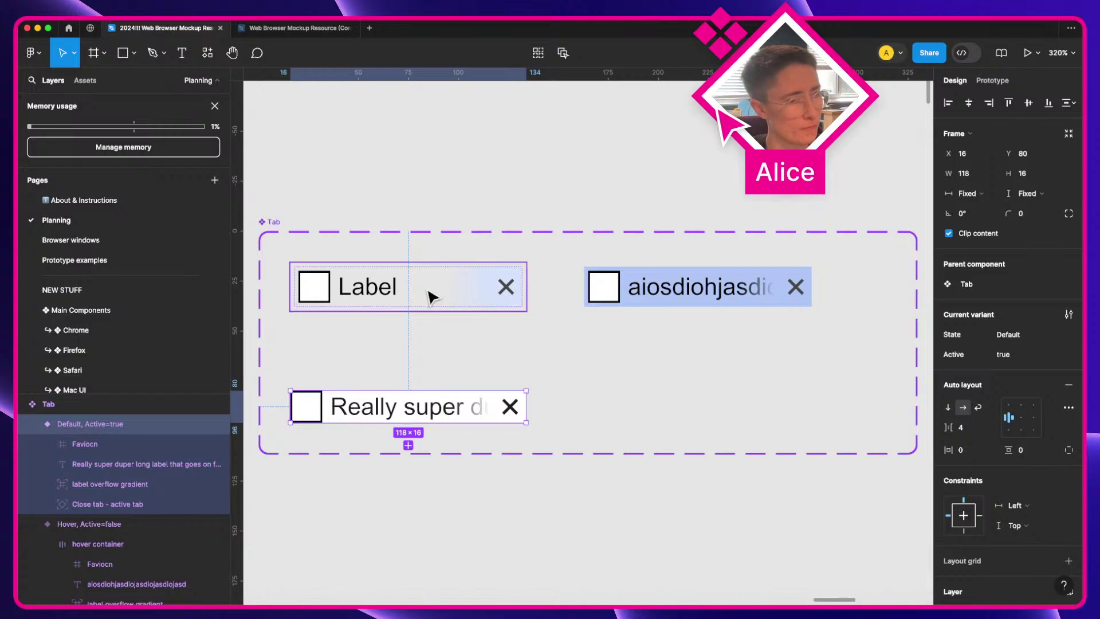
# Step: Wrap the active tab's favicon through close button in an auto-layout frame named hover container
pyautogui.click(66, 445)
pyautogui.keyDown('shift'); pyautogui.click(97, 505); pyautogui.keyUp('shift')
pyautogui.hotkey('shift', 'a')
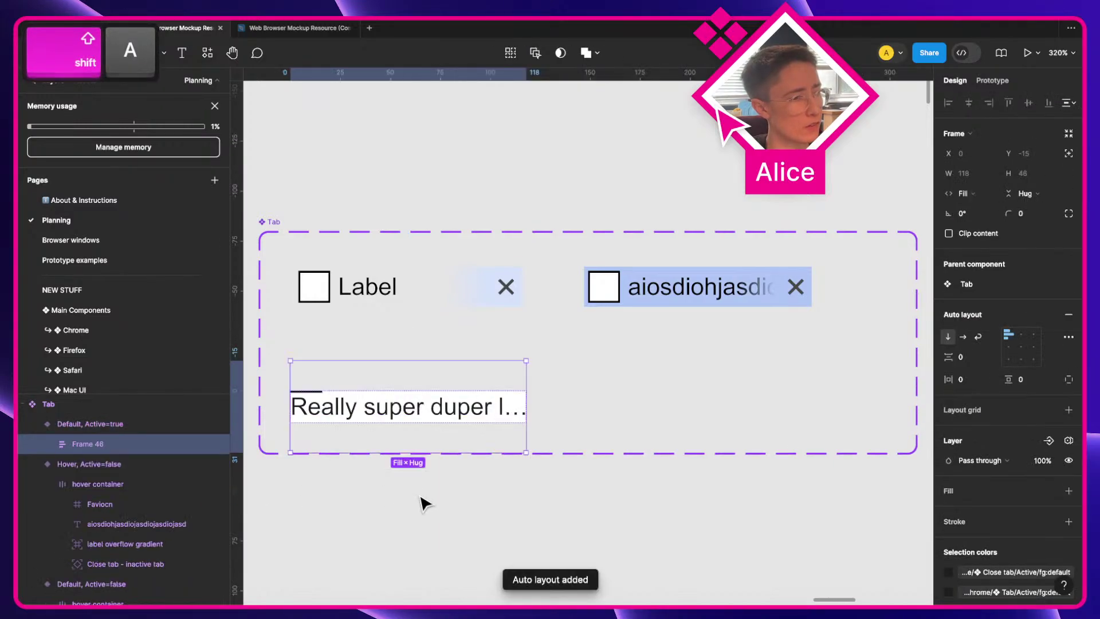
pyautogui.click(375, 279)
pyautogui.press('super+r')
pyautogui.press('super+c')
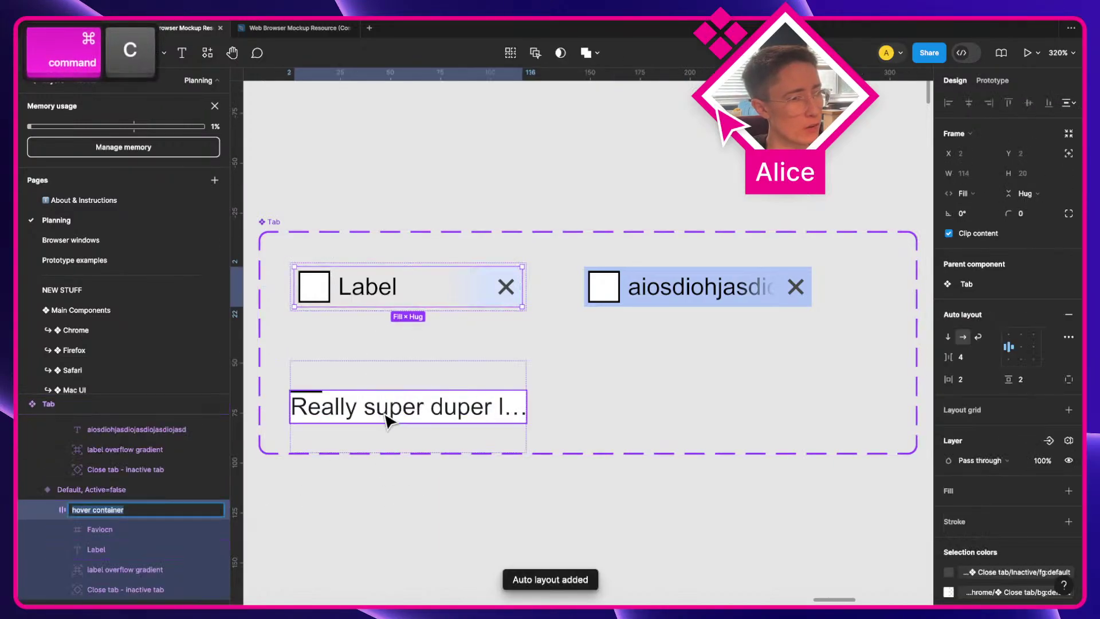
pyautogui.click(386, 420)
pyautogui.press('super+r')
pyautogui.press('super+v')
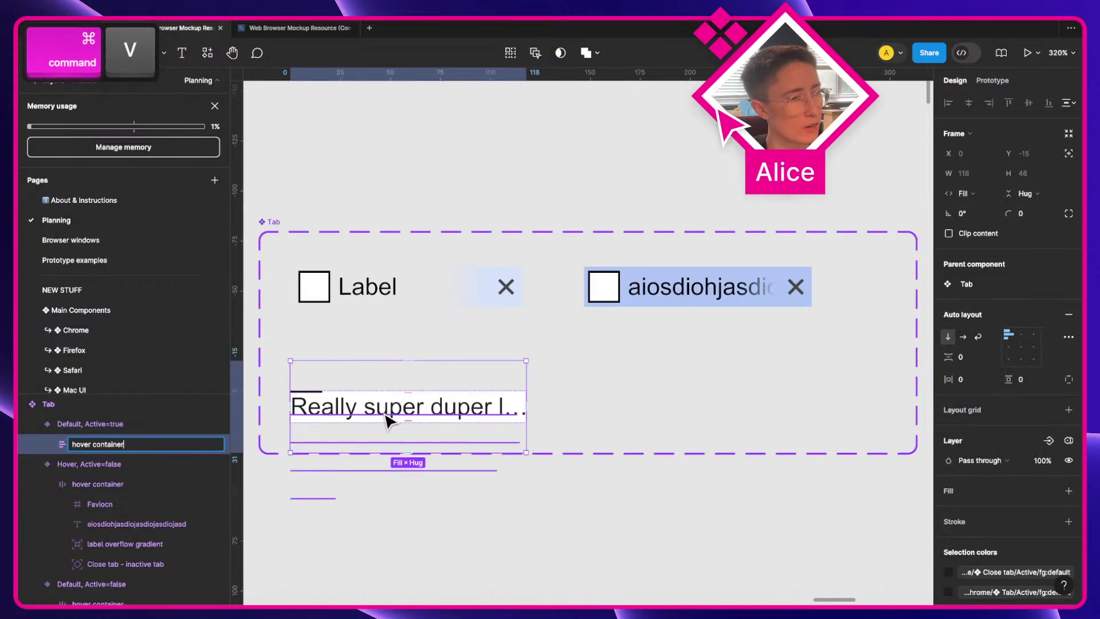
pyautogui.press('Return')
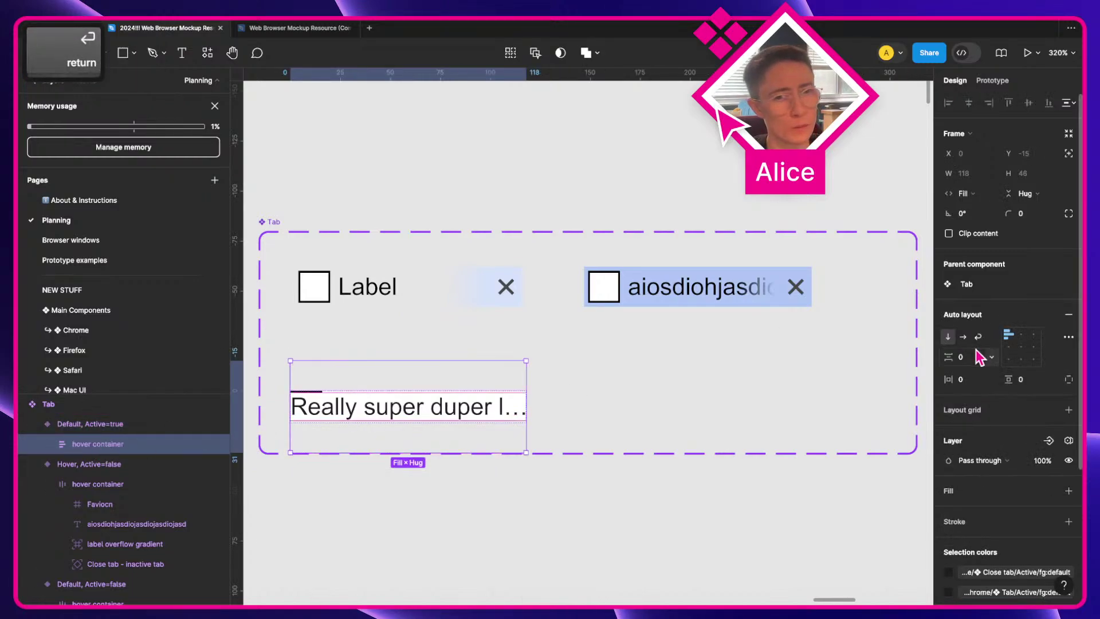
# Step: Make the hover container horizontal, left-centre aligned, with the Label tab's container properties
pyautogui.click(963, 336)
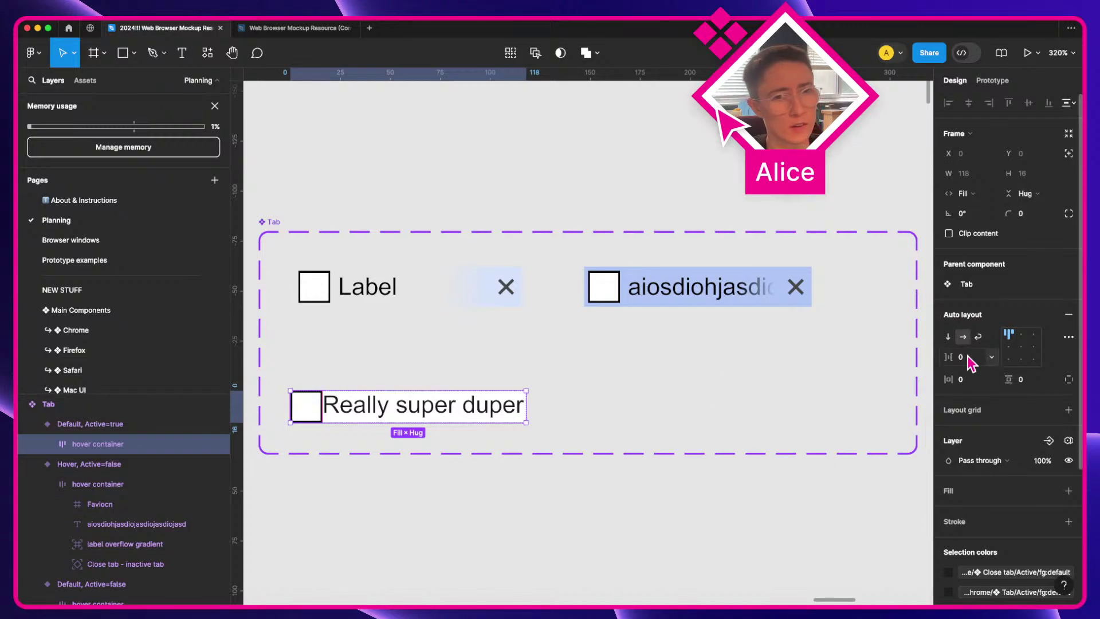
pyautogui.click(1008, 348)
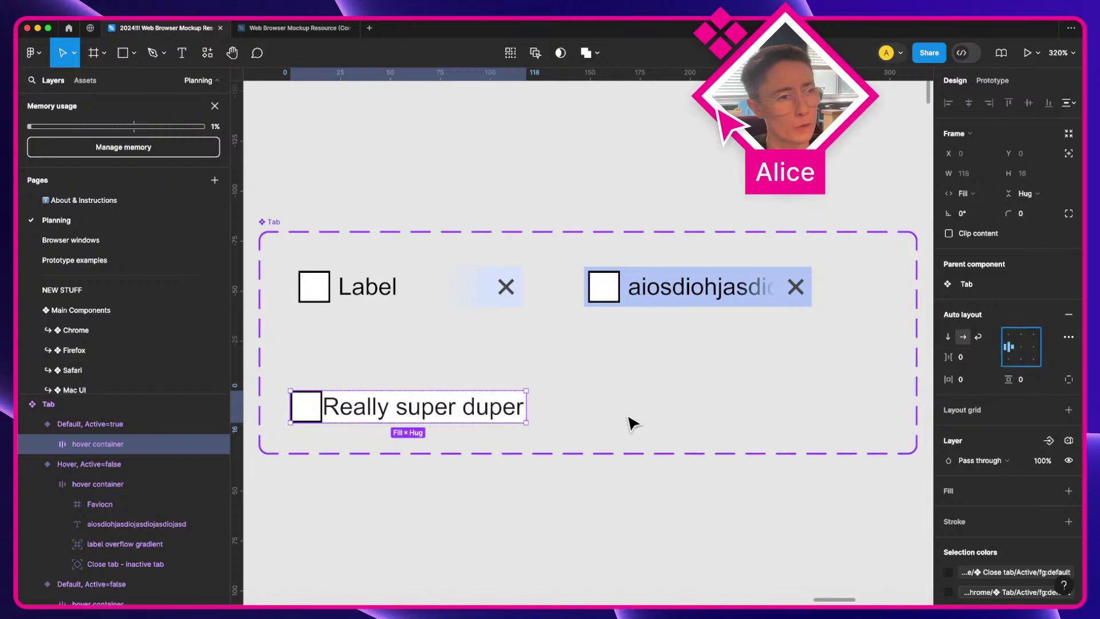
pyautogui.click(461, 301)
pyautogui.press('alt+super+c')
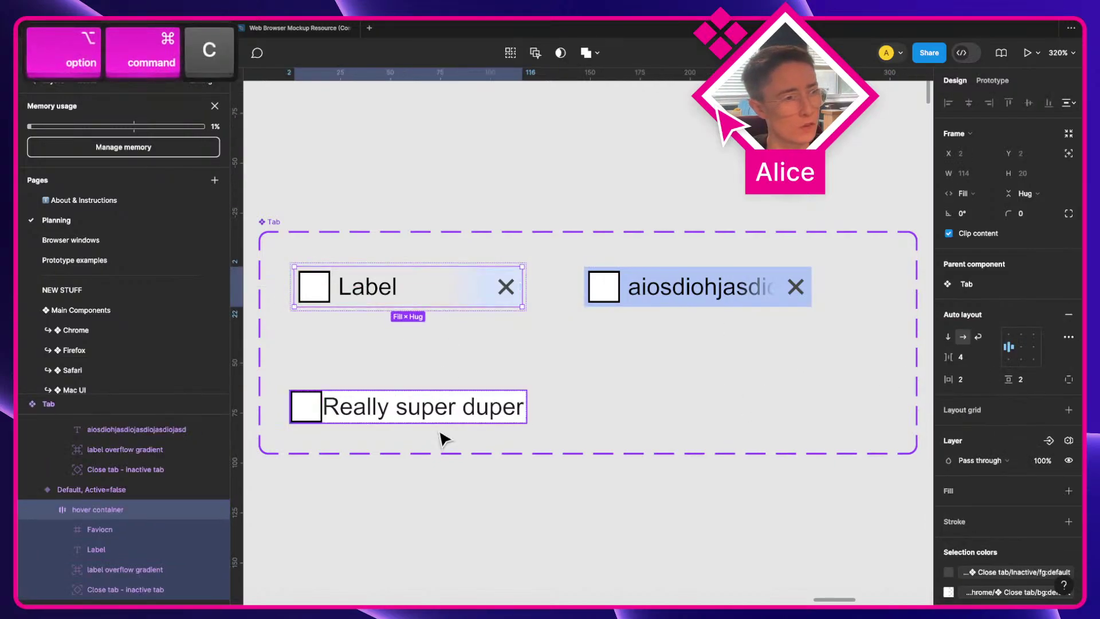
pyautogui.click(444, 410)
pyautogui.press('alt+super+v')
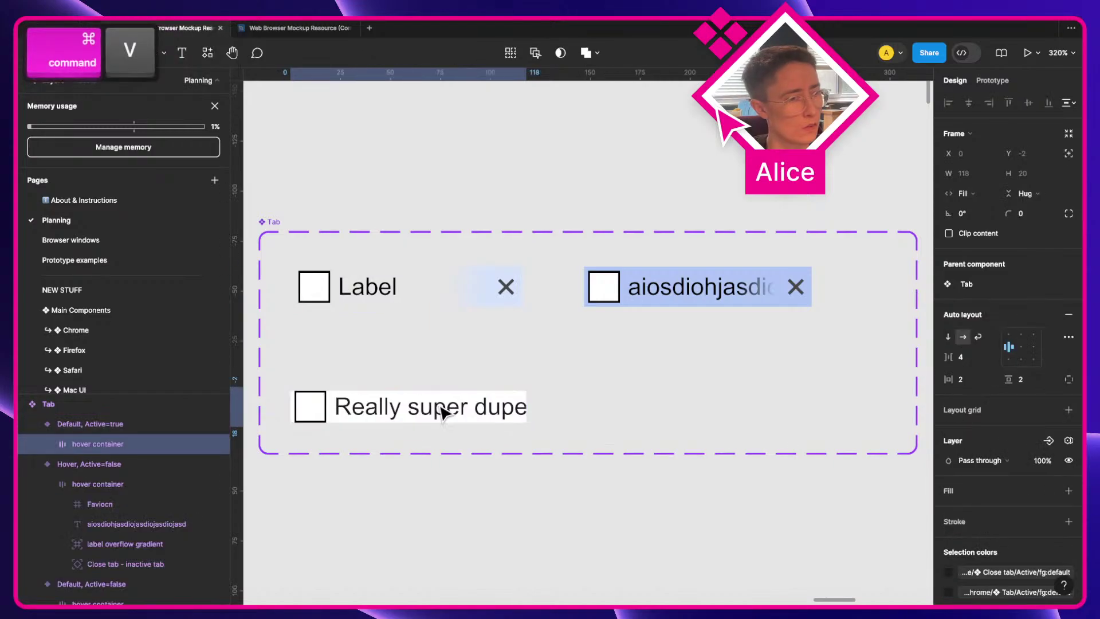
# Step: Try pasting the Label tab variant's properties onto the active tab, then undo it
pyautogui.click(342, 282)
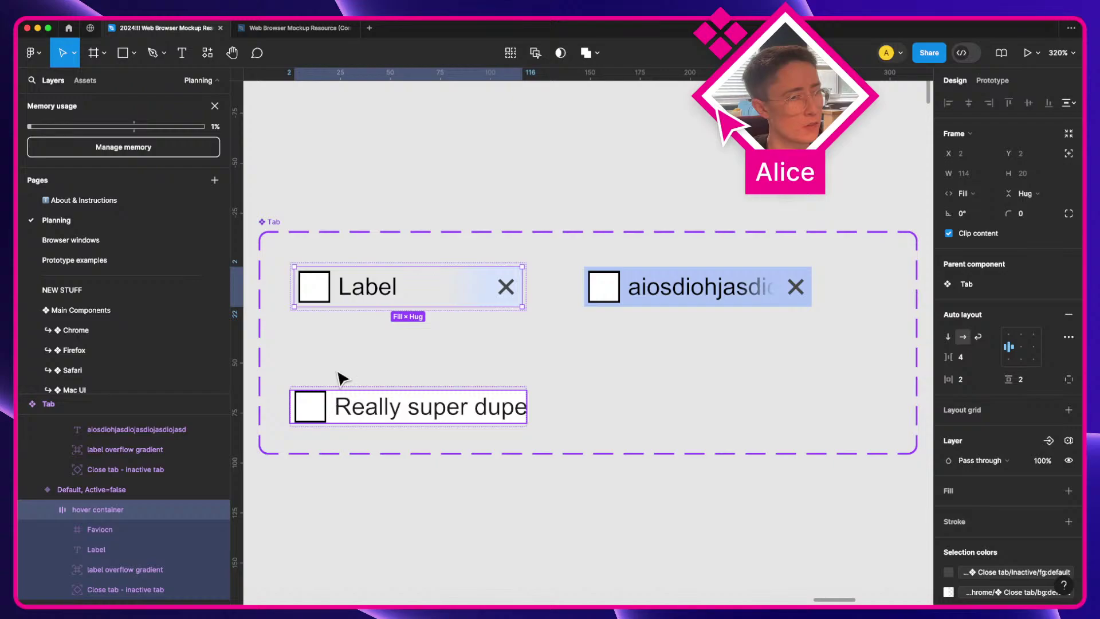
pyautogui.click(355, 344)
pyautogui.click(373, 295)
pyautogui.press('alt+super+c')
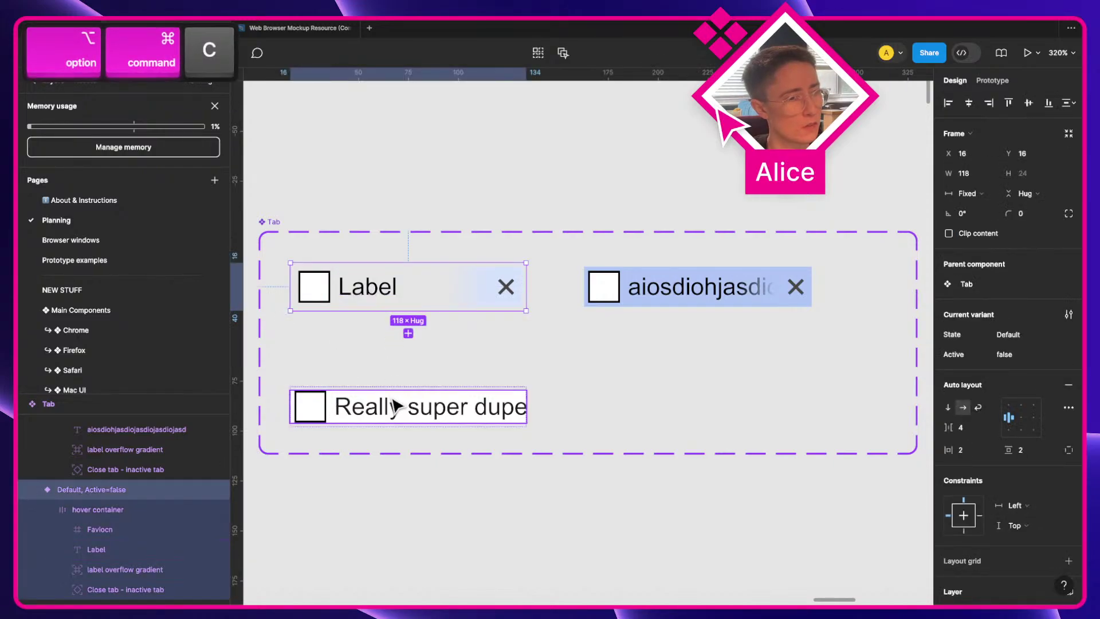
pyautogui.click(394, 408)
pyautogui.press('super+v')
pyautogui.press('super+z')
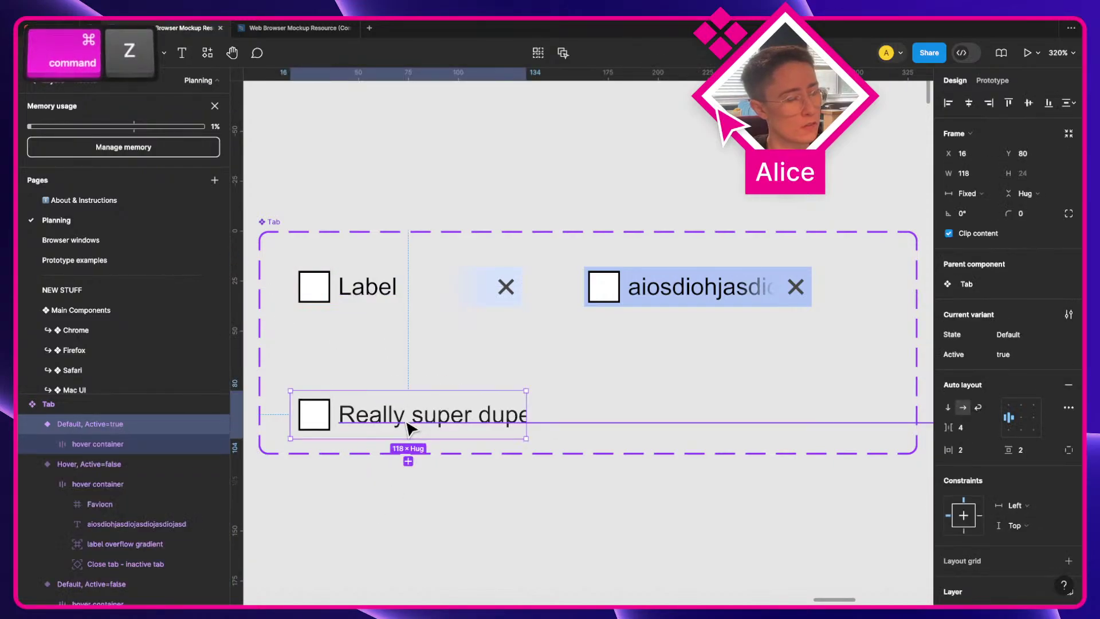
pyautogui.press('super+z')
# Step: Set the active tab's horizontal and vertical padding to 2
pyautogui.scroll(-2, 1050, 491)
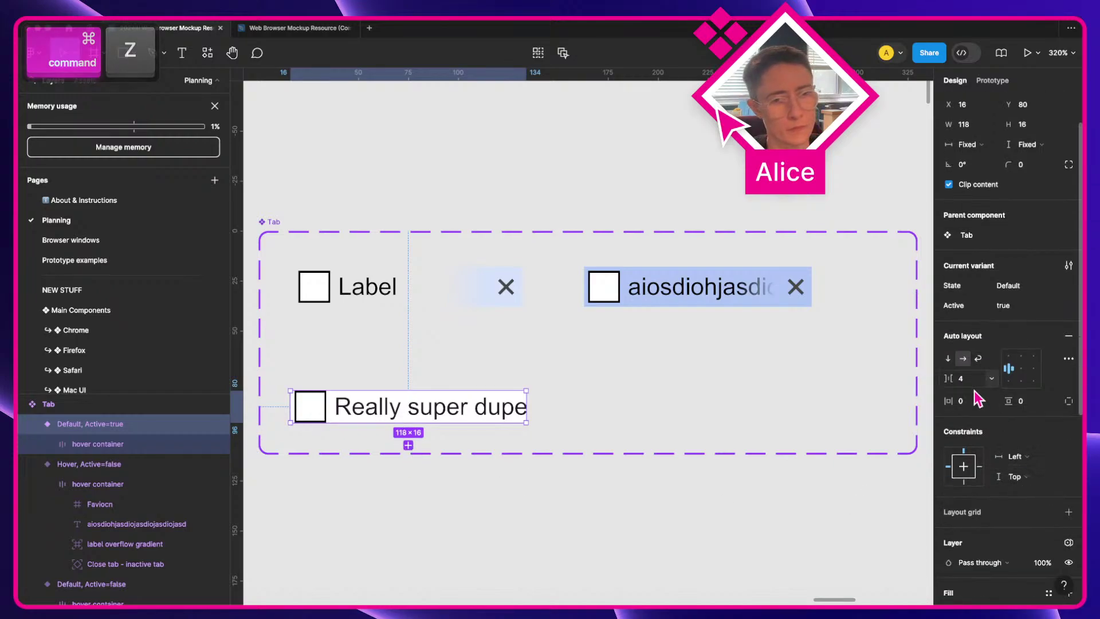
pyautogui.click(973, 401)
pyautogui.write('2')
pyautogui.press('Tab')
pyautogui.press('Up')
pyautogui.press('Up')
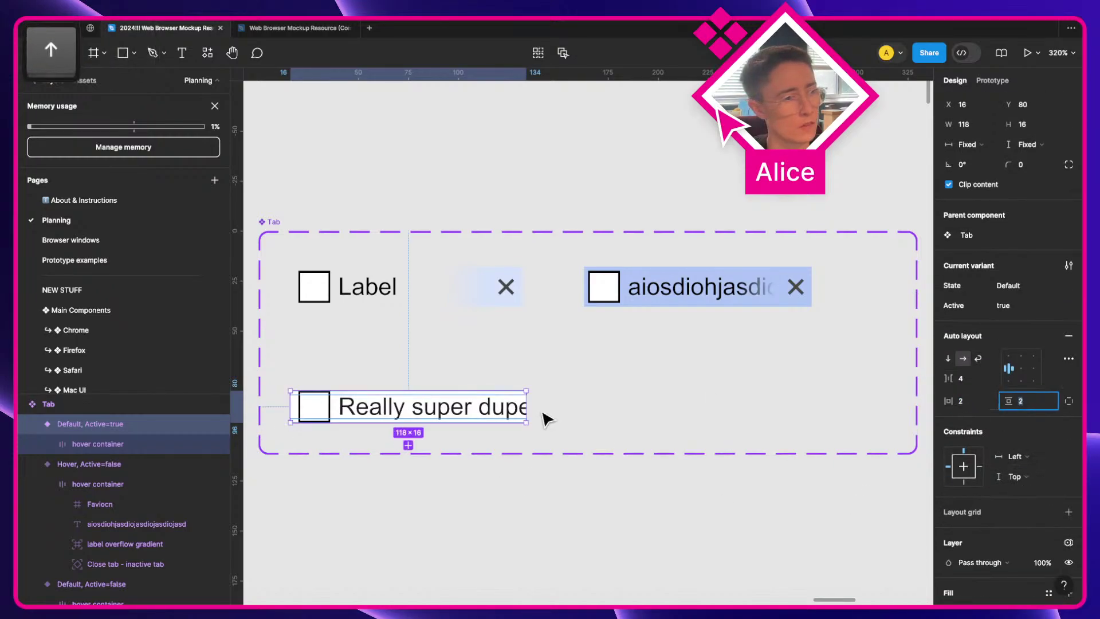
pyautogui.click(974, 144)
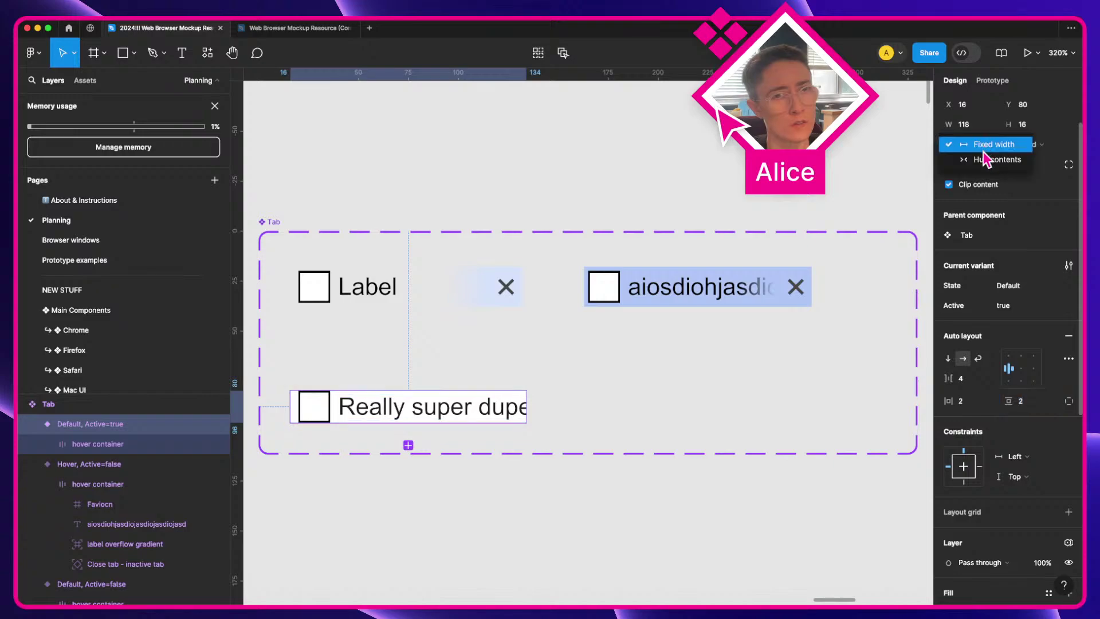
# Step: Widen the active tab variant to 142 px
pyautogui.press('Escape')
pyautogui.press('Return')
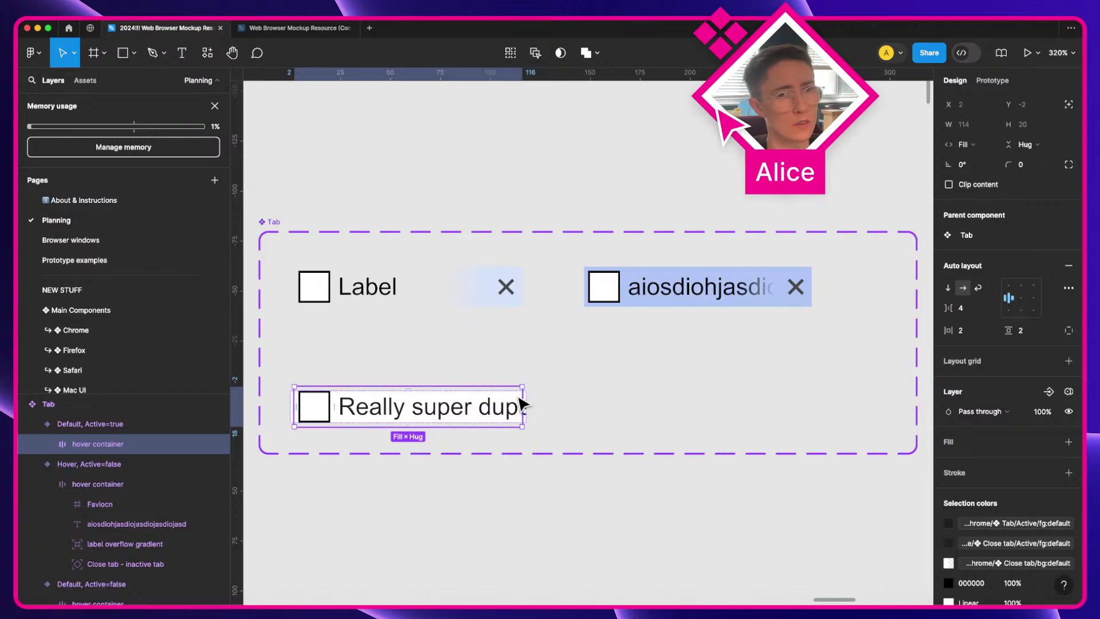
pyautogui.hotkey('shift', 'Return')
pyautogui.moveTo(523, 406)
pyautogui.mouseDown()
pyautogui.moveTo(574, 405)
pyautogui.moveTo(509, 405)
pyautogui.mouseUp()
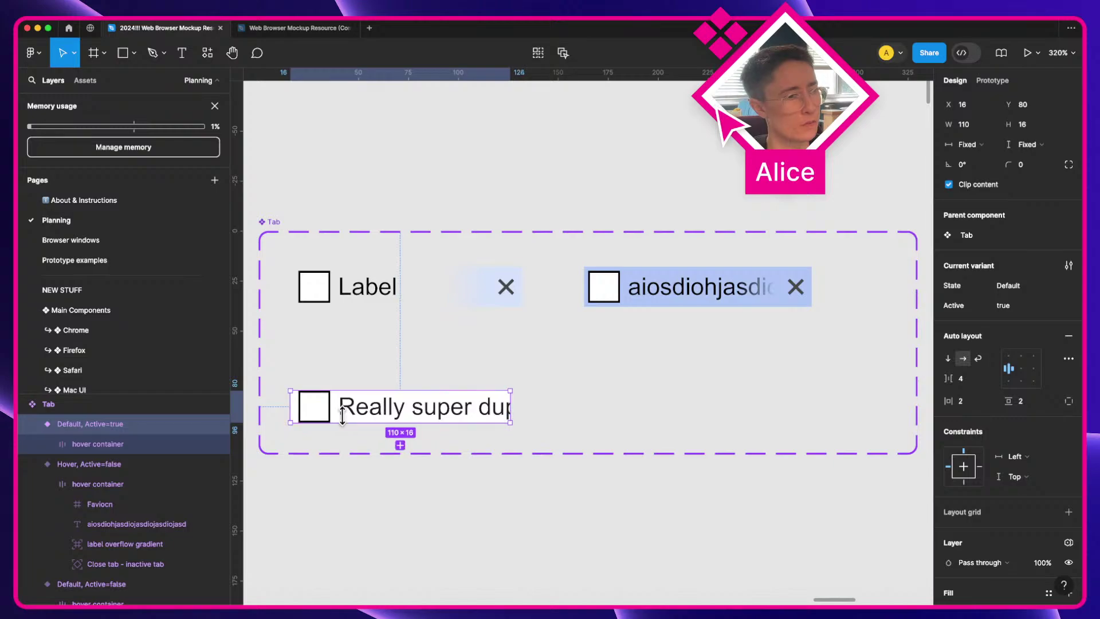
# Step: Right-align the label overflow gradient and close tab layers in the hover container
pyautogui.click(48, 444)
pyautogui.click(94, 523)
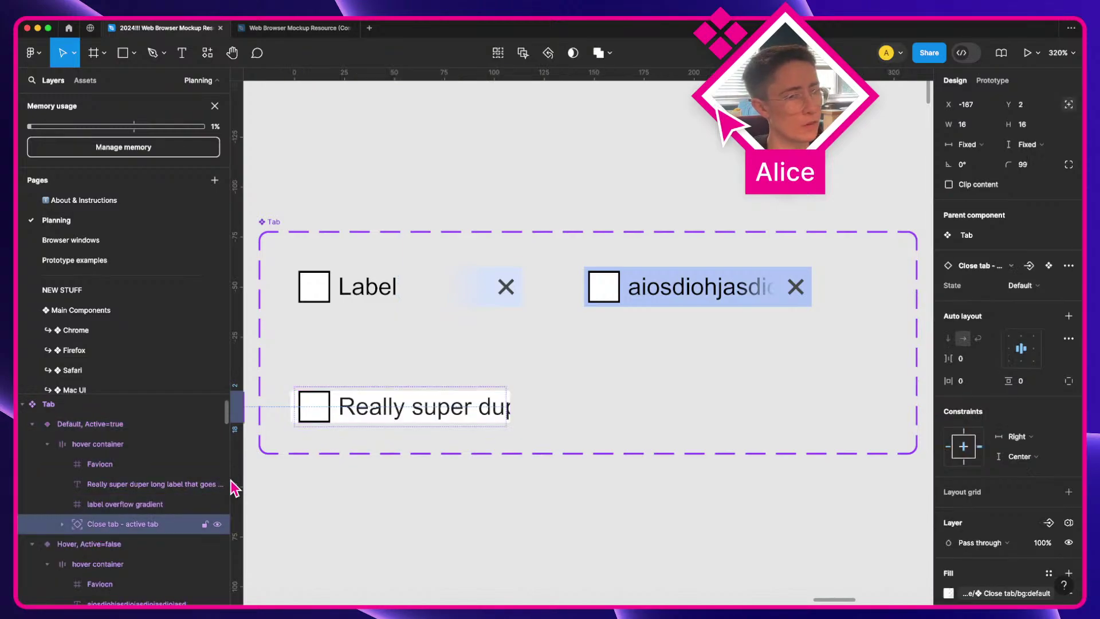
pyautogui.press('super')
pyautogui.keyDown('super'); pyautogui.click(103, 505); pyautogui.keyUp('super')
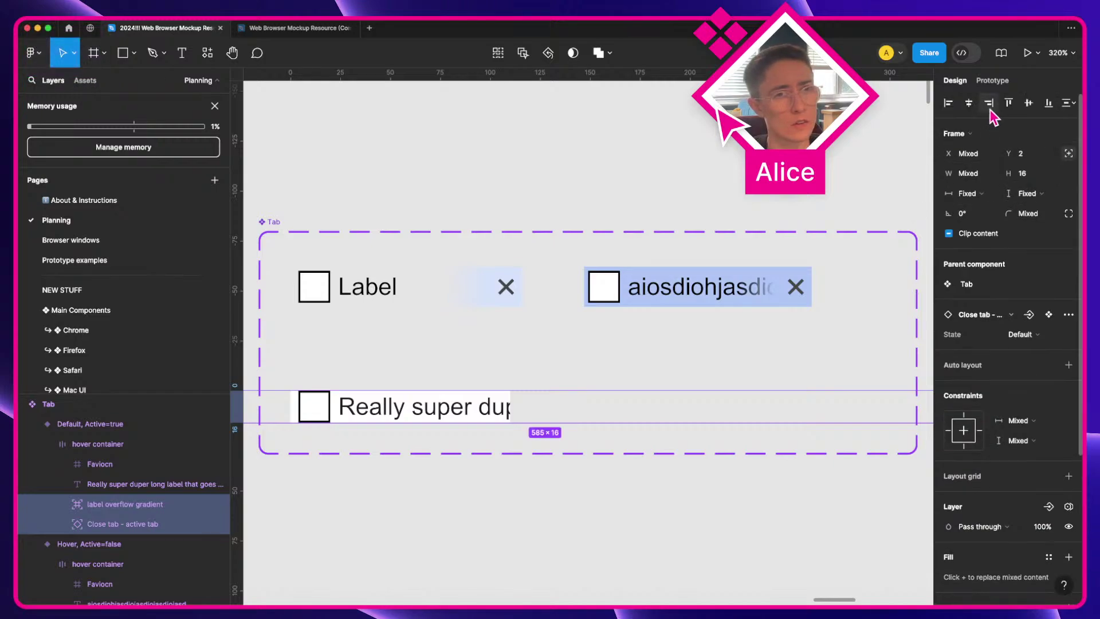
pyautogui.click(987, 104)
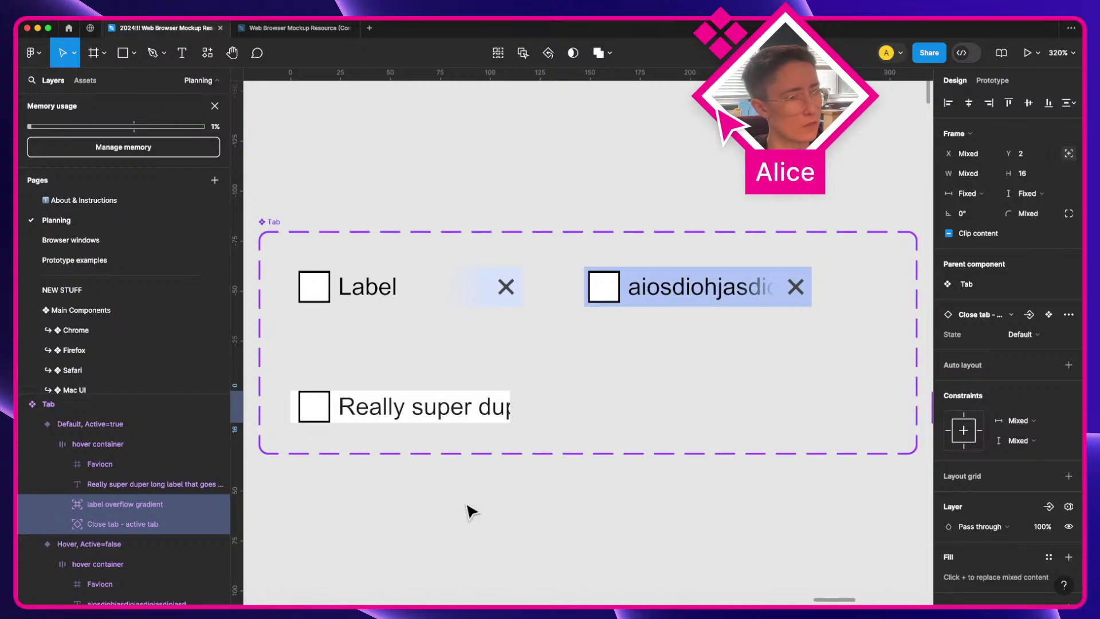
pyautogui.click(126, 509)
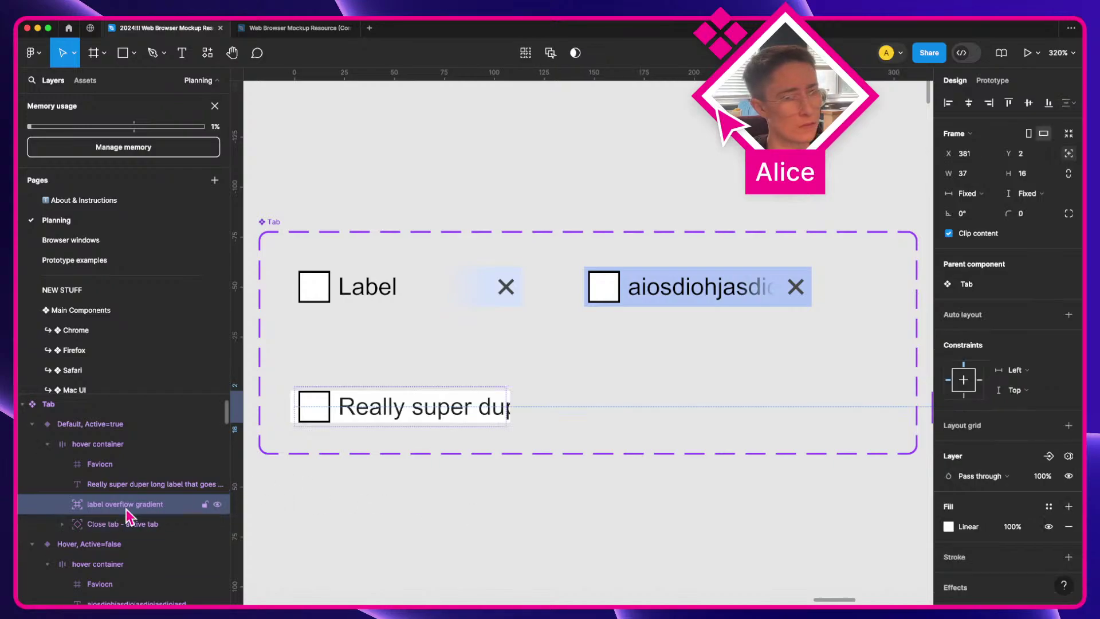
pyautogui.click(989, 104)
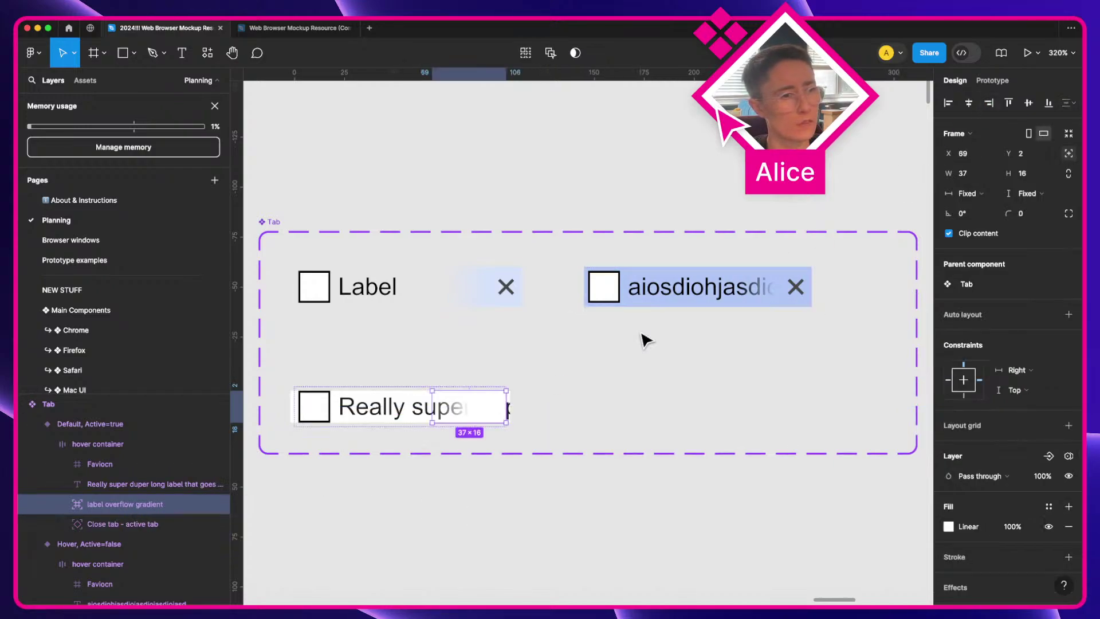
pyautogui.click(153, 524)
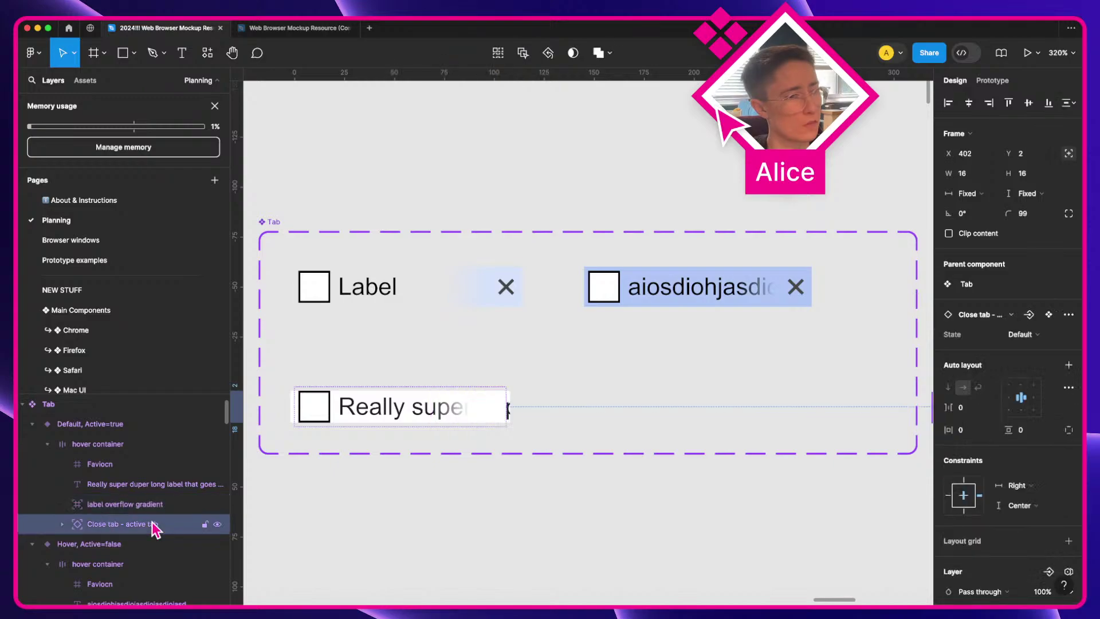
pyautogui.click(989, 103)
# Step: Toggle Clip content on the long-label active tab, comparing it with the inactive Label tab
pyautogui.click(407, 414)
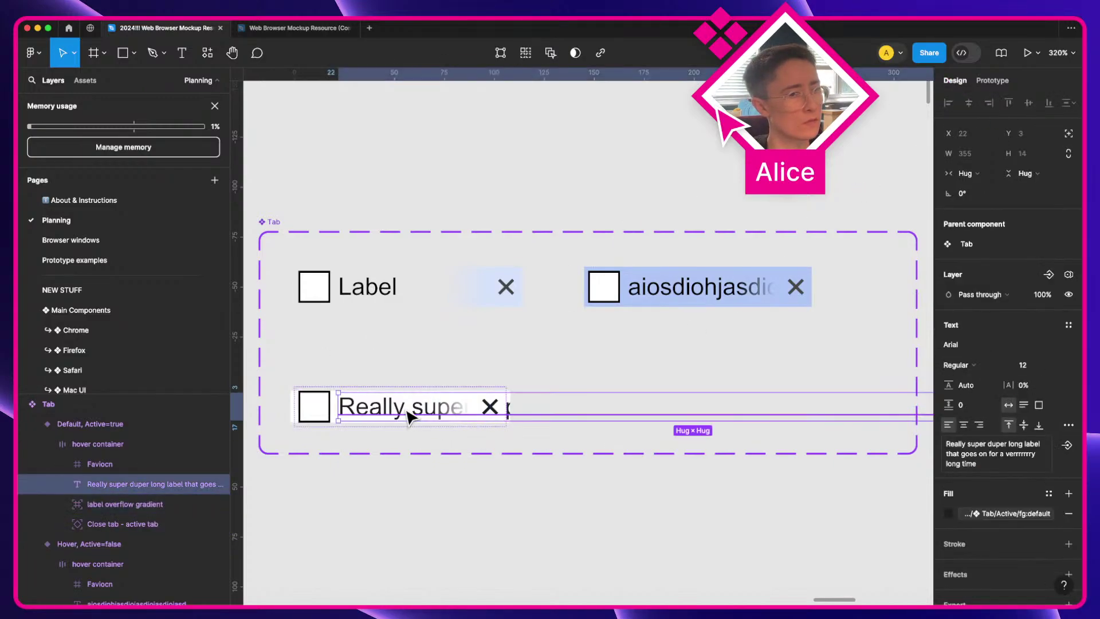
pyautogui.hotkey('shift', 'Return')
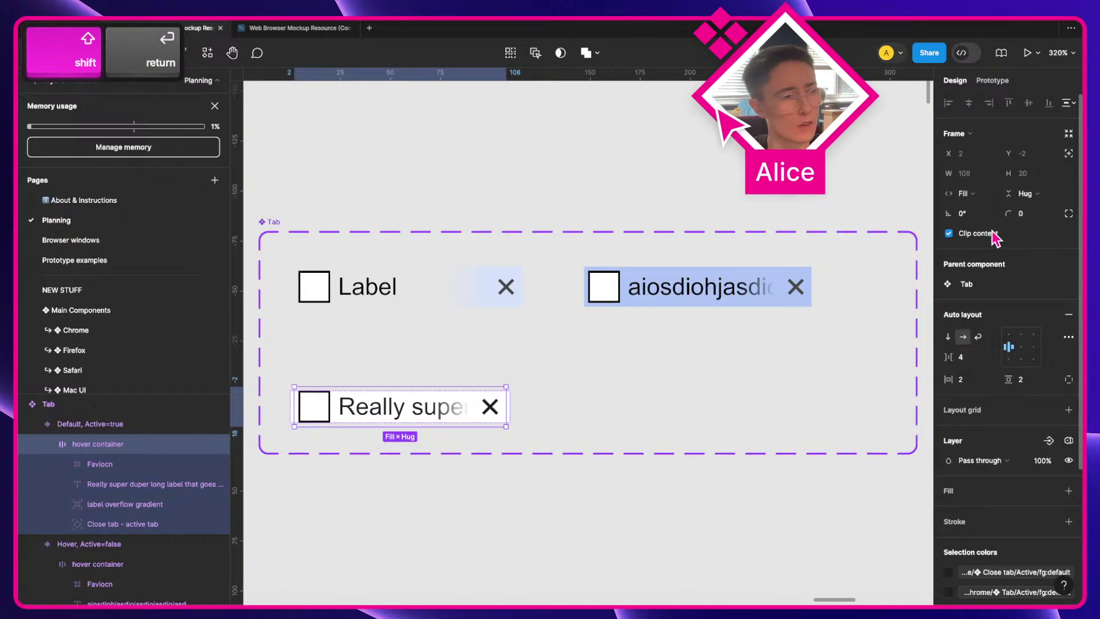
pyautogui.hotkey('shift', 'Return')
pyautogui.click(949, 233)
pyautogui.click(417, 449)
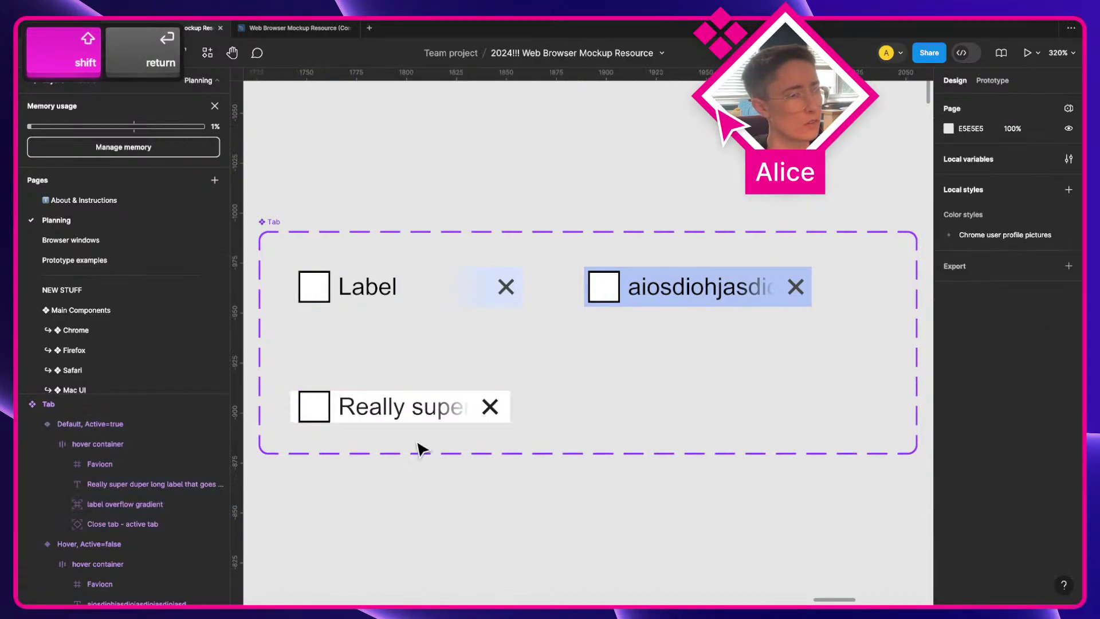
pyautogui.click(423, 417)
pyautogui.click(430, 510)
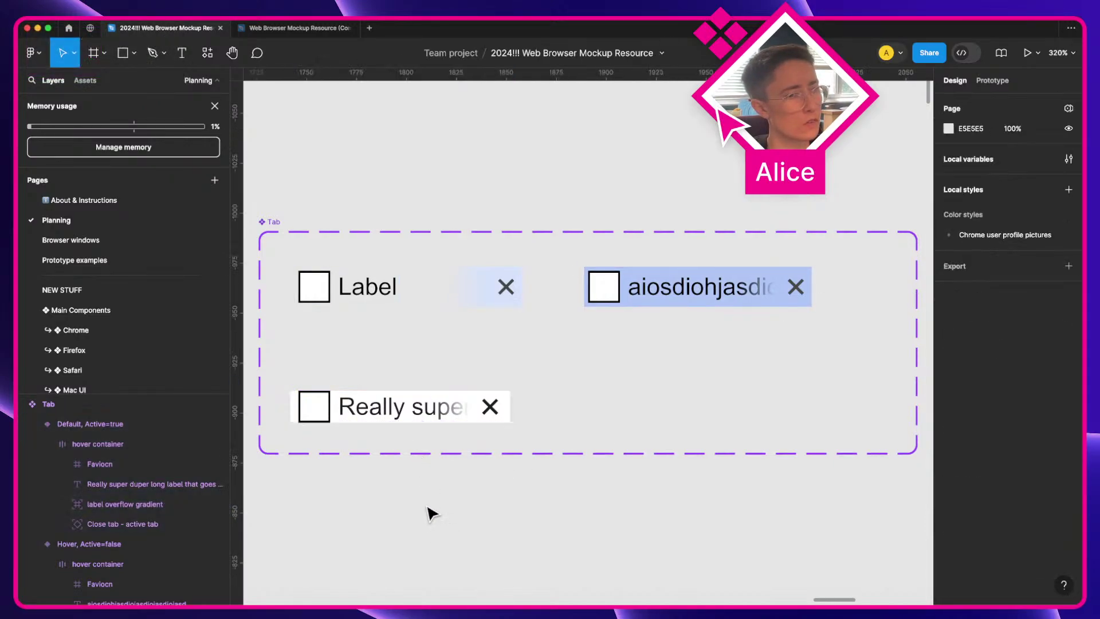
pyautogui.click(393, 283)
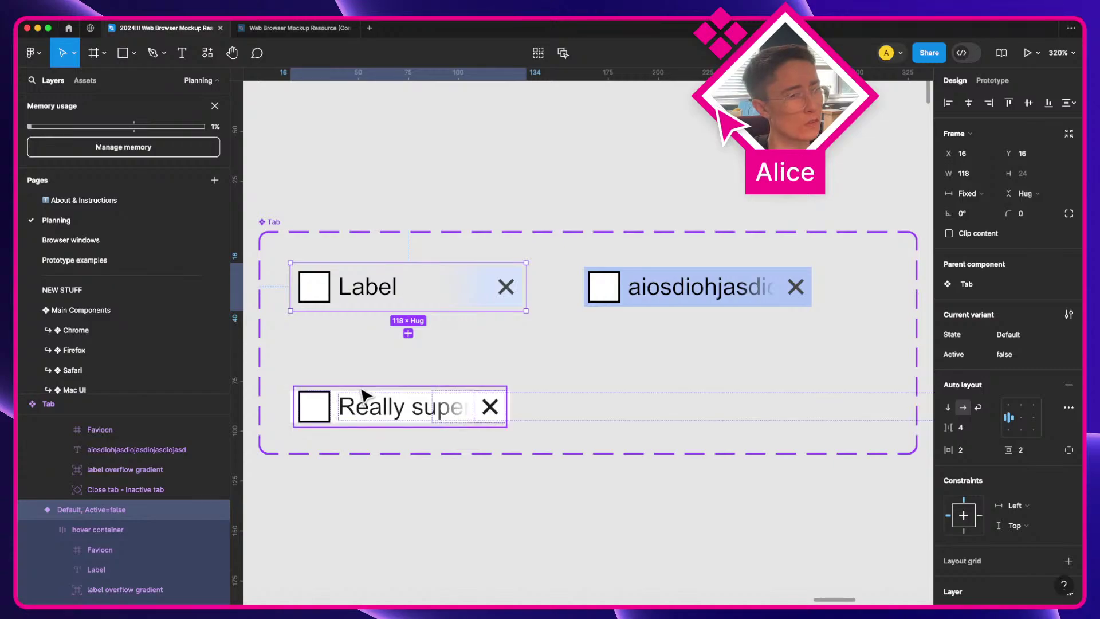
pyautogui.doubleClick(363, 394)
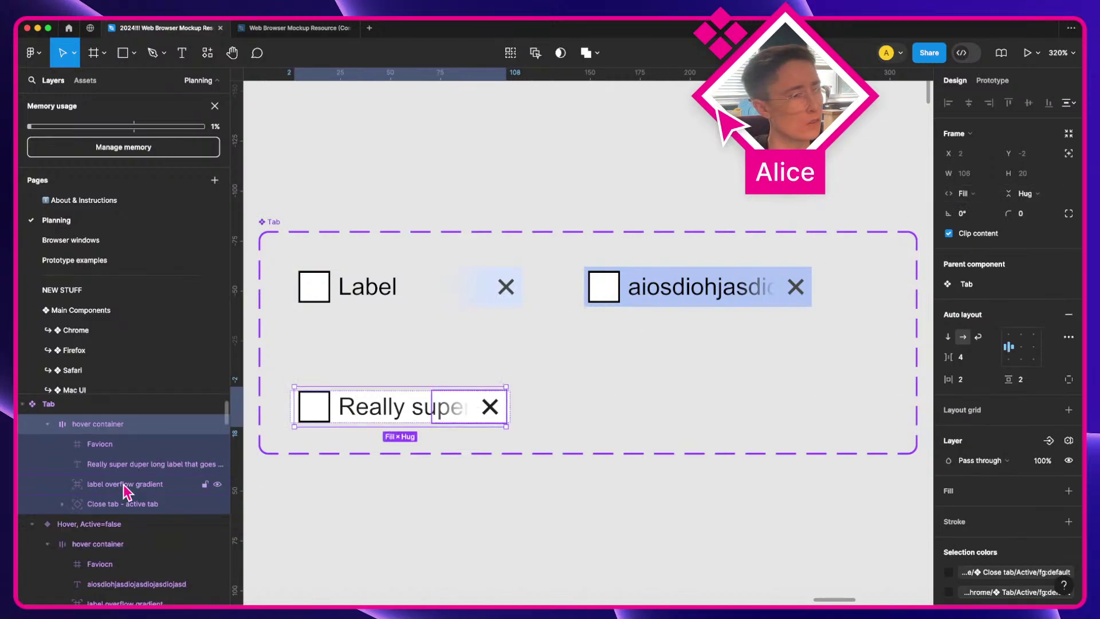
# Step: Set the Default, Active=true tab's height to Hug and move it to Y 75
pyautogui.scroll(1, 121, 437)
pyautogui.scroll(1, 122, 438)
pyautogui.click(121, 437)
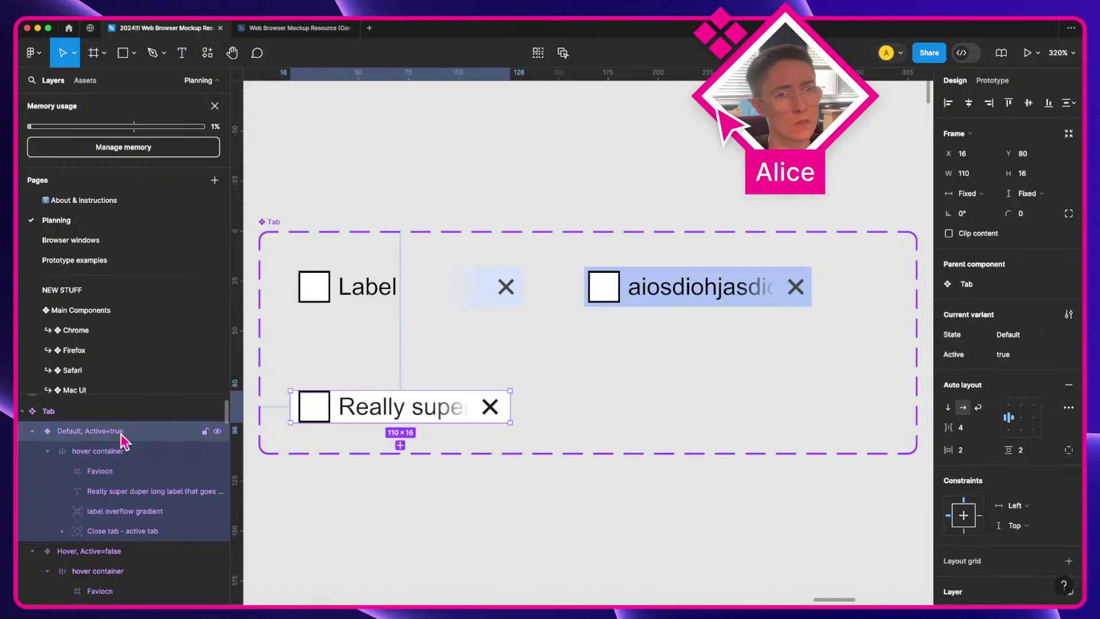
pyautogui.click(1034, 195)
pyautogui.click(1031, 211)
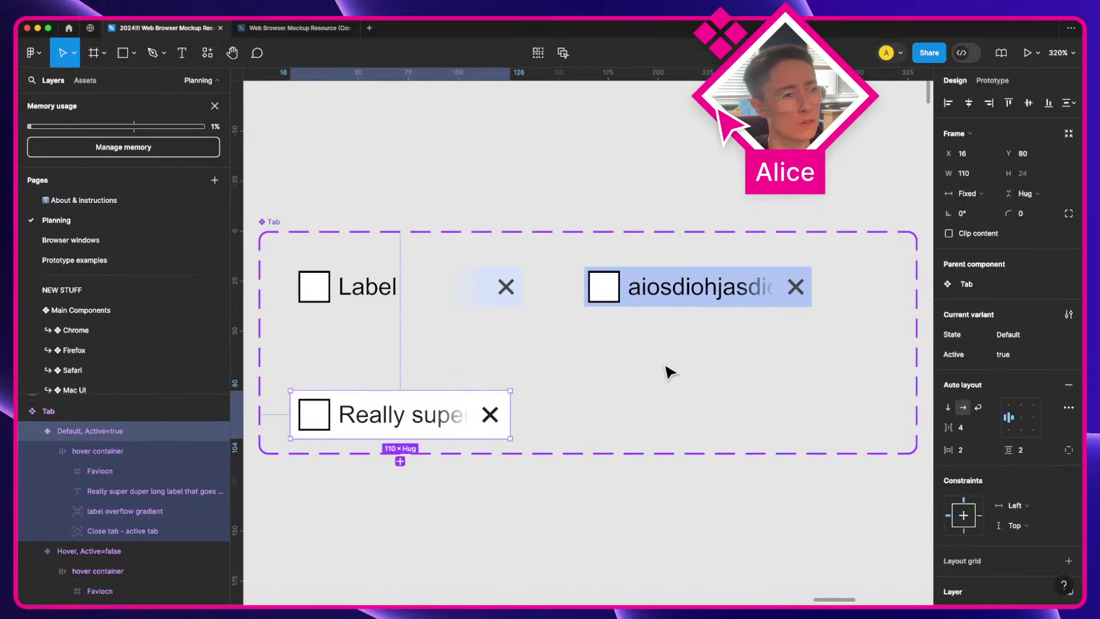
pyautogui.click(477, 516)
pyautogui.moveTo(434, 418); pyautogui.dragTo(434, 407)
# Step: Copy the inactive Label tab's 118 width value
pyautogui.click(494, 504)
pyautogui.click(451, 412)
pyautogui.click(452, 414)
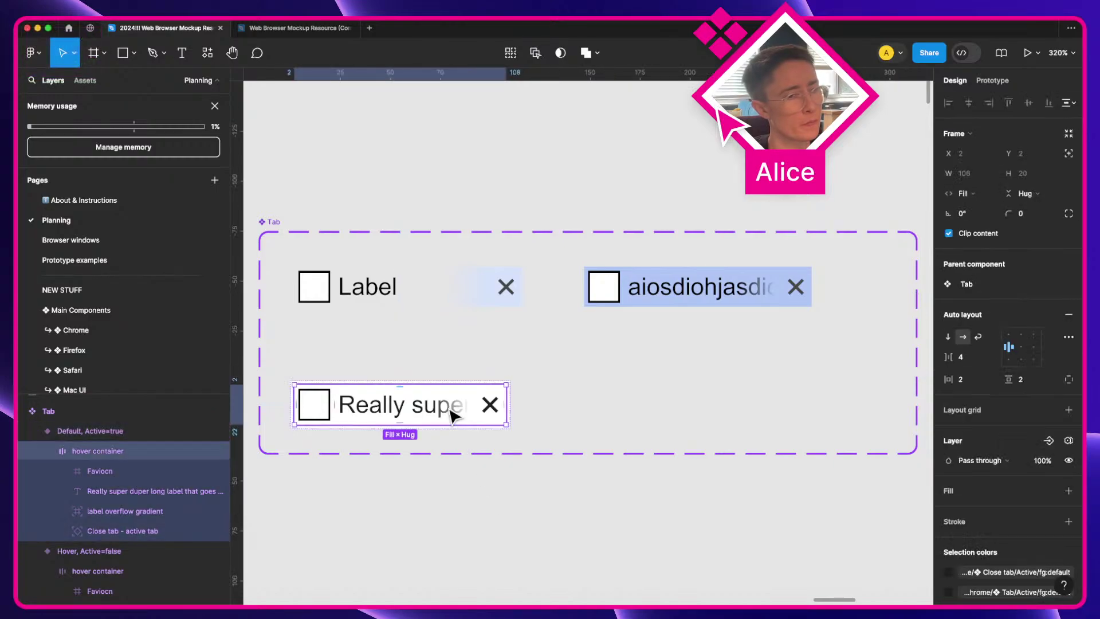
pyautogui.click(498, 345)
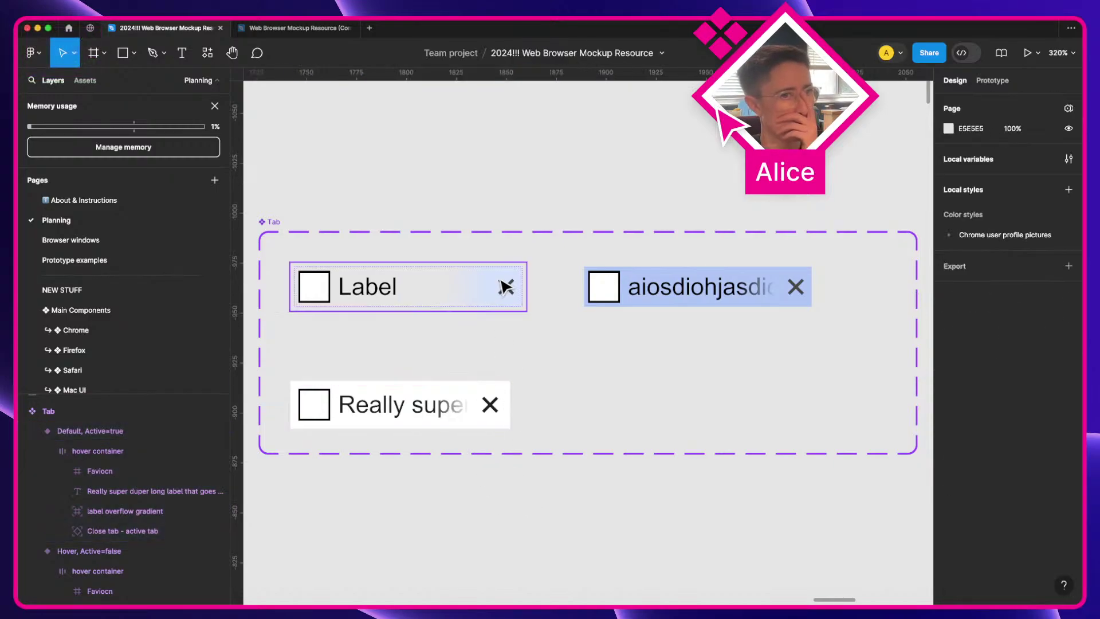
pyautogui.click(504, 283)
pyautogui.click(968, 172)
pyautogui.press('super+c')
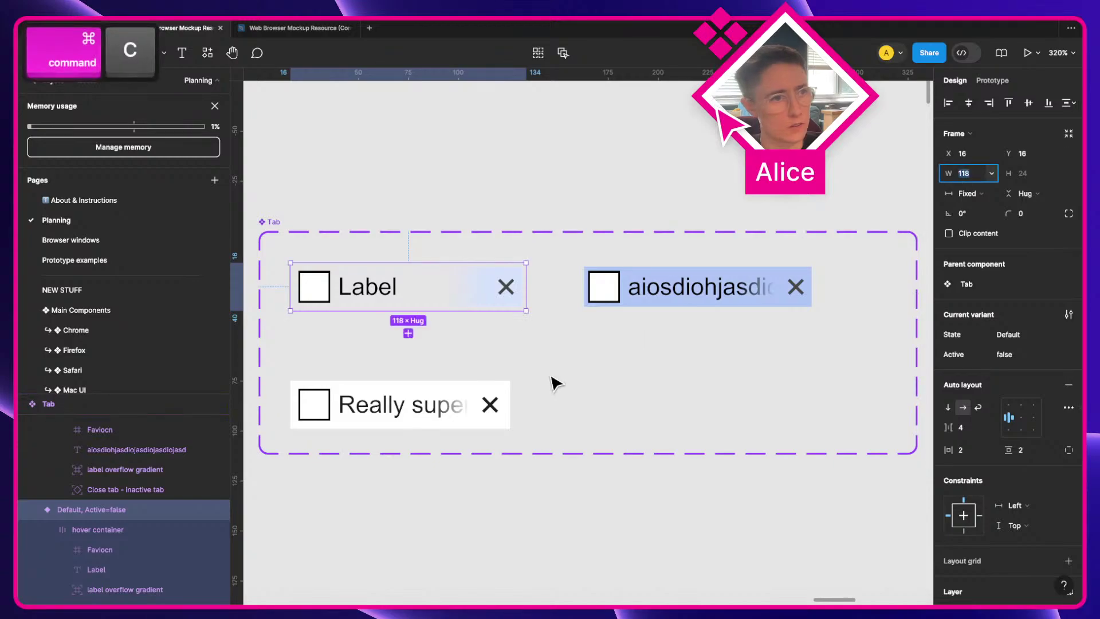
# Step: Set the active tab's width to 118
pyautogui.click(502, 395)
pyautogui.click(973, 173)
pyautogui.press('super+v')
pyautogui.press('Tab')
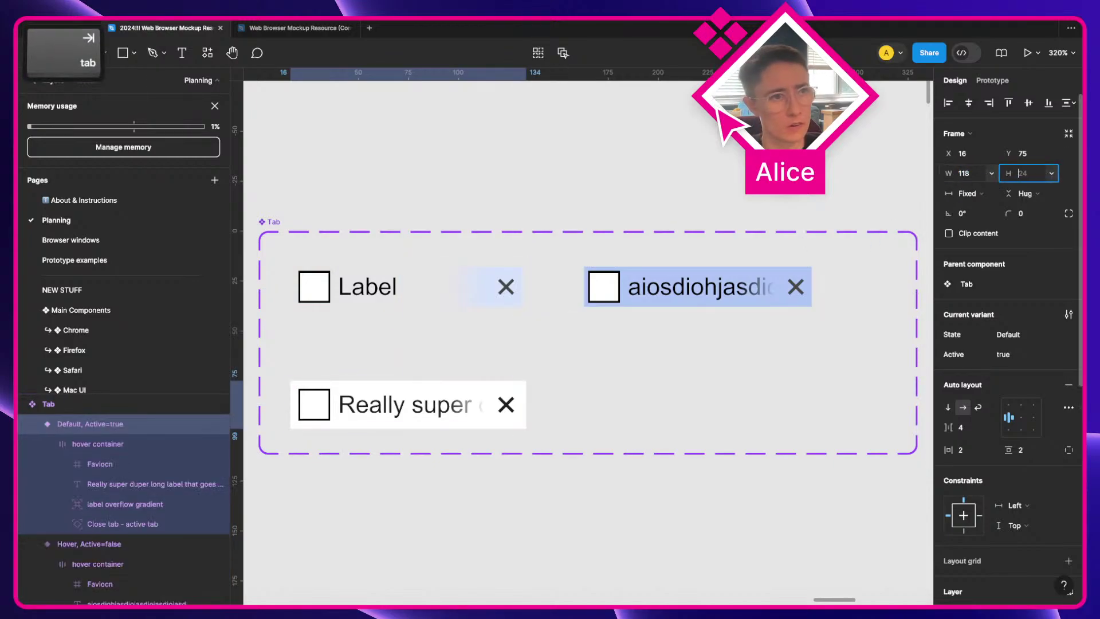
# Step: Replace the active tab's long label text with 'Label'
pyautogui.click(487, 515)
pyautogui.keyDown('super'); pyautogui.click(410, 417); pyautogui.keyUp('super')
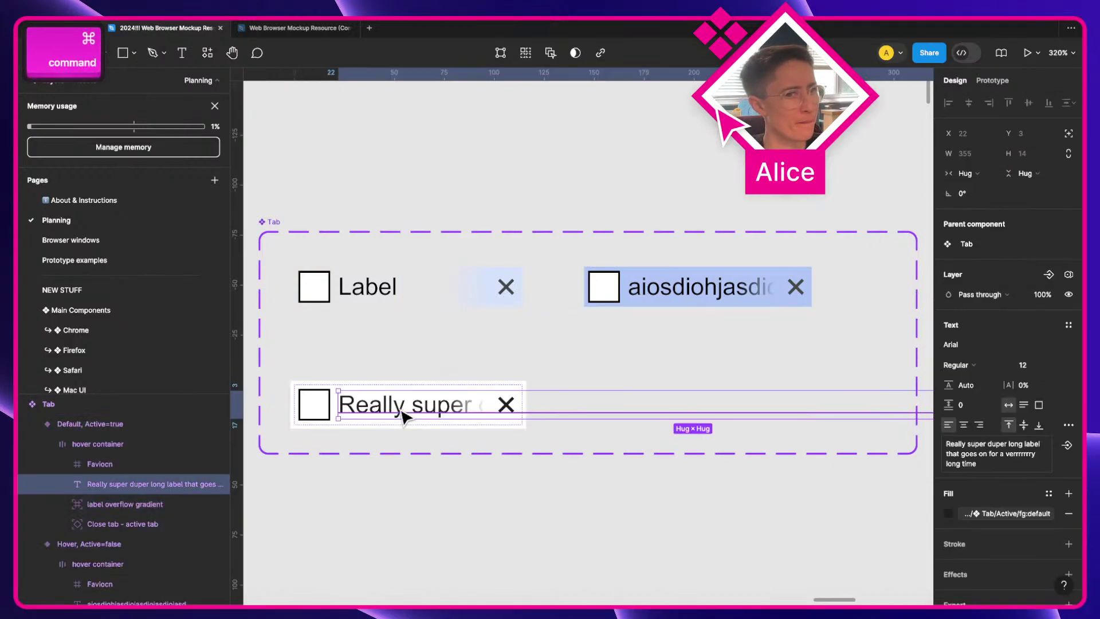
pyautogui.doubleClick(405, 418)
pyautogui.write('Label')
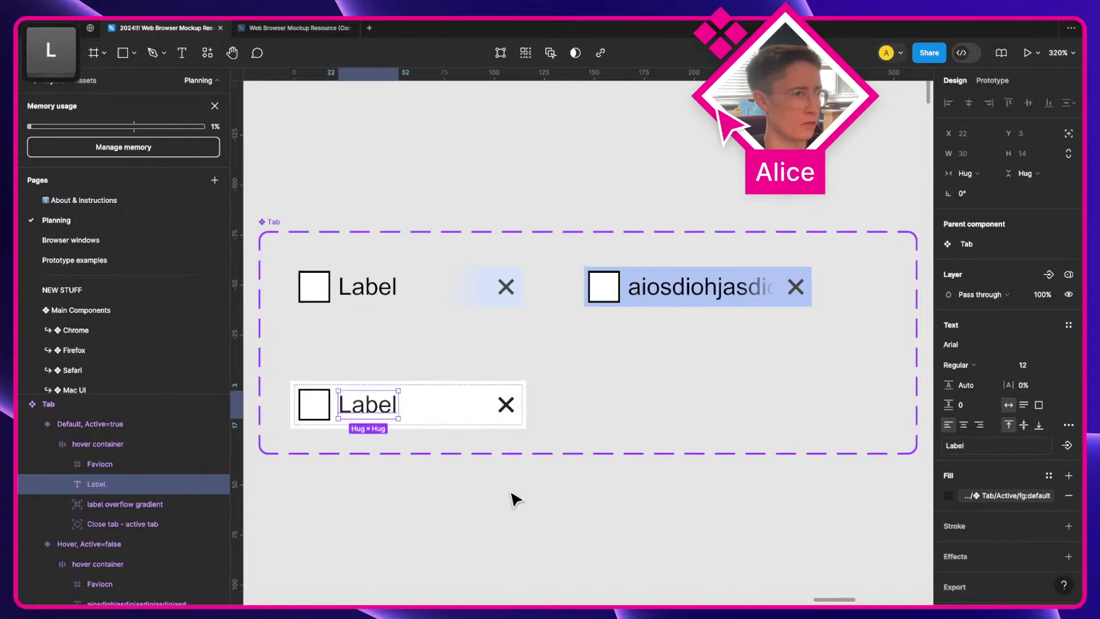
pyautogui.click(511, 497)
# Step: Inspect the active tab's gradient, close button, hover container and variant layers
pyautogui.click(143, 504)
pyautogui.click(144, 524)
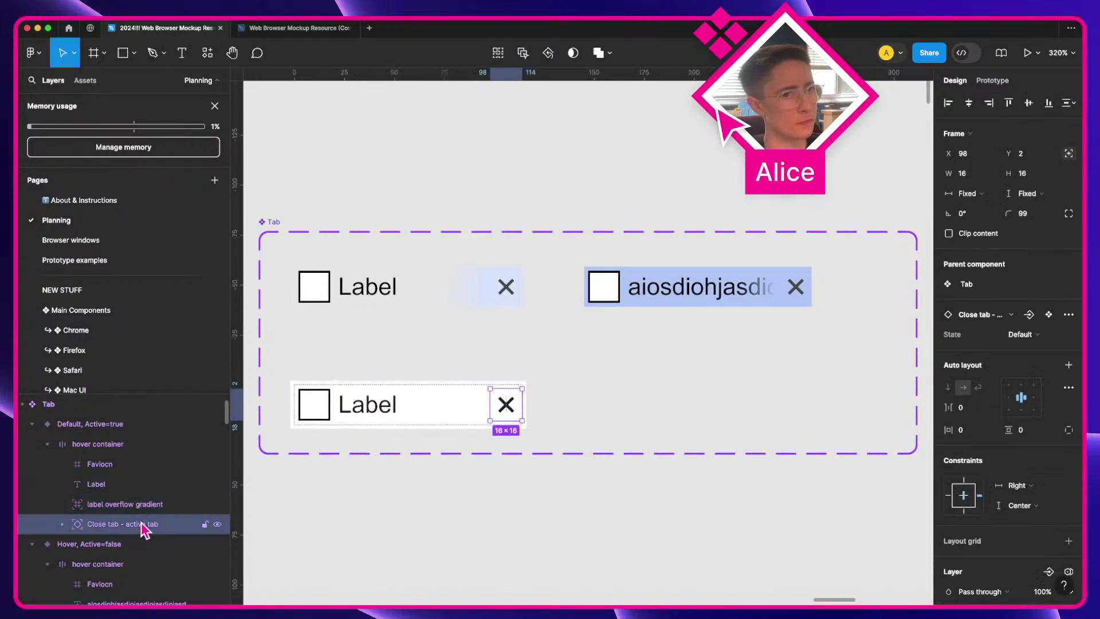
pyautogui.click(121, 445)
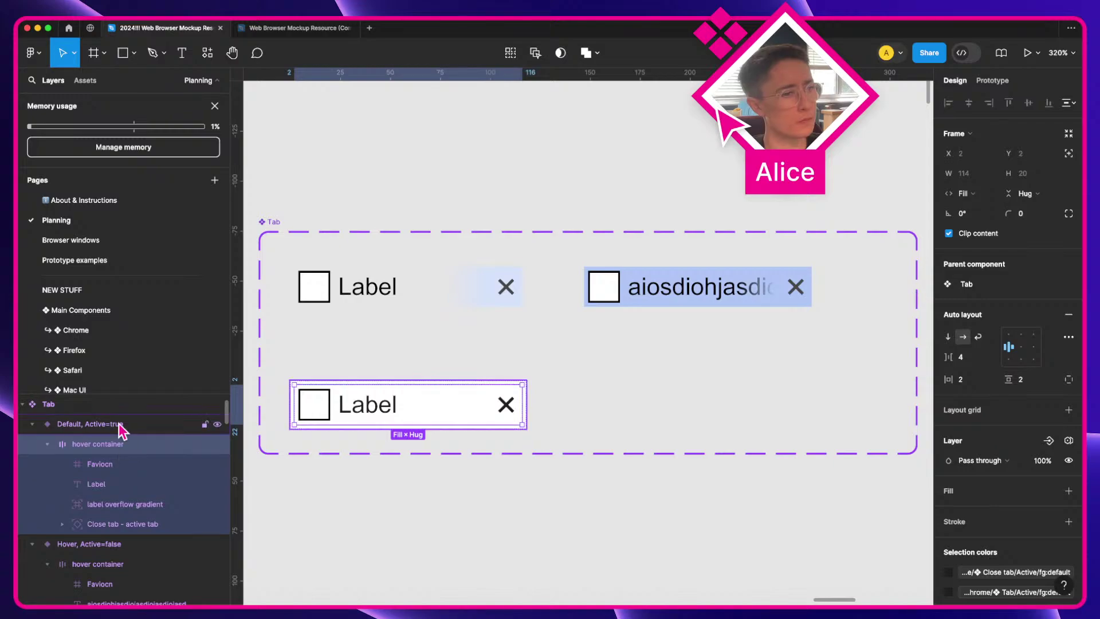
pyautogui.click(118, 424)
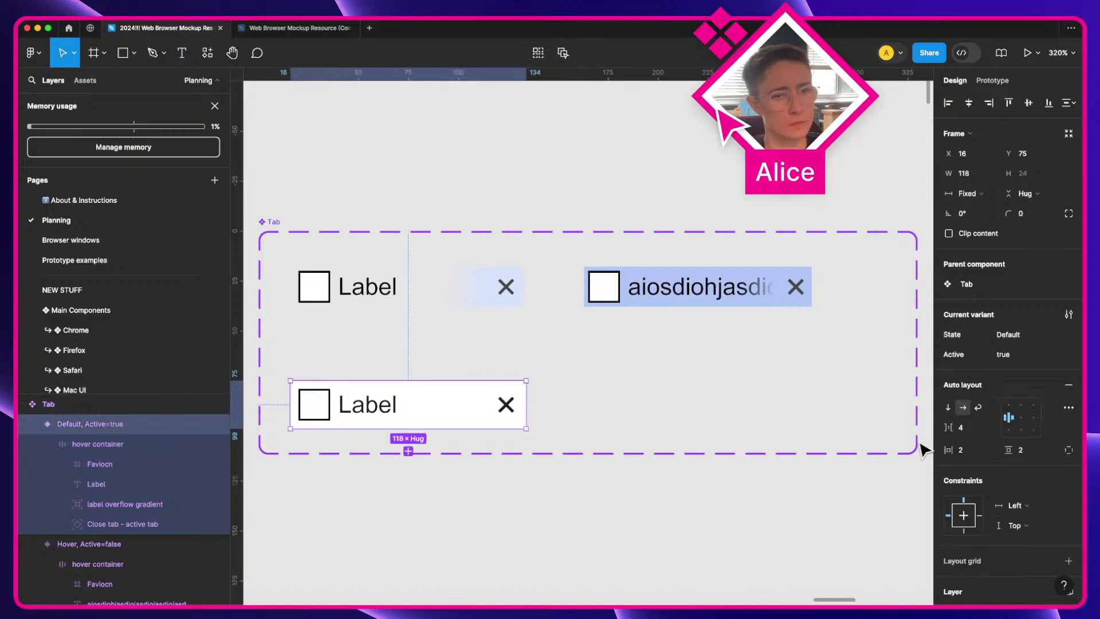
pyautogui.scroll(-3, 1006, 444)
pyautogui.scroll(-2, 980, 556)
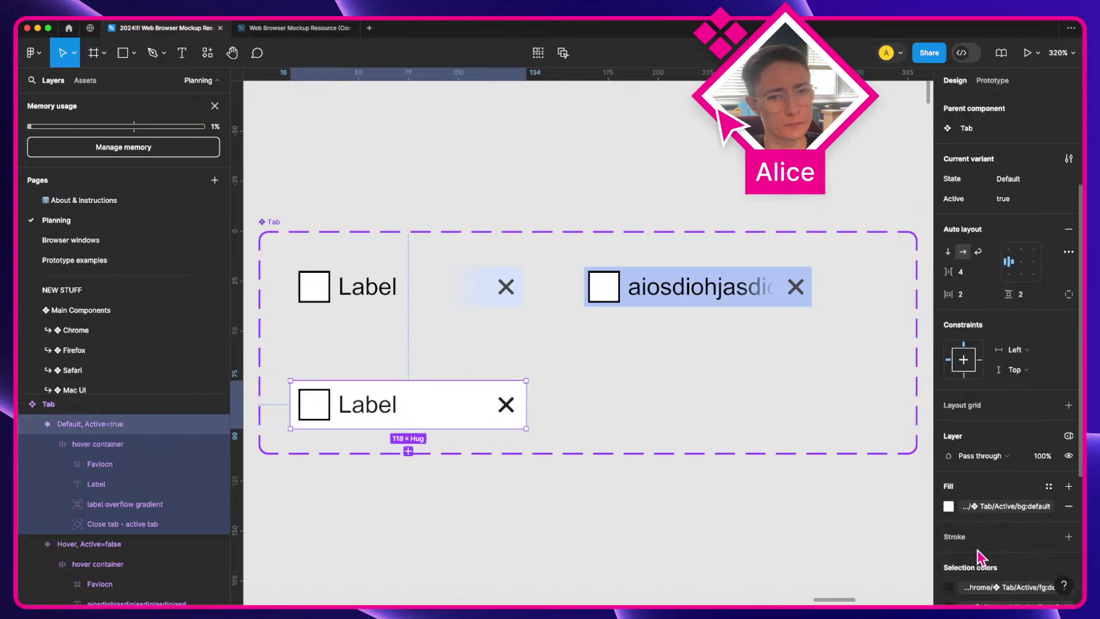
pyautogui.click(807, 530)
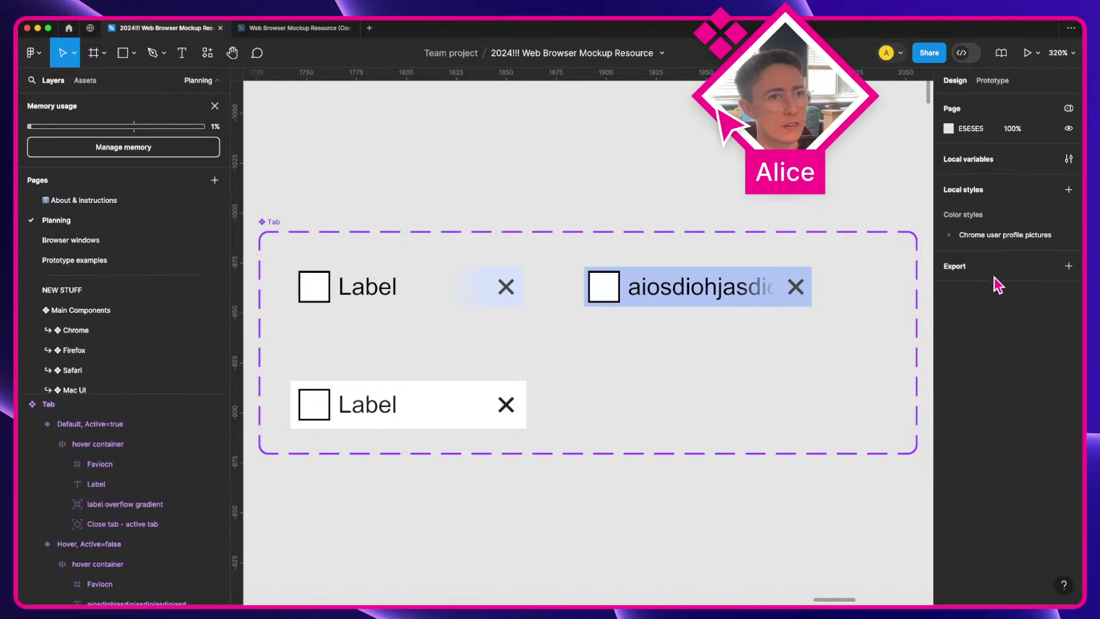
# Step: Replace the hover tab's long label text with 'Label'
pyautogui.keyDown('super'); pyautogui.click(711, 297); pyautogui.keyUp('super')
pyautogui.doubleClick(696, 297)
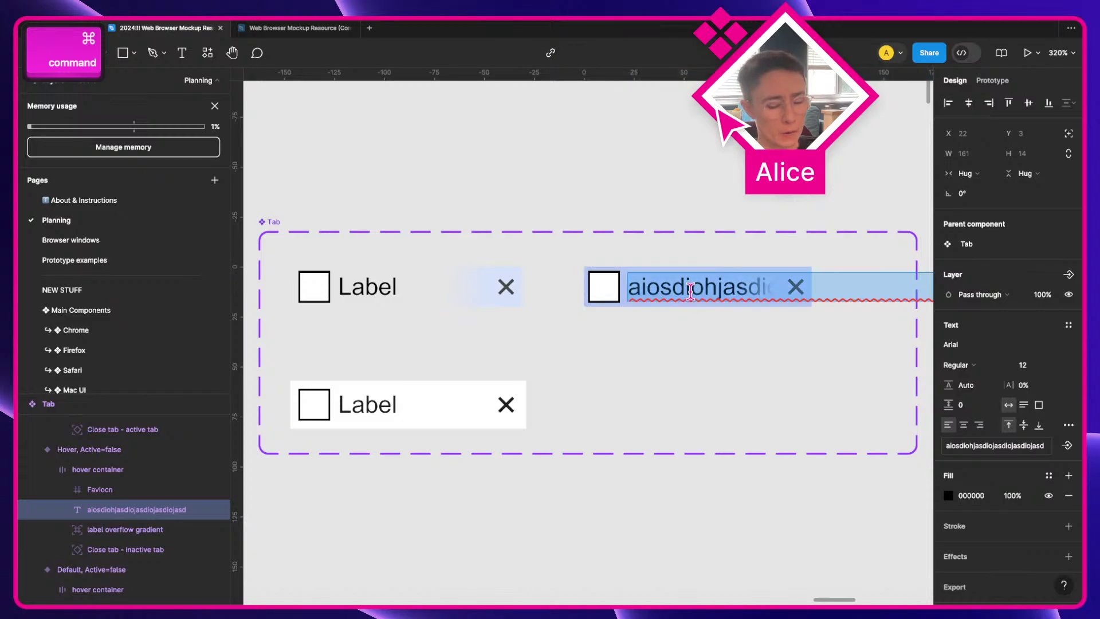
pyautogui.write('Label')
pyautogui.click(599, 494)
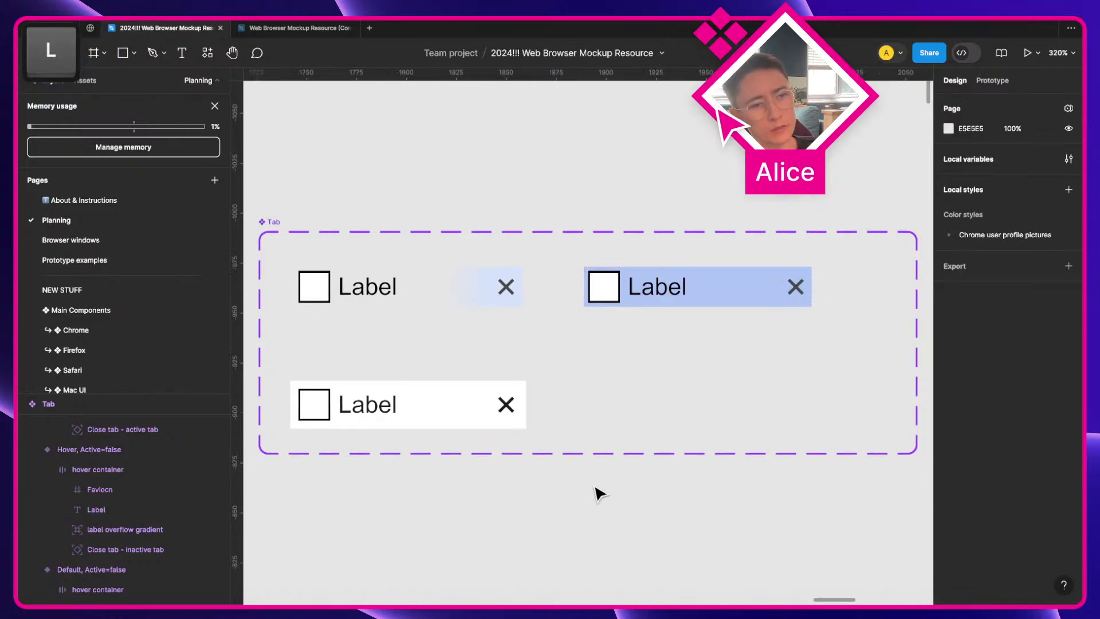
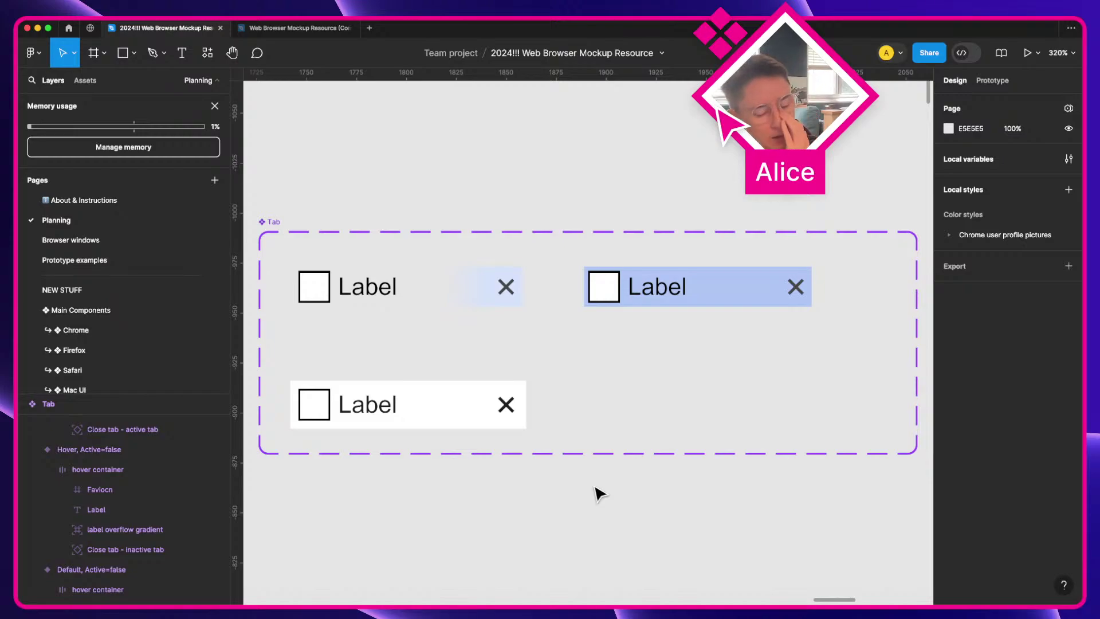
# Step: Pan the canvas from the Tab component down to the Color themes variable checklist
pyautogui.scroll(-10, 599, 493)
pyautogui.hscroll(-5, 598, 493)
pyautogui.scroll(-5, 598, 492)
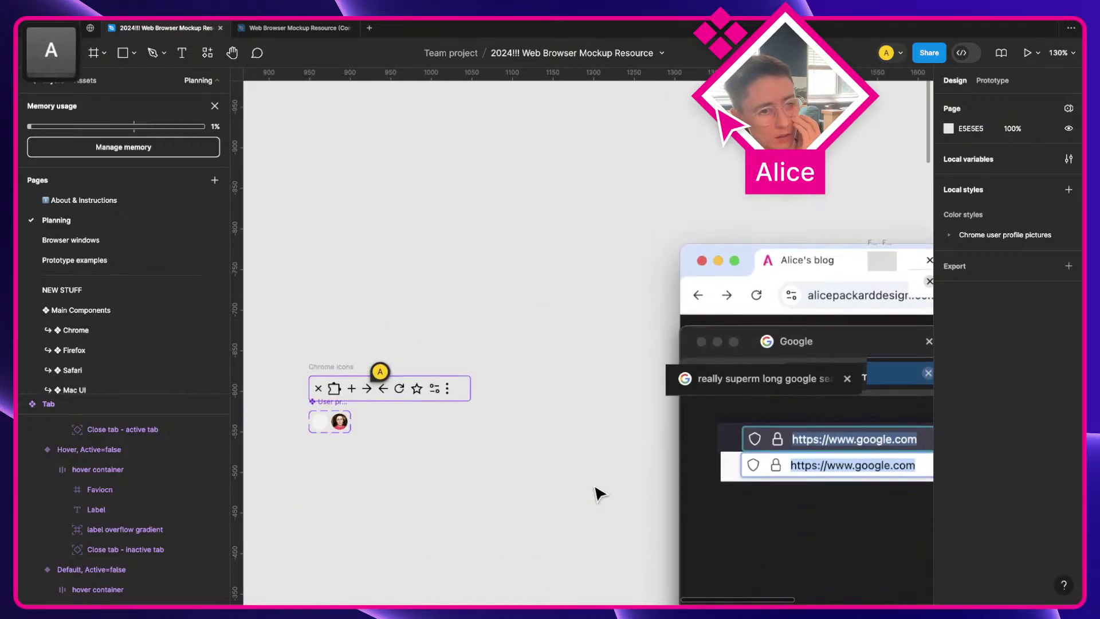
pyautogui.hscroll(-10, 599, 493)
pyautogui.scroll(-8, 598, 492)
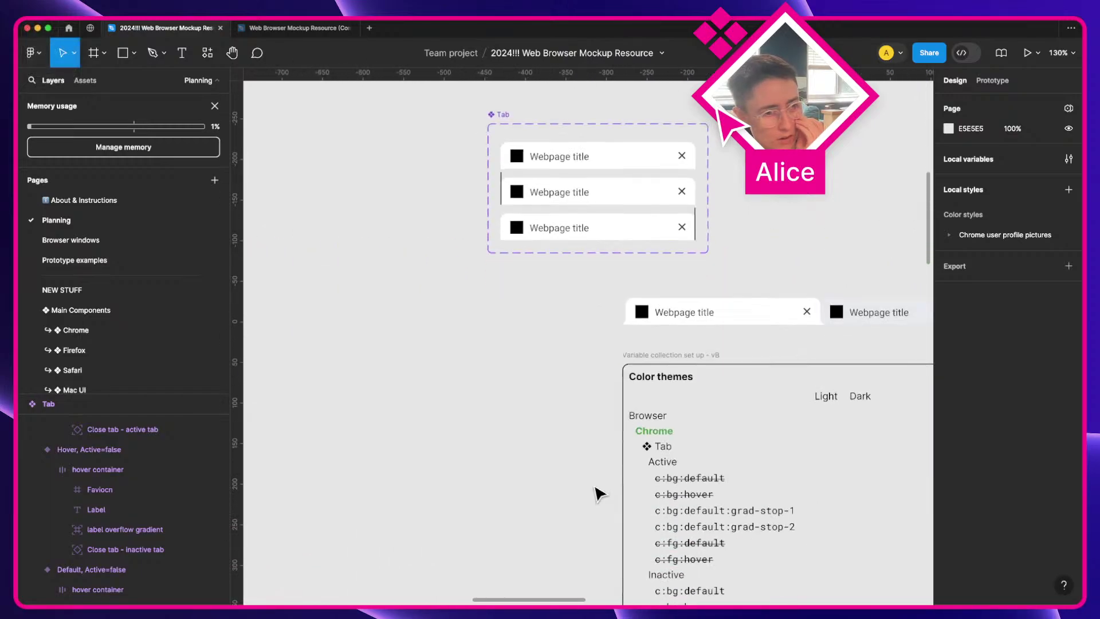
pyautogui.scroll(-4, 599, 493)
pyautogui.hscroll(5, 598, 492)
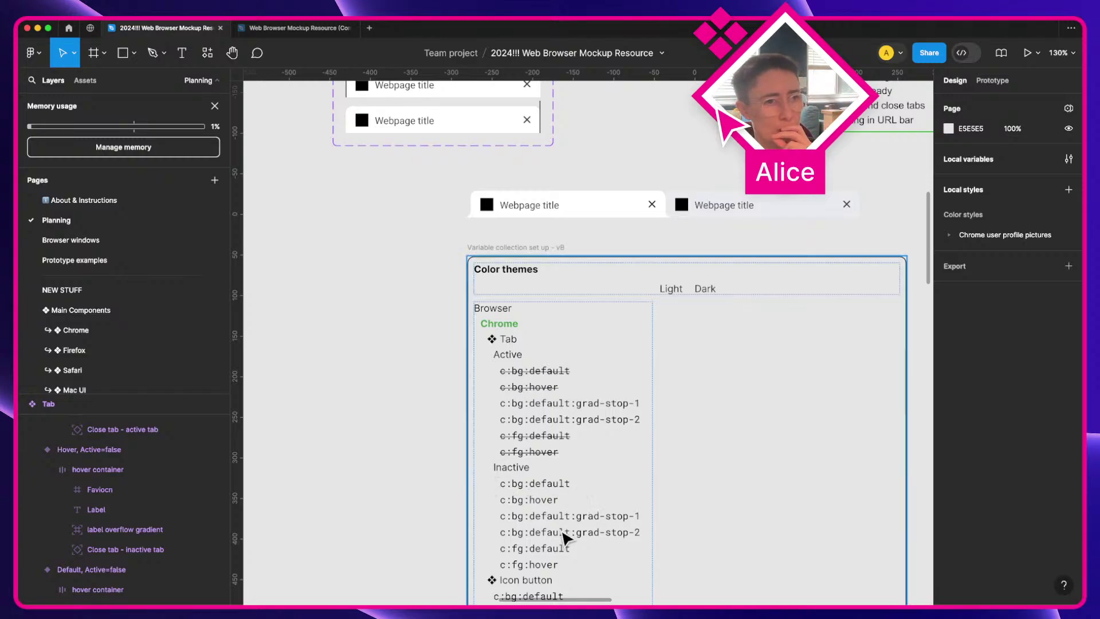
pyautogui.scroll(-2, 564, 537)
pyautogui.hscroll(3, 565, 538)
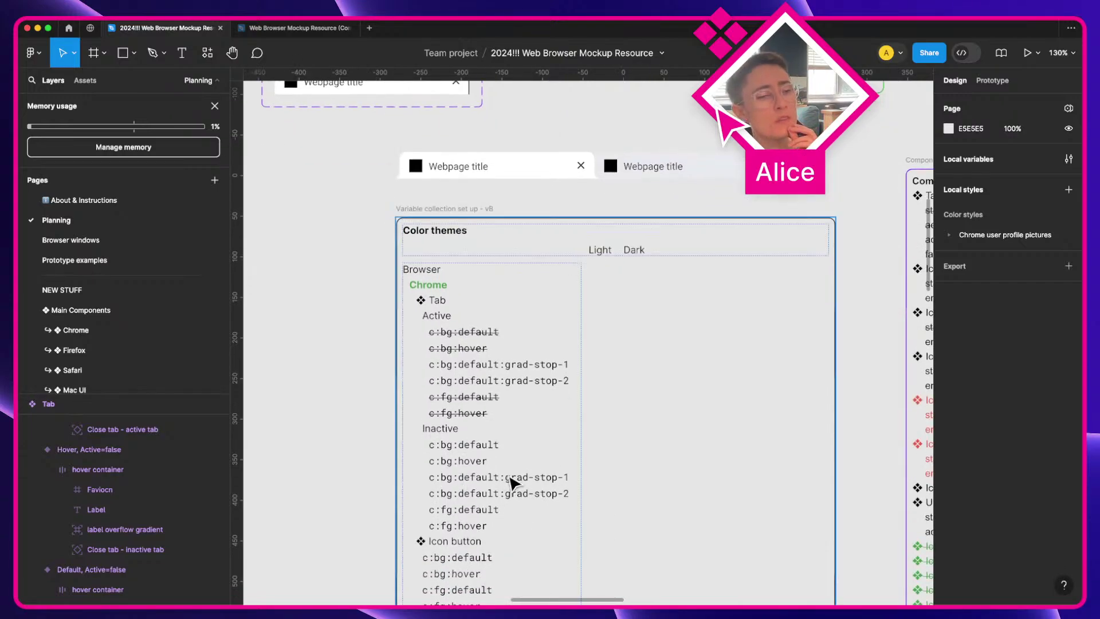
# Step: Strike through the Inactive lines c:bg:default, c:bg:hover, c:fg:default and c:fg:hover
pyautogui.keyDown('shift'); pyautogui.keyDown('super'); pyautogui.click(465, 446); pyautogui.keyUp('super'); pyautogui.keyUp('shift')
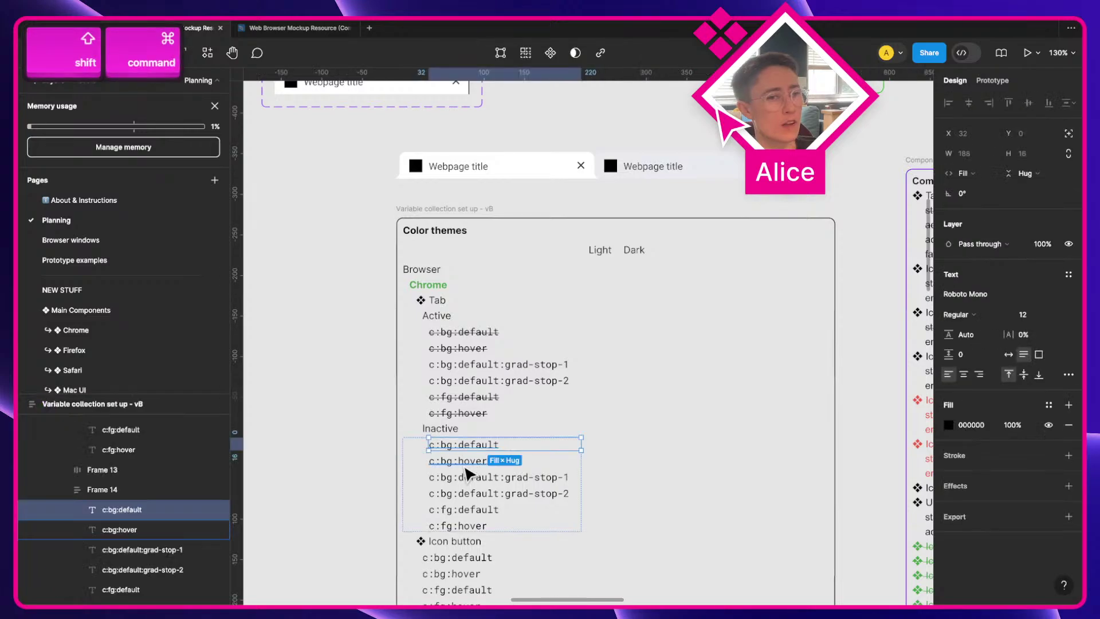
pyautogui.keyDown('shift'); pyautogui.keyDown('super'); pyautogui.click(465, 462); pyautogui.keyUp('super'); pyautogui.keyUp('shift')
pyautogui.keyDown('shift'); pyautogui.keyDown('super'); pyautogui.click(465, 509); pyautogui.keyUp('super'); pyautogui.keyUp('shift')
pyautogui.keyDown('shift'); pyautogui.keyDown('super'); pyautogui.click(465, 524); pyautogui.keyUp('super'); pyautogui.keyUp('shift')
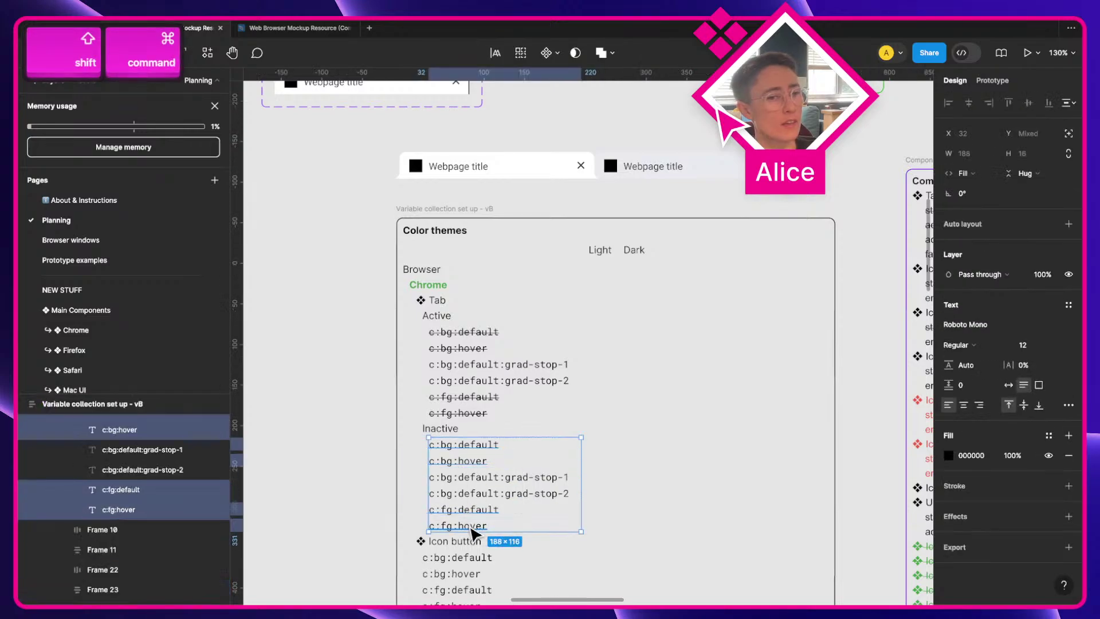
pyautogui.click(1069, 405)
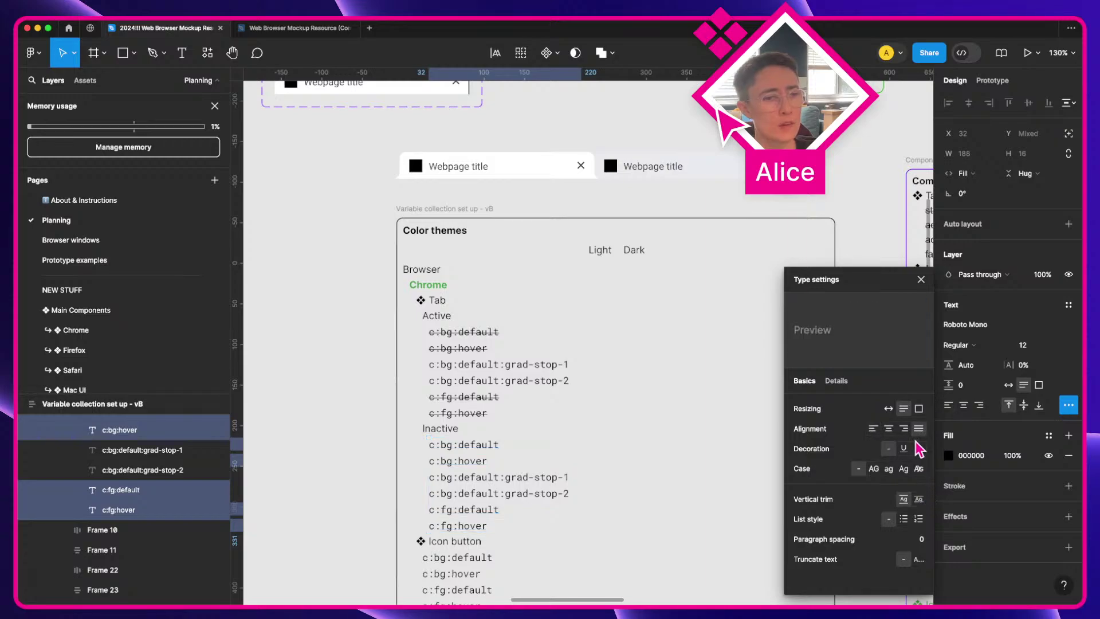
pyautogui.click(919, 448)
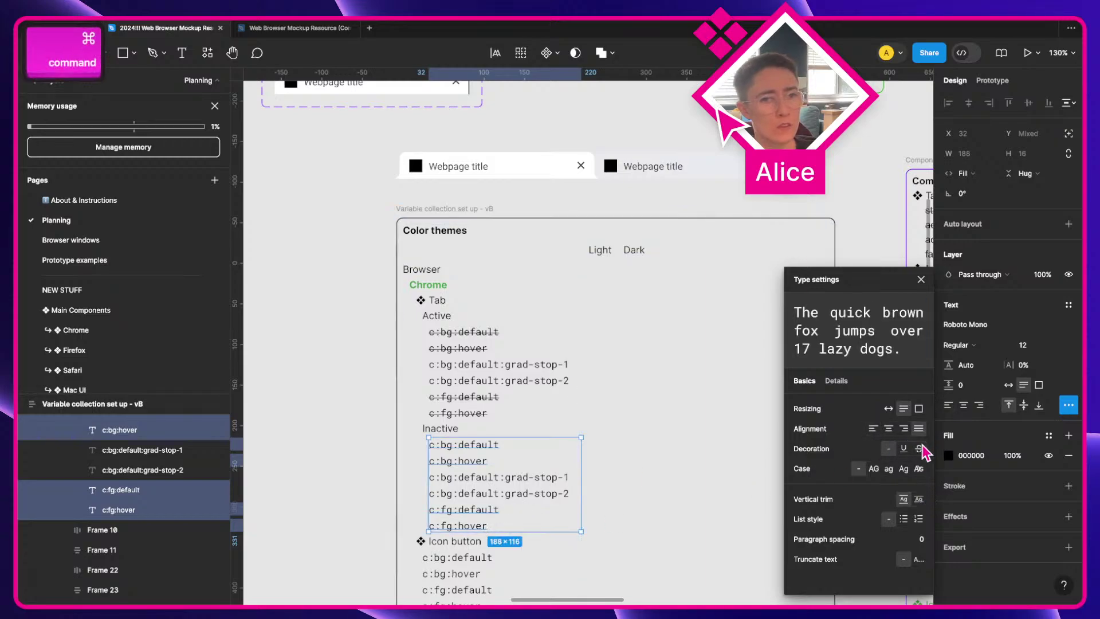
pyautogui.click(250, 416)
pyautogui.scroll(-1, 251, 416)
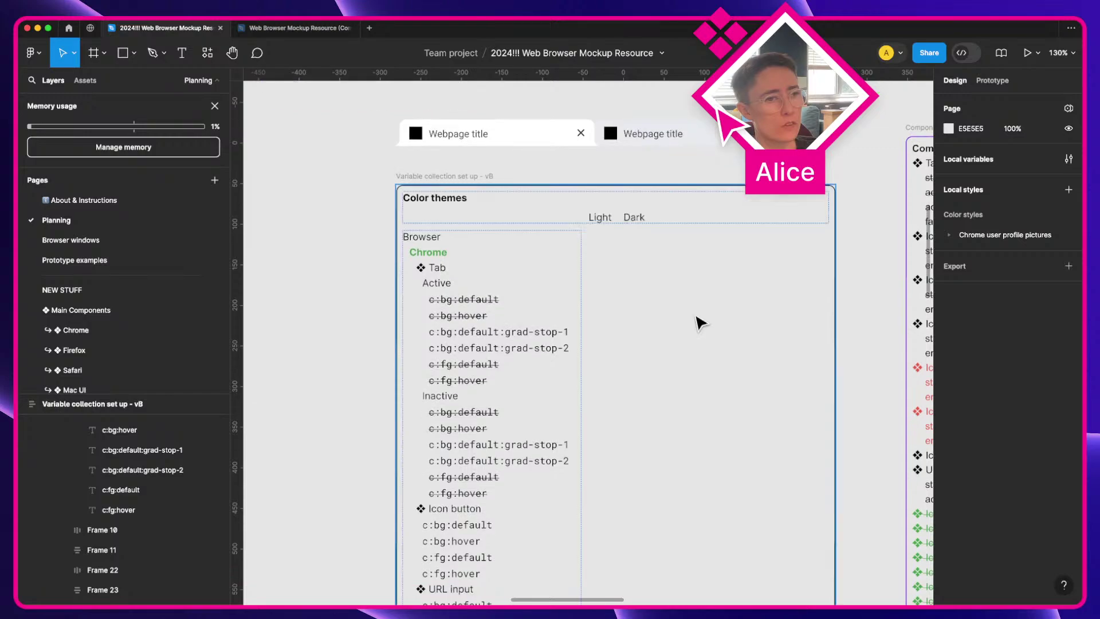
# Step: Open the Color themes local variables on the Tab group and move the window higher
pyautogui.click(1068, 158)
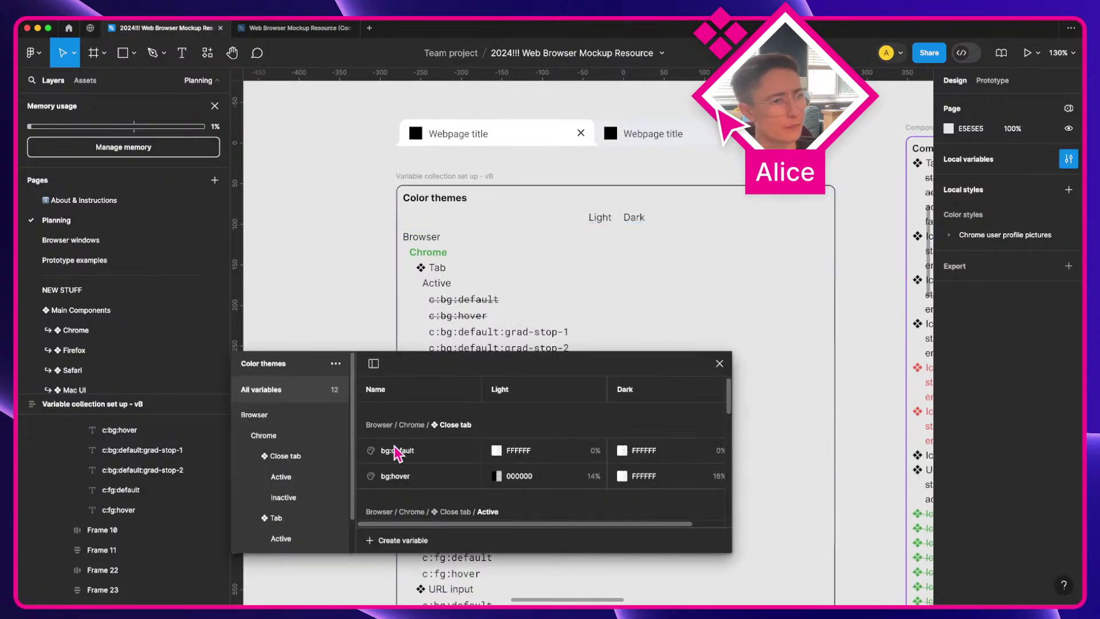
pyautogui.click(286, 517)
pyautogui.moveTo(458, 373); pyautogui.dragTo(590, 123)
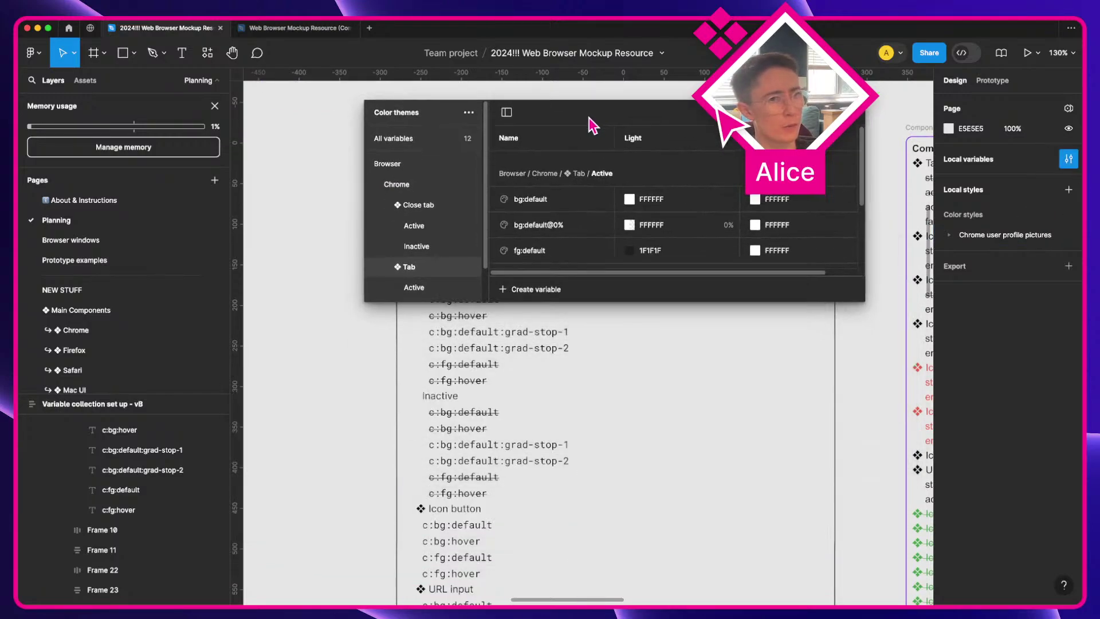
pyautogui.scroll(2, 570, 393)
pyautogui.scroll(-2, 421, 274)
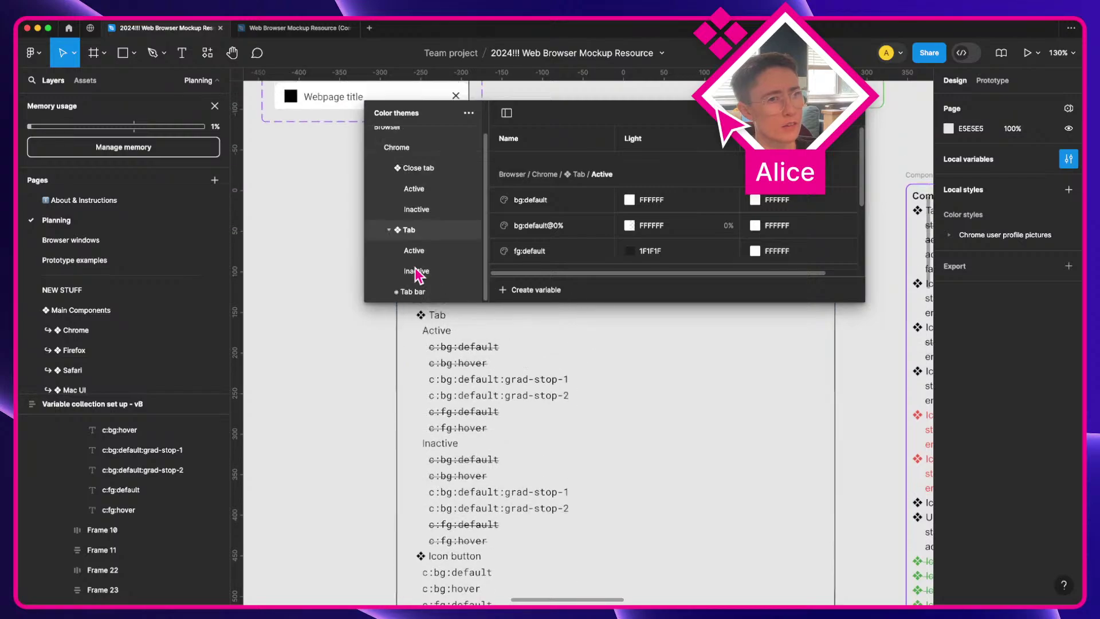
pyautogui.scroll(-1, 555, 217)
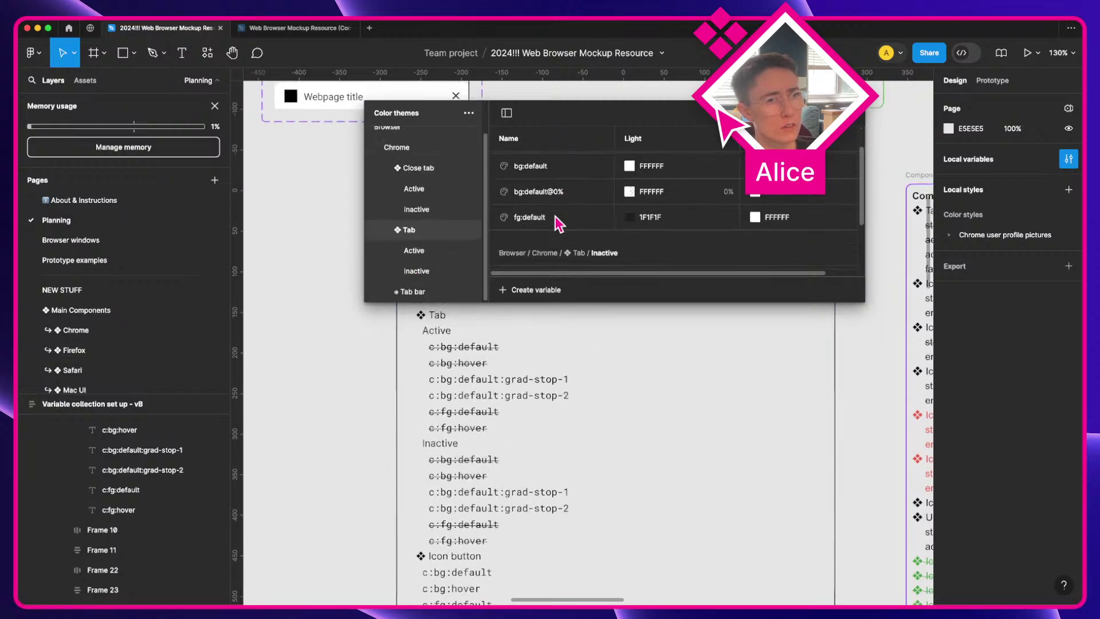
pyautogui.click(541, 203)
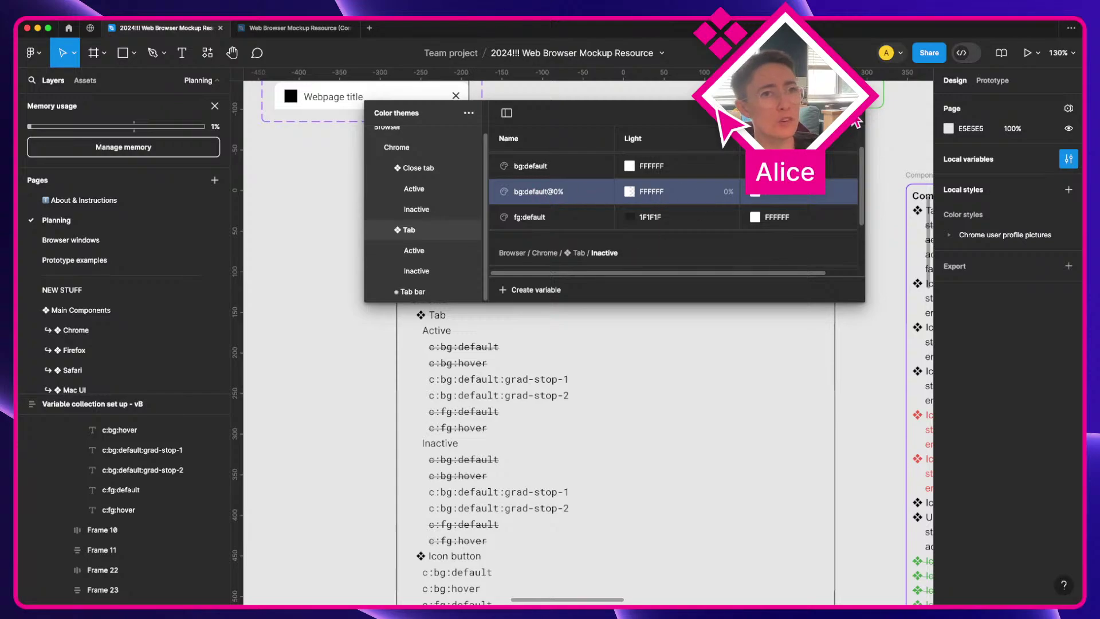
# Step: Widen the variables window so the Dark mode values are visible
pyautogui.hscroll(8, 711, 408)
pyautogui.scroll(2, 711, 408)
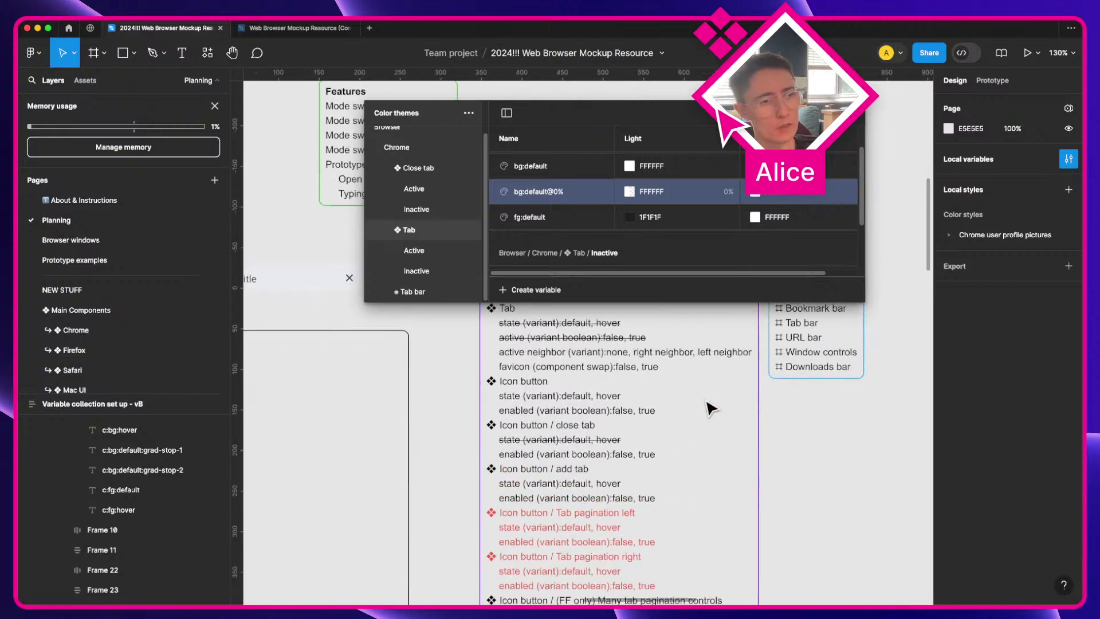
pyautogui.scroll(4, 710, 408)
pyautogui.scroll(3, 713, 412)
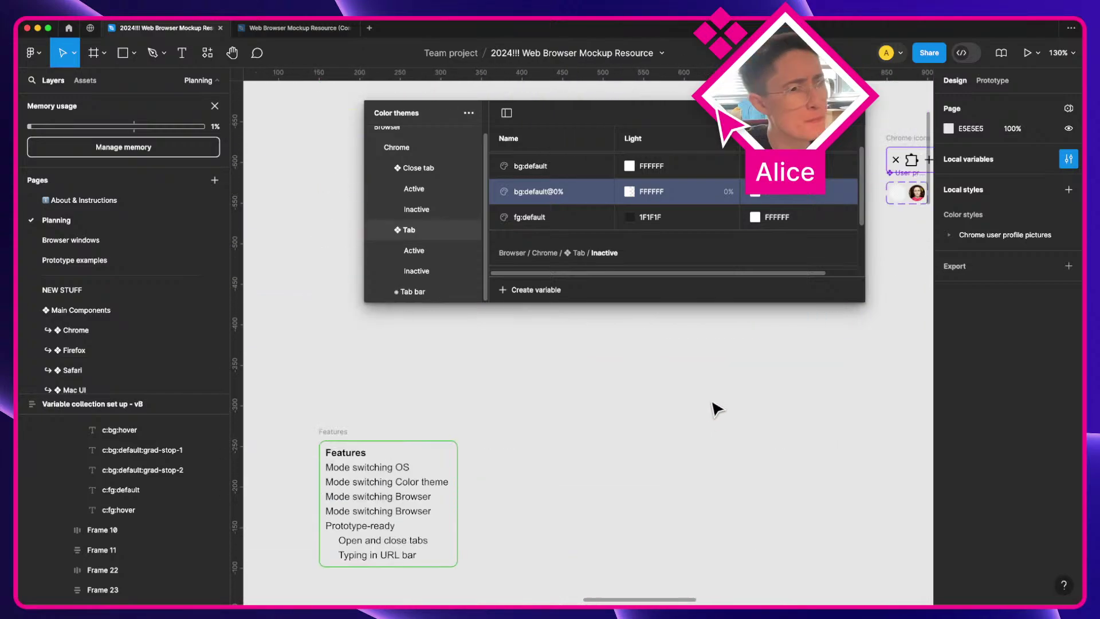
pyautogui.scroll(-4, 716, 411)
pyautogui.hscroll(10, 716, 410)
pyautogui.scroll(5, 716, 410)
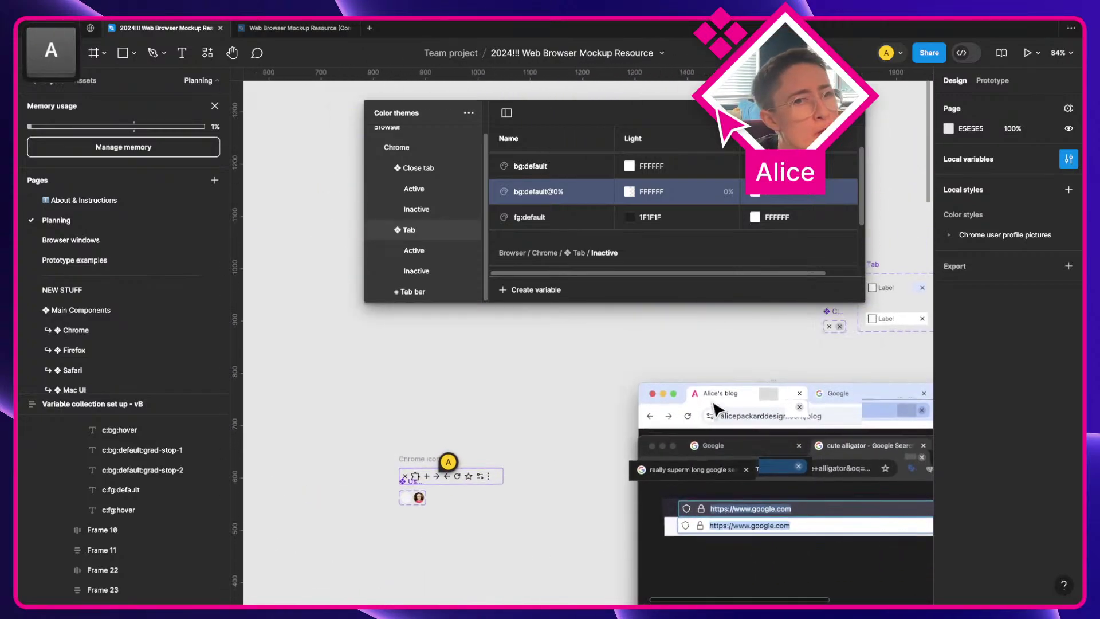
pyautogui.scroll(3, 715, 410)
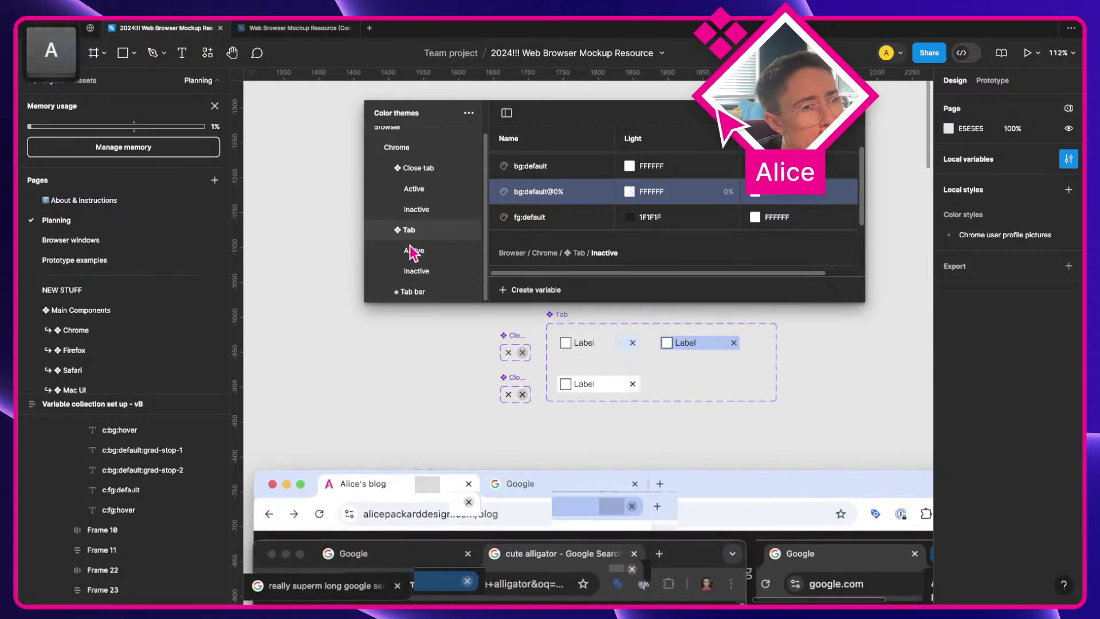
pyautogui.moveTo(366, 208); pyautogui.dragTo(278, 208)
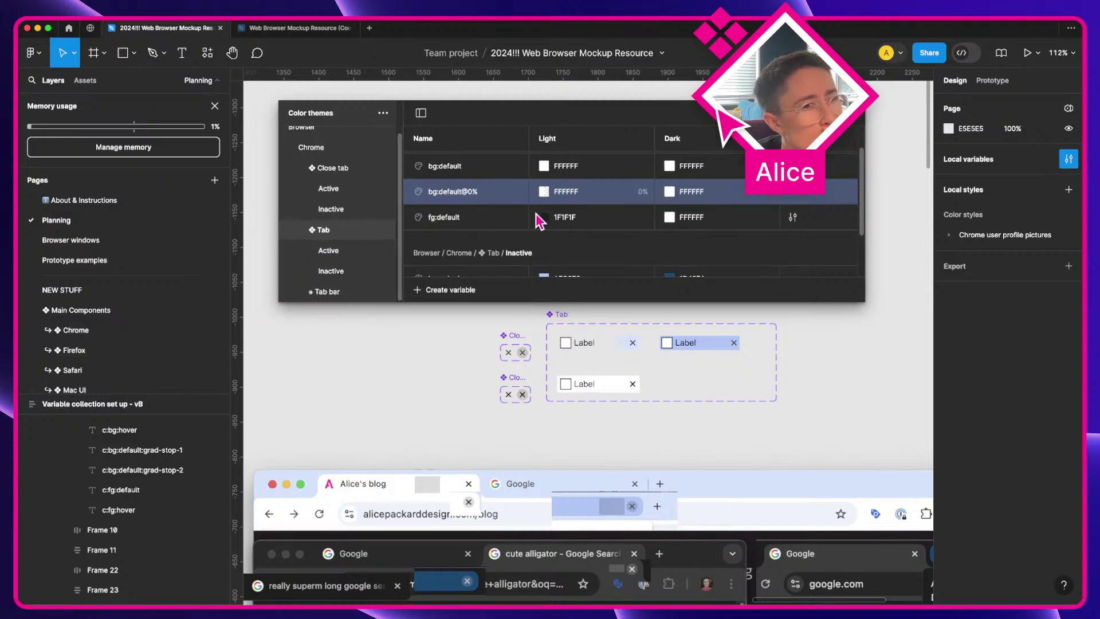
pyautogui.scroll(-3, 540, 221)
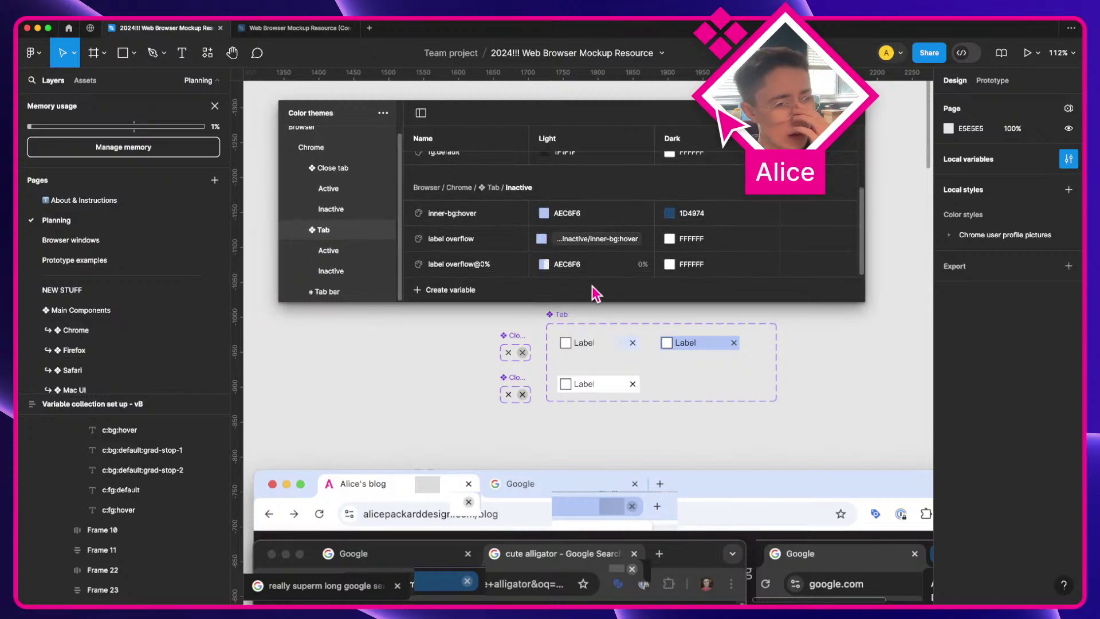
pyautogui.scroll(1, 601, 246)
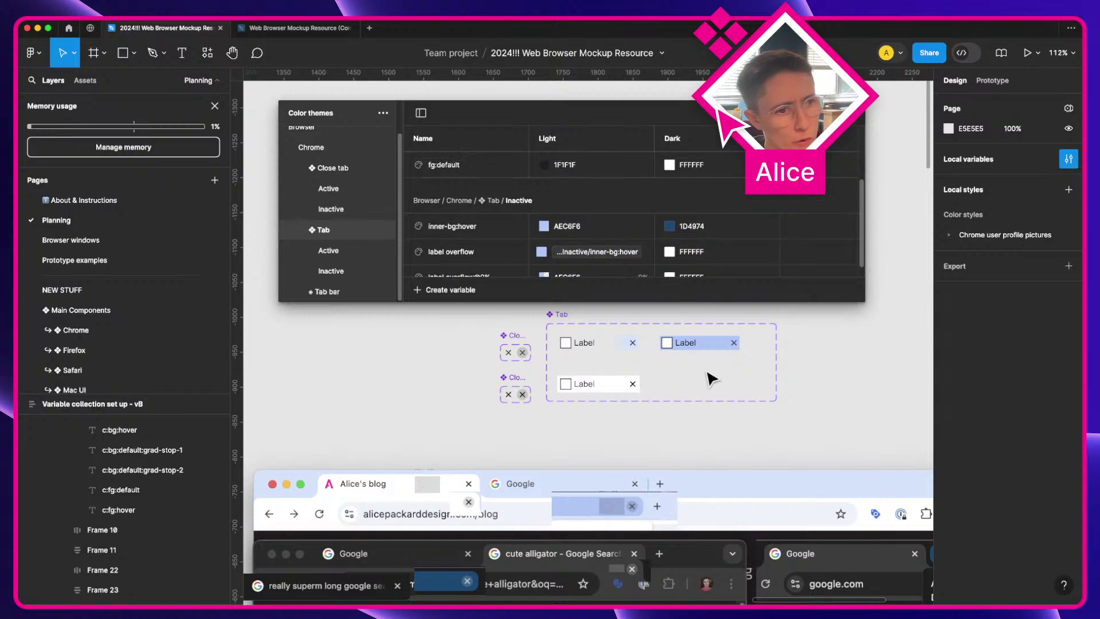
# Step: Browse the Close tab variables, then narrow the list to Tab > Active
pyautogui.click(348, 168)
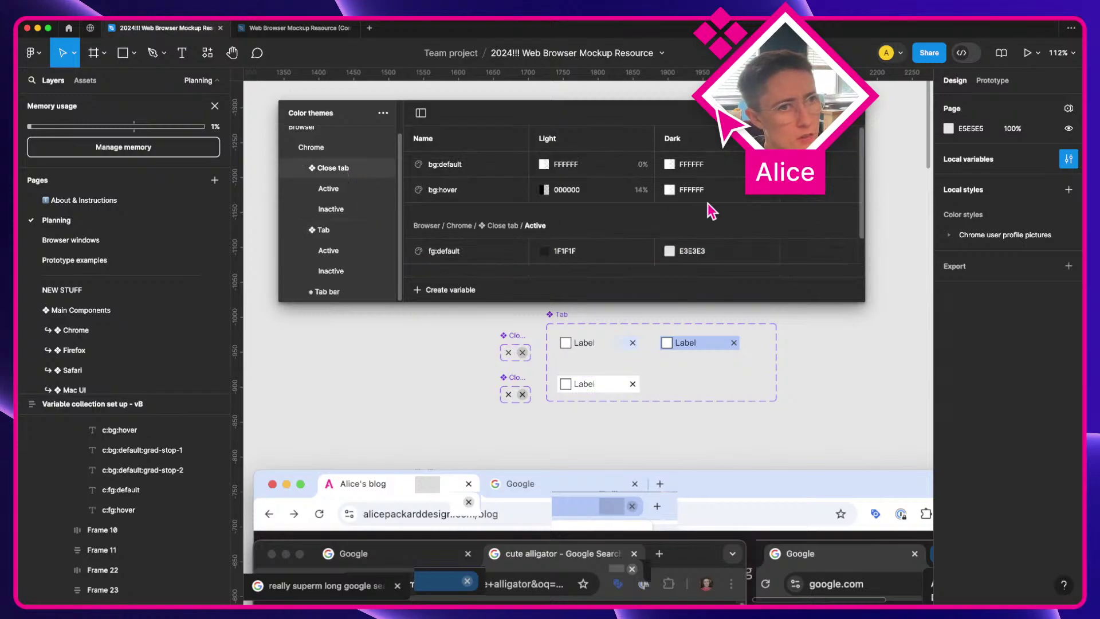
pyautogui.scroll(-3, 706, 203)
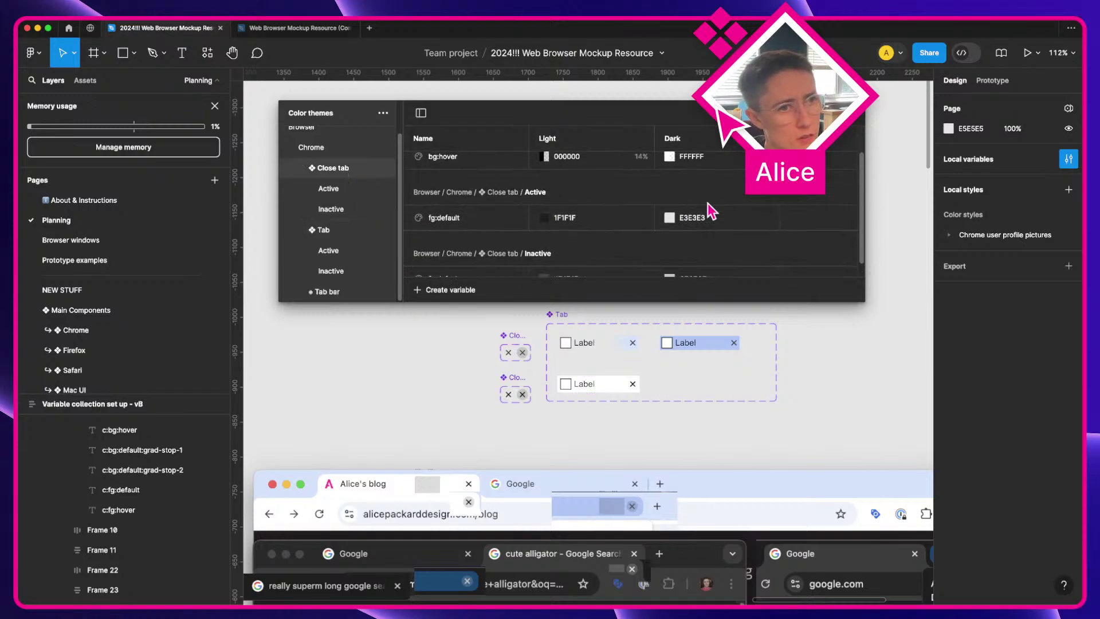
pyautogui.click(351, 228)
pyautogui.scroll(3, 709, 373)
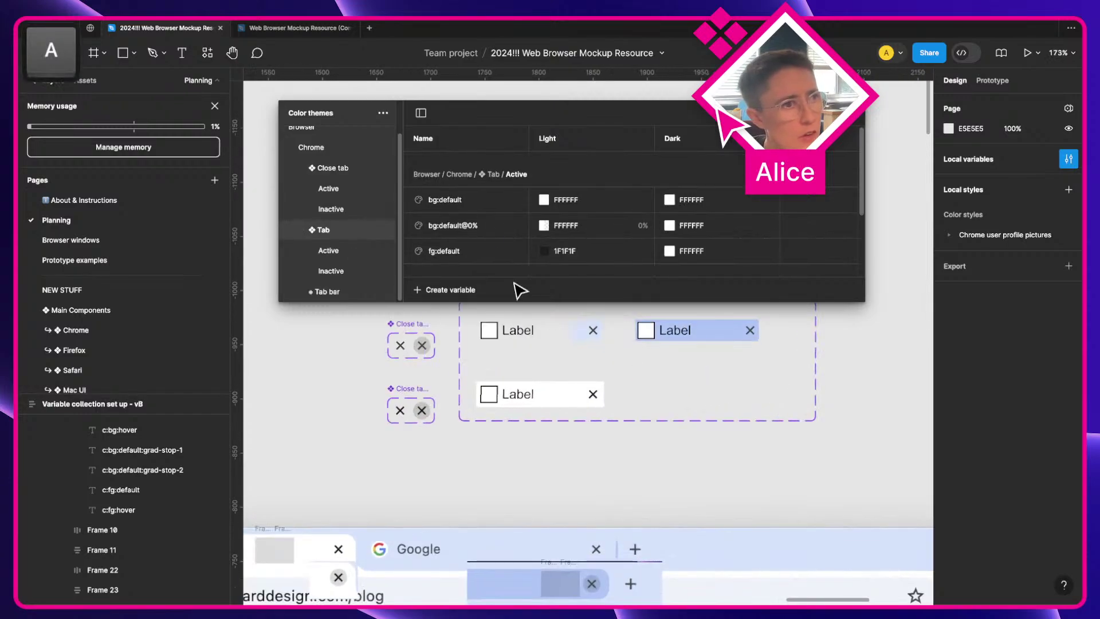
pyautogui.click(445, 201)
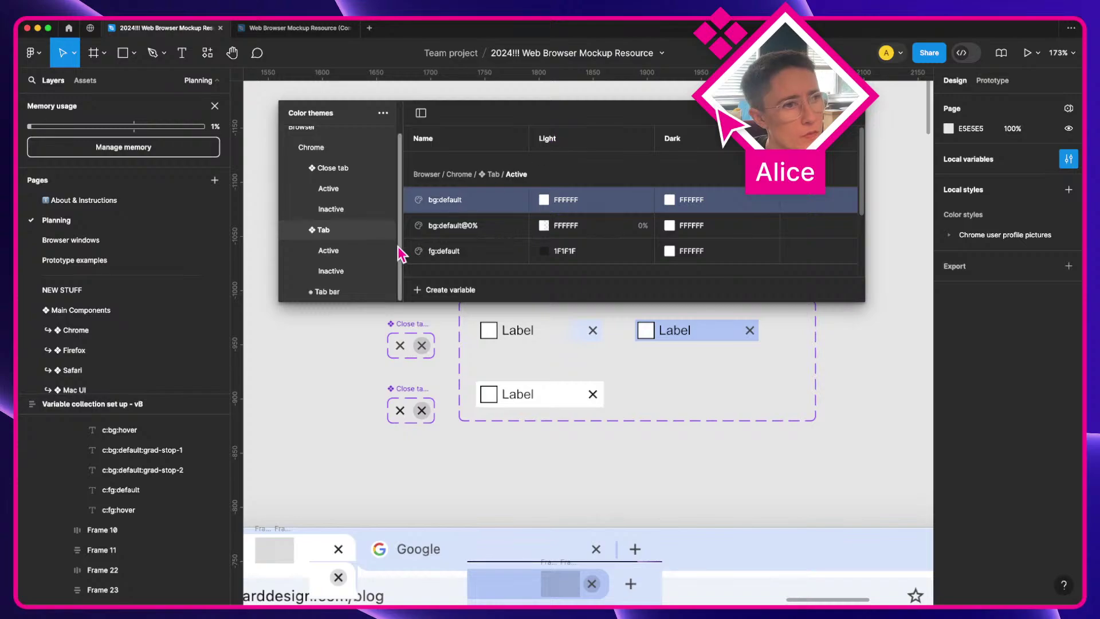
pyautogui.click(356, 248)
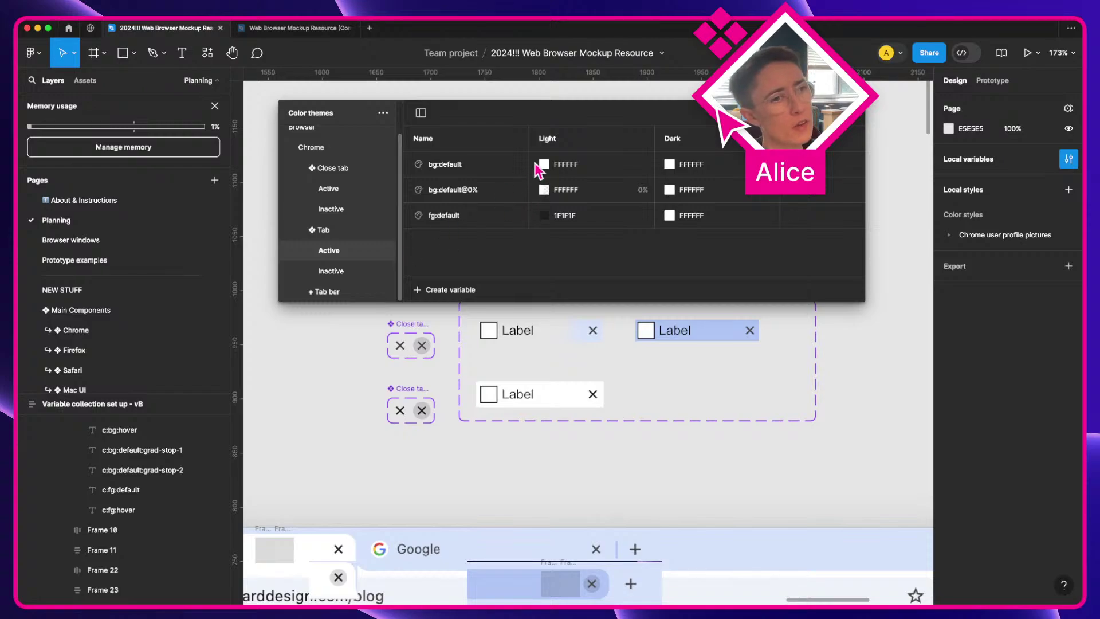
# Step: Eyedrop the dark tab mockup to set bg:default's Dark value to 3C3C3C
pyautogui.click(679, 165)
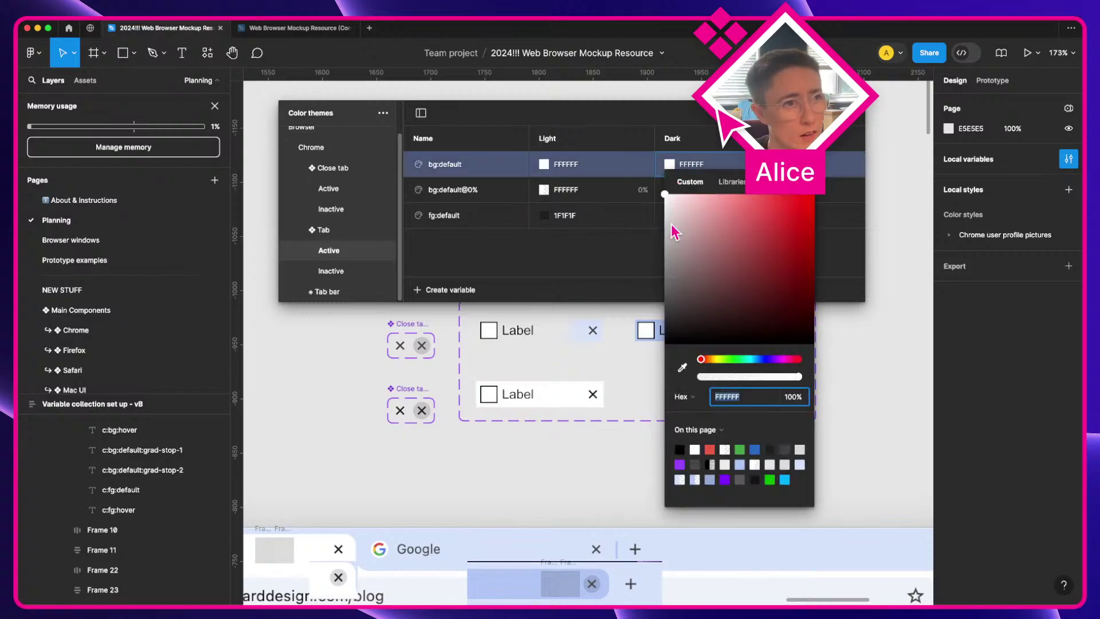
pyautogui.click(681, 367)
pyautogui.scroll(-5, 533, 435)
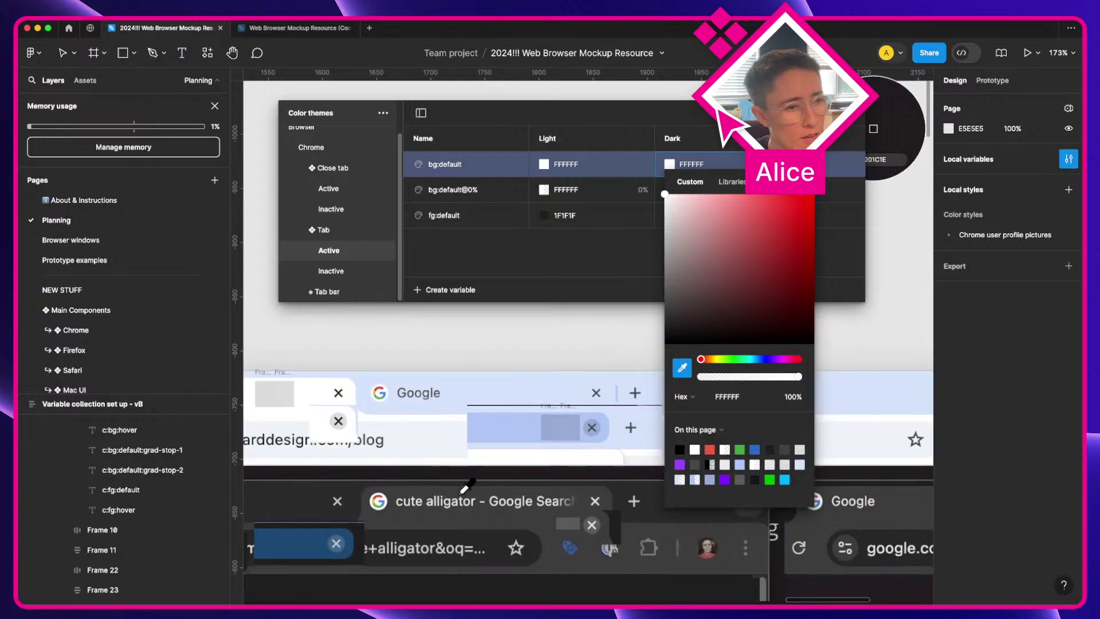
pyautogui.click(398, 504)
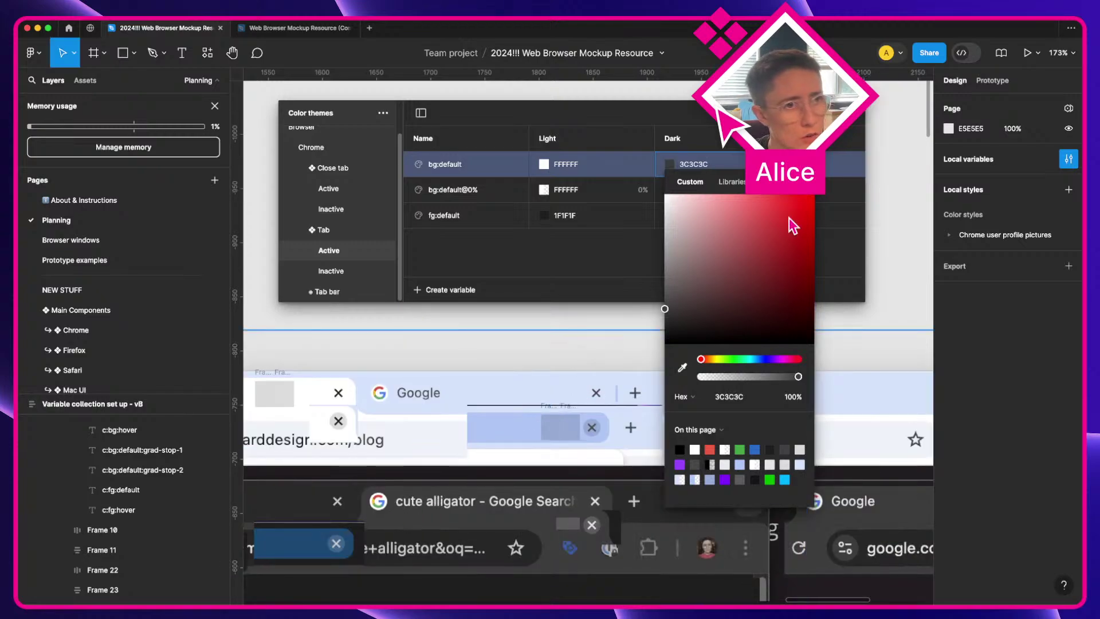
pyautogui.press('Escape')
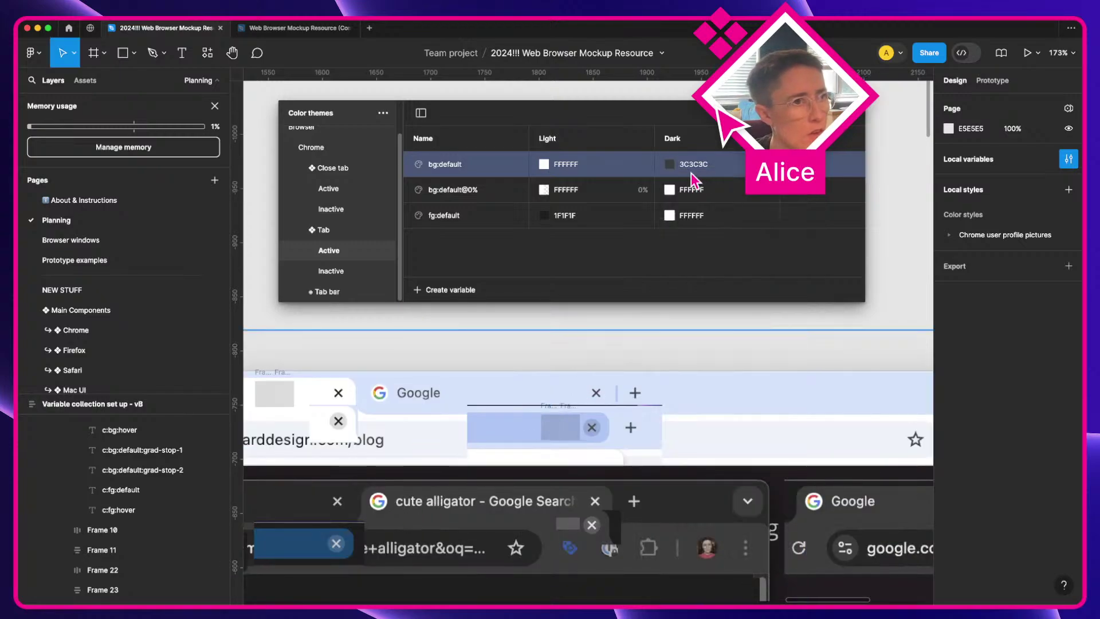
# Step: Set bg:default@0%'s Dark value to 3C3C3C at 0% opacity
pyautogui.doubleClick(691, 165)
pyautogui.press('super+c')
pyautogui.click(690, 190)
pyautogui.press('super+v')
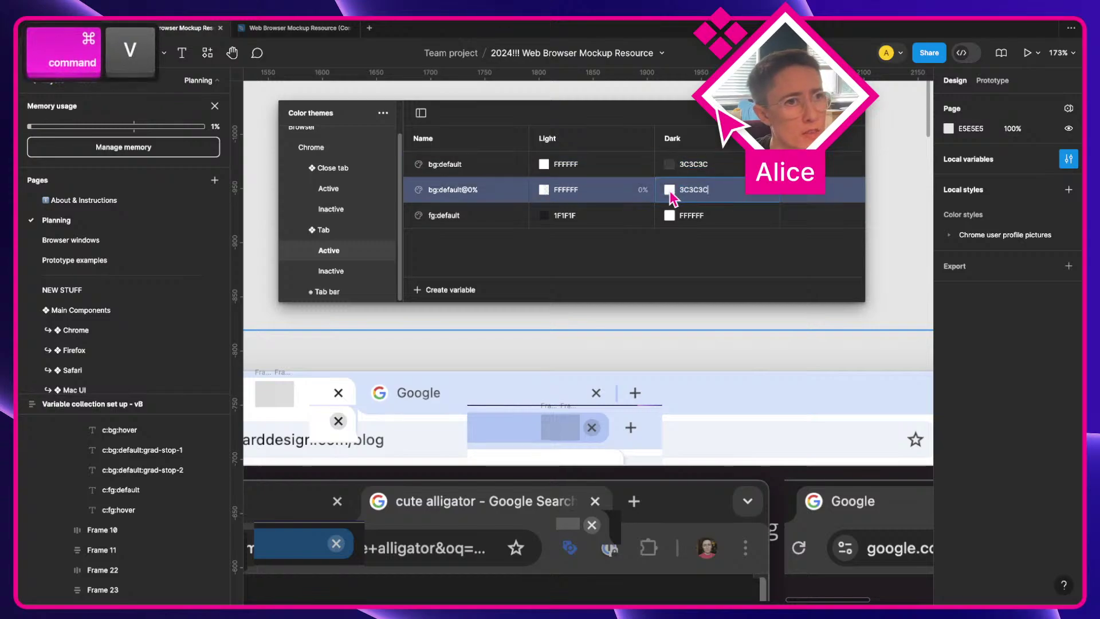
pyautogui.click(669, 190)
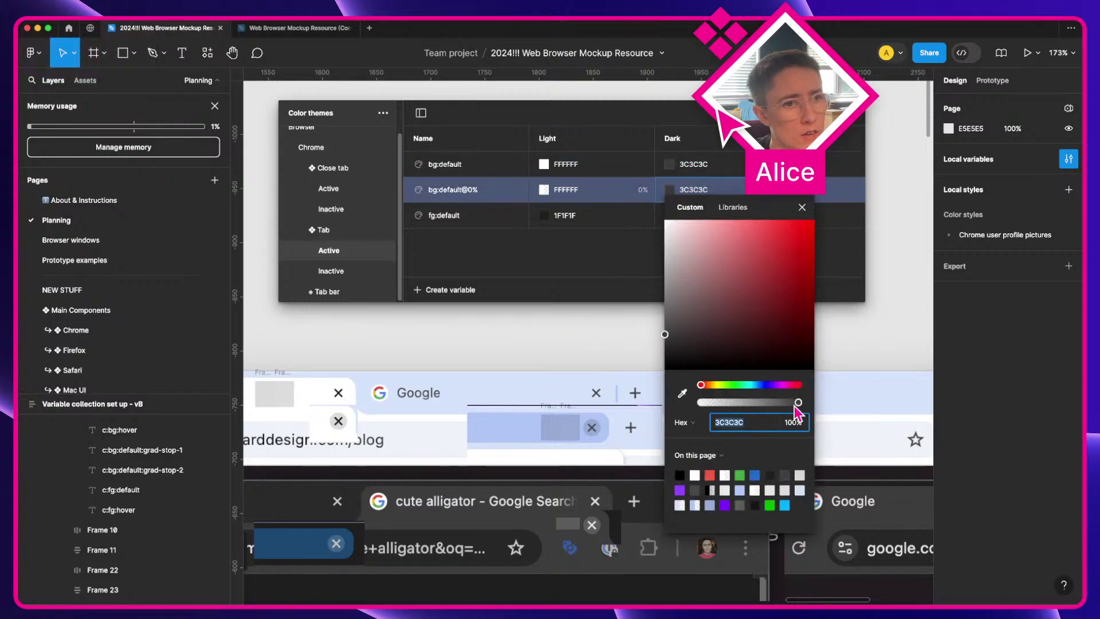
pyautogui.click(796, 423)
pyautogui.write('0')
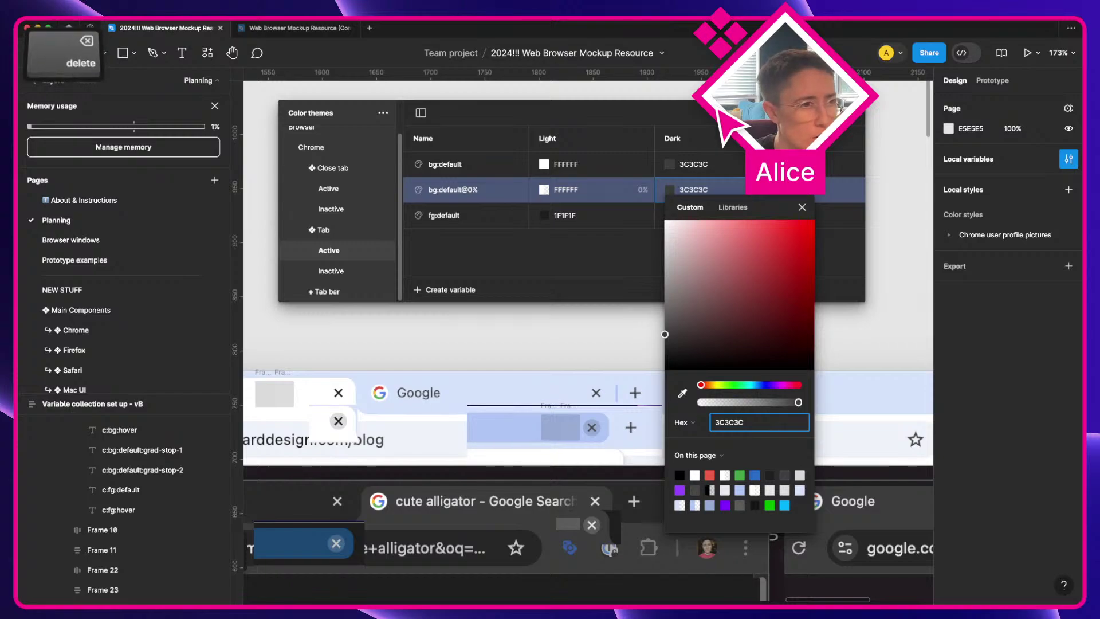
pyautogui.press('Return')
pyautogui.click(802, 207)
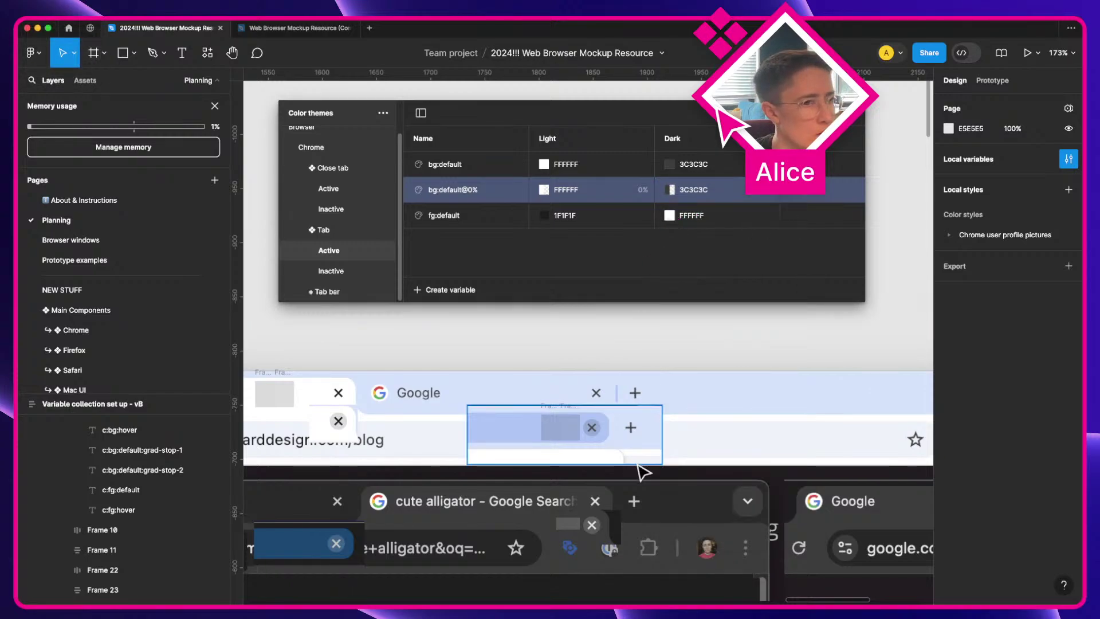
# Step: Eyedrop the grey tab text to set fg:default's Dark value to C3C3C3
pyautogui.hscroll(-5, 643, 471)
pyautogui.hscroll(-2, 643, 471)
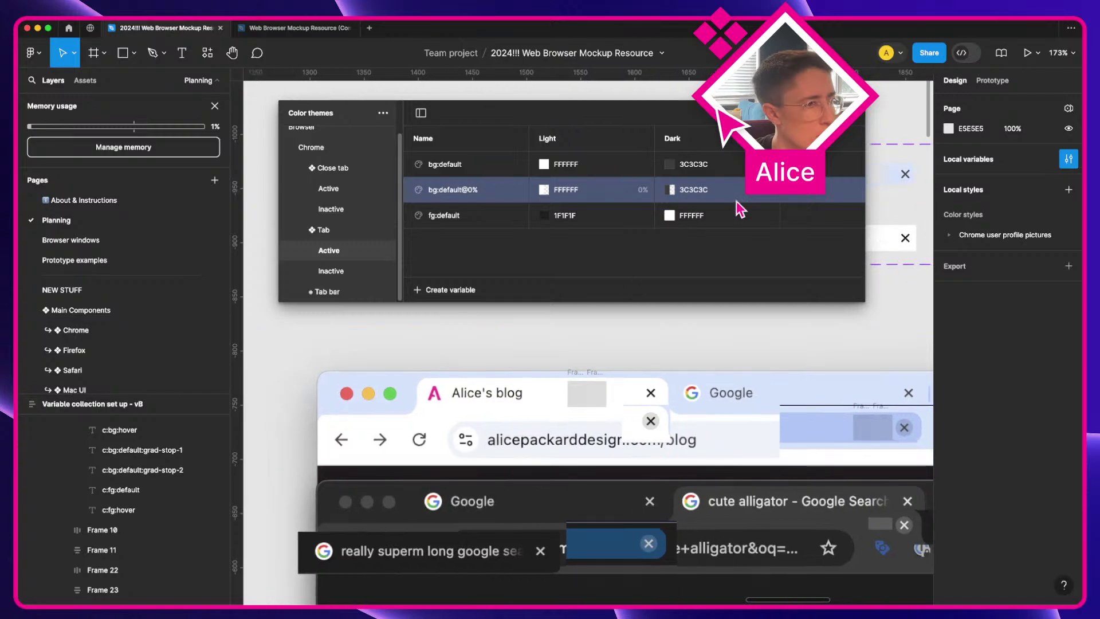
pyautogui.click(670, 216)
pyautogui.click(682, 419)
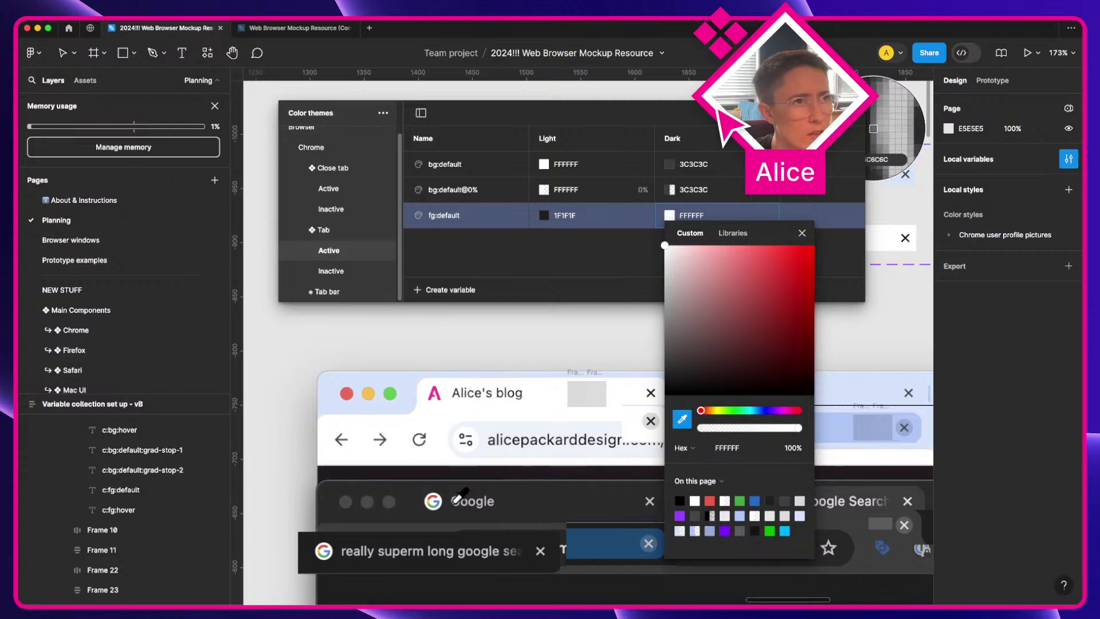
pyautogui.click(457, 501)
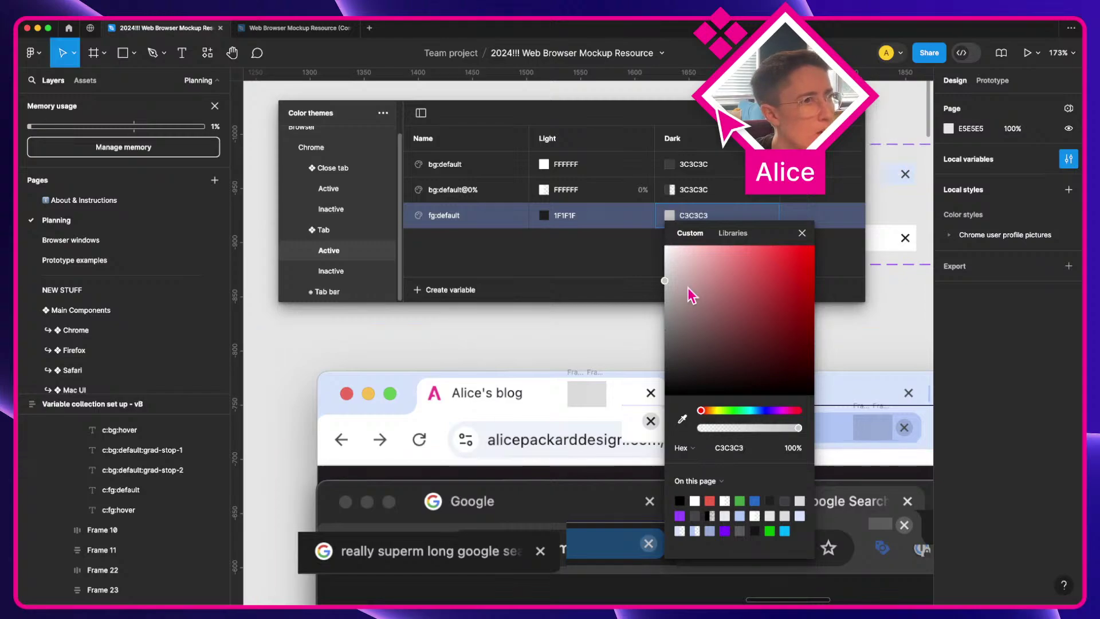
pyautogui.click(802, 233)
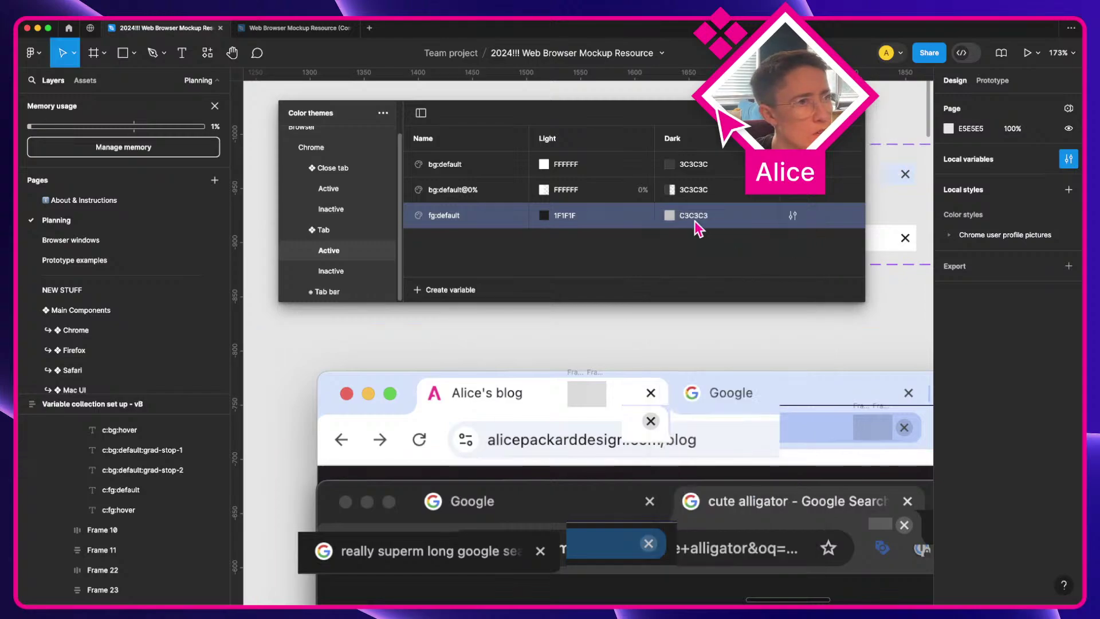
# Step: Switch between the Tab Active and Inactive groups, ending on Inactive
pyautogui.click(337, 271)
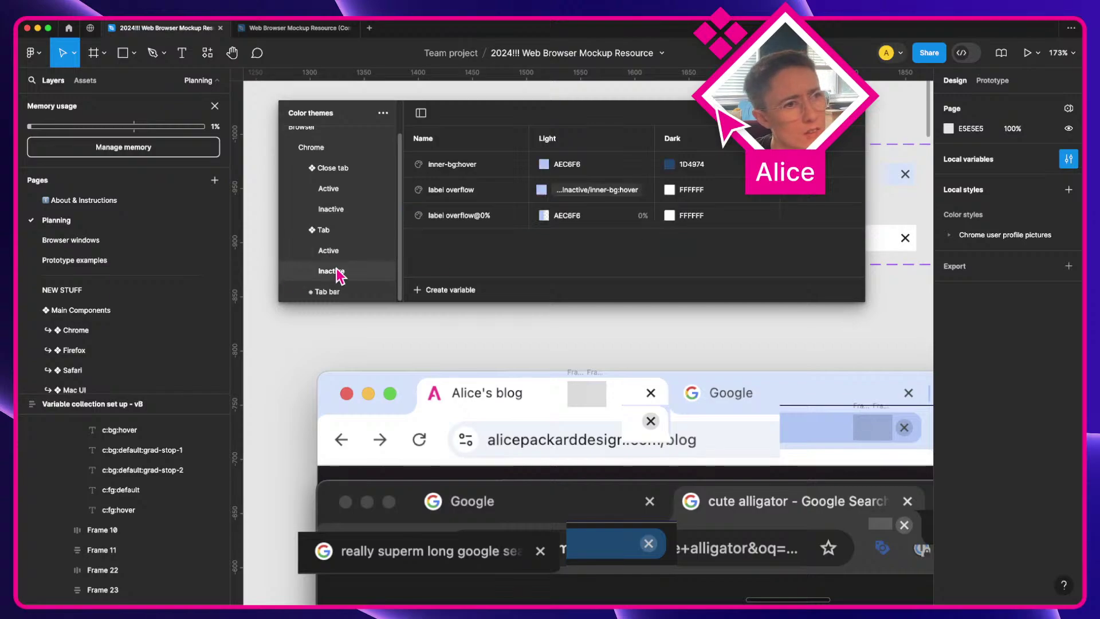
pyautogui.click(341, 232)
pyautogui.click(353, 251)
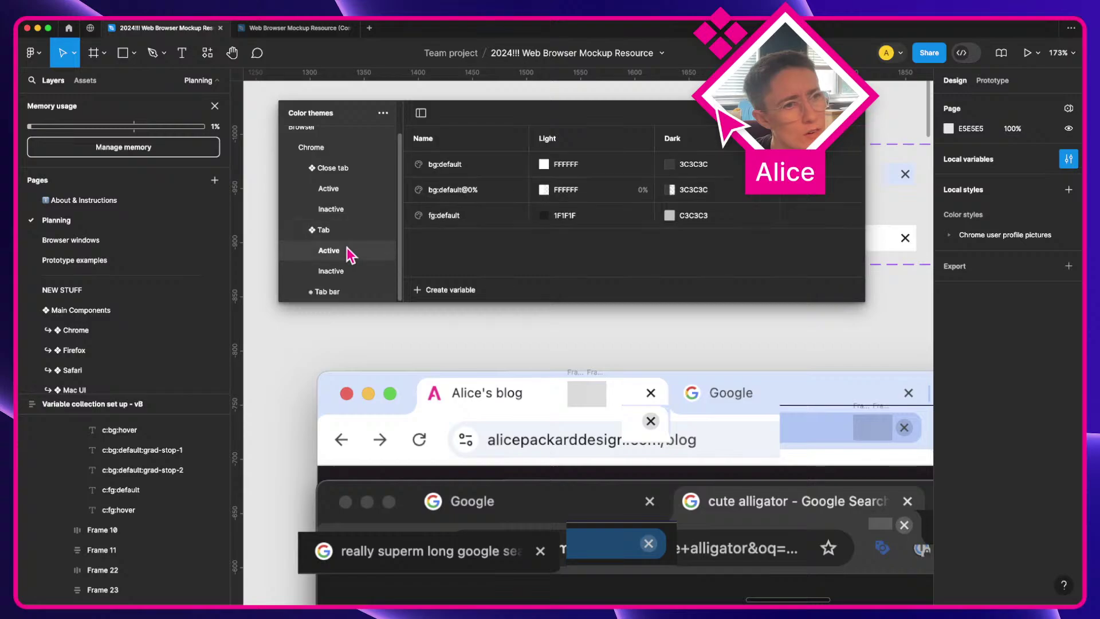
pyautogui.click(500, 216)
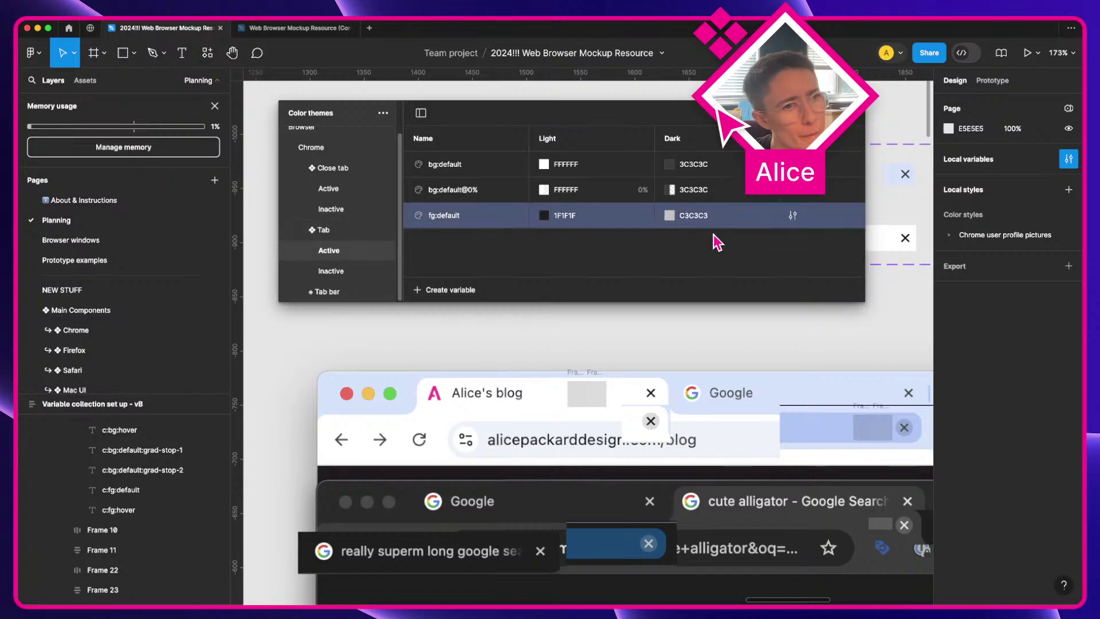
pyautogui.hscroll(3, 572, 229)
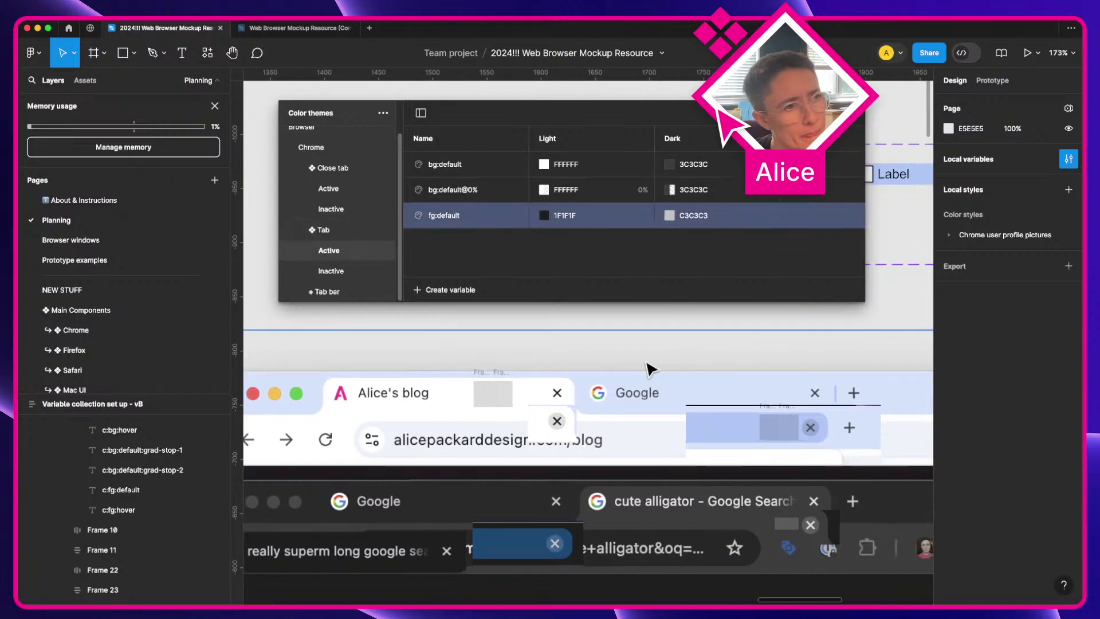
pyautogui.click(336, 273)
pyautogui.click(331, 253)
pyautogui.click(337, 273)
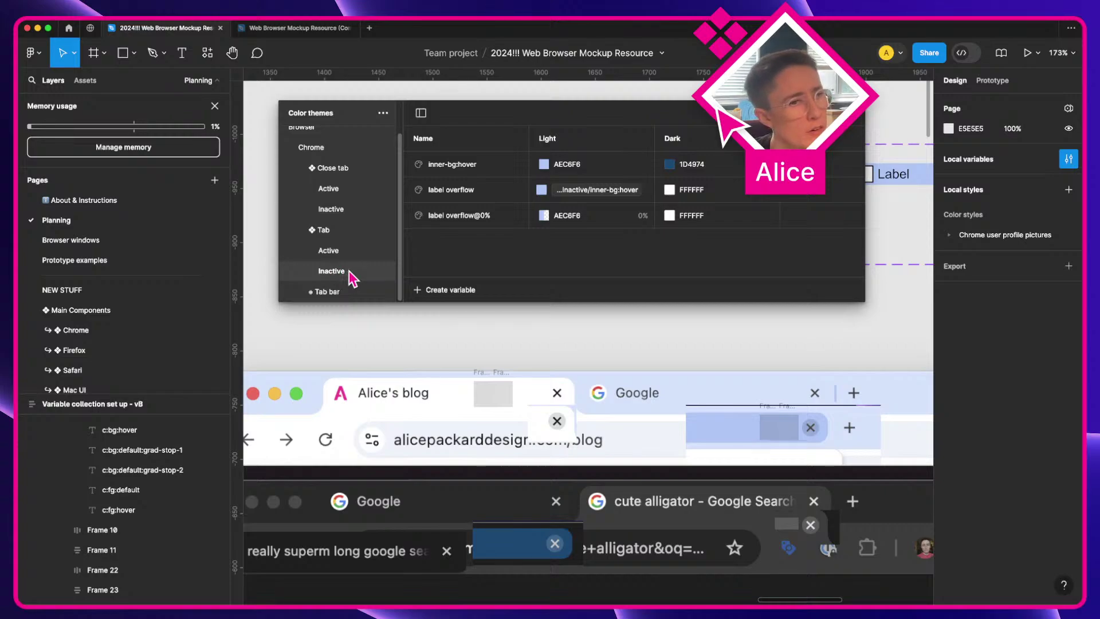
pyautogui.click(455, 290)
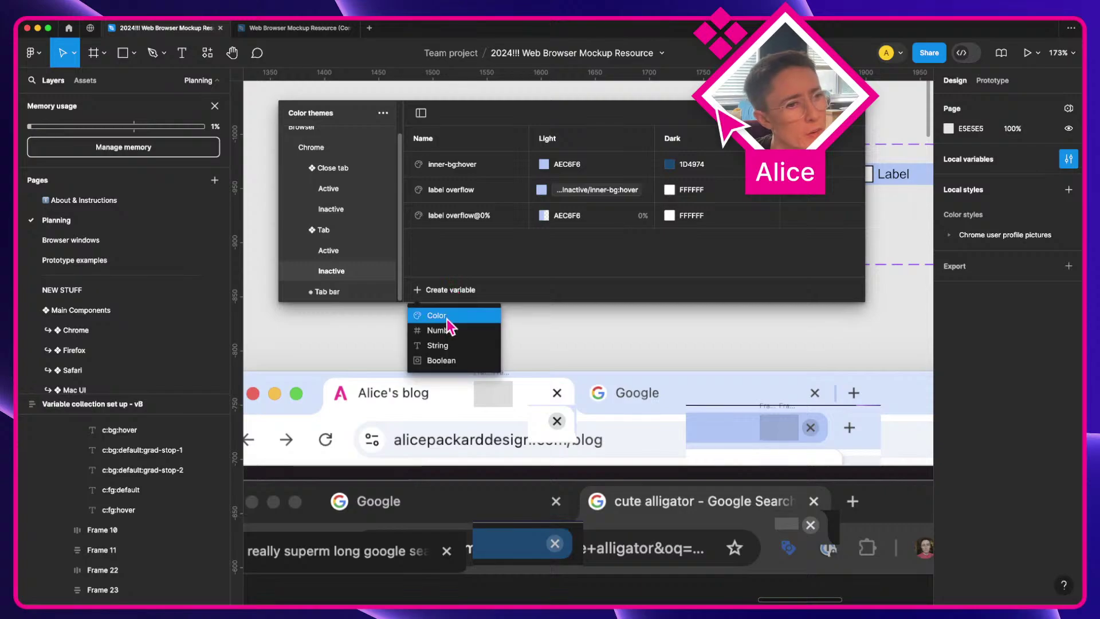
pyautogui.click(448, 318)
pyautogui.write('fg:')
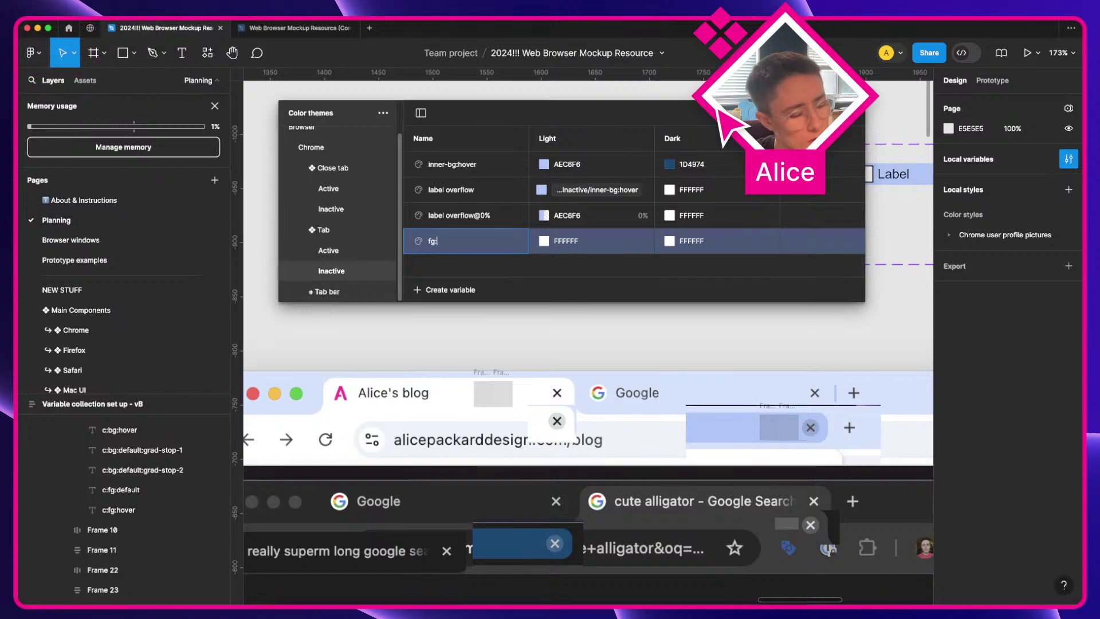
pyautogui.write('default')
pyautogui.press('Return')
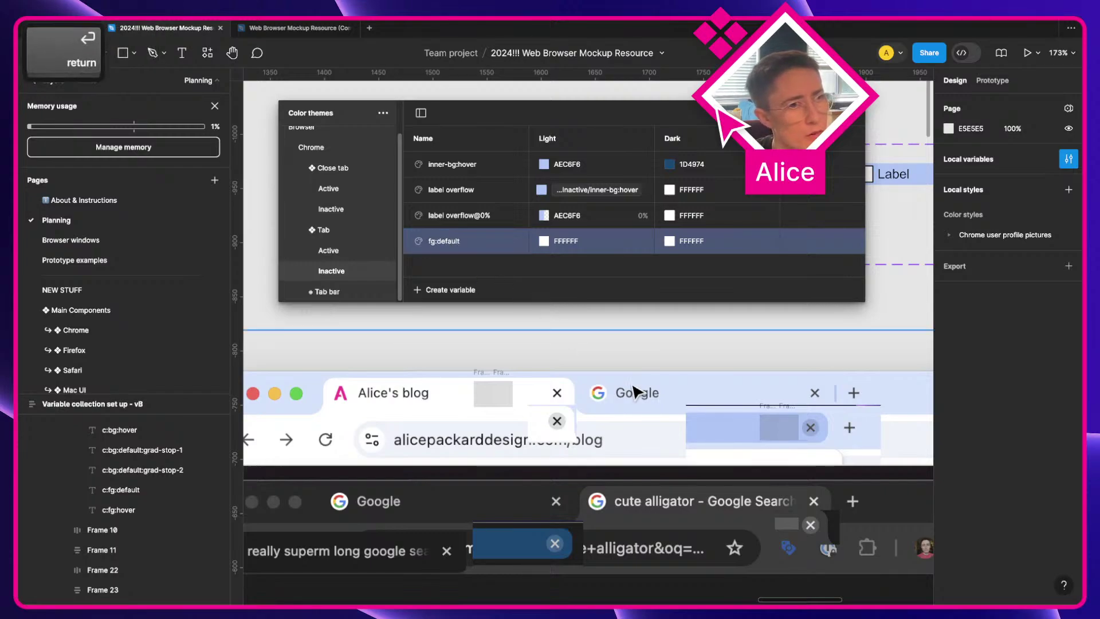
pyautogui.click(444, 292)
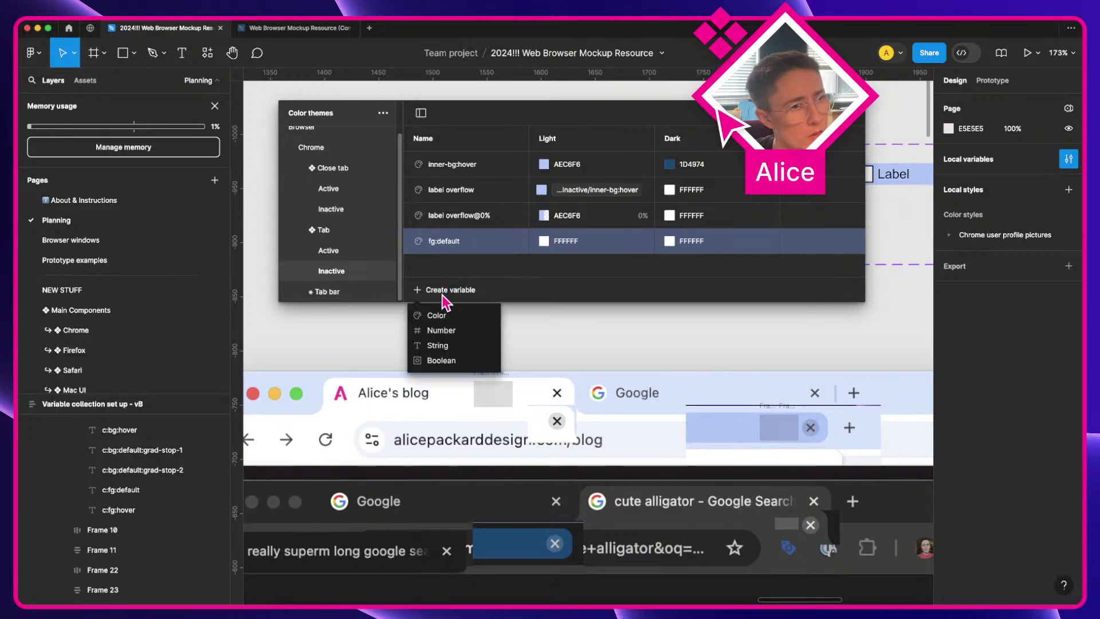
pyautogui.press('Escape')
pyautogui.rightClick(468, 234)
pyautogui.click(491, 298)
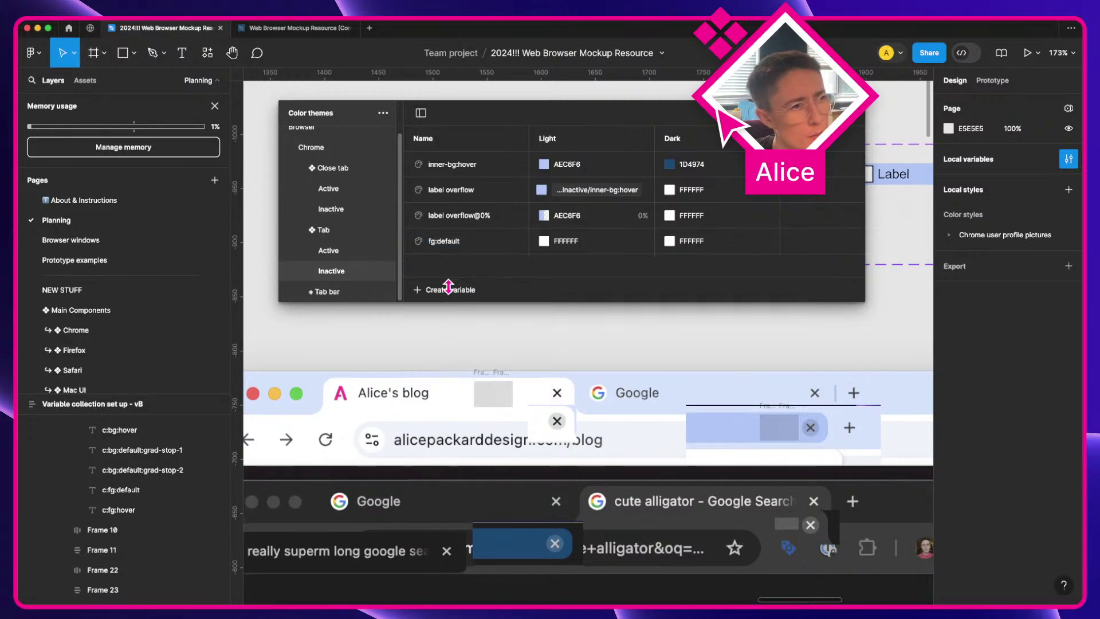
pyautogui.click(339, 251)
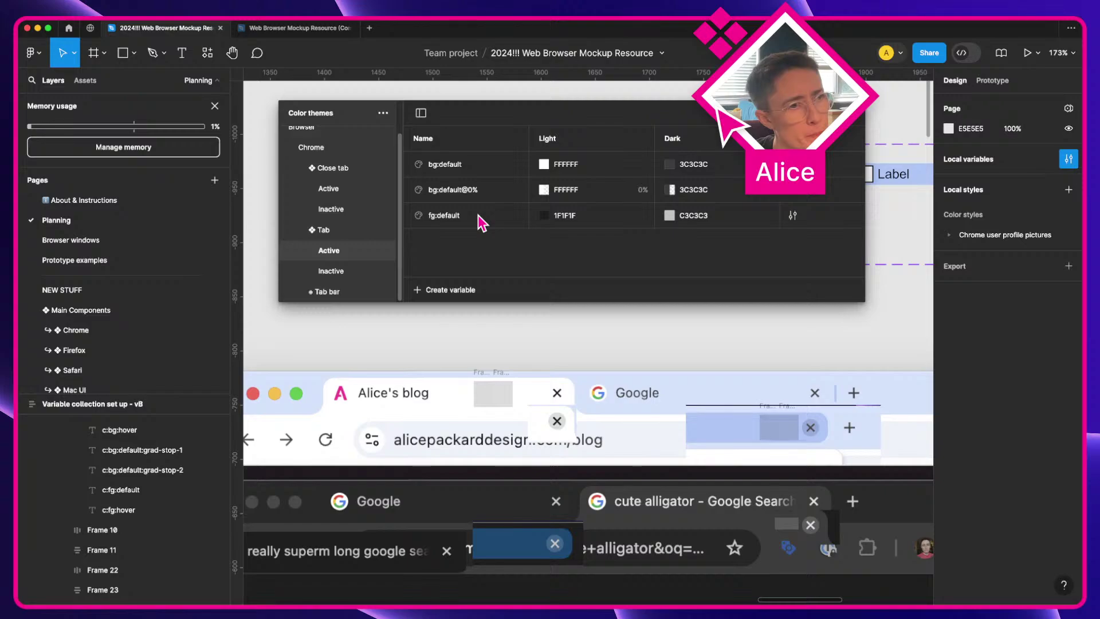
pyautogui.click(332, 271)
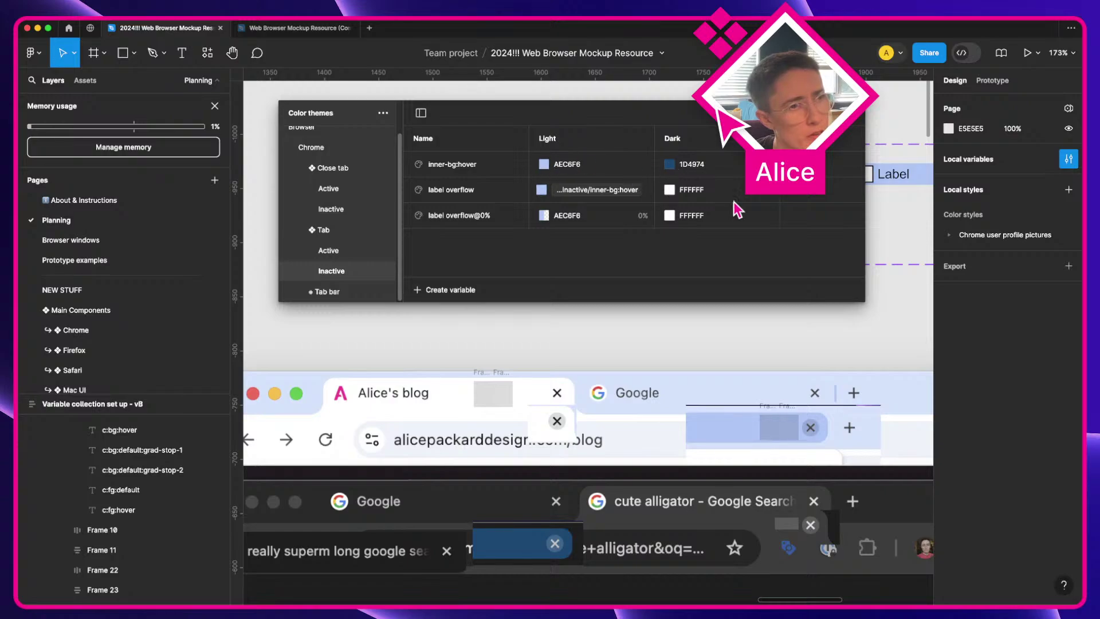
pyautogui.hscroll(5, 810, 405)
pyautogui.scroll(2, 808, 403)
pyautogui.scroll(-4, 807, 403)
pyautogui.hscroll(-5, 808, 403)
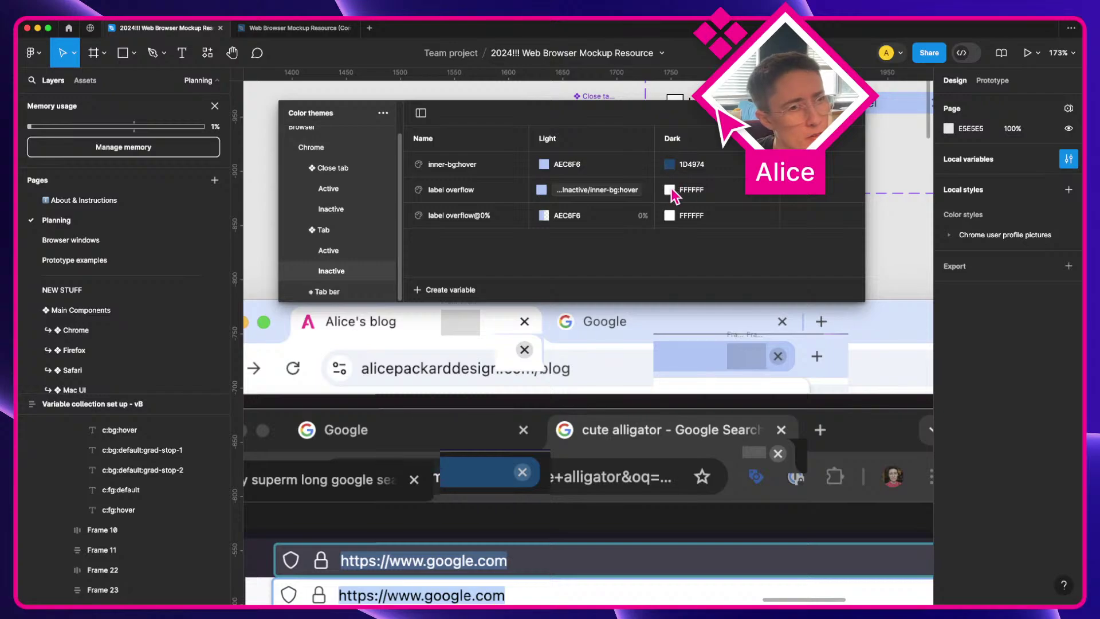
# Step: Link label overflow's Dark value to the inner-bg:hover variable
pyautogui.click(669, 190)
pyautogui.click(734, 209)
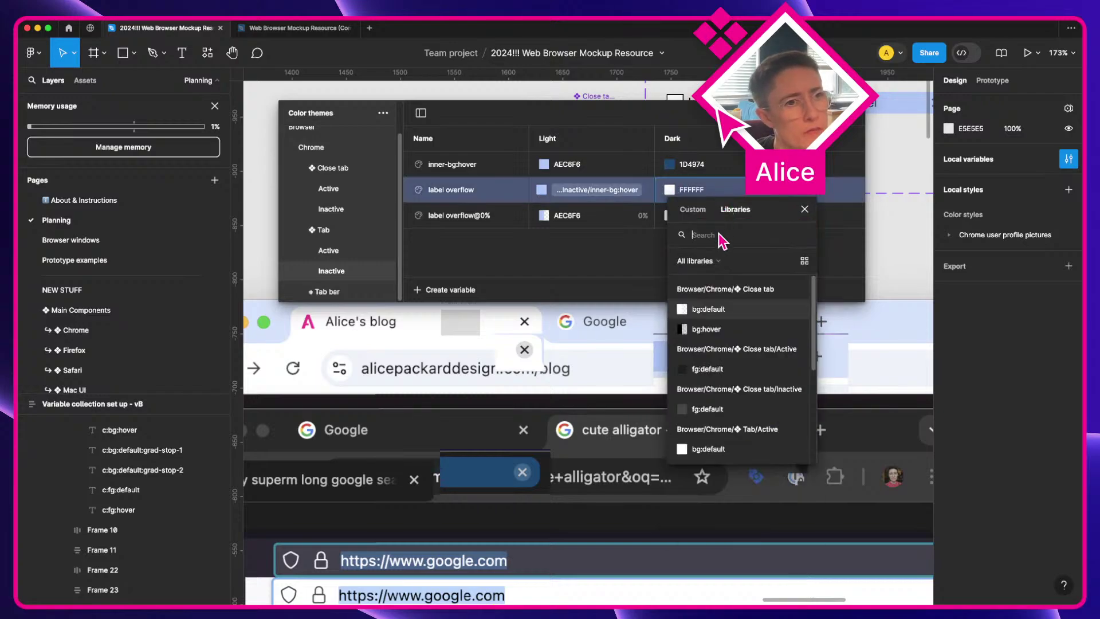
pyautogui.write('inner')
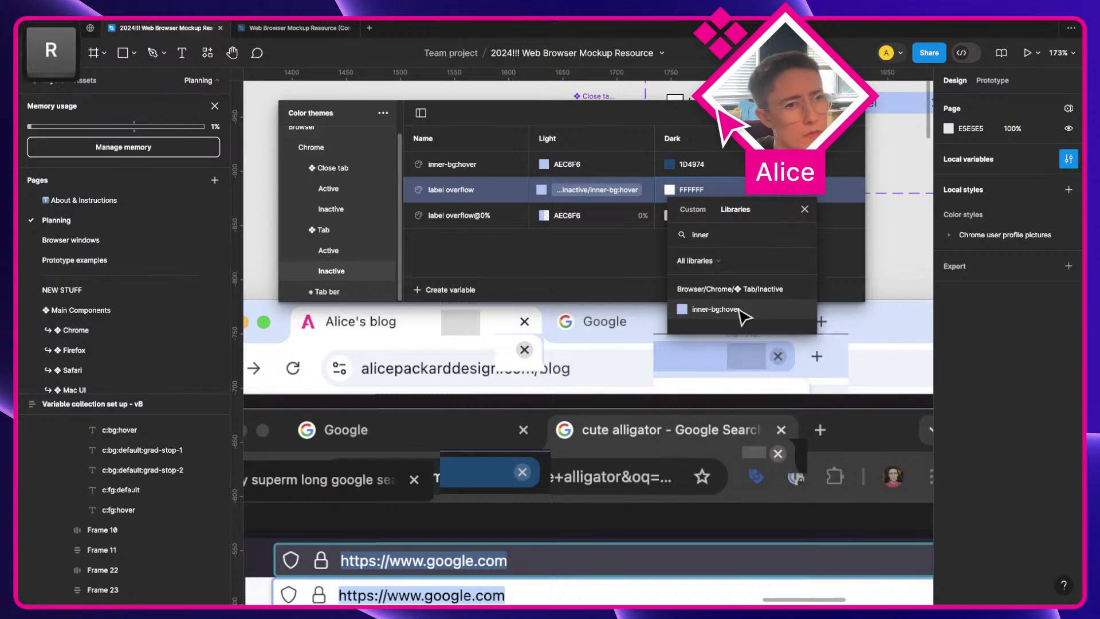
pyautogui.click(741, 310)
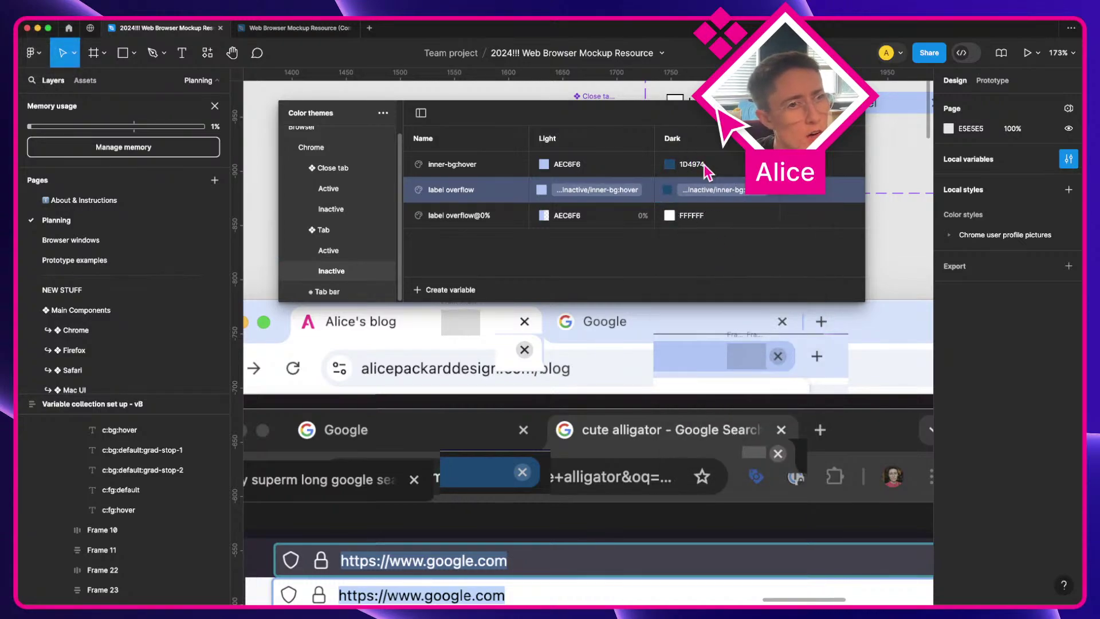
# Step: Set label overflow@0%'s Dark value to 1D4974 at 0% opacity
pyautogui.click(708, 166)
pyautogui.press('super+c')
pyautogui.click(696, 221)
pyautogui.press('super+v')
pyautogui.click(669, 215)
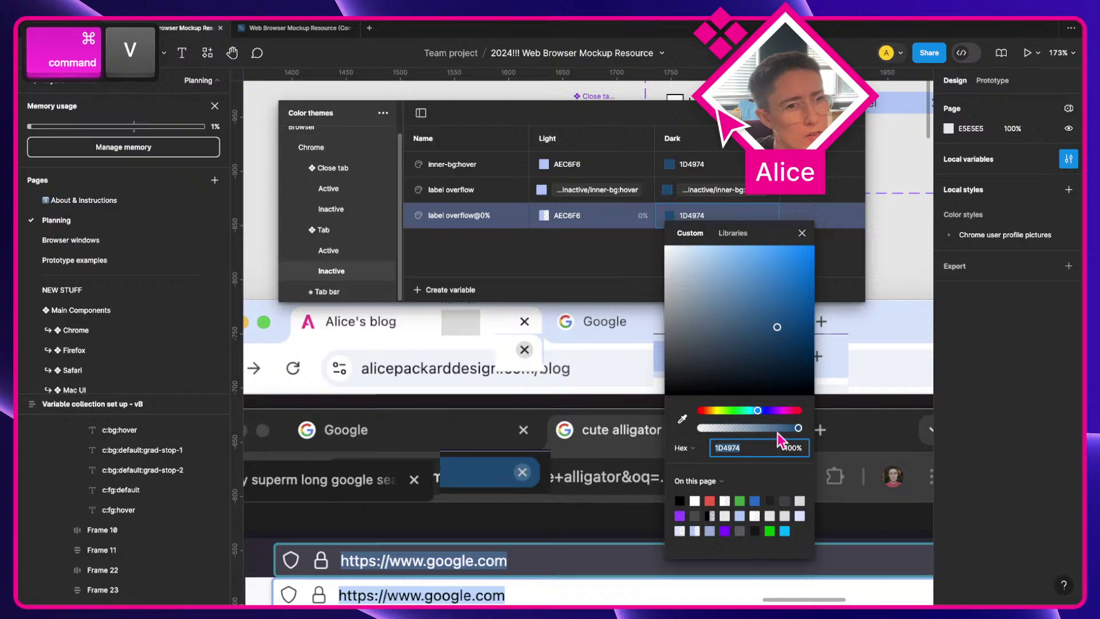
pyautogui.click(789, 447)
pyautogui.write('0')
pyautogui.press('Return')
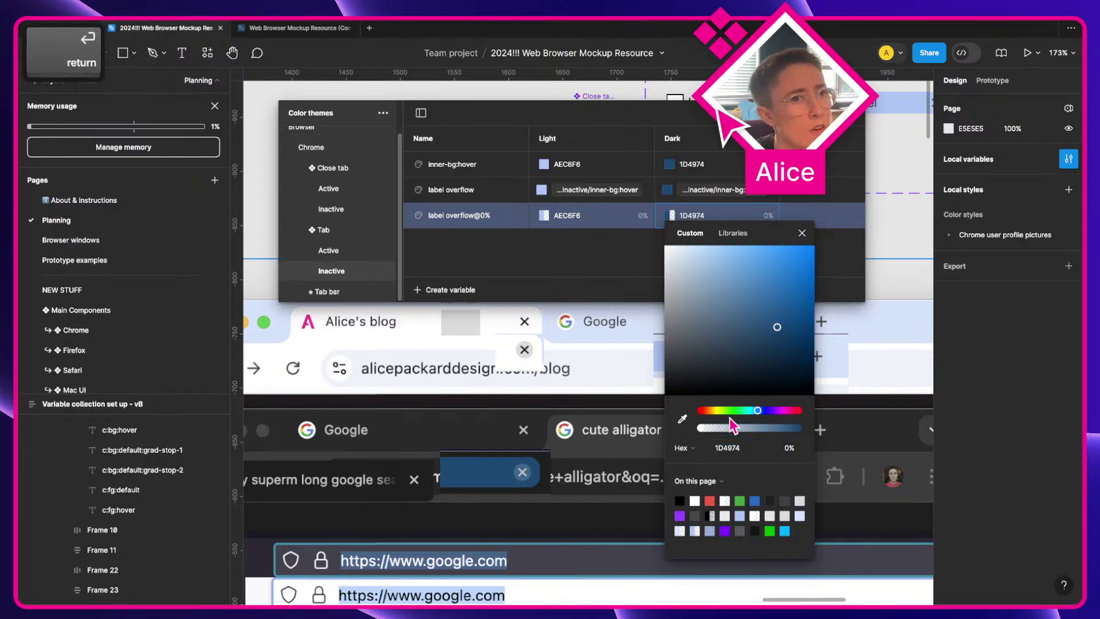
pyautogui.click(605, 255)
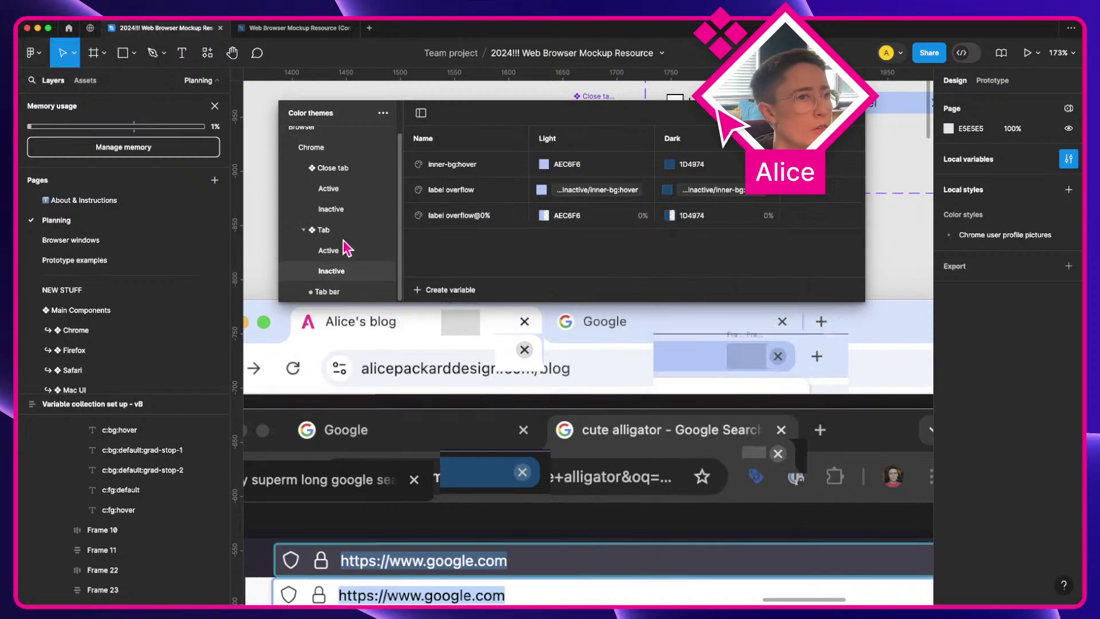
pyautogui.hscroll(-3, 629, 493)
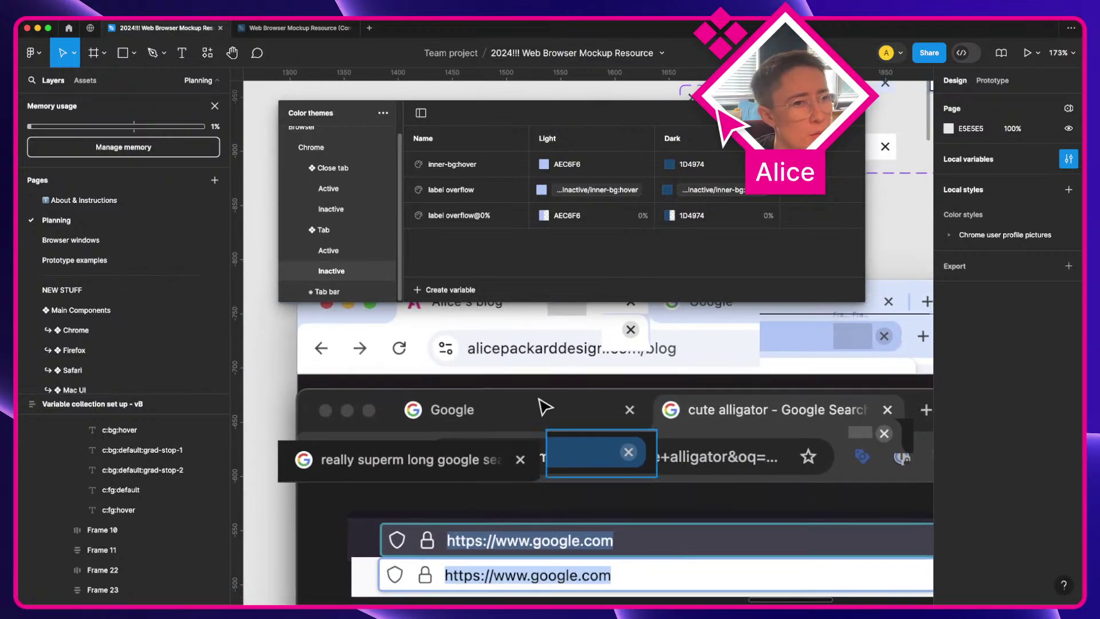
pyautogui.click(459, 292)
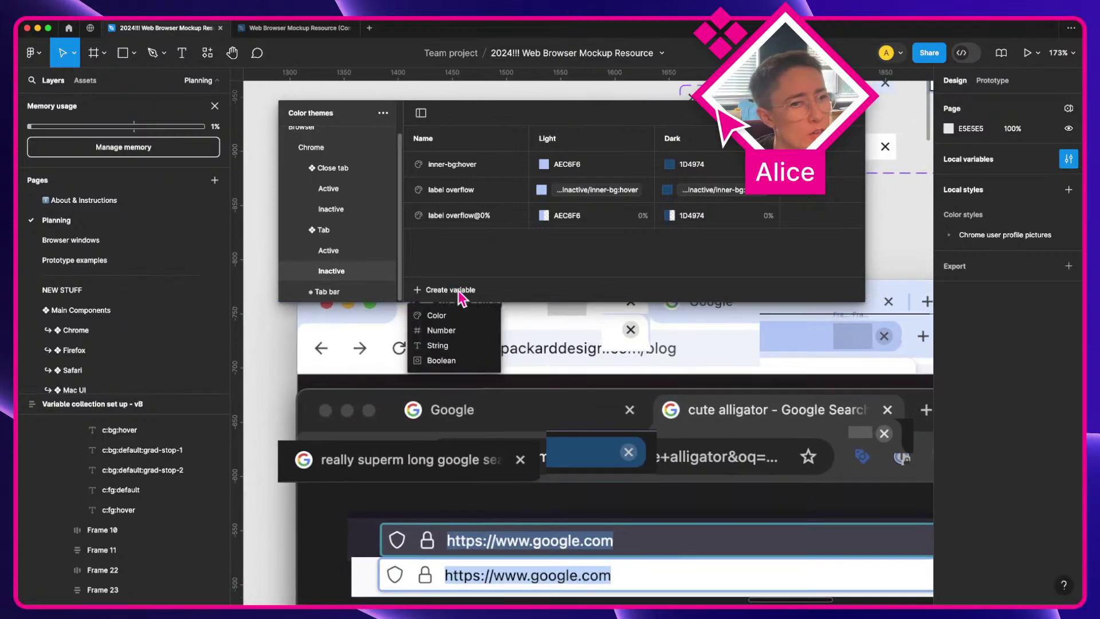
# Step: Create Tab Inactive colour variables named fg:default and fg:hover
pyautogui.click(438, 315)
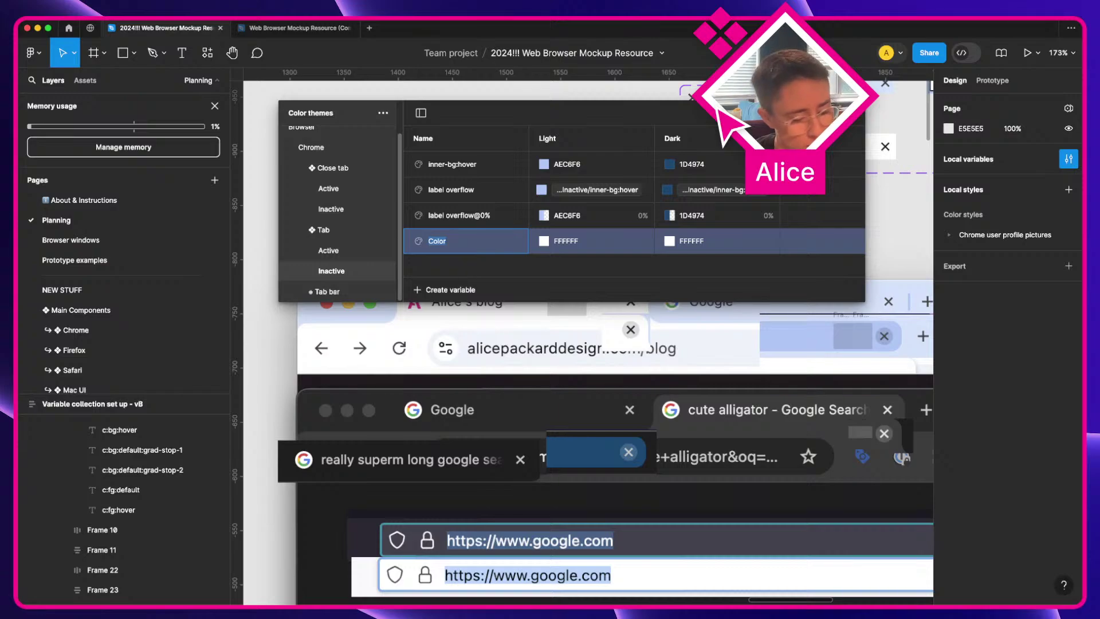
pyautogui.write('fg:default')
pyautogui.press('Return')
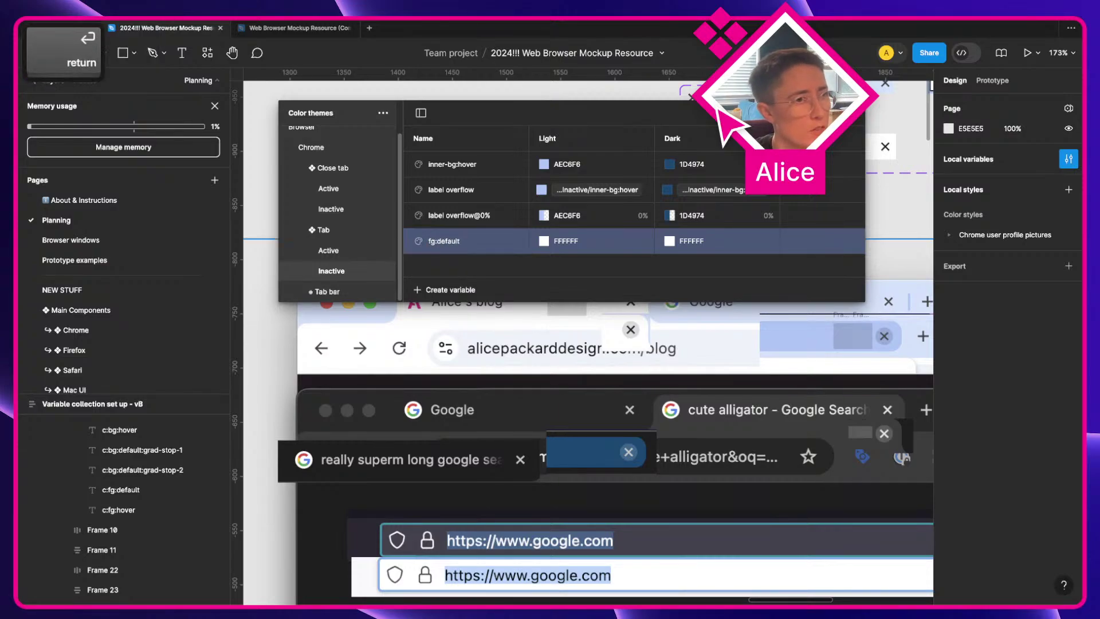
pyautogui.click(440, 293)
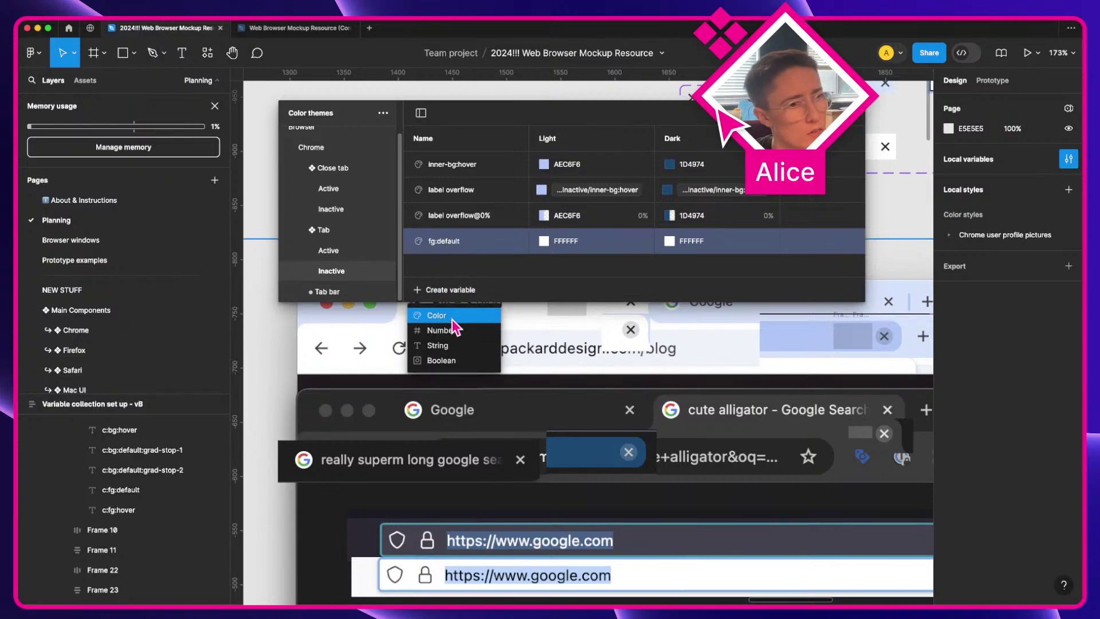
pyautogui.click(452, 316)
pyautogui.write('fg:hover')
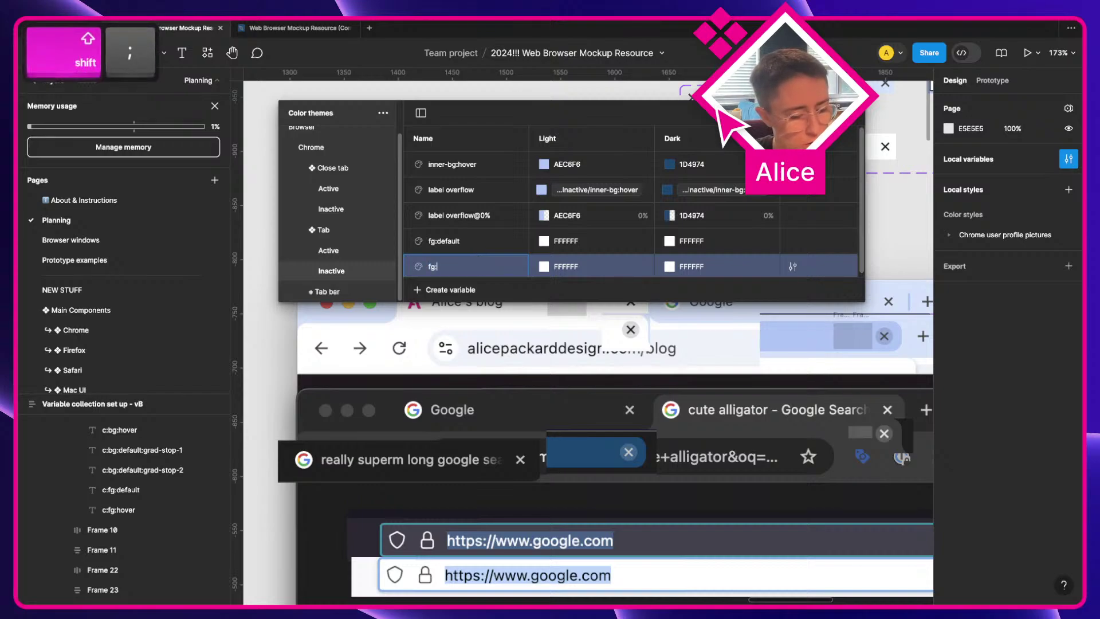
pyautogui.press('Return')
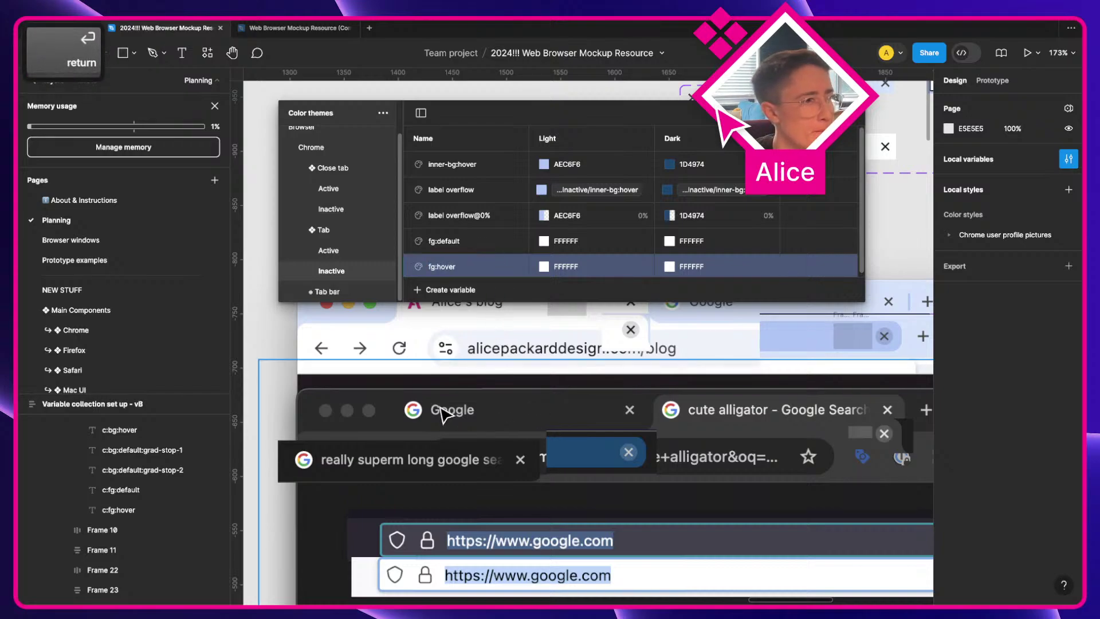
# Step: Eyedrop fg:default's Light value as 474747 and Dark value as C7C7C7
pyautogui.scroll(2, 522, 348)
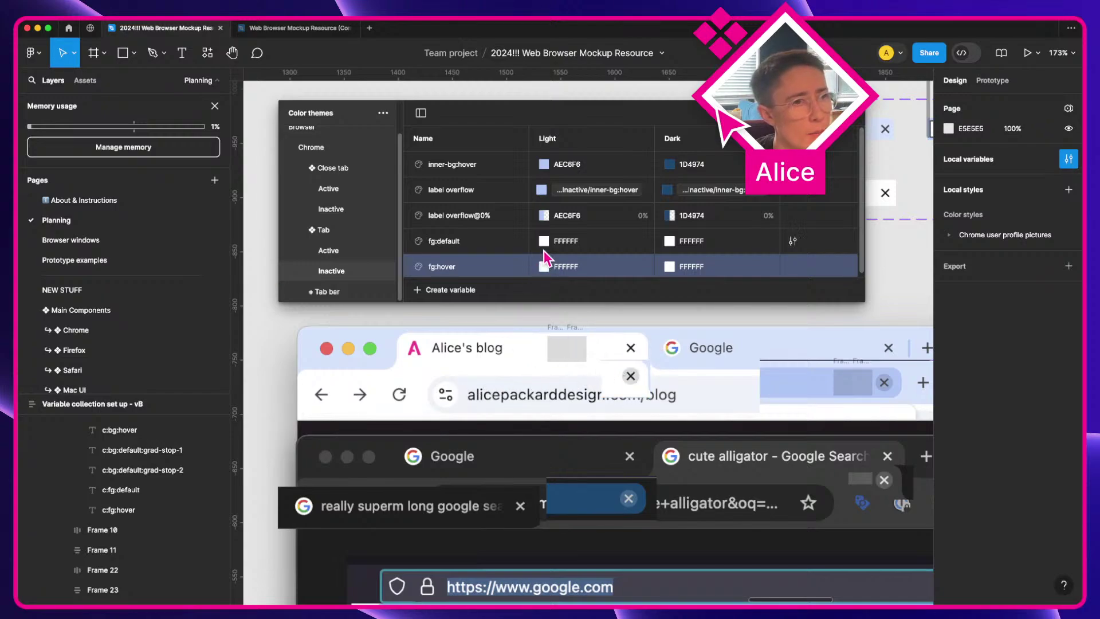
pyautogui.click(544, 241)
pyautogui.click(556, 443)
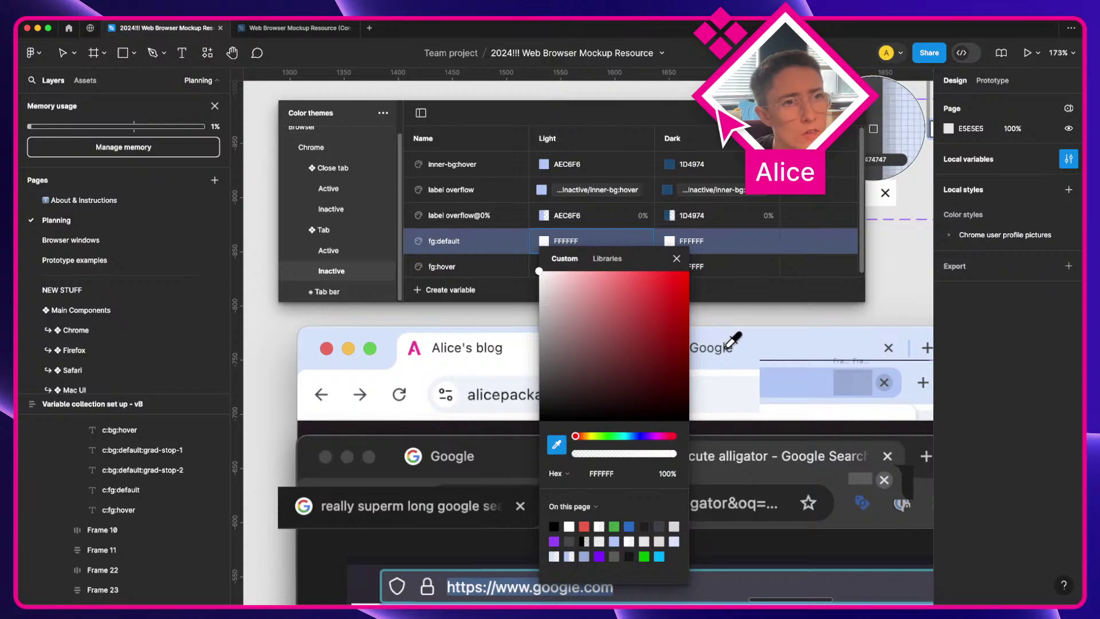
pyautogui.click(726, 346)
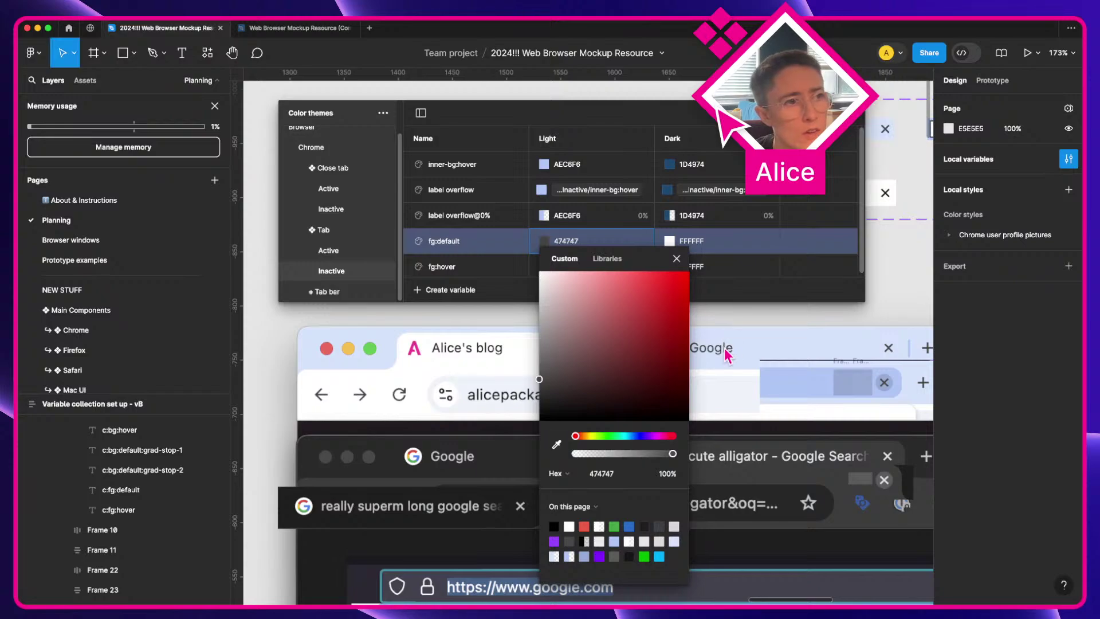
pyautogui.click(677, 259)
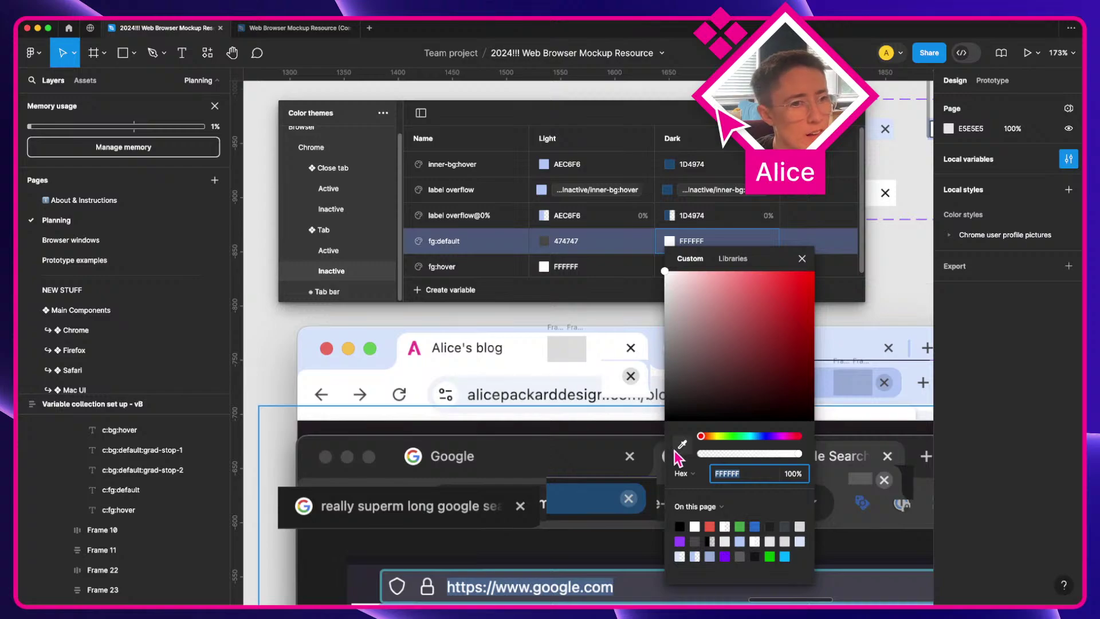
pyautogui.click(682, 444)
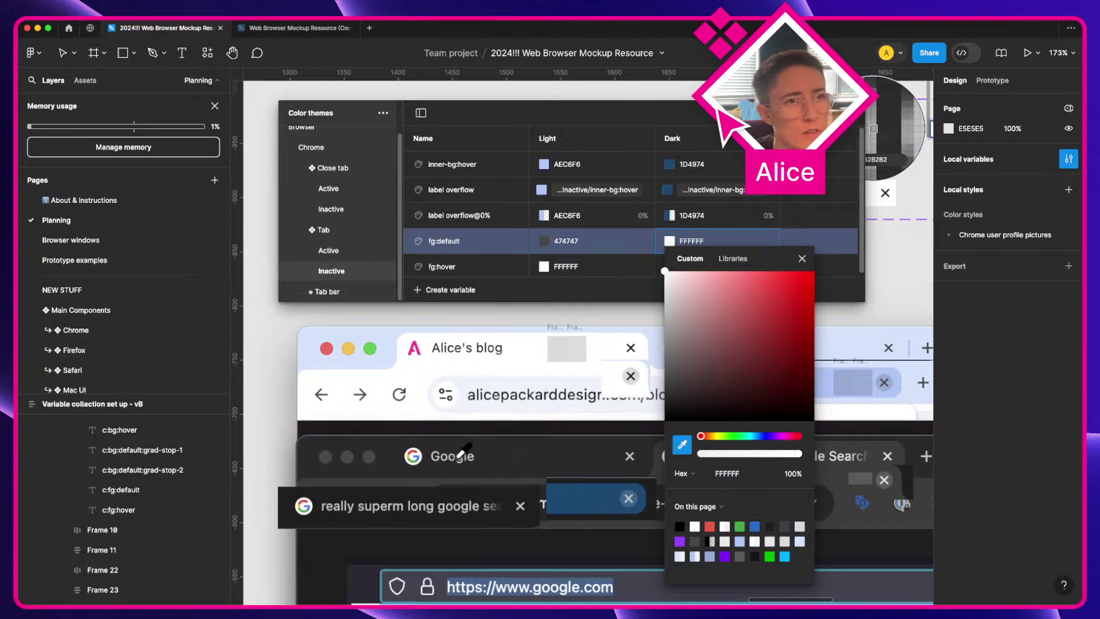
pyautogui.click(873, 128)
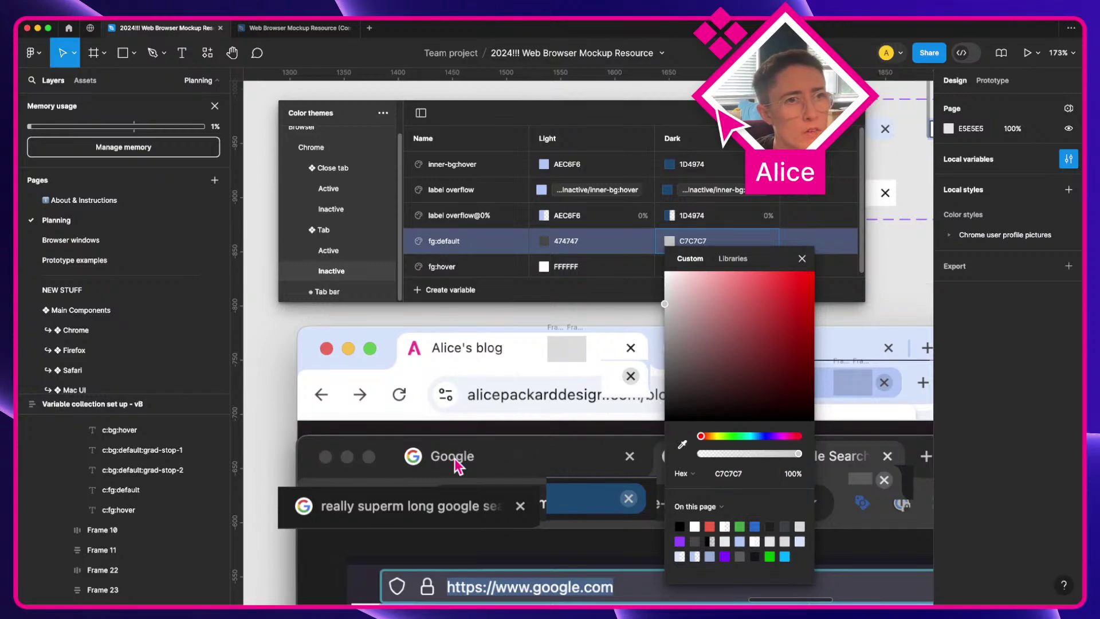
pyautogui.click(801, 258)
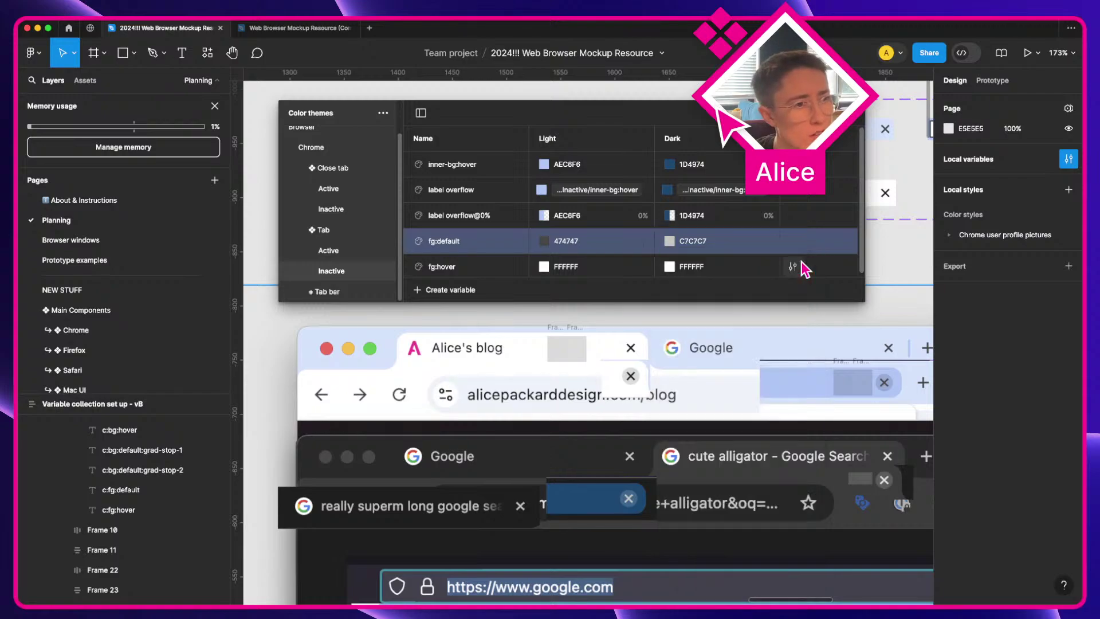
# Step: Start editing fg:hover's Light colour, still FFFFFF
pyautogui.click(543, 265)
pyautogui.hscroll(5, 484, 391)
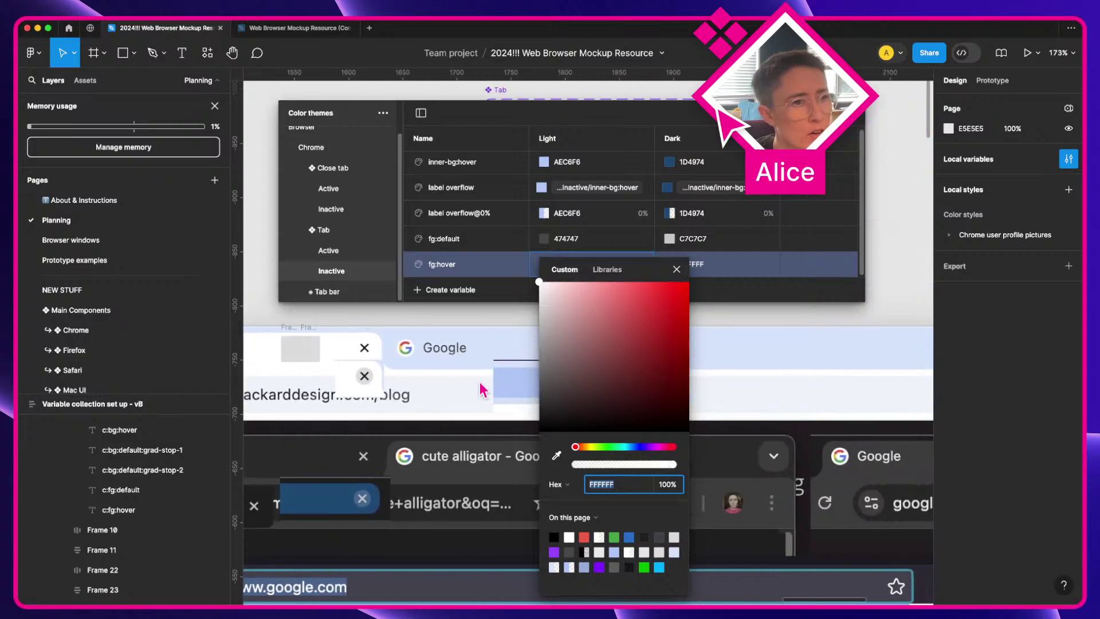
pyautogui.hscroll(5, 484, 391)
pyautogui.scroll(4, 484, 391)
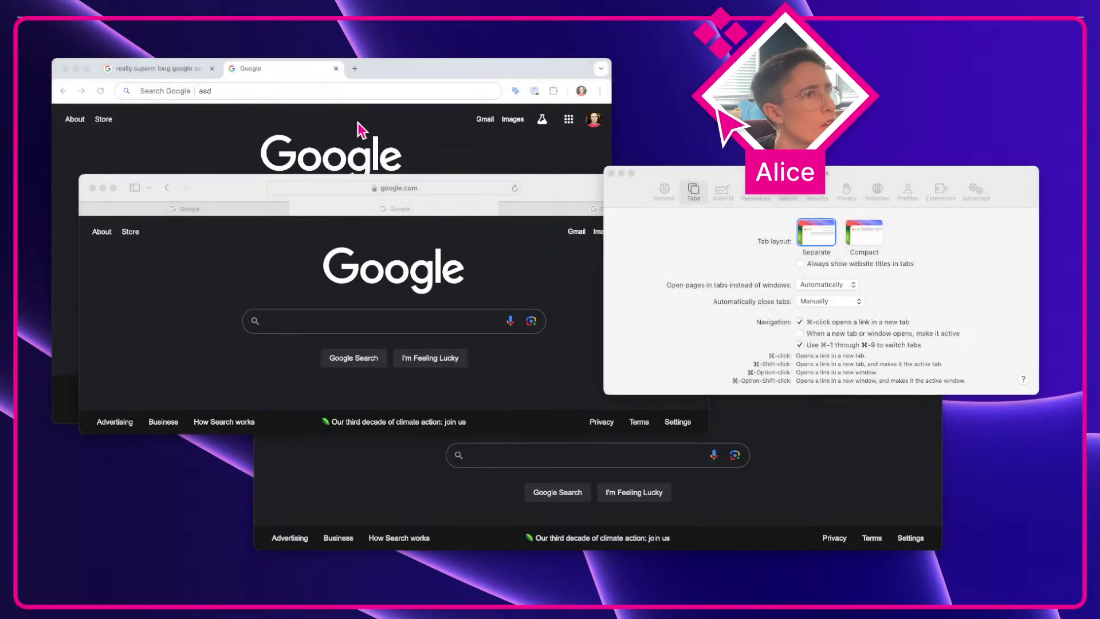
# Step: Lower the Chrome window and screenshot its first tab's cut-off title, then return to Figma
pyautogui.click(148, 69)
pyautogui.press('shift+super+4')
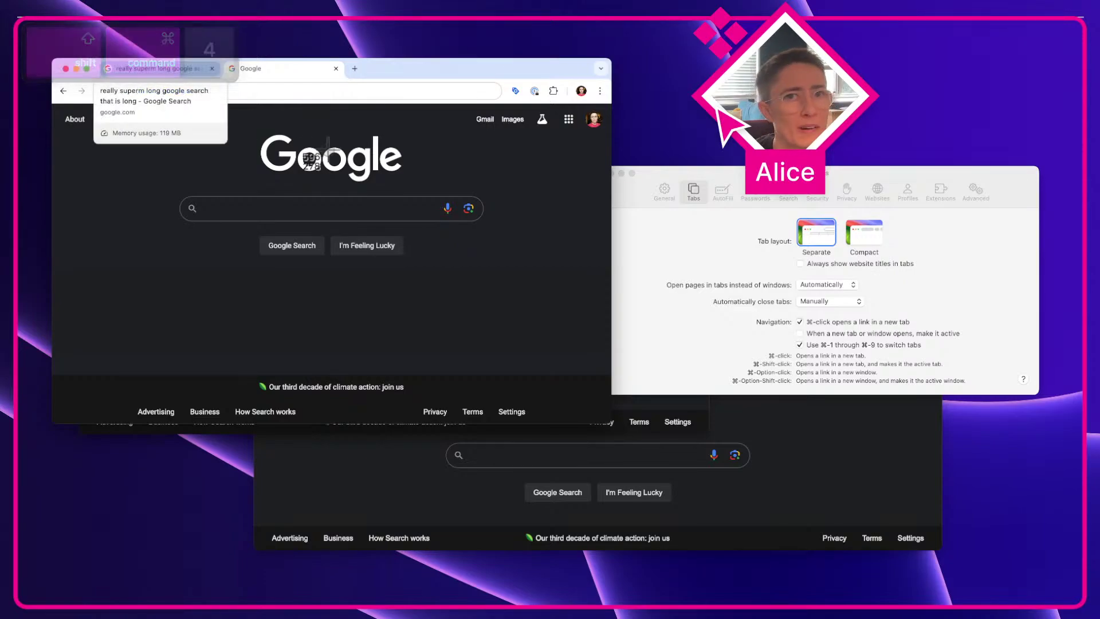
pyautogui.press('Escape')
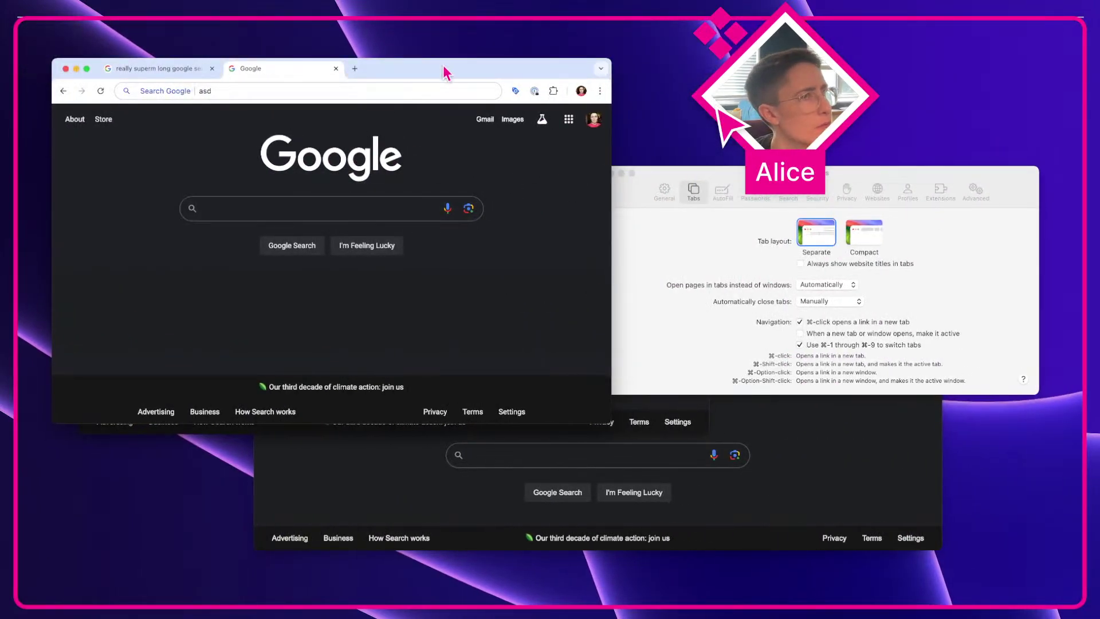
pyautogui.moveTo(445, 67); pyautogui.dragTo(451, 178)
pyautogui.press('shift+super+4')
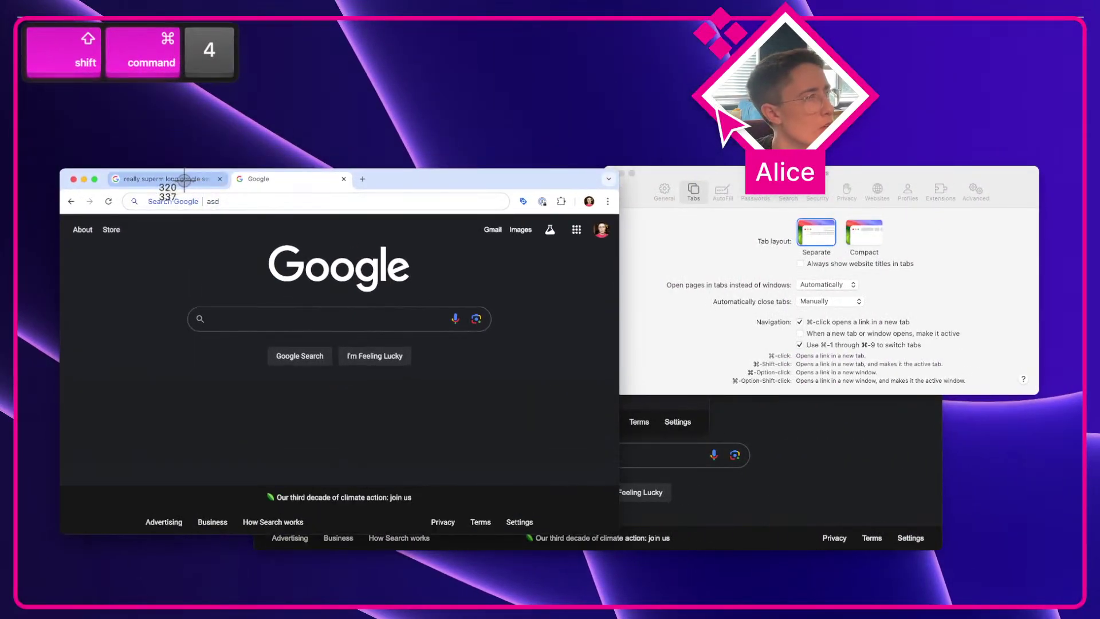
pyautogui.hotkey('ctrl', 'Left')
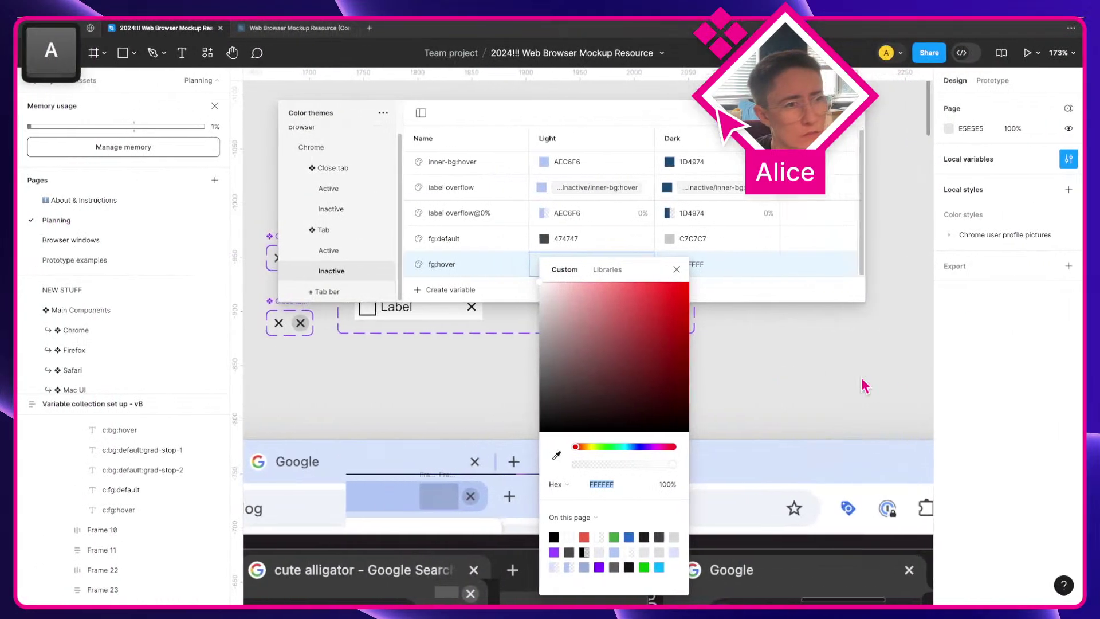
# Step: Paste the captured tab onto the canvas and sample its grey 474747 for fg:hover's Light value
pyautogui.click(683, 274)
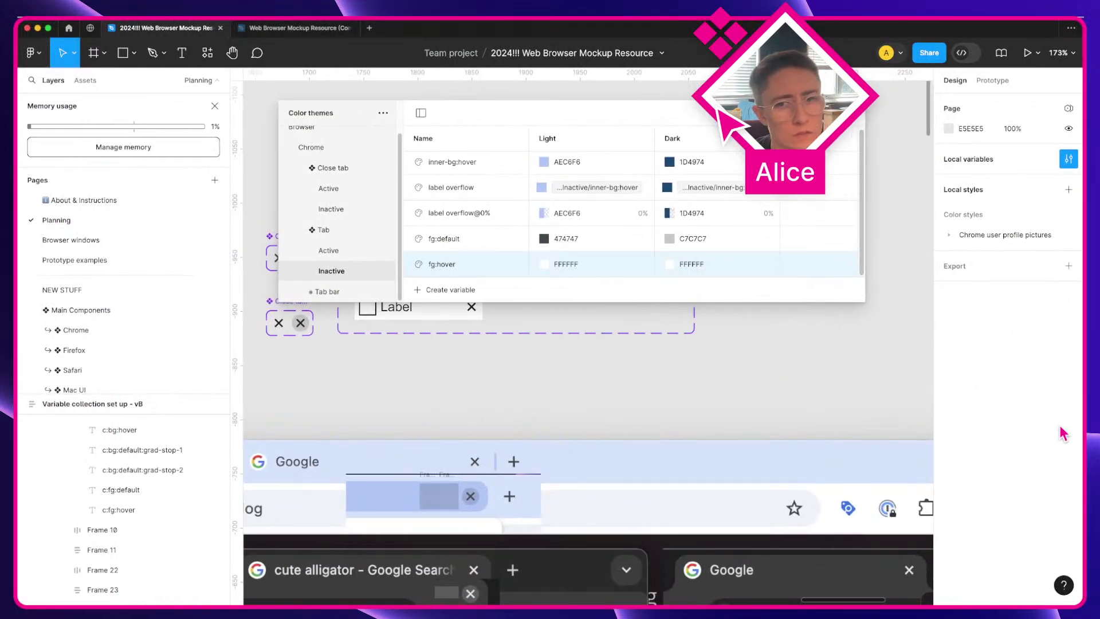
pyautogui.press('super+v')
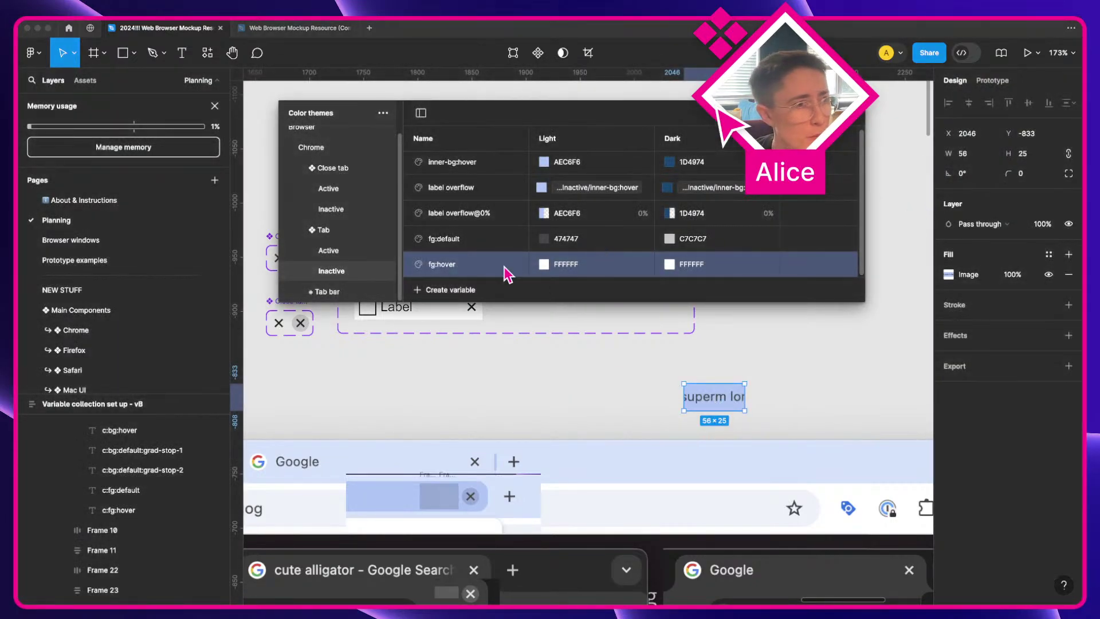
pyautogui.click(542, 273)
pyautogui.click(542, 270)
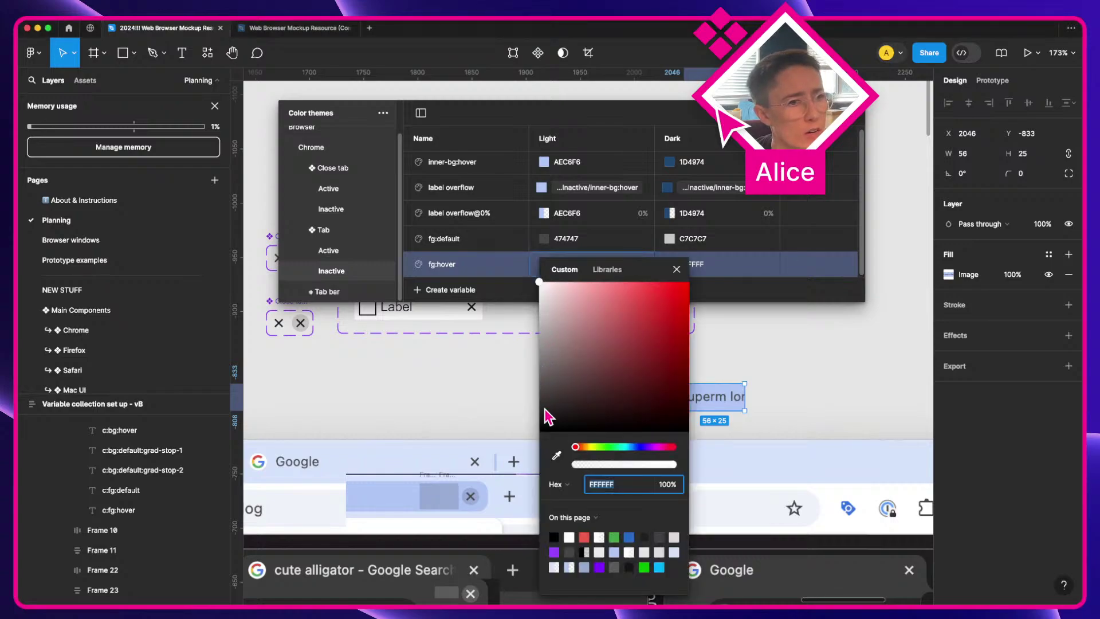
pyautogui.click(556, 457)
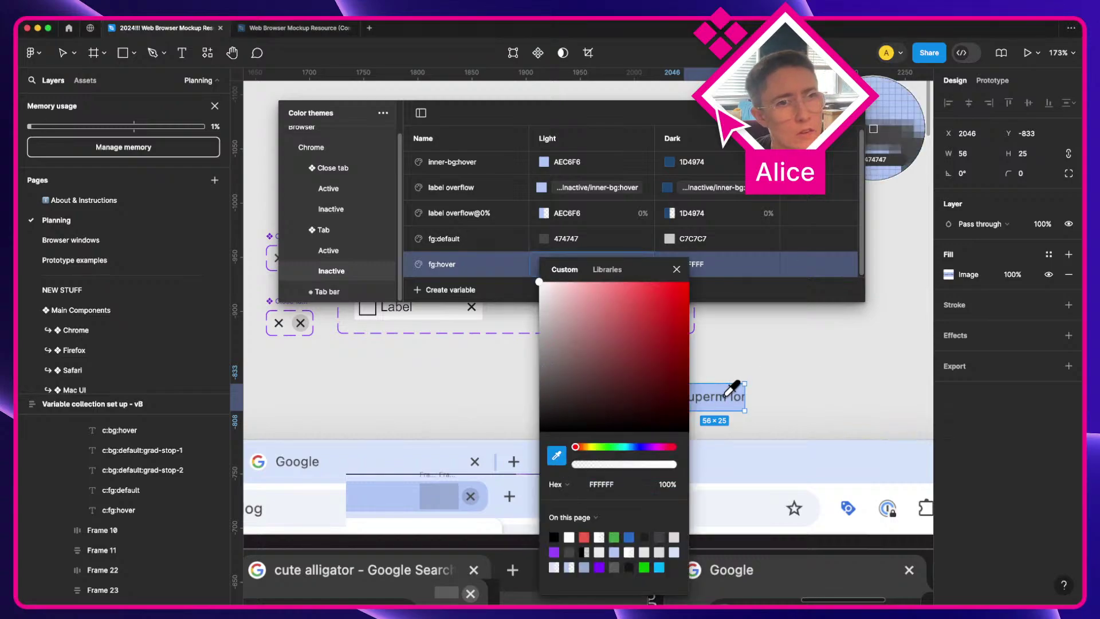
pyautogui.click(725, 396)
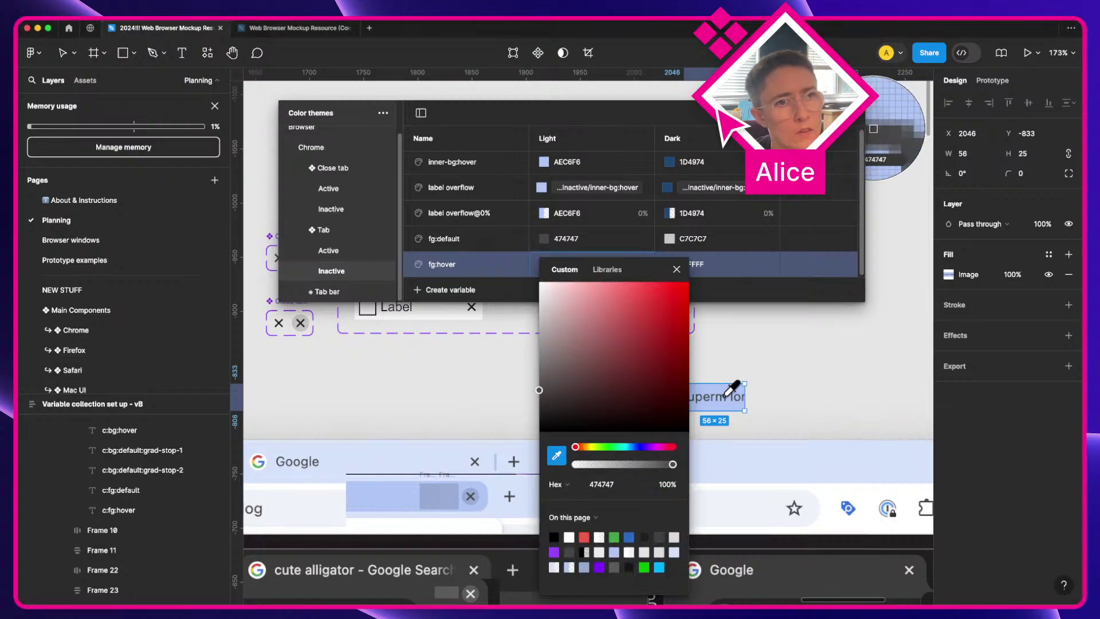
pyautogui.click(677, 270)
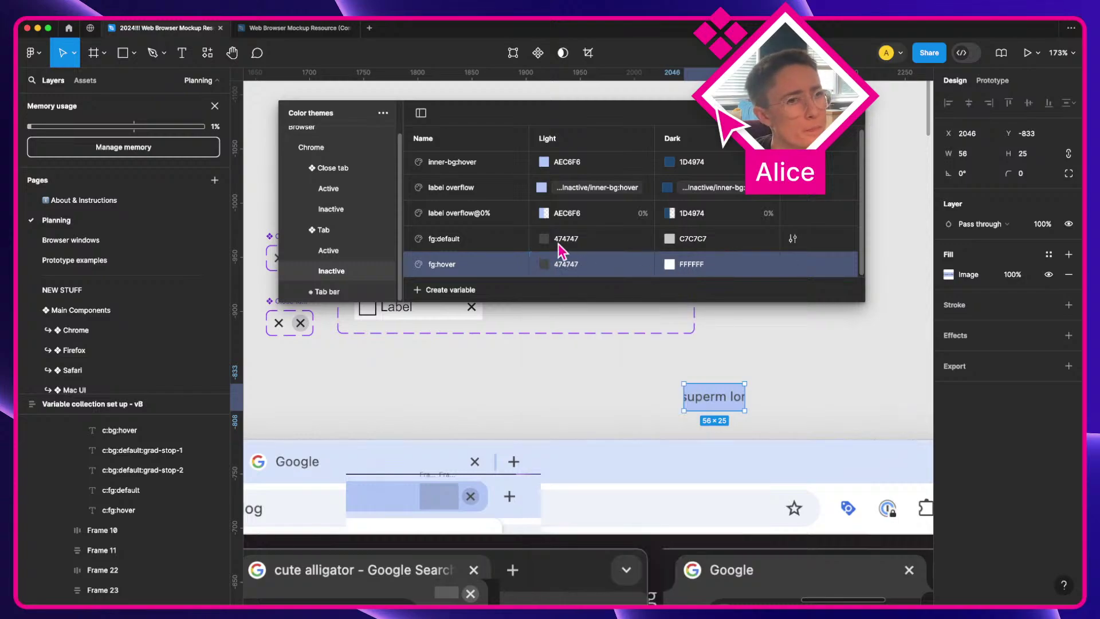
# Step: Sample the mockup's tab text for fg:hover's Dark value, getting C4C5C5
pyautogui.click(669, 264)
pyautogui.hscroll(-5, 427, 491)
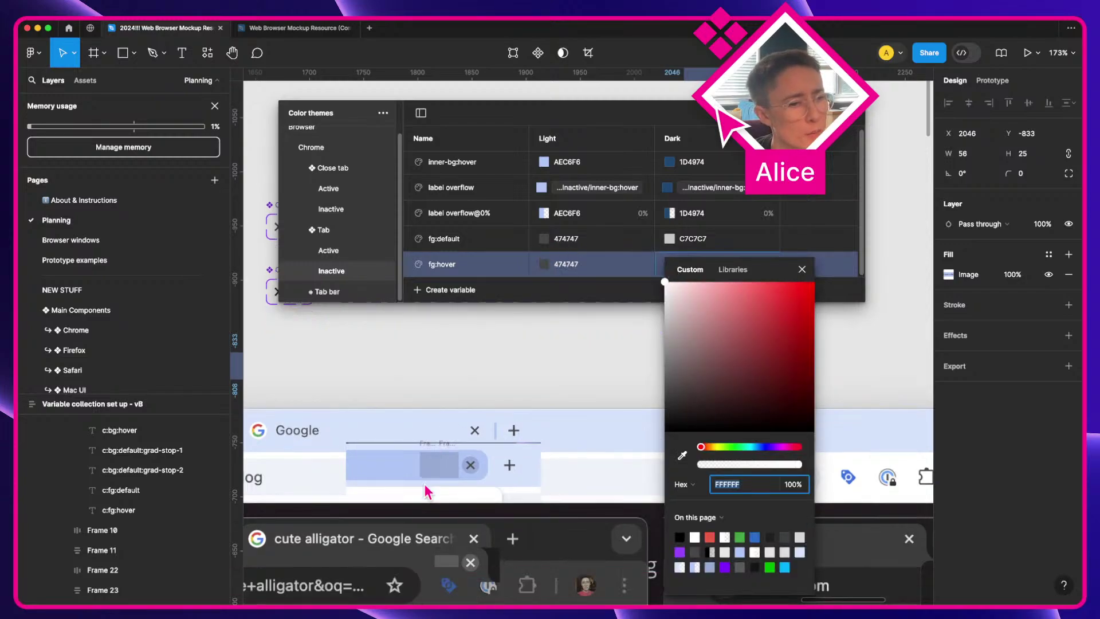
pyautogui.scroll(-4, 427, 492)
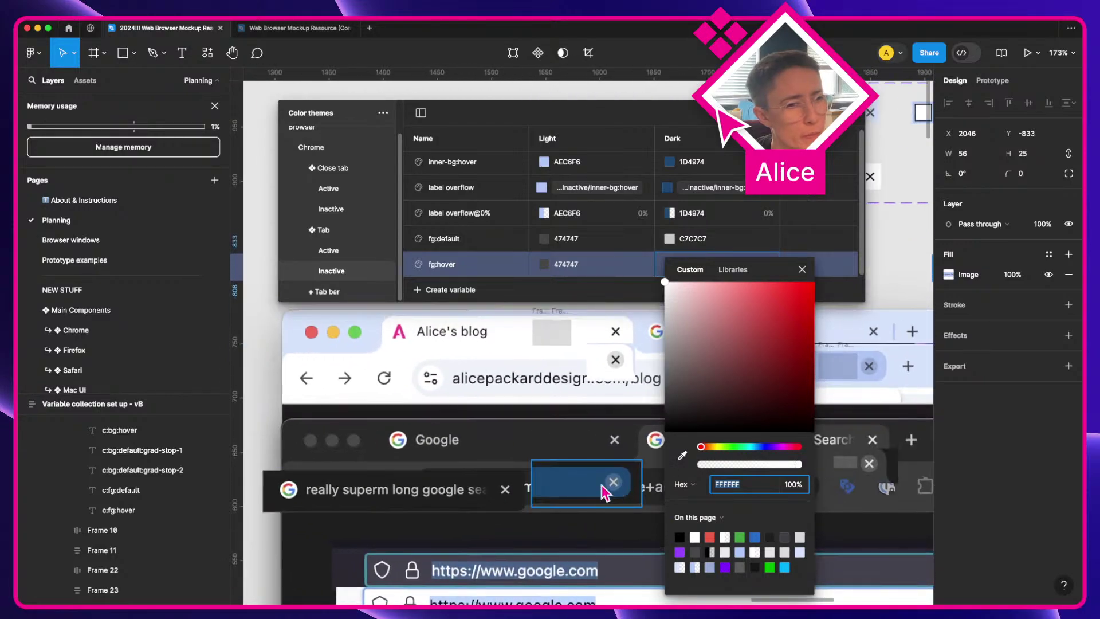
pyautogui.hscroll(4, 604, 492)
pyautogui.hscroll(10, 604, 491)
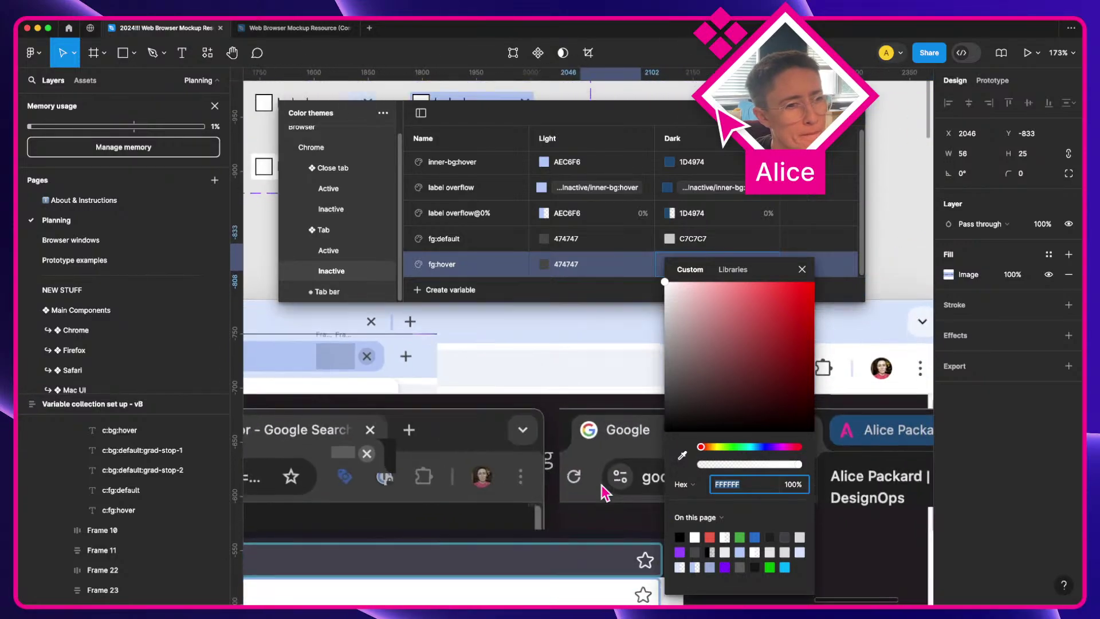
pyautogui.hscroll(3, 604, 491)
pyautogui.click(681, 456)
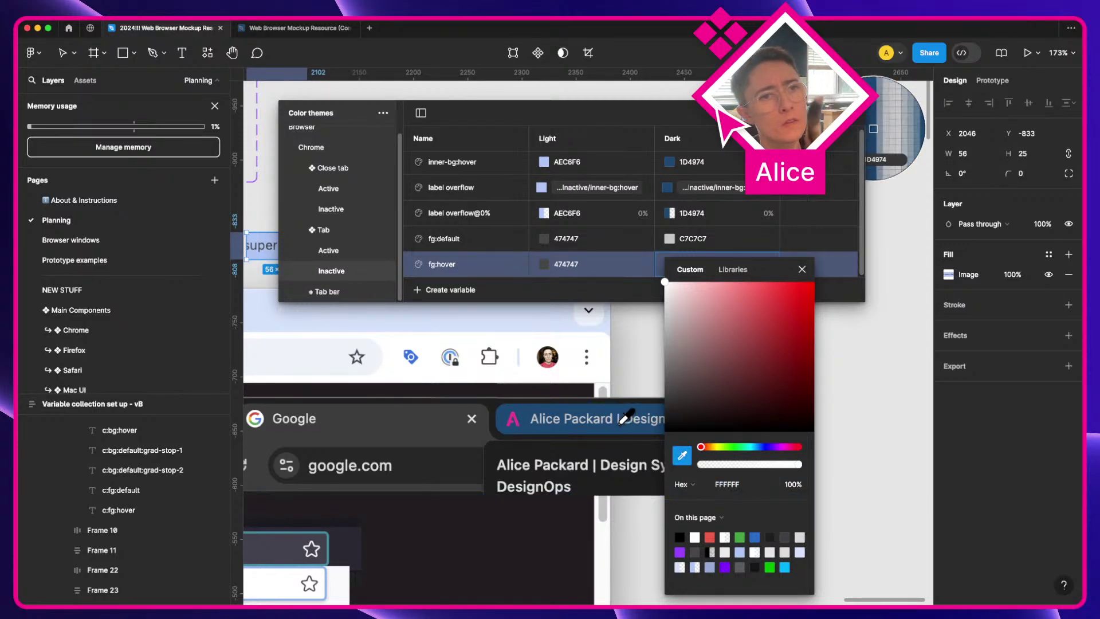
pyautogui.scroll(5, 604, 427)
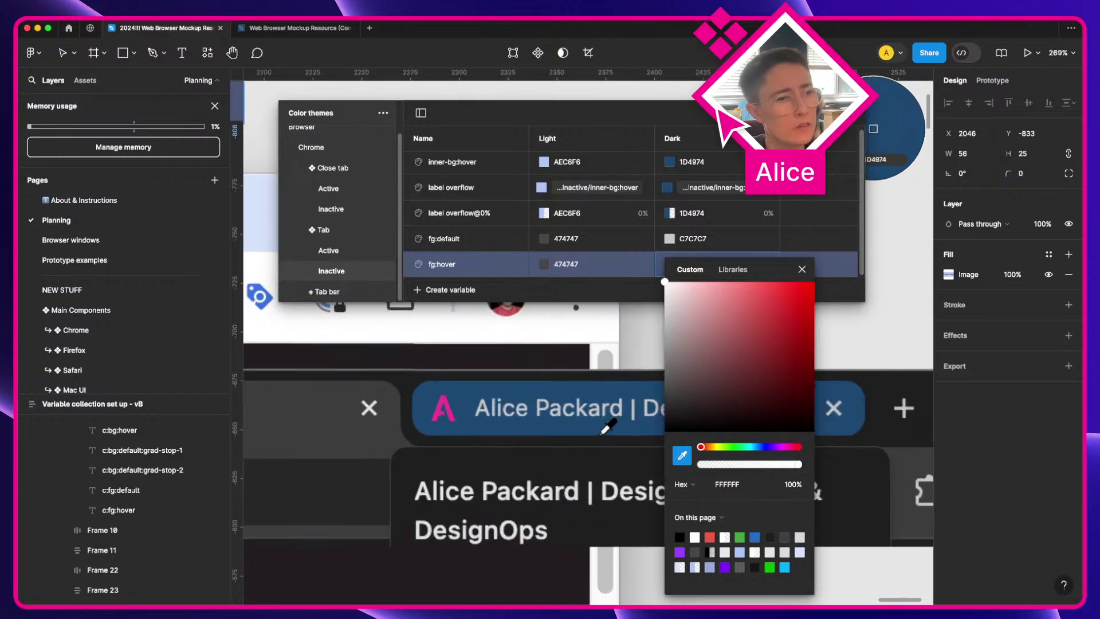
pyautogui.click(601, 405)
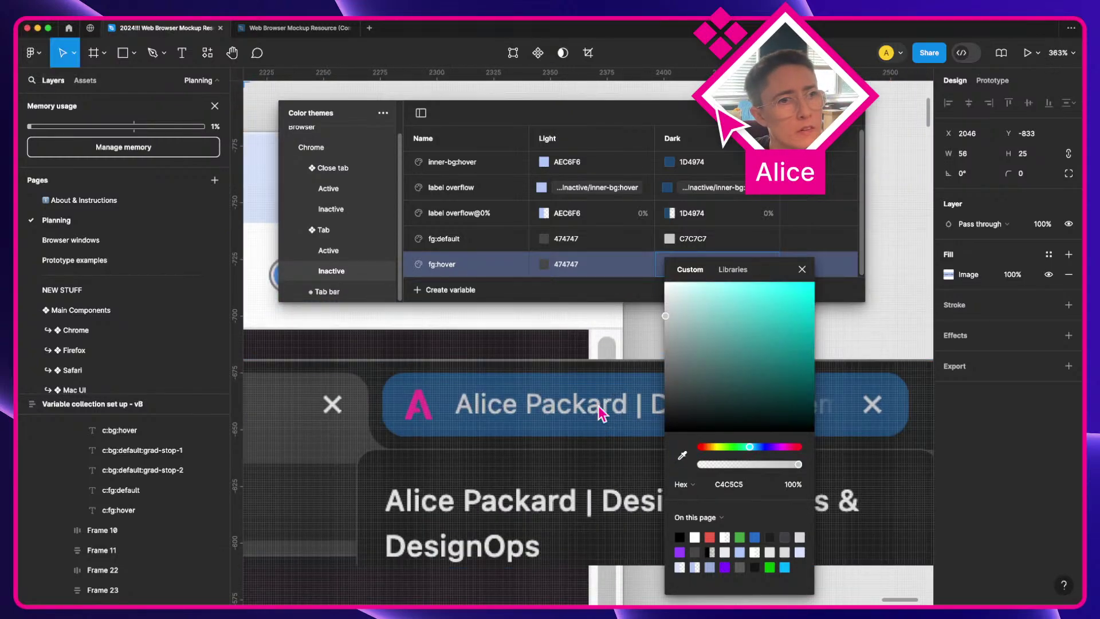
pyautogui.click(802, 269)
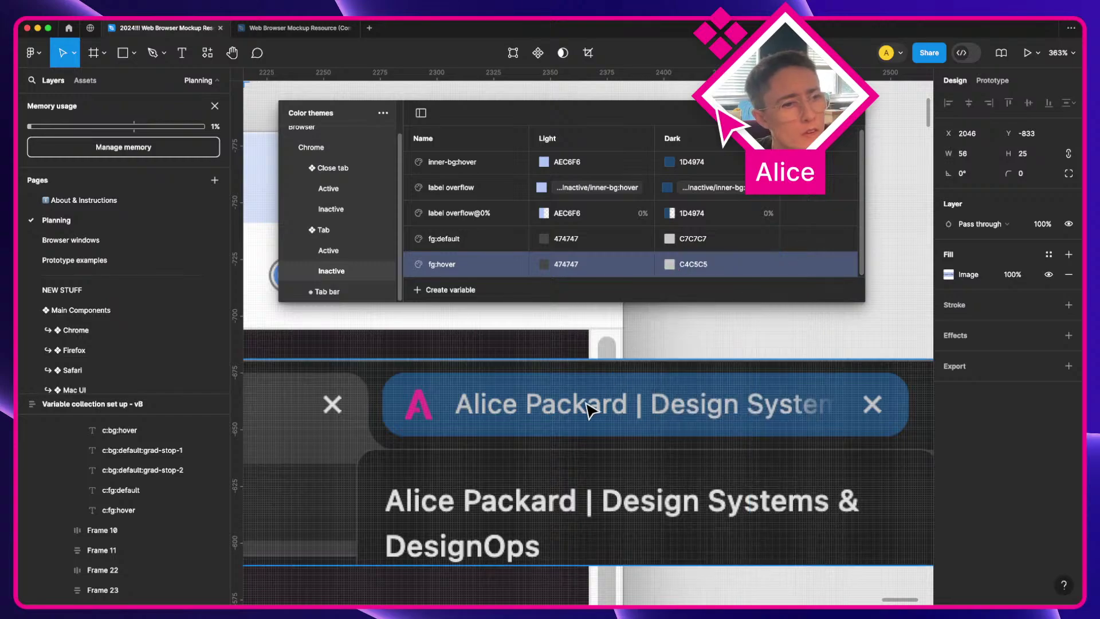
# Step: Resample fg:hover's Dark value from the tab label text to get C7C7C7
pyautogui.scroll(3, 584, 399)
pyautogui.press('a')
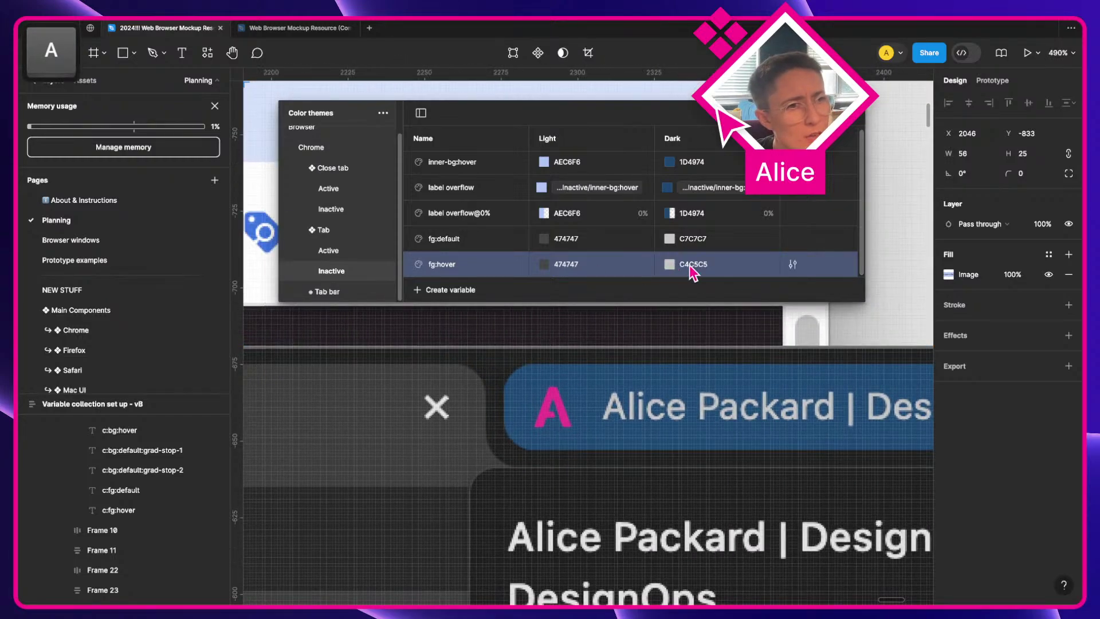
pyautogui.click(669, 264)
pyautogui.click(684, 454)
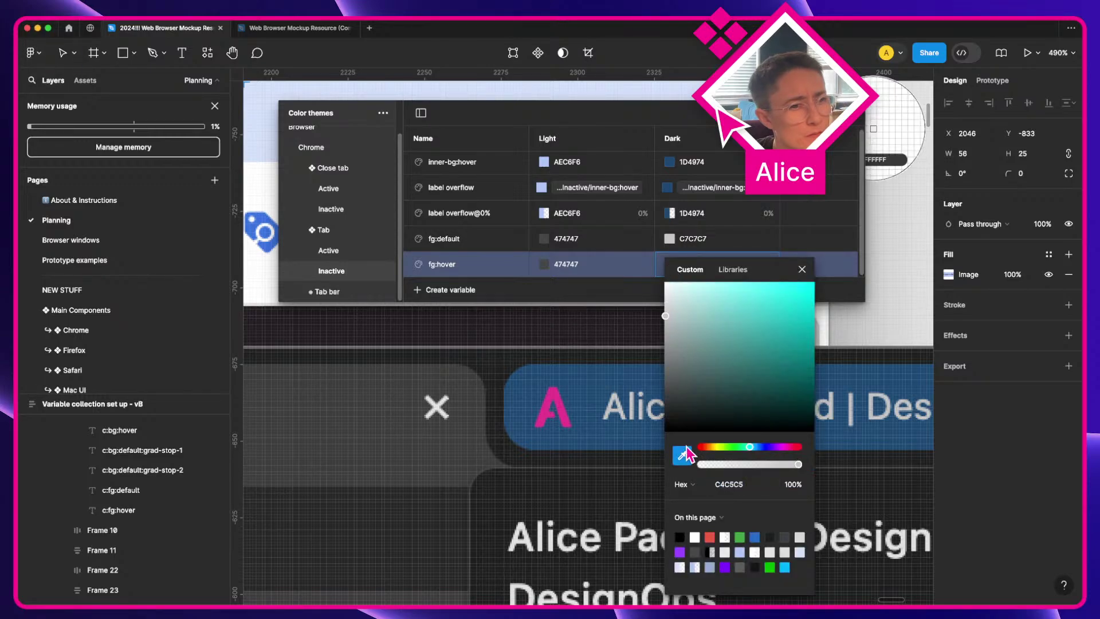
pyautogui.click(623, 410)
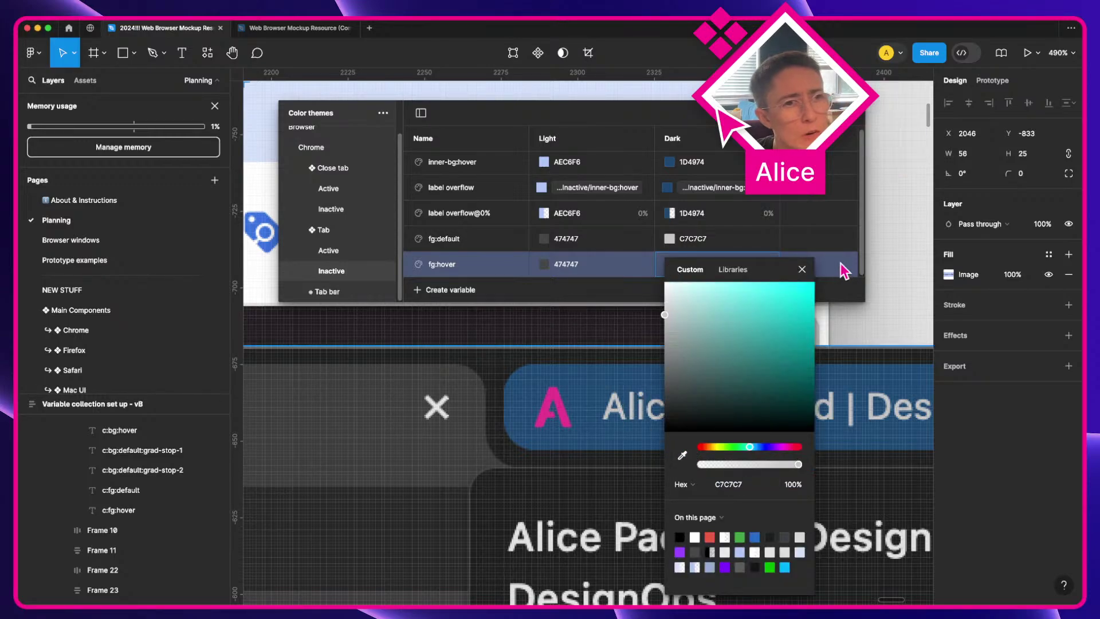
pyautogui.click(804, 272)
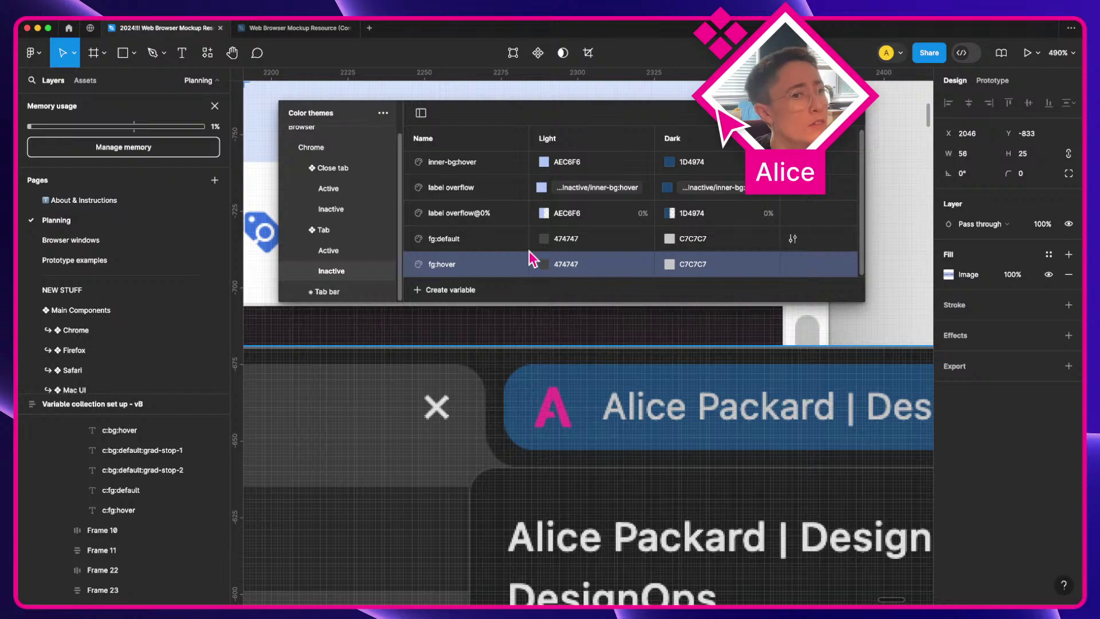
pyautogui.rightClick(507, 262)
# Step: Delete the fg:hover variable and rename Tab Inactive's fg:default variable to fg
pyautogui.click(526, 322)
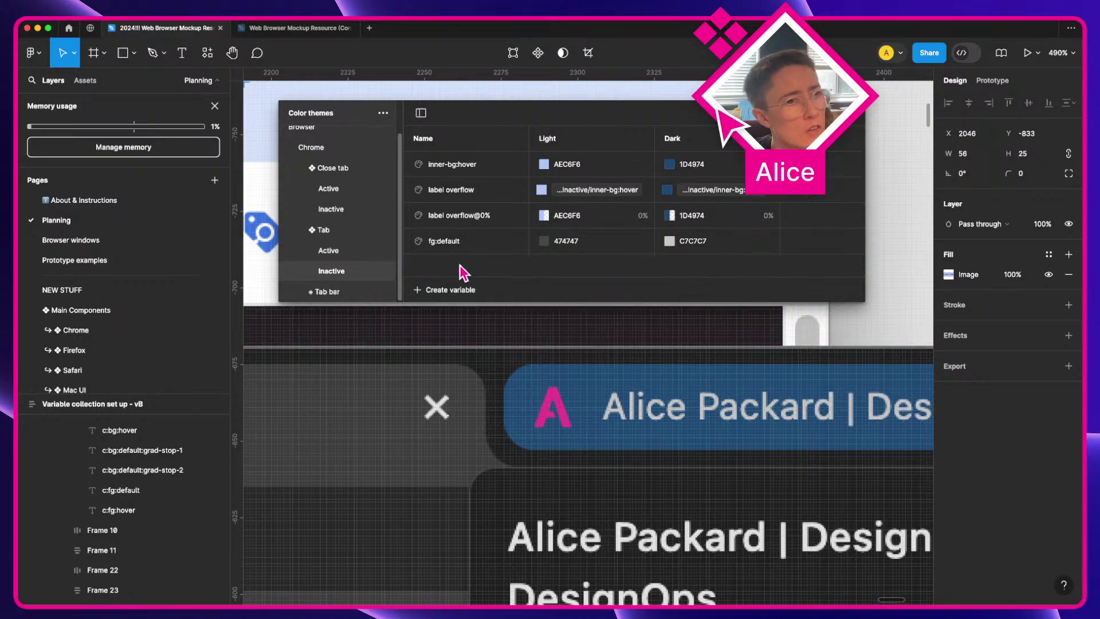
pyautogui.doubleClick(453, 248)
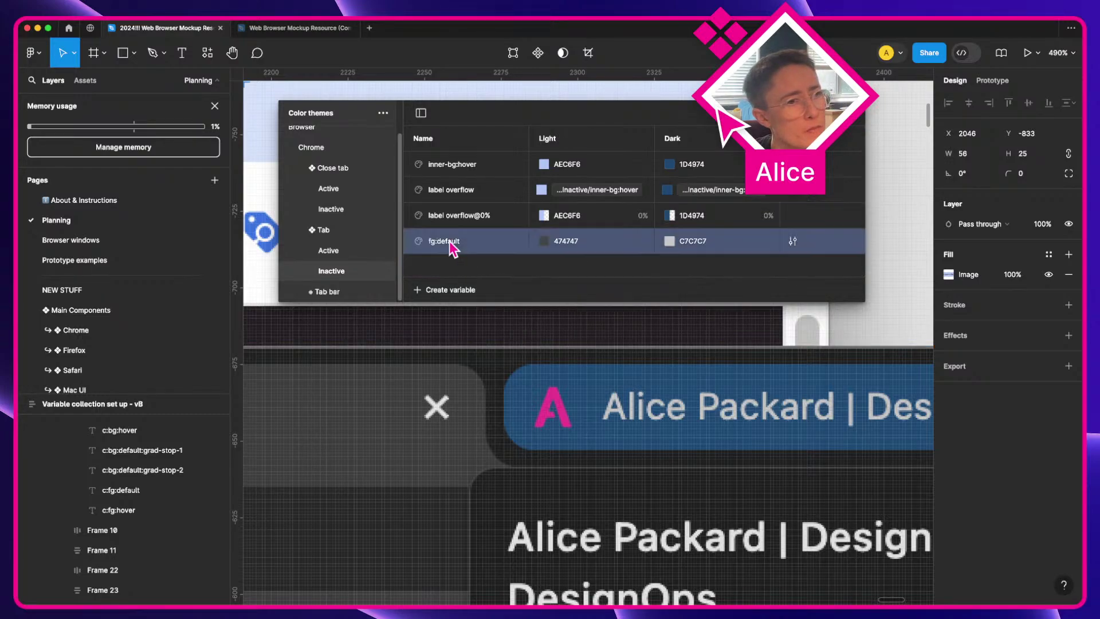
pyautogui.hotkey('shift', 'alt', 'Left')
pyautogui.press('BackSpace')
pyautogui.press('Return')
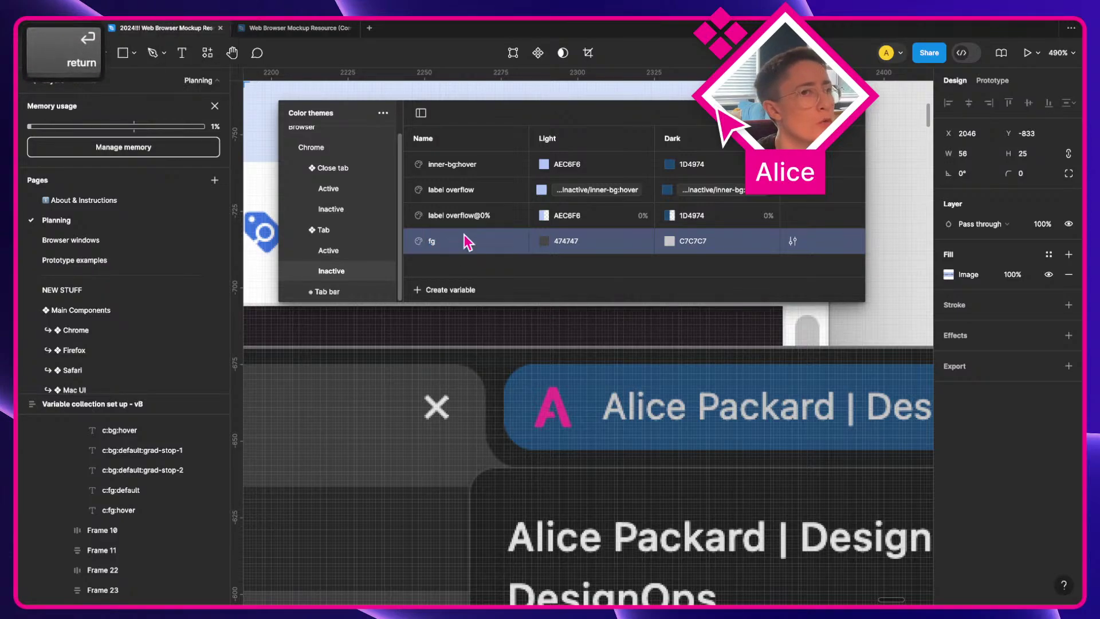
# Step: Rename the Close tab Active fg:default variable to fg and close the variables window
pyautogui.click(323, 175)
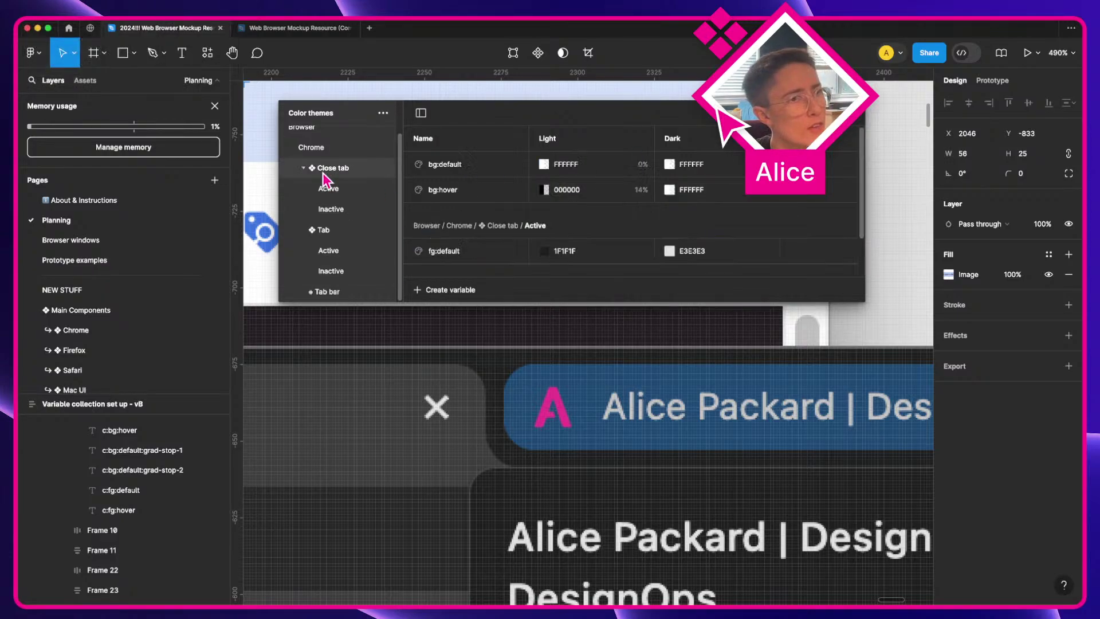
pyautogui.scroll(-1, 448, 241)
pyautogui.doubleClick(452, 236)
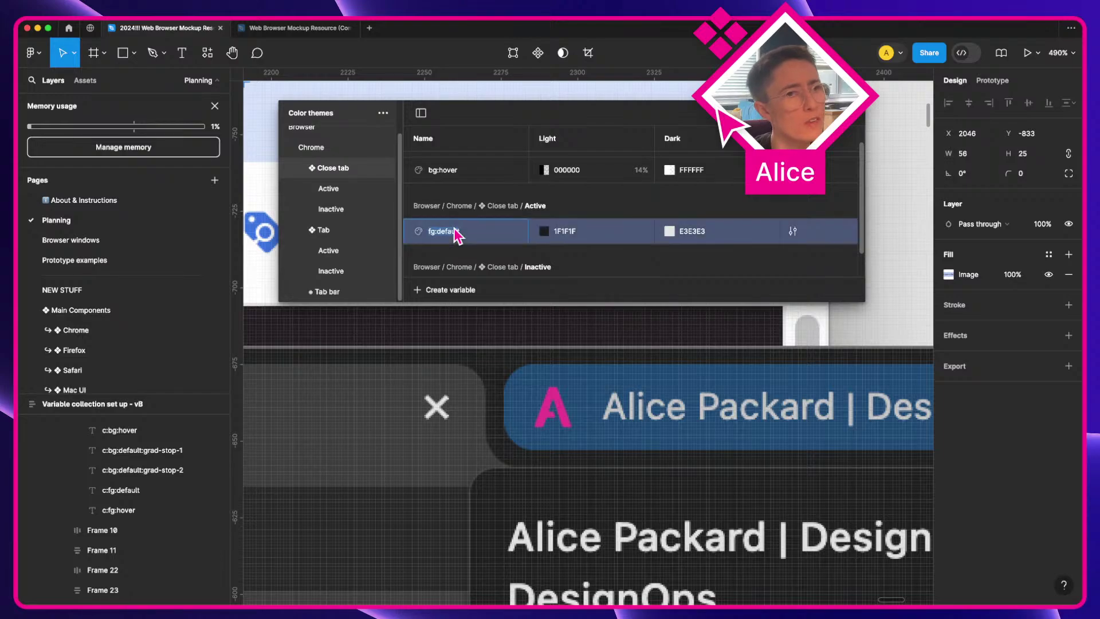
pyautogui.hotkey('shift', 'alt', 'Left')
pyautogui.press('BackSpace')
pyautogui.press('Return')
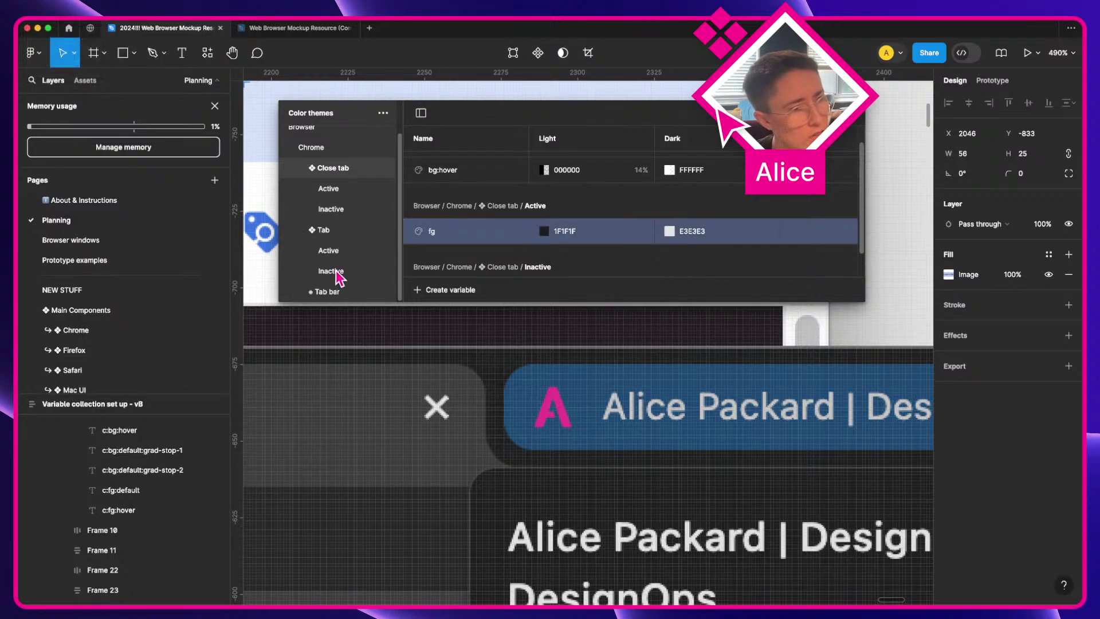
pyautogui.press('Escape')
pyautogui.scroll(-5, 691, 306)
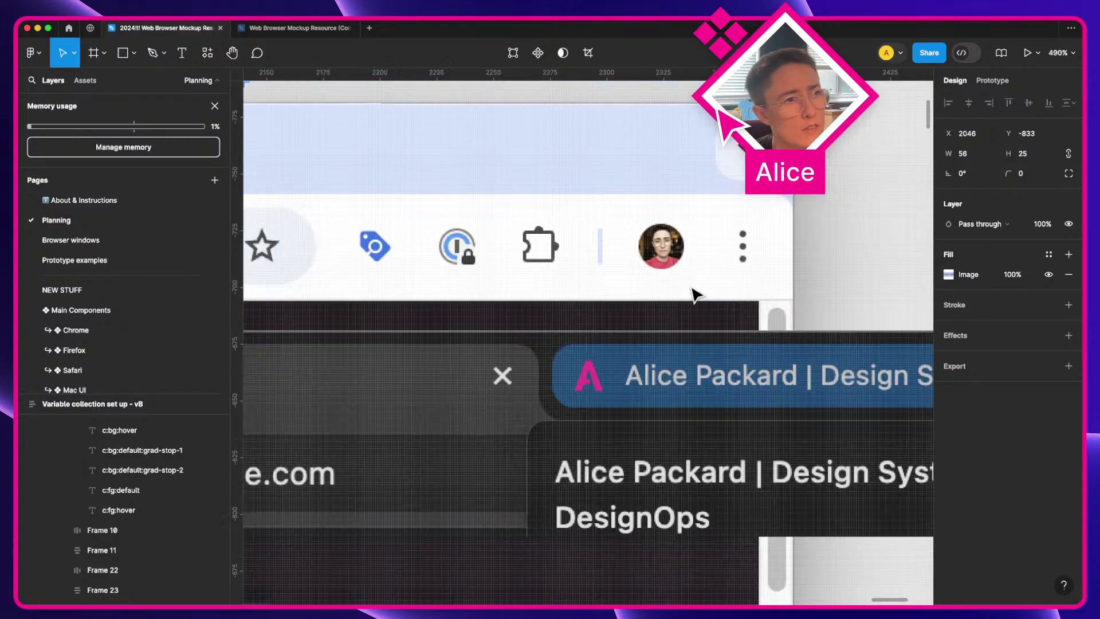
# Step: Apply the Tab/Inactive fg colour to the first tab's Label text fill
pyautogui.scroll(-3, 294, 327)
pyautogui.scroll(4, 304, 356)
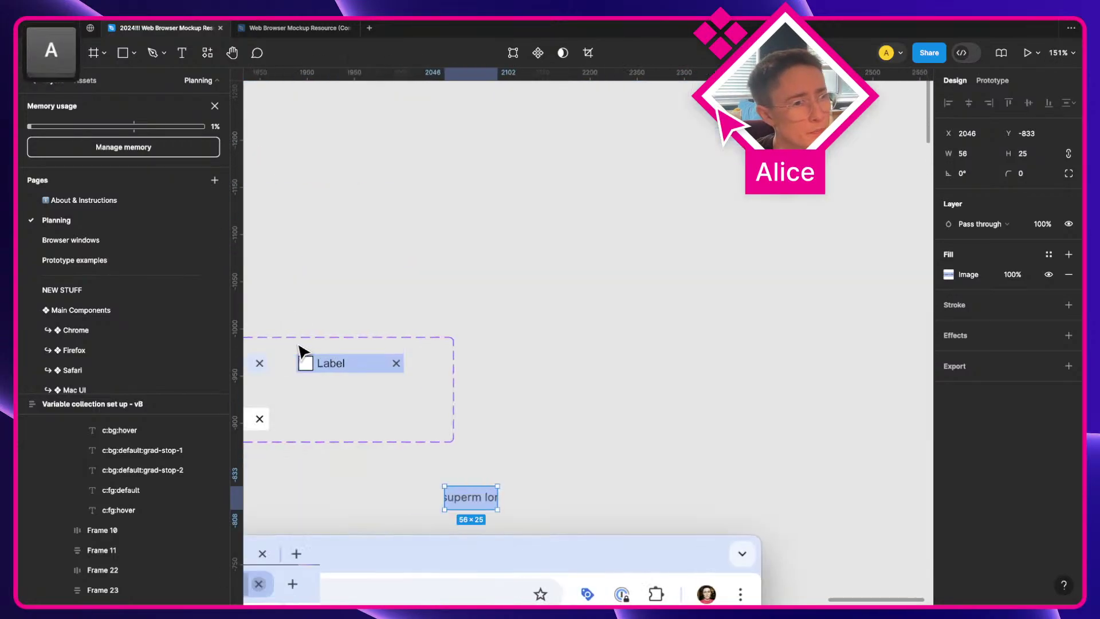
pyautogui.scroll(3, 363, 314)
pyautogui.keyDown('super'); pyautogui.click(362, 314); pyautogui.keyUp('super')
pyautogui.scroll(4, 361, 297)
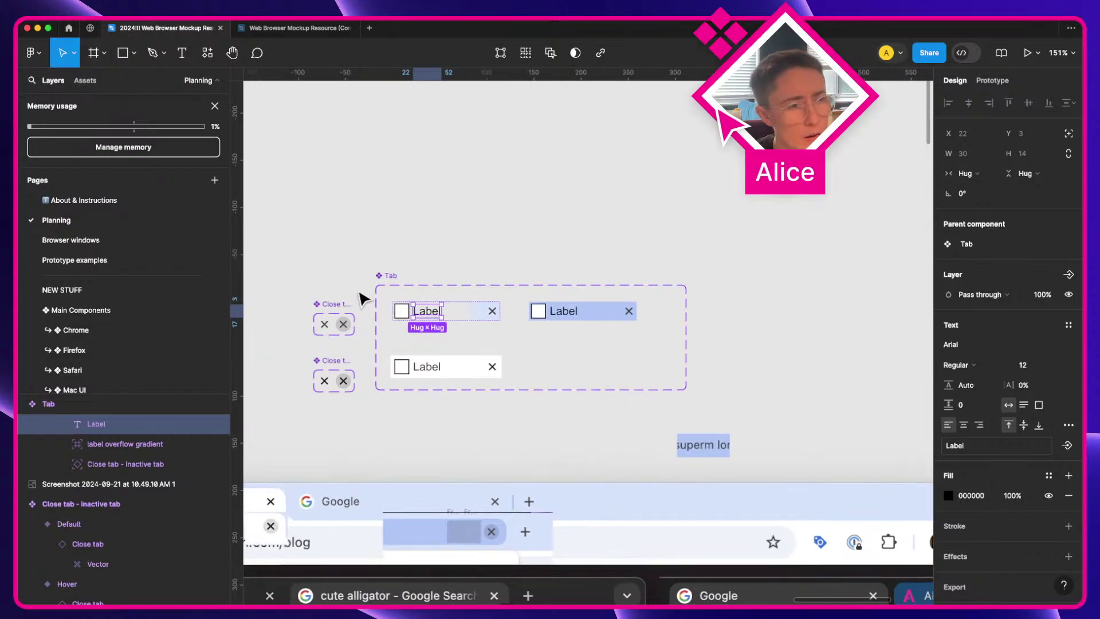
pyautogui.press('a')
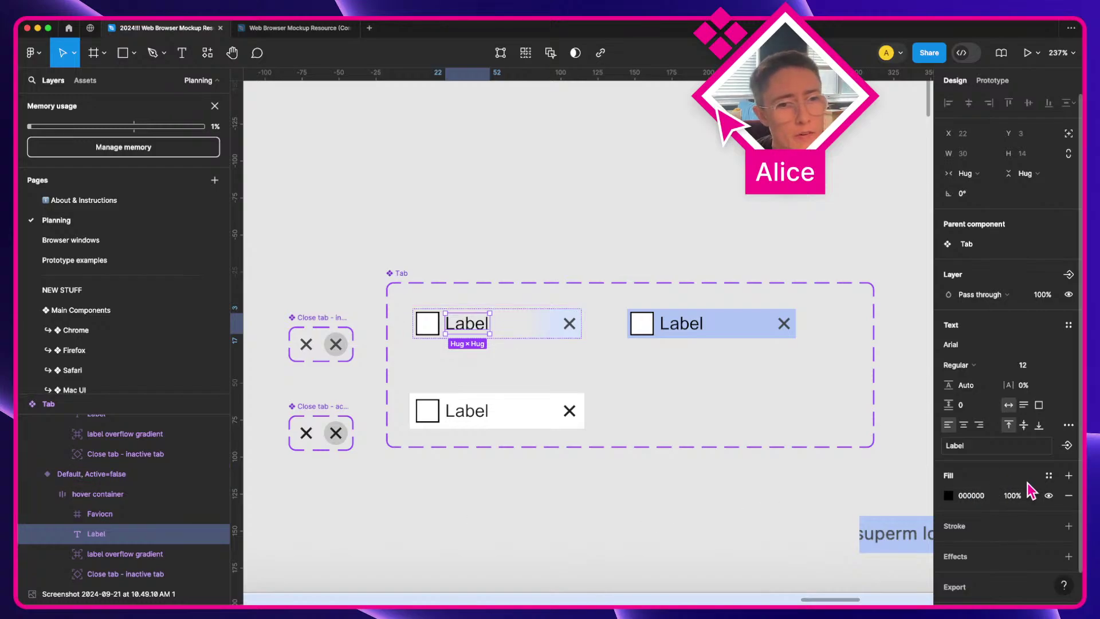
pyautogui.click(1048, 474)
pyautogui.scroll(-1, 859, 527)
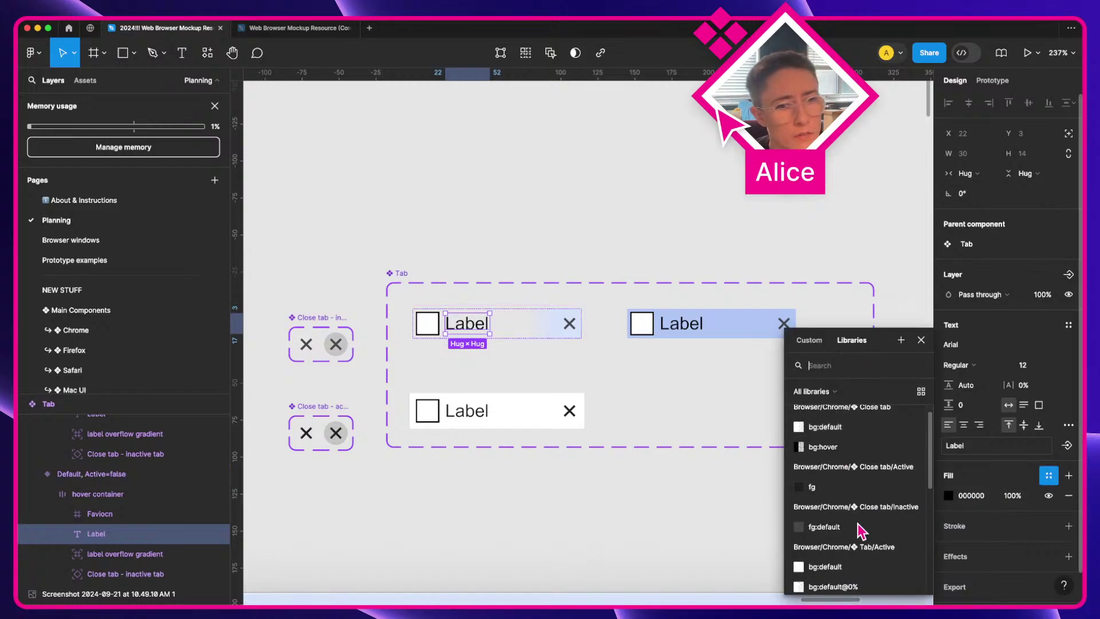
pyautogui.scroll(-1, 853, 527)
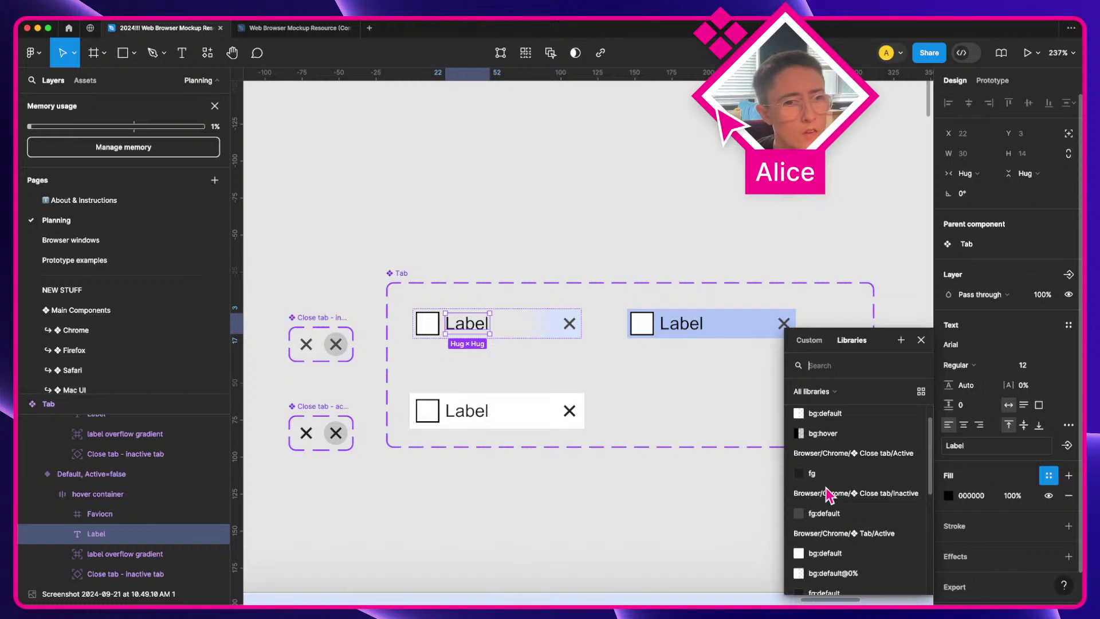
pyautogui.scroll(-2, 838, 515)
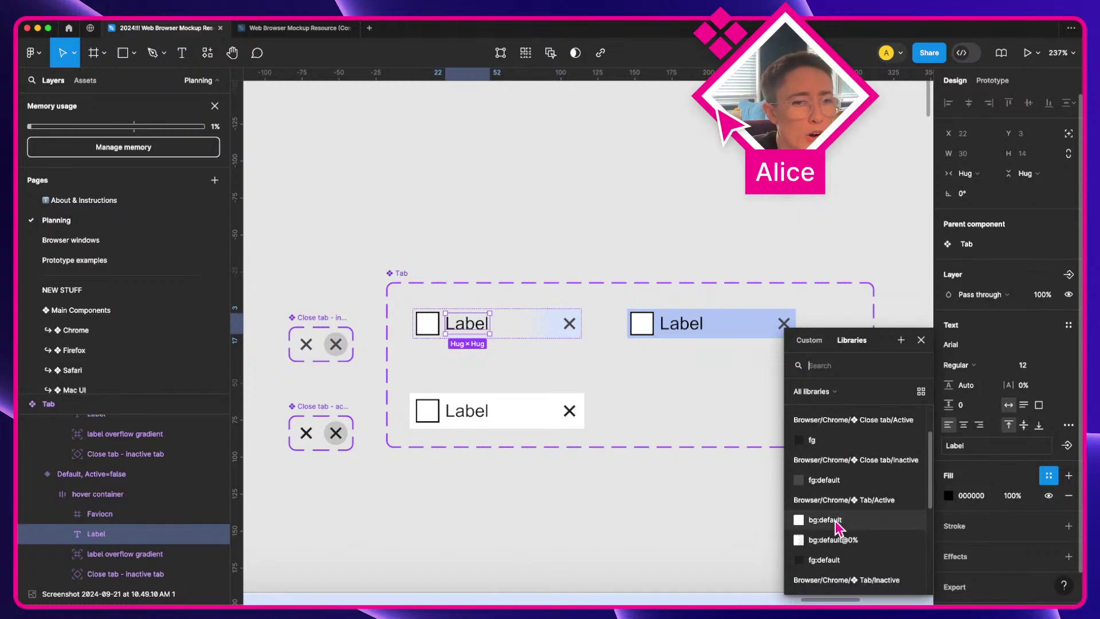
pyautogui.scroll(-5, 837, 522)
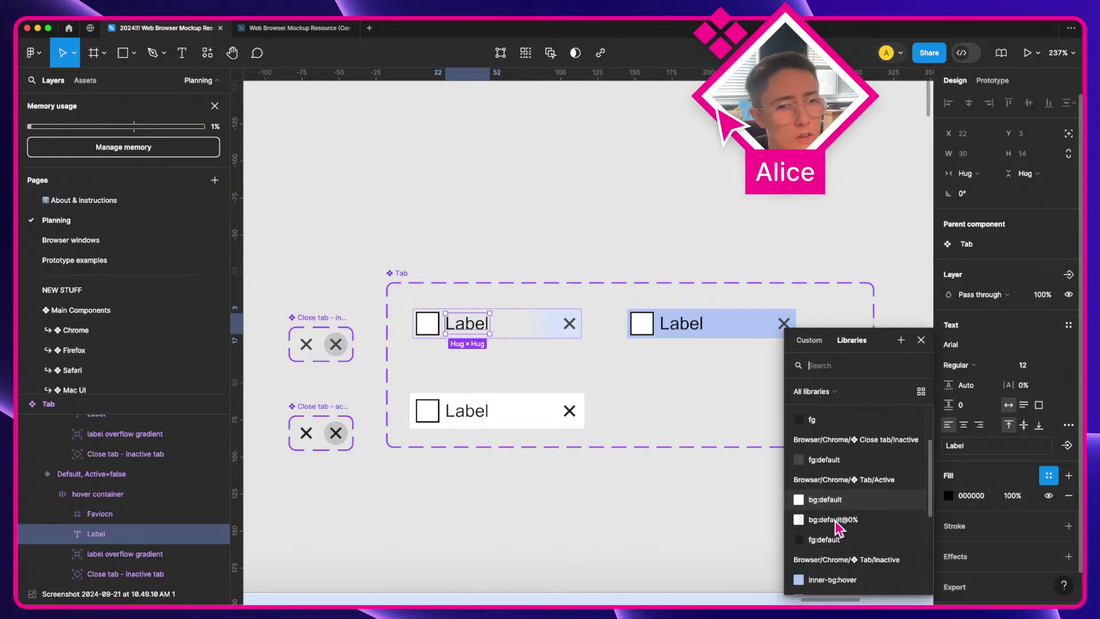
pyautogui.scroll(-2, 836, 523)
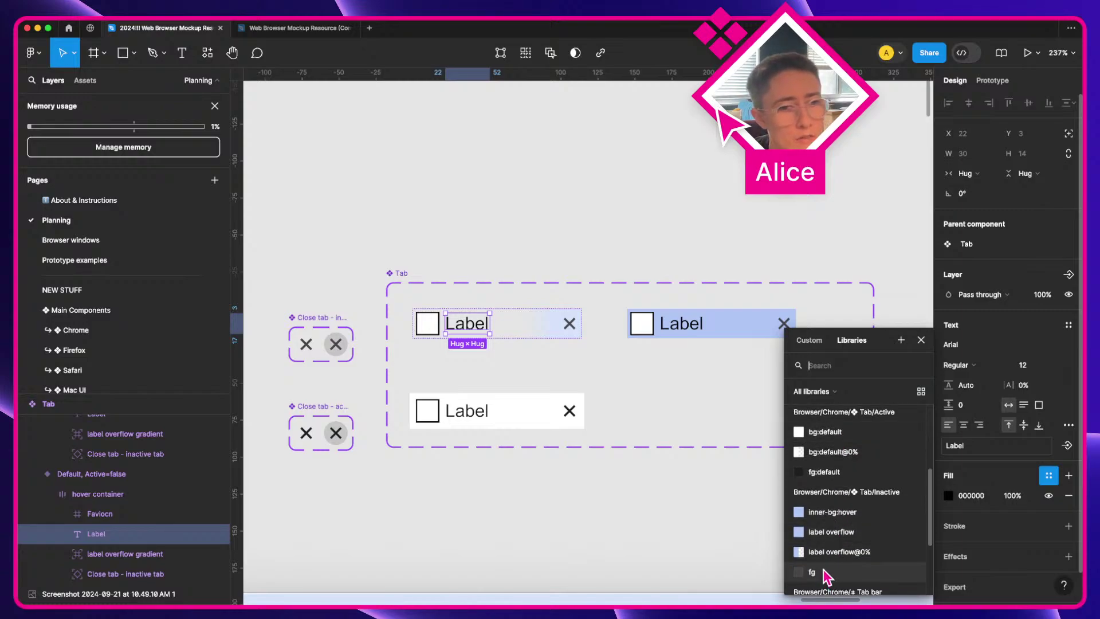
pyautogui.click(830, 570)
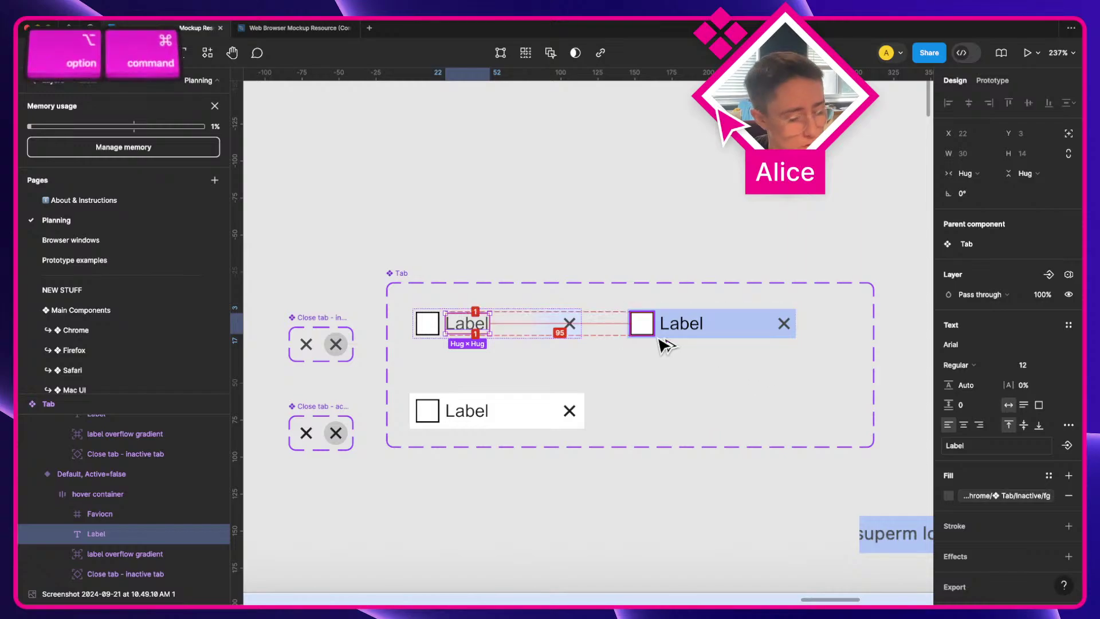
# Step: Copy that label styling and paste it onto the second and bottom tabs' Label text
pyautogui.press('alt+super+c')
pyautogui.keyDown('super'); pyautogui.click(676, 325); pyautogui.keyUp('super')
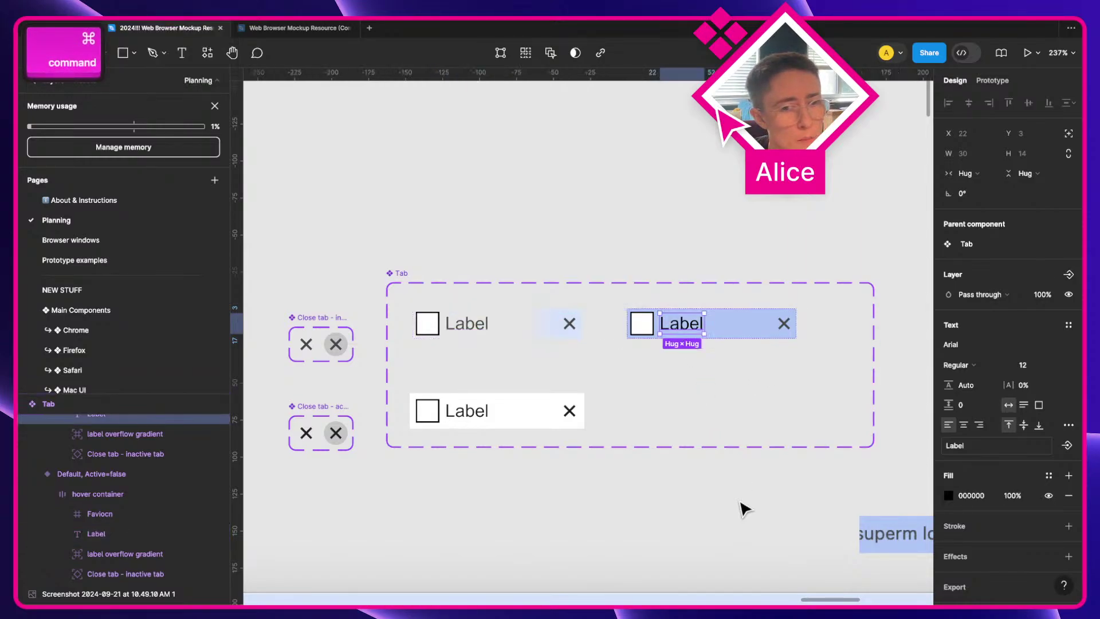
pyautogui.press('super+v')
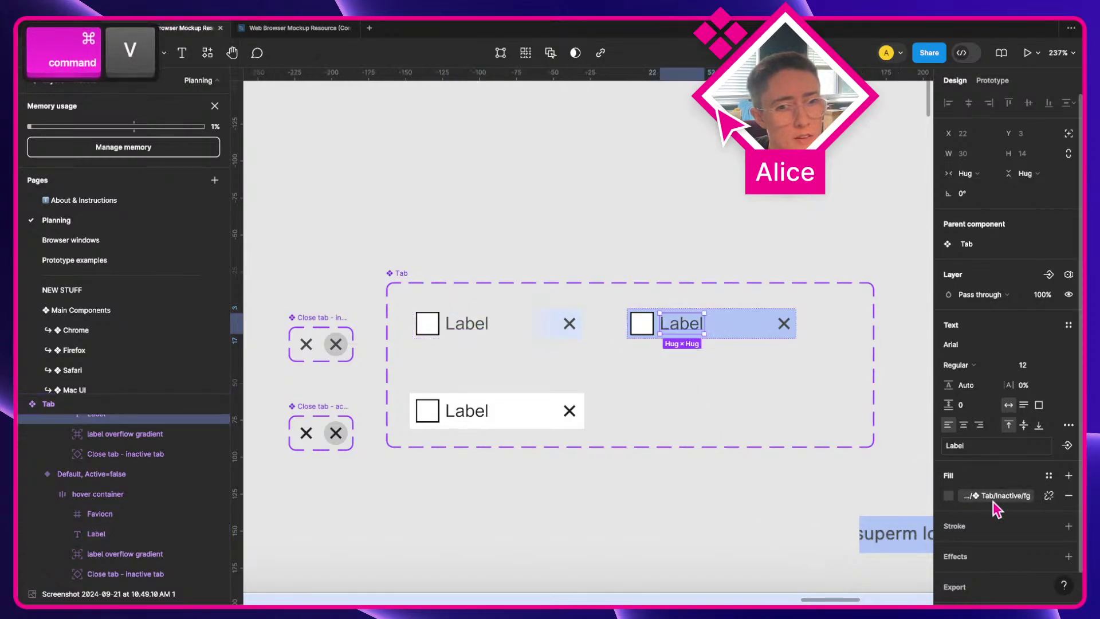
pyautogui.keyDown('super'); pyautogui.click(473, 423); pyautogui.keyUp('super')
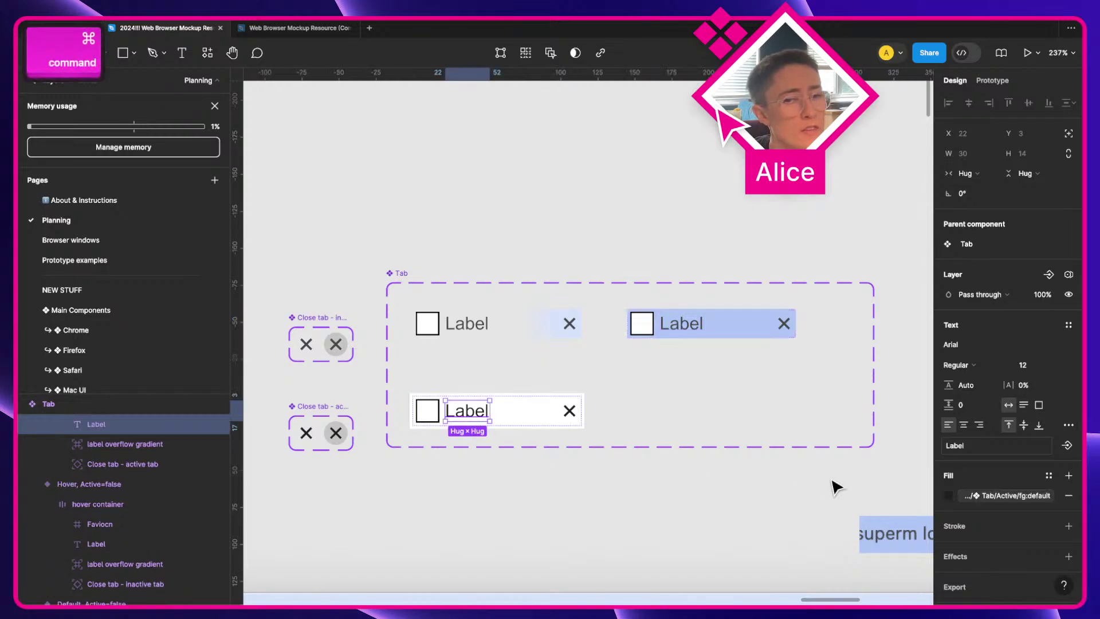
pyautogui.press('super+v')
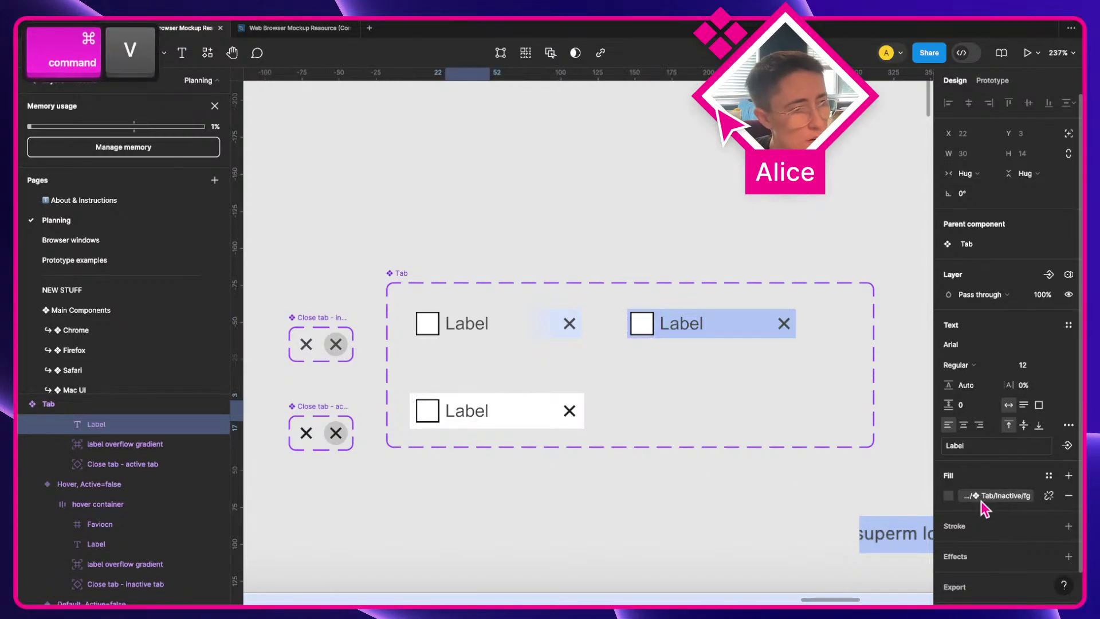
# Step: Bind the bottom tab's label fill to Browser/Chrome/Tab/Active fg:default, then deselect
pyautogui.click(986, 508)
pyautogui.scroll(-2, 882, 552)
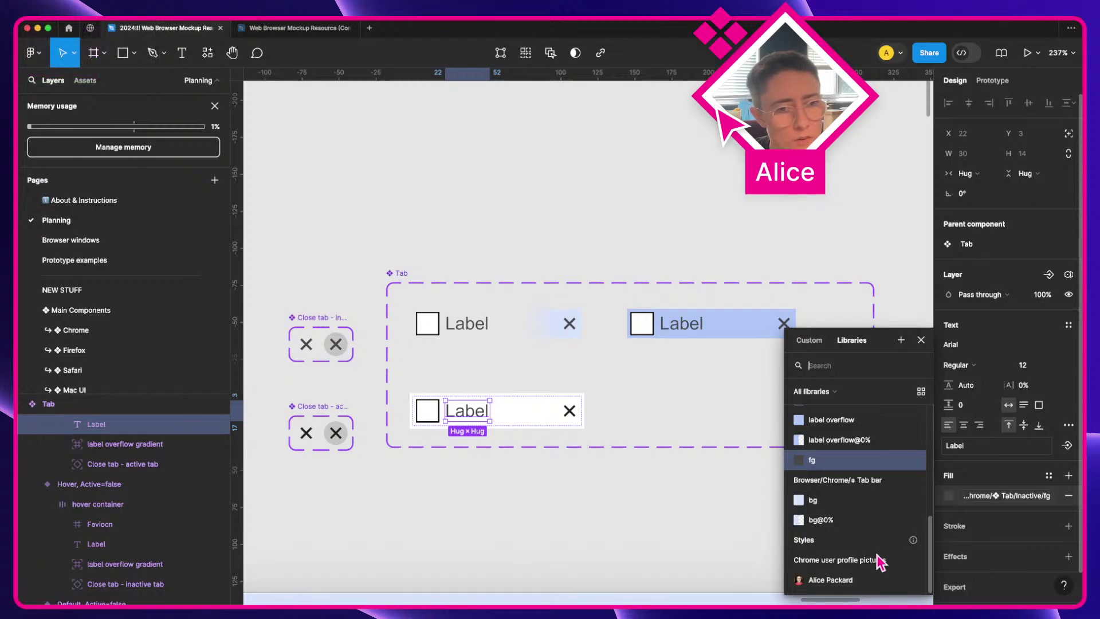
pyautogui.scroll(2, 881, 555)
pyautogui.scroll(4, 880, 563)
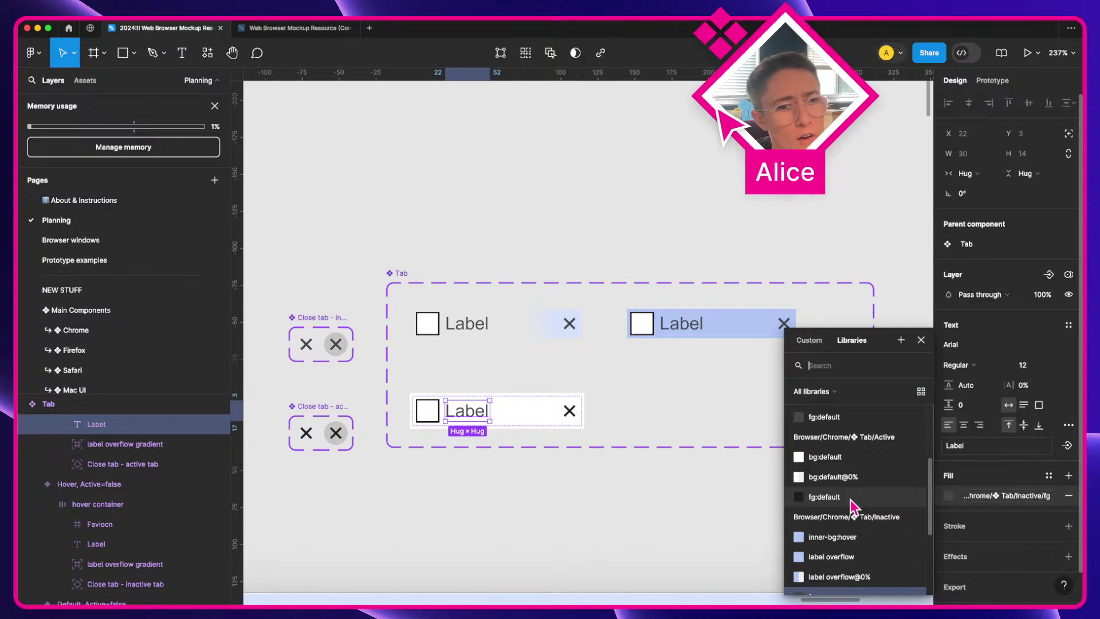
pyautogui.click(825, 497)
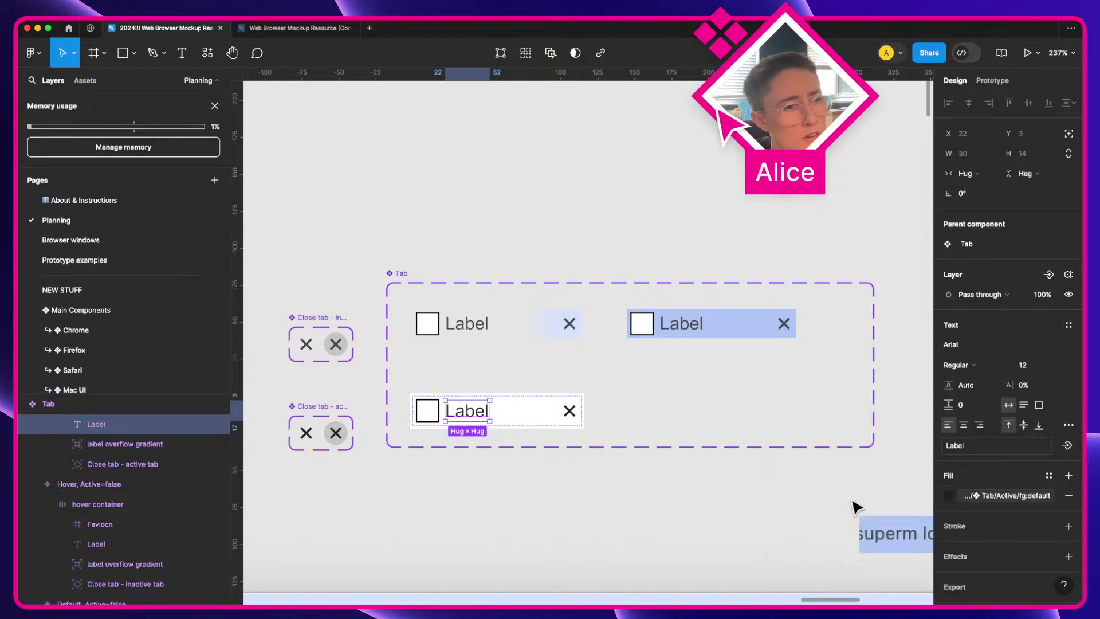
pyautogui.click(755, 498)
# Step: In Local variables under Tab > Active, rename fg:default to fg, then close the window
pyautogui.click(1069, 160)
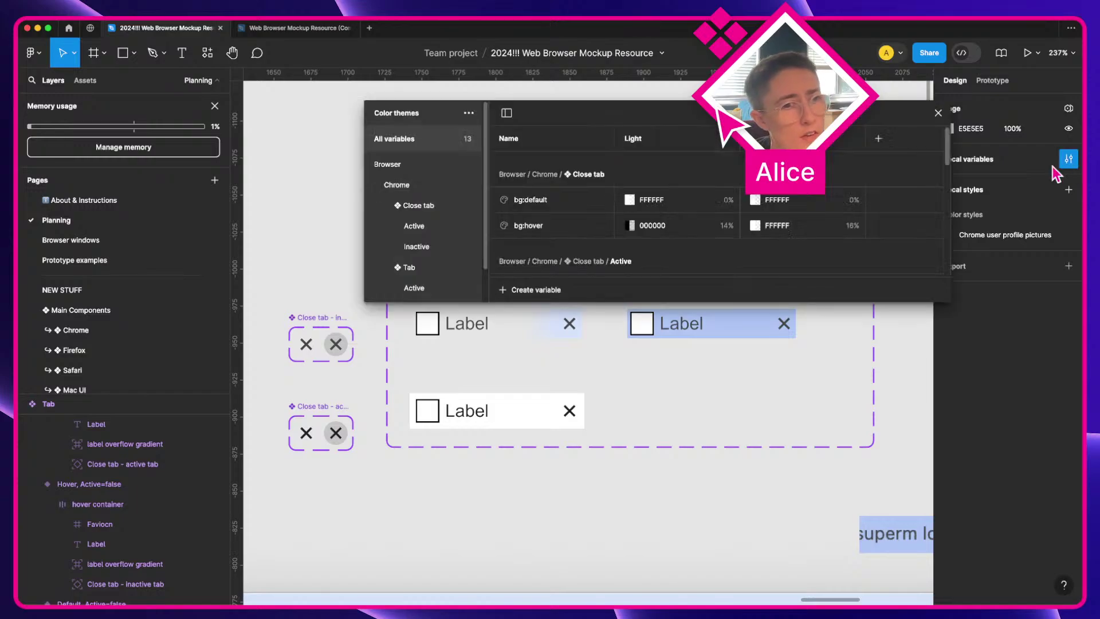
pyautogui.scroll(-2, 447, 252)
pyautogui.click(427, 242)
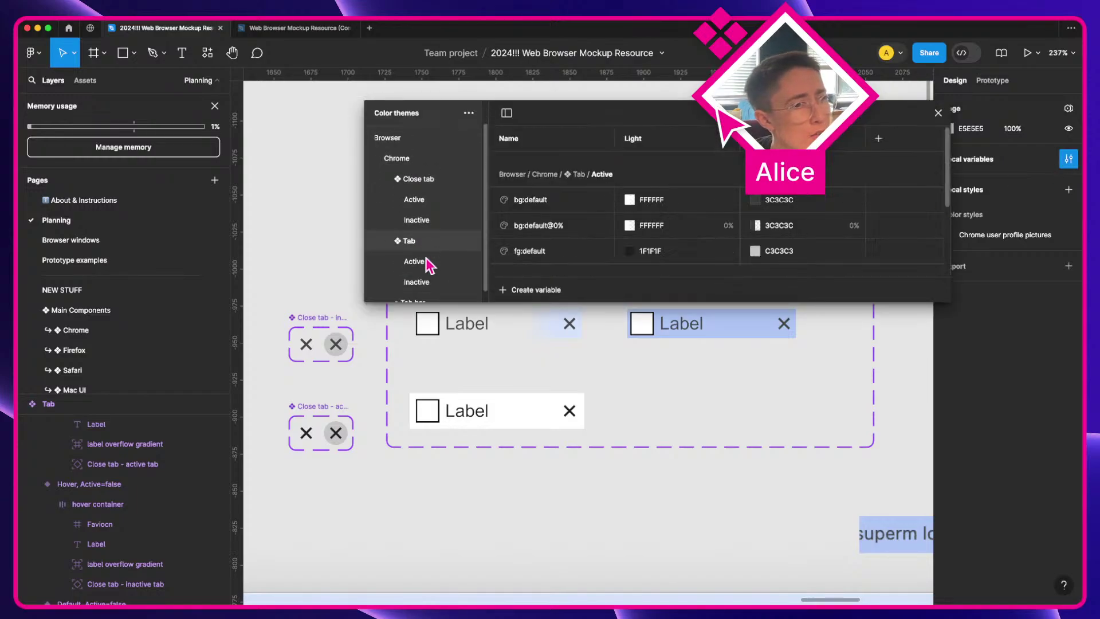
pyautogui.click(427, 261)
pyautogui.doubleClick(530, 216)
pyautogui.hotkey('shift', 'alt', 'Left')
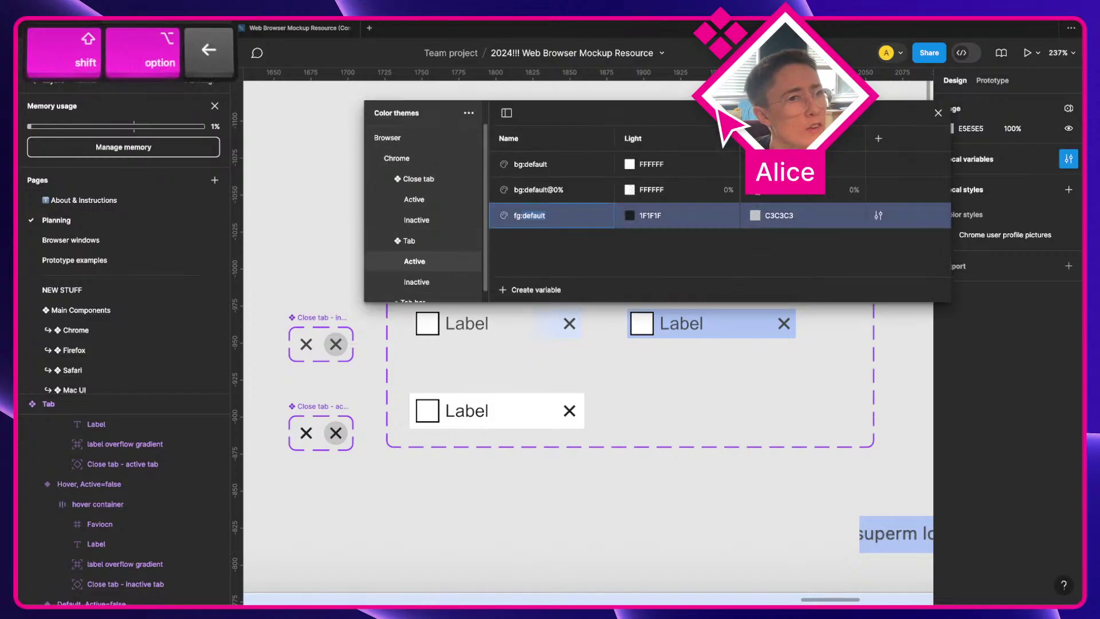
pyautogui.press('BackSpace')
pyautogui.press('Return')
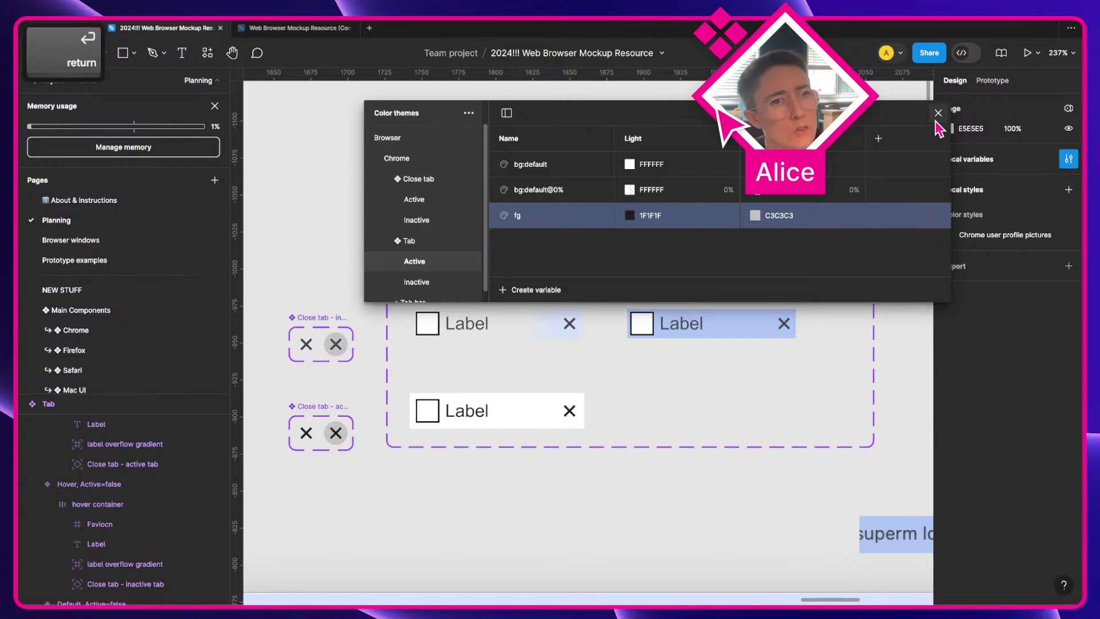
pyautogui.click(937, 113)
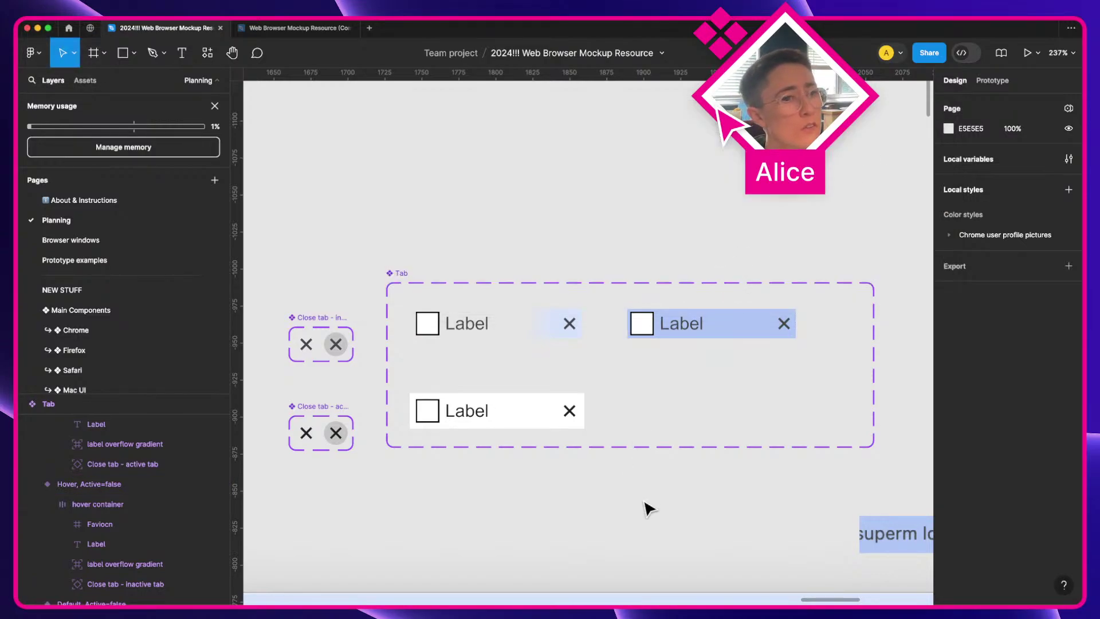
# Step: Duplicate the tab twice side by side, wrapping each copy and then both in auto-layout frames
pyautogui.hscroll(4, 572, 506)
pyautogui.hscroll(-2, 466, 322)
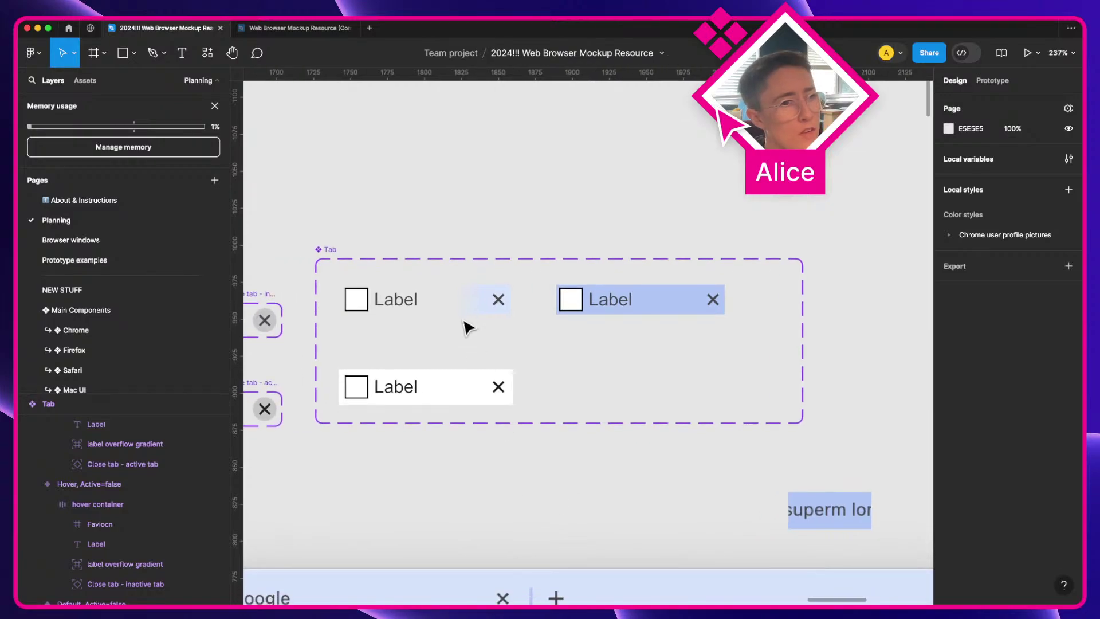
pyautogui.click(461, 315)
pyautogui.press('alt')
pyautogui.moveTo(438, 309); pyautogui.dragTo(607, 181)
pyautogui.hotkey('shift', 'a')
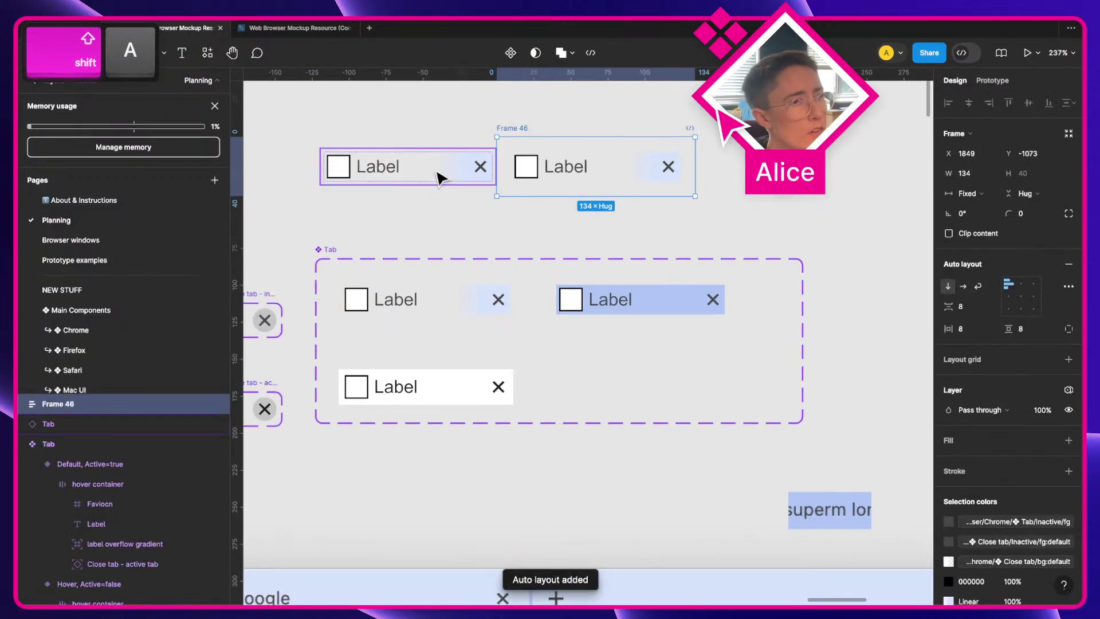
pyautogui.click(442, 177)
pyautogui.hotkey('shift', 'a')
pyautogui.keyDown('shift'); pyautogui.click(522, 133); pyautogui.keyUp('shift')
pyautogui.hotkey('shift', 'a')
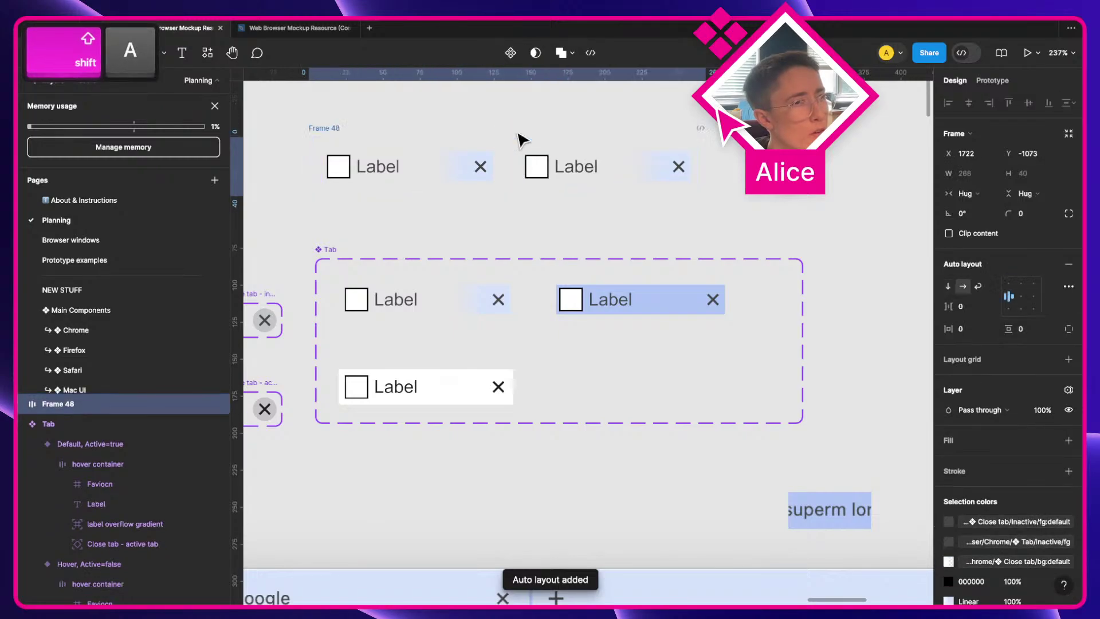
# Step: Fill Frame 46 black (000000) and Frame 47 white (FFFFFF)
pyautogui.click(678, 180)
pyautogui.click(961, 450)
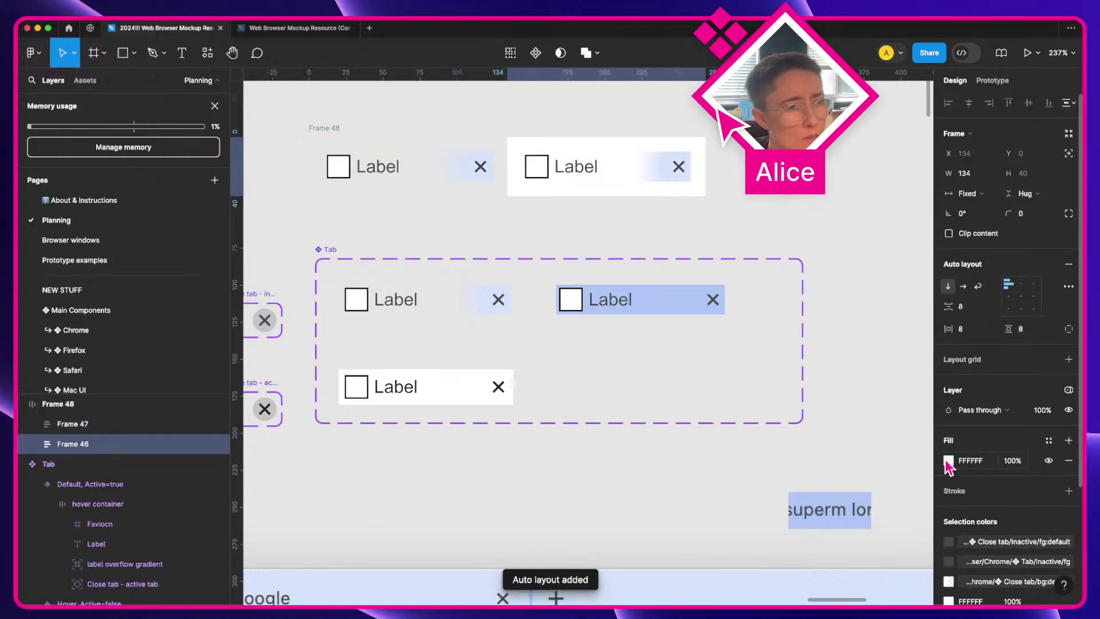
pyautogui.click(949, 461)
pyautogui.moveTo(859, 417); pyautogui.dragTo(676, 516)
pyautogui.click(411, 173)
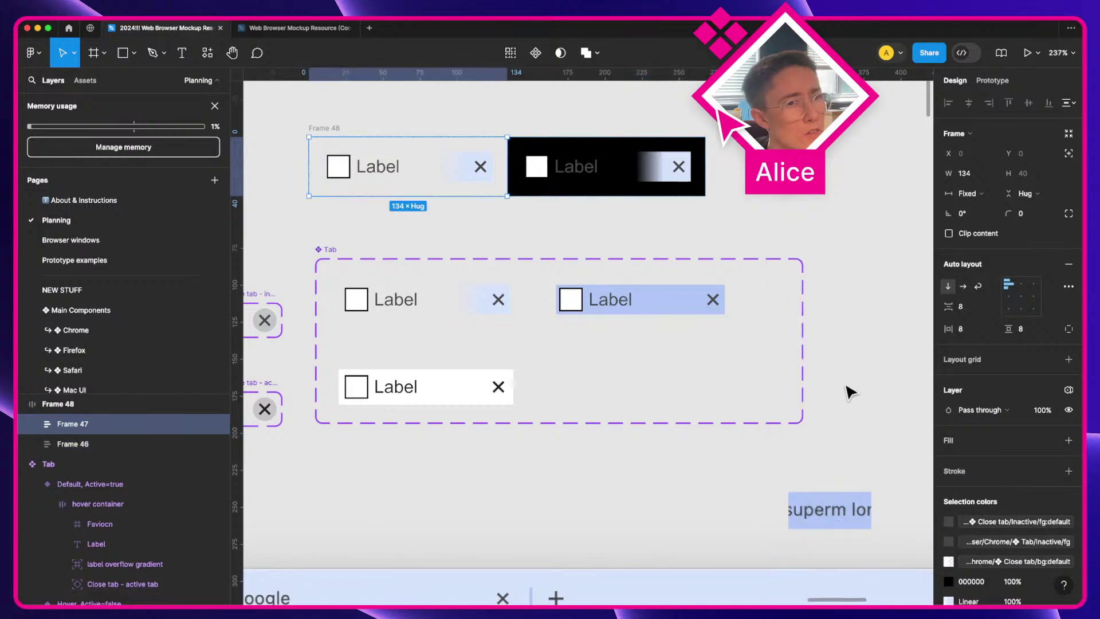
pyautogui.click(960, 446)
pyautogui.click(606, 166)
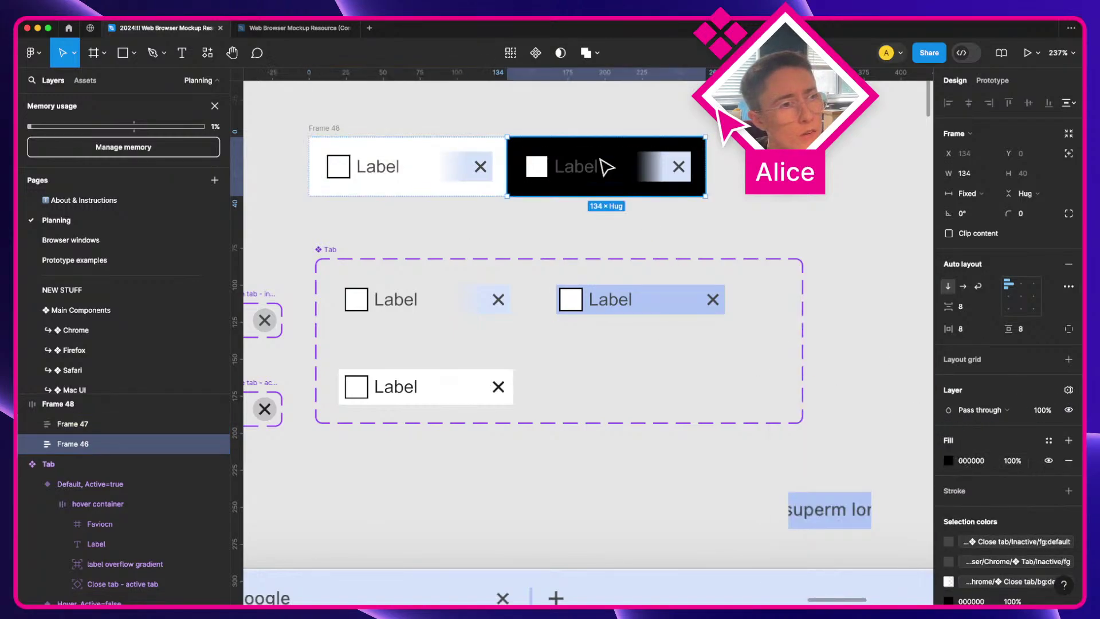
# Step: Switch Frame 46 to the Color themes Dark variable mode
pyautogui.click(1069, 390)
pyautogui.moveTo(1008, 430)
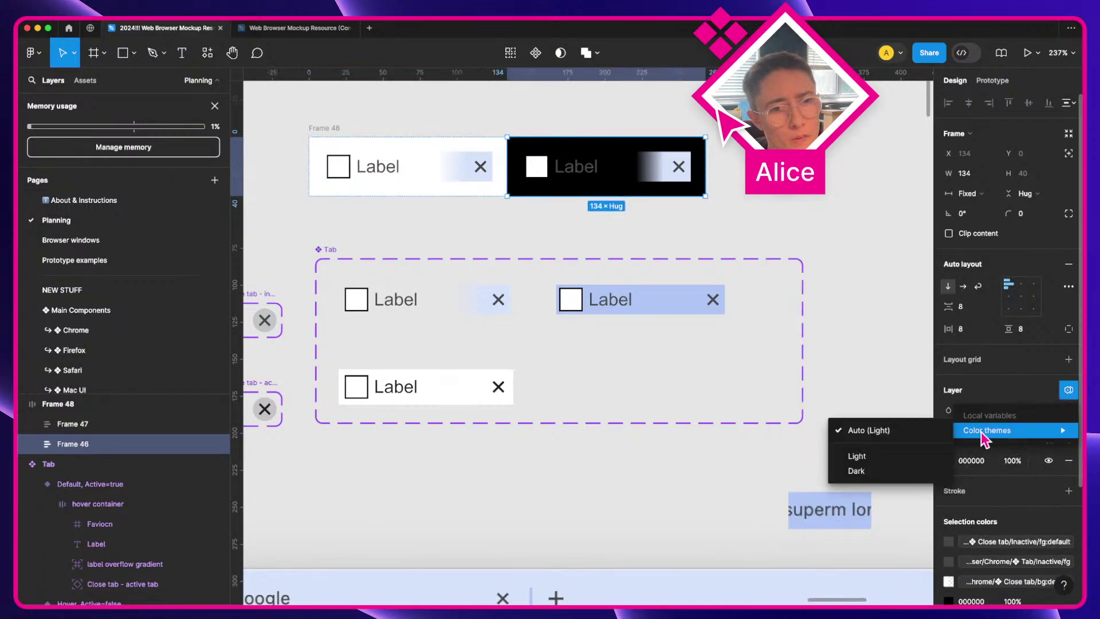
pyautogui.click(903, 474)
# Step: Select the label overflow gradient inside the white tab frame
pyautogui.click(737, 150)
pyautogui.scroll(2, 662, 150)
pyautogui.hscroll(-2, 662, 150)
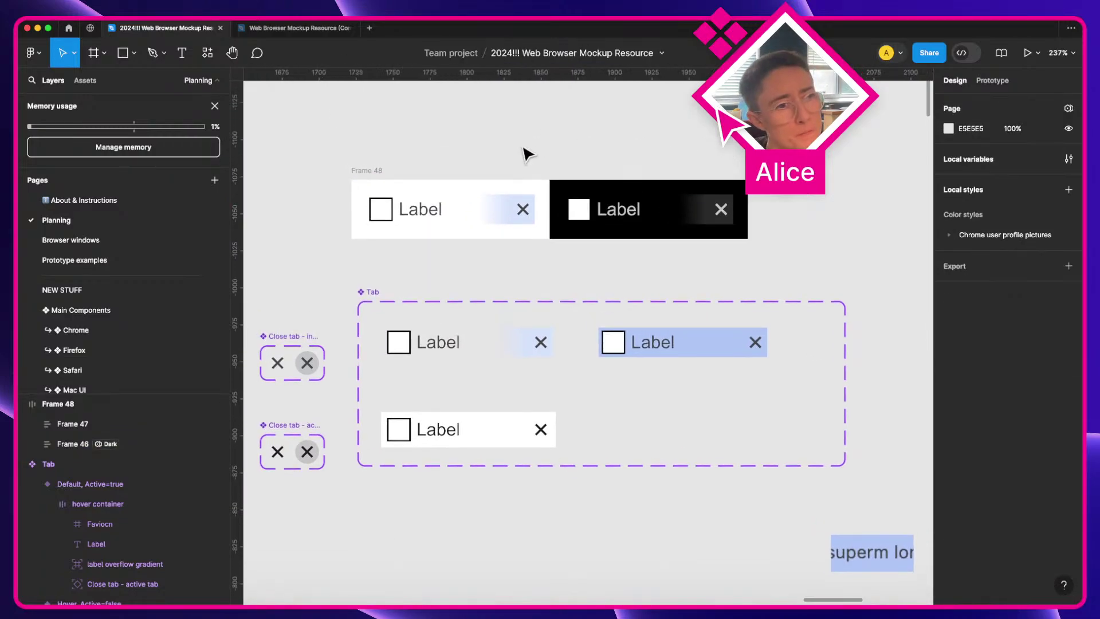
pyautogui.click(502, 219)
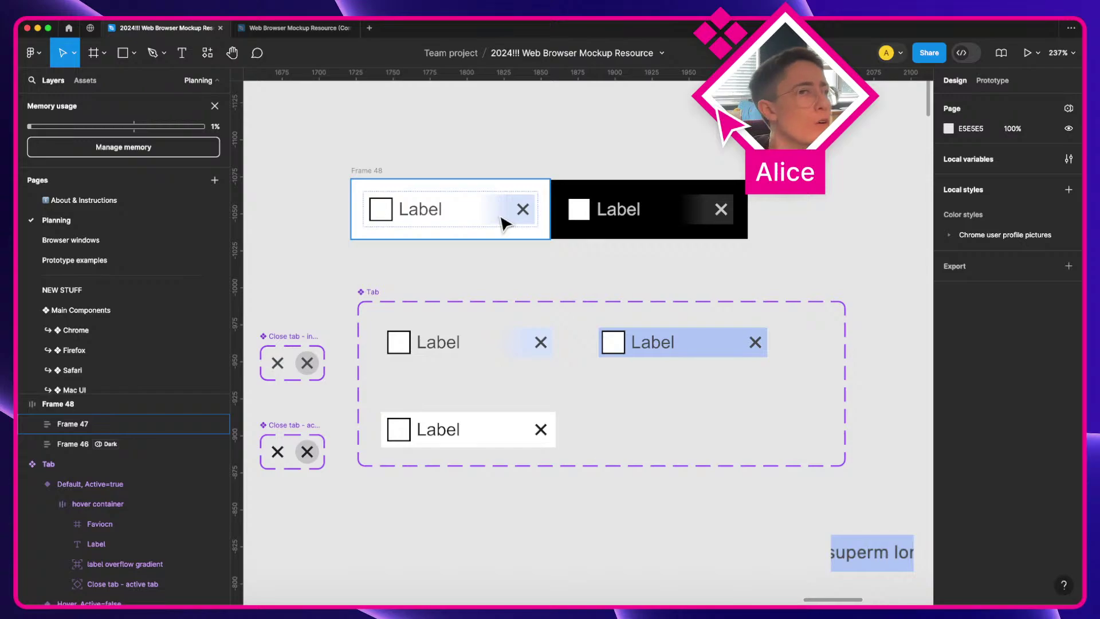
pyautogui.keyDown('super'); pyautogui.click(504, 223); pyautogui.keyUp('super')
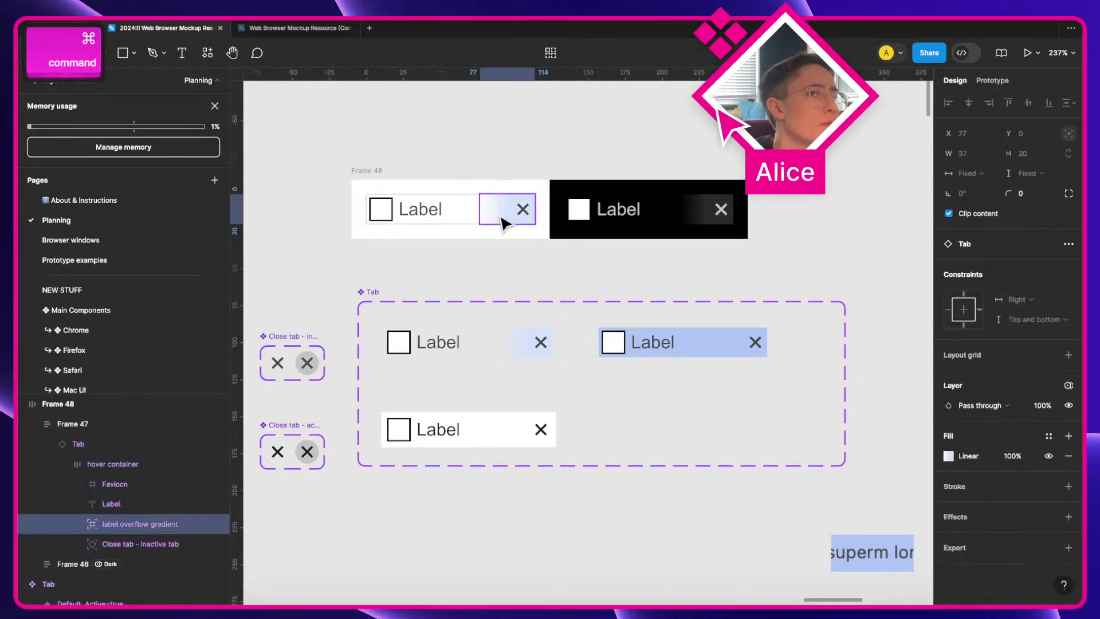
# Step: Check the gradient stops, then fill the first tab label with long test text 'asdokasdiojasdiojasdioj'
pyautogui.click(949, 456)
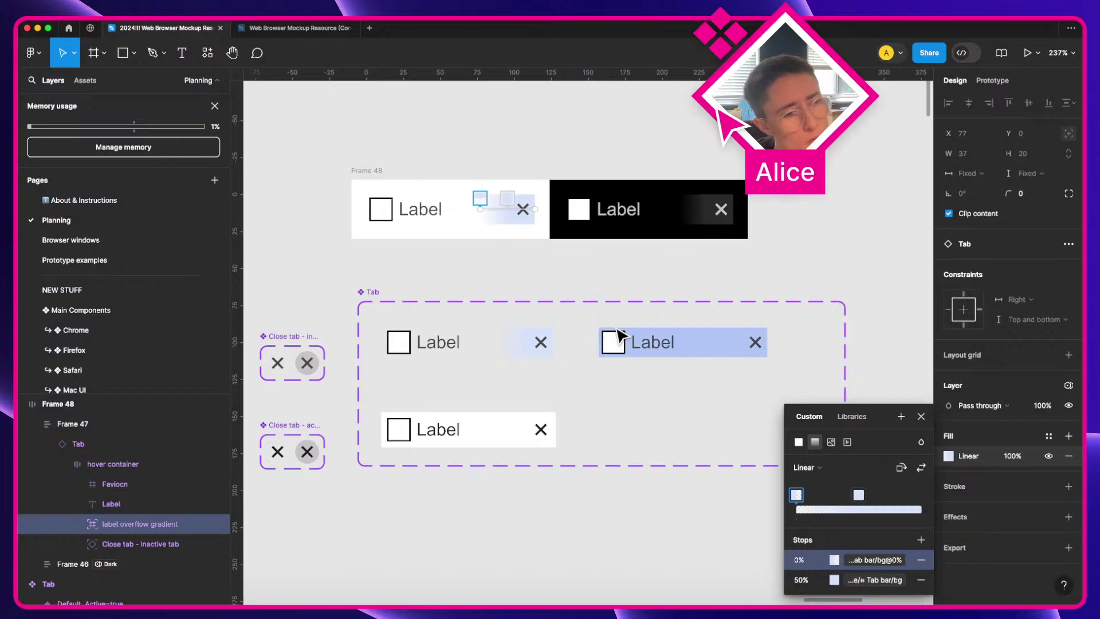
pyautogui.click(518, 155)
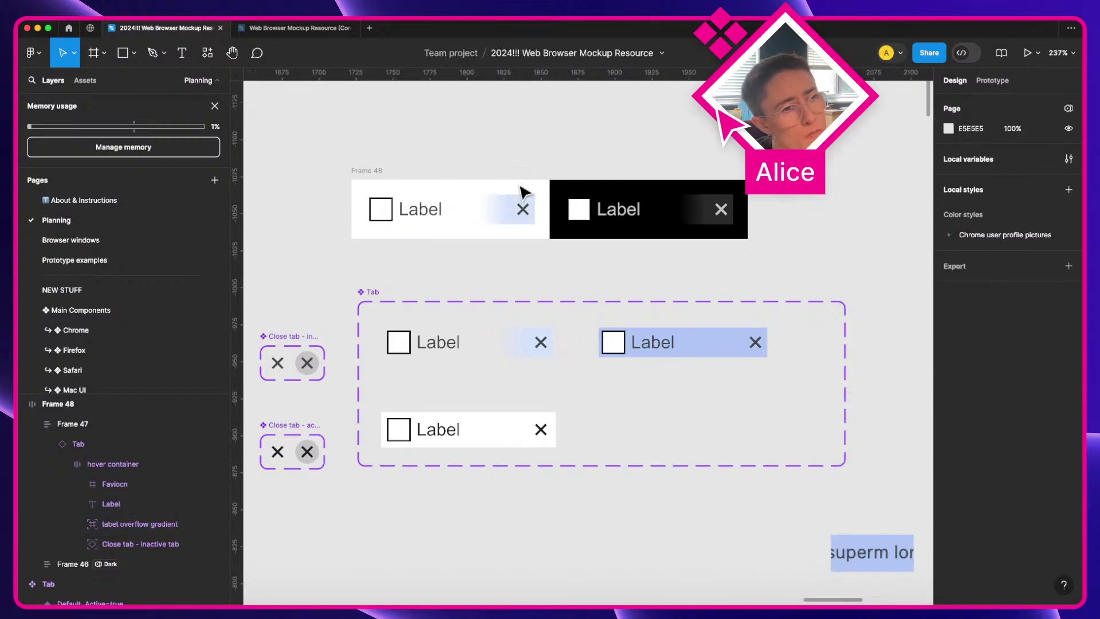
pyautogui.keyDown('super'); pyautogui.doubleClick(443, 342); pyautogui.keyUp('super')
pyautogui.write('asdokasdiojasdiojasdioj')
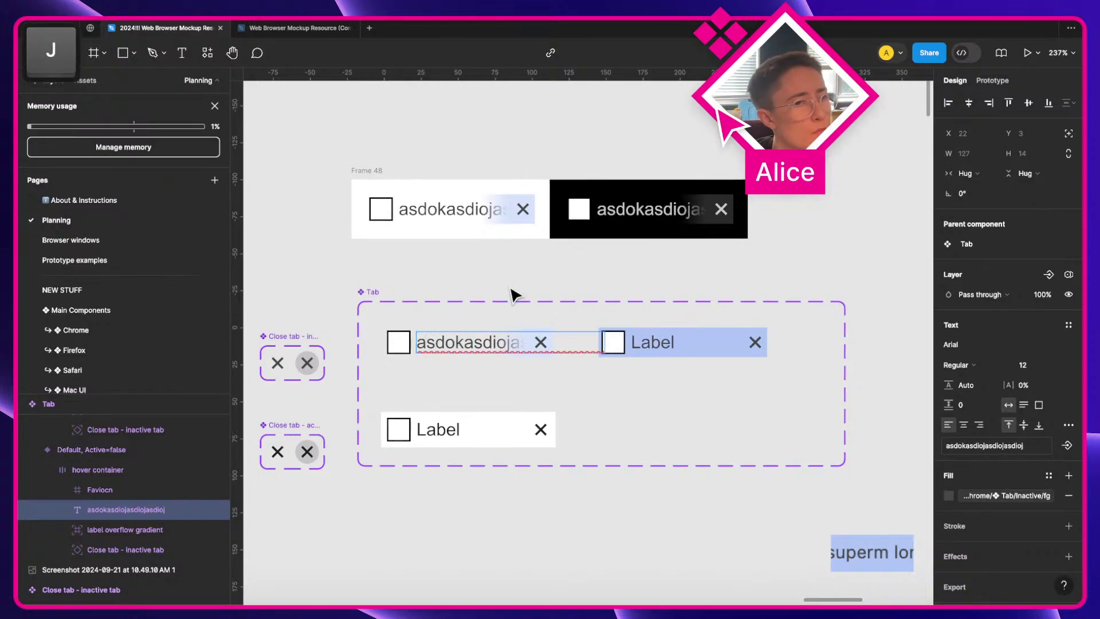
pyautogui.click(549, 292)
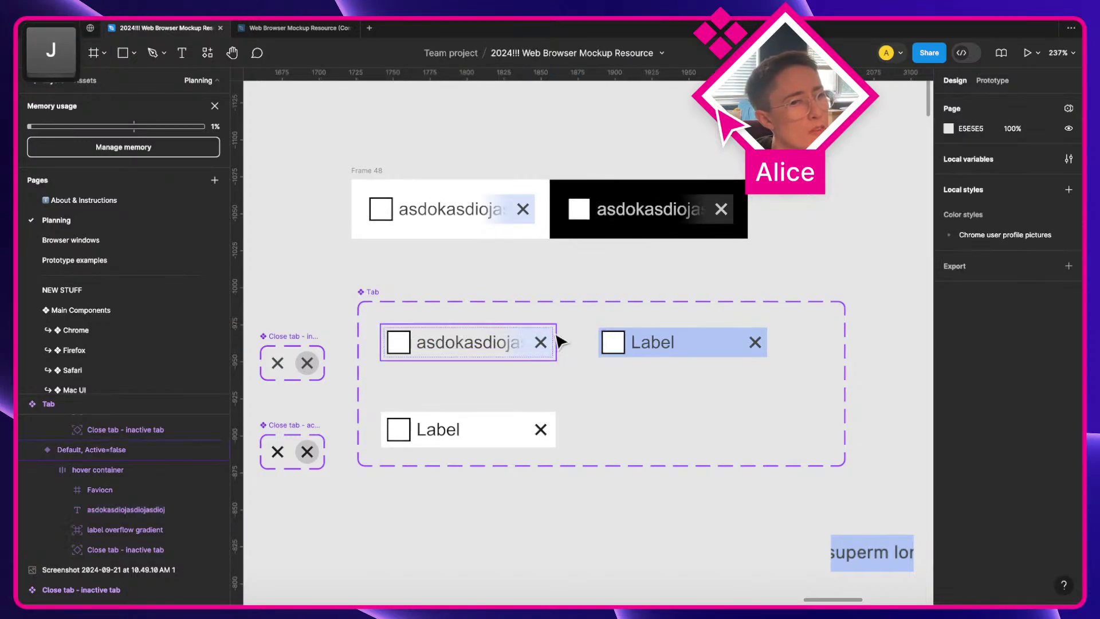
# Step: Bind the overflow gradient stops to Tab bar/bg at 0% and full opacity
pyautogui.hscroll(-3, 538, 351)
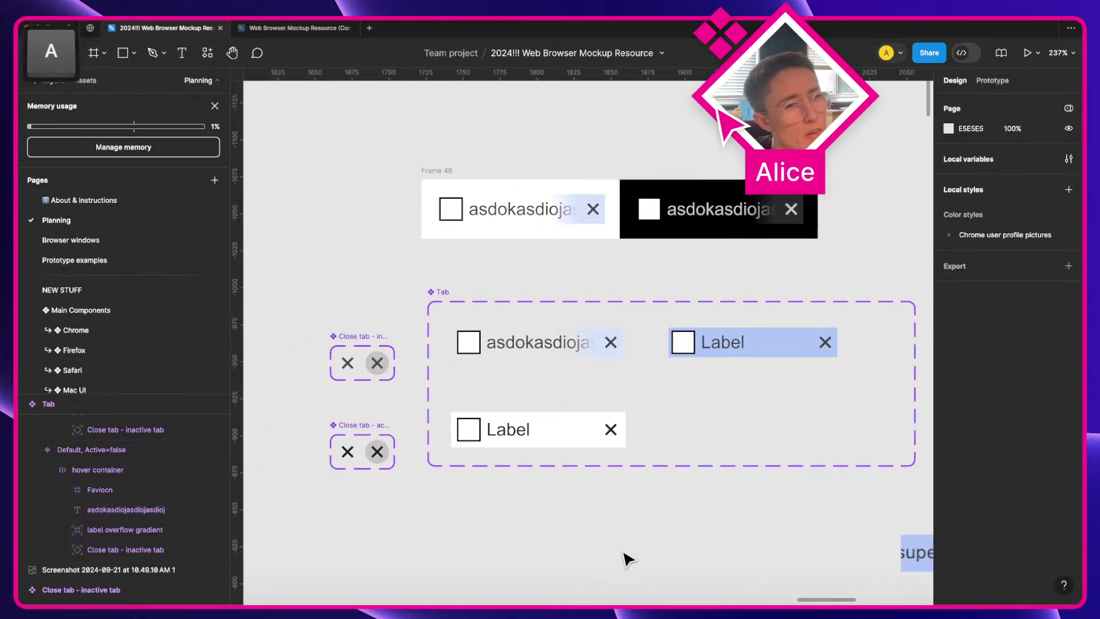
pyautogui.click(560, 346)
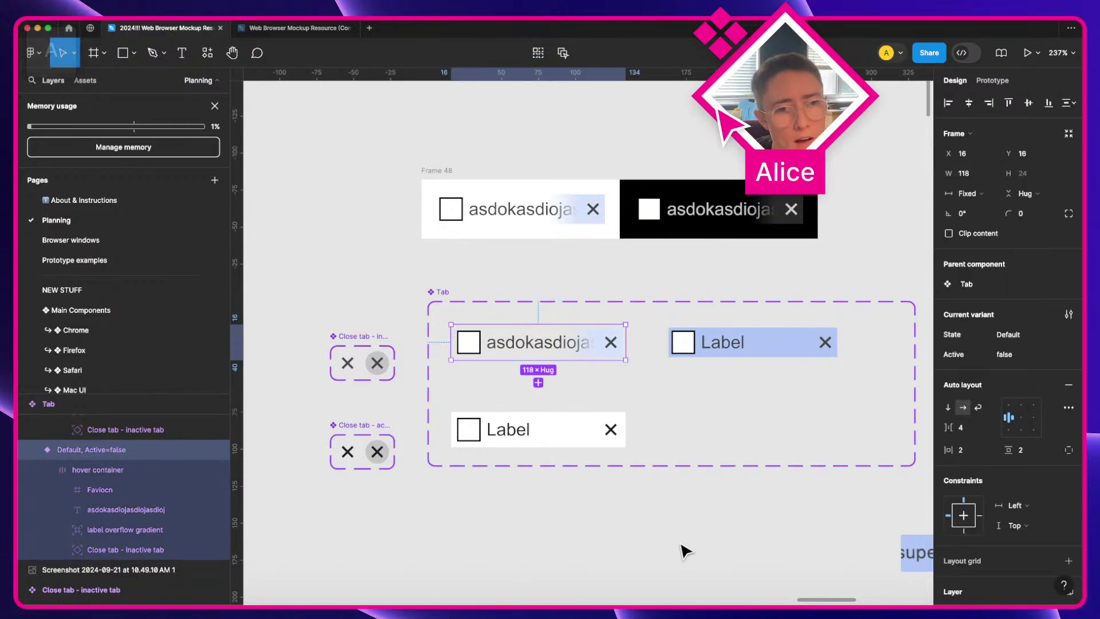
pyautogui.scroll(-5, 664, 508)
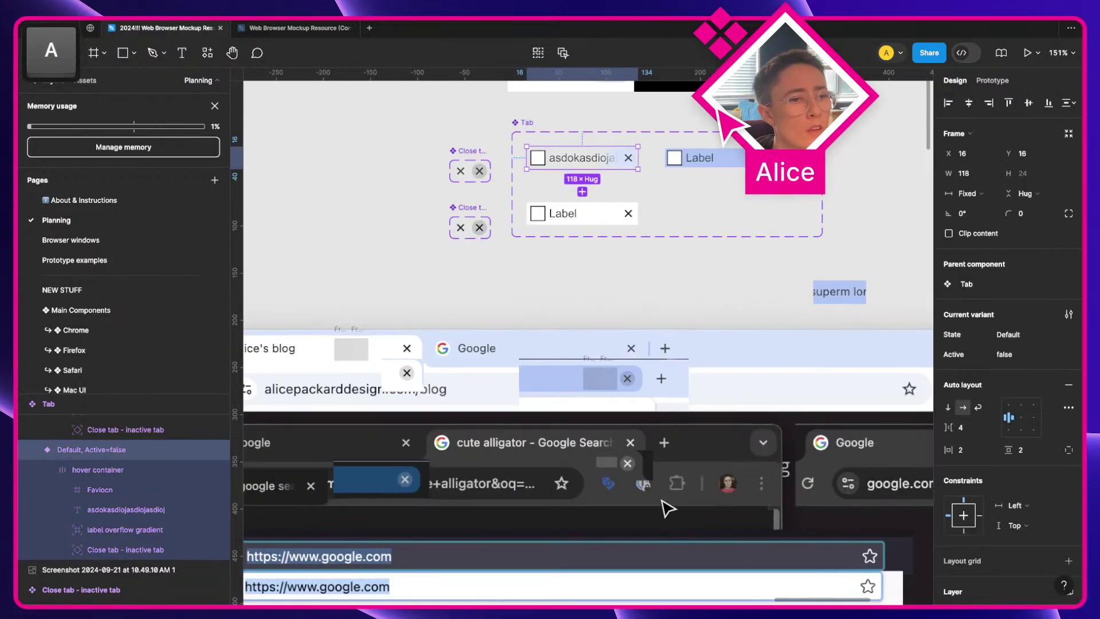
pyautogui.hscroll(-5, 493, 463)
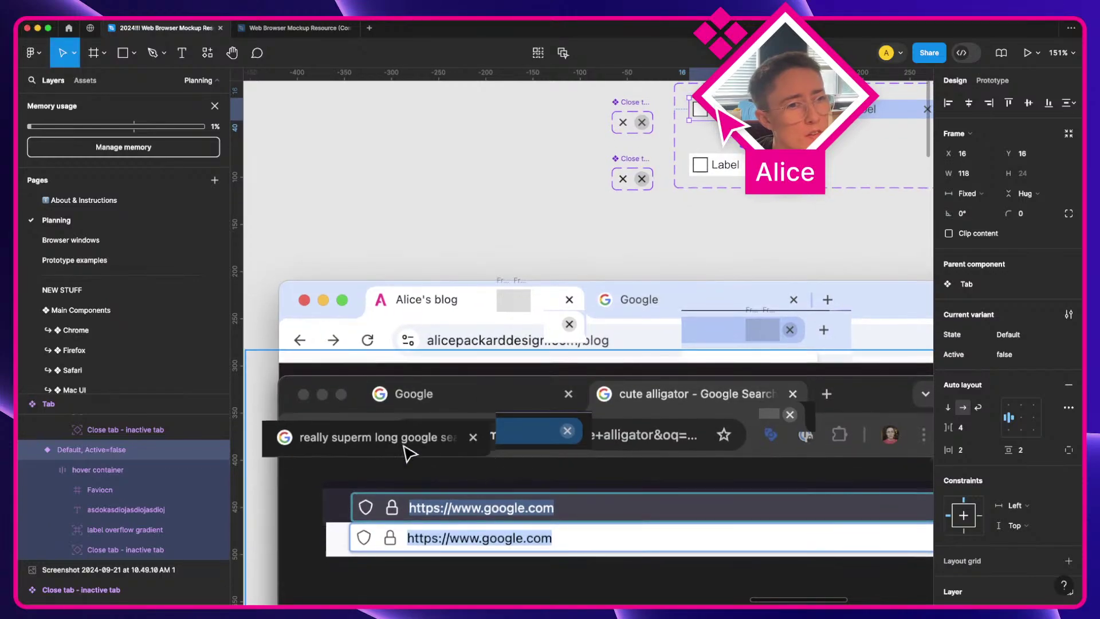
pyautogui.hscroll(10, 575, 435)
pyautogui.hscroll(5, 654, 436)
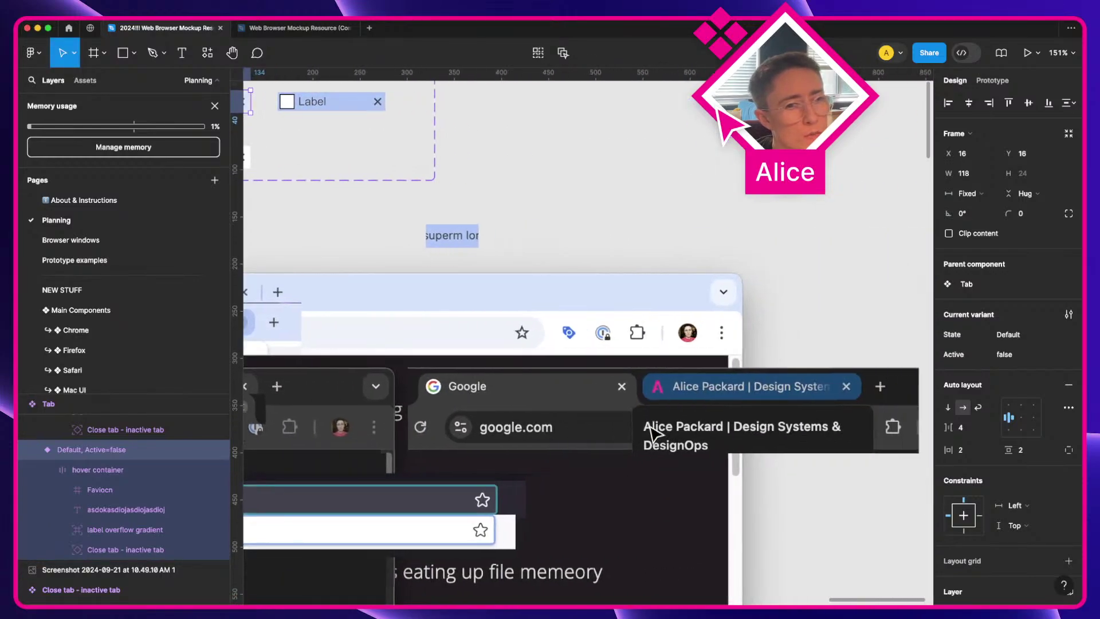
pyautogui.hscroll(-10, 655, 435)
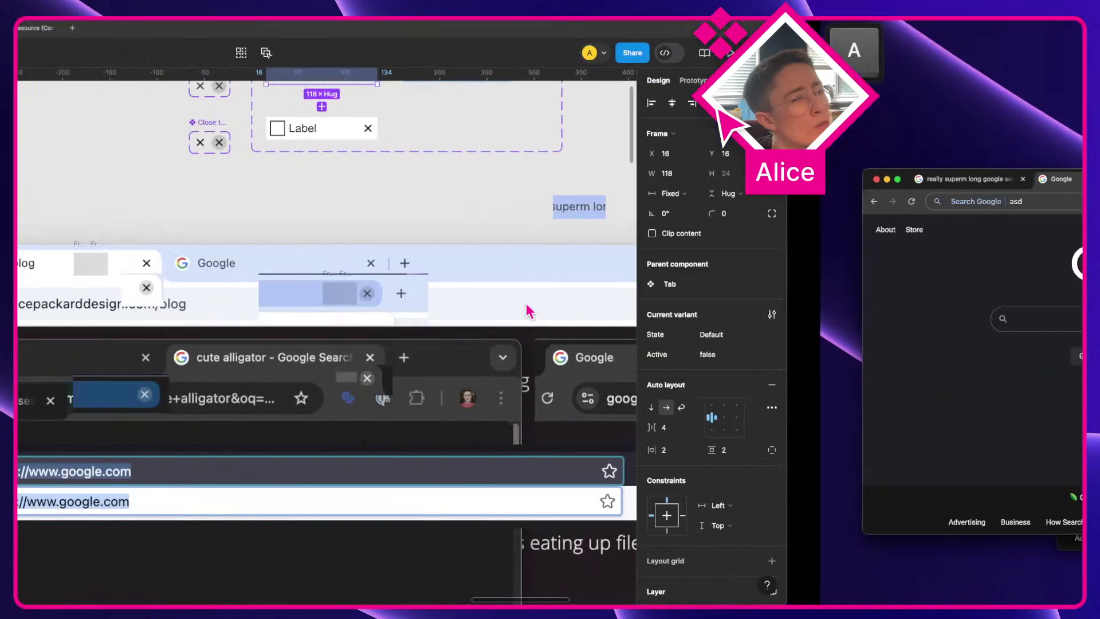
pyautogui.scroll(3, 661, 293)
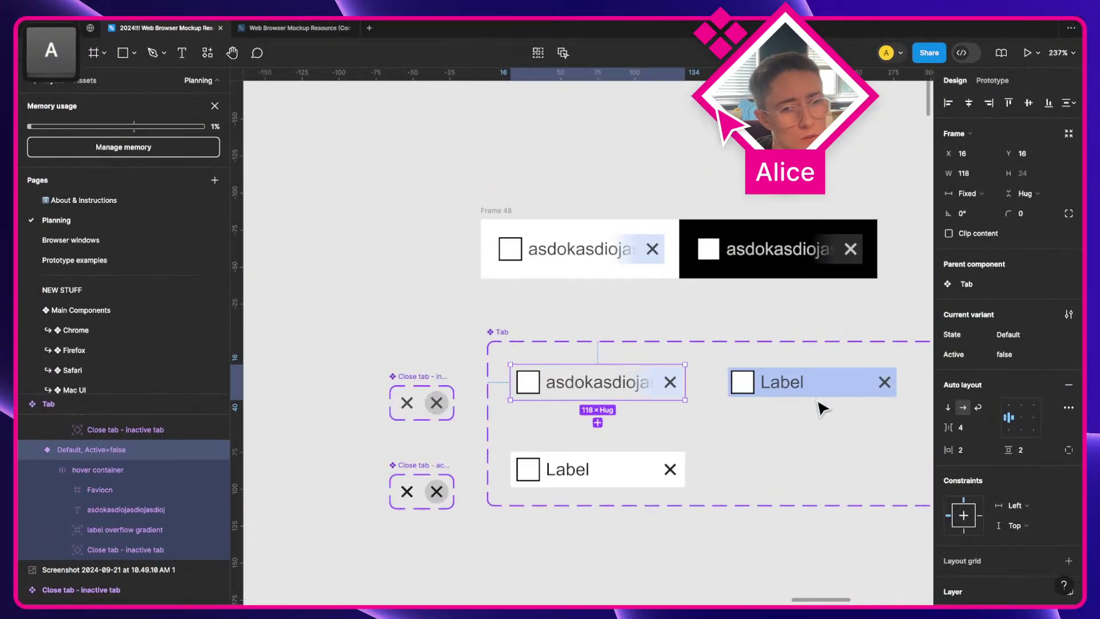
pyautogui.keyDown('super'); pyautogui.click(666, 399); pyautogui.keyUp('super')
pyautogui.scroll(-2, 1041, 497)
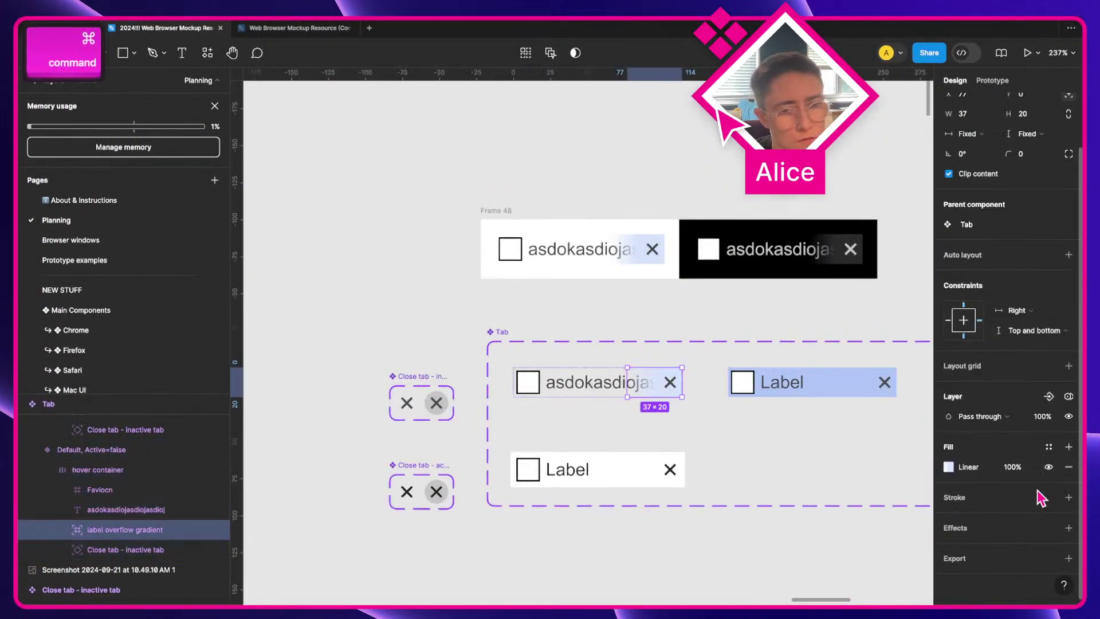
pyautogui.click(948, 467)
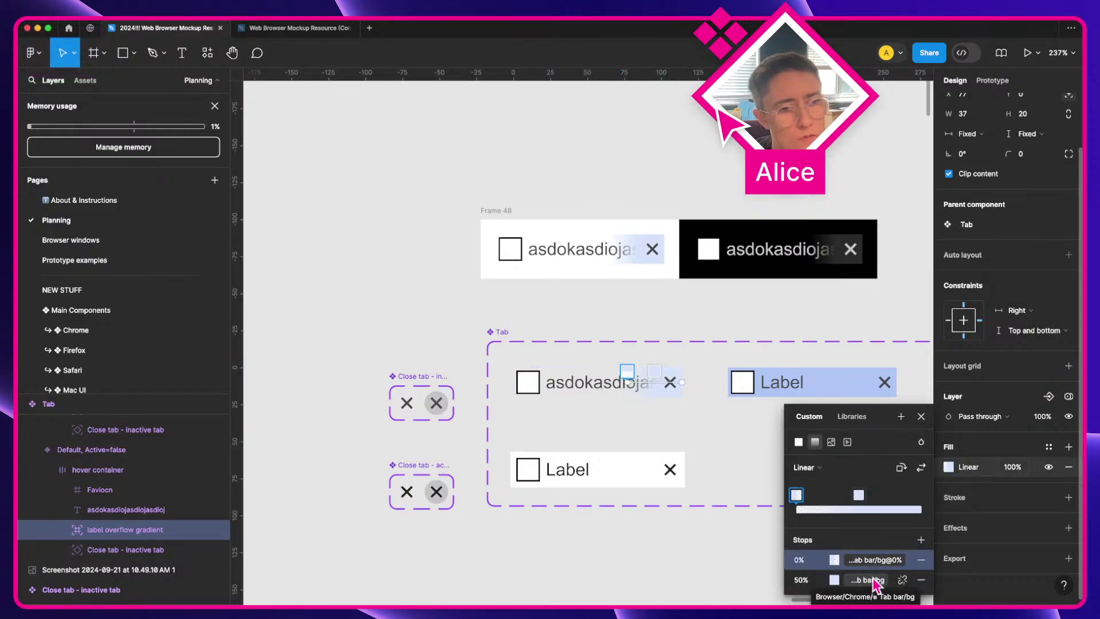
pyautogui.click(707, 565)
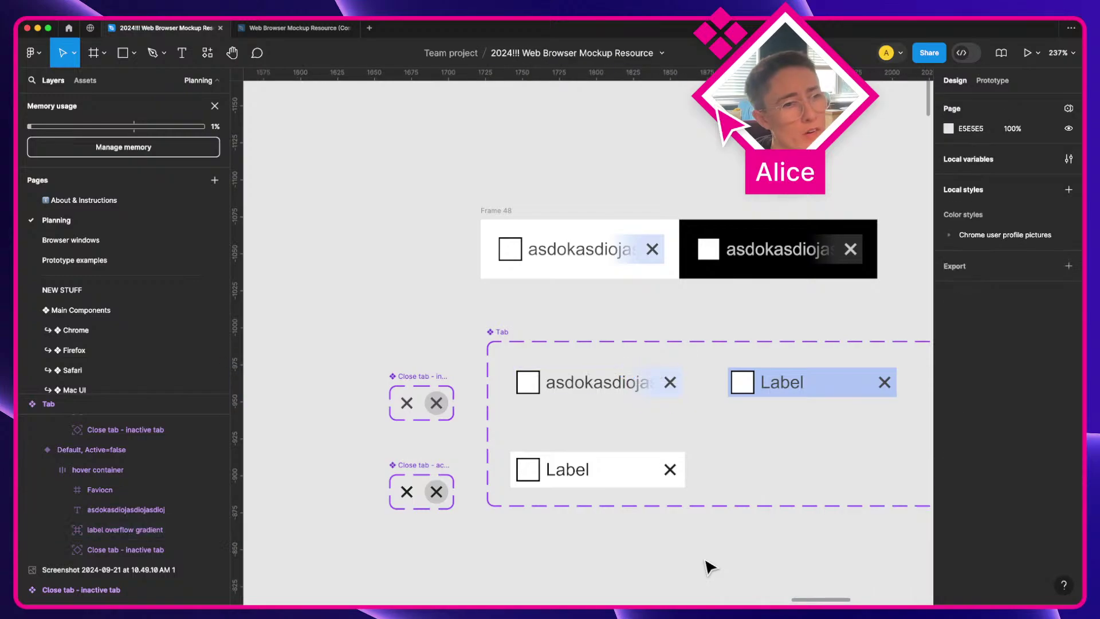
pyautogui.hscroll(3, 773, 547)
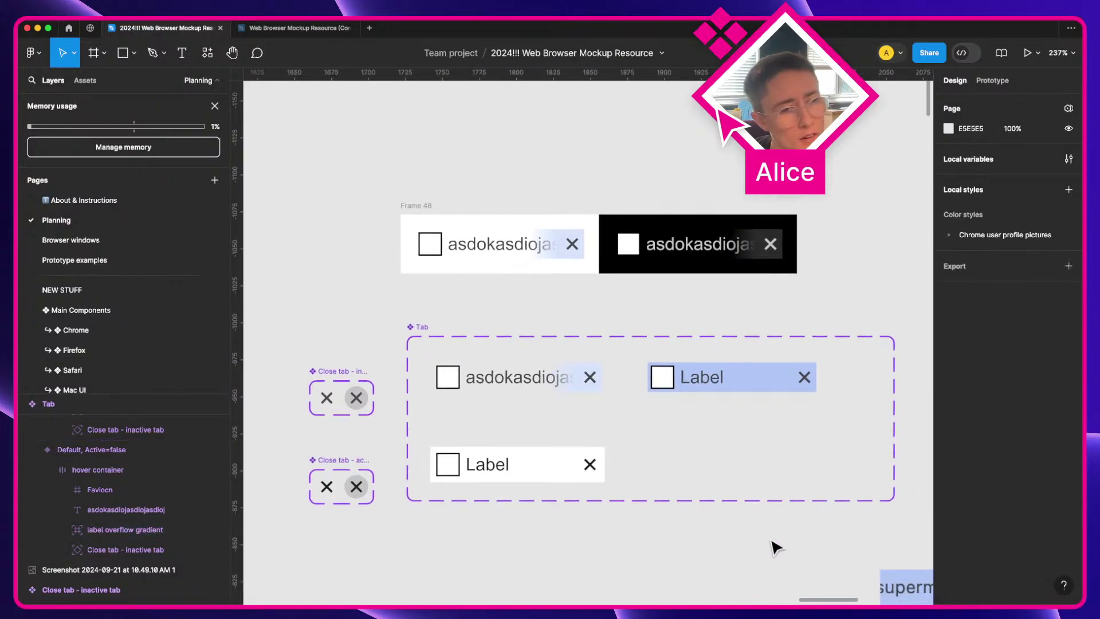
# Step: Eyedrop dark grey #2C2C2C onto the dark tab preview and live-preview the frame
pyautogui.click(536, 269)
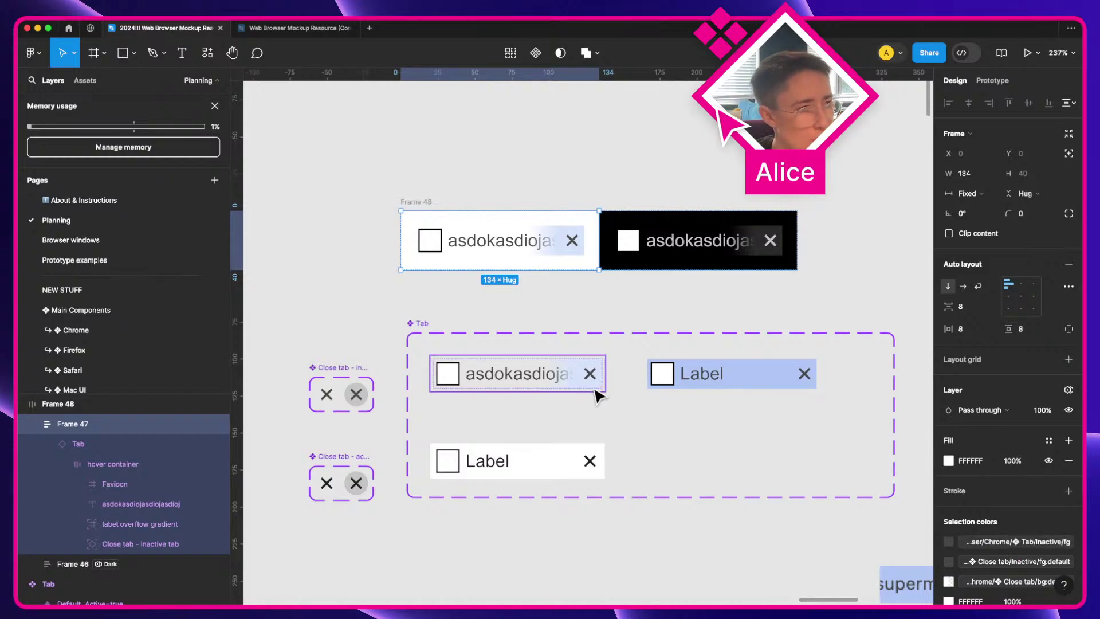
pyautogui.press('Escape')
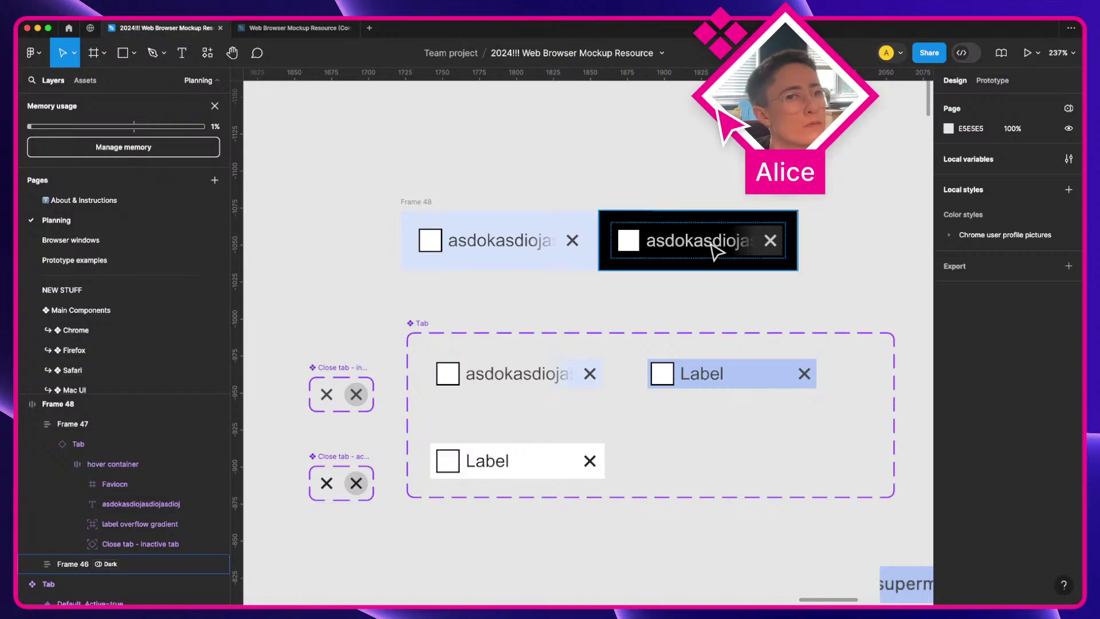
pyautogui.click(739, 243)
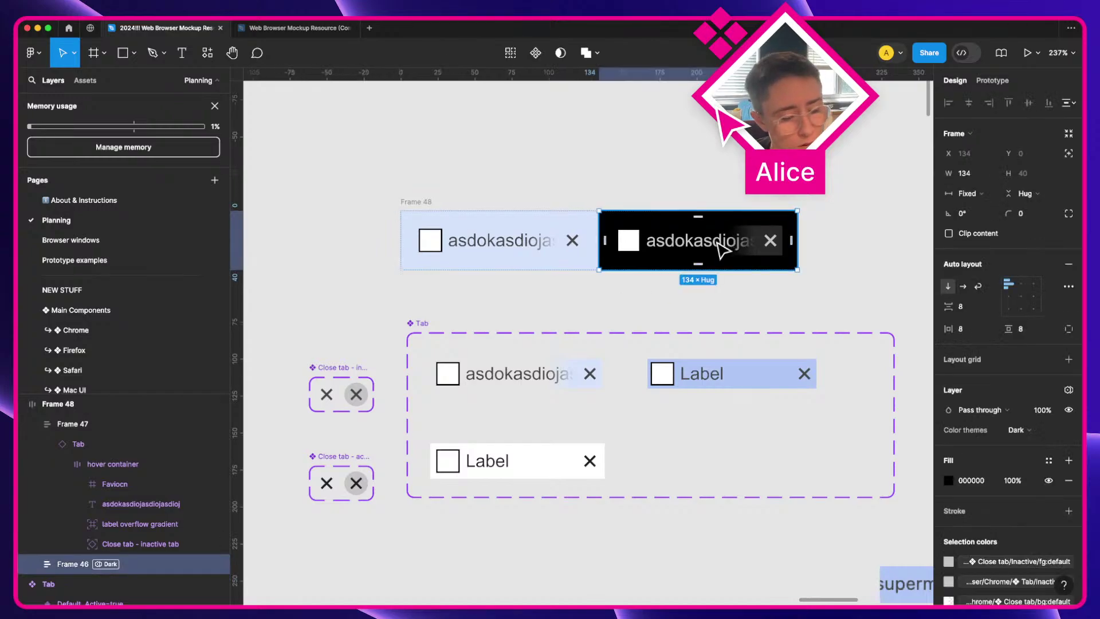
pyautogui.press('i')
pyautogui.click(770, 227)
pyautogui.press('Escape')
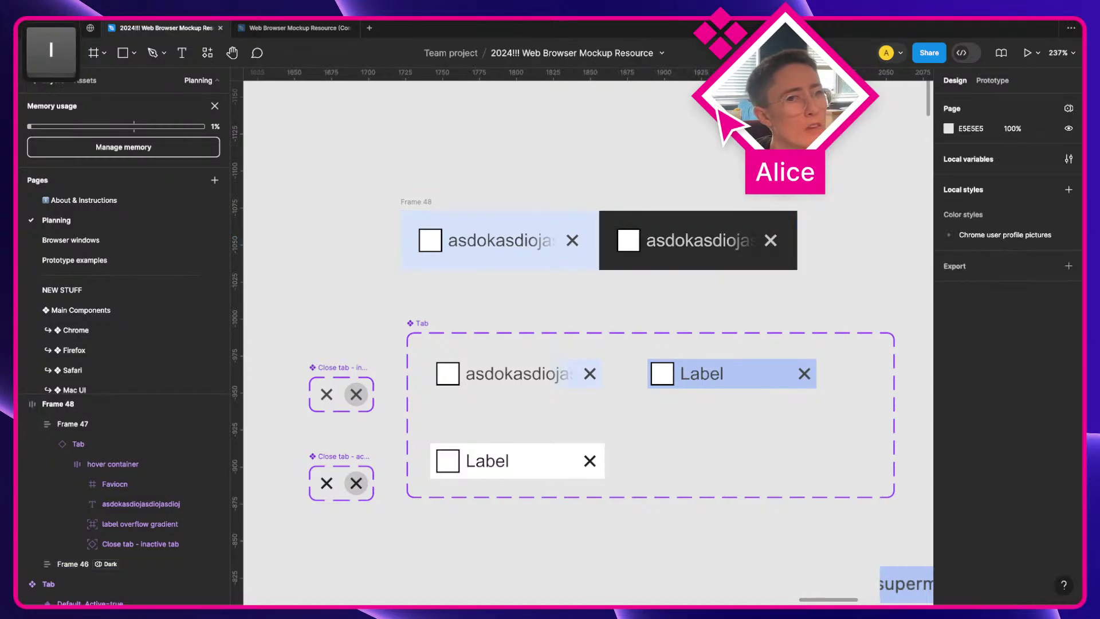
pyautogui.click(415, 204)
pyautogui.hotkey('shift', 'space')
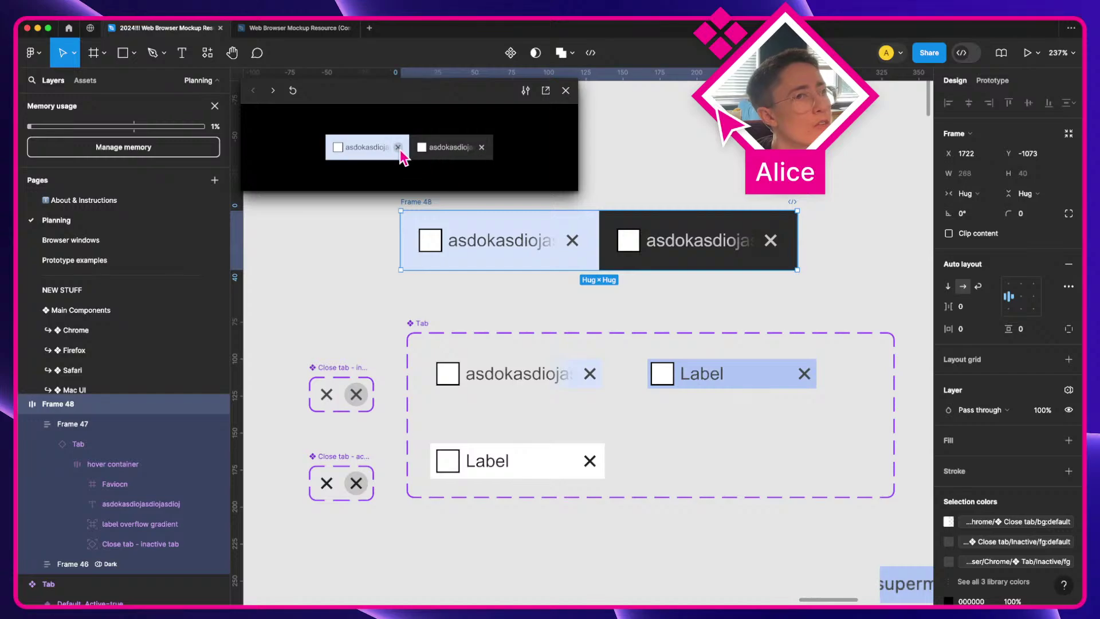
pyautogui.click(565, 90)
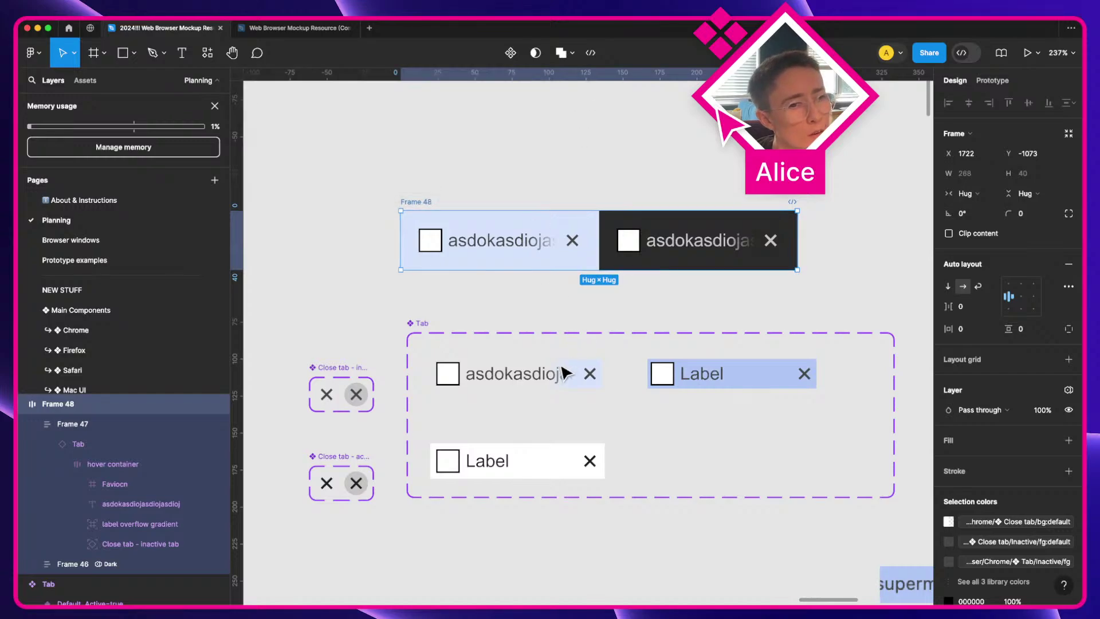
# Step: Replace the inactive tab's Hover interaction with While hovering → Change to Hover variant
pyautogui.click(563, 373)
pyautogui.hotkey('shift', 'e')
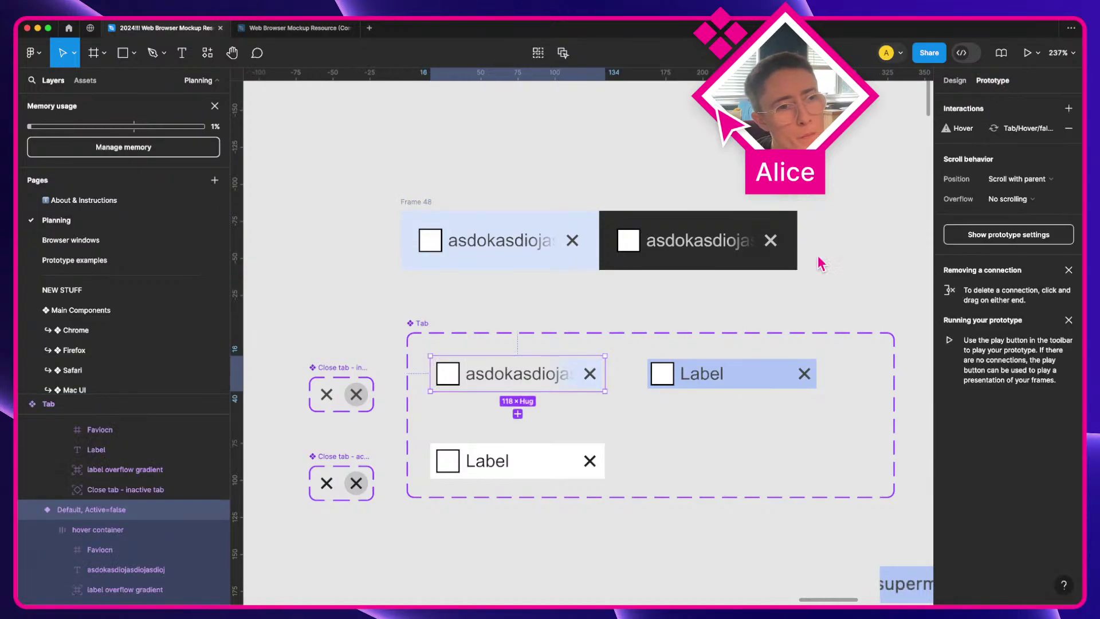
pyautogui.click(957, 129)
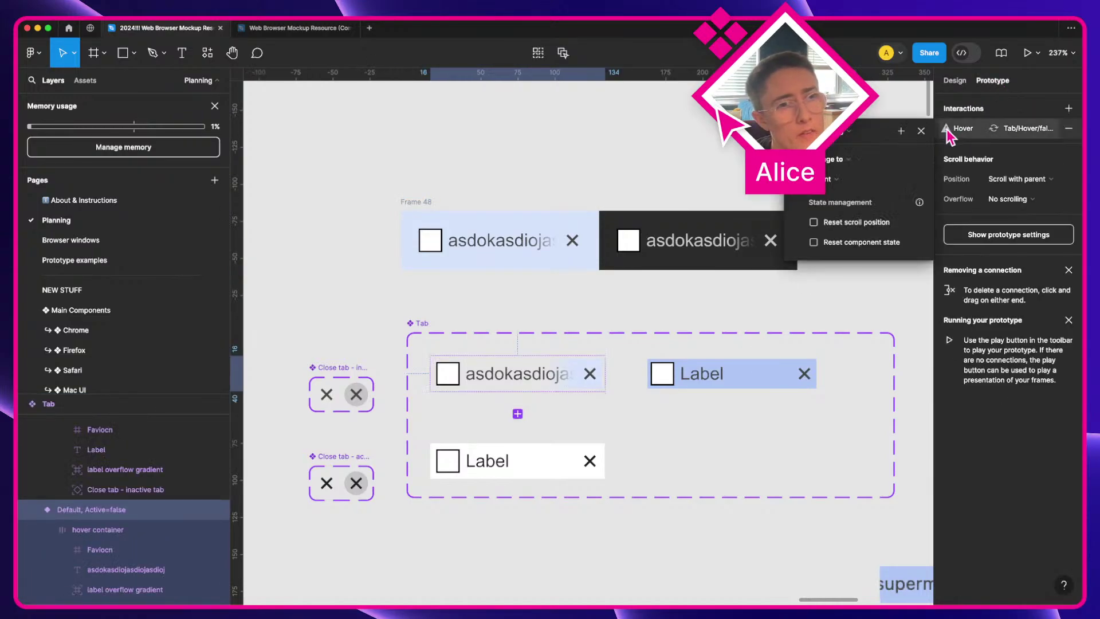
pyautogui.click(1068, 129)
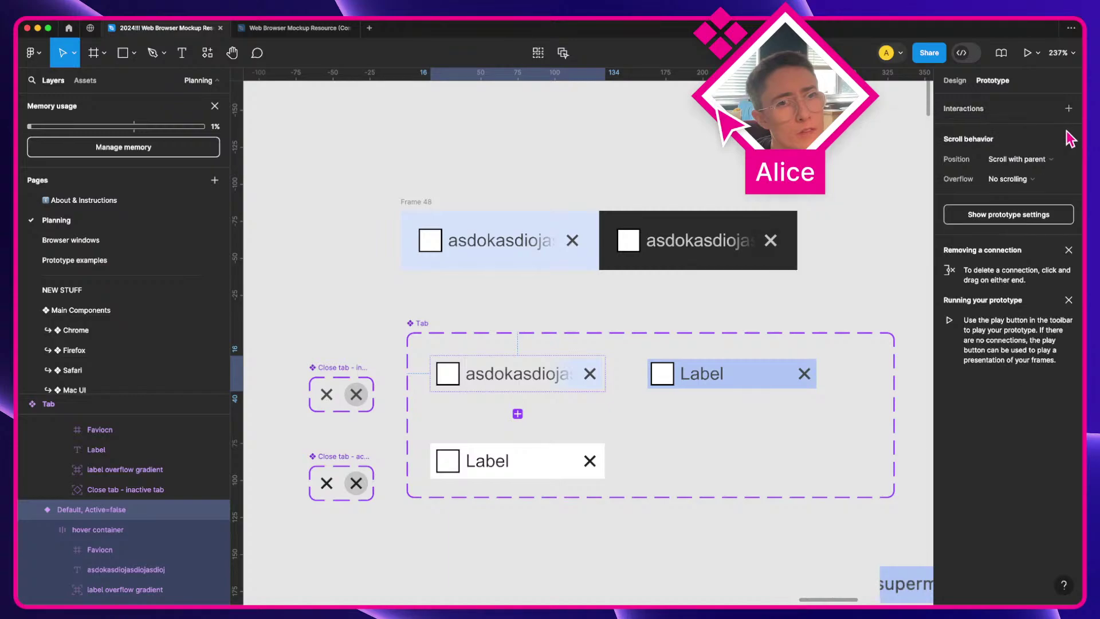
pyautogui.moveTo(517, 414); pyautogui.dragTo(659, 373)
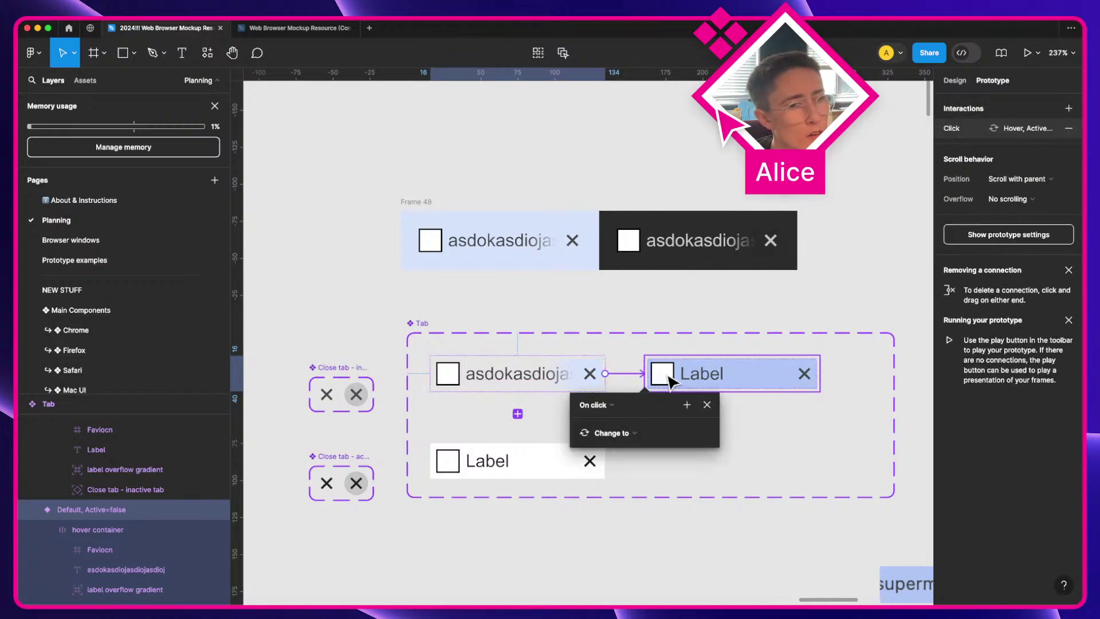
pyautogui.click(599, 404)
pyautogui.click(602, 375)
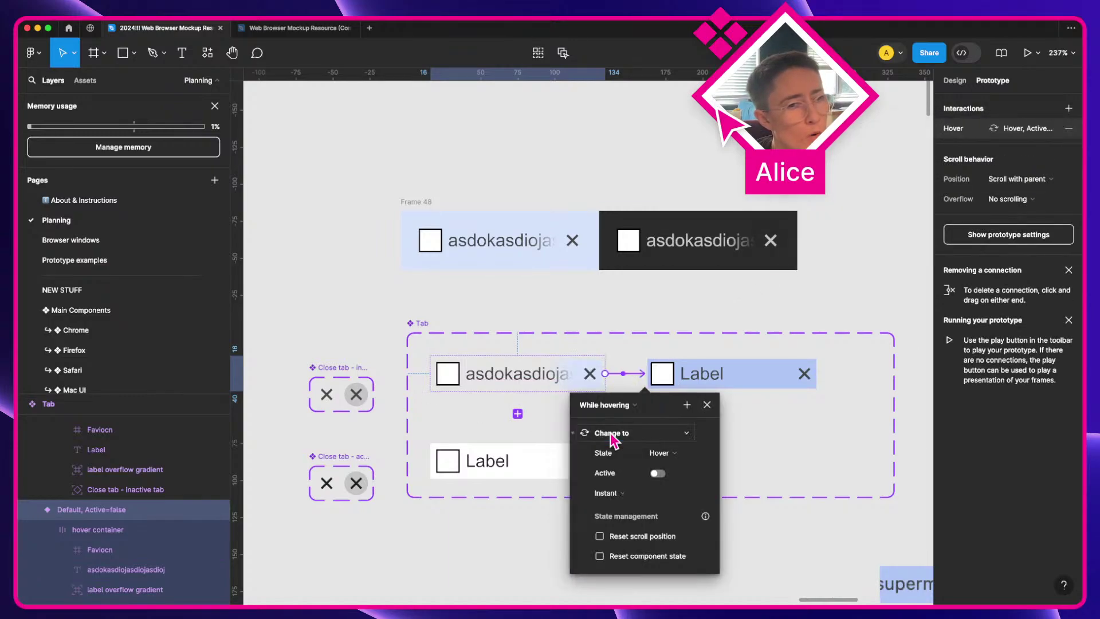
pyautogui.click(708, 403)
# Step: Live-preview the tab frame again to test the hover change
pyautogui.click(526, 270)
pyautogui.hotkey('shift', 'space')
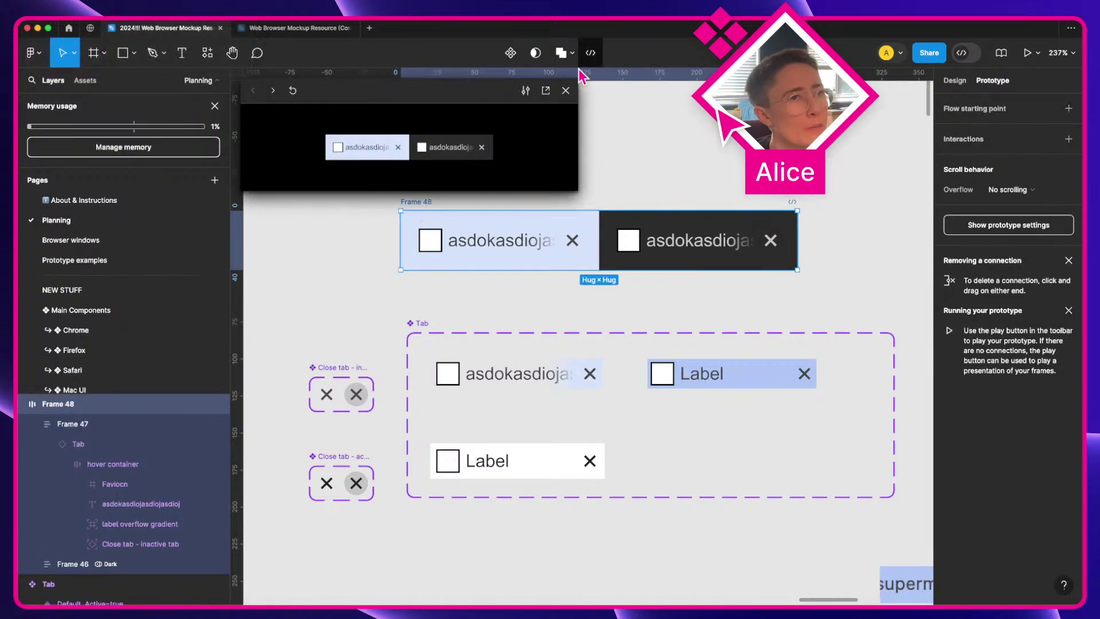
pyautogui.click(565, 90)
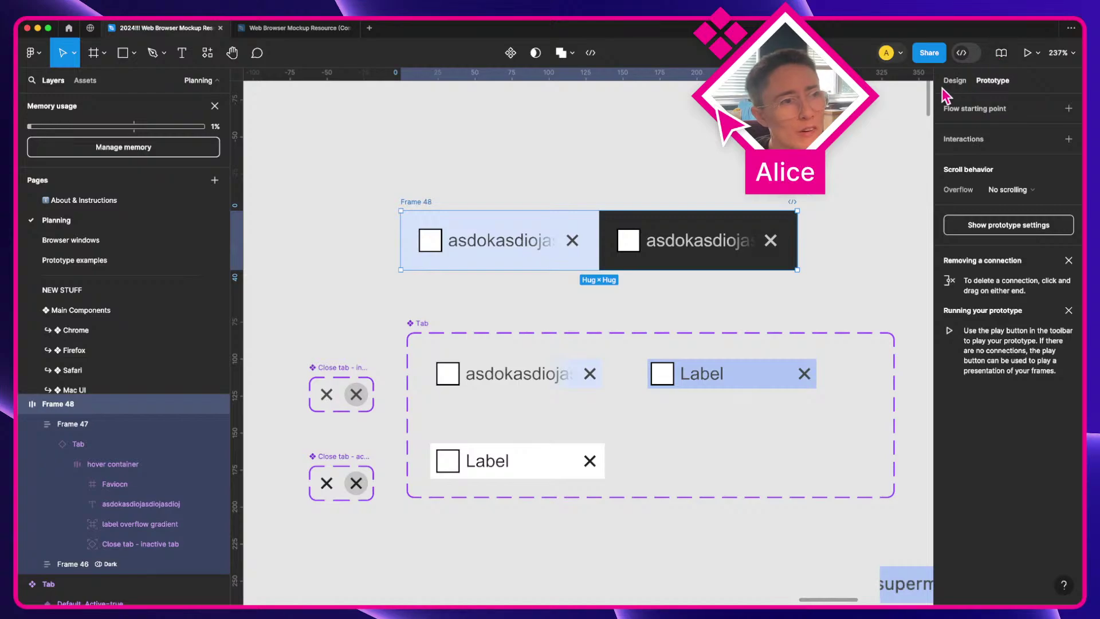
pyautogui.press('super')
# Step: Change the long tab label text to 'Label'
pyautogui.keyDown('super'); pyautogui.doubleClick(526, 361); pyautogui.keyUp('super')
pyautogui.write('Label')
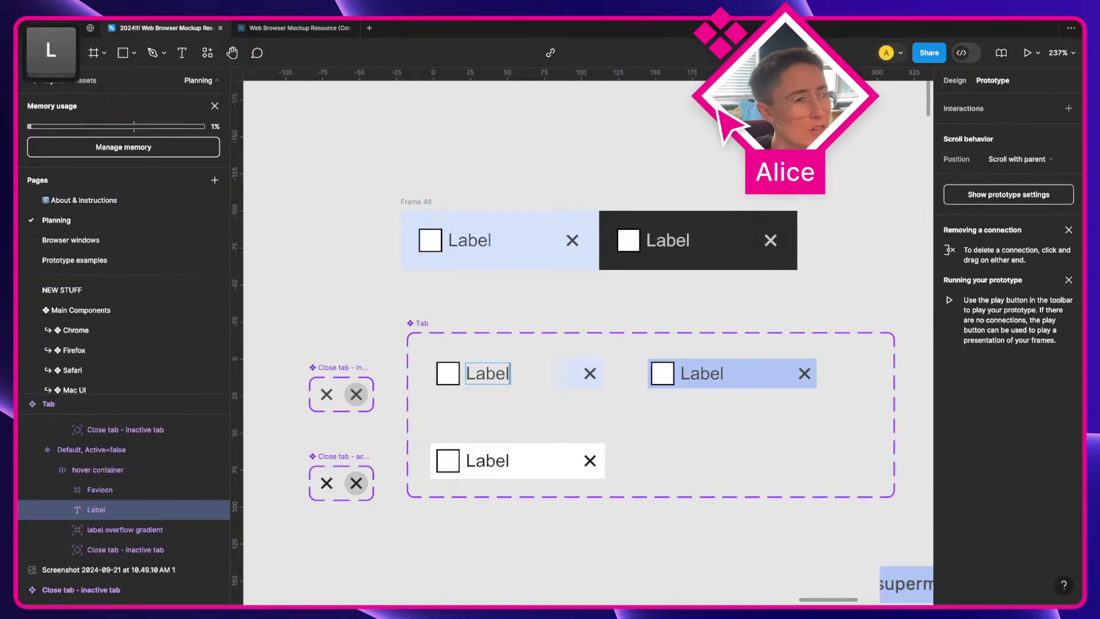
pyautogui.click(667, 144)
# Step: Live-preview Frame 48 in an enlarged window, then close it and deselect
pyautogui.click(667, 144)
pyautogui.click(432, 210)
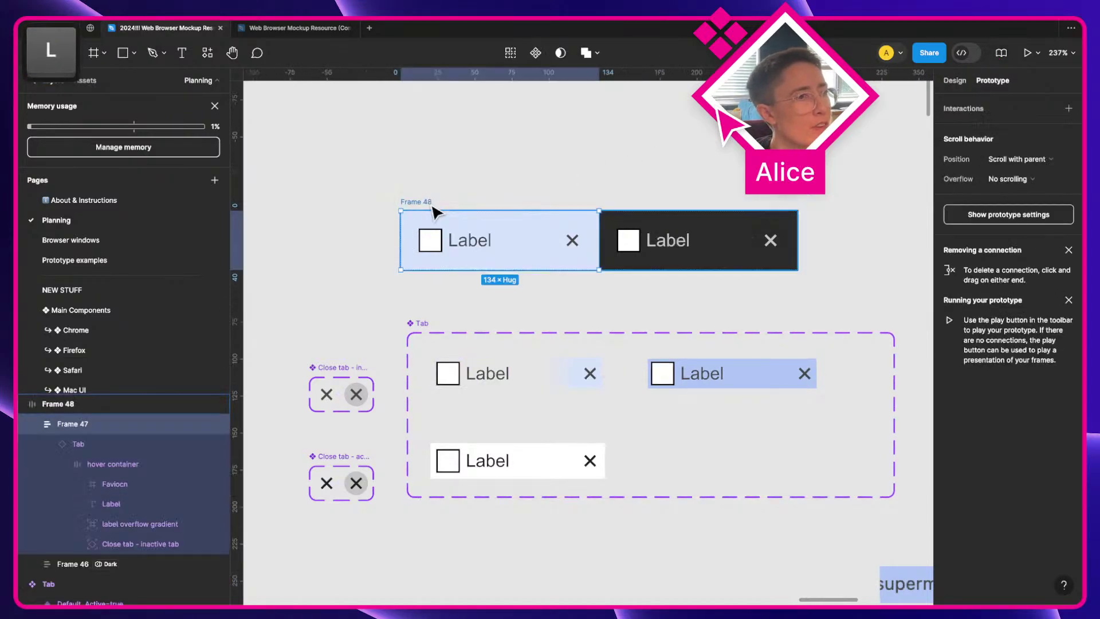
pyautogui.click(428, 202)
pyautogui.hotkey('shift', 'space')
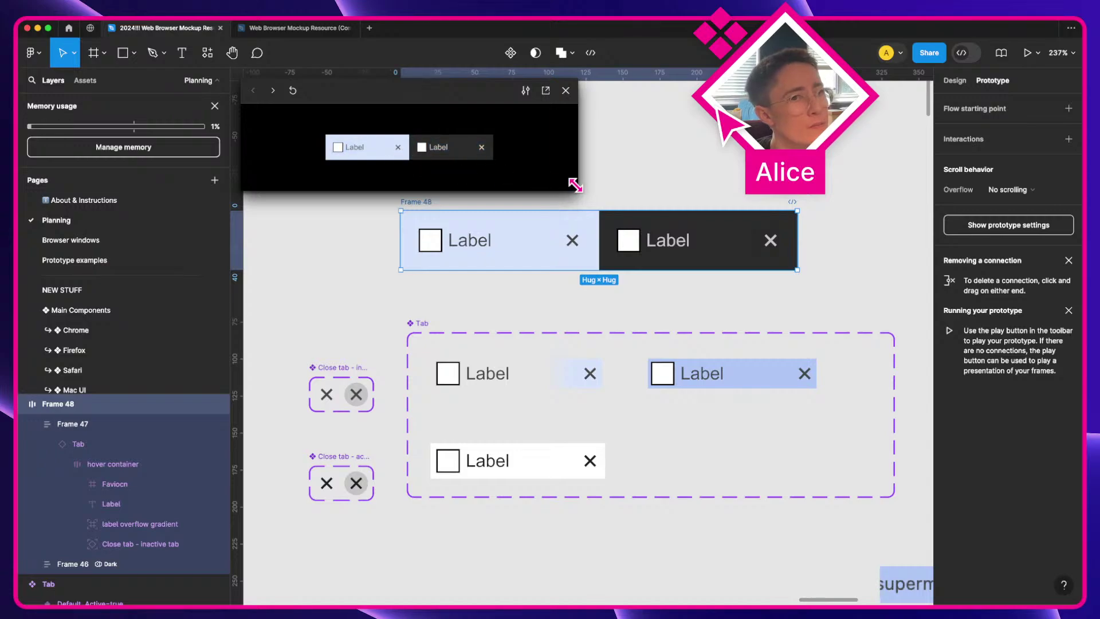
pyautogui.press('f')
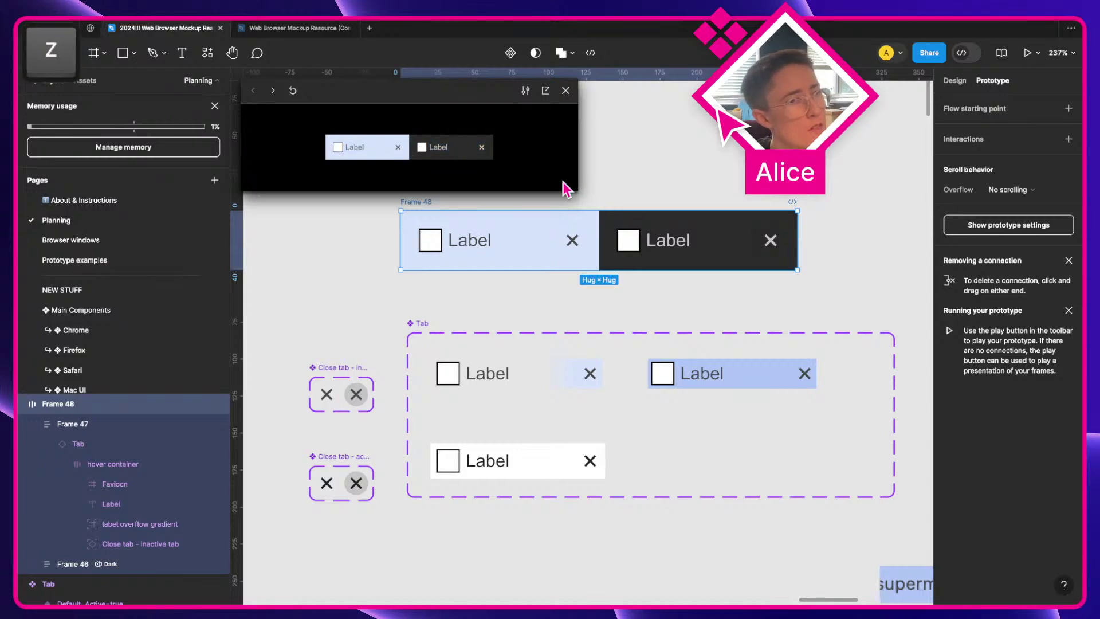
pyautogui.moveTo(577, 189); pyautogui.dragTo(608, 250)
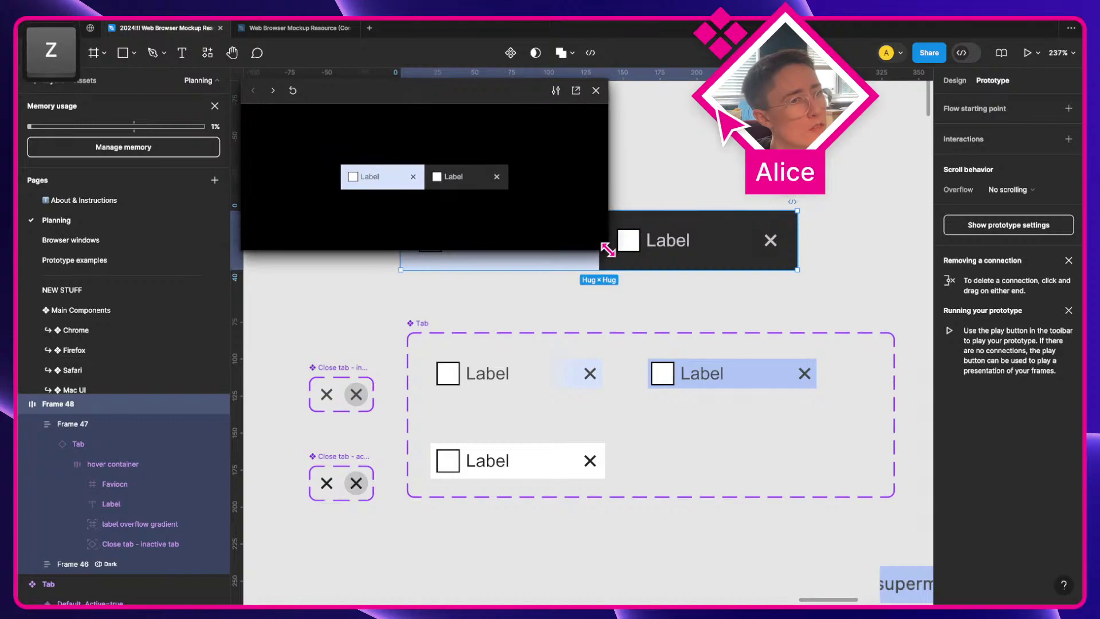
pyautogui.click(596, 91)
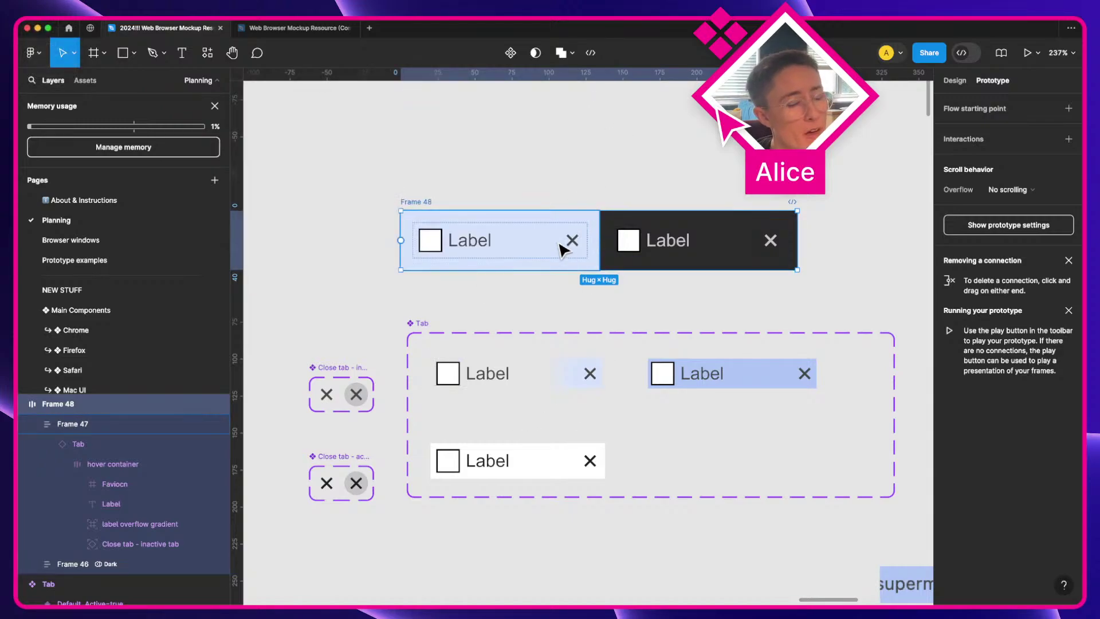
pyautogui.click(967, 81)
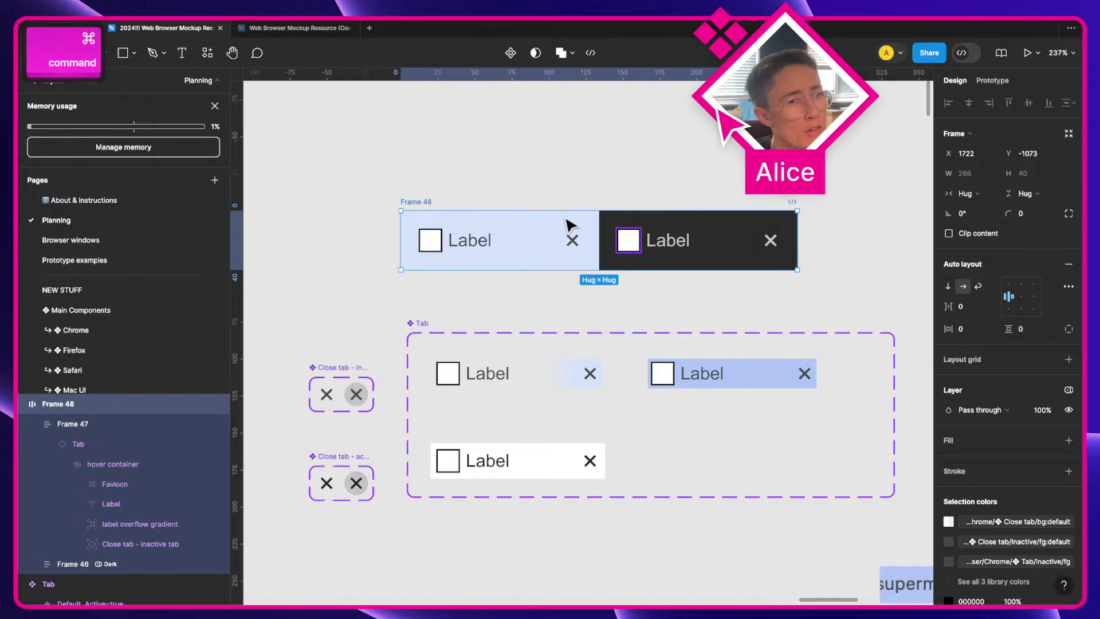
pyautogui.keyDown('super'); pyautogui.click(520, 152); pyautogui.keyUp('super')
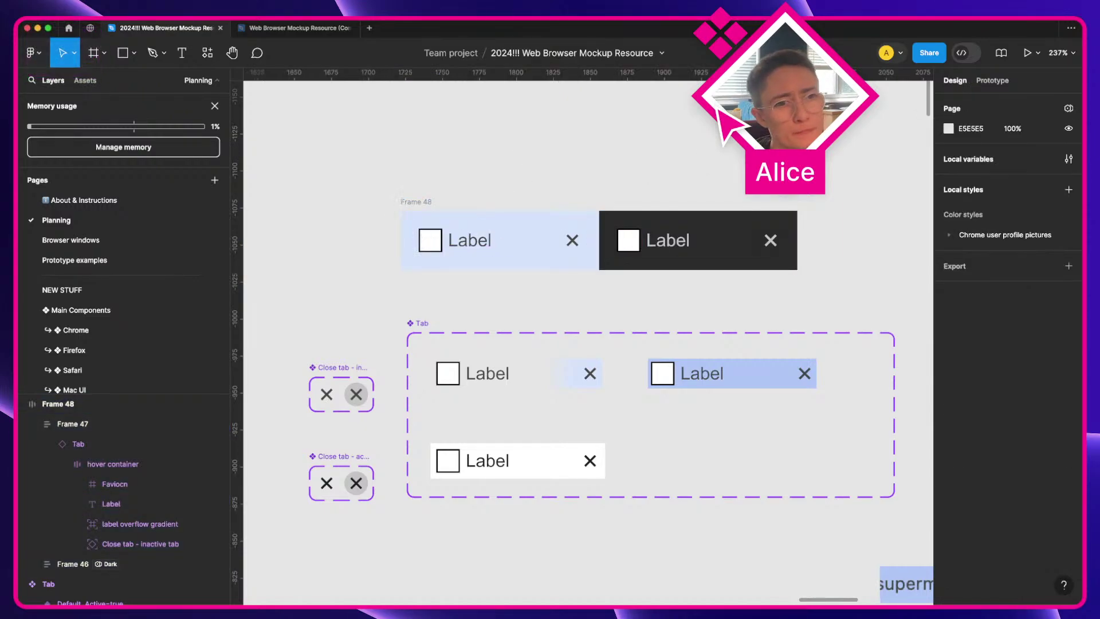